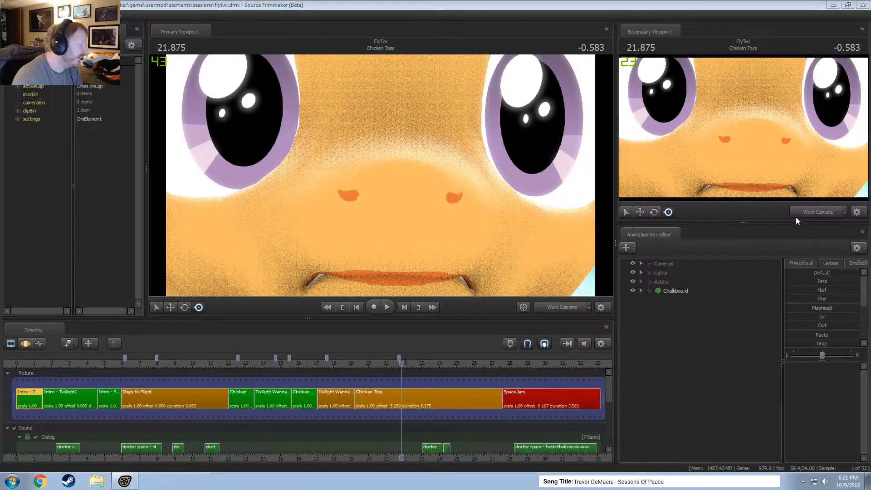
Add timeline bookmarks at the starts of the Intro - Twilight2 clip (1.500) and the Intro - Students clip (4.625).
{"action": "left_click", "coordinate": [124, 367]}
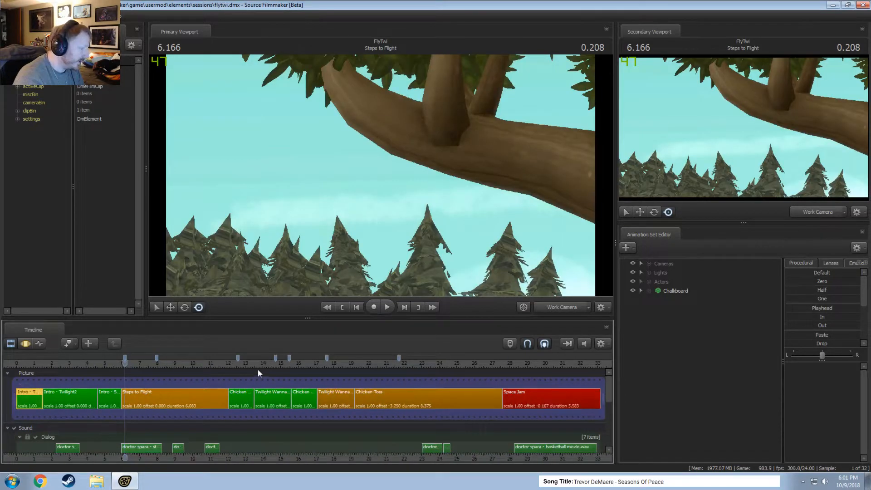
{"action": "left_click", "coordinate": [43, 364]}
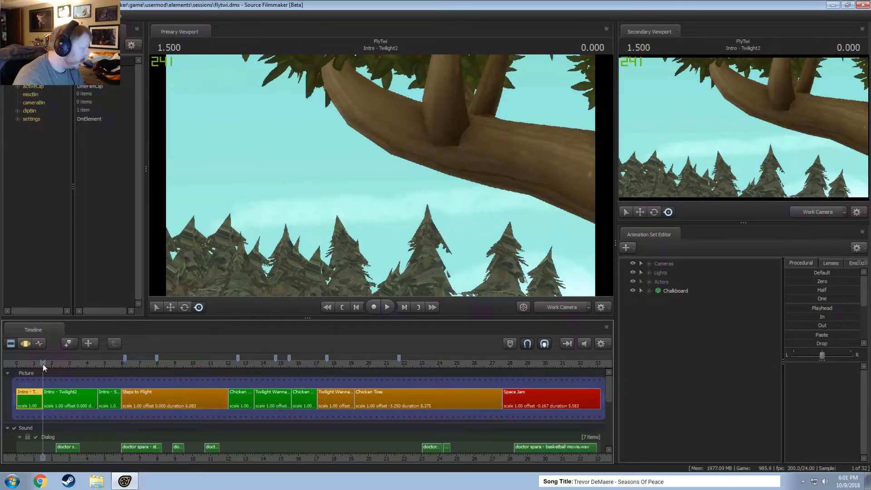
{"action": "scroll", "coordinate": [60, 378], "scroll_direction": "up", "scroll_amount": 3}
{"action": "scroll", "coordinate": [60, 378], "scroll_direction": "up", "scroll_amount": 4}
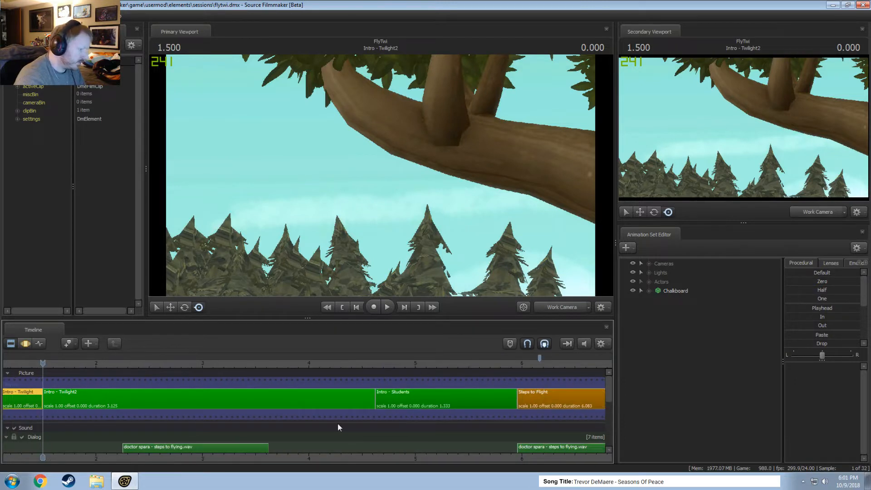
{"action": "left_click", "coordinate": [376, 365]}
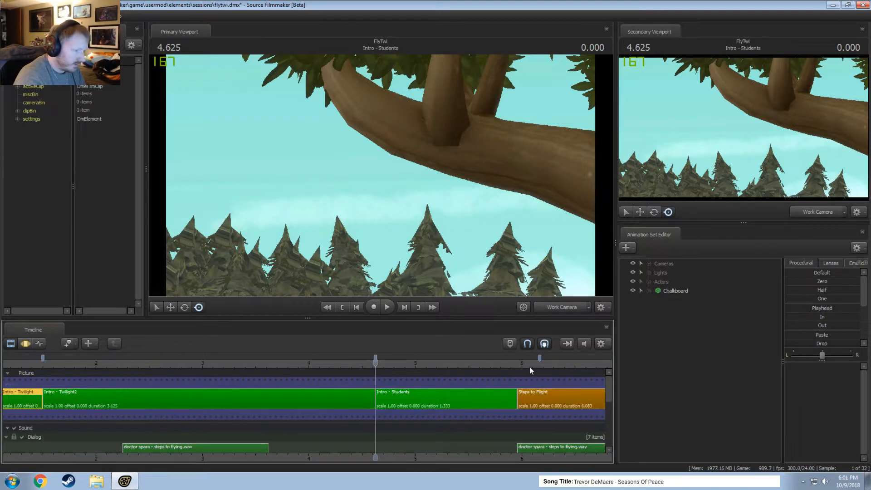
Move the bookmark just inside the Steps to Flight clip to that clip's start at 5.958, and mute the timeline sound.
{"action": "left_click_drag", "start_coordinate": [538, 362], "coordinate": [517, 363]}
{"action": "scroll", "coordinate": [508, 424], "scroll_direction": "down", "scroll_amount": 5}
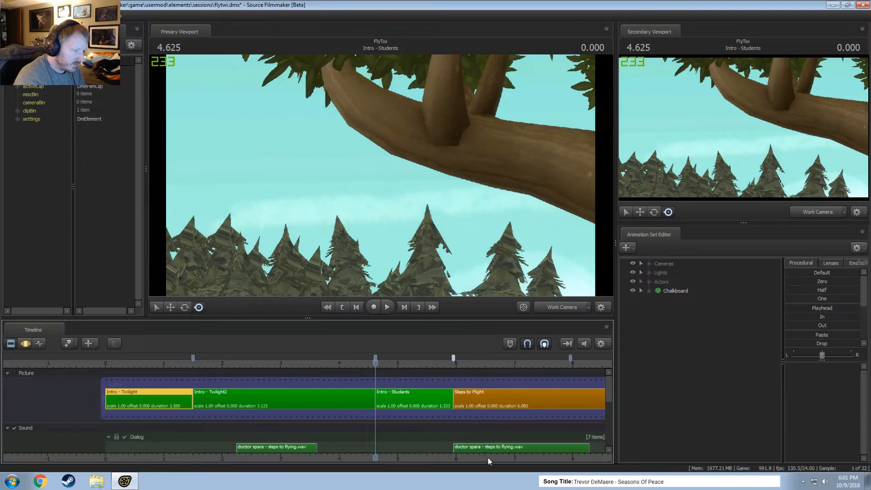
{"action": "middle_click_drag", "start_coordinate": [488, 459], "coordinate": [393, 410]}
{"action": "left_click", "coordinate": [585, 344]}
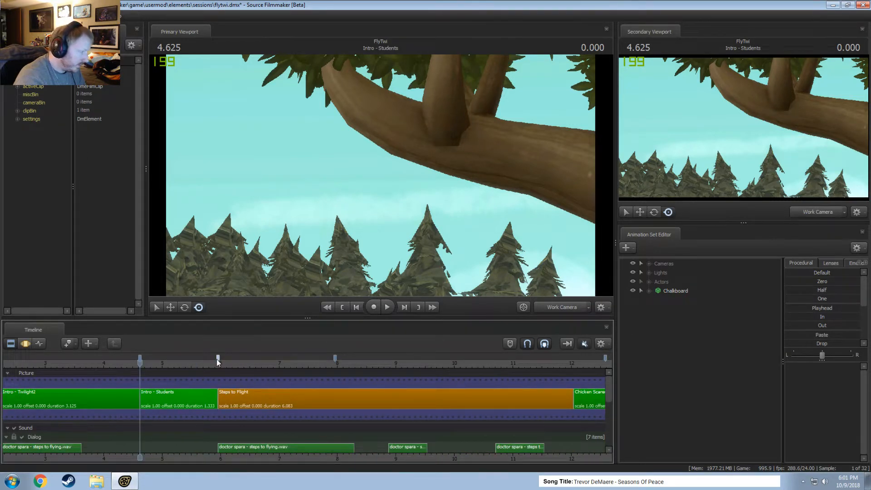
Move the bookmark inside the Steps to Flight clip to the start of the Chicken Scared clip at 12.042.
{"action": "left_click_drag", "start_coordinate": [334, 358], "coordinate": [573, 376]}
{"action": "scroll", "coordinate": [568, 385], "scroll_direction": "down", "scroll_amount": 3}
{"action": "left_click", "coordinate": [375, 362]}
{"action": "scroll", "coordinate": [383, 369], "scroll_direction": "up", "scroll_amount": 5}
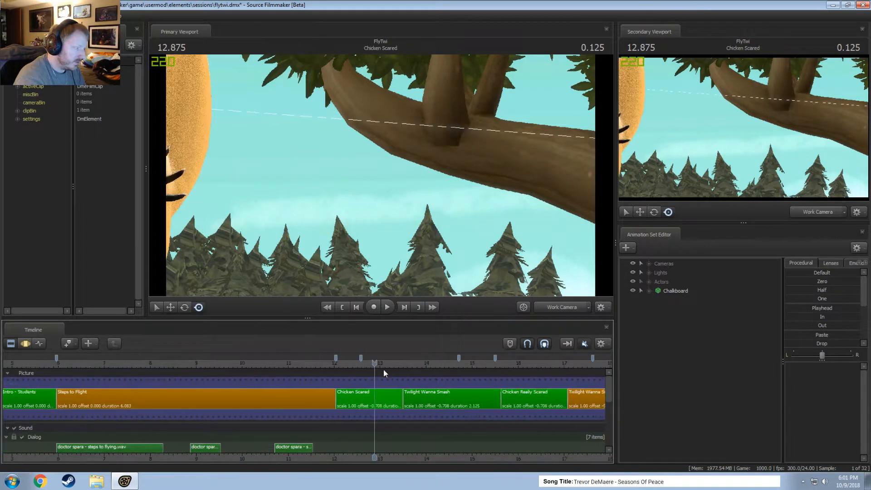
Align bookmarks with the starts of the Twilight Wanna Smash, Chicken Really Scared, Twilight Wanna Smash2 and Chicken Toss clips.
{"action": "left_click_drag", "start_coordinate": [348, 358], "coordinate": [434, 368]}
{"action": "middle_click_drag", "start_coordinate": [456, 448], "coordinate": [170, 409]}
{"action": "scroll", "coordinate": [232, 374], "scroll_direction": "down", "scroll_amount": 2}
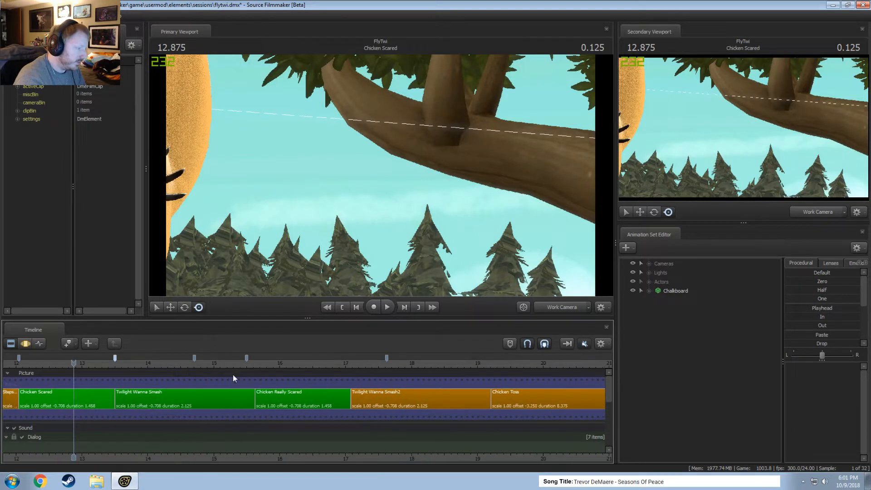
{"action": "left_click_drag", "start_coordinate": [247, 359], "coordinate": [255, 359]}
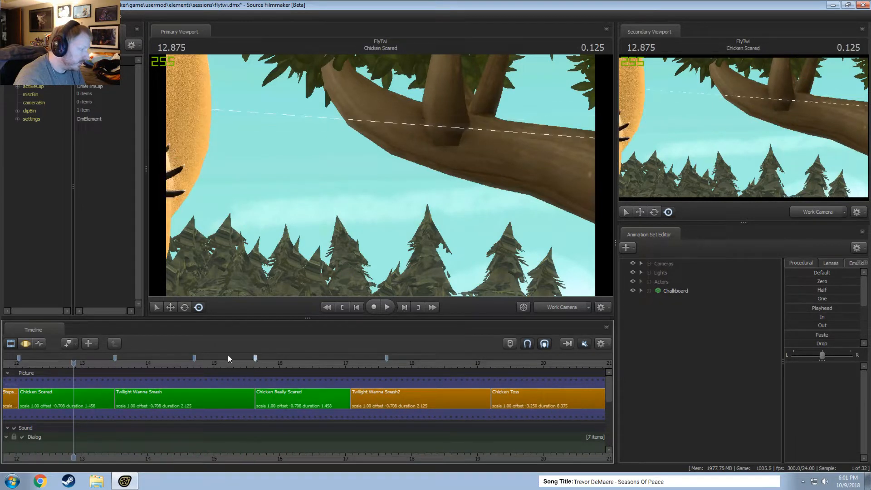
{"action": "left_click_drag", "start_coordinate": [197, 359], "coordinate": [492, 374]}
{"action": "scroll", "coordinate": [505, 390], "scroll_direction": "down", "scroll_amount": 4}
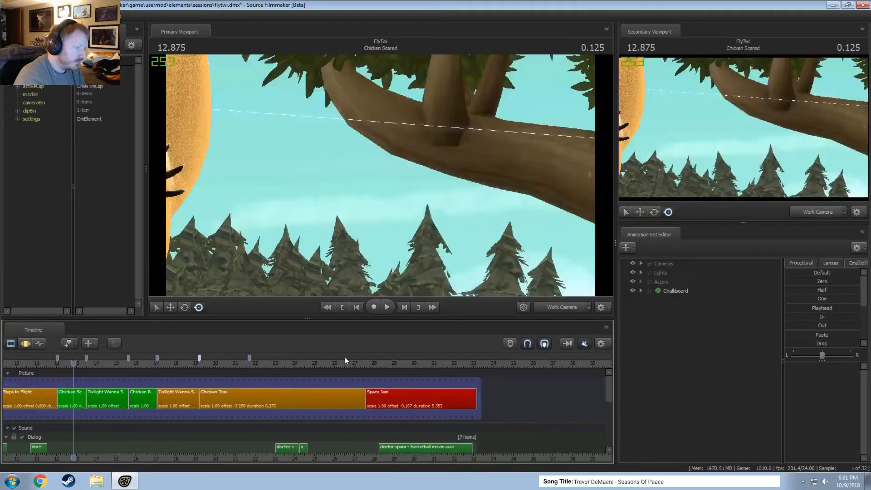
Add a bookmark at the start of the Space Jam clip at 27.583.
{"action": "mouse_move", "coordinate": [358, 363]}
{"action": "left_mouse_down"}
{"action": "mouse_move", "coordinate": [253, 357]}
{"action": "mouse_move", "coordinate": [365, 366]}
{"action": "left_mouse_up"}
{"action": "scroll", "coordinate": [366, 365], "scroll_direction": "up", "scroll_amount": 5}
{"action": "scroll", "coordinate": [354, 378], "scroll_direction": "down", "scroll_amount": 6}
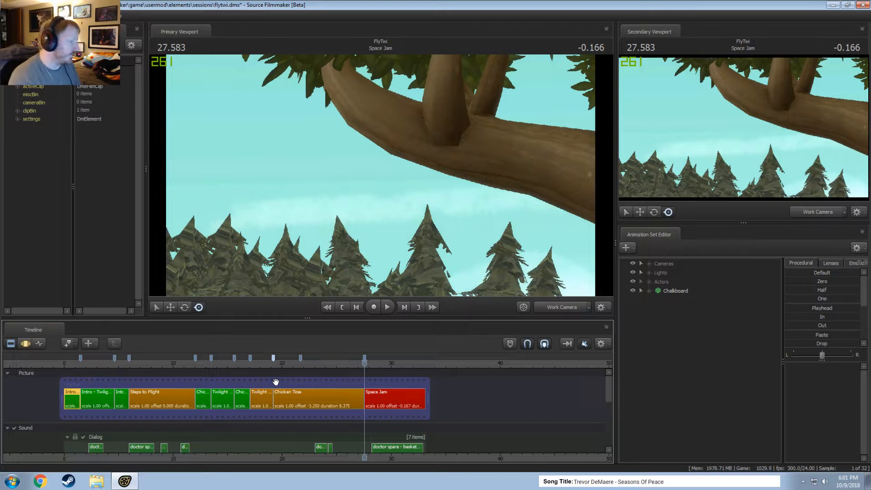
{"action": "scroll", "coordinate": [276, 382], "scroll_direction": "down", "scroll_amount": 2}
{"action": "scroll", "coordinate": [271, 461], "scroll_direction": "up", "scroll_amount": 2}
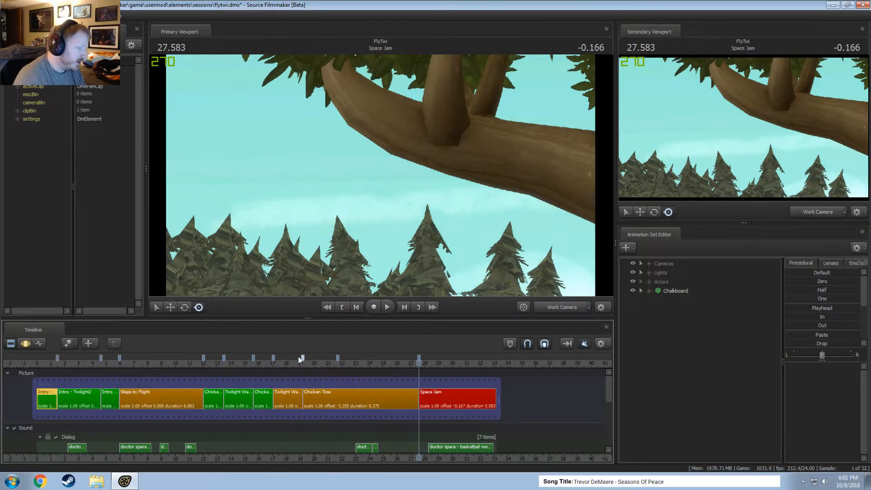
Add the note "Note on a bookmark!" to the first bookmark in the bookmark editor and accept it.
{"action": "right_click", "coordinate": [303, 359]}
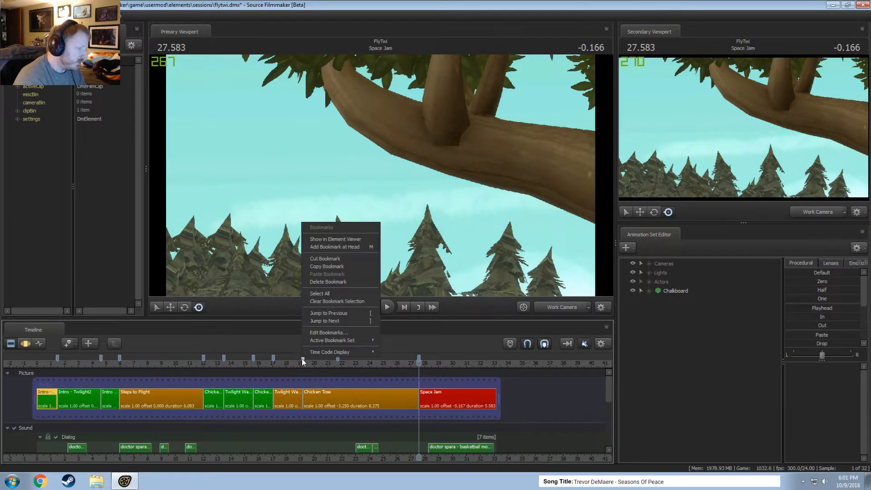
{"action": "left_click", "coordinate": [328, 332]}
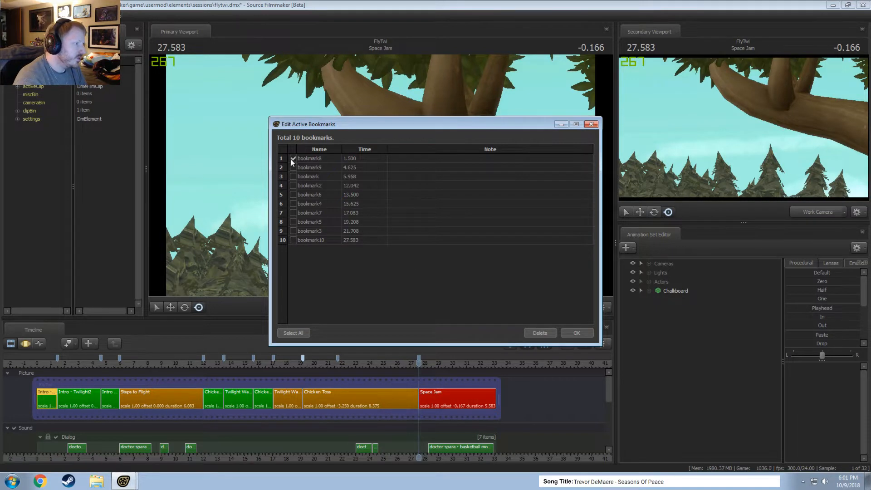
{"action": "double_click", "coordinate": [428, 159]}
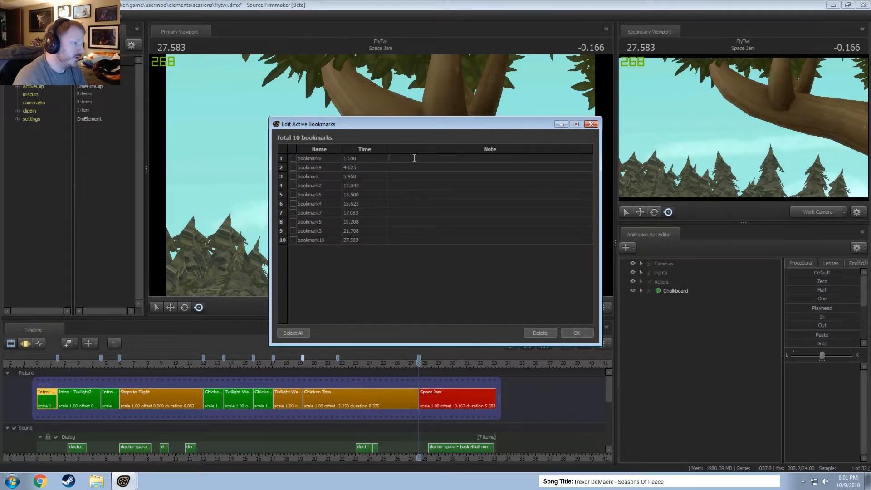
{"action": "type", "text": "fadsfasd"}
{"action": "key", "text": "BackSpace"}
{"action": "key", "text": "BackSpace"}
{"action": "key", "text": "BackSpace"}
{"action": "key", "text": "BackSpace"}
{"action": "key", "text": "BackSpace"}
{"action": "key", "text": "BackSpace"}
{"action": "key", "text": "BackSpace"}
{"action": "key", "text": "BackSpace"}
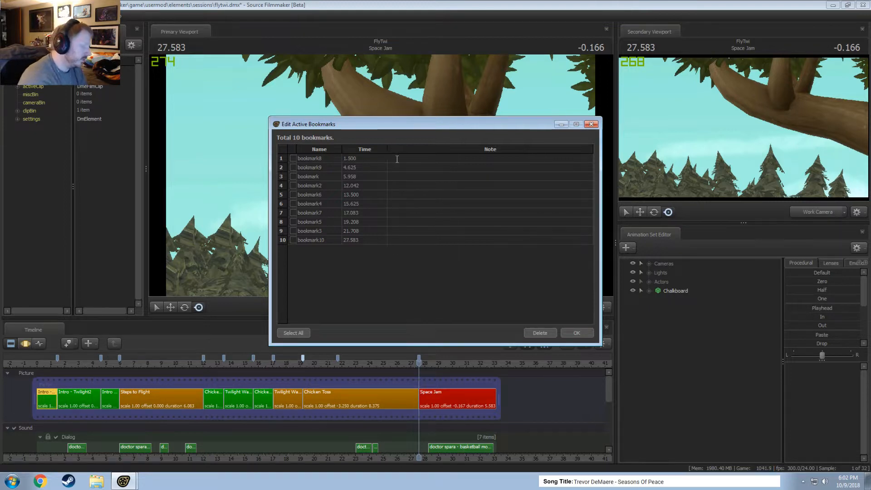
{"action": "type", "text": "Note on a bookmark!"}
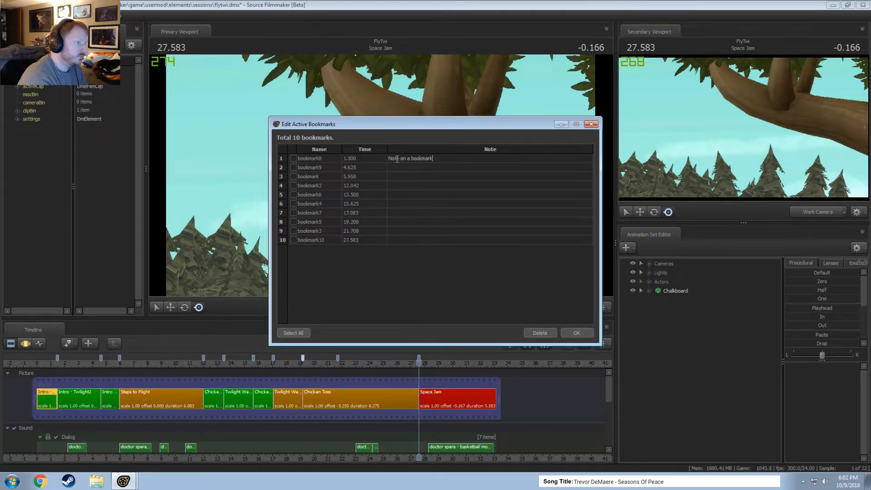
{"action": "left_click", "coordinate": [565, 333]}
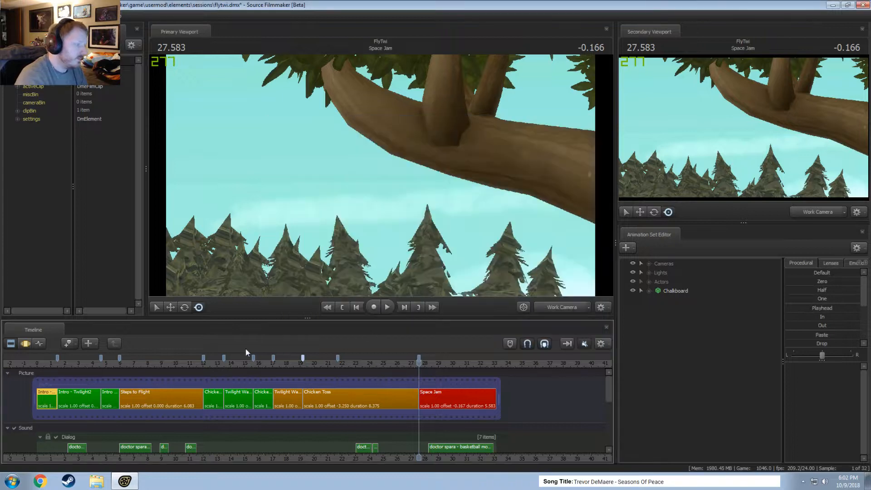
Reopen the bookmark editor from the first bookmark to check its saved note, and close it again.
{"action": "left_click", "coordinate": [57, 356]}
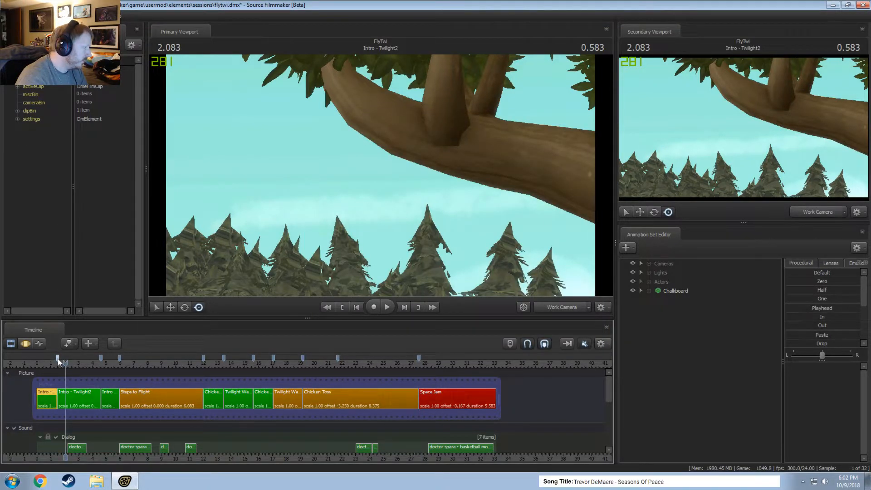
{"action": "right_click", "coordinate": [58, 358]}
{"action": "key", "text": "Escape"}
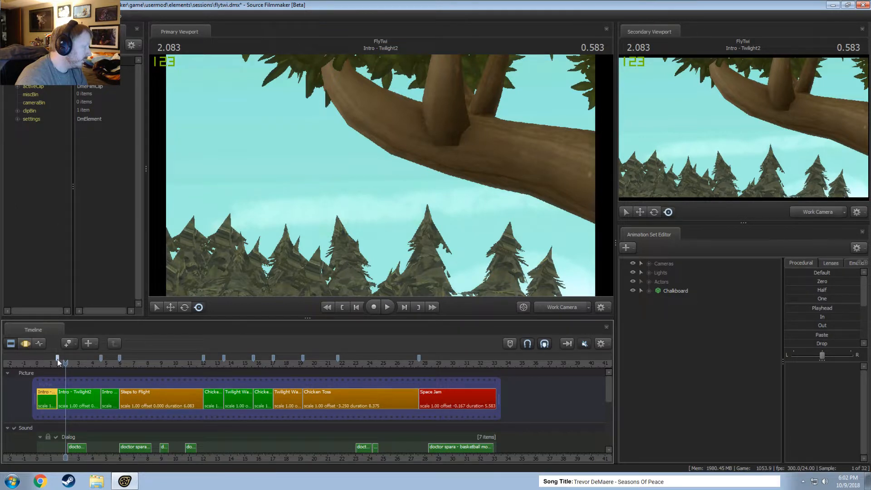
{"action": "right_click", "coordinate": [57, 359]}
{"action": "left_click", "coordinate": [87, 341]}
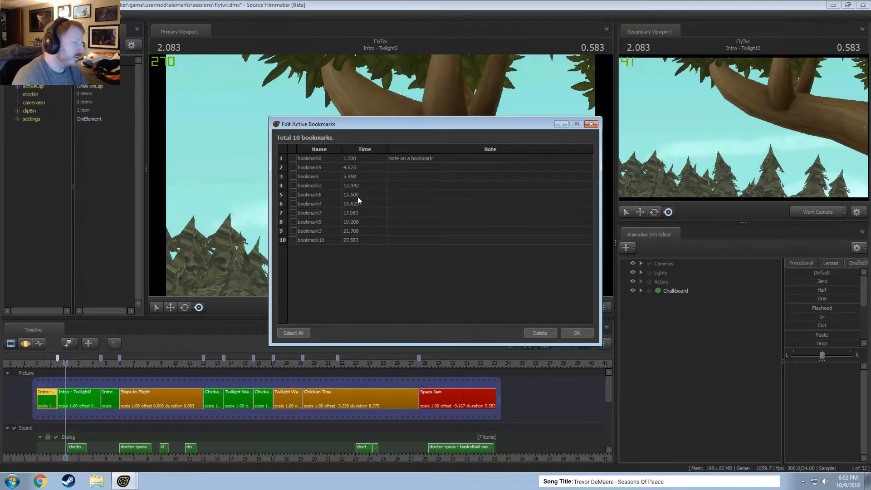
{"action": "key", "text": "Escape"}
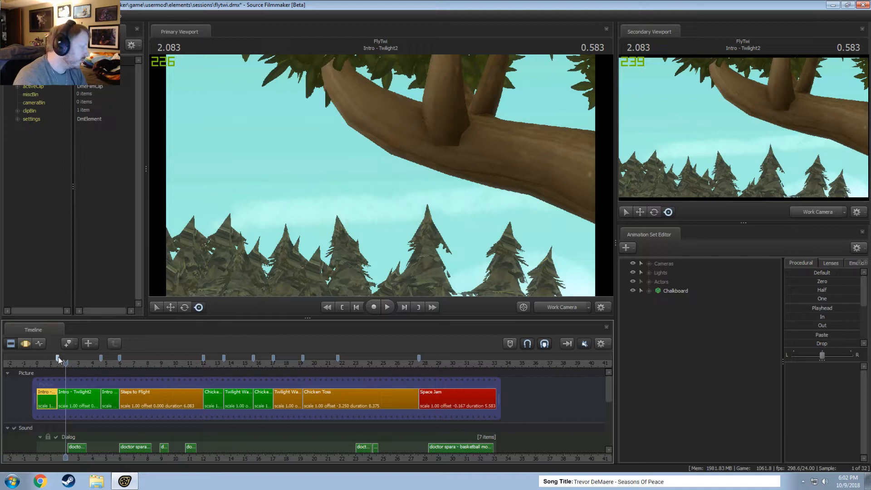
Place the playhead on the first bookmark at 1.500 and review the bookmark names, times and notes in the bookmark editor.
{"action": "left_click_drag", "start_coordinate": [63, 361], "coordinate": [57, 366]}
{"action": "scroll", "coordinate": [57, 365], "scroll_direction": "up", "scroll_amount": 5}
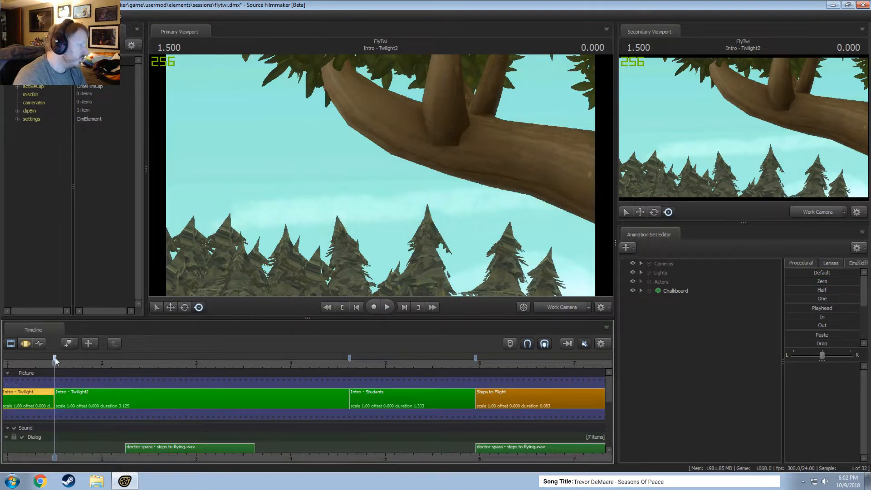
{"action": "right_click", "coordinate": [56, 358]}
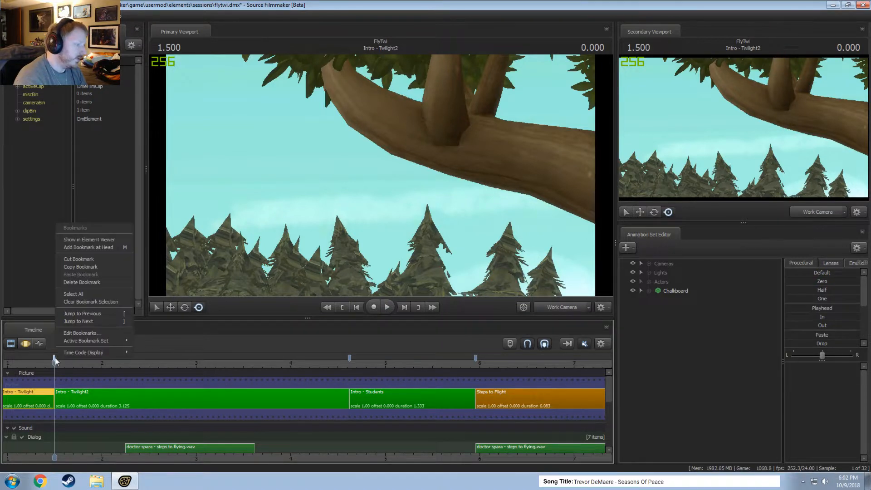
{"action": "left_click", "coordinate": [79, 334]}
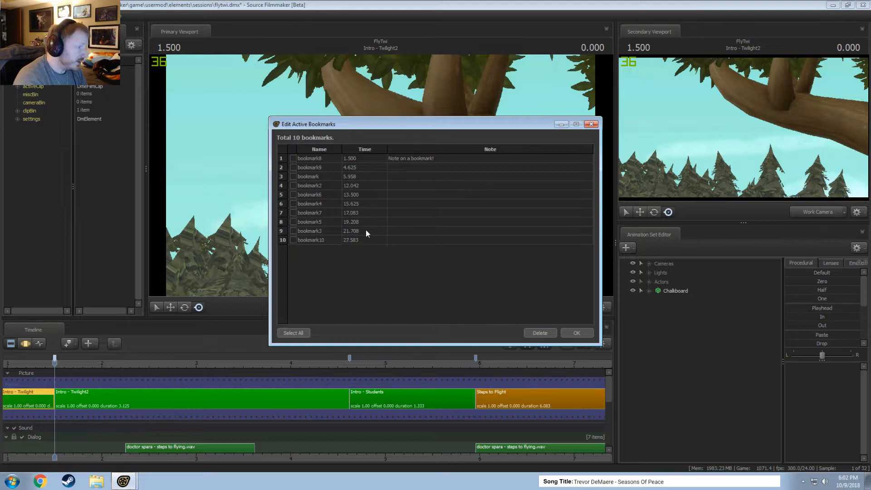
{"action": "double_click", "coordinate": [310, 159]}
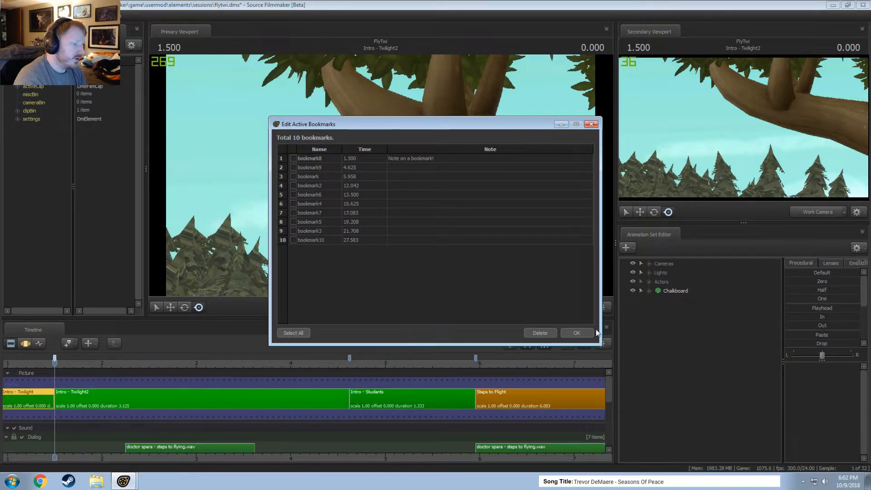
{"action": "left_click", "coordinate": [579, 333]}
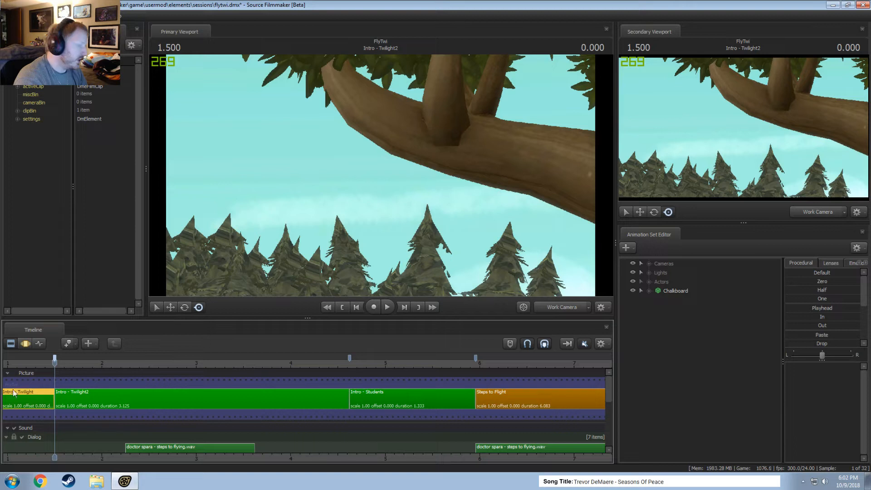
Create a new bookmark set named "Bookmark Set".
{"action": "right_click", "coordinate": [54, 358]}
{"action": "mouse_move", "coordinate": [79, 342]}
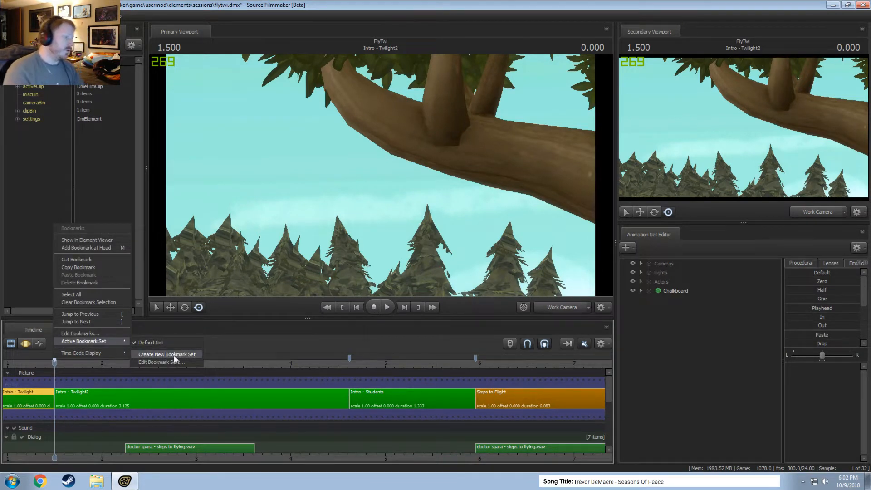
{"action": "left_click", "coordinate": [174, 355]}
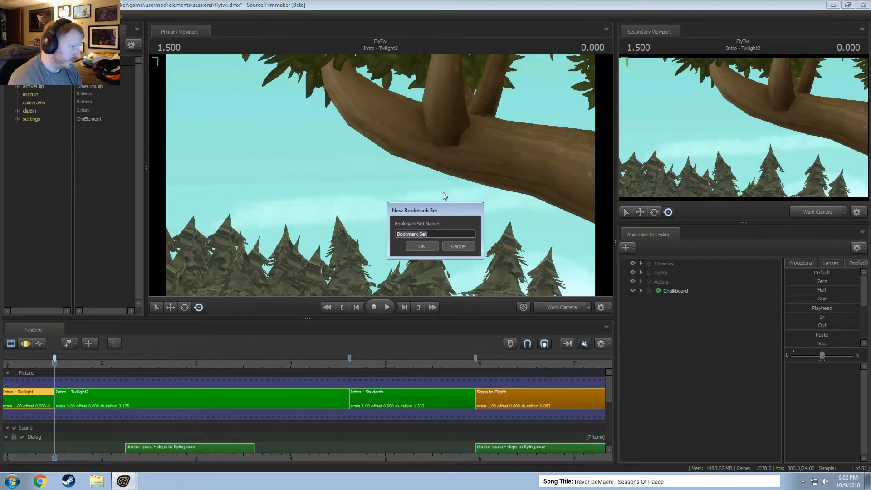
{"action": "left_click", "coordinate": [426, 247]}
Add a series of bookmarks to the new set at spaced points from the Steps to Flight clip through the Space Jam clip.
{"action": "scroll", "coordinate": [393, 375], "scroll_direction": "down", "scroll_amount": 10}
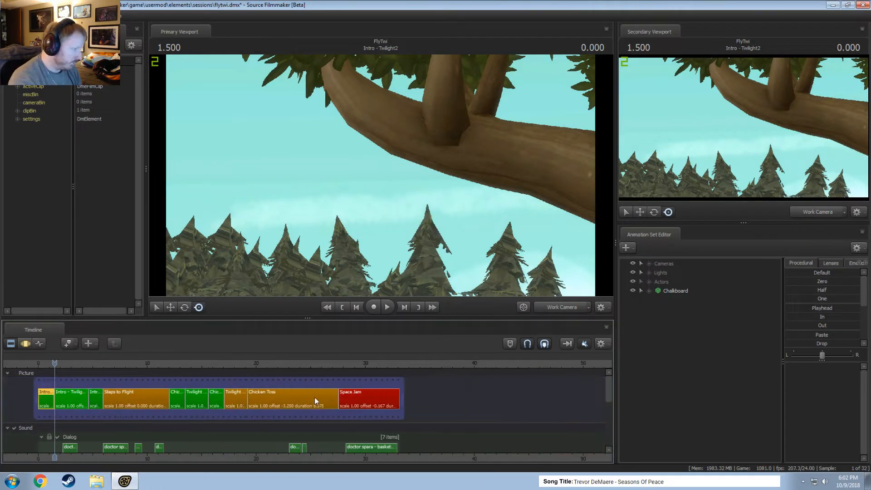
{"action": "left_click_drag", "start_coordinate": [176, 363], "coordinate": [82, 364]}
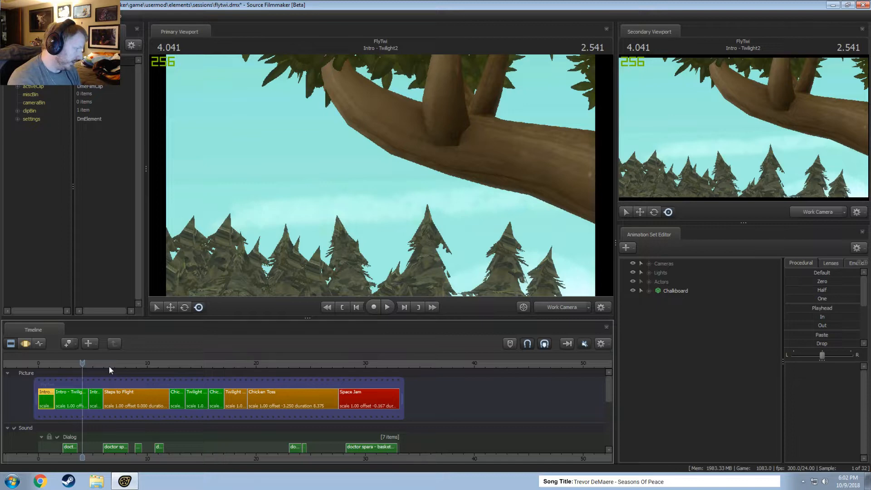
{"action": "right_click", "coordinate": [116, 365]}
{"action": "left_click", "coordinate": [104, 358]}
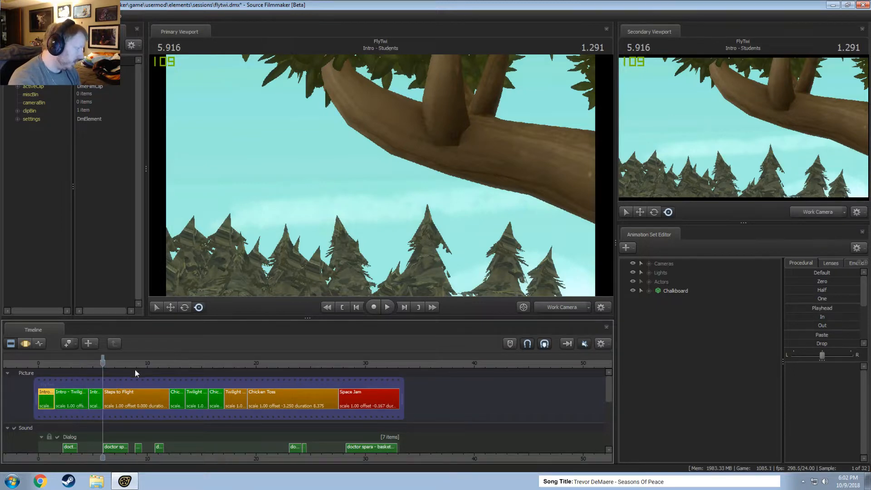
{"action": "left_click", "coordinate": [157, 363]}
{"action": "left_click_drag", "start_coordinate": [156, 363], "coordinate": [374, 363]}
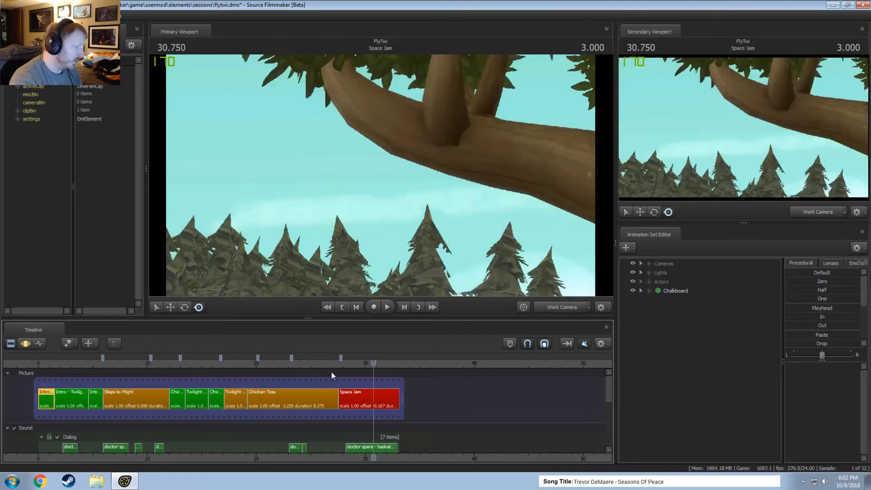
Switch the active bookmark set to Default Set.
{"action": "right_click", "coordinate": [292, 360]}
{"action": "mouse_move", "coordinate": [326, 339]}
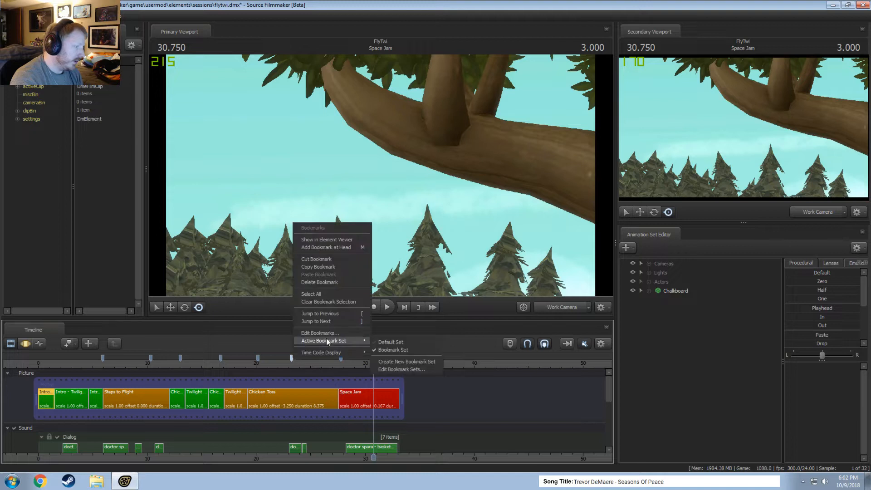
{"action": "left_click", "coordinate": [424, 344]}
Review the list of bookmark sets in the bookmark set editor and close it.
{"action": "right_click", "coordinate": [273, 358]}
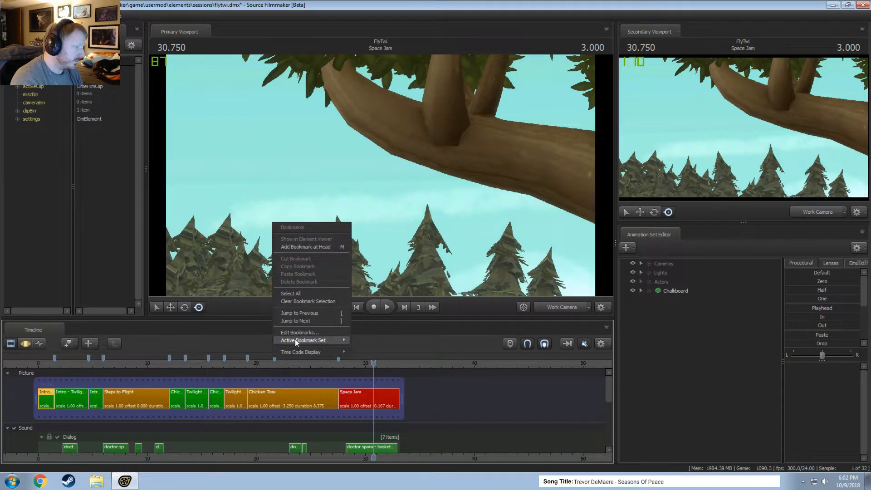
{"action": "left_click", "coordinate": [386, 368]}
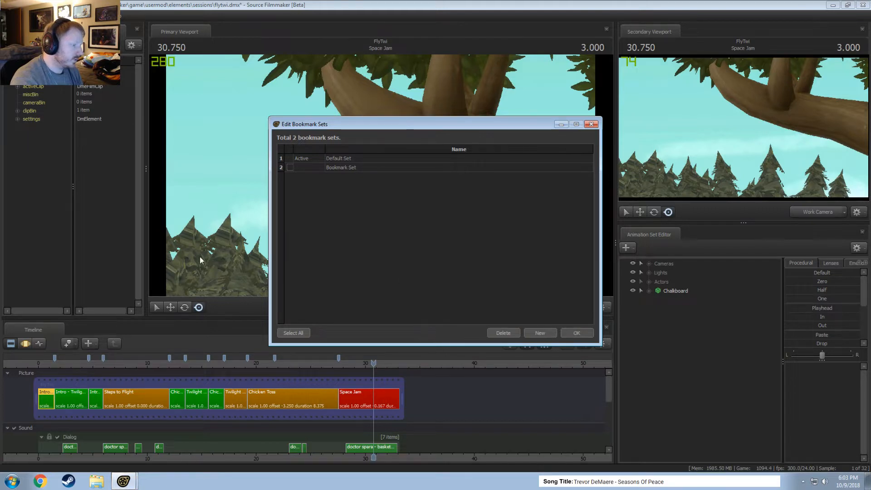
{"action": "left_click", "coordinate": [591, 124]}
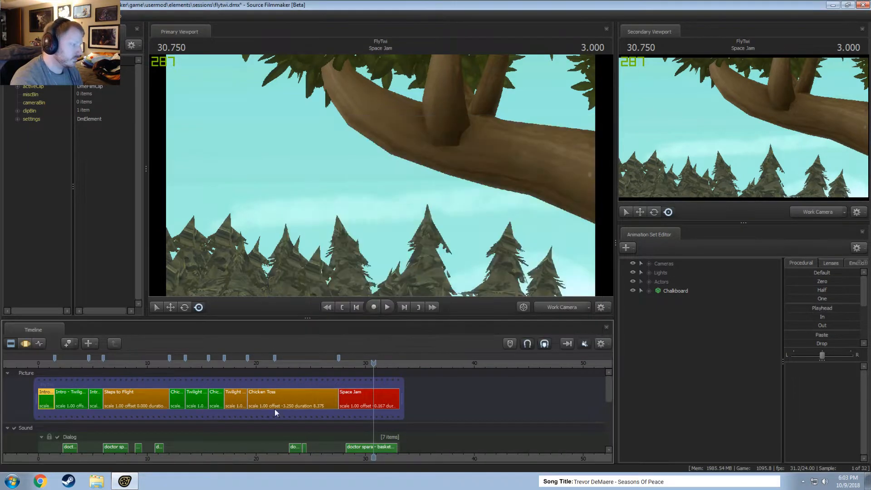
Switch the timeline's active bookmark set from Default Set to Bookmark Set.
{"action": "right_click", "coordinate": [274, 358]}
{"action": "mouse_move", "coordinate": [292, 341]}
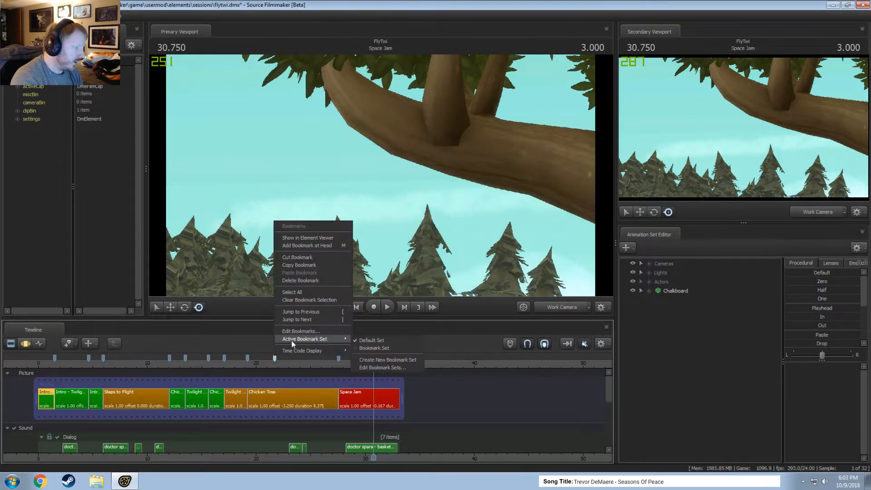
{"action": "left_click", "coordinate": [369, 348]}
Change the time code display to the hours:minutes:seconds format with milliseconds.
{"action": "right_click", "coordinate": [258, 360]}
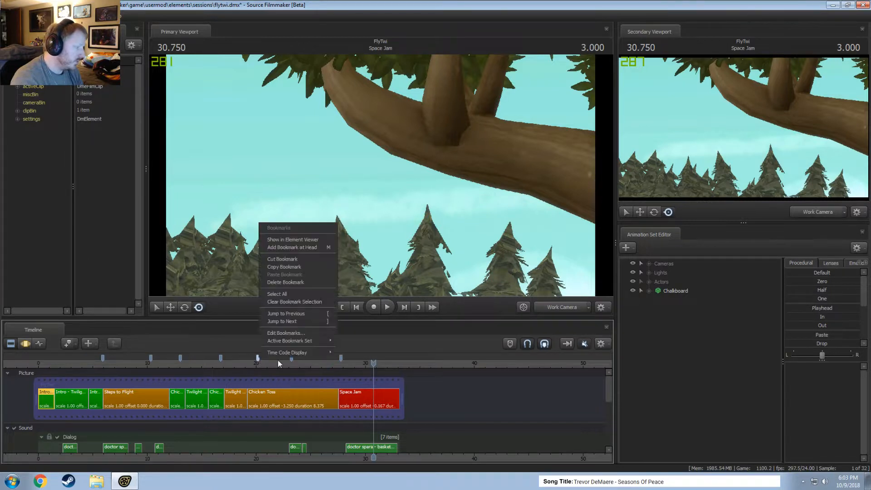
{"action": "mouse_move", "coordinate": [296, 340]}
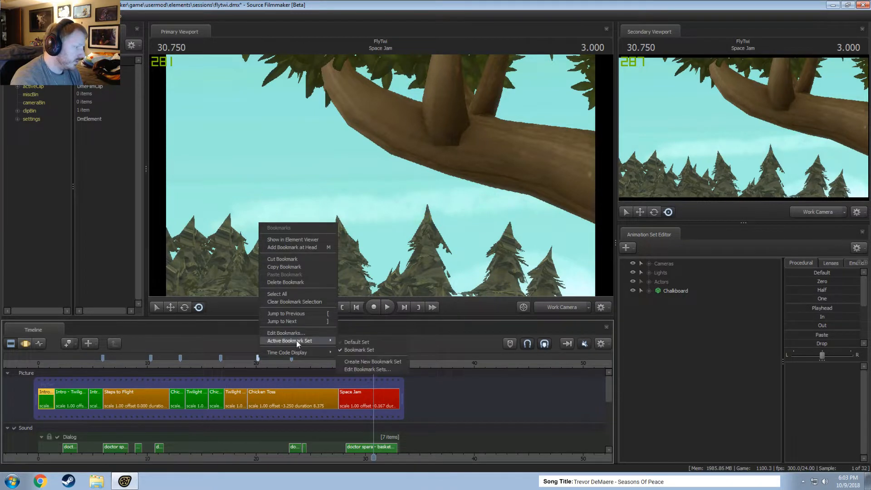
{"action": "left_click", "coordinate": [373, 373]}
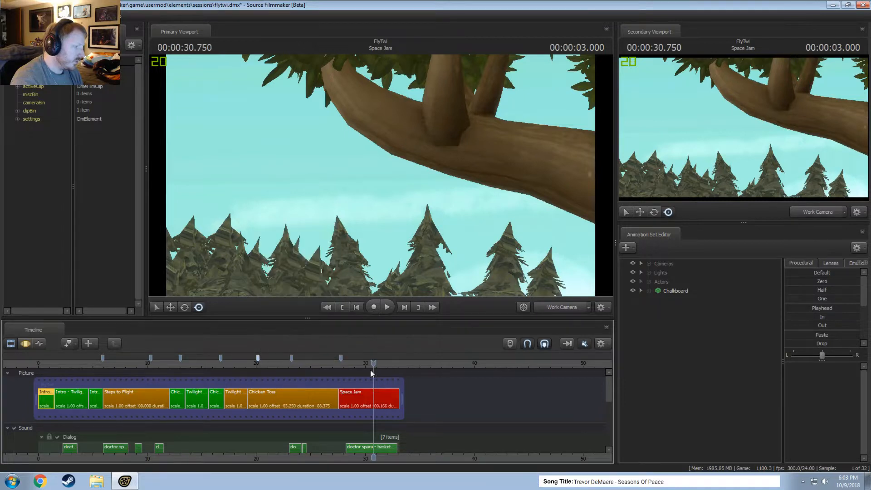
Delete the bookmark set named "Bookmark Set" in the bookmark set editor.
{"action": "right_click", "coordinate": [301, 356]}
{"action": "right_click", "coordinate": [293, 357]}
{"action": "left_click", "coordinate": [296, 357]}
{"action": "right_click", "coordinate": [293, 357]}
{"action": "mouse_move", "coordinate": [312, 339]}
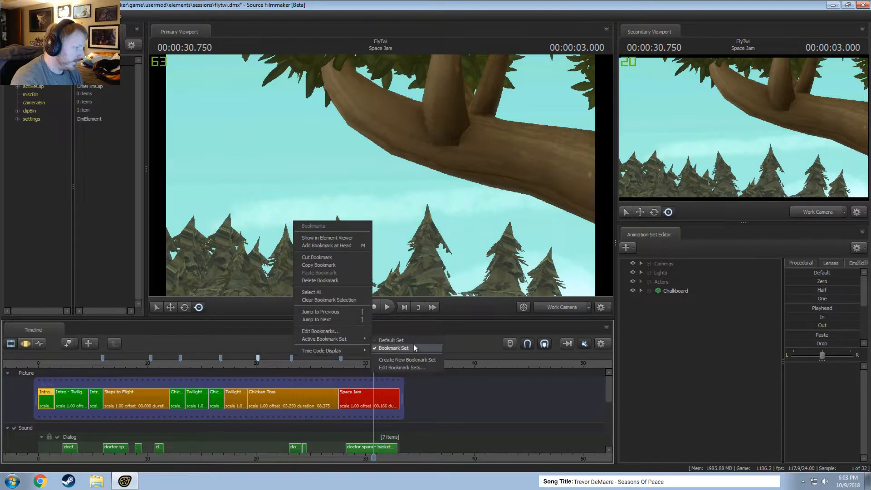
{"action": "left_click", "coordinate": [390, 368]}
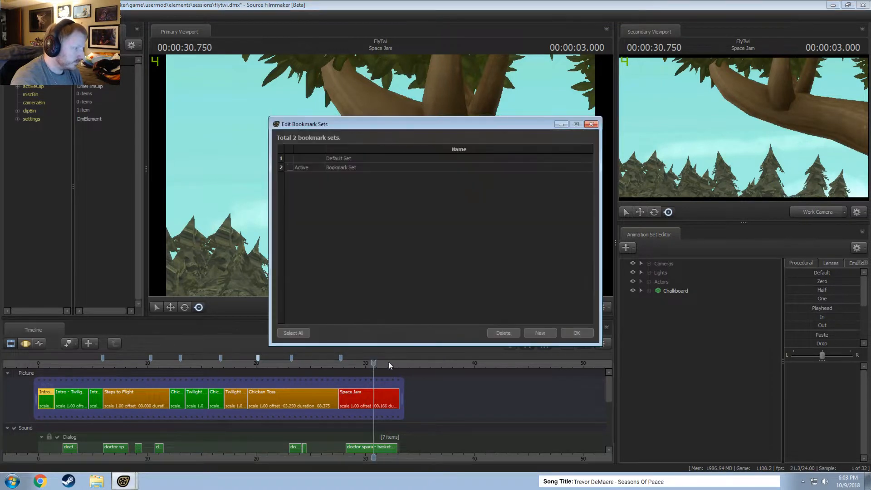
{"action": "left_click", "coordinate": [289, 168]}
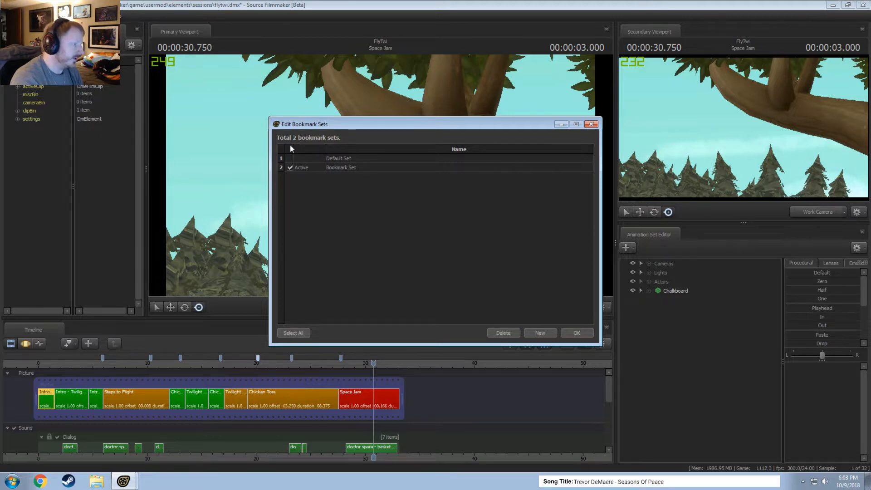
{"action": "left_click", "coordinate": [505, 334]}
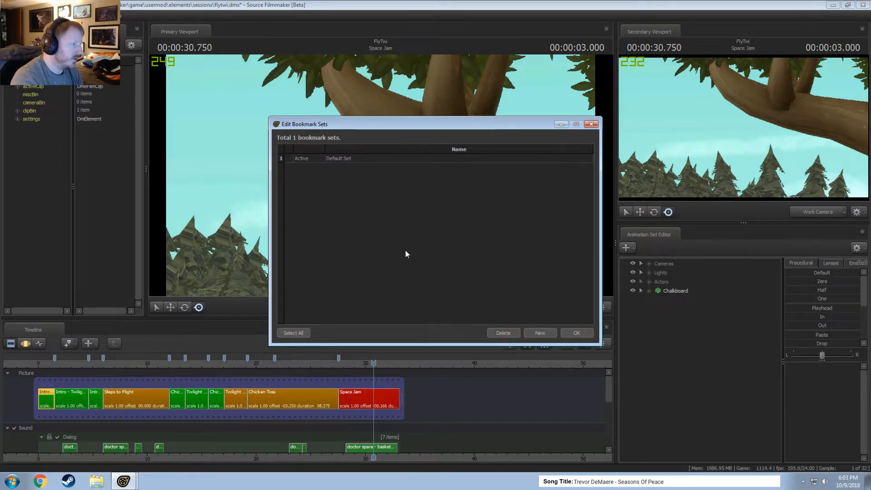
{"action": "left_click", "coordinate": [578, 333]}
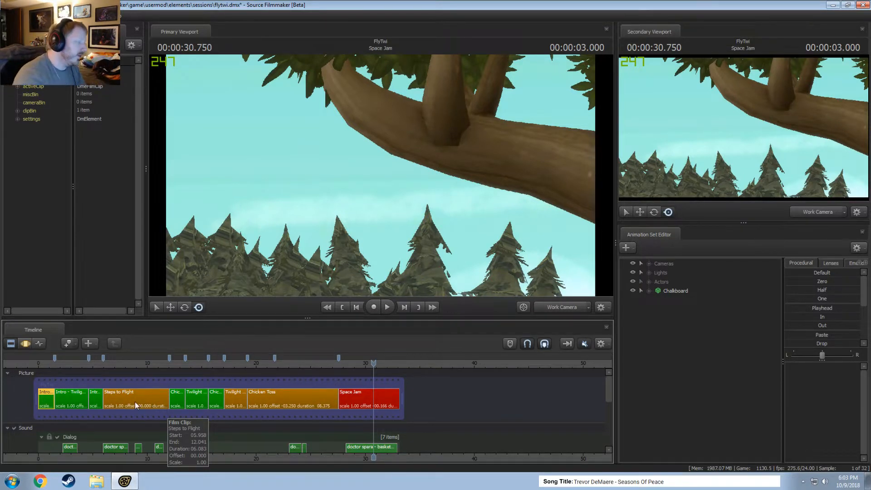
Place the playhead in the Steps to Flight clip at 00:00:06.625 and switch the primary viewport to Main Camera.
{"action": "scroll", "coordinate": [154, 408], "scroll_direction": "up", "scroll_amount": 2}
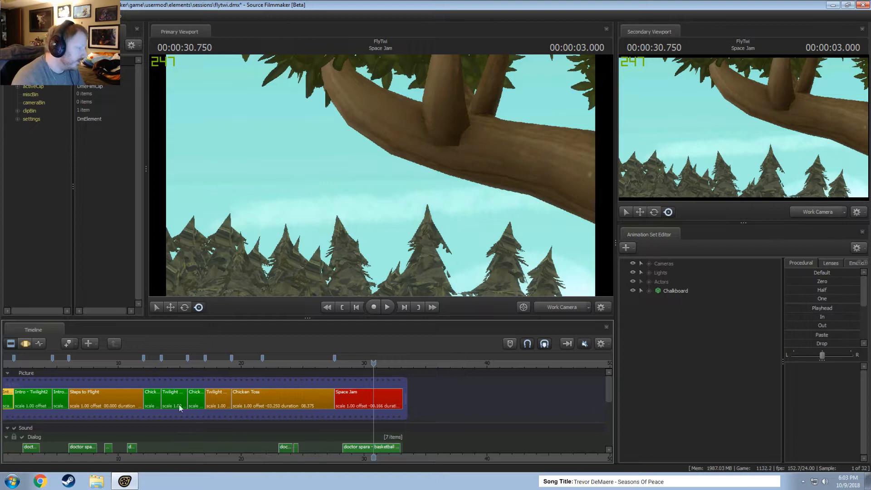
{"action": "left_click", "coordinate": [78, 363]}
{"action": "left_click", "coordinate": [562, 307]}
Move the playhead to the Twilight Wanna Smash2 clip at 00:00:17.083 and turn on lighting in the primary viewport.
{"action": "scroll", "coordinate": [196, 399], "scroll_direction": "down", "scroll_amount": 3}
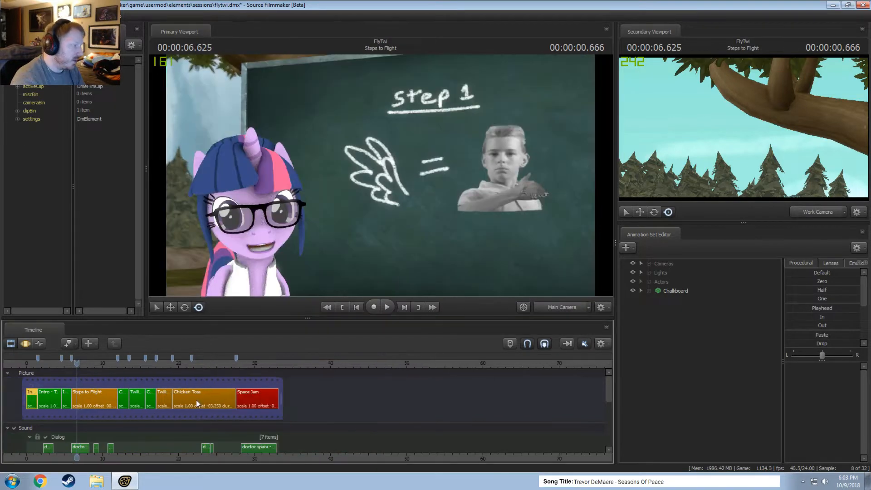
{"action": "scroll", "coordinate": [173, 422], "scroll_direction": "up", "scroll_amount": 4}
{"action": "scroll", "coordinate": [155, 437], "scroll_direction": "down", "scroll_amount": 2}
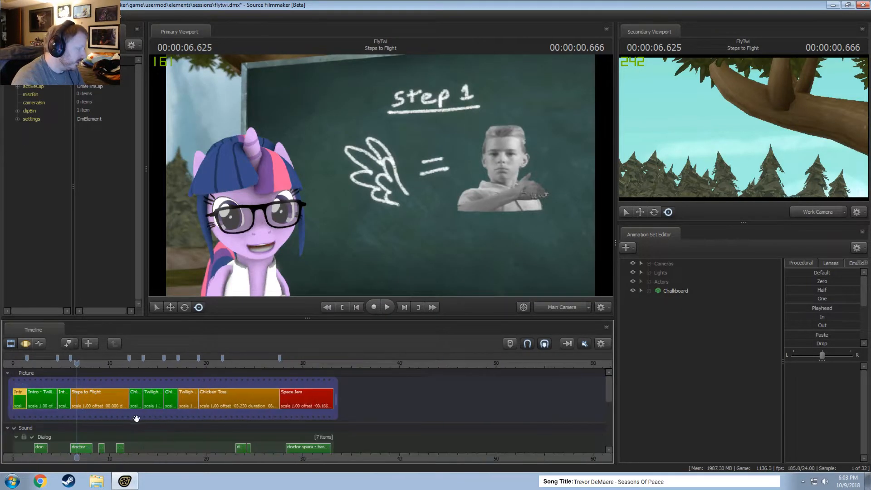
{"action": "left_click_drag", "start_coordinate": [201, 364], "coordinate": [178, 367]}
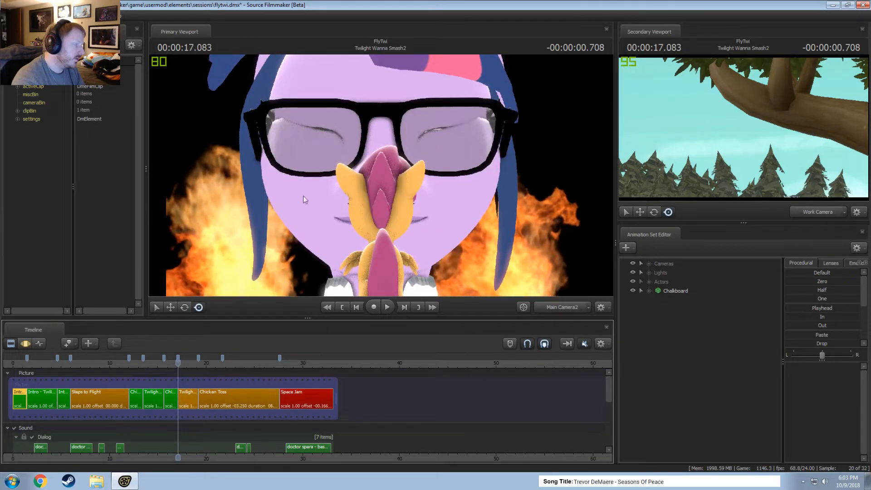
{"action": "right_click", "coordinate": [316, 169]}
{"action": "left_click", "coordinate": [327, 194]}
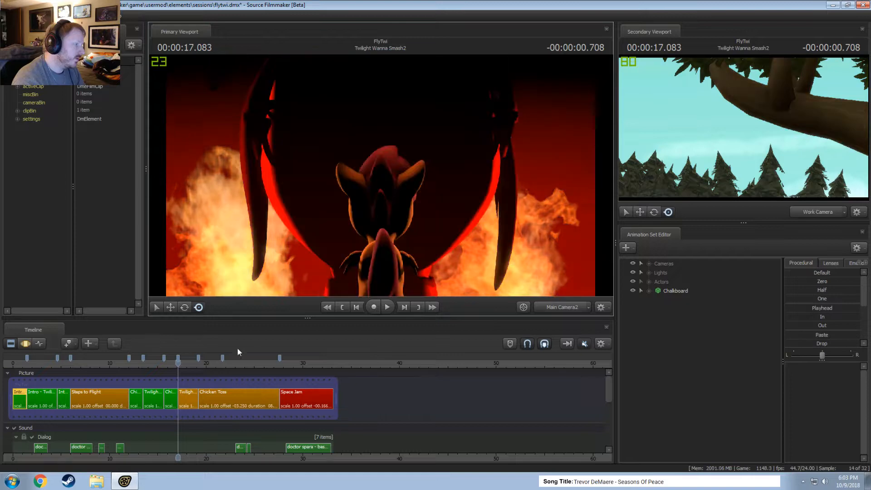
Scrub the playhead through the Twilight Wanna Smash2 clip to 00:00:19.083.
{"action": "left_click_drag", "start_coordinate": [184, 363], "coordinate": [184, 363]}
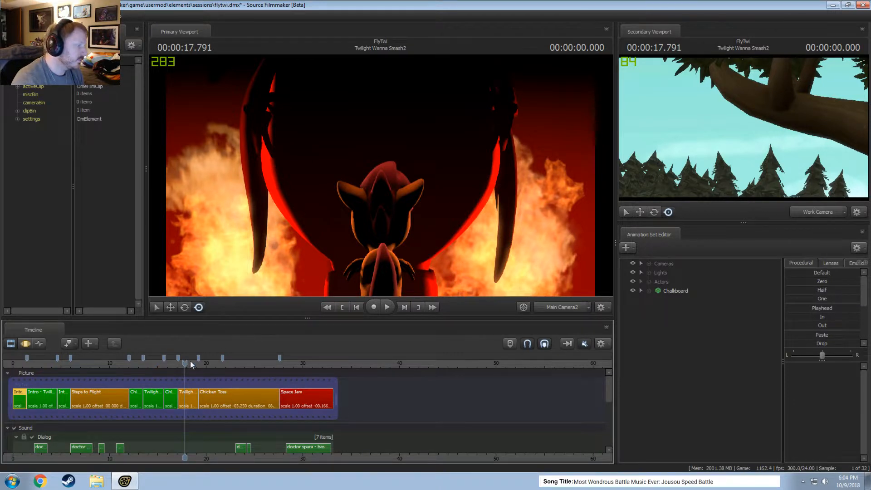
{"action": "left_click_drag", "start_coordinate": [190, 363], "coordinate": [198, 363]}
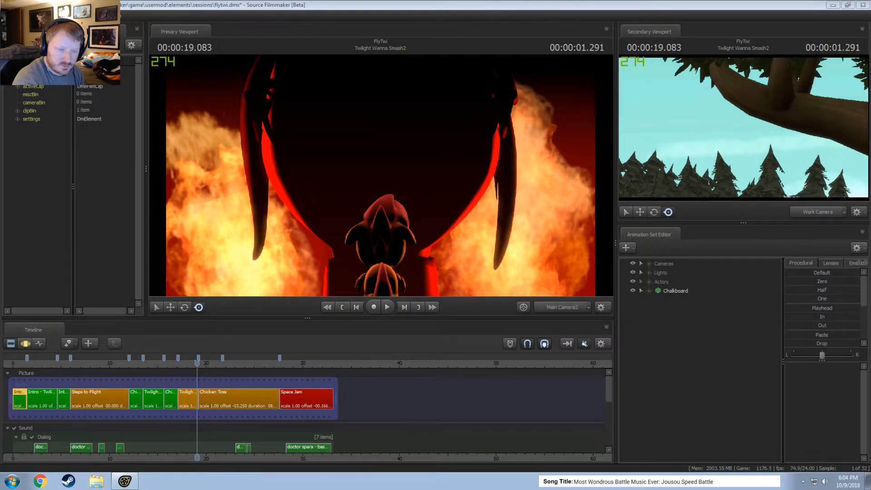
{"action": "right_click", "coordinate": [825, 481]}
{"action": "left_click", "coordinate": [825, 481]}
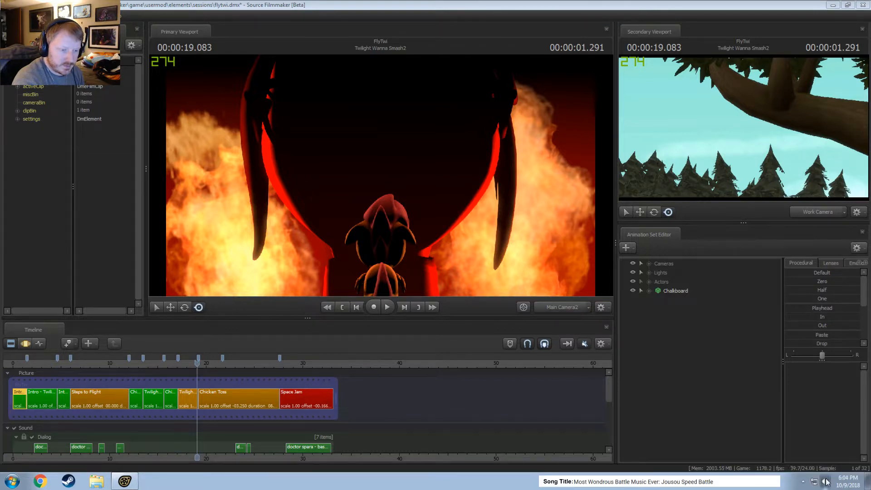
{"action": "left_click", "coordinate": [826, 482]}
{"action": "left_click", "coordinate": [826, 482]}
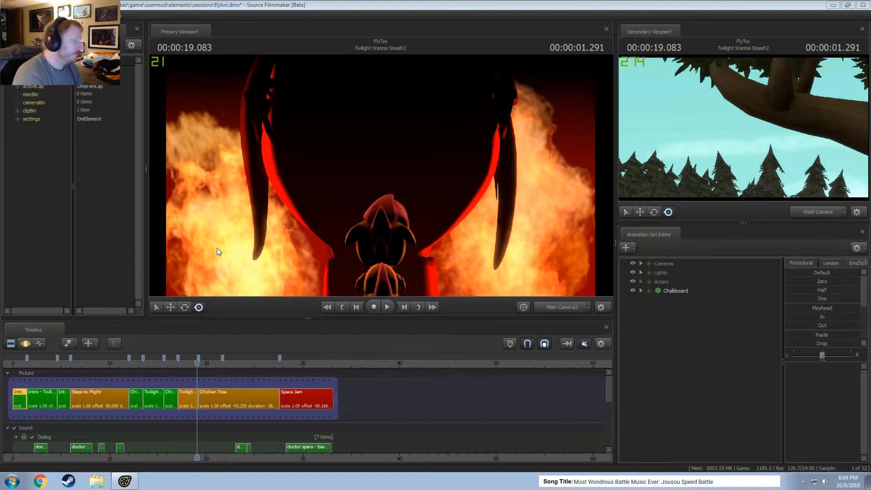
{"action": "scroll", "coordinate": [162, 400], "scroll_direction": "up", "scroll_amount": 3}
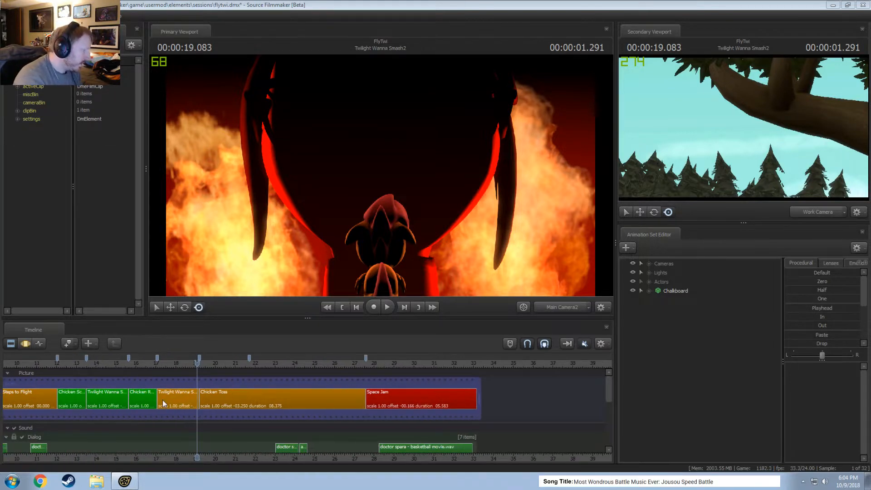
{"action": "scroll", "coordinate": [177, 401], "scroll_direction": "down", "scroll_amount": 5}
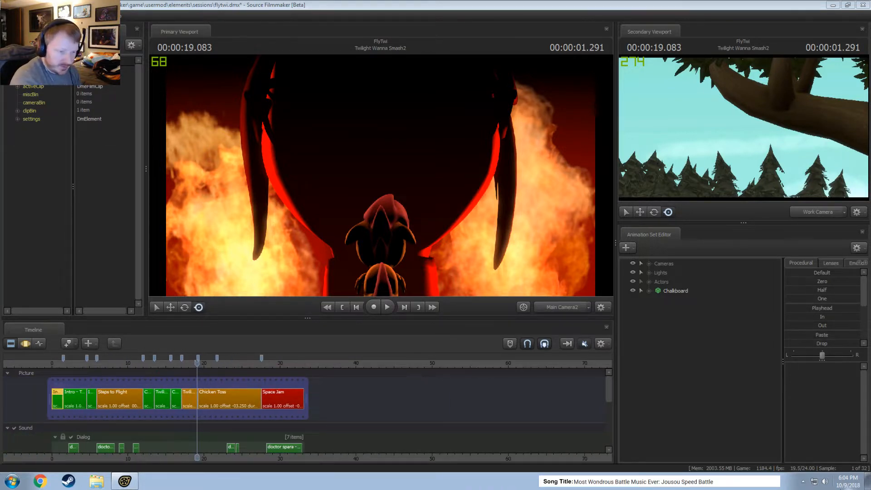
{"action": "left_click", "coordinate": [848, 485]}
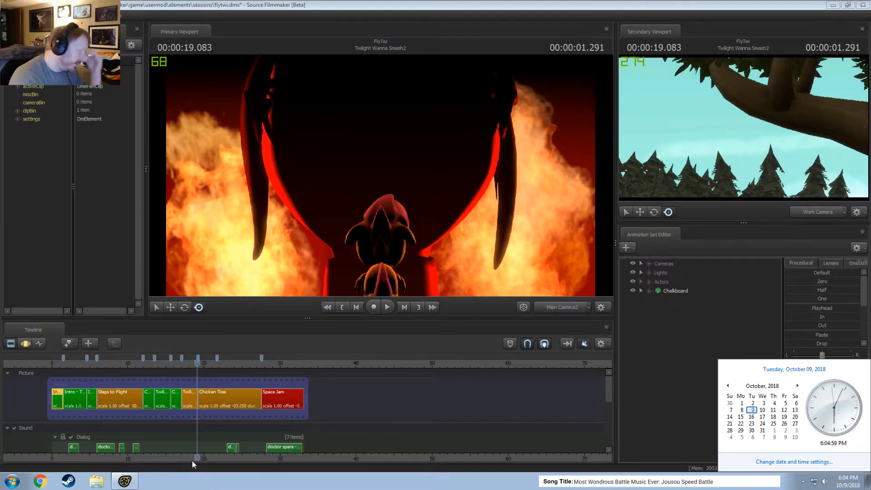
{"action": "scroll", "coordinate": [189, 427], "scroll_direction": "up", "scroll_amount": 6}
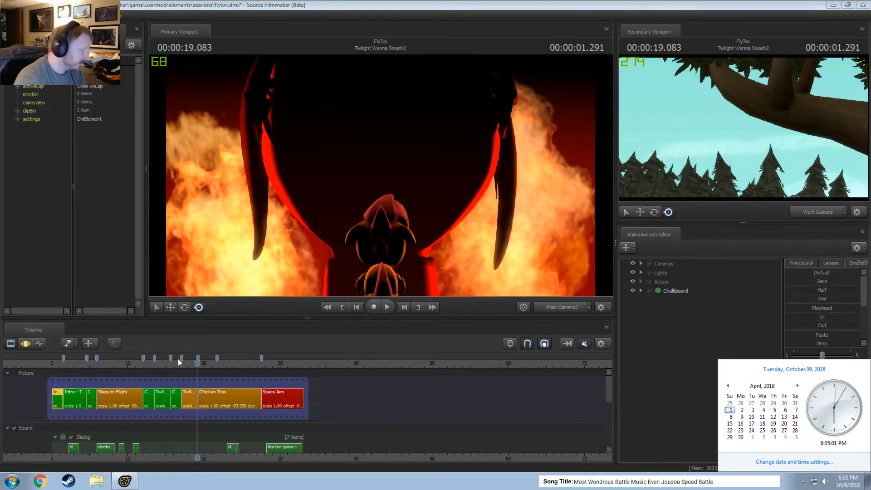
{"action": "scroll", "coordinate": [220, 377], "scroll_direction": "down", "scroll_amount": 6}
{"action": "left_click", "coordinate": [425, 384]}
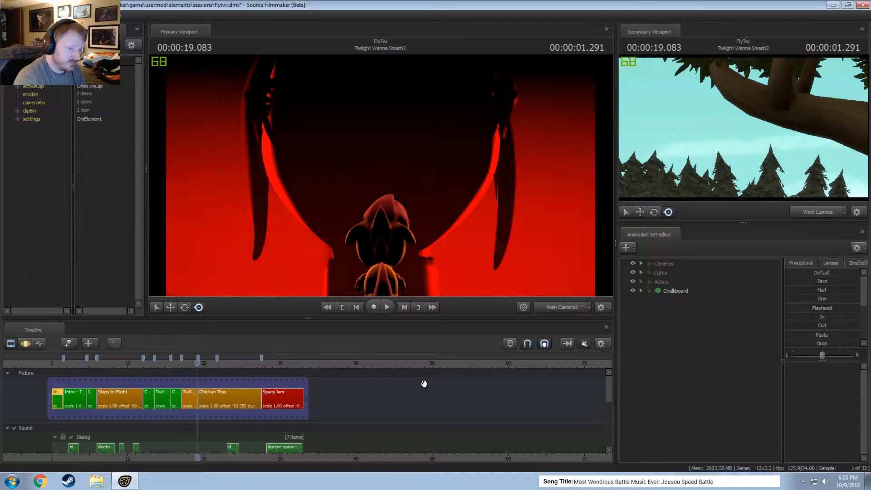
Scrub the playhead across the cut into the Chicken Toss clip, and return it to the start of the Intro - Twilight clip.
{"action": "left_click_drag", "start_coordinate": [191, 365], "coordinate": [200, 363]}
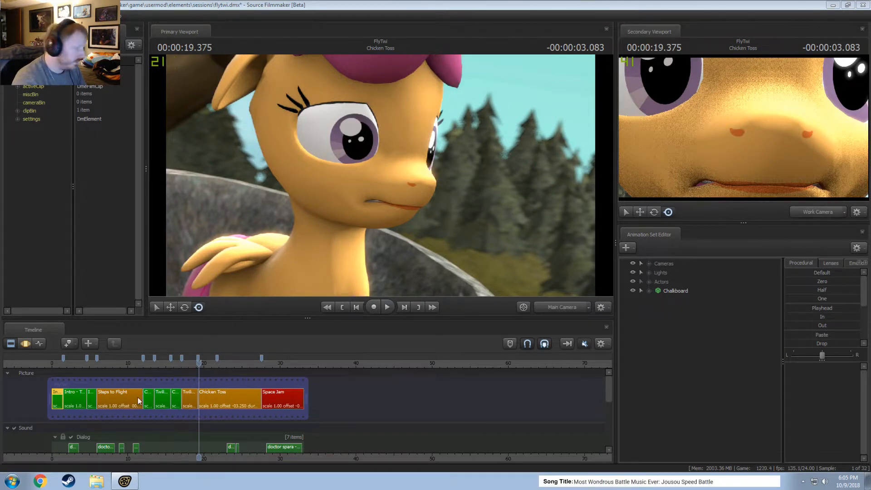
{"action": "left_click_drag", "start_coordinate": [199, 363], "coordinate": [141, 370]}
{"action": "left_click", "coordinate": [53, 363]}
Play the opening from Intro - Twilight into Intro - Twilight2, and return the playhead to 00:00:00.041.
{"action": "key", "text": "space"}
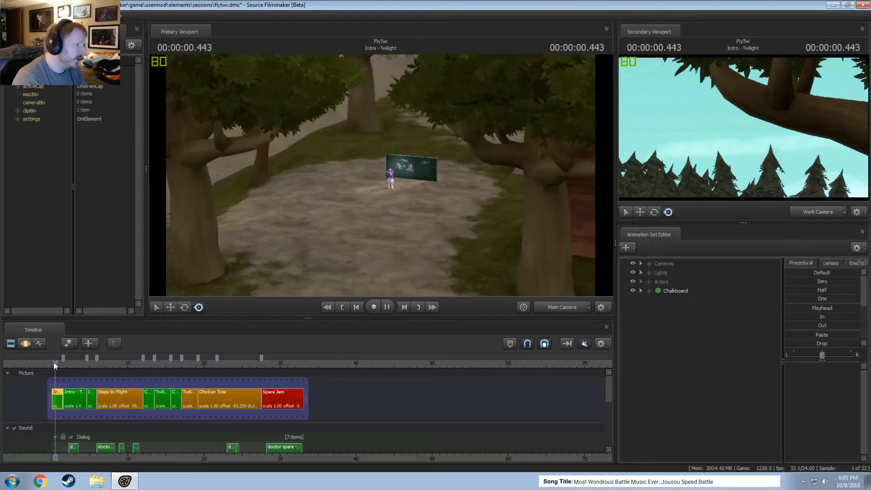
{"action": "left_click", "coordinate": [54, 363]}
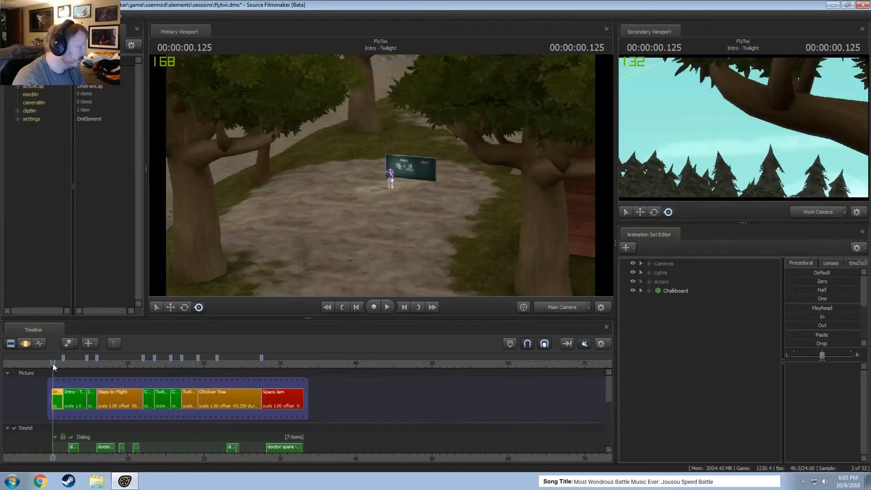
{"action": "key", "text": "space"}
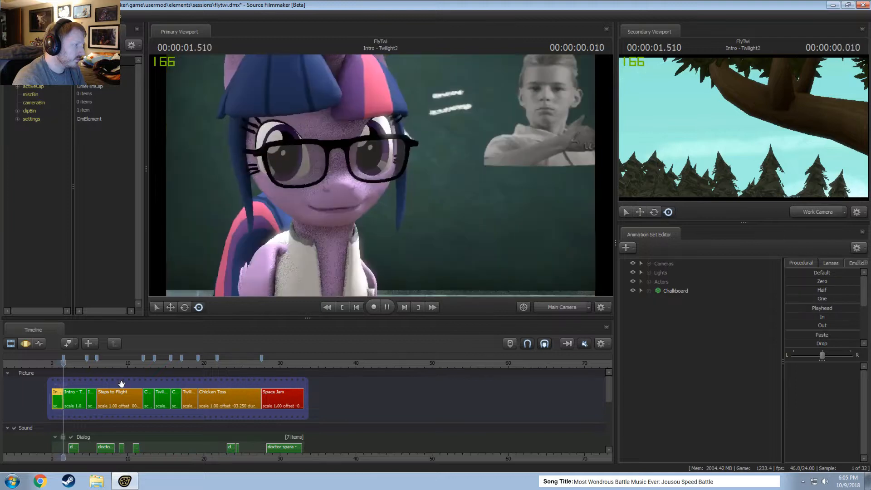
{"action": "key", "text": "space"}
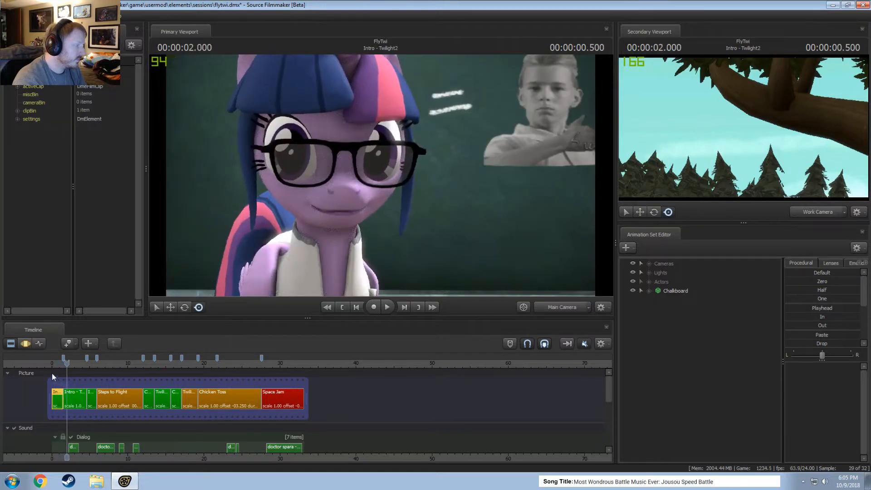
{"action": "left_click", "coordinate": [53, 363]}
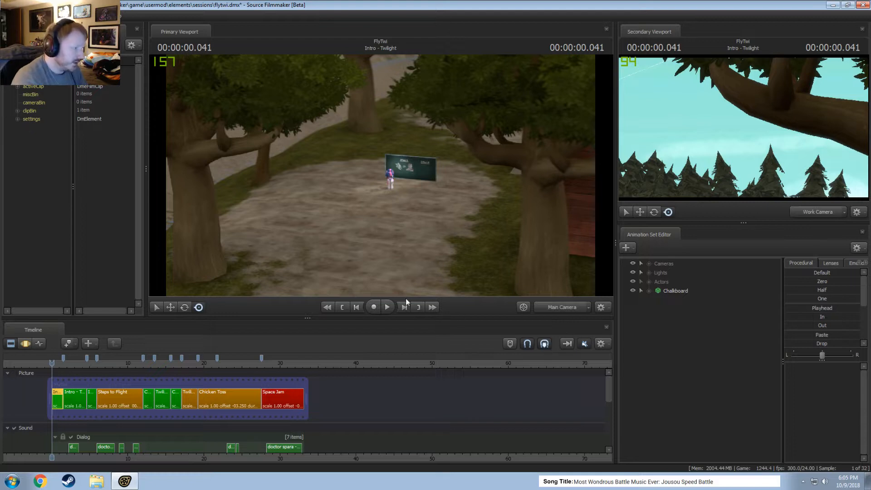
Play back most of the Intro - Twilight clip, stop, and scrub the playhead back to 00:00:00.125.
{"action": "scroll", "coordinate": [58, 370], "scroll_direction": "up", "scroll_amount": 5}
{"action": "key", "text": "space"}
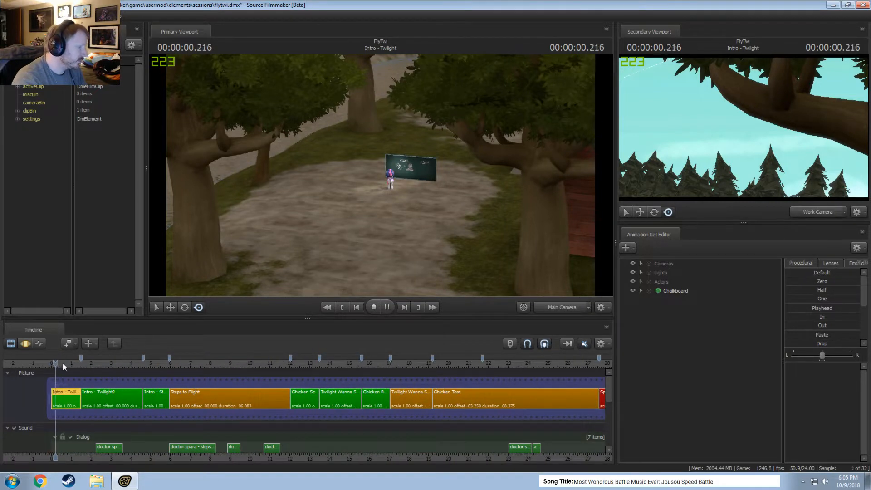
{"action": "key", "text": "space"}
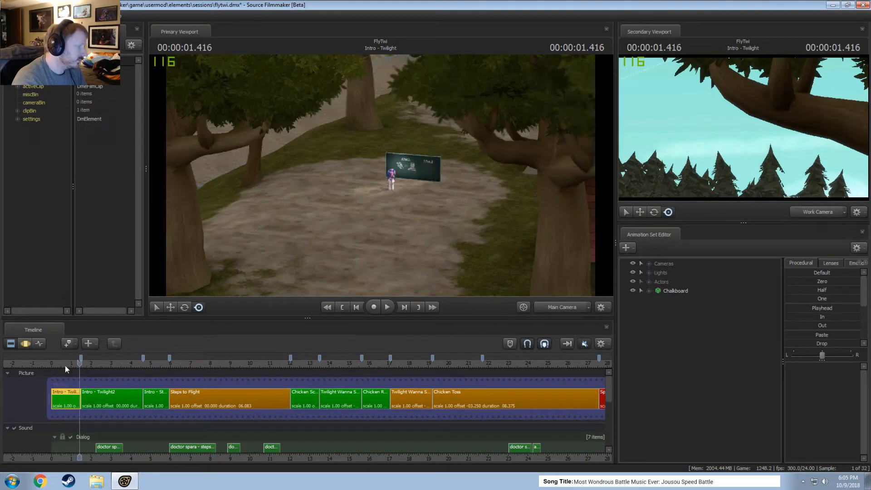
{"action": "left_click_drag", "start_coordinate": [64, 365], "coordinate": [55, 364]}
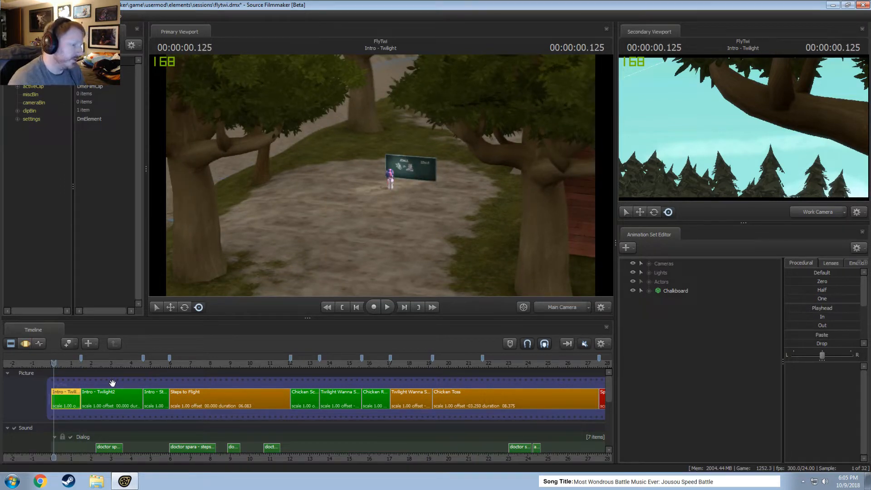
Unmute the timeline sound during playback, and replay the Intro - Twilight2 clip from 00:00:01.625 to 00:00:03.791.
{"action": "key", "text": "space"}
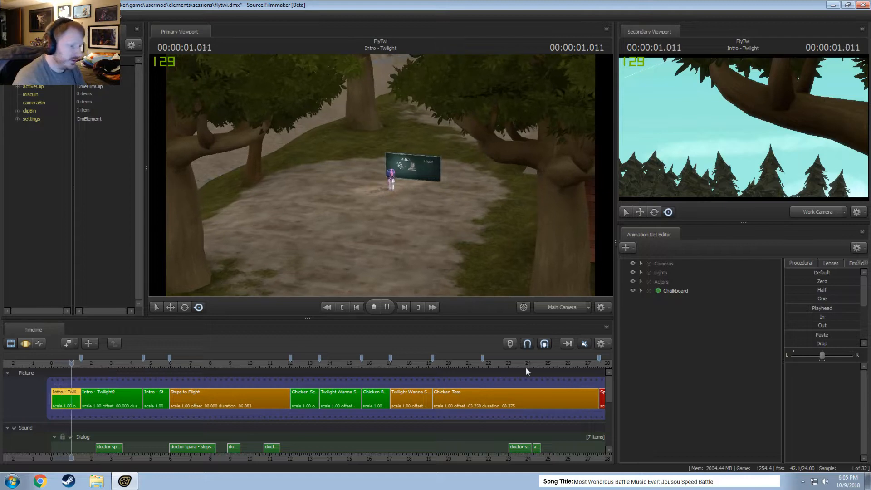
{"action": "left_click", "coordinate": [584, 343]}
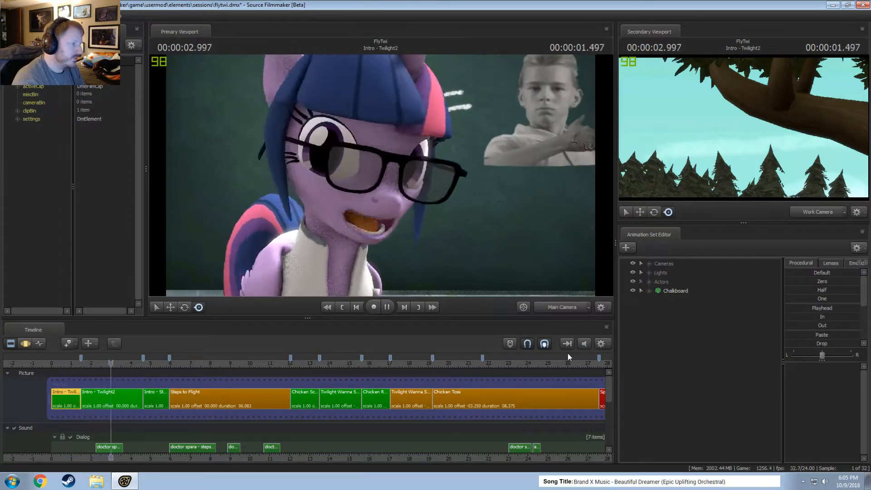
{"action": "key", "text": "space"}
{"action": "left_click", "coordinate": [83, 366]}
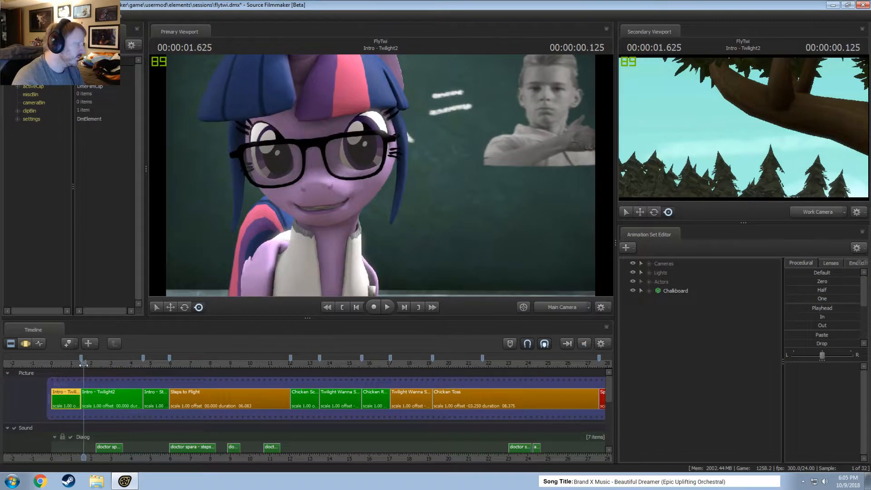
{"action": "key", "text": "space"}
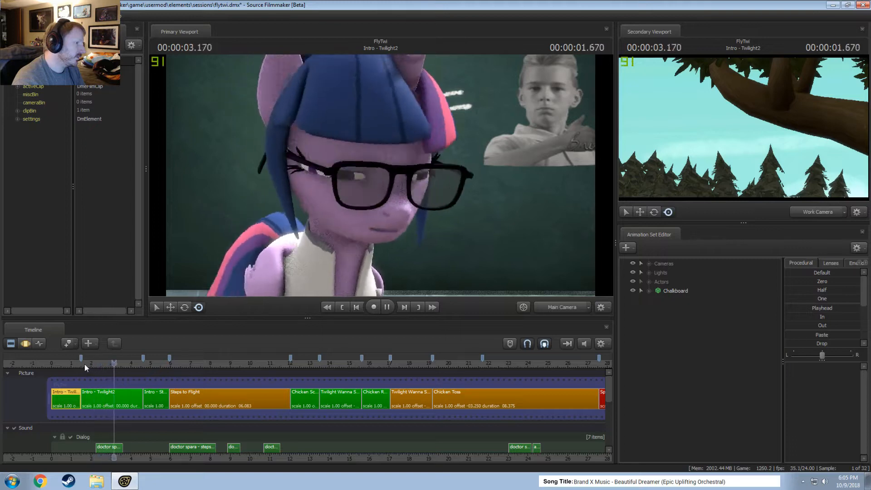
{"action": "key", "text": "space"}
Toggle the Enable Lighting option off and back on for the primary viewport.
{"action": "right_click", "coordinate": [311, 210]}
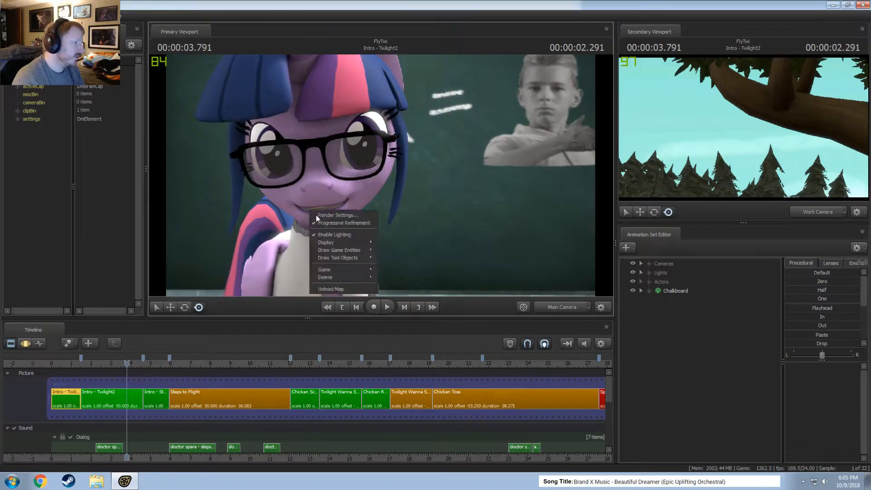
{"action": "left_click", "coordinate": [320, 223]}
{"action": "left_click", "coordinate": [500, 286]}
{"action": "right_click", "coordinate": [312, 149]}
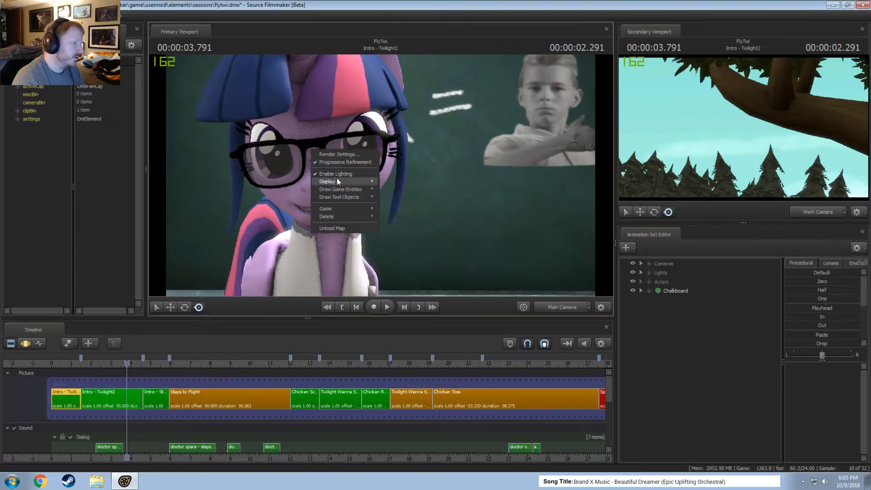
{"action": "left_click", "coordinate": [336, 174]}
{"action": "right_click", "coordinate": [335, 163]}
{"action": "left_click", "coordinate": [357, 187]}
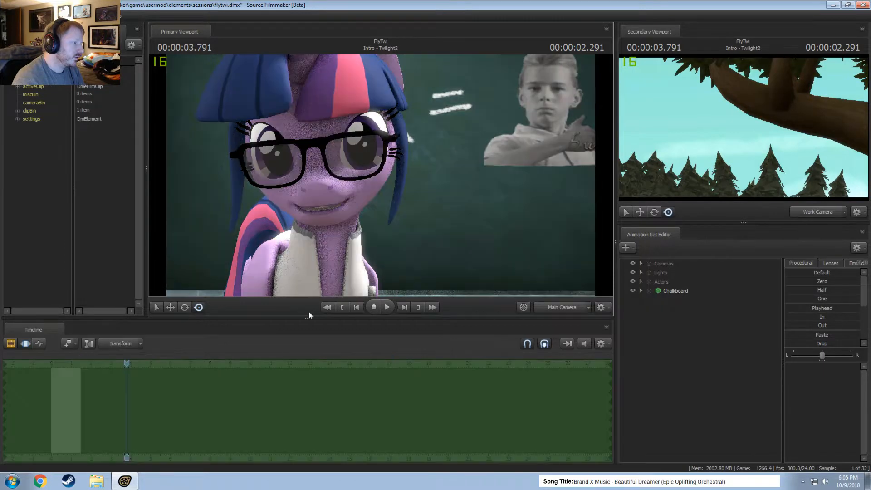
Play and scrub through Intro - Twilight2, check the Steps to Flight clip at 00:00:06.333, and return the playhead to 00:00:02.375.
{"action": "key", "text": "space"}
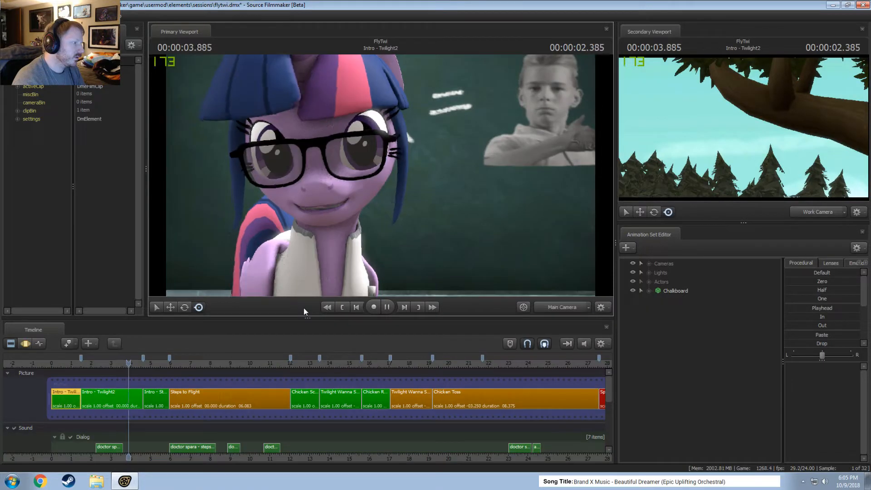
{"action": "key", "text": "space"}
{"action": "key", "text": "space"}
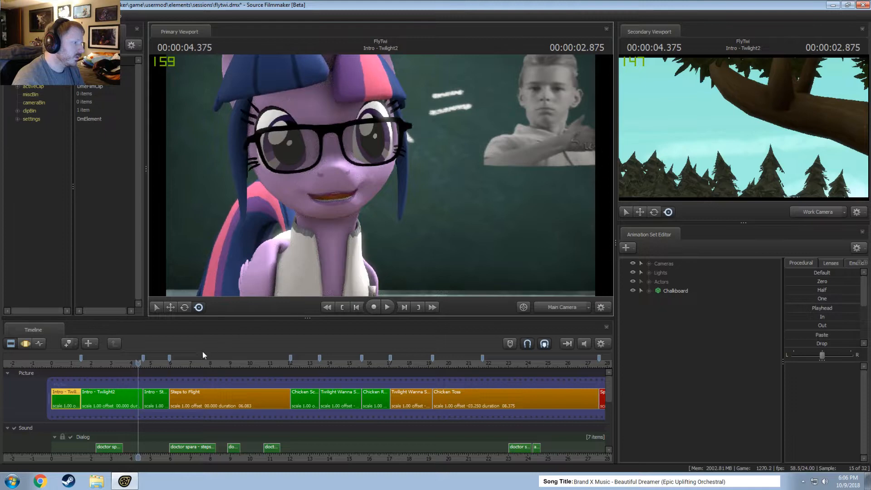
{"action": "left_click_drag", "start_coordinate": [132, 362], "coordinate": [101, 362]}
{"action": "key", "text": "space"}
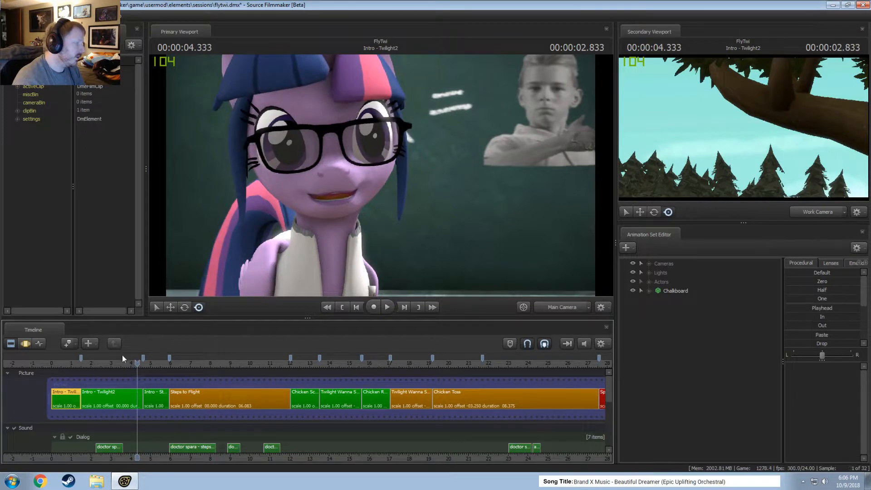
{"action": "left_click_drag", "start_coordinate": [102, 361], "coordinate": [87, 366]}
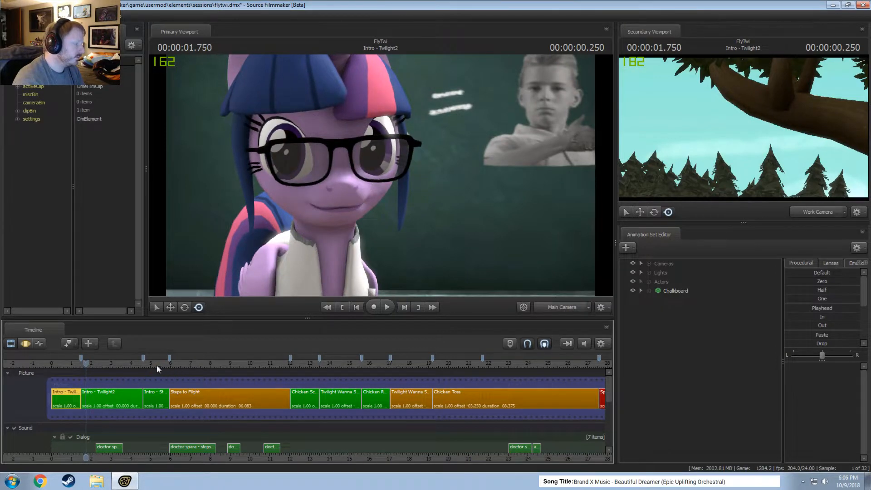
{"action": "left_click_drag", "start_coordinate": [157, 366], "coordinate": [176, 365]}
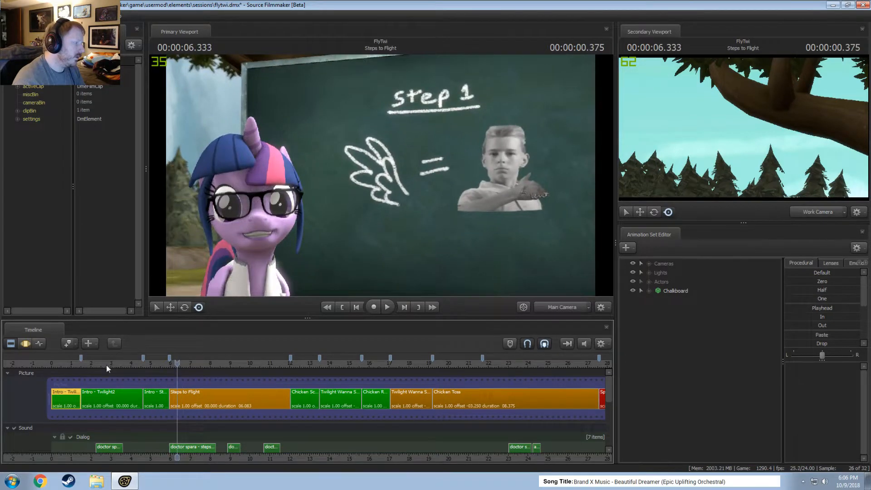
{"action": "left_click_drag", "start_coordinate": [109, 365], "coordinate": [98, 365]}
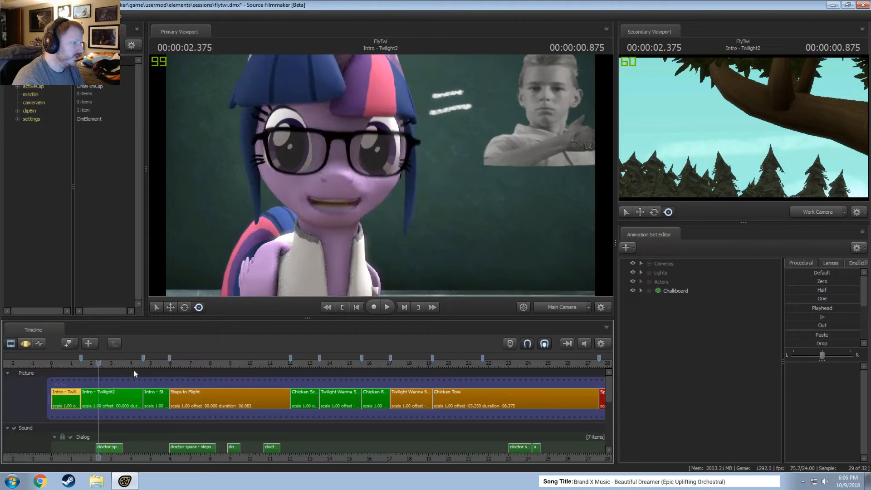
Select the Intro - Twilight2 clip, expand its Lights group, and toggle the rim lights' visibility to check their effect.
{"action": "left_click", "coordinate": [117, 394]}
{"action": "left_click", "coordinate": [649, 274]}
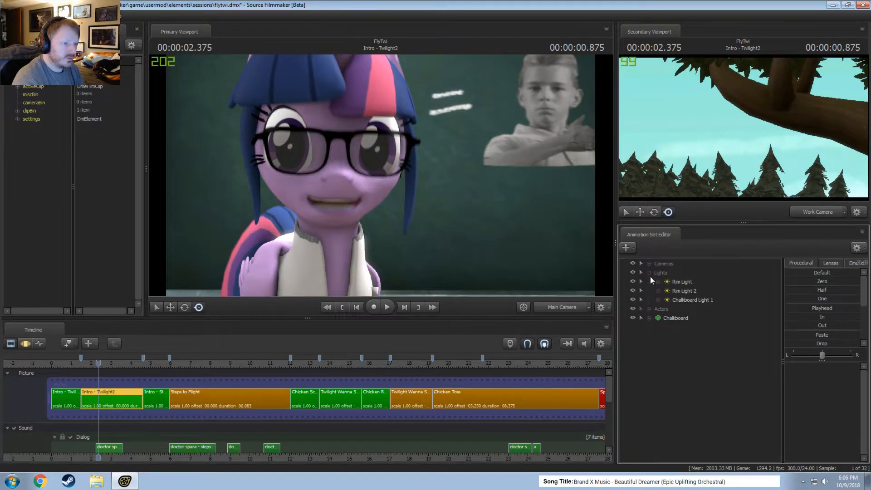
{"action": "left_click", "coordinate": [669, 283]}
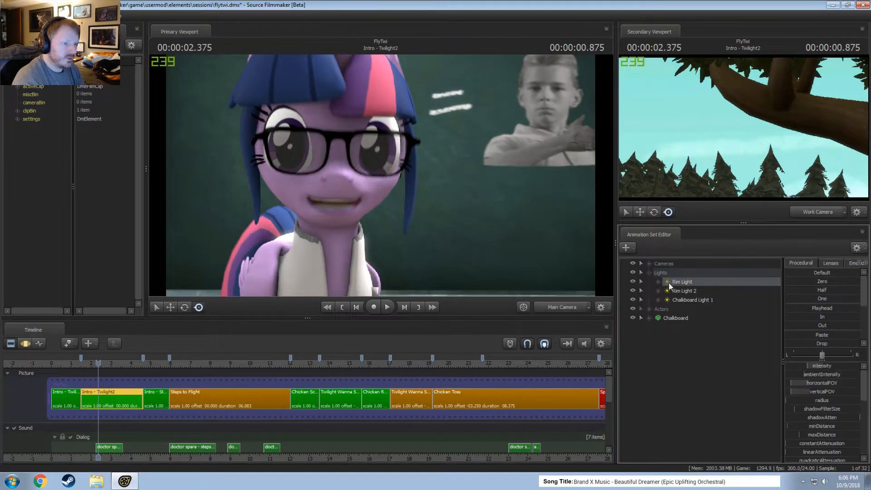
{"action": "left_click", "coordinate": [633, 291]}
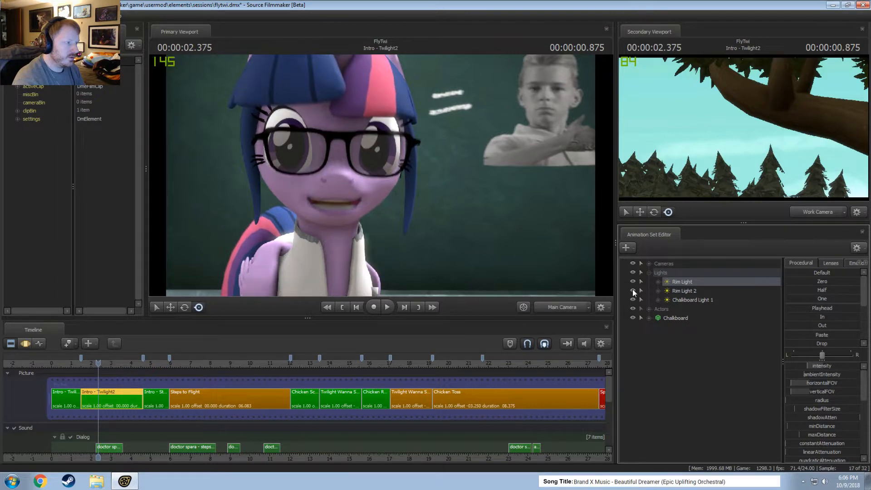
Duplicate the Rim Light animation set and rename the copy as Front Light.
{"action": "right_click", "coordinate": [685, 285]}
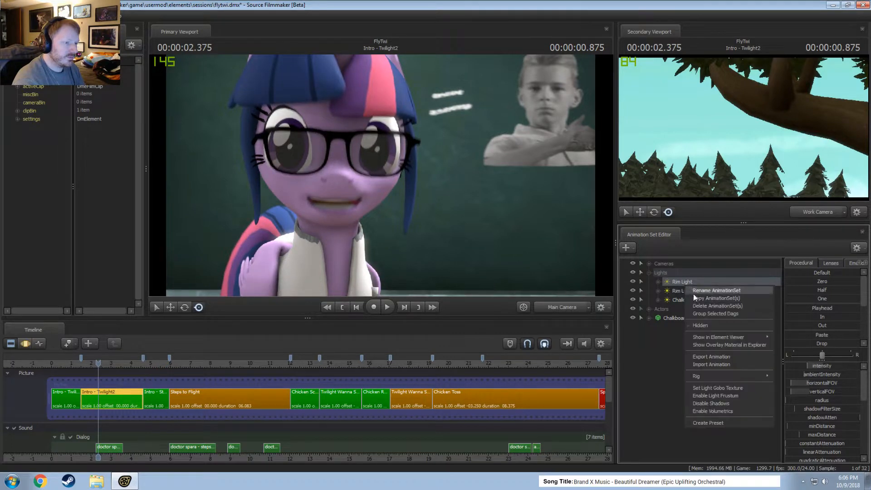
{"action": "right_click", "coordinate": [671, 368]}
{"action": "left_click", "coordinate": [702, 415]}
{"action": "left_click", "coordinate": [677, 327]}
{"action": "right_click", "coordinate": [678, 328]}
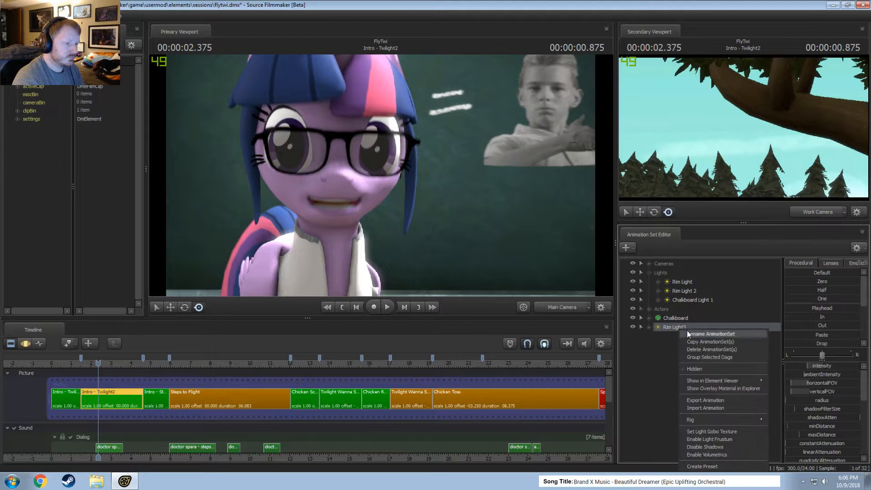
{"action": "left_click", "coordinate": [694, 347]}
{"action": "type", "text": "Front Light"}
{"action": "key", "text": "Return"}
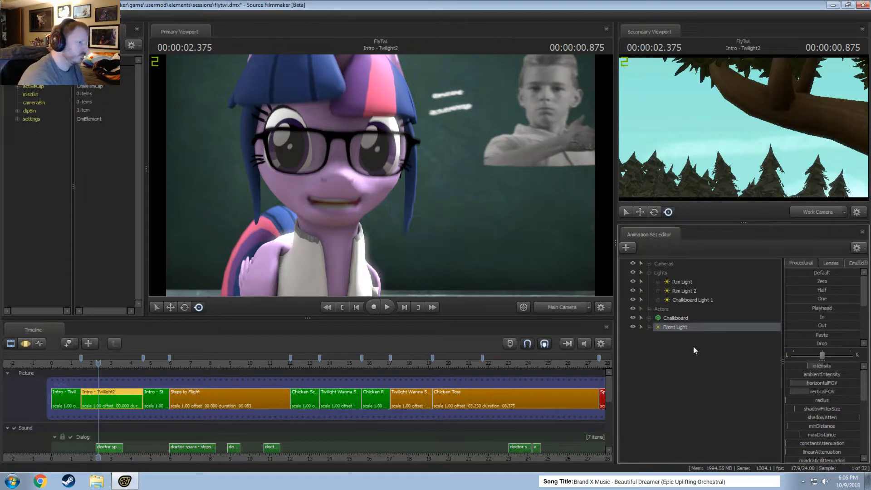
Aim the Front Light at the character from the front through the primary viewport, and switch back to the main camera.
{"action": "left_click_drag", "start_coordinate": [673, 328], "coordinate": [415, 175]}
{"action": "key", "text": "F3"}
{"action": "key", "text": "x"}
{"action": "left_click", "coordinate": [556, 308]}
{"action": "left_click", "coordinate": [557, 308]}
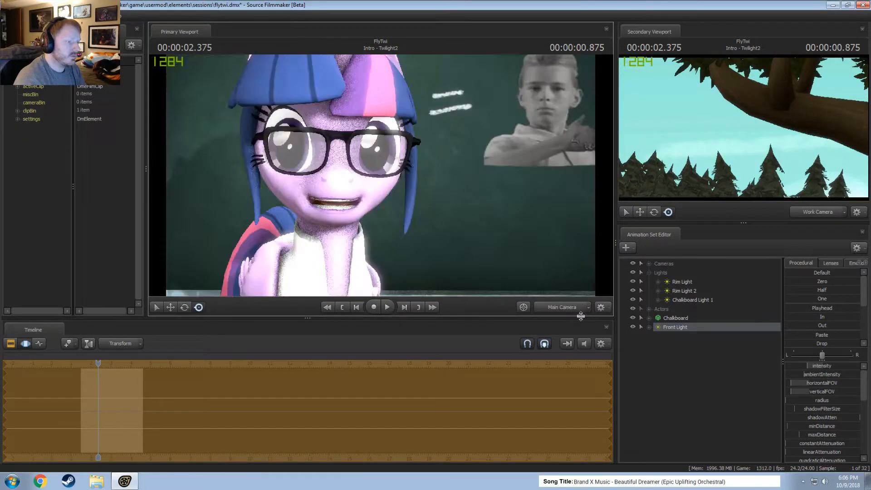
Reframe the character with the work camera in the primary viewport, and disable shadows on the Front Light.
{"action": "left_click", "coordinate": [557, 304], "text": "ctrl"}
{"action": "left_click_drag", "start_coordinate": [513, 245], "coordinate": [483, 241]}
{"action": "key", "text": "a"}
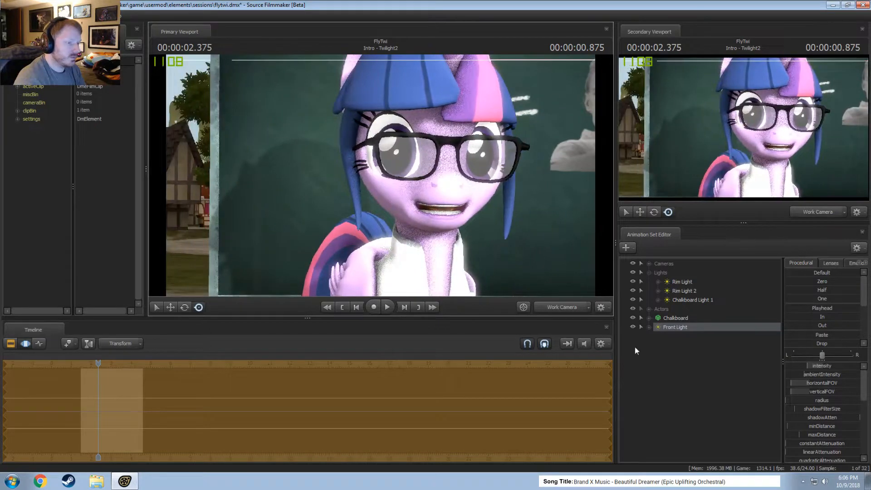
{"action": "right_click", "coordinate": [677, 325]}
{"action": "left_click", "coordinate": [701, 442]}
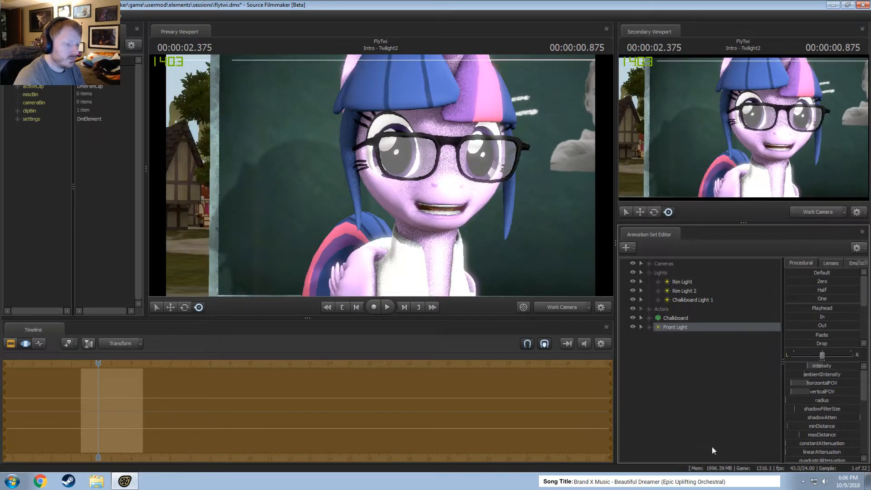
Reduce the maximum and default values of the Front Light's intensity range, and dim the light's intensity.
{"action": "right_click", "coordinate": [827, 368]}
{"action": "left_click", "coordinate": [834, 375]}
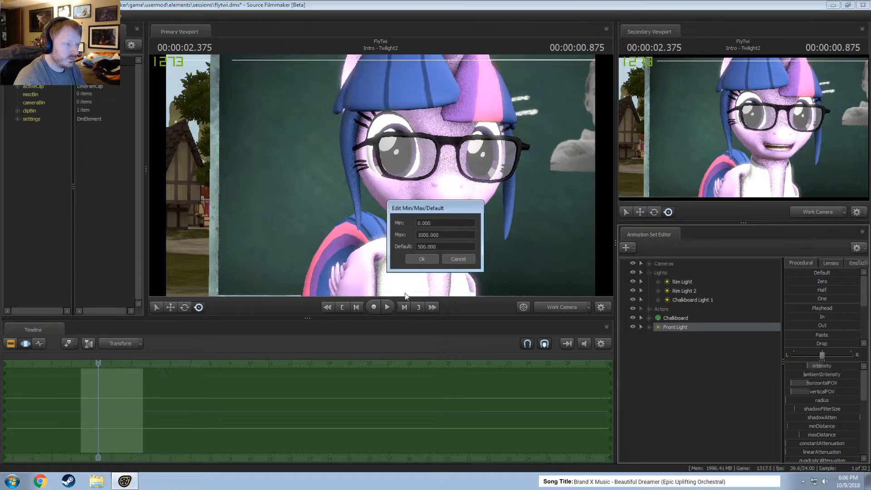
{"action": "left_click", "coordinate": [423, 235]}
{"action": "key", "text": "BackSpace"}
{"action": "left_click", "coordinate": [423, 247]}
{"action": "key", "text": "BackSpace"}
{"action": "left_click", "coordinate": [422, 259]}
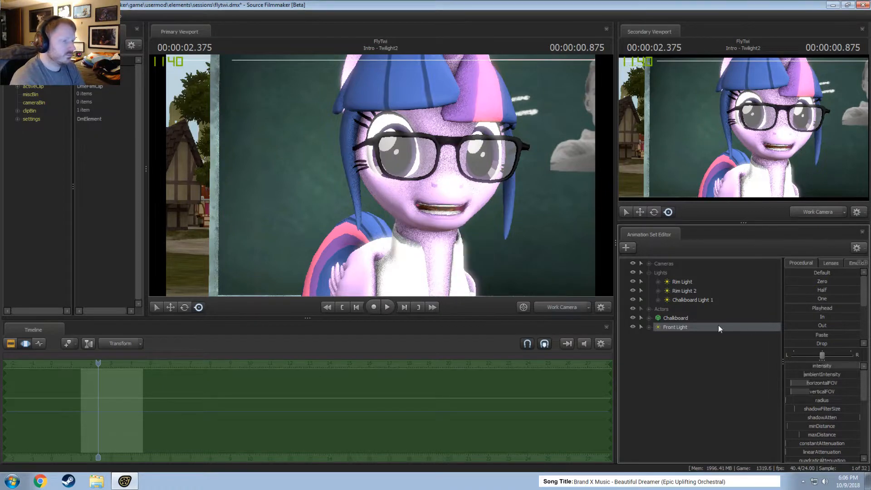
{"action": "left_click_drag", "start_coordinate": [837, 368], "coordinate": [795, 360]}
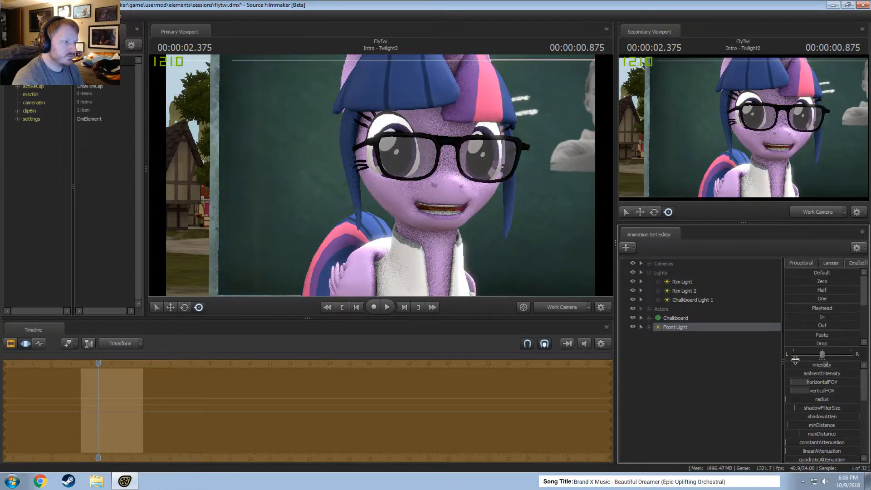
{"action": "left_click_drag", "start_coordinate": [854, 366], "coordinate": [831, 365]}
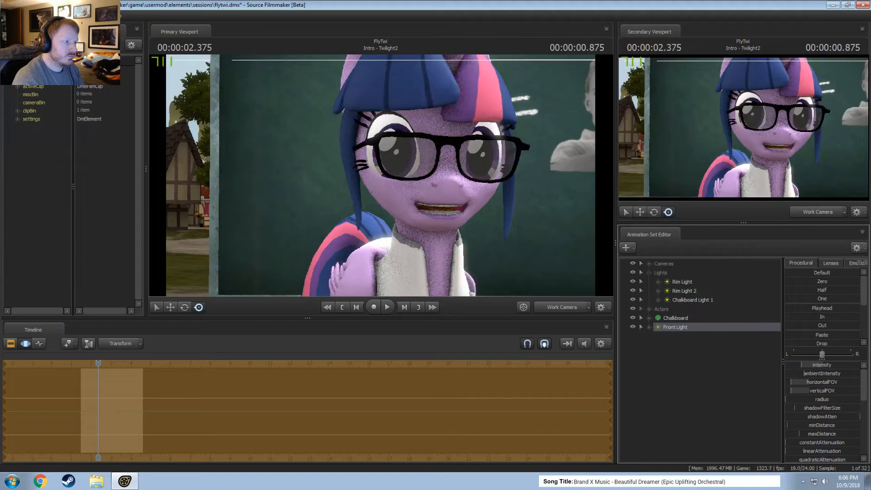
Return the primary viewport to the main camera and play Intro - Twilight2 up to 00:00:03.708.
{"action": "left_click", "coordinate": [551, 309]}
{"action": "key", "text": "F3"}
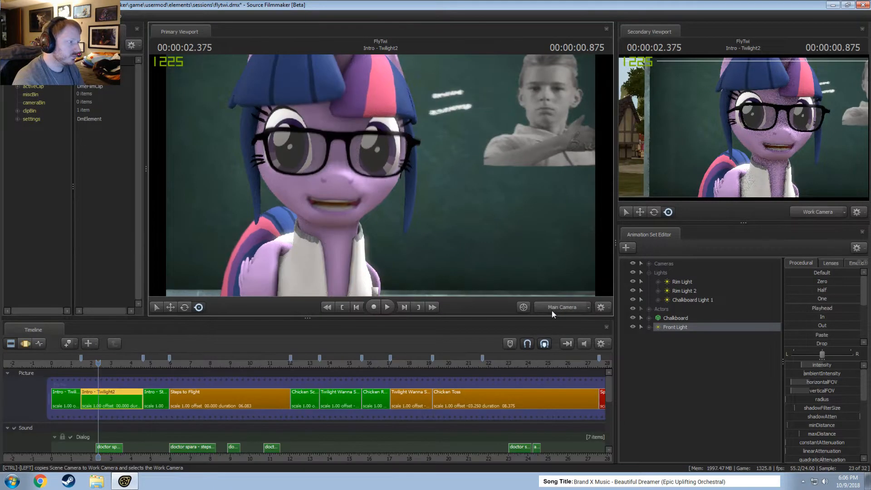
{"action": "key", "text": "space"}
Play back the relit Intro - Twilight2 clip, rewind to its start, and play on through Steps to Flight to 00:00:11.583.
{"action": "key", "text": "space"}
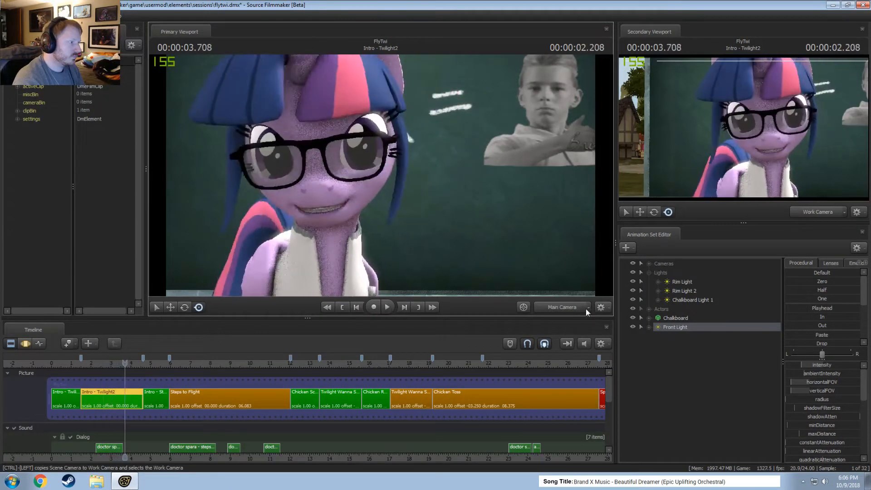
Raise the intensity of the Rim Light in the Intro - Twilight2 clip.
{"action": "left_click", "coordinate": [683, 290]}
{"action": "left_click", "coordinate": [686, 284]}
{"action": "key", "text": "F3"}
{"action": "left_click_drag", "start_coordinate": [803, 365], "coordinate": [811, 366]}
{"action": "key", "text": "F2"}
{"action": "key", "text": "space"}
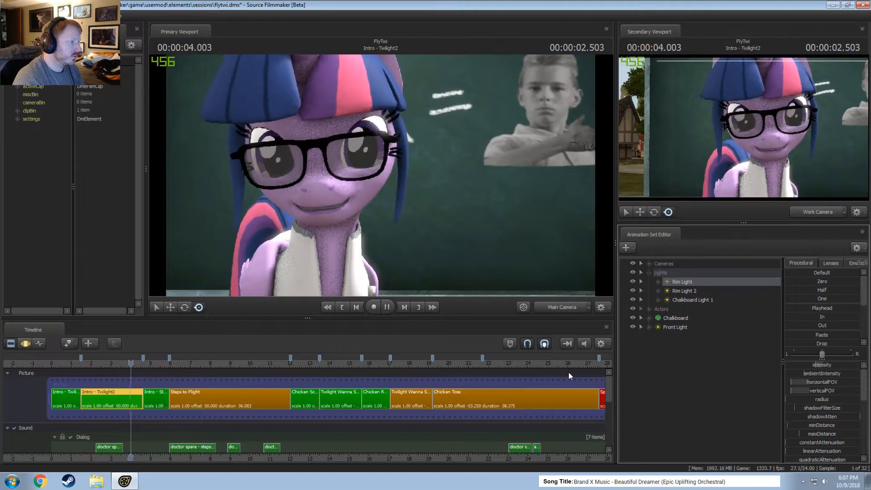
{"action": "key", "text": "space"}
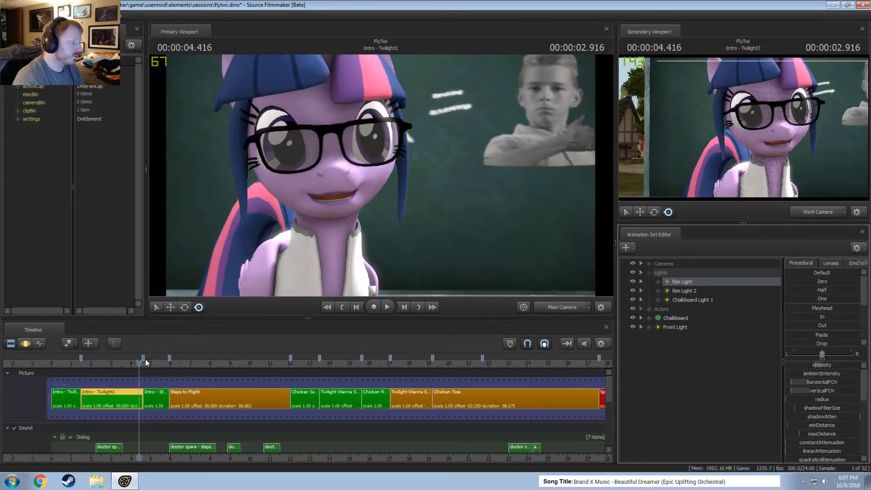
{"action": "left_click_drag", "start_coordinate": [146, 364], "coordinate": [81, 366]}
{"action": "key", "text": "space"}
{"action": "key", "text": "space"}
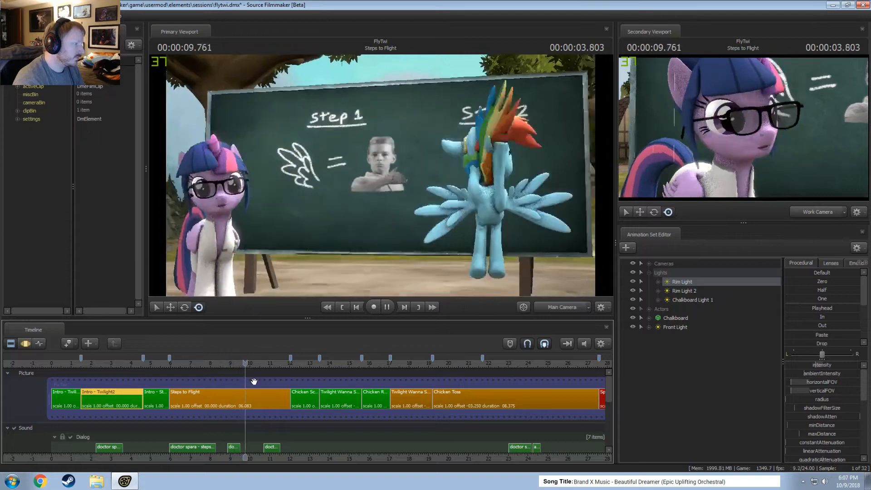
{"action": "key", "text": "space"}
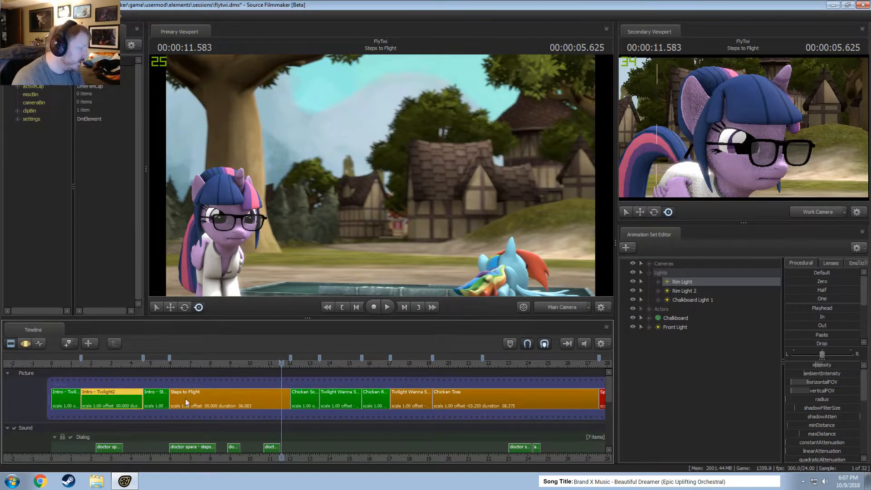
{"action": "mouse_move", "coordinate": [181, 392]}
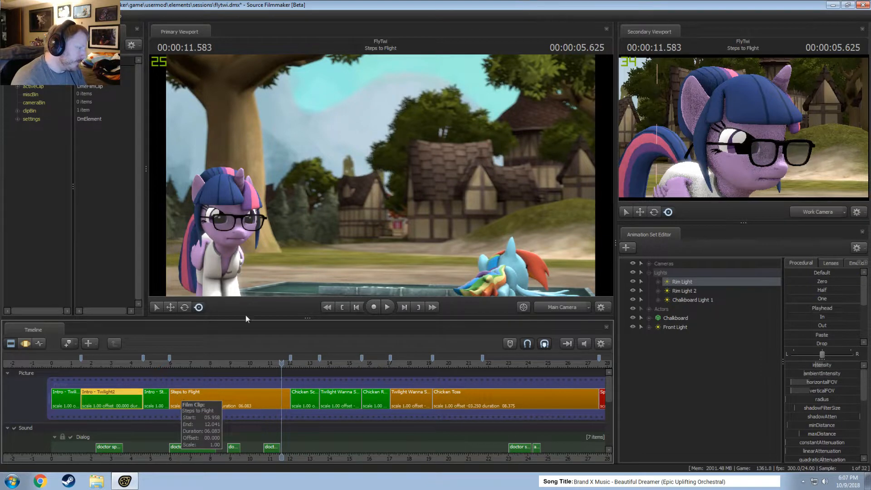
{"action": "key", "text": "F3"}
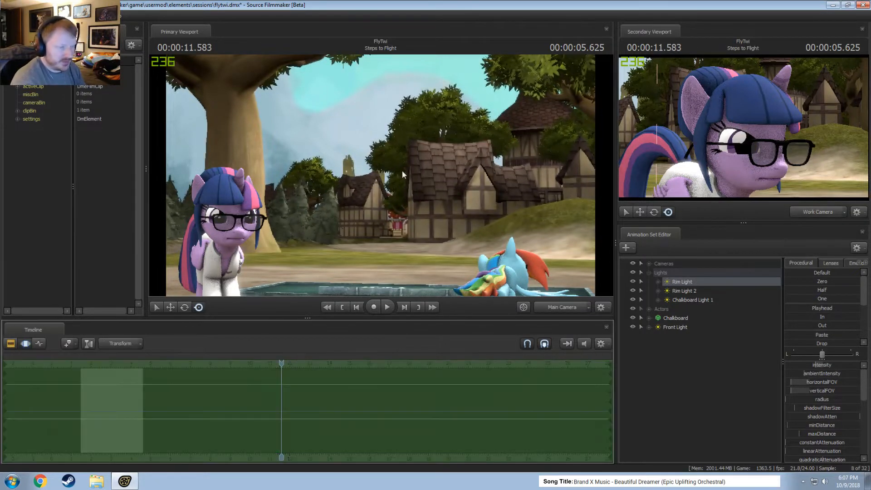
{"action": "right_click", "coordinate": [381, 167]}
{"action": "left_click", "coordinate": [293, 178]}
{"action": "key", "text": "F2"}
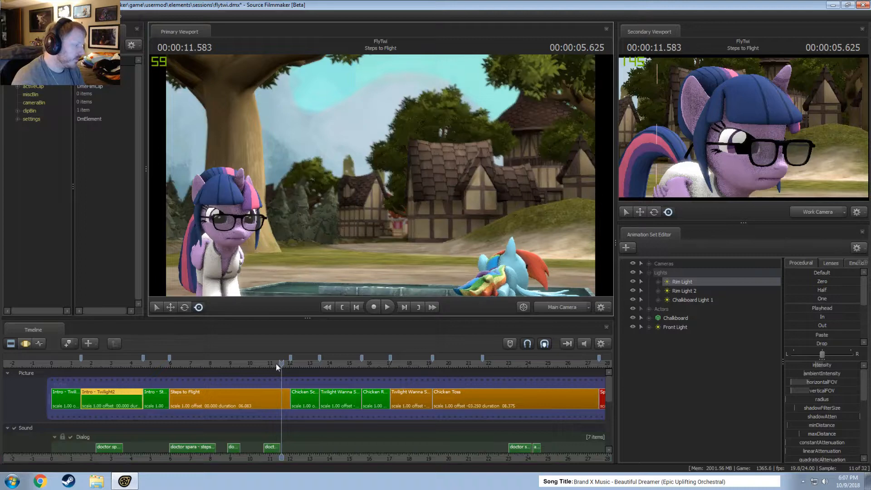
Scrub to 00:00:09.333 in Steps to Flight and set the depth of field and motion blur samples to 128 for progressive refinement.
{"action": "left_click_drag", "start_coordinate": [276, 364], "coordinate": [236, 363]}
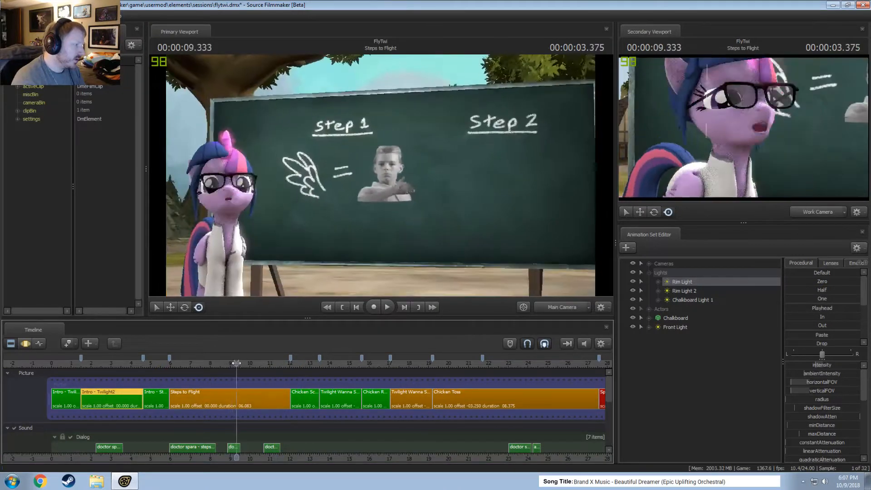
{"action": "right_click", "coordinate": [379, 146]}
{"action": "left_click", "coordinate": [395, 152]}
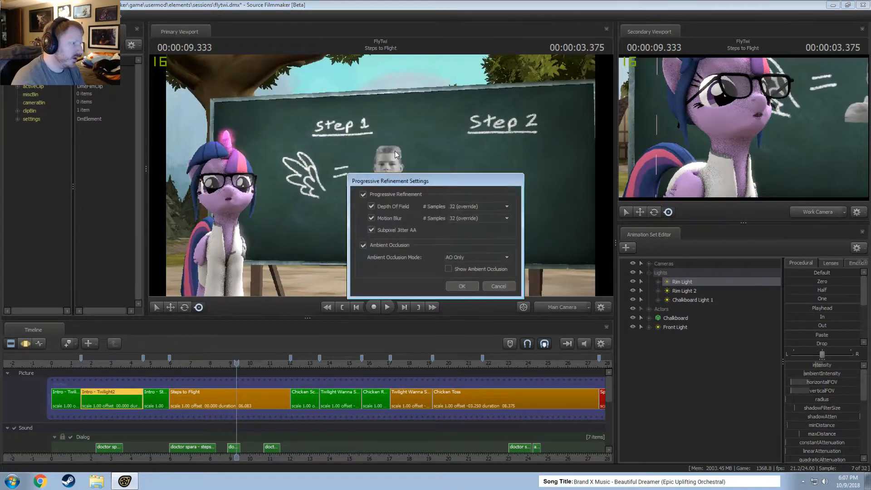
{"action": "left_click", "coordinate": [469, 207]}
{"action": "left_click", "coordinate": [467, 244]}
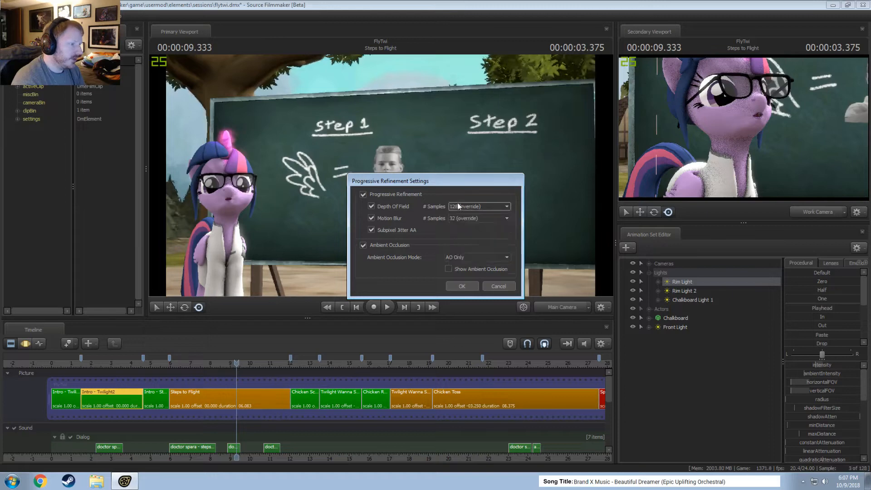
{"action": "left_click", "coordinate": [459, 219]}
{"action": "left_click", "coordinate": [463, 256]}
{"action": "left_click", "coordinate": [461, 285]}
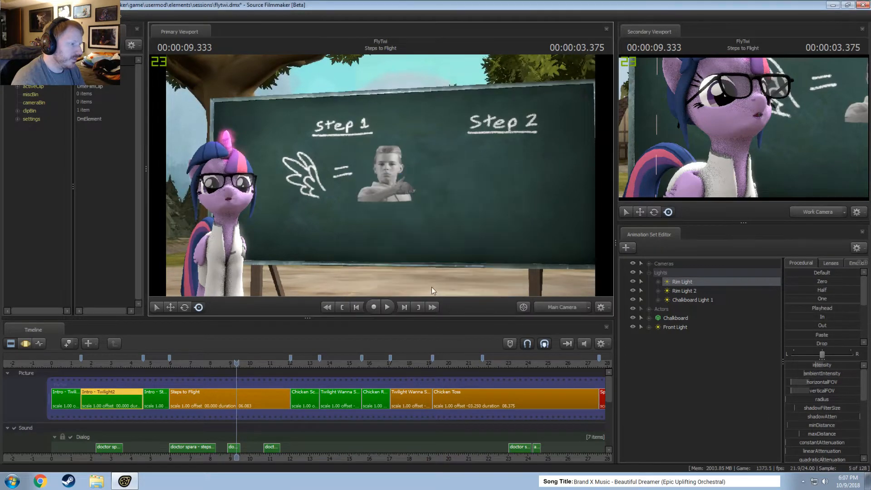
{"action": "key", "text": "F3"}
{"action": "key", "text": "F2"}
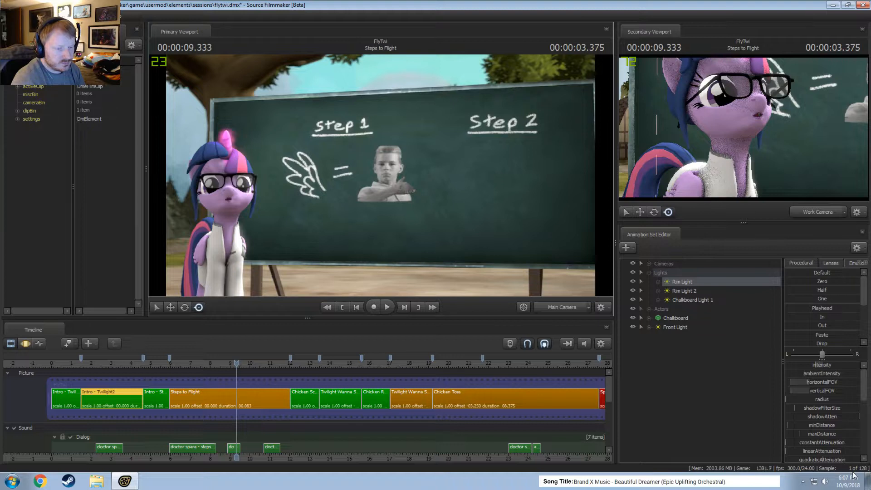
Set the progressive refinement samples for depth of field and motion blur to 32, ending in the Clip Editor.
{"action": "key", "text": "F3"}
{"action": "right_click", "coordinate": [313, 162]}
{"action": "left_click", "coordinate": [324, 166]}
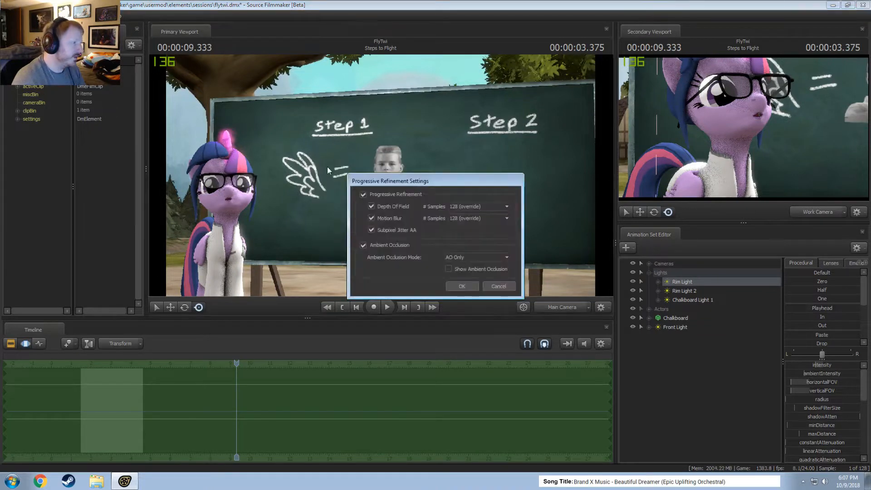
{"action": "left_click", "coordinate": [465, 204]}
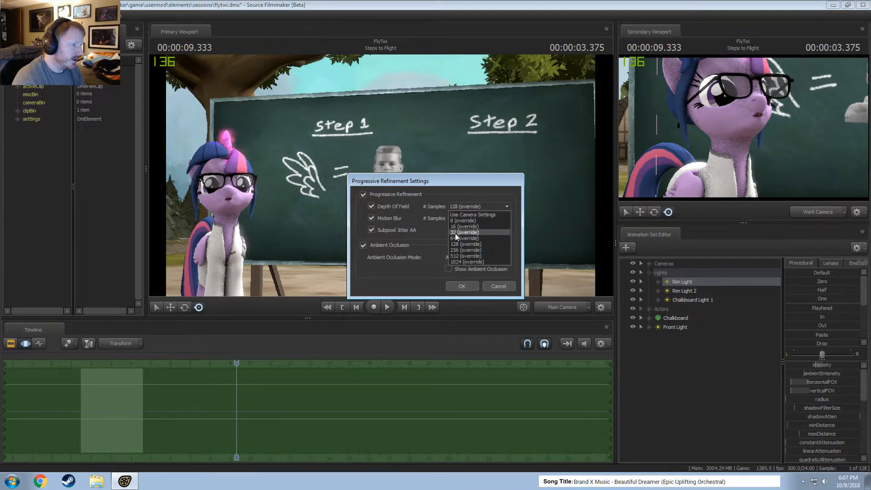
{"action": "left_click", "coordinate": [456, 233]}
{"action": "left_click", "coordinate": [461, 218]}
{"action": "left_click", "coordinate": [459, 241]}
{"action": "left_click", "coordinate": [462, 286]}
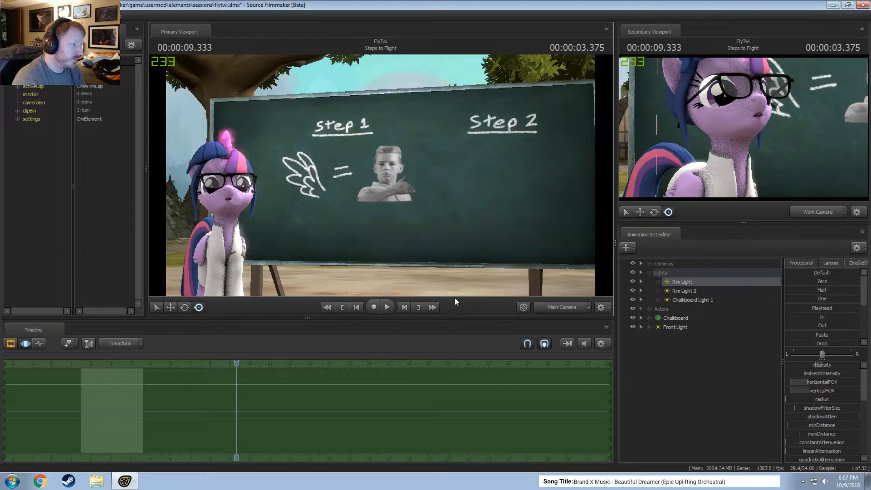
{"action": "key", "text": "F2"}
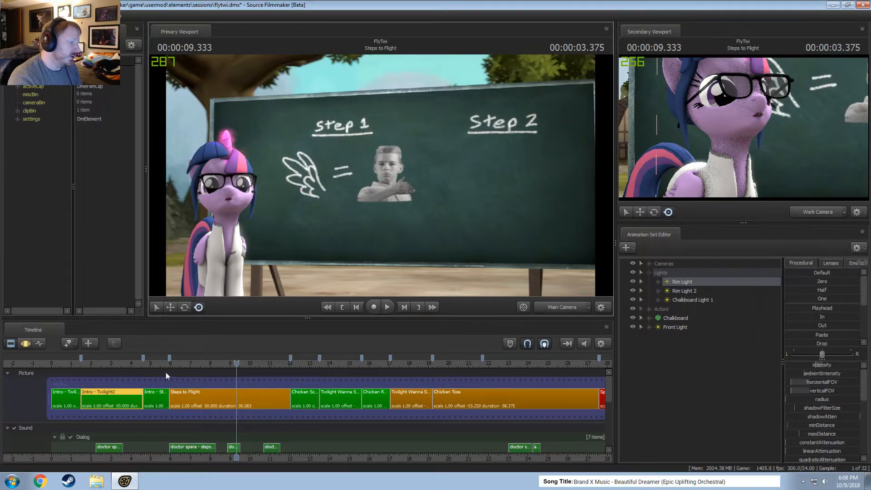
Review the opening of Steps to Flight up to 00:00:06.625.
{"action": "scroll", "coordinate": [402, 419], "scroll_direction": "down", "scroll_amount": 3}
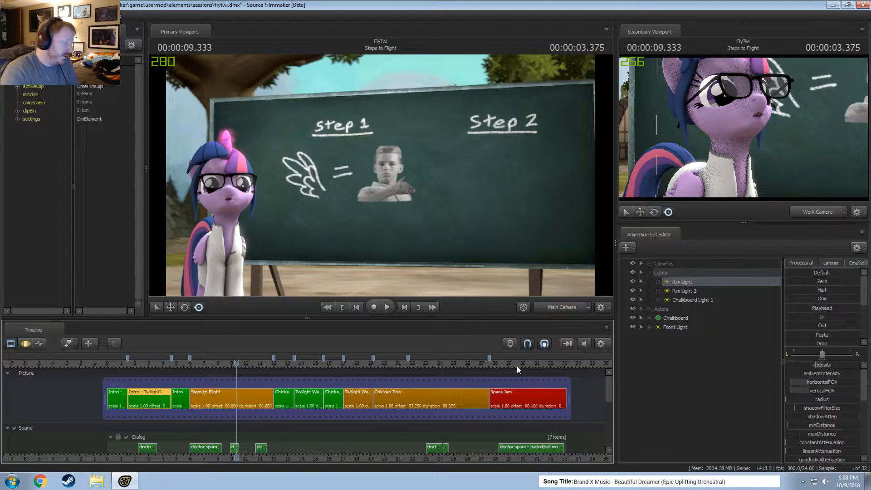
{"action": "left_click_drag", "start_coordinate": [171, 364], "coordinate": [197, 366]}
{"action": "scroll", "coordinate": [190, 370], "scroll_direction": "up", "scroll_amount": 5}
{"action": "scroll", "coordinate": [210, 369], "scroll_direction": "down", "scroll_amount": 3}
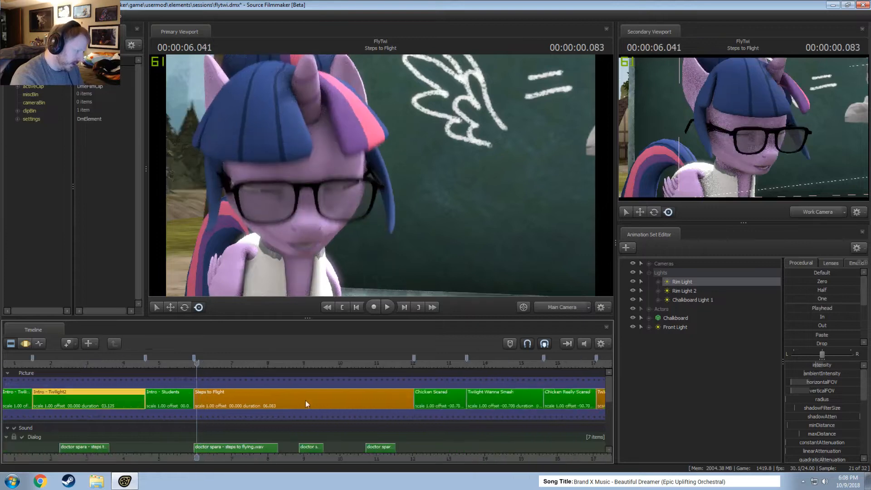
{"action": "scroll", "coordinate": [306, 402], "scroll_direction": "down", "scroll_amount": 3}
{"action": "key", "text": "space"}
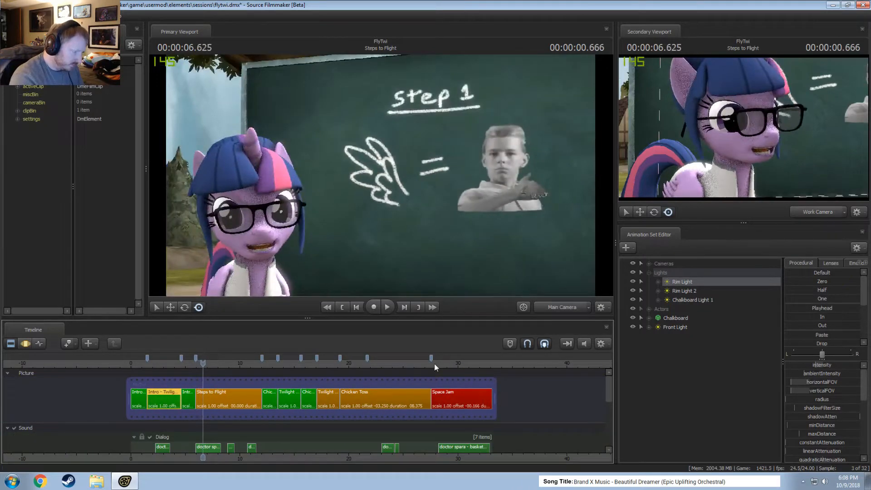
Go to the Space Jam clip and play it from its beginning to 00:00:32.958.
{"action": "left_click", "coordinate": [434, 364]}
{"action": "scroll", "coordinate": [487, 403], "scroll_direction": "up", "scroll_amount": 4}
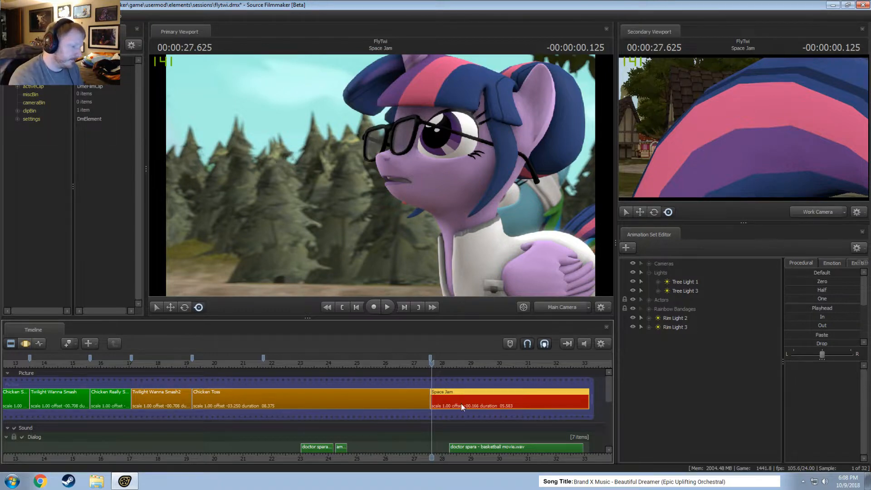
{"action": "scroll", "coordinate": [468, 431], "scroll_direction": "up", "scroll_amount": 3}
{"action": "middle_click_drag", "start_coordinate": [474, 457], "coordinate": [200, 454]}
{"action": "key", "text": "space"}
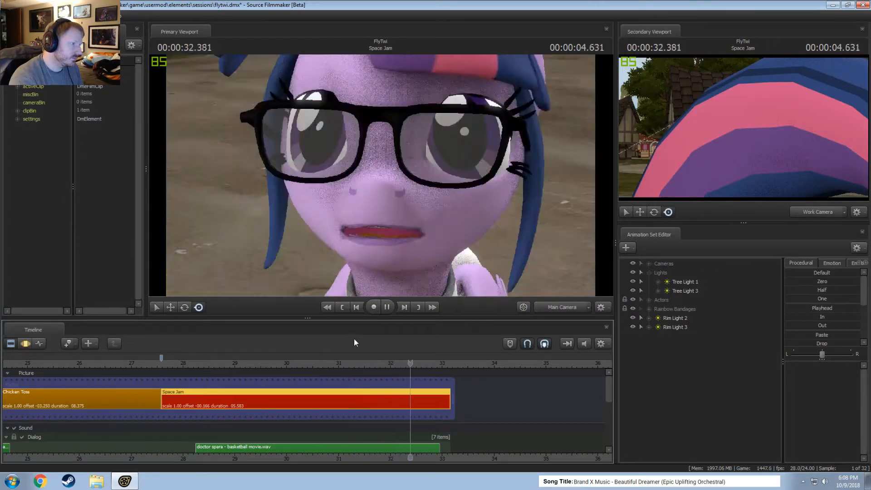
{"action": "key", "text": "space"}
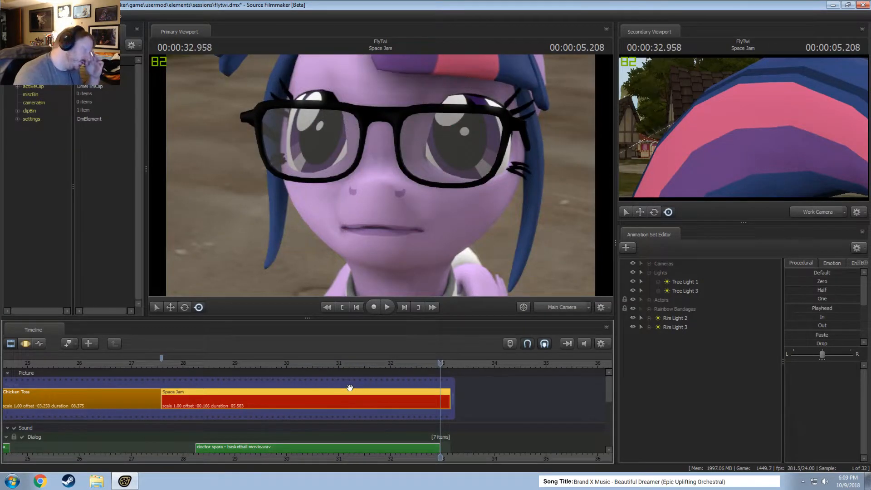
At 00:00:27.833 in Space Jam, switch the primary viewport to the work camera and frame Twilight and Rainbow Dash from the front.
{"action": "left_click", "coordinate": [174, 363]}
{"action": "left_click", "coordinate": [571, 310], "text": "ctrl"}
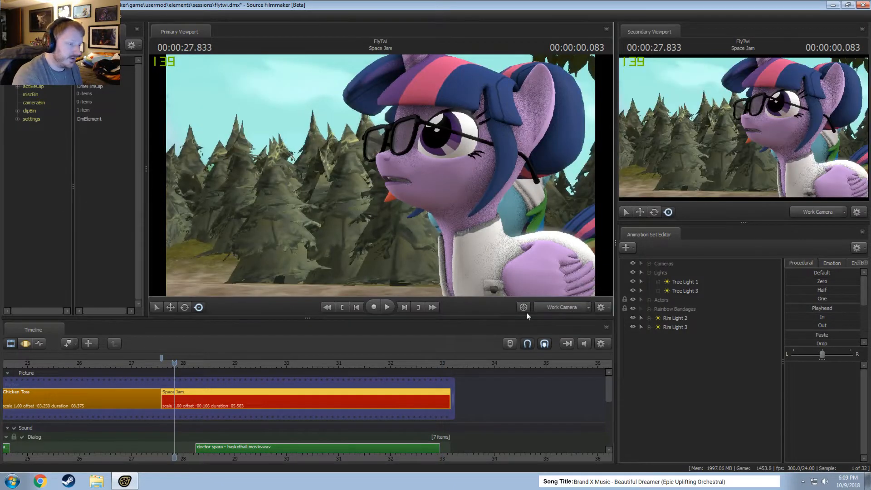
{"action": "key", "text": "s"}
{"action": "left_click_drag", "start_coordinate": [472, 245], "coordinate": [476, 245]}
{"action": "key", "text": "a"}
{"action": "left_click_drag", "start_coordinate": [381, 176], "coordinate": [435, 176]}
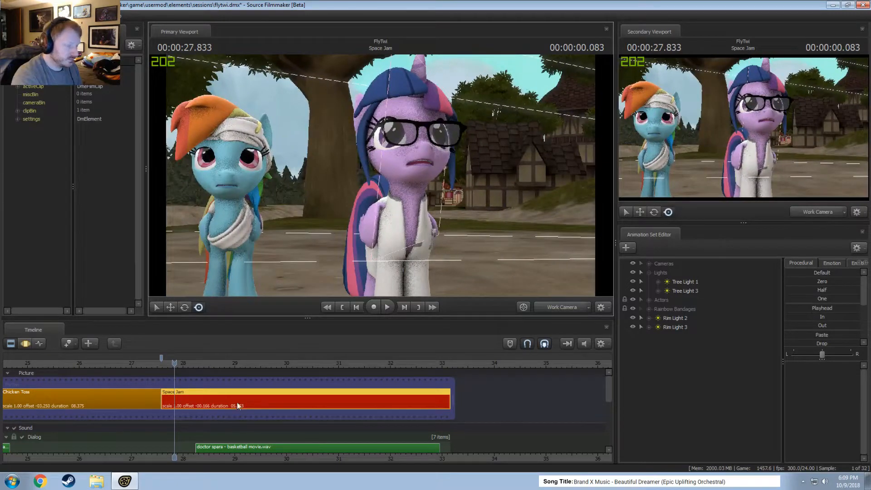
Copy the Twilight animation set from the Actors group.
{"action": "left_click", "coordinate": [649, 300]}
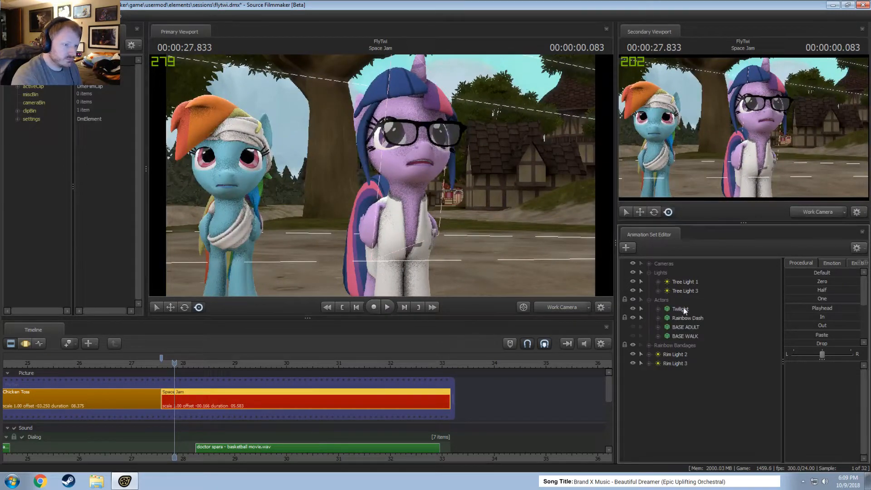
{"action": "right_click", "coordinate": [682, 309]}
{"action": "left_click", "coordinate": [697, 328]}
{"action": "right_click", "coordinate": [640, 488]}
{"action": "left_click", "coordinate": [666, 393]}
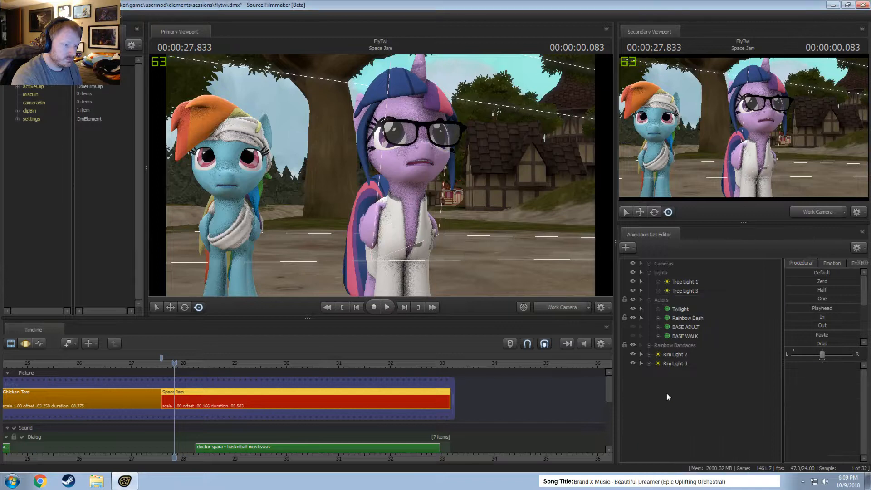
{"action": "right_click", "coordinate": [666, 394]}
Move Rim Light 2 and Rim Light 3 into the Lights group.
{"action": "left_click", "coordinate": [666, 365]}
{"action": "left_click", "coordinate": [678, 356], "text": "ctrl"}
{"action": "left_click_drag", "start_coordinate": [680, 362], "coordinate": [671, 272]}
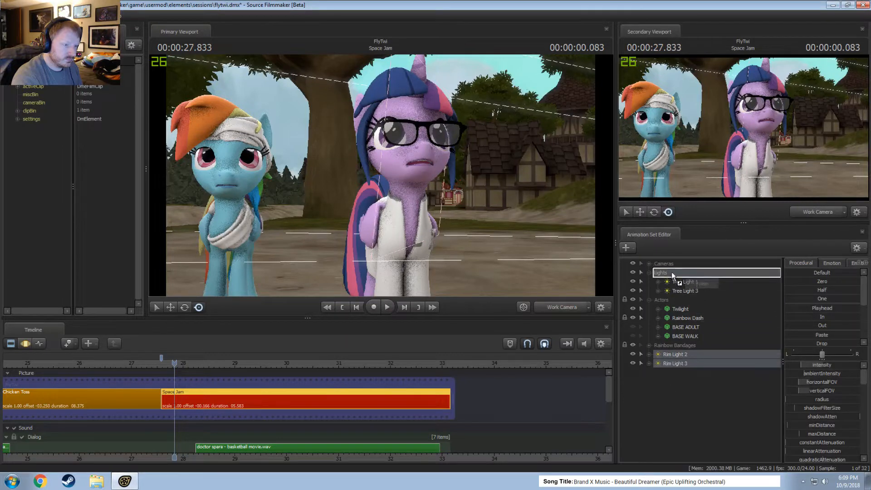
Paste the copied Twilight animation set into the Space Jam clip.
{"action": "right_click", "coordinate": [685, 382]}
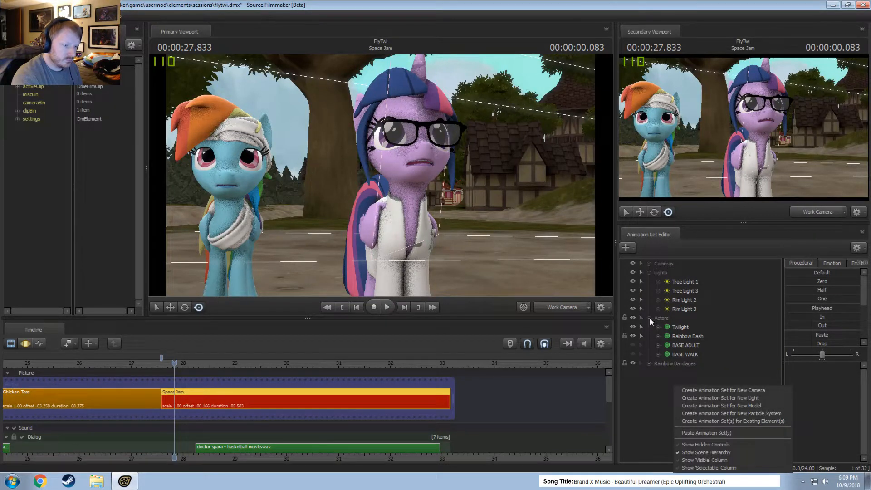
{"action": "left_click", "coordinate": [650, 318]}
{"action": "right_click", "coordinate": [670, 375]}
{"action": "left_click", "coordinate": [704, 424]}
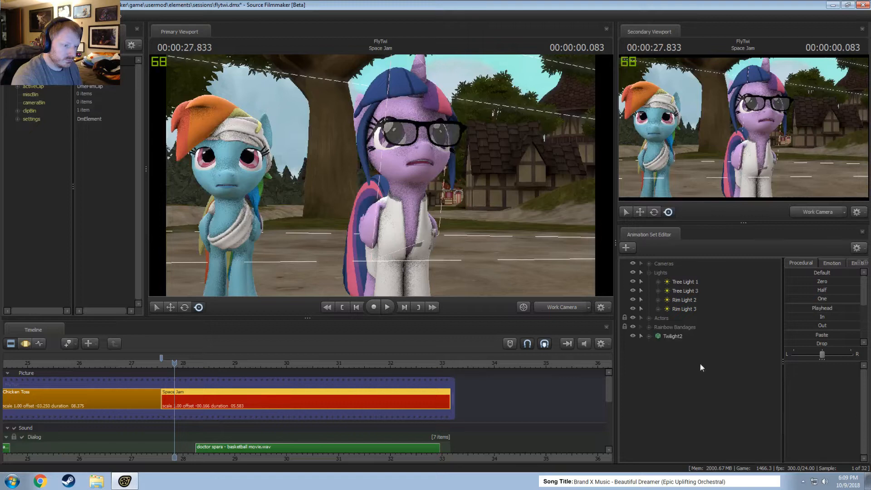
Rename the pasted animation set to Twilight (Lipsync) and place it in the Actors group below Twilight.
{"action": "left_click", "coordinate": [650, 317]}
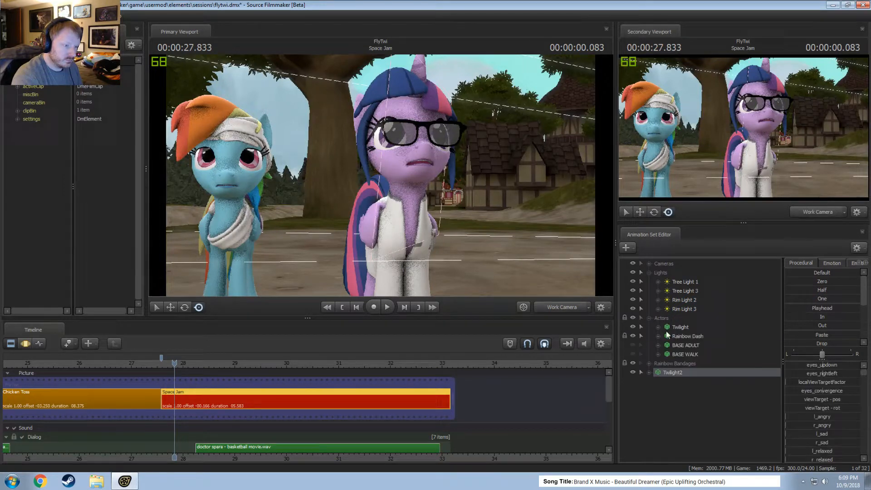
{"action": "right_click", "coordinate": [685, 374]}
{"action": "left_click", "coordinate": [702, 245]}
{"action": "type", "text": "Twilight ("}
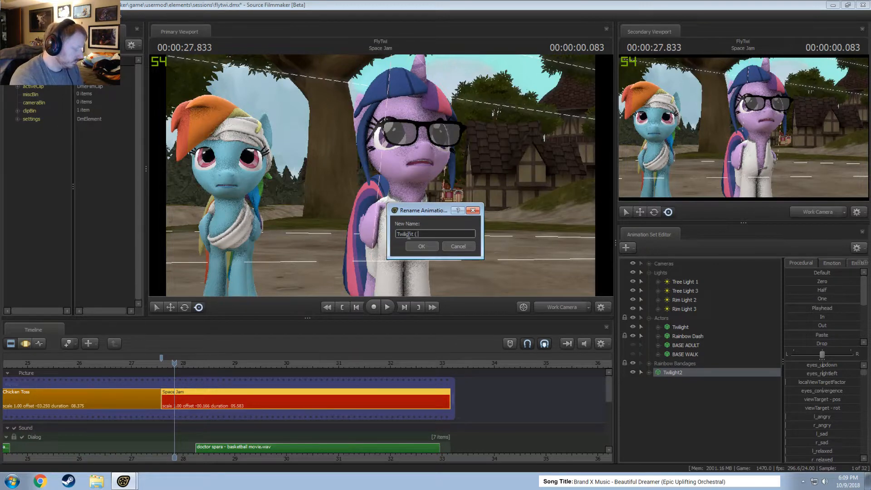
{"action": "type", "text": "Lipsy"}
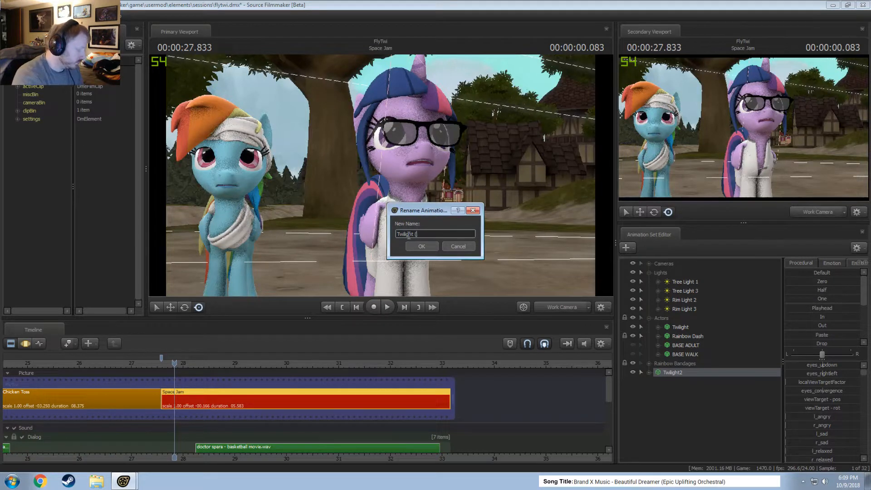
{"action": "type", "text": "nc"}
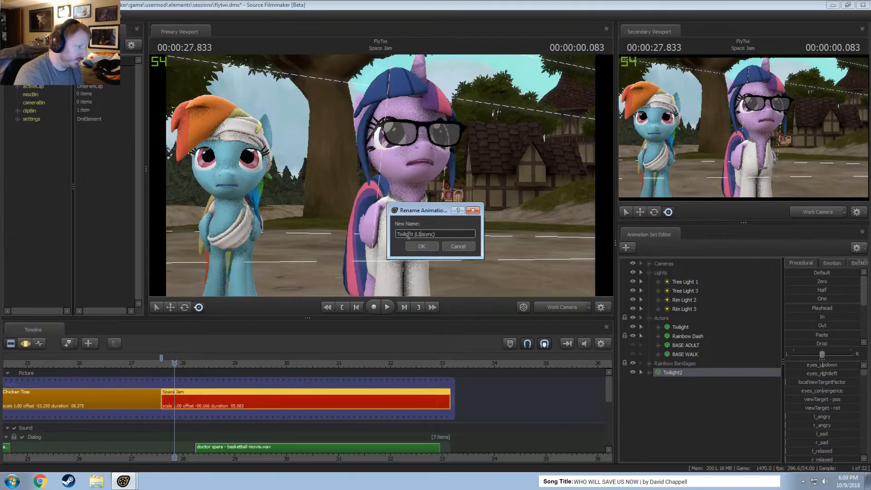
{"action": "key", "text": "Return"}
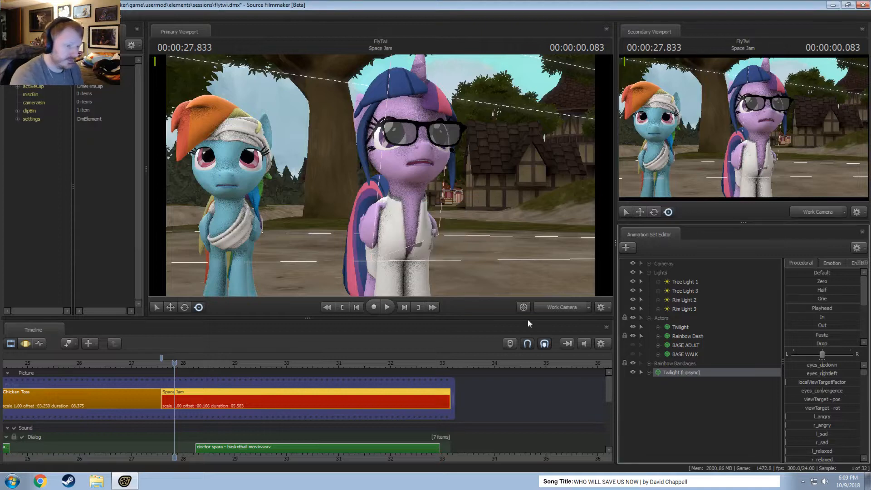
{"action": "left_click_drag", "start_coordinate": [698, 375], "coordinate": [687, 331]}
Hide the original Twilight and flatten the animation of Twilight (Lipsync) to its playhead pose in the Motion Editor.
{"action": "left_click", "coordinate": [633, 327]}
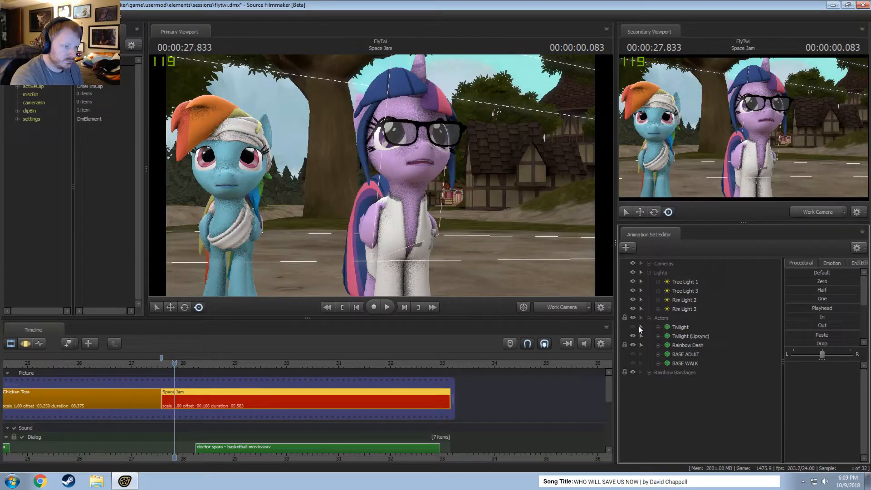
{"action": "left_click", "coordinate": [687, 337]}
{"action": "key", "text": "F3"}
{"action": "scroll", "coordinate": [295, 389], "scroll_direction": "up", "scroll_amount": 4}
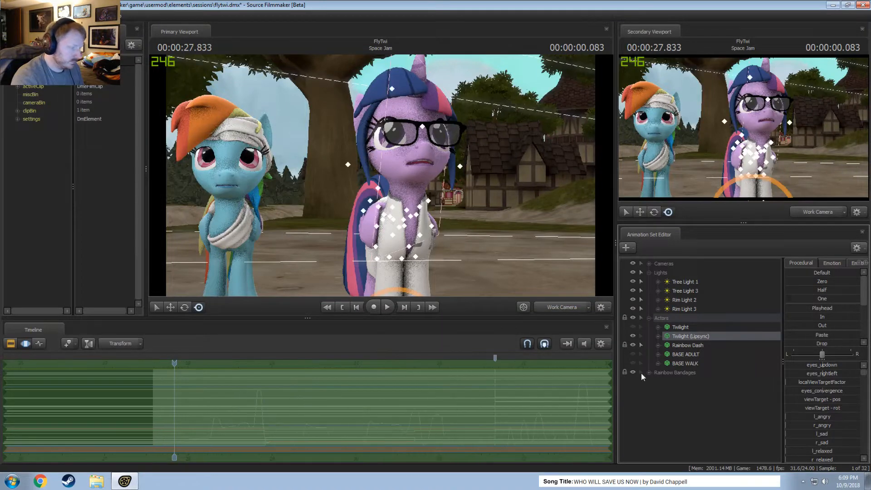
{"action": "left_click", "coordinate": [826, 309]}
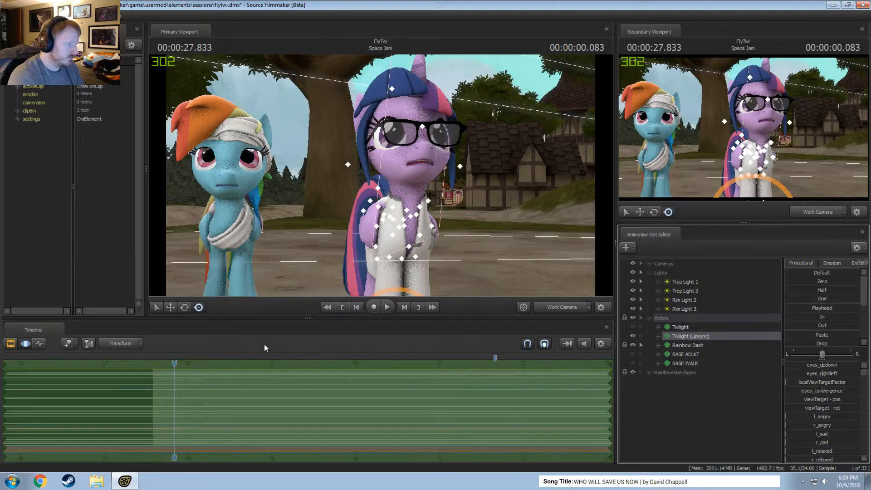
Close the mouth of Twilight (Lipsync) across the clip using its Lower Face controls.
{"action": "left_click", "coordinate": [658, 336]}
{"action": "left_click", "coordinate": [667, 346]}
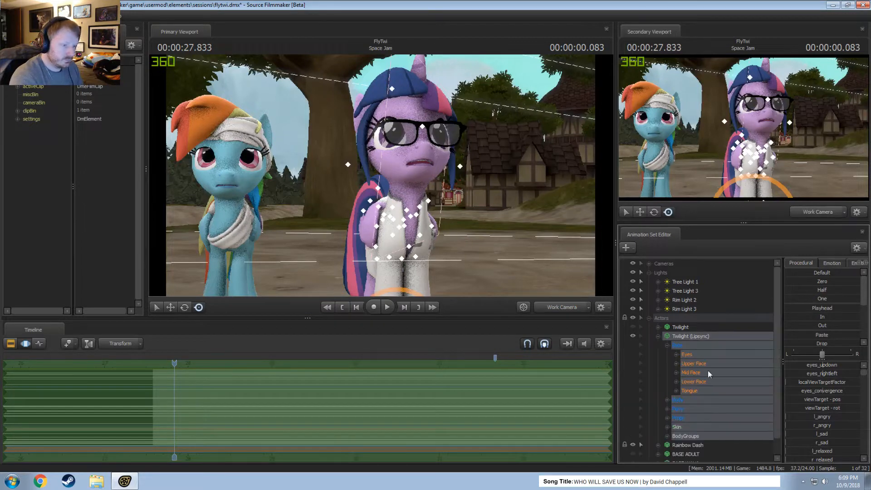
{"action": "left_click", "coordinate": [700, 381]}
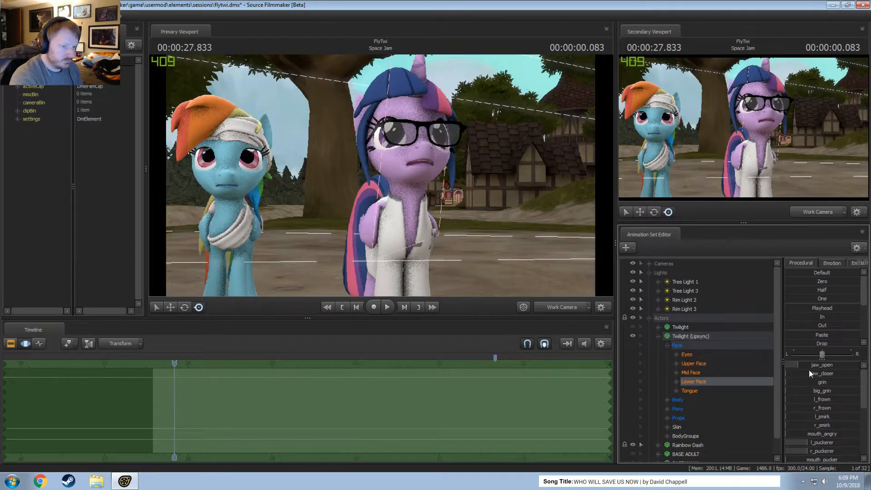
{"action": "scroll", "coordinate": [820, 380], "scroll_direction": "down", "scroll_amount": 3}
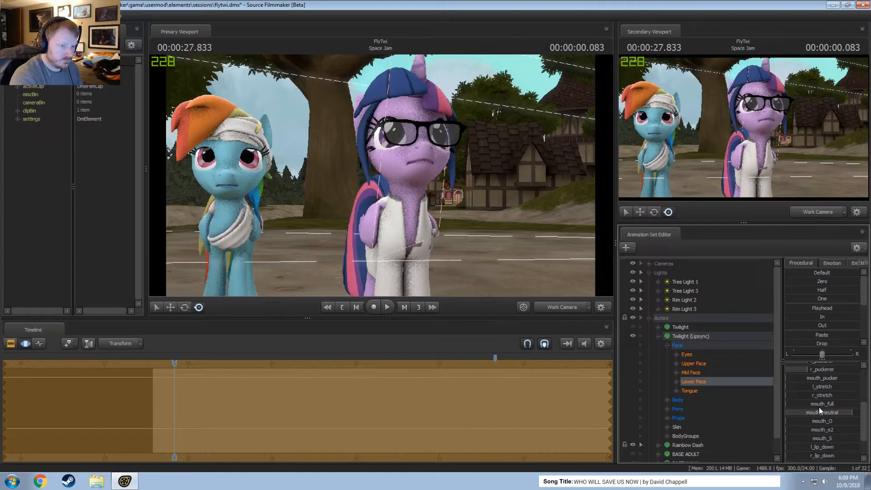
Bring the work camera close to Twilight (Lipsync)'s face and play Space Jam to 00:00:30.166.
{"action": "key", "text": "w"}
{"action": "left_click_drag", "start_coordinate": [408, 195], "coordinate": [381, 196]}
{"action": "key", "text": "w"}
{"action": "key", "text": "space"}
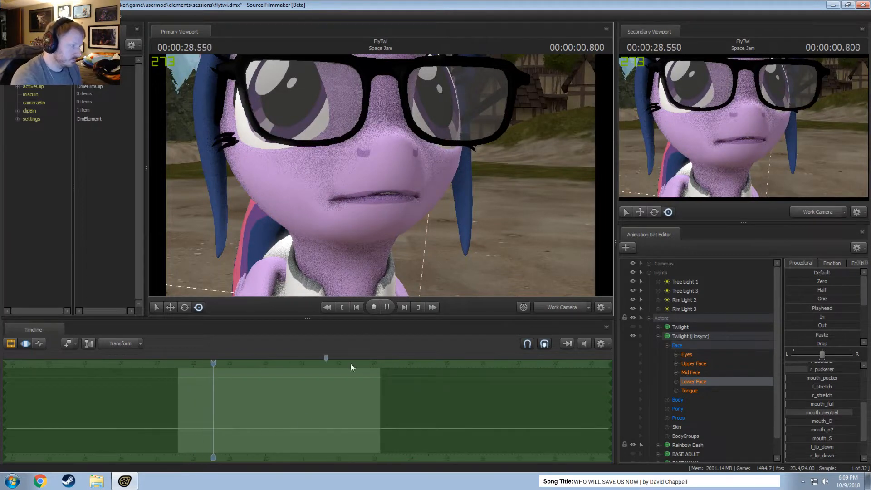
{"action": "key", "text": "space"}
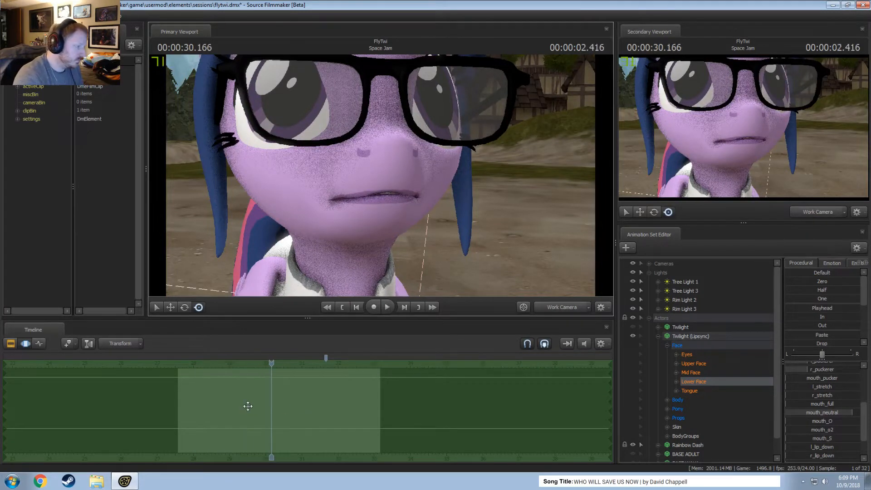
Move the playhead to 00:00:27.625 near the start of Space Jam and collapse Twilight (Lipsync)'s control groups.
{"action": "left_click_drag", "start_coordinate": [271, 404], "coordinate": [180, 399]}
{"action": "scroll", "coordinate": [180, 400], "scroll_direction": "up", "scroll_amount": 10}
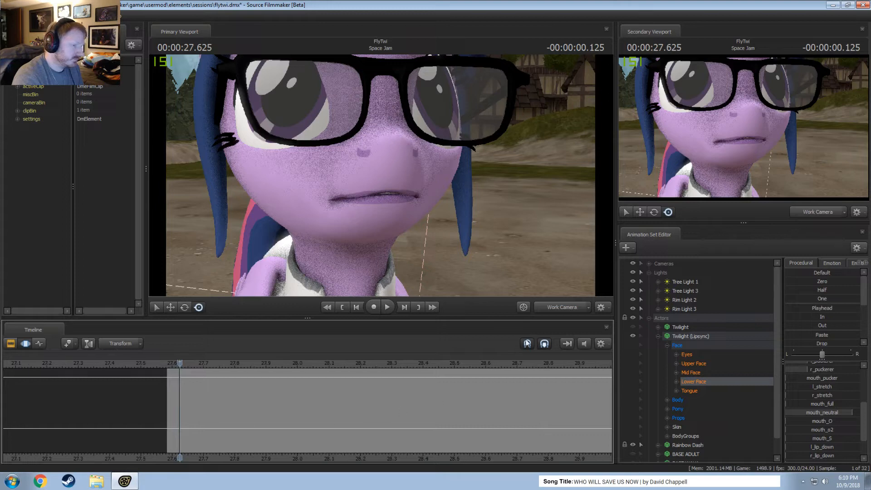
{"action": "left_click", "coordinate": [658, 336]}
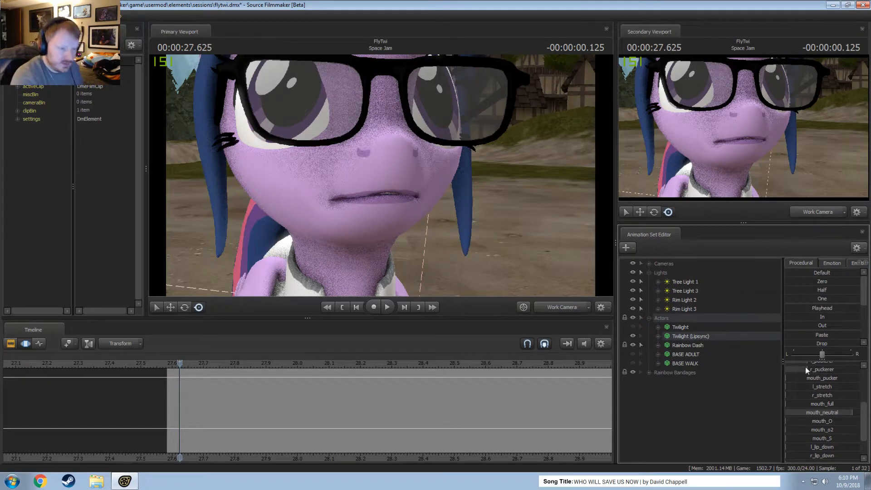
{"action": "scroll", "coordinate": [810, 438], "scroll_direction": "up", "scroll_amount": 3}
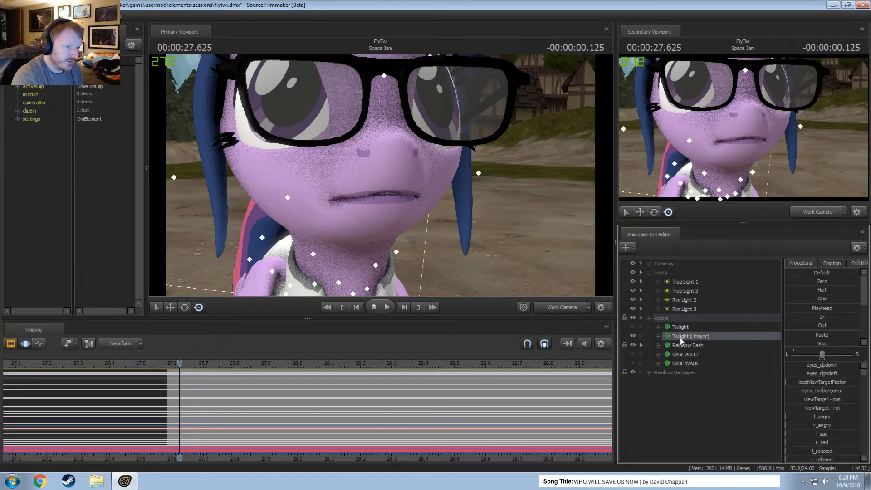
Delete the Twilight (Lipsync) animation set and unhide the original Twilight.
{"action": "left_click", "coordinate": [674, 407]}
{"action": "right_click", "coordinate": [673, 407]}
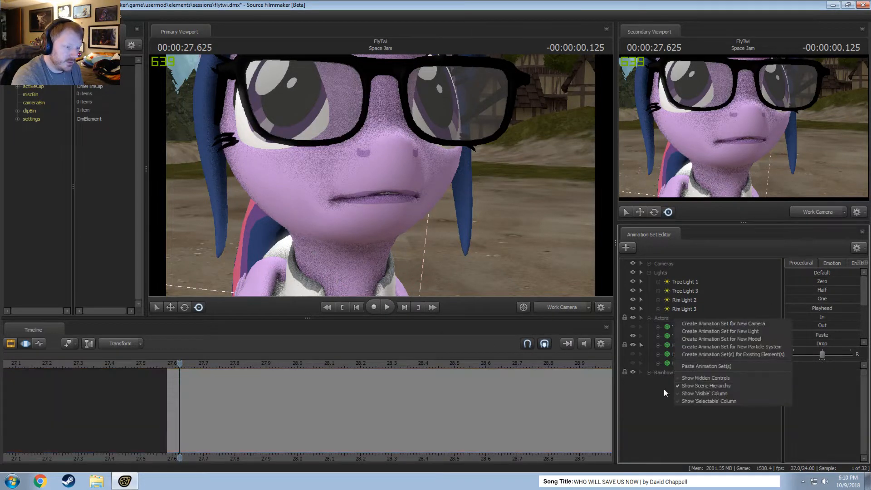
{"action": "left_click", "coordinate": [663, 390]}
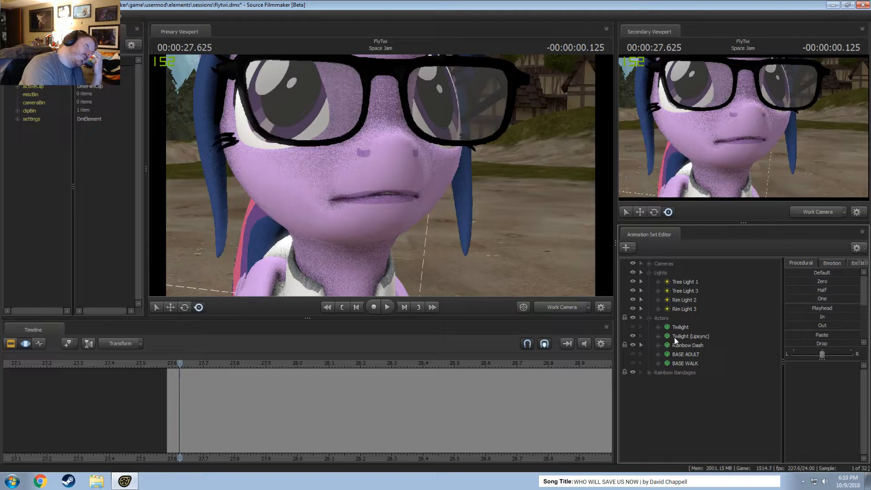
{"action": "right_click", "coordinate": [686, 335]}
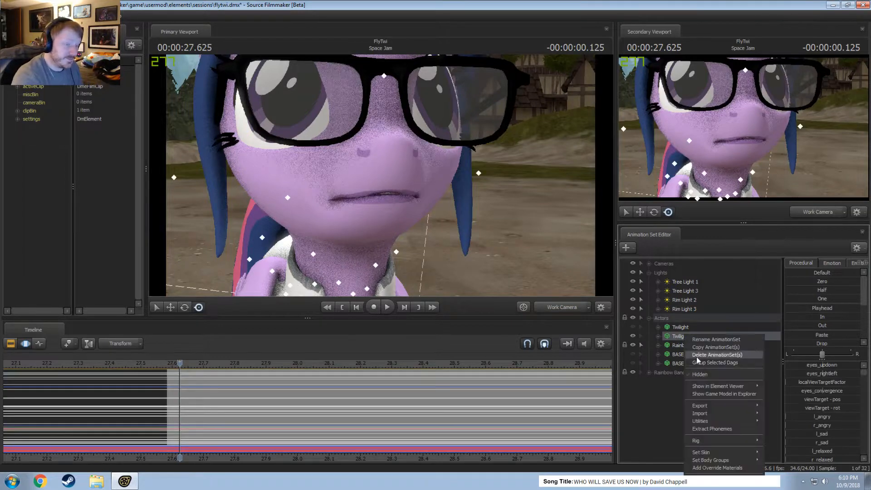
{"action": "left_click", "coordinate": [703, 355]}
{"action": "left_click", "coordinate": [633, 327]}
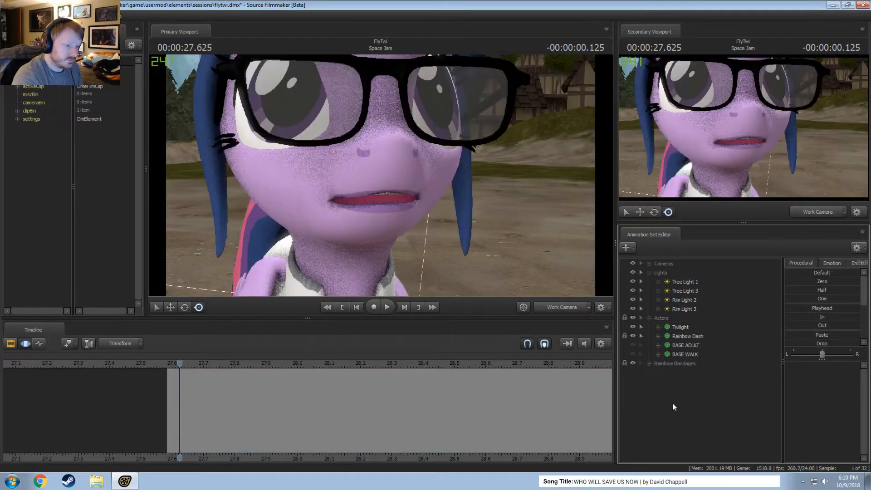
Create an animation set for a new model, filtering for twilight and choosing enhanced_ponies\vn_twilightalicorn_enh.mdl.
{"action": "right_click", "coordinate": [661, 392]}
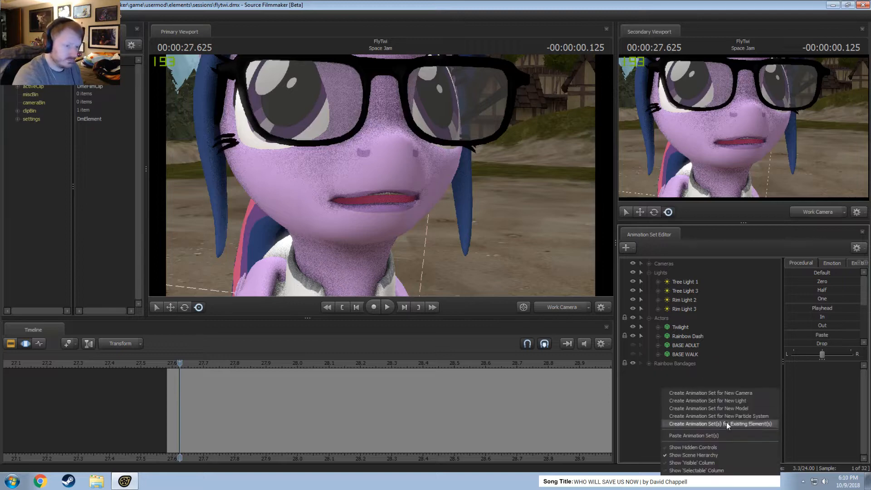
{"action": "left_click", "coordinate": [725, 411]}
{"action": "type", "text": "twilight"}
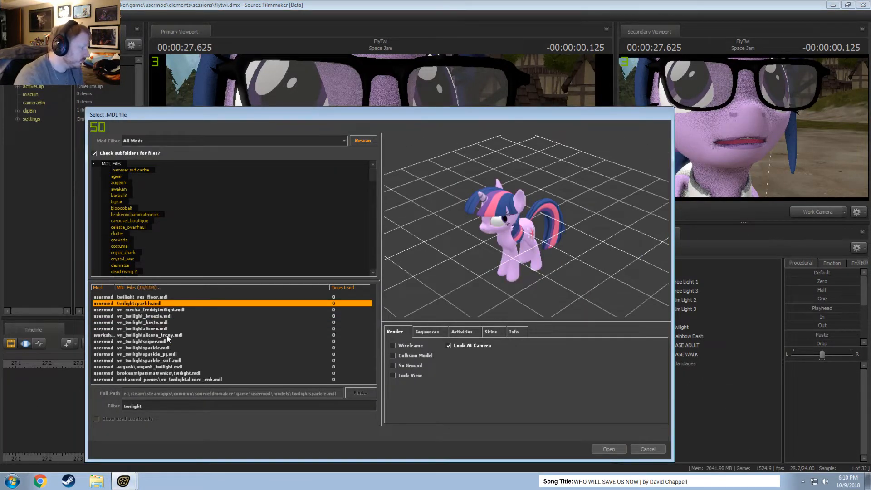
{"action": "left_click", "coordinate": [157, 379]}
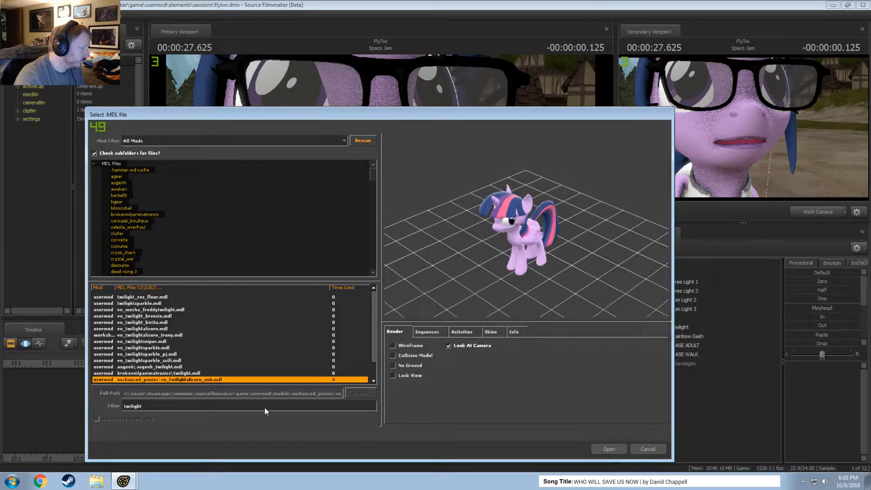
{"action": "left_click", "coordinate": [609, 449]}
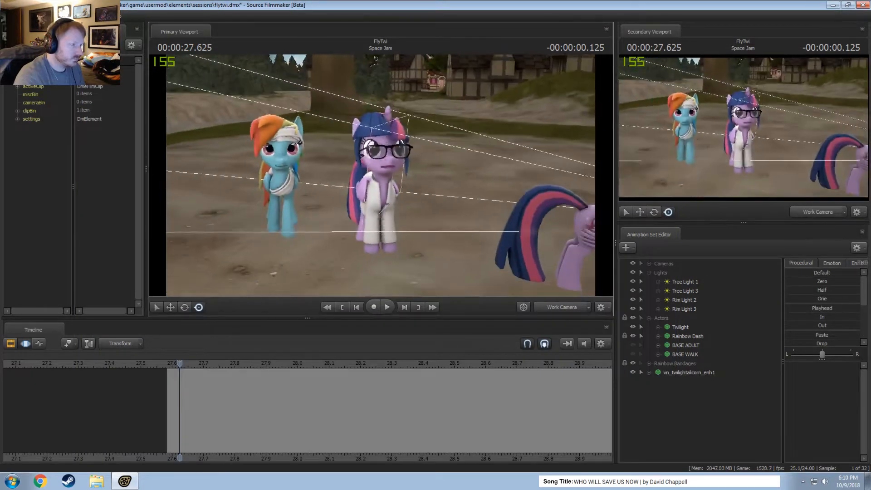
{"action": "key", "text": "w"}
{"action": "left_click_drag", "start_coordinate": [381, 175], "coordinate": [381, 176]}
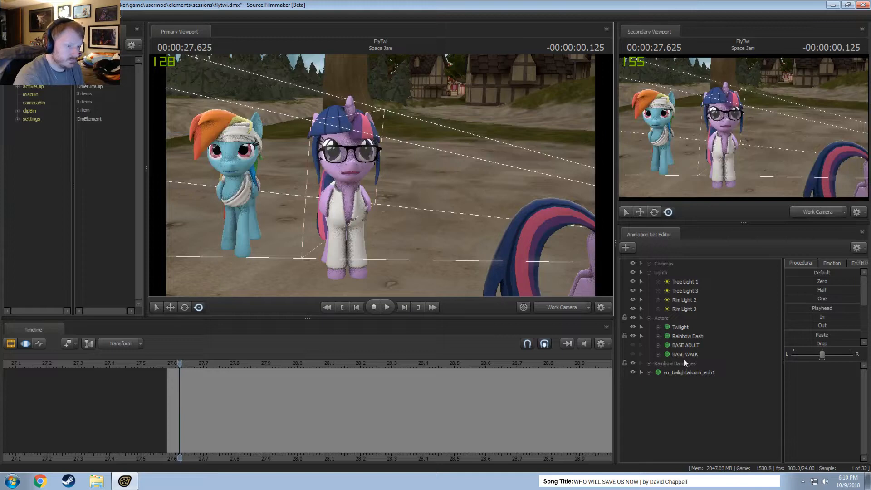
Rename the original Twilight animation set to Twilight (Hair/Clothes).
{"action": "left_click", "coordinate": [684, 338]}
{"action": "left_click", "coordinate": [688, 373]}
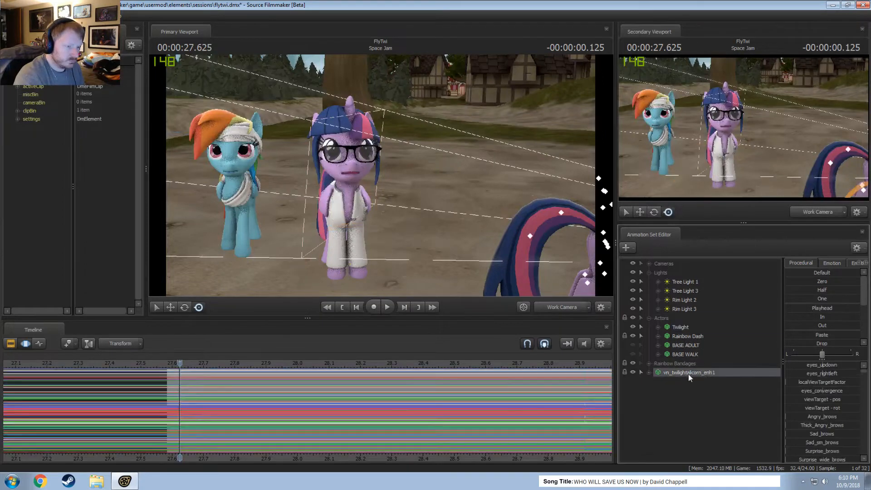
{"action": "right_click", "coordinate": [689, 325]}
{"action": "left_click", "coordinate": [694, 328]}
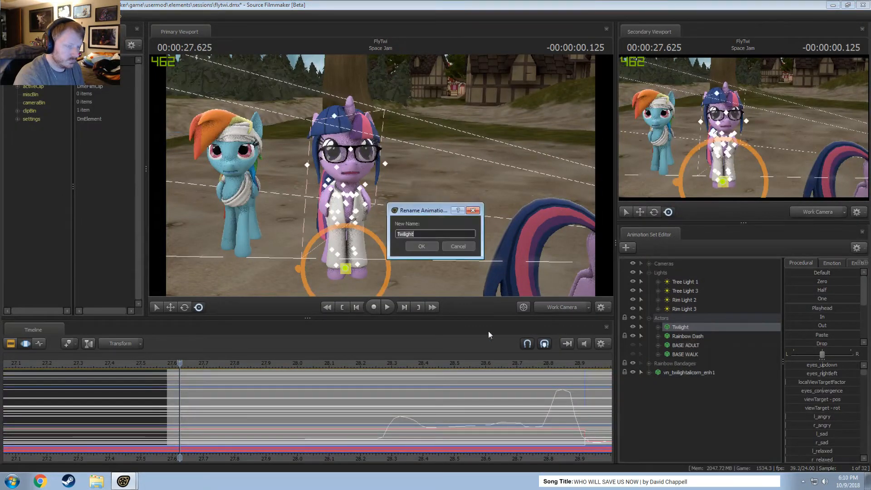
{"action": "left_click", "coordinate": [420, 234]}
{"action": "type", "text": "(Hair/Clothes"}
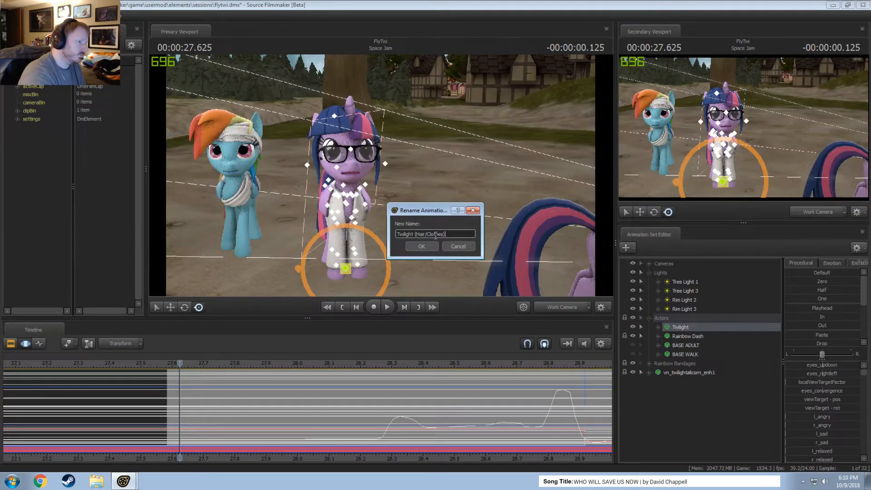
{"action": "key", "text": "Return"}
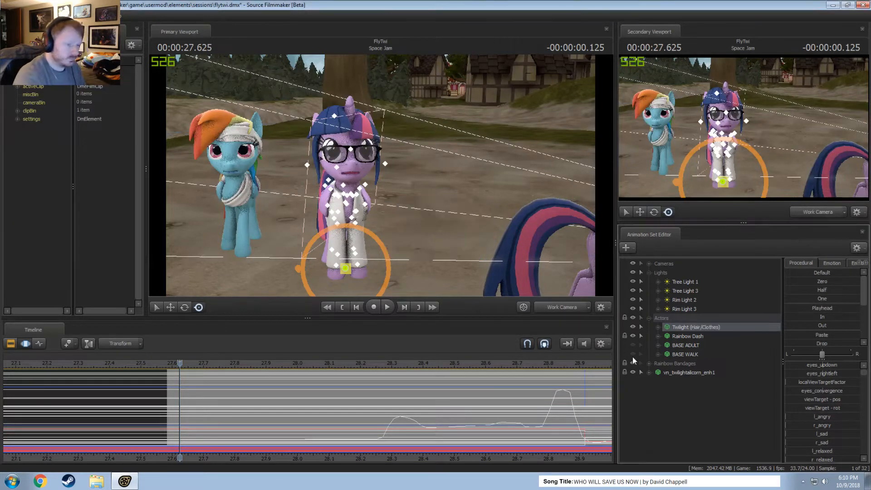
Rename the new alicorn animation set to Twilight and place it in the Actors group above Twilight (Hair/Clothes).
{"action": "right_click", "coordinate": [677, 373]}
{"action": "left_click", "coordinate": [705, 222]}
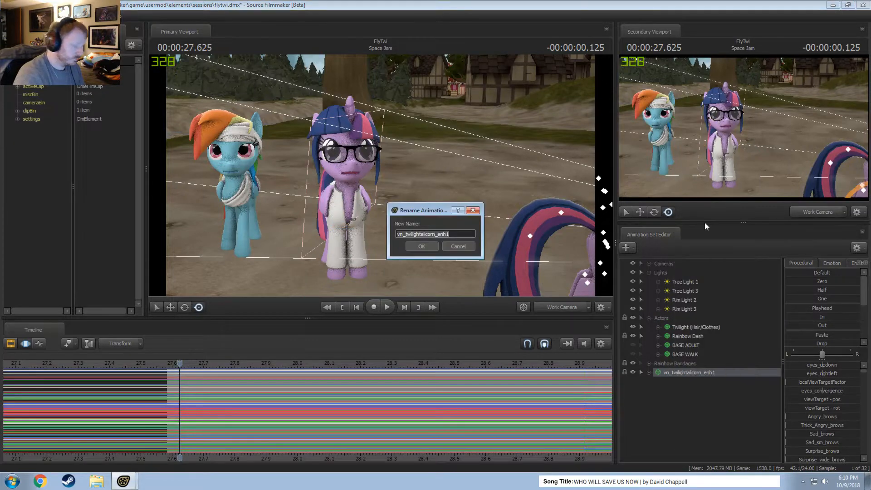
{"action": "type", "text": "twili"}
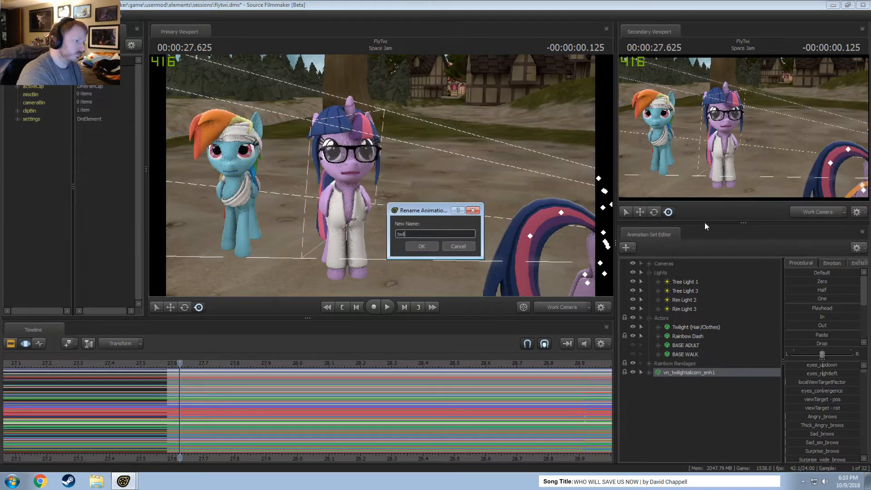
{"action": "type", "text": "light"}
{"action": "key", "text": "Return"}
{"action": "left_click_drag", "start_coordinate": [682, 378], "coordinate": [681, 323]}
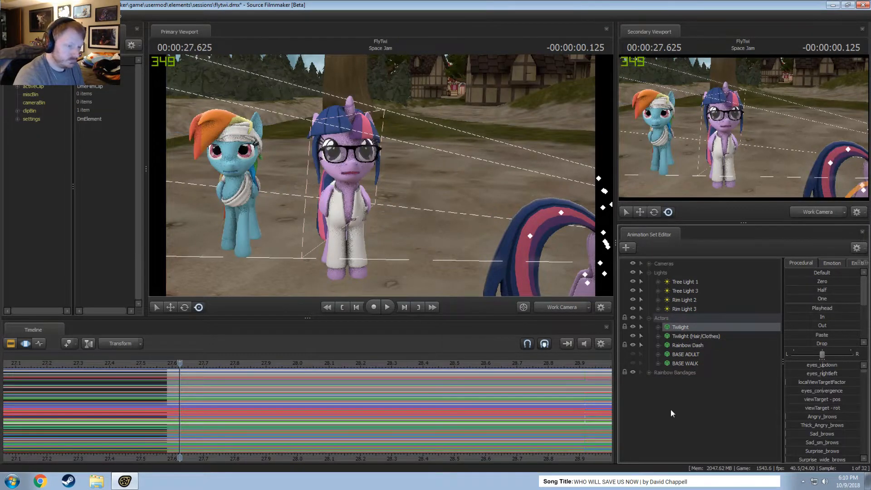
Select all time for Twilight in the Motion Editor, expand its control groups and frame both ponies with the work camera.
{"action": "key", "text": "ctrl+a"}
{"action": "key", "text": "w"}
{"action": "left_click_drag", "start_coordinate": [382, 168], "coordinate": [345, 173]}
{"action": "key", "text": "w"}
{"action": "key", "text": "d"}
{"action": "key", "text": "w"}
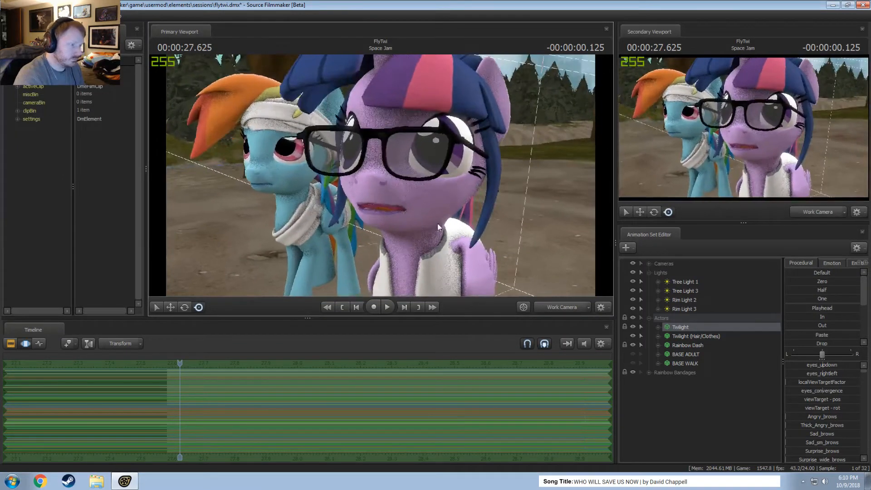
{"action": "left_click", "coordinate": [658, 327]}
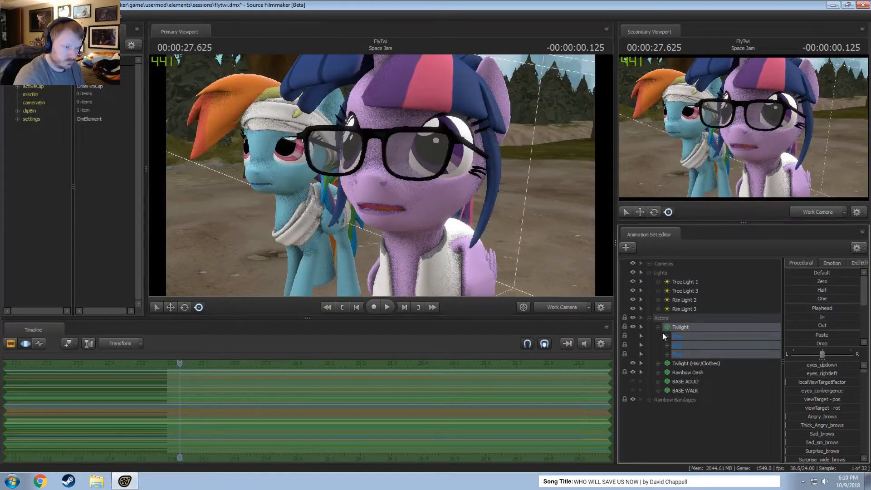
{"action": "key", "text": "s"}
{"action": "mouse_move", "coordinate": [508, 254]}
{"action": "left_mouse_down"}
{"action": "mouse_move", "coordinate": [507, 279]}
{"action": "mouse_move", "coordinate": [513, 266]}
{"action": "left_mouse_up"}
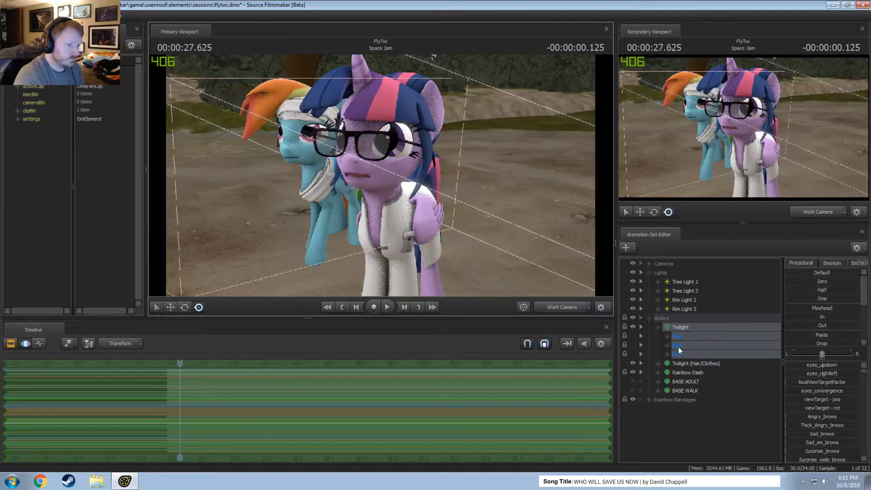
Hide Twilight (Hair/Clothes) while keeping the new Twilight shown.
{"action": "left_click", "coordinate": [634, 326]}
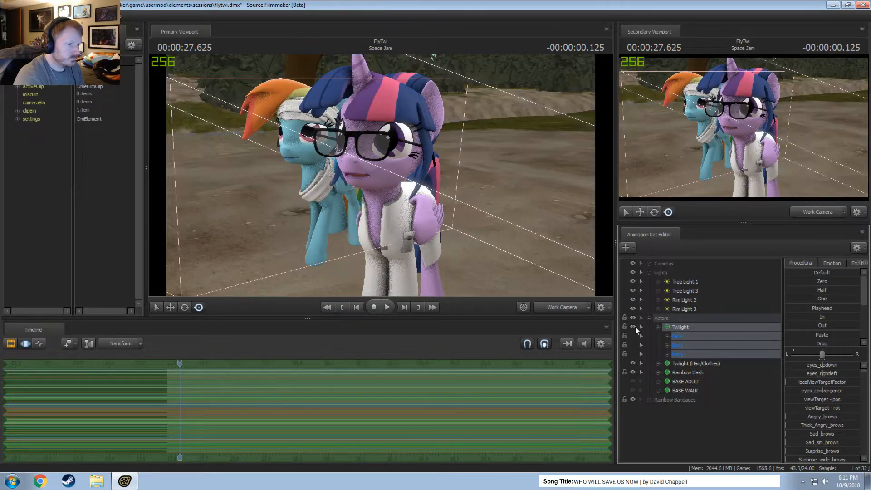
{"action": "left_click", "coordinate": [634, 363]}
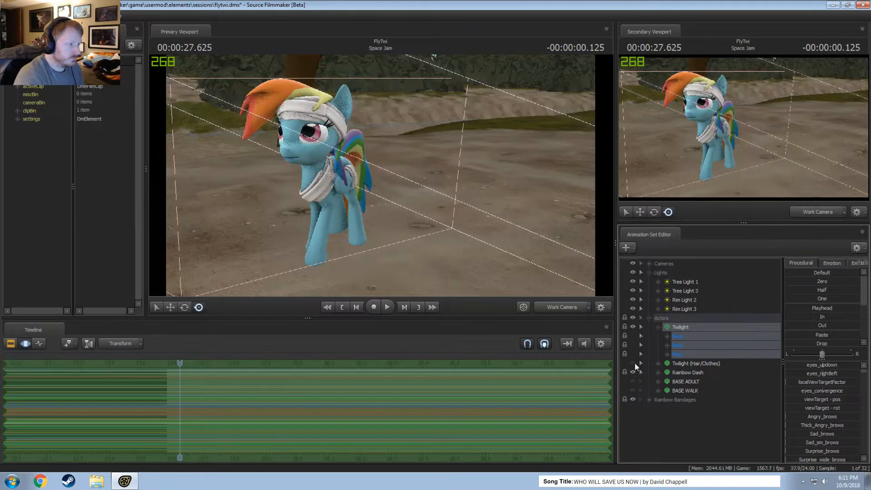
{"action": "left_click", "coordinate": [634, 363]}
{"action": "left_click", "coordinate": [634, 363]}
{"action": "left_click", "coordinate": [634, 326]}
Reset the new Twilight's body controls to the standing pose at the old model's position and show Twilight (Hair/Clothes) again.
{"action": "left_click", "coordinate": [689, 327]}
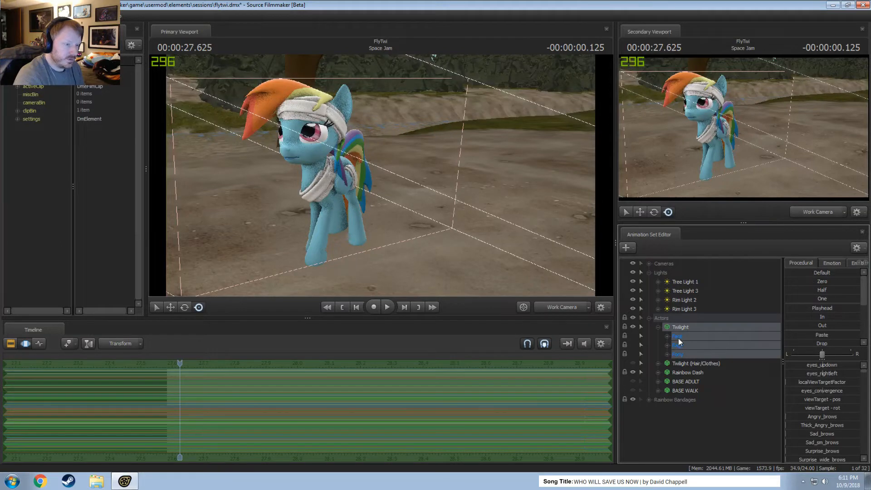
{"action": "left_click", "coordinate": [679, 344]}
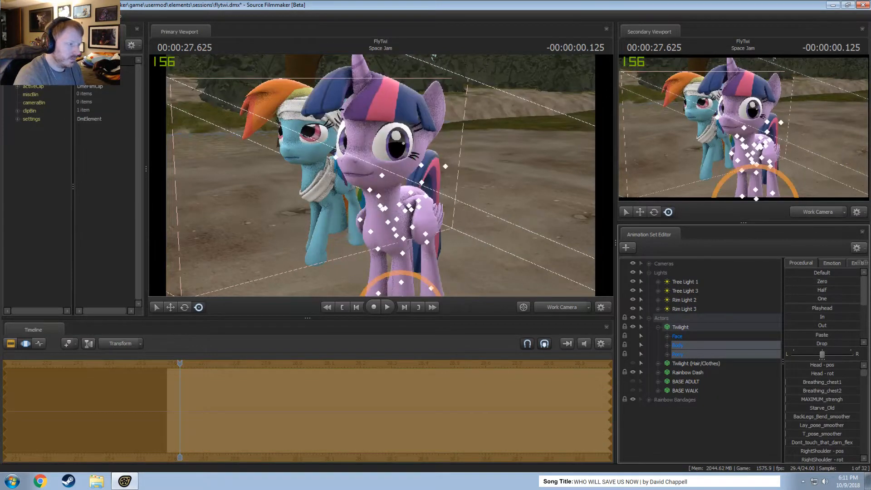
{"action": "key", "text": "ctrl+z"}
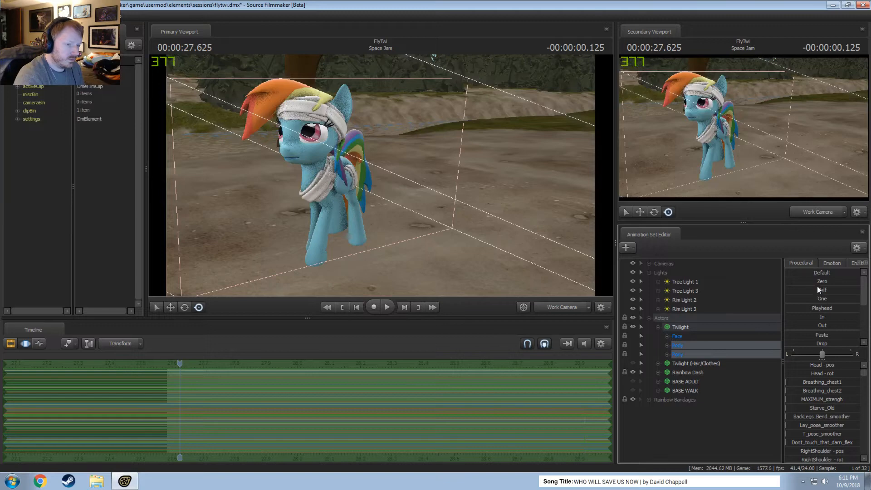
{"action": "key", "text": "ctrl+y"}
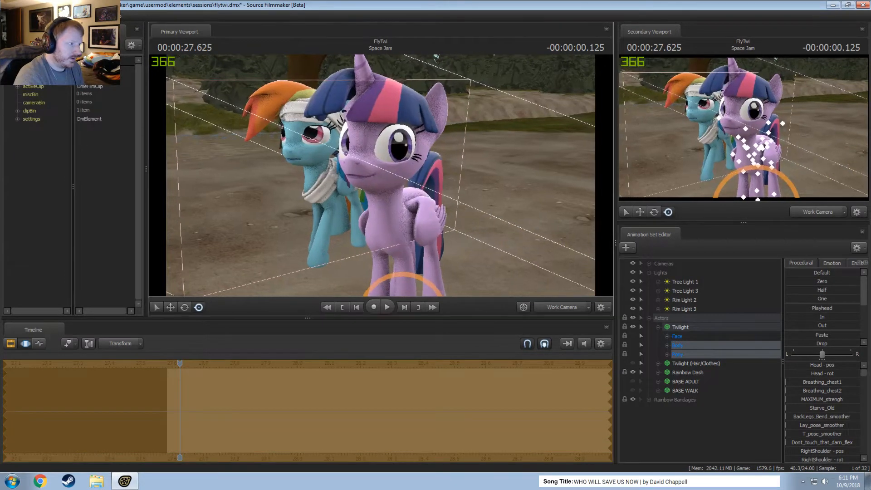
{"action": "left_click", "coordinate": [633, 364]}
Examine the skin and body group options available for the new Twilight model.
{"action": "right_click", "coordinate": [684, 328]}
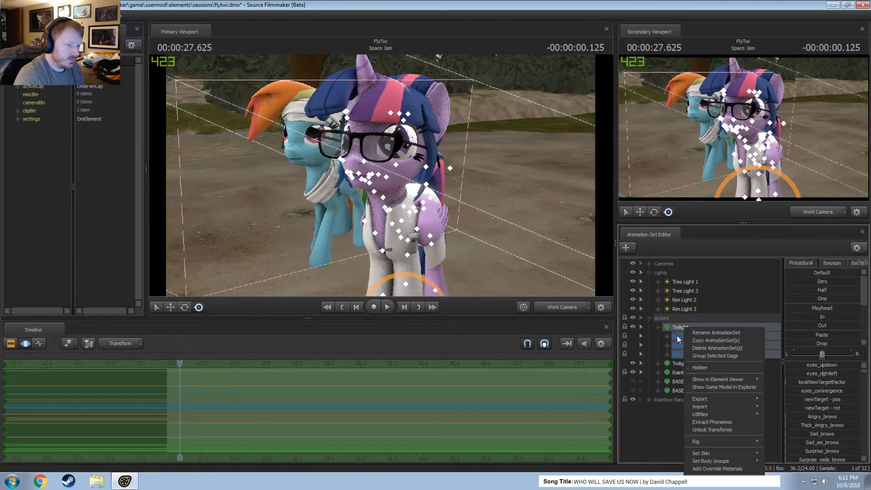
{"action": "left_click", "coordinate": [676, 336]}
{"action": "right_click", "coordinate": [679, 328]}
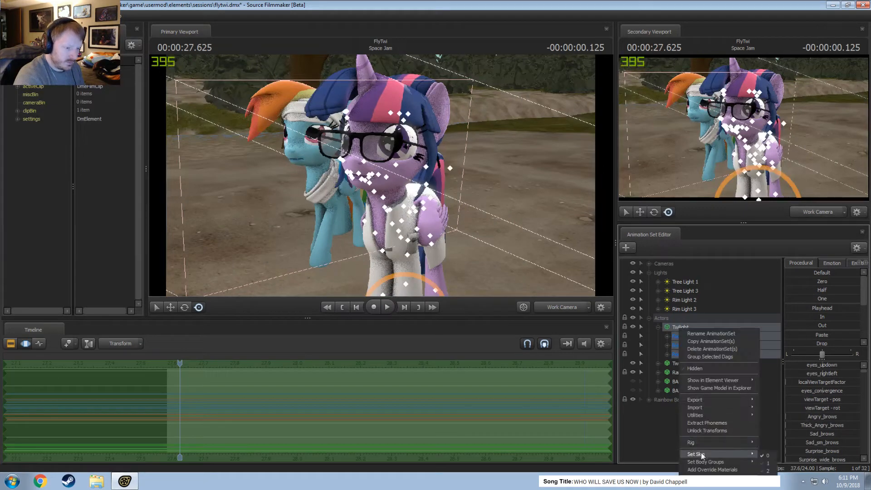
{"action": "mouse_move", "coordinate": [706, 462]}
{"action": "mouse_move", "coordinate": [773, 470]}
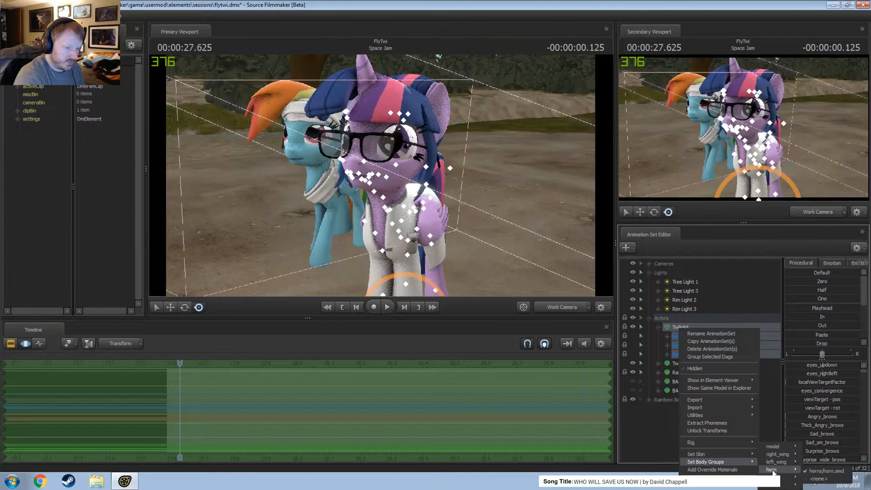
{"action": "left_click", "coordinate": [725, 469]}
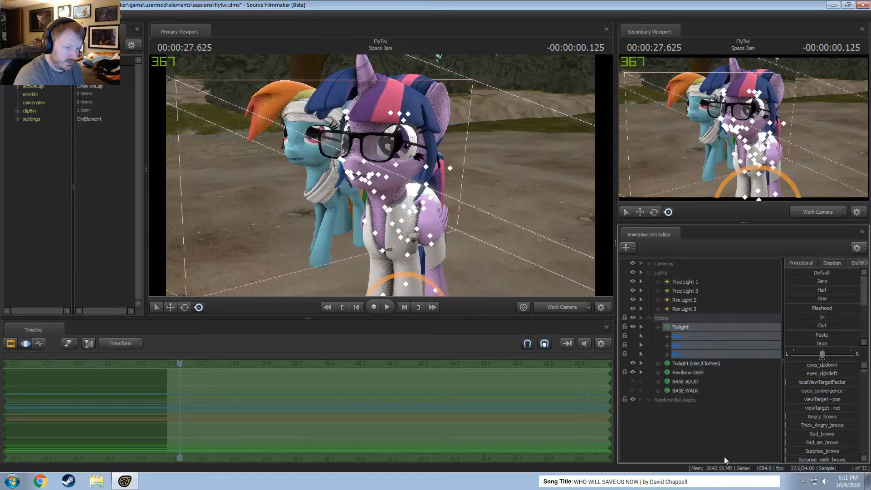
{"action": "right_click", "coordinate": [685, 325]}
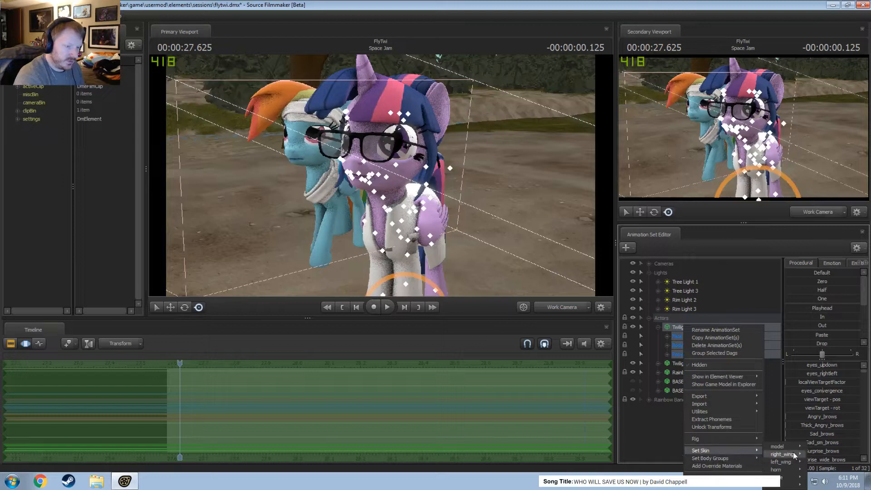
{"action": "mouse_move", "coordinate": [697, 449]}
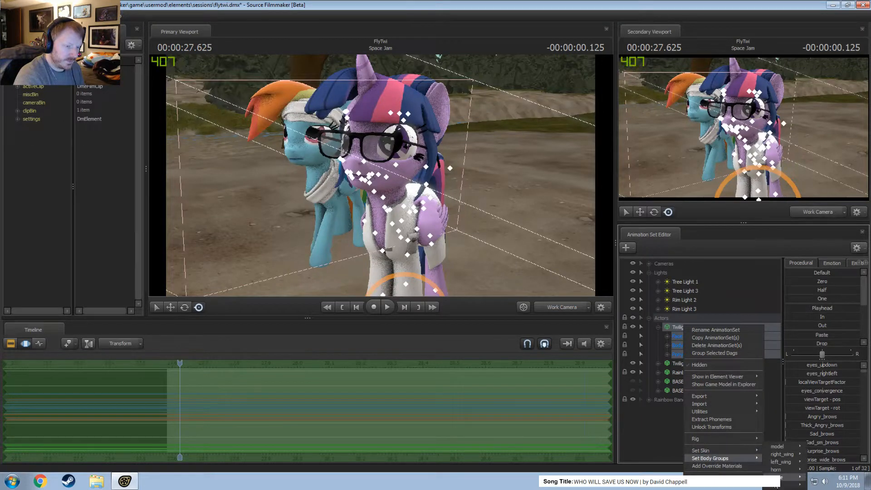
{"action": "mouse_move", "coordinate": [774, 485]}
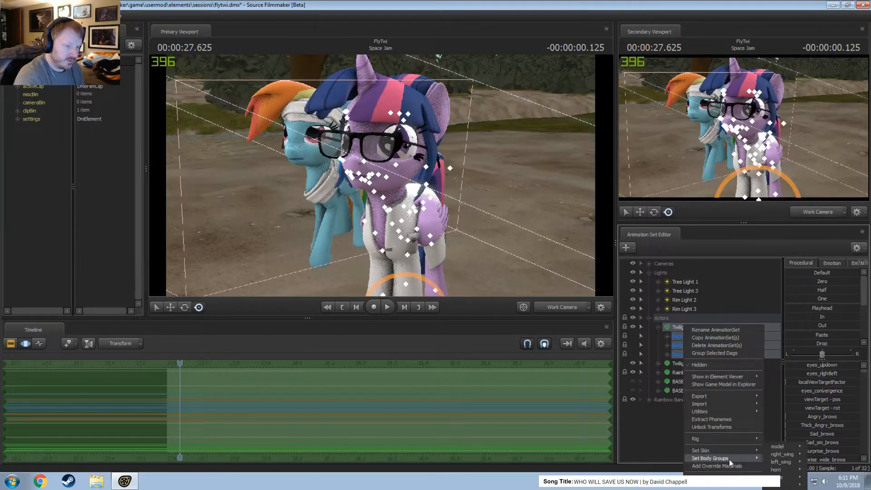
Add override materials to the new Twilight and show its model in the Element Viewer.
{"action": "left_click_drag", "start_coordinate": [409, 191], "coordinate": [302, 165], "text": "alt"}
{"action": "key", "text": "w"}
{"action": "right_click", "coordinate": [687, 326]}
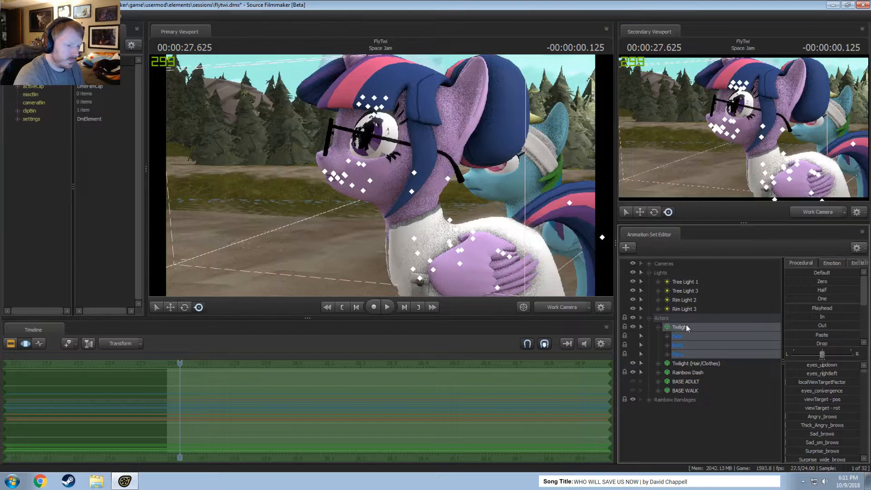
{"action": "left_click", "coordinate": [710, 467]}
{"action": "right_click", "coordinate": [680, 326]}
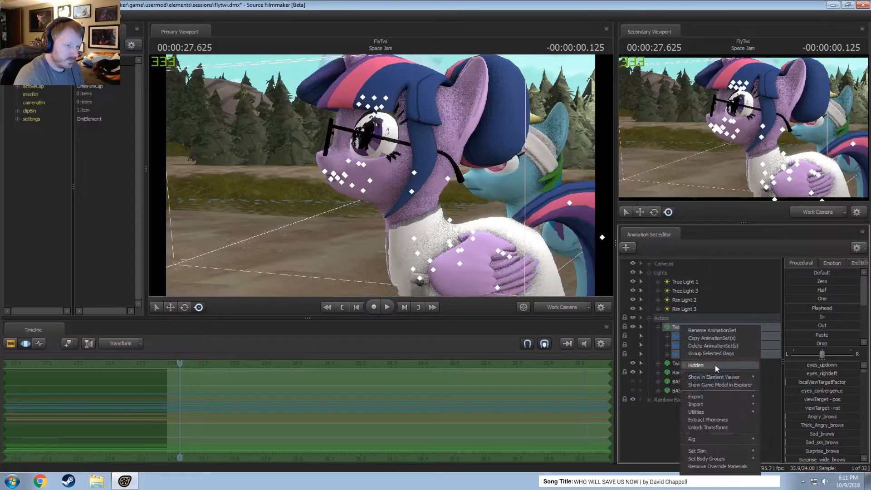
{"action": "mouse_move", "coordinate": [749, 377]}
{"action": "left_click", "coordinate": [785, 389]}
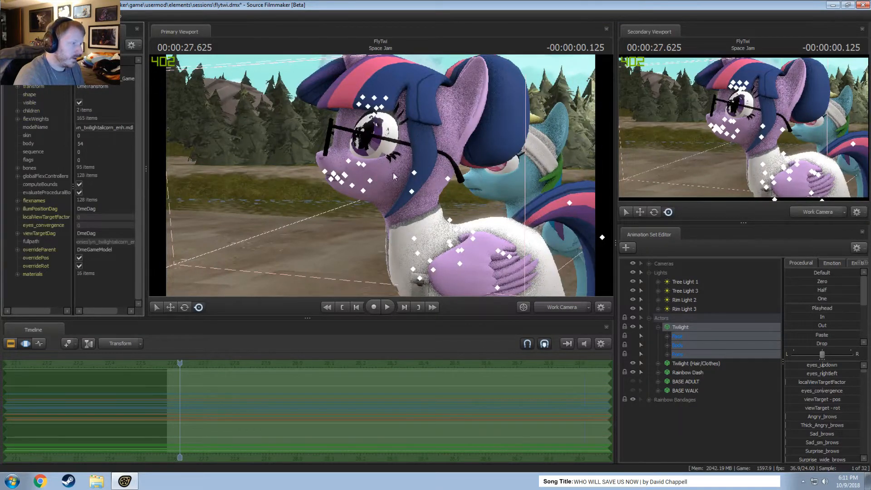
Show the Twilight (Hair/Clothes) model in the Element Viewer and add override materials to it.
{"action": "mouse_move", "coordinate": [393, 174]}
{"action": "left_mouse_down", "text": "alt"}
{"action": "mouse_move", "coordinate": [443, 196]}
{"action": "mouse_move", "coordinate": [508, 198]}
{"action": "mouse_move", "coordinate": [438, 177]}
{"action": "mouse_move", "coordinate": [395, 192]}
{"action": "mouse_move", "coordinate": [380, 177]}
{"action": "mouse_move", "coordinate": [385, 204]}
{"action": "mouse_move", "coordinate": [374, 210]}
{"action": "mouse_move", "coordinate": [381, 180]}
{"action": "left_mouse_up", "text": "alt"}
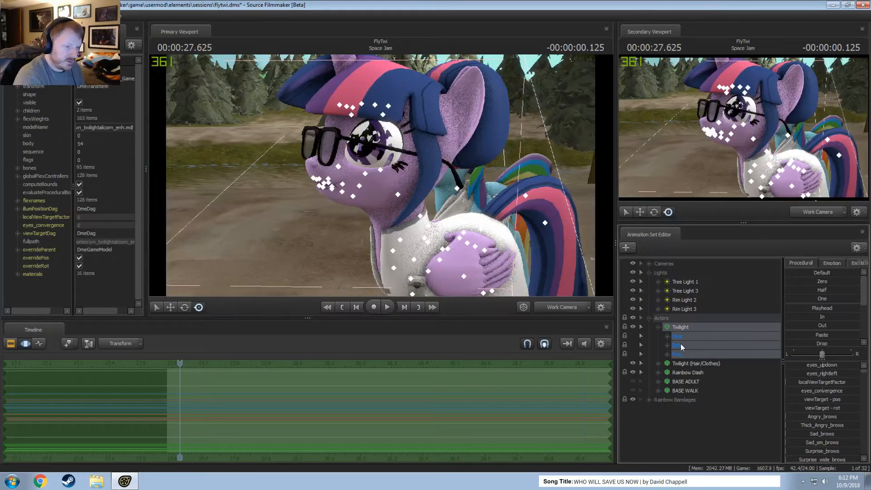
{"action": "left_click_drag", "start_coordinate": [489, 235], "coordinate": [490, 257]}
{"action": "left_click", "coordinate": [658, 327]}
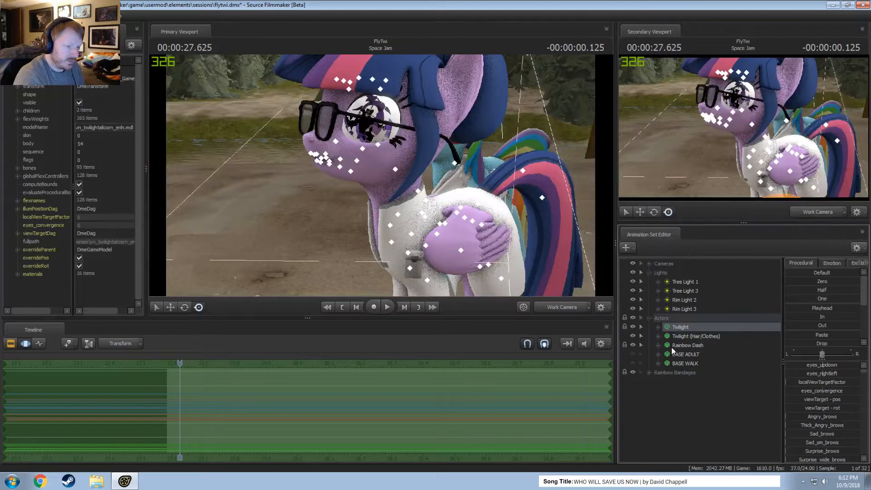
{"action": "right_click", "coordinate": [686, 336]}
{"action": "mouse_move", "coordinate": [735, 388]}
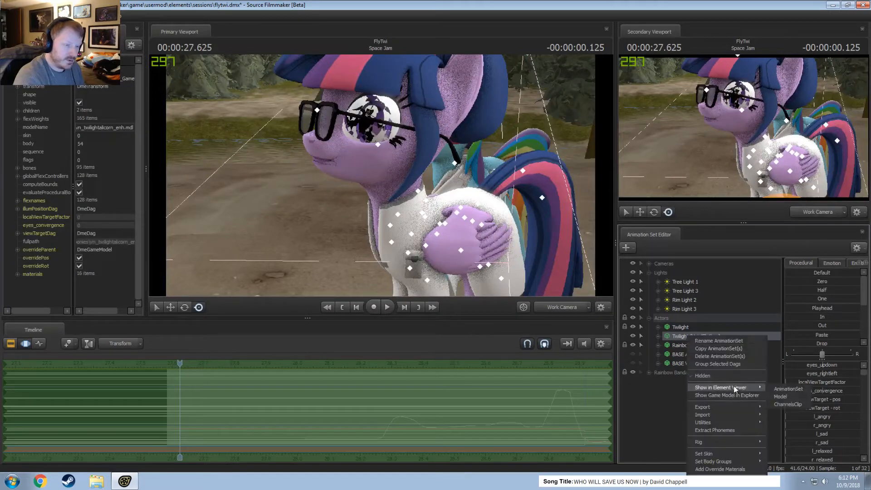
{"action": "left_click", "coordinate": [781, 396]}
{"action": "left_click", "coordinate": [658, 337]}
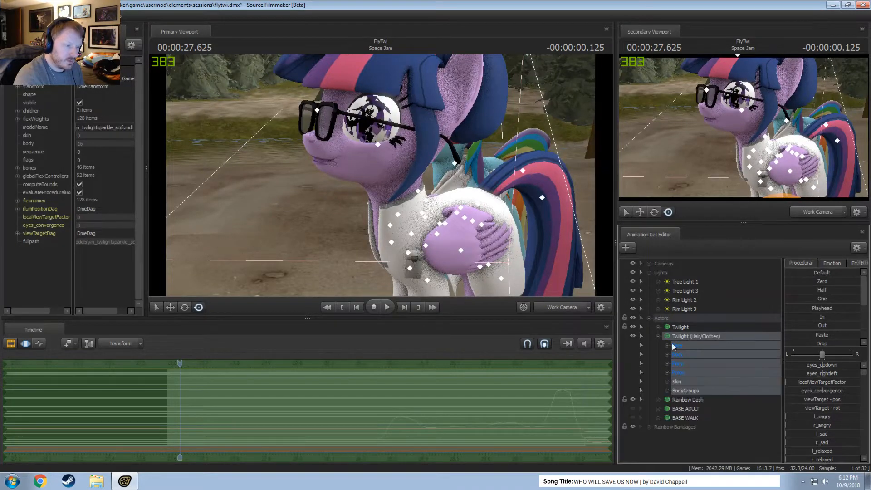
{"action": "right_click", "coordinate": [689, 338]}
{"action": "left_click", "coordinate": [709, 472]}
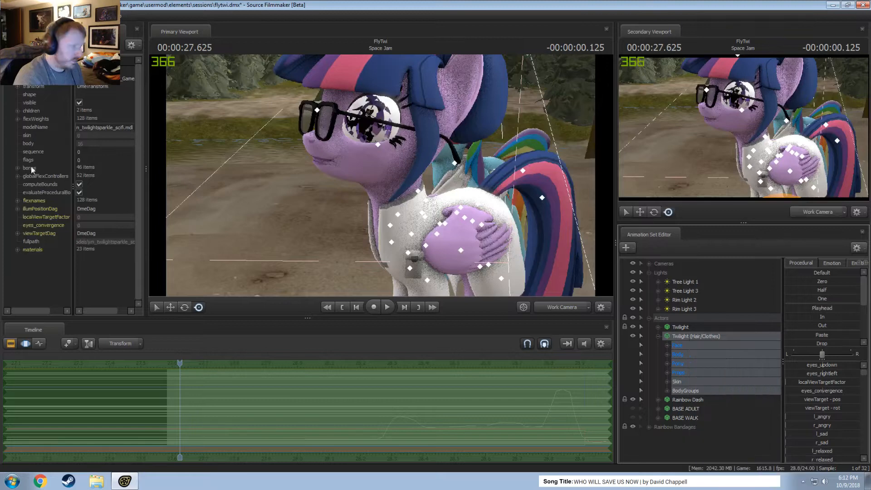
Expand the materials of the Twilight (Hair/Clothes) model and add a float attribute to the body material.
{"action": "left_click", "coordinate": [18, 250]}
{"action": "scroll", "coordinate": [30, 252], "scroll_direction": "down", "scroll_amount": 2}
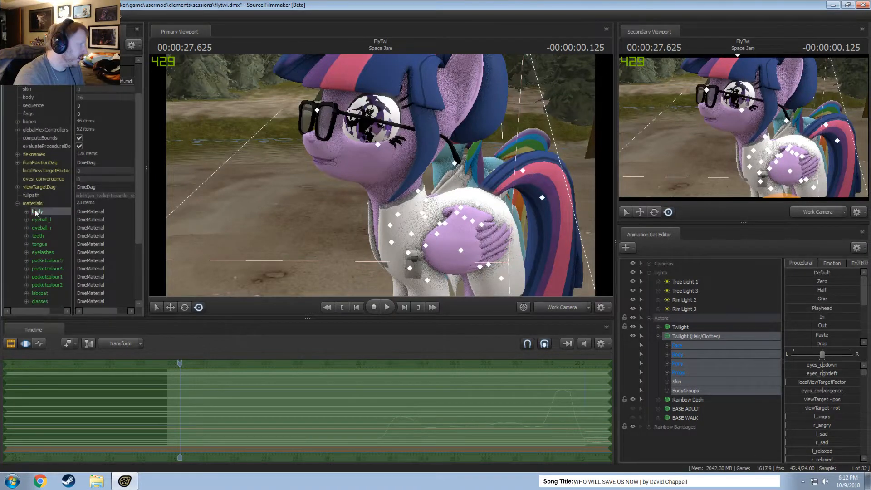
{"action": "right_click", "coordinate": [36, 212]}
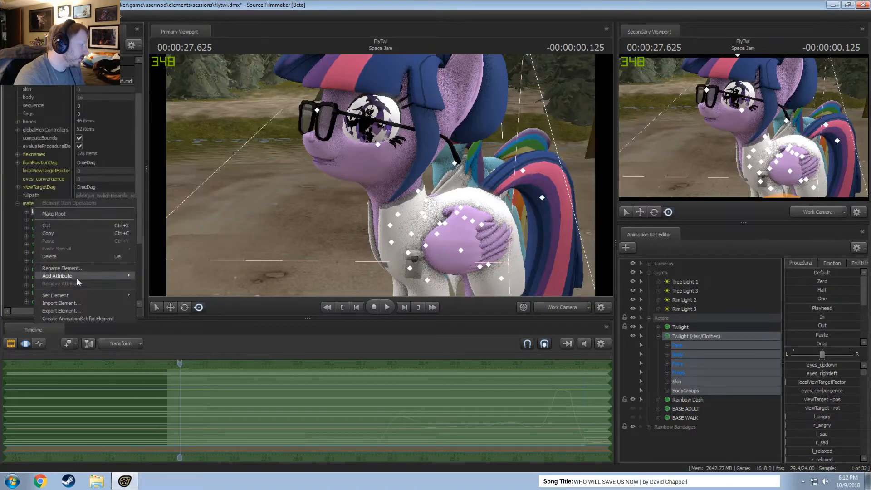
{"action": "mouse_move", "coordinate": [77, 279]}
{"action": "left_click", "coordinate": [159, 313]}
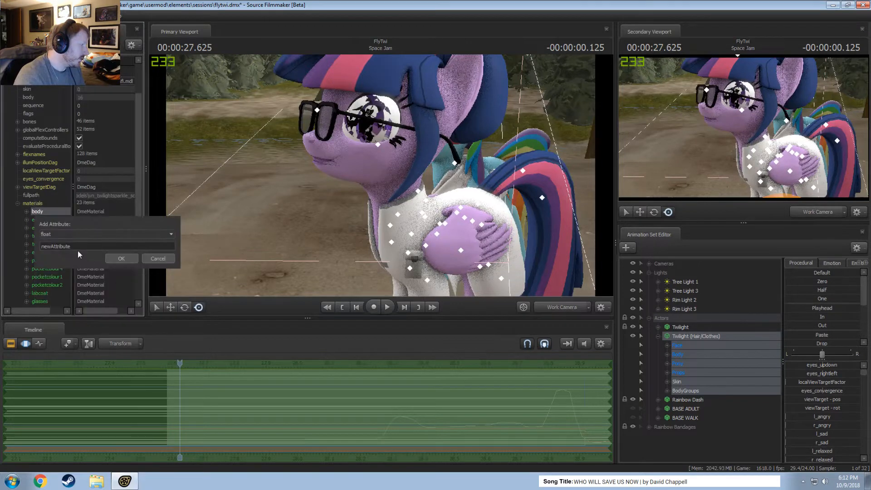
{"action": "left_click_drag", "start_coordinate": [78, 248], "coordinate": [2, 246]}
{"action": "type", "text": "test"}
{"action": "key", "text": "Return"}
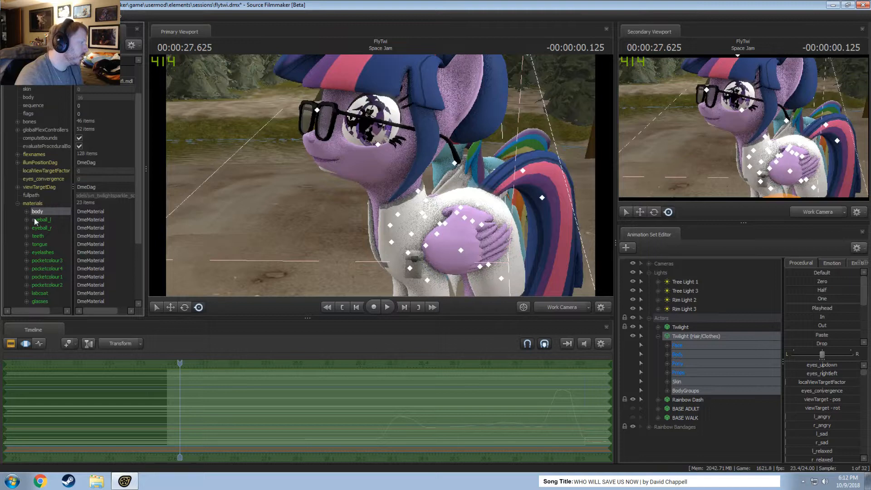
Add a float attribute named $alpha to the teeth material of Twilight (Hair/Clothes).
{"action": "right_click", "coordinate": [38, 236]}
{"action": "mouse_move", "coordinate": [68, 301]}
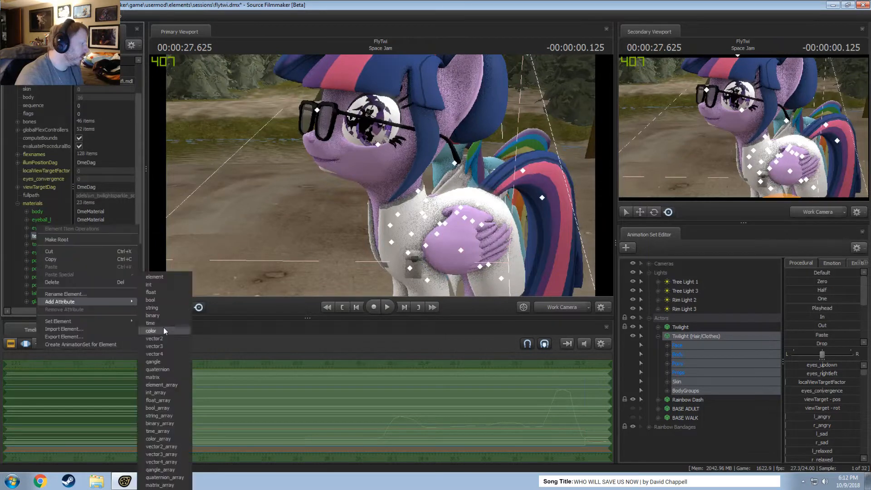
{"action": "left_click", "coordinate": [150, 292]}
{"action": "left_click_drag", "start_coordinate": [78, 270], "coordinate": [1, 278]}
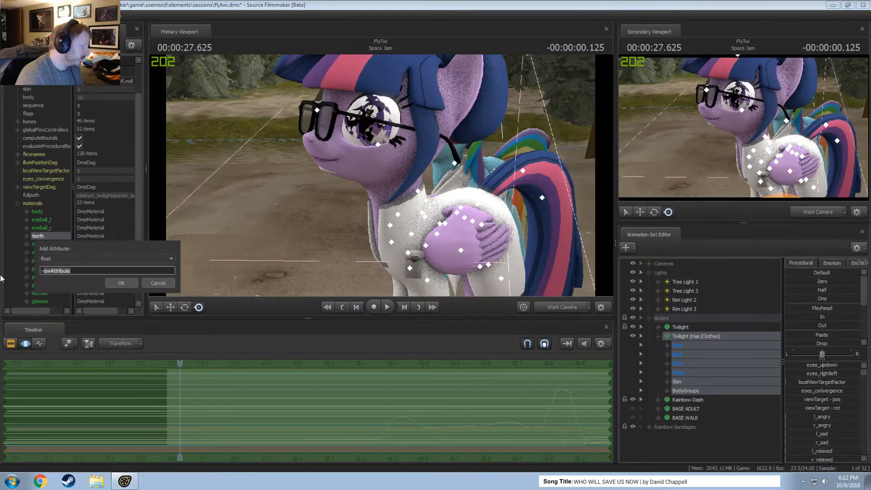
{"action": "key", "text": "BackSpace"}
{"action": "type", "text": "$alpha"}
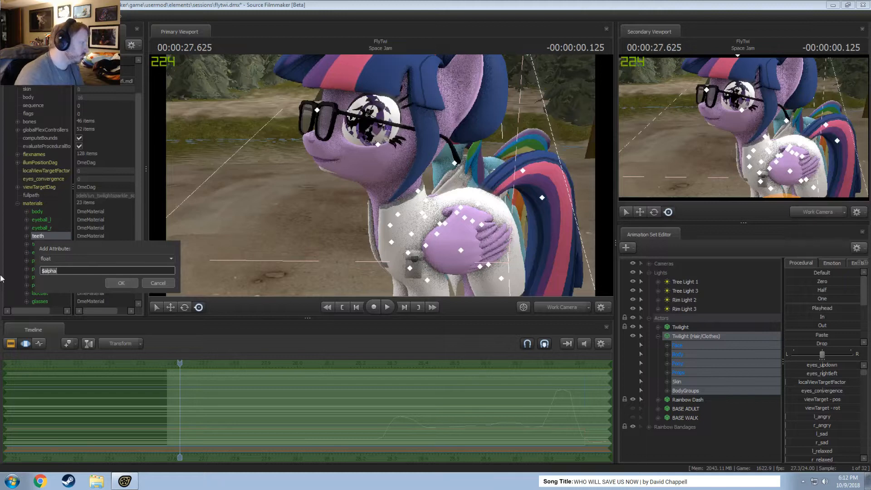
{"action": "left_click", "coordinate": [122, 282]}
Add a float attribute named $alpha to the tongue material of Twilight (Hair/Clothes).
{"action": "right_click", "coordinate": [35, 245]}
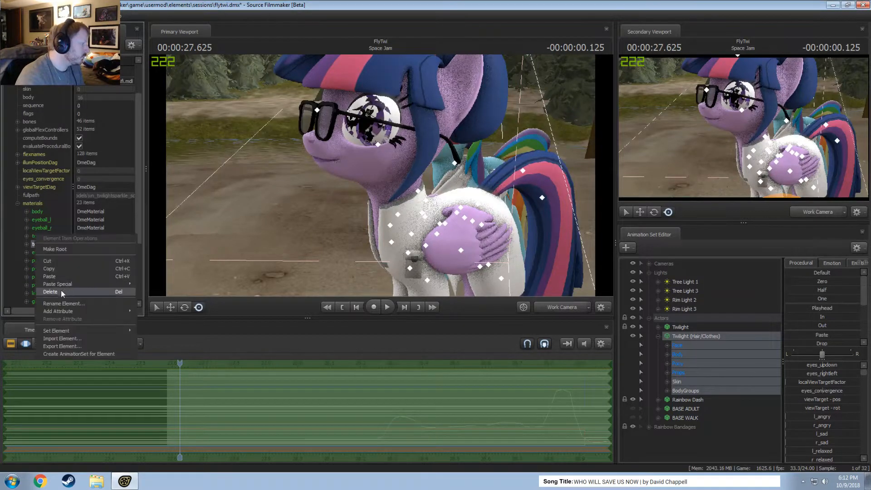
{"action": "mouse_move", "coordinate": [112, 311]}
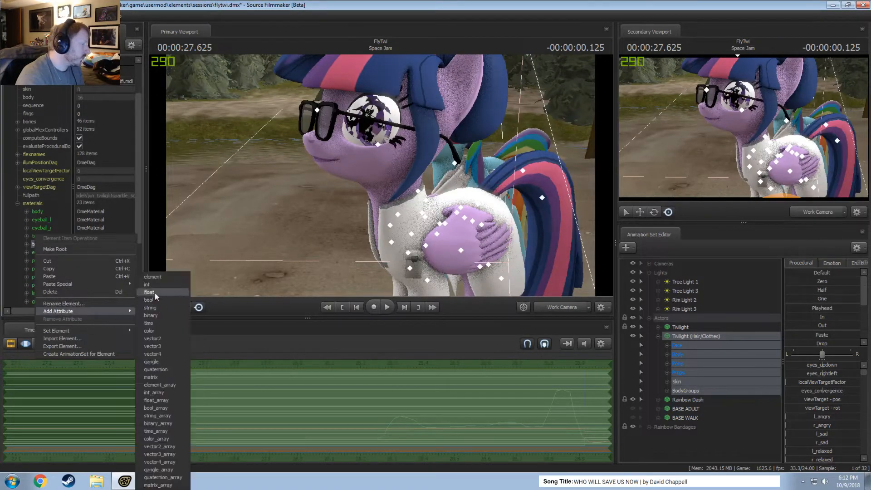
{"action": "left_click", "coordinate": [157, 310]}
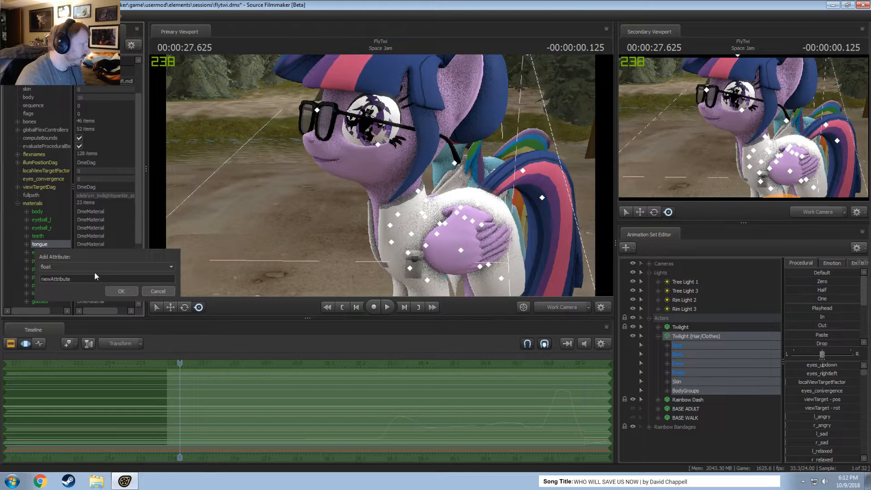
{"action": "left_click", "coordinate": [124, 293]}
Add a float attribute to the eyelashes material of Twilight (Hair/Clothes).
{"action": "scroll", "coordinate": [59, 270], "scroll_direction": "down", "scroll_amount": 4}
{"action": "right_click", "coordinate": [44, 164]}
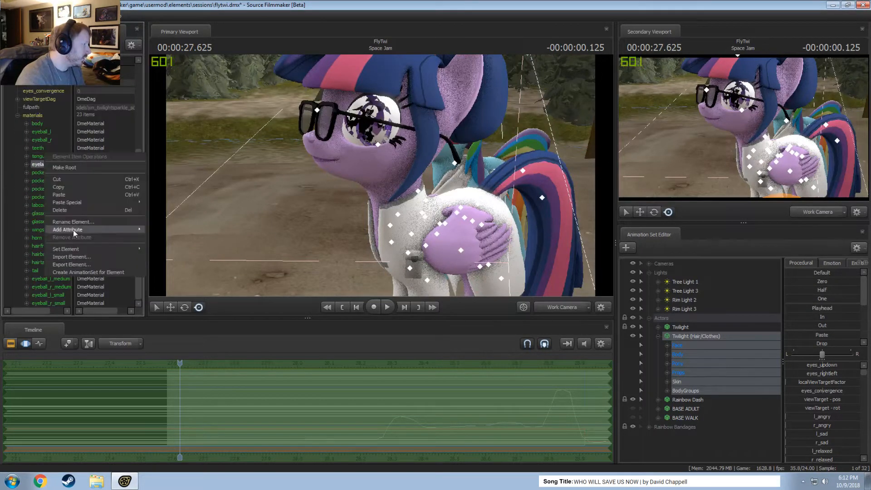
{"action": "mouse_move", "coordinate": [73, 230]}
{"action": "left_click", "coordinate": [166, 250]}
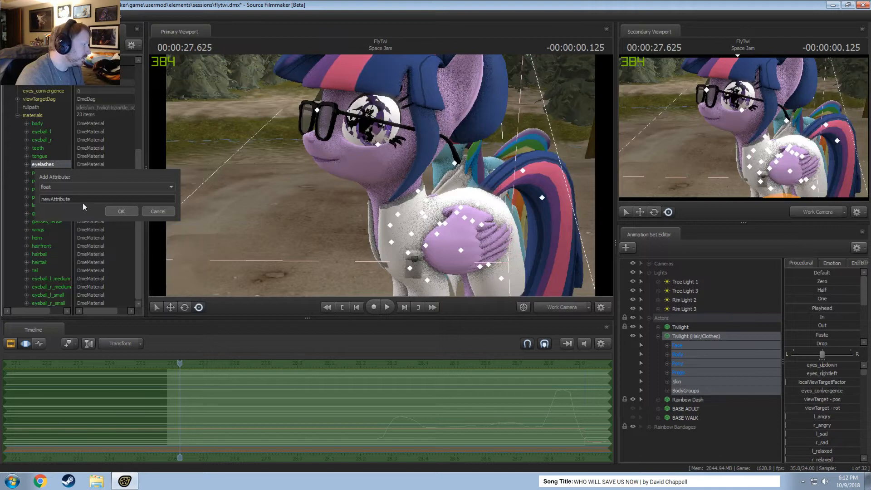
{"action": "left_click", "coordinate": [118, 212]}
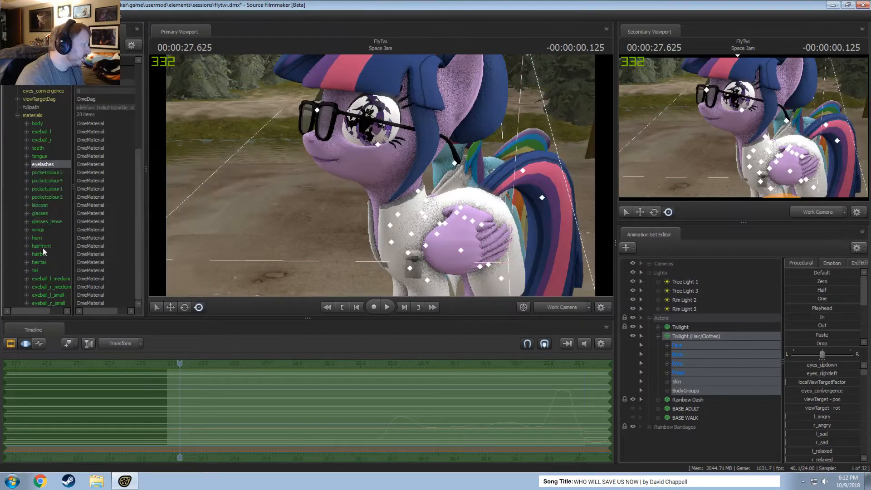
Inspect the wings material and the Pony Wings controls of Twilight (Hair/Clothes), including Right Wing Open.
{"action": "left_click", "coordinate": [36, 229]}
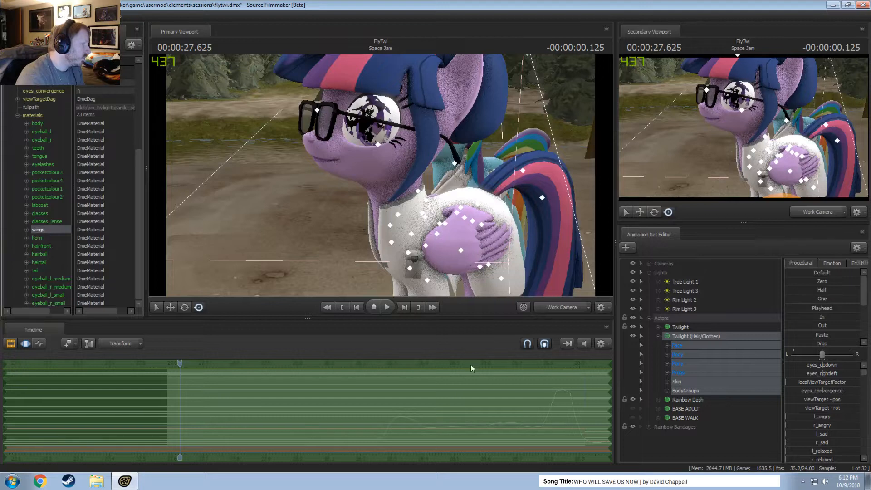
{"action": "left_click", "coordinate": [668, 373]}
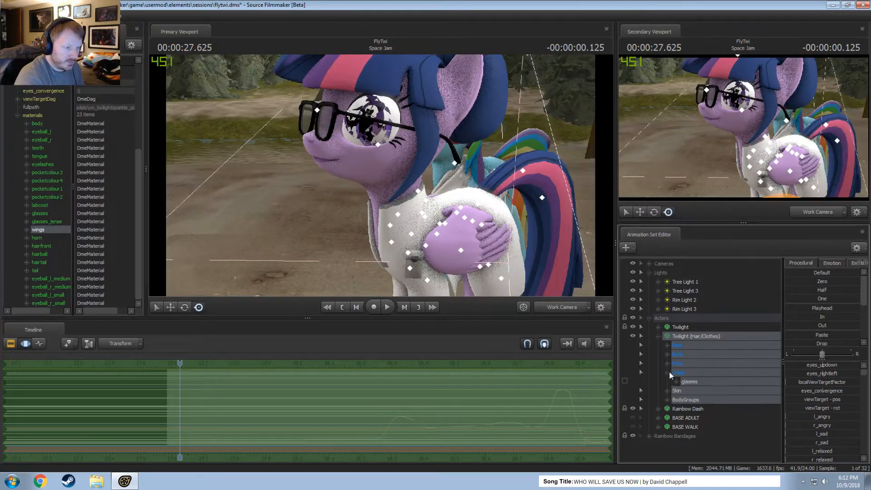
{"action": "left_click", "coordinate": [668, 372]}
{"action": "left_click", "coordinate": [667, 363]}
{"action": "left_click", "coordinate": [676, 372]}
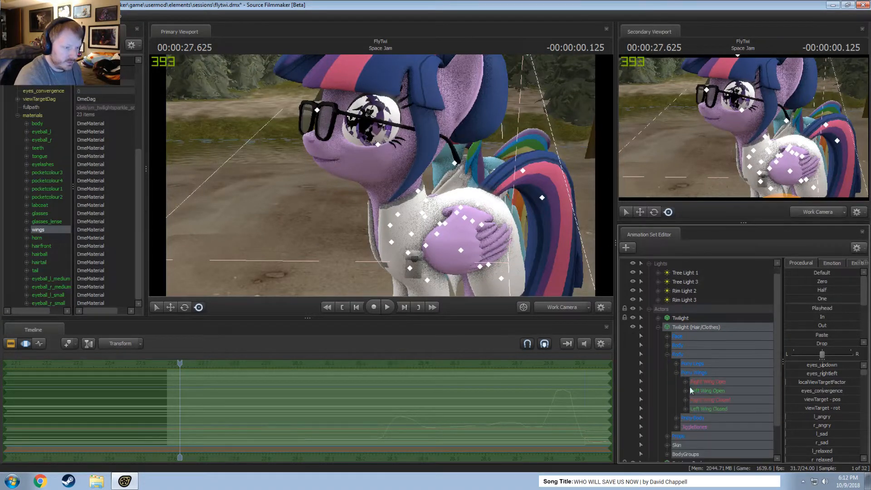
{"action": "left_click", "coordinate": [708, 384]}
{"action": "scroll", "coordinate": [687, 377], "scroll_direction": "down", "scroll_amount": 1}
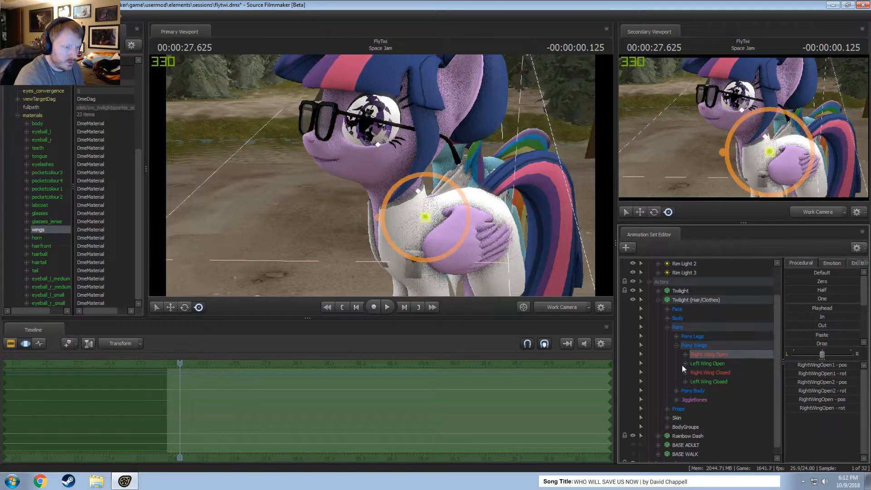
{"action": "scroll", "coordinate": [682, 364], "scroll_direction": "down", "scroll_amount": 1}
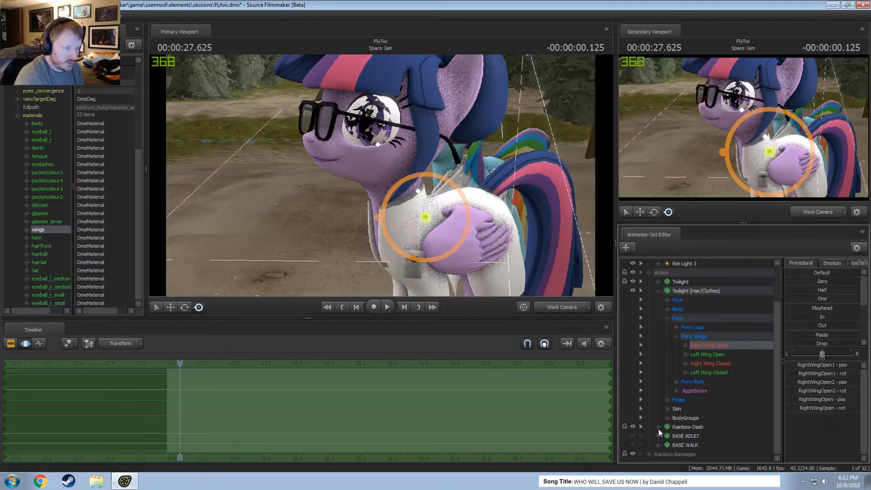
Unlock the transforms of Twilight and lock Twilight (Hair/Clothes) to the Twilight animation set.
{"action": "left_click", "coordinate": [658, 282]}
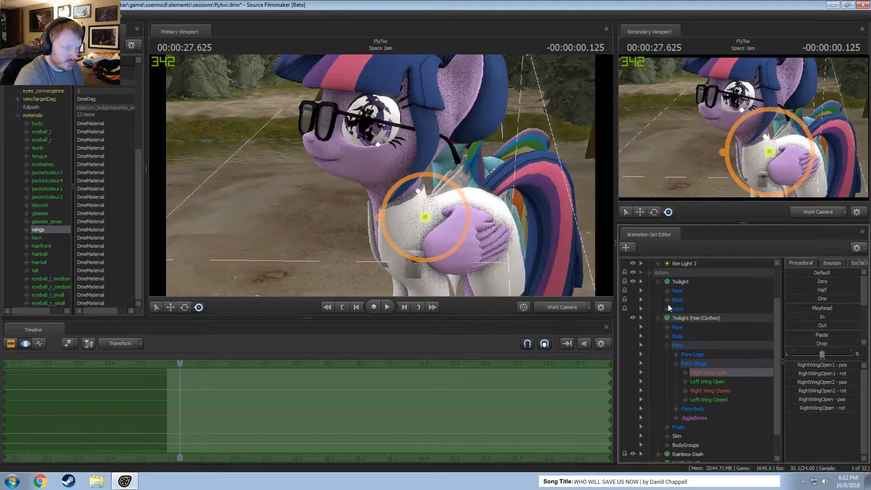
{"action": "left_click", "coordinate": [658, 319]}
{"action": "left_click", "coordinate": [682, 326]}
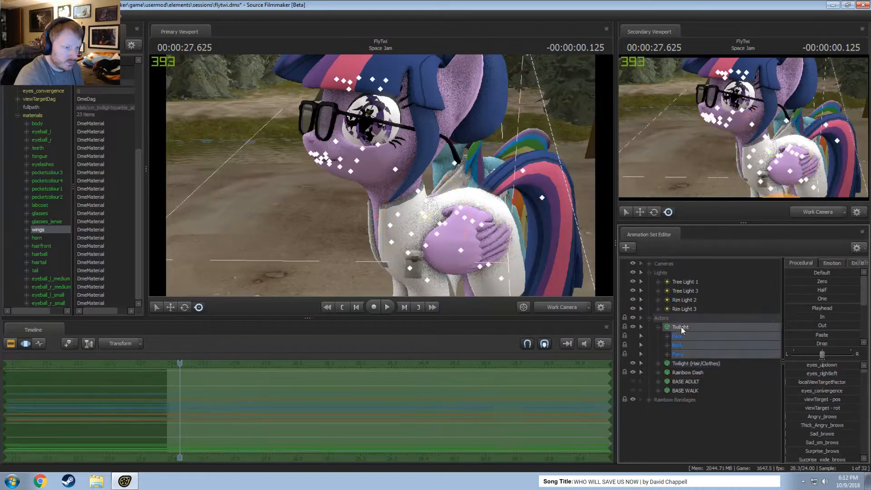
{"action": "right_click", "coordinate": [682, 327]}
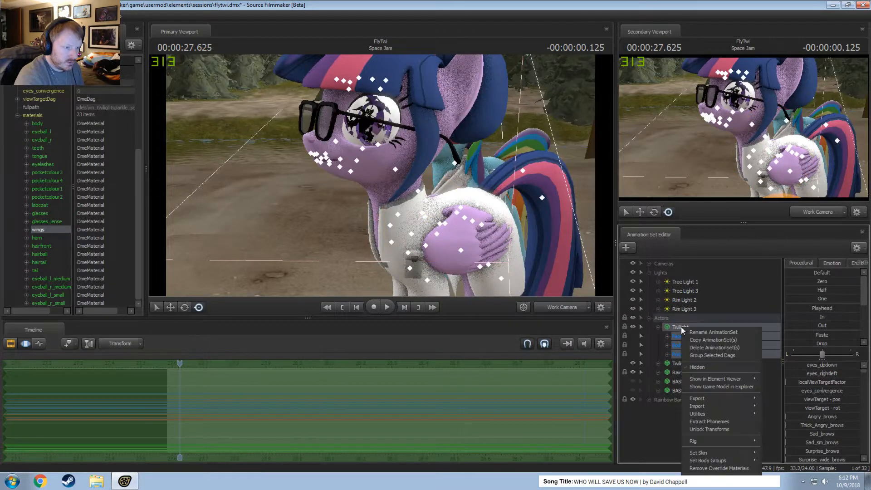
{"action": "left_click", "coordinate": [703, 428]}
{"action": "left_click_drag", "start_coordinate": [681, 326], "coordinate": [689, 364]}
{"action": "left_click", "coordinate": [686, 364]}
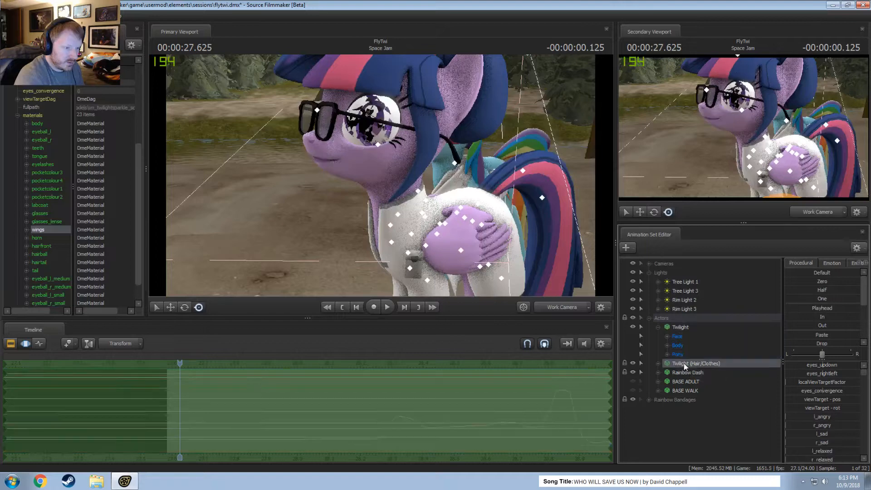
Unlock the transforms of all Pony Wings controls in Twilight (Hair/Clothes).
{"action": "left_click", "coordinate": [658, 364]}
{"action": "scroll", "coordinate": [695, 381], "scroll_direction": "down", "scroll_amount": 3}
{"action": "left_click", "coordinate": [706, 351]}
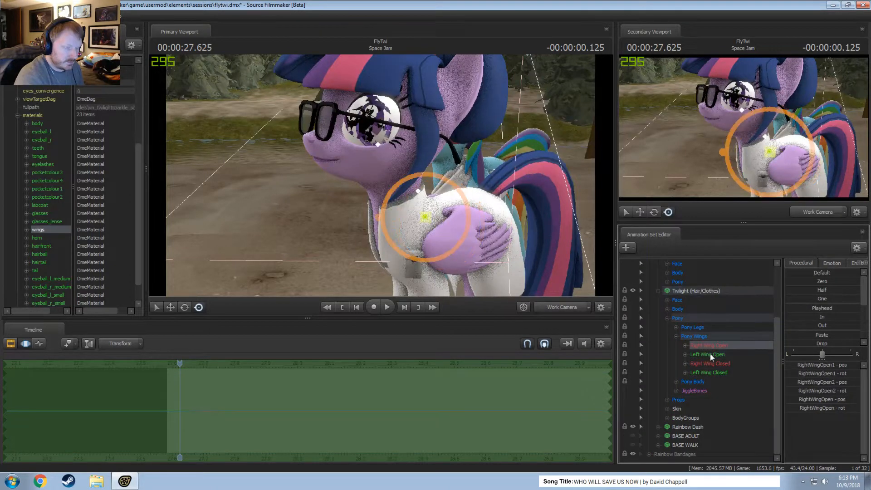
{"action": "left_click", "coordinate": [697, 372]}
{"action": "left_click", "coordinate": [707, 347], "text": "shift"}
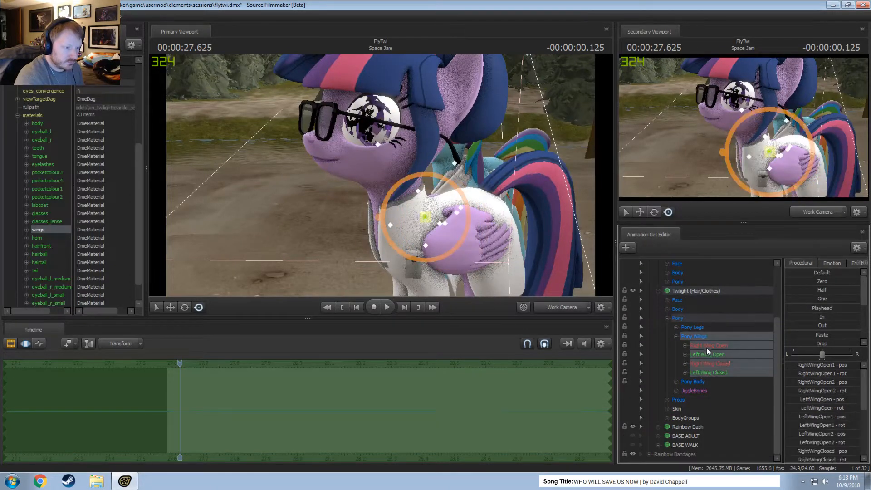
{"action": "right_click", "coordinate": [706, 347]}
{"action": "left_click", "coordinate": [728, 402]}
Add scale controls to LeftWingClosed and RightWingClosed of Twilight (Hair/Clothes) and adjust their scale.
{"action": "left_click", "coordinate": [685, 354]}
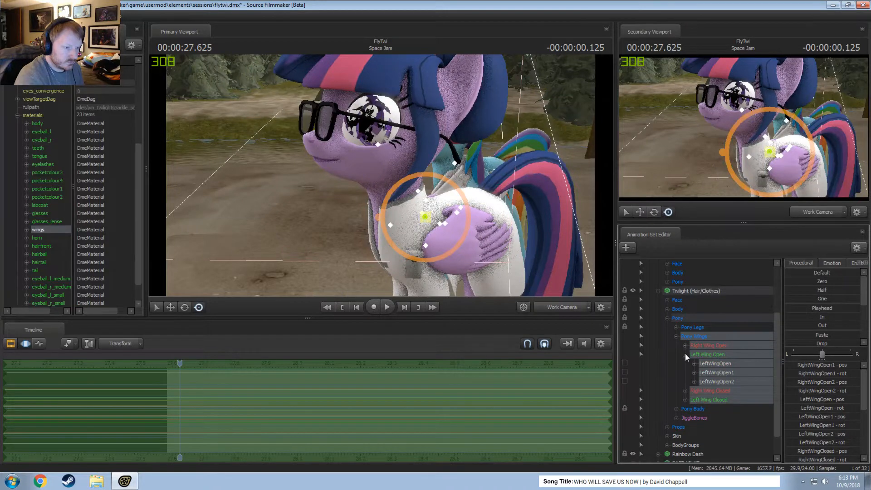
{"action": "left_click", "coordinate": [686, 354]}
{"action": "left_click", "coordinate": [686, 363]}
{"action": "left_click", "coordinate": [685, 399]}
{"action": "left_click", "coordinate": [714, 372]}
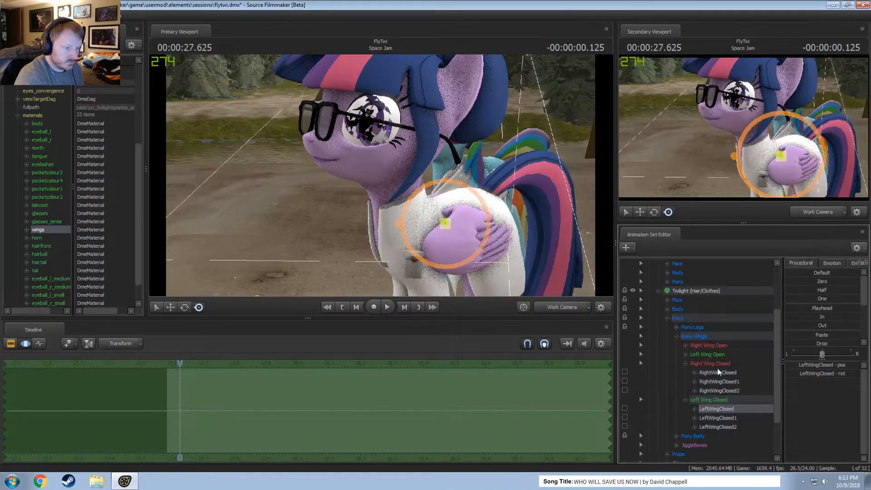
{"action": "right_click", "coordinate": [714, 373]}
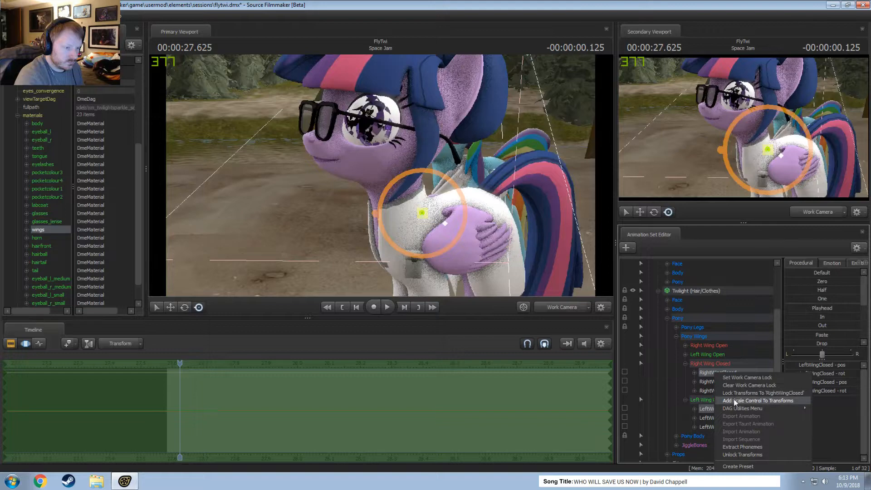
{"action": "left_click", "coordinate": [735, 401]}
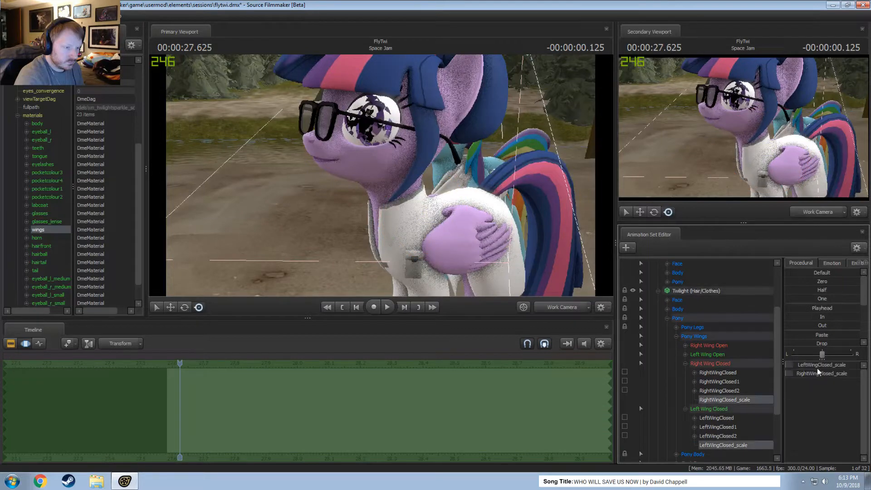
{"action": "left_click", "coordinate": [808, 373]}
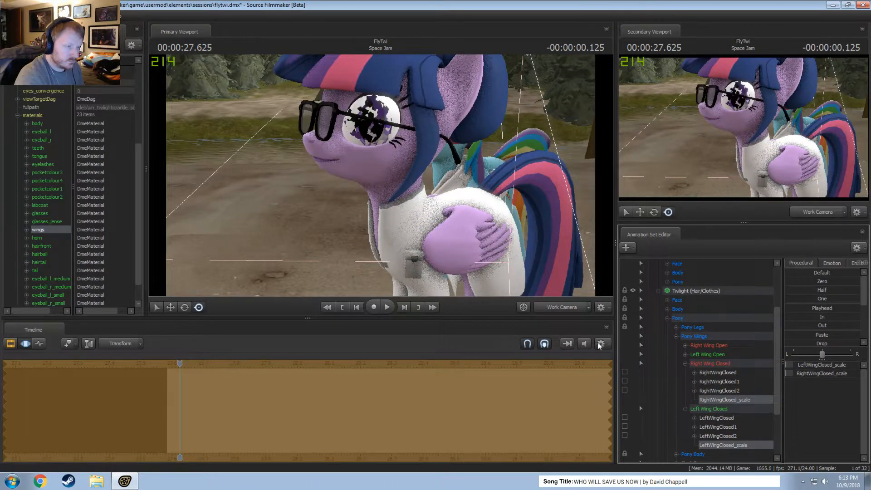
{"action": "left_click", "coordinate": [659, 290]}
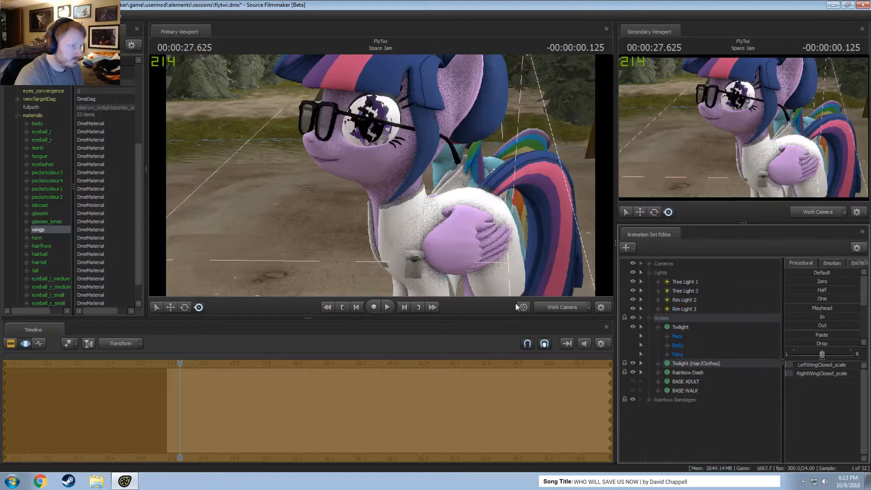
Add a float attribute named $alpha to the horn material of Twilight (Hair/Clothes).
{"action": "left_click_drag", "start_coordinate": [399, 209], "coordinate": [430, 286]}
{"action": "left_click_drag", "start_coordinate": [421, 195], "coordinate": [445, 214]}
{"action": "left_click_drag", "start_coordinate": [383, 191], "coordinate": [367, 149]}
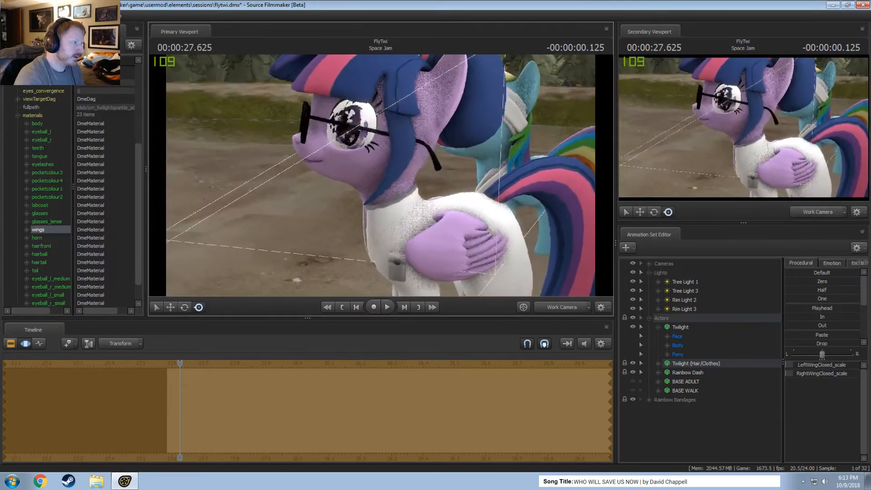
{"action": "scroll", "coordinate": [55, 262], "scroll_direction": "down", "scroll_amount": 1}
{"action": "right_click", "coordinate": [42, 214]}
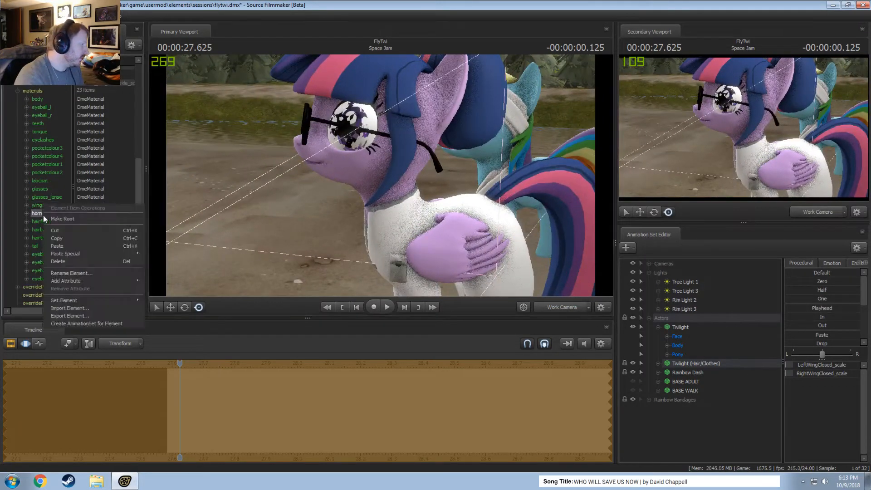
{"action": "mouse_move", "coordinate": [67, 282]}
{"action": "left_click", "coordinate": [172, 292]}
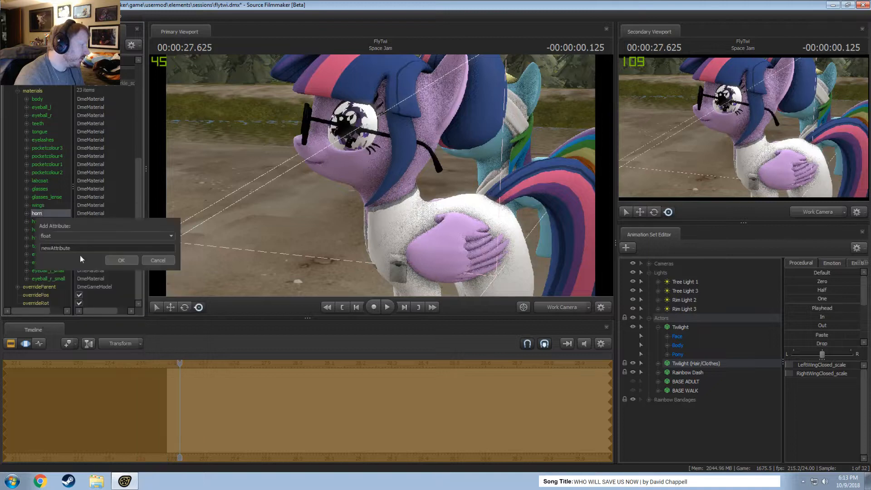
{"action": "type", "text": "$al"}
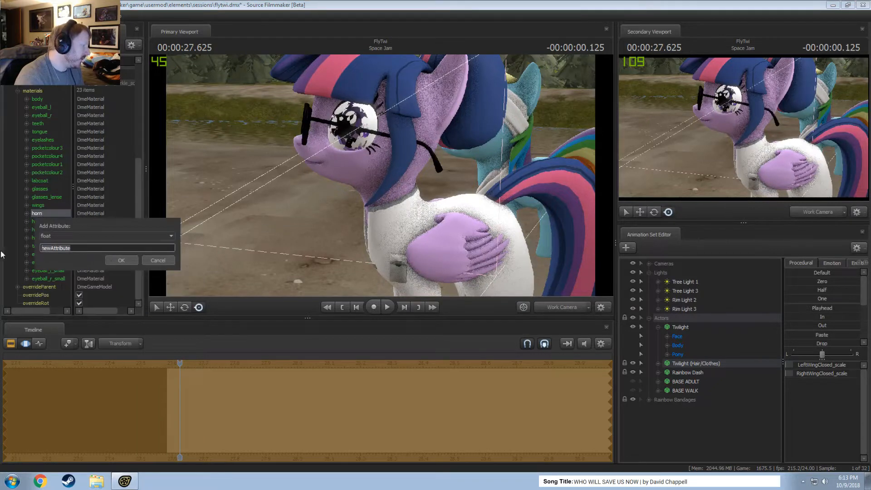
{"action": "type", "text": "pha"}
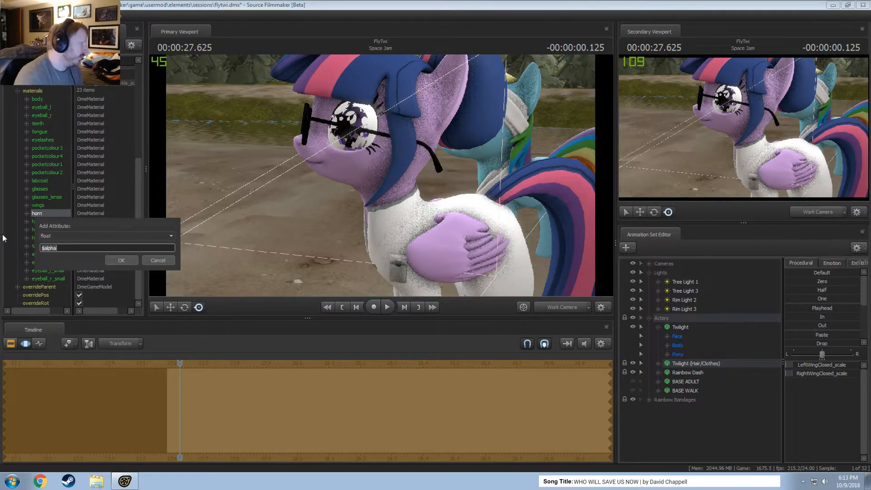
{"action": "left_click", "coordinate": [126, 260]}
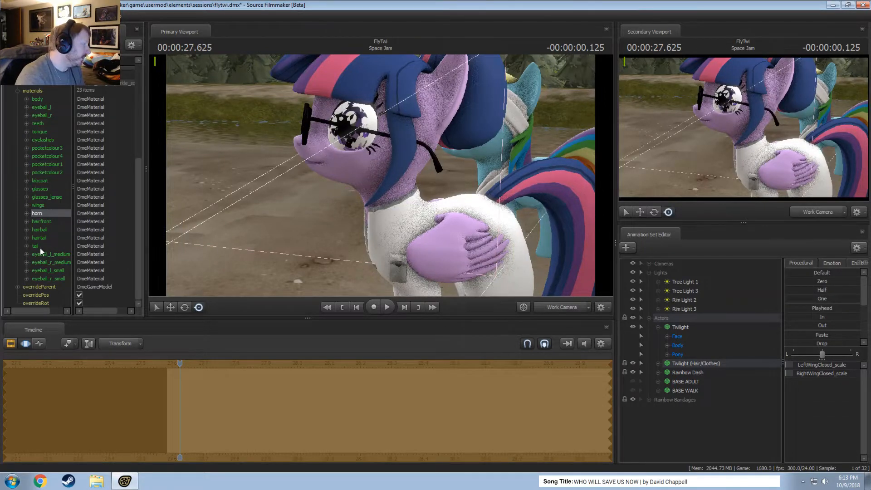
Remove the Pony Wings control group from the displayed controls of Twilight (Hair/Clothes).
{"action": "scroll", "coordinate": [40, 253], "scroll_direction": "up", "scroll_amount": 1}
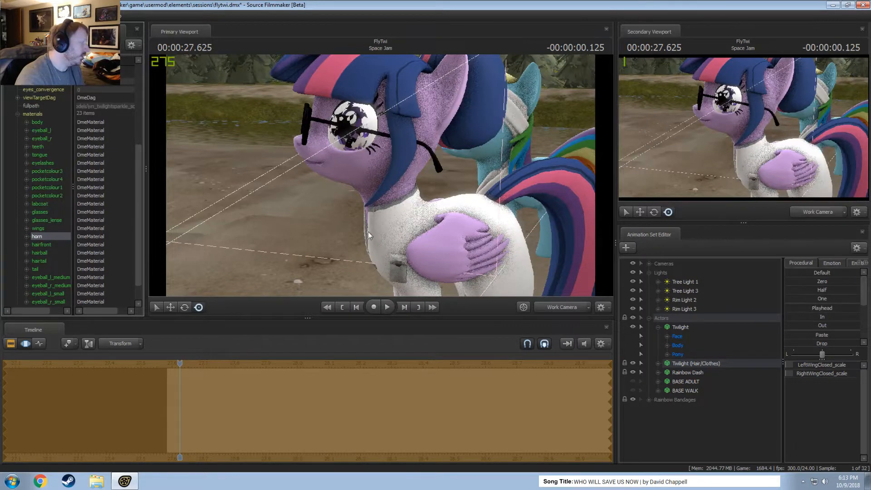
{"action": "left_click_drag", "start_coordinate": [369, 232], "coordinate": [405, 234]}
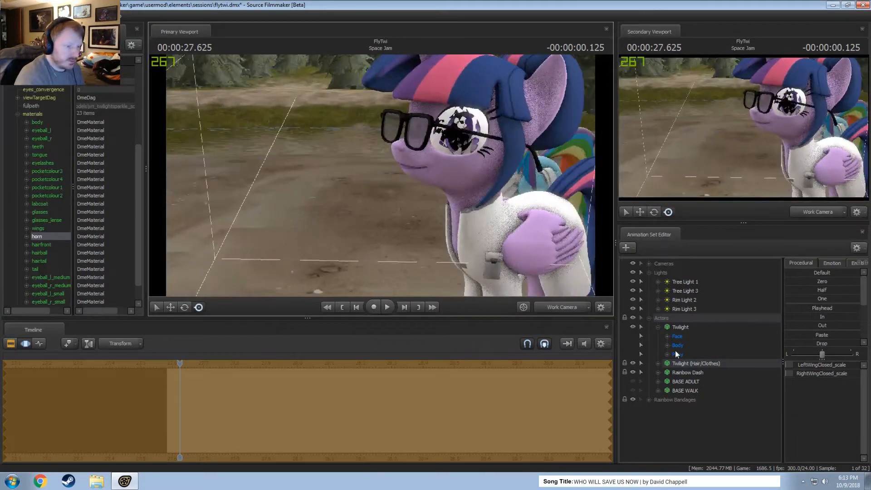
{"action": "left_click", "coordinate": [658, 363]}
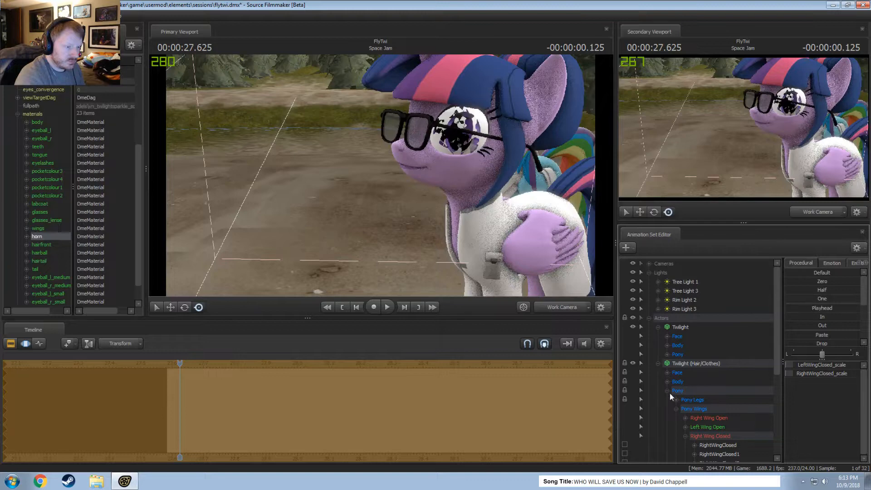
{"action": "left_click", "coordinate": [685, 409]}
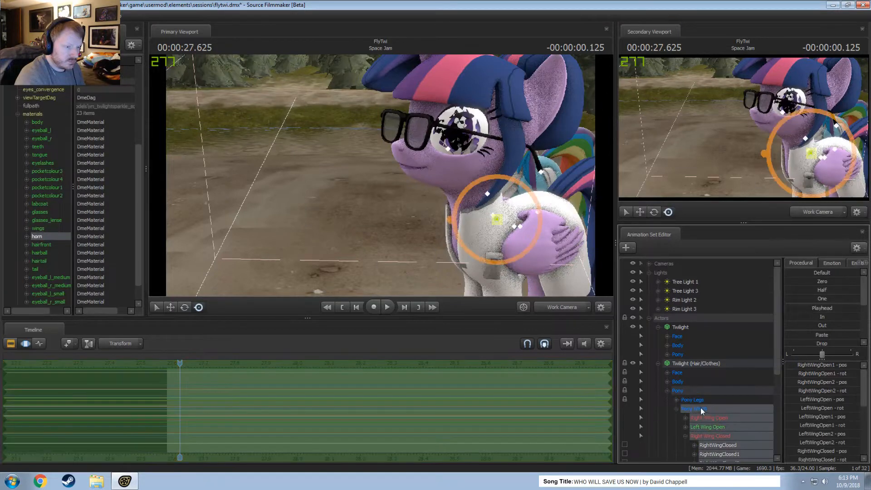
{"action": "right_click", "coordinate": [700, 408]}
{"action": "left_click", "coordinate": [717, 411]}
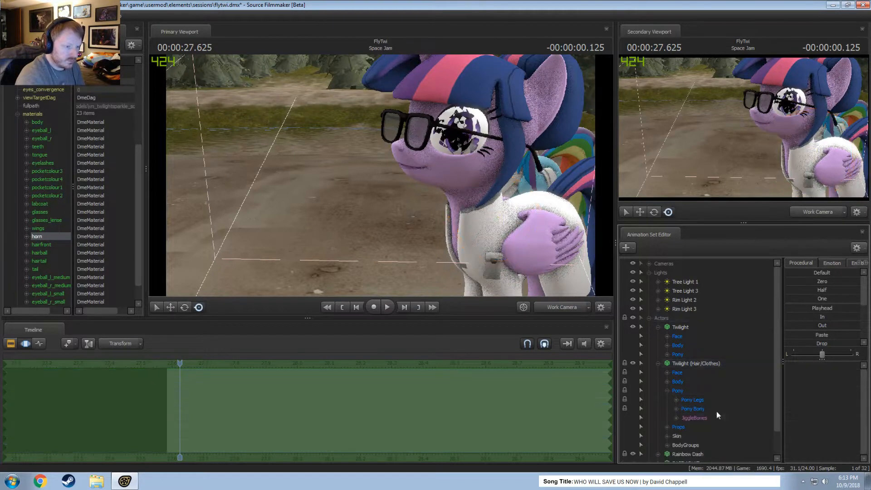
{"action": "left_click", "coordinate": [670, 389]}
Inspect the Props and JiggleBones controls of Twilight (Hair/Clothes).
{"action": "left_click", "coordinate": [680, 363]}
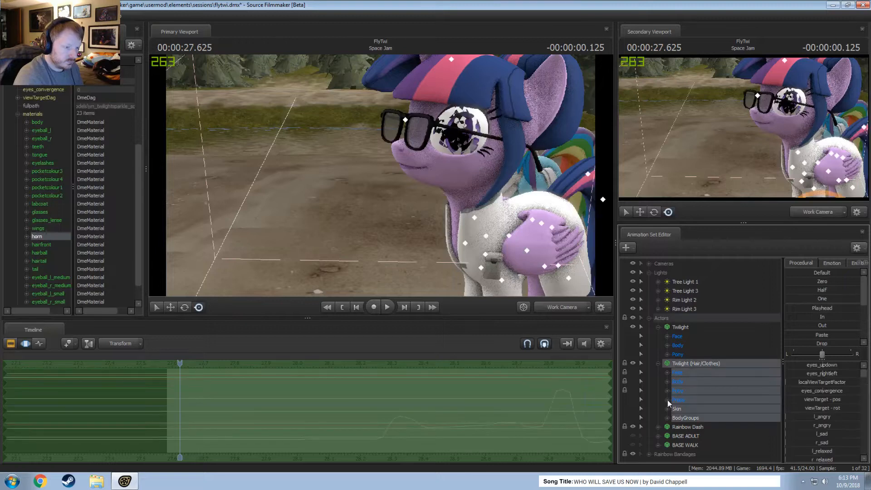
{"action": "left_click", "coordinate": [668, 399]}
{"action": "left_click", "coordinate": [669, 400]}
{"action": "left_click", "coordinate": [668, 391]}
{"action": "left_click", "coordinate": [691, 416]}
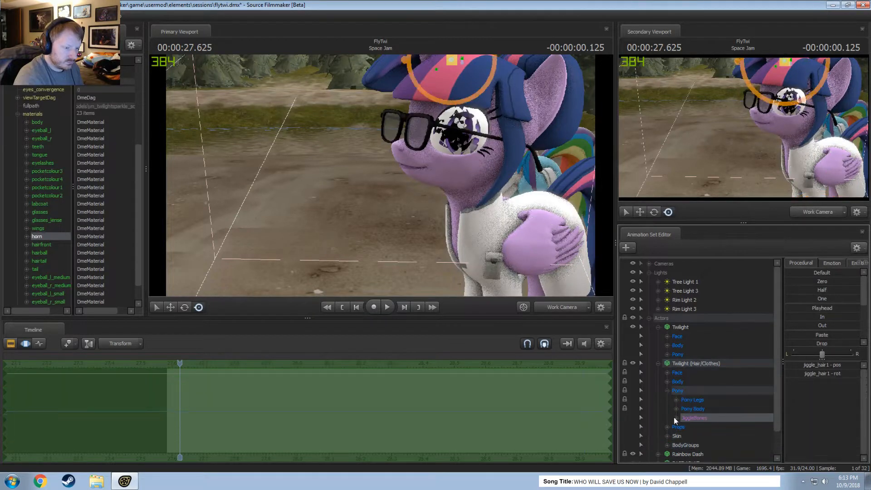
{"action": "left_click", "coordinate": [667, 391]}
{"action": "left_click", "coordinate": [658, 364]}
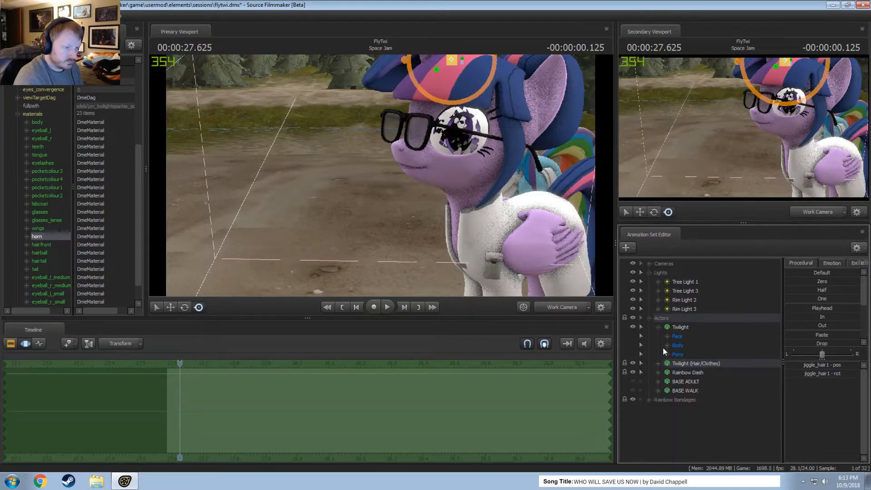
Nudge the Head control of Twilight (Hair/Clothes) slightly along its green axis to fit Twilight's head.
{"action": "left_click", "coordinate": [667, 345]}
{"action": "left_click", "coordinate": [687, 363]}
{"action": "left_click", "coordinate": [659, 381]}
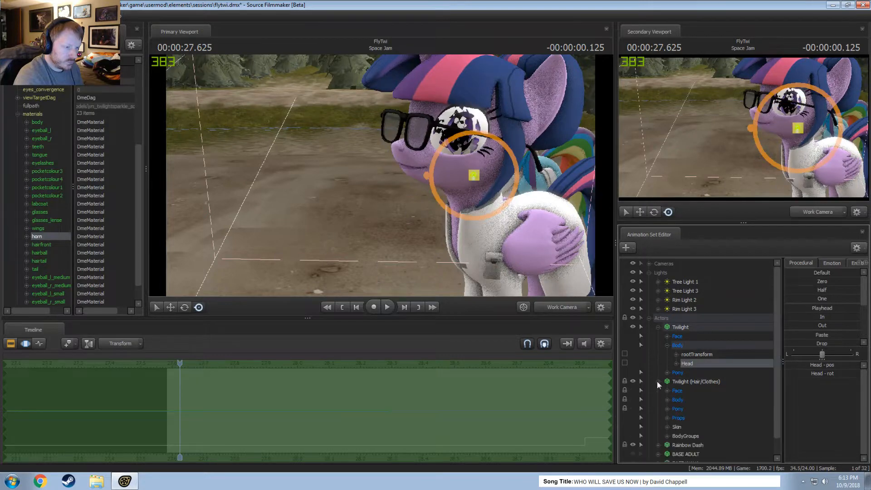
{"action": "left_click", "coordinate": [667, 400]}
{"action": "left_click", "coordinate": [686, 418]}
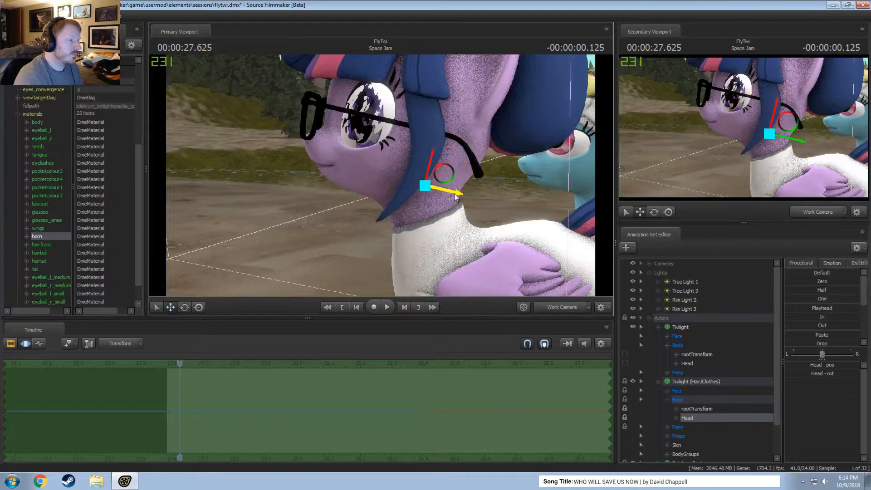
{"action": "left_click_drag", "start_coordinate": [455, 194], "coordinate": [457, 195]}
Examine the combined Twilight model from several sides, including a front view beside Rainbow Dash.
{"action": "left_click_drag", "start_coordinate": [328, 175], "coordinate": [402, 176]}
{"action": "key", "text": "a"}
{"action": "key", "text": "s"}
{"action": "key", "text": "w"}
{"action": "key", "text": "s"}
{"action": "left_click", "coordinate": [565, 307]}
{"action": "left_click", "coordinate": [566, 308], "text": "ctrl"}
{"action": "key", "text": "w"}
{"action": "key", "text": "a"}
{"action": "key", "text": "s"}
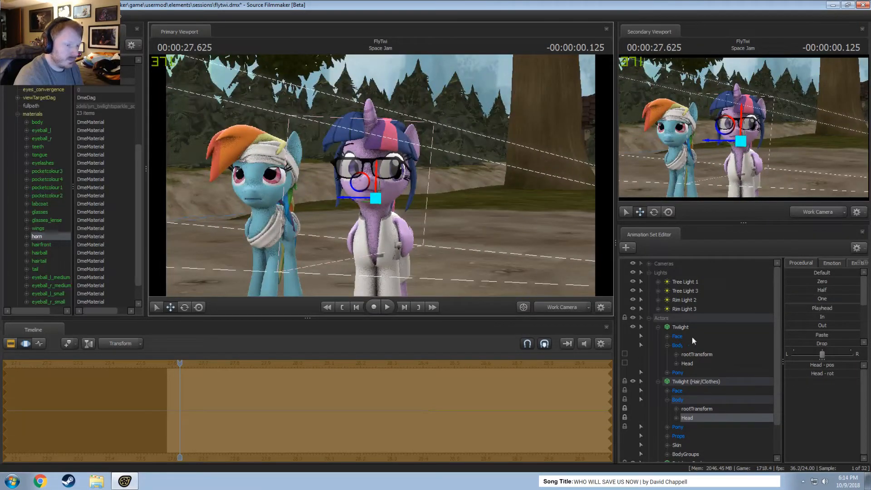
Select Twilight's Face controls and briefly play the shot to check the combined model in motion.
{"action": "left_click", "coordinate": [678, 337]}
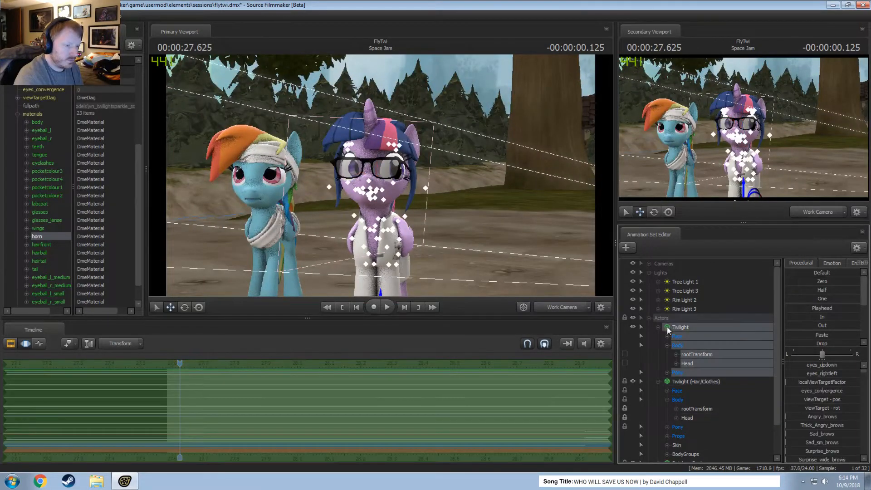
{"action": "left_click", "coordinate": [667, 391]}
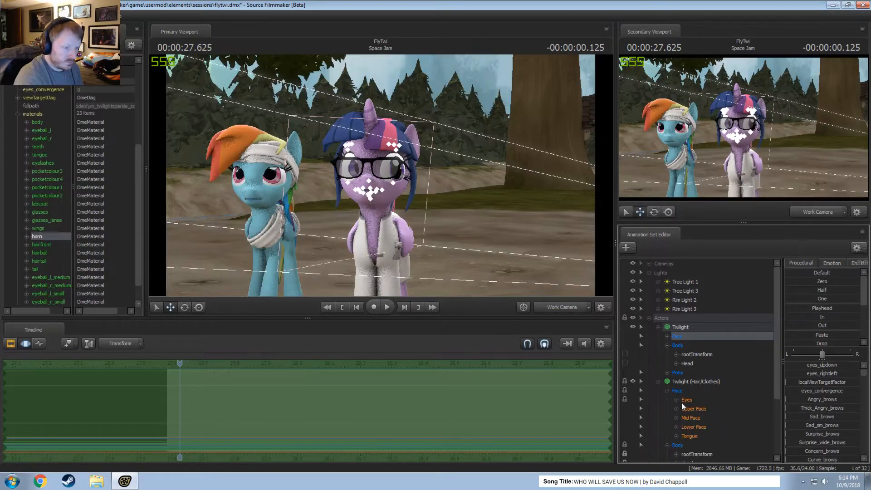
{"action": "left_click", "coordinate": [684, 400]}
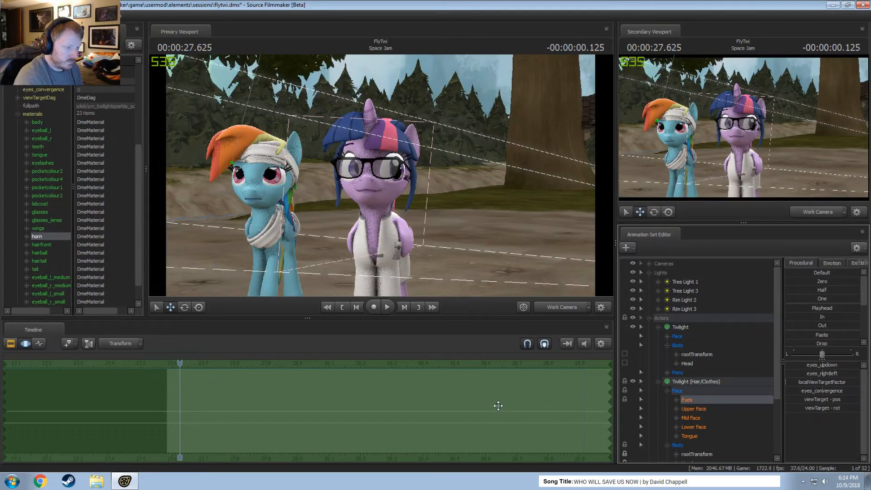
{"action": "left_click", "coordinate": [677, 337]}
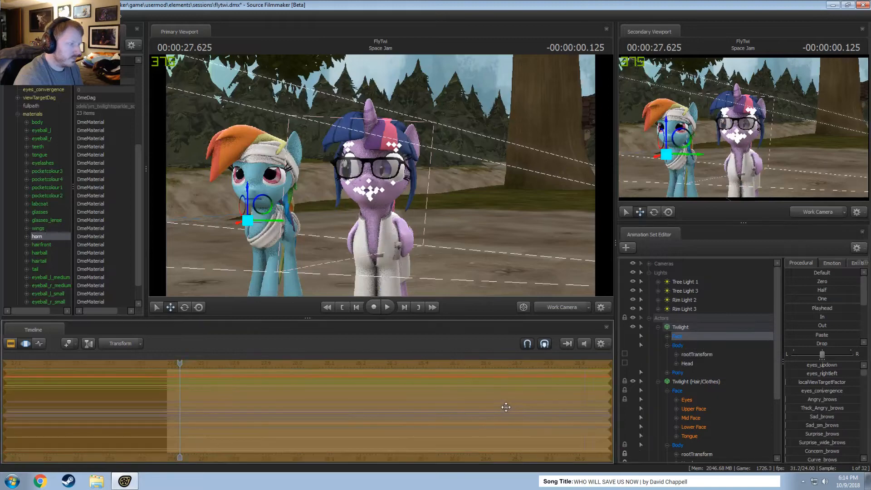
{"action": "key", "text": "space"}
{"action": "key", "text": "space"}
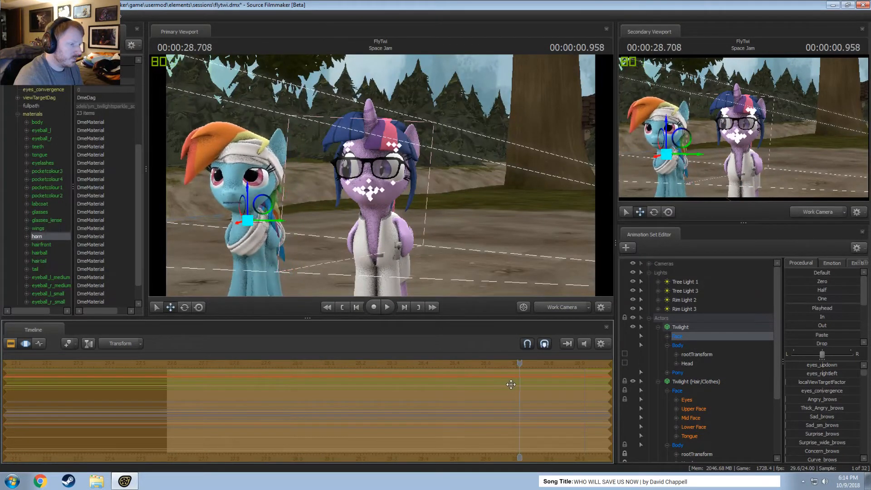
{"action": "left_click", "coordinate": [659, 381]}
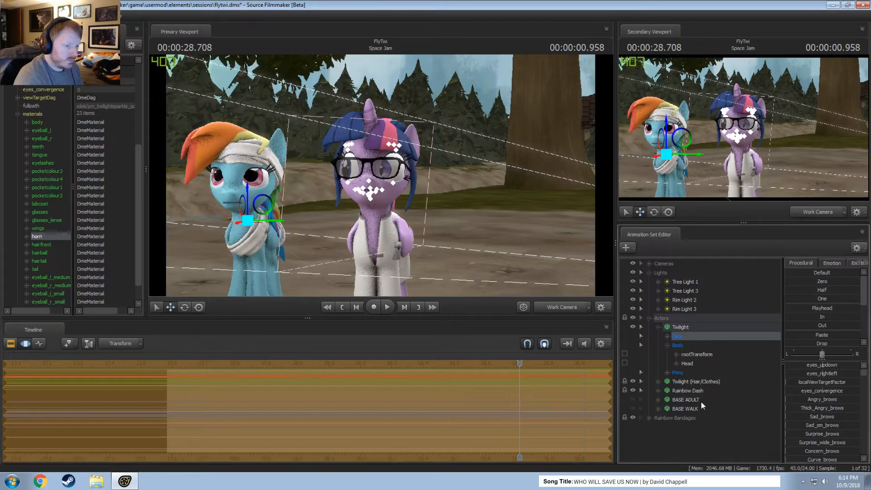
Unlock the transforms of Twilight (Hair/Clothes) and lock the Twilight body model to Twilight (Hair/Clothes) instead.
{"action": "left_click", "coordinate": [676, 382]}
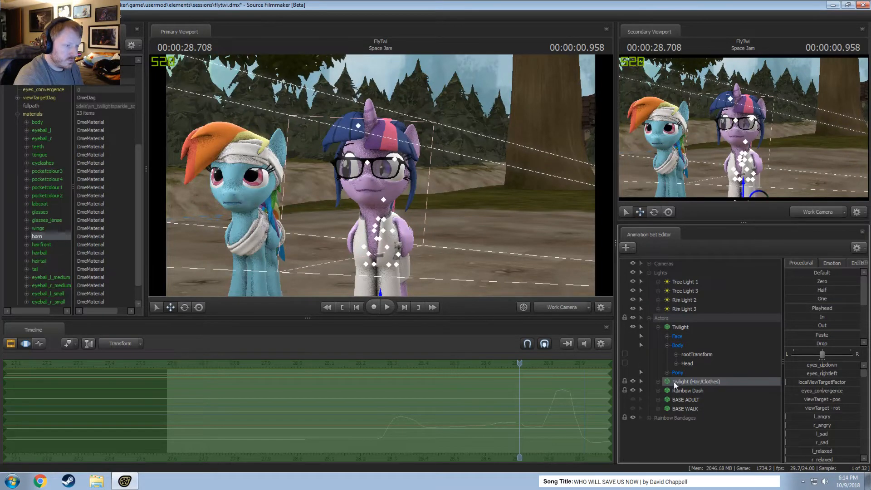
{"action": "mouse_move", "coordinate": [681, 328]}
{"action": "left_mouse_down"}
{"action": "mouse_move", "coordinate": [691, 325]}
{"action": "mouse_move", "coordinate": [693, 388]}
{"action": "mouse_move", "coordinate": [682, 328]}
{"action": "left_mouse_up"}
{"action": "left_click", "coordinate": [677, 382]}
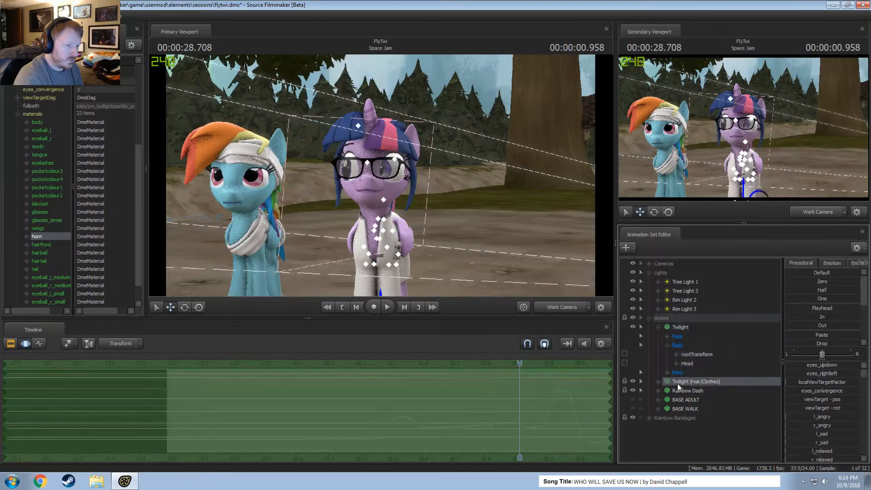
{"action": "left_click", "coordinate": [682, 331]}
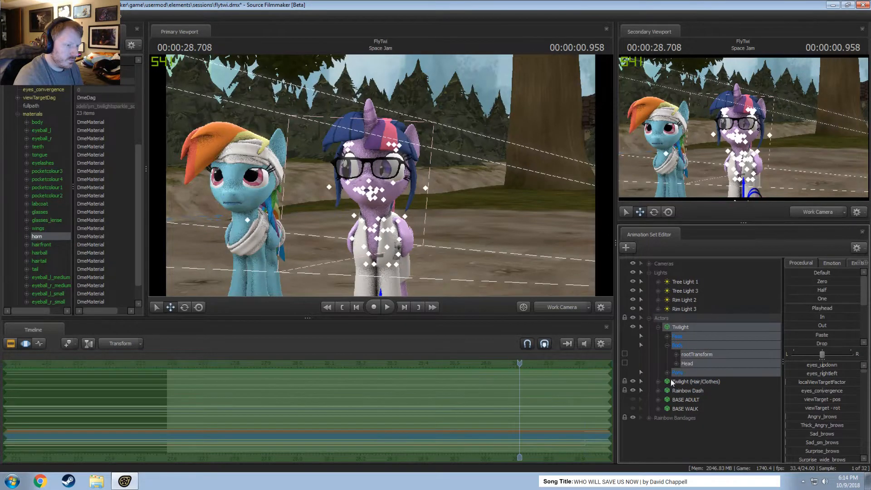
{"action": "left_click", "coordinate": [680, 382]}
{"action": "right_click", "coordinate": [680, 383]}
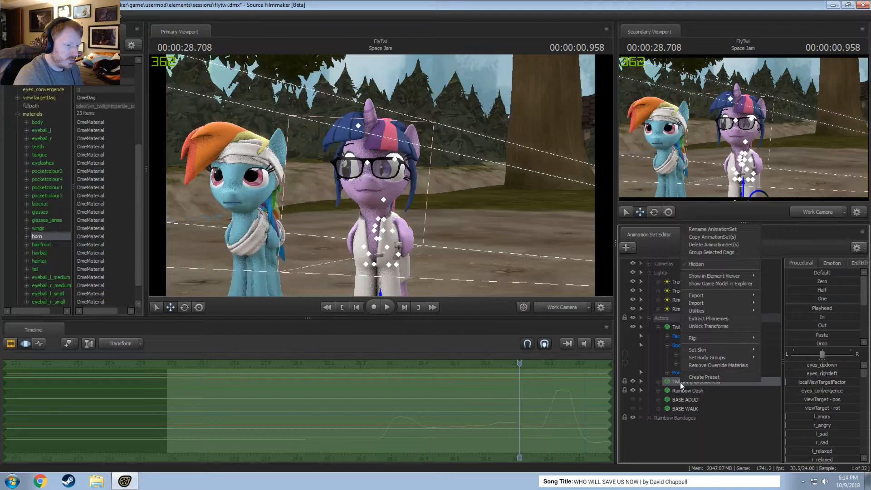
{"action": "left_click", "coordinate": [701, 325]}
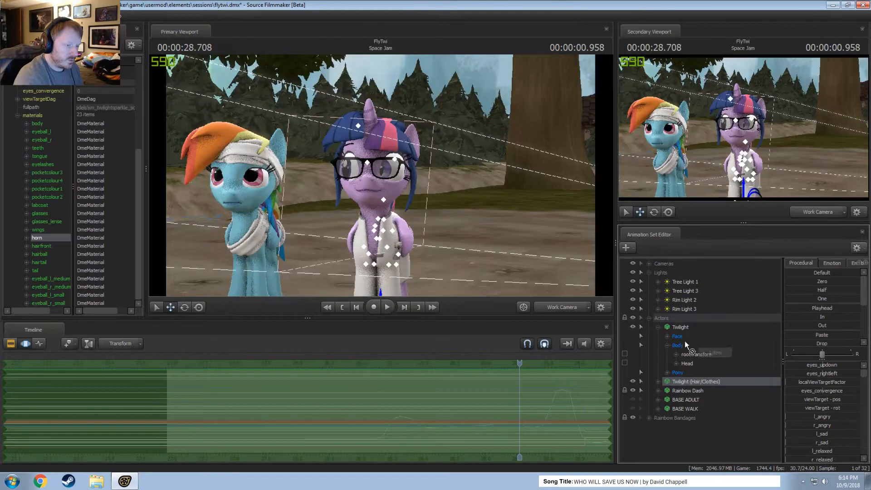
{"action": "left_click", "coordinate": [680, 328]}
Check the locks on Twilight's Pony control groups, including Pony Wings, and select the whole Twilight model.
{"action": "left_click", "coordinate": [667, 373]}
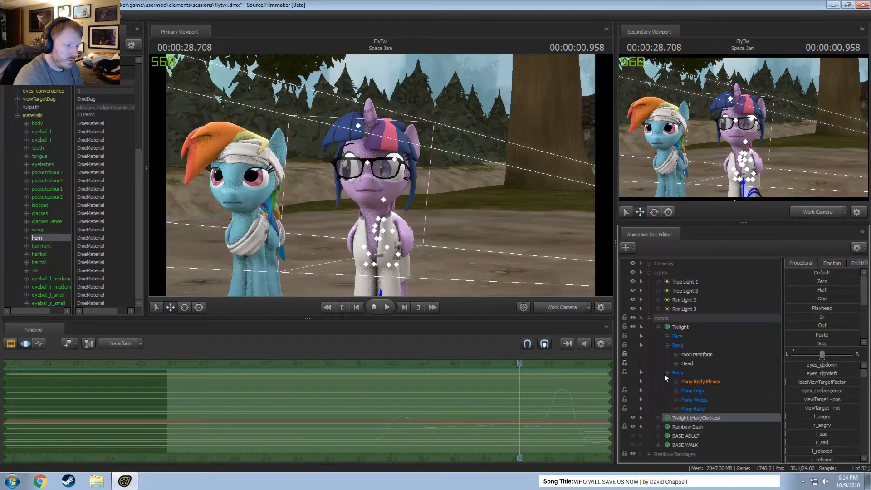
{"action": "left_click", "coordinate": [692, 399]}
{"action": "left_click", "coordinate": [687, 324]}
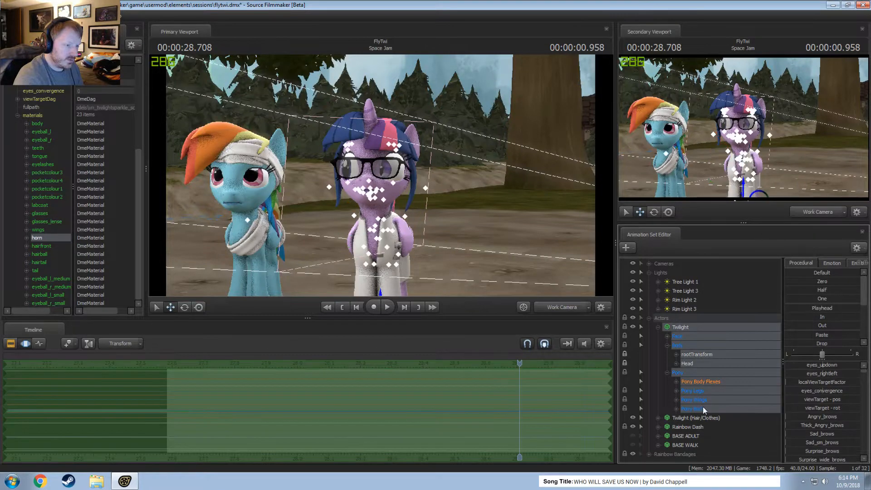
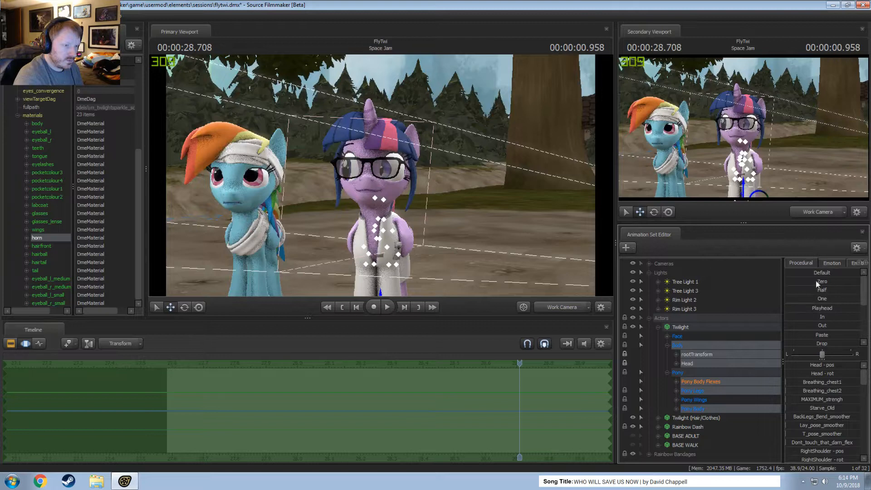
Reset the selected Body and Pony controls of the Twilight model to zero.
{"action": "left_click", "coordinate": [685, 339], "text": "ctrl"}
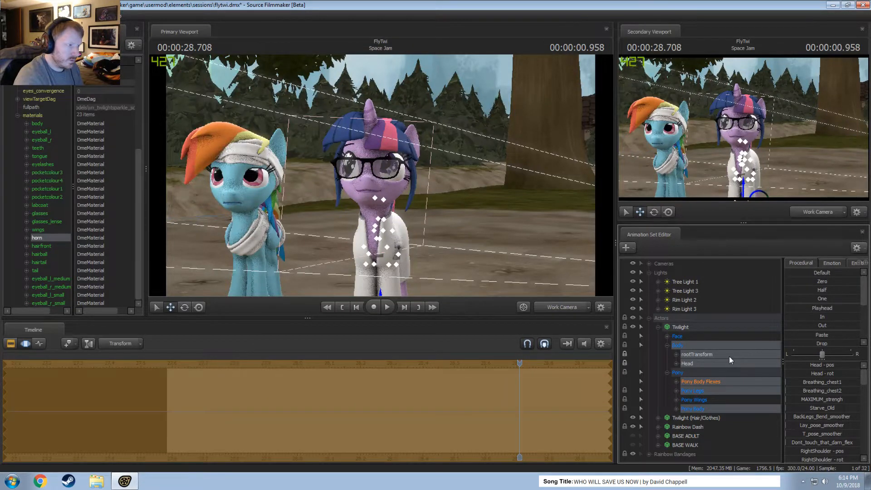
{"action": "left_click", "coordinate": [658, 327]}
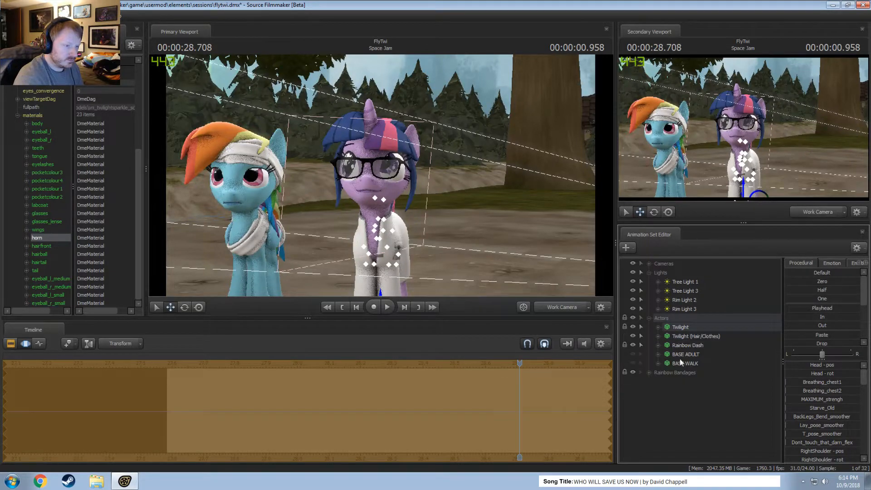
{"action": "left_click", "coordinate": [659, 328]}
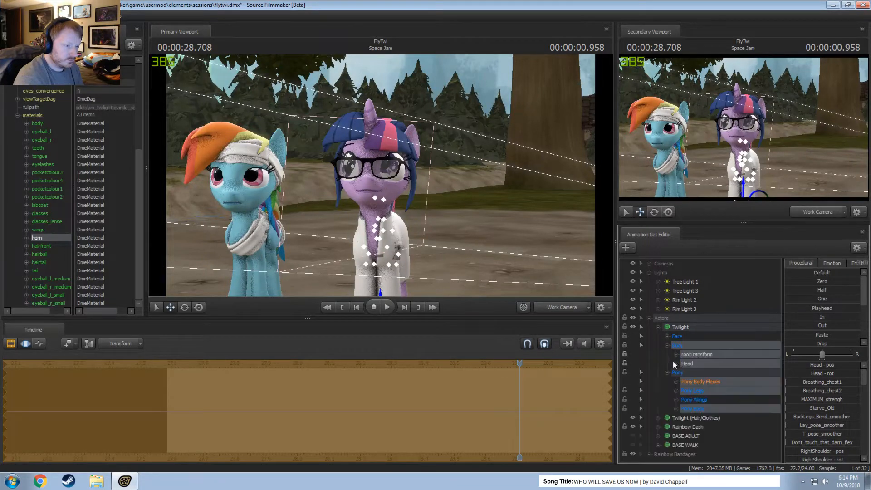
Select Twilight's Head control and play the shot from the side to check how the hair and glasses follow the head.
{"action": "left_click", "coordinate": [697, 365]}
{"action": "left_click_drag", "start_coordinate": [445, 195], "coordinate": [338, 193], "text": "alt"}
{"action": "left_click_drag", "start_coordinate": [417, 209], "coordinate": [415, 208]}
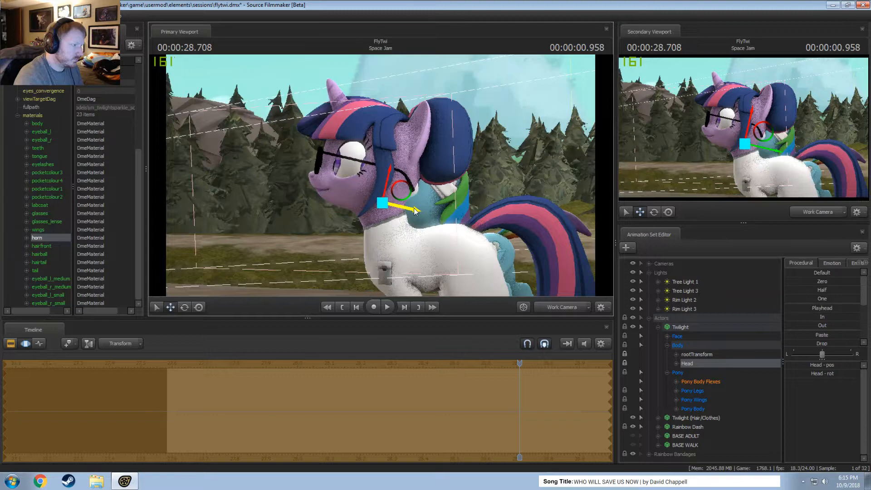
{"action": "key", "text": "space"}
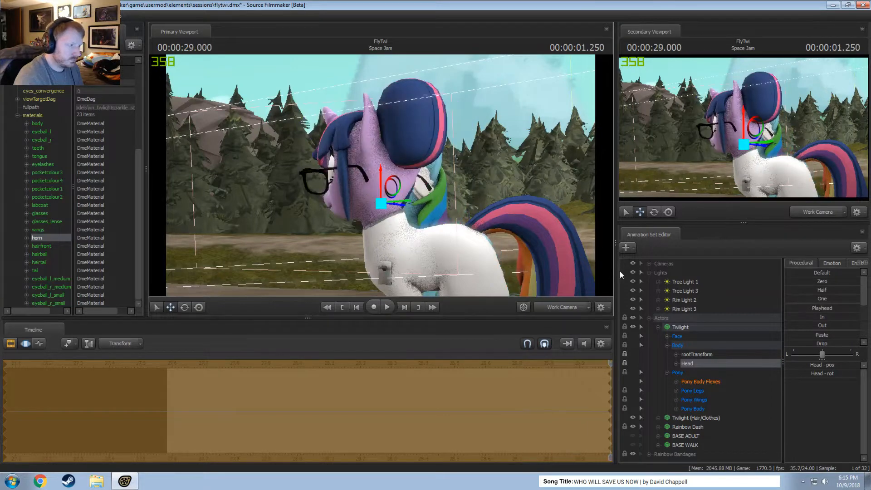
{"action": "key", "text": "space"}
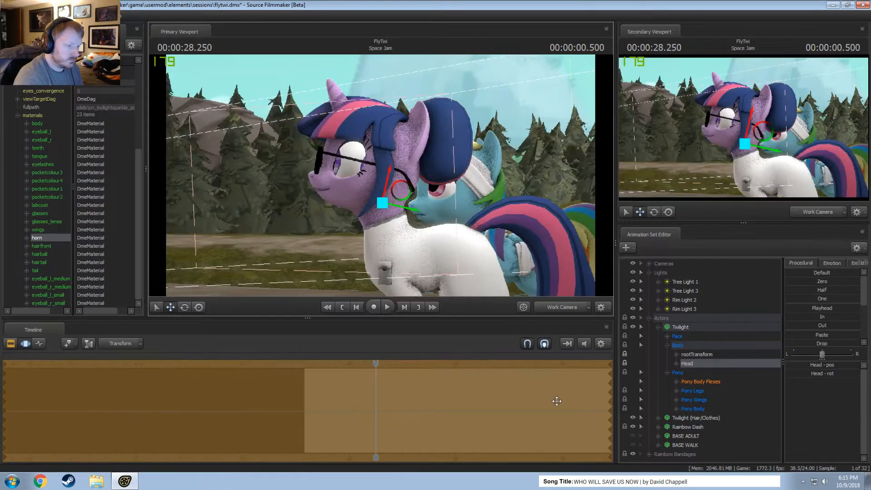
Compare the control groups and locks of Twilight (Hair/Clothes) with Twilight's Face and Eyes groups from a front view.
{"action": "left_click", "coordinate": [658, 328]}
{"action": "left_click", "coordinate": [676, 337]}
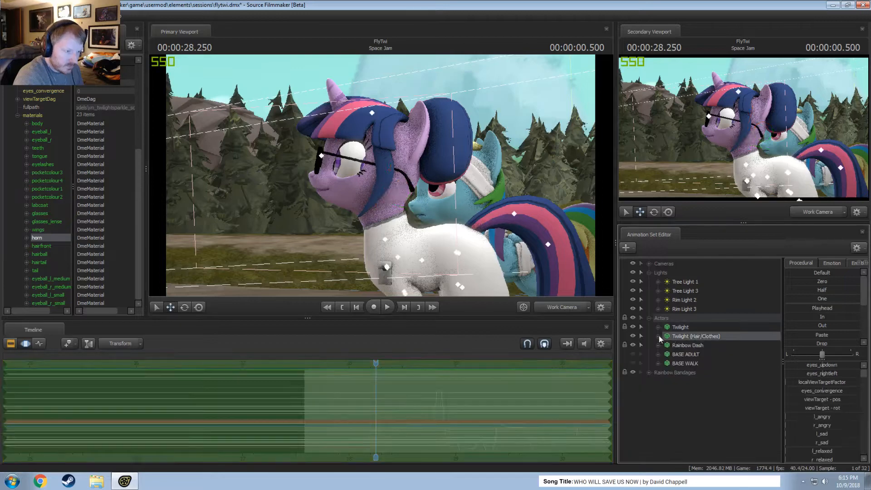
{"action": "left_click", "coordinate": [659, 337]}
{"action": "left_click_drag", "start_coordinate": [454, 217], "coordinate": [454, 217]}
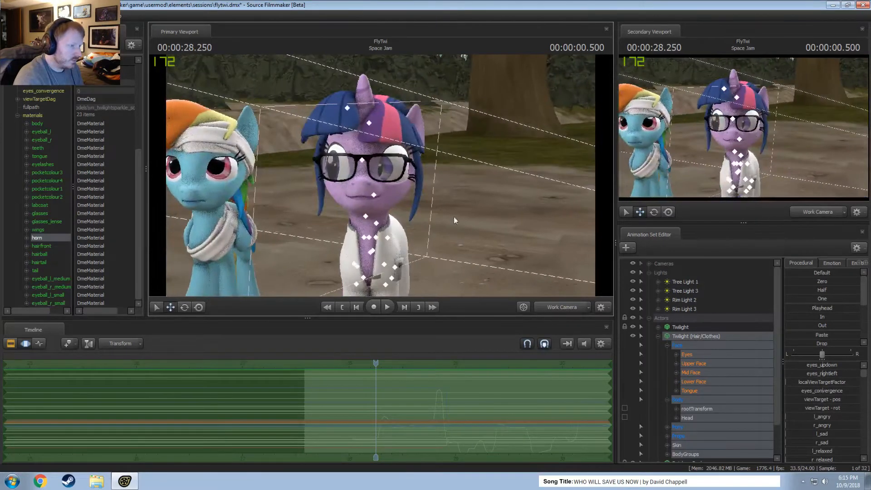
{"action": "left_click", "coordinate": [659, 328]}
{"action": "left_click", "coordinate": [674, 337]}
{"action": "left_click", "coordinate": [667, 336]}
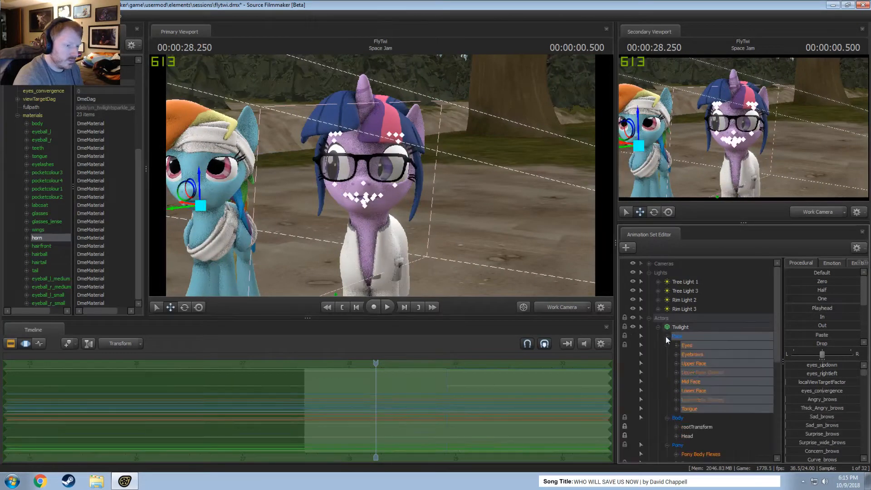
{"action": "left_click", "coordinate": [693, 348]}
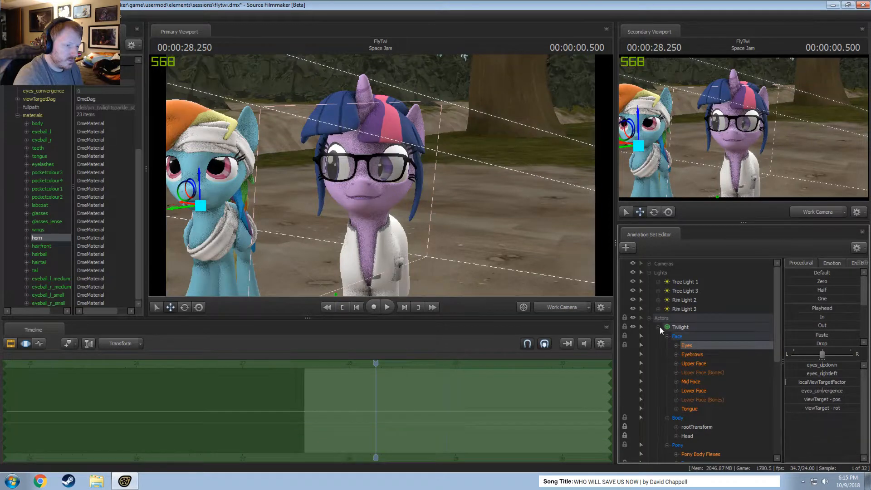
Unlock the transforms of Twilight and lock Twilight (Hair/Clothes) to the Twilight model instead.
{"action": "left_click", "coordinate": [685, 328]}
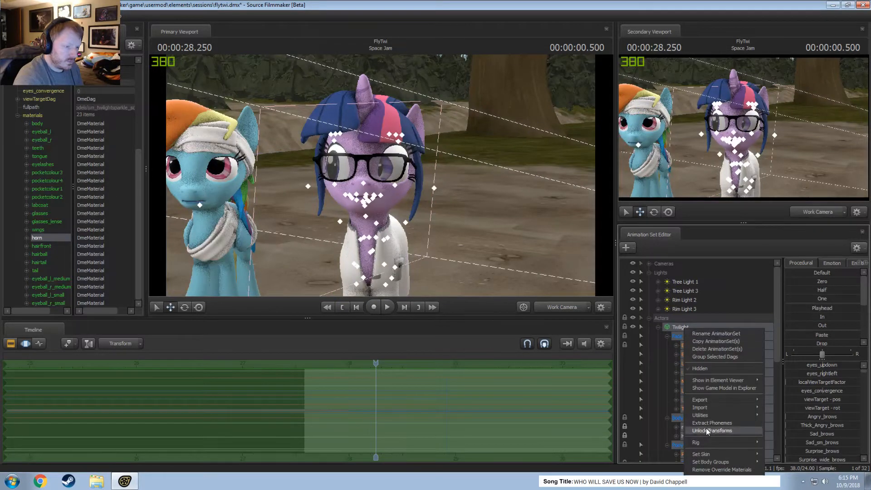
{"action": "left_click", "coordinate": [658, 327]}
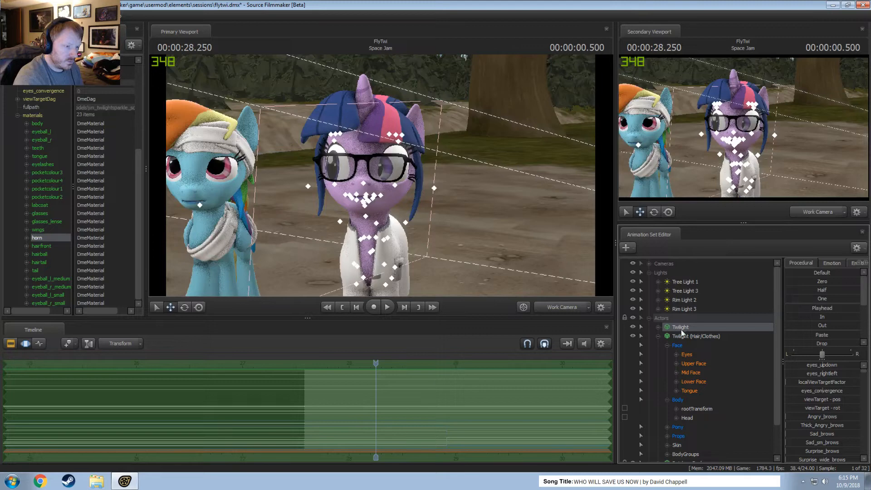
{"action": "left_click", "coordinate": [679, 334]}
{"action": "left_click_drag", "start_coordinate": [675, 330], "coordinate": [727, 337]}
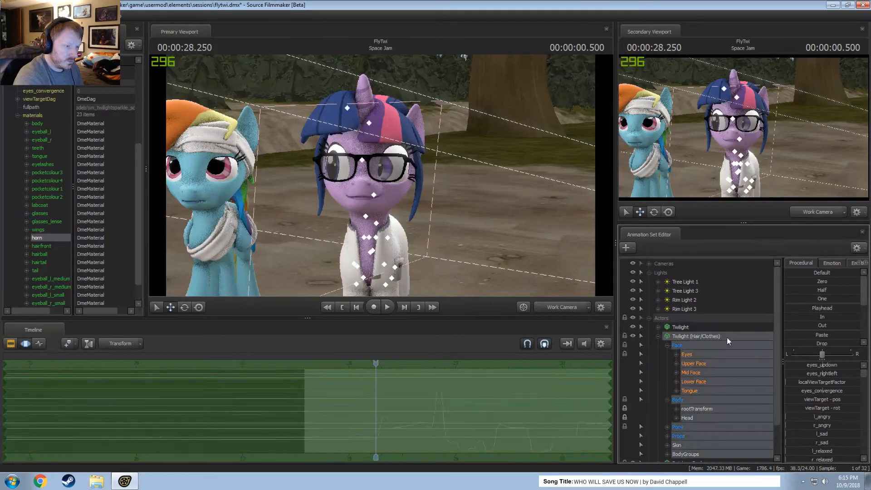
Apply the Playhead preset from 00:00:27.750 to Twilight (Hair/Clothes) to hold that frame's pose across the shot.
{"action": "left_click_drag", "start_coordinate": [828, 281], "coordinate": [849, 294]}
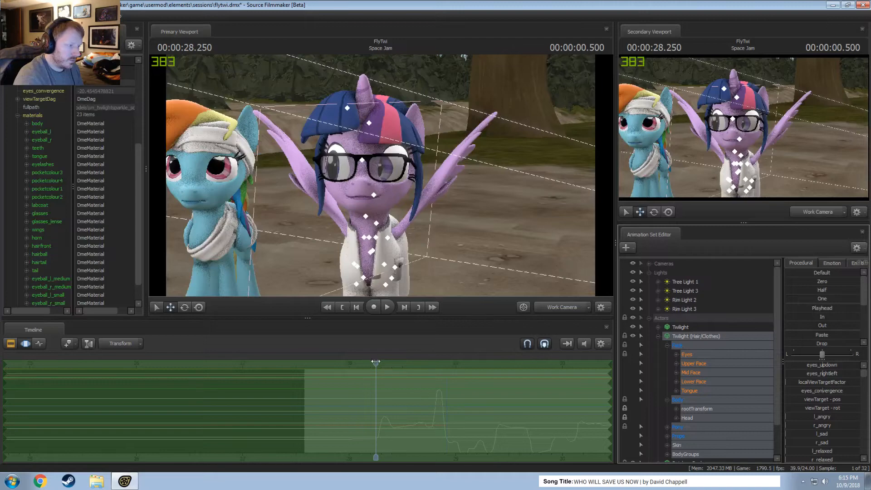
{"action": "left_click_drag", "start_coordinate": [376, 362], "coordinate": [325, 369]}
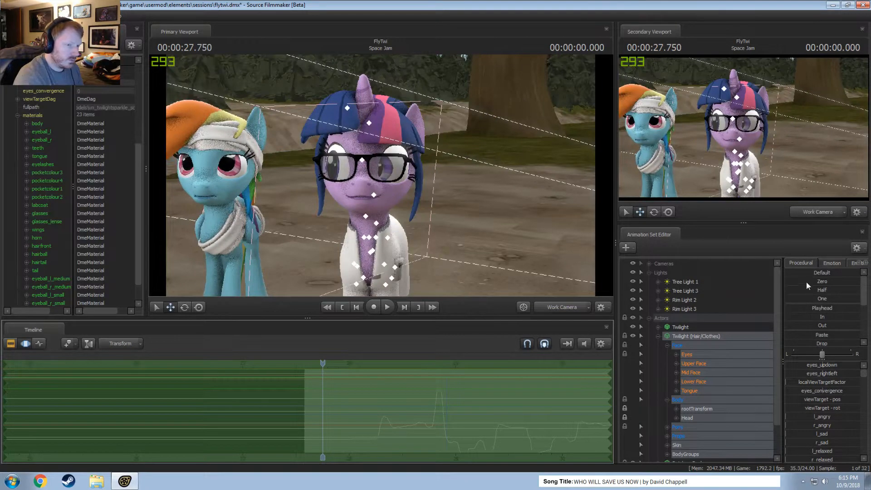
{"action": "left_click_drag", "start_coordinate": [804, 308], "coordinate": [856, 309]}
Play the Space Jam shot with the clips displayed to check the relocked Twilight model in motion.
{"action": "key", "text": "space"}
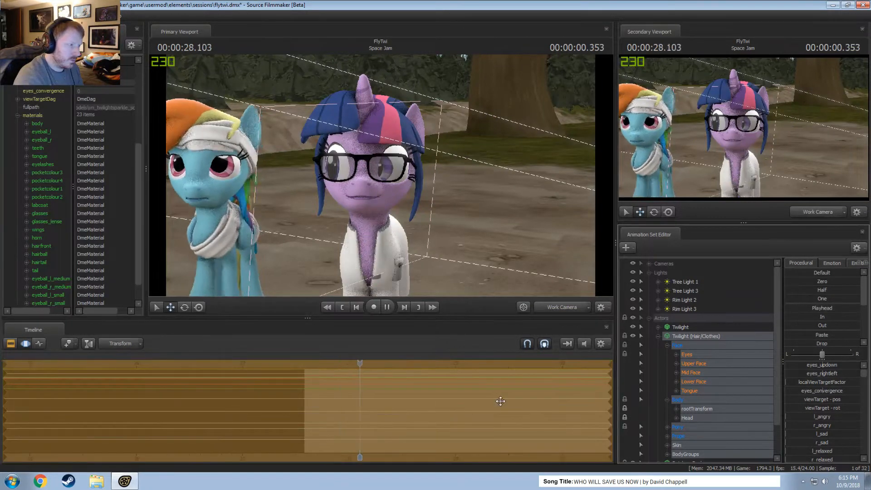
{"action": "key", "text": "F2"}
{"action": "scroll", "coordinate": [493, 396], "scroll_direction": "down", "scroll_amount": 5}
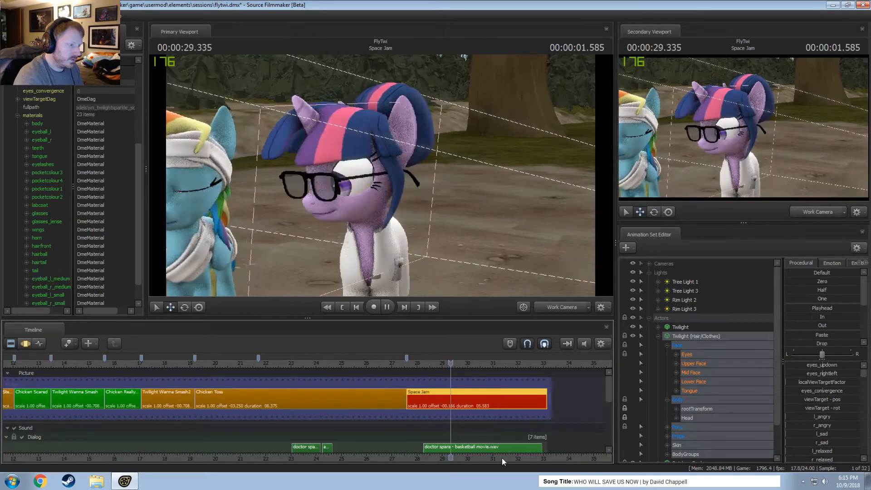
{"action": "left_click_drag", "start_coordinate": [447, 459], "coordinate": [435, 459]}
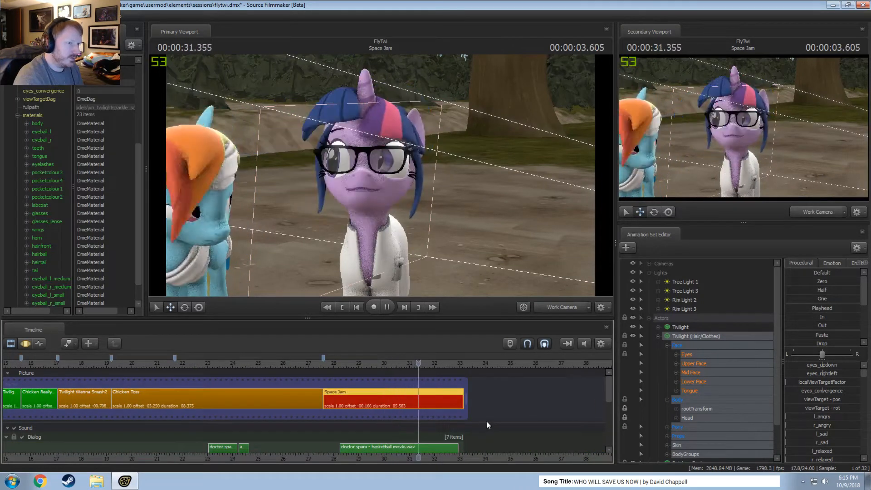
{"action": "key", "text": "space"}
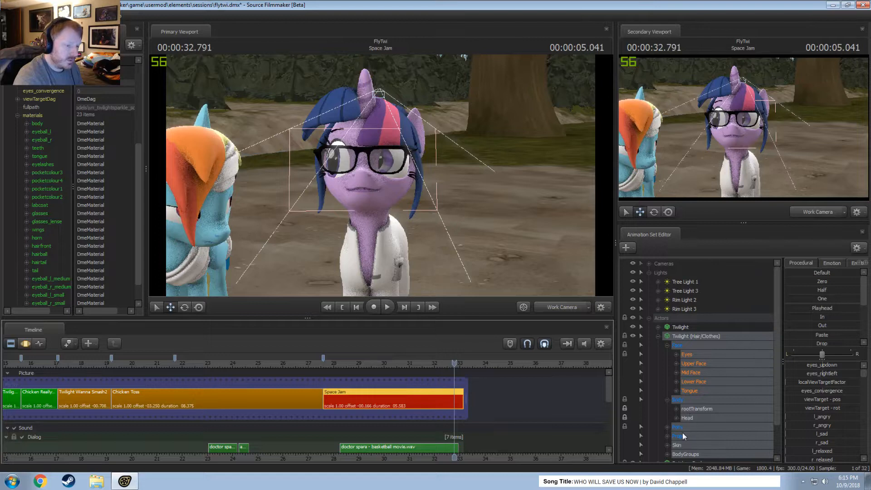
Expand the Eyes controls of Twilight (Hair/Clothes) and select its viewTarget in the Motion Editor.
{"action": "scroll", "coordinate": [683, 433], "scroll_direction": "down", "scroll_amount": 2}
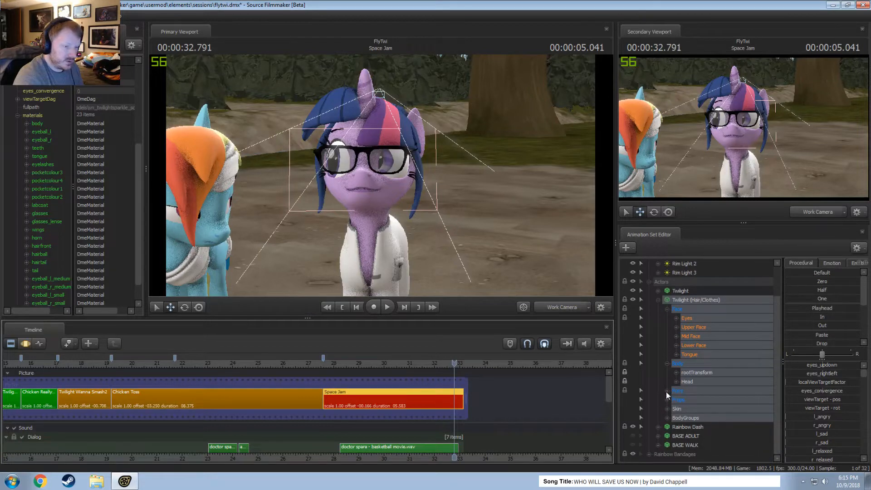
{"action": "left_click", "coordinate": [676, 318]}
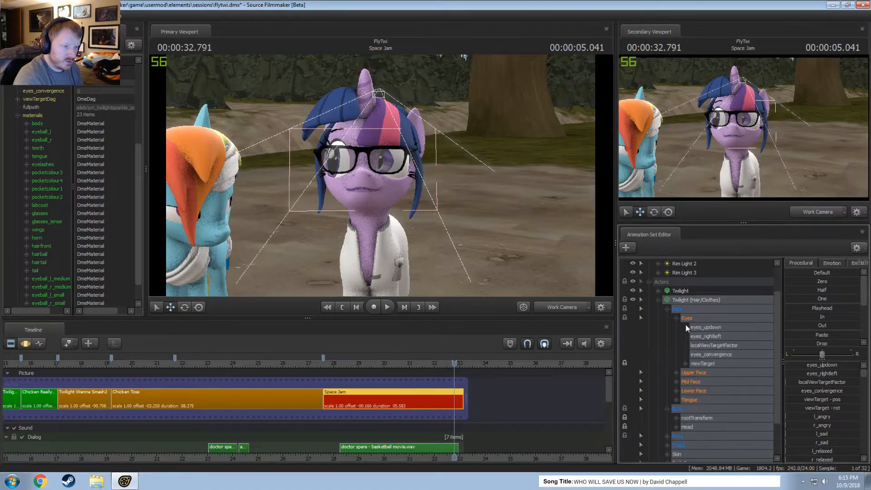
{"action": "left_click", "coordinate": [704, 330]}
{"action": "left_click", "coordinate": [704, 364]}
{"action": "key", "text": "F3"}
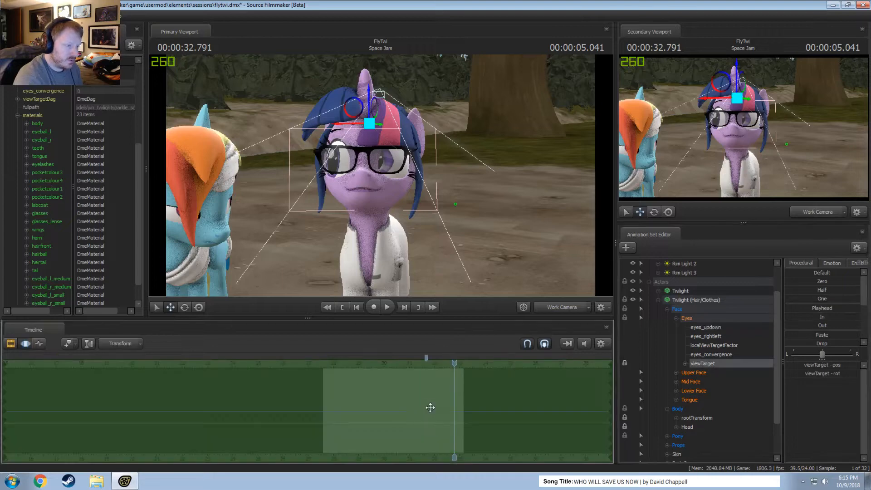
Select the Eyes group of the Twilight model and play the shot to check the gaze during the head turn.
{"action": "left_click", "coordinate": [658, 291]}
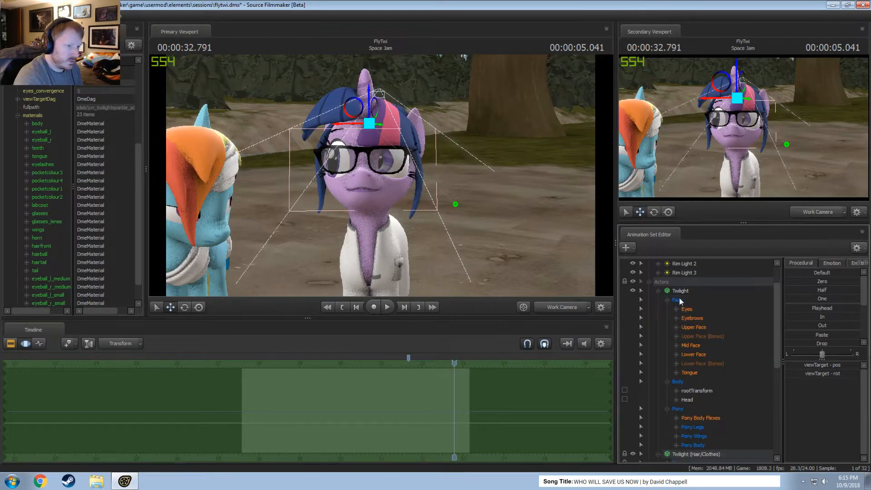
{"action": "left_click", "coordinate": [677, 300]}
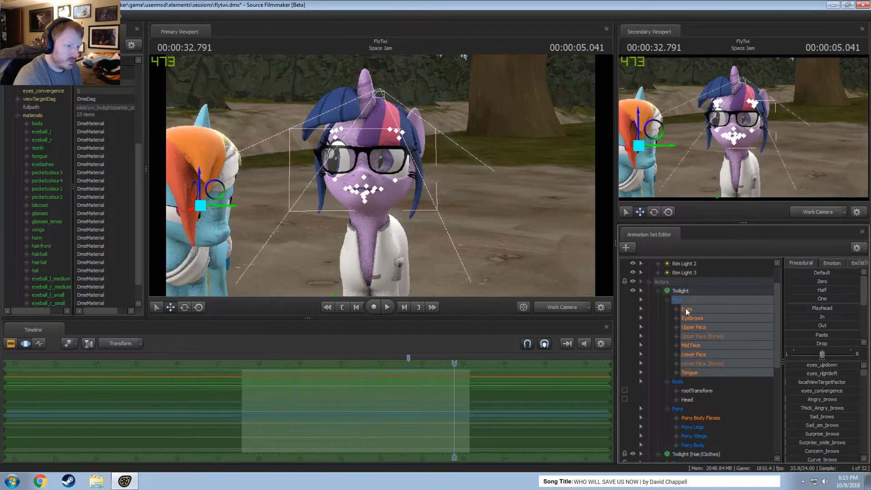
{"action": "left_click", "coordinate": [687, 309]}
{"action": "left_click_drag", "start_coordinate": [458, 358], "coordinate": [331, 385]}
{"action": "key", "text": "space"}
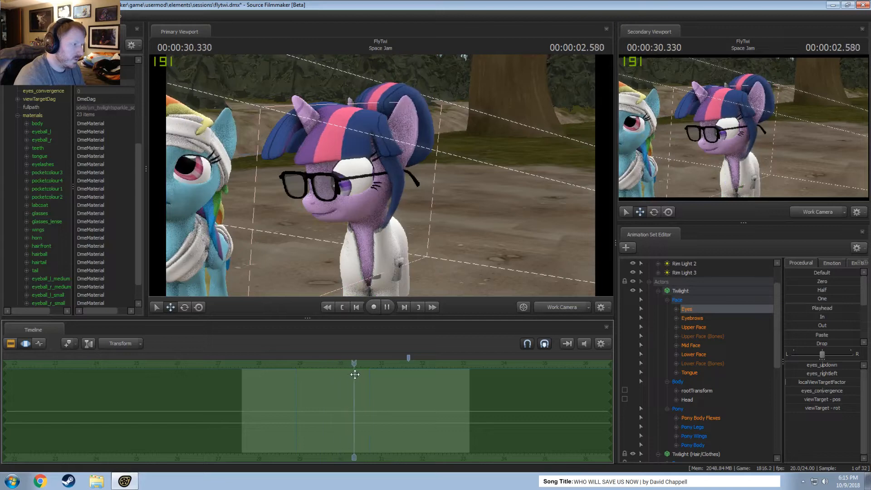
{"action": "key", "text": "space"}
{"action": "left_click_drag", "start_coordinate": [401, 376], "coordinate": [376, 377]}
{"action": "left_click_drag", "start_coordinate": [421, 272], "coordinate": [262, 198]}
{"action": "key", "text": "ctrl+a"}
{"action": "left_click_drag", "start_coordinate": [374, 372], "coordinate": [358, 372]}
{"action": "left_click_drag", "start_coordinate": [333, 212], "coordinate": [382, 176]}
{"action": "key", "text": "ctrl+z"}
{"action": "key", "text": "ctrl+z"}
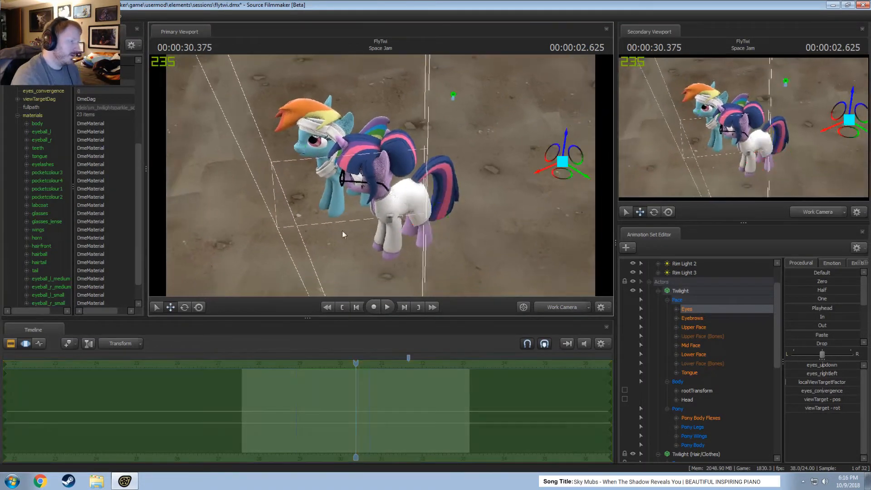
Apply the One preset to Twilight's Eyes controls to bring the view target close to her body.
{"action": "double_click", "coordinate": [822, 299]}
{"action": "left_click_drag", "start_coordinate": [395, 249], "coordinate": [393, 250]}
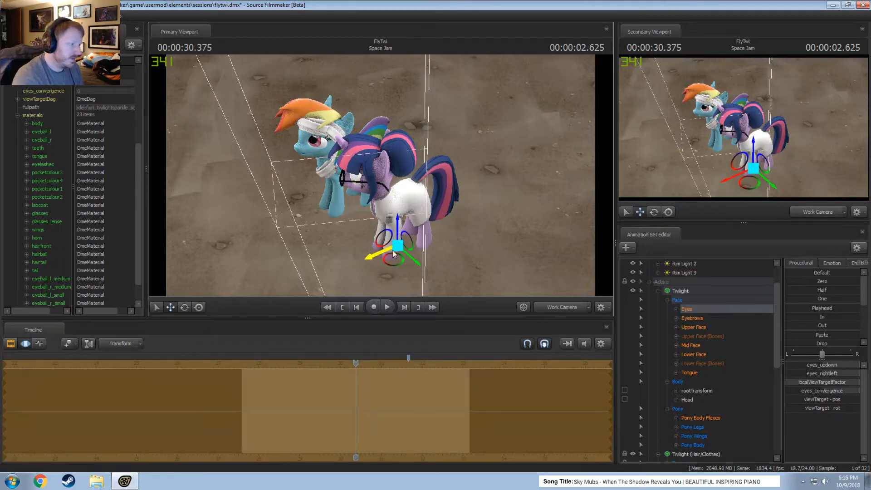
{"action": "left_click_drag", "start_coordinate": [382, 176], "coordinate": [381, 178]}
{"action": "scroll", "coordinate": [377, 420], "scroll_direction": "up", "scroll_amount": 2}
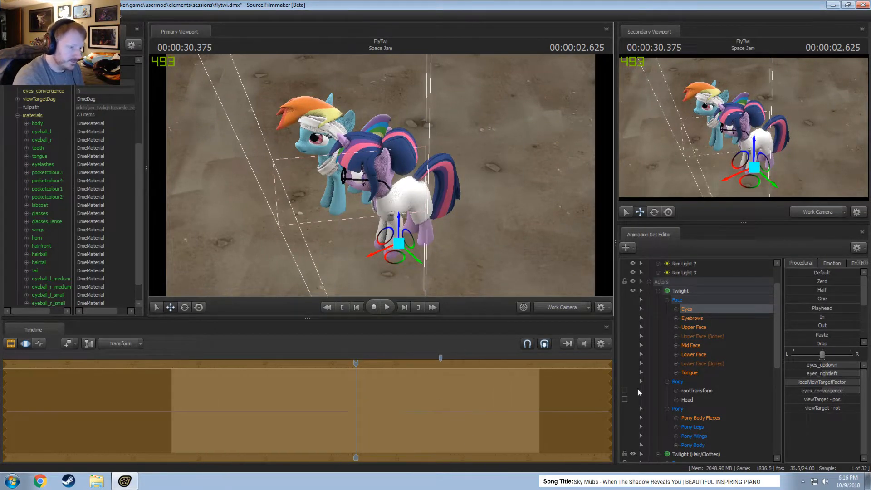
Select the Twilight model, bookmark the ends of a time range of about 28.9 to 30.7 seconds, and delete the leftover bookmark after it.
{"action": "left_click", "coordinate": [681, 291]}
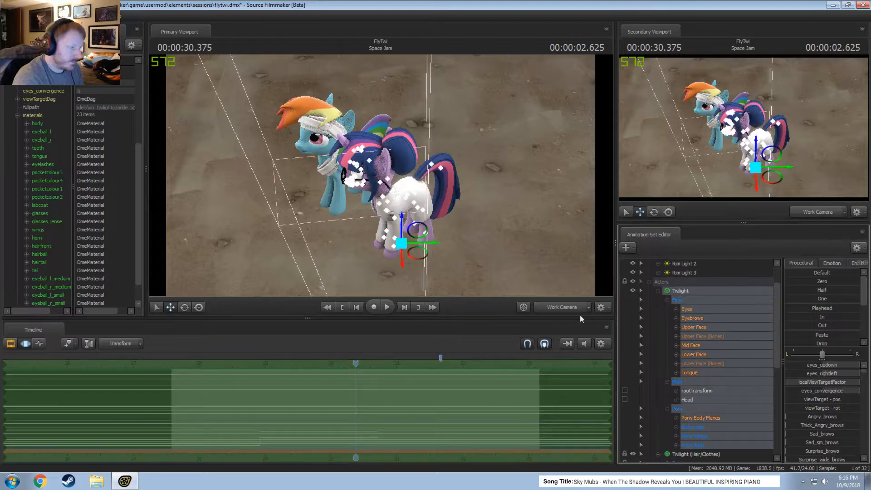
{"action": "scroll", "coordinate": [245, 438], "scroll_direction": "up", "scroll_amount": 1}
{"action": "left_click_drag", "start_coordinate": [242, 440], "coordinate": [384, 450]}
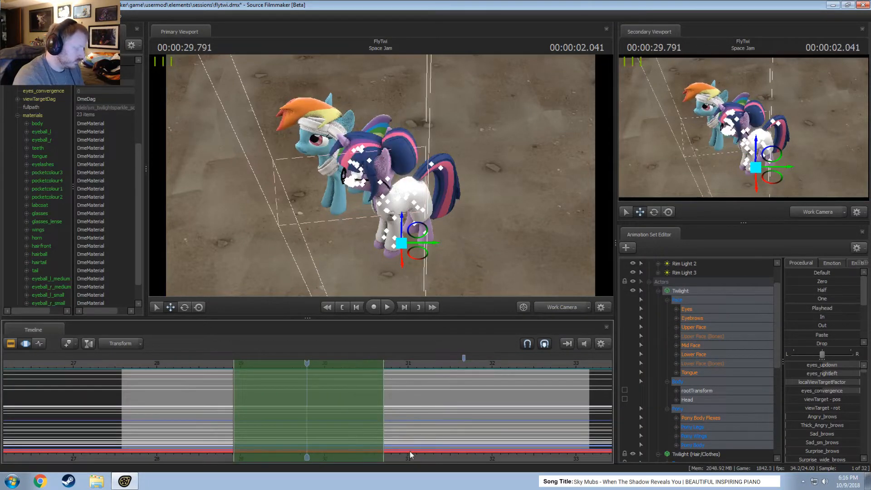
{"action": "right_click", "coordinate": [464, 357]}
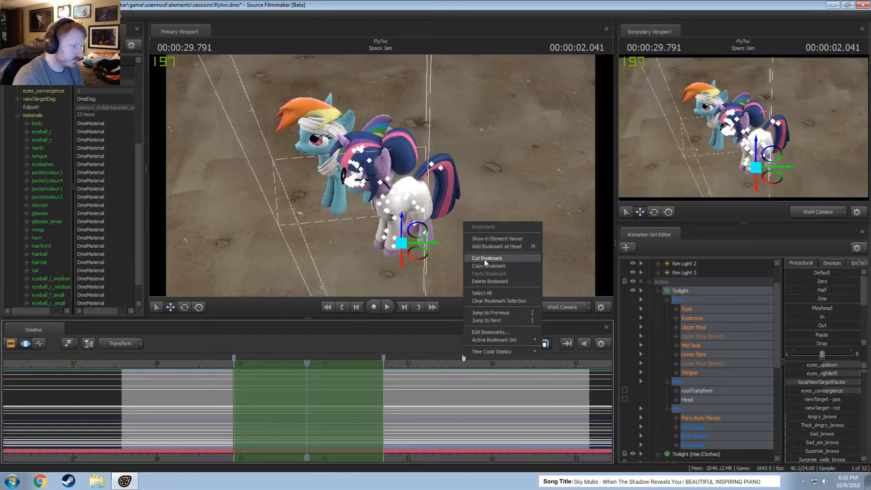
{"action": "left_click", "coordinate": [482, 288]}
At 00:00:28.083, select Twilight's Eyes controls and move the view target well out in front of her face.
{"action": "left_click", "coordinate": [213, 369]}
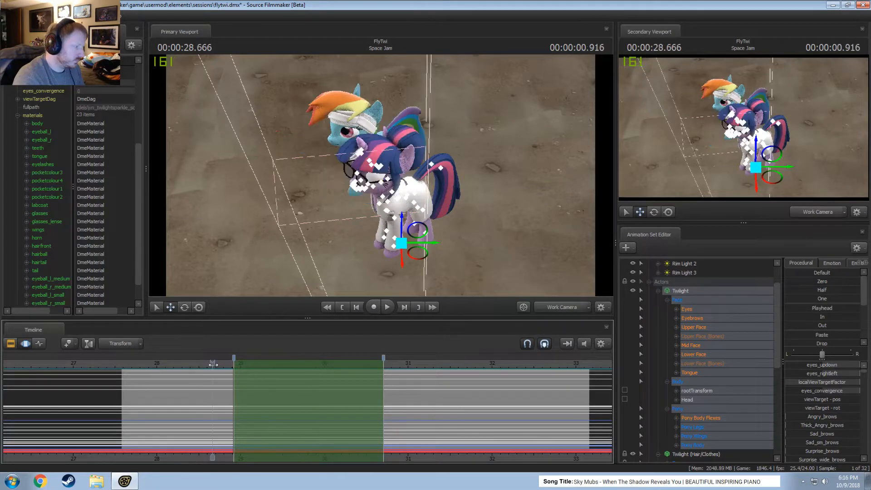
{"action": "left_click_drag", "start_coordinate": [214, 364], "coordinate": [164, 364]}
{"action": "left_click_drag", "start_coordinate": [256, 225], "coordinate": [291, 245], "text": "alt"}
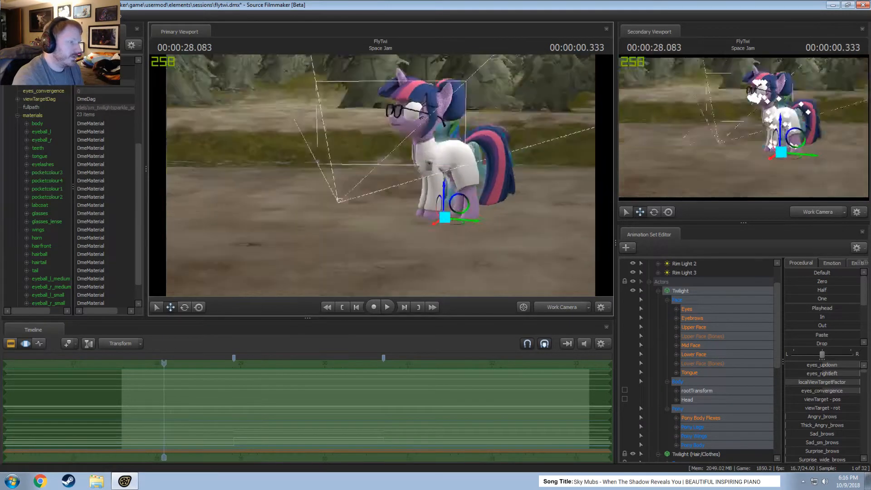
{"action": "left_click_drag", "start_coordinate": [525, 309], "coordinate": [512, 318]}
{"action": "left_click", "coordinate": [688, 309]}
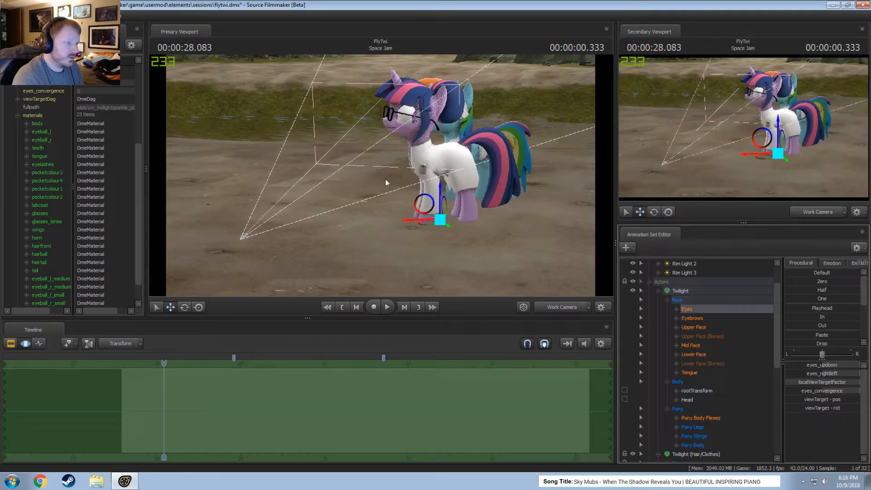
{"action": "left_click_drag", "start_coordinate": [424, 200], "coordinate": [301, 82]}
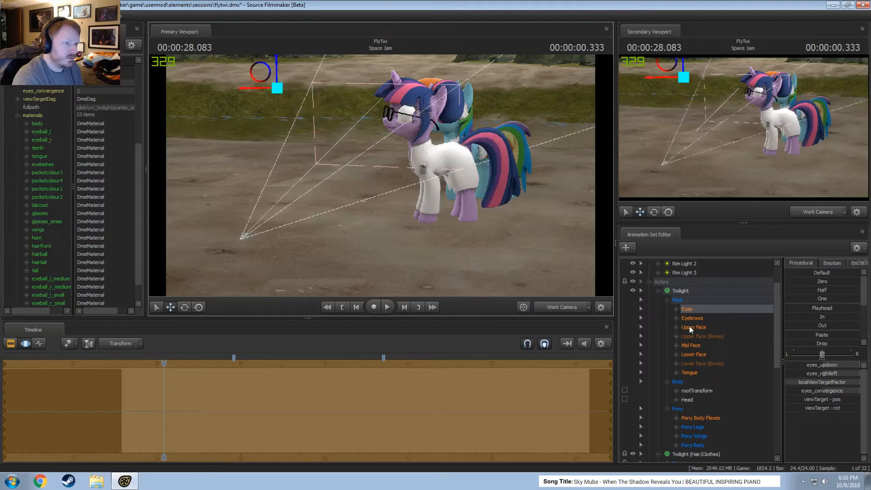
Try a different position for Twilight's view target in front of her body, and undo the move.
{"action": "left_click_drag", "start_coordinate": [445, 216], "coordinate": [440, 186]}
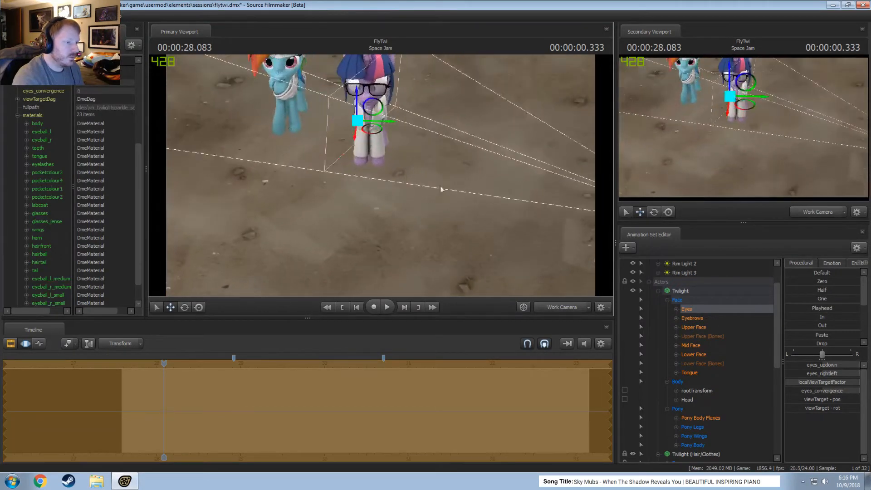
{"action": "left_click_drag", "start_coordinate": [365, 176], "coordinate": [356, 164]}
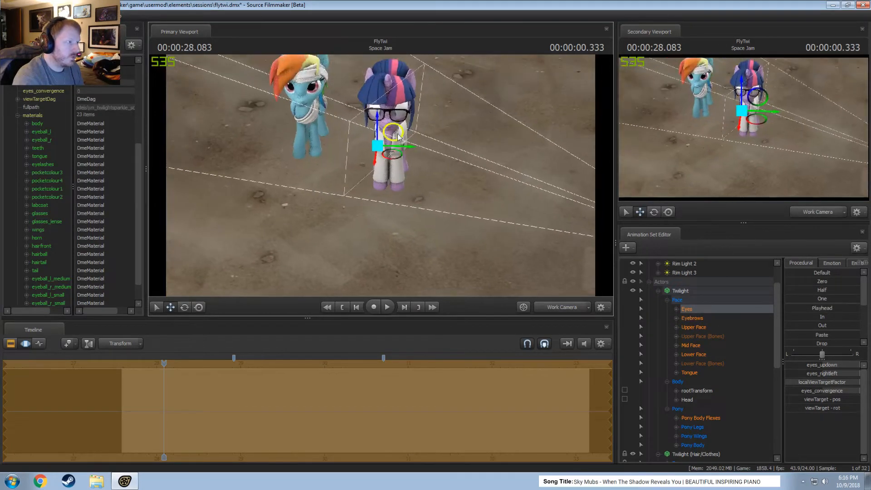
{"action": "left_click_drag", "start_coordinate": [394, 132], "coordinate": [335, 145]}
{"action": "key", "text": "ctrl+z"}
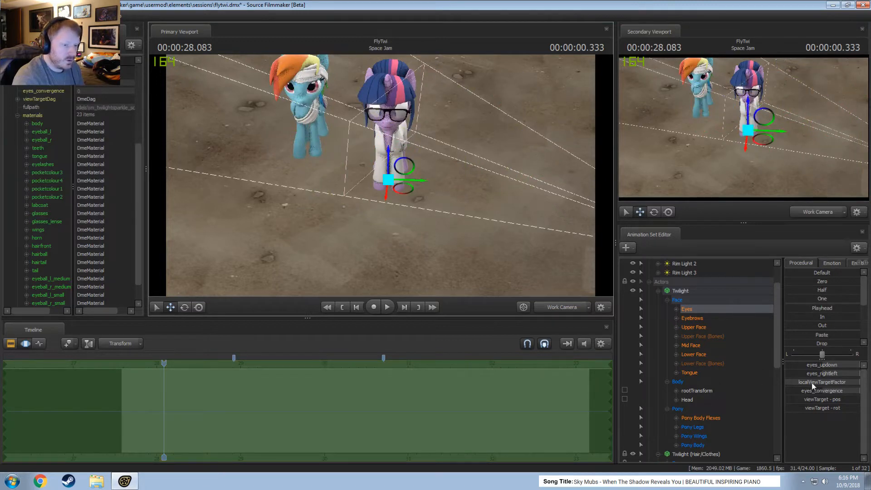
Expand Twilight's Eyes group and try adjusting its eyes_convergence control with the Half preset.
{"action": "left_click_drag", "start_coordinate": [826, 390], "coordinate": [821, 391]}
{"action": "right_click", "coordinate": [821, 392]}
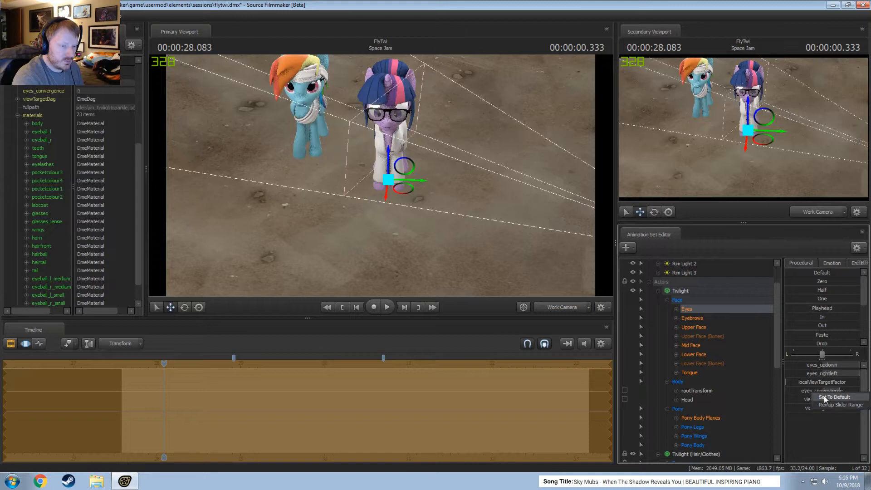
{"action": "left_click", "coordinate": [799, 392]}
{"action": "left_click", "coordinate": [678, 310]}
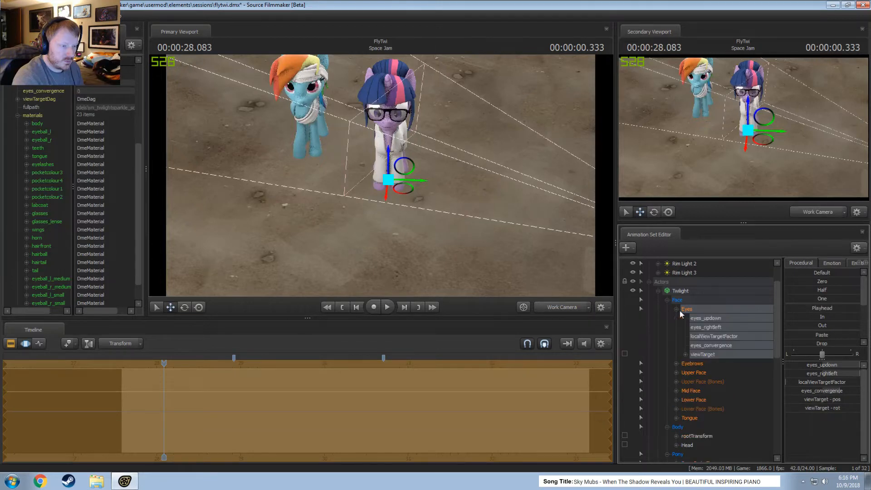
{"action": "left_click", "coordinate": [709, 346]}
{"action": "left_click_drag", "start_coordinate": [803, 291], "coordinate": [862, 291]}
Select Twilight's viewTarget control and undo the recent eye, time selection and bookmark changes.
{"action": "left_click", "coordinate": [714, 319]}
{"action": "left_click", "coordinate": [701, 325], "text": "ctrl"}
{"action": "left_click", "coordinate": [706, 357]}
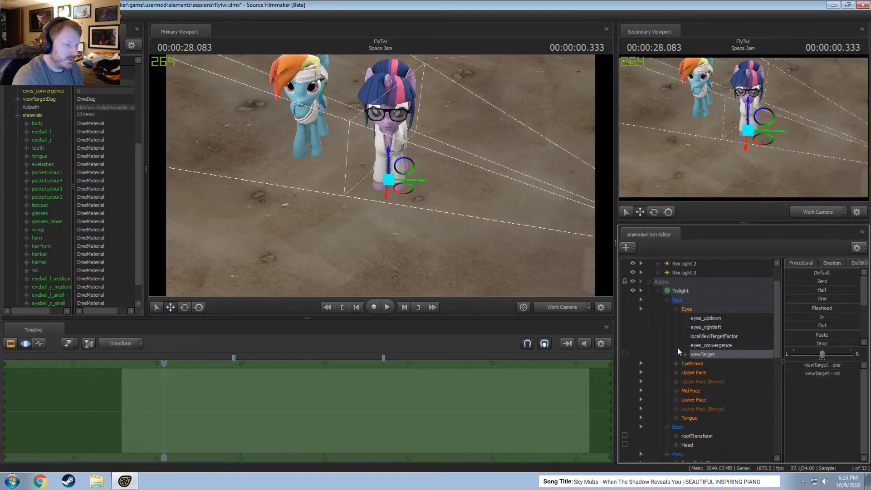
{"action": "left_click_drag", "start_coordinate": [437, 197], "coordinate": [415, 180], "text": "alt"}
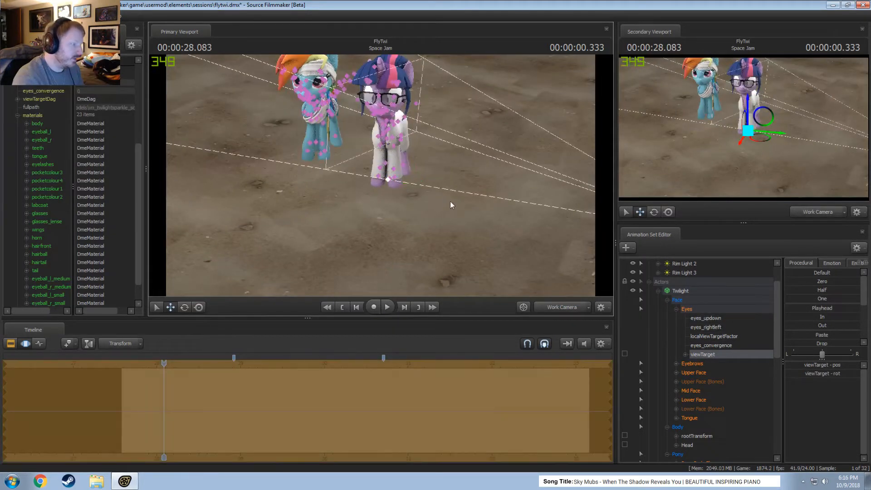
{"action": "key", "text": "ctrl+z"}
{"action": "key", "text": "ctrl+z"}
{"action": "key", "text": "ctrl+z"}
{"action": "key", "text": "ctrl+z"}
{"action": "key", "text": "ctrl+z"}
{"action": "key", "text": "ctrl+z"}
{"action": "key", "text": "ctrl+z"}
{"action": "key", "text": "ctrl+z"}
{"action": "key", "text": "ctrl+z"}
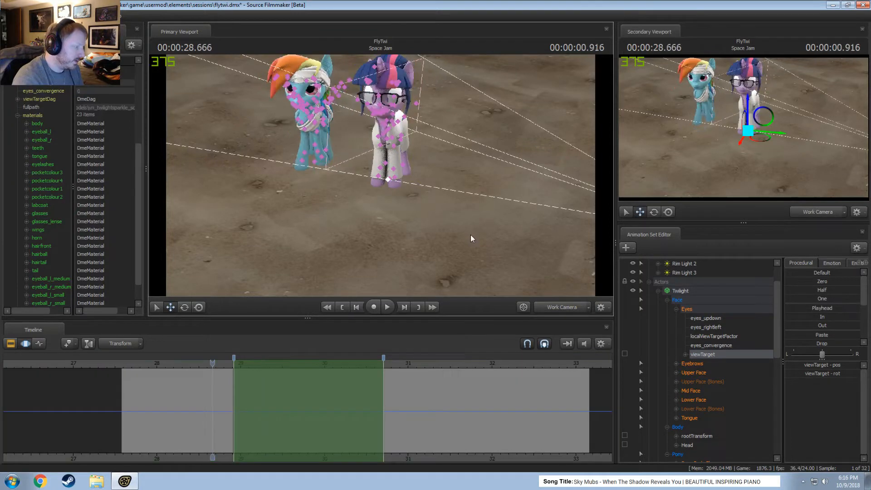
{"action": "key", "text": "ctrl+z"}
{"action": "key", "text": "ctrl+z"}
{"action": "key", "text": "ctrl+z"}
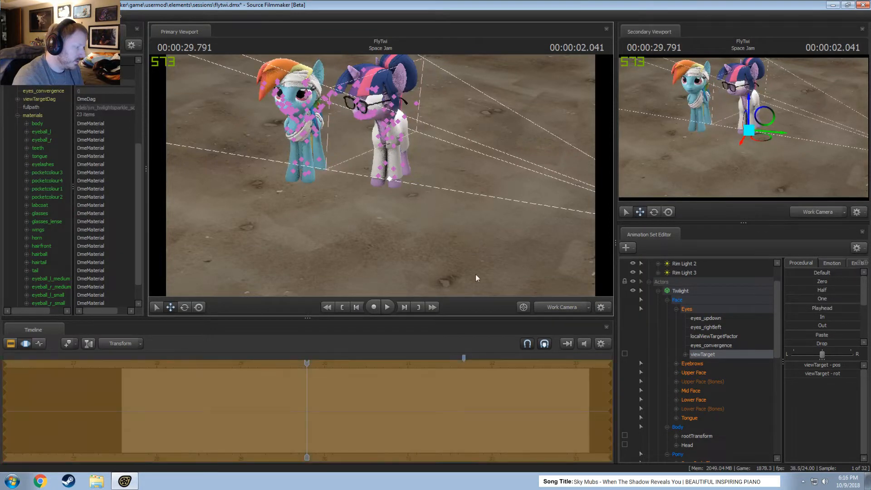
Move the existing bookmark back to about 30.7 seconds and bookmark 00:00:28.916 as the start of the range.
{"action": "right_click", "coordinate": [465, 358]}
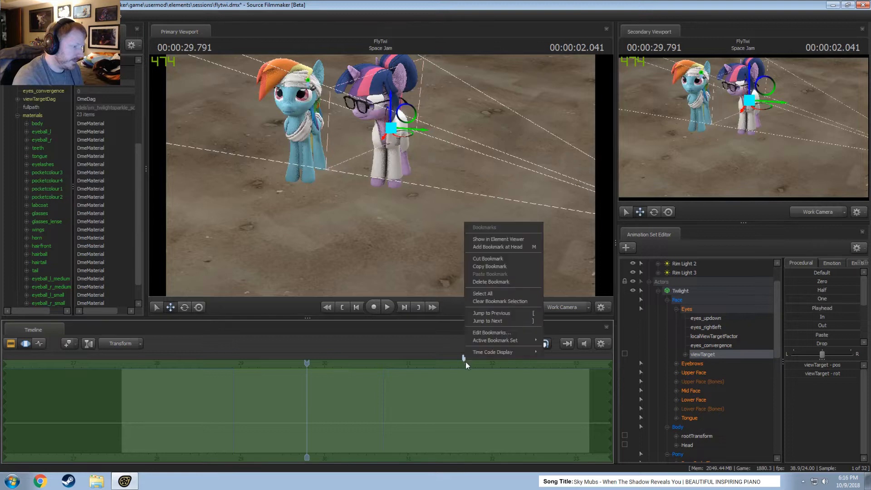
{"action": "left_click", "coordinate": [467, 363]}
{"action": "left_click_drag", "start_coordinate": [463, 359], "coordinate": [382, 374]}
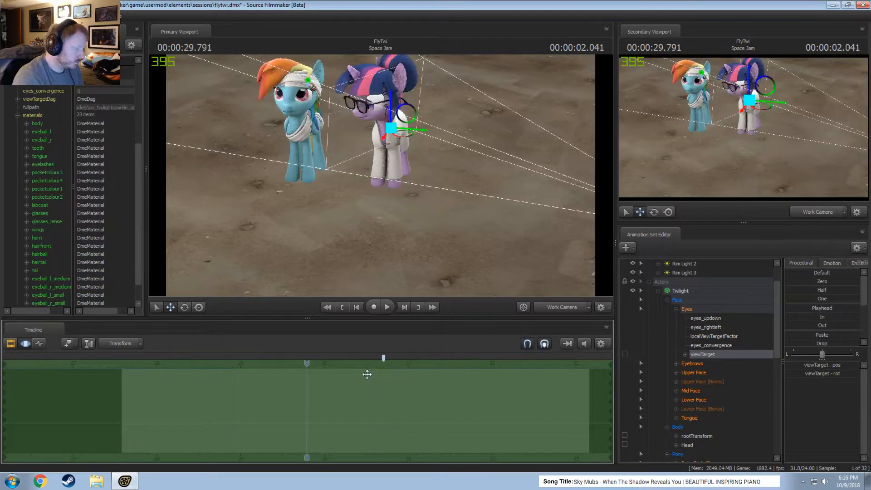
{"action": "left_click_drag", "start_coordinate": [306, 362], "coordinate": [234, 372]}
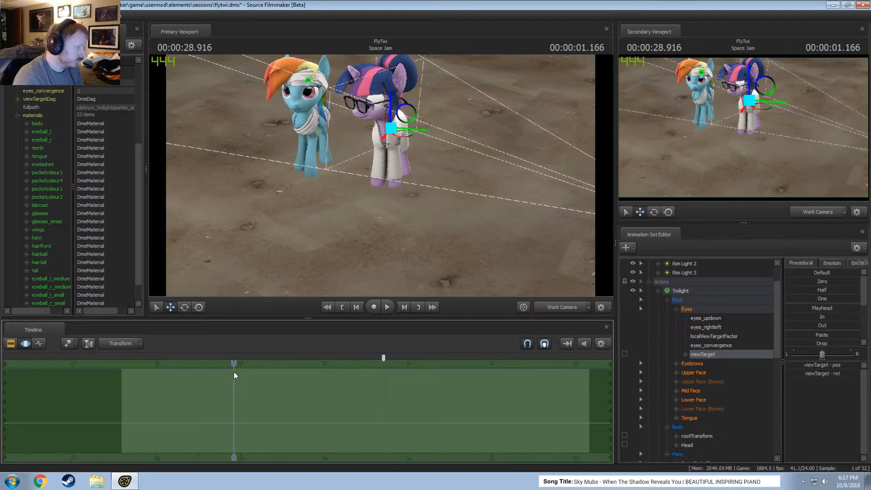
Examine Twilight's eyes_convergence, eyes_updown, eyes_rightleft and localViewTargetFactor controls and check her eyes at points up to 00:00:32.000.
{"action": "left_click", "coordinate": [705, 346]}
{"action": "left_click", "coordinate": [709, 328], "text": "ctrl"}
{"action": "left_click", "coordinate": [709, 330], "text": "ctrl"}
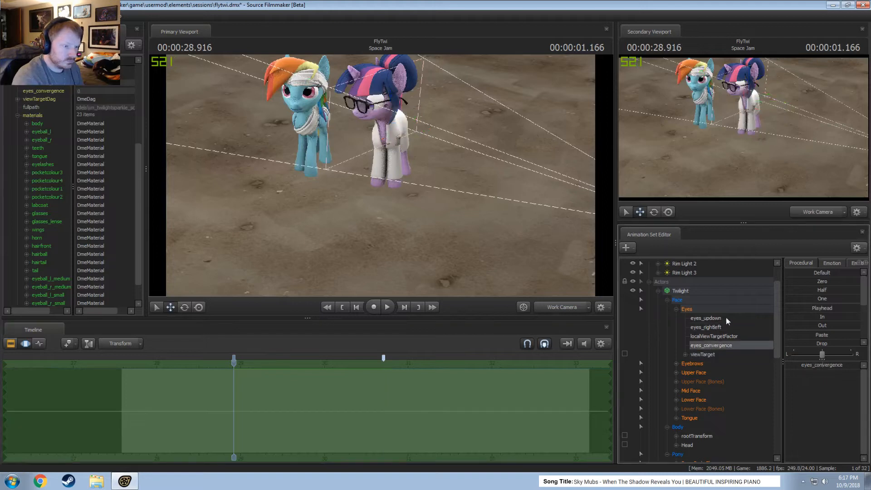
{"action": "left_click", "coordinate": [727, 319], "text": "ctrl"}
{"action": "left_click", "coordinate": [730, 330], "text": "ctrl"}
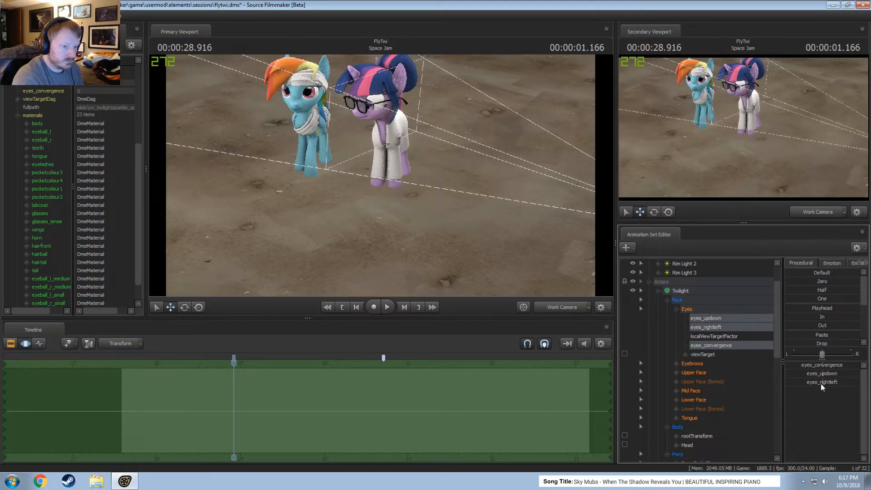
{"action": "left_click", "coordinate": [709, 336]}
{"action": "key", "text": "space"}
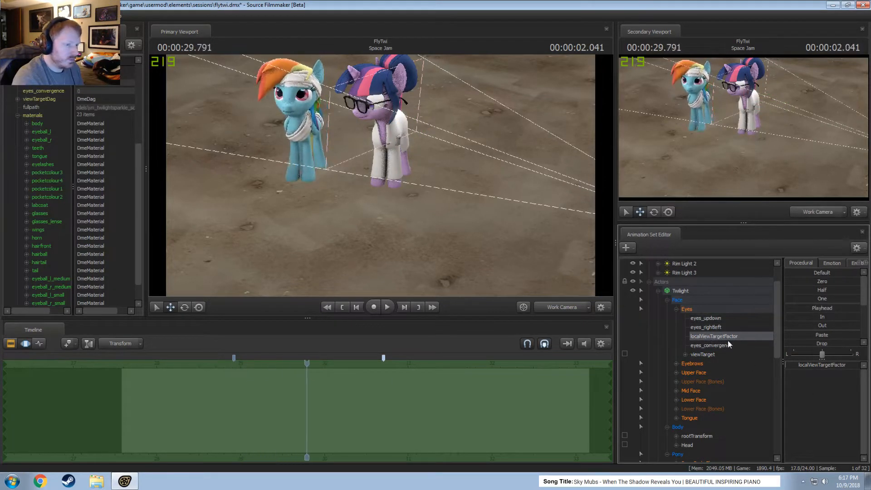
{"action": "left_click_drag", "start_coordinate": [304, 365], "coordinate": [492, 386]}
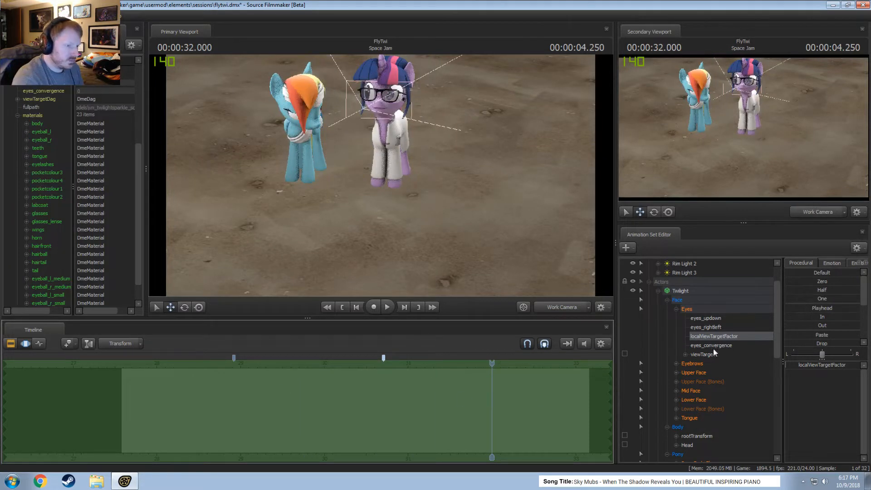
Select Twilight's viewTarget and apply the Playhead preset to it over the whole shot.
{"action": "left_click", "coordinate": [703, 354]}
{"action": "left_click", "coordinate": [288, 365]}
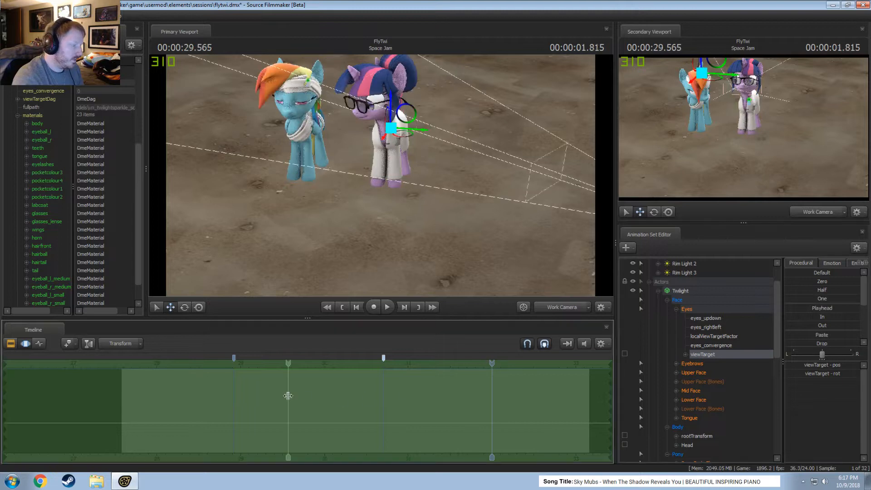
{"action": "key", "text": "ctrl+a"}
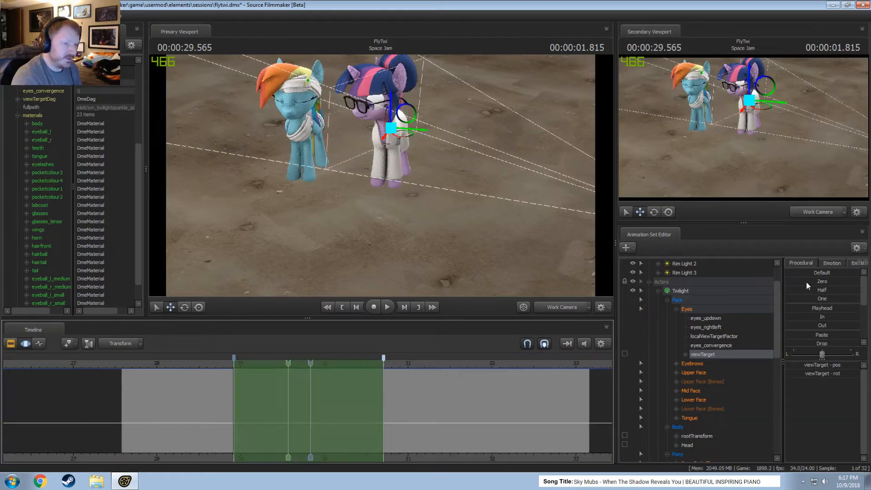
{"action": "key", "text": "ctrl+a"}
{"action": "left_click", "coordinate": [812, 308]}
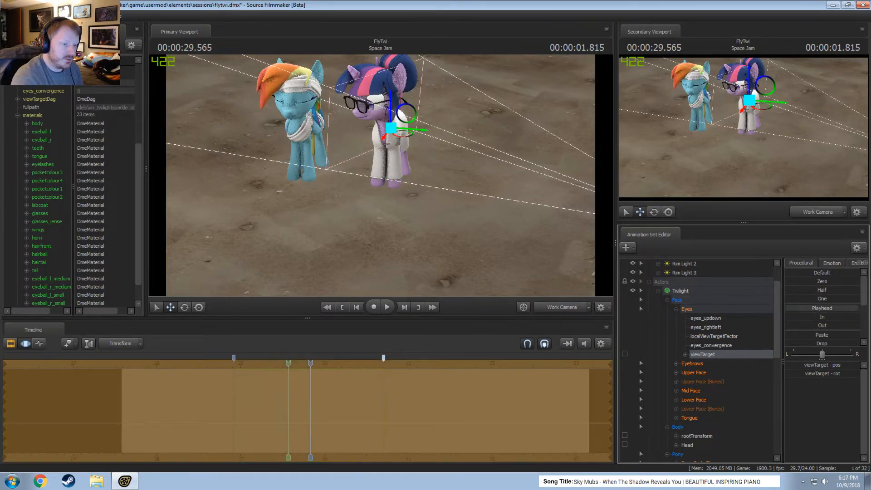
Move Twilight's view target out in front of her face and check her gaze through the Main Camera back to 00:00:28.333.
{"action": "left_click_drag", "start_coordinate": [330, 163], "coordinate": [383, 181]}
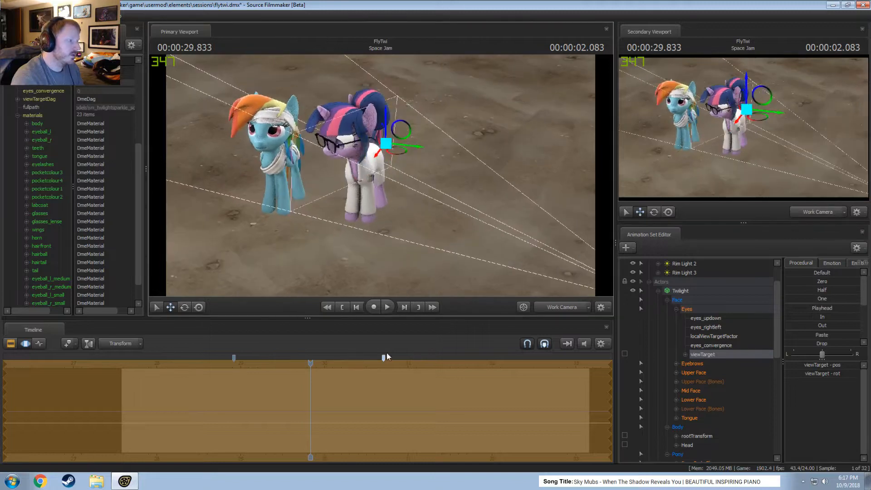
{"action": "left_click_drag", "start_coordinate": [382, 137], "coordinate": [217, 161]}
{"action": "left_click", "coordinate": [562, 308]}
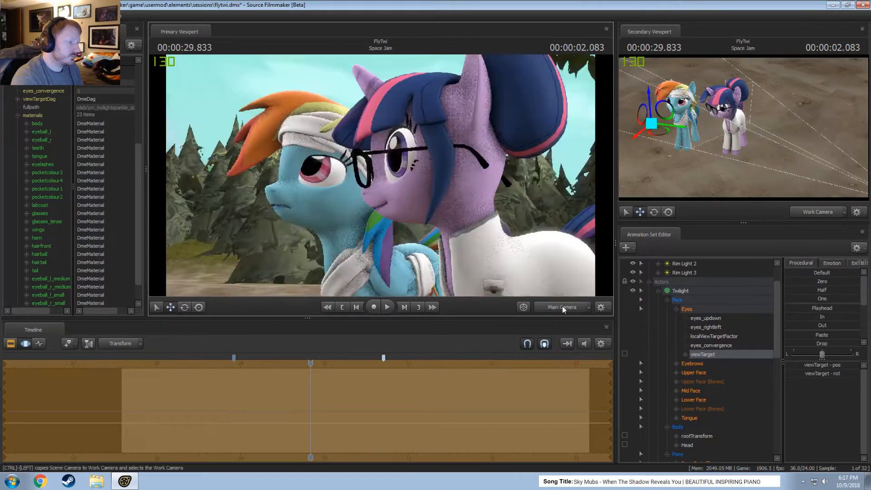
{"action": "left_click_drag", "start_coordinate": [313, 365], "coordinate": [185, 365]}
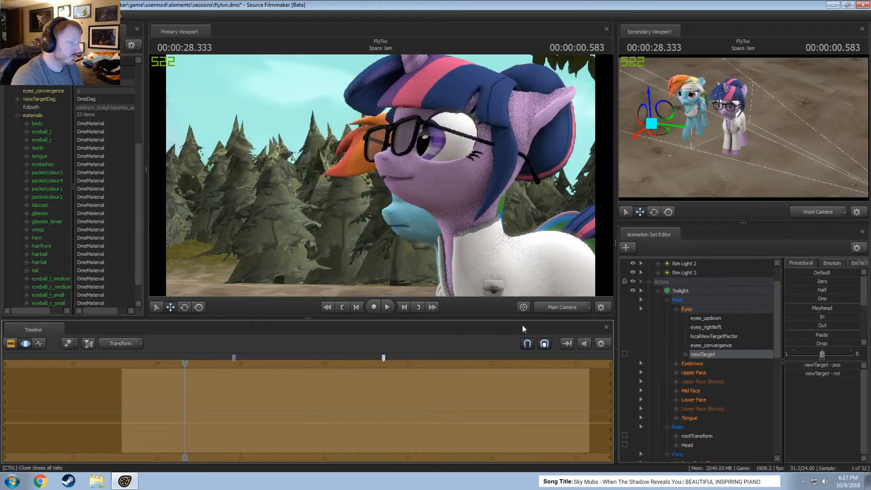
In the Work Camera, bring the view target closer to the two ponies and play the shot through the Main Camera.
{"action": "left_click", "coordinate": [561, 307]}
{"action": "left_click_drag", "start_coordinate": [280, 174], "coordinate": [316, 150]}
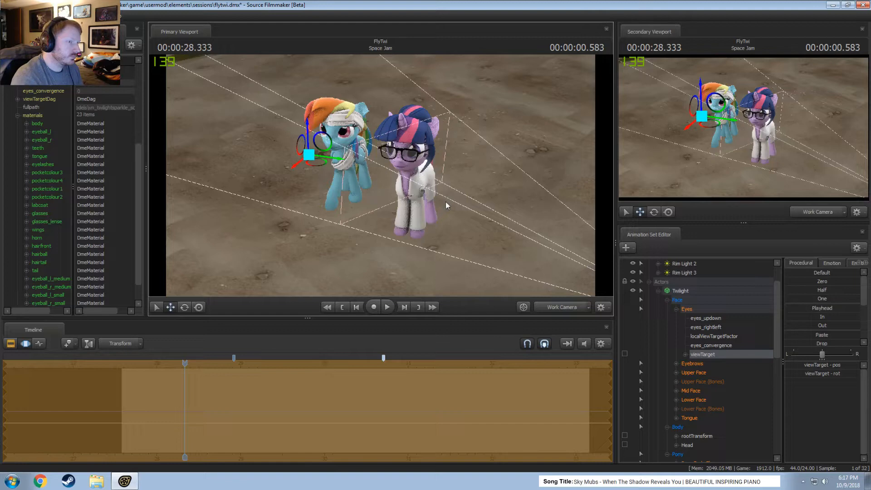
{"action": "left_click", "coordinate": [571, 307]}
{"action": "key", "text": "space"}
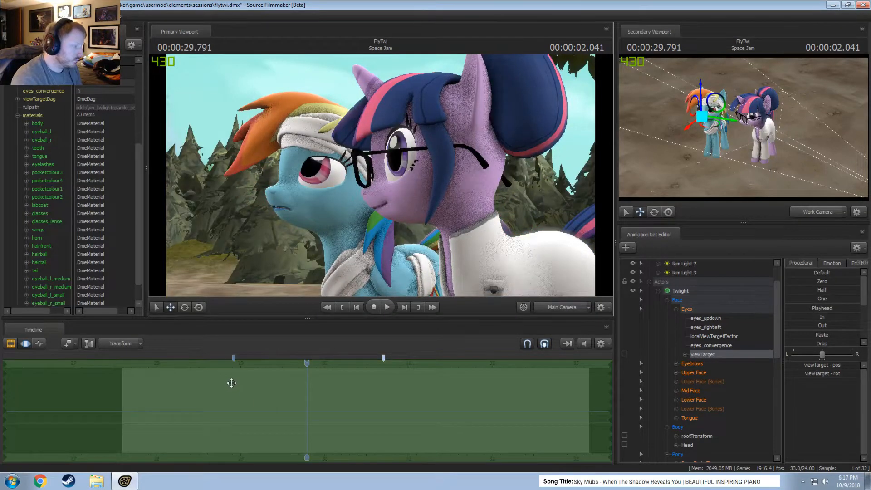
Select the time range between the two bookmarks and move Twilight's view target toward Rainbow Dash's side within it.
{"action": "left_click_drag", "start_coordinate": [230, 384], "coordinate": [383, 402]}
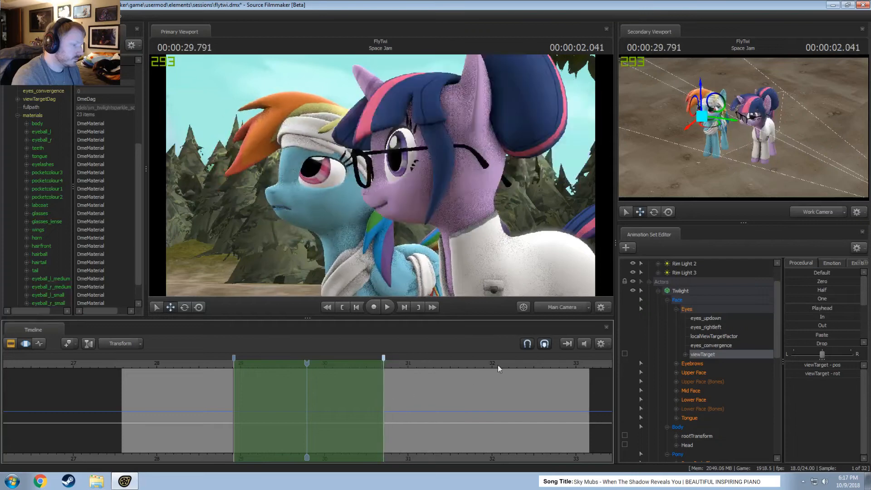
{"action": "key", "text": "space"}
{"action": "key", "text": "space"}
{"action": "left_click", "coordinate": [576, 307]}
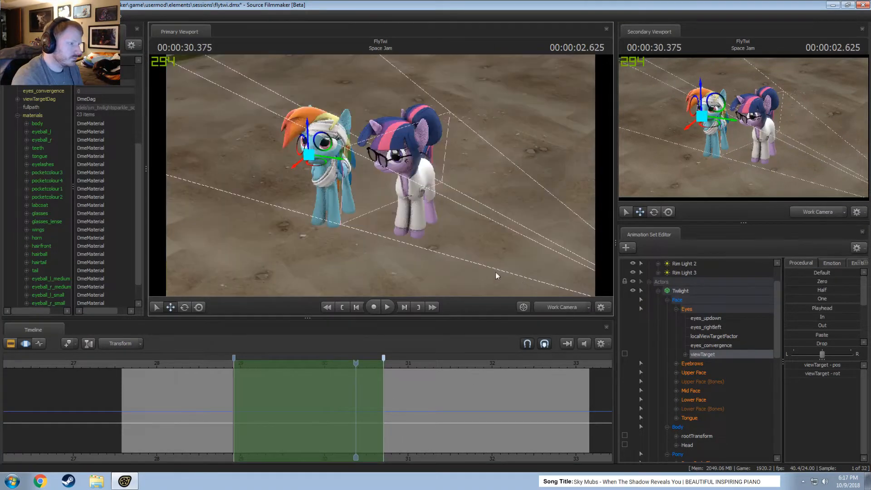
{"action": "left_click_drag", "start_coordinate": [390, 204], "coordinate": [286, 285]}
{"action": "left_click_drag", "start_coordinate": [380, 176], "coordinate": [375, 192]}
{"action": "left_click_drag", "start_coordinate": [312, 232], "coordinate": [251, 132]}
Show the Main Camera in the secondary viewport and play the shot to check Twilight's gaze.
{"action": "left_click", "coordinate": [798, 213]}
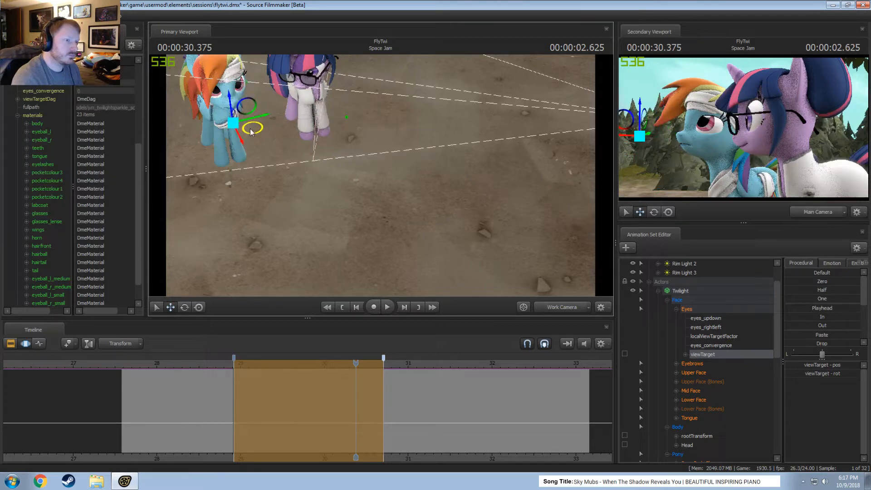
{"action": "key", "text": "space"}
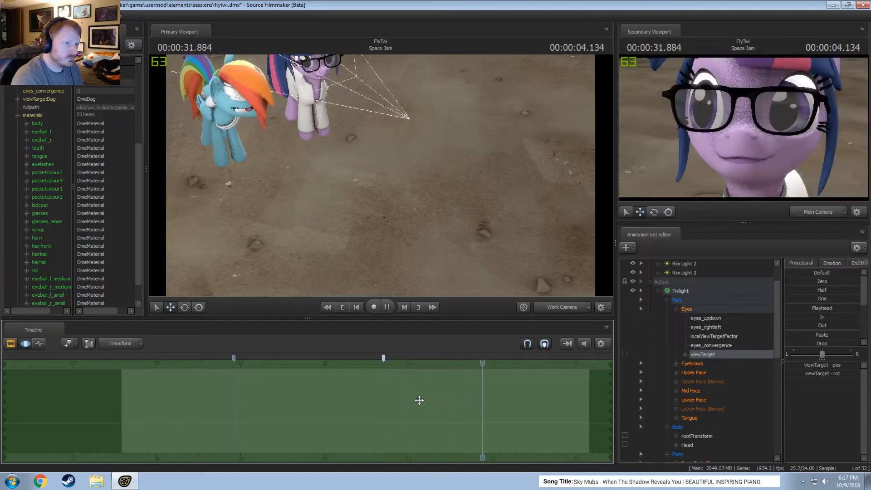
{"action": "key", "text": "space"}
Select the time from the second bookmark to the shot's end and reposition Twilight's view target at 00:00:31.166.
{"action": "mouse_move", "coordinate": [378, 403]}
{"action": "middle_mouse_down"}
{"action": "mouse_move", "coordinate": [461, 408]}
{"action": "mouse_move", "coordinate": [384, 411]}
{"action": "middle_mouse_up"}
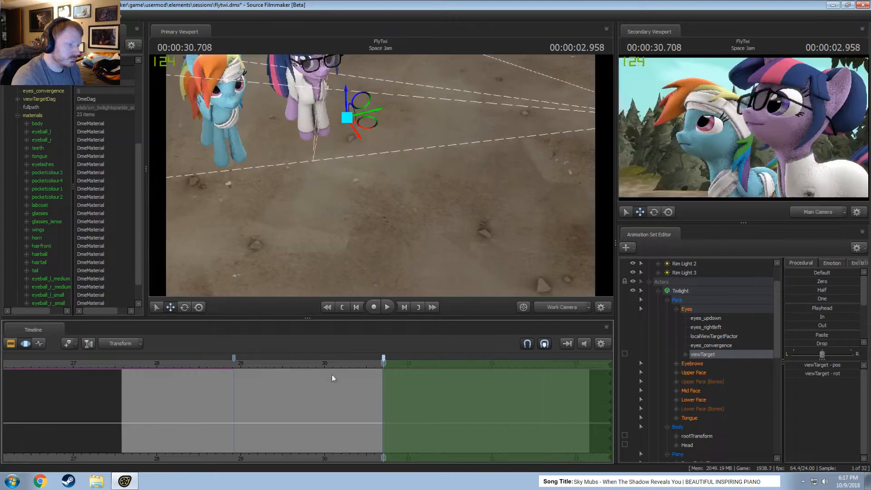
{"action": "left_click_drag", "start_coordinate": [349, 364], "coordinate": [423, 364]}
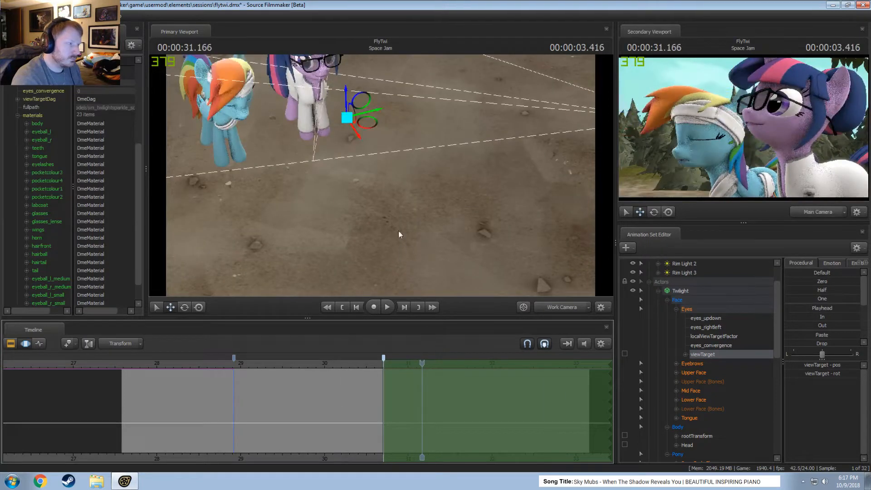
{"action": "left_click_drag", "start_coordinate": [398, 234], "coordinate": [409, 117], "text": "alt"}
Play the shot and scrub across the bookmarked range to 00:00:31.000 to check Twilight's eye movement.
{"action": "key", "text": "space"}
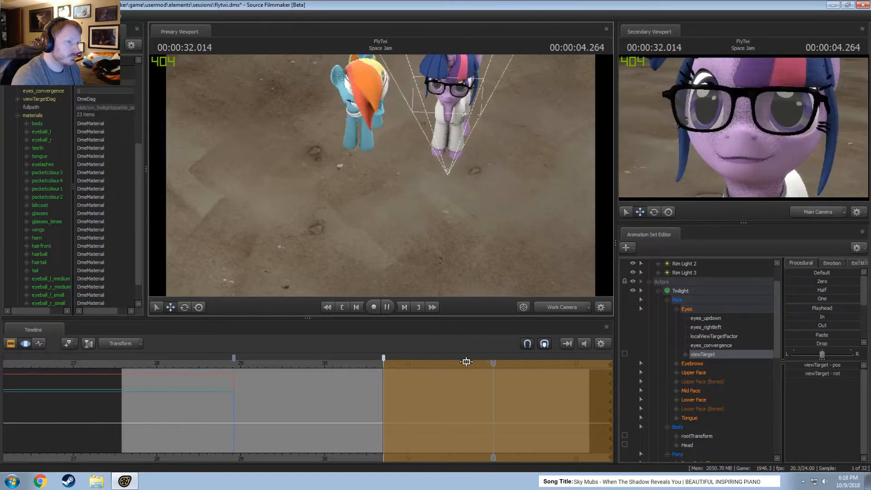
{"action": "left_click", "coordinate": [213, 365]}
{"action": "left_click", "coordinate": [370, 367]}
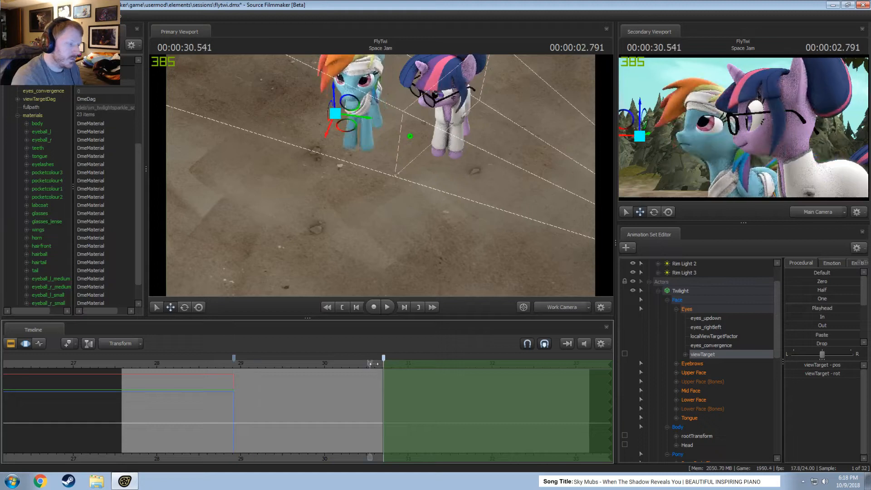
{"action": "left_click_drag", "start_coordinate": [372, 366], "coordinate": [408, 365]}
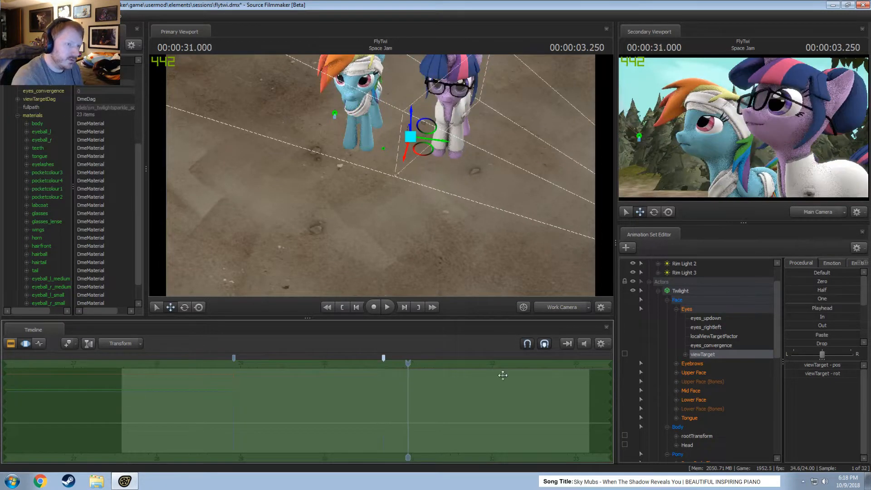
Select Twilight's Upper Face group and adjust its Relaxed_eyes control for the whole shot.
{"action": "left_click", "coordinate": [699, 374]}
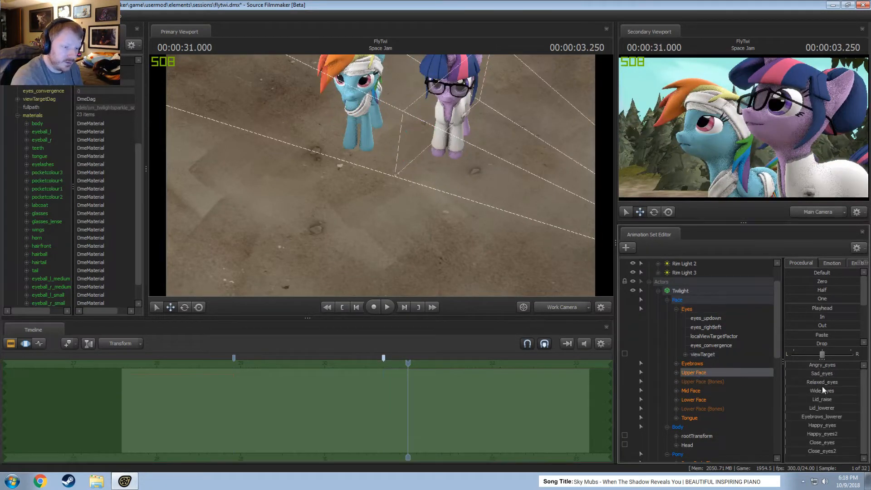
{"action": "left_click", "coordinate": [822, 382]}
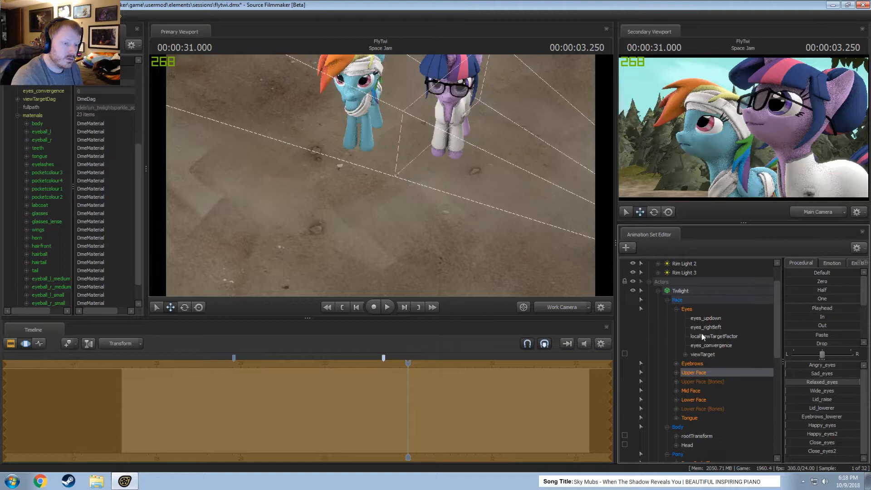
Select Twilight's Lower Face group and raise its Mouth_puckerer slightly and its Mouth_neutral strongly for the whole shot.
{"action": "key", "text": "F2"}
{"action": "key", "text": "F3"}
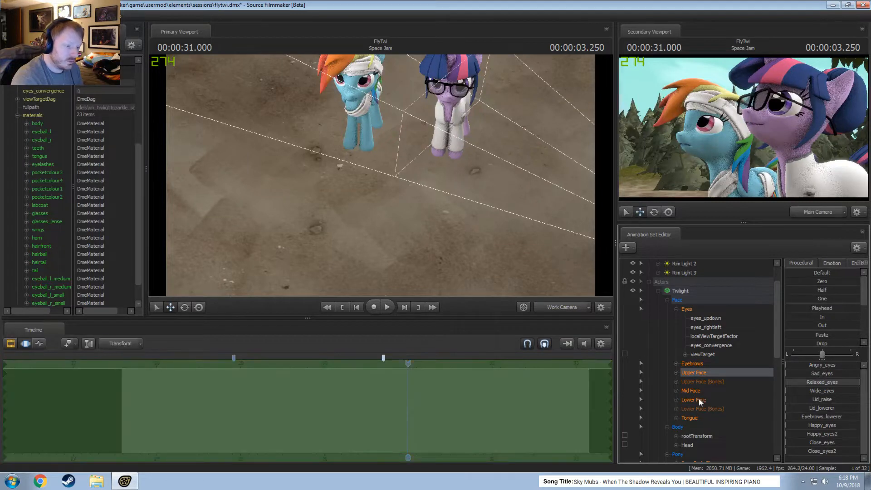
{"action": "left_click", "coordinate": [699, 400]}
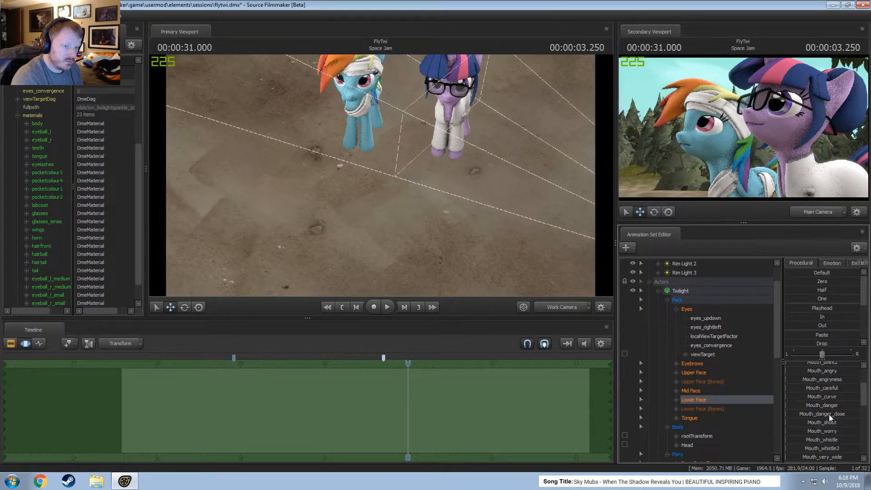
{"action": "scroll", "coordinate": [829, 415], "scroll_direction": "down", "scroll_amount": 2}
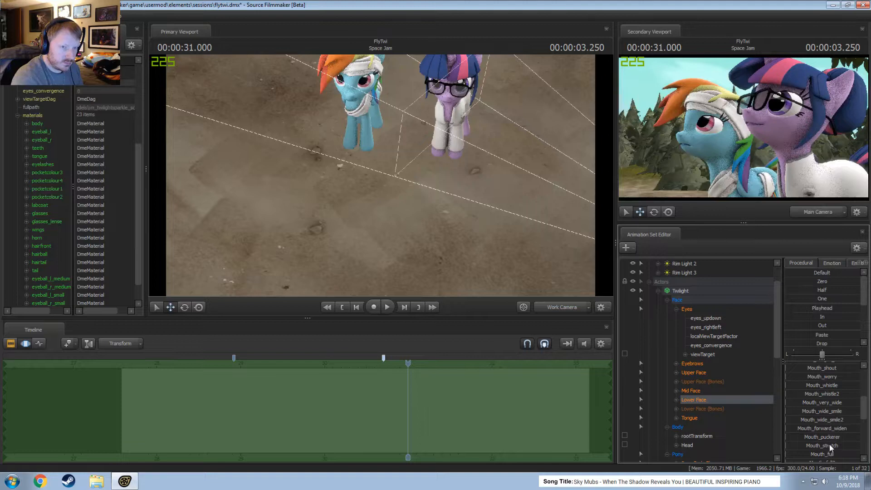
{"action": "mouse_move", "coordinate": [824, 437]}
{"action": "left_mouse_down"}
{"action": "mouse_move", "coordinate": [857, 438]}
{"action": "mouse_move", "coordinate": [786, 437]}
{"action": "mouse_move", "coordinate": [810, 437]}
{"action": "left_mouse_up"}
{"action": "scroll", "coordinate": [846, 448], "scroll_direction": "down", "scroll_amount": 2}
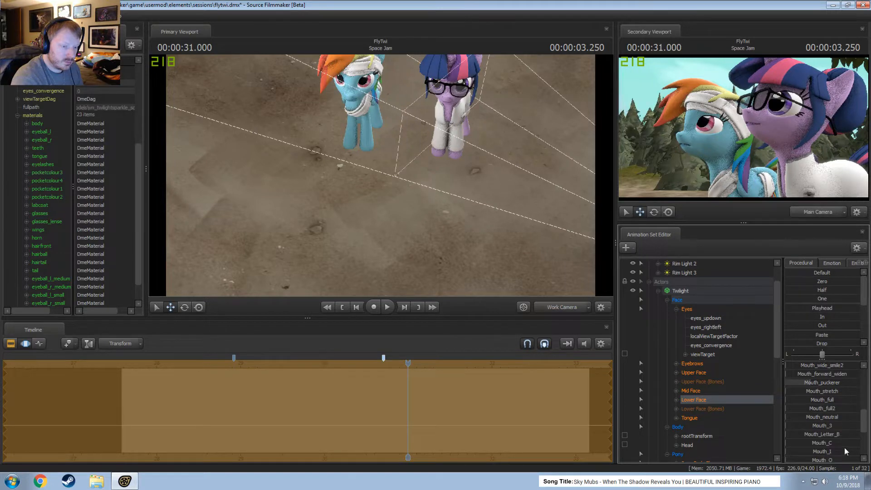
{"action": "scroll", "coordinate": [845, 447], "scroll_direction": "up", "scroll_amount": 2}
{"action": "scroll", "coordinate": [842, 445], "scroll_direction": "down", "scroll_amount": 2}
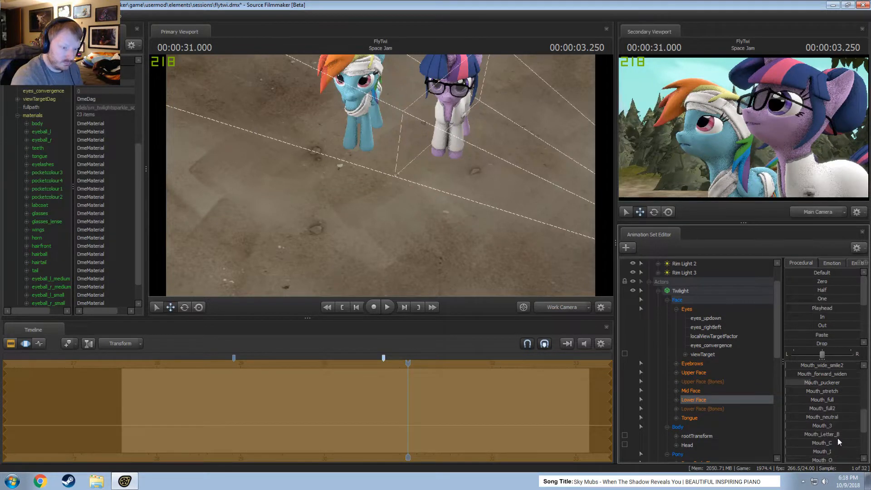
{"action": "mouse_move", "coordinate": [830, 417]}
{"action": "left_mouse_down"}
{"action": "mouse_move", "coordinate": [858, 418]}
{"action": "mouse_move", "coordinate": [838, 417]}
{"action": "left_mouse_up"}
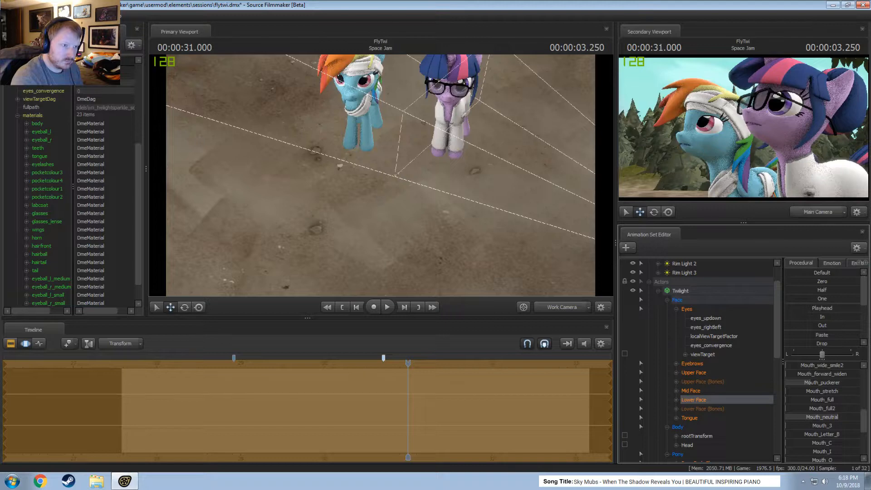
Play the shot to check Twilight's face, and return the playhead to 00:00:28.583.
{"action": "key", "text": "F2"}
{"action": "key", "text": "space"}
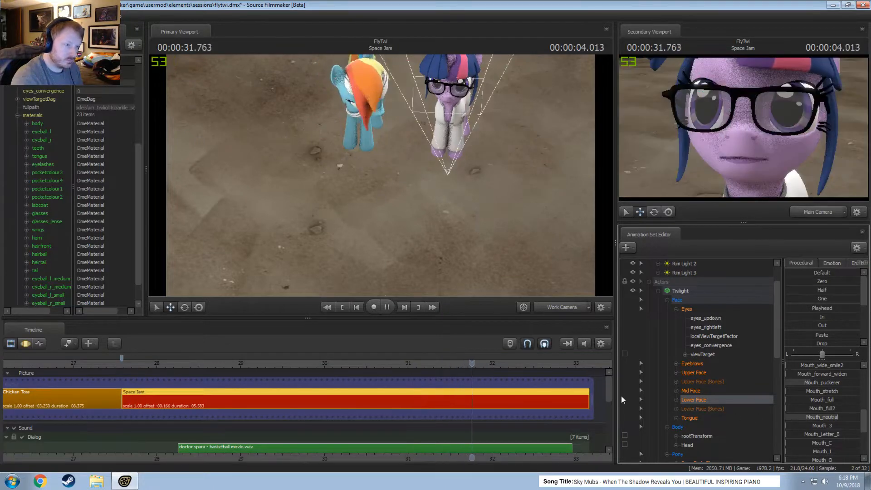
{"action": "key", "text": "space"}
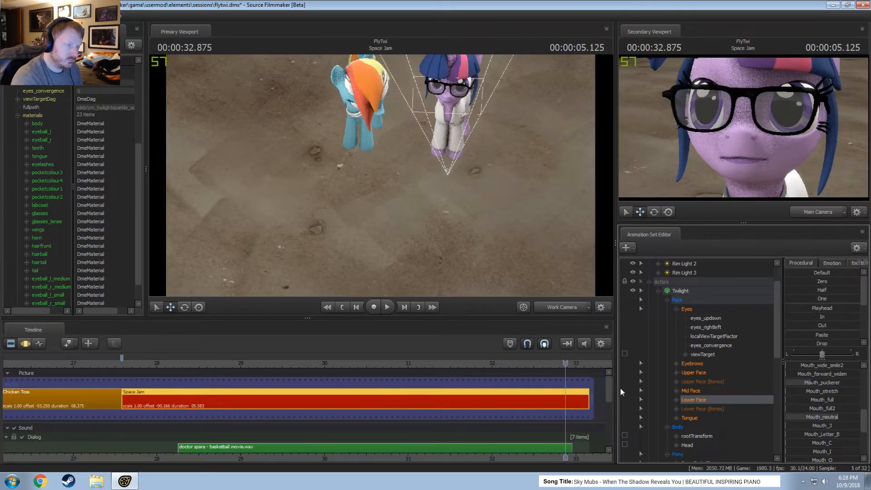
{"action": "key", "text": "F3"}
{"action": "left_click_drag", "start_coordinate": [167, 365], "coordinate": [205, 391]}
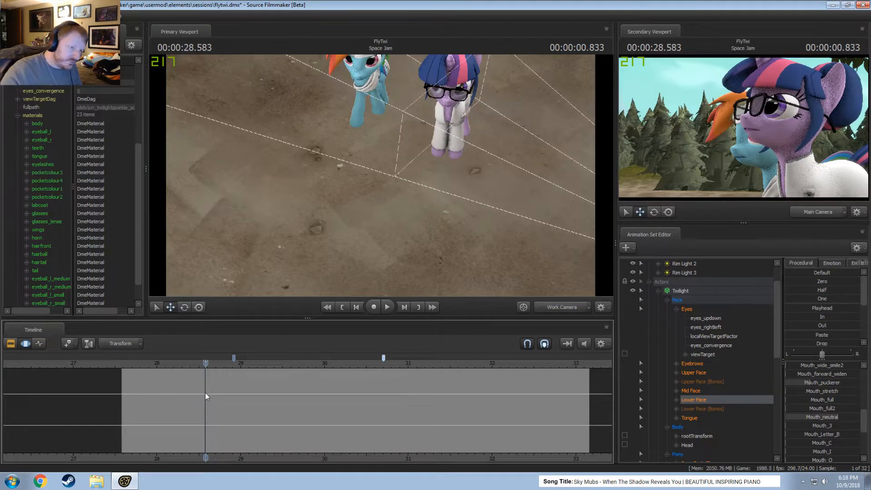
Copy the Twilight animation set and paste the duplicate into the Actors group.
{"action": "left_click", "coordinate": [650, 292]}
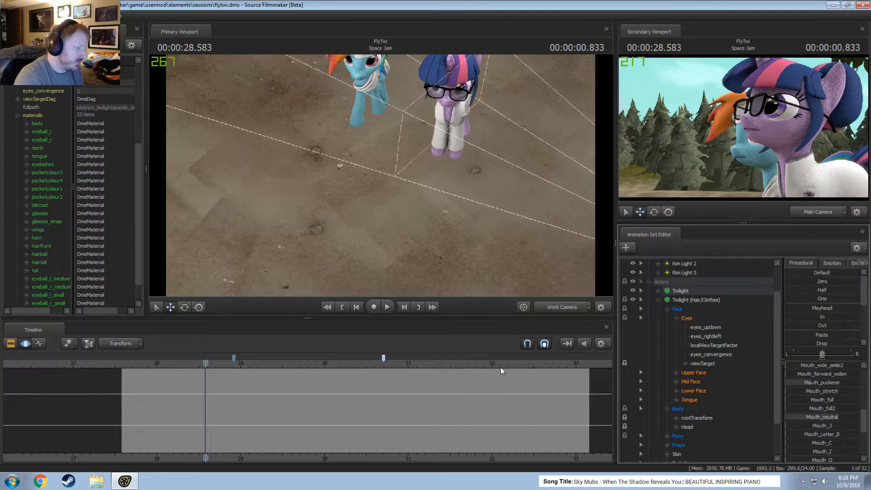
{"action": "left_click", "coordinate": [658, 299]}
{"action": "right_click", "coordinate": [686, 328]}
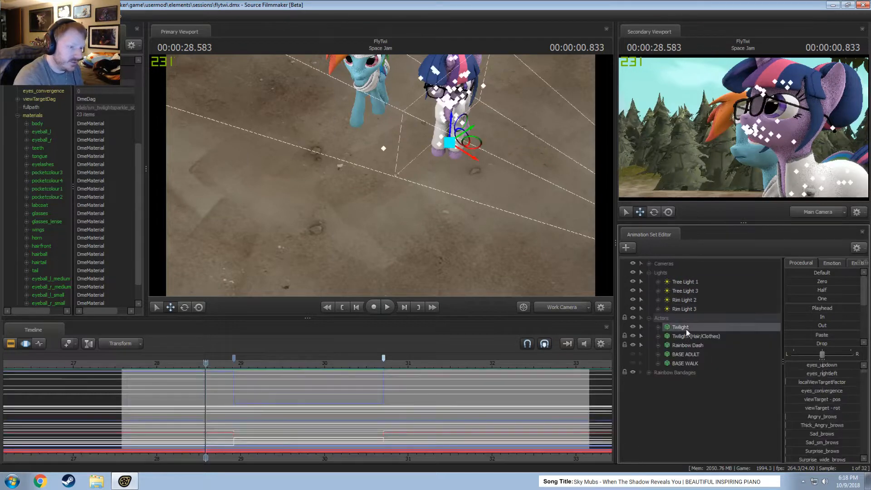
{"action": "left_click", "coordinate": [704, 342]}
{"action": "left_click", "coordinate": [668, 427]}
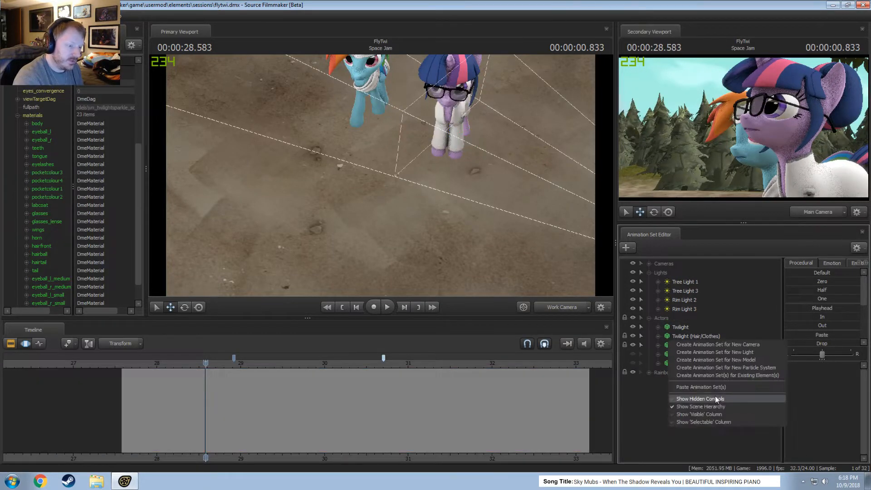
{"action": "left_click_drag", "start_coordinate": [675, 382], "coordinate": [684, 335]}
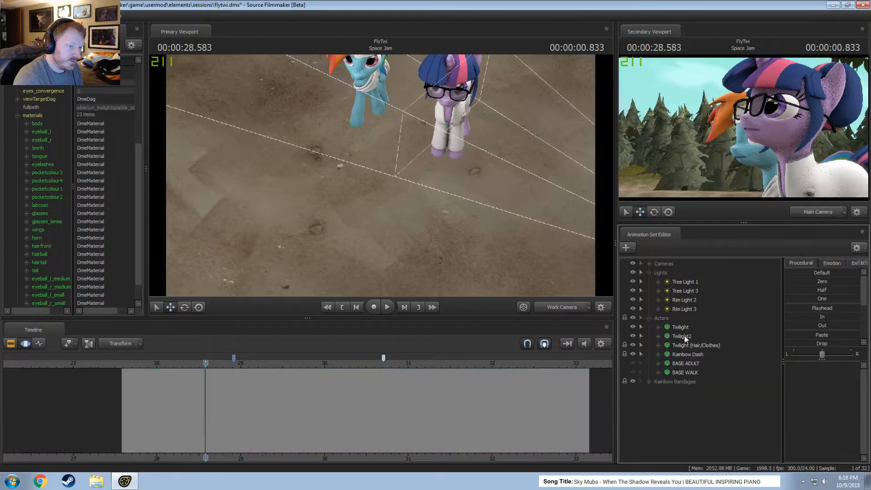
Rename the duplicated Twilight animation set as "Twilight (Lipsync)".
{"action": "right_click", "coordinate": [684, 336]}
{"action": "left_click", "coordinate": [704, 340]}
{"action": "left_click", "coordinate": [429, 235]}
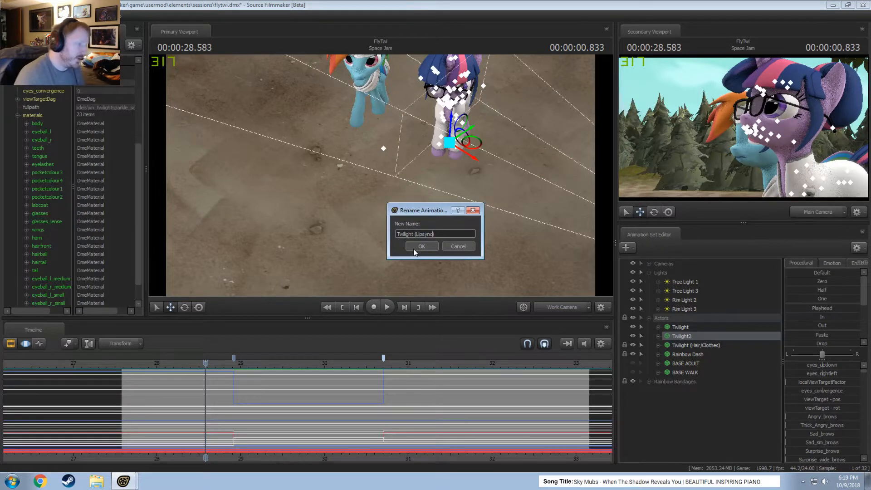
{"action": "left_click", "coordinate": [415, 249]}
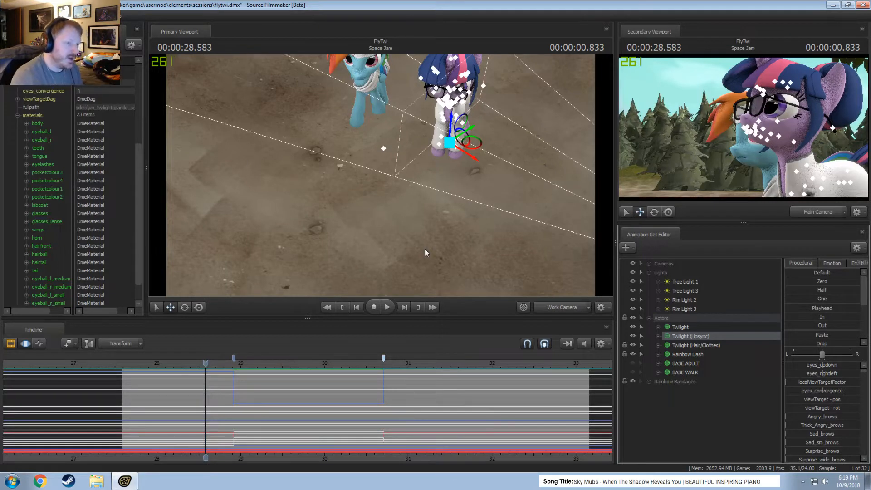
Select the full time range and move Twilight (Lipsync) out to stand beside the original Twilight.
{"action": "left_click", "coordinate": [253, 410]}
{"action": "key", "text": "ctrl+a"}
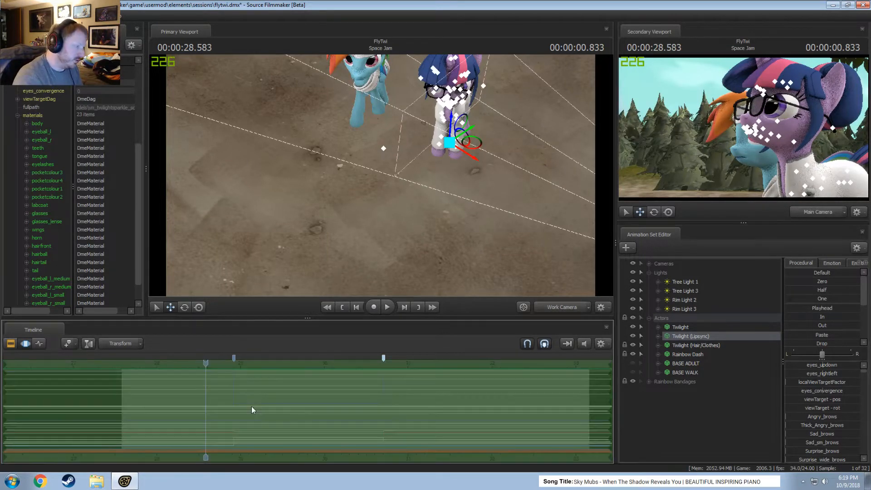
{"action": "left_click", "coordinate": [815, 310]}
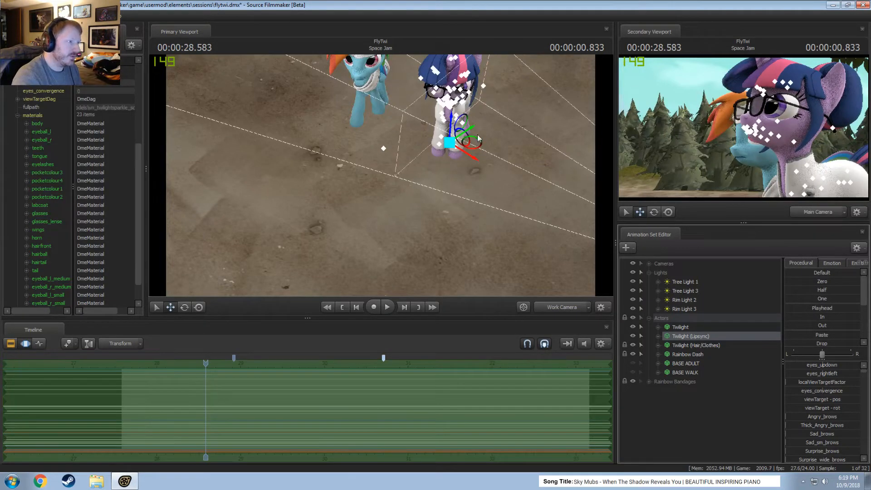
{"action": "left_click_drag", "start_coordinate": [472, 142], "coordinate": [595, 206]}
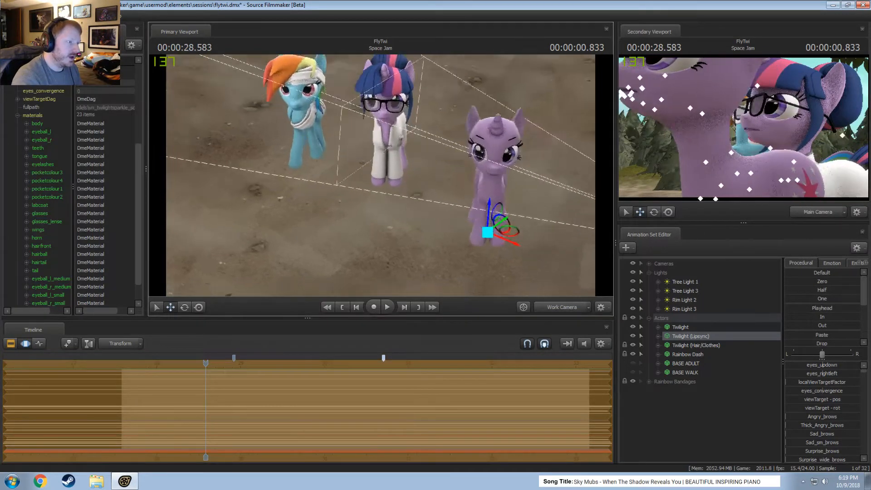
{"action": "left_click_drag", "start_coordinate": [426, 214], "coordinate": [425, 201]}
Turn on the mane body group for the Twilight (Lipsync) model.
{"action": "right_click", "coordinate": [705, 341]}
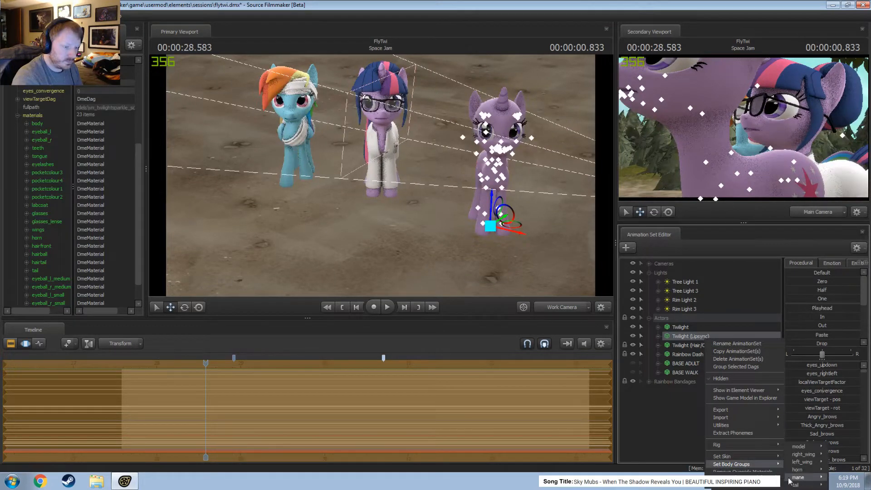
{"action": "left_click", "coordinate": [738, 474]}
{"action": "right_click", "coordinate": [689, 338]}
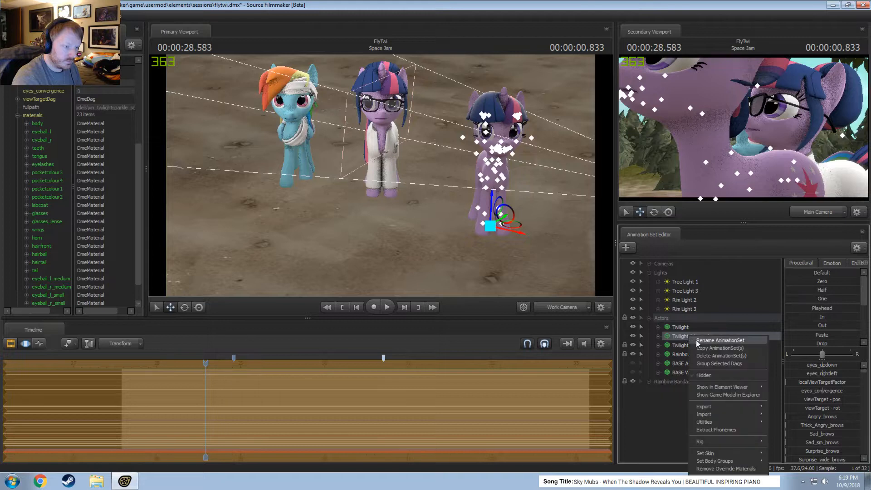
{"action": "mouse_move", "coordinate": [744, 454]}
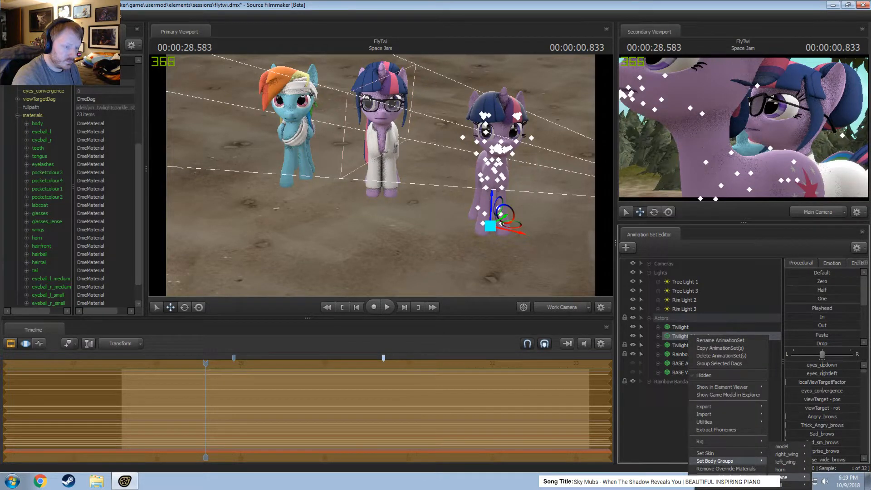
{"action": "left_click", "coordinate": [748, 479]}
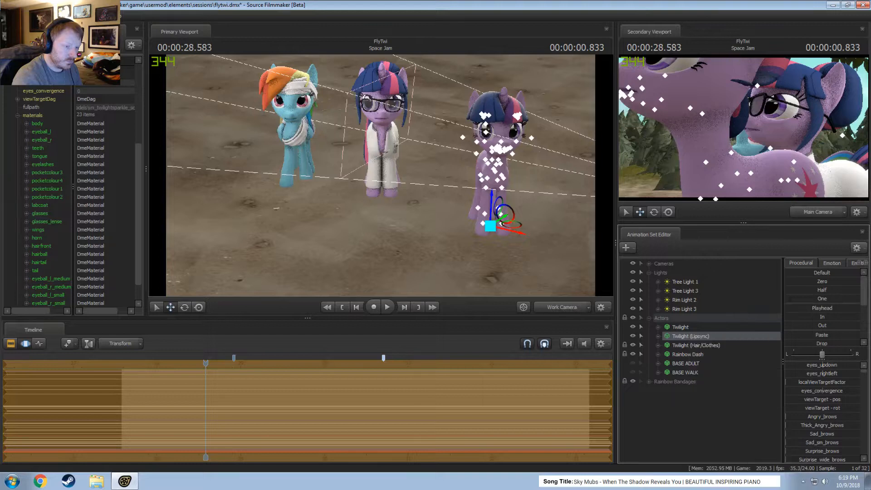
Turn on the tail body group for the Twilight (Lipsync) model.
{"action": "right_click", "coordinate": [698, 334]}
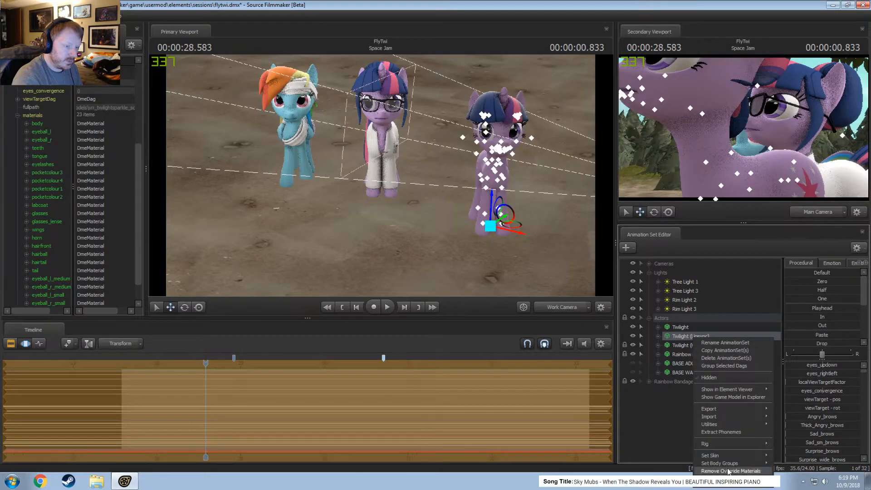
{"action": "mouse_move", "coordinate": [727, 464]}
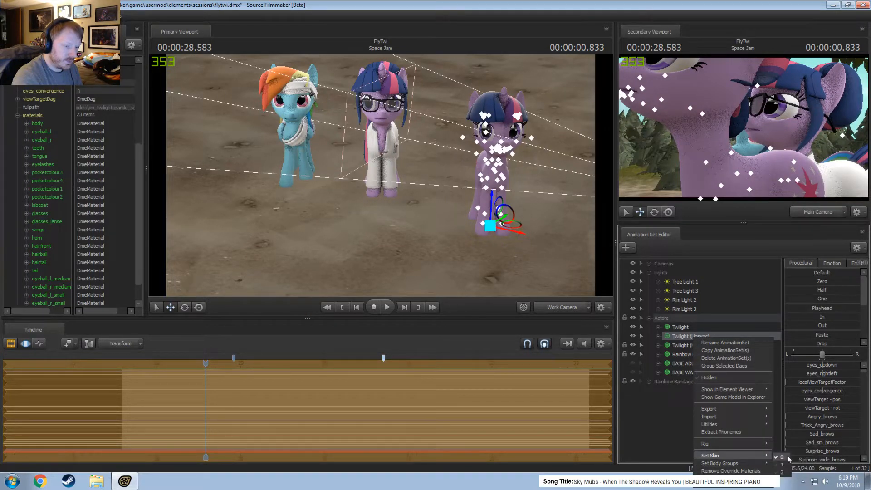
{"action": "left_click", "coordinate": [668, 434]}
{"action": "left_click", "coordinate": [669, 435]}
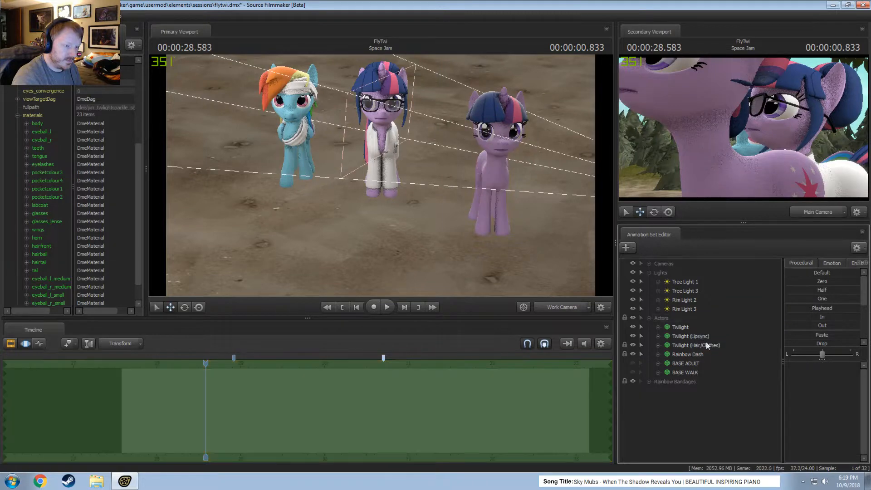
{"action": "left_click", "coordinate": [706, 338]}
{"action": "right_click", "coordinate": [708, 338]}
{"action": "mouse_move", "coordinate": [746, 465]}
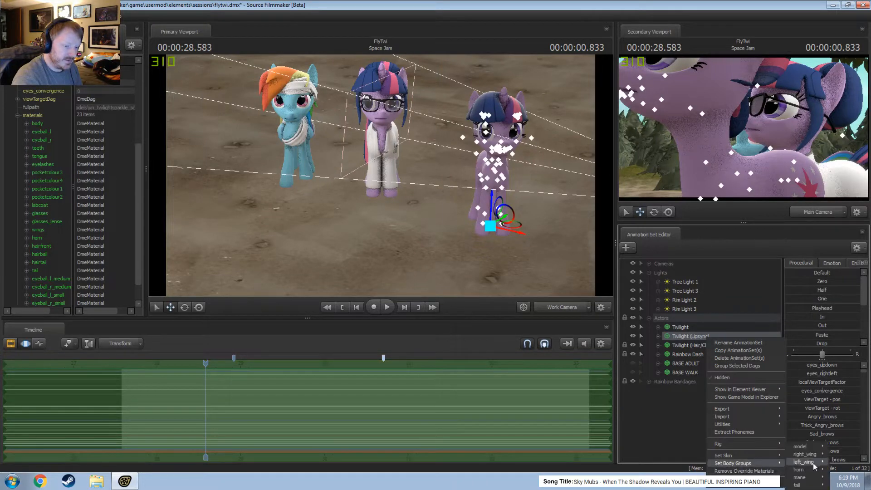
{"action": "left_click", "coordinate": [764, 479]}
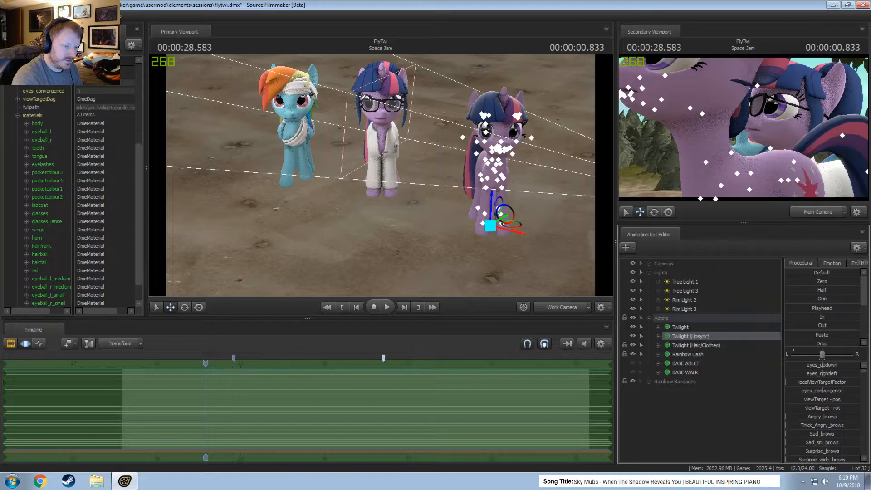
Expand the original Twilight's Eyebrows group to reach its eyebrow bone controls.
{"action": "left_click_drag", "start_coordinate": [503, 175], "coordinate": [400, 163]}
{"action": "key", "text": "w"}
{"action": "key", "text": "d"}
{"action": "key", "text": "s"}
{"action": "key", "text": "w"}
{"action": "key", "text": "a"}
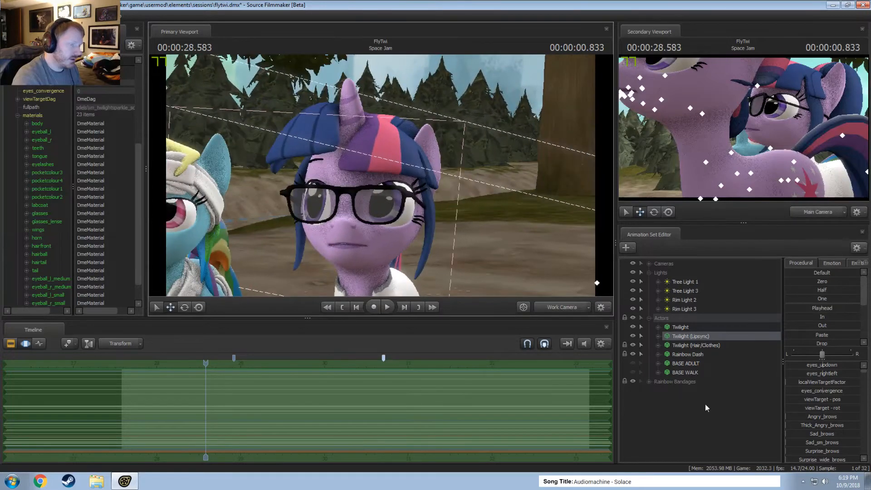
{"action": "left_click", "coordinate": [658, 326]}
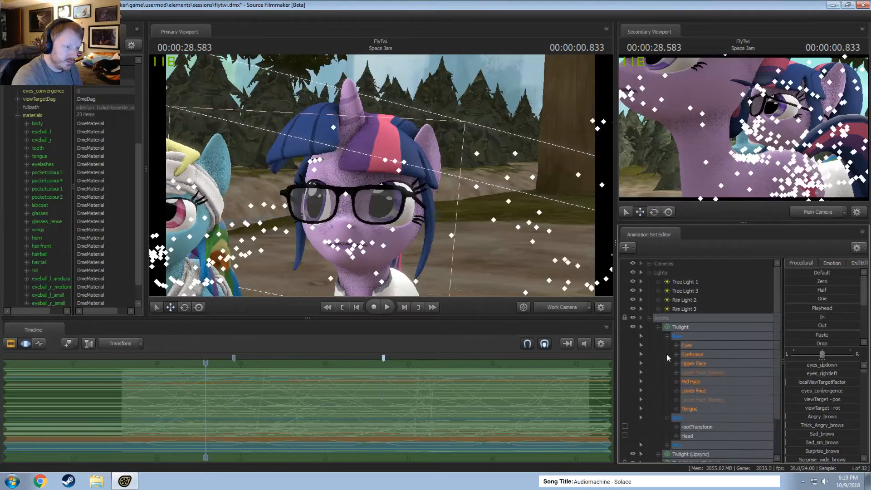
{"action": "left_click", "coordinate": [677, 354]}
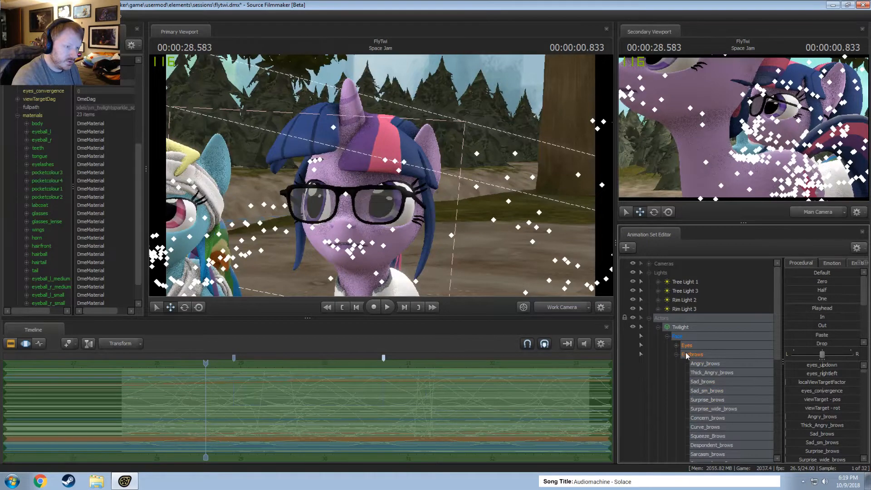
{"action": "left_click", "coordinate": [687, 355]}
{"action": "left_click", "coordinate": [715, 381]}
{"action": "scroll", "coordinate": [715, 390], "scroll_direction": "down", "scroll_amount": 5}
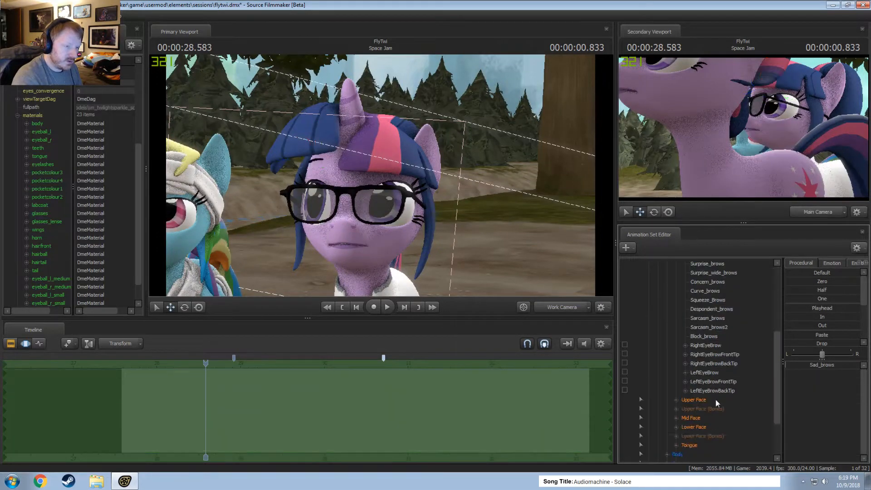
{"action": "scroll", "coordinate": [715, 399], "scroll_direction": "up", "scroll_amount": 3}
Add scale controls to Twilight's RightEyeBrow and LeftEyeBrow and apply the Zero preset to both scales.
{"action": "left_click", "coordinate": [706, 373]}
{"action": "left_click", "coordinate": [705, 400], "text": "ctrl"}
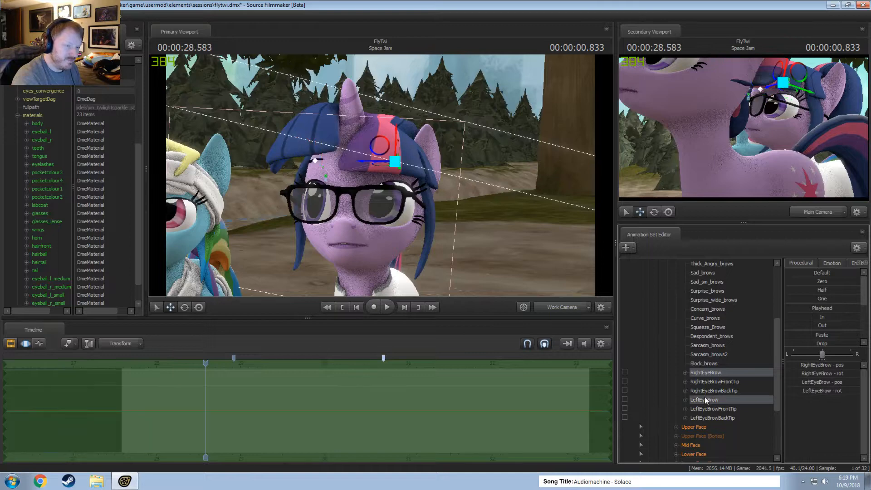
{"action": "right_click", "coordinate": [704, 397]}
{"action": "left_click", "coordinate": [725, 428]}
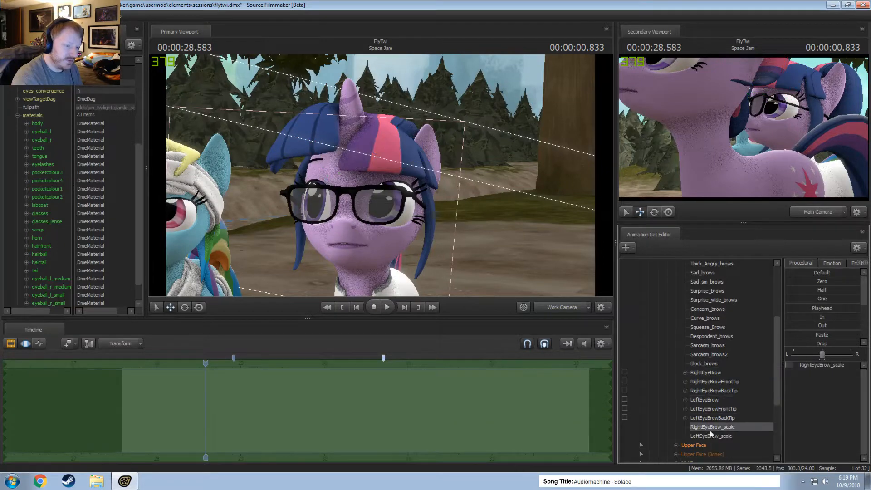
{"action": "left_click", "coordinate": [708, 434], "text": "ctrl"}
{"action": "left_click_drag", "start_coordinate": [805, 280], "coordinate": [860, 280]}
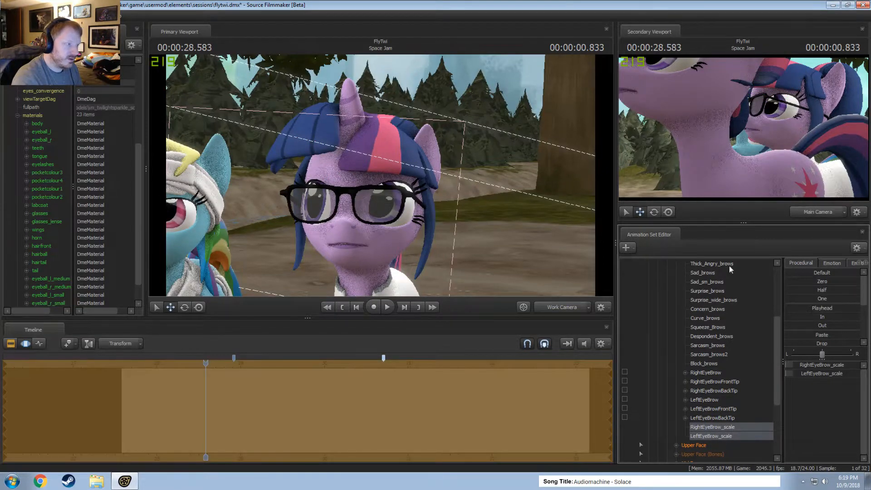
Collapse the original Twilight's expanded Face group and move the playhead to 00:00:28.291 near the start of the dialog.
{"action": "left_click_drag", "start_coordinate": [443, 241], "coordinate": [482, 259]}
{"action": "key", "text": "s"}
{"action": "left_click_drag", "start_coordinate": [388, 184], "coordinate": [404, 185]}
{"action": "key", "text": "F2"}
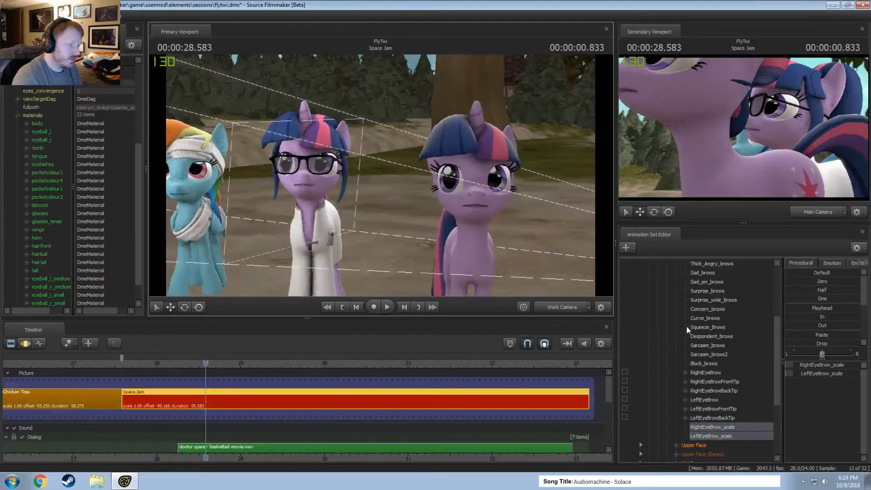
{"action": "scroll", "coordinate": [726, 402], "scroll_direction": "up", "scroll_amount": 5}
{"action": "left_click", "coordinate": [675, 353]}
{"action": "left_click", "coordinate": [668, 336]}
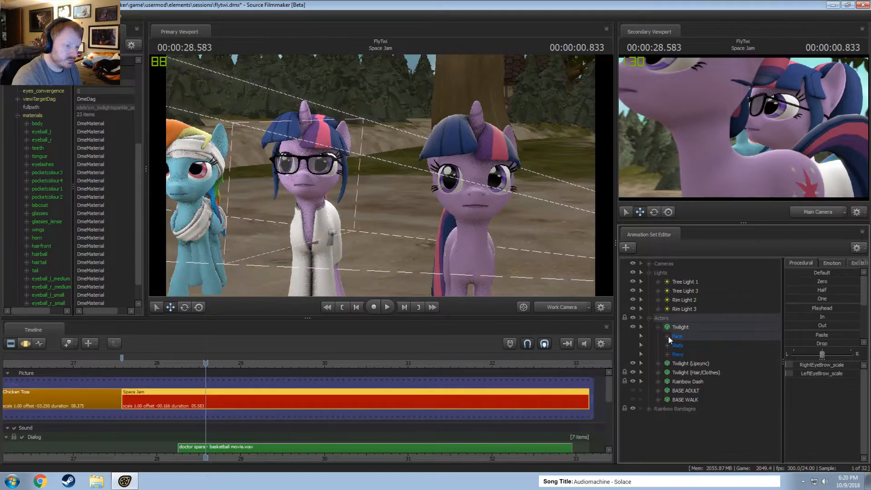
{"action": "left_click_drag", "start_coordinate": [481, 204], "coordinate": [560, 211]}
{"action": "key", "text": "w"}
{"action": "key", "text": "F3"}
{"action": "key", "text": "F2"}
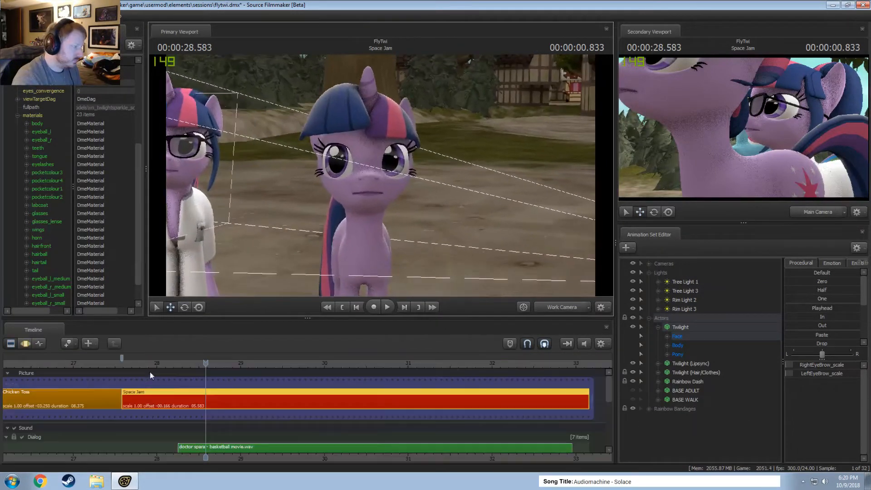
{"action": "left_click", "coordinate": [132, 363]}
{"action": "left_click_drag", "start_coordinate": [132, 363], "coordinate": [182, 364]}
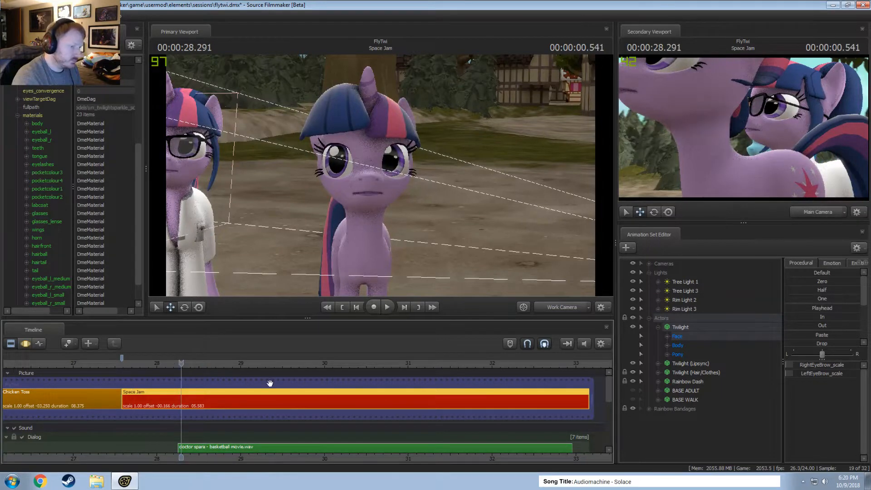
Frame the Twilight (Lipsync) model's face in a slightly taller primary viewport with the playhead at 00:00:28.125.
{"action": "left_click", "coordinate": [668, 337]}
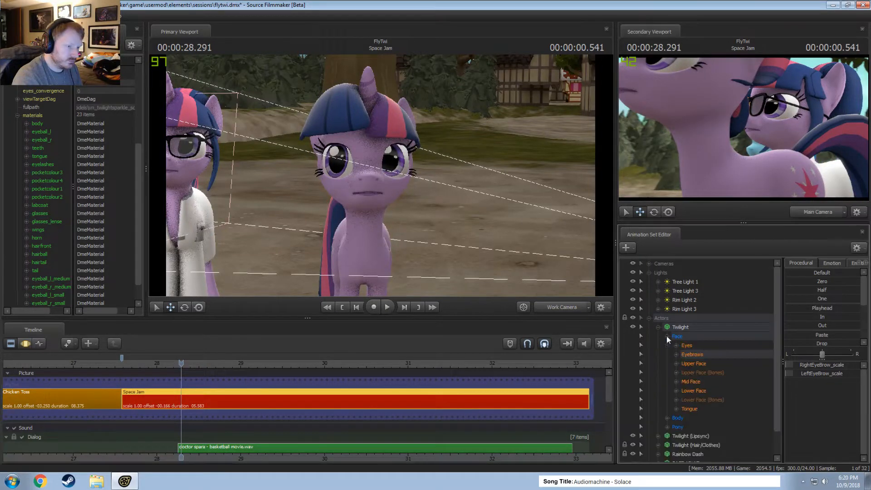
{"action": "left_click", "coordinate": [691, 391]}
{"action": "scroll", "coordinate": [285, 405], "scroll_direction": "up", "scroll_amount": 3}
{"action": "key", "text": "ctrl+z"}
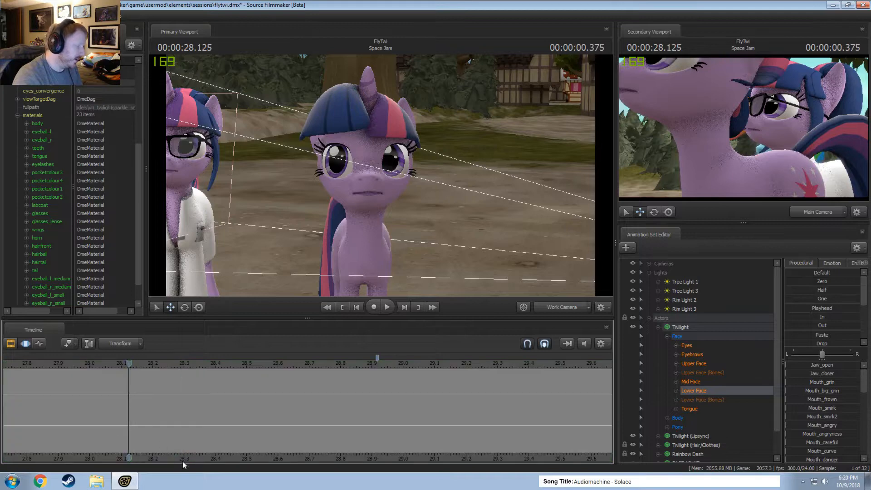
{"action": "middle_click_drag", "start_coordinate": [219, 444], "coordinate": [302, 433]}
{"action": "key", "text": "w"}
{"action": "left_click_drag", "start_coordinate": [342, 218], "coordinate": [349, 215]}
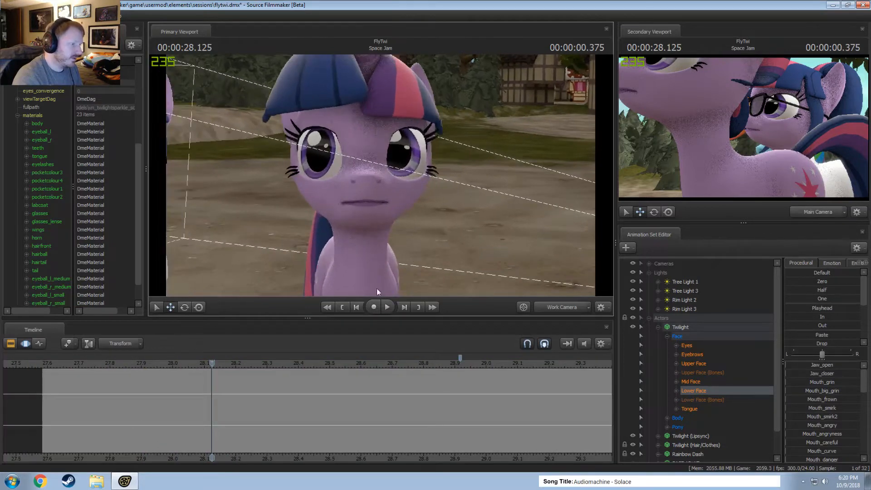
{"action": "left_click_drag", "start_coordinate": [385, 318], "coordinate": [385, 338]}
{"action": "left_click_drag", "start_coordinate": [382, 184], "coordinate": [382, 185]}
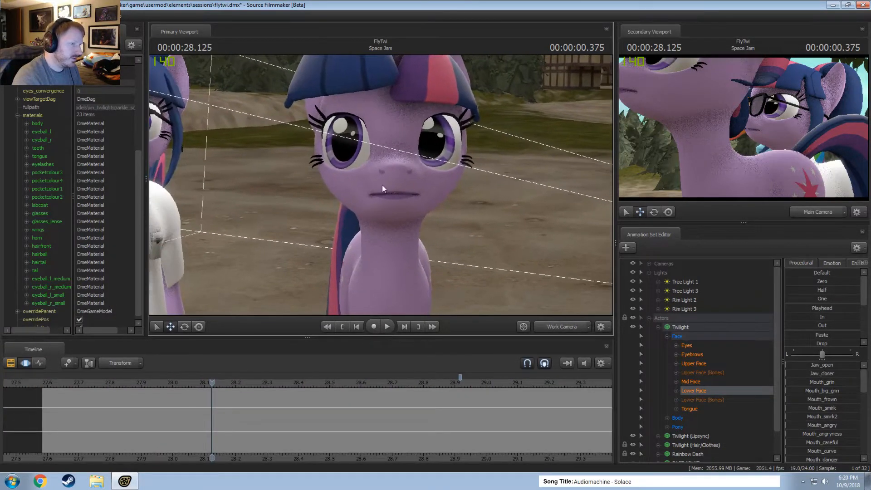
Move the Twilight (Lipsync) model across the whole time range so her face fills the main camera's view.
{"action": "left_click", "coordinate": [437, 416]}
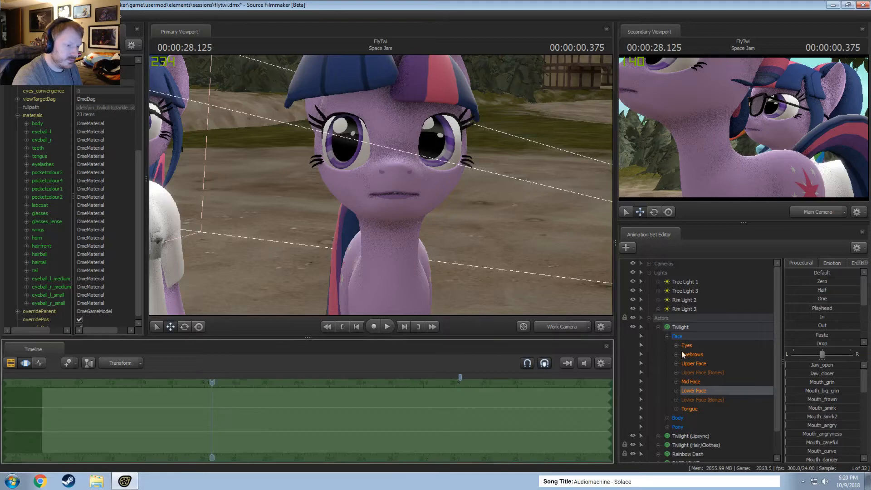
{"action": "left_click", "coordinate": [688, 331]}
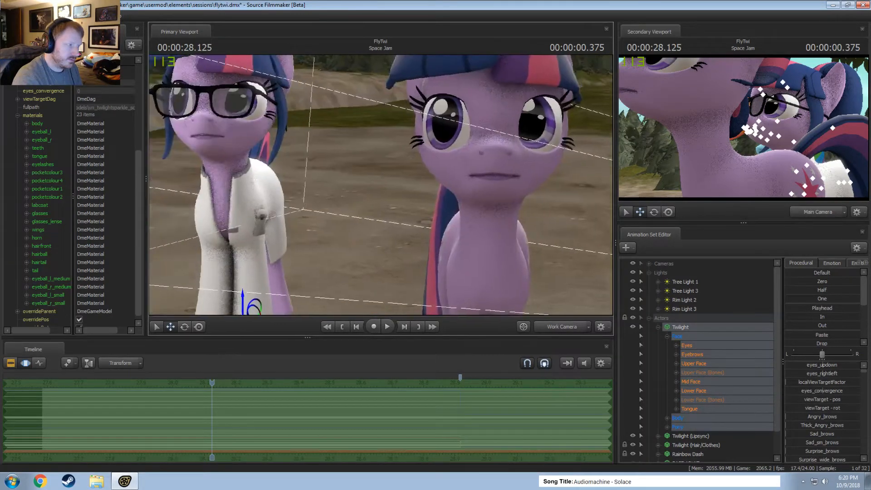
{"action": "left_click", "coordinate": [658, 327]}
{"action": "left_click", "coordinate": [691, 336]}
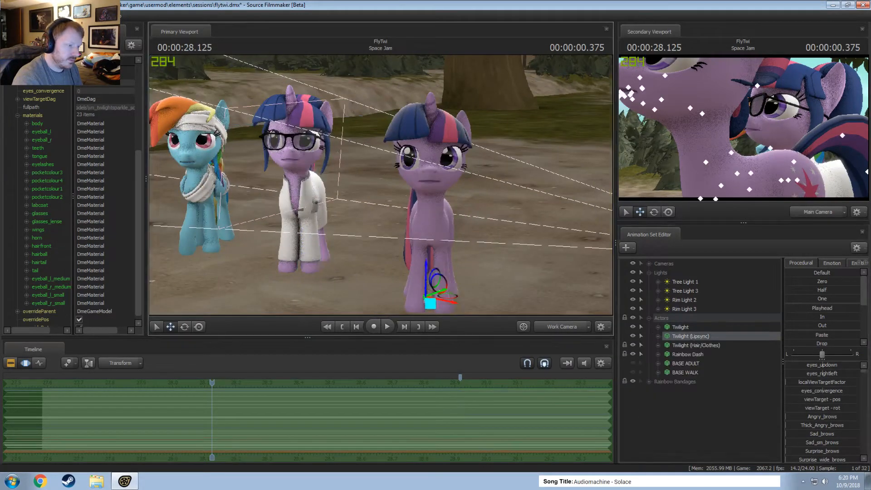
{"action": "left_click_drag", "start_coordinate": [393, 205], "coordinate": [443, 236], "text": "alt"}
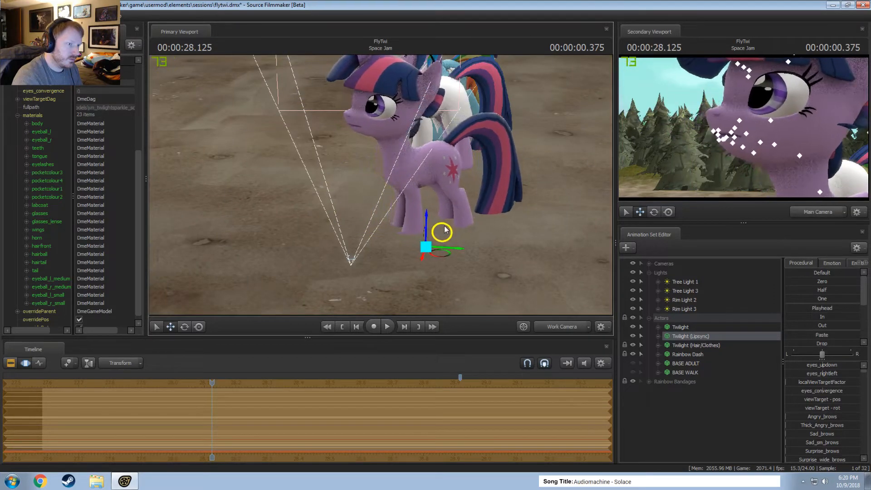
{"action": "key", "text": "F3"}
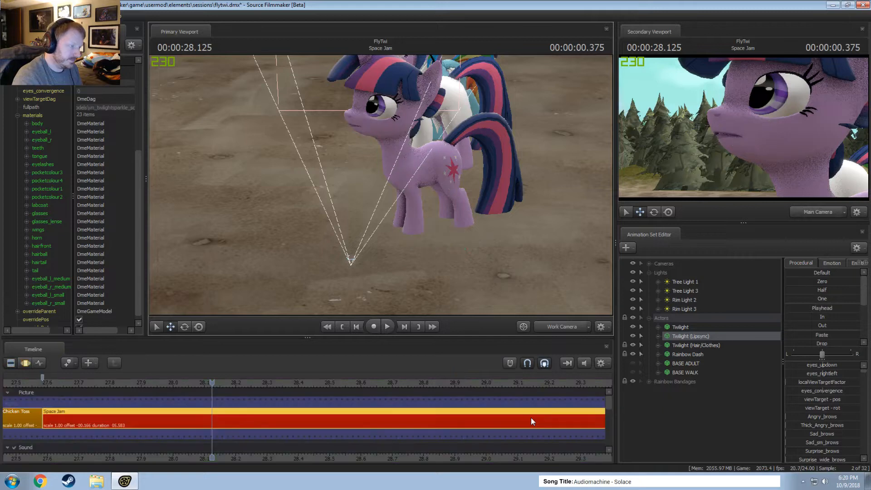
Hide the Body and Pony control groups of the Twilight (Lipsync) model.
{"action": "left_click", "coordinate": [658, 335]}
{"action": "left_click", "coordinate": [667, 355]}
{"action": "left_click", "coordinate": [677, 356]}
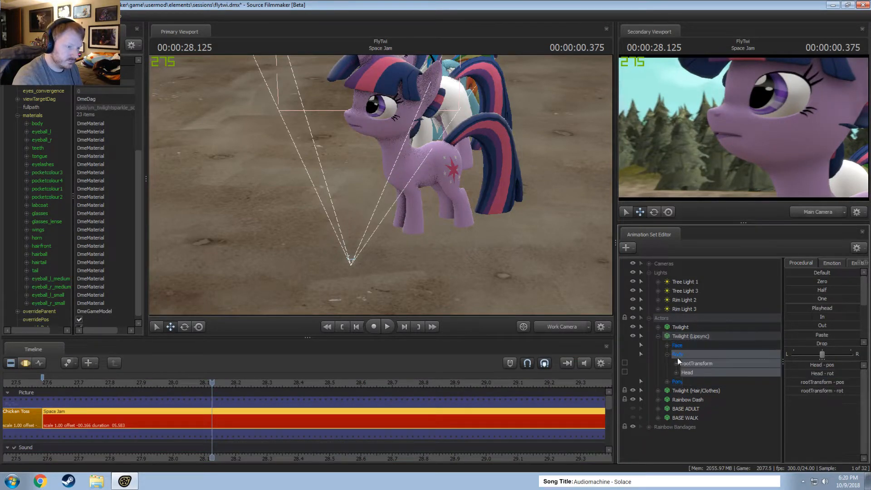
{"action": "right_click", "coordinate": [684, 381]}
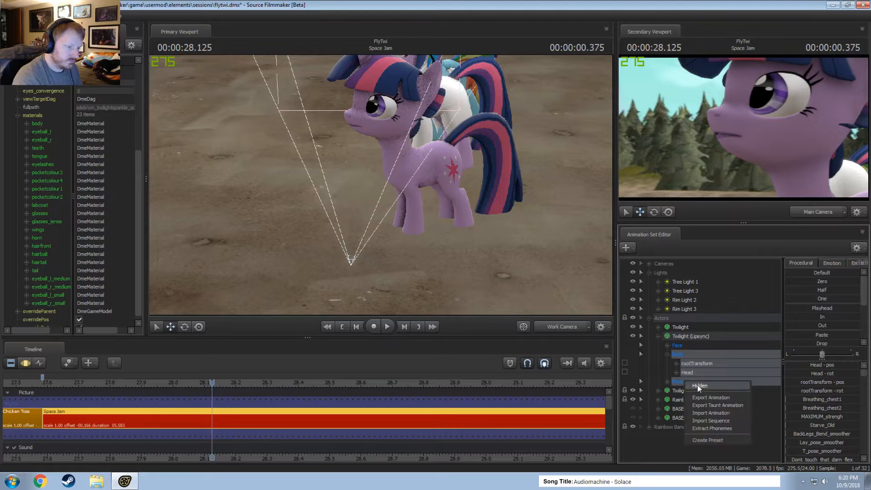
{"action": "left_click", "coordinate": [698, 385]}
Hide the Eyes, Eyebrows, Upper Face and Upper Face (Bones) groups inside the Twilight (Lipsync) model's Face group.
{"action": "left_click", "coordinate": [668, 346]}
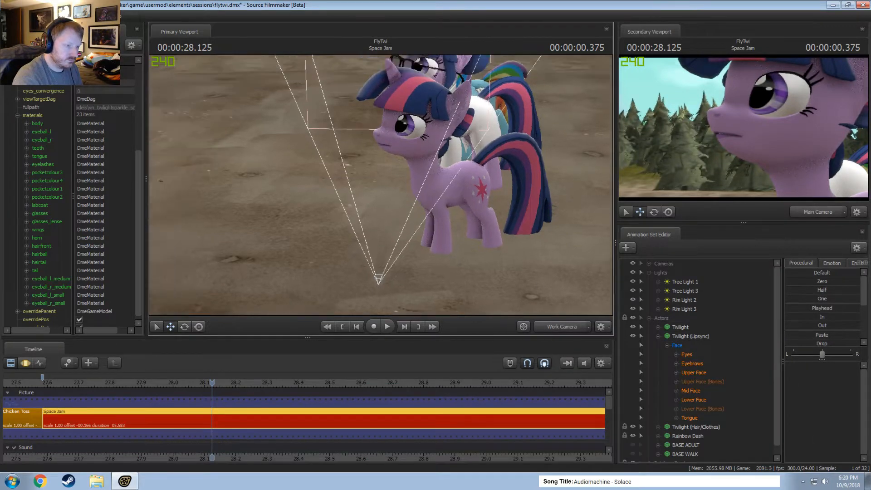
{"action": "mouse_move", "coordinate": [383, 185]}
{"action": "left_mouse_down"}
{"action": "mouse_move", "coordinate": [454, 181]}
{"action": "mouse_move", "coordinate": [382, 185]}
{"action": "left_mouse_up"}
{"action": "key", "text": "F3"}
{"action": "key", "text": "F2"}
{"action": "key", "text": "F3"}
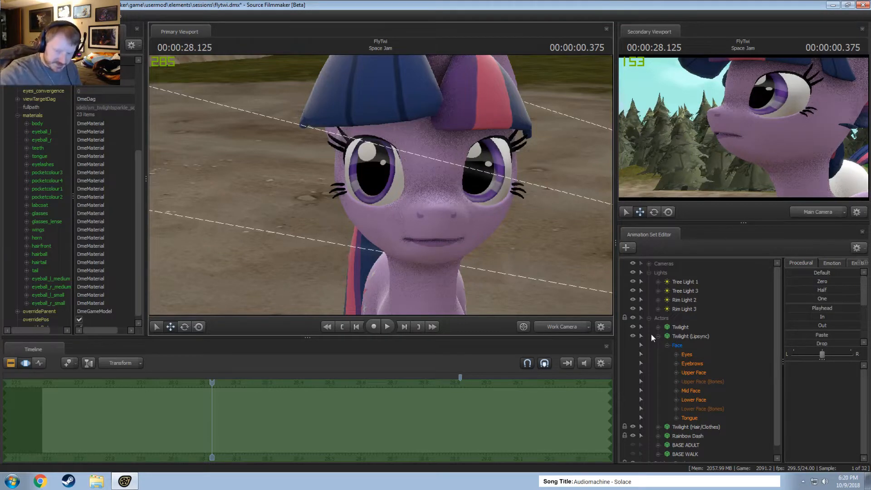
{"action": "left_click", "coordinate": [697, 373]}
{"action": "left_click", "coordinate": [692, 383]}
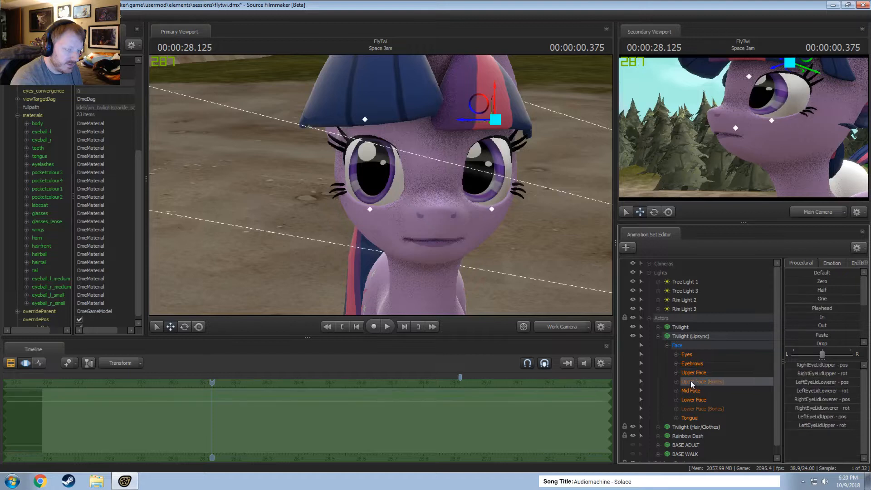
{"action": "left_click", "coordinate": [692, 372], "text": "ctrl"}
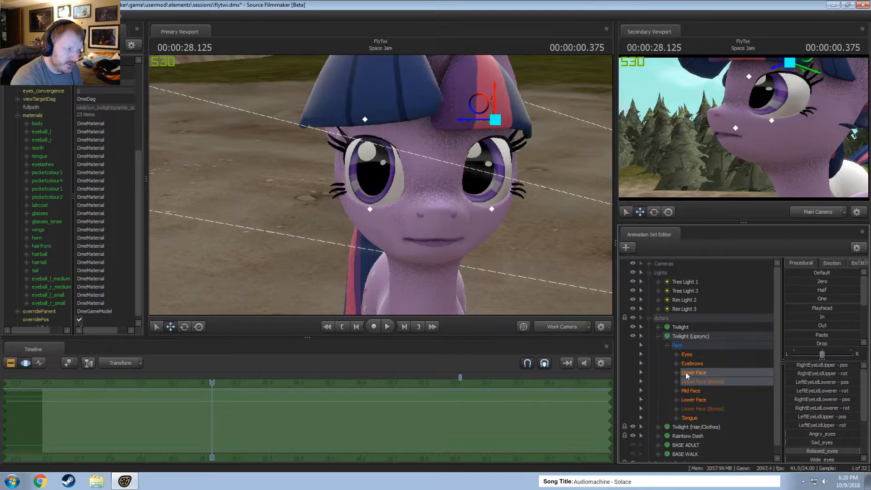
{"action": "left_click", "coordinate": [689, 363], "text": "ctrl"}
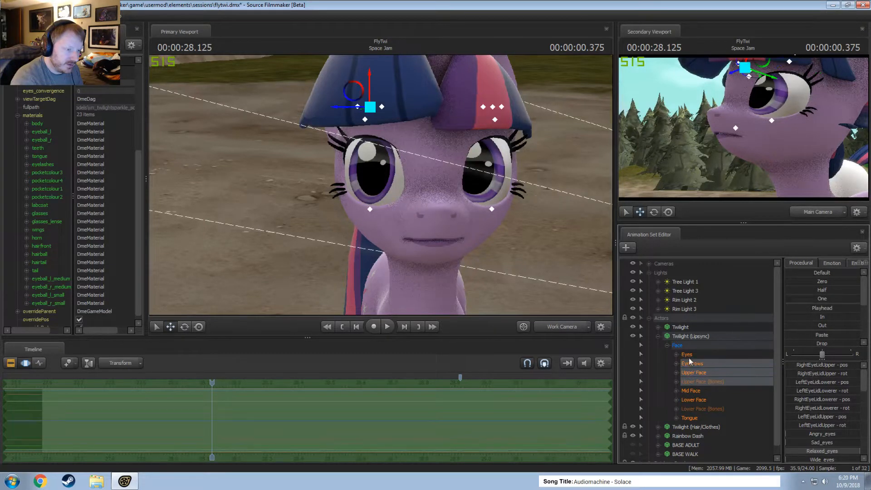
{"action": "left_click", "coordinate": [689, 356], "text": "ctrl"}
{"action": "right_click", "coordinate": [689, 359]}
{"action": "left_click", "coordinate": [700, 371]}
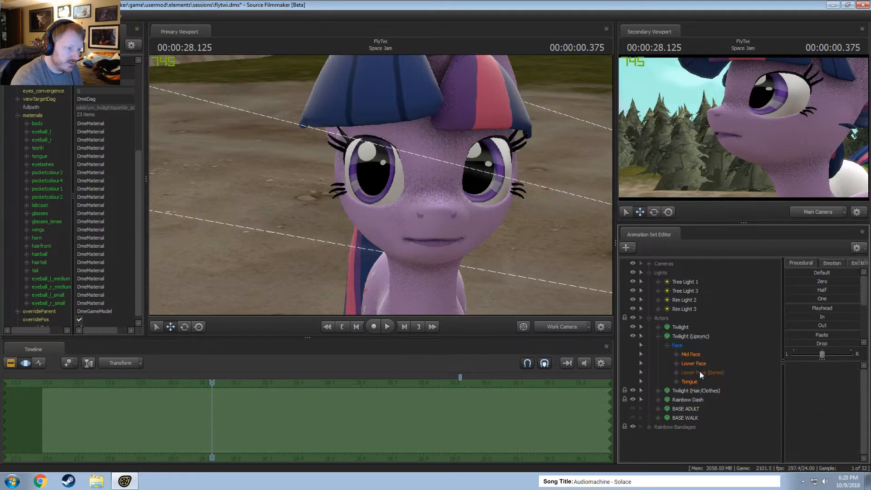
Play and scrub through the opening of the Space Jam shot up to 00:00:29.333 to check the dialog's timing.
{"action": "left_click", "coordinate": [677, 354]}
{"action": "left_click", "coordinate": [677, 354]}
{"action": "key", "text": "s"}
{"action": "left_click_drag", "start_coordinate": [435, 253], "coordinate": [453, 253]}
{"action": "key", "text": "w"}
{"action": "key", "text": "space"}
{"action": "key", "text": "space"}
{"action": "key", "text": "shift"}
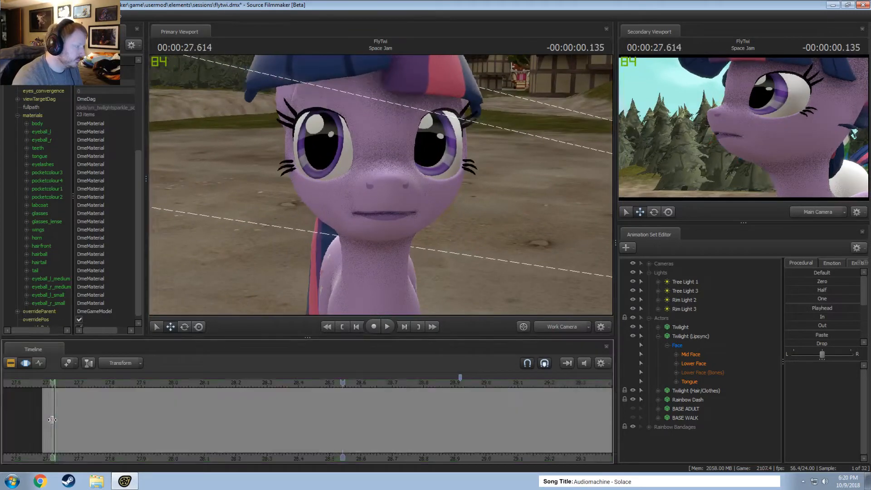
{"action": "left_click", "coordinate": [48, 383]}
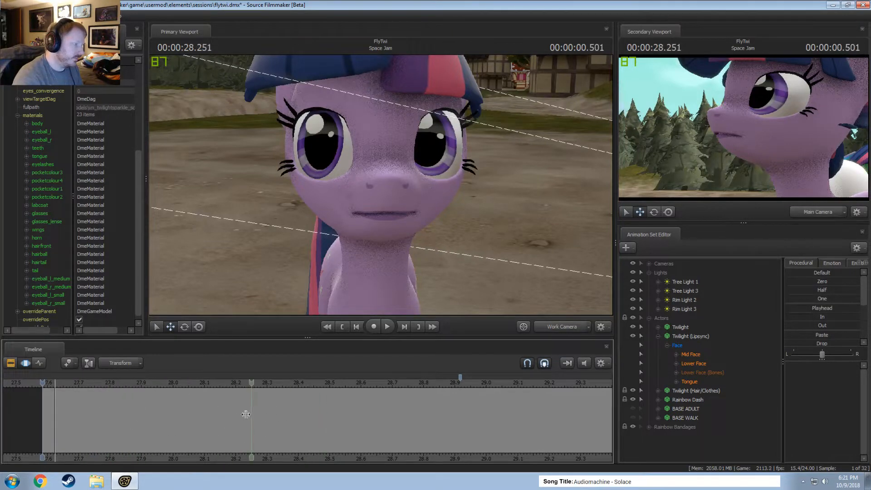
{"action": "left_click", "coordinate": [245, 415]}
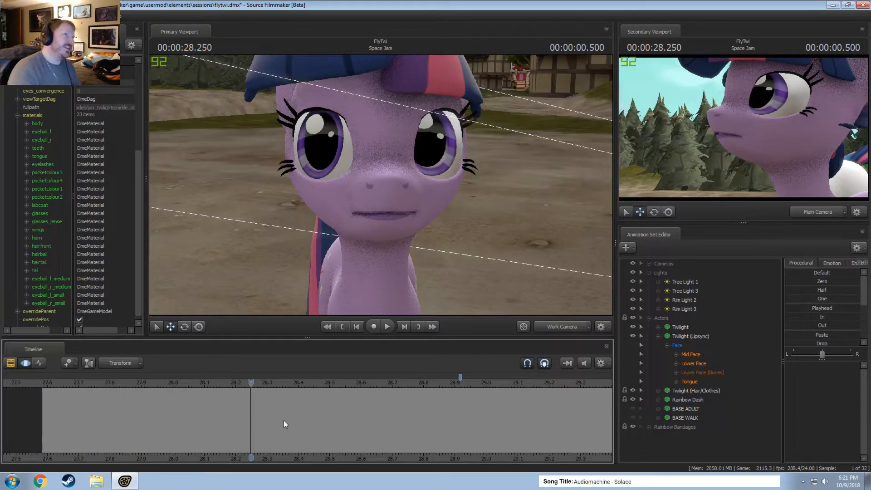
{"action": "left_click", "coordinate": [206, 385]}
{"action": "key", "text": "space"}
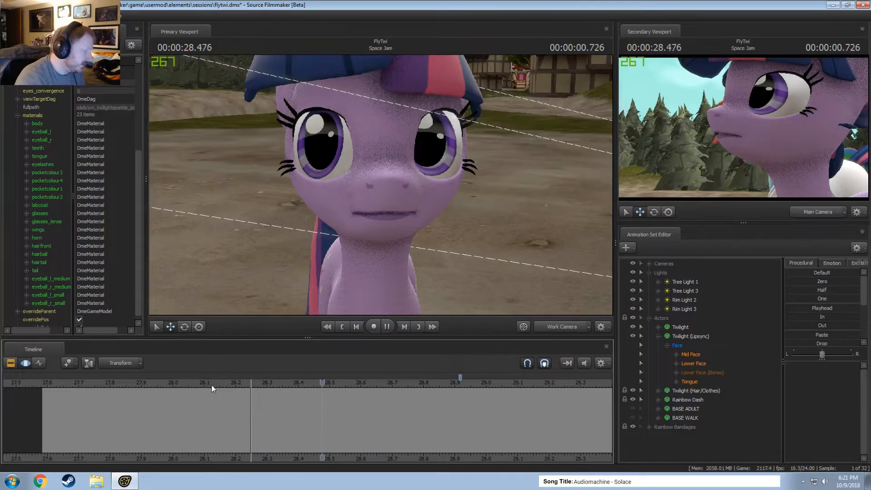
{"action": "key", "text": "space"}
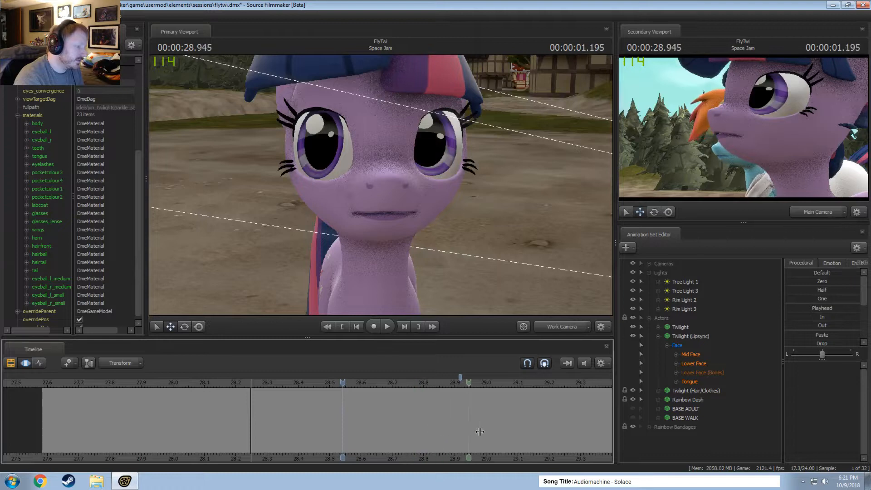
{"action": "scroll", "coordinate": [539, 437], "scroll_direction": "down", "scroll_amount": 5}
{"action": "middle_click_drag", "start_coordinate": [486, 458], "coordinate": [404, 445]}
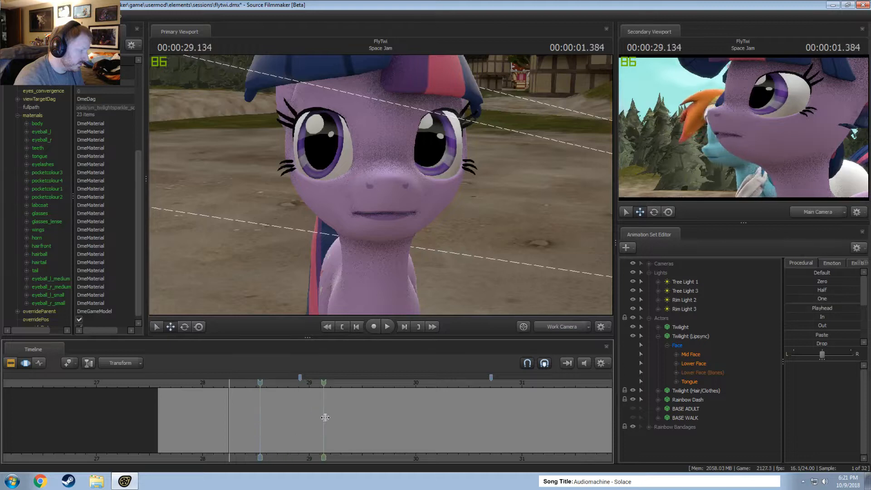
{"action": "left_click", "coordinate": [343, 419]}
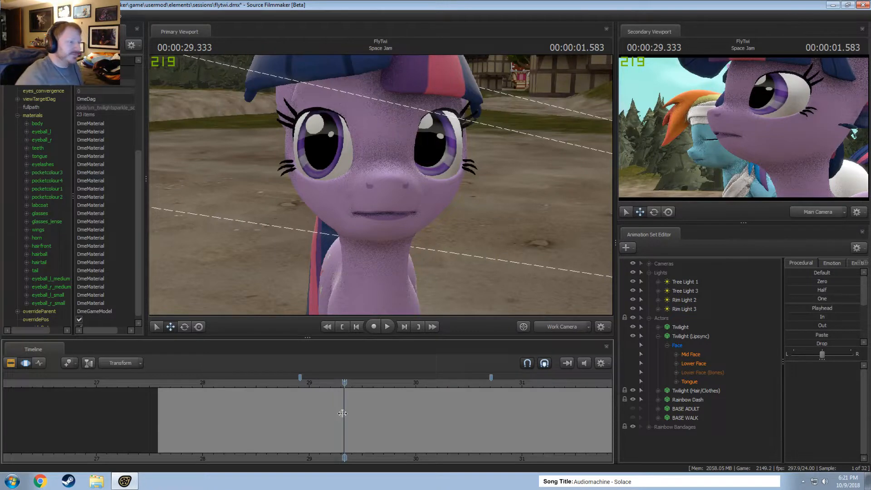
{"action": "key", "text": "s"}
{"action": "left_click_drag", "start_coordinate": [404, 213], "coordinate": [329, 214]}
{"action": "key", "text": "d"}
{"action": "key", "text": "x"}
{"action": "key", "text": "z"}
{"action": "left_click_drag", "start_coordinate": [418, 214], "coordinate": [481, 187]}
{"action": "key", "text": "w"}
{"action": "key", "text": "d"}
{"action": "key", "text": "a"}
{"action": "key", "text": "s"}
{"action": "left_click_drag", "start_coordinate": [381, 186], "coordinate": [496, 185]}
{"action": "key", "text": "a"}
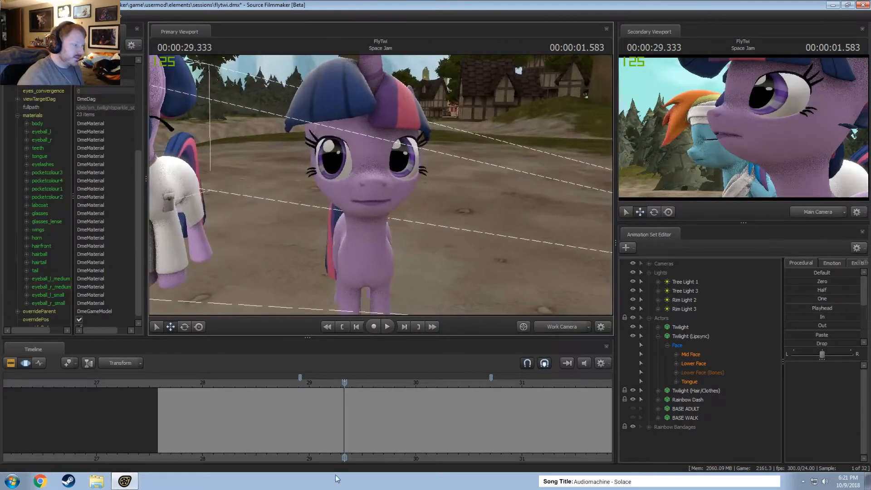
Enlarge the primary viewport and frame a side close-up of the Twilight (Lipsync) model's mouth at 00:00:28.458.
{"action": "left_click_drag", "start_coordinate": [288, 382], "coordinate": [252, 383]}
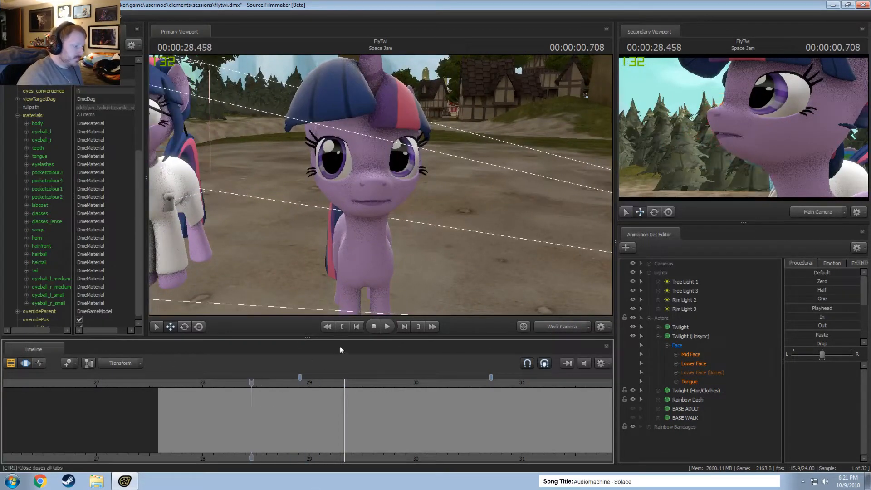
{"action": "key", "text": "w"}
{"action": "left_click_drag", "start_coordinate": [391, 218], "coordinate": [391, 208]}
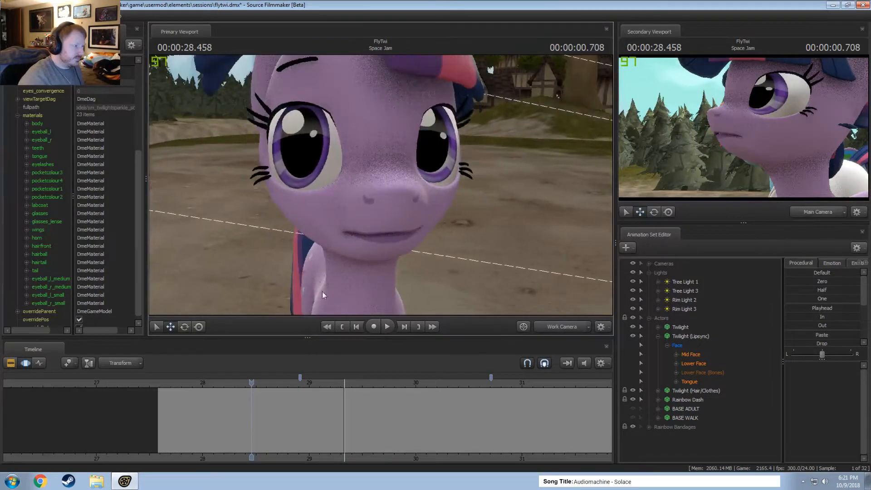
{"action": "left_click_drag", "start_coordinate": [305, 339], "coordinate": [305, 358]}
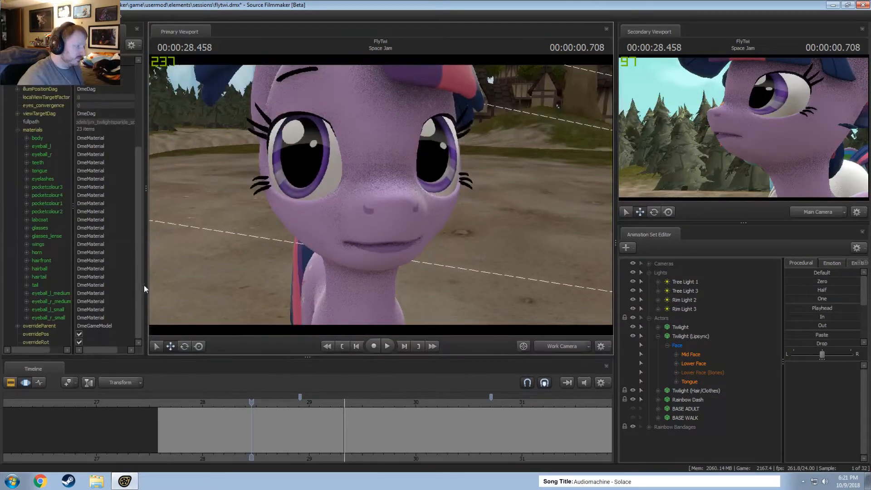
{"action": "left_click_drag", "start_coordinate": [144, 289], "coordinate": [114, 289]}
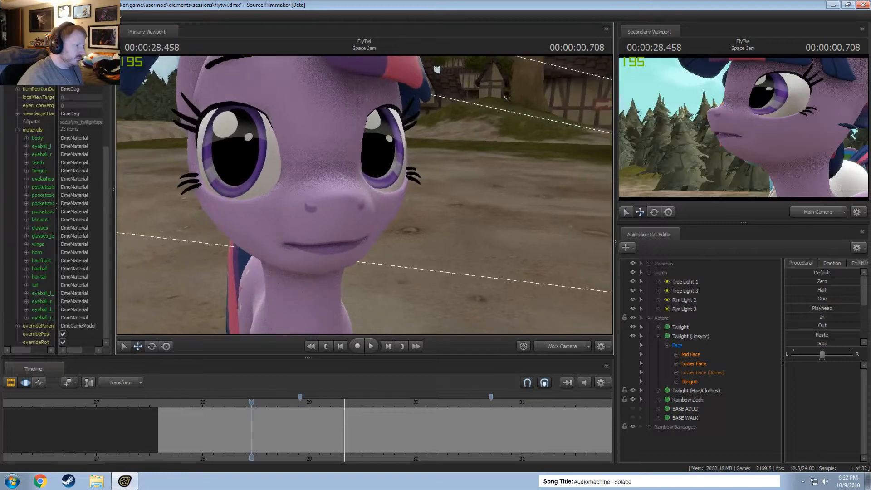
{"action": "key", "text": "a"}
{"action": "mouse_move", "coordinate": [363, 199]}
{"action": "left_mouse_down"}
{"action": "mouse_move", "coordinate": [373, 214]}
{"action": "mouse_move", "coordinate": [394, 196]}
{"action": "mouse_move", "coordinate": [403, 207]}
{"action": "mouse_move", "coordinate": [436, 204]}
{"action": "mouse_move", "coordinate": [366, 194]}
{"action": "left_mouse_up"}
{"action": "key", "text": "s"}
{"action": "key", "text": "w"}
{"action": "key", "text": "w"}
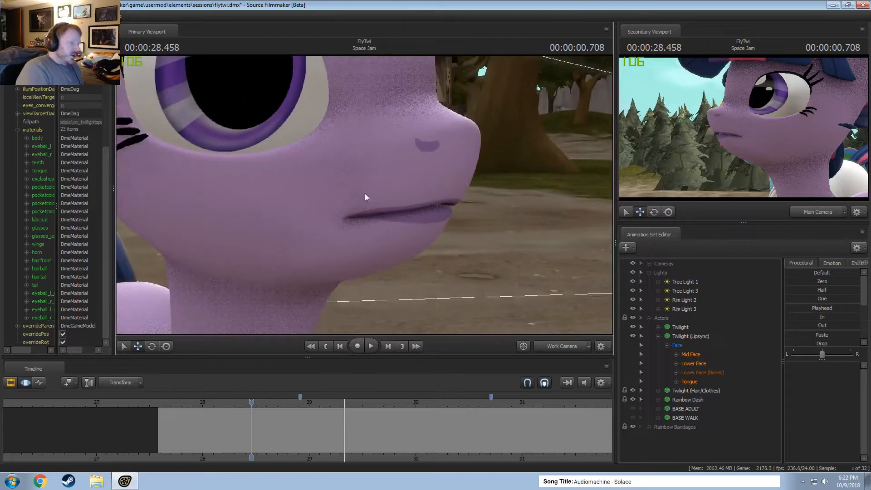
{"action": "left_click", "coordinate": [257, 410]}
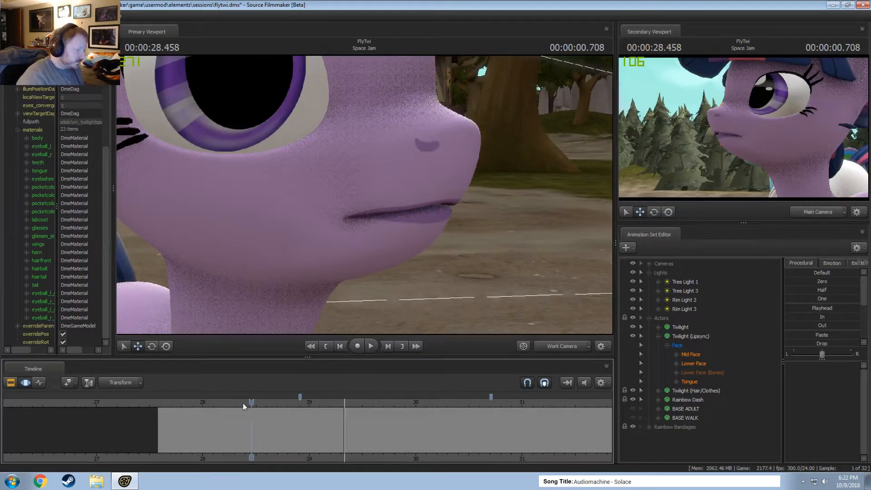
Play and scrub the start of the Space Jam shot and place the playhead at 00:00:28.291.
{"action": "key", "text": "space"}
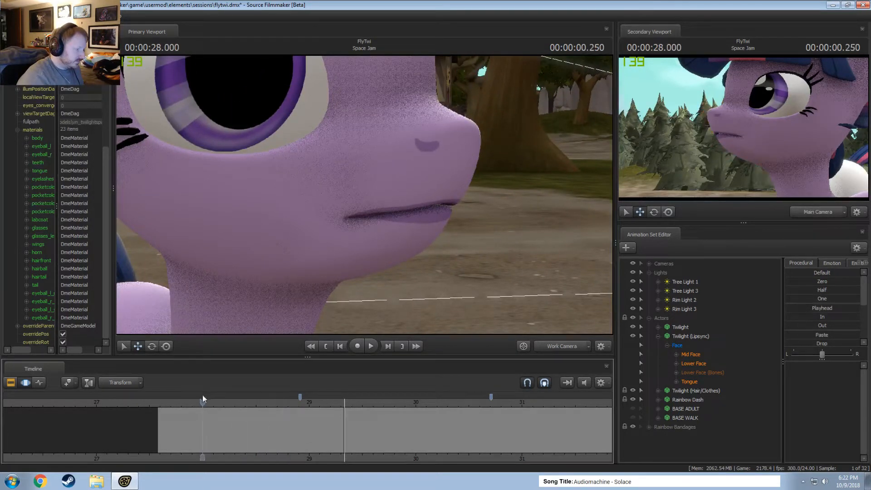
{"action": "key", "text": "space"}
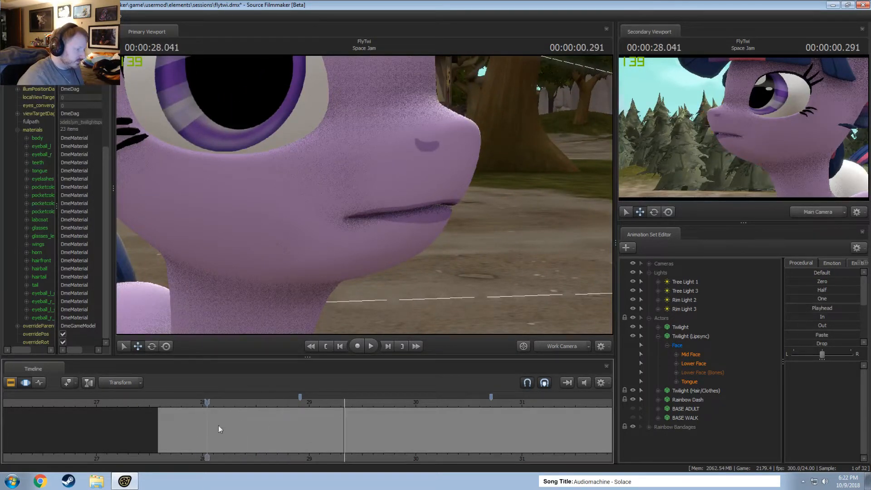
{"action": "left_click_drag", "start_coordinate": [219, 429], "coordinate": [233, 430]}
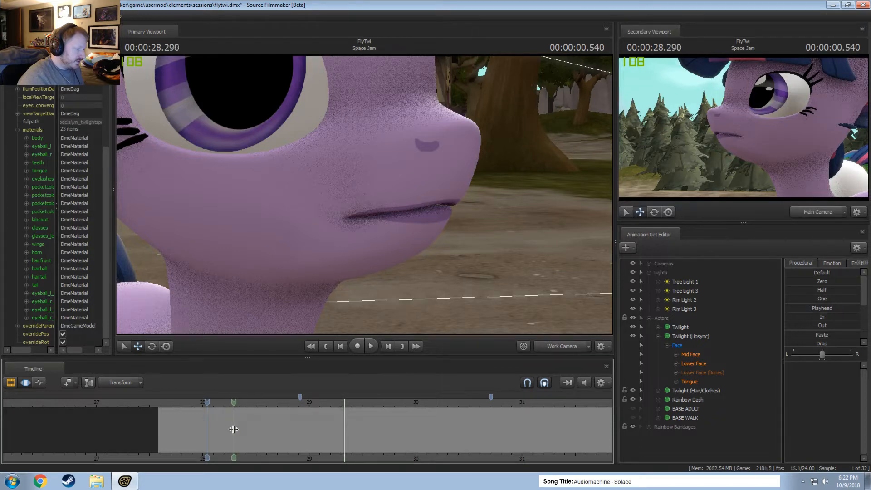
{"action": "left_click", "coordinate": [234, 429], "text": "shift"}
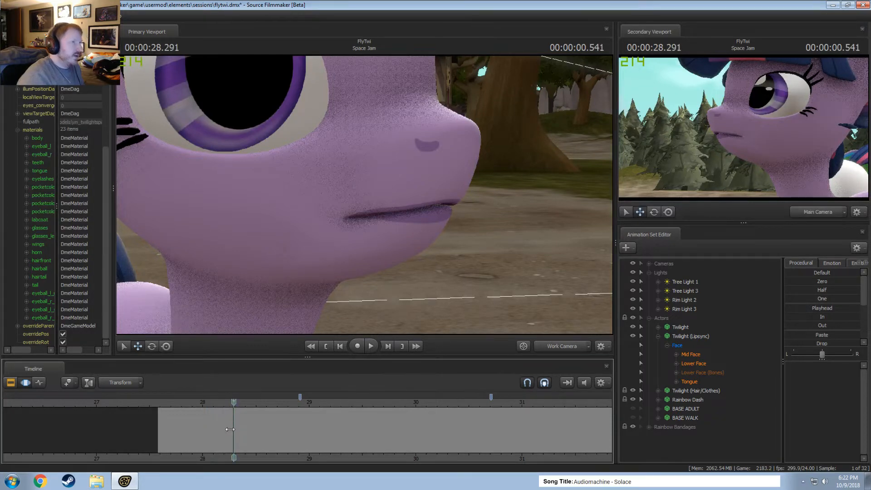
Make a short time selection around 00:00:28.291 and select the Lower Face controls of Twilight (Lipsync).
{"action": "mouse_move", "coordinate": [232, 429]}
{"action": "left_mouse_down"}
{"action": "mouse_move", "coordinate": [221, 429]}
{"action": "mouse_move", "coordinate": [250, 434]}
{"action": "mouse_move", "coordinate": [220, 431]}
{"action": "mouse_move", "coordinate": [249, 435]}
{"action": "mouse_move", "coordinate": [222, 441]}
{"action": "mouse_move", "coordinate": [237, 425]}
{"action": "mouse_move", "coordinate": [258, 425]}
{"action": "mouse_move", "coordinate": [224, 431]}
{"action": "mouse_move", "coordinate": [230, 418]}
{"action": "left_mouse_up"}
{"action": "scroll", "coordinate": [233, 429], "scroll_direction": "up", "scroll_amount": 3}
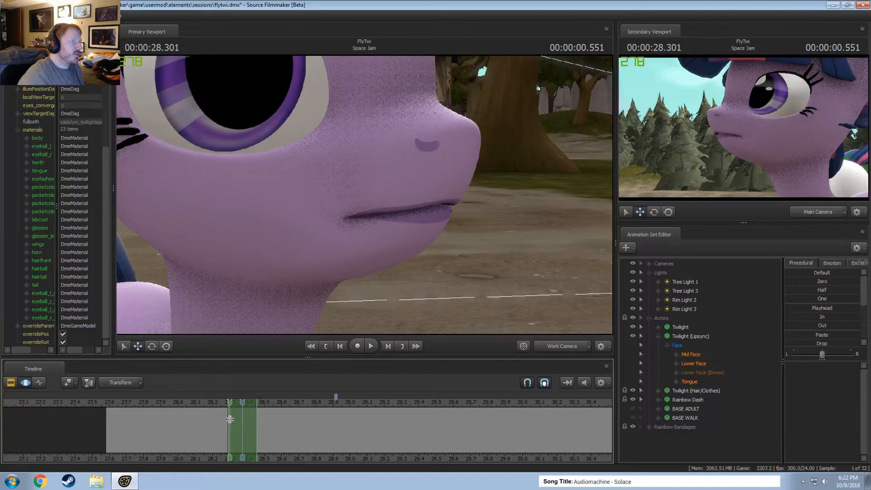
{"action": "mouse_move", "coordinate": [230, 420]}
{"action": "left_mouse_down"}
{"action": "mouse_move", "coordinate": [214, 425]}
{"action": "mouse_move", "coordinate": [230, 428]}
{"action": "left_mouse_up"}
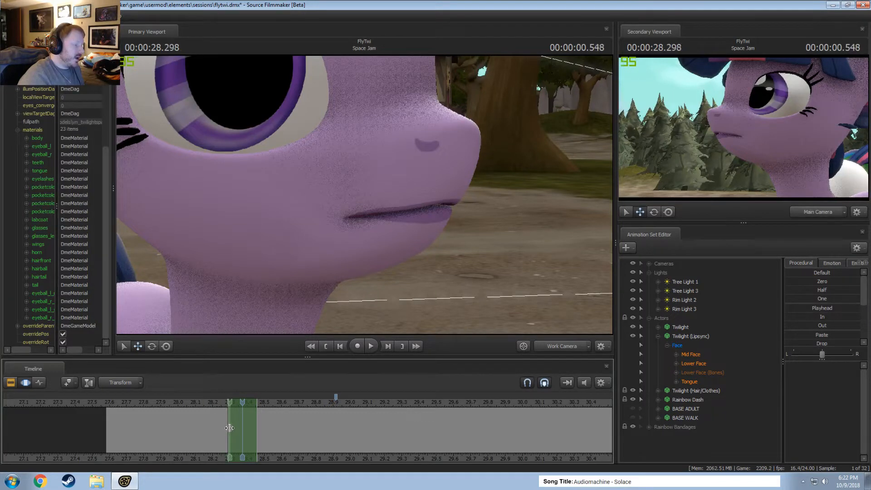
{"action": "left_click", "coordinate": [230, 428], "text": "shift"}
{"action": "scroll", "coordinate": [229, 427], "scroll_direction": "up", "scroll_amount": 2}
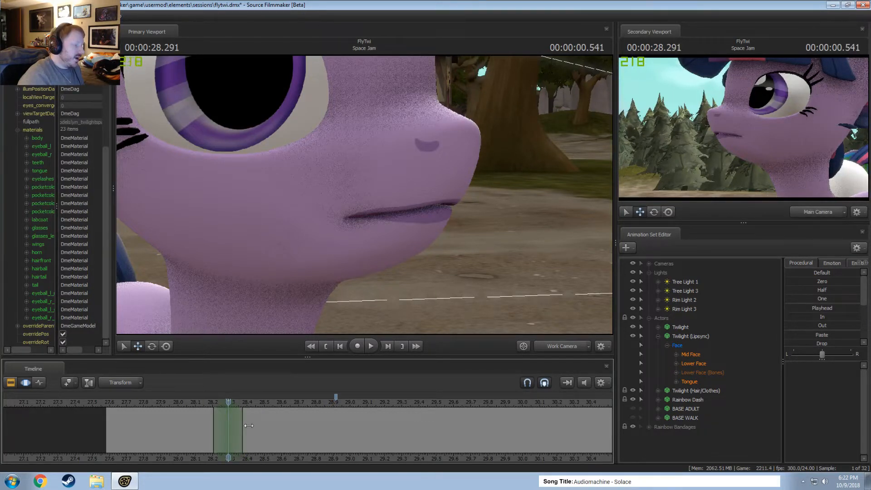
{"action": "left_click", "coordinate": [677, 363]}
{"action": "left_click", "coordinate": [694, 364]}
{"action": "left_click_drag", "start_coordinate": [815, 366], "coordinate": [806, 369]}
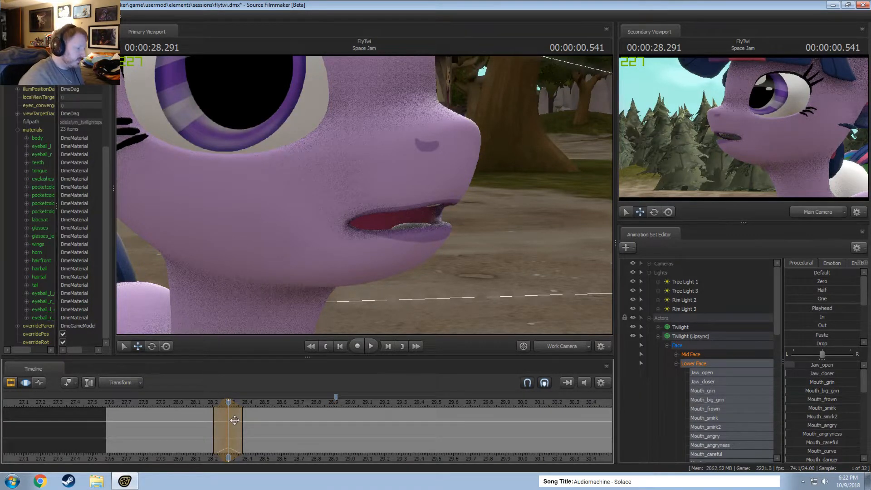
{"action": "left_click_drag", "start_coordinate": [208, 420], "coordinate": [239, 420]}
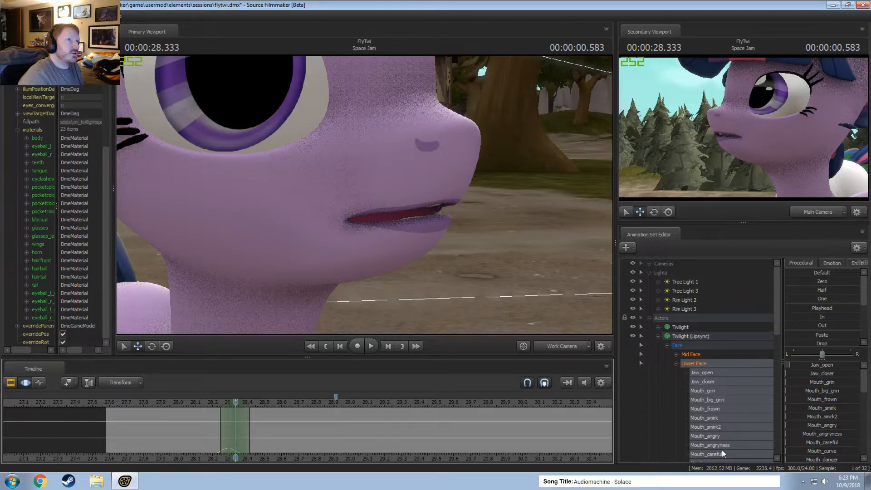
{"action": "key", "text": "ctrl+z"}
{"action": "key", "text": "ctrl+z"}
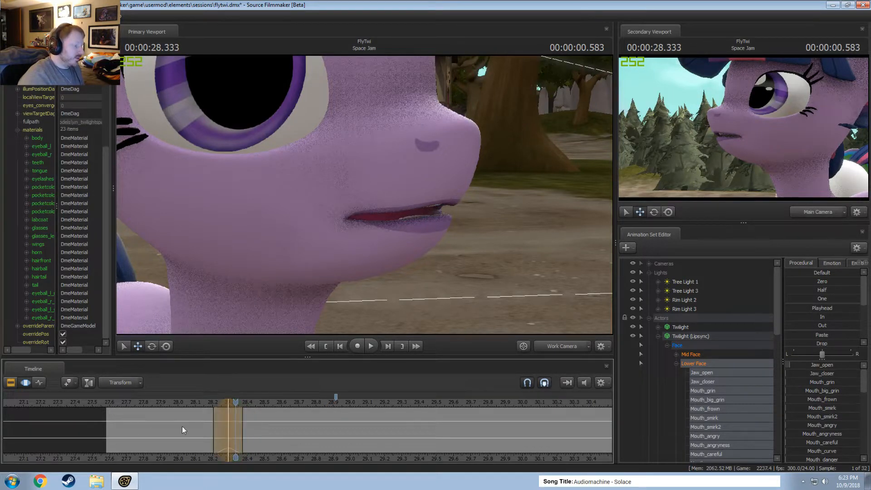
Replace the time selection with one from about 28.2 to 28.45 seconds, centered on the playhead at 00:00:28.333.
{"action": "left_click_drag", "start_coordinate": [213, 435], "coordinate": [239, 437]}
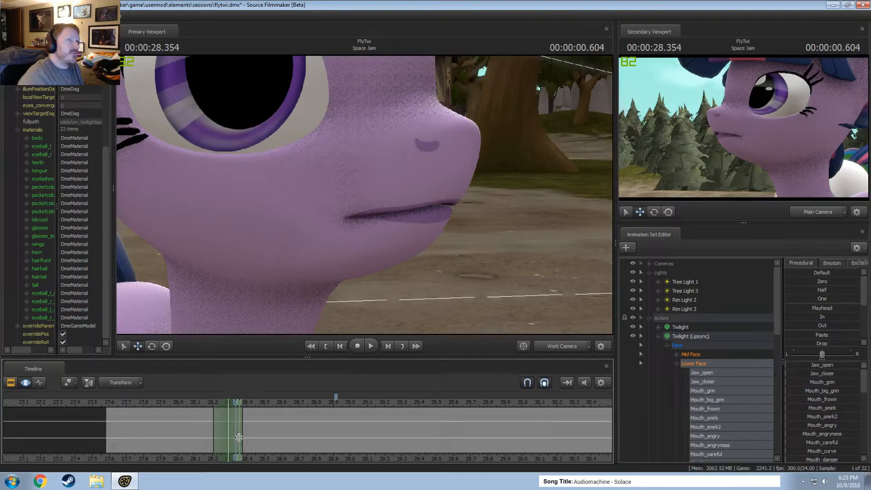
{"action": "key", "text": "Escape"}
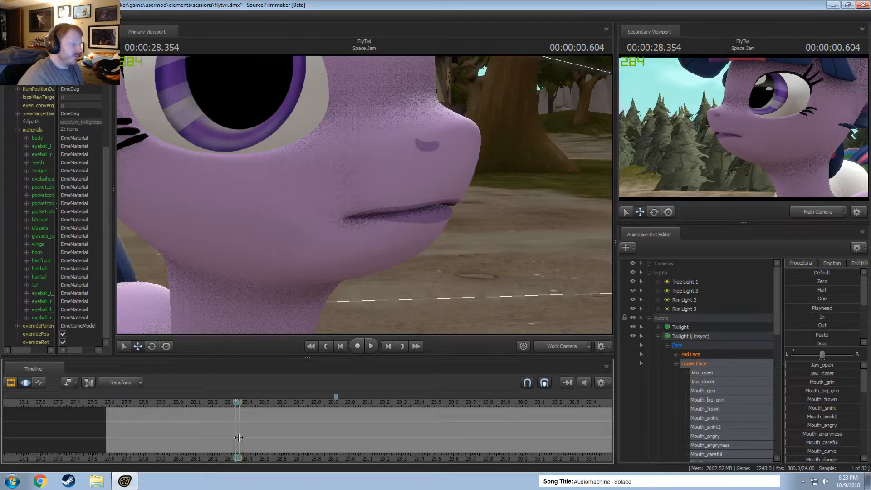
{"action": "left_click", "coordinate": [239, 437], "text": "shift"}
{"action": "left_click_drag", "start_coordinate": [249, 441], "coordinate": [251, 441]}
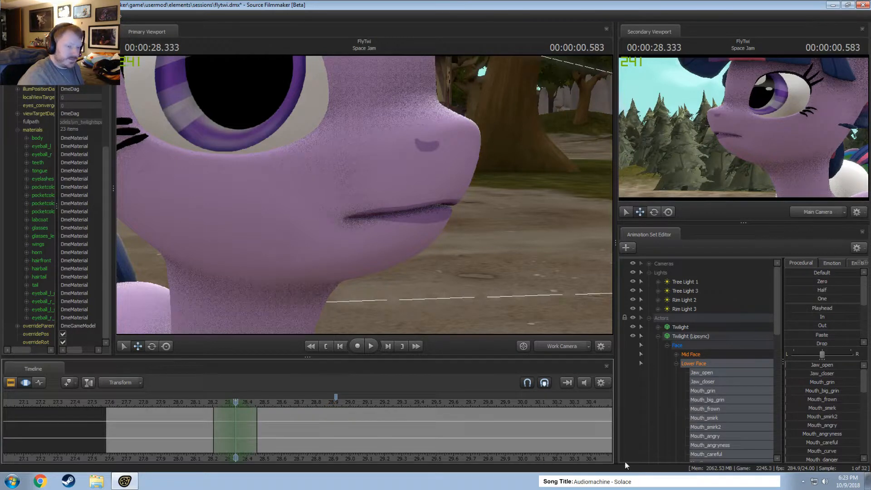
Part Twilight's lips slightly at 00:00:28.333 by raising Jaw_open and Jaw_closer.
{"action": "scroll", "coordinate": [821, 429], "scroll_direction": "down", "scroll_amount": 3}
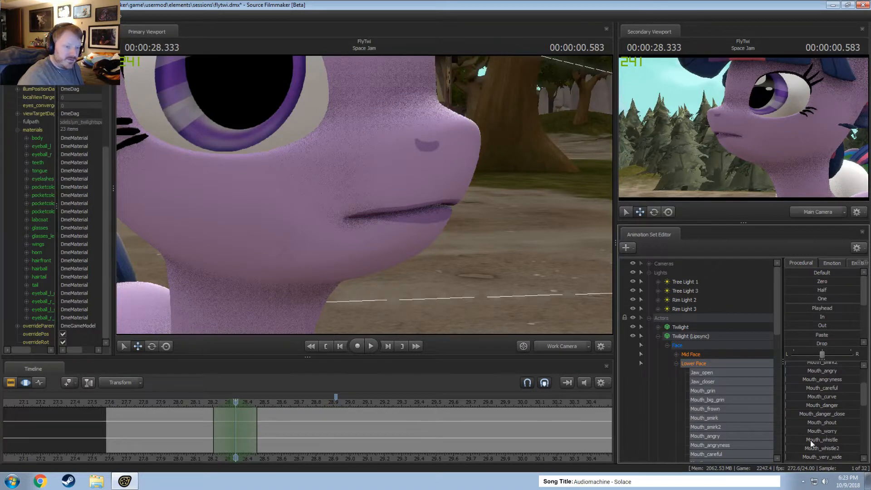
{"action": "scroll", "coordinate": [820, 385], "scroll_direction": "up", "scroll_amount": 3}
{"action": "mouse_move", "coordinate": [819, 367]}
{"action": "left_mouse_down"}
{"action": "mouse_move", "coordinate": [830, 367]}
{"action": "mouse_move", "coordinate": [827, 374]}
{"action": "left_mouse_up"}
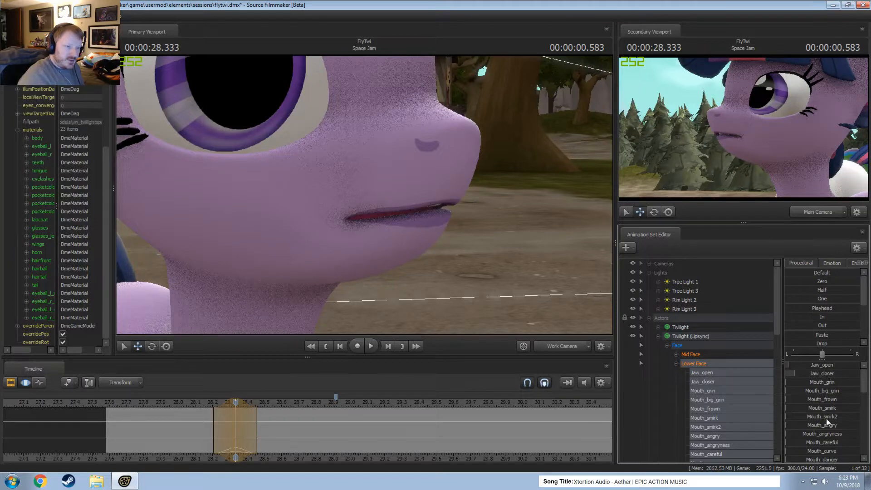
Add Mouth_Letter_B and a little Mouth_puckerer to the mouth pose, and reframe the side close-up of the muzzle.
{"action": "scroll", "coordinate": [828, 407], "scroll_direction": "down", "scroll_amount": 3}
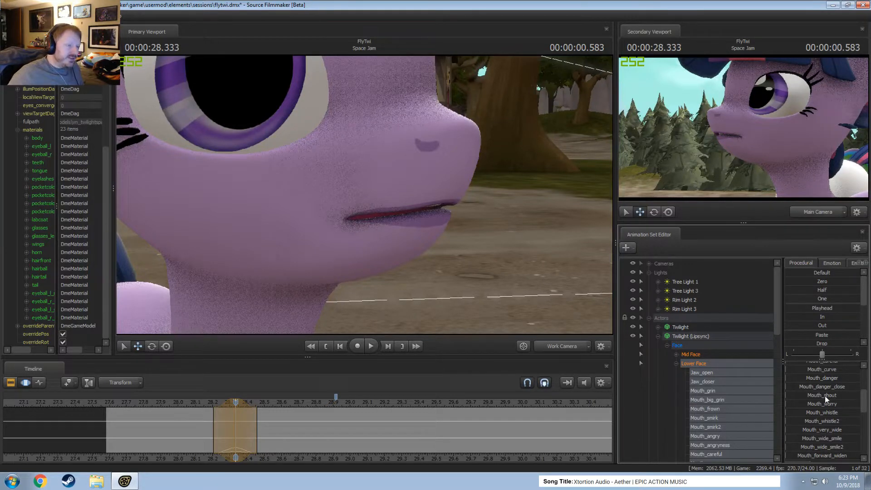
{"action": "scroll", "coordinate": [736, 399], "scroll_direction": "down", "scroll_amount": 7}
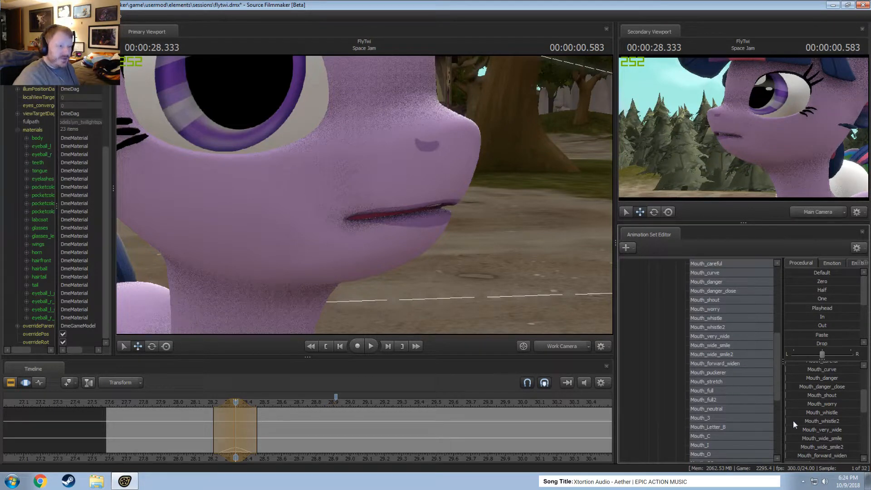
{"action": "scroll", "coordinate": [803, 423], "scroll_direction": "down", "scroll_amount": 5}
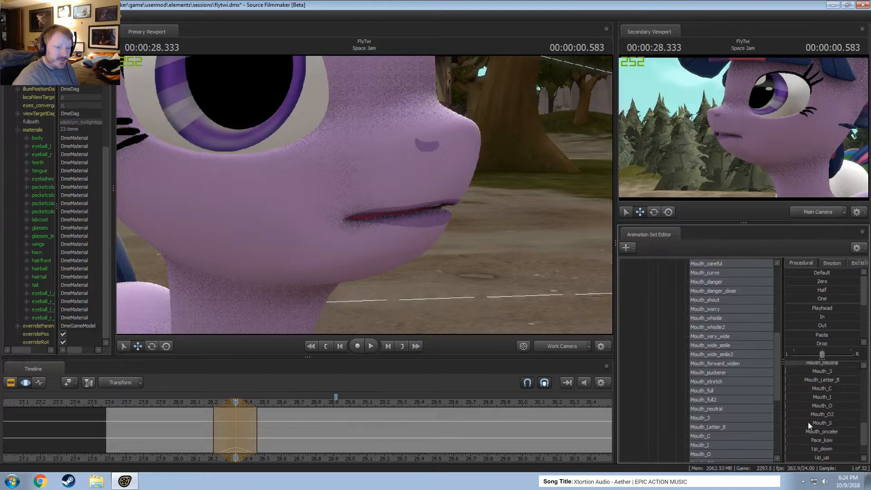
{"action": "scroll", "coordinate": [831, 399], "scroll_direction": "up", "scroll_amount": 1}
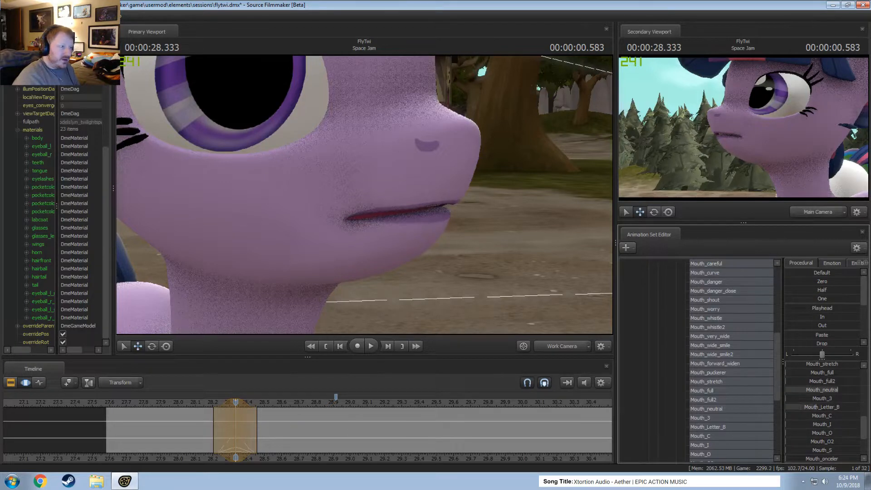
{"action": "scroll", "coordinate": [846, 401], "scroll_direction": "up", "scroll_amount": 2}
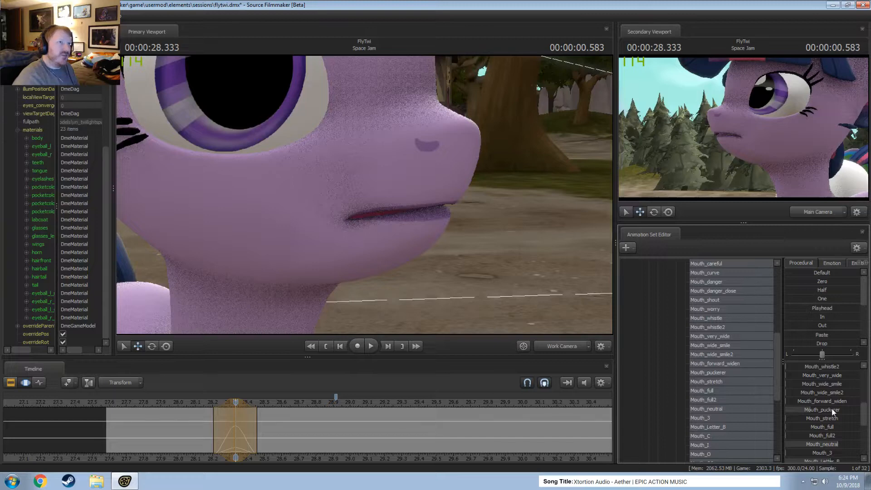
{"action": "mouse_move", "coordinate": [483, 289]}
{"action": "left_mouse_down"}
{"action": "mouse_move", "coordinate": [454, 297]}
{"action": "mouse_move", "coordinate": [475, 300]}
{"action": "left_mouse_up"}
{"action": "left_click_drag", "start_coordinate": [352, 193], "coordinate": [418, 194]}
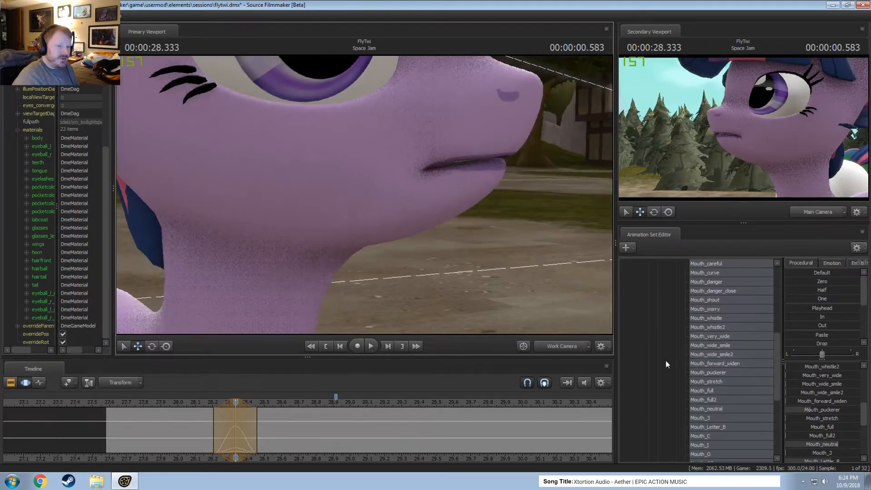
Raise Jaw_closer further and add Mouth_grin so the lips pull back over the teeth.
{"action": "scroll", "coordinate": [828, 453], "scroll_direction": "down", "scroll_amount": 2}
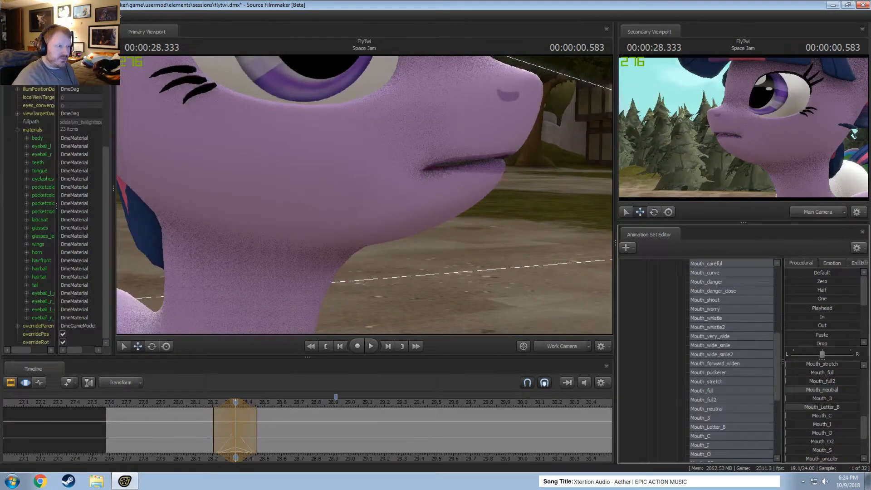
{"action": "scroll", "coordinate": [817, 381], "scroll_direction": "up", "scroll_amount": 5}
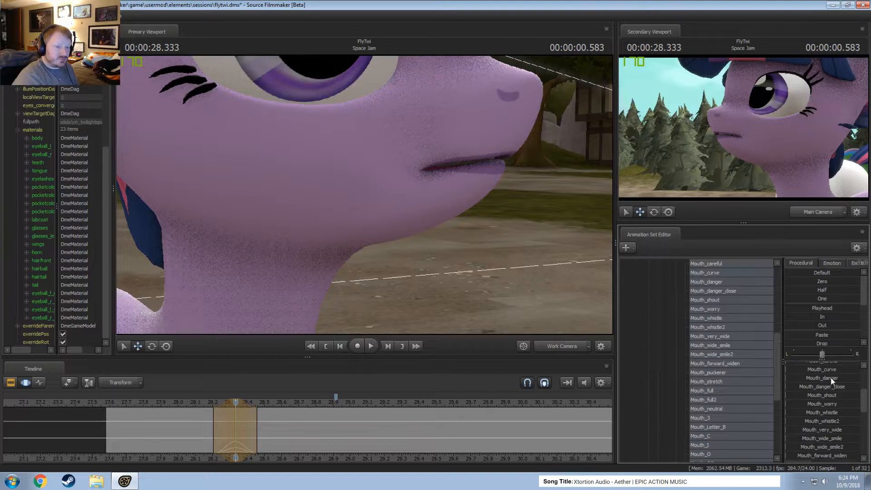
{"action": "scroll", "coordinate": [830, 391], "scroll_direction": "up", "scroll_amount": 2}
{"action": "left_click_drag", "start_coordinate": [827, 410], "coordinate": [837, 410]}
{"action": "left_click_drag", "start_coordinate": [821, 382], "coordinate": [843, 376]}
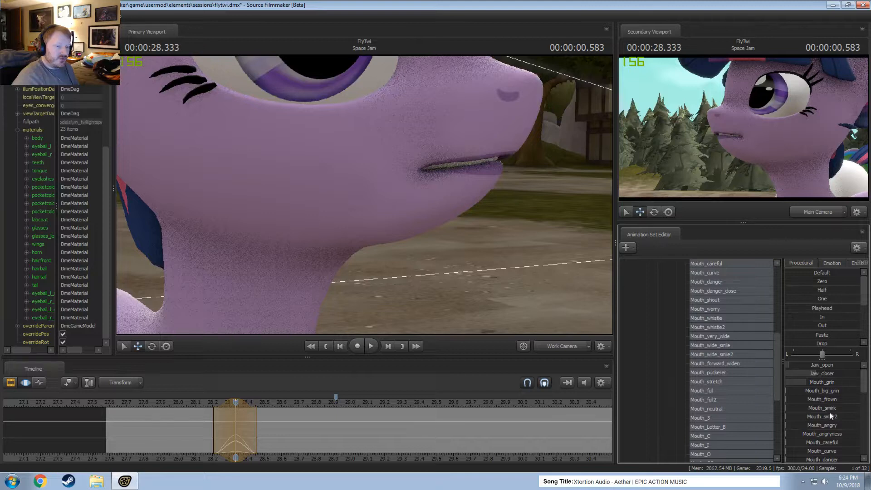
{"action": "scroll", "coordinate": [831, 414], "scroll_direction": "down", "scroll_amount": 5}
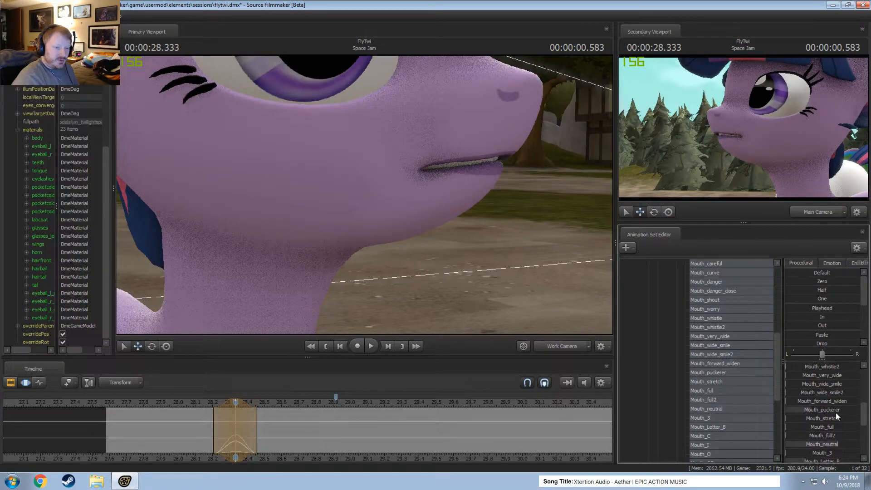
{"action": "scroll", "coordinate": [836, 412], "scroll_direction": "down", "scroll_amount": 2}
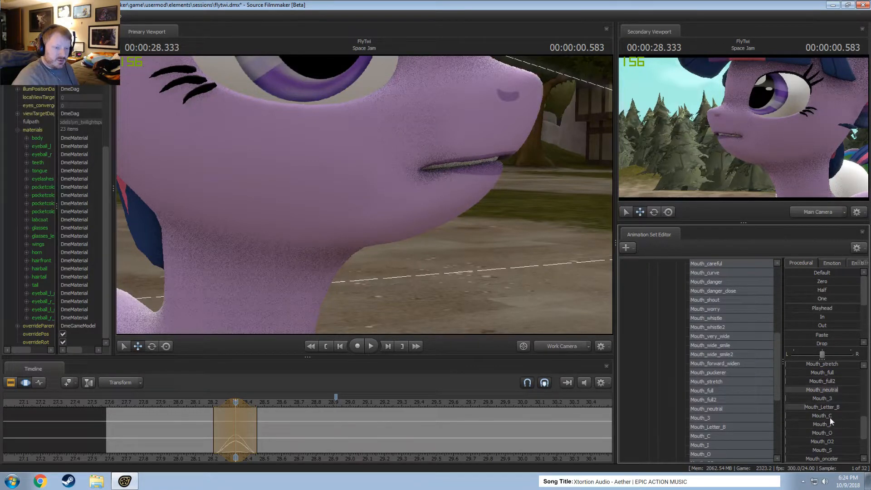
{"action": "left_click_drag", "start_coordinate": [831, 445], "coordinate": [803, 440]}
{"action": "key", "text": "ctrl+z"}
{"action": "scroll", "coordinate": [834, 455], "scroll_direction": "down", "scroll_amount": 1}
{"action": "key", "text": "ctrl+z"}
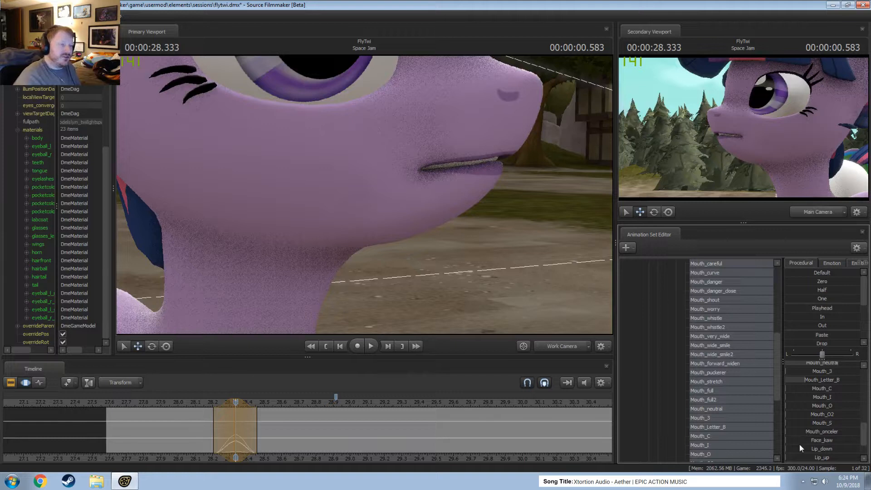
Reapply Mouth_Letter_B and add Lips_bite to the mouth pose at 00:00:28.333.
{"action": "scroll", "coordinate": [799, 444], "scroll_direction": "up", "scroll_amount": 1}
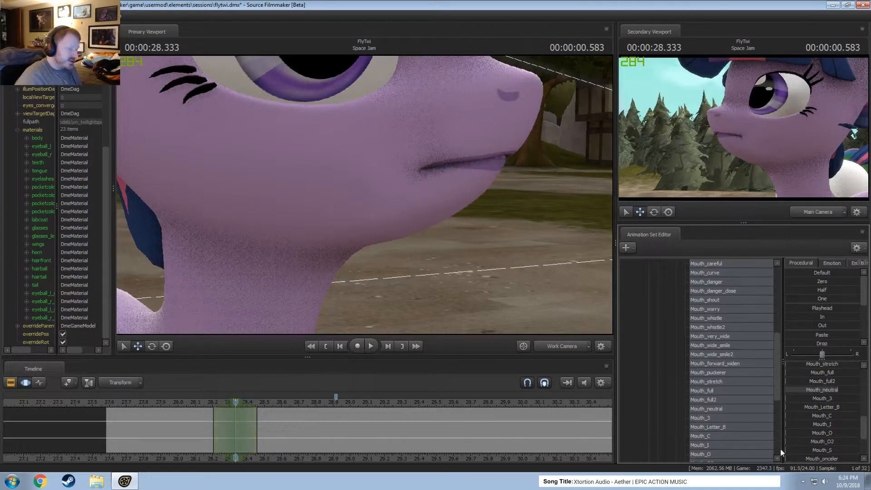
{"action": "left_click_drag", "start_coordinate": [824, 411], "coordinate": [842, 412]}
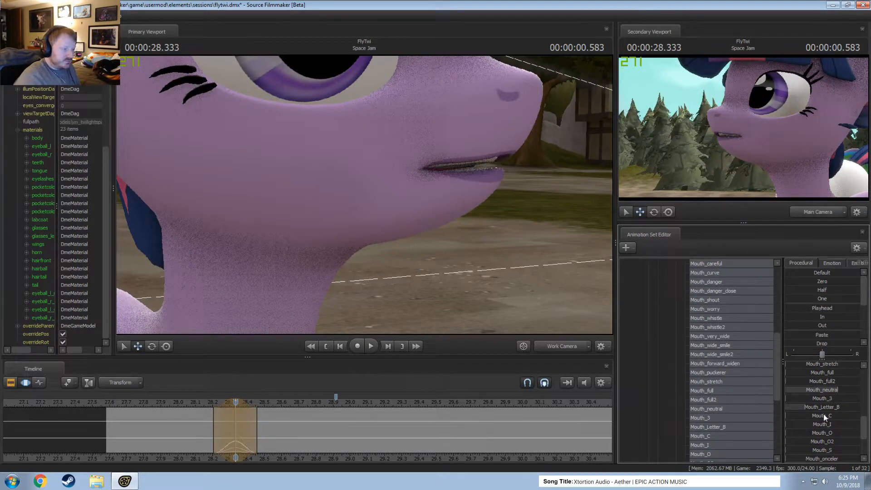
{"action": "scroll", "coordinate": [820, 427], "scroll_direction": "down", "scroll_amount": 2}
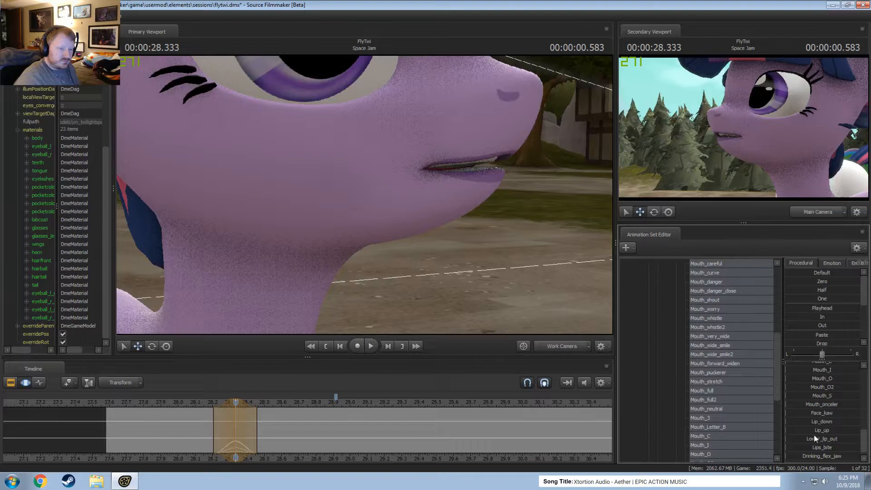
{"action": "scroll", "coordinate": [820, 424], "scroll_direction": "down", "scroll_amount": 1}
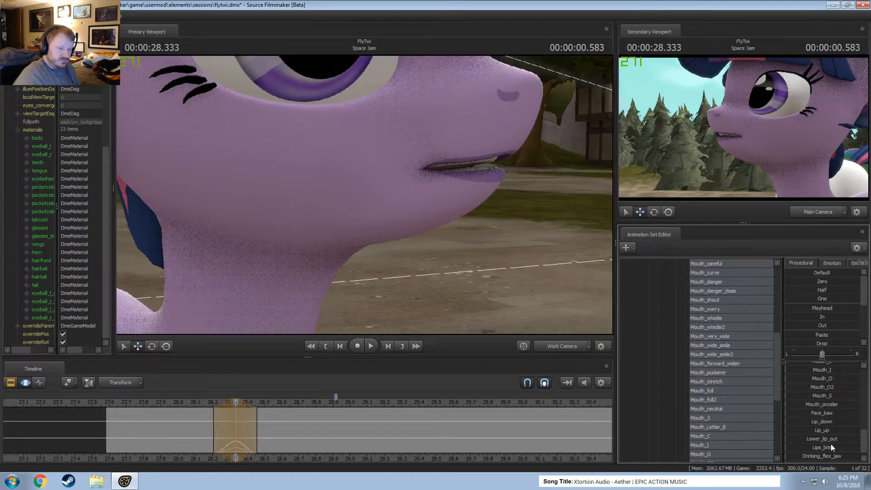
{"action": "left_click_drag", "start_coordinate": [824, 440], "coordinate": [845, 446]}
Fine-tune the teeth-baring mouth pose by adjusting Mouth_grin.
{"action": "scroll", "coordinate": [812, 400], "scroll_direction": "up", "scroll_amount": 6}
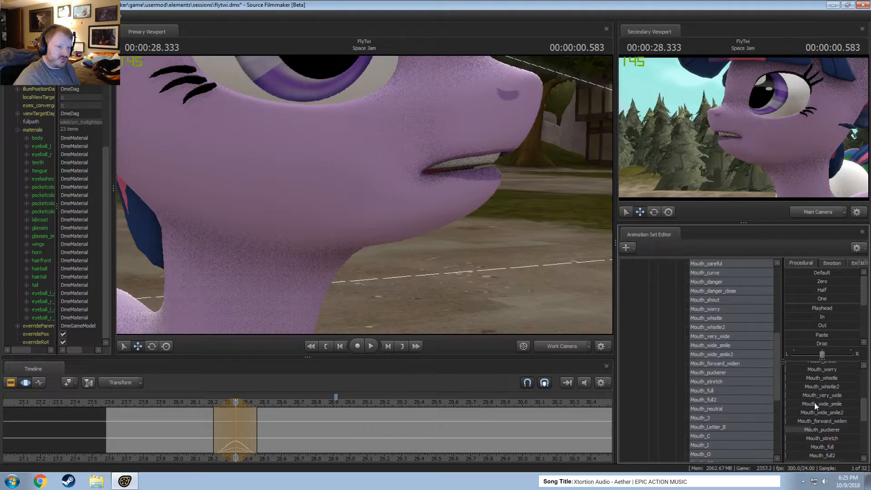
{"action": "scroll", "coordinate": [817, 388], "scroll_direction": "up", "scroll_amount": 4}
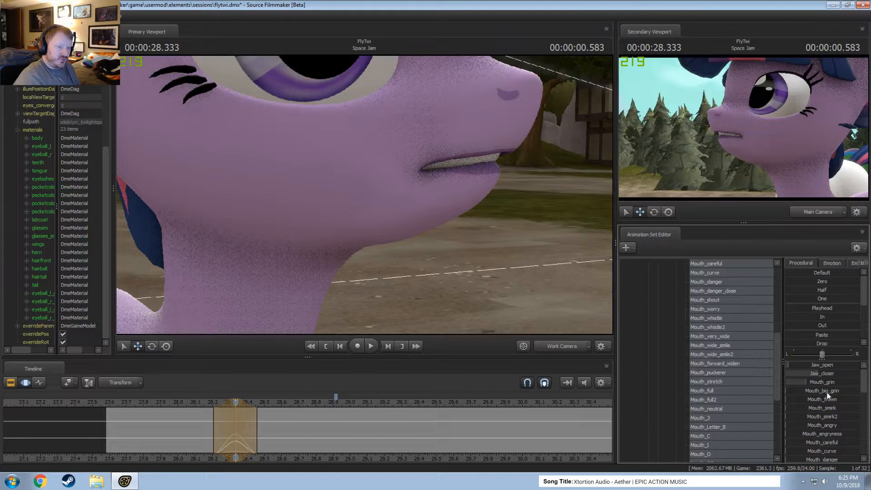
{"action": "left_click_drag", "start_coordinate": [823, 382], "coordinate": [842, 383]}
{"action": "scroll", "coordinate": [828, 421], "scroll_direction": "down", "scroll_amount": 10}
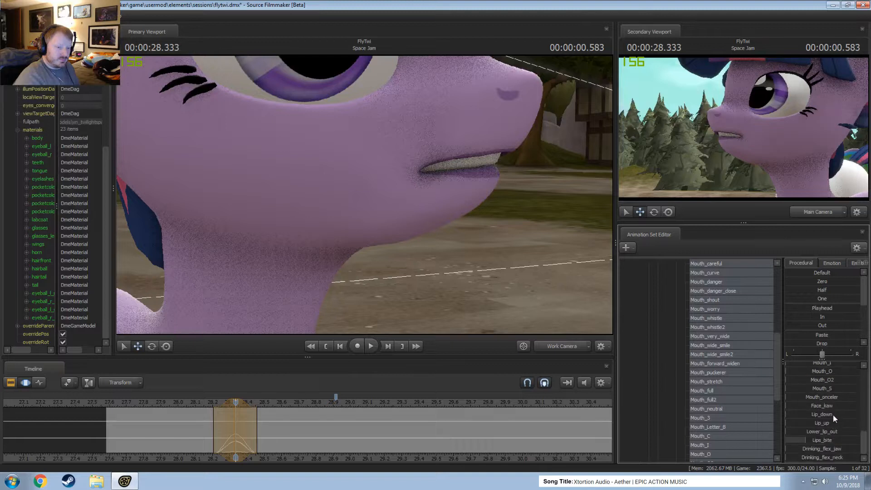
{"action": "scroll", "coordinate": [831, 415], "scroll_direction": "up", "scroll_amount": 4}
{"action": "scroll", "coordinate": [831, 416], "scroll_direction": "down", "scroll_amount": 1}
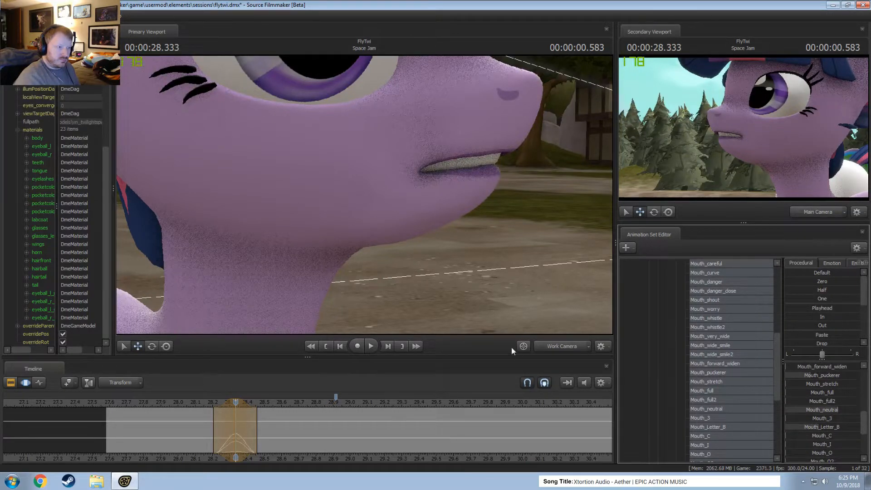
{"action": "scroll", "coordinate": [818, 410], "scroll_direction": "up", "scroll_amount": 5}
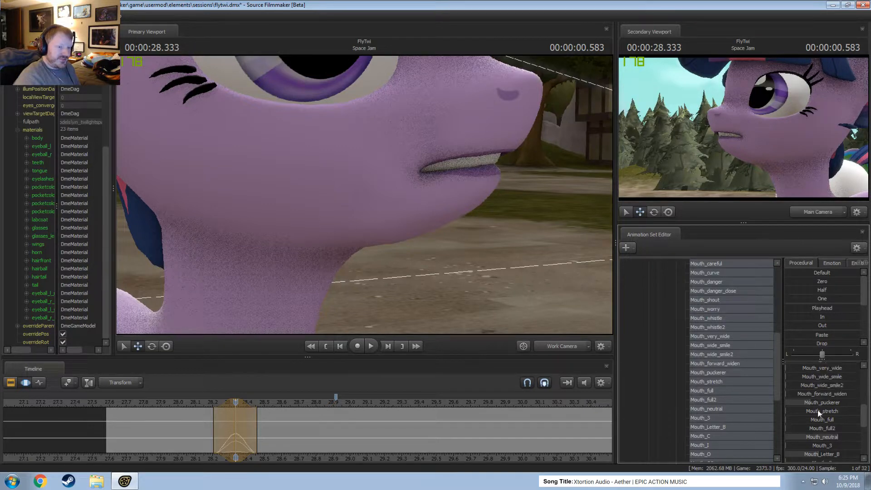
Center a short time selection on 00:00:28.291 and shape the mouth with more Mouth_puckerer and some Mouth_forward_widen.
{"action": "left_click_drag", "start_coordinate": [827, 426], "coordinate": [833, 393]}
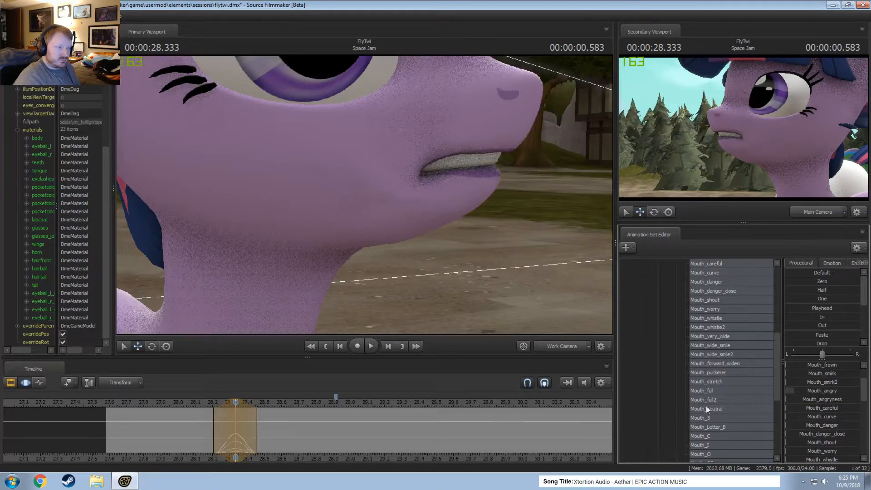
{"action": "scroll", "coordinate": [835, 410], "scroll_direction": "down", "scroll_amount": 5}
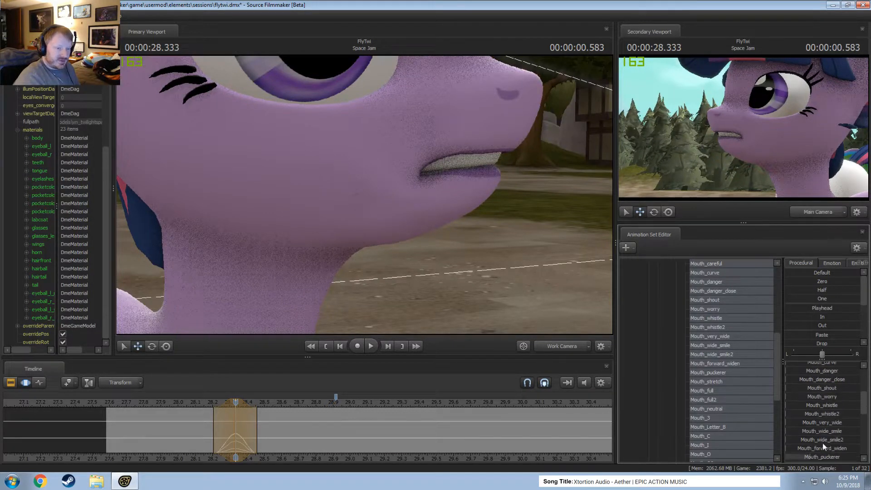
{"action": "left_click", "coordinate": [207, 425]}
{"action": "left_click_drag", "start_coordinate": [207, 424], "coordinate": [228, 423]}
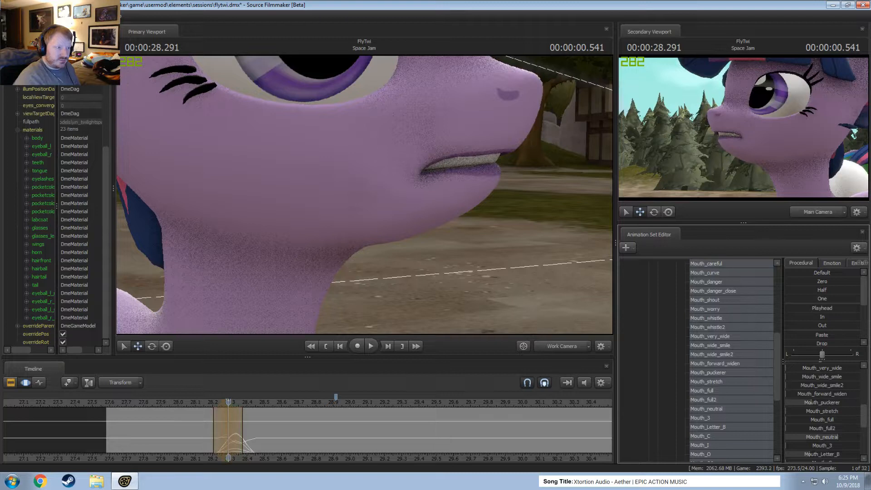
{"action": "left_click_drag", "start_coordinate": [811, 403], "coordinate": [817, 402]}
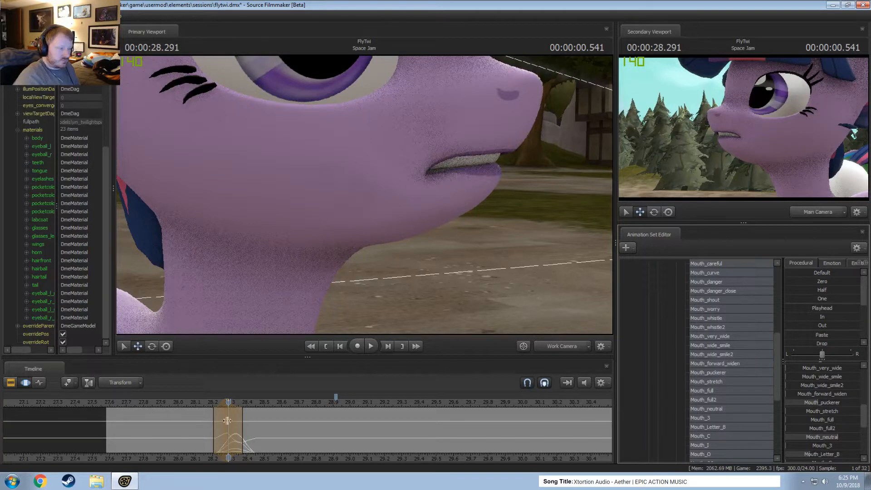
{"action": "left_click_drag", "start_coordinate": [828, 394], "coordinate": [842, 394]}
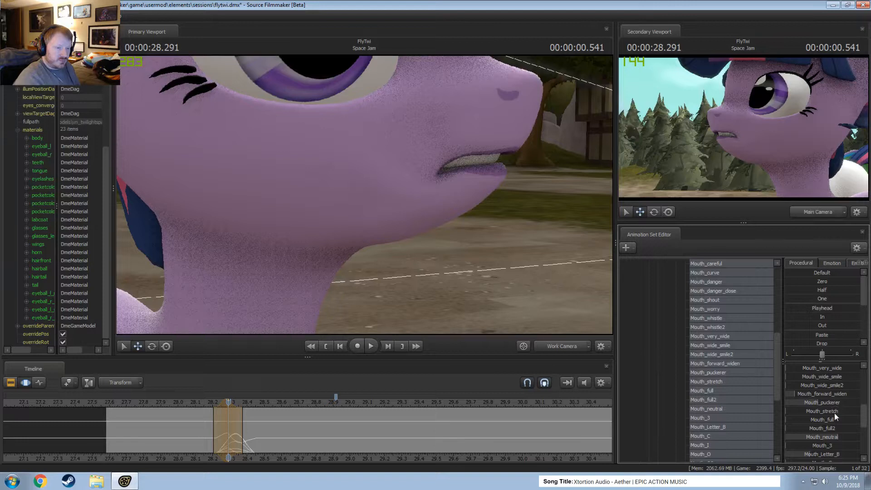
Add a little Mouth_O2 to the mouth pose at 00:00:28.291.
{"action": "scroll", "coordinate": [829, 440], "scroll_direction": "down", "scroll_amount": 2}
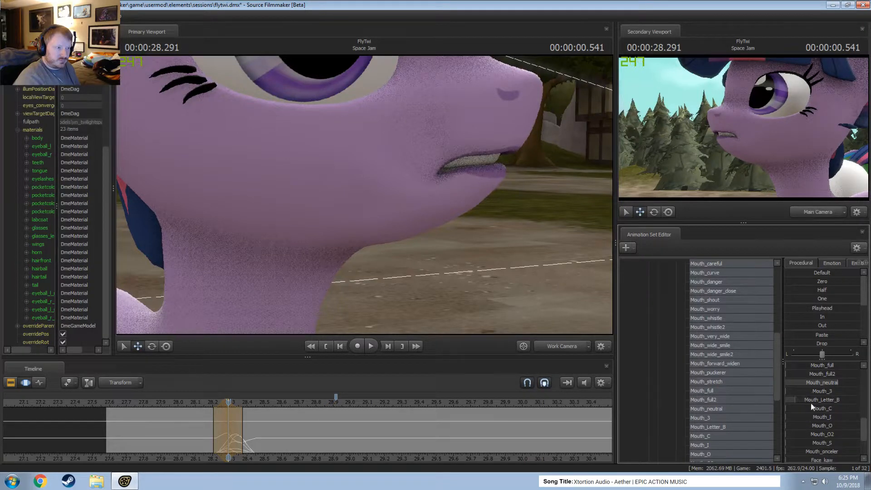
{"action": "scroll", "coordinate": [832, 451], "scroll_direction": "down", "scroll_amount": 2}
{"action": "scroll", "coordinate": [825, 413], "scroll_direction": "up", "scroll_amount": 2}
{"action": "left_click_drag", "start_coordinate": [830, 434], "coordinate": [836, 436]}
{"action": "scroll", "coordinate": [837, 429], "scroll_direction": "up", "scroll_amount": 6}
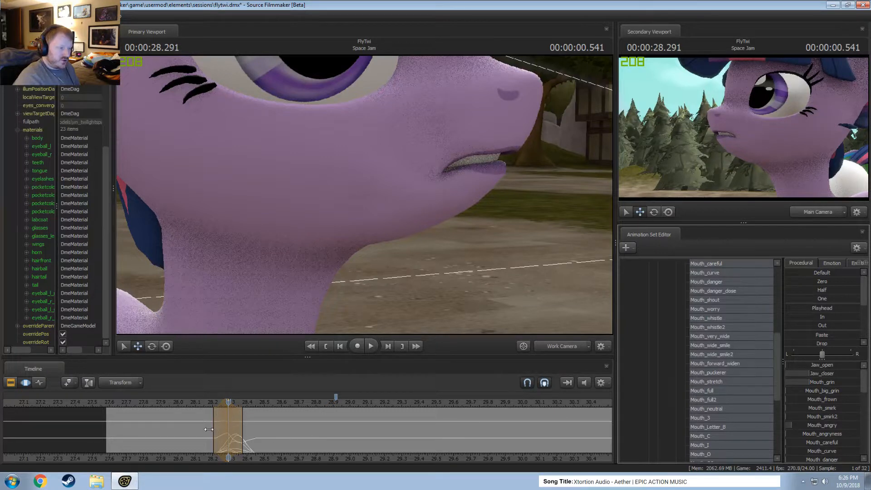
Open the jaw slightly at 00:00:28.291 and try out Mouth_shout on the pose.
{"action": "scroll", "coordinate": [837, 432], "scroll_direction": "down", "scroll_amount": 1}
{"action": "scroll", "coordinate": [837, 432], "scroll_direction": "up", "scroll_amount": 1}
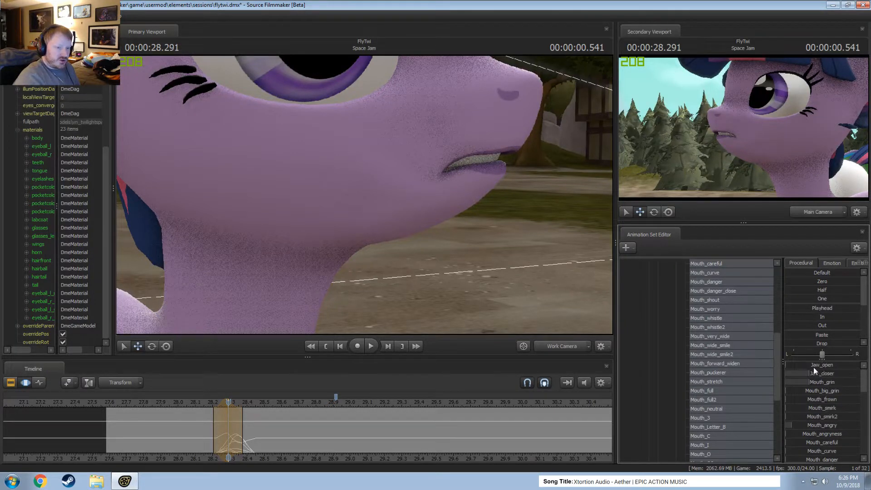
{"action": "left_click_drag", "start_coordinate": [814, 366], "coordinate": [808, 384]}
{"action": "scroll", "coordinate": [817, 418], "scroll_direction": "down", "scroll_amount": 3}
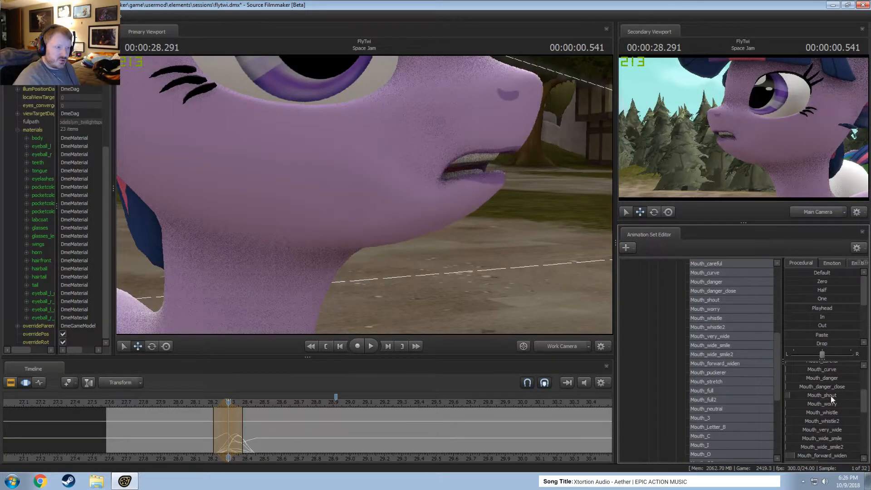
{"action": "left_click_drag", "start_coordinate": [826, 404], "coordinate": [836, 404]}
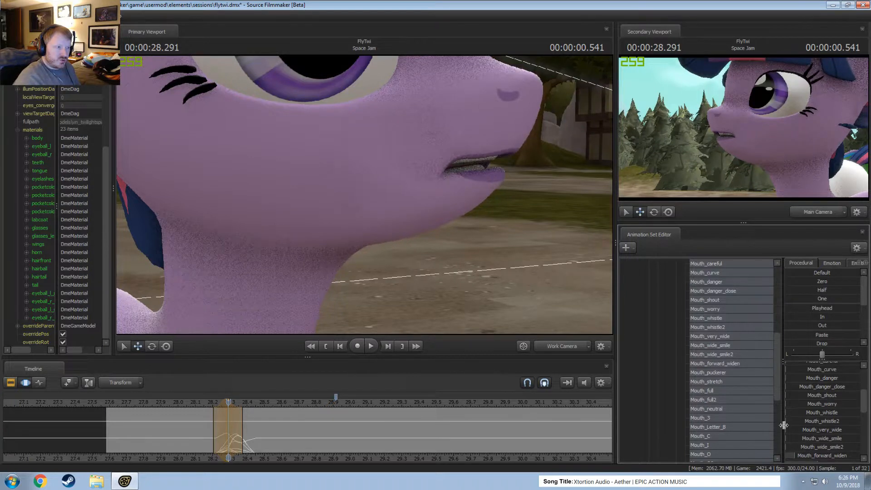
Center a narrower time selection on 00:00:28.333 and open the jaw a little with Jaw_open.
{"action": "key", "text": "shift"}
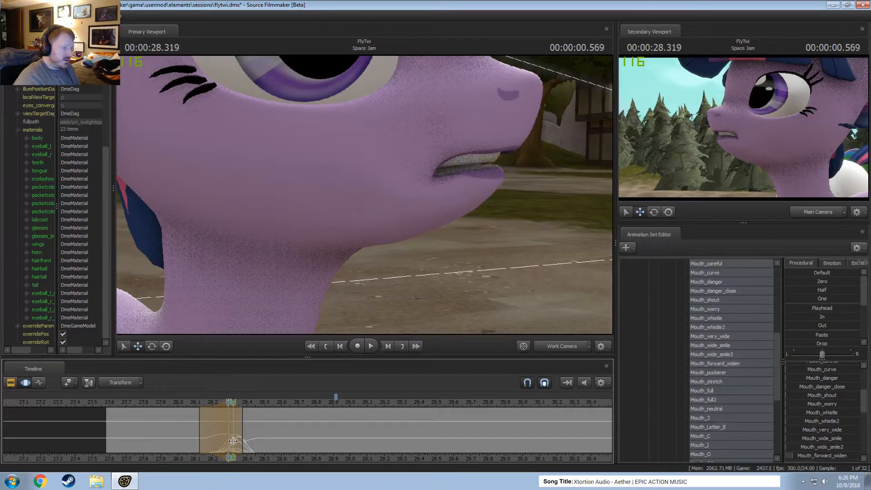
{"action": "left_click", "coordinate": [233, 441]}
{"action": "scroll", "coordinate": [233, 441], "scroll_direction": "up", "scroll_amount": 2}
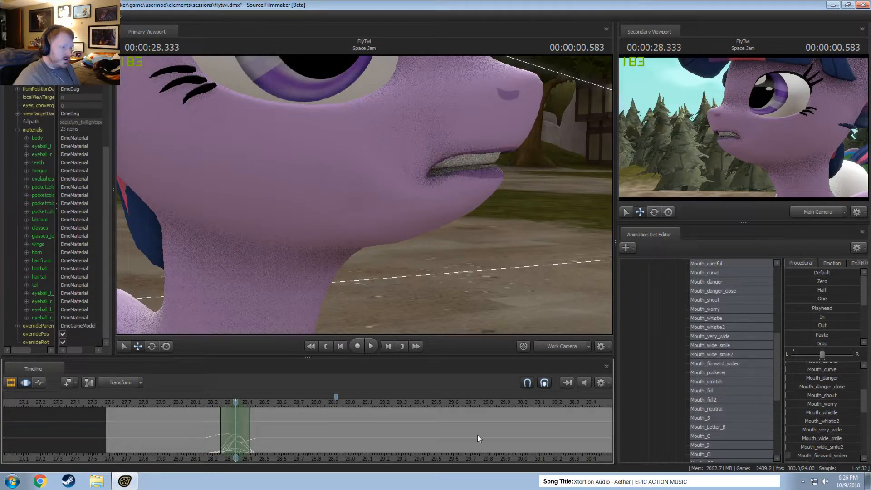
{"action": "scroll", "coordinate": [813, 369], "scroll_direction": "up", "scroll_amount": 3}
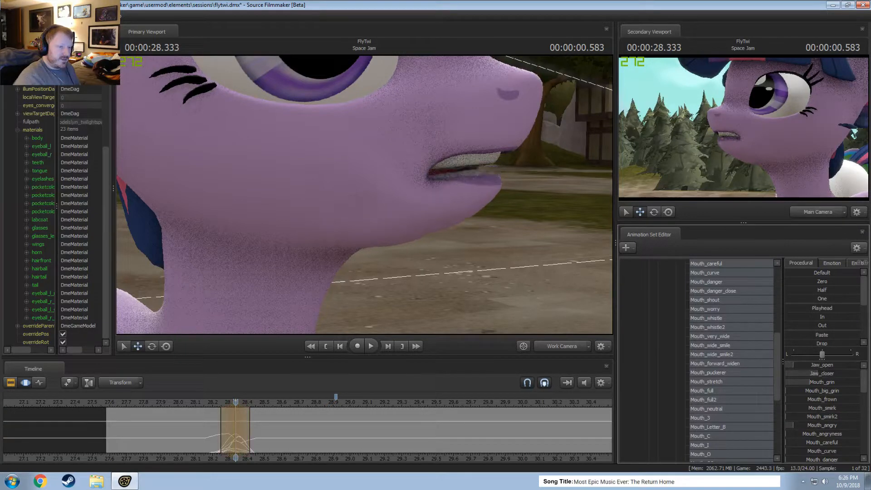
Play back the mouth movement around 00:00:28.3 to check the lip-sync.
{"action": "left_click", "coordinate": [211, 421]}
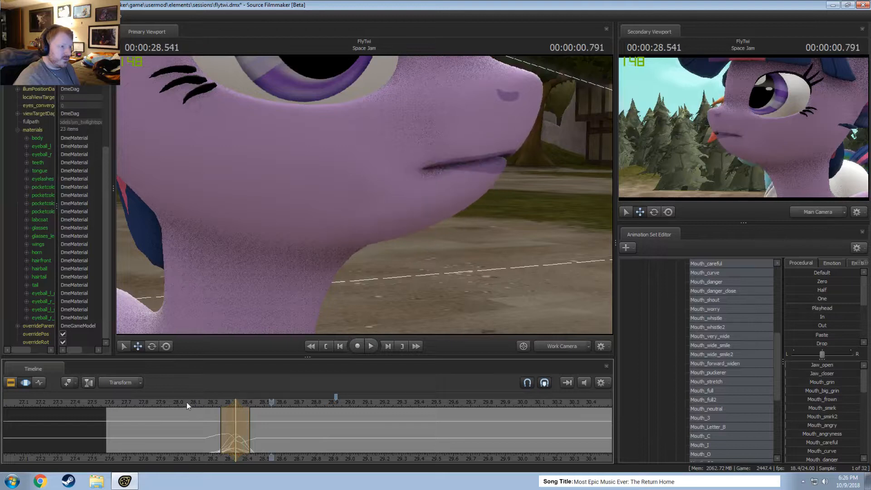
{"action": "left_click", "coordinate": [200, 404]}
{"action": "key", "text": "space"}
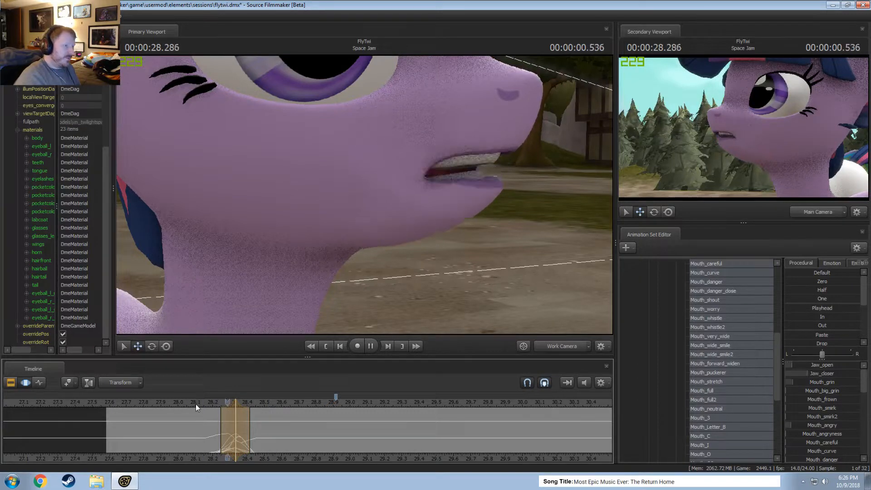
{"action": "key", "text": "space"}
Undo the recent mouth-pose edits made around 00:00:28.291 and 00:00:28.333.
{"action": "key", "text": "ctrl+z"}
{"action": "key", "text": "ctrl+z"}
{"action": "key", "text": "ctrl+z"}
{"action": "key", "text": "ctrl+z"}
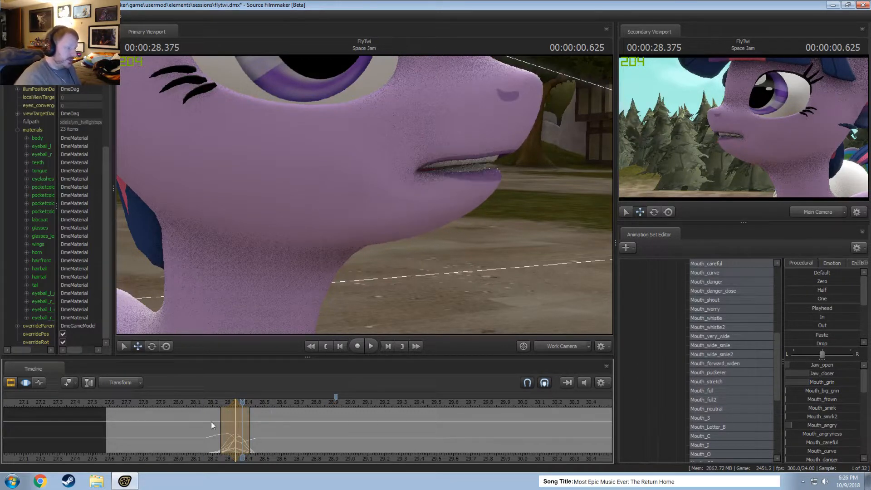
{"action": "key", "text": "ctrl+z"}
{"action": "key", "text": "ctrl+z"}
{"action": "key", "text": "ctrl+z"}
{"action": "key", "text": "ctrl+z"}
{"action": "key", "text": "ctrl+z"}
{"action": "key", "text": "ctrl+z"}
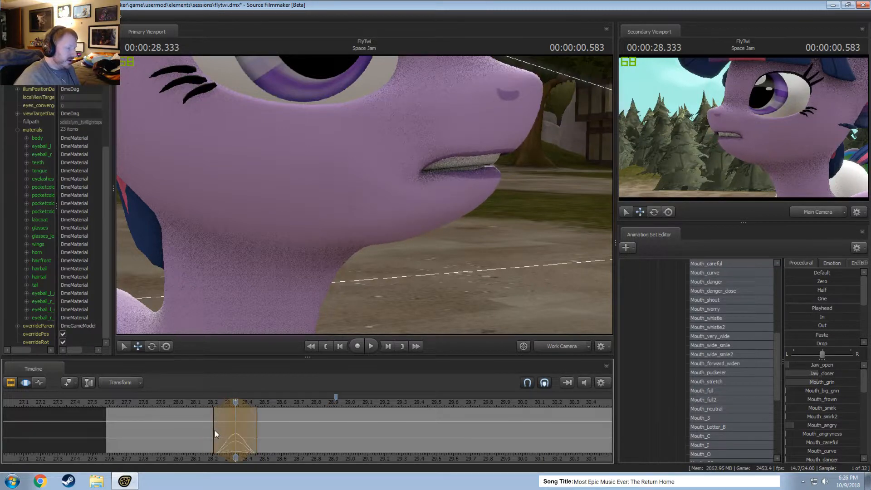
Make a short time selection centered on 00:00:28.291 and raise Jaw_open slightly to part the lips.
{"action": "left_click_drag", "start_coordinate": [213, 431], "coordinate": [239, 440]}
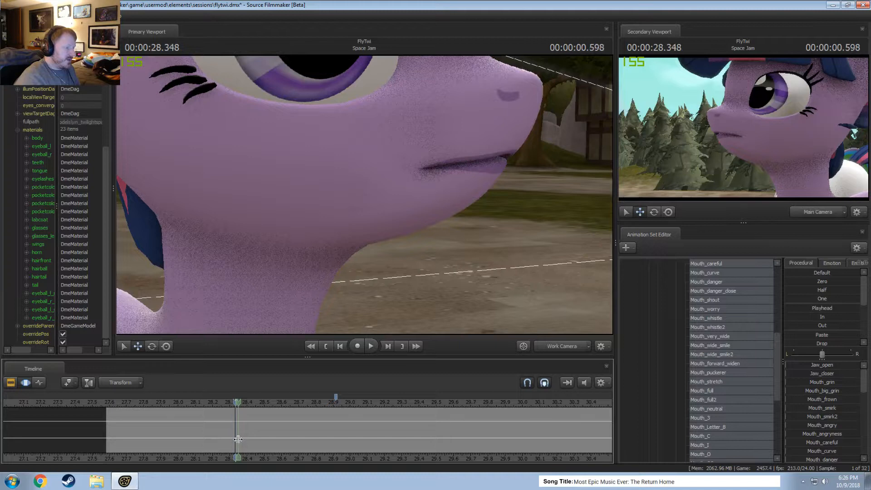
{"action": "left_click_drag", "start_coordinate": [238, 439], "coordinate": [228, 439]}
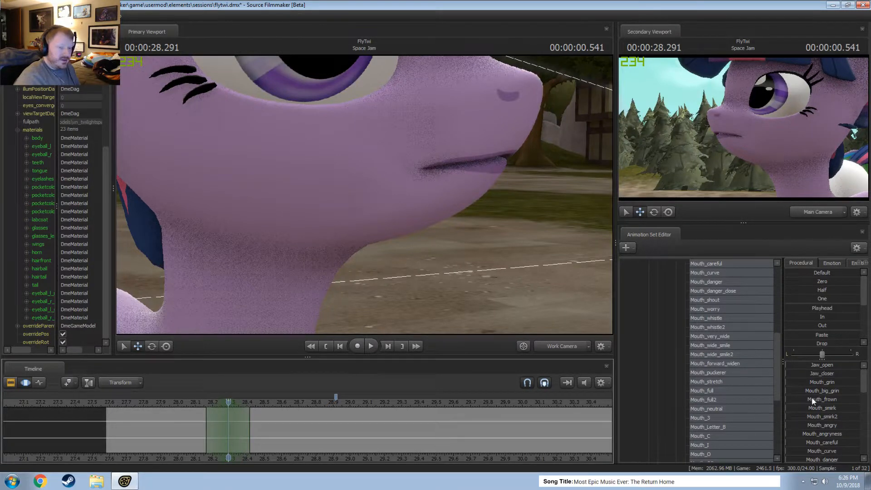
{"action": "left_click_drag", "start_coordinate": [820, 367], "coordinate": [830, 367]}
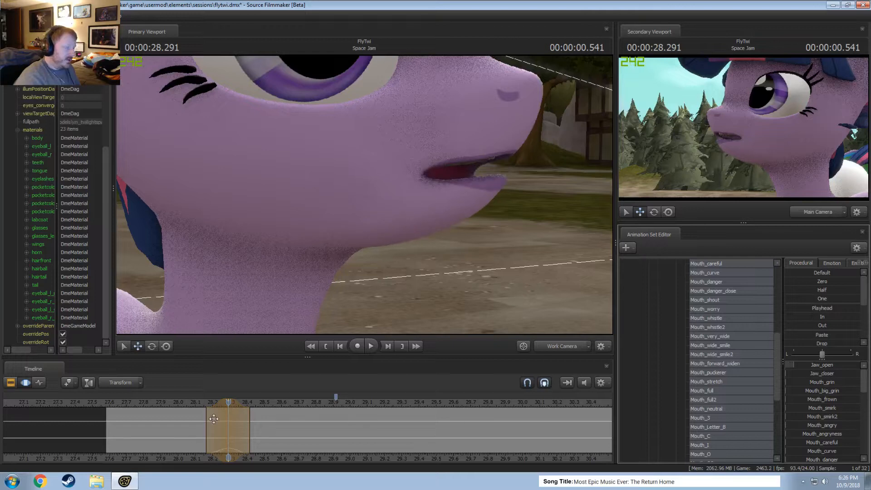
Center a new time selection on 00:00:28.416 and narrow it to span about 28.33 to 28.5 seconds.
{"action": "left_click_drag", "start_coordinate": [212, 418], "coordinate": [249, 436]}
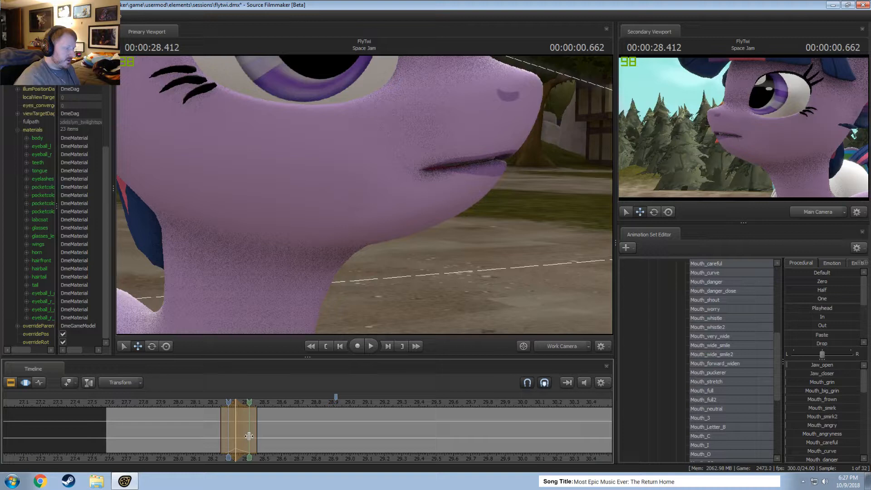
{"action": "left_click", "coordinate": [249, 437], "text": "shift"}
{"action": "scroll", "coordinate": [250, 436], "scroll_direction": "up", "scroll_amount": 3, "text": "shift"}
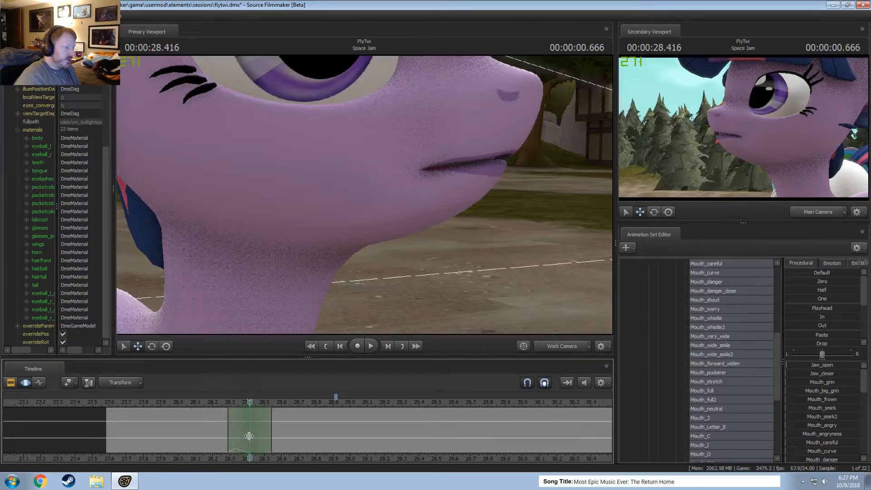
{"action": "scroll", "coordinate": [249, 436], "scroll_direction": "down", "scroll_amount": 1, "text": "shift"}
{"action": "scroll", "coordinate": [252, 431], "scroll_direction": "up", "scroll_amount": 1, "text": "shift"}
{"action": "scroll", "coordinate": [252, 435], "scroll_direction": "down", "scroll_amount": 1, "text": "shift"}
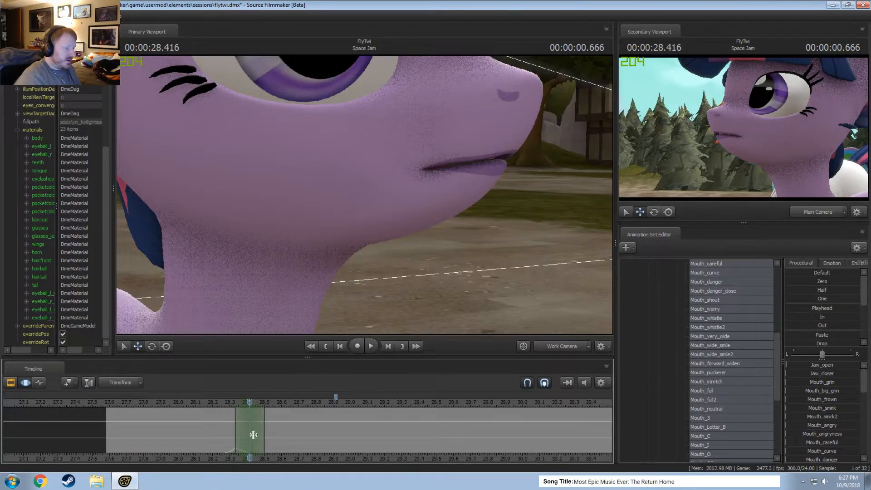
{"action": "mouse_move", "coordinate": [249, 430]}
{"action": "left_mouse_down"}
{"action": "mouse_move", "coordinate": [231, 426]}
{"action": "mouse_move", "coordinate": [260, 424]}
{"action": "mouse_move", "coordinate": [250, 422]}
{"action": "left_mouse_up"}
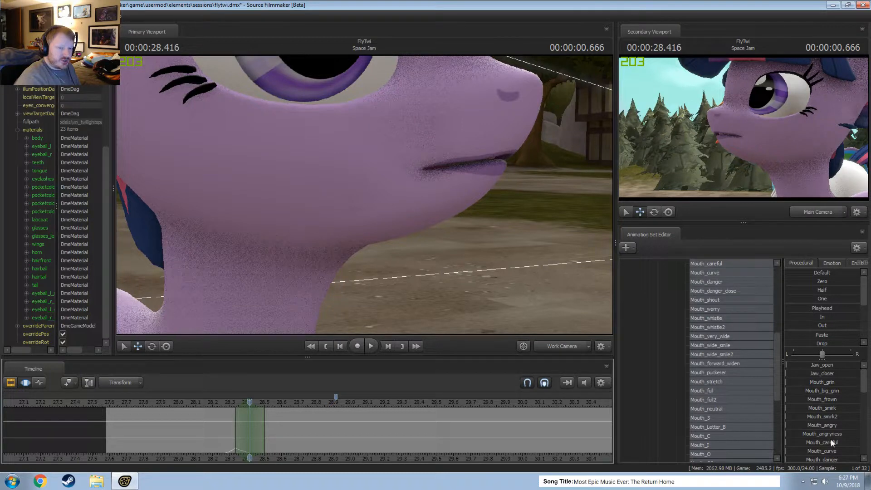
Part the lips to bare the upper teeth at 00:00:28.416, opening the jaw and adding a touch of Mouth_forward_widen.
{"action": "scroll", "coordinate": [831, 439], "scroll_direction": "down", "scroll_amount": 3}
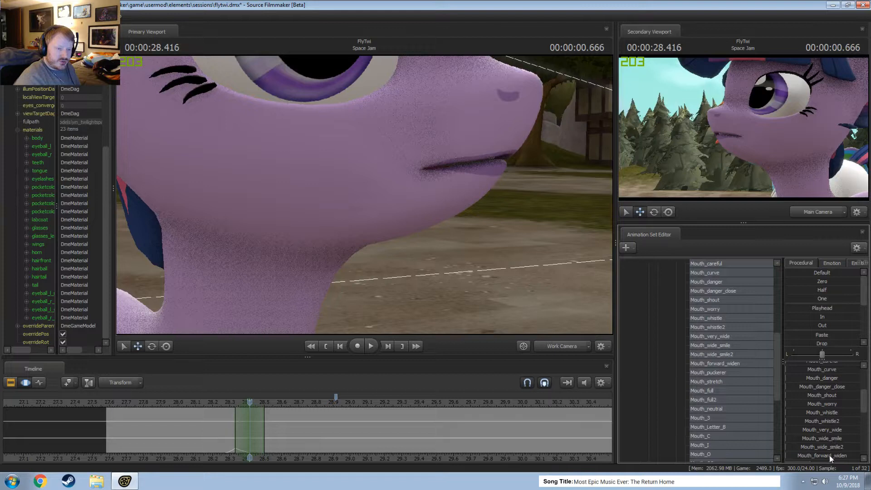
{"action": "left_click_drag", "start_coordinate": [830, 456], "coordinate": [812, 456]}
{"action": "scroll", "coordinate": [834, 411], "scroll_direction": "up", "scroll_amount": 3}
{"action": "left_click_drag", "start_coordinate": [823, 366], "coordinate": [829, 382]}
{"action": "scroll", "coordinate": [819, 423], "scroll_direction": "down", "scroll_amount": 6}
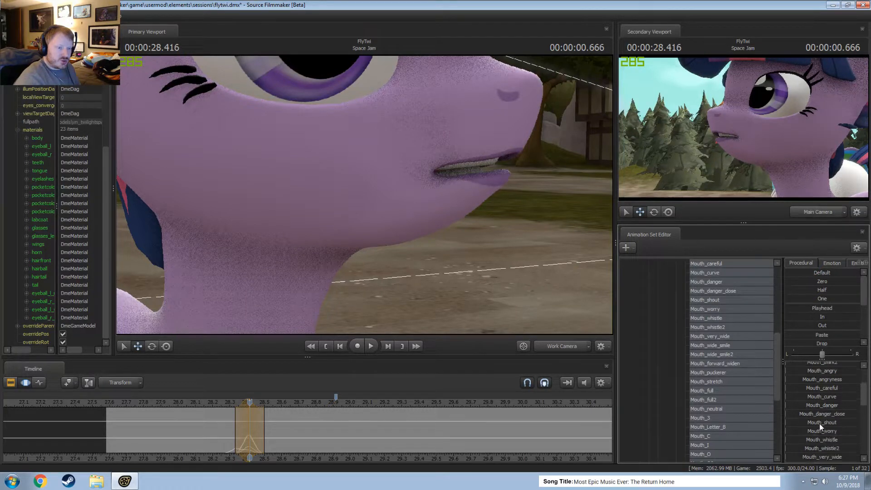
{"action": "left_click_drag", "start_coordinate": [829, 375], "coordinate": [823, 375]}
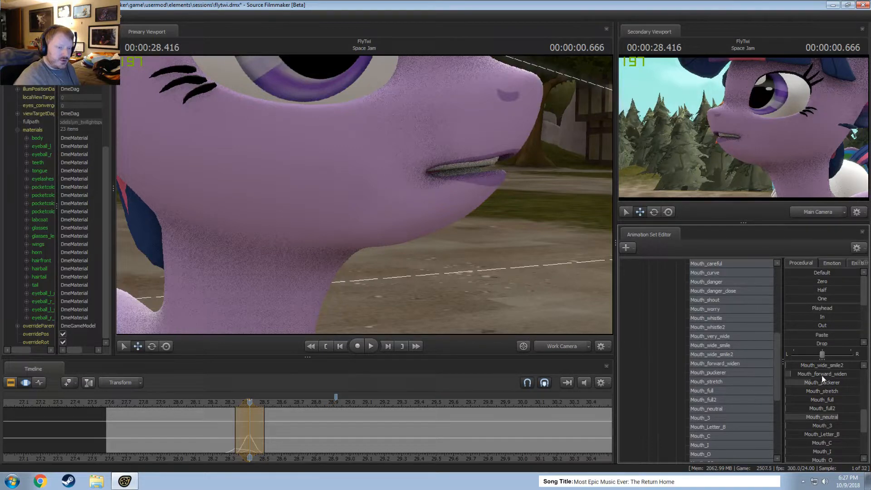
Add a little Mouth_O2 and increase Mouth_forward_widen in the pose at 00:00:28.416.
{"action": "scroll", "coordinate": [826, 384], "scroll_direction": "down", "scroll_amount": 3}
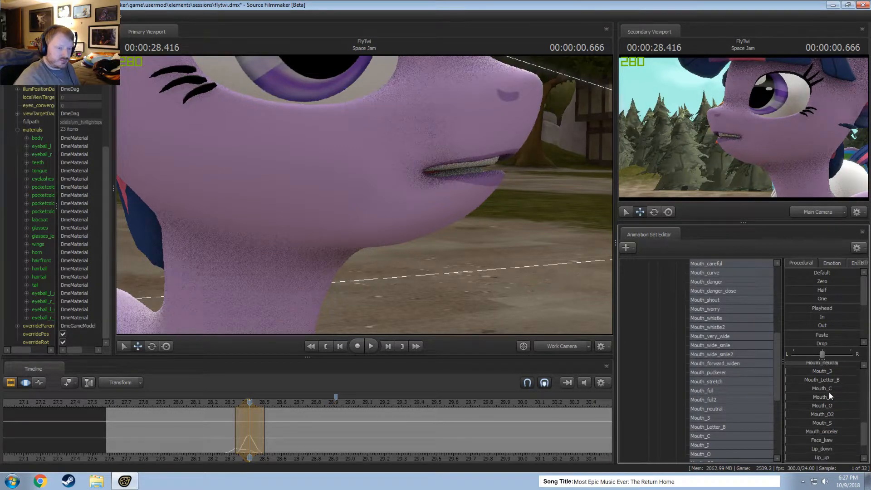
{"action": "left_click_drag", "start_coordinate": [829, 414], "coordinate": [832, 414]}
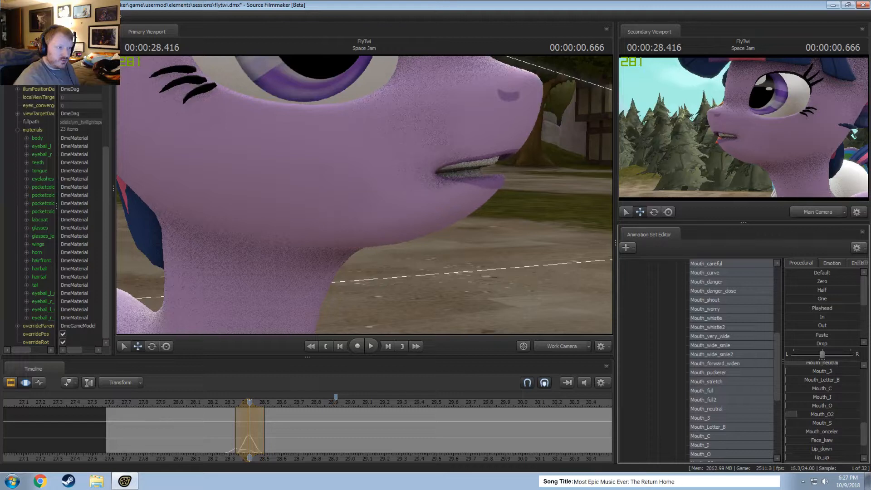
{"action": "scroll", "coordinate": [840, 414], "scroll_direction": "up", "scroll_amount": 6}
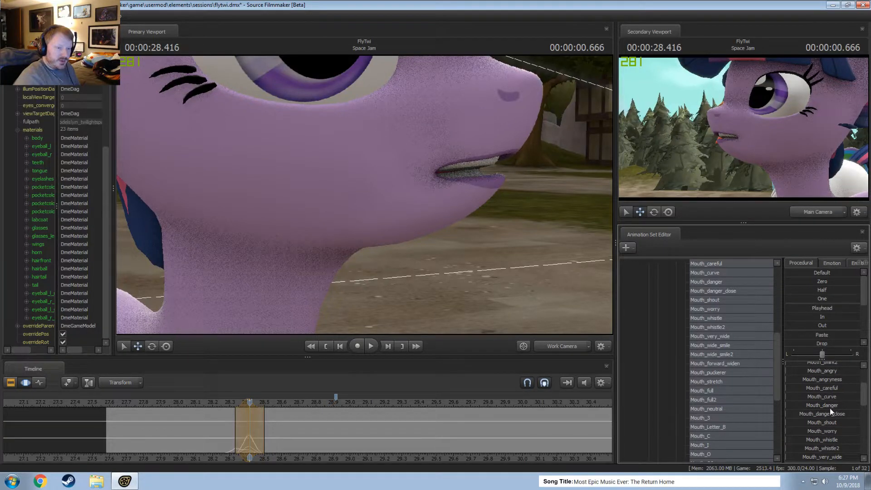
{"action": "scroll", "coordinate": [832, 394], "scroll_direction": "down", "scroll_amount": 2}
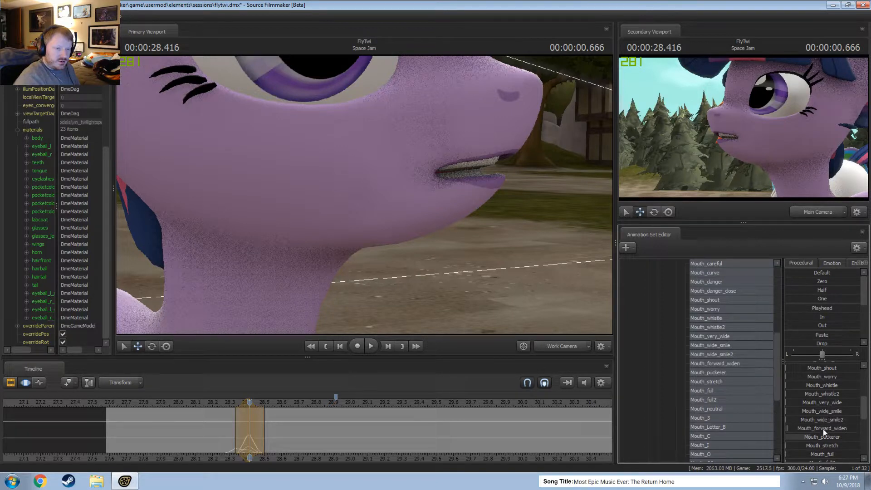
{"action": "left_click_drag", "start_coordinate": [824, 428], "coordinate": [833, 429]}
{"action": "scroll", "coordinate": [829, 380], "scroll_direction": "up", "scroll_amount": 2}
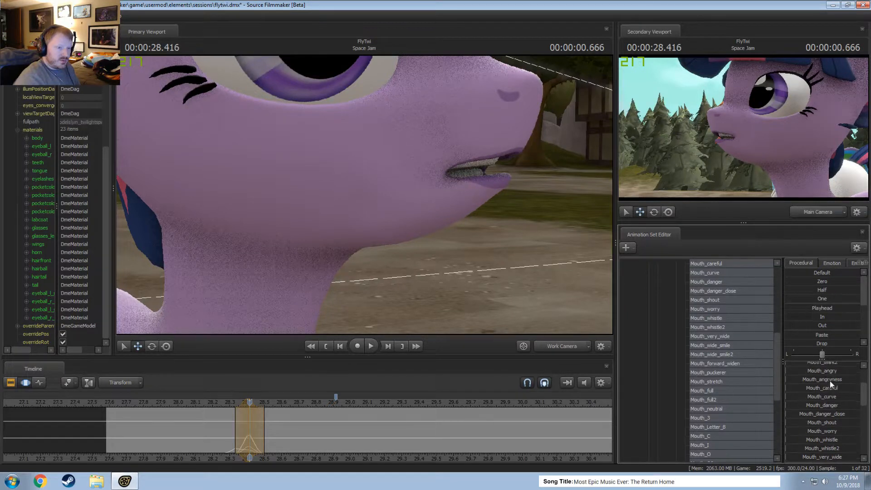
Make a narrow time selection centered on 00:00:28.375 and add Mouth_Letter_B to the mouth pose there.
{"action": "mouse_move", "coordinate": [383, 319]}
{"action": "left_mouse_down"}
{"action": "mouse_move", "coordinate": [313, 314]}
{"action": "mouse_move", "coordinate": [382, 319]}
{"action": "left_mouse_up"}
{"action": "left_click_drag", "start_coordinate": [206, 416], "coordinate": [242, 430]}
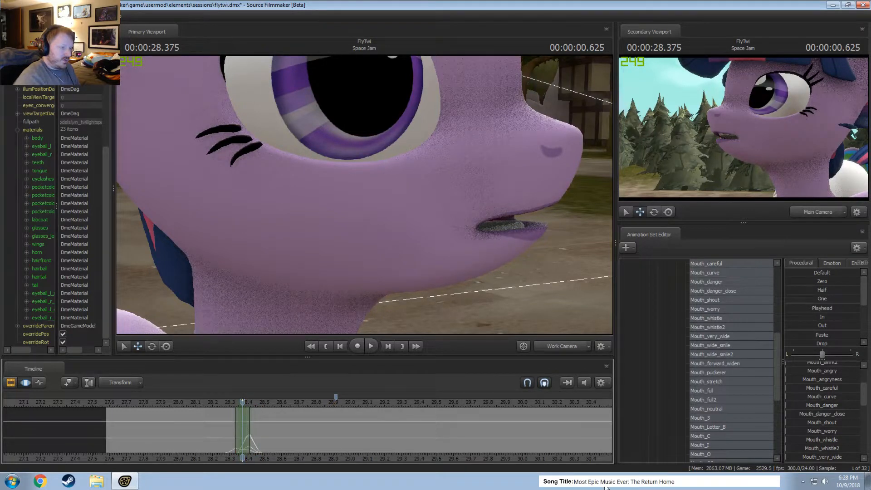
{"action": "scroll", "coordinate": [838, 429], "scroll_direction": "down", "scroll_amount": 5}
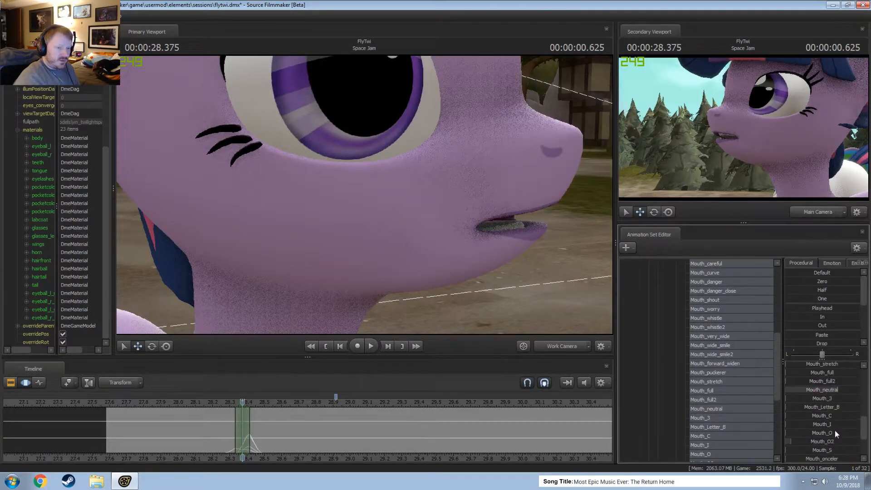
{"action": "left_click_drag", "start_coordinate": [835, 407], "coordinate": [842, 408]}
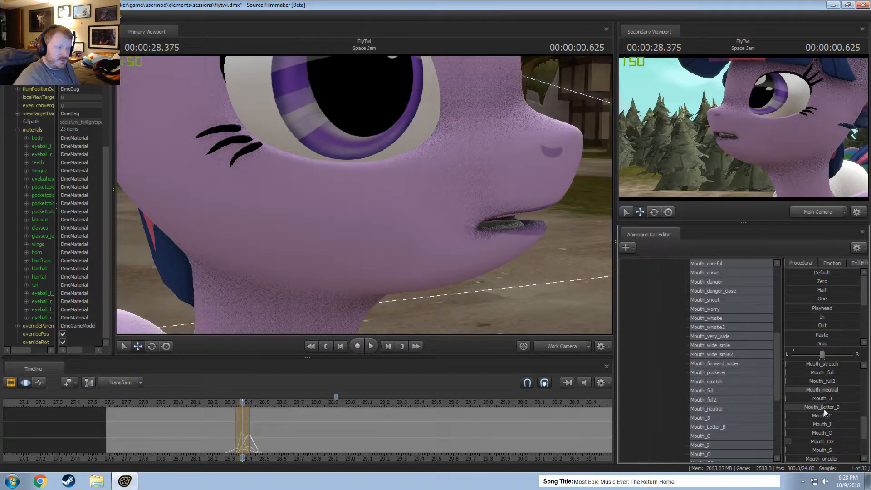
Reduce Jaw_open in the mouth pose at 00:00:28.375 and play the result back.
{"action": "scroll", "coordinate": [825, 399], "scroll_direction": "up", "scroll_amount": 3}
{"action": "scroll", "coordinate": [816, 369], "scroll_direction": "up", "scroll_amount": 5}
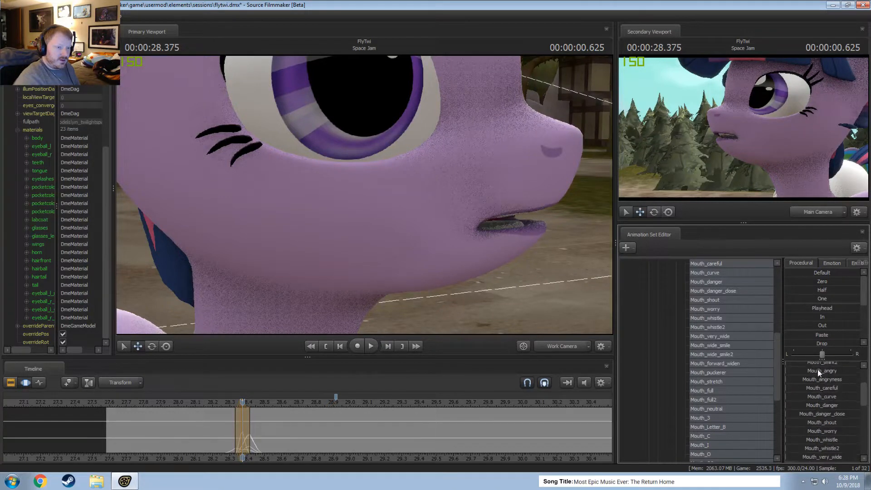
{"action": "left_click_drag", "start_coordinate": [824, 366], "coordinate": [813, 365]}
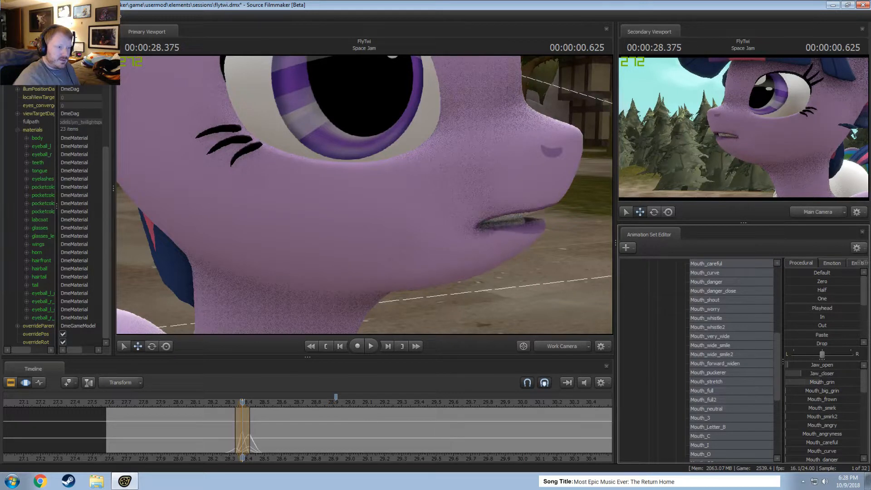
{"action": "left_click", "coordinate": [226, 436]}
{"action": "key", "text": "space"}
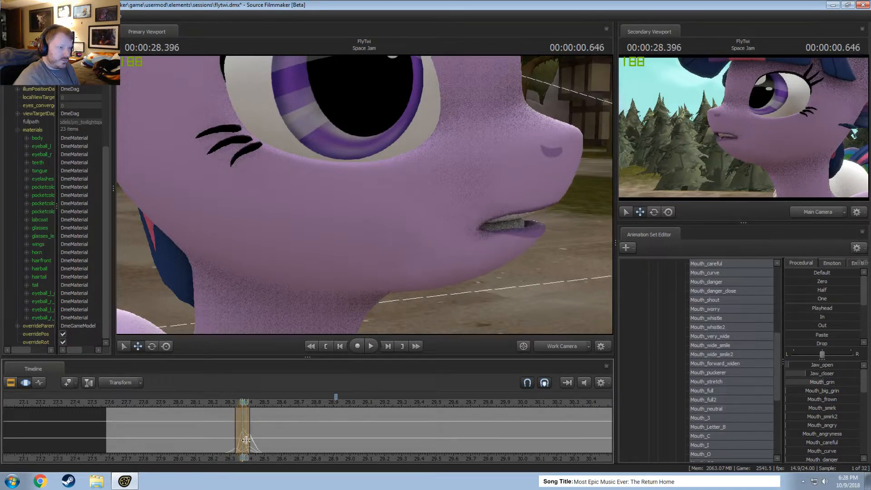
{"action": "key", "text": "space"}
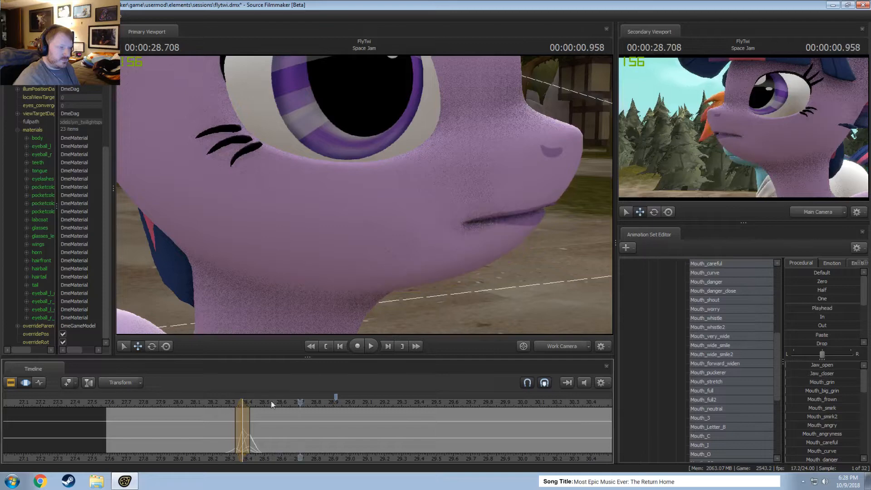
Center a new time selection on 00:00:28.333, spanning about 28.25 to 28.42 seconds, and open the jaw slightly more.
{"action": "mouse_move", "coordinate": [363, 211]}
{"action": "left_mouse_down"}
{"action": "mouse_move", "coordinate": [371, 199]}
{"action": "mouse_move", "coordinate": [363, 206]}
{"action": "left_mouse_up"}
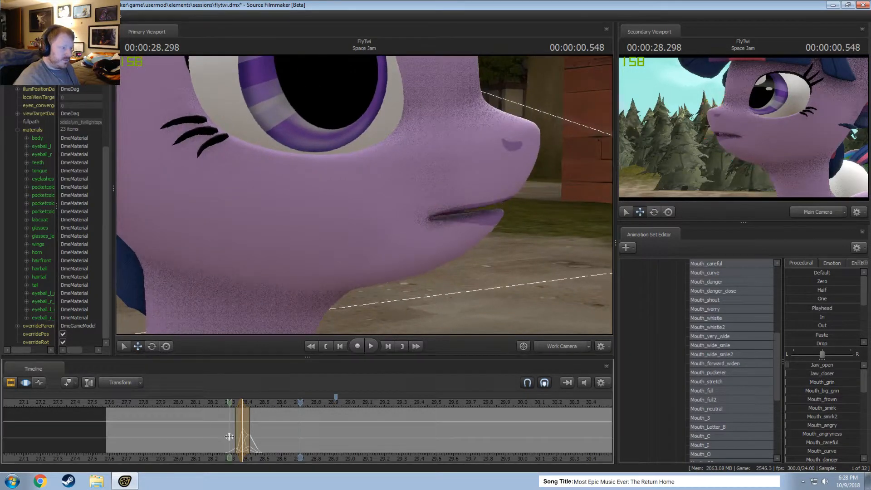
{"action": "left_click", "coordinate": [232, 436], "text": "shift"}
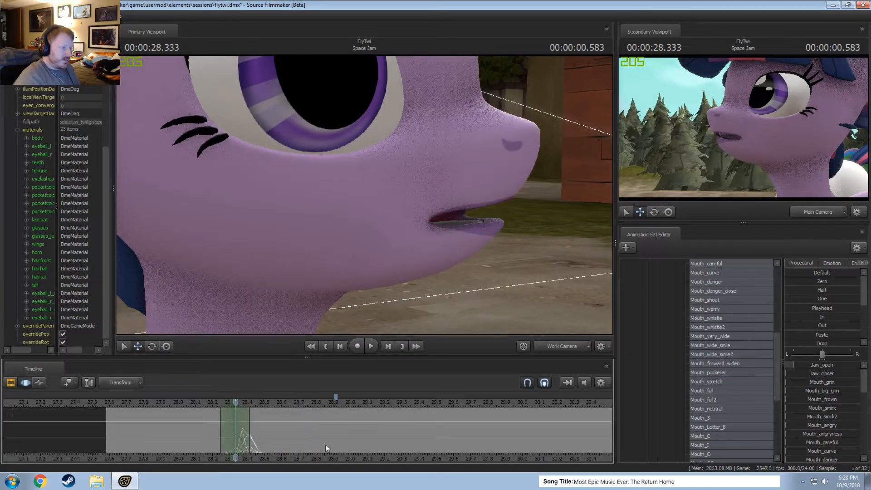
{"action": "left_click_drag", "start_coordinate": [807, 365], "coordinate": [812, 366]}
{"action": "scroll", "coordinate": [834, 430], "scroll_direction": "down", "scroll_amount": 1}
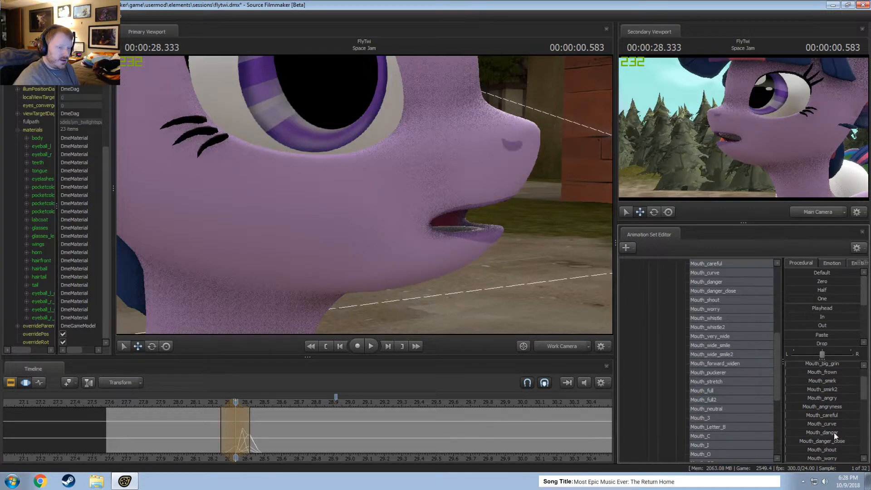
Center a time selection on 00:00:28.291, spanning about 28.16 to 28.41 seconds, and raise Jaw_closer, Mouth_grin and Mouth_angry.
{"action": "left_click", "coordinate": [228, 424], "text": "shift"}
{"action": "scroll", "coordinate": [227, 423], "scroll_direction": "up", "scroll_amount": 3, "text": "shift"}
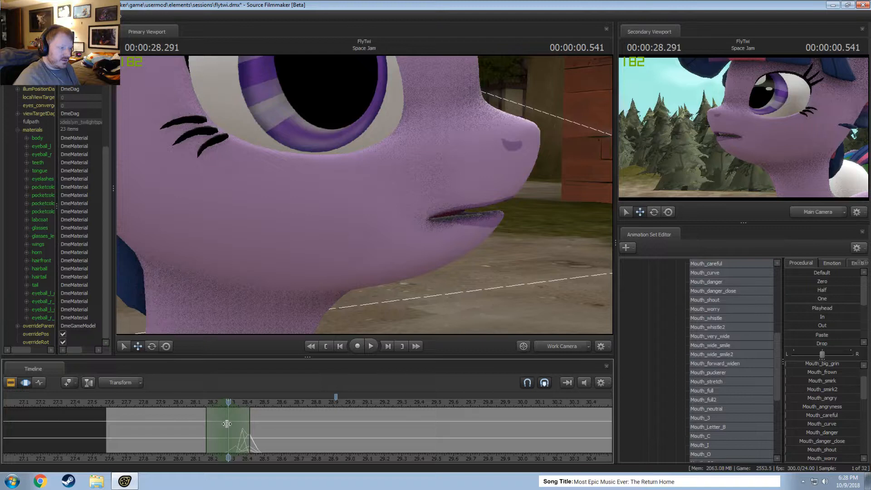
{"action": "scroll", "coordinate": [831, 432], "scroll_direction": "up", "scroll_amount": 1}
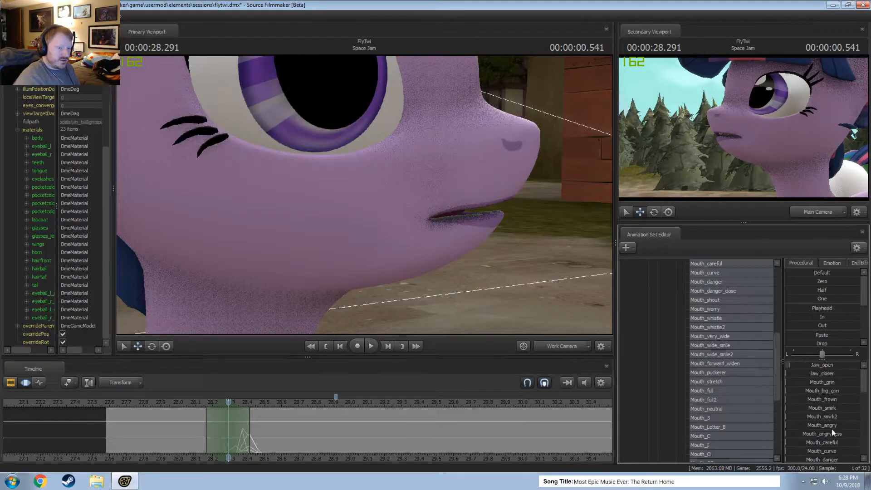
{"action": "mouse_move", "coordinate": [821, 381]}
{"action": "left_mouse_down"}
{"action": "mouse_move", "coordinate": [833, 382]}
{"action": "mouse_move", "coordinate": [825, 373]}
{"action": "mouse_move", "coordinate": [837, 380]}
{"action": "left_mouse_up"}
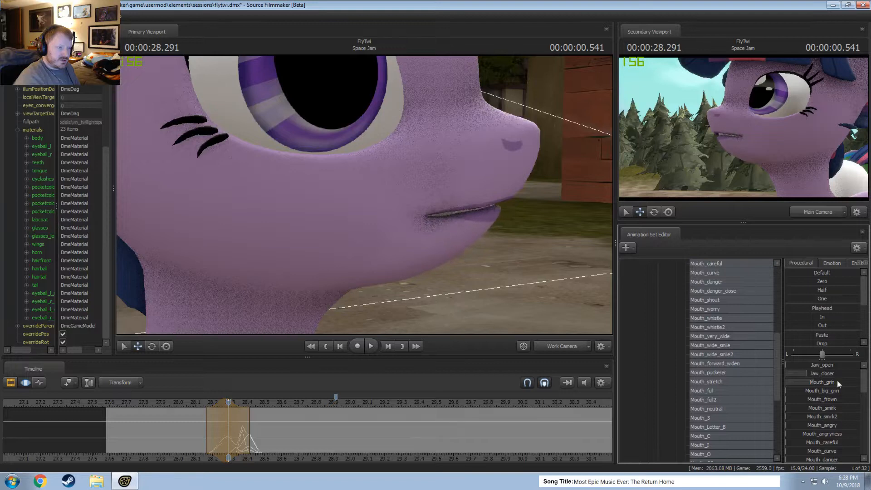
{"action": "left_click_drag", "start_coordinate": [826, 425], "coordinate": [832, 426]}
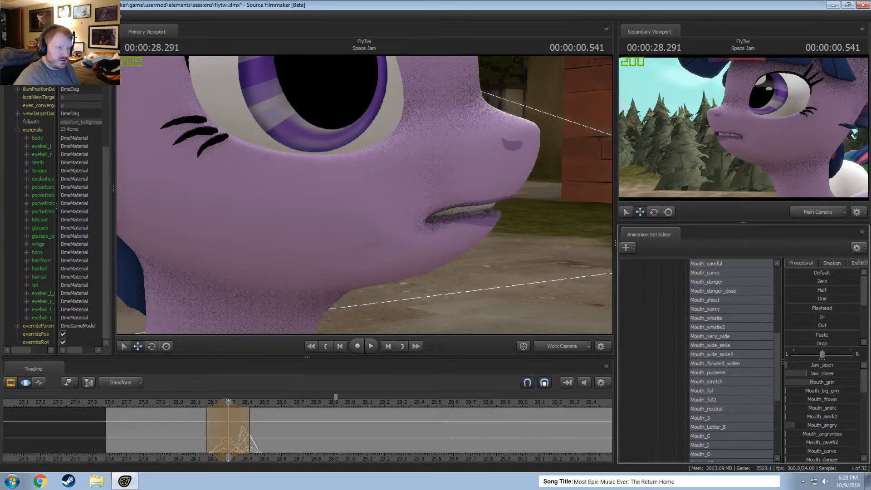
Scrub and play the shot from about 27.9 seconds to check the new mouth poses.
{"action": "left_click", "coordinate": [202, 435]}
{"action": "left_click_drag", "start_coordinate": [203, 435], "coordinate": [255, 447]}
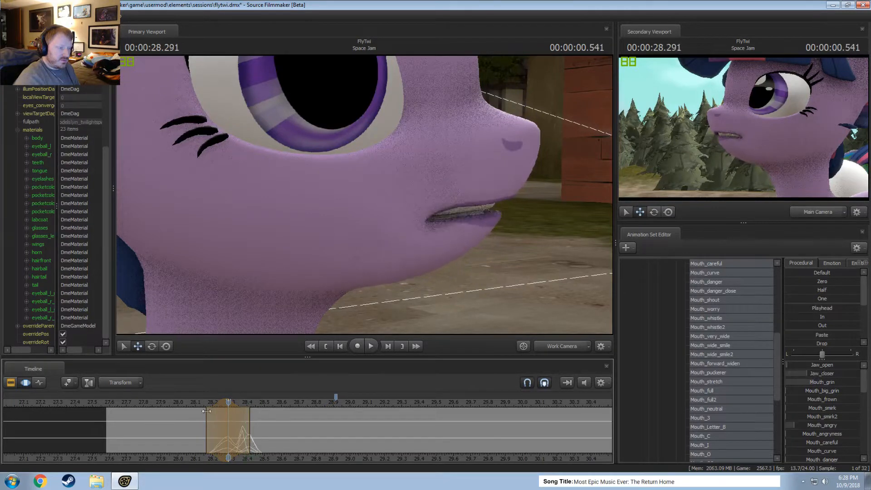
{"action": "left_click", "coordinate": [161, 403]}
{"action": "key", "text": "space"}
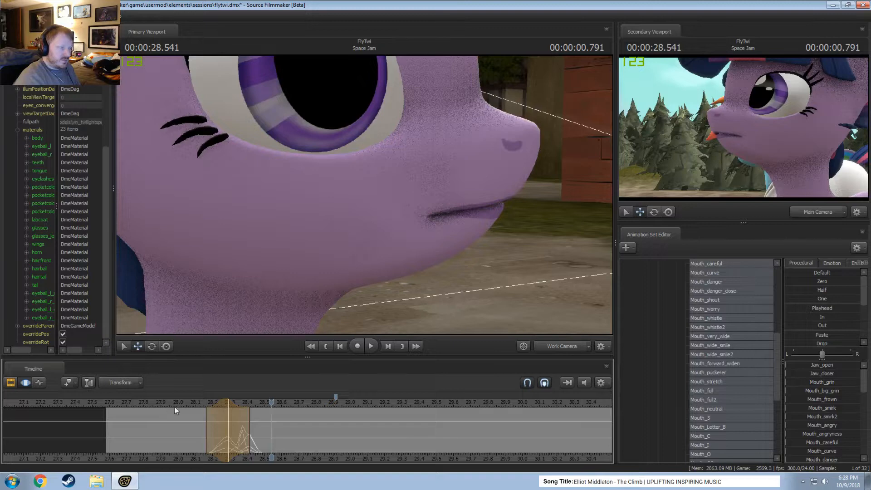
{"action": "left_click_drag", "start_coordinate": [203, 424], "coordinate": [210, 428]}
{"action": "left_click_drag", "start_coordinate": [150, 403], "coordinate": [135, 403]}
Disable lighting in the primary viewport, reframe the work camera on Twilight's mouth and play the dialog.
{"action": "key", "text": "F2"}
{"action": "key", "text": "F3"}
{"action": "right_click", "coordinate": [352, 234]}
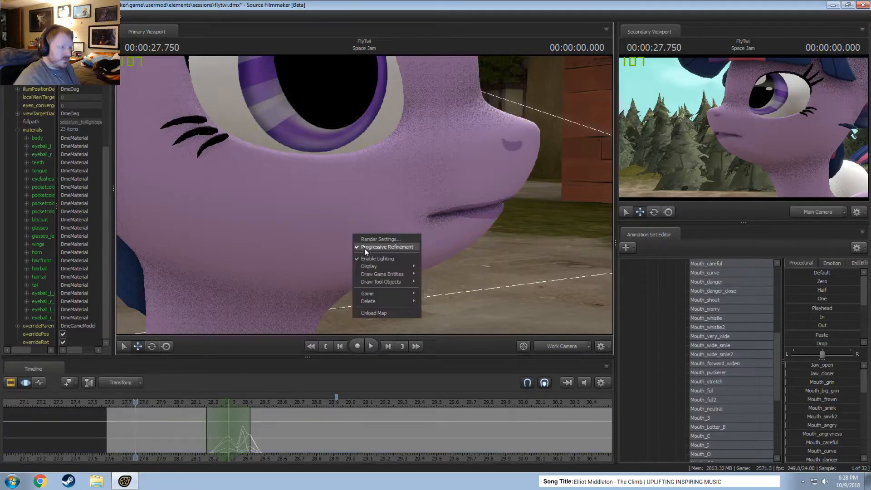
{"action": "left_click", "coordinate": [372, 256]}
{"action": "left_click_drag", "start_coordinate": [371, 256], "coordinate": [318, 274]}
{"action": "key", "text": "space"}
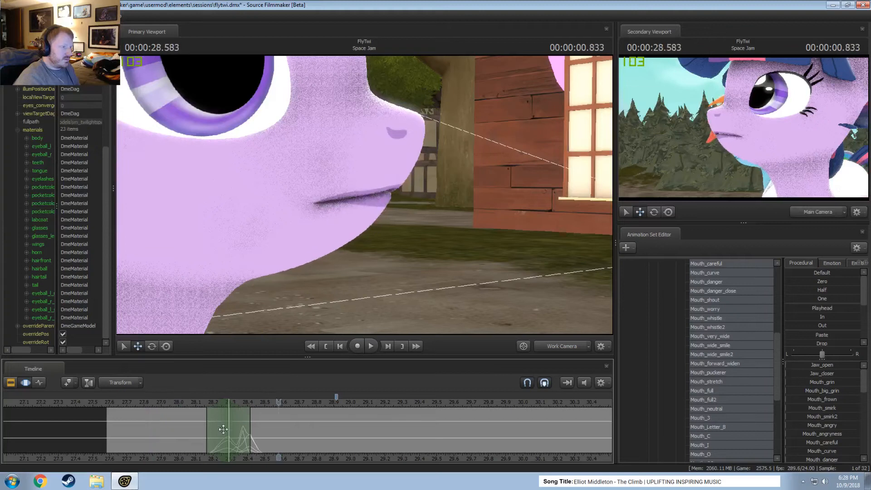
{"action": "key", "text": "space"}
Make a time selection centered on 00:00:28.333 and increase Jaw_open a little more.
{"action": "left_click", "coordinate": [236, 437], "text": "shift"}
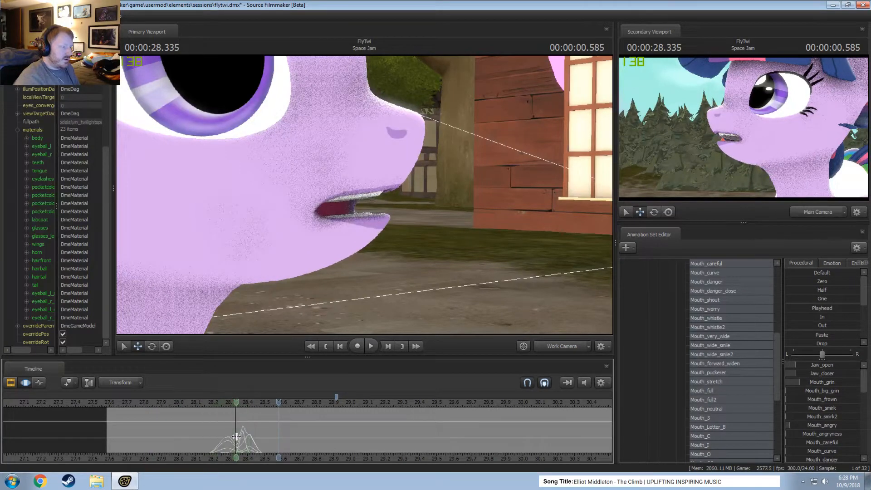
{"action": "scroll", "coordinate": [236, 437], "scroll_direction": "up", "scroll_amount": 2}
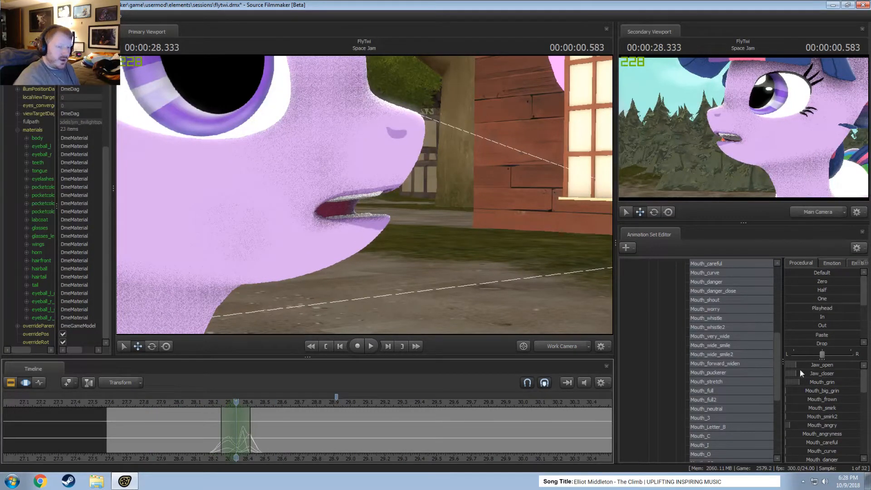
{"action": "left_click_drag", "start_coordinate": [798, 365], "coordinate": [802, 365]}
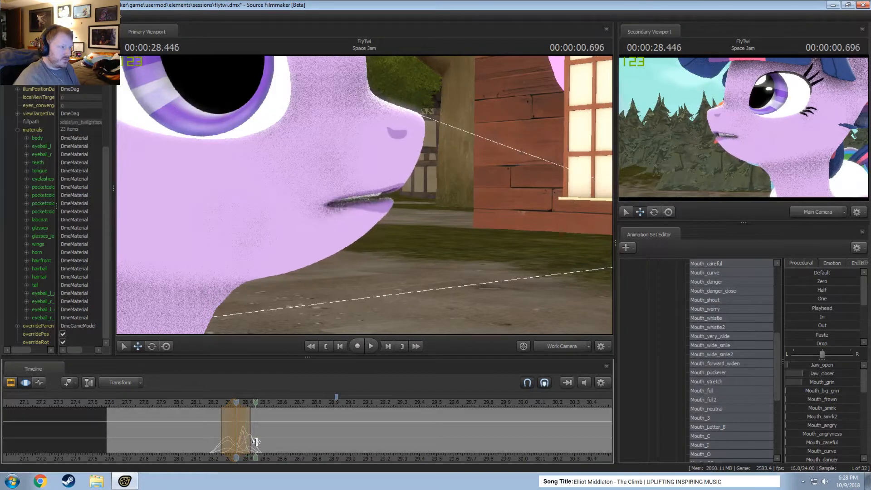
Play the dialog and step frame by frame through about 28.33 to 28.46 seconds to examine the mouth shapes.
{"action": "left_click_drag", "start_coordinate": [236, 436], "coordinate": [186, 427]}
{"action": "key", "text": "space"}
{"action": "key", "text": "space"}
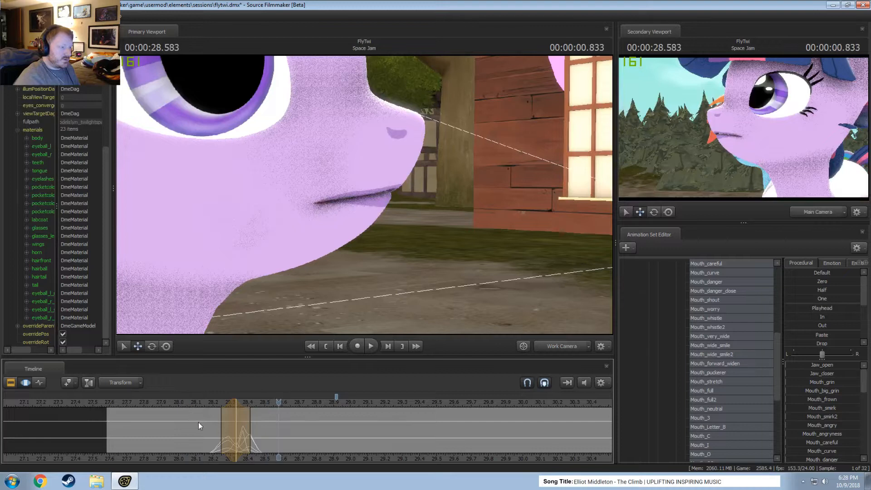
{"action": "left_click", "coordinate": [181, 403]}
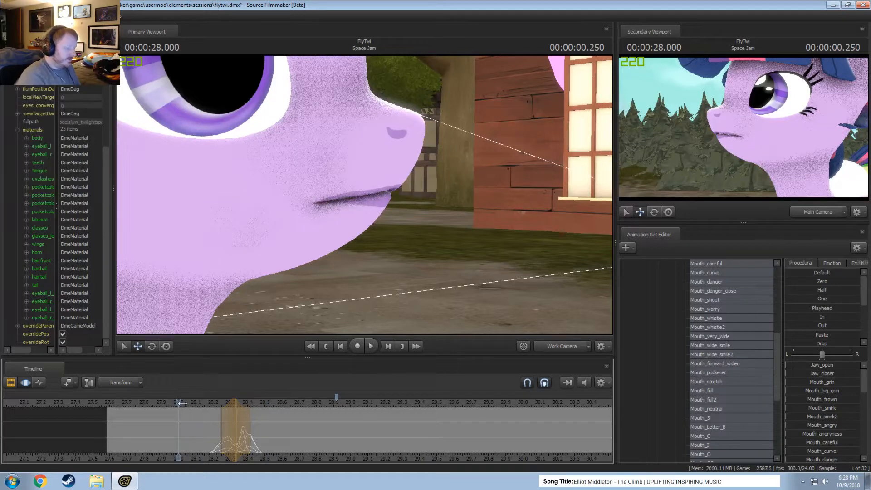
{"action": "key", "text": "space"}
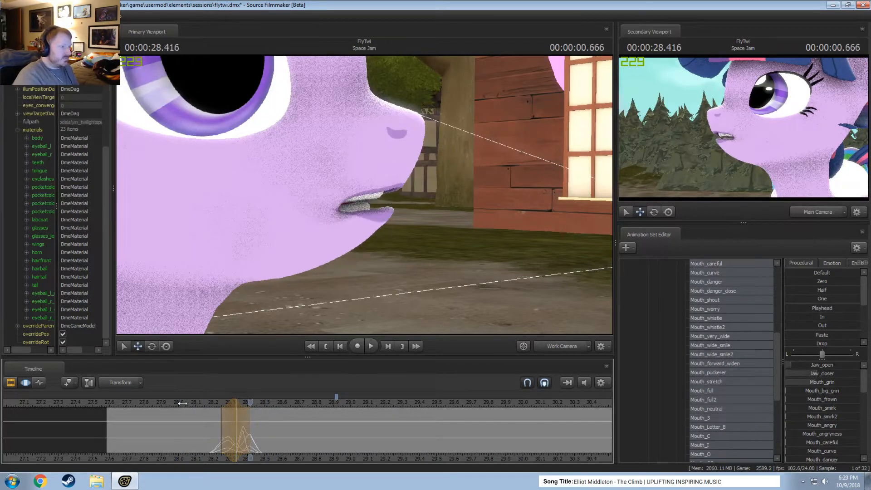
{"action": "key", "text": "Right"}
{"action": "key", "text": "Right"}
{"action": "key", "text": "Left"}
{"action": "key", "text": "Left"}
{"action": "key", "text": "Left"}
{"action": "key", "text": "Left"}
{"action": "key", "text": "Left"}
{"action": "key", "text": "Left"}
{"action": "key", "text": "Left"}
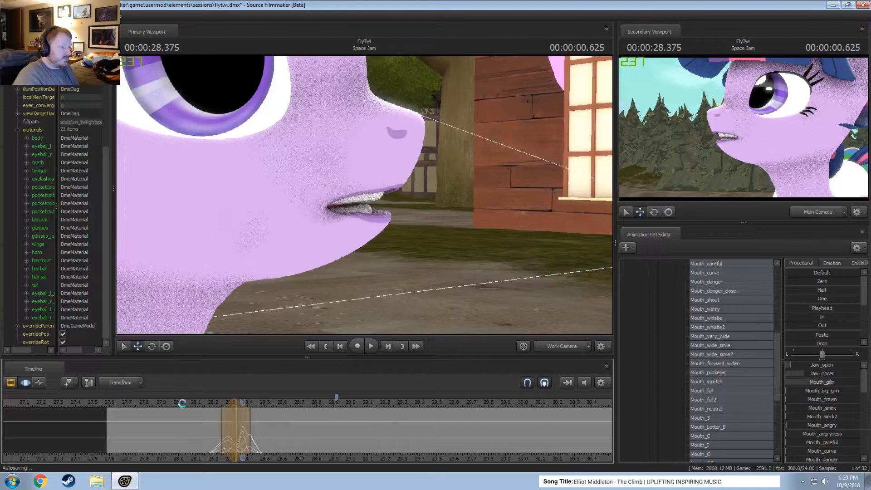
{"action": "key", "text": "Right"}
{"action": "key", "text": "Right"}
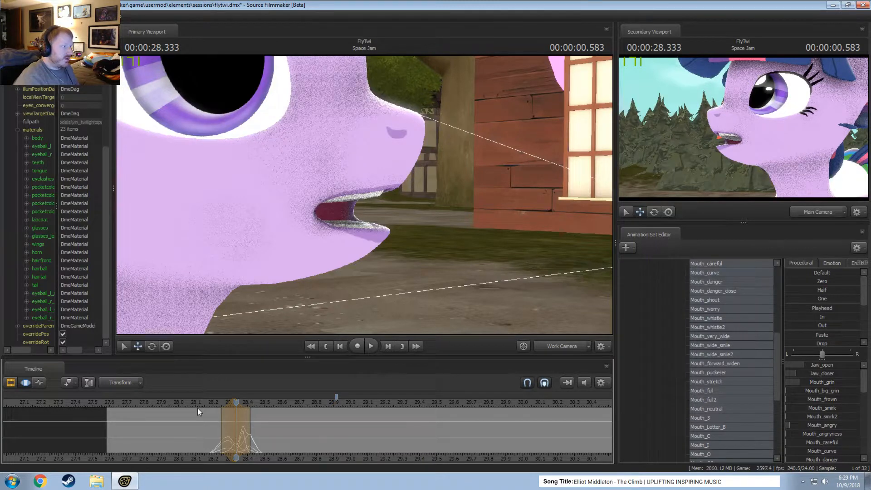
{"action": "key", "text": "Right"}
{"action": "key", "text": "Right"}
{"action": "key", "text": "Right"}
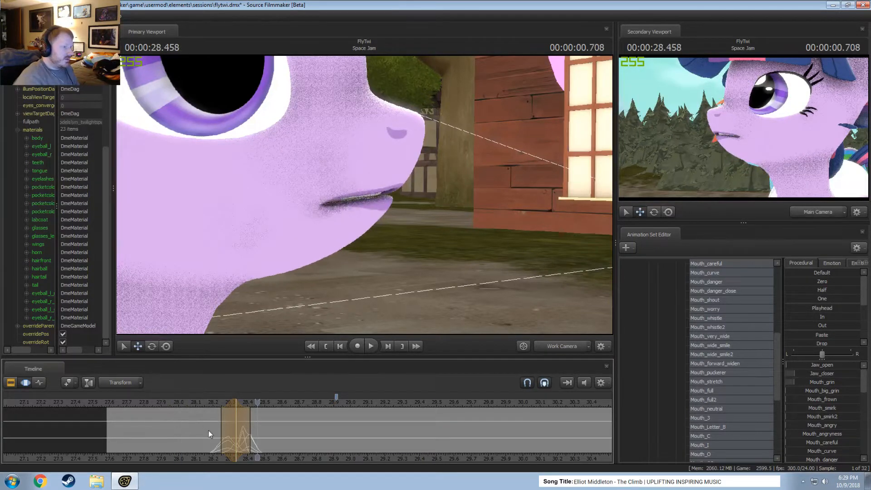
Center a new time selection on 00:00:28.500, spanning about 28.42 to 28.58 seconds, and raise Mouth_grin there.
{"action": "left_click_drag", "start_coordinate": [208, 430], "coordinate": [270, 439]}
{"action": "key", "text": "Escape"}
{"action": "key", "text": "Left"}
{"action": "scroll", "coordinate": [242, 448], "scroll_direction": "up", "scroll_amount": 5}
{"action": "scroll", "coordinate": [269, 439], "scroll_direction": "up", "scroll_amount": 3, "text": "shift"}
{"action": "scroll", "coordinate": [270, 439], "scroll_direction": "down", "scroll_amount": 1, "text": "shift"}
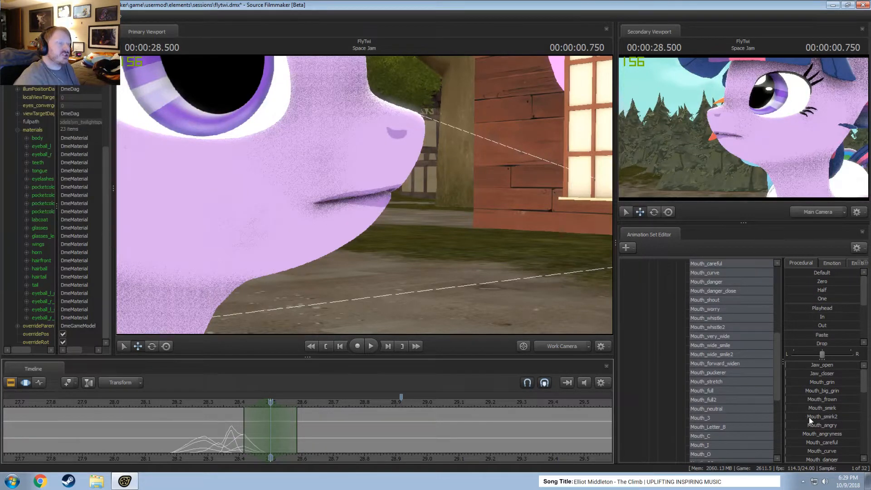
{"action": "left_click_drag", "start_coordinate": [818, 382], "coordinate": [835, 382]}
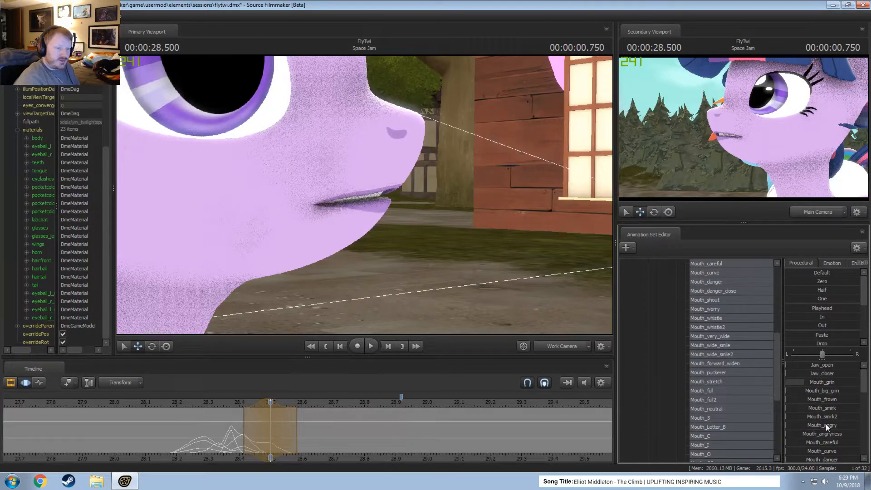
Blend a little Mouth_angry, Mouth_O2 and Jaw_closer into the mouth pose at 00:00:28.500.
{"action": "left_click_drag", "start_coordinate": [826, 427], "coordinate": [870, 411]}
{"action": "scroll", "coordinate": [825, 424], "scroll_direction": "down", "scroll_amount": 5}
{"action": "scroll", "coordinate": [826, 429], "scroll_direction": "down", "scroll_amount": 3}
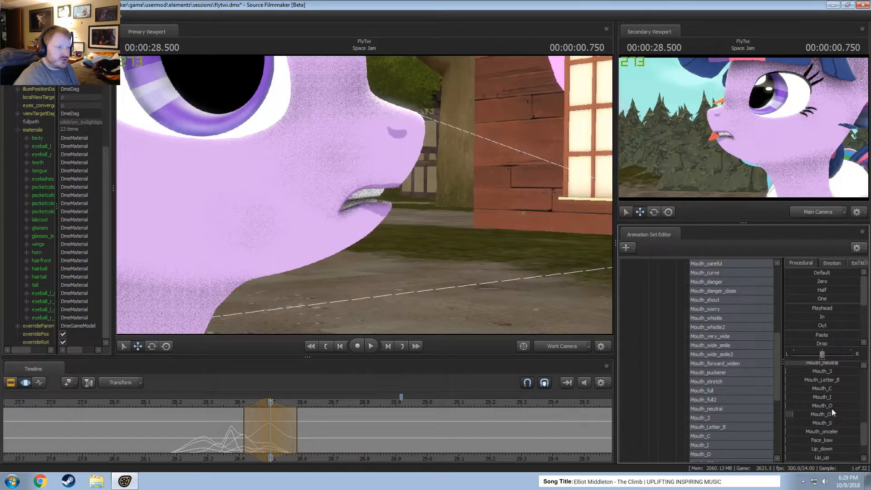
{"action": "scroll", "coordinate": [828, 408], "scroll_direction": "up", "scroll_amount": 8}
{"action": "left_click_drag", "start_coordinate": [818, 374], "coordinate": [834, 374]}
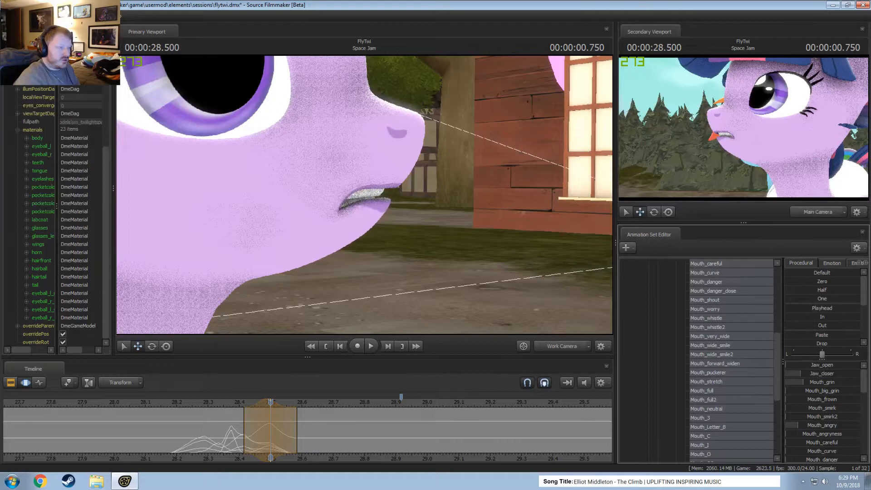
{"action": "left_click_drag", "start_coordinate": [818, 428], "coordinate": [812, 427]}
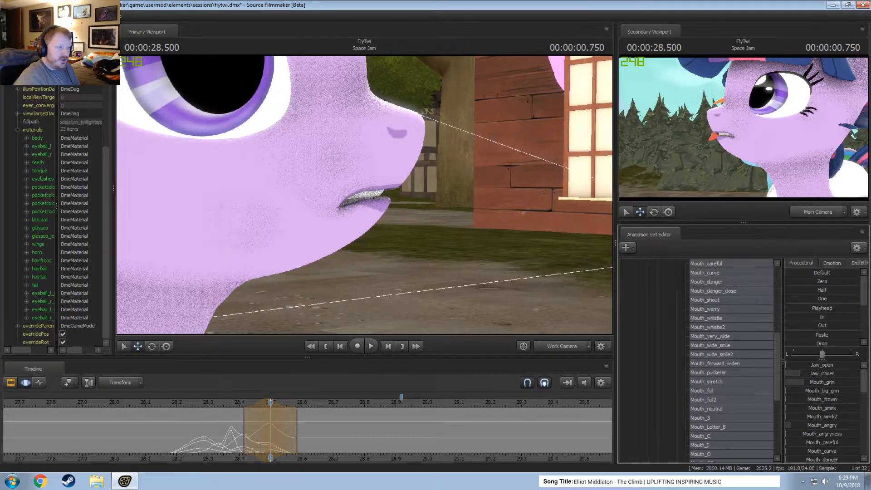
Add a touch of Mouth_forward_widen and increase Mouth_grin in the pose at 00:00:28.500.
{"action": "scroll", "coordinate": [817, 429], "scroll_direction": "down", "scroll_amount": 3}
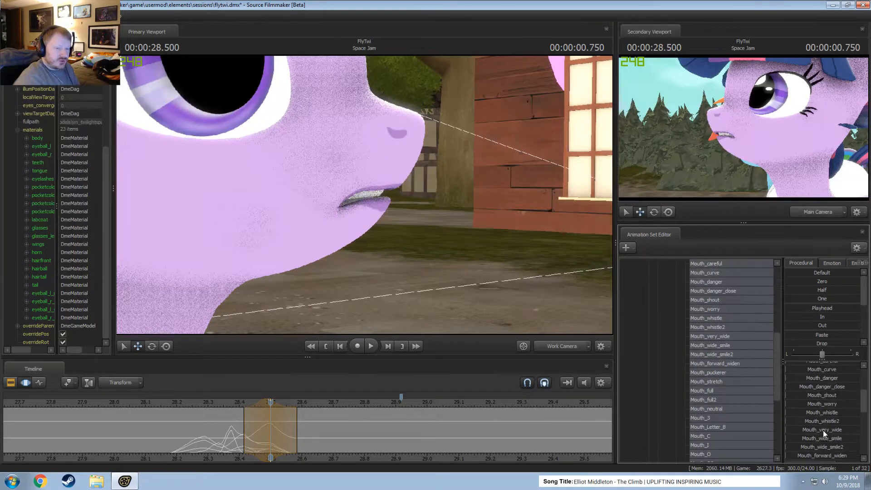
{"action": "scroll", "coordinate": [831, 451], "scroll_direction": "down", "scroll_amount": 1}
{"action": "left_click_drag", "start_coordinate": [824, 428], "coordinate": [830, 428]}
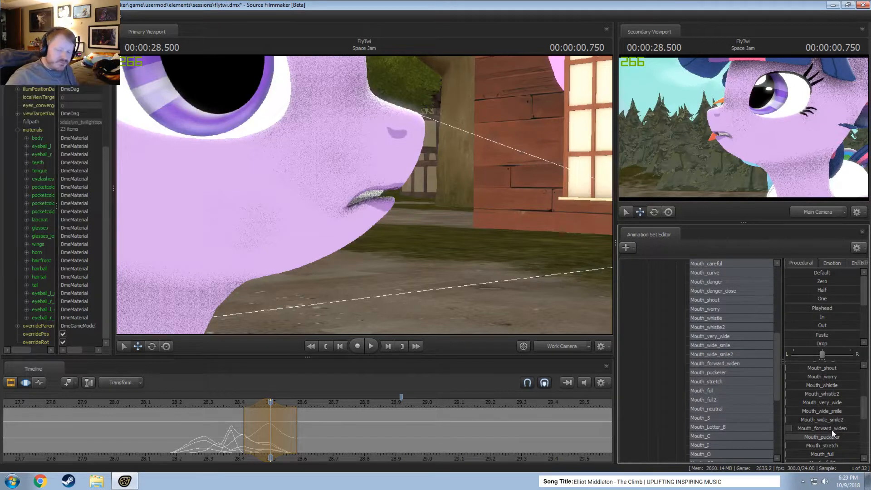
{"action": "scroll", "coordinate": [831, 430], "scroll_direction": "up", "scroll_amount": 5}
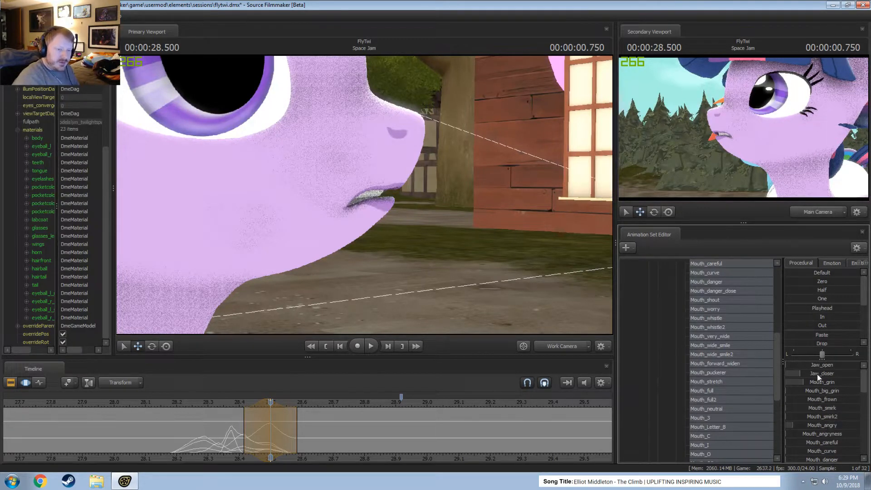
{"action": "left_click_drag", "start_coordinate": [819, 385], "coordinate": [834, 385]}
Scrub past the pose and center a new time selection on 00:00:28.583, spanning about 28.5 to 28.67 seconds.
{"action": "left_click_drag", "start_coordinate": [190, 438], "coordinate": [287, 432]}
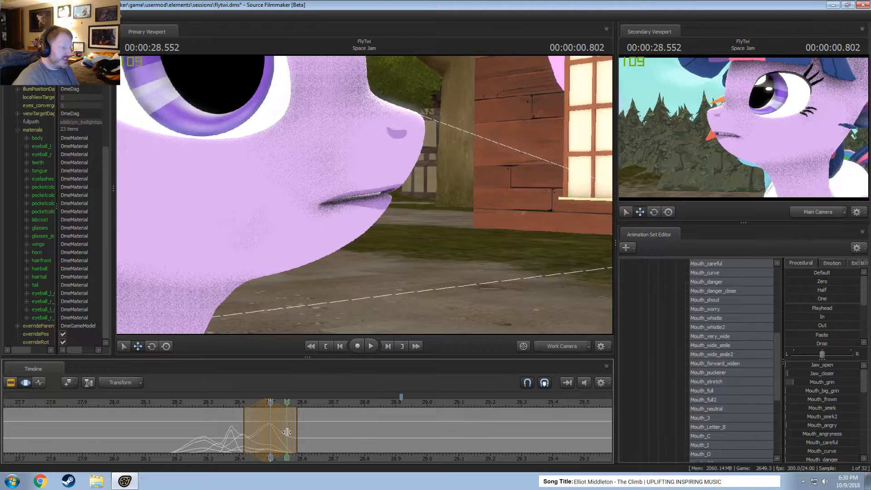
{"action": "left_click", "coordinate": [288, 433]}
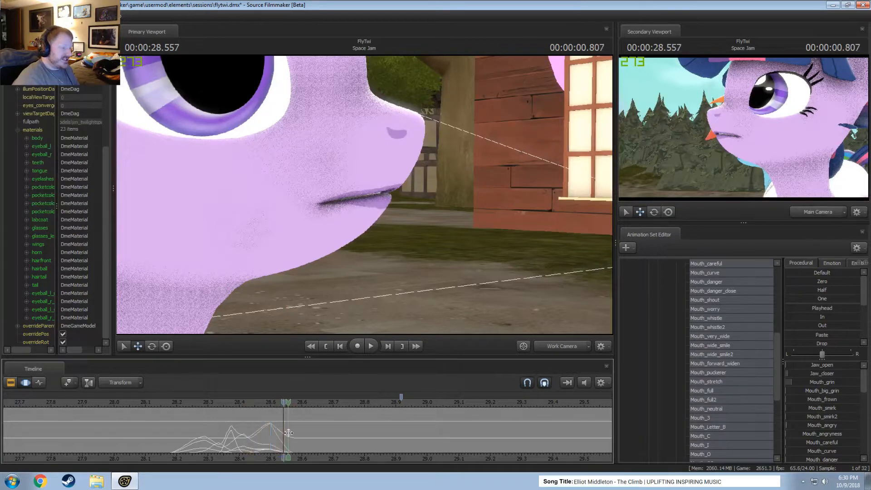
{"action": "scroll", "coordinate": [288, 433], "scroll_direction": "down", "scroll_amount": 1}
{"action": "left_click_drag", "start_coordinate": [288, 433], "coordinate": [289, 433]}
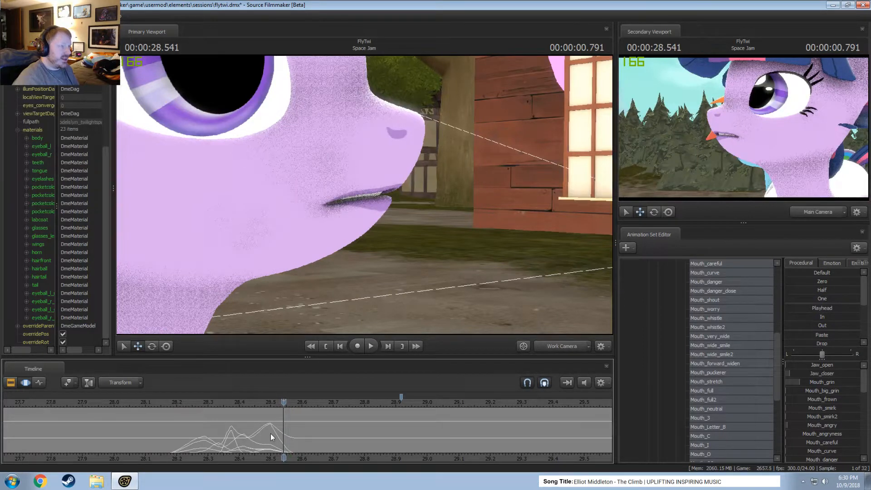
{"action": "mouse_move", "coordinate": [283, 431]}
{"action": "left_mouse_down", "text": "shift"}
{"action": "mouse_move", "coordinate": [292, 429]}
{"action": "mouse_move", "coordinate": [284, 430]}
{"action": "left_mouse_up", "text": "shift"}
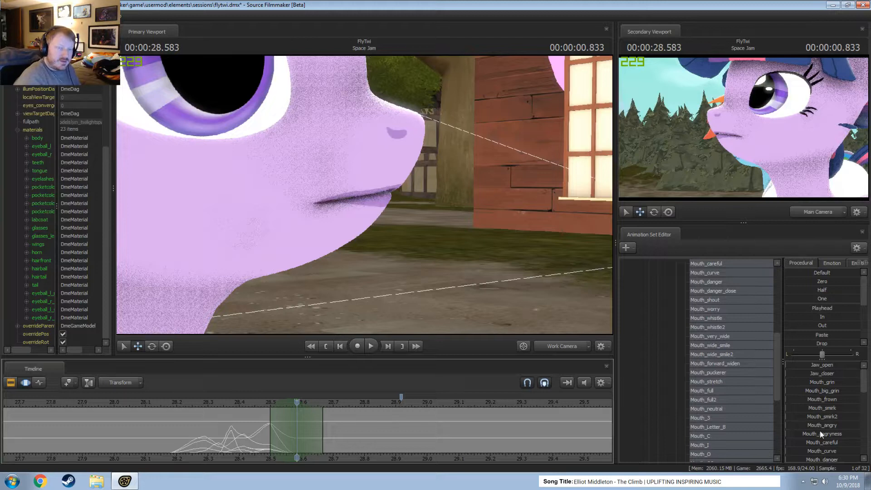
{"action": "scroll", "coordinate": [808, 420], "scroll_direction": "down", "scroll_amount": 3}
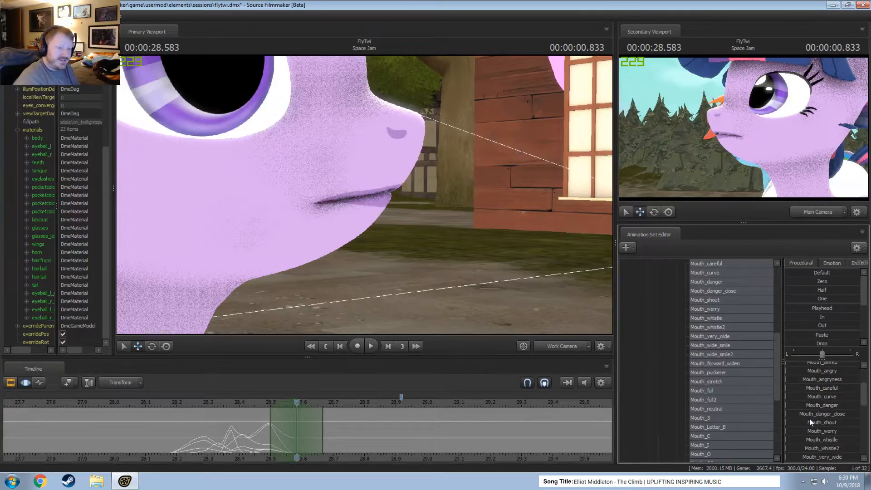
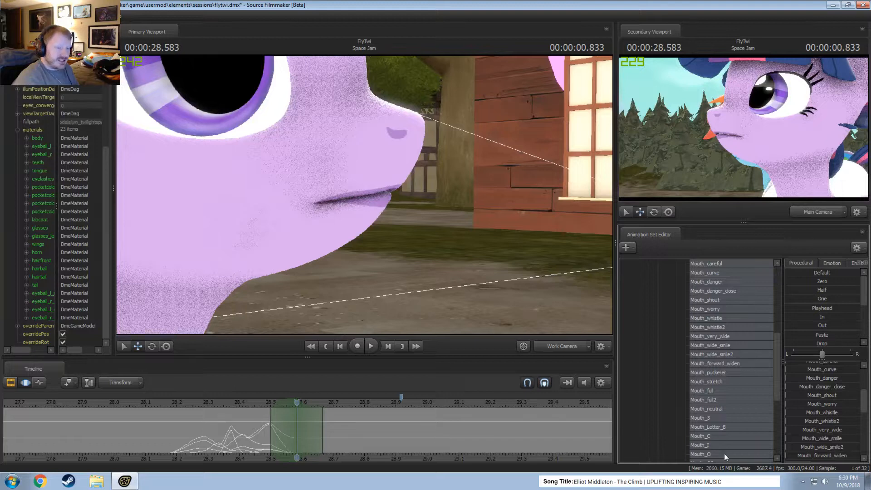
Raise Mouth_grin and Jaw_closer in the mouth pose at 00:00:28.583.
{"action": "scroll", "coordinate": [806, 413], "scroll_direction": "up", "scroll_amount": 3}
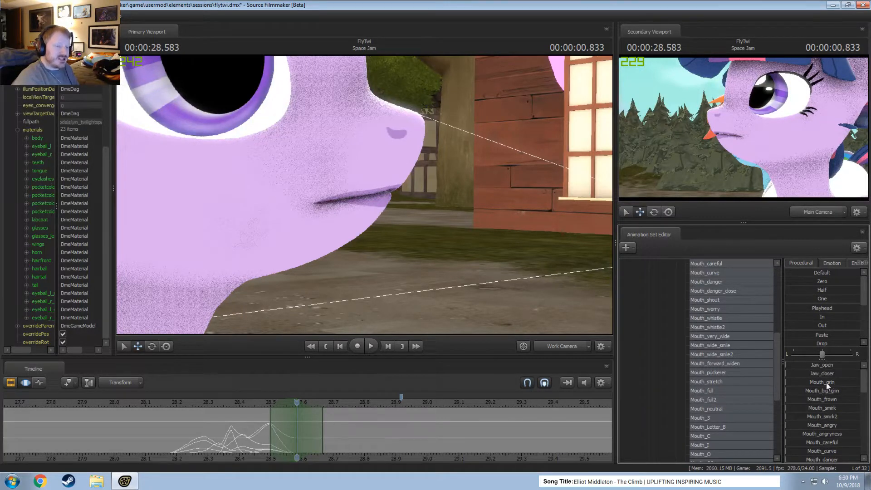
{"action": "left_click", "coordinate": [824, 383]}
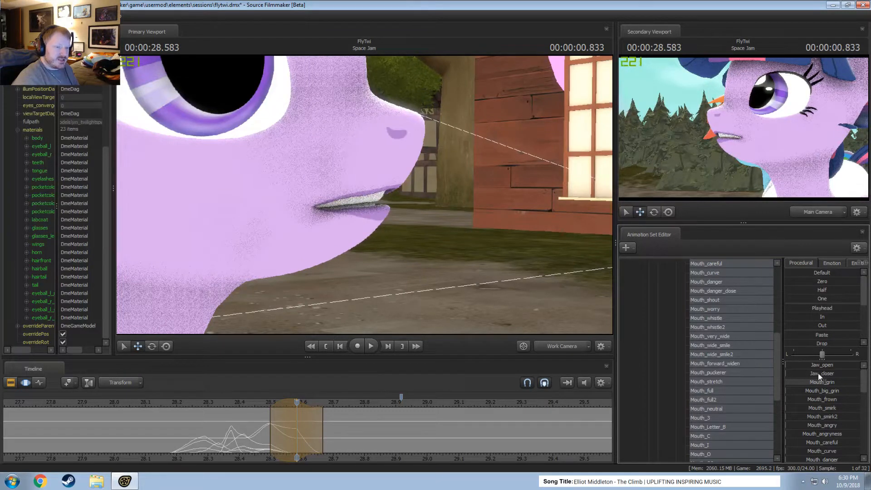
{"action": "left_click_drag", "start_coordinate": [818, 373], "coordinate": [848, 375]}
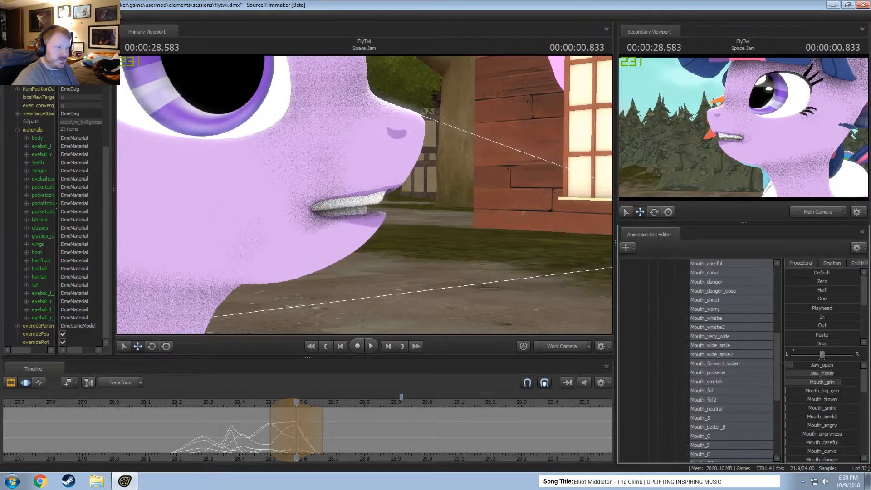
Scrub and play back the mouth movement around 00:00:28.5 to check the lip-sync timing.
{"action": "left_click", "coordinate": [278, 415]}
{"action": "left_click_drag", "start_coordinate": [279, 415], "coordinate": [300, 420]}
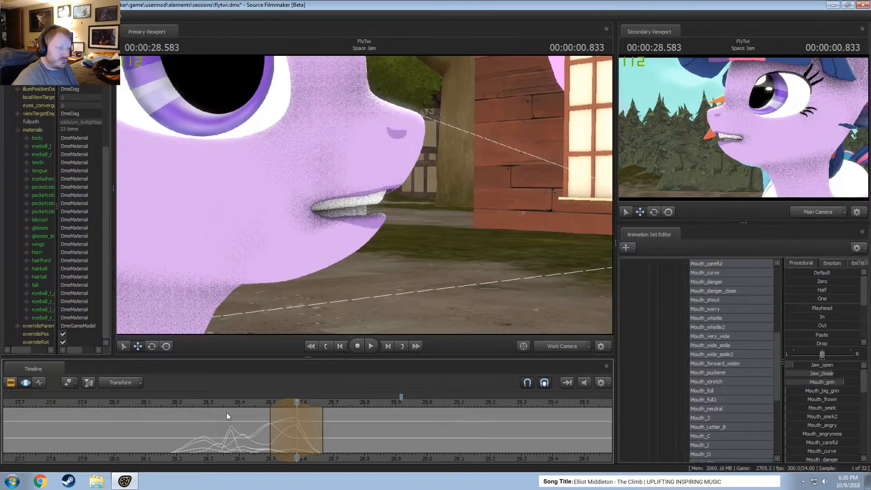
{"action": "left_click_drag", "start_coordinate": [226, 413], "coordinate": [153, 396]}
{"action": "key", "text": "space"}
{"action": "key", "text": "space"}
{"action": "left_click_drag", "start_coordinate": [200, 413], "coordinate": [272, 431]}
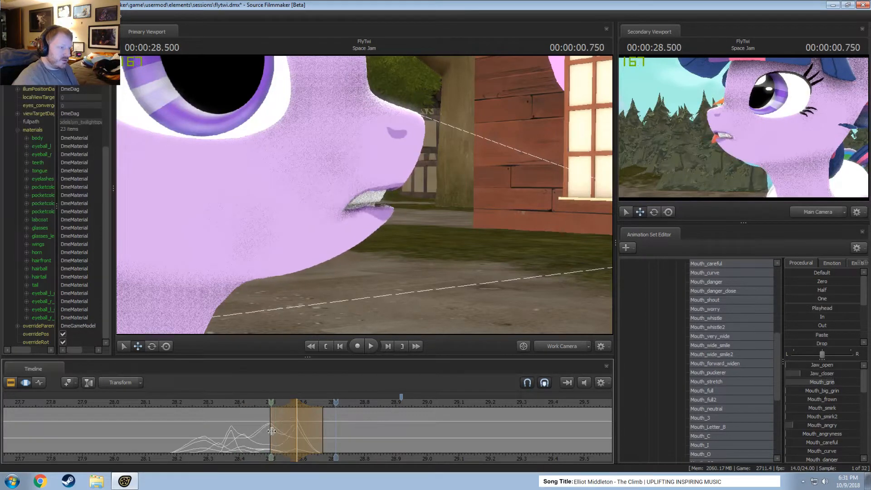
{"action": "key", "text": "space"}
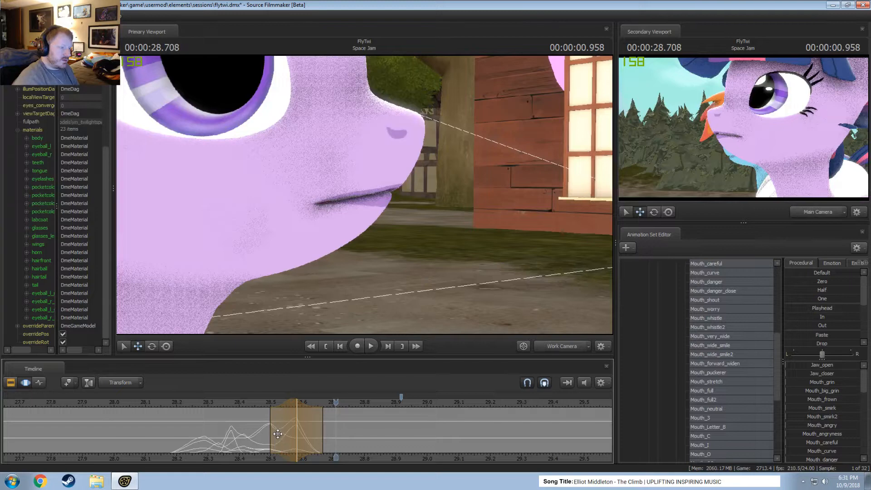
{"action": "key", "text": "space"}
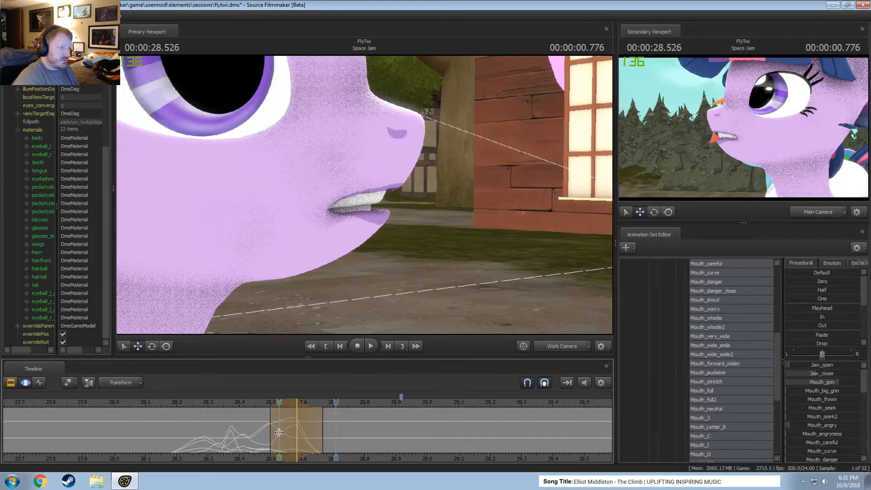
Center a new time selection on 00:00:28.541, spanning about 28.5 to 28.625 seconds, and raise Jaw_open slightly.
{"action": "left_click", "coordinate": [283, 432], "text": "shift"}
{"action": "scroll", "coordinate": [284, 432], "scroll_direction": "up", "scroll_amount": 2, "text": "shift"}
{"action": "scroll", "coordinate": [283, 432], "scroll_direction": "down", "scroll_amount": 1, "text": "shift"}
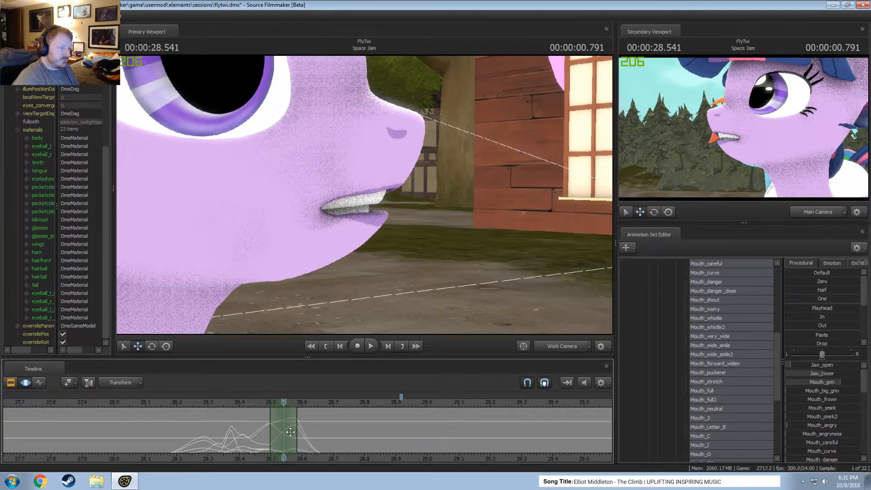
{"action": "left_click_drag", "start_coordinate": [297, 432], "coordinate": [311, 432]}
{"action": "left_click_drag", "start_coordinate": [807, 370], "coordinate": [812, 368]}
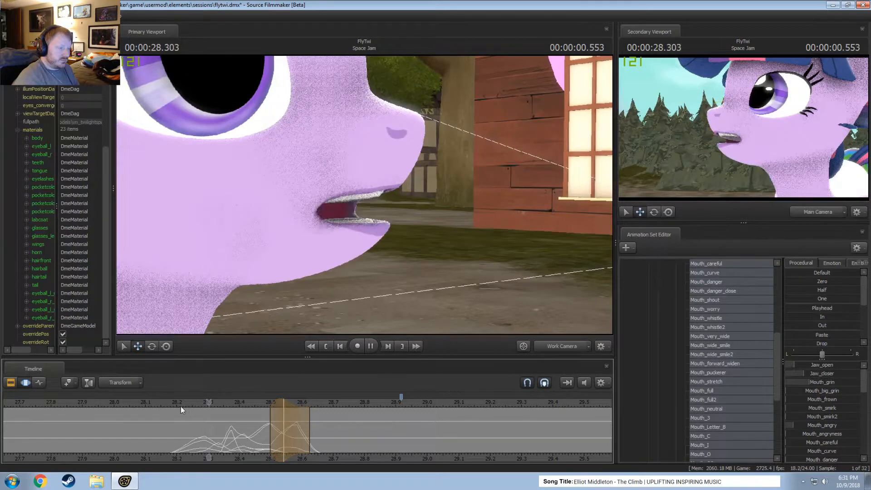
Play back the dialog, center a time selection on 00:00:28.333, spanning about 28.25 to 28.42 seconds, and raise Jaw_closer there.
{"action": "left_click", "coordinate": [137, 410]}
{"action": "key", "text": "space"}
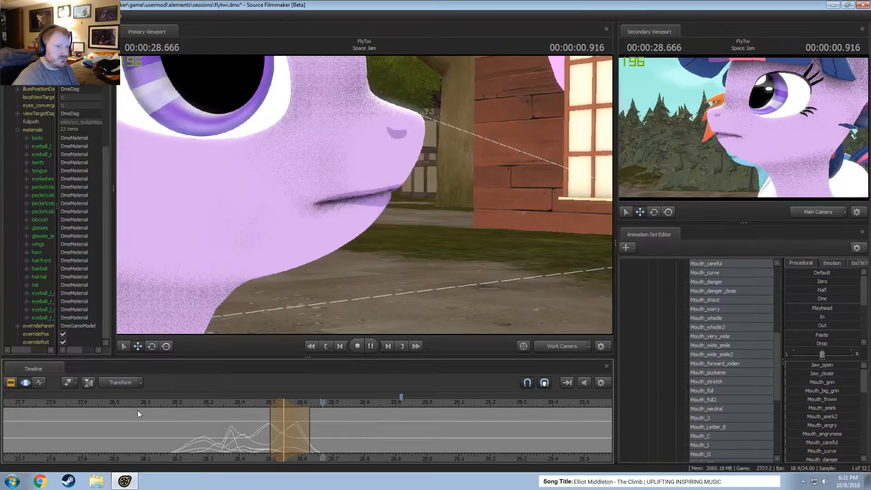
{"action": "key", "text": "space"}
{"action": "left_click", "coordinate": [119, 404]}
{"action": "key", "text": "space"}
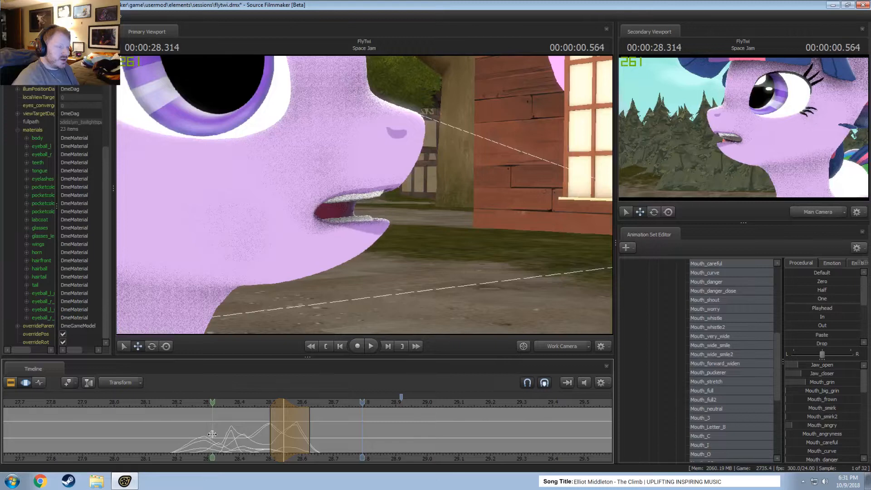
{"action": "left_click", "coordinate": [212, 435], "text": "shift"}
{"action": "scroll", "coordinate": [212, 434], "scroll_direction": "up", "scroll_amount": 2, "text": "shift"}
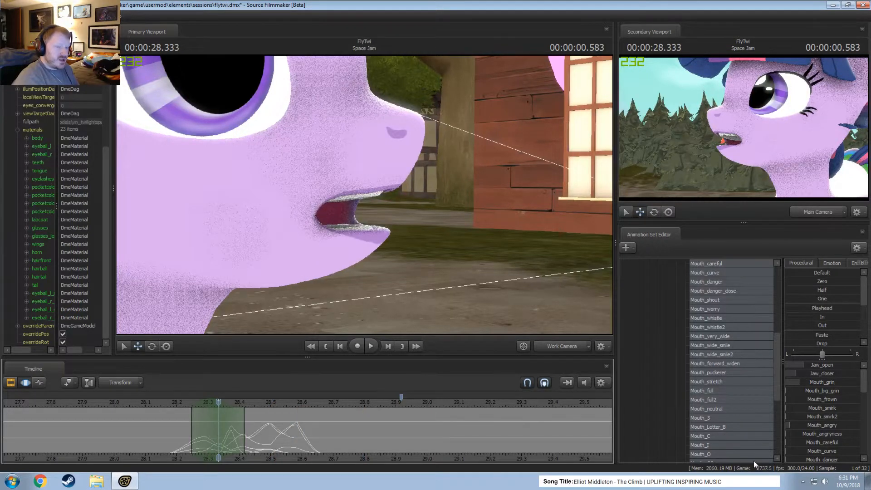
{"action": "left_click_drag", "start_coordinate": [809, 377], "coordinate": [836, 373]}
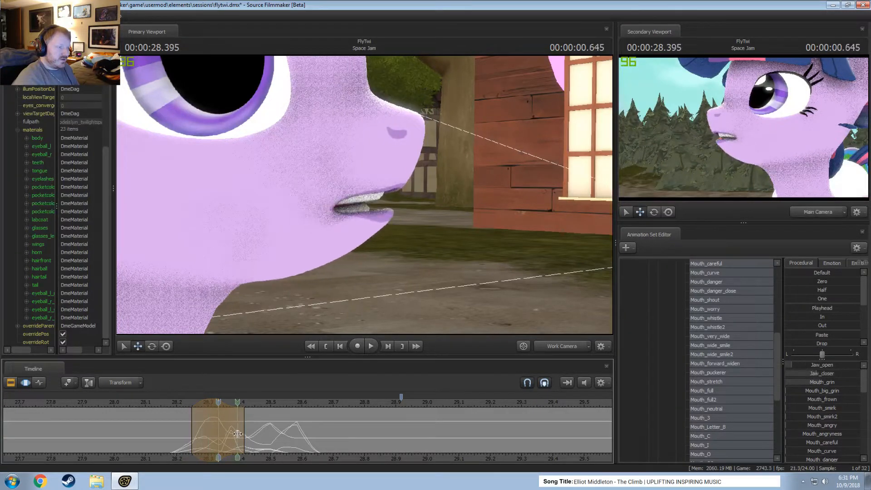
Center a new time selection on 00:00:28.291, spanning about 28.21 to 28.375 seconds, and lower Mouth_puckerer.
{"action": "left_click", "coordinate": [208, 427]}
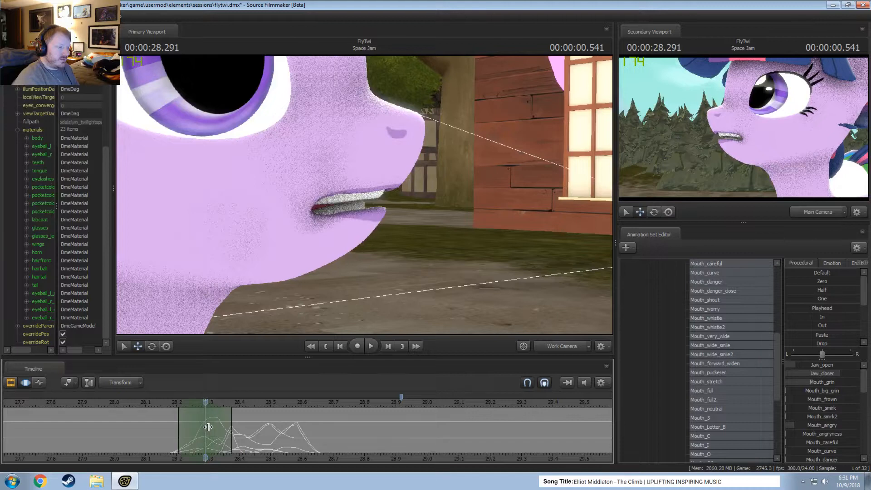
{"action": "scroll", "coordinate": [816, 427], "scroll_direction": "down", "scroll_amount": 5}
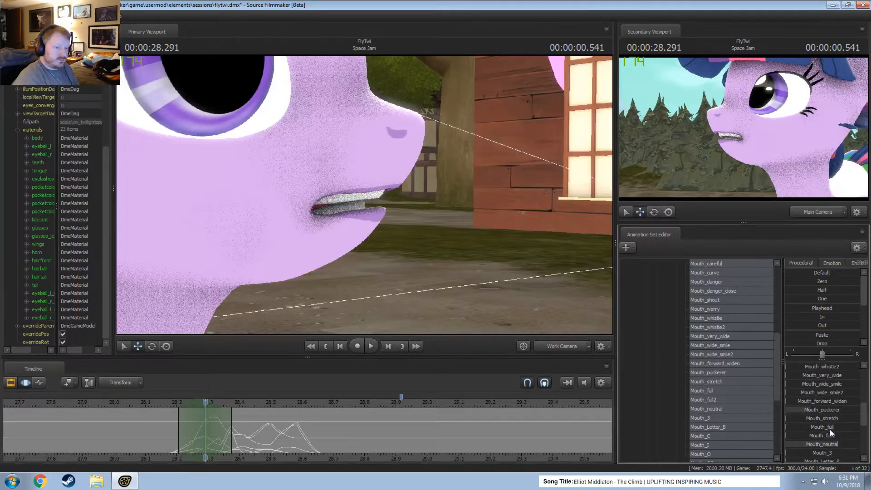
{"action": "mouse_move", "coordinate": [826, 411]}
{"action": "left_mouse_down"}
{"action": "mouse_move", "coordinate": [804, 410]}
{"action": "mouse_move", "coordinate": [812, 410]}
{"action": "left_mouse_up"}
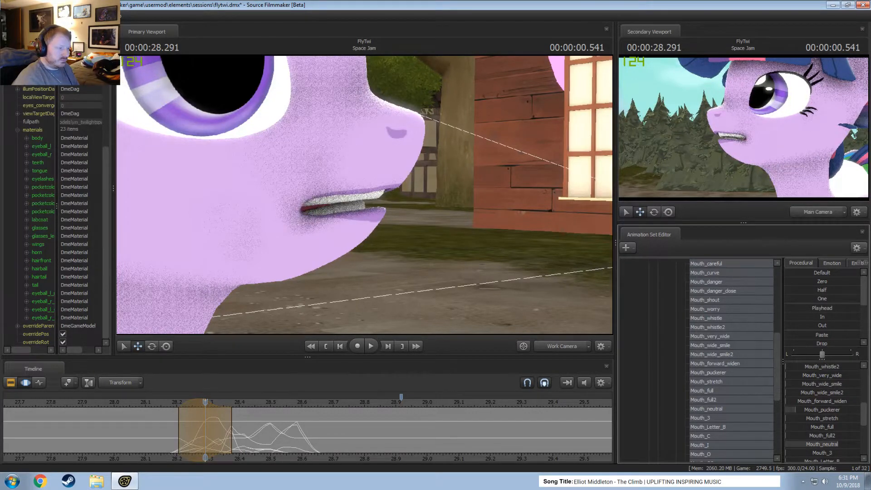
Review the motion, center a time selection on 00:00:28.541, spanning about 28.5 to 28.58 seconds, and increase Jaw_open.
{"action": "left_click_drag", "start_coordinate": [152, 431], "coordinate": [244, 449]}
{"action": "key", "text": "space"}
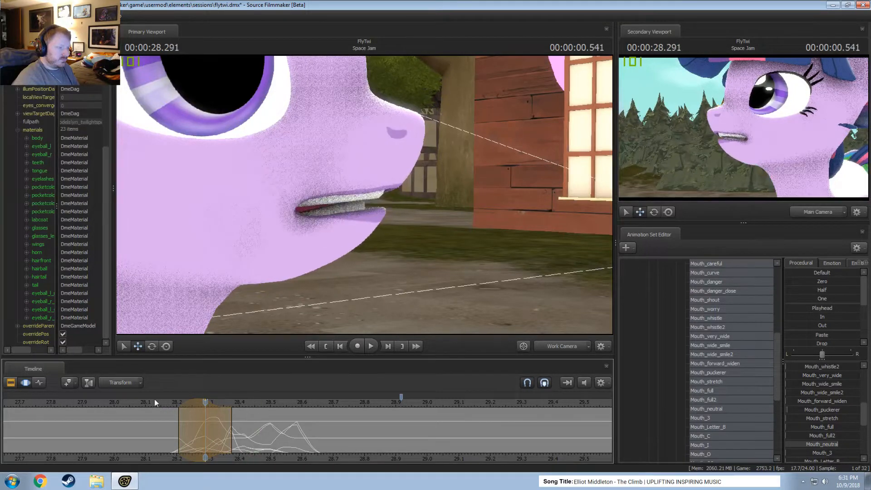
{"action": "key", "text": "space"}
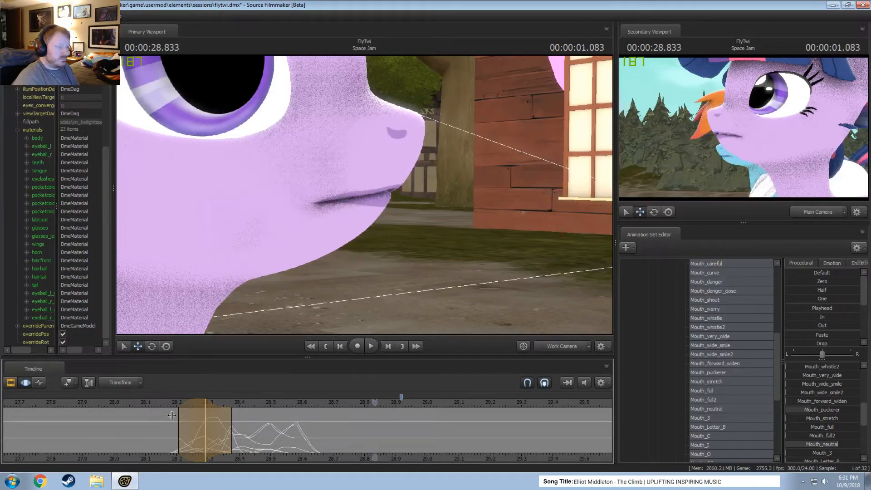
{"action": "left_click", "coordinate": [186, 440]}
{"action": "left_click_drag", "start_coordinate": [187, 441], "coordinate": [284, 432]}
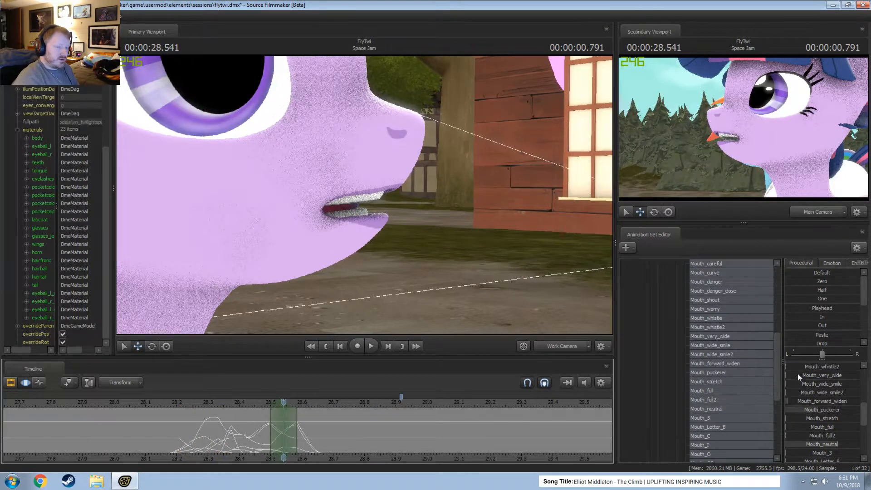
{"action": "scroll", "coordinate": [816, 366], "scroll_direction": "up", "scroll_amount": 5}
{"action": "left_click_drag", "start_coordinate": [818, 363], "coordinate": [823, 364]}
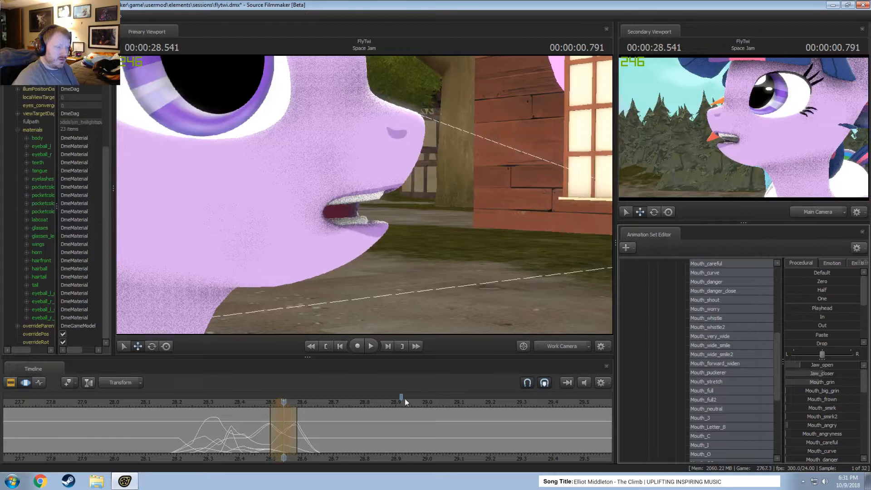
Replay the dialog and center a new time selection on 00:00:28.708, spanning about 28.58 to 28.83 seconds.
{"action": "left_click_drag", "start_coordinate": [296, 421], "coordinate": [132, 406]}
{"action": "key", "text": "space"}
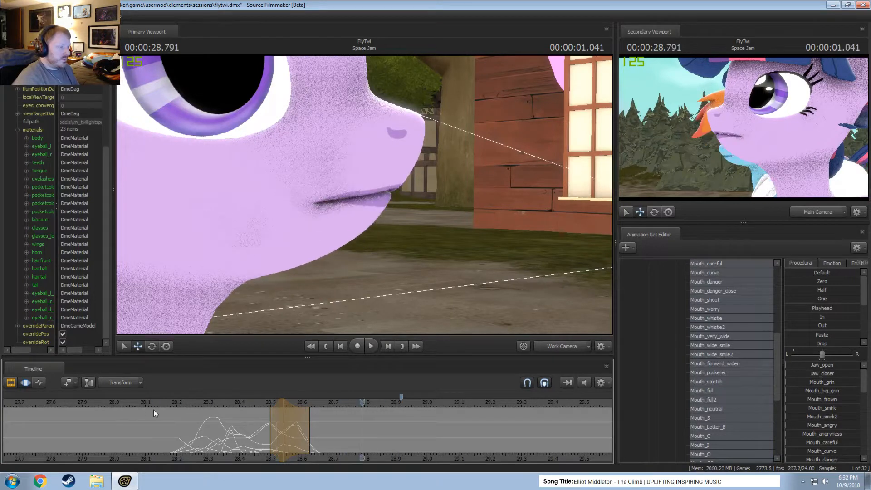
{"action": "left_click_drag", "start_coordinate": [256, 438], "coordinate": [316, 447]}
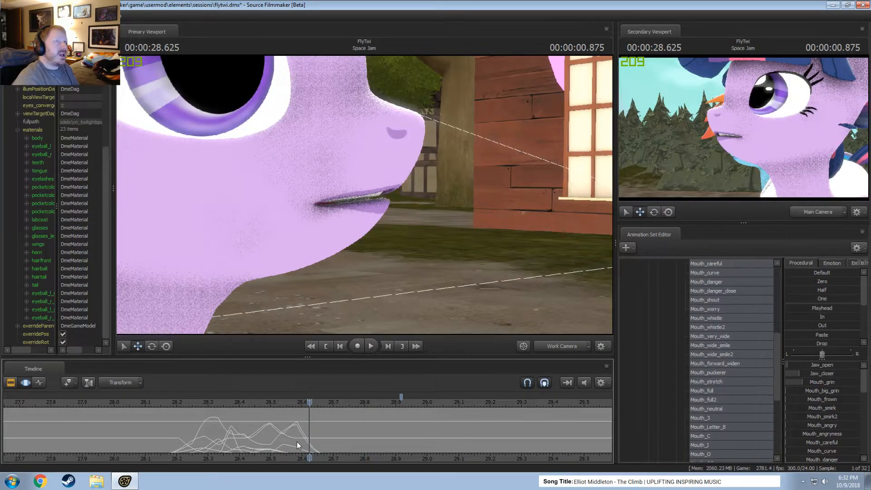
{"action": "left_click_drag", "start_coordinate": [297, 442], "coordinate": [335, 446]}
{"action": "scroll", "coordinate": [334, 446], "scroll_direction": "up", "scroll_amount": 3}
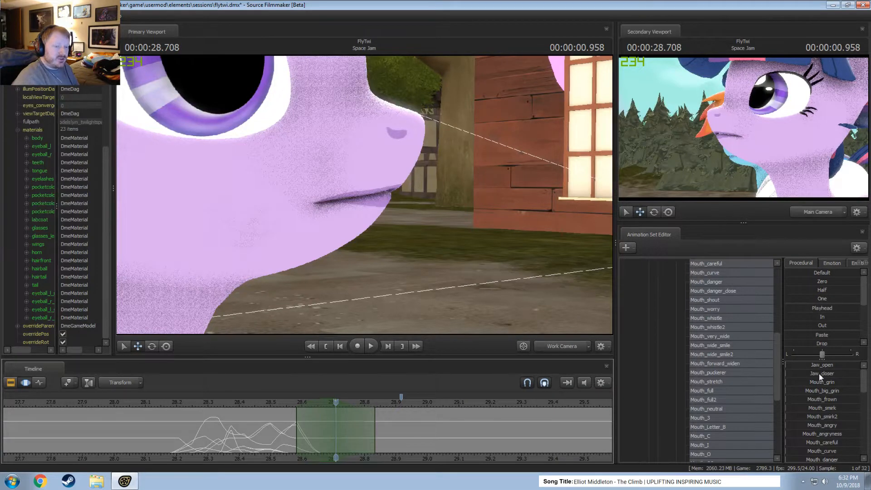
Blend Jaw_open, Jaw_closer and Mouth_grin into the mouth pose at 00:00:28.708, and try out Mouth_careful.
{"action": "left_click_drag", "start_coordinate": [819, 373], "coordinate": [819, 375]}
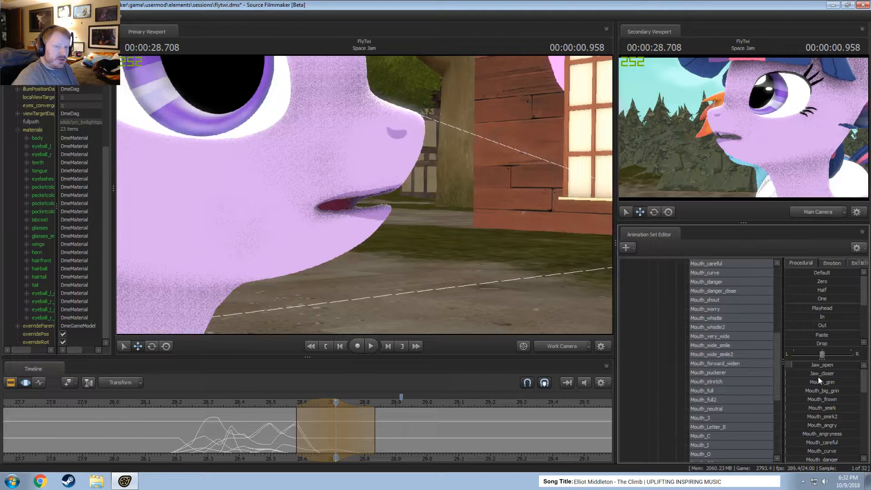
{"action": "left_click_drag", "start_coordinate": [813, 381], "coordinate": [823, 374]}
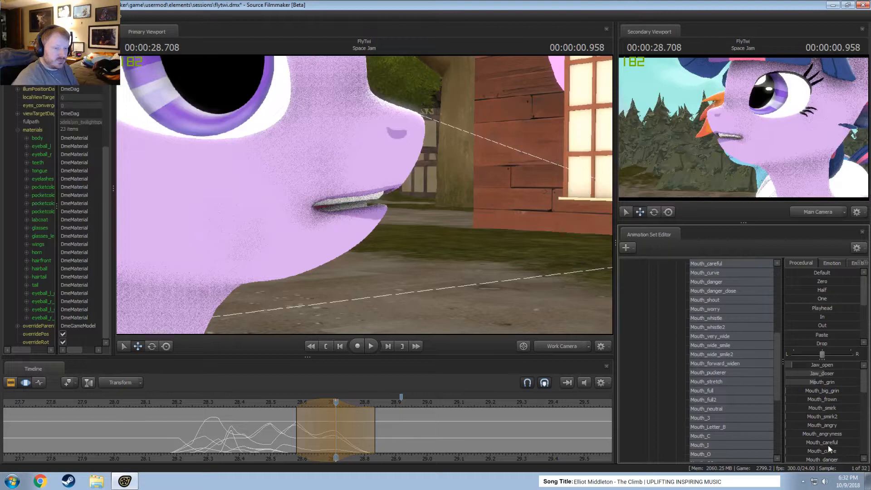
{"action": "left_click_drag", "start_coordinate": [828, 447], "coordinate": [841, 446]}
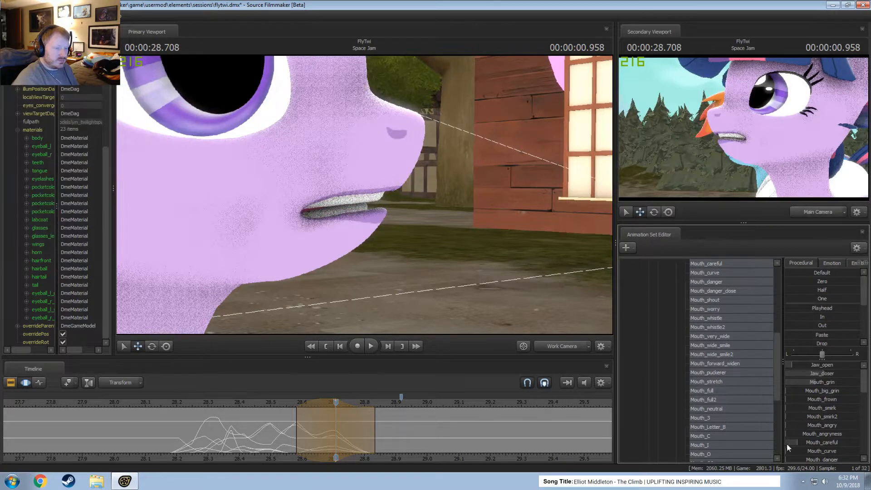
Add some Mouth_onceler to the mouth pose at 00:00:28.708.
{"action": "scroll", "coordinate": [828, 439], "scroll_direction": "down", "scroll_amount": 3}
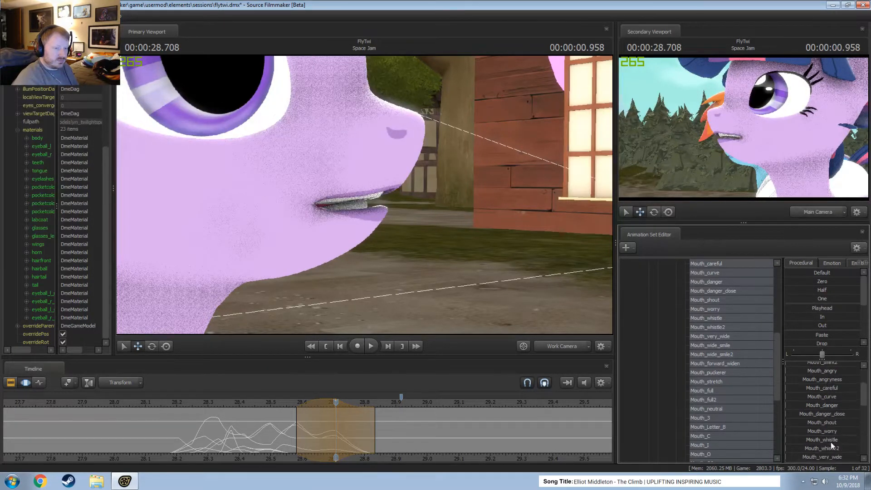
{"action": "scroll", "coordinate": [832, 442], "scroll_direction": "down", "scroll_amount": 5}
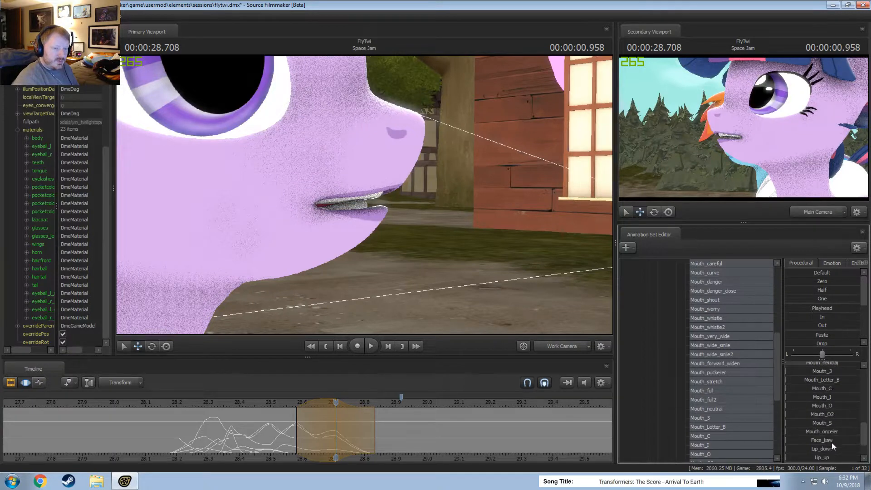
{"action": "left_click_drag", "start_coordinate": [829, 432], "coordinate": [803, 432]}
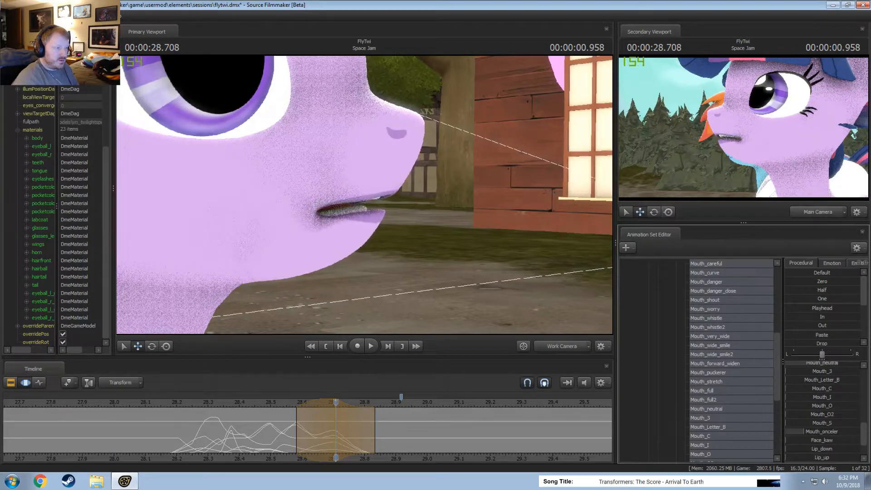
Try out Mouth_frown and add a touch of Mouth_angry in the pose at 00:00:28.708.
{"action": "scroll", "coordinate": [839, 429], "scroll_direction": "up", "scroll_amount": 8}
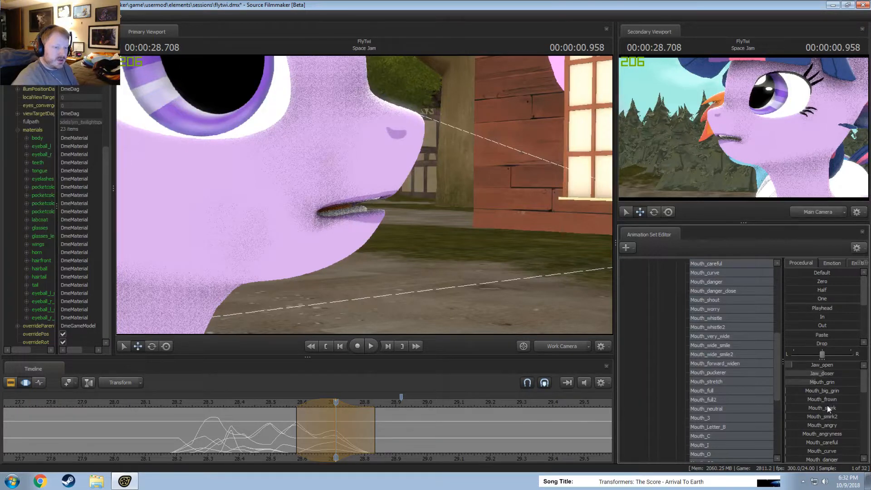
{"action": "left_click_drag", "start_coordinate": [824, 399], "coordinate": [787, 399]}
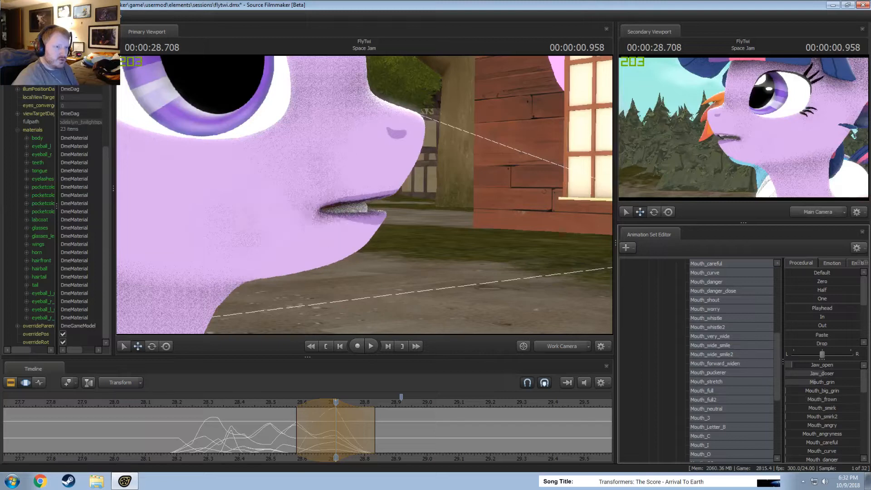
{"action": "left_click_drag", "start_coordinate": [829, 425], "coordinate": [838, 426]}
Increase Mouth_onceler further in the mouth pose at 00:00:28.708.
{"action": "scroll", "coordinate": [834, 431], "scroll_direction": "down", "scroll_amount": 5}
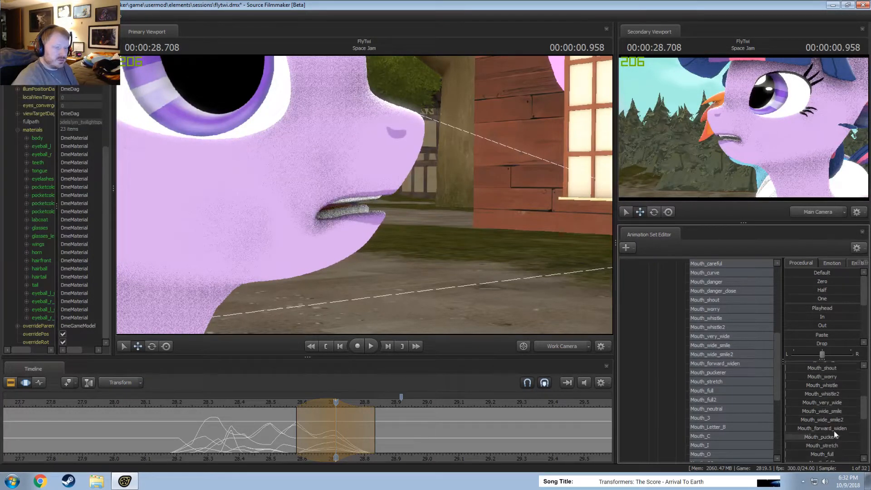
{"action": "scroll", "coordinate": [829, 431], "scroll_direction": "down", "scroll_amount": 5}
{"action": "left_click_drag", "start_coordinate": [825, 399], "coordinate": [834, 399]}
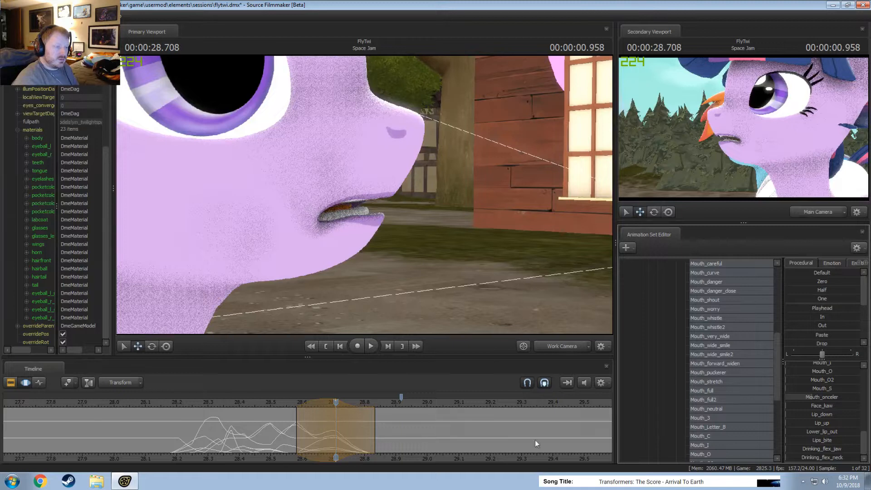
{"action": "scroll", "coordinate": [826, 443], "scroll_direction": "up", "scroll_amount": 4}
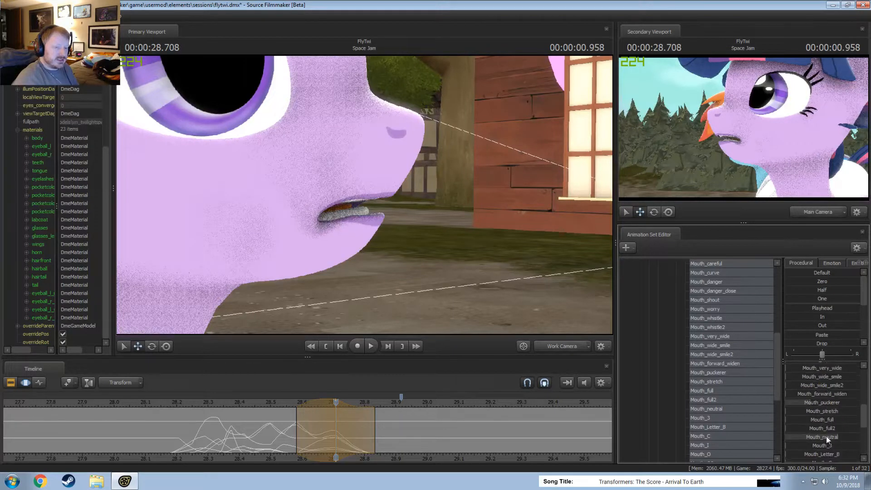
{"action": "scroll", "coordinate": [815, 402], "scroll_direction": "up", "scroll_amount": 6}
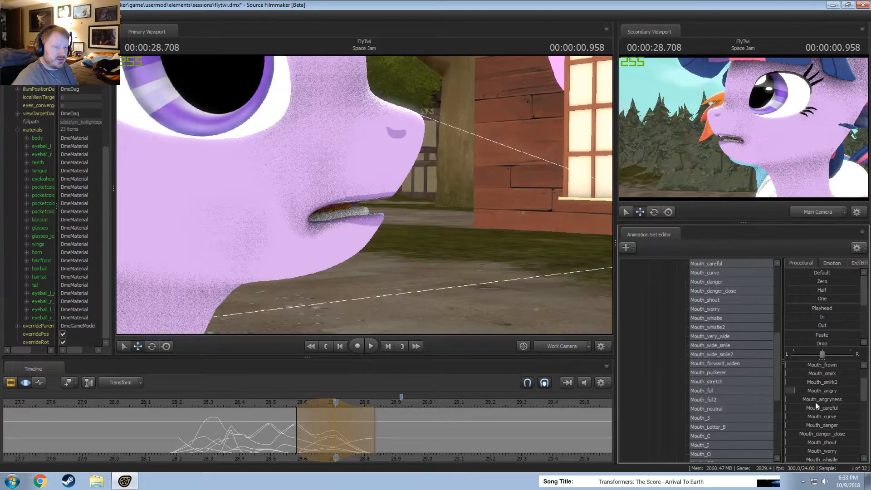
Raise Mouth_grin and fine-tune Mouth_neutral in Twilight's mouth pose at 00:00:28.708.
{"action": "left_click_drag", "start_coordinate": [826, 382], "coordinate": [831, 383]}
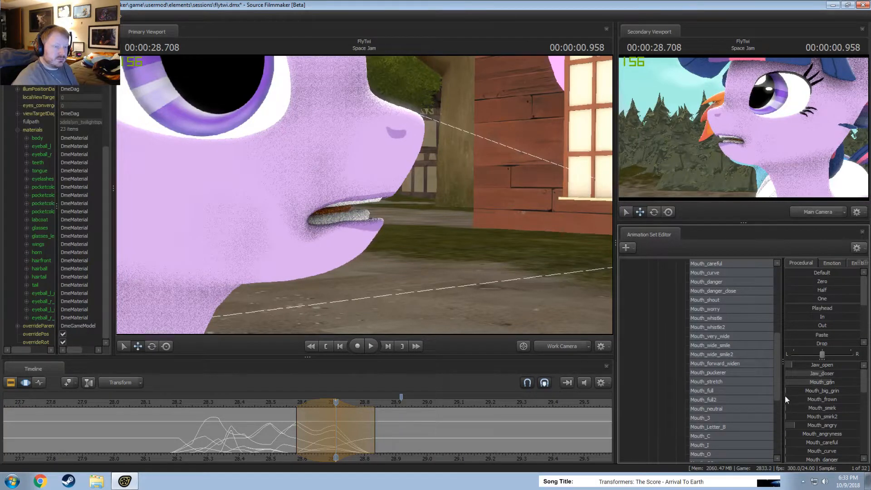
{"action": "scroll", "coordinate": [834, 428], "scroll_direction": "down", "scroll_amount": 10}
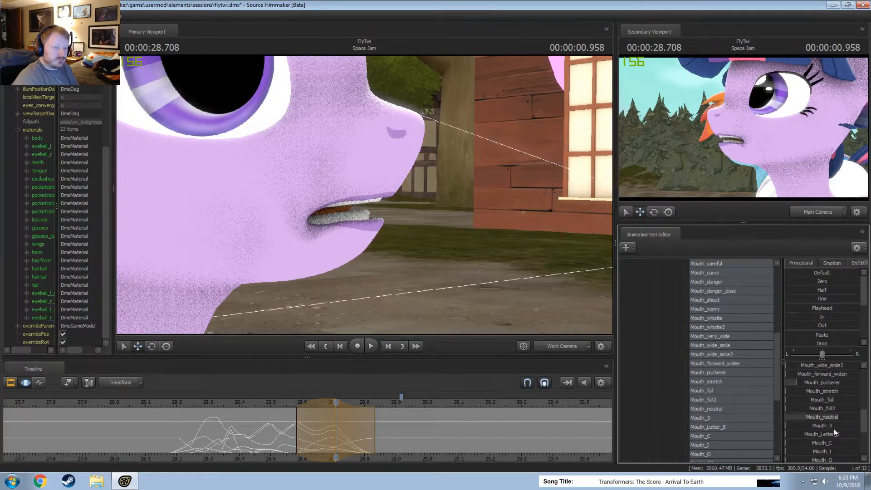
{"action": "mouse_move", "coordinate": [822, 415]}
{"action": "left_mouse_down"}
{"action": "mouse_move", "coordinate": [838, 415]}
{"action": "mouse_move", "coordinate": [830, 414]}
{"action": "left_mouse_up"}
{"action": "key", "text": "shift"}
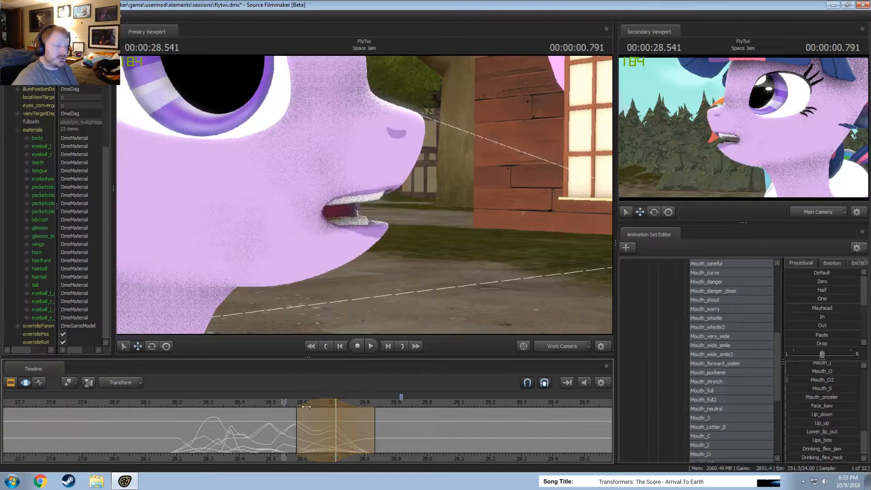
{"action": "scroll", "coordinate": [836, 367], "scroll_direction": "up", "scroll_amount": 10}
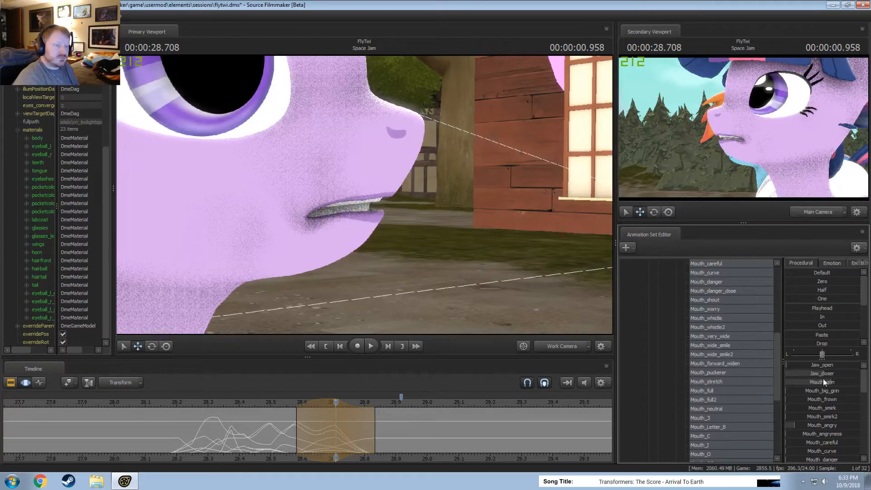
{"action": "left_click_drag", "start_coordinate": [832, 382], "coordinate": [856, 382]}
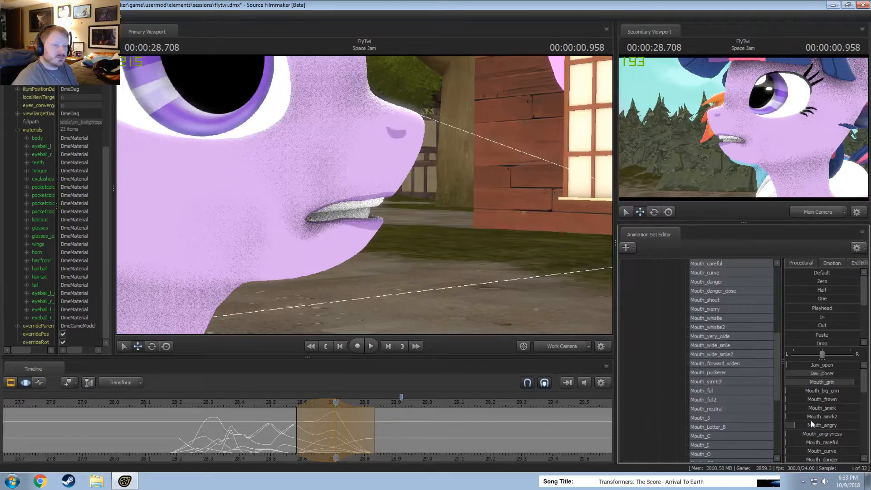
{"action": "scroll", "coordinate": [816, 421], "scroll_direction": "down", "scroll_amount": 8}
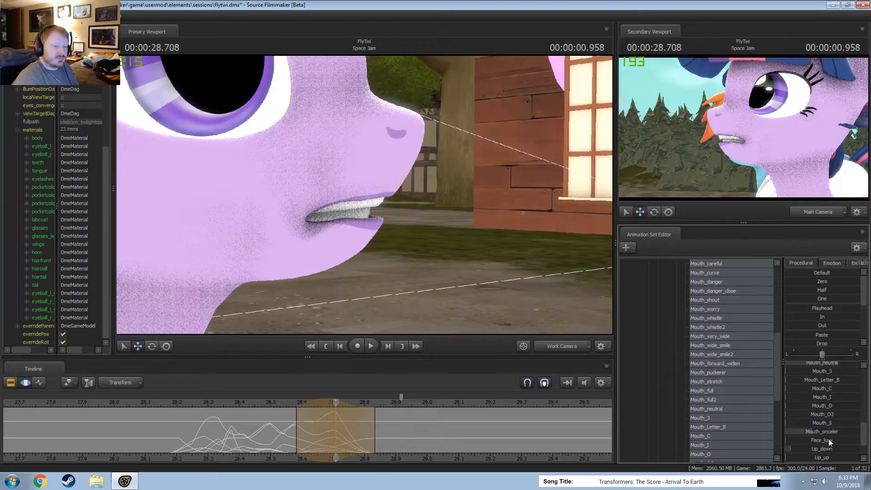
Open the mouth more with Jaw_open over a short time selection centred on 00:00:28.666, and play back the dialog.
{"action": "left_click", "coordinate": [312, 431]}
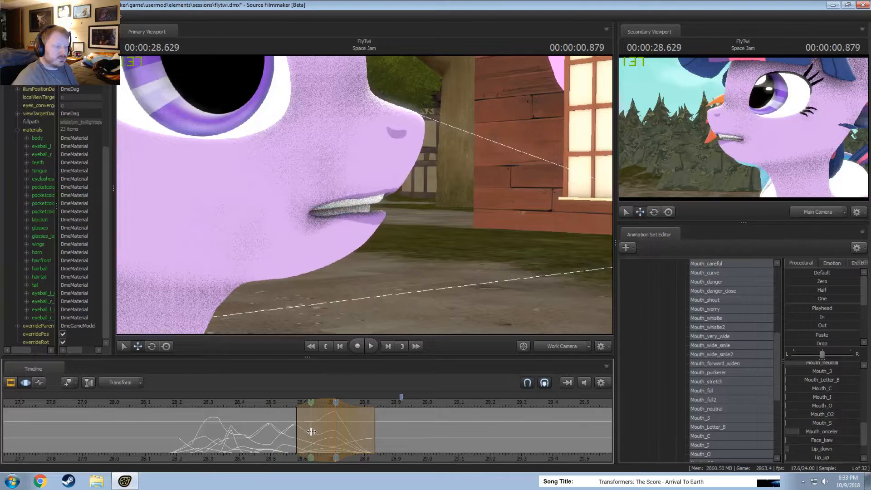
{"action": "left_click_drag", "start_coordinate": [319, 431], "coordinate": [319, 432]}
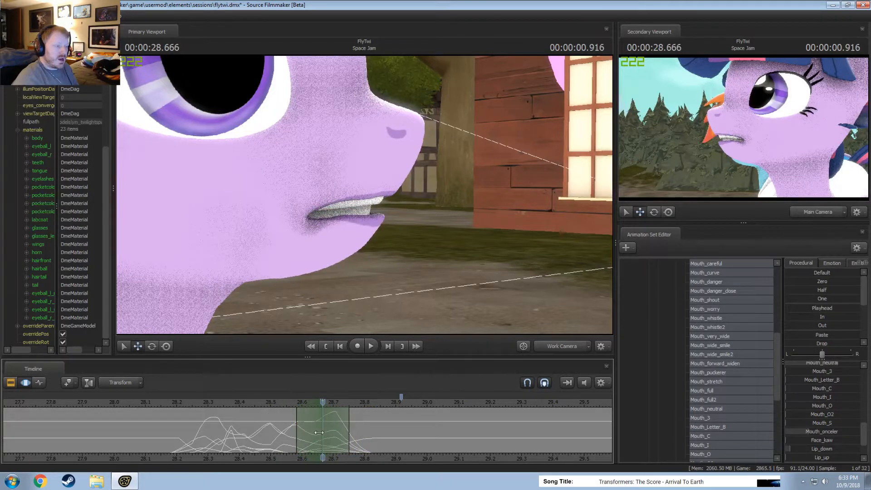
{"action": "scroll", "coordinate": [824, 375], "scroll_direction": "up", "scroll_amount": 8}
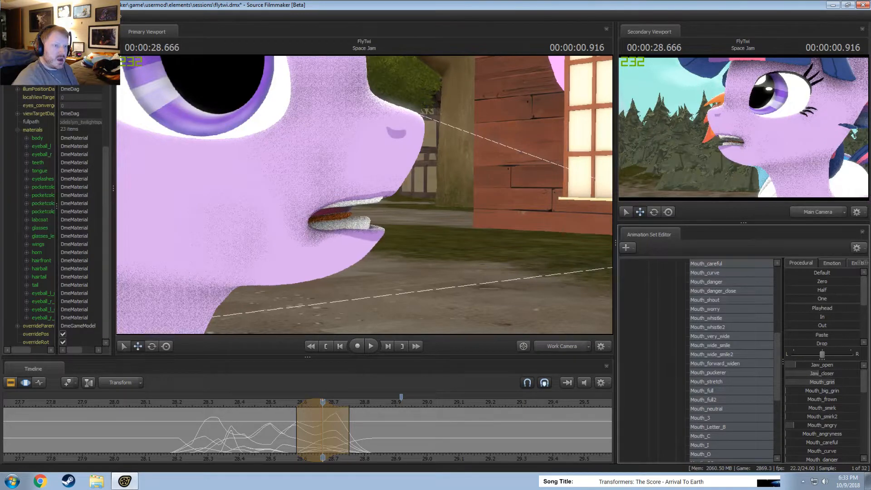
{"action": "left_click_drag", "start_coordinate": [818, 365], "coordinate": [819, 373]}
{"action": "left_click_drag", "start_coordinate": [321, 440], "coordinate": [341, 441]}
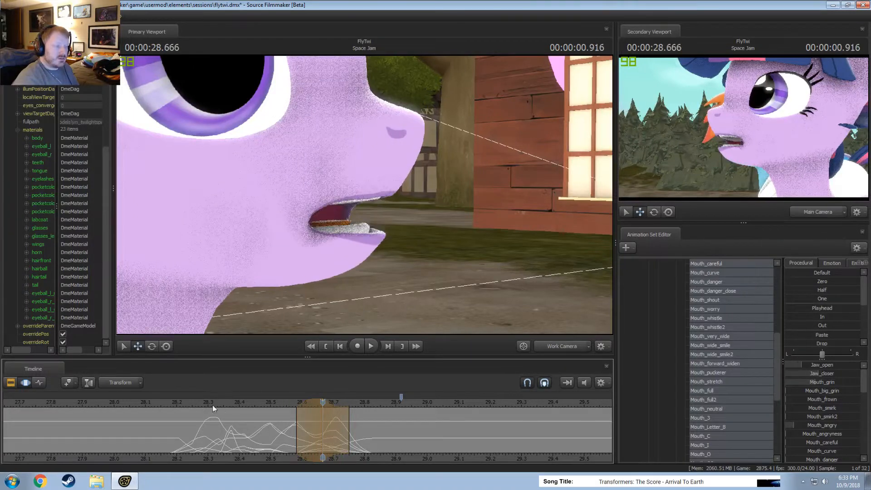
{"action": "left_click", "coordinate": [189, 402]}
{"action": "key", "text": "space"}
{"action": "left_click", "coordinate": [180, 404]}
{"action": "key", "text": "space"}
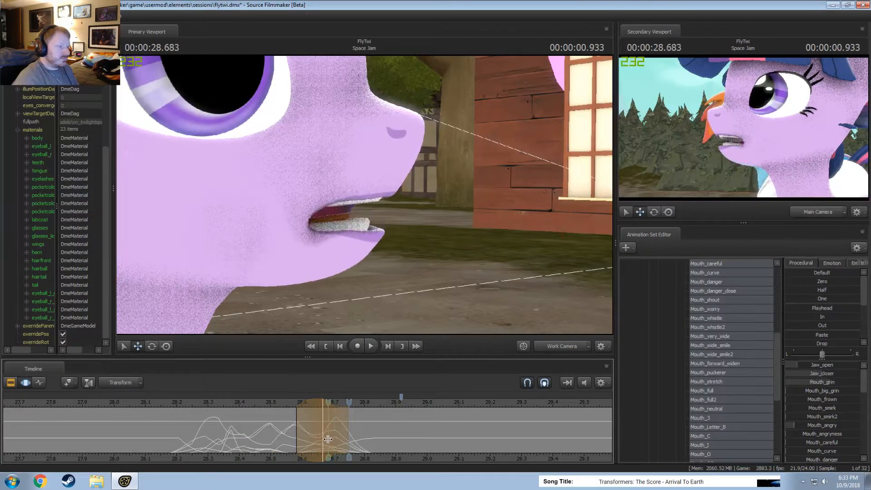
Shift the 00:00:28.708 mouth pose earlier to about 00:00:28.666 and play back the new timing.
{"action": "left_click", "coordinate": [337, 440]}
{"action": "scroll", "coordinate": [337, 441], "scroll_direction": "up", "scroll_amount": 4}
{"action": "scroll", "coordinate": [337, 440], "scroll_direction": "down", "scroll_amount": 1}
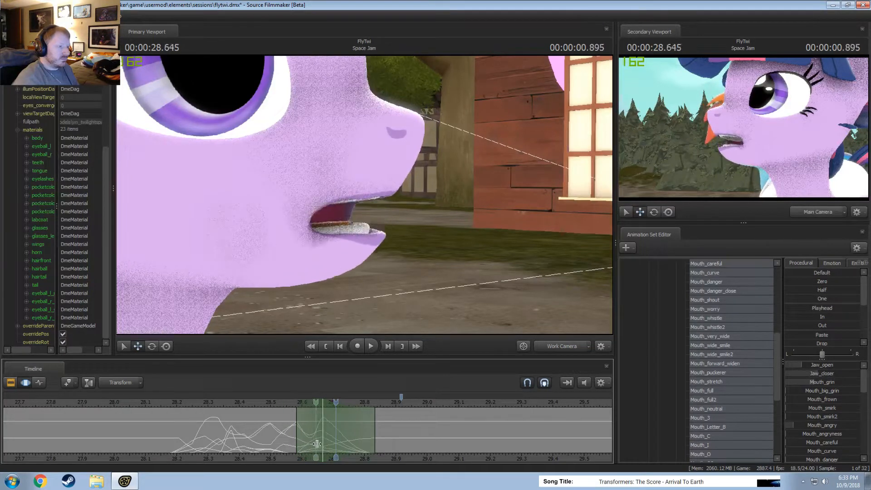
{"action": "left_click_drag", "start_coordinate": [215, 405], "coordinate": [198, 402]}
{"action": "key", "text": "space"}
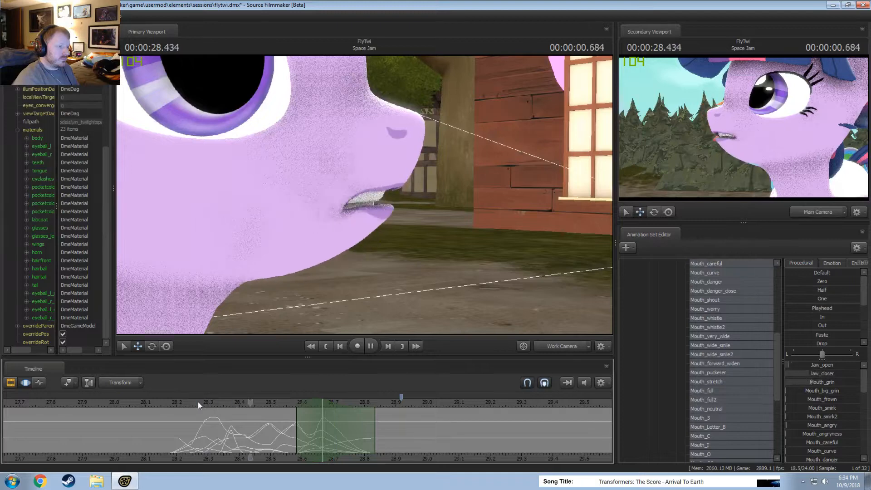
{"action": "left_click_drag", "start_coordinate": [140, 402], "coordinate": [120, 402]}
{"action": "key", "text": "space"}
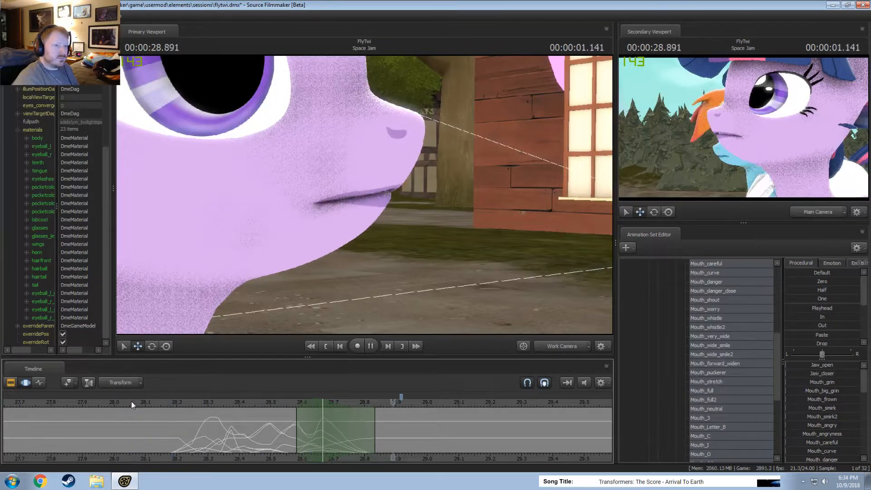
{"action": "left_click", "coordinate": [94, 398]}
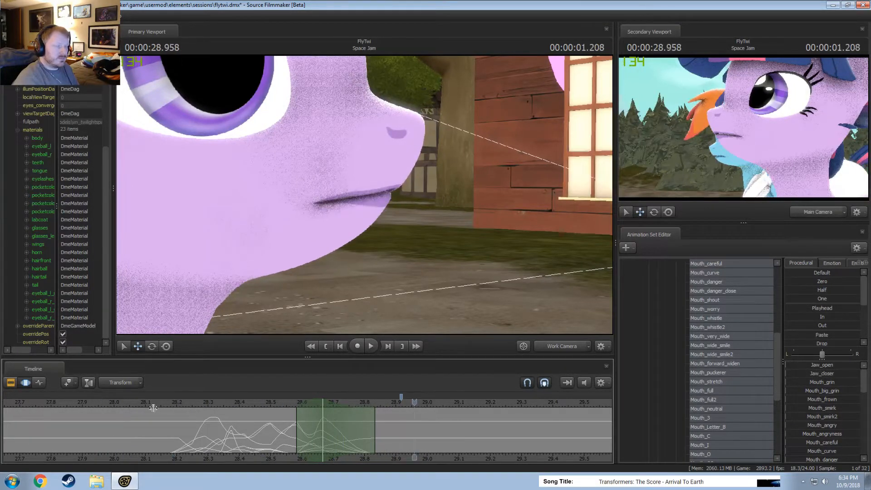
Raise Mouth_puckerer and add a touch of Mouth_forward_widen over a short time selection centred on 00:00:28.541.
{"action": "left_click_drag", "start_coordinate": [152, 432], "coordinate": [257, 430]}
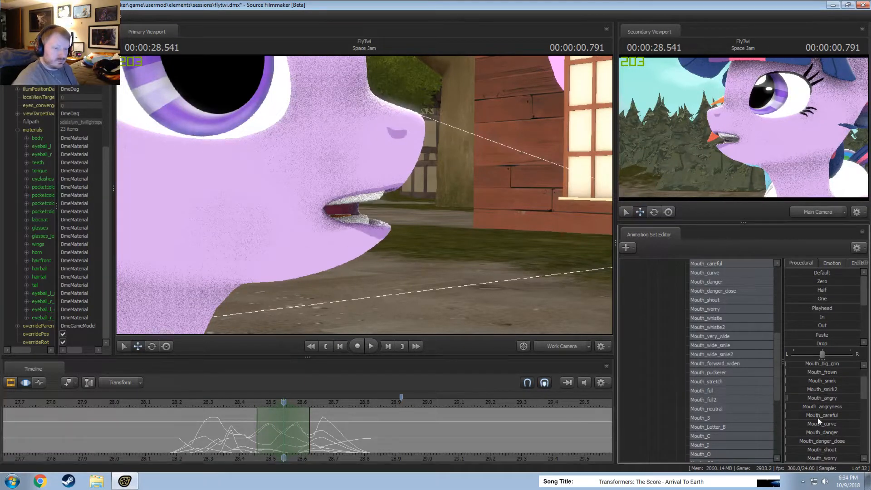
{"action": "scroll", "coordinate": [817, 417], "scroll_direction": "down", "scroll_amount": 3}
{"action": "scroll", "coordinate": [831, 415], "scroll_direction": "down", "scroll_amount": 3}
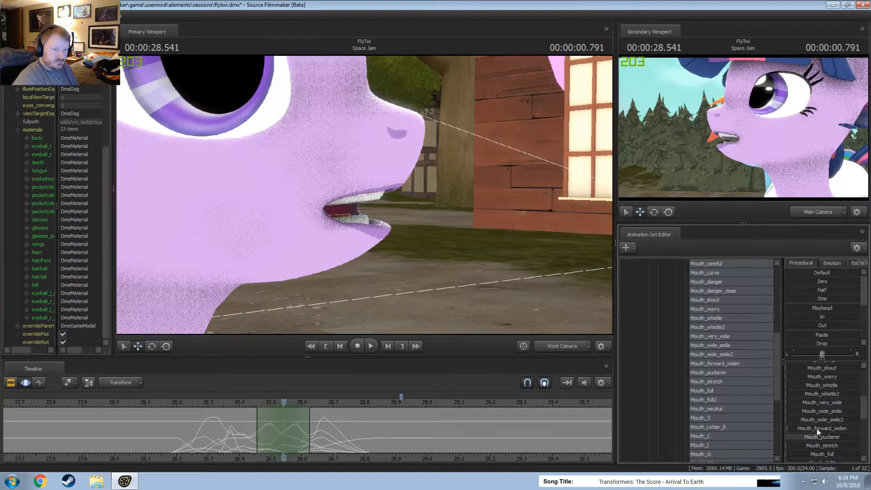
{"action": "left_click_drag", "start_coordinate": [817, 429], "coordinate": [823, 429]}
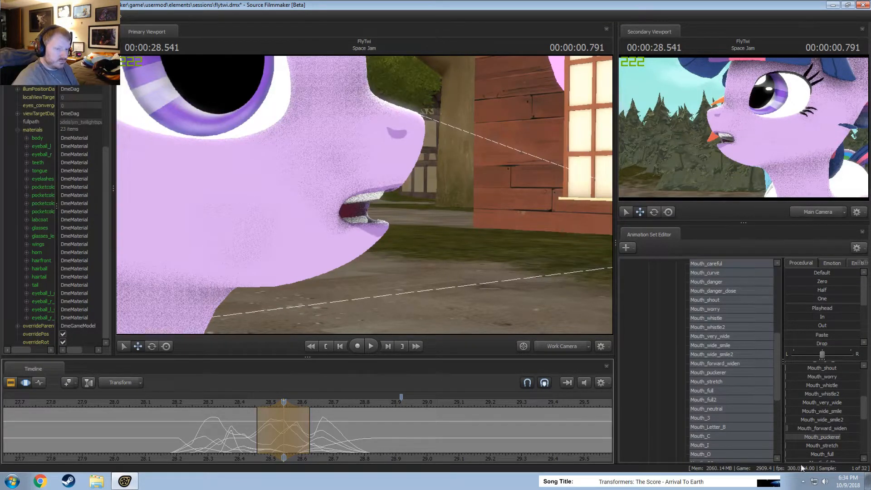
{"action": "left_click_drag", "start_coordinate": [824, 439], "coordinate": [845, 437]}
Narrow the time selection around 00:00:28.541 and open the mouth wider with Jaw_open.
{"action": "left_click_drag", "start_coordinate": [242, 422], "coordinate": [291, 431]}
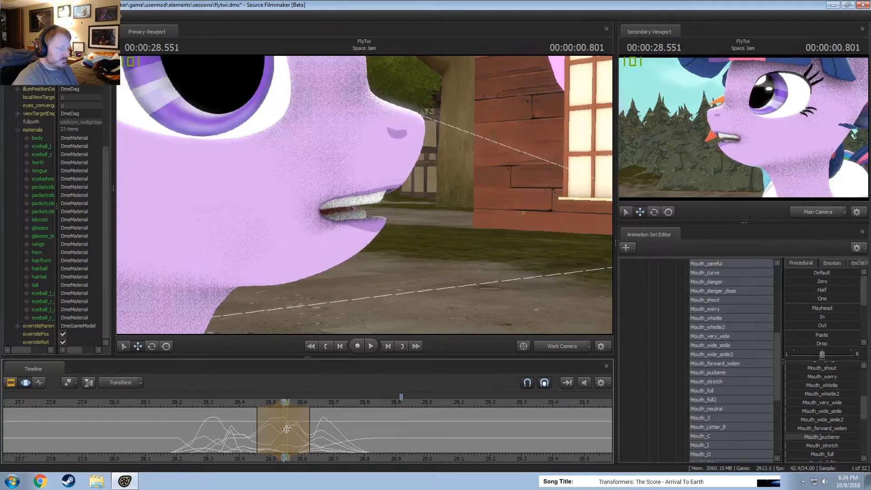
{"action": "key", "text": "Escape"}
{"action": "scroll", "coordinate": [290, 428], "scroll_direction": "up", "scroll_amount": 1, "text": "ctrl"}
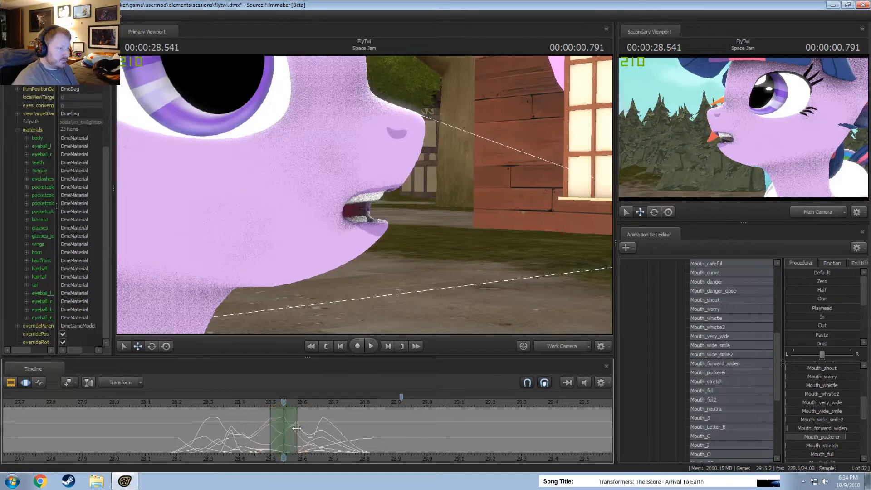
{"action": "left_click_drag", "start_coordinate": [297, 428], "coordinate": [310, 429]}
{"action": "scroll", "coordinate": [812, 390], "scroll_direction": "up", "scroll_amount": 4}
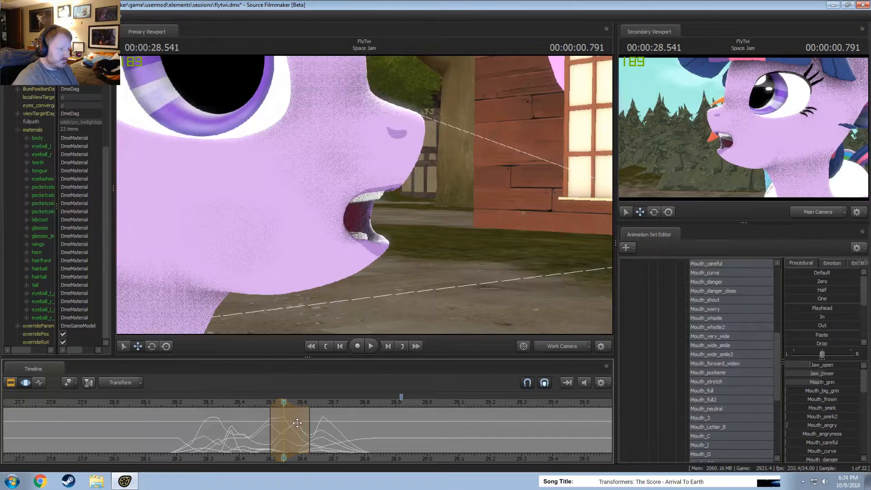
Extend the jaw-opening edit's time selection to about 00:00:28.666, centred near 00:00:28.583, and play back the result.
{"action": "left_click_drag", "start_coordinate": [297, 423], "coordinate": [310, 429]}
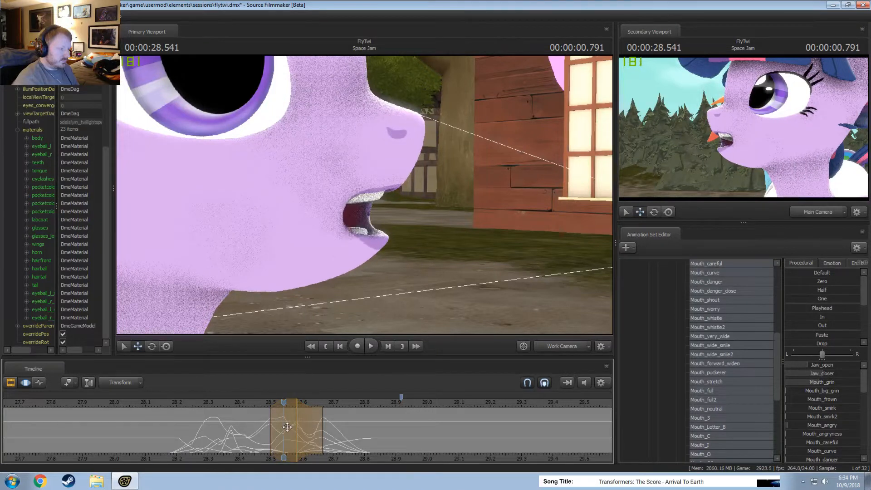
{"action": "mouse_move", "coordinate": [284, 437]}
{"action": "left_mouse_down"}
{"action": "mouse_move", "coordinate": [269, 436]}
{"action": "mouse_move", "coordinate": [288, 435]}
{"action": "left_mouse_up"}
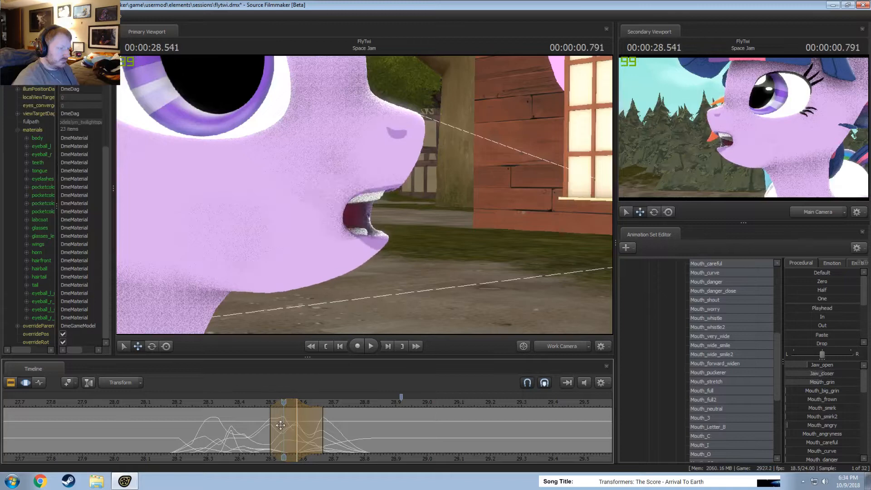
{"action": "key", "text": "shift"}
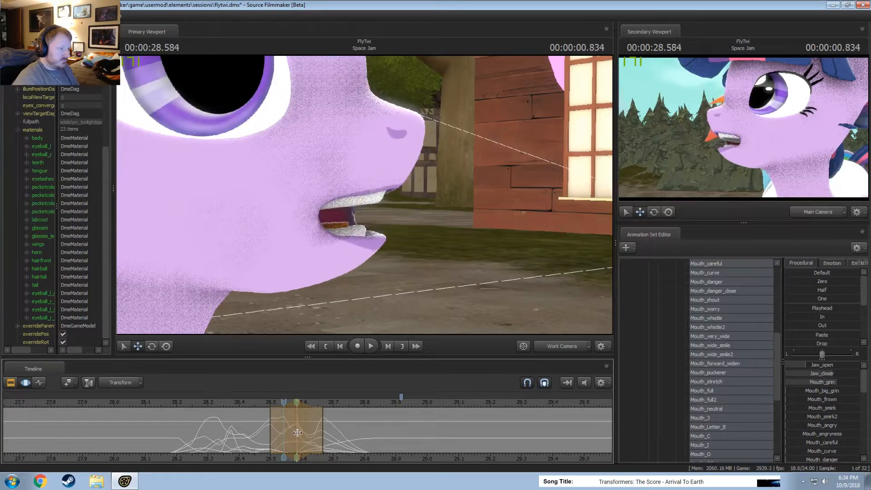
{"action": "left_click", "coordinate": [248, 401]}
{"action": "key", "text": "space"}
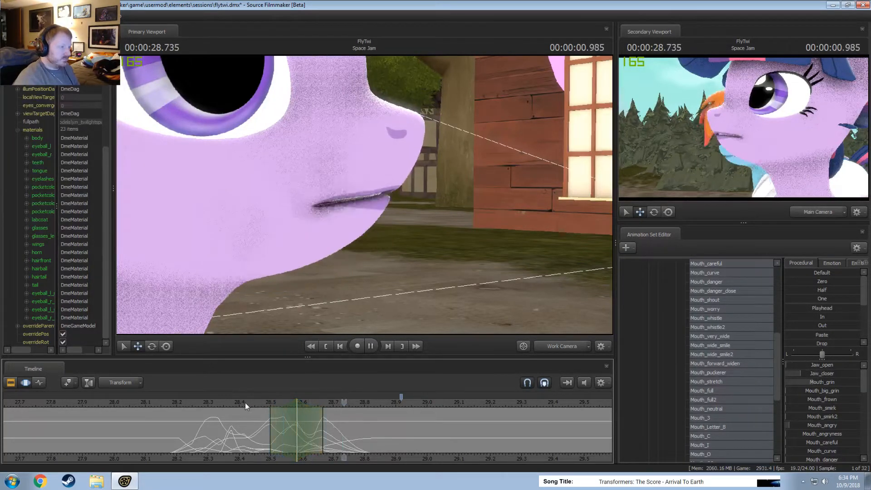
{"action": "key", "text": "space"}
Play the shot onward past the finished mouth poses to about 00:00:31.333 to review the remaining dialog.
{"action": "key", "text": "shift"}
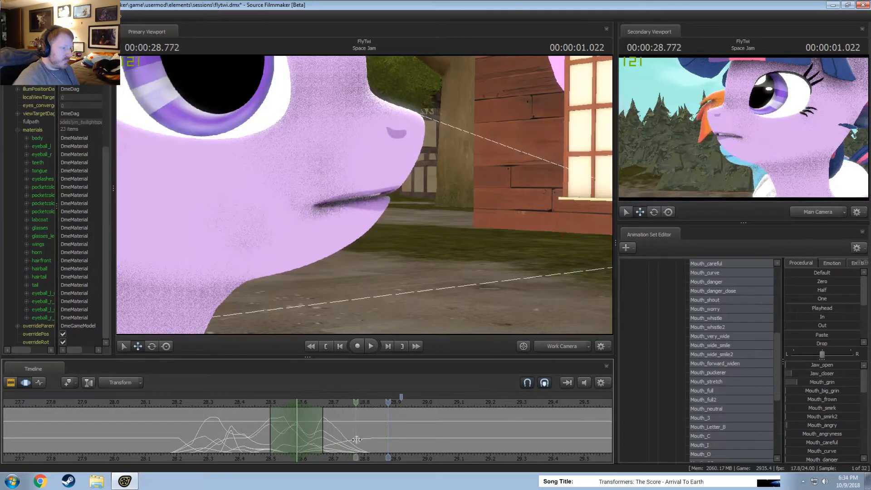
{"action": "left_click", "coordinate": [361, 441], "text": "shift"}
{"action": "scroll", "coordinate": [362, 441], "scroll_direction": "up", "scroll_amount": 3}
{"action": "key", "text": "space"}
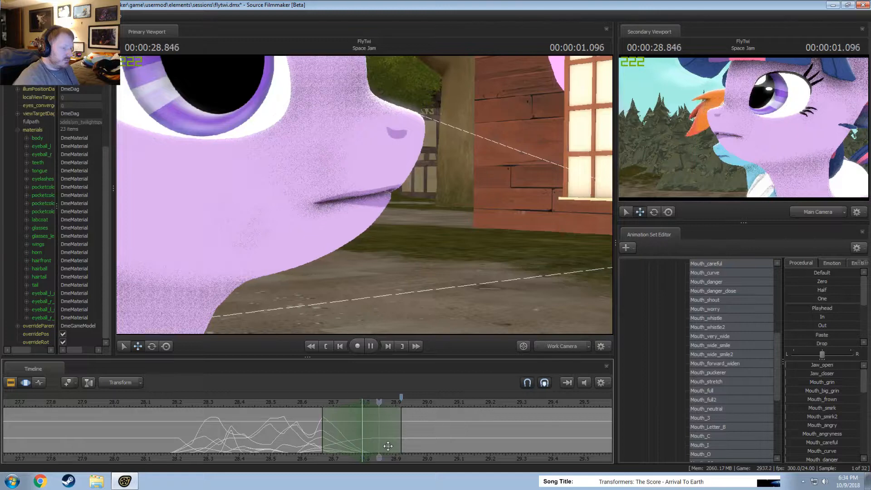
{"action": "key", "text": "space"}
{"action": "scroll", "coordinate": [543, 452], "scroll_direction": "down", "scroll_amount": 4}
{"action": "middle_click_drag", "start_coordinate": [543, 452], "coordinate": [484, 460]}
{"action": "key", "text": "space"}
{"action": "scroll", "coordinate": [409, 451], "scroll_direction": "down", "scroll_amount": 3}
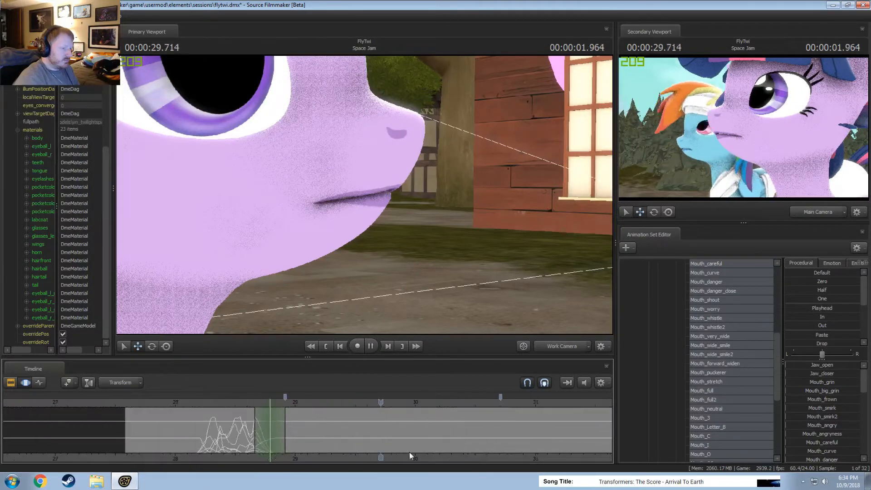
{"action": "middle_click_drag", "start_coordinate": [409, 451], "coordinate": [484, 437]}
{"action": "key", "text": "space"}
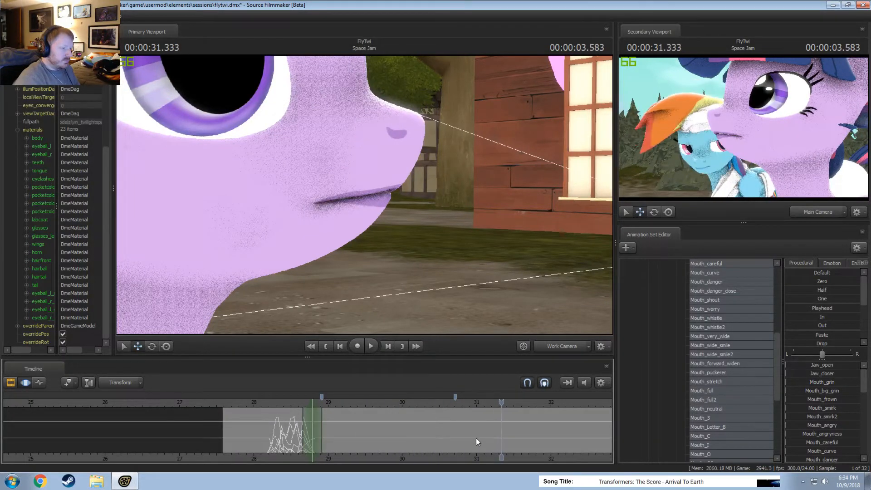
Replay the last posed part of the dialog and park the playhead at 00:00:28.666.
{"action": "scroll", "coordinate": [299, 420], "scroll_direction": "up", "scroll_amount": 2}
{"action": "left_click", "coordinate": [172, 405]}
{"action": "key", "text": "space"}
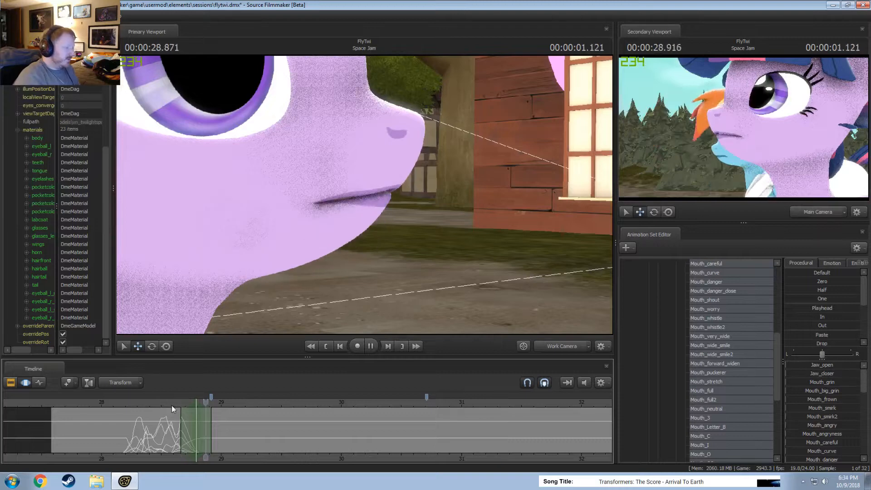
{"action": "key", "text": "space"}
{"action": "scroll", "coordinate": [172, 405], "scroll_direction": "up", "scroll_amount": 2}
{"action": "left_click", "coordinate": [162, 406]}
{"action": "scroll", "coordinate": [181, 416], "scroll_direction": "up", "scroll_amount": 5}
{"action": "scroll", "coordinate": [188, 422], "scroll_direction": "down", "scroll_amount": 3}
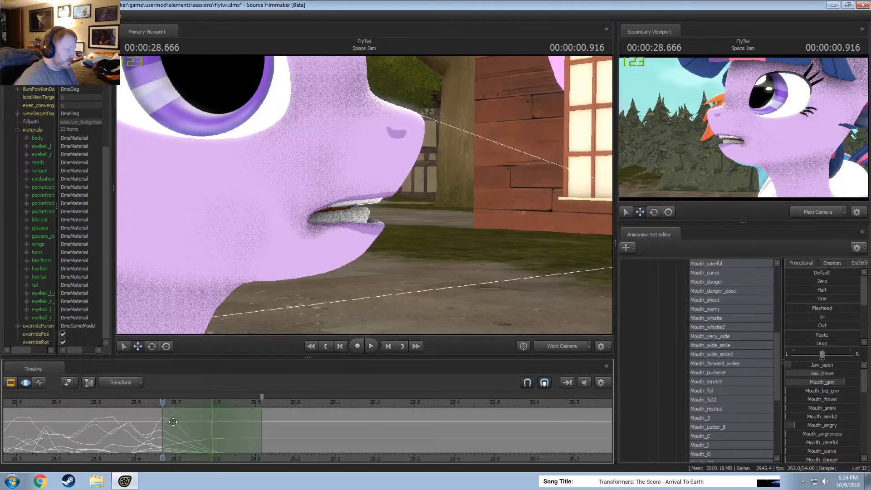
Raise Mouth_Letter_B almost fully over a time selection from about 00:00:28.666 to 00:00:28.833, centred on 00:00:28.750.
{"action": "scroll", "coordinate": [198, 426], "scroll_direction": "up", "scroll_amount": 4}
{"action": "left_click_drag", "start_coordinate": [180, 431], "coordinate": [229, 439]}
{"action": "scroll", "coordinate": [268, 441], "scroll_direction": "down", "scroll_amount": 2}
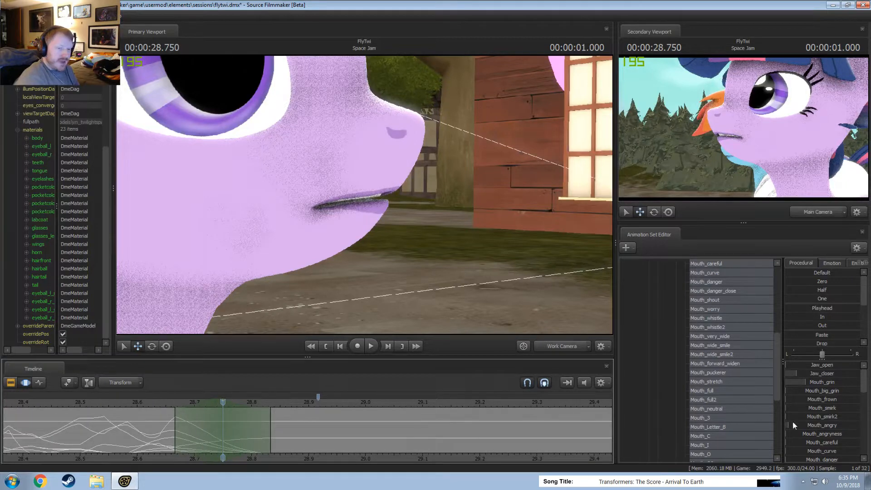
{"action": "scroll", "coordinate": [840, 423], "scroll_direction": "down", "scroll_amount": 6}
{"action": "left_click_drag", "start_coordinate": [832, 430], "coordinate": [831, 430]}
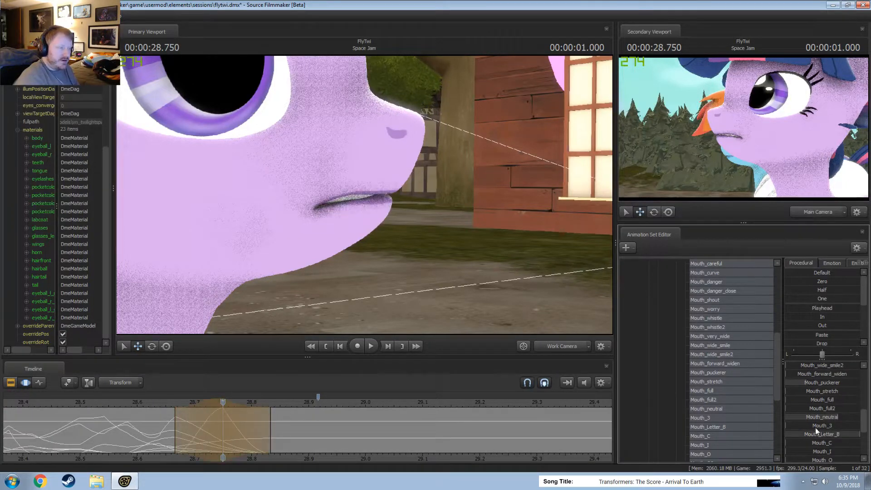
Frame Twilight's mouth closely, select the Javv bone, and add a scale control to its transforms.
{"action": "key", "text": "s"}
{"action": "mouse_move", "coordinate": [389, 295]}
{"action": "left_mouse_down"}
{"action": "mouse_move", "coordinate": [391, 285]}
{"action": "mouse_move", "coordinate": [404, 290]}
{"action": "left_mouse_up"}
{"action": "key", "text": "w"}
{"action": "left_click_drag", "start_coordinate": [376, 199], "coordinate": [365, 195]}
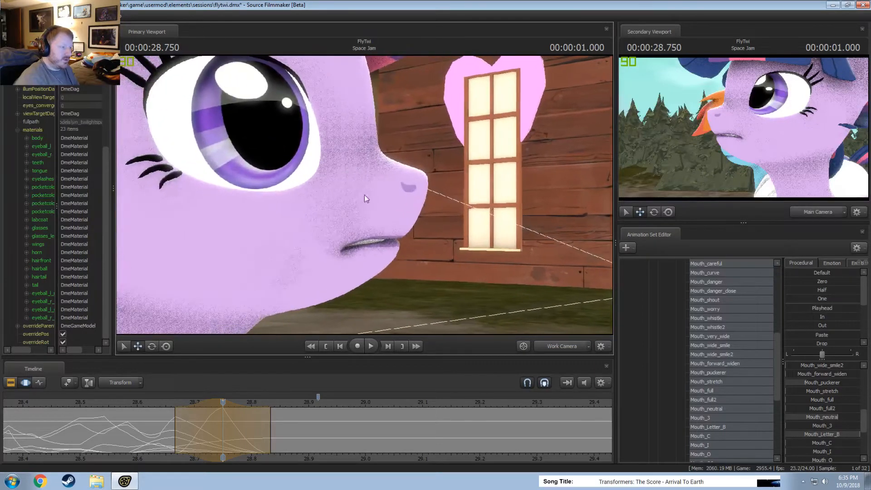
{"action": "left_click", "coordinate": [267, 254]}
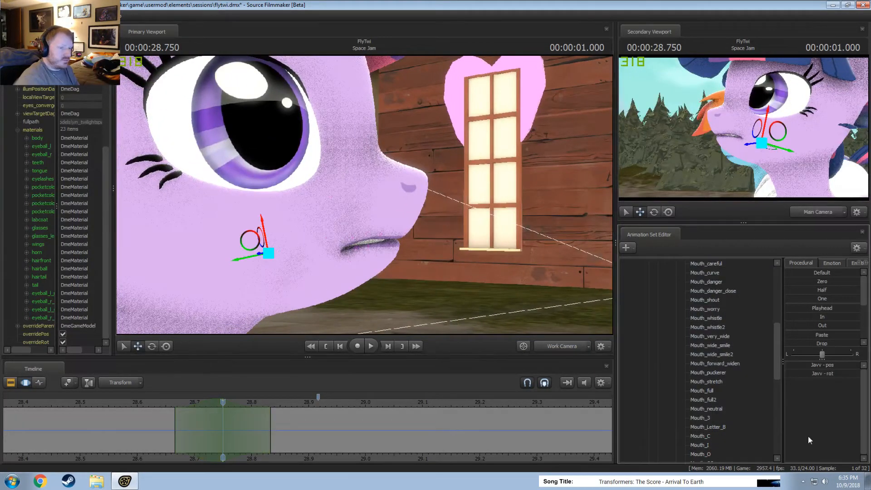
{"action": "scroll", "coordinate": [716, 432], "scroll_direction": "down", "scroll_amount": 5}
{"action": "right_click", "coordinate": [704, 309]}
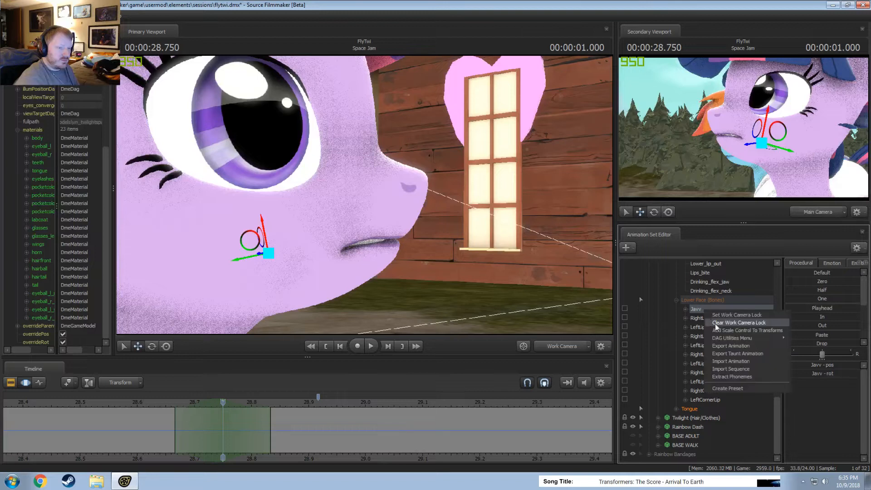
{"action": "right_click", "coordinate": [701, 311]}
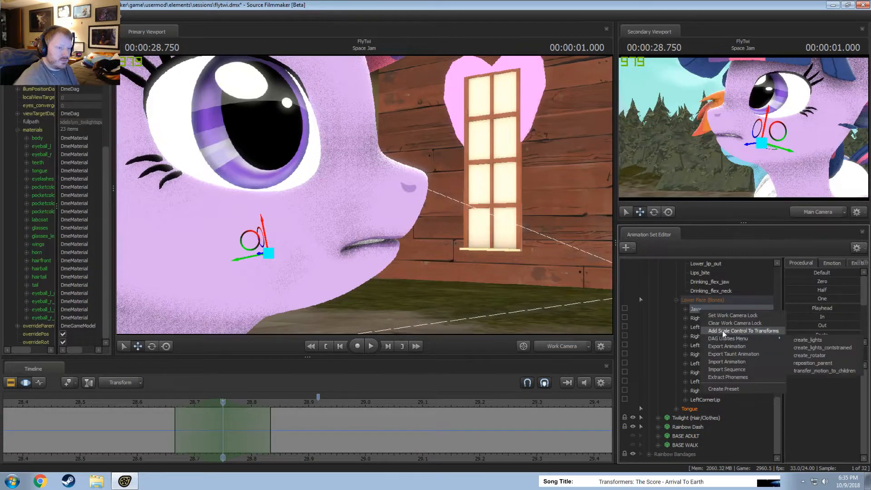
{"action": "left_click", "coordinate": [723, 331]}
Try enlarging the jaw with Javv_scale over a time selection spanning the whole shot.
{"action": "left_click", "coordinate": [705, 410]}
{"action": "left_click_drag", "start_coordinate": [318, 412], "coordinate": [233, 403]}
{"action": "left_click", "coordinate": [392, 438]}
{"action": "mouse_move", "coordinate": [836, 367]}
{"action": "left_mouse_down"}
{"action": "mouse_move", "coordinate": [857, 367]}
{"action": "mouse_move", "coordinate": [833, 367]}
{"action": "left_mouse_up"}
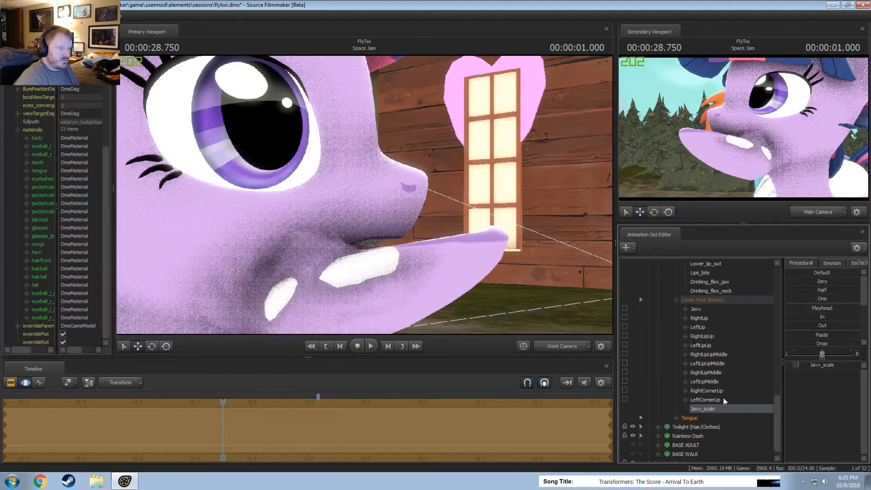
Try fitting the enlarged jaw by moving the Javv bone back toward the throat and rotating it.
{"action": "left_click", "coordinate": [704, 312]}
{"action": "left_click_drag", "start_coordinate": [363, 195], "coordinate": [351, 204]}
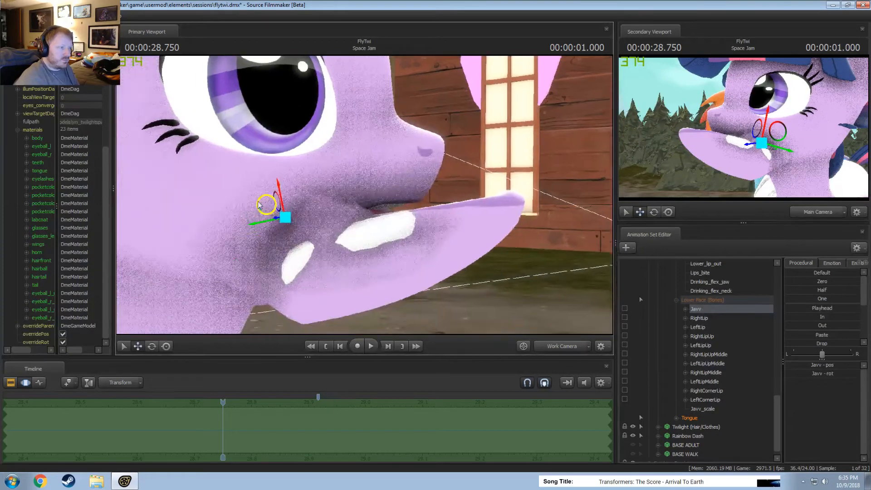
{"action": "left_click_drag", "start_coordinate": [259, 204], "coordinate": [198, 200]}
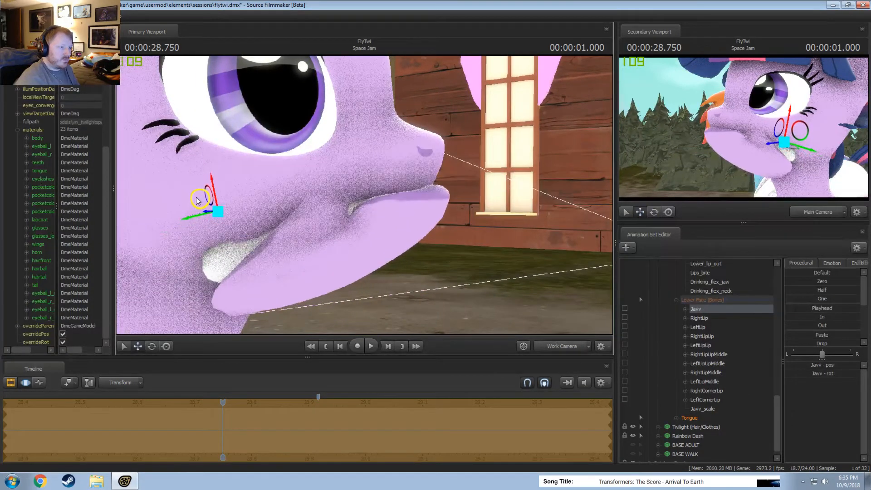
{"action": "key", "text": "e"}
{"action": "left_click_drag", "start_coordinate": [244, 222], "coordinate": [209, 251]}
{"action": "left_click_drag", "start_coordinate": [218, 248], "coordinate": [622, 321]}
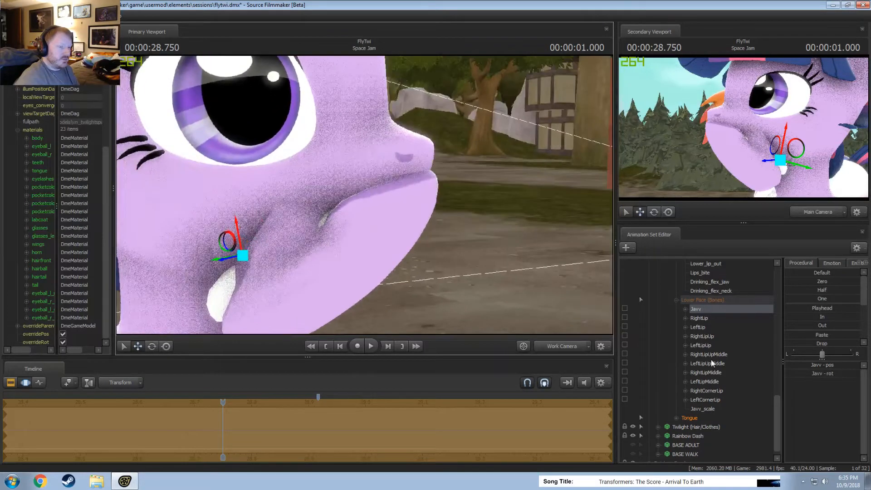
Undo the Javv bone's move and rotation and the jaw enlargement.
{"action": "key", "text": "ctrl+z"}
{"action": "key", "text": "ctrl+z"}
{"action": "key", "text": "ctrl+z"}
{"action": "key", "text": "ctrl+z"}
{"action": "key", "text": "ctrl+z"}
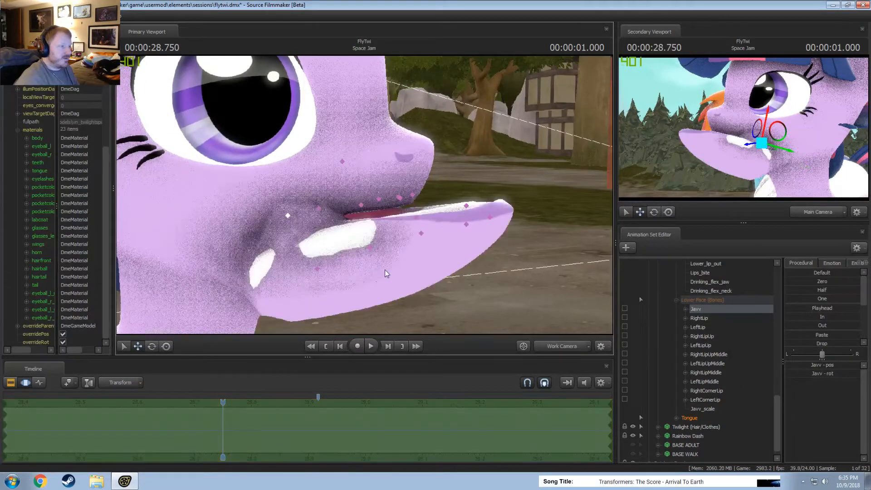
{"action": "left_click_drag", "start_coordinate": [513, 327], "coordinate": [656, 376], "text": "alt"}
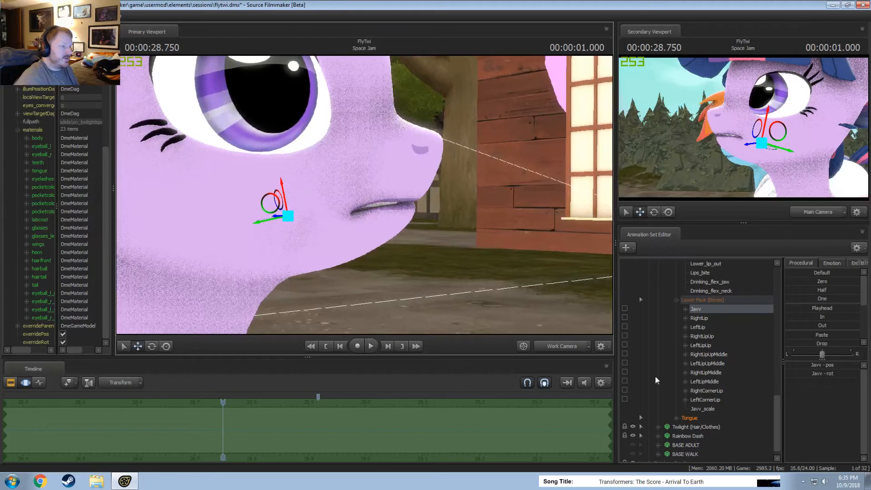
Try shrinking the jaw with Javv_scale, moving the Javv bone forward toward the muzzle after each reduction.
{"action": "left_click", "coordinate": [717, 409]}
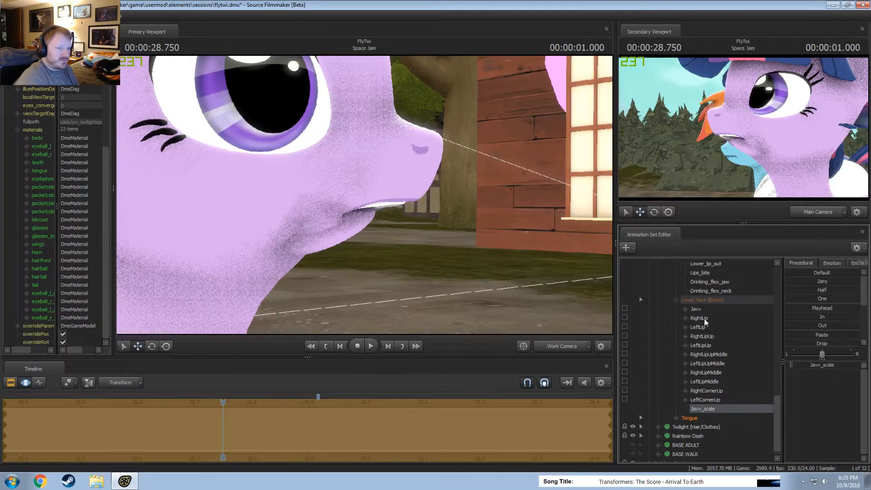
{"action": "left_click", "coordinate": [697, 309]}
{"action": "left_click_drag", "start_coordinate": [270, 214], "coordinate": [312, 206]}
{"action": "mouse_move", "coordinate": [312, 206]}
{"action": "left_mouse_down", "text": "alt"}
{"action": "mouse_move", "coordinate": [218, 208]}
{"action": "mouse_move", "coordinate": [308, 206]}
{"action": "left_mouse_up", "text": "alt"}
{"action": "left_click", "coordinate": [708, 408]}
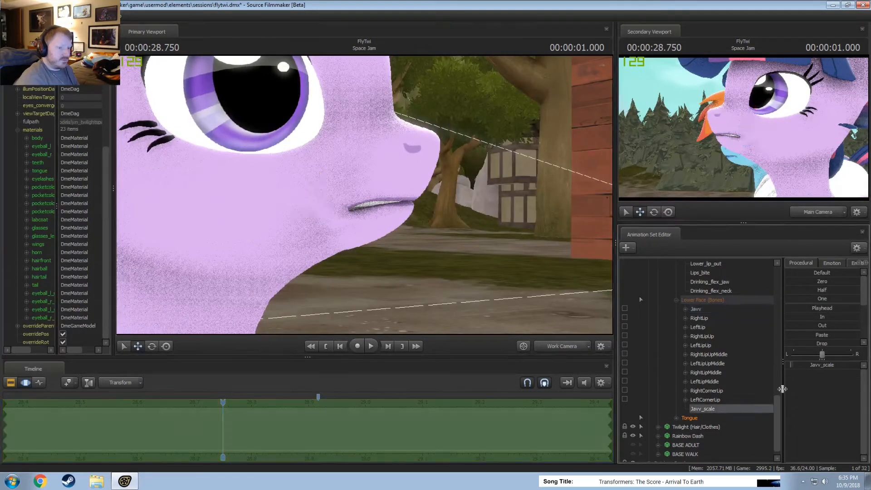
{"action": "left_click_drag", "start_coordinate": [806, 366], "coordinate": [804, 367]}
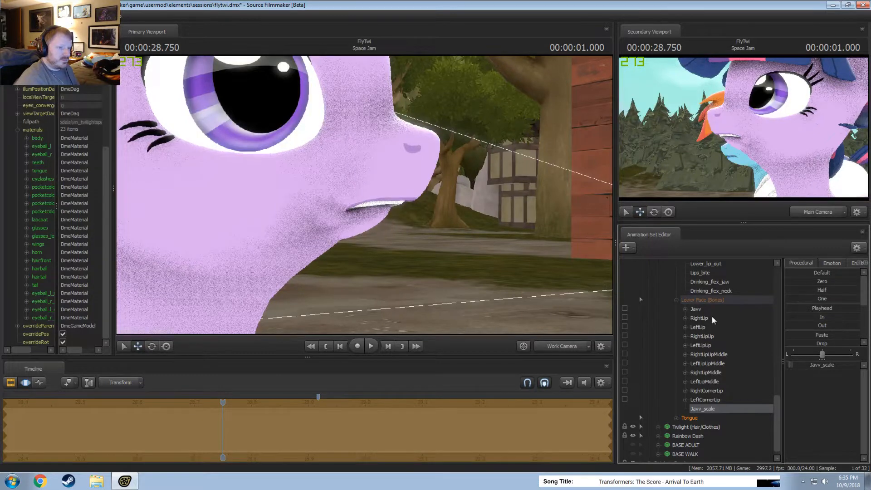
{"action": "left_click", "coordinate": [697, 309]}
{"action": "mouse_move", "coordinate": [309, 206]}
{"action": "left_mouse_down"}
{"action": "mouse_move", "coordinate": [327, 222]}
{"action": "mouse_move", "coordinate": [325, 209]}
{"action": "left_mouse_up"}
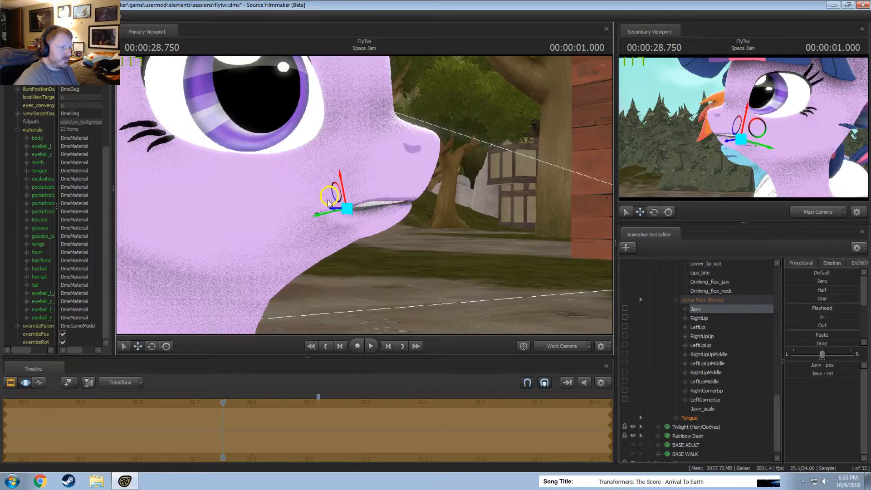
Try rotating and repositioning the Javv bone to seat the shrunken jaw under the muzzle, comparing the last change by undoing and redoing it.
{"action": "key", "text": "e"}
{"action": "mouse_move", "coordinate": [372, 225]}
{"action": "left_mouse_down"}
{"action": "mouse_move", "coordinate": [366, 238]}
{"action": "mouse_move", "coordinate": [369, 226]}
{"action": "mouse_move", "coordinate": [361, 233]}
{"action": "left_mouse_up"}
{"action": "mouse_move", "coordinate": [389, 191]}
{"action": "left_mouse_down"}
{"action": "mouse_move", "coordinate": [363, 195]}
{"action": "mouse_move", "coordinate": [393, 200]}
{"action": "mouse_move", "coordinate": [380, 184]}
{"action": "left_mouse_up"}
{"action": "key", "text": "w"}
{"action": "left_click_drag", "start_coordinate": [335, 229], "coordinate": [382, 204]}
{"action": "key", "text": "e"}
{"action": "key", "text": "w"}
{"action": "key", "text": "s"}
{"action": "left_click_drag", "start_coordinate": [399, 244], "coordinate": [422, 210]}
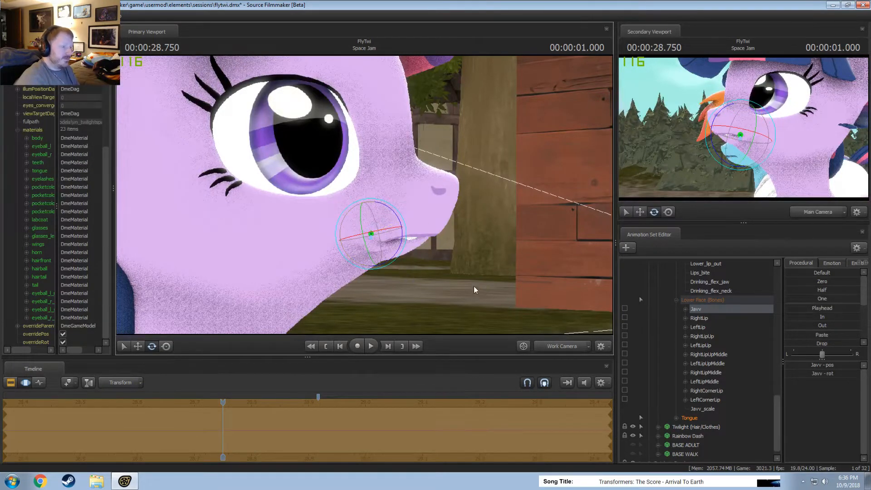
{"action": "key", "text": "ctrl+z"}
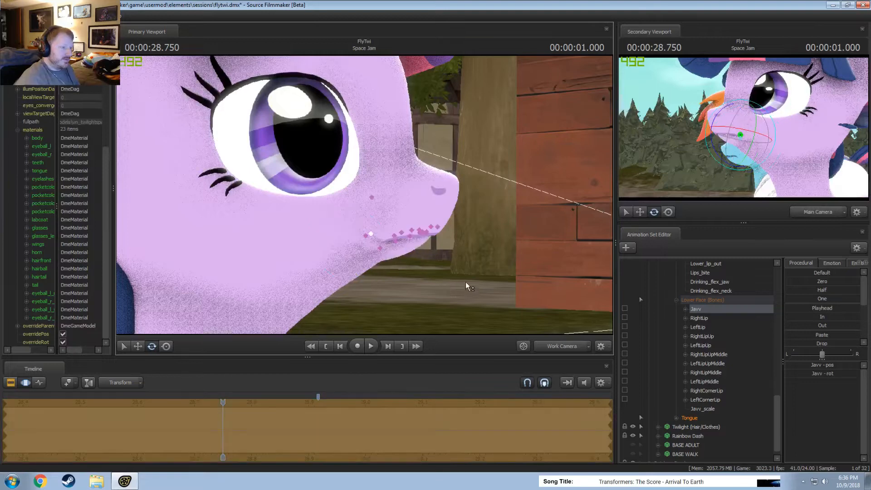
{"action": "key", "text": "ctrl+y"}
Try opening the shrunken jaw wide by moving the Javv bone, rotating it downward and shifting it back toward the throat.
{"action": "left_click_drag", "start_coordinate": [515, 290], "coordinate": [420, 261], "text": "alt"}
{"action": "right_click_drag", "start_coordinate": [420, 261], "coordinate": [390, 241], "text": "alt"}
{"action": "key", "text": "w"}
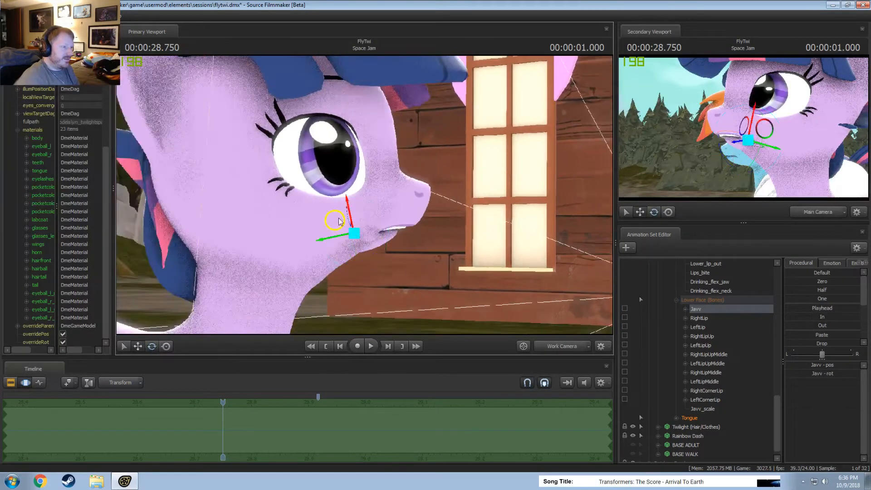
{"action": "left_click_drag", "start_coordinate": [340, 221], "coordinate": [375, 201]}
{"action": "key", "text": "e"}
{"action": "left_click_drag", "start_coordinate": [355, 253], "coordinate": [350, 282]}
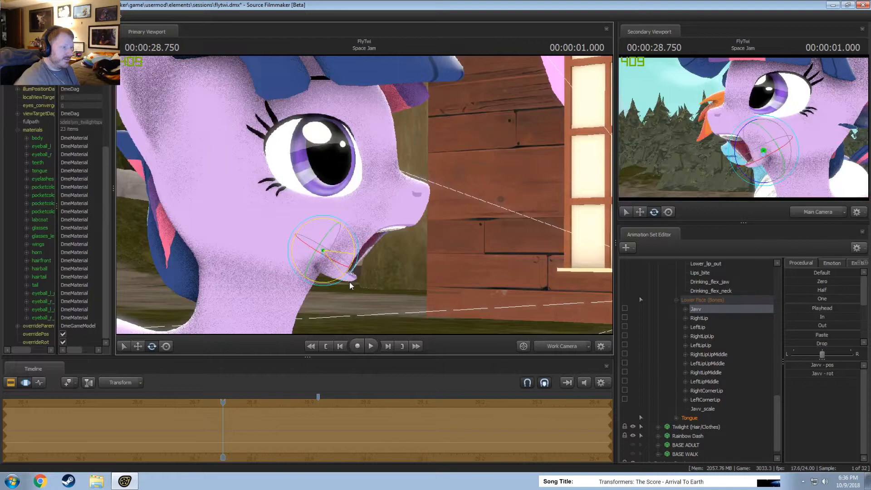
{"action": "key", "text": "w"}
{"action": "left_click_drag", "start_coordinate": [306, 248], "coordinate": [229, 254]}
{"action": "left_click_drag", "start_coordinate": [431, 207], "coordinate": [448, 206], "text": "alt"}
Undo the remaining Javv bone posing and scaling, including the added scale control, restoring the selection around 00:00:28.750.
{"action": "key", "text": "ctrl+z"}
{"action": "key", "text": "ctrl+z"}
{"action": "key", "text": "ctrl+z"}
{"action": "key", "text": "ctrl+z"}
{"action": "key", "text": "ctrl+z"}
{"action": "key", "text": "ctrl+z"}
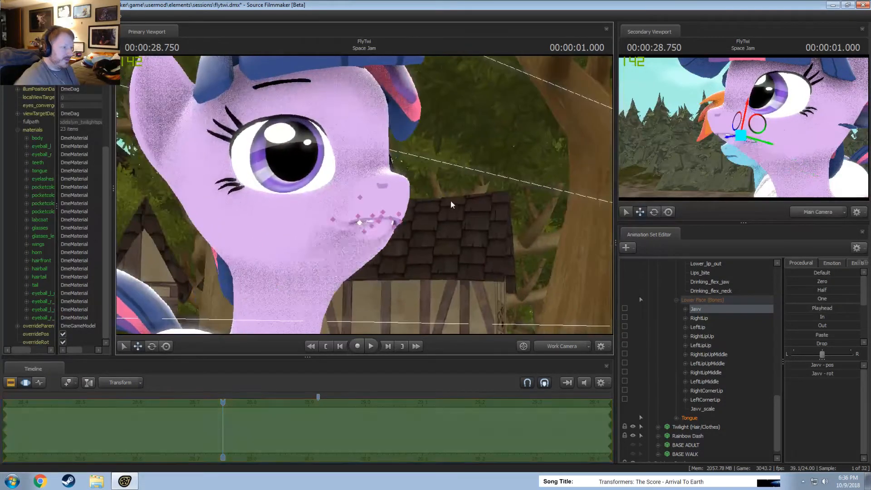
{"action": "key", "text": "ctrl+z"}
{"action": "key", "text": "ctrl+z"}
{"action": "key", "text": "ctrl+z"}
{"action": "key", "text": "ctrl+z"}
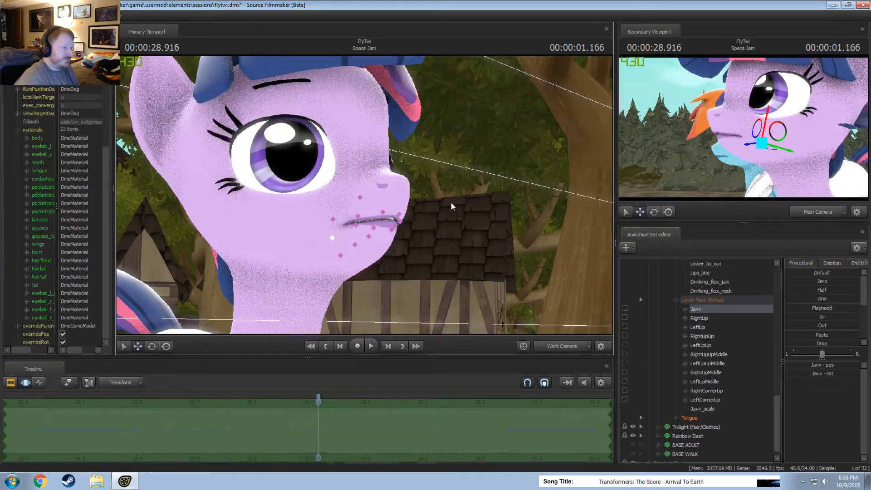
{"action": "key", "text": "ctrl+z"}
{"action": "key", "text": "ctrl+z"}
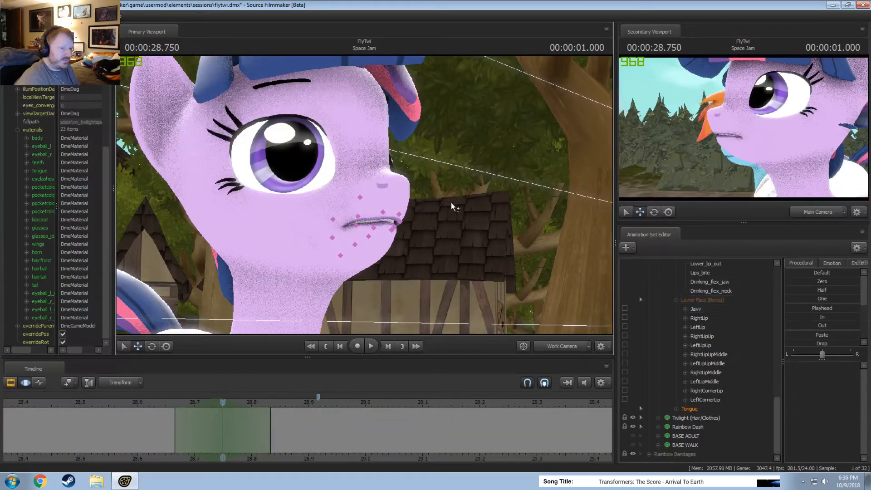
Select the Lower Face controls and raise Jaw_closer and Mouth_puckerer over the time selection centred on 00:00:28.750.
{"action": "left_click_drag", "start_coordinate": [133, 408], "coordinate": [216, 423]}
{"action": "left_click_drag", "start_coordinate": [450, 238], "coordinate": [508, 240]}
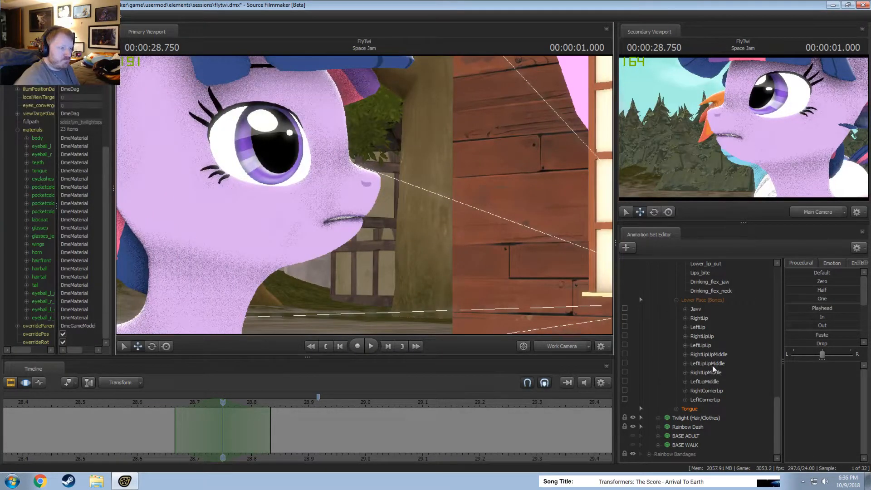
{"action": "scroll", "coordinate": [736, 388], "scroll_direction": "up", "scroll_amount": 10}
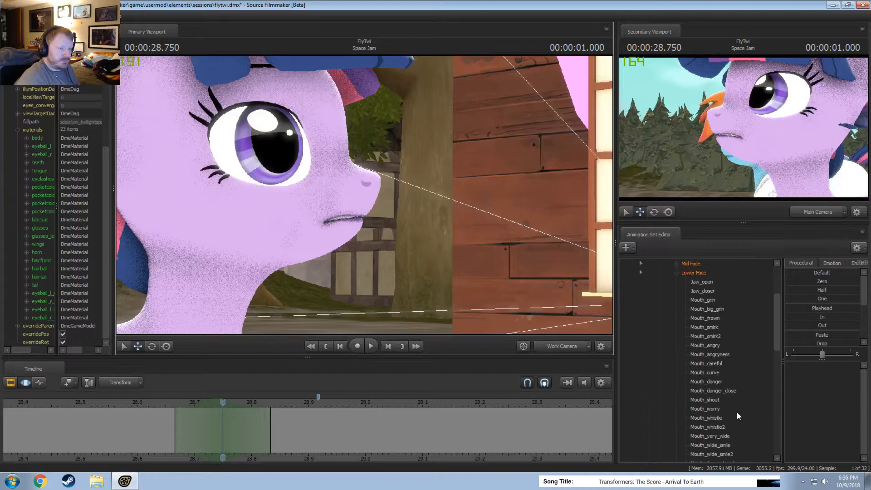
{"action": "left_click", "coordinate": [702, 272]}
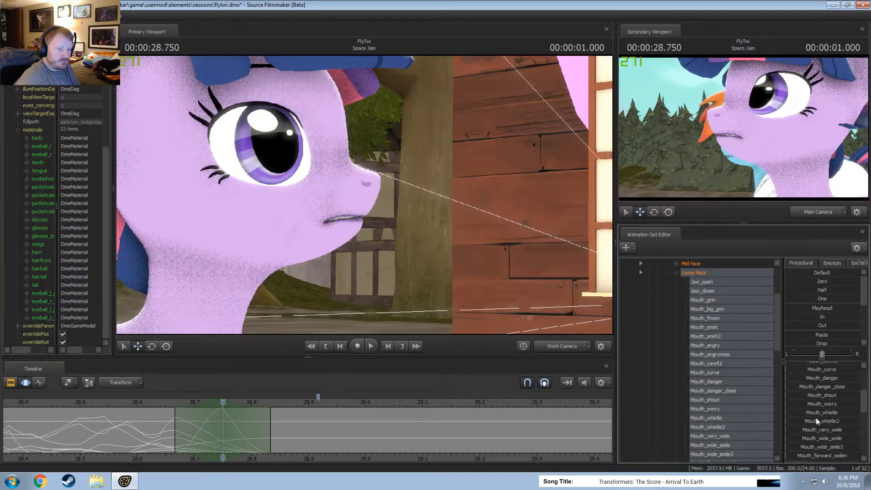
{"action": "scroll", "coordinate": [827, 413], "scroll_direction": "down", "scroll_amount": 3}
{"action": "left_click_drag", "start_coordinate": [453, 200], "coordinate": [387, 218]}
{"action": "key", "text": "w"}
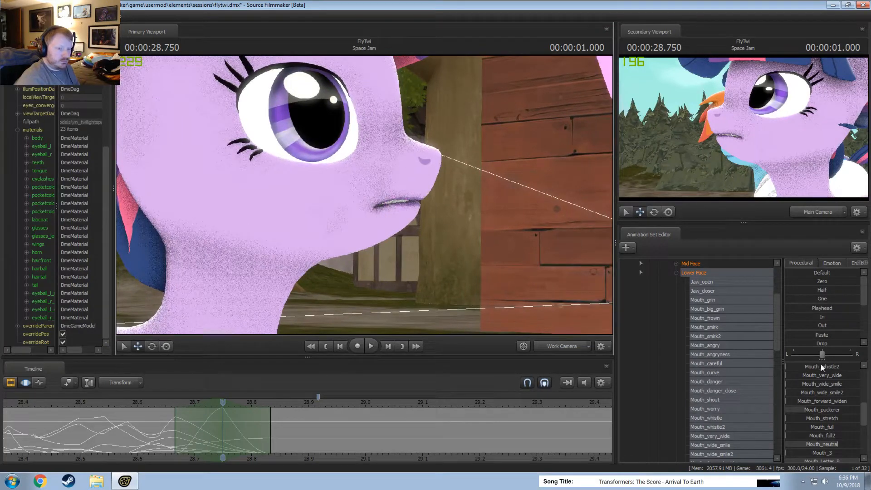
{"action": "scroll", "coordinate": [821, 369], "scroll_direction": "up", "scroll_amount": 5}
{"action": "left_click_drag", "start_coordinate": [823, 374], "coordinate": [857, 374]}
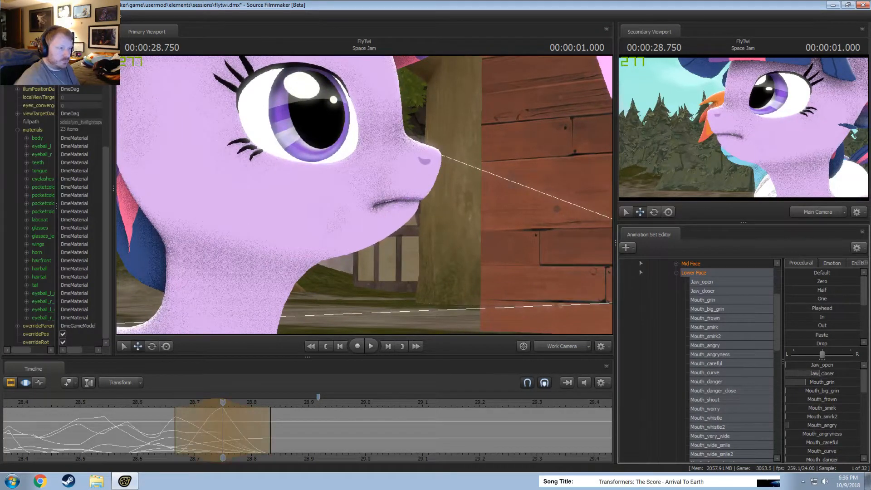
{"action": "scroll", "coordinate": [822, 404], "scroll_direction": "down", "scroll_amount": 3}
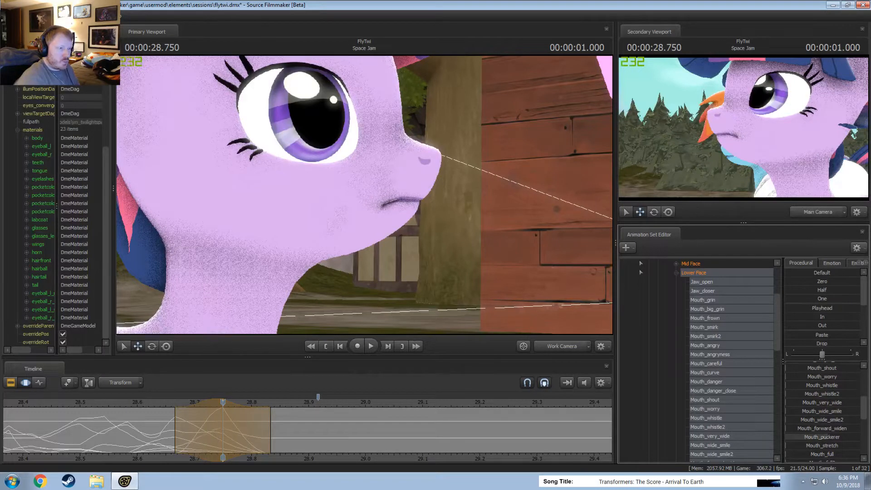
Play back the posed dialog repeatedly from before 00:00:28.5 to review the adjusted mouth shapes.
{"action": "mouse_move", "coordinate": [155, 441]}
{"action": "middle_mouse_down"}
{"action": "mouse_move", "coordinate": [141, 437]}
{"action": "mouse_move", "coordinate": [271, 440]}
{"action": "mouse_move", "coordinate": [177, 429]}
{"action": "middle_mouse_up"}
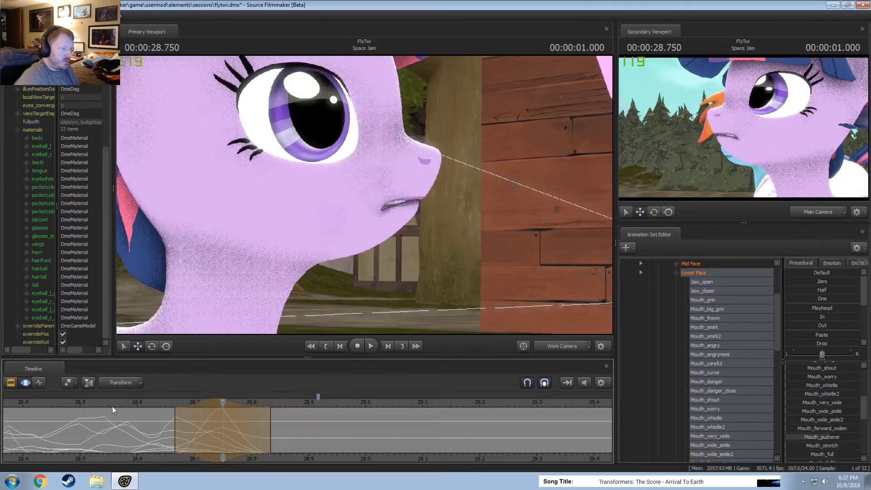
{"action": "key", "text": "space"}
{"action": "key", "text": "space"}
{"action": "left_click_drag", "start_coordinate": [44, 399], "coordinate": [36, 407]}
{"action": "key", "text": "space"}
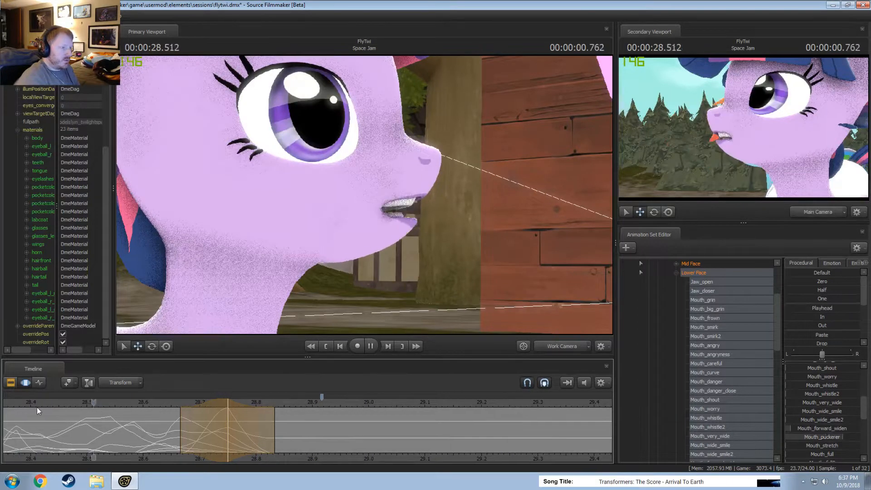
{"action": "key", "text": "space"}
{"action": "scroll", "coordinate": [85, 440], "scroll_direction": "down", "scroll_amount": 3}
{"action": "left_click", "coordinate": [79, 403]}
{"action": "key", "text": "space"}
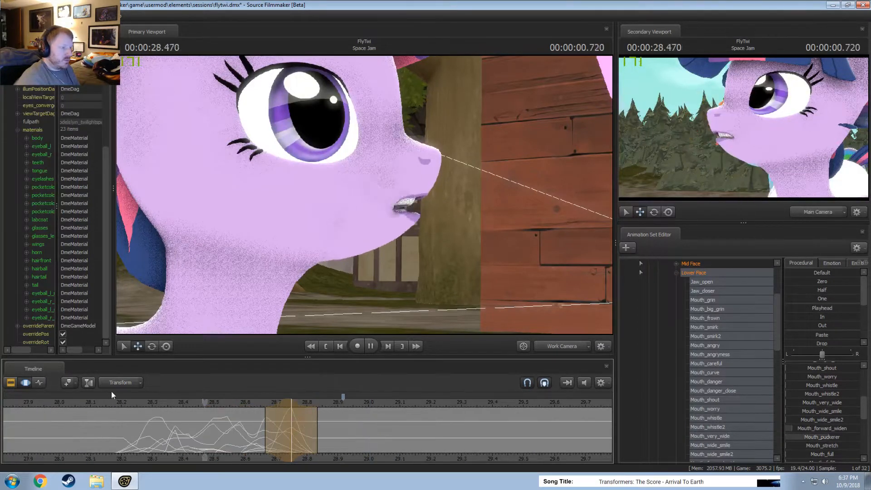
{"action": "key", "text": "space"}
Raise Jaw_open about a quarter over a selection from 00:00:28.750, centred on 00:00:28.833, and extend the edit's end to about 00:00:29.0.
{"action": "middle_click_drag", "start_coordinate": [150, 429], "coordinate": [347, 433]}
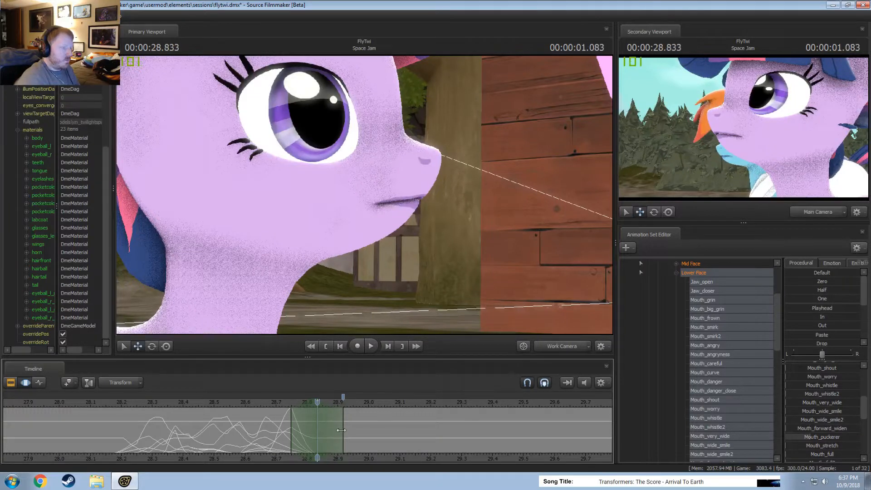
{"action": "scroll", "coordinate": [806, 371], "scroll_direction": "up", "scroll_amount": 5}
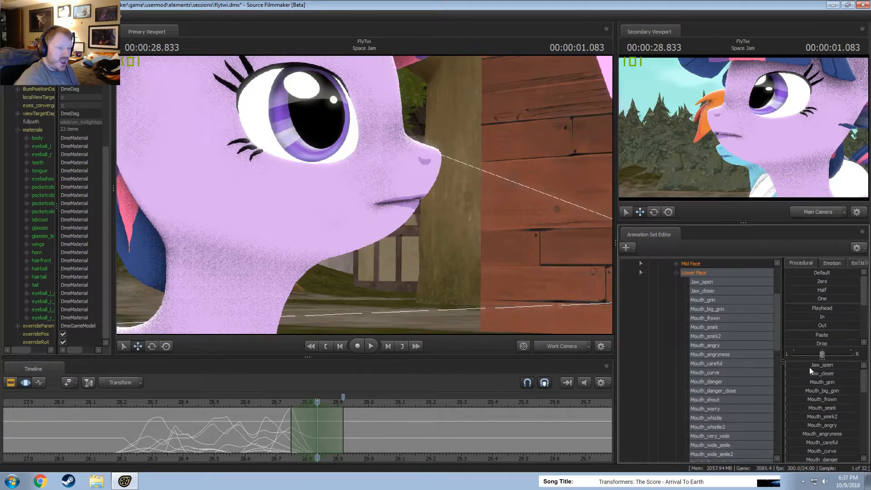
{"action": "left_click_drag", "start_coordinate": [810, 367], "coordinate": [825, 366]}
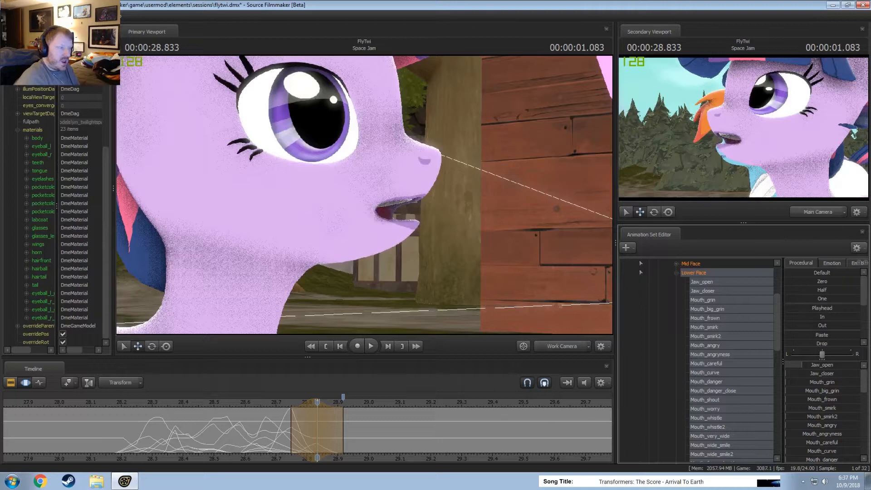
{"action": "left_click_drag", "start_coordinate": [276, 426], "coordinate": [361, 436]}
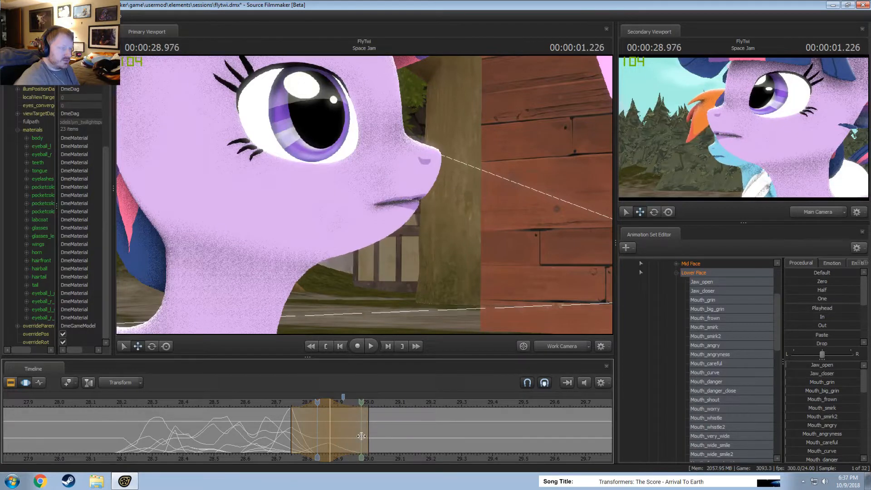
Centre a short time selection on 00:00:28.958 and raise Jaw_open and Mouth_frown slightly.
{"action": "key", "text": "Escape"}
{"action": "left_click", "coordinate": [362, 437]}
{"action": "scroll", "coordinate": [362, 436], "scroll_direction": "up", "scroll_amount": 2, "text": "shift"}
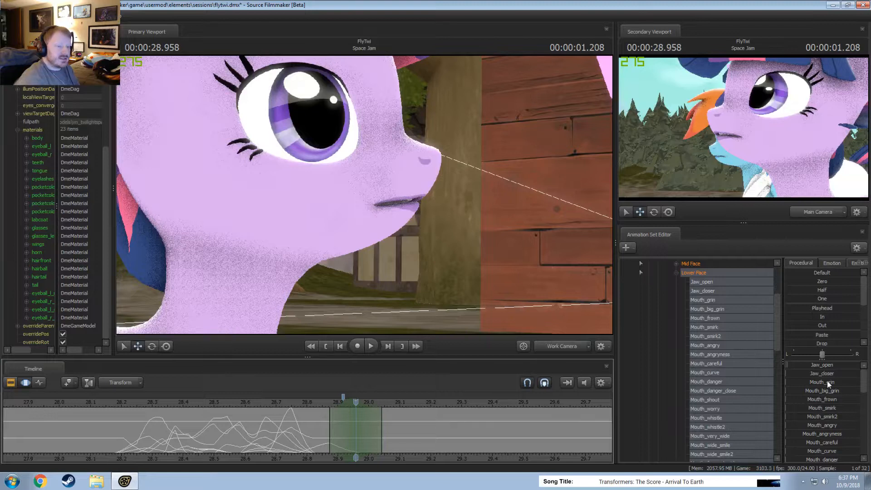
{"action": "left_click_drag", "start_coordinate": [810, 366], "coordinate": [835, 382]}
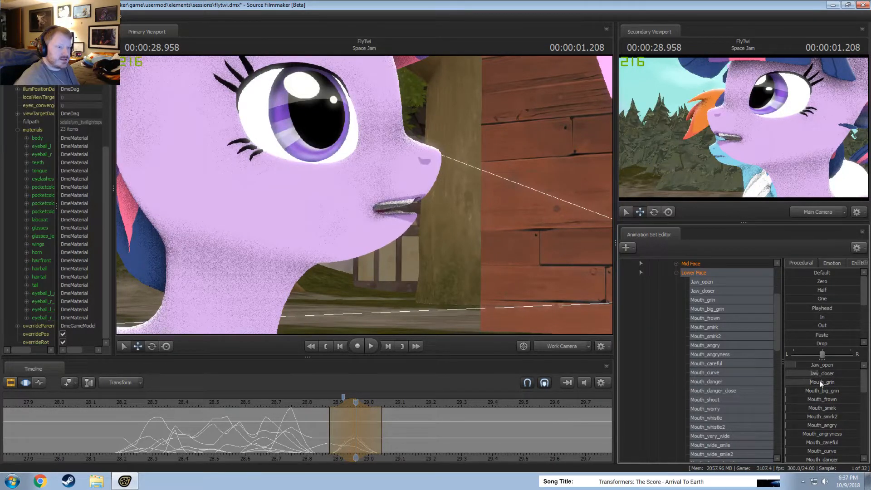
{"action": "scroll", "coordinate": [827, 449], "scroll_direction": "down", "scroll_amount": 4}
{"action": "scroll", "coordinate": [829, 436], "scroll_direction": "down", "scroll_amount": 1}
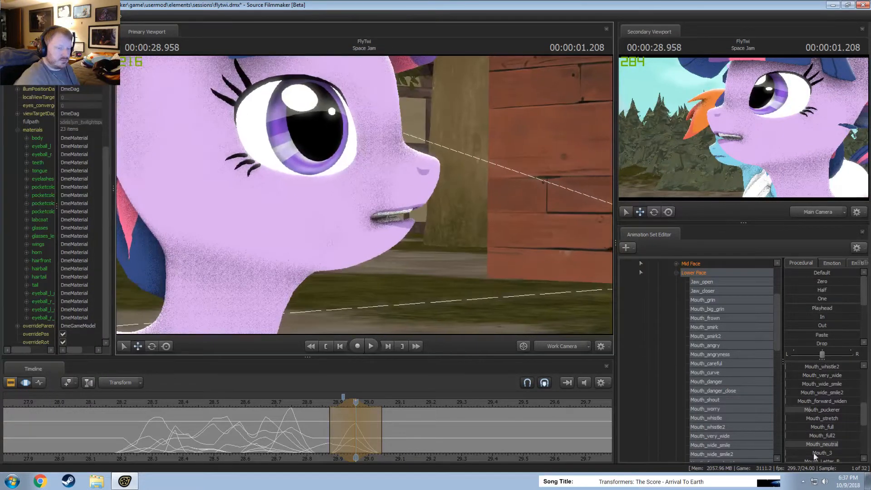
{"action": "scroll", "coordinate": [835, 428], "scroll_direction": "up", "scroll_amount": 1}
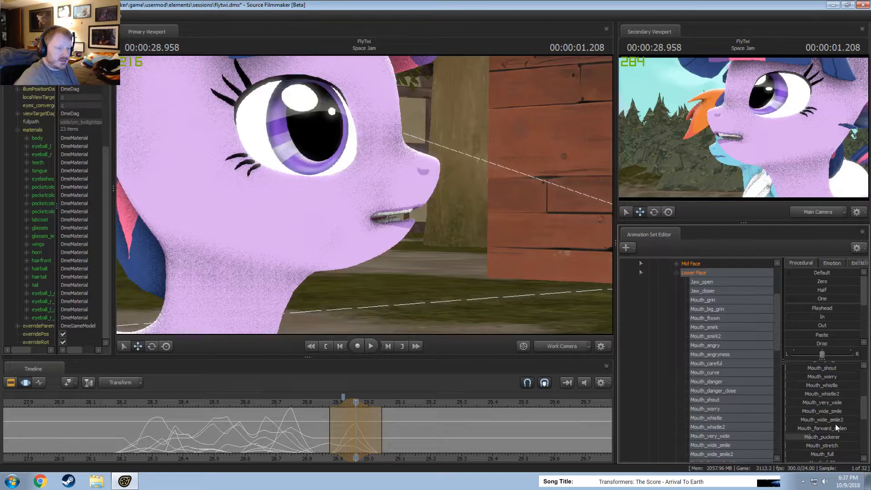
{"action": "scroll", "coordinate": [834, 421], "scroll_direction": "up", "scroll_amount": 3}
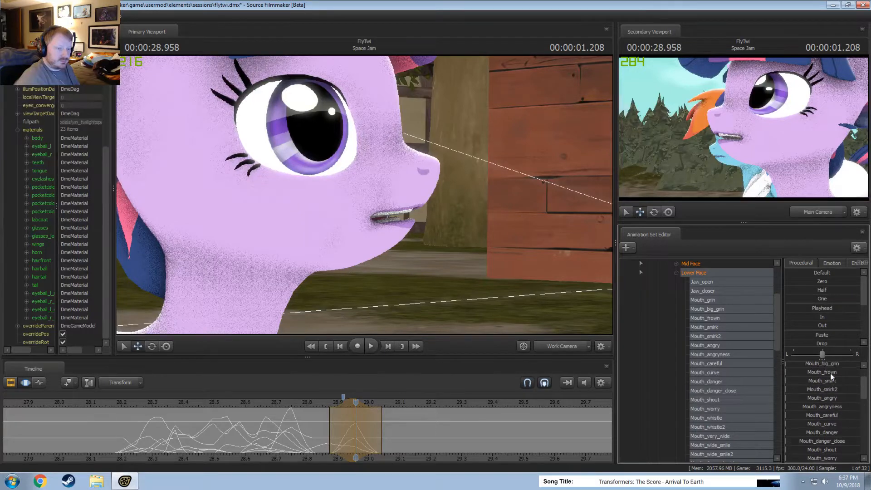
{"action": "left_click_drag", "start_coordinate": [831, 373], "coordinate": [804, 373]}
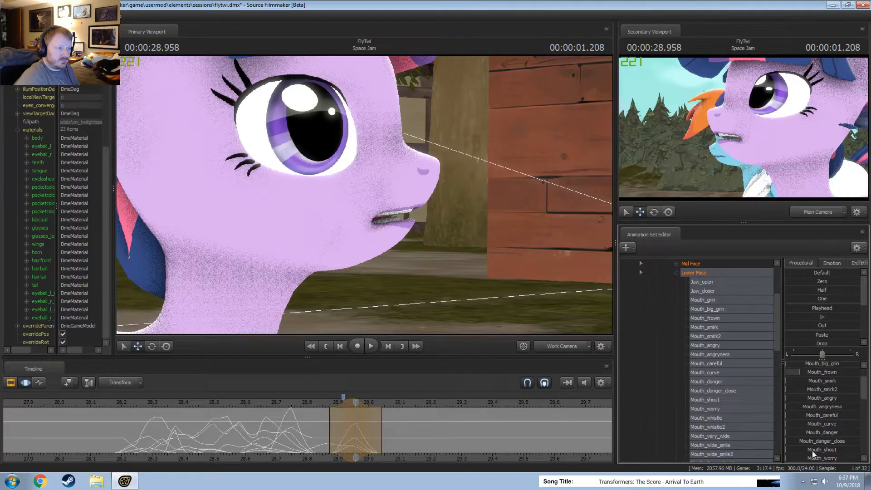
Refine the mouth shape at 00:00:28.958 by adding Mouth_forward_widen, Mouth_onceler and Mouth_grin and lowering Jaw_open slightly.
{"action": "scroll", "coordinate": [831, 434], "scroll_direction": "down", "scroll_amount": 2}
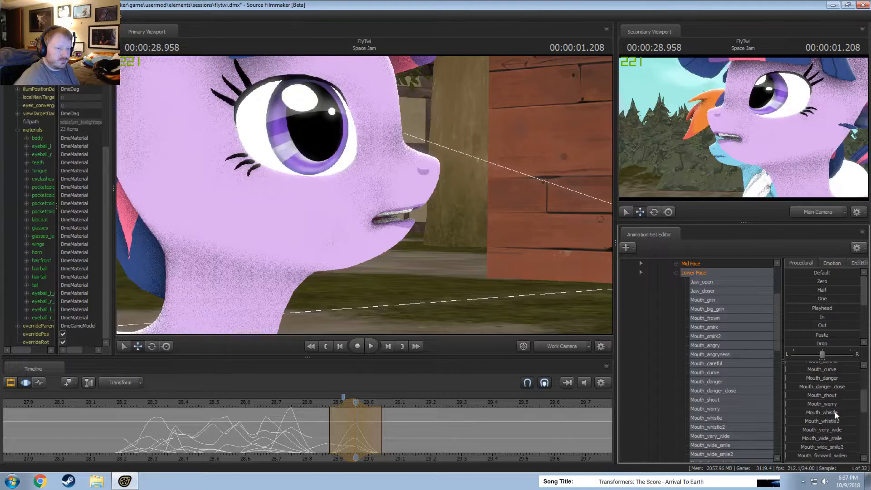
{"action": "scroll", "coordinate": [833, 422], "scroll_direction": "down", "scroll_amount": 1}
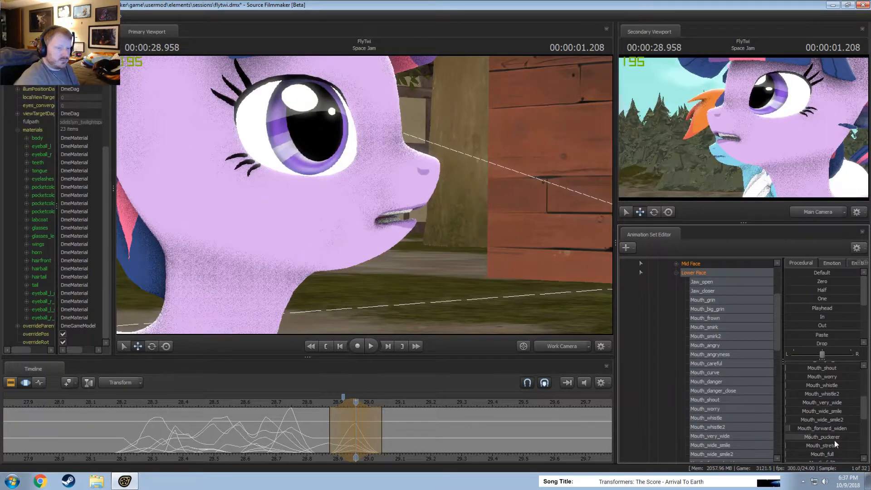
{"action": "scroll", "coordinate": [828, 436], "scroll_direction": "down", "scroll_amount": 5}
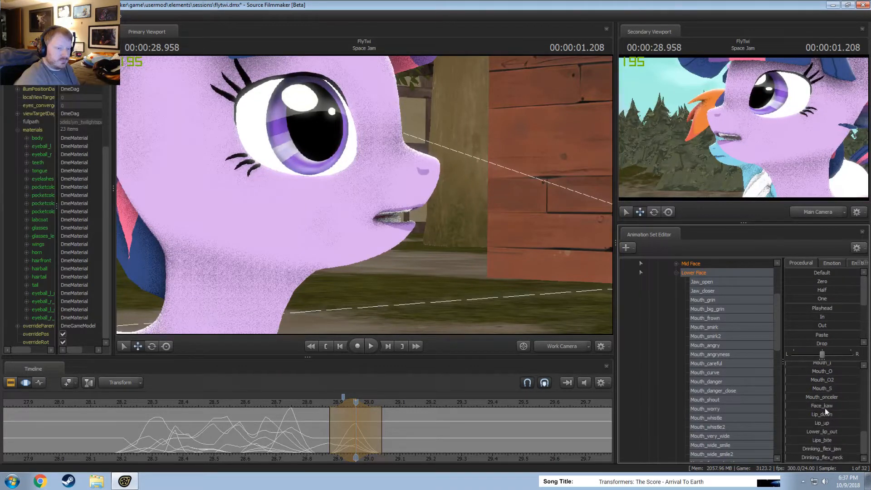
{"action": "left_click_drag", "start_coordinate": [826, 396], "coordinate": [834, 396]}
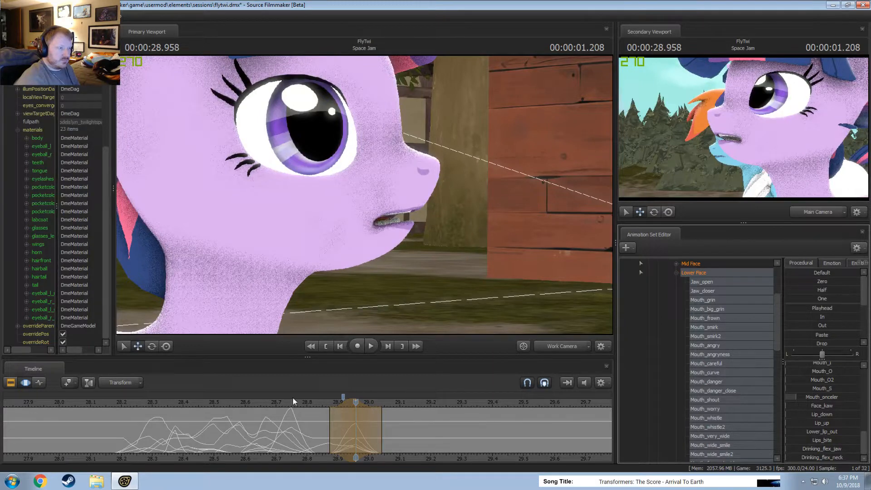
{"action": "scroll", "coordinate": [823, 386], "scroll_direction": "up", "scroll_amount": 8}
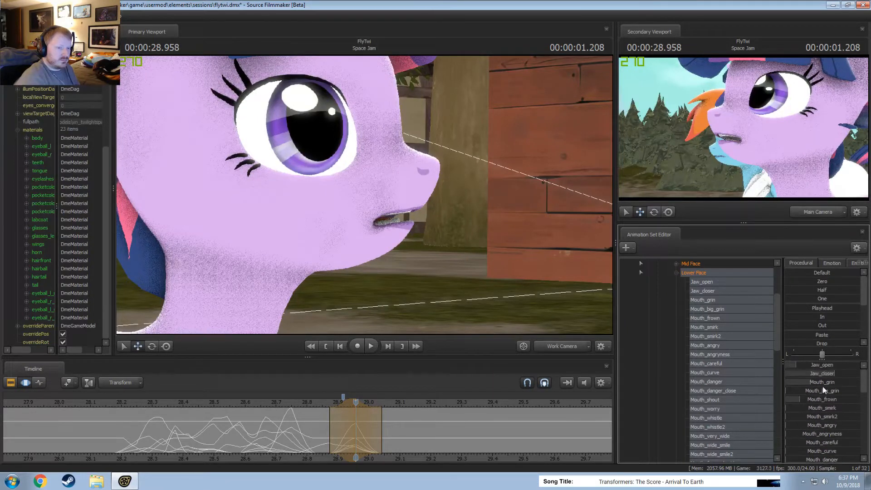
{"action": "mouse_move", "coordinate": [820, 383]}
{"action": "left_mouse_down"}
{"action": "mouse_move", "coordinate": [840, 380]}
{"action": "mouse_move", "coordinate": [827, 373]}
{"action": "mouse_move", "coordinate": [835, 373]}
{"action": "left_mouse_up"}
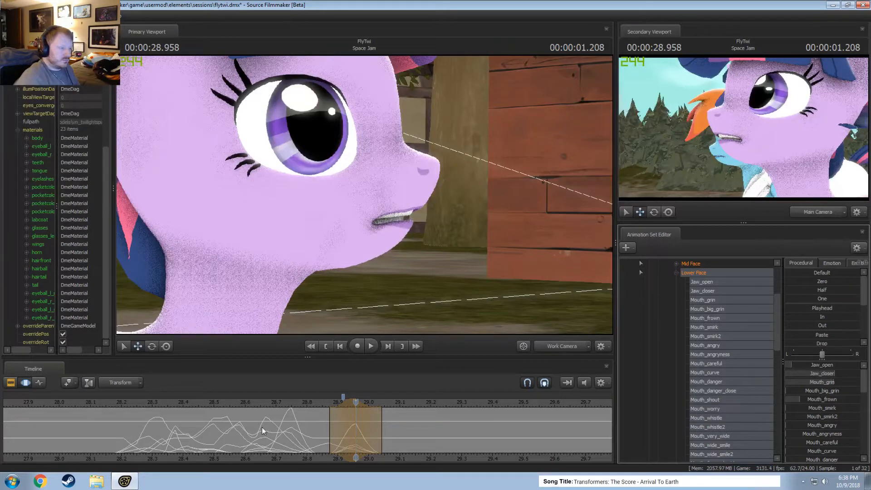
Raise Mouth_O2 and Mouth_grin partway over a selection from 00:00:28.750 to 00:00:28.958 centred on 00:00:28.833, and preview it.
{"action": "left_click_drag", "start_coordinate": [263, 430], "coordinate": [350, 433]}
{"action": "left_click", "coordinate": [317, 434], "text": "shift"}
{"action": "scroll", "coordinate": [317, 433], "scroll_direction": "up", "scroll_amount": 2, "text": "shift"}
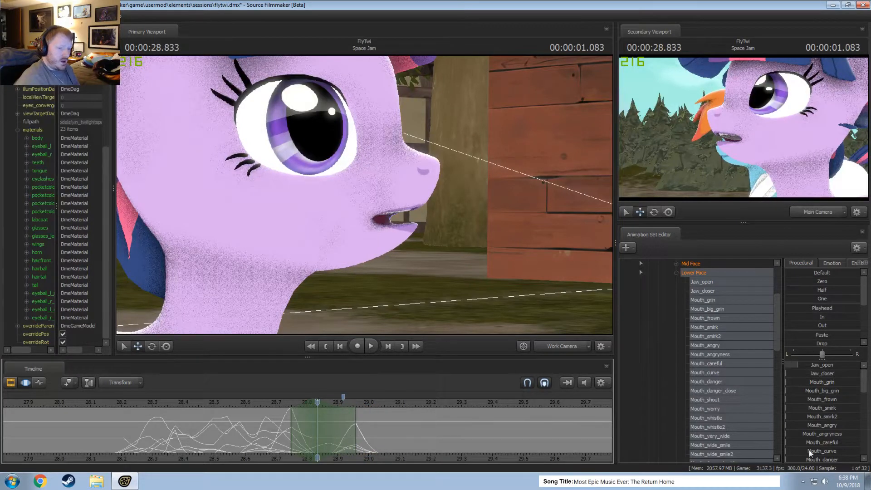
{"action": "scroll", "coordinate": [817, 447], "scroll_direction": "down", "scroll_amount": 6}
{"action": "scroll", "coordinate": [824, 453], "scroll_direction": "down", "scroll_amount": 2}
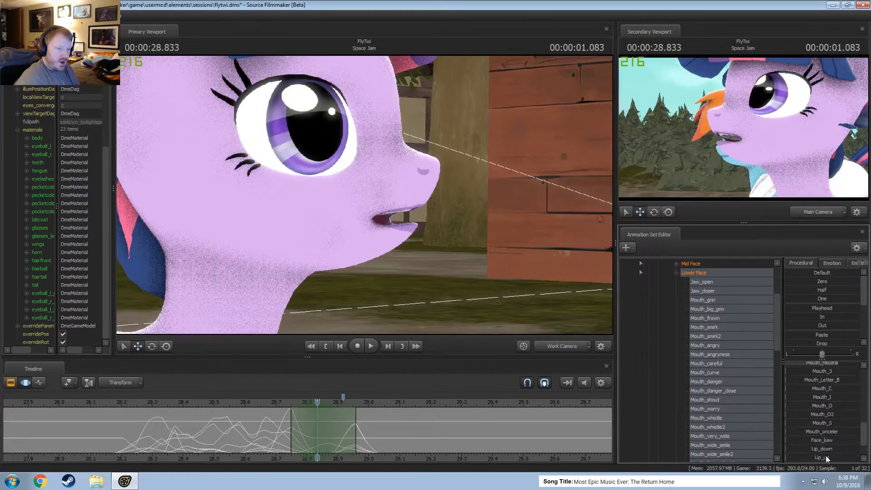
{"action": "left_click_drag", "start_coordinate": [829, 413], "coordinate": [839, 414]}
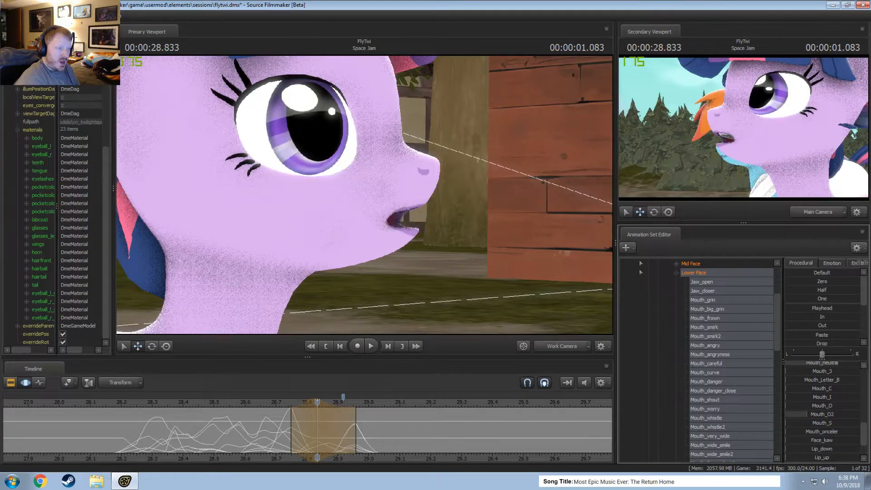
{"action": "scroll", "coordinate": [842, 416], "scroll_direction": "up", "scroll_amount": 4}
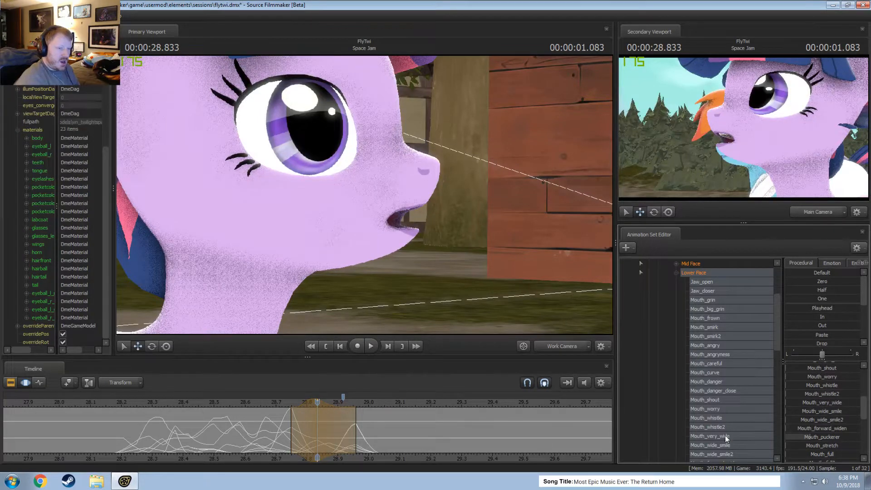
{"action": "scroll", "coordinate": [840, 389], "scroll_direction": "up", "scroll_amount": 5}
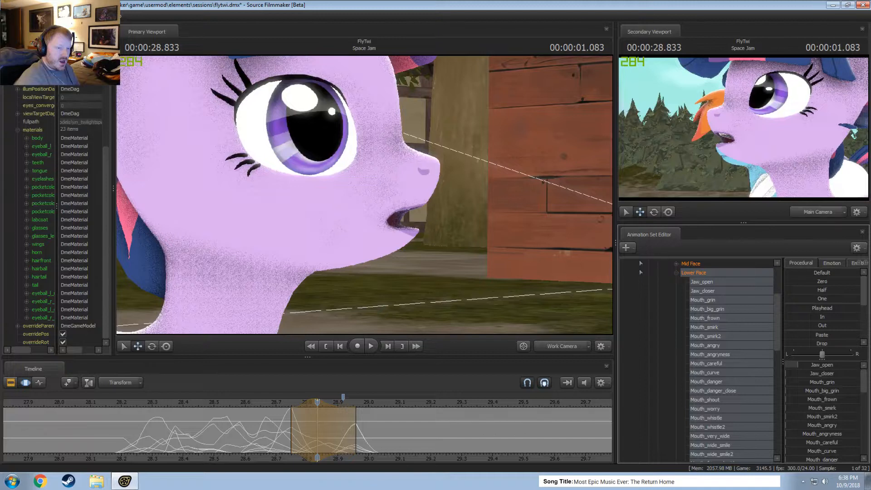
{"action": "left_click_drag", "start_coordinate": [288, 430], "coordinate": [352, 430]}
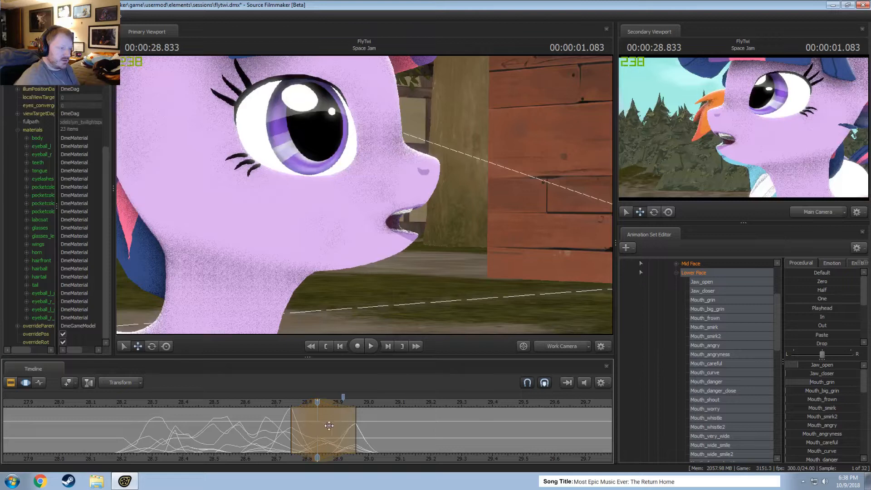
{"action": "left_click_drag", "start_coordinate": [298, 422], "coordinate": [362, 429]}
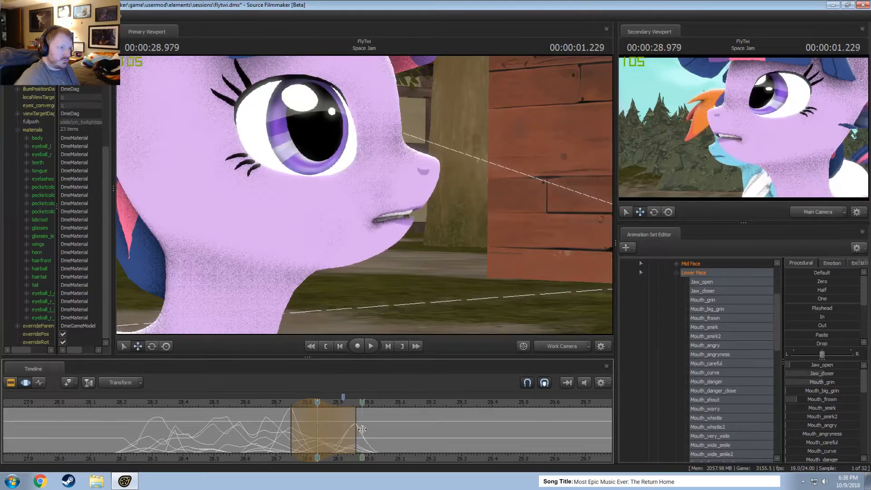
{"action": "key", "text": "space"}
{"action": "key", "text": "space"}
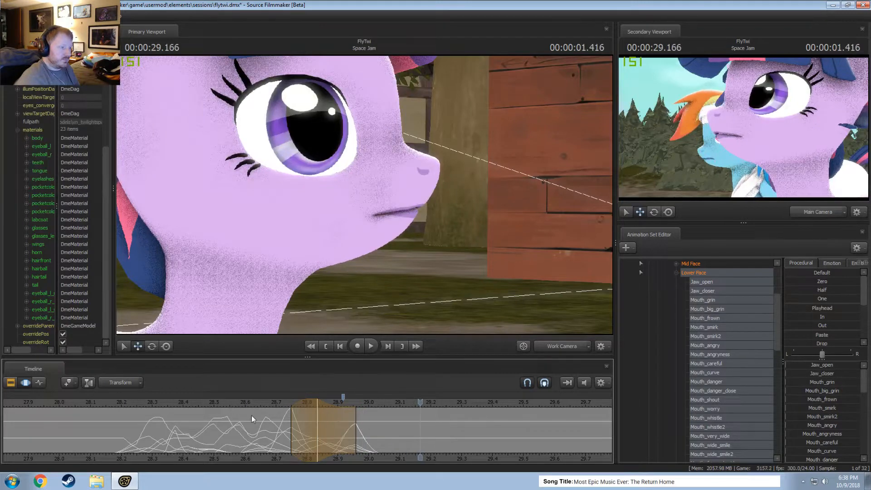
Centre a time selection on 00:00:28.875, spanning about 00:00:28.750 to 00:00:28.958, and adjust the mouth shape over it.
{"action": "left_click_drag", "start_coordinate": [289, 431], "coordinate": [336, 437]}
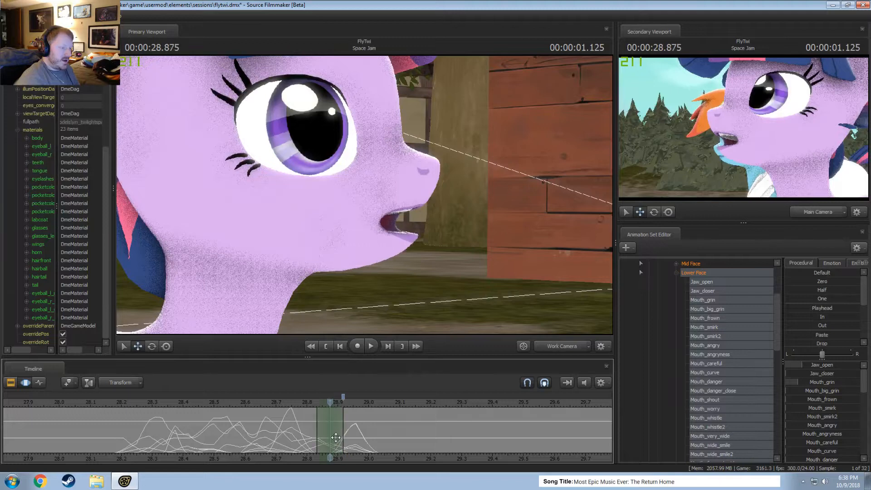
{"action": "scroll", "coordinate": [336, 438], "scroll_direction": "up", "scroll_amount": 2}
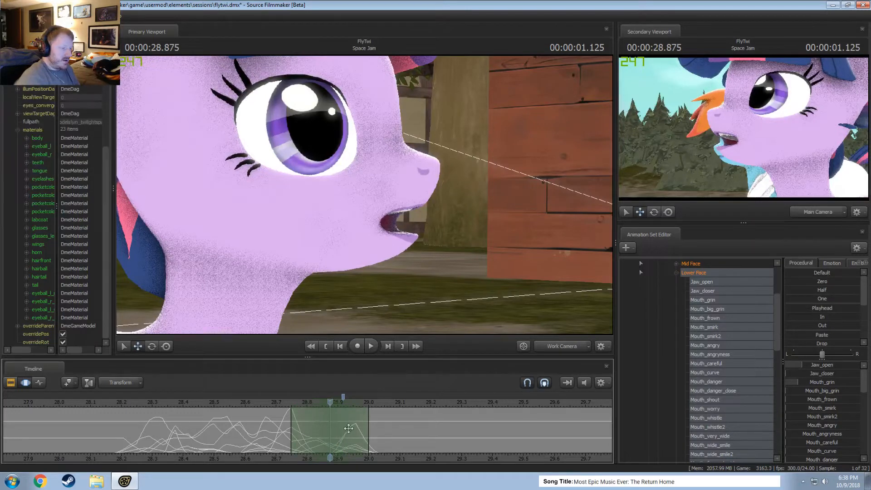
{"action": "left_click_drag", "start_coordinate": [371, 435], "coordinate": [357, 436]}
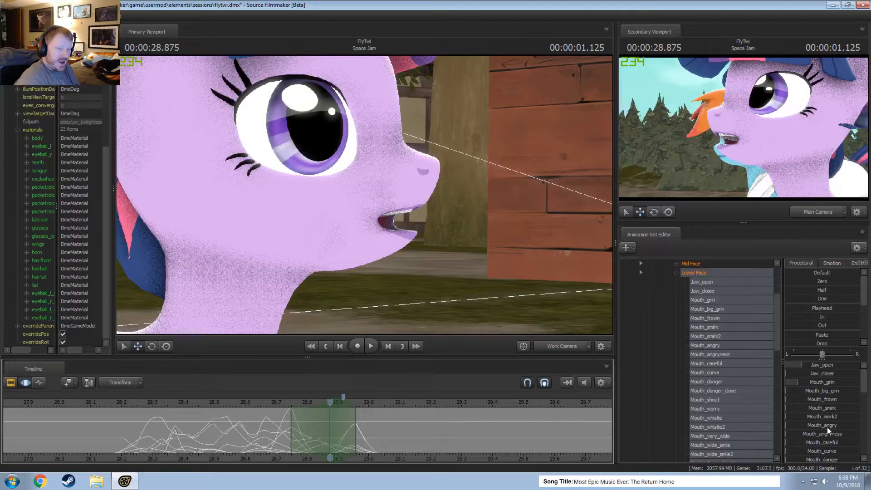
{"action": "scroll", "coordinate": [827, 426], "scroll_direction": "down", "scroll_amount": 1}
{"action": "left_click_drag", "start_coordinate": [827, 416], "coordinate": [835, 415]}
Play back the dialog repeatedly from before about 00:00:28.25 to review the mouth movement.
{"action": "key", "text": "space"}
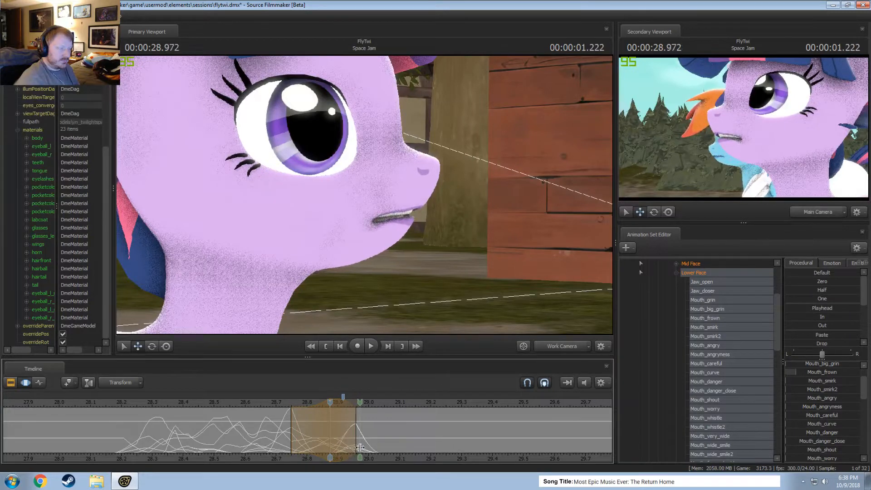
{"action": "left_click_drag", "start_coordinate": [241, 402], "coordinate": [137, 405]}
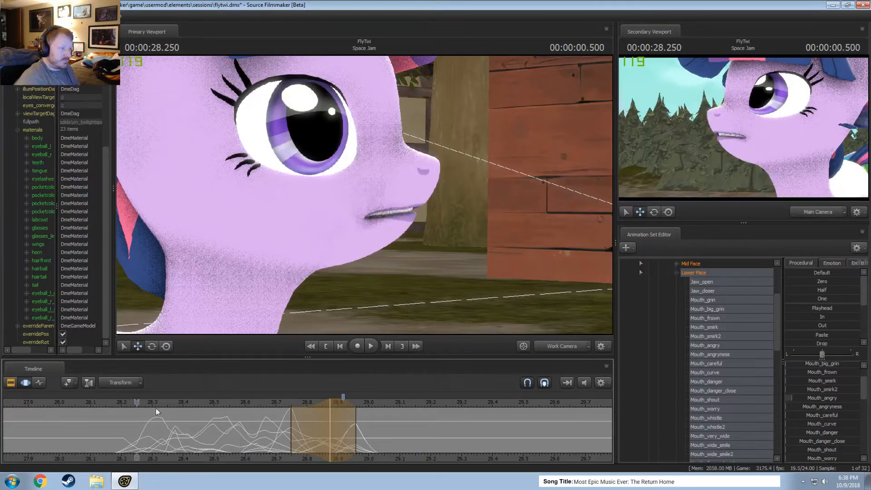
{"action": "key", "text": "space"}
{"action": "key", "text": "space"}
{"action": "left_click", "coordinate": [123, 402]}
{"action": "key", "text": "space"}
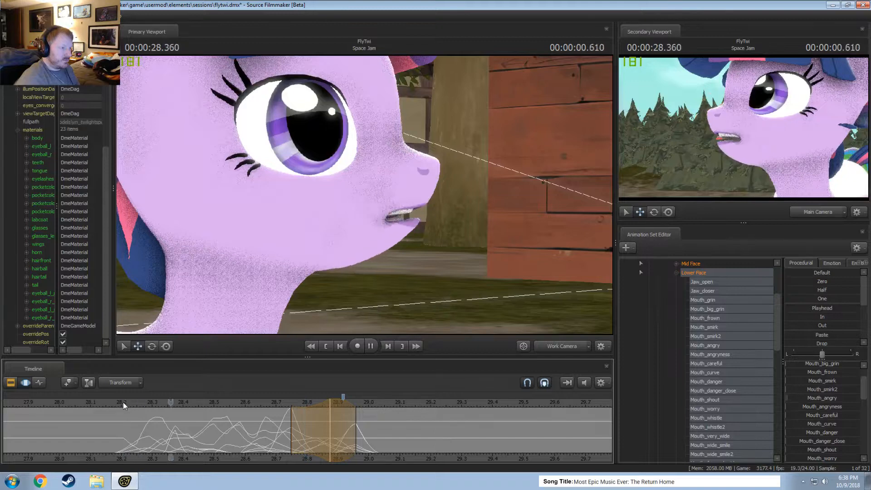
{"action": "key", "text": "space"}
{"action": "left_click", "coordinate": [110, 403]}
{"action": "key", "text": "space"}
{"action": "key", "text": "space"}
{"action": "left_click", "coordinate": [108, 401]}
{"action": "key", "text": "space"}
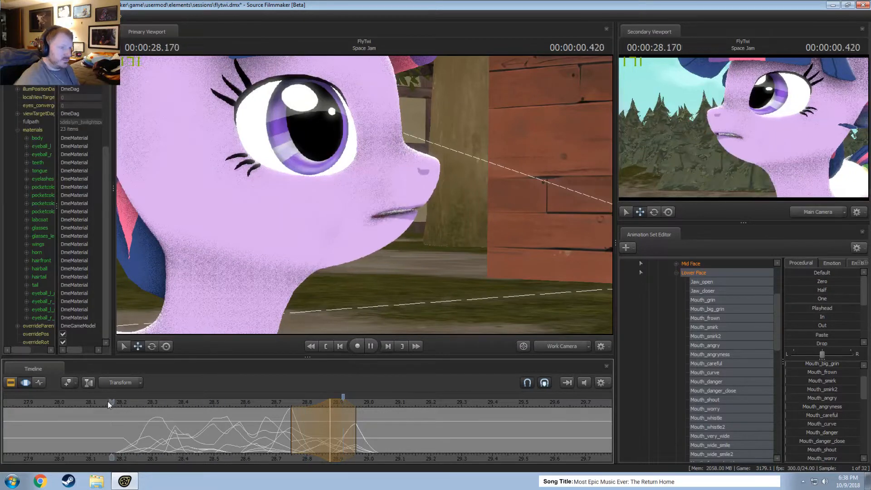
{"action": "key", "text": "space"}
Centre a short time selection on 00:00:28.583 and lower Jaw_open slightly.
{"action": "key", "text": "shift"}
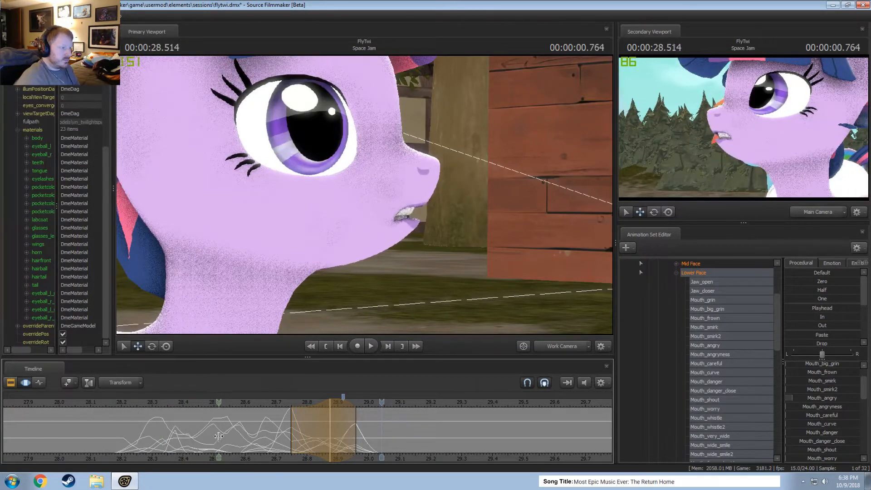
{"action": "left_click", "coordinate": [241, 442]}
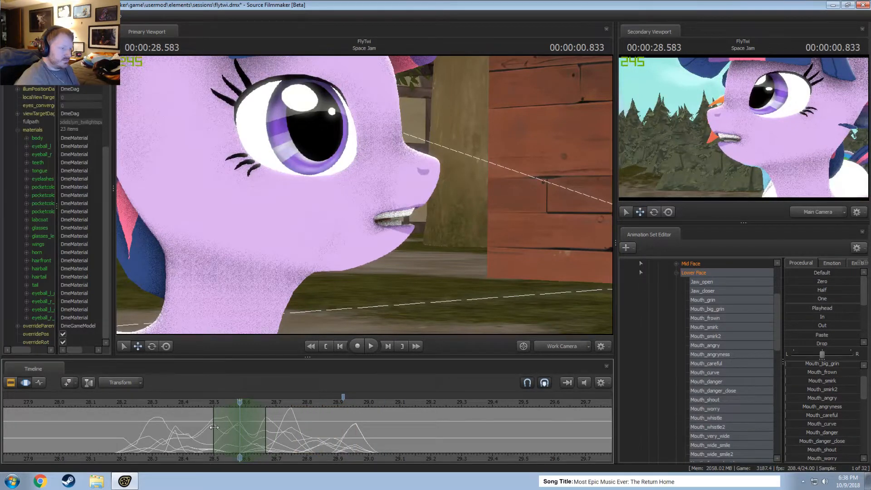
{"action": "scroll", "coordinate": [828, 381], "scroll_direction": "up", "scroll_amount": 2}
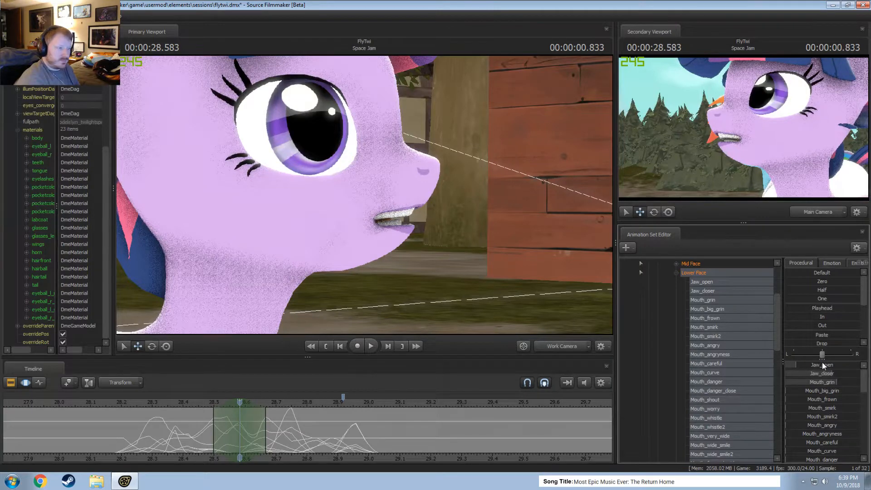
{"action": "left_click_drag", "start_coordinate": [822, 364], "coordinate": [810, 363]}
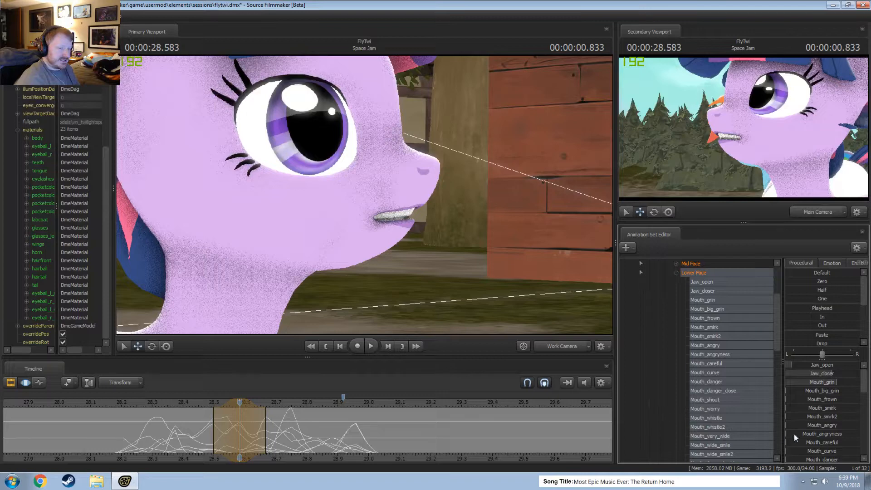
Centre a short time selection on 00:00:28.791, raise Mouth_puckerer to about three quarters, and check the mouth shape around it.
{"action": "key", "text": "shift"}
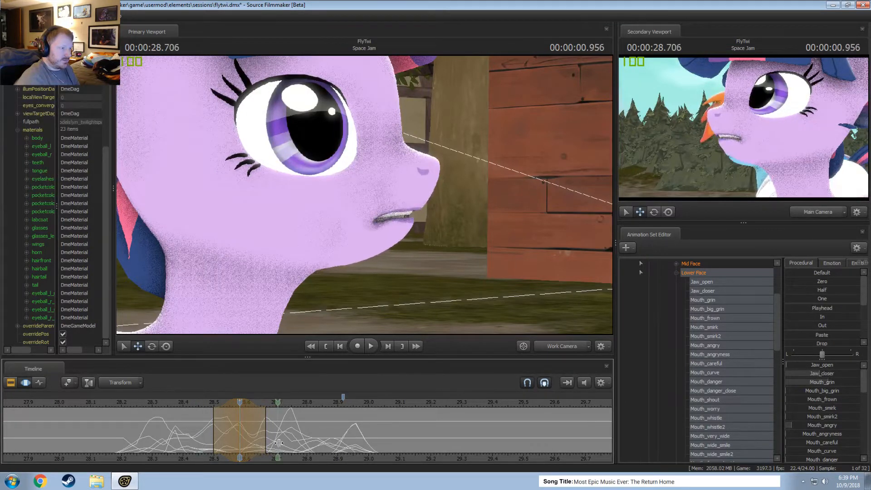
{"action": "left_click", "coordinate": [302, 436], "text": "shift"}
{"action": "scroll", "coordinate": [303, 436], "scroll_direction": "up", "scroll_amount": 2}
{"action": "scroll", "coordinate": [302, 436], "scroll_direction": "up", "scroll_amount": 2}
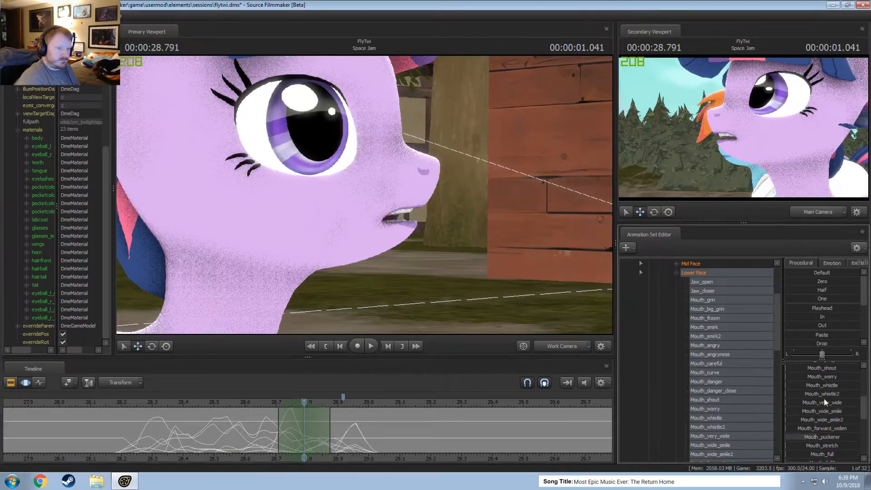
{"action": "scroll", "coordinate": [824, 401], "scroll_direction": "down", "scroll_amount": 6}
{"action": "left_click_drag", "start_coordinate": [823, 383], "coordinate": [834, 383]}
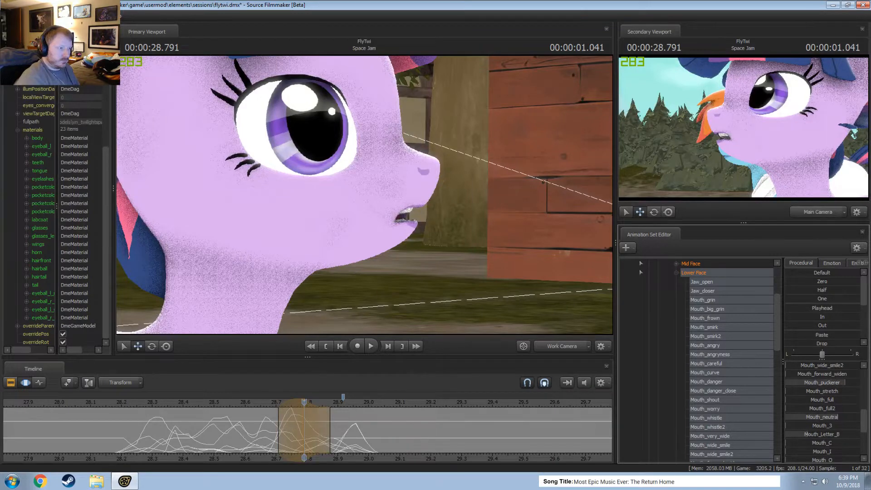
{"action": "key", "text": "shift"}
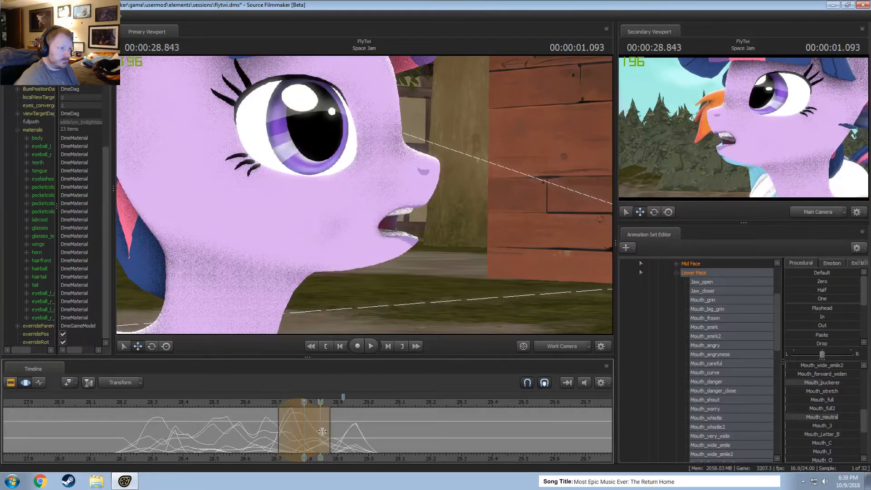
Review the dialog playback, centre a short time selection on 00:00:28.958, and raise Mouth_grin to nearly full.
{"action": "key", "text": "space"}
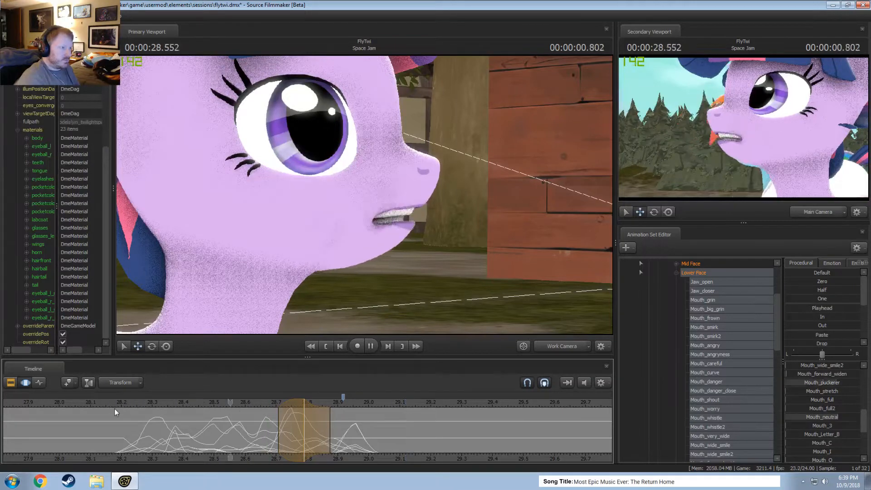
{"action": "key", "text": "space"}
{"action": "key", "text": "shift"}
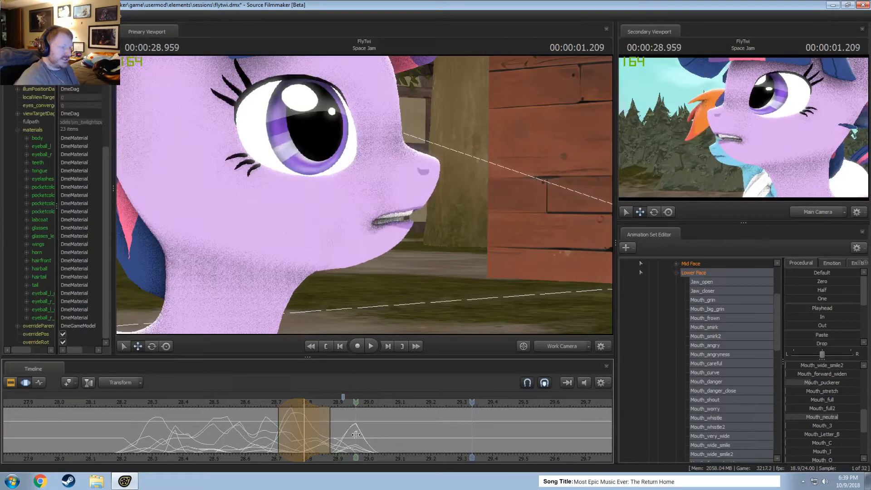
{"action": "left_click", "coordinate": [356, 435]}
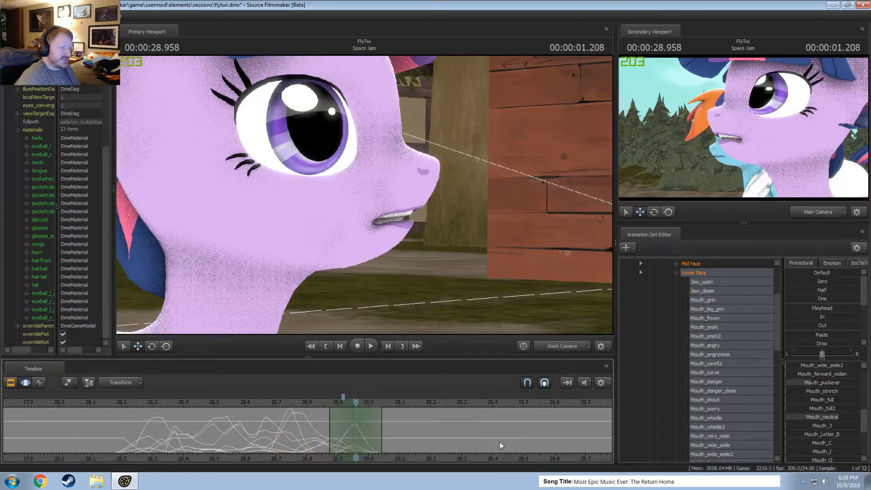
{"action": "scroll", "coordinate": [835, 397], "scroll_direction": "up", "scroll_amount": 8}
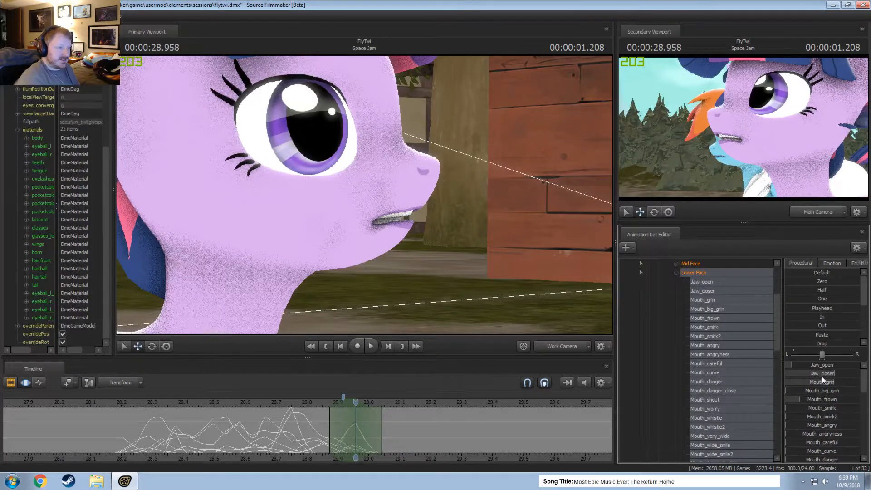
{"action": "mouse_move", "coordinate": [823, 378]}
{"action": "left_mouse_down"}
{"action": "mouse_move", "coordinate": [843, 382]}
{"action": "mouse_move", "coordinate": [832, 373]}
{"action": "left_mouse_up"}
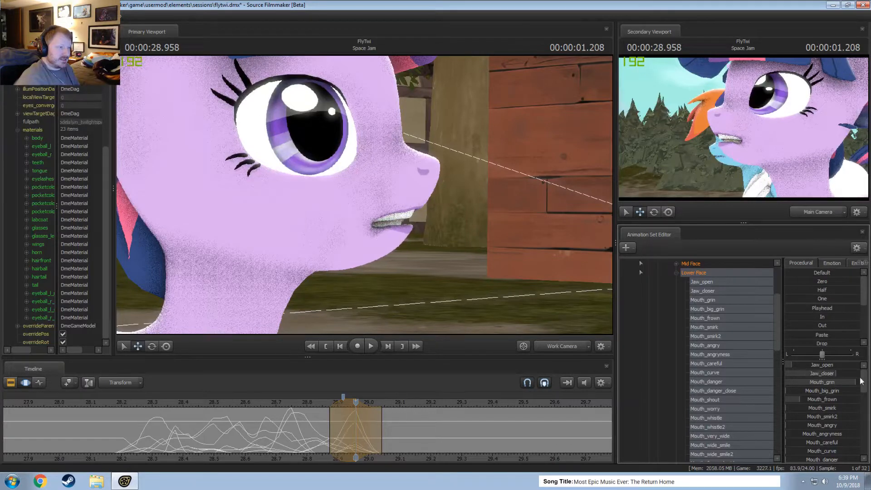
{"action": "mouse_move", "coordinate": [358, 427]}
{"action": "left_mouse_down"}
{"action": "mouse_move", "coordinate": [343, 427]}
{"action": "mouse_move", "coordinate": [371, 427]}
{"action": "left_mouse_up"}
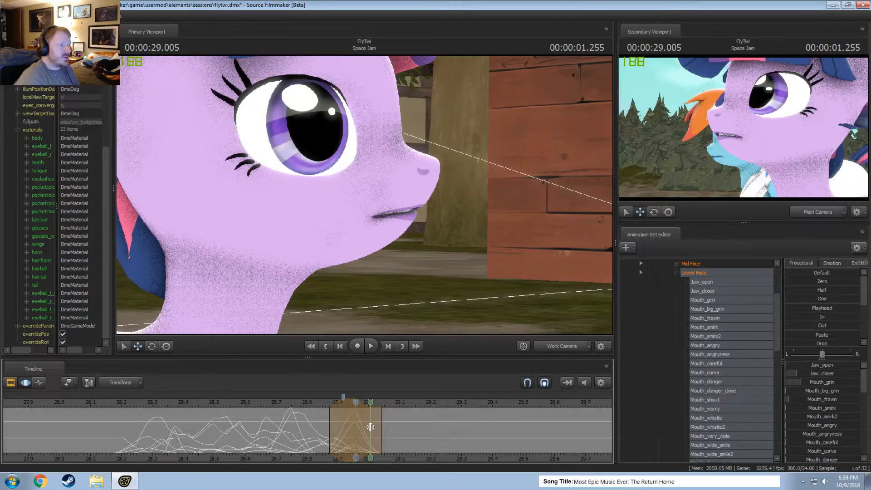
Centre a short time selection on 00:00:29.041, raise Jaw_open slightly, and raise Jaw_closer and Mouth_grin.
{"action": "mouse_move", "coordinate": [371, 427]}
{"action": "left_mouse_down"}
{"action": "mouse_move", "coordinate": [358, 430]}
{"action": "mouse_move", "coordinate": [379, 436]}
{"action": "left_mouse_up"}
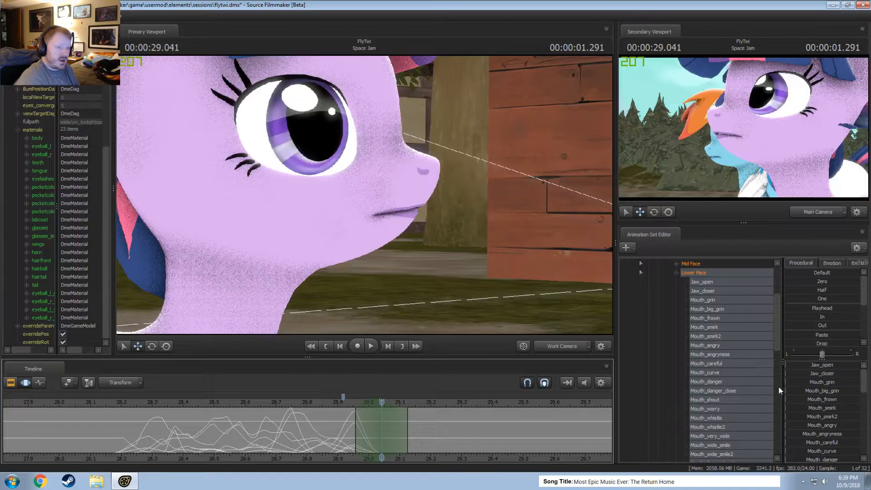
{"action": "left_click_drag", "start_coordinate": [818, 367], "coordinate": [862, 390]}
{"action": "left_click_drag", "start_coordinate": [800, 365], "coordinate": [847, 374]}
{"action": "scroll", "coordinate": [824, 431], "scroll_direction": "down", "scroll_amount": 1}
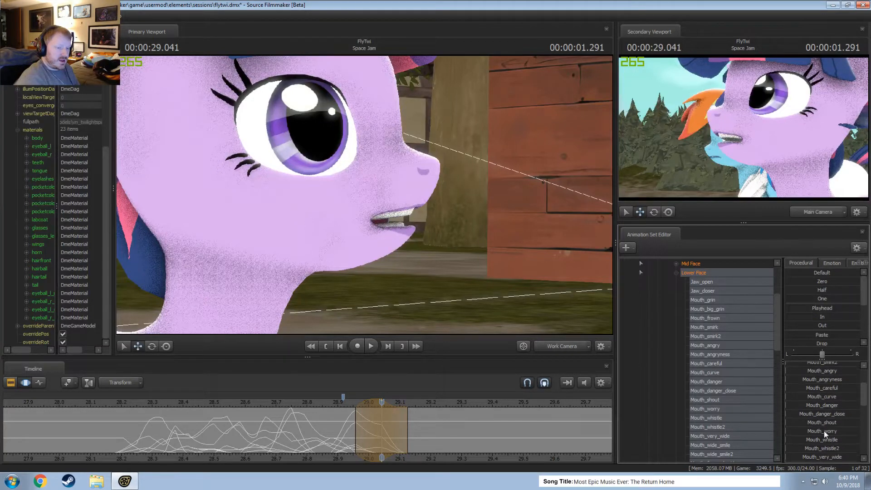
{"action": "scroll", "coordinate": [826, 398], "scroll_direction": "up", "scroll_amount": 1}
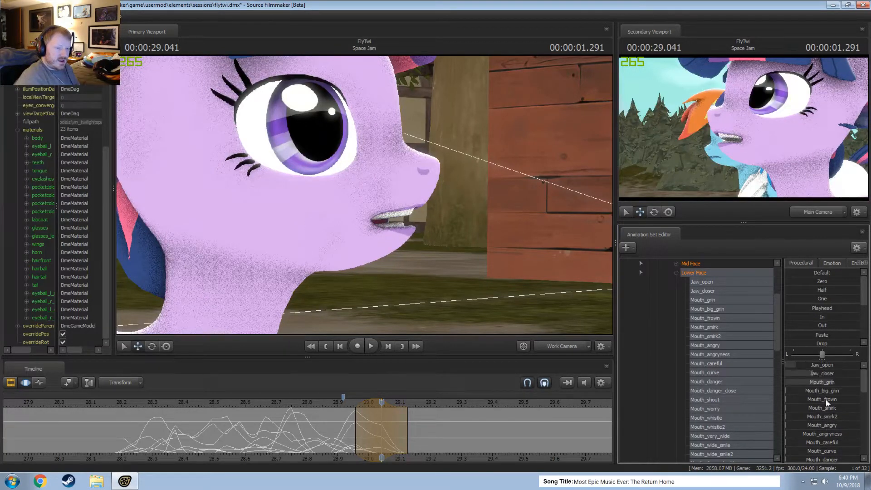
{"action": "scroll", "coordinate": [829, 452], "scroll_direction": "down", "scroll_amount": 1}
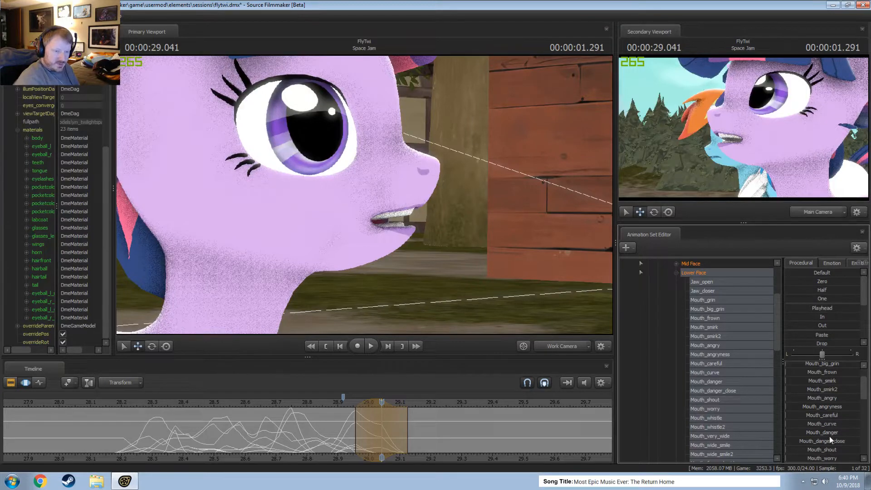
Add some Mouth_careful and Mouth_angry over the selection around 00:00:29.041, checking the mouth shape against the preceding frames.
{"action": "left_click_drag", "start_coordinate": [823, 452], "coordinate": [840, 449]}
{"action": "left_click_drag", "start_coordinate": [343, 427], "coordinate": [363, 433]}
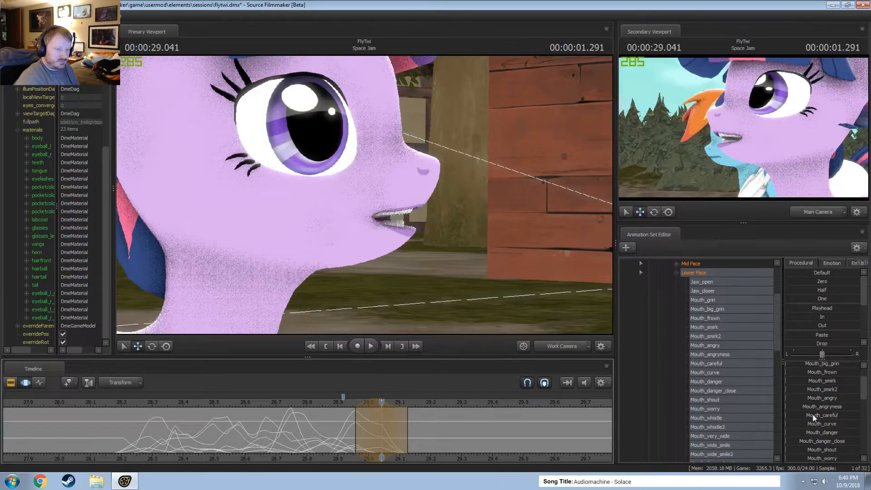
{"action": "left_click", "coordinate": [356, 429]}
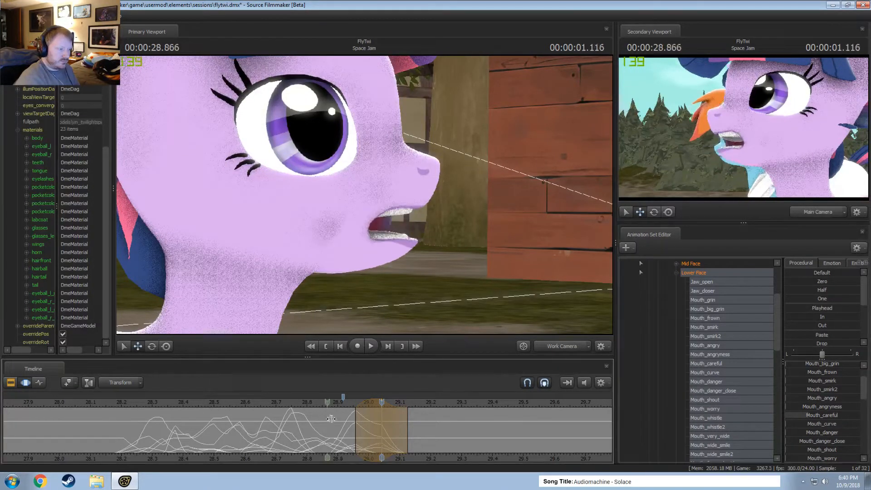
{"action": "left_click_drag", "start_coordinate": [355, 429], "coordinate": [383, 434]}
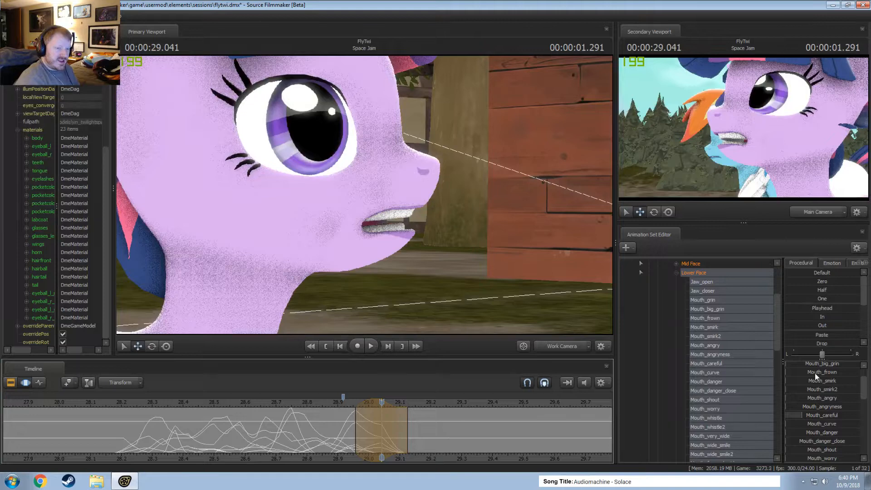
{"action": "left_click_drag", "start_coordinate": [820, 395], "coordinate": [822, 415]}
{"action": "scroll", "coordinate": [825, 392], "scroll_direction": "up", "scroll_amount": 1}
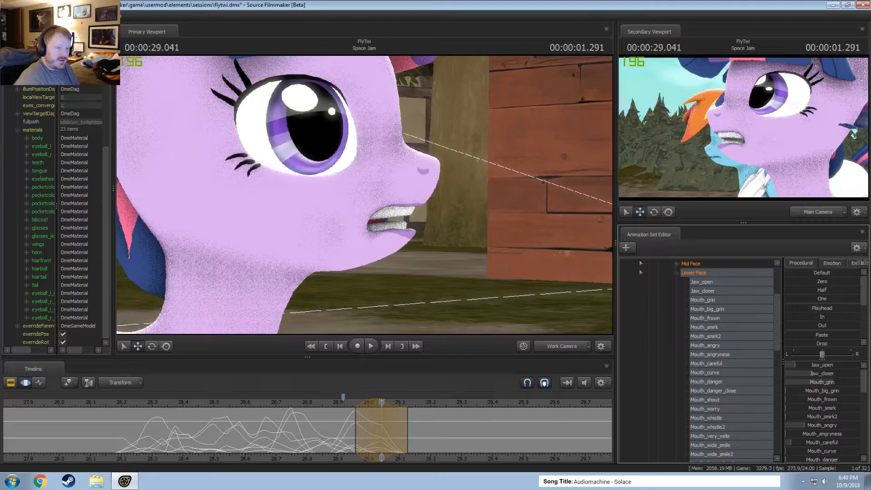
{"action": "left_click", "coordinate": [329, 431]}
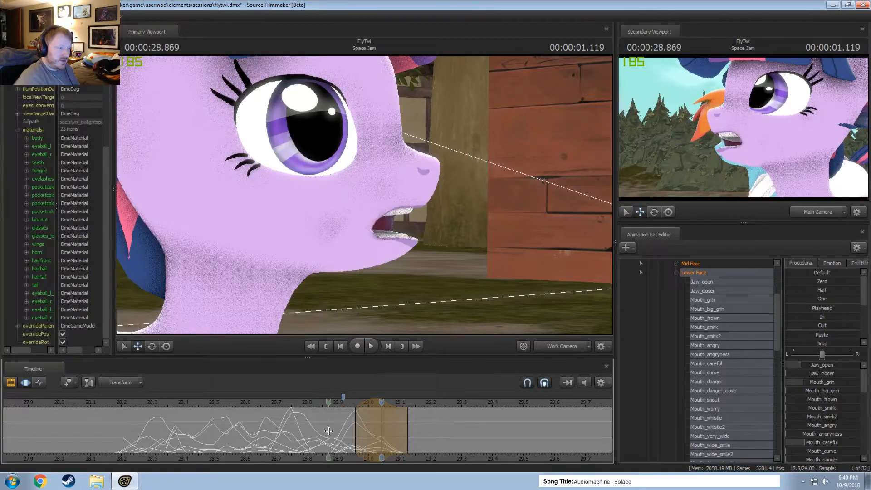
Scrub and play back the dialog between about 00:00:28.875 and 00:00:29.125 to review the mouth movement.
{"action": "left_click_drag", "start_coordinate": [329, 432], "coordinate": [391, 445]}
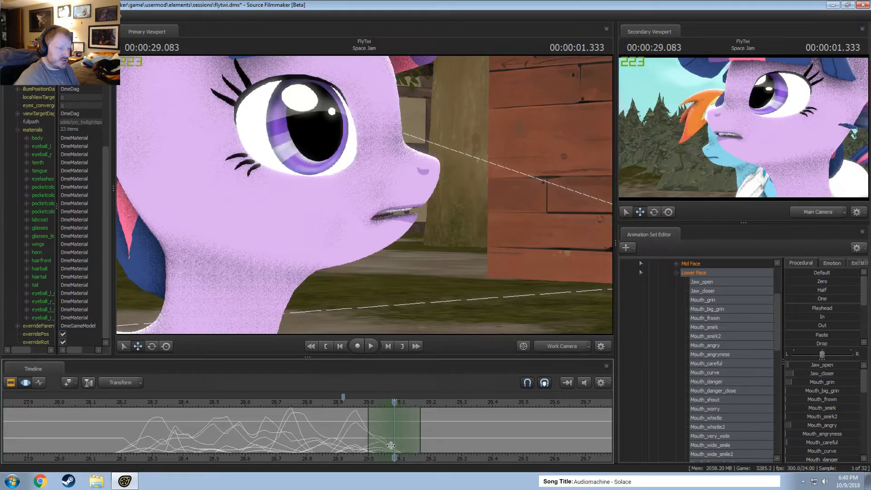
{"action": "scroll", "coordinate": [799, 432], "scroll_direction": "down", "scroll_amount": 1}
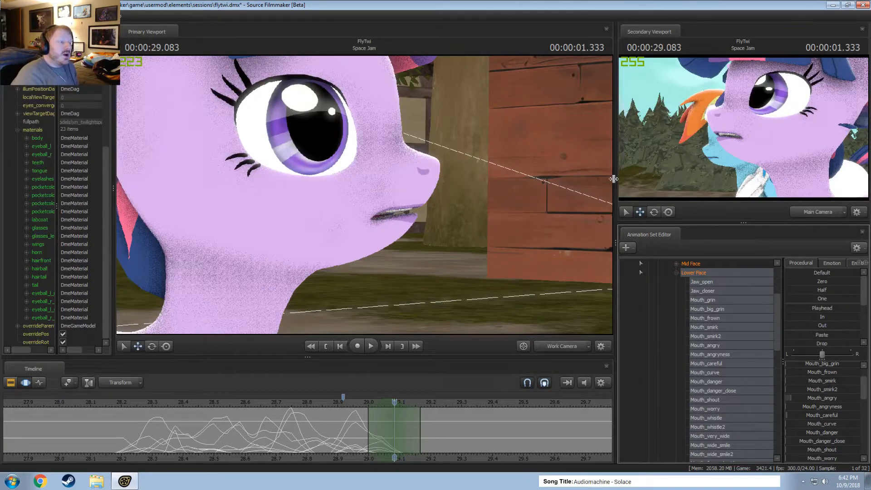
{"action": "left_click", "coordinate": [334, 404]}
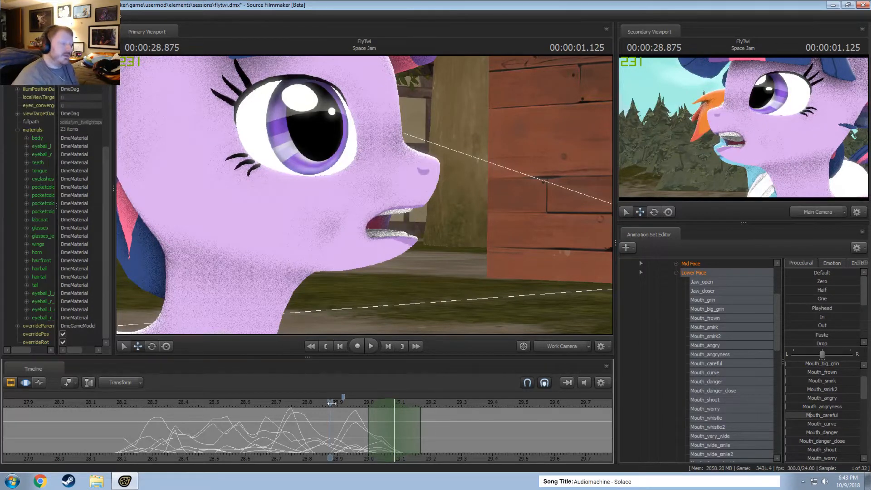
{"action": "left_click", "coordinate": [344, 403]}
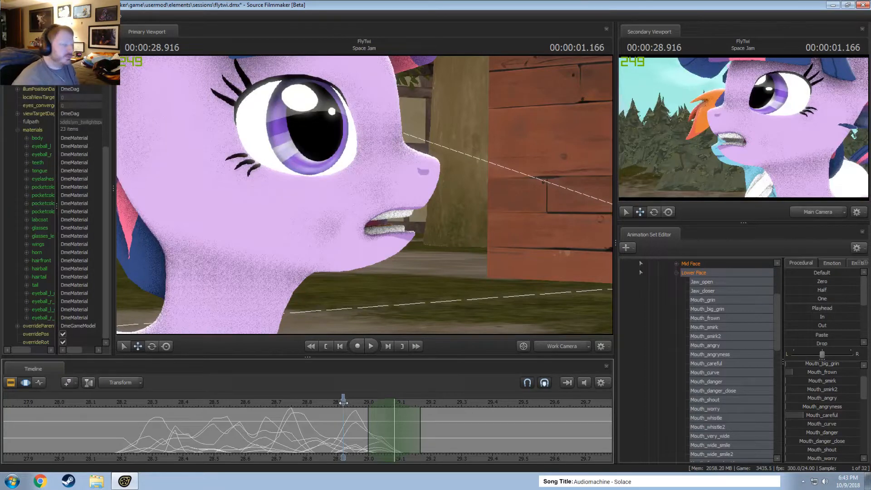
{"action": "key", "text": "space"}
{"action": "key", "text": "space"}
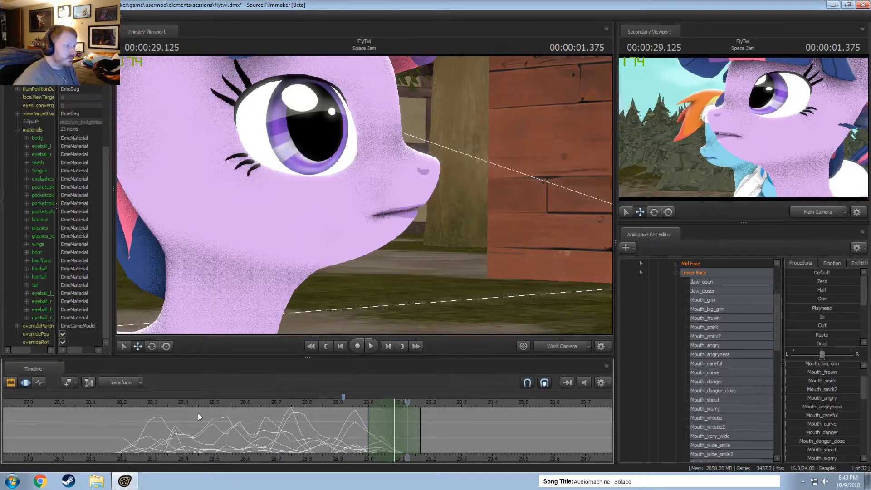
{"action": "middle_click_drag", "start_coordinate": [342, 456], "coordinate": [261, 450]}
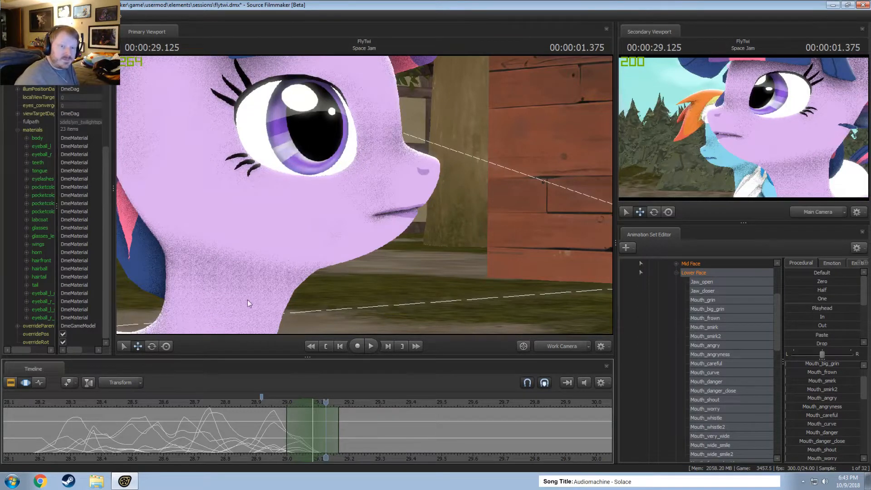
{"action": "left_click", "coordinate": [248, 404]}
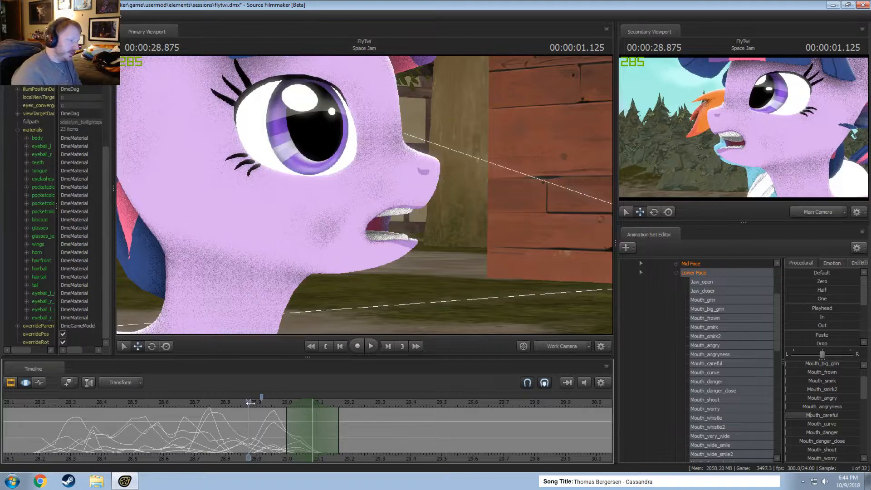
{"action": "left_click_drag", "start_coordinate": [251, 403], "coordinate": [300, 405]}
Centre a short time selection on 00:00:29.000 and lower Jaw_open so the mouth closes slightly.
{"action": "key", "text": "shift"}
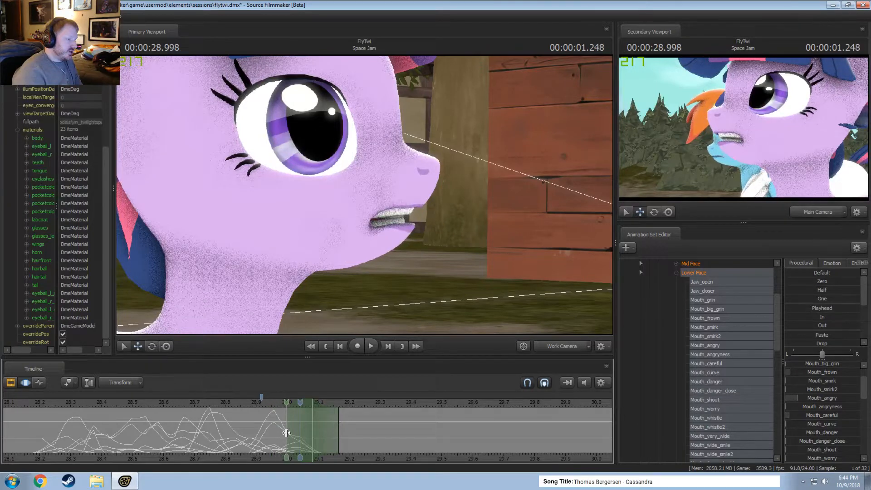
{"action": "left_click", "coordinate": [288, 433]}
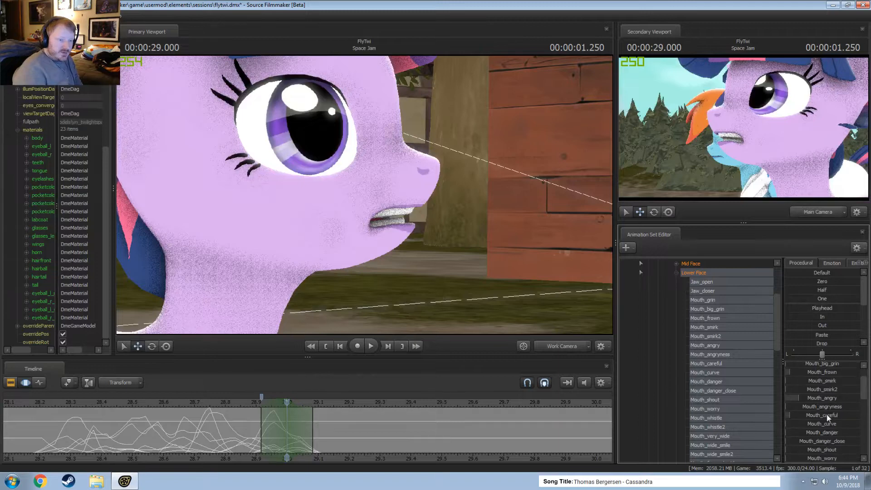
{"action": "scroll", "coordinate": [822, 369], "scroll_direction": "up", "scroll_amount": 1}
{"action": "mouse_move", "coordinate": [828, 366]}
{"action": "left_mouse_down"}
{"action": "mouse_move", "coordinate": [815, 366]}
{"action": "mouse_move", "coordinate": [827, 366]}
{"action": "left_mouse_up"}
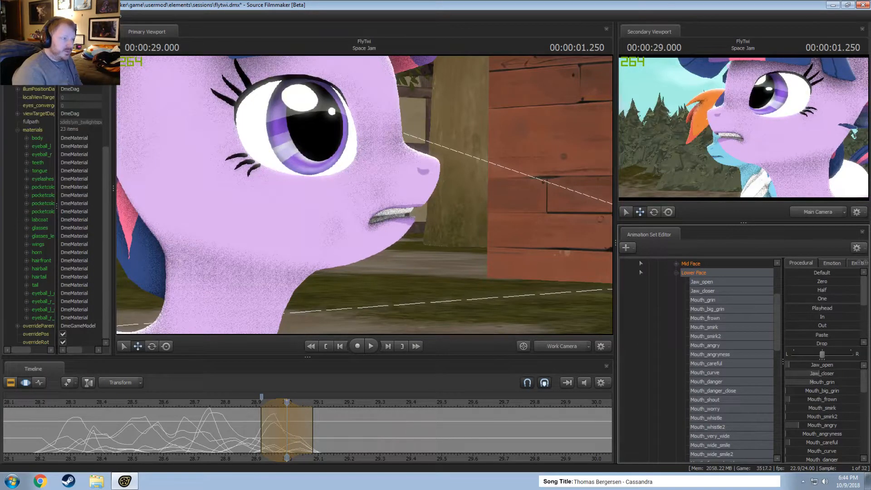
Raise Mouth_puckerer to about three quarters over the selection around 00:00:29.000, comparing the mouth shape with the preceding frames.
{"action": "scroll", "coordinate": [821, 442], "scroll_direction": "down", "scroll_amount": 2}
{"action": "scroll", "coordinate": [818, 418], "scroll_direction": "down", "scroll_amount": 2}
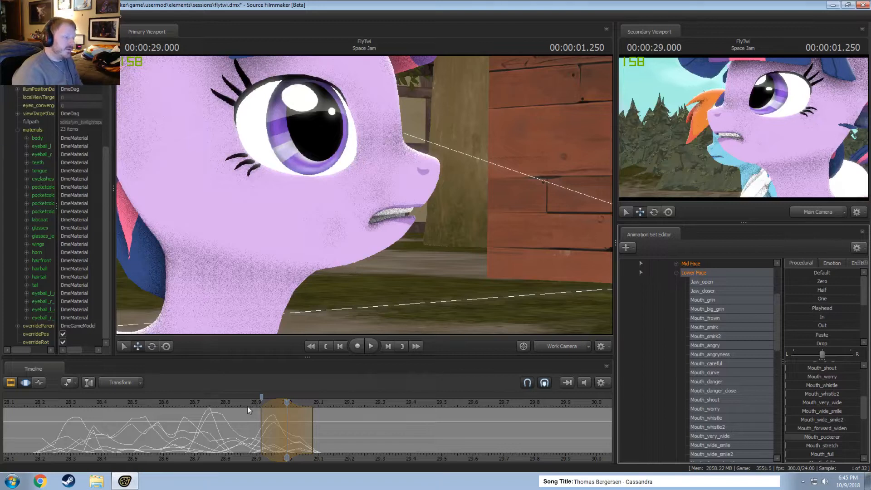
{"action": "left_click", "coordinate": [264, 402]}
{"action": "left_click_drag", "start_coordinate": [264, 402], "coordinate": [287, 410]}
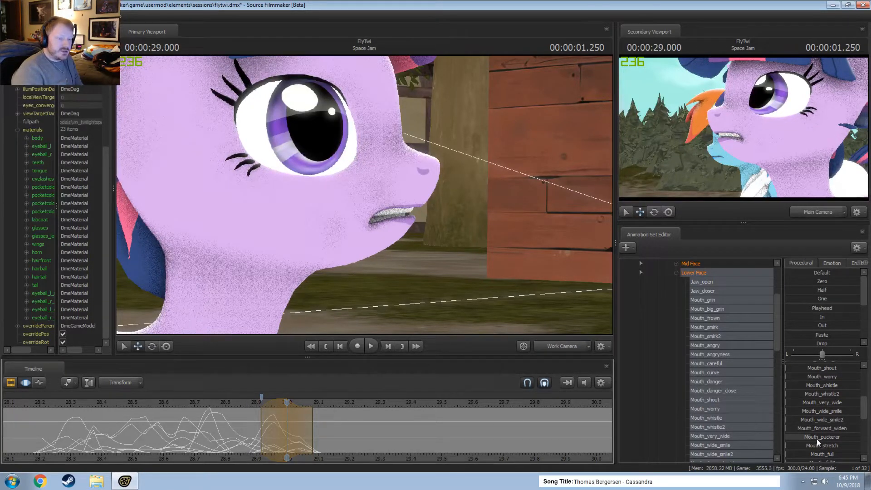
{"action": "left_click_drag", "start_coordinate": [817, 440], "coordinate": [839, 438]}
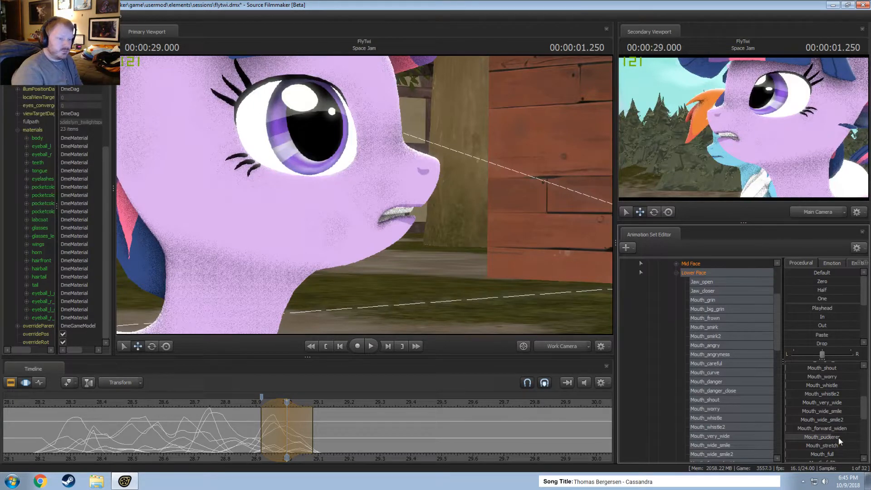
{"action": "scroll", "coordinate": [837, 415], "scroll_direction": "up", "scroll_amount": 5}
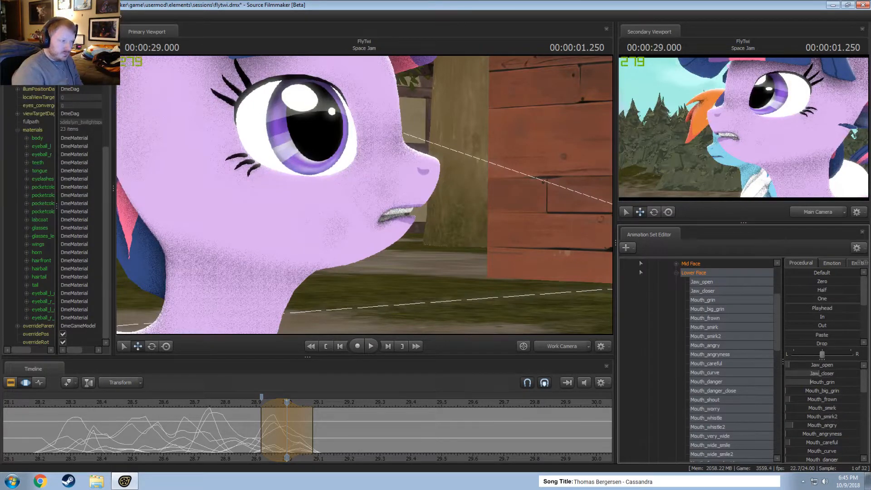
Try raising Mouth_Letter_B to nearly full over a short time selection centred on 00:00:29.125, and undo the change.
{"action": "key", "text": "shift"}
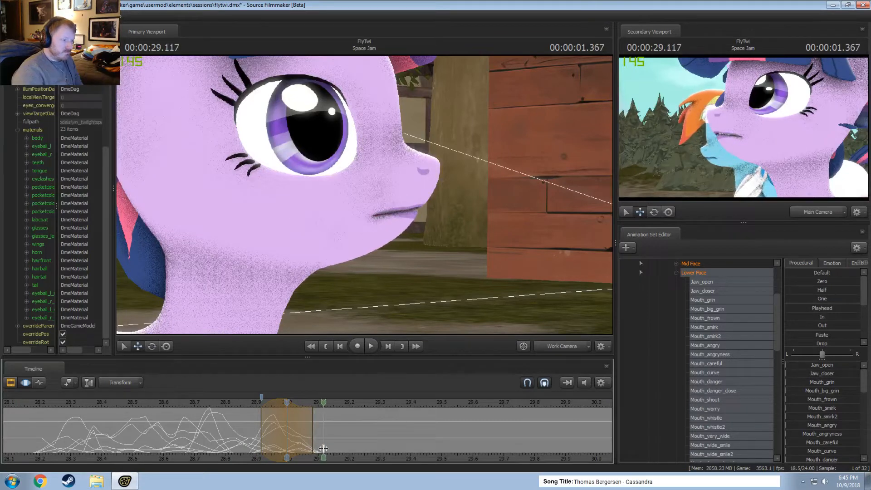
{"action": "left_click", "coordinate": [323, 448]}
{"action": "scroll", "coordinate": [823, 413], "scroll_direction": "down", "scroll_amount": 1}
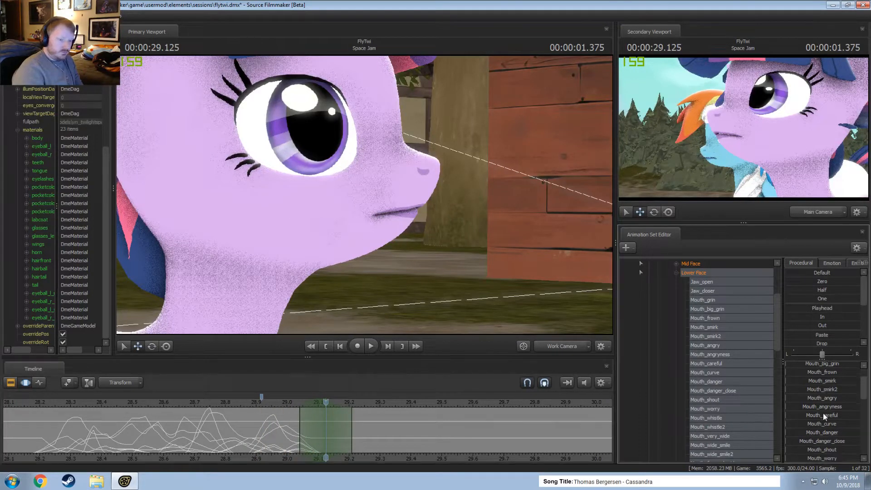
{"action": "scroll", "coordinate": [825, 413], "scroll_direction": "down", "scroll_amount": 5}
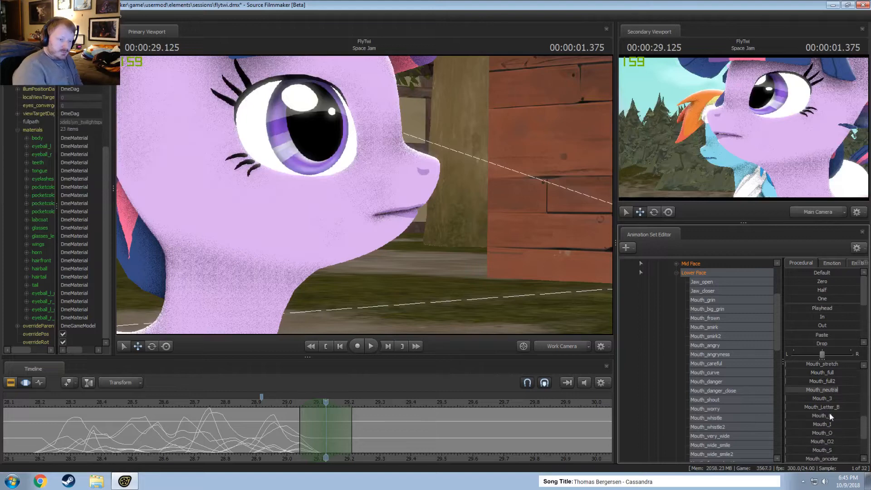
{"action": "left_click_drag", "start_coordinate": [828, 408], "coordinate": [858, 408]}
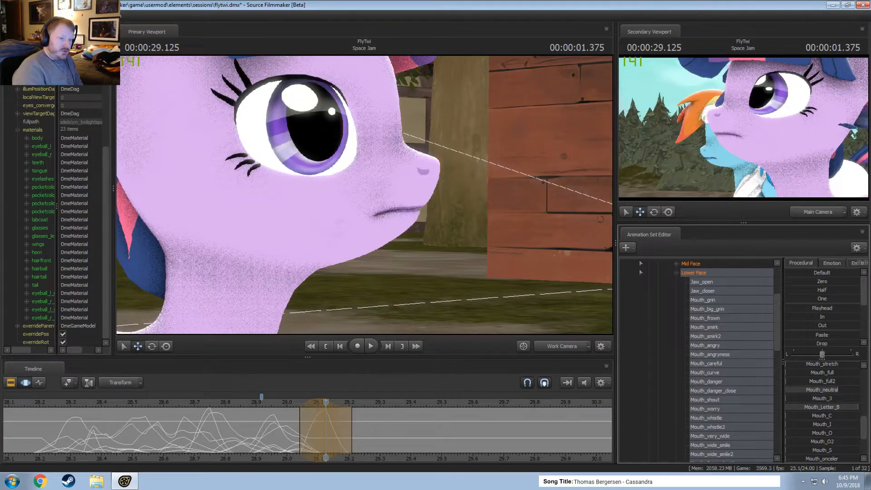
{"action": "key", "text": "ctrl+z"}
Apply the mouth pose from 00:00:28.750 to the time selection centred on 00:00:29.125 with the Playhead preset, keeping the selection's short falloff.
{"action": "key", "text": "shift"}
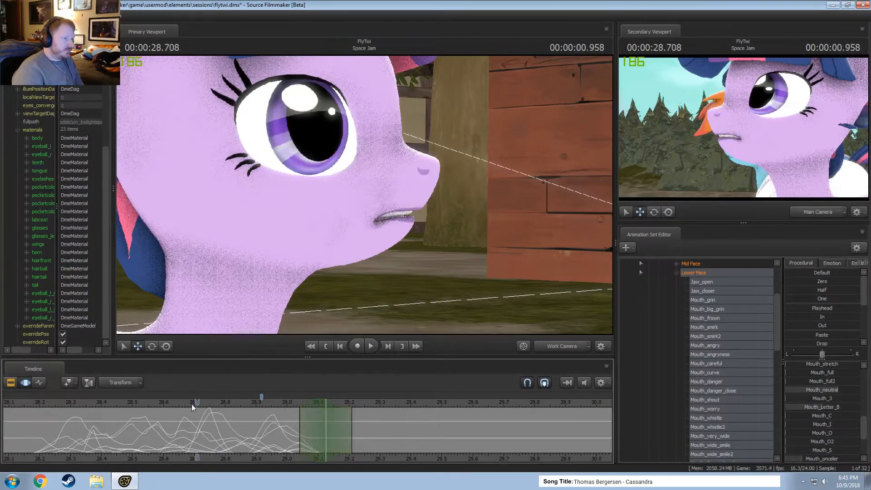
{"action": "left_click_drag", "start_coordinate": [192, 404], "coordinate": [207, 402]}
{"action": "scroll", "coordinate": [832, 369], "scroll_direction": "up", "scroll_amount": 3}
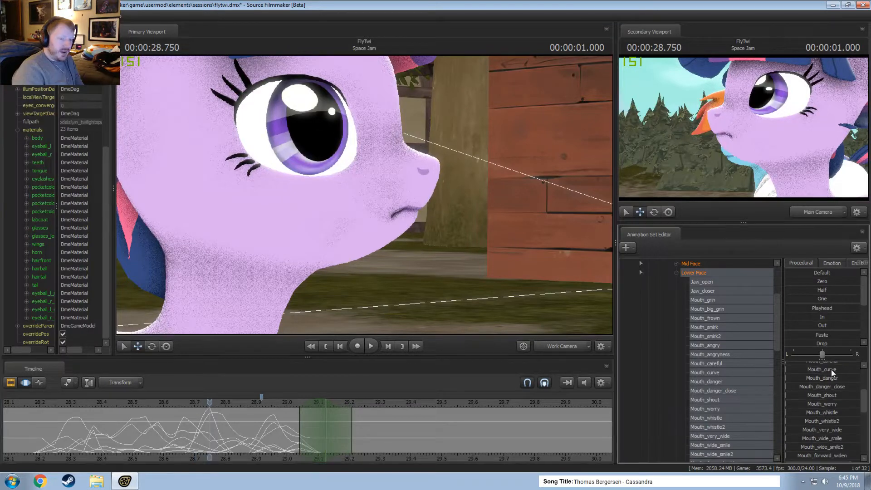
{"action": "scroll", "coordinate": [832, 369], "scroll_direction": "up", "scroll_amount": 3}
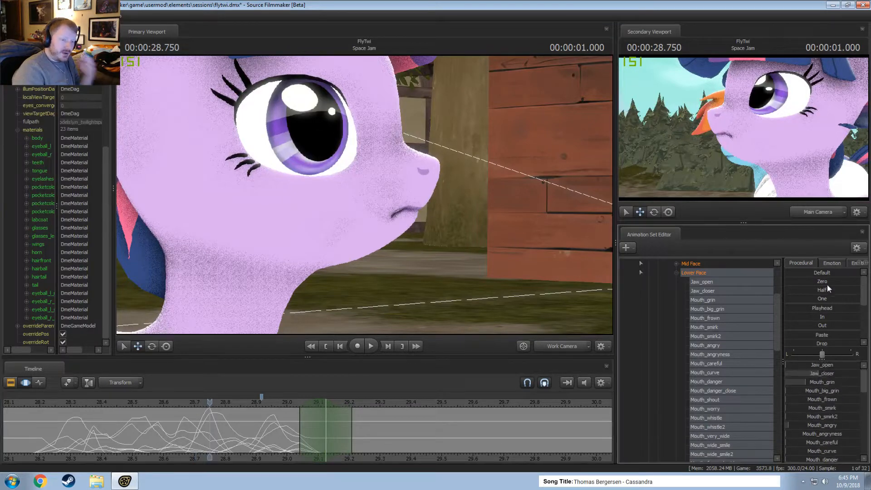
{"action": "left_click", "coordinate": [815, 309]}
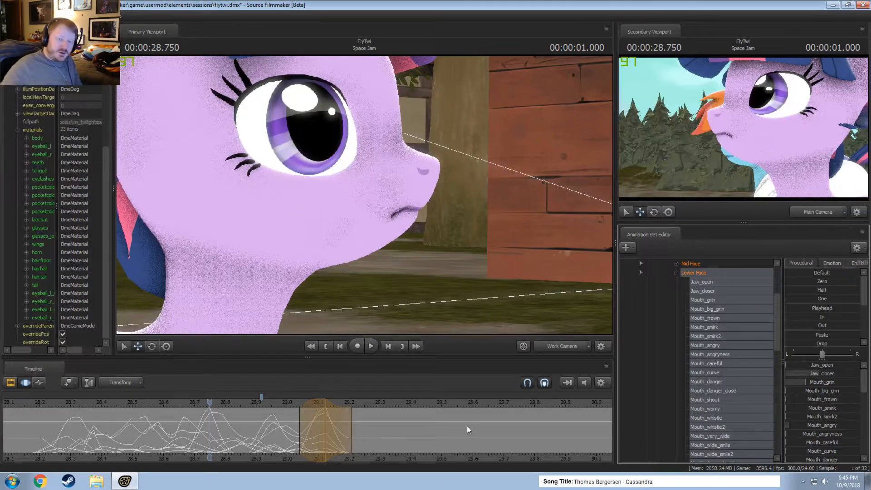
{"action": "key", "text": "shift"}
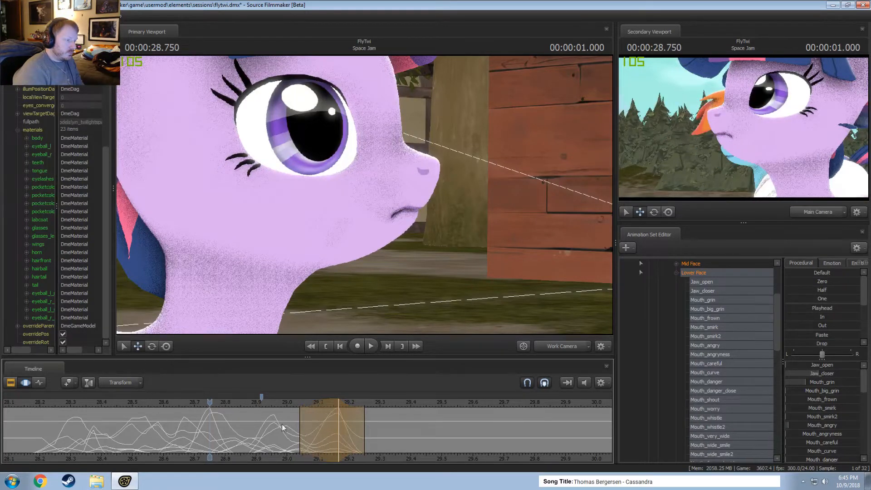
{"action": "left_click_drag", "start_coordinate": [349, 442], "coordinate": [338, 440], "text": "shift"}
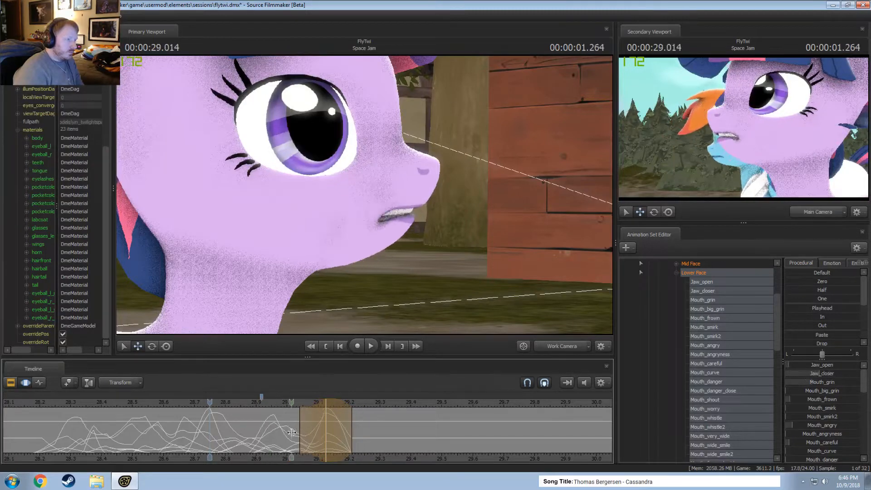
Centre a short time selection on 00:00:29.208 and raise Jaw_open to about a quarter, scrubbing nearby frames to check the opening.
{"action": "left_click", "coordinate": [354, 448]}
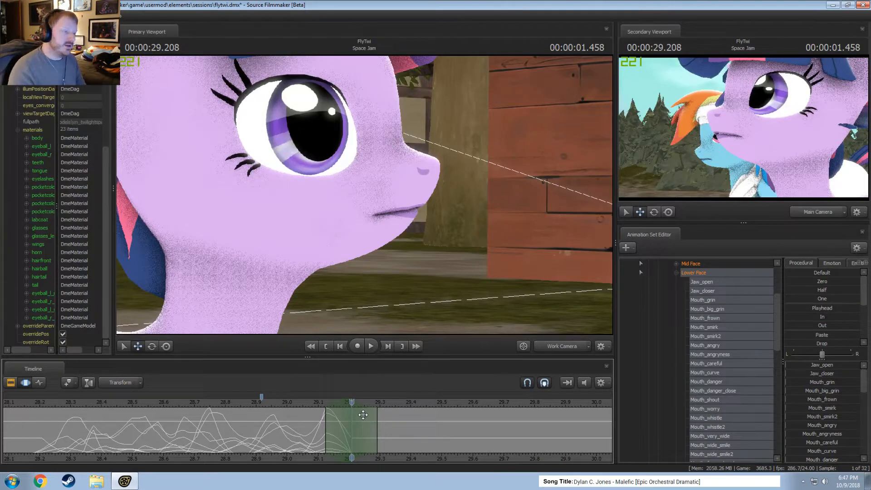
{"action": "left_click_drag", "start_coordinate": [320, 405], "coordinate": [347, 409]}
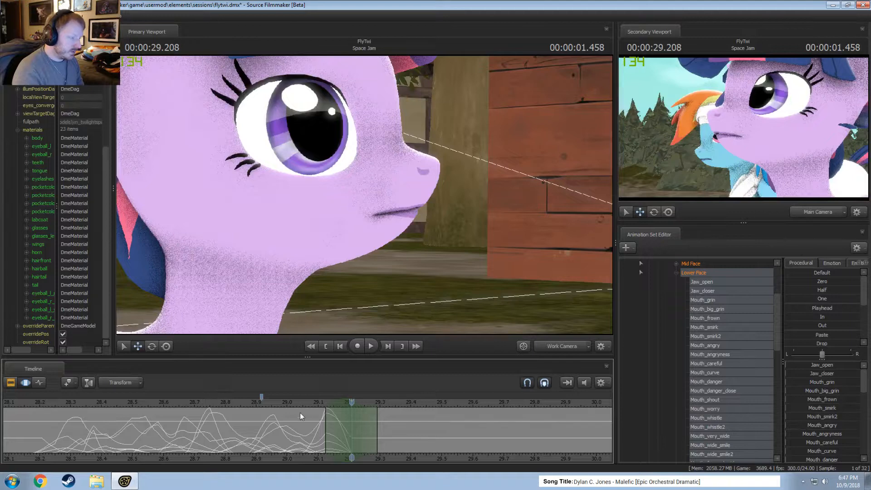
{"action": "left_click_drag", "start_coordinate": [820, 369], "coordinate": [846, 369]}
{"action": "mouse_move", "coordinate": [353, 417]}
{"action": "left_mouse_down"}
{"action": "mouse_move", "coordinate": [375, 422]}
{"action": "mouse_move", "coordinate": [315, 421]}
{"action": "mouse_move", "coordinate": [363, 419]}
{"action": "mouse_move", "coordinate": [354, 420]}
{"action": "left_mouse_up"}
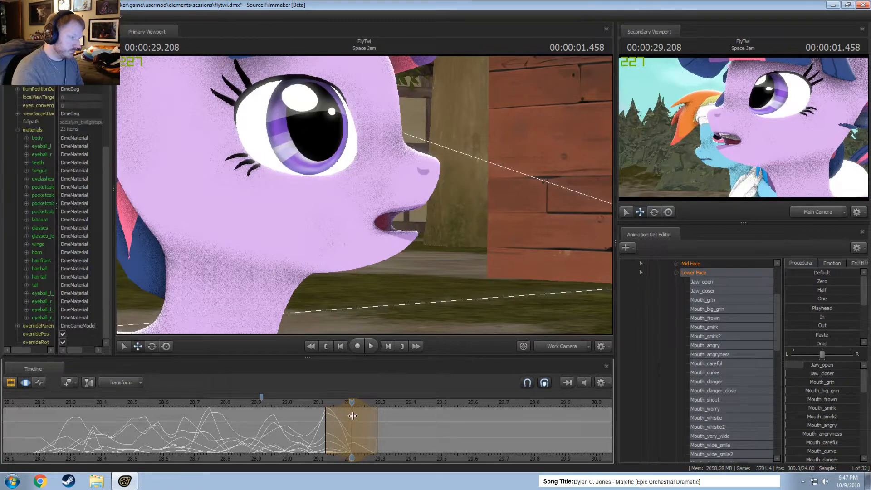
{"action": "left_click", "coordinate": [347, 421]}
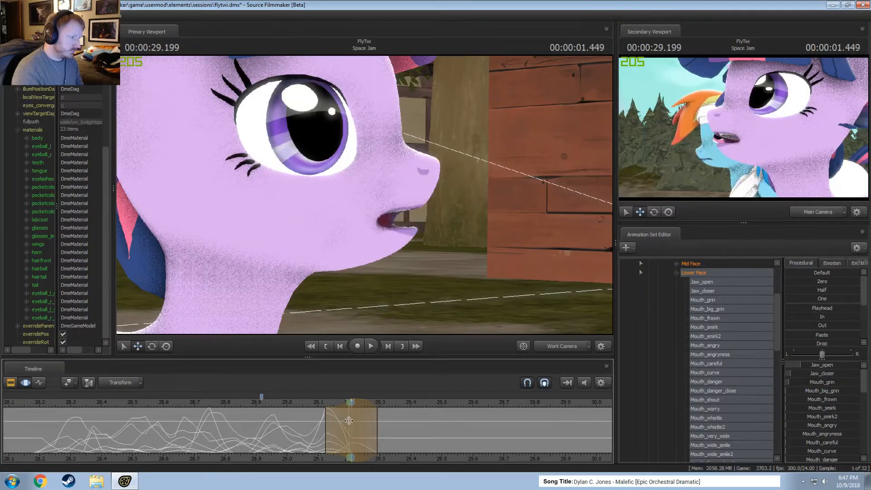
{"action": "left_click", "coordinate": [345, 421]}
{"action": "left_click", "coordinate": [352, 421]}
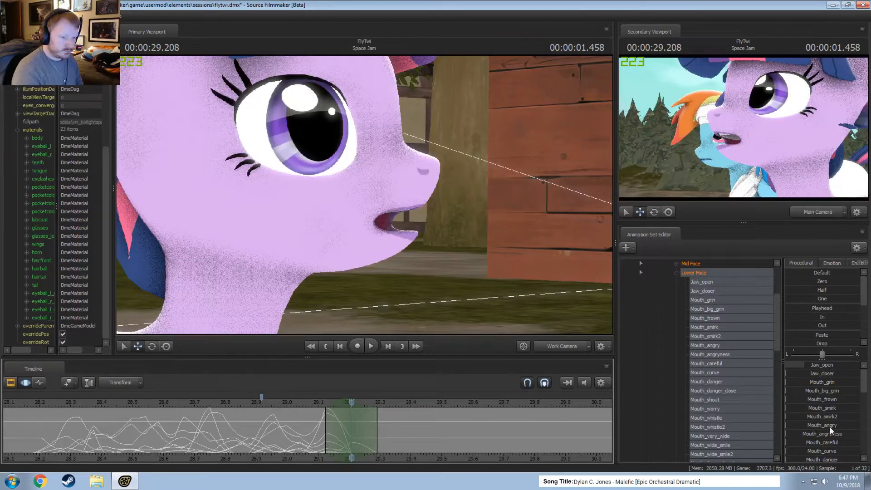
Raise Mouth_O2 to about 30 percent over the selection around 00:00:29.208 and scrub through the rounded mouth shape.
{"action": "scroll", "coordinate": [826, 443], "scroll_direction": "down", "scroll_amount": 5}
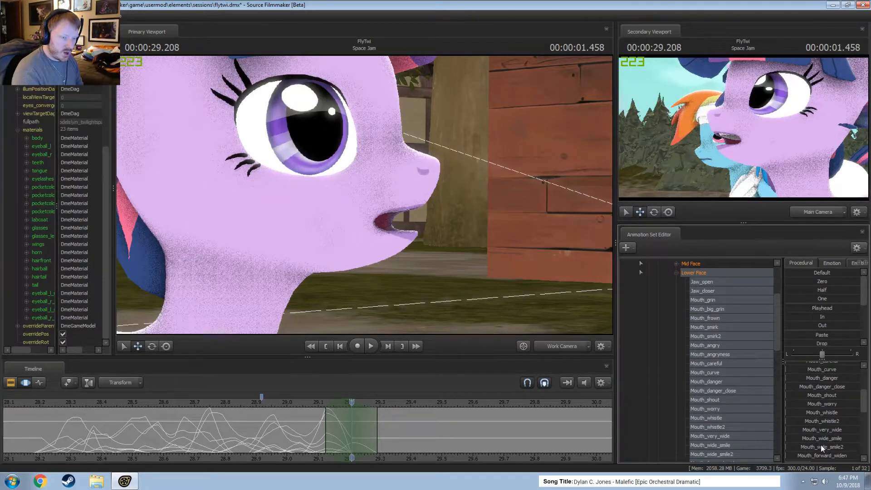
{"action": "scroll", "coordinate": [820, 447], "scroll_direction": "down", "scroll_amount": 2}
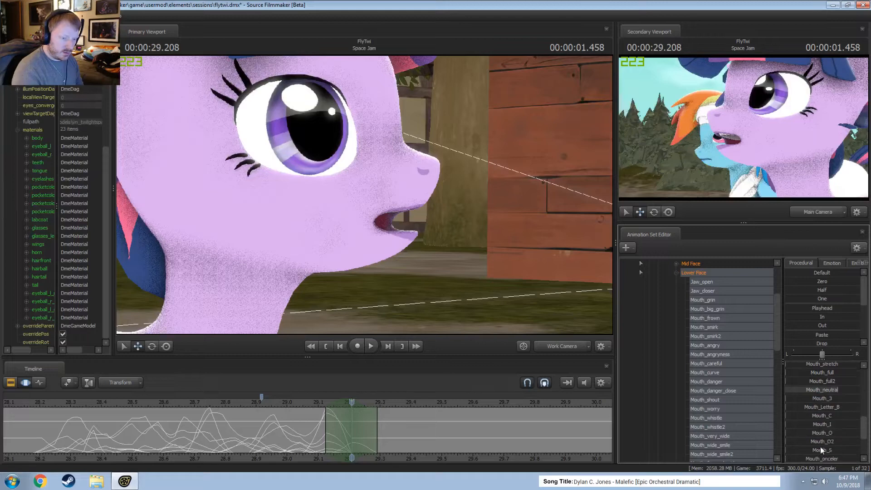
{"action": "left_click_drag", "start_coordinate": [823, 439], "coordinate": [808, 440]}
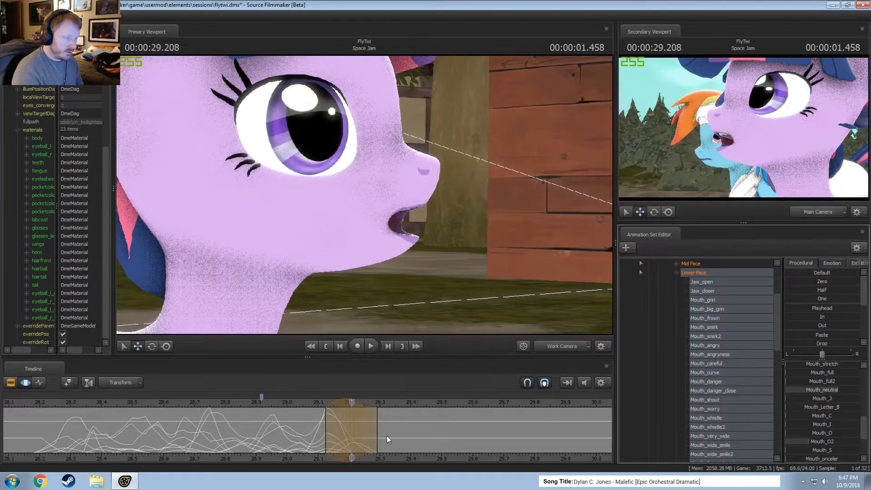
{"action": "left_click_drag", "start_coordinate": [340, 425], "coordinate": [374, 431]}
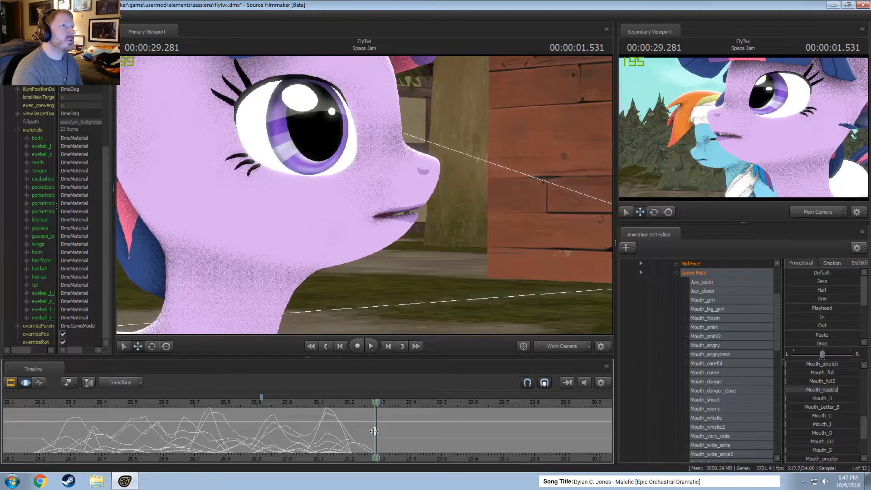
Centre a time selection on 00:00:29.333, spanning about 29.21 to 29.46, and raise Mouth_Letter_B to nearly full.
{"action": "mouse_move", "coordinate": [375, 431]}
{"action": "left_mouse_down"}
{"action": "mouse_move", "coordinate": [333, 423]}
{"action": "mouse_move", "coordinate": [394, 423]}
{"action": "mouse_move", "coordinate": [365, 425]}
{"action": "mouse_move", "coordinate": [385, 430]}
{"action": "left_mouse_up"}
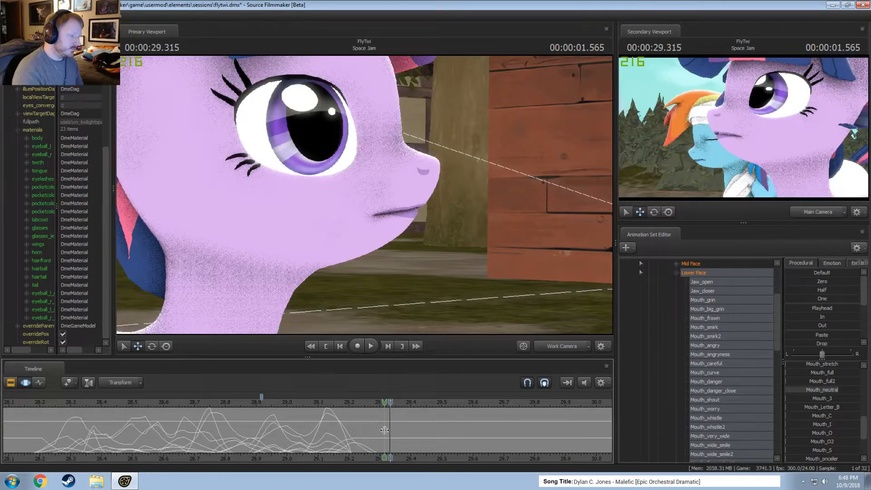
{"action": "scroll", "coordinate": [385, 430], "scroll_direction": "up", "scroll_amount": 3}
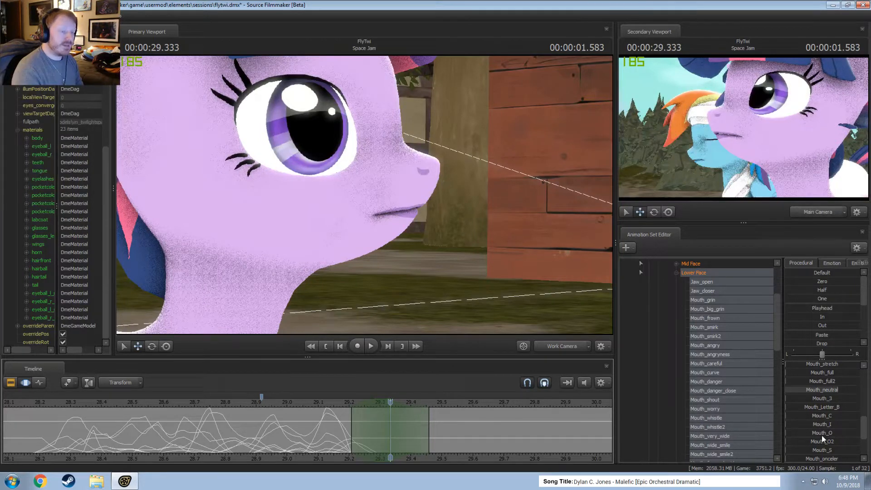
{"action": "left_click_drag", "start_coordinate": [822, 407], "coordinate": [848, 407]}
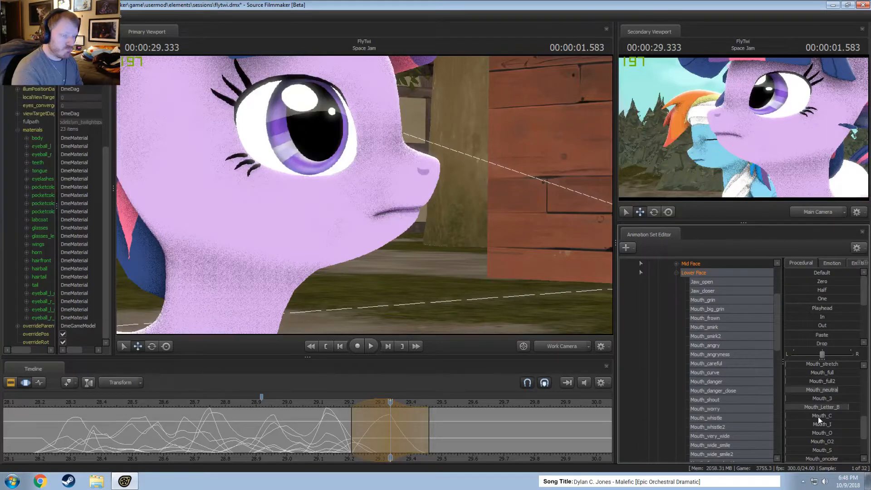
Raise Jaw_closer to about half over the selection around 00:00:29.333, comparing the pose with the open mouth at 00:00:29.208.
{"action": "scroll", "coordinate": [818, 417], "scroll_direction": "up", "scroll_amount": 3}
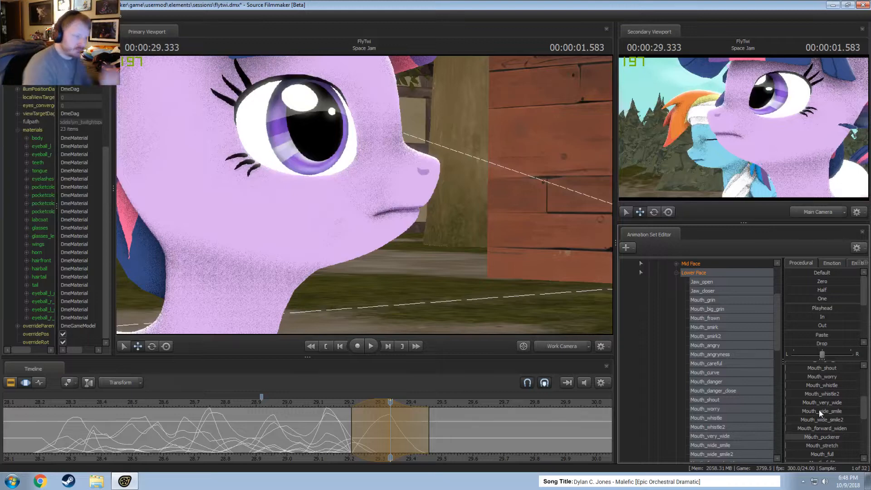
{"action": "scroll", "coordinate": [818, 410], "scroll_direction": "up", "scroll_amount": 4}
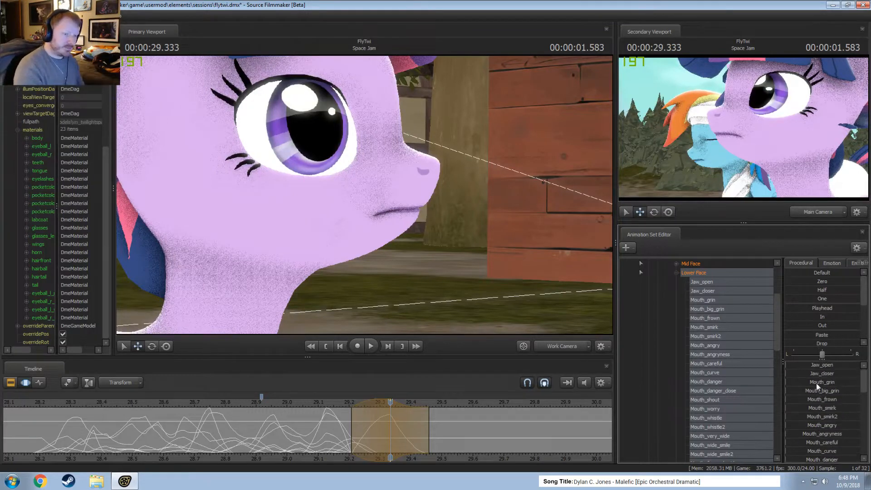
{"action": "left_click_drag", "start_coordinate": [814, 365], "coordinate": [826, 374]}
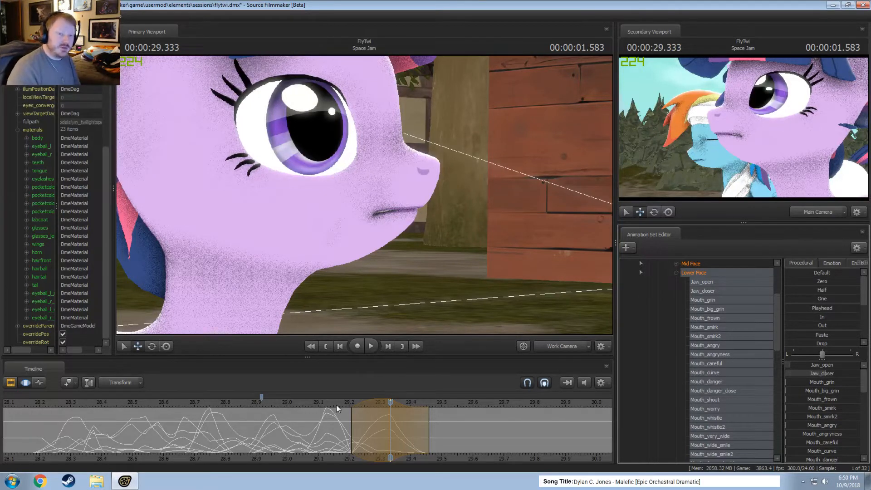
{"action": "left_click_drag", "start_coordinate": [336, 405], "coordinate": [382, 437]}
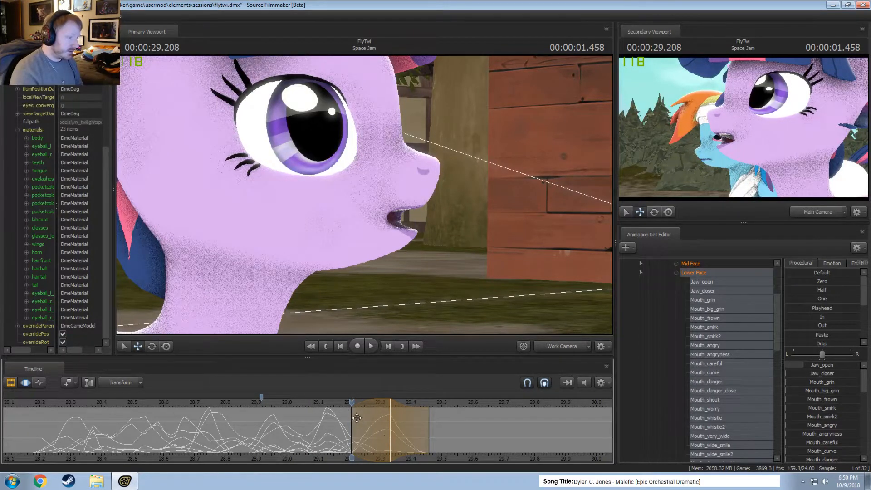
{"action": "left_click", "coordinate": [390, 405]}
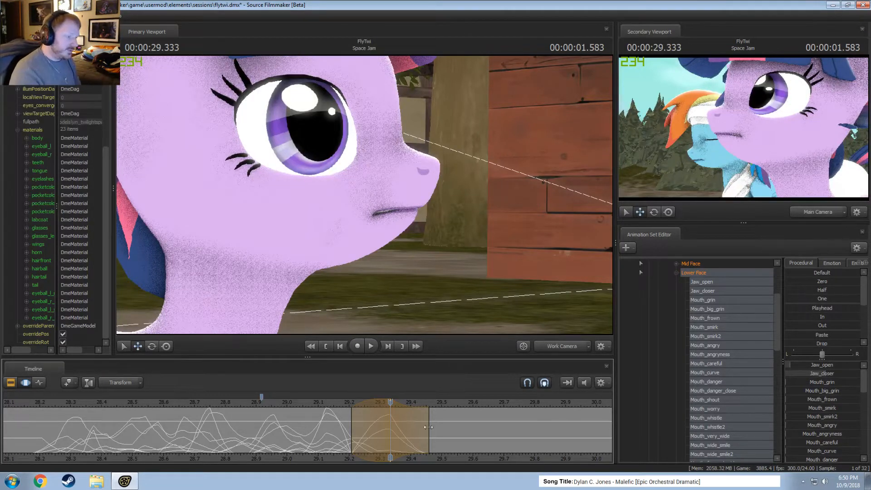
Check the system clock, and scrub between about 00:00:29.166 and 00:00:29.333 to review how the mouth closes.
{"action": "left_click", "coordinate": [847, 482]}
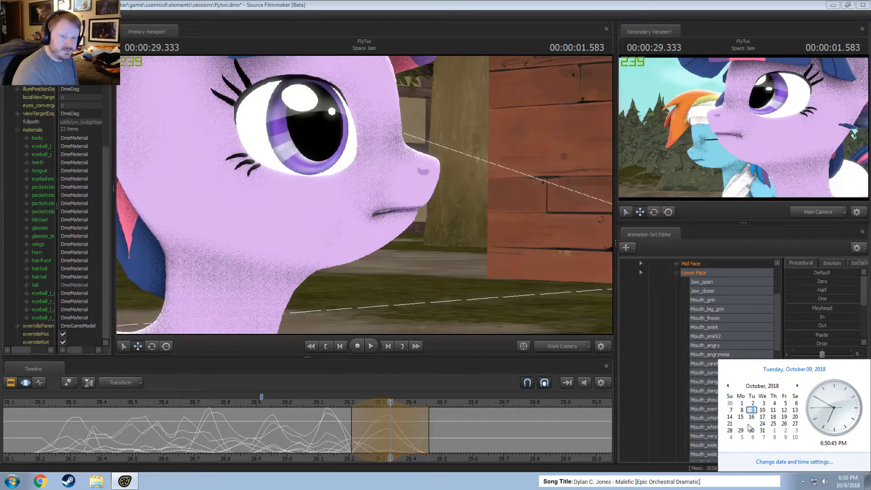
{"action": "left_click", "coordinate": [426, 4]}
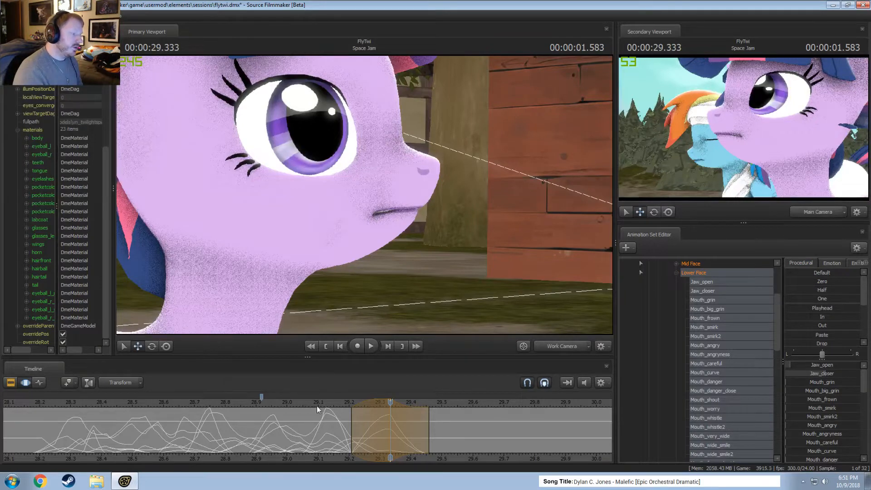
{"action": "left_click", "coordinate": [334, 402]}
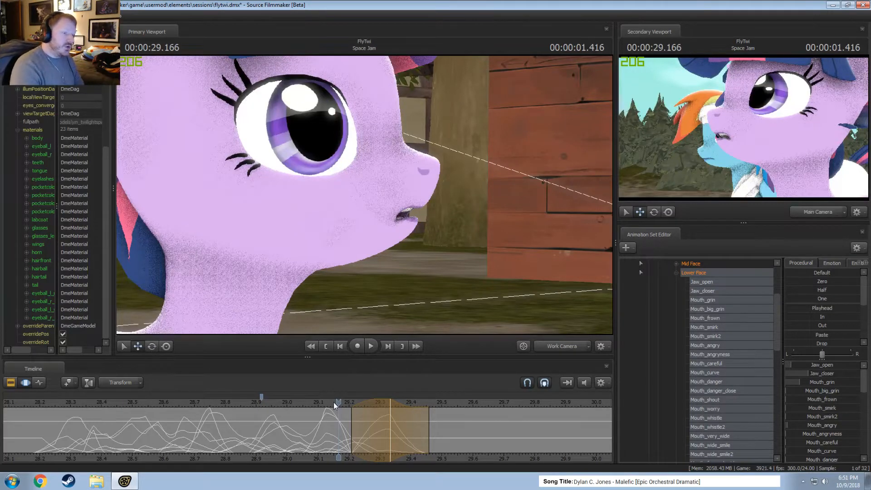
{"action": "left_click_drag", "start_coordinate": [334, 402], "coordinate": [391, 405]}
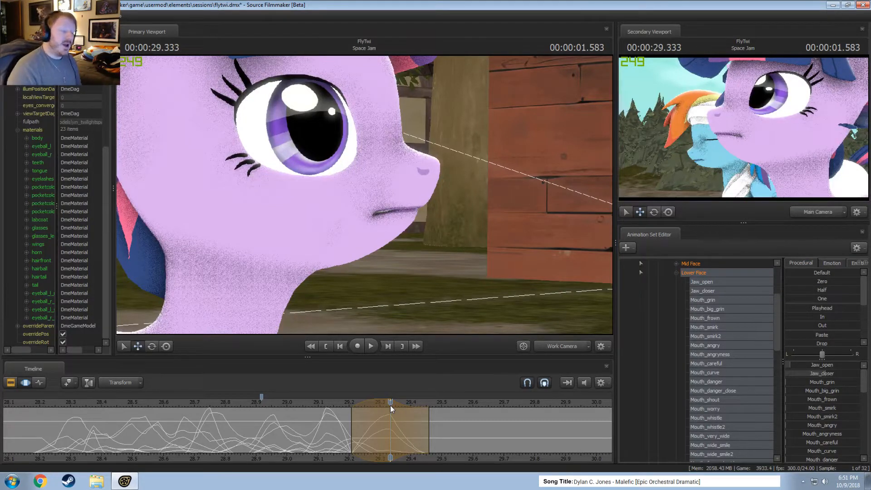
{"action": "mouse_move", "coordinate": [390, 404]}
{"action": "left_mouse_down"}
{"action": "mouse_move", "coordinate": [346, 401]}
{"action": "mouse_move", "coordinate": [390, 405]}
{"action": "left_mouse_up"}
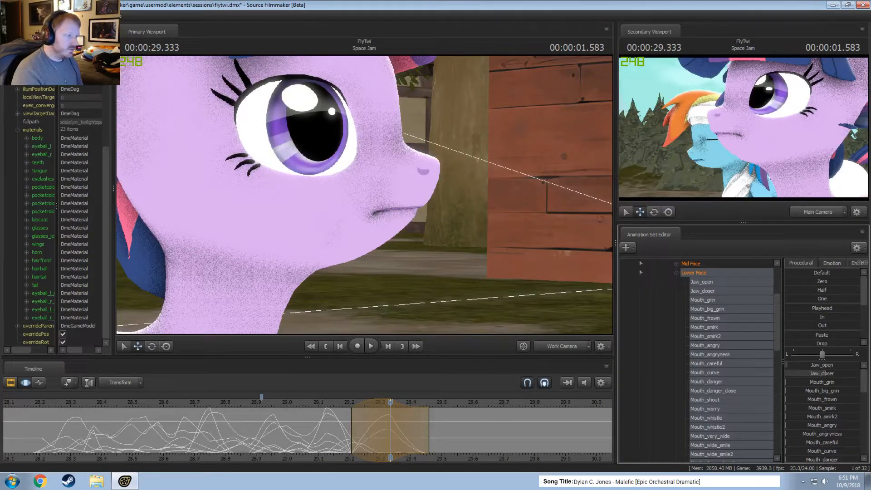
Raise Face_kaw to about a third over the selection around 00:00:29.333 and shorten the selection to end near 29.42.
{"action": "scroll", "coordinate": [825, 437], "scroll_direction": "down", "scroll_amount": 2}
{"action": "scroll", "coordinate": [825, 436], "scroll_direction": "down", "scroll_amount": 4}
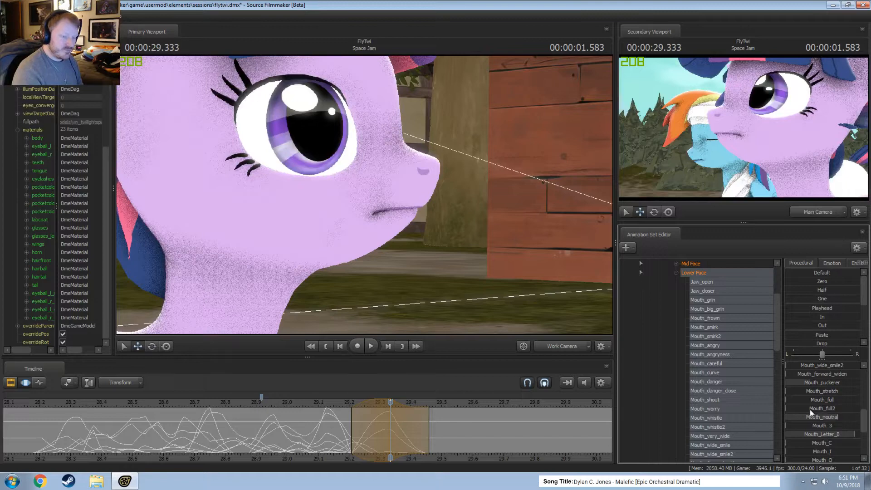
{"action": "scroll", "coordinate": [817, 417], "scroll_direction": "down", "scroll_amount": 3}
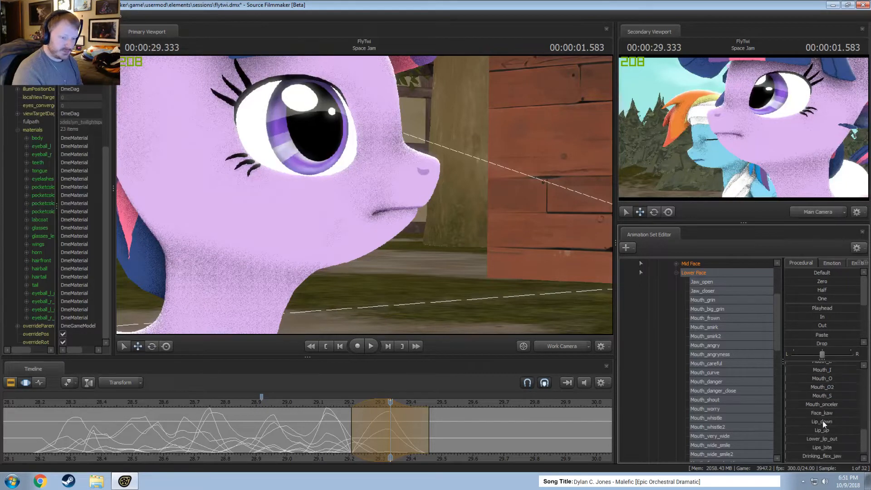
{"action": "left_click_drag", "start_coordinate": [824, 414], "coordinate": [847, 414]}
{"action": "key", "text": "shift"}
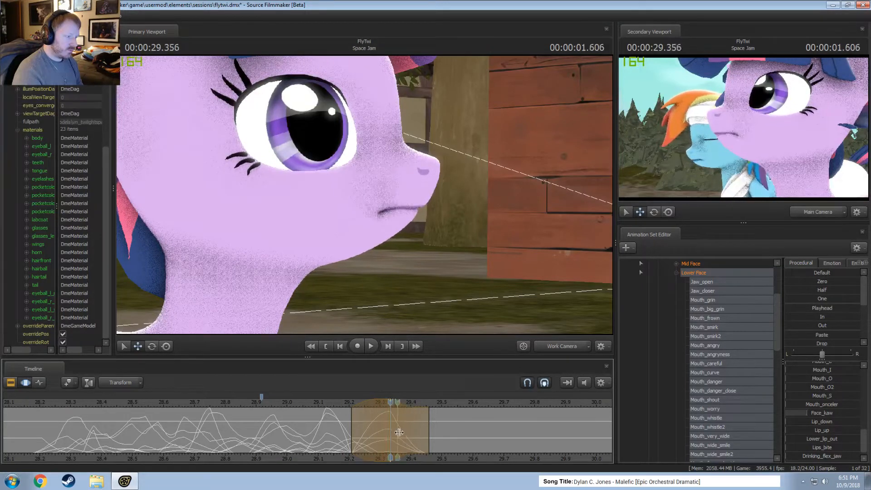
{"action": "left_click_drag", "start_coordinate": [411, 426], "coordinate": [398, 426]}
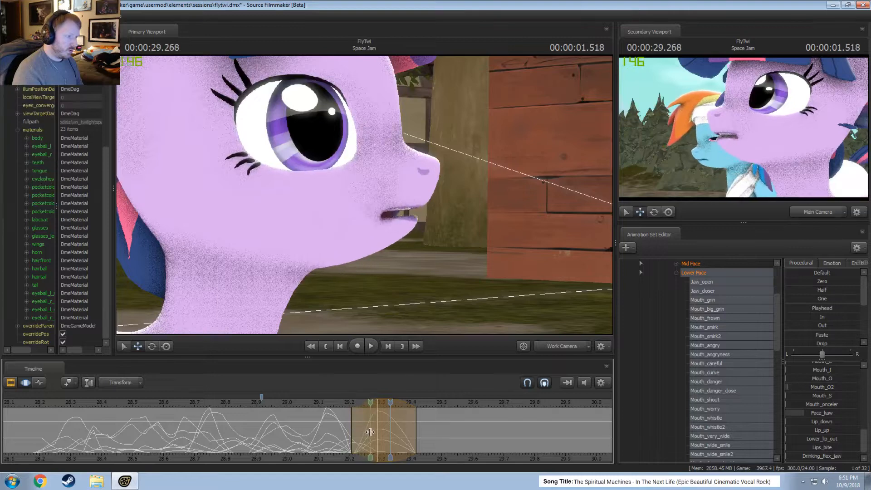
Centre a time selection on 00:00:29.375, spanning about 29.29 to 29.46.
{"action": "left_click", "coordinate": [403, 433]}
{"action": "left_click", "coordinate": [402, 434], "text": "shift"}
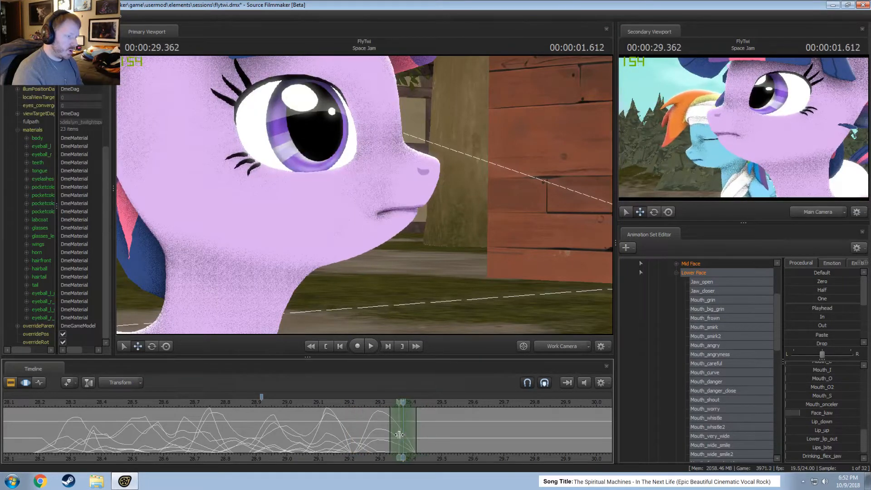
{"action": "left_click", "coordinate": [402, 435]}
{"action": "scroll", "coordinate": [403, 436], "scroll_direction": "up", "scroll_amount": 2}
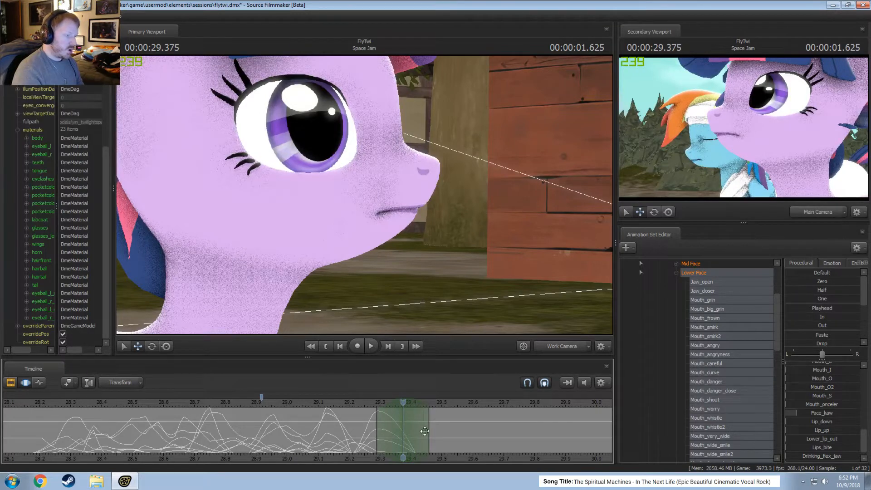
Play back the dialog several times from points between about 28.0 and 28.3 to review the lip-sync.
{"action": "key", "text": "space"}
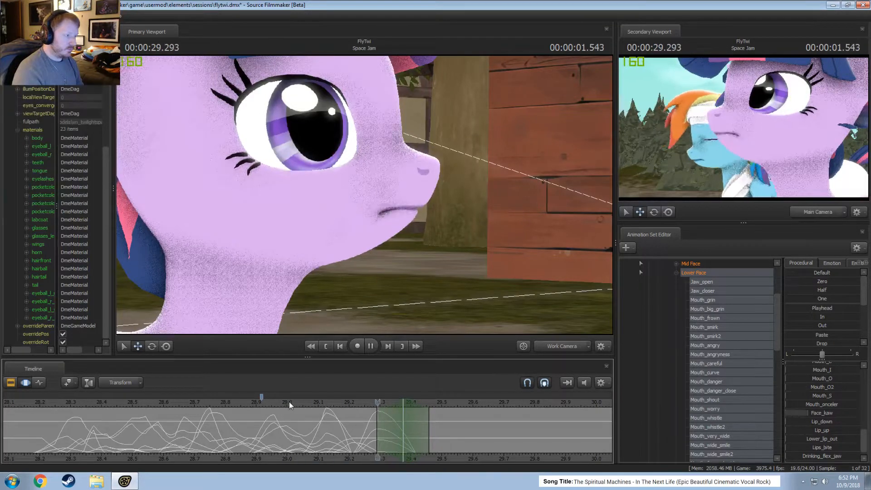
{"action": "left_click", "coordinate": [68, 404]}
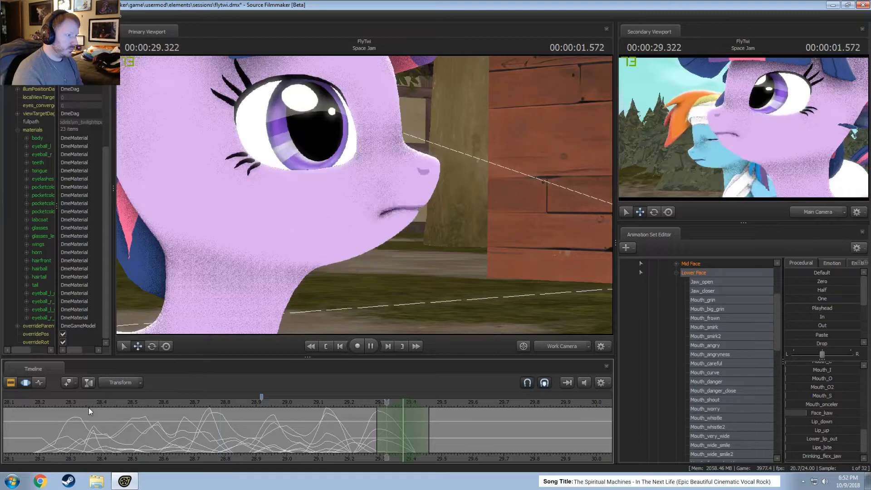
{"action": "key", "text": "space"}
{"action": "scroll", "coordinate": [89, 408], "scroll_direction": "down", "scroll_amount": 5}
{"action": "left_click", "coordinate": [147, 404]}
{"action": "key", "text": "space"}
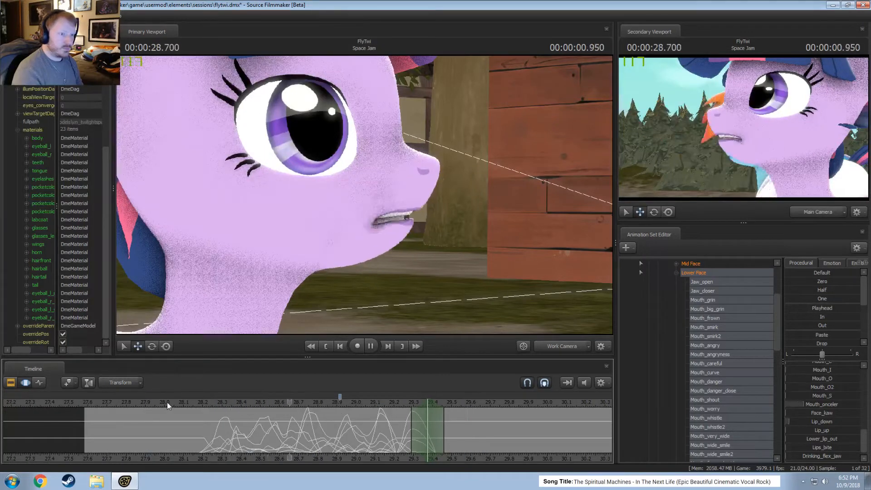
{"action": "left_click", "coordinate": [169, 402]}
{"action": "key", "text": "space"}
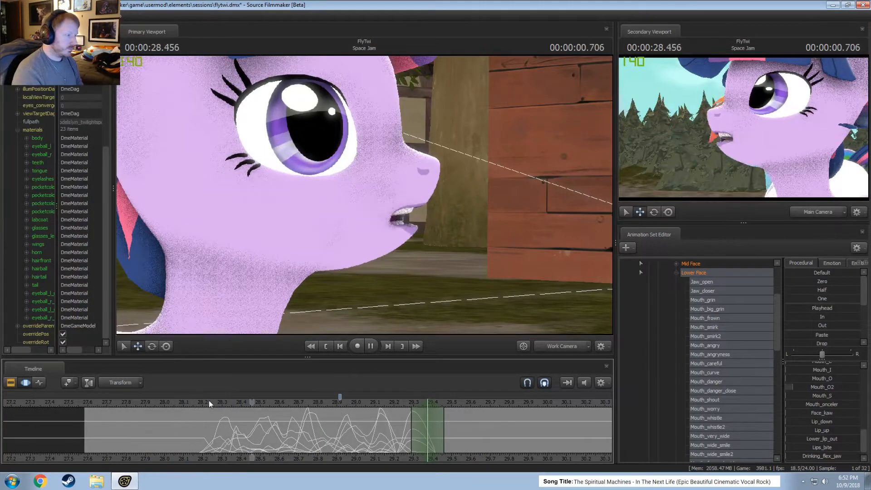
{"action": "left_click", "coordinate": [217, 401]}
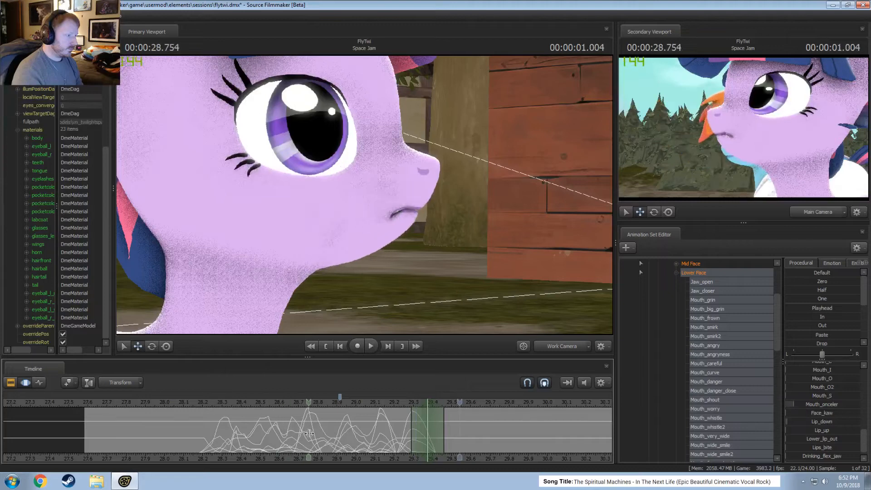
{"action": "key", "text": "space"}
Select about 28.79 to 28.96 around 00:00:28.875 and readjust Mouth_careful and Jaw_open to reshape the open mouth.
{"action": "left_click_drag", "start_coordinate": [322, 440], "coordinate": [328, 440]}
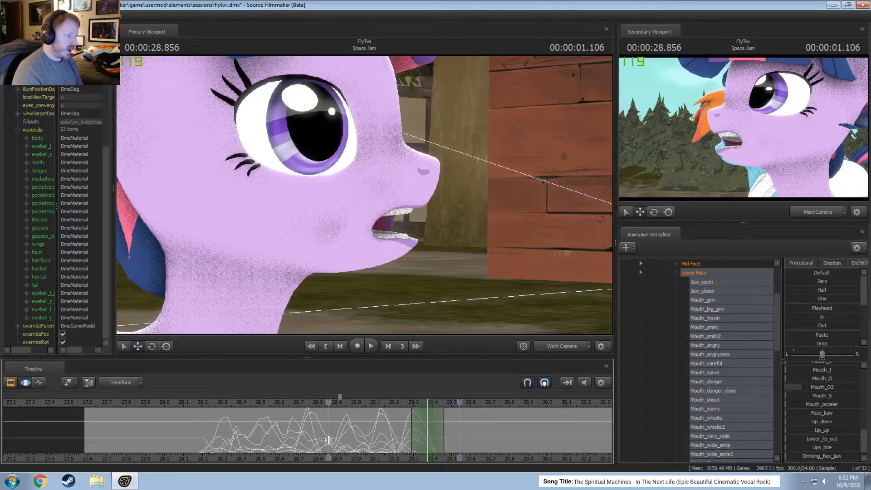
{"action": "left_click", "coordinate": [328, 441], "text": "shift"}
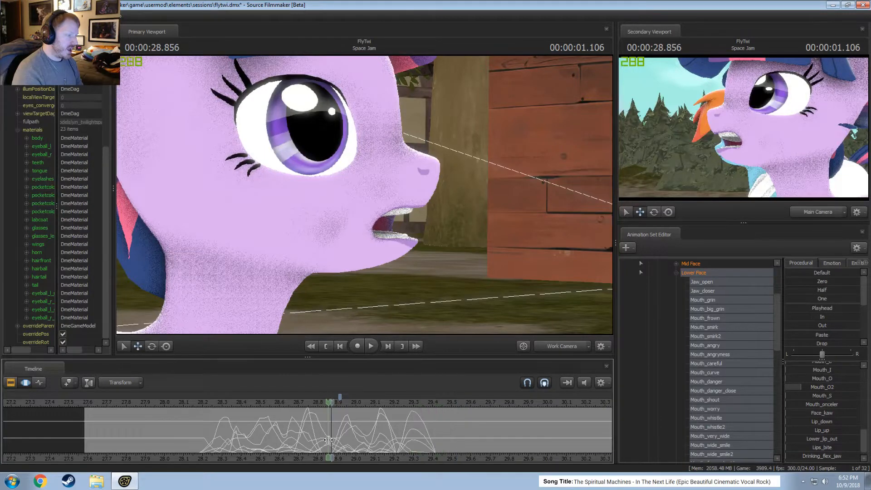
{"action": "scroll", "coordinate": [329, 441], "scroll_direction": "up", "scroll_amount": 4}
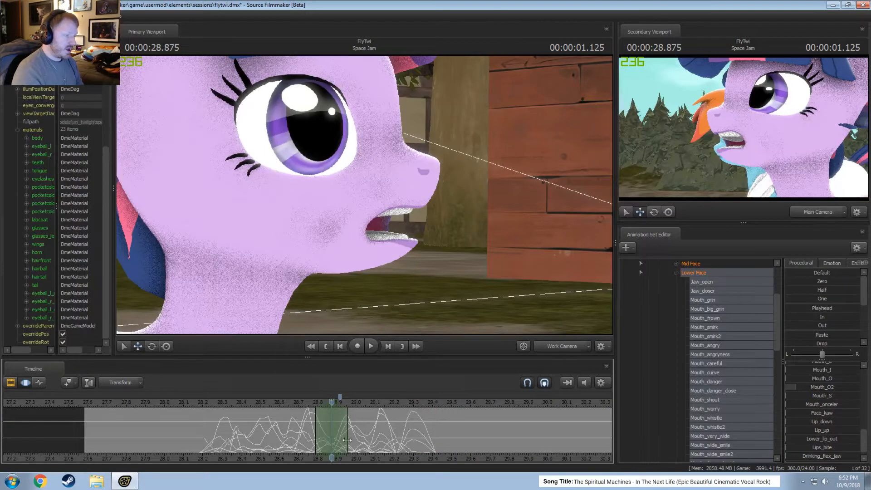
{"action": "scroll", "coordinate": [819, 384], "scroll_direction": "up", "scroll_amount": 2}
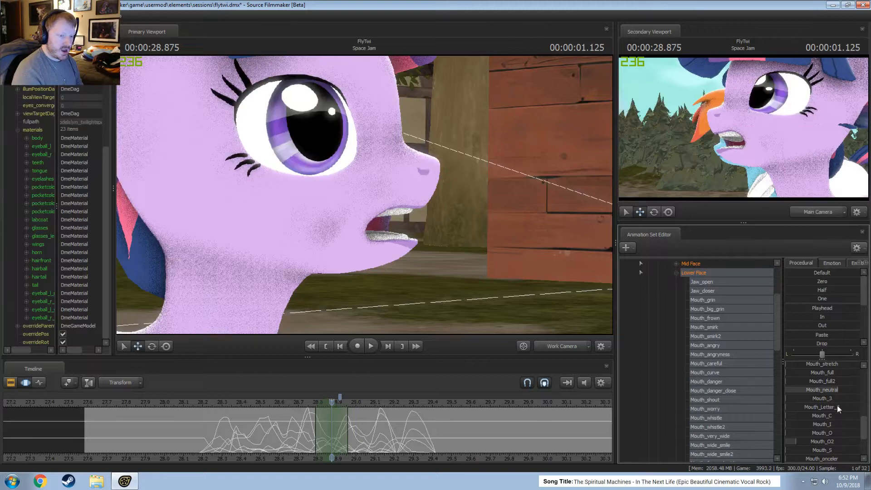
{"action": "scroll", "coordinate": [837, 418], "scroll_direction": "up", "scroll_amount": 6}
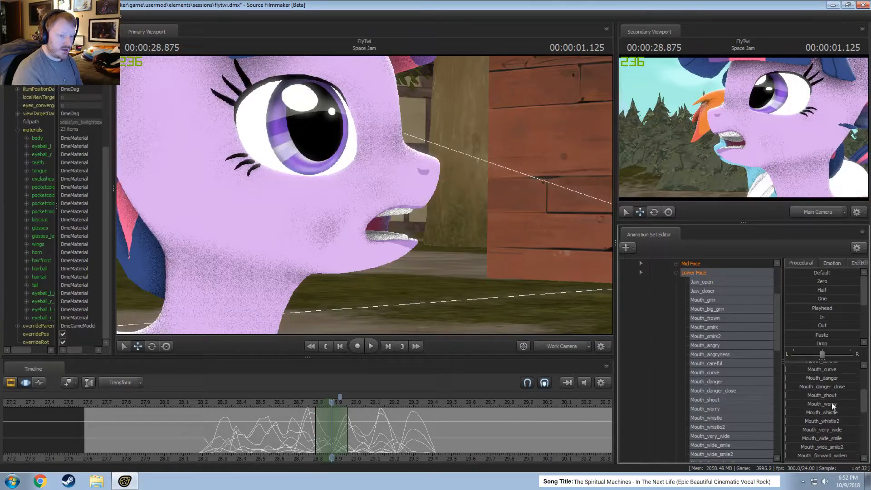
{"action": "left_click_drag", "start_coordinate": [833, 391], "coordinate": [843, 391]}
{"action": "left_click_drag", "start_coordinate": [836, 441], "coordinate": [825, 441]}
{"action": "left_click_drag", "start_coordinate": [825, 367], "coordinate": [828, 368]}
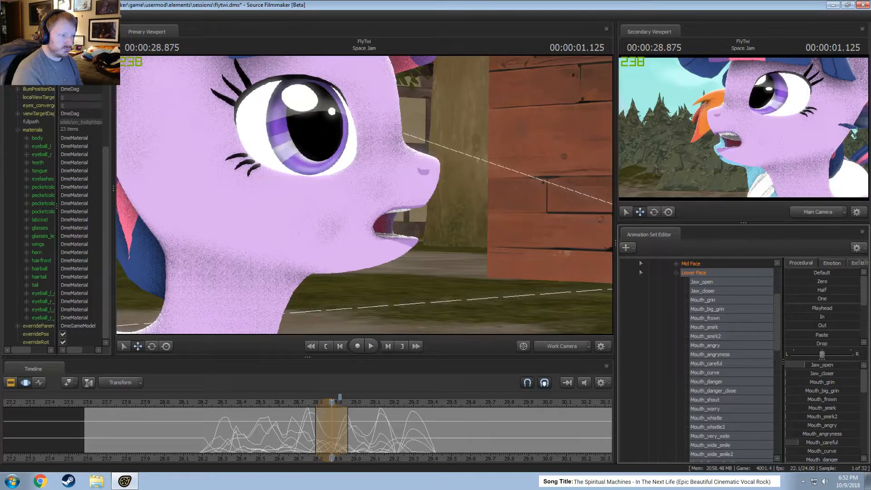
Replay the dialog from about 28.2, including once in the Clip Editor, to check its timing against the mouth movement.
{"action": "key", "text": "shift"}
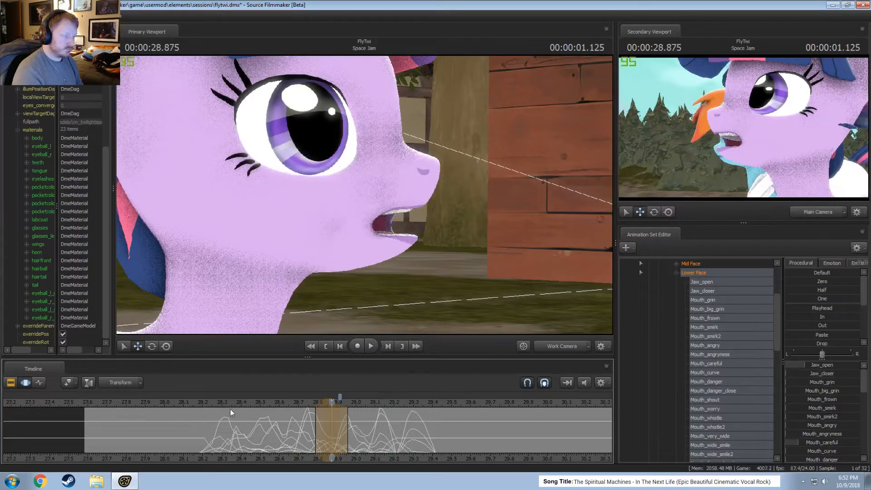
{"action": "left_click", "coordinate": [211, 404]}
{"action": "key", "text": "space"}
{"action": "left_click", "coordinate": [206, 404]}
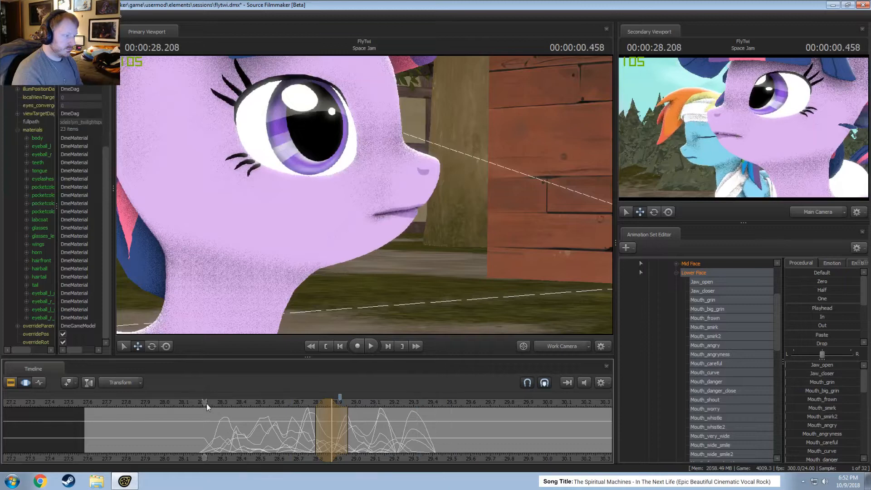
{"action": "key", "text": "space"}
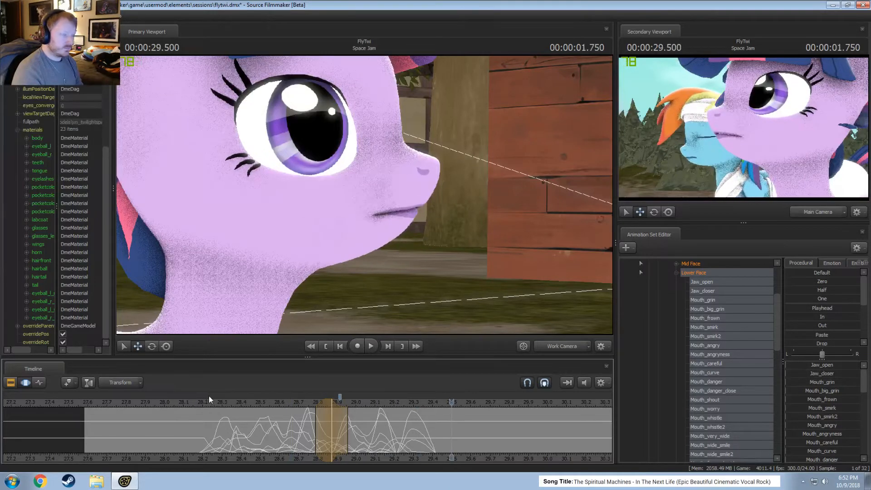
{"action": "left_click", "coordinate": [208, 404]}
{"action": "key", "text": "space"}
{"action": "key", "text": "F2"}
{"action": "key", "text": "space"}
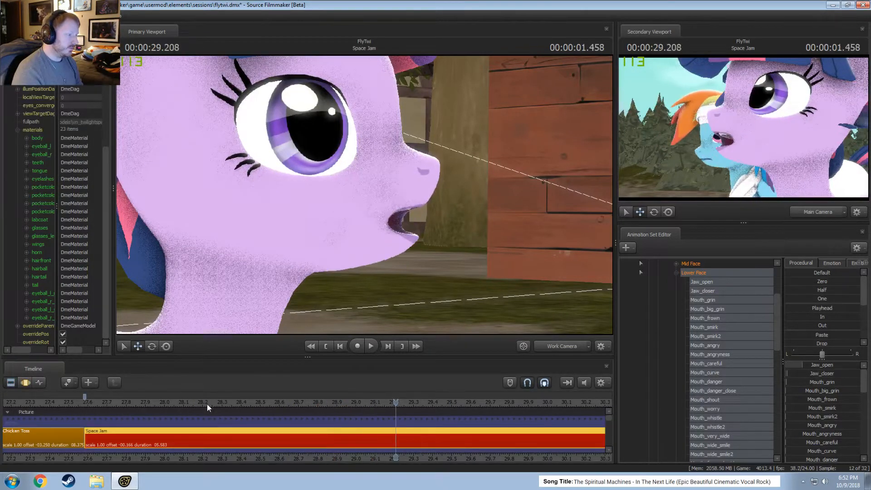
{"action": "key", "text": "F3"}
{"action": "left_click", "coordinate": [196, 407]}
{"action": "key", "text": "space"}
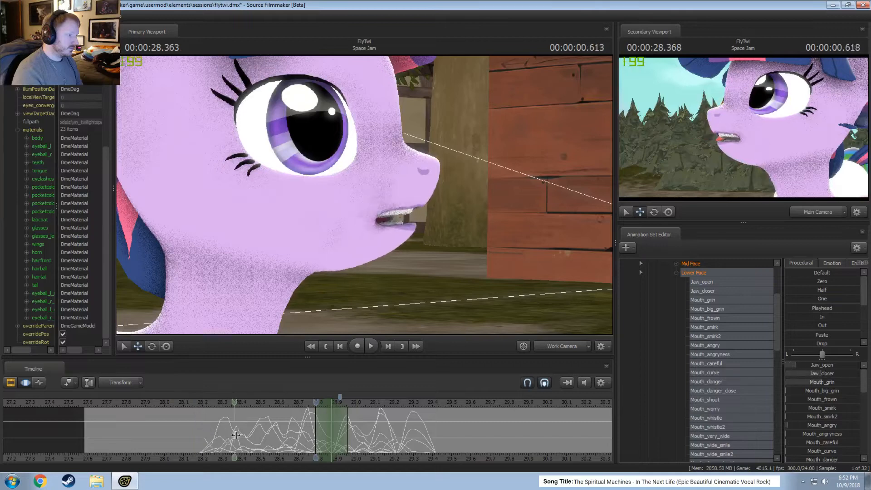
{"action": "key", "text": "space"}
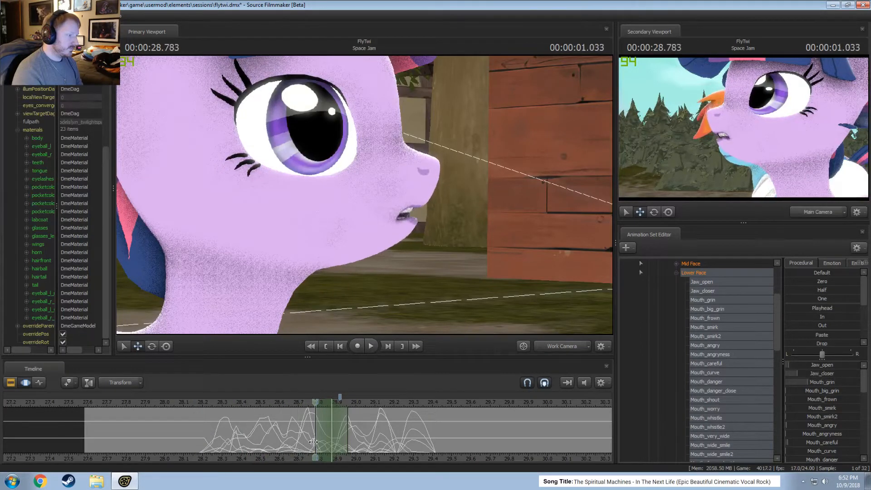
Try shifting the entire lip-sync animation about 0.04 seconds earlier and play it back.
{"action": "key", "text": "ctrl+a"}
{"action": "left_click_drag", "start_coordinate": [292, 442], "coordinate": [288, 441]}
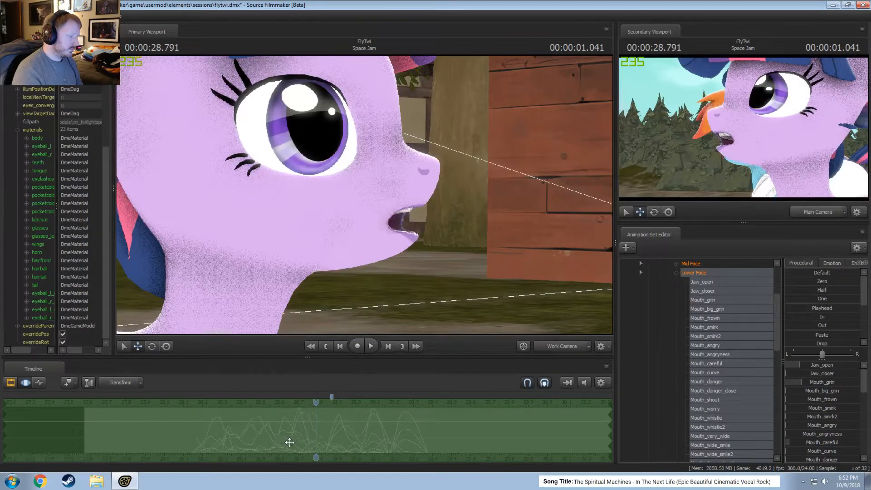
{"action": "left_click", "coordinate": [195, 432]}
{"action": "key", "text": "Escape"}
{"action": "key", "text": "space"}
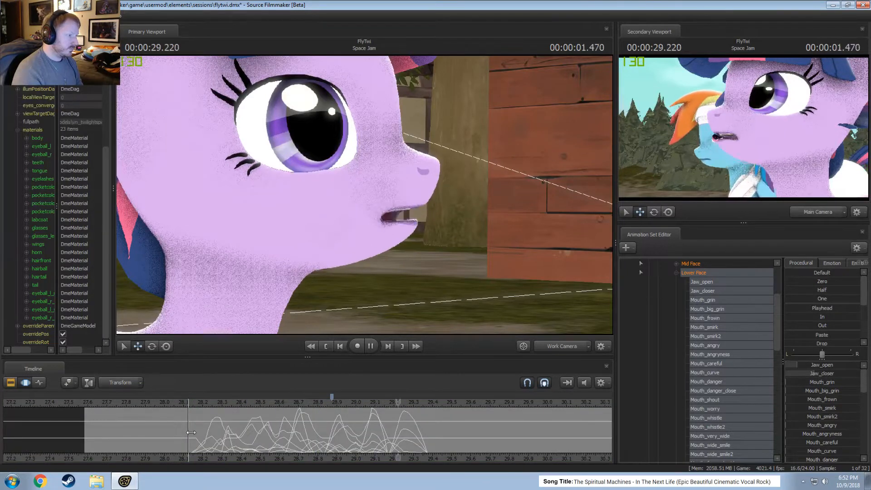
{"action": "key", "text": "space"}
Return the entire lip-sync animation to its previous timing and play it back.
{"action": "key", "text": "ctrl+a"}
{"action": "left_click", "coordinate": [203, 429]}
{"action": "key", "text": "Escape"}
{"action": "key", "text": "space"}
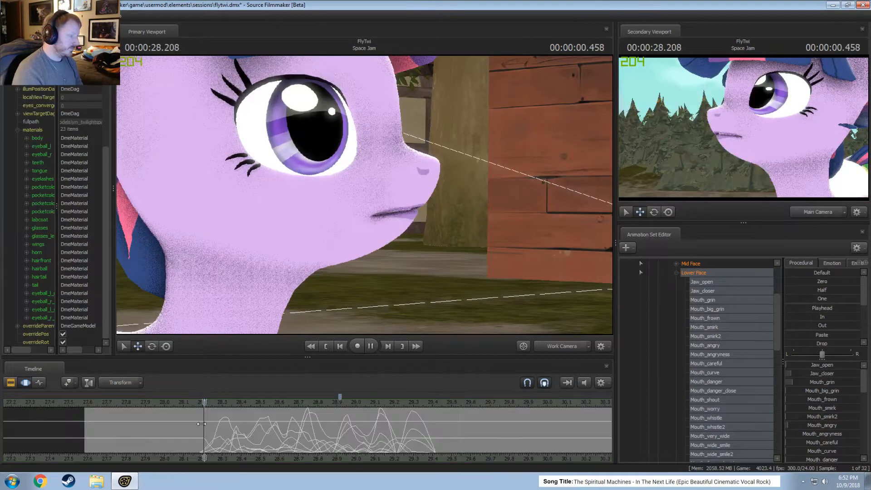
{"action": "key", "text": "space"}
Select about 28.25 to 28.42 around 00:00:28.333 and lower Jaw_open to about a quarter.
{"action": "key", "text": "shift"}
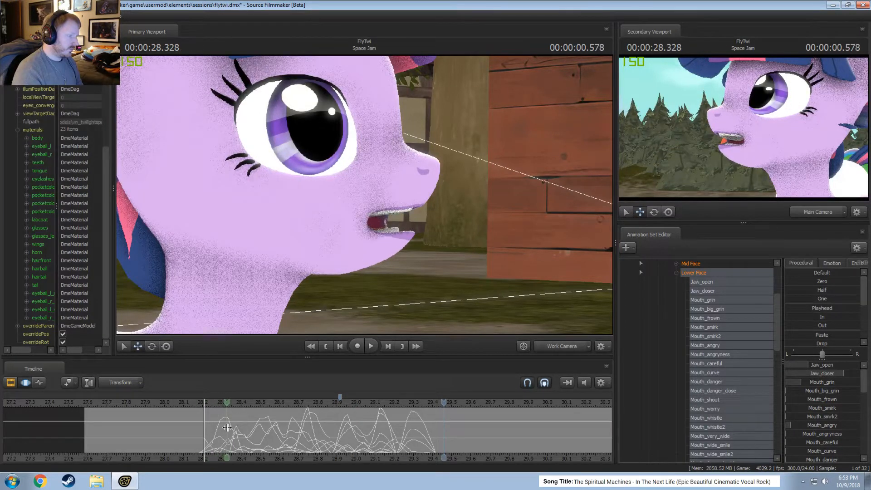
{"action": "left_click", "coordinate": [228, 427]}
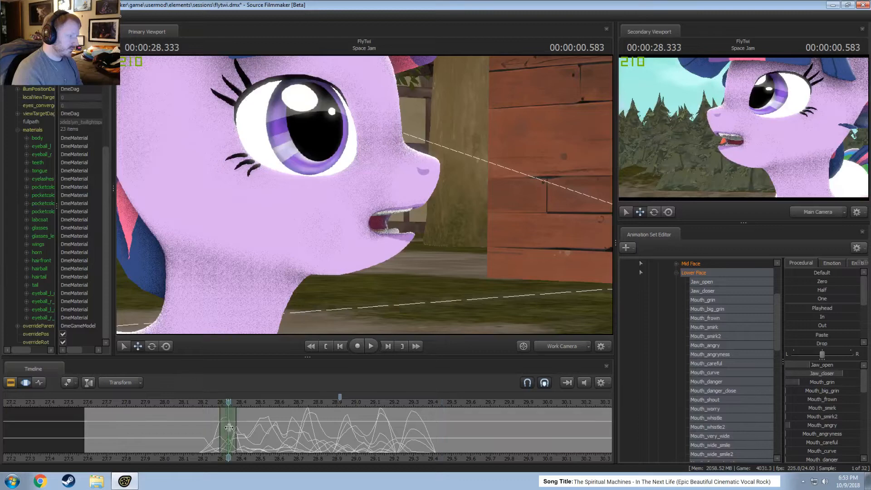
{"action": "left_click_drag", "start_coordinate": [828, 364], "coordinate": [822, 364]}
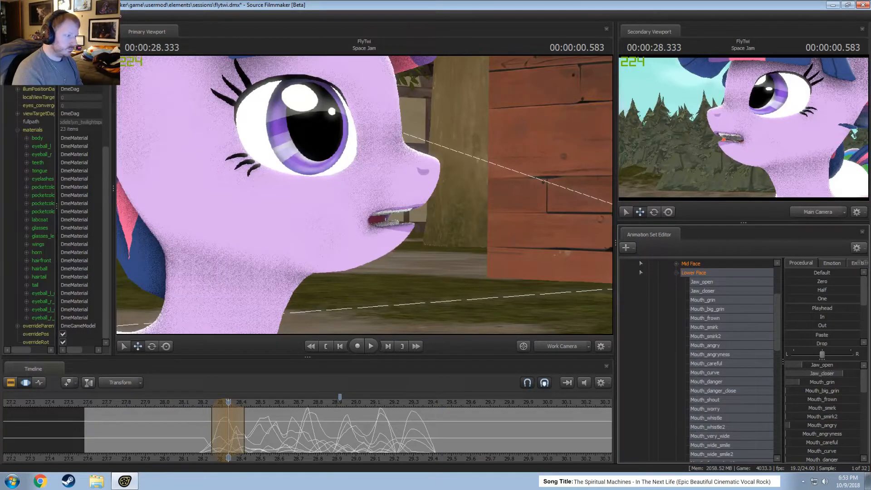
Scrub past the lowered jaw pose and reshape the selection to span about 28.29 to 28.42, with full strength from 28.333 to 28.375.
{"action": "key", "text": "shift"}
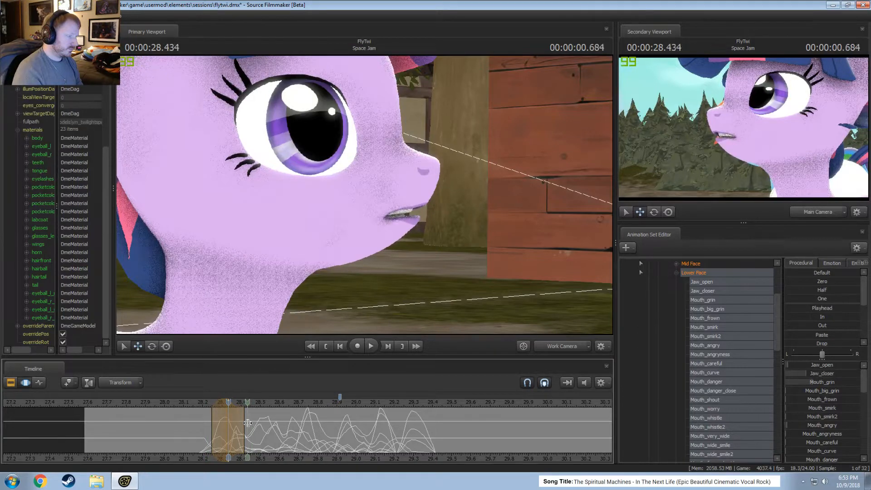
{"action": "scroll", "coordinate": [219, 436], "scroll_direction": "up", "scroll_amount": 3}
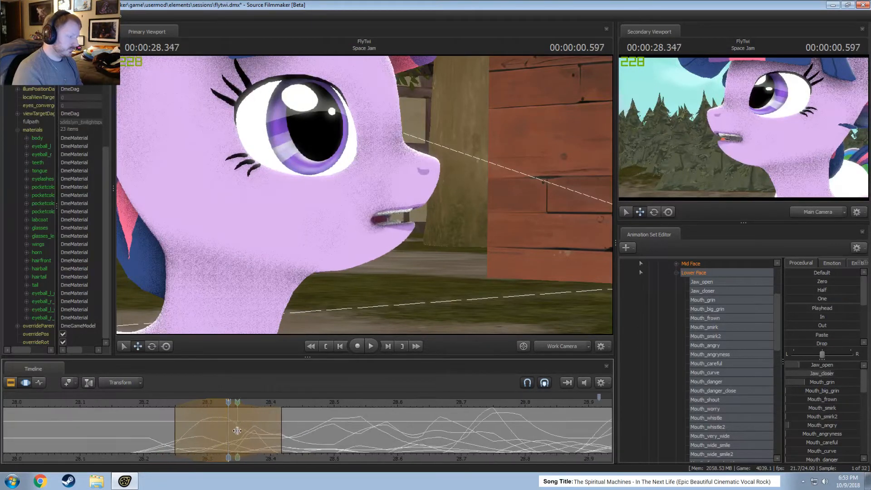
{"action": "left_click_drag", "start_coordinate": [252, 431], "coordinate": [240, 430], "text": "shift"}
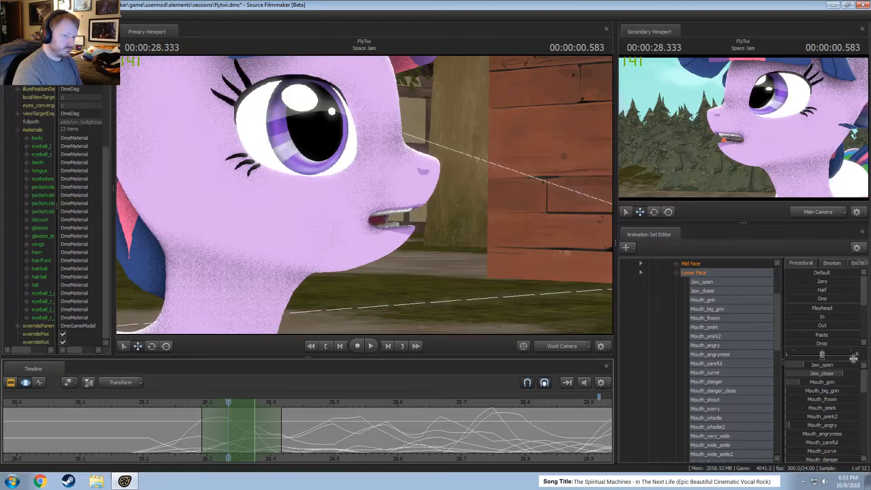
Try the Smooth preset on the selected lower-face animation, play it back from 28.166, and undo the smoothing.
{"action": "scroll", "coordinate": [821, 323], "scroll_direction": "down", "scroll_amount": 3}
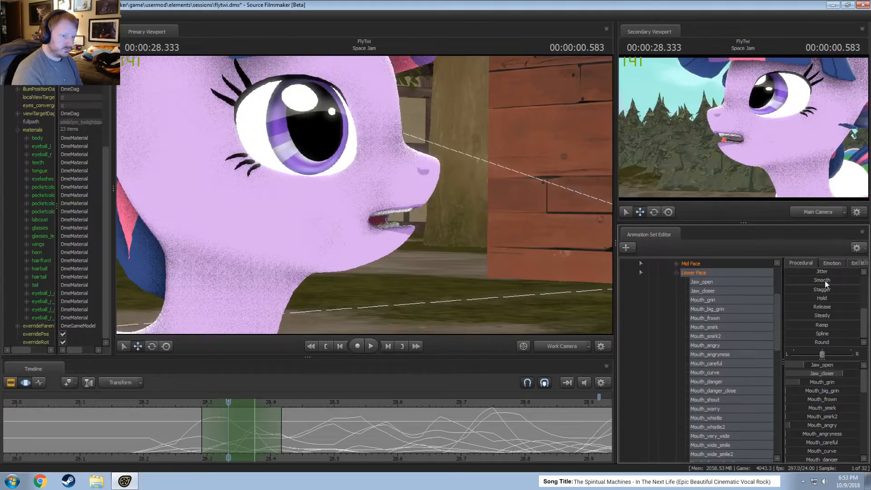
{"action": "left_click_drag", "start_coordinate": [825, 280], "coordinate": [850, 281]}
{"action": "left_click", "coordinate": [127, 404]}
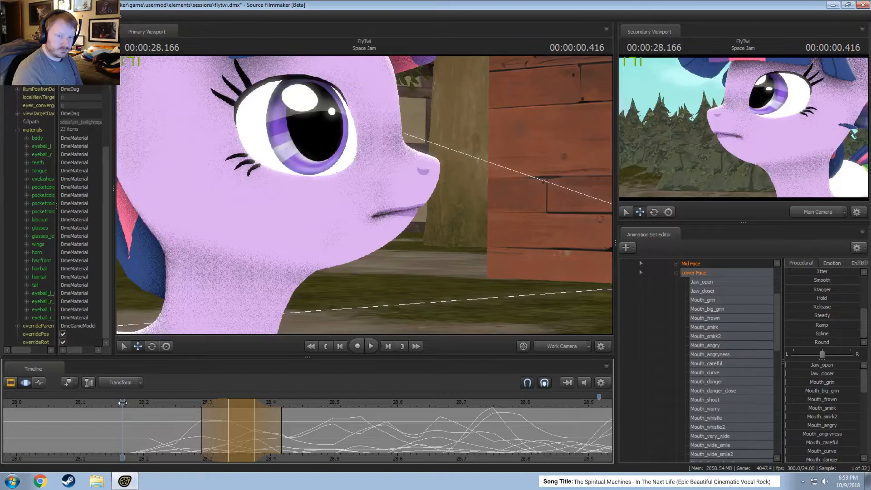
{"action": "scroll", "coordinate": [135, 407], "scroll_direction": "down", "scroll_amount": 2}
{"action": "key", "text": "space"}
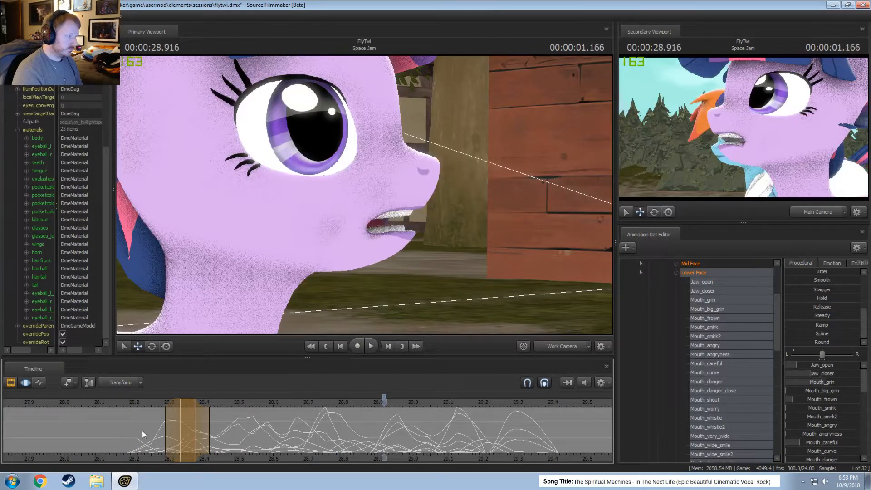
{"action": "key", "text": "ctrl+z"}
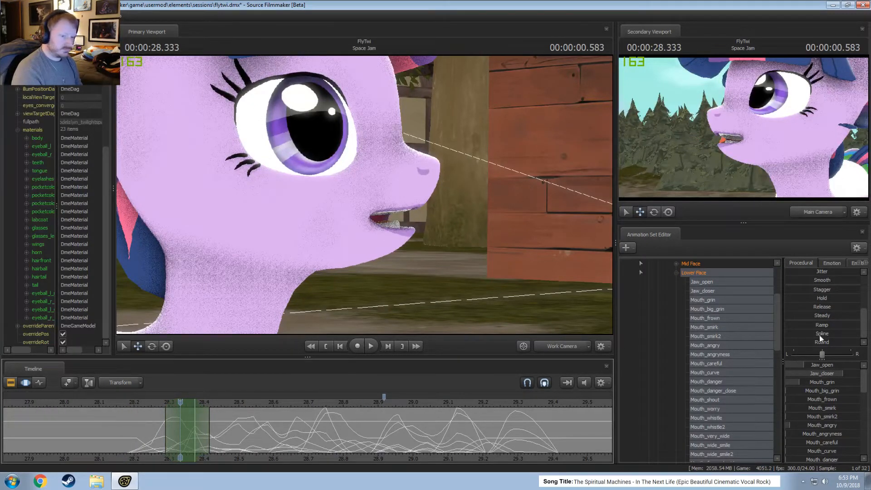
Reapply the Smooth preset to the same selection in the opposite direction and play back the result from about 28.125.
{"action": "left_click_drag", "start_coordinate": [818, 282], "coordinate": [803, 282]}
{"action": "key", "text": "space"}
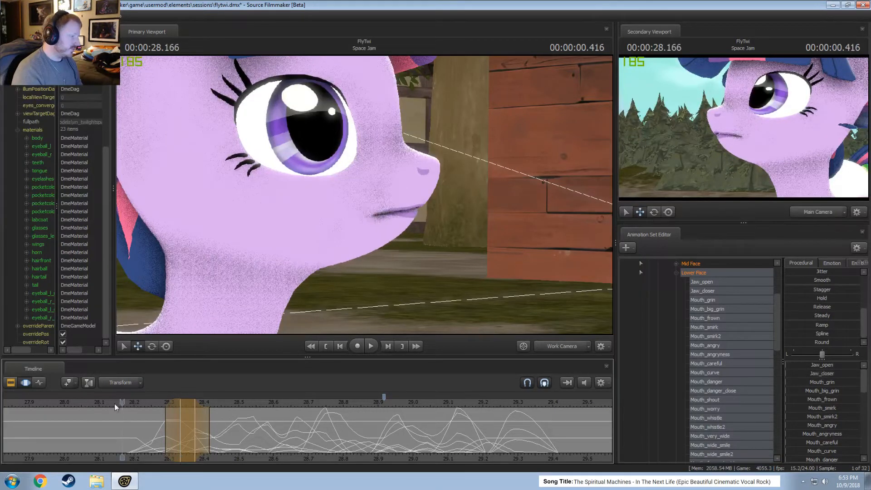
{"action": "left_click", "coordinate": [145, 407], "text": "shift"}
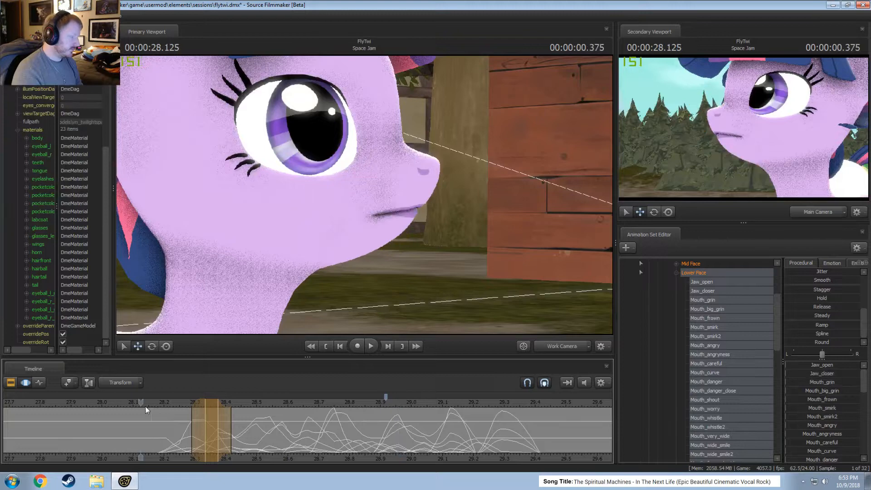
{"action": "key", "text": "space"}
{"action": "key", "text": "space"}
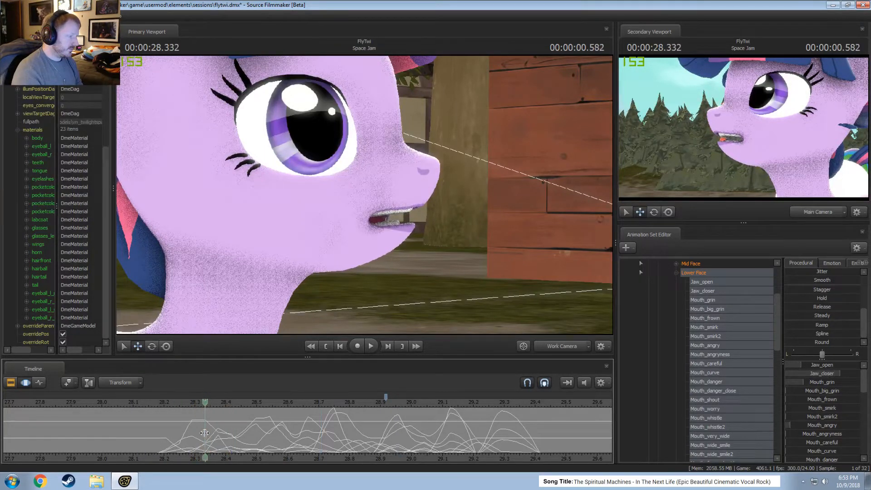
Select about 28.25 to 28.42 around 00:00:28.333, raise Jaw_open slightly, and shift the selection to centre on about 28.29.
{"action": "left_click", "coordinate": [201, 431]}
{"action": "left_click", "coordinate": [201, 431]}
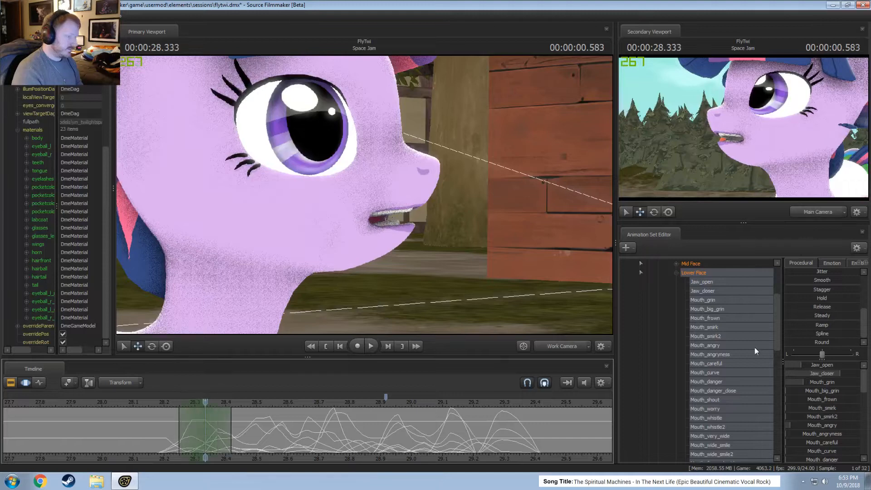
{"action": "left_click_drag", "start_coordinate": [808, 365], "coordinate": [799, 363]}
{"action": "left_click", "coordinate": [333, 394]}
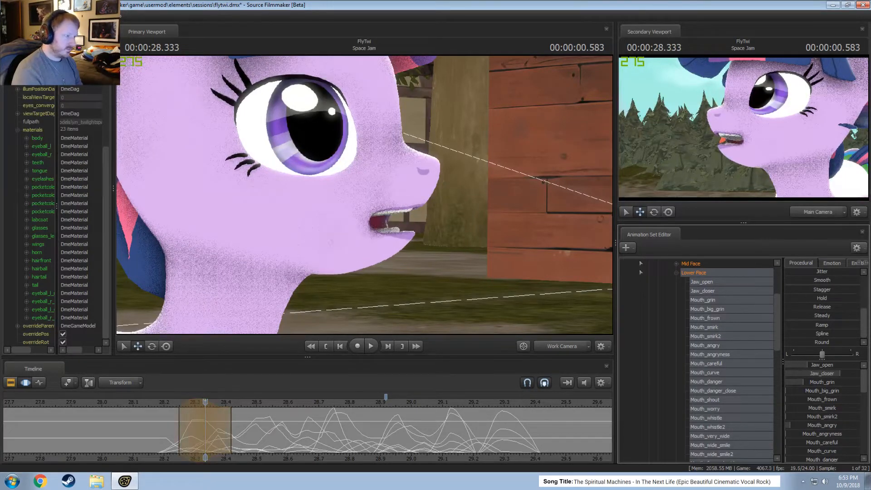
{"action": "key", "text": "shift"}
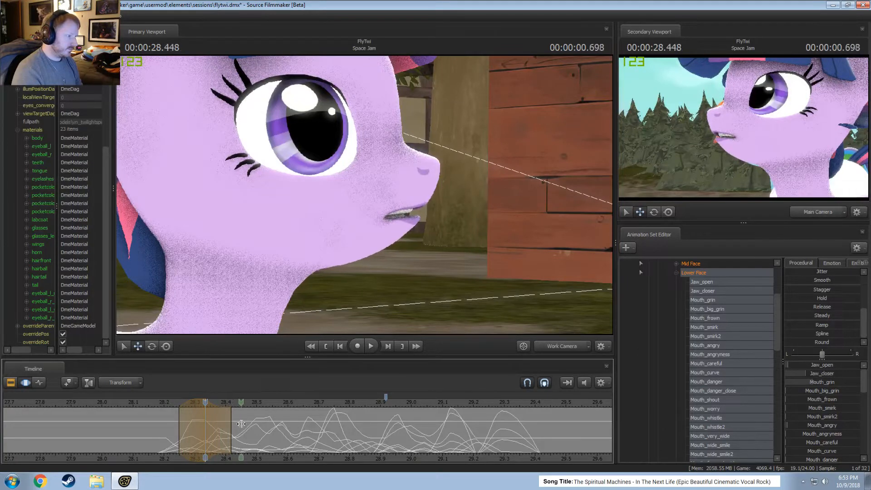
{"action": "left_click_drag", "start_coordinate": [201, 403], "coordinate": [189, 403]}
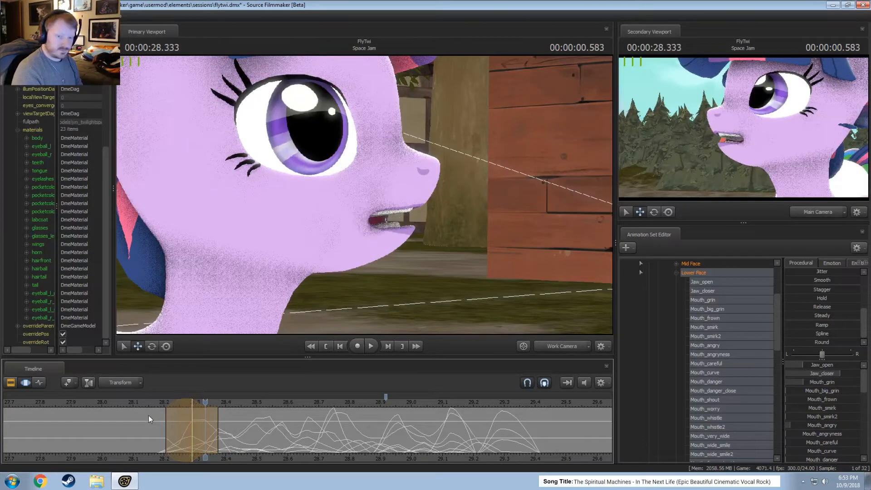
Play back the adjusted jaw pose, replay it from 28.166, and return to 28.291.
{"action": "key", "text": "space"}
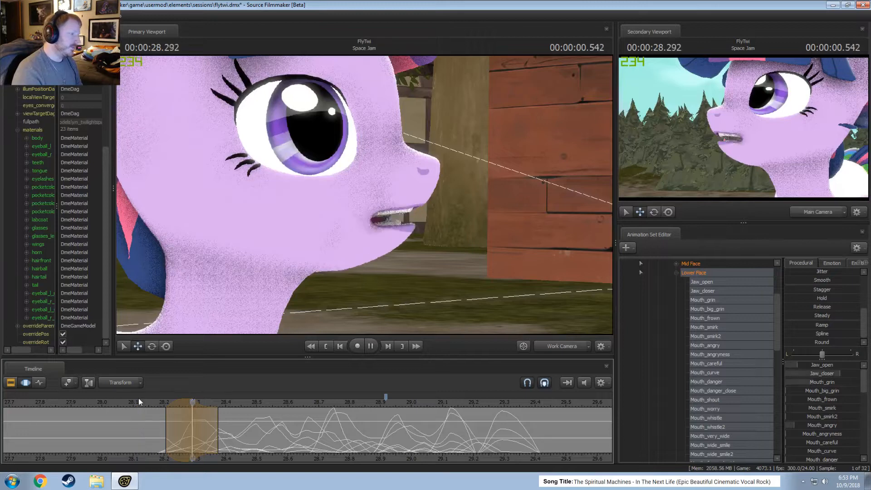
{"action": "key", "text": "space"}
{"action": "key", "text": "shift"}
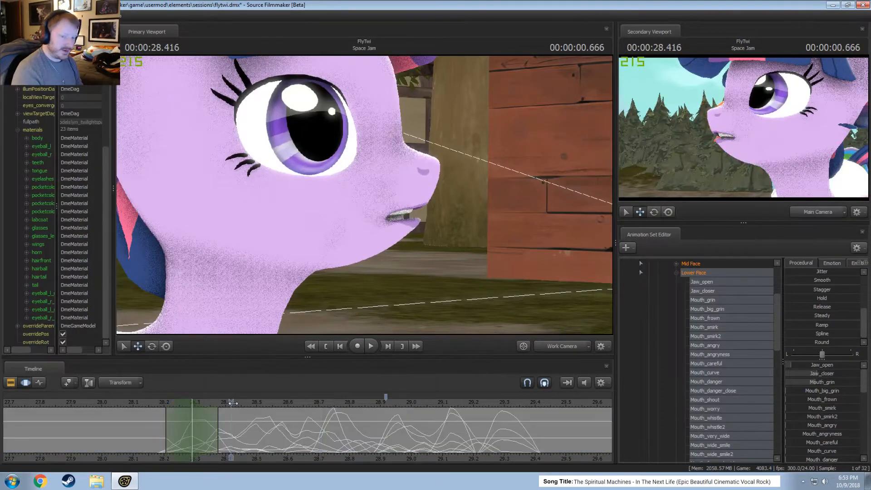
{"action": "left_click", "coordinate": [155, 403]}
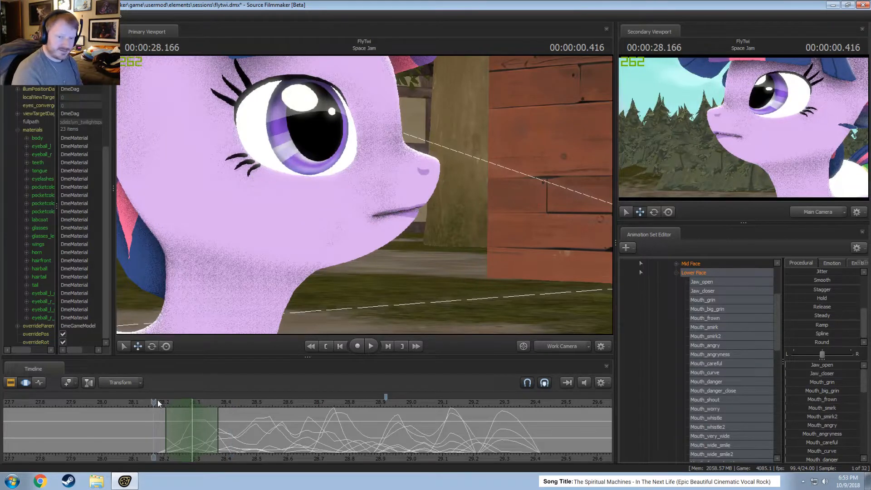
{"action": "scroll", "coordinate": [157, 400], "scroll_direction": "down", "scroll_amount": 2}
{"action": "key", "text": "space"}
{"action": "key", "text": "space"}
{"action": "scroll", "coordinate": [154, 407], "scroll_direction": "up", "scroll_amount": 2}
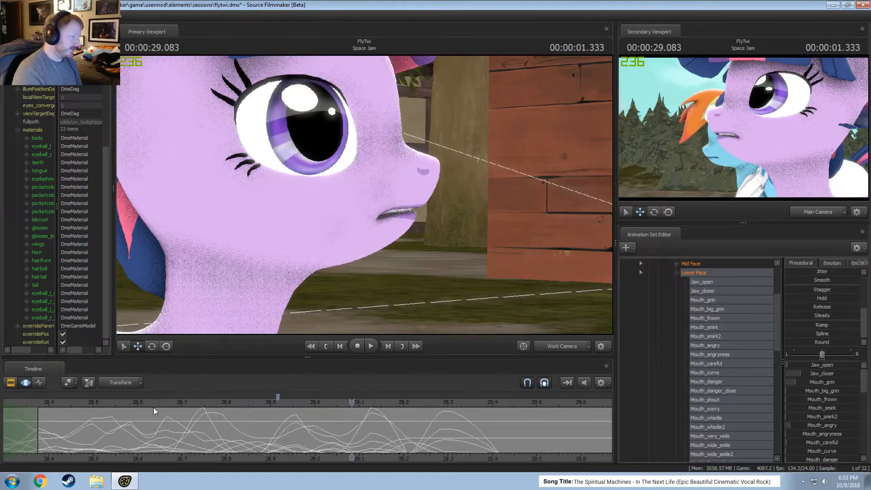
{"action": "left_click", "coordinate": [135, 402]}
{"action": "scroll", "coordinate": [196, 409], "scroll_direction": "up", "scroll_amount": 3}
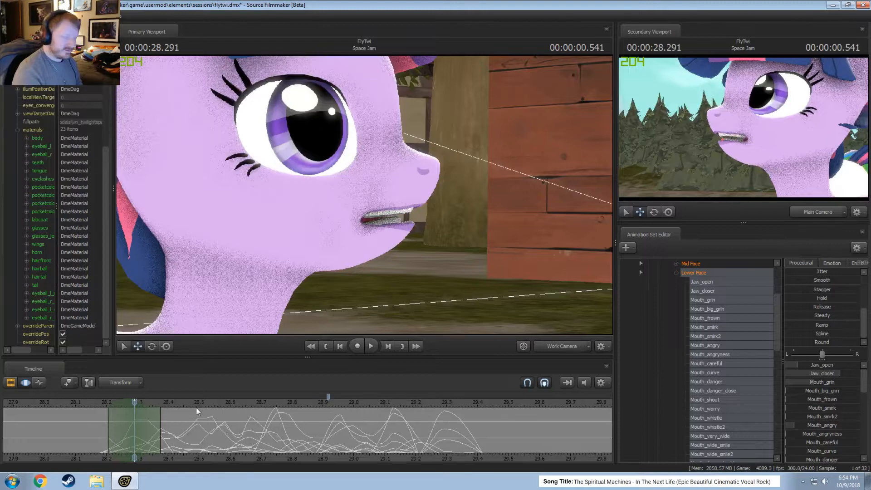
{"action": "scroll", "coordinate": [222, 440], "scroll_direction": "down", "scroll_amount": 2}
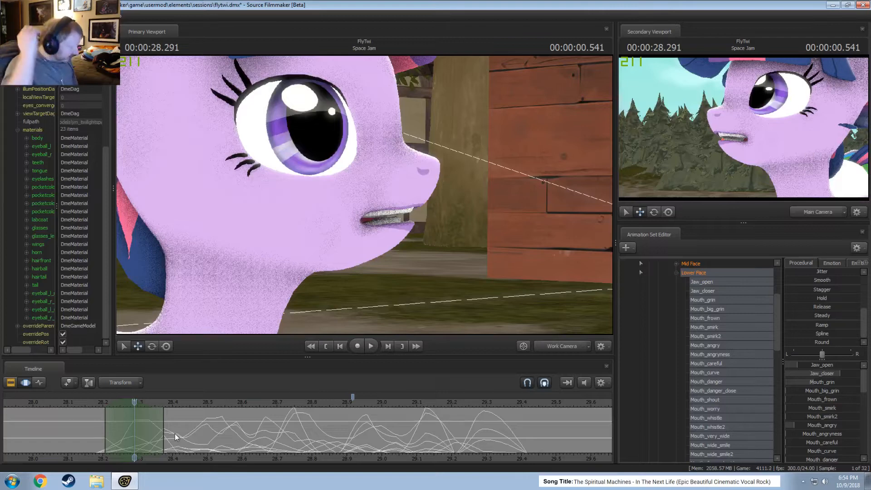
Play back the opening of the line again, then replay the remaining mouth animation from 28.416 past 29.35.
{"action": "key", "text": "space"}
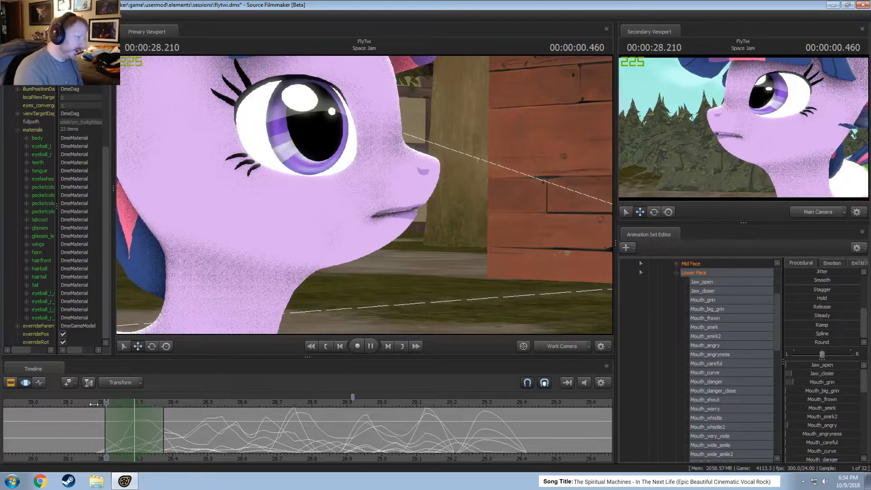
{"action": "key", "text": "space"}
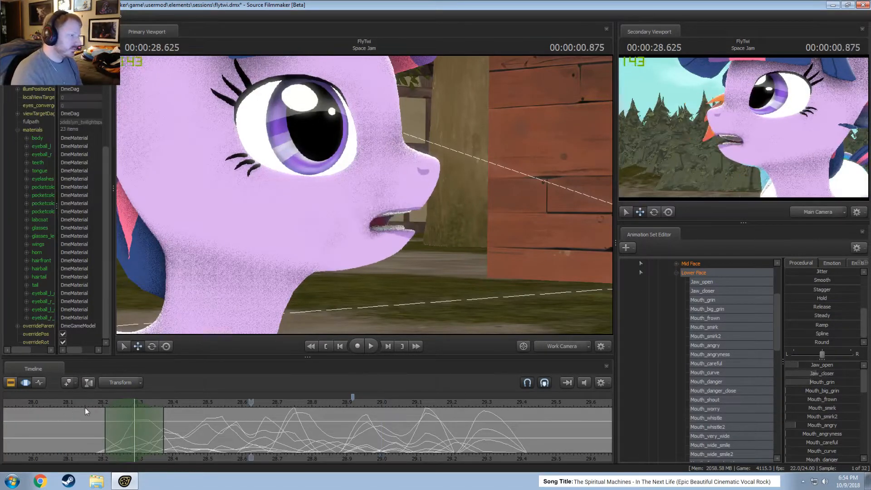
{"action": "key", "text": "space"}
{"action": "left_click", "coordinate": [179, 402]}
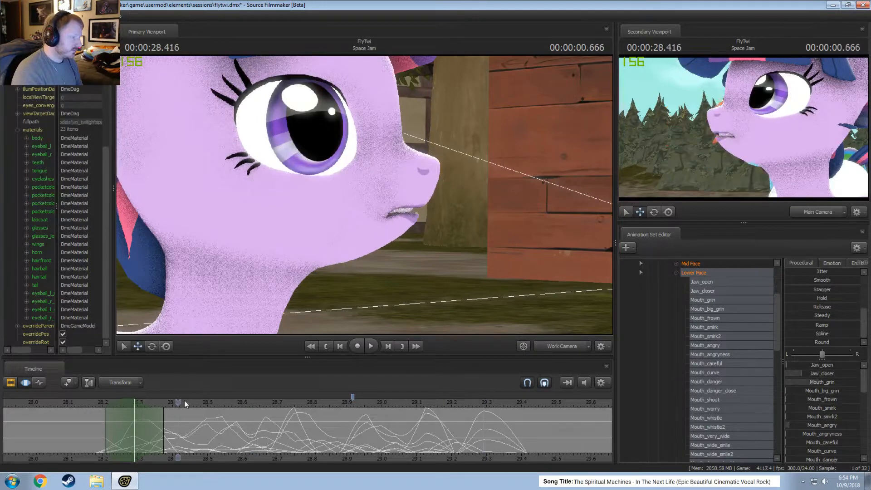
{"action": "key", "text": "space"}
{"action": "key", "text": "space"}
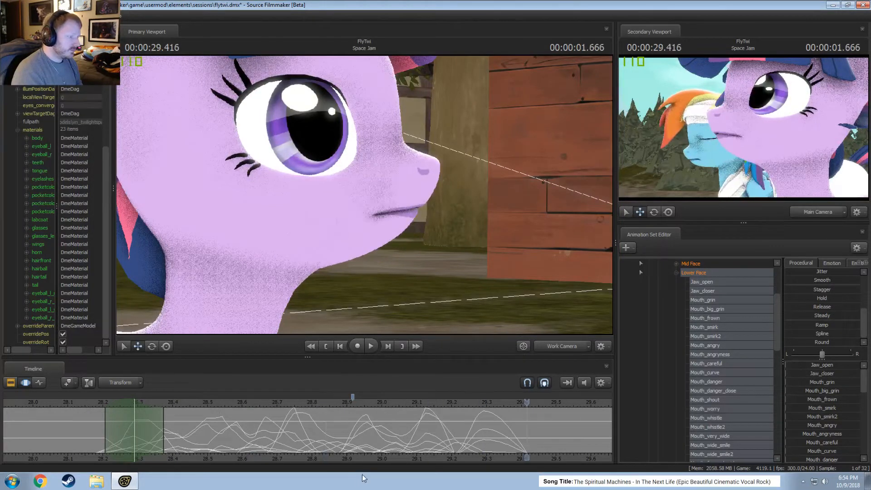
{"action": "left_click", "coordinate": [175, 401]}
{"action": "key", "text": "space"}
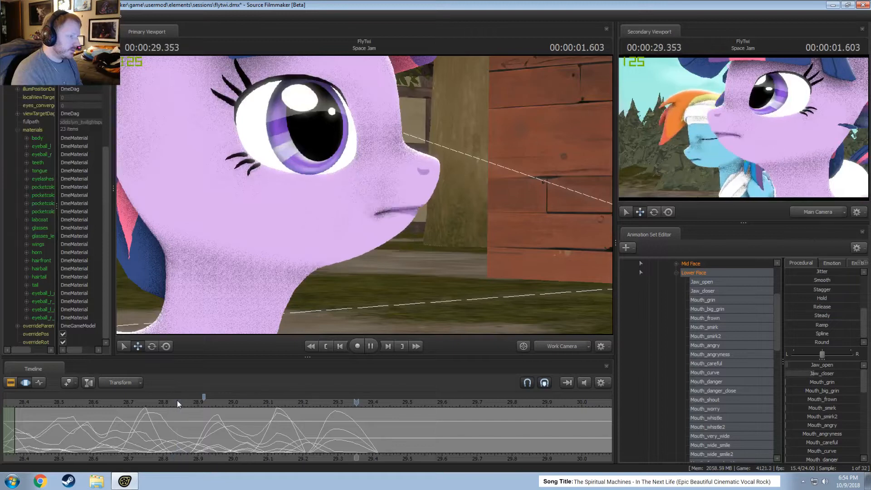
{"action": "key", "text": "space"}
Select about 28.96 to 29.125 with full strength from 29.0 to 29.08, apply the Stagger preset to the lower face, and play it back.
{"action": "key", "text": "shift"}
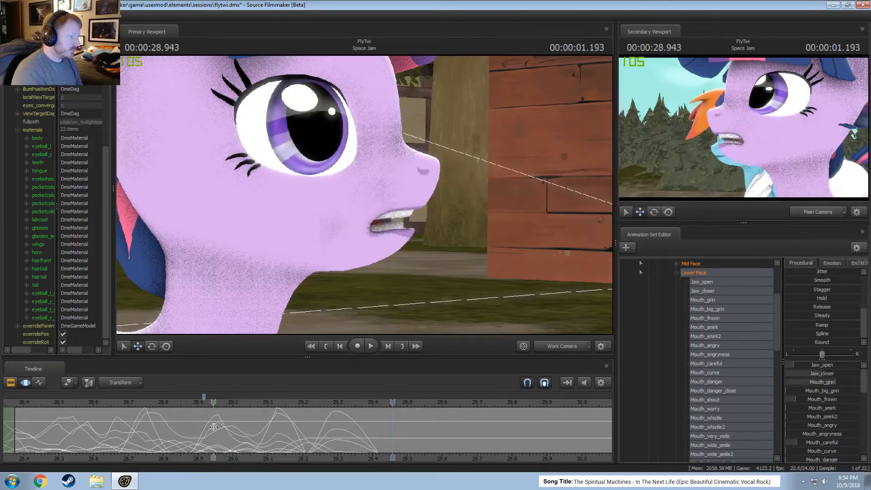
{"action": "left_click_drag", "start_coordinate": [261, 436], "coordinate": [231, 437], "text": "shift"}
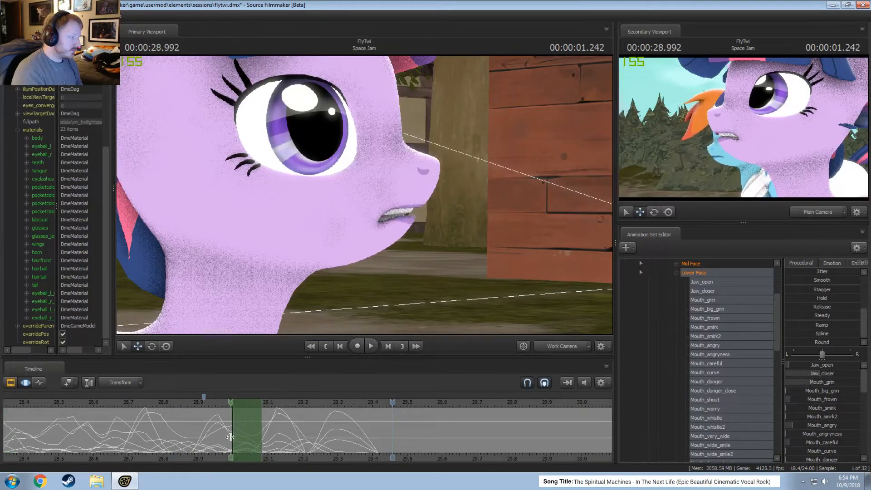
{"action": "left_click", "coordinate": [231, 437]}
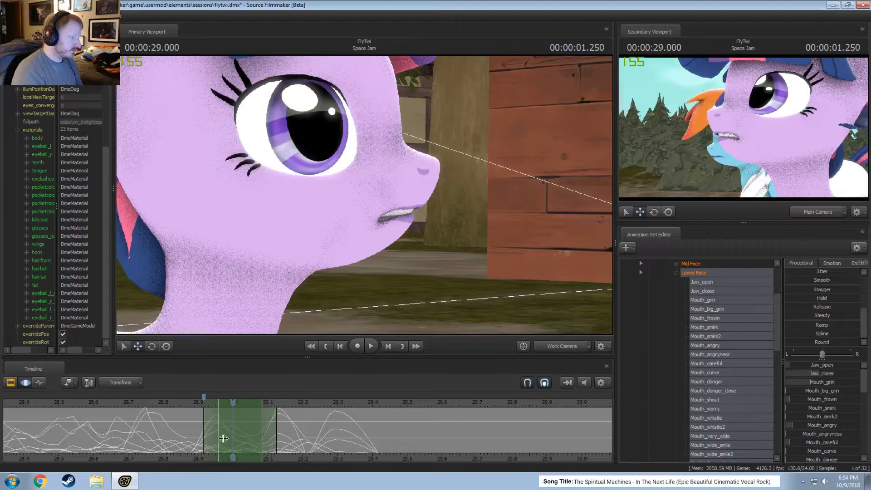
{"action": "left_click", "coordinate": [255, 433]}
{"action": "scroll", "coordinate": [260, 433], "scroll_direction": "up", "scroll_amount": 1, "text": "shift"}
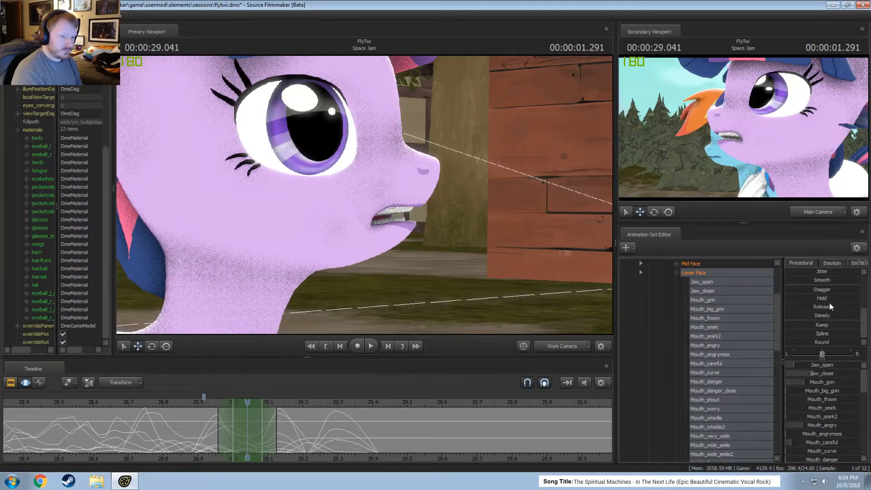
{"action": "left_click", "coordinate": [822, 289]}
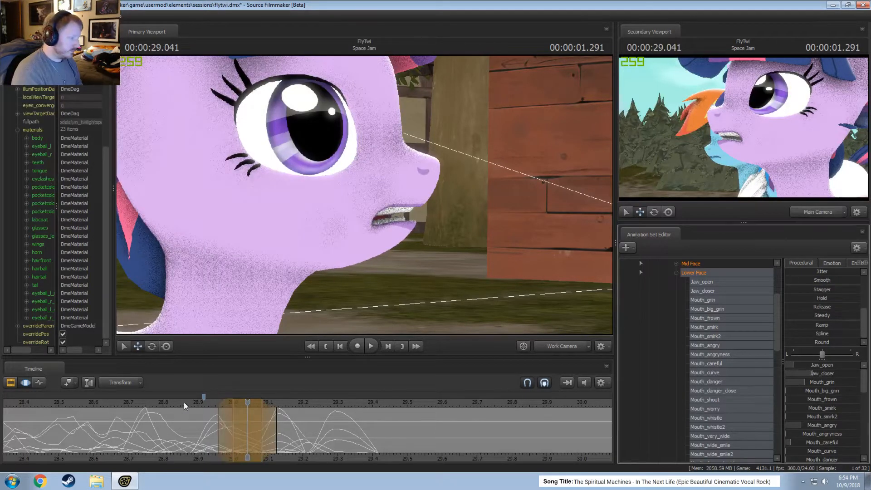
{"action": "key", "text": "space"}
{"action": "key", "text": "space"}
Narrow the selection to about 29.0 to 29.125 with full strength from 29.041, apply the Smooth preset, and play it back.
{"action": "scroll", "coordinate": [175, 405], "scroll_direction": "down", "scroll_amount": 1}
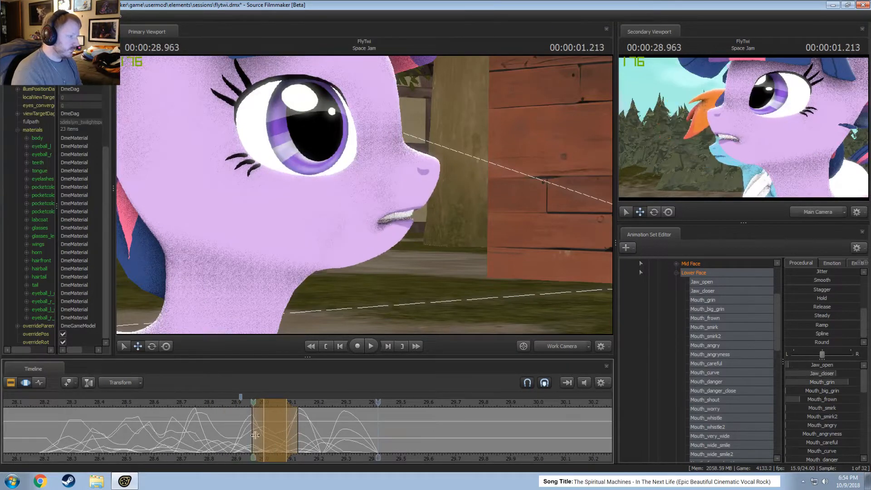
{"action": "left_click", "coordinate": [275, 446]}
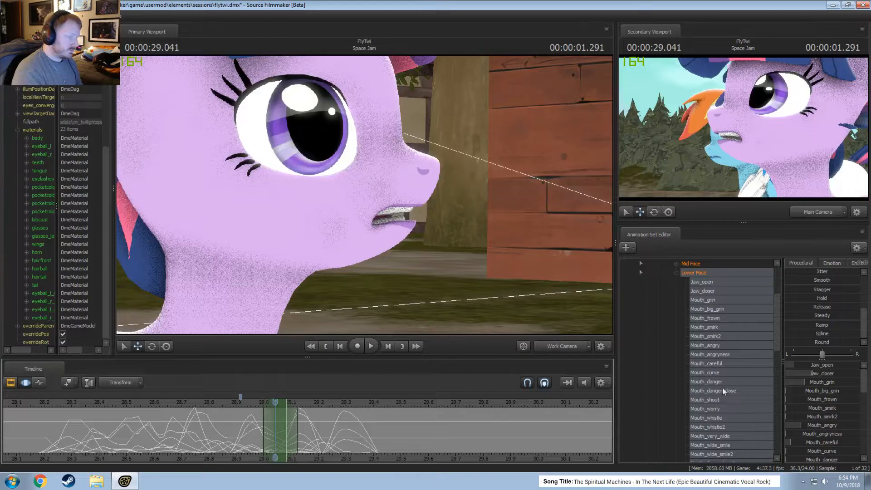
{"action": "left_click", "coordinate": [823, 280]}
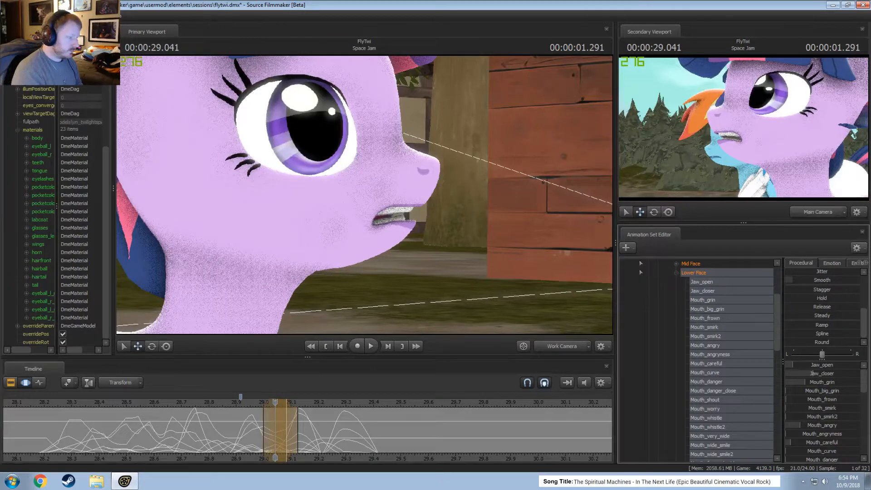
{"action": "key", "text": "space"}
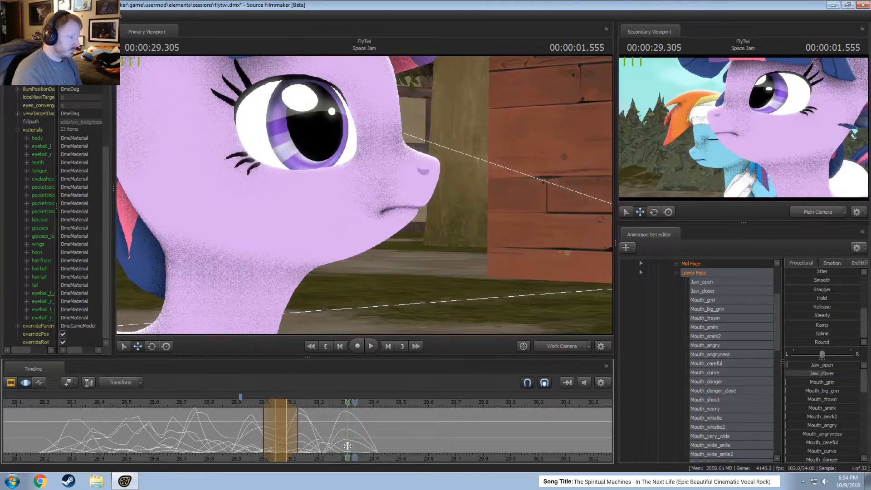
Select about 29.29 to 29.46 centred on 29.375 and raise Jaw_open to about a third.
{"action": "left_click", "coordinate": [373, 447], "text": "shift"}
{"action": "scroll", "coordinate": [372, 446], "scroll_direction": "up", "scroll_amount": 2, "text": "shift"}
{"action": "scroll", "coordinate": [373, 446], "scroll_direction": "up", "scroll_amount": 1, "text": "shift"}
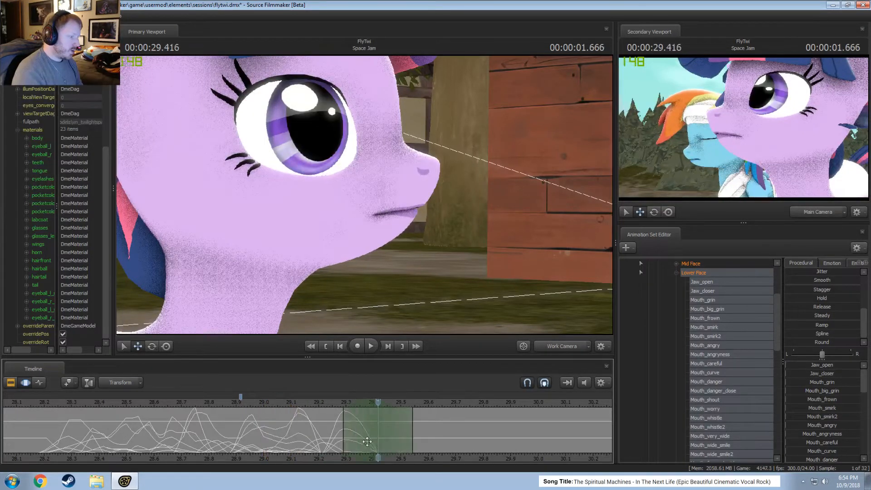
{"action": "left_click", "coordinate": [369, 440], "text": "shift"}
{"action": "scroll", "coordinate": [368, 441], "scroll_direction": "up", "scroll_amount": 2, "text": "shift"}
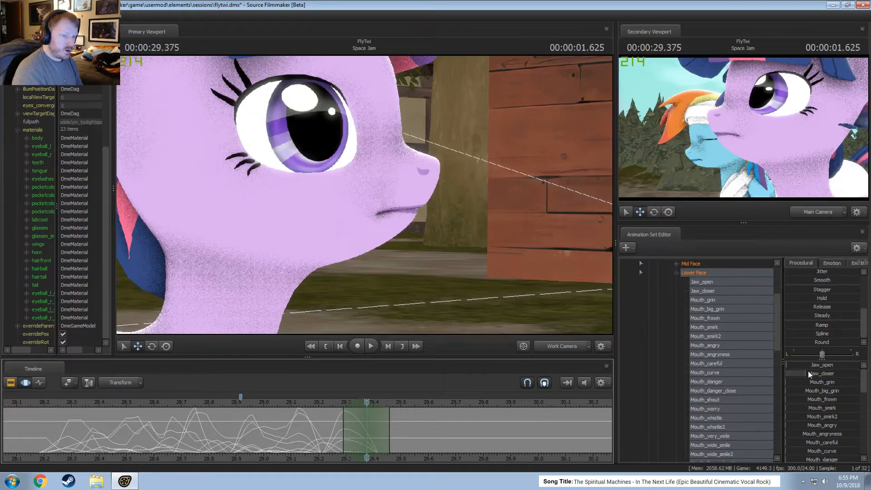
{"action": "left_click_drag", "start_coordinate": [811, 365], "coordinate": [826, 364]}
{"action": "middle_click_drag", "start_coordinate": [469, 454], "coordinate": [381, 442]}
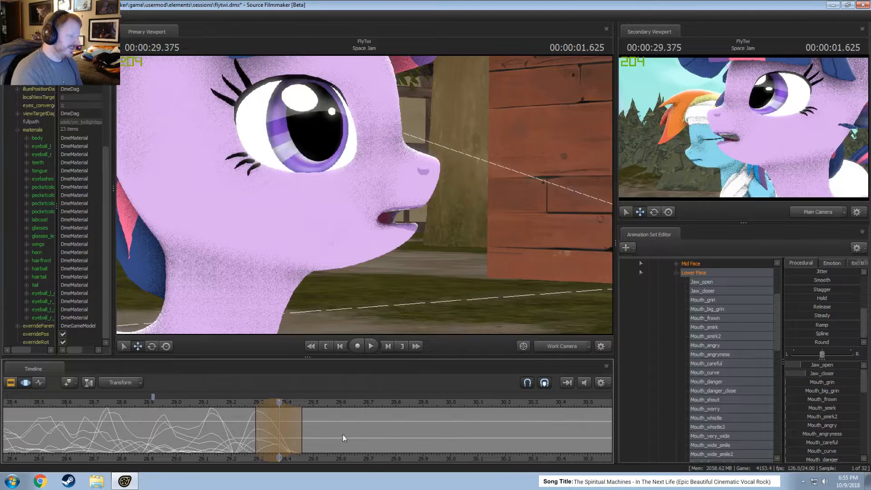
Collapse the time selection to 29.291 and scrub the end of the line between 29.208 and 29.416 to check the mouth.
{"action": "scroll", "coordinate": [334, 443], "scroll_direction": "up", "scroll_amount": 4}
{"action": "left_click_drag", "start_coordinate": [208, 420], "coordinate": [246, 429]}
{"action": "left_click", "coordinate": [246, 429], "text": "shift"}
{"action": "scroll", "coordinate": [256, 434], "scroll_direction": "down", "scroll_amount": 4}
{"action": "scroll", "coordinate": [265, 438], "scroll_direction": "down", "scroll_amount": 2}
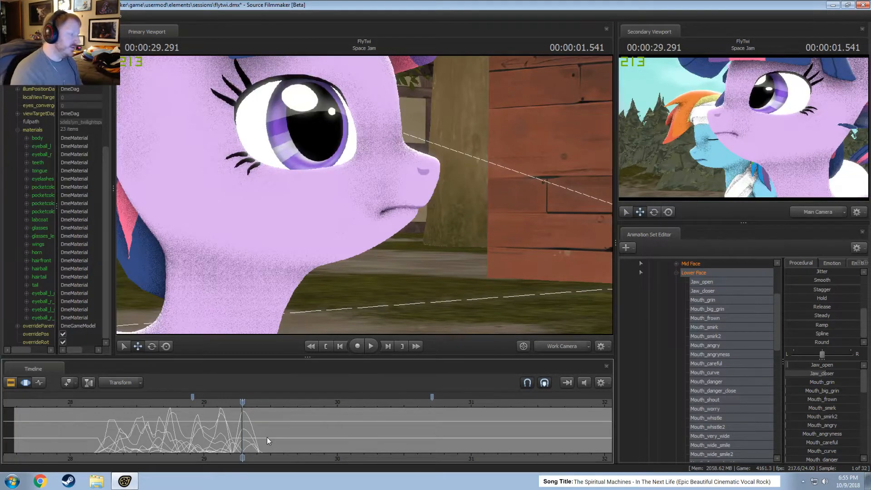
{"action": "left_click_drag", "start_coordinate": [242, 403], "coordinate": [231, 404]}
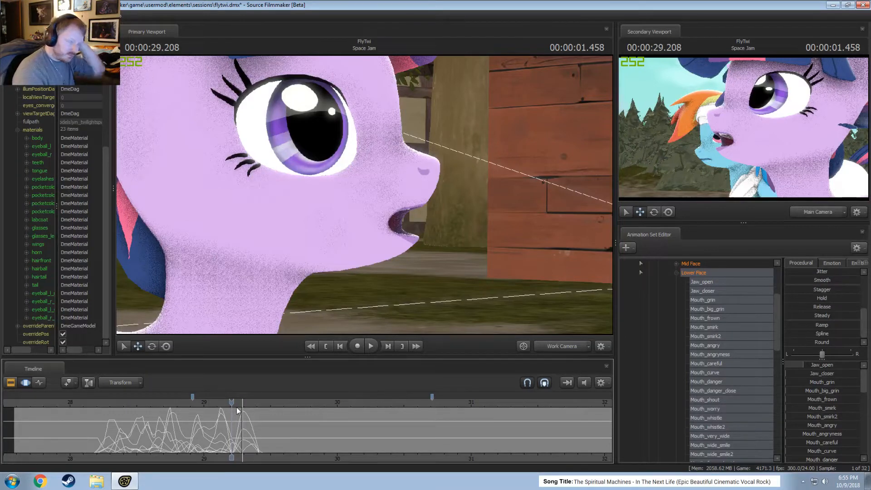
{"action": "left_click_drag", "start_coordinate": [236, 430], "coordinate": [260, 439], "text": "shift"}
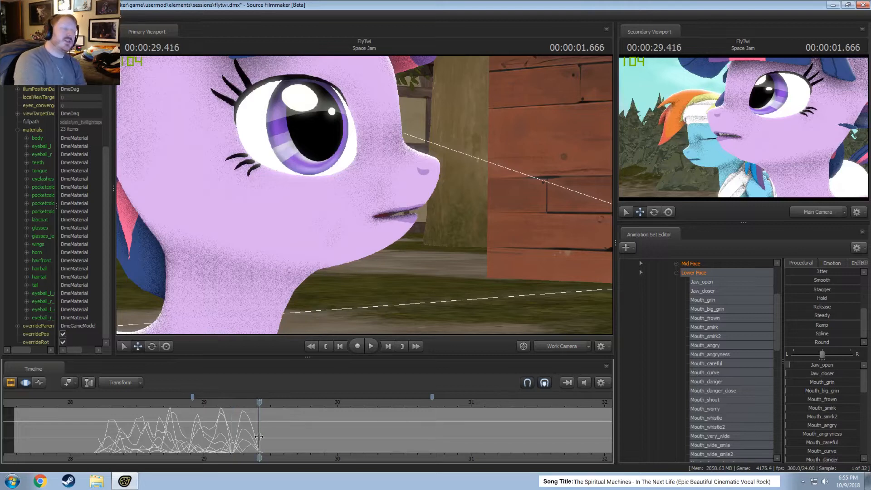
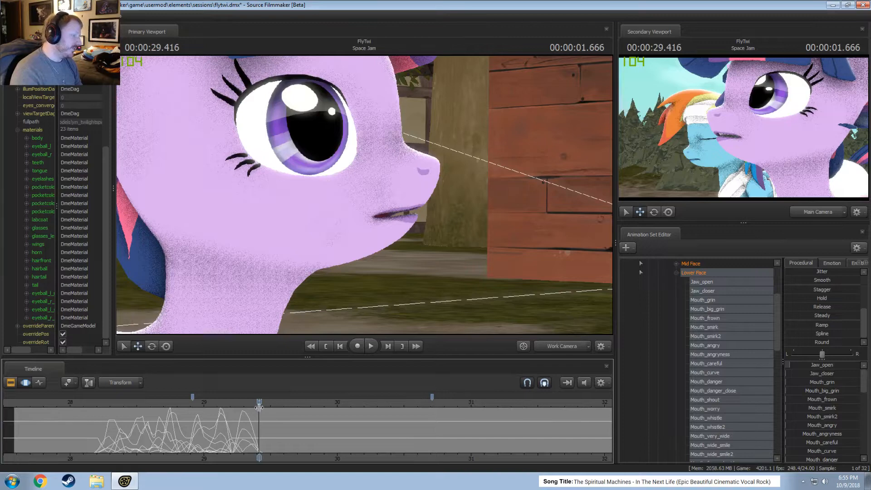
Select about 29.29 to 29.5 on the timeline with full strength at 29.416 for the next mouth pose.
{"action": "left_click_drag", "start_coordinate": [259, 405], "coordinate": [243, 402]}
{"action": "scroll", "coordinate": [241, 422], "scroll_direction": "up", "scroll_amount": 3}
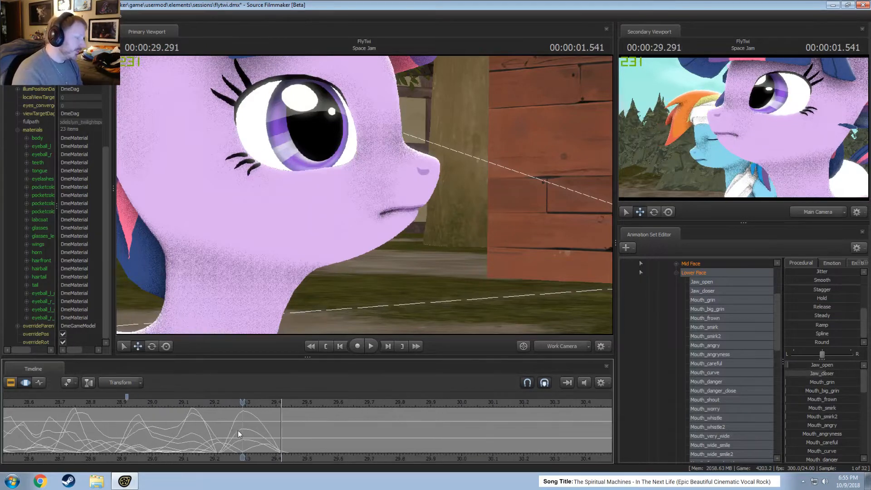
{"action": "scroll", "coordinate": [232, 435], "scroll_direction": "down", "scroll_amount": 4}
{"action": "key", "text": "shift"}
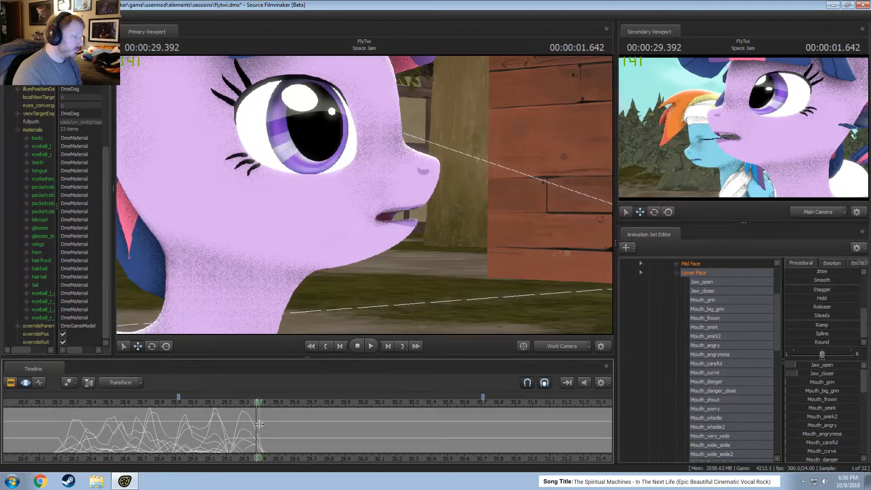
{"action": "left_click", "coordinate": [261, 425]}
{"action": "scroll", "coordinate": [261, 424], "scroll_direction": "up", "scroll_amount": 1}
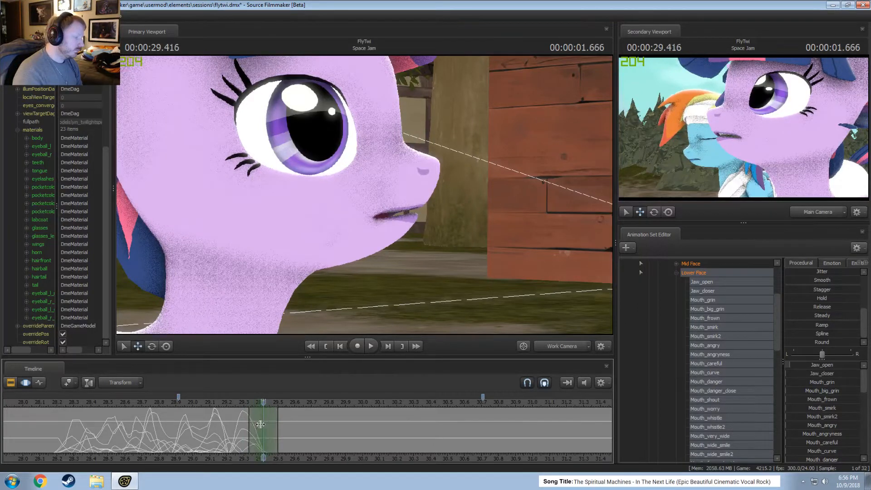
{"action": "left_click_drag", "start_coordinate": [249, 424], "coordinate": [244, 423]}
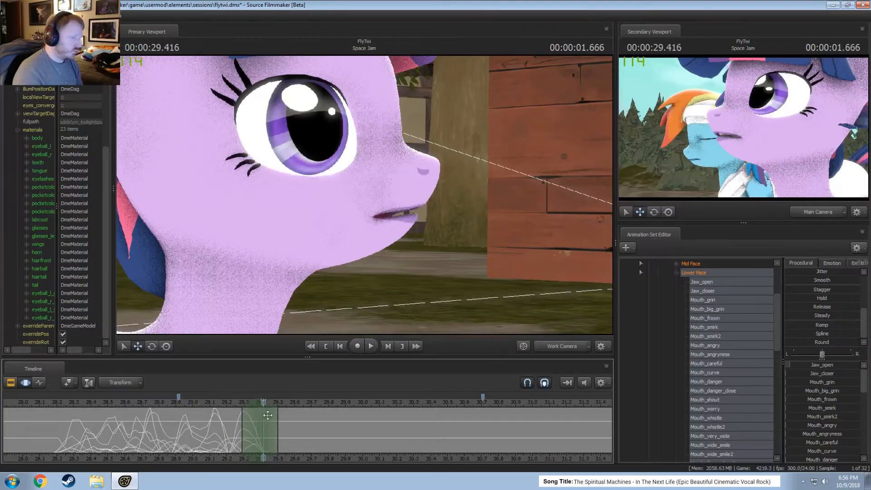
Open the jaw slightly at 29.416 and raise Mouth_puckerer to about 85 percent to push the lips forward.
{"action": "scroll", "coordinate": [831, 435], "scroll_direction": "down", "scroll_amount": 6}
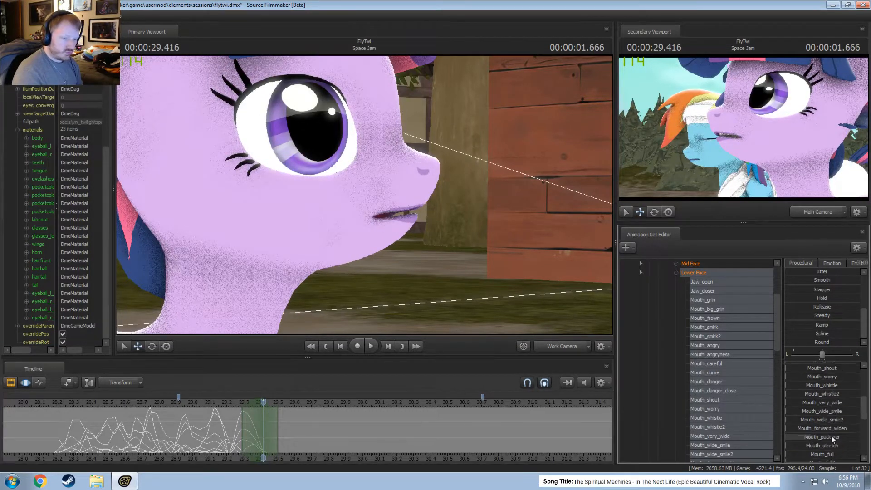
{"action": "scroll", "coordinate": [829, 439], "scroll_direction": "up", "scroll_amount": 1}
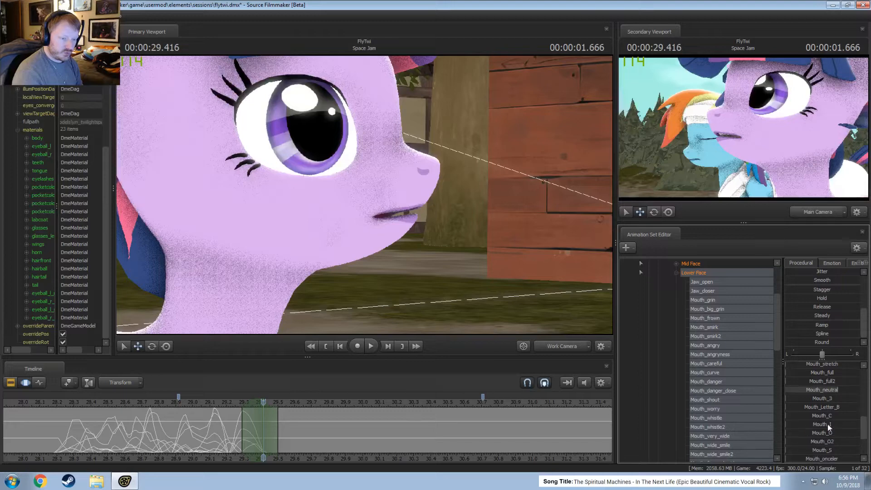
{"action": "scroll", "coordinate": [828, 423], "scroll_direction": "up", "scroll_amount": 2}
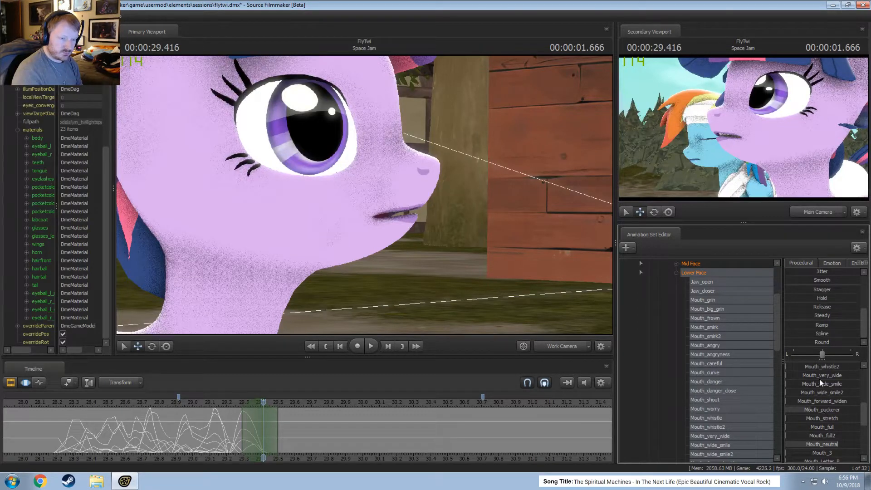
{"action": "left_click_drag", "start_coordinate": [819, 369], "coordinate": [848, 390]}
{"action": "scroll", "coordinate": [834, 375], "scroll_direction": "up", "scroll_amount": 3}
{"action": "scroll", "coordinate": [837, 392], "scroll_direction": "up", "scroll_amount": 4}
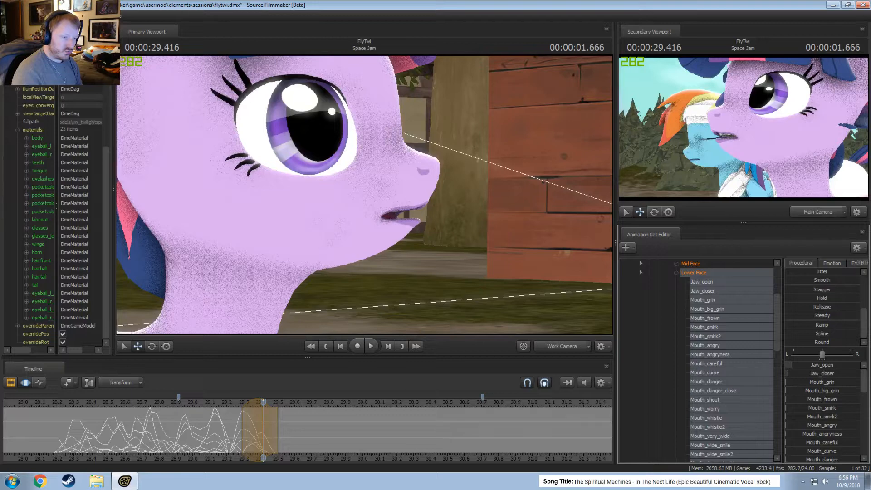
{"action": "scroll", "coordinate": [842, 409], "scroll_direction": "down", "scroll_amount": 6}
{"action": "scroll", "coordinate": [830, 412], "scroll_direction": "up", "scroll_amount": 6}
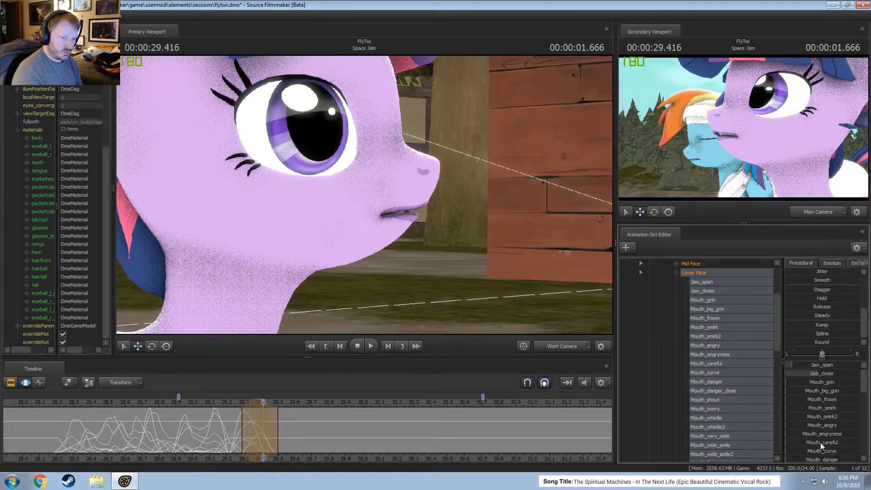
{"action": "scroll", "coordinate": [816, 437], "scroll_direction": "down", "scroll_amount": 8}
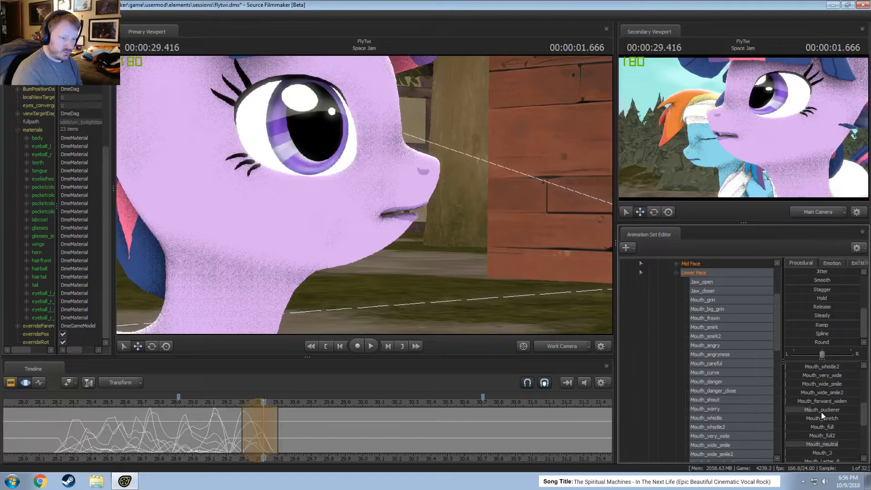
{"action": "left_click_drag", "start_coordinate": [822, 409], "coordinate": [849, 409]}
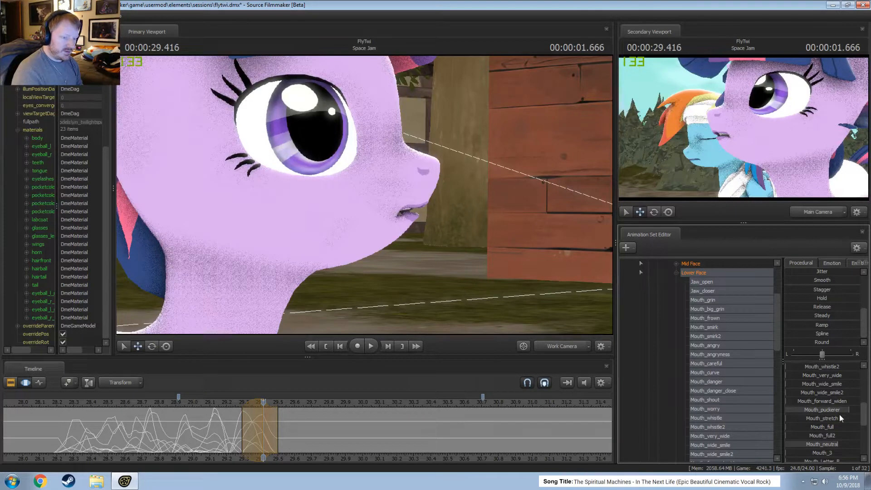
Add a slight amount of Mouth_whistle and raise Mouth_whistle2 to about 20 percent to round the lips.
{"action": "scroll", "coordinate": [831, 417], "scroll_direction": "up", "scroll_amount": 5}
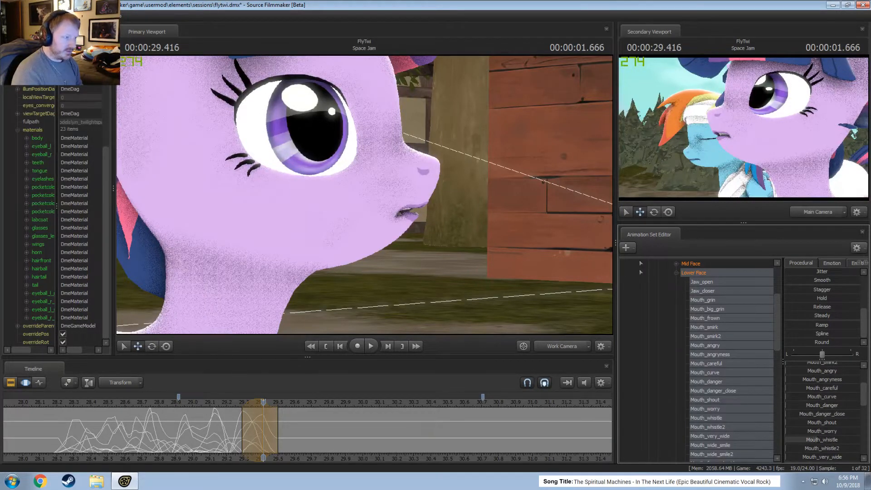
{"action": "scroll", "coordinate": [825, 439], "scroll_direction": "up", "scroll_amount": 3}
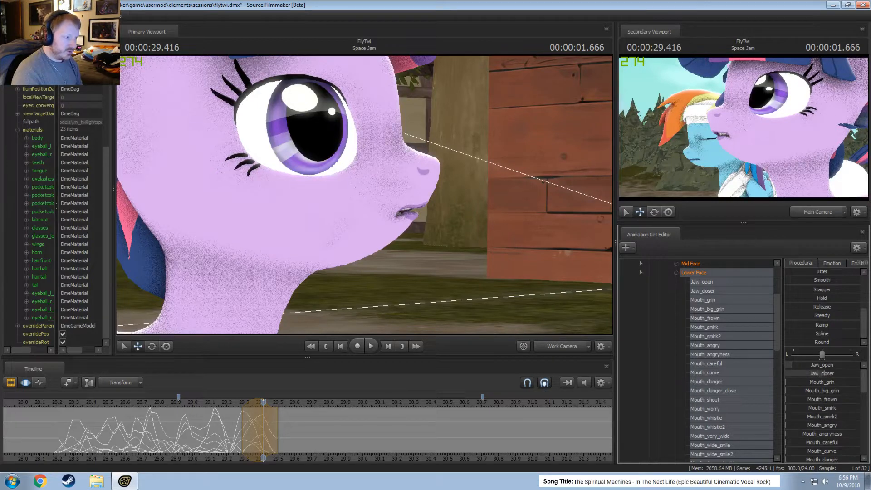
{"action": "scroll", "coordinate": [817, 393], "scroll_direction": "down", "scroll_amount": 5}
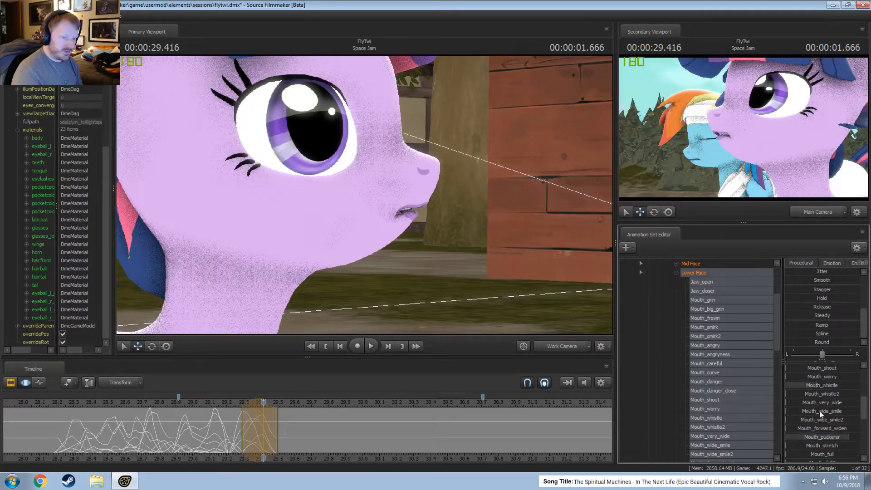
{"action": "scroll", "coordinate": [820, 410], "scroll_direction": "down", "scroll_amount": 2}
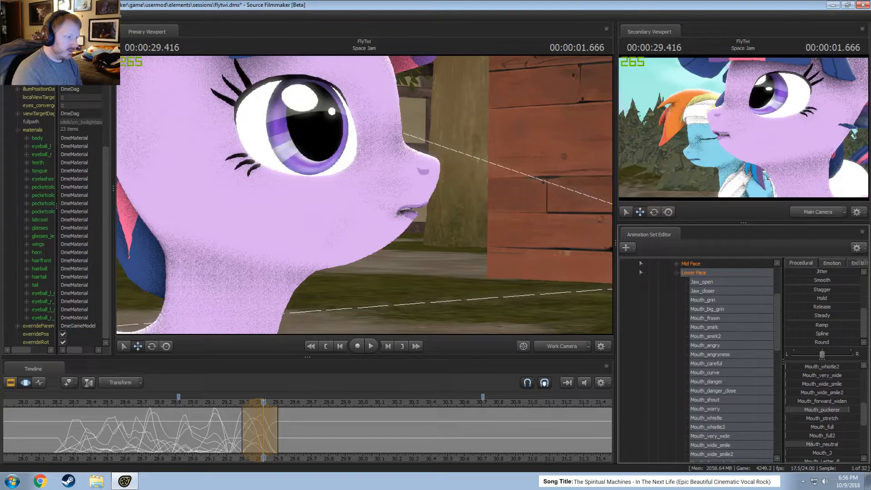
{"action": "scroll", "coordinate": [821, 428], "scroll_direction": "up", "scroll_amount": 3}
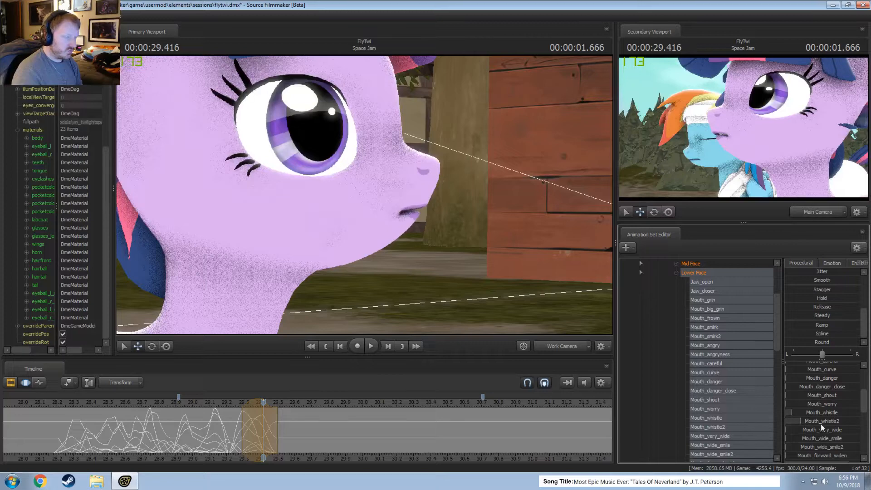
Raise Lower_lip_out to about a quarter in the puckered pose at 29.416.
{"action": "scroll", "coordinate": [824, 429], "scroll_direction": "down", "scroll_amount": 1}
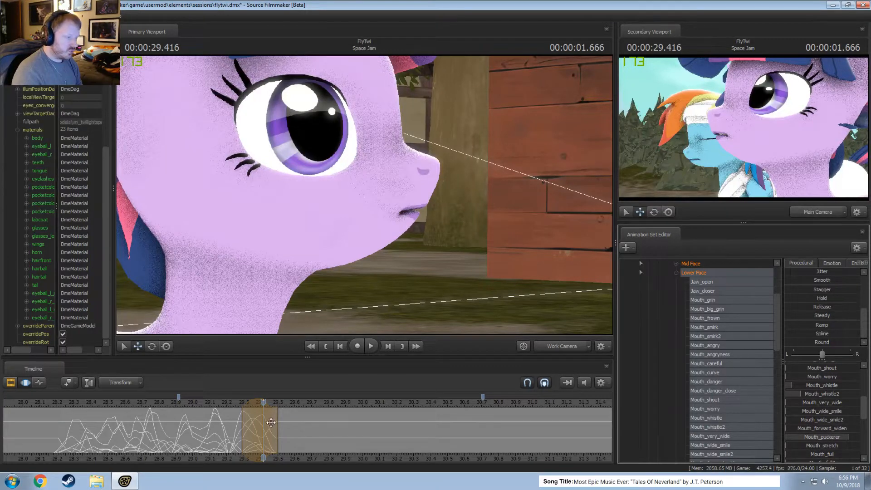
{"action": "scroll", "coordinate": [824, 431], "scroll_direction": "down", "scroll_amount": 5}
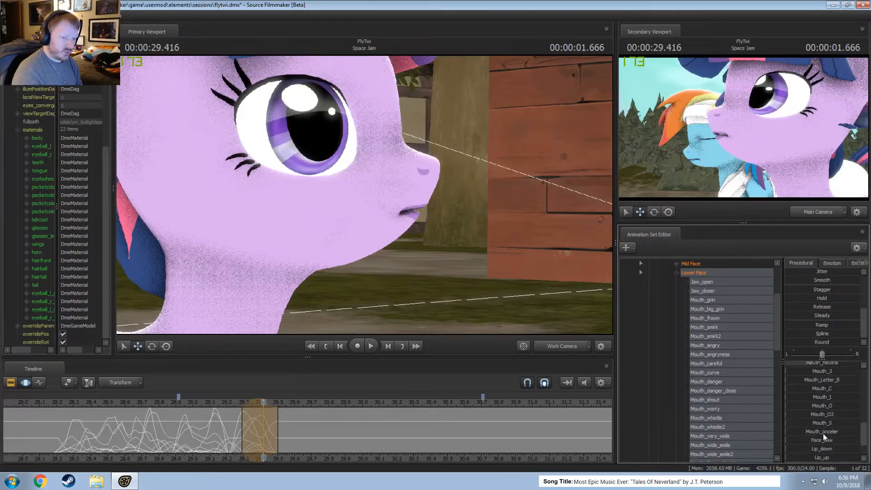
{"action": "scroll", "coordinate": [822, 422], "scroll_direction": "down", "scroll_amount": 1}
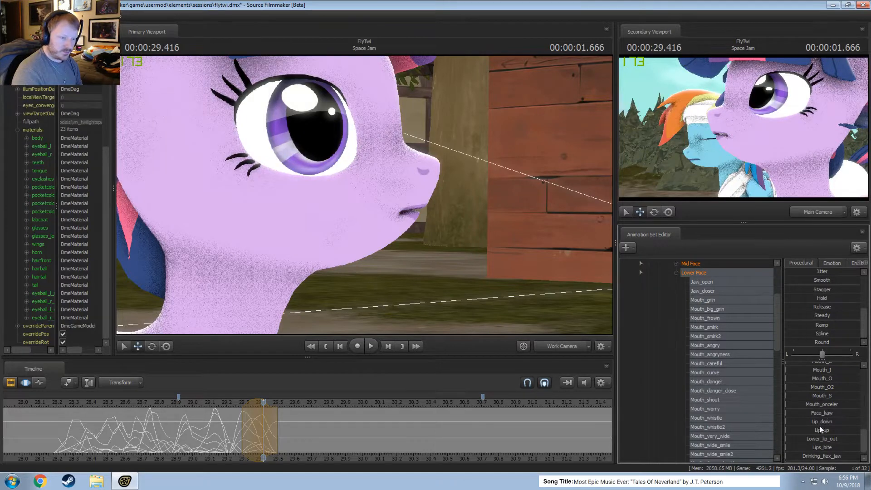
{"action": "scroll", "coordinate": [820, 431], "scroll_direction": "up", "scroll_amount": 3}
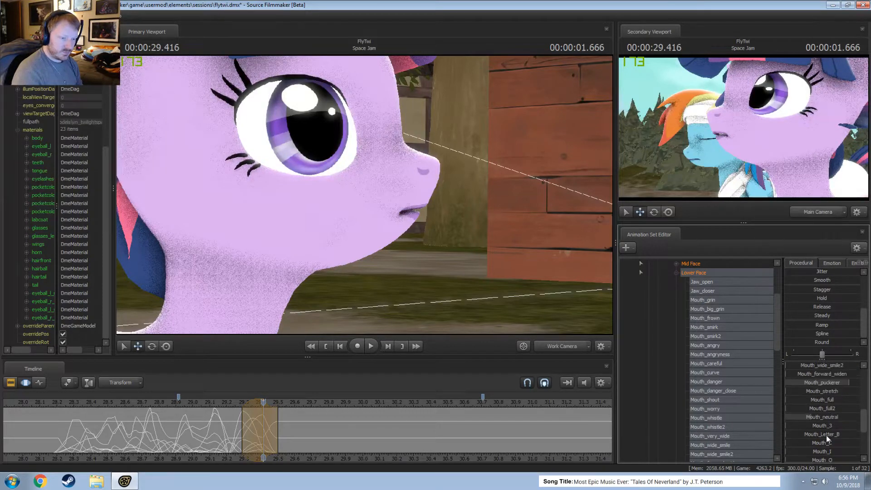
{"action": "scroll", "coordinate": [825, 430], "scroll_direction": "up", "scroll_amount": 4}
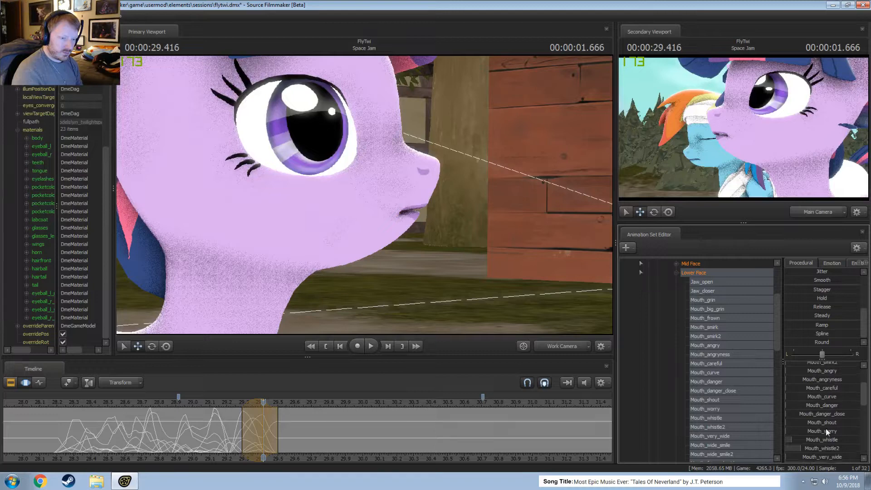
{"action": "scroll", "coordinate": [826, 429], "scroll_direction": "down", "scroll_amount": 7}
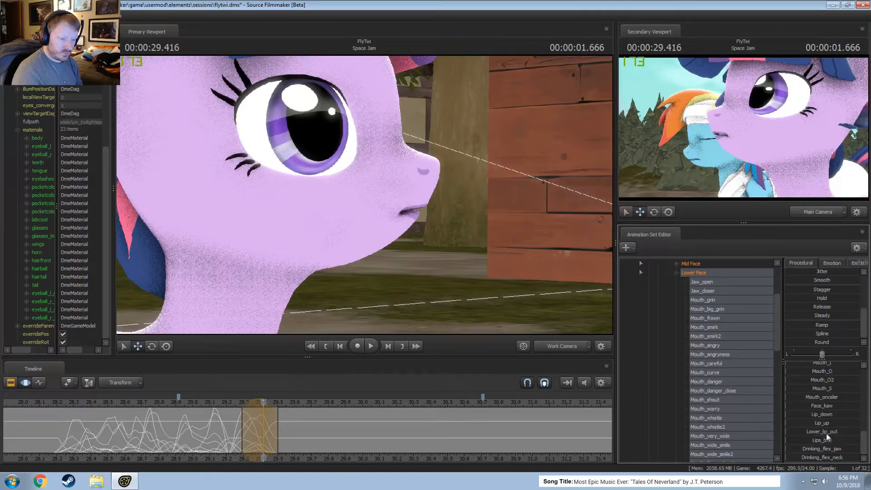
{"action": "left_click_drag", "start_coordinate": [826, 433], "coordinate": [838, 433]}
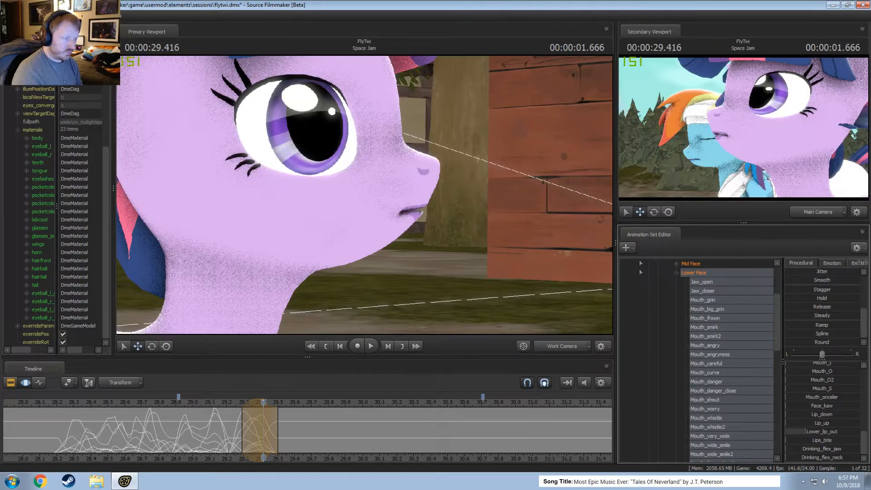
Open the jaw a little more, fine-tune Mouth_puckerer at about 85 percent, and commit the mouth pose.
{"action": "scroll", "coordinate": [810, 421], "scroll_direction": "up", "scroll_amount": 4}
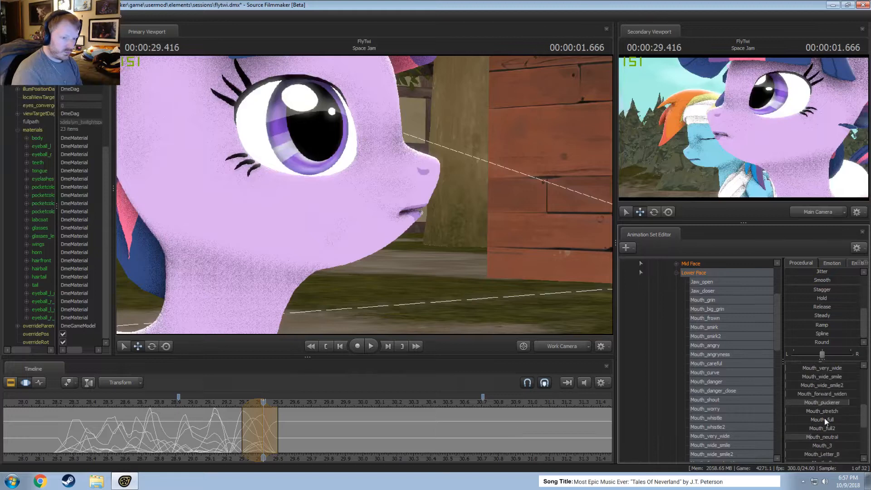
{"action": "scroll", "coordinate": [822, 425], "scroll_direction": "up", "scroll_amount": 6}
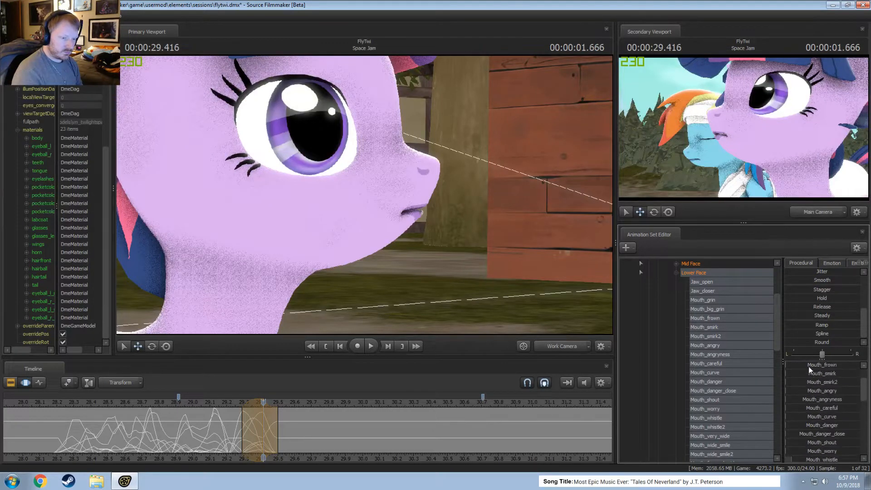
{"action": "mouse_move", "coordinate": [810, 363]}
{"action": "left_mouse_down"}
{"action": "mouse_move", "coordinate": [817, 364]}
{"action": "mouse_move", "coordinate": [810, 364]}
{"action": "left_mouse_up"}
{"action": "scroll", "coordinate": [806, 413], "scroll_direction": "down", "scroll_amount": 7}
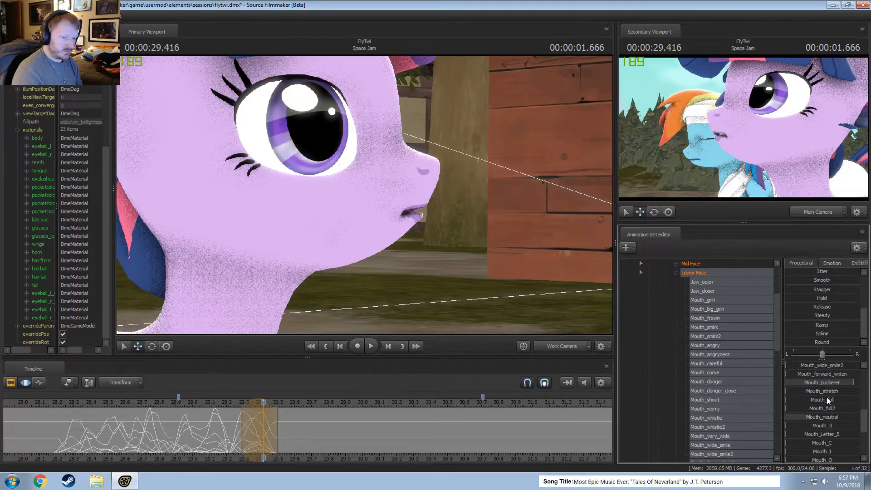
{"action": "left_click_drag", "start_coordinate": [853, 383], "coordinate": [841, 383]}
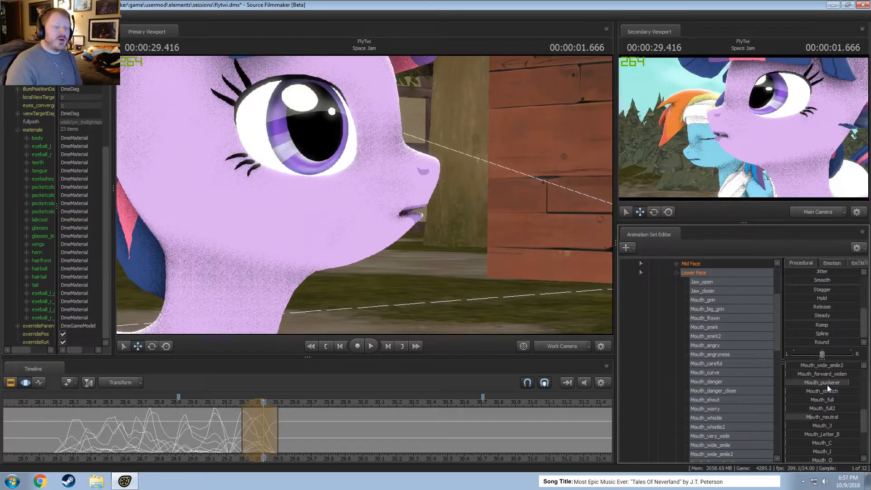
{"action": "key", "text": "F2"}
{"action": "key", "text": "F3"}
Select about 30.2 to 31.35, isolate the Jaw_open control, and apply the Jitter preset to it.
{"action": "scroll", "coordinate": [458, 429], "scroll_direction": "down", "scroll_amount": 4}
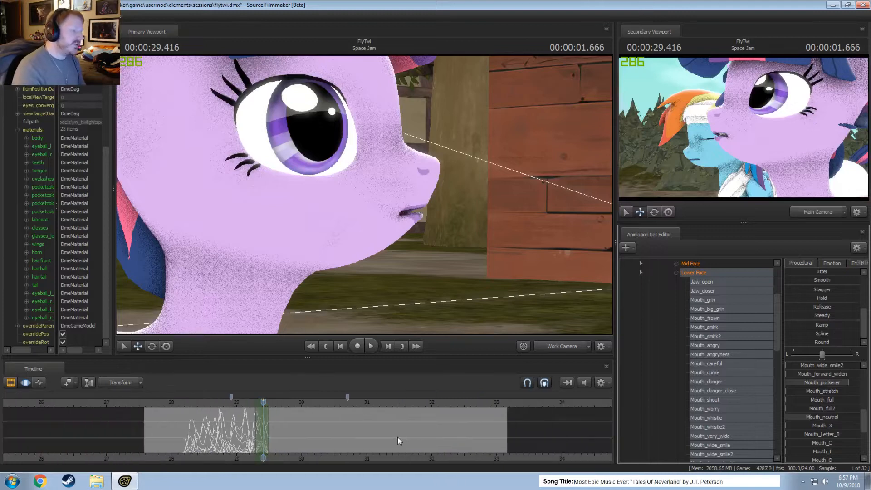
{"action": "left_click_drag", "start_coordinate": [315, 441], "coordinate": [388, 442], "text": "shift"}
{"action": "scroll", "coordinate": [737, 316], "scroll_direction": "up", "scroll_amount": 1}
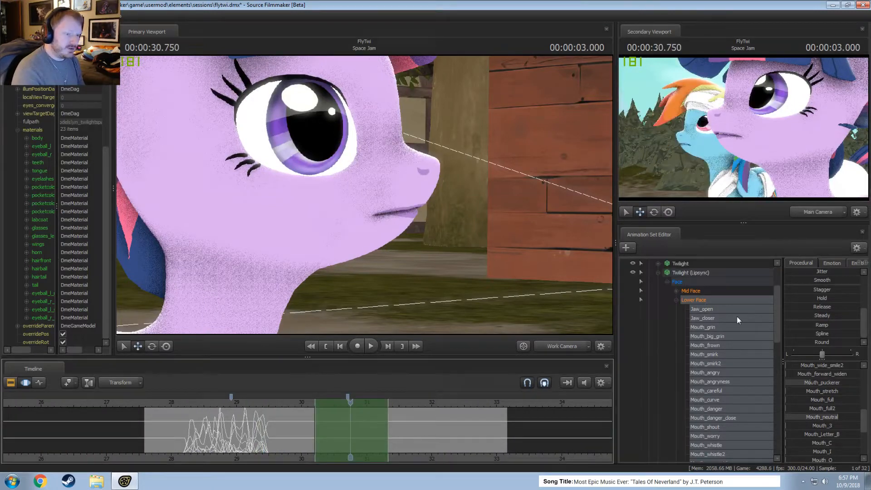
{"action": "left_click", "coordinate": [703, 310]}
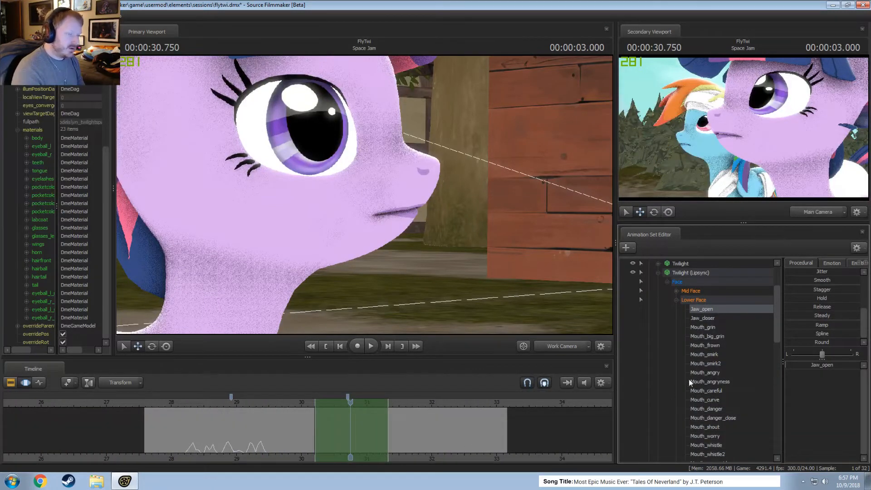
{"action": "left_click_drag", "start_coordinate": [788, 365], "coordinate": [794, 366]}
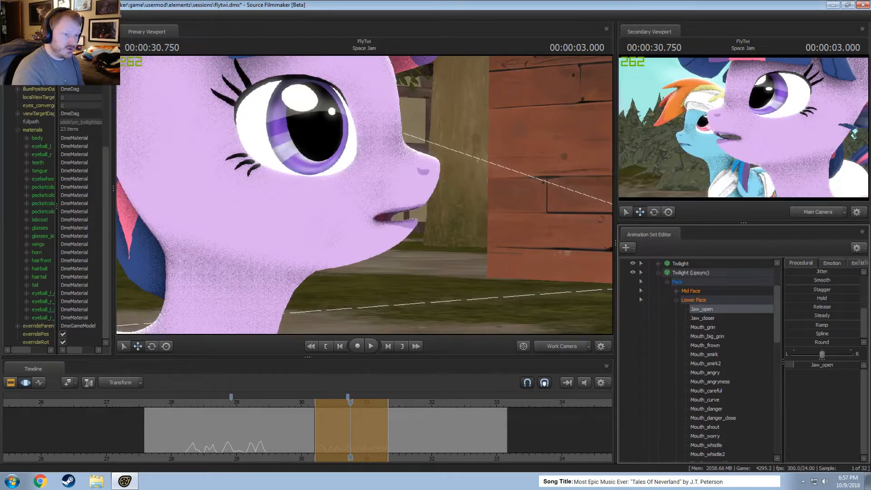
{"action": "left_click_drag", "start_coordinate": [817, 275], "coordinate": [824, 274]}
{"action": "key", "text": "ctrl+z"}
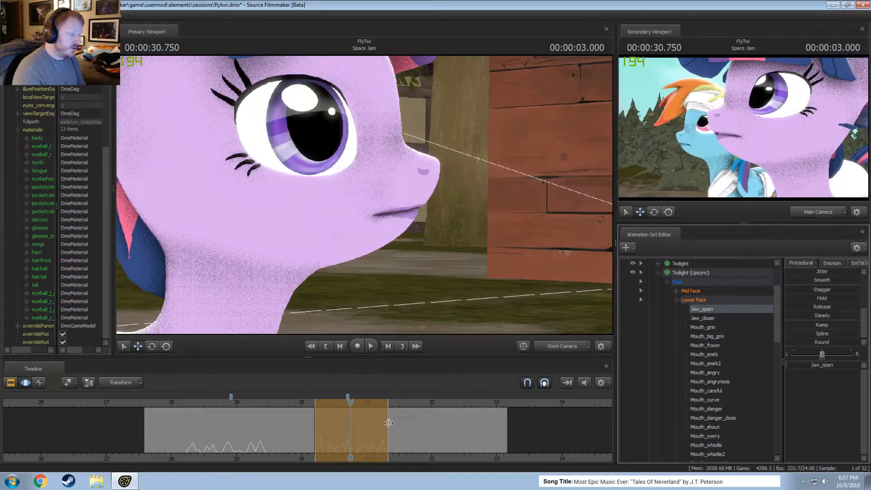
Shorten the jittered Jaw_open selection to end at about 30.95 and play it back from just before its start.
{"action": "left_click_drag", "start_coordinate": [389, 423], "coordinate": [365, 427]}
{"action": "left_click", "coordinate": [309, 403]}
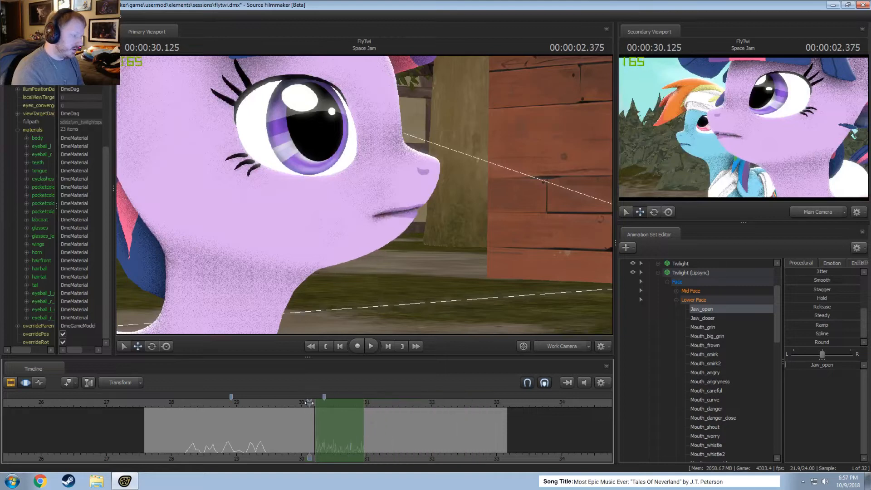
{"action": "key", "text": "space"}
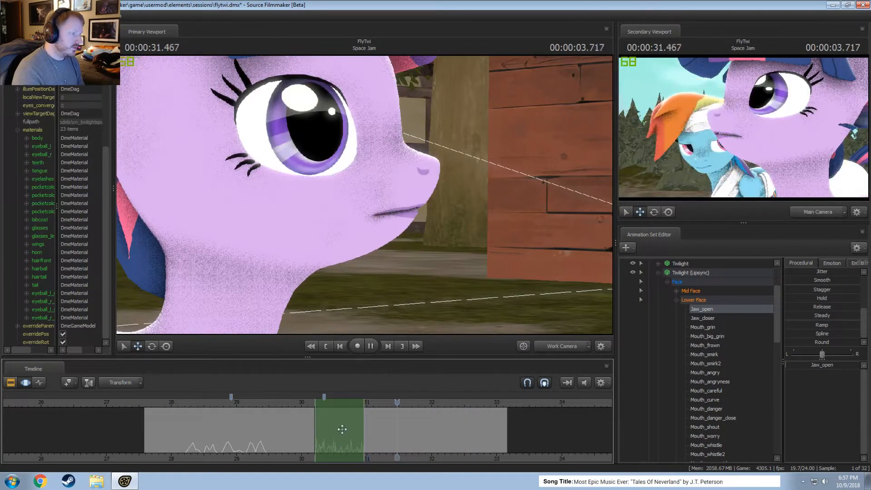
{"action": "left_click", "coordinate": [318, 402]}
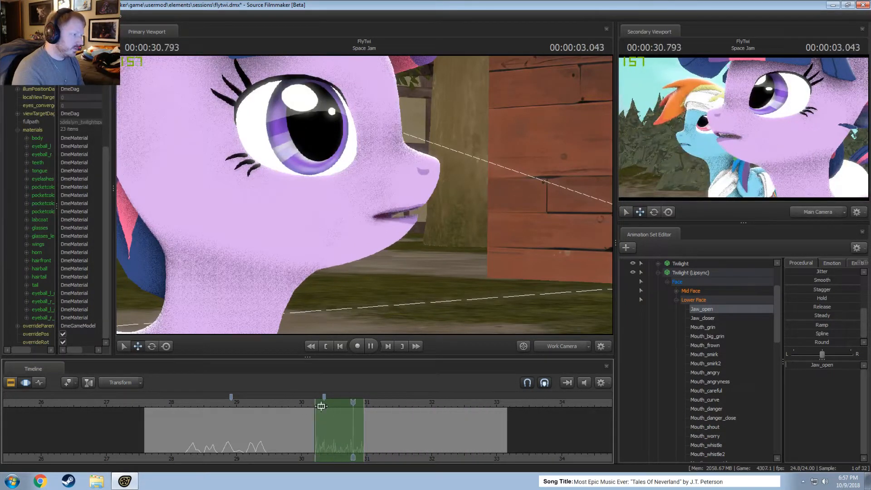
Stop the playback and undo the Jitter applied to Jaw_open between about 30.2 and 31.35.
{"action": "key", "text": "space"}
{"action": "scroll", "coordinate": [296, 414], "scroll_direction": "up", "scroll_amount": 3}
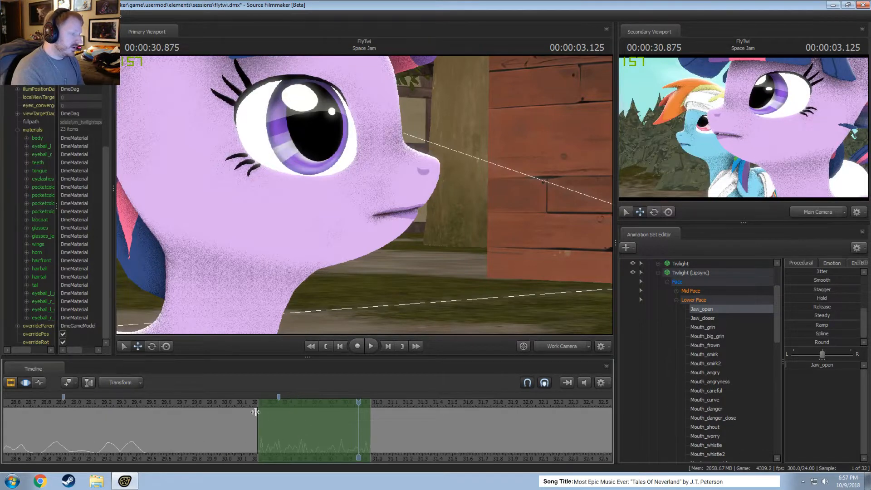
{"action": "key", "text": "F2"}
{"action": "key", "text": "F3"}
{"action": "key", "text": "F2"}
{"action": "key", "text": "F3"}
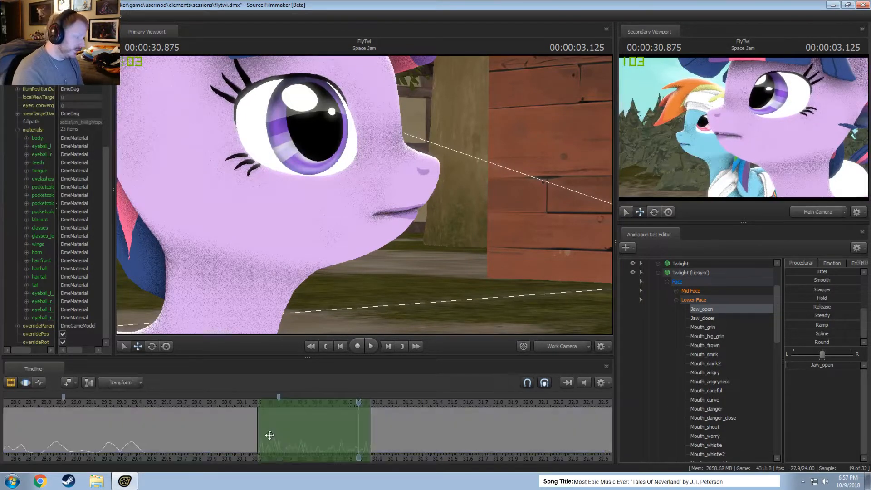
{"action": "key", "text": "Left"}
{"action": "key", "text": "Left"}
{"action": "key", "text": "Left"}
{"action": "key", "text": "ctrl+v"}
{"action": "left_click_drag", "start_coordinate": [277, 433], "coordinate": [274, 434]}
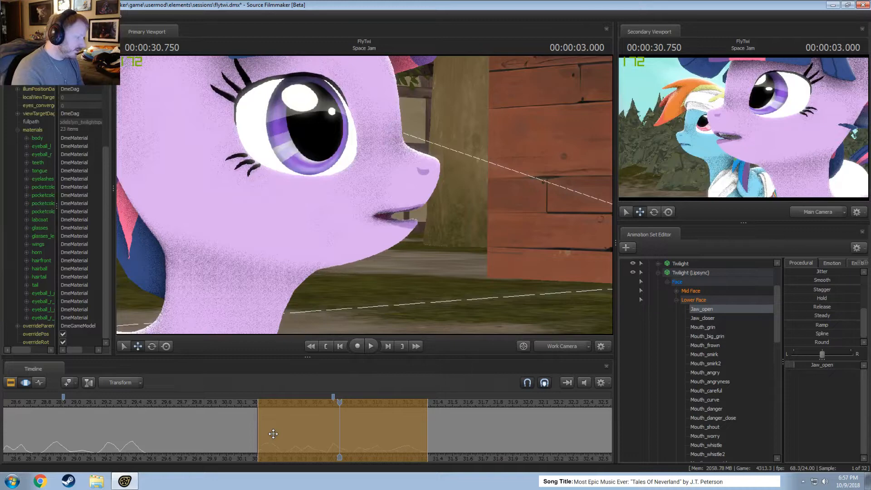
{"action": "key", "text": "Return"}
{"action": "key", "text": "ctrl+z"}
{"action": "key", "text": "F2"}
{"action": "key", "text": "F3"}
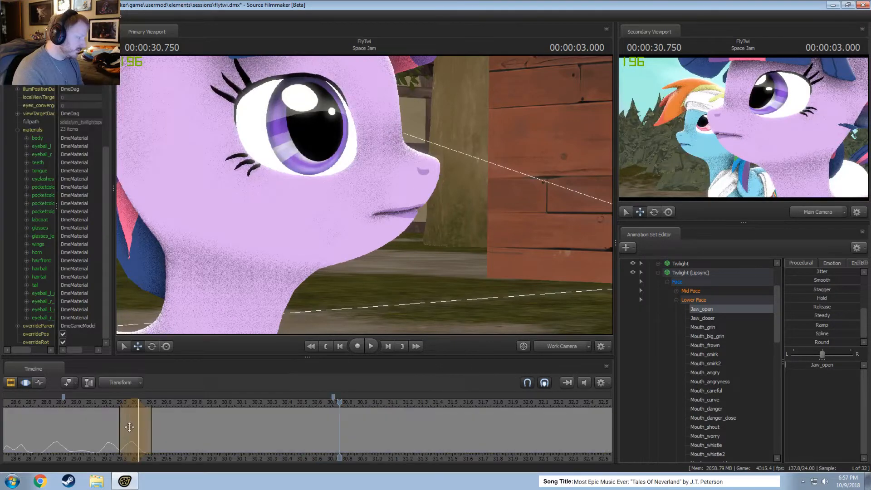
Select about 29.25 to 29.45 and open Jaw_open to roughly a third at 29.333.
{"action": "left_click", "coordinate": [112, 402]}
{"action": "left_click_drag", "start_coordinate": [111, 401], "coordinate": [145, 432]}
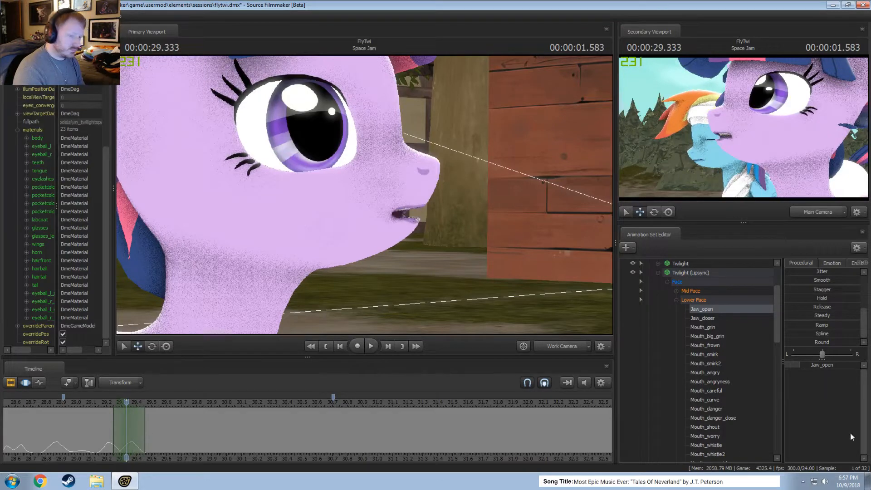
{"action": "left_click", "coordinate": [822, 354]}
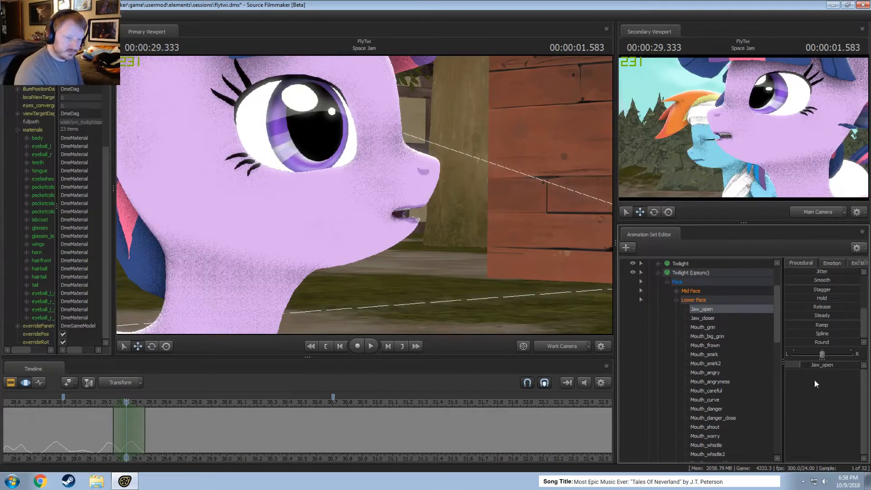
{"action": "left_click_drag", "start_coordinate": [819, 368], "coordinate": [828, 369]}
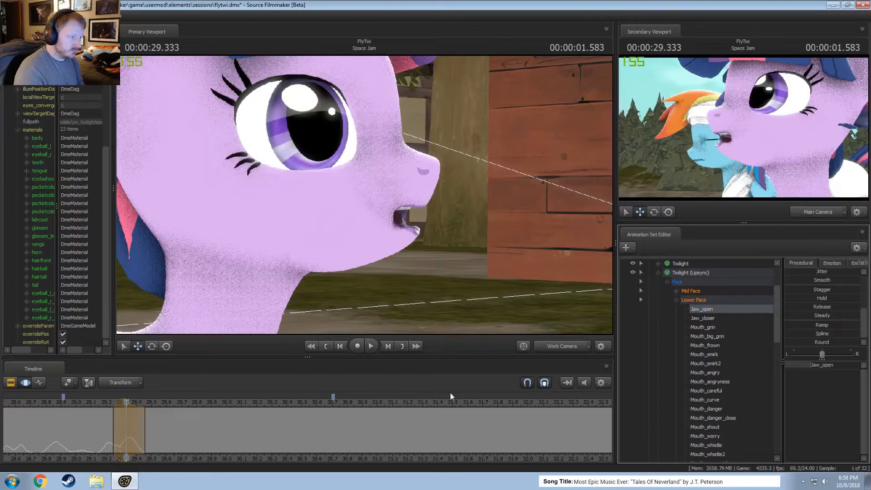
Select all Lower Face controls and set a time selection from about 29.37 to 29.96 around 29.5.
{"action": "left_click_drag", "start_coordinate": [98, 417], "coordinate": [135, 434]}
{"action": "left_click", "coordinate": [696, 299]}
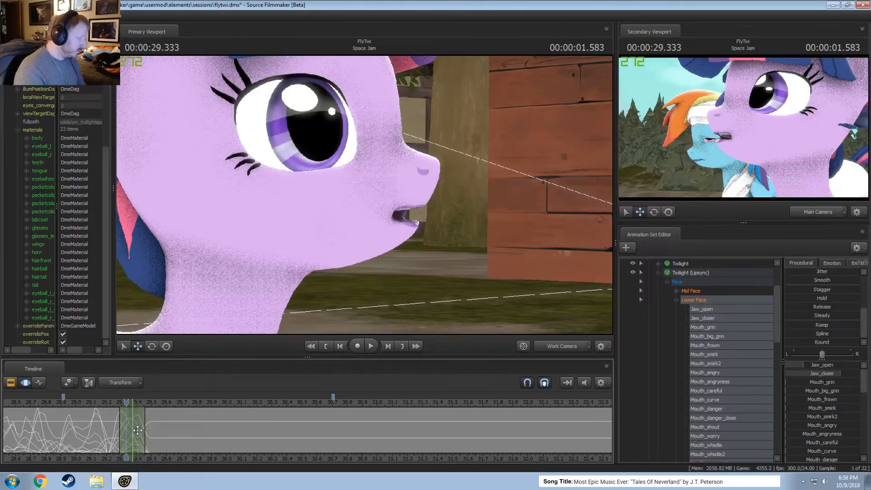
{"action": "mouse_move", "coordinate": [132, 428]}
{"action": "left_mouse_down"}
{"action": "mouse_move", "coordinate": [158, 430]}
{"action": "mouse_move", "coordinate": [117, 432]}
{"action": "mouse_move", "coordinate": [173, 433]}
{"action": "left_mouse_up"}
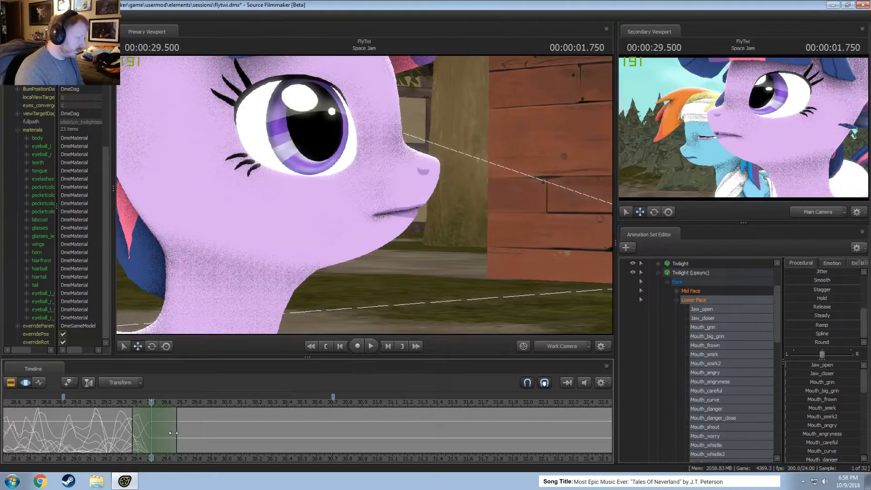
{"action": "key", "text": "shift"}
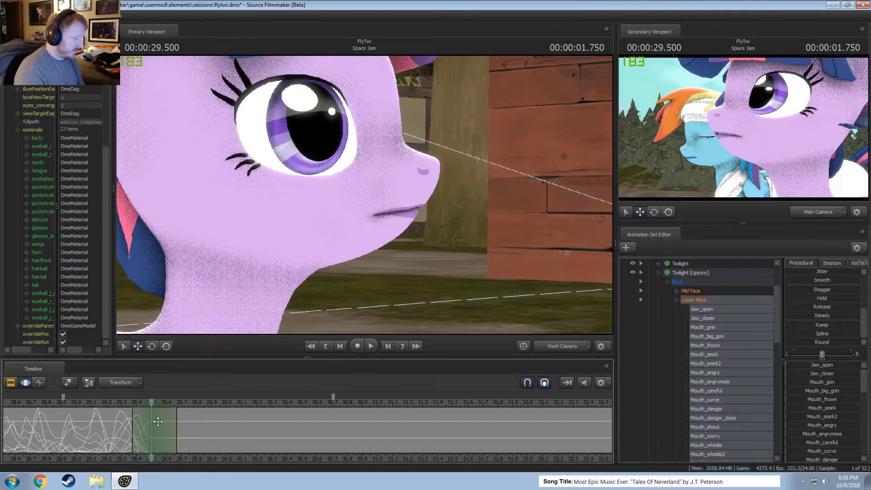
{"action": "left_click_drag", "start_coordinate": [176, 424], "coordinate": [220, 425]}
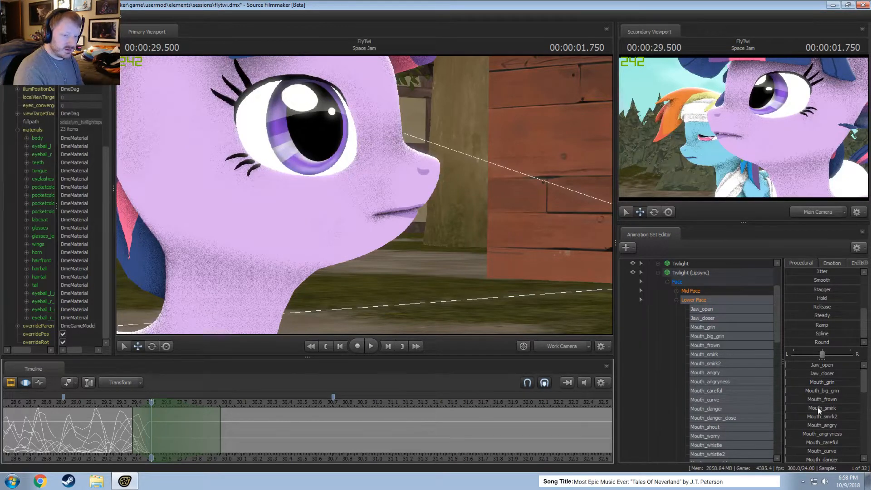
Bare the teeth at 29.5 by raising Mouth_grin, setting Mouth_angry to about a fifth, and slightly opening the jaw.
{"action": "left_click_drag", "start_coordinate": [820, 383], "coordinate": [855, 383]}
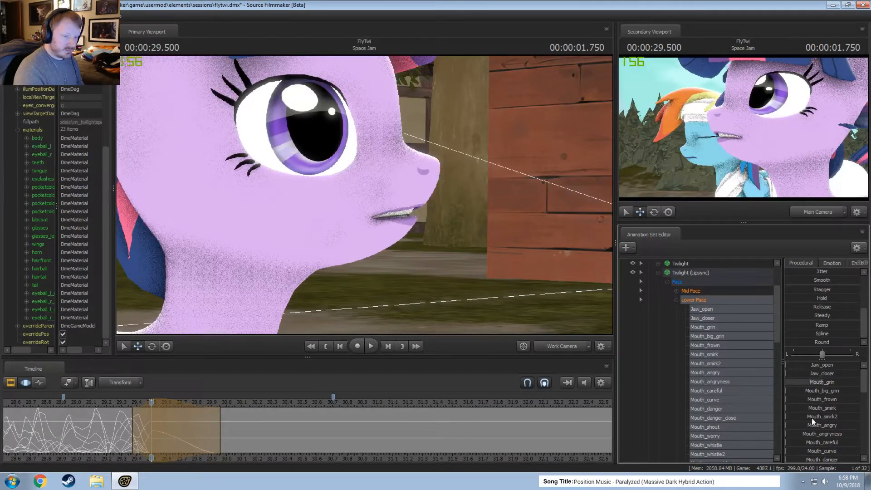
{"action": "left_click_drag", "start_coordinate": [813, 434], "coordinate": [831, 426]}
{"action": "key", "text": "ctrl+z"}
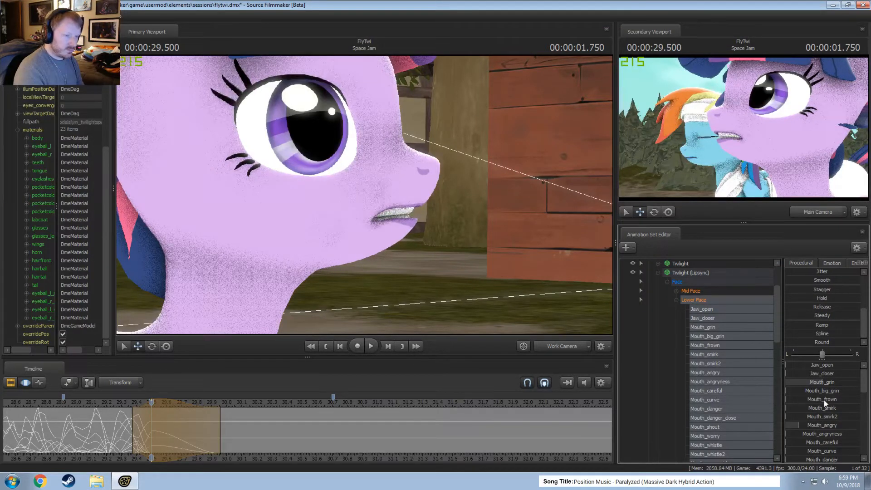
{"action": "left_click_drag", "start_coordinate": [808, 373], "coordinate": [821, 373]}
Lower Mouth_puckerer to almost zero and raise Mouth_neutral to nearly full in the 29.5 mouth pose.
{"action": "scroll", "coordinate": [827, 406], "scroll_direction": "down", "scroll_amount": 3}
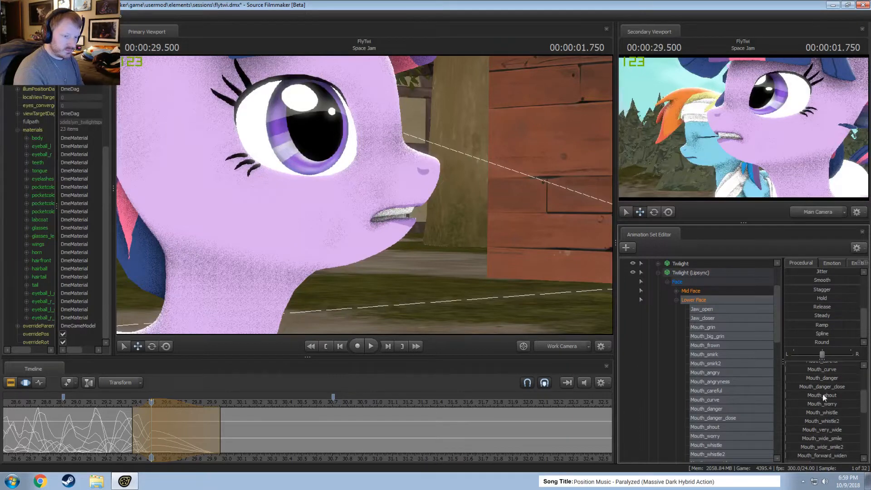
{"action": "scroll", "coordinate": [821, 401], "scroll_direction": "down", "scroll_amount": 1}
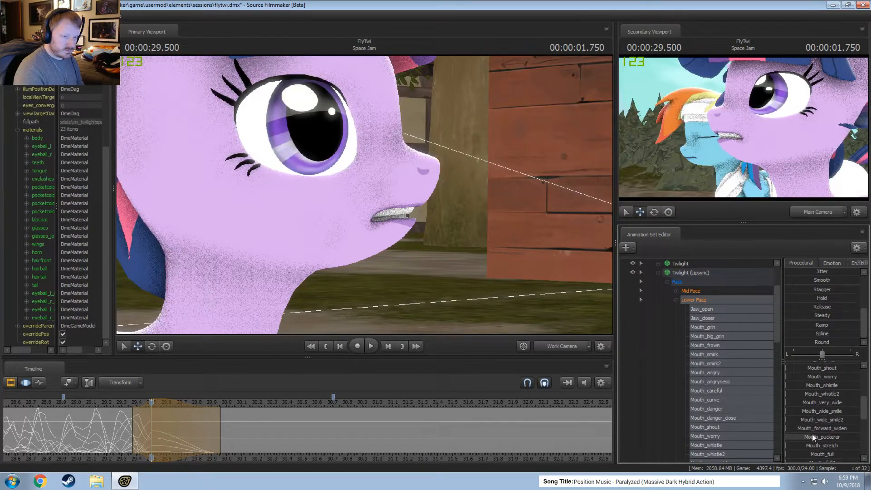
{"action": "left_click_drag", "start_coordinate": [809, 445], "coordinate": [786, 438]}
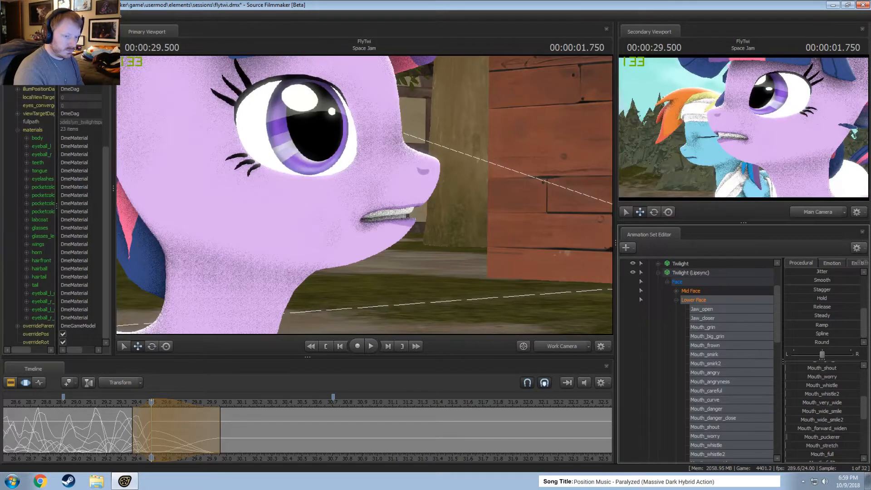
{"action": "scroll", "coordinate": [817, 440], "scroll_direction": "down", "scroll_amount": 2}
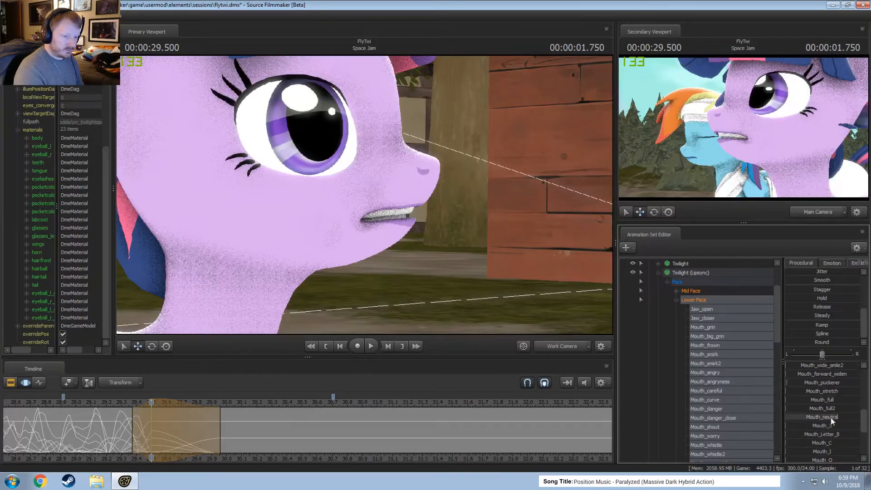
{"action": "left_click_drag", "start_coordinate": [831, 418], "coordinate": [858, 417]}
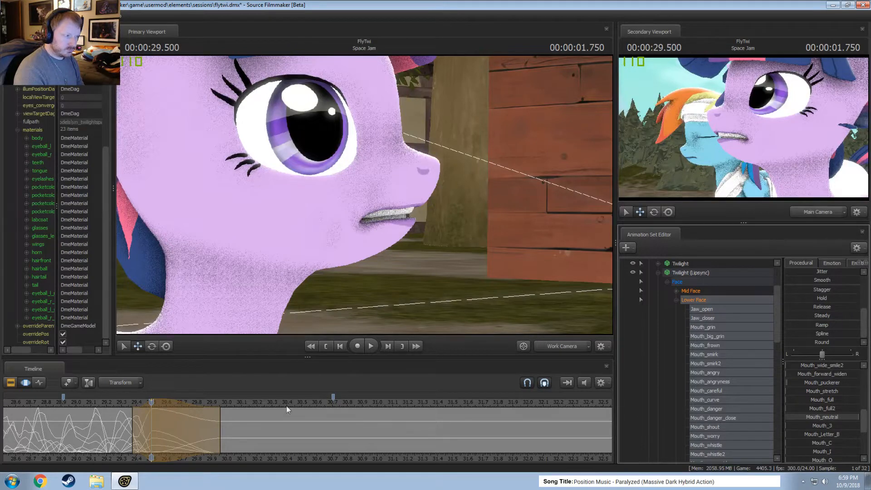
Select about 29.37 to 29.54 and reduce Jaw_open to nearly closed at 29.458.
{"action": "left_click_drag", "start_coordinate": [119, 443], "coordinate": [136, 436]}
{"action": "key", "text": "3"}
{"action": "left_click", "coordinate": [136, 435], "text": "shift"}
{"action": "scroll", "coordinate": [136, 436], "scroll_direction": "up", "scroll_amount": 2, "text": "shift"}
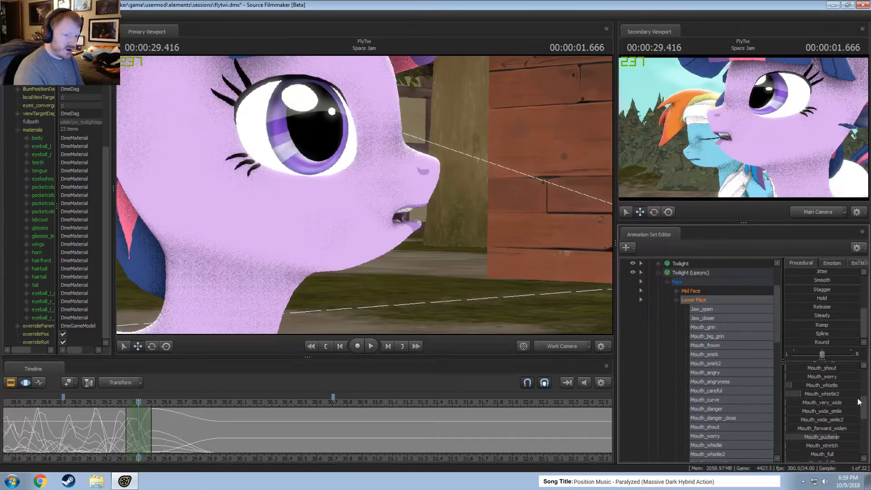
{"action": "scroll", "coordinate": [828, 396], "scroll_direction": "up", "scroll_amount": 5}
{"action": "scroll", "coordinate": [823, 412], "scroll_direction": "down", "scroll_amount": 2}
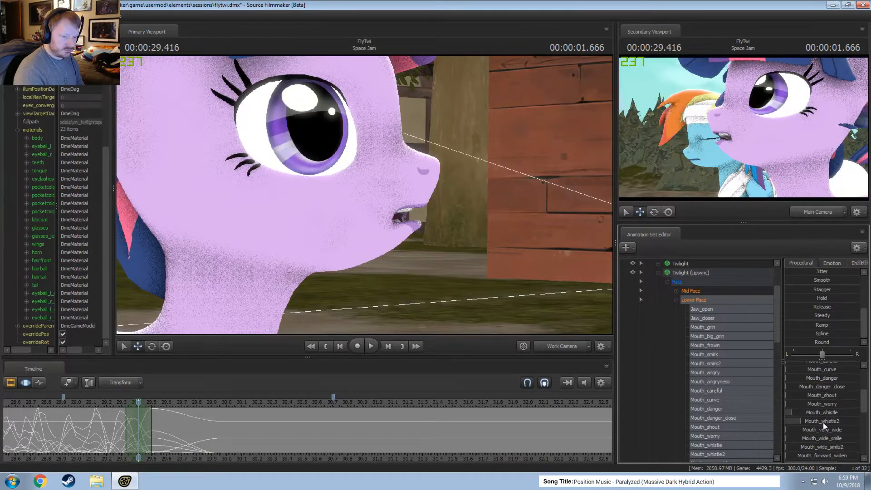
{"action": "left_click_drag", "start_coordinate": [139, 438], "coordinate": [211, 437]}
{"action": "mouse_move", "coordinate": [146, 434]}
{"action": "left_mouse_down"}
{"action": "mouse_move", "coordinate": [105, 436]}
{"action": "mouse_move", "coordinate": [142, 438]}
{"action": "left_mouse_up"}
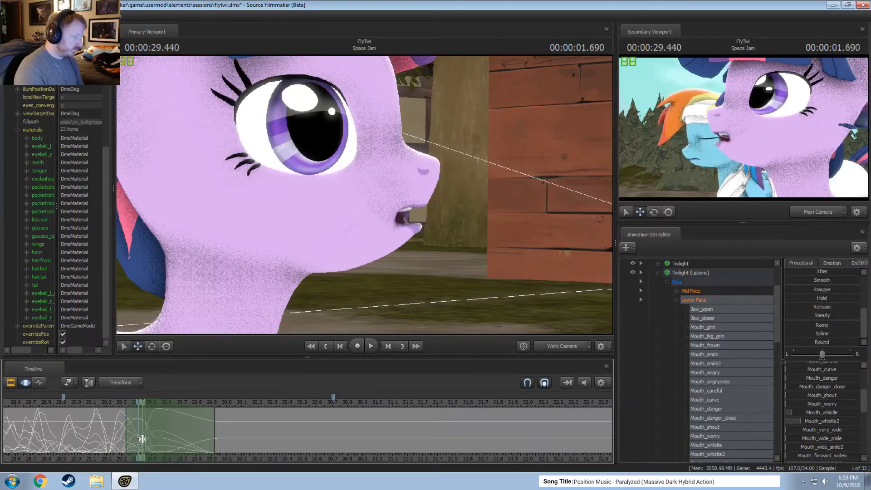
{"action": "left_click", "coordinate": [143, 438]}
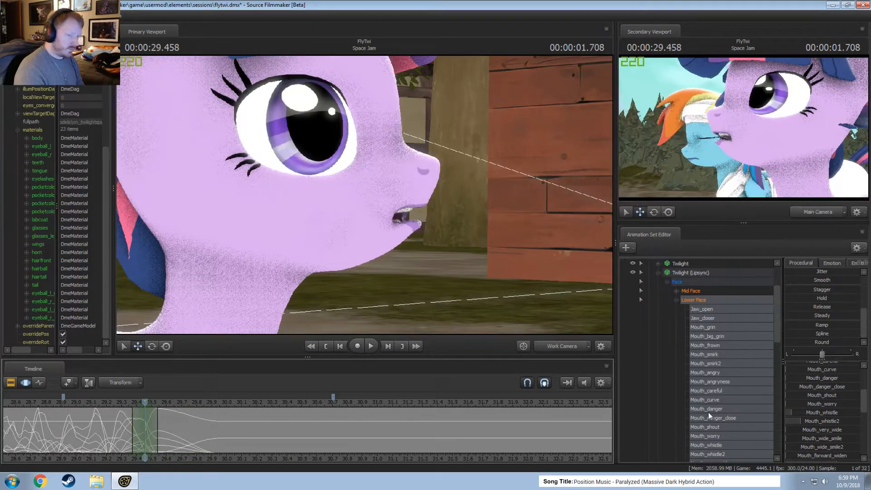
{"action": "scroll", "coordinate": [818, 372], "scroll_direction": "up", "scroll_amount": 3}
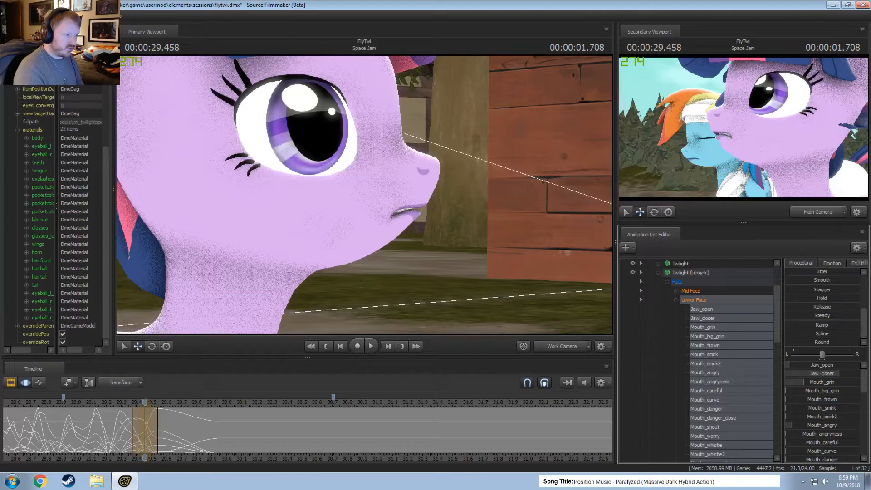
{"action": "scroll", "coordinate": [832, 435], "scroll_direction": "down", "scroll_amount": 3}
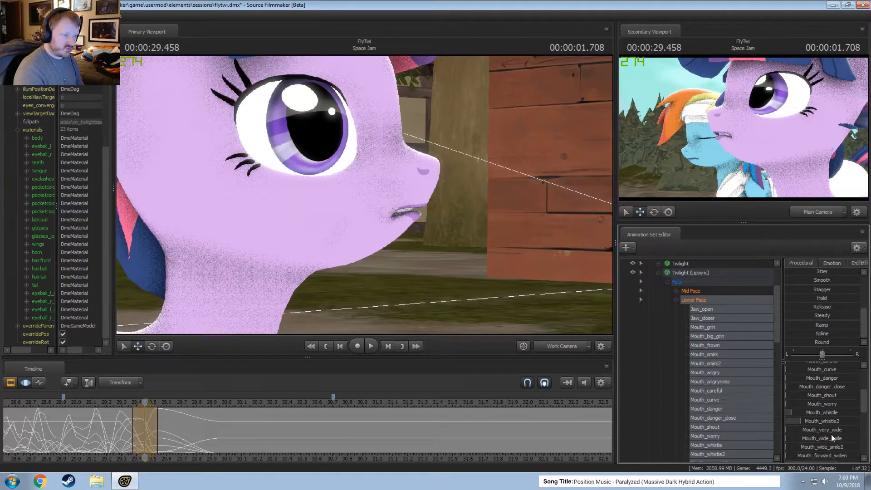
{"action": "scroll", "coordinate": [834, 420], "scroll_direction": "up", "scroll_amount": 2}
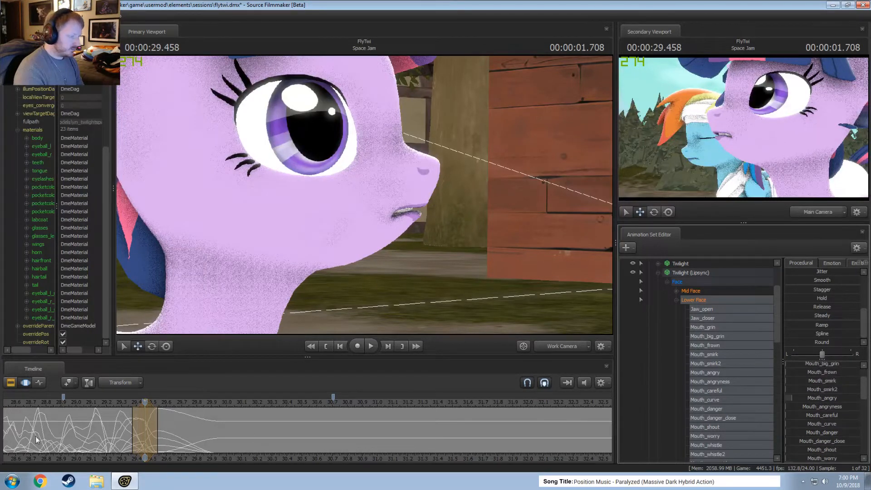
Select about 29.3 to 29.5 and lower Mouth_puckerer to widen the open mouth at 29.375.
{"action": "left_click_drag", "start_coordinate": [96, 434], "coordinate": [131, 439]}
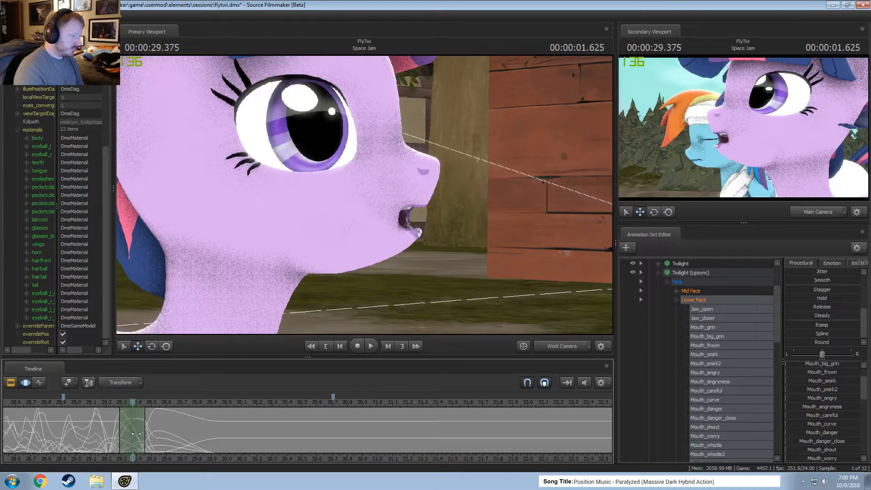
{"action": "left_click_drag", "start_coordinate": [145, 433], "coordinate": [151, 434]}
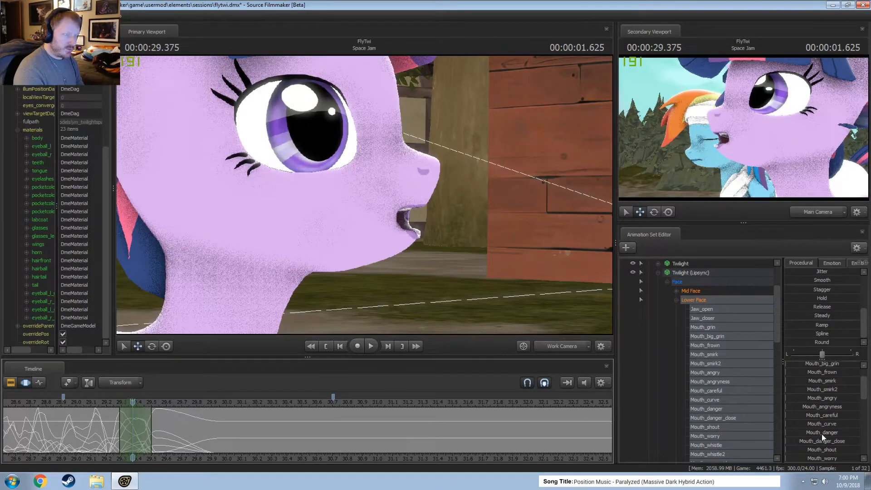
{"action": "scroll", "coordinate": [826, 437], "scroll_direction": "down", "scroll_amount": 1}
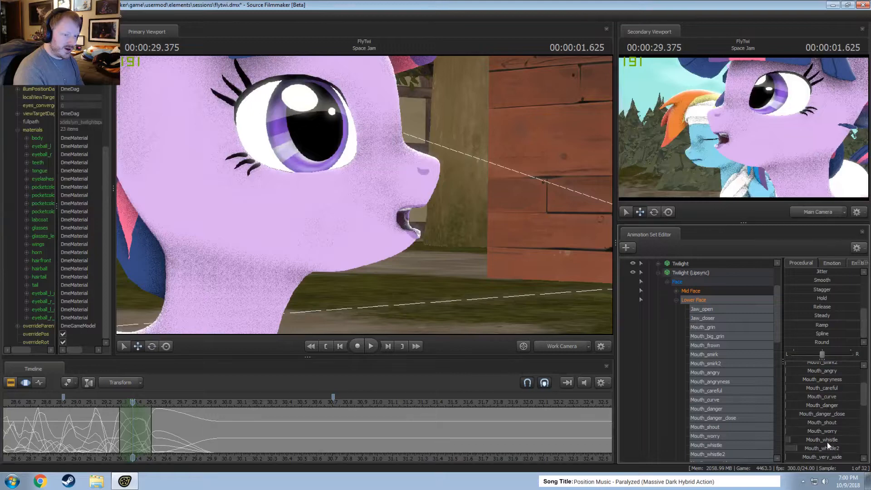
{"action": "scroll", "coordinate": [826, 444], "scroll_direction": "up", "scroll_amount": 2}
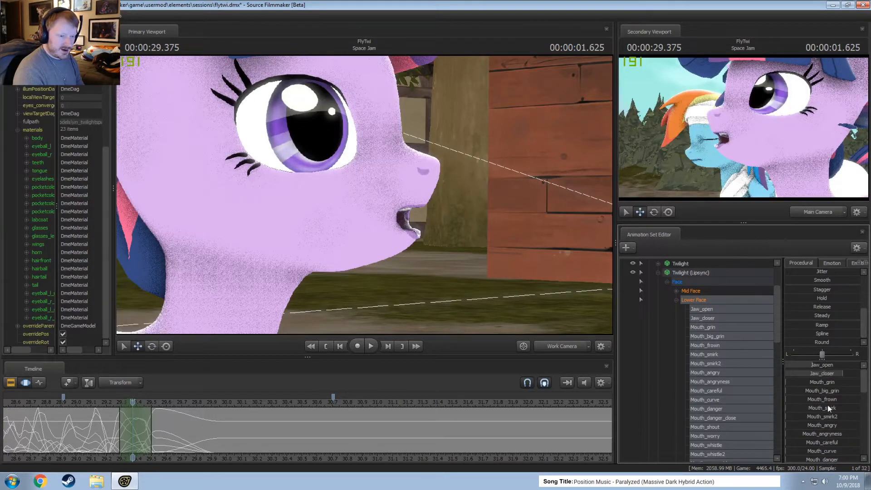
{"action": "scroll", "coordinate": [828, 408], "scroll_direction": "down", "scroll_amount": 3}
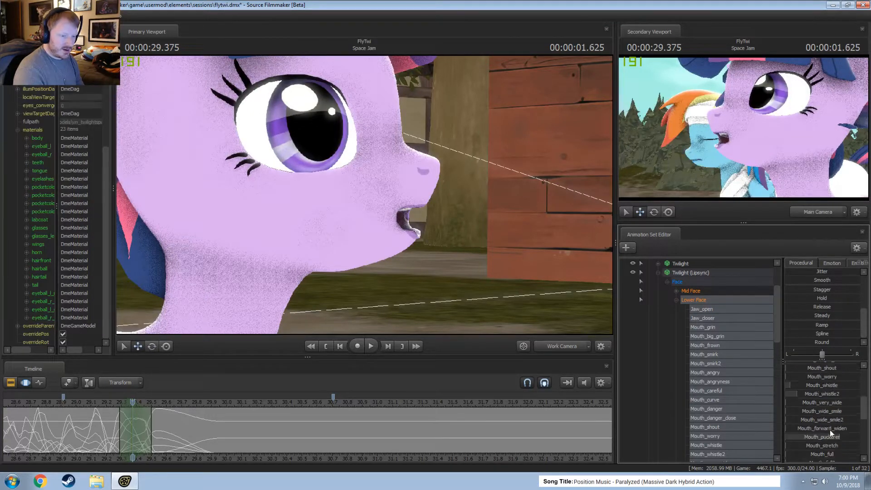
{"action": "scroll", "coordinate": [831, 436], "scroll_direction": "down", "scroll_amount": 3}
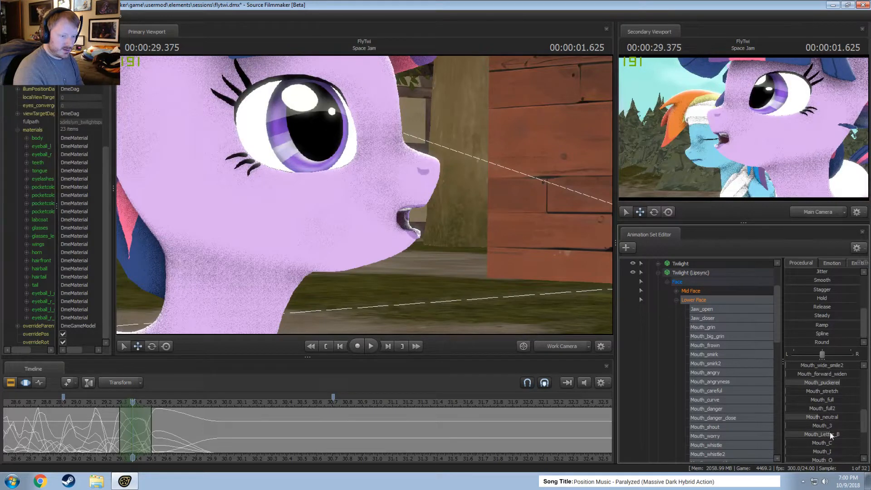
{"action": "scroll", "coordinate": [830, 431], "scroll_direction": "down", "scroll_amount": 2}
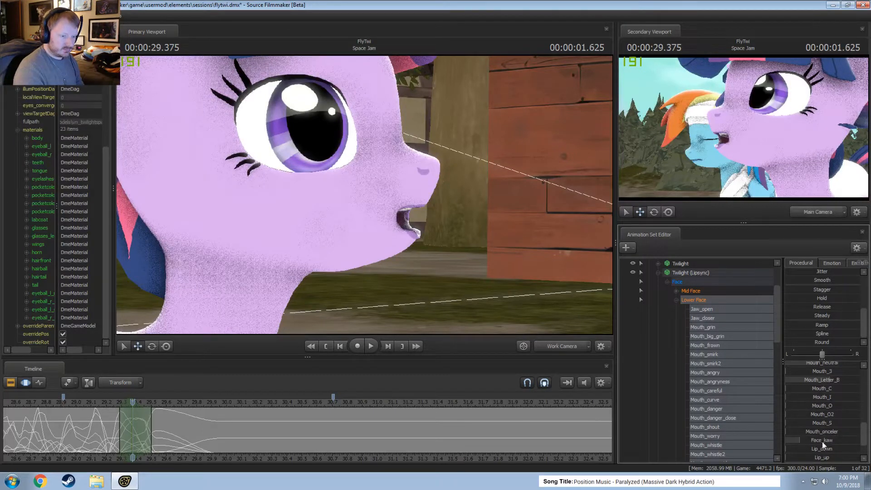
{"action": "scroll", "coordinate": [824, 440], "scroll_direction": "up", "scroll_amount": 3}
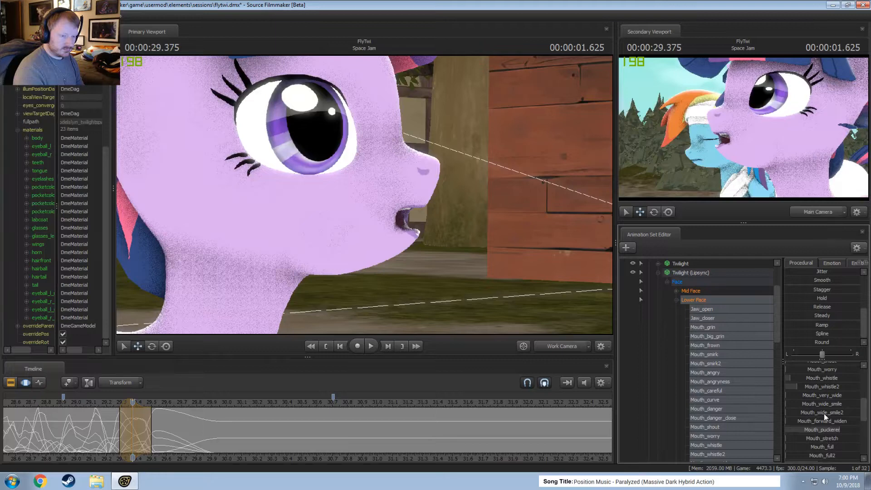
{"action": "left_click_drag", "start_coordinate": [835, 431], "coordinate": [810, 433]}
Raise Mouth_angry slightly in the open mouth pose at 29.375 to expose the upper teeth.
{"action": "scroll", "coordinate": [810, 433], "scroll_direction": "up", "scroll_amount": 2}
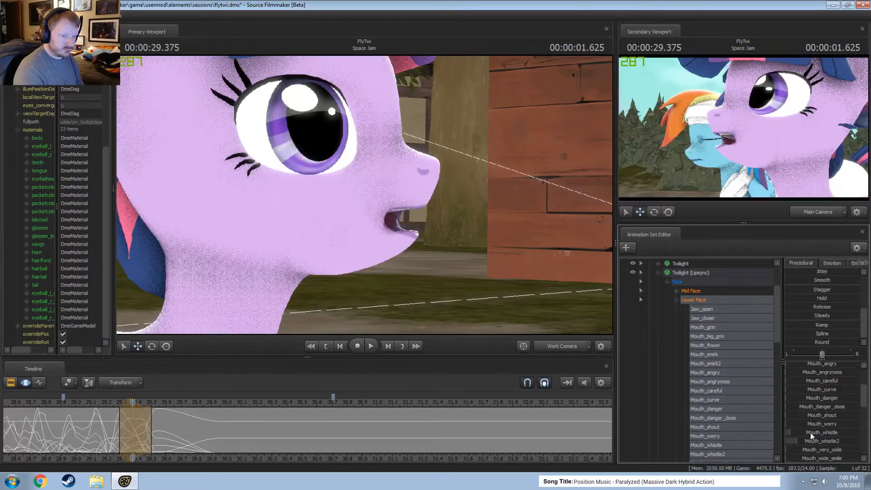
{"action": "scroll", "coordinate": [811, 433], "scroll_direction": "up", "scroll_amount": 1}
{"action": "left_click_drag", "start_coordinate": [823, 394], "coordinate": [837, 393]}
{"action": "scroll", "coordinate": [824, 449], "scroll_direction": "down", "scroll_amount": 2}
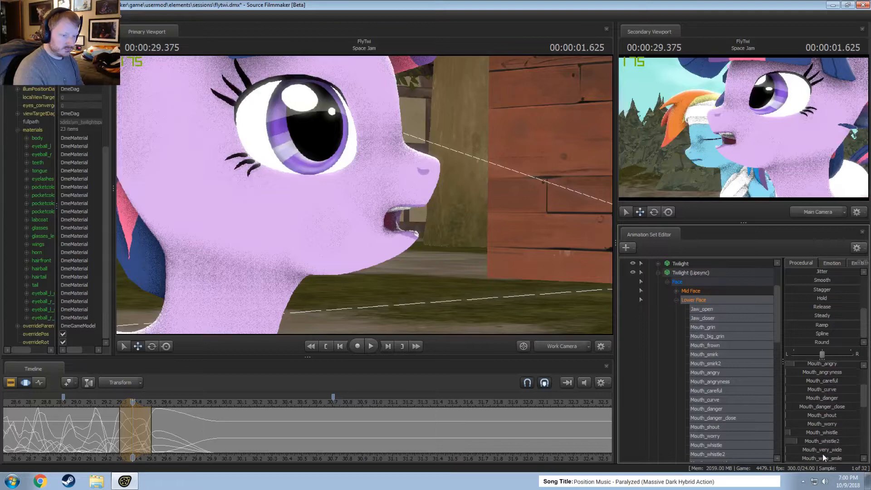
Play back the mouth motion around 29.3 and shift the selected adjustment slightly later, spanning about 29.34 to 29.54.
{"action": "scroll", "coordinate": [824, 437], "scroll_direction": "down", "scroll_amount": 1}
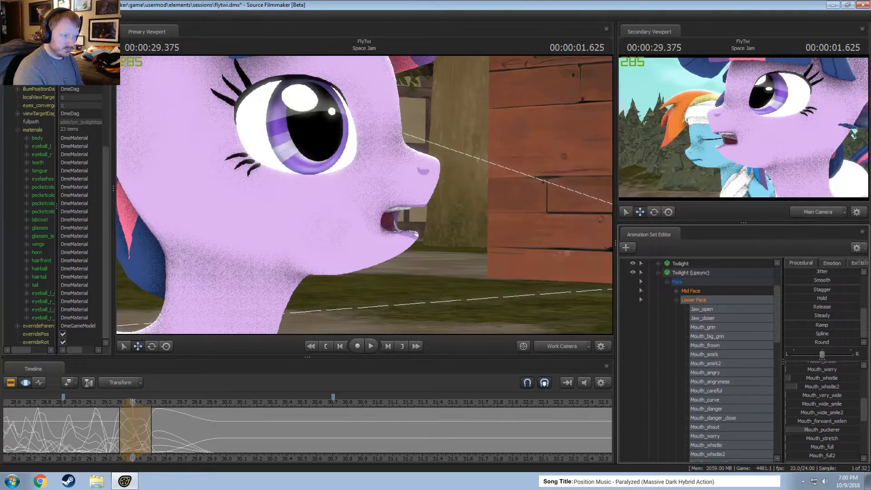
{"action": "key", "text": "shift"}
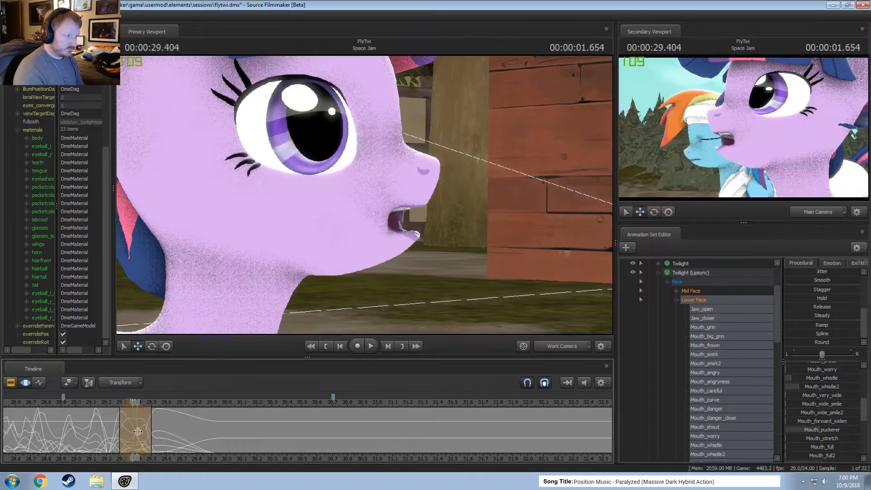
{"action": "left_click", "coordinate": [96, 403]}
{"action": "key", "text": "space"}
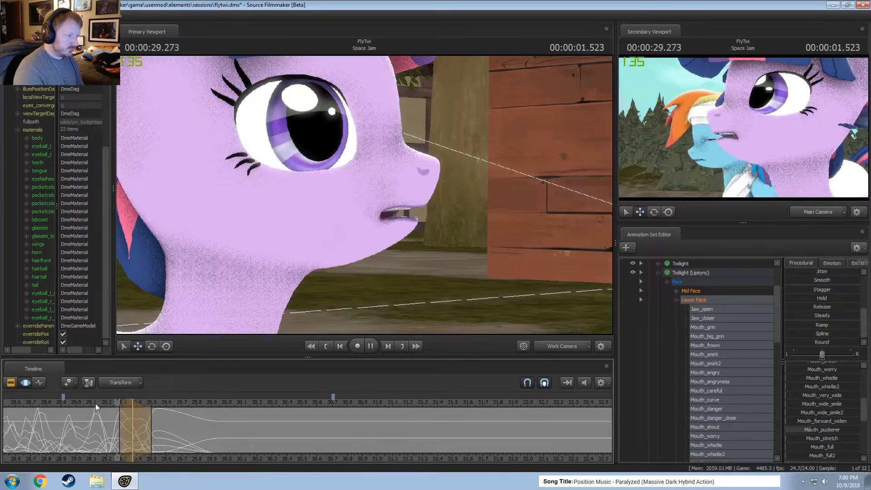
{"action": "key", "text": "space"}
{"action": "key", "text": "shift"}
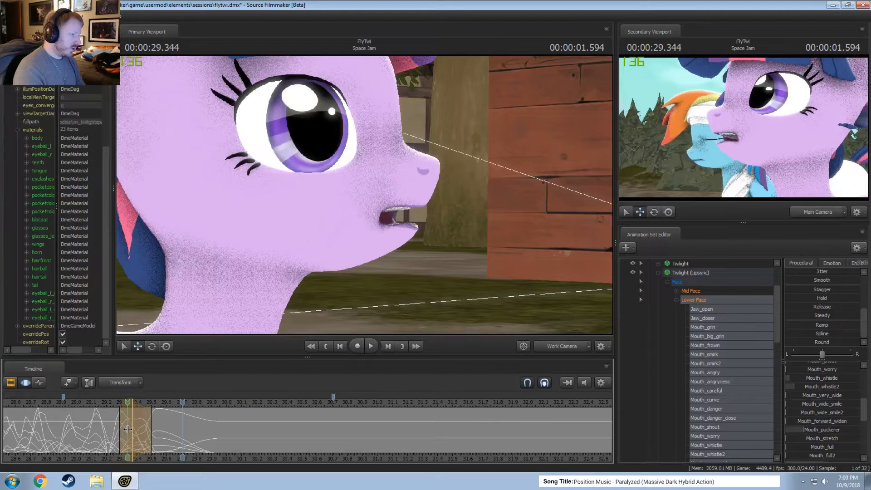
{"action": "key", "text": "shift"}
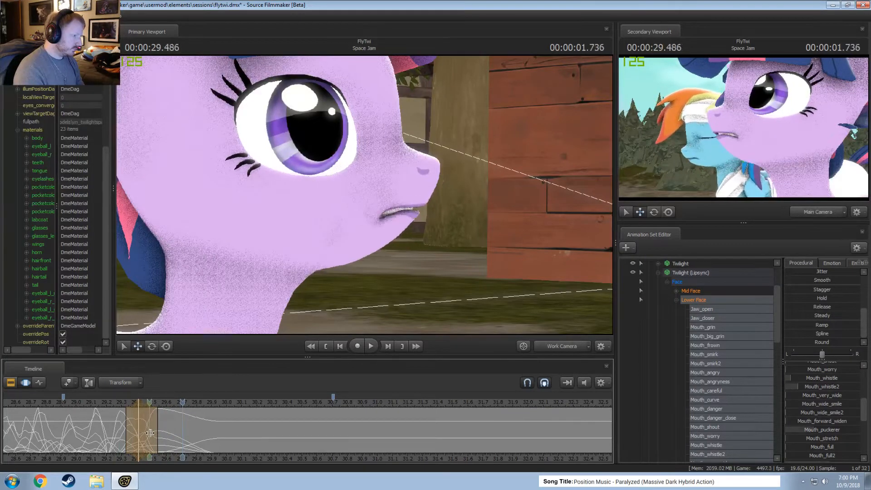
Play back the whole dialog from about 28.1 to 29.9 to check Twilight's lip-sync.
{"action": "scroll", "coordinate": [85, 401], "scroll_direction": "down", "scroll_amount": 1}
{"action": "key", "text": "space"}
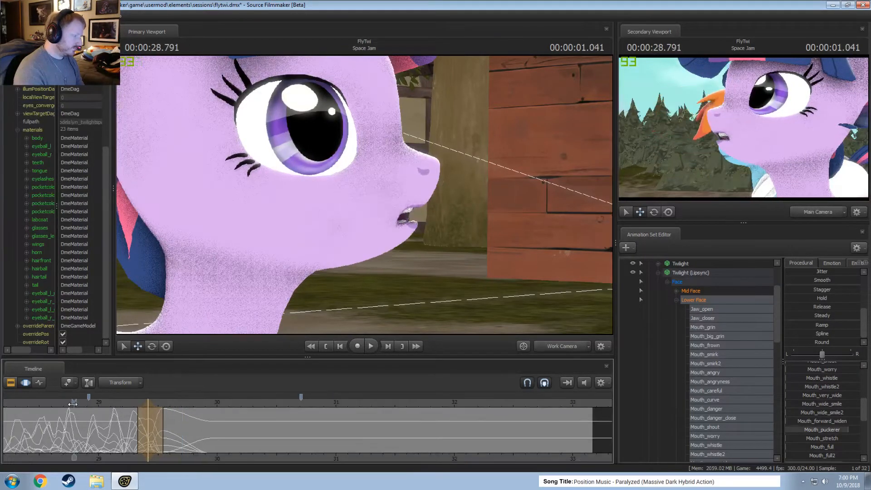
{"action": "key", "text": "space"}
{"action": "scroll", "coordinate": [90, 411], "scroll_direction": "down", "scroll_amount": 2}
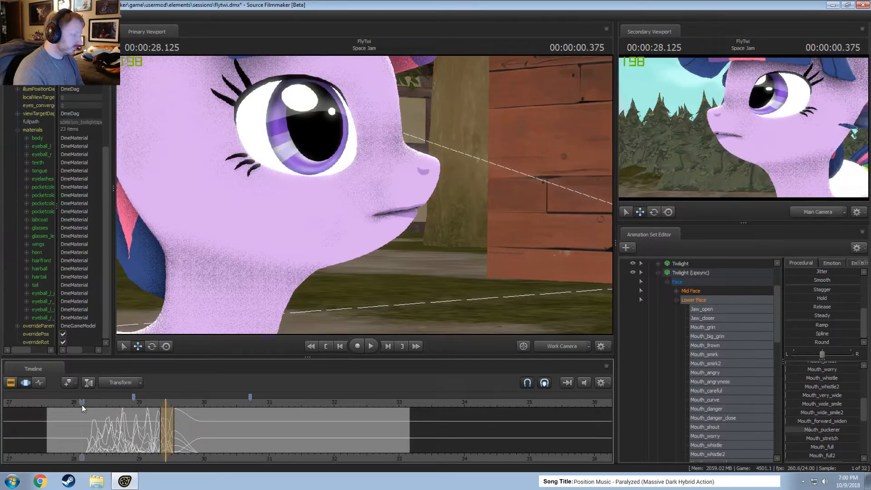
{"action": "left_click_drag", "start_coordinate": [109, 403], "coordinate": [127, 403]}
{"action": "key", "text": "space"}
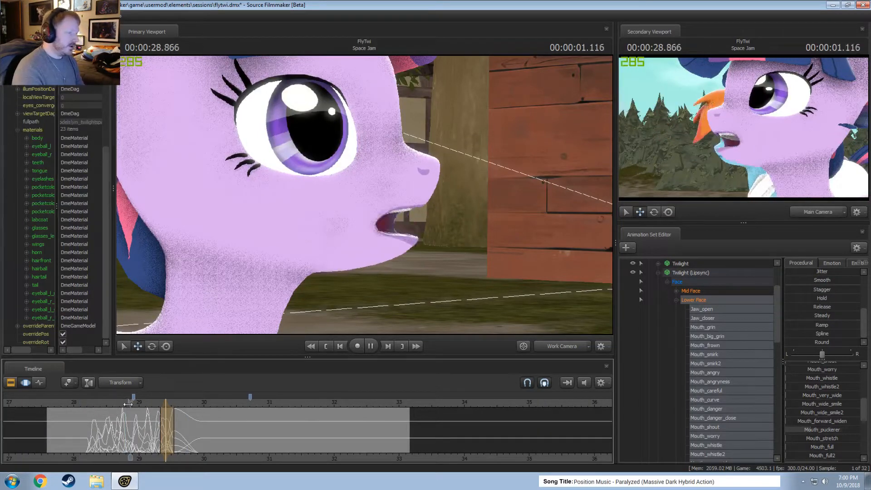
{"action": "key", "text": "space"}
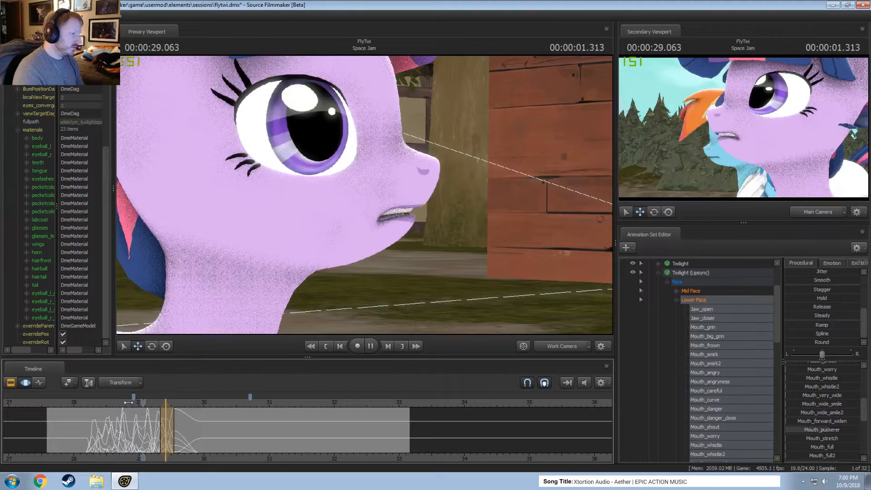
{"action": "left_click", "coordinate": [95, 404]}
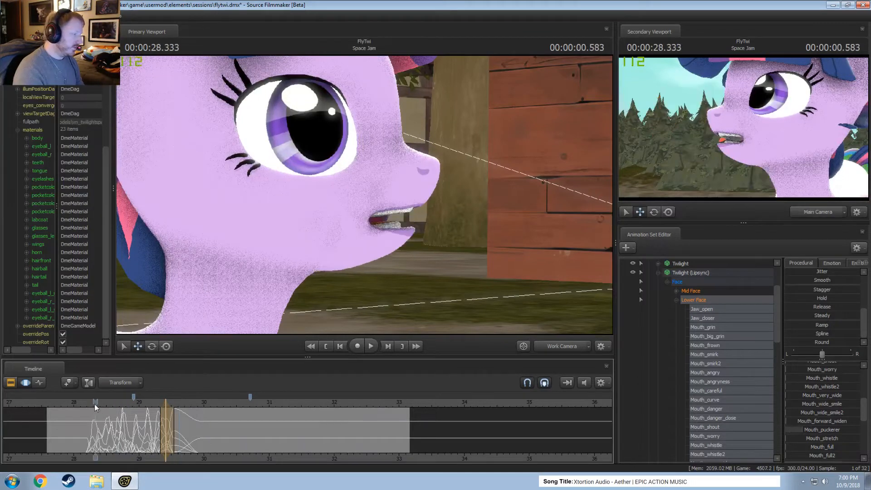
{"action": "key", "text": "space"}
{"action": "key", "text": "space"}
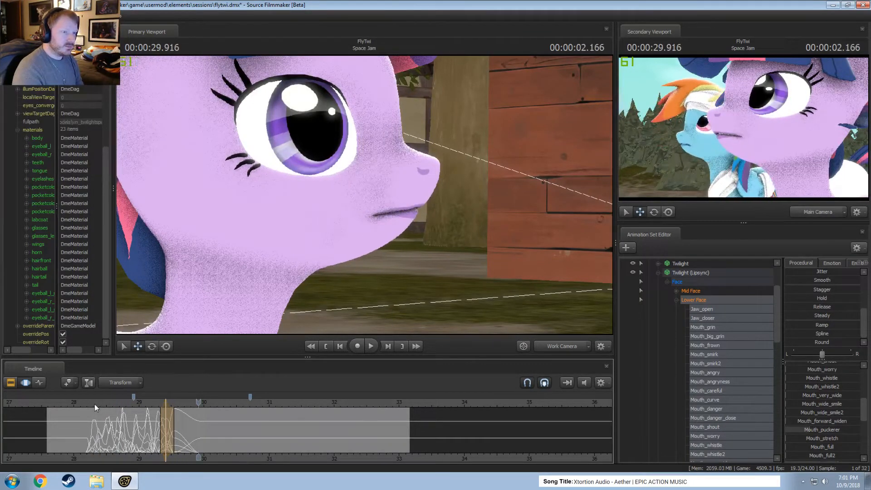
{"action": "left_click", "coordinate": [86, 404]}
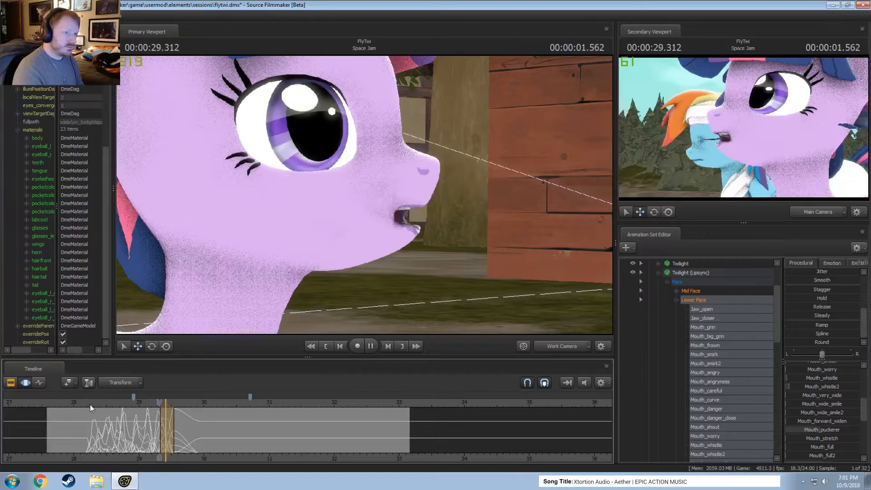
{"action": "key", "text": "space"}
Select about 29.33 to 29.66 and replay the closing mouth poses.
{"action": "scroll", "coordinate": [150, 416], "scroll_direction": "up", "scroll_amount": 5}
{"action": "key", "text": "shift"}
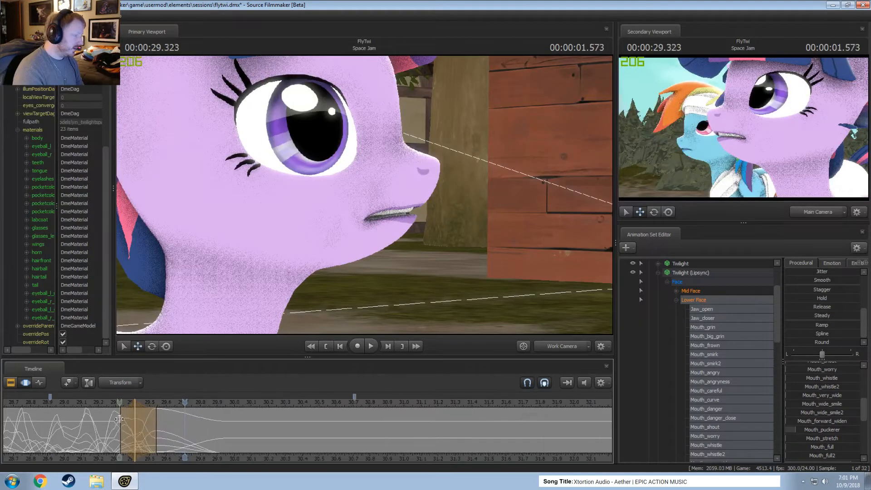
{"action": "left_click", "coordinate": [152, 427]}
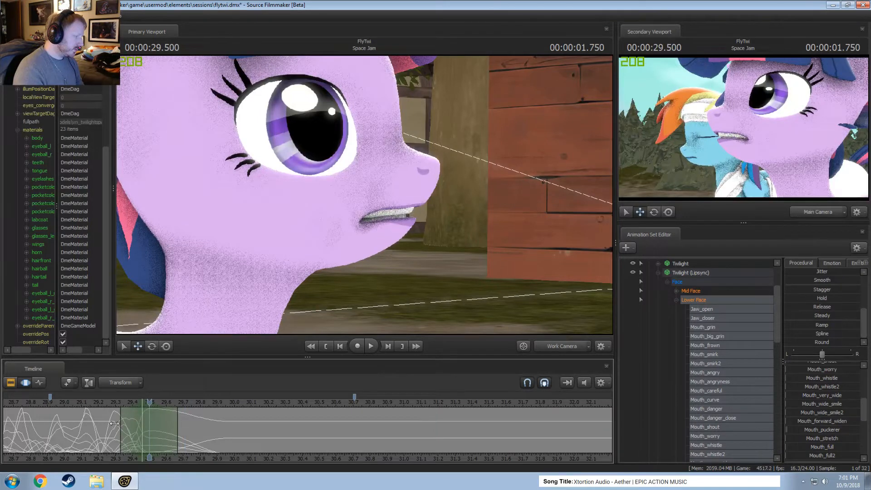
{"action": "left_click", "coordinate": [91, 401]}
{"action": "key", "text": "space"}
{"action": "key", "text": "space"}
Select about 29.29 to 29.46 around the open mouth pose at 29.375, smooth it slightly, and extend the falloff to 29.5.
{"action": "scroll", "coordinate": [102, 420], "scroll_direction": "up", "scroll_amount": 2}
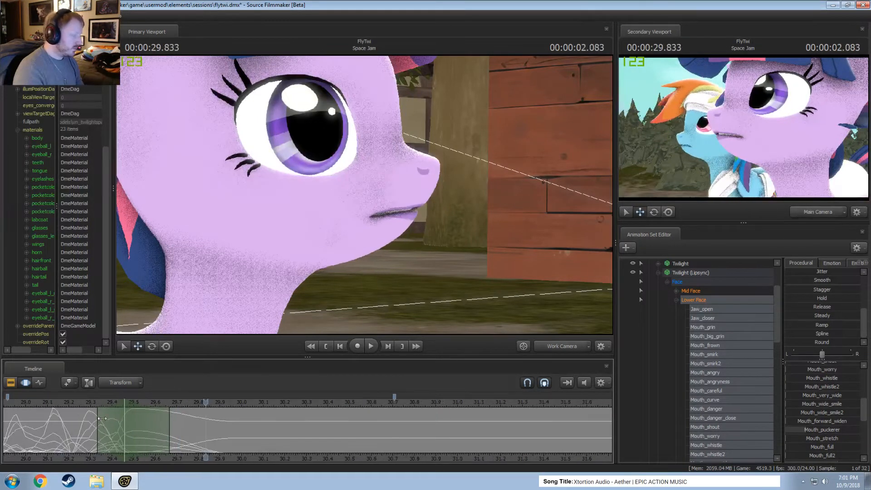
{"action": "mouse_move", "coordinate": [104, 422]}
{"action": "left_mouse_down", "text": "shift"}
{"action": "mouse_move", "coordinate": [121, 426]}
{"action": "mouse_move", "coordinate": [102, 428]}
{"action": "left_mouse_up", "text": "shift"}
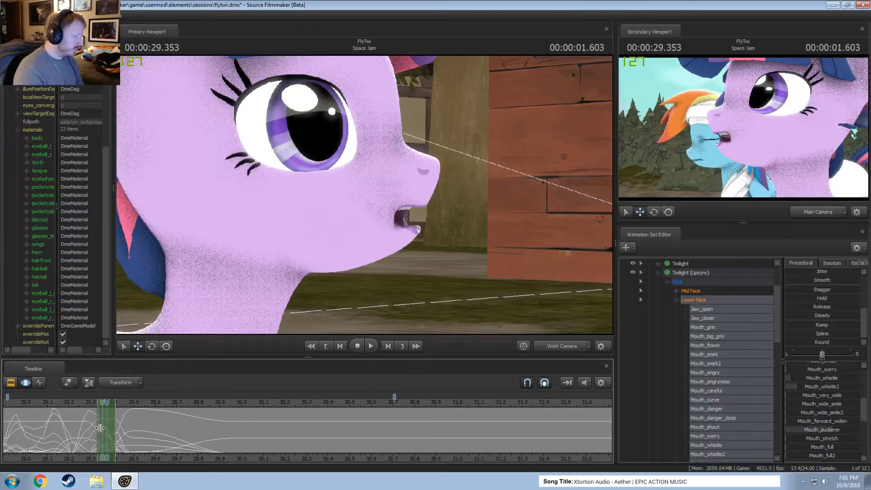
{"action": "left_click", "coordinate": [108, 430]}
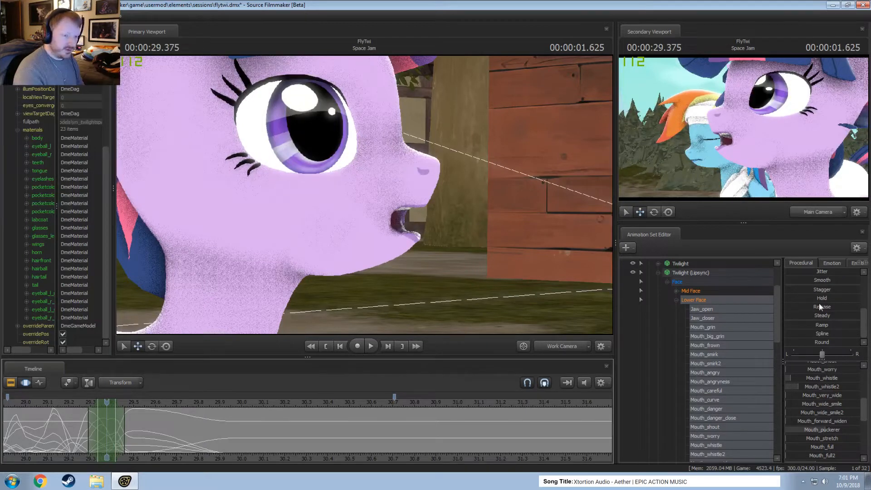
{"action": "left_click_drag", "start_coordinate": [826, 281], "coordinate": [834, 281]}
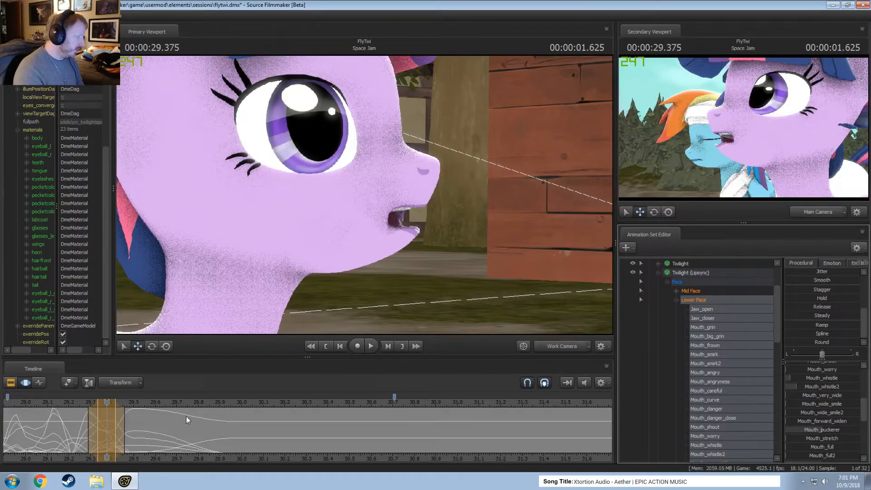
{"action": "left_click_drag", "start_coordinate": [121, 413], "coordinate": [131, 413]}
Replay the end of the line from about 29.1 to review the smoothed mouth pose.
{"action": "left_click", "coordinate": [46, 401]}
{"action": "key", "text": "space"}
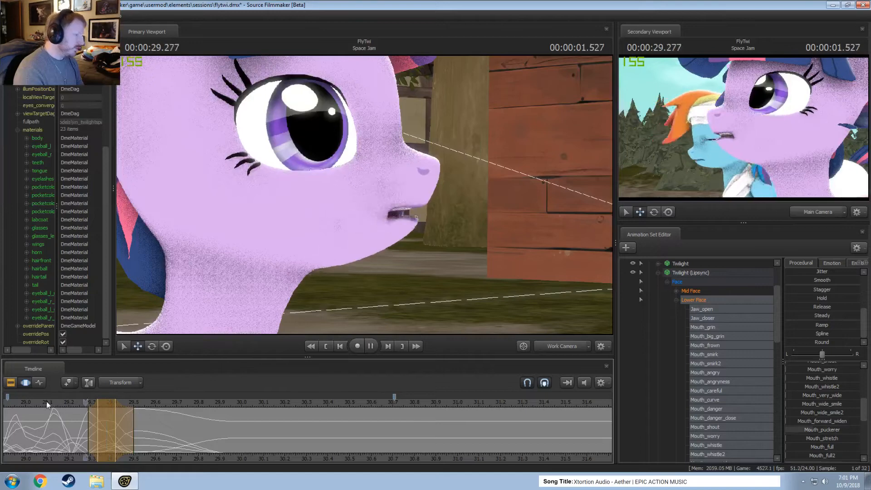
{"action": "key", "text": "space"}
{"action": "scroll", "coordinate": [42, 402], "scroll_direction": "down", "scroll_amount": 3}
{"action": "key", "text": "space"}
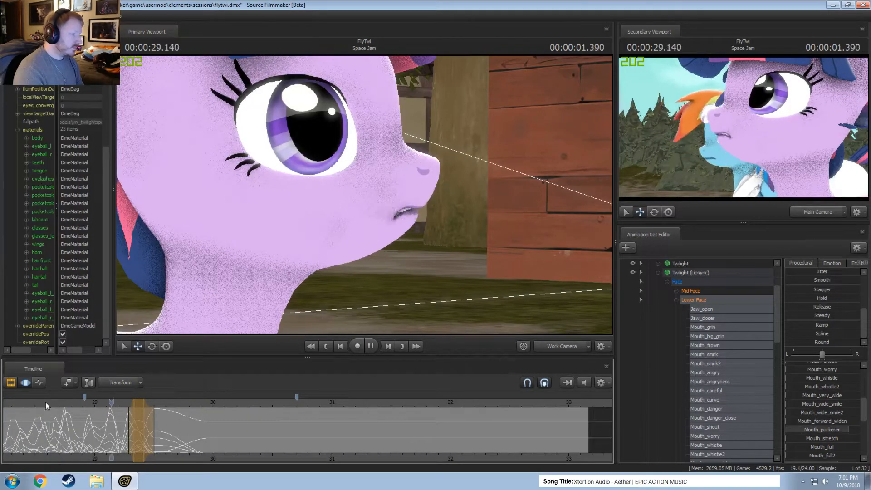
{"action": "key", "text": "space"}
Play back the earlier part of the dialog from about 28.4 and examine the mouth shapes up to 28.9.
{"action": "scroll", "coordinate": [46, 402], "scroll_direction": "down", "scroll_amount": 3}
{"action": "scroll", "coordinate": [55, 431], "scroll_direction": "up", "scroll_amount": 7}
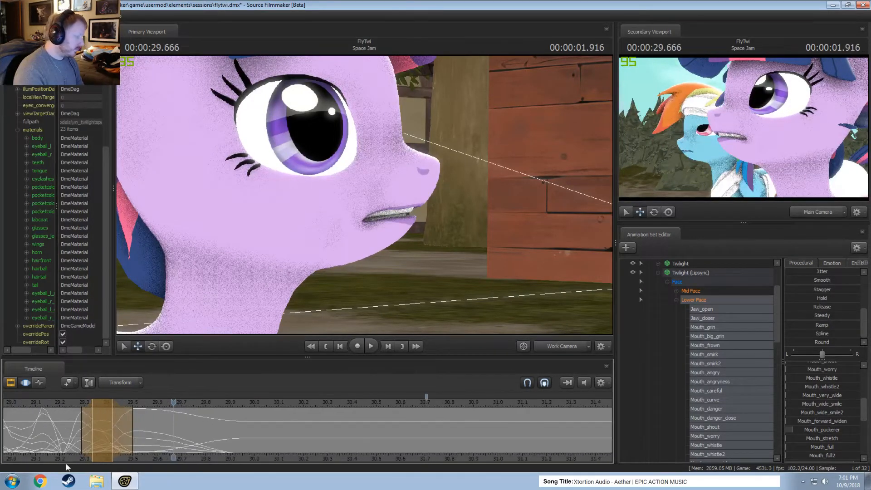
{"action": "middle_click_drag", "start_coordinate": [74, 459], "coordinate": [298, 474]}
{"action": "left_click", "coordinate": [142, 402]}
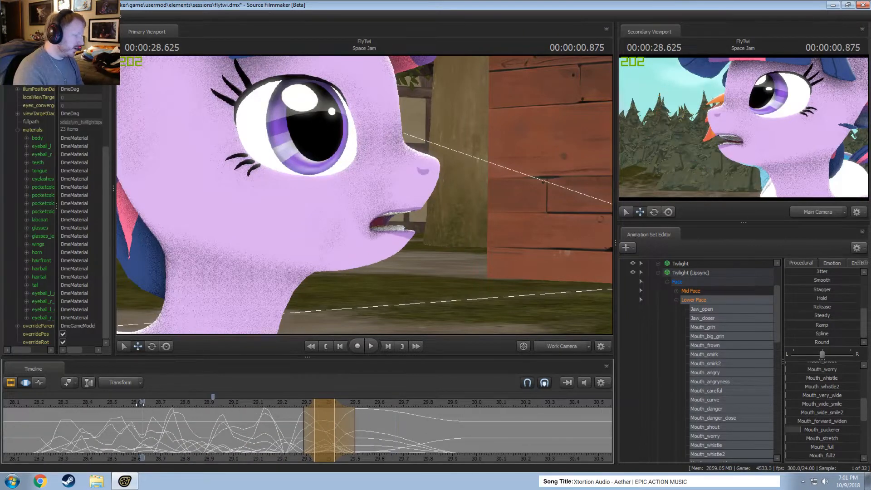
{"action": "key", "text": "space"}
{"action": "key", "text": "space"}
{"action": "left_click", "coordinate": [98, 403]}
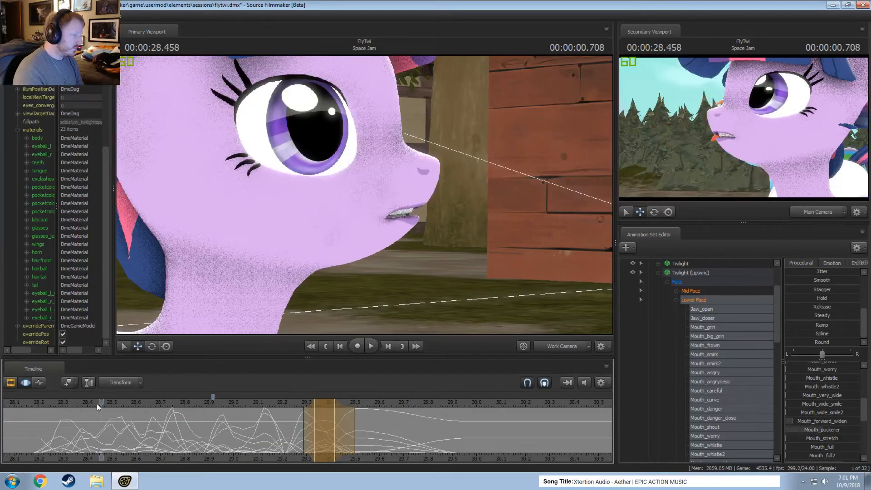
{"action": "key", "text": "space"}
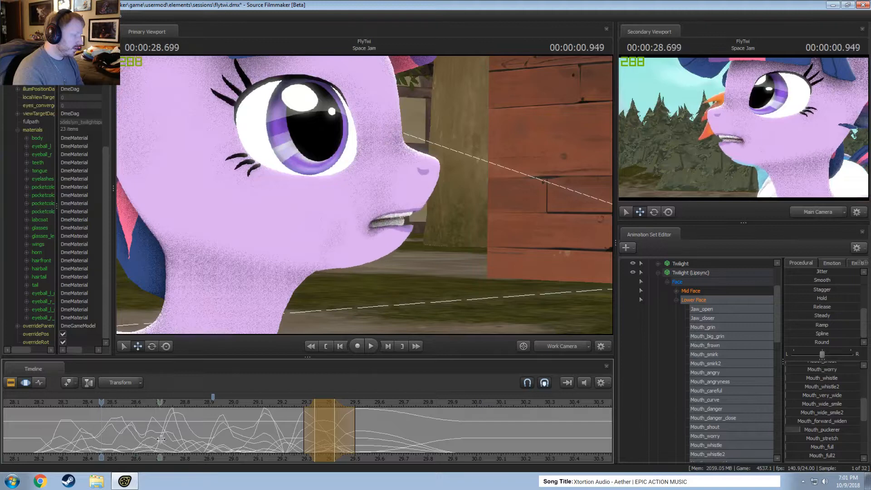
{"action": "key", "text": "space"}
Select about 28.79 to 28.96 around the open mouth pose at 28.875 and smooth the mouth controls.
{"action": "key", "text": "Left"}
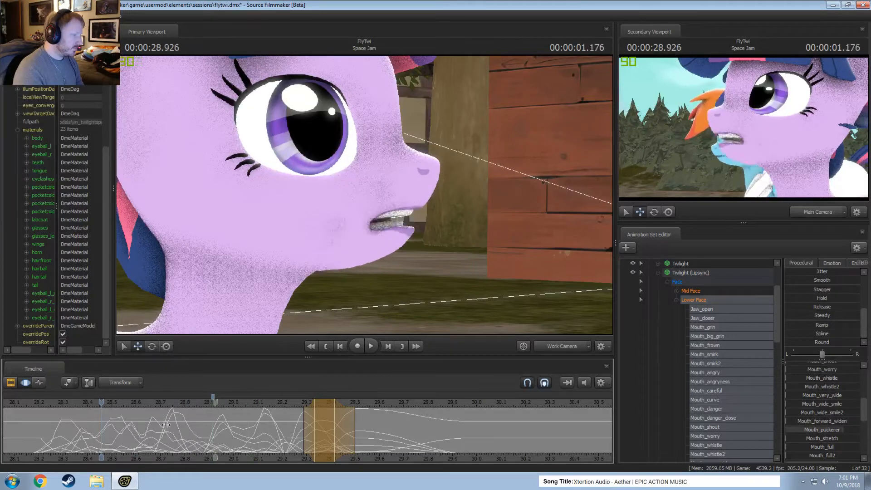
{"action": "left_click_drag", "start_coordinate": [216, 427], "coordinate": [198, 430]}
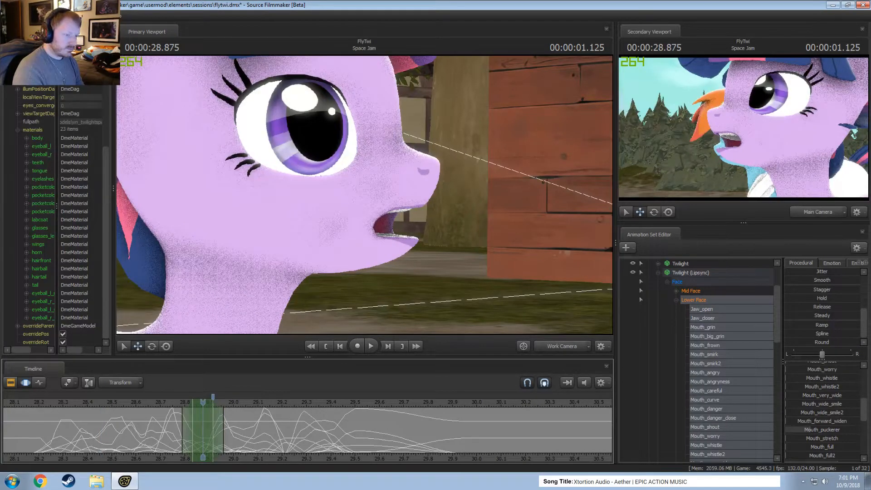
{"action": "left_click_drag", "start_coordinate": [803, 280], "coordinate": [824, 280]}
Play back the dialog between about 28.4 and 29.5 to check the smoothing at 28.875.
{"action": "key", "text": "space"}
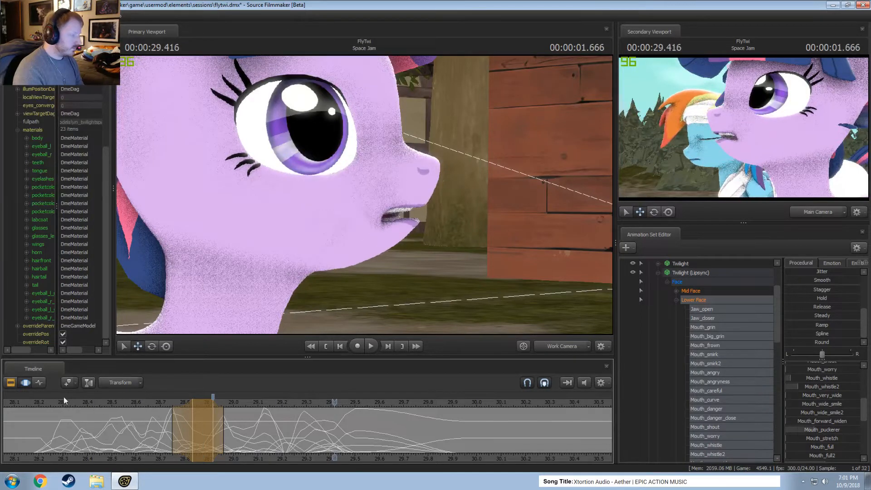
{"action": "key", "text": "space"}
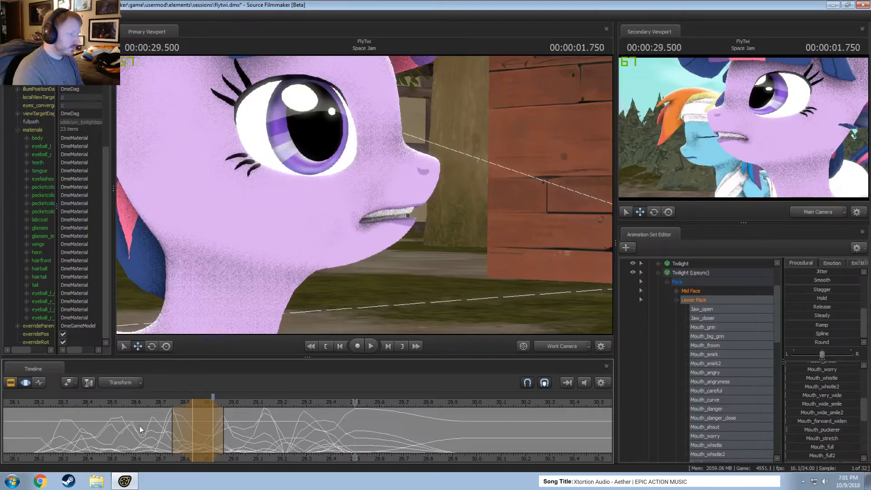
{"action": "key", "text": "space"}
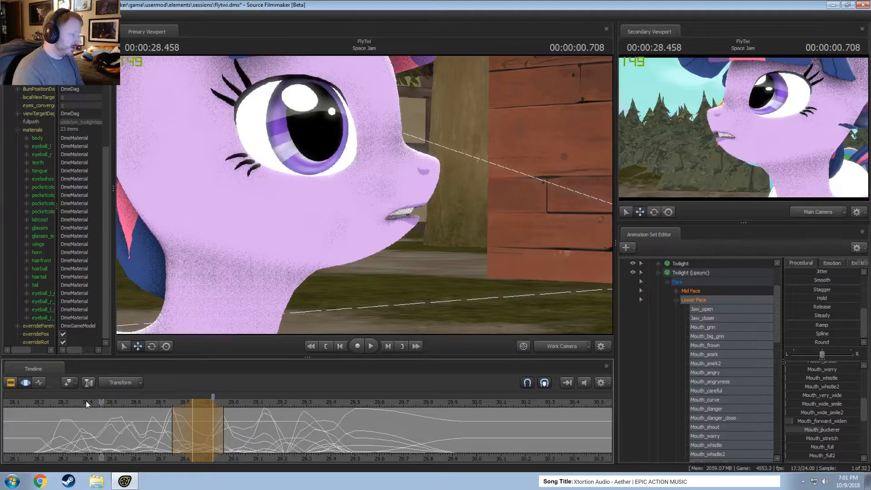
{"action": "key", "text": "space"}
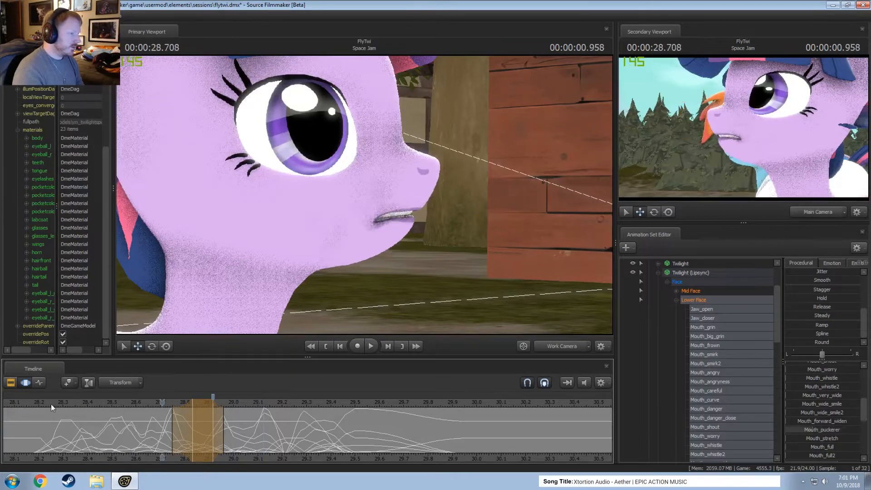
Select about 29.17 to 29.33 around the open mouth pose at 29.25 and lower Mouth_puckerer.
{"action": "mouse_move", "coordinate": [45, 406]}
{"action": "middle_mouse_down"}
{"action": "mouse_move", "coordinate": [66, 456]}
{"action": "mouse_move", "coordinate": [101, 436]}
{"action": "mouse_move", "coordinate": [302, 444]}
{"action": "mouse_move", "coordinate": [270, 444]}
{"action": "mouse_move", "coordinate": [289, 443]}
{"action": "middle_mouse_up"}
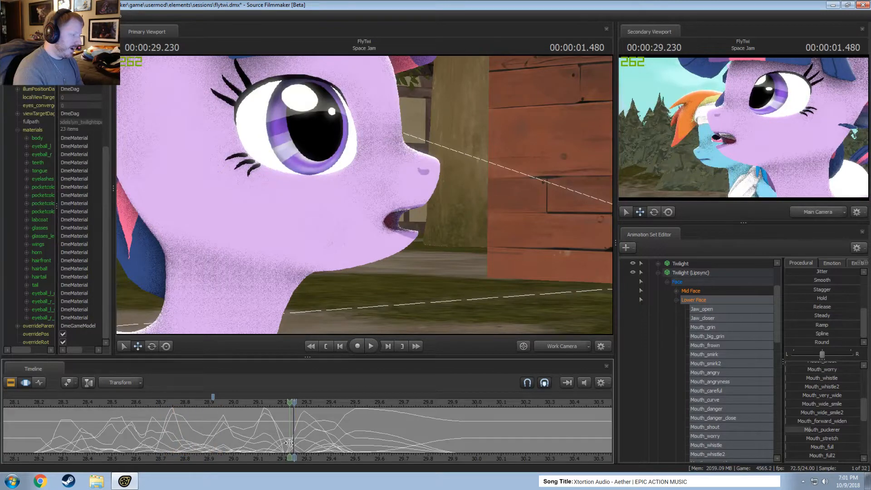
{"action": "scroll", "coordinate": [290, 443], "scroll_direction": "up", "scroll_amount": 4}
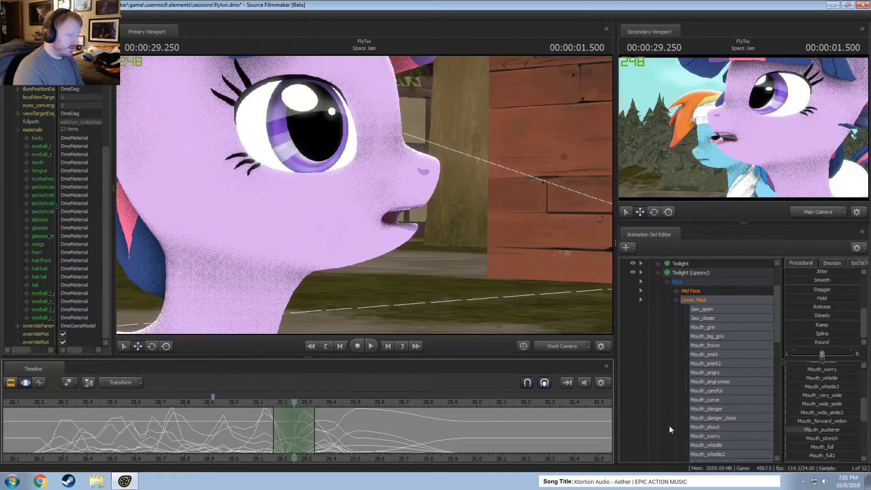
{"action": "scroll", "coordinate": [826, 426], "scroll_direction": "down", "scroll_amount": 1}
{"action": "left_click_drag", "start_coordinate": [823, 405], "coordinate": [792, 404]}
Replay the dialog from about 28.4 to 29.8 to review the adjusted pose at 29.25.
{"action": "key", "text": "shift"}
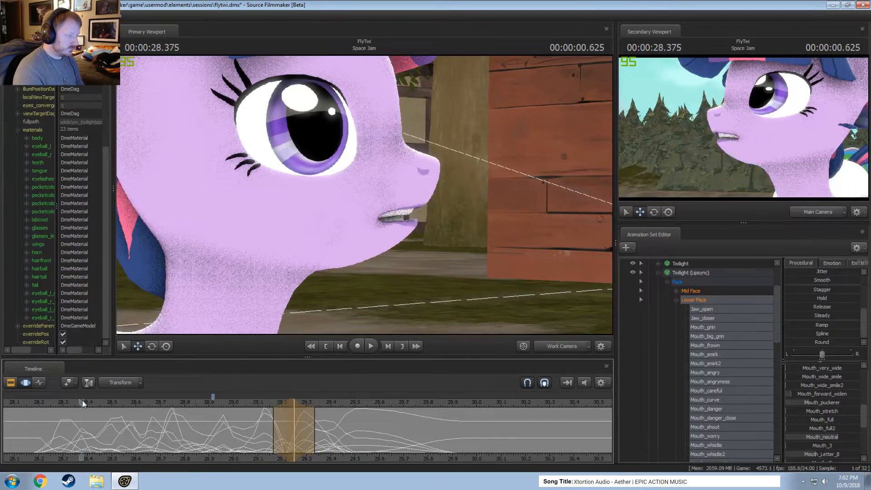
{"action": "key", "text": "space"}
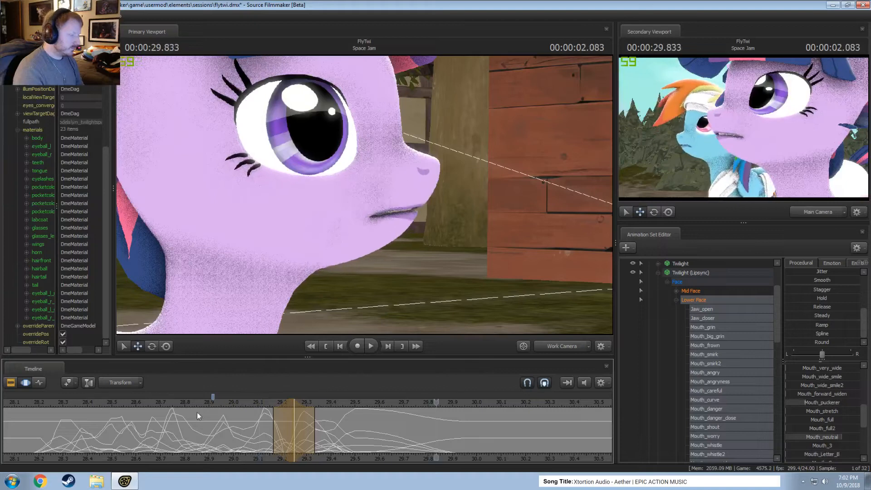
{"action": "key", "text": "space"}
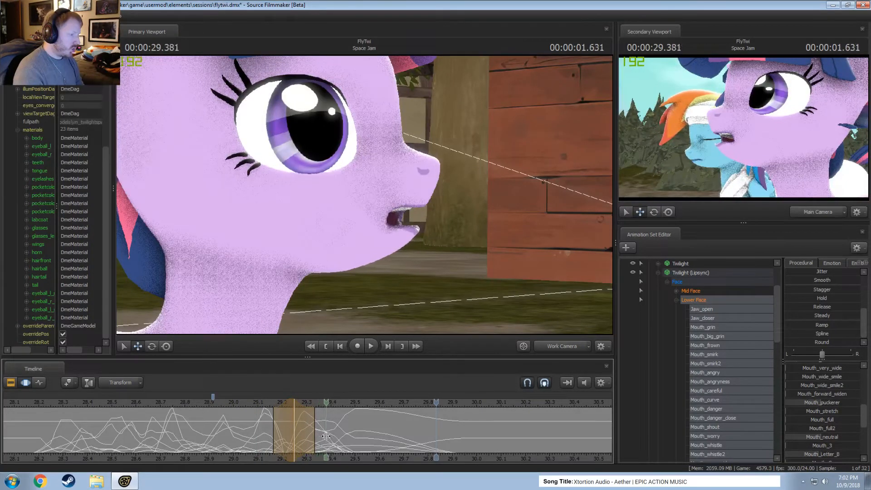
Select about 29.33 to 29.50 around the pose at 29.416, adjust Jaw_open, and play back the dialog from about 28.83.
{"action": "left_click", "coordinate": [322, 437], "text": "shift"}
{"action": "scroll", "coordinate": [322, 437], "scroll_direction": "up", "scroll_amount": 1, "text": "shift"}
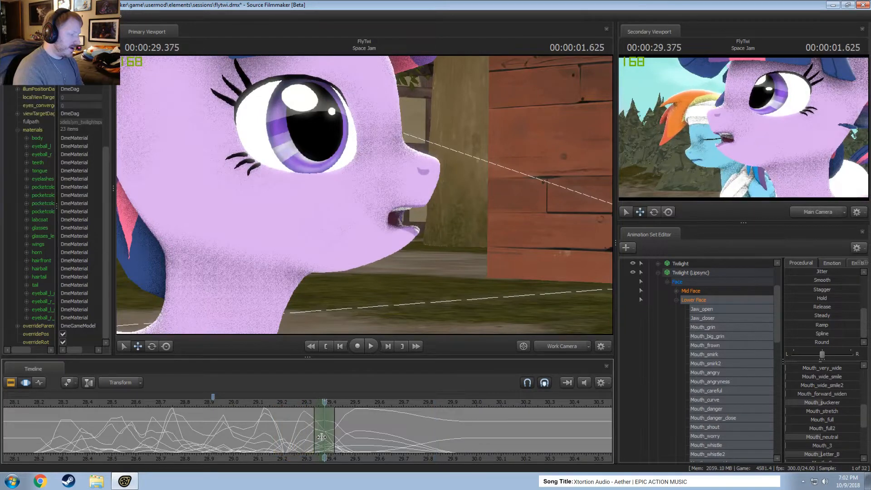
{"action": "scroll", "coordinate": [321, 438], "scroll_direction": "up", "scroll_amount": 1, "text": "shift"}
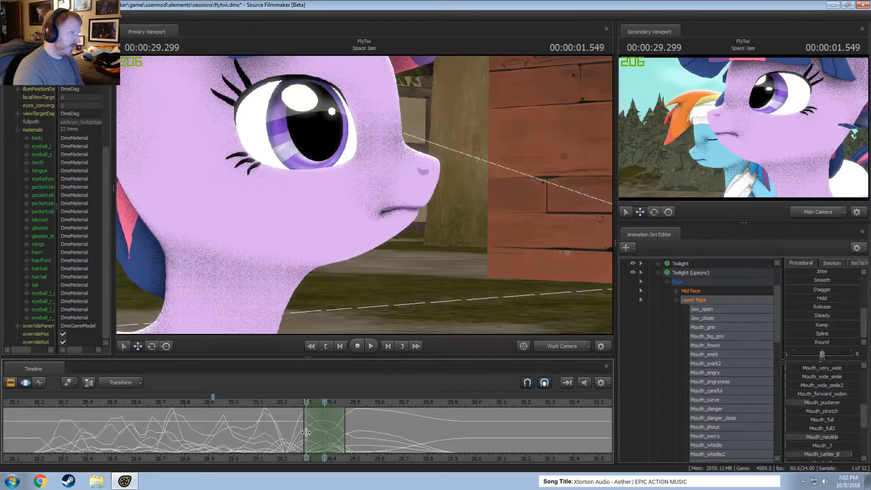
{"action": "left_click", "coordinate": [336, 438], "text": "shift"}
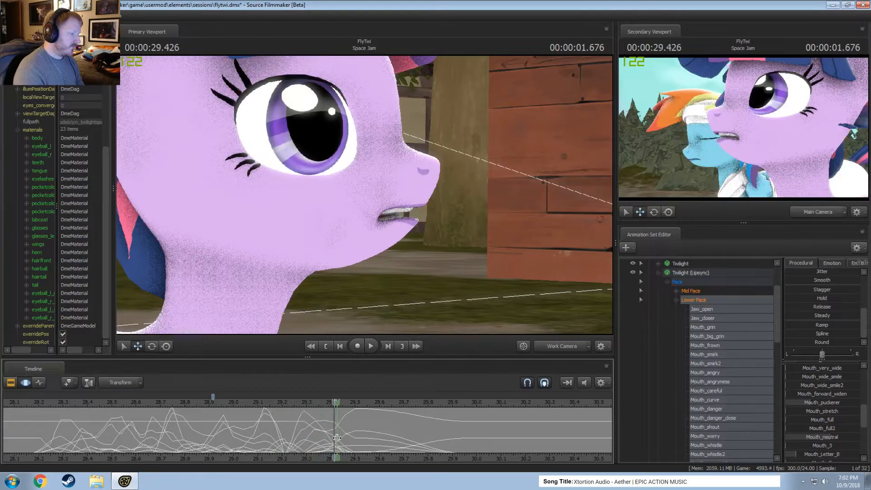
{"action": "scroll", "coordinate": [336, 438], "scroll_direction": "up", "scroll_amount": 2, "text": "shift"}
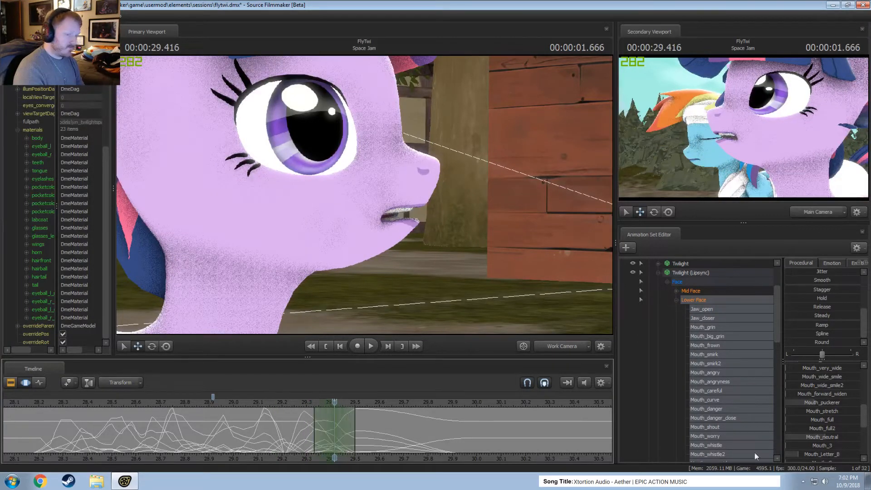
{"action": "scroll", "coordinate": [819, 367], "scroll_direction": "up", "scroll_amount": 5}
{"action": "scroll", "coordinate": [824, 370], "scroll_direction": "up", "scroll_amount": 1}
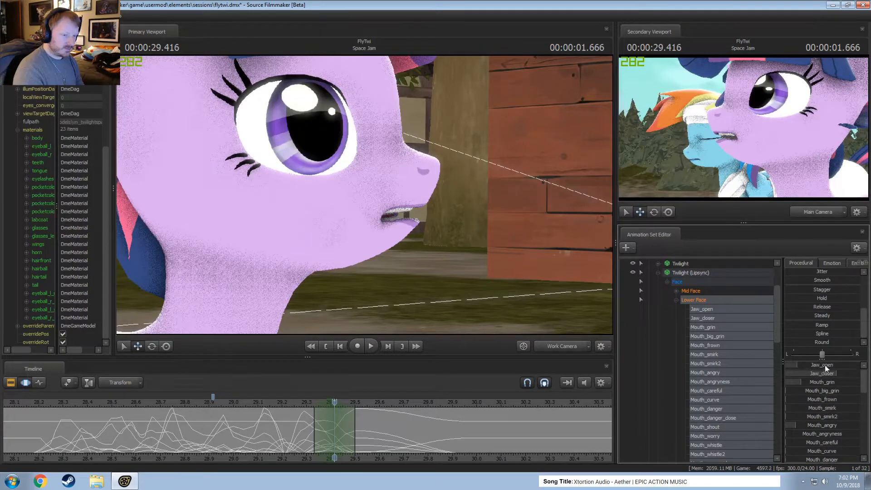
{"action": "left_click_drag", "start_coordinate": [826, 367], "coordinate": [817, 367]}
{"action": "left_click", "coordinate": [196, 402]}
{"action": "key", "text": "space"}
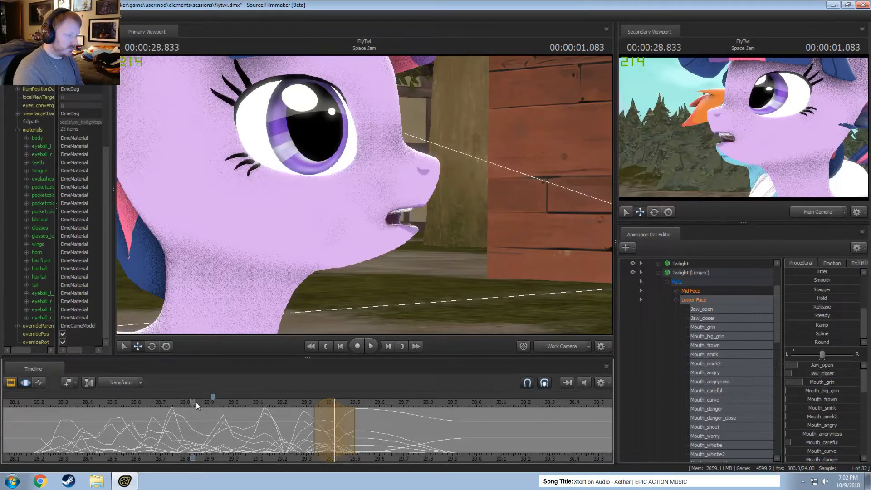
Select about 29.42 to 29.58 around the pose at 29.5, raise Jaw_open, and adjust Mouth_angry and Mouth_grin.
{"action": "key", "text": "shift"}
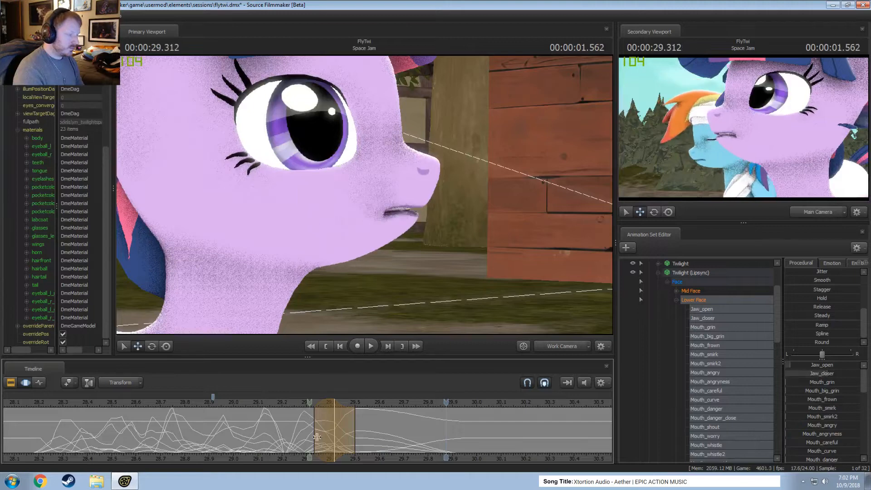
{"action": "left_click", "coordinate": [353, 444]}
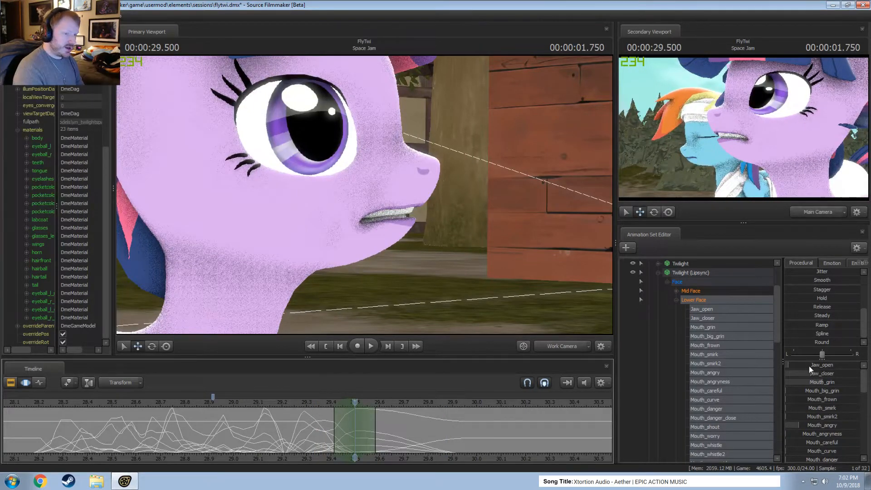
{"action": "left_click_drag", "start_coordinate": [810, 365], "coordinate": [813, 366]}
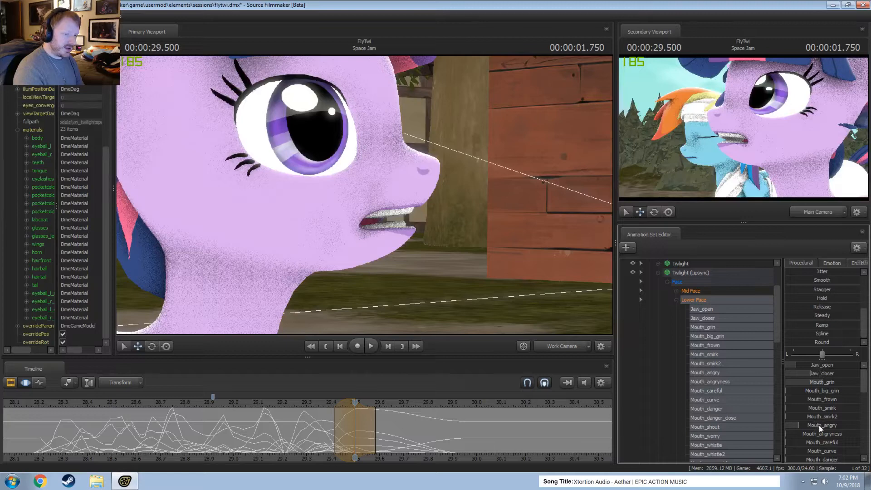
{"action": "left_click_drag", "start_coordinate": [819, 426], "coordinate": [820, 426]}
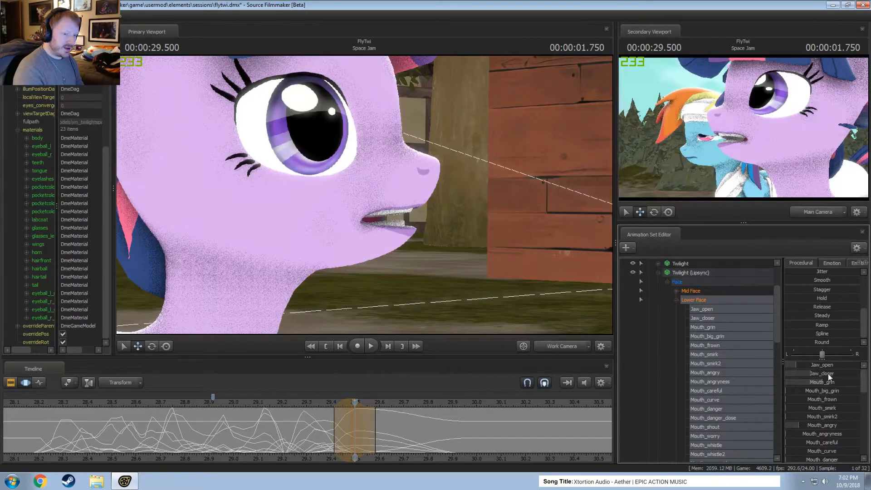
{"action": "left_click_drag", "start_coordinate": [823, 381], "coordinate": [825, 380]}
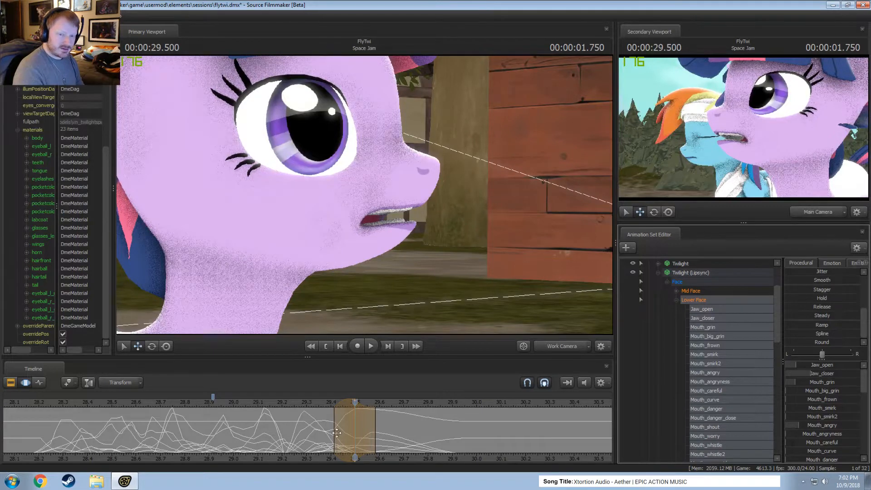
Extend the end of the time selection to about 29.62 and replay the dialog from about 29.05.
{"action": "mouse_move", "coordinate": [337, 433]}
{"action": "left_mouse_down"}
{"action": "mouse_move", "coordinate": [288, 433]}
{"action": "mouse_move", "coordinate": [375, 443]}
{"action": "left_mouse_up"}
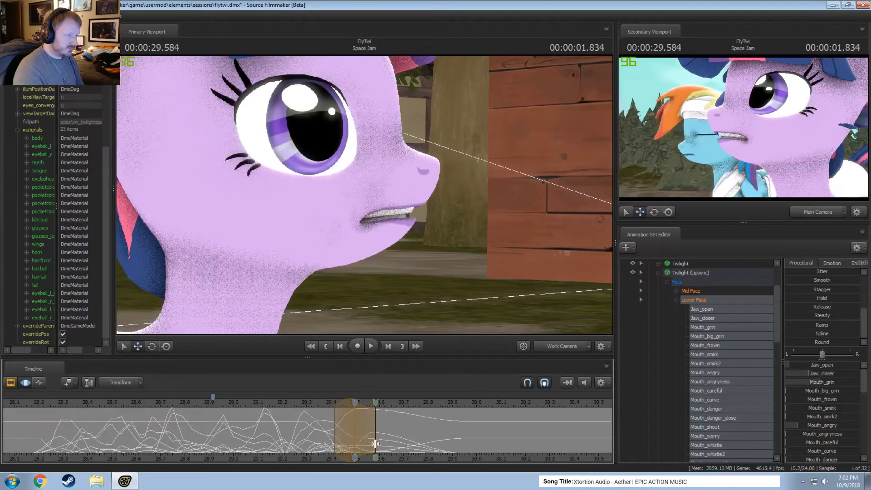
{"action": "left_click_drag", "start_coordinate": [341, 404], "coordinate": [378, 443]}
{"action": "left_click_drag", "start_coordinate": [333, 406], "coordinate": [340, 408]}
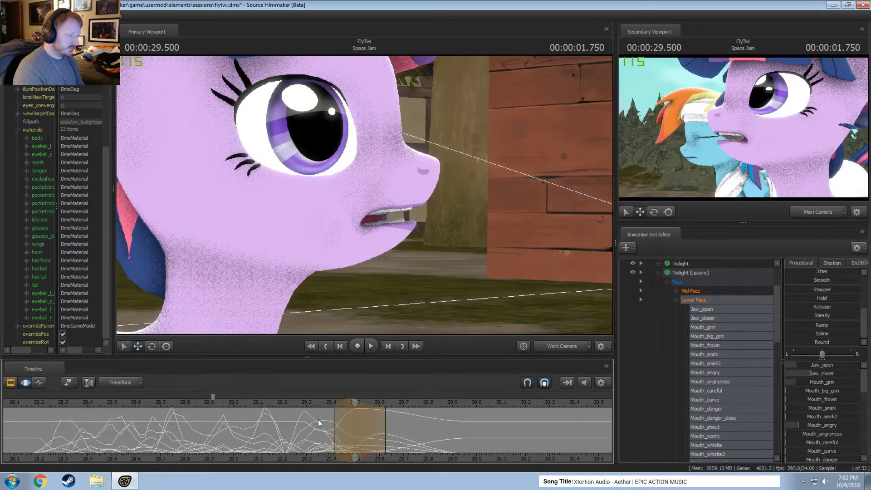
{"action": "left_click_drag", "start_coordinate": [279, 422], "coordinate": [245, 402]}
{"action": "key", "text": "space"}
{"action": "key", "text": "space"}
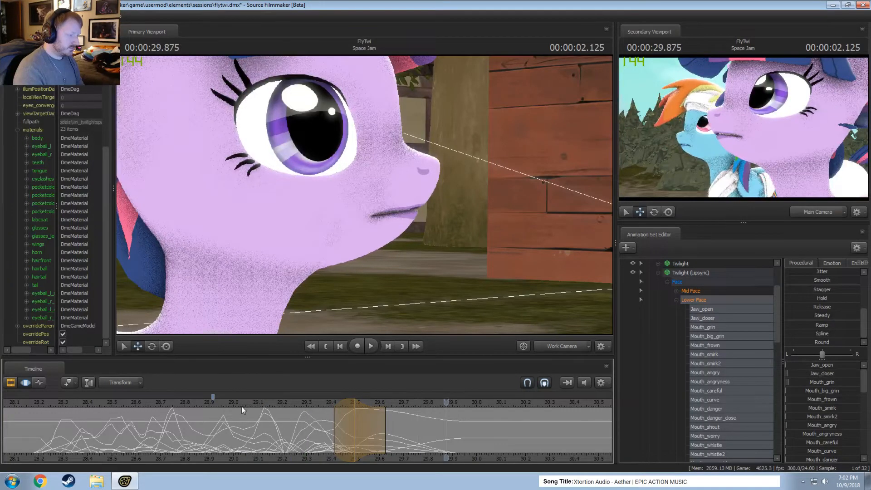
Select about 29.46 to 29.96 around the closing mouth pose at 29.583.
{"action": "left_click_drag", "start_coordinate": [318, 428], "coordinate": [345, 433]}
{"action": "left_click_drag", "start_coordinate": [396, 443], "coordinate": [468, 445]}
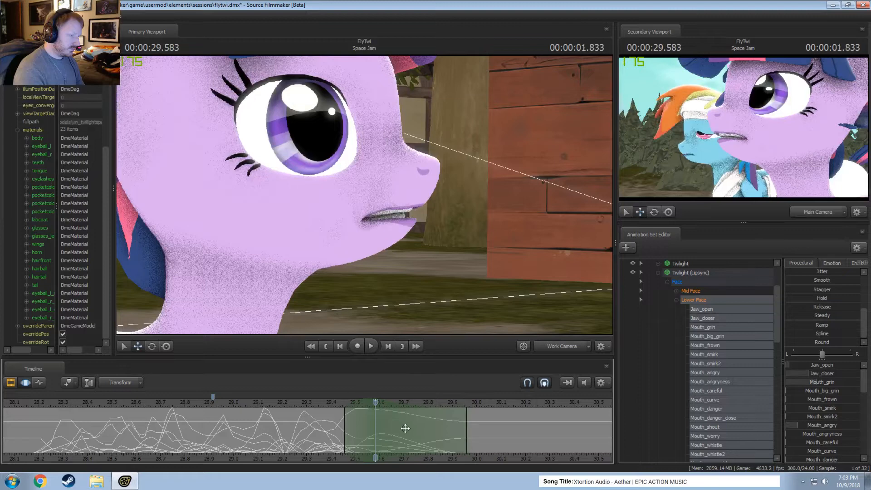
{"action": "left_click_drag", "start_coordinate": [316, 407], "coordinate": [376, 407]}
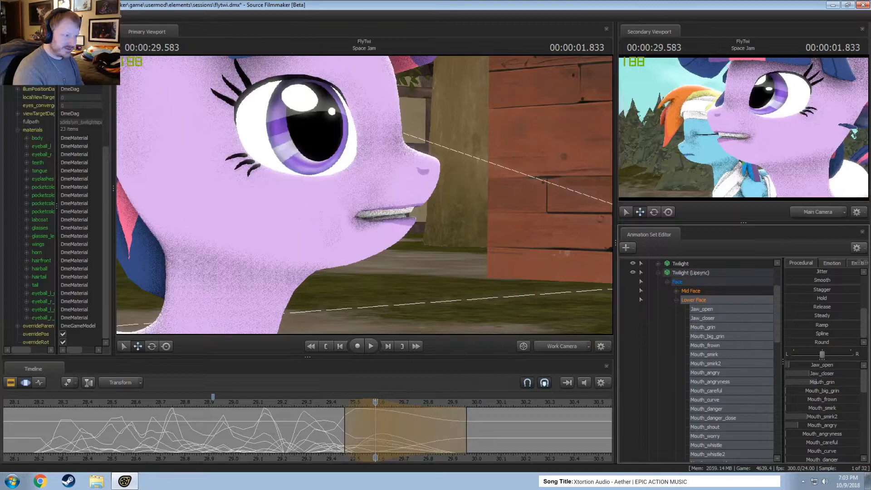
Try changing Mouth_forward_widen on the pose at 29.583 and undo the change.
{"action": "scroll", "coordinate": [835, 432], "scroll_direction": "down", "scroll_amount": 3}
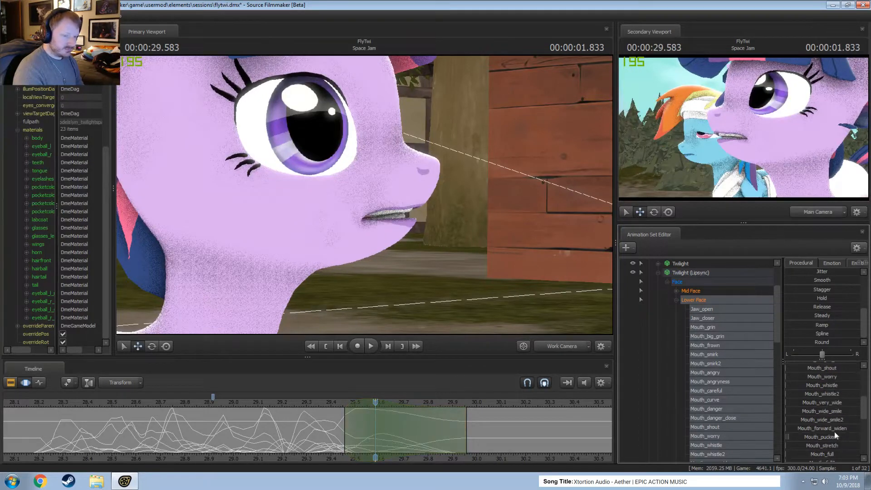
{"action": "left_click_drag", "start_coordinate": [826, 431], "coordinate": [798, 430]}
{"action": "key", "text": "ctrl+z"}
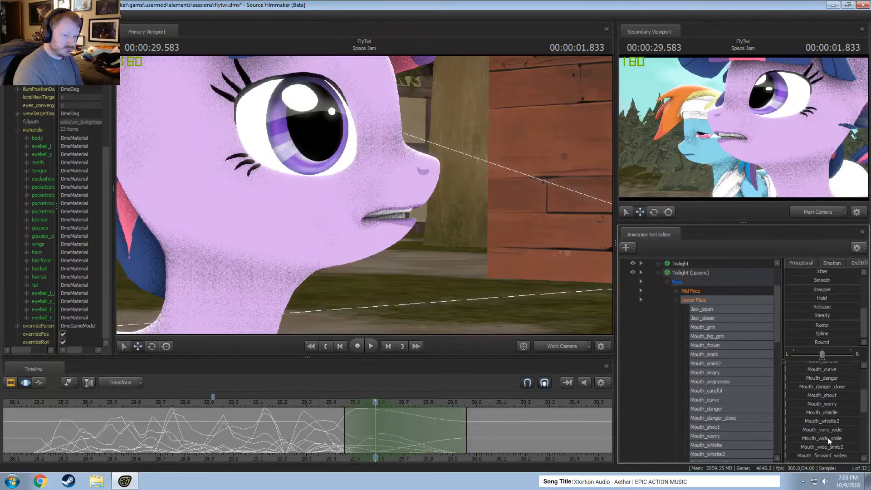
Raise Mouth_wide_smile on the pose at 29.583 and replay the dialog from about 29.3.
{"action": "mouse_move", "coordinate": [832, 447]}
{"action": "left_mouse_down"}
{"action": "mouse_move", "coordinate": [846, 451]}
{"action": "mouse_move", "coordinate": [828, 438]}
{"action": "left_mouse_up"}
{"action": "key", "text": "ctrl+z"}
{"action": "key", "text": "ctrl+z"}
{"action": "left_click_drag", "start_coordinate": [303, 403], "coordinate": [321, 440]}
{"action": "key", "text": "space"}
{"action": "key", "text": "space"}
Try a procedural preset on the mouth controls over about 29.50 to 29.92, replay it, and undo it.
{"action": "left_click_drag", "start_coordinate": [345, 446], "coordinate": [456, 434]}
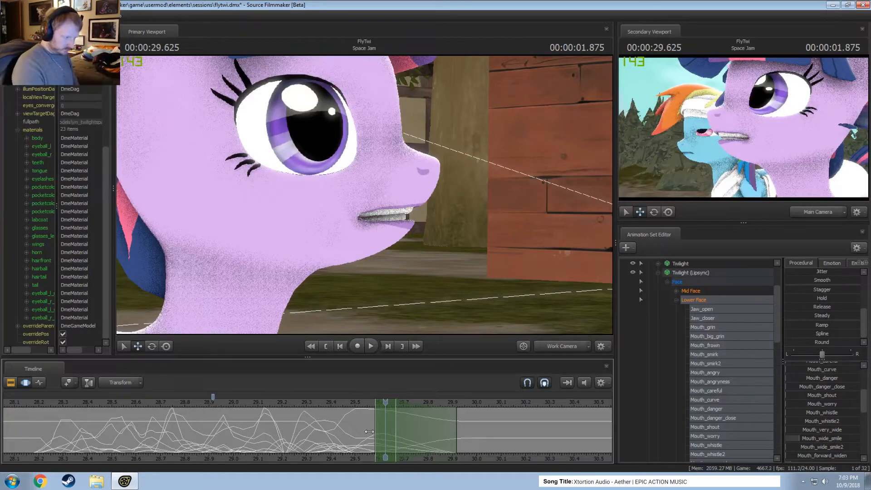
{"action": "left_click_drag", "start_coordinate": [368, 431], "coordinate": [348, 432]}
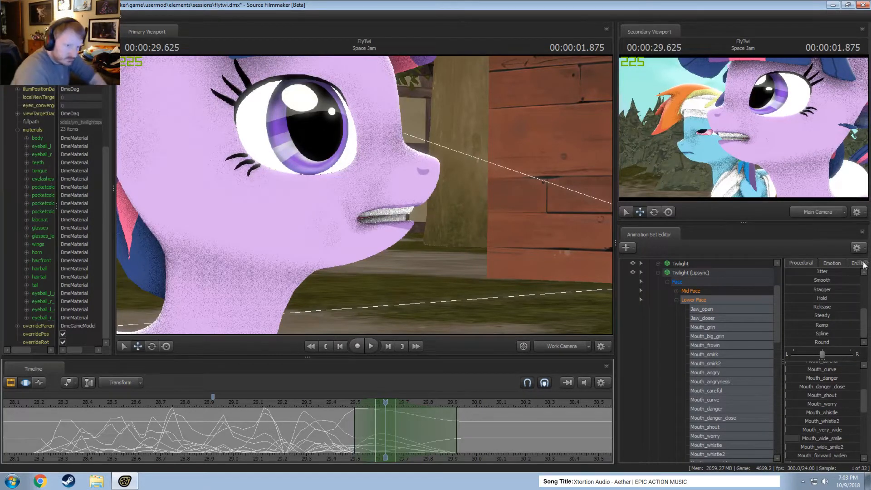
{"action": "scroll", "coordinate": [840, 297], "scroll_direction": "up", "scroll_amount": 5}
{"action": "left_click", "coordinate": [828, 298]}
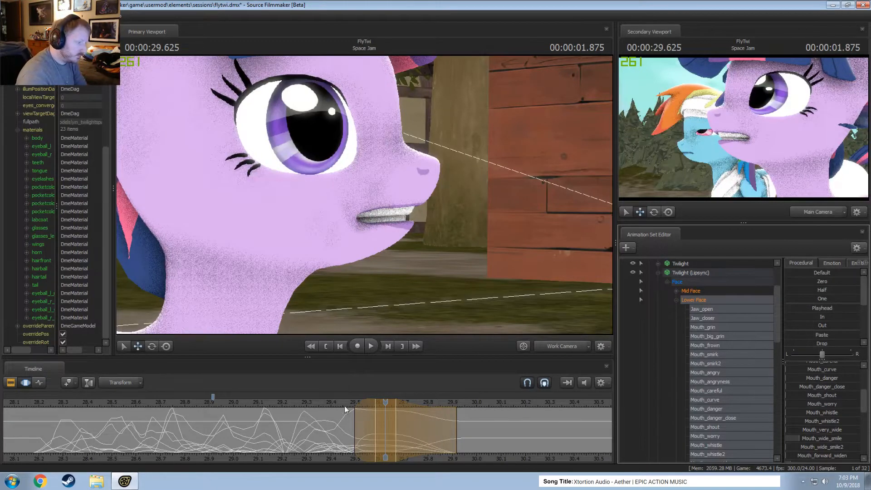
{"action": "left_click_drag", "start_coordinate": [343, 404], "coordinate": [294, 402]}
{"action": "key", "text": "space"}
{"action": "key", "text": "space"}
{"action": "key", "text": "ctrl+z"}
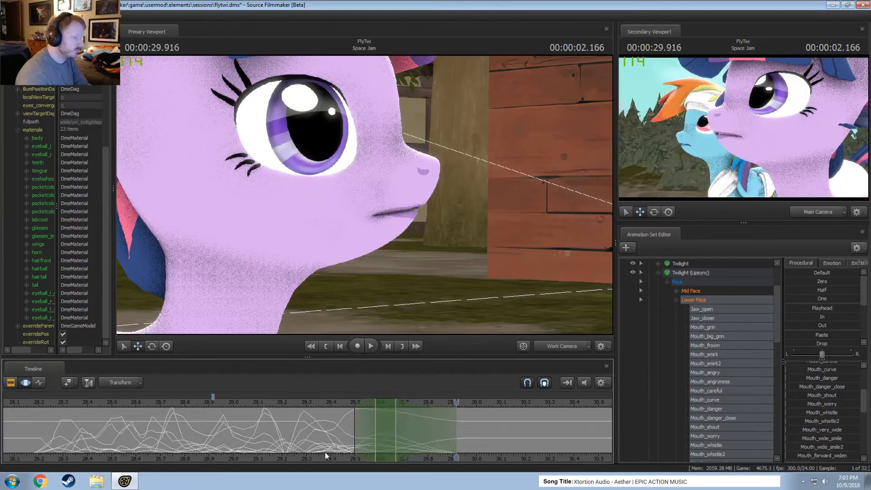
Select about 29.62 to 29.87 around 29.708 and blend the mouth controls with the In preset.
{"action": "left_click_drag", "start_coordinate": [386, 433], "coordinate": [444, 437], "text": "shift"}
{"action": "left_click_drag", "start_coordinate": [358, 424], "coordinate": [385, 424]}
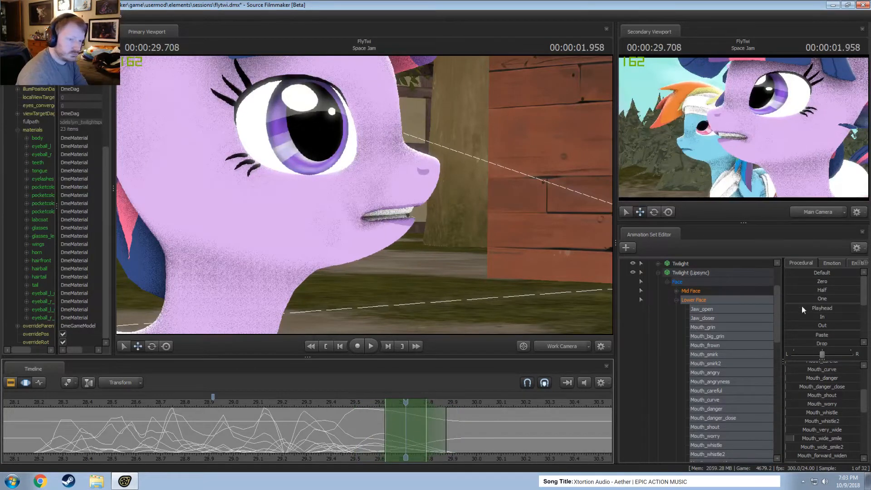
{"action": "left_click_drag", "start_coordinate": [801, 317], "coordinate": [811, 316]}
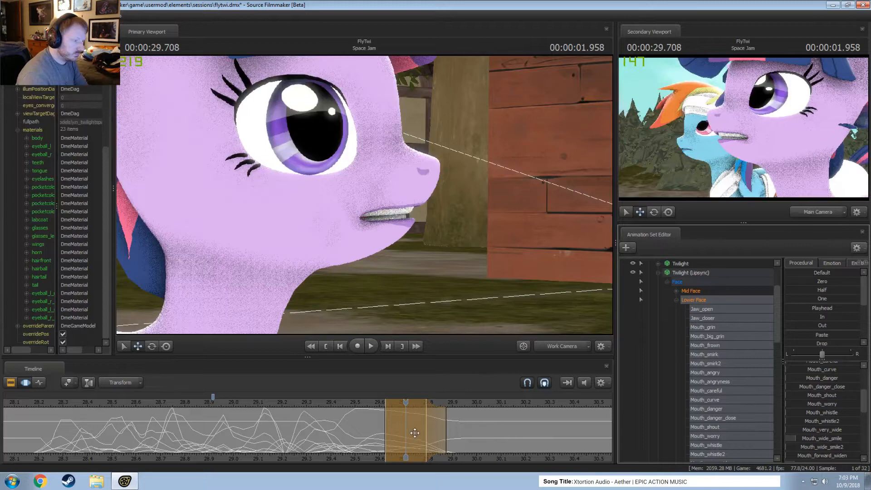
{"action": "key", "text": "ctrl+z"}
{"action": "left_click_drag", "start_coordinate": [818, 316], "coordinate": [851, 317]}
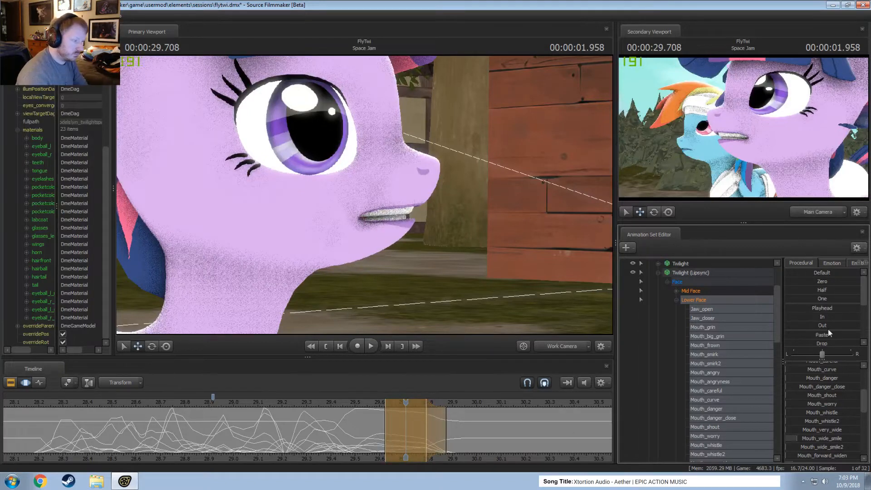
Select about 29.71 to 29.87 around 29.791 and smooth the mouth controls.
{"action": "left_click", "coordinate": [428, 441]}
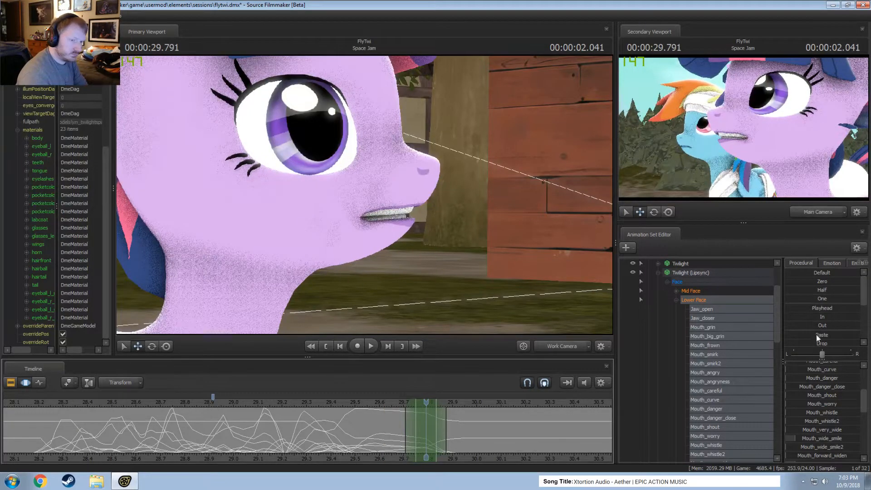
{"action": "scroll", "coordinate": [818, 338], "scroll_direction": "down", "scroll_amount": 5}
{"action": "left_click_drag", "start_coordinate": [819, 341], "coordinate": [860, 342]}
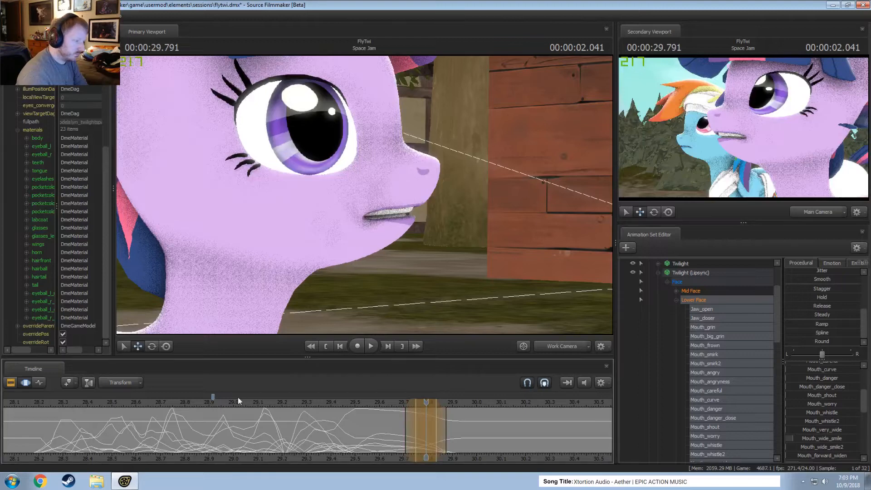
Replay the dialog from about 29.0 and again from about 28.2 to check the reworked line ending.
{"action": "key", "text": "space"}
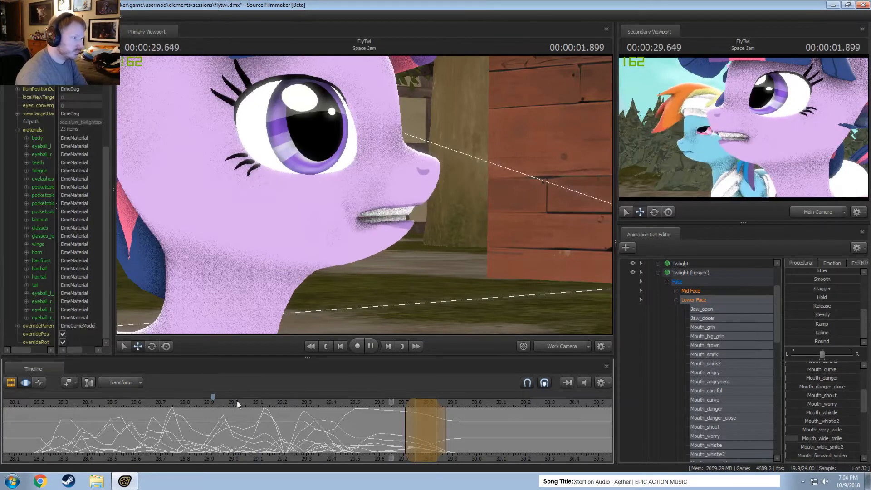
{"action": "key", "text": "space"}
{"action": "scroll", "coordinate": [237, 402], "scroll_direction": "down", "scroll_amount": 2}
{"action": "left_click", "coordinate": [118, 404]}
{"action": "key", "text": "space"}
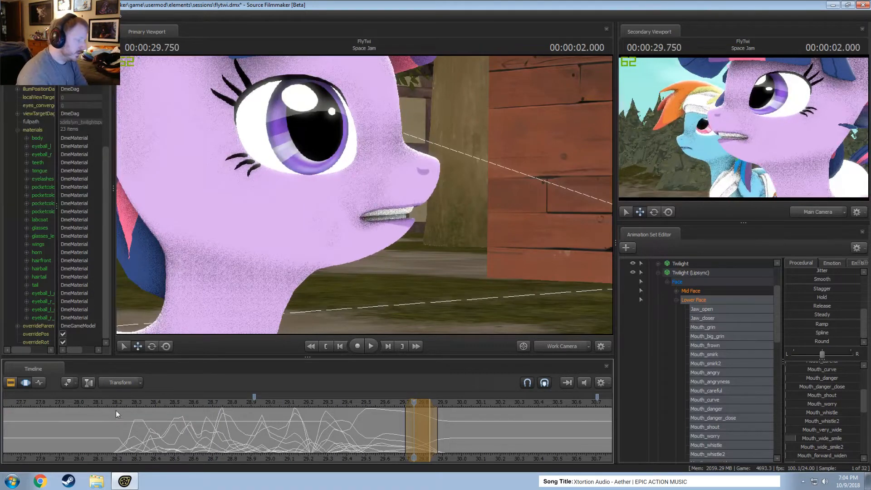
{"action": "left_click", "coordinate": [123, 402]}
{"action": "key", "text": "space"}
{"action": "key", "text": "space"}
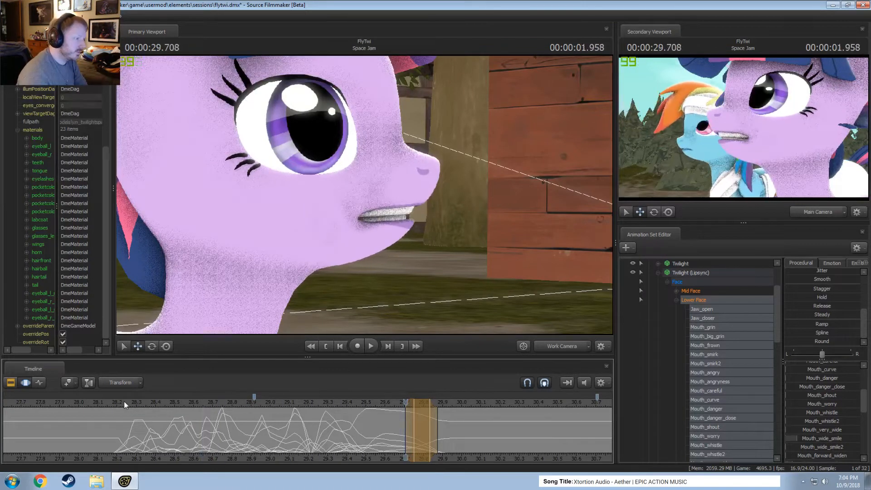
Move the playhead back to 28.166 and replay the start of the dialog to review its mouth poses.
{"action": "left_click", "coordinate": [130, 403]}
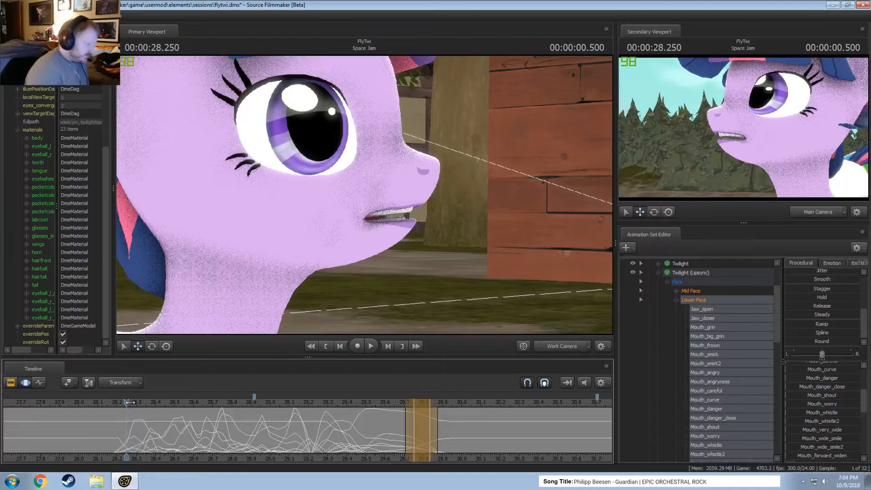
{"action": "left_click_drag", "start_coordinate": [130, 402], "coordinate": [110, 404]}
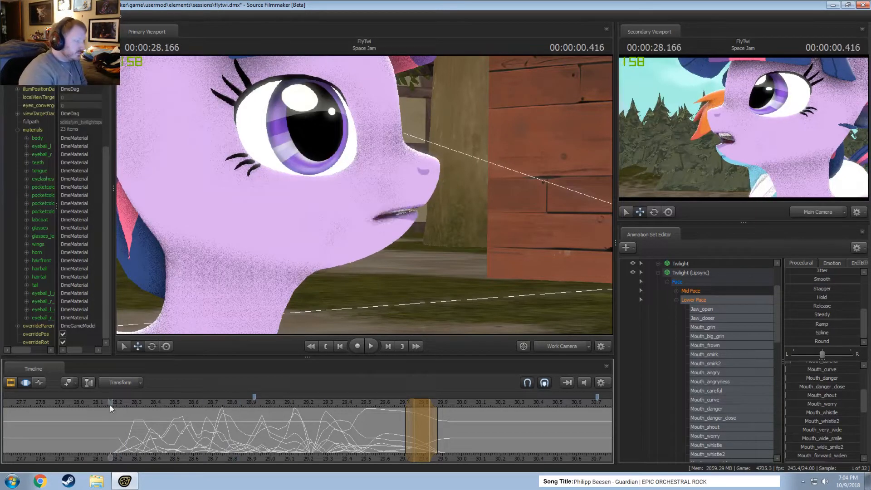
{"action": "key", "text": "space"}
{"action": "key", "text": "space"}
{"action": "key", "text": "space"}
{"action": "key", "text": "space"}
Select about 28.42 to 28.58 around 28.5 and rework the mouth pose with the jaw, grin and mouth-shape controls.
{"action": "key", "text": "shift"}
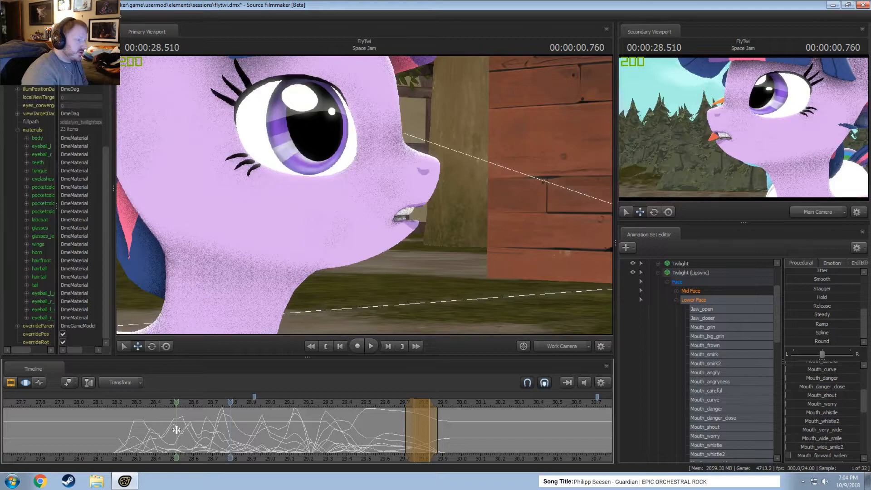
{"action": "left_click", "coordinate": [176, 430]}
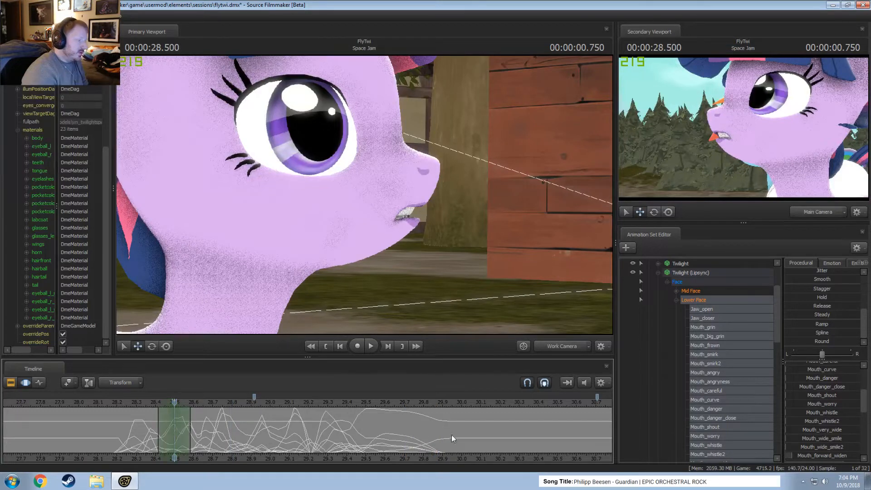
{"action": "scroll", "coordinate": [808, 368], "scroll_direction": "up", "scroll_amount": 5}
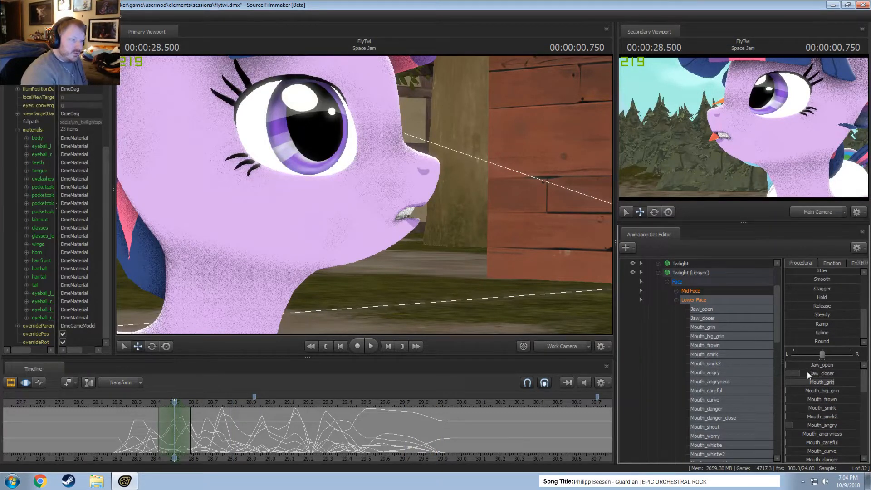
{"action": "left_click_drag", "start_coordinate": [807, 374], "coordinate": [835, 384]}
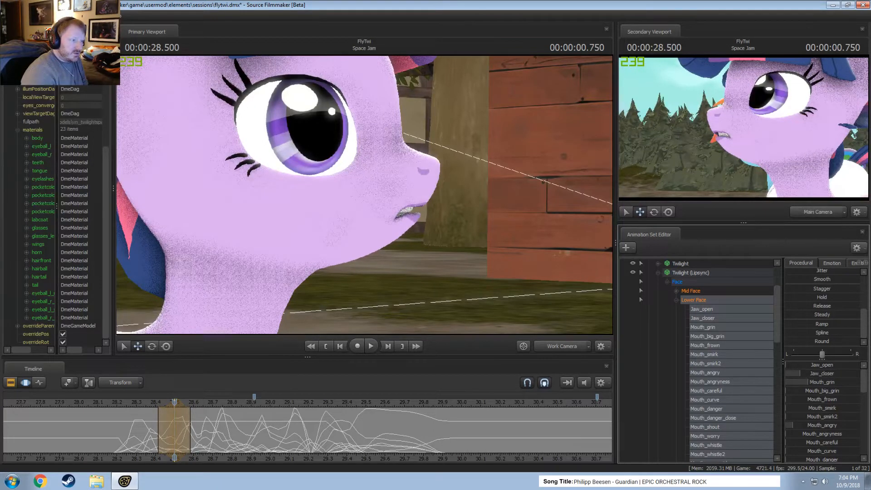
{"action": "scroll", "coordinate": [807, 386], "scroll_direction": "down", "scroll_amount": 4}
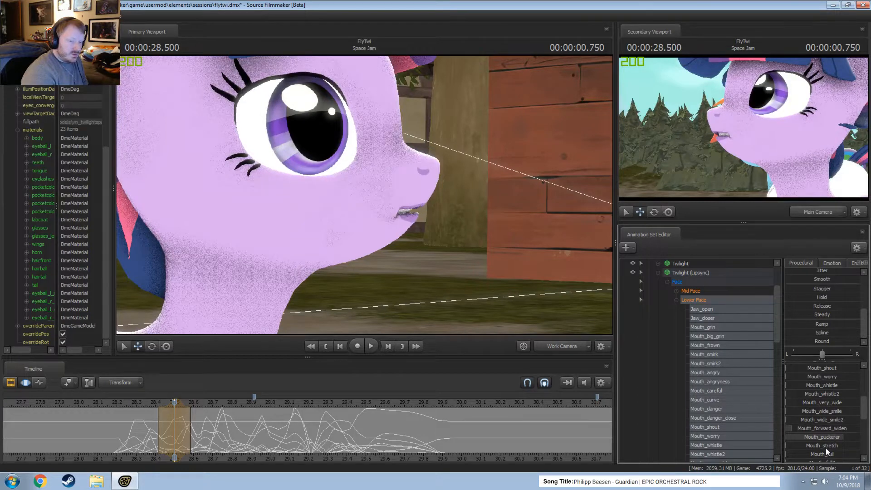
{"action": "scroll", "coordinate": [826, 448], "scroll_direction": "down", "scroll_amount": 4}
{"action": "left_click_drag", "start_coordinate": [826, 415], "coordinate": [817, 415]}
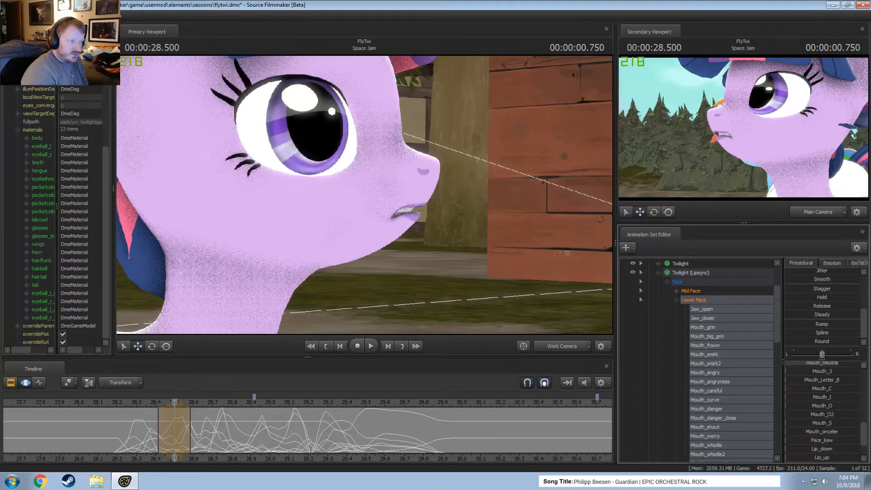
{"action": "scroll", "coordinate": [821, 429], "scroll_direction": "down", "scroll_amount": 1}
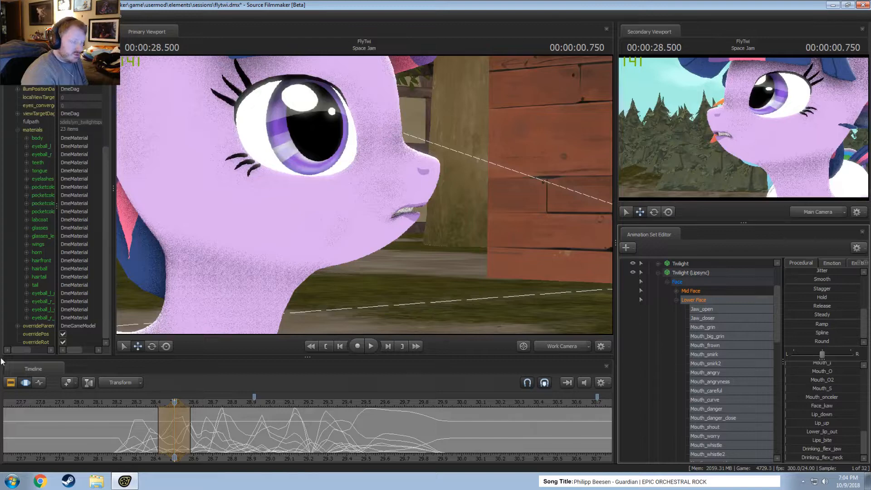
Replay the dialog from 28.5 and again from about 28.17 to check the reworked mouth pose.
{"action": "key", "text": "space"}
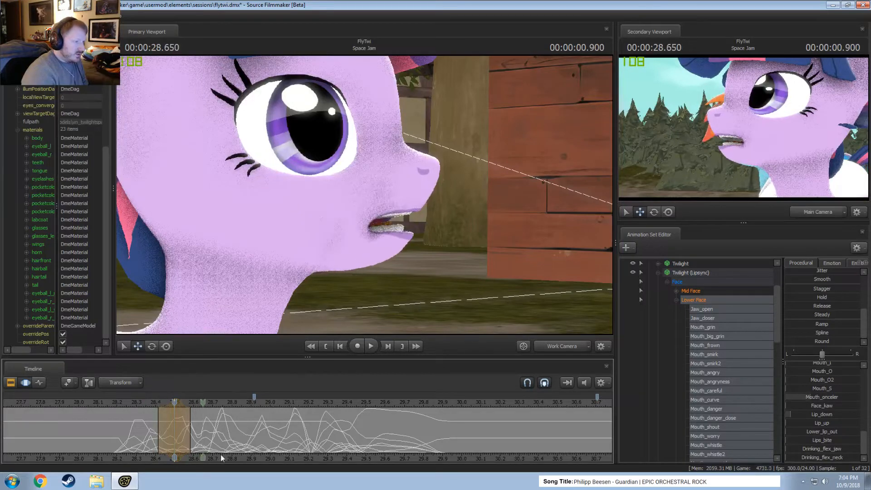
{"action": "key", "text": "space"}
{"action": "left_click", "coordinate": [110, 402]}
{"action": "key", "text": "space"}
Switch to the Clip Editor and replay the dialog from about 28.14 and again from about 28.0.
{"action": "key", "text": "space"}
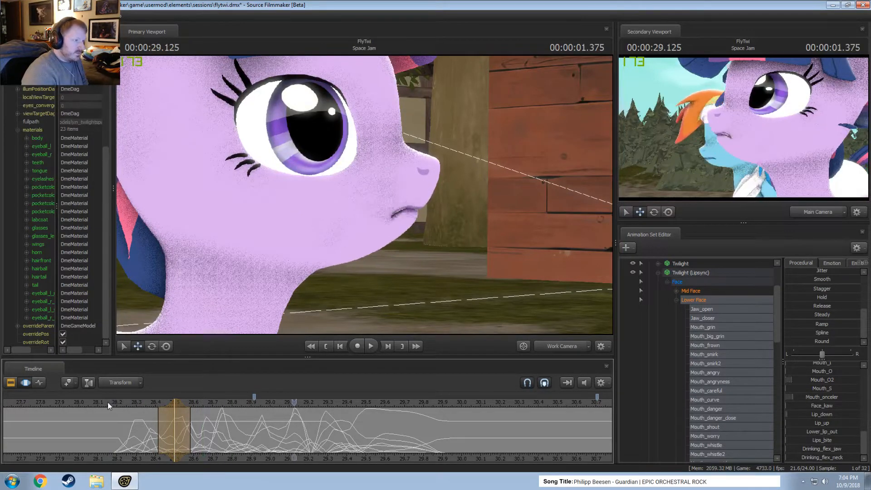
{"action": "left_click", "coordinate": [105, 402]}
{"action": "key", "text": "F2"}
{"action": "key", "text": "space"}
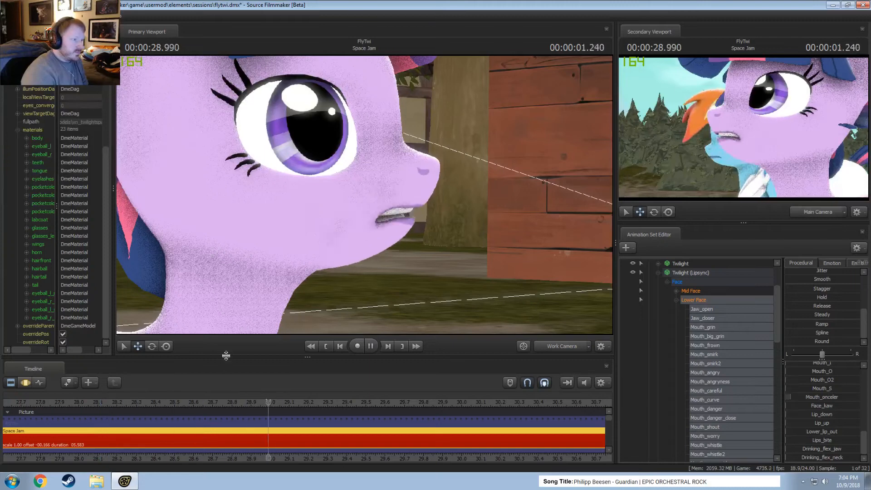
{"action": "key", "text": "space"}
{"action": "left_click", "coordinate": [79, 402]}
{"action": "key", "text": "space"}
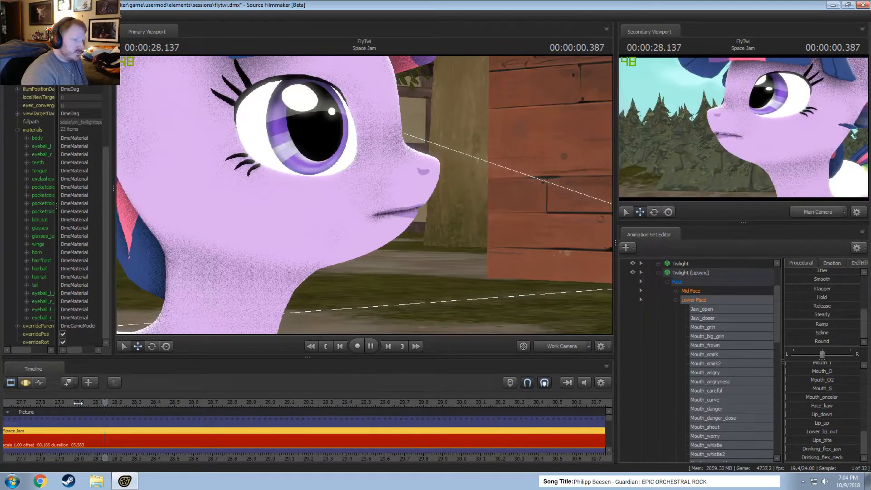
Return to the Motion Editor and replay the dialog from about 28.3 to find the next mouth pose needing work.
{"action": "key", "text": "space"}
{"action": "key", "text": "F3"}
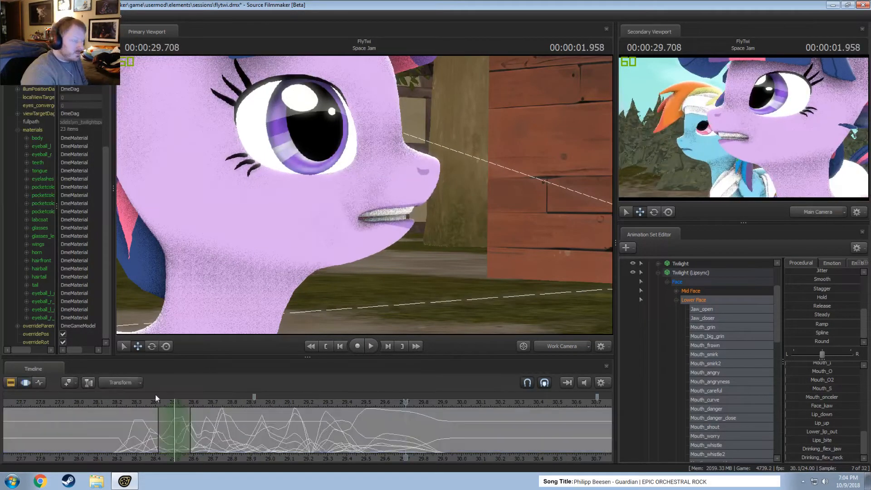
{"action": "left_click", "coordinate": [139, 403]}
{"action": "key", "text": "space"}
{"action": "key", "text": "space"}
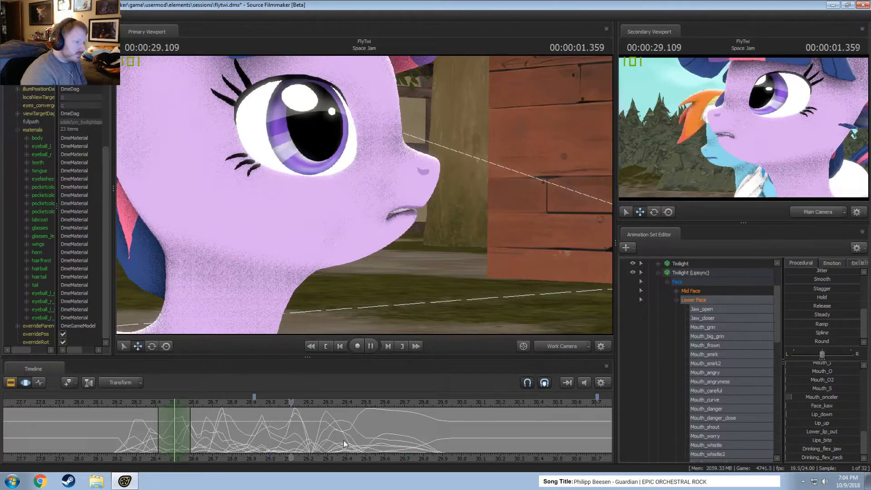
{"action": "key", "text": "space"}
Select about 29.17 to 29.33 around 29.25 and raise tongue_up strongly in Twilight's Tongue controls.
{"action": "scroll", "coordinate": [343, 439], "scroll_direction": "up", "scroll_amount": 2}
{"action": "scroll", "coordinate": [343, 439], "scroll_direction": "up", "scroll_amount": 1}
{"action": "key", "text": "shift"}
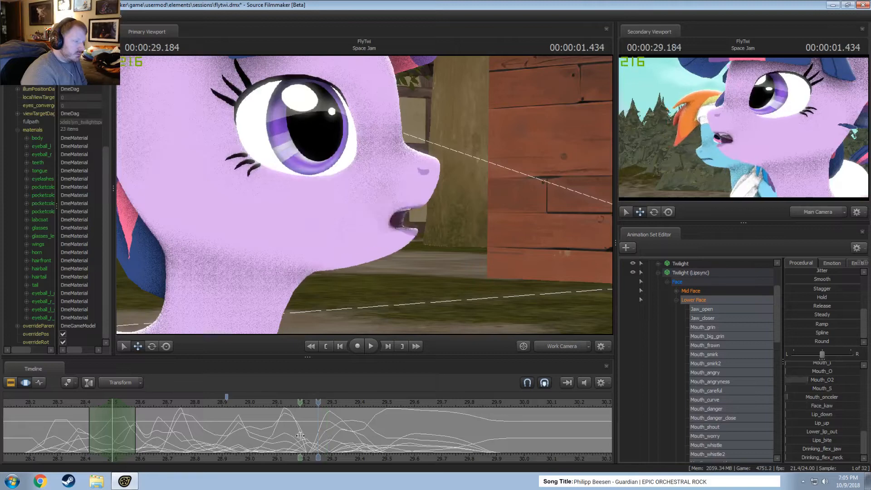
{"action": "left_click", "coordinate": [314, 436]}
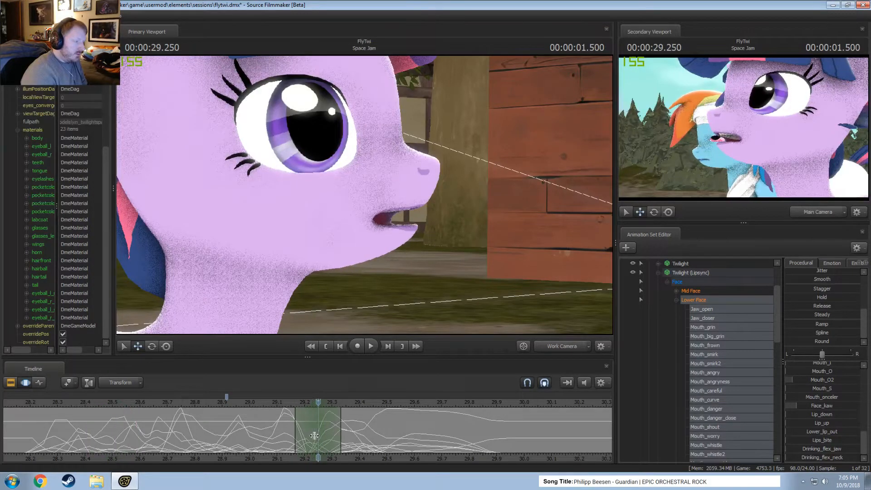
{"action": "left_click", "coordinate": [677, 300]}
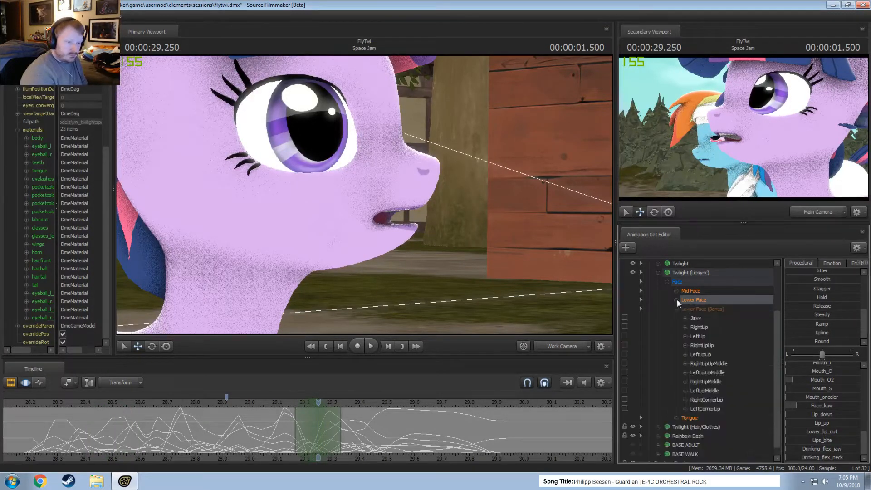
{"action": "left_click", "coordinate": [711, 316]}
{"action": "left_click", "coordinate": [692, 417]}
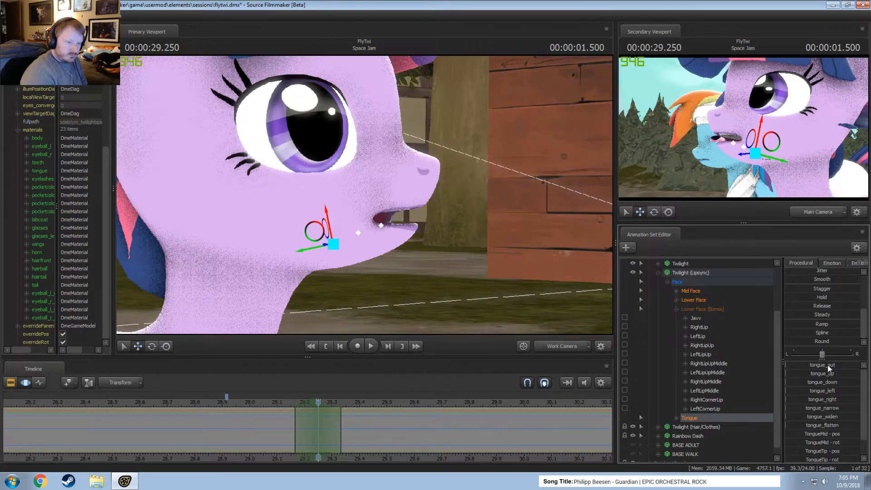
{"action": "left_click_drag", "start_coordinate": [820, 373], "coordinate": [859, 373]}
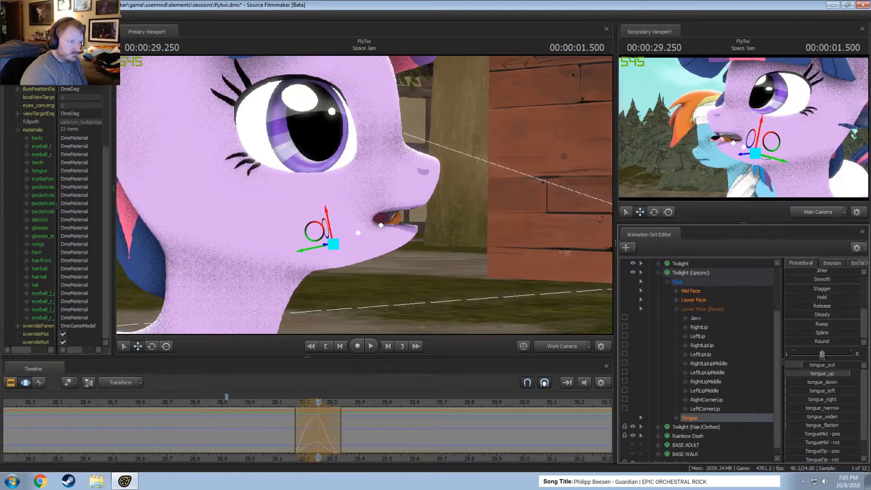
Shift the tongue movement slightly earlier to centre it on 29.208 and check it in playback.
{"action": "mouse_move", "coordinate": [244, 420]}
{"action": "left_mouse_down"}
{"action": "mouse_move", "coordinate": [312, 427]}
{"action": "mouse_move", "coordinate": [322, 417]}
{"action": "mouse_move", "coordinate": [302, 408]}
{"action": "mouse_move", "coordinate": [288, 429]}
{"action": "left_mouse_up"}
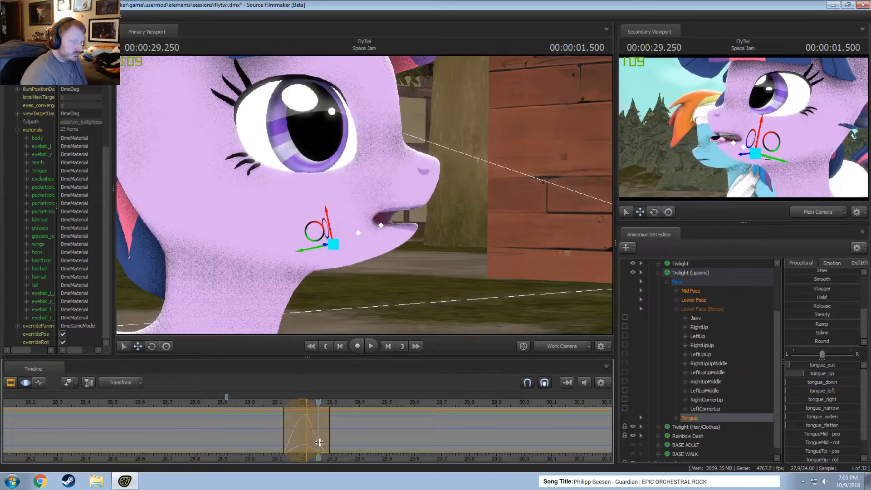
{"action": "key", "text": "space"}
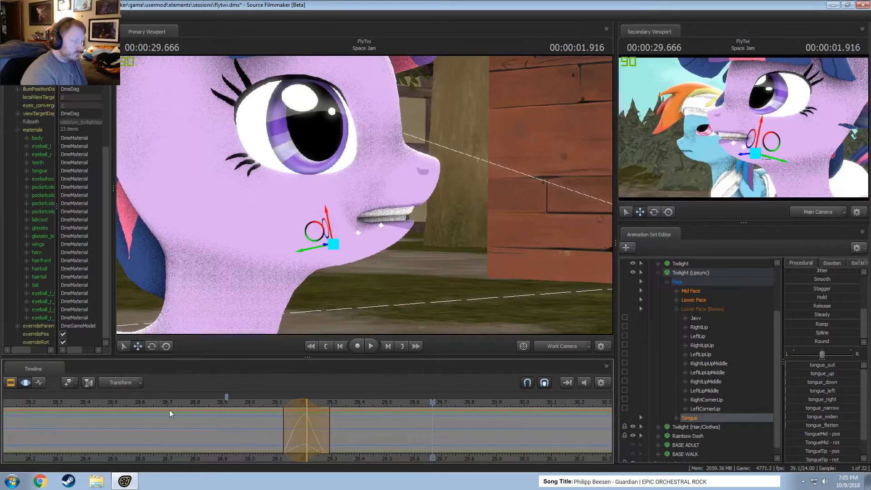
{"action": "left_click_drag", "start_coordinate": [169, 410], "coordinate": [313, 447], "text": "shift"}
Reshape the Lower Face pose at 29.208 with the Mouth_O and Mouth_stretch controls.
{"action": "left_click", "coordinate": [698, 299]}
{"action": "scroll", "coordinate": [313, 447], "scroll_direction": "up", "scroll_amount": 2}
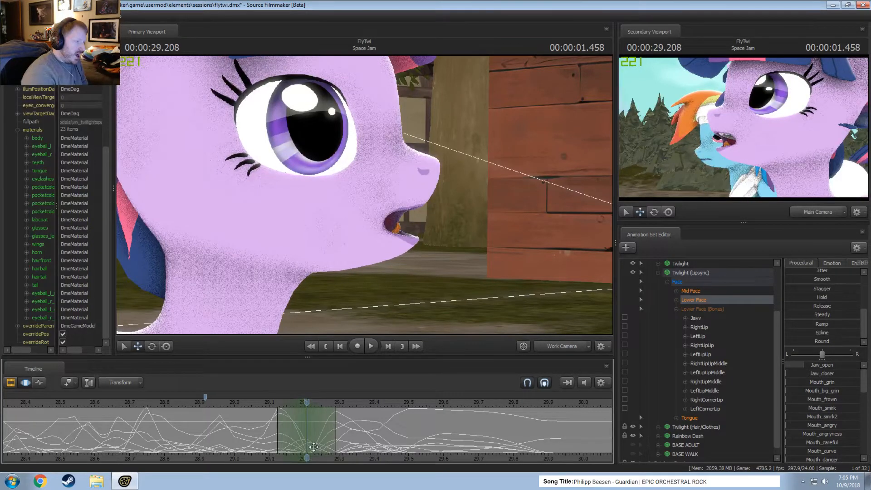
{"action": "scroll", "coordinate": [824, 400], "scroll_direction": "down", "scroll_amount": 7}
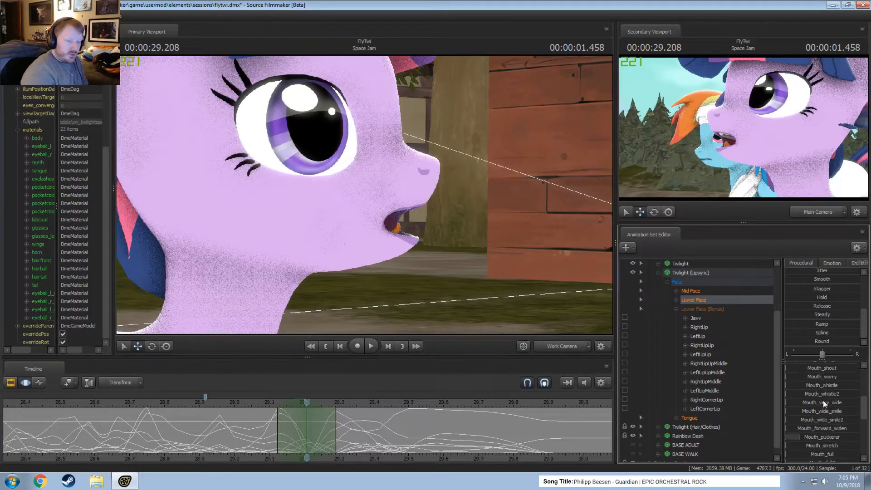
{"action": "scroll", "coordinate": [835, 435], "scroll_direction": "down", "scroll_amount": 3}
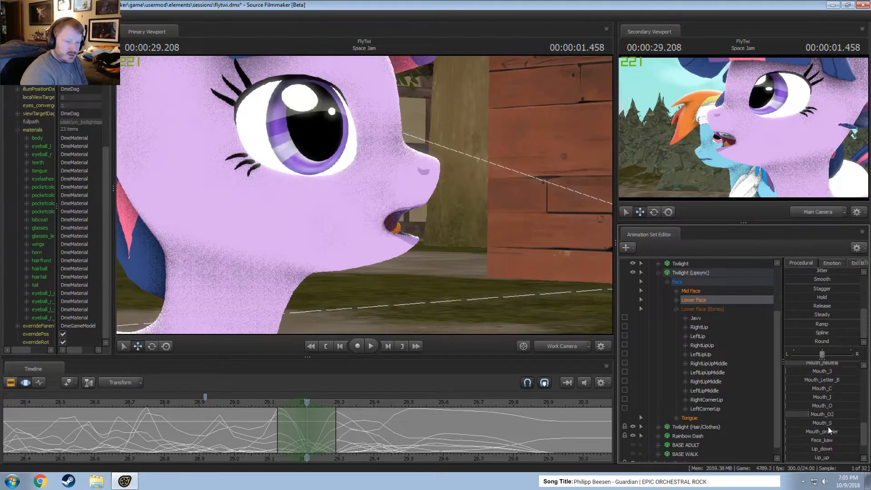
{"action": "left_click_drag", "start_coordinate": [823, 404], "coordinate": [802, 405]}
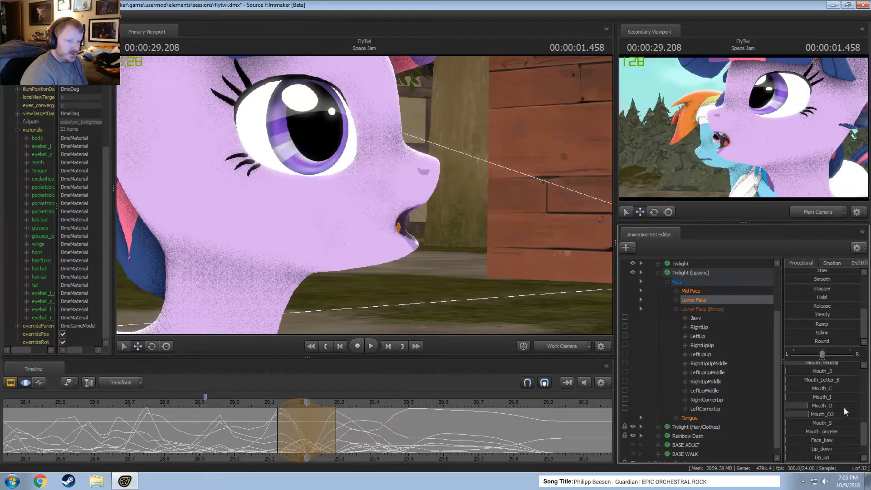
{"action": "scroll", "coordinate": [836, 412], "scroll_direction": "up", "scroll_amount": 3}
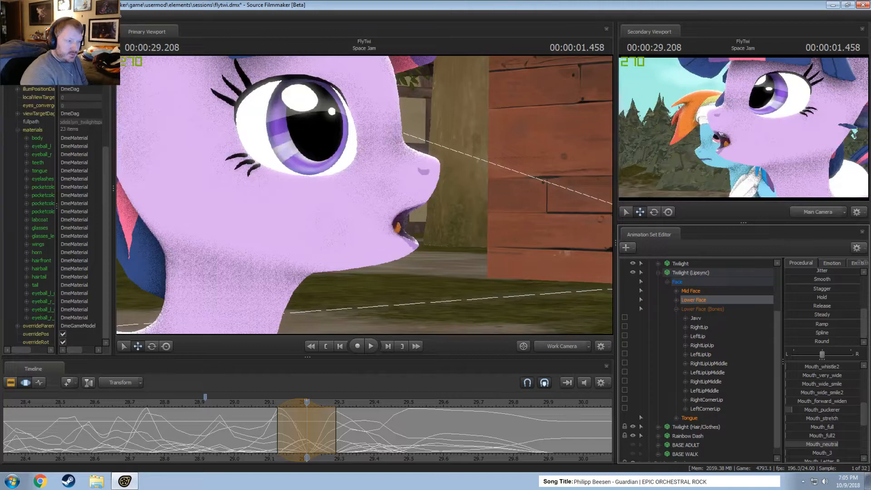
{"action": "left_click_drag", "start_coordinate": [822, 418], "coordinate": [803, 418]}
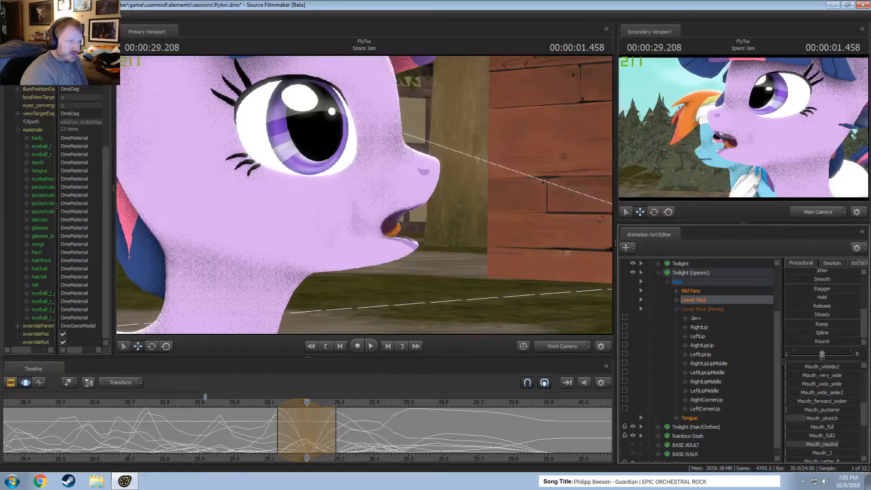
Select about 29.17 to 29.29 around 29.25 and raise Mouth_grin to show the teeth.
{"action": "key", "text": "shift"}
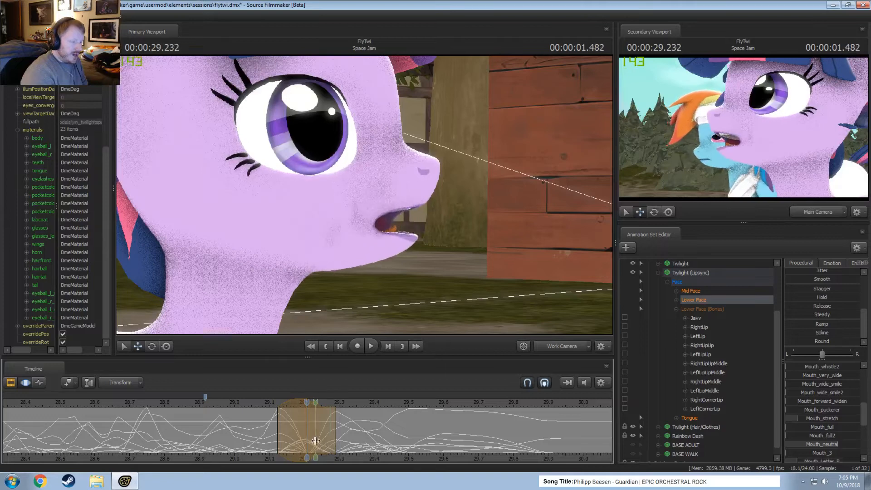
{"action": "left_click", "coordinate": [323, 441], "text": "shift"}
{"action": "scroll", "coordinate": [324, 442], "scroll_direction": "up", "scroll_amount": 4, "text": "shift"}
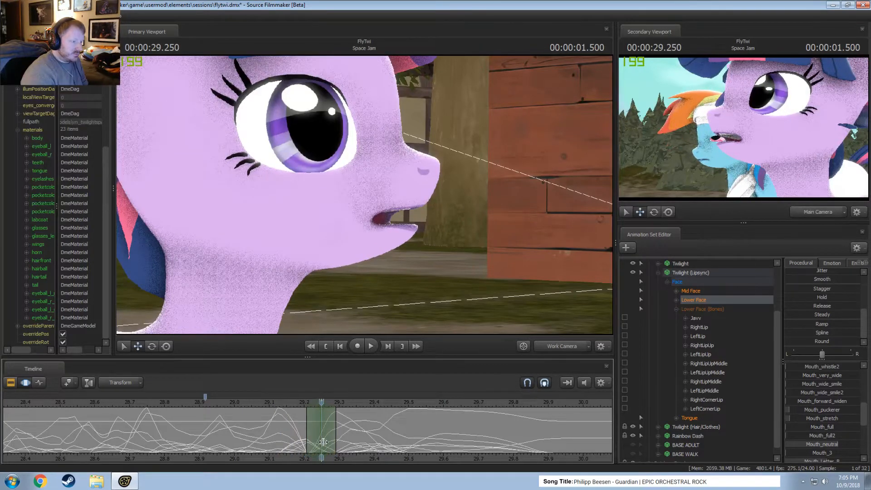
{"action": "scroll", "coordinate": [323, 444], "scroll_direction": "down", "scroll_amount": 1}
{"action": "scroll", "coordinate": [323, 443], "scroll_direction": "down", "scroll_amount": 2, "text": "shift"}
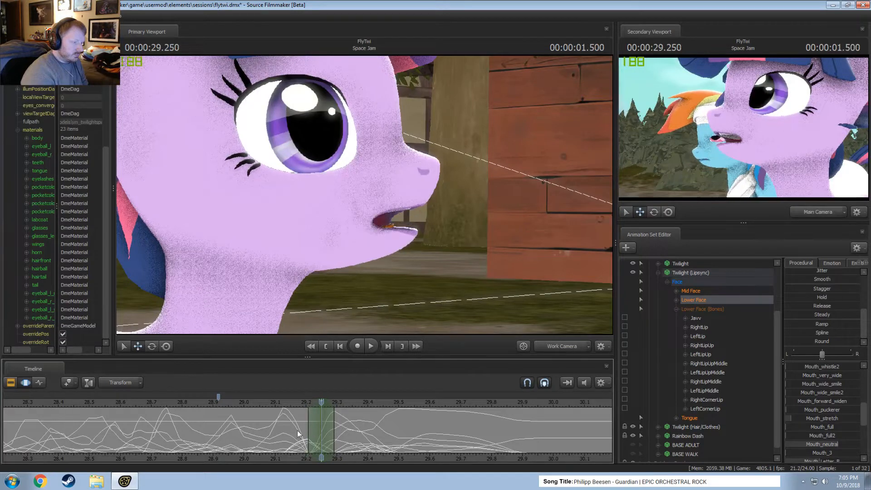
{"action": "left_click_drag", "start_coordinate": [307, 418], "coordinate": [296, 415]}
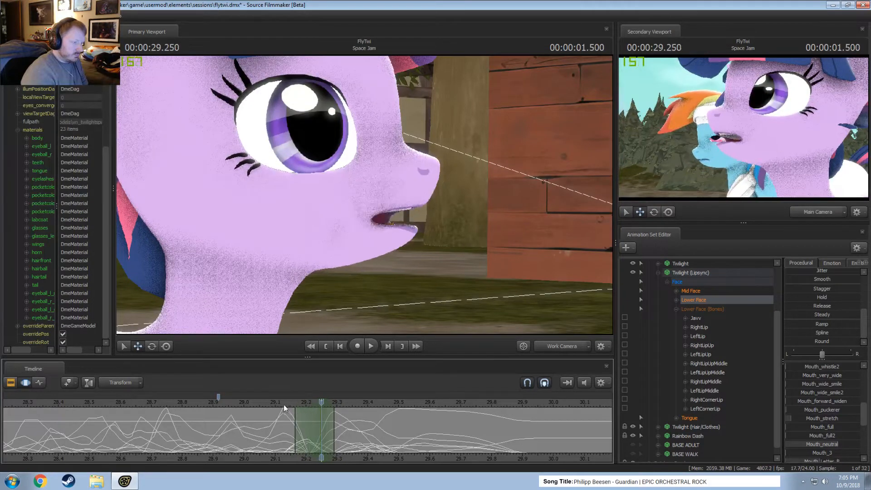
{"action": "scroll", "coordinate": [840, 393], "scroll_direction": "up", "scroll_amount": 6}
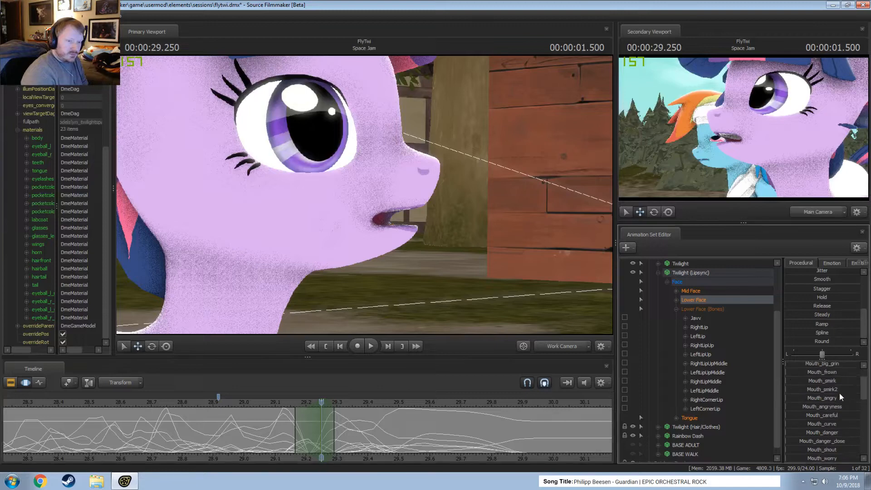
{"action": "left_click_drag", "start_coordinate": [819, 382], "coordinate": [834, 382]}
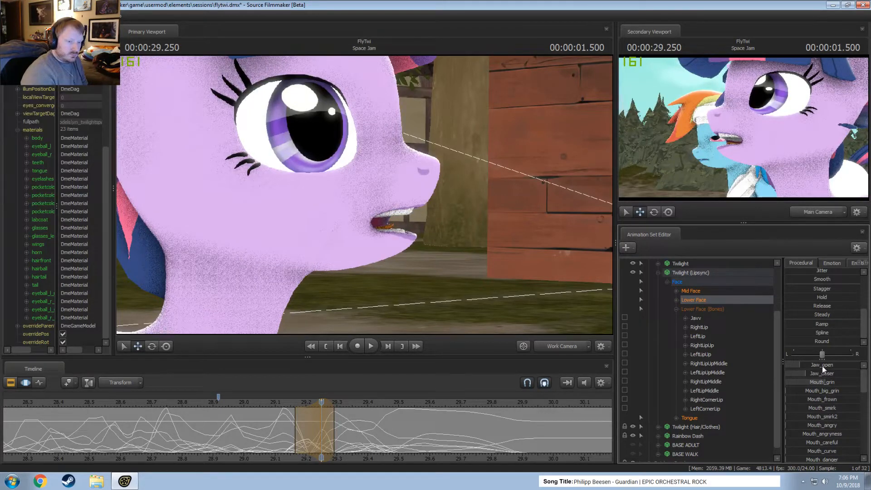
Replay the dialog from about 28.9 and again from about 28.54, and switch to the Clip Editor for a wider review.
{"action": "left_click_drag", "start_coordinate": [291, 426], "coordinate": [322, 419]}
{"action": "left_click", "coordinate": [218, 407]}
{"action": "key", "text": "space"}
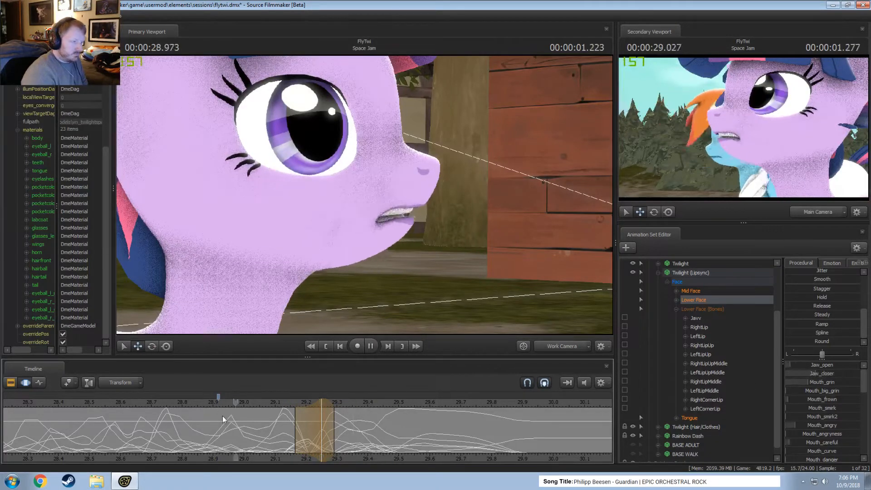
{"action": "key", "text": "space"}
{"action": "left_click", "coordinate": [110, 408]}
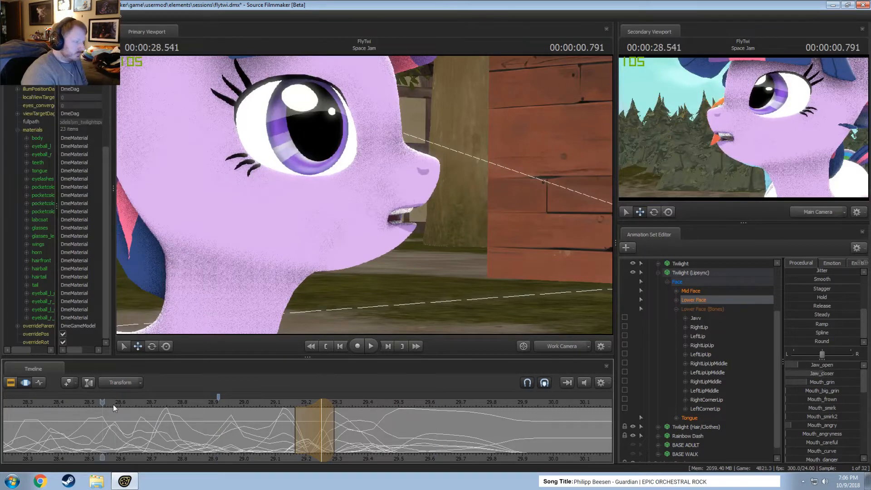
{"action": "key", "text": "space"}
{"action": "key", "text": "F2"}
{"action": "scroll", "coordinate": [119, 407], "scroll_direction": "down", "scroll_amount": 3}
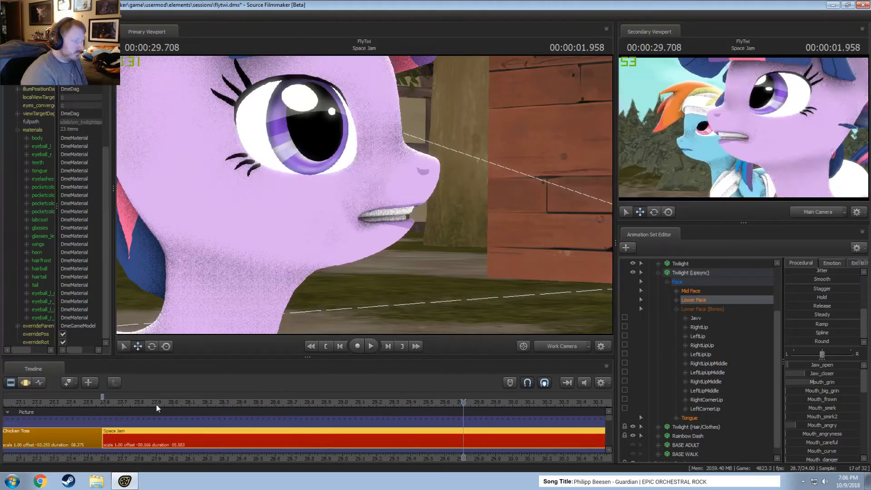
Replay the dialog in the Clip Editor from about 27.8 and again from about 28.2.
{"action": "left_click", "coordinate": [140, 402]}
{"action": "key", "text": "space"}
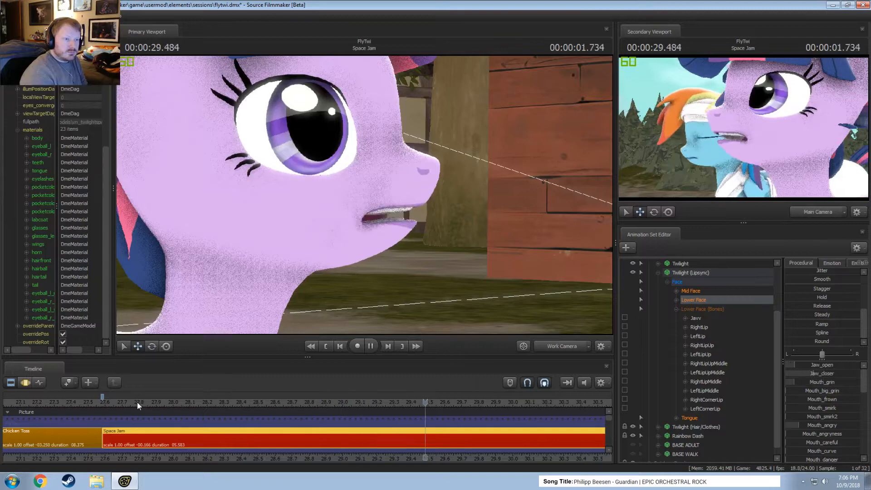
{"action": "left_click", "coordinate": [203, 403]}
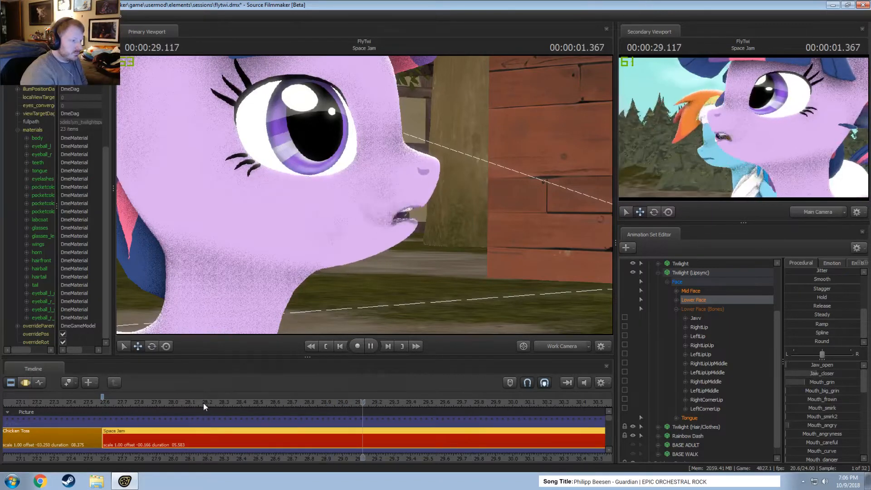
{"action": "key", "text": "space"}
Back in the Motion Editor, select about 29.04 to 29.21 around 29.125 and raise Jaw_closer to close the lips.
{"action": "key", "text": "F3"}
{"action": "key", "text": "shift"}
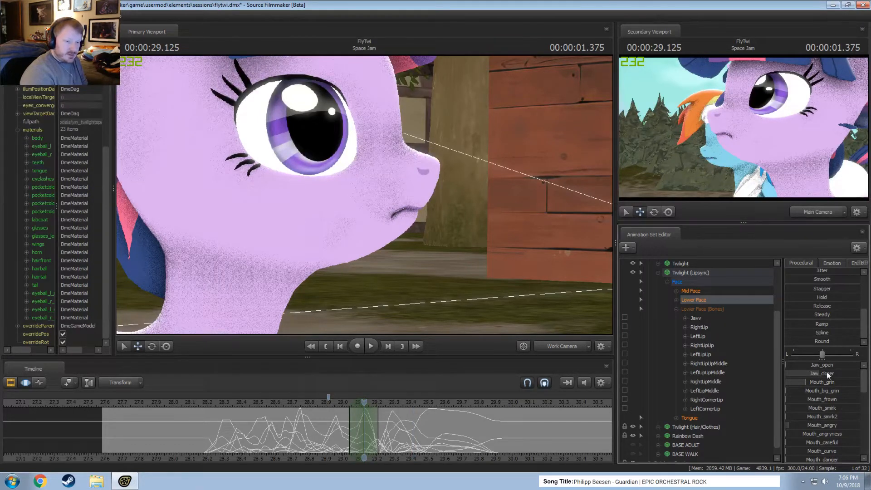
{"action": "left_click_drag", "start_coordinate": [828, 376], "coordinate": [841, 376]}
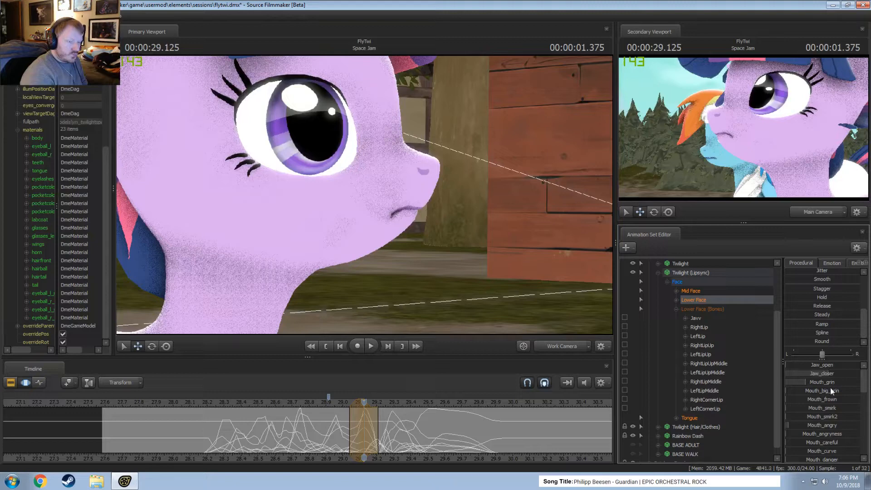
{"action": "scroll", "coordinate": [823, 404], "scroll_direction": "down", "scroll_amount": 5}
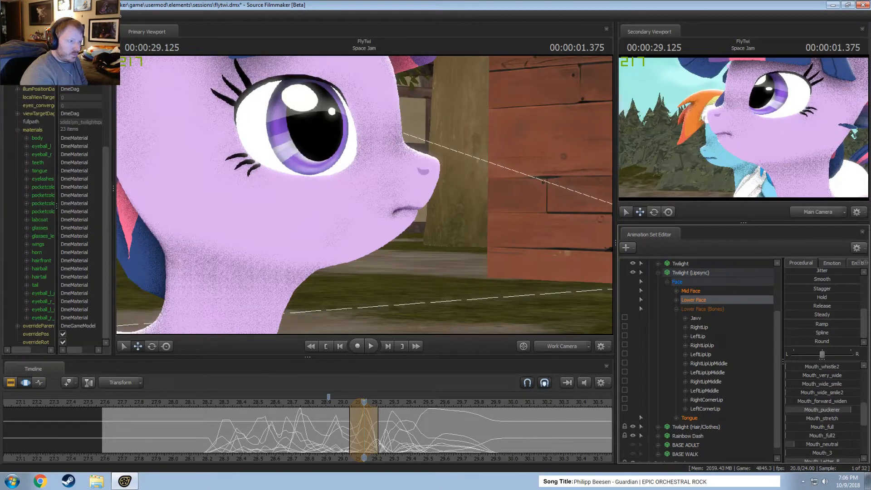
{"action": "middle_click_drag", "start_coordinate": [336, 435], "coordinate": [427, 445]}
{"action": "left_click_drag", "start_coordinate": [427, 445], "coordinate": [469, 429]}
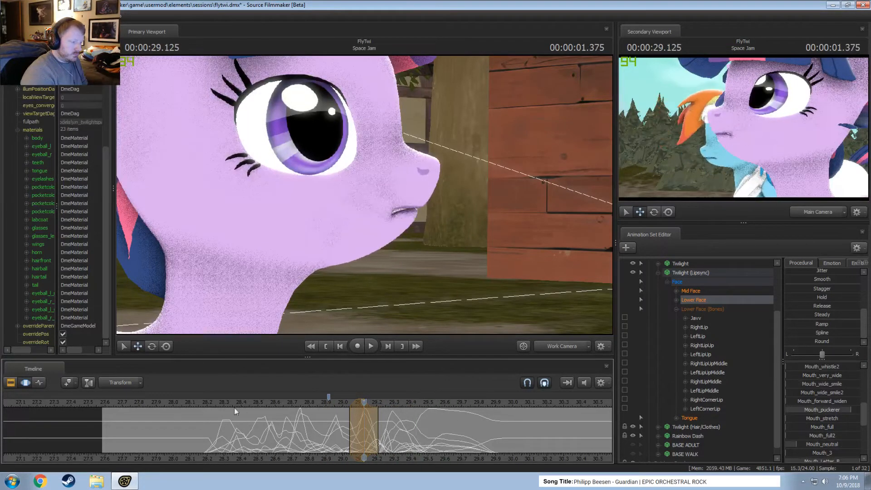
Replay the dialog from about 28.05 and again from 28.083, switching to the Clip Editor to review the lip movement.
{"action": "left_click", "coordinate": [182, 405]}
{"action": "key", "text": "space"}
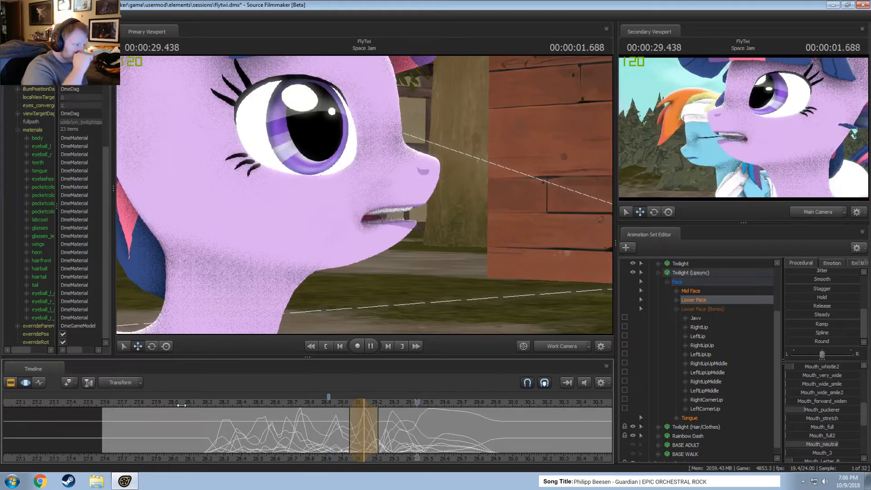
{"action": "key", "text": "space"}
{"action": "left_click", "coordinate": [188, 405]}
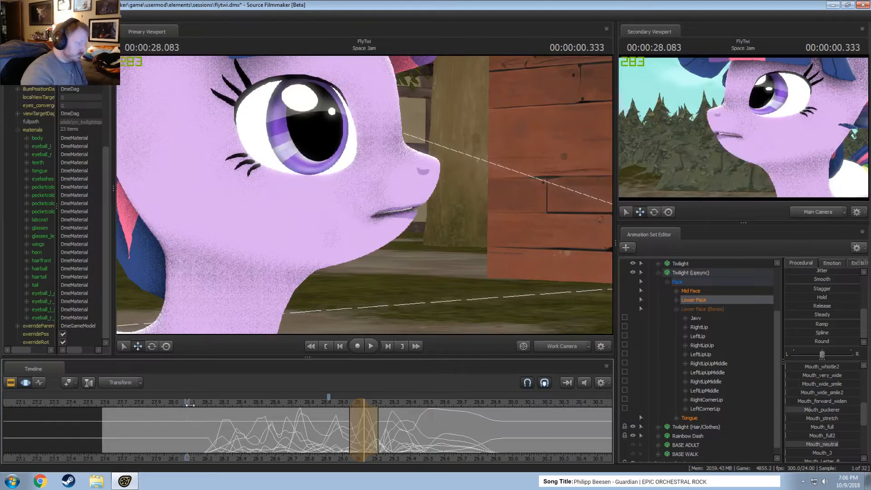
{"action": "key", "text": "space"}
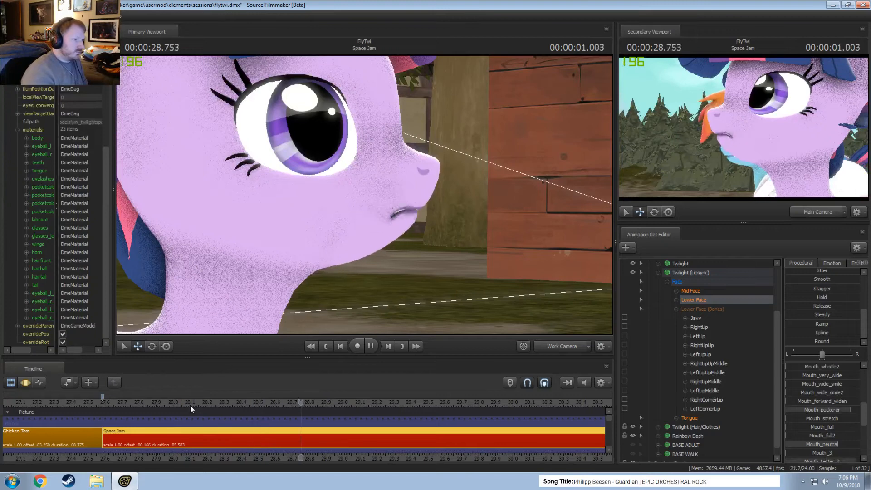
{"action": "key", "text": "space"}
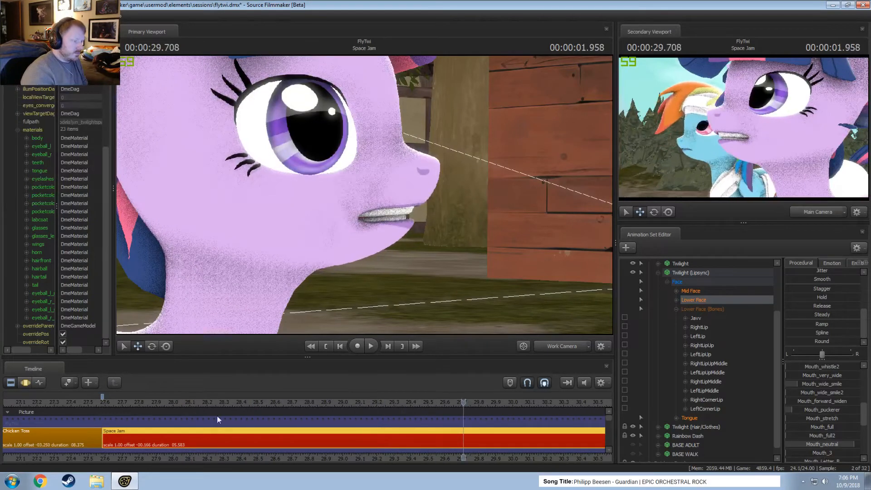
In the Motion Editor, select about 29.29 to 29.46 around 29.375 and raise Mouth_puckerer to narrow the open mouth.
{"action": "key", "text": "F3"}
{"action": "scroll", "coordinate": [380, 447], "scroll_direction": "up", "scroll_amount": 4}
{"action": "key", "text": "shift"}
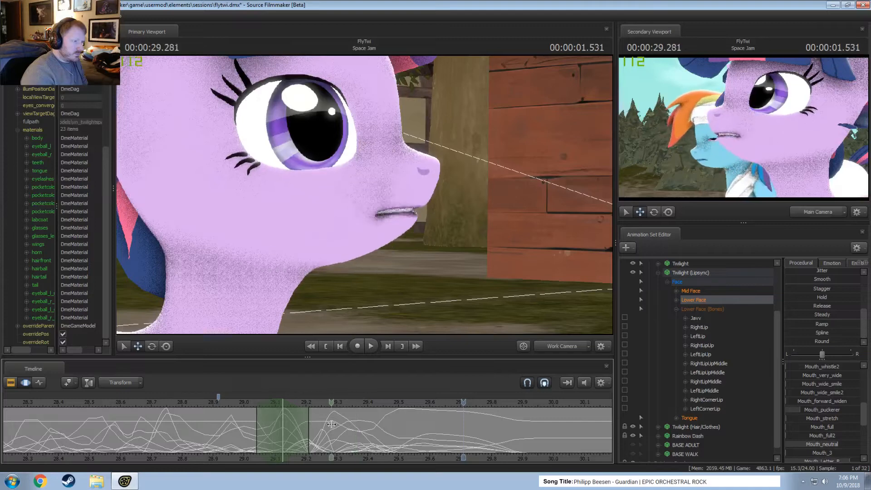
{"action": "left_click", "coordinate": [358, 424]}
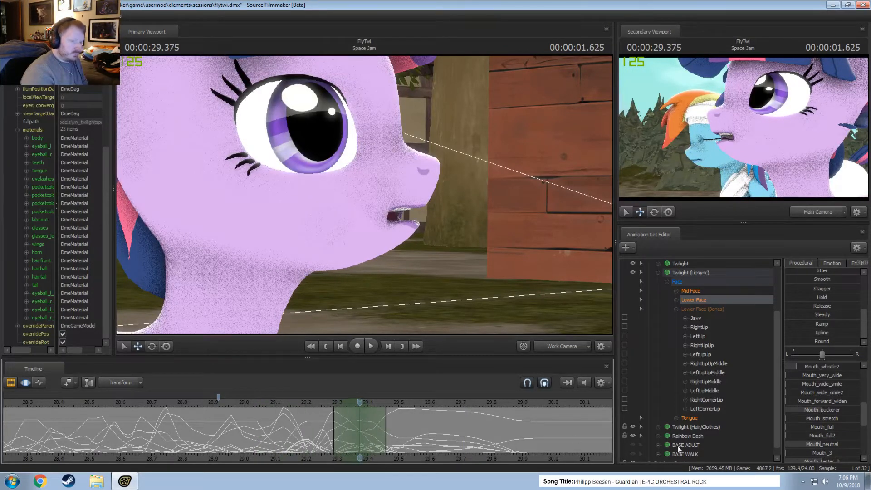
{"action": "left_click_drag", "start_coordinate": [830, 412], "coordinate": [833, 412]}
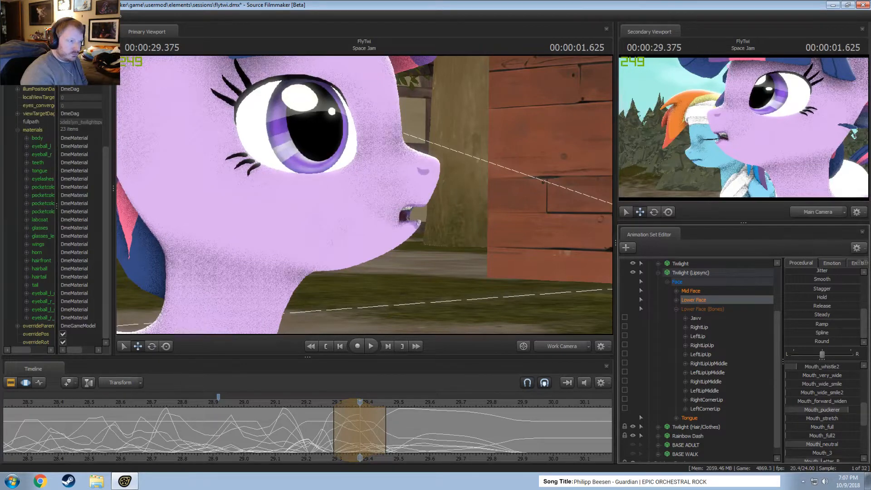
{"action": "key", "text": "space"}
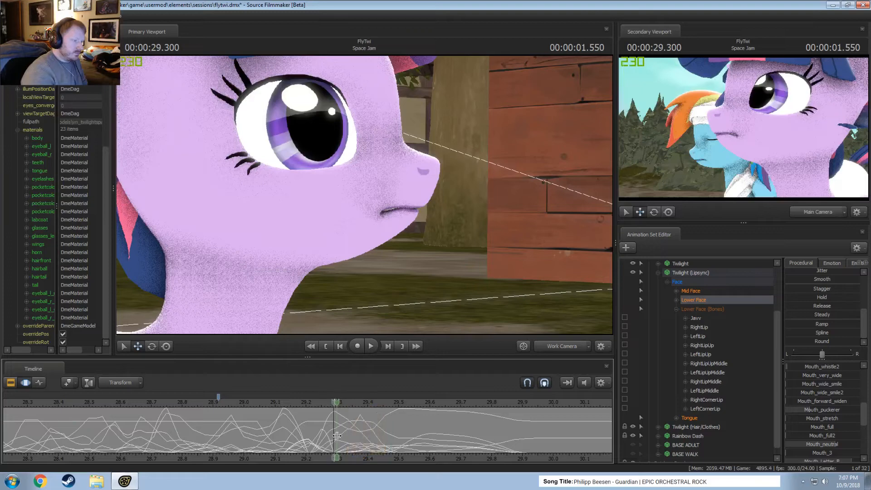
Select about 29.21 to 29.375 around 29.291, lower Mouth_puckerer, and raise Mouth_curve to bend the closed lips.
{"action": "left_click", "coordinate": [334, 435]}
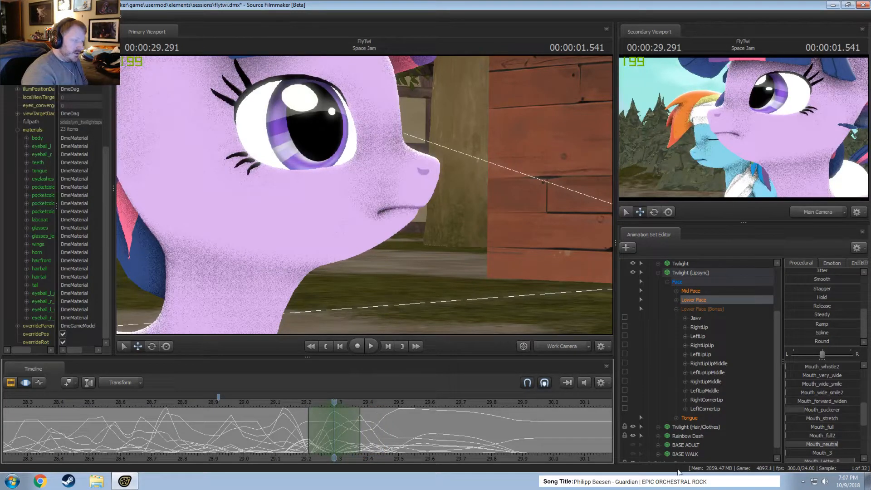
{"action": "left_click_drag", "start_coordinate": [833, 414], "coordinate": [833, 414]}
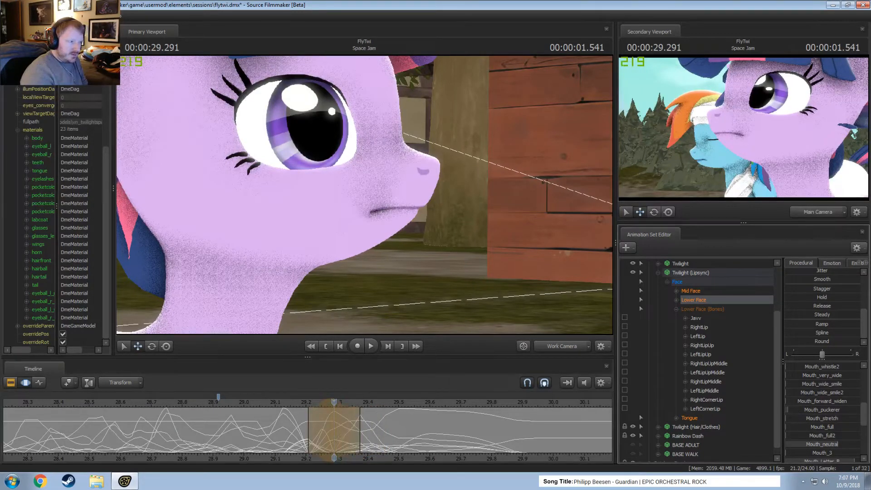
{"action": "left_click_drag", "start_coordinate": [289, 426], "coordinate": [322, 431]}
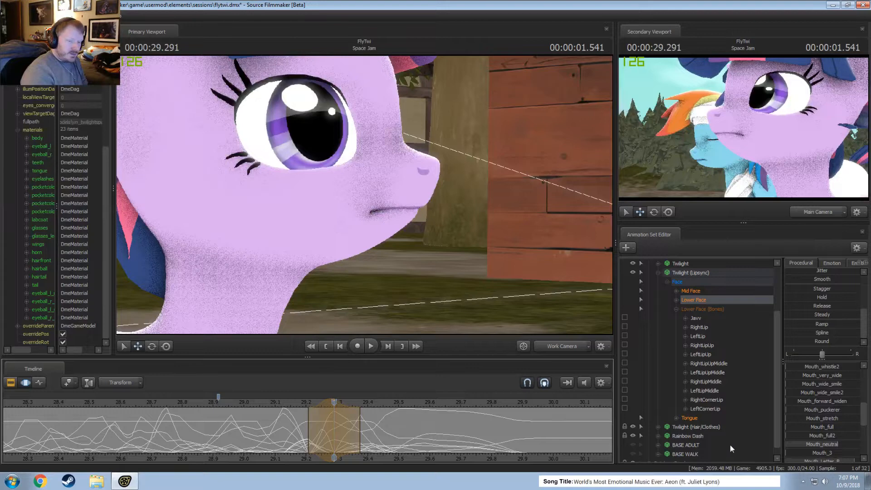
{"action": "scroll", "coordinate": [811, 435], "scroll_direction": "down", "scroll_amount": 3}
{"action": "scroll", "coordinate": [819, 437], "scroll_direction": "up", "scroll_amount": 3}
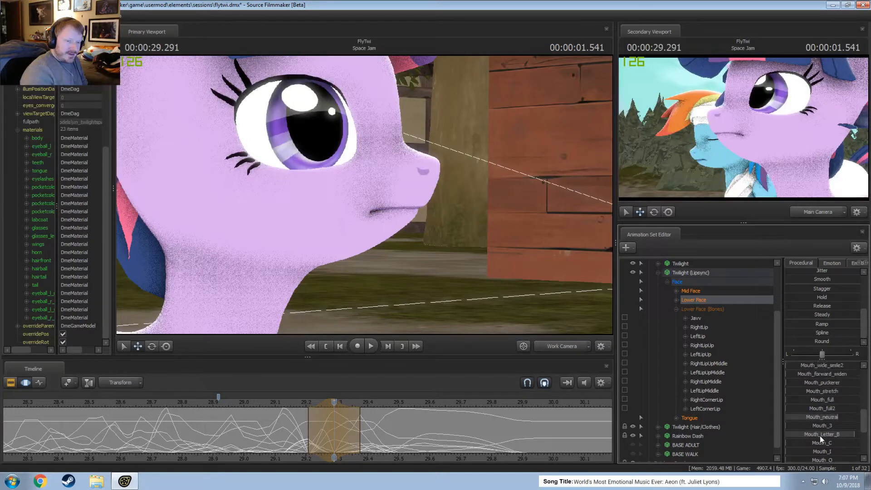
{"action": "scroll", "coordinate": [825, 435], "scroll_direction": "up", "scroll_amount": 1}
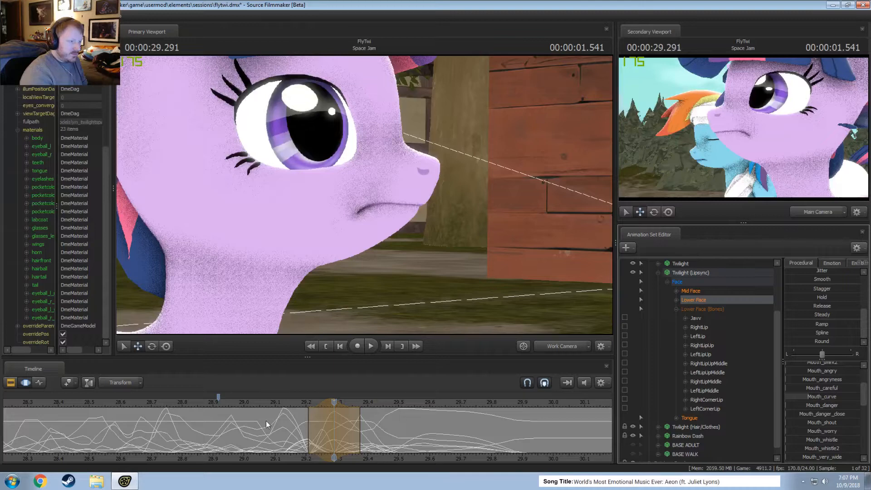
Scrub the new pose, replay the dialog from about 28.875 and 28.4, and review it again in the Clip Editor.
{"action": "left_click", "coordinate": [308, 438]}
{"action": "left_click_drag", "start_coordinate": [308, 438], "coordinate": [342, 439]}
{"action": "key", "text": "space"}
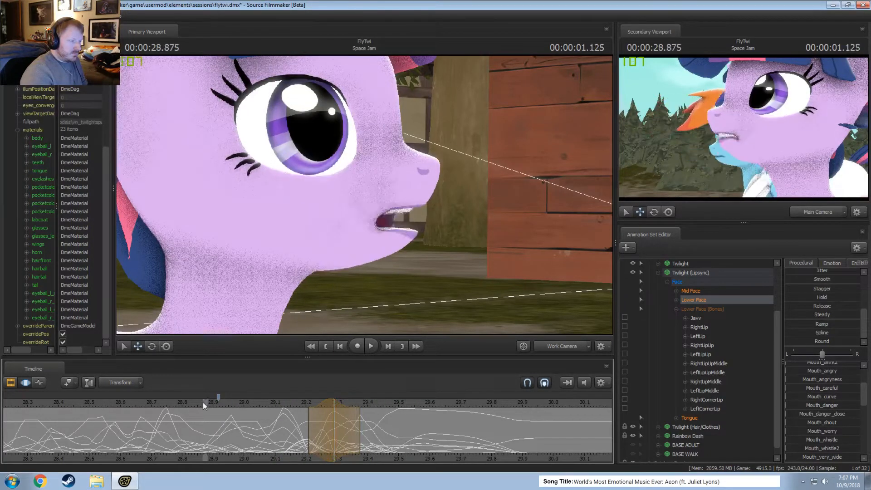
{"action": "scroll", "coordinate": [186, 406], "scroll_direction": "down", "scroll_amount": 3}
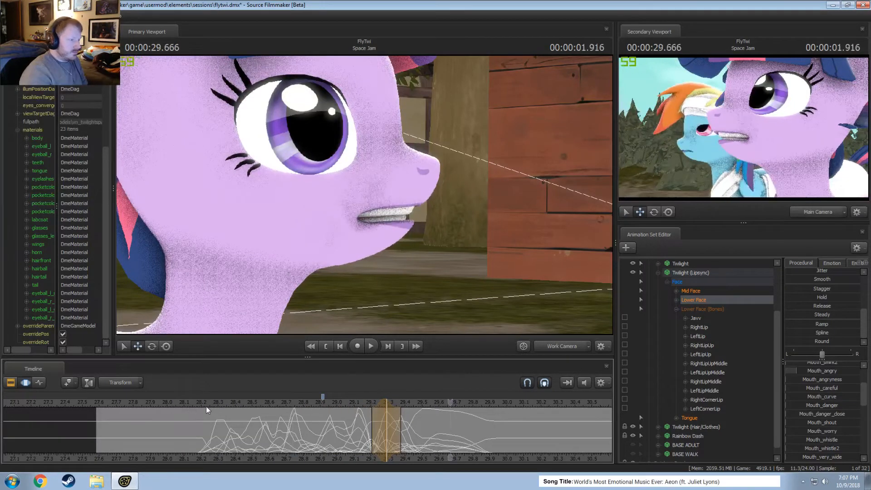
{"action": "left_click", "coordinate": [238, 401]}
{"action": "key", "text": "space"}
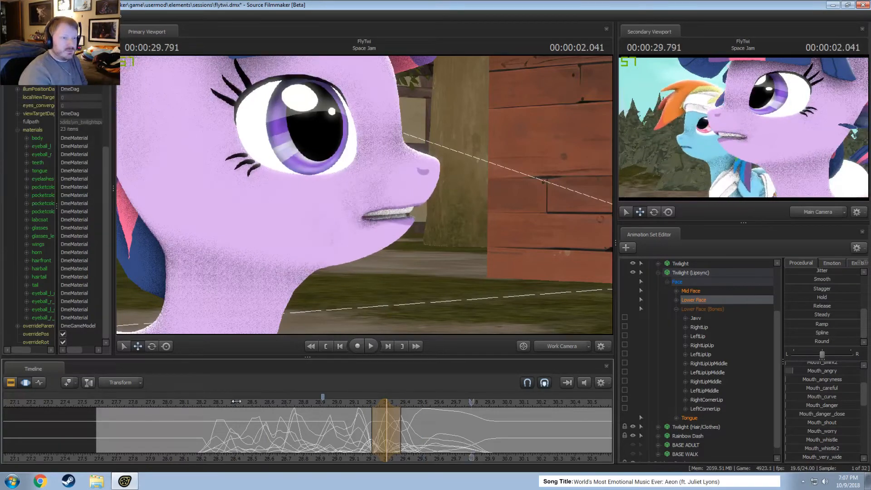
{"action": "key", "text": "F2"}
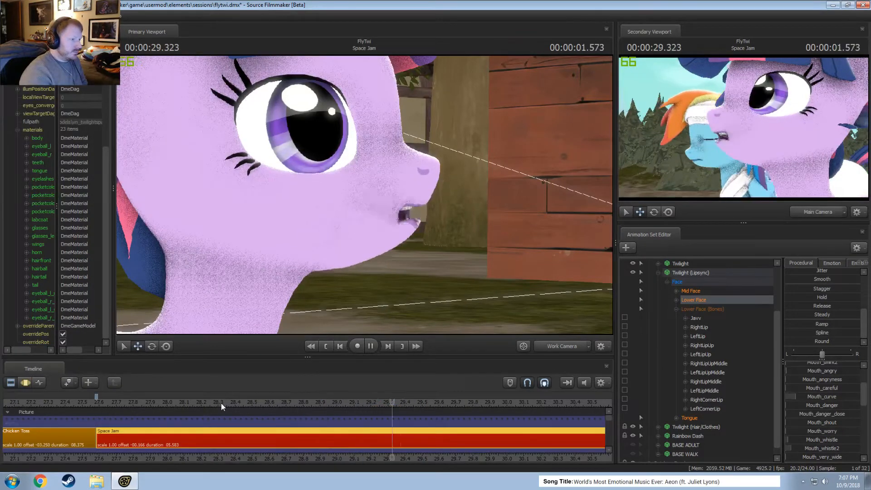
Replay the end of the line in the Motion Editor from about 29.04 and save the session.
{"action": "key", "text": "F3"}
{"action": "left_click", "coordinate": [342, 407]}
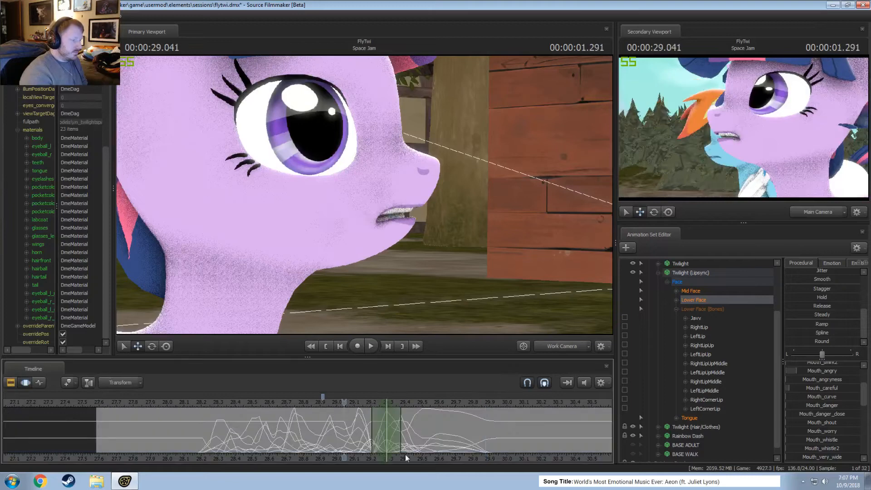
{"action": "middle_click_drag", "start_coordinate": [464, 456], "coordinate": [230, 407]}
{"action": "key", "text": "space"}
{"action": "key", "text": "space"}
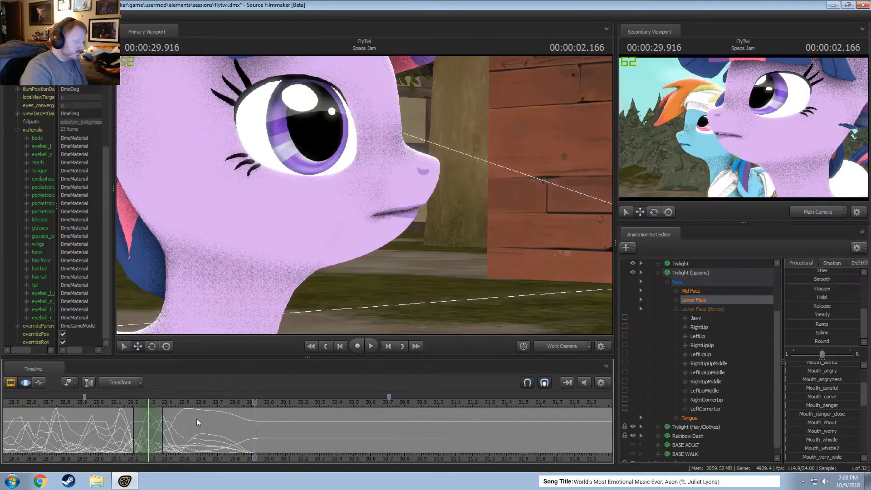
{"action": "scroll", "coordinate": [214, 426], "scroll_direction": "down", "scroll_amount": 3}
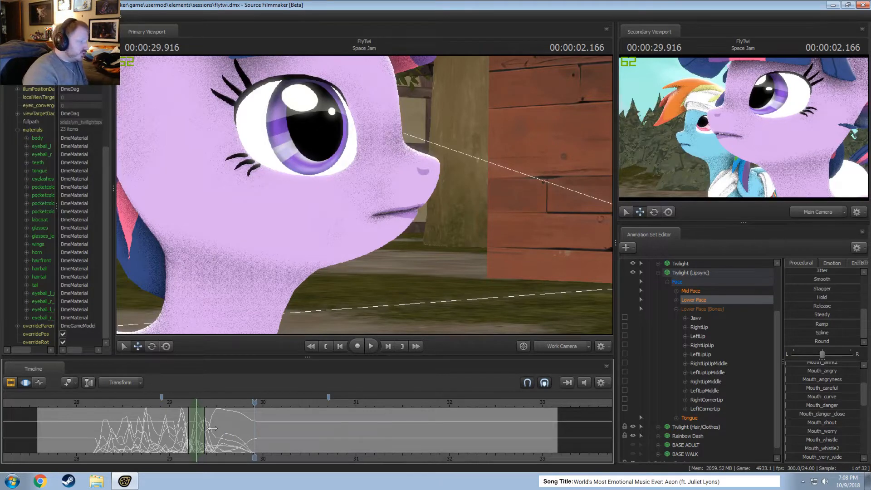
Examine the mouth closing at the end of the line by scrubbing and replaying from about 29.7 to 30.17.
{"action": "left_click", "coordinate": [236, 406]}
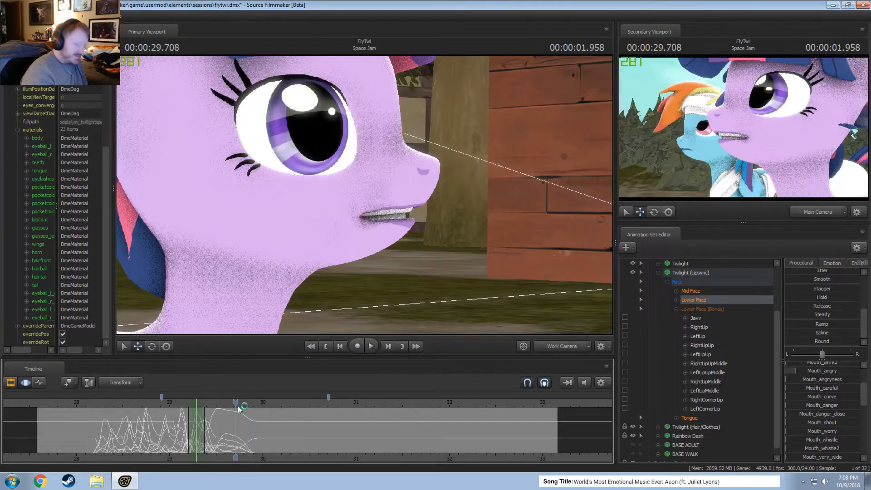
{"action": "scroll", "coordinate": [250, 409], "scroll_direction": "up", "scroll_amount": 3}
{"action": "middle_click_drag", "start_coordinate": [267, 450], "coordinate": [209, 445]}
{"action": "key", "text": "space"}
{"action": "left_click_drag", "start_coordinate": [176, 402], "coordinate": [160, 402]}
{"action": "scroll", "coordinate": [205, 420], "scroll_direction": "down", "scroll_amount": 2}
{"action": "key", "text": "space"}
Play the rest of the Space Jam shot from about 30.17 and scrub from about 31.3 to 33.
{"action": "key", "text": "space"}
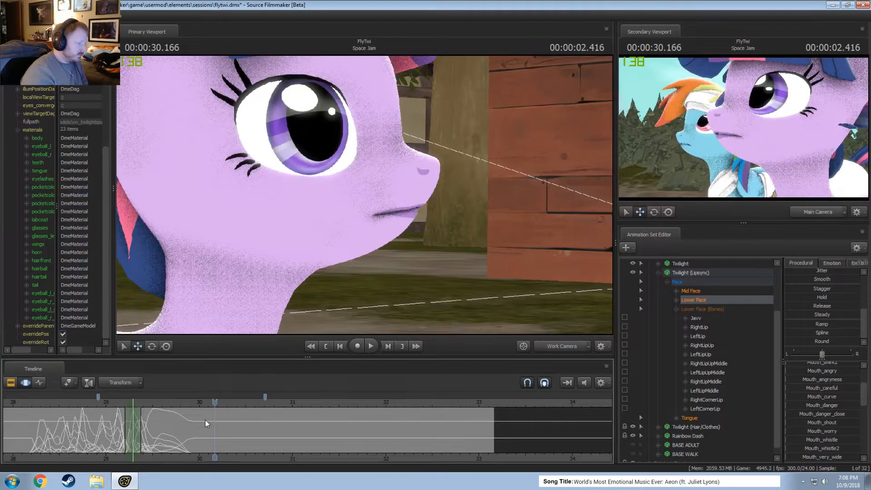
{"action": "key", "text": "space"}
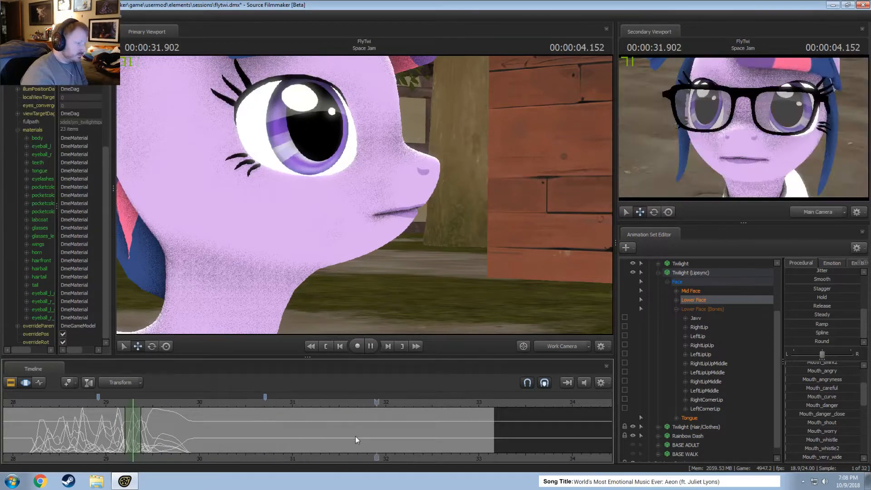
{"action": "key", "text": "space"}
{"action": "left_click", "coordinate": [320, 402]}
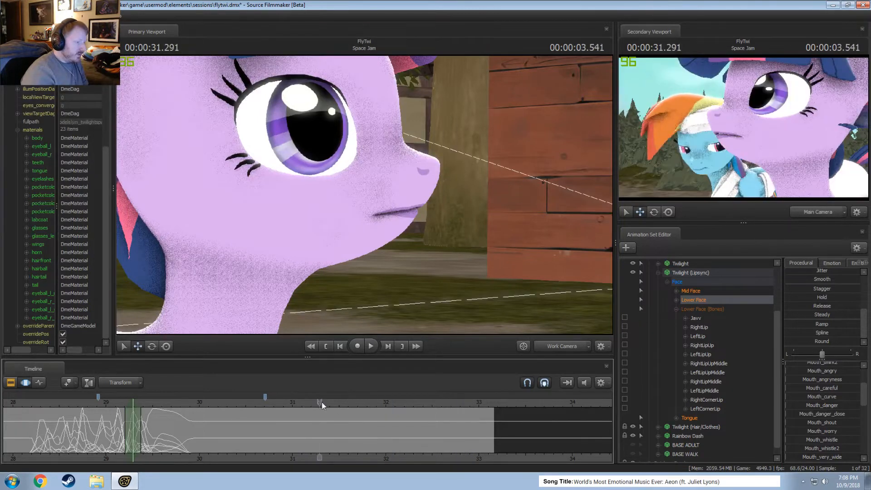
{"action": "left_click_drag", "start_coordinate": [322, 402], "coordinate": [475, 413]}
Replay the end of the line from about 29.5 and the whole dialog from about 28.3 to past 30.5.
{"action": "left_click", "coordinate": [157, 404]}
{"action": "key", "text": "space"}
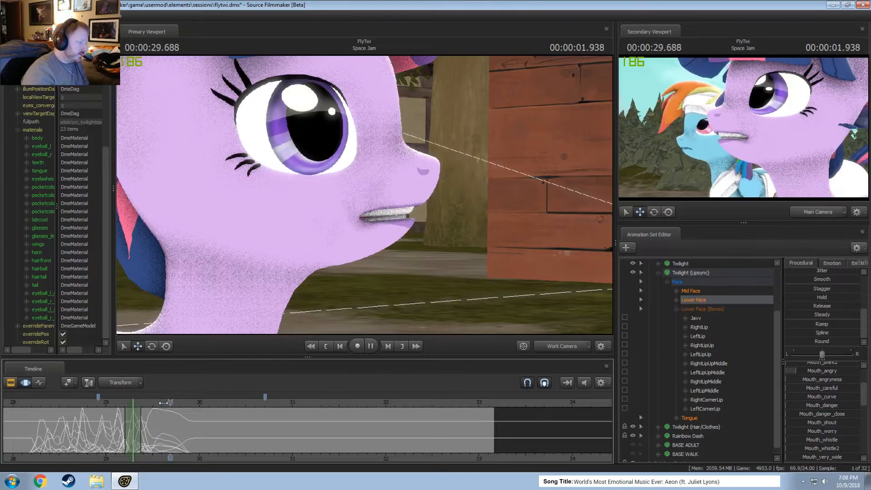
{"action": "key", "text": "space"}
{"action": "left_click", "coordinate": [40, 403]}
{"action": "key", "text": "space"}
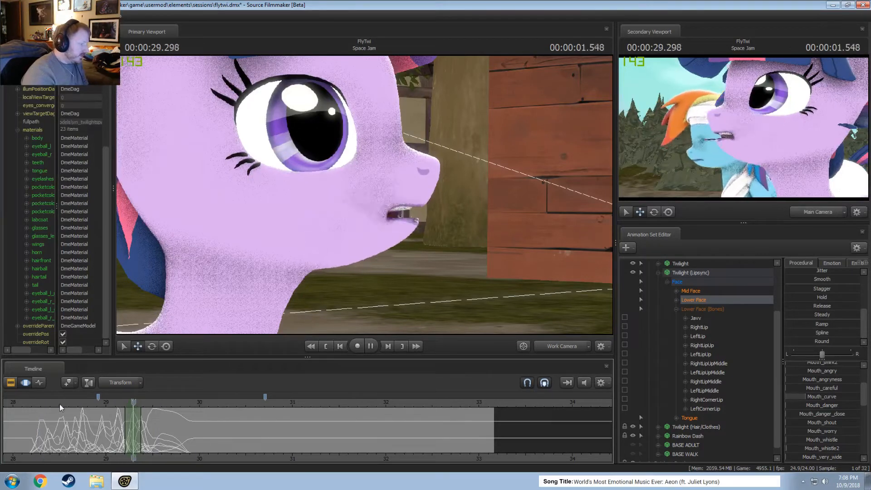
{"action": "key", "text": "space"}
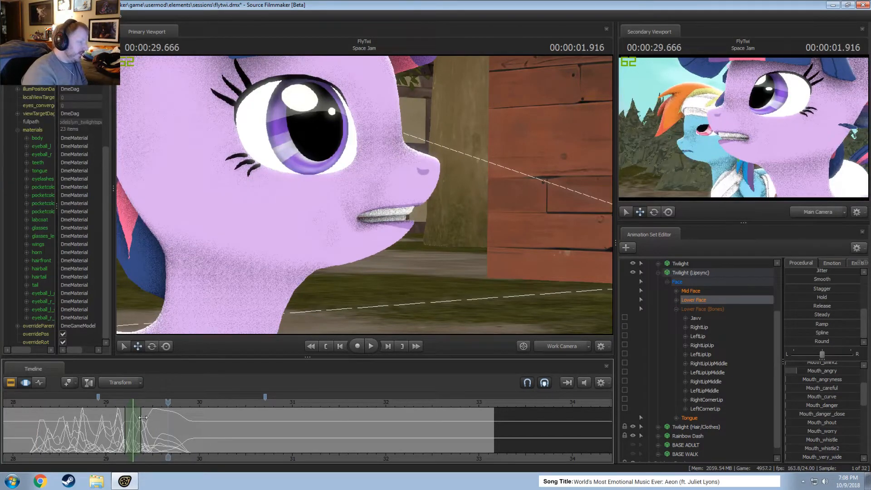
{"action": "key", "text": "space"}
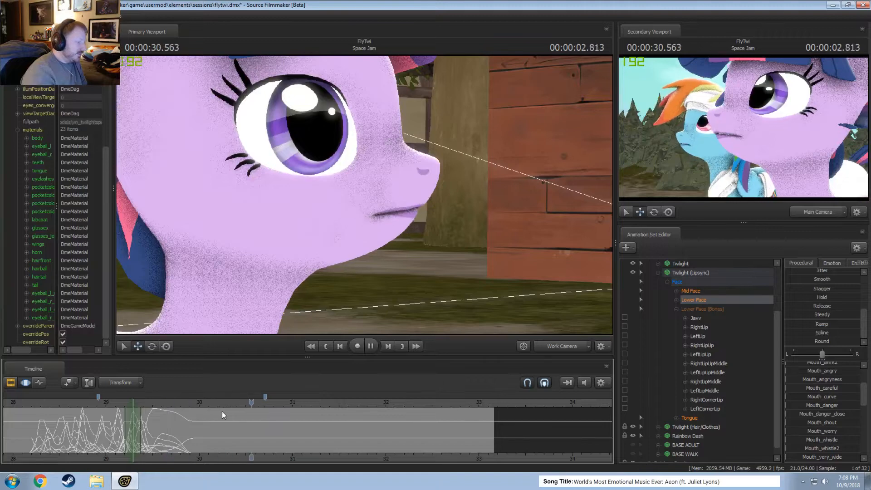
{"action": "key", "text": "space"}
Select the time around 29.875, from about 29.75 to 30, and raise Mouth_O2 to part Twilight's lips.
{"action": "left_click", "coordinate": [172, 414], "text": "shift"}
{"action": "right_click_drag", "start_coordinate": [172, 414], "coordinate": [181, 451], "text": "alt"}
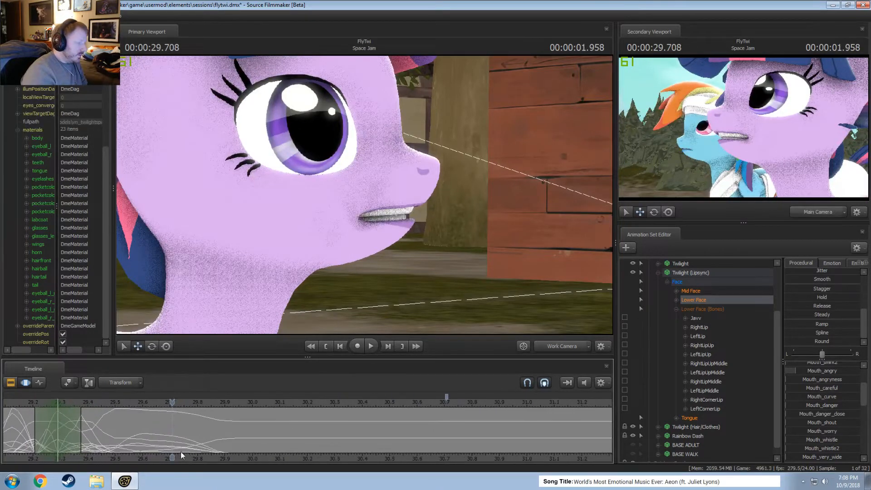
{"action": "left_click", "coordinate": [218, 427], "text": "shift"}
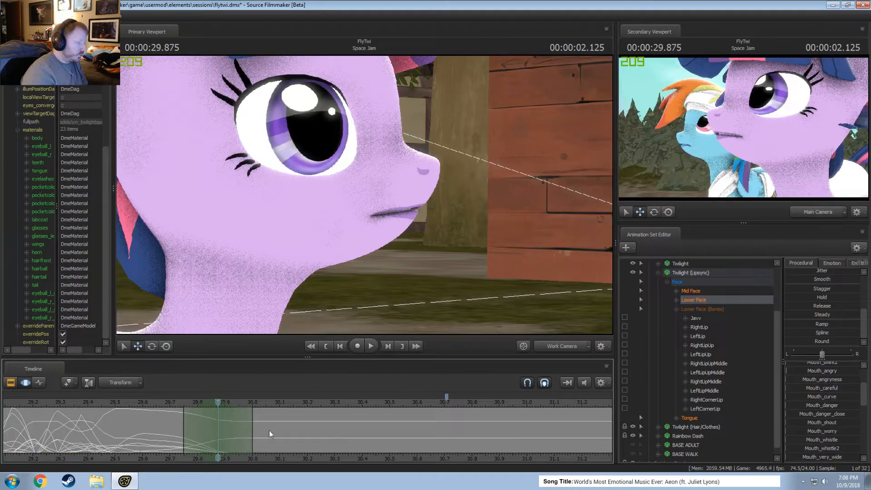
{"action": "scroll", "coordinate": [802, 425], "scroll_direction": "down", "scroll_amount": 5}
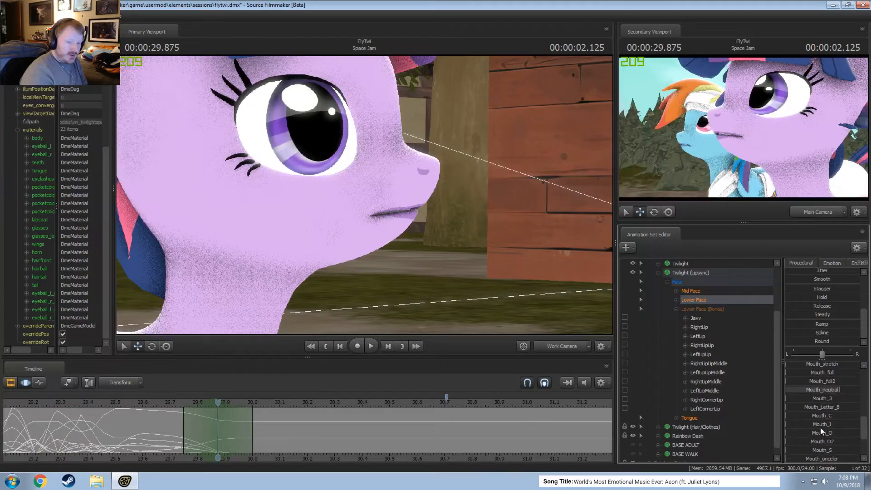
{"action": "scroll", "coordinate": [835, 434], "scroll_direction": "up", "scroll_amount": 3}
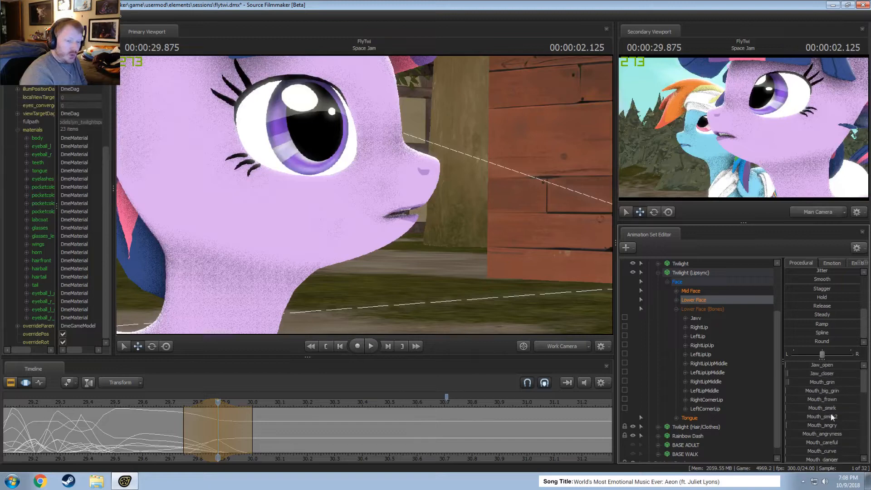
{"action": "scroll", "coordinate": [835, 429], "scroll_direction": "down", "scroll_amount": 5}
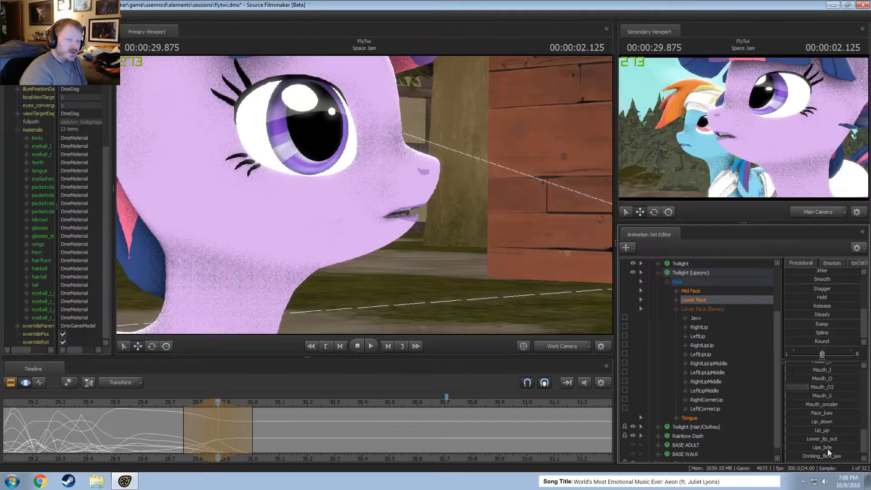
{"action": "scroll", "coordinate": [829, 448], "scroll_direction": "up", "scroll_amount": 3}
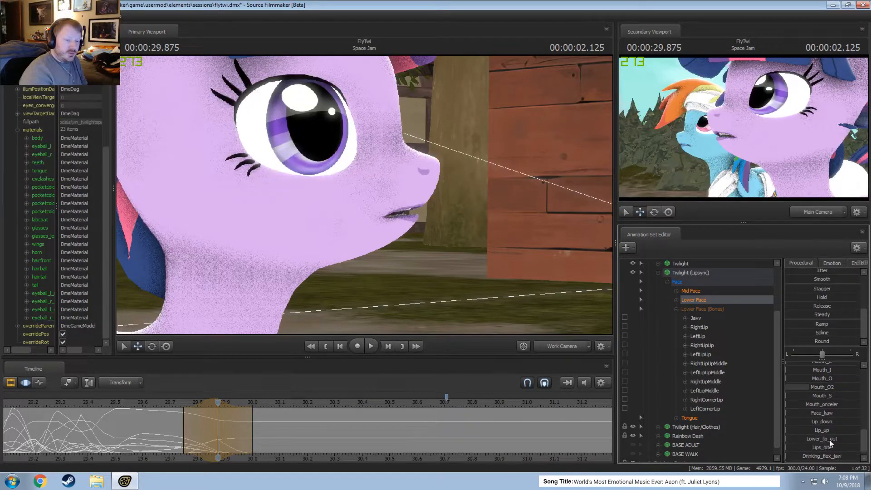
Push Twilight's mouth slightly forward at 29.875 with Mouth_forward_widen and tuck the lower lip with Lips_bite.
{"action": "scroll", "coordinate": [829, 423], "scroll_direction": "up", "scroll_amount": 3}
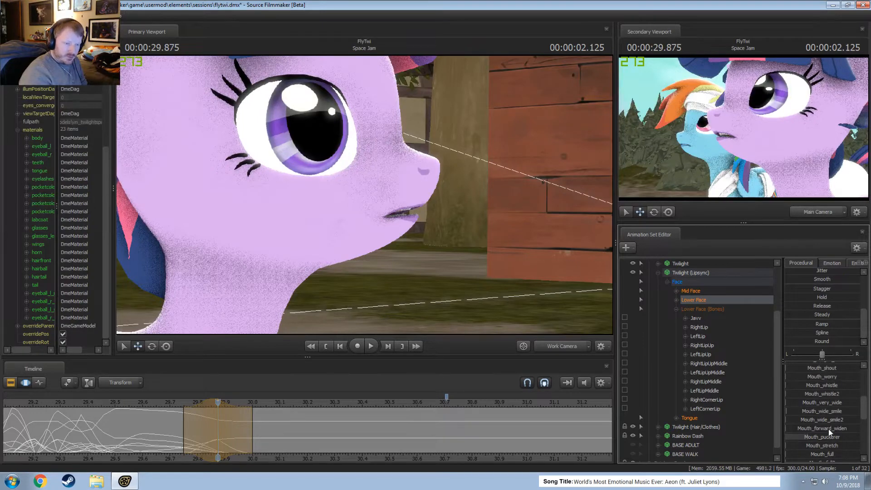
{"action": "scroll", "coordinate": [833, 415], "scroll_direction": "up", "scroll_amount": 3}
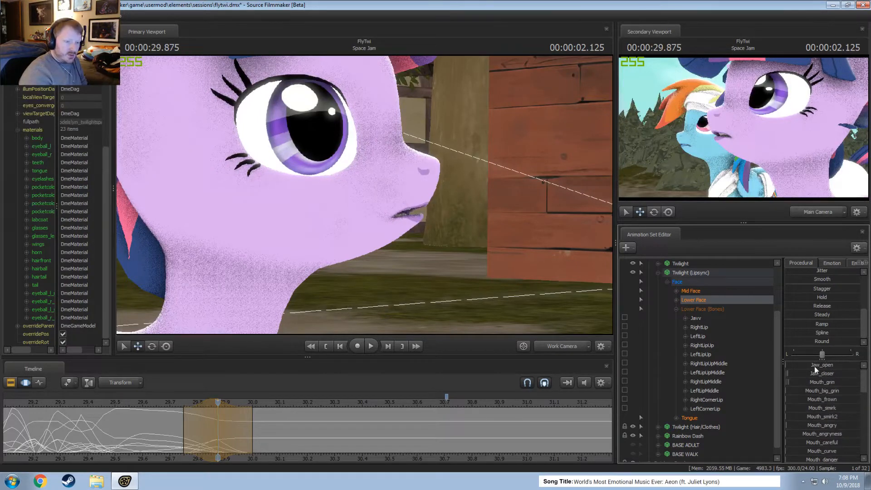
{"action": "scroll", "coordinate": [834, 420], "scroll_direction": "down", "scroll_amount": 3}
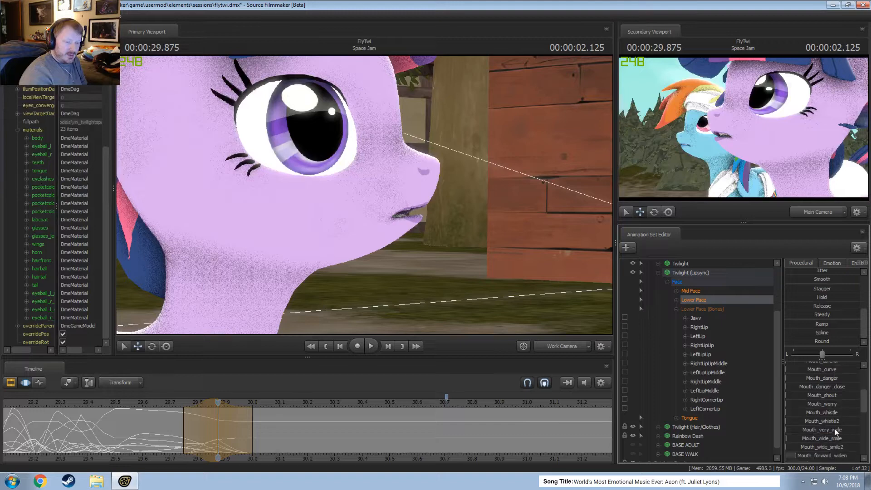
{"action": "scroll", "coordinate": [835, 436], "scroll_direction": "down", "scroll_amount": 4}
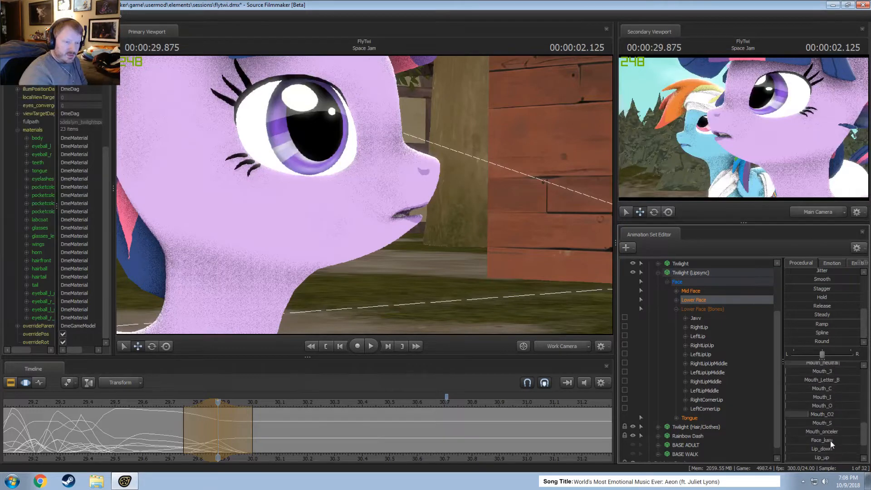
{"action": "scroll", "coordinate": [827, 451], "scroll_direction": "down", "scroll_amount": 2}
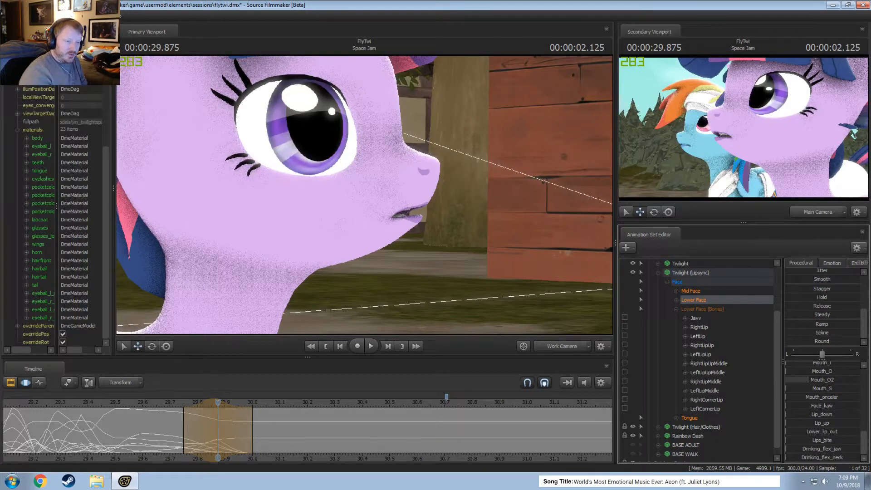
{"action": "left_click_drag", "start_coordinate": [826, 441], "coordinate": [847, 441]}
{"action": "scroll", "coordinate": [829, 429], "scroll_direction": "up", "scroll_amount": 3}
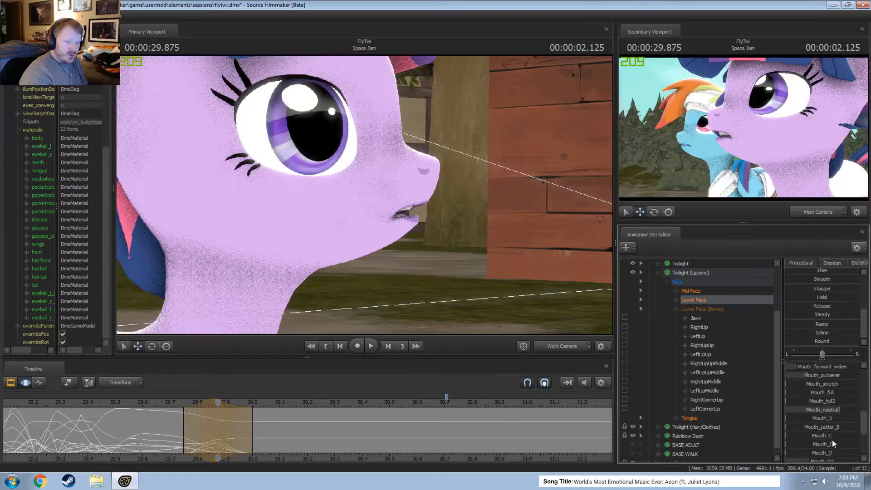
Raise Jaw_closer at 29.875 to narrow the mouth opening and try out Mouth_whistle2.
{"action": "scroll", "coordinate": [829, 408], "scroll_direction": "up", "scroll_amount": 5}
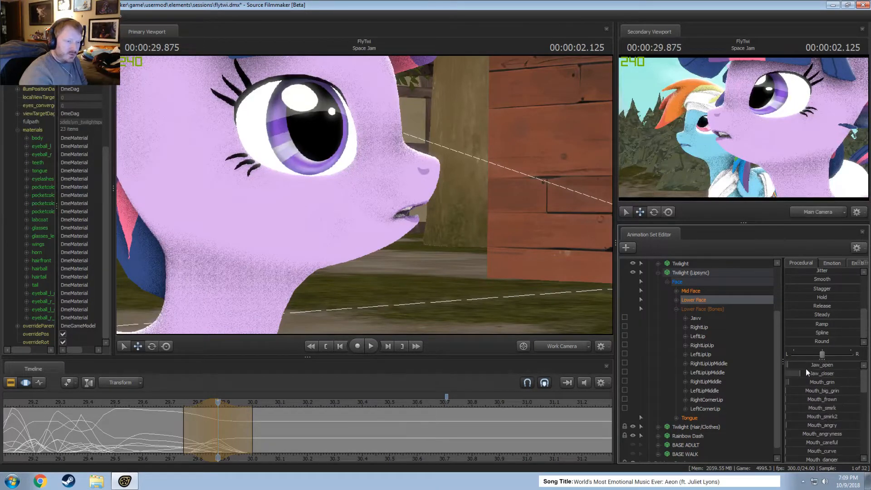
{"action": "left_click_drag", "start_coordinate": [804, 375], "coordinate": [819, 375]}
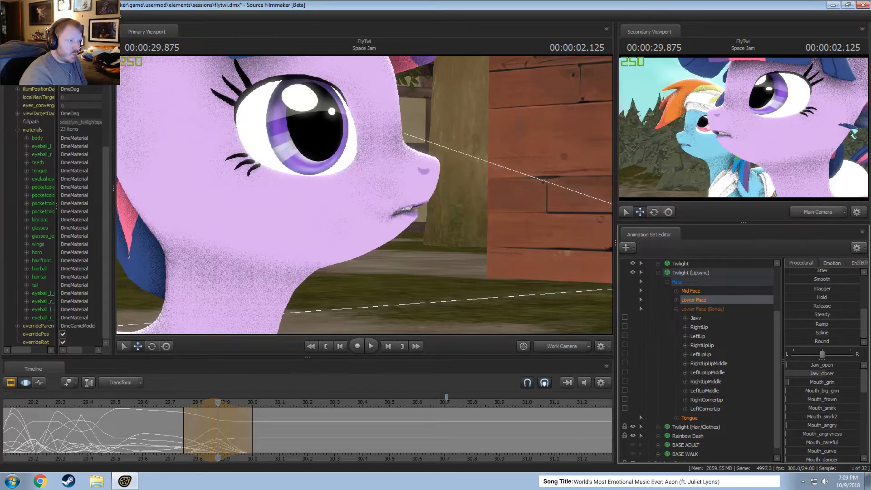
{"action": "scroll", "coordinate": [820, 421], "scroll_direction": "down", "scroll_amount": 8}
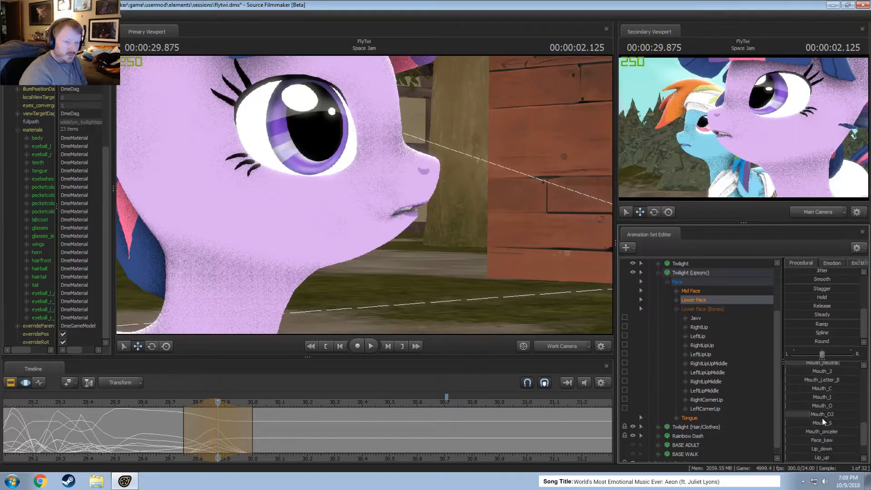
{"action": "scroll", "coordinate": [824, 423], "scroll_direction": "down", "scroll_amount": 4}
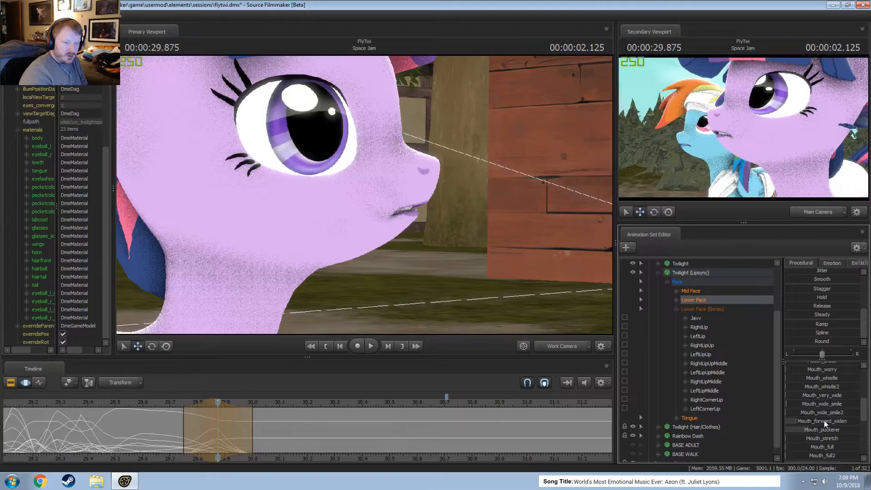
{"action": "scroll", "coordinate": [830, 431], "scroll_direction": "up", "scroll_amount": 3}
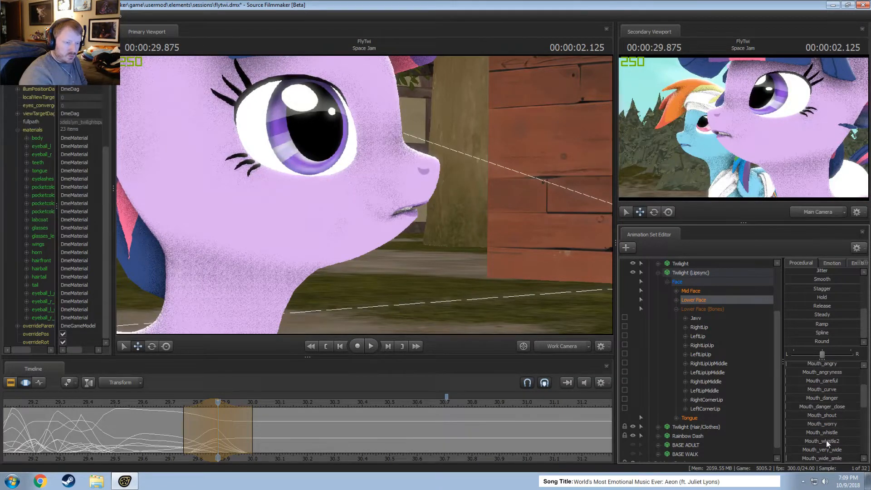
{"action": "mouse_move", "coordinate": [826, 440]}
{"action": "left_mouse_down"}
{"action": "mouse_move", "coordinate": [799, 440]}
{"action": "mouse_move", "coordinate": [827, 435]}
{"action": "left_mouse_up"}
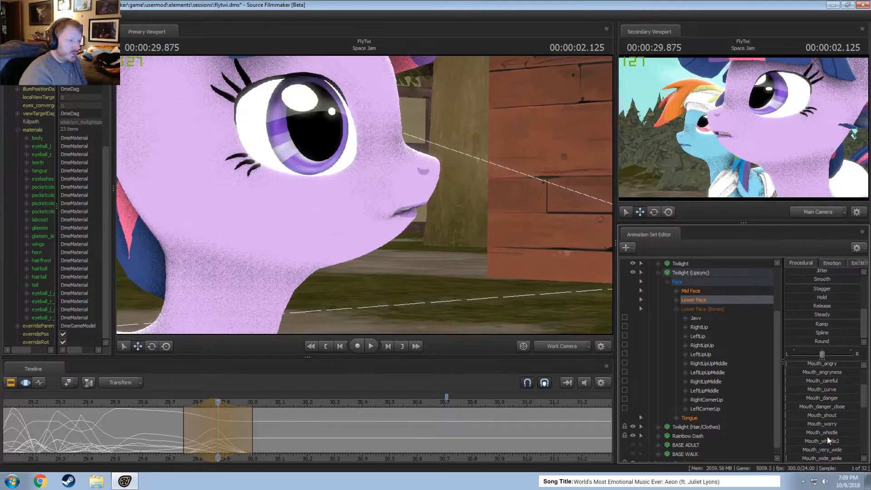
Adjust Mouth_puckerer at 29.875 and examine Twilight's mouth shape from the front.
{"action": "left_click_drag", "start_coordinate": [367, 195], "coordinate": [375, 199]}
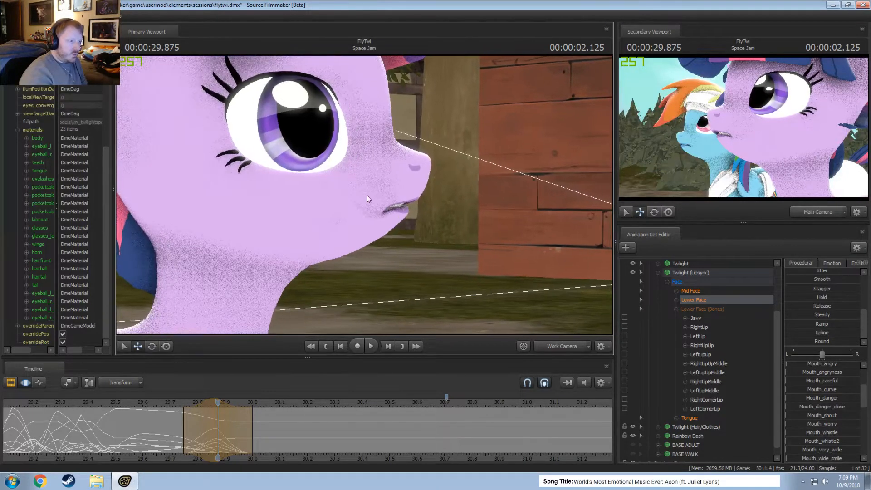
{"action": "scroll", "coordinate": [808, 435], "scroll_direction": "down", "scroll_amount": 3}
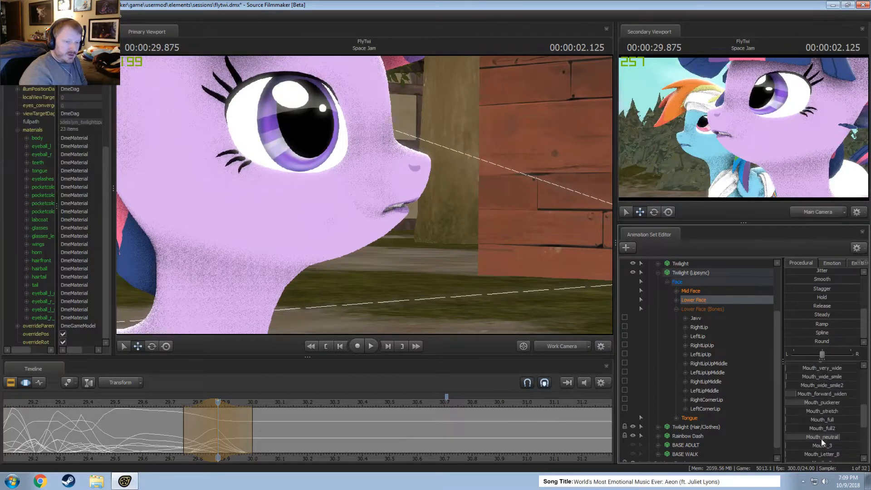
{"action": "left_click", "coordinate": [824, 430]}
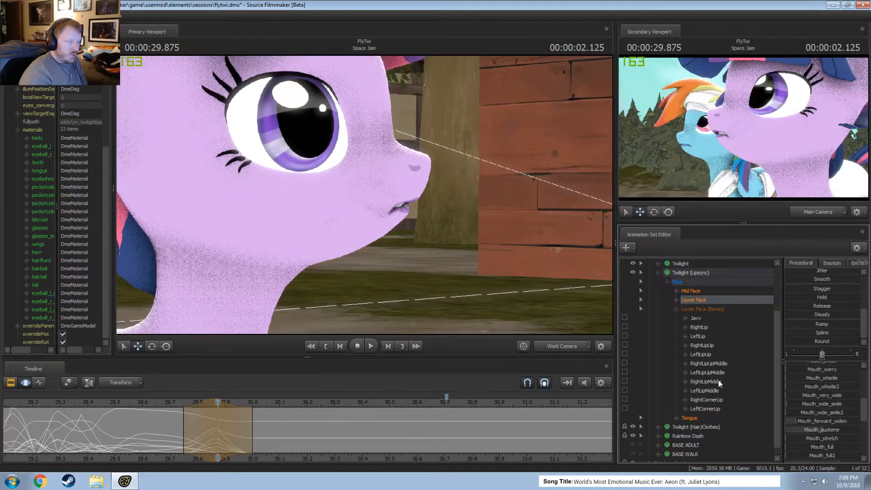
{"action": "key", "text": "d"}
{"action": "left_click_drag", "start_coordinate": [367, 195], "coordinate": [313, 195]}
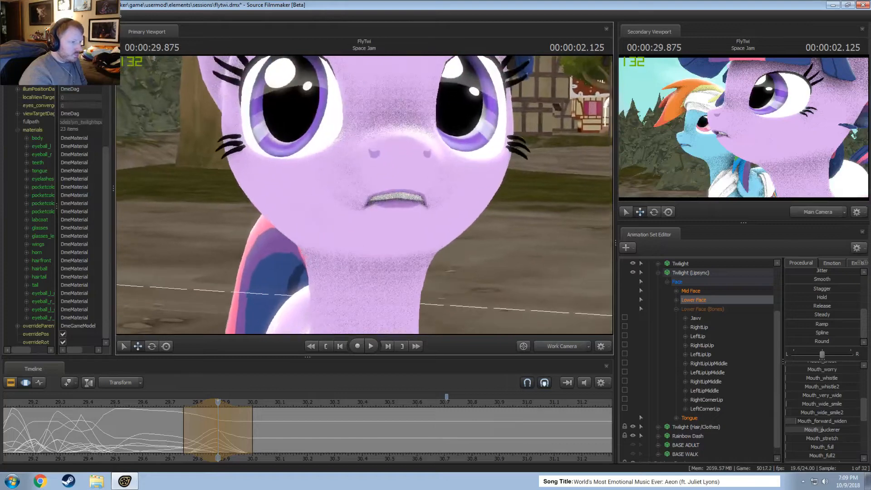
{"action": "left_click_drag", "start_coordinate": [433, 250], "coordinate": [442, 217]}
{"action": "key", "text": "w"}
{"action": "key", "text": "s"}
{"action": "key", "text": "s"}
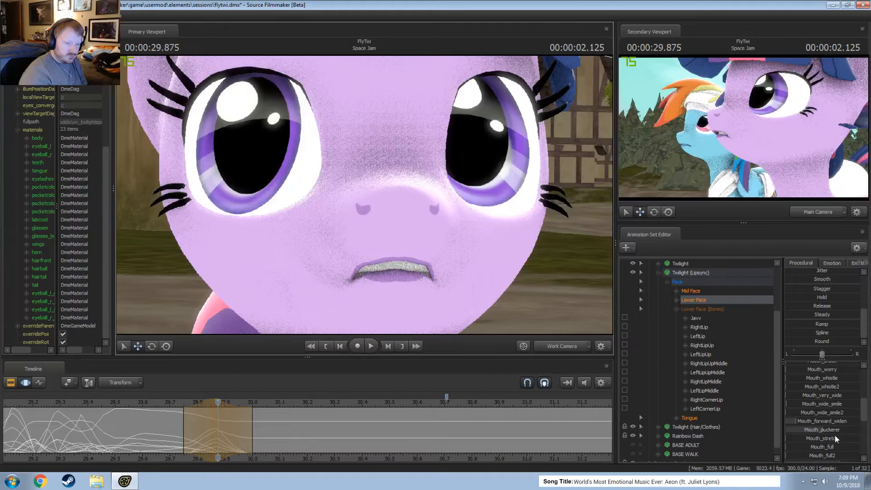
Lower Mouth_neutral and Mouth_O2 at 29.875 until only a thin gap remains between the lips.
{"action": "scroll", "coordinate": [835, 436], "scroll_direction": "down", "scroll_amount": 2}
{"action": "left_click_drag", "start_coordinate": [838, 409], "coordinate": [825, 410]}
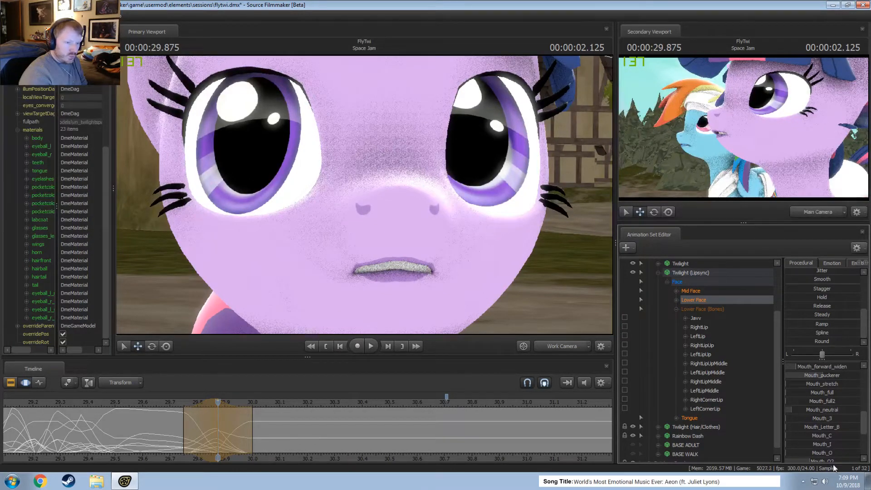
{"action": "scroll", "coordinate": [828, 452], "scroll_direction": "down", "scroll_amount": 1}
{"action": "left_click_drag", "start_coordinate": [825, 433], "coordinate": [810, 433]}
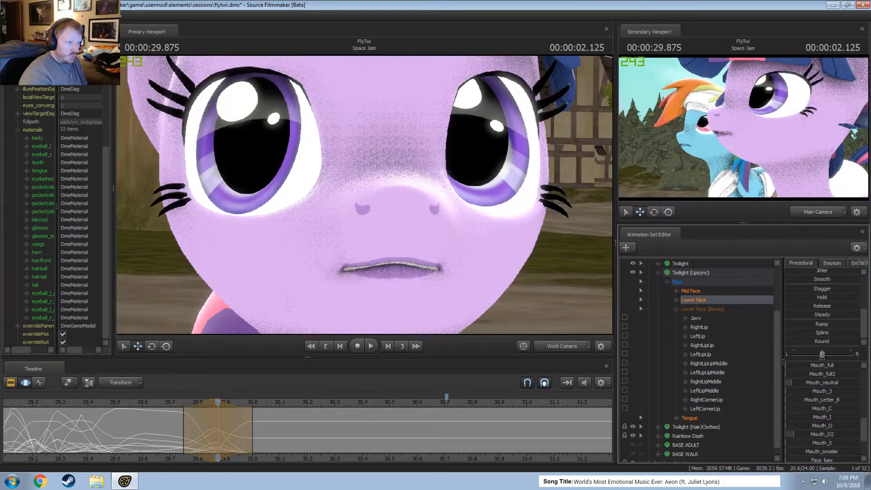
{"action": "scroll", "coordinate": [818, 448], "scroll_direction": "down", "scroll_amount": 2}
{"action": "scroll", "coordinate": [831, 436], "scroll_direction": "up", "scroll_amount": 3}
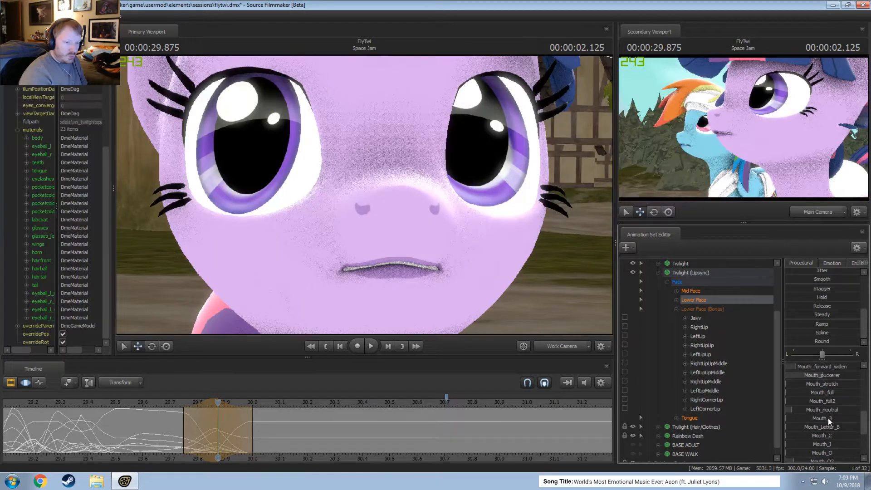
{"action": "scroll", "coordinate": [826, 418], "scroll_direction": "up", "scroll_amount": 3}
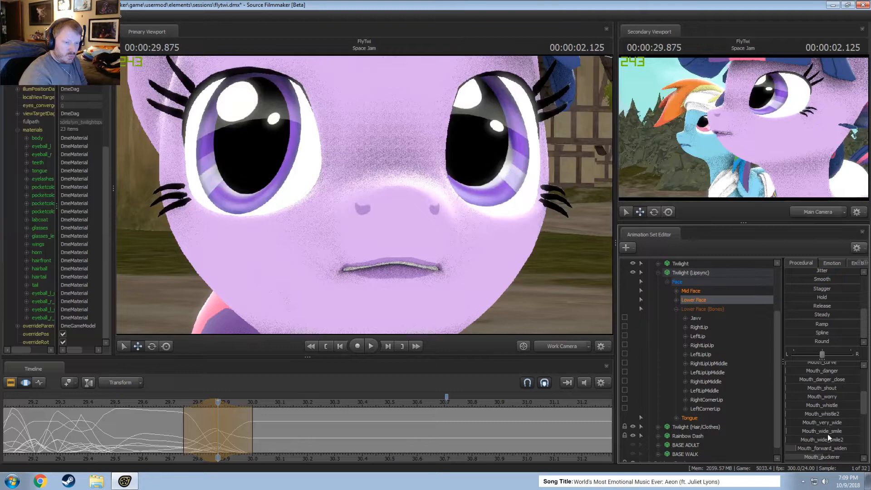
Raise Mouth_whistle2 to purse Twilight's lips at 29.875 and check the pose from the side.
{"action": "left_click_drag", "start_coordinate": [822, 413], "coordinate": [835, 413]}
{"action": "key", "text": "s"}
{"action": "mouse_move", "coordinate": [354, 200]}
{"action": "left_mouse_down"}
{"action": "mouse_move", "coordinate": [390, 200]}
{"action": "mouse_move", "coordinate": [354, 201]}
{"action": "left_mouse_up"}
{"action": "key", "text": "a"}
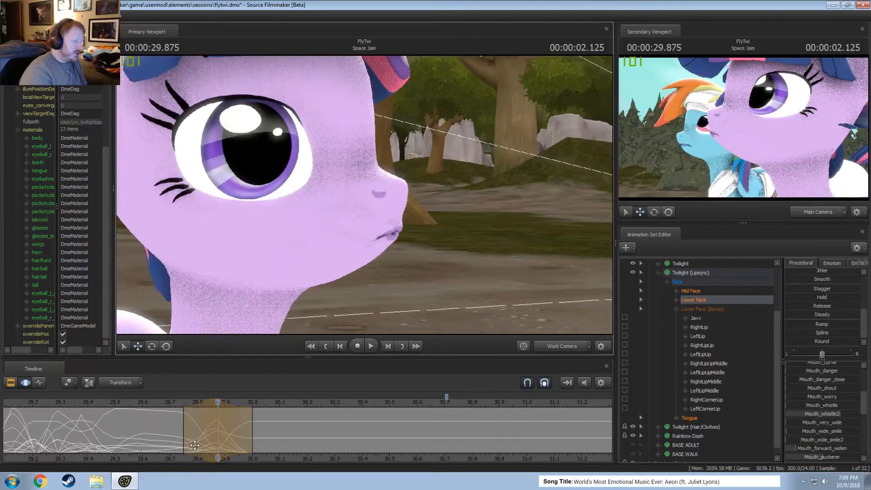
Shift the pursed-lip edit earlier so it centres on about 29.83, and check the mouth around 29.89.
{"action": "left_click_drag", "start_coordinate": [195, 445], "coordinate": [223, 436], "text": "shift"}
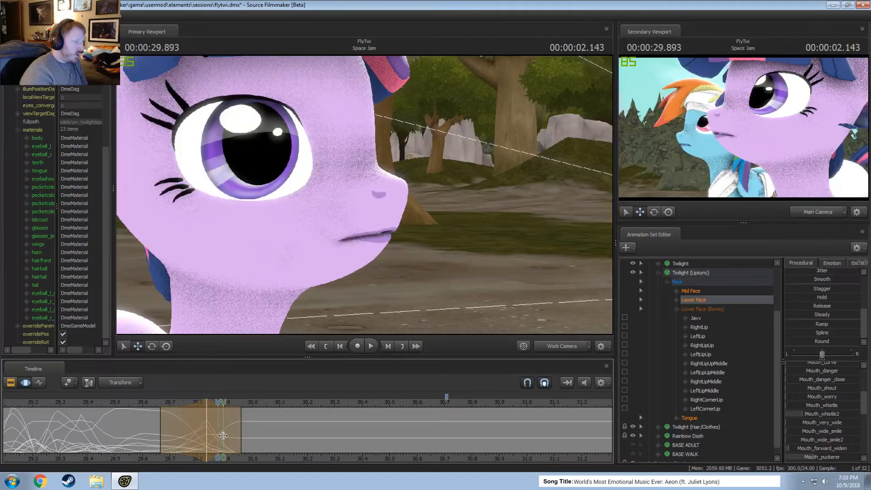
{"action": "left_click_drag", "start_coordinate": [161, 423], "coordinate": [220, 439]}
{"action": "left_click", "coordinate": [223, 438], "text": "shift"}
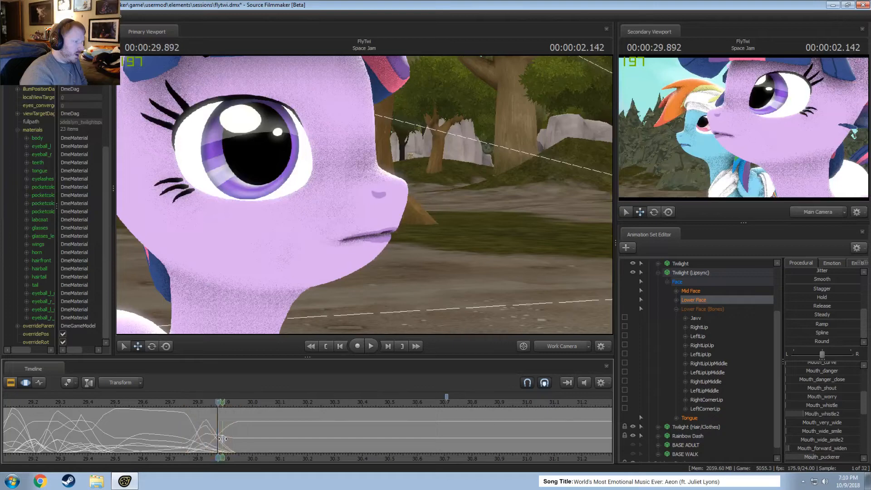
{"action": "scroll", "coordinate": [226, 427], "scroll_direction": "up", "scroll_amount": 2}
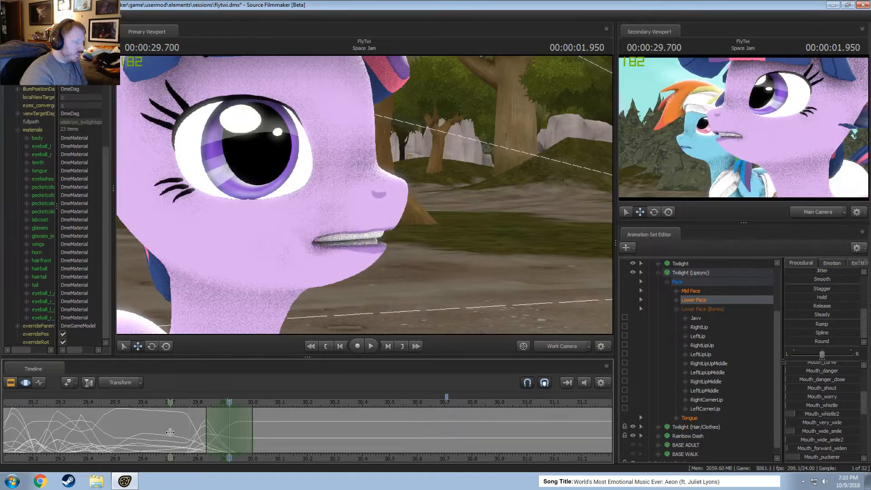
Select the time around 29.916, from about 29.83 to 30, and open the mouth with Jaw_open plus a little Mouth_angry.
{"action": "left_click", "coordinate": [219, 442]}
{"action": "left_click_drag", "start_coordinate": [232, 444], "coordinate": [253, 444]}
{"action": "scroll", "coordinate": [819, 382], "scroll_direction": "up", "scroll_amount": 3}
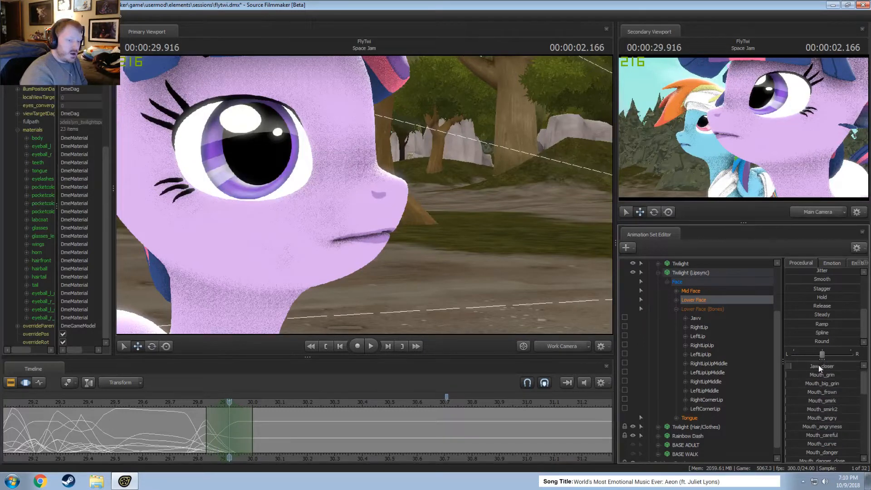
{"action": "left_click_drag", "start_coordinate": [819, 365], "coordinate": [830, 366]}
{"action": "scroll", "coordinate": [817, 367], "scroll_direction": "up", "scroll_amount": 1}
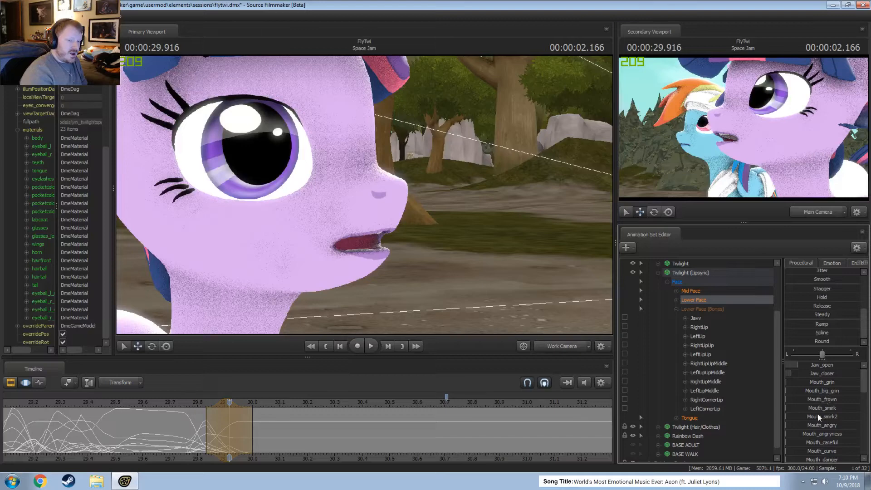
{"action": "left_click_drag", "start_coordinate": [820, 425], "coordinate": [825, 425]}
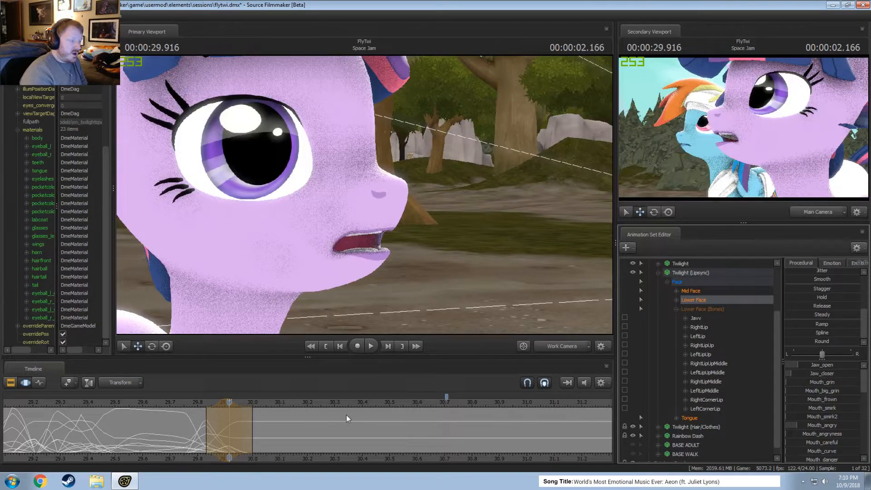
Undo the last mouth edits around 29.83 and recheck Twilight's lips between about 29.77 and 29.83.
{"action": "mouse_move", "coordinate": [199, 429]}
{"action": "left_mouse_down"}
{"action": "mouse_move", "coordinate": [218, 428]}
{"action": "mouse_move", "coordinate": [190, 430]}
{"action": "mouse_move", "coordinate": [219, 447]}
{"action": "mouse_move", "coordinate": [203, 435]}
{"action": "left_mouse_up"}
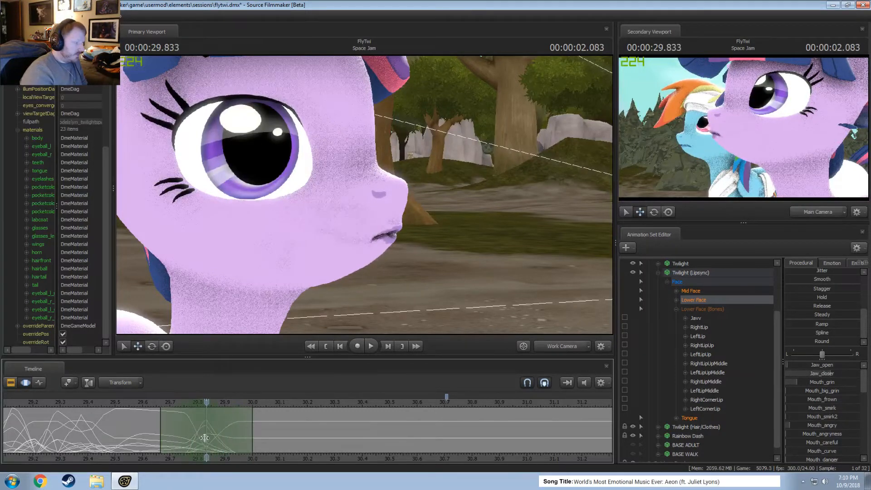
{"action": "key", "text": "ctrl+z"}
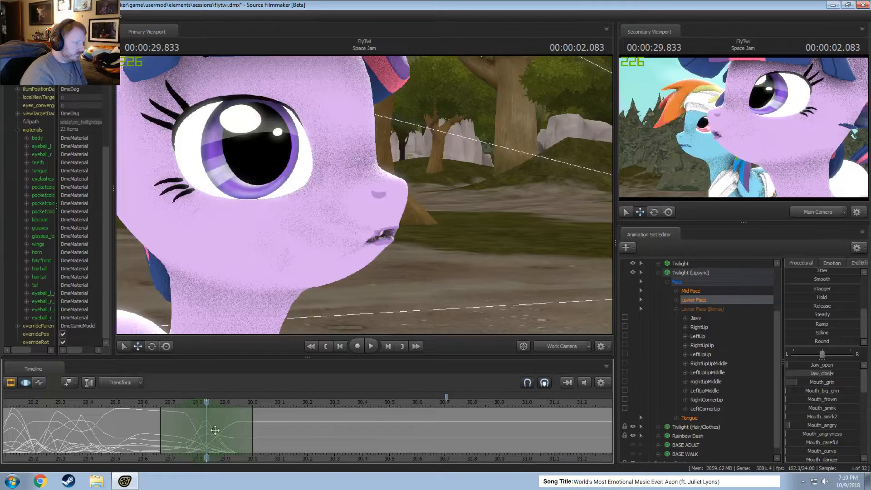
{"action": "left_click", "coordinate": [189, 434]}
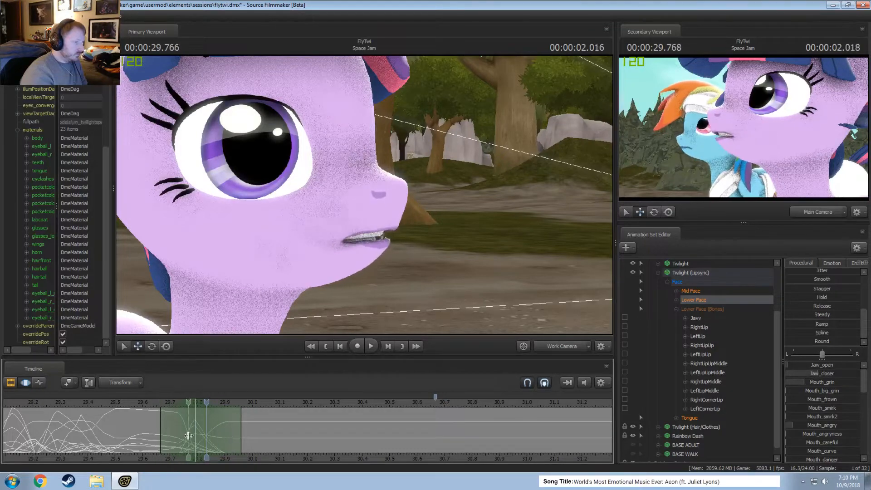
{"action": "left_click_drag", "start_coordinate": [188, 434], "coordinate": [197, 433]}
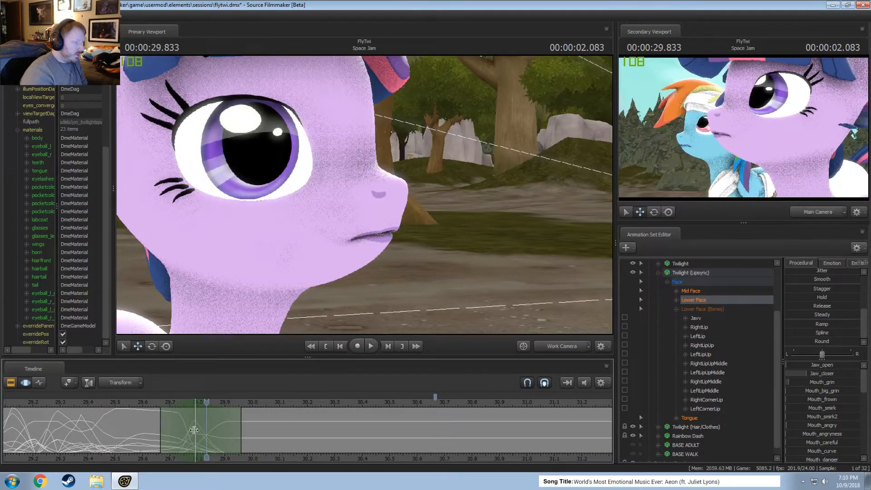
Select the time around 29.875, from about 29.79 to 29.96, and open Twilight's mouth with Jaw_open.
{"action": "left_click", "coordinate": [204, 428]}
{"action": "left_click_drag", "start_coordinate": [198, 429], "coordinate": [217, 429]}
{"action": "left_click", "coordinate": [218, 429], "text": "shift"}
{"action": "scroll", "coordinate": [217, 430], "scroll_direction": "up", "scroll_amount": 2, "text": "shift"}
{"action": "scroll", "coordinate": [218, 430], "scroll_direction": "up", "scroll_amount": 1, "text": "shift"}
{"action": "scroll", "coordinate": [218, 430], "scroll_direction": "down", "scroll_amount": 1, "text": "shift"}
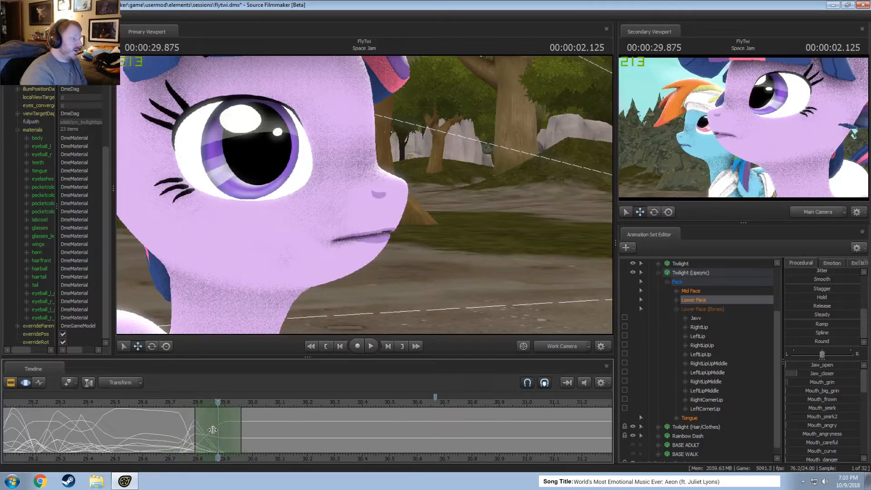
{"action": "left_click_drag", "start_coordinate": [787, 368], "coordinate": [815, 368]}
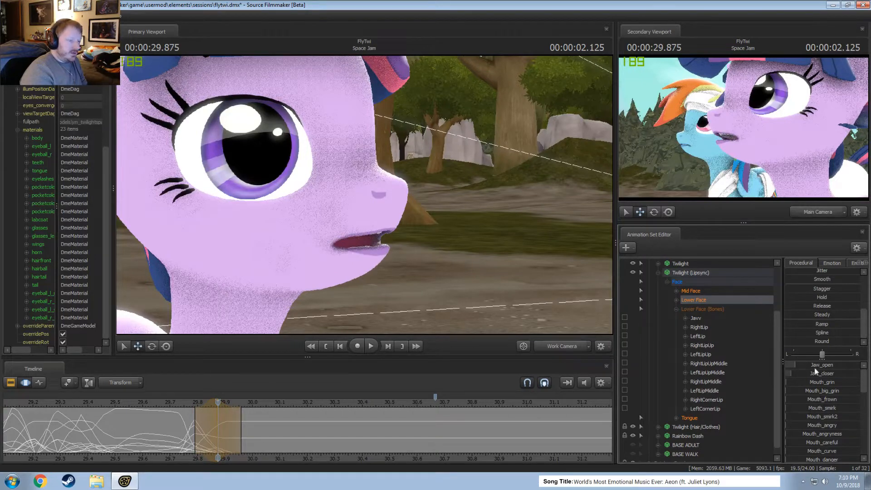
{"action": "scroll", "coordinate": [797, 417], "scroll_direction": "down", "scroll_amount": 1}
Select about 29.83 to 30 around 29.916 and bare the teeth with slight Jaw_open, Mouth_grin, Mouth_angry and a little Mouth_puckerer.
{"action": "left_click_drag", "start_coordinate": [176, 436], "coordinate": [233, 437]}
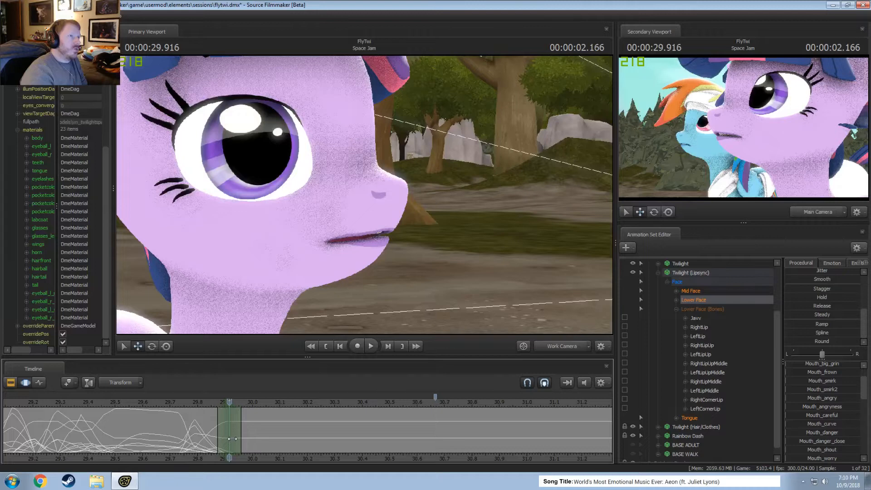
{"action": "scroll", "coordinate": [232, 438], "scroll_direction": "up", "scroll_amount": 2, "text": "shift"}
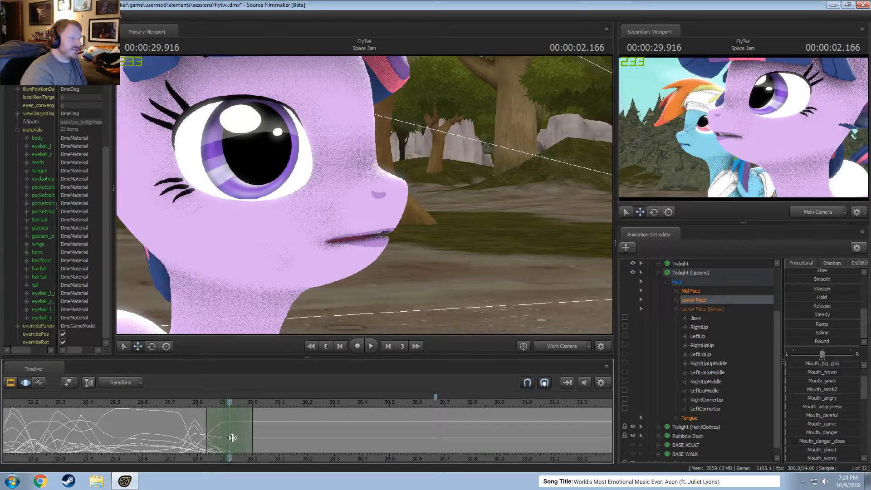
{"action": "scroll", "coordinate": [829, 390], "scroll_direction": "up", "scroll_amount": 1}
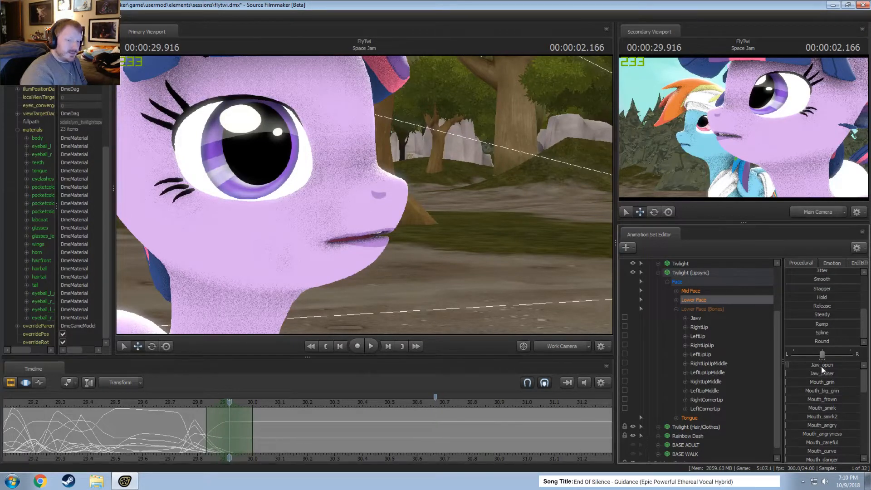
{"action": "mouse_move", "coordinate": [821, 366]}
{"action": "left_mouse_down"}
{"action": "mouse_move", "coordinate": [836, 374]}
{"action": "mouse_move", "coordinate": [819, 383]}
{"action": "mouse_move", "coordinate": [845, 384]}
{"action": "mouse_move", "coordinate": [820, 403]}
{"action": "mouse_move", "coordinate": [834, 375]}
{"action": "mouse_move", "coordinate": [851, 379]}
{"action": "mouse_move", "coordinate": [825, 368]}
{"action": "left_mouse_up"}
{"action": "scroll", "coordinate": [812, 435], "scroll_direction": "down", "scroll_amount": 1}
{"action": "scroll", "coordinate": [826, 402], "scroll_direction": "up", "scroll_amount": 1}
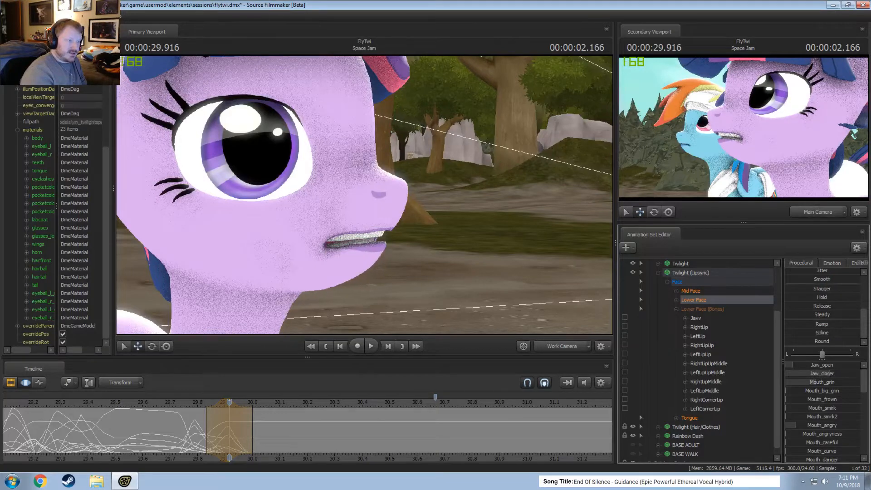
{"action": "left_click_drag", "start_coordinate": [454, 218], "coordinate": [389, 204]}
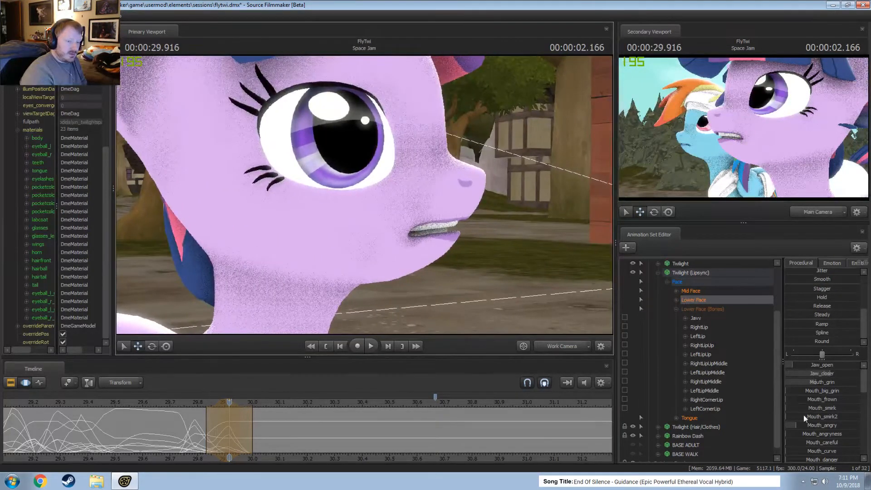
{"action": "scroll", "coordinate": [813, 421], "scroll_direction": "down", "scroll_amount": 5}
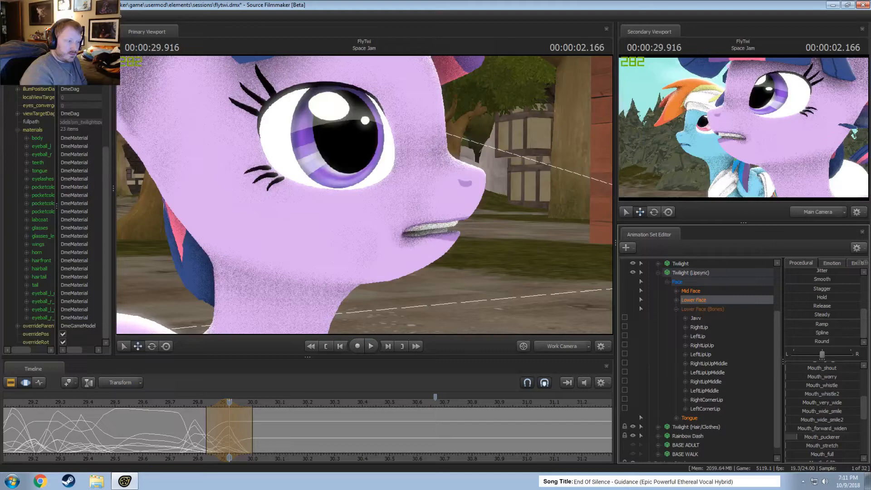
Select the time around 30.0, from about 29.92 to 30.08, and open the mouth with Jaw_open.
{"action": "left_click_drag", "start_coordinate": [178, 432], "coordinate": [248, 435]}
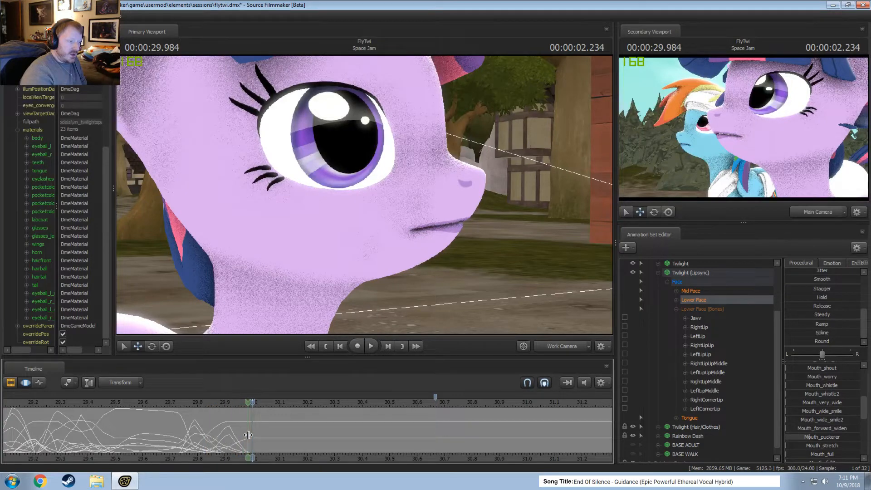
{"action": "scroll", "coordinate": [248, 435], "scroll_direction": "up", "scroll_amount": 2}
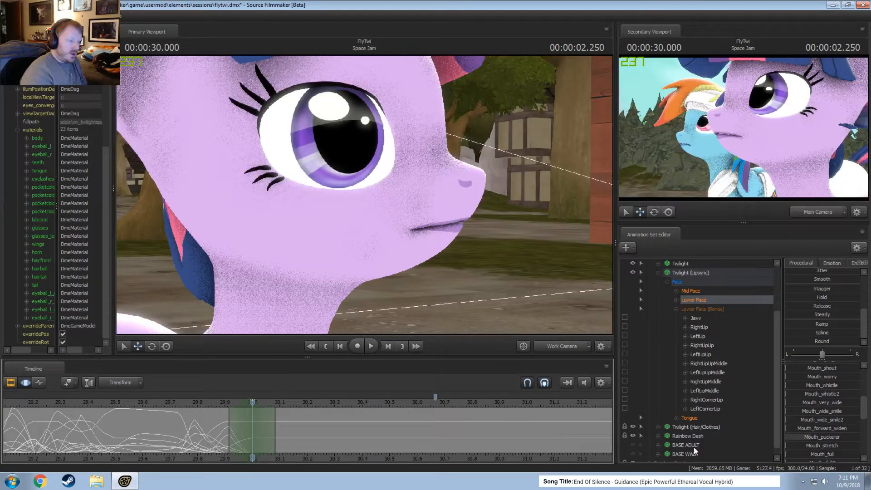
{"action": "scroll", "coordinate": [821, 370], "scroll_direction": "up", "scroll_amount": 5}
{"action": "left_click_drag", "start_coordinate": [818, 365], "coordinate": [829, 368]}
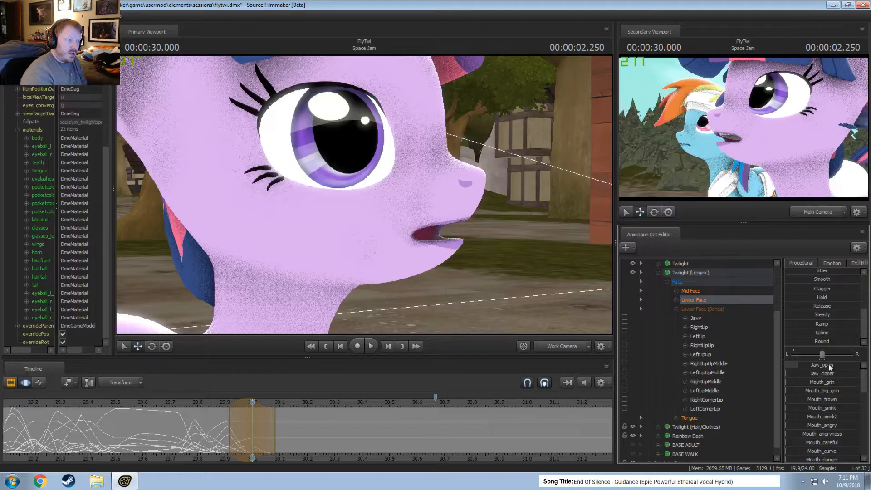
Select about 29.96 to 30.2 around 30.083 and blend in the bared-teeth mouth pose from 28.958 using the Playhead preset.
{"action": "left_click_drag", "start_coordinate": [198, 429], "coordinate": [266, 437]}
{"action": "left_click", "coordinate": [272, 438]}
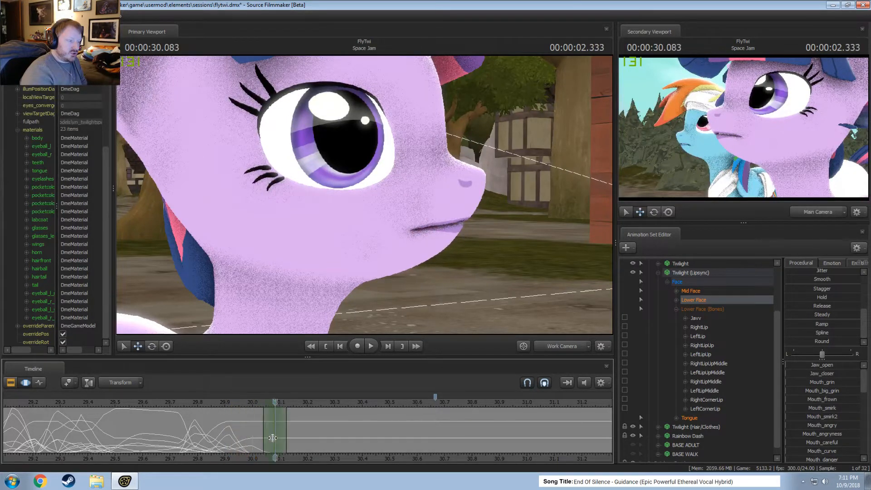
{"action": "scroll", "coordinate": [272, 438], "scroll_direction": "up", "scroll_amount": 2}
{"action": "scroll", "coordinate": [251, 436], "scroll_direction": "down", "scroll_amount": 3}
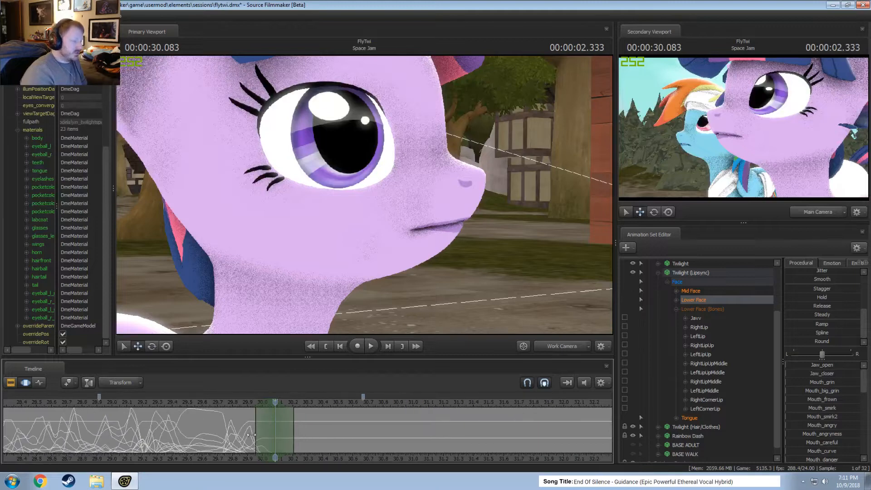
{"action": "scroll", "coordinate": [56, 399], "scroll_direction": "down", "scroll_amount": 2}
{"action": "left_click_drag", "start_coordinate": [113, 404], "coordinate": [171, 413]}
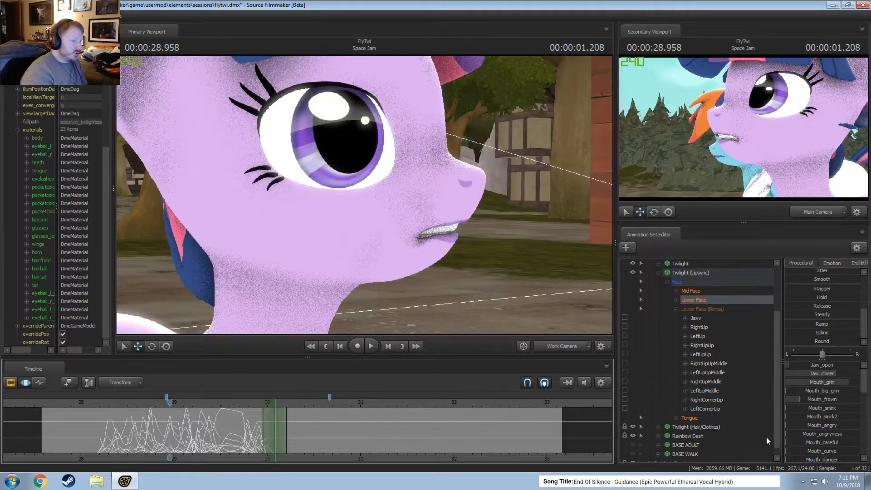
{"action": "scroll", "coordinate": [821, 289], "scroll_direction": "up", "scroll_amount": 3}
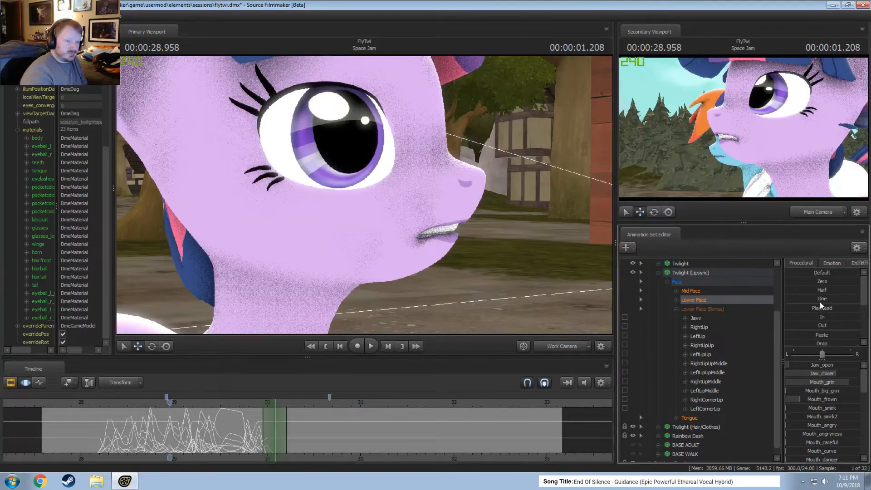
{"action": "left_click_drag", "start_coordinate": [821, 307], "coordinate": [860, 308]}
{"action": "scroll", "coordinate": [259, 429], "scroll_direction": "up", "scroll_amount": 3}
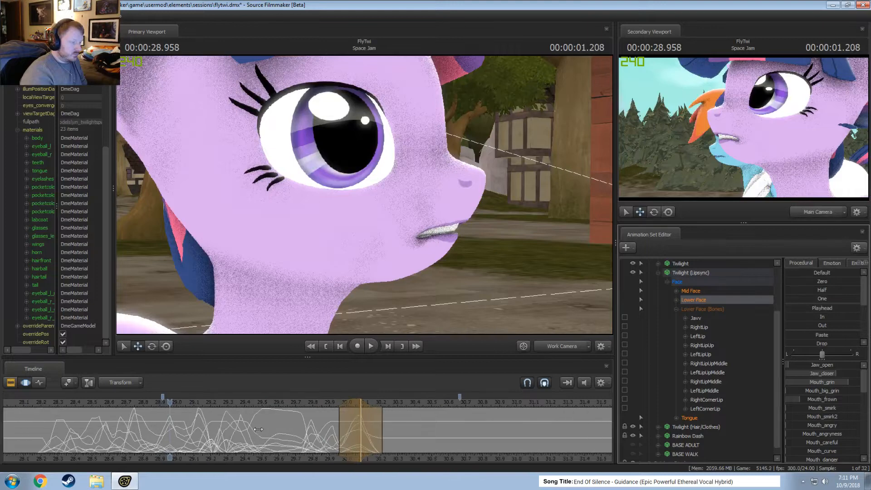
Select the time around 30.208, from about 30.08 to 30.33, and open the mouth wider with Jaw_open.
{"action": "scroll", "coordinate": [258, 429], "scroll_direction": "up", "scroll_amount": 2}
{"action": "key", "text": "shift"}
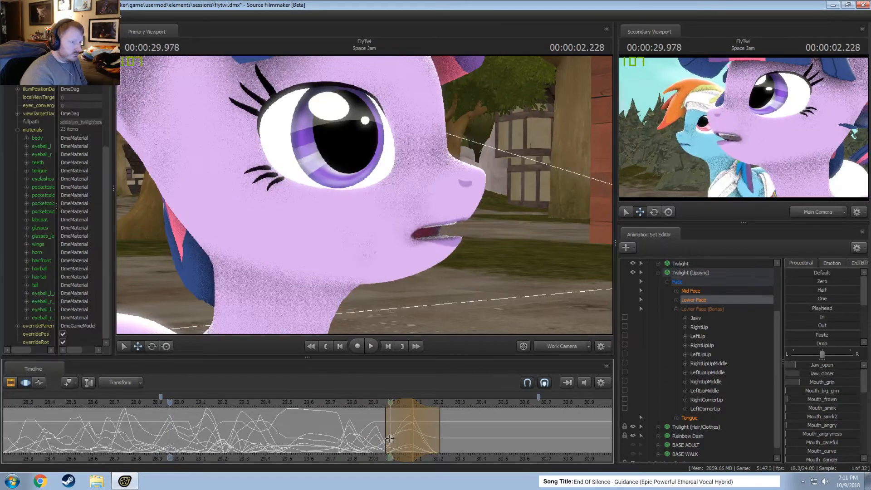
{"action": "left_click", "coordinate": [435, 439], "text": "shift"}
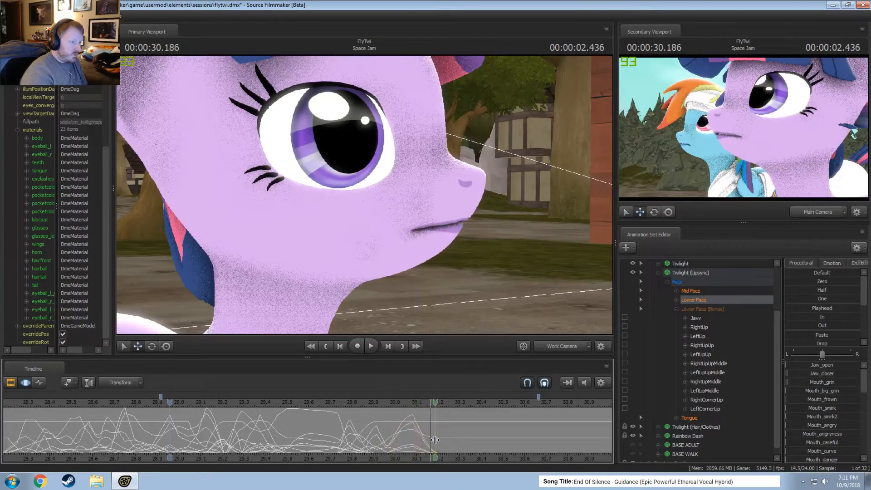
{"action": "scroll", "coordinate": [435, 439], "scroll_direction": "up", "scroll_amount": 2, "text": "shift"}
{"action": "scroll", "coordinate": [437, 440], "scroll_direction": "up", "scroll_amount": 2, "text": "shift"}
{"action": "left_click", "coordinate": [437, 439], "text": "shift"}
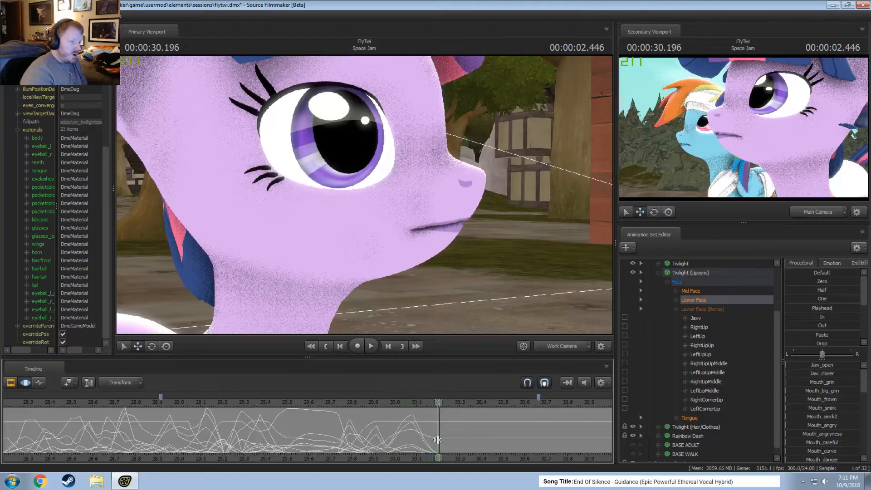
{"action": "scroll", "coordinate": [437, 440], "scroll_direction": "up", "scroll_amount": 3, "text": "shift"}
{"action": "left_click_drag", "start_coordinate": [833, 365], "coordinate": [849, 365]}
{"action": "middle_click_drag", "start_coordinate": [519, 460], "coordinate": [358, 437]}
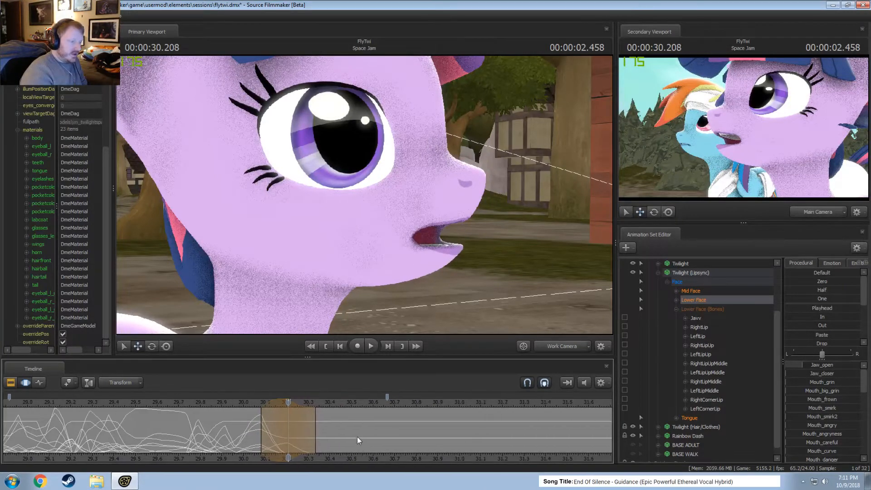
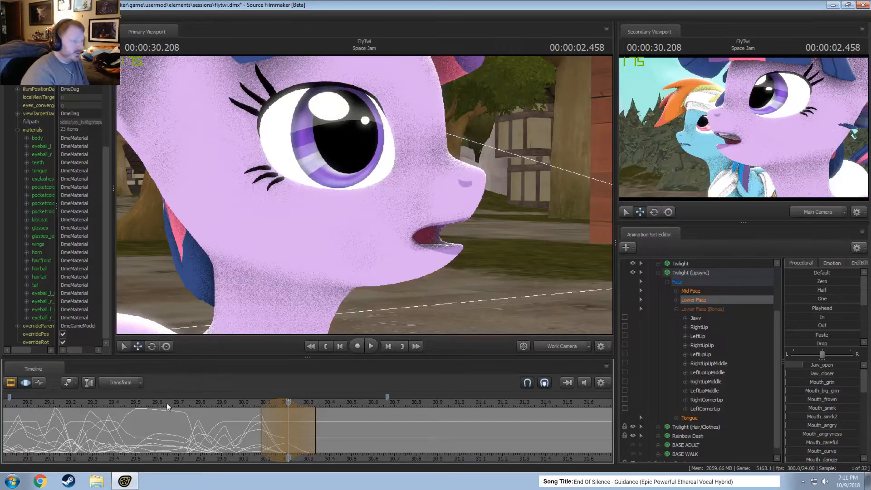
Shape Twilight's mouth at 00:00:30.291 by slightly opening the jaw and raising Mouth_grin, Mouth_angry and Jaw_closer.
{"action": "left_click_drag", "start_coordinate": [172, 437], "coordinate": [309, 446]}
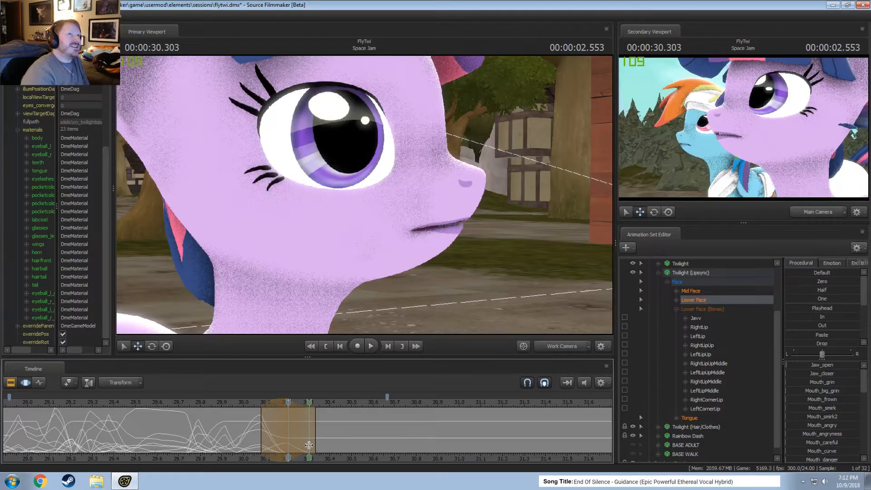
{"action": "left_click_drag", "start_coordinate": [309, 445], "coordinate": [310, 445]}
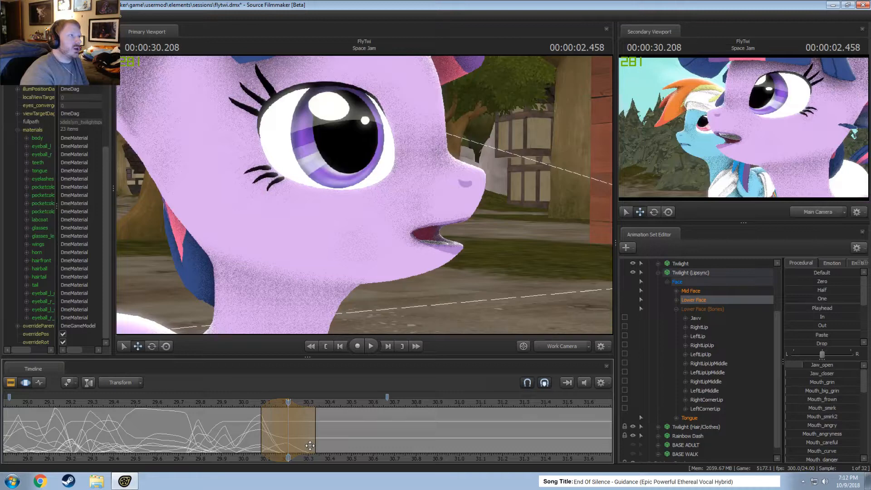
{"action": "mouse_move", "coordinate": [303, 446]}
{"action": "left_mouse_down"}
{"action": "mouse_move", "coordinate": [280, 444]}
{"action": "mouse_move", "coordinate": [305, 440]}
{"action": "left_mouse_up"}
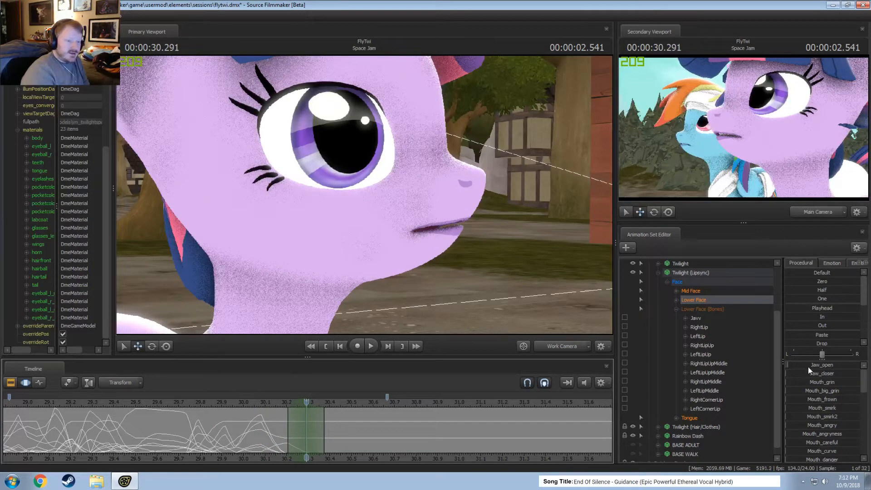
{"action": "mouse_move", "coordinate": [809, 380]}
{"action": "left_mouse_down"}
{"action": "mouse_move", "coordinate": [821, 379]}
{"action": "mouse_move", "coordinate": [815, 366]}
{"action": "left_mouse_up"}
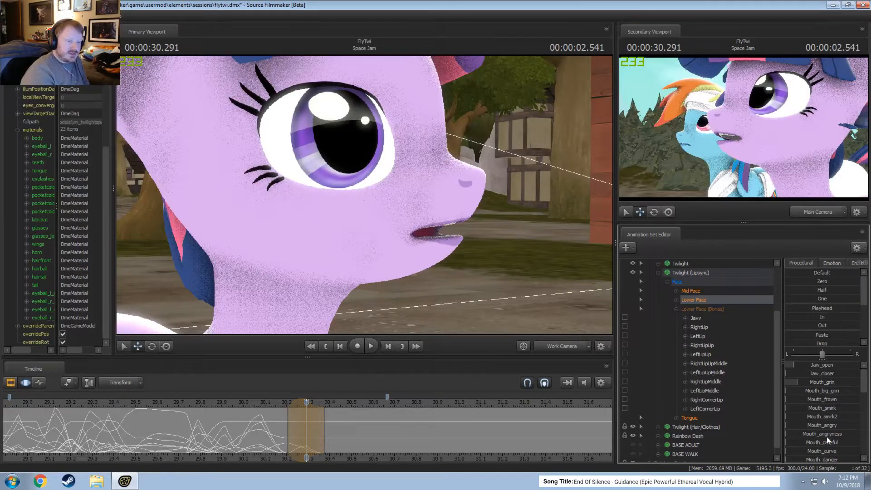
{"action": "left_click_drag", "start_coordinate": [823, 425], "coordinate": [825, 425]}
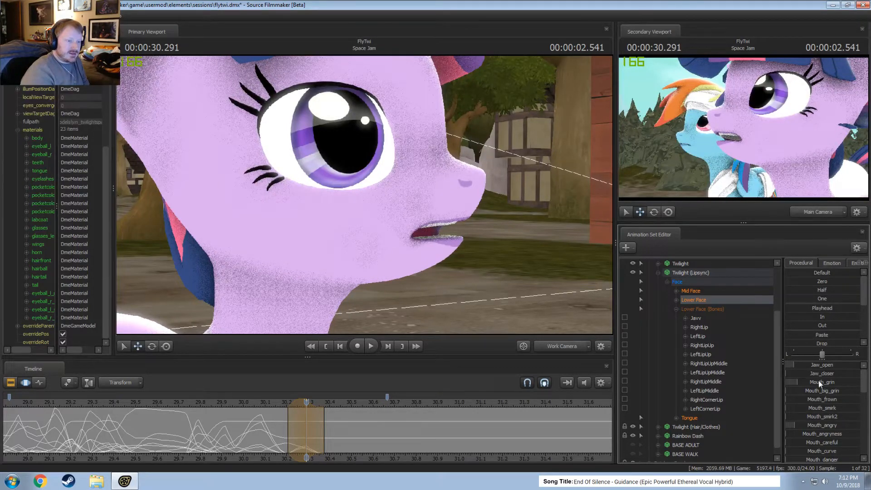
{"action": "mouse_move", "coordinate": [814, 373]}
{"action": "left_mouse_down"}
{"action": "mouse_move", "coordinate": [849, 373]}
{"action": "mouse_move", "coordinate": [828, 368]}
{"action": "left_mouse_up"}
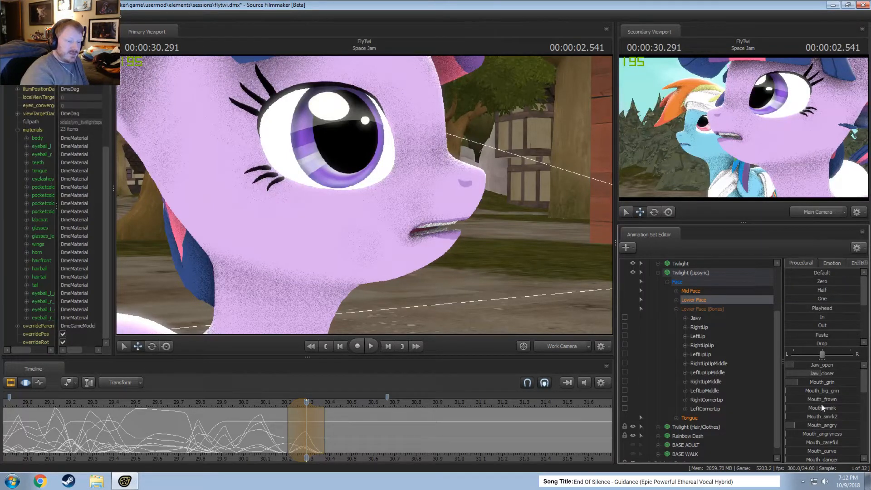
Raise Mouth_worry for the pose at 00:00:30.291 and extend the start of its time selection to about 30.17.
{"action": "scroll", "coordinate": [822, 404], "scroll_direction": "down", "scroll_amount": 2}
{"action": "mouse_move", "coordinate": [826, 422]}
{"action": "left_mouse_down"}
{"action": "mouse_move", "coordinate": [837, 422]}
{"action": "mouse_move", "coordinate": [831, 434]}
{"action": "left_mouse_up"}
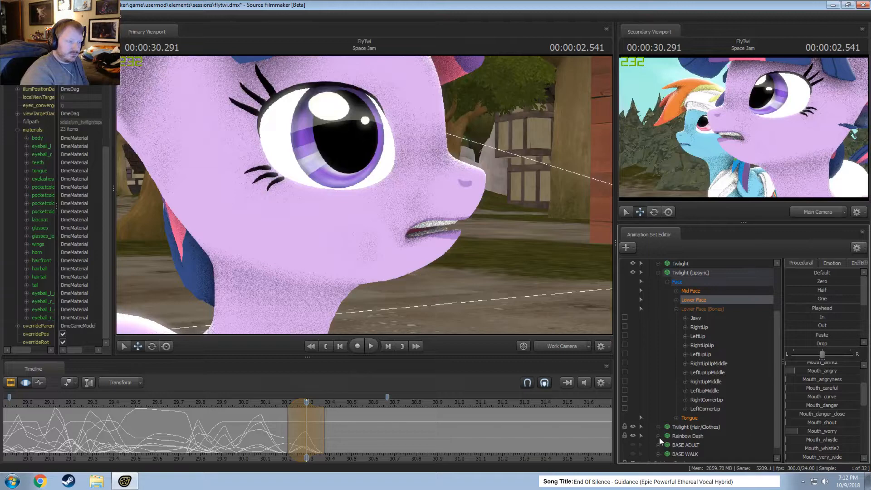
{"action": "scroll", "coordinate": [827, 435], "scroll_direction": "down", "scroll_amount": 2}
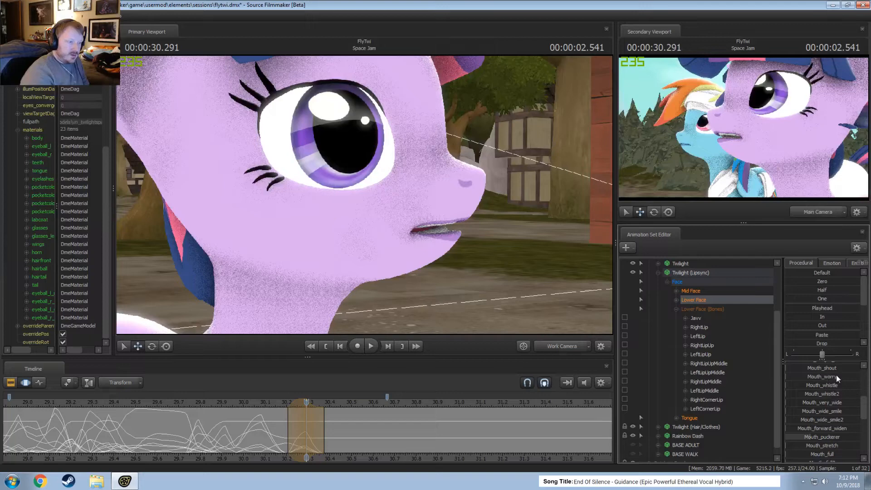
{"action": "left_click_drag", "start_coordinate": [837, 376], "coordinate": [844, 376]}
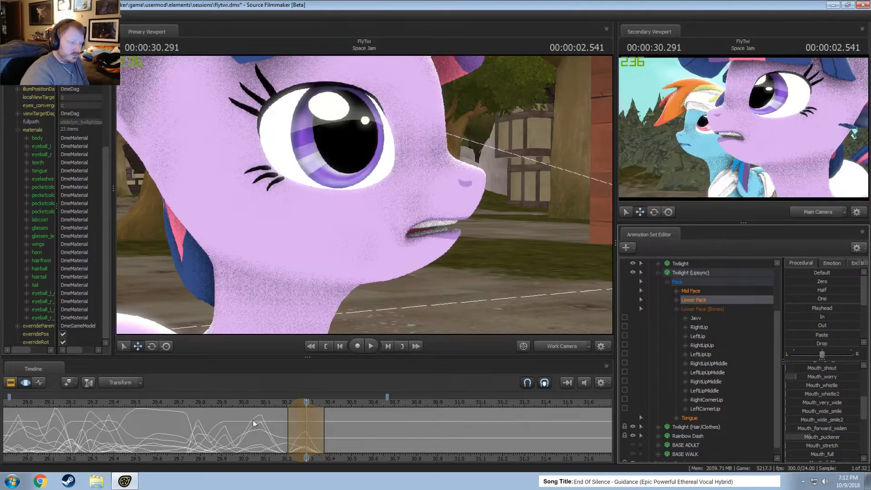
{"action": "left_click_drag", "start_coordinate": [288, 427], "coordinate": [280, 426]}
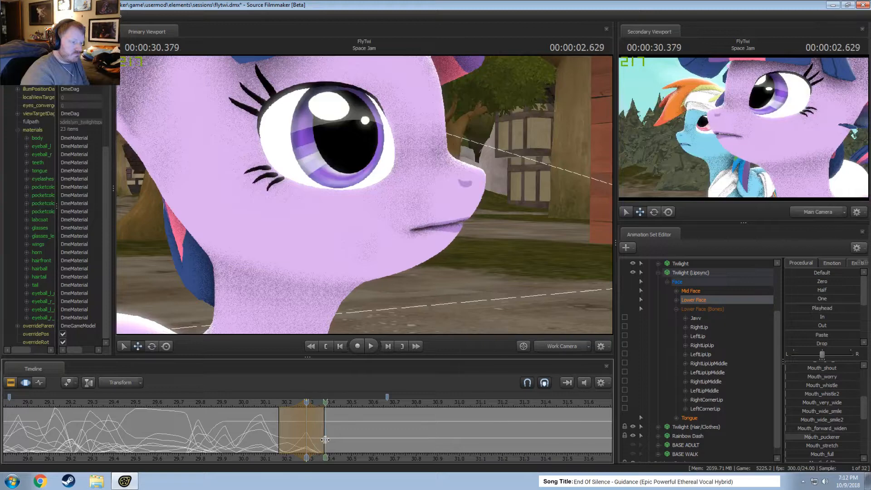
Try a time selection centered on 00:00:30.375, undoing and redoing it to compare.
{"action": "left_click", "coordinate": [325, 439], "text": "shift"}
{"action": "scroll", "coordinate": [325, 440], "scroll_direction": "up", "scroll_amount": 2, "text": "shift"}
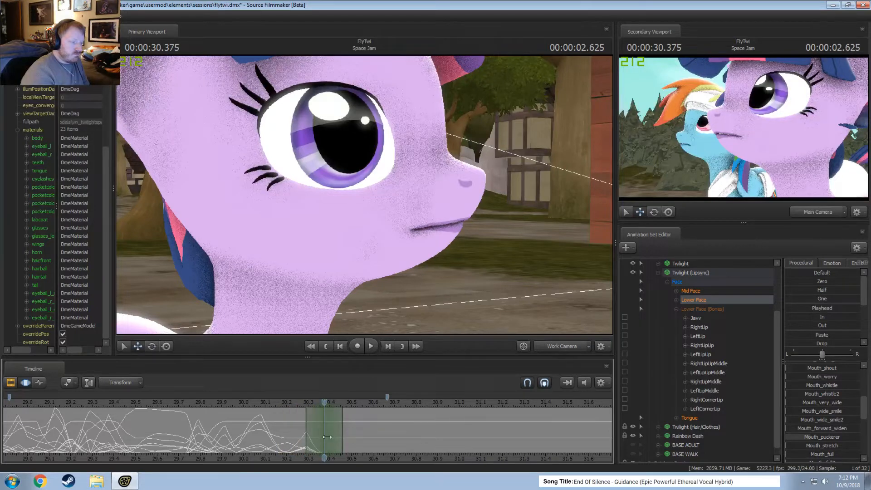
{"action": "key", "text": "space"}
{"action": "key", "text": "space"}
{"action": "key", "text": "ctrl+z"}
{"action": "key", "text": "ctrl+z"}
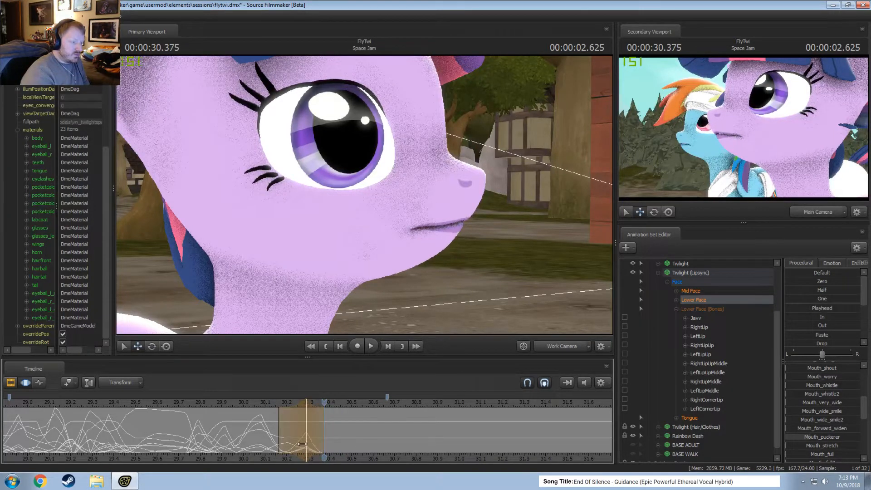
{"action": "key", "text": "space"}
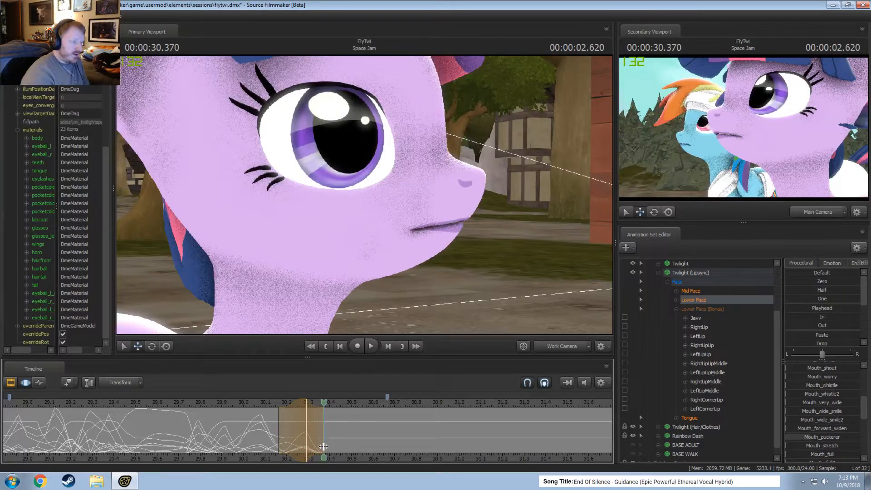
{"action": "key", "text": "ctrl+y"}
{"action": "key", "text": "ctrl+y"}
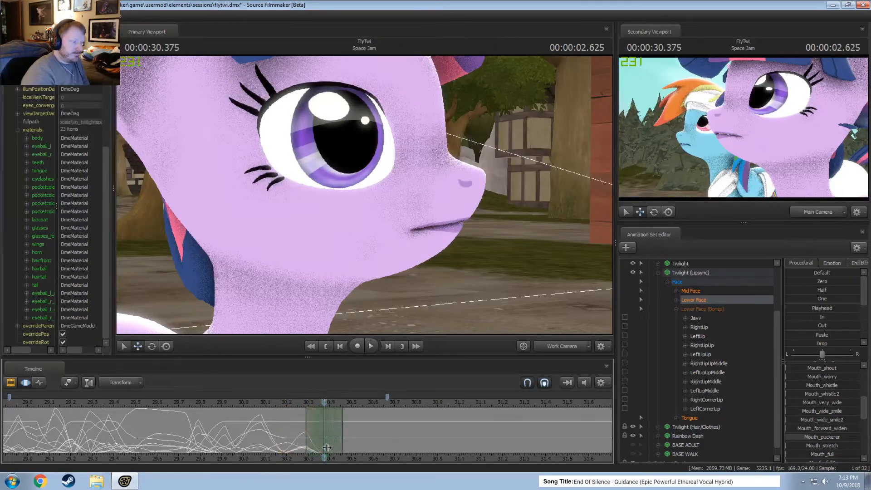
Center a time selection on 00:00:30.375 and apply the full Playhead pose from 00:00:29.291 to Lower Face.
{"action": "left_click", "coordinate": [331, 445], "text": "shift"}
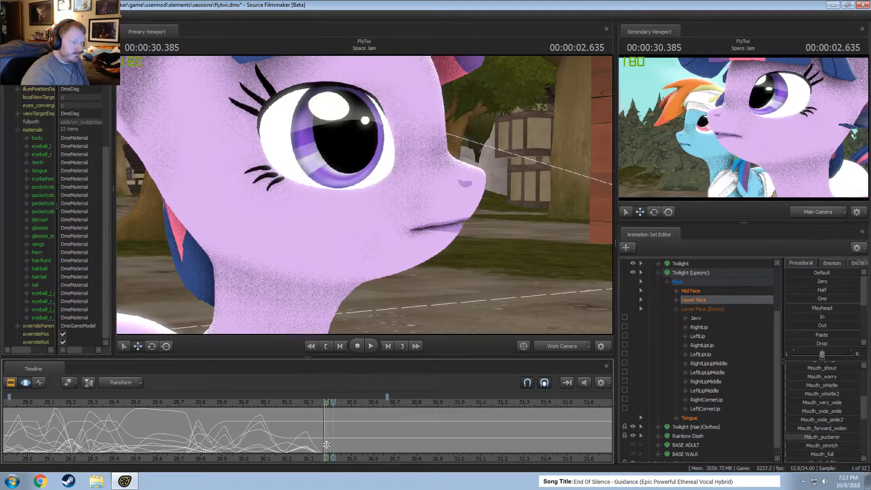
{"action": "left_click", "coordinate": [325, 444], "text": "shift"}
{"action": "scroll", "coordinate": [325, 444], "scroll_direction": "up", "scroll_amount": 5, "text": "shift"}
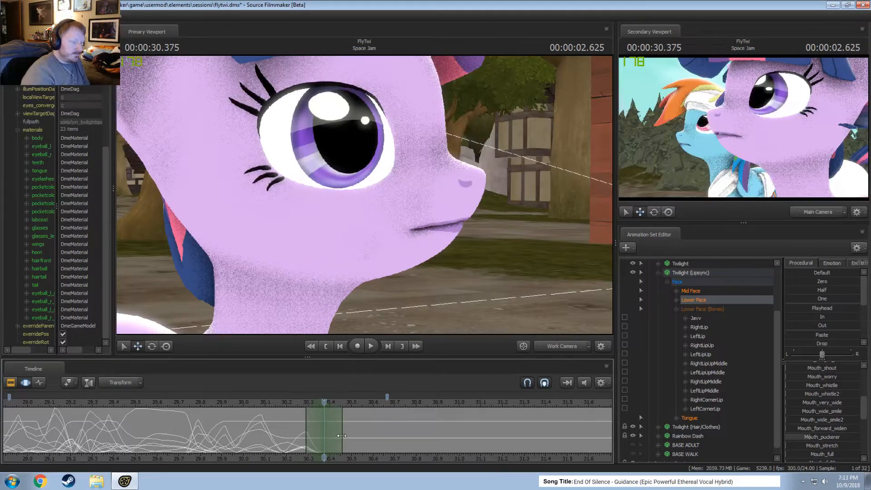
{"action": "left_click", "coordinate": [51, 403]}
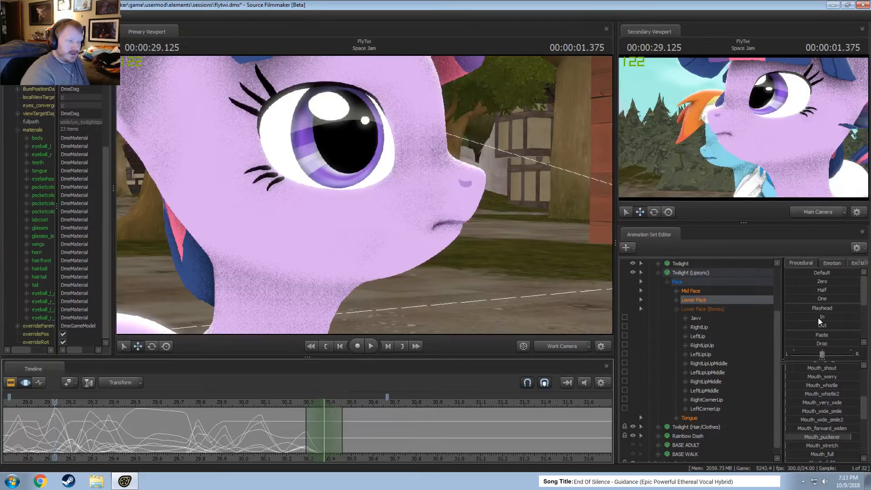
{"action": "mouse_move", "coordinate": [88, 401]}
{"action": "left_mouse_down"}
{"action": "mouse_move", "coordinate": [158, 402]}
{"action": "mouse_move", "coordinate": [84, 410]}
{"action": "left_mouse_up"}
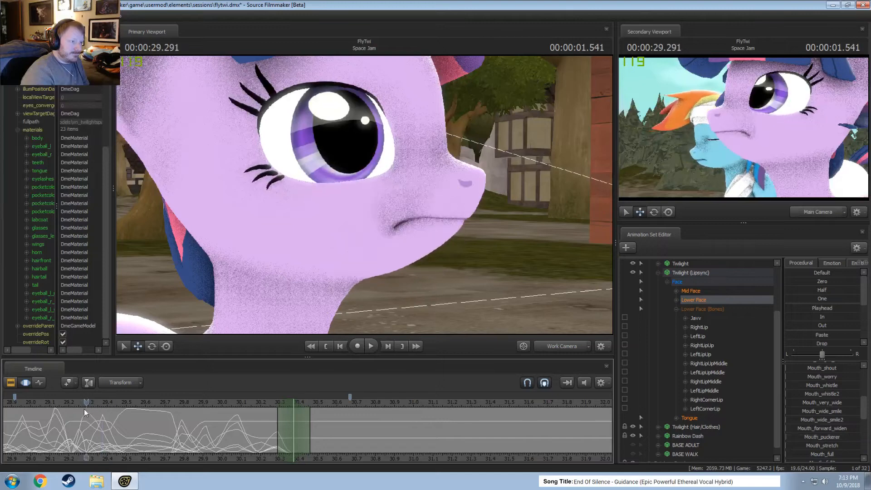
{"action": "left_click_drag", "start_coordinate": [809, 309], "coordinate": [858, 309]}
Open the jaw with Jaw_open in a time selection centered on 00:00:30.458 and extend the selection's end to about 30.58.
{"action": "left_click_drag", "start_coordinate": [243, 428], "coordinate": [296, 441]}
{"action": "left_click", "coordinate": [310, 442], "text": "shift"}
{"action": "scroll", "coordinate": [310, 441], "scroll_direction": "up", "scroll_amount": 2, "text": "shift"}
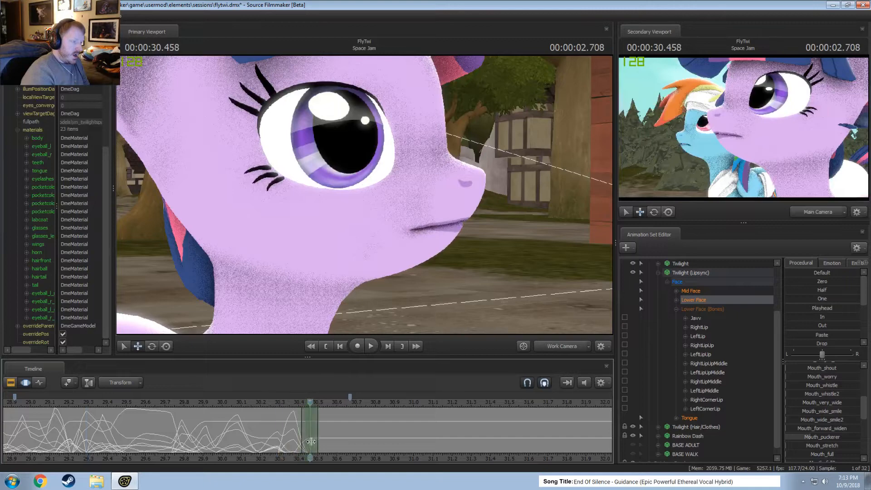
{"action": "scroll", "coordinate": [818, 367], "scroll_direction": "up", "scroll_amount": 5}
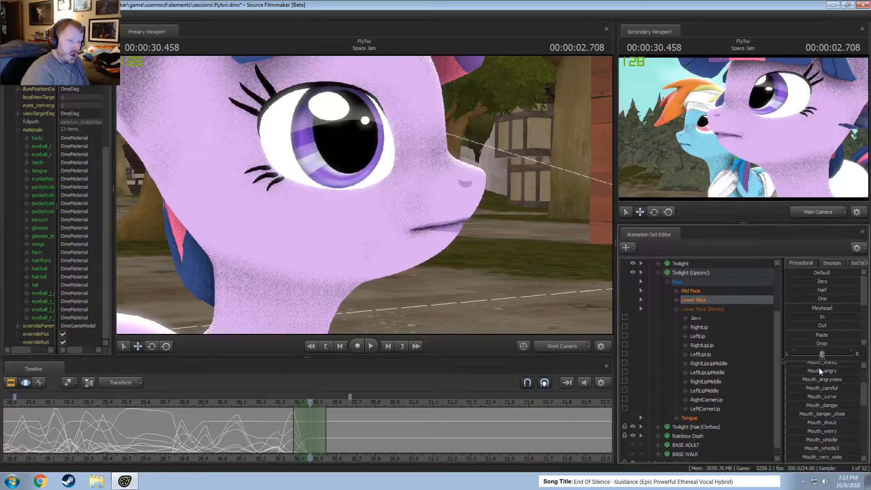
{"action": "left_click_drag", "start_coordinate": [821, 362], "coordinate": [832, 363]}
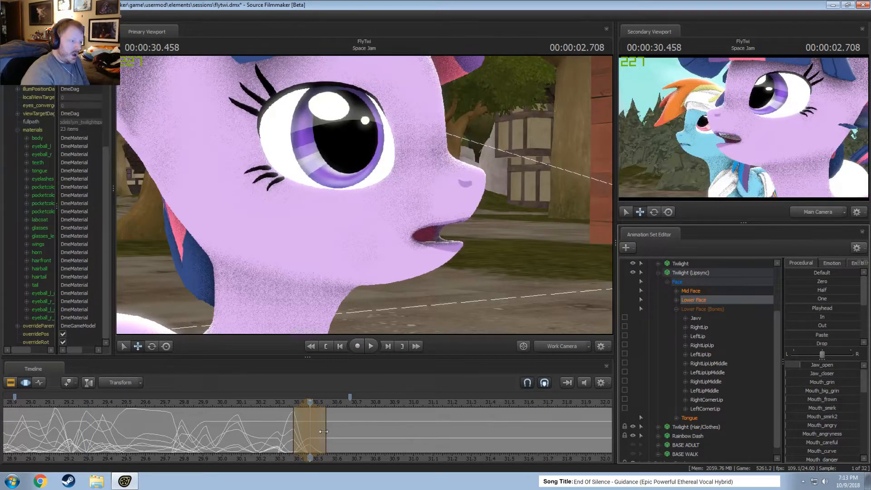
{"action": "left_click_drag", "start_coordinate": [324, 432], "coordinate": [333, 434]}
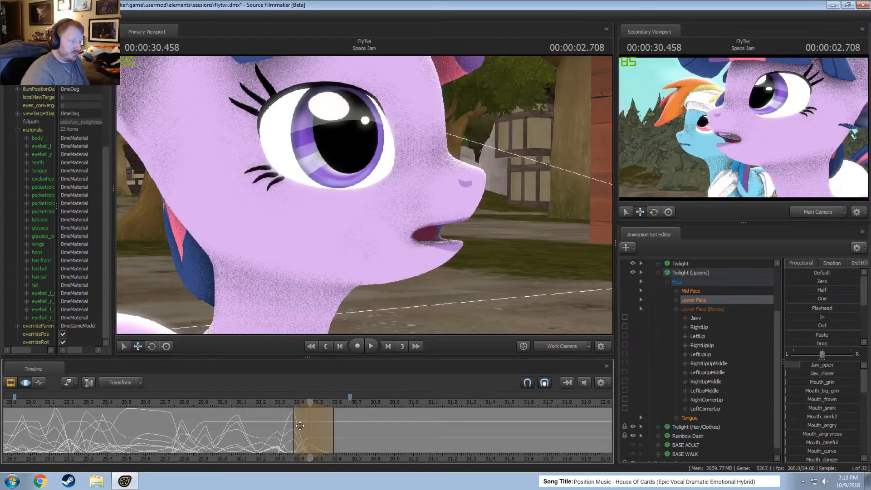
Center a time selection on 00:00:30.583, blend in the Playhead pose from 00:00:29.791 and adjust Mouth_grin.
{"action": "left_click", "coordinate": [331, 439], "text": "shift"}
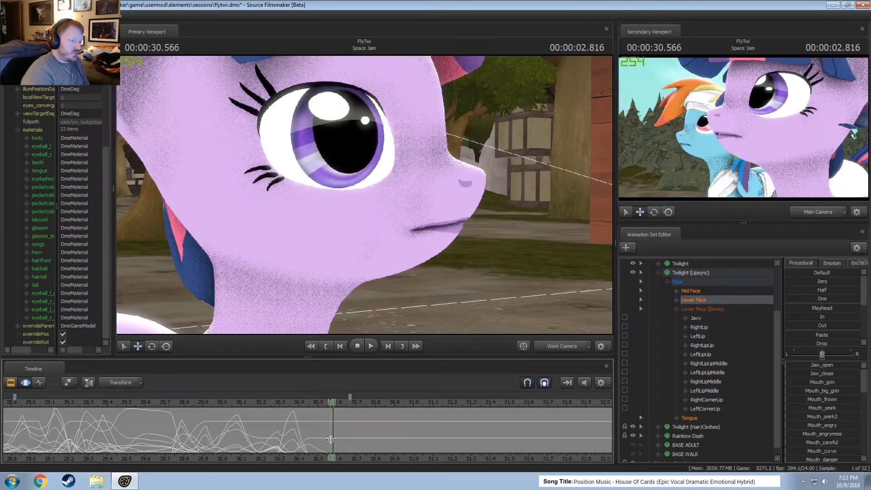
{"action": "scroll", "coordinate": [330, 439], "scroll_direction": "up", "scroll_amount": 3}
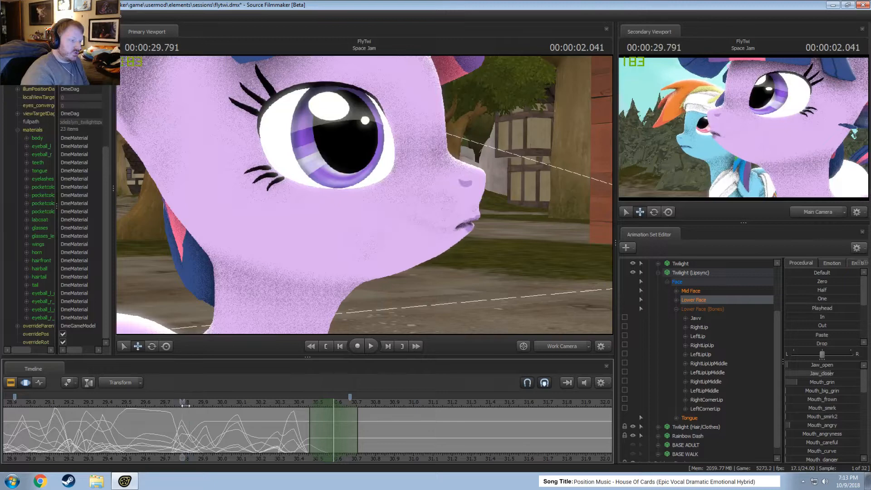
{"action": "left_click", "coordinate": [819, 309]}
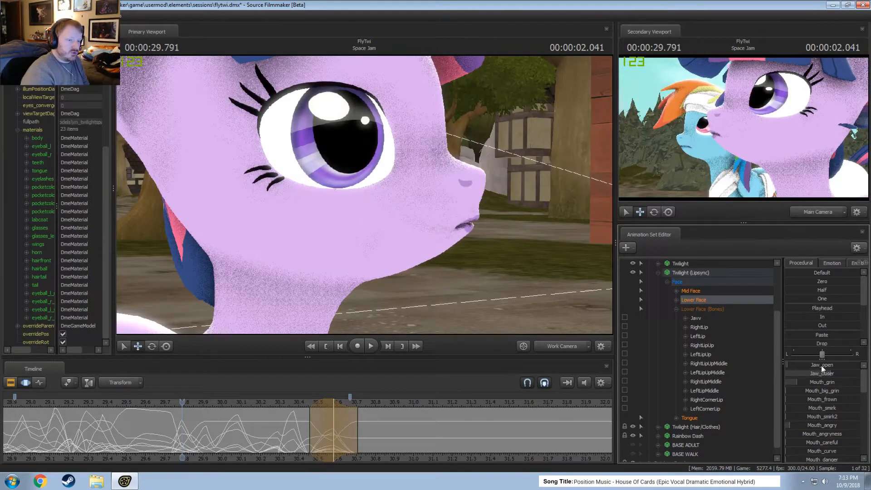
{"action": "left_click_drag", "start_coordinate": [820, 383], "coordinate": [851, 391]}
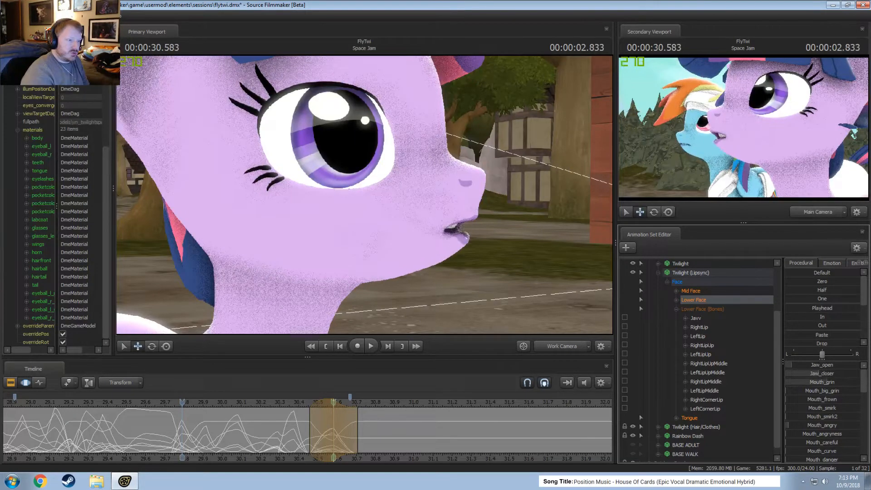
Raise Mouth_neutral for the pose at 00:00:30.583 and check the mouth movement around 00:00:30.510.
{"action": "scroll", "coordinate": [809, 427], "scroll_direction": "down", "scroll_amount": 2}
{"action": "scroll", "coordinate": [810, 427], "scroll_direction": "down", "scroll_amount": 3}
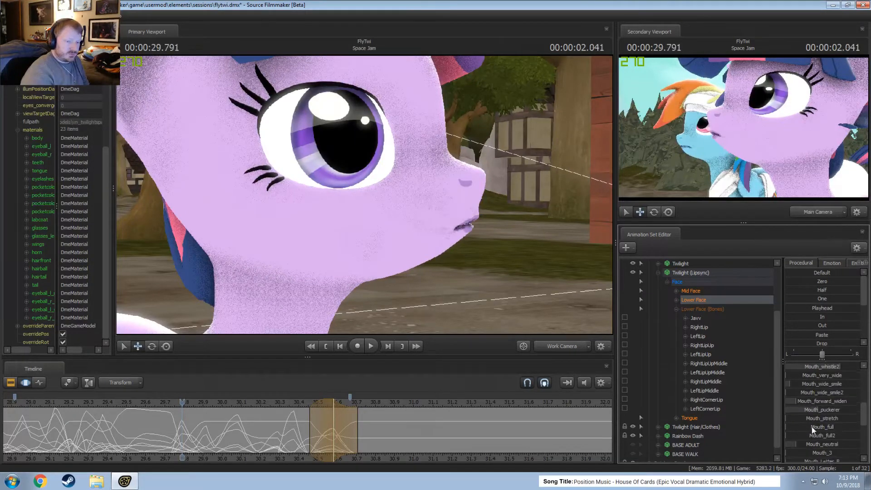
{"action": "scroll", "coordinate": [840, 407], "scroll_direction": "down", "scroll_amount": 2}
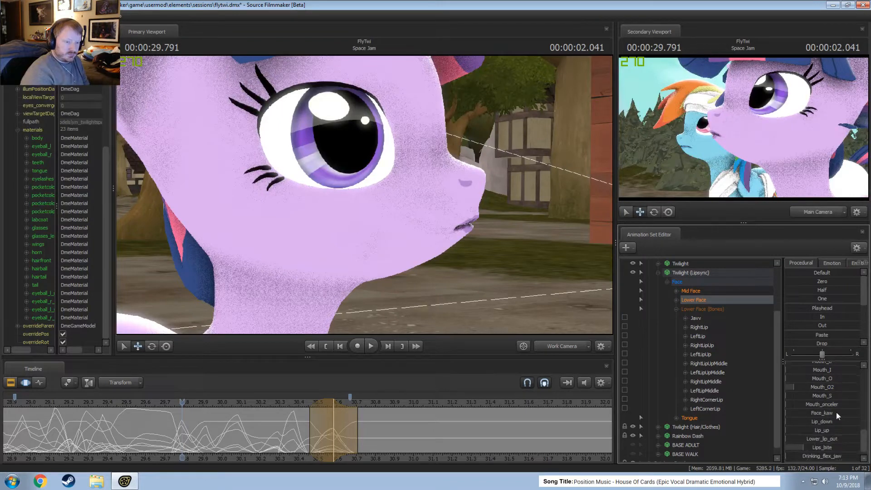
{"action": "scroll", "coordinate": [830, 432], "scroll_direction": "up", "scroll_amount": 4}
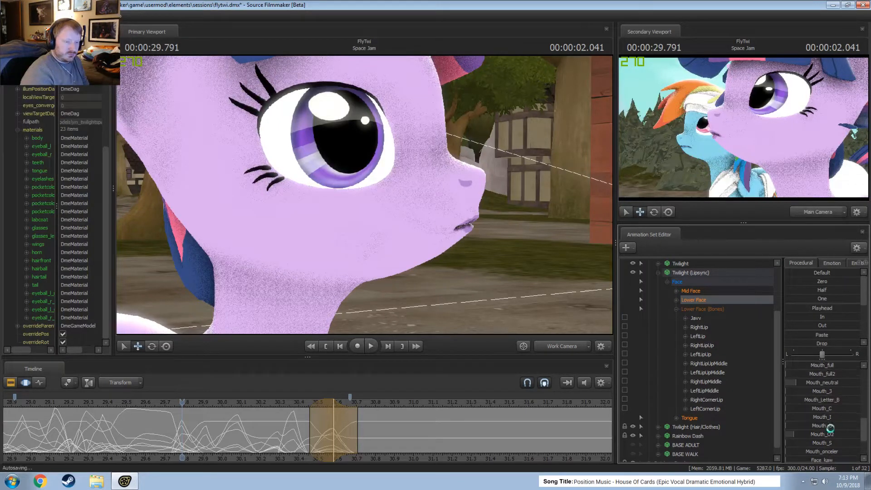
{"action": "scroll", "coordinate": [834, 427], "scroll_direction": "down", "scroll_amount": 4}
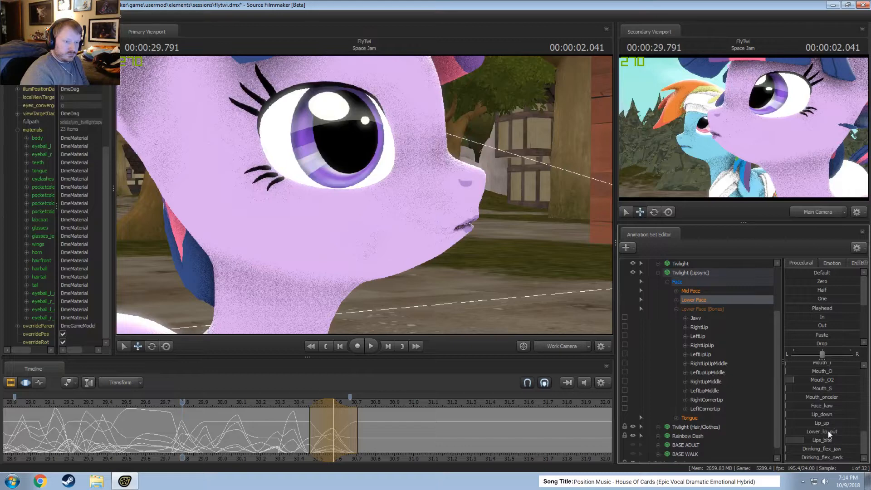
{"action": "scroll", "coordinate": [829, 431], "scroll_direction": "up", "scroll_amount": 2}
{"action": "scroll", "coordinate": [835, 404], "scroll_direction": "down", "scroll_amount": 2}
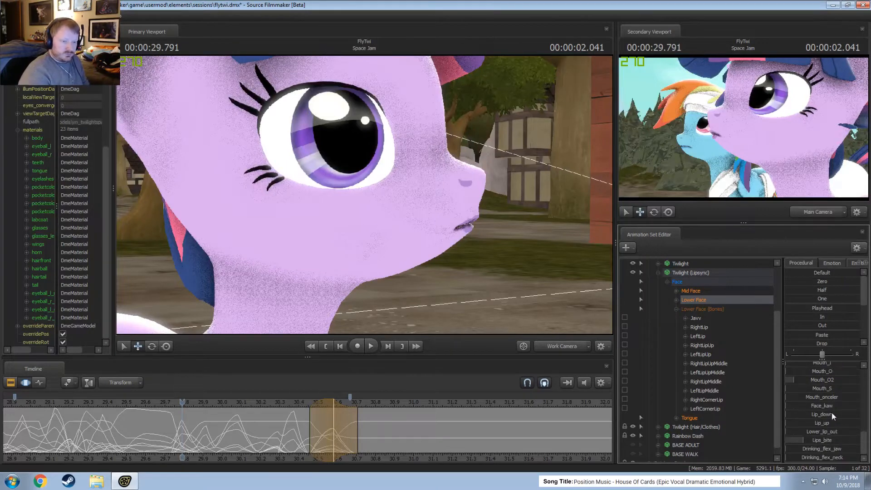
{"action": "scroll", "coordinate": [831, 397], "scroll_direction": "up", "scroll_amount": 6}
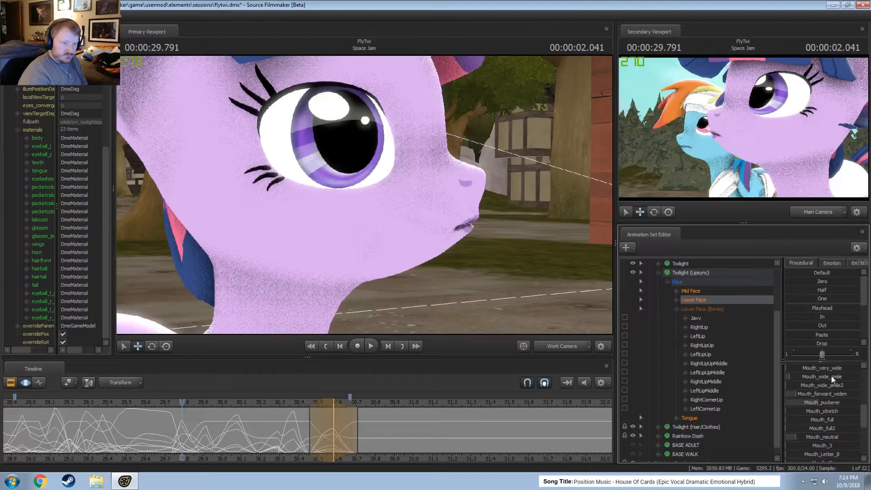
{"action": "key", "text": "space"}
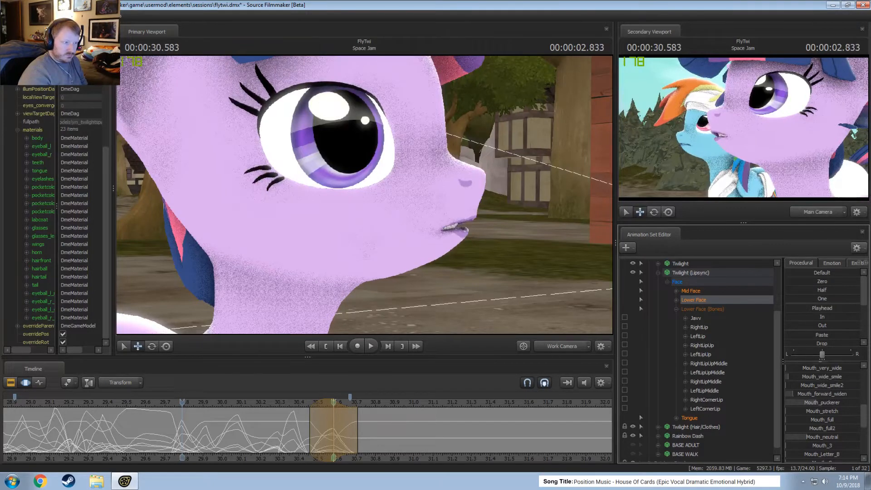
{"action": "key", "text": "space"}
{"action": "scroll", "coordinate": [821, 389], "scroll_direction": "up", "scroll_amount": 4}
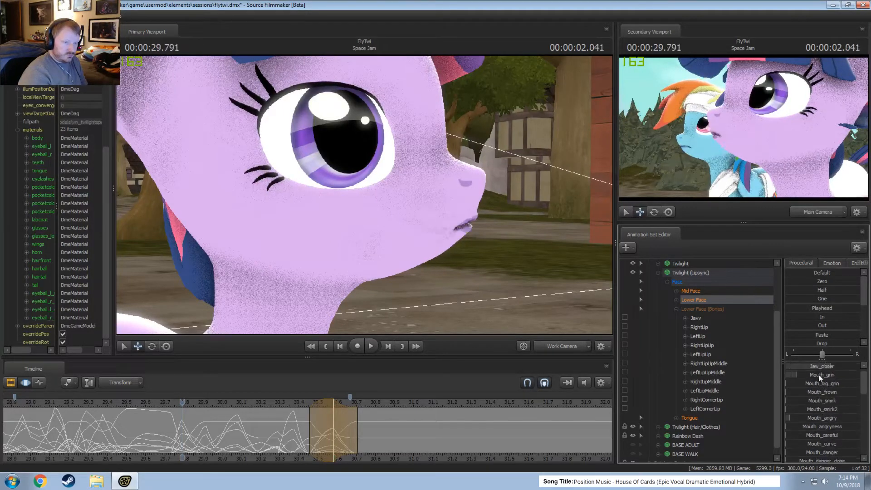
{"action": "key", "text": "space"}
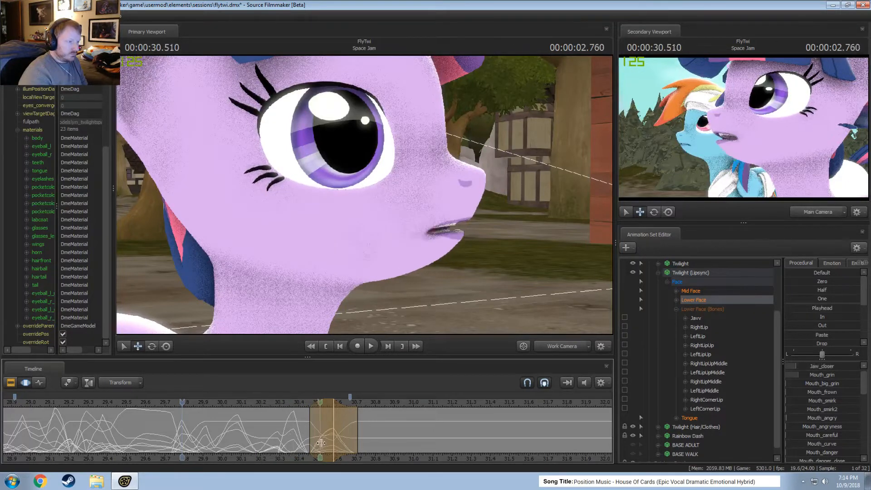
Extend the start of the time selection around 00:00:30.583 to about 30.38 s.
{"action": "left_click_drag", "start_coordinate": [310, 436], "coordinate": [302, 437]}
{"action": "key", "text": "shift"}
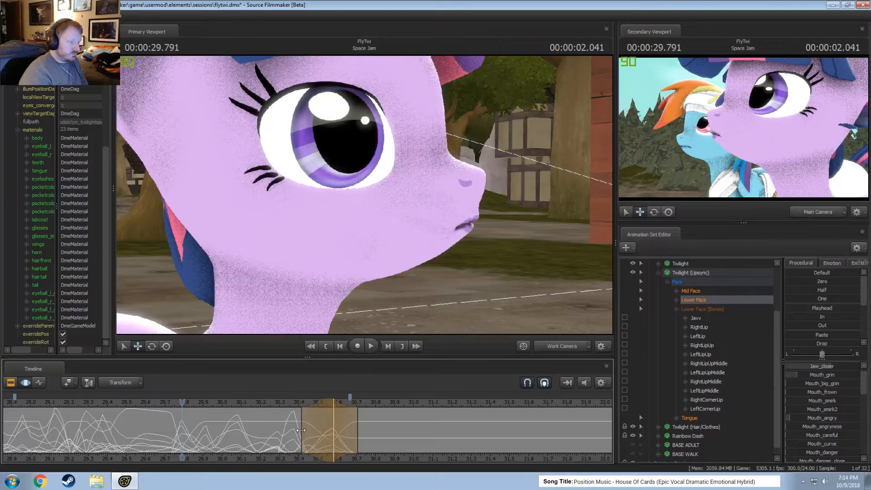
{"action": "left_click_drag", "start_coordinate": [303, 432], "coordinate": [295, 430]}
{"action": "key", "text": "shift"}
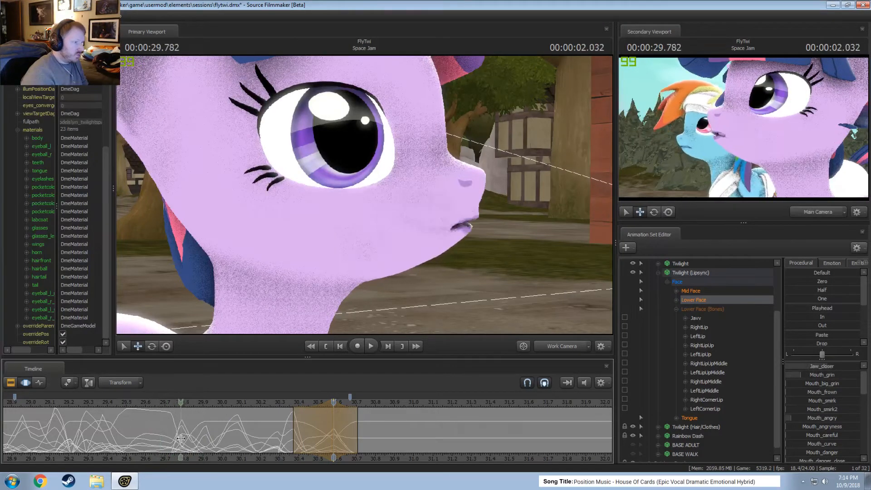
Center a time selection on 00:00:29.875 and adjust the Lower Face mouth pose there.
{"action": "left_click", "coordinate": [198, 442], "text": "shift"}
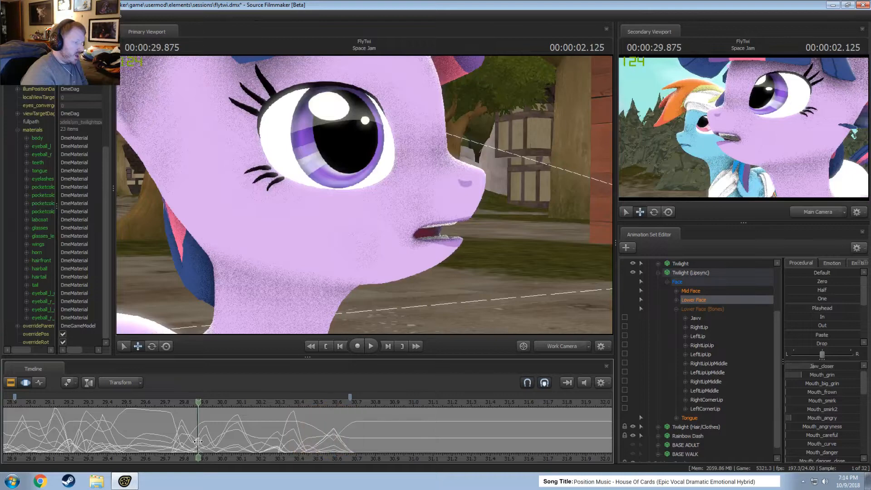
{"action": "scroll", "coordinate": [198, 442], "scroll_direction": "up", "scroll_amount": 2, "text": "shift"}
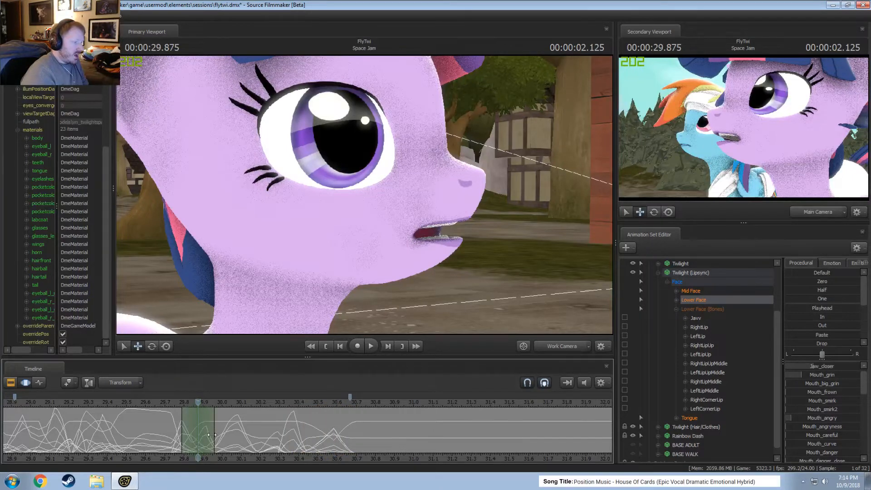
{"action": "scroll", "coordinate": [835, 435], "scroll_direction": "down", "scroll_amount": 5}
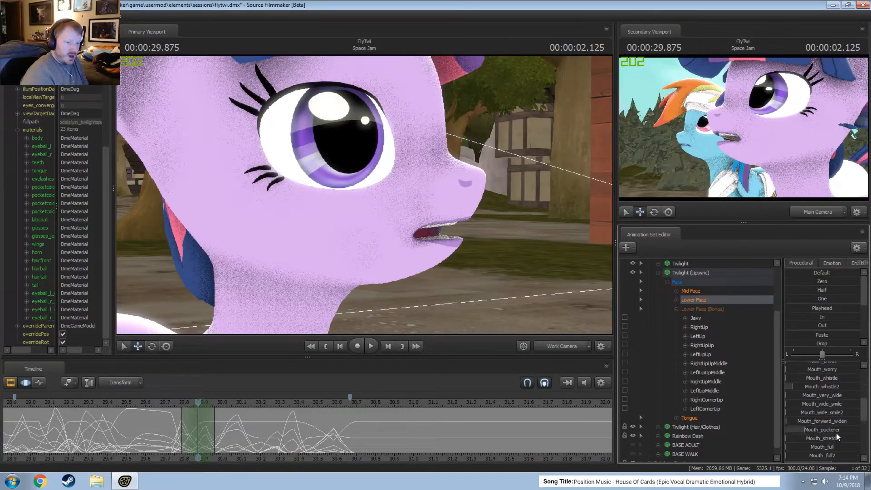
{"action": "scroll", "coordinate": [829, 446], "scroll_direction": "down", "scroll_amount": 1}
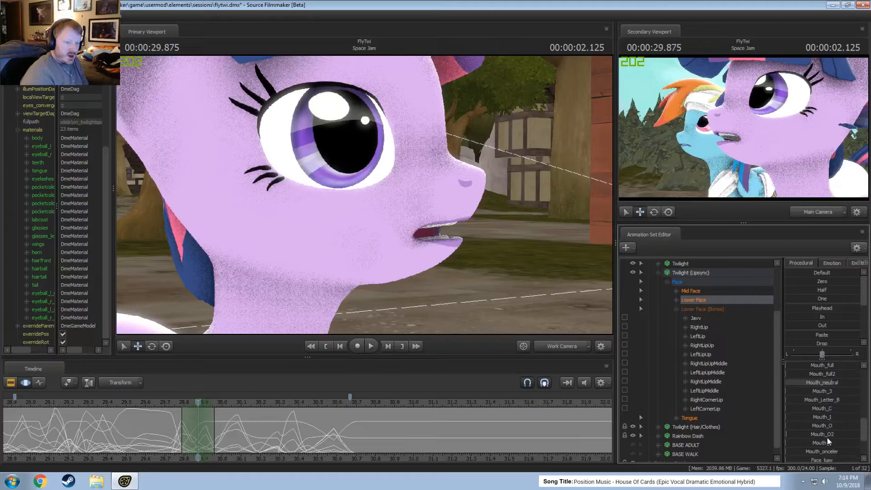
{"action": "left_click_drag", "start_coordinate": [173, 412], "coordinate": [206, 430]}
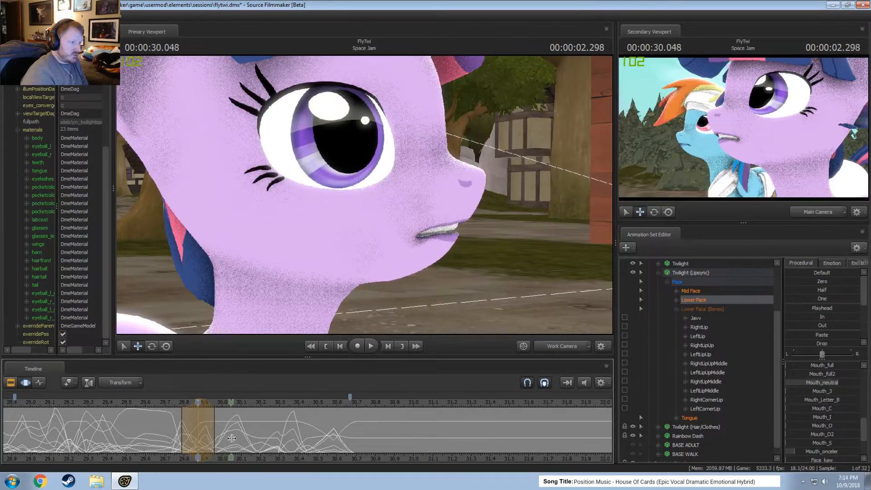
Center a time selection on 00:00:30.166 and raise Mouth_O slightly.
{"action": "left_click_drag", "start_coordinate": [231, 439], "coordinate": [244, 438]}
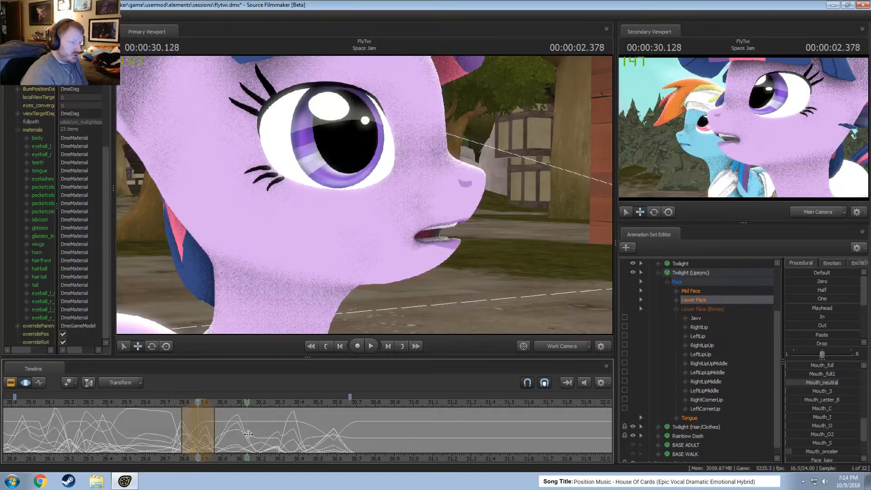
{"action": "left_click", "coordinate": [253, 434]}
{"action": "scroll", "coordinate": [250, 433], "scroll_direction": "up", "scroll_amount": 2}
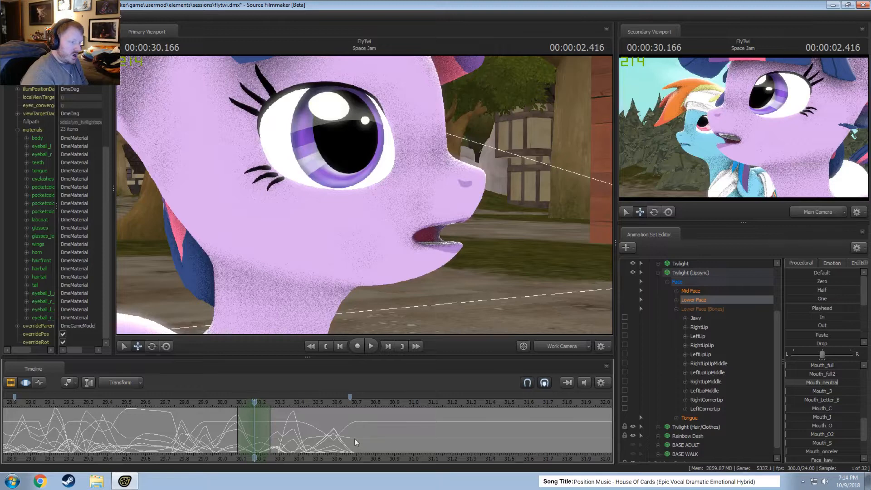
{"action": "left_click_drag", "start_coordinate": [822, 426], "coordinate": [802, 425]}
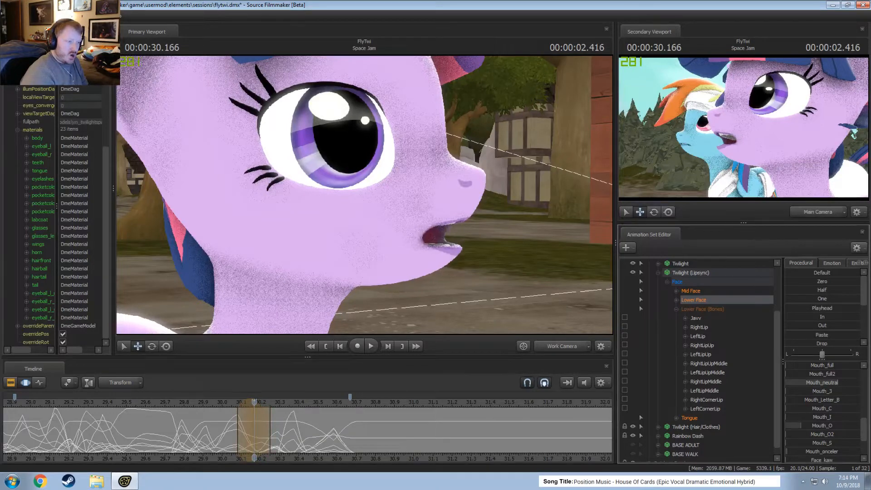
Scrub through the mouth poses after 30.1 s and play back the lip sync from about 29.3 to 29.8 s.
{"action": "left_click", "coordinate": [229, 426]}
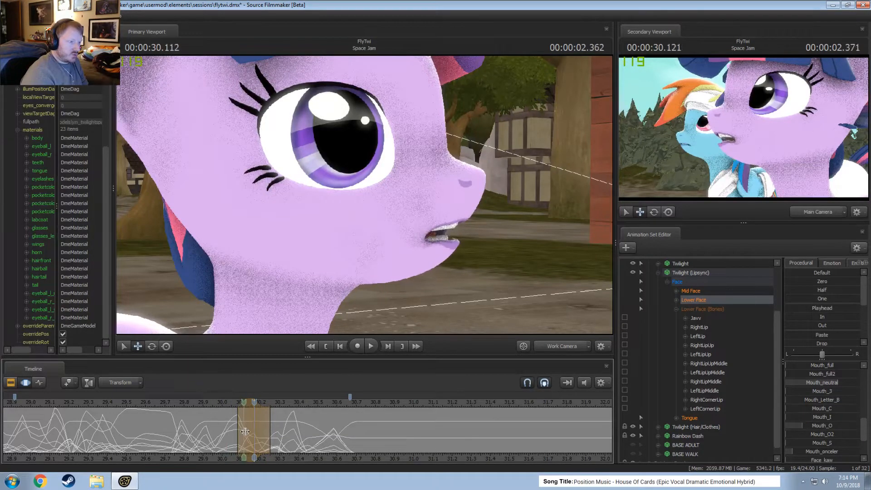
{"action": "left_click_drag", "start_coordinate": [246, 431], "coordinate": [346, 429]}
{"action": "left_click", "coordinate": [164, 404]}
{"action": "key", "text": "space"}
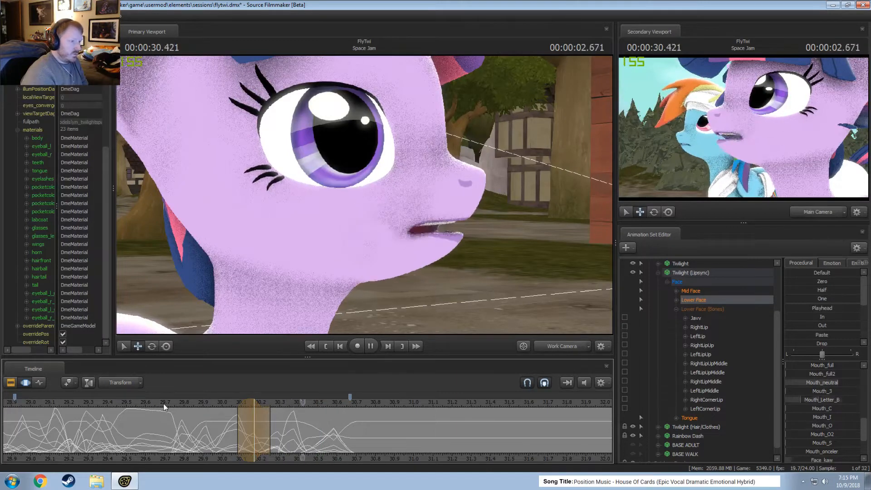
{"action": "key", "text": "space"}
{"action": "left_click", "coordinate": [88, 402]}
{"action": "key", "text": "space"}
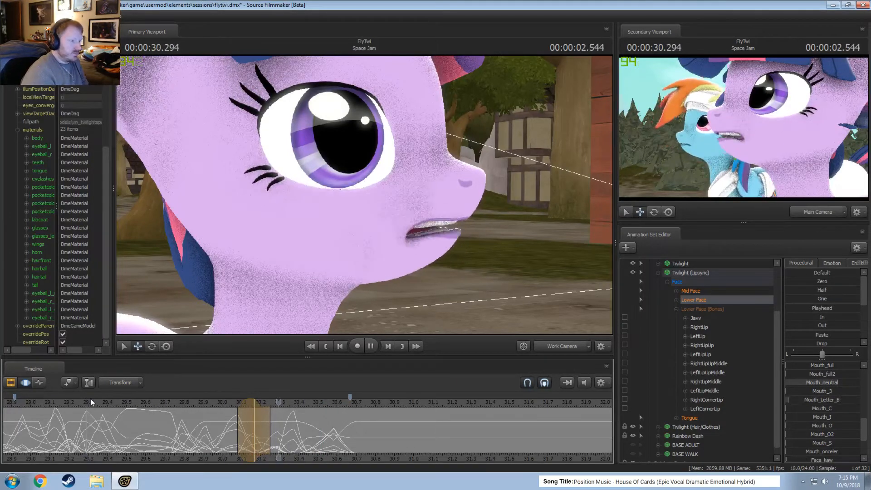
{"action": "left_click", "coordinate": [182, 402]}
{"action": "key", "text": "space"}
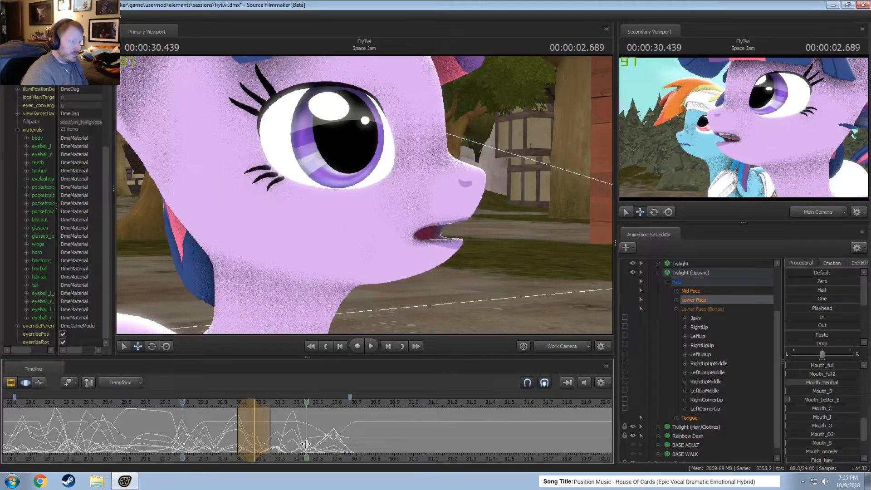
Center a narrow time selection on 00:00:30.458 for the next Lower Face pose.
{"action": "left_click", "coordinate": [306, 444]}
{"action": "scroll", "coordinate": [307, 444], "scroll_direction": "up", "scroll_amount": 1}
{"action": "scroll", "coordinate": [305, 444], "scroll_direction": "up", "scroll_amount": 2}
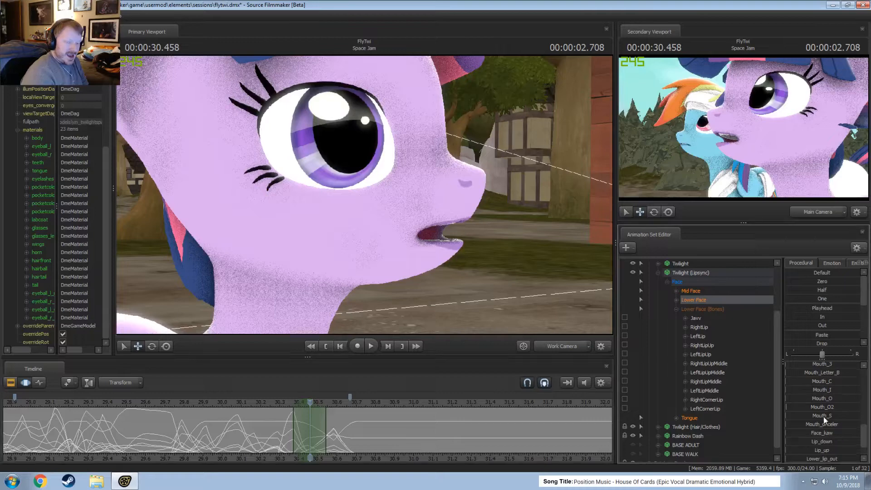
{"action": "scroll", "coordinate": [822, 418], "scroll_direction": "up", "scroll_amount": 1}
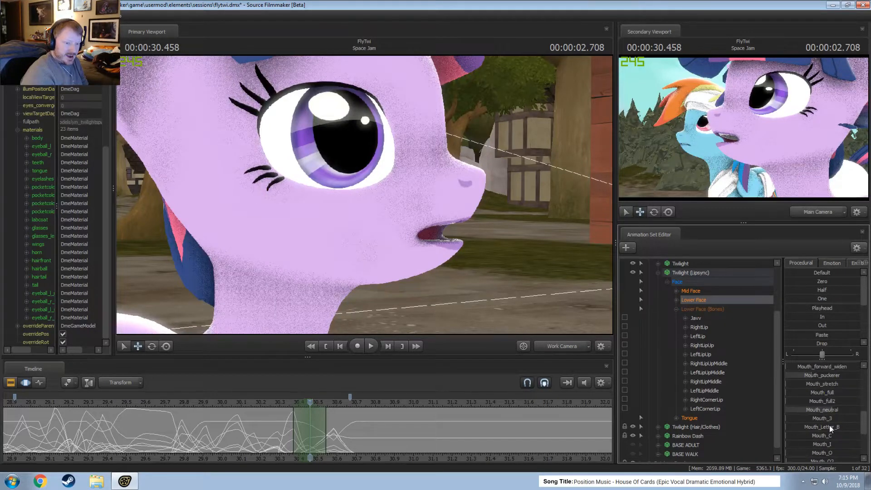
{"action": "scroll", "coordinate": [827, 411], "scroll_direction": "up", "scroll_amount": 2}
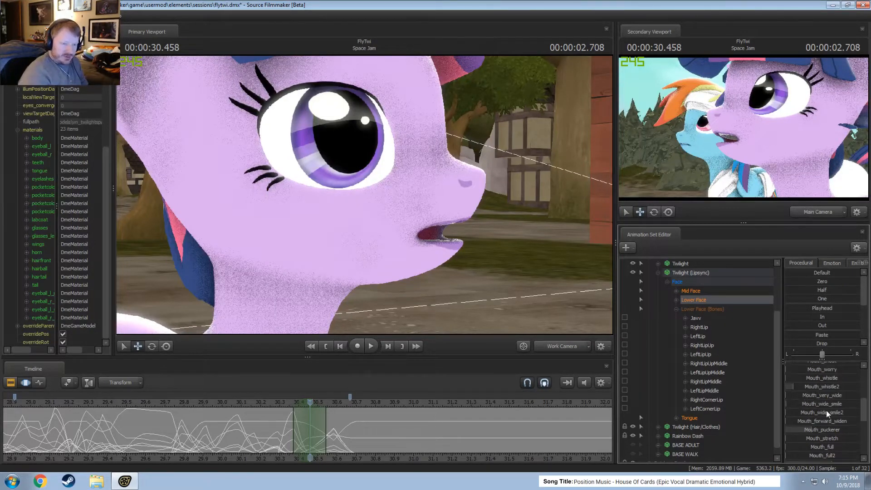
{"action": "scroll", "coordinate": [833, 415], "scroll_direction": "up", "scroll_amount": 1}
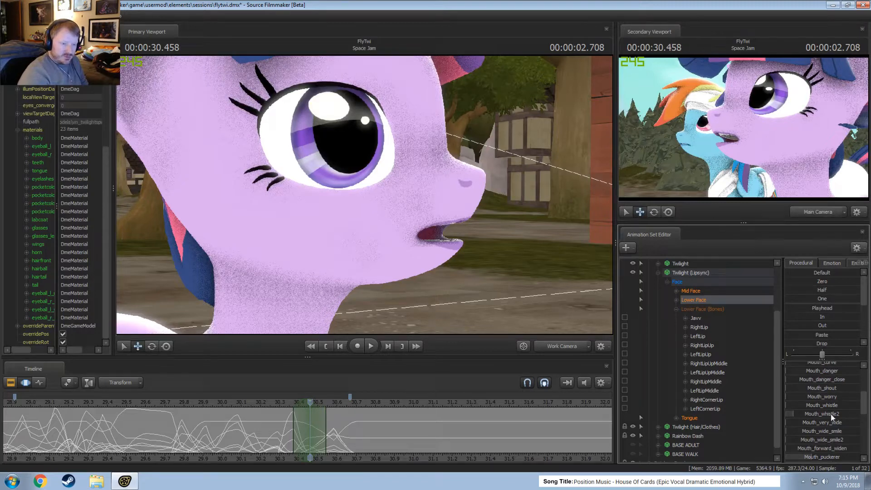
Try Mouth_shout and Mouth_worry on the pose at 00:00:30.458 and undo the slider changes.
{"action": "left_click", "coordinate": [827, 389]}
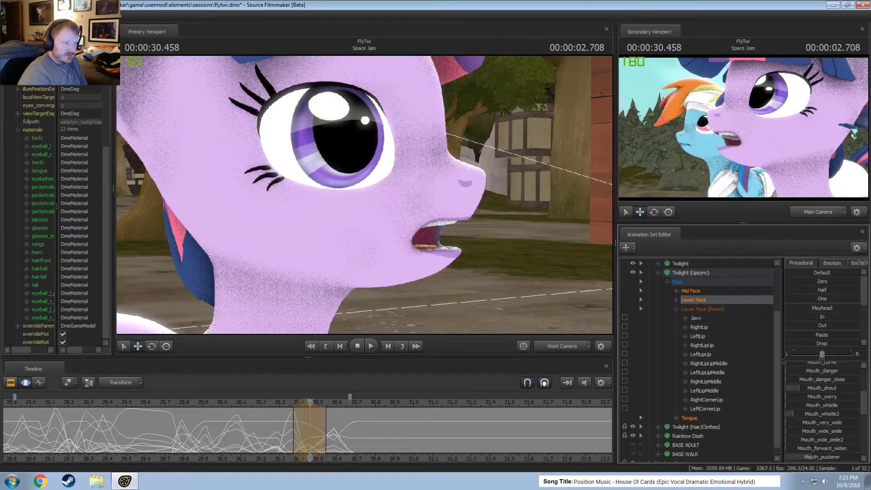
{"action": "left_click", "coordinate": [822, 397]}
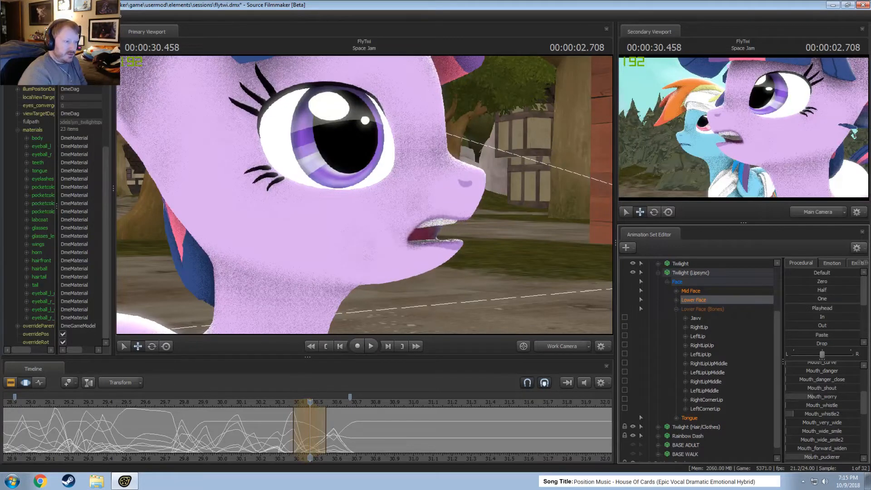
{"action": "left_click_drag", "start_coordinate": [813, 397], "coordinate": [825, 397]}
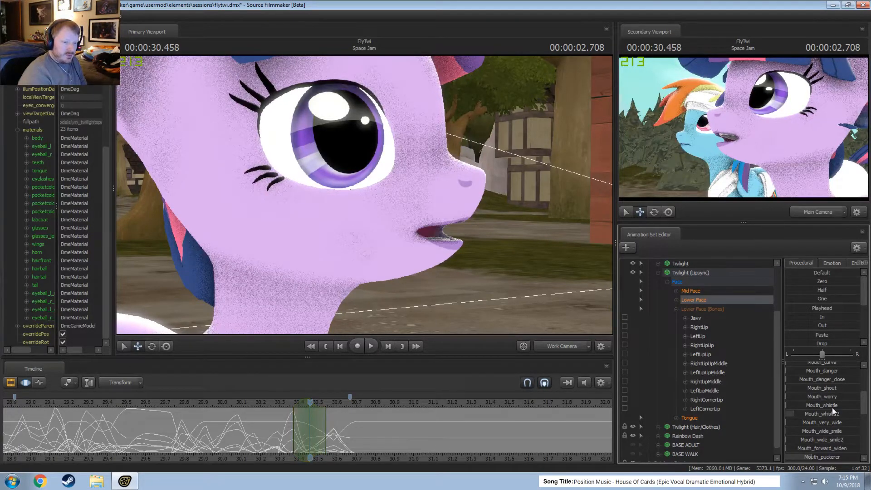
{"action": "scroll", "coordinate": [832, 413], "scroll_direction": "up", "scroll_amount": 1}
{"action": "left_click_drag", "start_coordinate": [830, 390], "coordinate": [852, 374]}
{"action": "key", "text": "ctrl+z"}
{"action": "key", "text": "ctrl+z"}
{"action": "key", "text": "ctrl+z"}
{"action": "scroll", "coordinate": [843, 391], "scroll_direction": "up", "scroll_amount": 2}
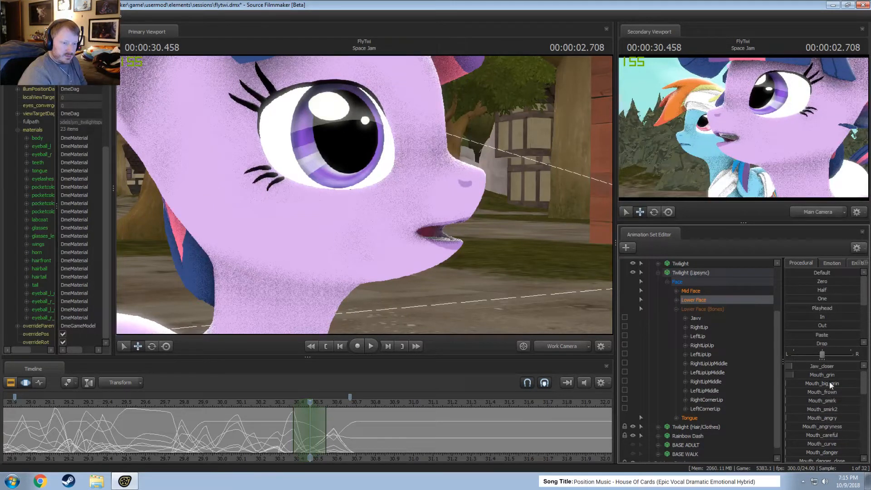
Try a stronger Mouth_worry at 00:00:30.458 and undo it.
{"action": "scroll", "coordinate": [856, 385], "scroll_direction": "down", "scroll_amount": 2}
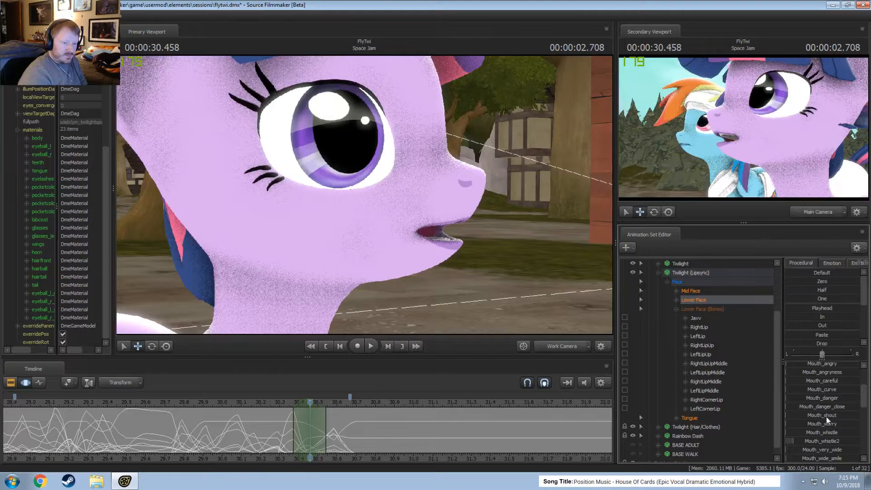
{"action": "left_click_drag", "start_coordinate": [826, 423], "coordinate": [846, 423]}
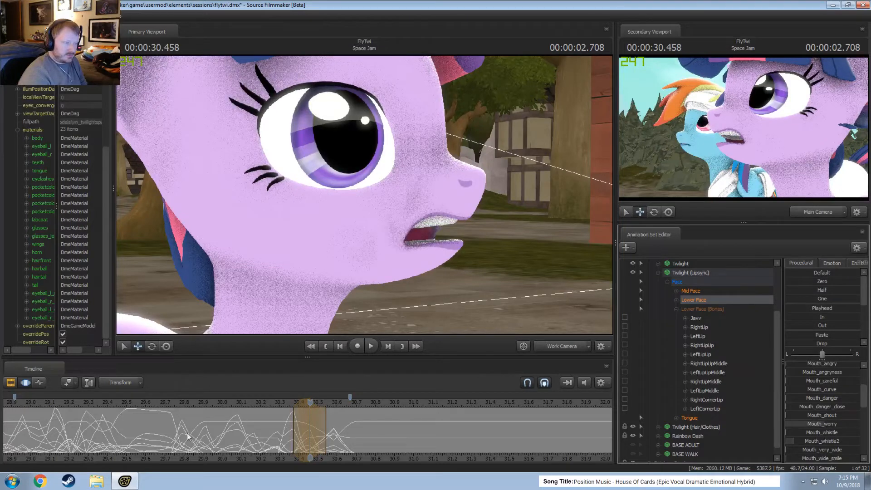
{"action": "key", "text": "shift"}
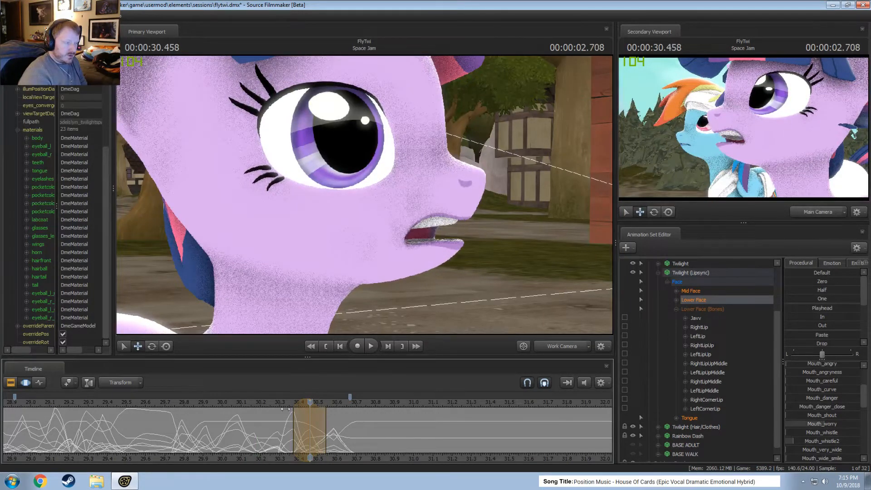
{"action": "key", "text": "ctrl+z"}
{"action": "left_click_drag", "start_coordinate": [286, 408], "coordinate": [309, 407]}
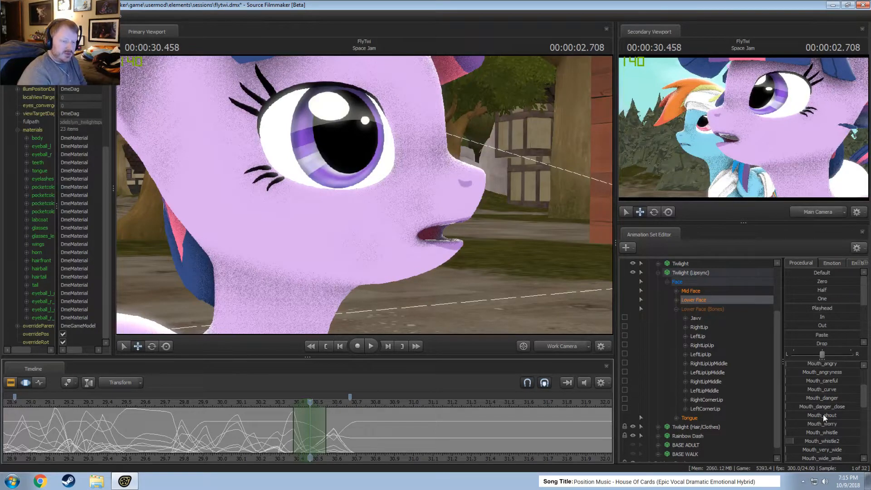
Raise Mouth_shout and remove Mouth_puckerer for the pose at 00:00:30.458.
{"action": "left_click_drag", "start_coordinate": [823, 415], "coordinate": [842, 414]}
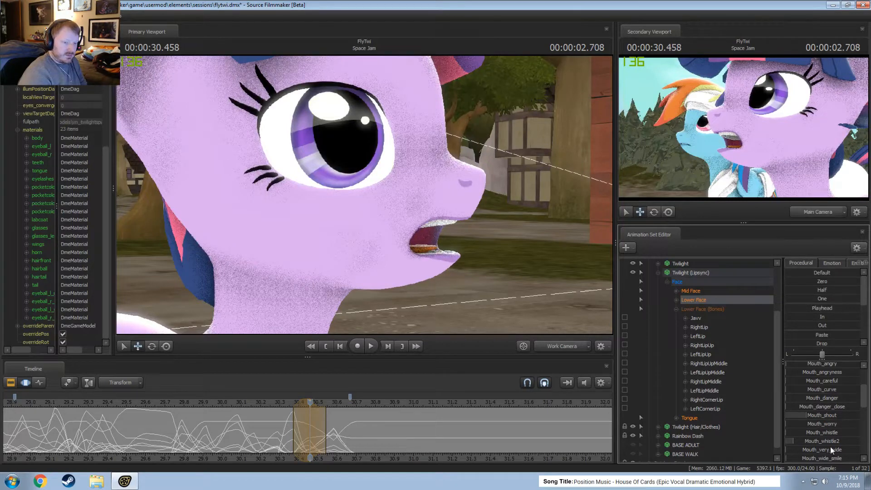
{"action": "scroll", "coordinate": [831, 438], "scroll_direction": "down", "scroll_amount": 3}
{"action": "left_click_drag", "start_coordinate": [830, 404], "coordinate": [810, 404]}
Extend the start of the selection around 00:00:30.458 to about 30.33 s and try extending its end to about 30.58 s.
{"action": "key", "text": "shift"}
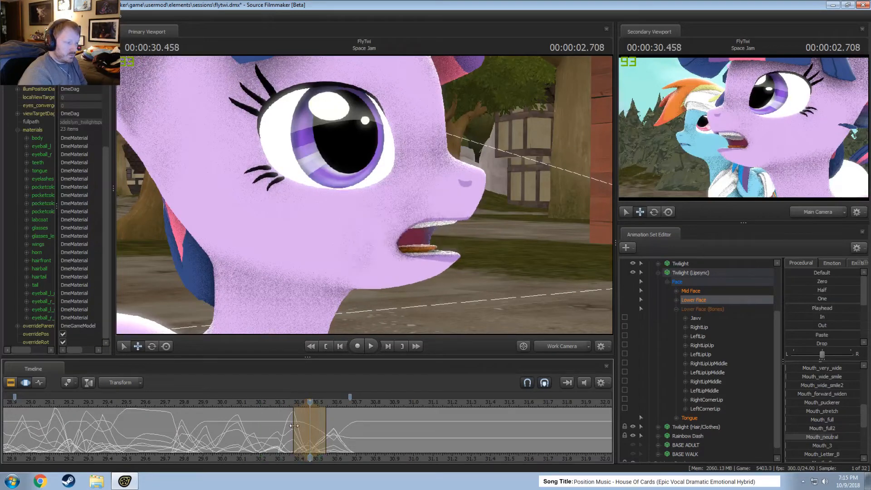
{"action": "left_click_drag", "start_coordinate": [294, 426], "coordinate": [286, 427]}
{"action": "key", "text": "shift"}
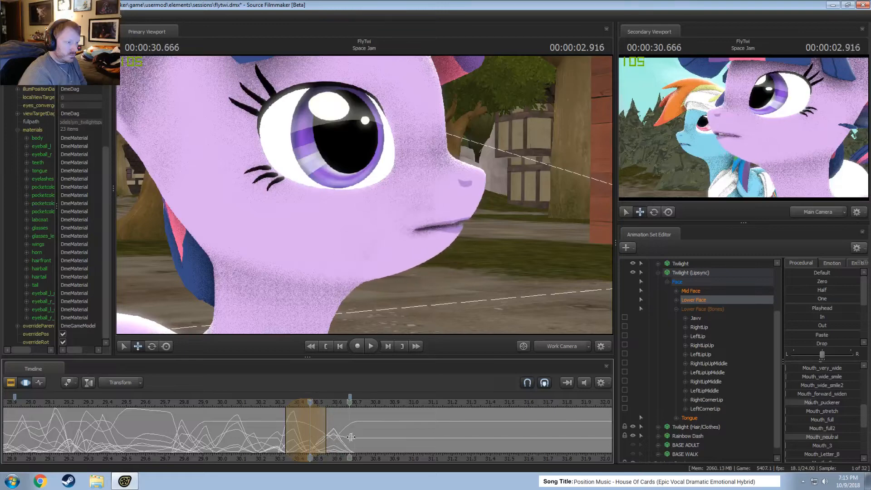
{"action": "left_click_drag", "start_coordinate": [326, 435], "coordinate": [334, 436]}
{"action": "key", "text": "shift"}
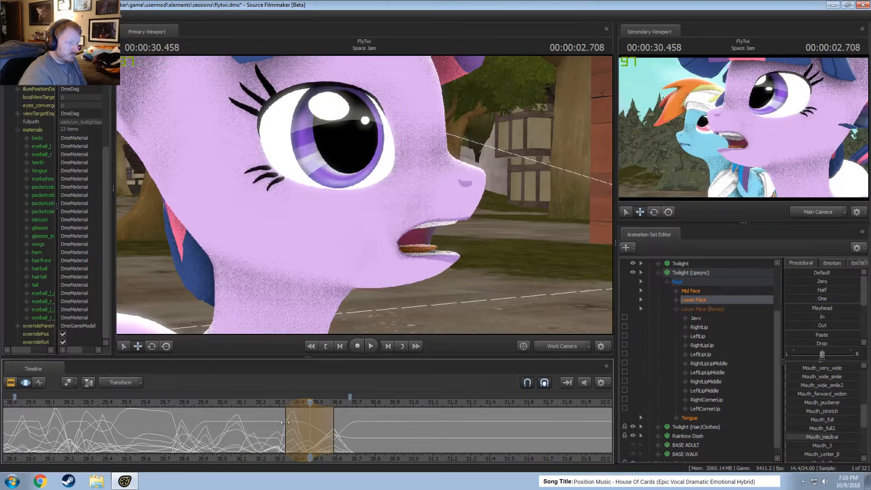
{"action": "key", "text": "ctrl+z"}
Center a wider time selection on 00:00:30.583 with its start at about 30.37 s and restore the range end marker to about 30.67 s.
{"action": "left_click", "coordinate": [335, 435], "text": "shift"}
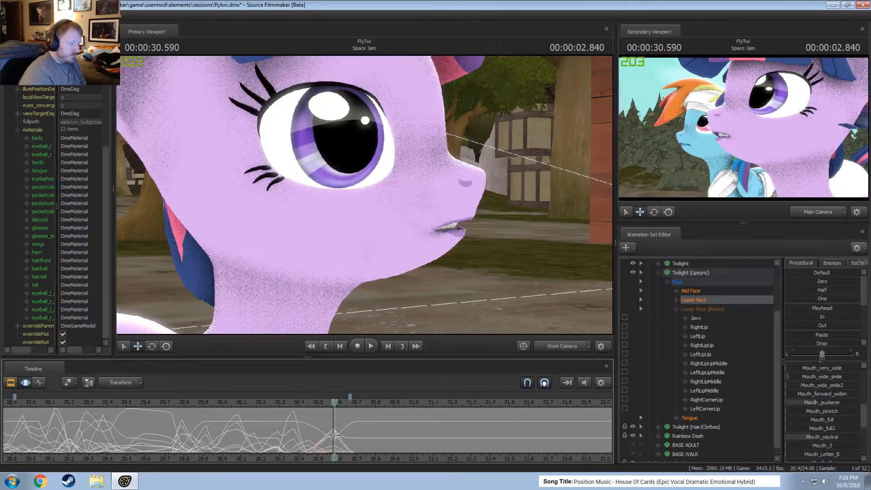
{"action": "scroll", "coordinate": [335, 435], "scroll_direction": "up", "scroll_amount": 8}
{"action": "scroll", "coordinate": [332, 434], "scroll_direction": "down", "scroll_amount": 3}
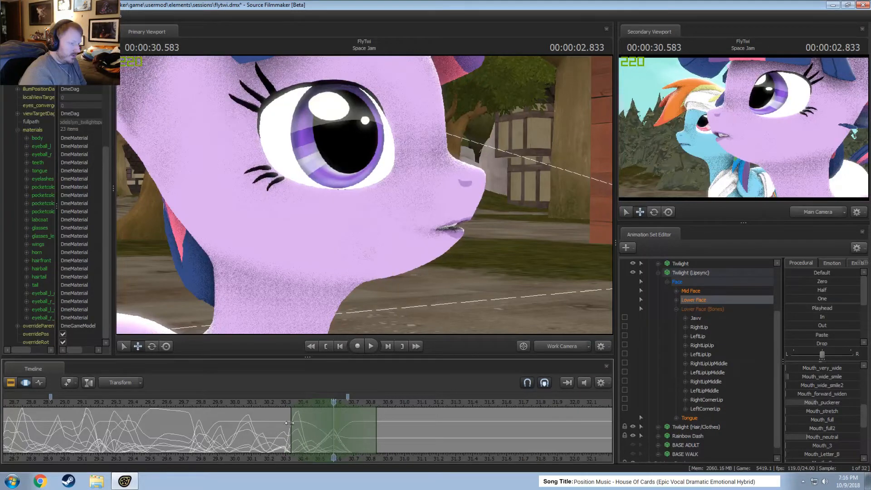
{"action": "left_click_drag", "start_coordinate": [289, 422], "coordinate": [298, 423]}
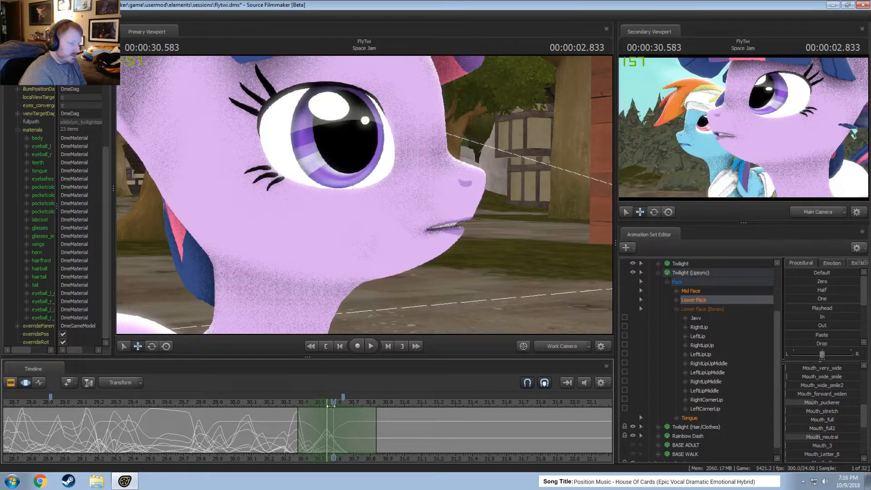
{"action": "left_click_drag", "start_coordinate": [344, 398], "coordinate": [348, 399]}
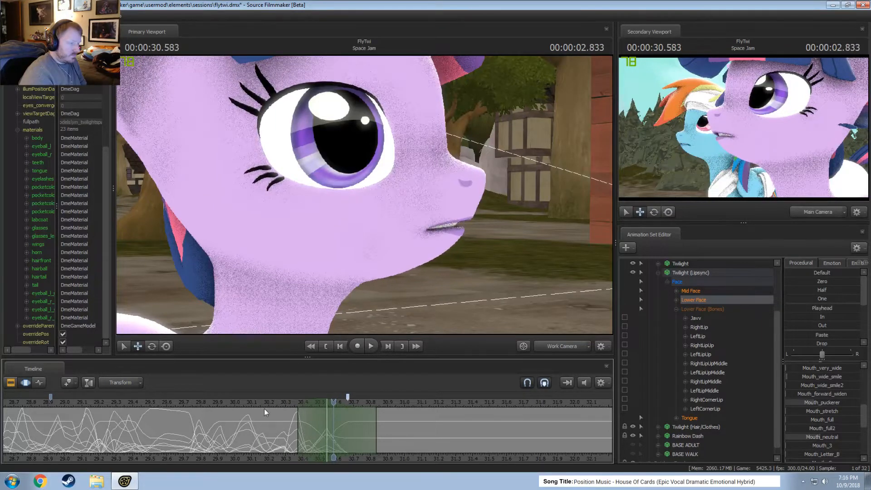
Play back the lip sync from about 29.76 s and check the mouth around 00:00:30.343.
{"action": "left_click", "coordinate": [195, 401]}
{"action": "key", "text": "space"}
{"action": "key", "text": "space"}
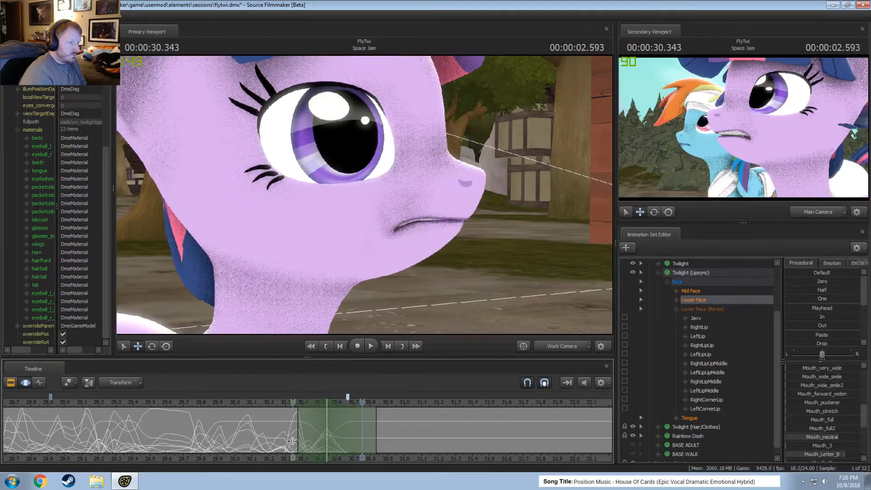
Center a time selection of about 30.37 to 30.54 s on 00:00:30.458 and apply the Smooth preset to the Lower Face.
{"action": "left_click", "coordinate": [312, 448], "text": "shift"}
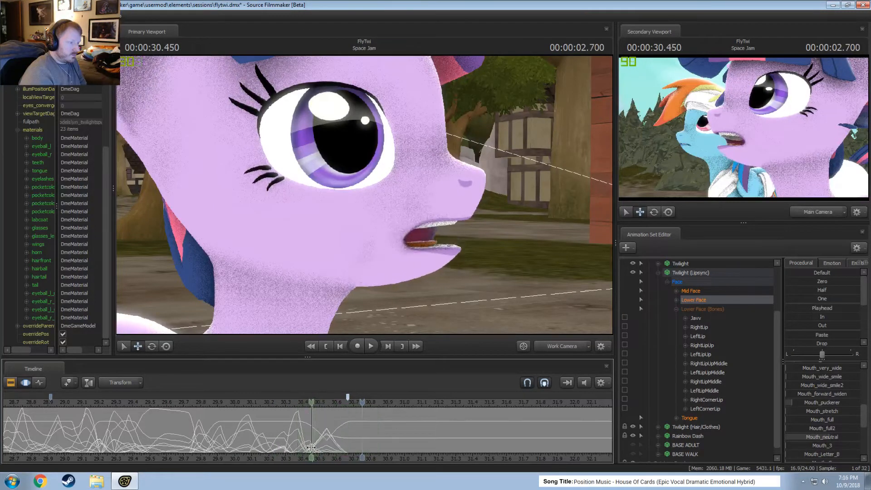
{"action": "left_click", "coordinate": [312, 448]}
{"action": "scroll", "coordinate": [312, 448], "scroll_direction": "up", "scroll_amount": 2}
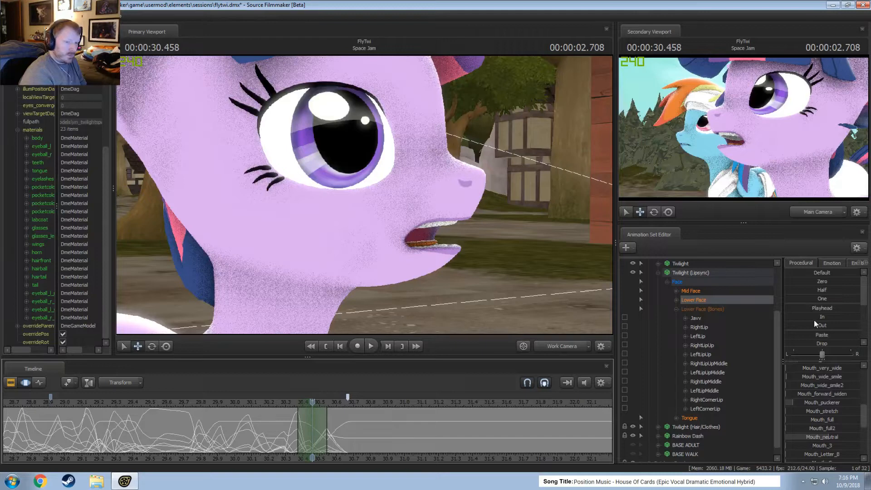
{"action": "scroll", "coordinate": [816, 324], "scroll_direction": "down", "scroll_amount": 4}
{"action": "left_click_drag", "start_coordinate": [823, 281], "coordinate": [838, 280]}
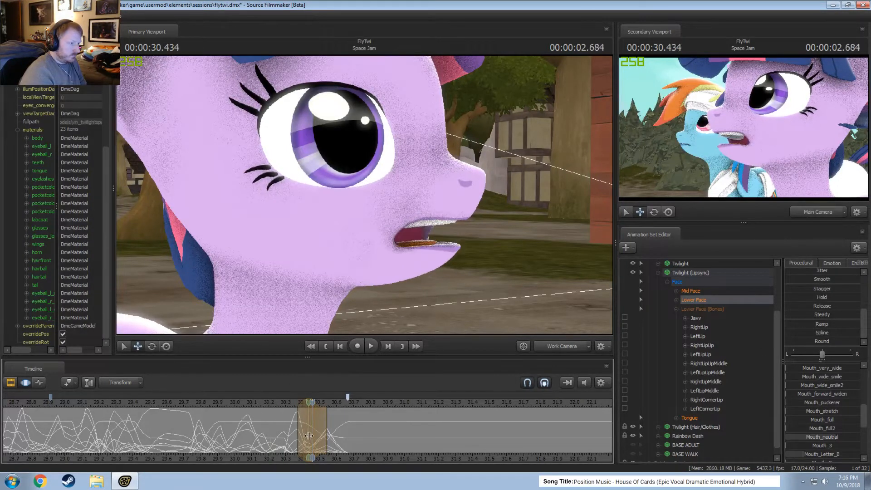
Center a selection of about 30.54 to 30.79 s on 00:00:30.666 and blend the Lower Face to the pose at 00:00:29.791 using the Playhead preset.
{"action": "left_click", "coordinate": [348, 440]}
{"action": "scroll", "coordinate": [349, 442], "scroll_direction": "up", "scroll_amount": 3}
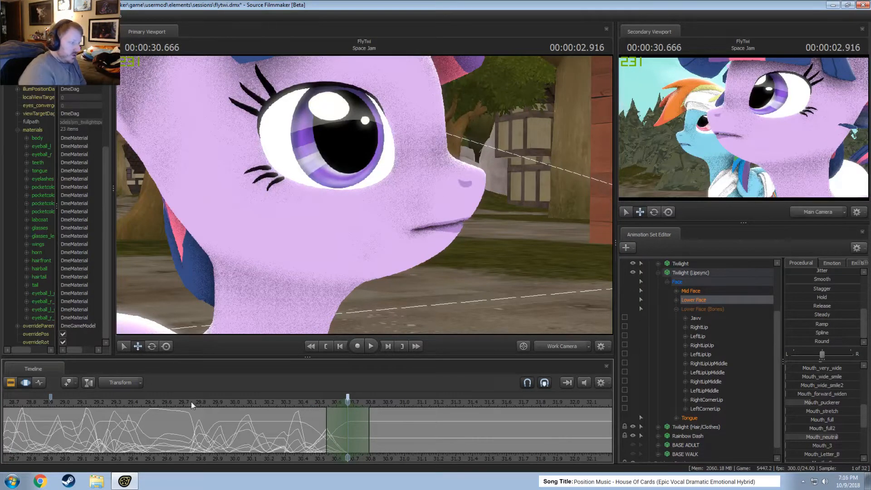
{"action": "mouse_move", "coordinate": [192, 401]}
{"action": "left_mouse_down"}
{"action": "mouse_move", "coordinate": [128, 404]}
{"action": "mouse_move", "coordinate": [209, 409]}
{"action": "mouse_move", "coordinate": [200, 413]}
{"action": "left_mouse_up"}
{"action": "scroll", "coordinate": [819, 283], "scroll_direction": "up", "scroll_amount": 5}
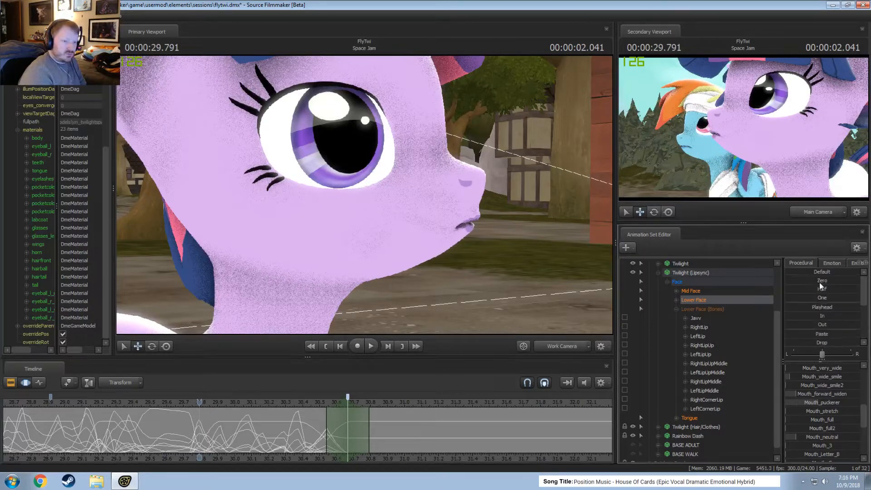
{"action": "left_click_drag", "start_coordinate": [819, 307], "coordinate": [841, 307]}
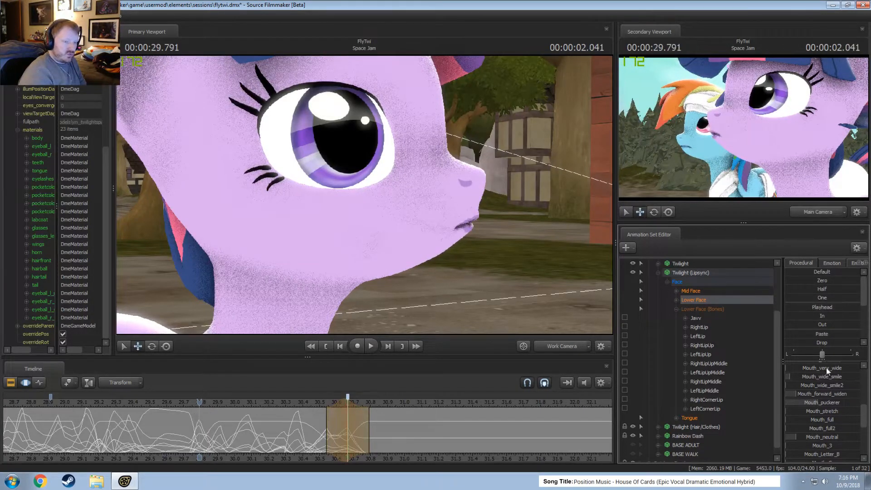
Raise Mouth_grin and remove Mouth_forward_widen for the pose at 00:00:30.666.
{"action": "scroll", "coordinate": [816, 371], "scroll_direction": "up", "scroll_amount": 5}
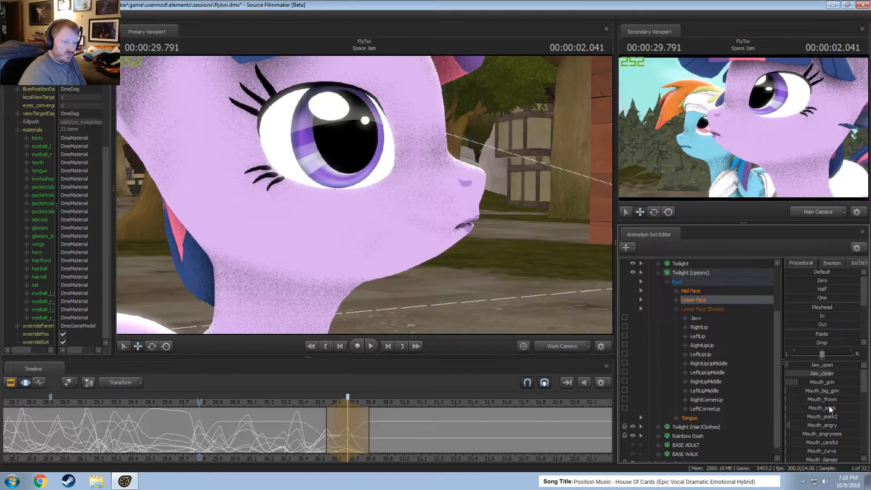
{"action": "left_click_drag", "start_coordinate": [816, 383], "coordinate": [833, 384]}
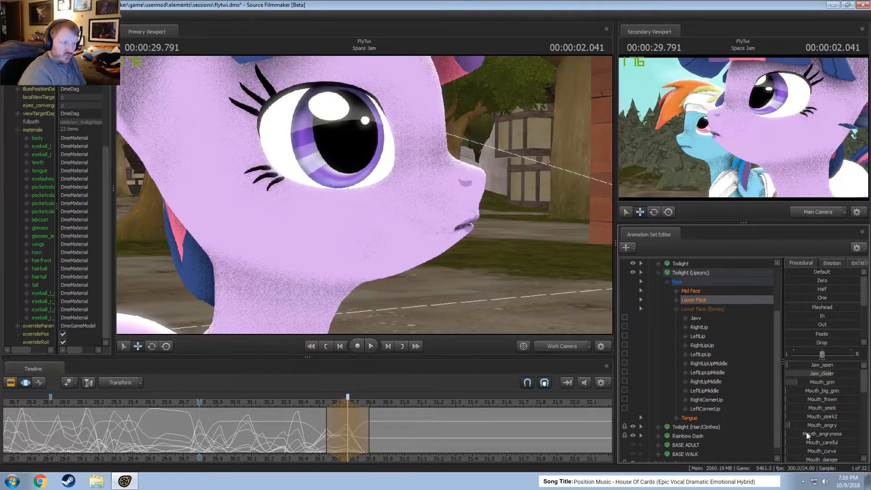
{"action": "left_click_drag", "start_coordinate": [308, 404], "coordinate": [350, 406]}
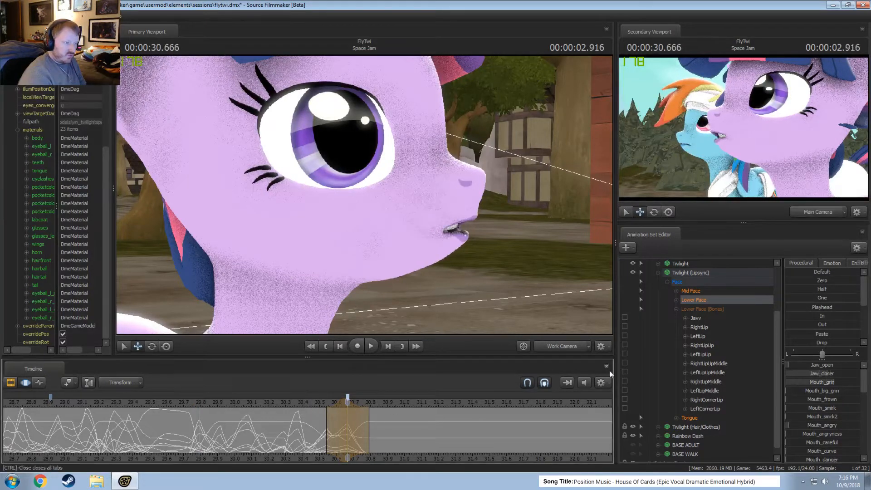
{"action": "scroll", "coordinate": [837, 409], "scroll_direction": "down", "scroll_amount": 5}
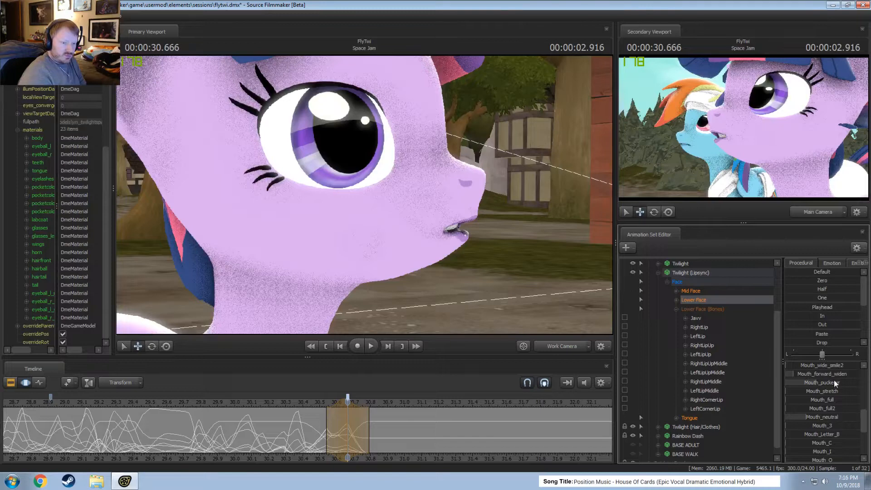
{"action": "left_click_drag", "start_coordinate": [792, 374], "coordinate": [785, 374]}
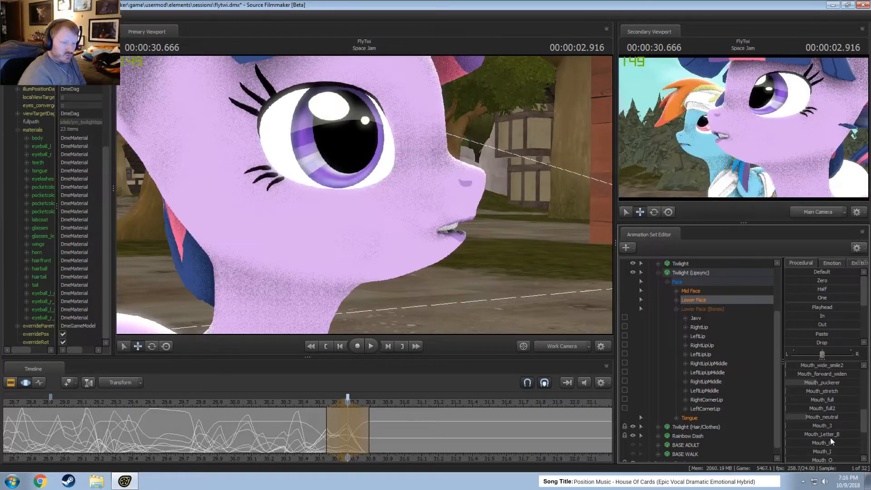
{"action": "scroll", "coordinate": [829, 434], "scroll_direction": "down", "scroll_amount": 3}
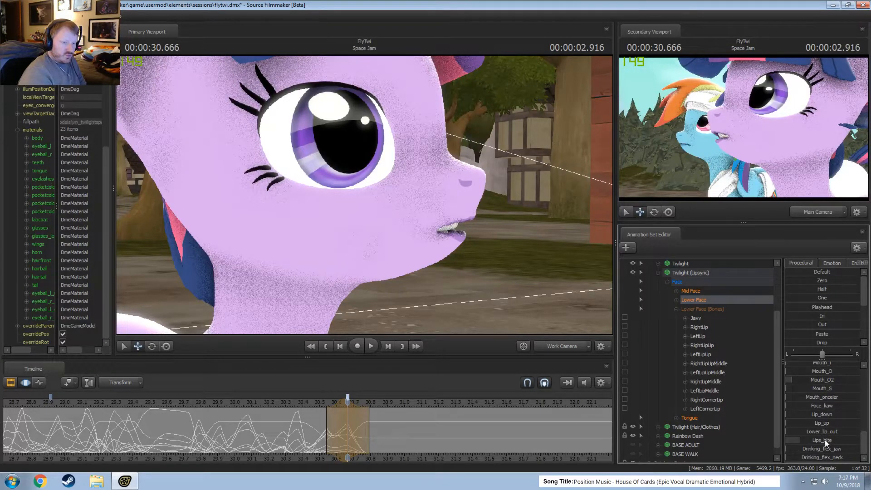
Try raising Lips_bite and Lower_lip_out at 00:00:30.666, inspect the mouth from the front, and undo these lip changes.
{"action": "left_click_drag", "start_coordinate": [825, 440], "coordinate": [850, 441]}
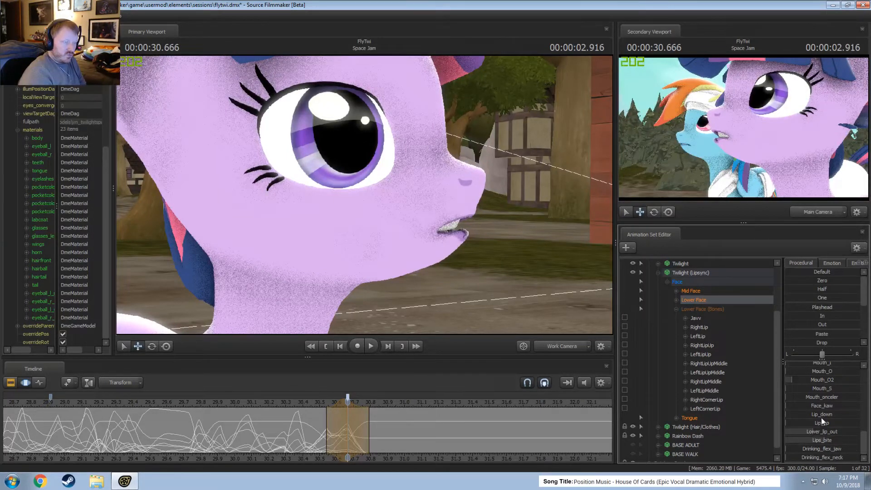
{"action": "key", "text": "d"}
{"action": "left_click_drag", "start_coordinate": [318, 232], "coordinate": [260, 239]}
{"action": "key", "text": "w"}
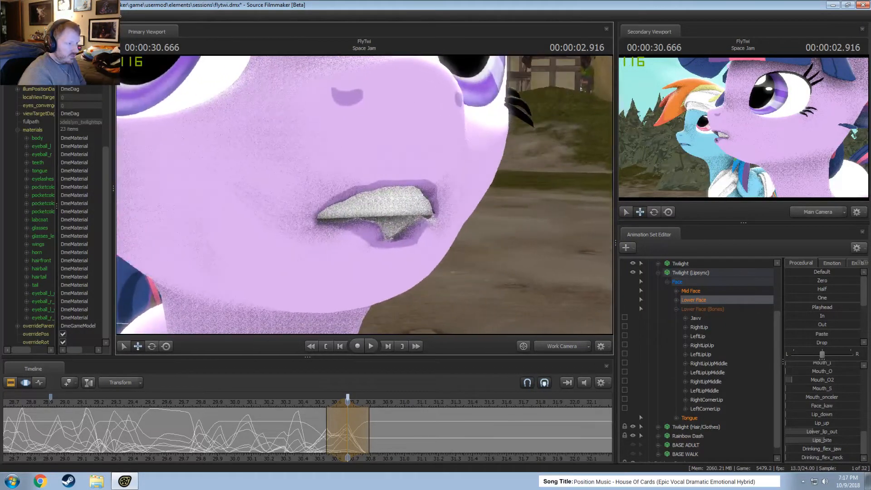
{"action": "key", "text": "a"}
{"action": "left_click_drag", "start_coordinate": [364, 195], "coordinate": [458, 195]}
{"action": "key", "text": "ctrl+z"}
{"action": "key", "text": "a"}
{"action": "left_click_drag", "start_coordinate": [365, 222], "coordinate": [368, 195]}
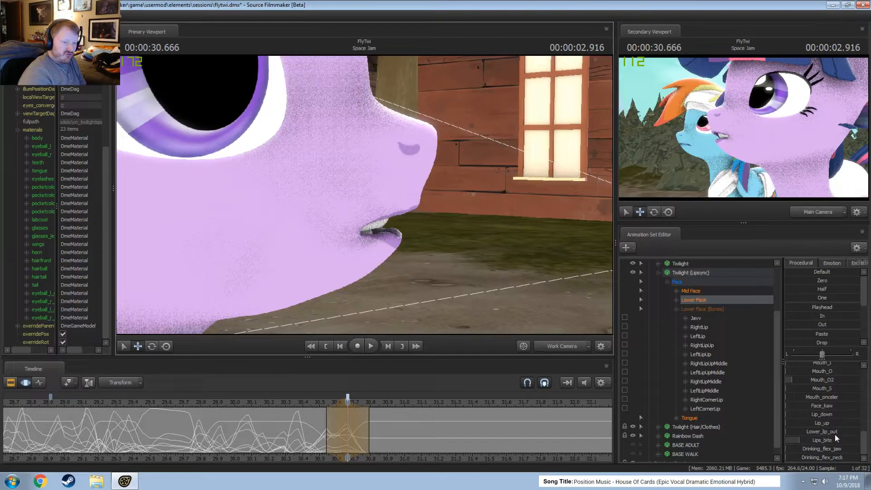
{"action": "key", "text": "s"}
{"action": "mouse_move", "coordinate": [364, 195]}
{"action": "left_mouse_down"}
{"action": "mouse_move", "coordinate": [352, 205]}
{"action": "mouse_move", "coordinate": [358, 199]}
{"action": "left_mouse_up"}
Center a time selection of about 30.66 to 30.92 s on 00:00:30.791 and raise Jaw_open.
{"action": "scroll", "coordinate": [349, 439], "scroll_direction": "up", "scroll_amount": 2}
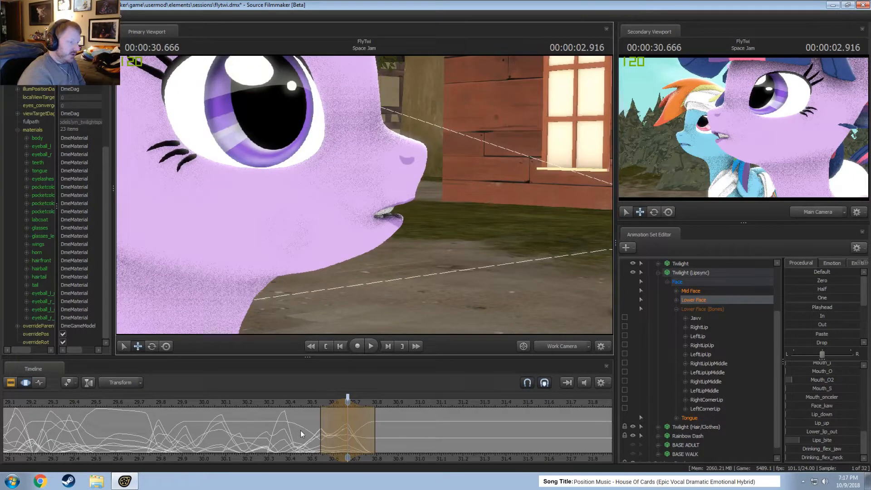
{"action": "key", "text": "shift"}
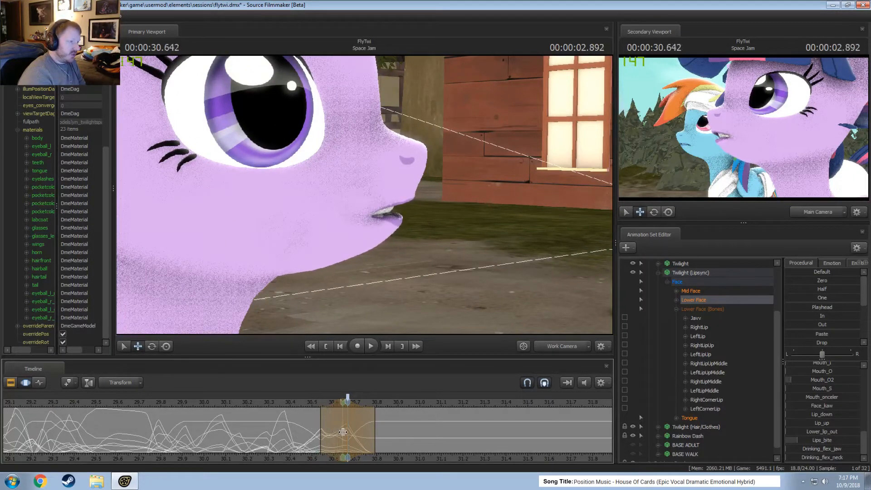
{"action": "left_click", "coordinate": [374, 438], "text": "shift"}
{"action": "scroll", "coordinate": [374, 437], "scroll_direction": "up", "scroll_amount": 3, "text": "shift"}
{"action": "scroll", "coordinate": [815, 377], "scroll_direction": "up", "scroll_amount": 5}
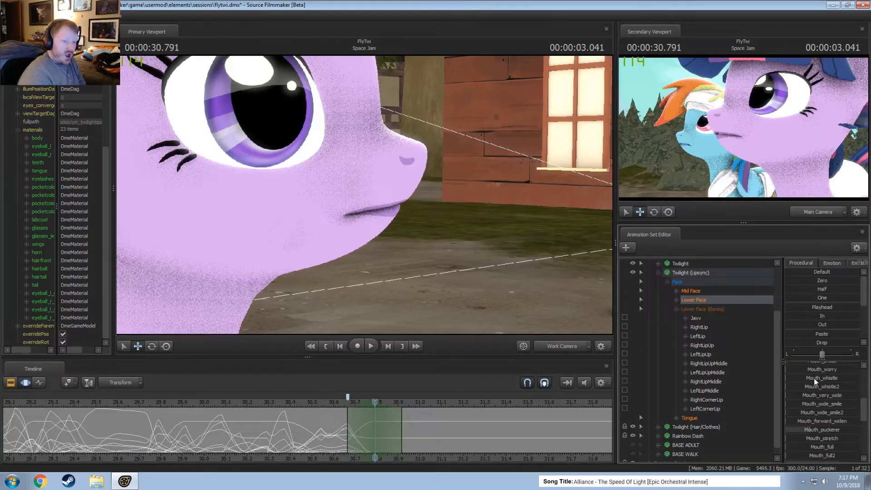
{"action": "left_click_drag", "start_coordinate": [813, 365], "coordinate": [837, 366]}
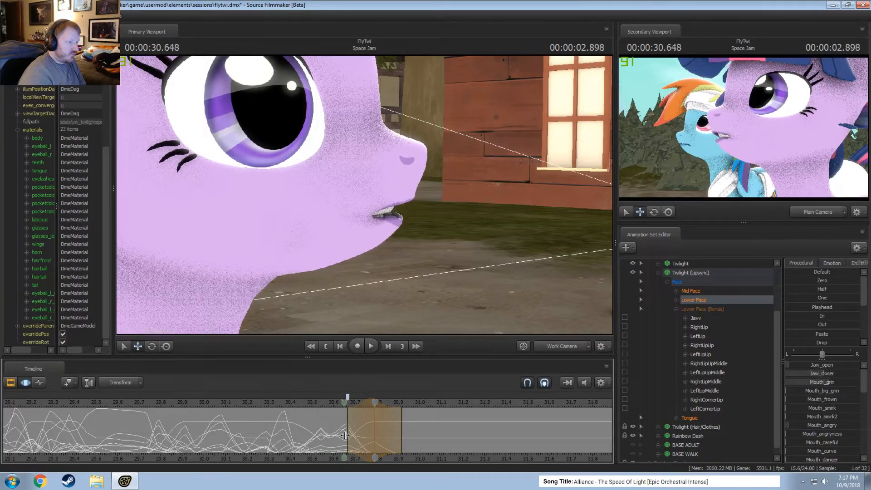
Center a selection of about 30.79 to 31.04 s on 00:00:30.916 and slightly raise Jaw_open, Jaw_closer and Mouth_angry.
{"action": "left_click", "coordinate": [403, 446], "text": "shift"}
{"action": "scroll", "coordinate": [404, 446], "scroll_direction": "up", "scroll_amount": 3}
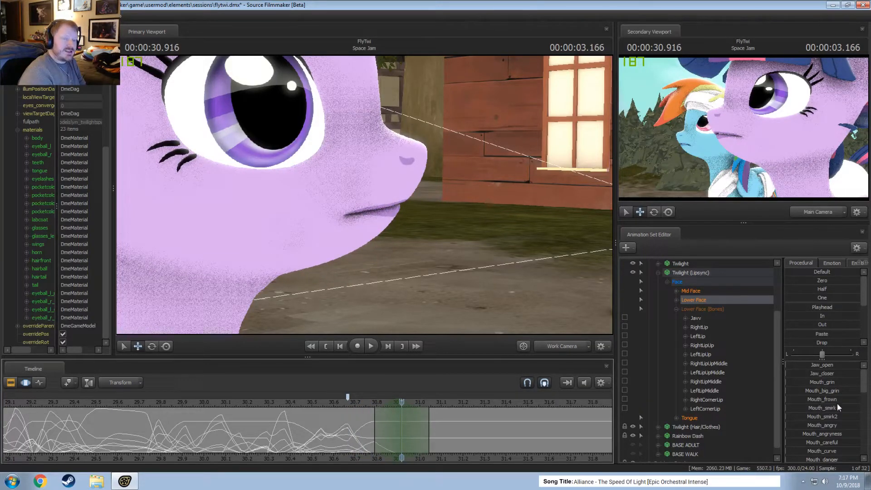
{"action": "mouse_move", "coordinate": [816, 366]}
{"action": "left_mouse_down"}
{"action": "mouse_move", "coordinate": [823, 371]}
{"action": "mouse_move", "coordinate": [811, 377]}
{"action": "mouse_move", "coordinate": [820, 377]}
{"action": "left_mouse_up"}
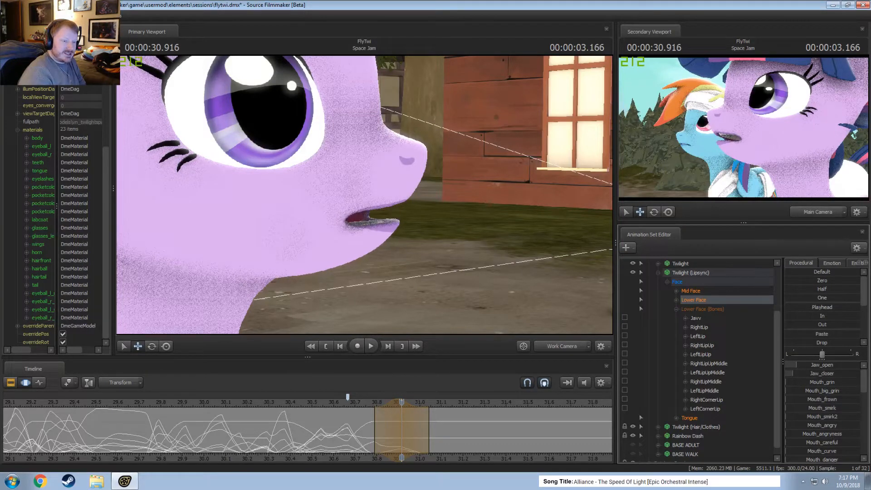
{"action": "left_click_drag", "start_coordinate": [816, 433], "coordinate": [840, 429]}
Lower Mouth_puckerer to nearly zero and slightly raise Mouth_grin for the pose at 00:00:30.916.
{"action": "scroll", "coordinate": [822, 429], "scroll_direction": "down", "scroll_amount": 6}
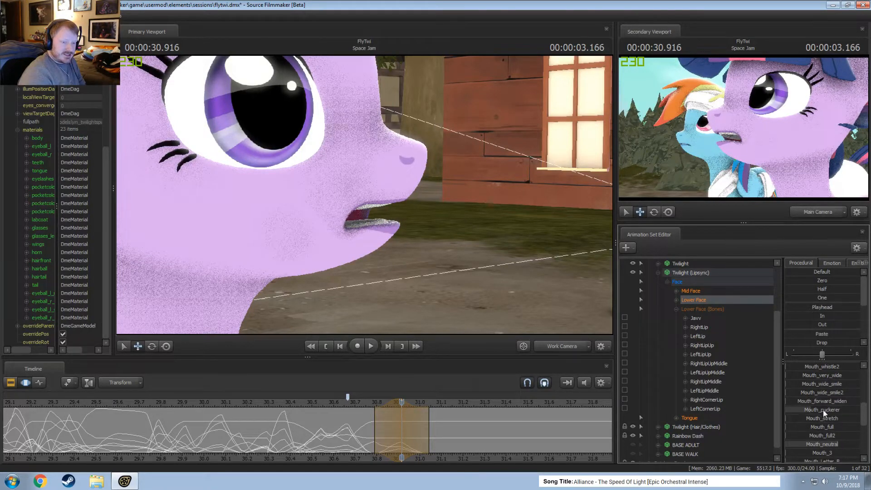
{"action": "left_click_drag", "start_coordinate": [823, 410], "coordinate": [802, 413]}
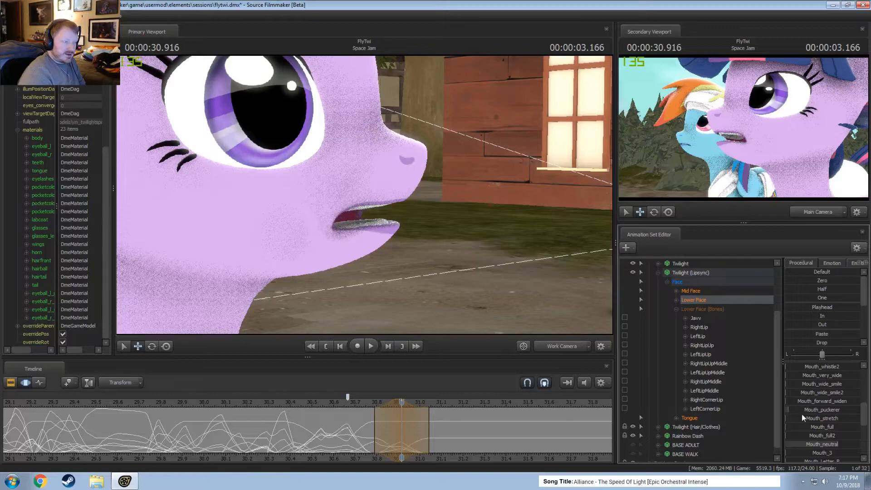
{"action": "scroll", "coordinate": [812, 407], "scroll_direction": "up", "scroll_amount": 3}
{"action": "scroll", "coordinate": [826, 384], "scroll_direction": "up", "scroll_amount": 1}
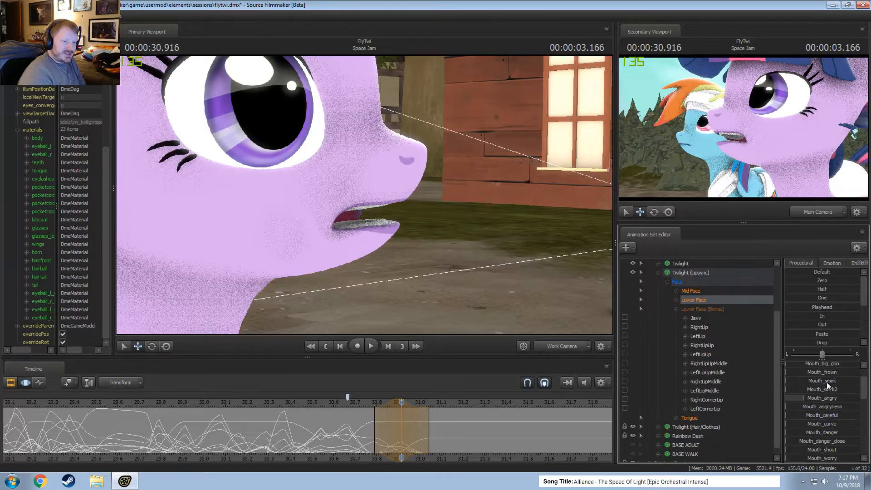
{"action": "scroll", "coordinate": [824, 372], "scroll_direction": "up", "scroll_amount": 1}
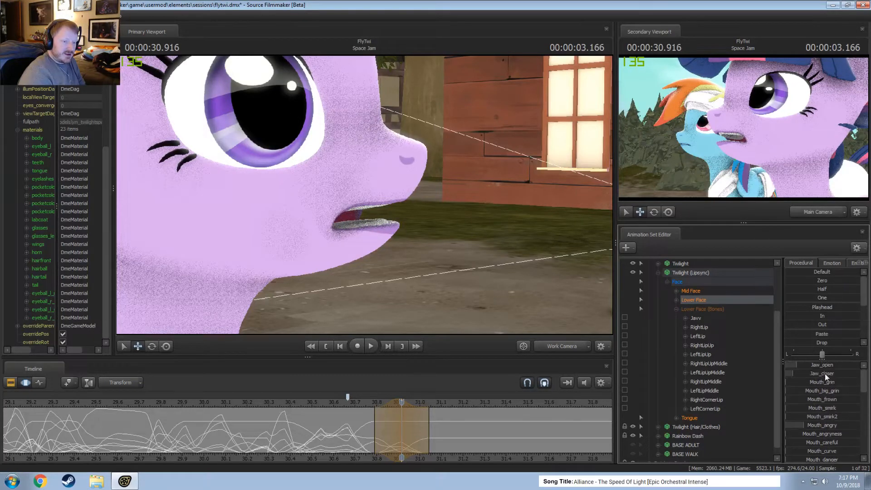
{"action": "left_click_drag", "start_coordinate": [817, 382], "coordinate": [822, 382]}
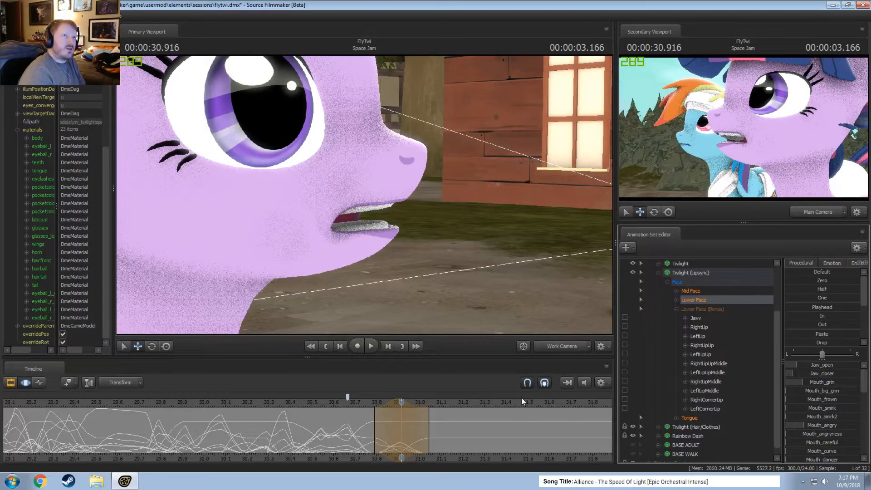
Go to the Intro - Twilight2 shot in the Clip Editor and play it back to about 3.67 s.
{"action": "key", "text": "F2"}
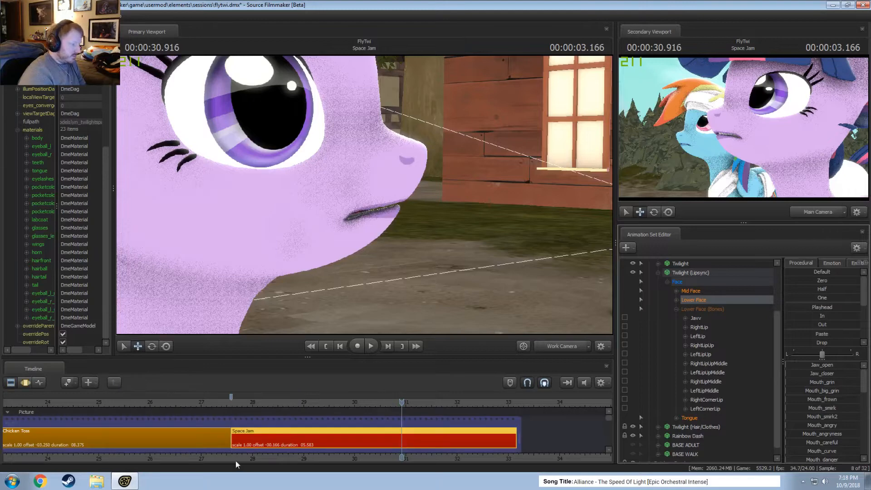
{"action": "middle_click_drag", "start_coordinate": [167, 454], "coordinate": [522, 456]}
{"action": "scroll", "coordinate": [522, 456], "scroll_direction": "down", "scroll_amount": 5}
{"action": "mouse_move", "coordinate": [121, 406]}
{"action": "left_mouse_down"}
{"action": "mouse_move", "coordinate": [154, 407]}
{"action": "mouse_move", "coordinate": [127, 410]}
{"action": "left_mouse_up"}
{"action": "key", "text": "space"}
{"action": "key", "text": "space"}
{"action": "scroll", "coordinate": [141, 444], "scroll_direction": "up", "scroll_amount": 5}
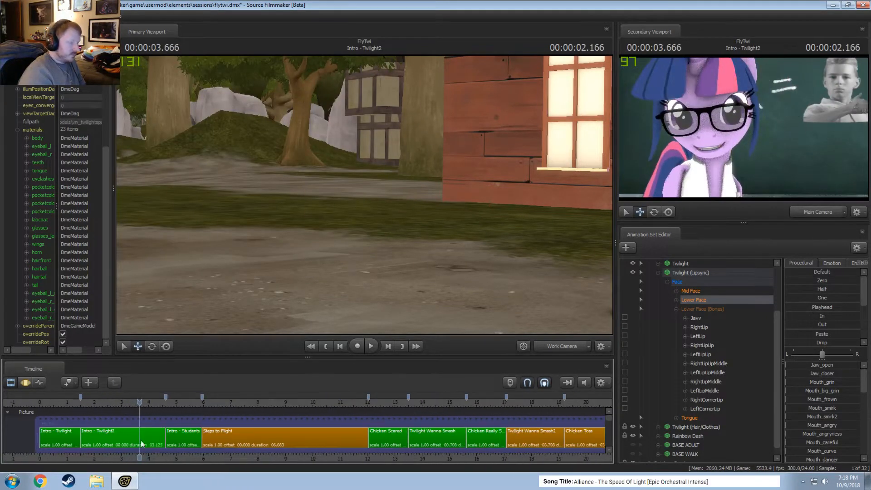
Examine Twilight's Lower Face animation curves and mouth poses in the Intro - Twilight2 shot using the Motion Editor.
{"action": "left_click", "coordinate": [142, 444]}
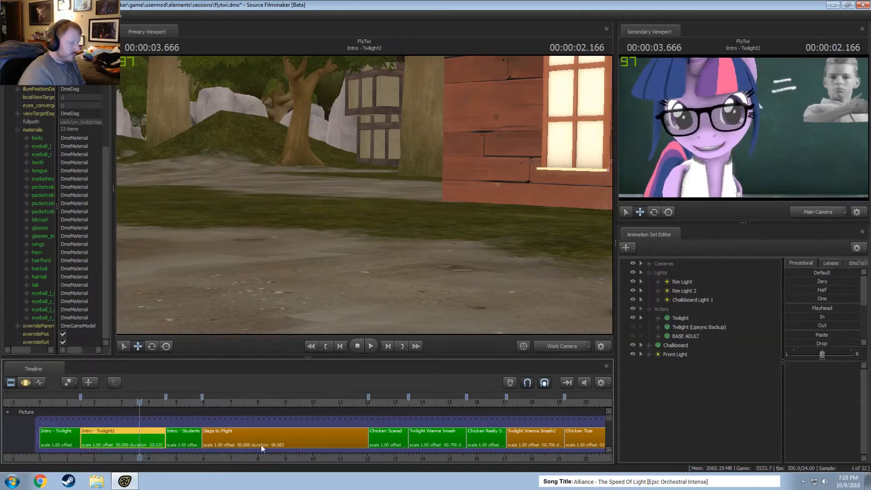
{"action": "left_click", "coordinate": [658, 318]}
{"action": "left_click", "coordinate": [667, 328]}
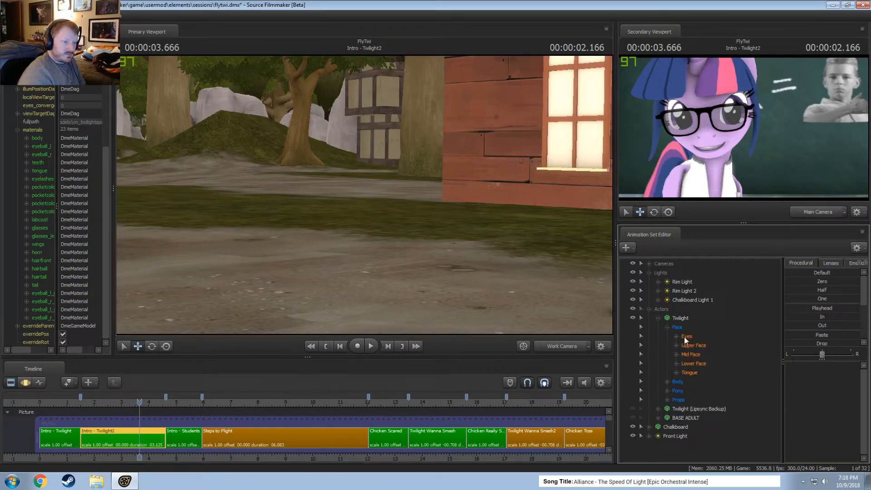
{"action": "left_click", "coordinate": [699, 364]}
{"action": "key", "text": "F3"}
{"action": "scroll", "coordinate": [141, 431], "scroll_direction": "up", "scroll_amount": 8}
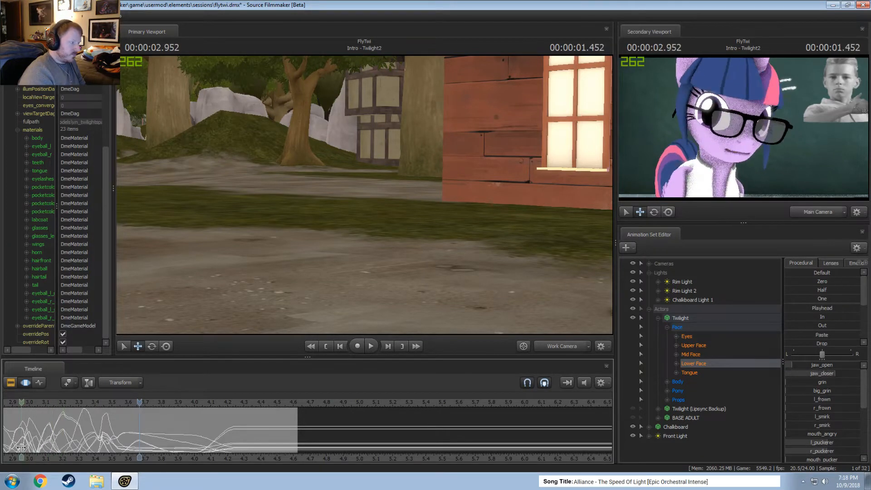
{"action": "middle_click_drag", "start_coordinate": [44, 459], "coordinate": [151, 465]}
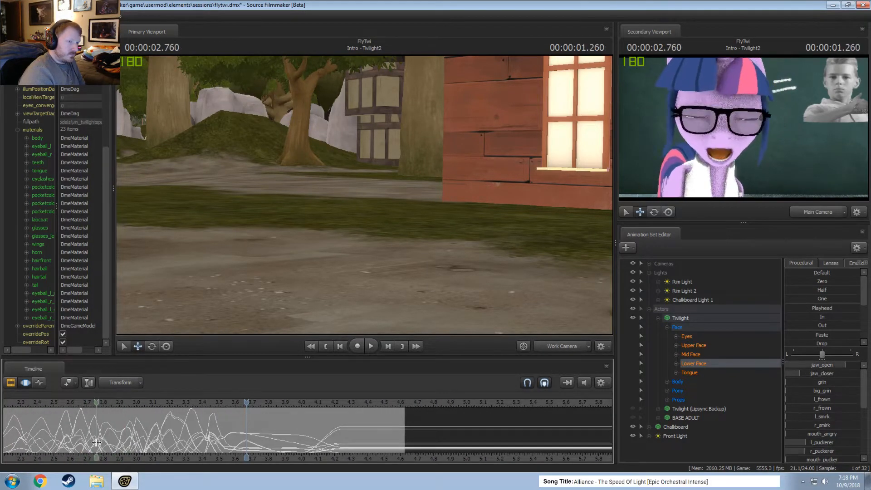
{"action": "left_click_drag", "start_coordinate": [111, 444], "coordinate": [268, 439]}
Return to the Space Jam shot, play back the lip sync from about 29.83 s, and switch to the Clip Editor.
{"action": "key", "text": "F2"}
{"action": "scroll", "coordinate": [254, 435], "scroll_direction": "down", "scroll_amount": 8}
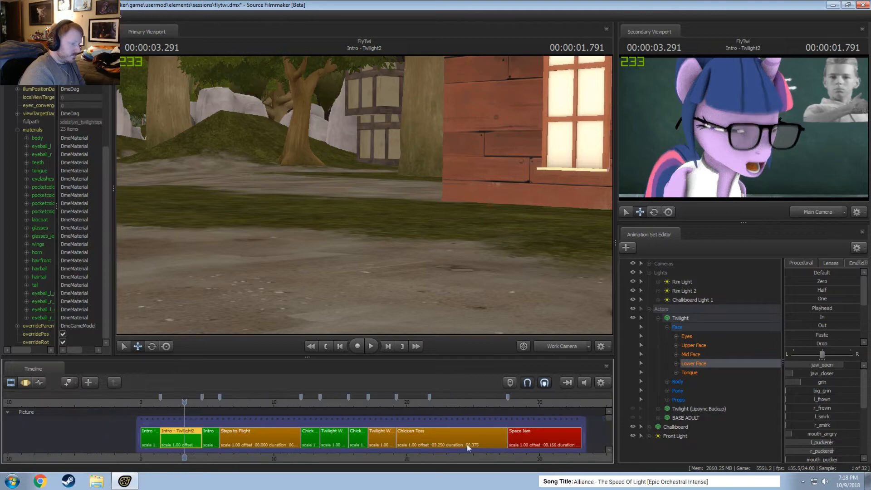
{"action": "double_click", "coordinate": [540, 433]}
{"action": "key", "text": "F3"}
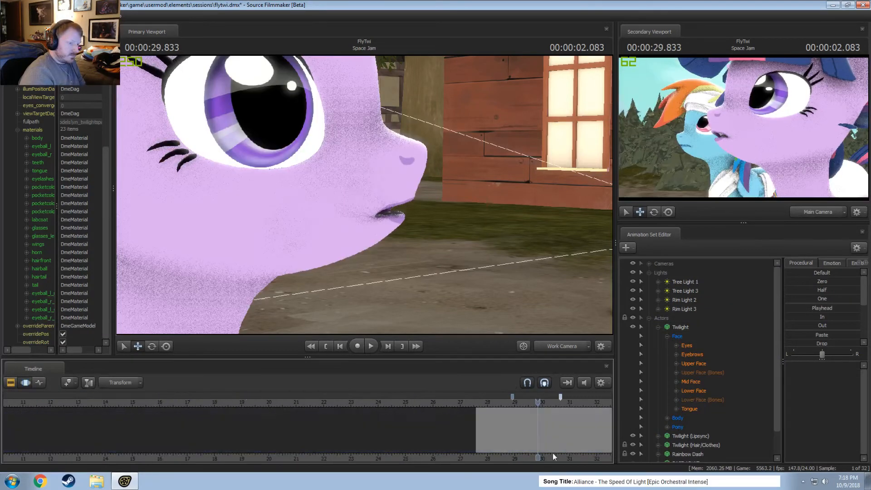
{"action": "key", "text": "space"}
{"action": "key", "text": "space"}
{"action": "key", "text": "F2"}
{"action": "scroll", "coordinate": [329, 462], "scroll_direction": "up", "scroll_amount": 5}
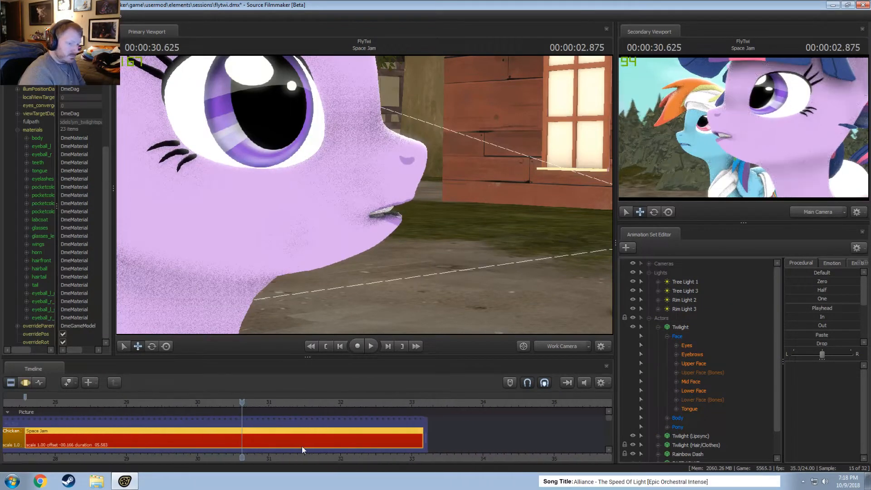
Collapse the Twilight and Lights groups and select the Lower Face controls of Twilight (Lipsync) in the Motion Editor.
{"action": "left_click", "coordinate": [698, 391]}
{"action": "key", "text": "F3"}
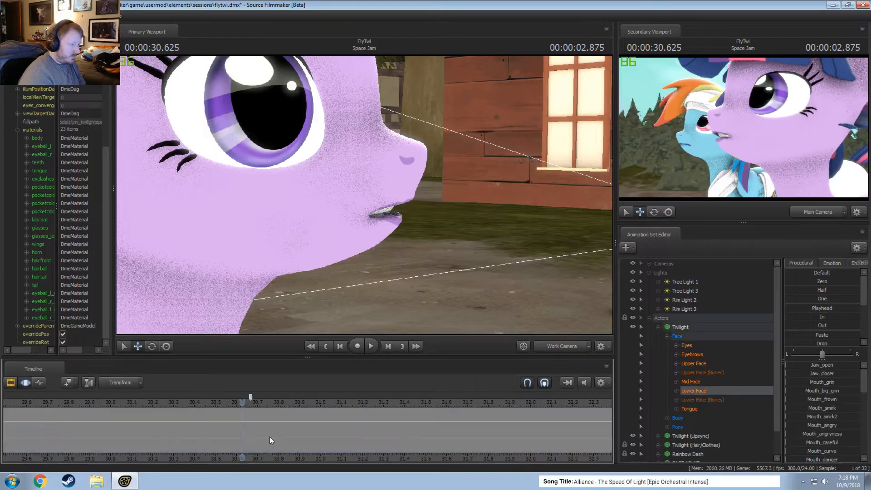
{"action": "scroll", "coordinate": [694, 442], "scroll_direction": "down", "scroll_amount": 1}
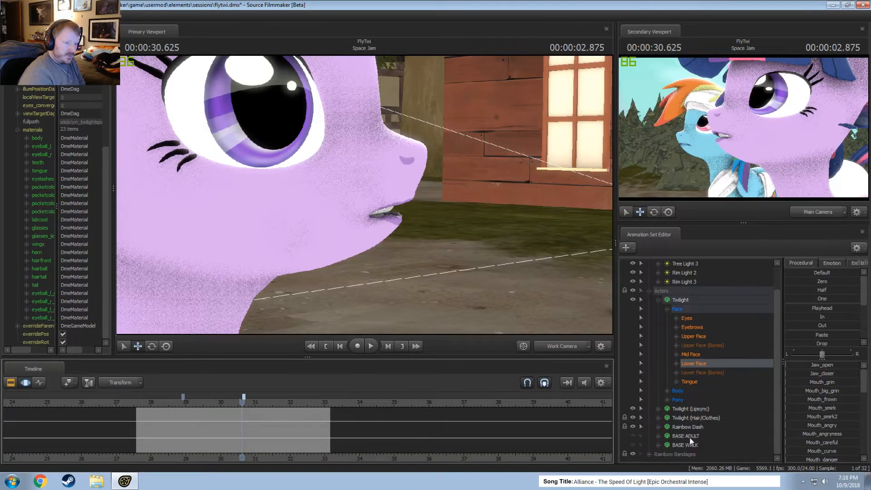
{"action": "left_click", "coordinate": [658, 408]}
{"action": "left_click", "coordinate": [659, 299]}
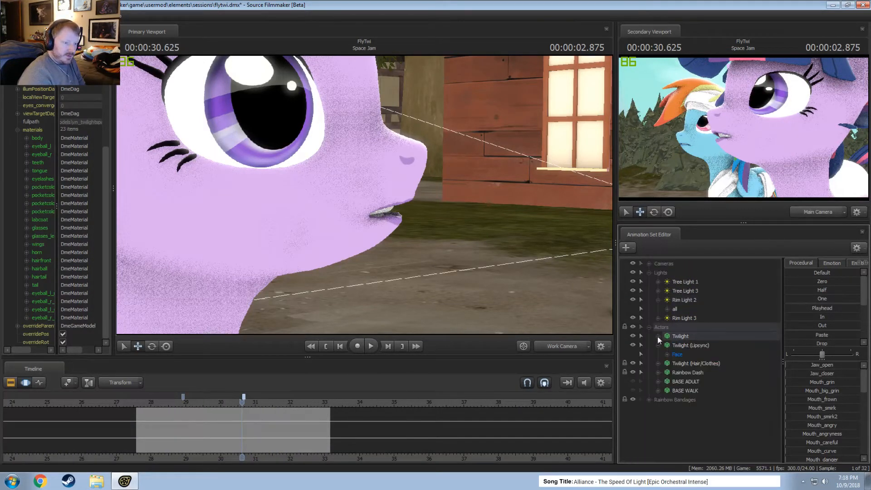
{"action": "left_click", "coordinate": [659, 300]}
{"action": "left_click", "coordinate": [649, 273]}
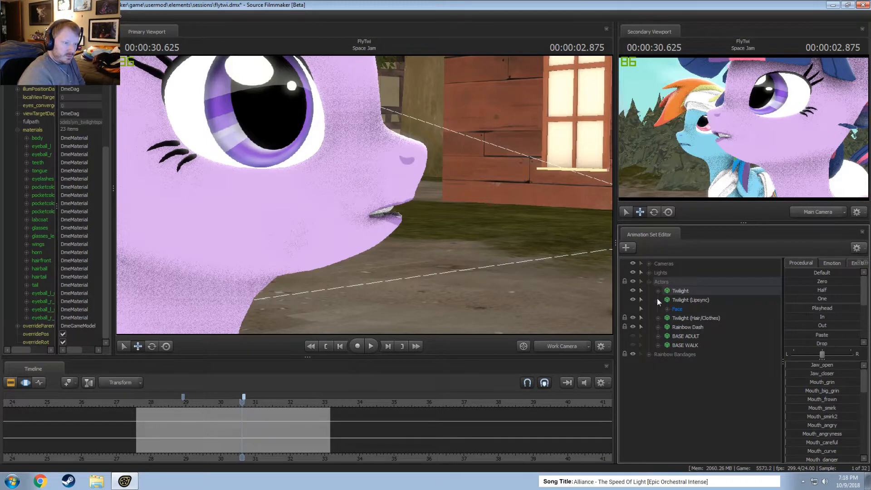
{"action": "left_click", "coordinate": [669, 309]}
{"action": "left_click", "coordinate": [693, 327]}
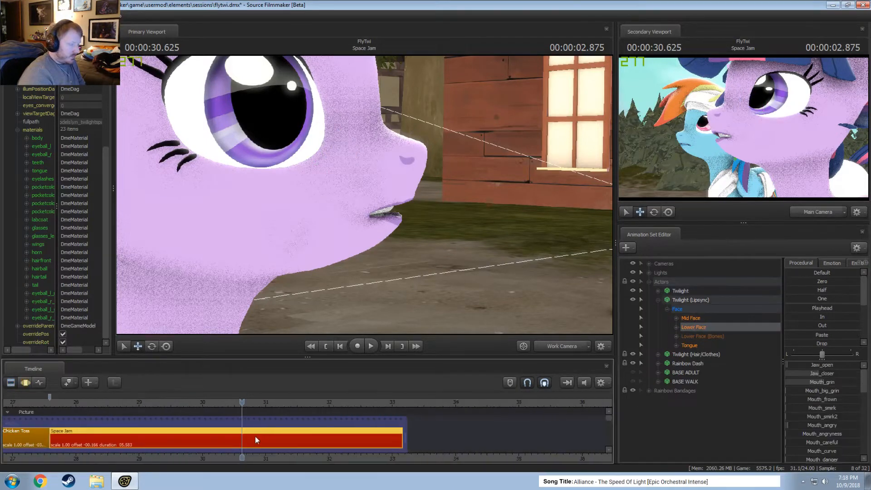
{"action": "scroll", "coordinate": [247, 437], "scroll_direction": "up", "scroll_amount": 5}
{"action": "scroll", "coordinate": [204, 438], "scroll_direction": "down", "scroll_amount": 5}
{"action": "left_click_drag", "start_coordinate": [201, 439], "coordinate": [344, 444], "text": "shift"}
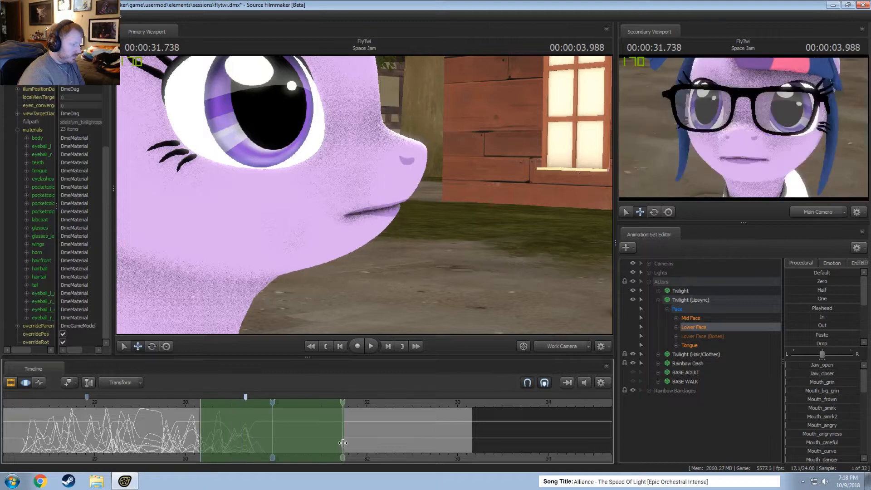
{"action": "scroll", "coordinate": [303, 445], "scroll_direction": "up", "scroll_amount": 3}
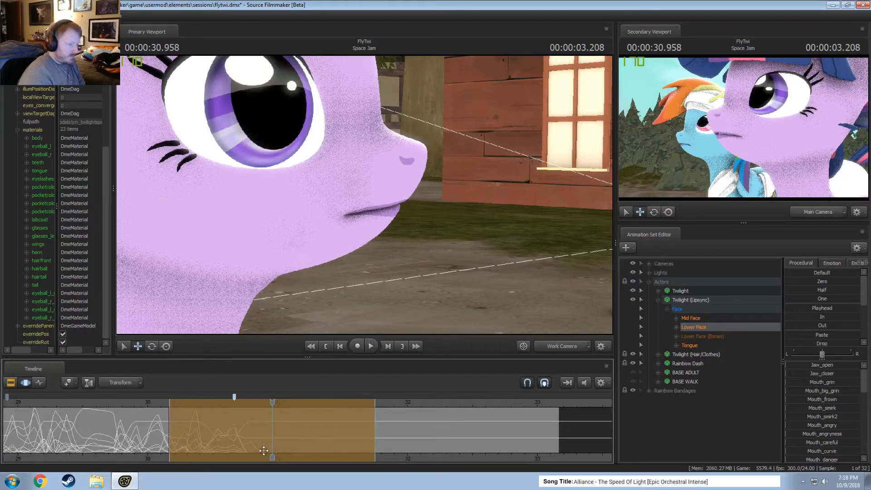
{"action": "key", "text": "m"}
{"action": "key", "text": "m"}
{"action": "key", "text": "m"}
{"action": "key", "text": "m"}
{"action": "key", "text": "m"}
{"action": "key", "text": "m"}
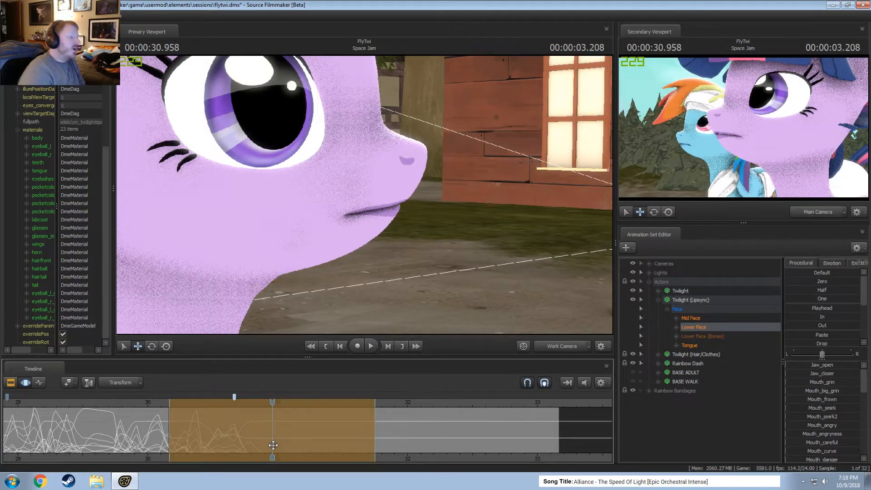
{"action": "key", "text": "m"}
{"action": "key", "text": "m"}
{"action": "key", "text": "m"}
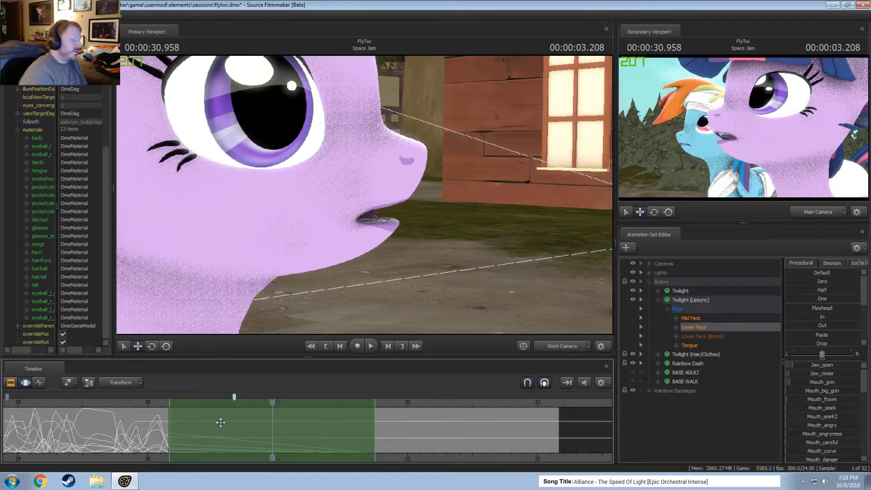
{"action": "key", "text": "m"}
{"action": "key", "text": "m"}
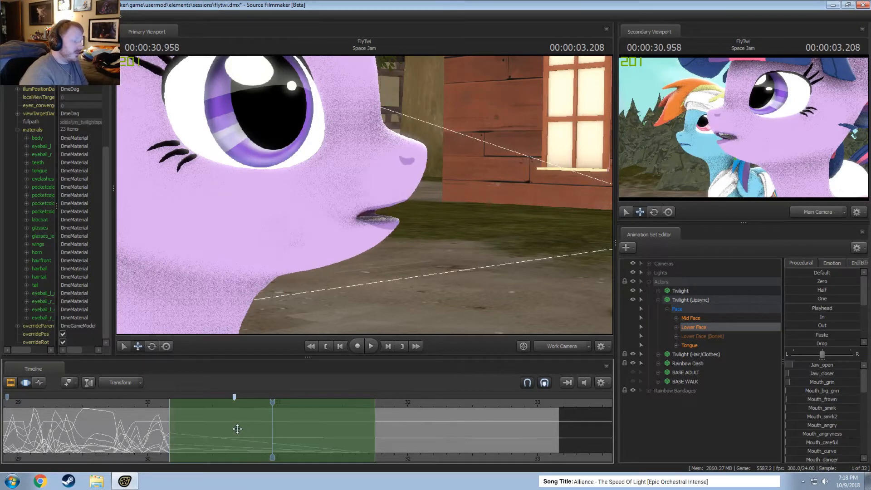
{"action": "key", "text": "m"}
{"action": "key", "text": "ctrl+z"}
{"action": "key", "text": "ctrl+z"}
{"action": "key", "text": "ctrl+z"}
{"action": "key", "text": "ctrl+z"}
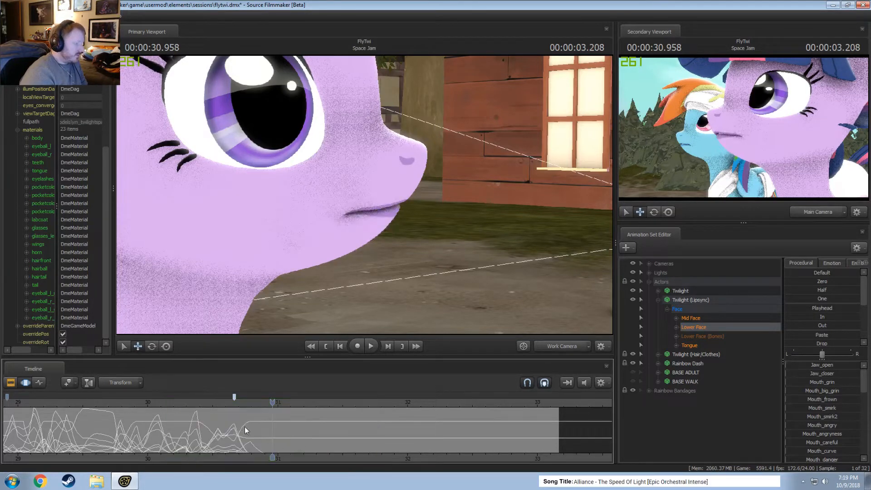
Play back the lip sync from about 30.35 s and make a time selection around 00:00:30.958, from about 30.79 to 31.12 s.
{"action": "left_click", "coordinate": [194, 405]}
{"action": "key", "text": "space"}
{"action": "key", "text": "space"}
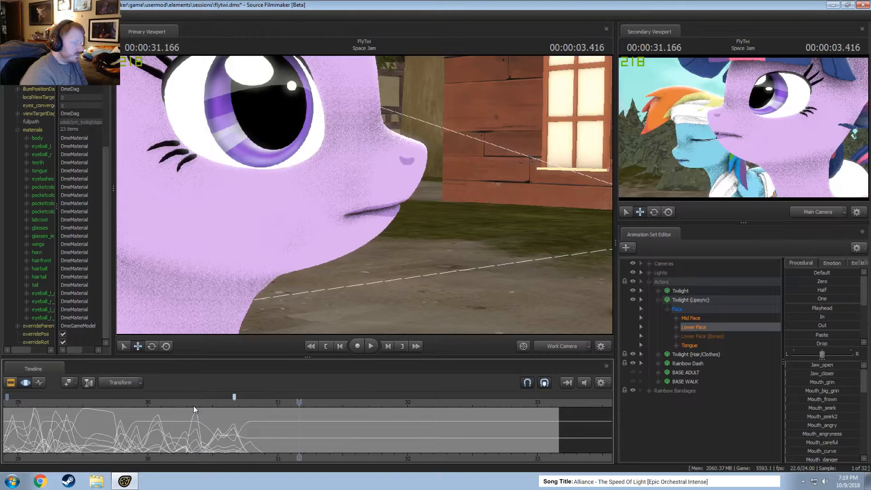
{"action": "left_click", "coordinate": [223, 434]}
{"action": "scroll", "coordinate": [223, 434], "scroll_direction": "up", "scroll_amount": 7}
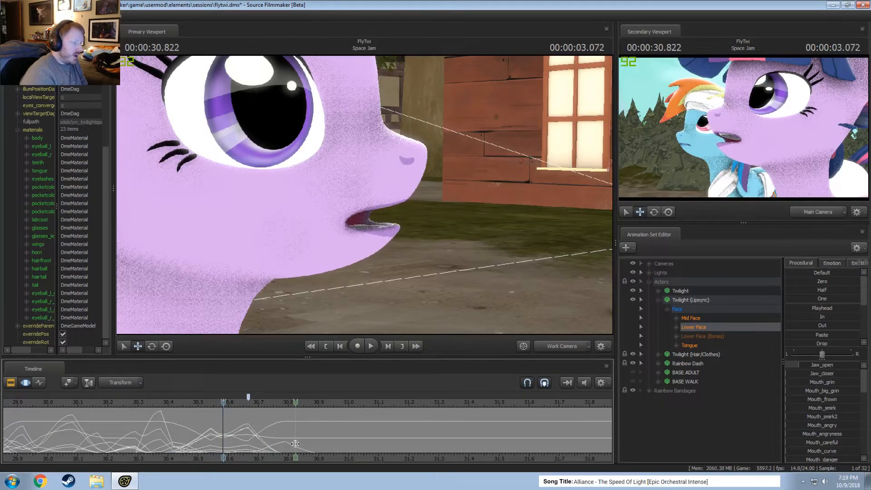
{"action": "left_click", "coordinate": [334, 448], "text": "shift"}
{"action": "scroll", "coordinate": [334, 447], "scroll_direction": "up", "scroll_amount": 4, "text": "shift"}
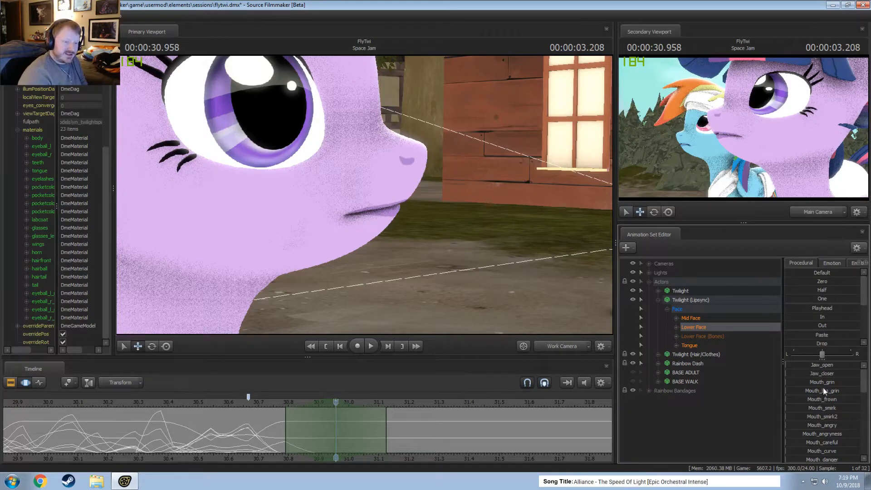
Pose the mouth at 00:00:30.958 by raising Jaw_closer, Mouth_angry, Mouth_neutral and Mouth_grin.
{"action": "left_click_drag", "start_coordinate": [815, 417], "coordinate": [833, 418]}
{"action": "left_click_drag", "start_coordinate": [814, 367], "coordinate": [821, 368]}
{"action": "scroll", "coordinate": [818, 419], "scroll_direction": "down", "scroll_amount": 6}
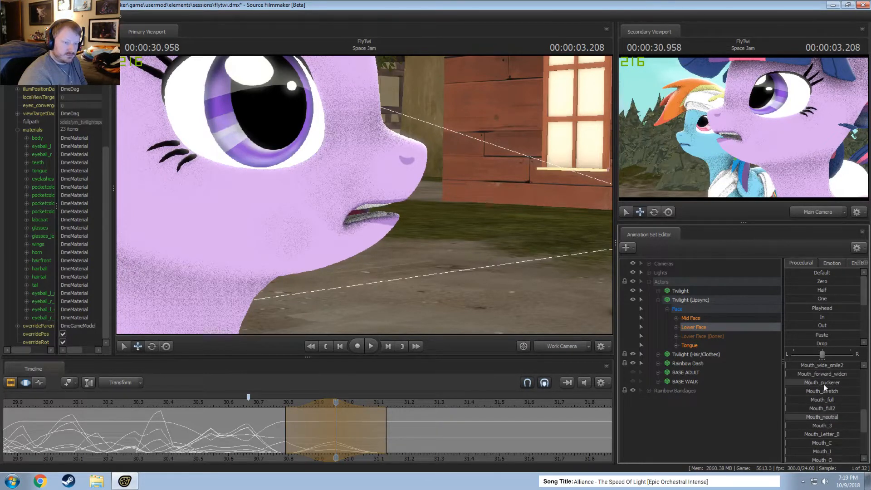
{"action": "left_click_drag", "start_coordinate": [823, 418], "coordinate": [827, 418]}
{"action": "scroll", "coordinate": [808, 389], "scroll_direction": "up", "scroll_amount": 6}
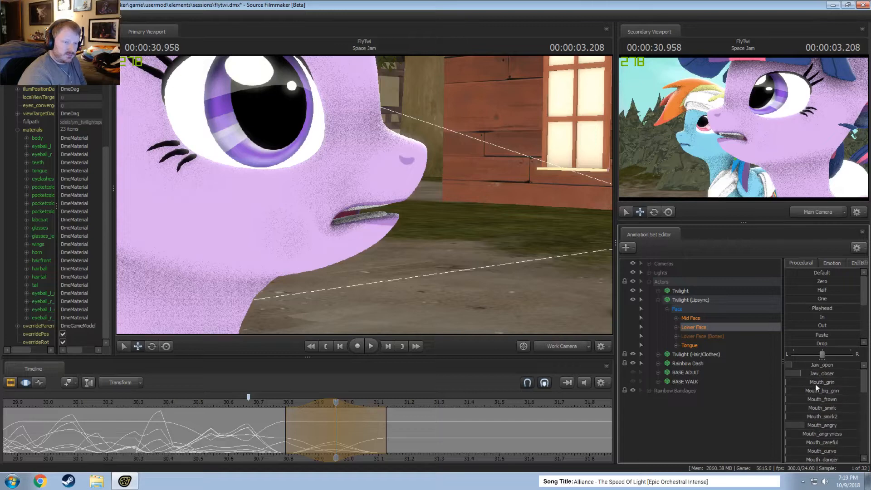
{"action": "left_click_drag", "start_coordinate": [811, 381], "coordinate": [816, 381]}
Review the lip sync leading into 00:00:30.958 and raise Mouth_grin further for that pose.
{"action": "key", "text": "space"}
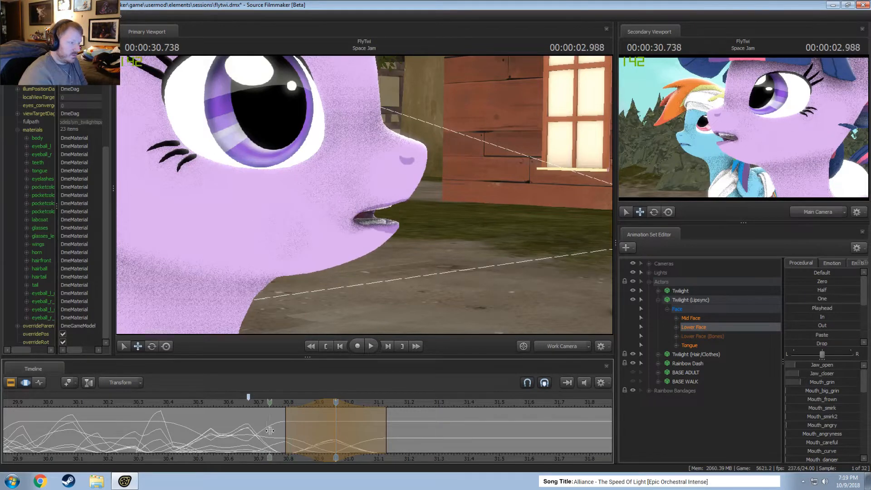
{"action": "key", "text": "space"}
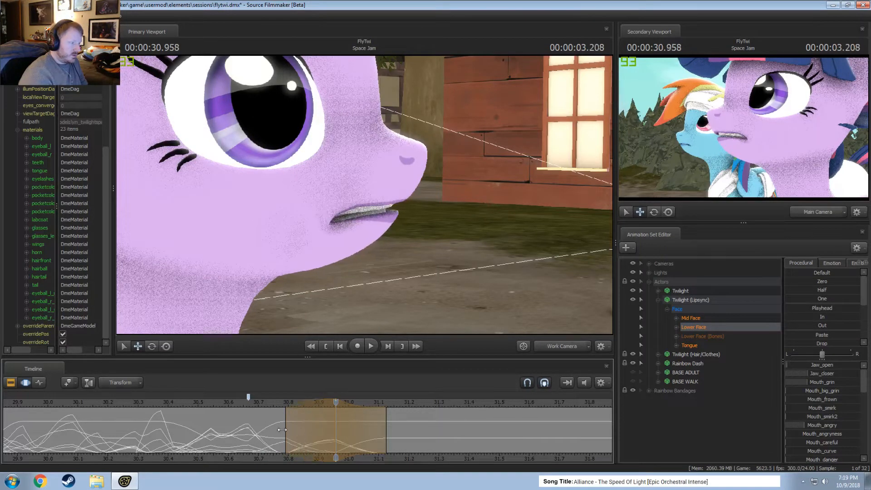
{"action": "left_click_drag", "start_coordinate": [269, 436], "coordinate": [332, 443]}
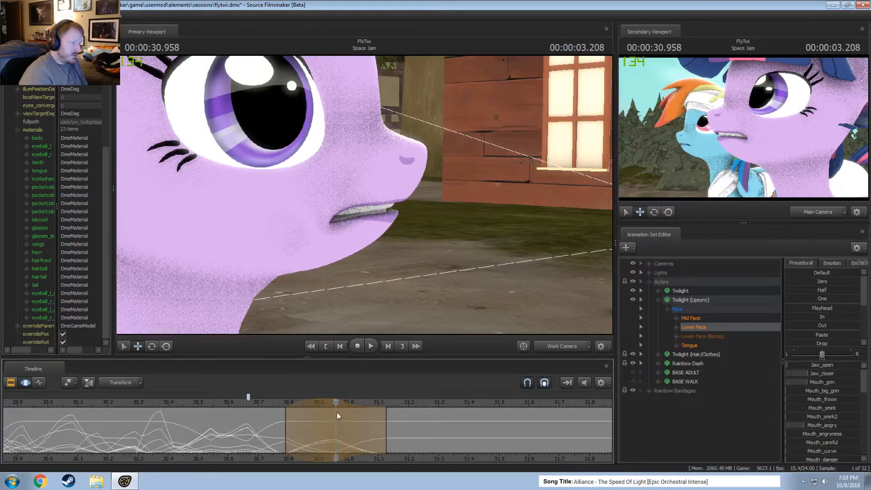
{"action": "left_click_drag", "start_coordinate": [369, 196], "coordinate": [377, 182]}
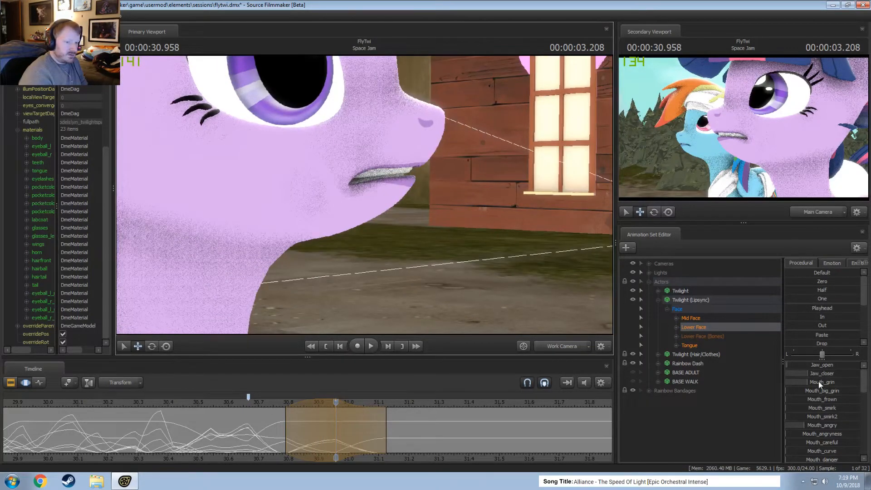
{"action": "left_click_drag", "start_coordinate": [817, 385], "coordinate": [834, 384]}
Move the time selection to about 31.04–31.38 s and apply the pose from 00:00:30.958 to it with the Playhead preset.
{"action": "mouse_move", "coordinate": [336, 439]}
{"action": "left_mouse_down"}
{"action": "mouse_move", "coordinate": [349, 440]}
{"action": "mouse_move", "coordinate": [324, 439]}
{"action": "mouse_move", "coordinate": [389, 438]}
{"action": "mouse_move", "coordinate": [249, 437]}
{"action": "mouse_move", "coordinate": [422, 439]}
{"action": "mouse_move", "coordinate": [392, 435]}
{"action": "left_mouse_up"}
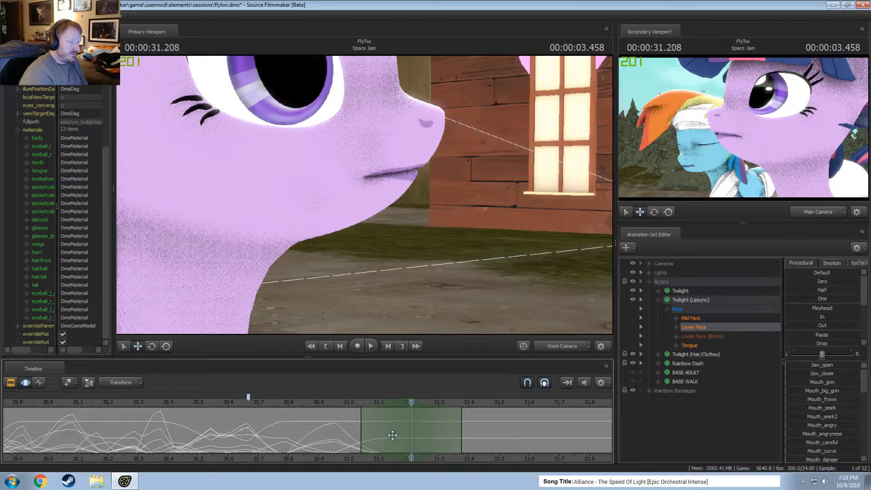
{"action": "left_click", "coordinate": [336, 404]}
{"action": "left_click", "coordinate": [817, 309]}
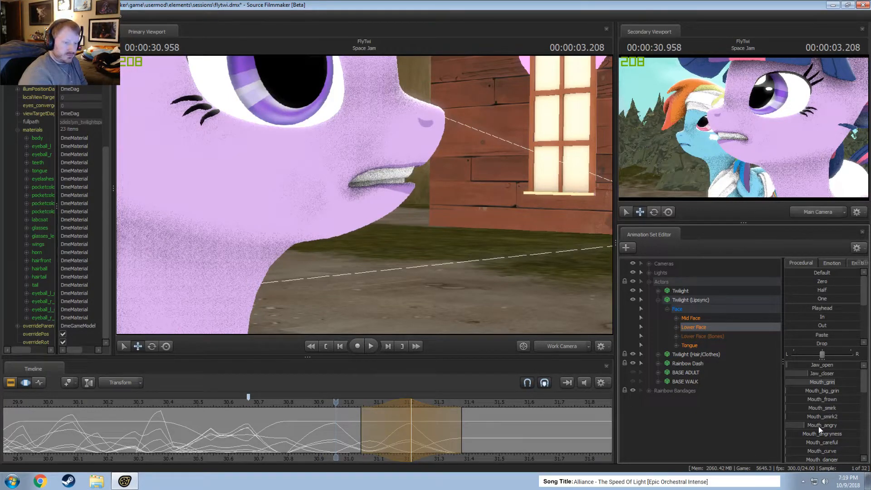
Raise Mouth_worry within the time selection and play back the result from about 30.75 s.
{"action": "scroll", "coordinate": [824, 433], "scroll_direction": "down", "scroll_amount": 2}
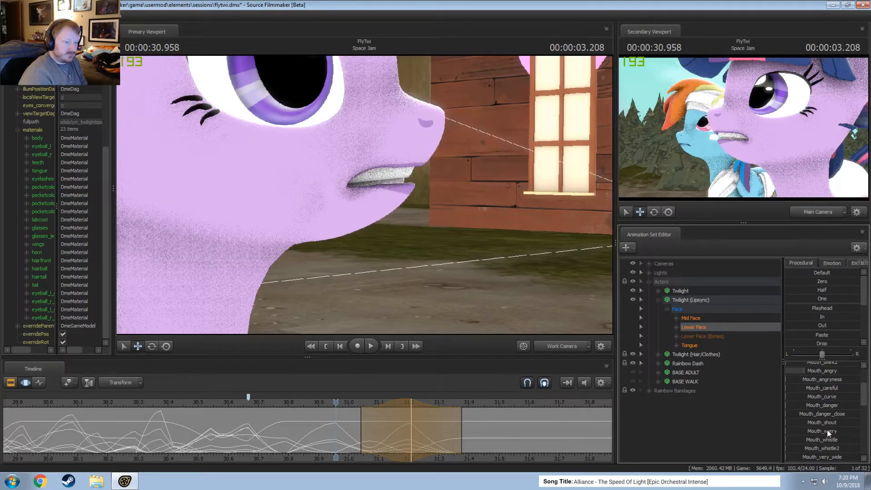
{"action": "mouse_move", "coordinate": [820, 432]}
{"action": "left_mouse_down"}
{"action": "mouse_move", "coordinate": [847, 432]}
{"action": "mouse_move", "coordinate": [832, 435]}
{"action": "left_mouse_up"}
{"action": "left_click", "coordinate": [274, 400]}
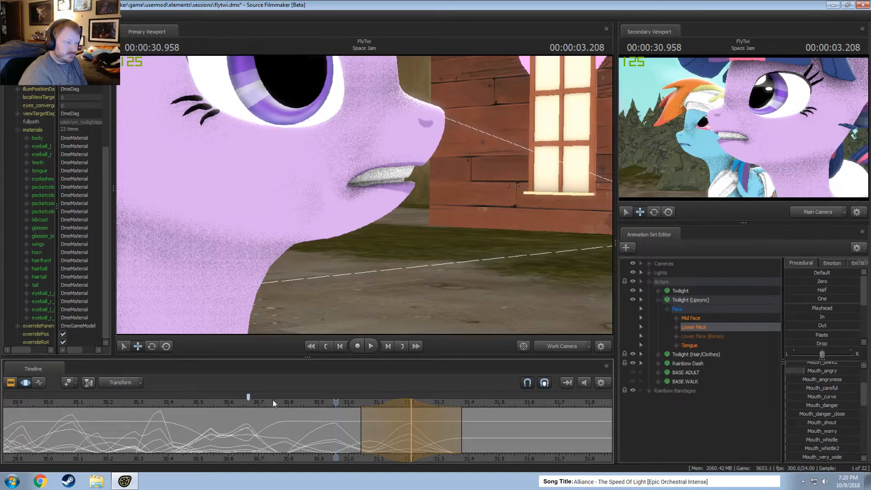
{"action": "key", "text": "space"}
{"action": "key", "text": "space"}
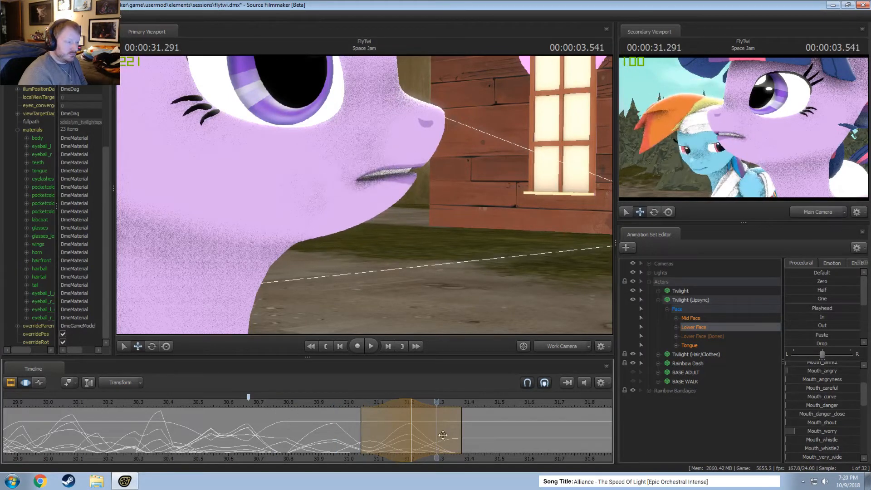
Extend the end of the time selection to about 31.62 s and place the playhead at 00:00:31.208.
{"action": "scroll", "coordinate": [462, 439], "scroll_direction": "down", "scroll_amount": 1}
{"action": "left_click_drag", "start_coordinate": [461, 439], "coordinate": [529, 446]}
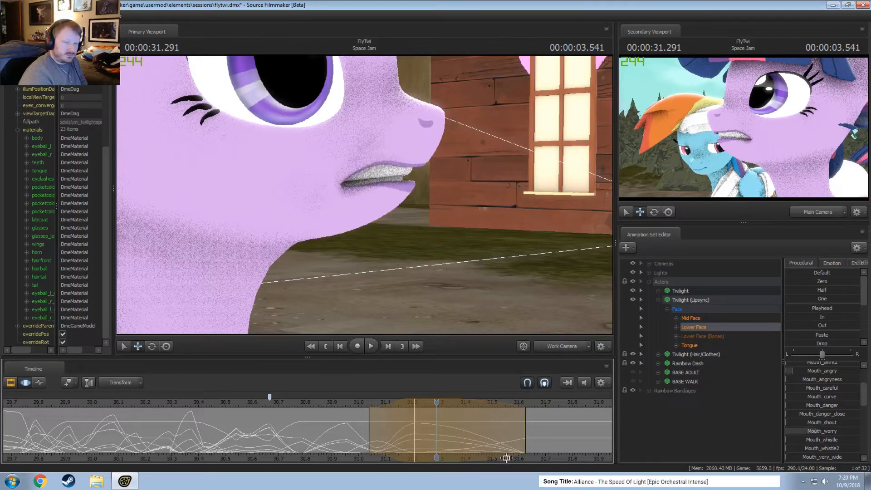
{"action": "middle_click_drag", "start_coordinate": [552, 461], "coordinate": [377, 450]}
{"action": "key", "text": "shift"}
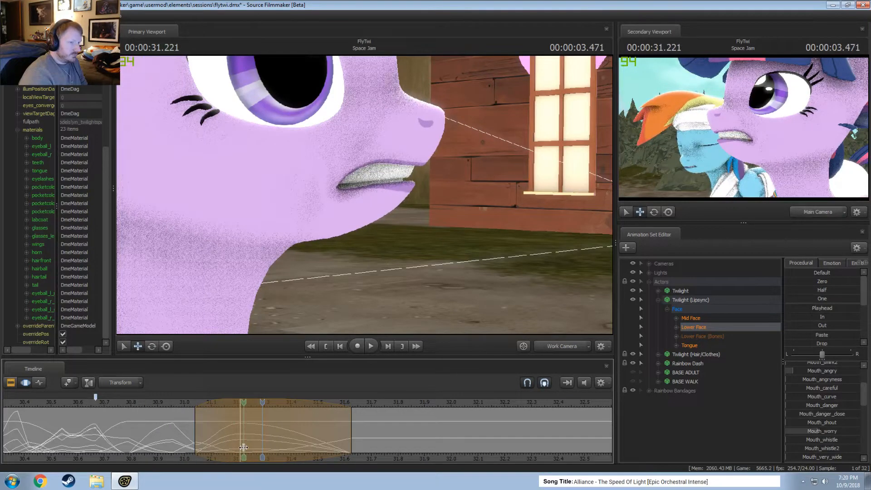
{"action": "left_click_drag", "start_coordinate": [219, 406], "coordinate": [240, 412]}
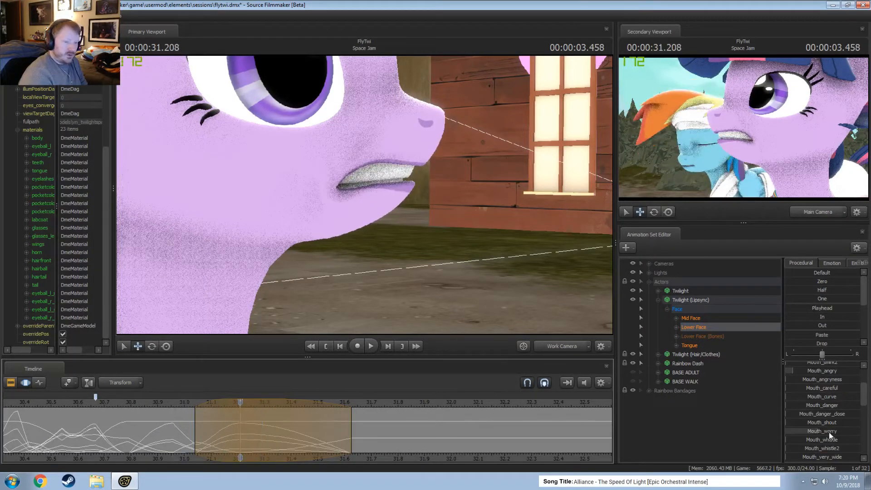
Lower Mouth_worry to zero, try raising Mouth_curve but undo it, and raise Mouth_careful for the pose at 00:00:31.208.
{"action": "left_click_drag", "start_coordinate": [829, 432], "coordinate": [798, 432]}
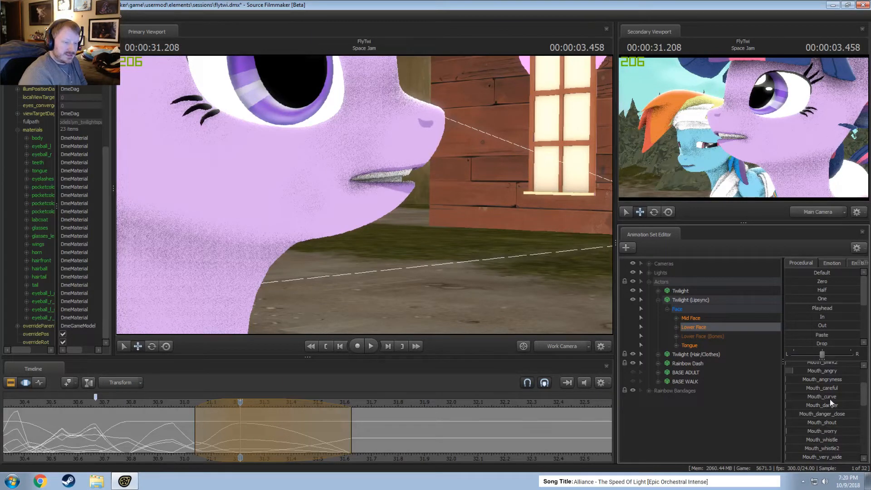
{"action": "left_click_drag", "start_coordinate": [830, 399], "coordinate": [841, 399]}
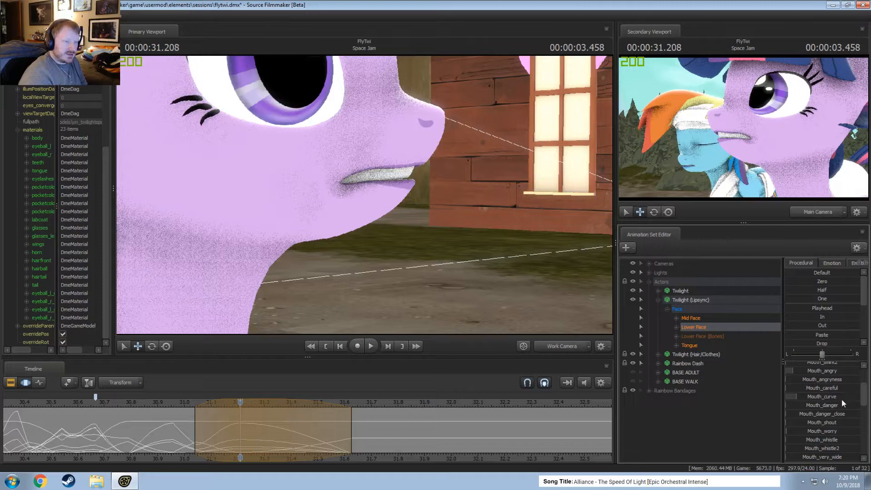
{"action": "key", "text": "ctrl+z"}
{"action": "left_click_drag", "start_coordinate": [824, 388], "coordinate": [847, 388]}
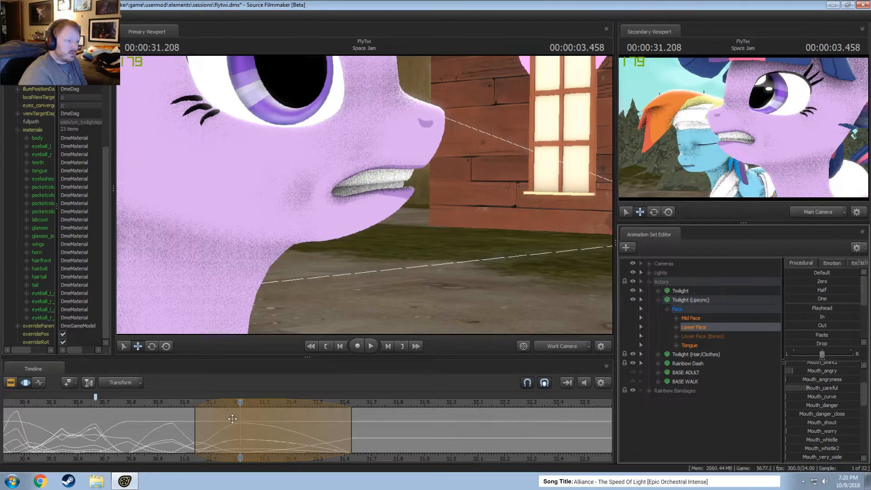
{"action": "key", "text": "shift"}
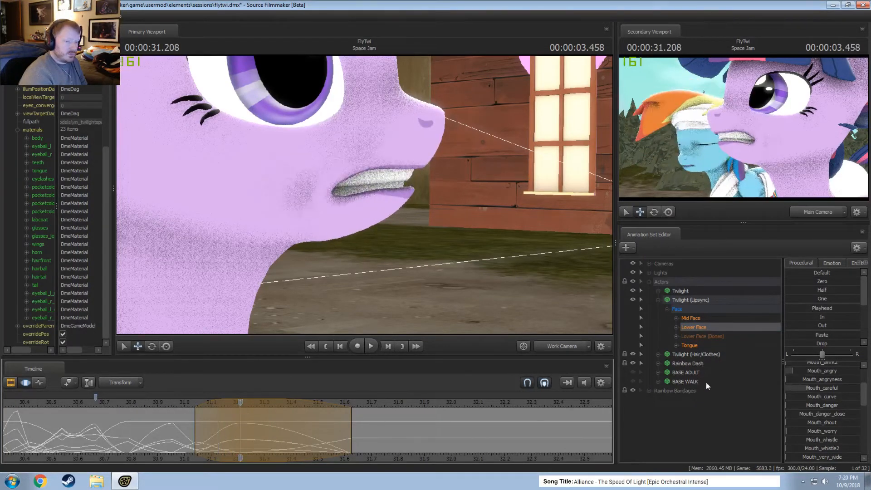
Reduce Mouth_neutral to a low level and raise Mouth_onceler for the pose at 00:00:31.208.
{"action": "scroll", "coordinate": [816, 430], "scroll_direction": "down", "scroll_amount": 5}
{"action": "left_click_drag", "start_coordinate": [826, 418], "coordinate": [828, 418]}
{"action": "scroll", "coordinate": [805, 420], "scroll_direction": "up", "scroll_amount": 5}
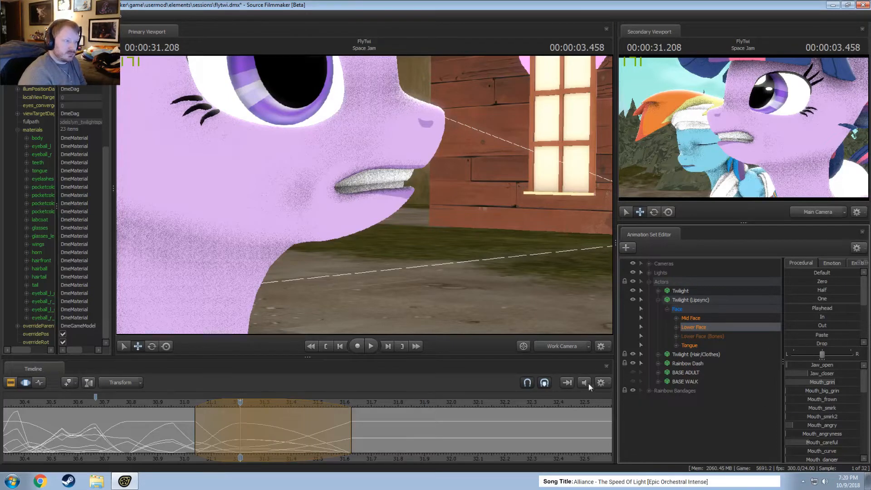
{"action": "scroll", "coordinate": [830, 443], "scroll_direction": "down", "scroll_amount": 5}
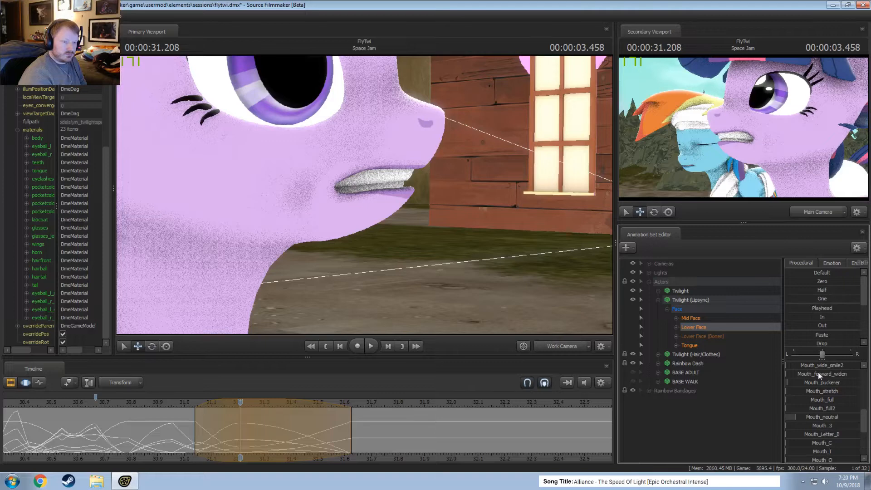
{"action": "scroll", "coordinate": [820, 373], "scroll_direction": "down", "scroll_amount": 5}
{"action": "left_click_drag", "start_coordinate": [827, 407], "coordinate": [801, 406]}
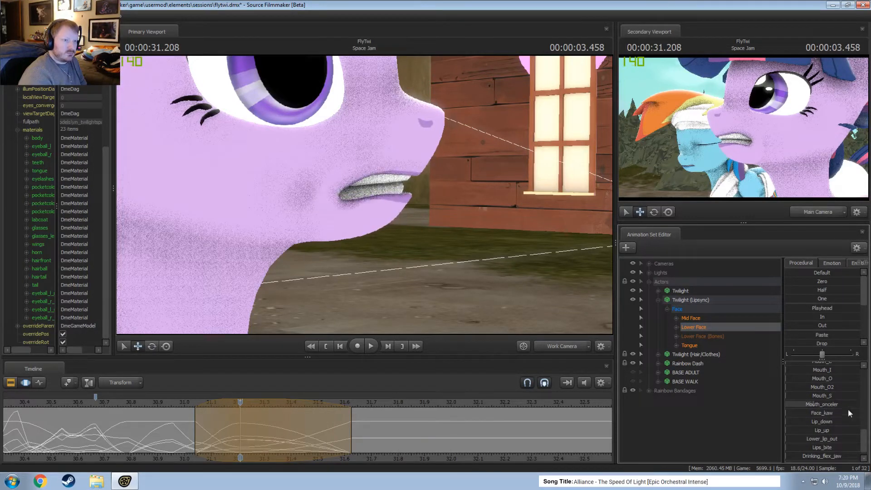
Raise Mouth_grin for the pose at 00:00:31.208.
{"action": "scroll", "coordinate": [849, 410], "scroll_direction": "up", "scroll_amount": 10}
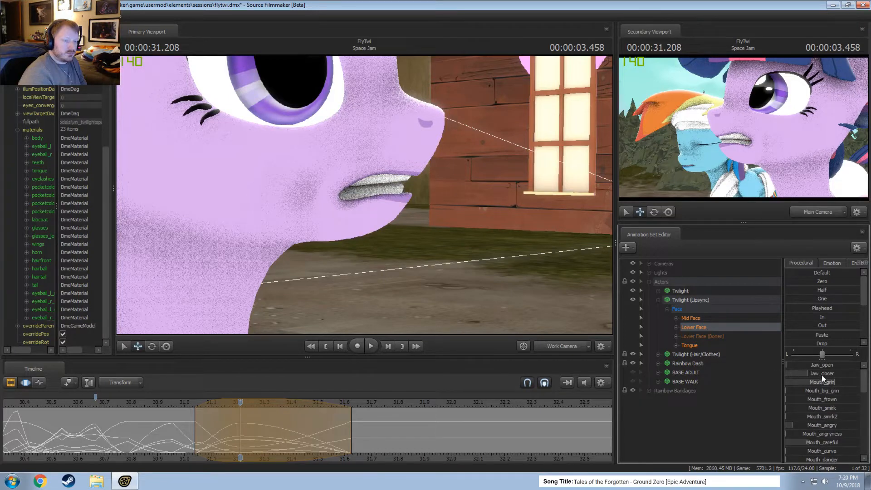
{"action": "left_click_drag", "start_coordinate": [822, 381], "coordinate": [835, 382]}
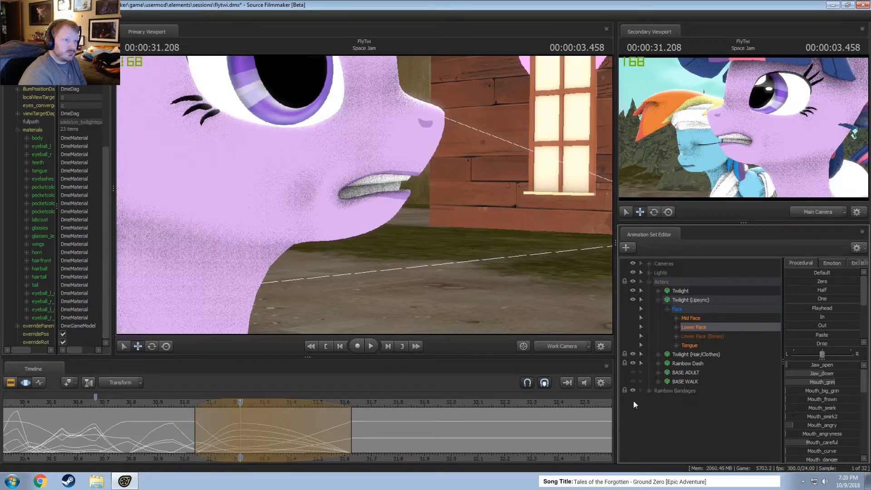
Select about 30.79 to 31.13 s and partly blend the Lower Face toward the pose at 00:00:31.208 using the Playhead preset.
{"action": "left_click_drag", "start_coordinate": [229, 420], "coordinate": [142, 422]}
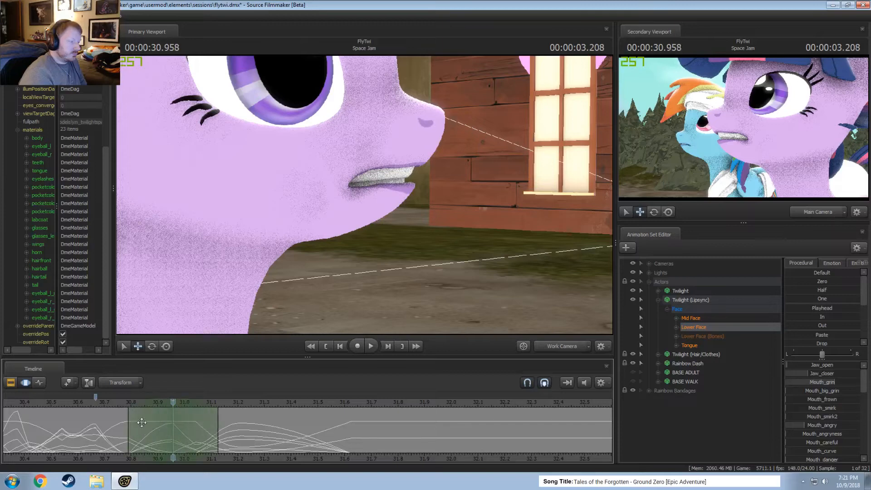
{"action": "left_click", "coordinate": [240, 402]}
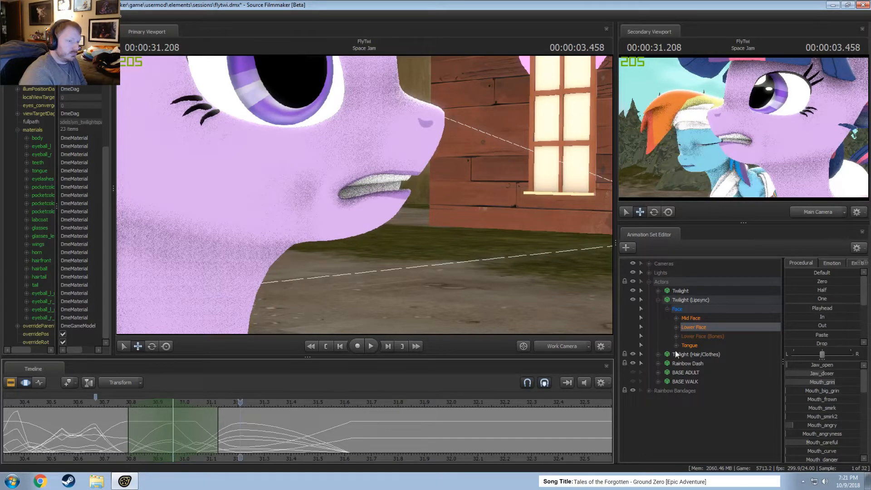
{"action": "left_click", "coordinate": [812, 308]}
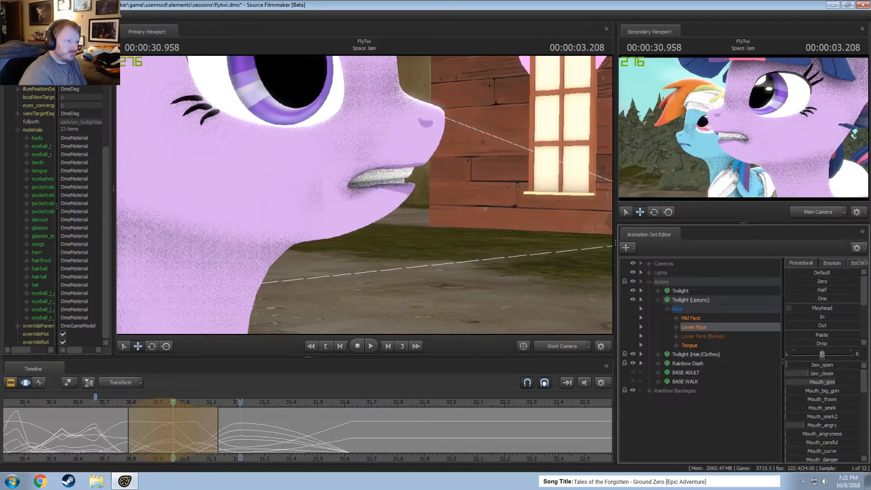
Select about 30.96 to 31.25 s around 00:00:31.083, raise Jaw_open slightly, and play back the result from about 30.58 s.
{"action": "key", "text": "shift"}
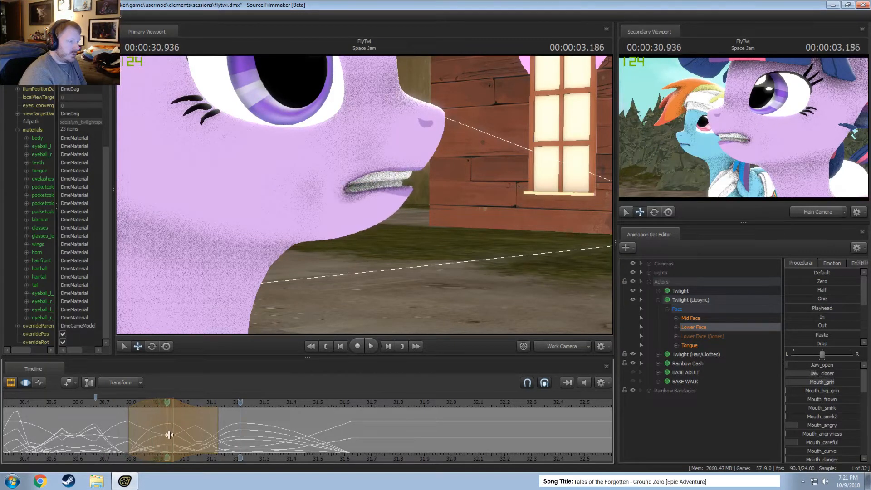
{"action": "left_click", "coordinate": [204, 434], "text": "shift"}
{"action": "scroll", "coordinate": [205, 434], "scroll_direction": "up", "scroll_amount": 3, "text": "shift"}
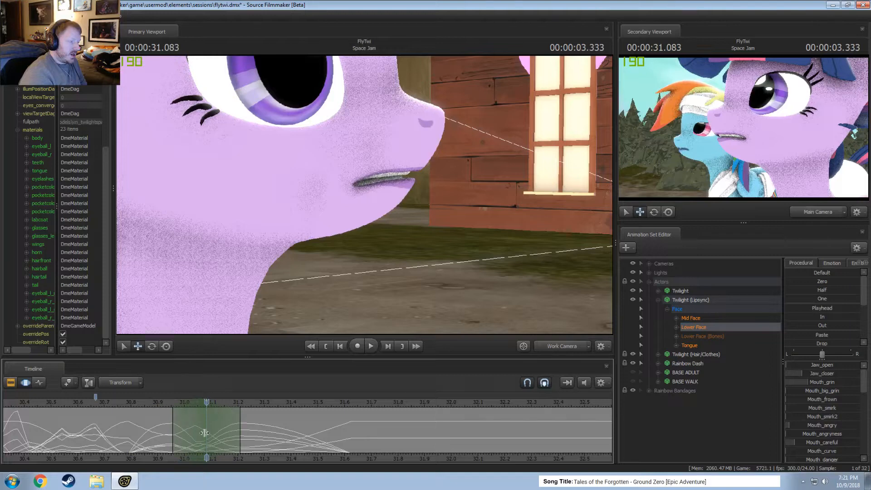
{"action": "left_click_drag", "start_coordinate": [240, 435], "coordinate": [252, 436]}
{"action": "left_click_drag", "start_coordinate": [788, 365], "coordinate": [799, 366]}
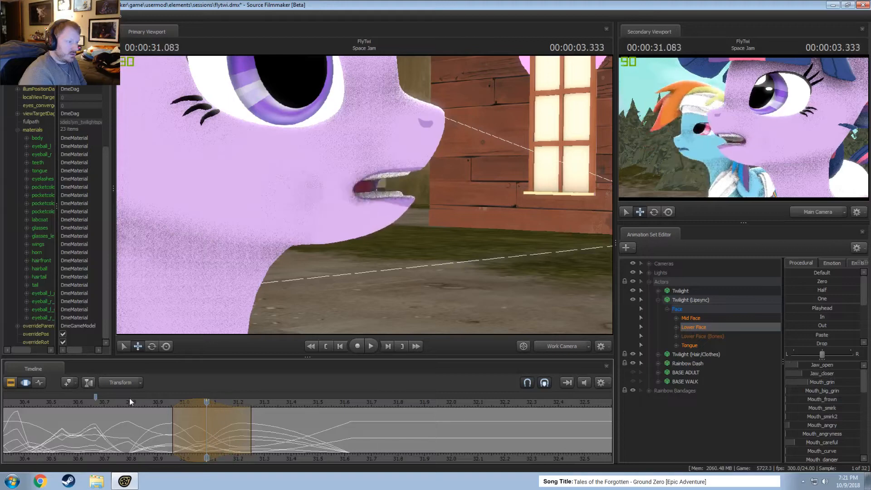
{"action": "left_click", "coordinate": [72, 407]}
{"action": "key", "text": "space"}
{"action": "key", "text": "space"}
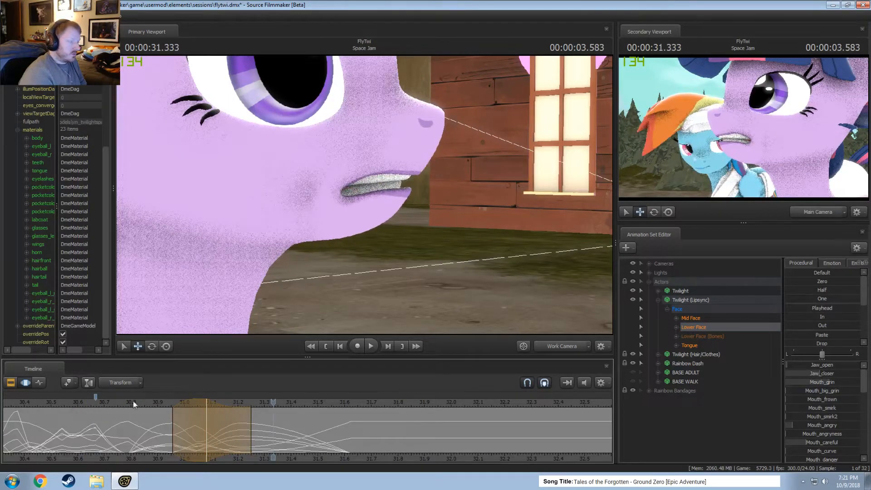
{"action": "key", "text": "space"}
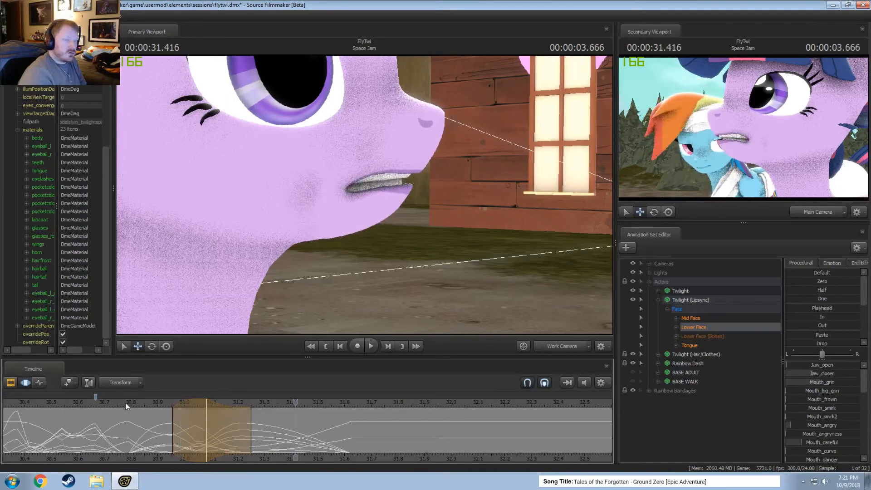
Set the time selection to about 31.0 to 31.17 s around 00:00:31.083, raise Mouth_O slightly, and play back the result.
{"action": "left_click", "coordinate": [206, 434]}
{"action": "mouse_move", "coordinate": [227, 429]}
{"action": "left_mouse_down"}
{"action": "mouse_move", "coordinate": [239, 429]}
{"action": "mouse_move", "coordinate": [218, 425]}
{"action": "mouse_move", "coordinate": [228, 423]}
{"action": "left_mouse_up"}
{"action": "scroll", "coordinate": [823, 439], "scroll_direction": "down", "scroll_amount": 5}
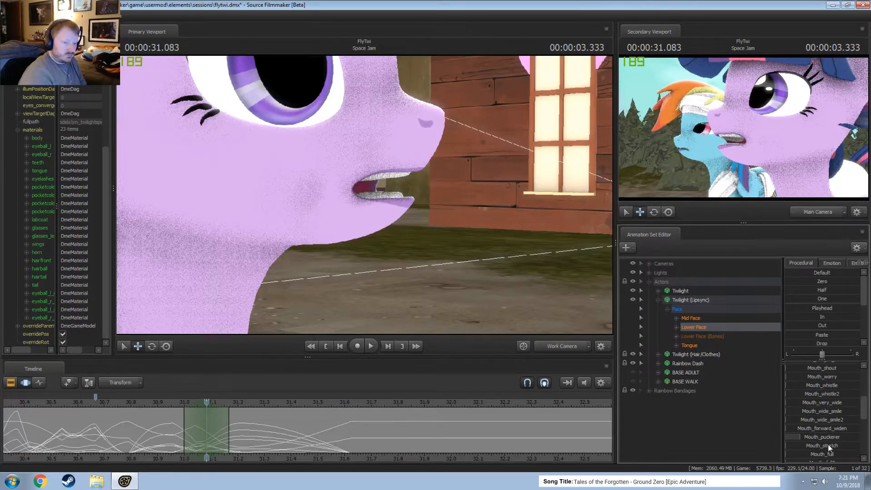
{"action": "left_click_drag", "start_coordinate": [828, 408], "coordinate": [812, 408]}
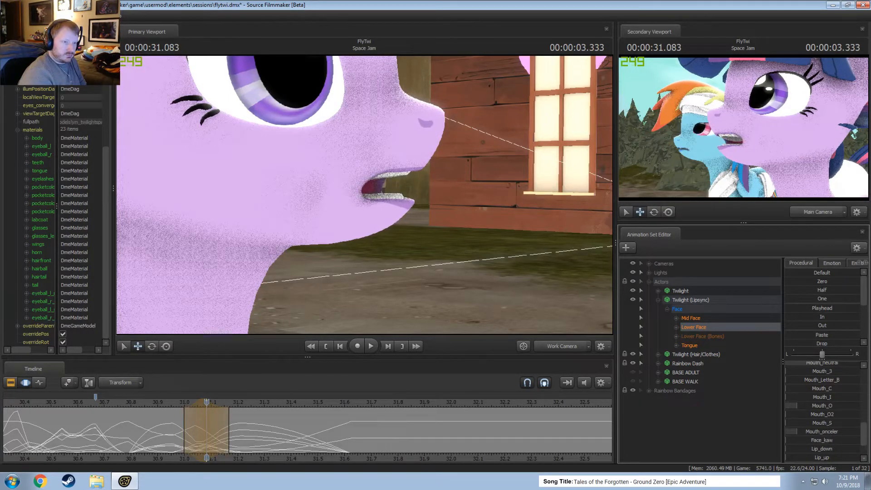
{"action": "left_click", "coordinate": [114, 398]}
{"action": "key", "text": "space"}
{"action": "key", "text": "space"}
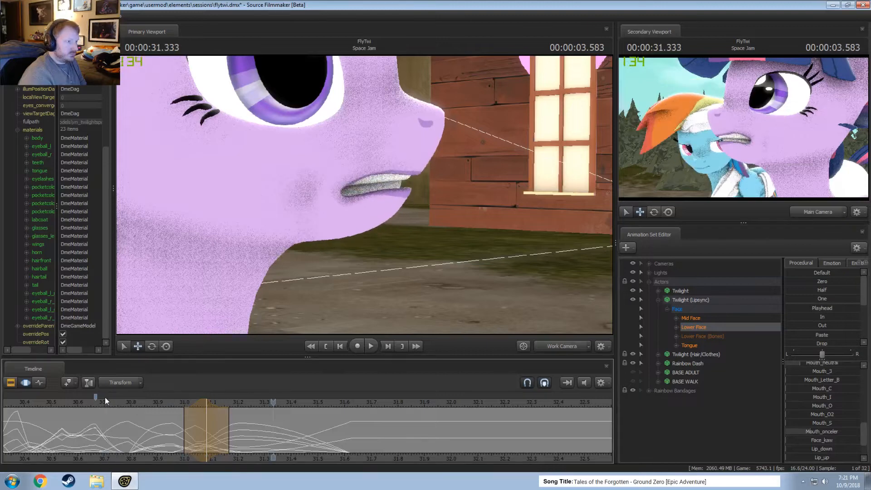
Widen the time selection's start to about 30.96 s and play back from about 30.83 s.
{"action": "left_click_drag", "start_coordinate": [183, 418], "coordinate": [172, 418]}
{"action": "left_click", "coordinate": [136, 401]}
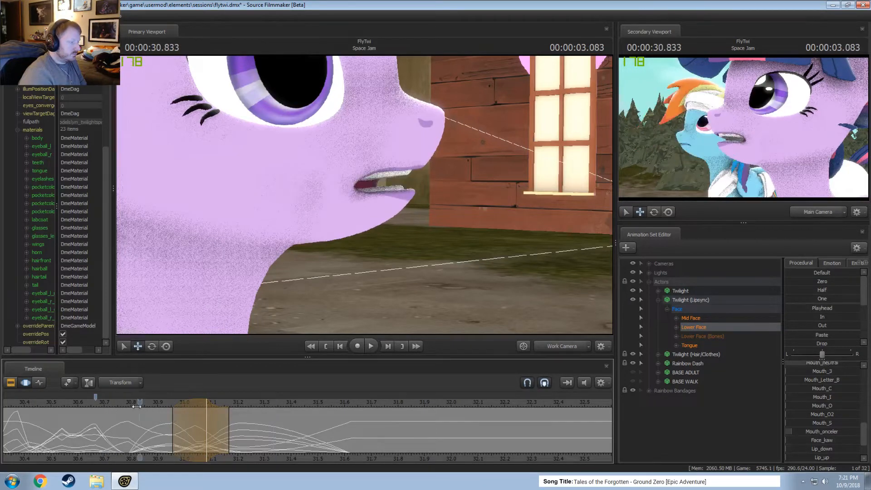
{"action": "key", "text": "space"}
Extend the time selection's end to about 31.21 s and play back the lip motion from several earlier points.
{"action": "key", "text": "space"}
{"action": "left_click_drag", "start_coordinate": [229, 427], "coordinate": [240, 427]}
{"action": "left_click", "coordinate": [118, 403]}
{"action": "key", "text": "space"}
{"action": "key", "text": "space"}
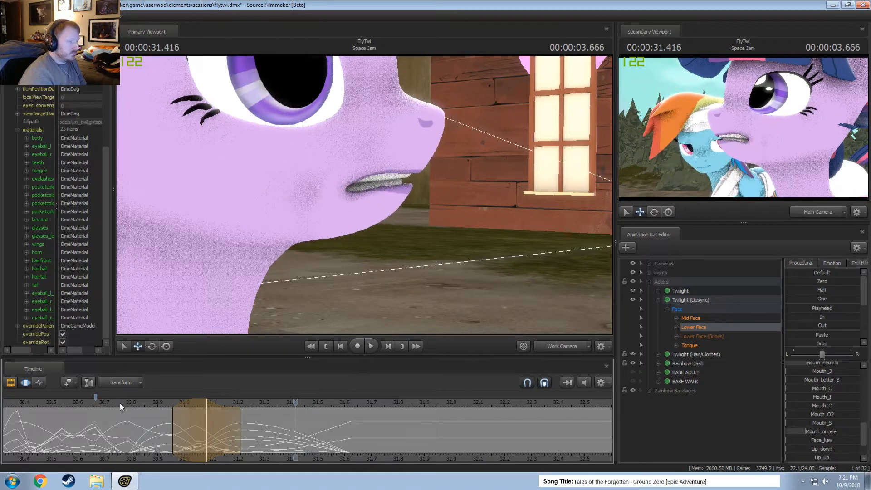
{"action": "left_click", "coordinate": [151, 402]}
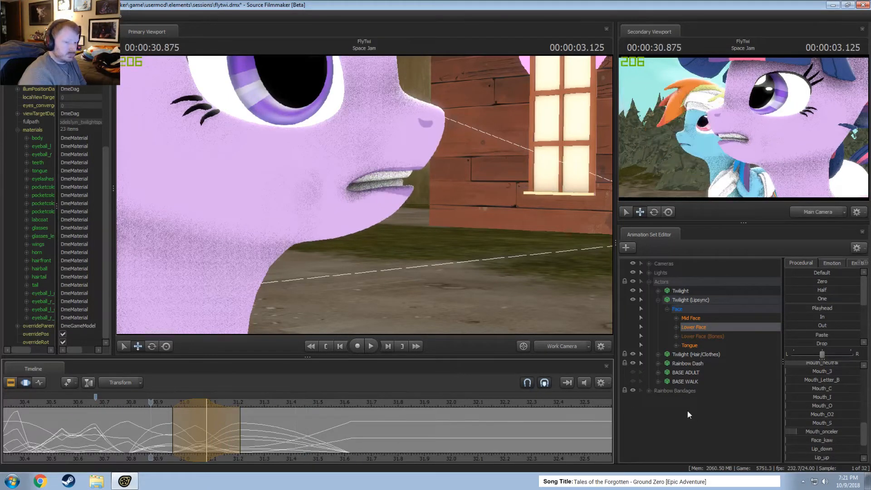
{"action": "left_click", "coordinate": [45, 403]}
{"action": "key", "text": "space"}
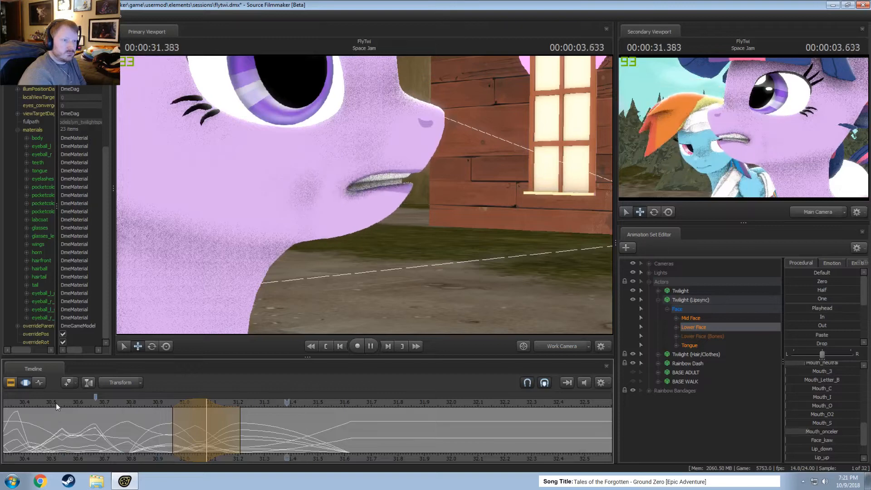
{"action": "key", "text": "space"}
Select about 30.96 to 31.25 s without falloff, apply Smooth to the Lower Face motion, and play it back from about 30.83 s.
{"action": "left_click_drag", "start_coordinate": [129, 406], "coordinate": [251, 404]}
{"action": "left_click", "coordinate": [206, 403]}
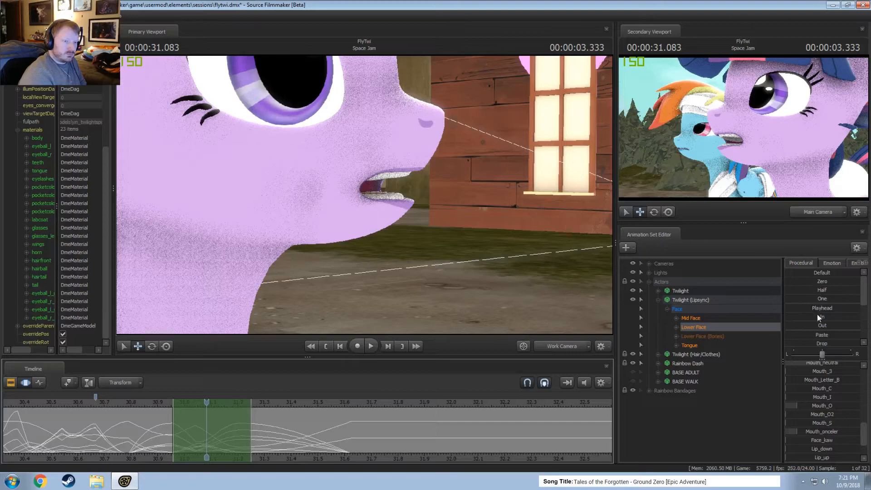
{"action": "scroll", "coordinate": [822, 344], "scroll_direction": "down", "scroll_amount": 3}
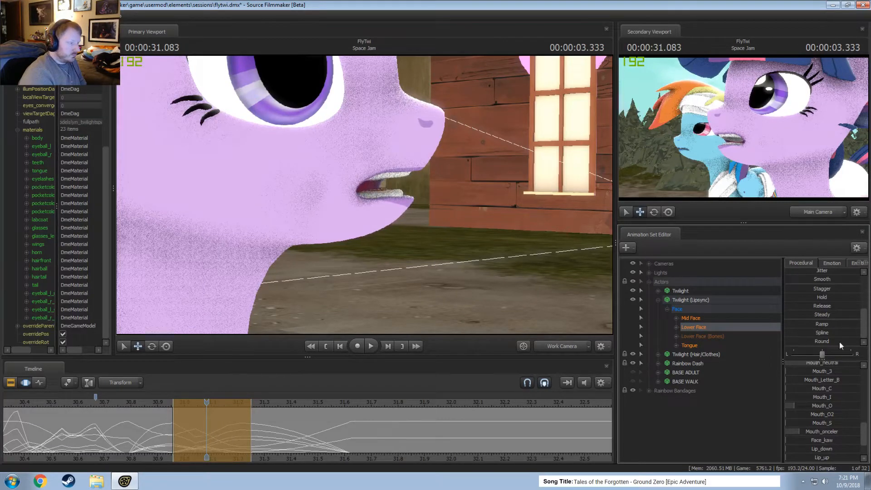
{"action": "left_click", "coordinate": [136, 404]}
{"action": "key", "text": "space"}
{"action": "key", "text": "space"}
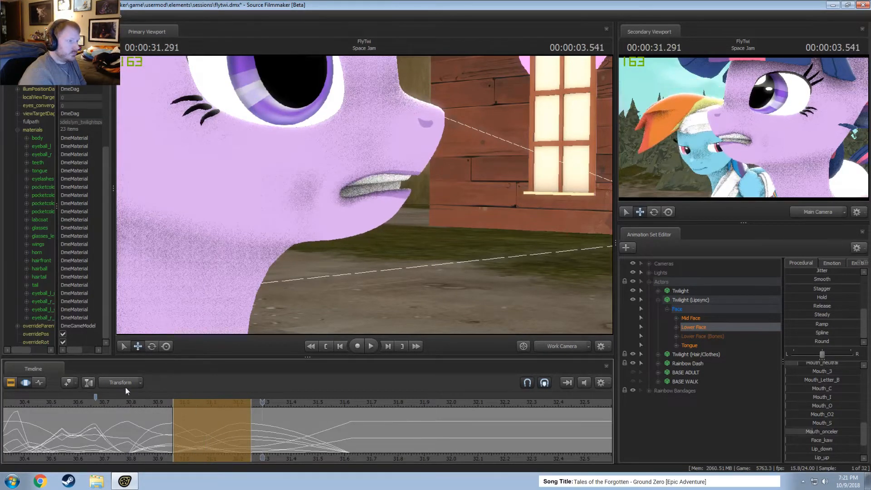
{"action": "key", "text": "space"}
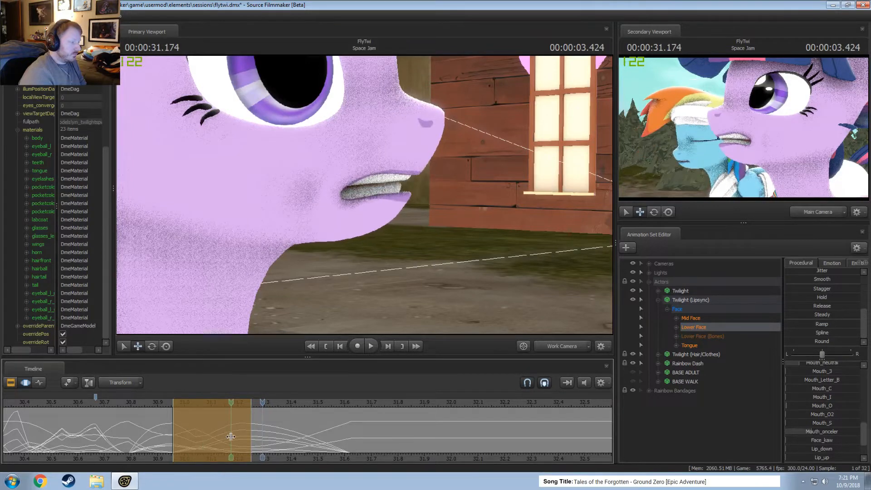
Place the time selection around 00:00:31.208 and review the lip sync playback from several points starting at about 30.4 s.
{"action": "left_click", "coordinate": [235, 437]}
{"action": "left_click", "coordinate": [235, 437]}
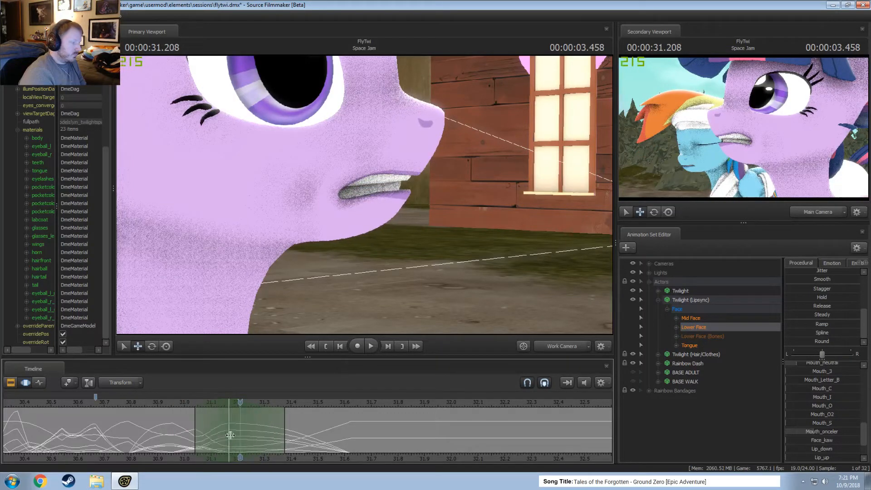
{"action": "left_click", "coordinate": [99, 401]}
{"action": "key", "text": "space"}
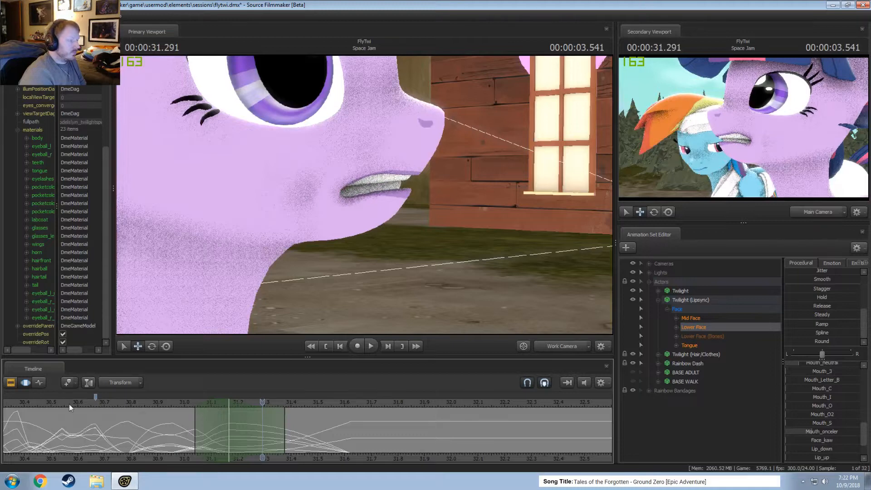
{"action": "left_click", "coordinate": [32, 402]}
{"action": "key", "text": "space"}
{"action": "key", "text": "space"}
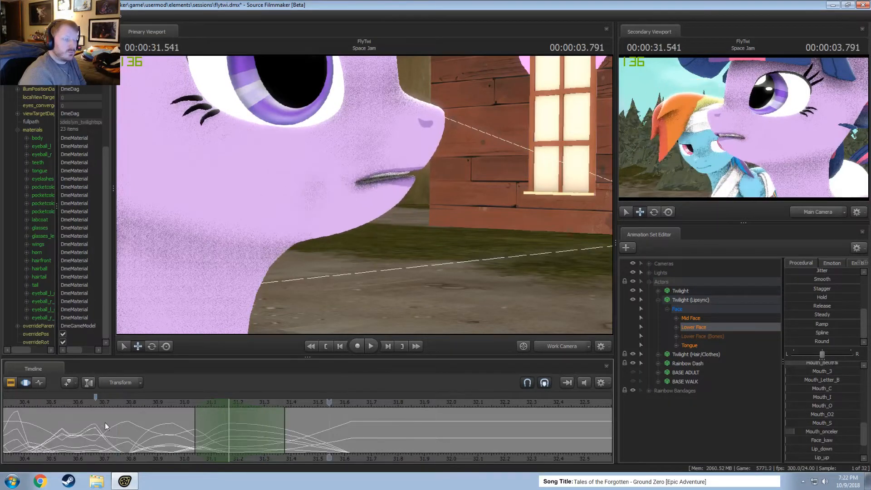
{"action": "scroll", "coordinate": [268, 435], "scroll_direction": "down", "scroll_amount": 2}
{"action": "left_click", "coordinate": [92, 403]}
{"action": "key", "text": "space"}
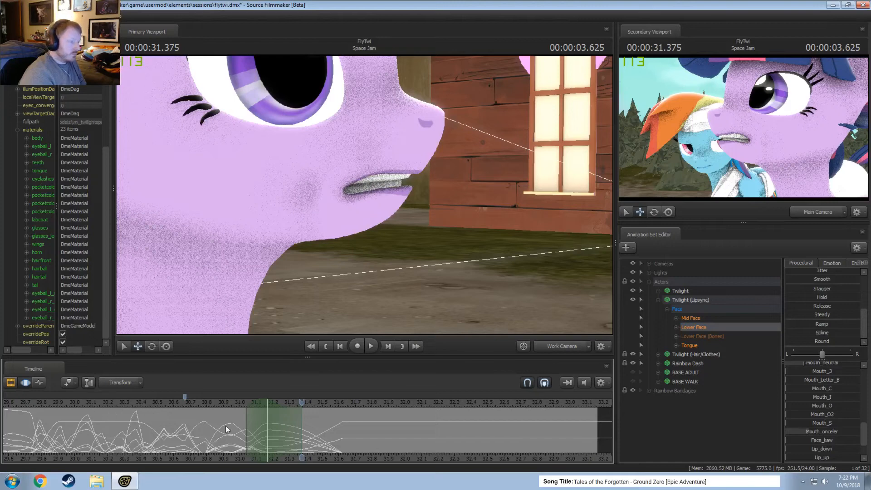
Select about 30.67 to 31.0 s around 00:00:30.833 and raise Mouth_O for that pose.
{"action": "left_click_drag", "start_coordinate": [227, 430], "coordinate": [180, 436]}
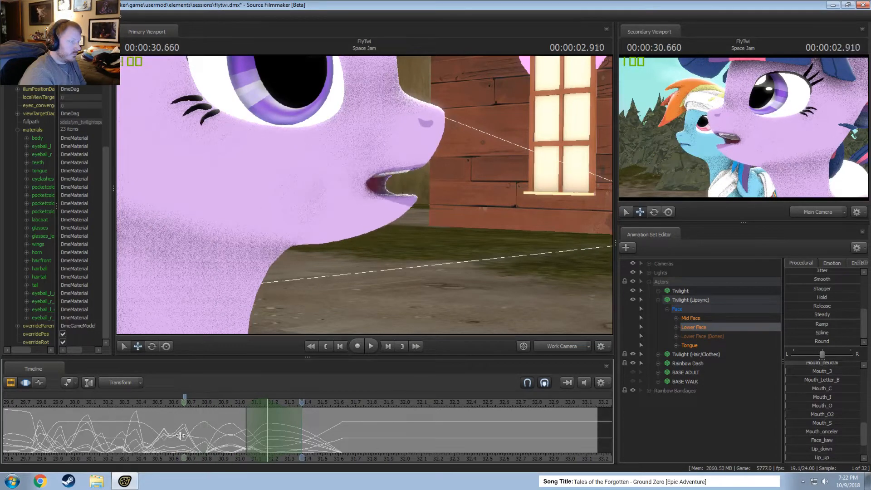
{"action": "scroll", "coordinate": [223, 441], "scroll_direction": "up", "scroll_amount": 2}
{"action": "left_click", "coordinate": [183, 433]}
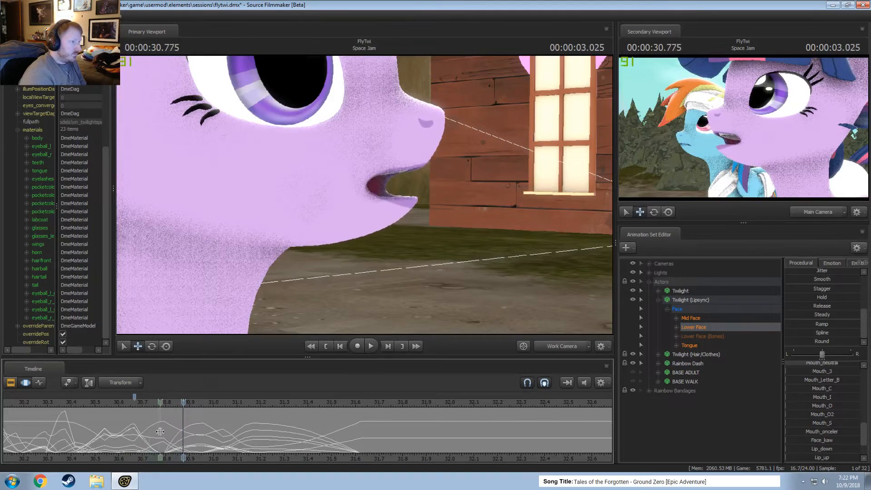
{"action": "left_click", "coordinate": [163, 432]}
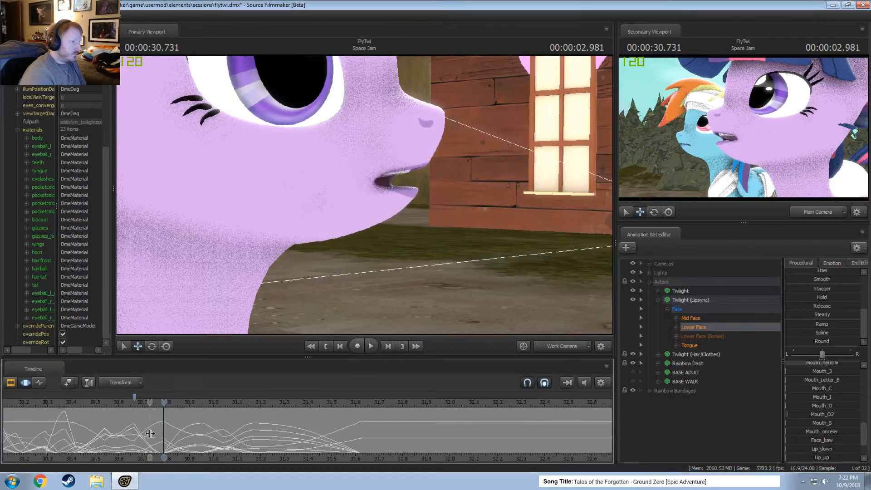
{"action": "scroll", "coordinate": [164, 436], "scroll_direction": "up", "scroll_amount": 5, "text": "shift"}
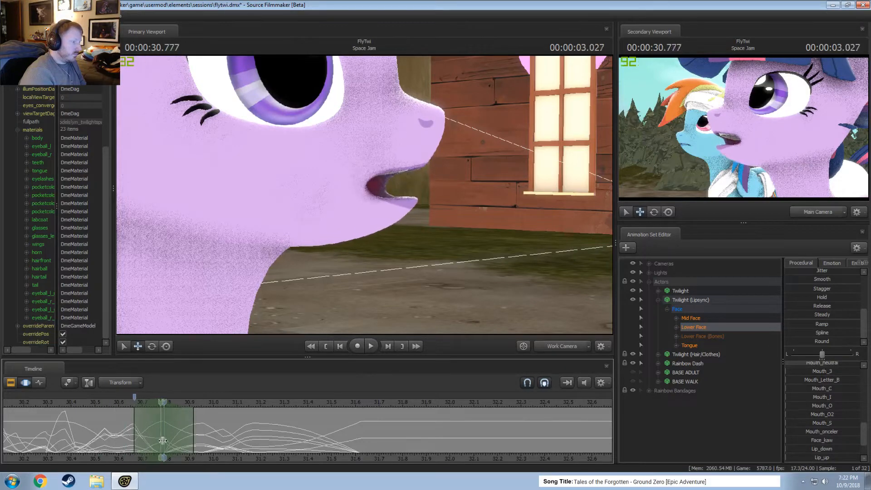
{"action": "left_click", "coordinate": [173, 443]}
{"action": "scroll", "coordinate": [173, 443], "scroll_direction": "up", "scroll_amount": 2, "text": "shift"}
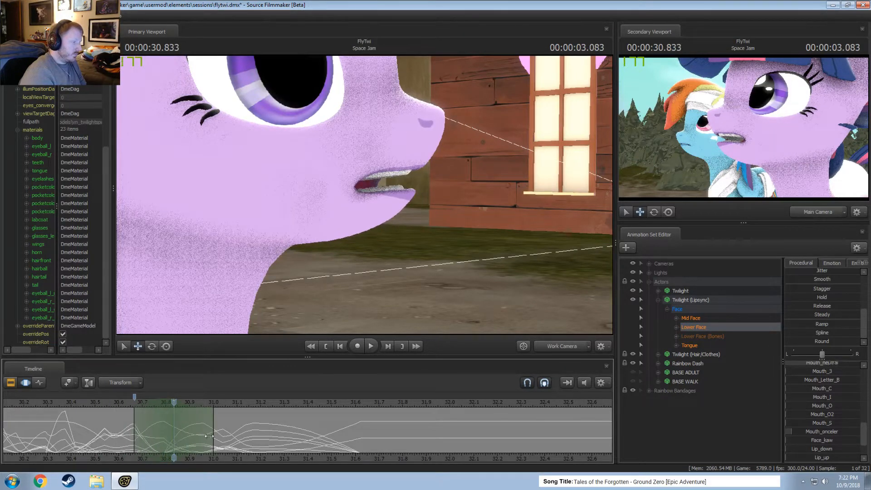
{"action": "scroll", "coordinate": [823, 427], "scroll_direction": "down", "scroll_amount": 2}
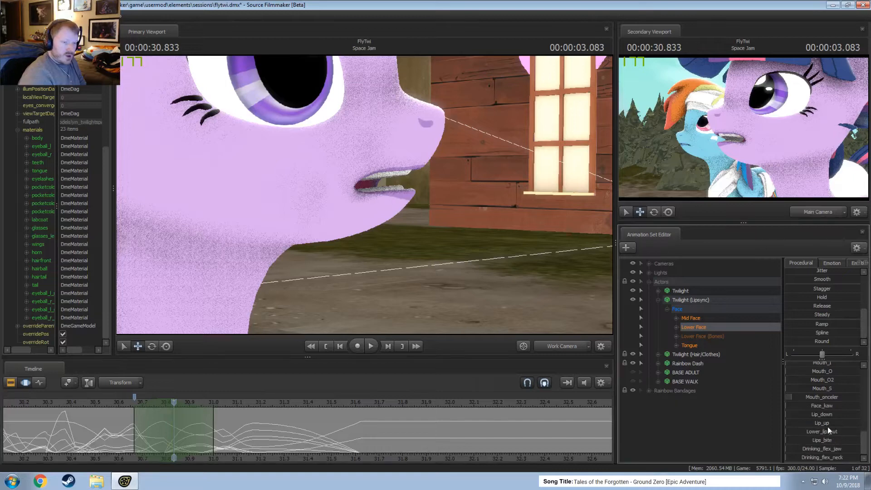
{"action": "mouse_move", "coordinate": [823, 380]}
{"action": "left_mouse_down"}
{"action": "mouse_move", "coordinate": [839, 380]}
{"action": "mouse_move", "coordinate": [812, 381]}
{"action": "left_mouse_up"}
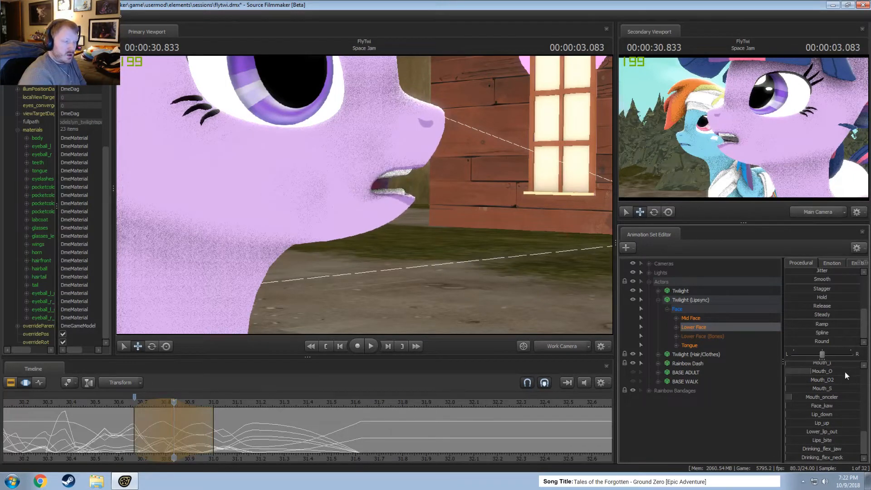
Try a wider Jaw_open pose around 00:00:30.833 in a shortened time selection ending at about 30.96 s and play it back.
{"action": "scroll", "coordinate": [844, 371], "scroll_direction": "up", "scroll_amount": 5}
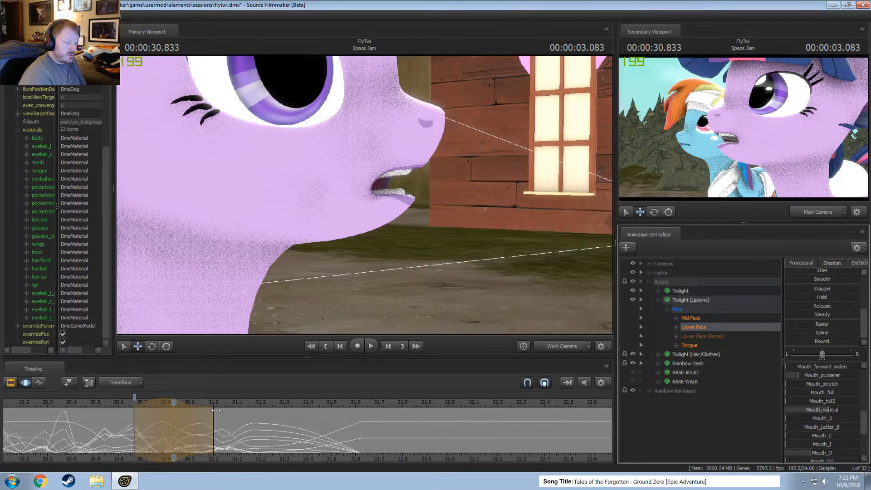
{"action": "left_click_drag", "start_coordinate": [136, 420], "coordinate": [175, 432]}
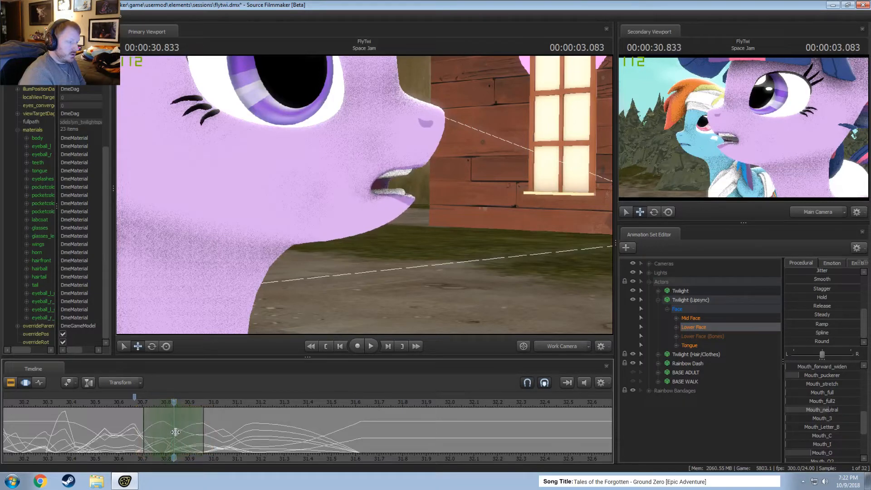
{"action": "scroll", "coordinate": [804, 382], "scroll_direction": "up", "scroll_amount": 5}
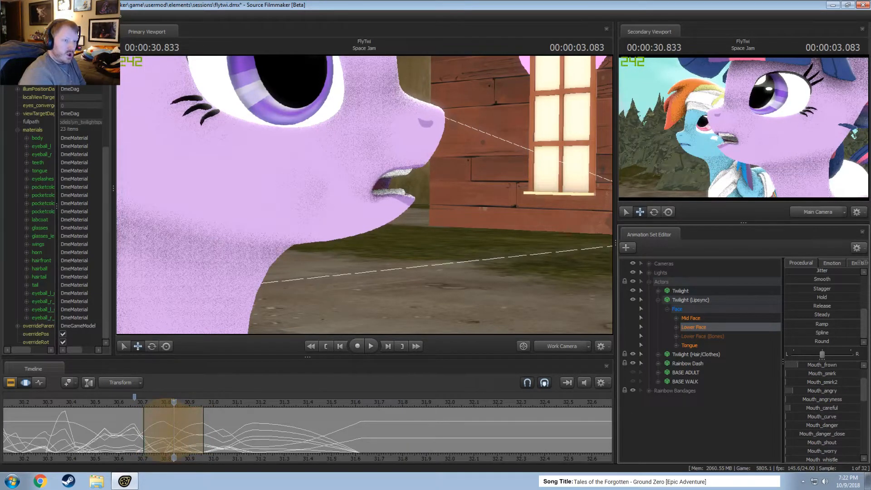
{"action": "key", "text": "ctrl+z"}
{"action": "scroll", "coordinate": [826, 372], "scroll_direction": "up", "scroll_amount": 3}
{"action": "left_click_drag", "start_coordinate": [818, 367], "coordinate": [839, 370]}
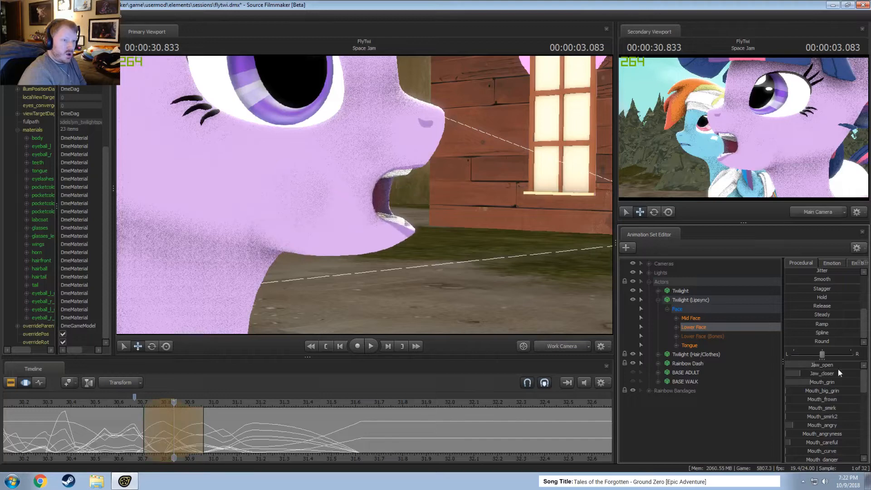
{"action": "left_click_drag", "start_coordinate": [129, 441], "coordinate": [134, 417]}
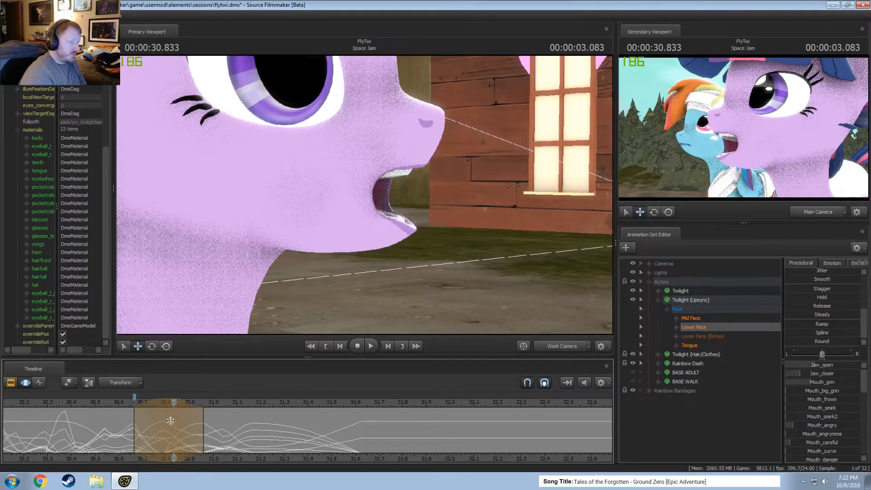
{"action": "key", "text": "space"}
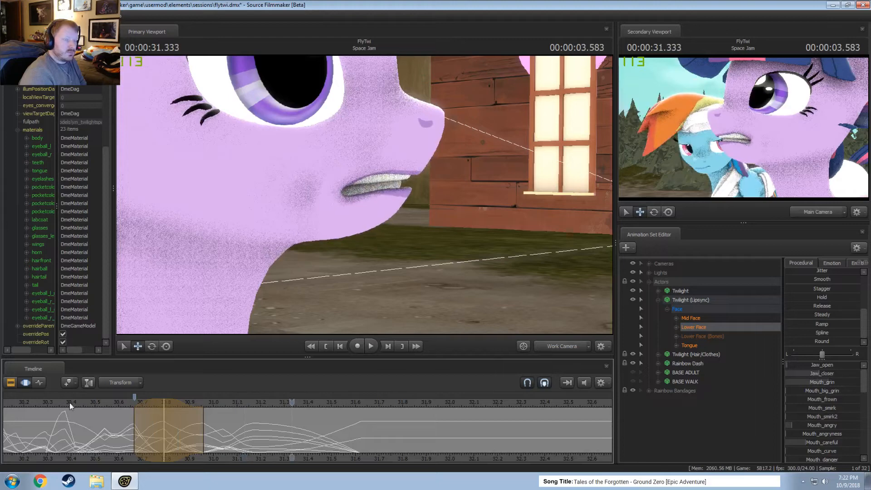
{"action": "left_click_drag", "start_coordinate": [122, 429], "coordinate": [175, 433]}
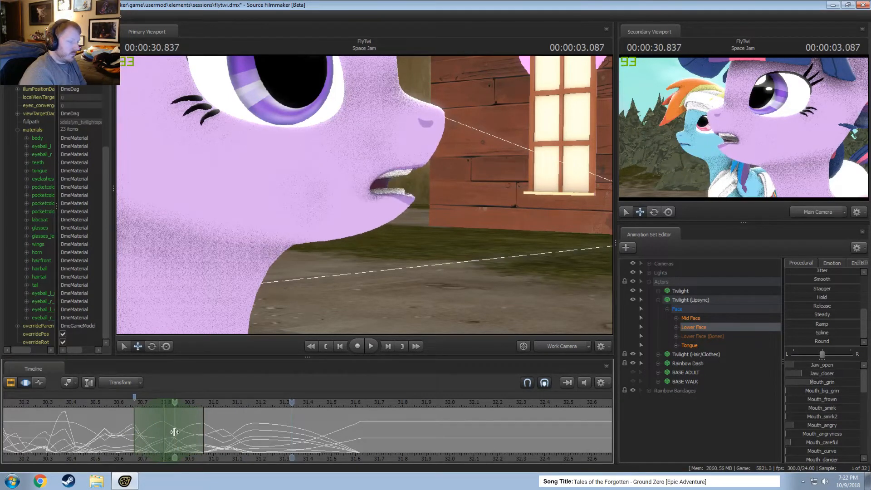
{"action": "key", "text": "Escape"}
Raise Jaw_open moderately at 00:00:30.833 across about 30.67 to 31.0 s and play it back from about 30.5 s.
{"action": "scroll", "coordinate": [176, 432], "scroll_direction": "up", "scroll_amount": 4, "text": "shift"}
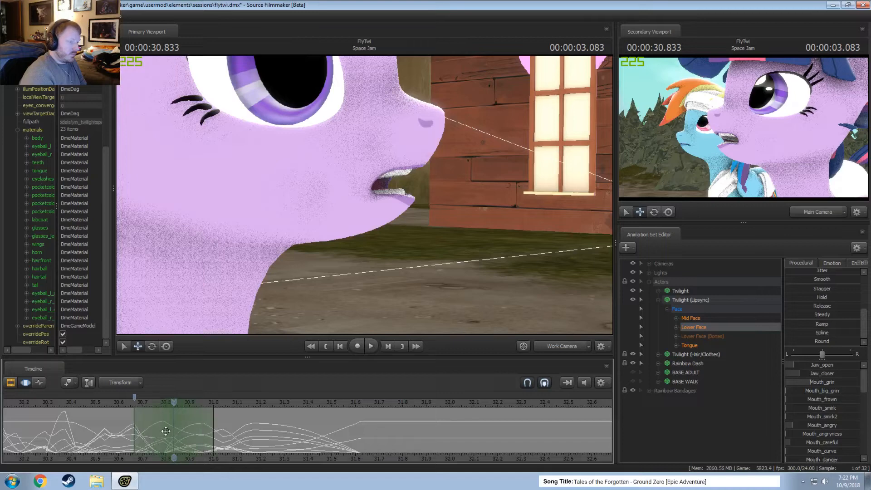
{"action": "left_click_drag", "start_coordinate": [821, 367], "coordinate": [834, 367]}
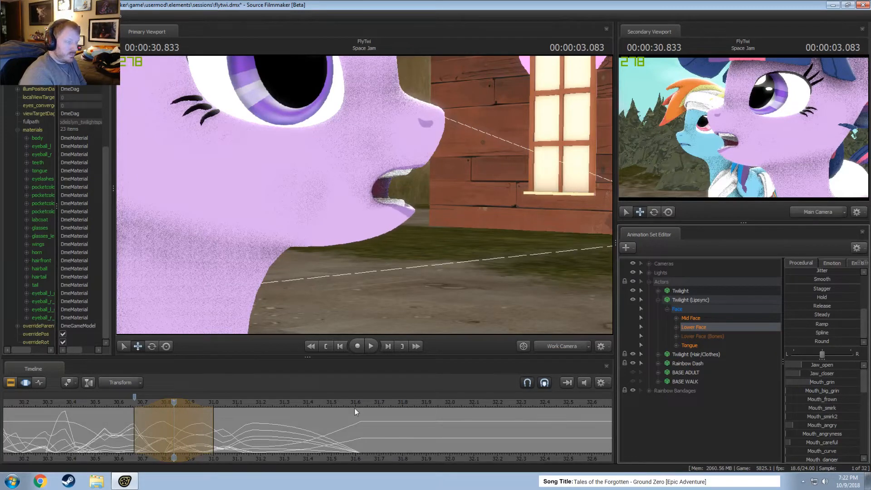
{"action": "key", "text": "space"}
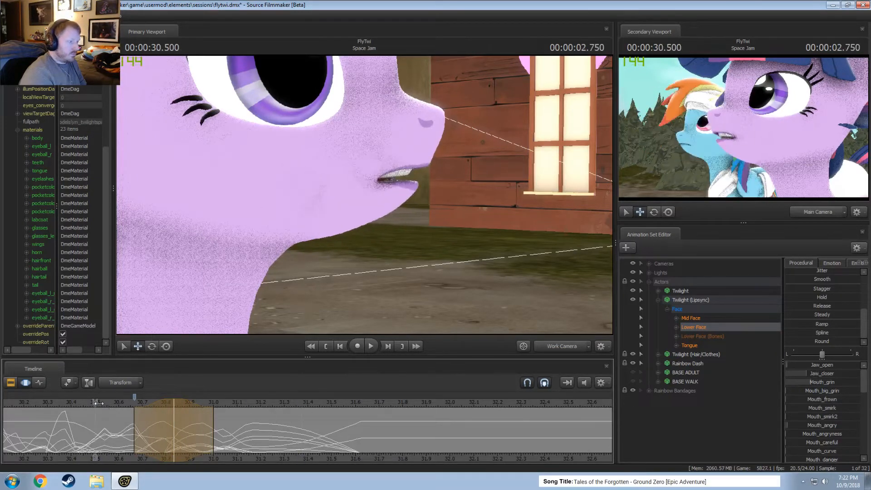
{"action": "key", "text": "space"}
Select about 30.67 to 30.87 s around 00:00:30.750, raise Mouth_O and Jaw_open, and play back the lip motion.
{"action": "scroll", "coordinate": [119, 403], "scroll_direction": "down", "scroll_amount": 2}
{"action": "left_click_drag", "start_coordinate": [126, 406], "coordinate": [222, 429]}
{"action": "scroll", "coordinate": [826, 422], "scroll_direction": "down", "scroll_amount": 5}
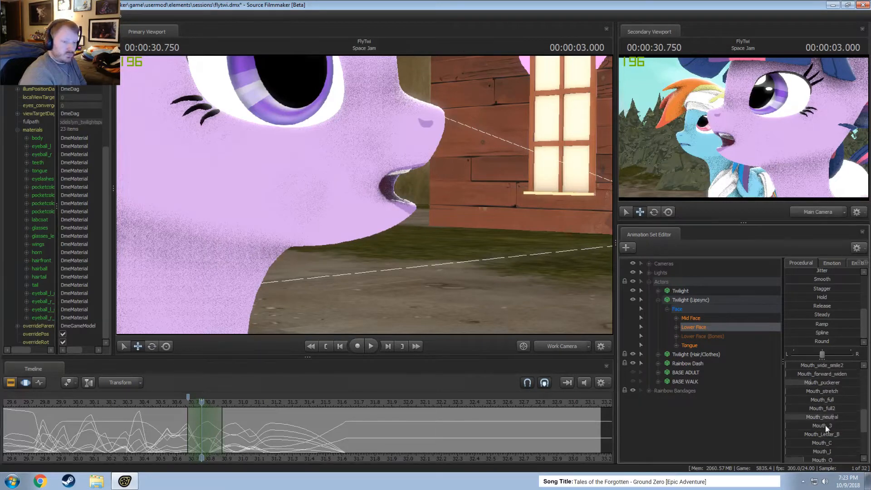
{"action": "left_click_drag", "start_coordinate": [829, 460], "coordinate": [827, 459]}
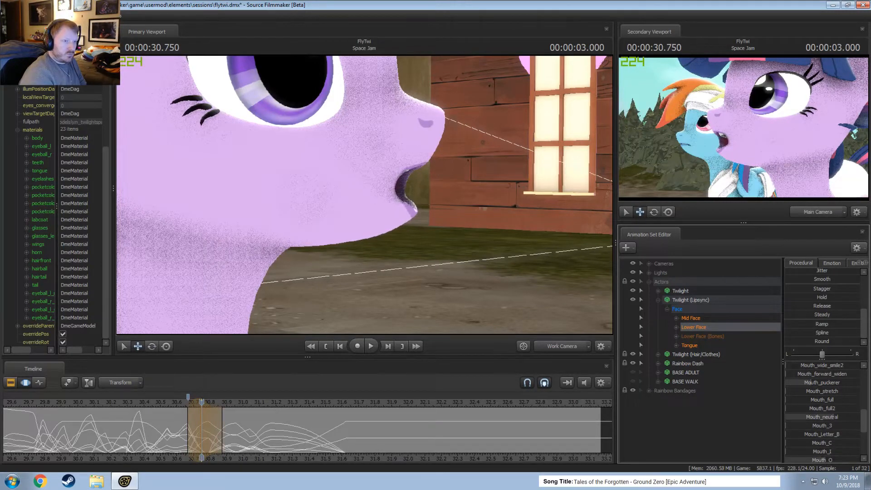
{"action": "scroll", "coordinate": [817, 376], "scroll_direction": "up", "scroll_amount": 5}
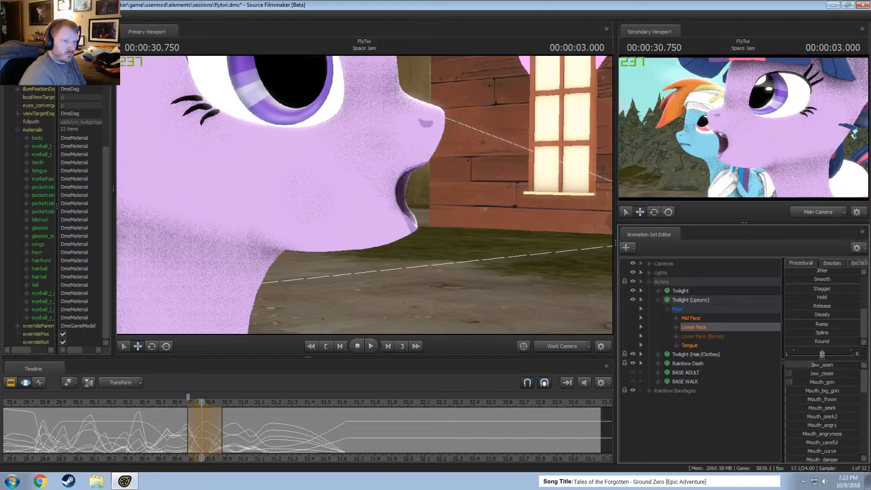
{"action": "left_click", "coordinate": [139, 403]}
{"action": "key", "text": "space"}
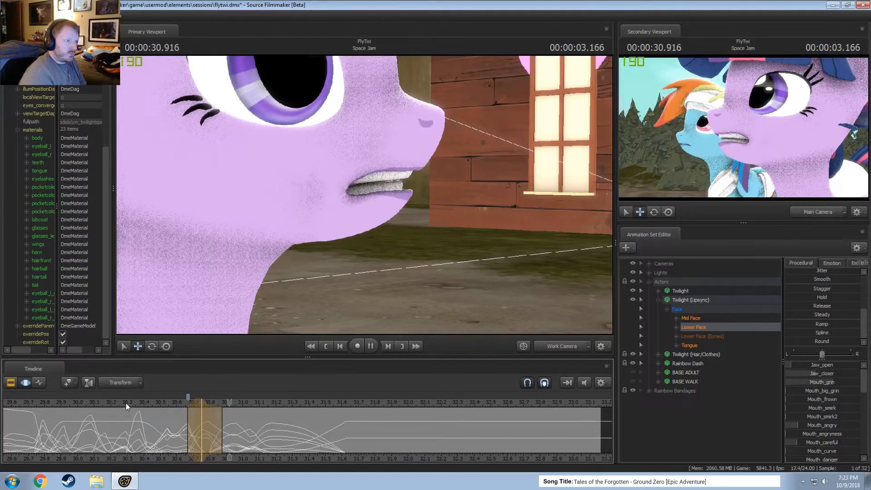
{"action": "key", "text": "space"}
Extend the time selection's end to about 30.96 s and play back the lip sync from about 30.37 and 30.5 s.
{"action": "left_click_drag", "start_coordinate": [222, 420], "coordinate": [236, 421]}
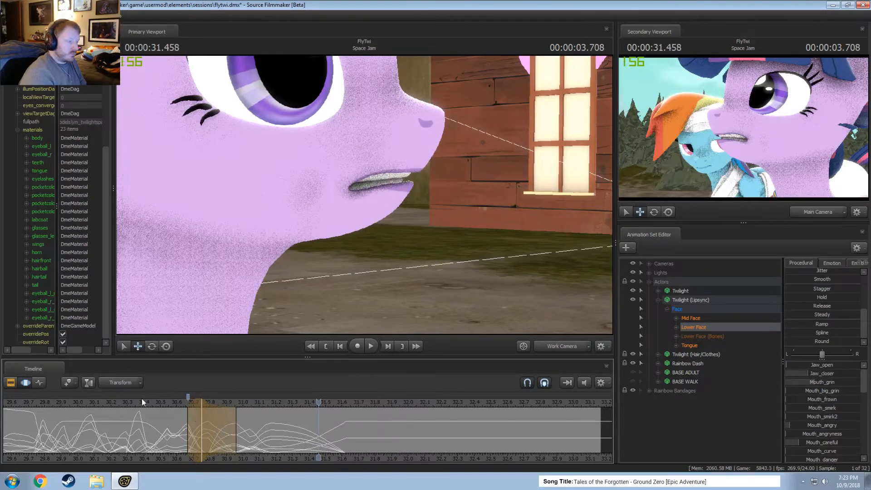
{"action": "left_click", "coordinate": [138, 403]}
{"action": "key", "text": "space"}
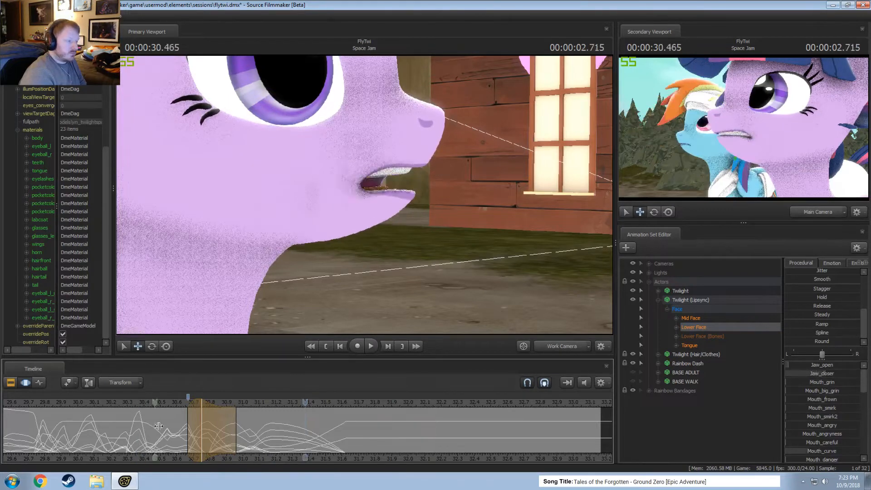
{"action": "left_click", "coordinate": [185, 437]}
{"action": "left_click_drag", "start_coordinate": [185, 437], "coordinate": [218, 439]}
{"action": "left_click", "coordinate": [160, 403]}
{"action": "key", "text": "space"}
{"action": "key", "text": "space"}
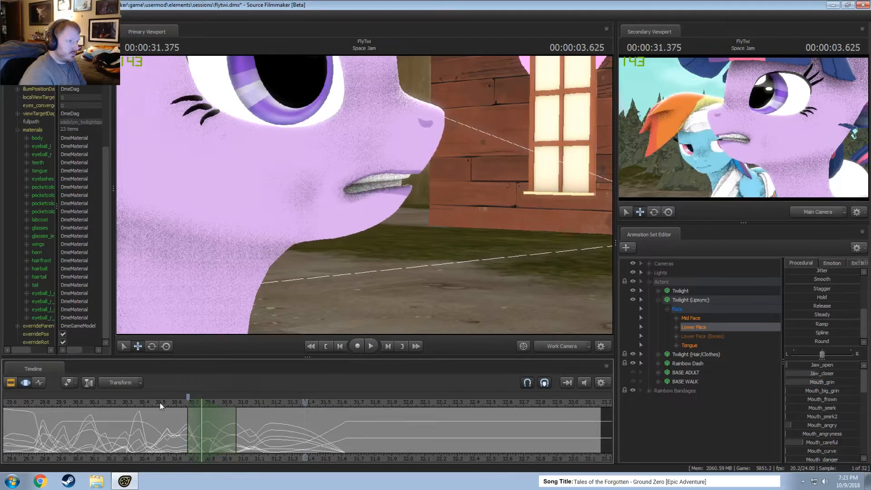
{"action": "left_click", "coordinate": [160, 402]}
{"action": "key", "text": "space"}
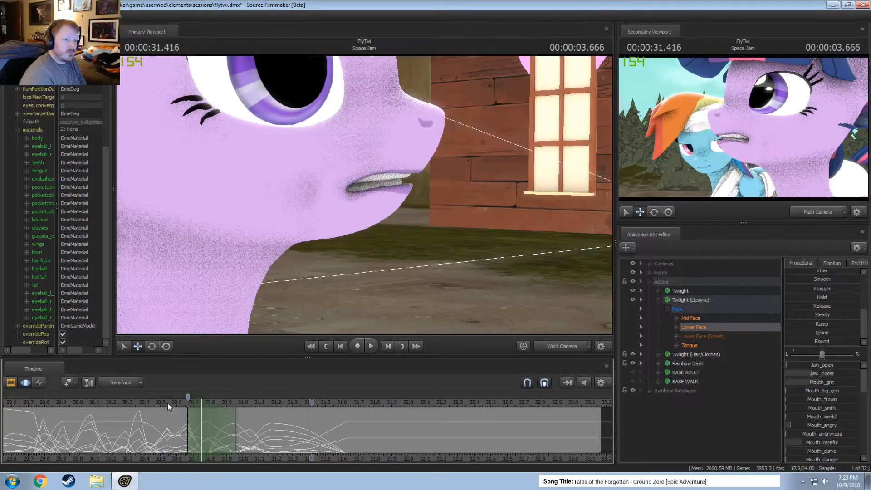
Place the time selection around 00:00:31.208 and extend its end to about 31.62 s.
{"action": "scroll", "coordinate": [196, 431], "scroll_direction": "up", "scroll_amount": 2}
{"action": "key", "text": "shift"}
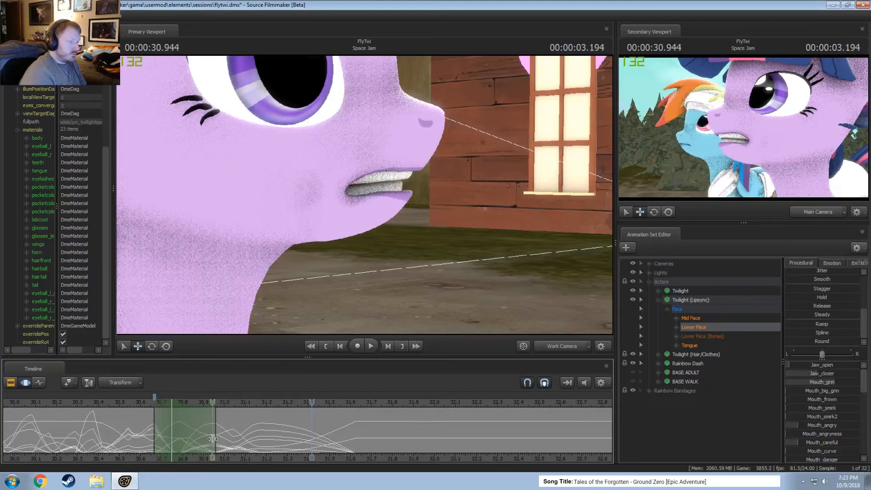
{"action": "left_click_drag", "start_coordinate": [215, 439], "coordinate": [270, 447]}
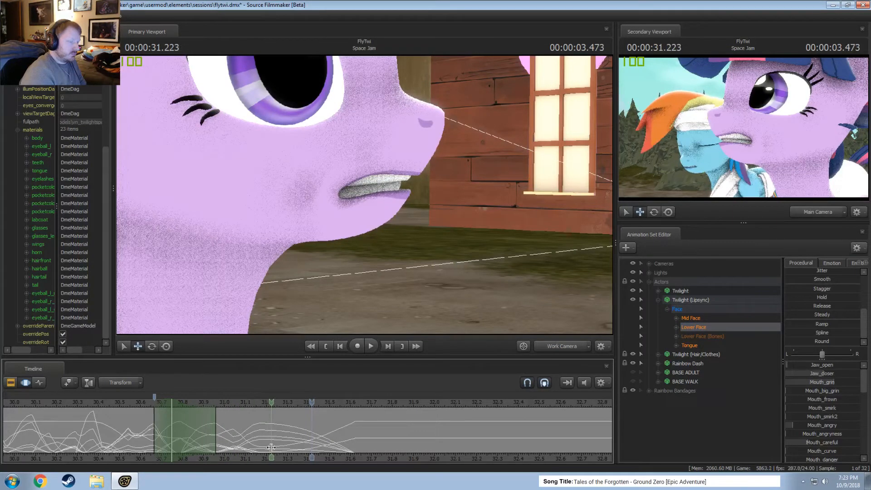
{"action": "left_click", "coordinate": [271, 448], "text": "shift"}
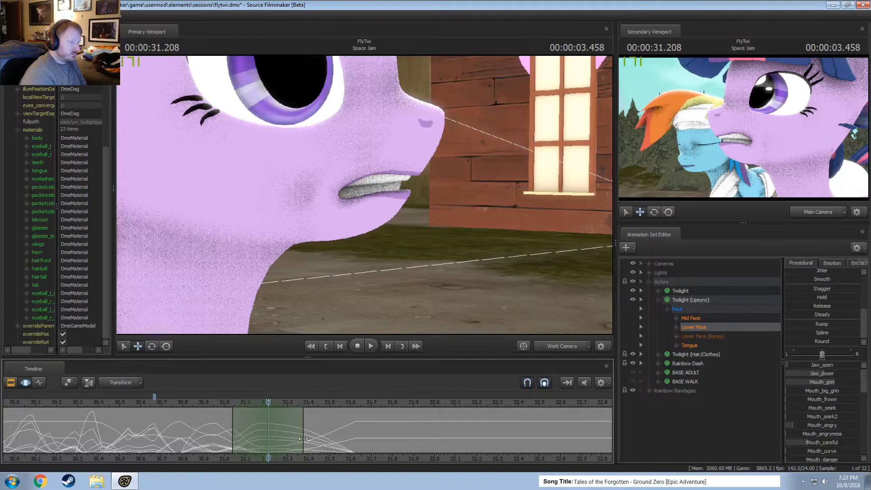
{"action": "left_click_drag", "start_coordinate": [304, 439], "coordinate": [348, 440]}
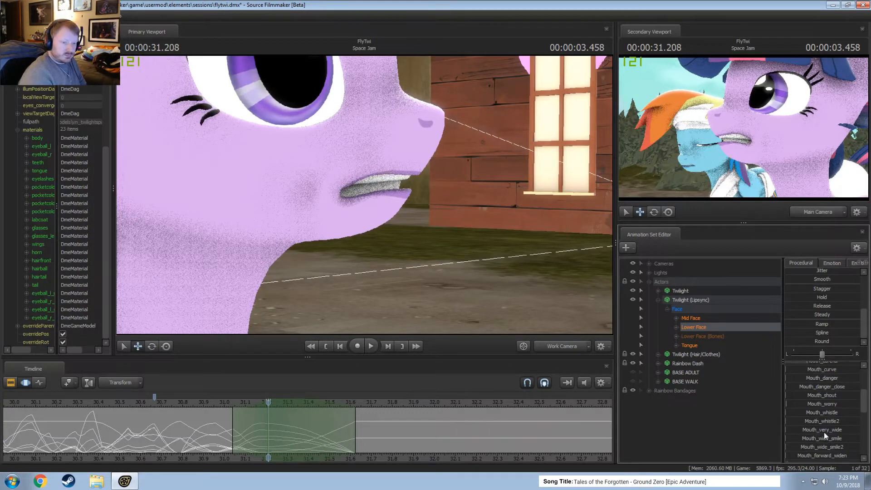
Raise Mouth_stretch for the pose at 00:00:31.208 and play back the lip sync from about 30.04 s.
{"action": "scroll", "coordinate": [826, 422], "scroll_direction": "down", "scroll_amount": 1}
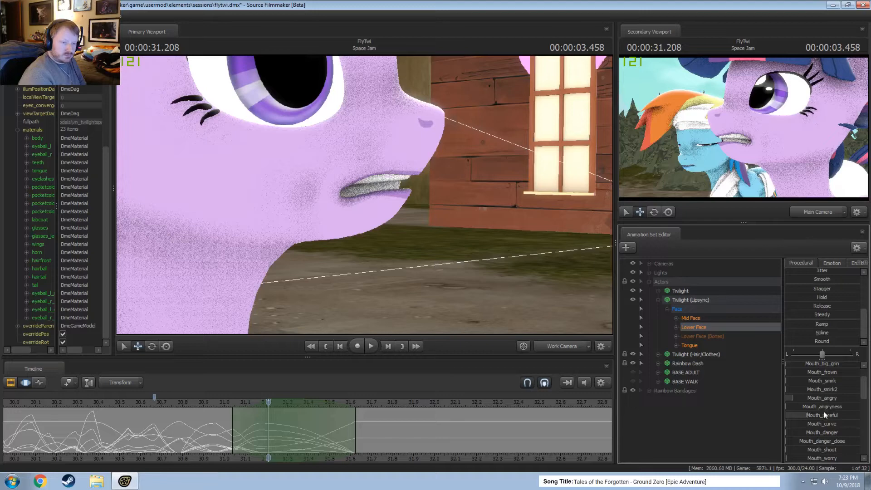
{"action": "scroll", "coordinate": [824, 415], "scroll_direction": "down", "scroll_amount": 3}
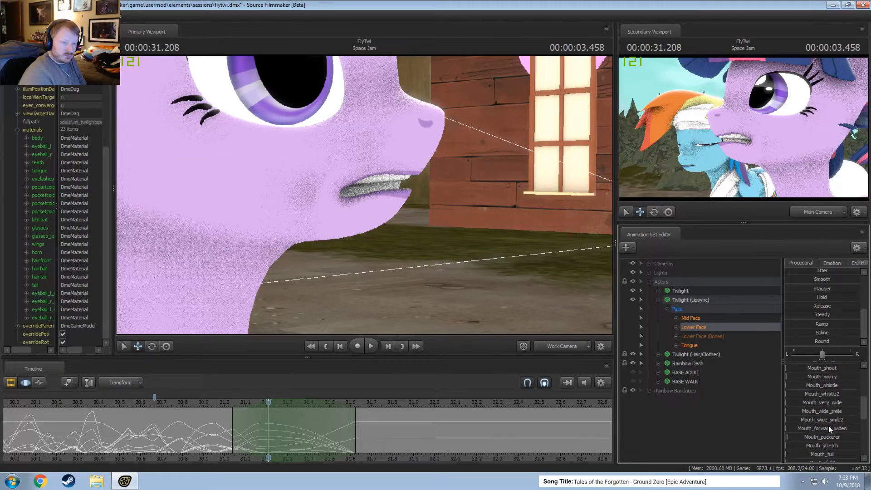
{"action": "left_click_drag", "start_coordinate": [830, 446], "coordinate": [820, 445]}
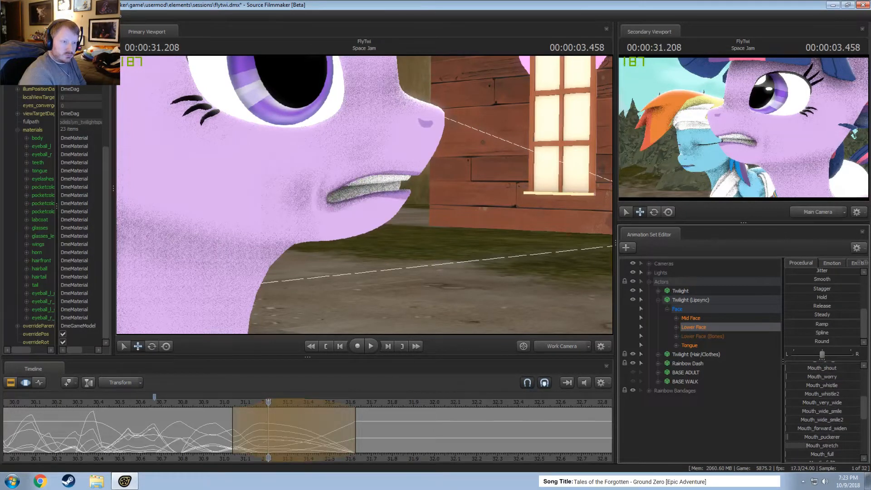
{"action": "key", "text": "space"}
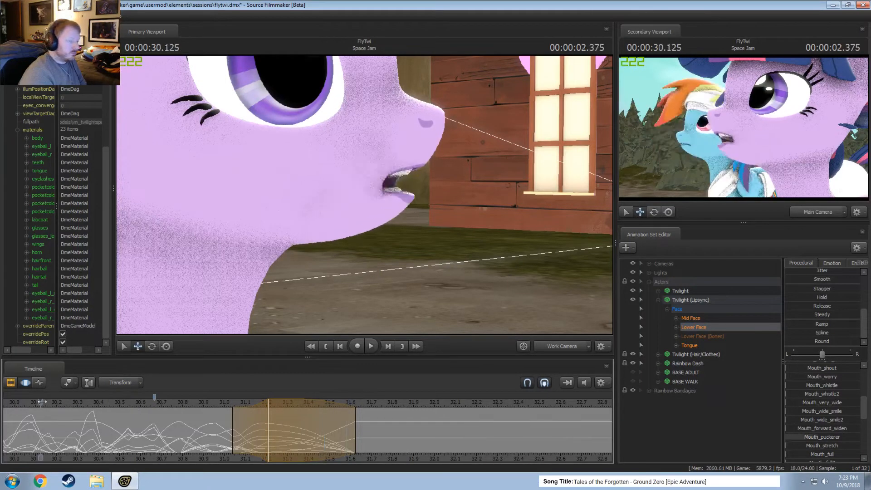
{"action": "left_click", "coordinate": [25, 404]}
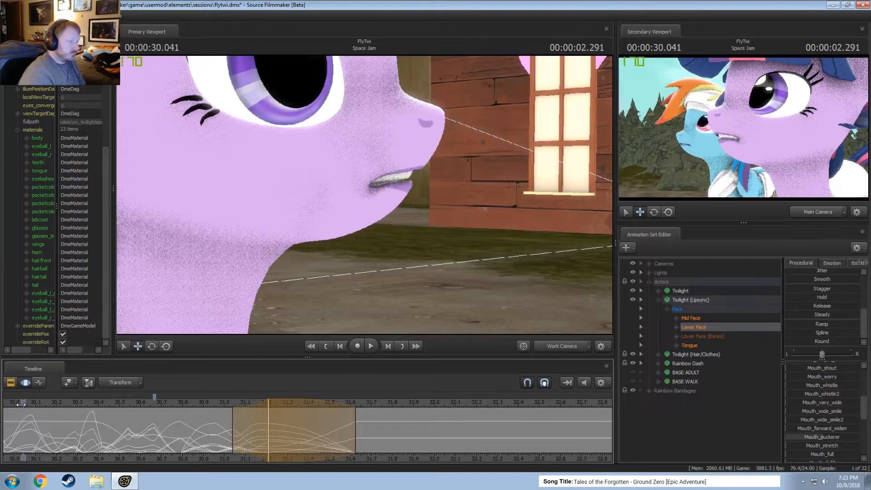
{"action": "key", "text": "space"}
{"action": "key", "text": "space"}
Select about 30.37 to 30.54 s around 00:00:30.458 and raise Jaw_open for that pose.
{"action": "scroll", "coordinate": [31, 406], "scroll_direction": "down", "scroll_amount": 2}
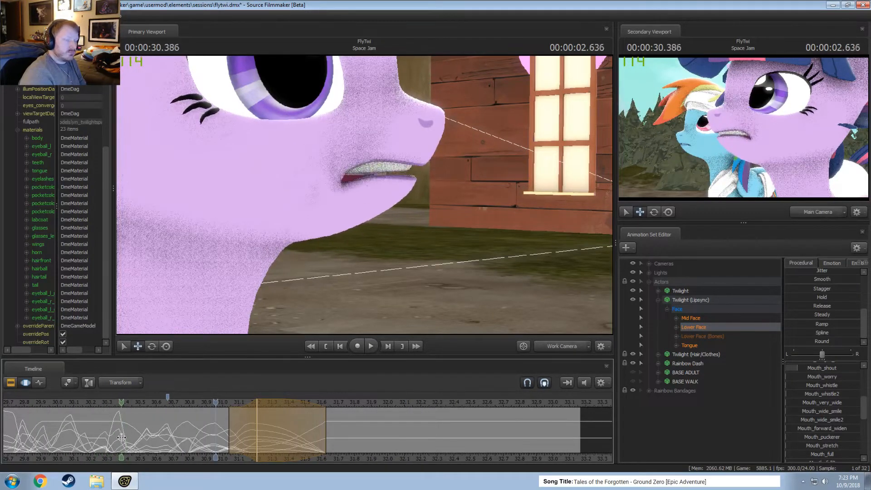
{"action": "left_click", "coordinate": [129, 438]}
{"action": "scroll", "coordinate": [129, 438], "scroll_direction": "up", "scroll_amount": 3}
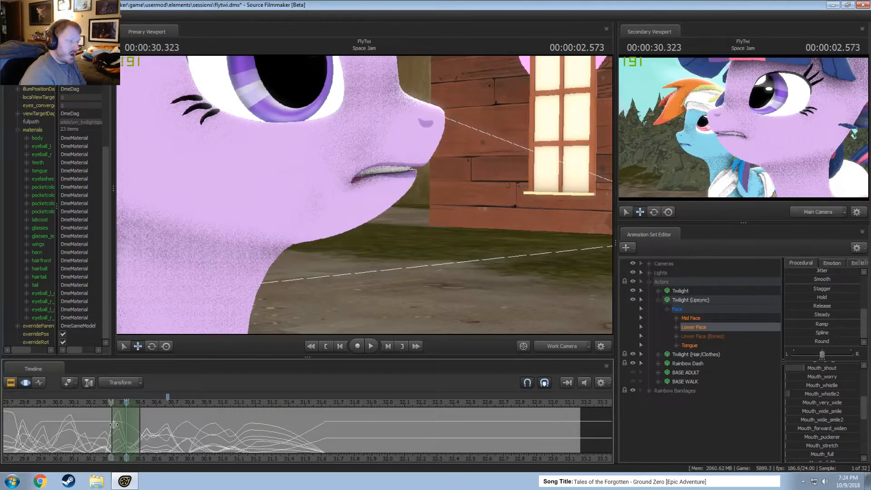
{"action": "left_click", "coordinate": [132, 429]}
{"action": "scroll", "coordinate": [133, 428], "scroll_direction": "up", "scroll_amount": 3}
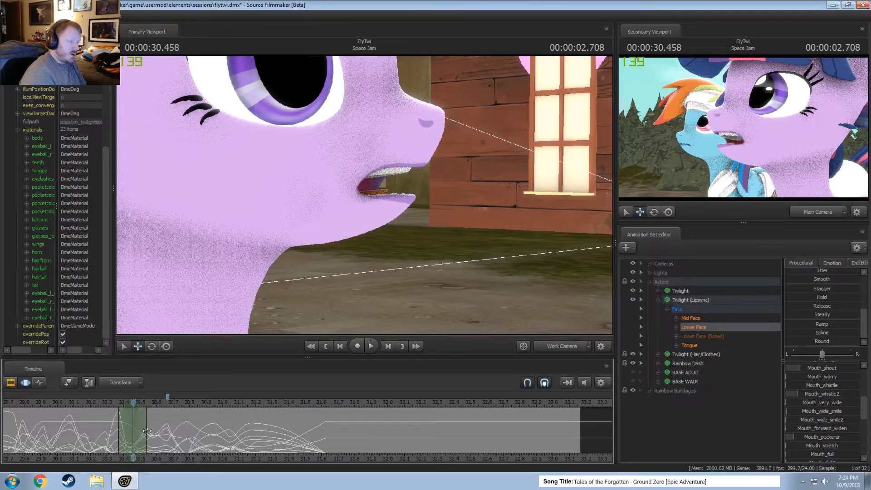
{"action": "scroll", "coordinate": [815, 380], "scroll_direction": "up", "scroll_amount": 5}
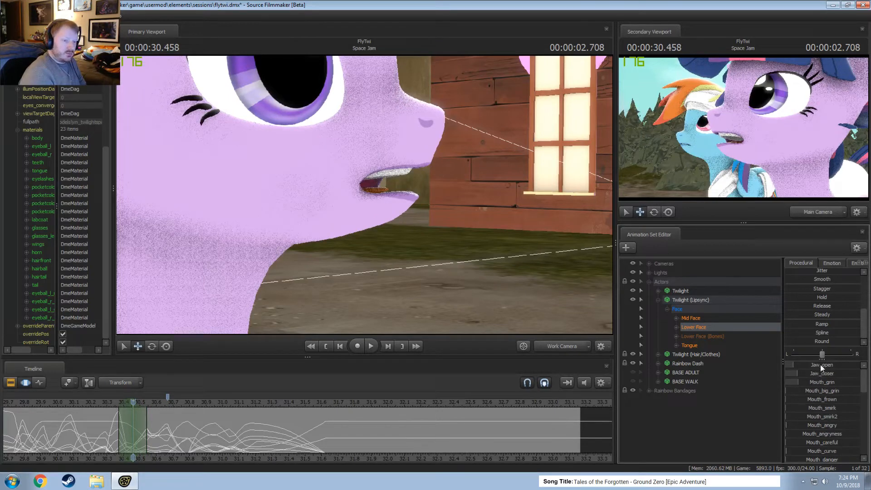
{"action": "left_click_drag", "start_coordinate": [820, 364], "coordinate": [827, 364]}
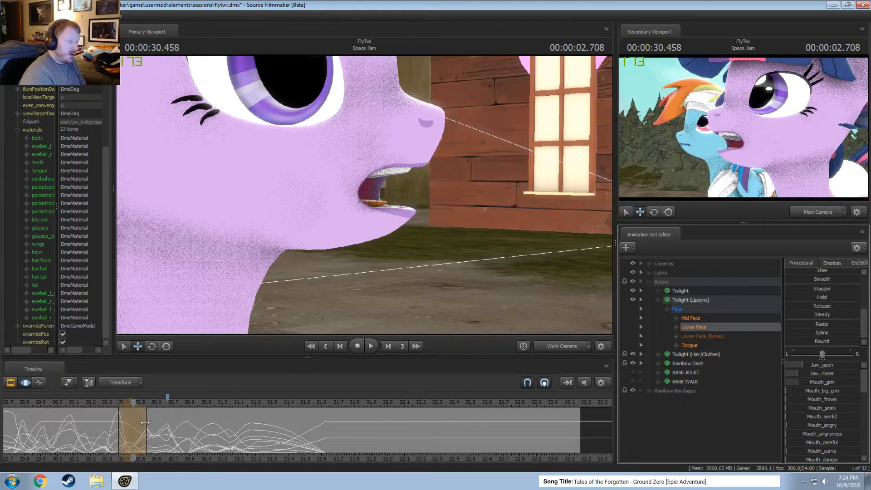
Extend the time selection's end to about 30.58 s and play back the lip sync from about 29.9 s.
{"action": "left_click_drag", "start_coordinate": [144, 423], "coordinate": [152, 423]}
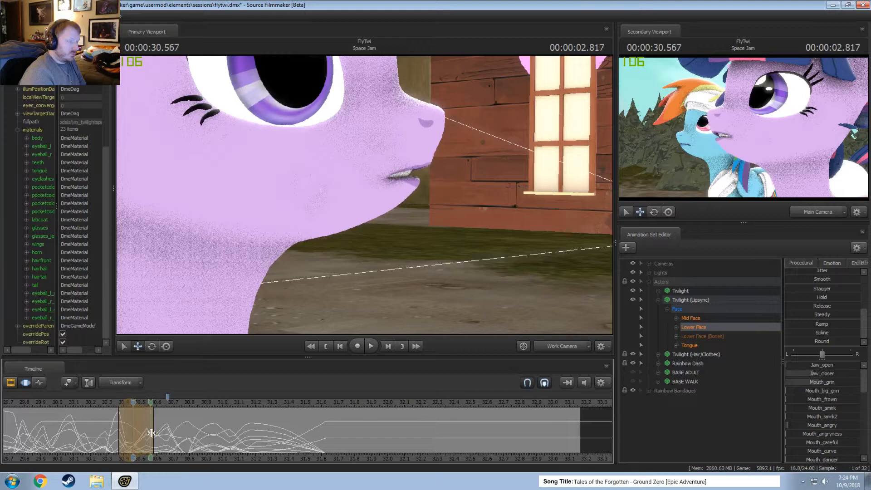
{"action": "left_click", "coordinate": [41, 402]}
{"action": "key", "text": "space"}
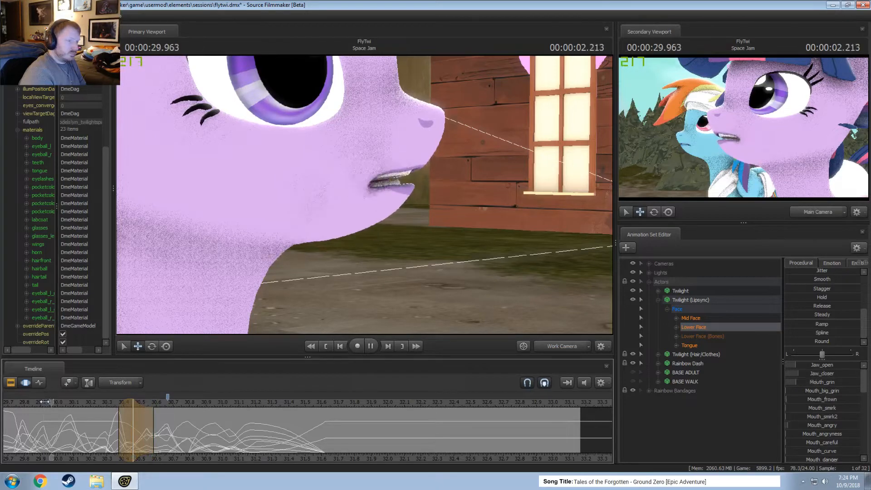
{"action": "key", "text": "space"}
{"action": "scroll", "coordinate": [70, 414], "scroll_direction": "down", "scroll_amount": 3}
{"action": "key", "text": "space"}
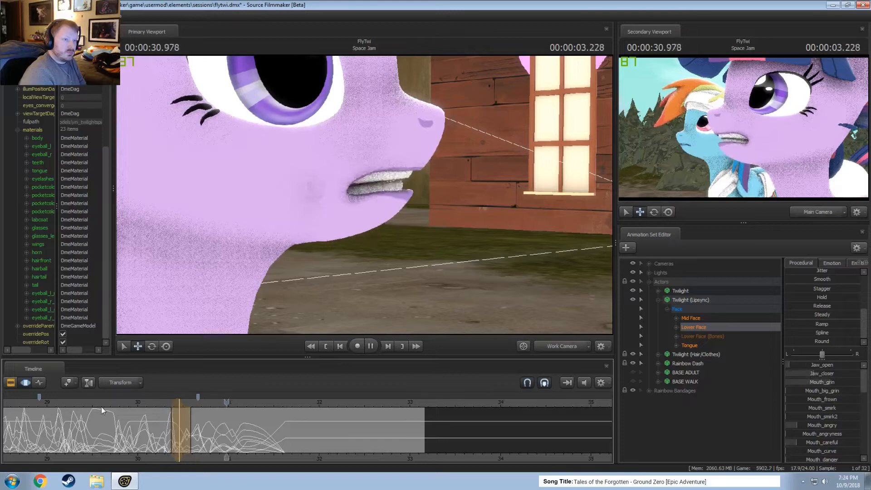
Play back the lip sync and position the playhead near 00:00:30.541.
{"action": "key", "text": "space"}
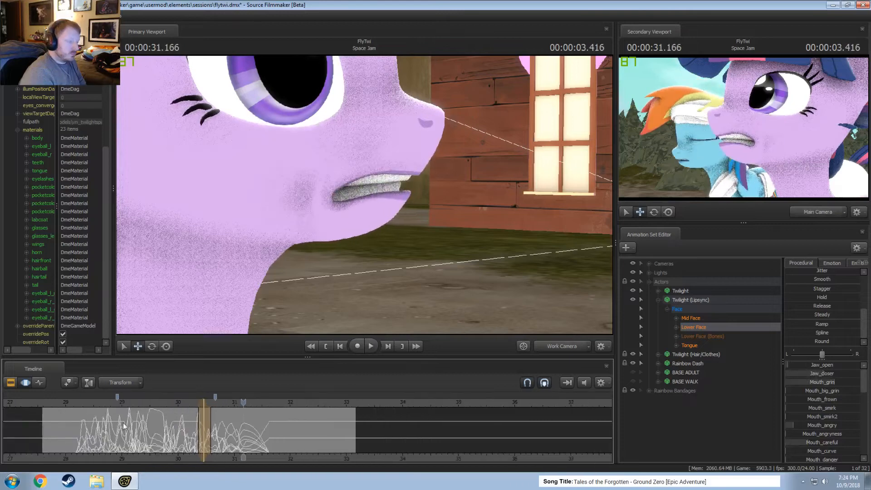
{"action": "scroll", "coordinate": [123, 423], "scroll_direction": "up", "scroll_amount": 5}
{"action": "left_click_drag", "start_coordinate": [220, 429], "coordinate": [280, 440]}
{"action": "key", "text": "space"}
{"action": "key", "text": "space"}
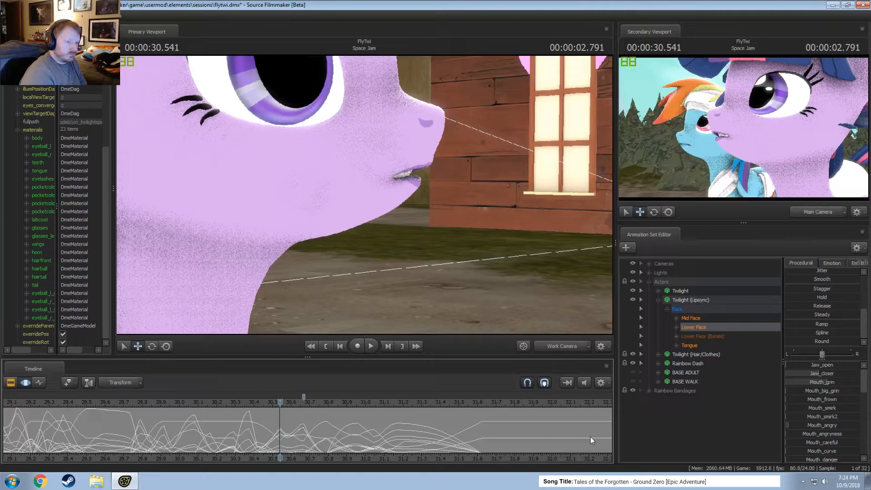
Isolate Jaw_open in the Lower Face group and smooth its curve from about 30.37 to 30.5 s.
{"action": "left_click", "coordinate": [677, 327]}
{"action": "scroll", "coordinate": [365, 430], "scroll_direction": "up", "scroll_amount": 2}
{"action": "left_click", "coordinate": [721, 339]}
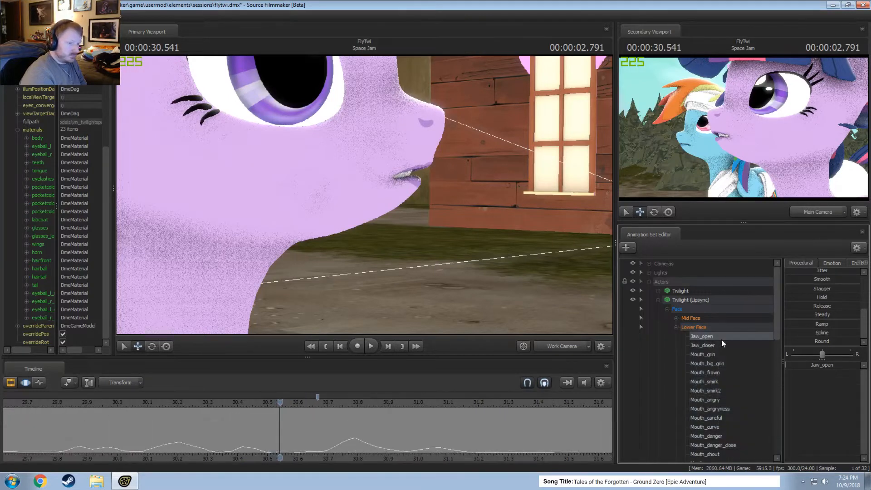
{"action": "scroll", "coordinate": [336, 451], "scroll_direction": "up", "scroll_amount": 2}
{"action": "left_click_drag", "start_coordinate": [280, 448], "coordinate": [247, 446]}
{"action": "scroll", "coordinate": [248, 445], "scroll_direction": "up", "scroll_amount": 1, "text": "shift"}
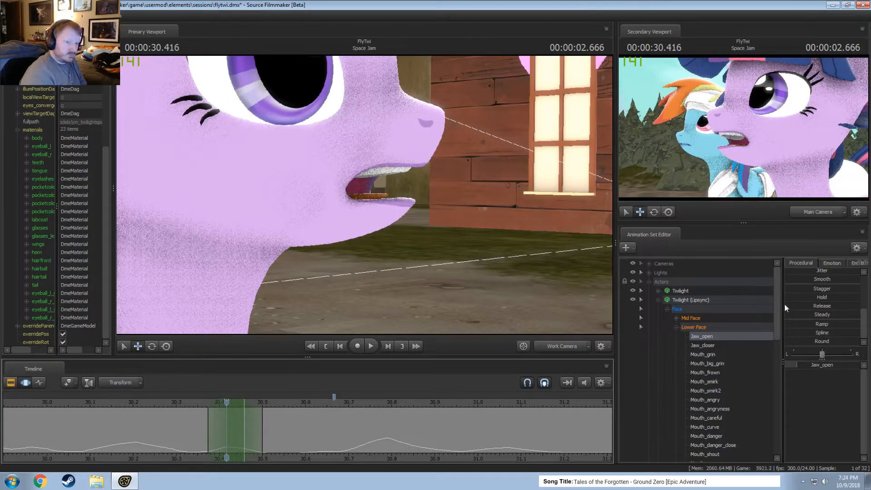
{"action": "left_click_drag", "start_coordinate": [818, 279], "coordinate": [829, 287]}
Select about 30.37 to 30.54 s around 00:00:30.458, raise Jaw_open there, and play back the lip sync.
{"action": "left_click", "coordinate": [240, 430], "text": "shift"}
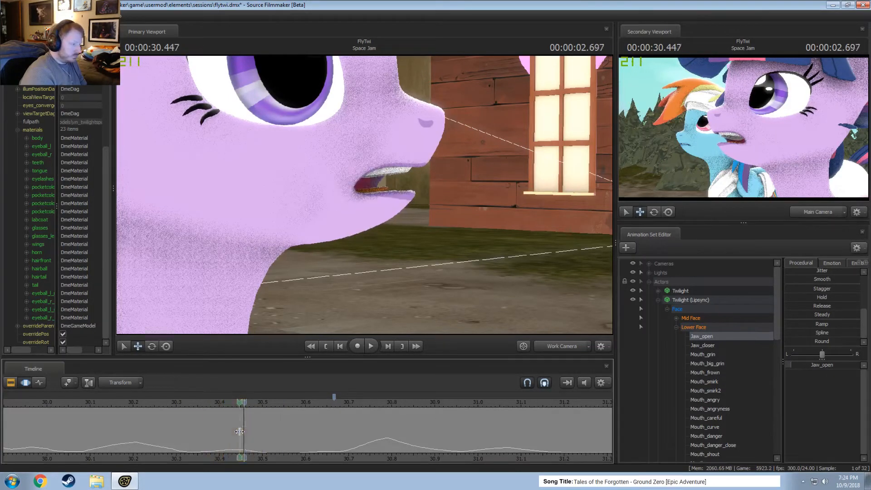
{"action": "scroll", "coordinate": [237, 432], "scroll_direction": "up", "scroll_amount": 2, "text": "shift"}
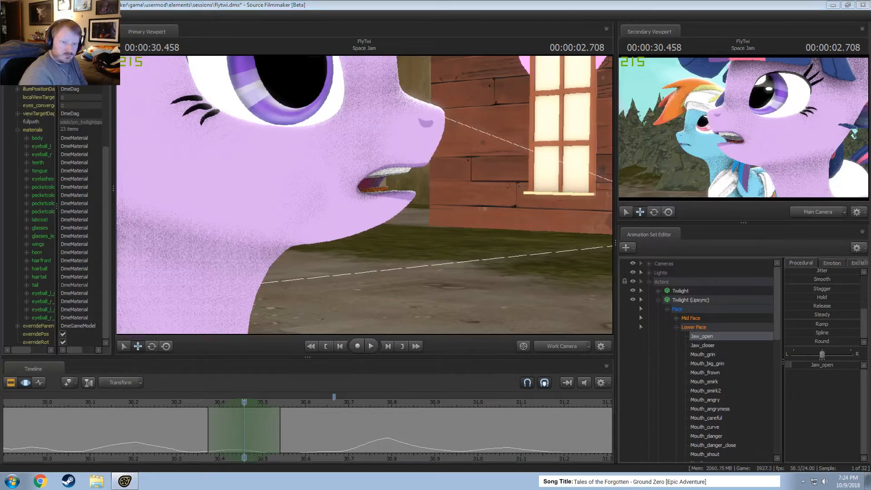
{"action": "left_click_drag", "start_coordinate": [819, 366], "coordinate": [822, 366]}
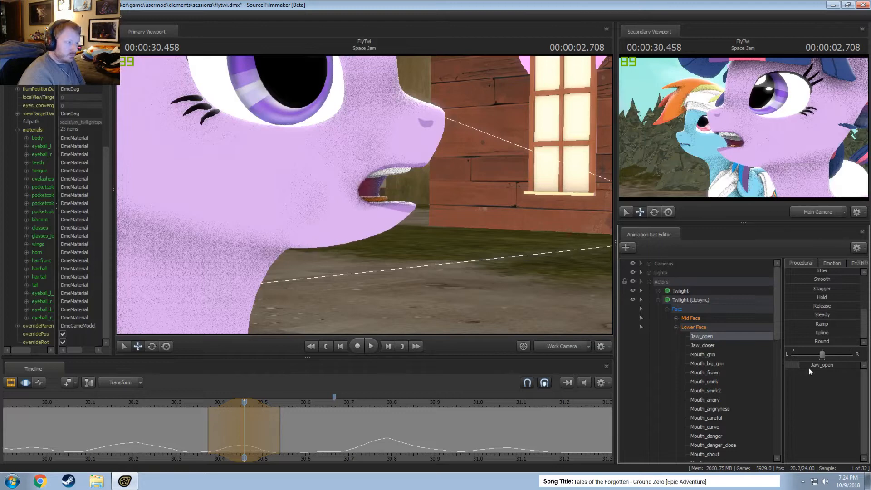
{"action": "key", "text": "shift"}
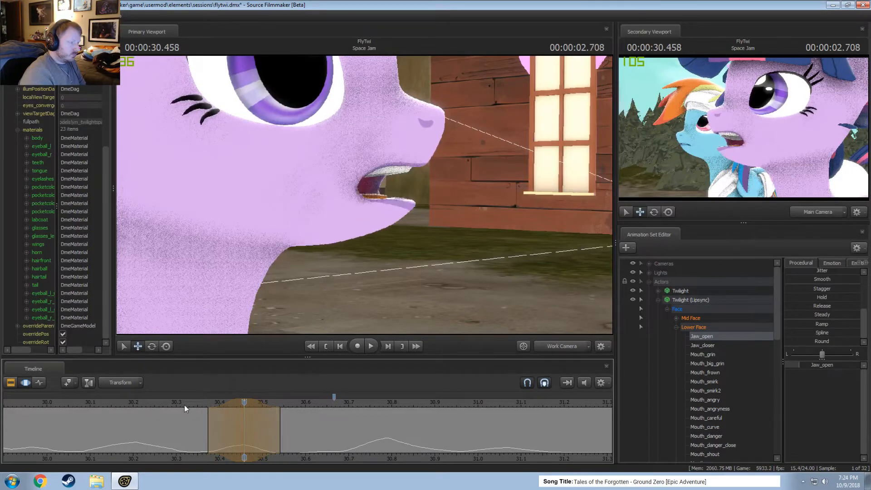
{"action": "key", "text": "space"}
{"action": "key", "text": "space"}
Select all Lower Face controls and slightly raise Jaw_open around 00:00:30.625, over about 30.54 to 30.71 s.
{"action": "scroll", "coordinate": [179, 410], "scroll_direction": "down", "scroll_amount": 4}
{"action": "key", "text": "shift"}
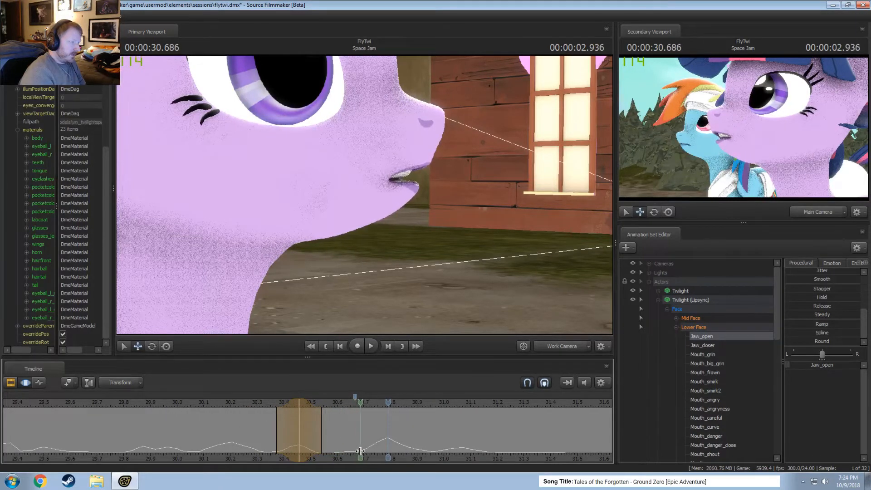
{"action": "left_click", "coordinate": [360, 451], "text": "shift"}
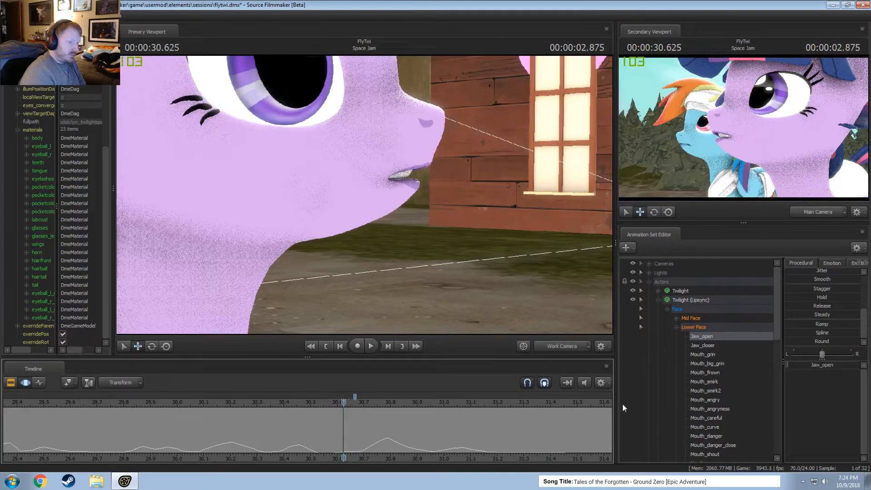
{"action": "left_click", "coordinate": [701, 327]}
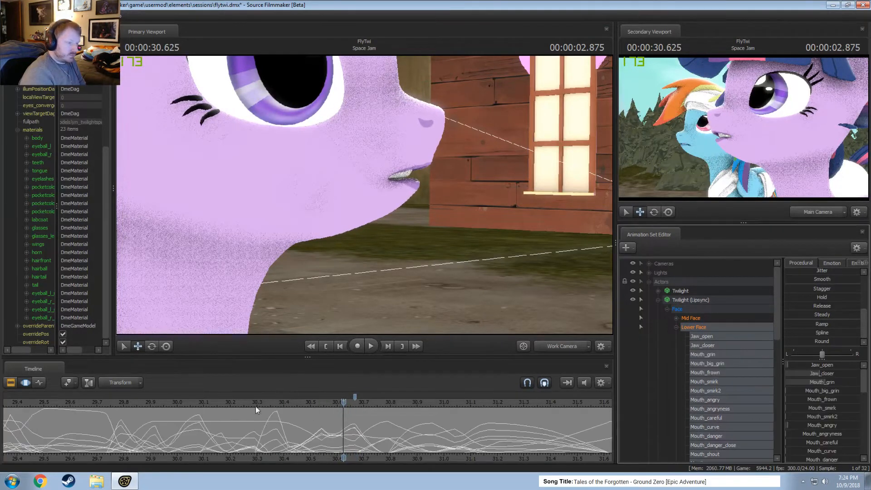
{"action": "left_click", "coordinate": [342, 433]}
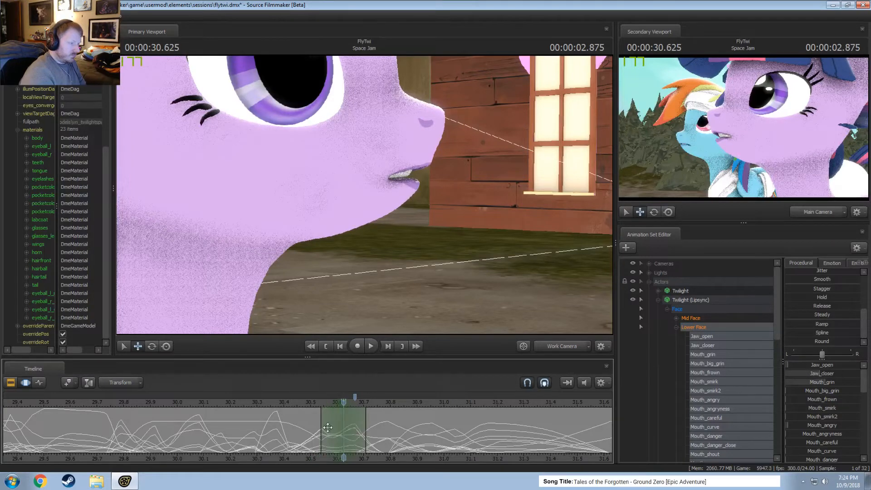
{"action": "left_click_drag", "start_coordinate": [821, 365], "coordinate": [825, 366]}
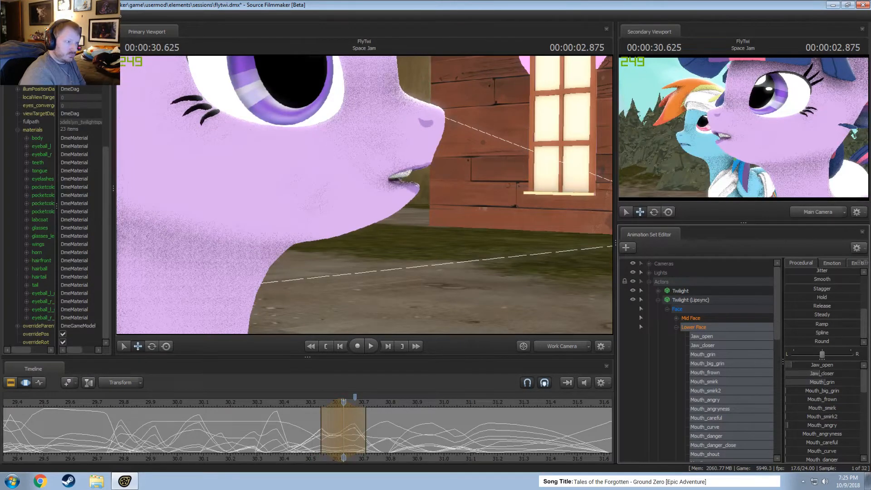
Try shortening the Lower Face time selection to end at about 30.67 s, and restore its end to about 30.71 s.
{"action": "left_click", "coordinate": [313, 435]}
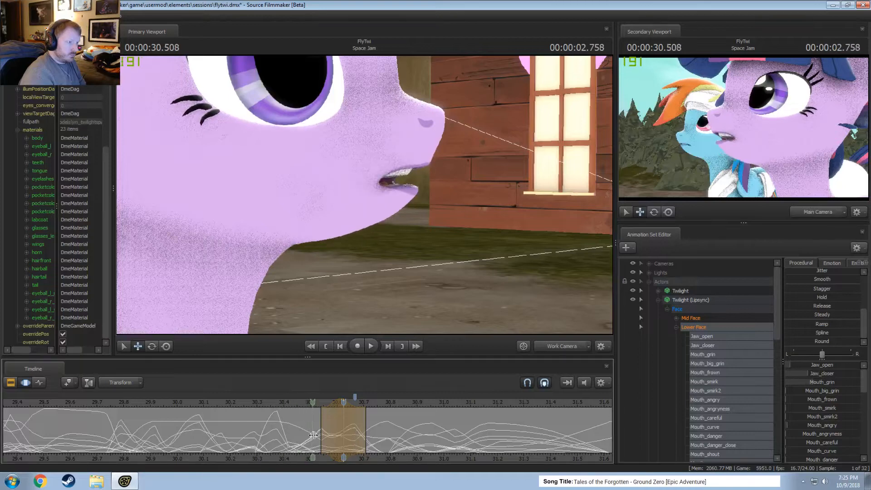
{"action": "left_click_drag", "start_coordinate": [335, 444], "coordinate": [321, 425]}
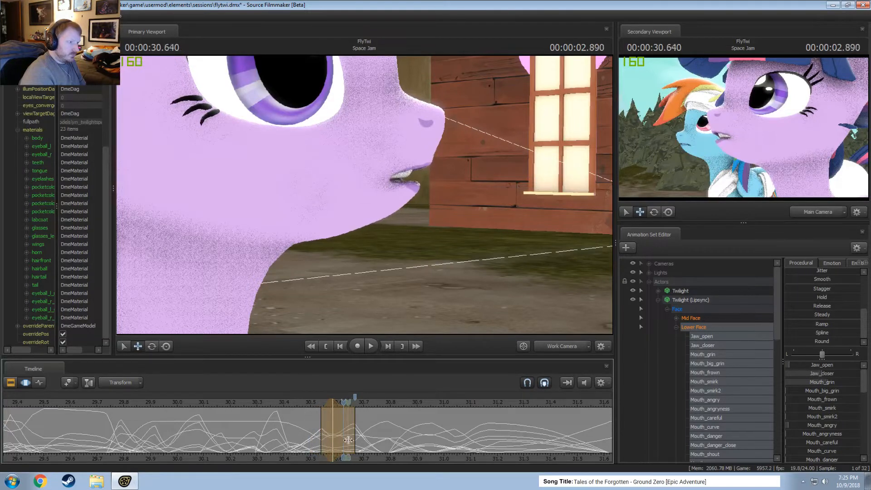
{"action": "key", "text": "space"}
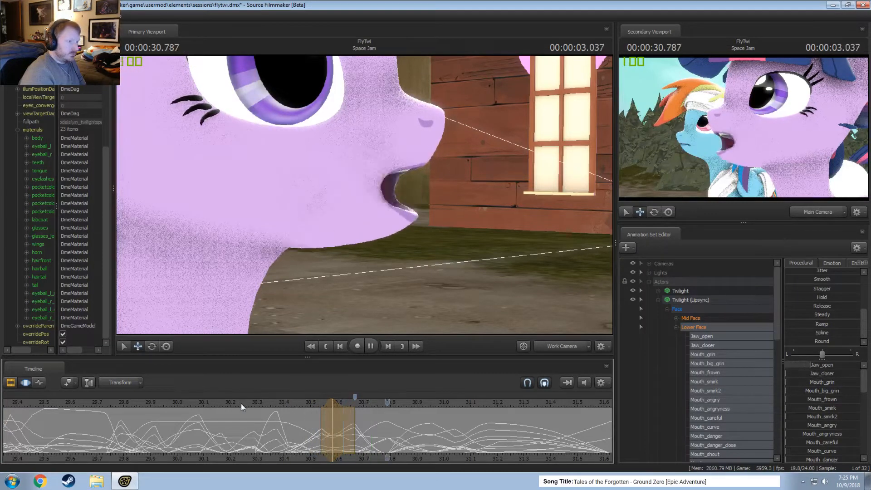
{"action": "left_click", "coordinate": [336, 429]}
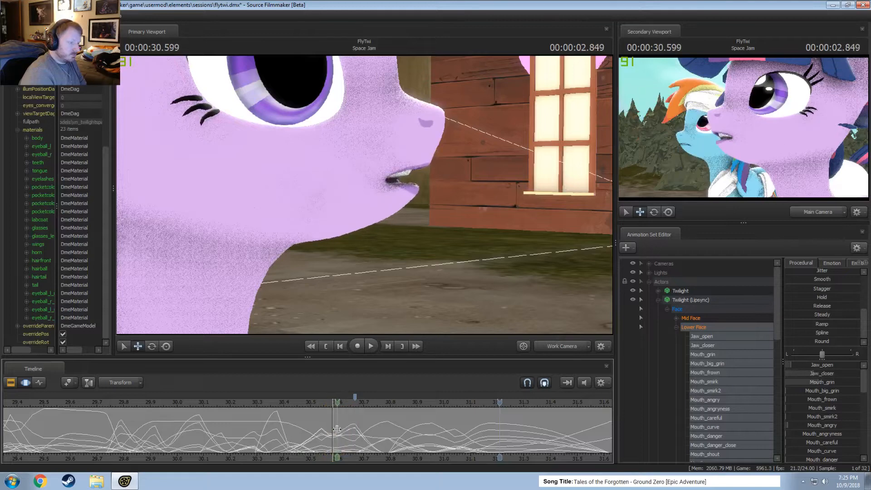
{"action": "key", "text": "ctrl+z"}
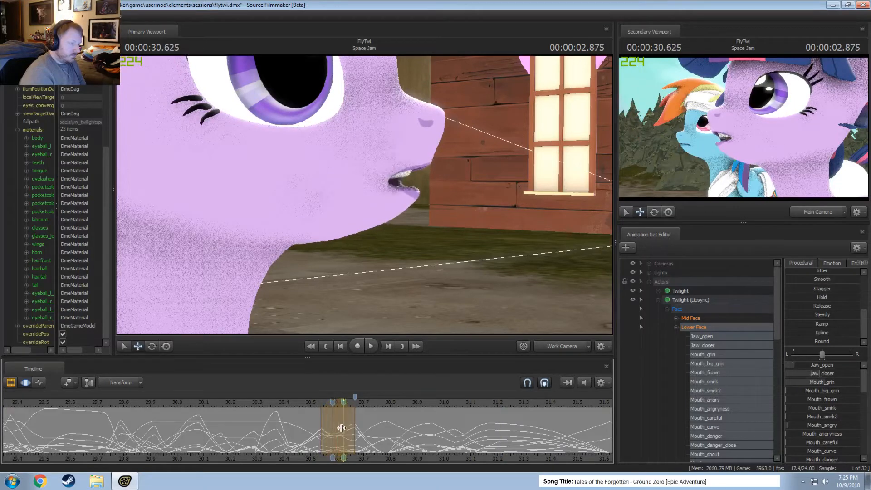
{"action": "left_click_drag", "start_coordinate": [358, 436], "coordinate": [364, 436]}
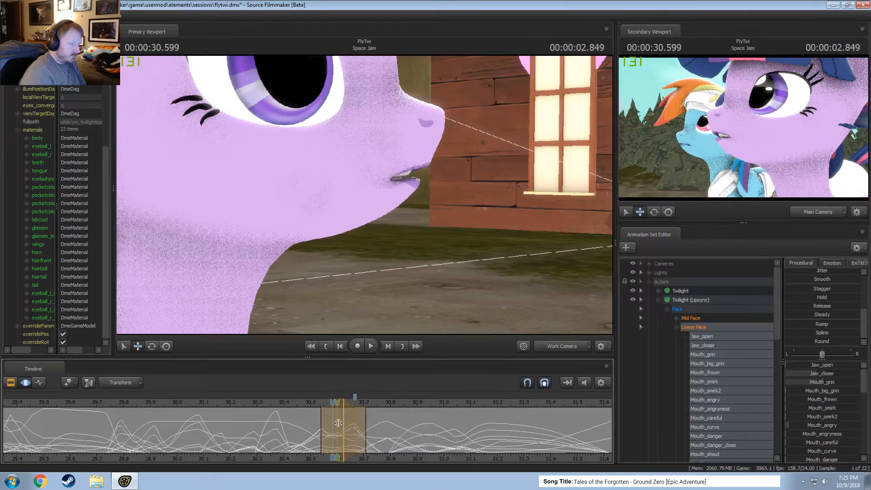
Select about 30.62 to 30.75 s around 00:00:30.666, raise Jaw_open for that pose, and play back the lip sync.
{"action": "left_click", "coordinate": [361, 429]}
{"action": "scroll", "coordinate": [361, 428], "scroll_direction": "up", "scroll_amount": 1, "text": "shift"}
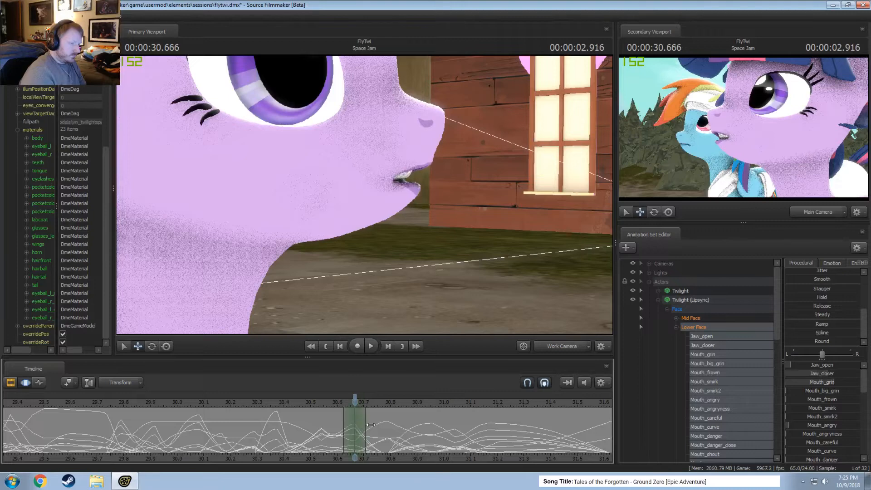
{"action": "left_click_drag", "start_coordinate": [371, 425], "coordinate": [376, 427]}
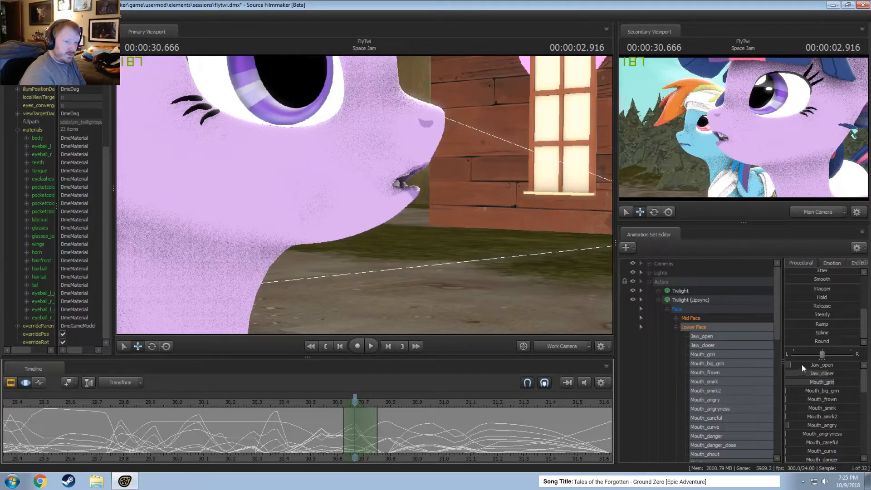
{"action": "left_click_drag", "start_coordinate": [802, 364], "coordinate": [808, 364]}
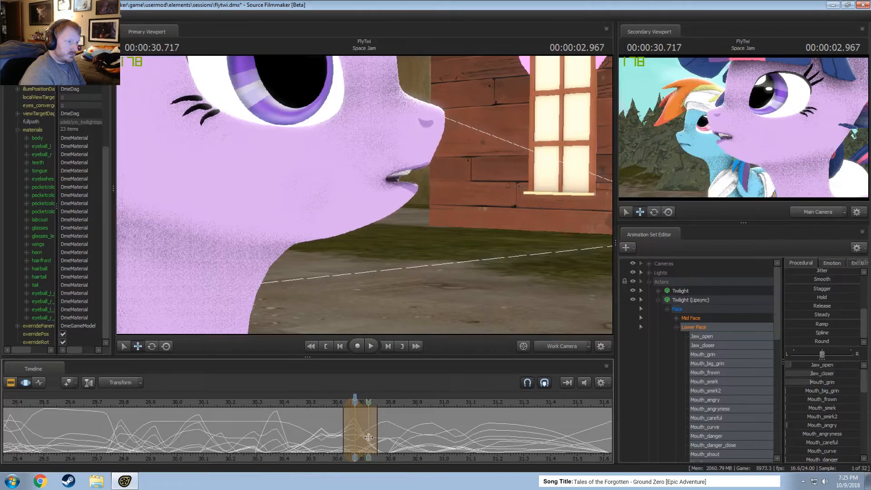
{"action": "key", "text": "space"}
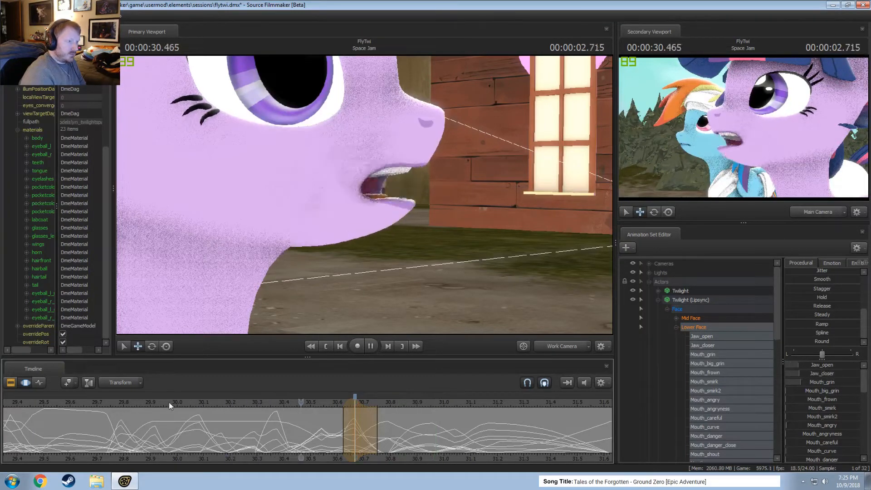
{"action": "key", "text": "space"}
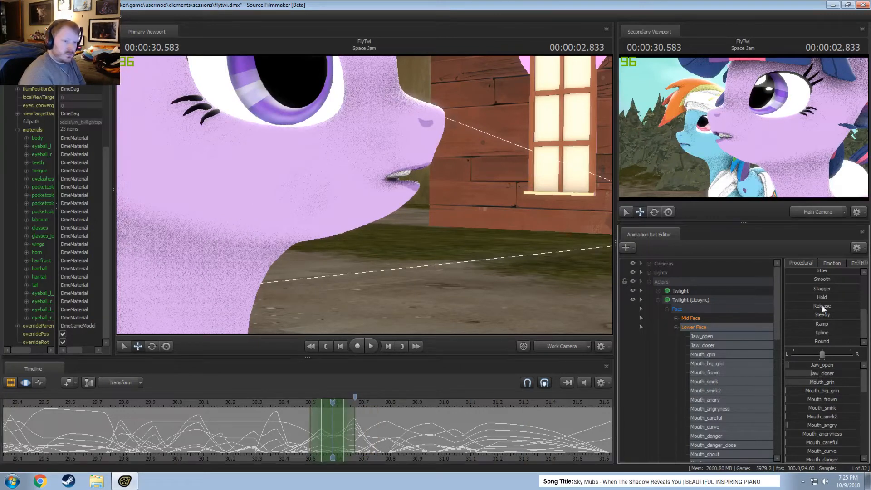
Smooth the Lower Face curves over about 30.5 to 30.67 s and play back from about 30.2 s.
{"action": "left_click_drag", "start_coordinate": [824, 279], "coordinate": [825, 278]}
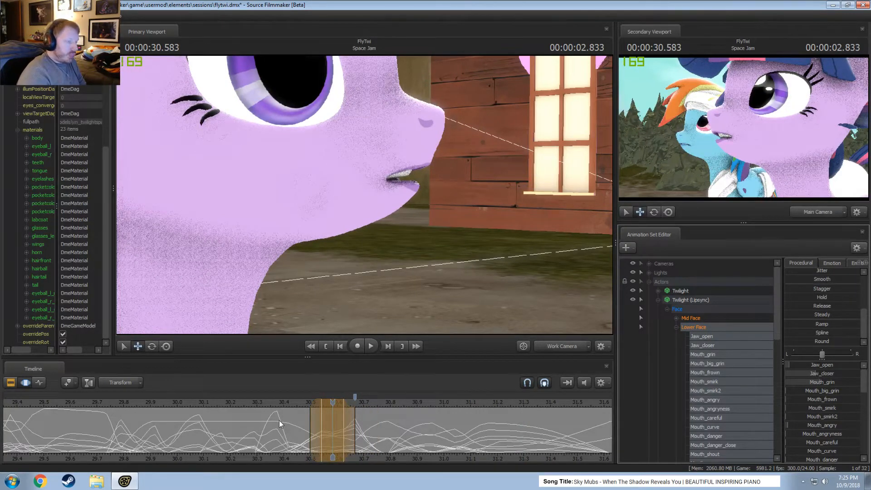
{"action": "left_click", "coordinate": [233, 401]}
{"action": "key", "text": "space"}
Review the lip sync by playing it back repeatedly from earlier points, including about 29.9 s.
{"action": "key", "text": "space"}
{"action": "scroll", "coordinate": [236, 402], "scroll_direction": "down", "scroll_amount": 5}
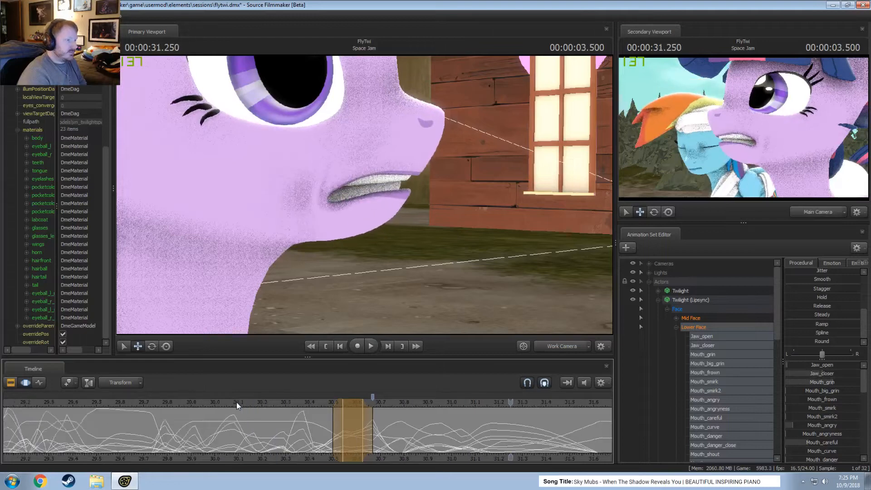
{"action": "left_click", "coordinate": [169, 403]}
{"action": "key", "text": "space"}
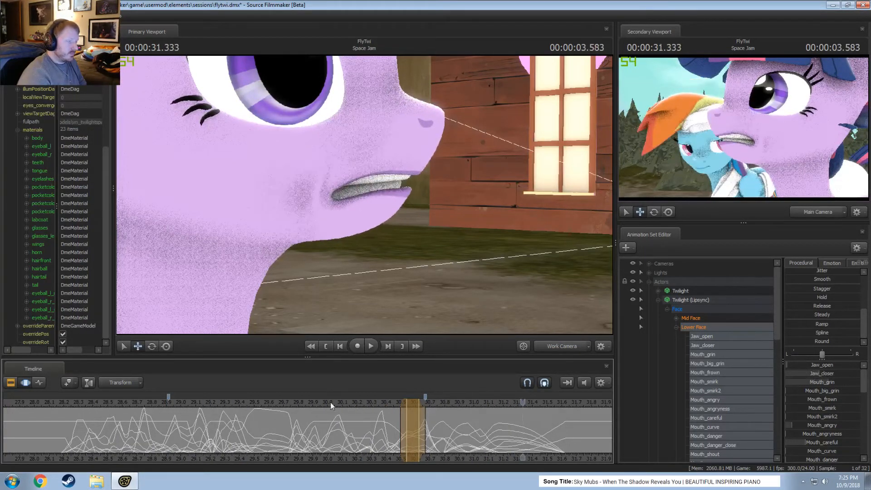
{"action": "left_click", "coordinate": [311, 406]}
{"action": "key", "text": "space"}
{"action": "key", "text": "space"}
{"action": "scroll", "coordinate": [334, 424], "scroll_direction": "up", "scroll_amount": 2}
{"action": "key", "text": "space"}
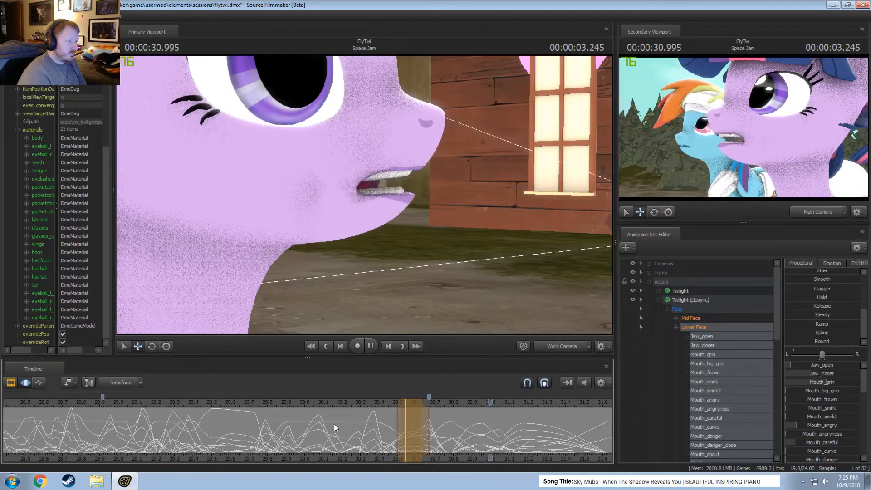
Select about 30.54 to 30.71 s around 00:00:30.625 and raise Jaw_closer to its maximum.
{"action": "left_click", "coordinate": [416, 439]}
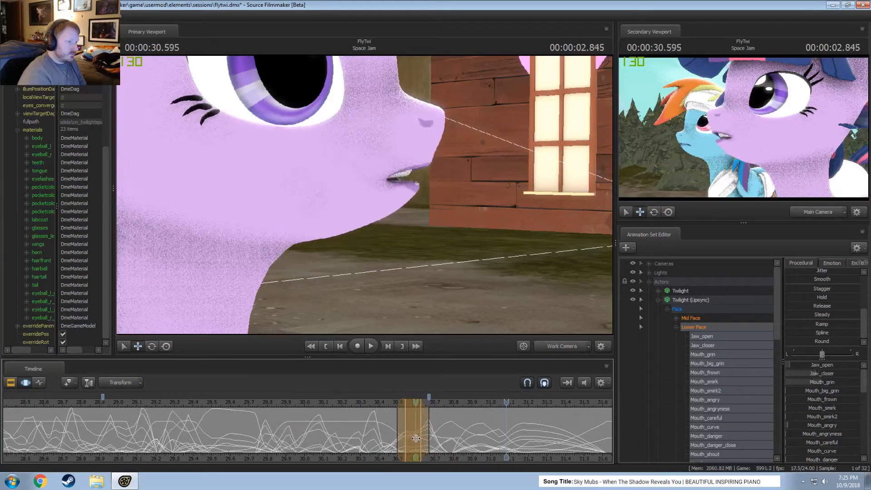
{"action": "left_click_drag", "start_coordinate": [415, 438], "coordinate": [422, 437]}
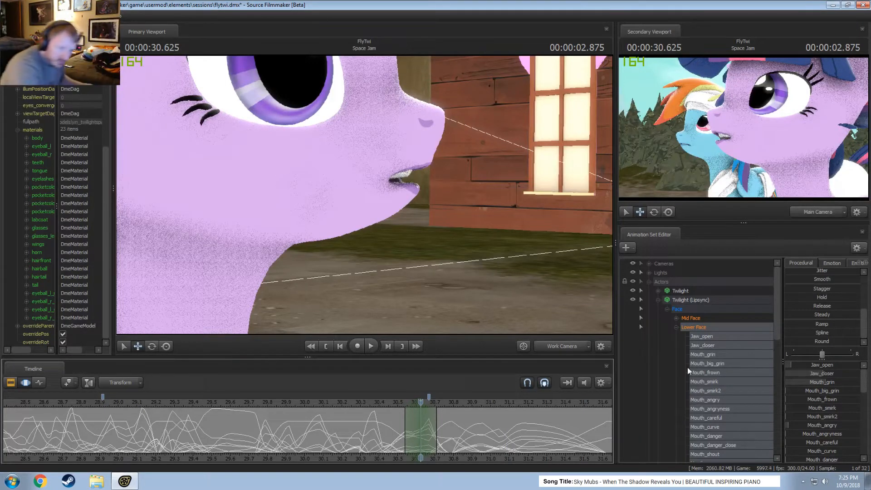
{"action": "scroll", "coordinate": [844, 306], "scroll_direction": "up", "scroll_amount": 3}
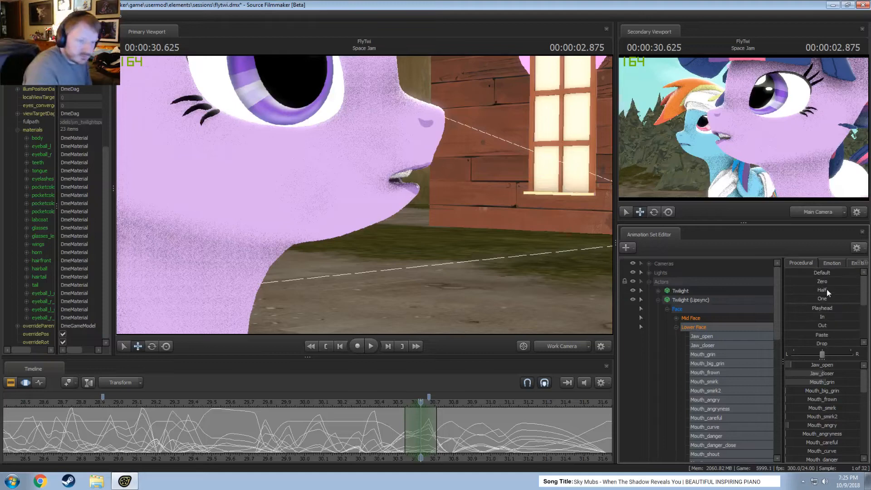
{"action": "left_click_drag", "start_coordinate": [812, 375], "coordinate": [854, 375]}
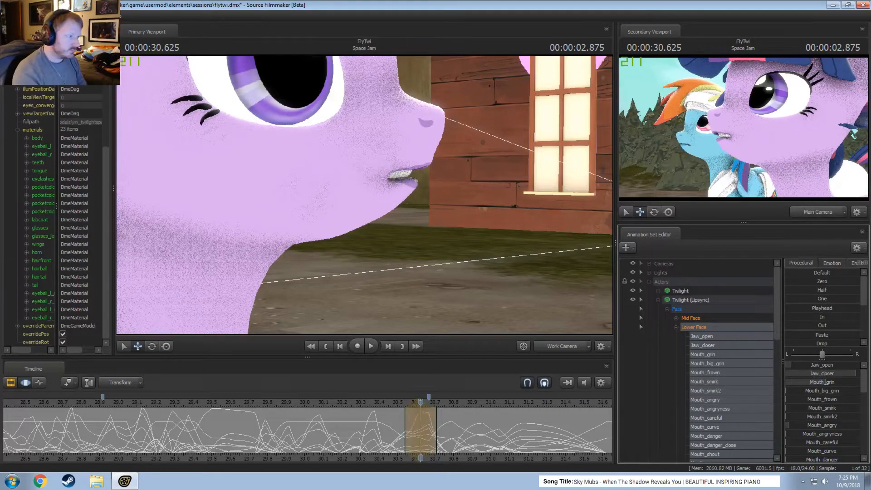
Extend the time selection's start to about 30.5 s and play back from about 29.87 and 29.63 s.
{"action": "left_click", "coordinate": [402, 422]}
{"action": "left_click_drag", "start_coordinate": [404, 422], "coordinate": [396, 423]}
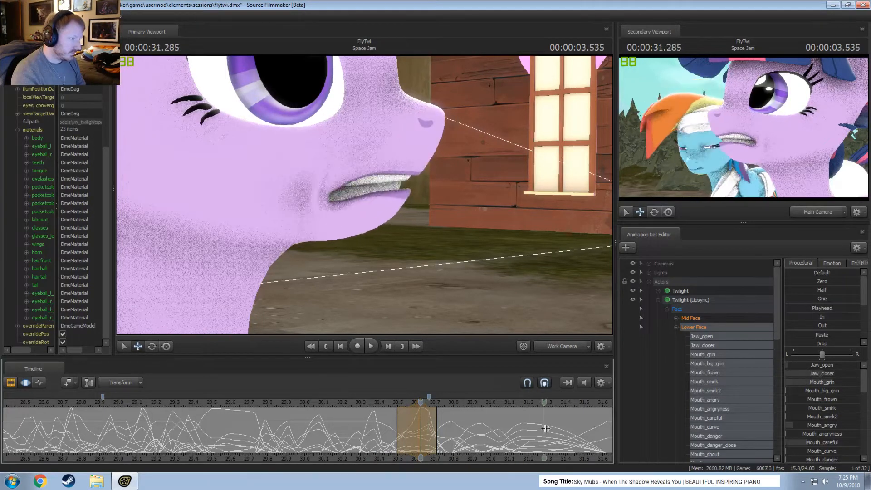
{"action": "left_click", "coordinate": [282, 405]}
{"action": "key", "text": "space"}
{"action": "key", "text": "space"}
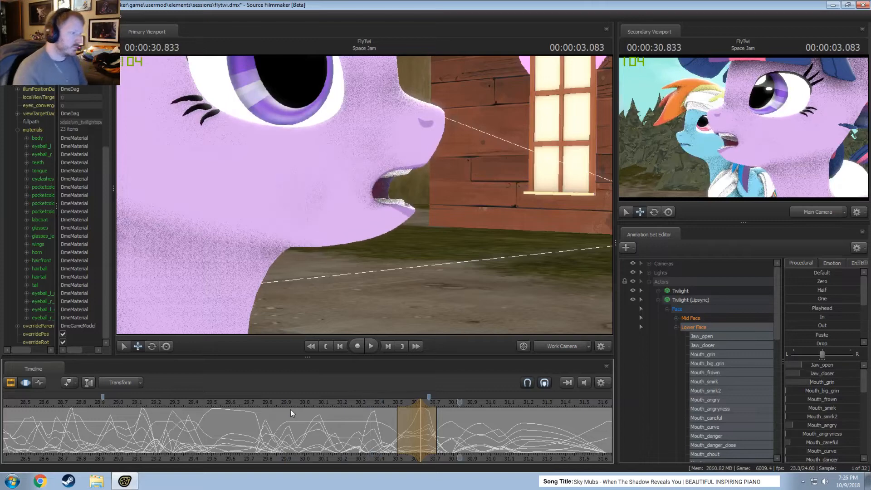
{"action": "left_click", "coordinate": [236, 401]}
{"action": "key", "text": "space"}
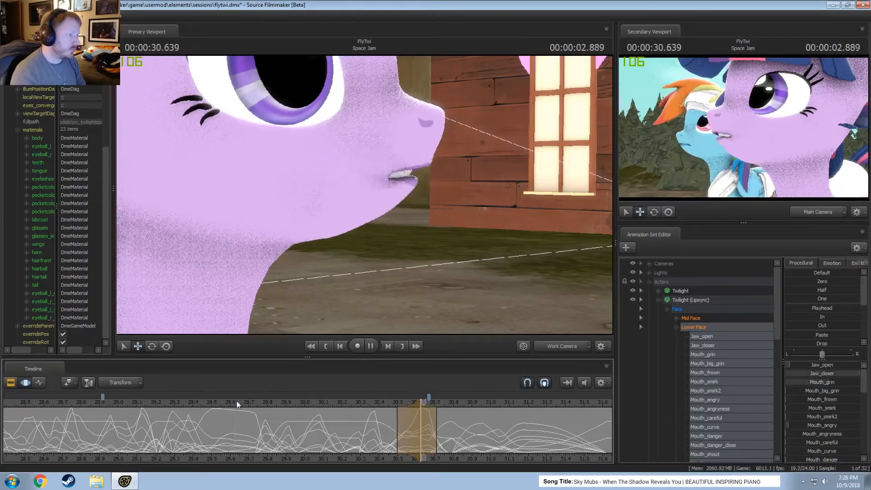
{"action": "key", "text": "space"}
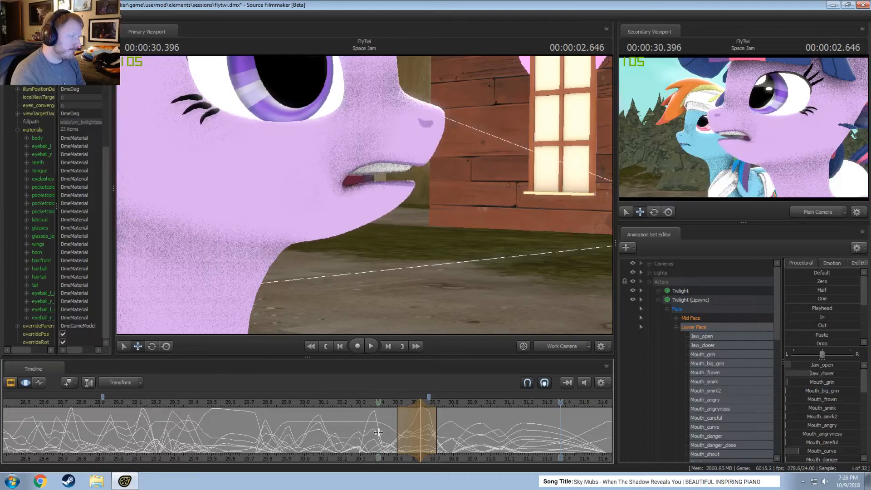
Select about 30.33 to 30.5 s around 00:00:30.416 and adjust Mouth_Letter_B for that pose.
{"action": "left_click", "coordinate": [376, 432]}
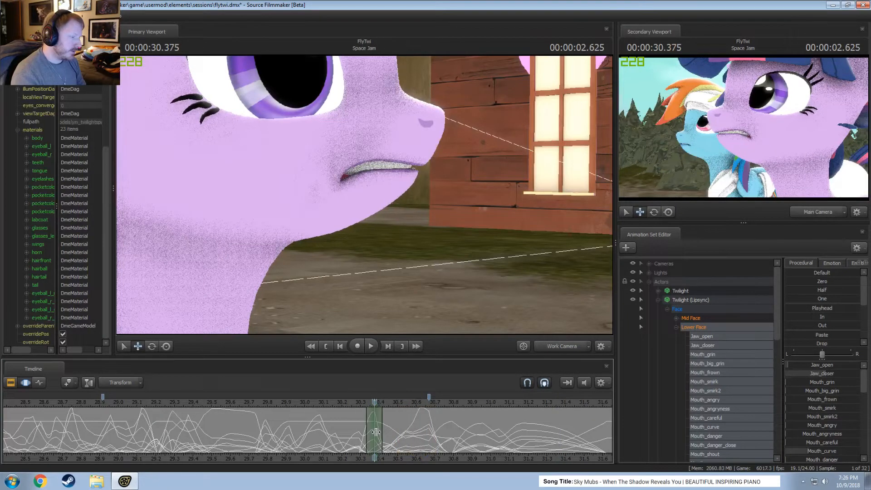
{"action": "left_click", "coordinate": [378, 433]}
{"action": "scroll", "coordinate": [379, 432], "scroll_direction": "up", "scroll_amount": 2}
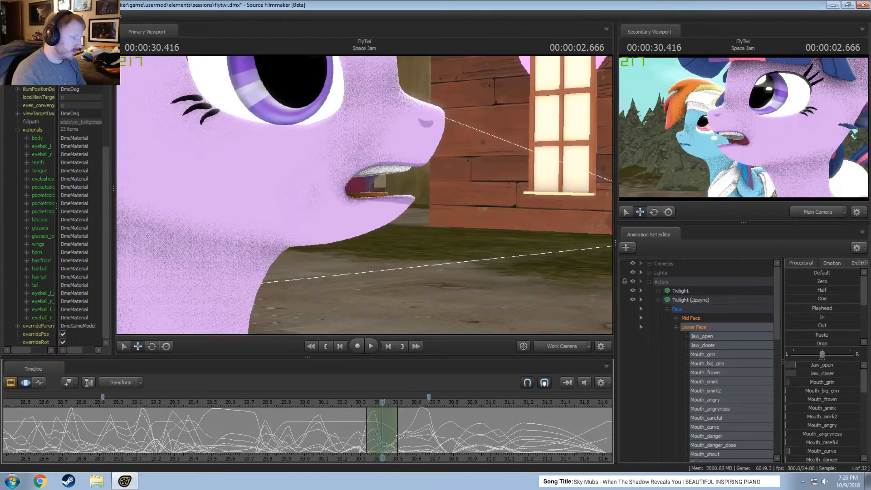
{"action": "scroll", "coordinate": [818, 418], "scroll_direction": "down", "scroll_amount": 5}
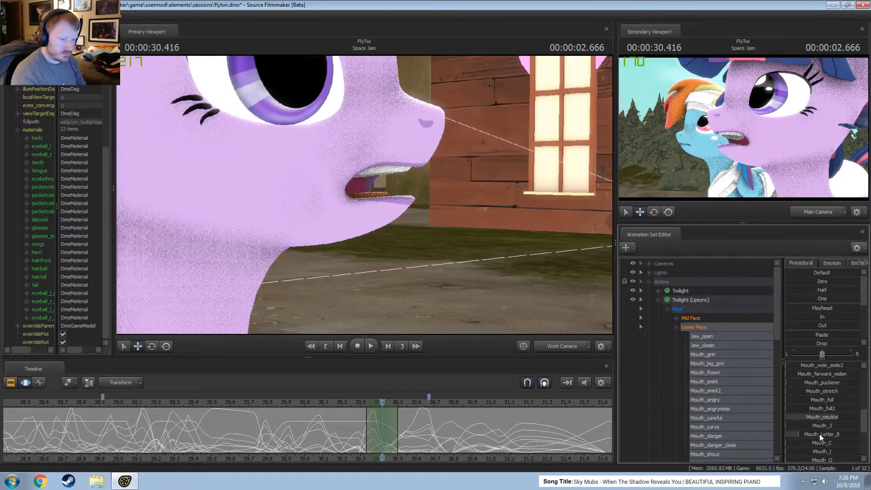
{"action": "left_click_drag", "start_coordinate": [819, 433], "coordinate": [831, 434]}
{"action": "key", "text": "shift"}
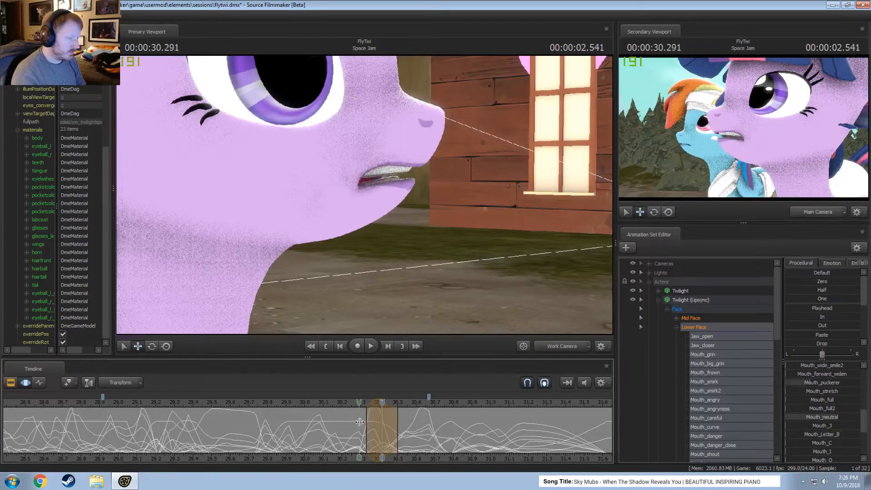
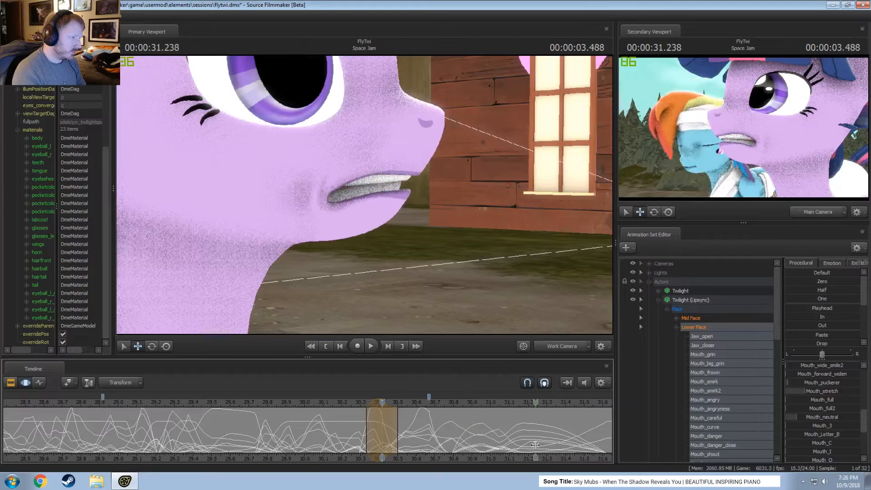
Review Twilight's lip sync by playing it back repeatedly from about 28.2 s, checking the mouth from an adjusted camera angle.
{"action": "key", "text": "Return"}
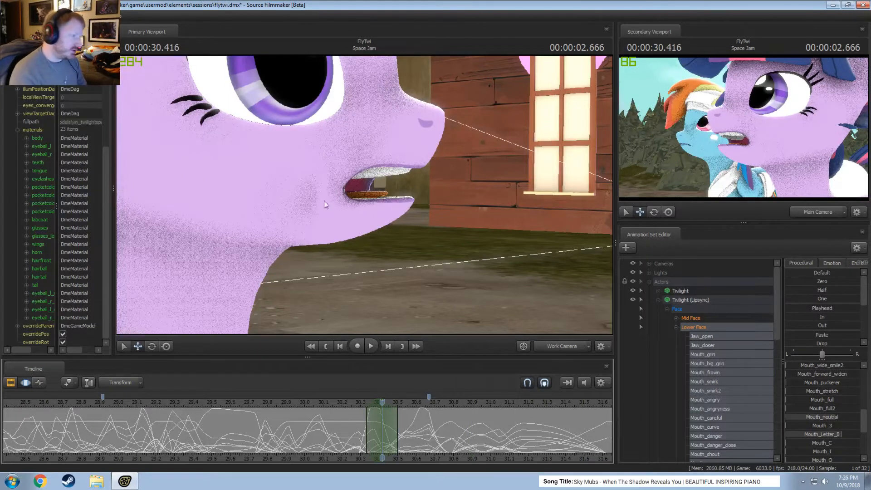
{"action": "mouse_move", "coordinate": [326, 204]}
{"action": "left_mouse_down"}
{"action": "mouse_move", "coordinate": [360, 214]}
{"action": "mouse_move", "coordinate": [334, 211]}
{"action": "left_mouse_up"}
{"action": "scroll", "coordinate": [164, 435], "scroll_direction": "down", "scroll_amount": 4}
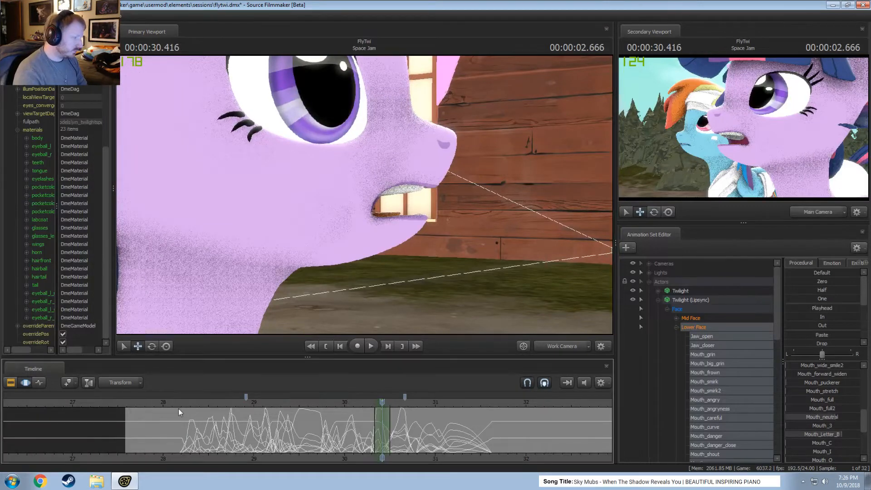
{"action": "key", "text": "shift+space"}
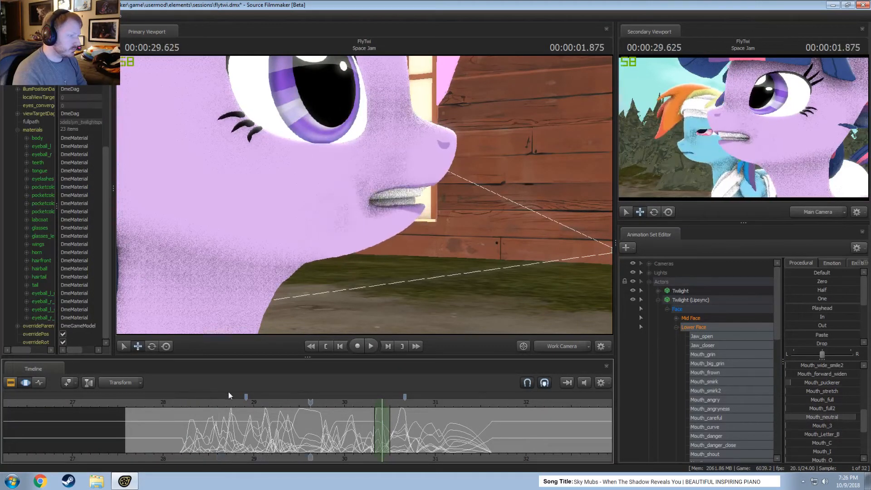
{"action": "left_click", "coordinate": [180, 402]}
{"action": "key", "text": "space"}
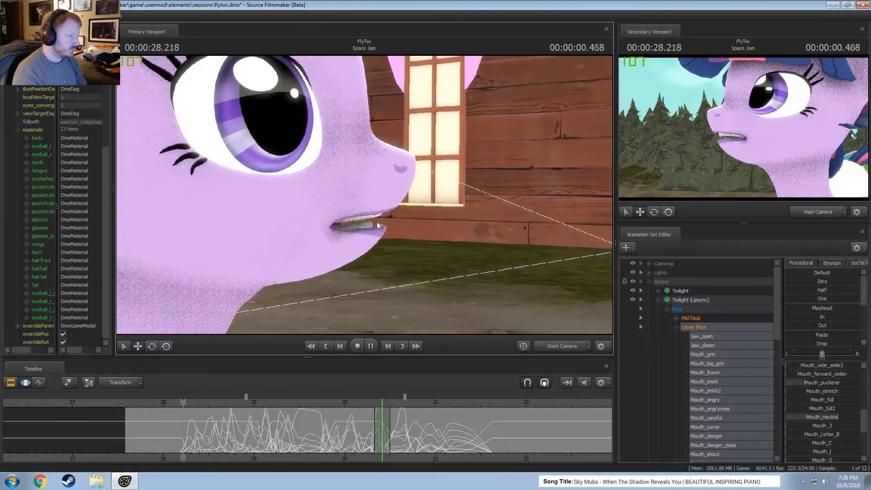
{"action": "key", "text": "space"}
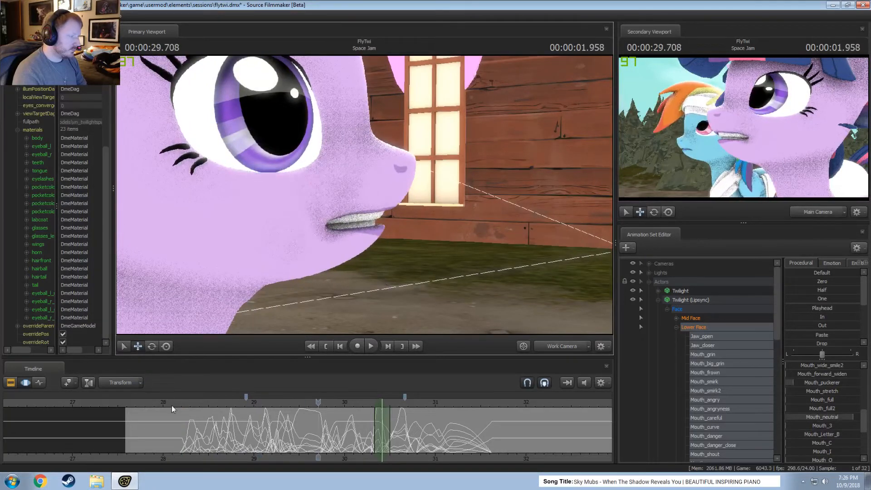
{"action": "left_click", "coordinate": [179, 402]}
{"action": "key", "text": "space"}
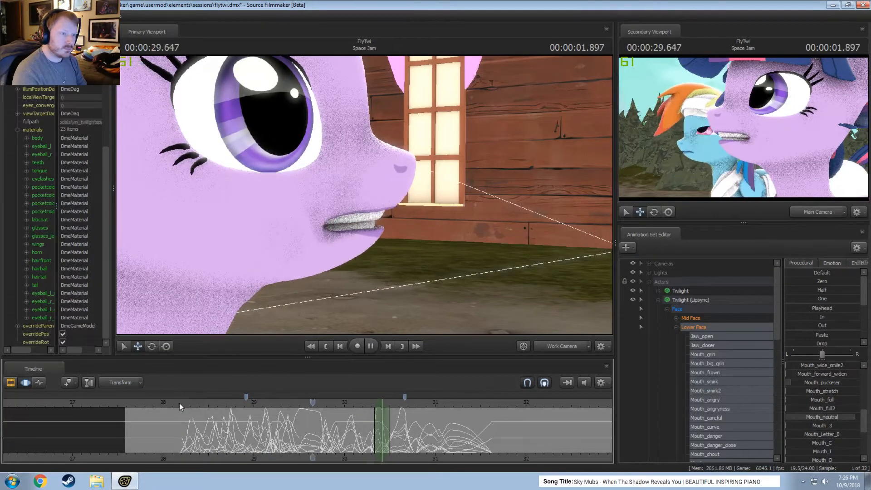
{"action": "left_click", "coordinate": [179, 403]}
{"action": "key", "text": "space"}
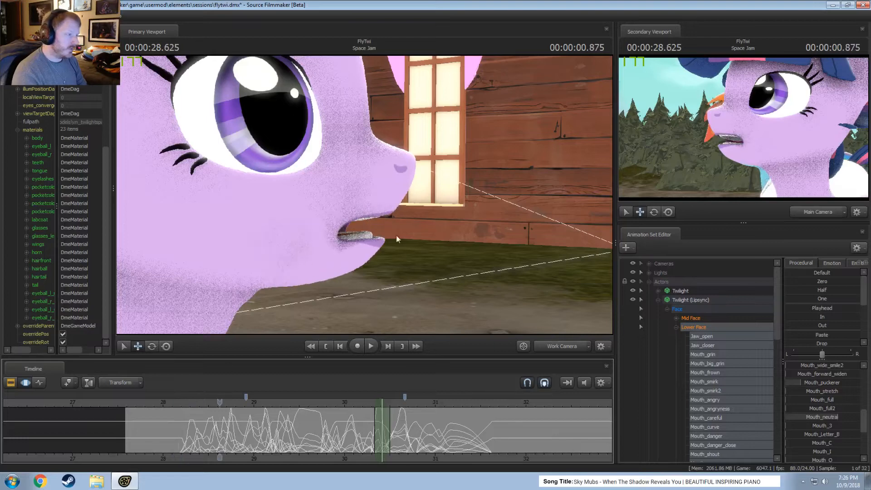
{"action": "left_click_drag", "start_coordinate": [396, 236], "coordinate": [409, 217], "text": "alt"}
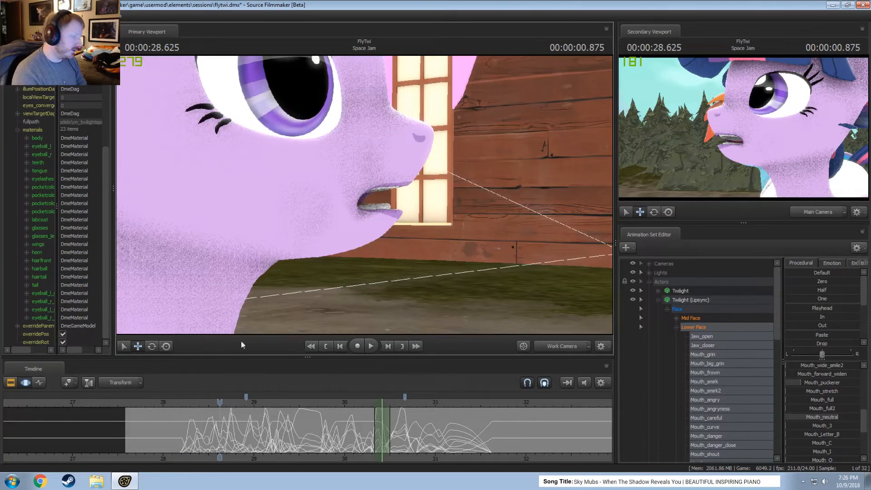
{"action": "key", "text": "space"}
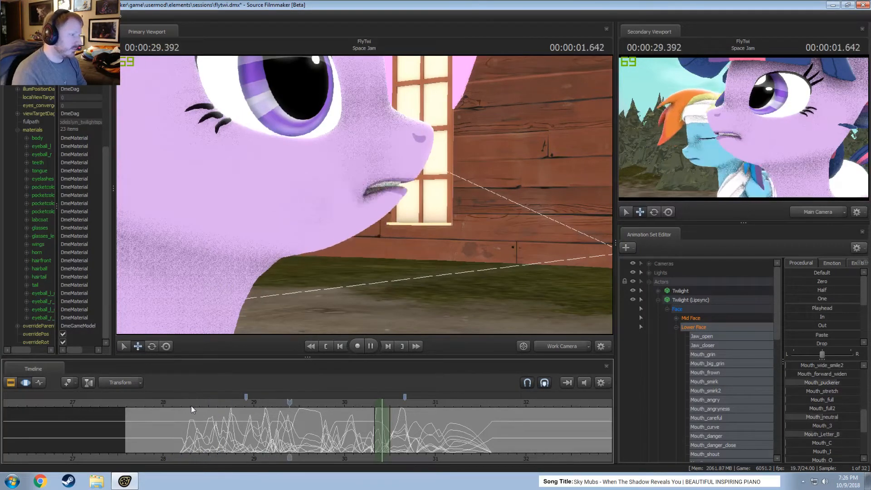
{"action": "middle_click_drag", "start_coordinate": [335, 456], "coordinate": [236, 455]}
{"action": "scroll", "coordinate": [239, 447], "scroll_direction": "up", "scroll_amount": 4}
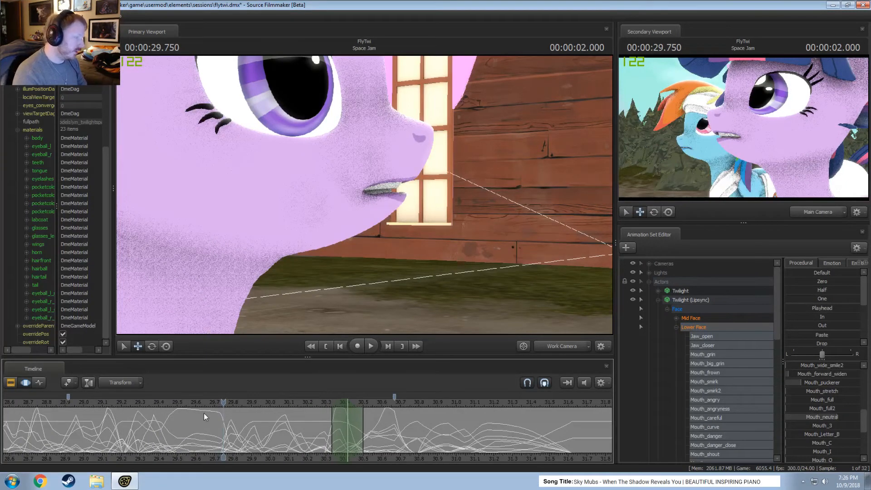
{"action": "key", "text": "space"}
Move Twilight's jaw bone forward around 00:00:30.166 and shift the adjustment's time selection to about 30.0 to 30.25 s.
{"action": "left_click_drag", "start_coordinate": [367, 200], "coordinate": [365, 195]}
{"action": "key", "text": "d"}
{"action": "scroll", "coordinate": [335, 436], "scroll_direction": "up", "scroll_amount": 2}
{"action": "scroll", "coordinate": [335, 435], "scroll_direction": "up", "scroll_amount": 2}
{"action": "key", "text": "shift"}
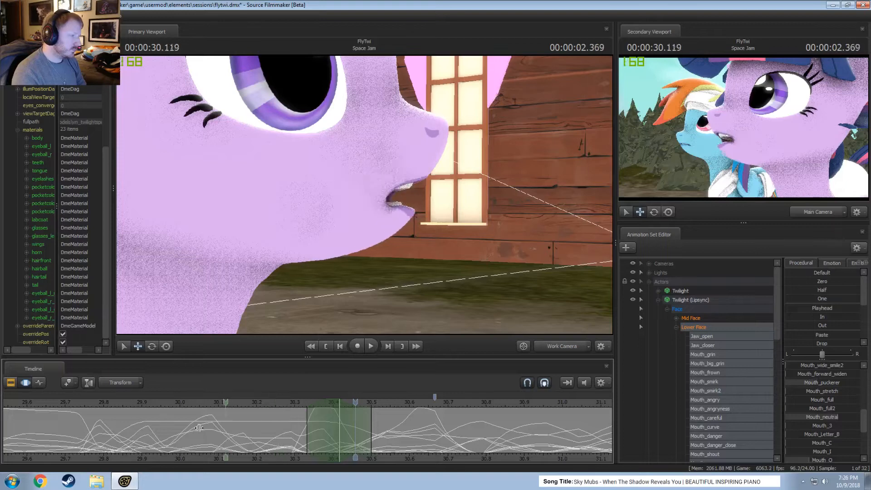
{"action": "left_click", "coordinate": [226, 430]}
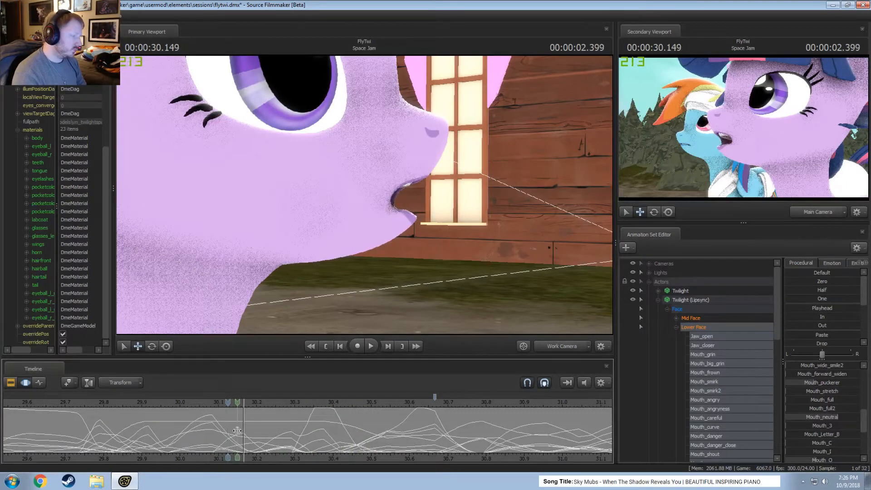
{"action": "left_click", "coordinate": [237, 431], "text": "shift"}
{"action": "scroll", "coordinate": [237, 430], "scroll_direction": "up", "scroll_amount": 3, "text": "shift"}
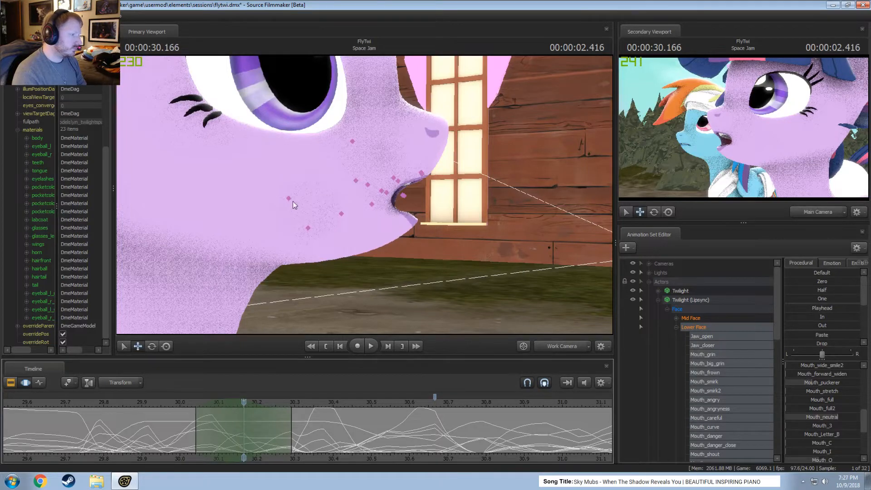
{"action": "left_click", "coordinate": [290, 199]}
{"action": "left_click_drag", "start_coordinate": [269, 203], "coordinate": [279, 205]}
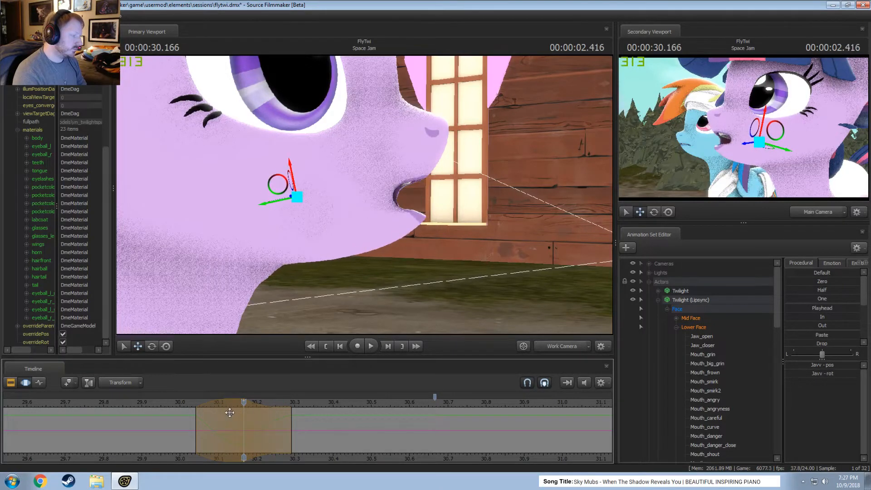
{"action": "left_click_drag", "start_coordinate": [229, 405], "coordinate": [212, 405]}
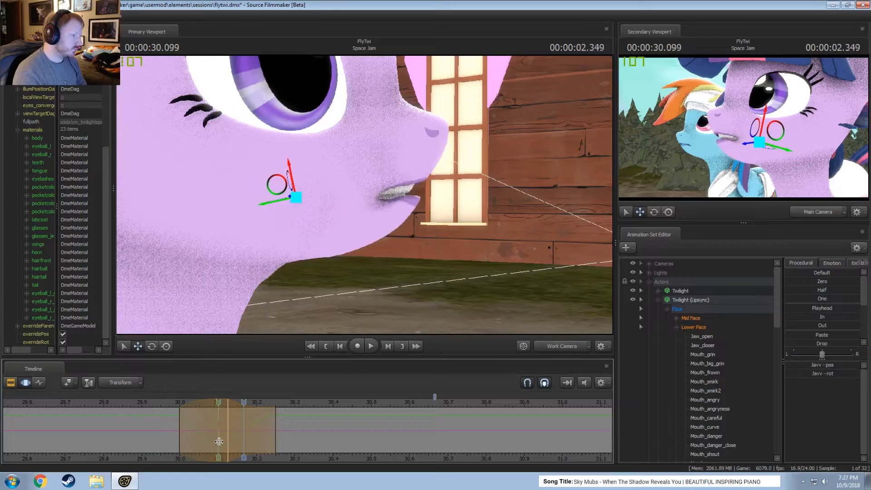
Select about 30.12 to 30.38 s around 00:00:30.250 and nudge the jaw bone slightly backward.
{"action": "left_click", "coordinate": [274, 443]}
{"action": "scroll", "coordinate": [274, 443], "scroll_direction": "up", "scroll_amount": 3, "text": "shift"}
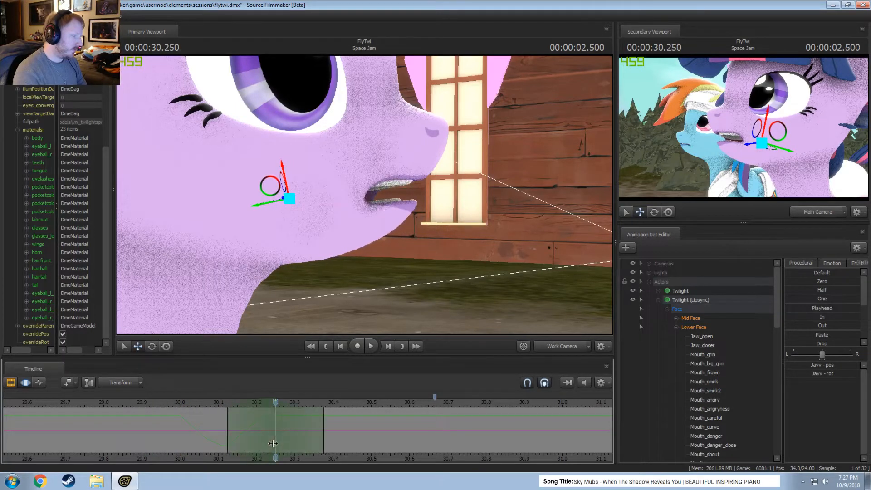
{"action": "left_click_drag", "start_coordinate": [273, 203], "coordinate": [268, 203]}
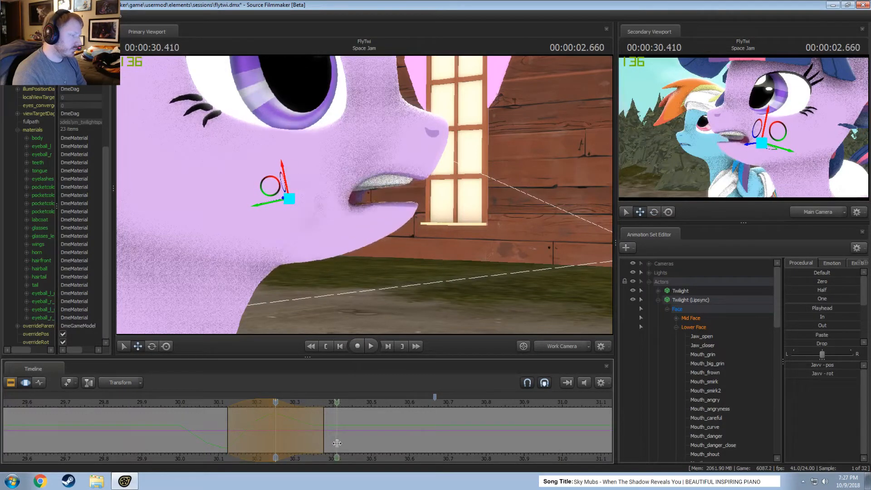
Move the jaw bone forward around 00:00:30.416 over a time selection of about 30.33 to 30.5 s.
{"action": "left_click", "coordinate": [338, 443]}
{"action": "left_click_drag", "start_coordinate": [264, 204], "coordinate": [271, 203]}
{"action": "key", "text": "ctrl+z"}
{"action": "key", "text": "shift"}
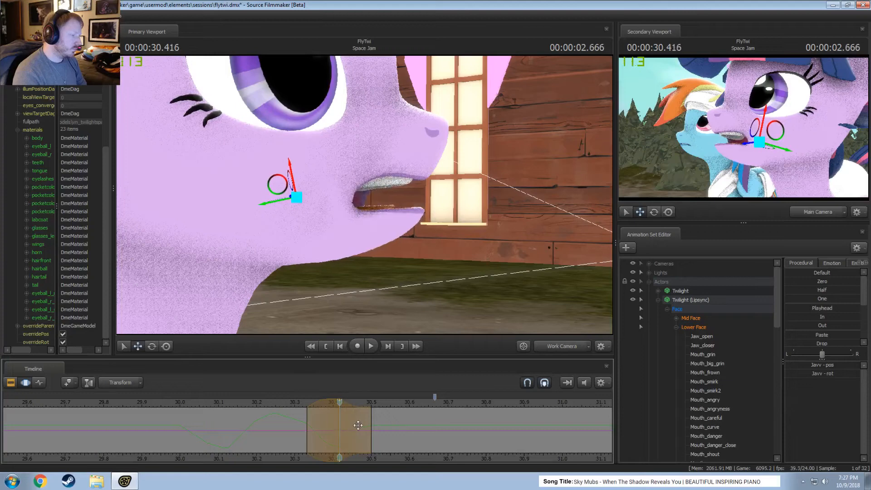
{"action": "key", "text": "shift"}
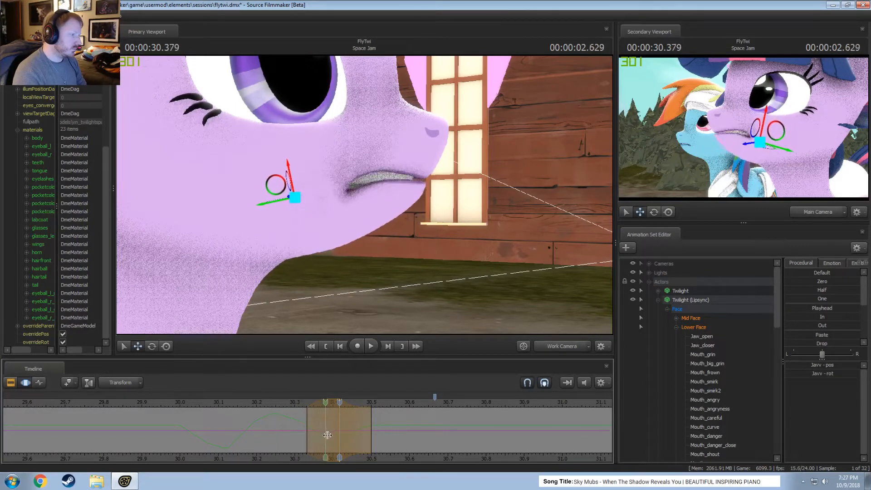
Select about 30.38 to 30.54 s around 00:00:30.458, pull the jaw bone back slightly and rotate it further open.
{"action": "left_click", "coordinate": [357, 444], "text": "shift"}
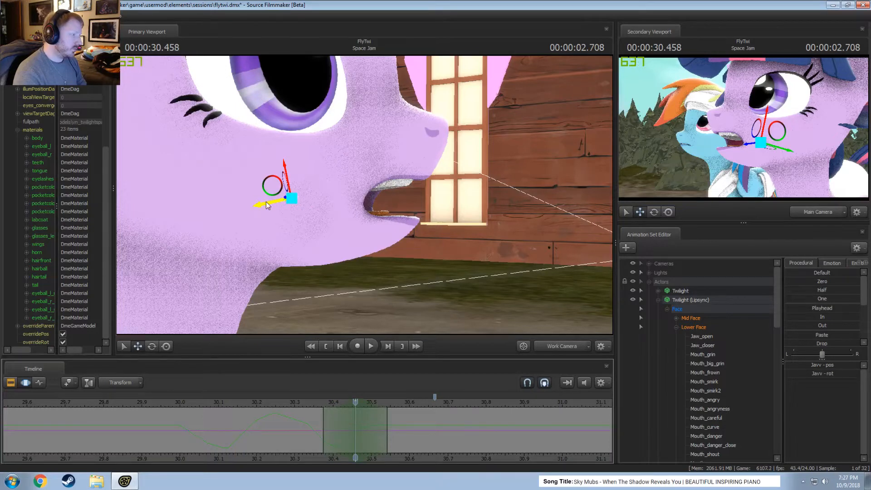
{"action": "key", "text": "e"}
{"action": "left_click_drag", "start_coordinate": [318, 212], "coordinate": [317, 213]}
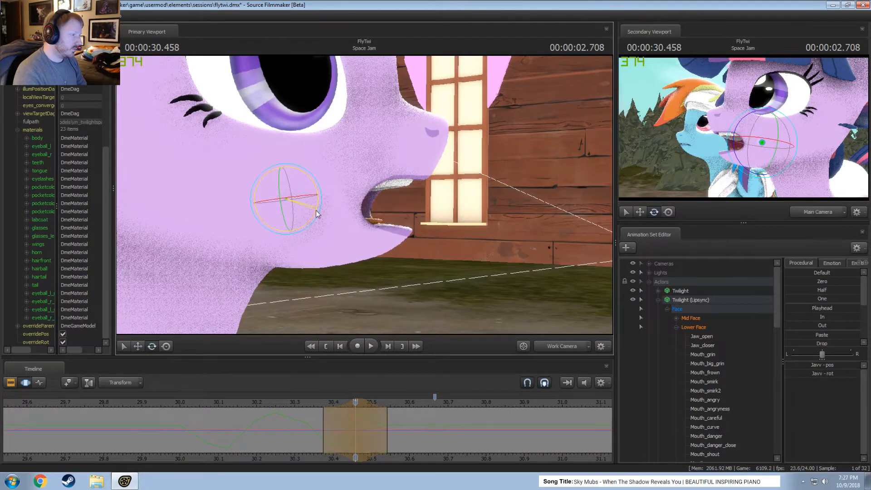
{"action": "key", "text": "shift"}
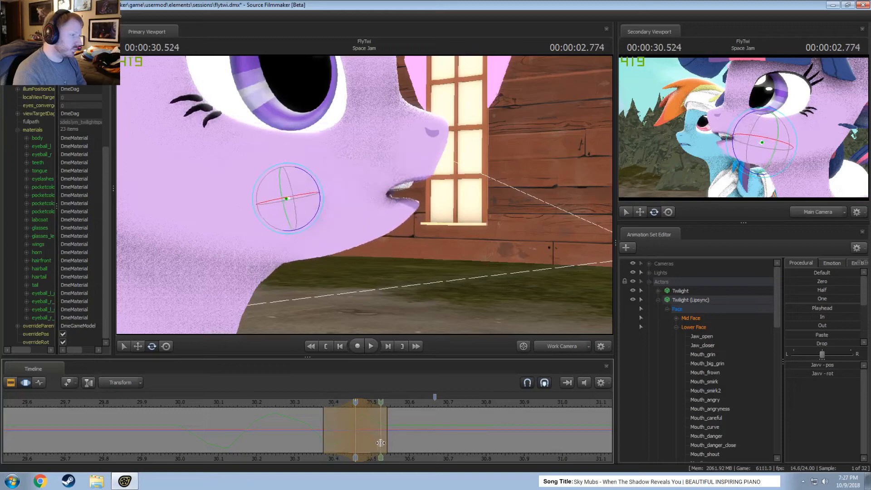
Play back the adjusted jaw motion repeatedly through the 30 to 30.8 s range.
{"action": "key", "text": "space"}
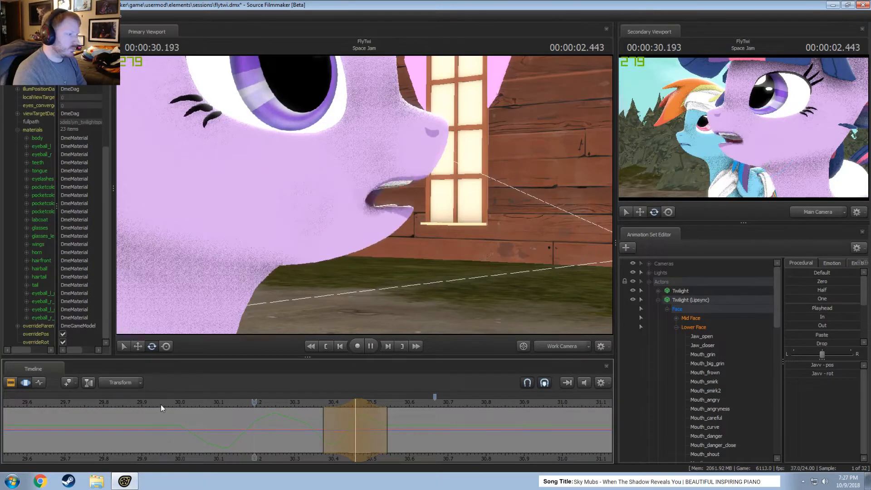
{"action": "key", "text": "space"}
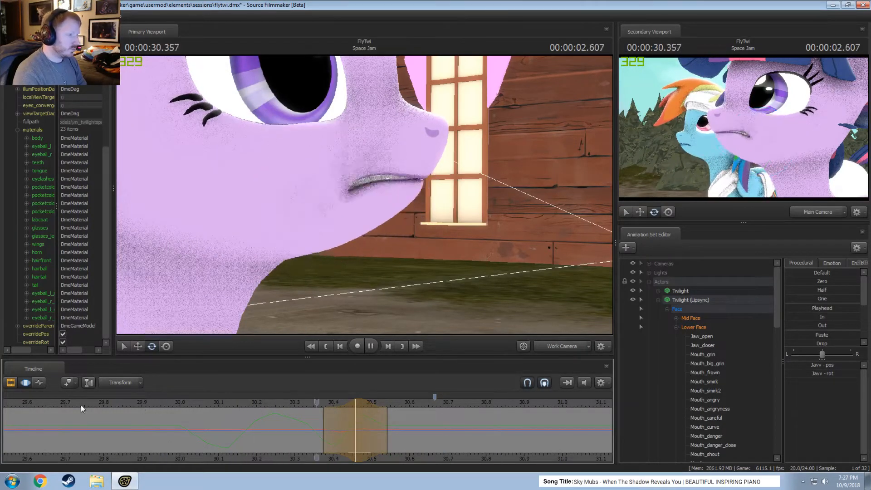
{"action": "key", "text": "space"}
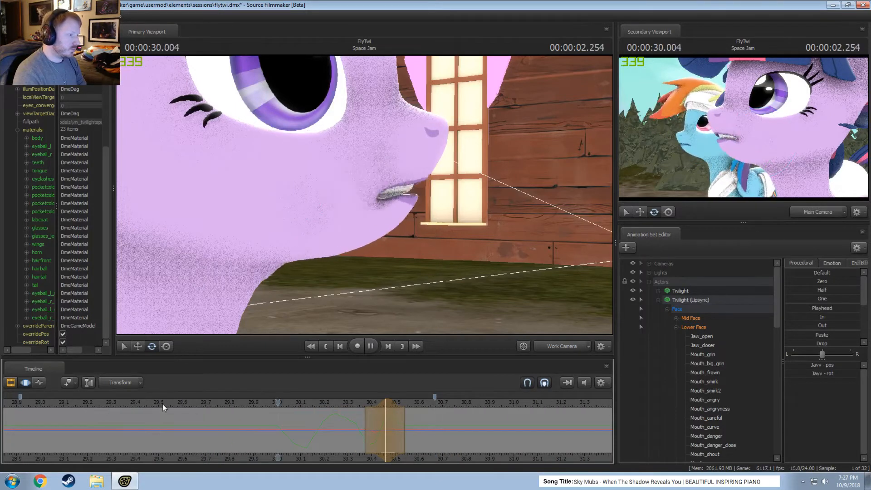
{"action": "key", "text": "space"}
Select about 30.54 to 30.79 s around 00:00:30.666, rotate the jaw bone upward and move it down and slightly back.
{"action": "middle_click_drag", "start_coordinate": [404, 435], "coordinate": [224, 432]}
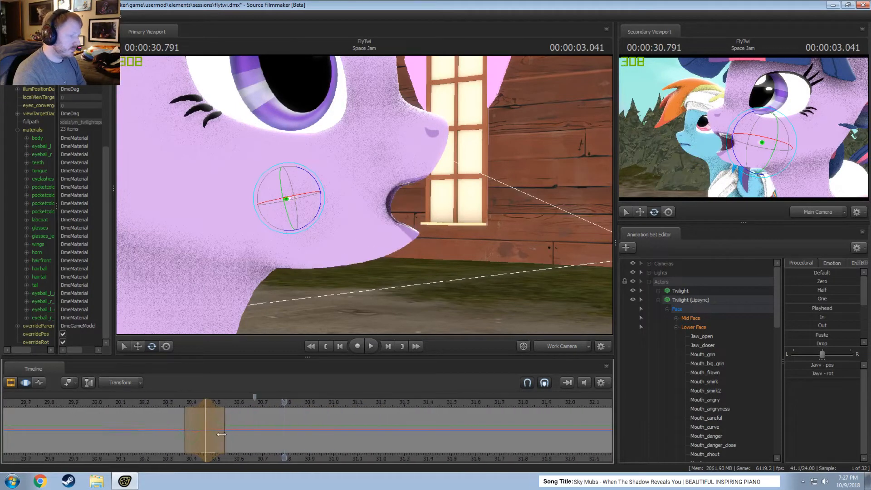
{"action": "key", "text": "shift"}
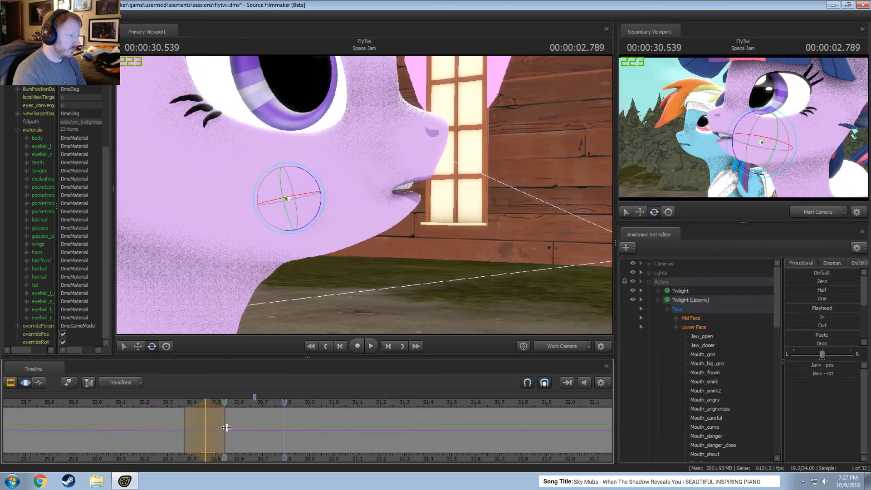
{"action": "left_click", "coordinate": [260, 431]}
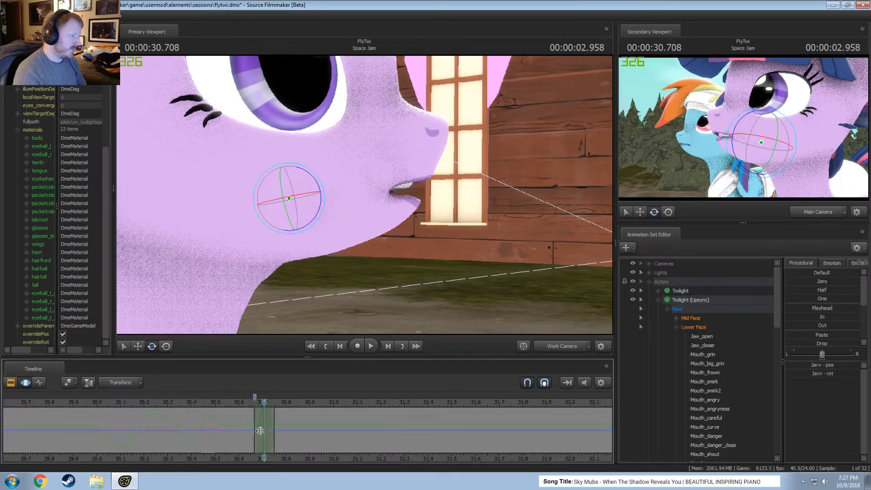
{"action": "scroll", "coordinate": [260, 431], "scroll_direction": "up", "scroll_amount": 2}
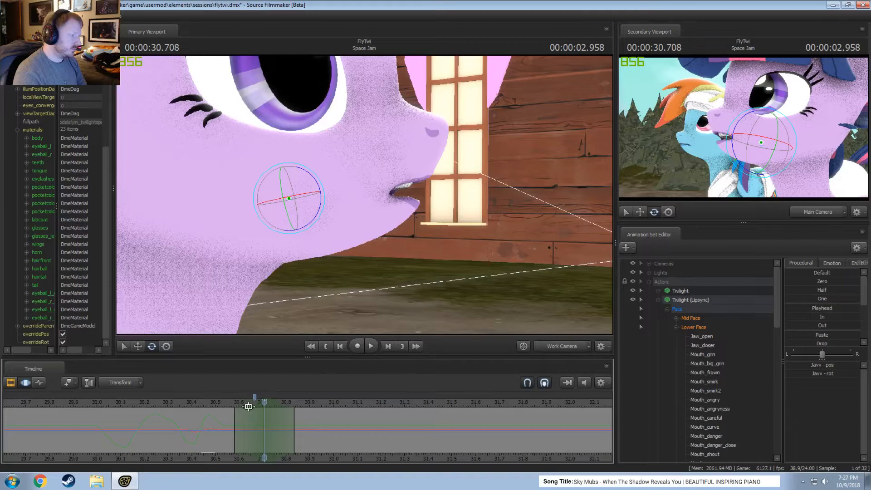
{"action": "left_click_drag", "start_coordinate": [248, 403], "coordinate": [238, 404]}
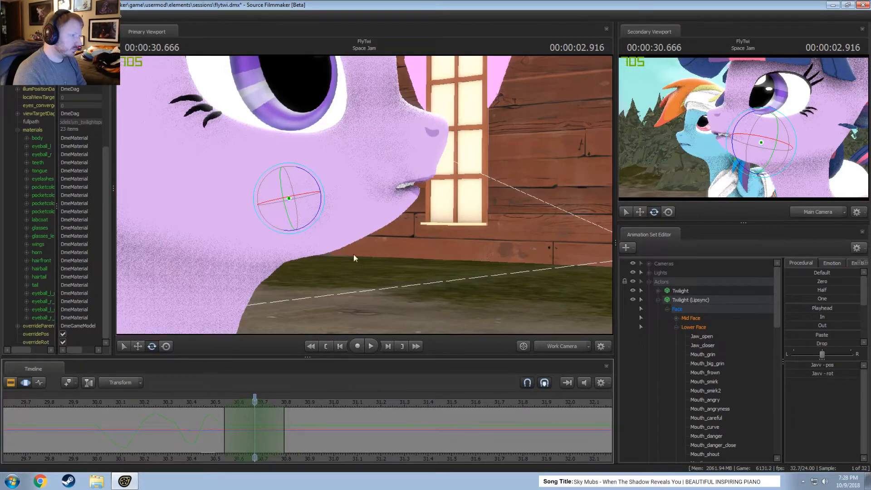
{"action": "key", "text": "w"}
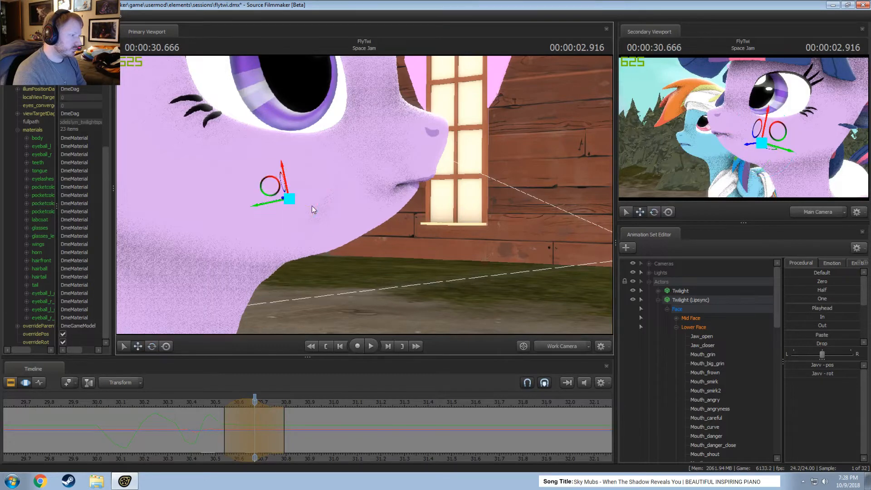
{"action": "left_click_drag", "start_coordinate": [275, 192], "coordinate": [270, 199]}
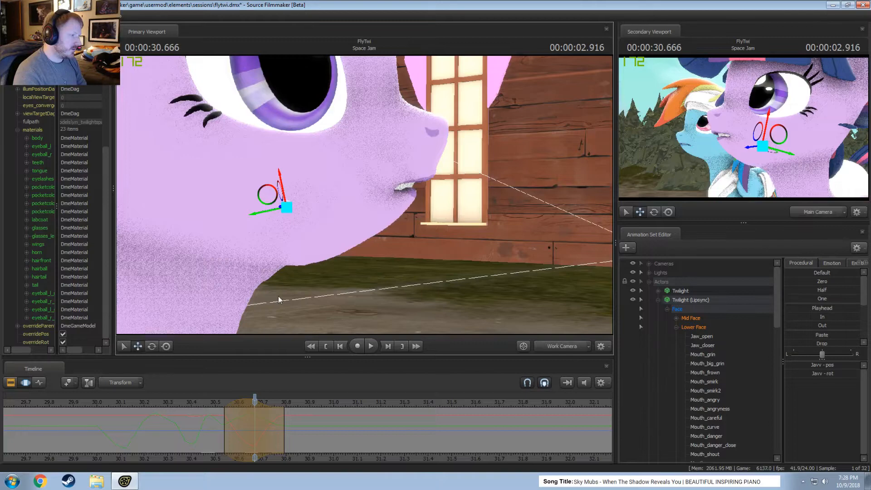
Play back the lip sync past 31 s and recheck the jaw pose around 00:00:30.708.
{"action": "key", "text": "shift"}
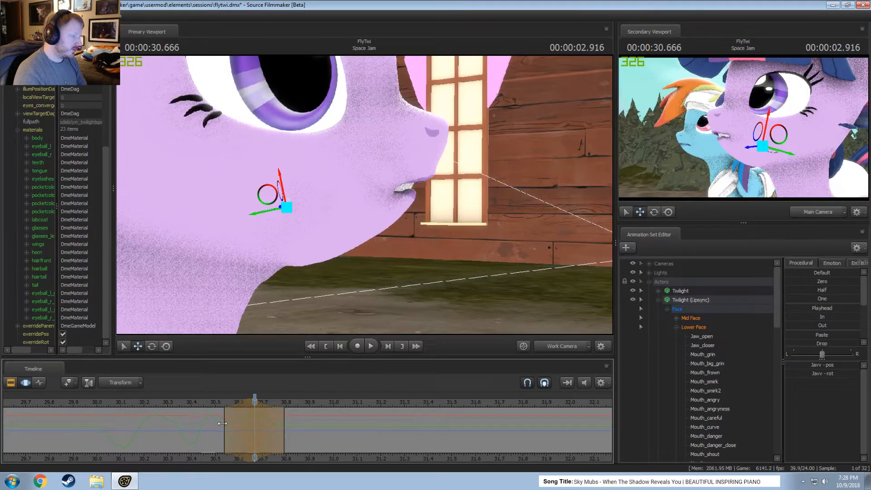
{"action": "key", "text": "space"}
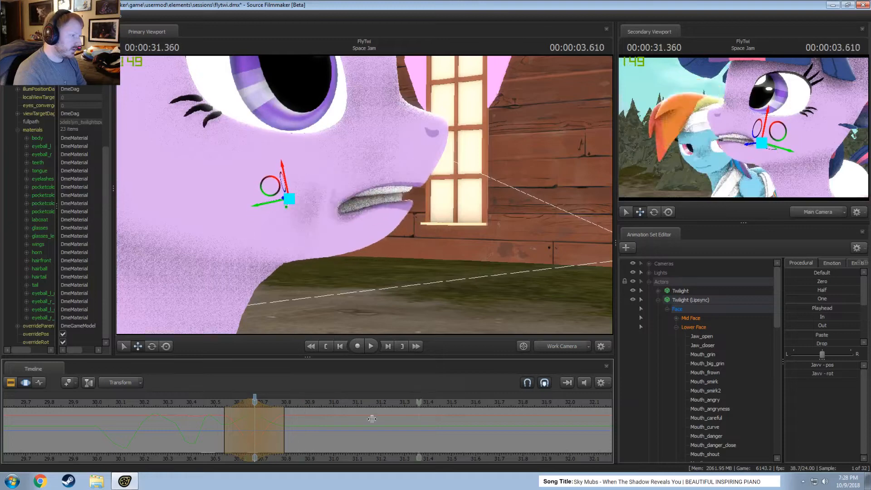
{"action": "key", "text": "space"}
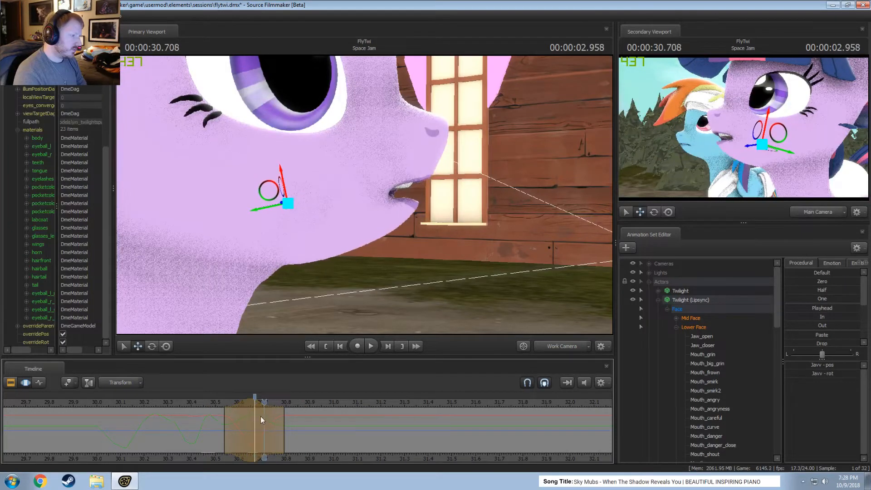
Redo the jaw bone's last offset around 30.67 s, and nudge it forward over about 30.67 to 30.83 s around 00:00:30.750.
{"action": "key", "text": "ctrl+z"}
{"action": "left_click_drag", "start_coordinate": [272, 185], "coordinate": [268, 188]}
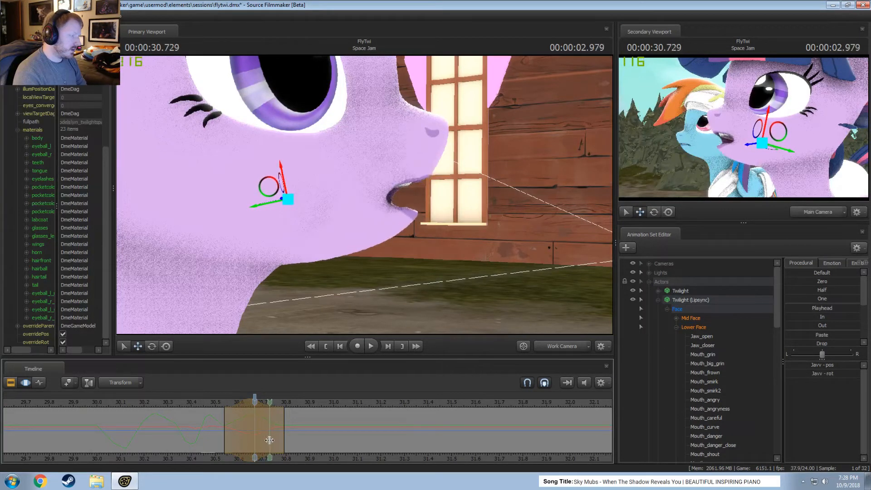
{"action": "left_click", "coordinate": [270, 438]}
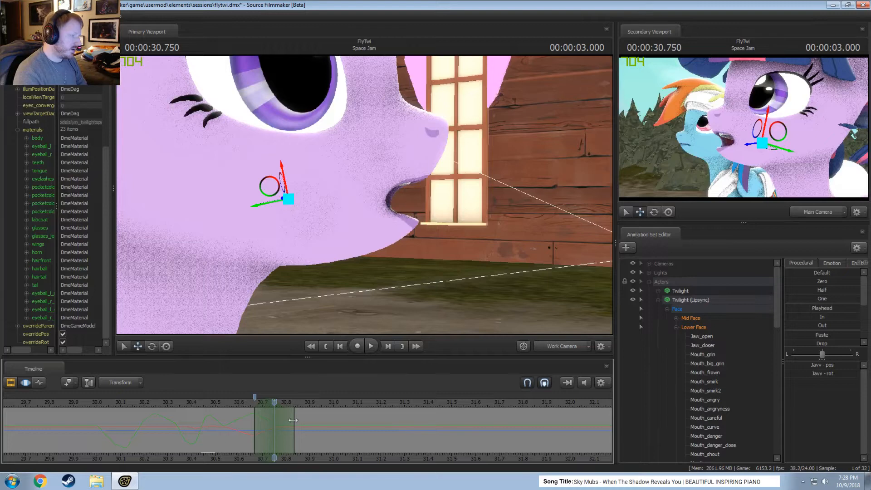
{"action": "left_click_drag", "start_coordinate": [269, 203], "coordinate": [273, 207]}
{"action": "key", "text": "ctrl+z"}
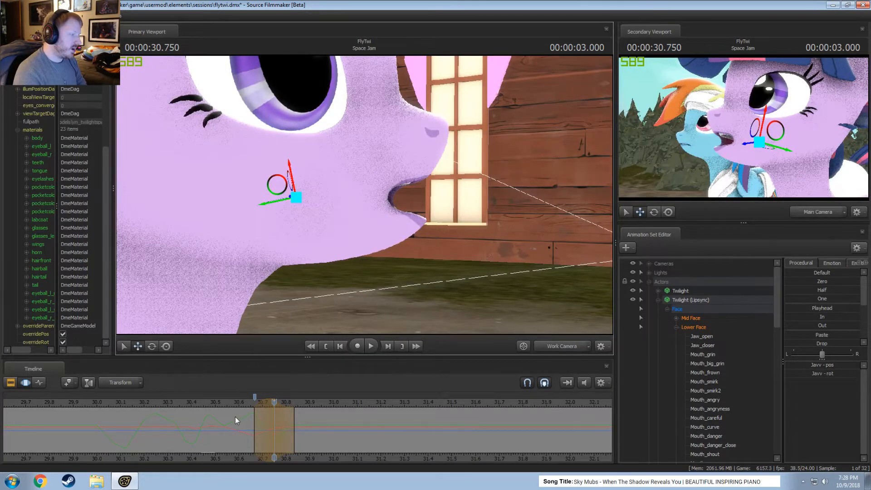
Select about 30.75 to 31 s around 00:00:30.875, pull the jaw bone slightly back and rotate it further open.
{"action": "mouse_move", "coordinate": [236, 421]}
{"action": "left_mouse_down"}
{"action": "mouse_move", "coordinate": [313, 436]}
{"action": "mouse_move", "coordinate": [299, 436]}
{"action": "left_mouse_up"}
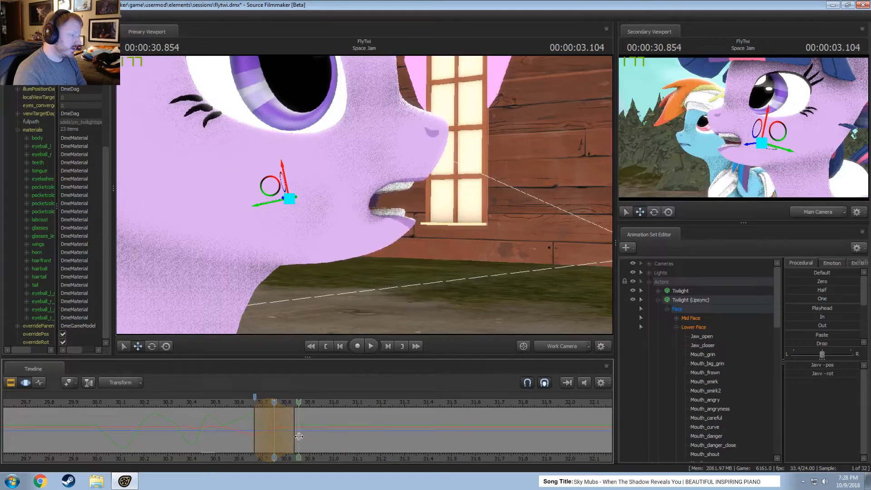
{"action": "left_click", "coordinate": [299, 437], "text": "shift"}
{"action": "scroll", "coordinate": [300, 436], "scroll_direction": "up", "scroll_amount": 4, "text": "shift"}
{"action": "scroll", "coordinate": [299, 436], "scroll_direction": "down", "scroll_amount": 1, "text": "shift"}
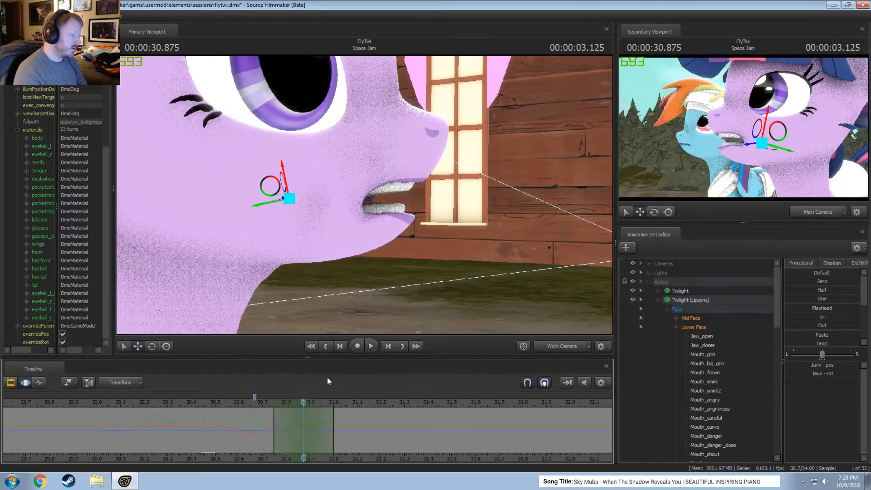
{"action": "left_click_drag", "start_coordinate": [262, 209], "coordinate": [306, 238]}
{"action": "key", "text": "e"}
{"action": "left_click_drag", "start_coordinate": [267, 414], "coordinate": [359, 438]}
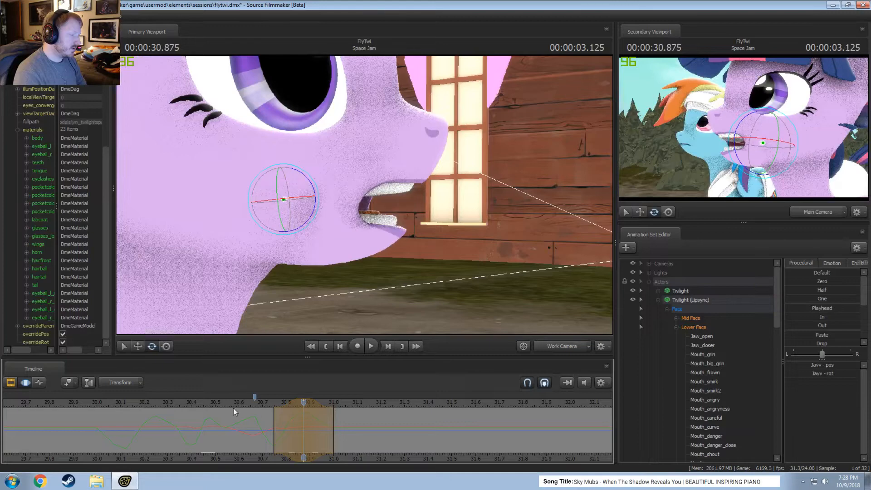
Play back the jaw motion from about 29.9 s to check the pose leading up to 31 s.
{"action": "key", "text": "space"}
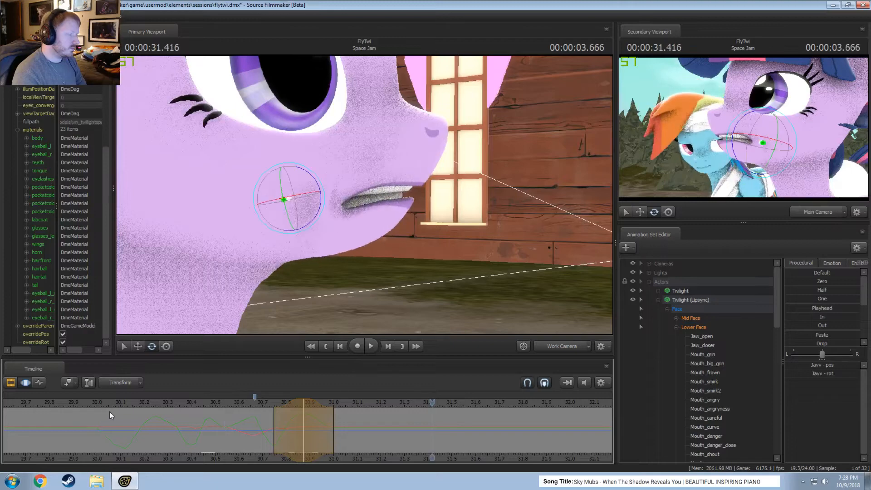
{"action": "left_click", "coordinate": [76, 403]}
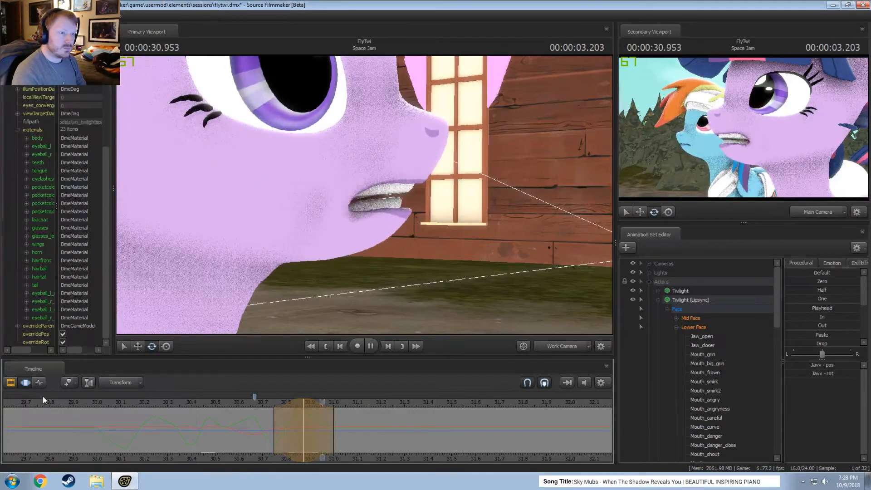
{"action": "key", "text": "space"}
{"action": "scroll", "coordinate": [290, 436], "scroll_direction": "down", "scroll_amount": 1}
{"action": "key", "text": "shift"}
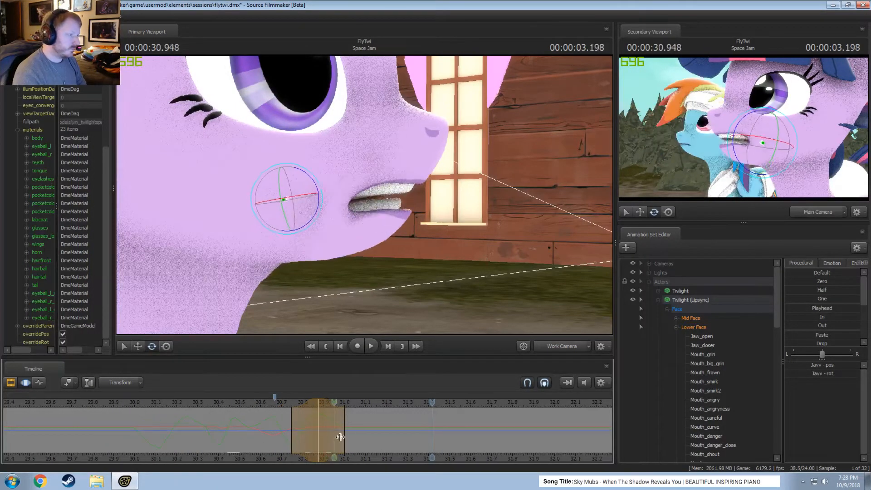
Select about 30.95 to 31.2 s around 00:00:31.083, move the jaw bone slightly forward and check the frames around it.
{"action": "left_click", "coordinate": [362, 439], "text": "shift"}
{"action": "scroll", "coordinate": [362, 440], "scroll_direction": "up", "scroll_amount": 3, "text": "shift"}
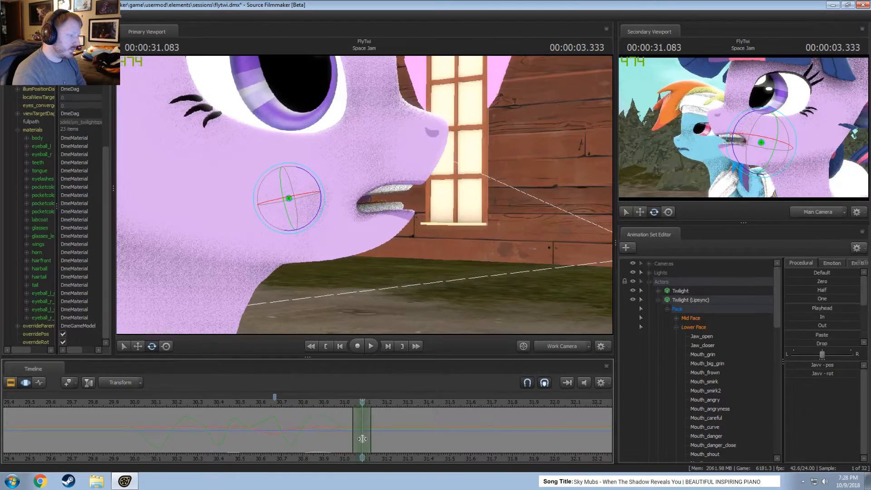
{"action": "key", "text": "w"}
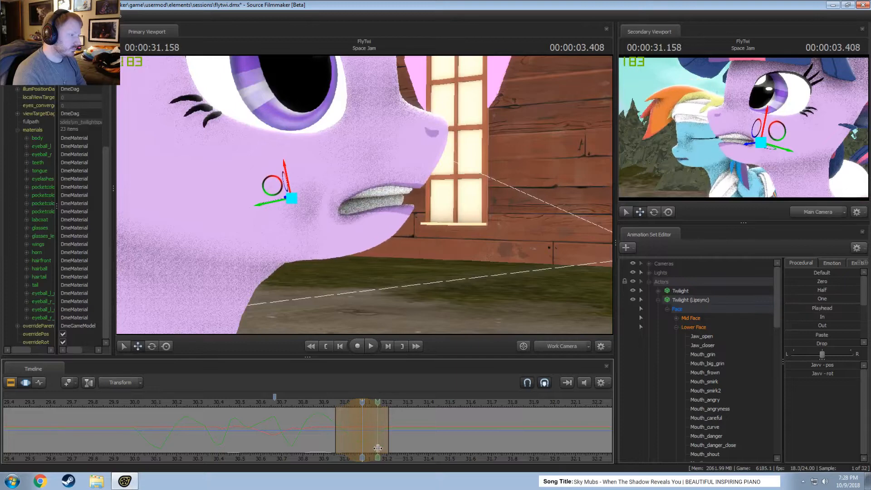
{"action": "left_click_drag", "start_coordinate": [348, 410], "coordinate": [389, 429]}
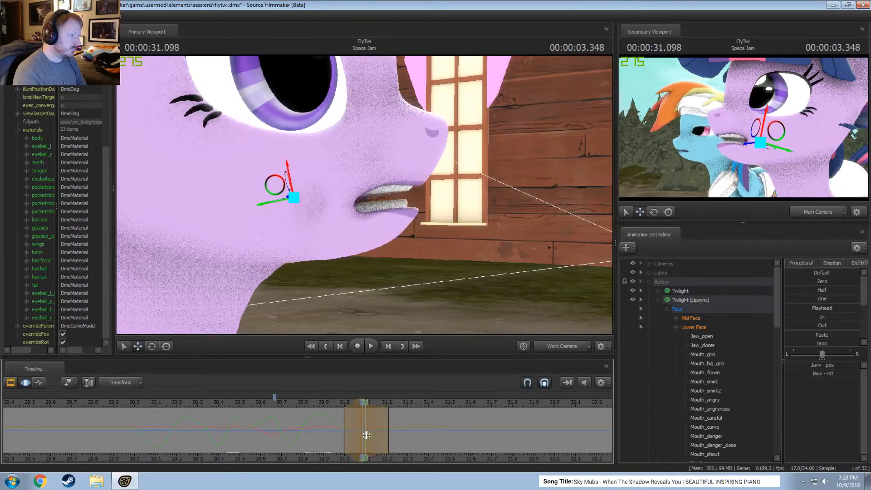
{"action": "mouse_move", "coordinate": [349, 404]}
{"action": "left_mouse_down"}
{"action": "mouse_move", "coordinate": [328, 418]}
{"action": "mouse_move", "coordinate": [343, 403]}
{"action": "left_mouse_up"}
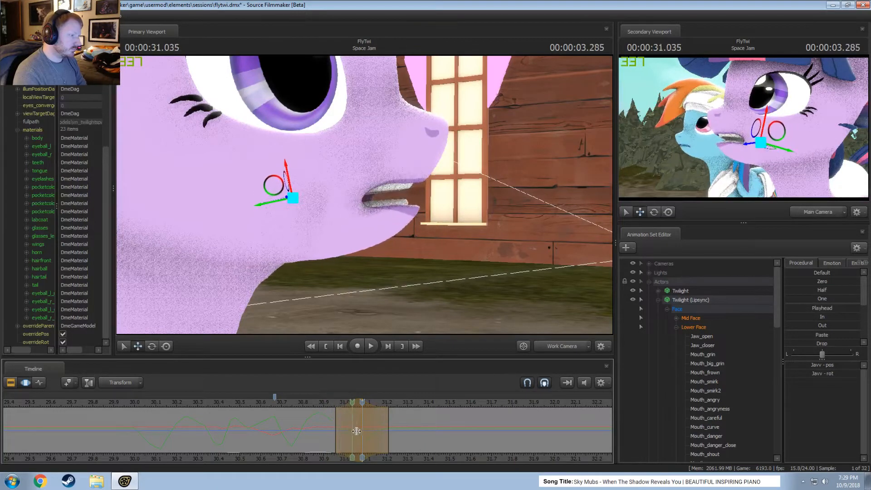
Select about 31.04 to 31.29 s around 00:00:31.166 and pull the jaw bone slightly back.
{"action": "left_click", "coordinate": [380, 436], "text": "shift"}
{"action": "scroll", "coordinate": [380, 436], "scroll_direction": "up", "scroll_amount": 3, "text": "shift"}
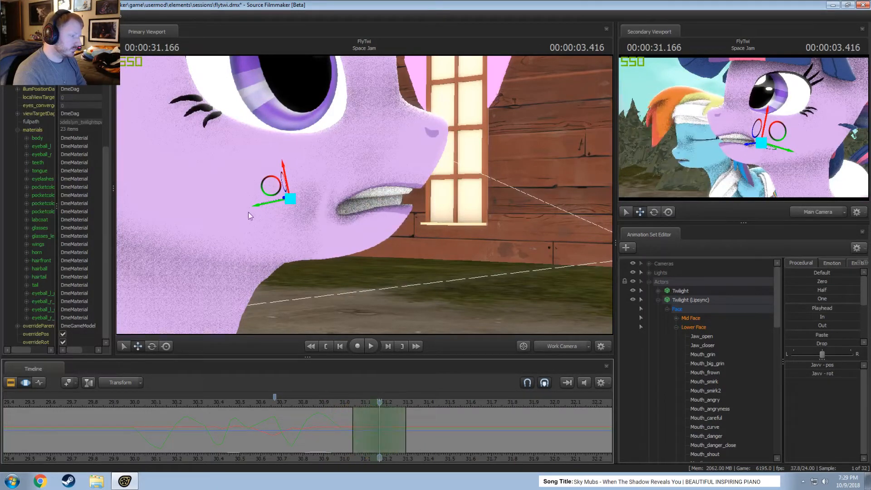
{"action": "left_click_drag", "start_coordinate": [262, 208], "coordinate": [258, 209]}
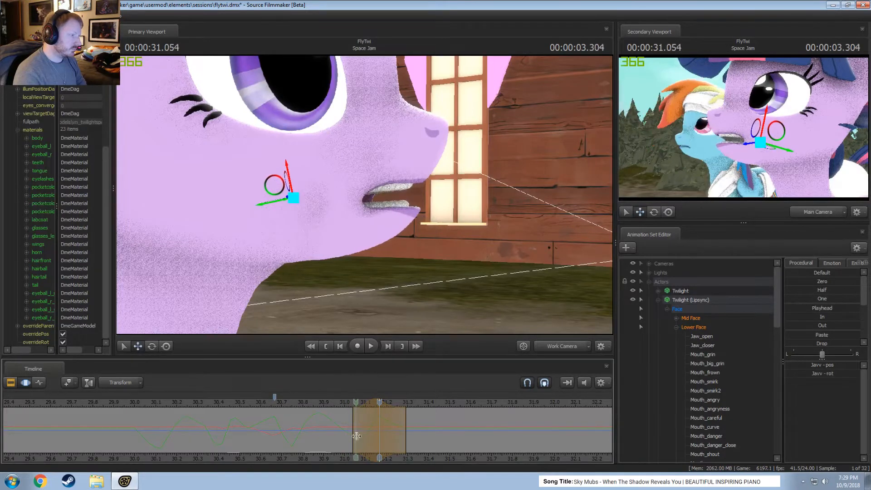
Play back the jaw motion from about 30.4 s to past 31.5 s.
{"action": "key", "text": "space"}
{"action": "left_click_drag", "start_coordinate": [316, 404], "coordinate": [229, 404]}
{"action": "key", "text": "space"}
{"action": "key", "text": "space"}
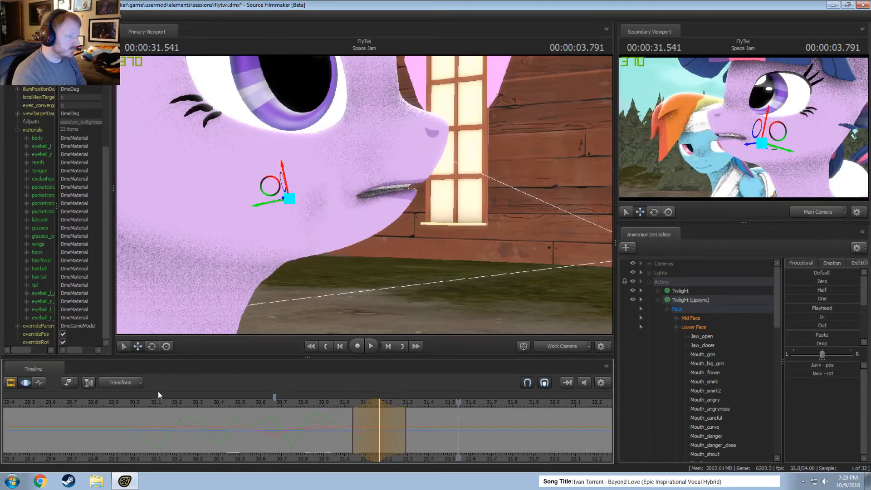
{"action": "key", "text": "space"}
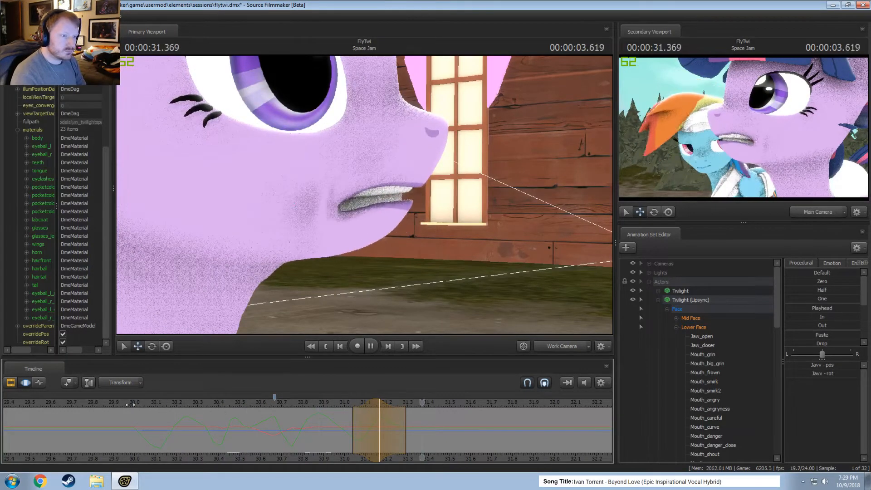
Replay the whole lip sync line repeatedly from about 29 s to 31 s to examine the mouth movement.
{"action": "scroll", "coordinate": [136, 406], "scroll_direction": "down", "scroll_amount": 3}
{"action": "left_click", "coordinate": [155, 401]}
{"action": "key", "text": "space"}
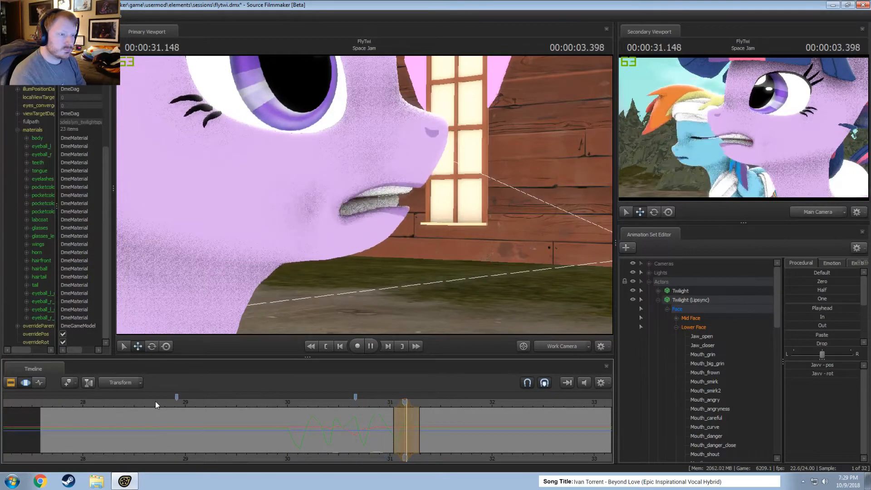
{"action": "key", "text": "space"}
{"action": "left_click", "coordinate": [181, 402]}
{"action": "key", "text": "space"}
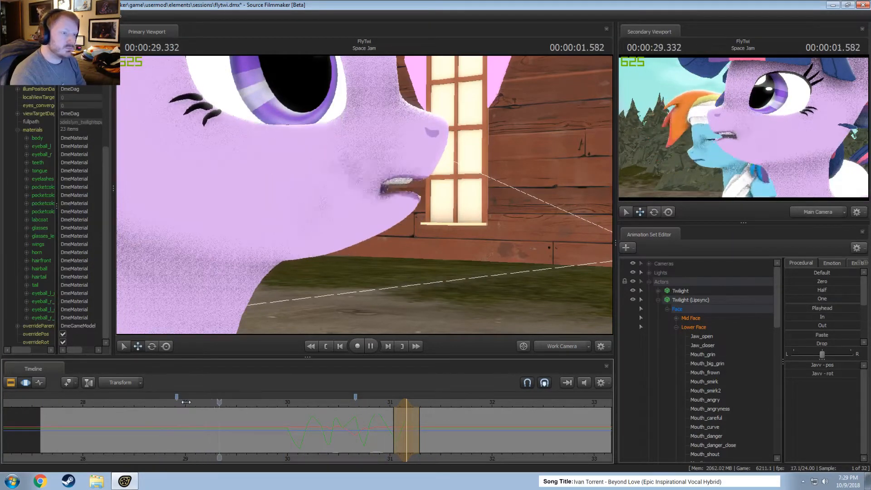
{"action": "key", "text": "space"}
{"action": "left_click", "coordinate": [190, 402]}
{"action": "key", "text": "space"}
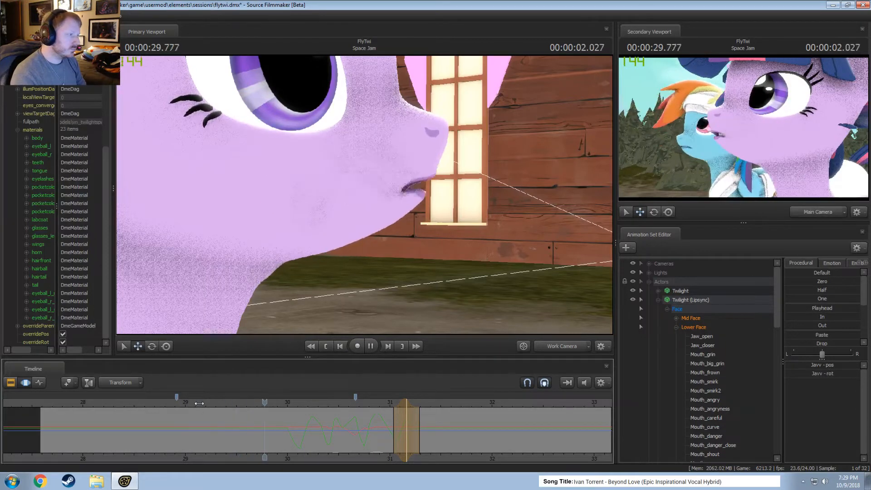
{"action": "left_click", "coordinate": [201, 404]}
{"action": "key", "text": "space"}
{"action": "key", "text": "space"}
{"action": "left_click", "coordinate": [164, 404]}
{"action": "key", "text": "space"}
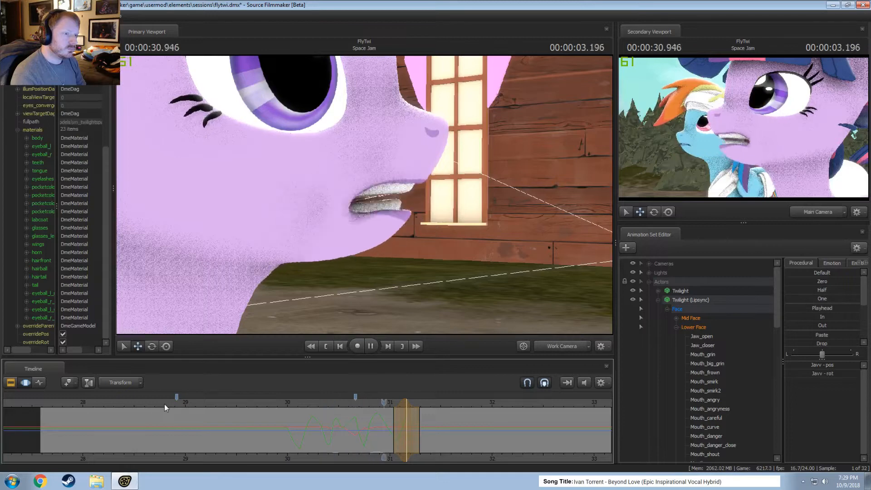
{"action": "key", "text": "space"}
{"action": "left_click", "coordinate": [165, 404]}
{"action": "key", "text": "space"}
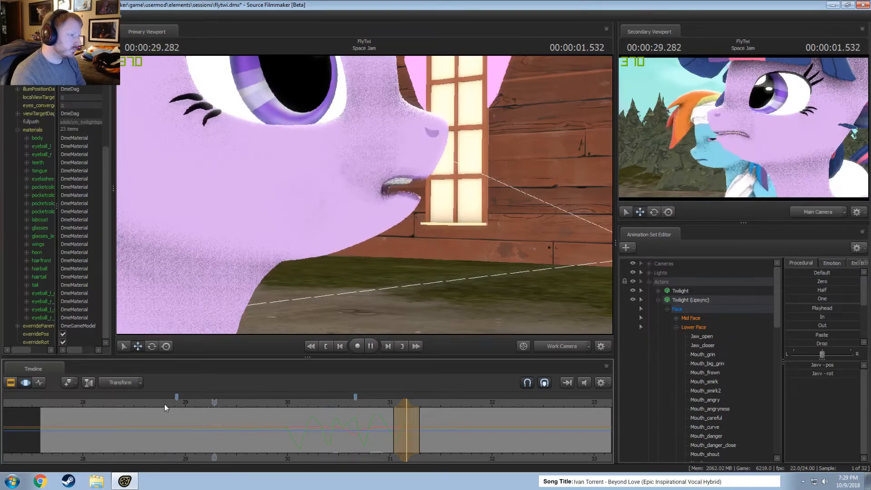
{"action": "key", "text": "space"}
Select all Lower Face controls over about 29.47 to 29.76 s and blend them toward the playhead pose at 00:00:31.291.
{"action": "key", "text": "F2"}
{"action": "key", "text": "F3"}
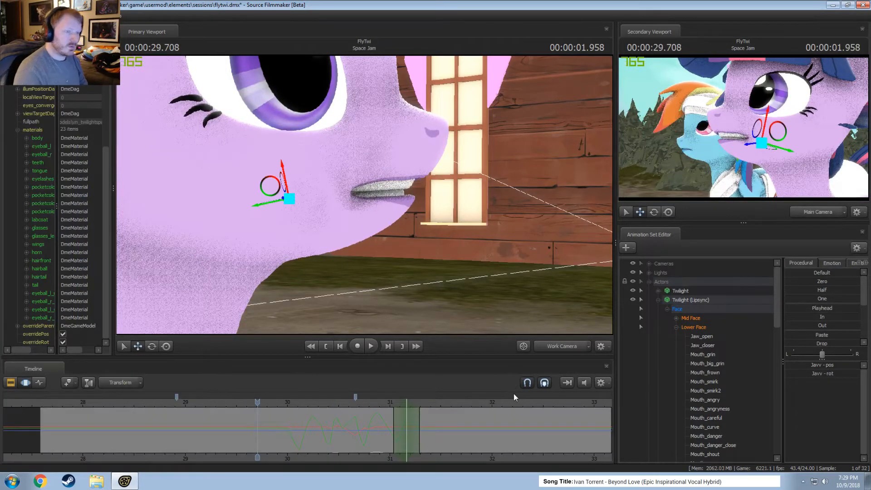
{"action": "left_click", "coordinate": [681, 327]}
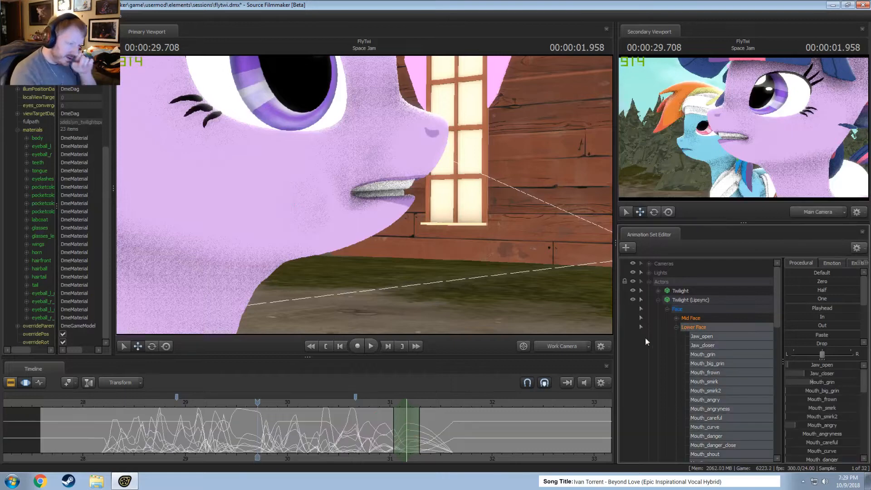
{"action": "scroll", "coordinate": [274, 412], "scroll_direction": "up", "scroll_amount": 5}
{"action": "left_click_drag", "start_coordinate": [229, 428], "coordinate": [216, 411], "text": "shift"}
{"action": "scroll", "coordinate": [261, 428], "scroll_direction": "up", "scroll_amount": 1, "text": "shift"}
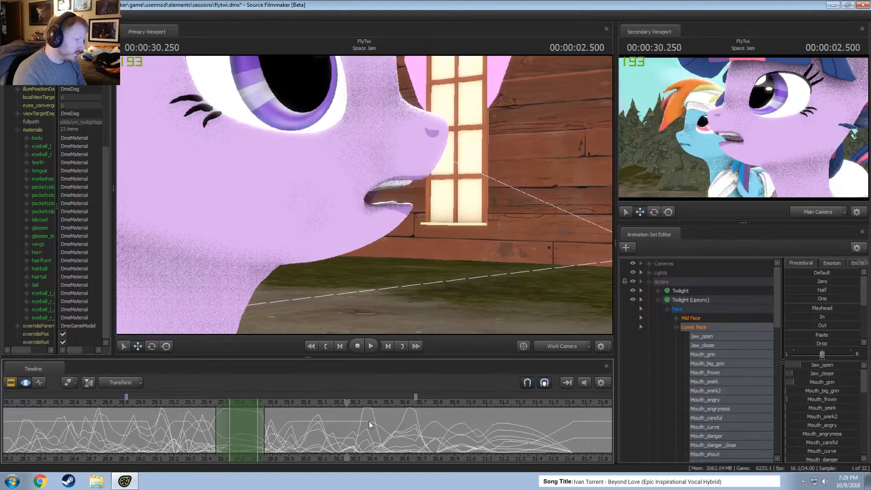
{"action": "mouse_move", "coordinate": [505, 420]}
{"action": "left_mouse_down"}
{"action": "mouse_move", "coordinate": [522, 419]}
{"action": "mouse_move", "coordinate": [467, 421]}
{"action": "mouse_move", "coordinate": [519, 422]}
{"action": "left_mouse_up"}
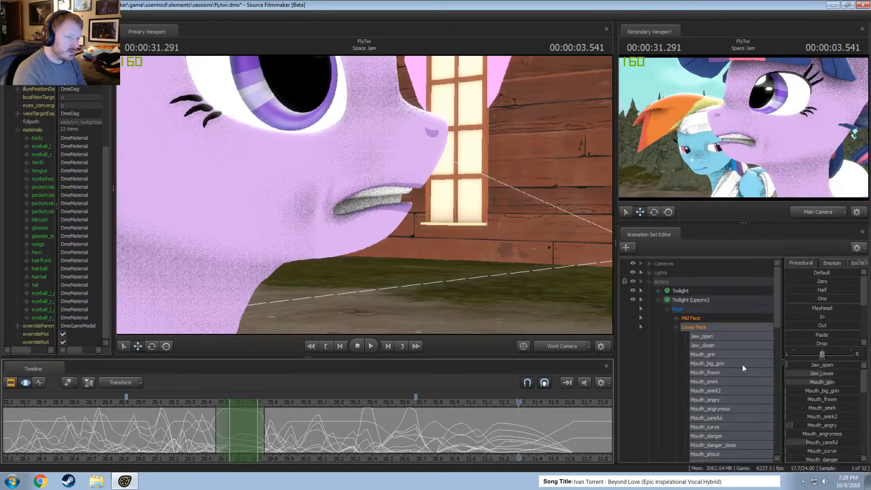
{"action": "left_click_drag", "start_coordinate": [813, 309], "coordinate": [822, 308]}
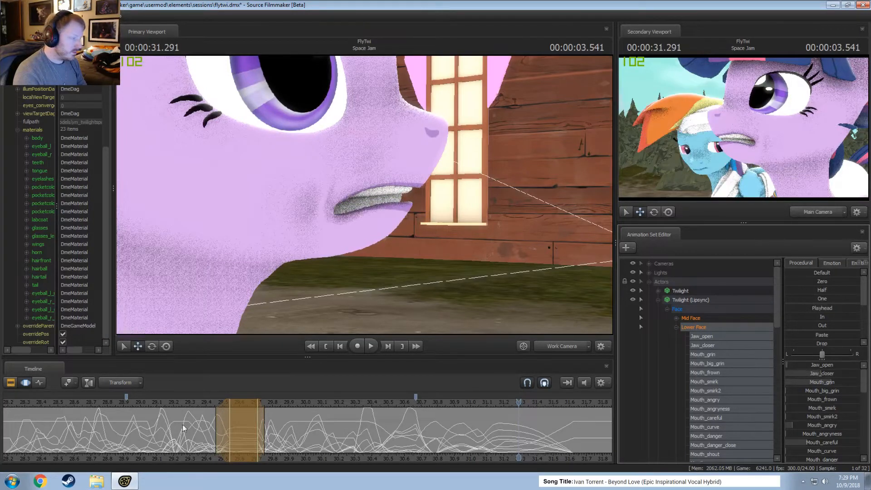
Play back the blended mouth pose and narrow the time selection's full-strength region to about 29.55 to 29.59 s.
{"action": "left_click", "coordinate": [186, 405]}
{"action": "key", "text": "space"}
{"action": "key", "text": "space"}
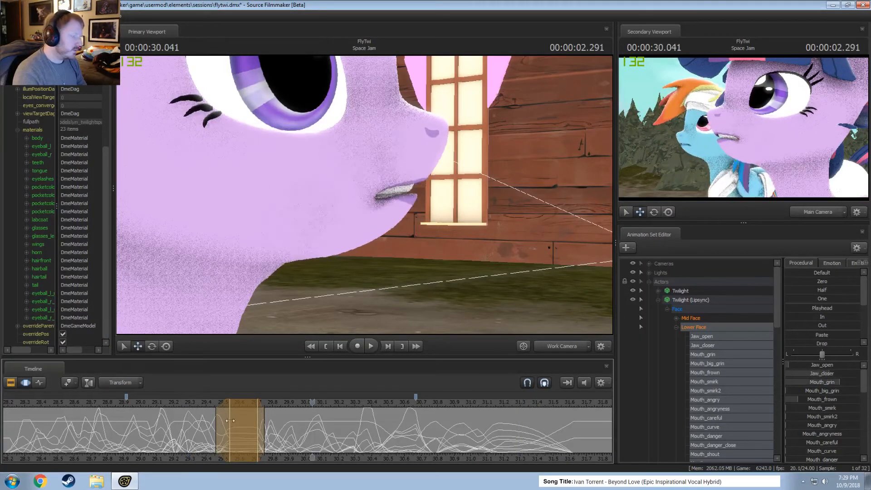
{"action": "key", "text": "shift"}
{"action": "key", "text": "shift"}
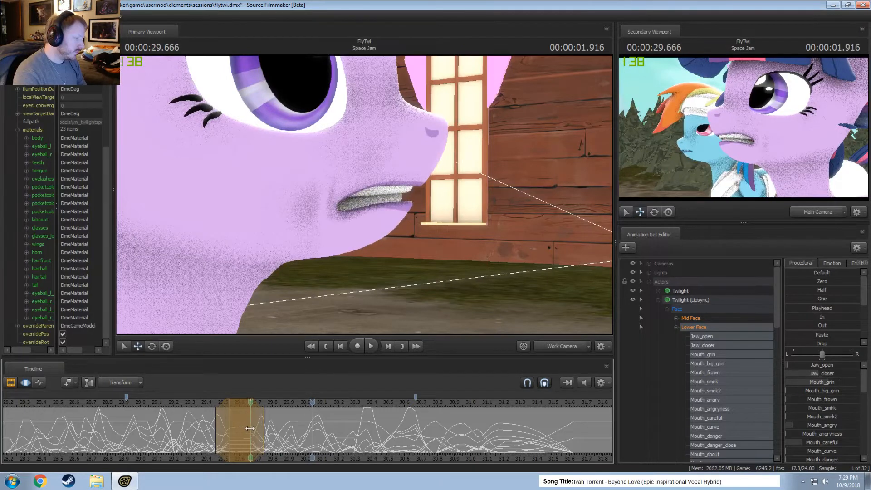
{"action": "key", "text": "shift"}
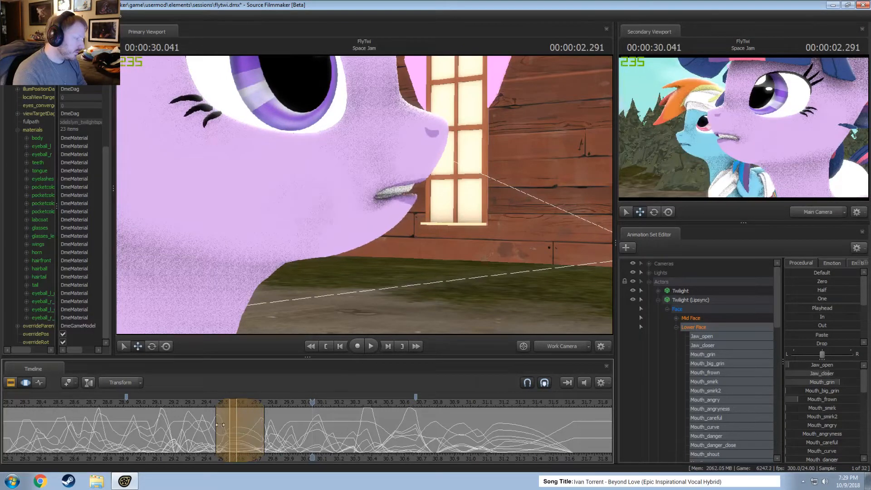
{"action": "key", "text": "shift"}
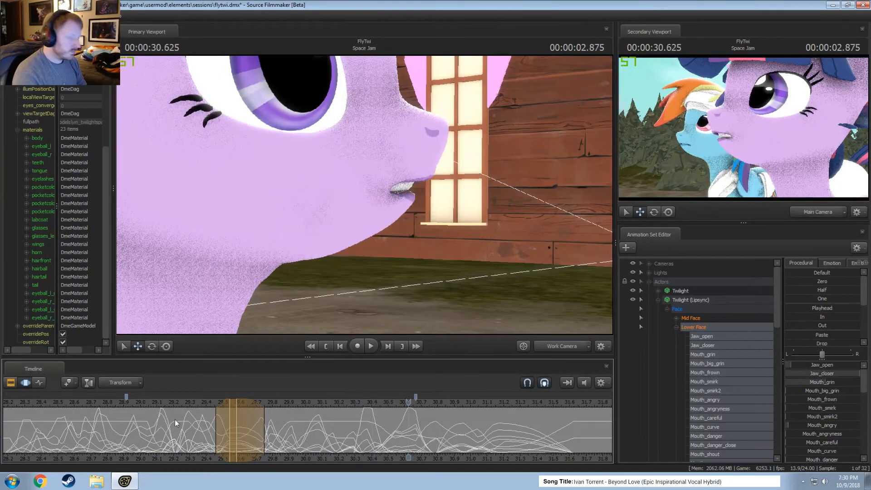
Select about 29.59 to 29.76 s around 00:00:29.666, open the jaw slightly, reduce Mouth_grin and Mouth_angry, and play it back.
{"action": "left_click", "coordinate": [253, 438], "text": "shift"}
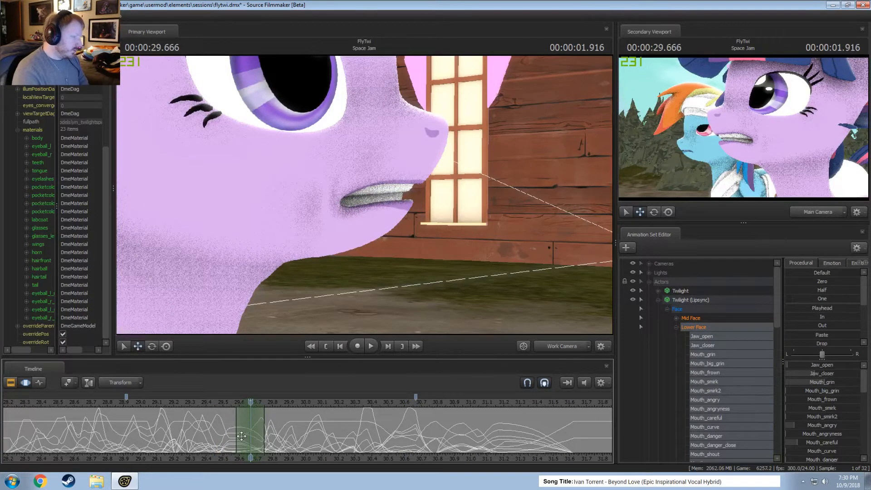
{"action": "left_click_drag", "start_coordinate": [819, 366], "coordinate": [821, 382]}
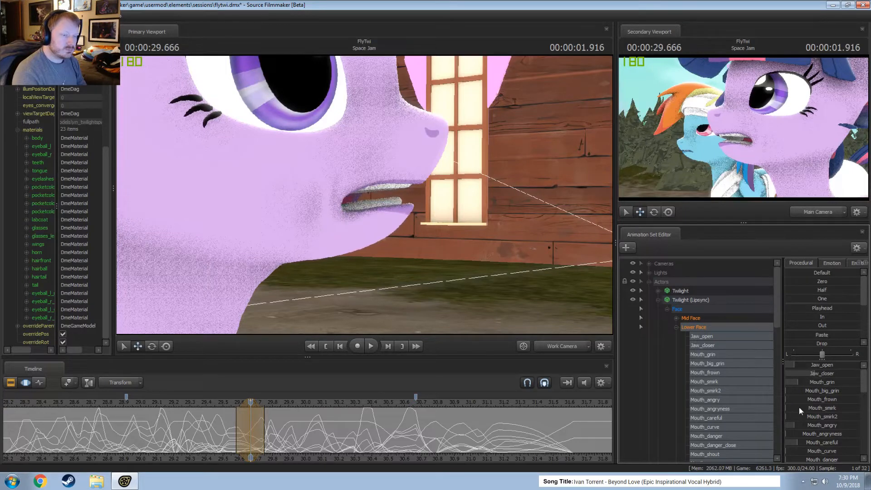
{"action": "left_click_drag", "start_coordinate": [824, 426], "coordinate": [820, 425]}
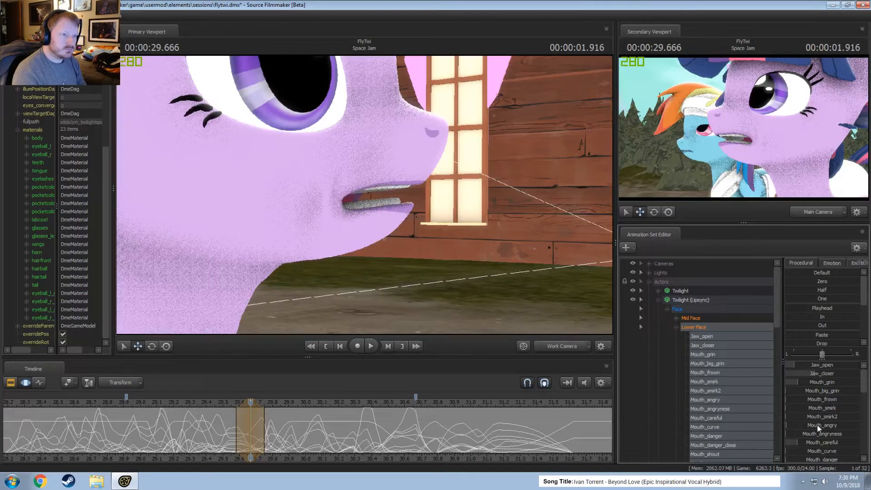
{"action": "key", "text": "space"}
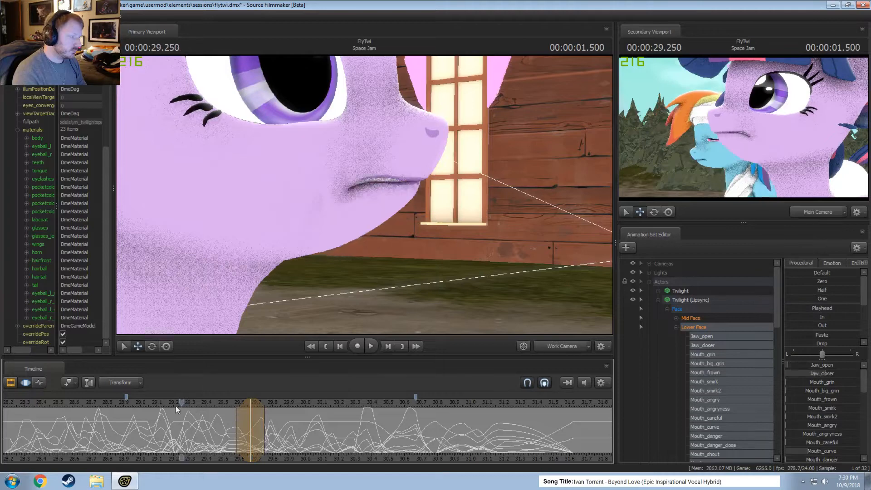
Replay the lip sync line repeatedly from about 28.2 s to past 31.5 s to examine Twilight's mouth movement.
{"action": "key", "text": "space"}
{"action": "scroll", "coordinate": [184, 409], "scroll_direction": "down", "scroll_amount": 2}
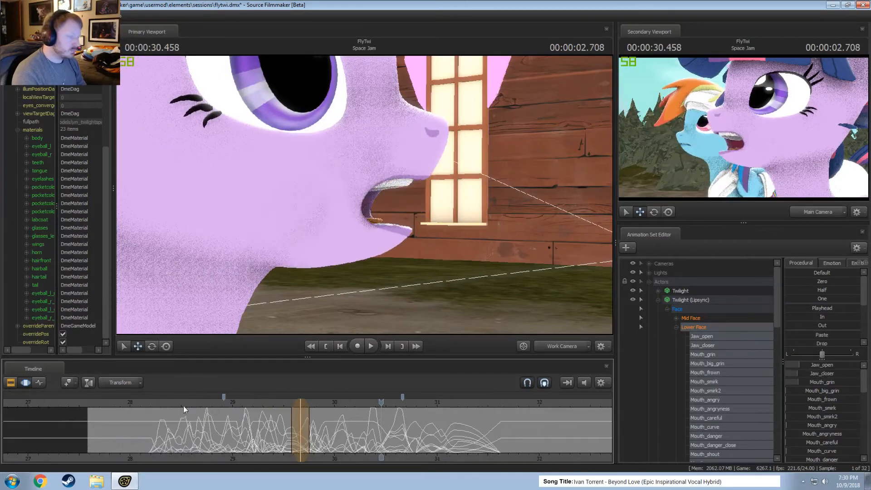
{"action": "key", "text": "space"}
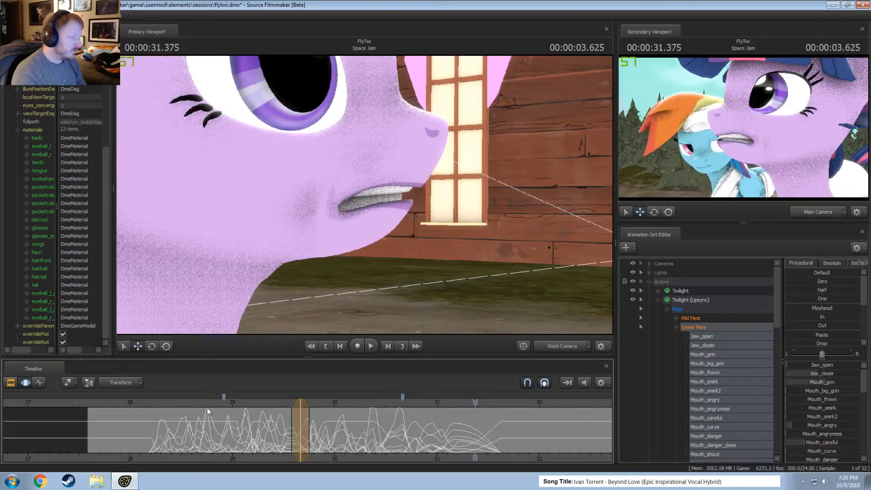
{"action": "left_click", "coordinate": [173, 407]}
{"action": "key", "text": "space"}
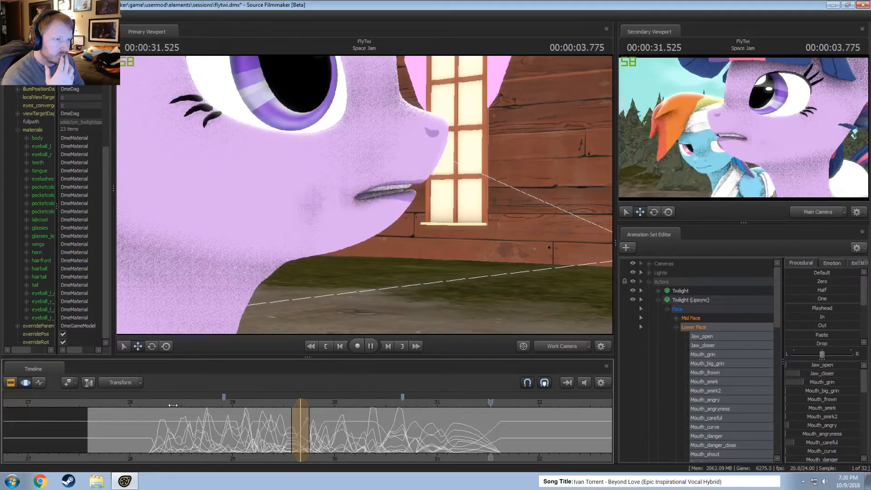
{"action": "key", "text": "space"}
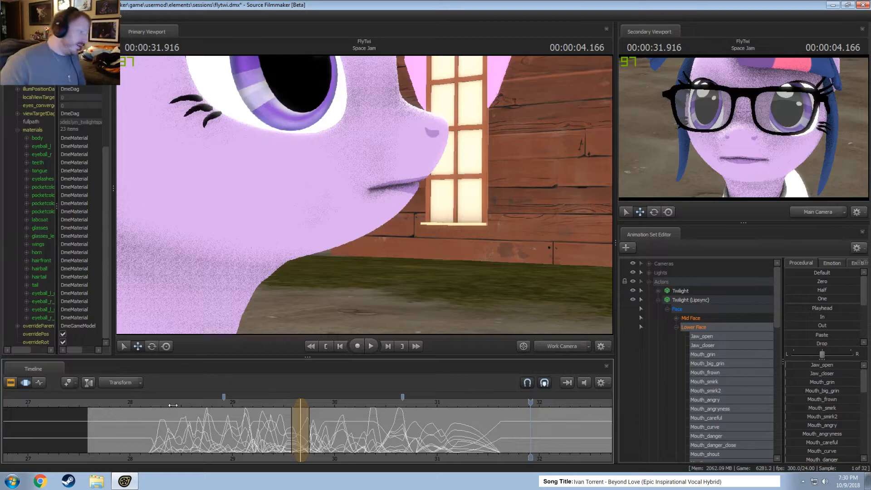
{"action": "left_click", "coordinate": [147, 403]}
{"action": "key", "text": "space"}
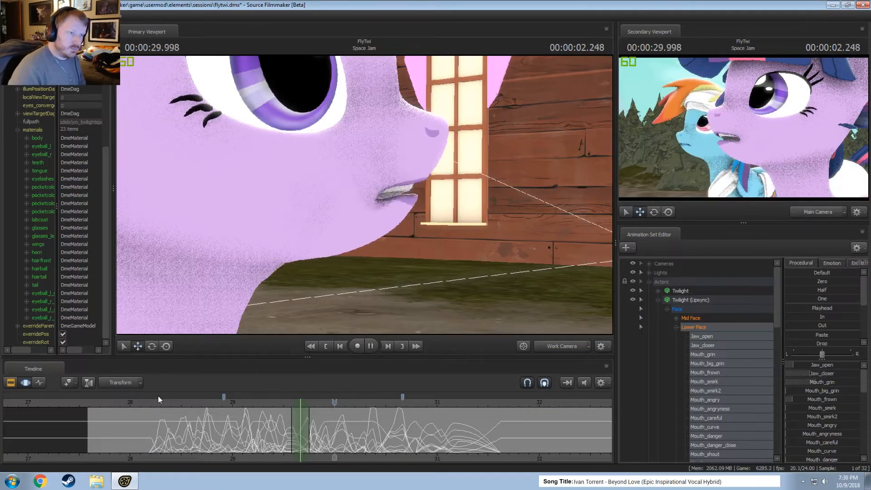
{"action": "key", "text": "space"}
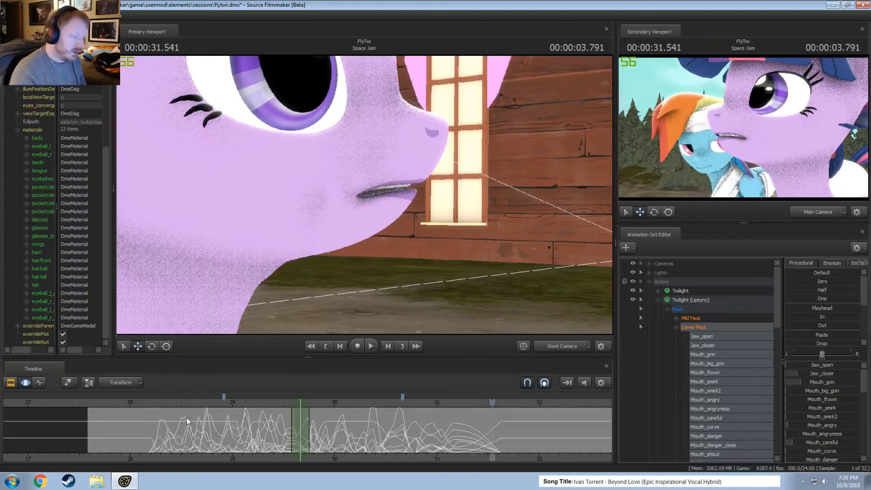
{"action": "left_click", "coordinate": [315, 403]}
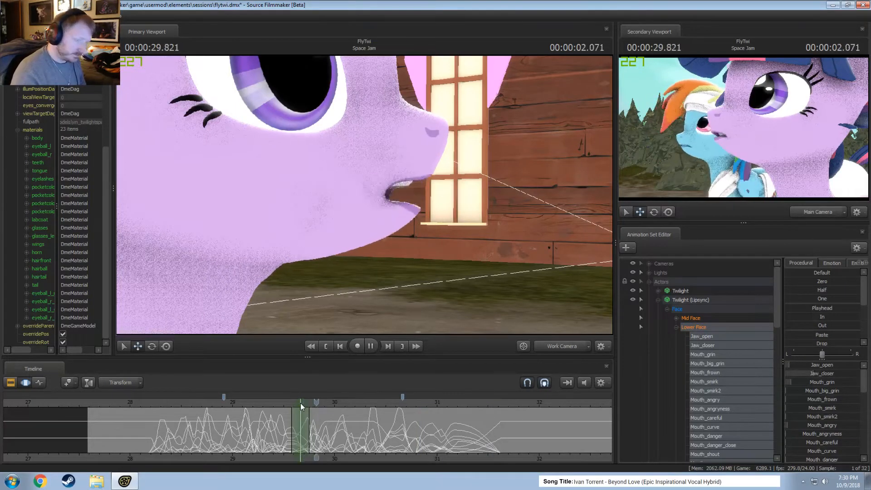
{"action": "key", "text": "space"}
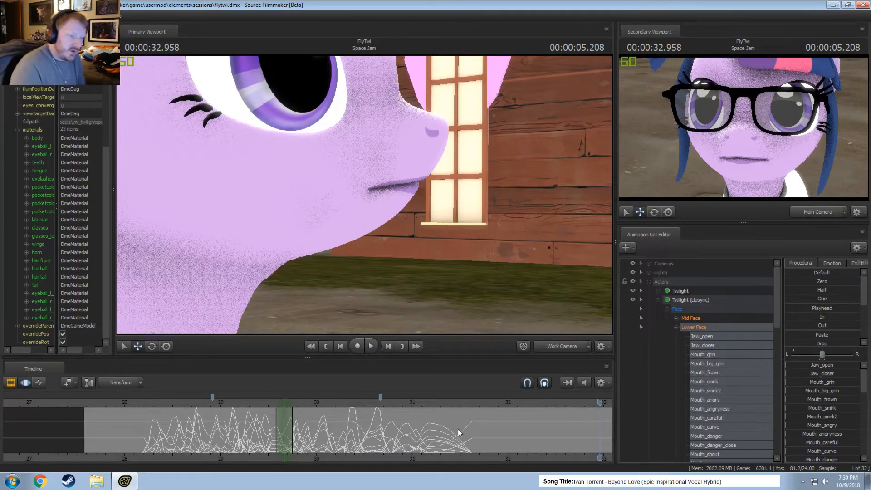
Switch from the Twilight (Lipsync) face controls to Twilight's Lower Face, collapse both actors, and hide the Twilight (Lipsync) model.
{"action": "left_click", "coordinate": [692, 297]}
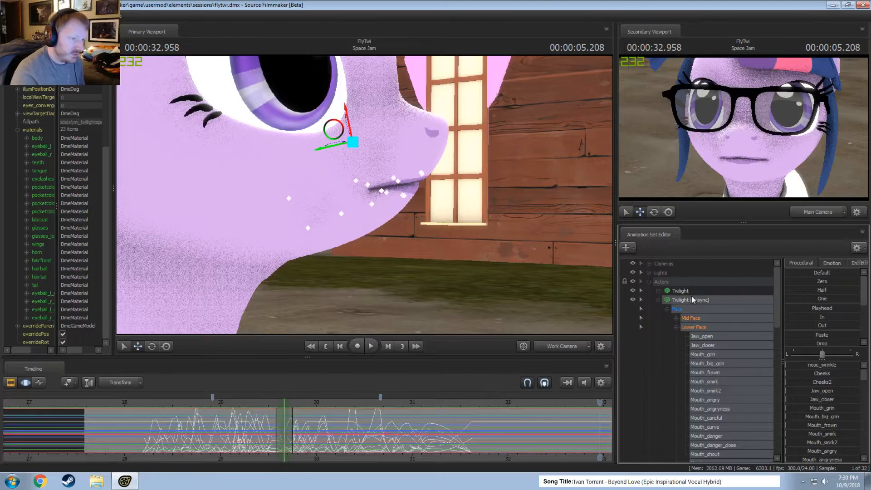
{"action": "left_click", "coordinate": [658, 300]}
{"action": "left_click", "coordinate": [658, 291]}
{"action": "left_click", "coordinate": [691, 354]}
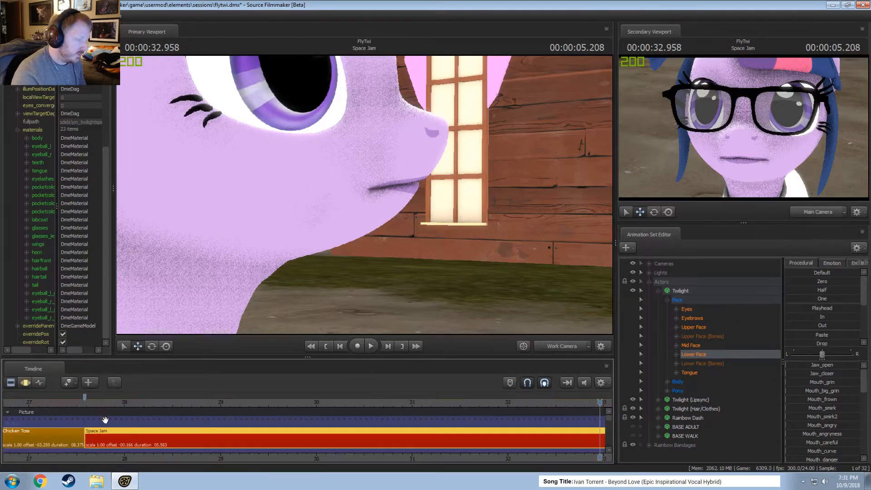
{"action": "left_click", "coordinate": [658, 291]}
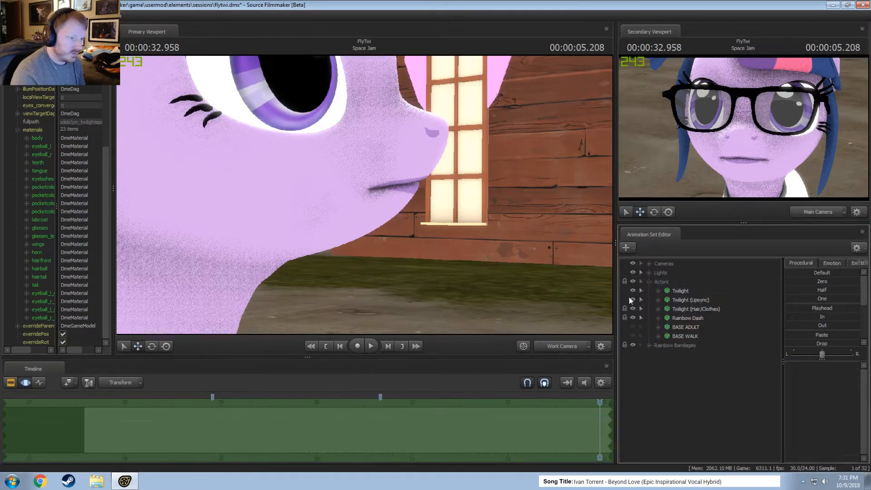
{"action": "left_click", "coordinate": [634, 300]}
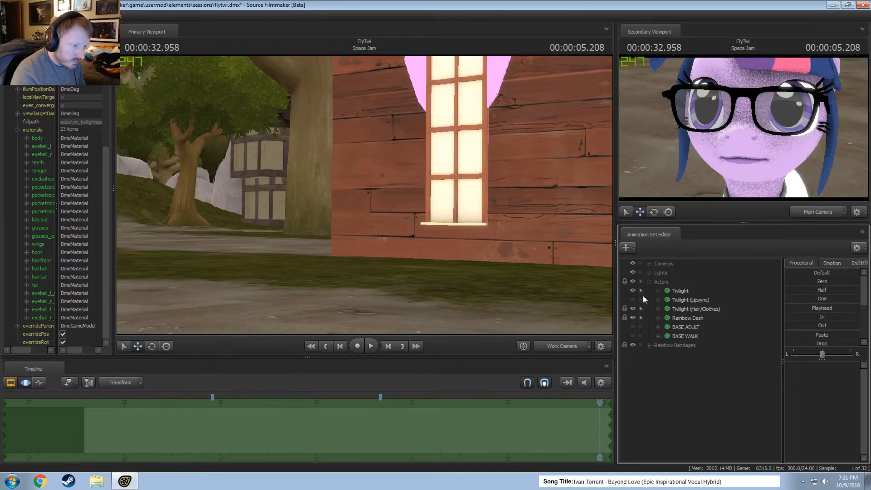
{"action": "left_click", "coordinate": [649, 345]}
{"action": "left_click", "coordinate": [649, 346]}
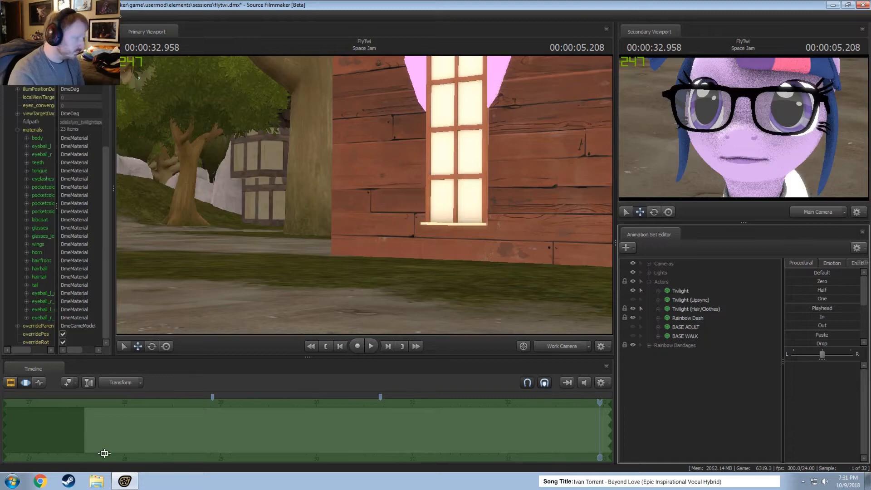
Save the session and play back the Space Jam shot from about 28 s with the lip sync model hidden.
{"action": "key", "text": "Home"}
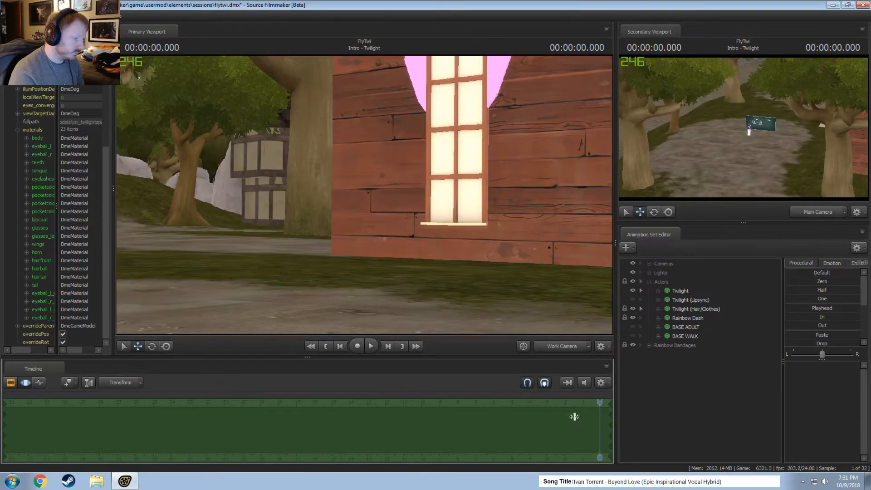
{"action": "left_click", "coordinate": [575, 417]}
{"action": "key", "text": "f"}
{"action": "key", "text": "ctrl+s"}
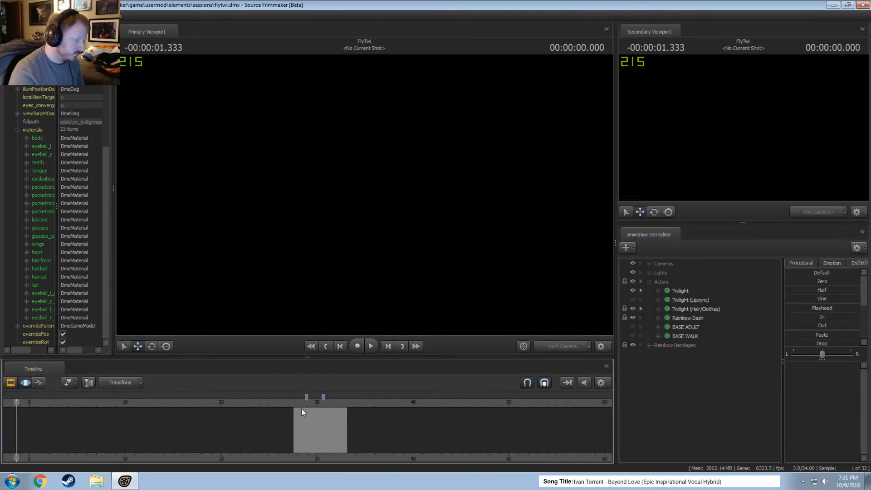
{"action": "left_click_drag", "start_coordinate": [301, 410], "coordinate": [295, 404]}
{"action": "key", "text": "space"}
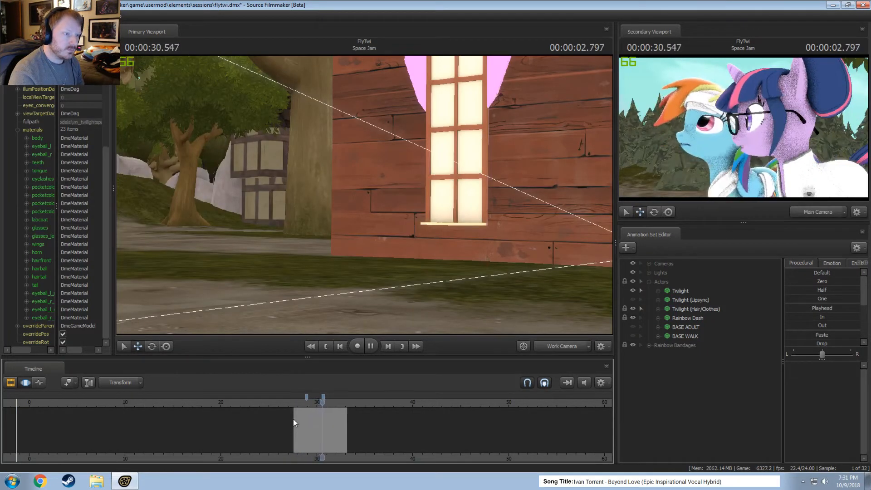
{"action": "key", "text": "space"}
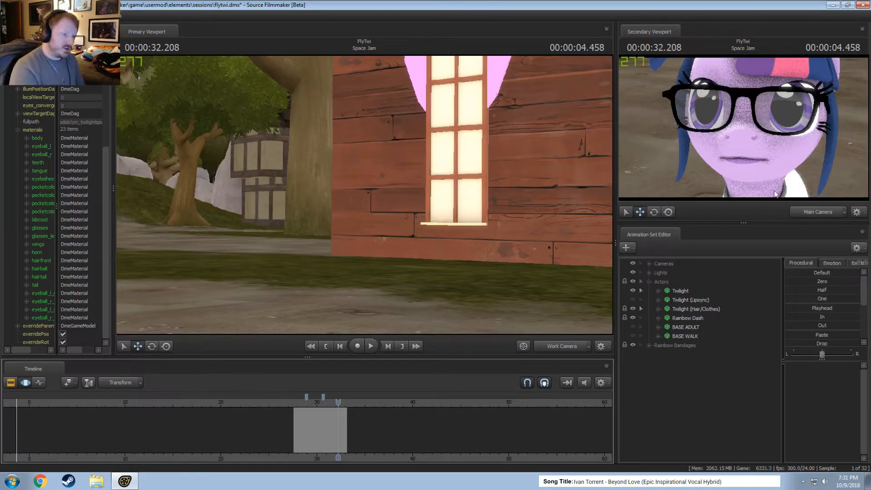
Show the Twilight (Lipsync) model again and select all of its Lower Face controls.
{"action": "left_click", "coordinate": [632, 300]}
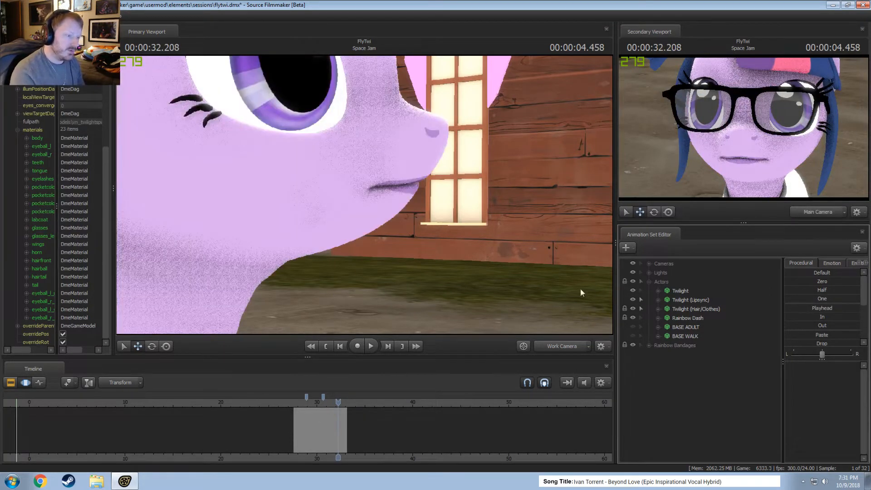
{"action": "left_click", "coordinate": [658, 301]}
{"action": "left_click", "coordinate": [667, 309]}
{"action": "left_click", "coordinate": [696, 330]}
{"action": "scroll", "coordinate": [332, 443], "scroll_direction": "up", "scroll_amount": 9}
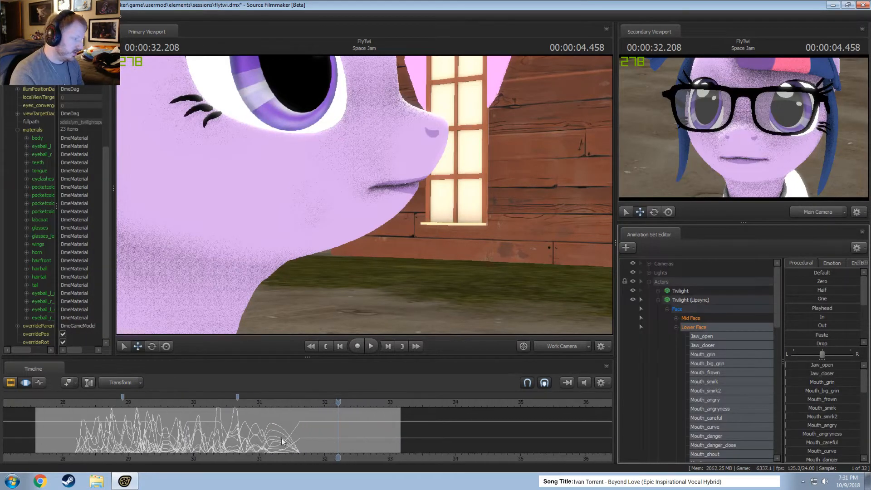
Hold the Lower Face pose from about 31.18 s until about 31.6 s, ease it out by 31.75 s, and play it back.
{"action": "left_click", "coordinate": [249, 439], "text": "shift"}
{"action": "scroll", "coordinate": [248, 439], "scroll_direction": "up", "scroll_amount": 6}
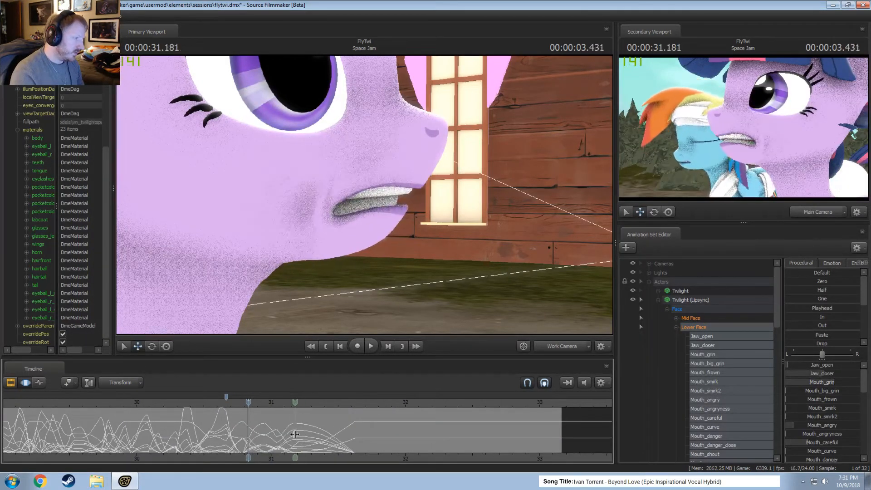
{"action": "mouse_move", "coordinate": [295, 434]}
{"action": "left_mouse_down", "text": "shift"}
{"action": "mouse_move", "coordinate": [377, 435]}
{"action": "mouse_move", "coordinate": [379, 427]}
{"action": "mouse_move", "coordinate": [357, 424]}
{"action": "mouse_move", "coordinate": [399, 438]}
{"action": "mouse_move", "coordinate": [355, 435]}
{"action": "mouse_move", "coordinate": [373, 429]}
{"action": "mouse_move", "coordinate": [339, 421]}
{"action": "mouse_move", "coordinate": [377, 426]}
{"action": "left_mouse_up", "text": "shift"}
{"action": "left_click", "coordinate": [257, 405]}
{"action": "key", "text": "space"}
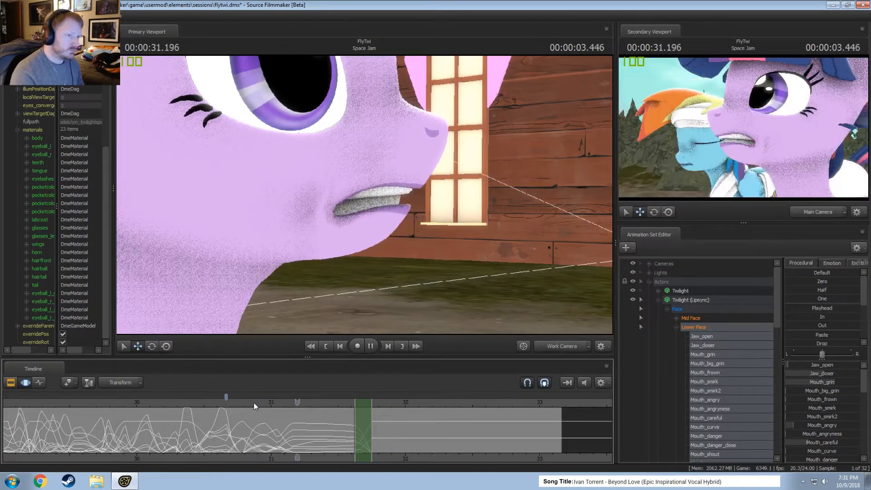
{"action": "left_click_drag", "start_coordinate": [229, 404], "coordinate": [216, 405]}
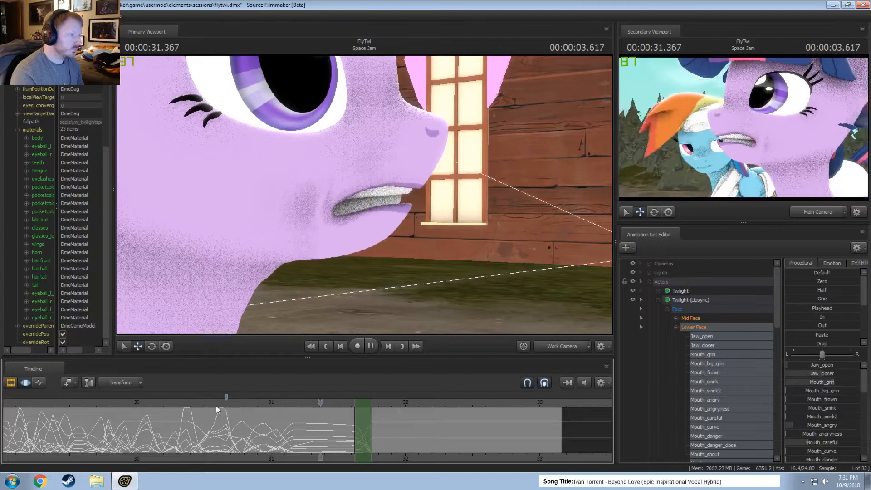
{"action": "left_click", "coordinate": [246, 402]}
{"action": "key", "text": "space"}
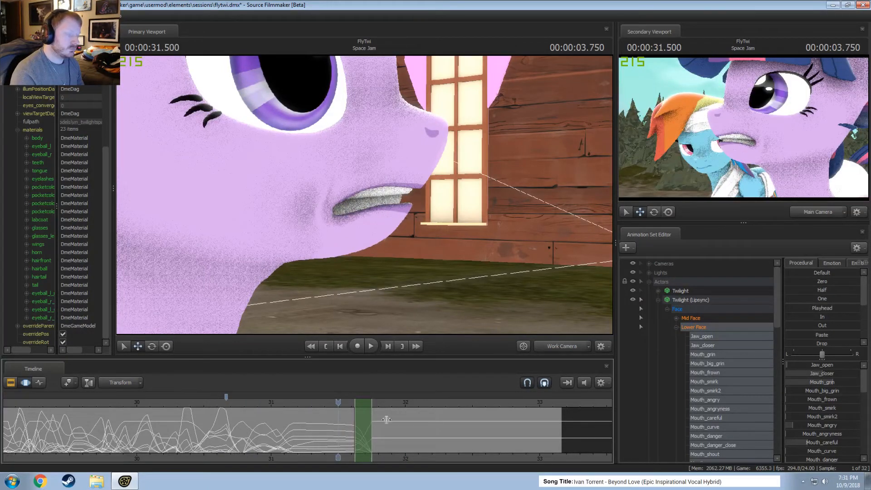
Select the entire time range of Twilight (Lipsync)'s Lower Face animation for copying, collapse the actor and hide its model.
{"action": "key", "text": "ctrl+a"}
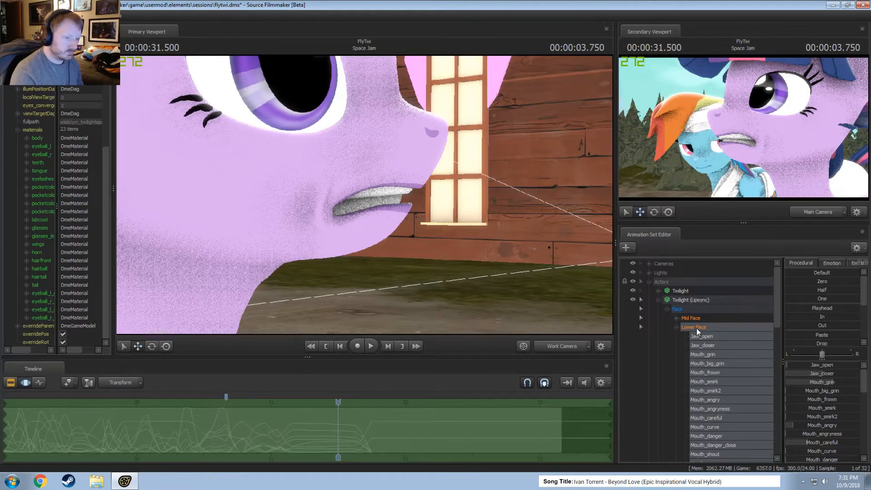
{"action": "left_click", "coordinate": [667, 309]}
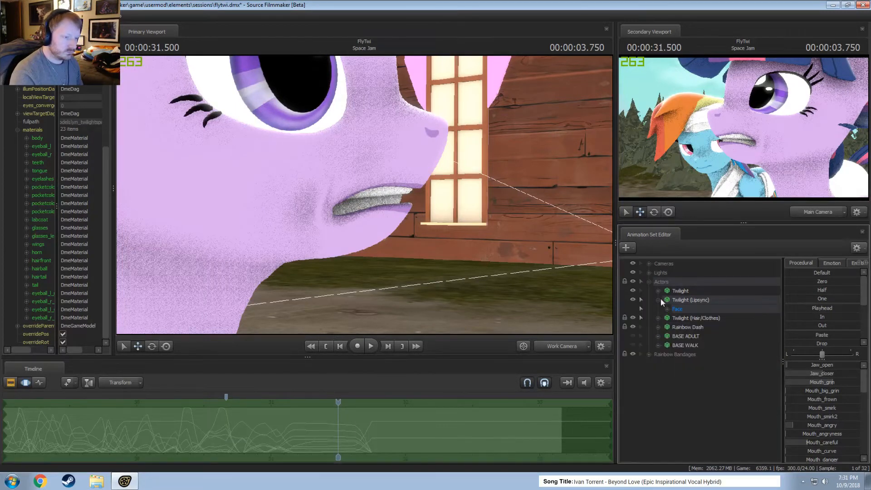
{"action": "left_click", "coordinate": [659, 300]}
{"action": "left_click", "coordinate": [641, 299]}
{"action": "left_click", "coordinate": [633, 299]}
Paste the copied mouth animation onto Twilight's Lower Face across the whole time range and apply it.
{"action": "left_click", "coordinate": [658, 291]}
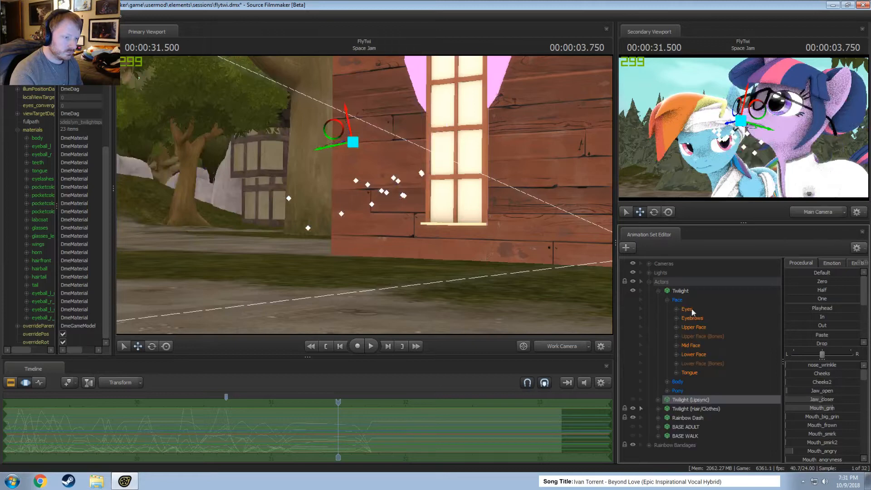
{"action": "left_click", "coordinate": [694, 354]}
{"action": "left_click", "coordinate": [403, 451]}
{"action": "key", "text": "ctrl+v"}
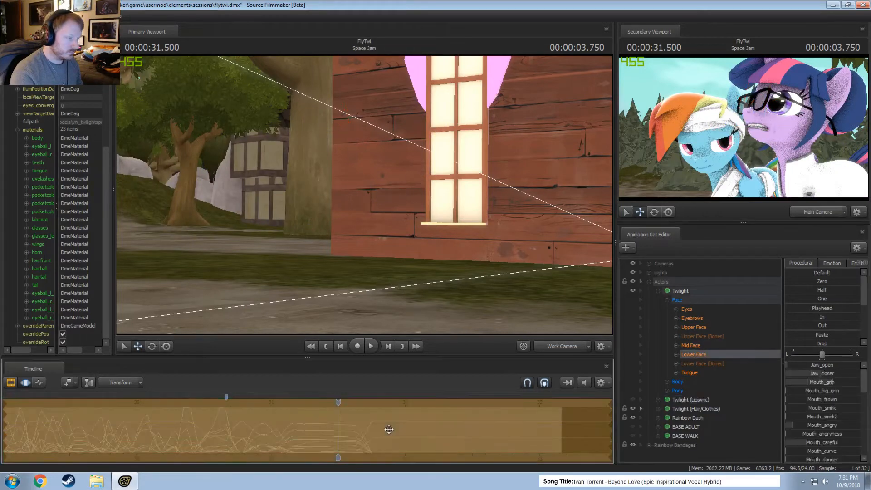
{"action": "key", "text": "Return"}
Play back Twilight's pasted lip sync from about 28.25 s and match the primary viewport's view to the shot camera.
{"action": "scroll", "coordinate": [312, 422], "scroll_direction": "down", "scroll_amount": 3}
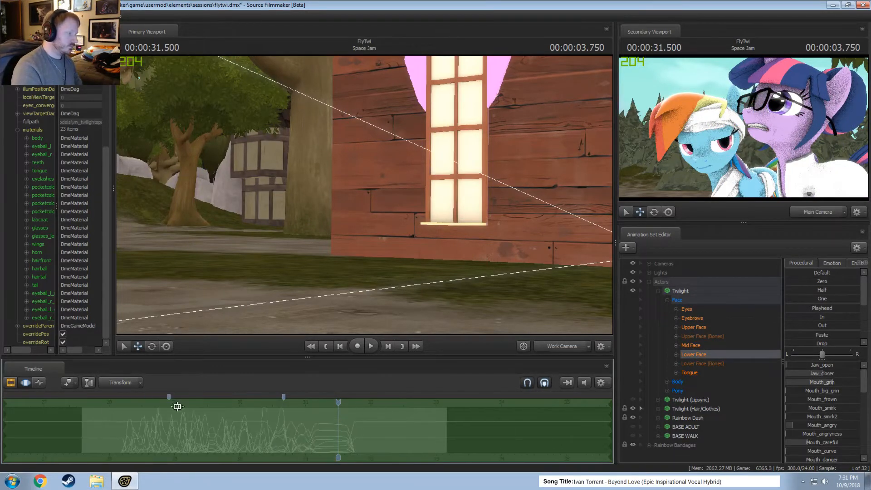
{"action": "left_click", "coordinate": [125, 427]}
{"action": "key", "text": "space"}
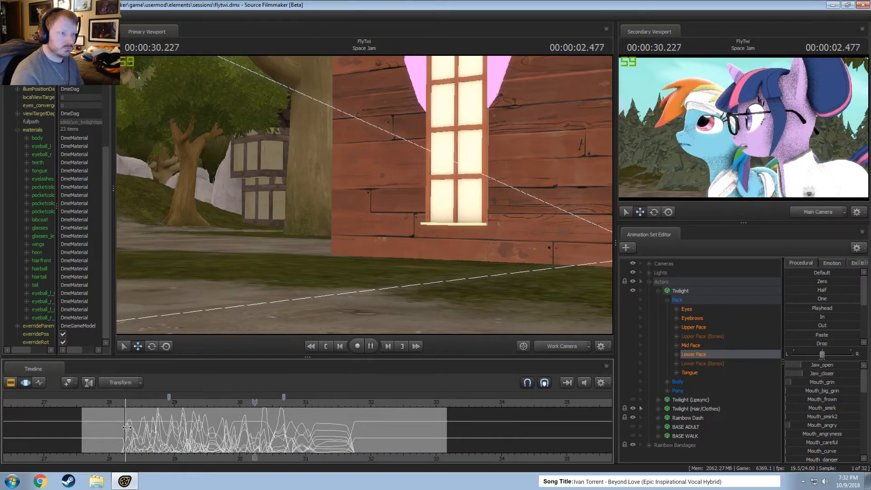
{"action": "key", "text": "space"}
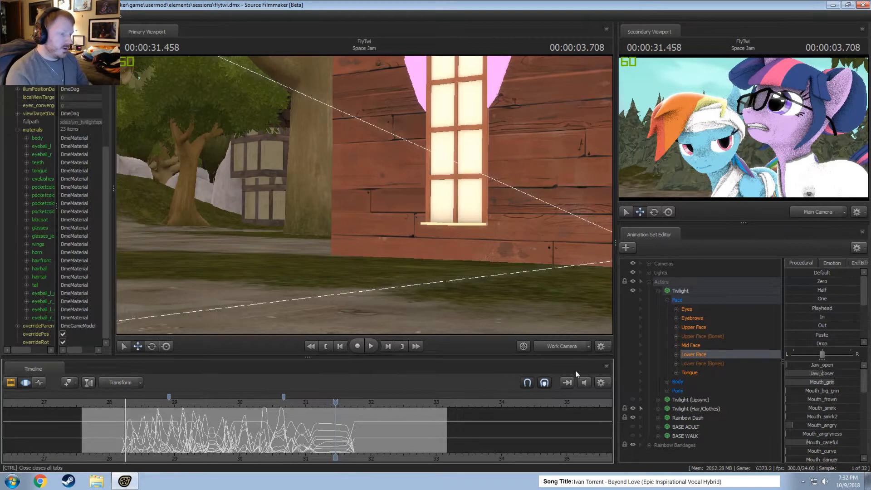
{"action": "left_click", "coordinate": [563, 345]}
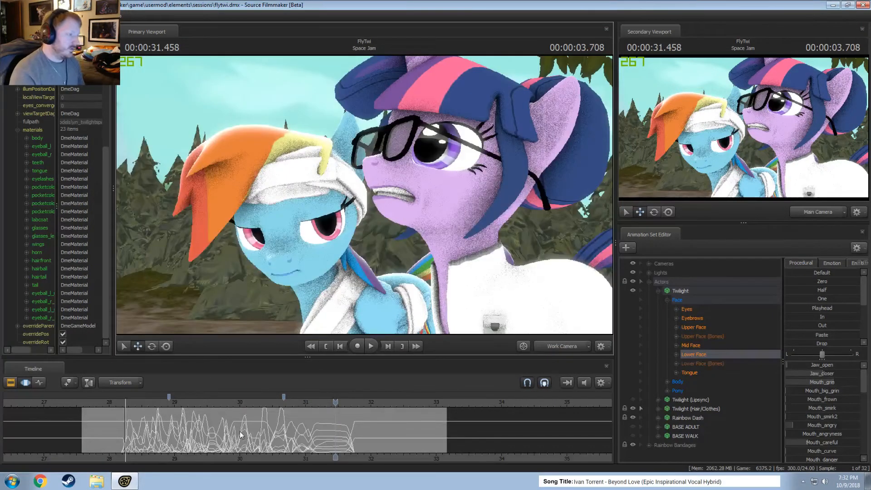
Replace Twilight's Eyes animation from the start up to about 28.9 s with the playhead pose from about 31.33 s, applied fully.
{"action": "left_click", "coordinate": [667, 300]}
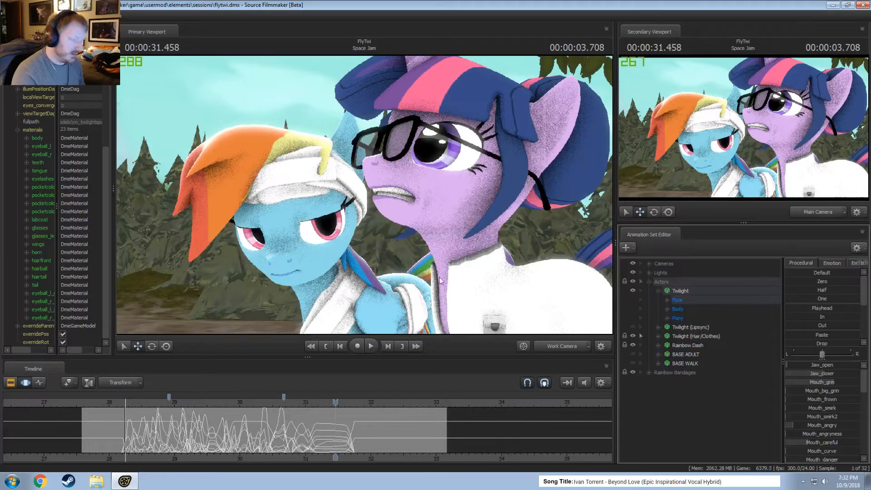
{"action": "left_click_drag", "start_coordinate": [120, 402], "coordinate": [98, 401]}
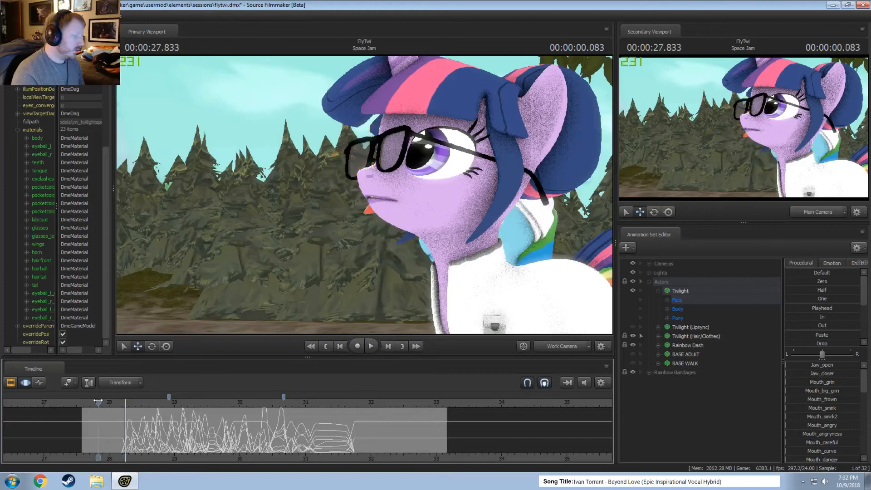
{"action": "left_click", "coordinate": [671, 302]}
{"action": "left_click", "coordinate": [688, 310]}
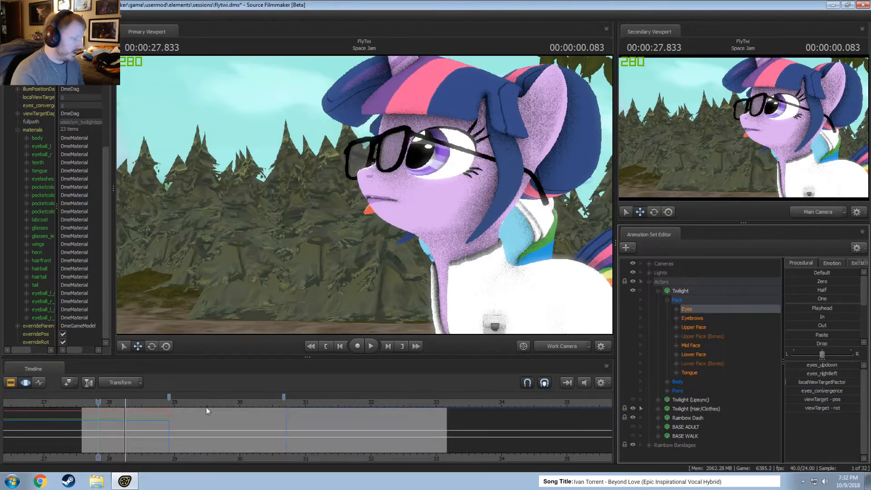
{"action": "key", "text": "space"}
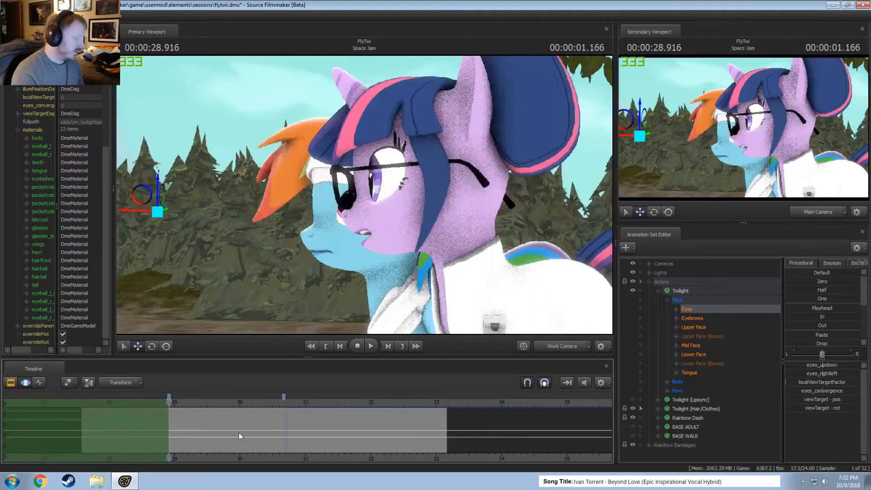
{"action": "left_click", "coordinate": [327, 403]}
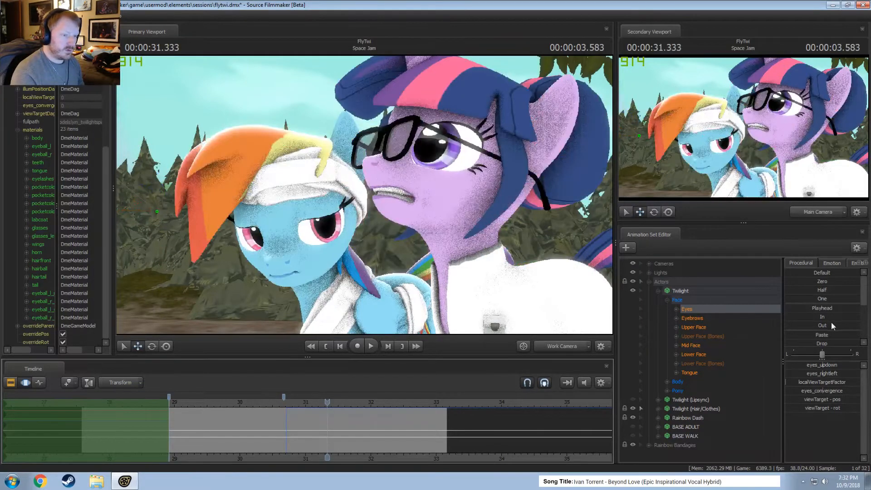
{"action": "left_click_drag", "start_coordinate": [829, 308], "coordinate": [858, 309]}
Play back the end of the shot and its opening to check Twilight's changed eye animation.
{"action": "key", "text": "space"}
{"action": "key", "text": "space"}
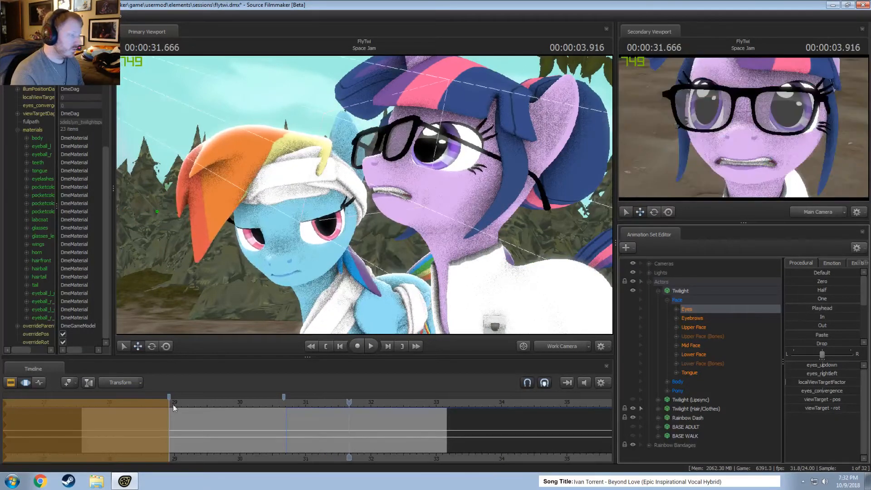
{"action": "left_click_drag", "start_coordinate": [173, 403], "coordinate": [80, 404]}
{"action": "key", "text": "F2"}
{"action": "key", "text": "space"}
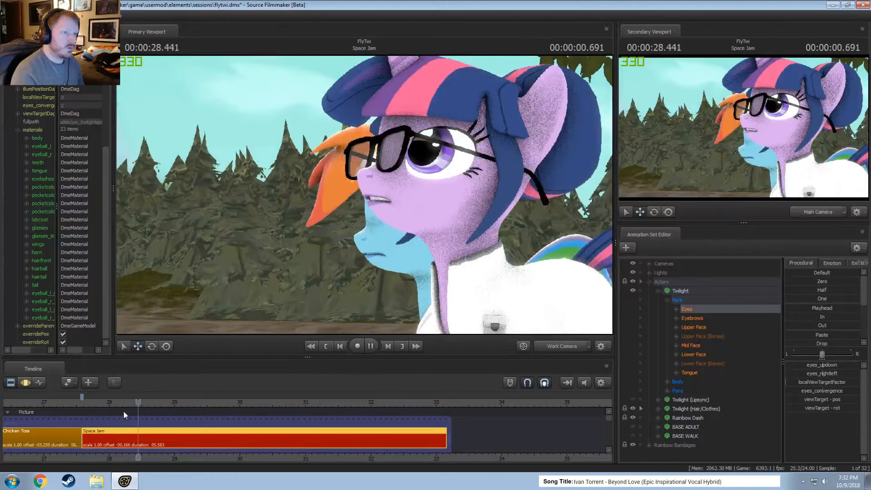
{"action": "key", "text": "space"}
{"action": "left_click", "coordinate": [104, 403]}
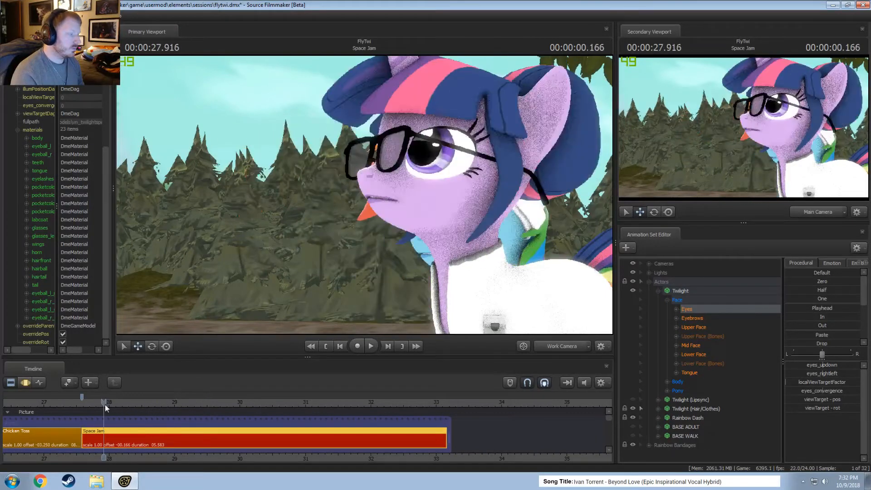
Add a slight Mouth_O to Twilight's Lower Face up to about 28.2 s, easing out by about 28.3 s.
{"action": "key", "text": "F3"}
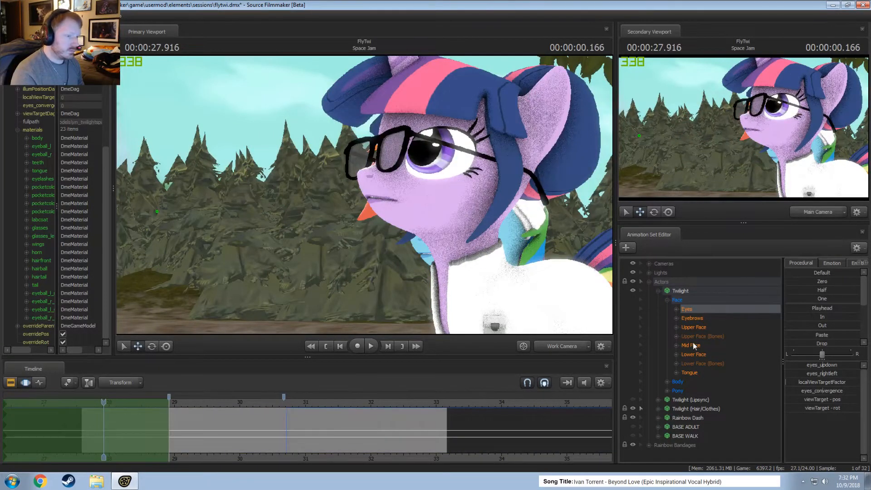
{"action": "left_click", "coordinate": [689, 355]}
{"action": "scroll", "coordinate": [276, 408], "scroll_direction": "up", "scroll_amount": 5}
{"action": "left_click_drag", "start_coordinate": [159, 441], "coordinate": [7, 449], "text": "shift"}
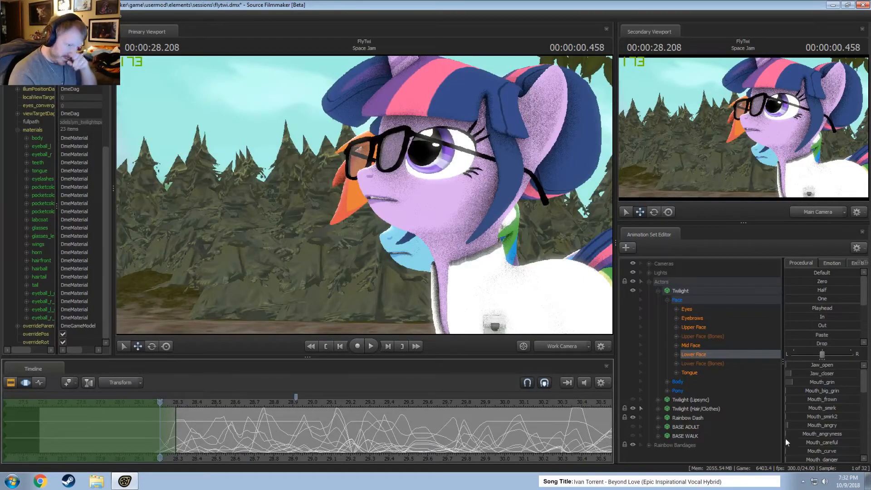
{"action": "scroll", "coordinate": [816, 436], "scroll_direction": "down", "scroll_amount": 5}
{"action": "scroll", "coordinate": [817, 435], "scroll_direction": "down", "scroll_amount": 3}
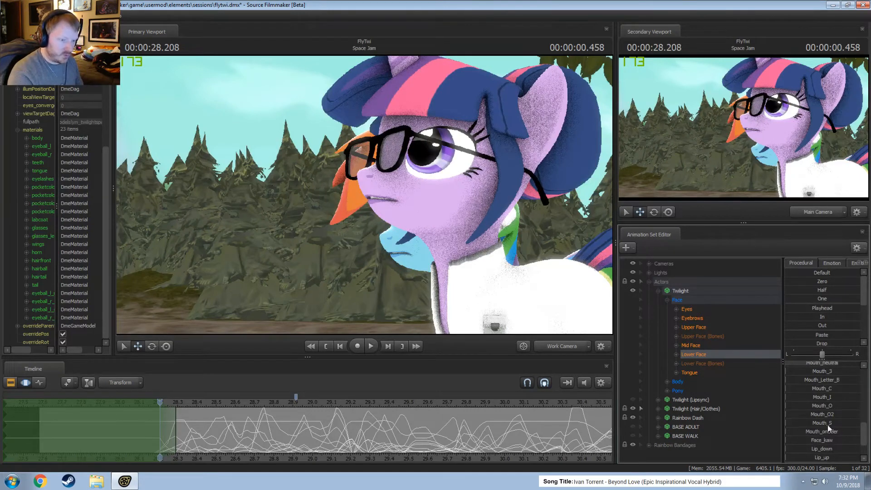
{"action": "scroll", "coordinate": [835, 431], "scroll_direction": "up", "scroll_amount": 8}
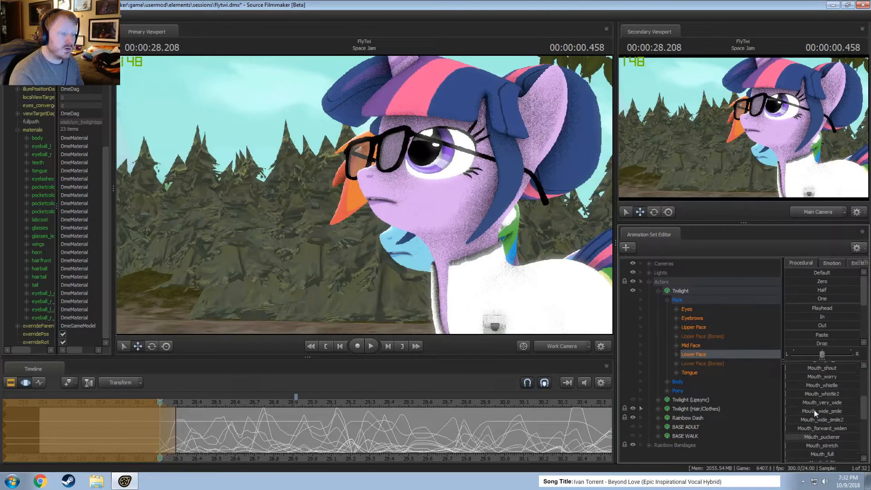
{"action": "scroll", "coordinate": [833, 427], "scroll_direction": "down", "scroll_amount": 6}
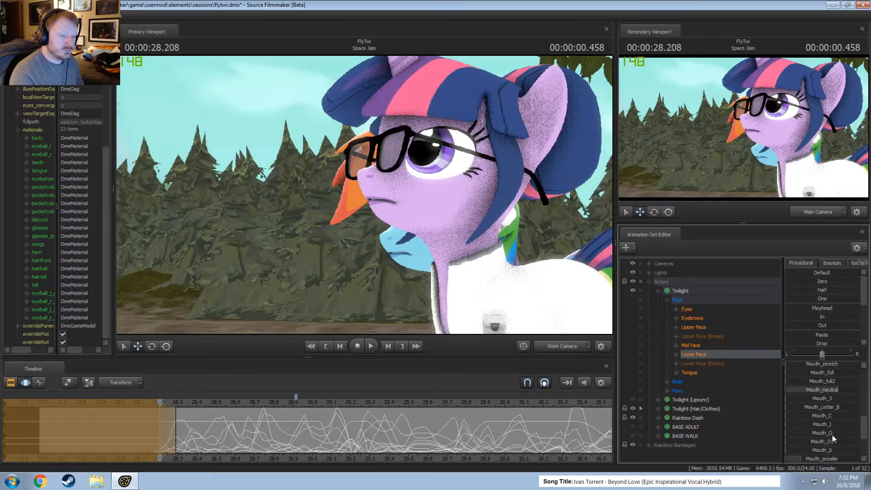
{"action": "left_click_drag", "start_coordinate": [833, 434], "coordinate": [840, 435]}
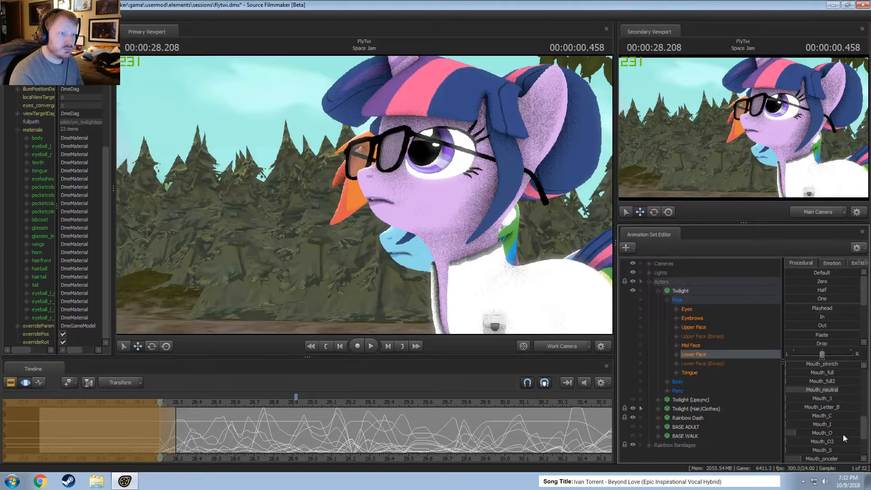
Raise Jaw_open slightly over the same opening range and play it back.
{"action": "scroll", "coordinate": [813, 388], "scroll_direction": "up", "scroll_amount": 6}
{"action": "left_click_drag", "start_coordinate": [813, 367], "coordinate": [819, 368]}
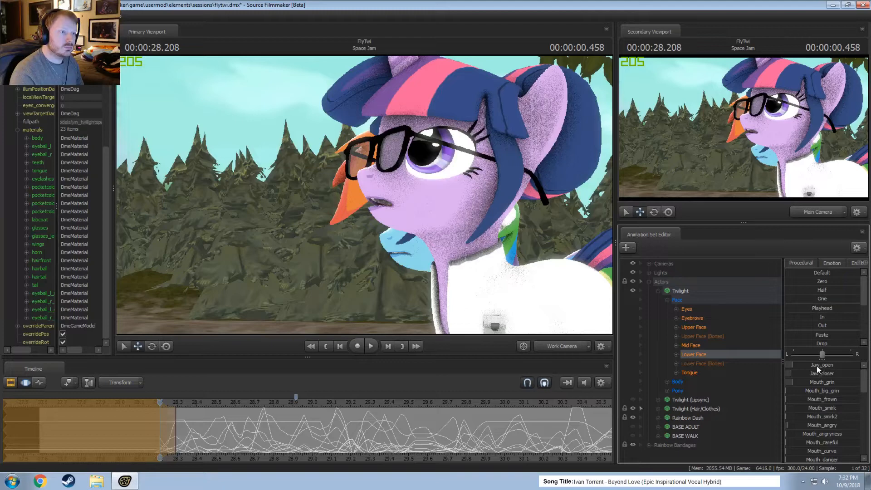
{"action": "key", "text": "space"}
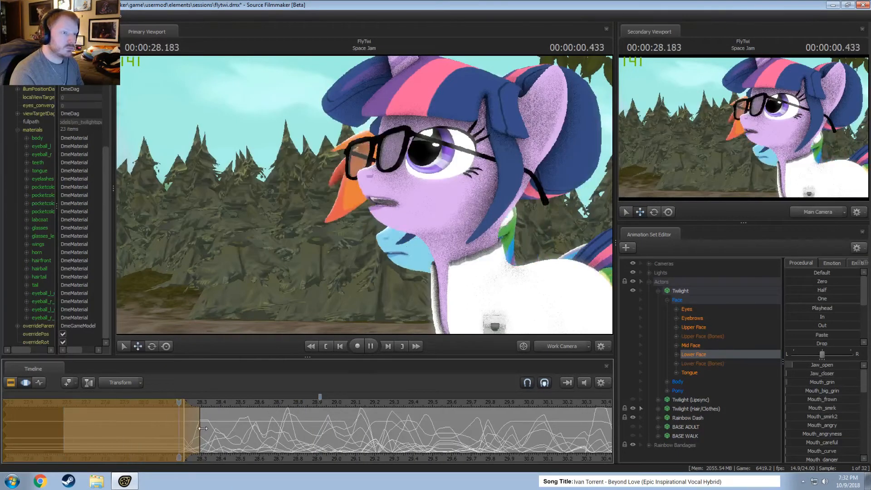
{"action": "key", "text": "space"}
Raise Jaw_open a little more around 28.0 s, easing in from about 27.3 s and out by about 28.25 s, and play it back.
{"action": "key", "text": "shift"}
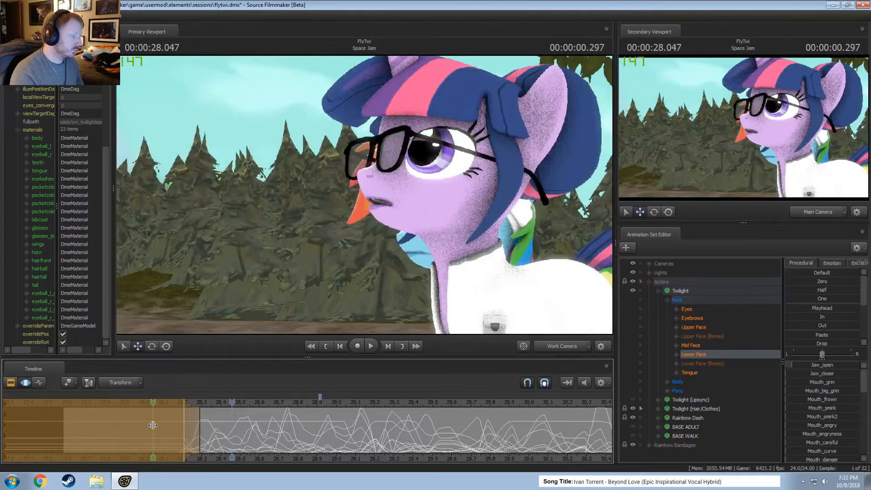
{"action": "left_click", "coordinate": [153, 425], "text": "shift"}
{"action": "scroll", "coordinate": [152, 425], "scroll_direction": "up", "scroll_amount": 6}
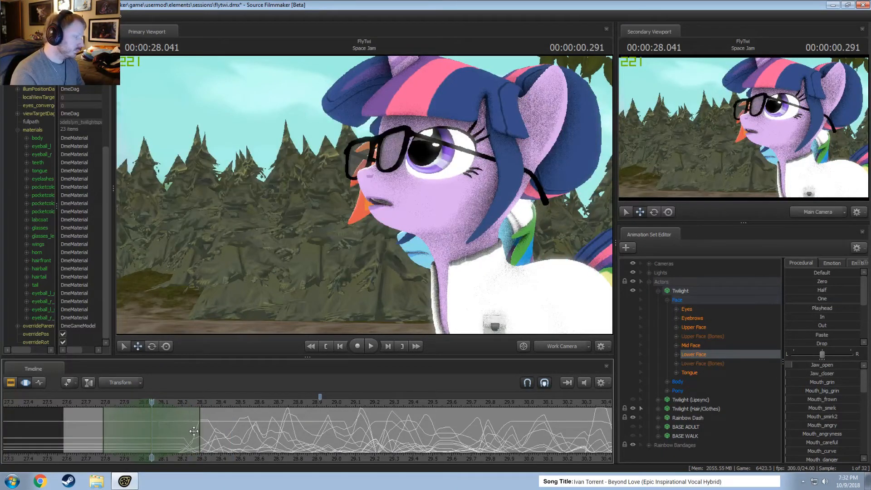
{"action": "left_click_drag", "start_coordinate": [194, 431], "coordinate": [187, 432]}
{"action": "left_click_drag", "start_coordinate": [105, 425], "coordinate": [15, 422]}
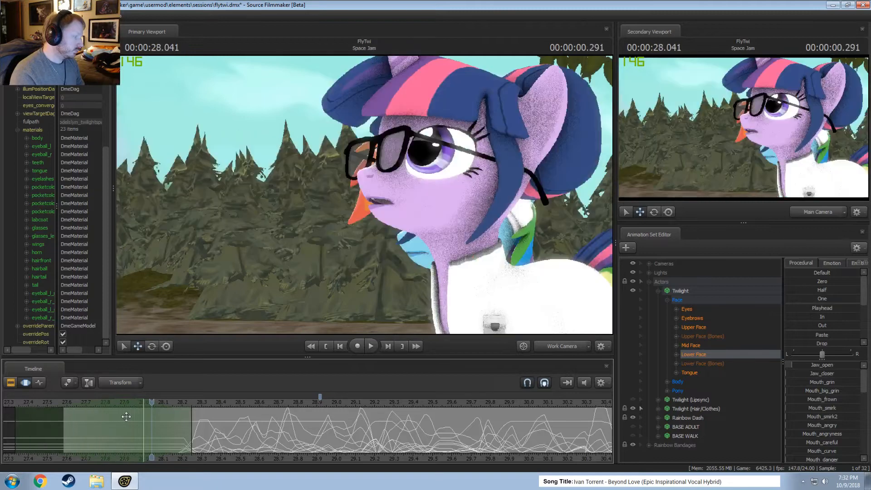
{"action": "key", "text": "Left"}
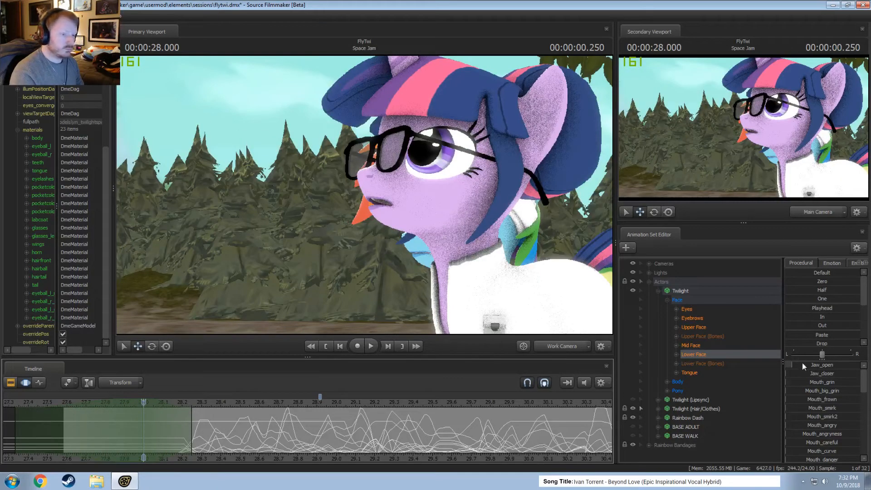
{"action": "left_click_drag", "start_coordinate": [804, 367], "coordinate": [810, 367]}
{"action": "left_click_drag", "start_coordinate": [203, 404], "coordinate": [63, 410]}
{"action": "key", "text": "F2"}
{"action": "key", "text": "space"}
{"action": "key", "text": "space"}
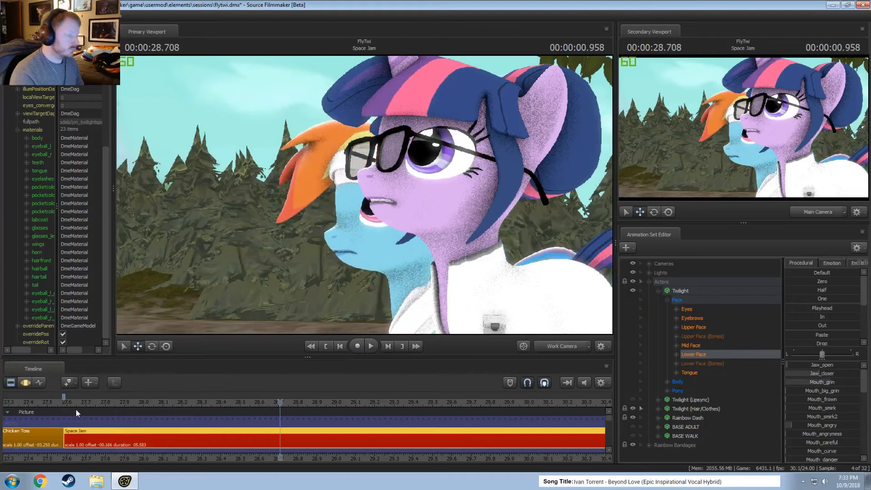
Raise Mouth_puckerer slightly around 27.75 s, easing out by about 28.2 s, and play back the start of the shot.
{"action": "key", "text": "F3"}
{"action": "left_click_drag", "start_coordinate": [93, 425], "coordinate": [93, 425], "text": "shift"}
{"action": "scroll", "coordinate": [93, 426], "scroll_direction": "up", "scroll_amount": 8, "text": "shift"}
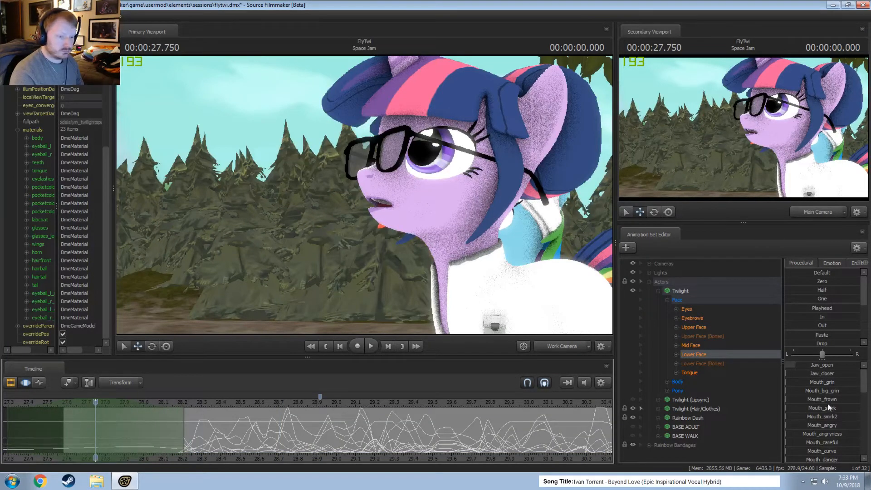
{"action": "scroll", "coordinate": [830, 411], "scroll_direction": "down", "scroll_amount": 5}
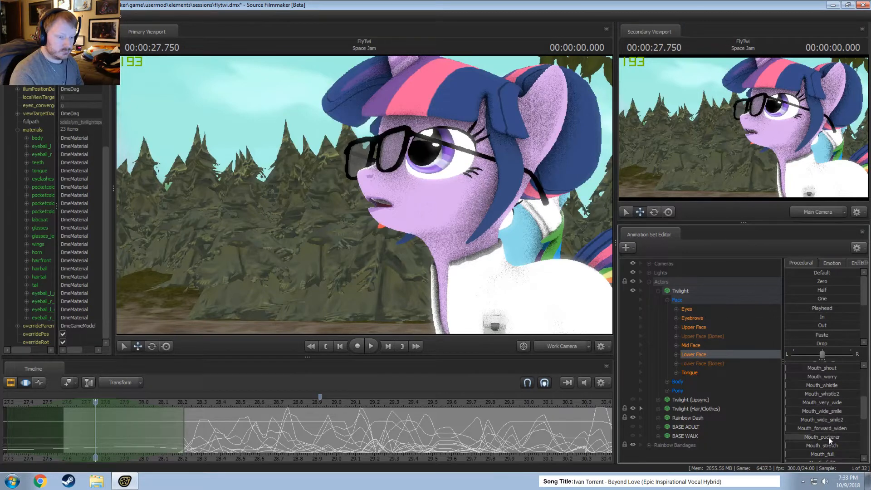
{"action": "left_click_drag", "start_coordinate": [829, 437], "coordinate": [836, 437]}
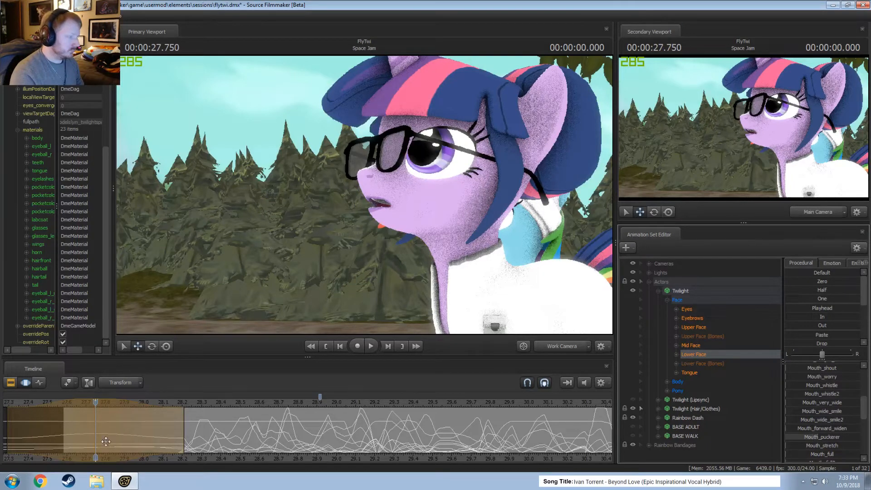
{"action": "key", "text": "F2"}
{"action": "key", "text": "space"}
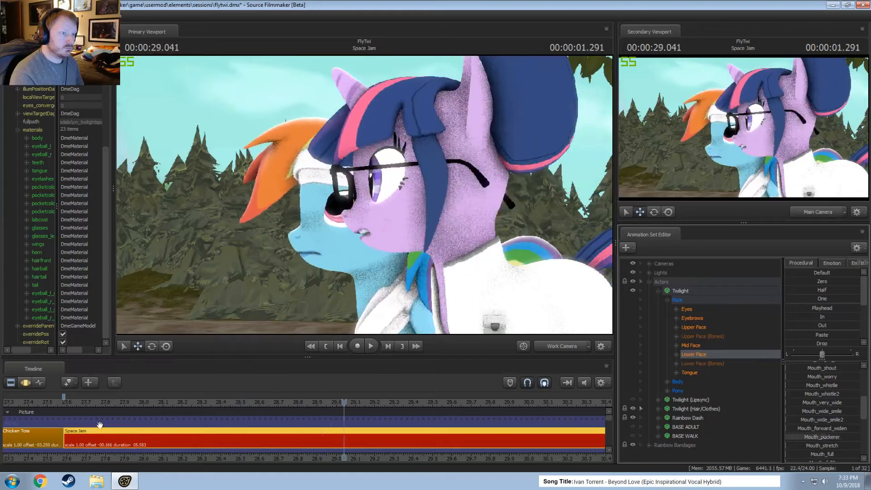
{"action": "key", "text": "space"}
Select Lower Face's time range from about 27.95 s to 28.25 s, peaking at about 28.2 s.
{"action": "key", "text": "F3"}
{"action": "left_click_drag", "start_coordinate": [111, 436], "coordinate": [136, 436]}
{"action": "left_click", "coordinate": [184, 446]}
{"action": "scroll", "coordinate": [810, 325], "scroll_direction": "down", "scroll_amount": 1}
{"action": "scroll", "coordinate": [811, 325], "scroll_direction": "down", "scroll_amount": 2}
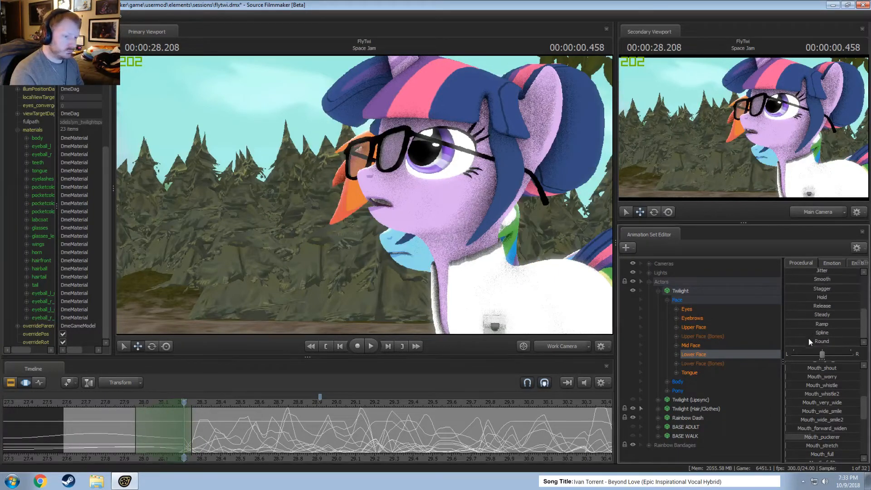
Try the Round preset on the selected Lower Face range, play it back and undo it.
{"action": "left_click", "coordinate": [808, 341]}
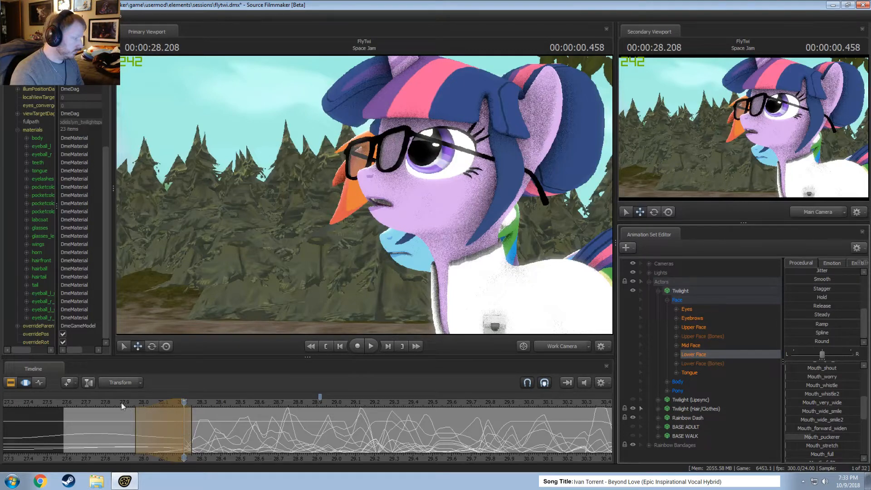
{"action": "left_click", "coordinate": [102, 403]}
{"action": "key", "text": "space"}
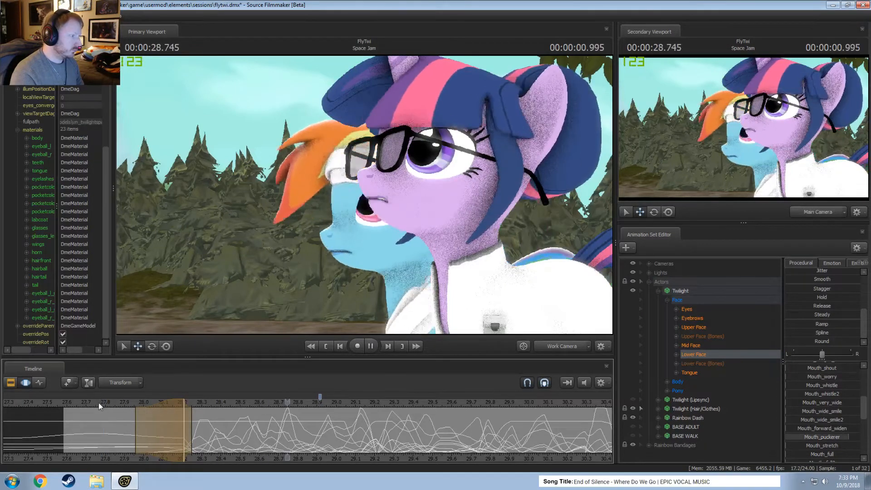
{"action": "key", "text": "space"}
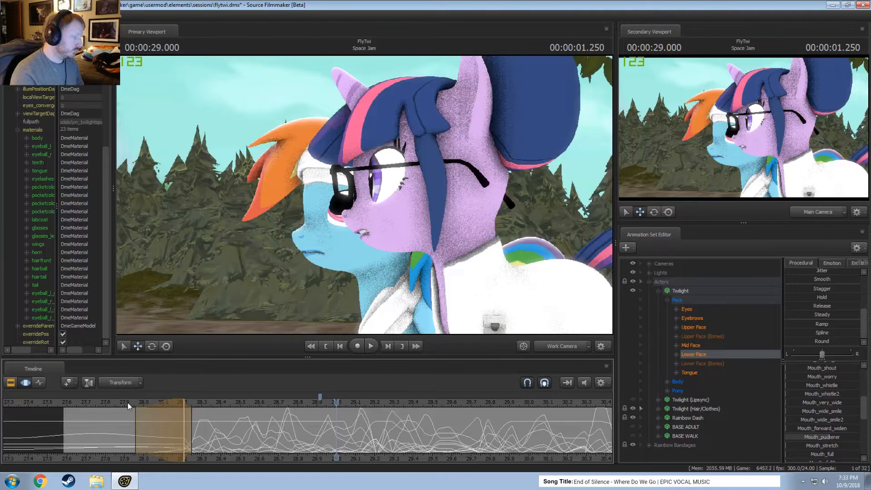
{"action": "left_click_drag", "start_coordinate": [129, 403], "coordinate": [192, 404]}
{"action": "key", "text": "ctrl+z"}
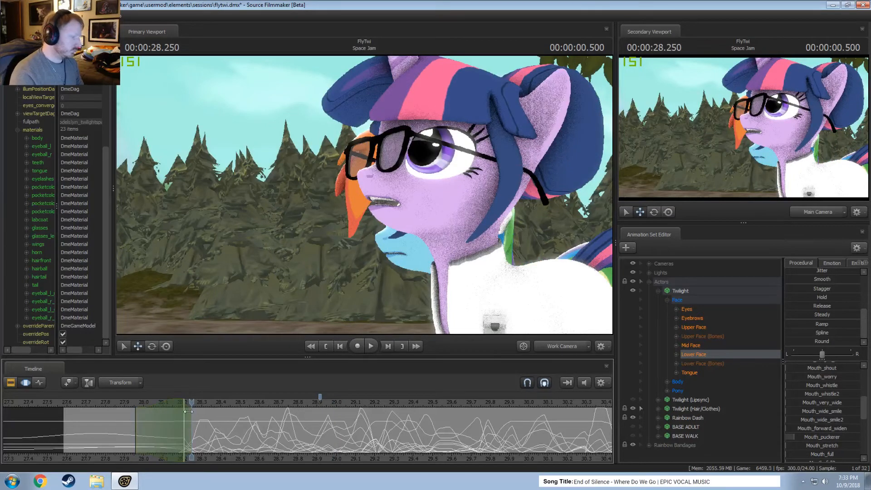
Blend the selected range toward the playhead mouth pose at 28.25 s, start its ease-in at about 27.87 s, and play it back.
{"action": "scroll", "coordinate": [812, 294], "scroll_direction": "up", "scroll_amount": 2}
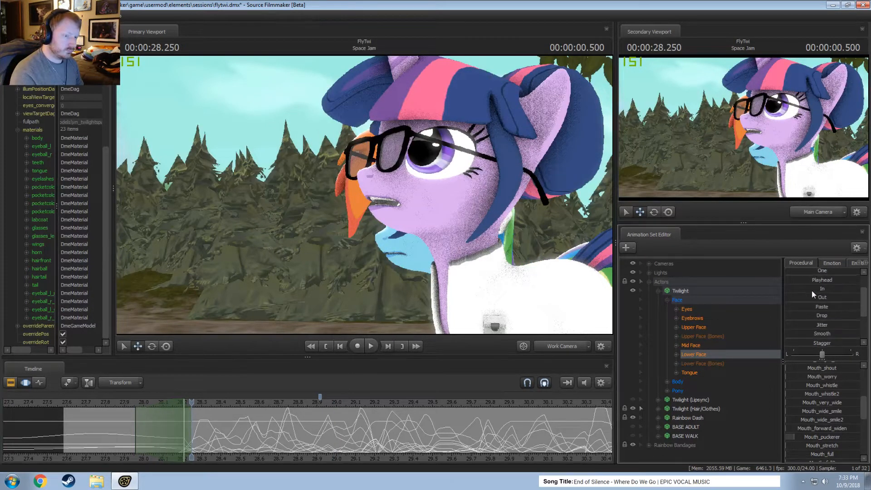
{"action": "left_click", "coordinate": [818, 289]}
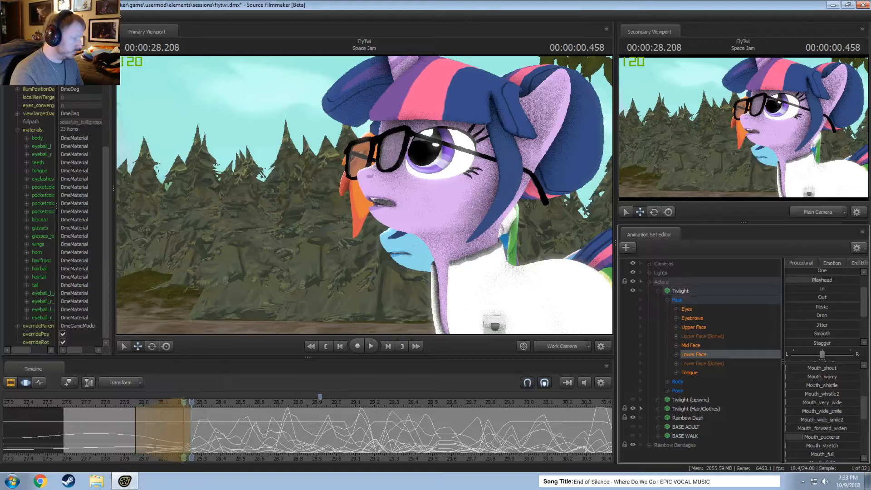
{"action": "left_click_drag", "start_coordinate": [135, 419], "coordinate": [118, 420]}
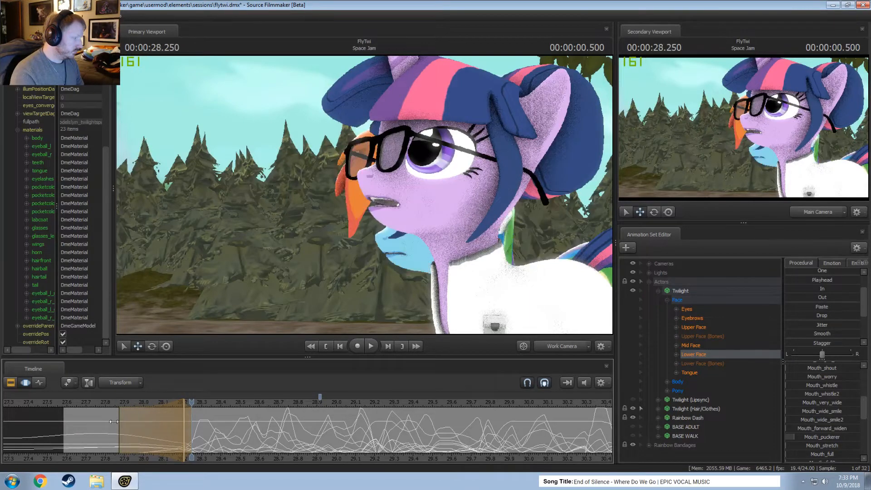
{"action": "left_click", "coordinate": [80, 403]}
{"action": "key", "text": "space"}
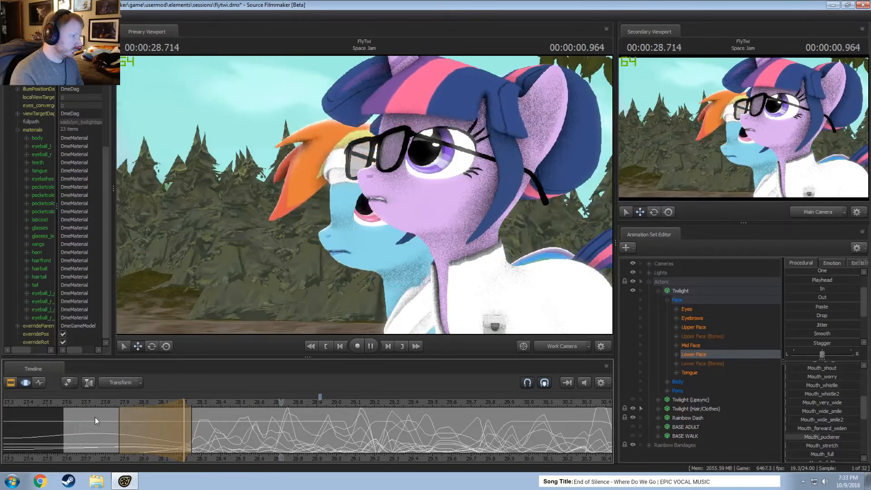
{"action": "key", "text": "F2"}
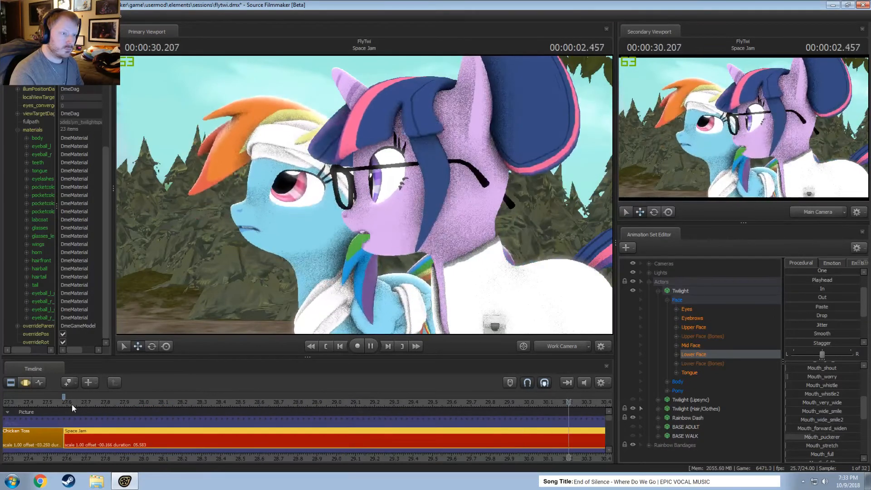
Play back the Space Jam shot, replaying it from about 27.8 s to check the mouth lead-in.
{"action": "key", "text": "space"}
{"action": "scroll", "coordinate": [344, 440], "scroll_direction": "down", "scroll_amount": 6}
{"action": "mouse_move", "coordinate": [359, 442]}
{"action": "middle_mouse_down"}
{"action": "mouse_move", "coordinate": [563, 454]}
{"action": "mouse_move", "coordinate": [342, 440]}
{"action": "middle_mouse_up"}
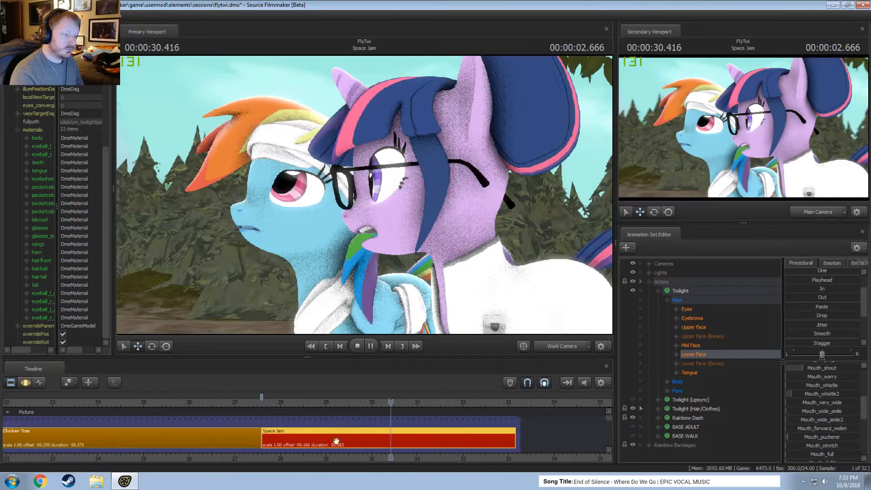
{"action": "key", "text": "space"}
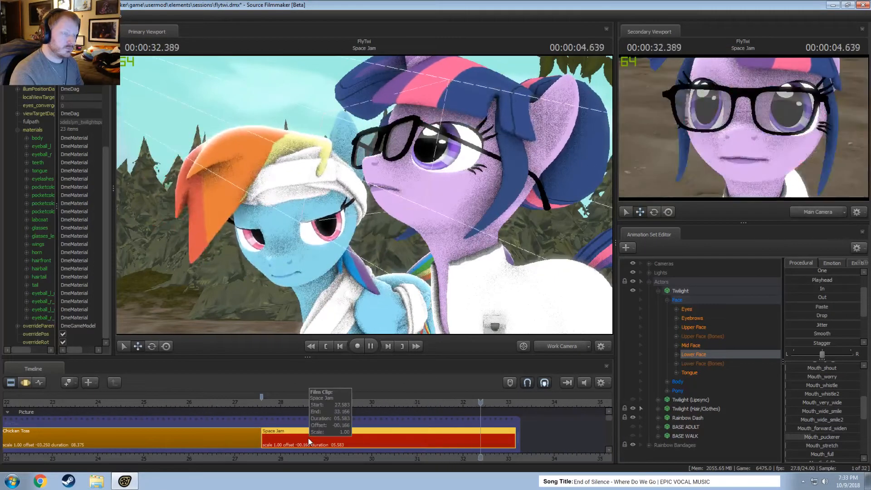
{"action": "key", "text": "space"}
{"action": "left_click", "coordinate": [271, 403]}
{"action": "key", "text": "space"}
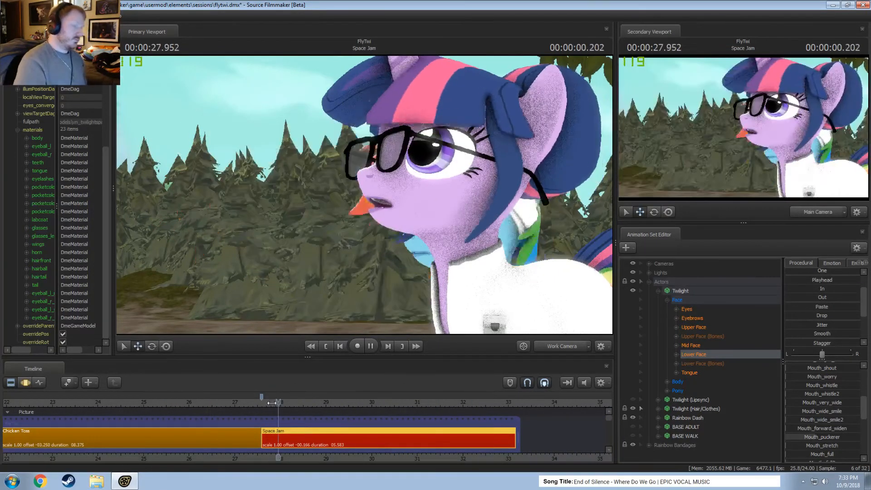
{"action": "key", "text": "space"}
Raise Twilight's Upper Face Lid_raise slightly with the whole timeline selected.
{"action": "key", "text": "F2"}
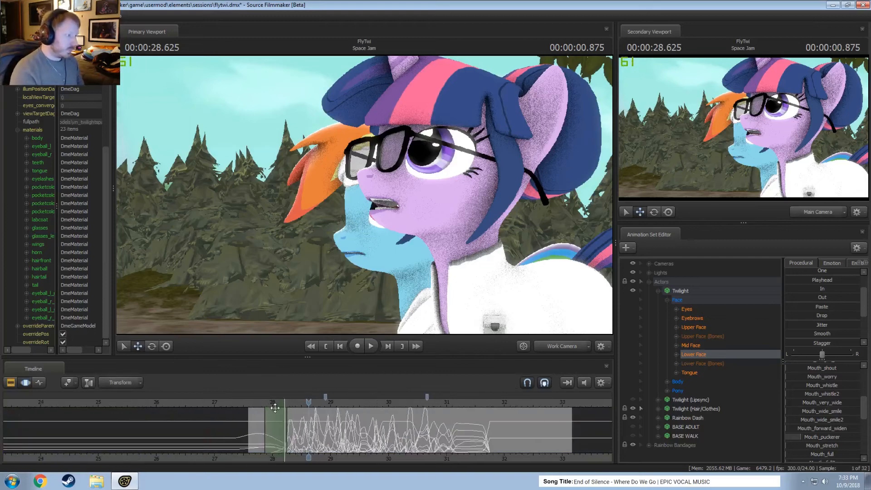
{"action": "key", "text": "F1"}
{"action": "left_click", "coordinate": [275, 402]}
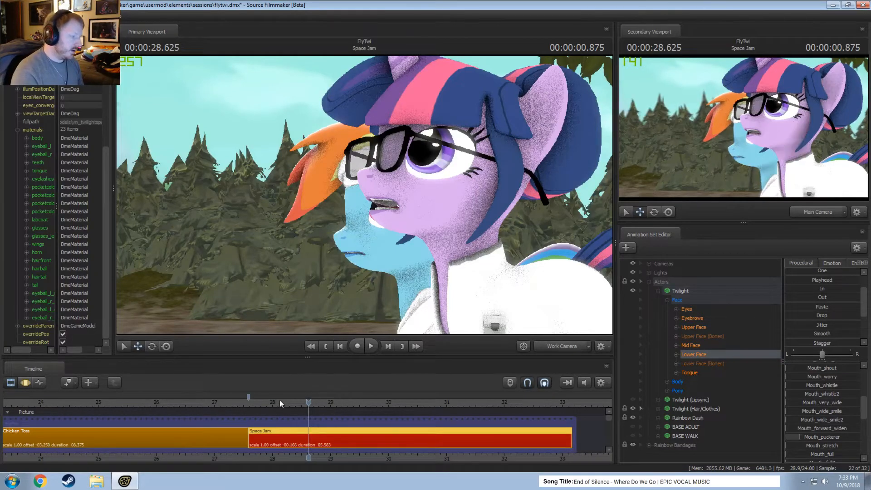
{"action": "key", "text": "F2"}
{"action": "scroll", "coordinate": [274, 402], "scroll_direction": "up", "scroll_amount": 2}
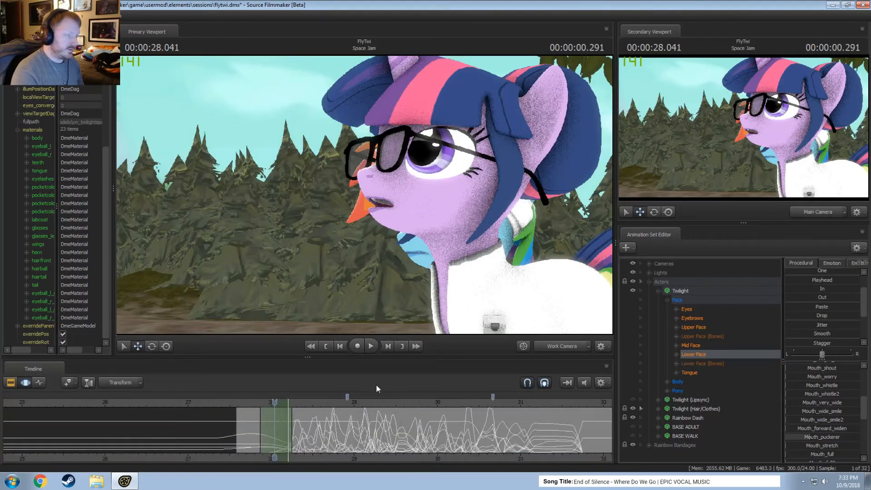
{"action": "left_click", "coordinate": [699, 326]}
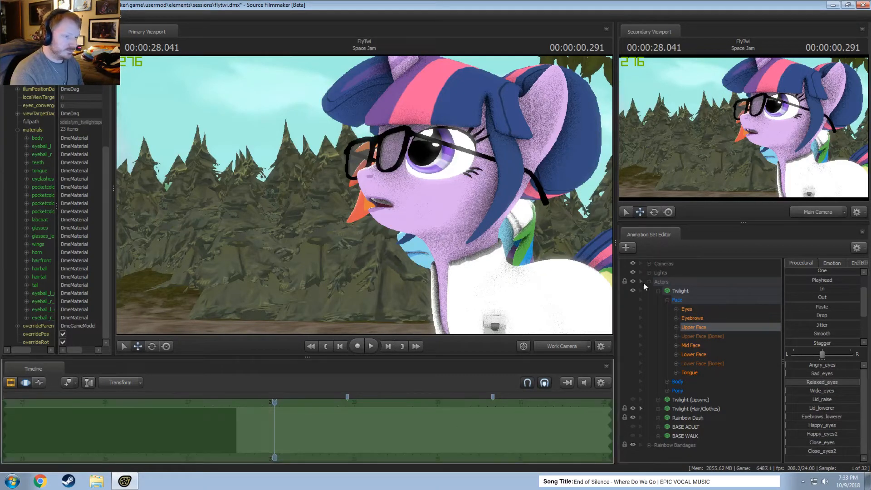
{"action": "mouse_move", "coordinate": [827, 391]}
{"action": "left_mouse_down"}
{"action": "mouse_move", "coordinate": [831, 383]}
{"action": "mouse_move", "coordinate": [817, 400]}
{"action": "mouse_move", "coordinate": [827, 400]}
{"action": "left_mouse_up"}
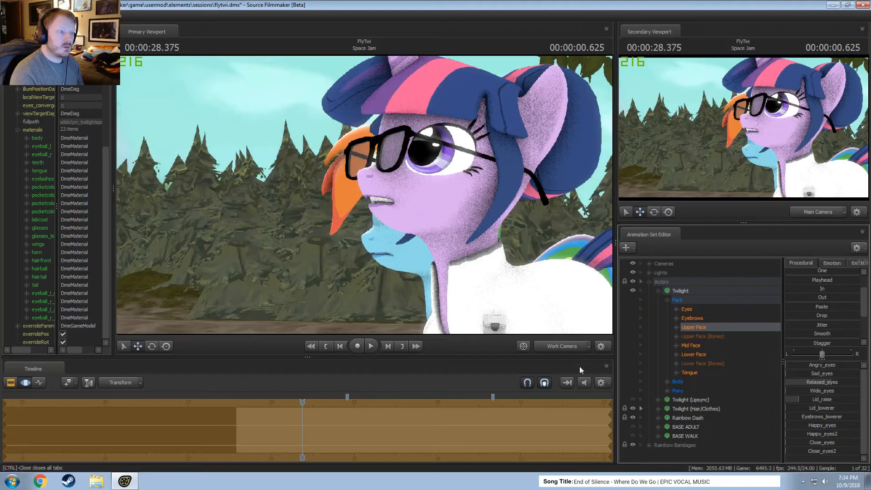
{"action": "key", "text": "F2"}
{"action": "key", "text": "F3"}
{"action": "key", "text": "F2"}
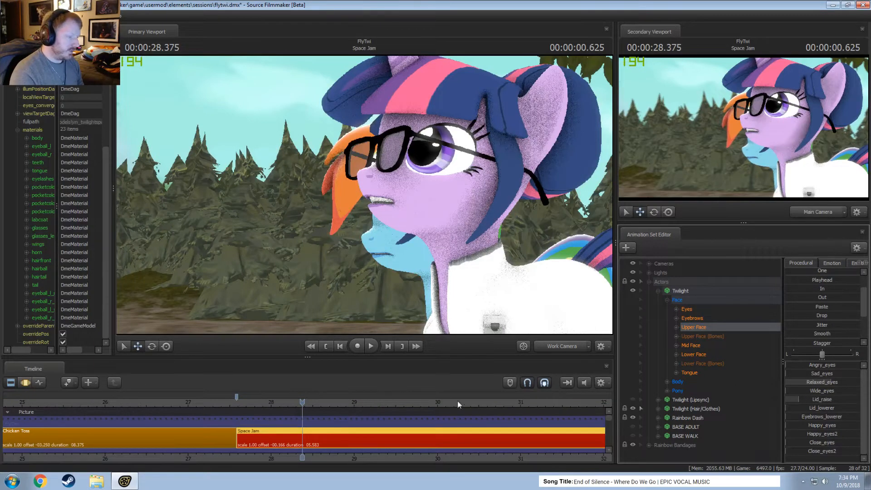
{"action": "key", "text": "F3"}
Tilt Twilight's Head slightly upward over a time selection ending at about 28.9 s, and play it back.
{"action": "left_click", "coordinate": [689, 300]}
{"action": "left_click", "coordinate": [670, 383]}
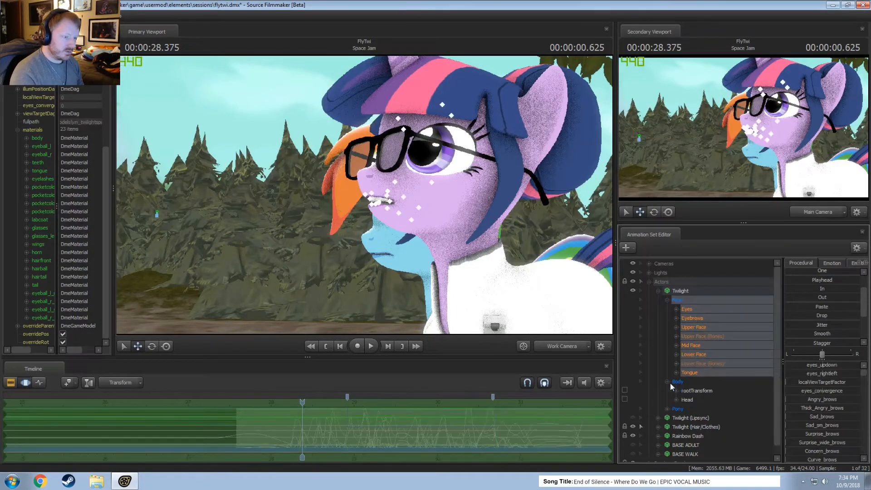
{"action": "left_click", "coordinate": [684, 399]}
{"action": "key", "text": "F2"}
{"action": "key", "text": "F3"}
{"action": "scroll", "coordinate": [343, 431], "scroll_direction": "up", "scroll_amount": 3}
{"action": "left_click_drag", "start_coordinate": [368, 425], "coordinate": [316, 359]}
{"action": "left_click_drag", "start_coordinate": [376, 403], "coordinate": [279, 403]}
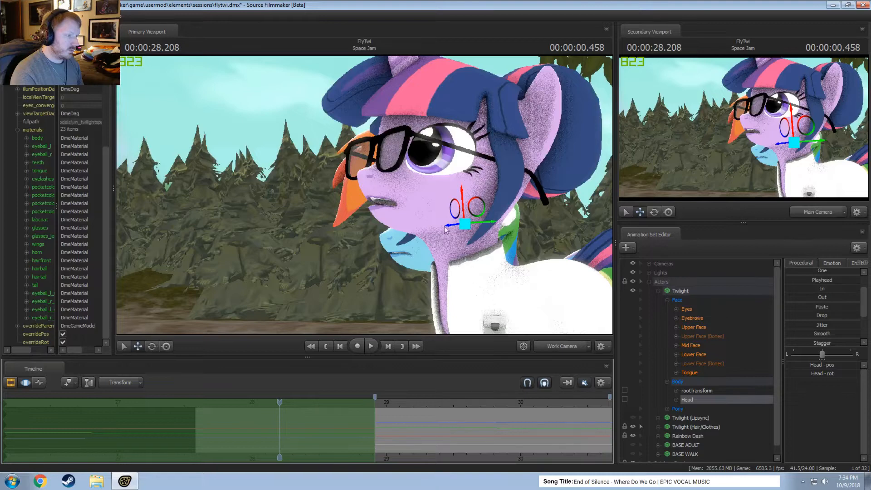
{"action": "key", "text": "e"}
{"action": "left_click_drag", "start_coordinate": [436, 232], "coordinate": [432, 230]}
{"action": "key", "text": "space"}
{"action": "key", "text": "space"}
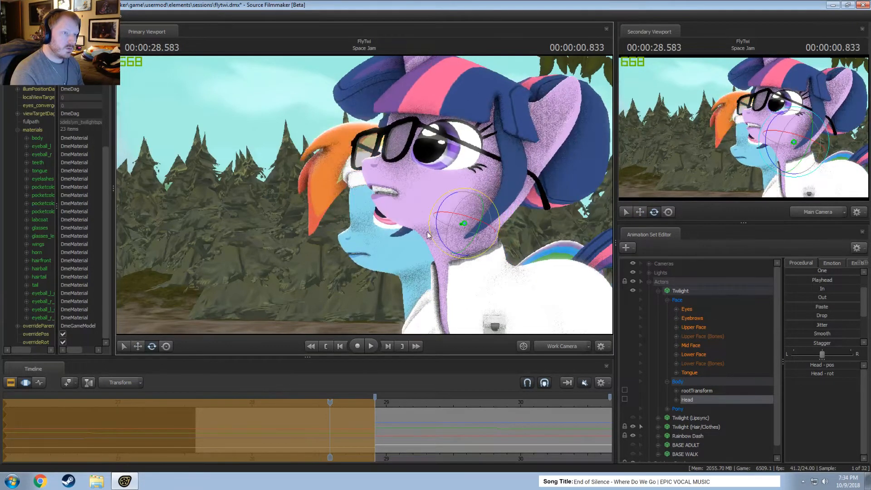
Select the Chest2 bone of Twilight (Hair/Clothes) from a side view of her body.
{"action": "left_click_drag", "start_coordinate": [455, 267], "coordinate": [355, 195]}
{"action": "key", "text": "s"}
{"action": "key", "text": "t"}
{"action": "key", "text": "ctrl"}
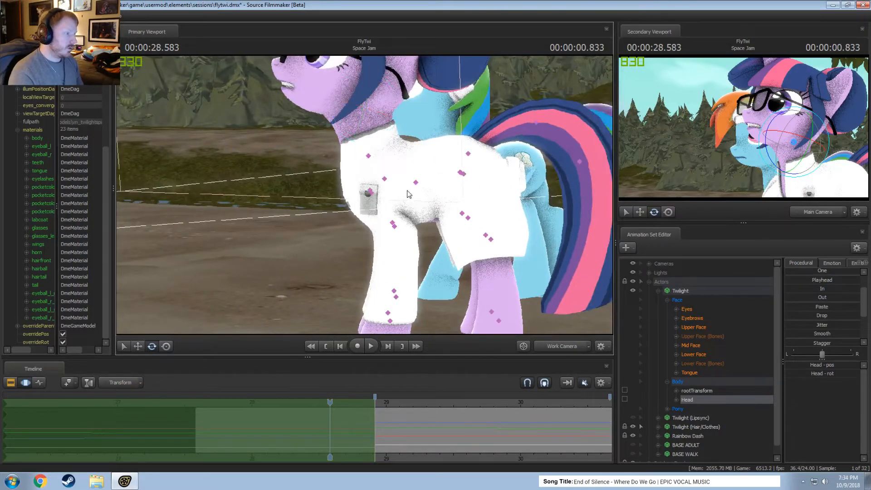
{"action": "left_click", "coordinate": [385, 178], "text": "ctrl"}
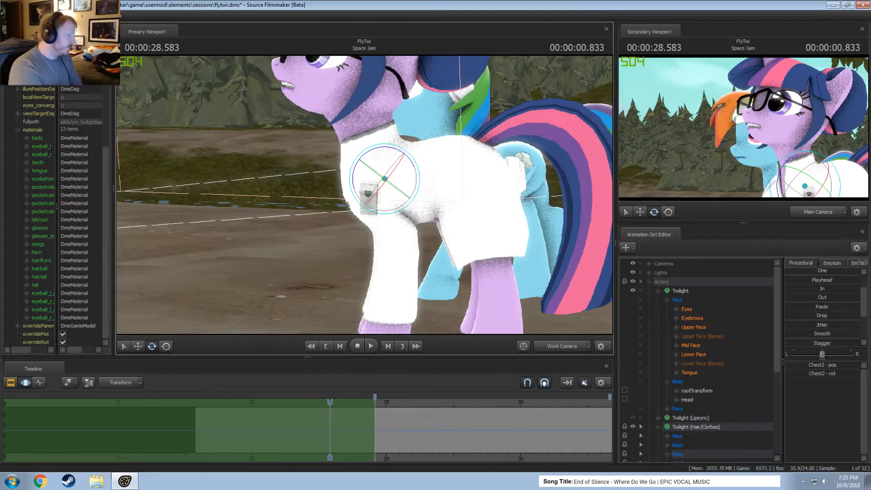
Switch to Windows Explorer and browse the Renders folder in SourceFilmMaker on Storage 1 (D:), including the appledash subfolder.
{"action": "left_click", "coordinate": [96, 481]}
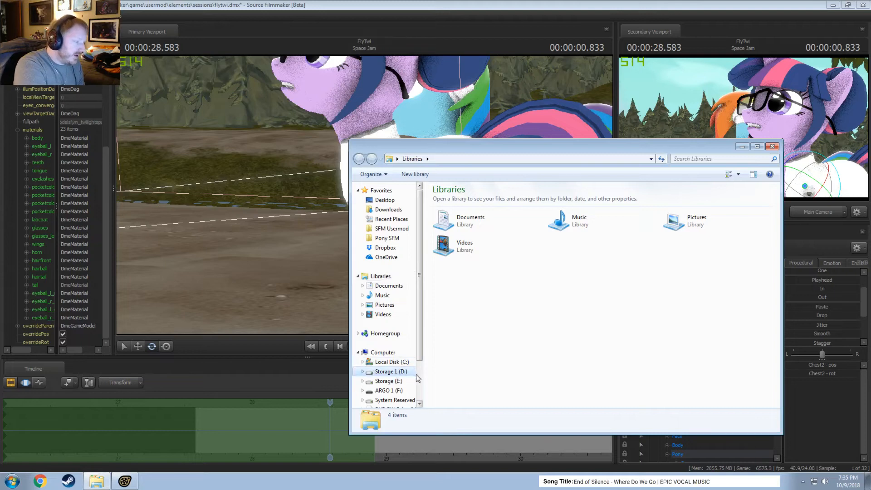
{"action": "left_click", "coordinate": [390, 391]}
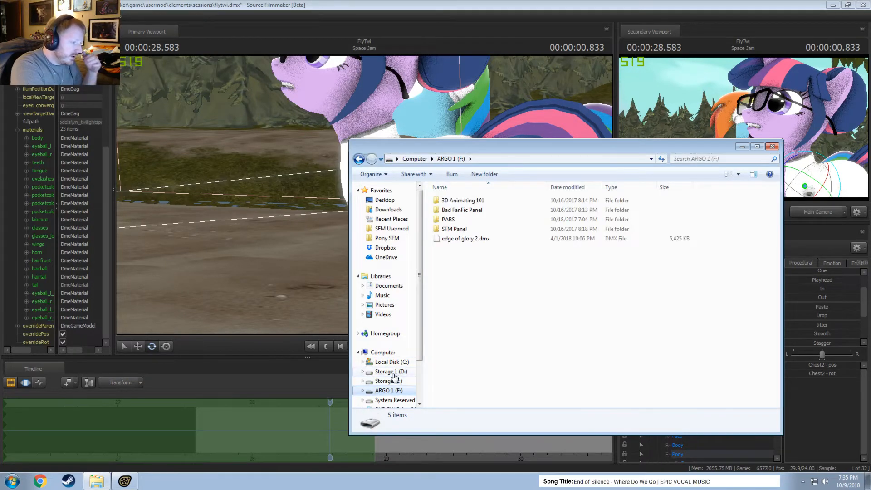
{"action": "left_click", "coordinate": [394, 373]}
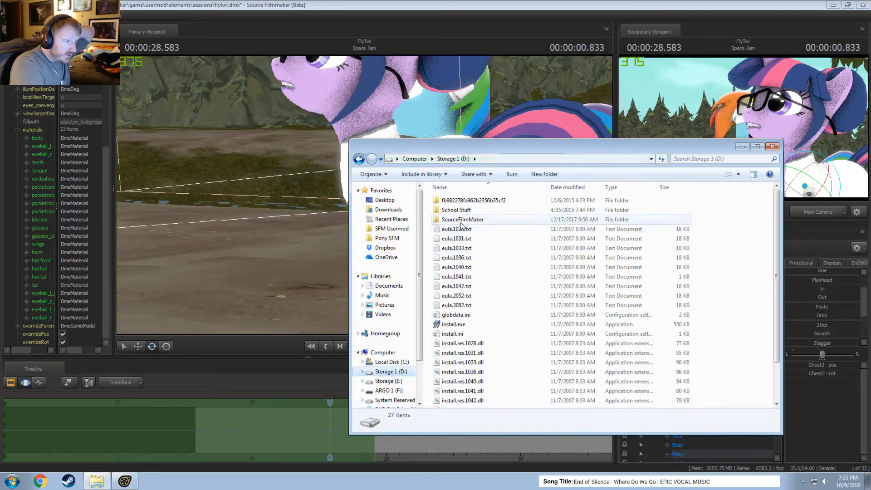
{"action": "double_click", "coordinate": [461, 221]}
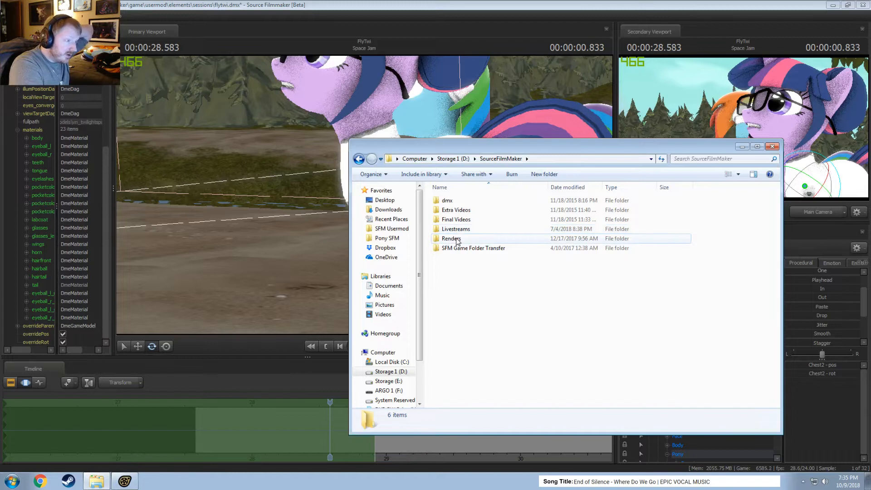
{"action": "double_click", "coordinate": [456, 238]}
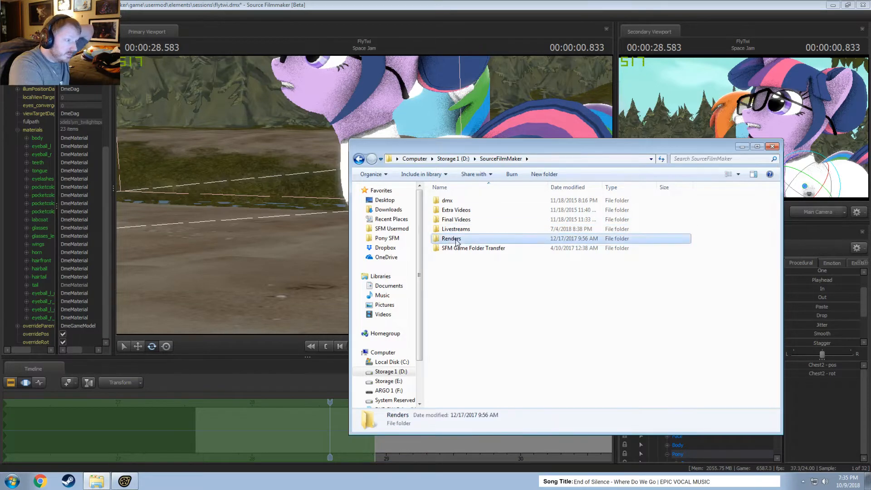
{"action": "double_click", "coordinate": [455, 239]}
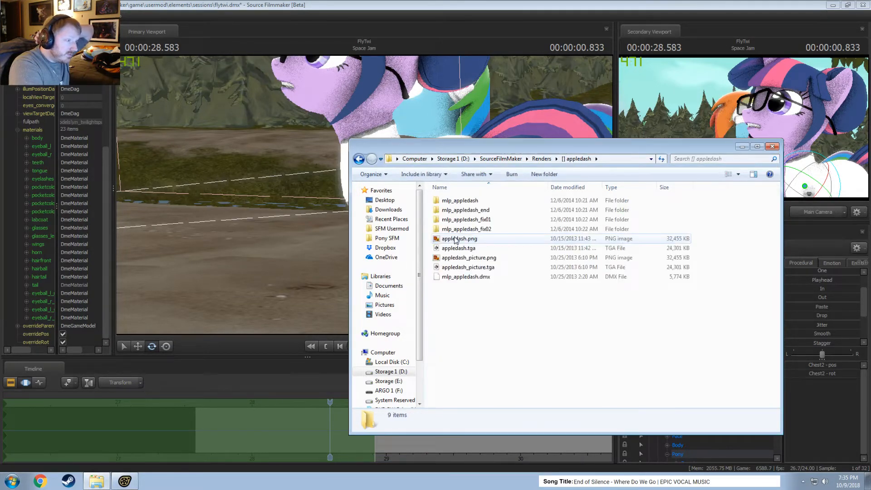
{"action": "left_click", "coordinate": [476, 277]}
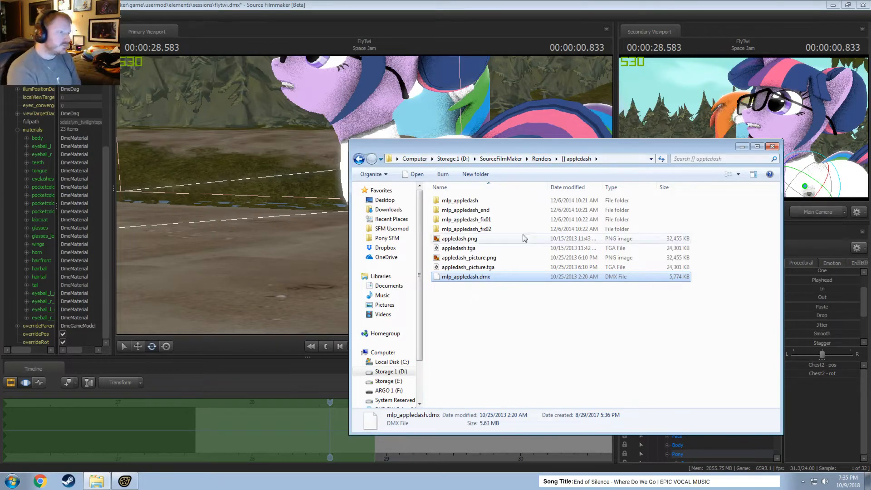
{"action": "left_click", "coordinate": [542, 159]}
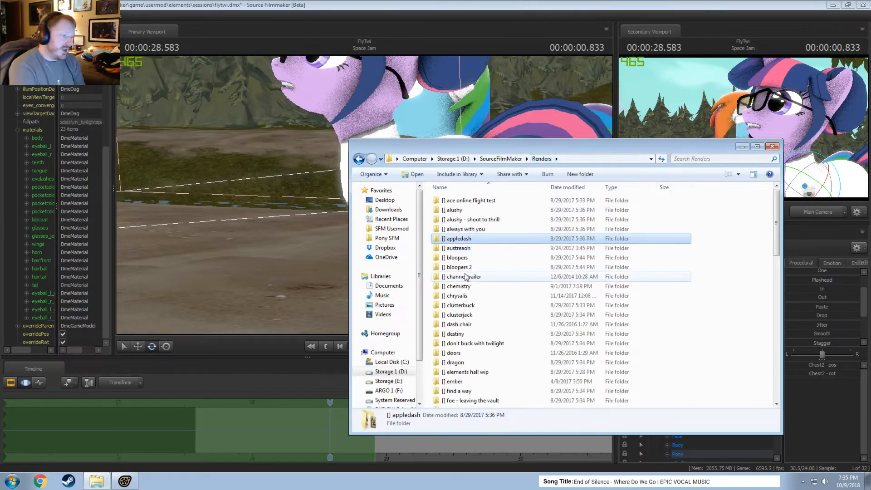
Check the size and file count in the Renders folder's properties, and return to Source Filmmaker.
{"action": "right_click", "coordinate": [736, 283]}
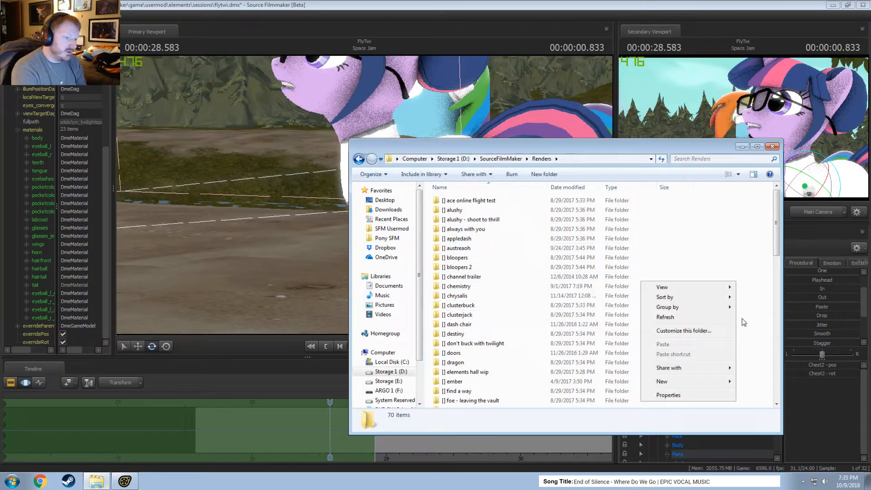
{"action": "left_click", "coordinate": [669, 395]}
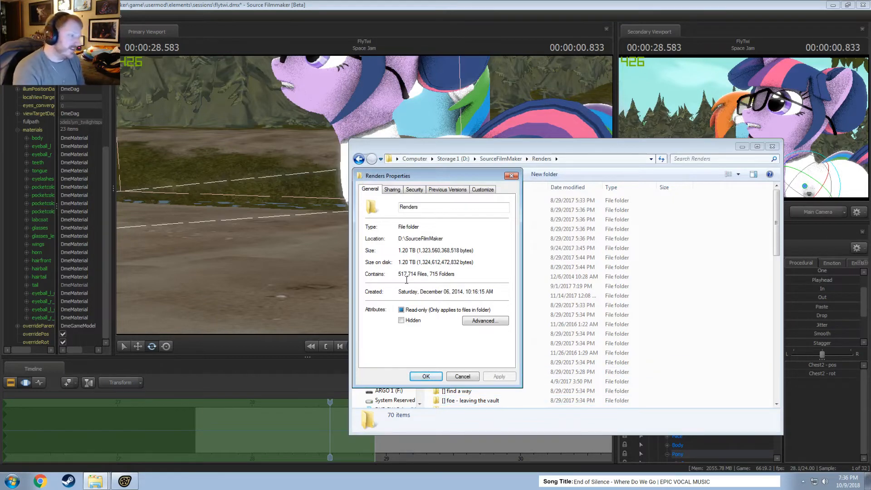
{"action": "left_click", "coordinate": [466, 377]}
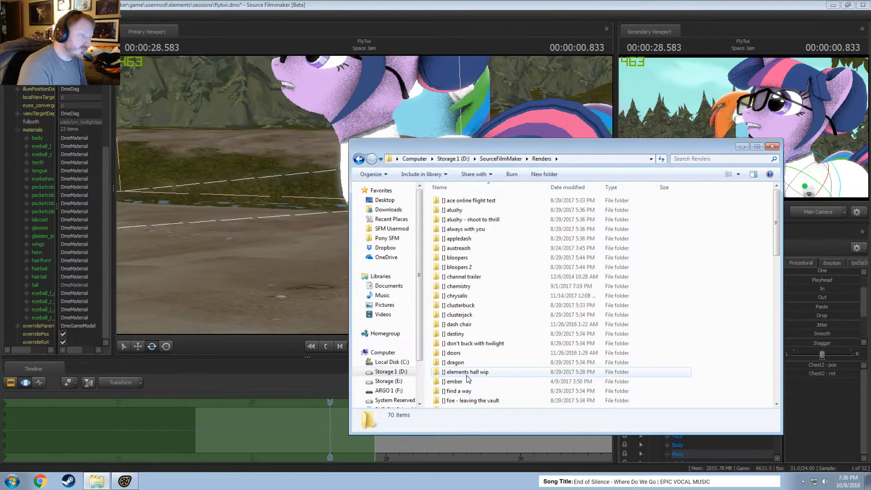
{"action": "left_click", "coordinate": [418, 6]}
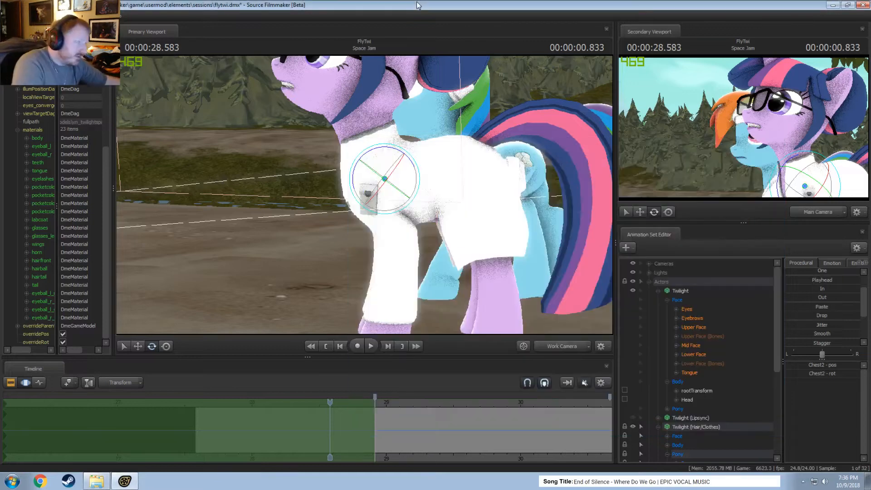
{"action": "key", "text": "alt+Tab"}
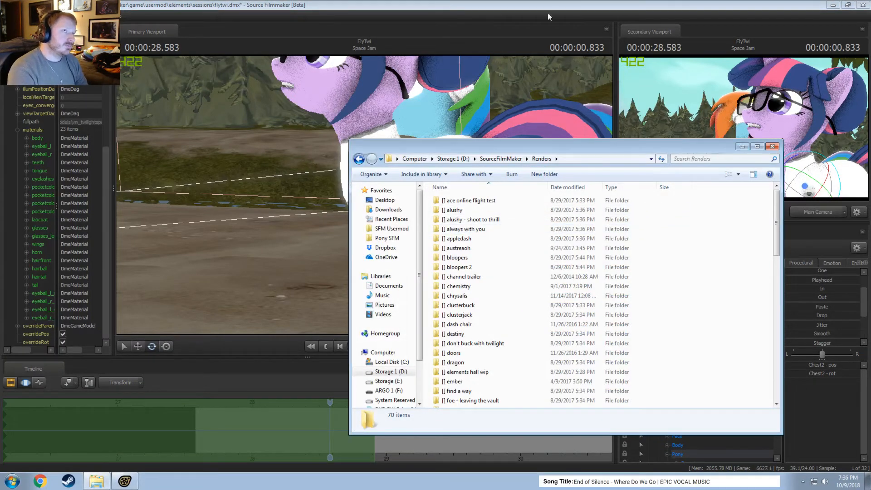
{"action": "left_click", "coordinate": [741, 146]}
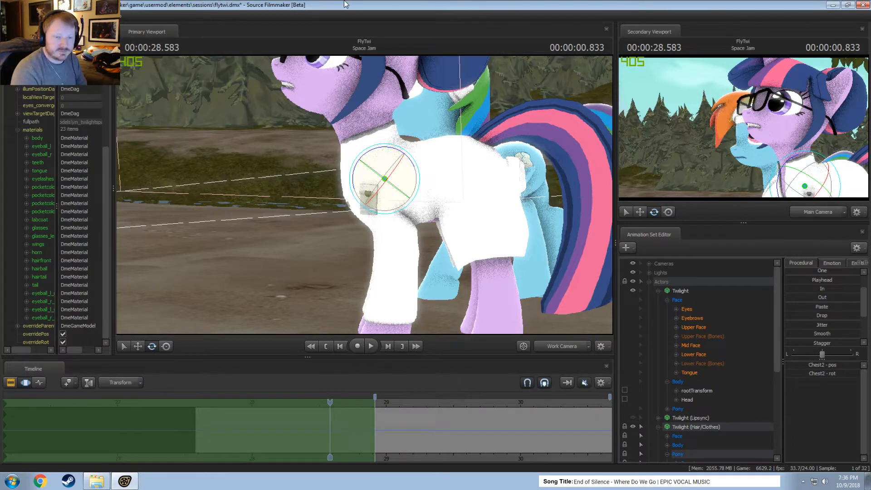
Match the work camera to the main camera and move the playhead back to 28.125 s.
{"action": "left_click", "coordinate": [558, 346]}
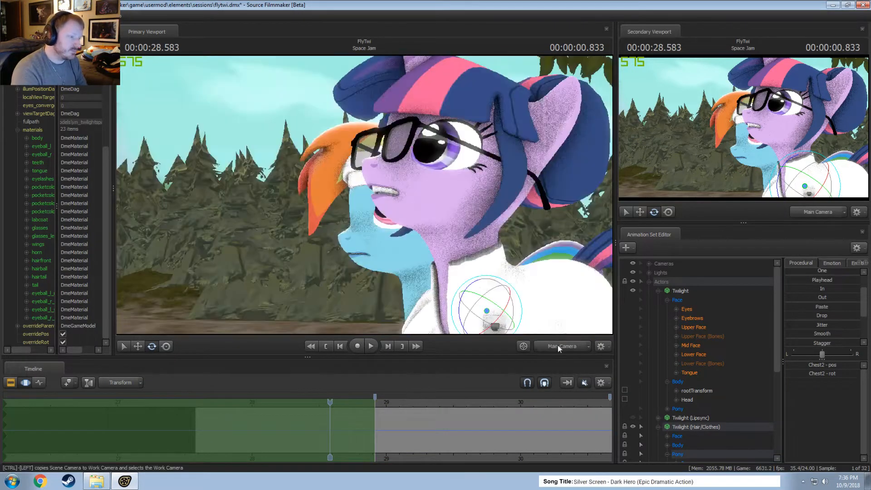
{"action": "left_click", "coordinate": [558, 346], "text": "ctrl"}
{"action": "left_click", "coordinate": [303, 401]}
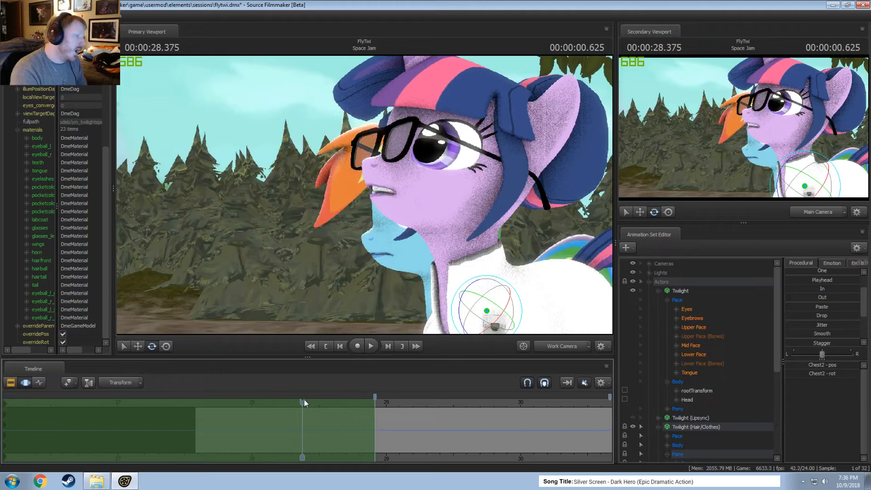
{"action": "left_click_drag", "start_coordinate": [304, 402], "coordinate": [268, 406]}
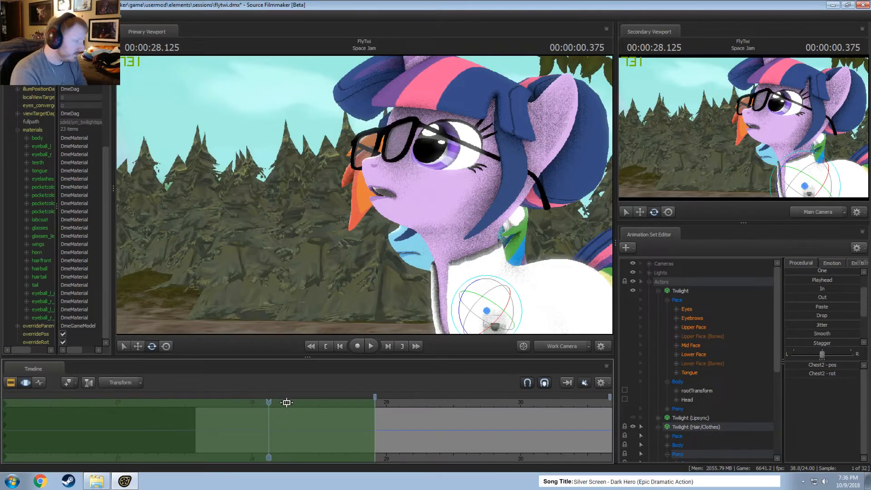
Switch to Windows Explorer and check the size and file count of the Livestreams folder in SourceFilmMaker.
{"action": "left_click", "coordinate": [96, 481]}
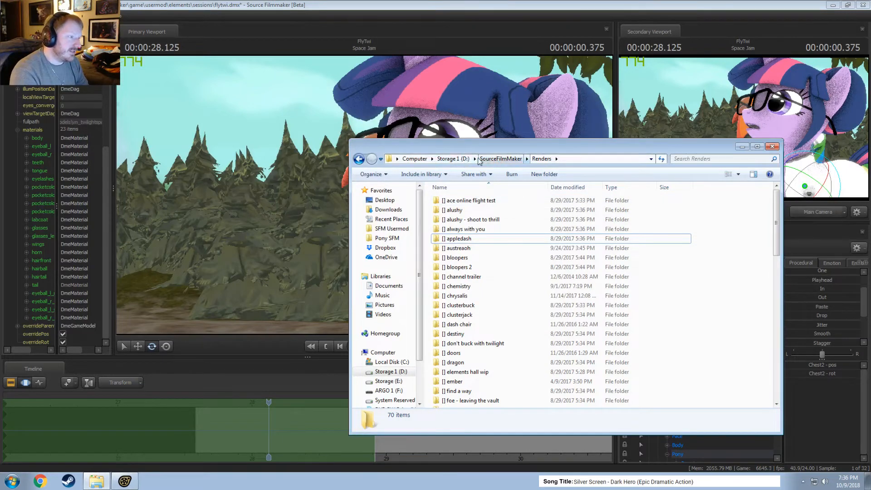
{"action": "left_click", "coordinate": [504, 160]}
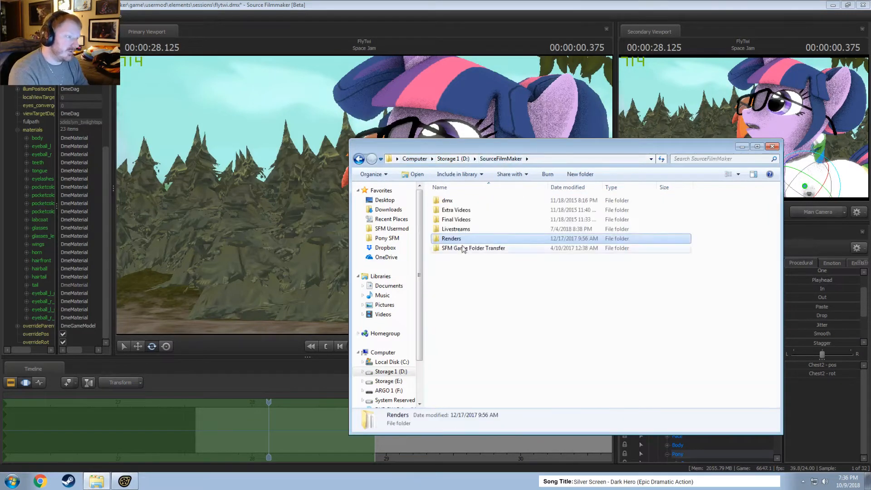
{"action": "right_click", "coordinate": [443, 239]}
{"action": "double_click", "coordinate": [464, 243]}
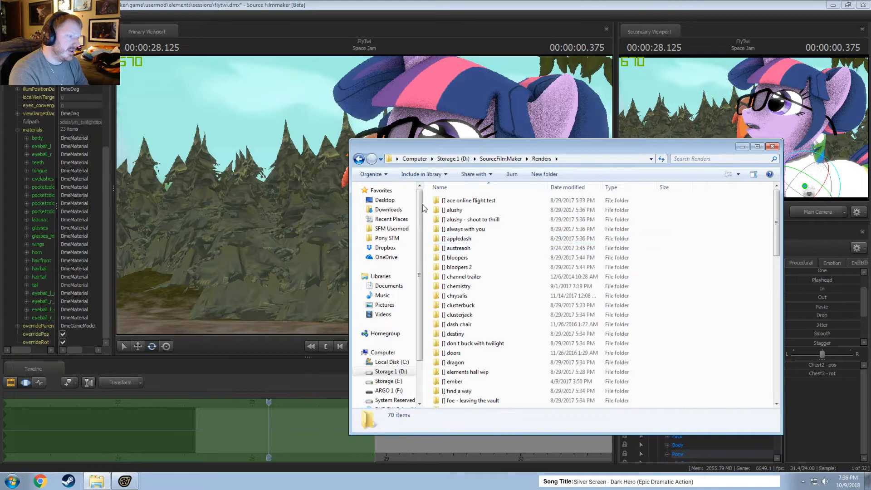
{"action": "left_click", "coordinate": [504, 159]}
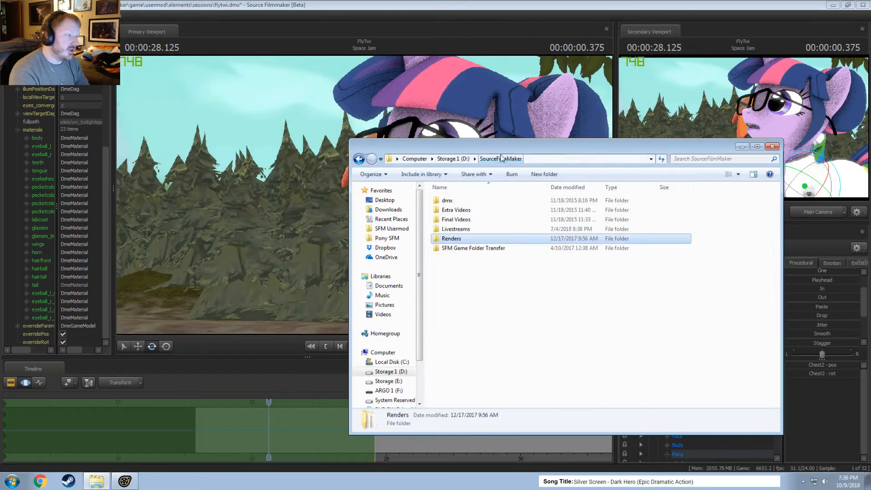
{"action": "left_click", "coordinate": [456, 230]}
{"action": "right_click", "coordinate": [456, 230]}
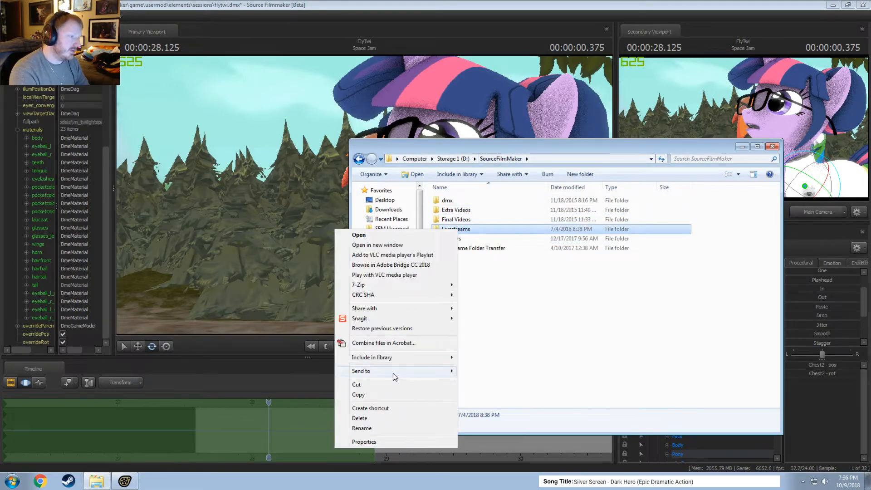
{"action": "left_click", "coordinate": [379, 443]}
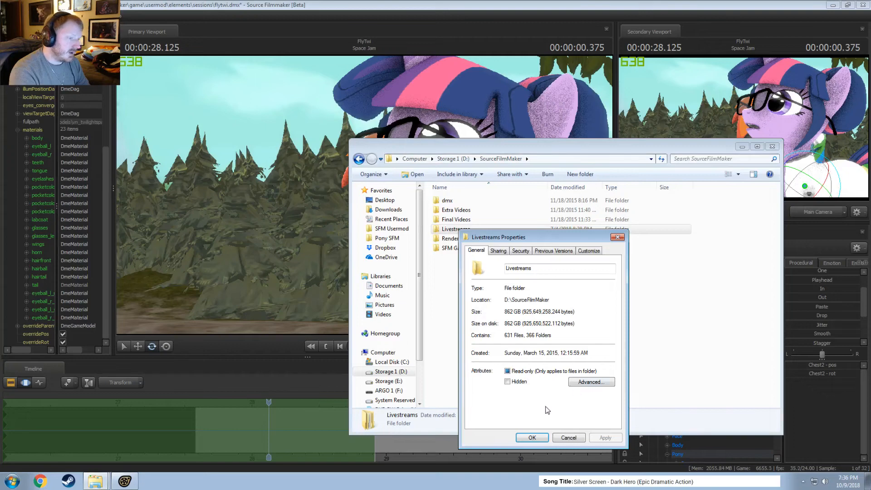
{"action": "left_click", "coordinate": [567, 438]}
Browse the Livestreams folder and its 2018 subfolder, and return to the SourceFilmMaker folder.
{"action": "double_click", "coordinate": [461, 230]}
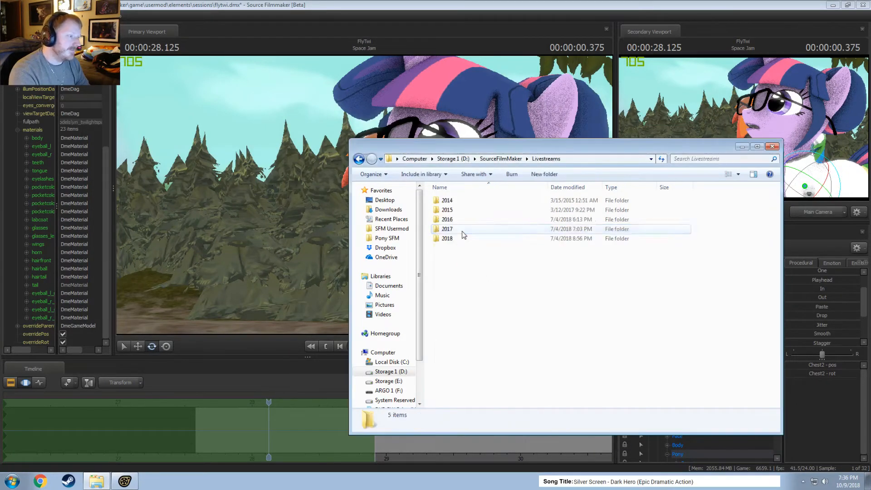
{"action": "left_click_drag", "start_coordinate": [463, 271], "coordinate": [449, 198]}
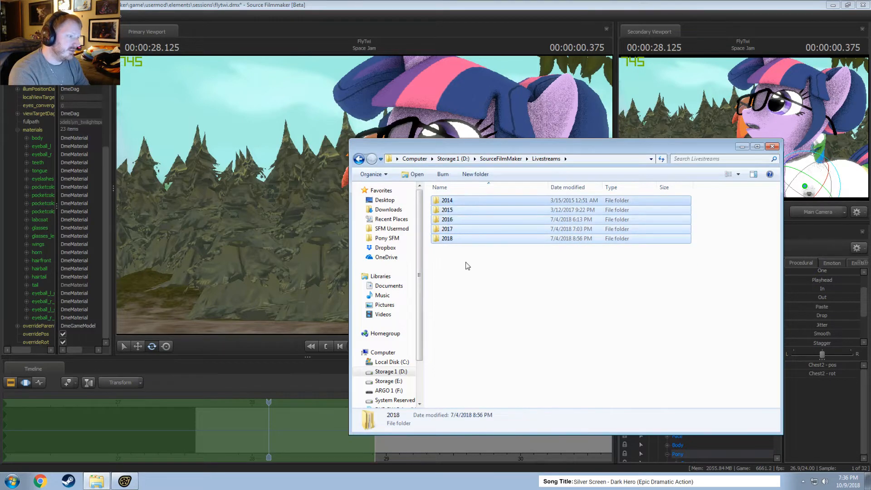
{"action": "left_click", "coordinate": [468, 266]}
{"action": "double_click", "coordinate": [449, 238]}
{"action": "scroll", "coordinate": [497, 293], "scroll_direction": "down", "scroll_amount": 4}
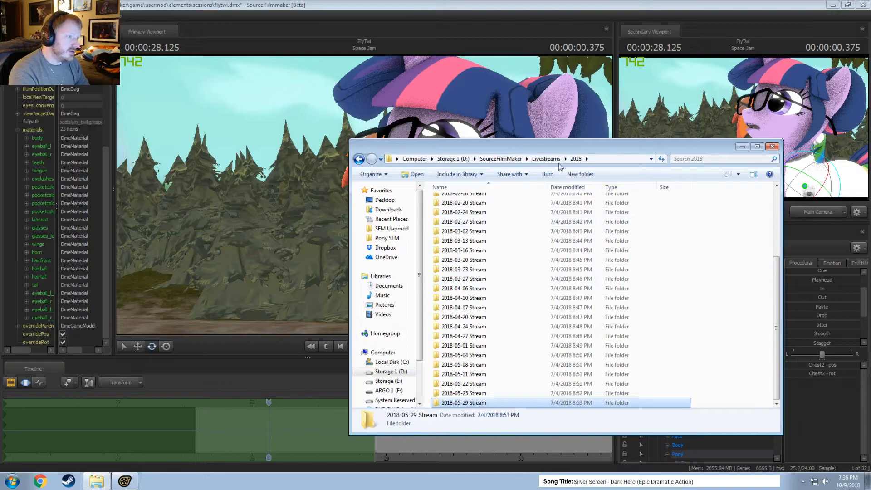
{"action": "left_click", "coordinate": [546, 158]}
{"action": "left_click", "coordinate": [499, 159]}
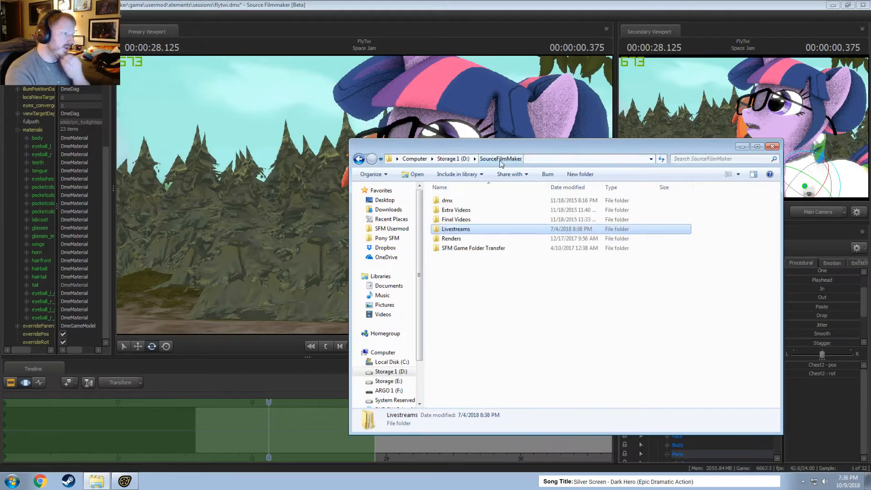
Check the size and file count of the Final Videos and Extra Videos folders in their properties.
{"action": "right_click", "coordinate": [462, 220]}
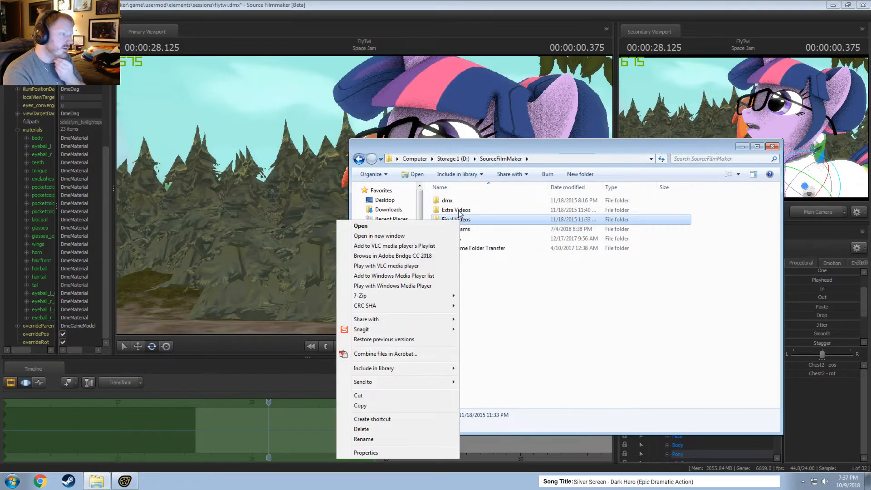
{"action": "left_click", "coordinate": [390, 453]}
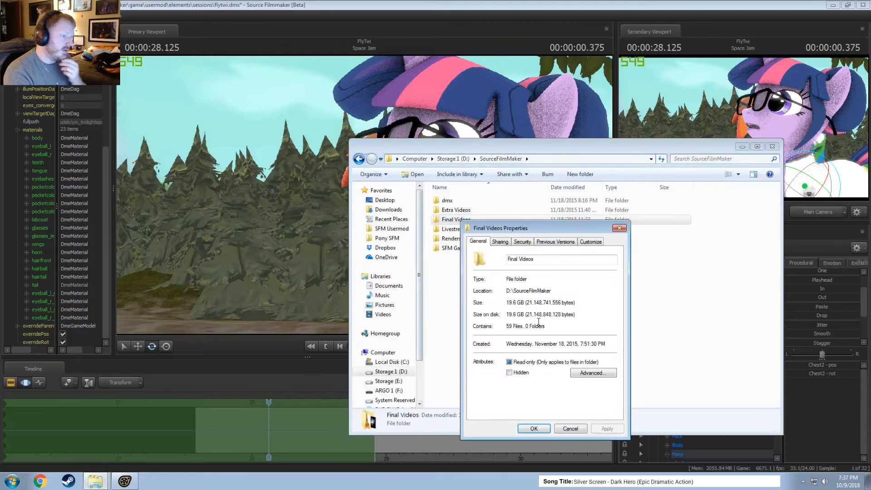
{"action": "left_click", "coordinate": [619, 228]}
{"action": "right_click", "coordinate": [461, 211]}
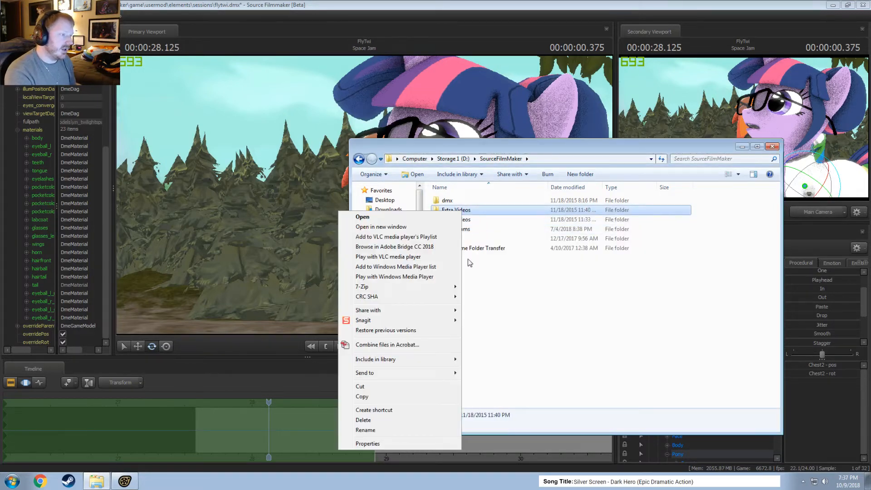
{"action": "left_click", "coordinate": [373, 447]}
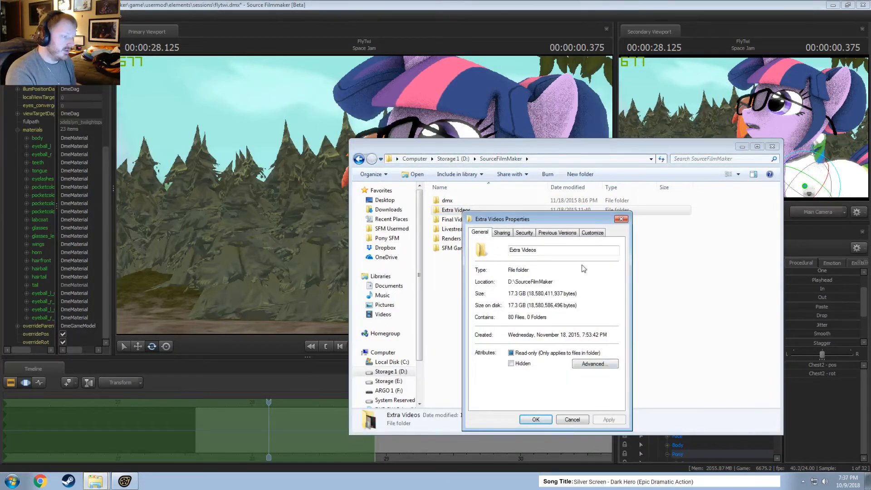
{"action": "left_click", "coordinate": [621, 218]}
Check the total size and file count of the whole SourceFilmMaker folder in its properties.
{"action": "right_click", "coordinate": [473, 294]}
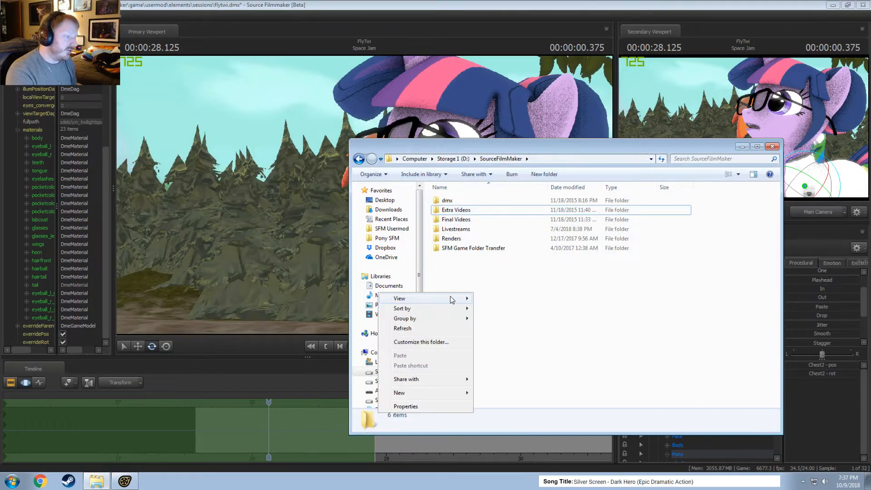
{"action": "left_click", "coordinate": [409, 407]}
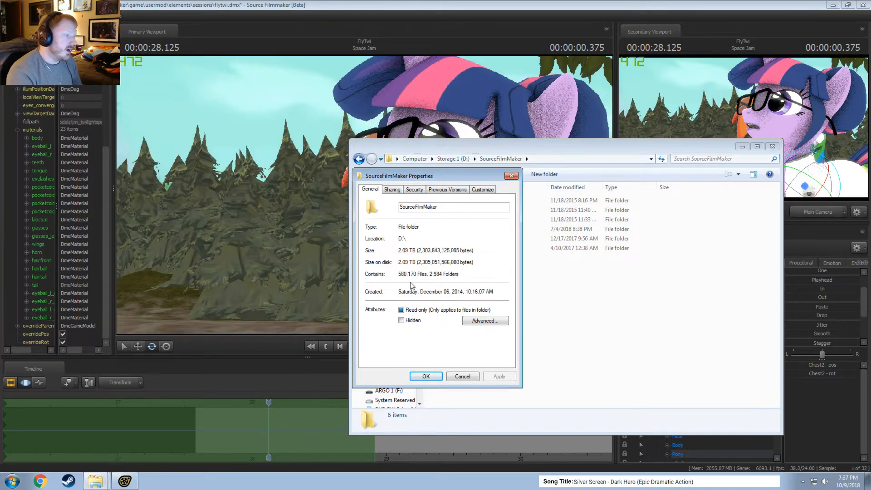
{"action": "left_click", "coordinate": [468, 375]}
Open the game folder inside SFM Game Folder Transfer and look through its folders and crash dump files.
{"action": "double_click", "coordinate": [472, 249]}
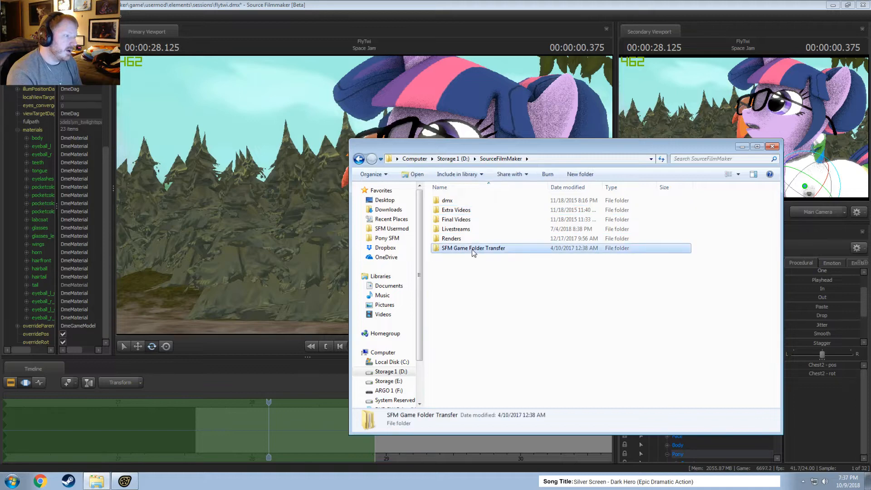
{"action": "double_click", "coordinate": [450, 200]}
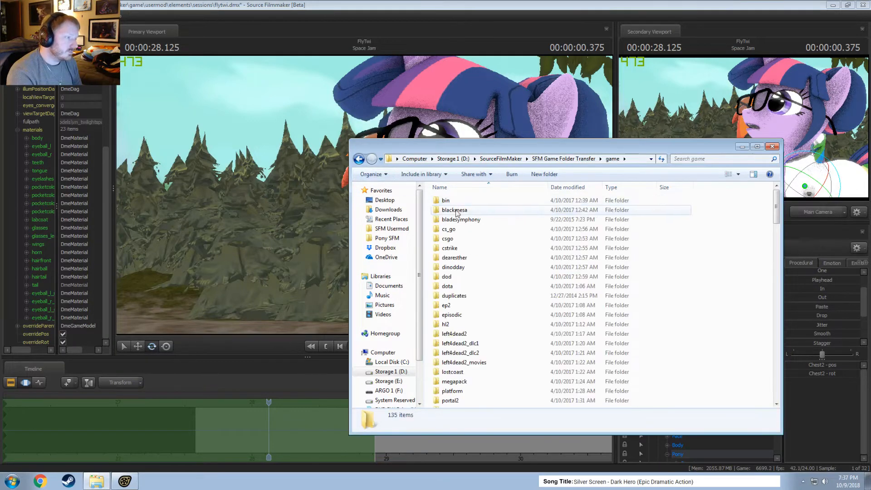
{"action": "scroll", "coordinate": [473, 296], "scroll_direction": "down", "scroll_amount": 5}
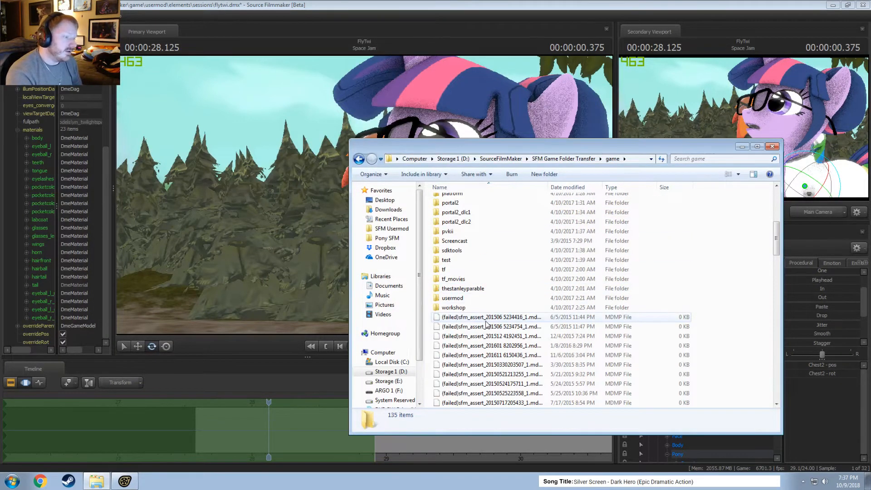
{"action": "scroll", "coordinate": [485, 325], "scroll_direction": "down", "scroll_amount": 10}
{"action": "scroll", "coordinate": [490, 329], "scroll_direction": "down", "scroll_amount": 12}
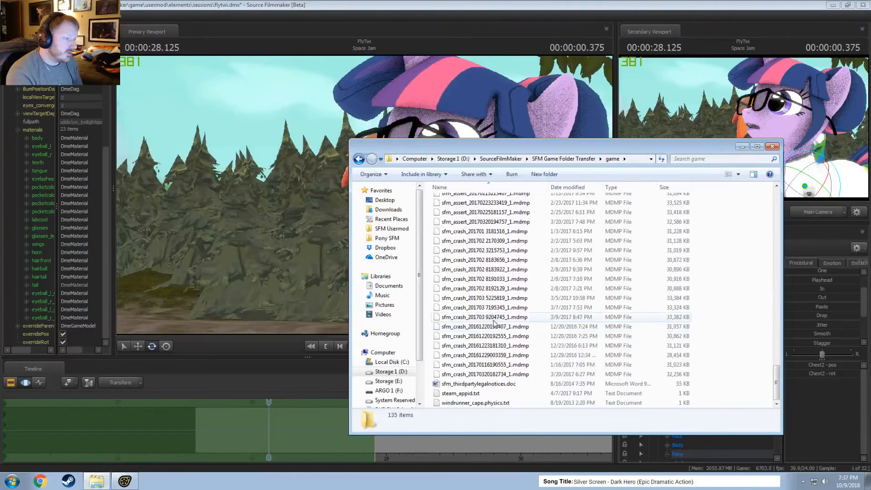
{"action": "scroll", "coordinate": [494, 322], "scroll_direction": "up", "scroll_amount": 20}
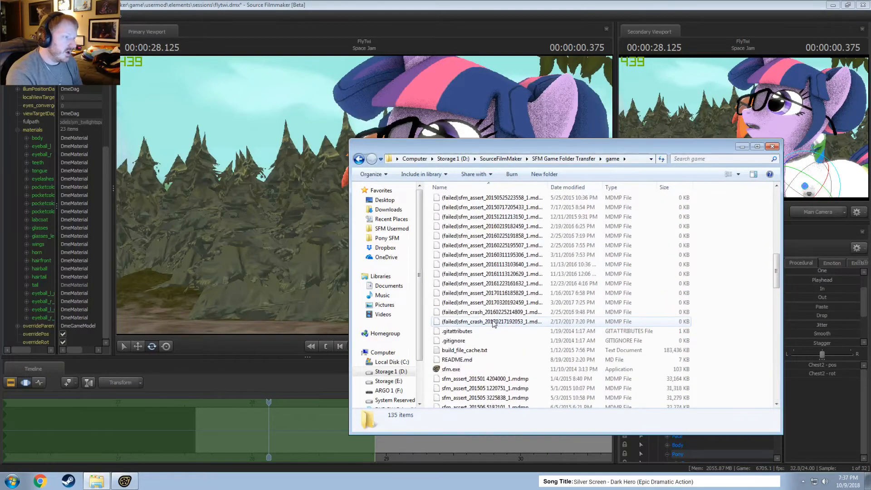
{"action": "scroll", "coordinate": [494, 321], "scroll_direction": "down", "scroll_amount": 20}
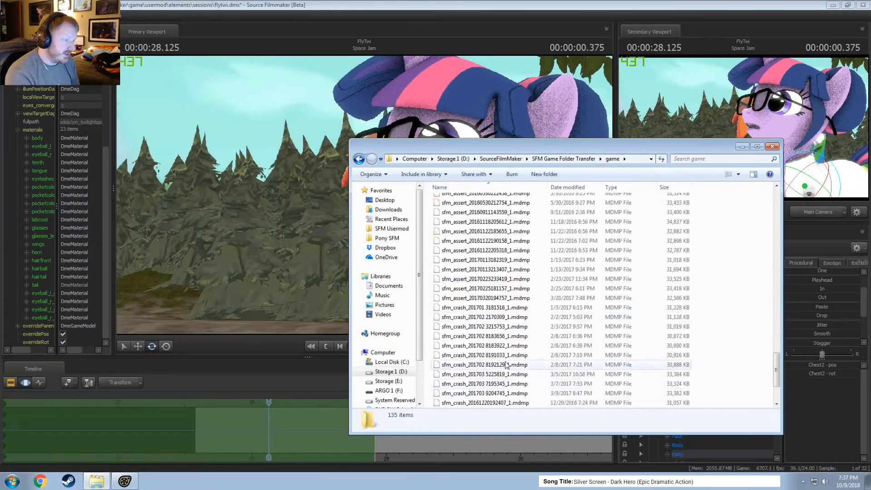
Delete all the sfm_assert and sfm_crash .mdmp files listed below sfm.exe in the game folder.
{"action": "left_click", "coordinate": [497, 374]}
{"action": "scroll", "coordinate": [494, 363], "scroll_direction": "up", "scroll_amount": 20}
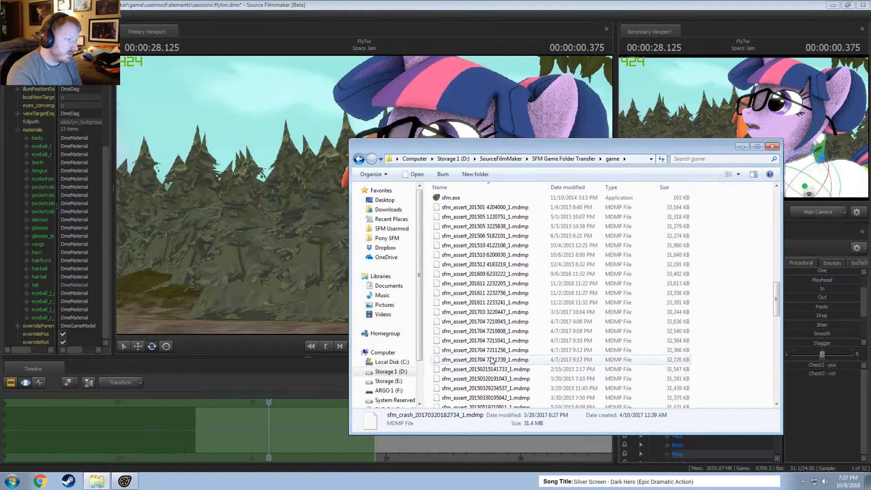
{"action": "left_click", "coordinate": [481, 321], "text": "shift"}
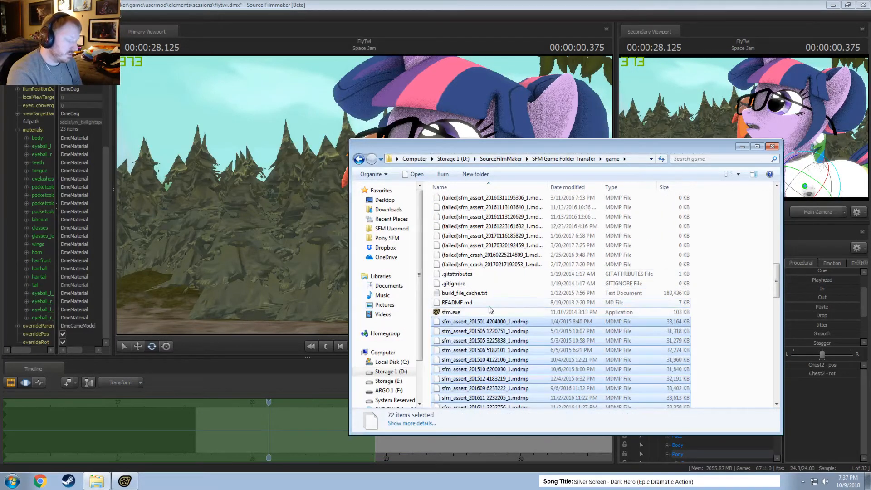
{"action": "key", "text": "Delete"}
{"action": "key", "text": "Return"}
Delete all the (failed)sfm_assert and (failed)sfm_crash .mdmp files from the game folder.
{"action": "left_click", "coordinate": [500, 327]}
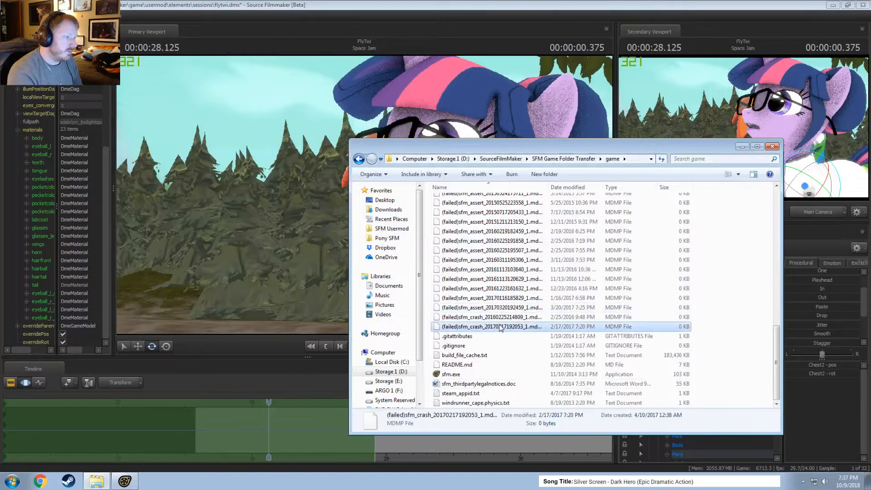
{"action": "scroll", "coordinate": [501, 327], "scroll_direction": "up", "scroll_amount": 5}
{"action": "left_click", "coordinate": [463, 266], "text": "shift"}
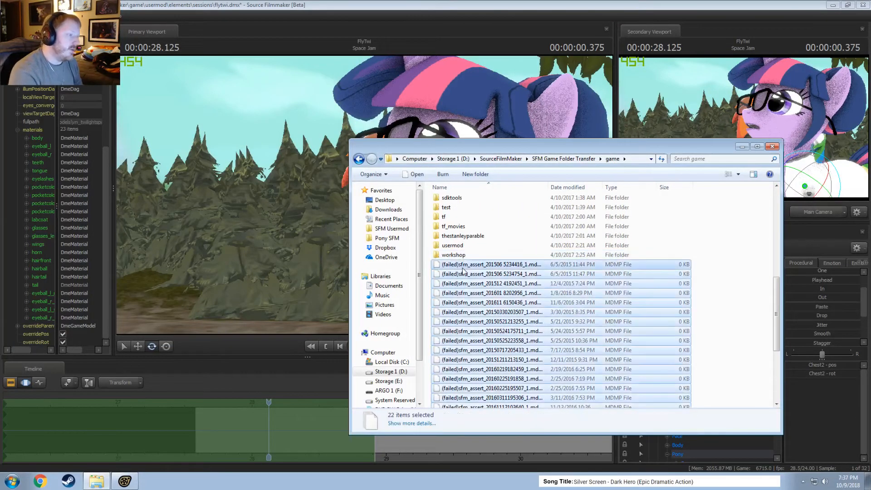
{"action": "key", "text": "Delete"}
{"action": "key", "text": "Return"}
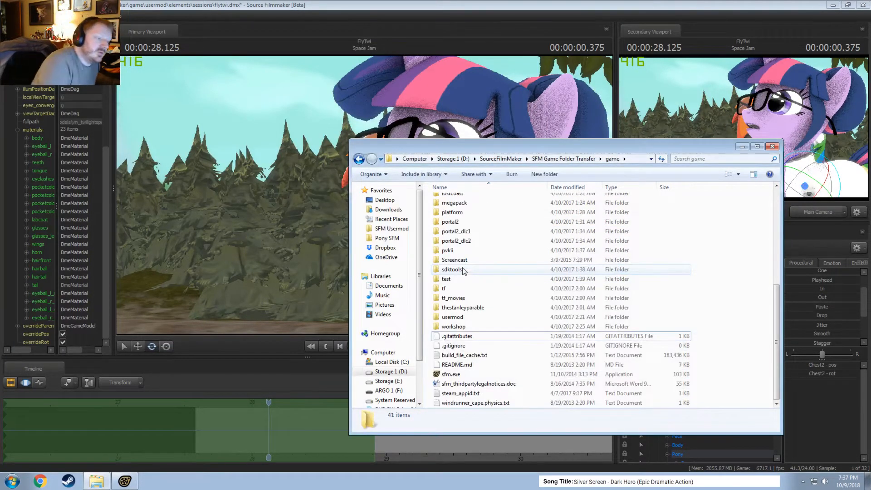
Review the remaining game folder contents, check the folder's size and file count in its properties, and return to SourceFilmMaker.
{"action": "scroll", "coordinate": [481, 285], "scroll_direction": "up", "scroll_amount": 7}
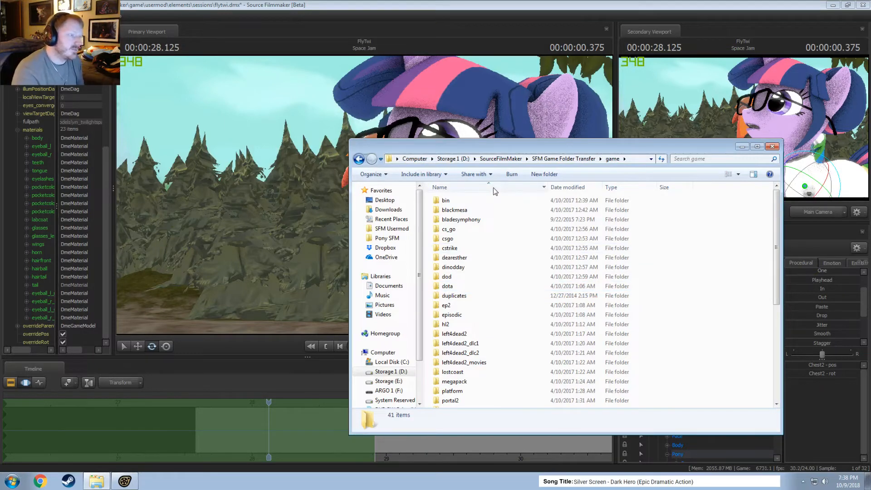
{"action": "left_click", "coordinate": [501, 159]}
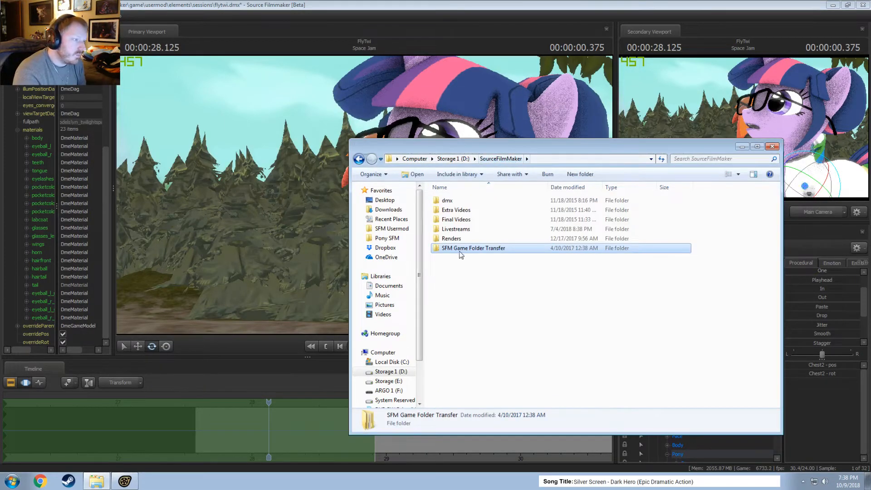
{"action": "double_click", "coordinate": [461, 250]}
{"action": "double_click", "coordinate": [456, 202]}
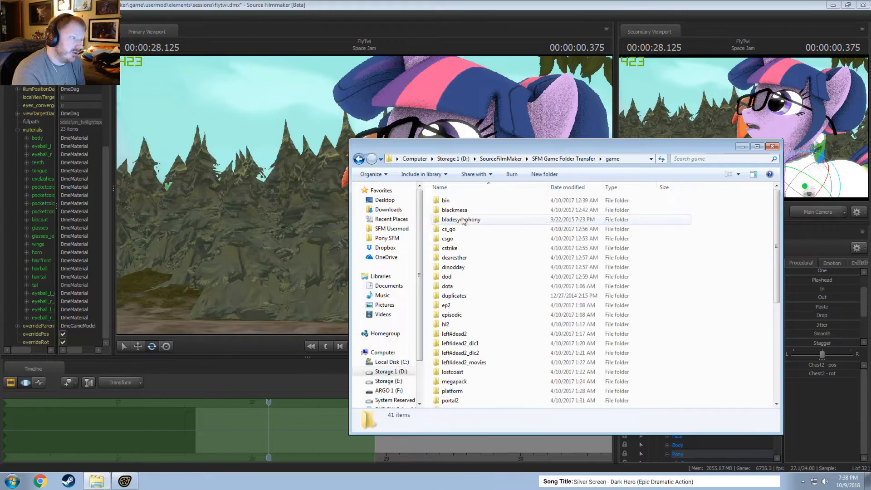
{"action": "scroll", "coordinate": [487, 279], "scroll_direction": "down", "scroll_amount": 3}
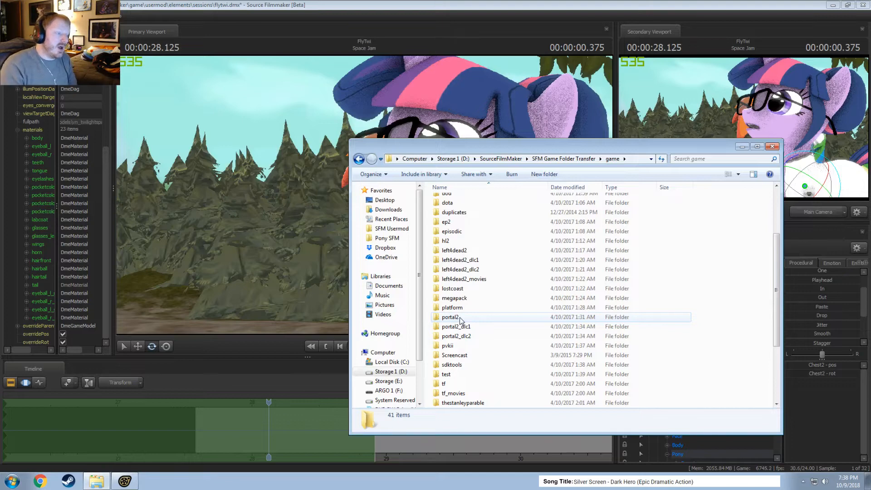
{"action": "right_click", "coordinate": [747, 270]}
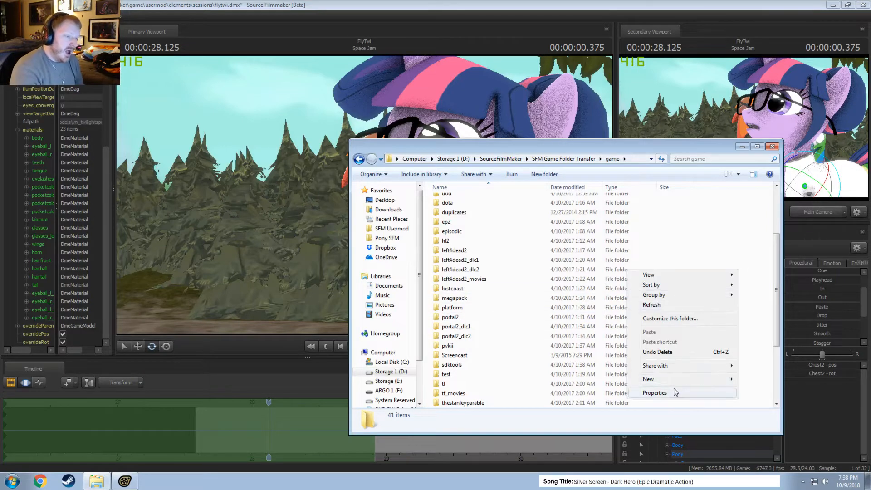
{"action": "left_click", "coordinate": [654, 393]}
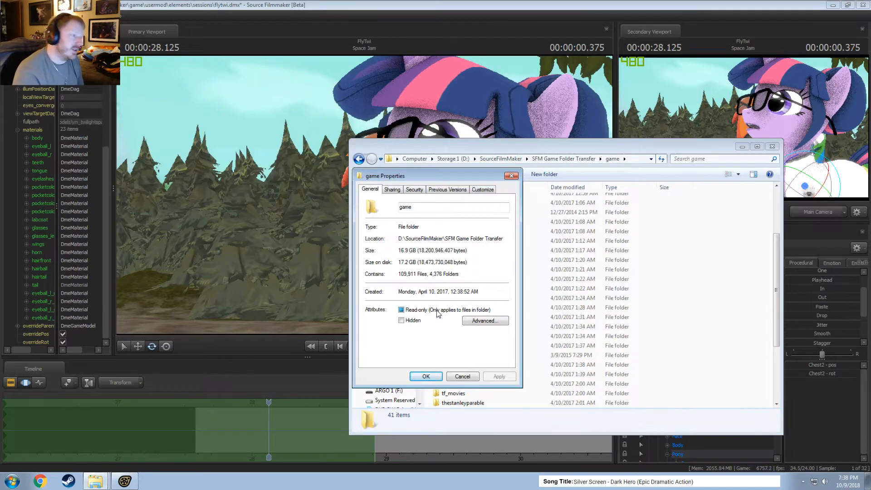
{"action": "left_click", "coordinate": [468, 379]}
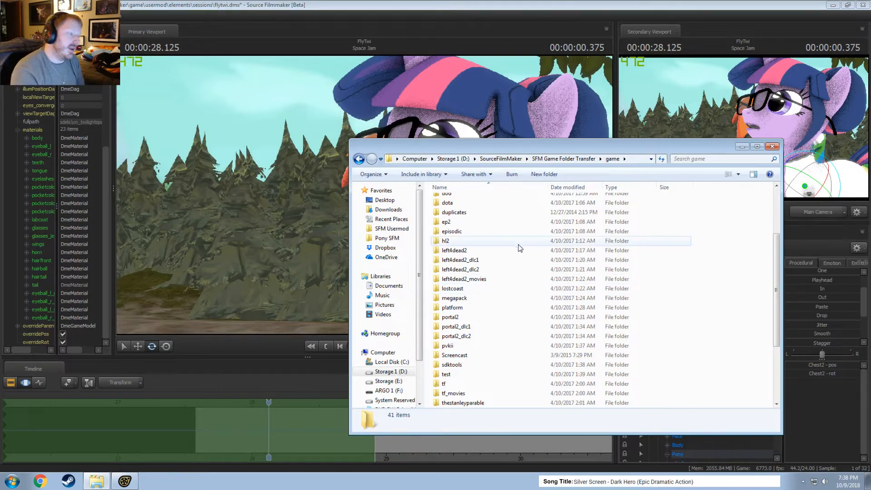
{"action": "left_click", "coordinate": [501, 158]}
{"action": "left_click", "coordinate": [471, 292]}
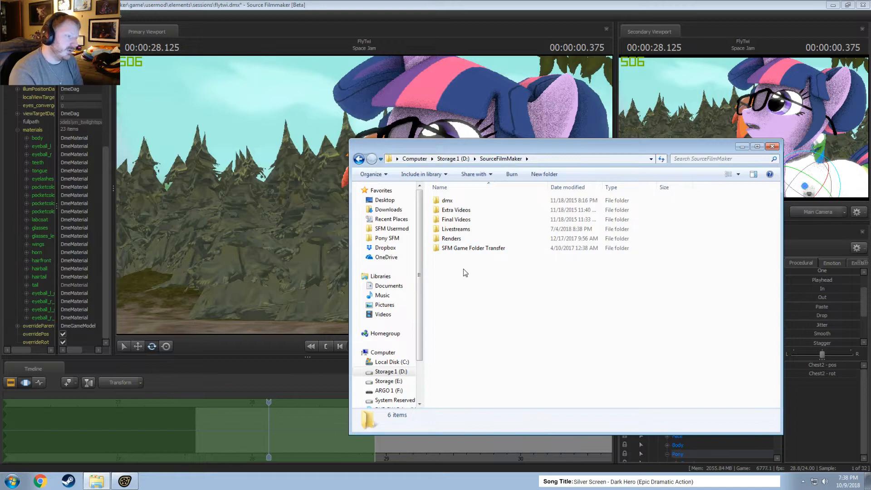
Go up to the root of Storage 1 (D:) and delete all the loose installer files there, from the eula text files to vcredist.bmp.
{"action": "left_click", "coordinate": [456, 159]}
{"action": "scroll", "coordinate": [476, 335], "scroll_direction": "down", "scroll_amount": 5}
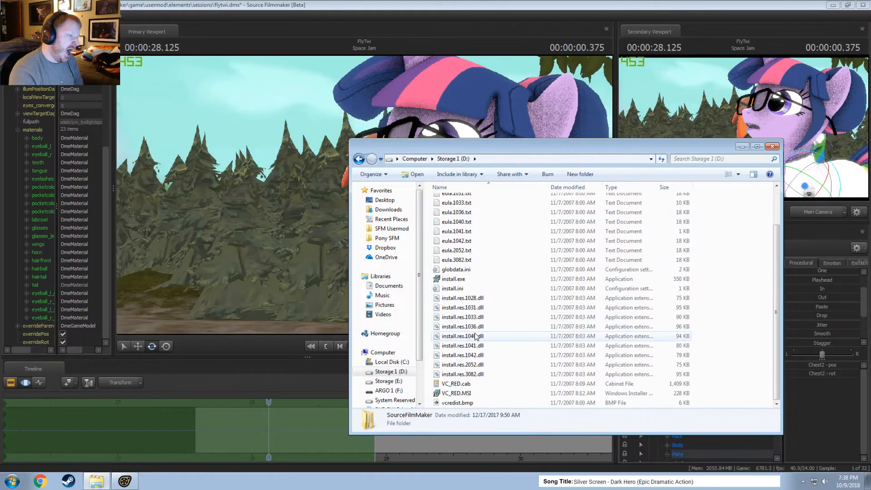
{"action": "scroll", "coordinate": [478, 333], "scroll_direction": "up", "scroll_amount": 5}
{"action": "scroll", "coordinate": [478, 331], "scroll_direction": "down", "scroll_amount": 5}
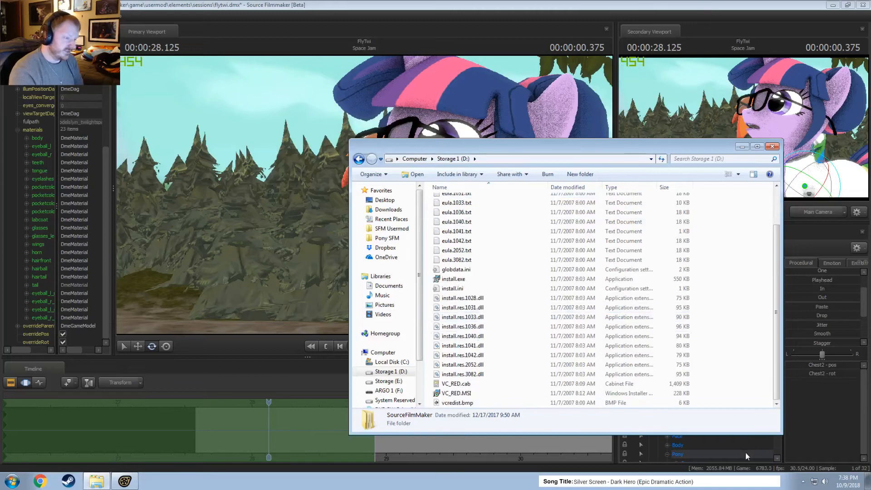
{"action": "left_click_drag", "start_coordinate": [709, 407], "coordinate": [466, 231]}
{"action": "key", "text": "Delete"}
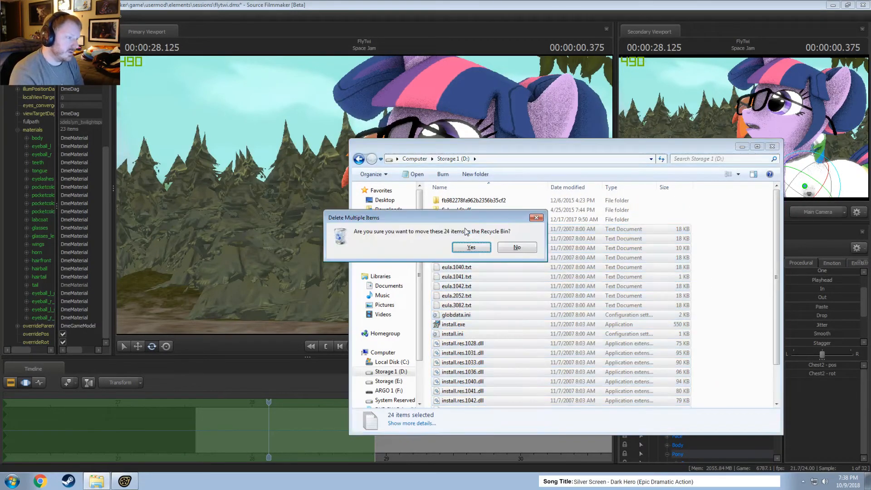
{"action": "key", "text": "Return"}
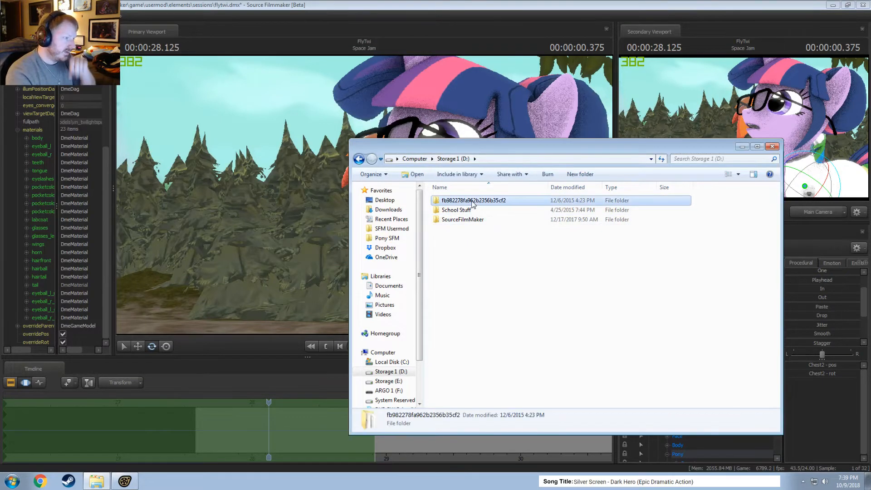
Look through the fb982278fa962b2356b35cf2 folder on Storage 1 (D:), return to the drive root and open the SourceFilmMaker folder.
{"action": "double_click", "coordinate": [467, 201]}
{"action": "scroll", "coordinate": [470, 236], "scroll_direction": "down", "scroll_amount": 6}
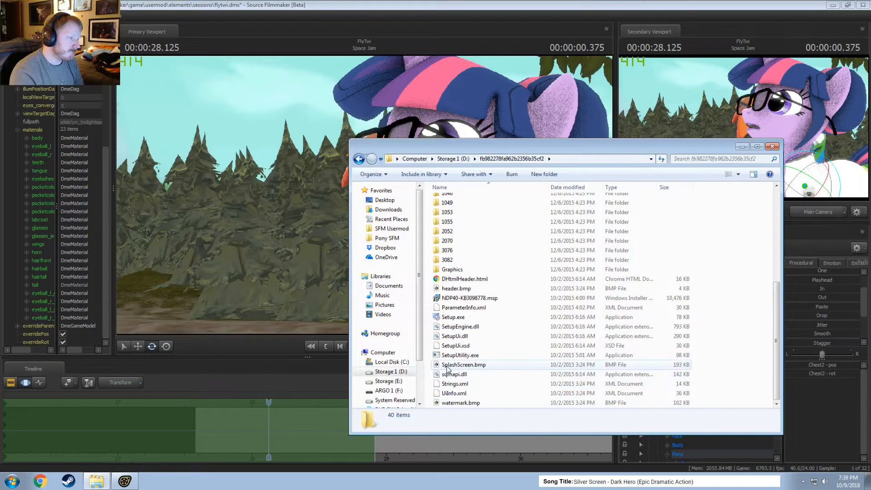
{"action": "scroll", "coordinate": [447, 369], "scroll_direction": "up", "scroll_amount": 6}
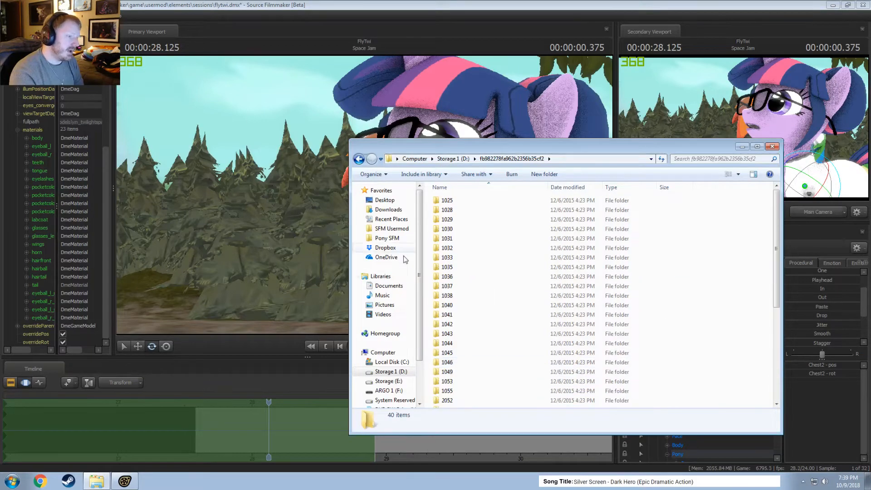
{"action": "left_click", "coordinate": [358, 159]}
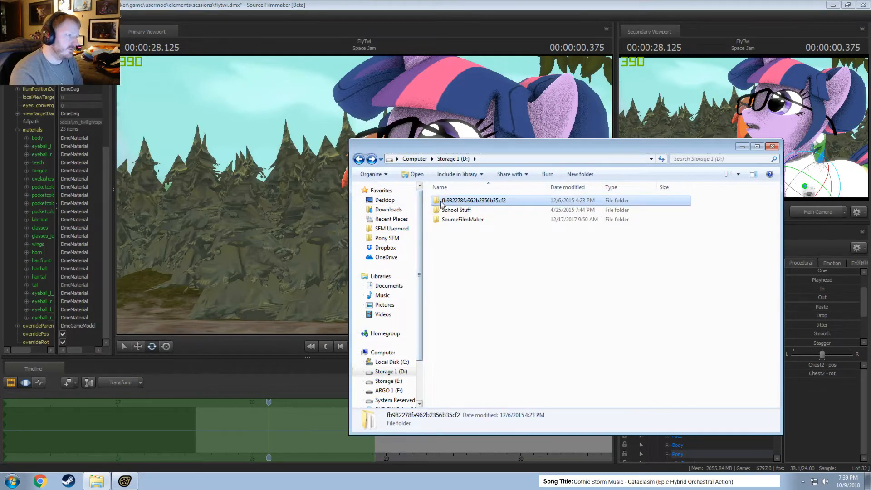
{"action": "left_click", "coordinate": [480, 268]}
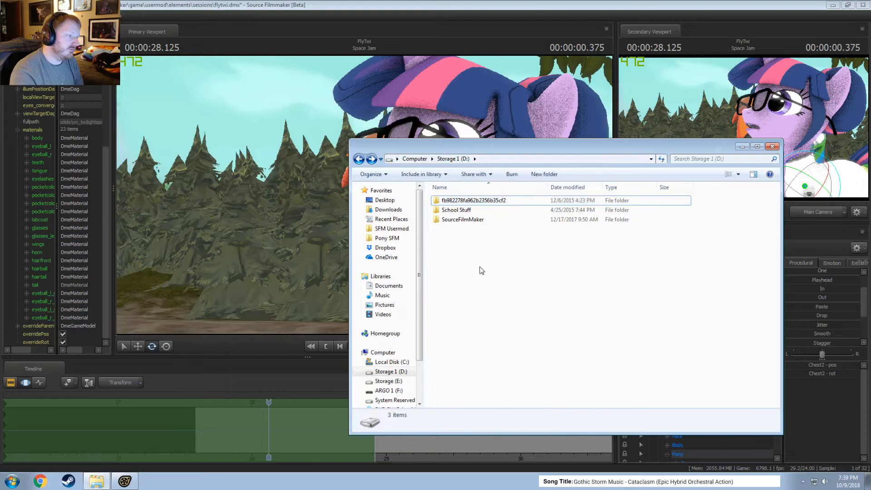
{"action": "double_click", "coordinate": [462, 219]}
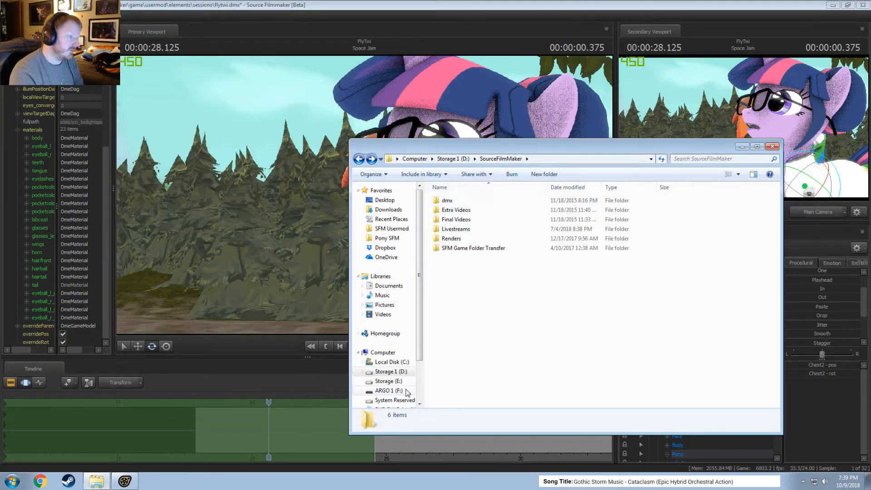
Examine the contents of Storage (E:), the Pony SFM folder and the SFM Usermod folder.
{"action": "left_click", "coordinate": [387, 383]}
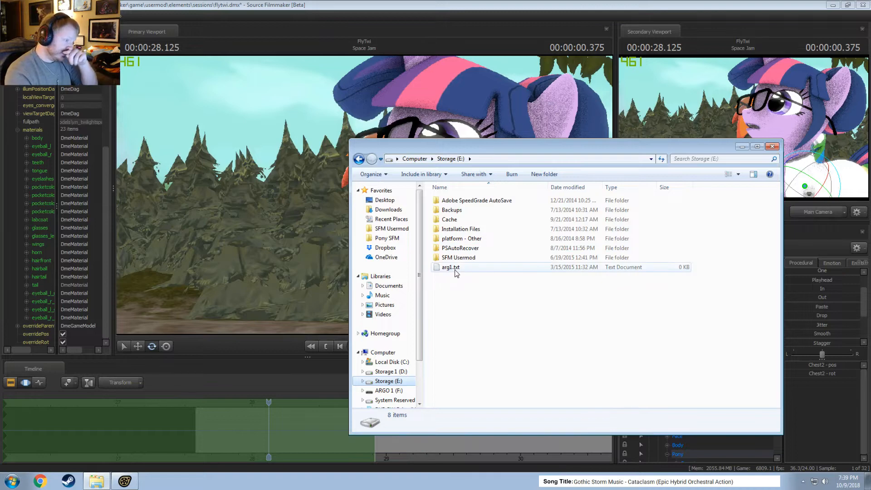
{"action": "left_click", "coordinate": [387, 238]}
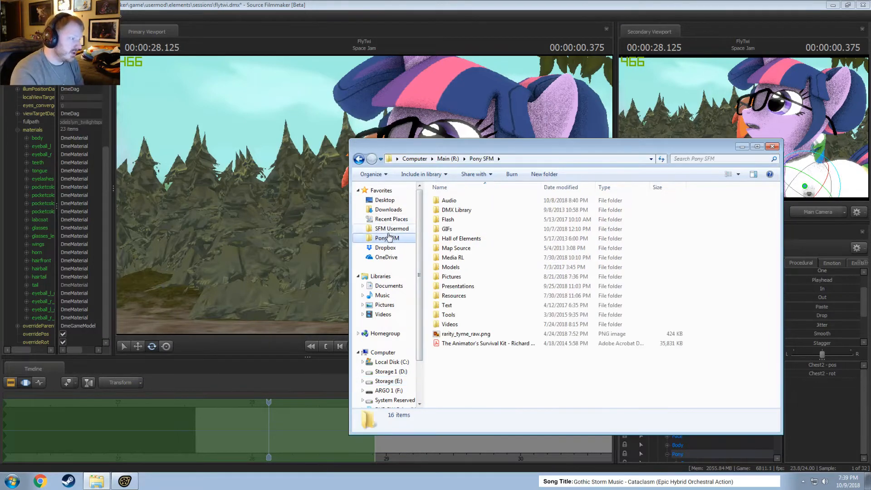
{"action": "left_click", "coordinate": [392, 228]}
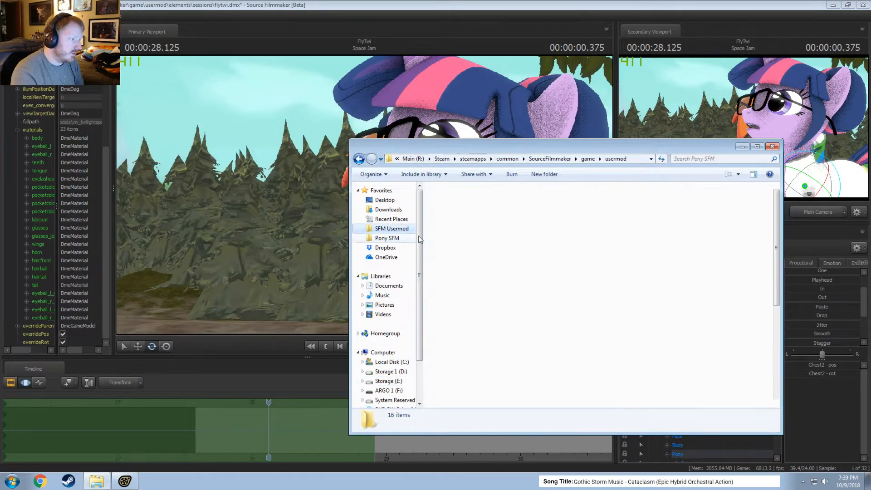
{"action": "scroll", "coordinate": [461, 277], "scroll_direction": "down", "scroll_amount": 5}
{"action": "scroll", "coordinate": [461, 277], "scroll_direction": "down", "scroll_amount": 2}
Go up from usermod to the game folder on Main (R:) and delete all the (failed)sfm_assert .mdmp files.
{"action": "key", "text": "alt+Up"}
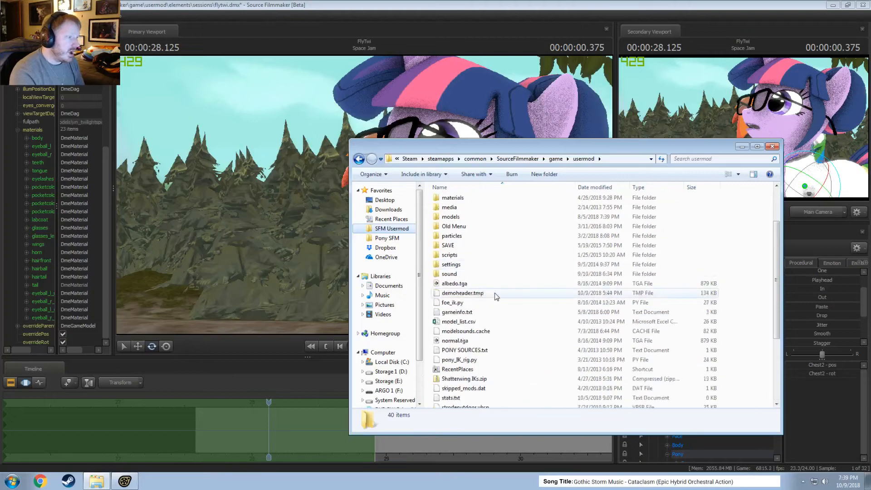
{"action": "scroll", "coordinate": [502, 263], "scroll_direction": "down", "scroll_amount": 5}
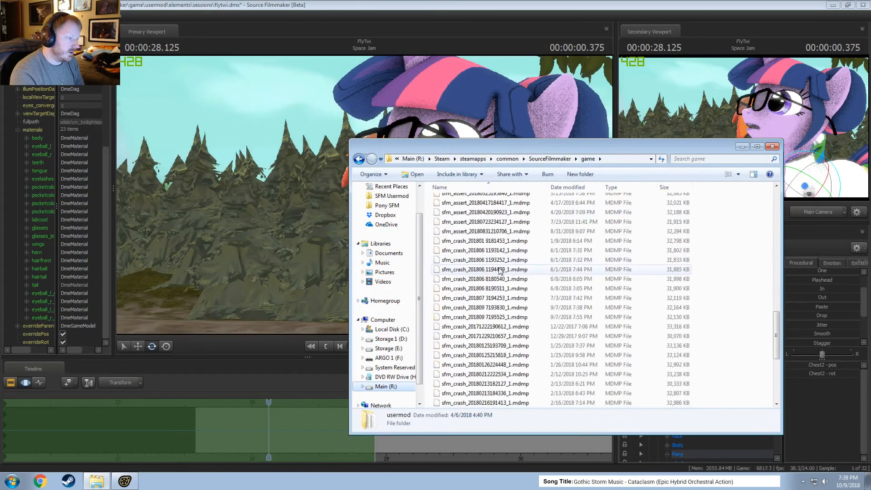
{"action": "scroll", "coordinate": [494, 272], "scroll_direction": "up", "scroll_amount": 3}
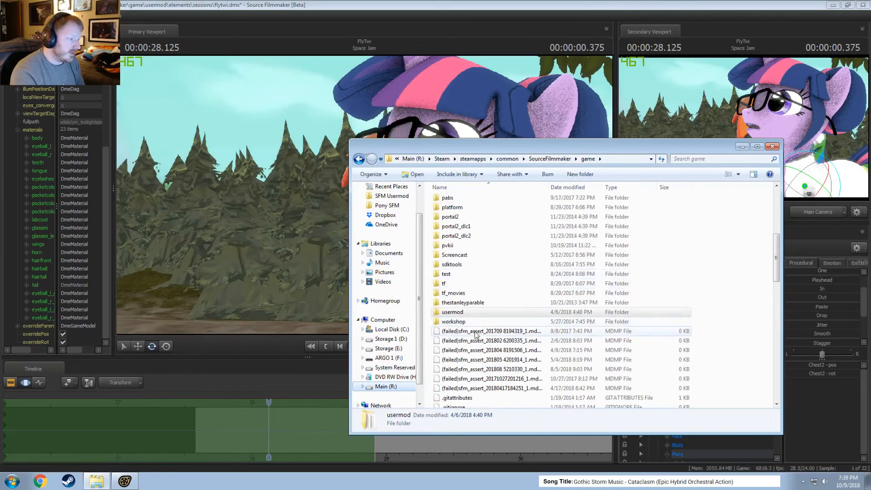
{"action": "left_click", "coordinate": [490, 331]}
{"action": "left_click", "coordinate": [497, 389], "text": "shift"}
{"action": "key", "text": "Delete"}
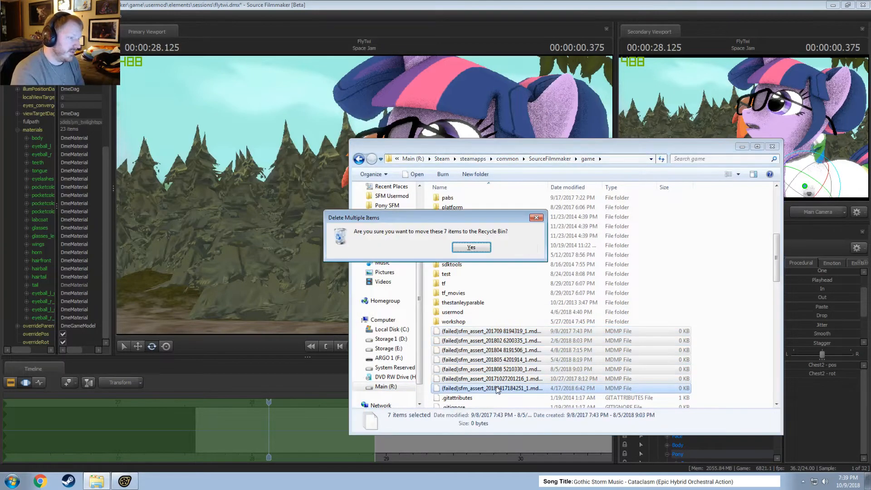
{"action": "key", "text": "Return"}
Delete all the sfm_assert and sfm_crash .mdmp files listed below sfm.exe in the game folder on Main (R:).
{"action": "scroll", "coordinate": [498, 393], "scroll_direction": "down", "scroll_amount": 1}
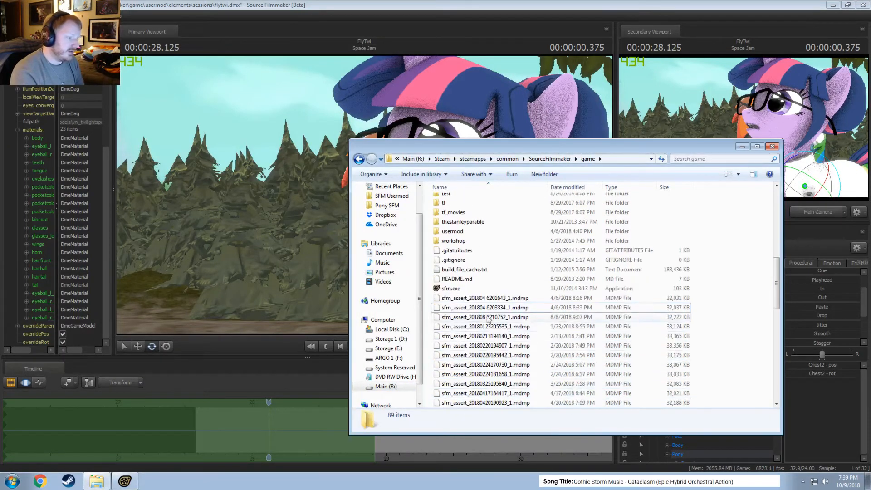
{"action": "left_click", "coordinate": [522, 298]}
{"action": "scroll", "coordinate": [680, 355], "scroll_direction": "down", "scroll_amount": 13}
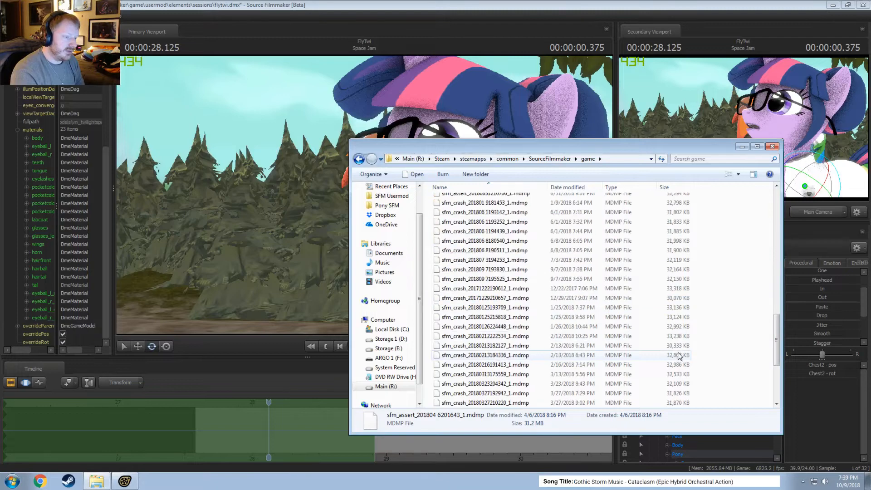
{"action": "left_click", "coordinate": [678, 374], "text": "shift"}
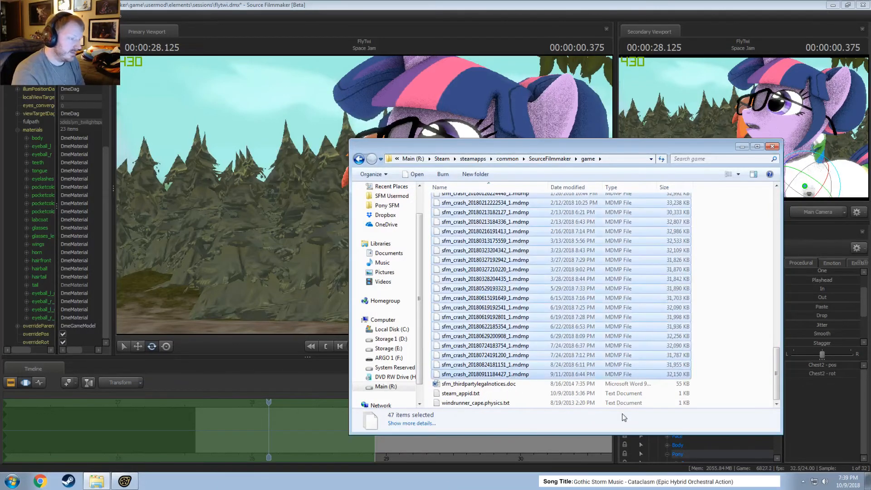
{"action": "key", "text": "Delete"}
{"action": "key", "text": "Return"}
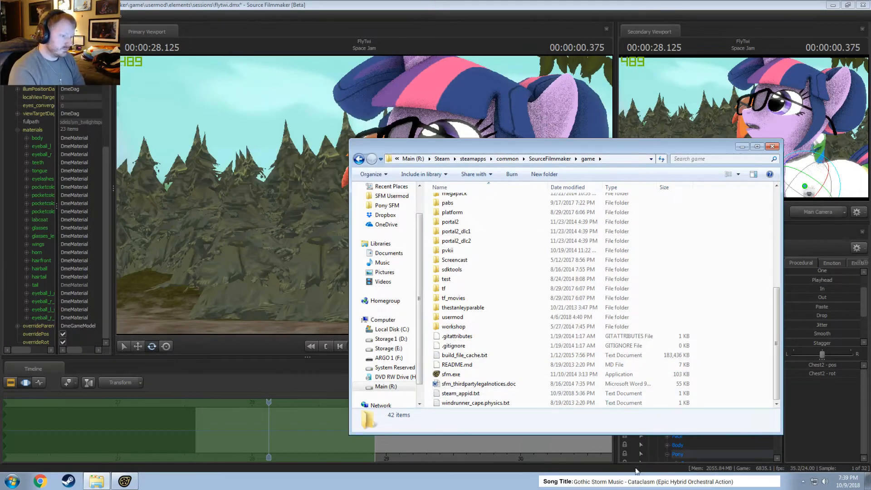
Try to view build_file_cache.txt from the game folder in Notepad, and force Notepad to close.
{"action": "left_click", "coordinate": [481, 356]}
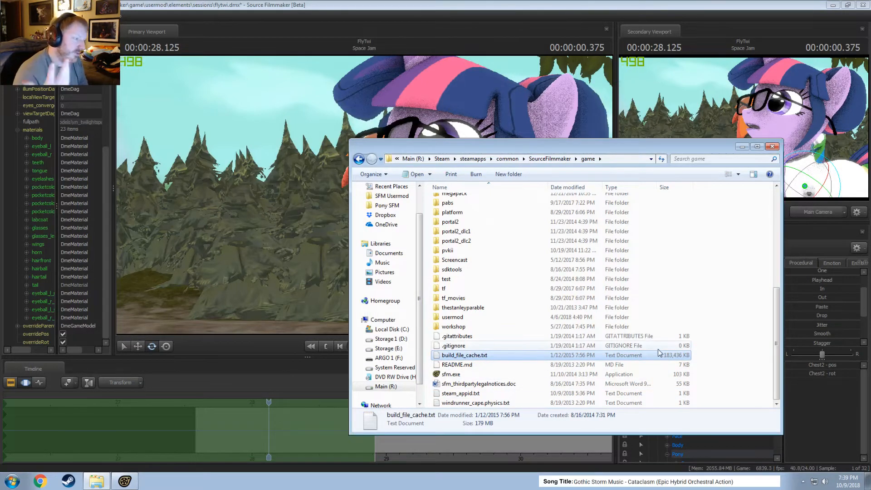
{"action": "double_click", "coordinate": [463, 357]}
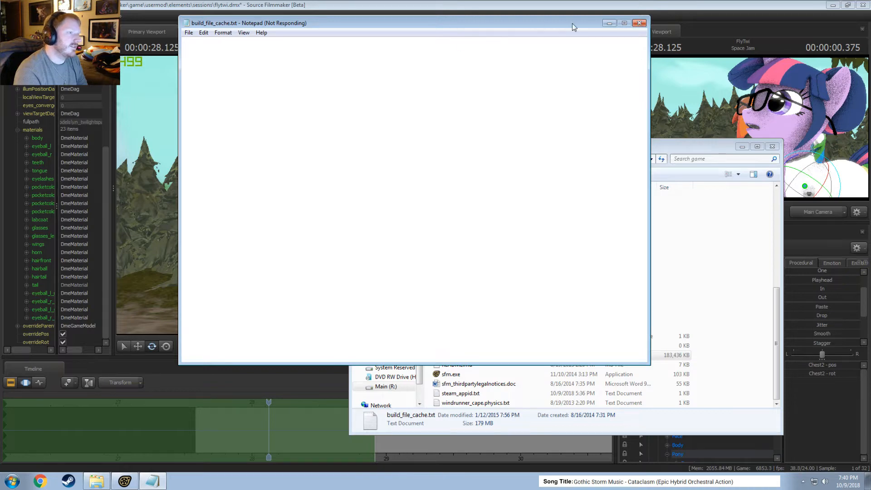
{"action": "left_click", "coordinate": [639, 24]}
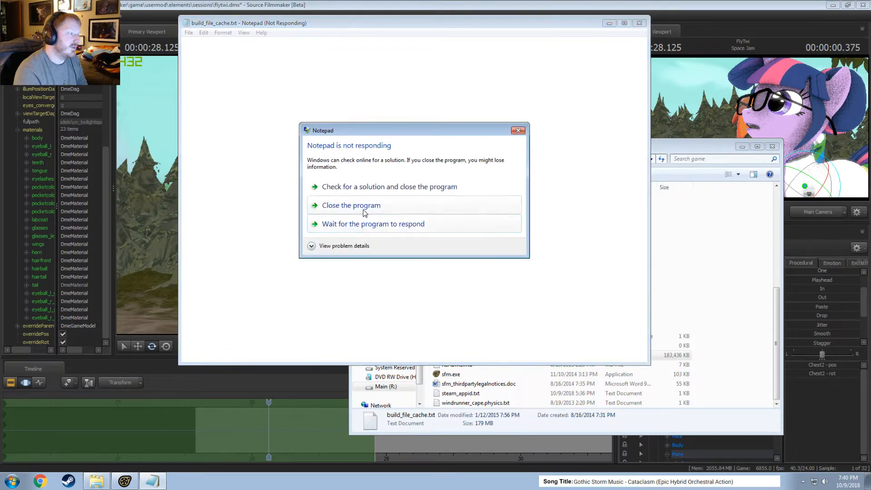
{"action": "left_click", "coordinate": [313, 207]}
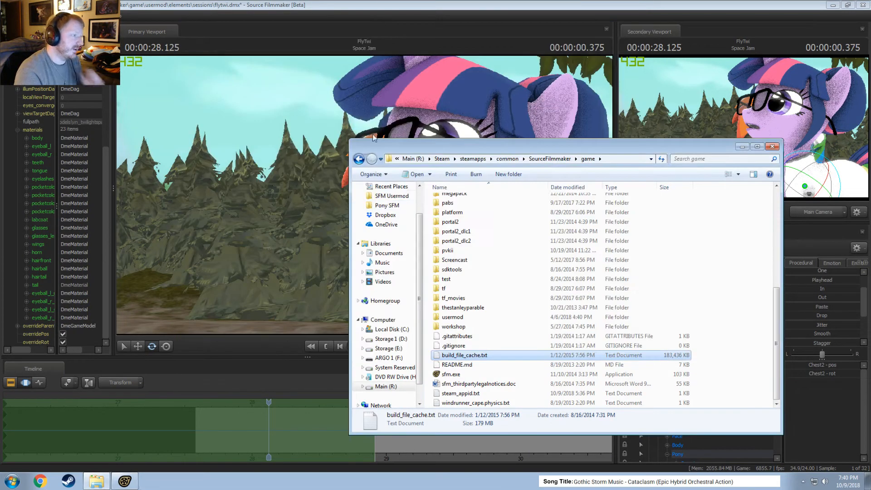
Switch back to Source Filmmaker and play the FlyTwi shot from before Twilight's head turn to review the animation.
{"action": "left_click", "coordinate": [386, 5]}
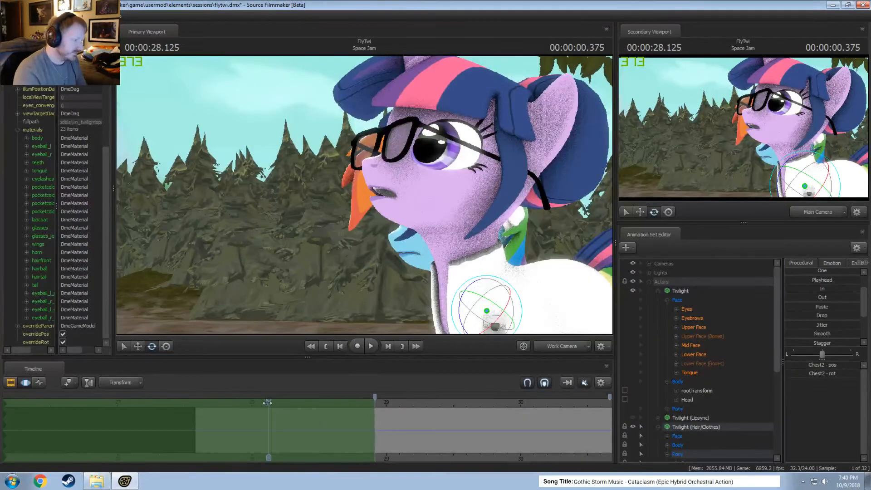
{"action": "left_click_drag", "start_coordinate": [267, 403], "coordinate": [202, 403]}
{"action": "key", "text": "space"}
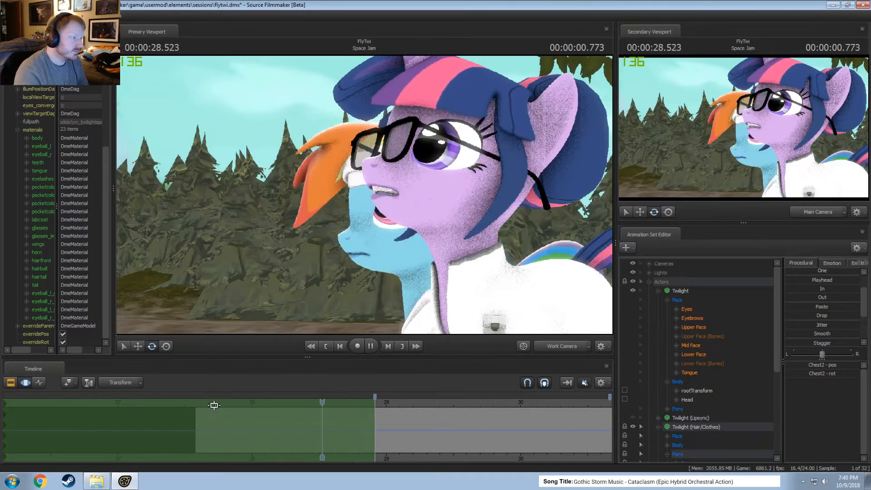
{"action": "key", "text": "space"}
{"action": "key", "text": "space"}
{"action": "key", "text": "space"}
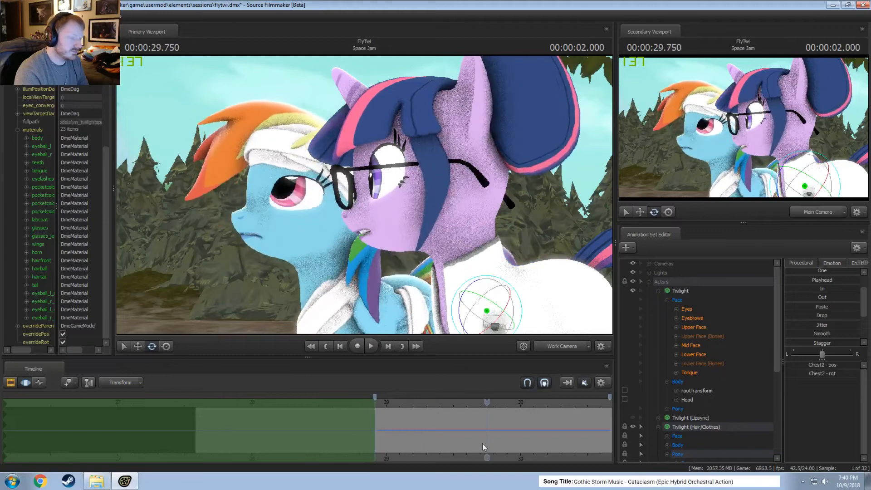
{"action": "middle_click_drag", "start_coordinate": [439, 456], "coordinate": [333, 445]}
{"action": "key", "text": "space"}
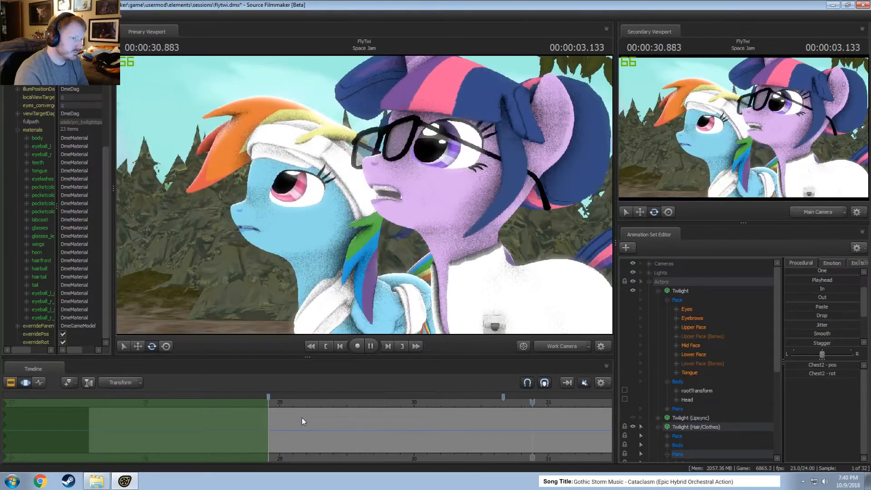
{"action": "key", "text": "space"}
Move the playhead to 00:00:28.458 and switch the primary viewport to the Work Camera, pulling back to frame Twilight's whole body and legs.
{"action": "left_click_drag", "start_coordinate": [287, 403], "coordinate": [208, 402]}
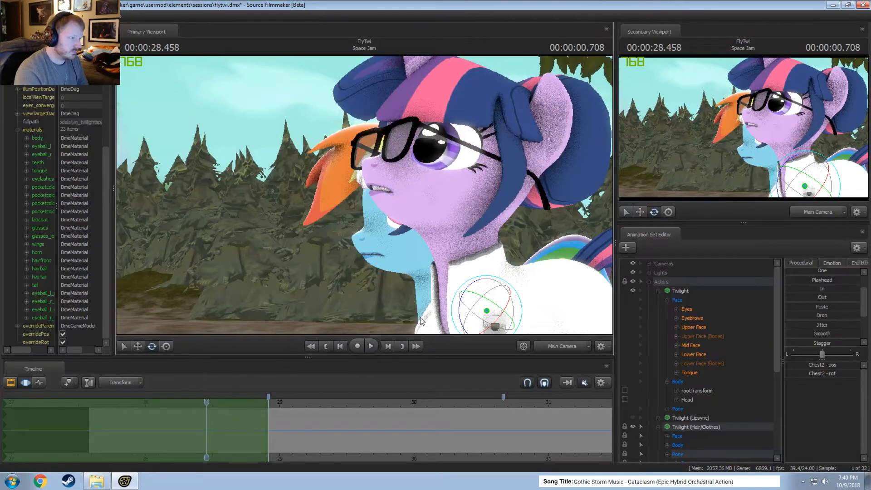
{"action": "left_click", "coordinate": [546, 344]}
{"action": "key", "text": "s"}
{"action": "left_click_drag", "start_coordinate": [412, 249], "coordinate": [404, 203]}
{"action": "key", "text": "d"}
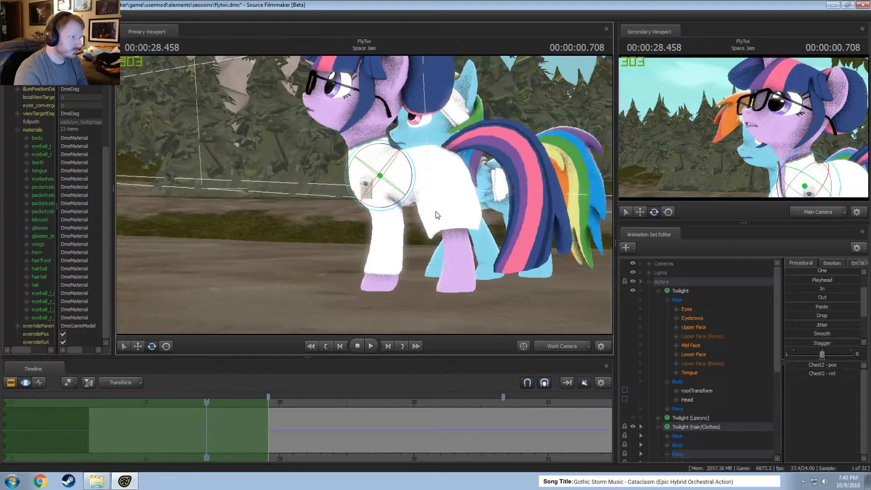
{"action": "left_click", "coordinate": [658, 291]}
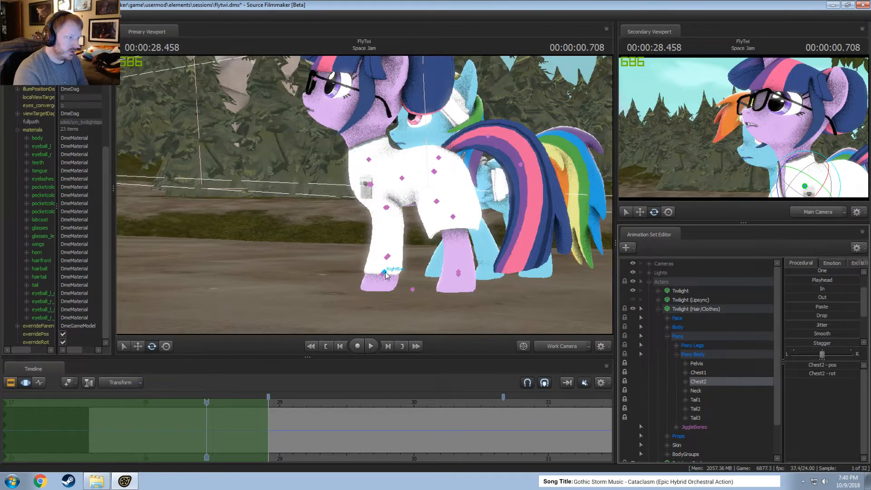
{"action": "left_click", "coordinate": [383, 273]}
{"action": "scroll", "coordinate": [711, 434], "scroll_direction": "down", "scroll_amount": 1}
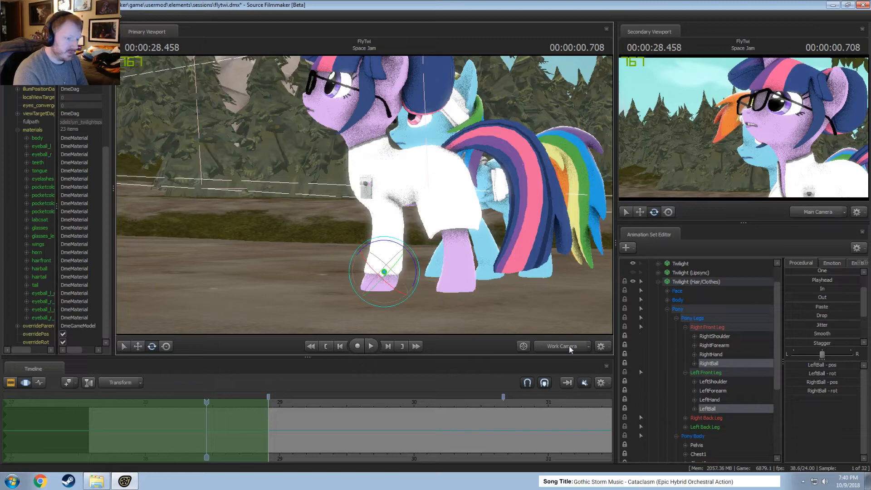
Lock the RightBall, LeftBall, RightFoot and LeftFoot controls on the Twilight animation set to keep her hooves planted.
{"action": "left_click", "coordinate": [658, 281]}
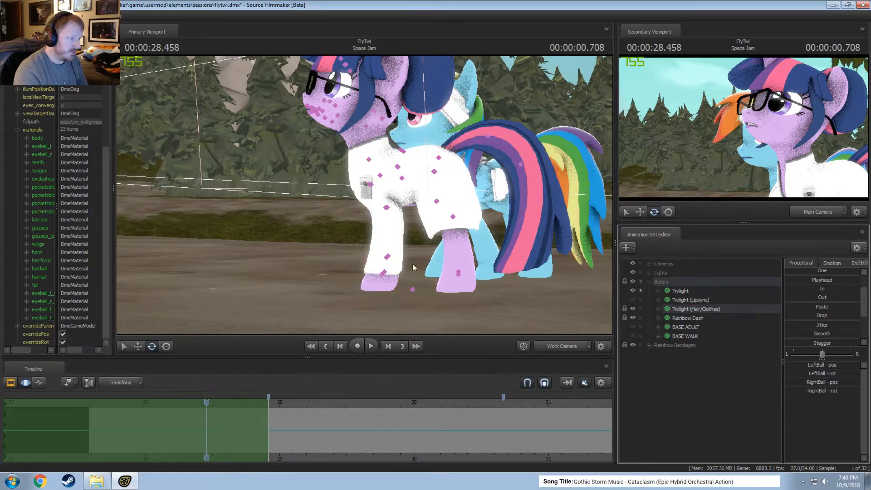
{"action": "left_click", "coordinate": [385, 272]}
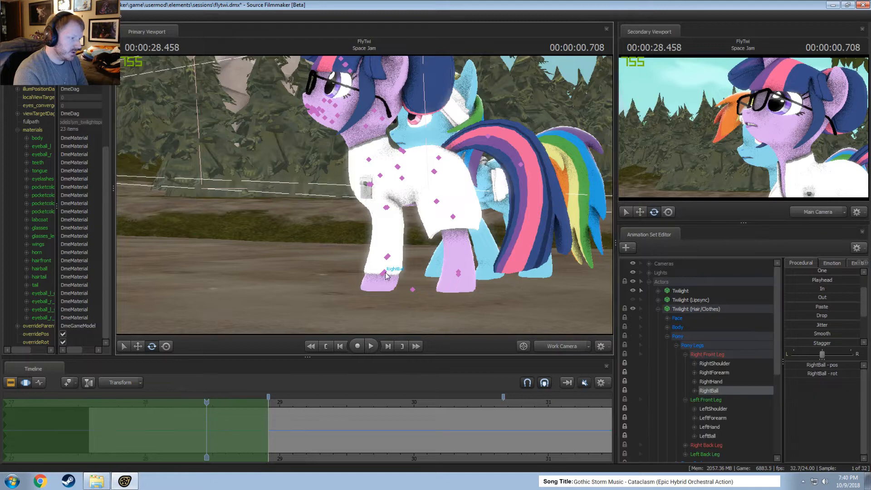
{"action": "left_click", "coordinate": [458, 274]}
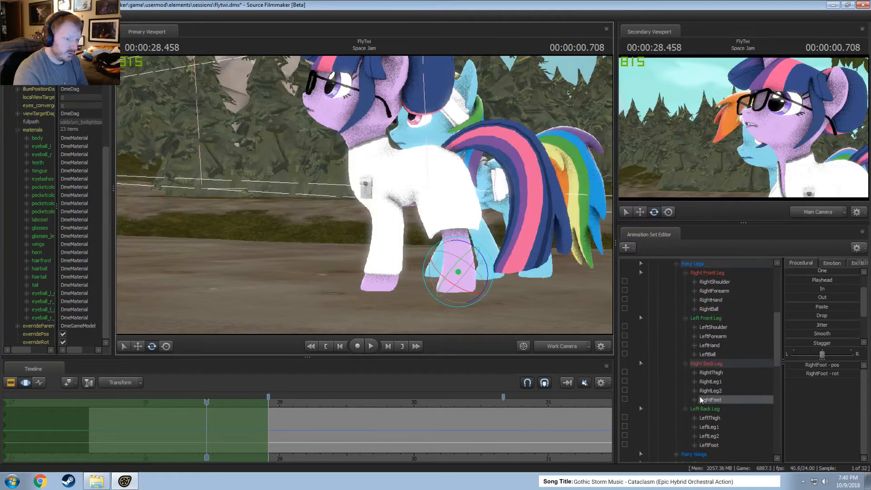
{"action": "left_click", "coordinate": [625, 444]}
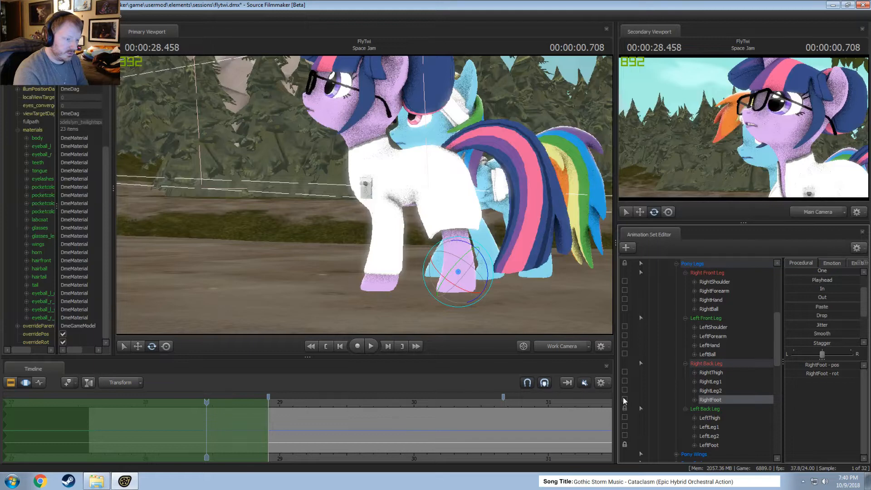
{"action": "left_click", "coordinate": [625, 399]}
{"action": "key", "text": "ctrl"}
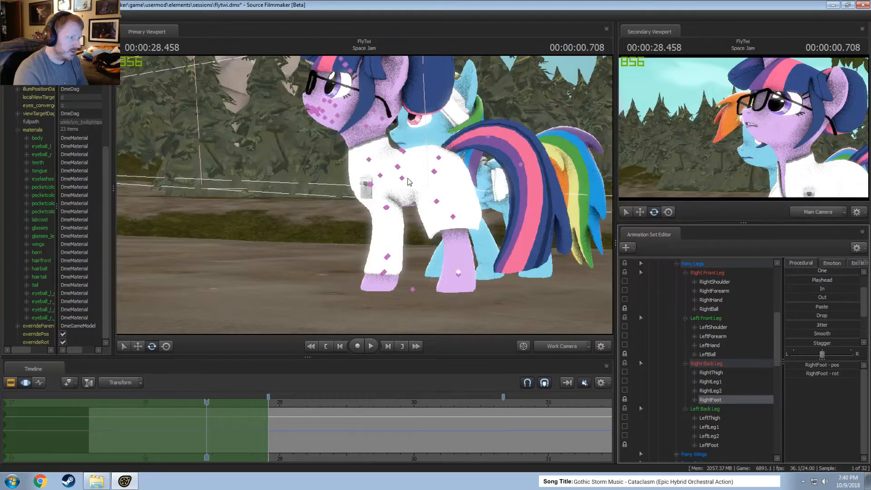
Reposition Twilight's pelvis at 00:00:28.458 and scrub through the head turn to check the body motion.
{"action": "left_click", "coordinate": [433, 173], "text": "ctrl"}
{"action": "left_click", "coordinate": [433, 173], "text": "ctrl"}
{"action": "mouse_move", "coordinate": [430, 173]}
{"action": "left_mouse_down", "text": "alt"}
{"action": "mouse_move", "coordinate": [429, 200]}
{"action": "mouse_move", "coordinate": [404, 178]}
{"action": "mouse_move", "coordinate": [405, 157]}
{"action": "mouse_move", "coordinate": [406, 171]}
{"action": "mouse_move", "coordinate": [412, 162]}
{"action": "mouse_move", "coordinate": [432, 165]}
{"action": "left_mouse_up", "text": "alt"}
{"action": "key", "text": "w"}
{"action": "key", "text": "e"}
{"action": "key", "text": "w"}
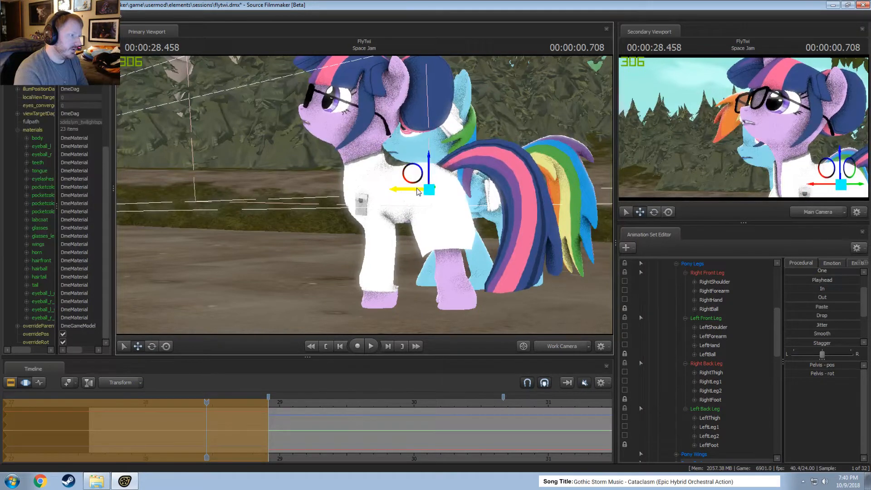
{"action": "left_click", "coordinate": [397, 194], "text": "ctrl"}
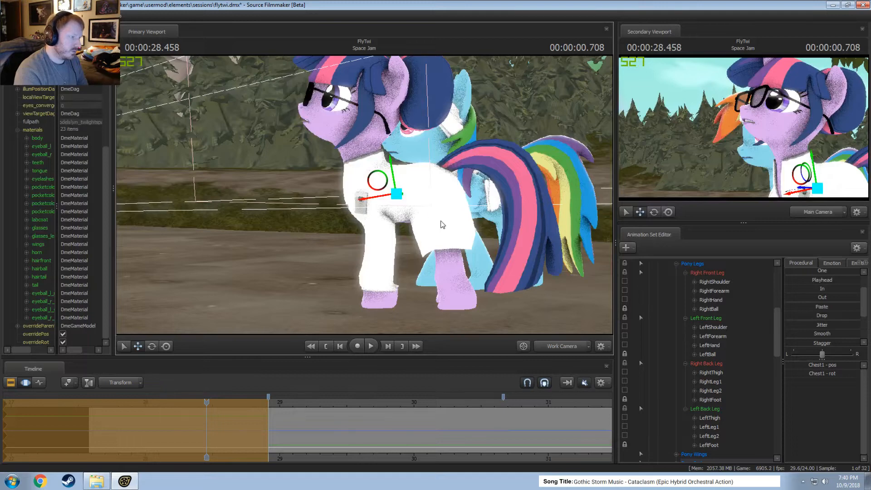
{"action": "left_click_drag", "start_coordinate": [236, 419], "coordinate": [284, 419]}
Nudge Twilight's pelvis slightly toward her front and refine its placement and rotation.
{"action": "key", "text": "ctrl"}
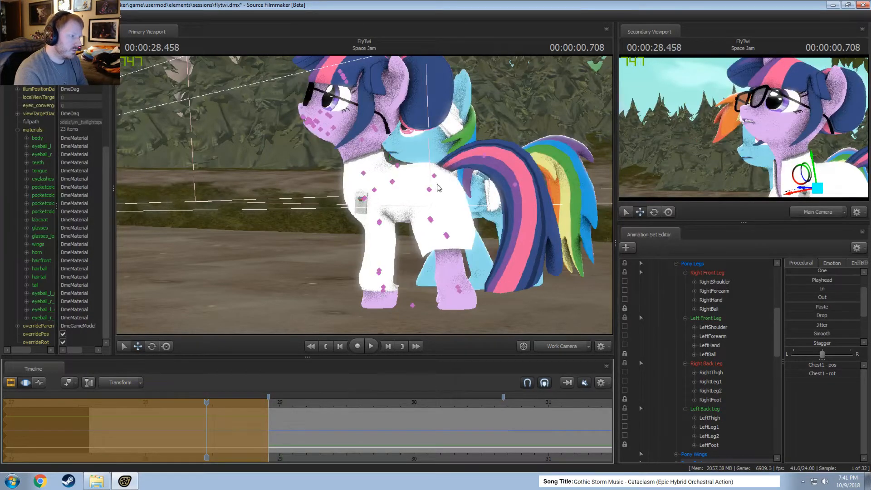
{"action": "left_click", "coordinate": [429, 190], "text": "ctrl"}
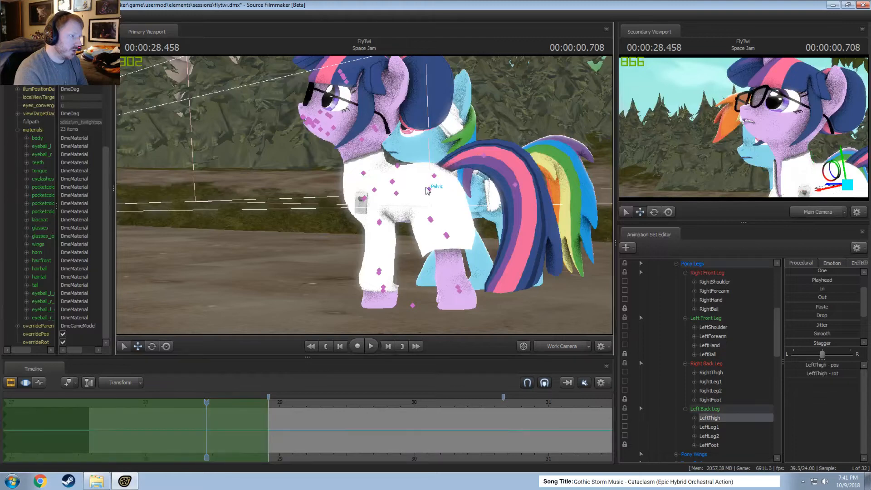
{"action": "left_click", "coordinate": [428, 189], "text": "ctrl"}
{"action": "left_click_drag", "start_coordinate": [405, 193], "coordinate": [403, 193]}
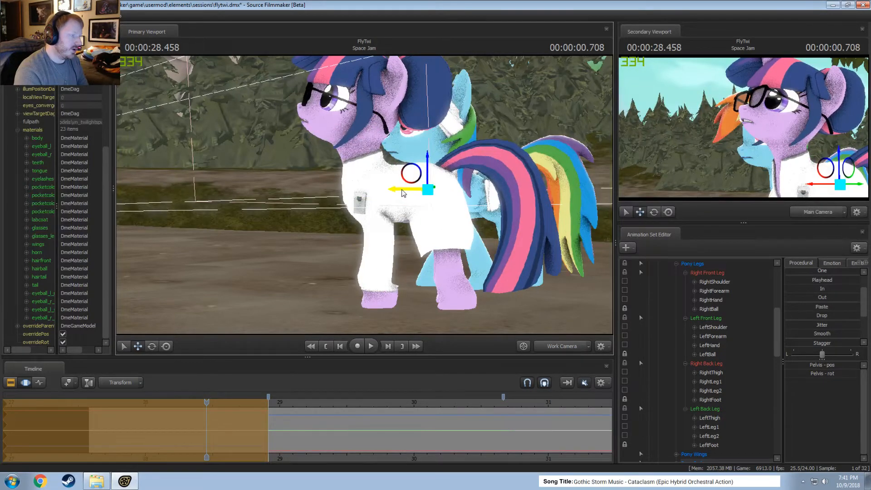
{"action": "left_click_drag", "start_coordinate": [480, 276], "coordinate": [482, 297], "text": "alt"}
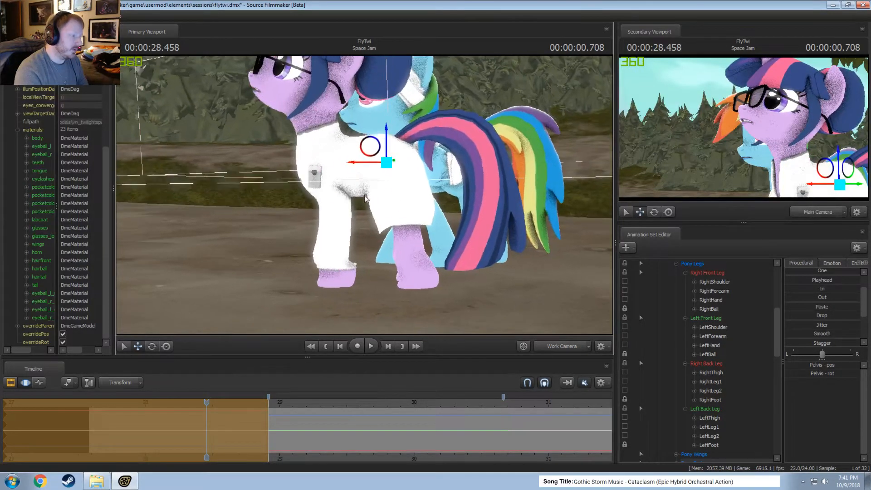
{"action": "left_click", "coordinate": [386, 164], "text": "ctrl"}
{"action": "mouse_move", "coordinate": [386, 164]}
{"action": "left_mouse_down", "text": "alt"}
{"action": "mouse_move", "coordinate": [354, 165]}
{"action": "mouse_move", "coordinate": [390, 183]}
{"action": "mouse_move", "coordinate": [390, 167]}
{"action": "left_mouse_up", "text": "alt"}
{"action": "left_click", "coordinate": [390, 183], "text": "ctrl"}
{"action": "left_click", "coordinate": [386, 166], "text": "ctrl"}
{"action": "key", "text": "e"}
Adjust Twilight's RightThigh and check the hind-leg pose from several angles while scrubbing through the turn.
{"action": "left_click_drag", "start_coordinate": [422, 204], "coordinate": [234, 180], "text": "alt"}
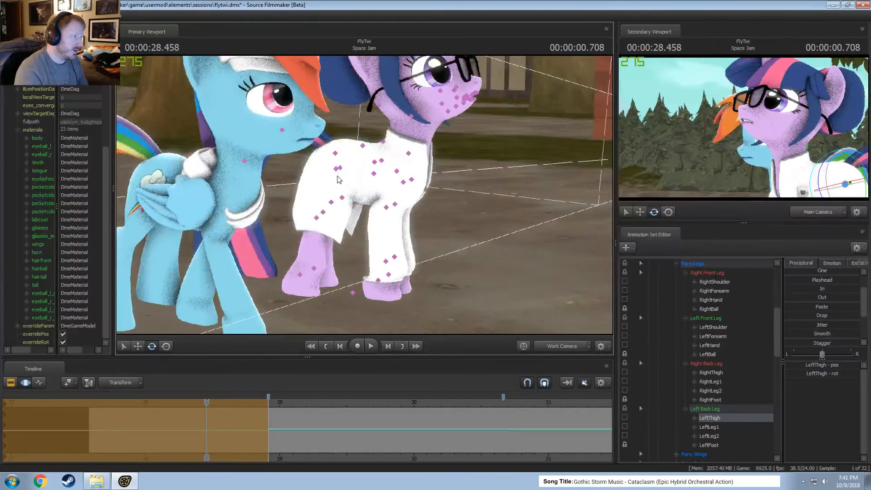
{"action": "left_click", "coordinate": [337, 170], "text": "ctrl"}
{"action": "mouse_move", "coordinate": [361, 191]}
{"action": "left_mouse_down"}
{"action": "mouse_move", "coordinate": [331, 200]}
{"action": "mouse_move", "coordinate": [276, 182]}
{"action": "mouse_move", "coordinate": [369, 194]}
{"action": "left_mouse_up"}
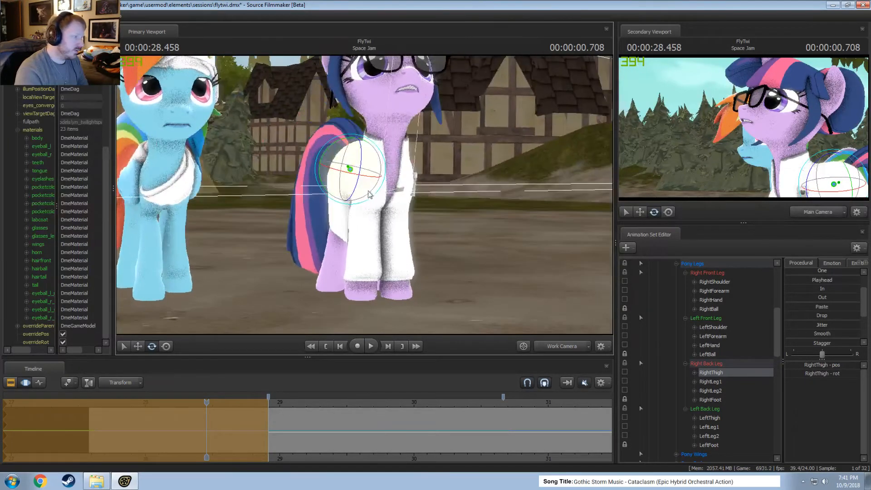
{"action": "left_click_drag", "start_coordinate": [358, 226], "coordinate": [398, 230], "text": "alt"}
{"action": "left_click_drag", "start_coordinate": [268, 419], "coordinate": [267, 418]}
{"action": "left_click_drag", "start_coordinate": [346, 275], "coordinate": [409, 277], "text": "alt"}
{"action": "left_click_drag", "start_coordinate": [313, 272], "coordinate": [338, 282], "text": "alt"}
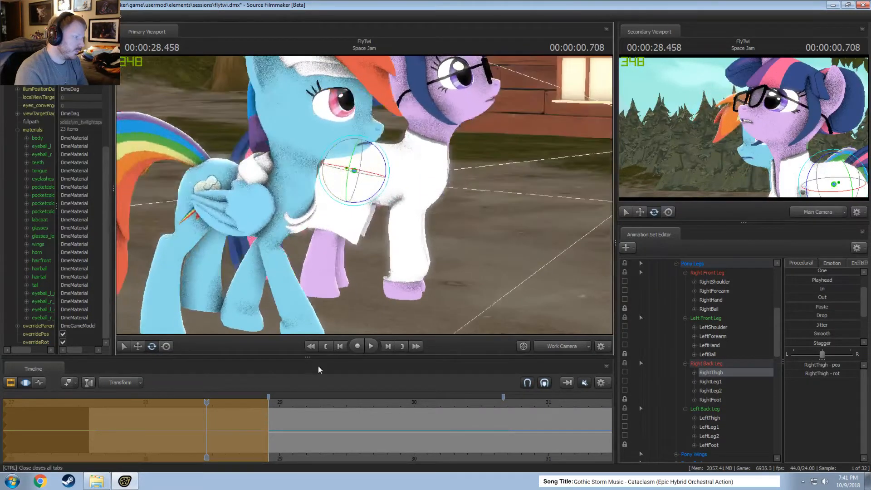
{"action": "mouse_move", "coordinate": [239, 406]}
{"action": "left_mouse_down"}
{"action": "mouse_move", "coordinate": [225, 409]}
{"action": "mouse_move", "coordinate": [273, 411]}
{"action": "mouse_move", "coordinate": [240, 412]}
{"action": "left_mouse_up"}
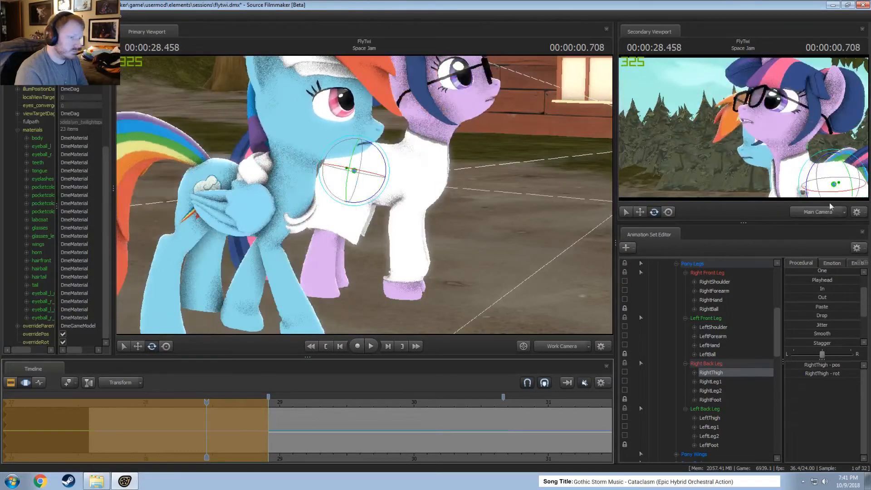
Hide Rainbow Dash and Rainbow Bandages, and move the Rainbow Bandages set into the Actors group.
{"action": "scroll", "coordinate": [689, 309], "scroll_direction": "up", "scroll_amount": 6}
{"action": "scroll", "coordinate": [665, 314], "scroll_direction": "down", "scroll_amount": 8}
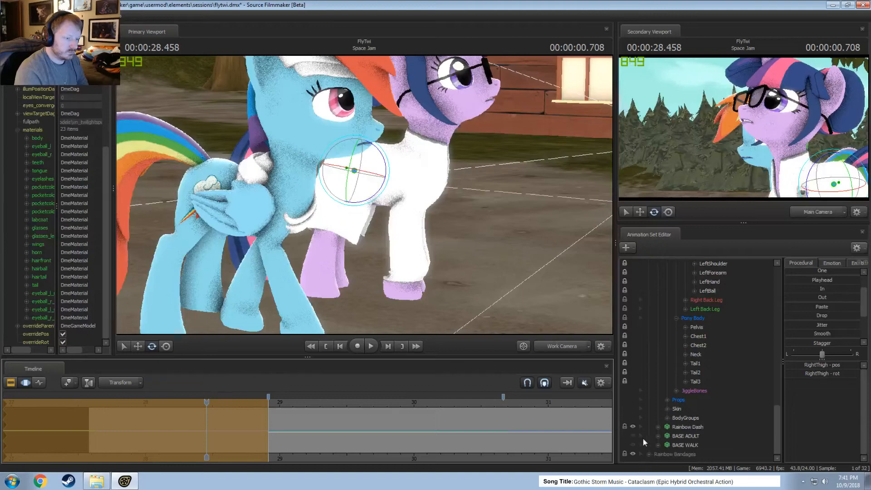
{"action": "left_click", "coordinate": [635, 428]}
{"action": "left_click_drag", "start_coordinate": [278, 412], "coordinate": [264, 426]}
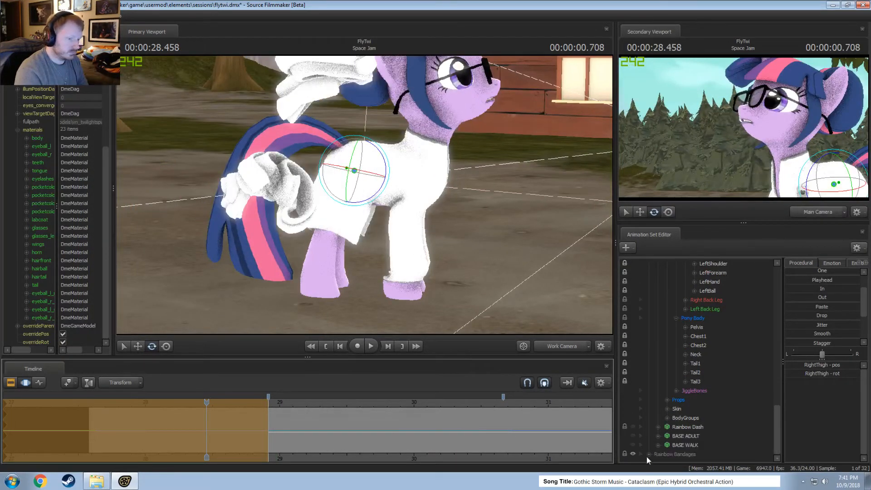
{"action": "left_click", "coordinate": [633, 454]}
{"action": "left_click_drag", "start_coordinate": [665, 456], "coordinate": [674, 432]}
{"action": "mouse_move", "coordinate": [263, 413]}
{"action": "left_mouse_down"}
{"action": "mouse_move", "coordinate": [278, 415]}
{"action": "mouse_move", "coordinate": [259, 415]}
{"action": "left_mouse_up"}
Adjust Twilight's RightForearm and LeftForearm together at 00:00:28.458 and scrub the turn to check the front legs.
{"action": "left_click_drag", "start_coordinate": [354, 218], "coordinate": [318, 255]}
{"action": "mouse_move", "coordinate": [367, 203]}
{"action": "left_mouse_down"}
{"action": "mouse_move", "coordinate": [460, 116]}
{"action": "mouse_move", "coordinate": [317, 193]}
{"action": "mouse_move", "coordinate": [353, 205]}
{"action": "left_mouse_up"}
{"action": "key", "text": "s"}
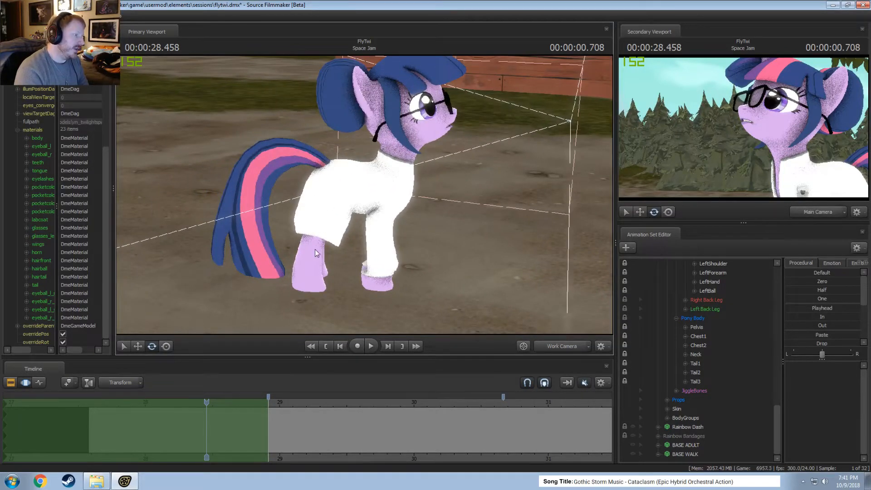
{"action": "left_click_drag", "start_coordinate": [263, 418], "coordinate": [273, 419]}
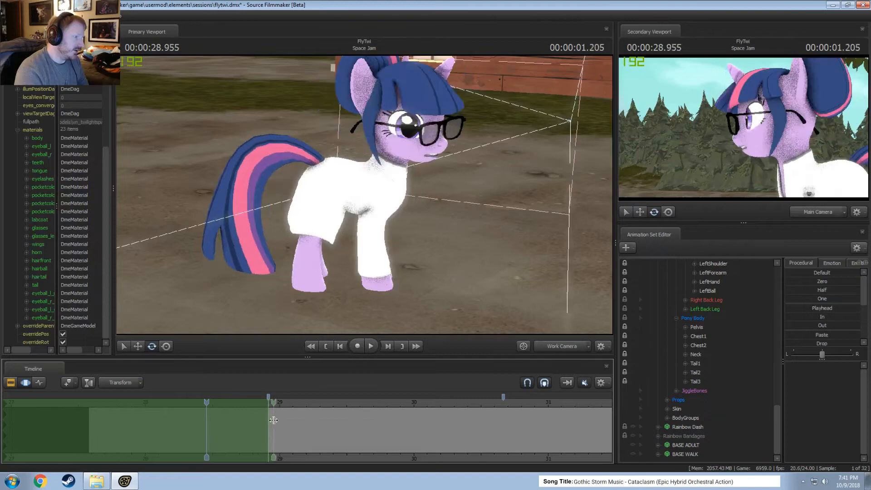
{"action": "key", "text": "w"}
{"action": "left_click_drag", "start_coordinate": [363, 268], "coordinate": [367, 195]}
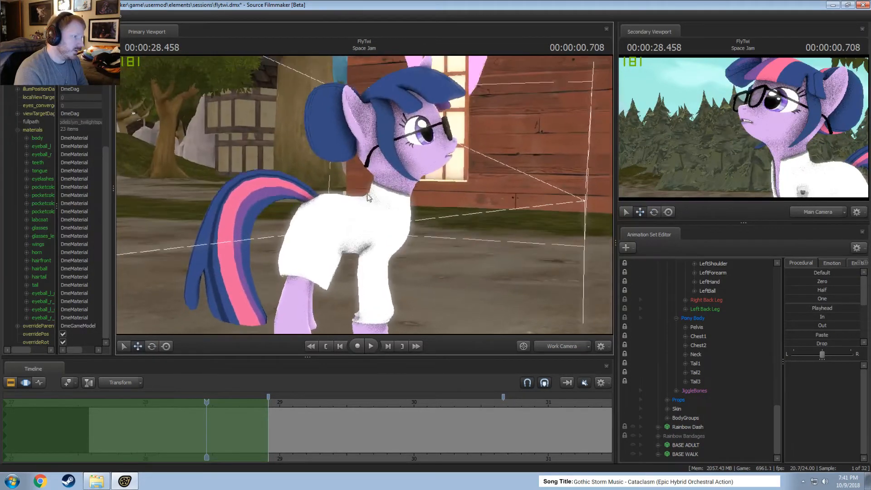
{"action": "key", "text": "ctrl"}
{"action": "left_click", "coordinate": [396, 228], "text": "ctrl"}
{"action": "mouse_move", "coordinate": [396, 229]}
{"action": "left_mouse_down", "text": "alt"}
{"action": "mouse_move", "coordinate": [388, 284]}
{"action": "mouse_move", "coordinate": [421, 265]}
{"action": "left_mouse_up", "text": "alt"}
{"action": "key", "text": "e"}
{"action": "left_click", "coordinate": [385, 257], "text": "ctrl"}
{"action": "left_click_drag", "start_coordinate": [262, 422], "coordinate": [280, 425]}
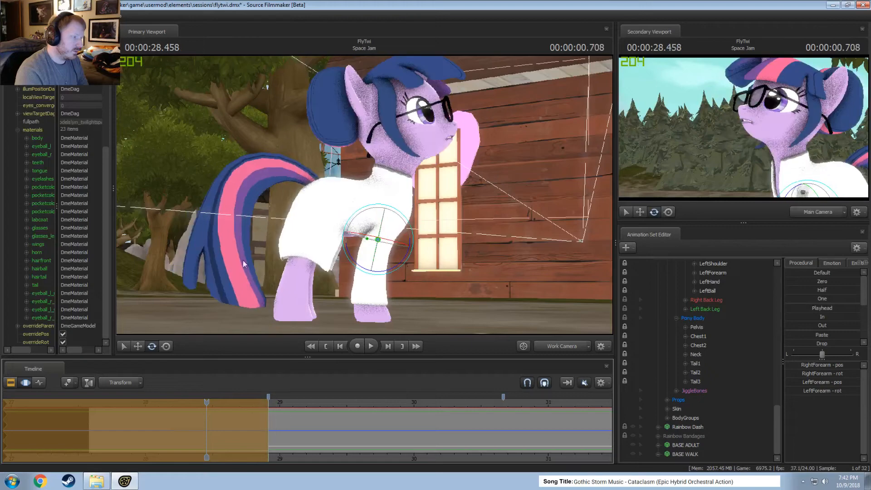
Lock the RightShoulder and LeftShoulder controls of Twilight's front legs.
{"action": "left_click_drag", "start_coordinate": [245, 263], "coordinate": [365, 195], "text": "alt"}
{"action": "left_click", "coordinate": [340, 187], "text": "ctrl"}
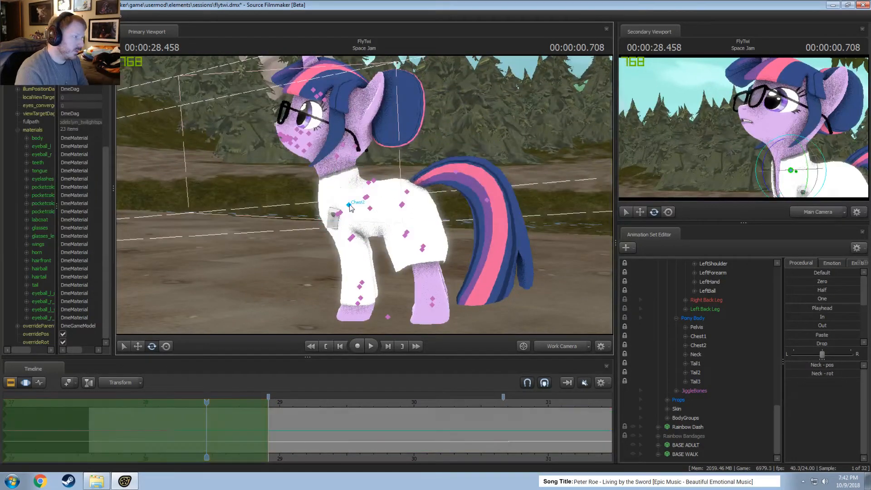
{"action": "left_click", "coordinate": [349, 205], "text": "ctrl"}
{"action": "scroll", "coordinate": [653, 353], "scroll_direction": "up", "scroll_amount": 3}
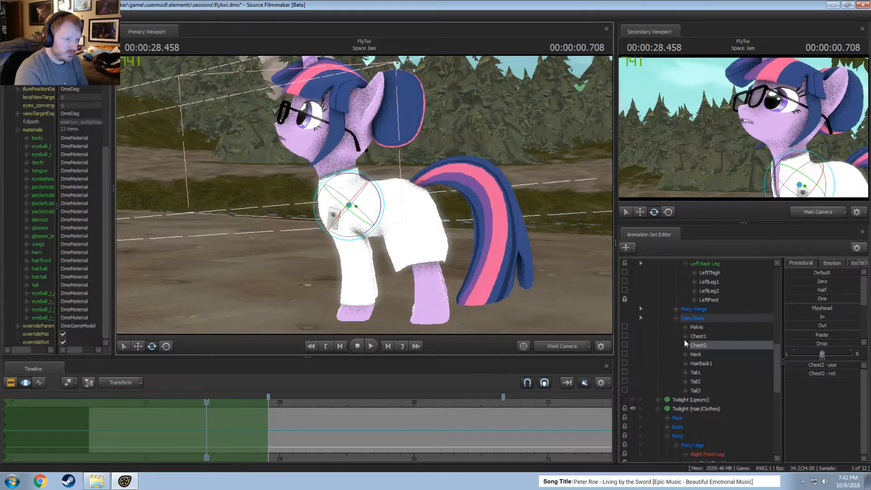
{"action": "scroll", "coordinate": [690, 342], "scroll_direction": "up", "scroll_amount": 6}
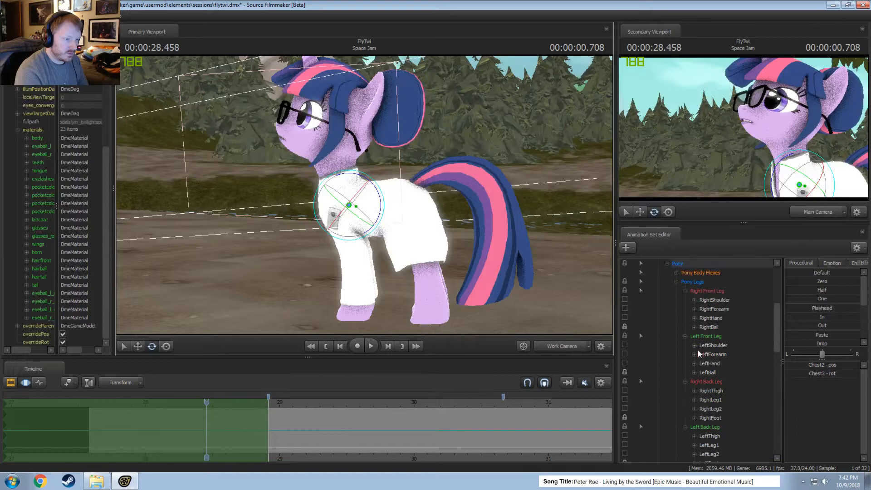
{"action": "left_click", "coordinate": [713, 345]}
{"action": "left_click", "coordinate": [718, 300], "text": "ctrl"}
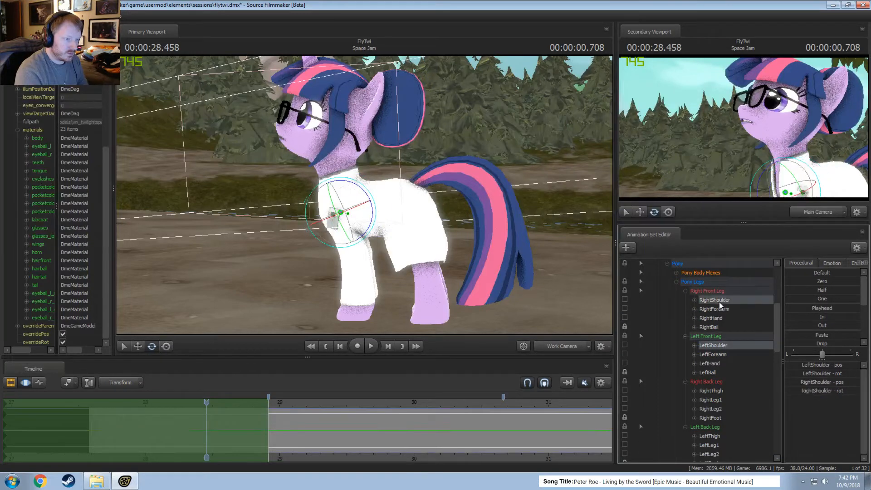
{"action": "left_click", "coordinate": [625, 300]}
{"action": "left_click", "coordinate": [625, 345]}
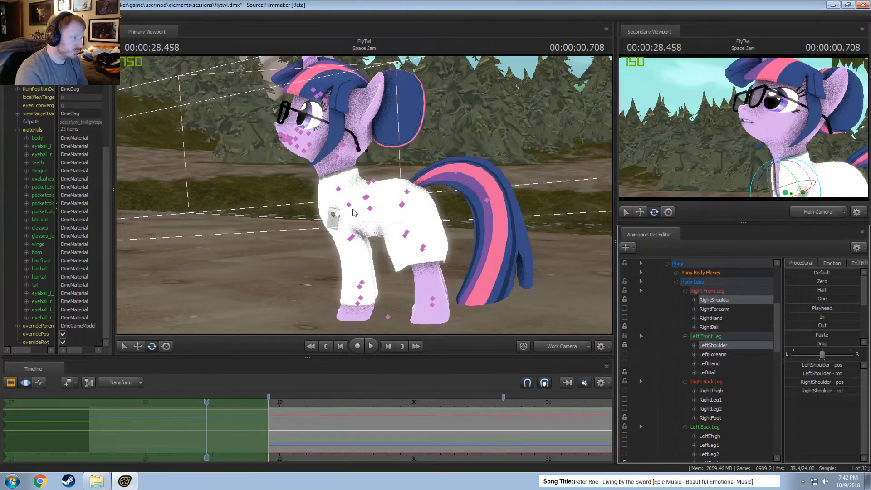
Rotate Twilight's Chest2 and Neck to change the lean of her upper body at 00:00:28.458.
{"action": "left_click", "coordinate": [349, 205], "text": "ctrl"}
{"action": "left_click_drag", "start_coordinate": [350, 205], "coordinate": [341, 163], "text": "alt"}
{"action": "left_click", "coordinate": [340, 191], "text": "ctrl"}
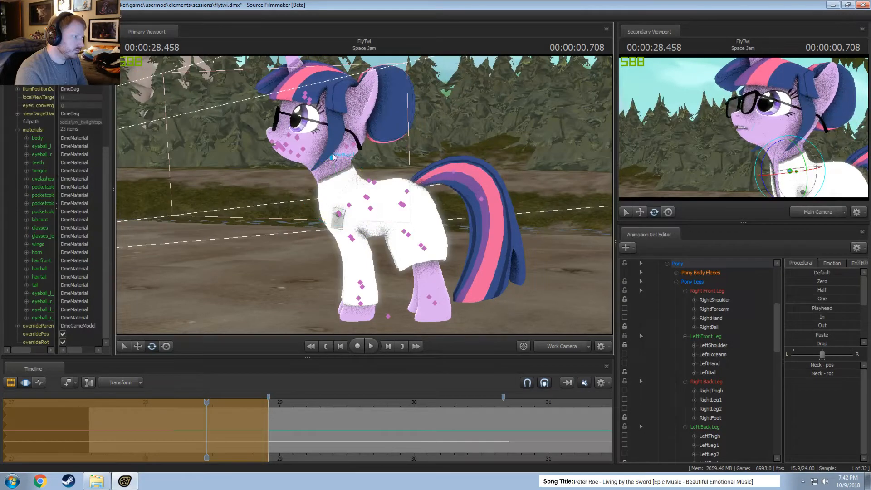
Select Twilight's Head control and rotate it to match the new chest and neck pose.
{"action": "left_click", "coordinate": [334, 157], "text": "ctrl"}
{"action": "left_click", "coordinate": [334, 169], "text": "ctrl"}
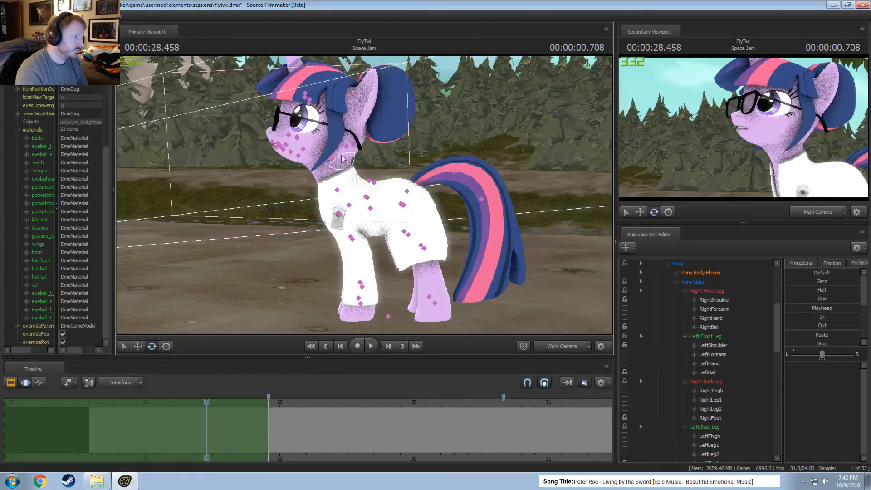
{"action": "left_click", "coordinate": [308, 153]}
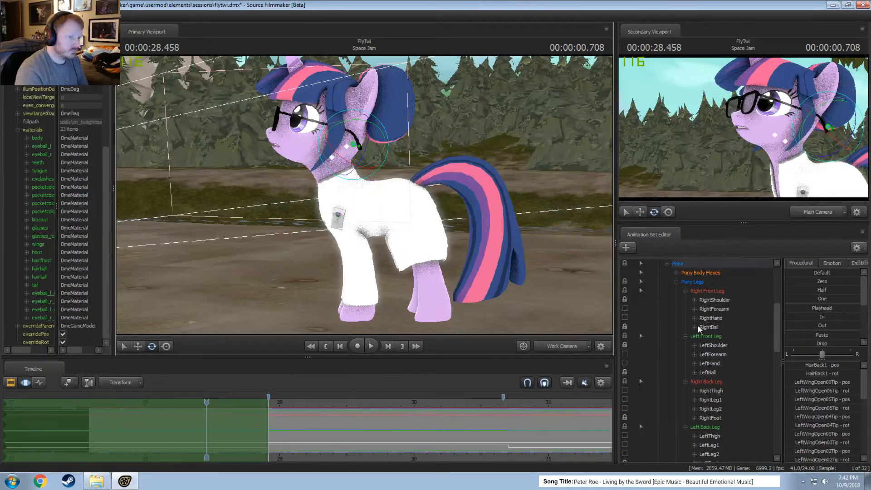
{"action": "left_click", "coordinate": [677, 337]}
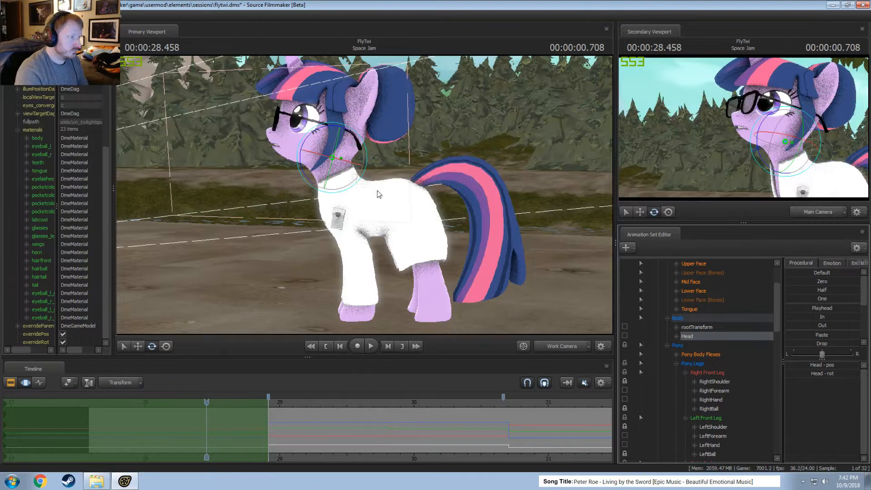
{"action": "left_click_drag", "start_coordinate": [380, 192], "coordinate": [301, 171], "text": "alt"}
Play the shot repeatedly from around 00:00:28.6 to review Twilight's head and body turn.
{"action": "key", "text": "space"}
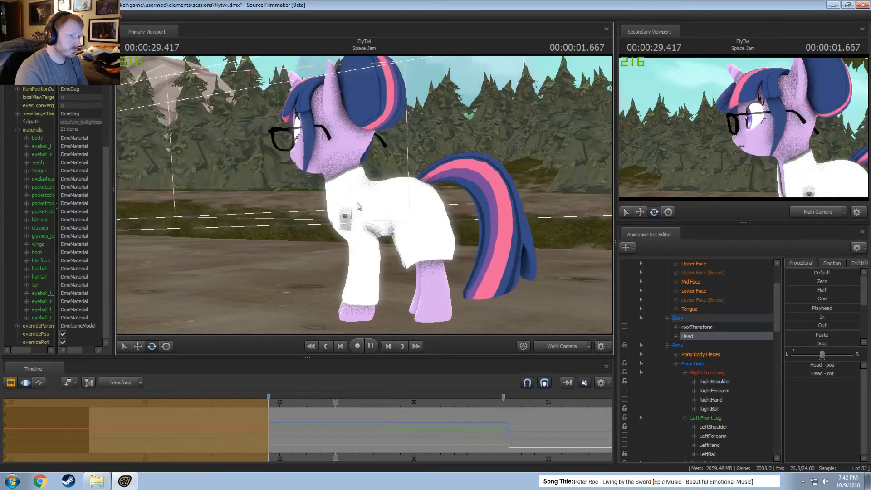
{"action": "left_click", "coordinate": [231, 403]}
{"action": "key", "text": "space"}
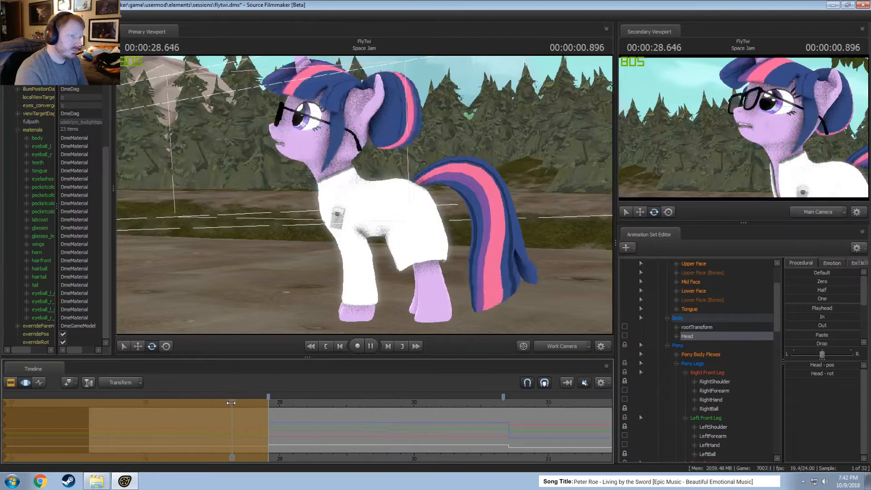
{"action": "key", "text": "space"}
{"action": "left_click", "coordinate": [227, 402]}
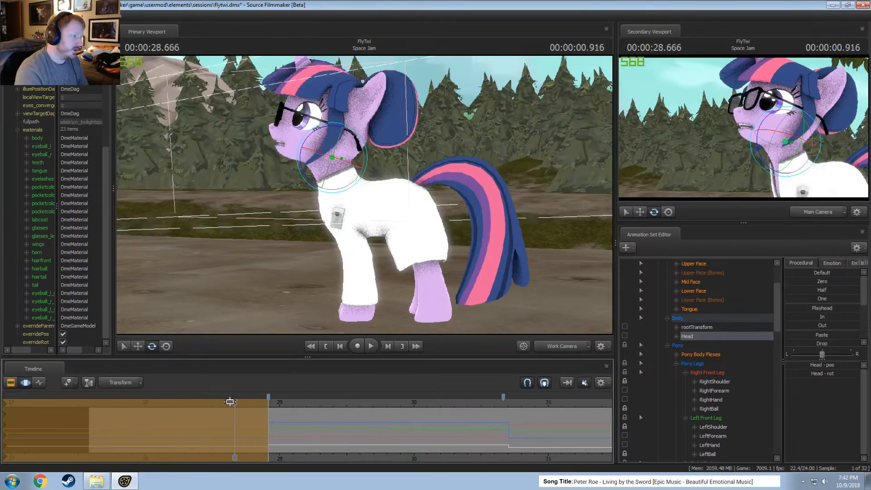
{"action": "key", "text": "space"}
{"action": "key", "text": "space"}
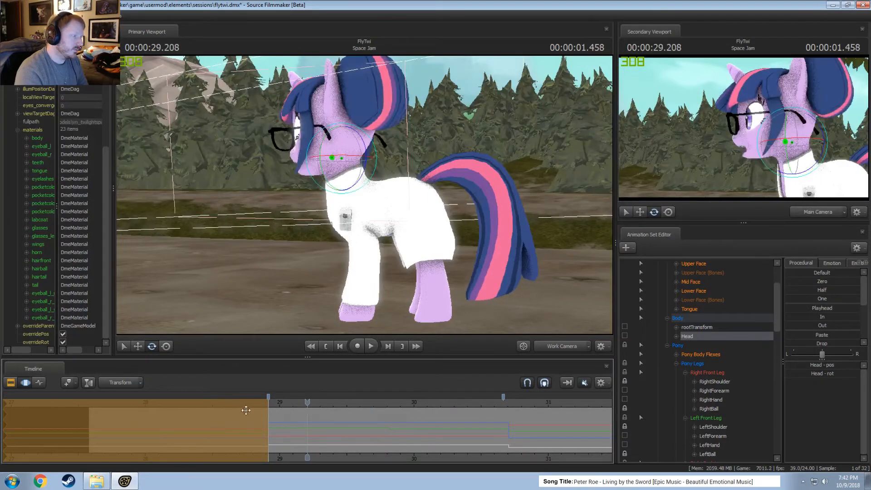
{"action": "key", "text": "space"}
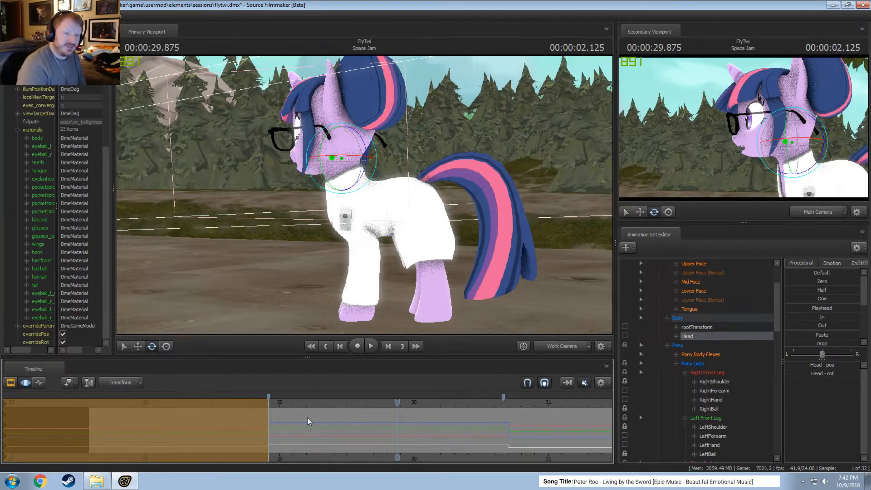
Extend a time selection from 00:00:30.708 to the end of the shot and place the playhead at 00:00:28.500.
{"action": "key", "text": "F2"}
{"action": "key", "text": "F3"}
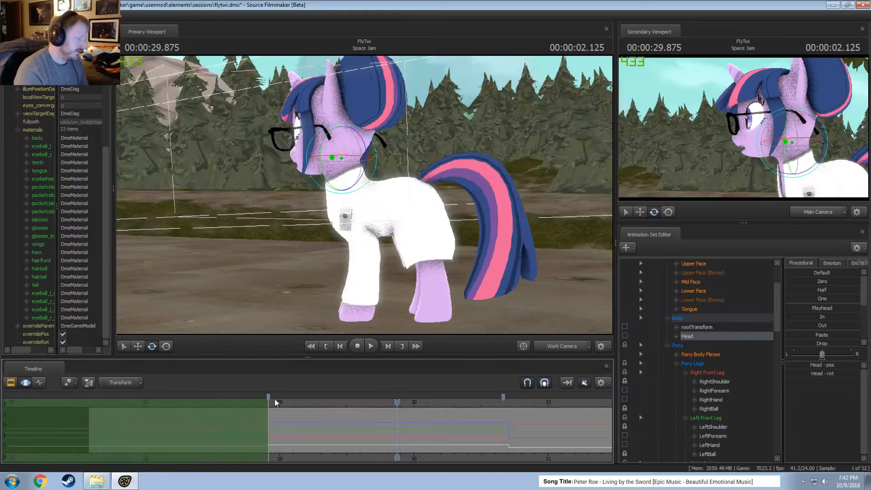
{"action": "left_click", "coordinate": [279, 403]}
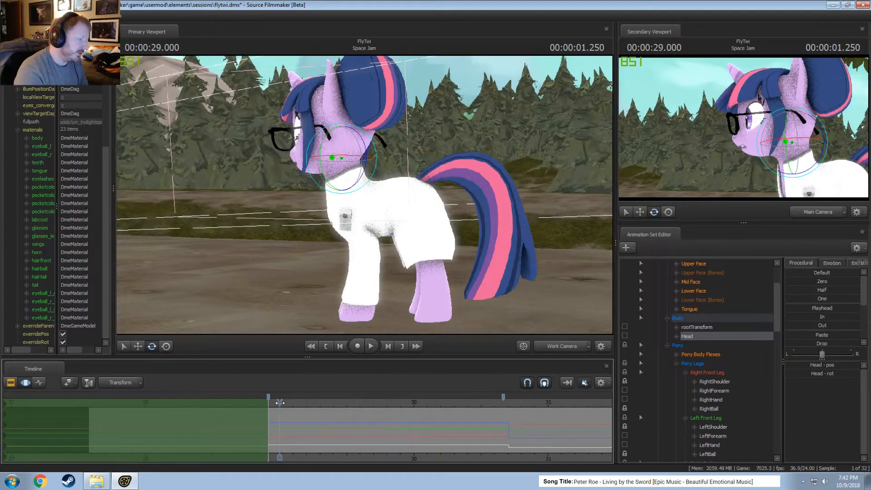
{"action": "left_click_drag", "start_coordinate": [280, 403], "coordinate": [514, 418]}
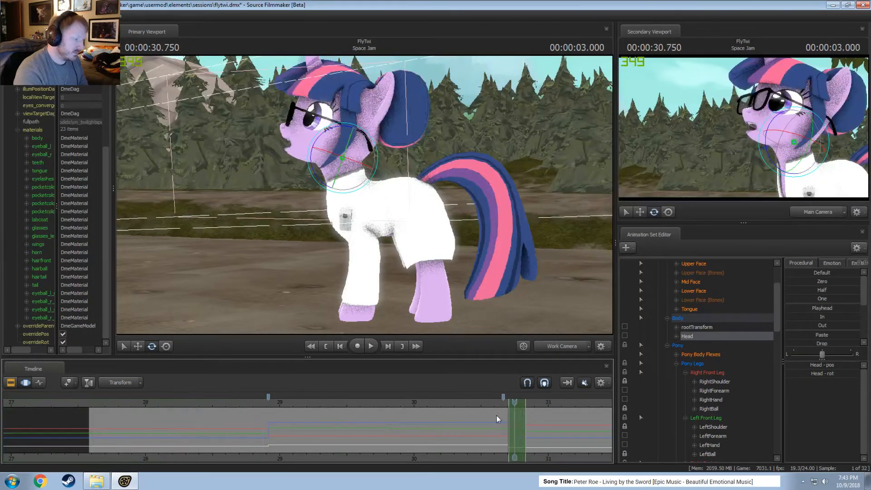
{"action": "scroll", "coordinate": [364, 429], "scroll_direction": "down", "scroll_amount": 3}
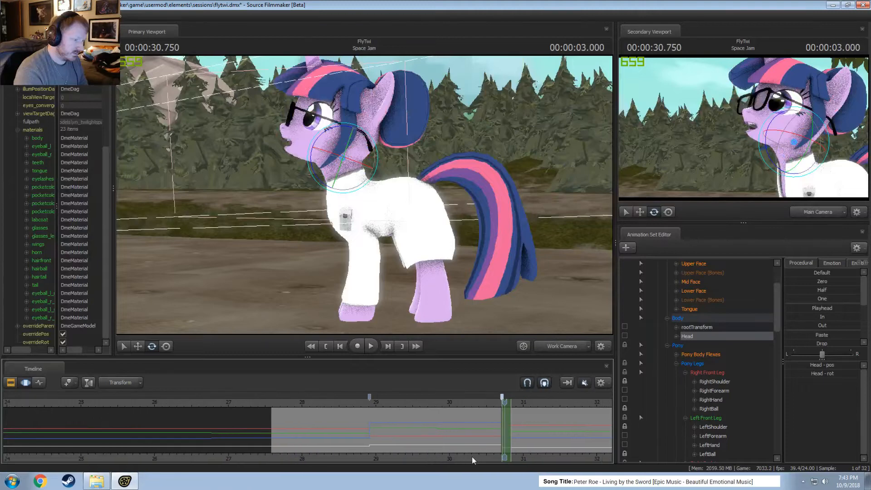
{"action": "left_click_drag", "start_coordinate": [360, 429], "coordinate": [357, 428]}
{"action": "left_click_drag", "start_coordinate": [365, 428], "coordinate": [549, 418]}
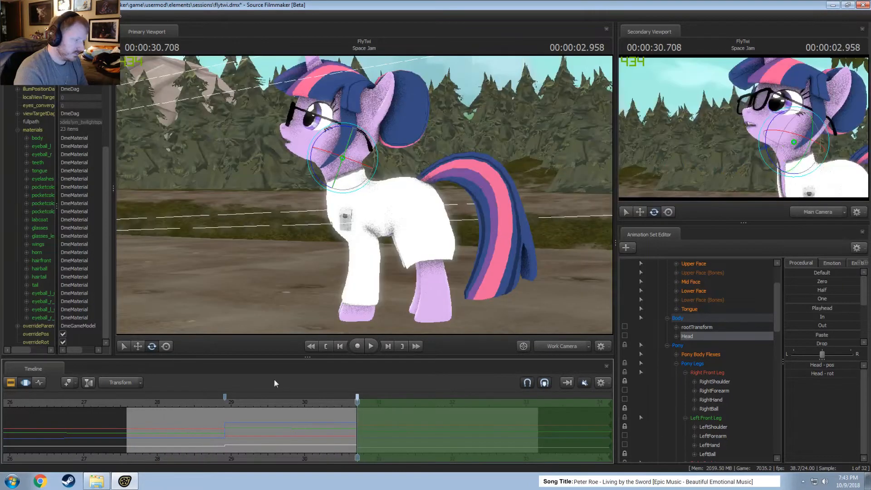
{"action": "scroll", "coordinate": [698, 336], "scroll_direction": "up", "scroll_amount": 3}
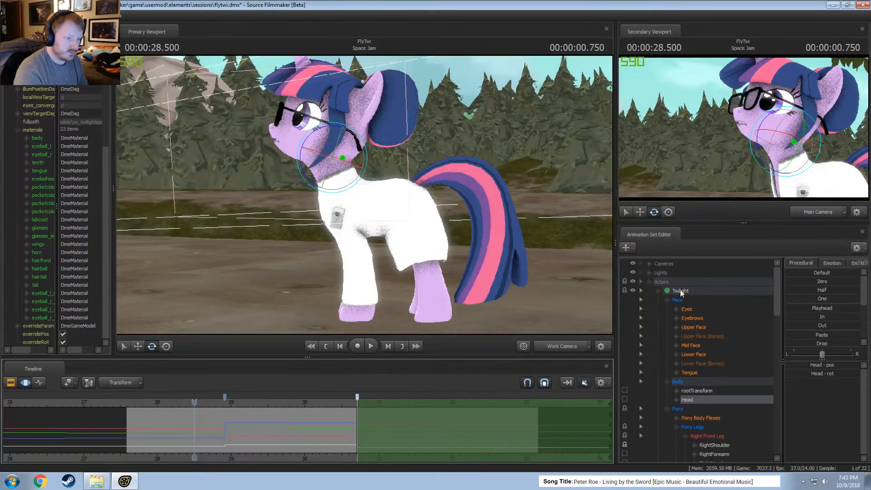
Try to apply the Playhead preset to all of Twilight's controls over the selected time.
{"action": "left_click", "coordinate": [682, 292]}
{"action": "left_click", "coordinate": [820, 307]}
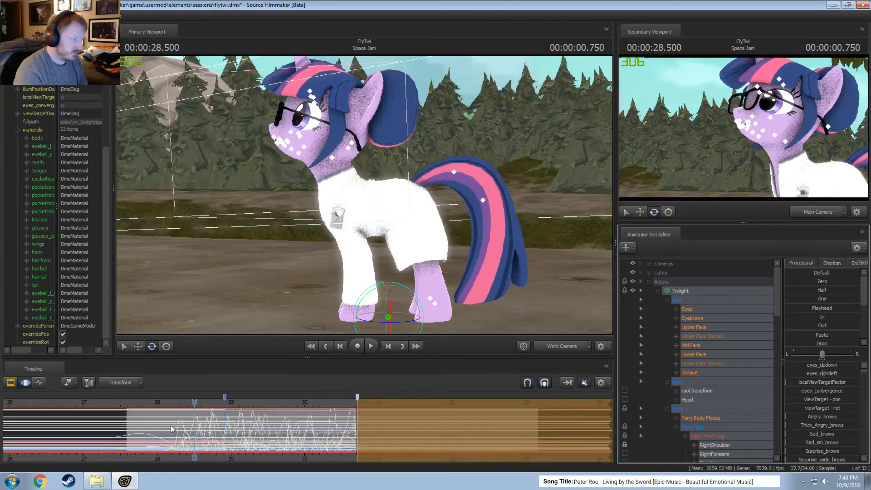
{"action": "key", "text": "ctrl+z"}
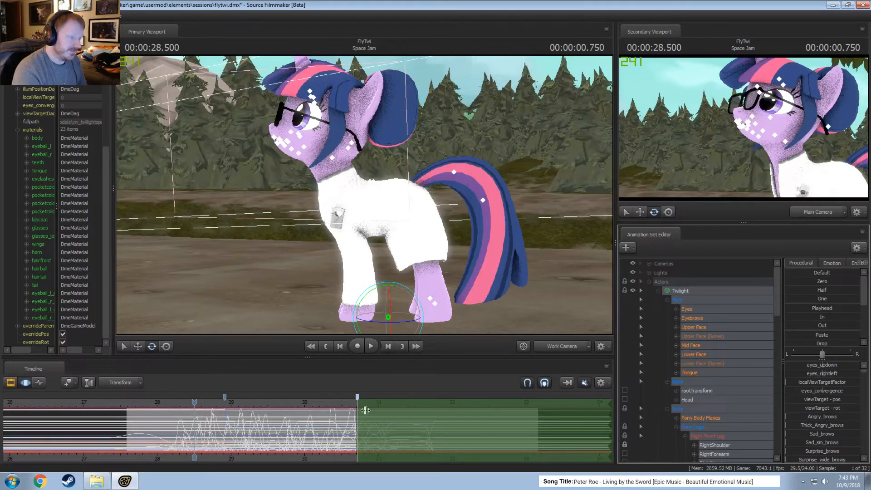
{"action": "left_click", "coordinate": [811, 309]}
{"action": "key", "text": "ctrl+z"}
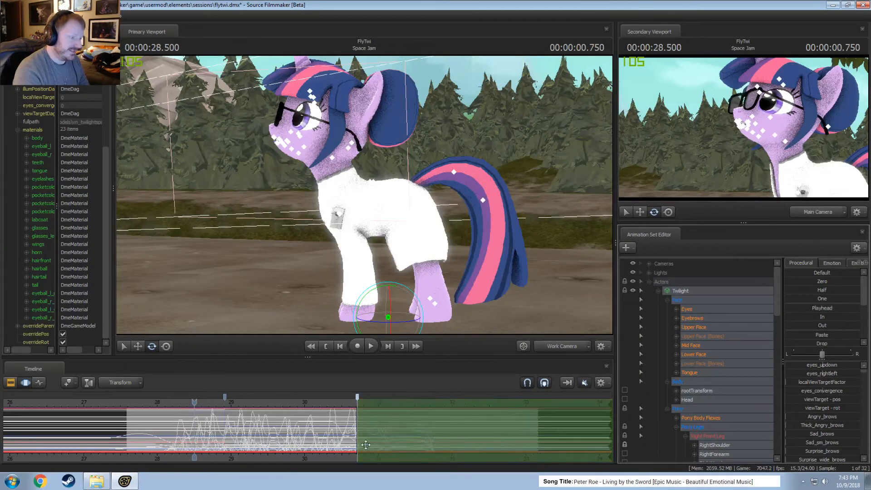
Exclude the Face group from Twilight's selected controls and apply the 00:00:28.500 Playhead pose to the rest from 00:00:30.708 onward.
{"action": "left_click", "coordinate": [680, 301], "text": "ctrl"}
{"action": "left_click", "coordinate": [817, 311]}
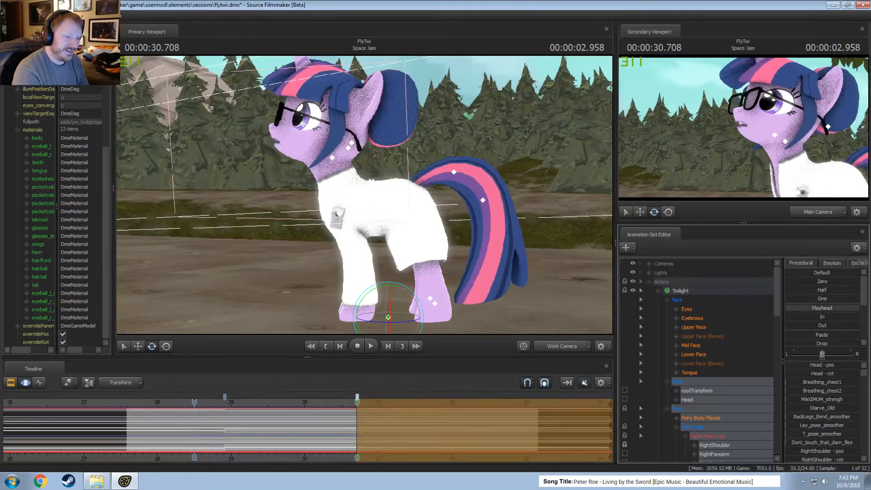
Examine the curves of Twilight's Lower Face and the Twilight (Lipsync) face controls across the whole timeline.
{"action": "left_click", "coordinate": [690, 355]}
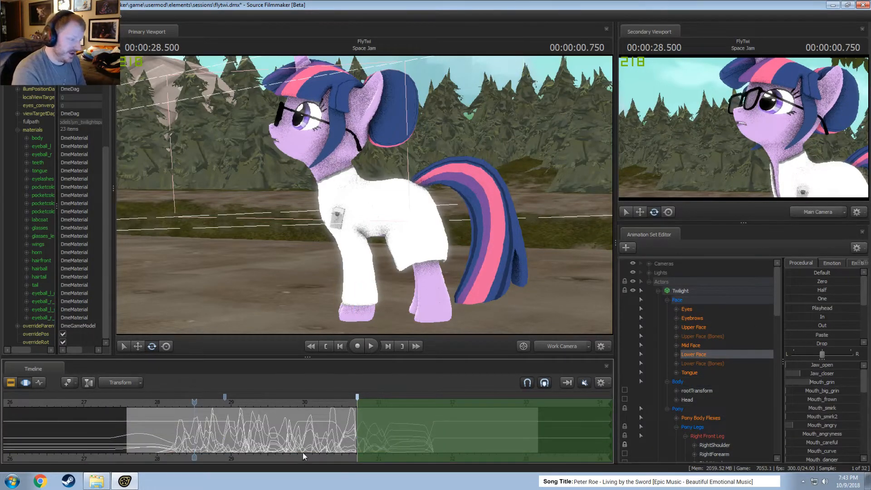
{"action": "scroll", "coordinate": [695, 401], "scroll_direction": "down", "scroll_amount": 10}
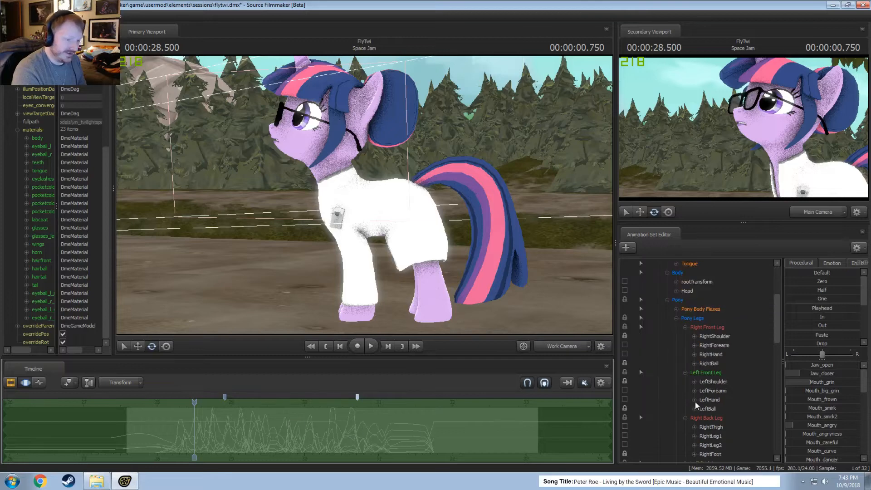
{"action": "left_click", "coordinate": [388, 427]}
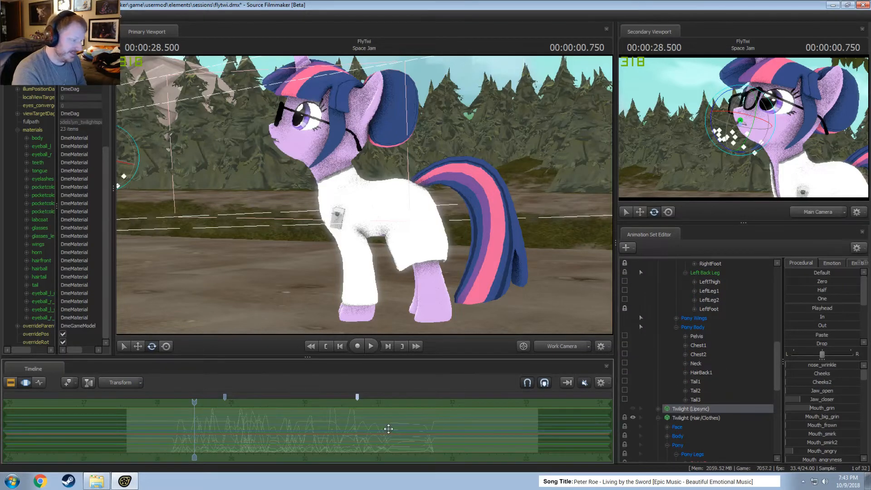
{"action": "left_click", "coordinate": [389, 426]}
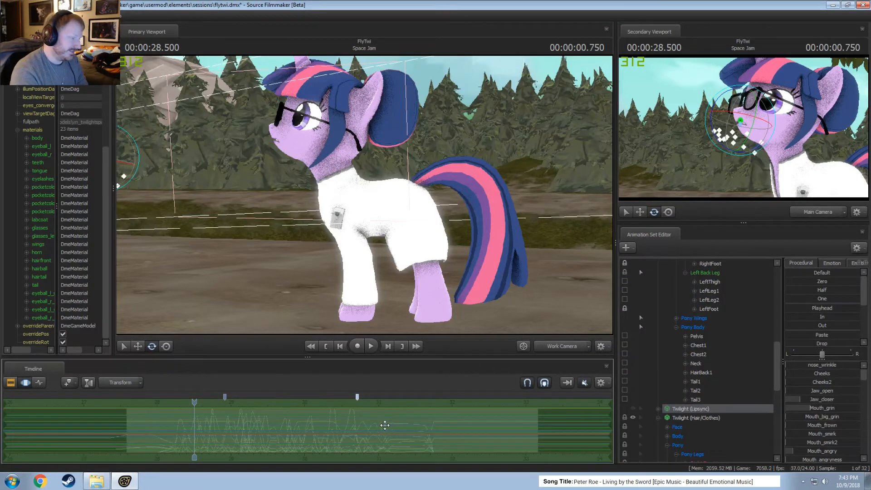
{"action": "left_click", "coordinate": [657, 409]}
{"action": "left_click", "coordinate": [670, 419]}
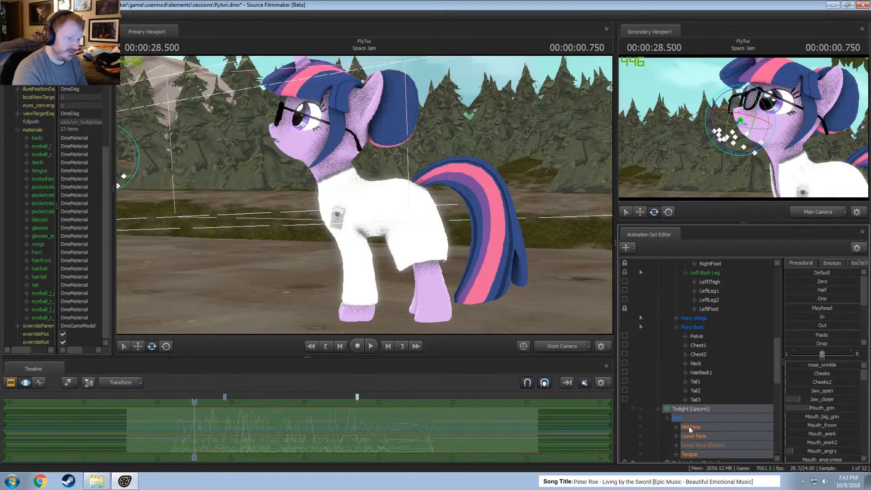
{"action": "left_click", "coordinate": [599, 424]}
{"action": "key", "text": "m"}
{"action": "key", "text": "m"}
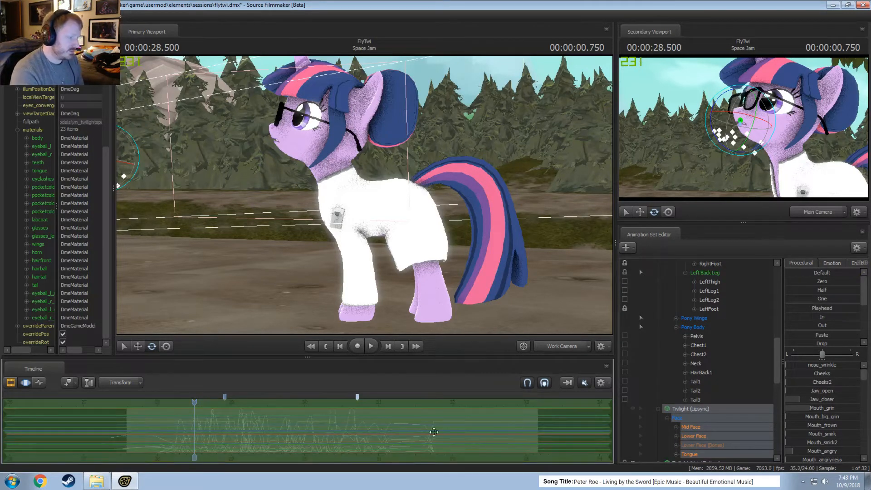
Collapse Twilight's control list and play the shot from 00:00:28.500 to review the head turn.
{"action": "scroll", "coordinate": [710, 402], "scroll_direction": "up", "scroll_amount": 11}
{"action": "left_click", "coordinate": [658, 291]}
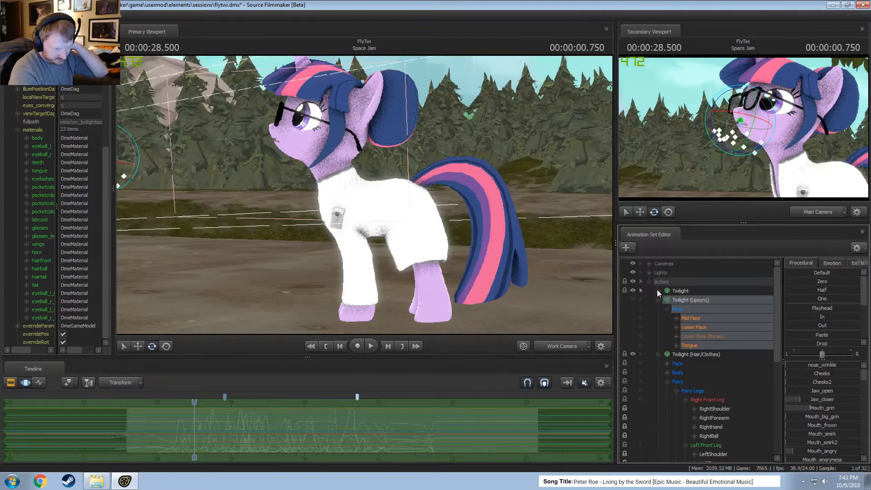
{"action": "key", "text": "space"}
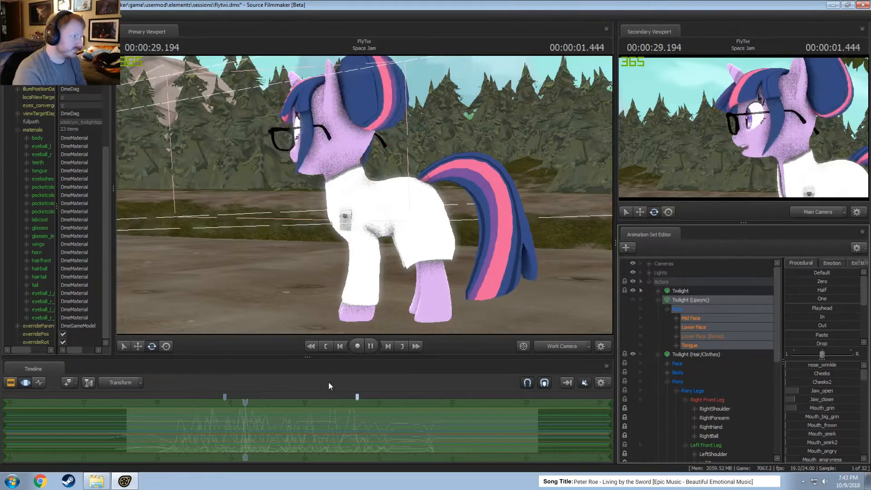
{"action": "key", "text": "space"}
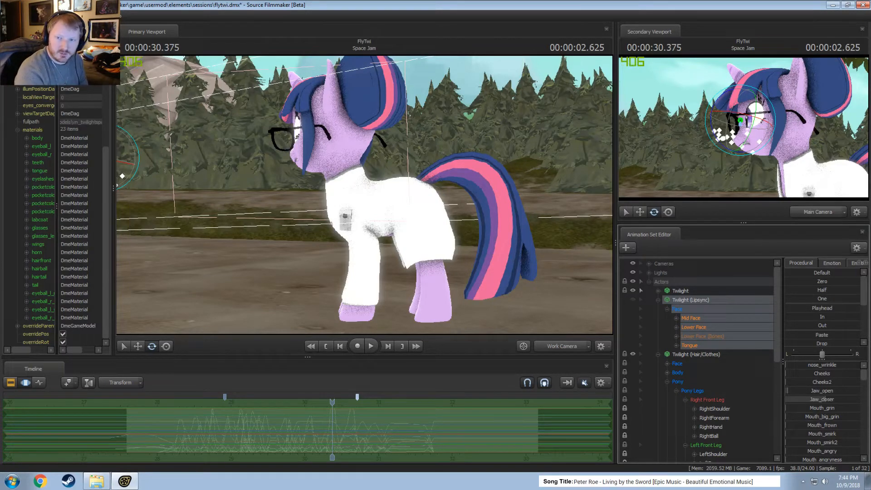
Open a Chrome browser window and move it out of the way onto the other monitor.
{"action": "left_click", "coordinate": [40, 481]}
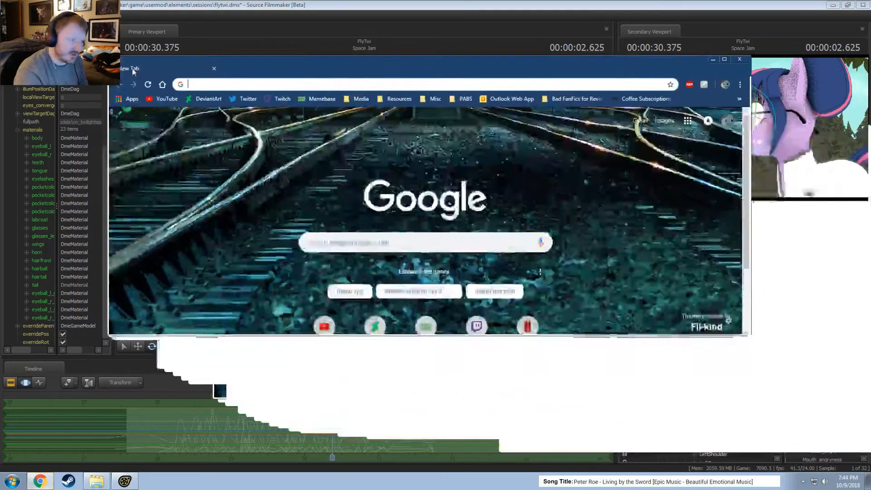
{"action": "left_click_drag", "start_coordinate": [133, 71], "coordinate": [104, 73]}
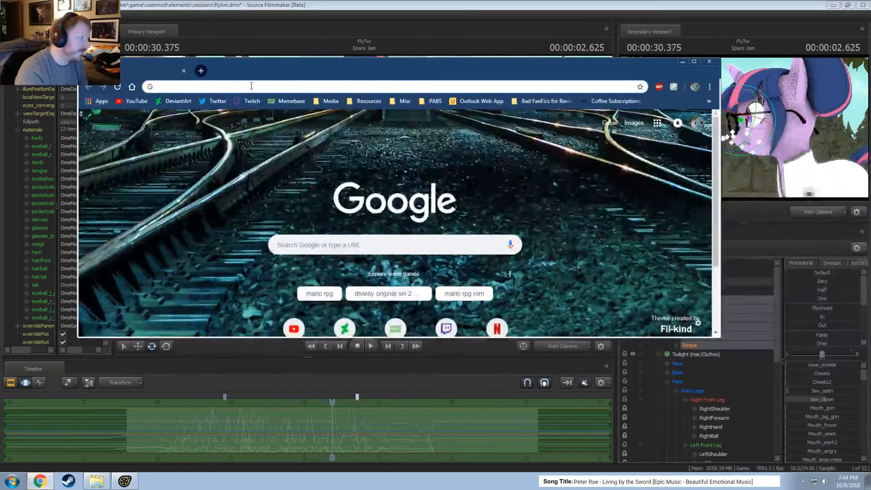
{"action": "left_click_drag", "start_coordinate": [367, 69], "coordinate": [870, 157]}
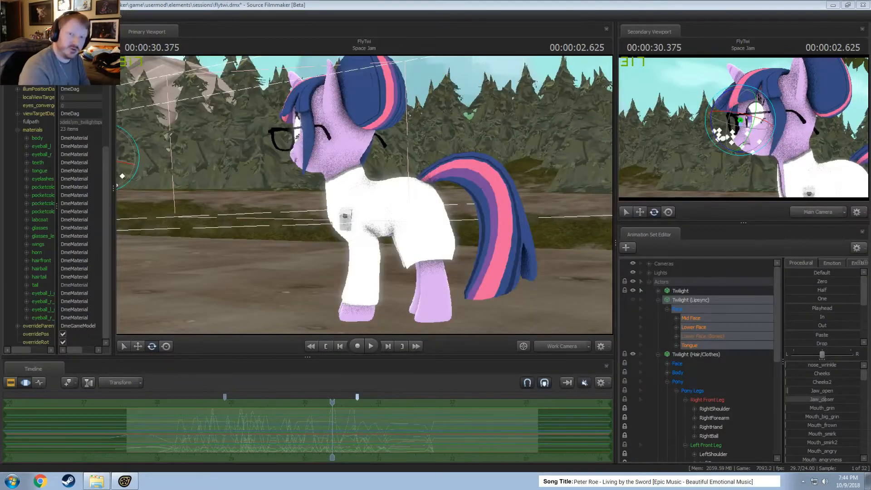
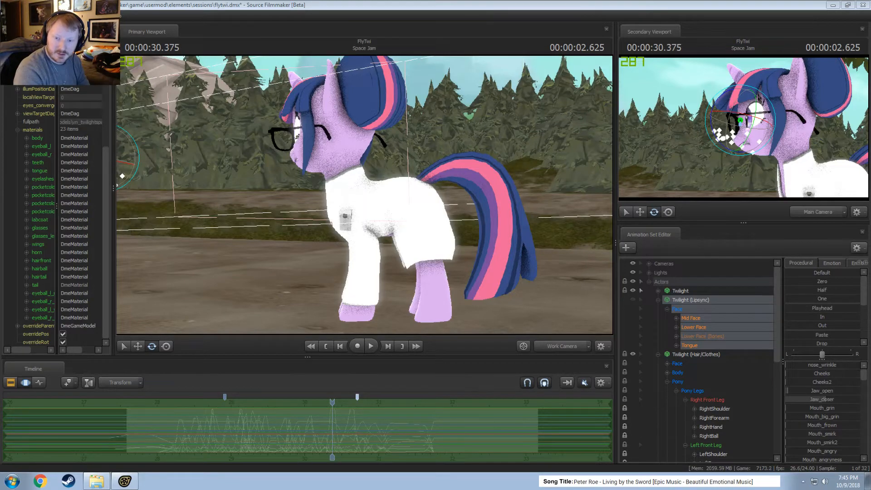
Bring the Chrome window back onto the main monitor and browse the Photobucket library down to the end of its loaded images.
{"action": "left_click_drag", "start_coordinate": [870, 113], "coordinate": [544, 59]}
{"action": "scroll", "coordinate": [410, 294], "scroll_direction": "up", "scroll_amount": 5}
{"action": "scroll", "coordinate": [410, 294], "scroll_direction": "up", "scroll_amount": 8}
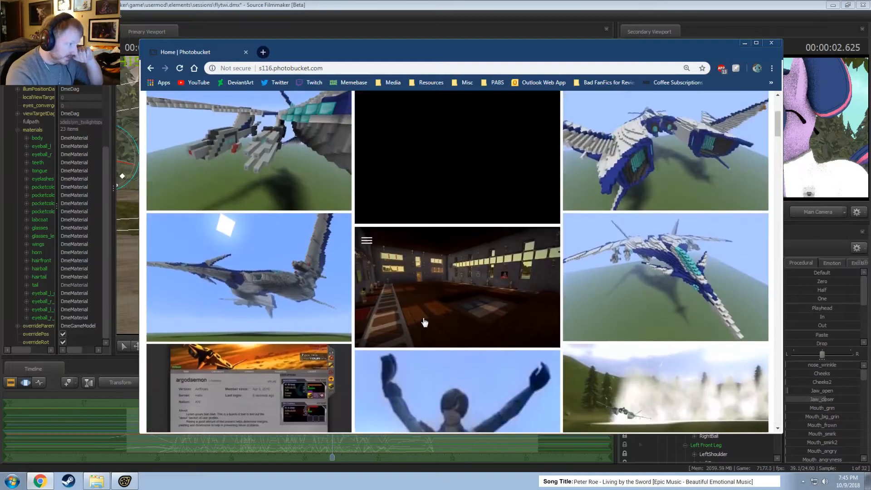
{"action": "scroll", "coordinate": [427, 320], "scroll_direction": "down", "scroll_amount": 2}
{"action": "scroll", "coordinate": [436, 331], "scroll_direction": "down", "scroll_amount": 20}
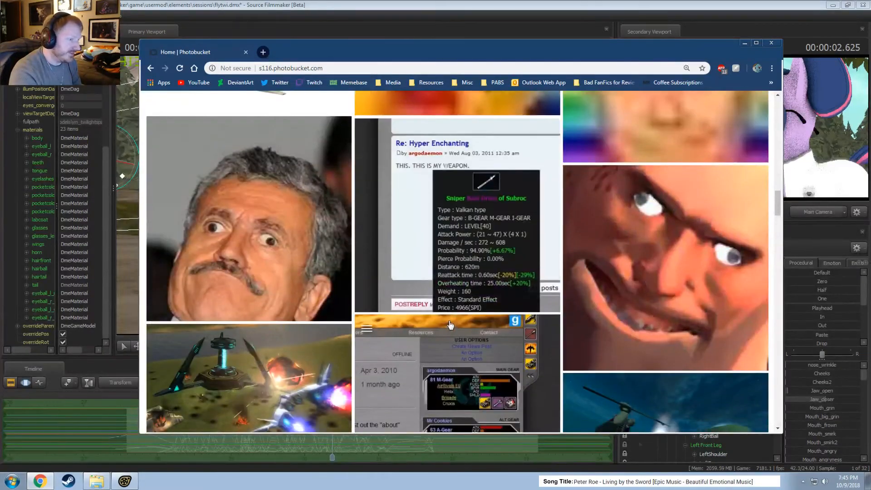
{"action": "scroll", "coordinate": [367, 286], "scroll_direction": "down", "scroll_amount": 13}
{"action": "scroll", "coordinate": [370, 284], "scroll_direction": "down", "scroll_amount": 18}
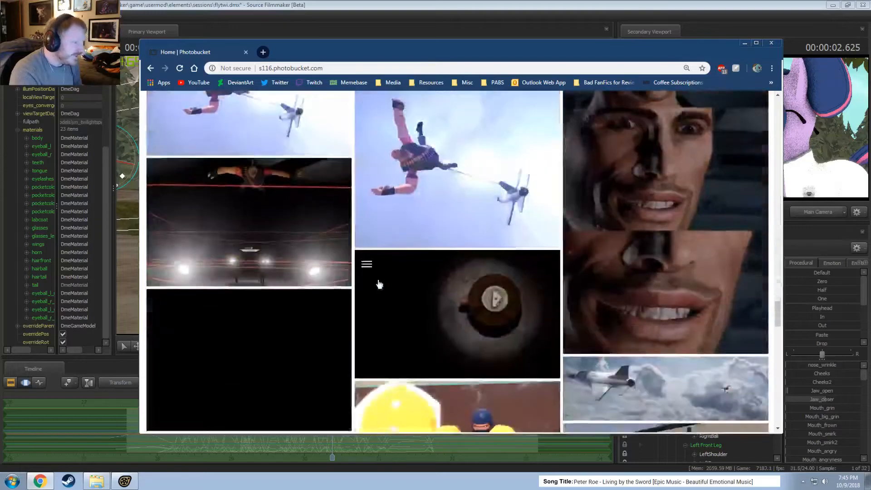
{"action": "scroll", "coordinate": [384, 286], "scroll_direction": "up", "scroll_amount": 6}
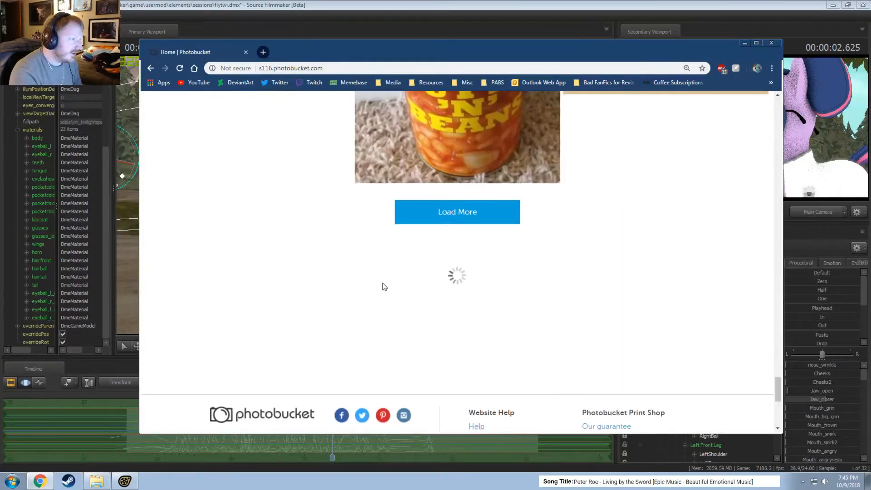
{"action": "scroll", "coordinate": [468, 277], "scroll_direction": "up", "scroll_amount": 4}
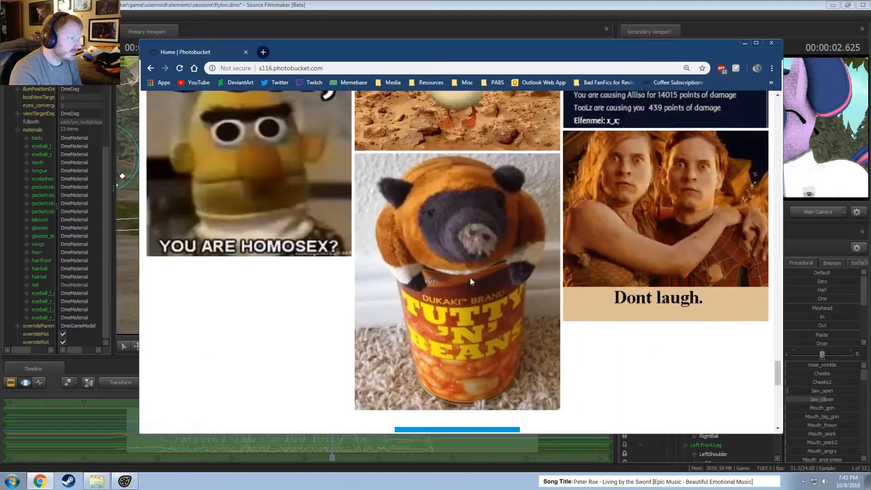
{"action": "scroll", "coordinate": [468, 281], "scroll_direction": "down", "scroll_amount": 9}
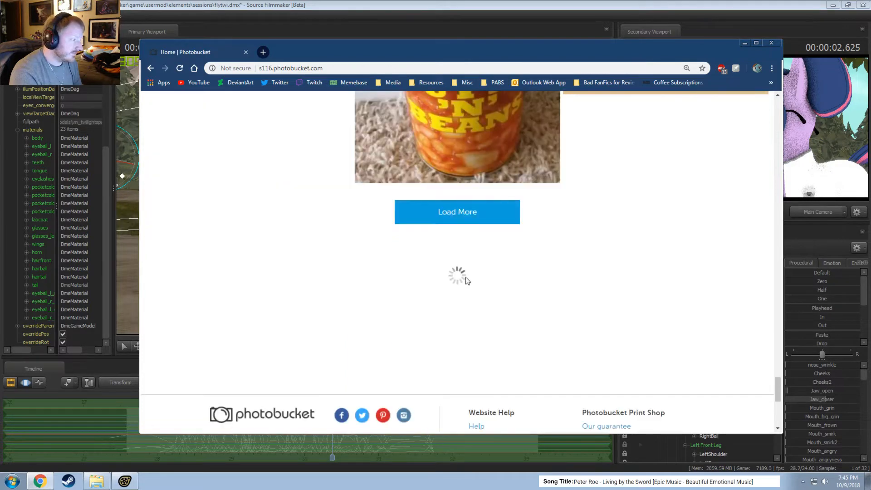
{"action": "scroll", "coordinate": [466, 278], "scroll_direction": "up", "scroll_amount": 5}
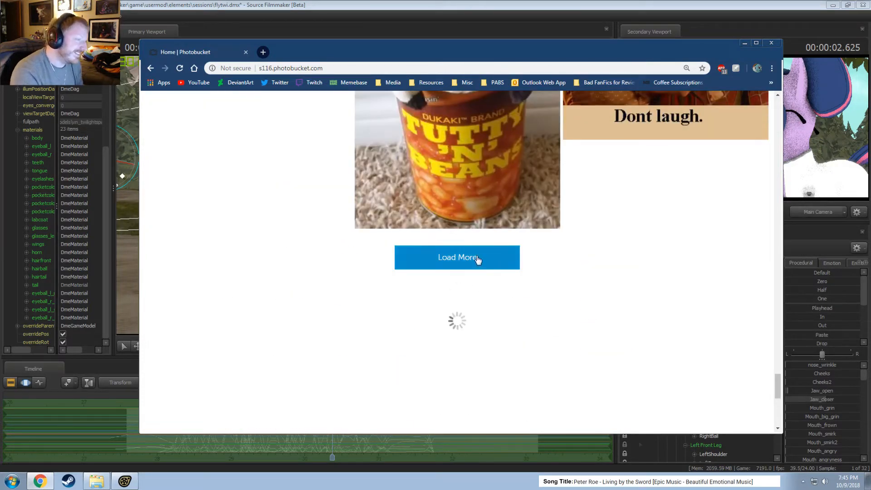
{"action": "scroll", "coordinate": [476, 268], "scroll_direction": "down", "scroll_amount": 6}
{"action": "scroll", "coordinate": [474, 287], "scroll_direction": "up", "scroll_amount": 5}
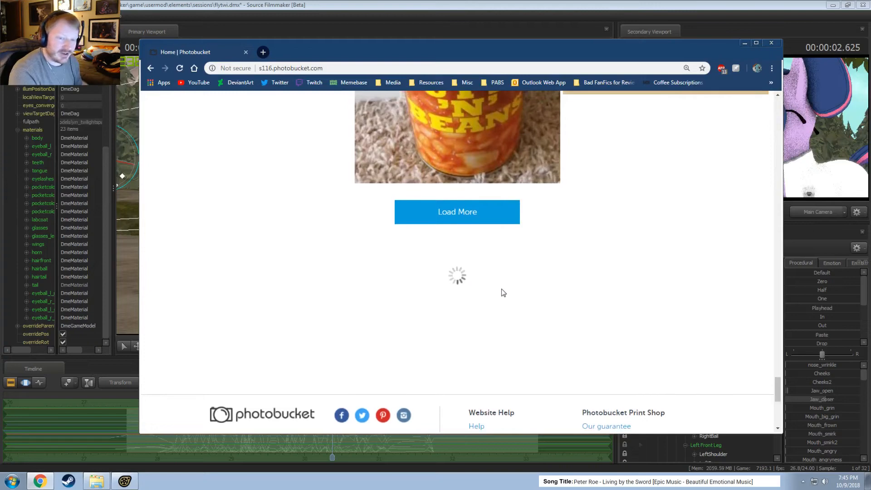
Load more Photobucket images and look through the added game screenshots, desktop captures and photos.
{"action": "scroll", "coordinate": [412, 300], "scroll_direction": "down", "scroll_amount": 4}
{"action": "scroll", "coordinate": [412, 300], "scroll_direction": "down", "scroll_amount": 6}
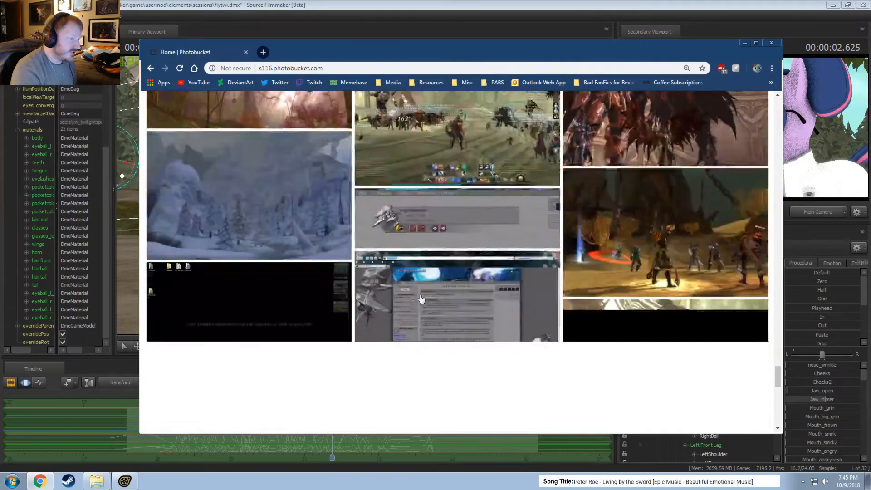
{"action": "scroll", "coordinate": [449, 315], "scroll_direction": "up", "scroll_amount": 3}
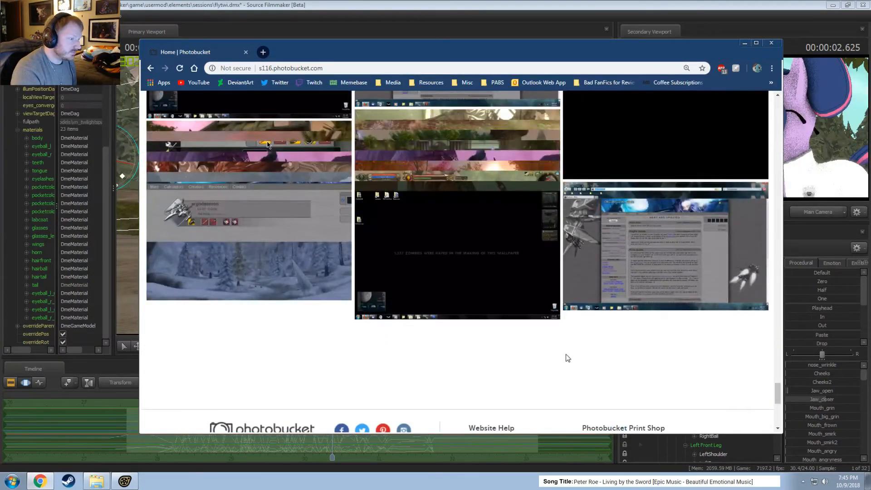
{"action": "scroll", "coordinate": [472, 334], "scroll_direction": "up", "scroll_amount": 5}
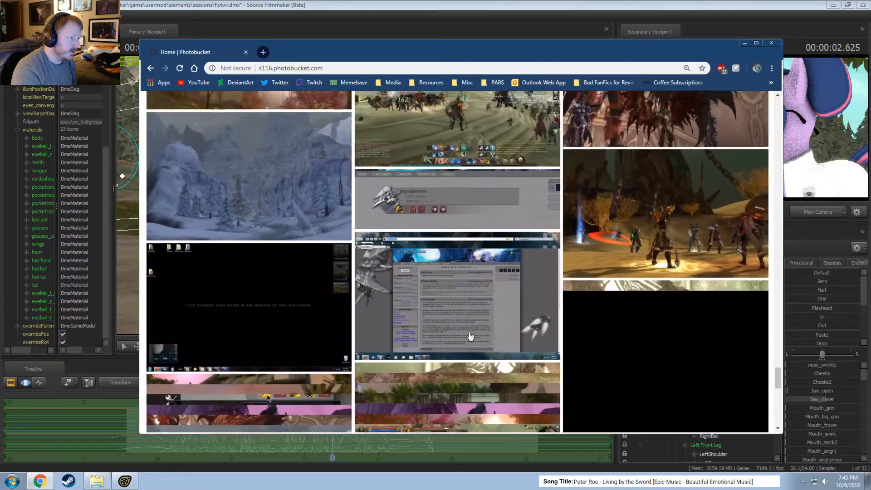
{"action": "scroll", "coordinate": [481, 335], "scroll_direction": "down", "scroll_amount": 10}
{"action": "scroll", "coordinate": [483, 335], "scroll_direction": "up", "scroll_amount": 5}
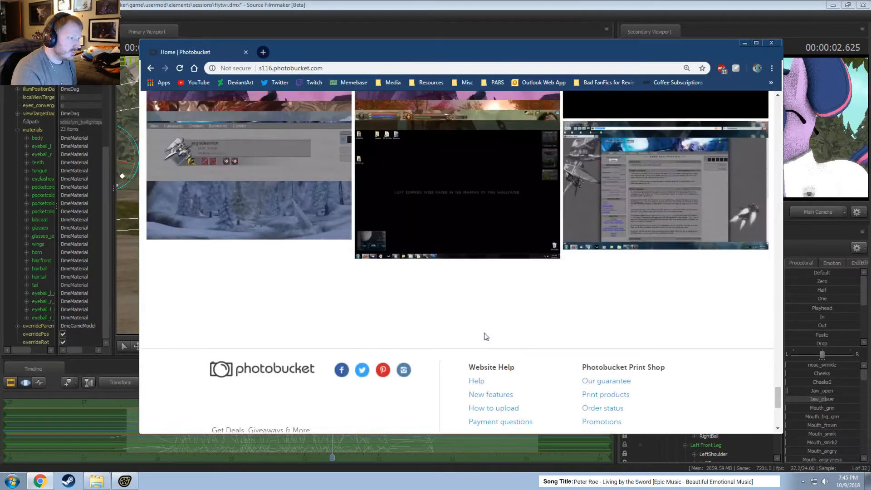
{"action": "scroll", "coordinate": [485, 337], "scroll_direction": "up", "scroll_amount": 10}
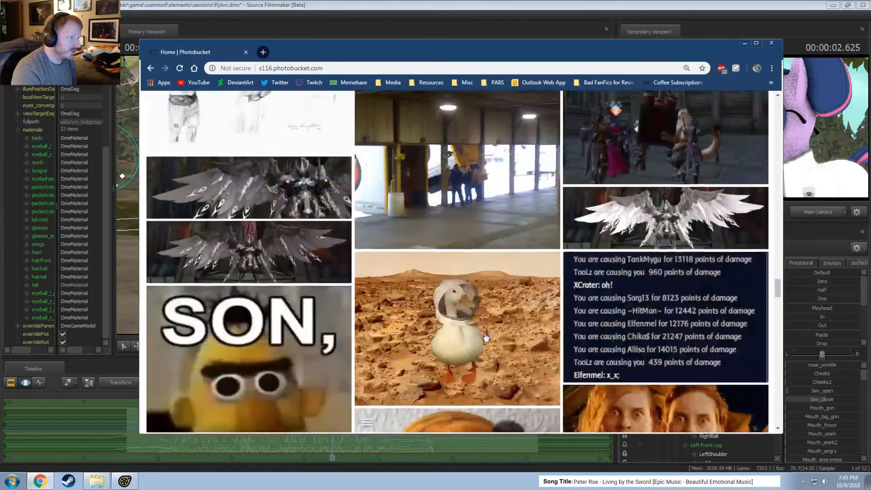
{"action": "scroll", "coordinate": [485, 337], "scroll_direction": "down", "scroll_amount": 10}
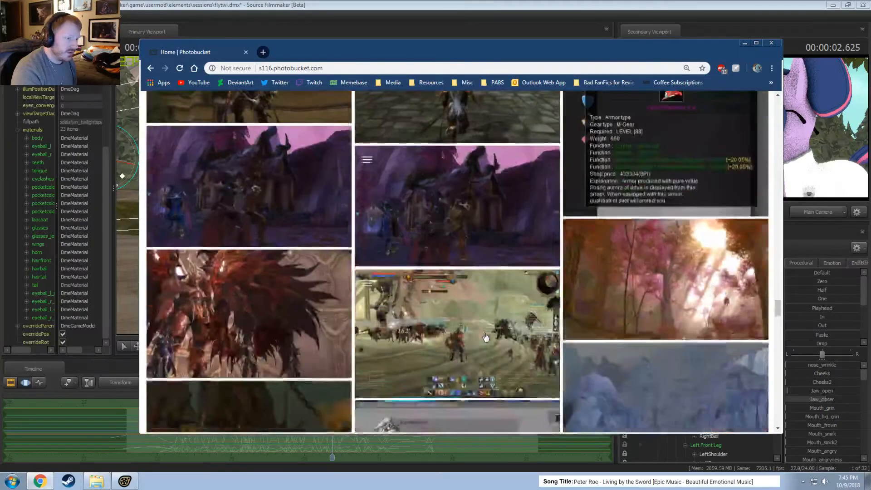
{"action": "scroll", "coordinate": [485, 337], "scroll_direction": "down", "scroll_amount": 15}
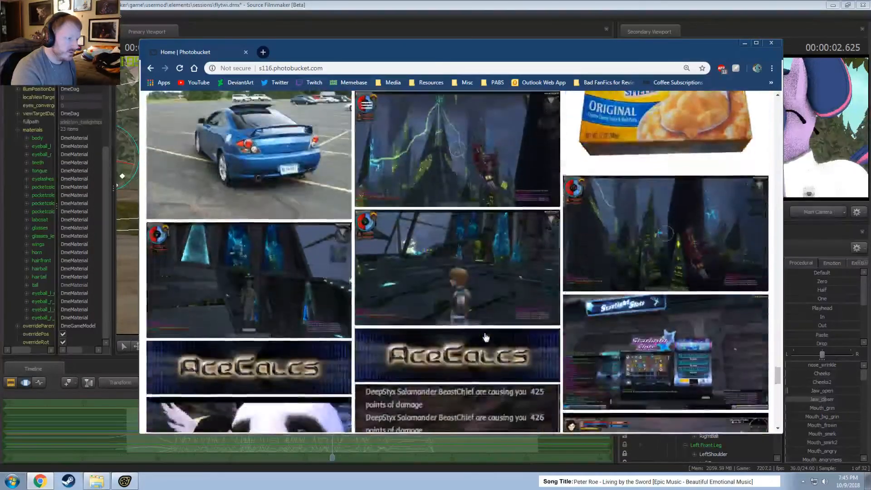
{"action": "scroll", "coordinate": [485, 337], "scroll_direction": "up", "scroll_amount": 10}
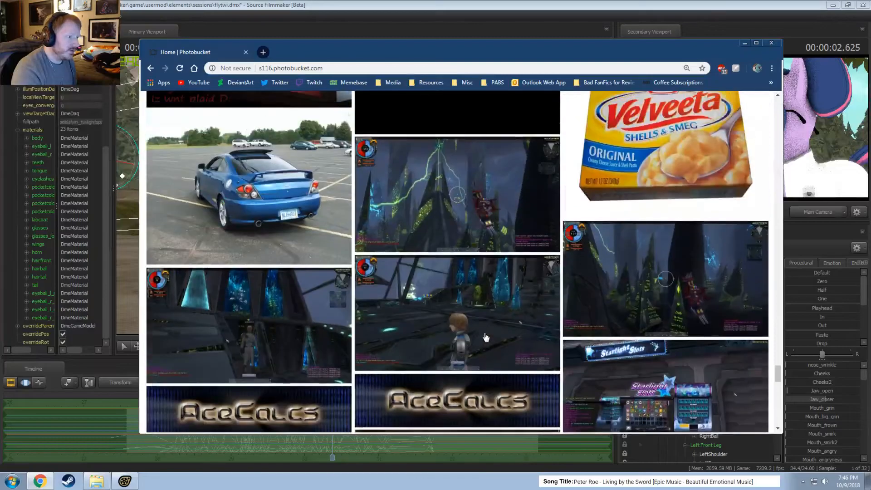
{"action": "scroll", "coordinate": [485, 336], "scroll_direction": "up", "scroll_amount": 10}
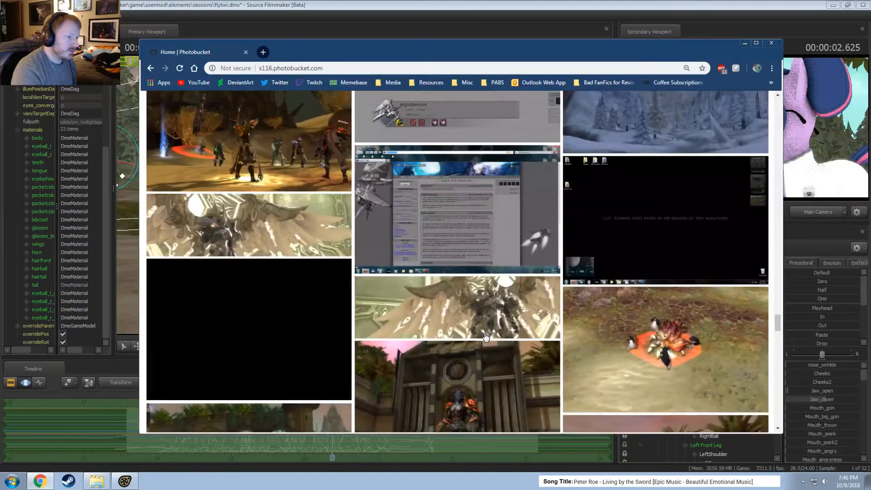
{"action": "scroll", "coordinate": [486, 341], "scroll_direction": "down", "scroll_amount": 20}
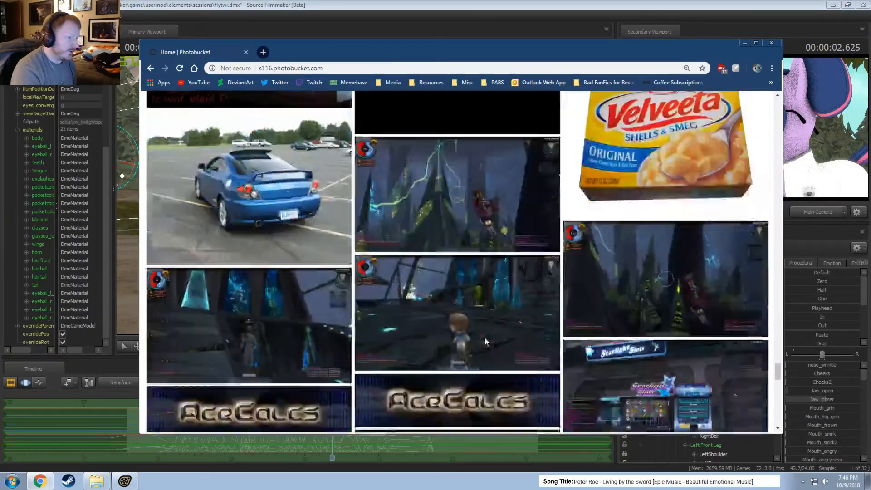
Search the library images between the hot-air balloon photo and the Mgear Comparison chart, and load the next batch.
{"action": "scroll", "coordinate": [487, 340], "scroll_direction": "up", "scroll_amount": 4}
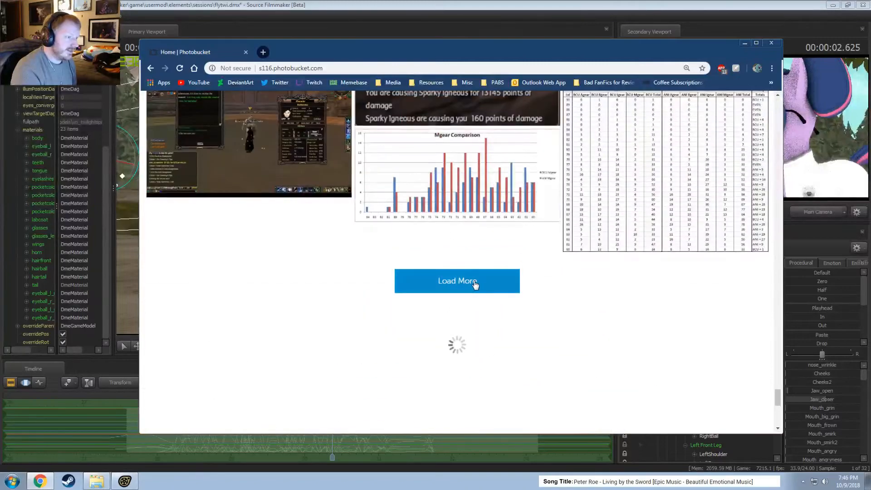
{"action": "scroll", "coordinate": [553, 313], "scroll_direction": "up", "scroll_amount": 6}
{"action": "scroll", "coordinate": [544, 317], "scroll_direction": "down", "scroll_amount": 10}
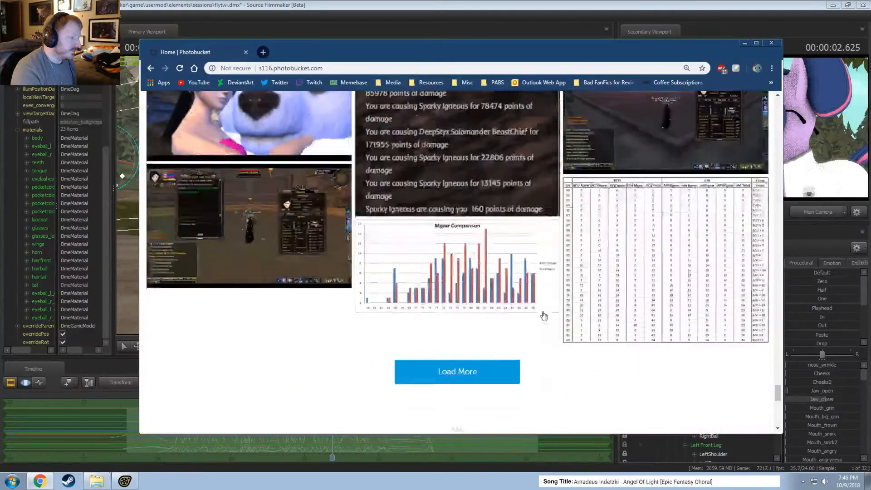
{"action": "scroll", "coordinate": [542, 314], "scroll_direction": "up", "scroll_amount": 4}
{"action": "scroll", "coordinate": [543, 314], "scroll_direction": "up", "scroll_amount": 10}
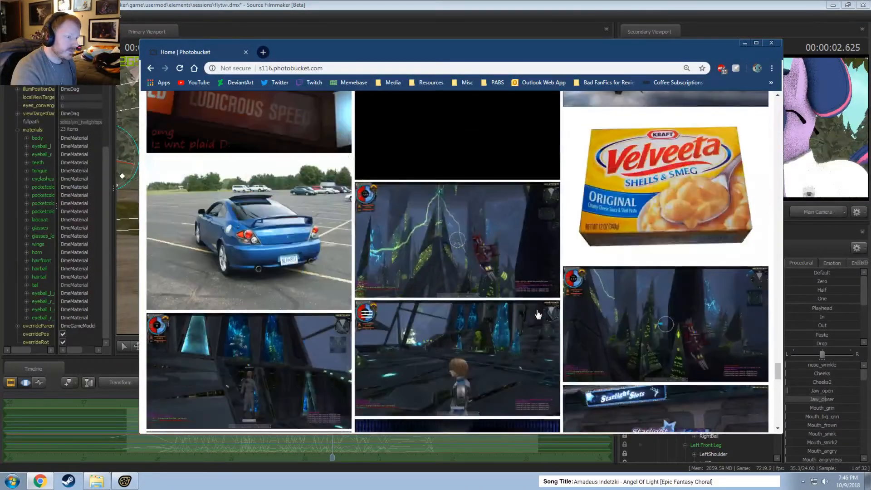
{"action": "scroll", "coordinate": [540, 318], "scroll_direction": "down", "scroll_amount": 8}
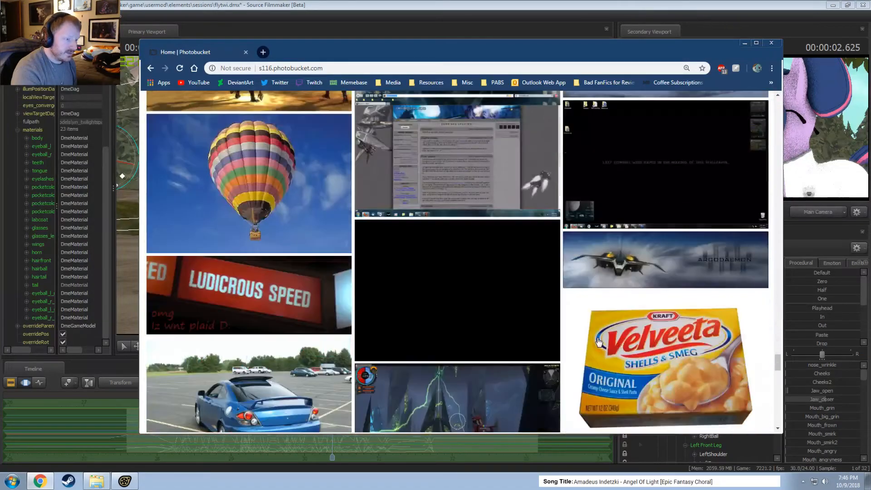
{"action": "scroll", "coordinate": [568, 327], "scroll_direction": "up", "scroll_amount": 6}
{"action": "scroll", "coordinate": [596, 338], "scroll_direction": "down", "scroll_amount": 5}
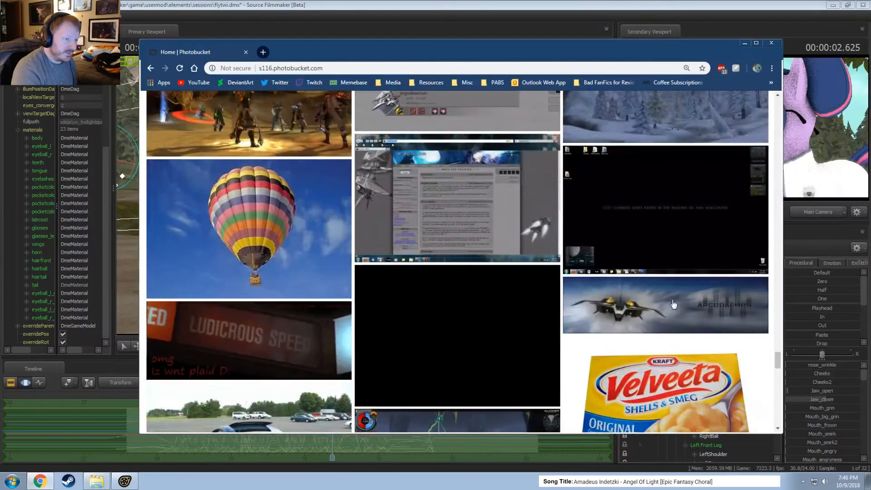
{"action": "scroll", "coordinate": [581, 320], "scroll_direction": "down", "scroll_amount": 5}
{"action": "scroll", "coordinate": [559, 318], "scroll_direction": "down", "scroll_amount": 10}
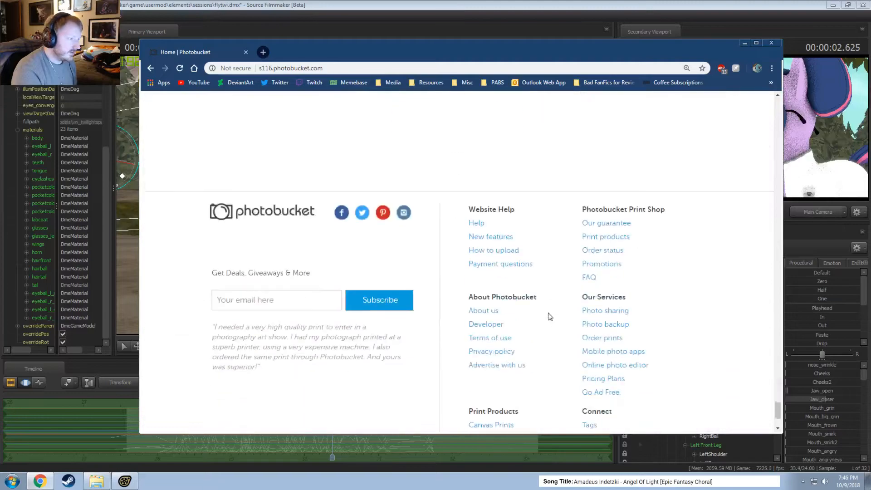
Look through the loaded spacecraft signature banners, chat capture and Rigid Defender color schemes.
{"action": "scroll", "coordinate": [549, 317], "scroll_direction": "up", "scroll_amount": 10}
{"action": "scroll", "coordinate": [543, 318], "scroll_direction": "down", "scroll_amount": 6}
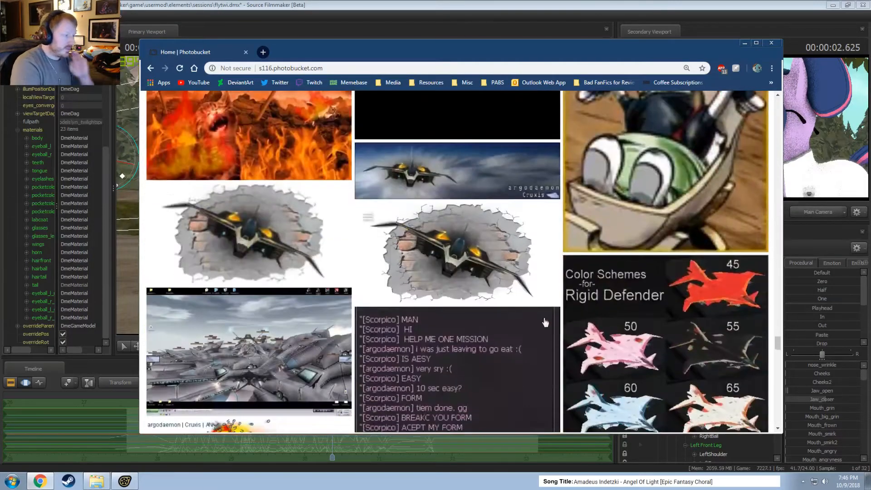
{"action": "scroll", "coordinate": [363, 273], "scroll_direction": "up", "scroll_amount": 3}
{"action": "scroll", "coordinate": [245, 239], "scroll_direction": "down", "scroll_amount": 1}
{"action": "scroll", "coordinate": [246, 239], "scroll_direction": "down", "scroll_amount": 4}
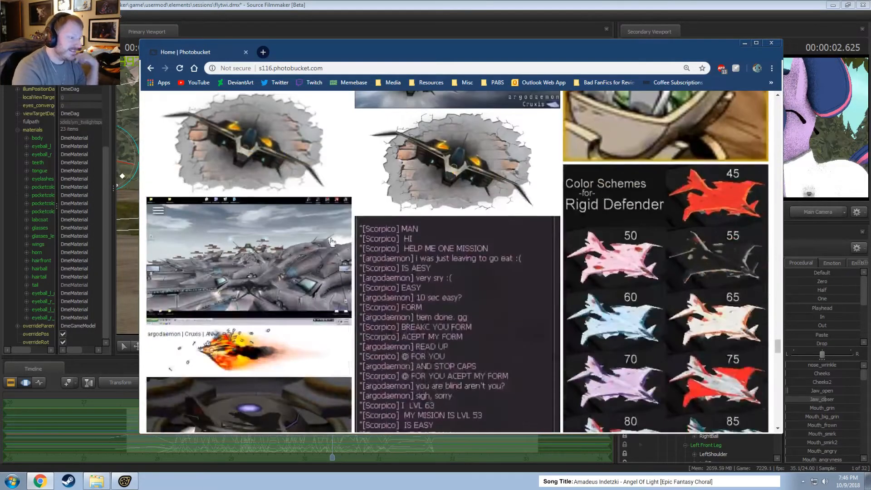
{"action": "scroll", "coordinate": [410, 271], "scroll_direction": "down", "scroll_amount": 5}
{"action": "scroll", "coordinate": [410, 271], "scroll_direction": "down", "scroll_amount": 12}
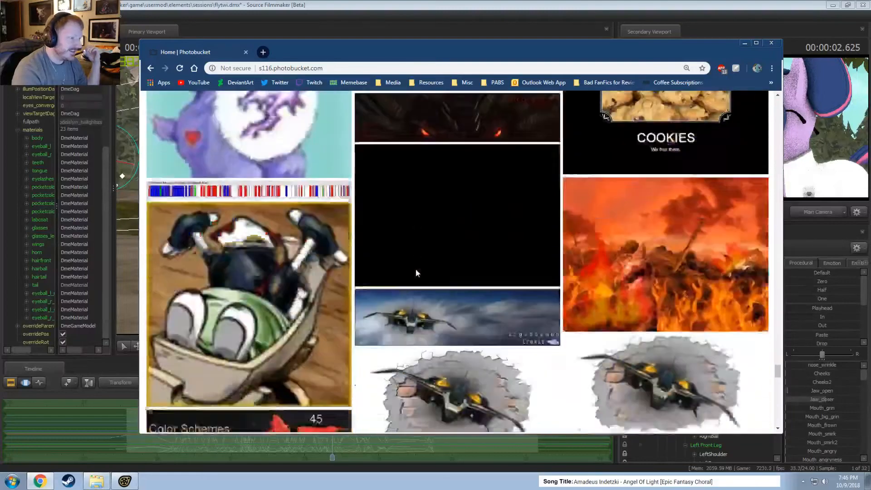
Load the images following the COOKIES poster and look through them to the end of the list.
{"action": "scroll", "coordinate": [418, 272], "scroll_direction": "down", "scroll_amount": 10}
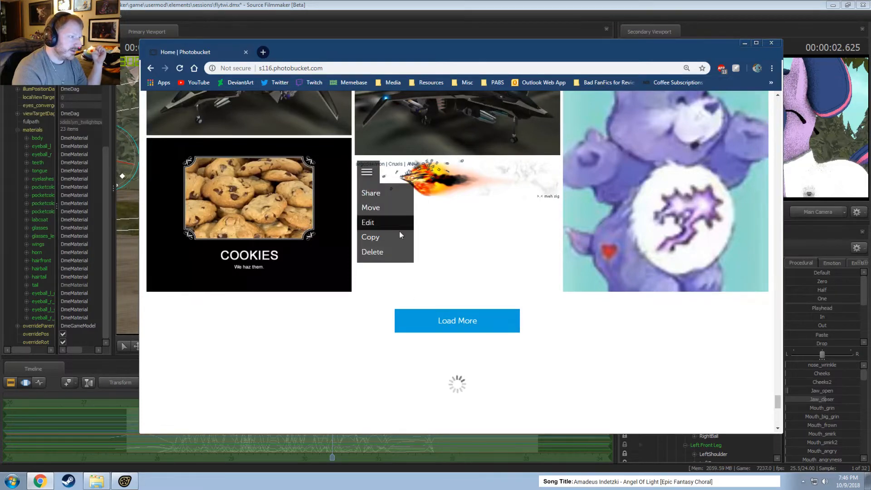
{"action": "left_click", "coordinate": [484, 327]}
{"action": "scroll", "coordinate": [490, 326], "scroll_direction": "down", "scroll_amount": 2}
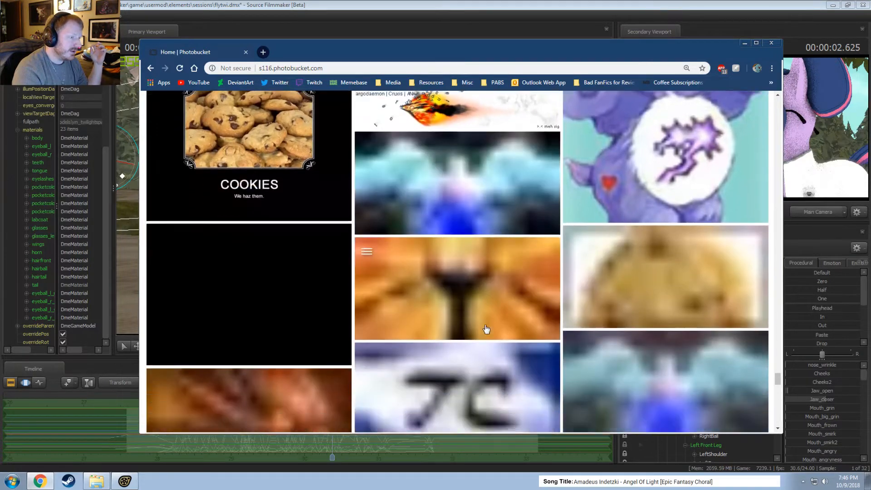
{"action": "scroll", "coordinate": [493, 326], "scroll_direction": "down", "scroll_amount": 10}
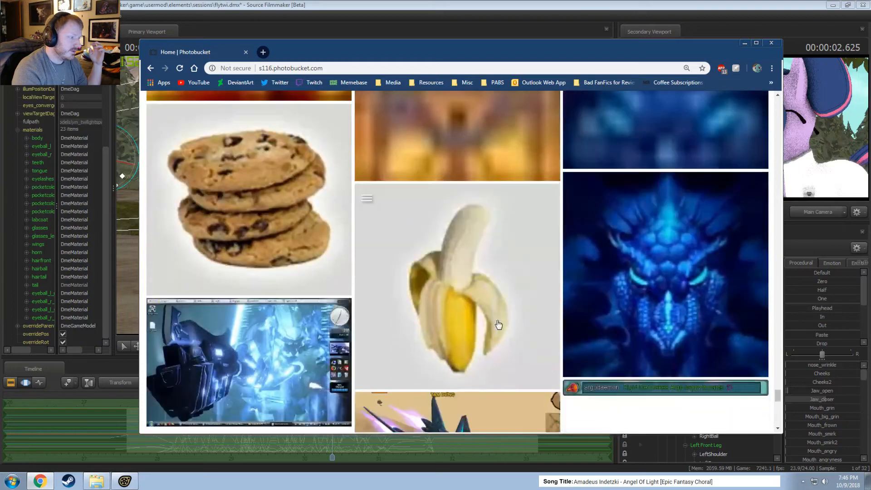
{"action": "scroll", "coordinate": [499, 324], "scroll_direction": "down", "scroll_amount": 2}
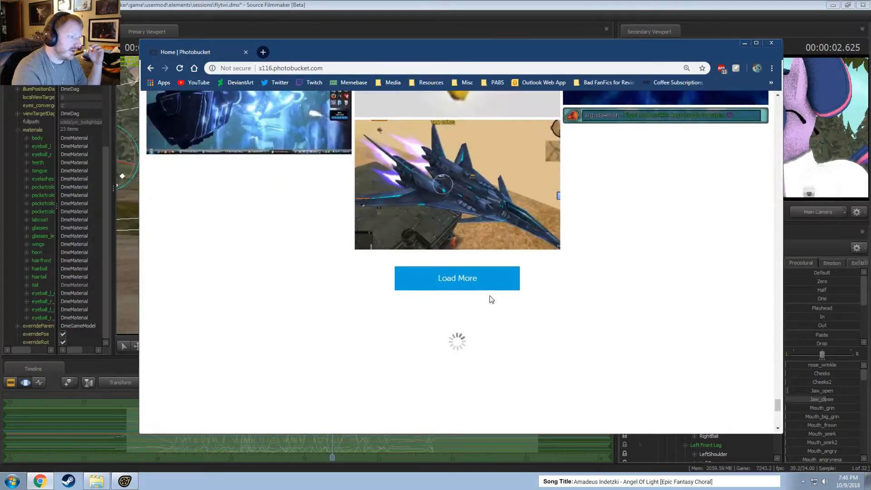
{"action": "scroll", "coordinate": [493, 299], "scroll_direction": "up", "scroll_amount": 6}
{"action": "scroll", "coordinate": [542, 317], "scroll_direction": "down", "scroll_amount": 3}
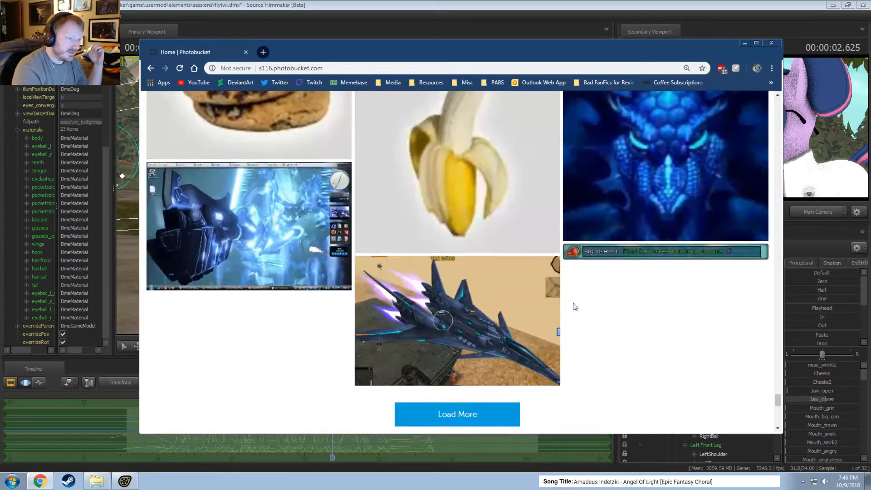
Request more Photobucket images and look back from the blue spacecraft screenshot through the banana and cookie pictures to the COOKIES poster.
{"action": "scroll", "coordinate": [590, 320], "scroll_direction": "down", "scroll_amount": 5}
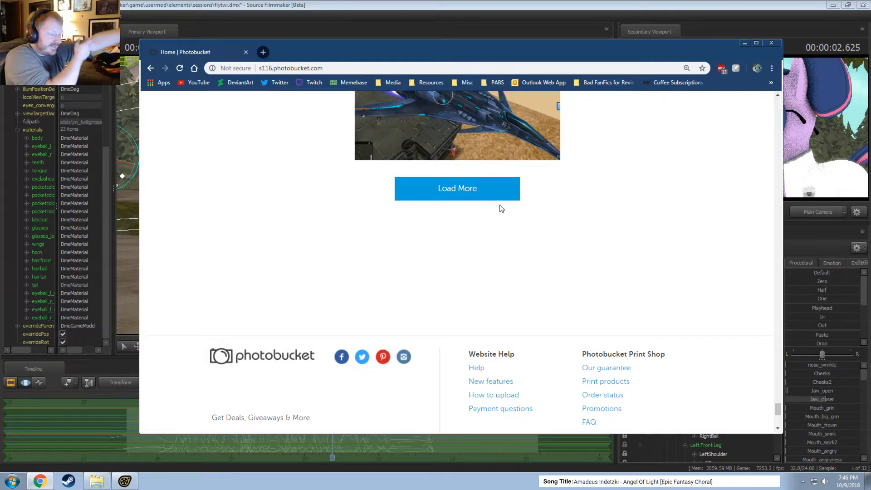
{"action": "scroll", "coordinate": [502, 207], "scroll_direction": "up", "scroll_amount": 1}
{"action": "left_click", "coordinate": [485, 240]}
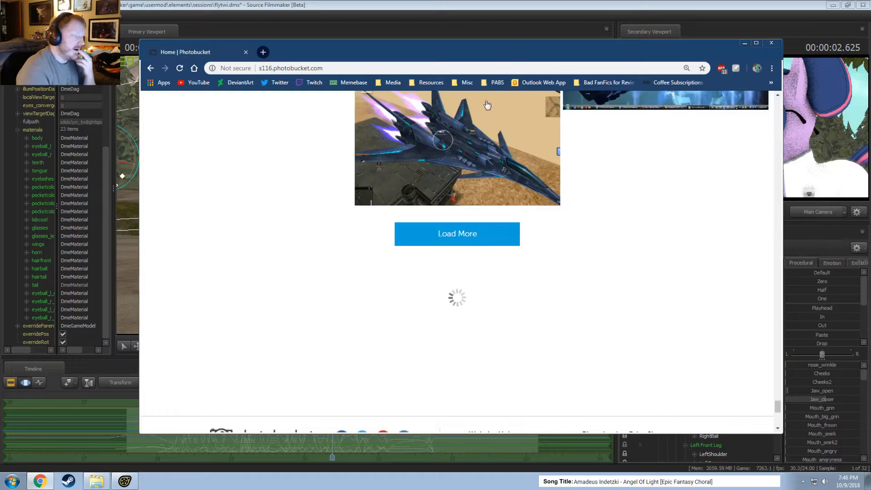
{"action": "scroll", "coordinate": [499, 166], "scroll_direction": "up", "scroll_amount": 4}
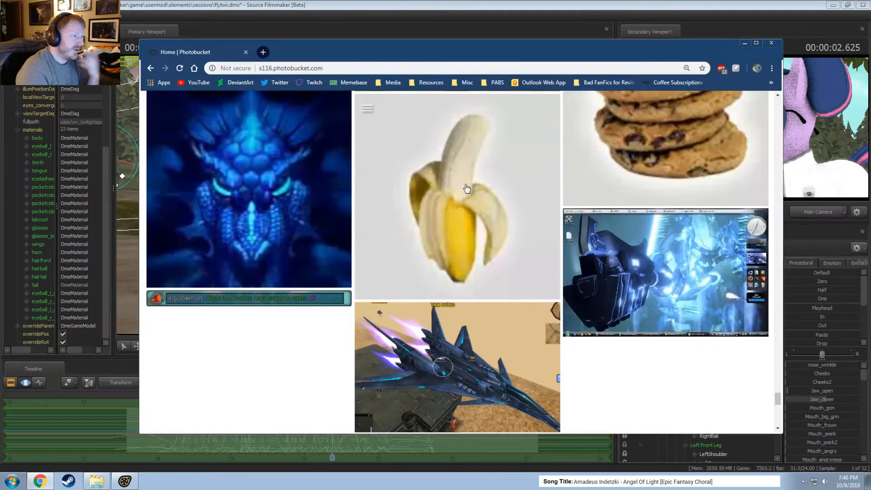
{"action": "scroll", "coordinate": [499, 221], "scroll_direction": "up", "scroll_amount": 2}
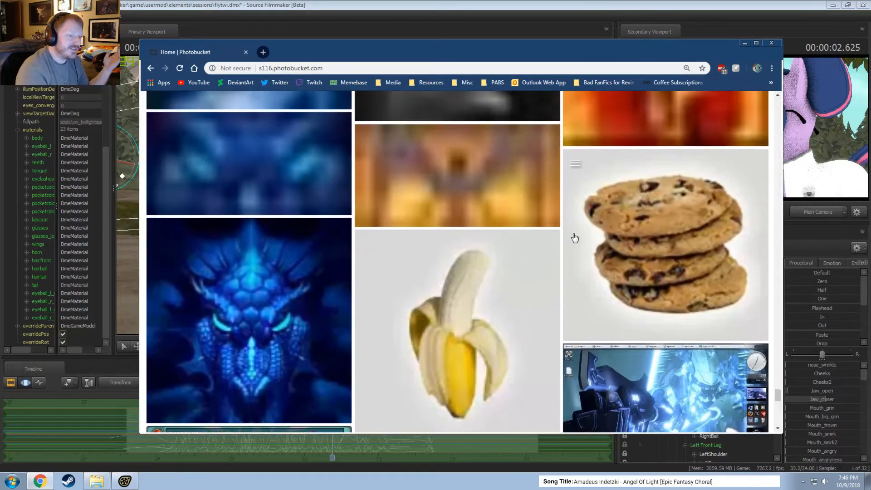
{"action": "scroll", "coordinate": [640, 270], "scroll_direction": "up", "scroll_amount": 7}
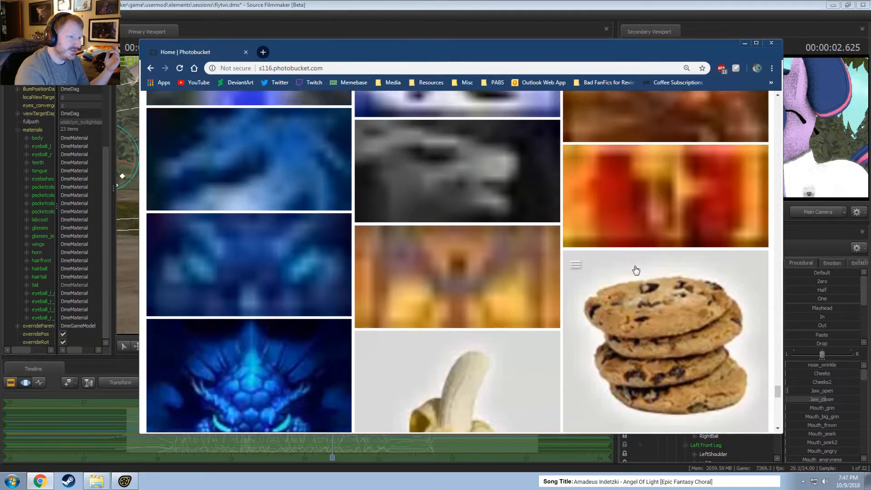
{"action": "scroll", "coordinate": [635, 270], "scroll_direction": "up", "scroll_amount": 3}
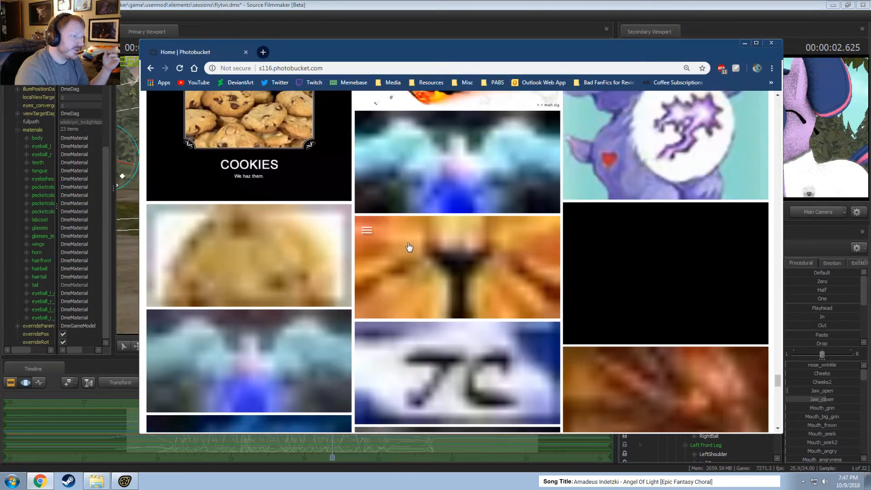
{"action": "scroll", "coordinate": [404, 268], "scroll_direction": "down", "scroll_amount": 1}
{"action": "scroll", "coordinate": [404, 268], "scroll_direction": "up", "scroll_amount": 5}
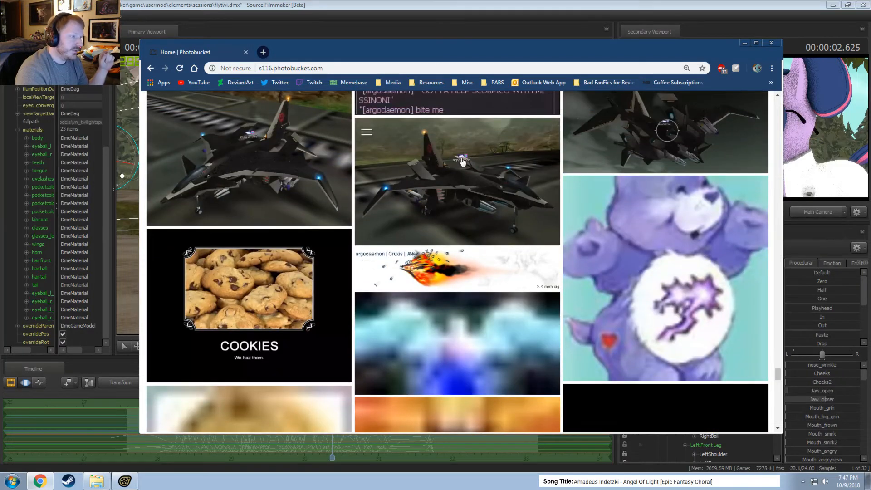
Return to the end of the image list and retry loading the next batch of images.
{"action": "scroll", "coordinate": [466, 239], "scroll_direction": "down", "scroll_amount": 15}
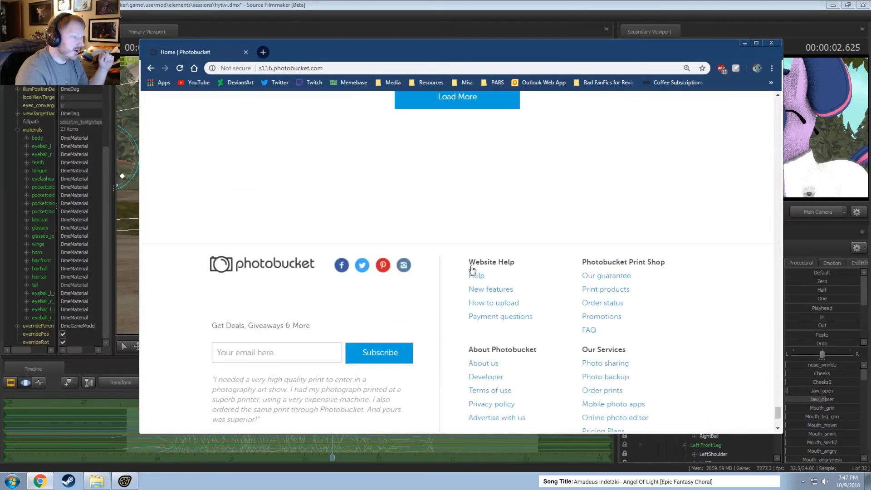
{"action": "scroll", "coordinate": [469, 272], "scroll_direction": "up", "scroll_amount": 4}
{"action": "left_click", "coordinate": [451, 278]}
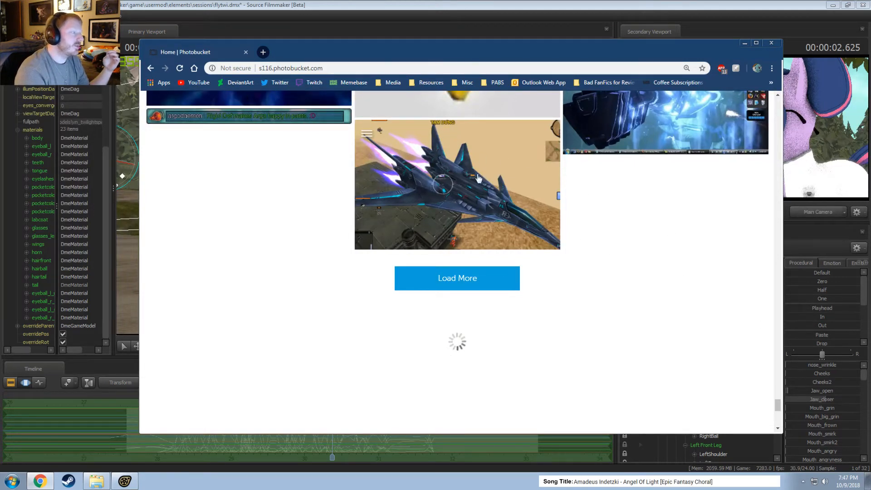
{"action": "scroll", "coordinate": [620, 253], "scroll_direction": "up", "scroll_amount": 1}
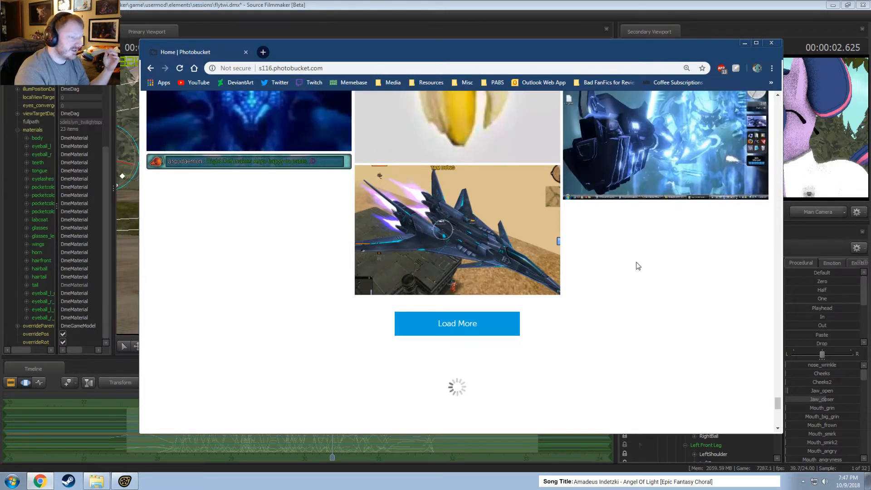
{"action": "scroll", "coordinate": [661, 280], "scroll_direction": "up", "scroll_amount": 2}
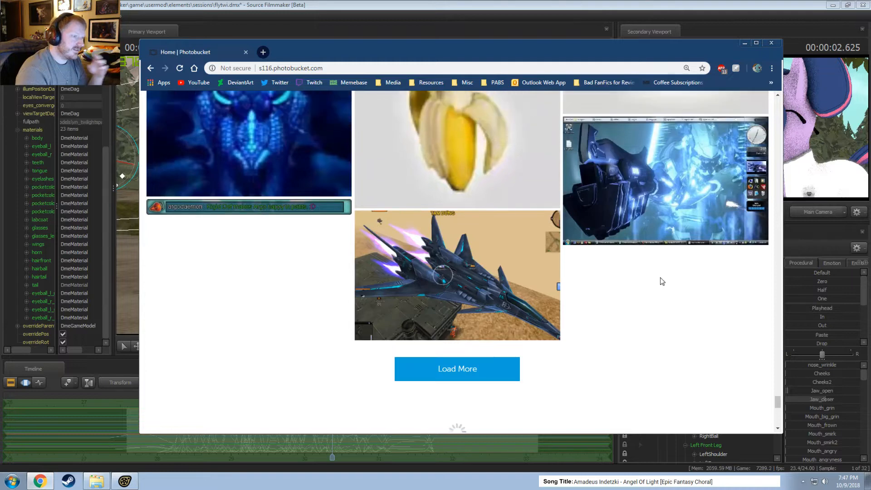
{"action": "scroll", "coordinate": [668, 296], "scroll_direction": "down", "scroll_amount": 6}
{"action": "scroll", "coordinate": [635, 268], "scroll_direction": "up", "scroll_amount": 2}
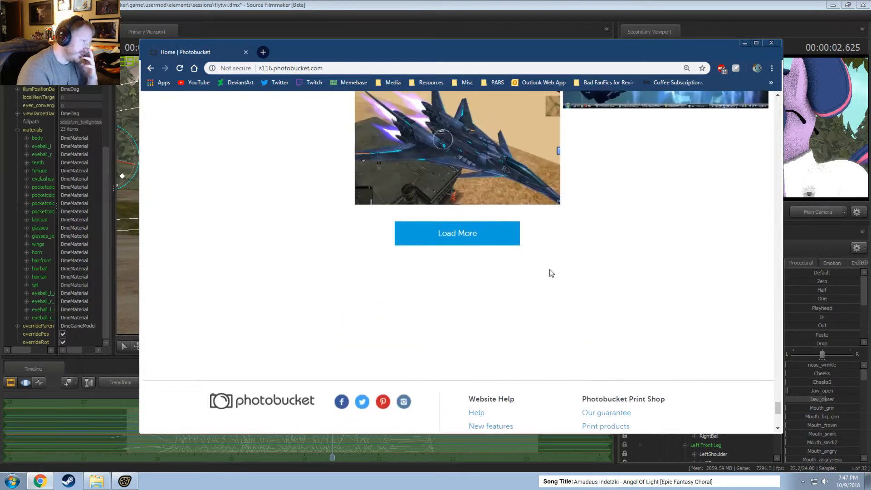
{"action": "left_click", "coordinate": [475, 236]}
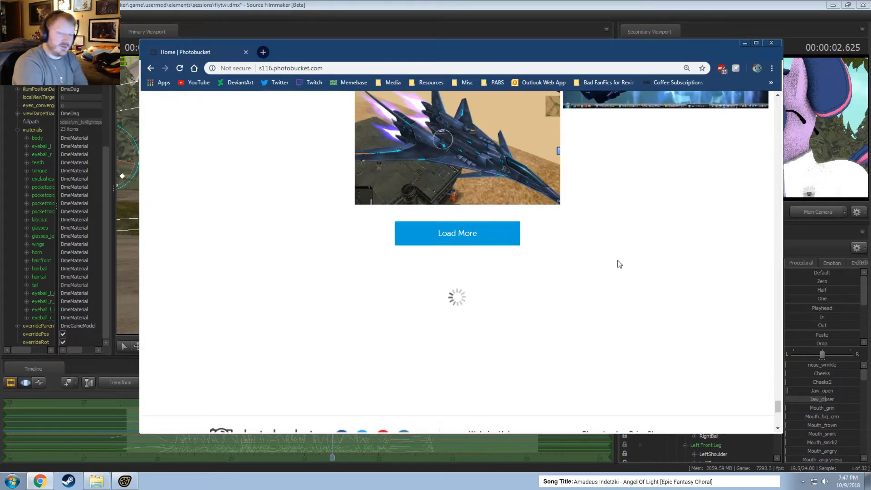
Look back through the library from the COOKIES poster past the Rigid Defender color schemes to the Mgear Comparison chart.
{"action": "scroll", "coordinate": [618, 265], "scroll_direction": "down", "scroll_amount": 15}
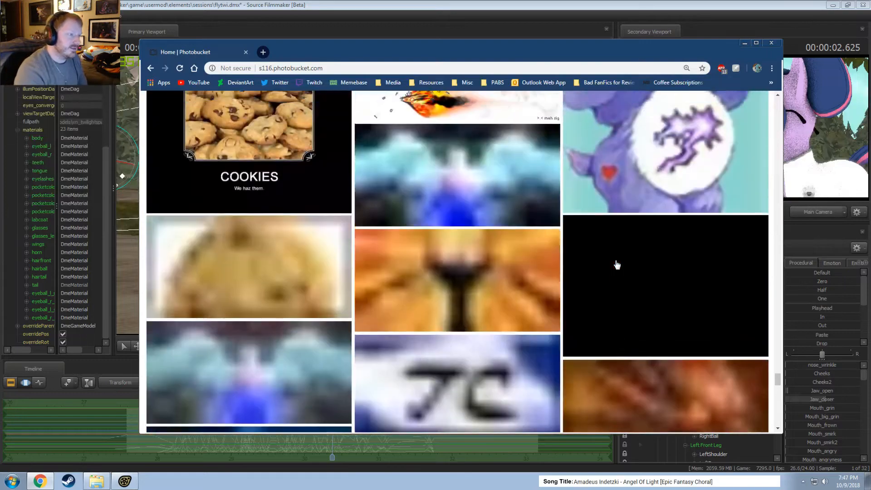
{"action": "scroll", "coordinate": [613, 263], "scroll_direction": "up", "scroll_amount": 7}
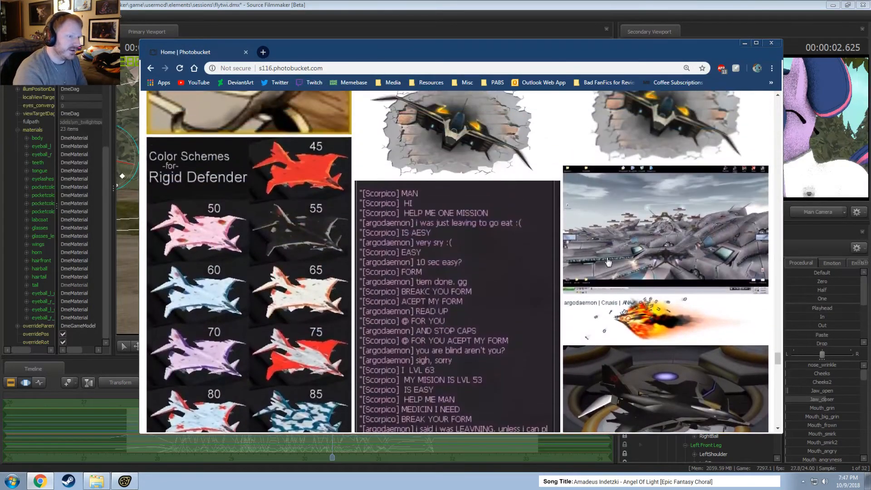
{"action": "scroll", "coordinate": [609, 262], "scroll_direction": "up", "scroll_amount": 3}
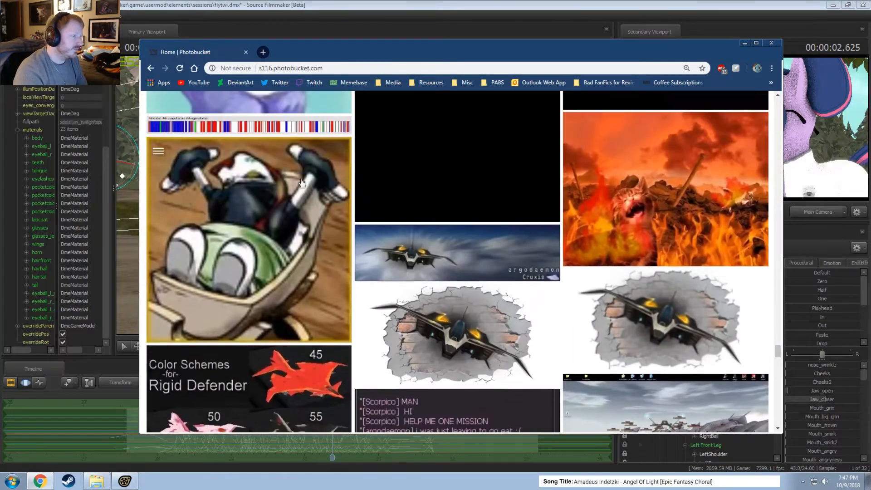
{"action": "scroll", "coordinate": [437, 300], "scroll_direction": "up", "scroll_amount": 6}
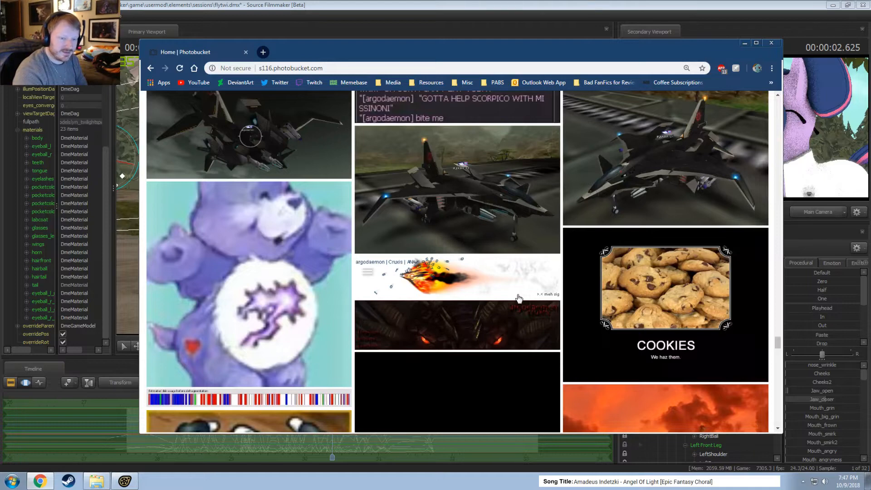
{"action": "scroll", "coordinate": [499, 315], "scroll_direction": "up", "scroll_amount": 3}
{"action": "scroll", "coordinate": [533, 316], "scroll_direction": "up", "scroll_amount": 4}
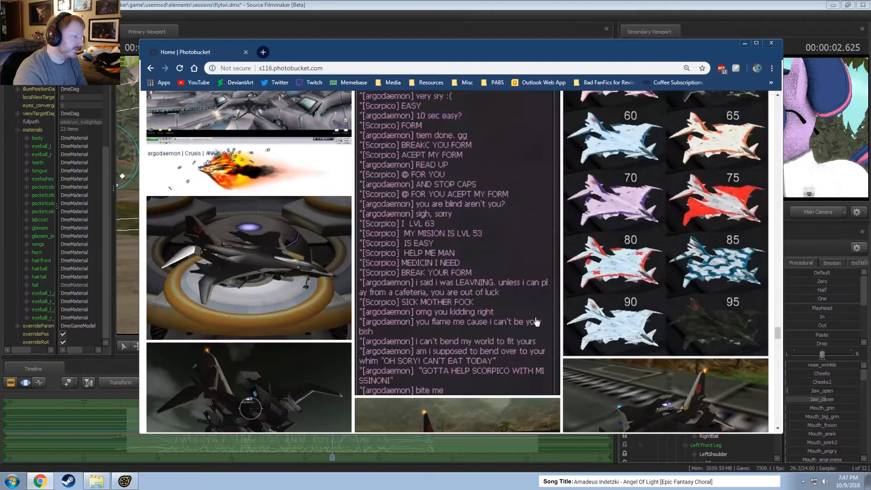
{"action": "scroll", "coordinate": [536, 322], "scroll_direction": "up", "scroll_amount": 6}
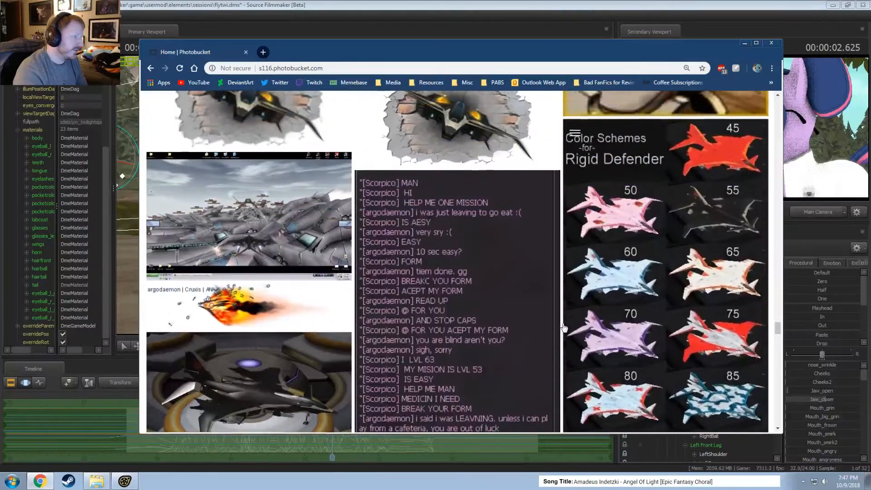
{"action": "scroll", "coordinate": [564, 327], "scroll_direction": "up", "scroll_amount": 6}
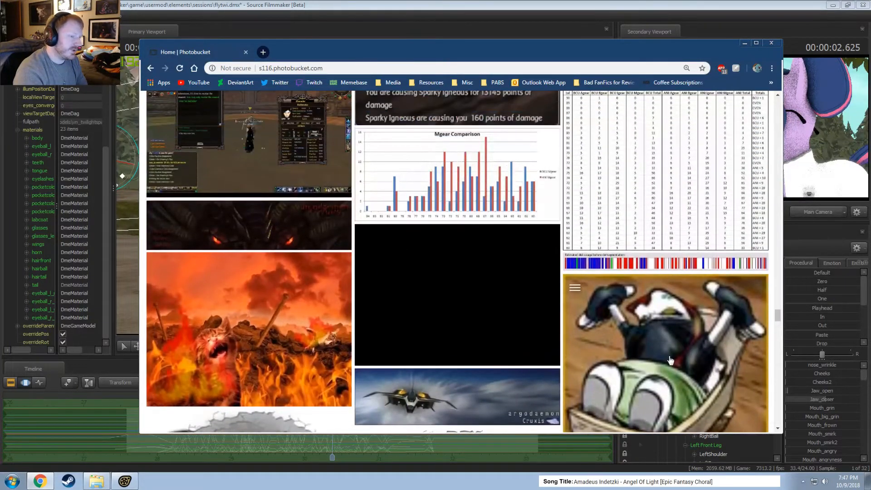
Look through the earlier Velveeta, blue car and hot-air balloon pictures and the game and desktop screenshots preceding them.
{"action": "scroll", "coordinate": [613, 357], "scroll_direction": "up", "scroll_amount": 15}
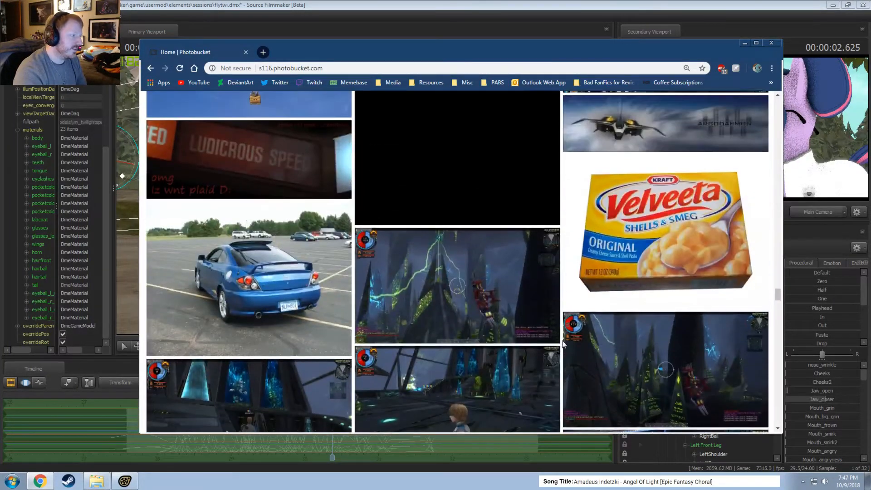
{"action": "scroll", "coordinate": [564, 345], "scroll_direction": "up", "scroll_amount": 3}
{"action": "scroll", "coordinate": [487, 362], "scroll_direction": "down", "scroll_amount": 6}
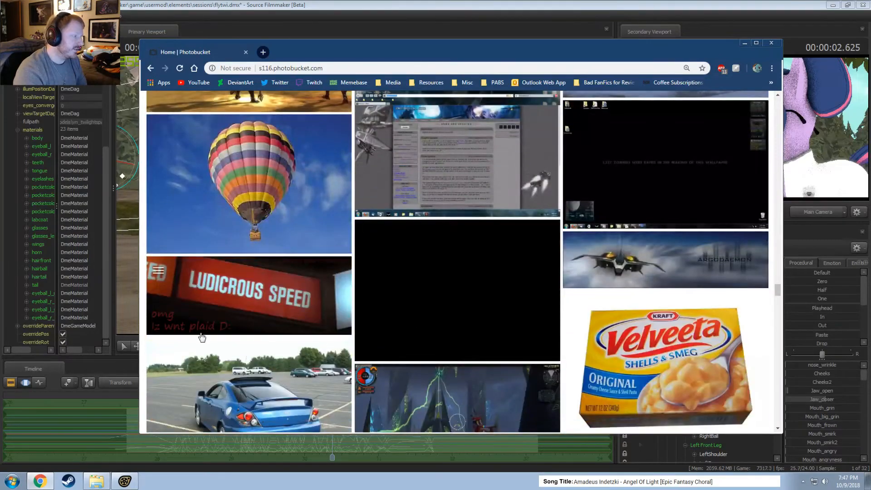
{"action": "scroll", "coordinate": [528, 371], "scroll_direction": "up", "scroll_amount": 16}
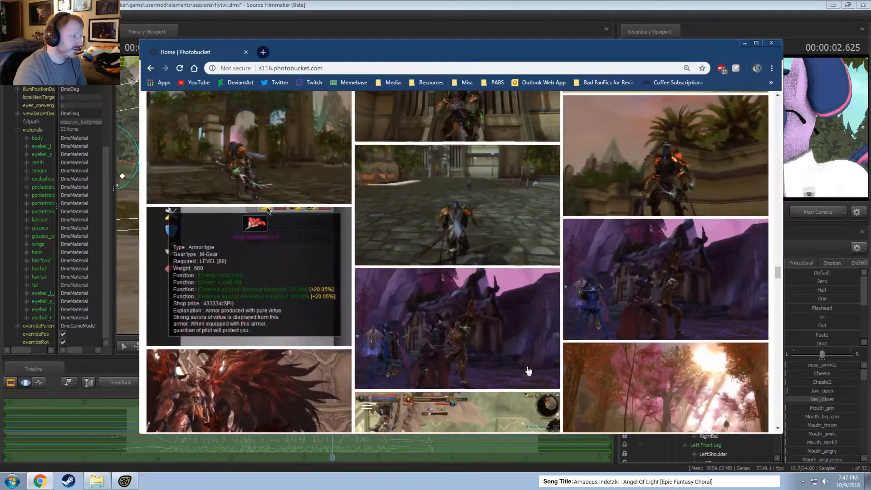
{"action": "scroll", "coordinate": [529, 372], "scroll_direction": "up", "scroll_amount": 2}
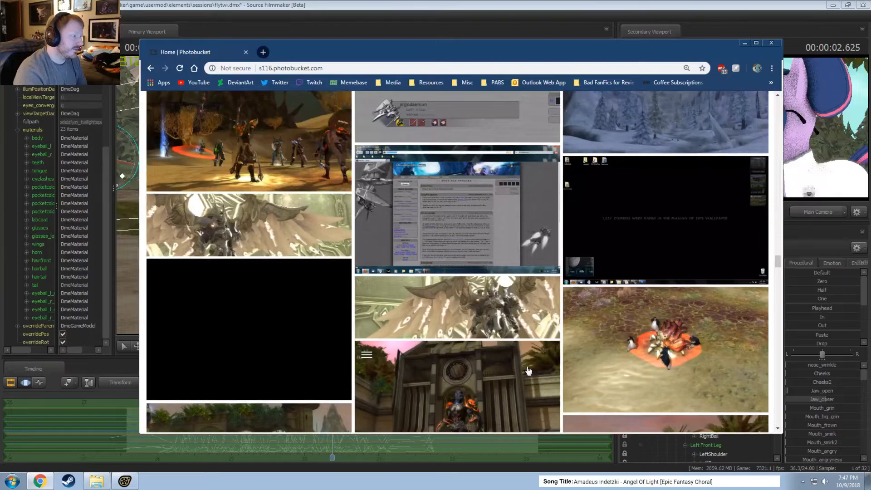
{"action": "scroll", "coordinate": [528, 371], "scroll_direction": "up", "scroll_amount": 4}
{"action": "scroll", "coordinate": [549, 372], "scroll_direction": "down", "scroll_amount": 3}
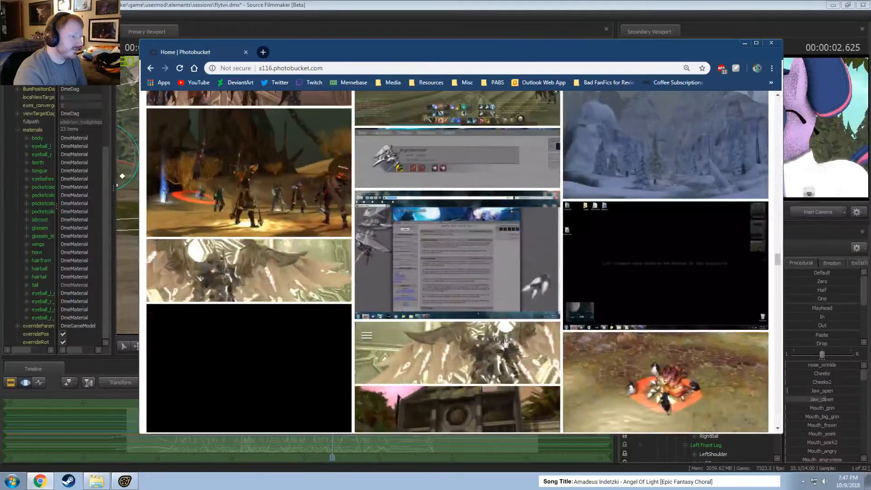
Go back past the Mgear Comparison chart to the end of the library and request more images again.
{"action": "scroll", "coordinate": [430, 261], "scroll_direction": "down", "scroll_amount": 20}
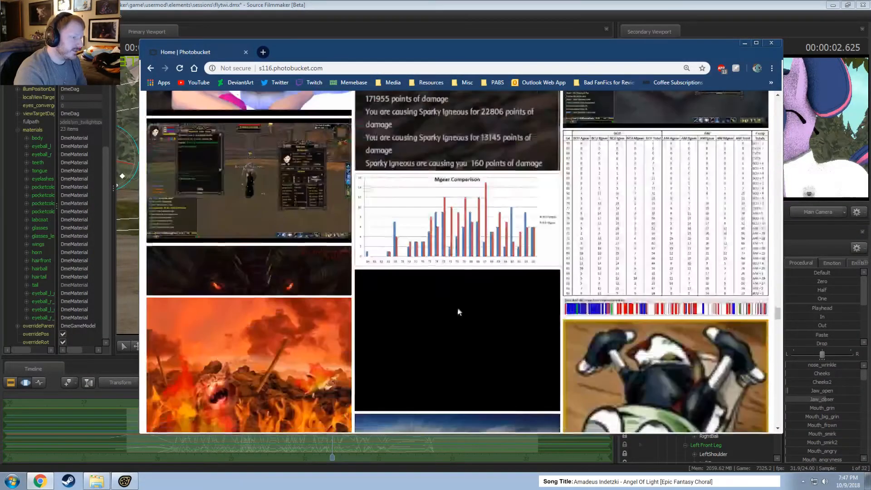
{"action": "scroll", "coordinate": [475, 311], "scroll_direction": "down", "scroll_amount": 5}
{"action": "scroll", "coordinate": [477, 308], "scroll_direction": "up", "scroll_amount": 3}
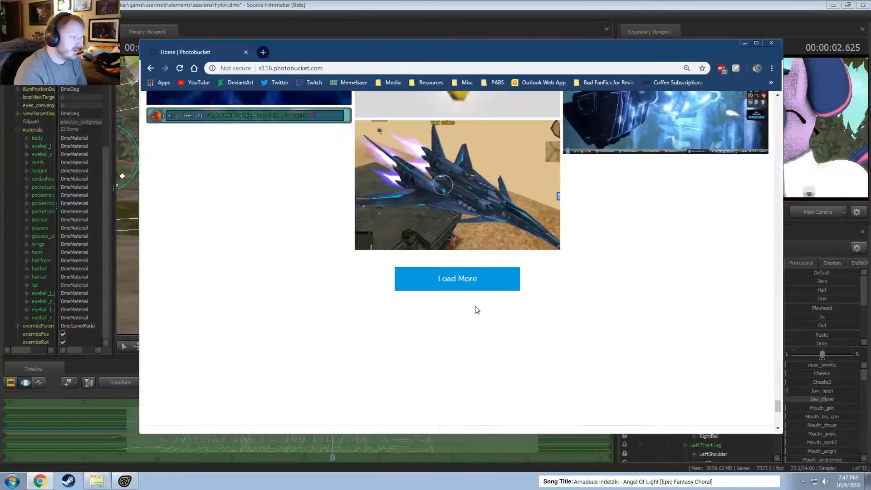
{"action": "left_click", "coordinate": [464, 281]}
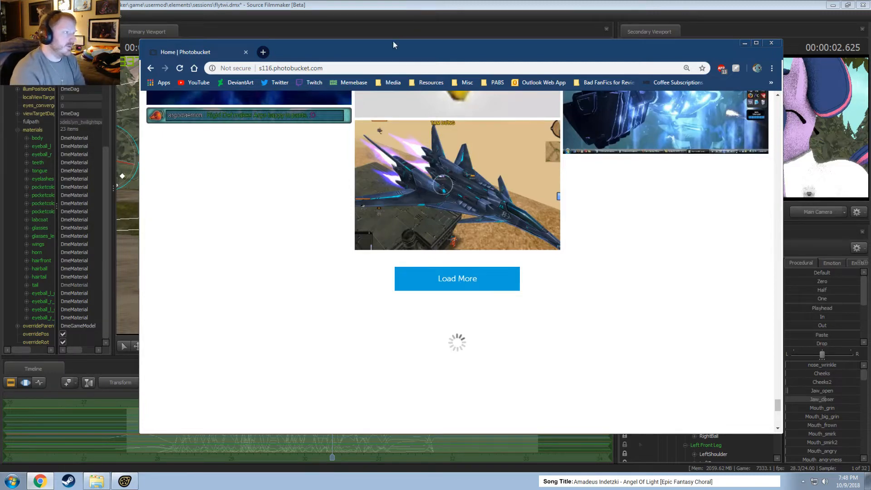
Move the browser off the Source Filmmaker window and play Twilight's animation through the Main Camera from about 28 seconds.
{"action": "left_click_drag", "start_coordinate": [385, 44], "coordinate": [870, 140]}
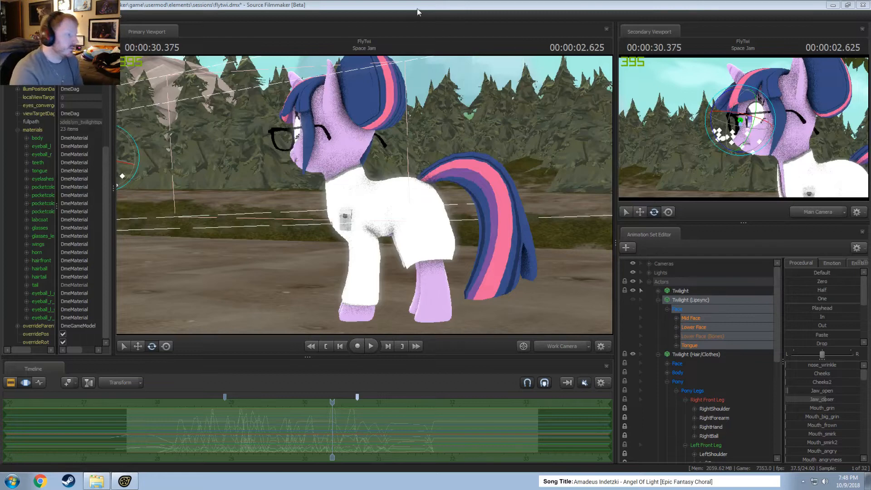
{"action": "left_click_drag", "start_coordinate": [332, 402], "coordinate": [191, 410]}
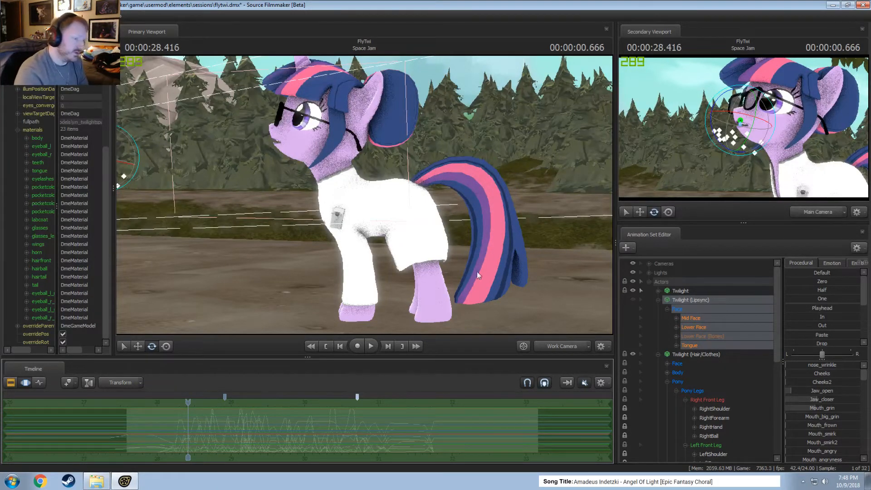
{"action": "left_click_drag", "start_coordinate": [194, 412], "coordinate": [176, 410], "text": "shift"}
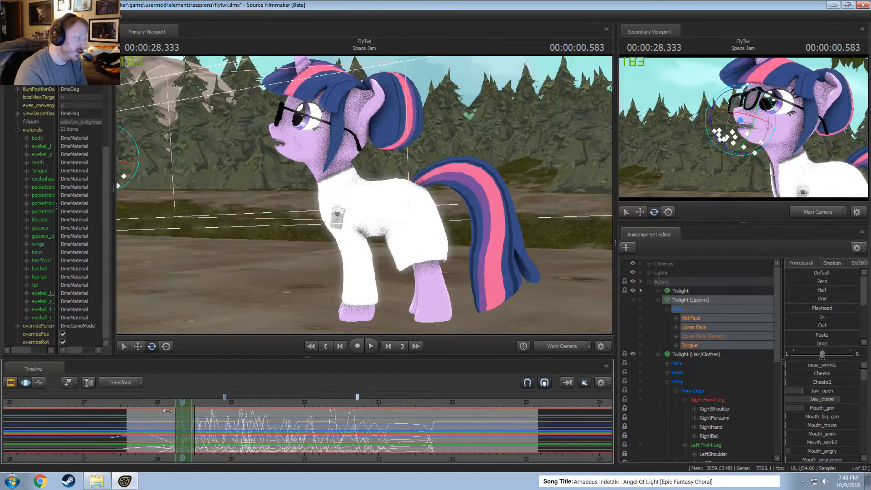
{"action": "left_click", "coordinate": [172, 413]}
{"action": "key", "text": "space"}
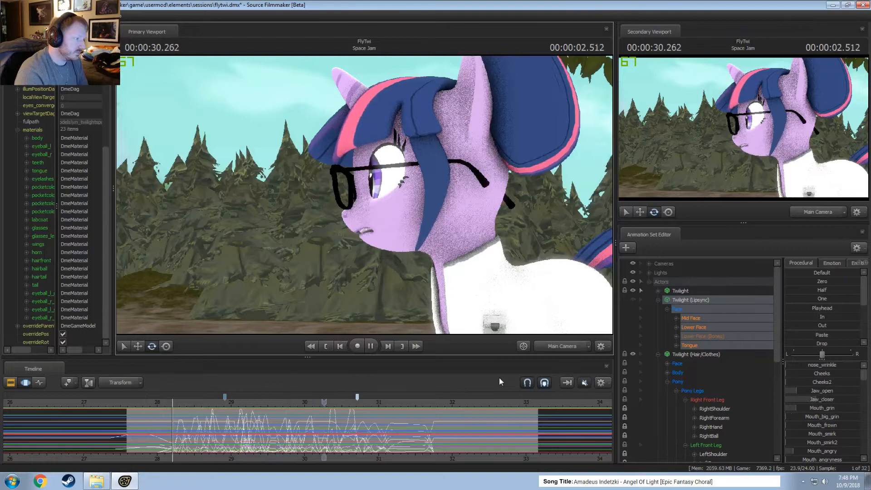
{"action": "key", "text": "space"}
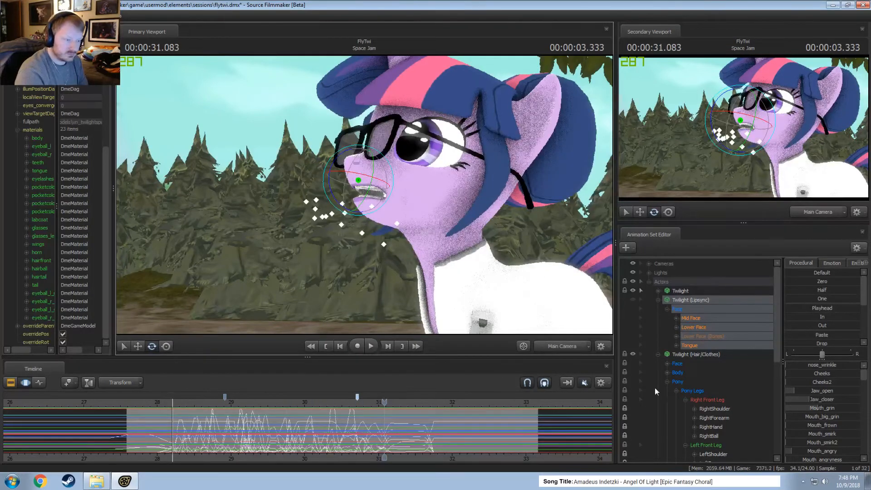
Collapse the Twilight (Lipsync) and Twilight (Hair/Clothes) animation sets and replay the shot from about 28 seconds.
{"action": "left_click", "coordinate": [658, 300]}
{"action": "left_click", "coordinate": [658, 309]}
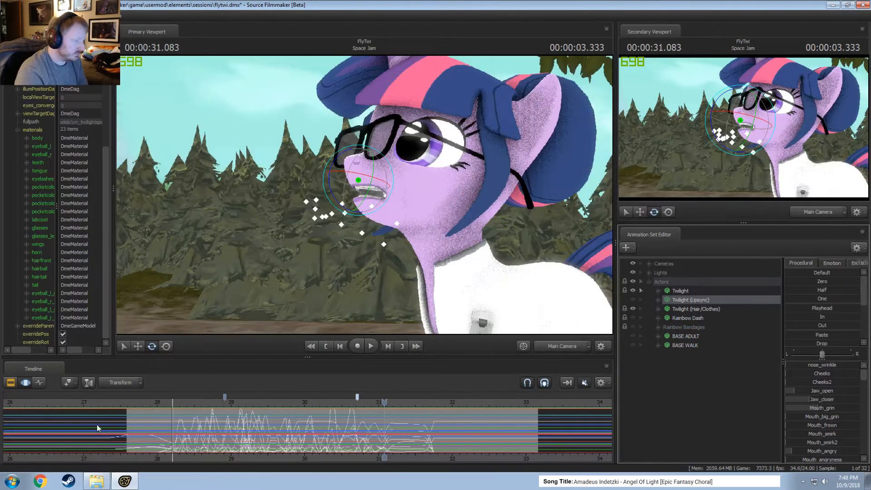
{"action": "left_click", "coordinate": [154, 403]}
{"action": "key", "text": "space"}
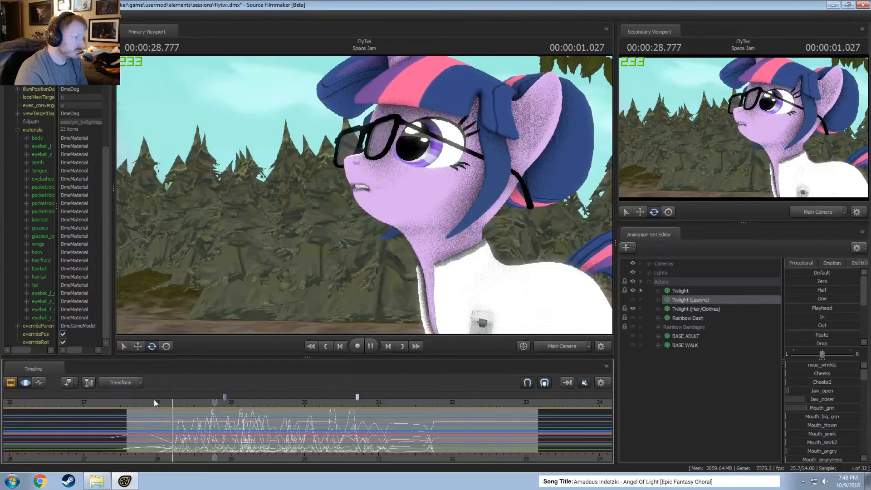
Stop the playback, switch to the Photobucket browser window and move it up over the Source Filmmaker viewports.
{"action": "key", "text": "space"}
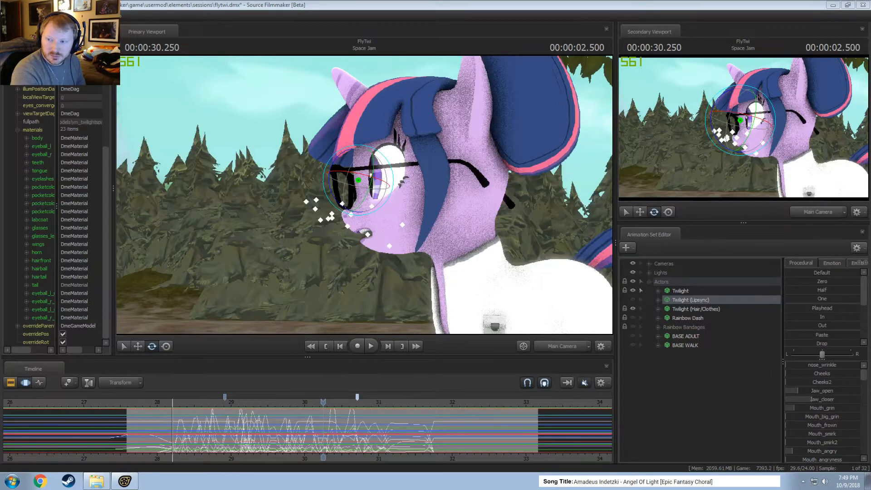
{"action": "key", "text": "alt+Tab"}
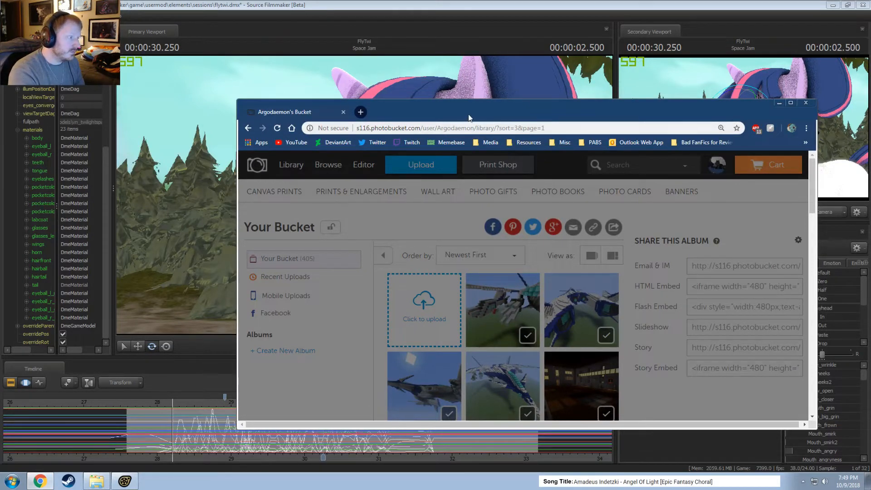
{"action": "left_click_drag", "start_coordinate": [469, 118], "coordinate": [407, 89]}
Change the mail provider of the email address in the Photobucket security form to gmail.
{"action": "scroll", "coordinate": [651, 348], "scroll_direction": "down", "scroll_amount": 5}
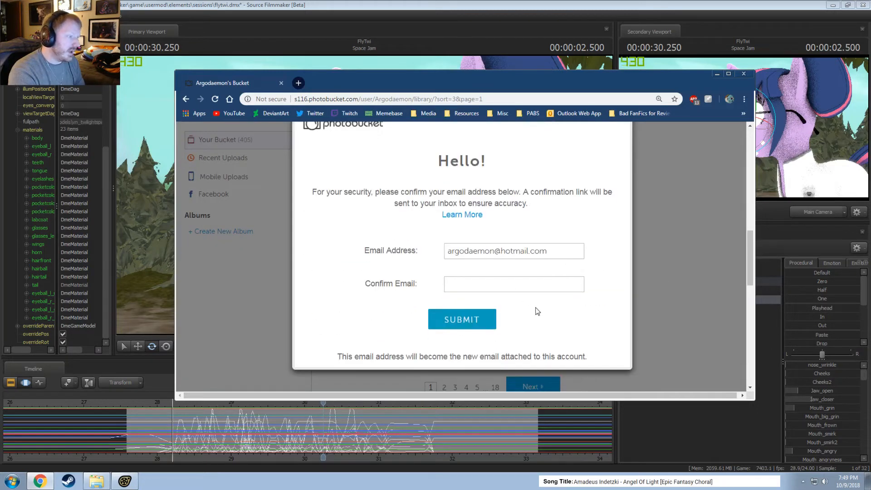
{"action": "scroll", "coordinate": [537, 313], "scroll_direction": "up", "scroll_amount": 2}
{"action": "scroll", "coordinate": [539, 338], "scroll_direction": "down", "scroll_amount": 3}
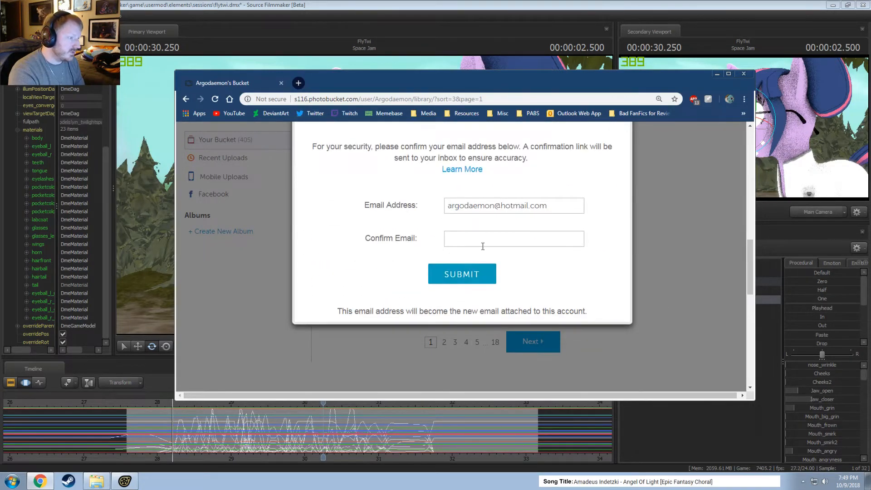
{"action": "scroll", "coordinate": [539, 271], "scroll_direction": "up", "scroll_amount": 2}
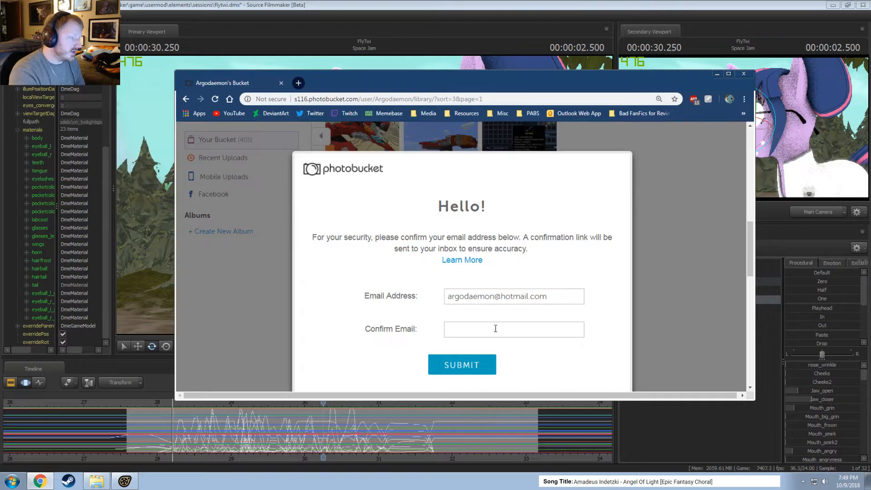
{"action": "scroll", "coordinate": [598, 268], "scroll_direction": "down", "scroll_amount": 3}
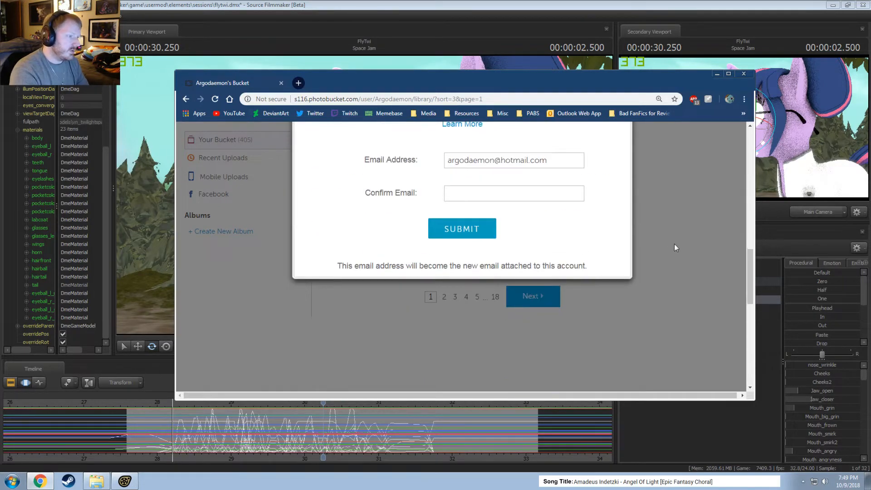
{"action": "scroll", "coordinate": [622, 312], "scroll_direction": "up", "scroll_amount": 2}
{"action": "scroll", "coordinate": [609, 308], "scroll_direction": "down", "scroll_amount": 1}
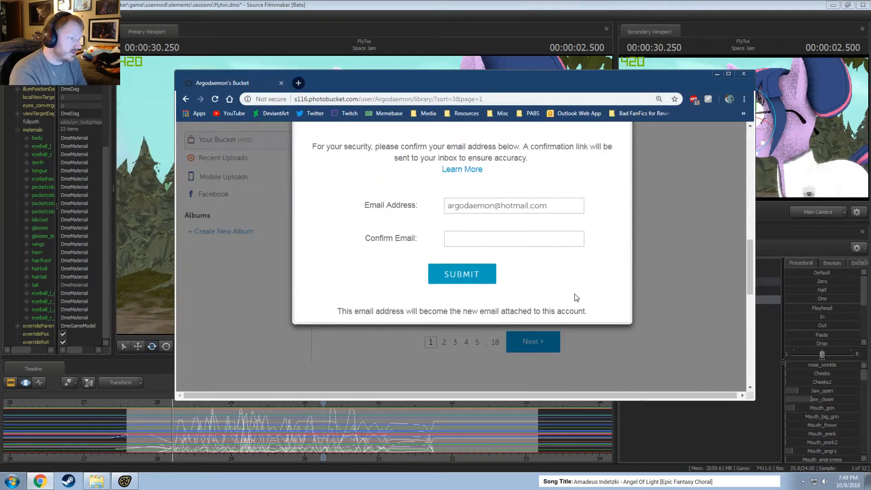
{"action": "double_click", "coordinate": [527, 206]}
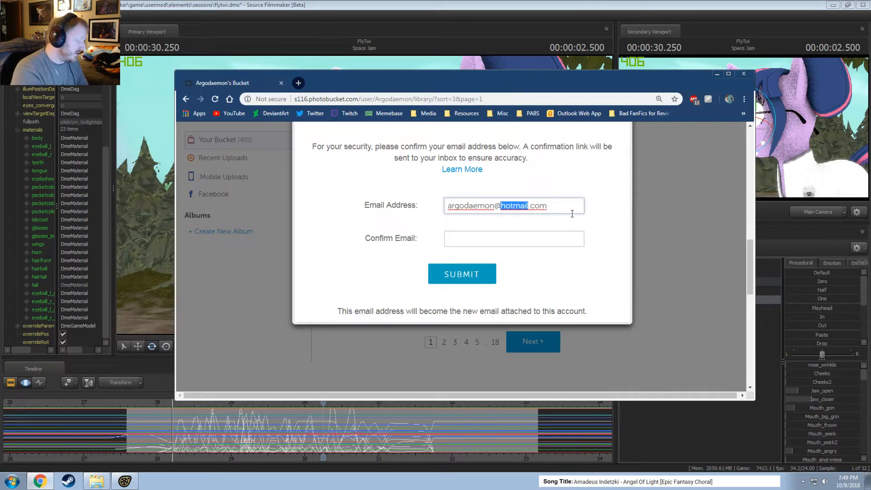
{"action": "type", "text": "gmail"}
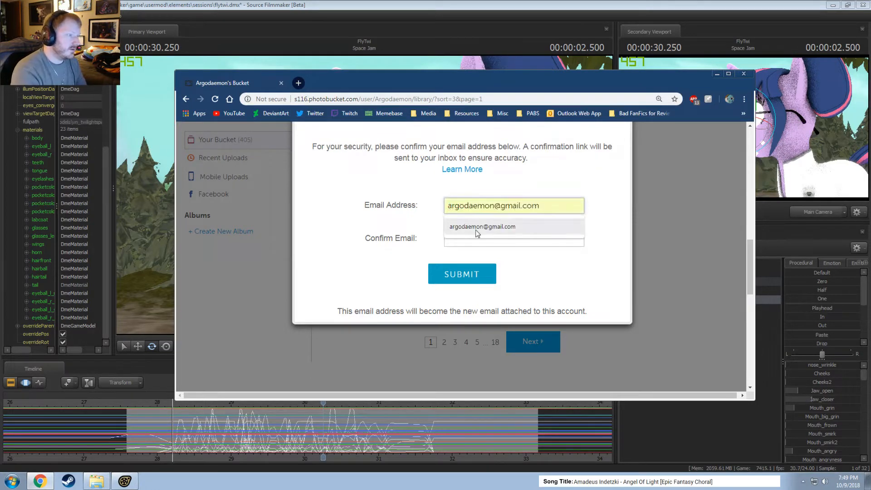
Copy the updated email address into the Confirm Email field, submit the form and dismiss the confirmation notice.
{"action": "left_click", "coordinate": [506, 239]}
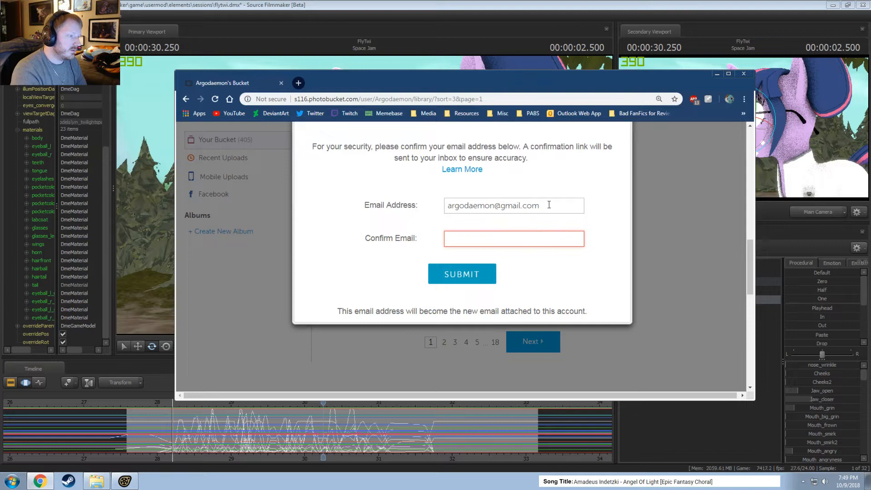
{"action": "left_click_drag", "start_coordinate": [550, 204], "coordinate": [444, 206]}
{"action": "key", "text": "ctrl+c"}
{"action": "left_click", "coordinate": [517, 229]}
{"action": "left_click", "coordinate": [513, 241]}
{"action": "key", "text": "ctrl+v"}
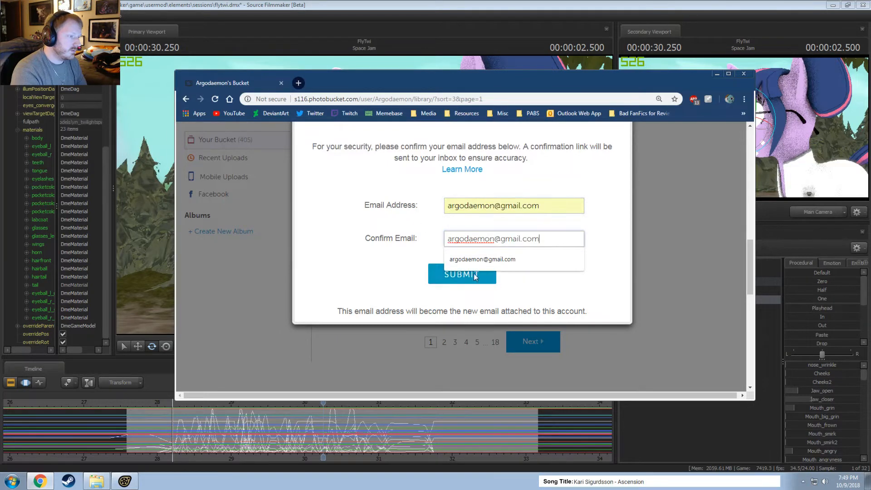
{"action": "left_click", "coordinate": [474, 276]}
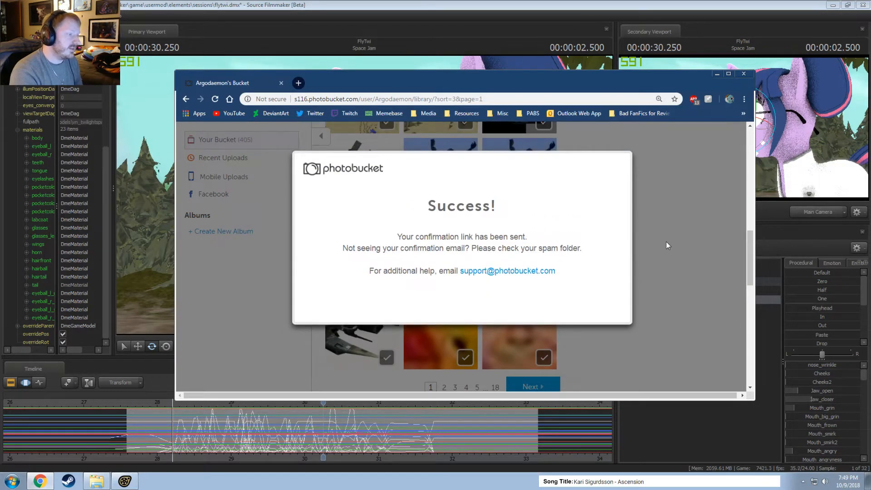
{"action": "left_click", "coordinate": [687, 296]}
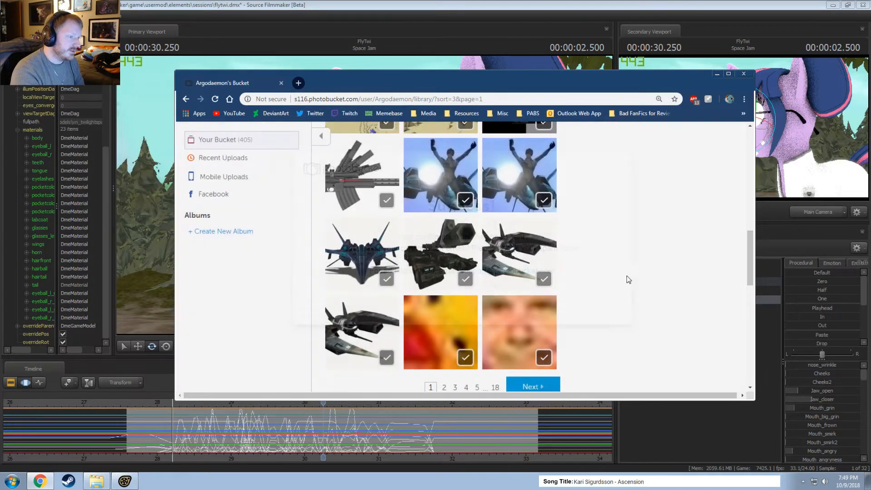
Look back over the first library page and select the album's Email & IM share link.
{"action": "scroll", "coordinate": [653, 302], "scroll_direction": "up", "scroll_amount": 2}
{"action": "scroll", "coordinate": [654, 301], "scroll_direction": "up", "scroll_amount": 10}
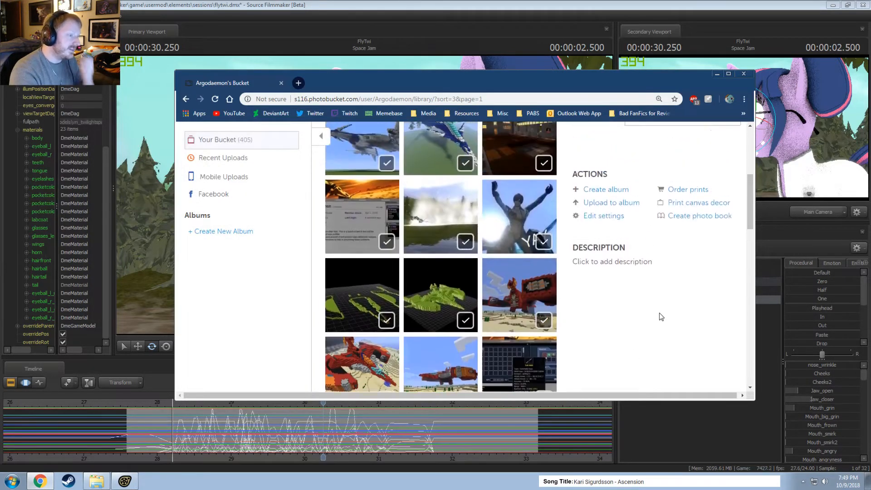
{"action": "scroll", "coordinate": [660, 329], "scroll_direction": "up", "scroll_amount": 3}
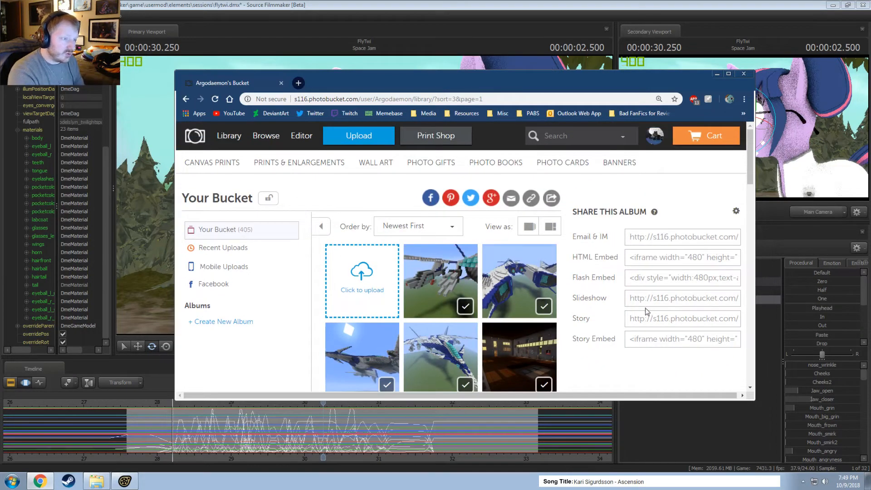
{"action": "left_click", "coordinate": [671, 237]}
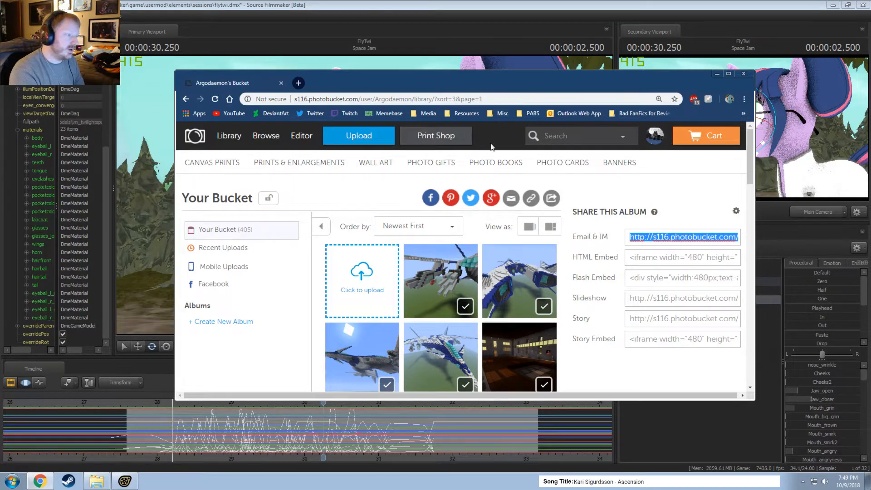
Go to page 5 of the image library and look through its pictures down to the page end.
{"action": "scroll", "coordinate": [499, 190], "scroll_direction": "down", "scroll_amount": 10}
{"action": "scroll", "coordinate": [529, 274], "scroll_direction": "up", "scroll_amount": 3}
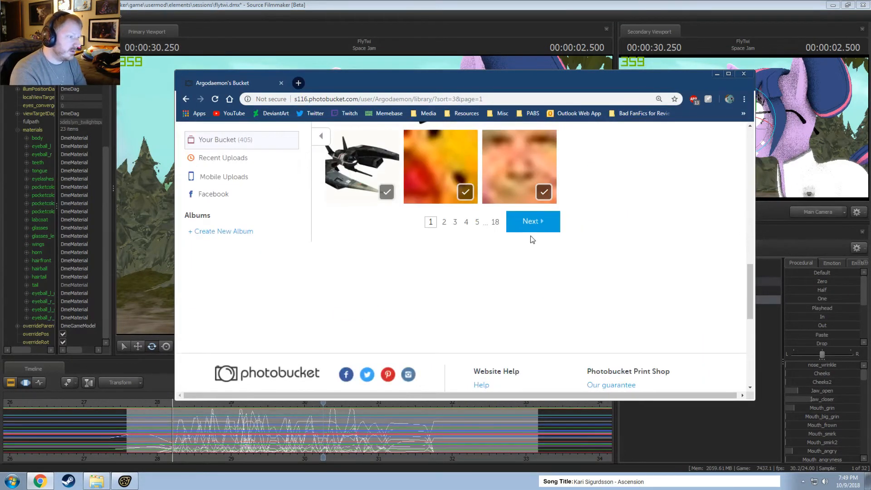
{"action": "left_click", "coordinate": [477, 222]}
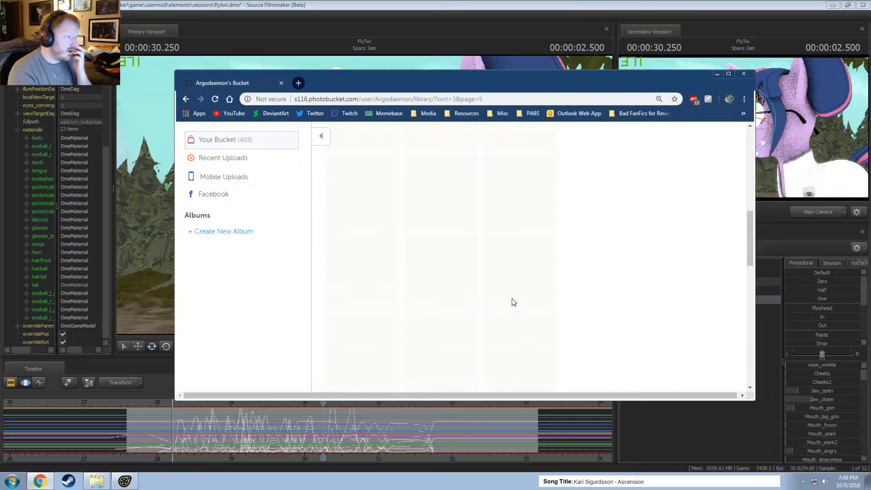
{"action": "scroll", "coordinate": [499, 317], "scroll_direction": "down", "scroll_amount": 6}
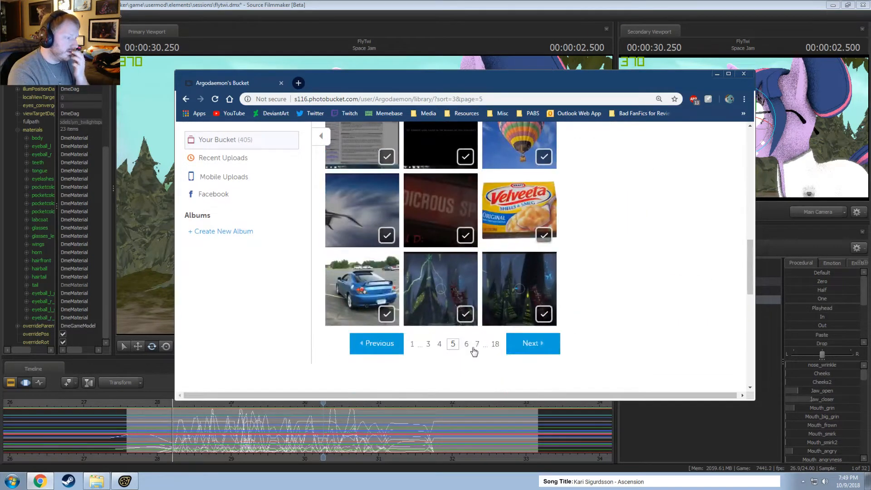
Go to page 7 of the library and look through its pictures from the Simmons poster to the cookies picture.
{"action": "left_click", "coordinate": [474, 347]}
{"action": "scroll", "coordinate": [483, 338], "scroll_direction": "down", "scroll_amount": 5}
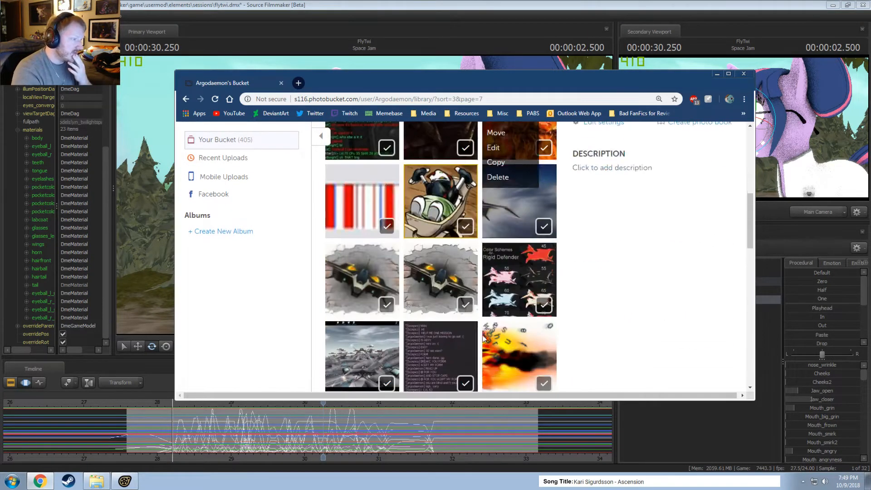
{"action": "scroll", "coordinate": [453, 318], "scroll_direction": "up", "scroll_amount": 6}
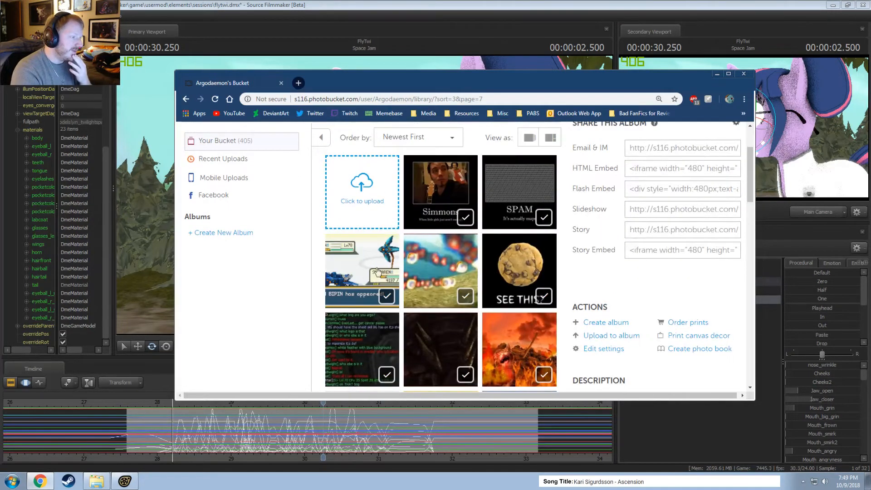
{"action": "scroll", "coordinate": [528, 286], "scroll_direction": "down", "scroll_amount": 3}
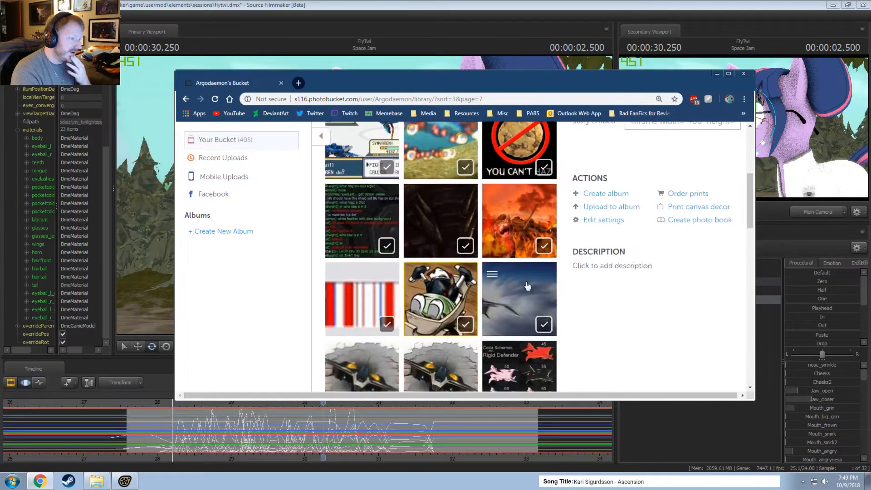
{"action": "scroll", "coordinate": [528, 286], "scroll_direction": "down", "scroll_amount": 10}
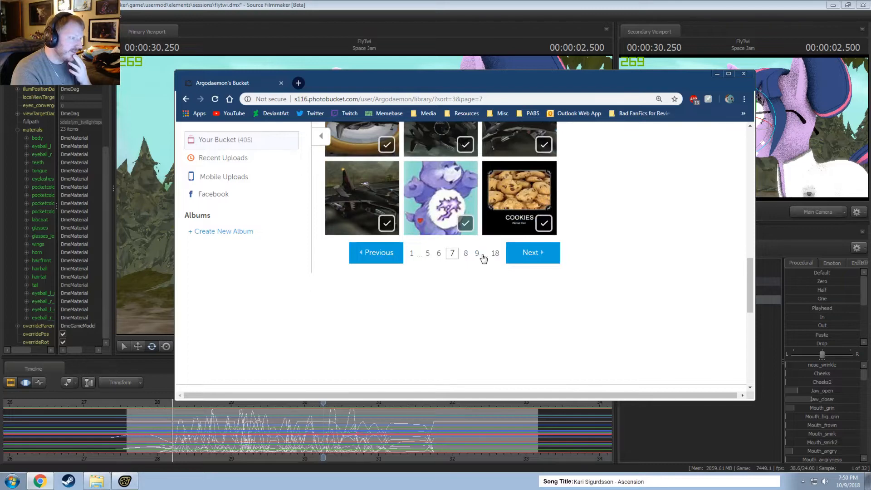
Look through the pictures on library pages 9 and 10.
{"action": "left_click", "coordinate": [482, 256]}
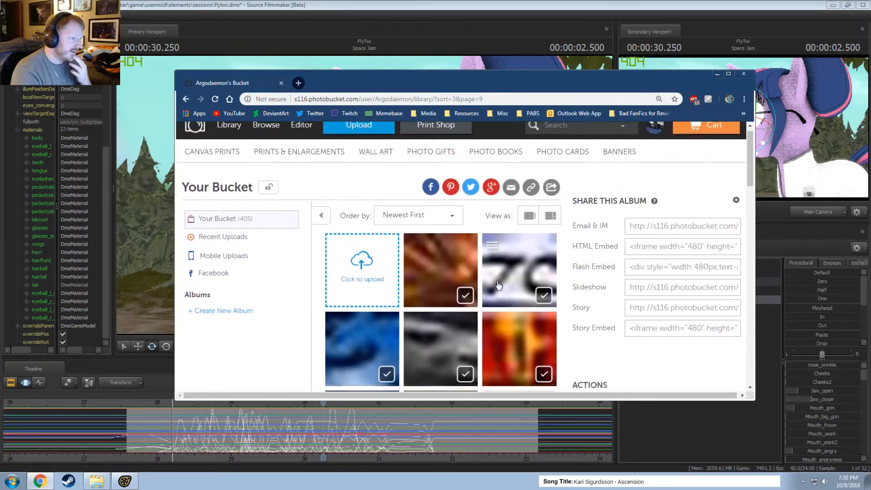
{"action": "scroll", "coordinate": [498, 285], "scroll_direction": "down", "scroll_amount": 12}
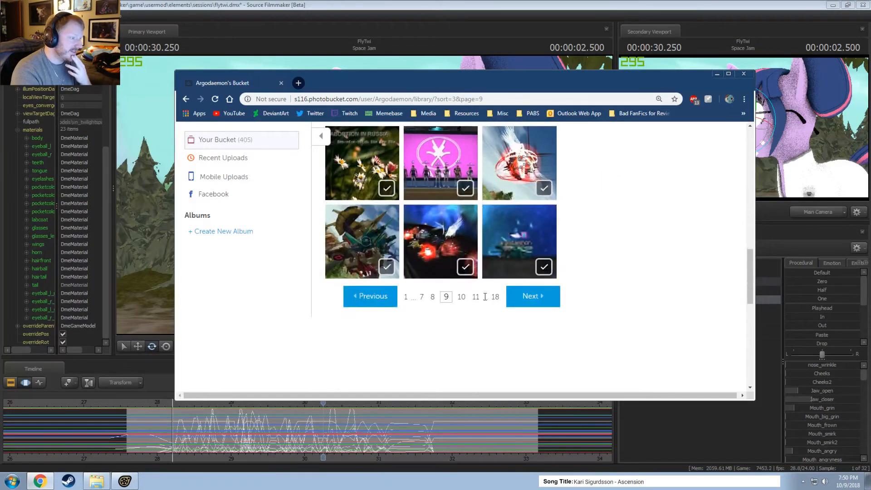
{"action": "left_click", "coordinate": [462, 297]}
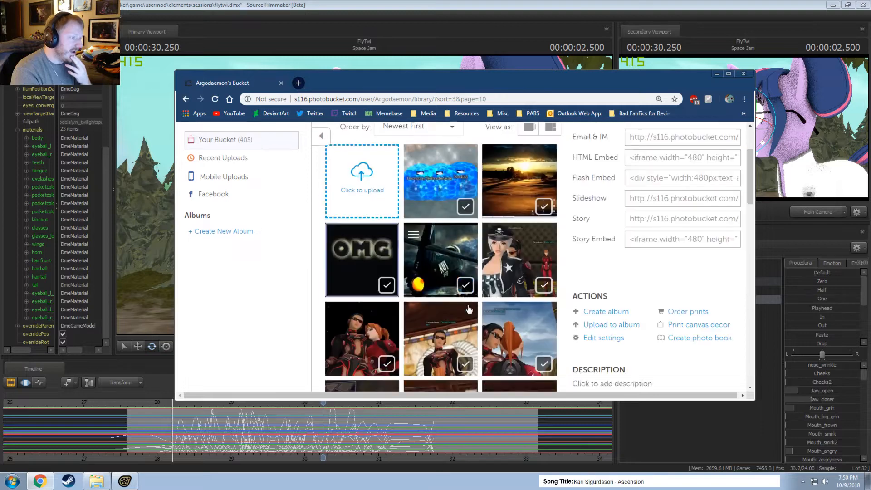
{"action": "scroll", "coordinate": [469, 309], "scroll_direction": "down", "scroll_amount": 5}
{"action": "scroll", "coordinate": [469, 309], "scroll_direction": "down", "scroll_amount": 3}
{"action": "scroll", "coordinate": [470, 308], "scroll_direction": "up", "scroll_amount": 3}
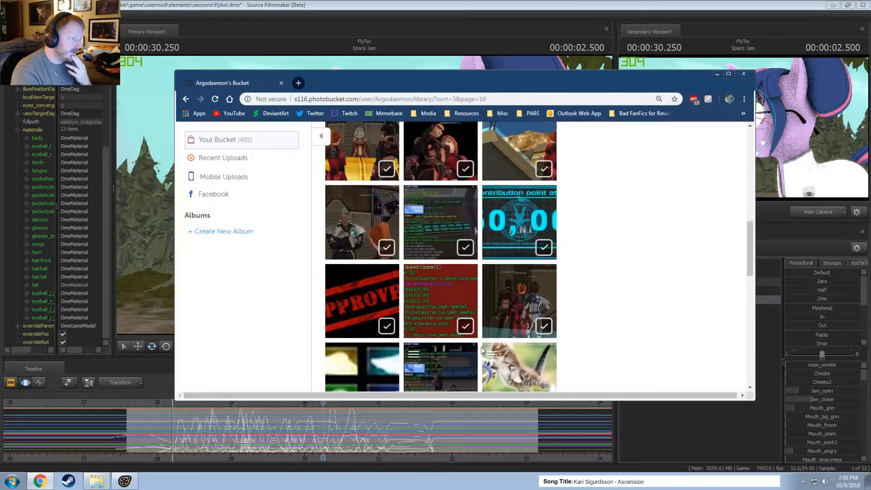
{"action": "scroll", "coordinate": [468, 318], "scroll_direction": "down", "scroll_amount": 2}
Open library page 11 and examine its game screenshots and captioned pictures.
{"action": "left_click", "coordinate": [461, 346]}
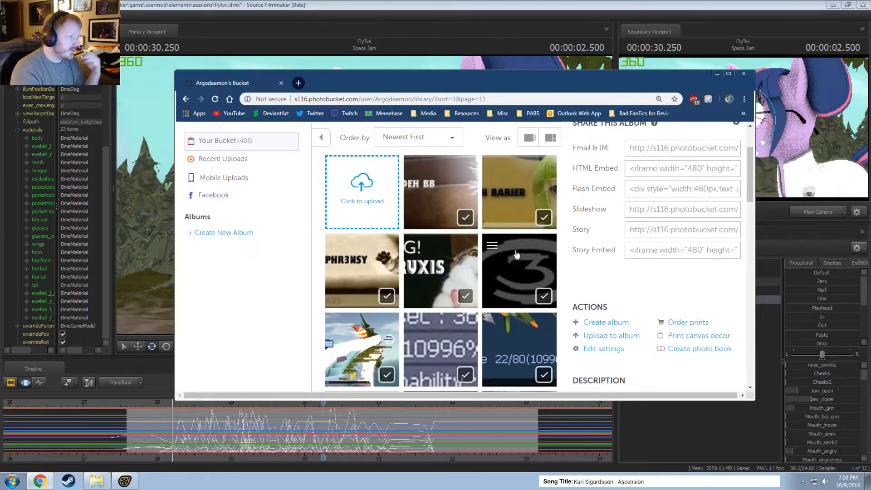
{"action": "scroll", "coordinate": [485, 218], "scroll_direction": "down", "scroll_amount": 5}
{"action": "scroll", "coordinate": [467, 272], "scroll_direction": "down", "scroll_amount": 10}
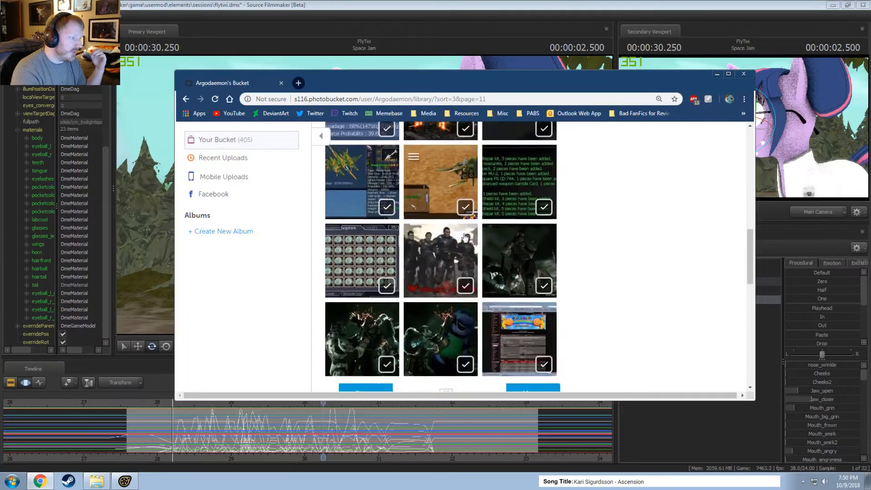
{"action": "scroll", "coordinate": [471, 302], "scroll_direction": "up", "scroll_amount": 5}
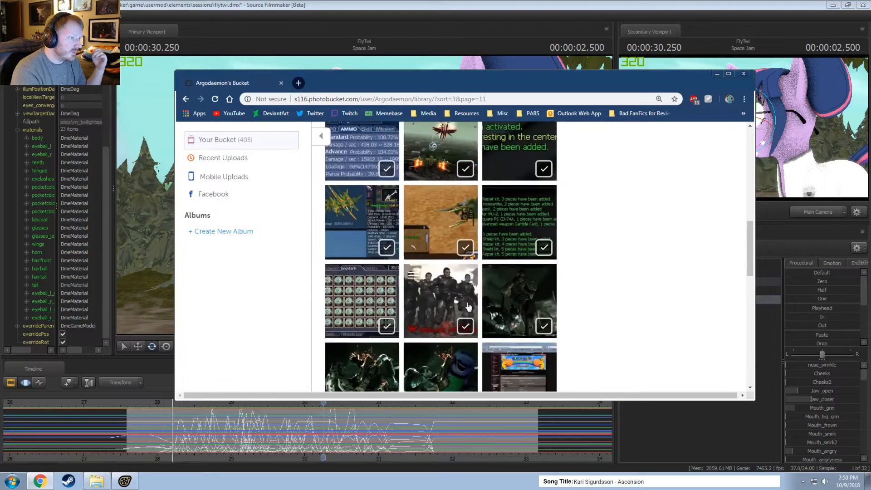
{"action": "scroll", "coordinate": [459, 318], "scroll_direction": "down", "scroll_amount": 3}
Browse the pictures on library pages 12 and 13.
{"action": "left_click", "coordinate": [460, 344]}
{"action": "scroll", "coordinate": [492, 344], "scroll_direction": "down", "scroll_amount": 10}
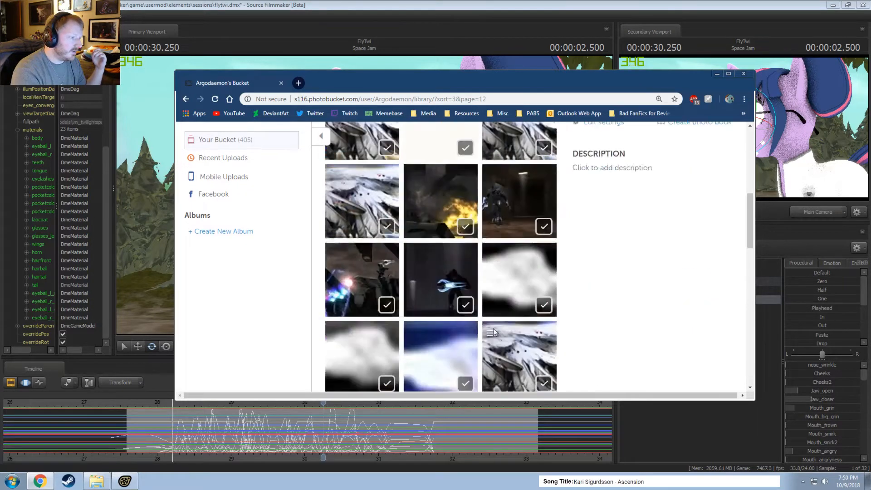
{"action": "left_click", "coordinate": [461, 298]}
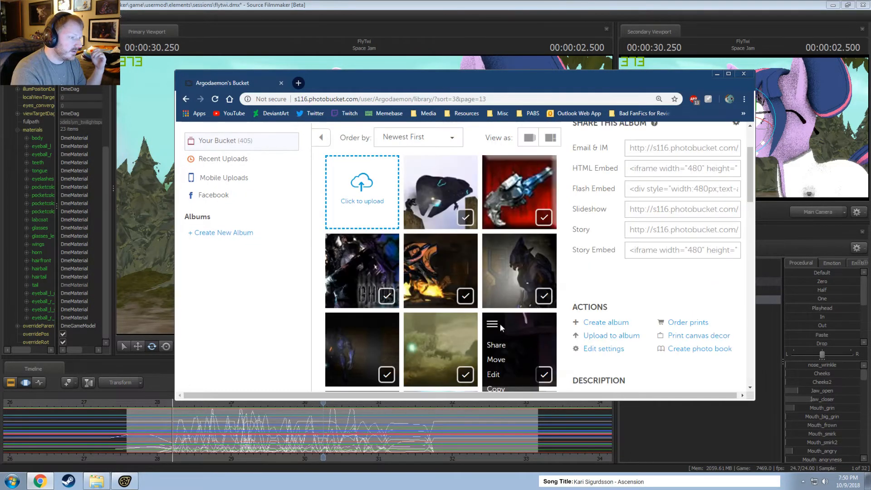
{"action": "scroll", "coordinate": [501, 326], "scroll_direction": "down", "scroll_amount": 10}
{"action": "scroll", "coordinate": [502, 327], "scroll_direction": "up", "scroll_amount": 2}
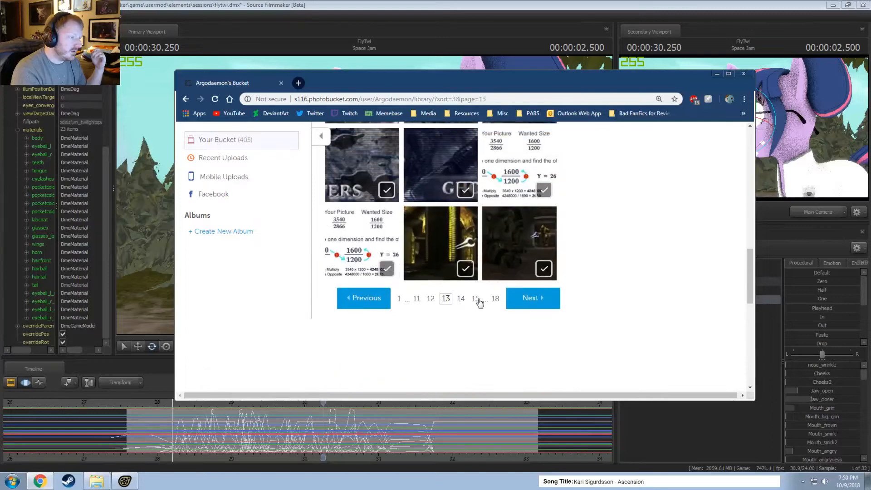
Look through library page 14 and go on to page 16.
{"action": "left_click", "coordinate": [461, 299]}
{"action": "scroll", "coordinate": [482, 320], "scroll_direction": "down", "scroll_amount": 2}
{"action": "scroll", "coordinate": [483, 321], "scroll_direction": "down", "scroll_amount": 4}
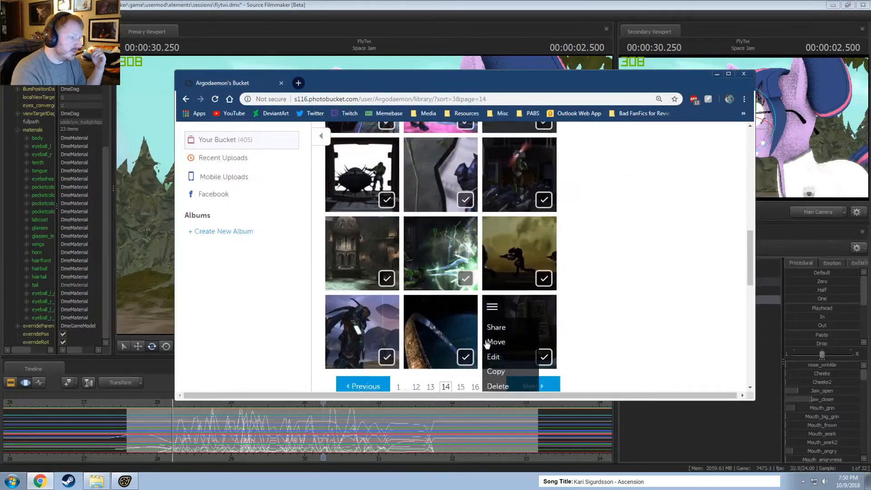
{"action": "left_click", "coordinate": [483, 254]}
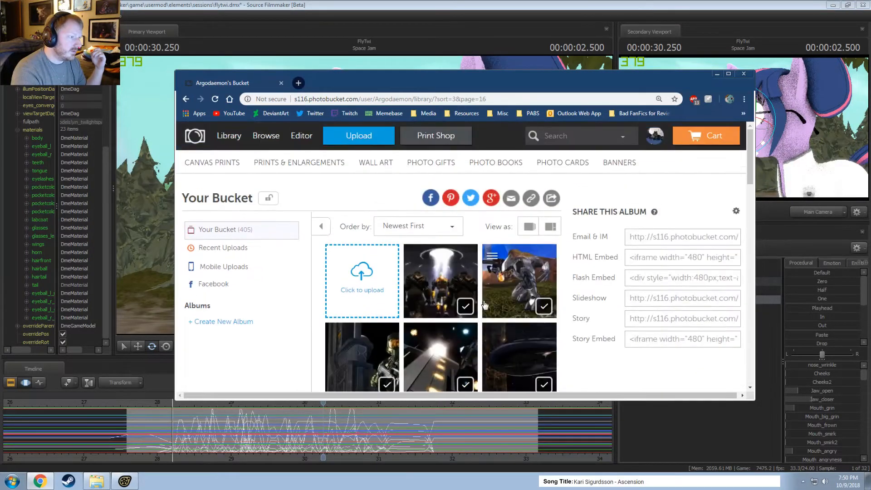
Look through the game screenshots on library pages 16, 17 and 18.
{"action": "scroll", "coordinate": [491, 318], "scroll_direction": "down", "scroll_amount": 6}
{"action": "scroll", "coordinate": [496, 336], "scroll_direction": "down", "scroll_amount": 5}
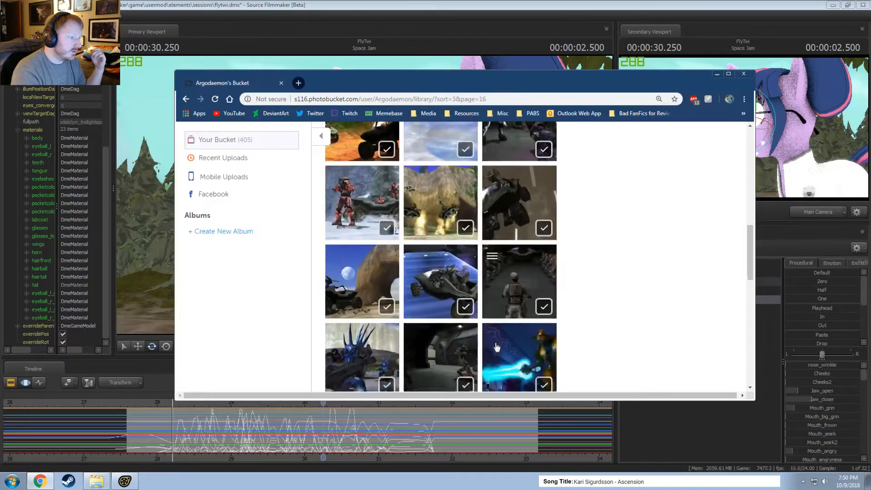
{"action": "left_click", "coordinate": [484, 298]}
{"action": "scroll", "coordinate": [490, 317], "scroll_direction": "down", "scroll_amount": 6}
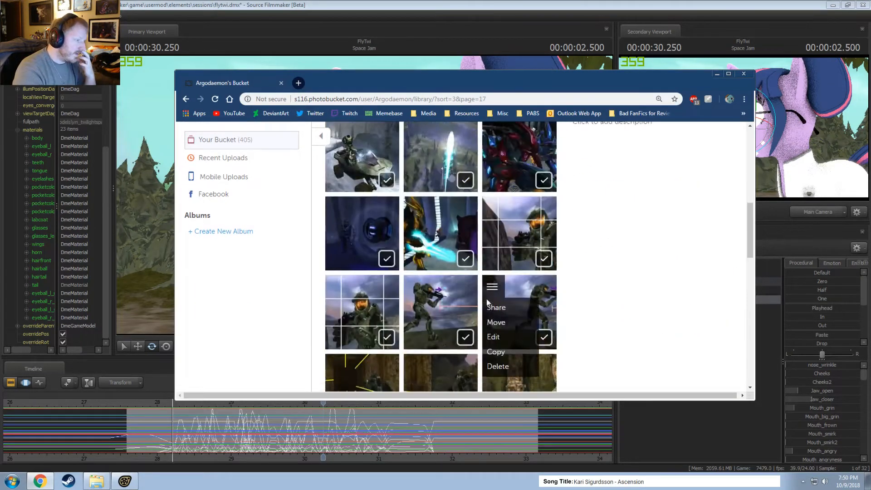
{"action": "left_click", "coordinate": [496, 298]}
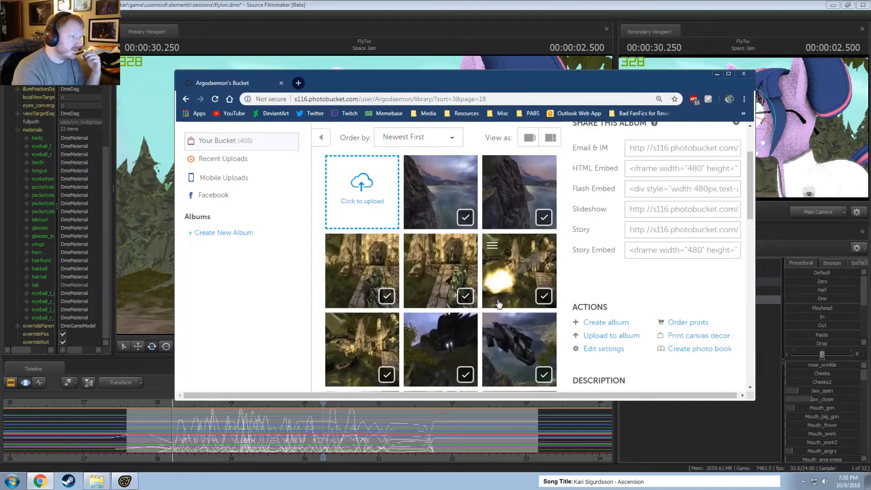
{"action": "scroll", "coordinate": [490, 298], "scroll_direction": "down", "scroll_amount": 8}
{"action": "scroll", "coordinate": [457, 295], "scroll_direction": "up", "scroll_amount": 5}
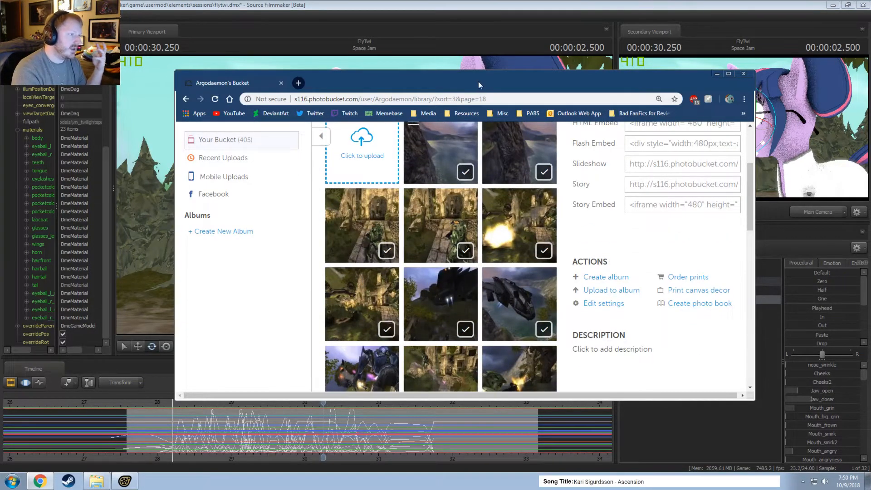
Show the PerspectiveUneffective.jpg picture page and move the browser window off the animation session.
{"action": "left_click_drag", "start_coordinate": [477, 90], "coordinate": [870, 126]}
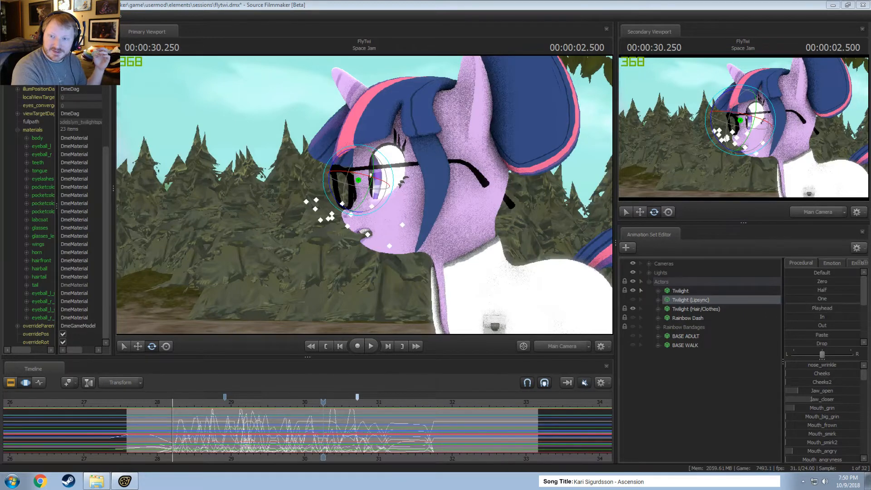
{"action": "left_click_drag", "start_coordinate": [870, 96], "coordinate": [563, 88]}
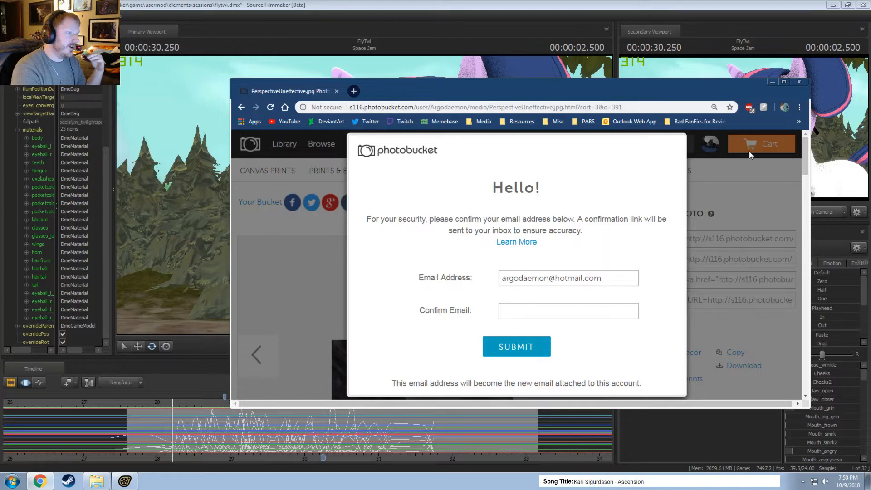
{"action": "left_click_drag", "start_coordinate": [659, 89], "coordinate": [870, 97]}
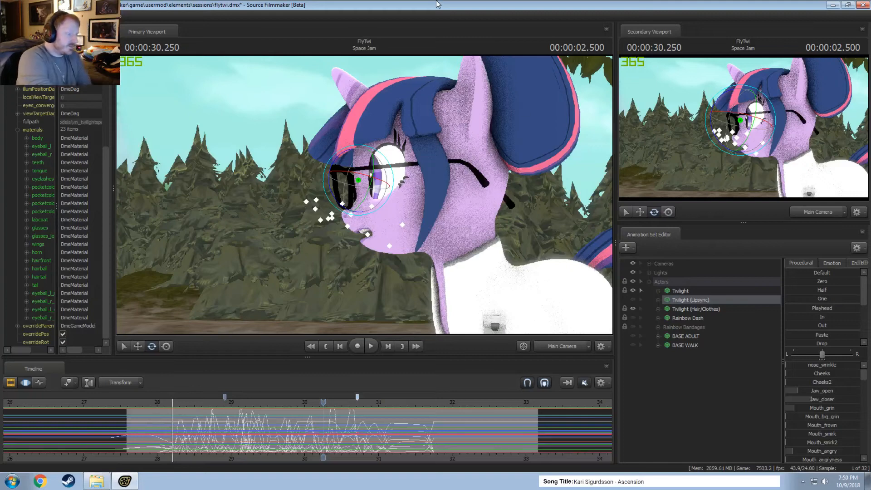
Switch to Source Filmmaker and scrub the timeline playhead back to 00:00:28.000.
{"action": "left_click", "coordinate": [167, 402]}
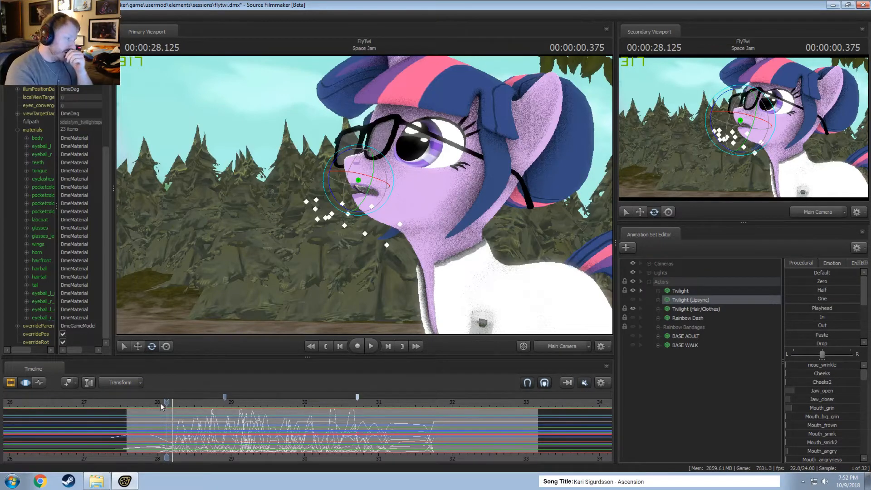
{"action": "left_click", "coordinate": [157, 402]}
{"action": "left_click_drag", "start_coordinate": [157, 402], "coordinate": [154, 402]}
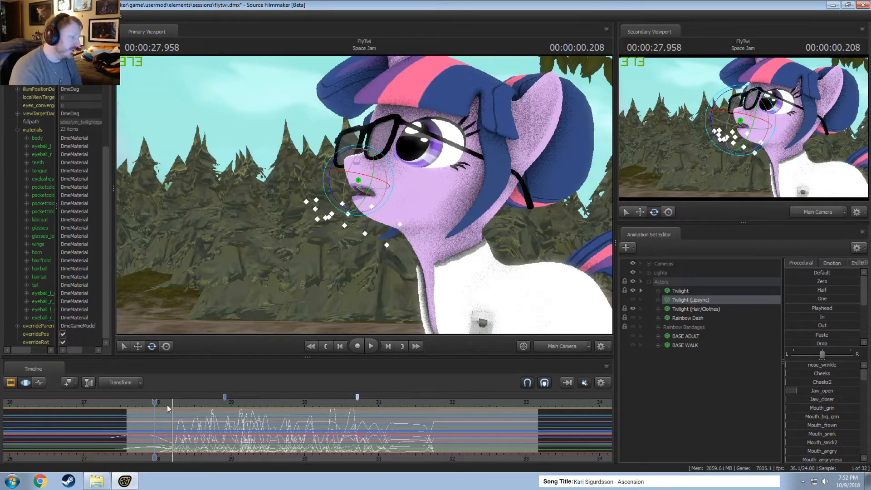
{"action": "left_click_drag", "start_coordinate": [154, 402], "coordinate": [158, 402]}
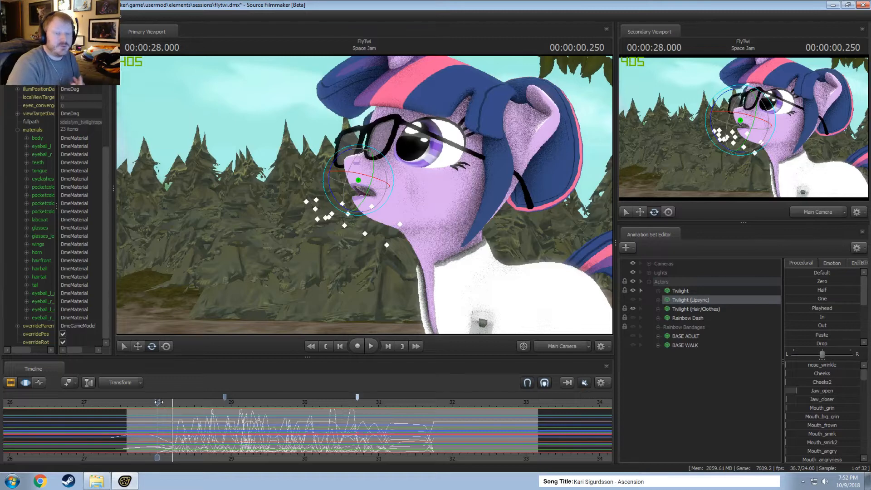
Switch to Windows Explorer and view the SourceFilmmaker game folder.
{"action": "left_click", "coordinate": [99, 486]}
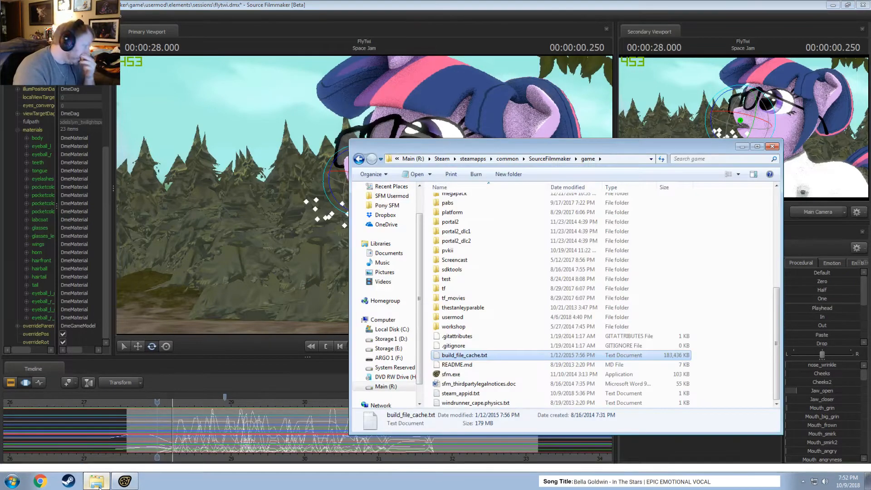
{"action": "left_click", "coordinate": [754, 147]}
{"action": "left_click", "coordinate": [848, 5]}
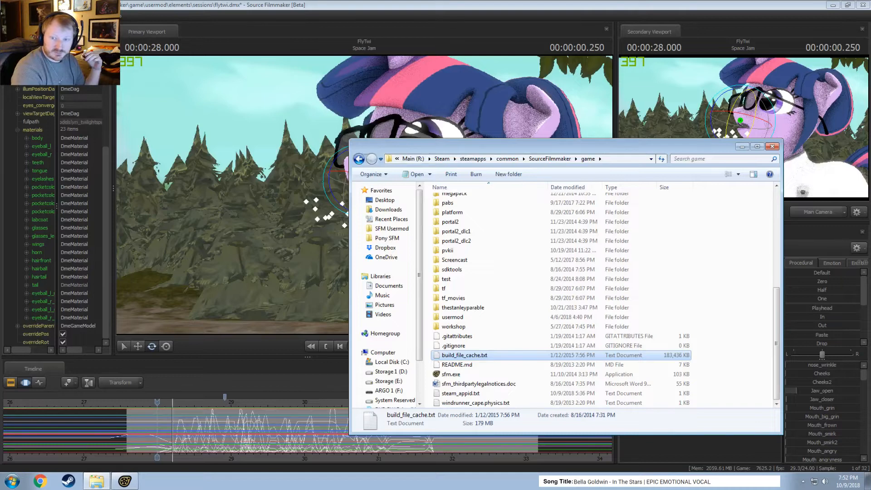
Switch to Chrome, bring its new-tab window over the session, and search the web for "halo.bungie.org argodaemon".
{"action": "left_click_drag", "start_coordinate": [870, 150], "coordinate": [111, 103]}
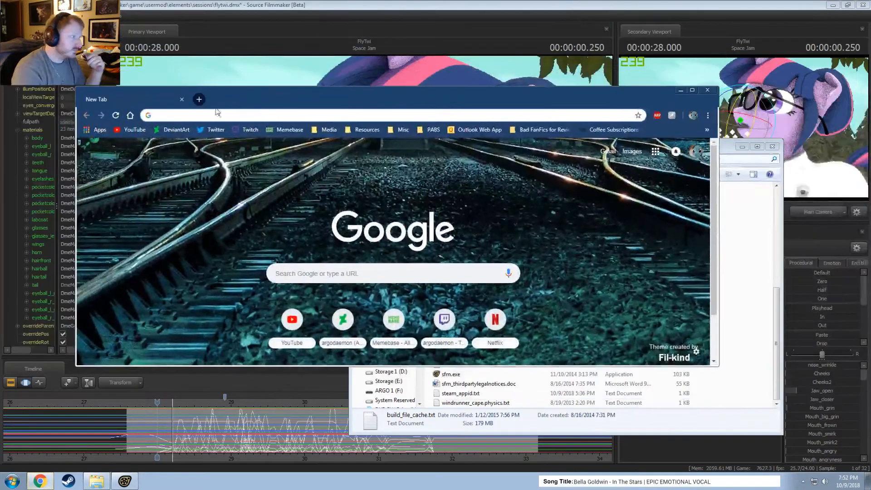
{"action": "left_click", "coordinate": [218, 115]}
{"action": "type", "text": "halo.b"}
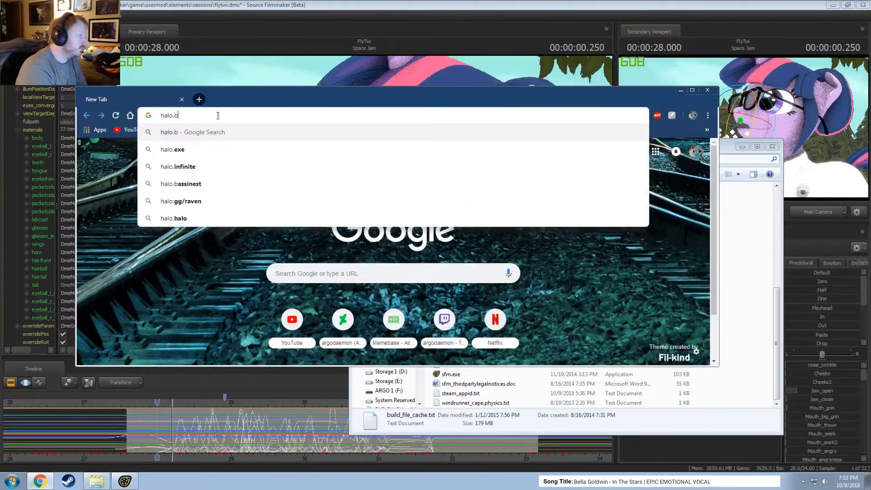
{"action": "type", "text": "ungie.org argodaemon"}
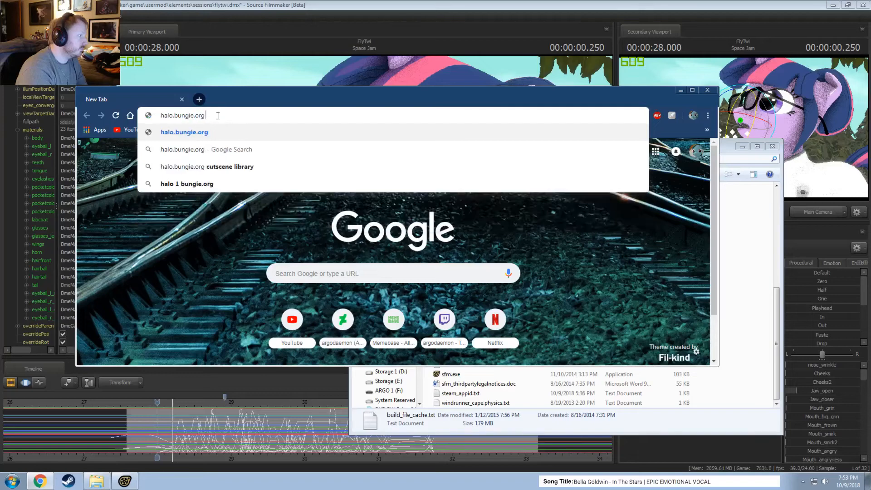
{"action": "key", "text": "Return"}
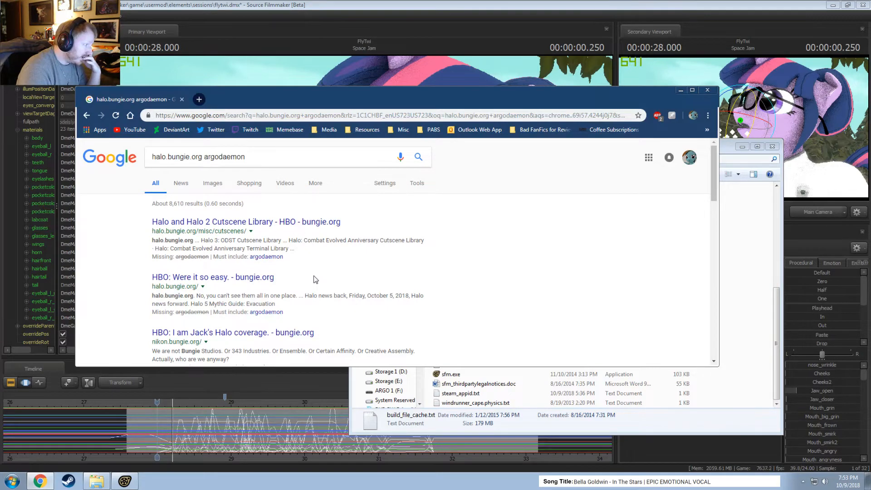
Open the Halo PSP Wallpapers search result and read the news post and its date.
{"action": "scroll", "coordinate": [316, 278], "scroll_direction": "down", "scroll_amount": 1}
{"action": "scroll", "coordinate": [318, 276], "scroll_direction": "down", "scroll_amount": 2}
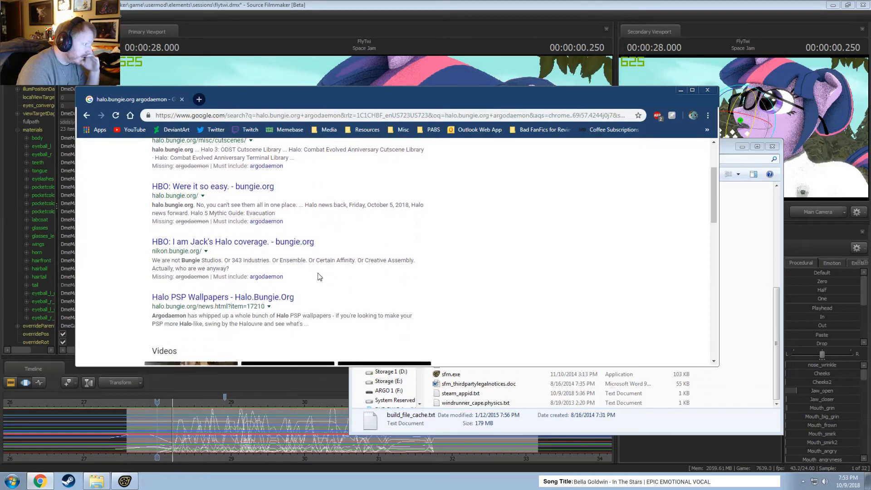
{"action": "left_click", "coordinate": [217, 254]}
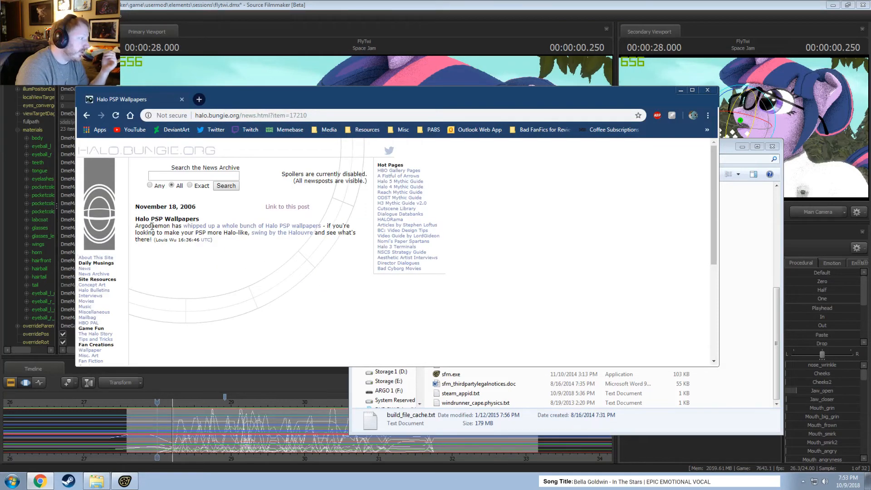
{"action": "mouse_move", "coordinate": [168, 207]}
{"action": "left_mouse_down"}
{"action": "mouse_move", "coordinate": [196, 209]}
{"action": "mouse_move", "coordinate": [181, 216]}
{"action": "left_mouse_up"}
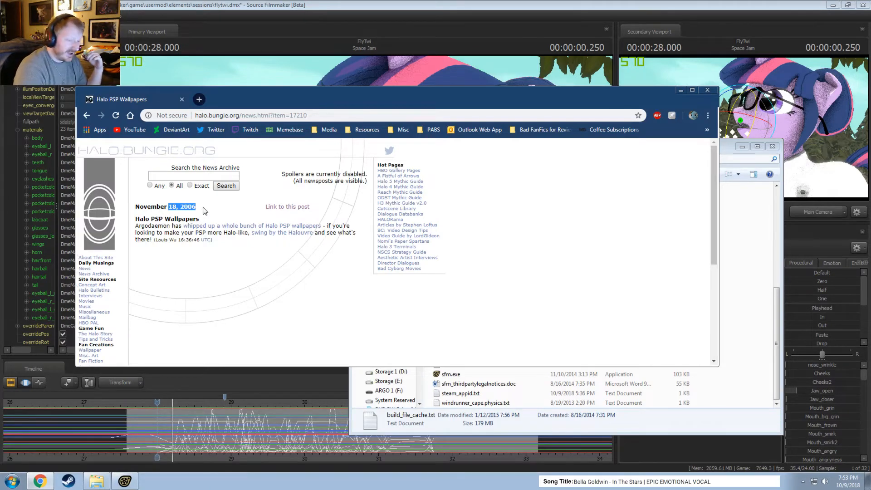
{"action": "left_click", "coordinate": [192, 263]}
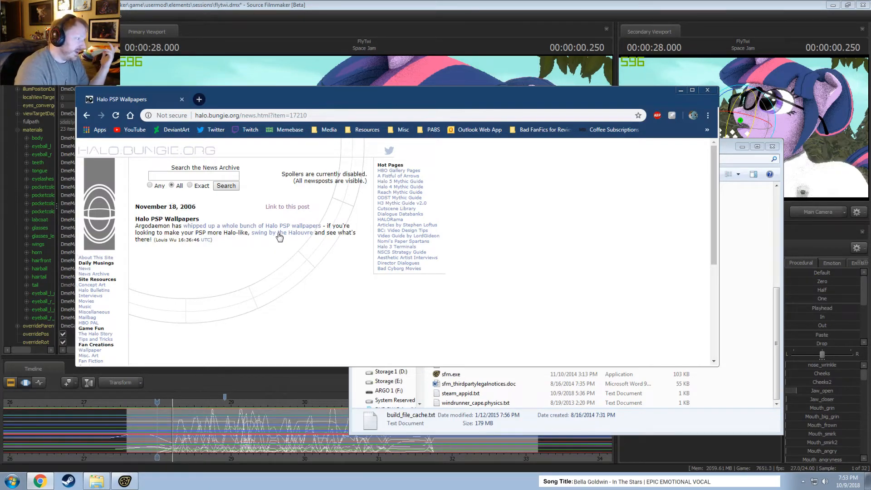
{"action": "left_click_drag", "start_coordinate": [325, 233], "coordinate": [212, 234]}
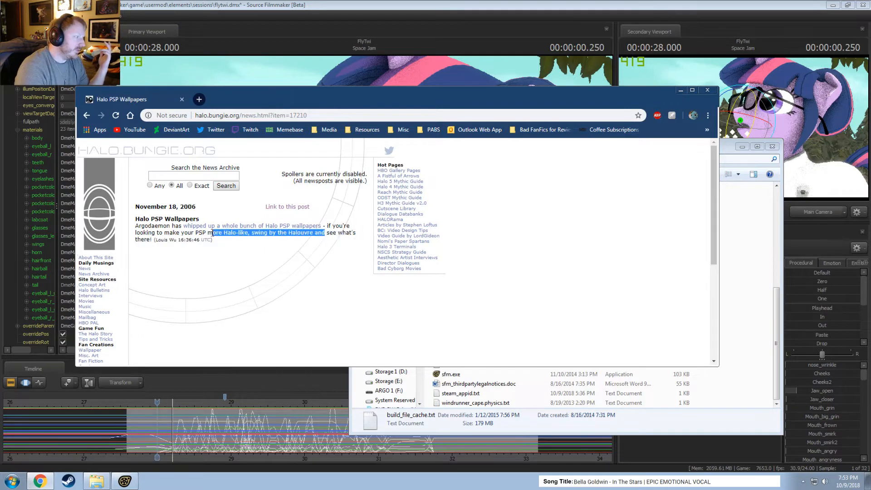
{"action": "left_click", "coordinate": [271, 261]}
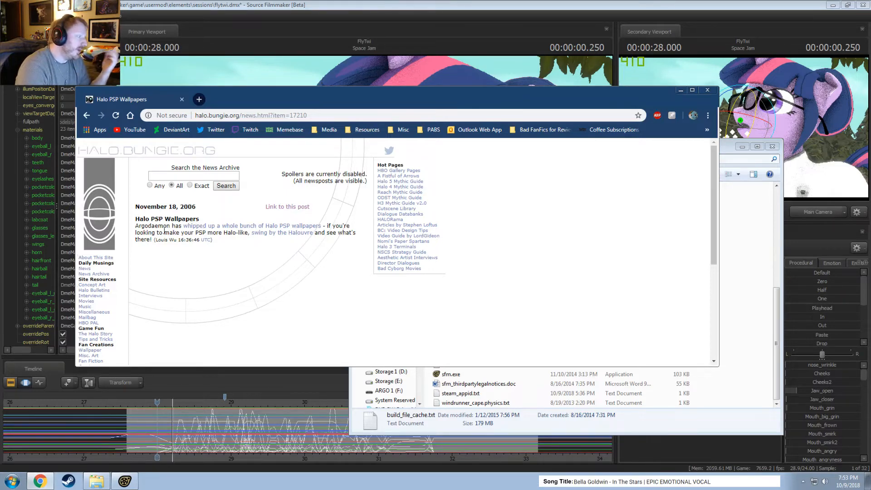
{"action": "scroll", "coordinate": [213, 301], "scroll_direction": "down", "scroll_amount": 3}
{"action": "scroll", "coordinate": [215, 301], "scroll_direction": "up", "scroll_amount": 3}
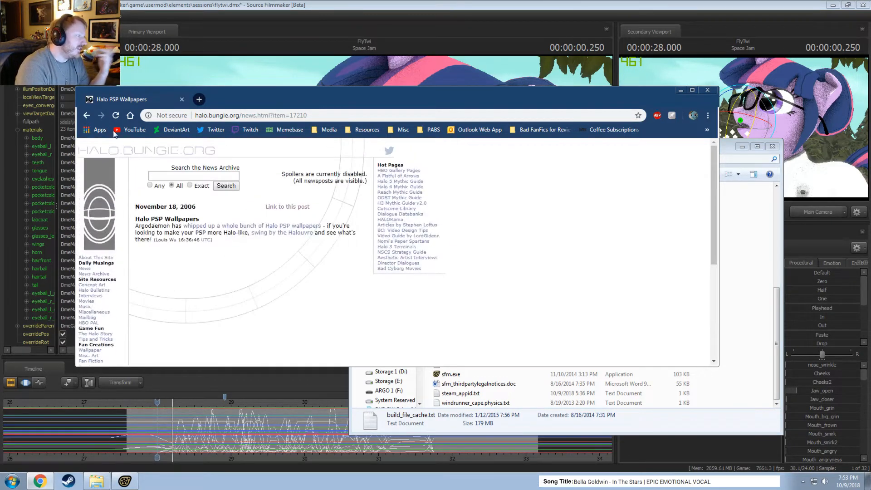
Check the halo.bungie.org front page from the search results and return to the results.
{"action": "left_click", "coordinate": [88, 115]}
{"action": "scroll", "coordinate": [250, 293], "scroll_direction": "up", "scroll_amount": 2}
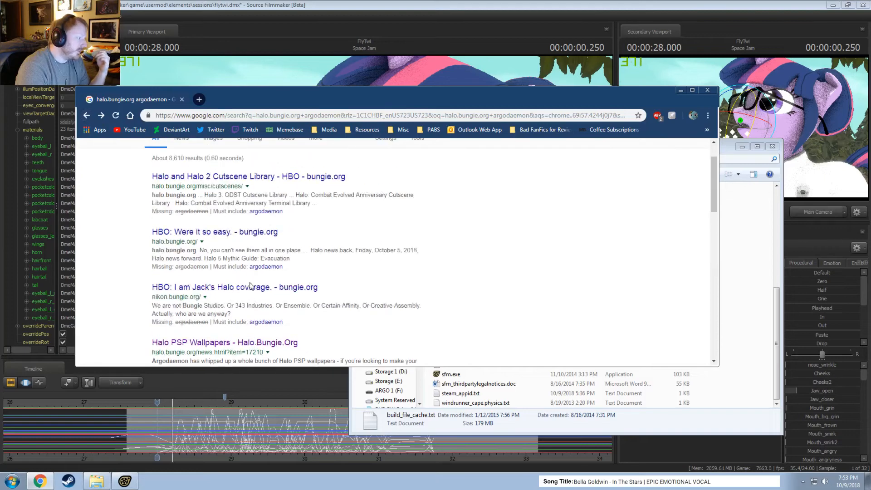
{"action": "left_click", "coordinate": [194, 235]}
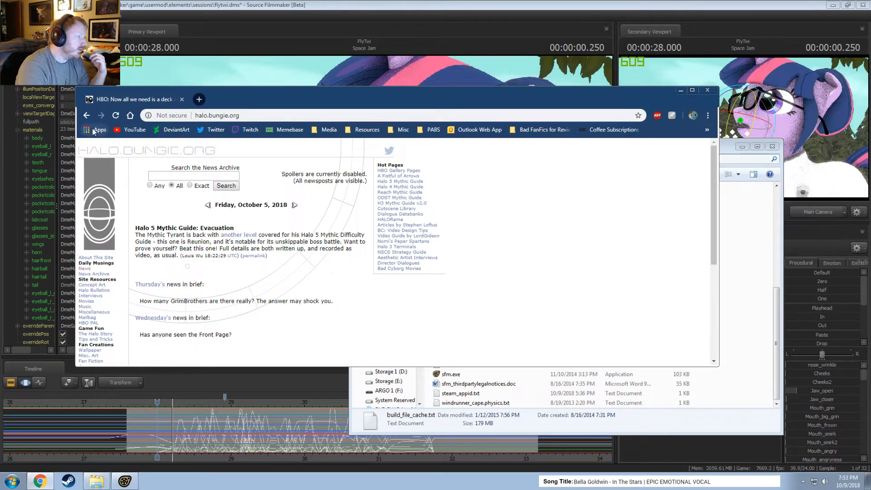
{"action": "left_click", "coordinate": [86, 115]}
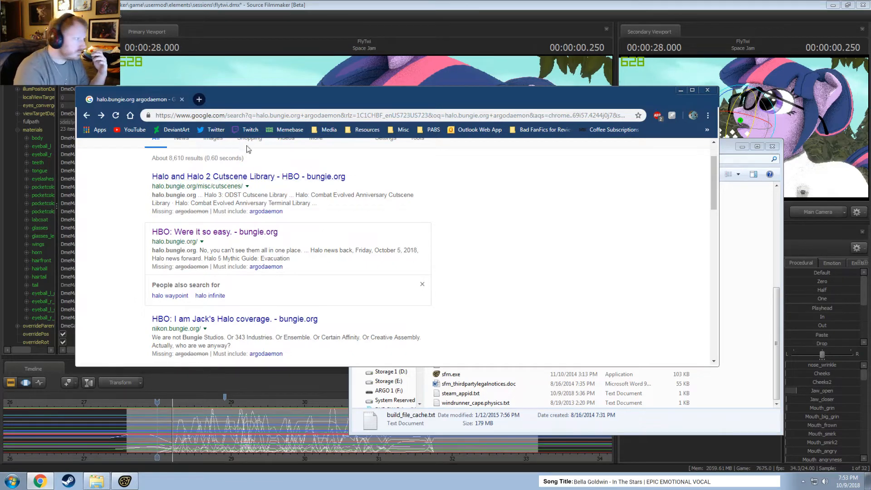
Change the web search to "argodaemon halo" and show its image results.
{"action": "scroll", "coordinate": [264, 172], "scroll_direction": "up", "scroll_amount": 1}
{"action": "left_click_drag", "start_coordinate": [206, 155], "coordinate": [152, 157]}
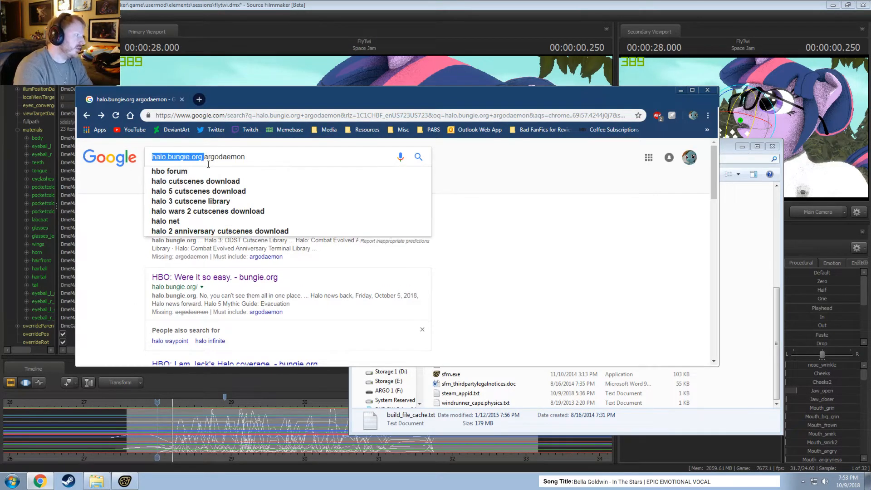
{"action": "key", "text": "Delete"}
{"action": "key", "text": "End"}
{"action": "type", "text": "hal"}
{"action": "type", "text": "o"}
{"action": "key", "text": "Return"}
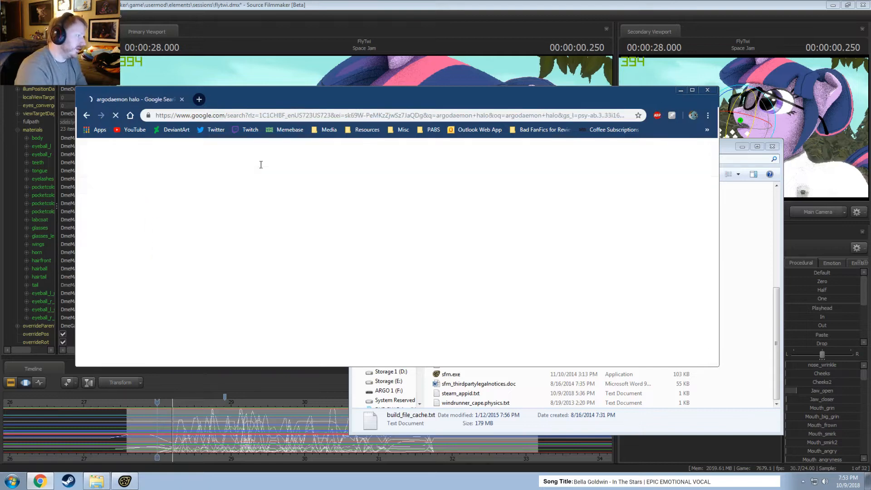
{"action": "left_click", "coordinate": [184, 183]}
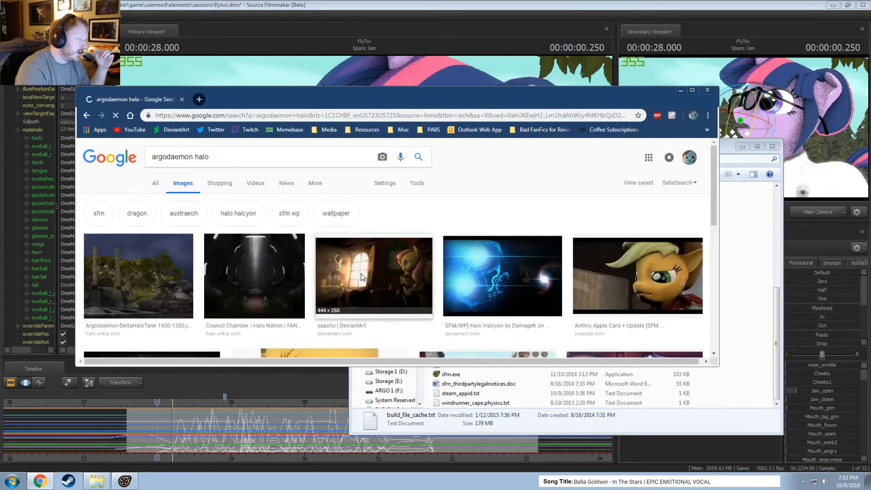
Look through the image results, preview the Council Chamber picture, and visit its Halo wiki source page.
{"action": "scroll", "coordinate": [347, 293], "scroll_direction": "down", "scroll_amount": 1}
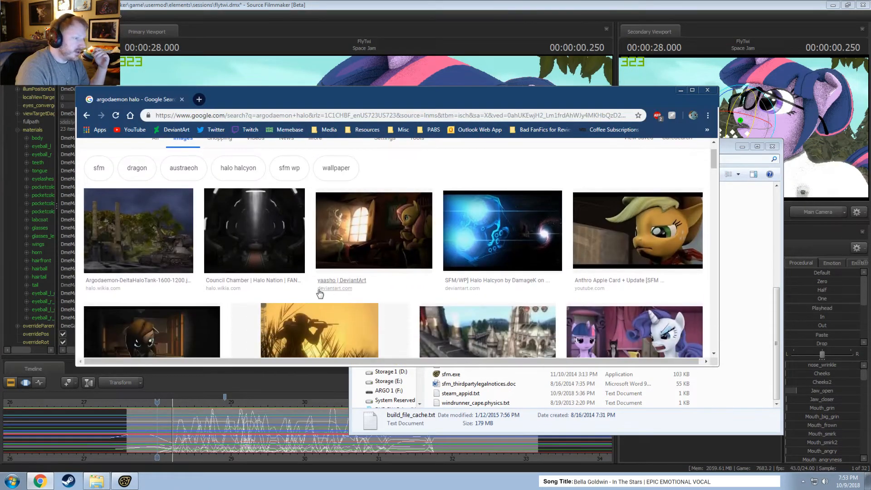
{"action": "scroll", "coordinate": [320, 294], "scroll_direction": "up", "scroll_amount": 1}
{"action": "scroll", "coordinate": [275, 302], "scroll_direction": "down", "scroll_amount": 2}
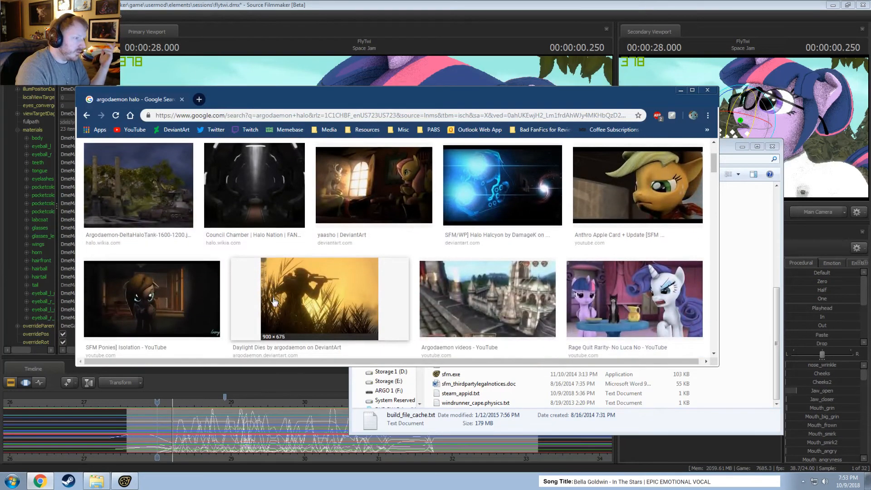
{"action": "scroll", "coordinate": [277, 303], "scroll_direction": "up", "scroll_amount": 1}
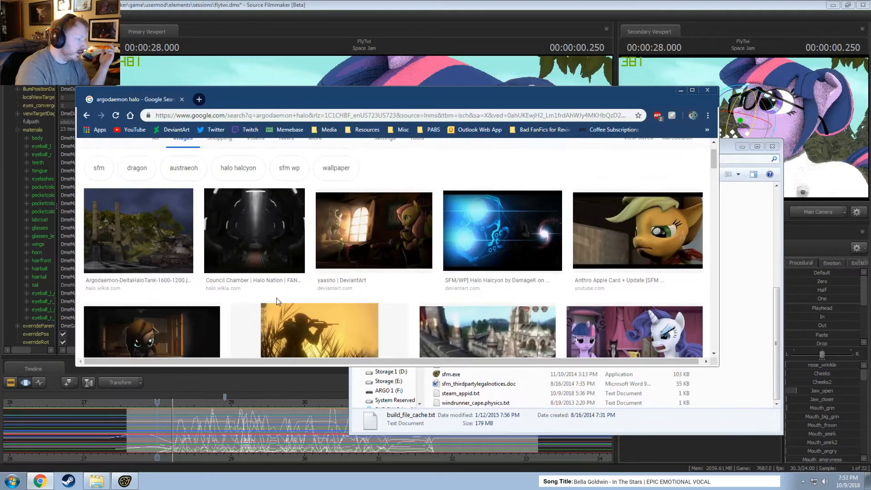
{"action": "scroll", "coordinate": [278, 302], "scroll_direction": "down", "scroll_amount": 2}
{"action": "scroll", "coordinate": [300, 321], "scroll_direction": "up", "scroll_amount": 2}
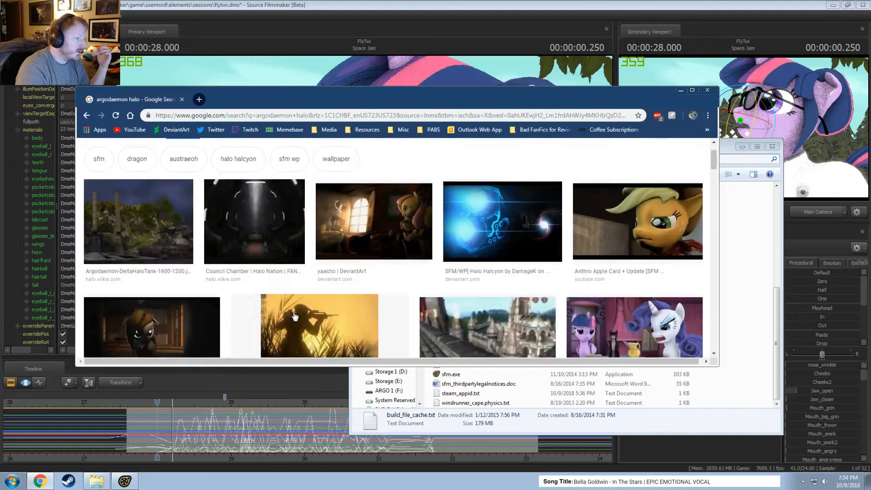
{"action": "left_click", "coordinate": [240, 222]}
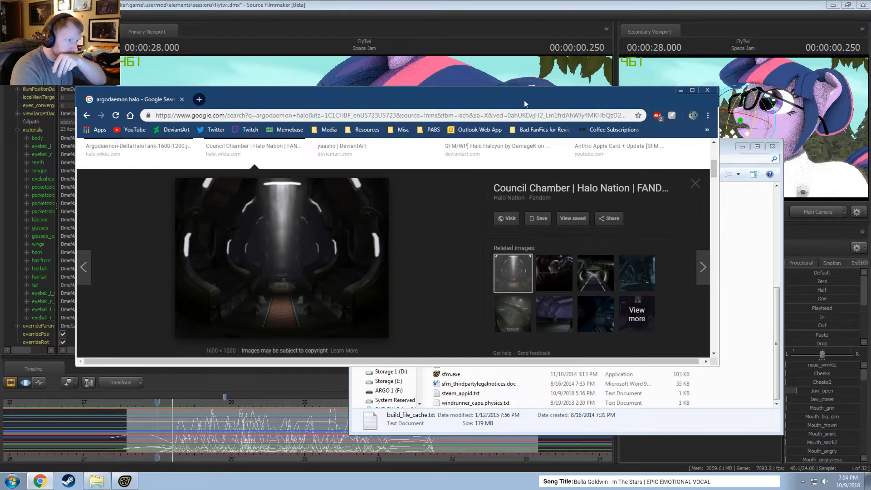
{"action": "left_click_drag", "start_coordinate": [515, 218], "coordinate": [508, 224]}
{"action": "left_click", "coordinate": [511, 218]}
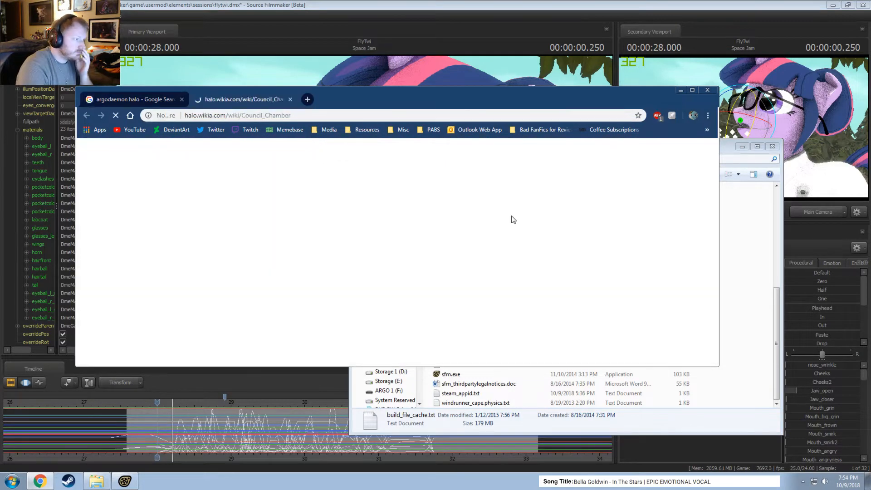
Maximize the browser, view the Council Chamber picture enlarged on the wiki page, and close that page.
{"action": "double_click", "coordinate": [399, 96]}
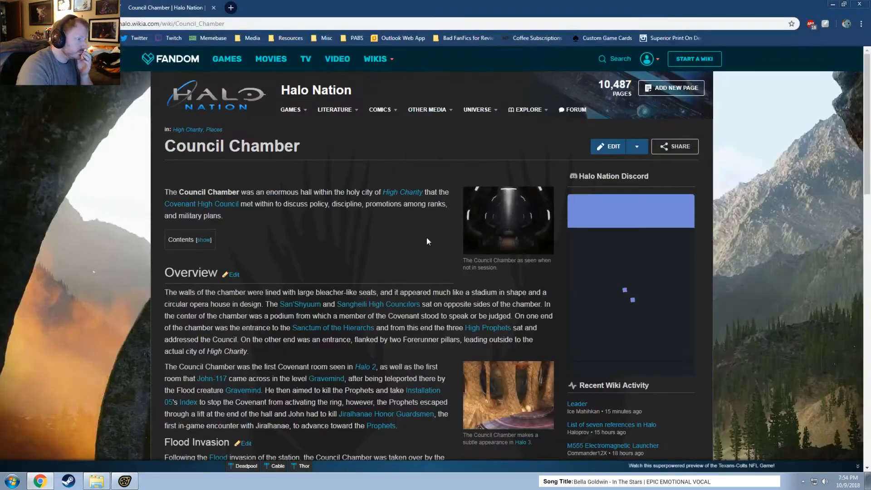
{"action": "left_click", "coordinate": [511, 215]}
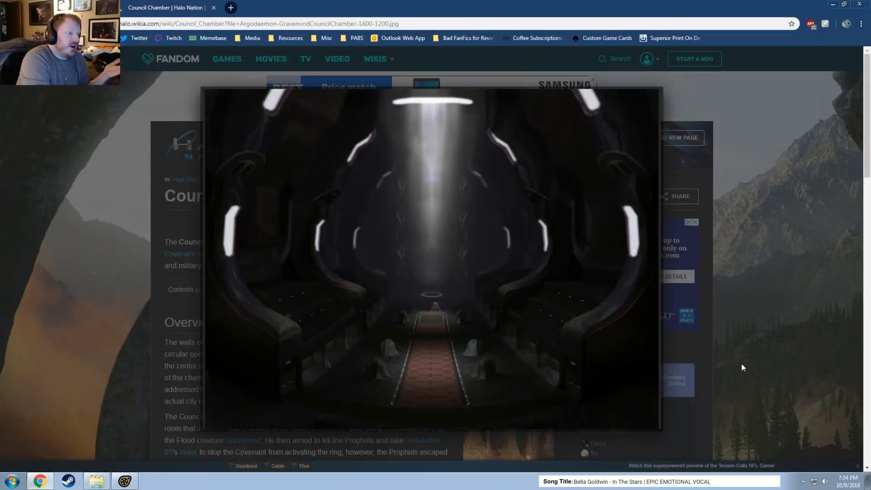
{"action": "mouse_move", "coordinate": [449, 309]}
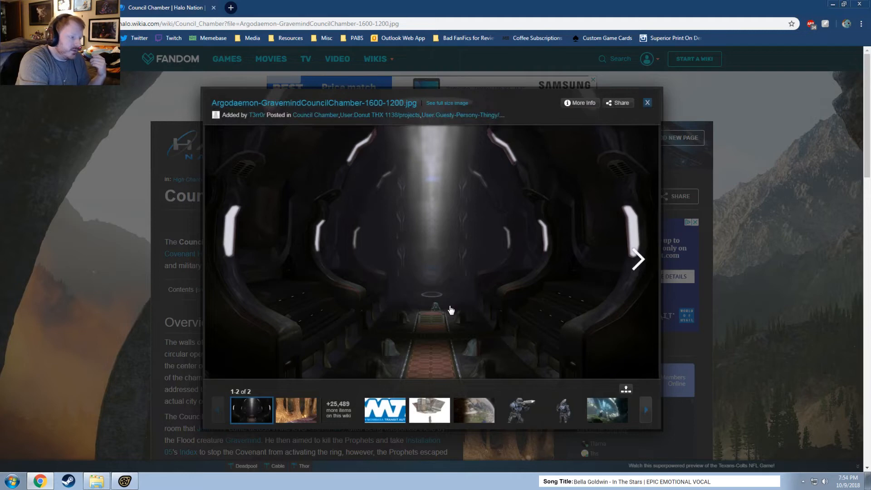
{"action": "left_click", "coordinate": [773, 320]}
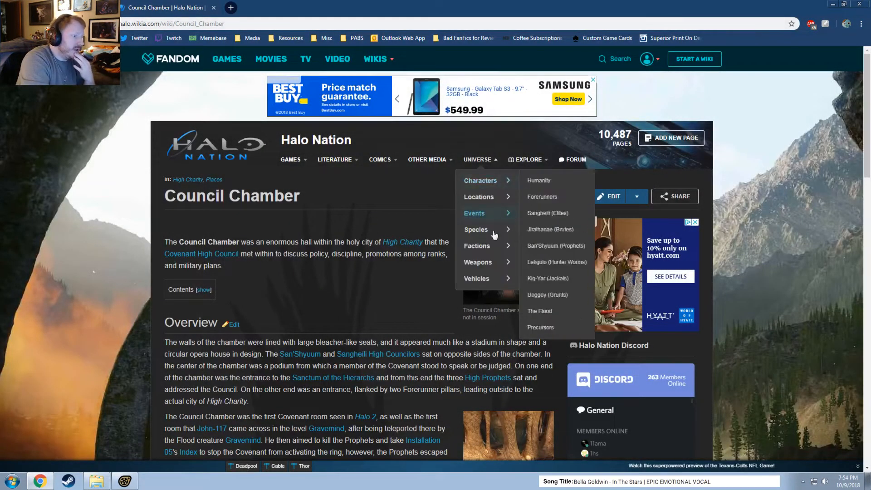
{"action": "left_click", "coordinate": [500, 286]}
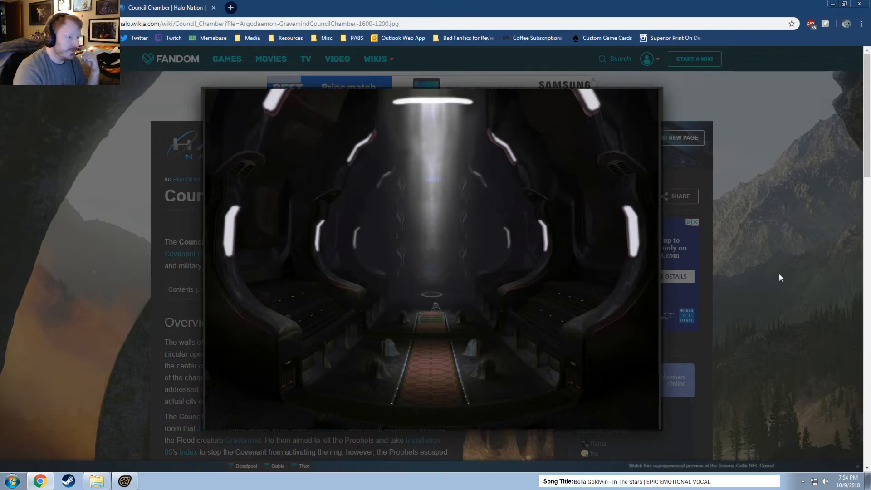
{"action": "left_click", "coordinate": [801, 261]}
{"action": "scroll", "coordinate": [381, 283], "scroll_direction": "down", "scroll_amount": 3}
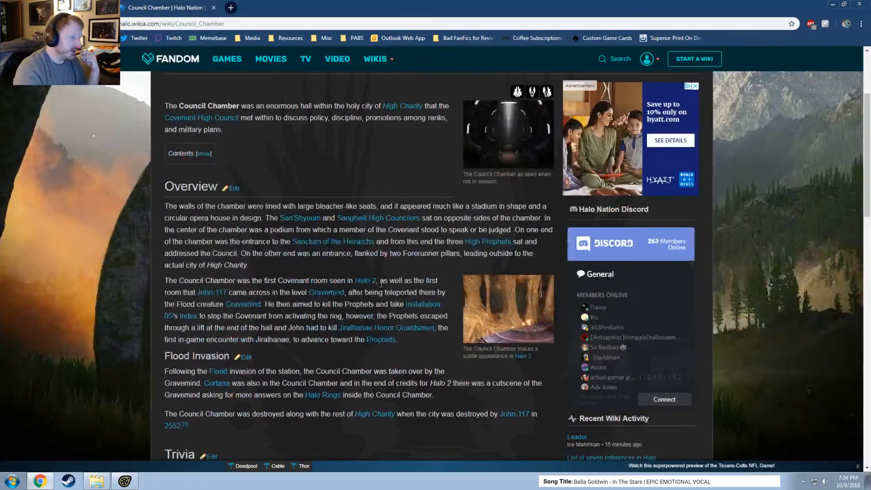
{"action": "left_click", "coordinate": [214, 8]}
Preview the Argodaemon-DeltaHaloTank and Beach Front pictures in the image results, closing each preview.
{"action": "scroll", "coordinate": [81, 232], "scroll_direction": "up", "scroll_amount": 2}
{"action": "left_click", "coordinate": [82, 232]}
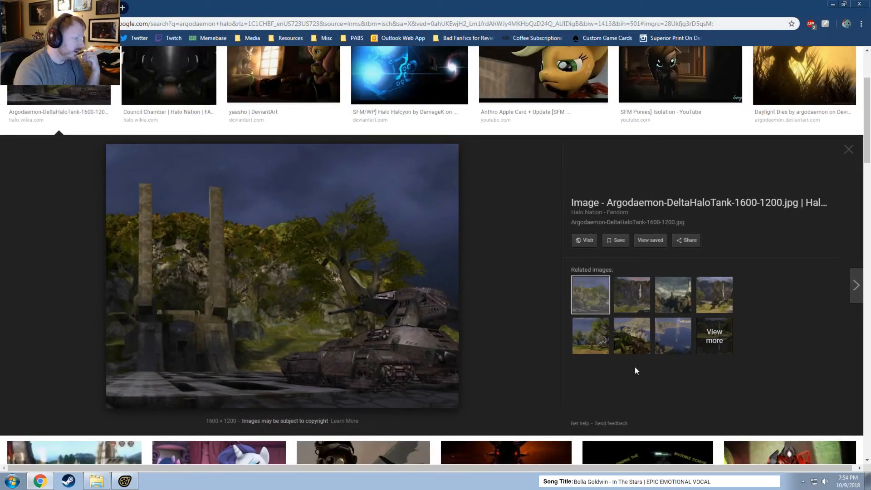
{"action": "left_click", "coordinate": [846, 155]}
{"action": "scroll", "coordinate": [641, 287], "scroll_direction": "down", "scroll_amount": 2}
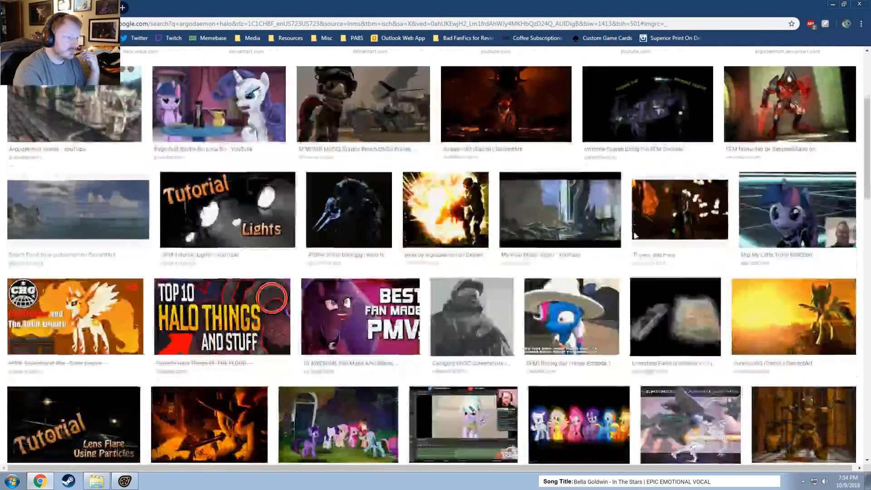
{"action": "scroll", "coordinate": [642, 286], "scroll_direction": "down", "scroll_amount": 2}
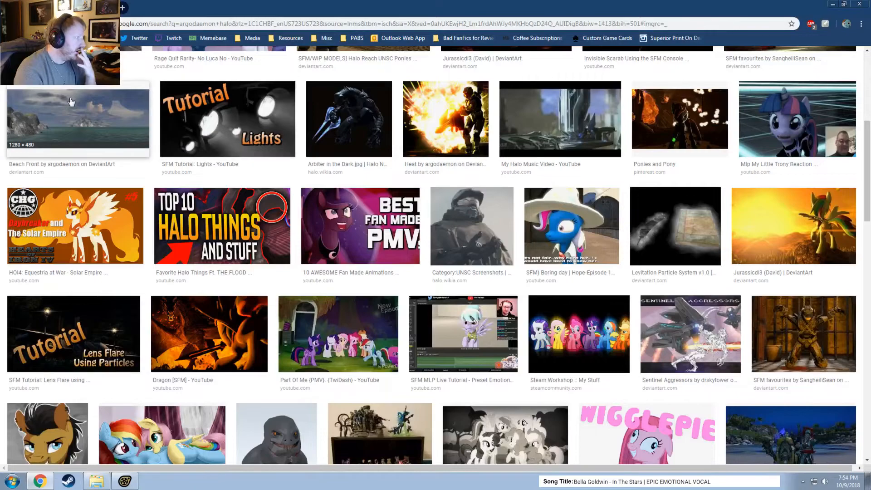
{"action": "left_click", "coordinate": [137, 117]}
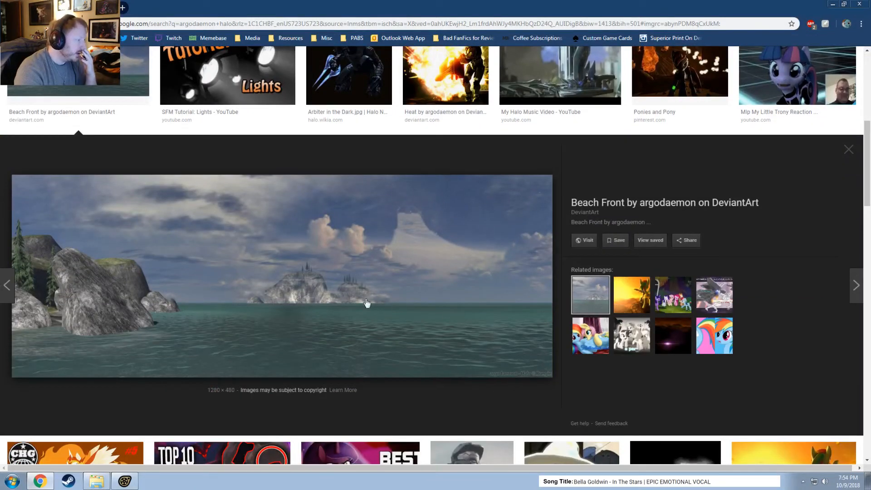
{"action": "left_click", "coordinate": [852, 150]}
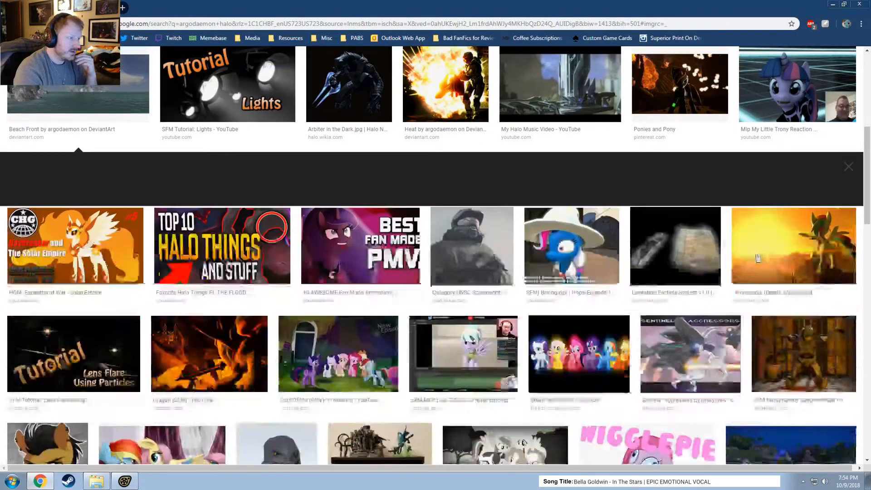
Preview the Sentinel Aggressors picture and the halothree energy sword picture in the image results, closing each preview.
{"action": "scroll", "coordinate": [701, 314], "scroll_direction": "down", "scroll_amount": 2}
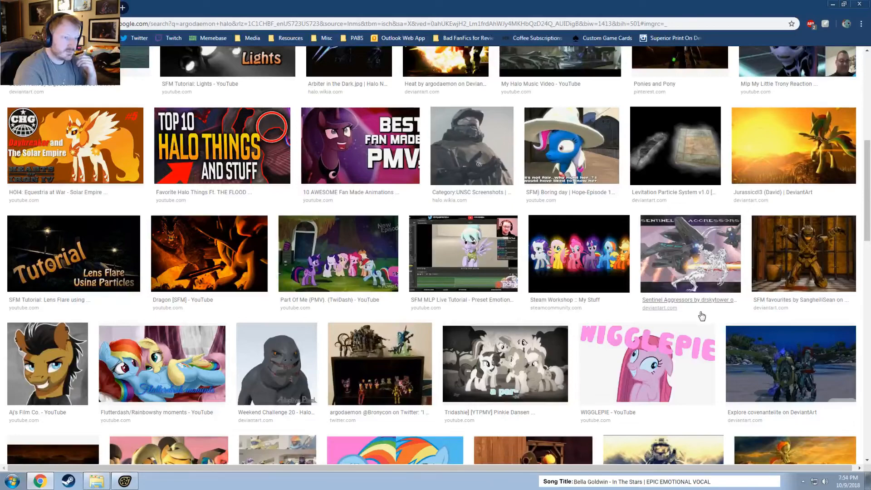
{"action": "left_click", "coordinate": [694, 257]}
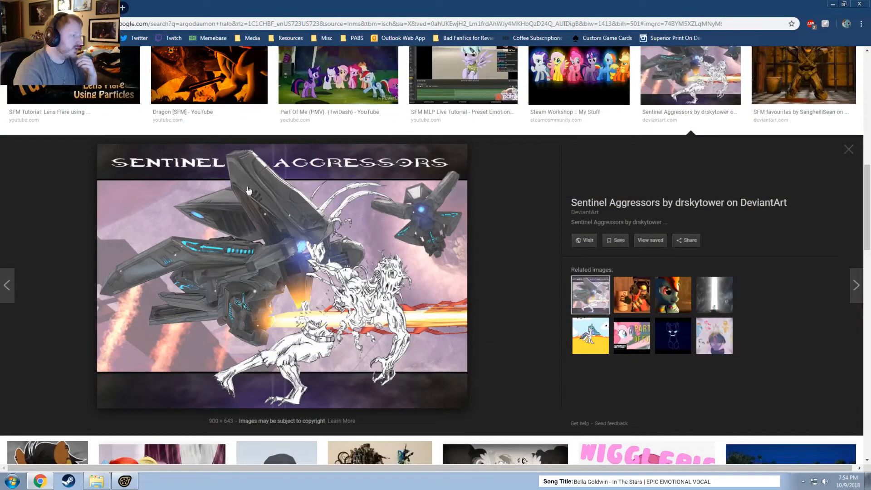
{"action": "left_click", "coordinate": [850, 149]}
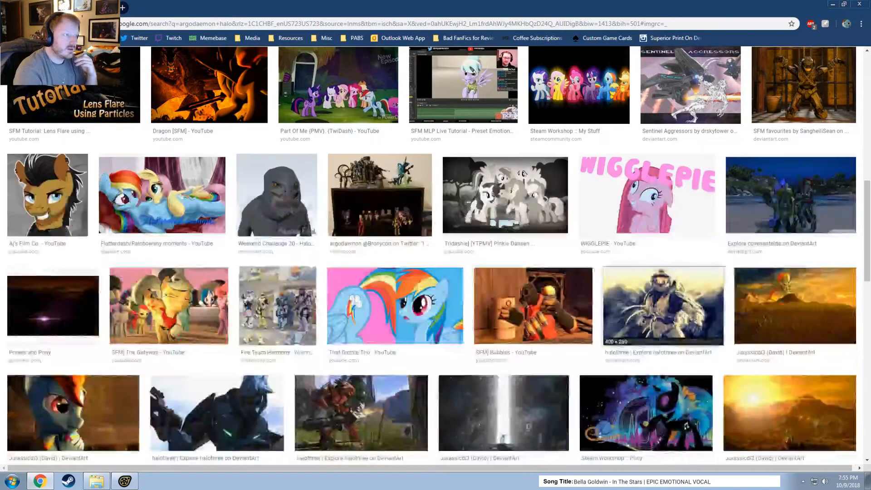
{"action": "scroll", "coordinate": [663, 354], "scroll_direction": "down", "scroll_amount": 2}
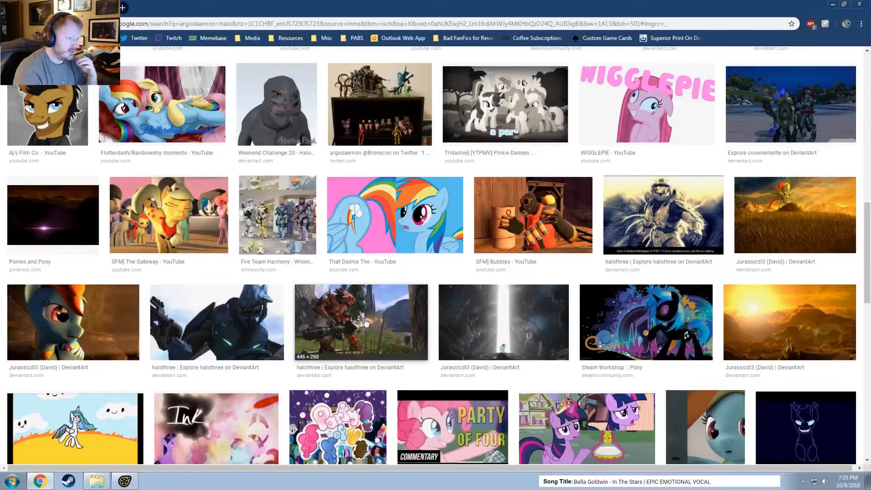
{"action": "scroll", "coordinate": [363, 323], "scroll_direction": "down", "scroll_amount": 1}
{"action": "scroll", "coordinate": [489, 288], "scroll_direction": "down", "scroll_amount": 6}
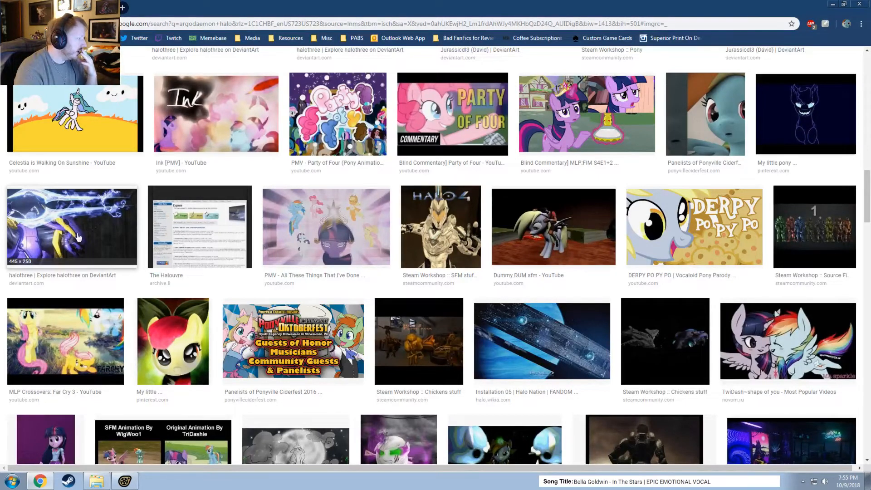
{"action": "left_click", "coordinate": [79, 231]}
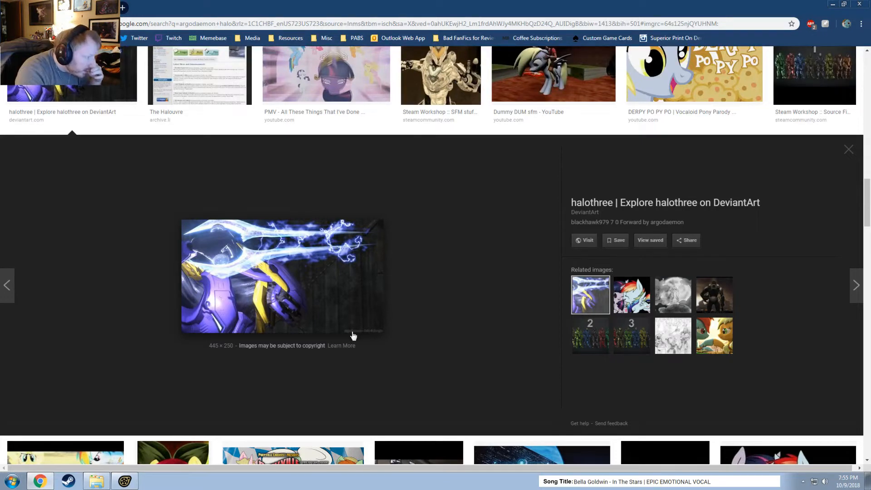
{"action": "left_click", "coordinate": [849, 149]}
Look through the remaining argodaemon halo image results for old Halo artwork and return to the first rows.
{"action": "scroll", "coordinate": [653, 264], "scroll_direction": "down", "scroll_amount": 1}
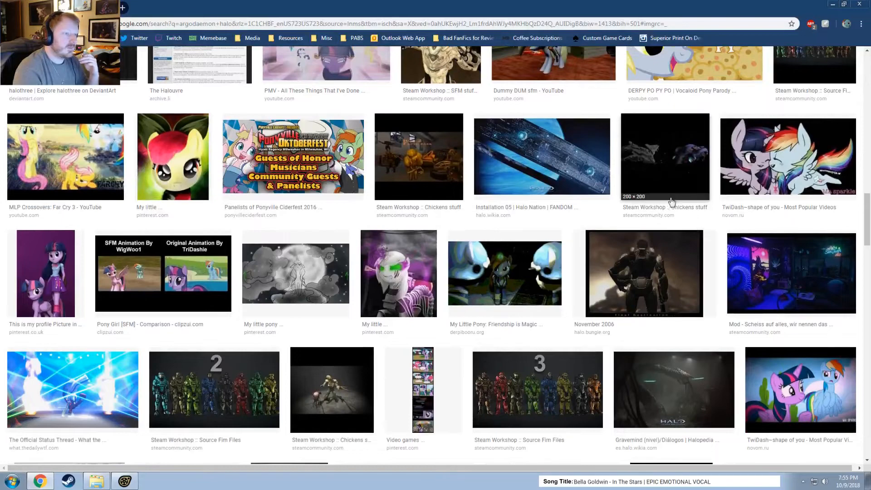
{"action": "scroll", "coordinate": [633, 274], "scroll_direction": "down", "scroll_amount": 3}
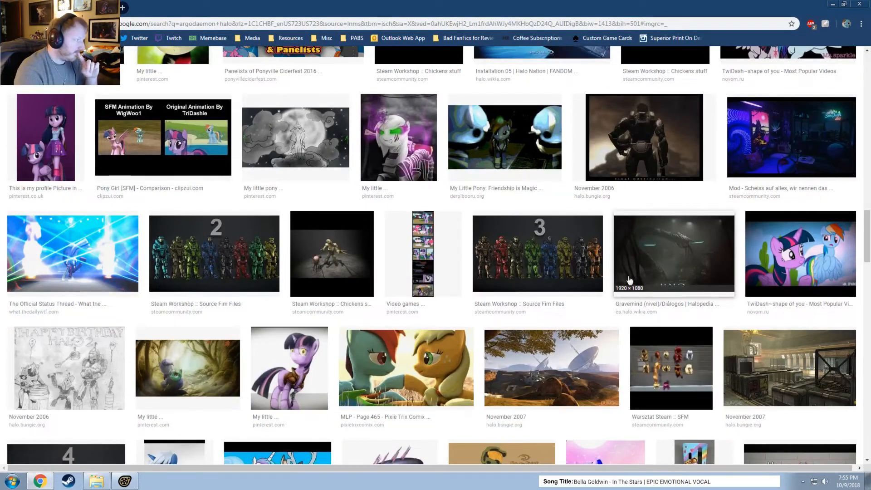
{"action": "scroll", "coordinate": [631, 289], "scroll_direction": "down", "scroll_amount": 2}
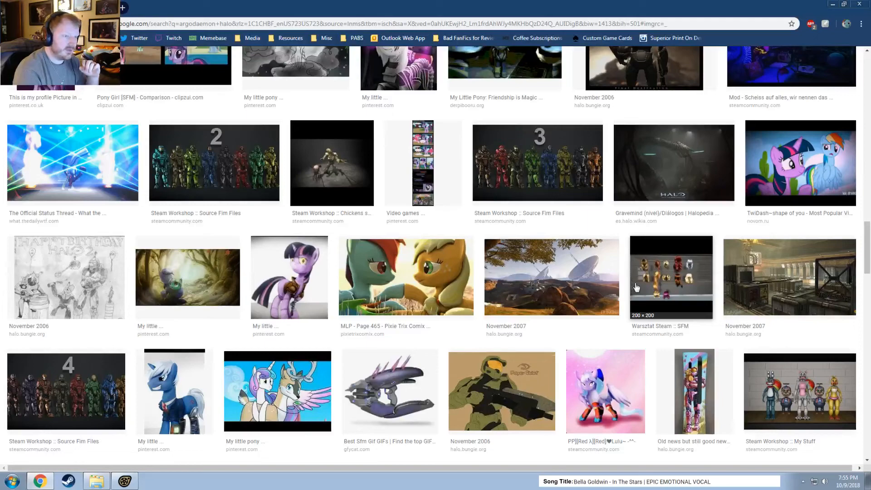
{"action": "scroll", "coordinate": [638, 287], "scroll_direction": "down", "scroll_amount": 7}
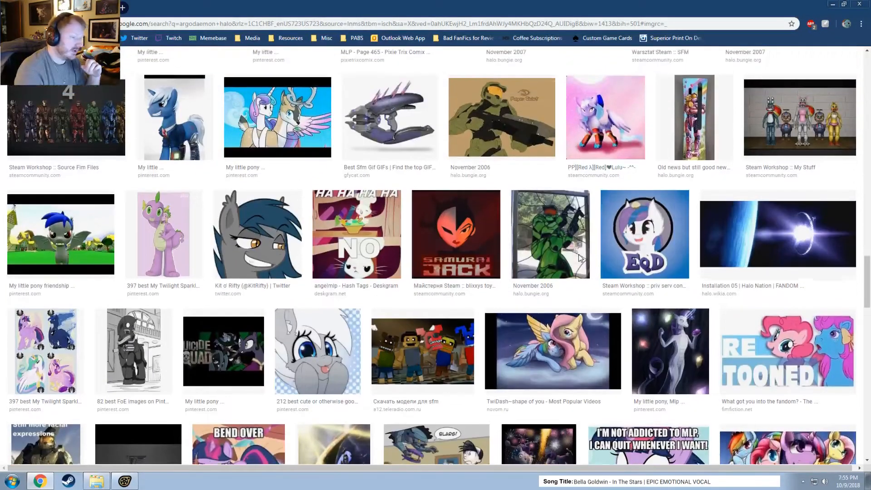
{"action": "scroll", "coordinate": [568, 247], "scroll_direction": "down", "scroll_amount": 10}
{"action": "scroll", "coordinate": [553, 234], "scroll_direction": "up", "scroll_amount": 20}
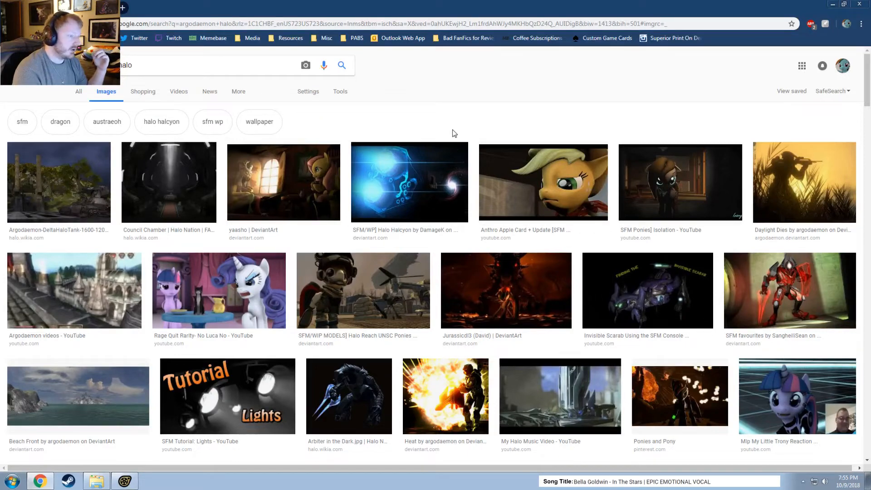
{"action": "scroll", "coordinate": [447, 397], "scroll_direction": "down", "scroll_amount": 1}
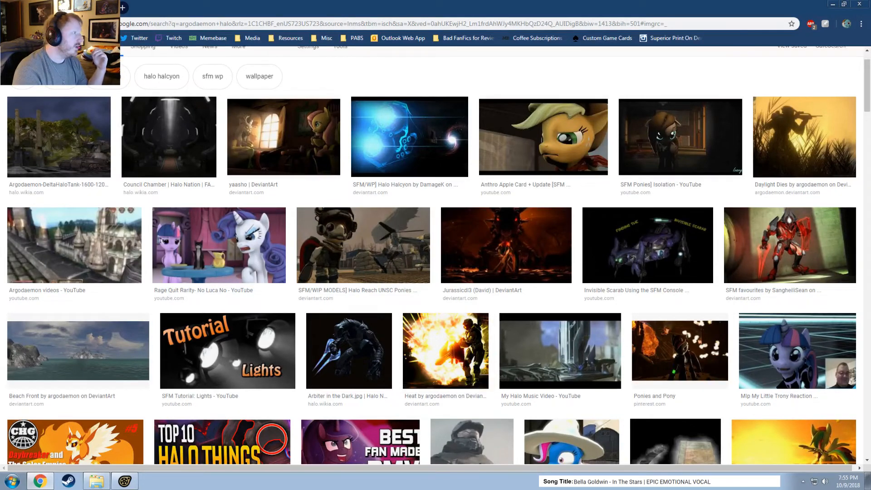
Go to youtube.com, open the account's Creator Studio, and look over its dashboard.
{"action": "left_click", "coordinate": [145, 25]}
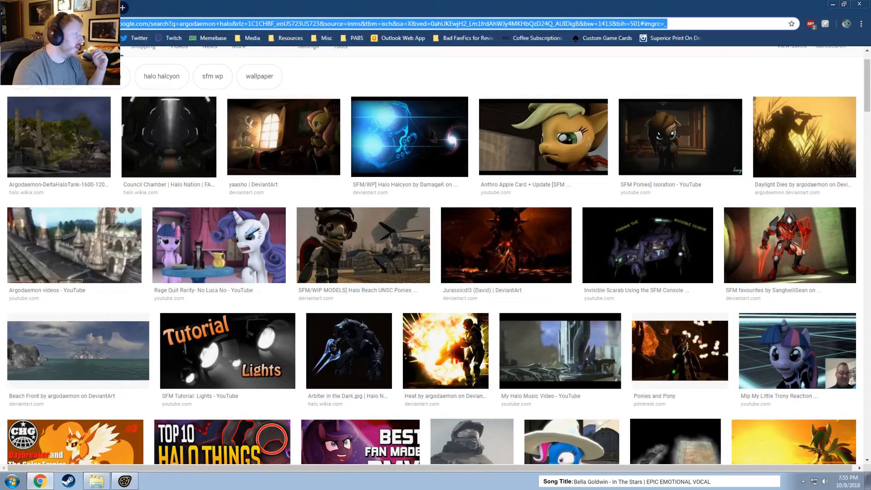
{"action": "type", "text": "youtube.com"}
{"action": "key", "text": "Return"}
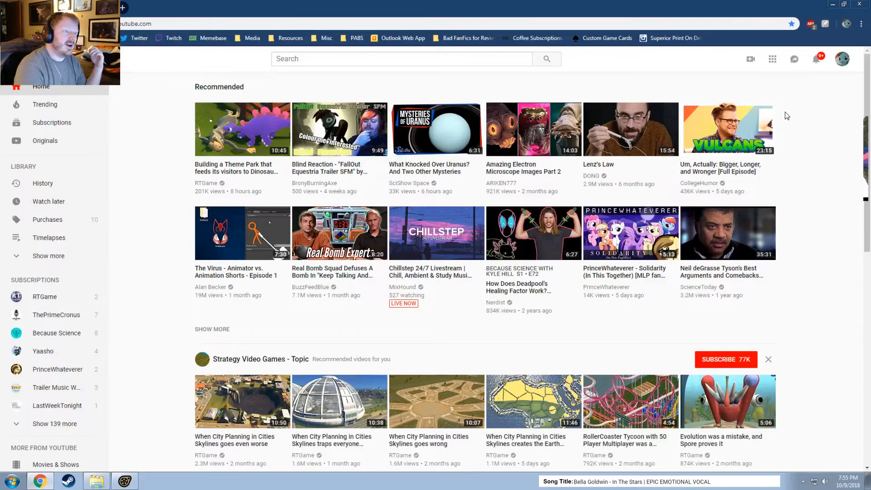
{"action": "left_click", "coordinate": [842, 59]}
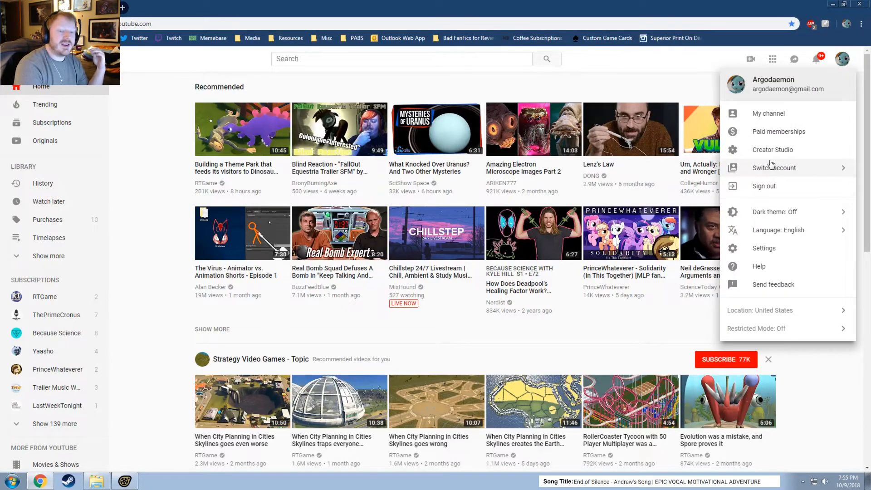
{"action": "left_click", "coordinate": [775, 156]}
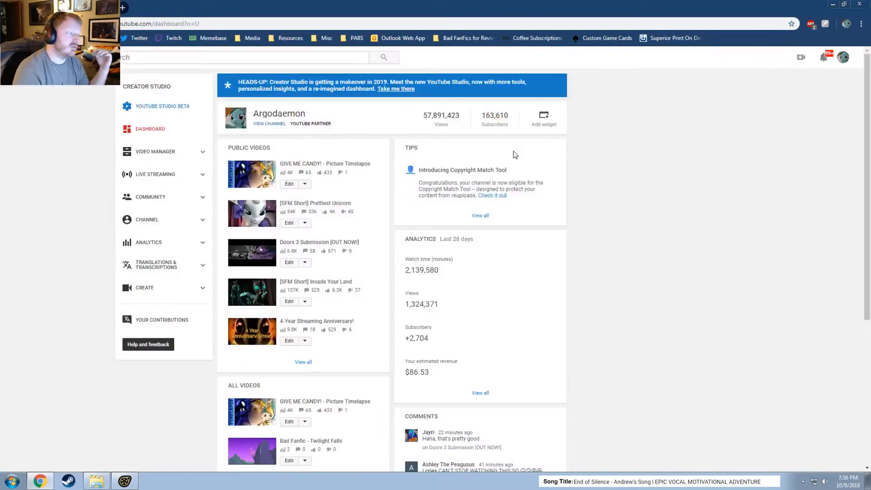
{"action": "scroll", "coordinate": [545, 261], "scroll_direction": "down", "scroll_amount": 5}
{"action": "scroll", "coordinate": [154, 182], "scroll_direction": "up", "scroll_amount": 5}
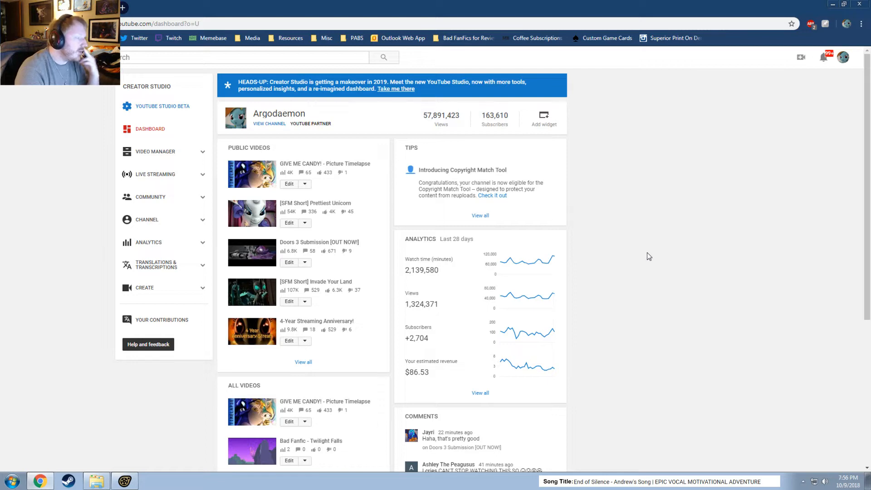
Show page 7 of the uploads in the Video Manager and look through the old videos listed there.
{"action": "left_click", "coordinate": [155, 152]}
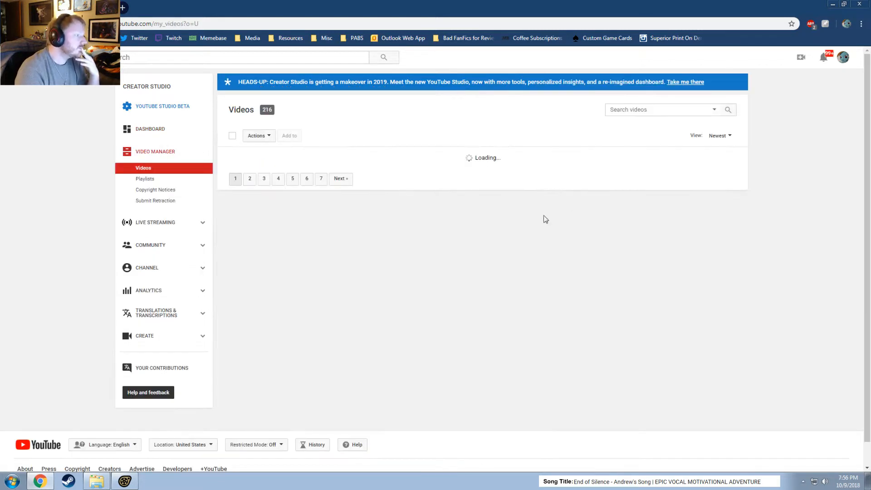
{"action": "scroll", "coordinate": [430, 236], "scroll_direction": "down", "scroll_amount": 20}
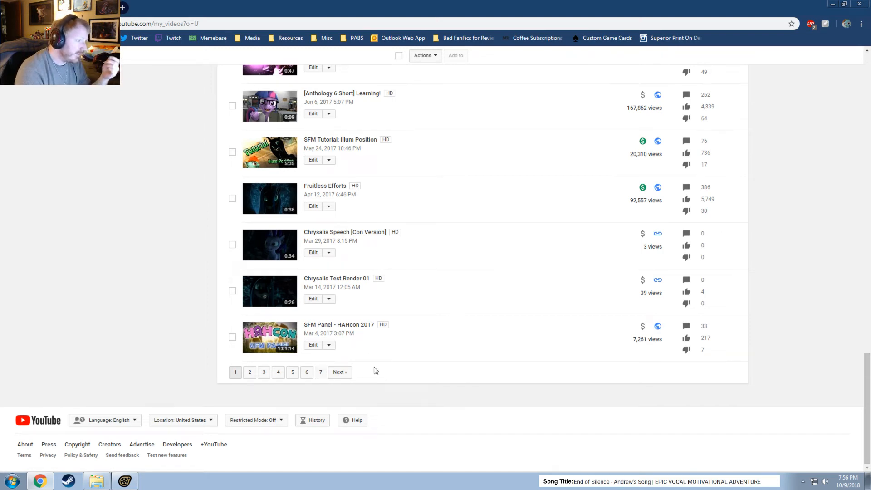
{"action": "left_click", "coordinate": [323, 377]}
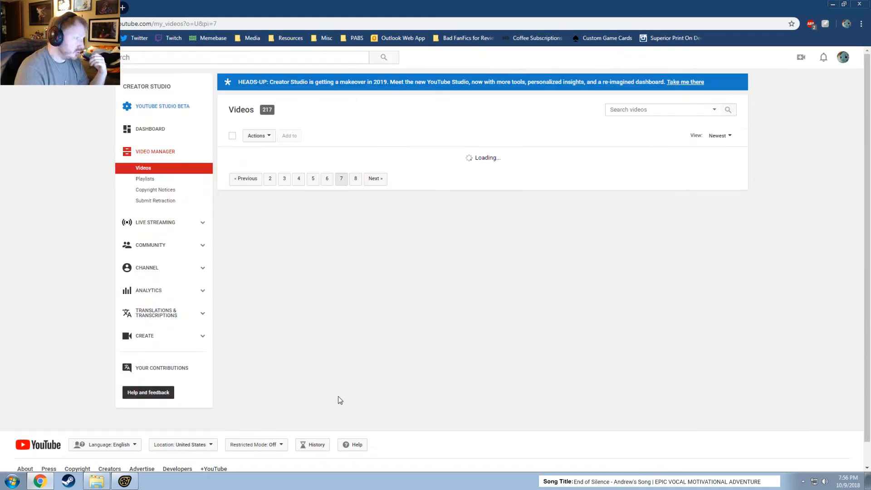
{"action": "scroll", "coordinate": [401, 339], "scroll_direction": "down", "scroll_amount": 15}
{"action": "scroll", "coordinate": [402, 340], "scroll_direction": "down", "scroll_amount": 8}
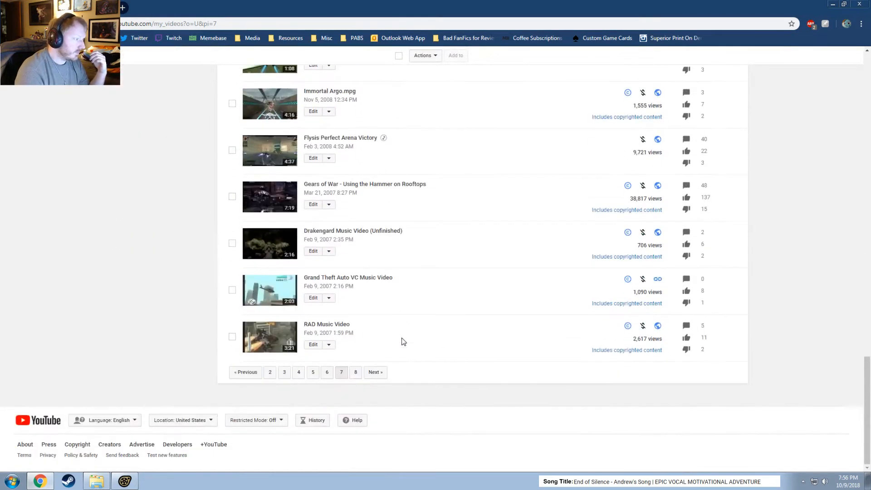
{"action": "scroll", "coordinate": [402, 341], "scroll_direction": "up", "scroll_amount": 4}
Open the Halo Photography Collection video from page 8 of the uploads and play it on its watch page.
{"action": "scroll", "coordinate": [402, 341], "scroll_direction": "down", "scroll_amount": 4}
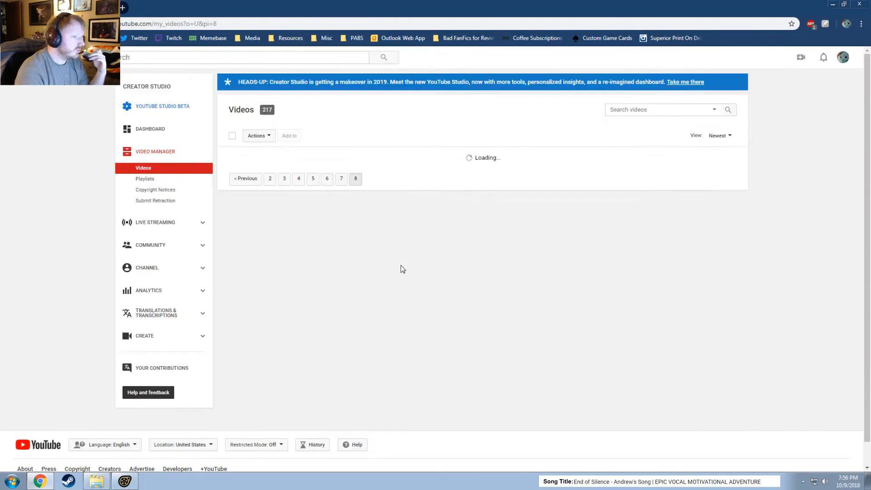
{"action": "scroll", "coordinate": [391, 272], "scroll_direction": "down", "scroll_amount": 3}
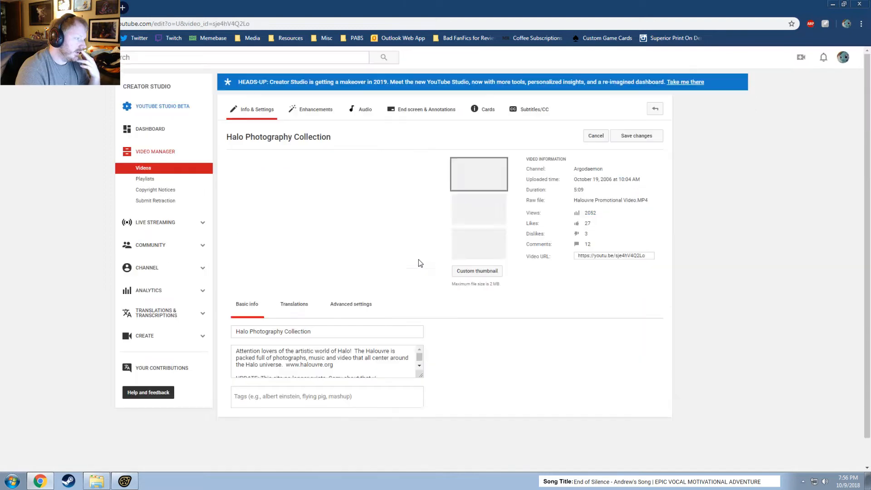
{"action": "left_click", "coordinate": [291, 138]}
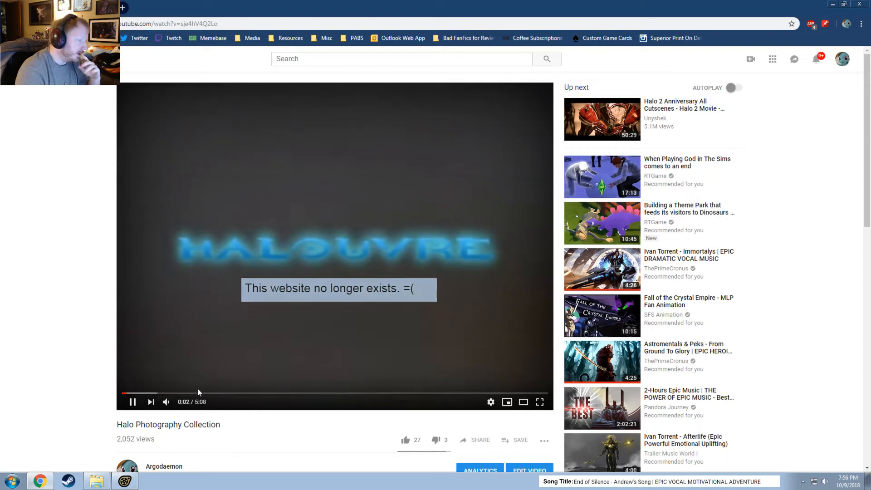
Lower the Halo Photography Collection video's volume, pause it at 0:21, and switch back to the FlyTwi session in Source Filmmaker.
{"action": "mouse_move", "coordinate": [167, 403]}
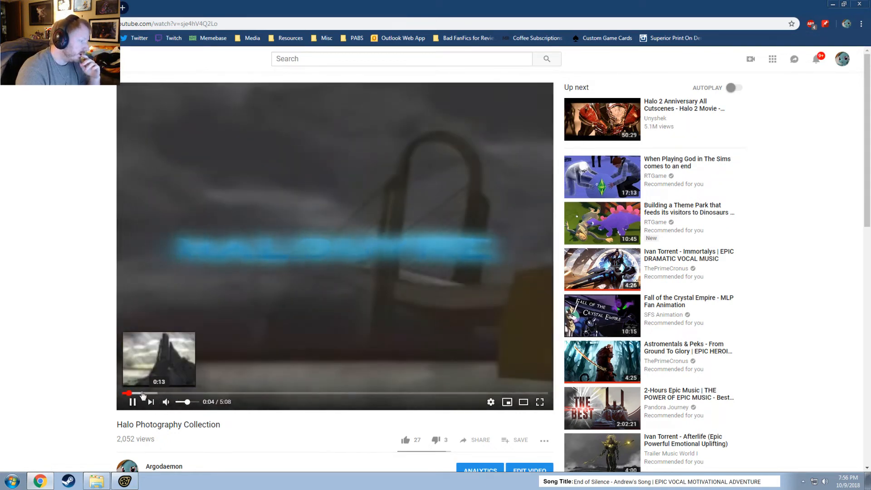
{"action": "left_click", "coordinate": [183, 402]}
{"action": "left_click_drag", "start_coordinate": [183, 402], "coordinate": [179, 403]}
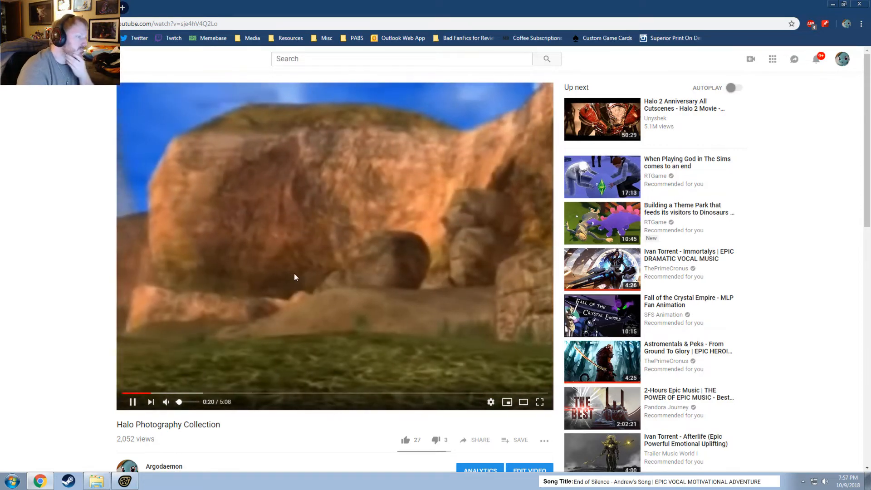
{"action": "left_click", "coordinate": [295, 274]}
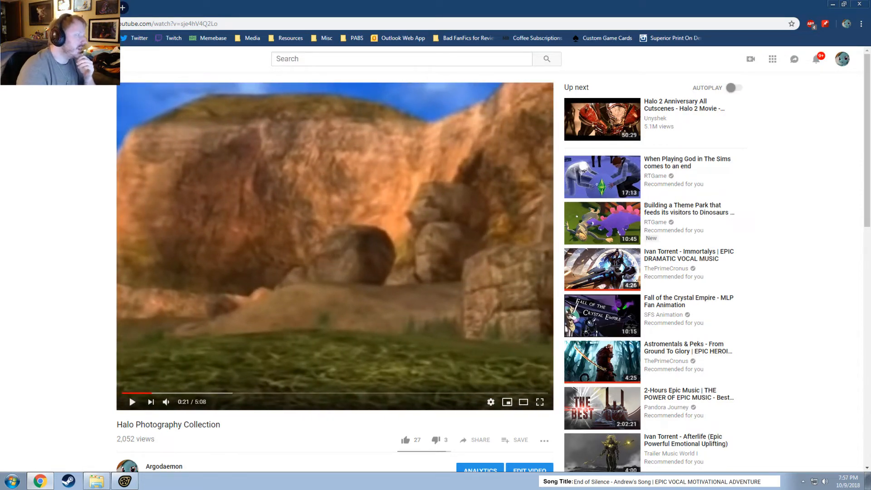
{"action": "left_click", "coordinate": [106, 8]}
{"action": "left_click", "coordinate": [524, 4]}
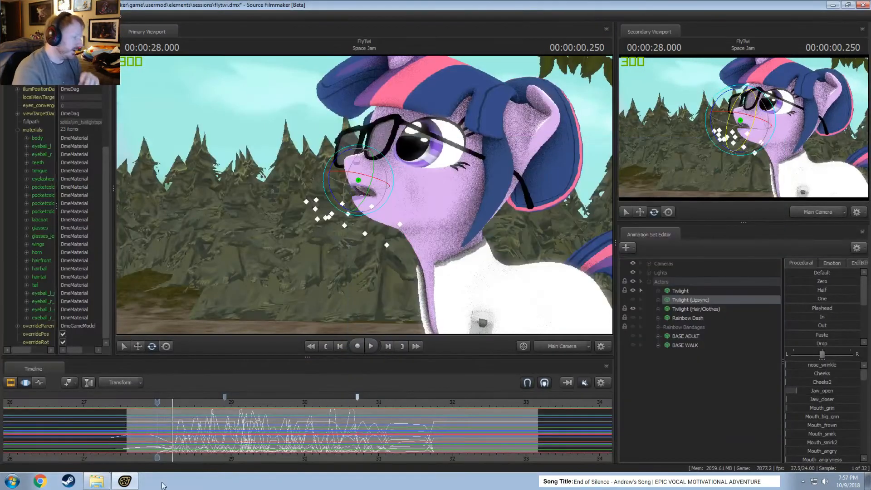
Scrub between 28.000 and 27.666 seconds to examine Twilight's face just before her line starts.
{"action": "left_click_drag", "start_coordinate": [157, 401], "coordinate": [154, 401]}
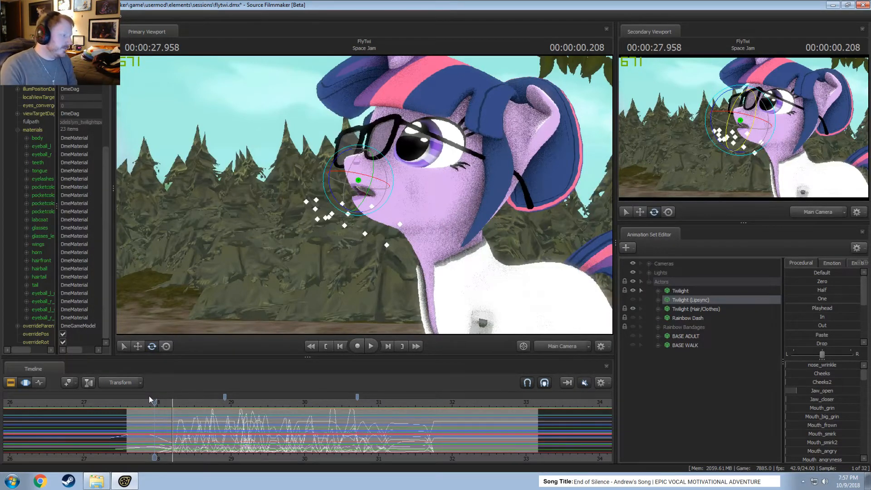
{"action": "left_click_drag", "start_coordinate": [153, 402], "coordinate": [142, 403]}
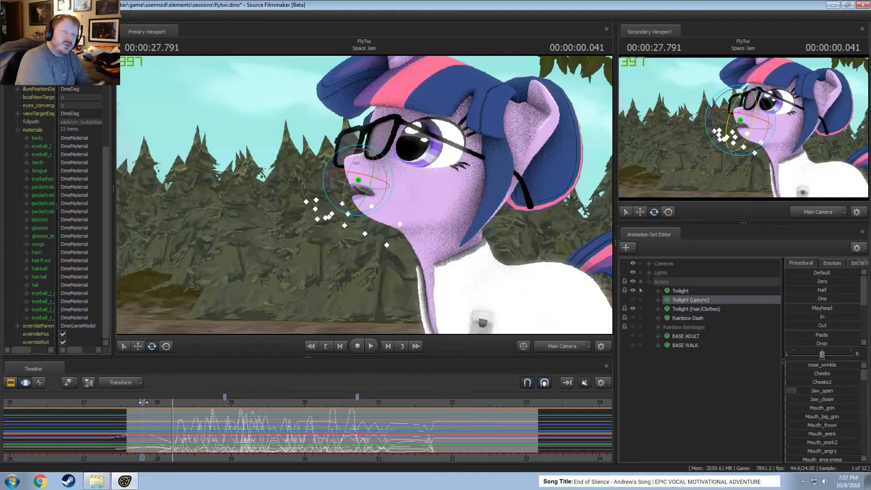
{"action": "left_click_drag", "start_coordinate": [142, 402], "coordinate": [133, 402]}
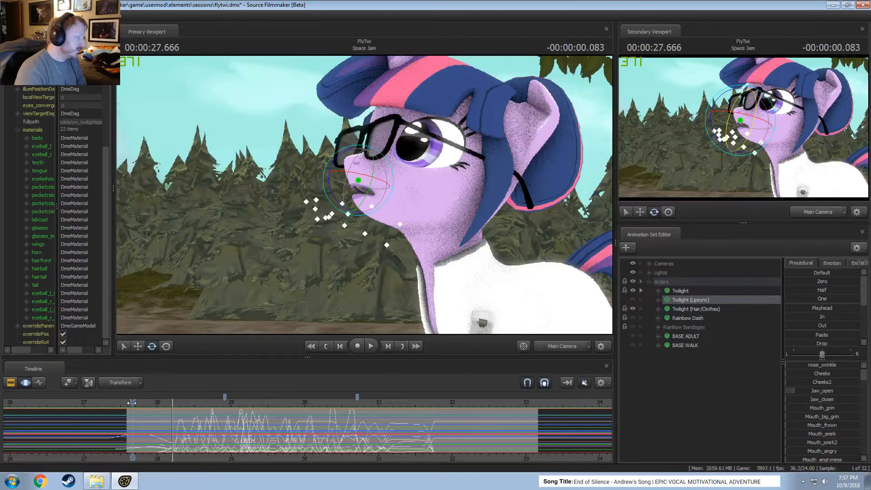
{"action": "left_click_drag", "start_coordinate": [132, 402], "coordinate": [141, 404]}
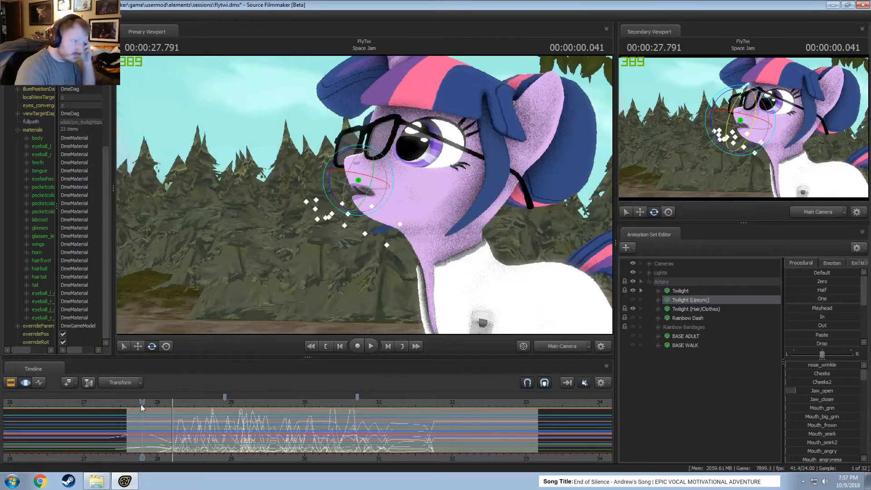
Play Twilight's head turn and lipsync several times to review them, and return the playhead to 27.958 seconds.
{"action": "key", "text": "space"}
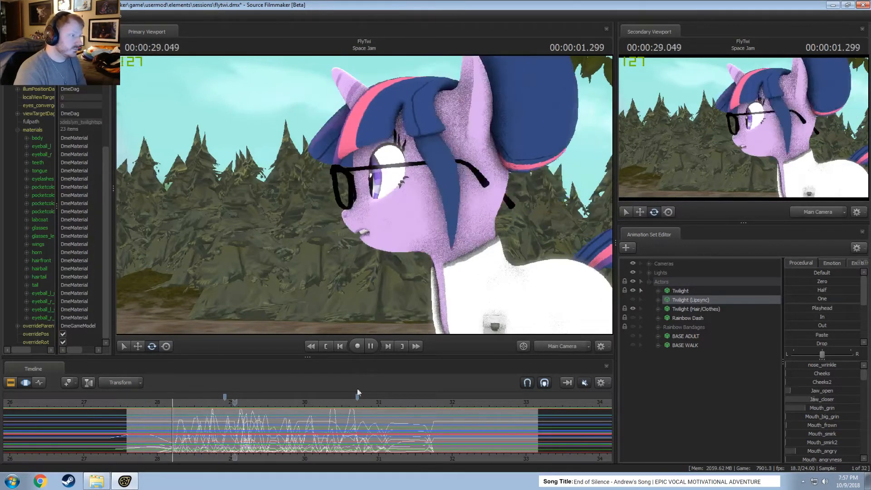
{"action": "key", "text": "space"}
{"action": "left_click", "coordinate": [131, 402]}
{"action": "key", "text": "space"}
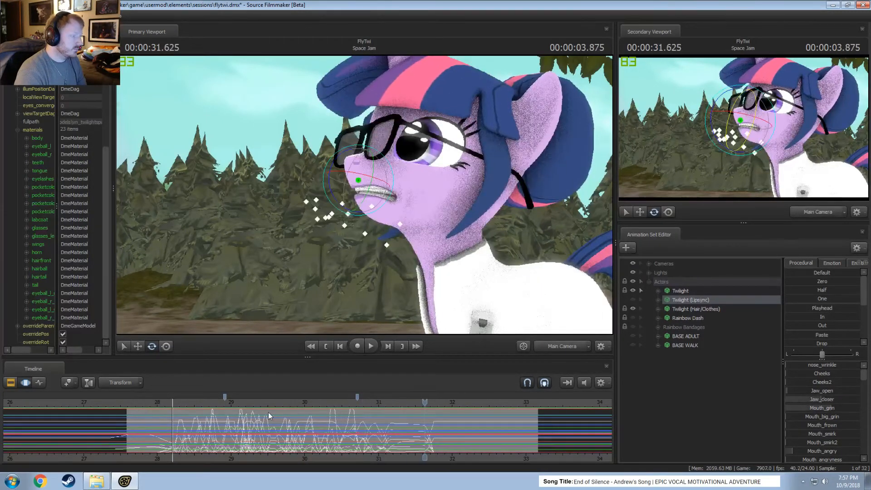
{"action": "left_click", "coordinate": [281, 402]}
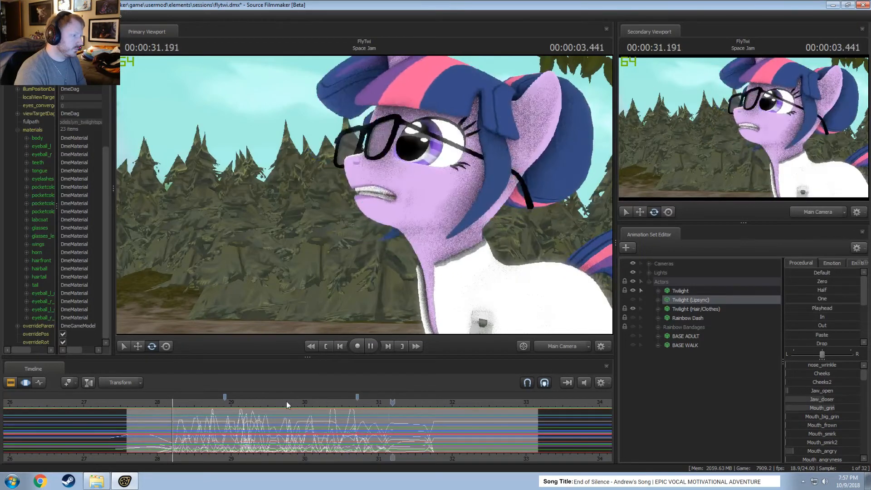
{"action": "key", "text": "space"}
{"action": "left_click", "coordinate": [194, 403]}
{"action": "left_click_drag", "start_coordinate": [194, 402], "coordinate": [154, 405]}
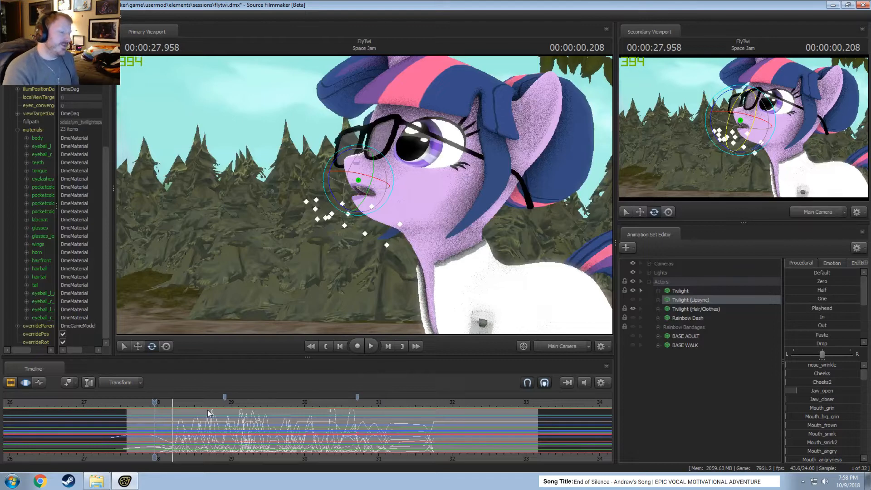
Replay Twilight's line from just before 28 seconds, mute the timeline audio, and check the motion again without sound.
{"action": "scroll", "coordinate": [184, 419], "scroll_direction": "up", "scroll_amount": 3}
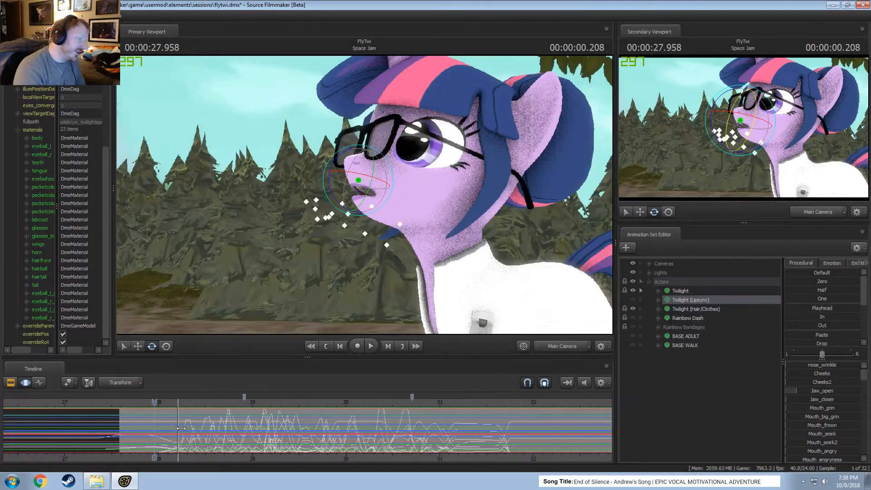
{"action": "middle_click_drag", "start_coordinate": [194, 460], "coordinate": [185, 460]}
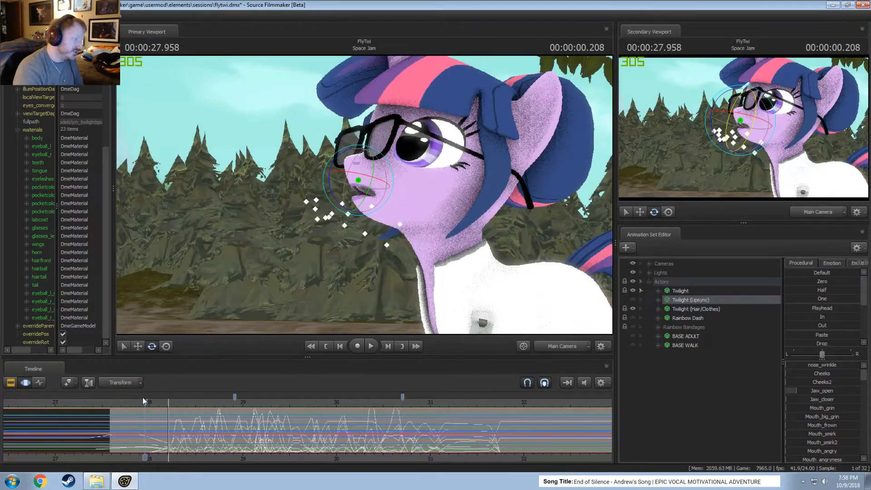
{"action": "mouse_move", "coordinate": [143, 398]}
{"action": "left_mouse_down"}
{"action": "mouse_move", "coordinate": [142, 407]}
{"action": "mouse_move", "coordinate": [121, 403]}
{"action": "left_mouse_up"}
{"action": "key", "text": "space"}
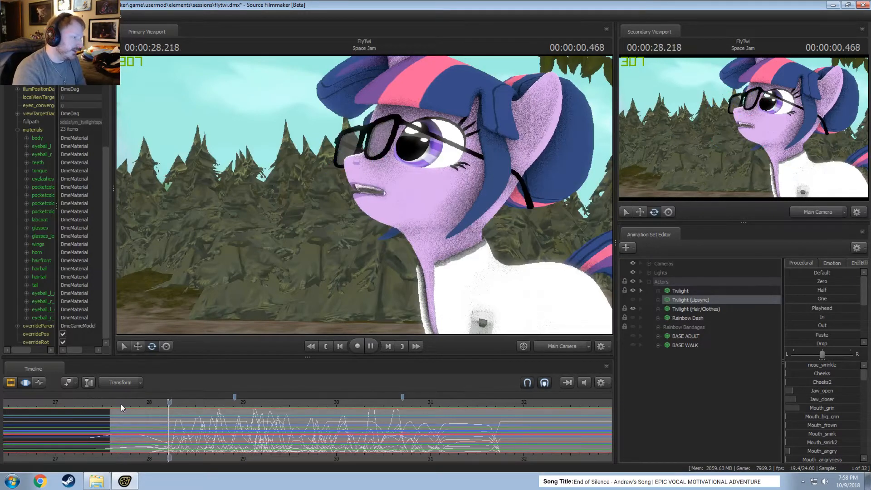
{"action": "key", "text": "space"}
{"action": "left_click", "coordinate": [584, 383]}
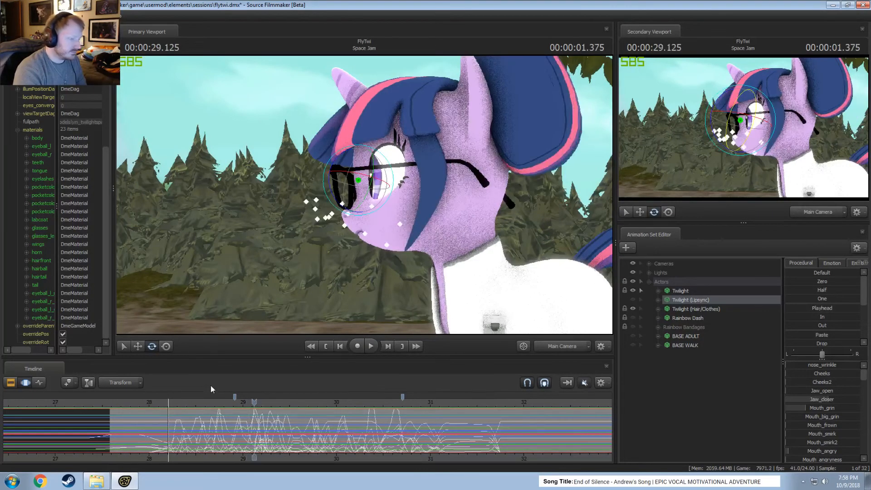
{"action": "key", "text": "space"}
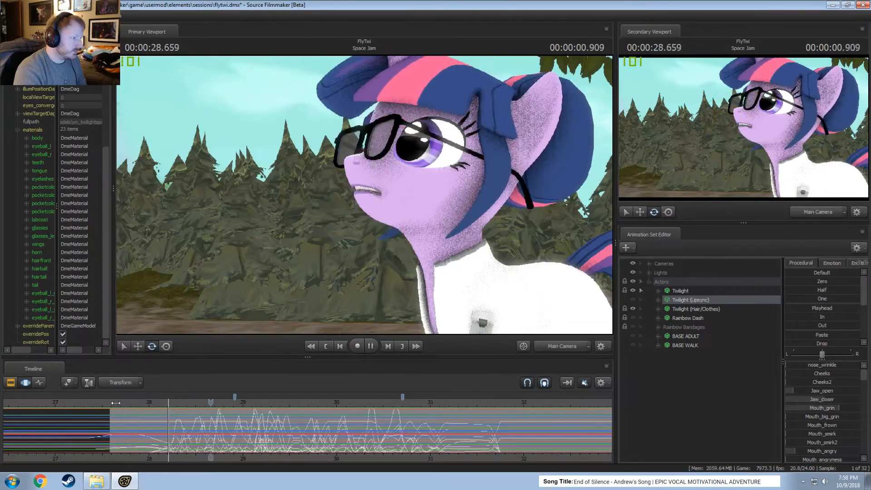
{"action": "key", "text": "space"}
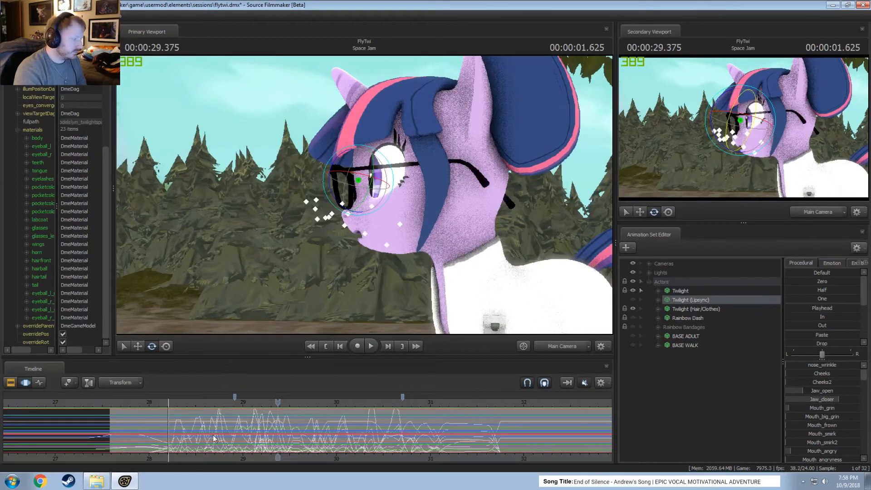
Select Twilight in the animation set, expand her control groups, and exclude the Face group from the selection.
{"action": "key", "text": "F2"}
{"action": "key", "text": "F3"}
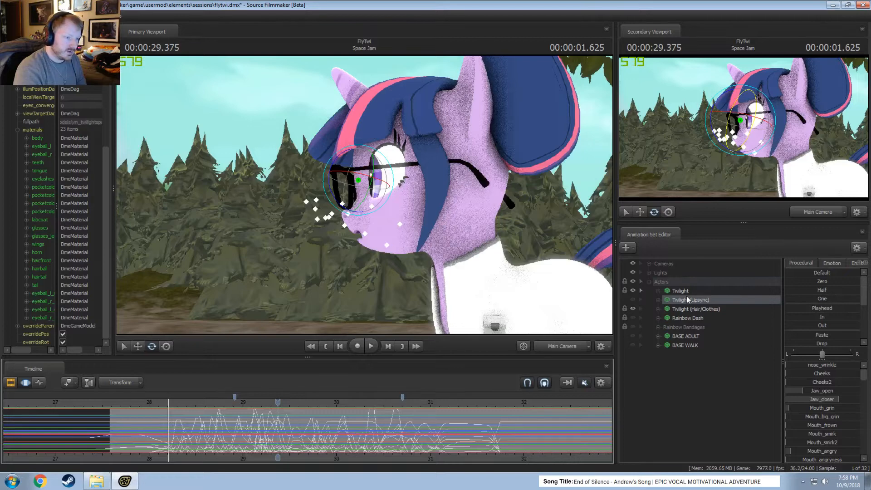
{"action": "left_click", "coordinate": [687, 293]}
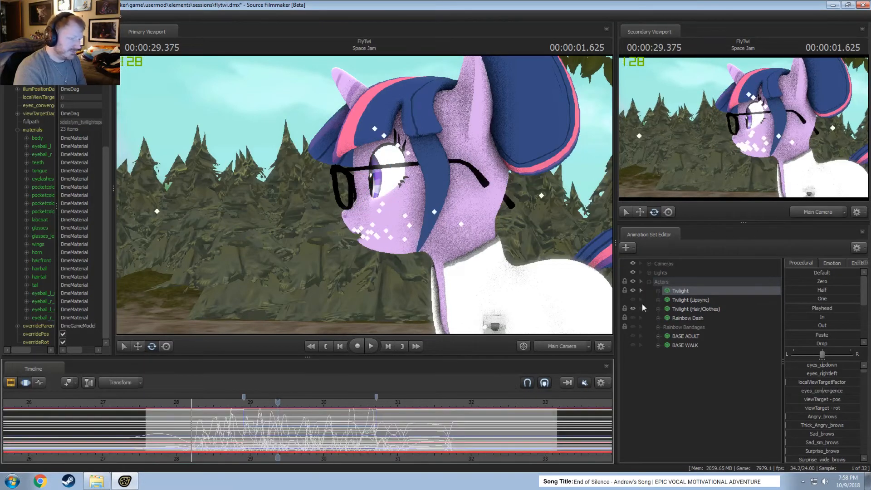
{"action": "left_click", "coordinate": [660, 292]}
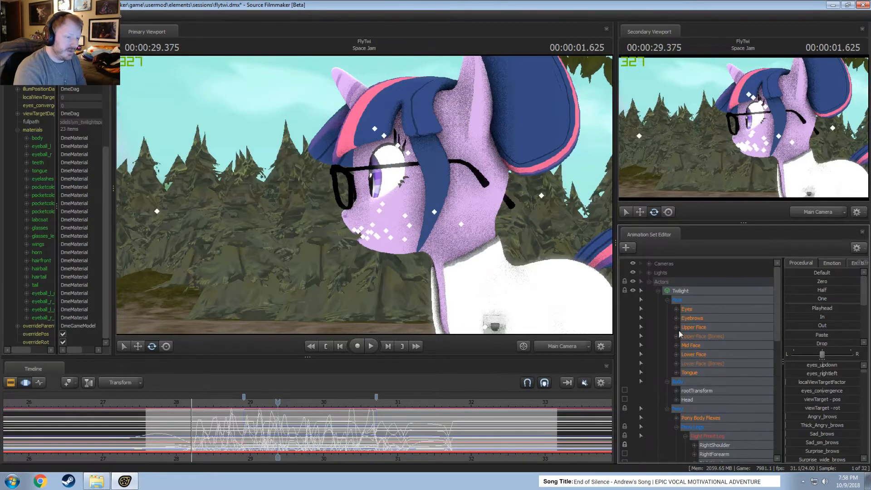
{"action": "scroll", "coordinate": [679, 331], "scroll_direction": "down", "scroll_amount": 1}
{"action": "left_click", "coordinate": [689, 272], "text": "ctrl"}
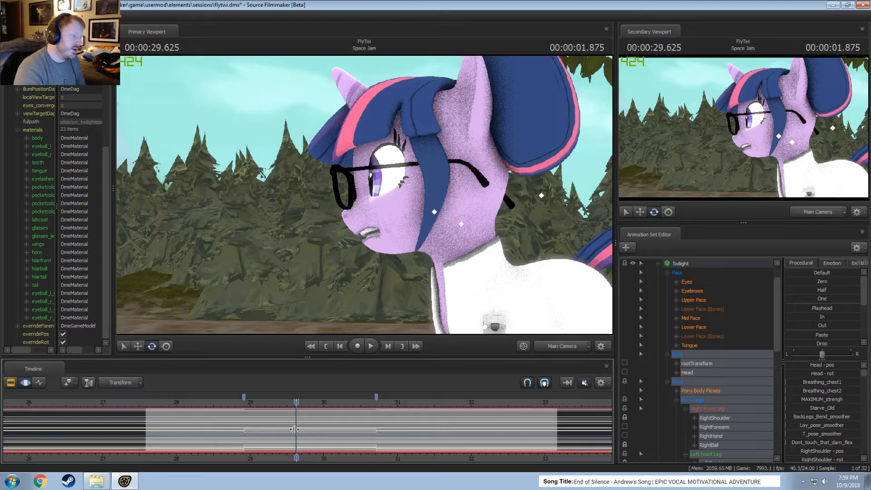
Make a time selection from 29.625 seconds to the second marker, at about 30.7 seconds.
{"action": "left_click_drag", "start_coordinate": [295, 429], "coordinate": [376, 432]}
{"action": "scroll", "coordinate": [347, 444], "scroll_direction": "up", "scroll_amount": 4}
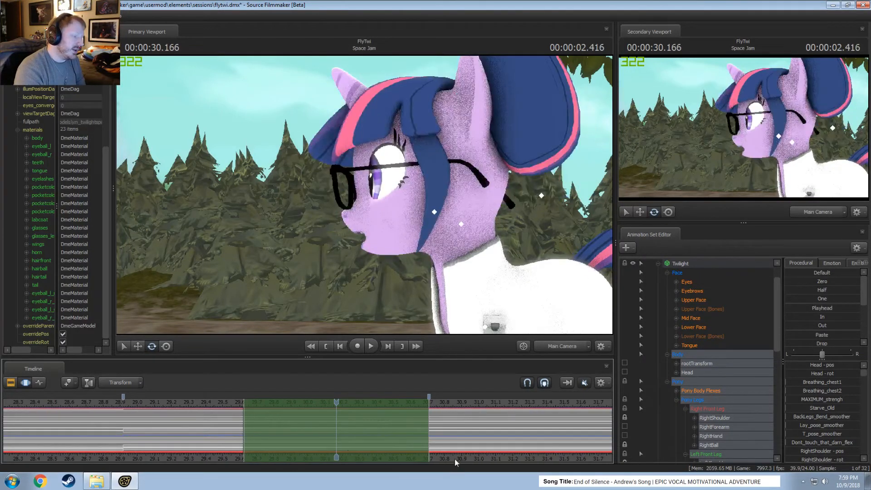
{"action": "middle_click_drag", "start_coordinate": [447, 458], "coordinate": [380, 451]}
{"action": "scroll", "coordinate": [382, 451], "scroll_direction": "down", "scroll_amount": 1}
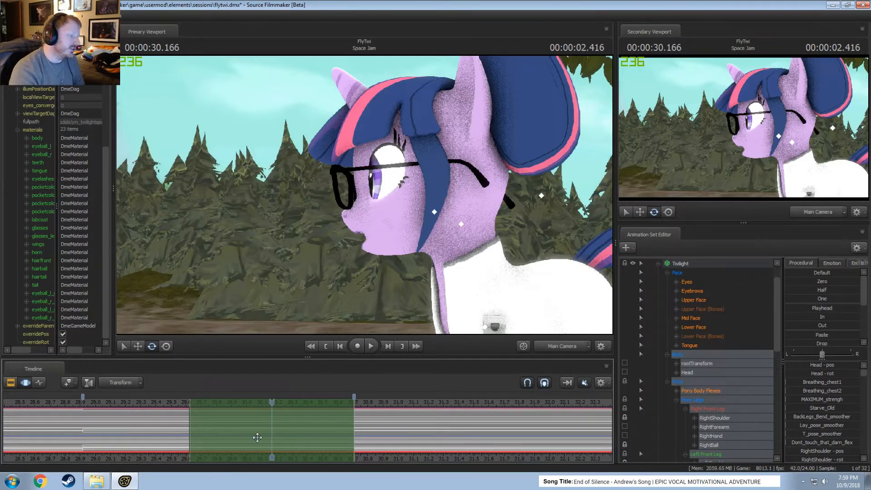
{"action": "scroll", "coordinate": [248, 439], "scroll_direction": "down", "scroll_amount": 2}
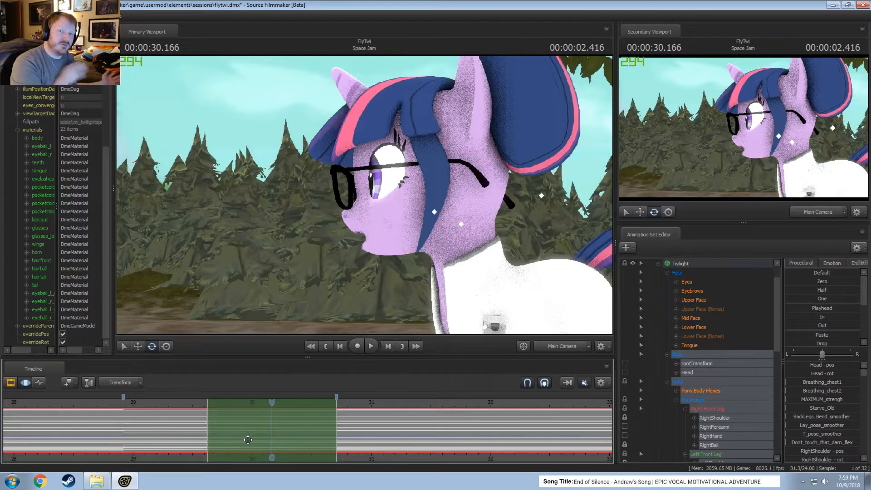
Scrub back over the head turn to 28.666 seconds, turn the timeline audio on, and play the line.
{"action": "left_click", "coordinate": [145, 406]}
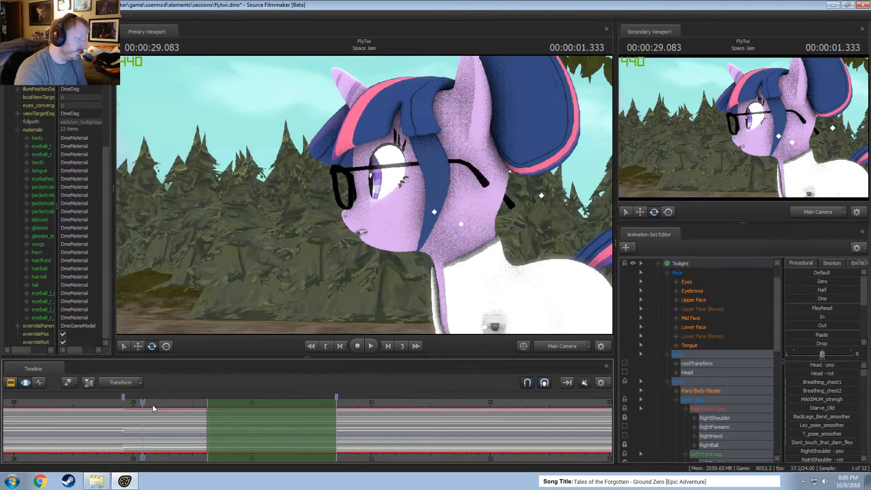
{"action": "left_click_drag", "start_coordinate": [142, 402], "coordinate": [132, 402]}
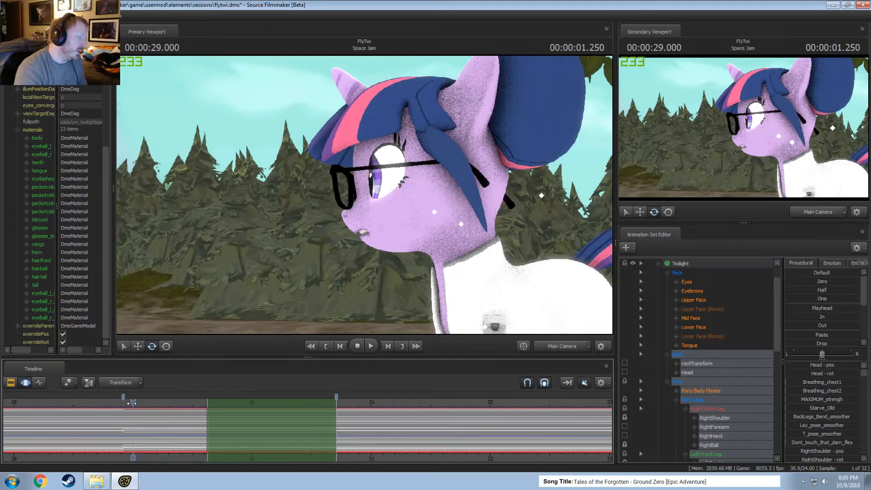
{"action": "key", "text": "space"}
{"action": "left_click_drag", "start_coordinate": [206, 436], "coordinate": [93, 406]}
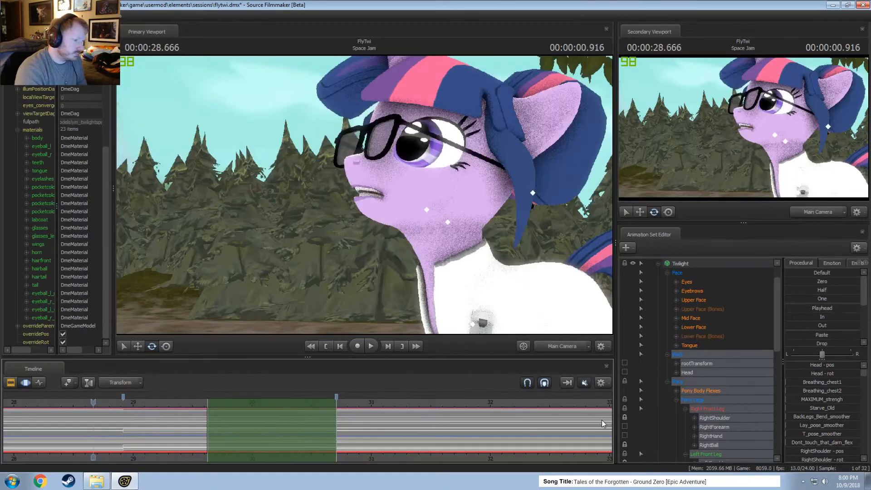
{"action": "left_click", "coordinate": [584, 382]}
{"action": "key", "text": "space"}
{"action": "key", "text": "space"}
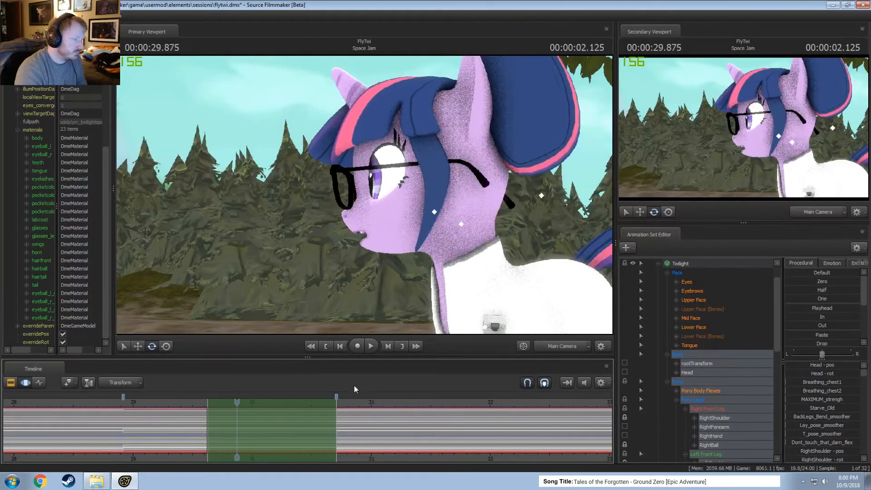
Extend the time selection back to the first marker, put the playhead at 29.625 seconds, and view Twilight through the Work Camera.
{"action": "left_click_drag", "start_coordinate": [209, 420], "coordinate": [193, 418]}
{"action": "left_click_drag", "start_coordinate": [135, 411], "coordinate": [207, 410]}
{"action": "left_click", "coordinate": [558, 348]}
{"action": "left_click_drag", "start_coordinate": [364, 196], "coordinate": [364, 197]}
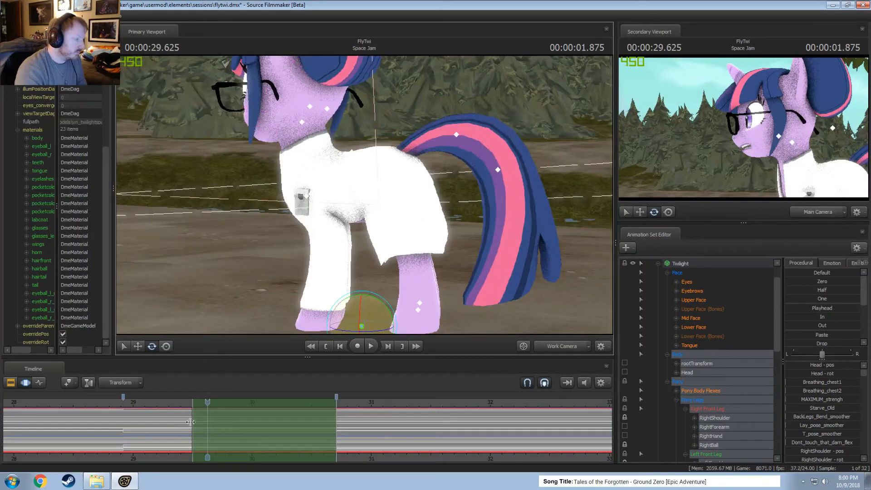
{"action": "left_click_drag", "start_coordinate": [193, 425], "coordinate": [123, 425]}
{"action": "left_click_drag", "start_coordinate": [364, 196], "coordinate": [364, 196]}
Select Twilight's Pelvis, lock both back-leg thighs in place, and unlock both front-leg shoulders.
{"action": "left_click", "coordinate": [378, 202]}
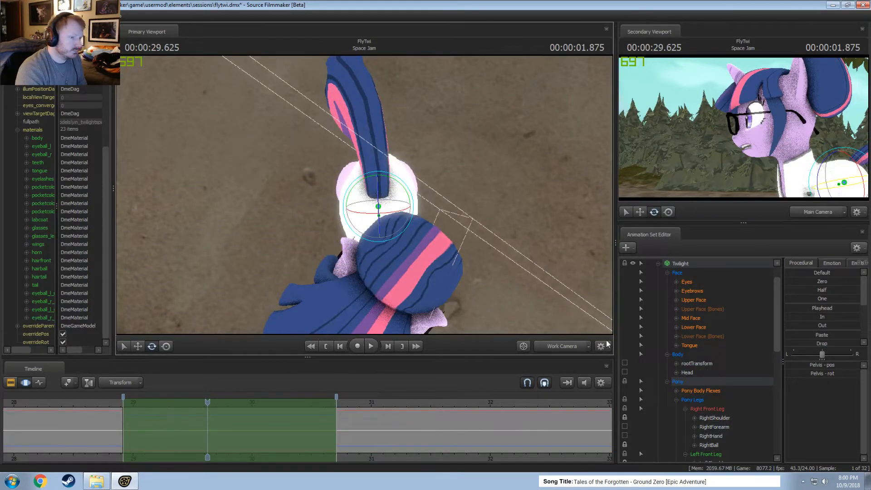
{"action": "scroll", "coordinate": [697, 419], "scroll_direction": "down", "scroll_amount": 6}
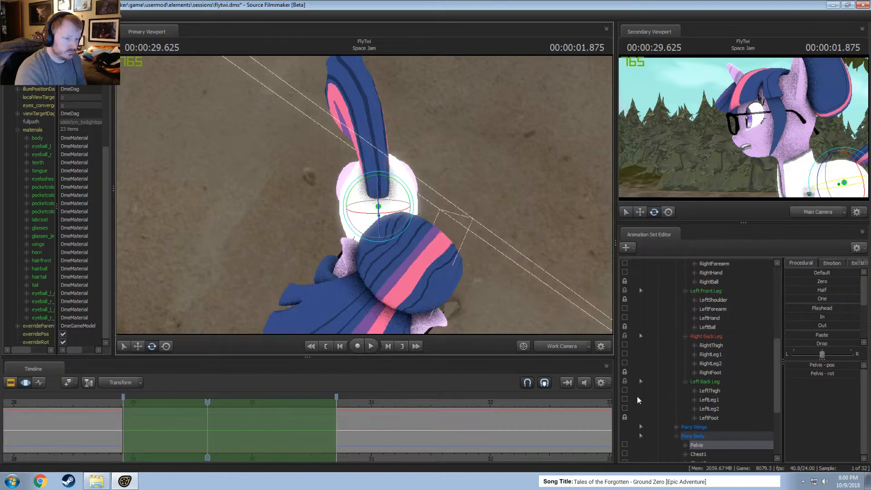
{"action": "left_click", "coordinate": [624, 298]}
{"action": "scroll", "coordinate": [624, 304], "scroll_direction": "up", "scroll_amount": 2}
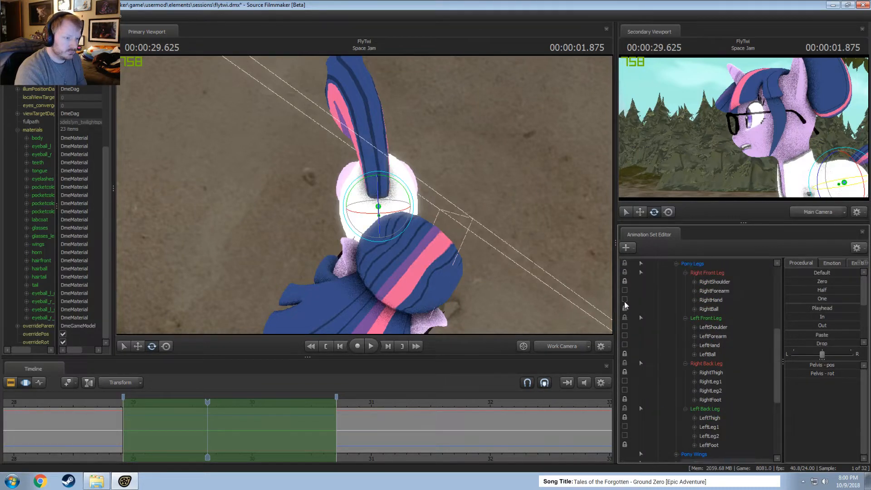
{"action": "left_click", "coordinate": [624, 306]}
Rotate Twilight's Pelvis slightly for the selected time range, with the playhead at 29.625 seconds, and check the pose from the front.
{"action": "left_click_drag", "start_coordinate": [374, 199], "coordinate": [385, 155], "text": "alt"}
{"action": "left_click_drag", "start_coordinate": [369, 240], "coordinate": [367, 195], "text": "alt"}
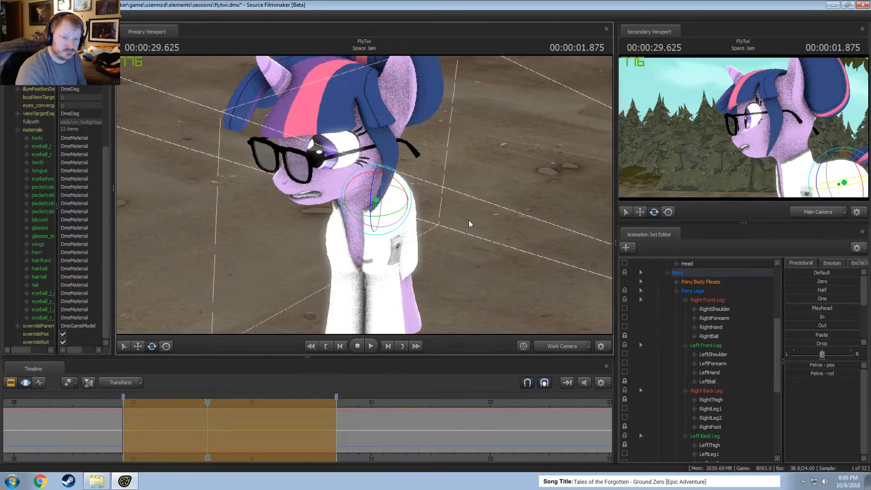
{"action": "left_click_drag", "start_coordinate": [464, 211], "coordinate": [365, 195]}
{"action": "left_click_drag", "start_coordinate": [395, 235], "coordinate": [365, 196], "text": "alt"}
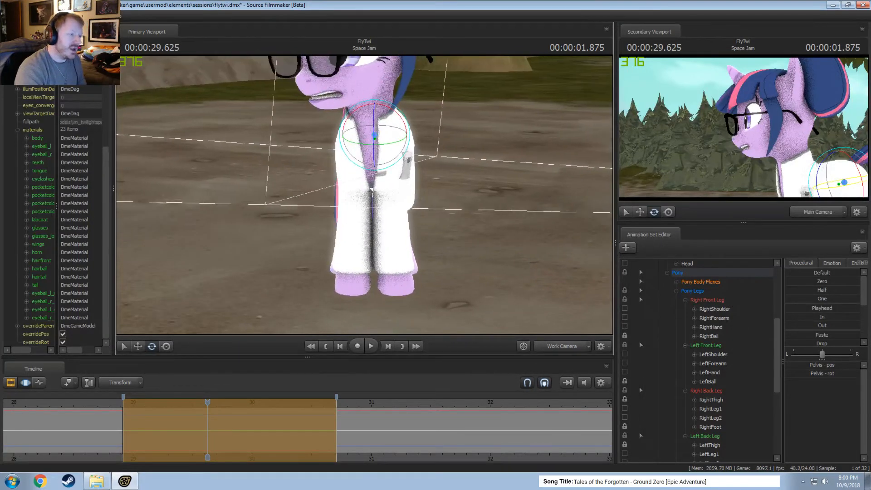
Select LeftShoulder and RightShoulder together, rotate both to follow the turned body, and check the front legs from the side.
{"action": "key", "text": "shift"}
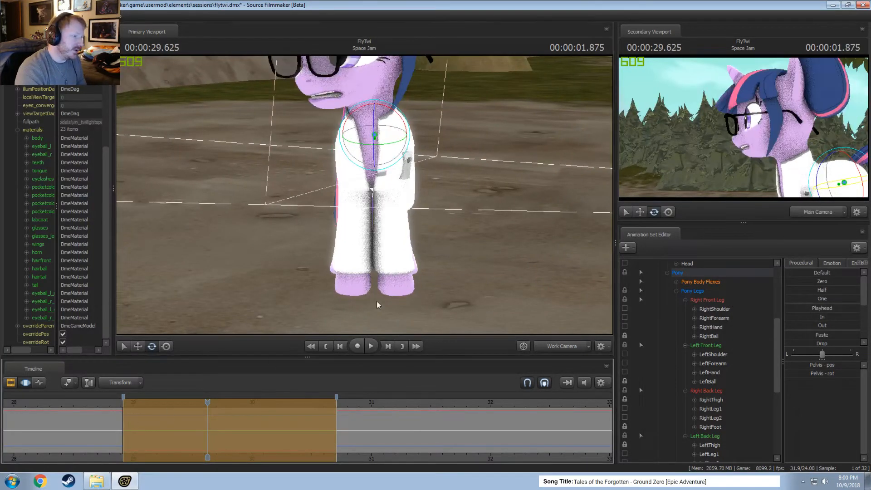
{"action": "left_click_drag", "start_coordinate": [377, 301], "coordinate": [338, 196], "text": "alt"}
{"action": "left_click", "coordinate": [392, 158], "text": "ctrl"}
{"action": "left_click", "coordinate": [356, 158], "text": "ctrl+shift"}
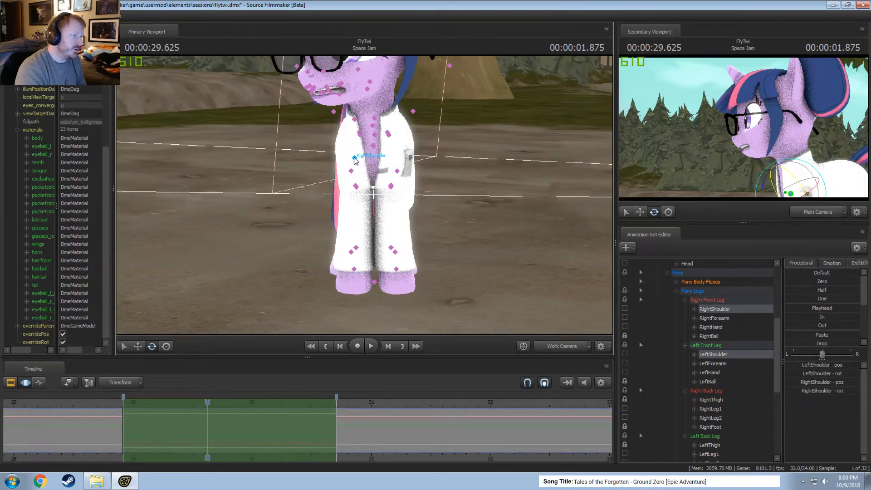
{"action": "right_click", "coordinate": [354, 158]}
{"action": "left_click", "coordinate": [444, 186]}
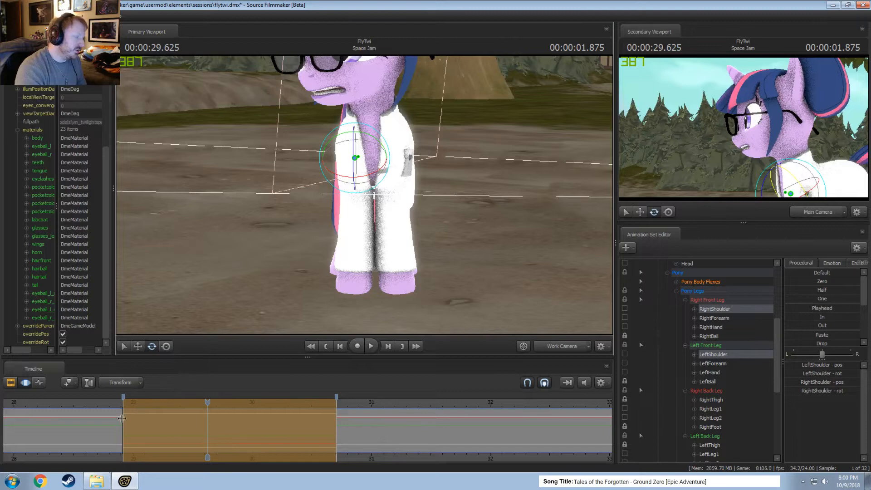
{"action": "left_click_drag", "start_coordinate": [121, 418], "coordinate": [310, 436]}
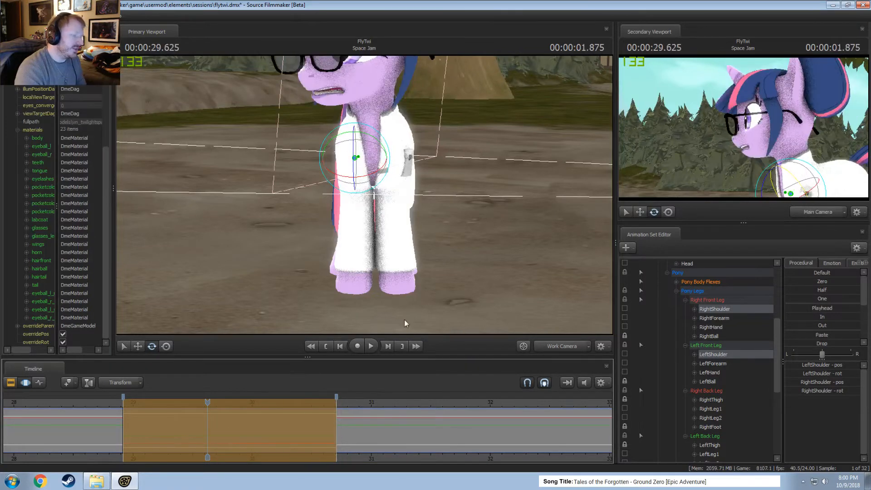
{"action": "left_click_drag", "start_coordinate": [404, 308], "coordinate": [272, 302], "text": "alt"}
{"action": "left_click_drag", "start_coordinate": [207, 434], "coordinate": [350, 434]}
{"action": "left_click_drag", "start_coordinate": [329, 259], "coordinate": [364, 196], "text": "alt"}
{"action": "left_click_drag", "start_coordinate": [338, 422], "coordinate": [349, 422]}
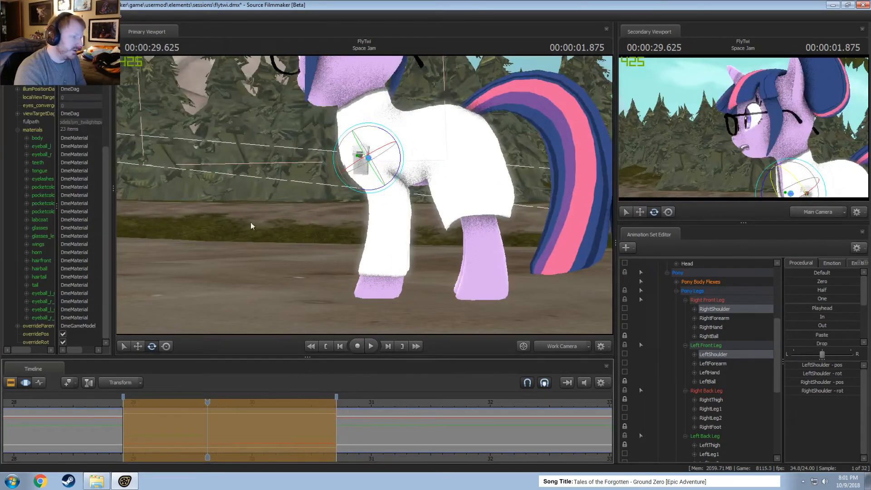
Select Twilight's Chest1 bone and rotate it slightly over the time selection.
{"action": "left_click_drag", "start_coordinate": [251, 224], "coordinate": [363, 238], "text": "alt"}
{"action": "mouse_move", "coordinate": [365, 196]}
{"action": "left_mouse_down", "text": "alt"}
{"action": "mouse_move", "coordinate": [386, 211]}
{"action": "mouse_move", "coordinate": [381, 183]}
{"action": "mouse_move", "coordinate": [366, 197]}
{"action": "left_mouse_up", "text": "alt"}
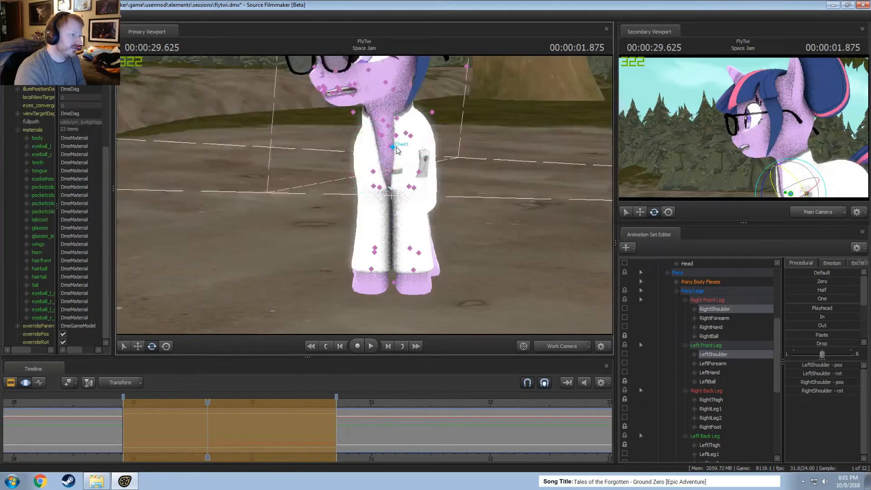
{"action": "left_click", "coordinate": [394, 148]}
{"action": "mouse_move", "coordinate": [407, 148]}
{"action": "left_mouse_down"}
{"action": "mouse_move", "coordinate": [419, 184]}
{"action": "mouse_move", "coordinate": [406, 113]}
{"action": "mouse_move", "coordinate": [409, 138]}
{"action": "left_mouse_up"}
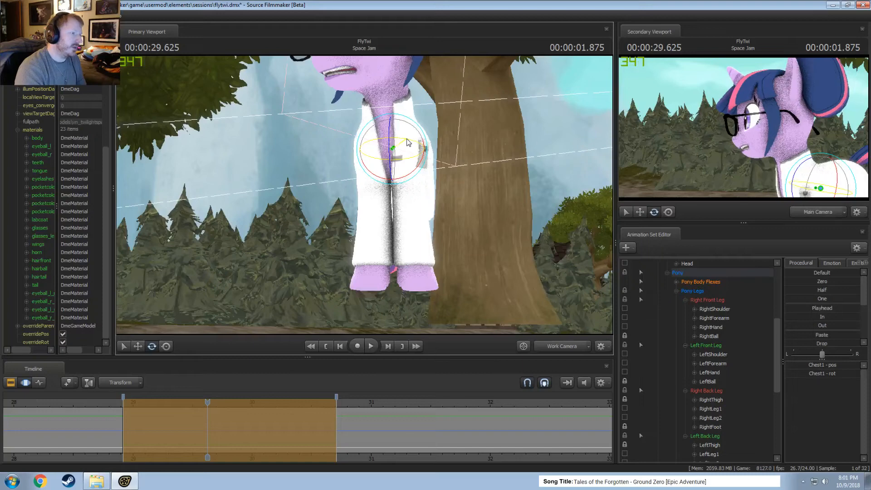
Reselect RightShoulder and LeftShoulder together, readjust their rotation to suit the chest, and check the front legs from the side.
{"action": "left_click_drag", "start_coordinate": [409, 142], "coordinate": [363, 221], "text": "alt"}
{"action": "left_click_drag", "start_coordinate": [407, 255], "coordinate": [393, 182], "text": "alt"}
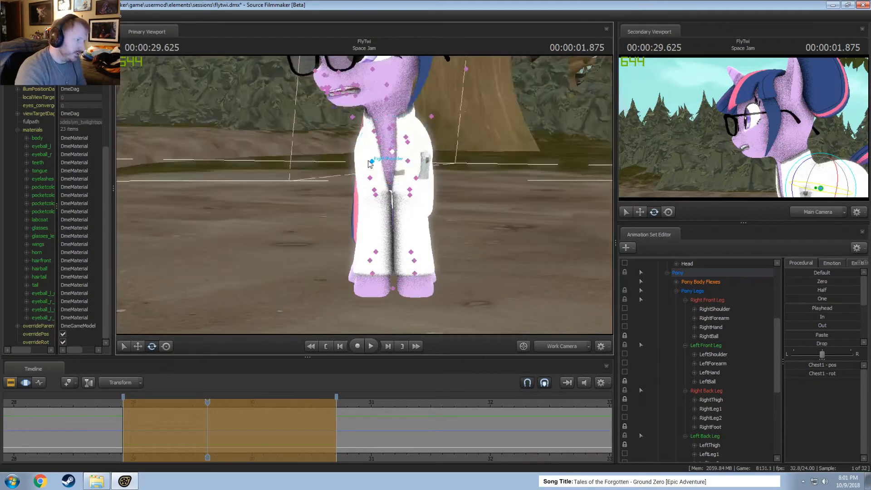
{"action": "left_click", "coordinate": [373, 162], "text": "ctrl"}
{"action": "left_click", "coordinate": [407, 160], "text": "ctrl+shift"}
{"action": "left_click_drag", "start_coordinate": [435, 152], "coordinate": [436, 154]}
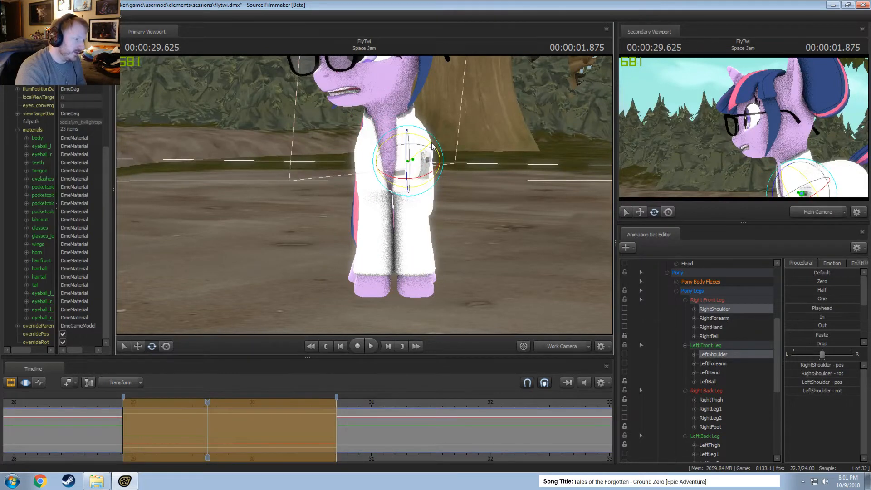
{"action": "key", "text": "shift"}
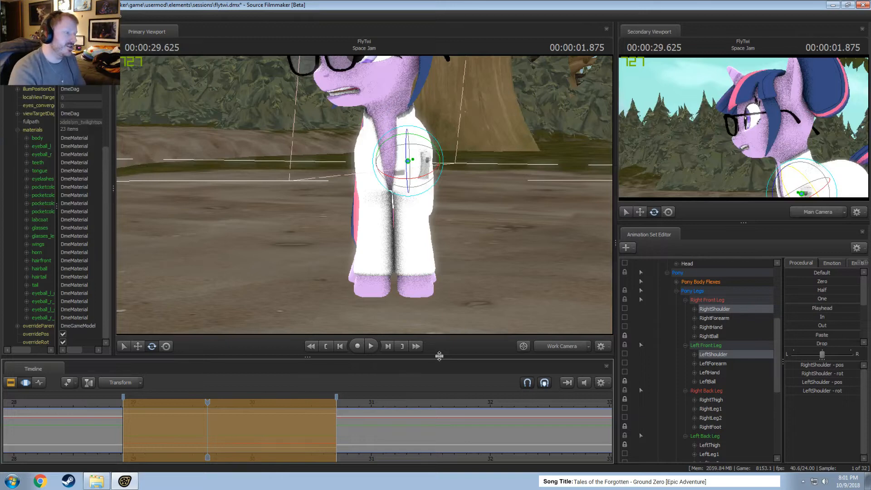
{"action": "left_click_drag", "start_coordinate": [219, 250], "coordinate": [364, 196], "text": "alt"}
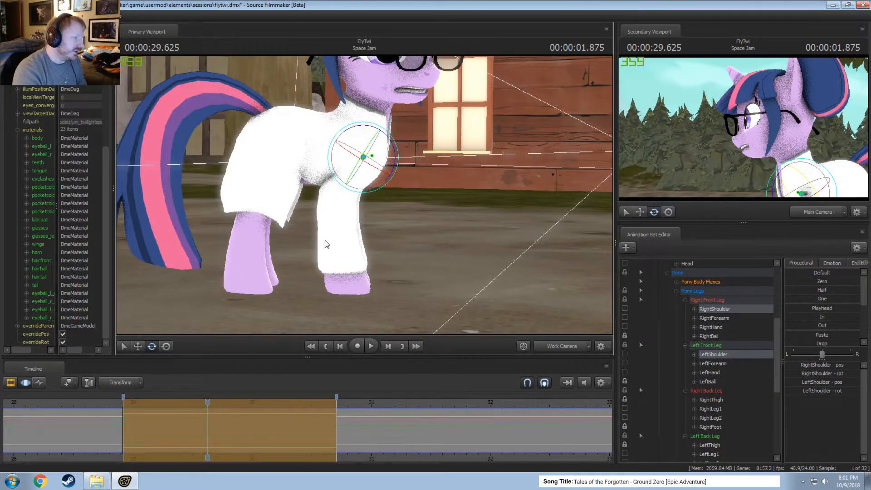
{"action": "left_click_drag", "start_coordinate": [325, 240], "coordinate": [365, 195], "text": "alt"}
Rotate RightShoulder and LeftShoulder individually to refine each front leg, and select LeftForearm.
{"action": "left_click", "coordinate": [360, 161], "text": "ctrl"}
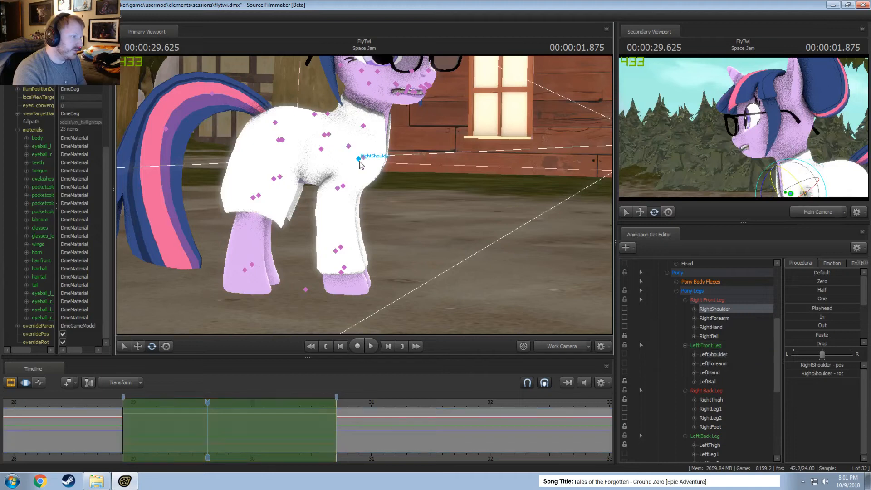
{"action": "left_click_drag", "start_coordinate": [380, 156], "coordinate": [374, 177]}
{"action": "left_click", "coordinate": [338, 188], "text": "ctrl"}
{"action": "left_click", "coordinate": [371, 159]}
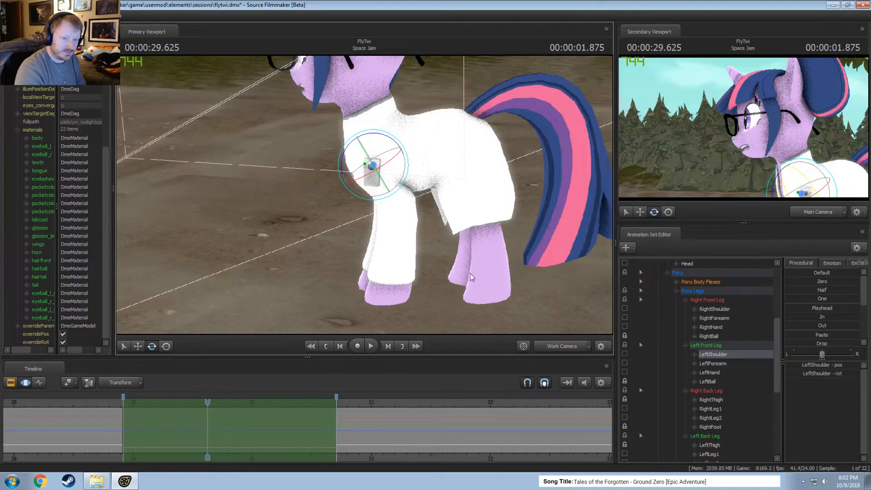
{"action": "left_click_drag", "start_coordinate": [470, 273], "coordinate": [461, 236], "text": "alt"}
{"action": "left_click_drag", "start_coordinate": [376, 136], "coordinate": [375, 144]}
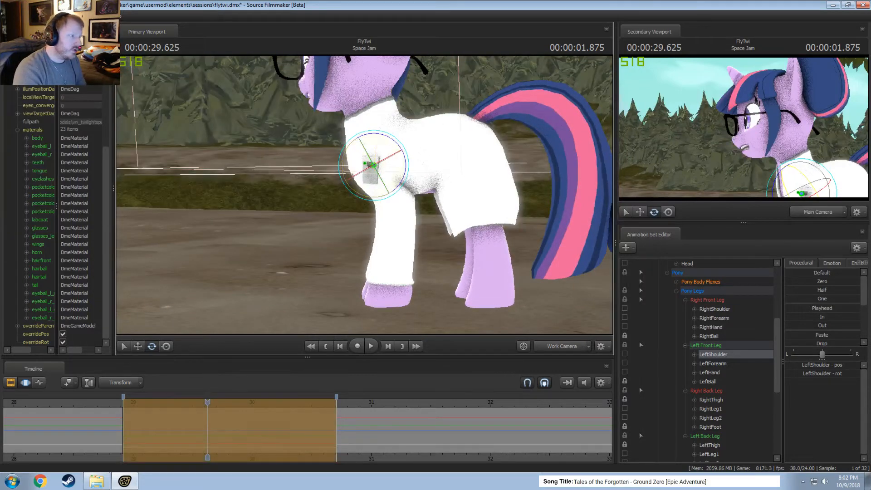
{"action": "left_click_drag", "start_coordinate": [409, 195], "coordinate": [372, 203], "text": "alt"}
{"action": "left_click", "coordinate": [396, 197], "text": "ctrl"}
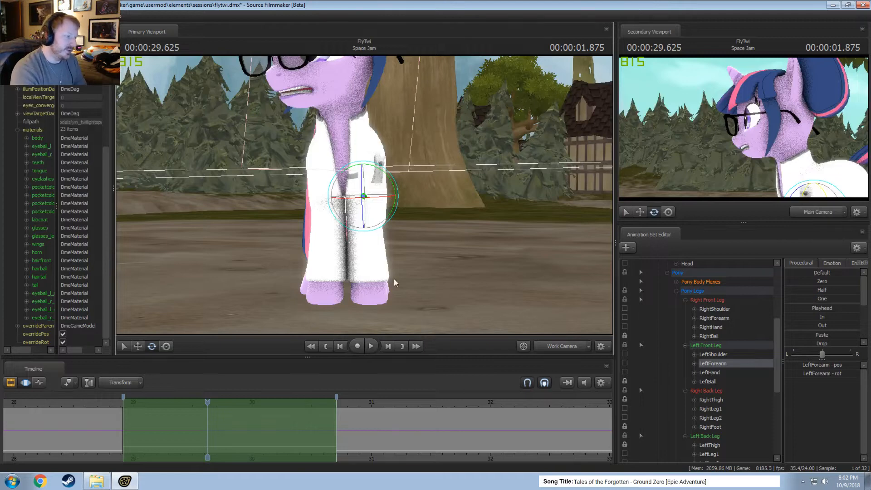
Select LeftThigh and RightThigh together, rotate them slightly, and check the back legs from behind and from the front.
{"action": "left_click_drag", "start_coordinate": [394, 278], "coordinate": [364, 189], "text": "alt"}
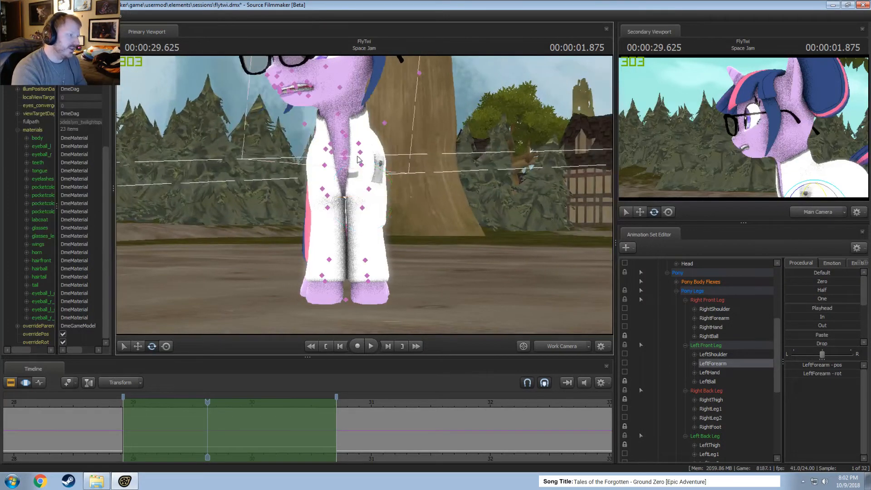
{"action": "left_click", "coordinate": [360, 158], "text": "ctrl"}
{"action": "left_click", "coordinate": [333, 152], "text": "ctrl"}
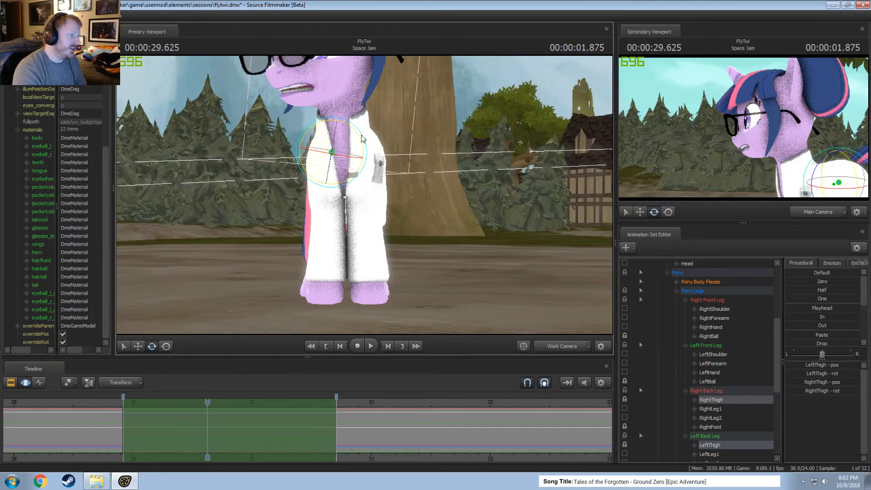
{"action": "left_click_drag", "start_coordinate": [361, 137], "coordinate": [362, 140]}
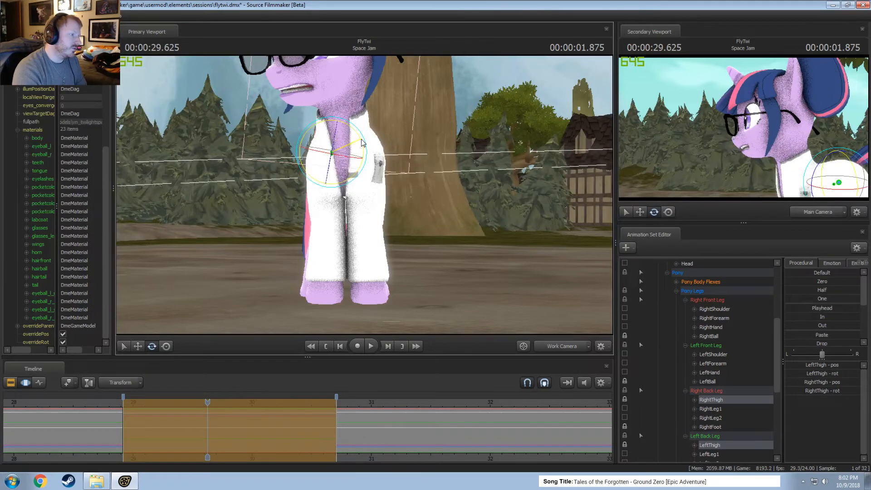
{"action": "left_click_drag", "start_coordinate": [417, 218], "coordinate": [345, 208], "text": "alt"}
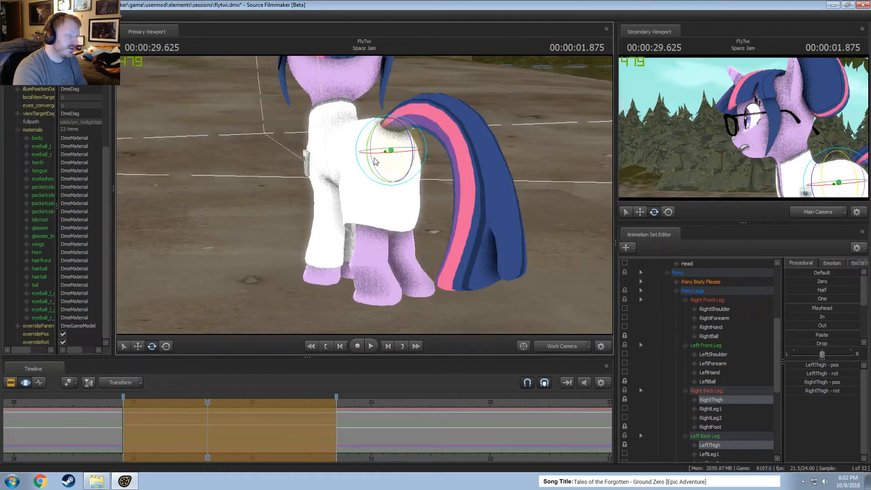
{"action": "left_click_drag", "start_coordinate": [368, 245], "coordinate": [368, 199], "text": "alt"}
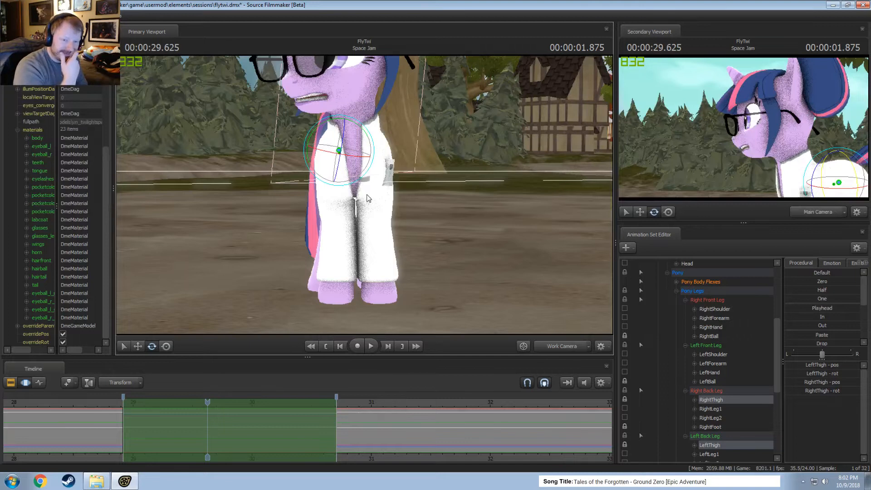
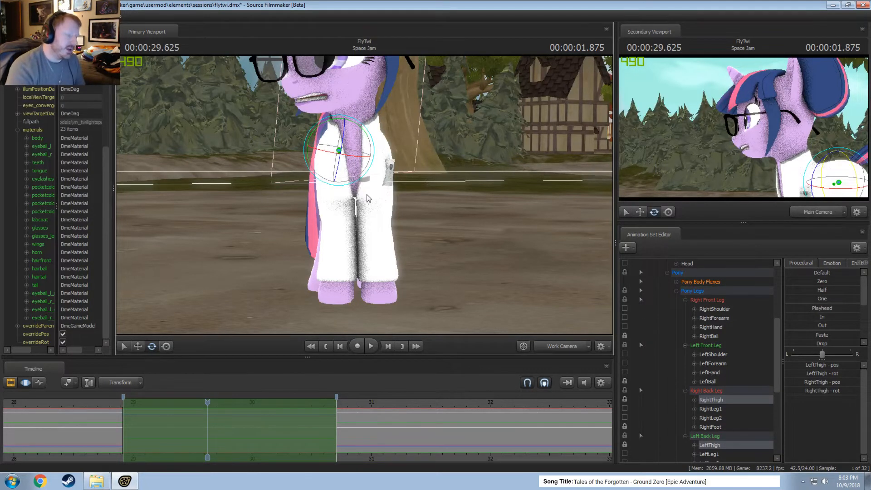
Put the playhead at the start of the time selection (00:00:28.916), select Twilight's Neck bone and rotate it slightly.
{"action": "scroll", "coordinate": [105, 410], "scroll_direction": "down", "scroll_amount": 2}
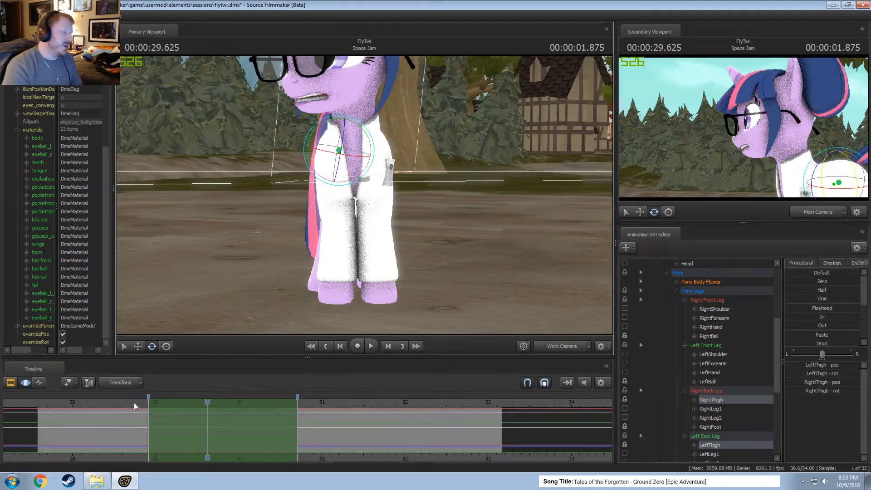
{"action": "left_click", "coordinate": [148, 403]}
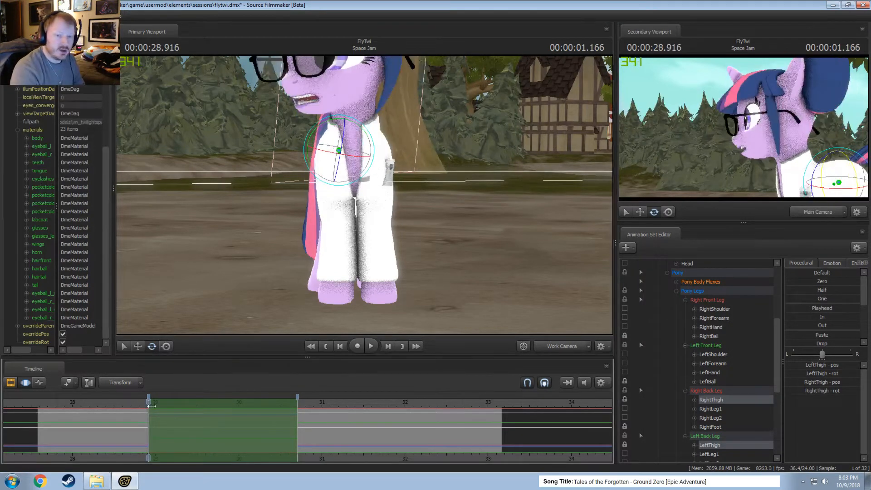
{"action": "scroll", "coordinate": [152, 405], "scroll_direction": "up", "scroll_amount": 2}
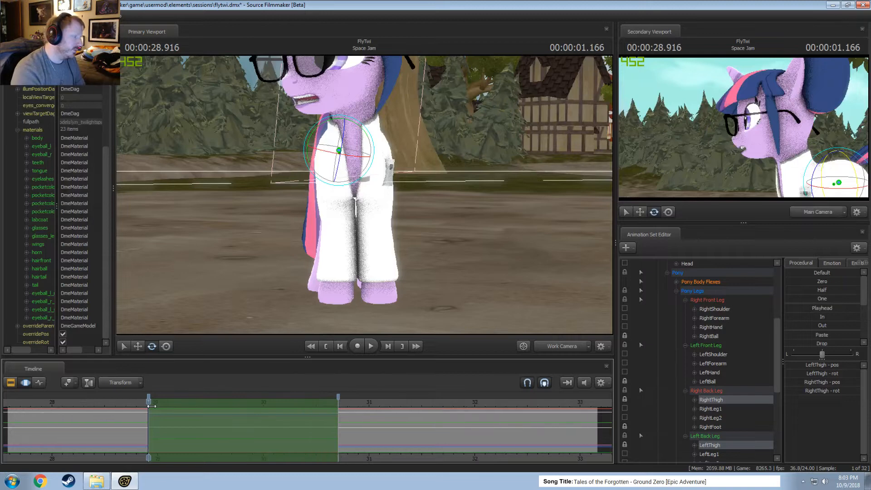
{"action": "left_click_drag", "start_coordinate": [272, 321], "coordinate": [365, 195]}
{"action": "left_click_drag", "start_coordinate": [429, 245], "coordinate": [365, 196]}
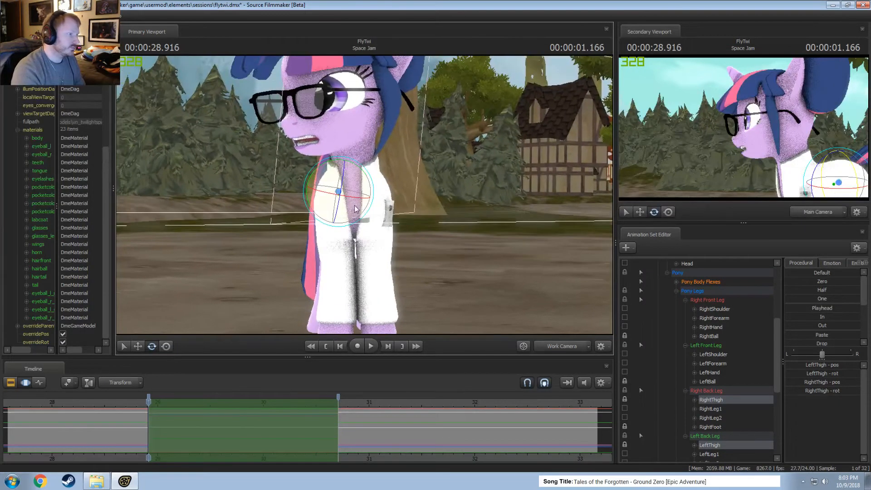
{"action": "left_click", "coordinate": [353, 178], "text": "ctrl"}
{"action": "left_click", "coordinate": [353, 179], "text": "ctrl"}
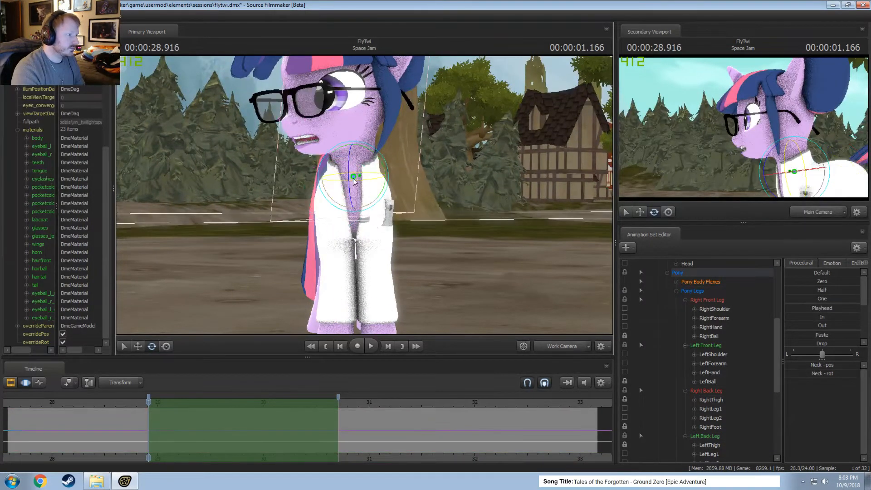
{"action": "left_click_drag", "start_coordinate": [374, 156], "coordinate": [369, 153]}
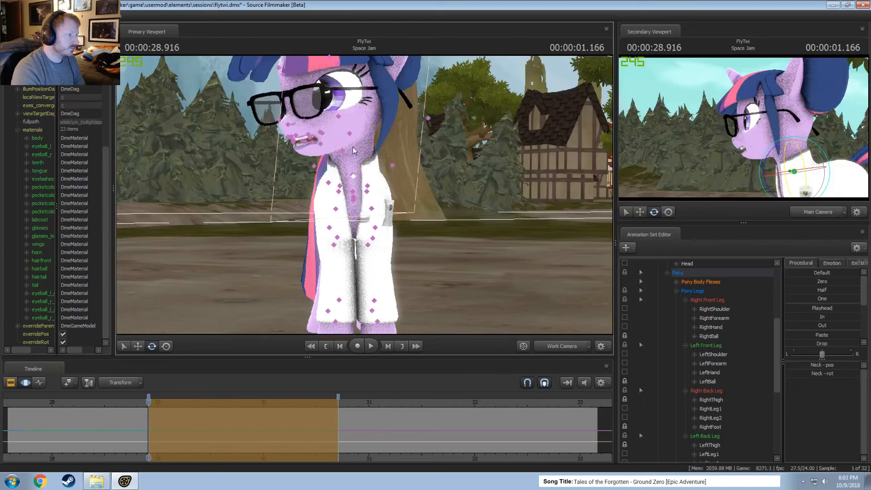
Try to select only Twilight's Head bone among the overlapping bones around her head and neck.
{"action": "left_click", "coordinate": [356, 133], "text": "ctrl"}
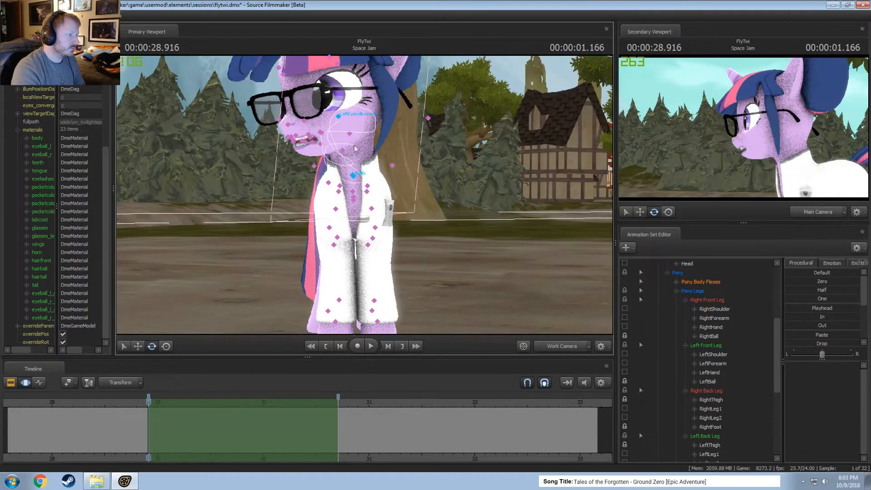
{"action": "left_click_drag", "start_coordinate": [352, 174], "coordinate": [344, 129]}
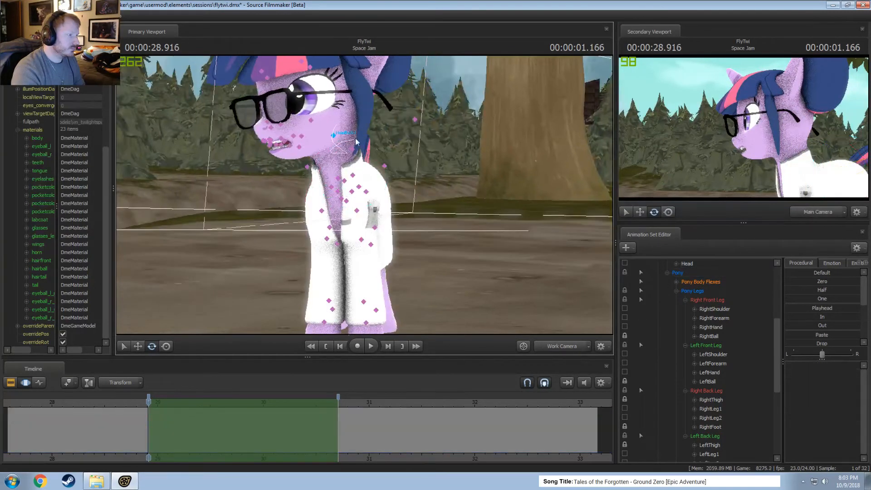
{"action": "left_click", "coordinate": [340, 140], "text": "ctrl"}
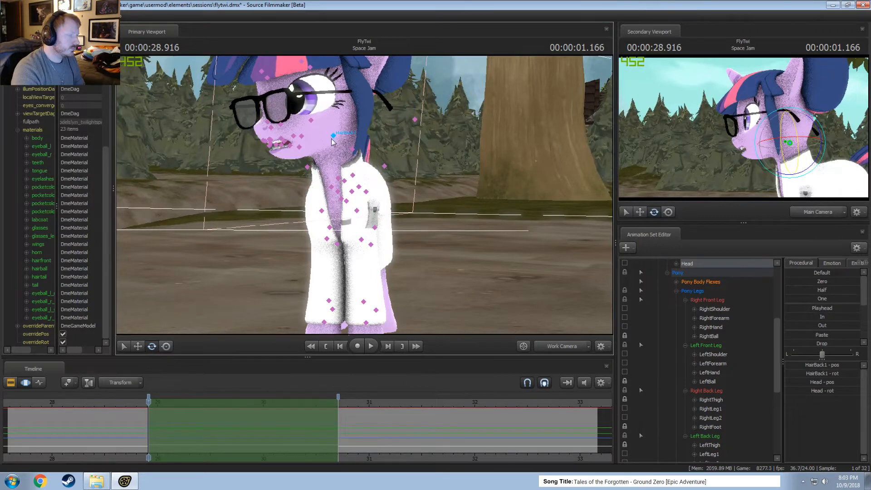
{"action": "left_click_drag", "start_coordinate": [332, 139], "coordinate": [346, 197], "text": "alt"}
{"action": "left_click", "coordinate": [315, 168], "text": "ctrl"}
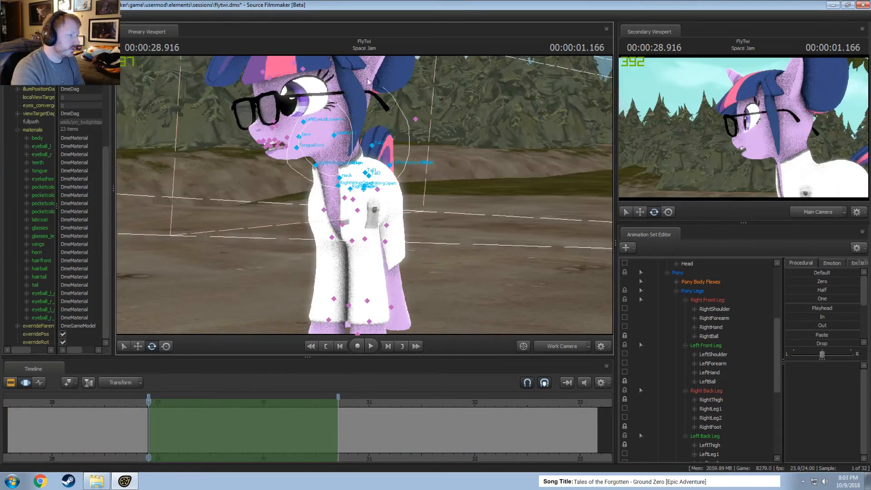
{"action": "left_click", "coordinate": [407, 183]}
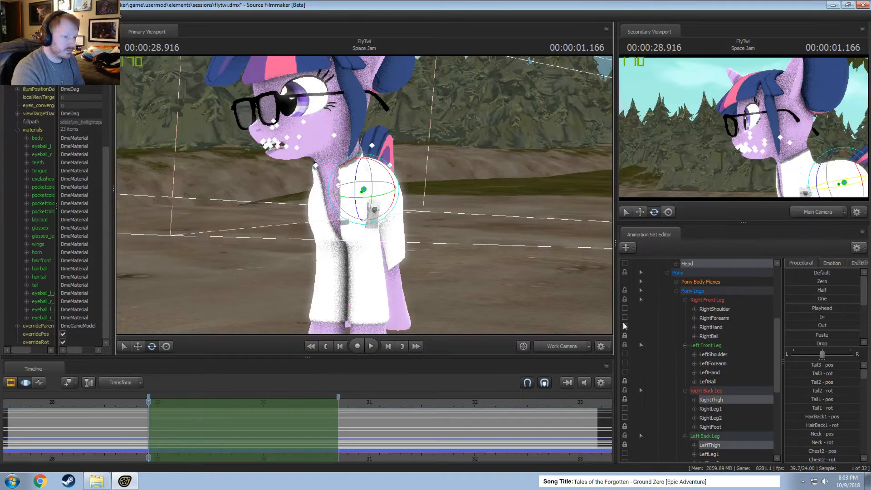
{"action": "scroll", "coordinate": [687, 336], "scroll_direction": "up", "scroll_amount": 3}
{"action": "left_click", "coordinate": [691, 347]}
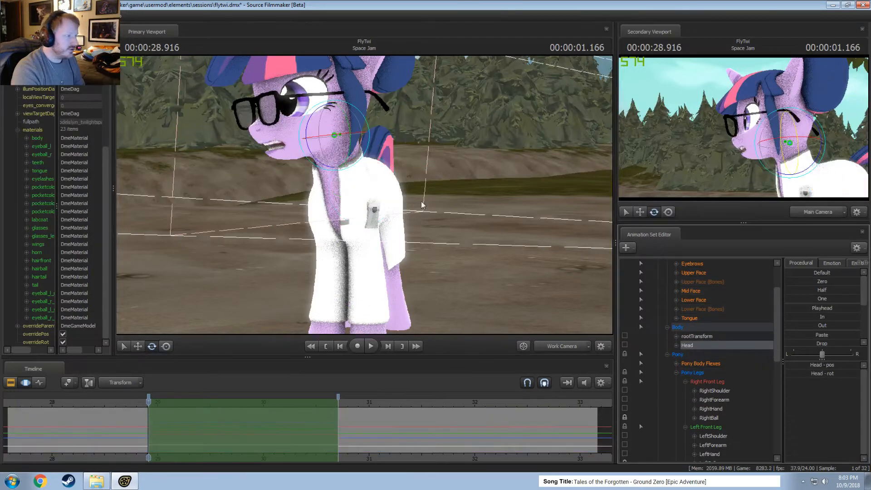
{"action": "left_click_drag", "start_coordinate": [337, 144], "coordinate": [349, 181], "text": "alt"}
{"action": "left_click", "coordinate": [337, 144], "text": "ctrl"}
Select the HairBack1 bone overlapping the Head bone and move it out of the way, up behind Twilight's head.
{"action": "left_click", "coordinate": [334, 136], "text": "ctrl"}
{"action": "left_click_drag", "start_coordinate": [335, 137], "coordinate": [358, 194], "text": "alt"}
{"action": "key", "text": "w"}
{"action": "left_click_drag", "start_coordinate": [352, 147], "coordinate": [367, 193], "text": "alt"}
{"action": "left_click_drag", "start_coordinate": [368, 129], "coordinate": [380, 145]}
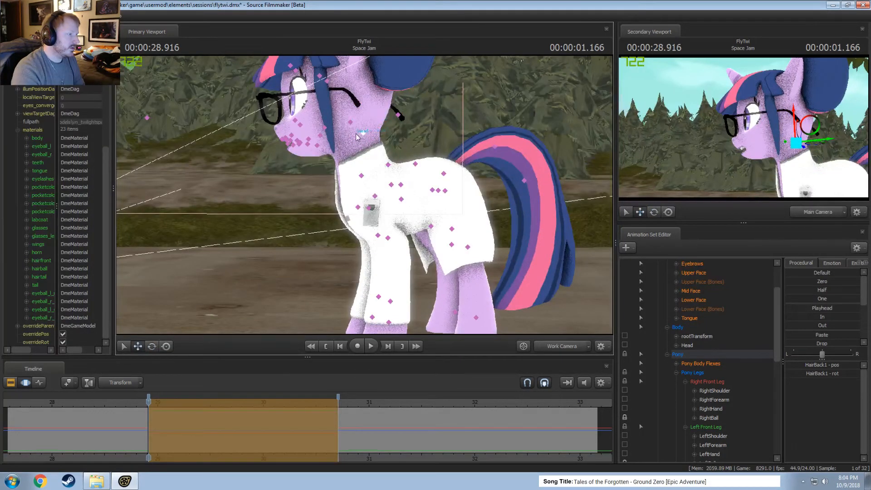
{"action": "scroll", "coordinate": [749, 403], "scroll_direction": "down", "scroll_amount": 7}
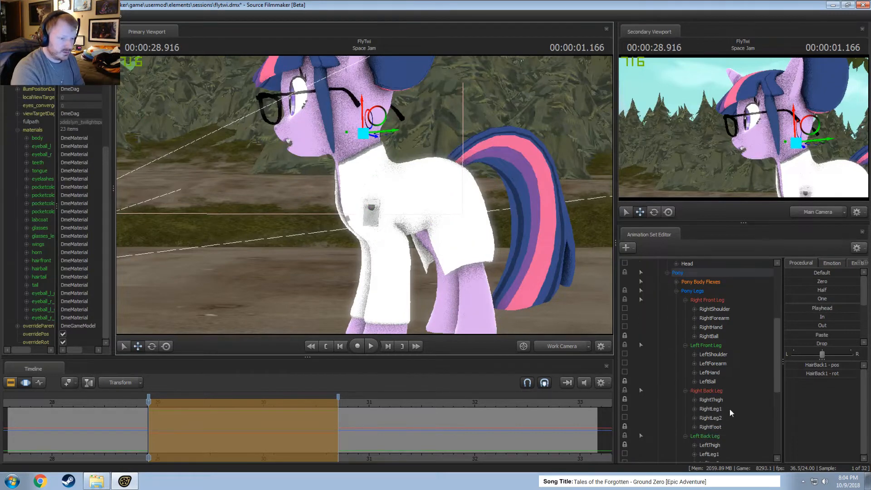
{"action": "scroll", "coordinate": [728, 408], "scroll_direction": "up", "scroll_amount": 3}
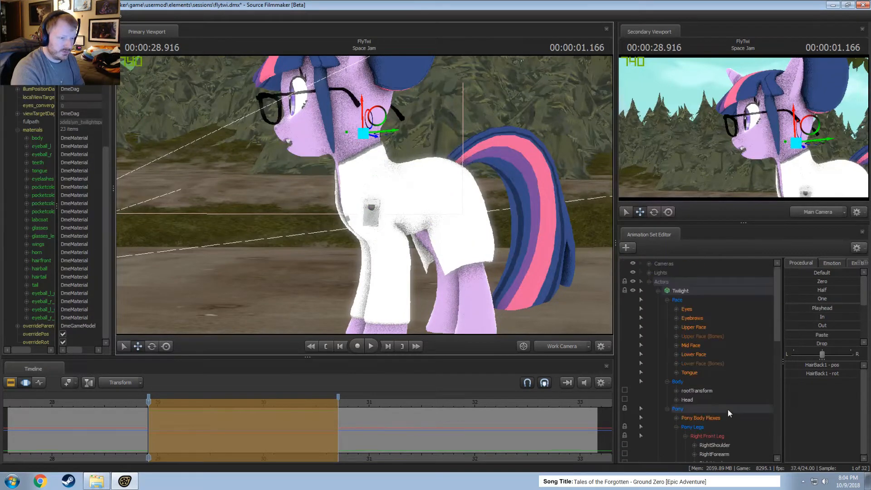
{"action": "scroll", "coordinate": [726, 408], "scroll_direction": "down", "scroll_amount": 5}
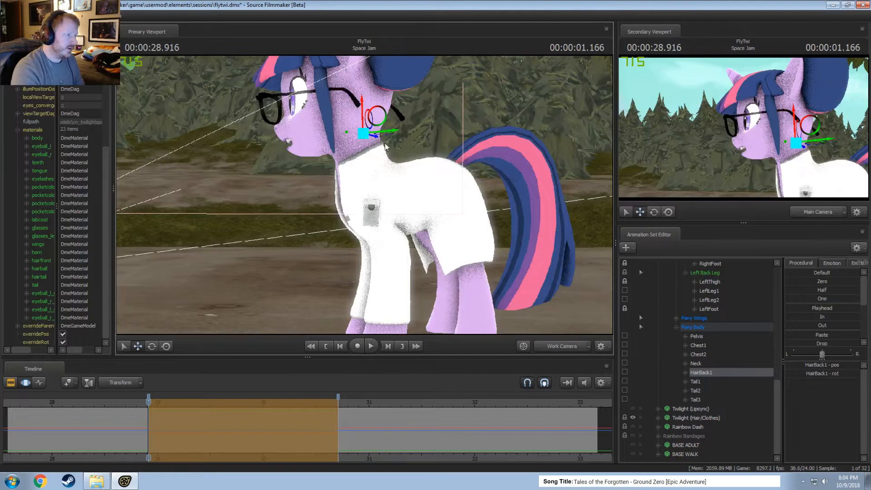
{"action": "key", "text": "ctrl+z"}
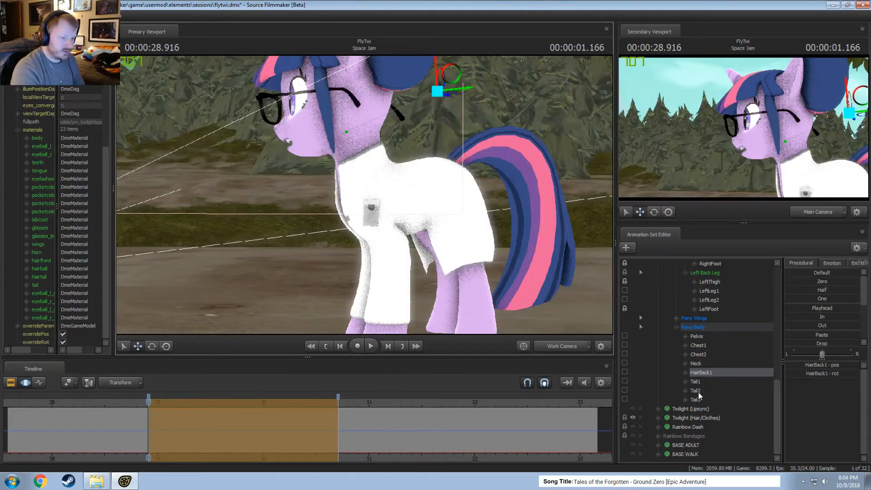
Select Twilight's Head bone, rotate it slightly over the time selection, and scrub through the selection to check the motion.
{"action": "scroll", "coordinate": [698, 368], "scroll_direction": "up", "scroll_amount": 9}
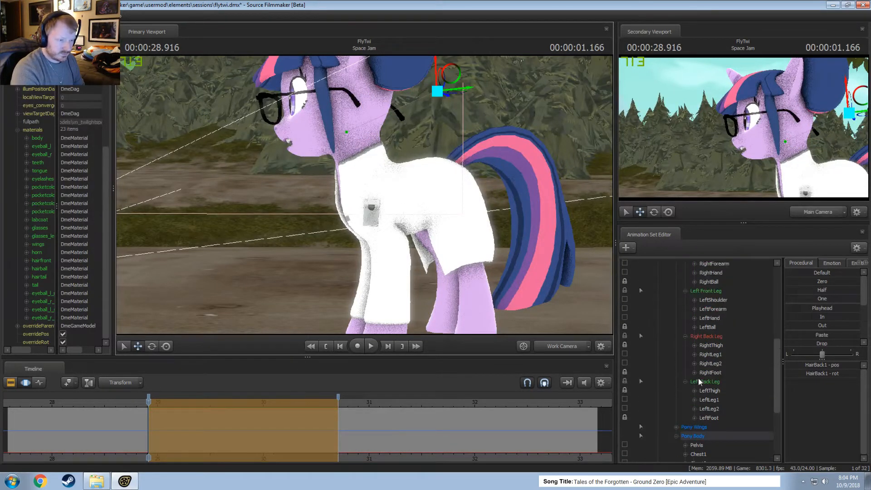
{"action": "left_click", "coordinate": [371, 118], "text": "ctrl"}
{"action": "left_click", "coordinate": [373, 128], "text": "ctrl"}
{"action": "left_click_drag", "start_coordinate": [373, 128], "coordinate": [355, 198], "text": "alt"}
{"action": "key", "text": "e"}
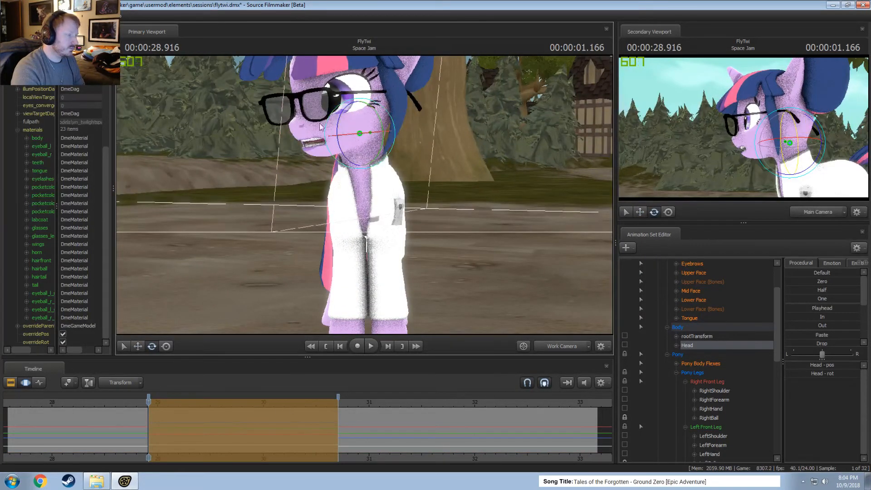
{"action": "mouse_move", "coordinate": [337, 138]}
{"action": "left_mouse_down"}
{"action": "mouse_move", "coordinate": [339, 127]}
{"action": "mouse_move", "coordinate": [338, 136]}
{"action": "left_mouse_up"}
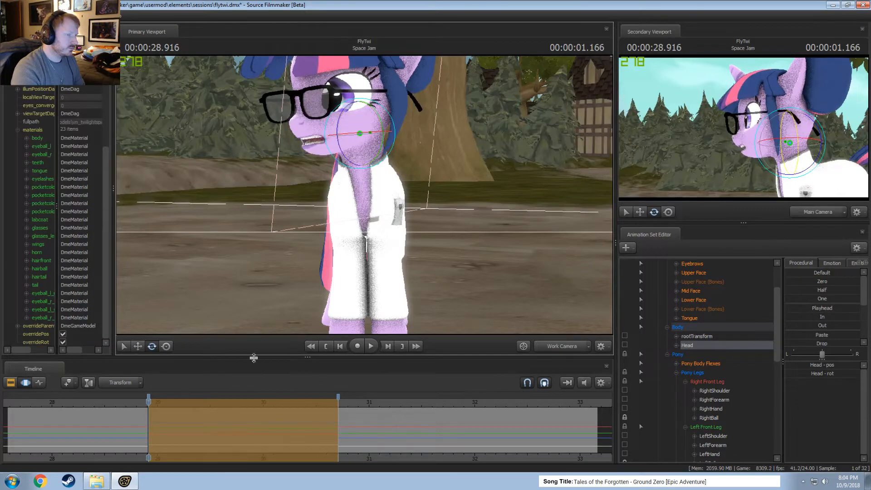
{"action": "key", "text": "shift"}
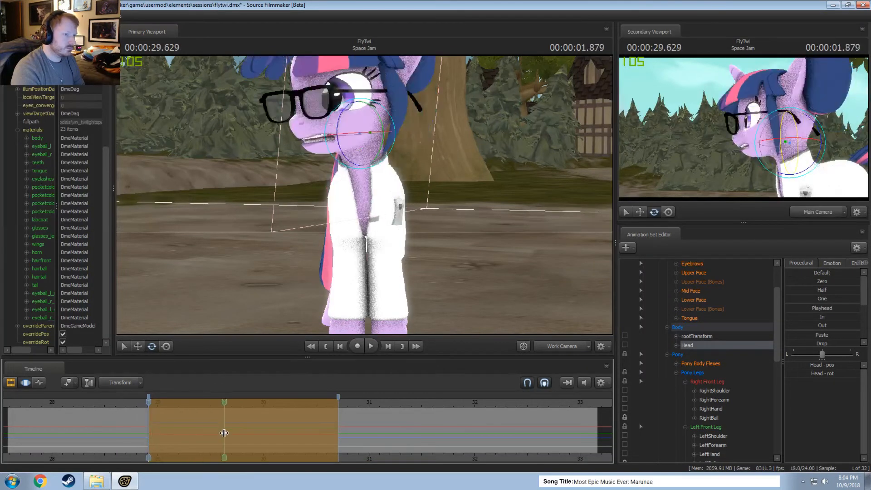
{"action": "key", "text": "shift"}
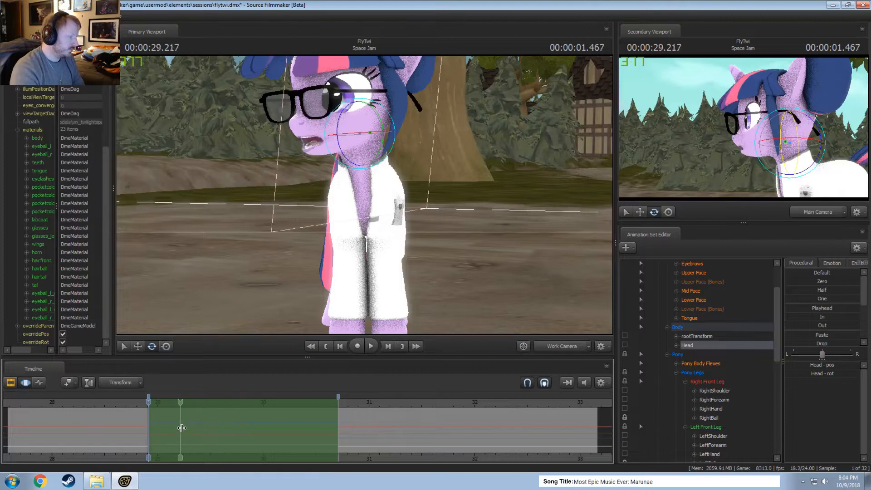
Shorten the time selection to start at about 29.5 seconds, and select the Pelvis bone for moving at 00:00:29.750.
{"action": "left_click_drag", "start_coordinate": [149, 423], "coordinate": [280, 398]}
{"action": "left_click_drag", "start_coordinate": [300, 254], "coordinate": [425, 234]}
{"action": "left_click", "coordinate": [397, 168], "text": "ctrl"}
{"action": "key", "text": "w"}
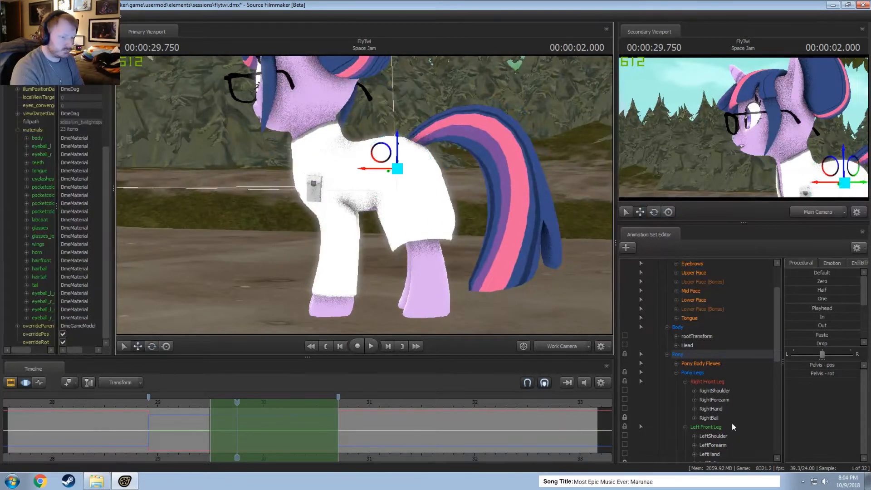
Unlock the LeftThigh and RightThigh bones.
{"action": "scroll", "coordinate": [732, 423], "scroll_direction": "down", "scroll_amount": 6}
{"action": "left_click", "coordinate": [625, 362]}
{"action": "left_click", "coordinate": [623, 318]}
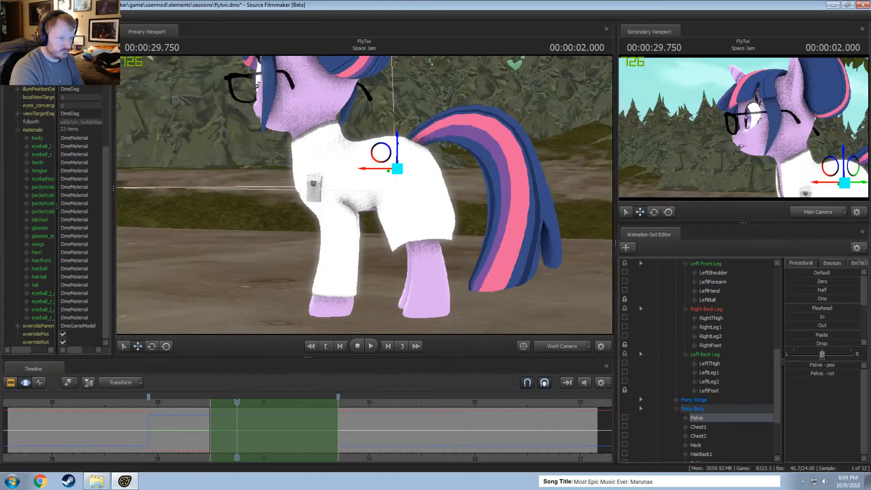
Shift the Pelvis bone slightly backward and rotate it a little over the shortened time selection.
{"action": "left_click_drag", "start_coordinate": [409, 195], "coordinate": [386, 197], "text": "alt"}
{"action": "left_click_drag", "start_coordinate": [364, 169], "coordinate": [368, 170]}
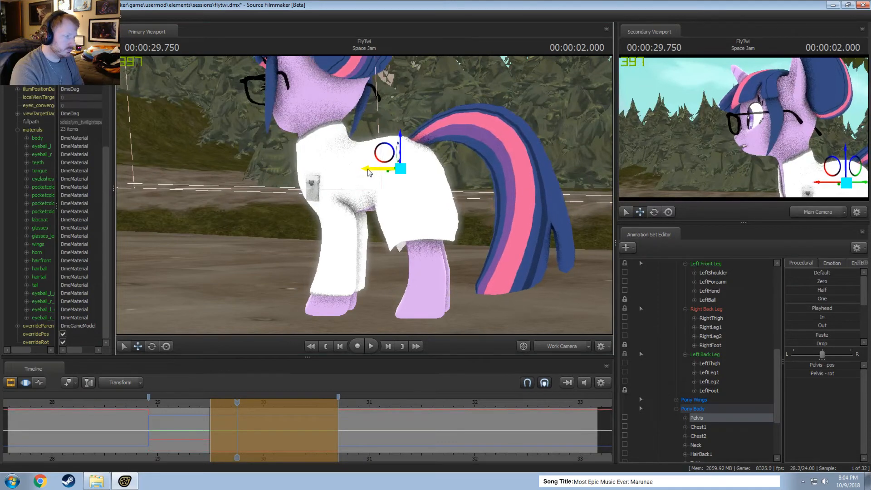
{"action": "key", "text": "e"}
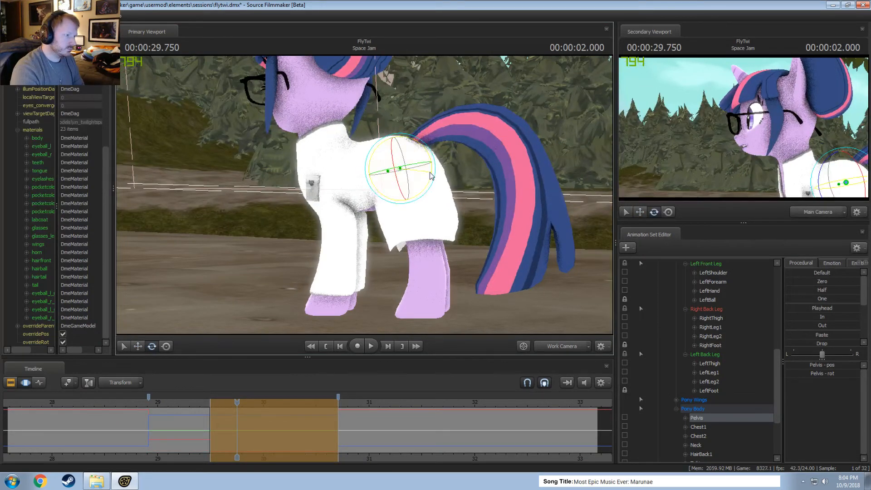
{"action": "left_click_drag", "start_coordinate": [429, 172], "coordinate": [431, 172]}
{"action": "key", "text": "w"}
{"action": "left_click_drag", "start_coordinate": [389, 152], "coordinate": [391, 153]}
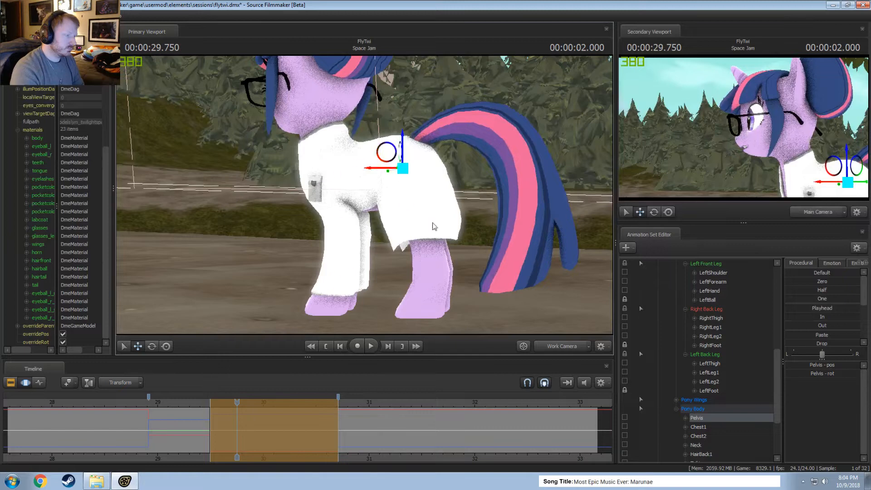
{"action": "key", "text": "ctrl"}
{"action": "key", "text": "shift"}
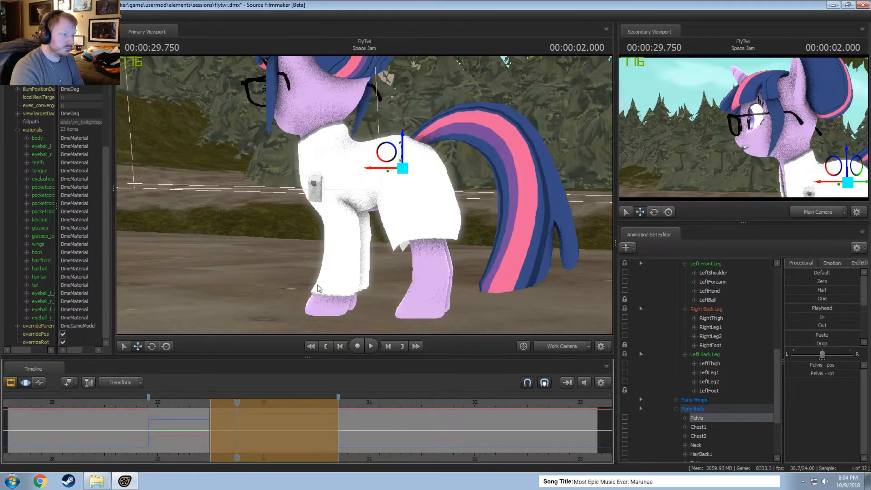
{"action": "key", "text": "e"}
{"action": "key", "text": "w"}
{"action": "left_click_drag", "start_coordinate": [422, 145], "coordinate": [395, 155]}
Scrub around the start of the time selection to review the pelvis motion from the side and from above.
{"action": "key", "text": "shift"}
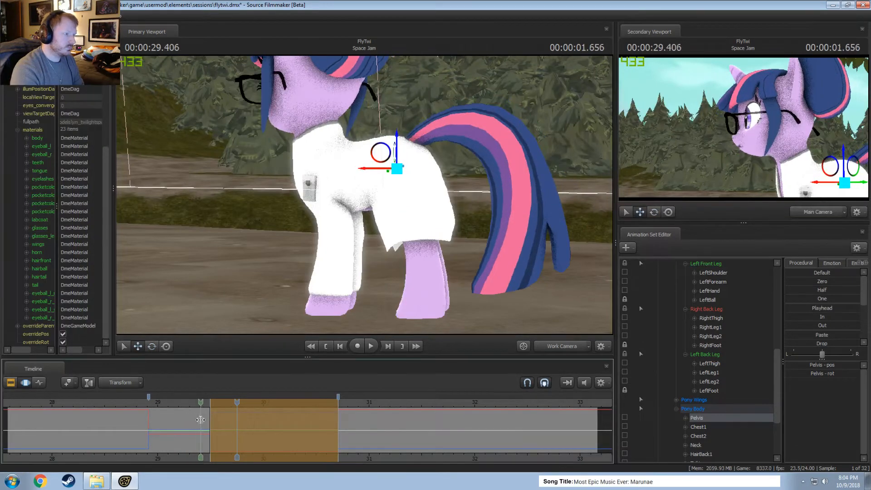
{"action": "key", "text": "shift"}
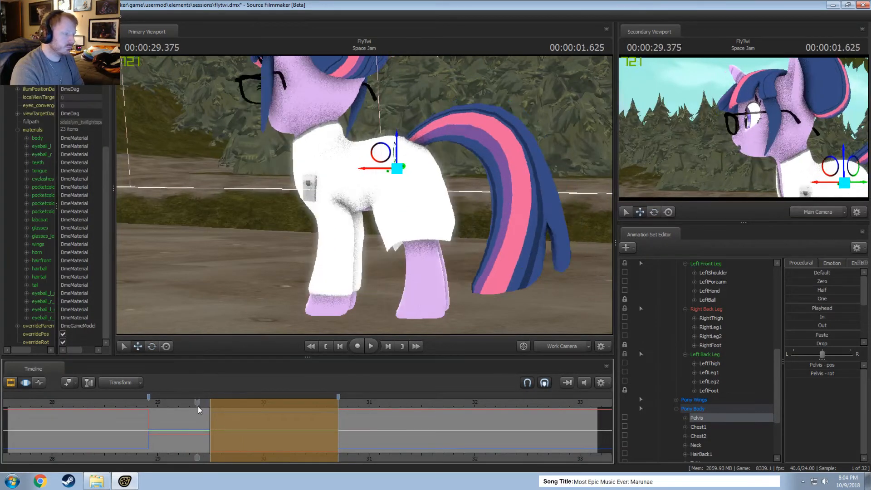
{"action": "left_click_drag", "start_coordinate": [291, 259], "coordinate": [377, 176], "text": "alt"}
{"action": "key", "text": "e"}
{"action": "key", "text": "shift"}
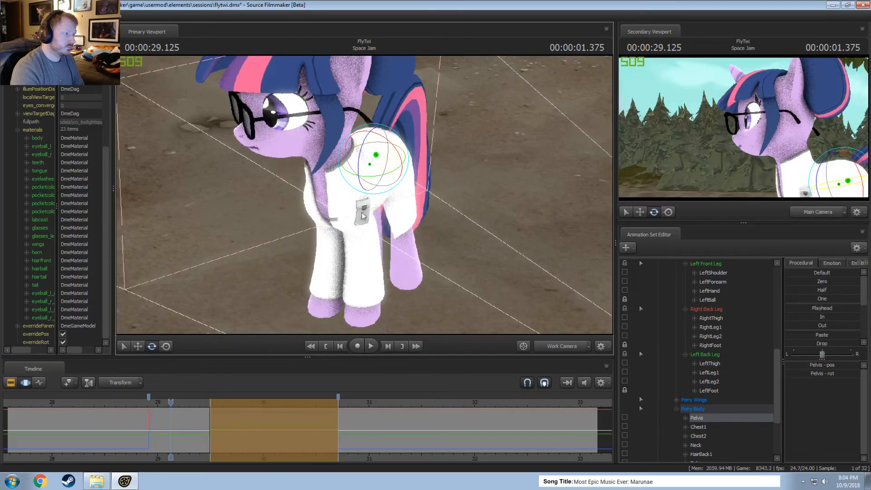
{"action": "key", "text": "shift"}
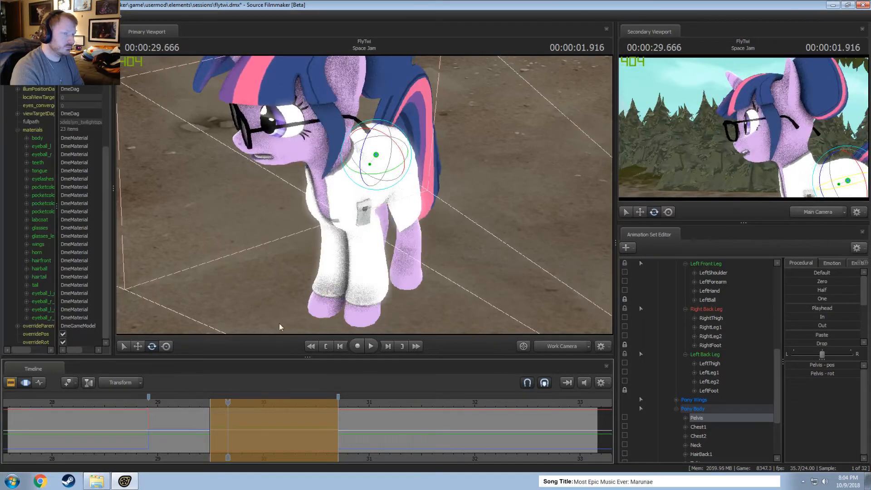
Select the Chest1 and Chest2 bones together, rotate them slightly over the time selection, and check the pose from the front.
{"action": "left_click_drag", "start_coordinate": [279, 291], "coordinate": [350, 195], "text": "alt"}
{"action": "left_click", "coordinate": [348, 173], "text": "ctrl"}
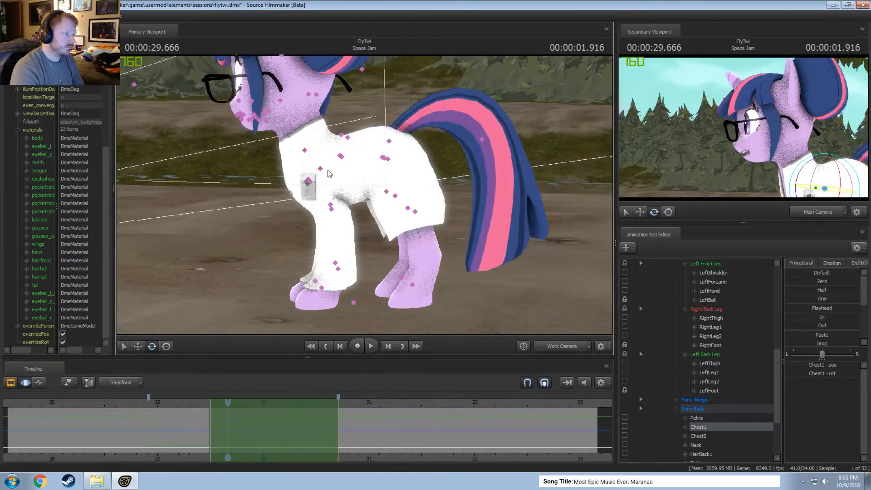
{"action": "left_click", "coordinate": [321, 169], "text": "ctrl+shift"}
{"action": "left_click_drag", "start_coordinate": [309, 141], "coordinate": [312, 141]}
{"action": "key", "text": "shift"}
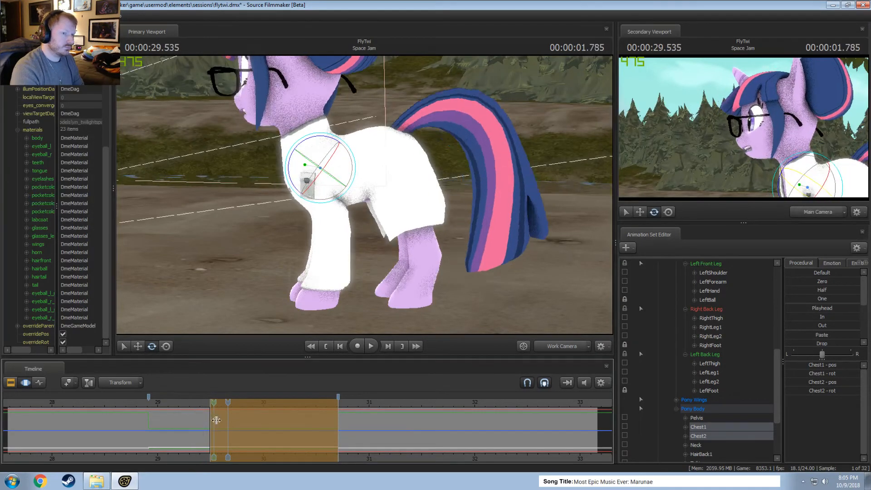
{"action": "left_click_drag", "start_coordinate": [300, 230], "coordinate": [367, 210], "text": "alt"}
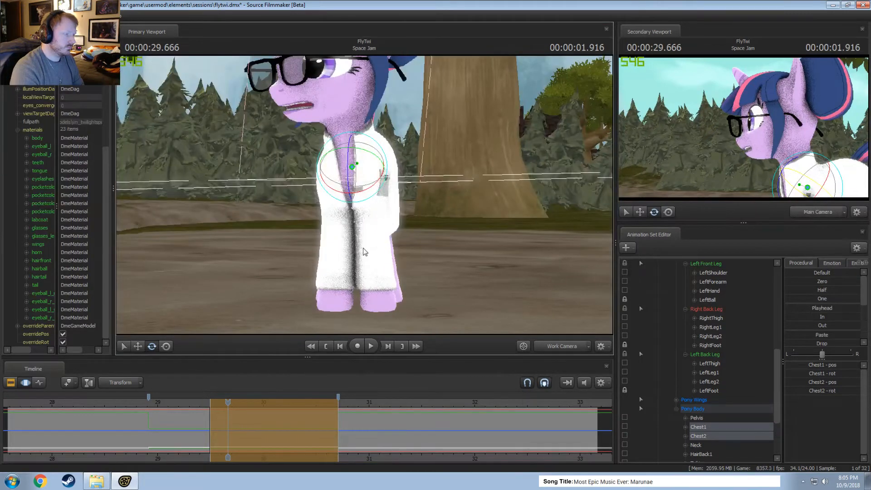
Rotate the Pelvis bone slightly over the time selection and check the pose from the front.
{"action": "left_click", "coordinate": [361, 165]}
{"action": "left_click_drag", "start_coordinate": [367, 170], "coordinate": [369, 170]}
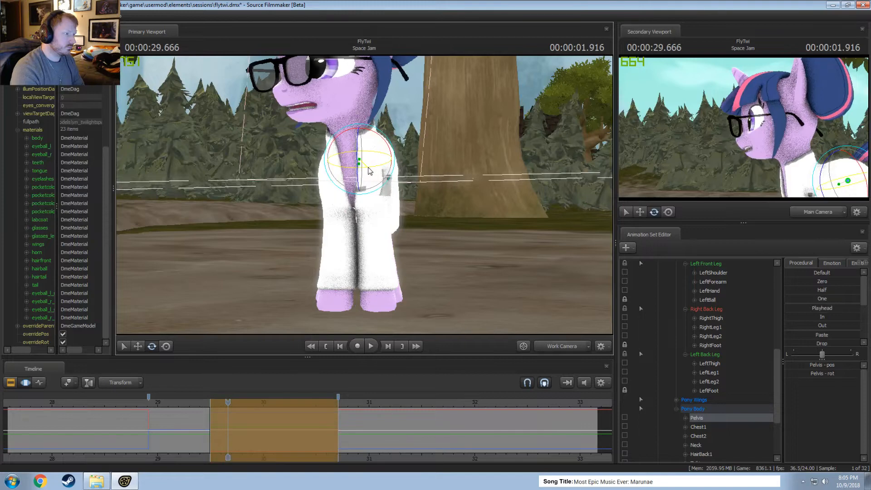
{"action": "mouse_move", "coordinate": [228, 414]}
{"action": "left_mouse_down"}
{"action": "mouse_move", "coordinate": [201, 414]}
{"action": "mouse_move", "coordinate": [228, 417]}
{"action": "left_mouse_up"}
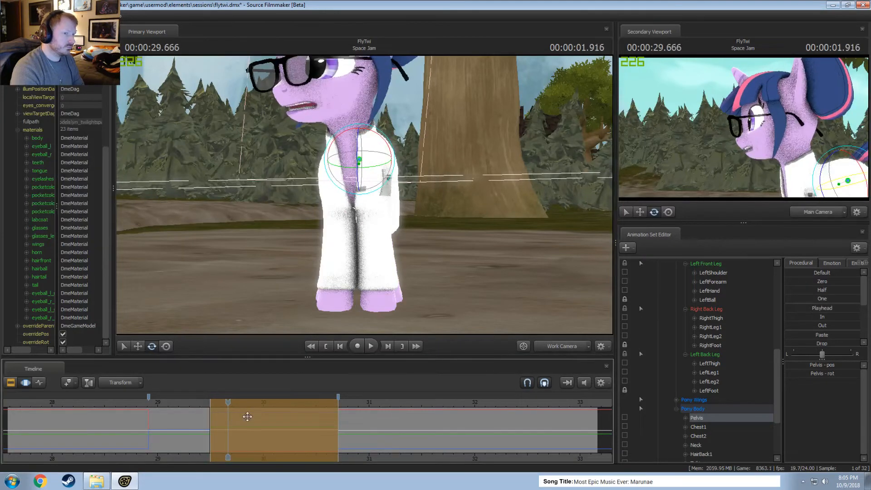
Rotate both shoulder bones and both forearm bones slightly over the time selection to adjust the front legs.
{"action": "left_click_drag", "start_coordinate": [366, 198], "coordinate": [302, 218]}
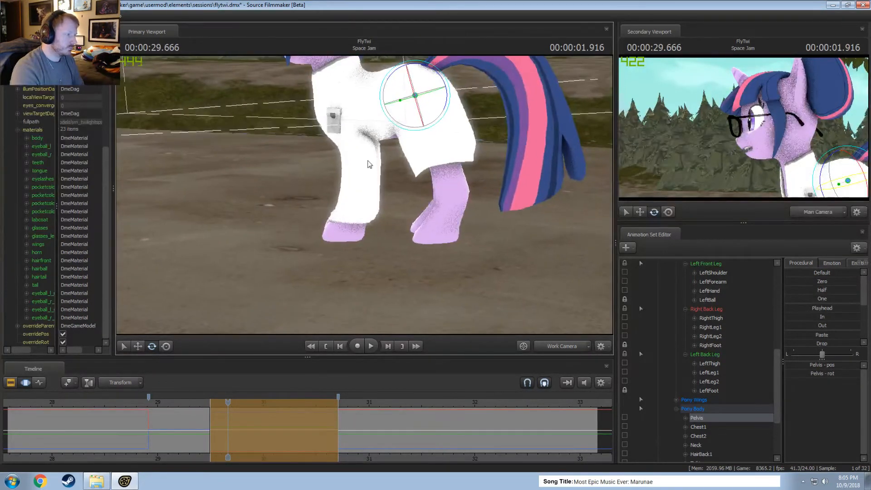
{"action": "left_click", "coordinate": [337, 117]}
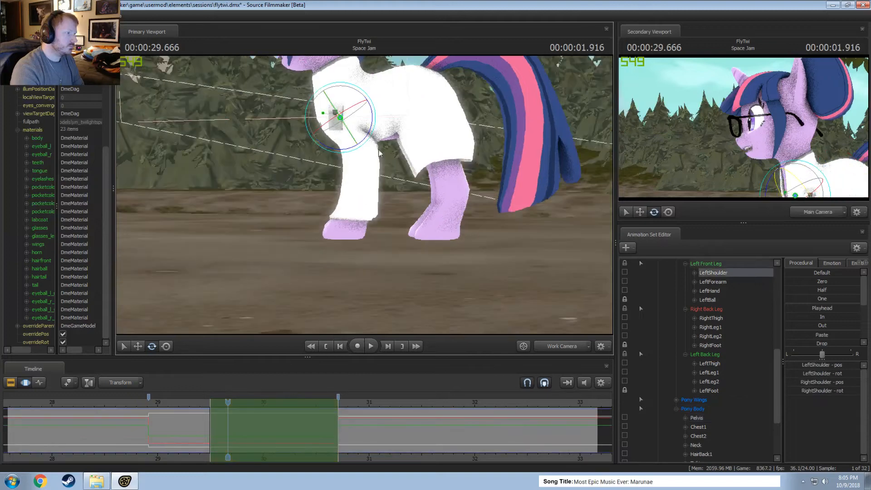
{"action": "left_click_drag", "start_coordinate": [376, 122], "coordinate": [353, 203]}
{"action": "left_click", "coordinate": [366, 135]}
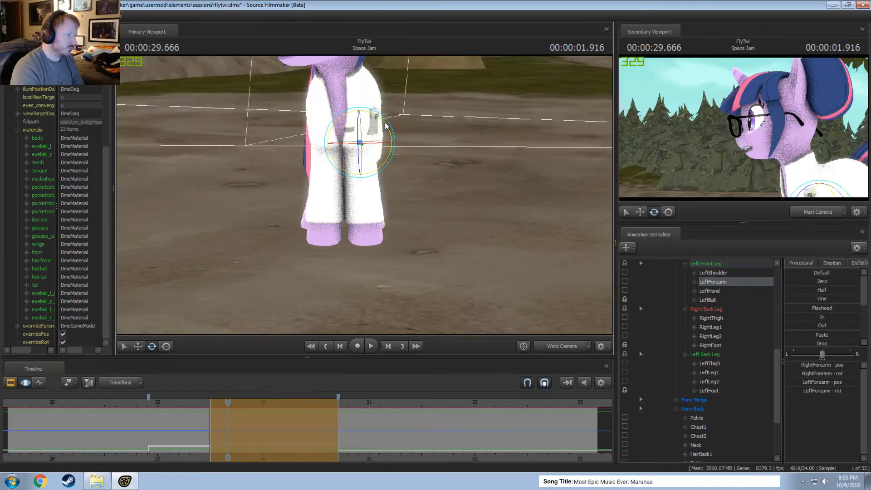
{"action": "left_click_drag", "start_coordinate": [389, 162], "coordinate": [393, 163]}
{"action": "left_click_drag", "start_coordinate": [455, 218], "coordinate": [350, 193], "text": "alt"}
{"action": "key", "text": "Escape"}
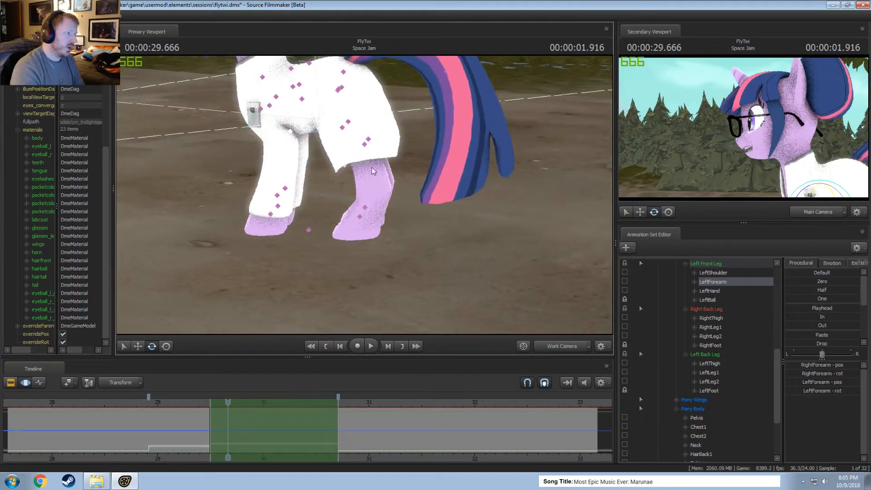
Rotate the LeftThigh bone slightly over the time selection and scrub to check the left back leg.
{"action": "left_click", "coordinate": [339, 90]}
{"action": "left_click_drag", "start_coordinate": [366, 104], "coordinate": [367, 109]}
{"action": "mouse_move", "coordinate": [298, 279]}
{"action": "left_mouse_down", "text": "alt"}
{"action": "mouse_move", "coordinate": [232, 293]}
{"action": "mouse_move", "coordinate": [295, 292]}
{"action": "left_mouse_up", "text": "alt"}
{"action": "left_click_drag", "start_coordinate": [202, 444], "coordinate": [228, 420]}
{"action": "left_click_drag", "start_coordinate": [364, 250], "coordinate": [354, 196], "text": "alt"}
Rotate the RightThigh bone over the time selection to adjust the right back leg's pose.
{"action": "left_click", "coordinate": [392, 106]}
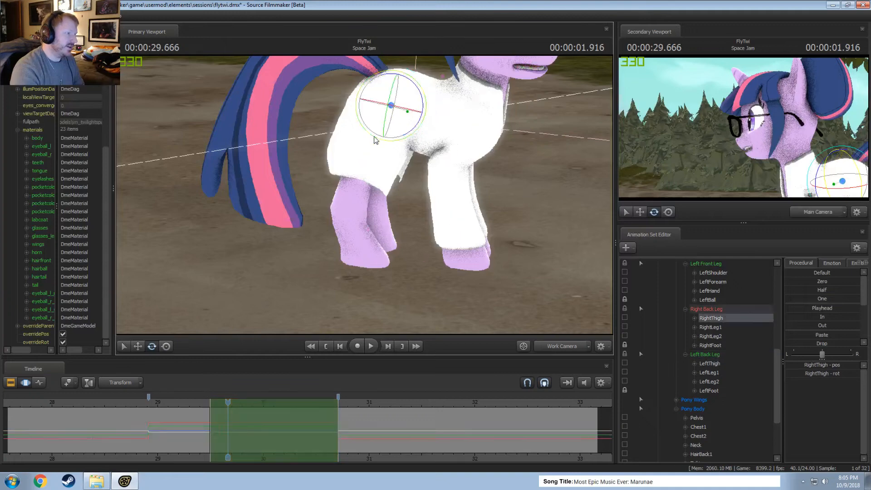
{"action": "left_click_drag", "start_coordinate": [386, 136], "coordinate": [377, 166], "text": "alt"}
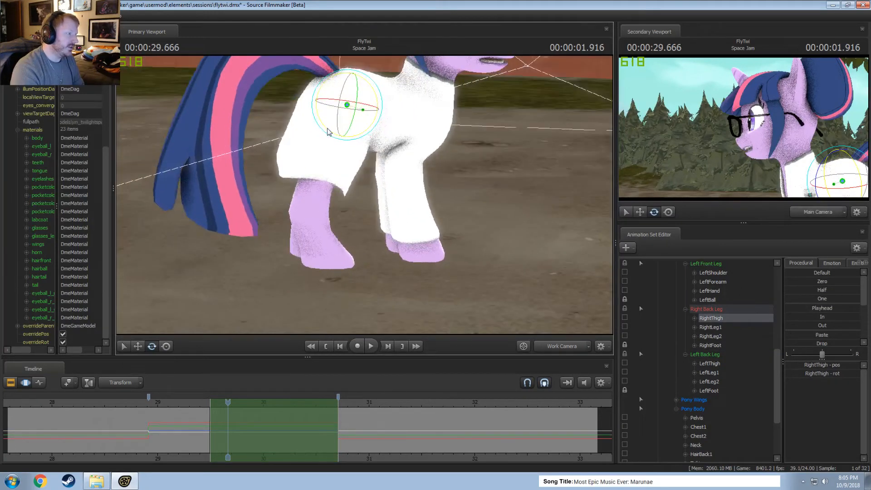
{"action": "left_click_drag", "start_coordinate": [329, 132], "coordinate": [227, 432]}
{"action": "left_click_drag", "start_coordinate": [272, 272], "coordinate": [309, 272], "text": "alt"}
{"action": "left_click_drag", "start_coordinate": [327, 195], "coordinate": [365, 195], "text": "alt"}
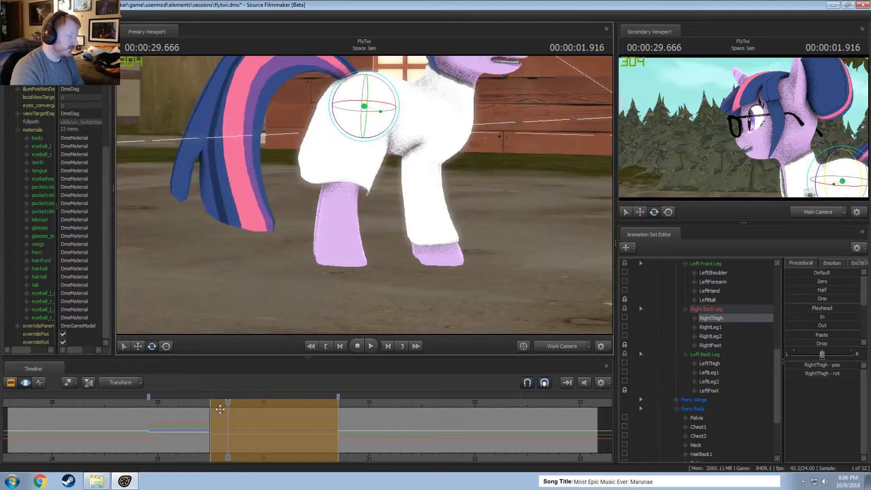
{"action": "left_click_drag", "start_coordinate": [219, 417], "coordinate": [222, 422]}
{"action": "key", "text": "shift"}
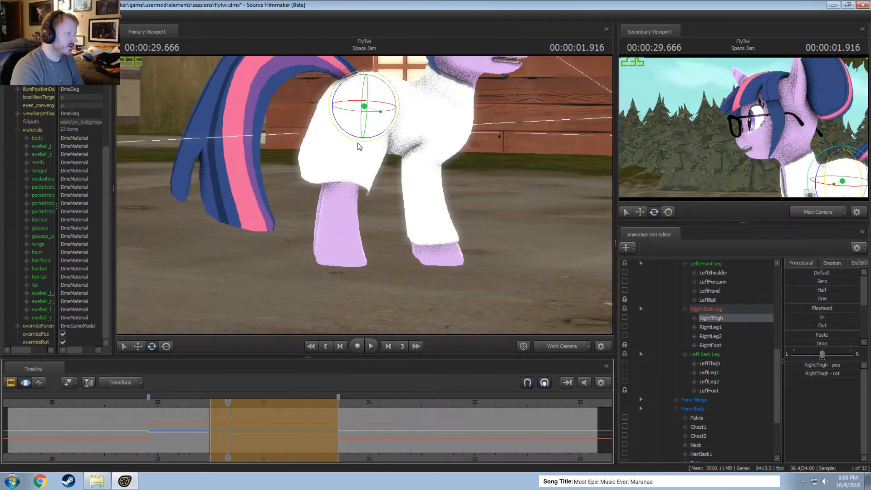
{"action": "left_click_drag", "start_coordinate": [357, 139], "coordinate": [359, 141]}
{"action": "left_click_drag", "start_coordinate": [355, 176], "coordinate": [348, 181]}
Scrub around the start of the time selection and review the leg motion from both sides of the body.
{"action": "mouse_move", "coordinate": [228, 415]}
{"action": "left_mouse_down"}
{"action": "mouse_move", "coordinate": [206, 413]}
{"action": "mouse_move", "coordinate": [228, 409]}
{"action": "left_mouse_up"}
{"action": "left_click_drag", "start_coordinate": [363, 195], "coordinate": [317, 249], "text": "alt"}
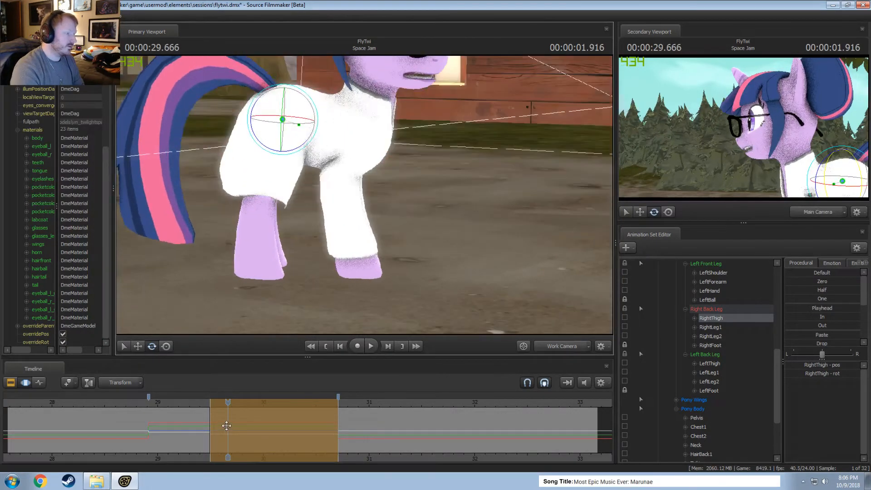
{"action": "left_click_drag", "start_coordinate": [227, 426], "coordinate": [261, 431]}
{"action": "left_click_drag", "start_coordinate": [387, 292], "coordinate": [349, 227], "text": "alt"}
{"action": "left_click_drag", "start_coordinate": [192, 425], "coordinate": [228, 432]}
{"action": "left_click_drag", "start_coordinate": [352, 276], "coordinate": [363, 195]}
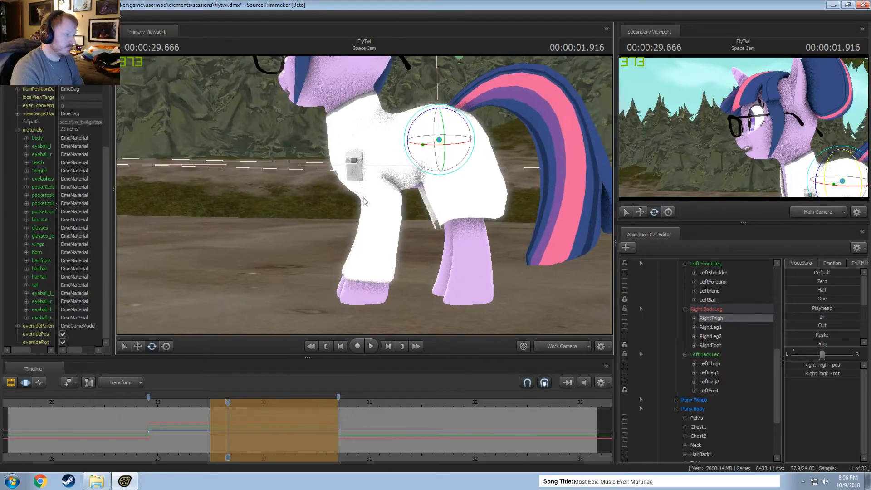
Select the Chest2 bone and lock the LeftShoulder and RightShoulder bones.
{"action": "left_click", "coordinate": [356, 138], "text": "ctrl"}
{"action": "left_click", "coordinate": [371, 149], "text": "ctrl"}
{"action": "scroll", "coordinate": [674, 381], "scroll_direction": "up", "scroll_amount": 3}
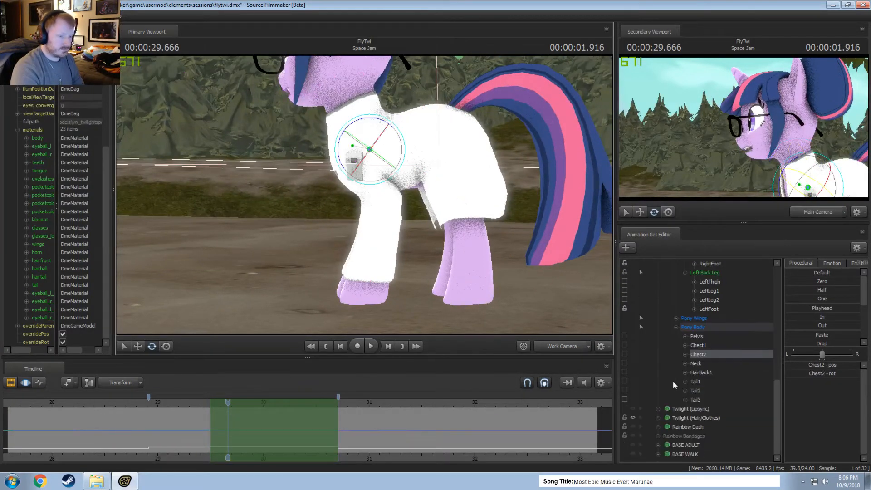
{"action": "left_click", "coordinate": [625, 354]}
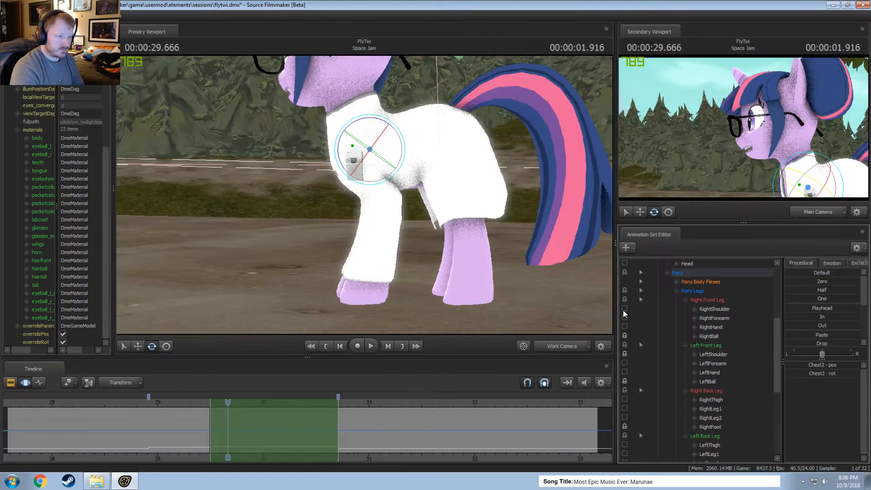
{"action": "key", "text": "ctrl"}
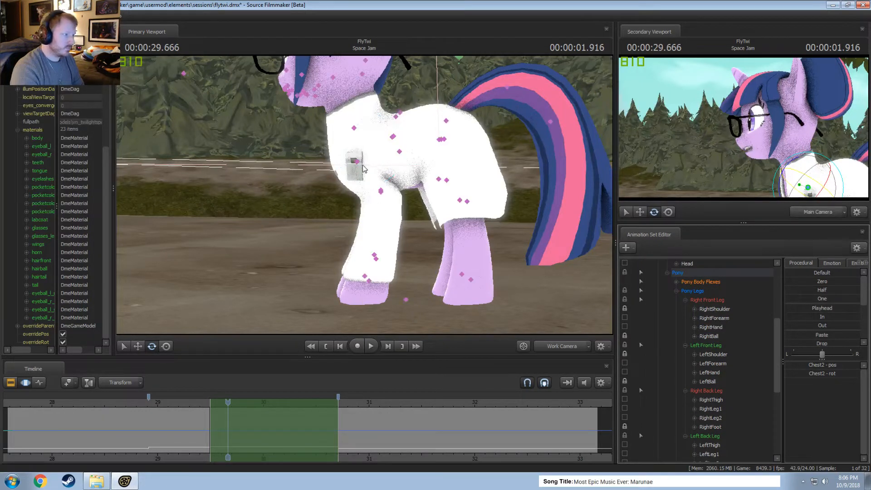
Rotate the Chest2 bone over the time selection and scrub to check the chest movement from the front.
{"action": "left_click_drag", "start_coordinate": [372, 148], "coordinate": [393, 176], "text": "alt"}
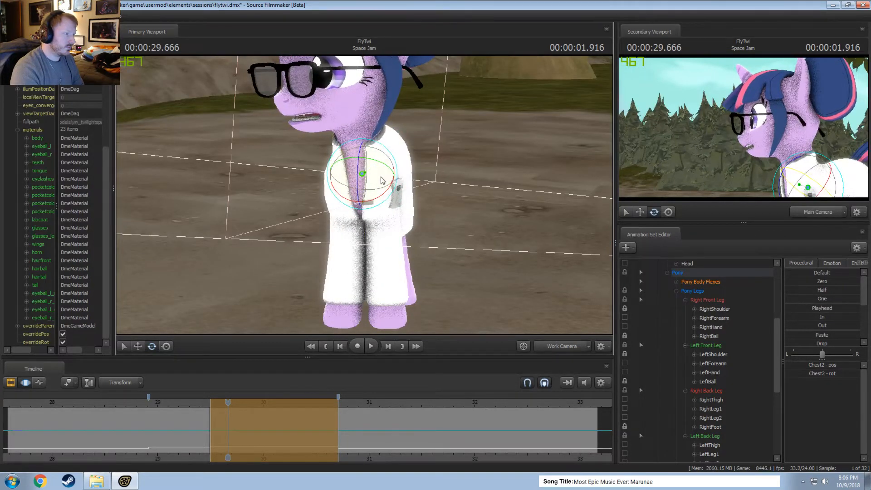
{"action": "left_click_drag", "start_coordinate": [190, 423], "coordinate": [228, 429]}
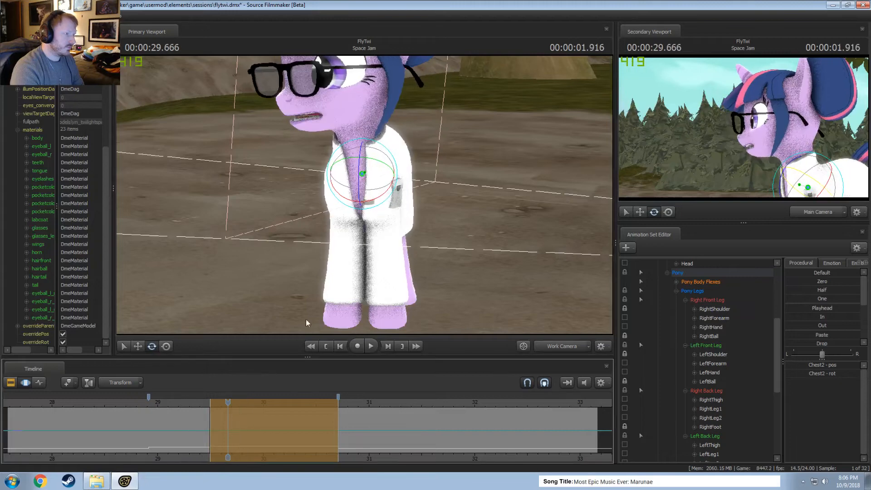
{"action": "left_click_drag", "start_coordinate": [381, 290], "coordinate": [365, 195], "text": "alt"}
Rotate the Neck and Head bones over the time selection to turn and tilt the head, and play the motion back.
{"action": "left_click", "coordinate": [365, 150], "text": "ctrl"}
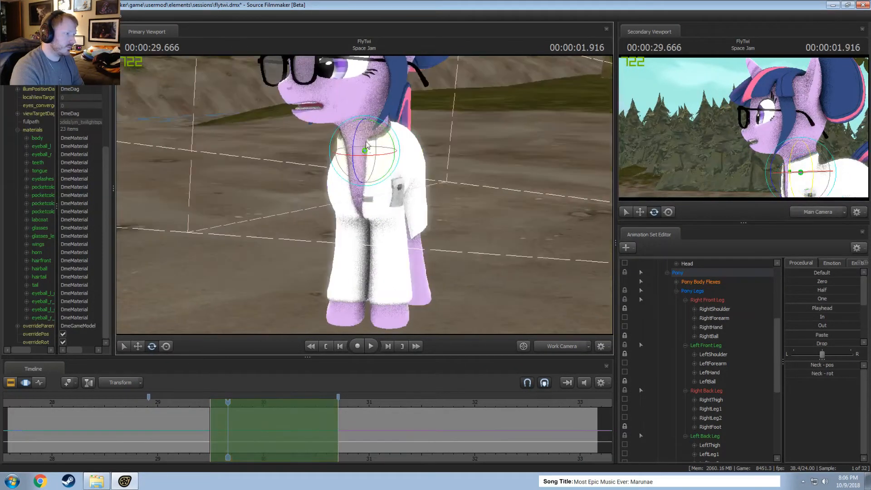
{"action": "left_click_drag", "start_coordinate": [363, 129], "coordinate": [376, 91]}
{"action": "left_click", "coordinate": [365, 105], "text": "ctrl"}
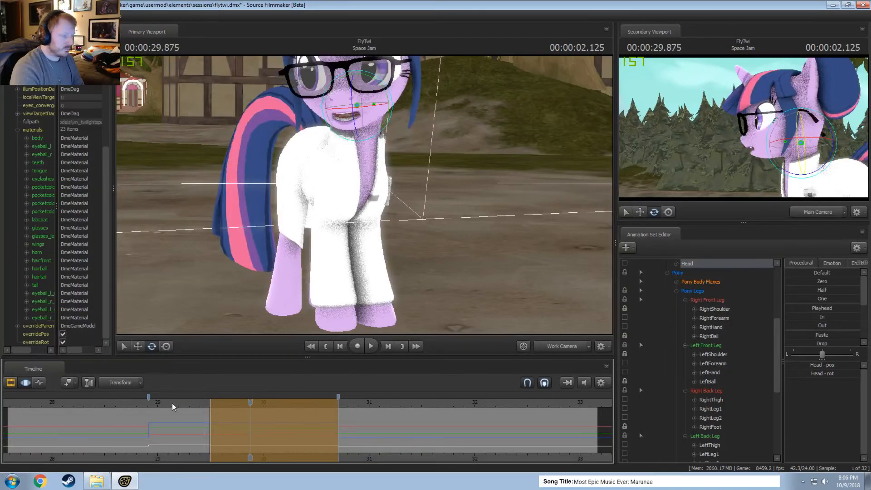
{"action": "left_click_drag", "start_coordinate": [173, 403], "coordinate": [228, 418]}
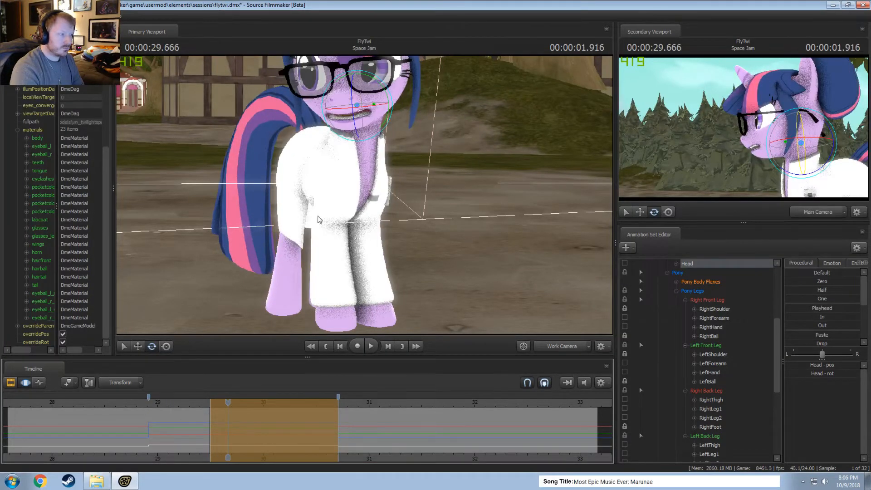
{"action": "left_click_drag", "start_coordinate": [354, 126], "coordinate": [359, 95]}
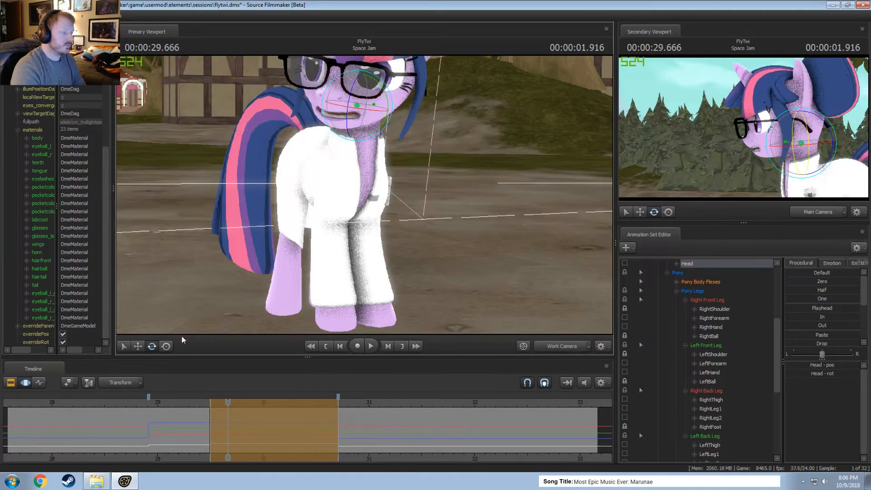
{"action": "left_click", "coordinate": [171, 403]}
{"action": "key", "text": "space"}
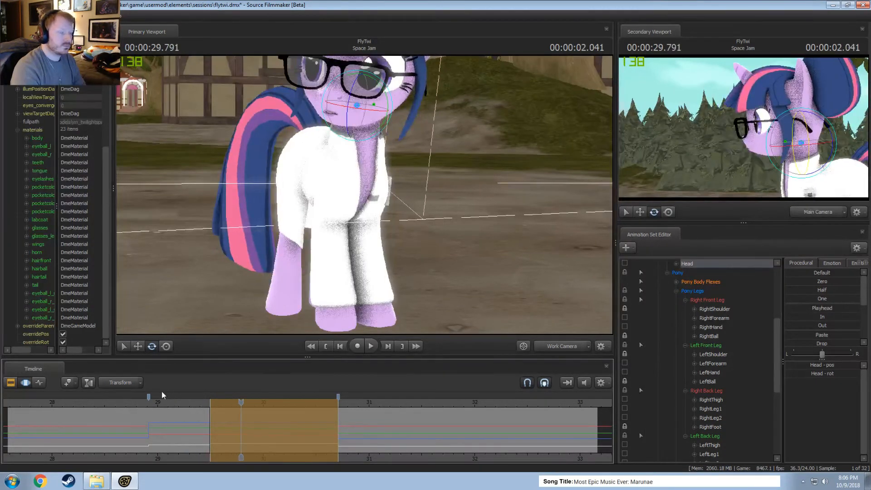
{"action": "left_click", "coordinate": [131, 403]}
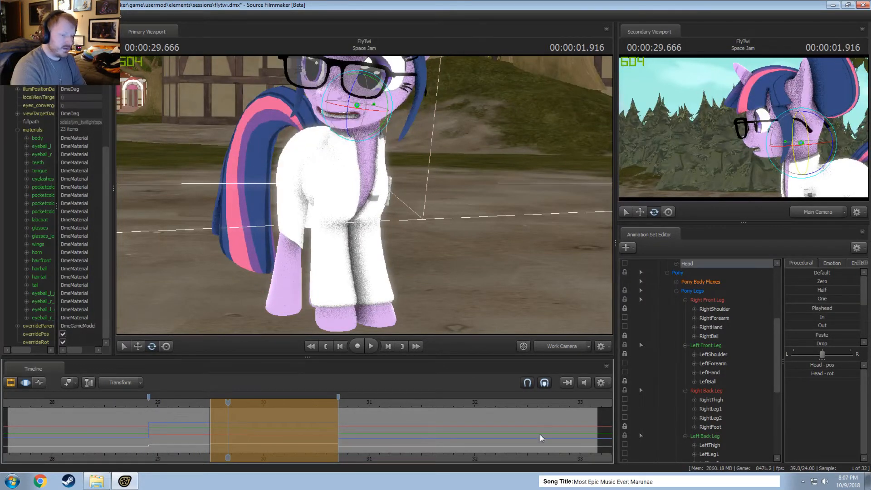
Select all of Twilight's controls except the Face group and blend them partly toward the In preset over the time selection.
{"action": "key", "text": "Escape"}
{"action": "scroll", "coordinate": [691, 328], "scroll_direction": "up", "scroll_amount": 5}
{"action": "left_click", "coordinate": [690, 292]}
{"action": "left_click", "coordinate": [680, 301], "text": "ctrl"}
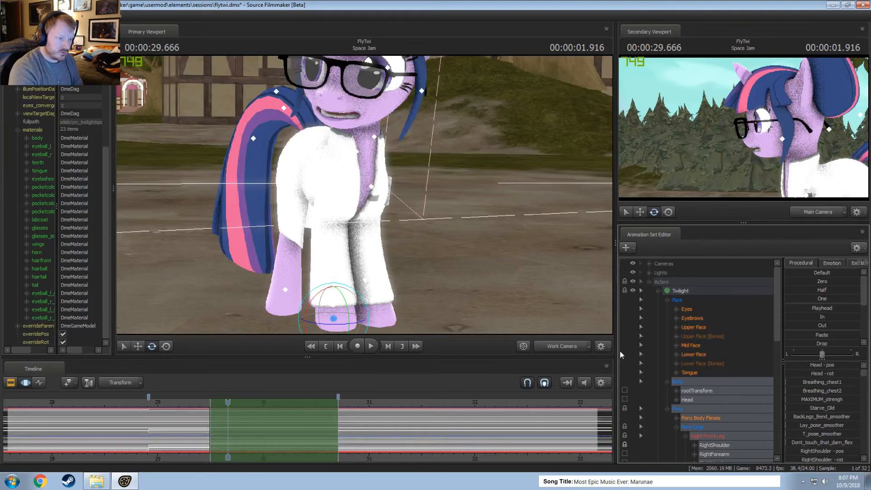
{"action": "left_click_drag", "start_coordinate": [823, 317], "coordinate": [833, 317]}
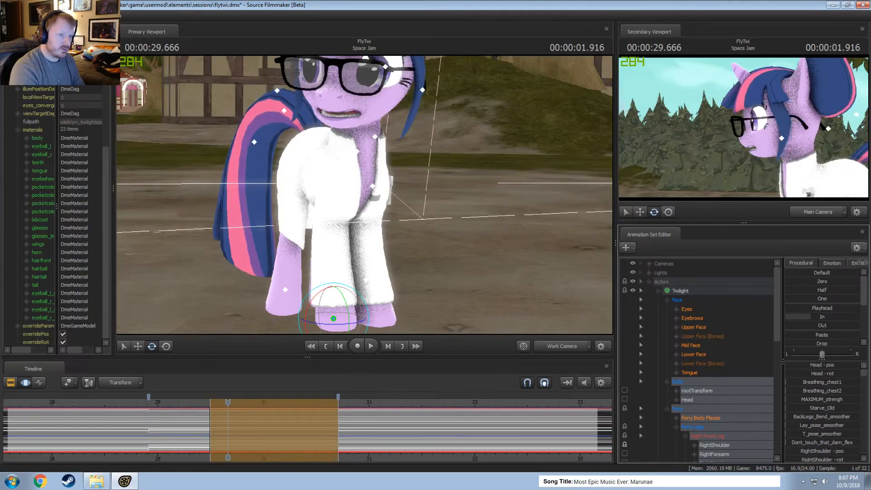
Play back the blended body motion repeatedly across the start of the time selection to judge the transition.
{"action": "left_click", "coordinate": [185, 402]}
{"action": "key", "text": "space"}
{"action": "key", "text": "space"}
{"action": "left_click_drag", "start_coordinate": [184, 401], "coordinate": [99, 405]}
{"action": "key", "text": "space"}
{"action": "key", "text": "space"}
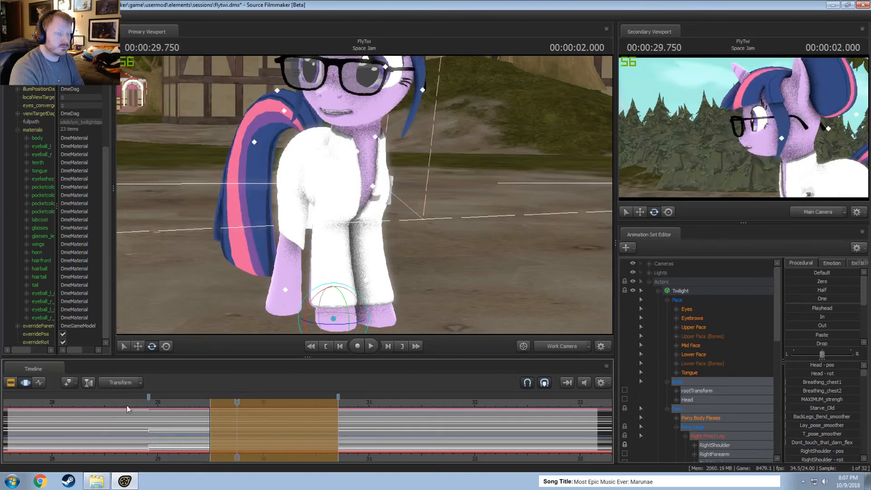
{"action": "left_click", "coordinate": [172, 403]}
{"action": "key", "text": "space"}
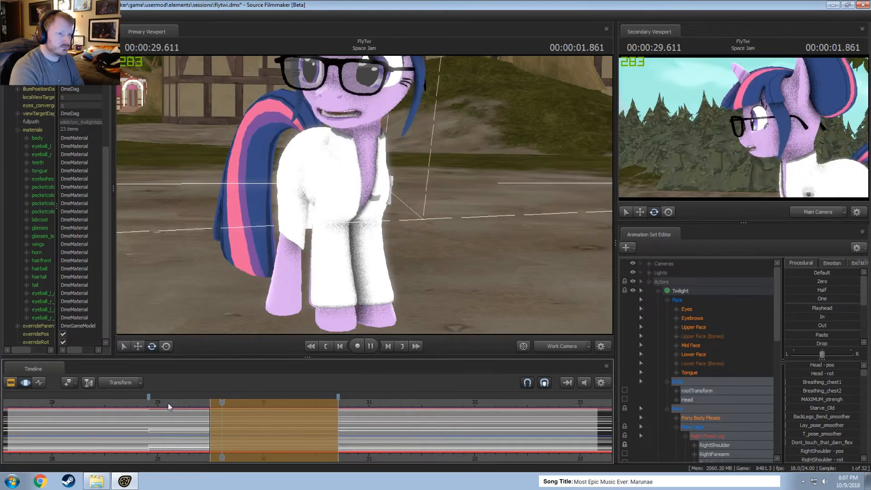
{"action": "key", "text": "space"}
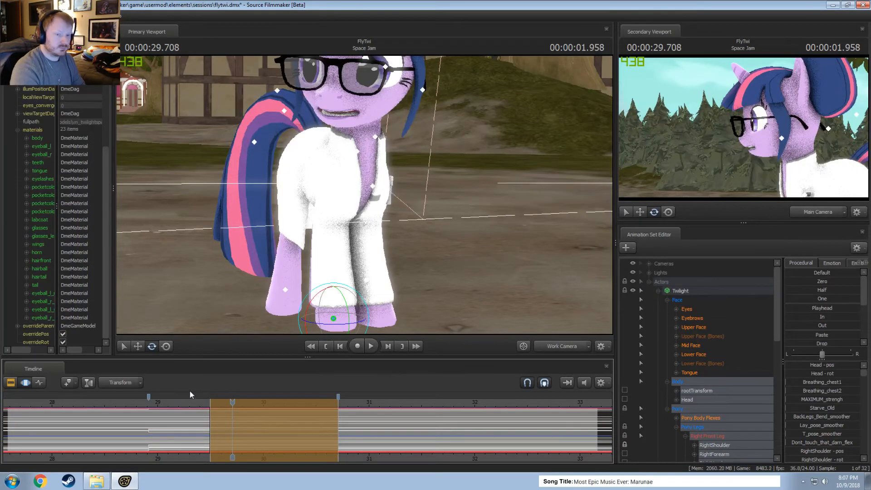
{"action": "left_click", "coordinate": [162, 403]}
{"action": "key", "text": "F2"}
{"action": "key", "text": "F3"}
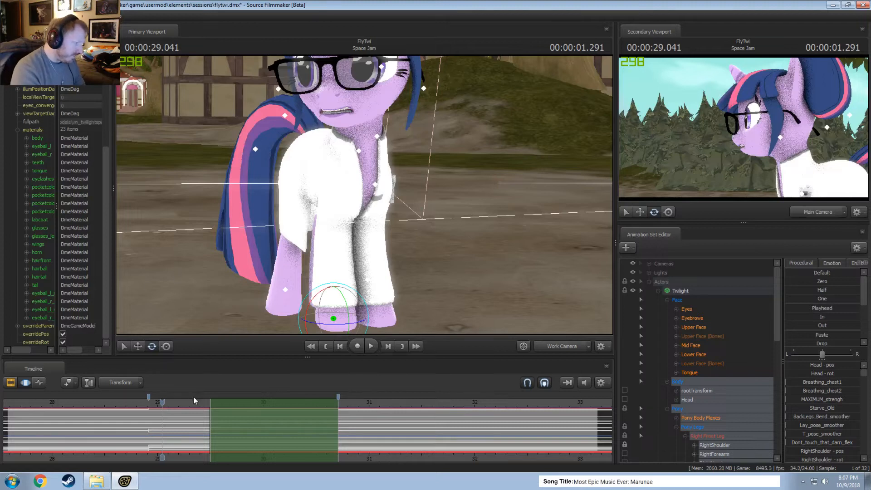
Examine Twilight's pose and mouth around the 29-second mark by scrubbing and replaying from just after the first marker.
{"action": "left_click", "coordinate": [171, 405]}
{"action": "scroll", "coordinate": [178, 424], "scroll_direction": "down", "scroll_amount": 3}
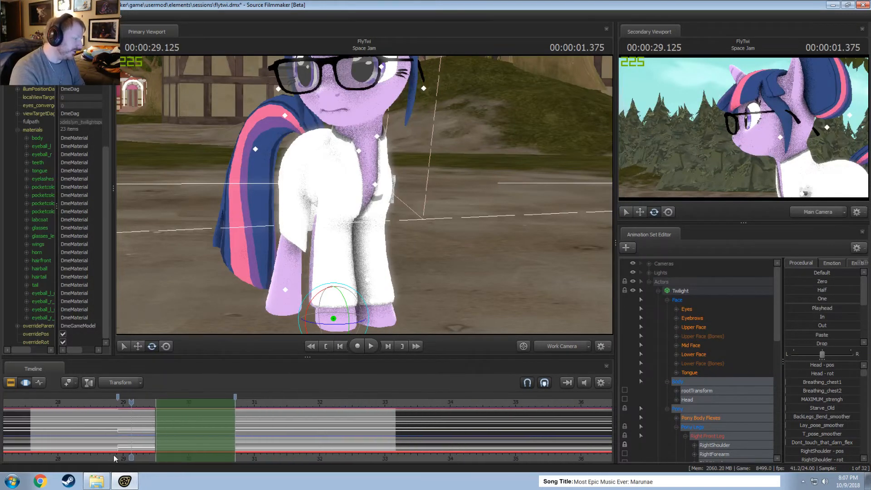
{"action": "scroll", "coordinate": [126, 425], "scroll_direction": "down", "scroll_amount": 2}
{"action": "left_click_drag", "start_coordinate": [129, 403], "coordinate": [125, 404]}
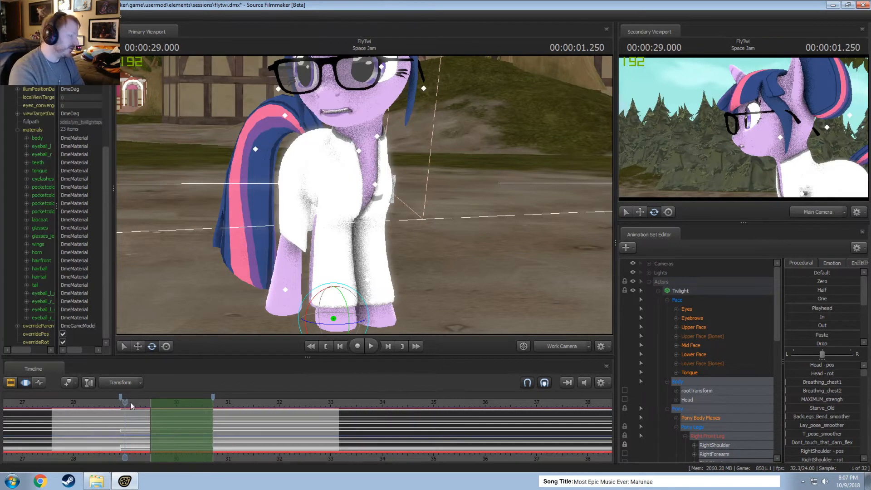
{"action": "scroll", "coordinate": [132, 411], "scroll_direction": "up", "scroll_amount": 4}
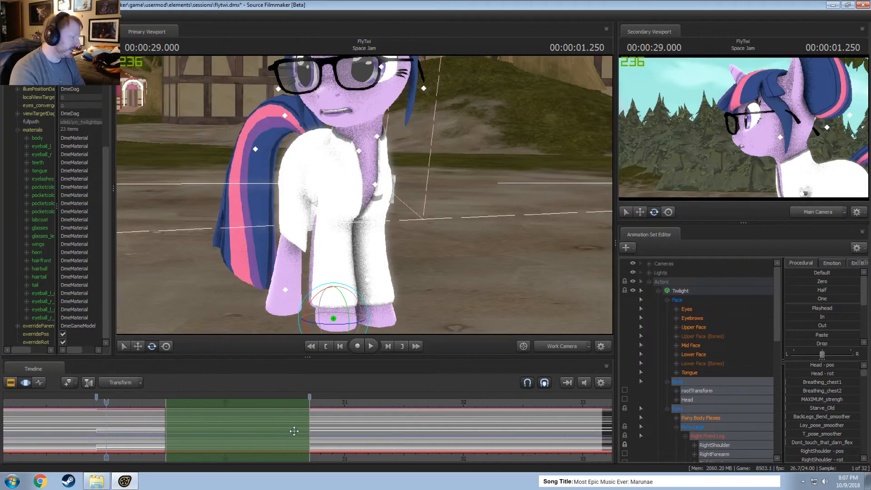
{"action": "left_click_drag", "start_coordinate": [121, 407], "coordinate": [97, 405]}
{"action": "key", "text": "space"}
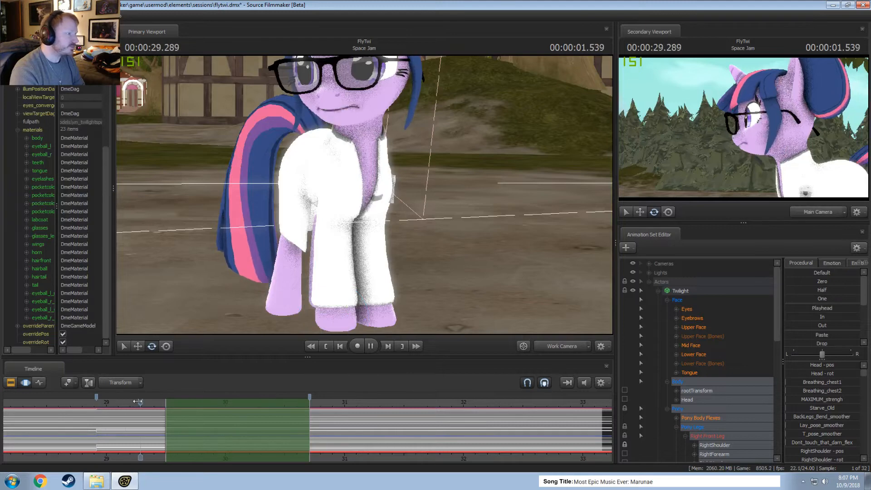
{"action": "key", "text": "space"}
{"action": "left_click", "coordinate": [101, 405]}
{"action": "key", "text": "space"}
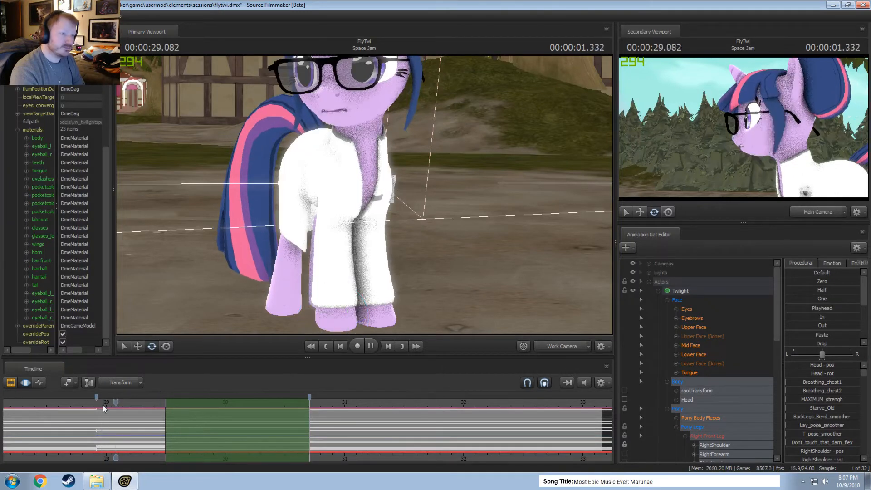
{"action": "key", "text": "space"}
{"action": "left_click_drag", "start_coordinate": [263, 272], "coordinate": [272, 218]}
{"action": "left_click", "coordinate": [102, 400]}
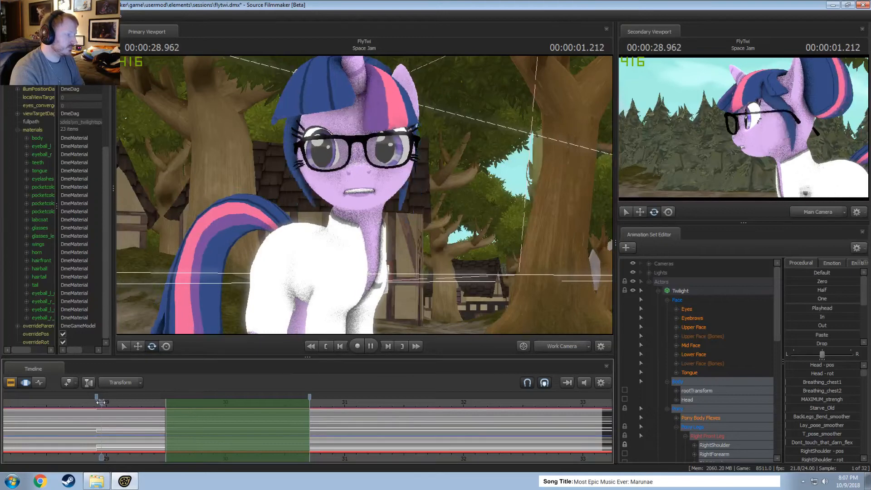
Replay the head turn around 29 seconds and rotate Twilight's Neck bone slightly over the time selection.
{"action": "key", "text": "space"}
{"action": "key", "text": "space"}
{"action": "left_click", "coordinate": [108, 410]}
{"action": "key", "text": "space"}
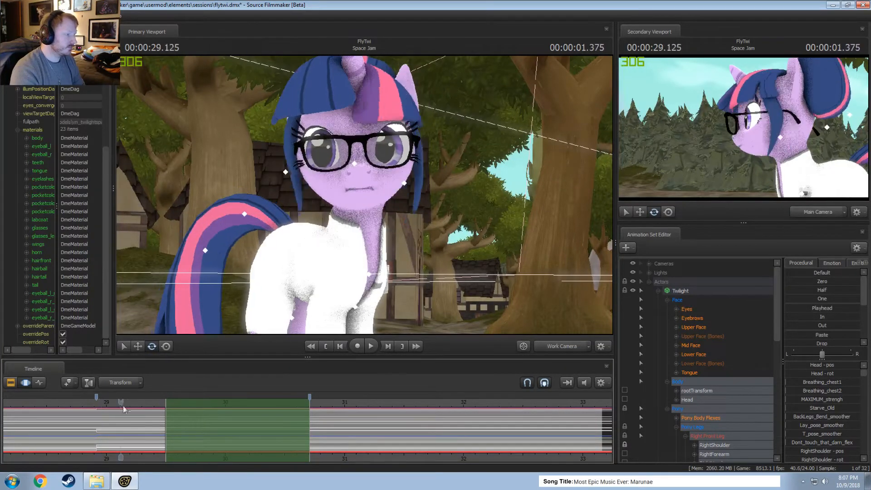
{"action": "key", "text": "space"}
{"action": "left_click", "coordinate": [354, 238]}
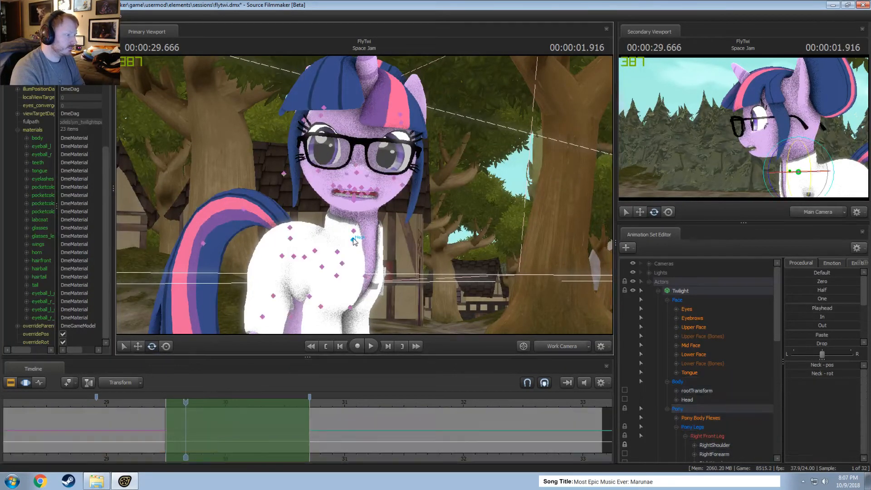
{"action": "left_click_drag", "start_coordinate": [364, 231], "coordinate": [365, 226]}
Play back the adjusted neck motion from about 29 seconds through the turn back past 31 seconds.
{"action": "left_click", "coordinate": [115, 402]}
{"action": "key", "text": "space"}
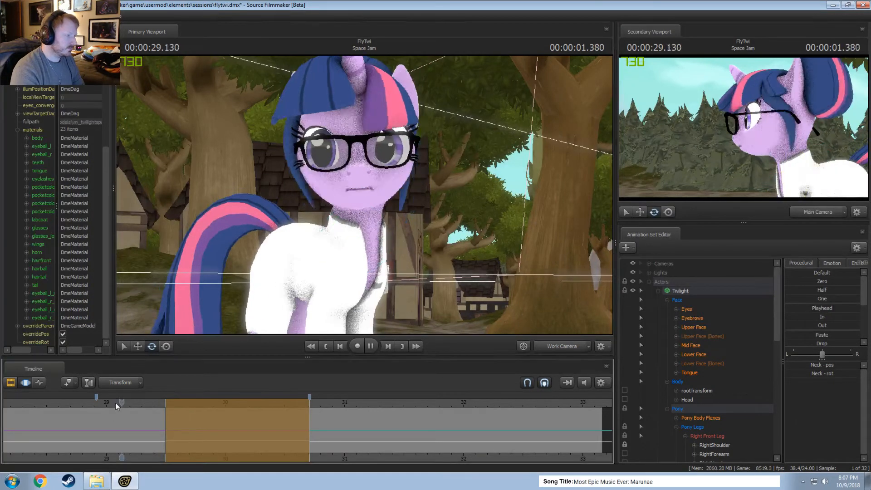
{"action": "key", "text": "space"}
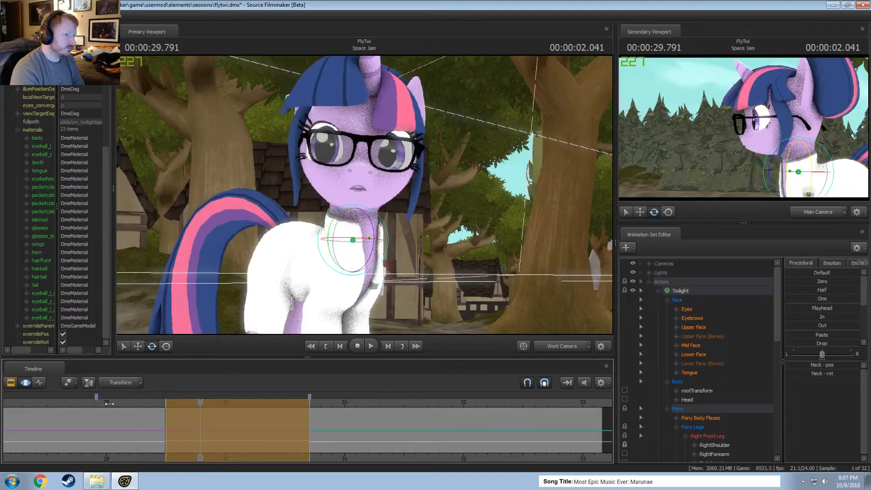
{"action": "left_click", "coordinate": [107, 404]}
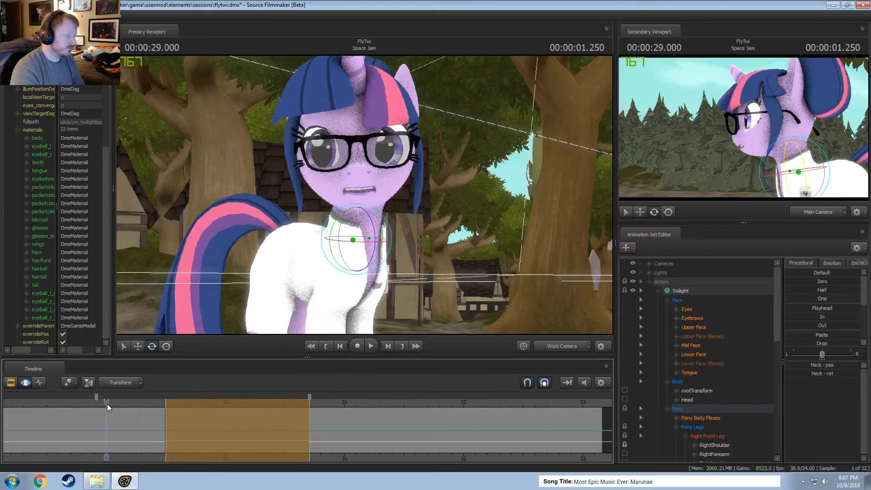
{"action": "key", "text": "space"}
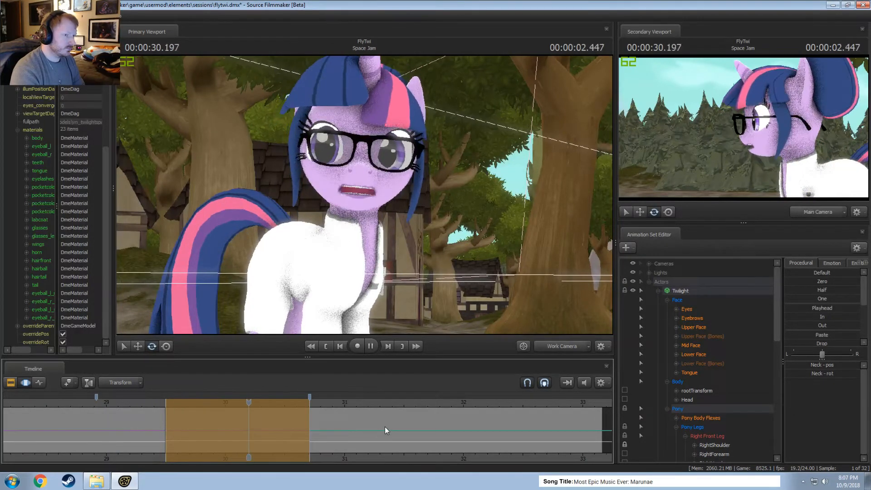
{"action": "key", "text": "space"}
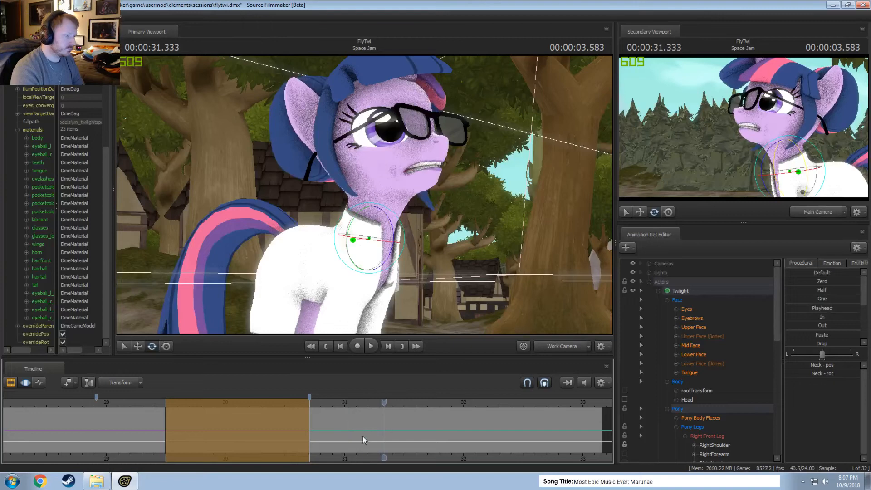
Play the Space Jam shot toward its end and again from its beginning to review Twilight's full motion.
{"action": "key", "text": "F2"}
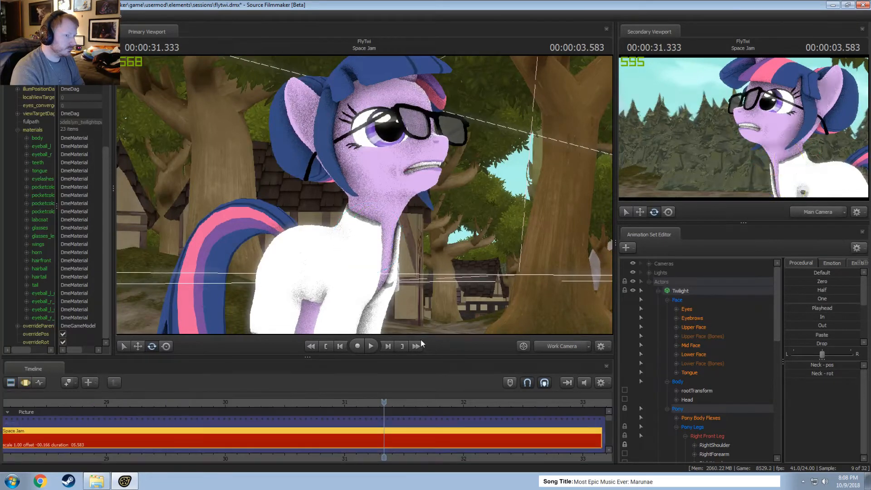
{"action": "key", "text": "space"}
{"action": "key", "text": "space"}
{"action": "key", "text": "F3"}
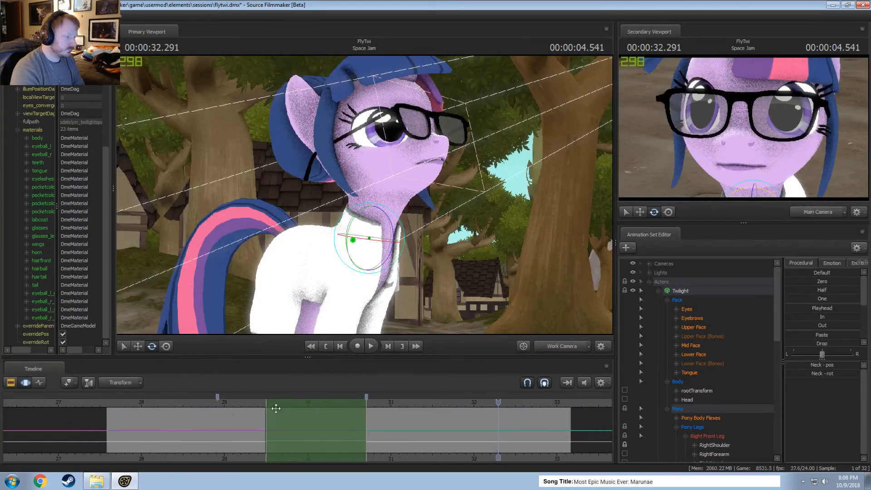
{"action": "left_click", "coordinate": [122, 405]}
{"action": "key", "text": "space"}
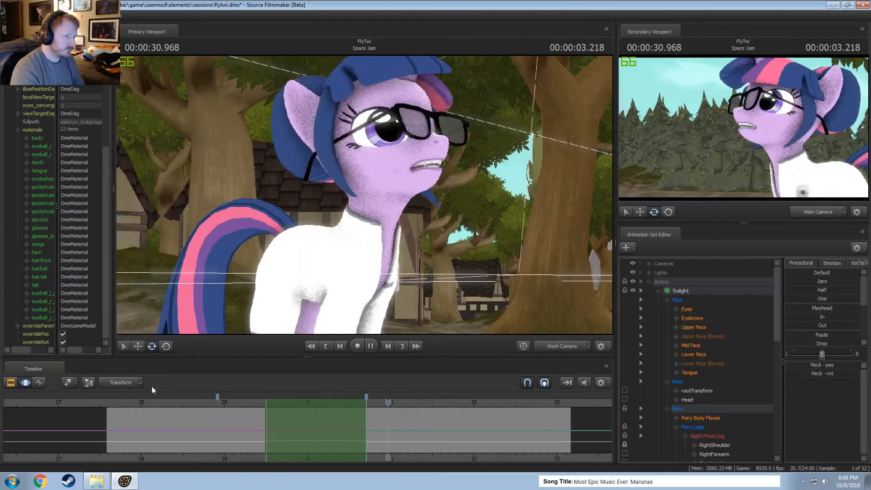
{"action": "key", "text": "space"}
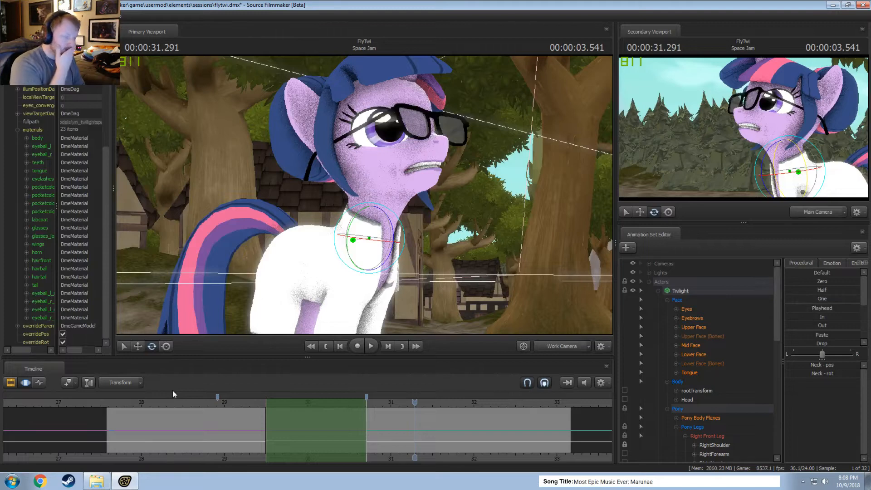
Save the session and move the playhead to the beginning of the first Intro - Twilight shot in the clip editor.
{"action": "left_click", "coordinate": [678, 292]}
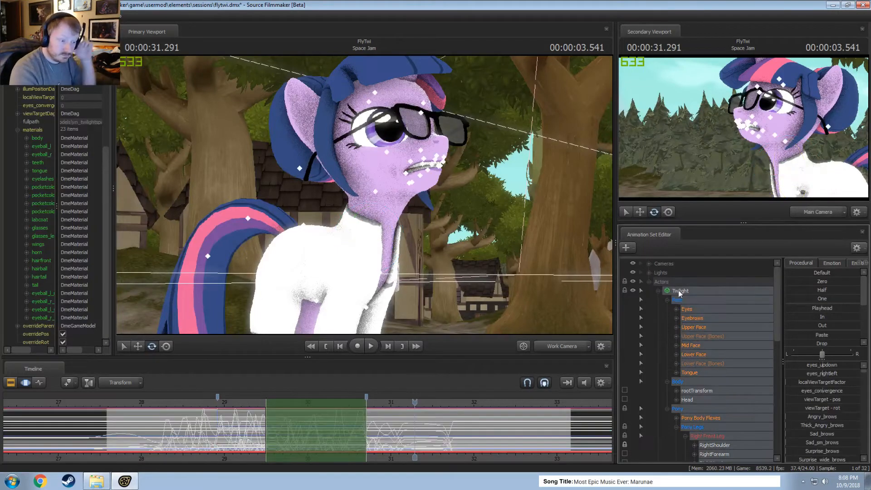
{"action": "scroll", "coordinate": [431, 427], "scroll_direction": "down", "scroll_amount": 7}
{"action": "key", "text": "F2"}
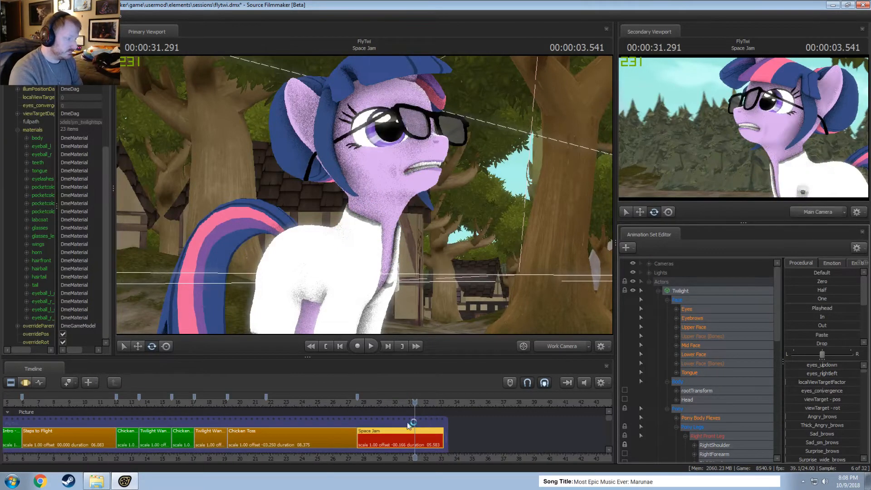
{"action": "scroll", "coordinate": [313, 426], "scroll_direction": "down", "scroll_amount": 5}
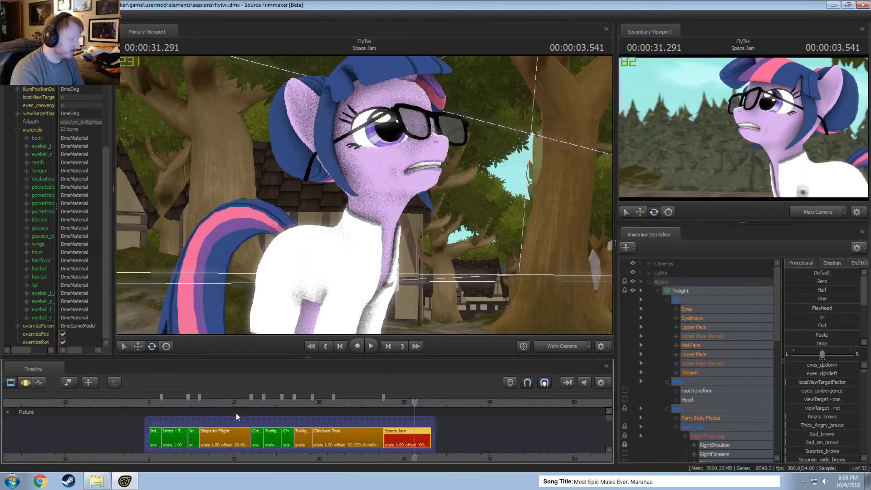
{"action": "left_click", "coordinate": [154, 403]}
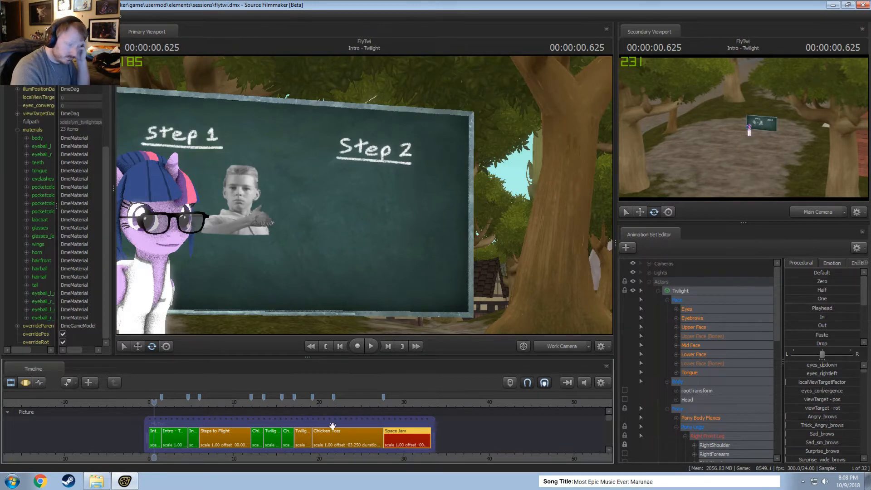
{"action": "left_click_drag", "start_coordinate": [154, 402], "coordinate": [150, 403]}
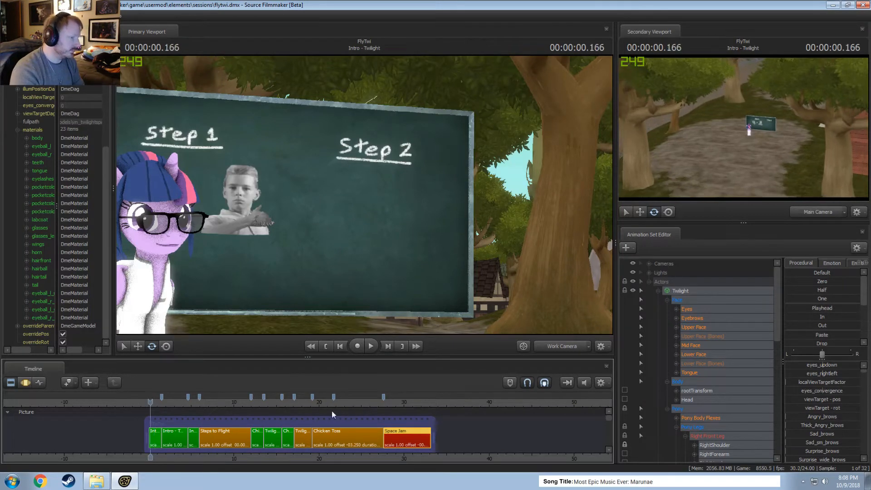
Switch the primary viewport to the Main Camera, then select the Intro - Twilight shot and play its opening.
{"action": "left_click", "coordinate": [562, 346]}
{"action": "key", "text": "space"}
{"action": "scroll", "coordinate": [175, 425], "scroll_direction": "up", "scroll_amount": 3}
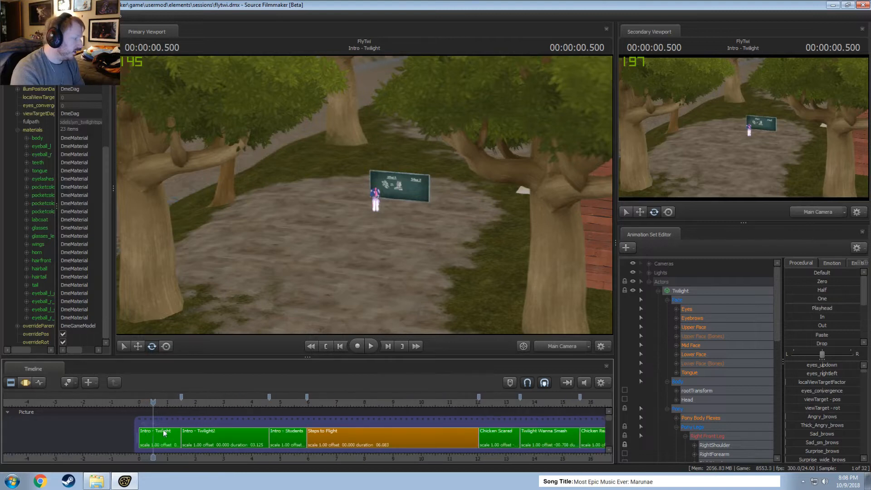
{"action": "left_click", "coordinate": [159, 439]}
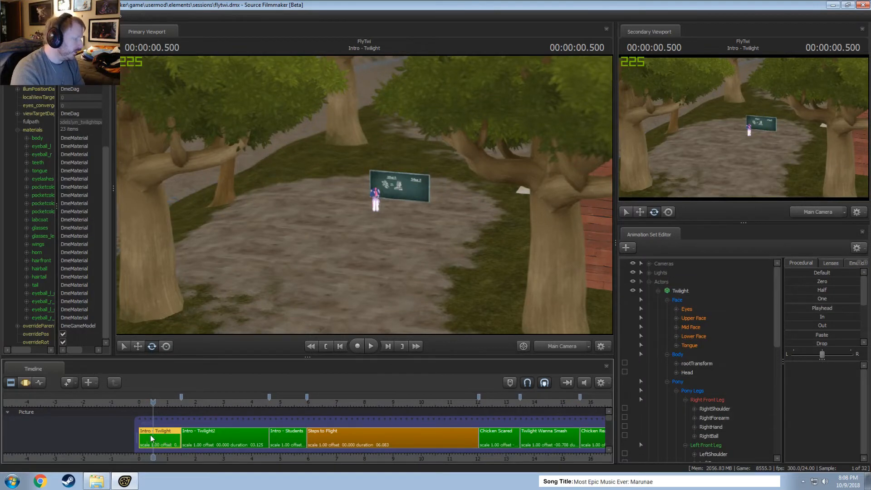
{"action": "scroll", "coordinate": [180, 416], "scroll_direction": "down", "scroll_amount": 3}
{"action": "key", "text": "space"}
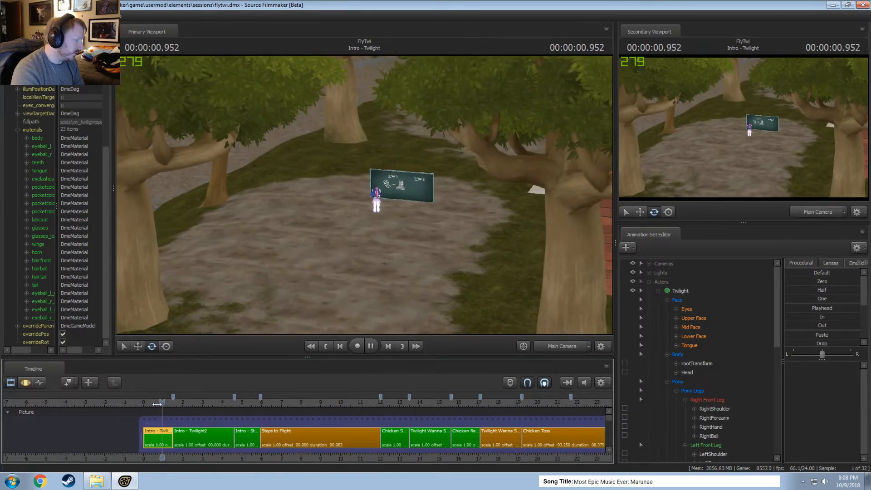
{"action": "key", "text": "space"}
Extend the end of the Intro - Twilight shot to 2 seconds with the following shots rippling, and play across the cut.
{"action": "left_click_drag", "start_coordinate": [148, 406], "coordinate": [189, 435]}
{"action": "scroll", "coordinate": [186, 434], "scroll_direction": "down", "scroll_amount": 4}
{"action": "left_click", "coordinate": [163, 403]}
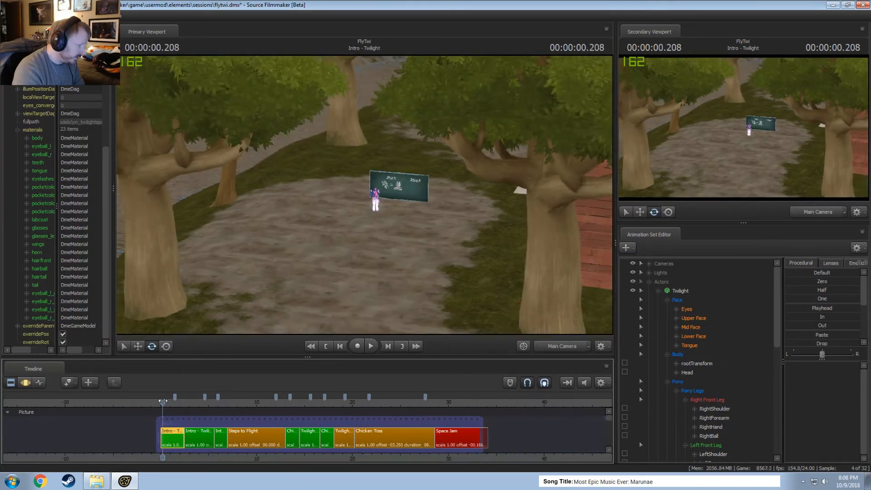
{"action": "scroll", "coordinate": [186, 435], "scroll_direction": "up", "scroll_amount": 4}
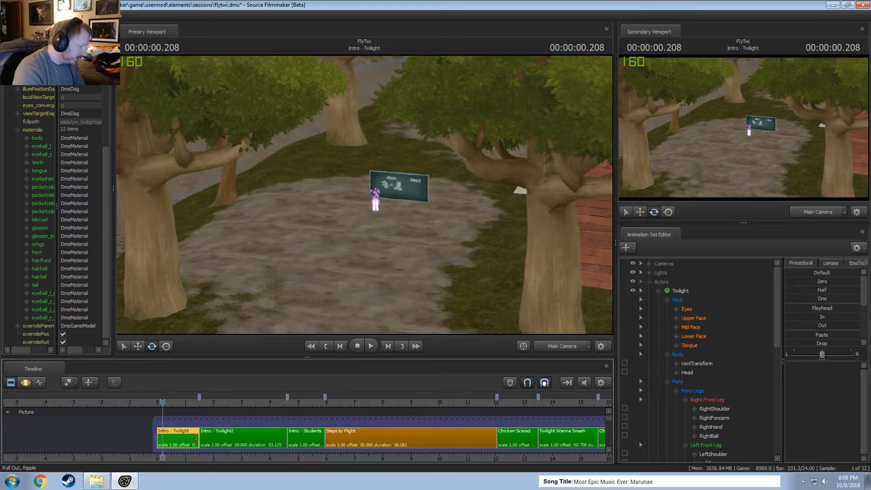
{"action": "left_click_drag", "start_coordinate": [195, 437], "coordinate": [212, 437]}
{"action": "key", "text": "space"}
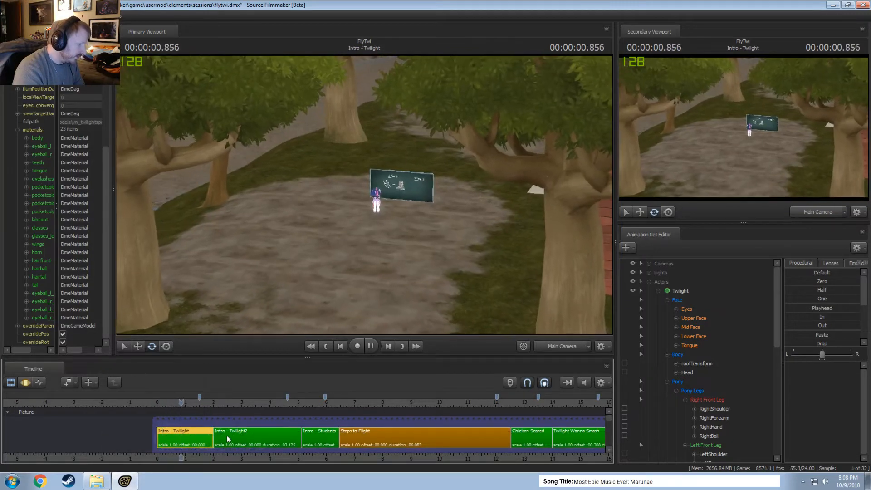
{"action": "key", "text": "space"}
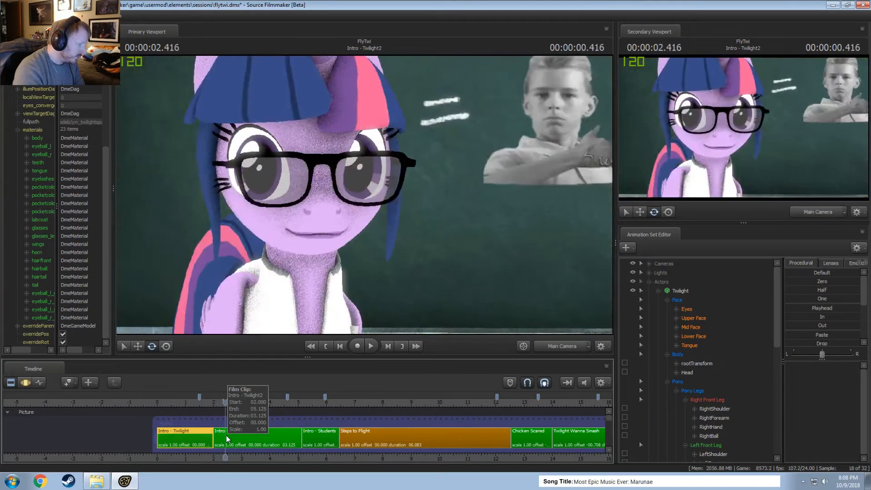
Trim about half a second off the start of the Intro - Twilight2 shot with ripple, and play into Steps to Flight.
{"action": "left_click", "coordinate": [227, 438]}
{"action": "scroll", "coordinate": [227, 439], "scroll_direction": "down", "scroll_amount": 4}
{"action": "left_click_drag", "start_coordinate": [222, 436], "coordinate": [231, 436]}
{"action": "left_click", "coordinate": [218, 403]}
{"action": "key", "text": "space"}
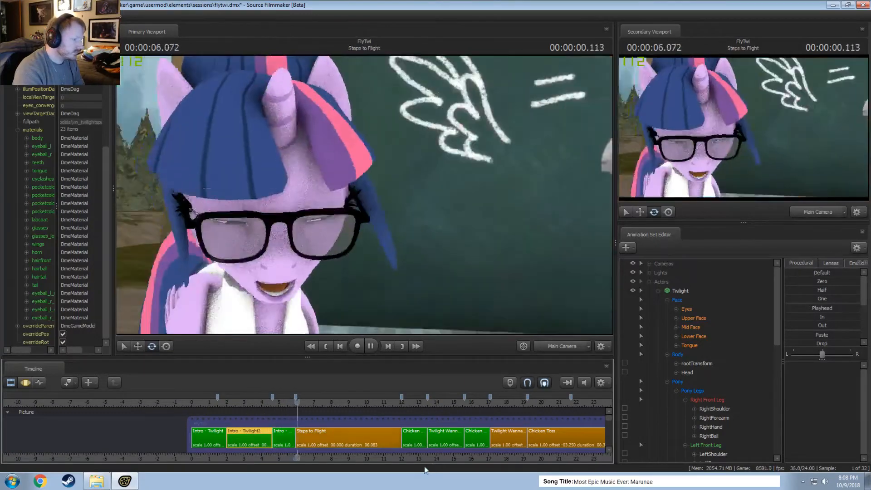
{"action": "key", "text": "space"}
Review the edited sequence from the Steps to Flight shot onward, playing and scrubbing through to the Space Jam shot.
{"action": "middle_click_drag", "start_coordinate": [427, 450], "coordinate": [273, 449]}
{"action": "scroll", "coordinate": [303, 449], "scroll_direction": "down", "scroll_amount": 6}
{"action": "scroll", "coordinate": [288, 438], "scroll_direction": "up", "scroll_amount": 3}
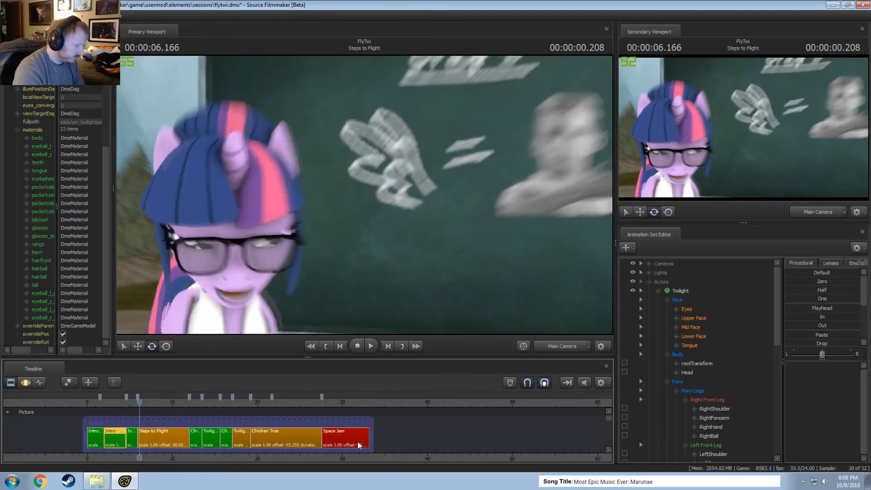
{"action": "key", "text": "space"}
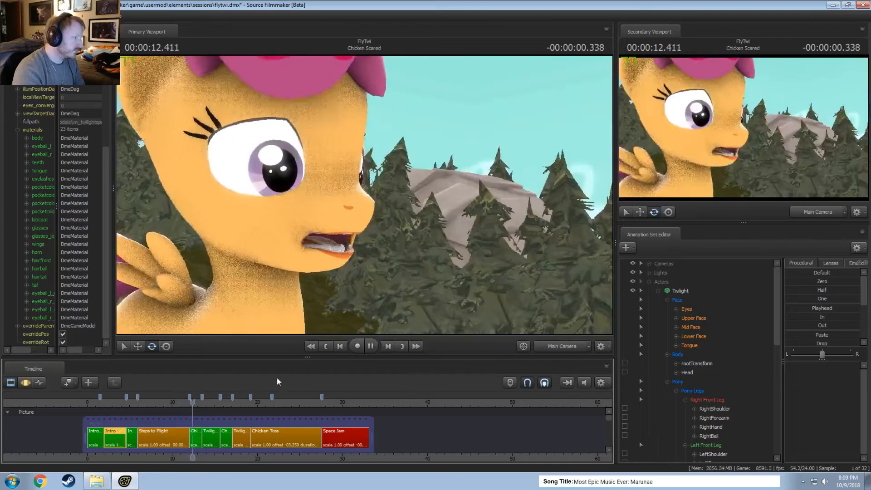
{"action": "left_click", "coordinate": [223, 402]}
{"action": "left_click_drag", "start_coordinate": [222, 402], "coordinate": [345, 435]}
{"action": "scroll", "coordinate": [333, 427], "scroll_direction": "up", "scroll_amount": 4}
{"action": "scroll", "coordinate": [334, 426], "scroll_direction": "up", "scroll_amount": 3}
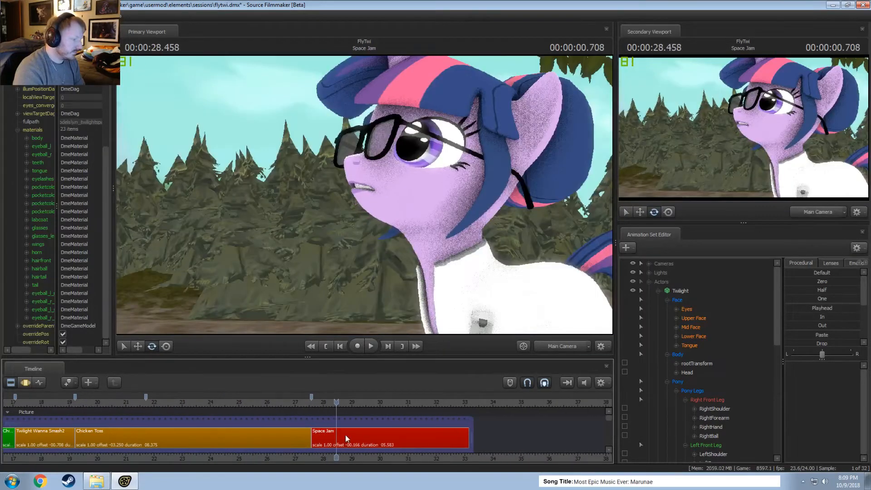
Select the Space Jam shot for editing and save the session.
{"action": "left_click", "coordinate": [346, 436]}
{"action": "key", "text": "F3"}
{"action": "key", "text": "F2"}
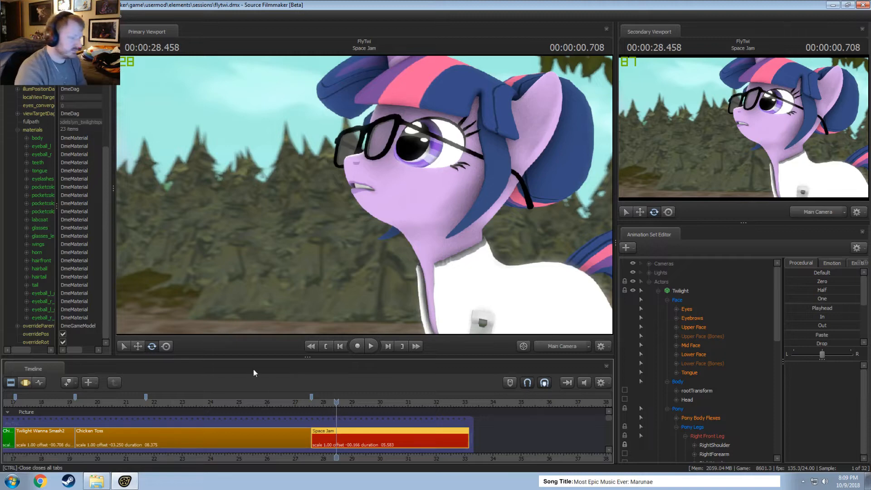
Replay the Space Jam shot through the Main Camera from its beginning and across the head turn near 29 seconds.
{"action": "left_click", "coordinate": [320, 403]}
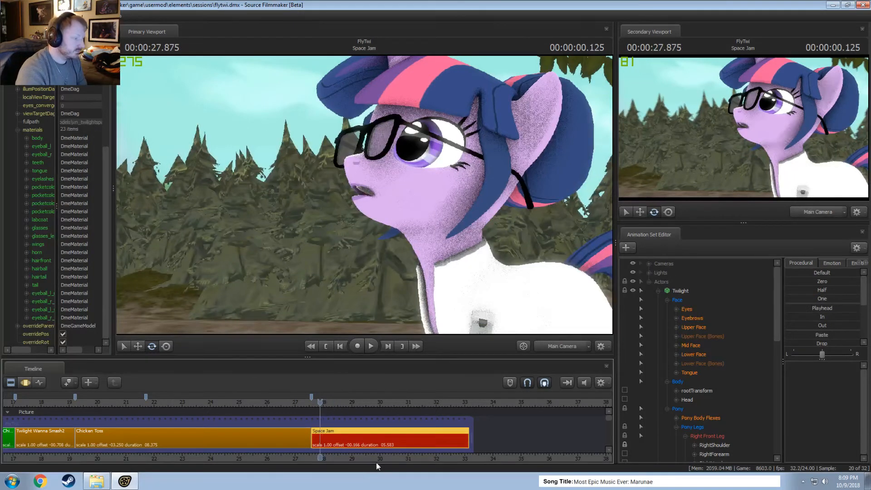
{"action": "middle_click_drag", "start_coordinate": [377, 462], "coordinate": [242, 436]}
{"action": "key", "text": "space"}
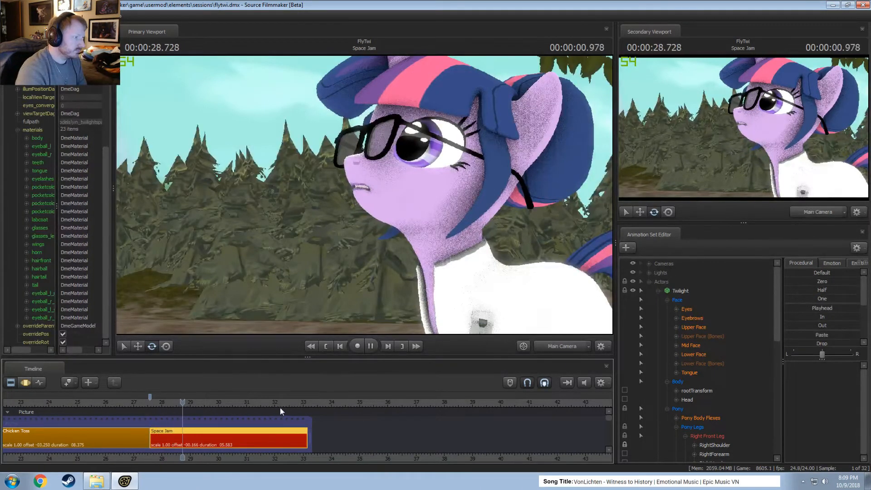
{"action": "key", "text": "space"}
{"action": "left_click", "coordinate": [163, 403]}
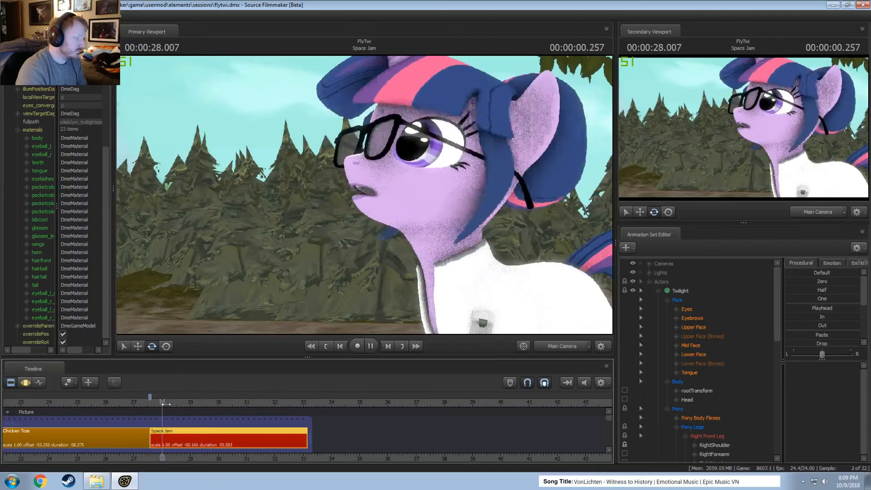
{"action": "key", "text": "space"}
{"action": "key", "text": "ctrl+F2"}
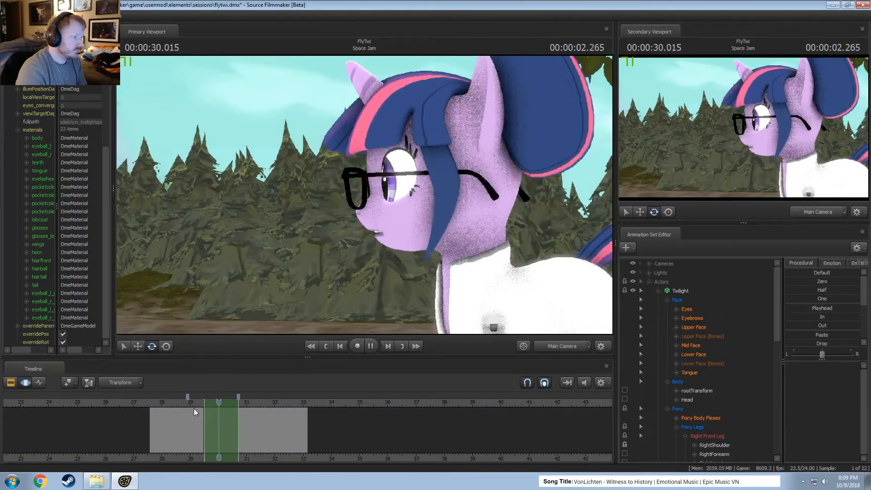
{"action": "key", "text": "space"}
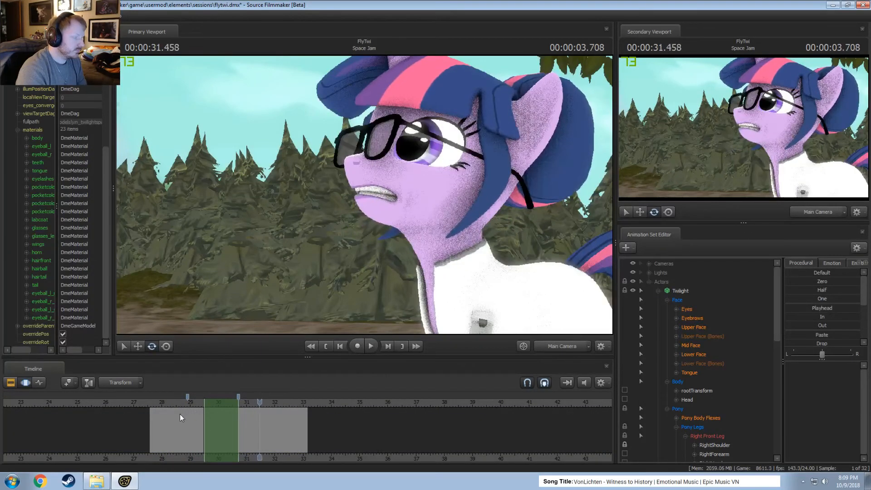
{"action": "left_click", "coordinate": [182, 402]}
{"action": "key", "text": "space"}
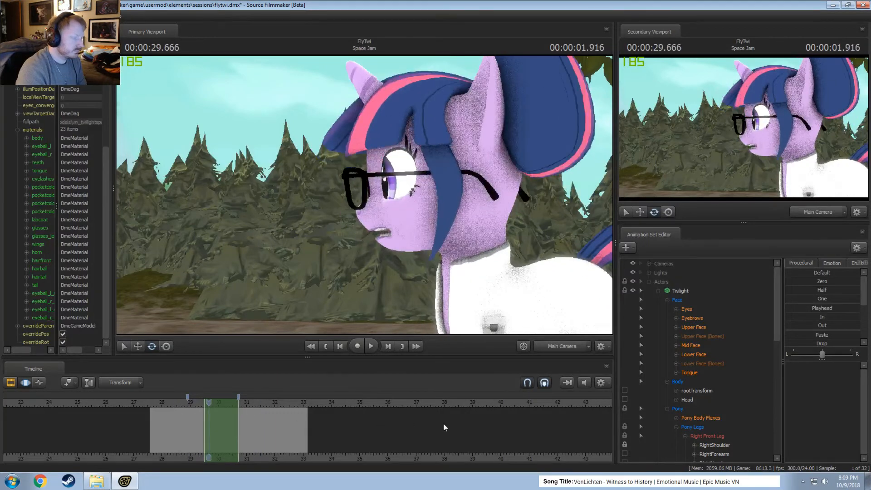
Select Twilight's Body and Pony controls and blend the abrupt head turn around 28.9 seconds with the Round preset.
{"action": "left_click", "coordinate": [689, 293]}
{"action": "left_click", "coordinate": [685, 300], "text": "ctrl"}
{"action": "key", "text": "F2"}
{"action": "key", "text": "F3"}
{"action": "left_click", "coordinate": [178, 432]}
{"action": "scroll", "coordinate": [178, 442], "scroll_direction": "up", "scroll_amount": 6}
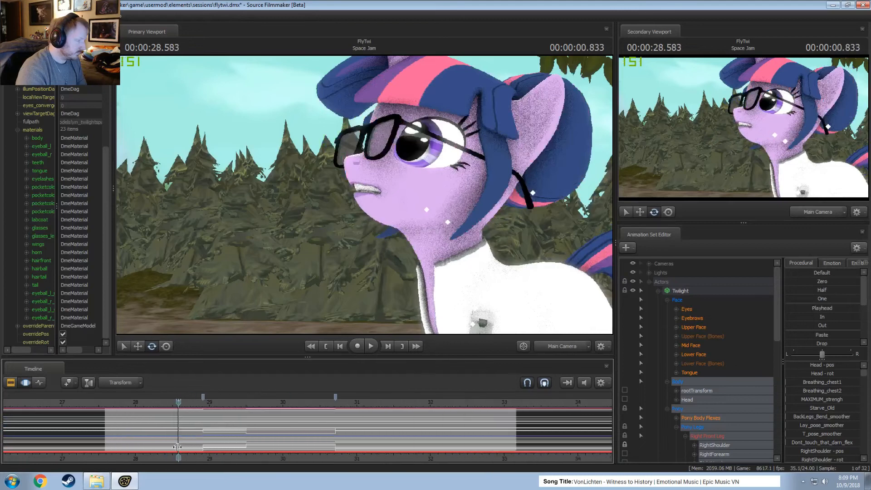
{"action": "scroll", "coordinate": [177, 447], "scroll_direction": "up", "scroll_amount": 4}
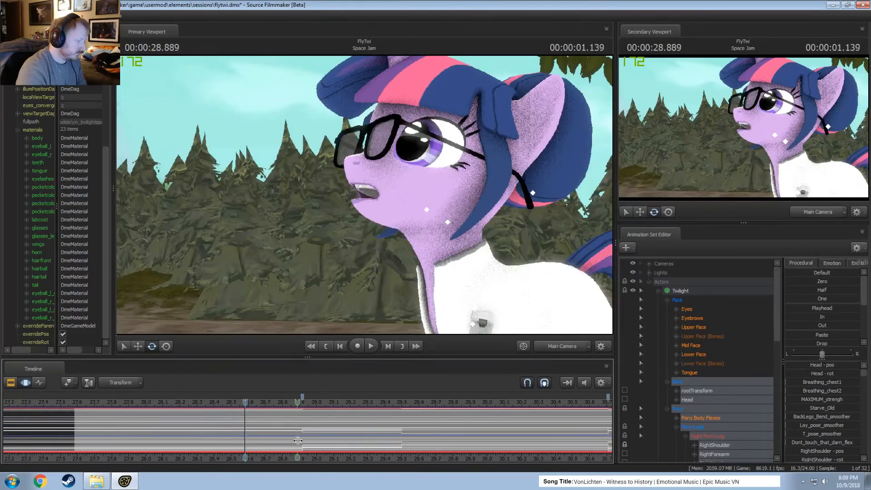
{"action": "left_click_drag", "start_coordinate": [309, 438], "coordinate": [281, 440], "text": "shift"}
{"action": "scroll", "coordinate": [282, 439], "scroll_direction": "up", "scroll_amount": 4, "text": "shift"}
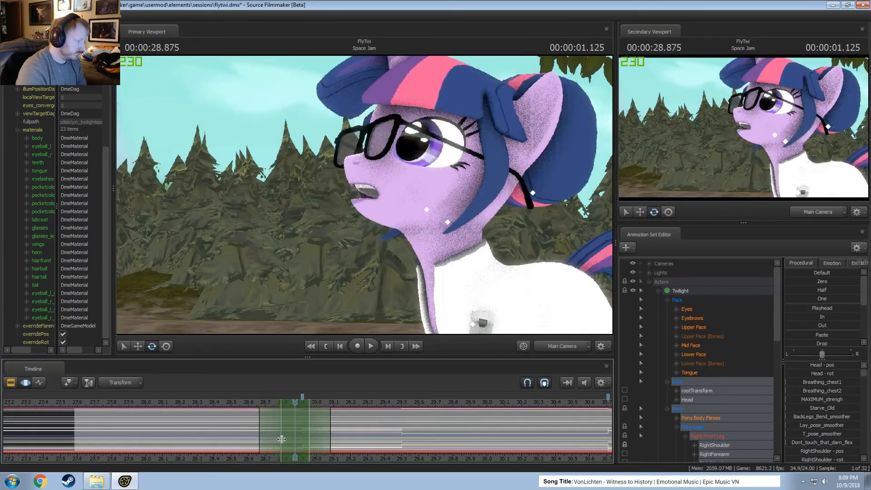
{"action": "scroll", "coordinate": [281, 439], "scroll_direction": "up", "scroll_amount": 2, "text": "shift"}
{"action": "scroll", "coordinate": [821, 340], "scroll_direction": "down", "scroll_amount": 4}
{"action": "double_click", "coordinate": [821, 339]}
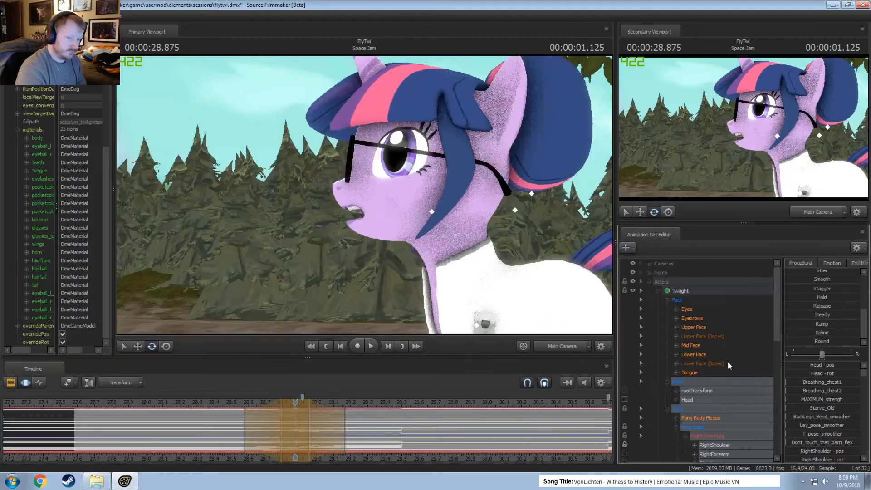
Adjust the head-turn blend's hold and falloff to span about 28.6 to 29.1 seconds, replaying the shot to judge the timing.
{"action": "left_click", "coordinate": [216, 399]}
{"action": "key", "text": "space"}
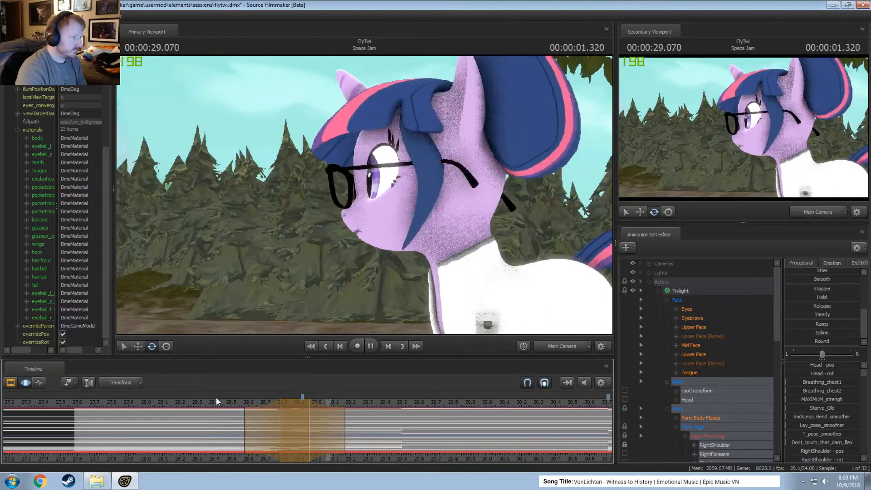
{"action": "key", "text": "space"}
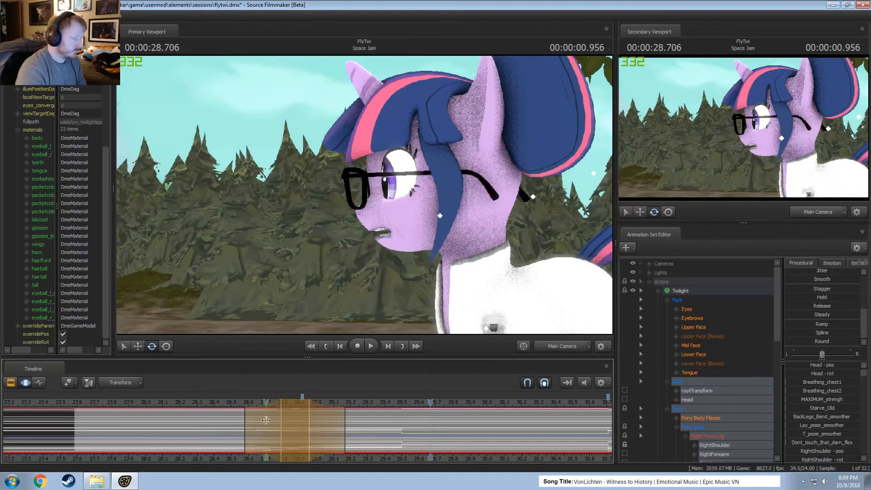
{"action": "left_click_drag", "start_coordinate": [267, 420], "coordinate": [292, 428]}
{"action": "key", "text": "space"}
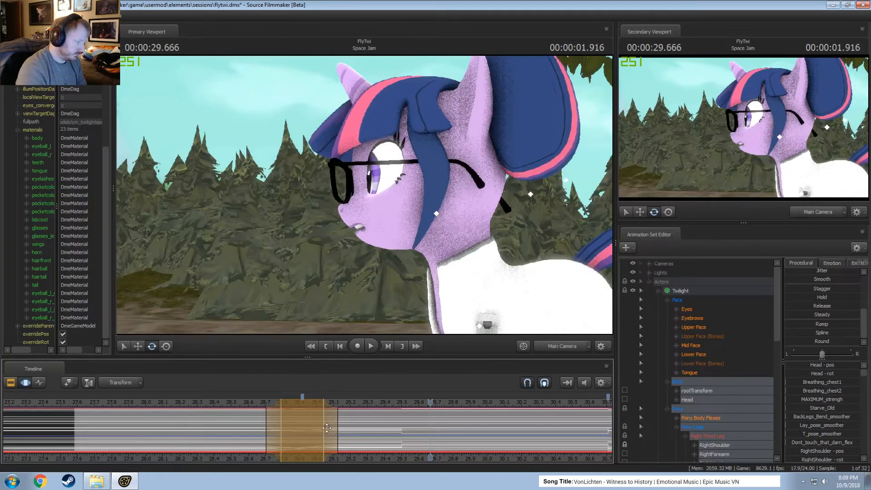
{"action": "key", "text": "space"}
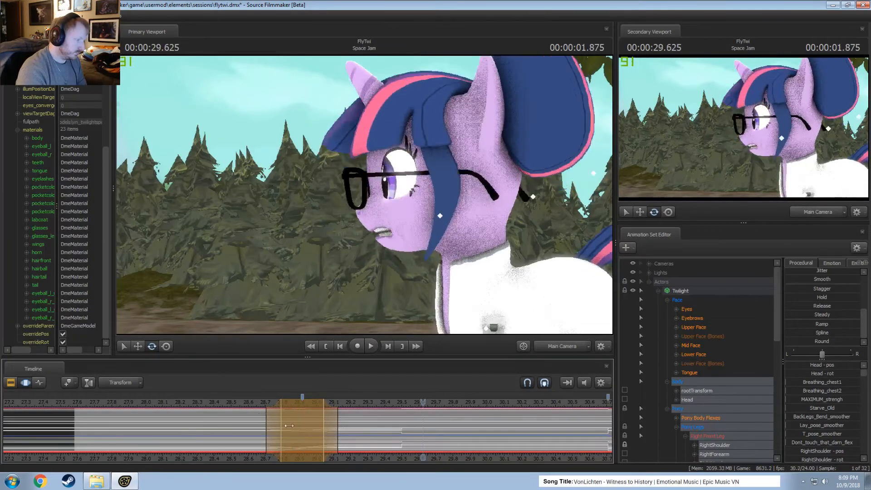
{"action": "left_click_drag", "start_coordinate": [332, 429], "coordinate": [326, 428]}
{"action": "left_click_drag", "start_coordinate": [271, 420], "coordinate": [252, 422]}
{"action": "key", "text": "space"}
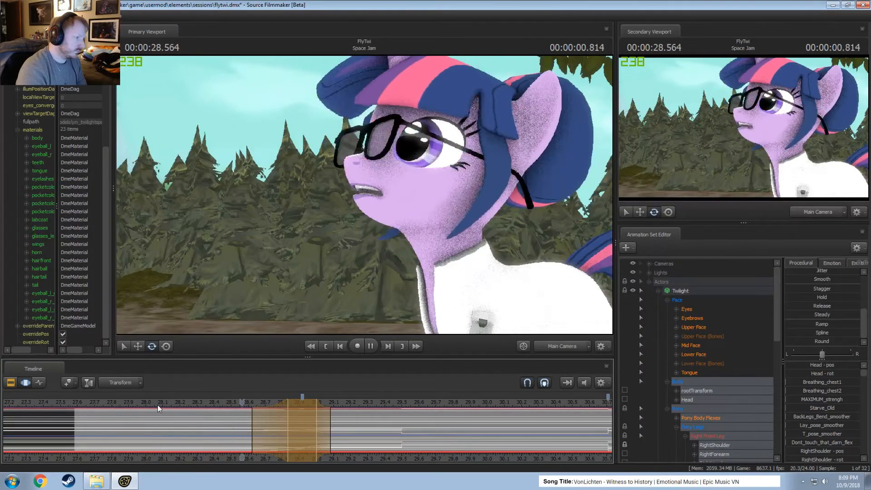
{"action": "key", "text": "space"}
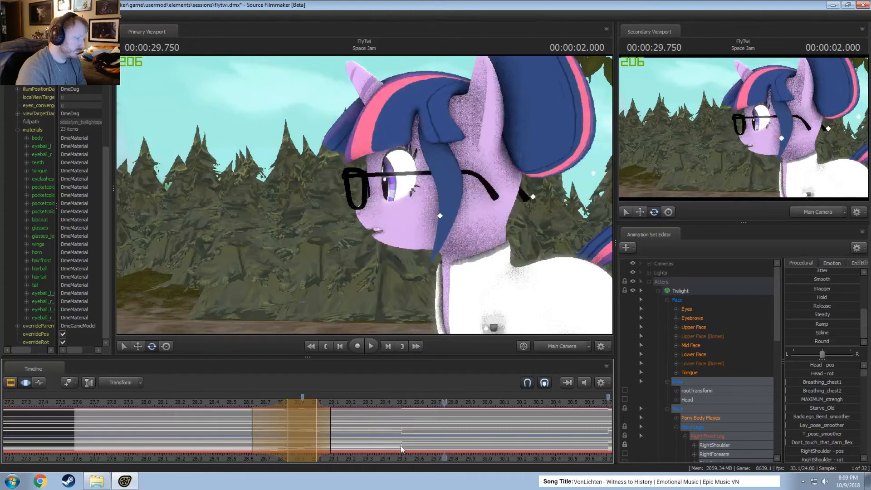
Try the In preset on the selected body controls from about 29.5 to 29.6 seconds and replay that stretch.
{"action": "left_click", "coordinate": [380, 430]}
{"action": "mouse_move", "coordinate": [400, 433]}
{"action": "left_mouse_down"}
{"action": "mouse_move", "coordinate": [419, 434]}
{"action": "mouse_move", "coordinate": [409, 436]}
{"action": "left_mouse_up"}
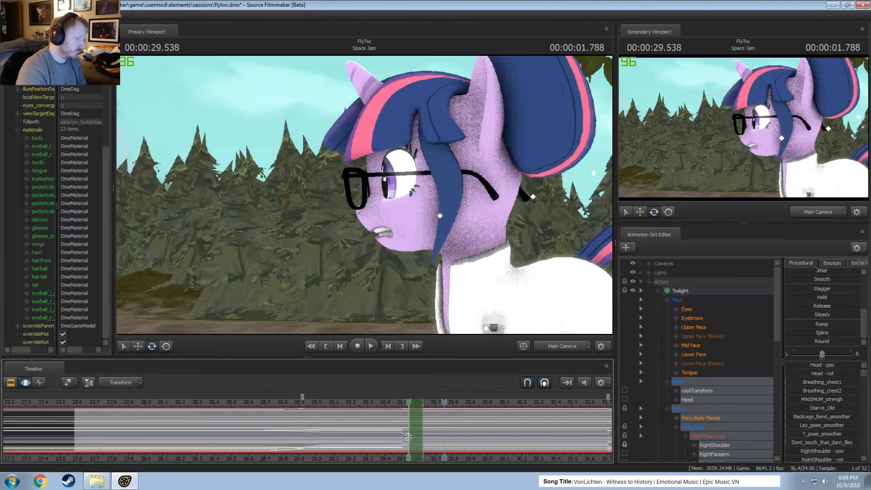
{"action": "scroll", "coordinate": [822, 329], "scroll_direction": "up", "scroll_amount": 3}
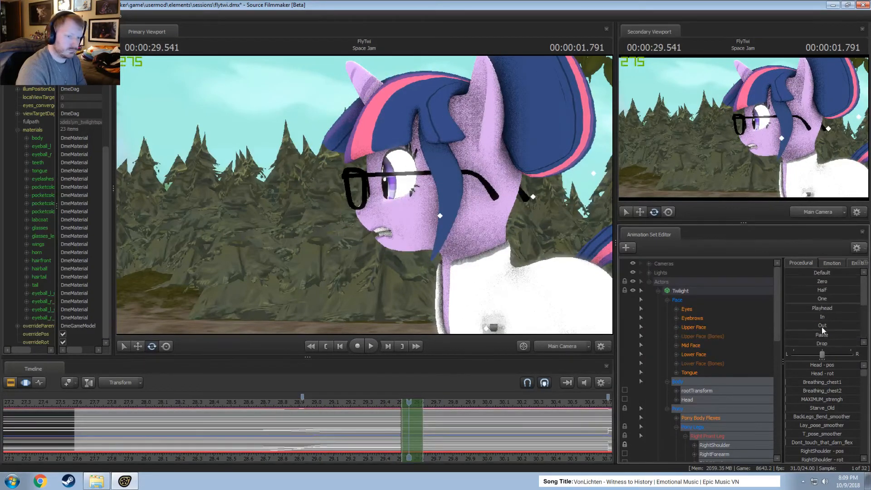
{"action": "double_click", "coordinate": [820, 318]}
{"action": "left_click", "coordinate": [367, 410]}
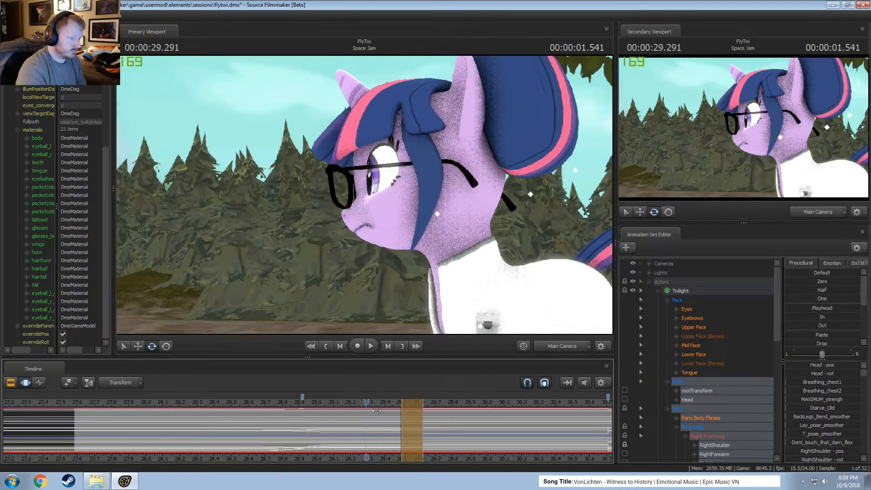
{"action": "middle_click_drag", "start_coordinate": [466, 460], "coordinate": [348, 447]}
{"action": "key", "text": "space"}
{"action": "key", "text": "space"}
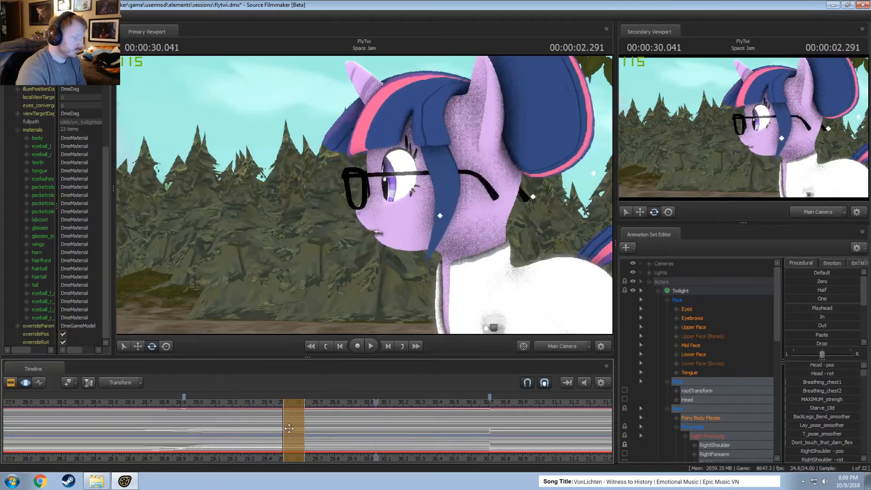
Blend the body pose change from about 29.4 to 29.7 seconds with the Round preset and replay the head turn.
{"action": "mouse_move", "coordinate": [294, 428]}
{"action": "left_mouse_down"}
{"action": "mouse_move", "coordinate": [266, 429]}
{"action": "mouse_move", "coordinate": [300, 436]}
{"action": "mouse_move", "coordinate": [269, 435]}
{"action": "mouse_move", "coordinate": [294, 439]}
{"action": "mouse_move", "coordinate": [285, 438]}
{"action": "left_mouse_up"}
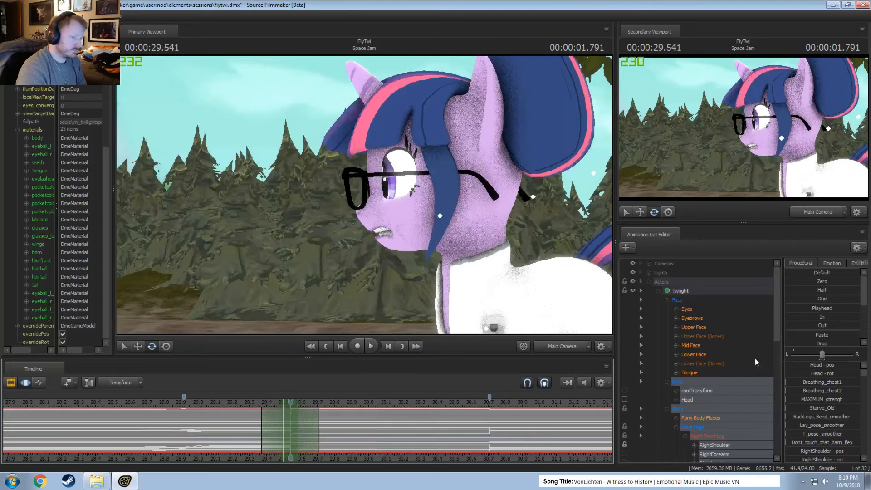
{"action": "scroll", "coordinate": [820, 343], "scroll_direction": "down", "scroll_amount": 3}
{"action": "left_click_drag", "start_coordinate": [820, 343], "coordinate": [835, 342]}
{"action": "left_click", "coordinate": [219, 401]}
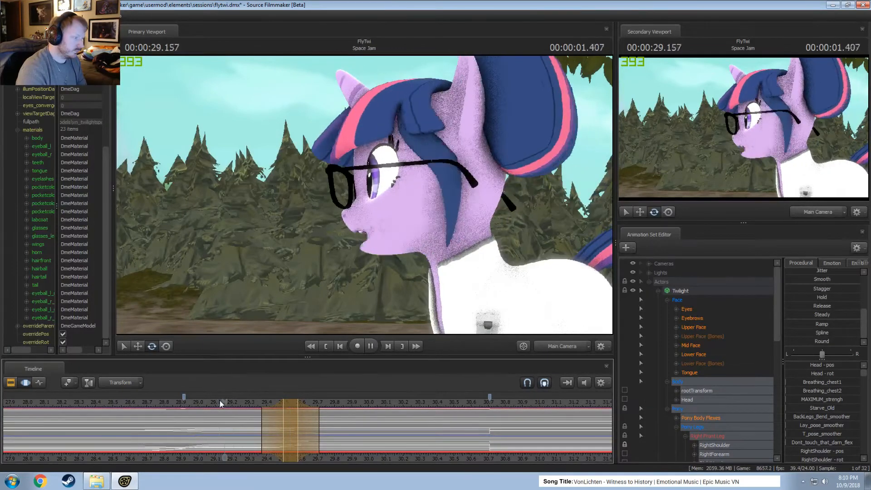
{"action": "key", "text": "space"}
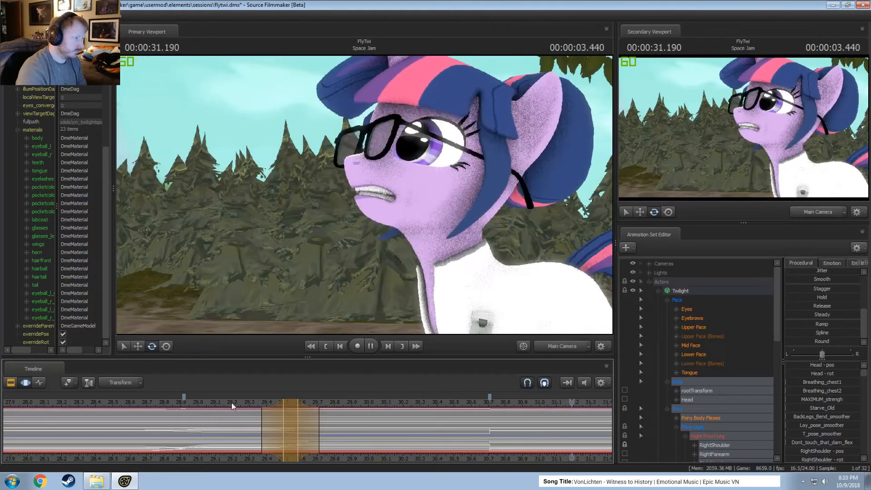
{"action": "left_click", "coordinate": [148, 406]}
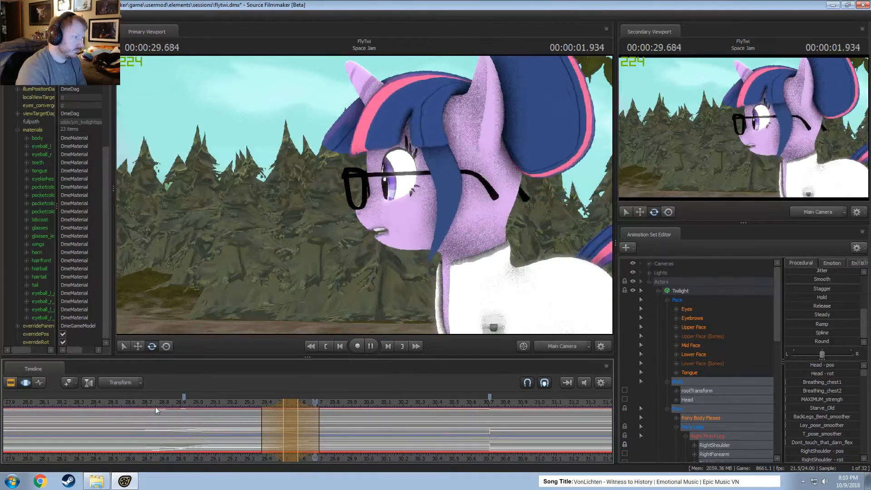
{"action": "left_click", "coordinate": [232, 417]}
{"action": "key", "text": "space"}
Mark the stretch from about 29.2 seconds with falloff to 30.0 seconds, and replay the shot through the turn back near 30.7 seconds.
{"action": "left_click_drag", "start_coordinate": [248, 425], "coordinate": [354, 439], "text": "shift"}
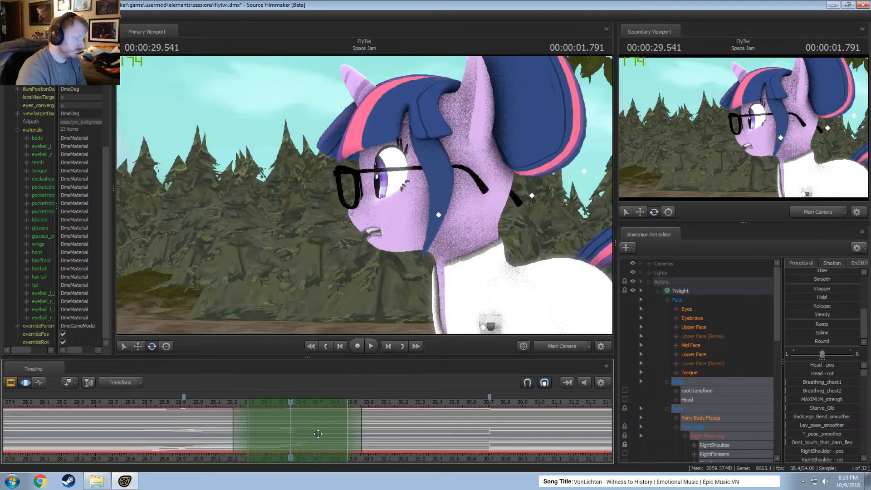
{"action": "key", "text": "space"}
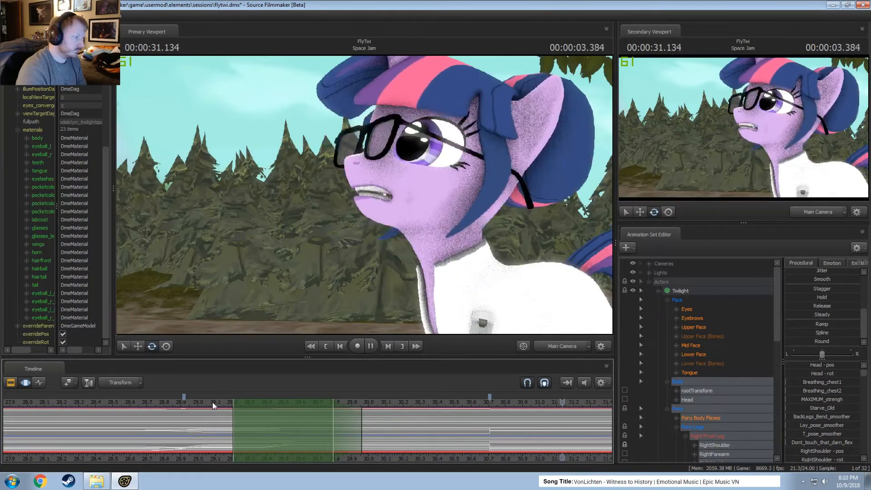
{"action": "key", "text": "space"}
{"action": "middle_click_drag", "start_coordinate": [405, 456], "coordinate": [268, 445]}
{"action": "scroll", "coordinate": [268, 445], "scroll_direction": "down", "scroll_amount": 5}
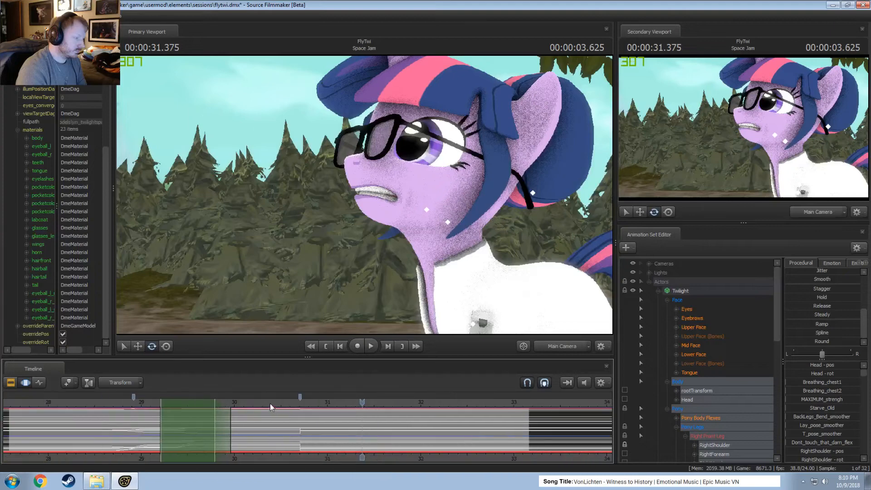
{"action": "left_click", "coordinate": [263, 404]}
{"action": "key", "text": "space"}
{"action": "key", "text": "space"}
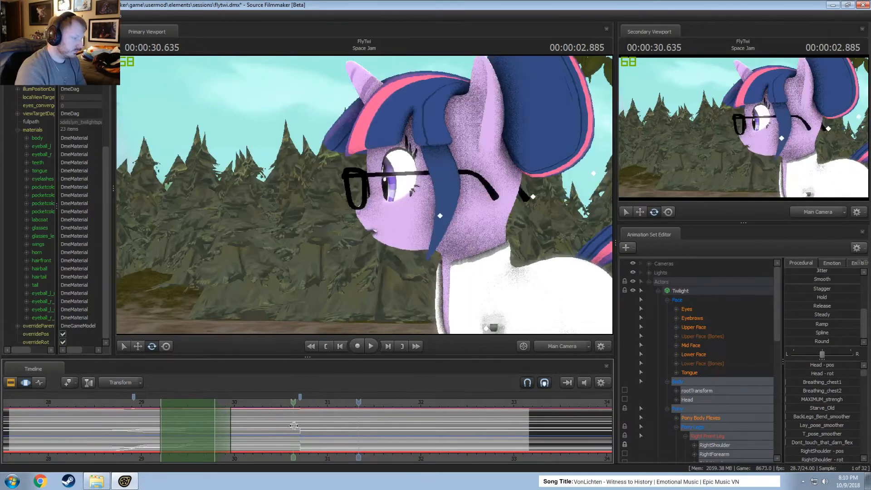
Blend the turn back near 30.75 seconds with a procedural preset, extend its ending falloff to about 31.1 seconds, and replay it.
{"action": "left_click_drag", "start_coordinate": [297, 425], "coordinate": [309, 426], "text": "shift"}
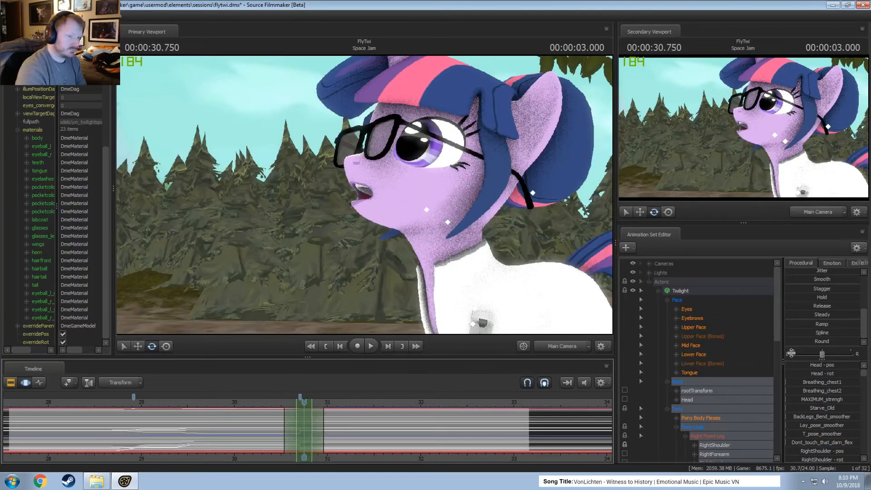
{"action": "double_click", "coordinate": [801, 335]}
{"action": "left_click", "coordinate": [247, 405]}
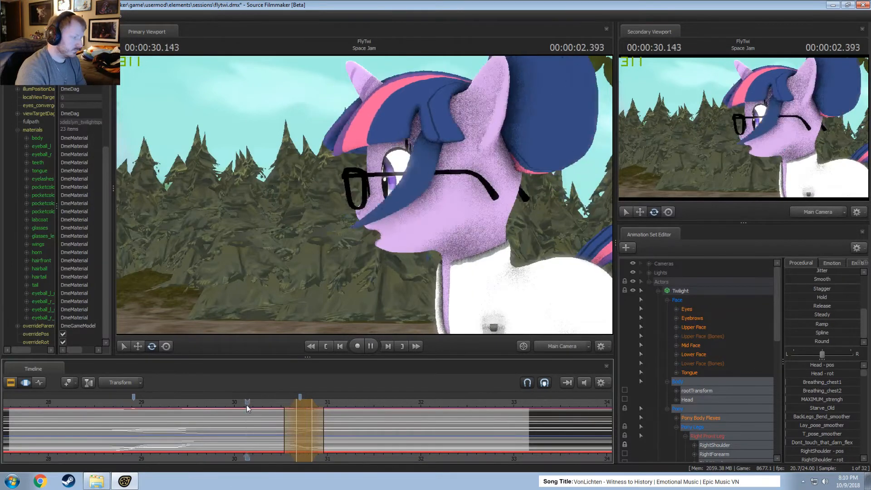
{"action": "key", "text": "space"}
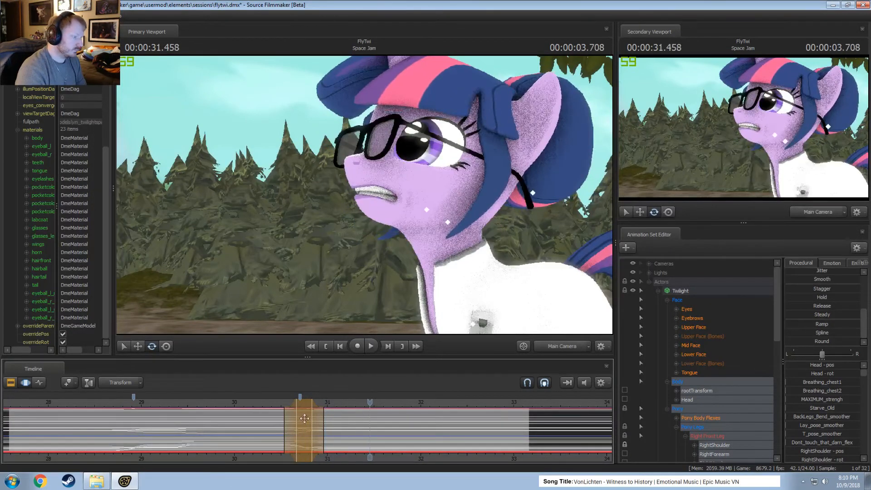
{"action": "left_click_drag", "start_coordinate": [323, 427], "coordinate": [339, 426]}
{"action": "left_click", "coordinate": [272, 404]}
{"action": "key", "text": "space"}
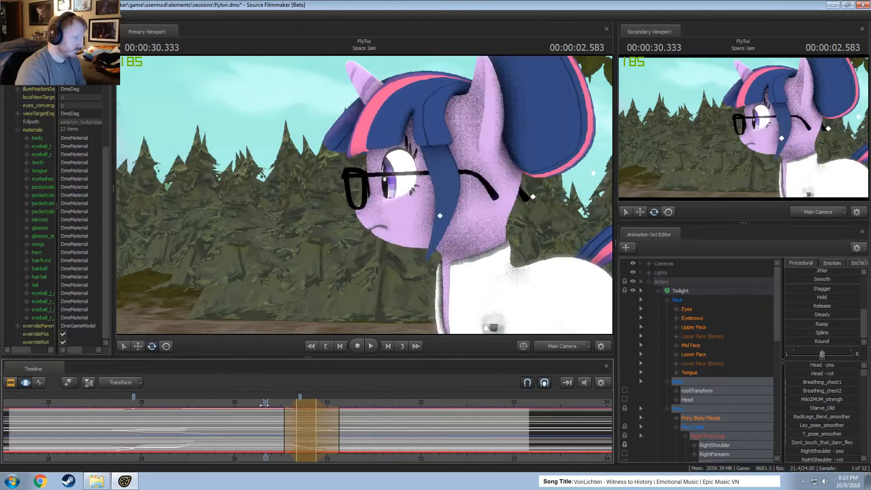
{"action": "key", "text": "space"}
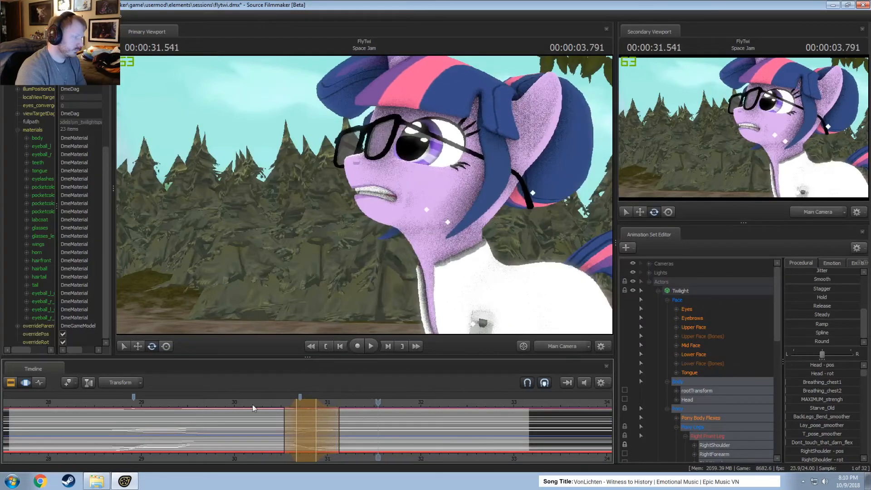
Replay the Space Jam shot from about 28.5 seconds to review both blended head turns.
{"action": "left_click", "coordinate": [93, 403]}
{"action": "key", "text": "space"}
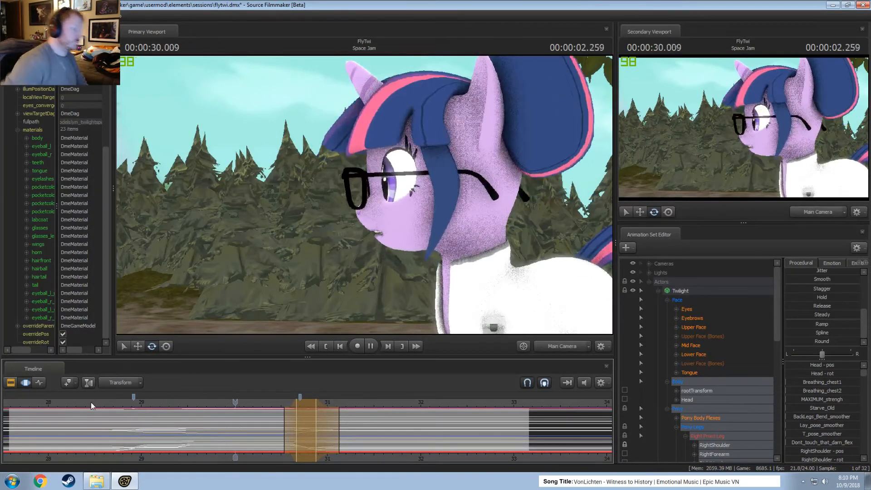
{"action": "key", "text": "space"}
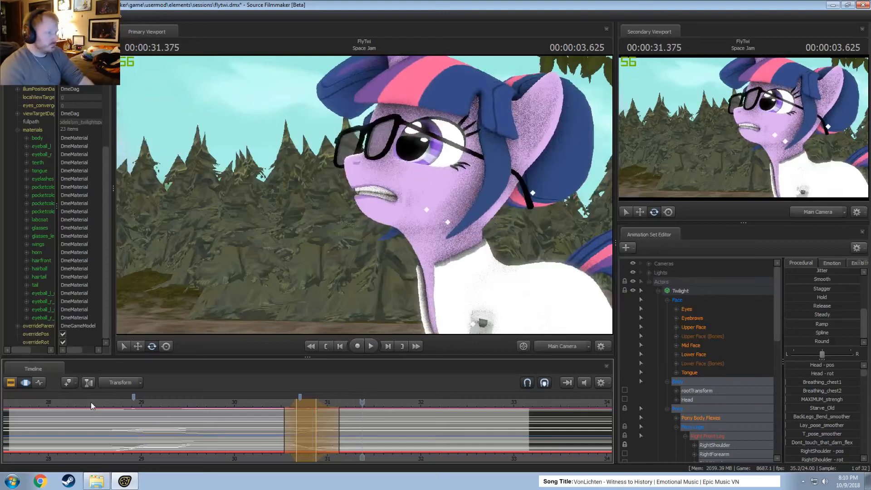
{"action": "left_click", "coordinate": [112, 405]}
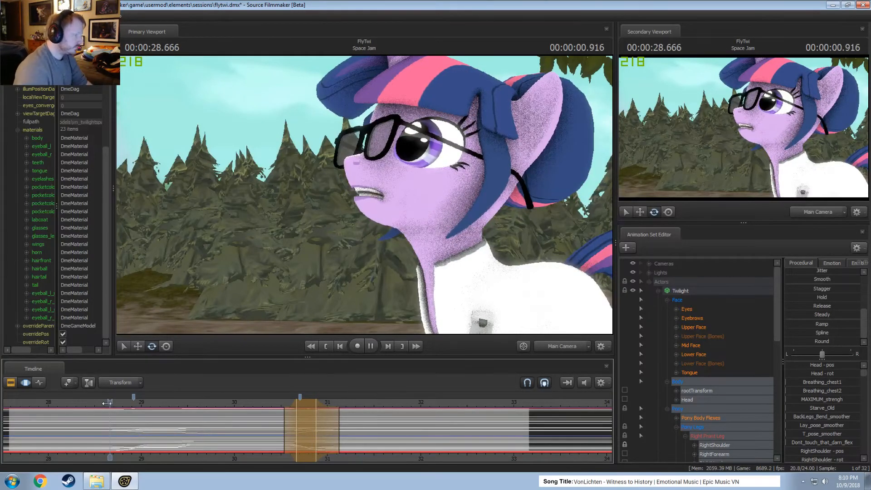
{"action": "key", "text": "space"}
{"action": "key", "text": "space"}
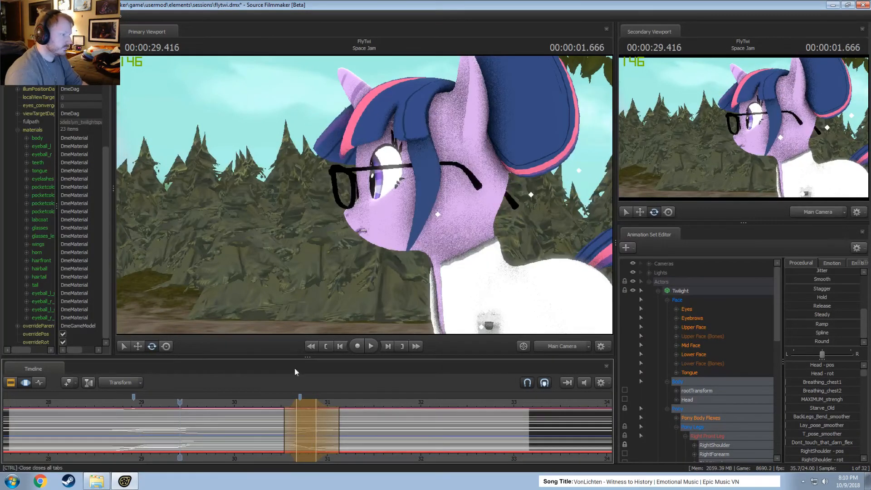
Add a blink around 28.9 seconds by zeroing Twilight's Upper Face controls and raising Close_eyes until the eyes shut, and replay it.
{"action": "left_click", "coordinate": [693, 310]}
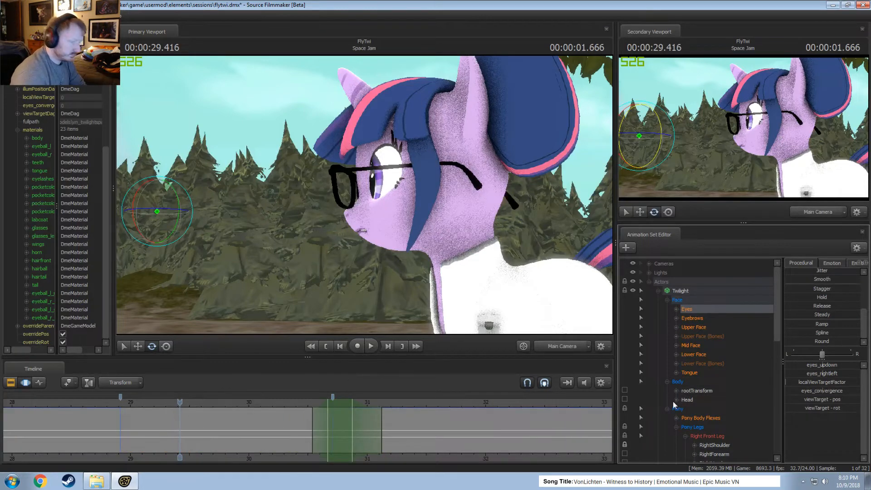
{"action": "left_click", "coordinate": [694, 327]}
{"action": "middle_click_drag", "start_coordinate": [218, 457], "coordinate": [264, 459]}
{"action": "key", "text": "shift"}
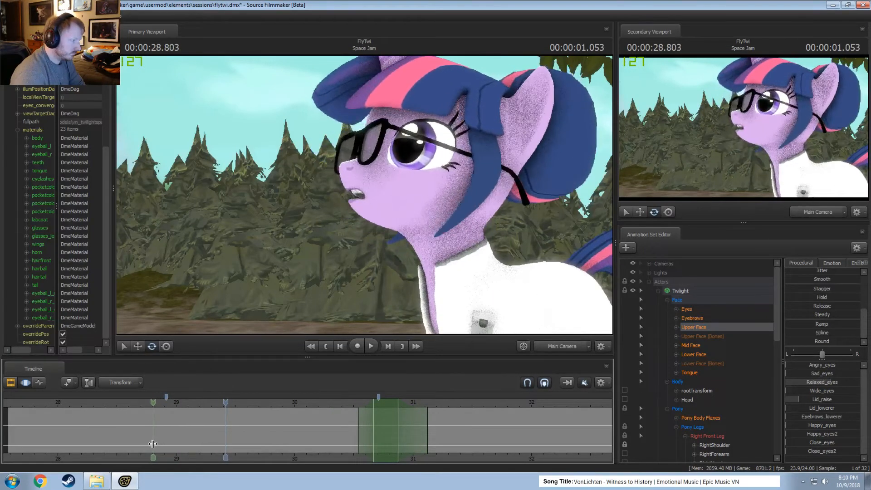
{"action": "left_click", "coordinate": [163, 444]}
{"action": "key", "text": "Right"}
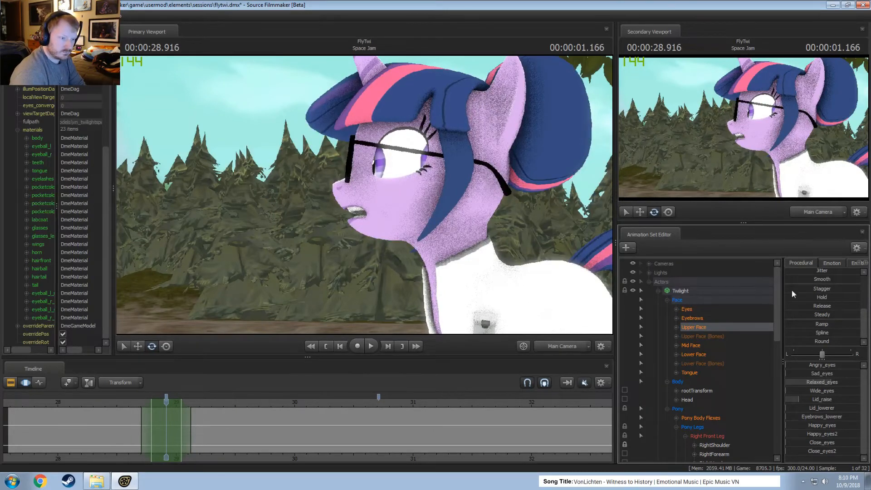
{"action": "scroll", "coordinate": [818, 295], "scroll_direction": "up", "scroll_amount": 5}
{"action": "left_click_drag", "start_coordinate": [818, 280], "coordinate": [864, 304]}
{"action": "left_click_drag", "start_coordinate": [813, 443], "coordinate": [842, 424]}
{"action": "left_click", "coordinate": [132, 403]}
{"action": "key", "text": "space"}
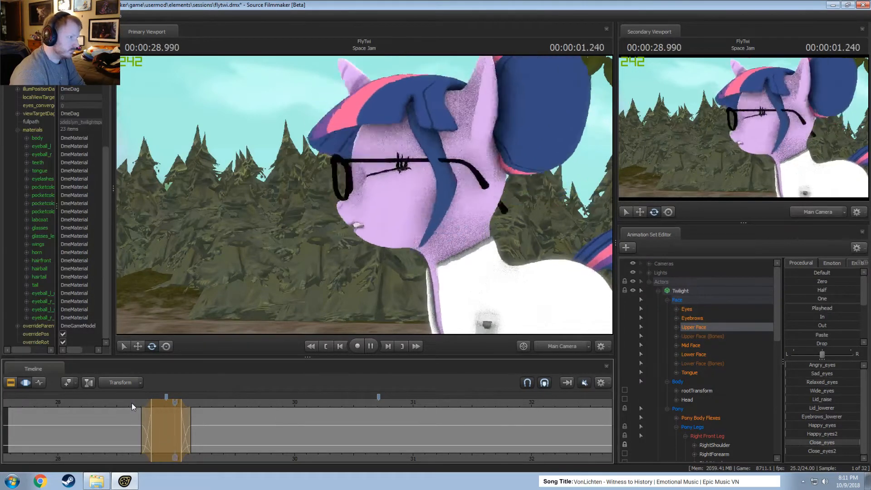
Shift the end of the blink around 28.9 seconds slightly earlier, widen its falloffs, and replay the first head turn.
{"action": "left_click", "coordinate": [97, 403]}
{"action": "key", "text": "space"}
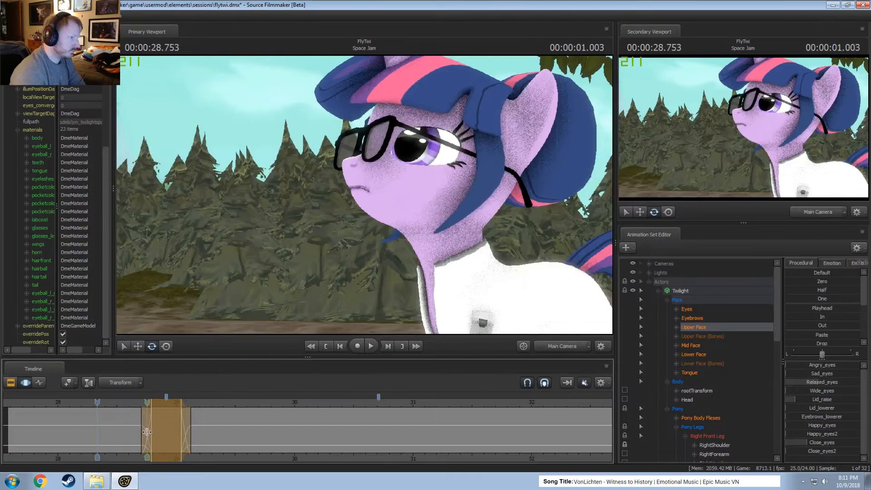
{"action": "key", "text": "space"}
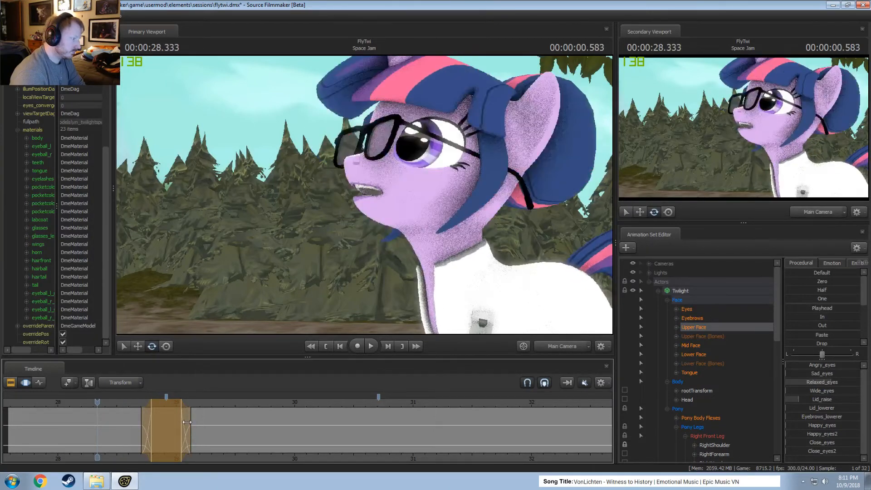
{"action": "left_click_drag", "start_coordinate": [187, 422], "coordinate": [181, 422]}
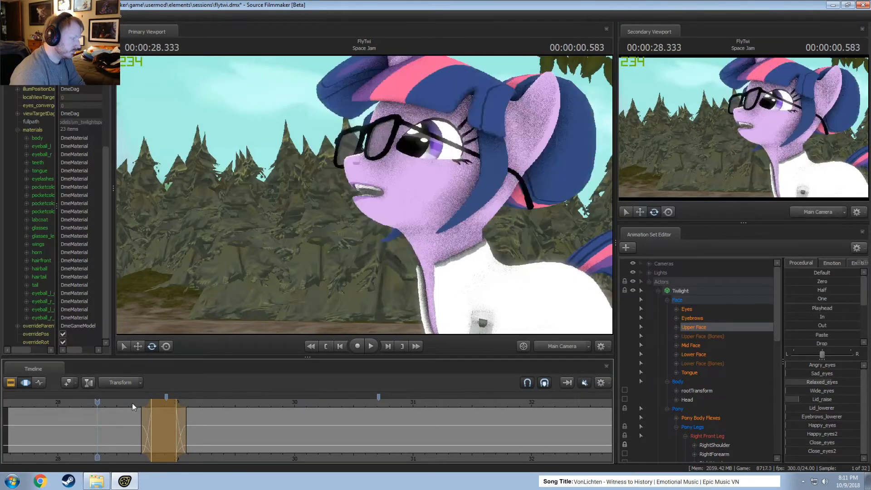
{"action": "key", "text": "space"}
{"action": "key", "text": "space"}
{"action": "key", "text": "ctrl+z"}
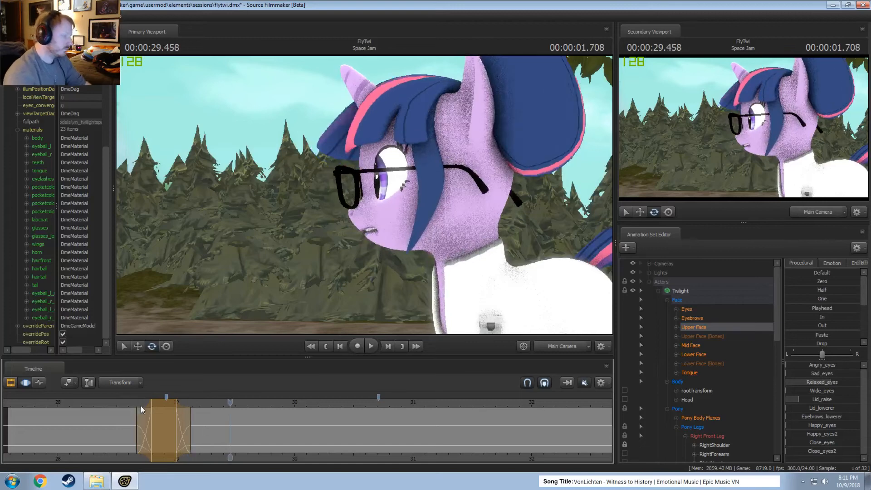
{"action": "key", "text": "space"}
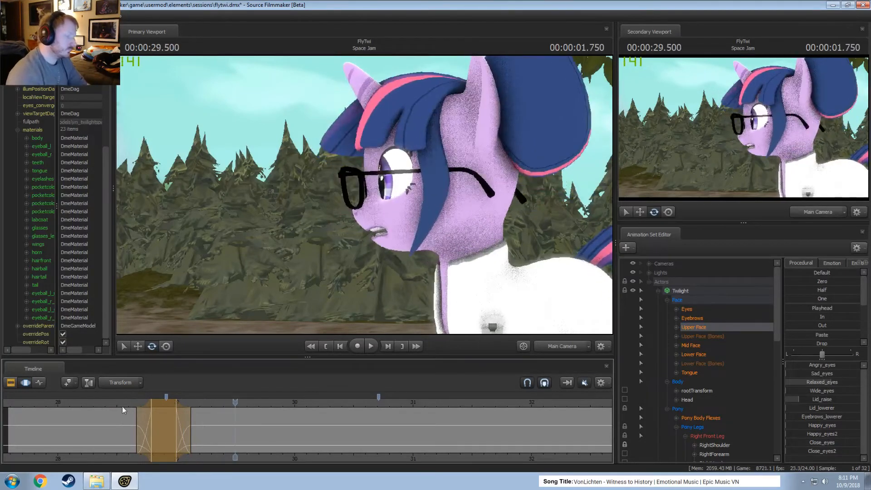
Replay the Space Jam shot through the turn back to about 31.0 seconds.
{"action": "scroll", "coordinate": [106, 411], "scroll_direction": "up", "scroll_amount": 2}
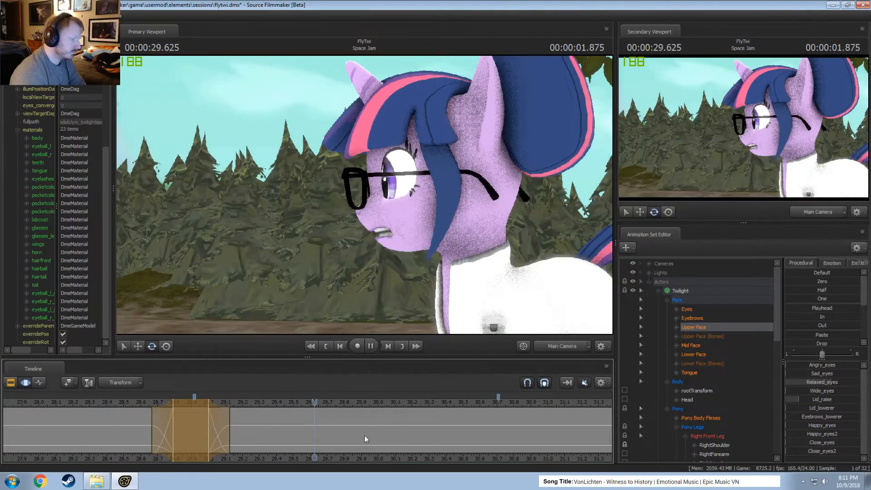
{"action": "middle_click_drag", "start_coordinate": [405, 458], "coordinate": [263, 454]}
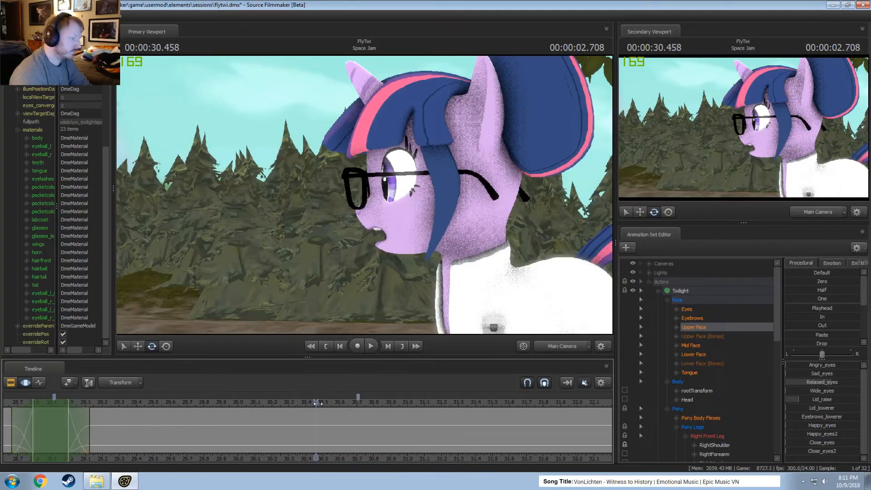
{"action": "key", "text": "space"}
{"action": "key", "text": "space"}
{"action": "scroll", "coordinate": [68, 435], "scroll_direction": "down", "scroll_amount": 2}
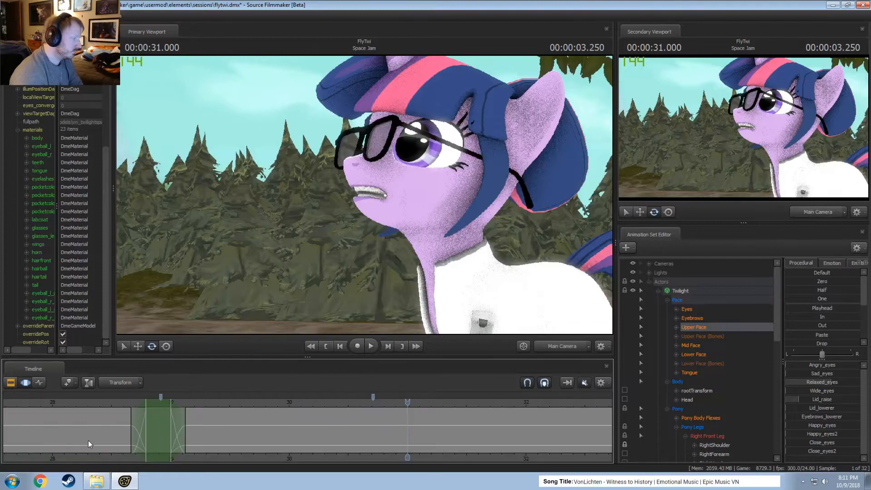
Copy the blink between about 28.5 and 29.2 seconds onto the turn back near 30.6 seconds, and replay it.
{"action": "left_click_drag", "start_coordinate": [117, 438], "coordinate": [196, 431], "text": "shift"}
{"action": "left_click", "coordinate": [154, 428]}
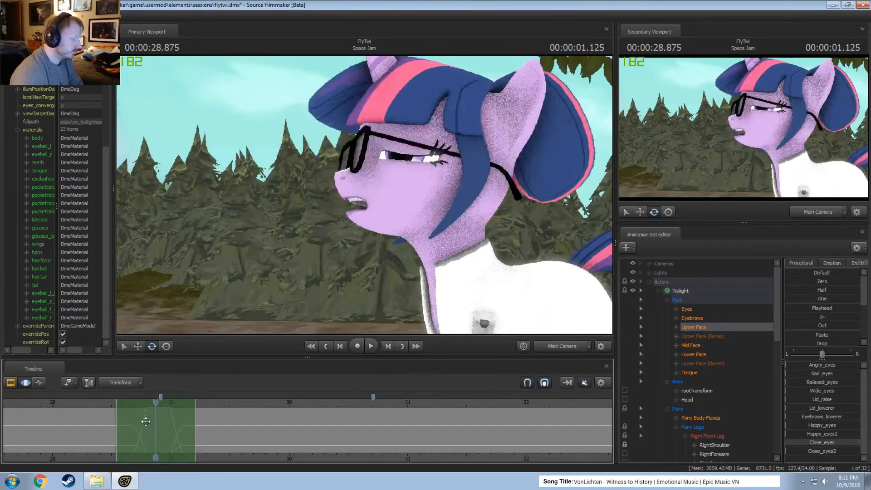
{"action": "key", "text": "space"}
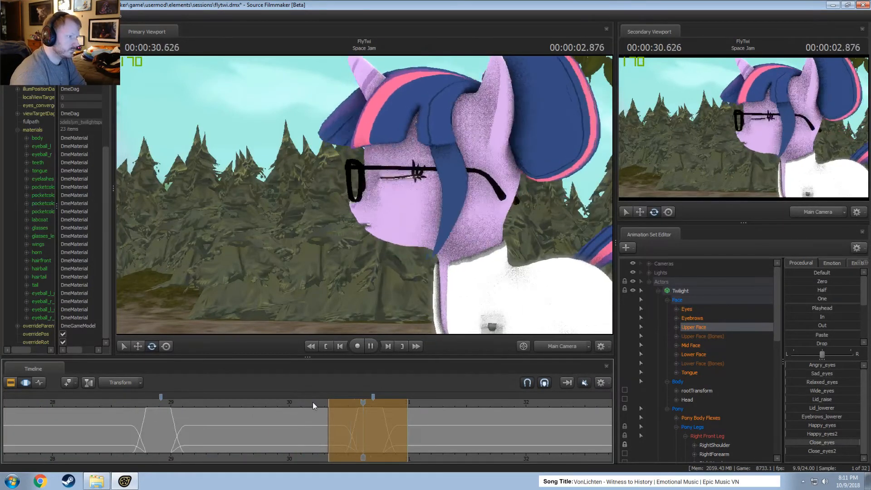
{"action": "key", "text": "space"}
{"action": "left_click", "coordinate": [305, 408]}
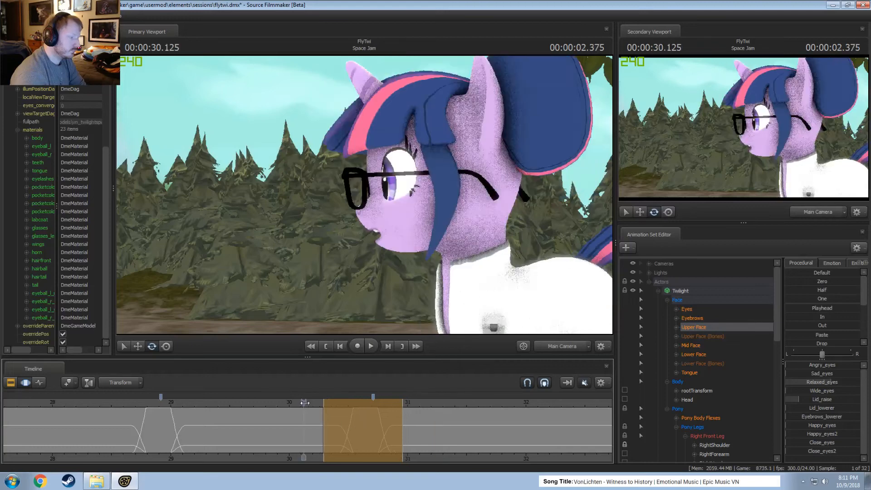
{"action": "key", "text": "space"}
Shift the copied blink slightly later so it spans about 30.4 to 31.0 seconds, and replay the turn back.
{"action": "key", "text": "space"}
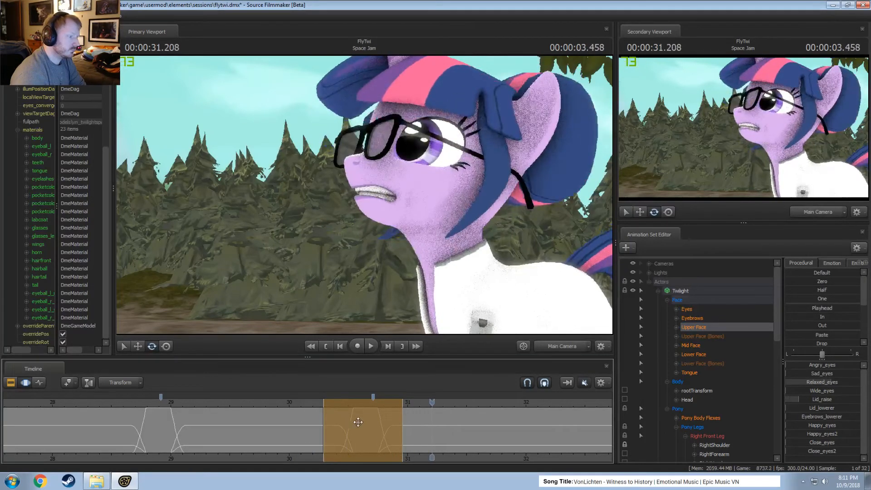
{"action": "left_click_drag", "start_coordinate": [354, 418], "coordinate": [364, 418]}
{"action": "left_click", "coordinate": [304, 400]}
{"action": "key", "text": "space"}
{"action": "key", "text": "space"}
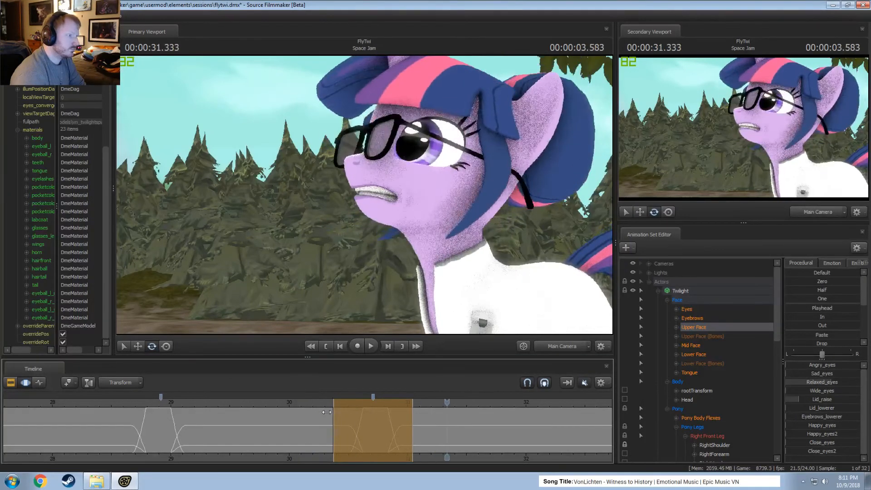
Replay the first head turn around 28.7 to 29.4 seconds to examine how the body moves with it.
{"action": "left_click", "coordinate": [137, 402]}
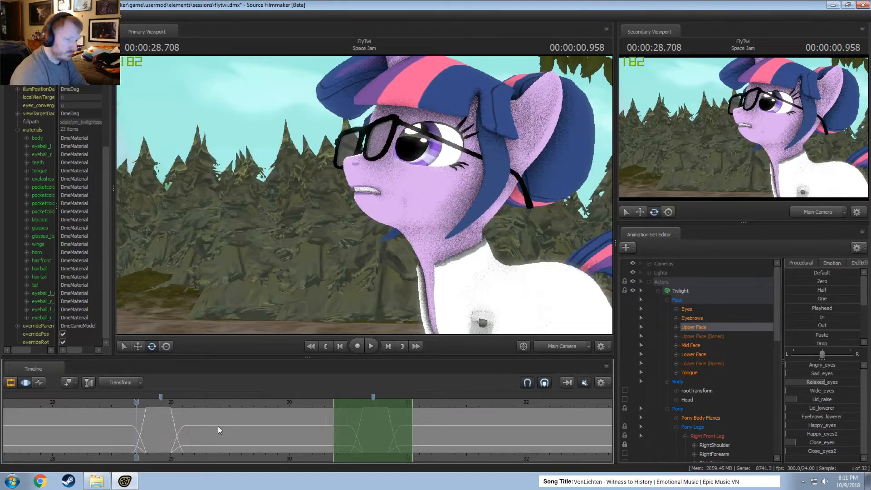
{"action": "scroll", "coordinate": [679, 412], "scroll_direction": "down", "scroll_amount": 4}
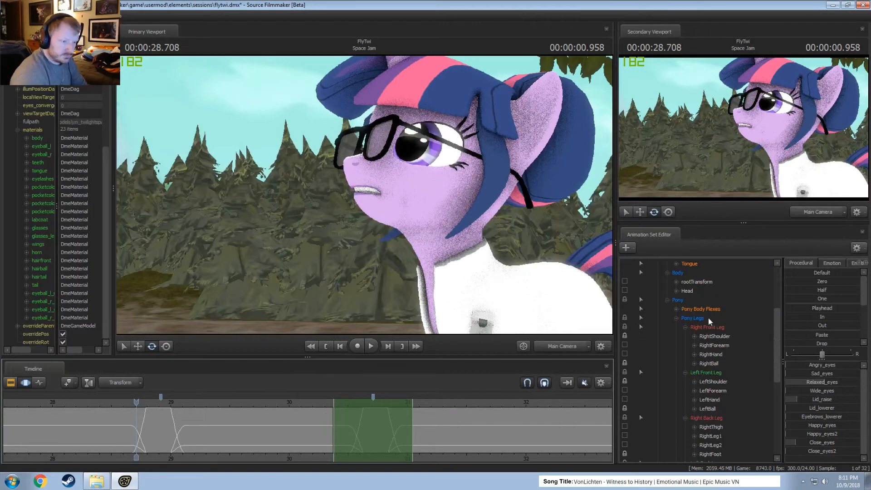
{"action": "key", "text": "space"}
{"action": "scroll", "coordinate": [143, 435], "scroll_direction": "up", "scroll_amount": 2}
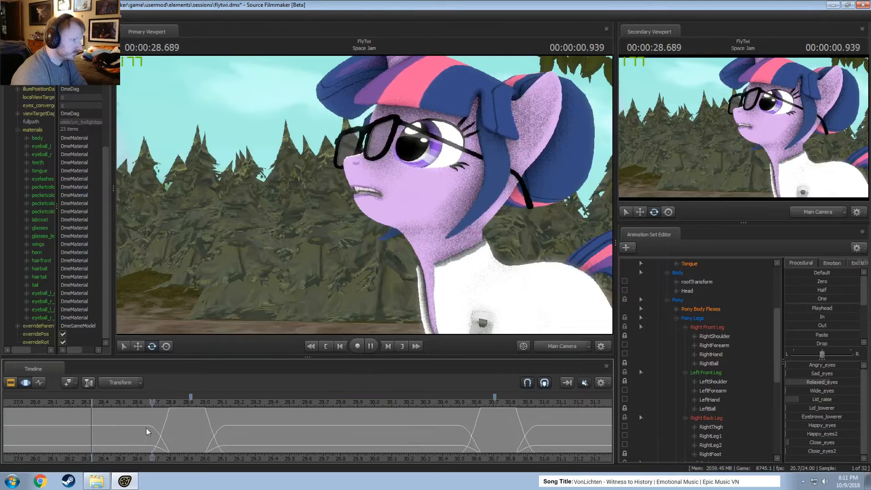
{"action": "key", "text": "space"}
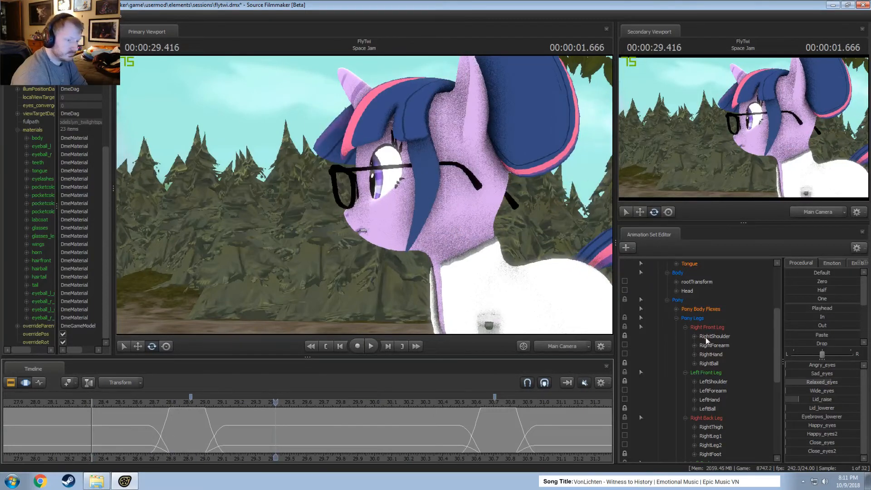
Unlock RightShoulder and LeftShoulder in Twilight's Pony Legs, and lock RightThigh and LeftThigh.
{"action": "scroll", "coordinate": [696, 335], "scroll_direction": "up", "scroll_amount": 4}
{"action": "scroll", "coordinate": [696, 359], "scroll_direction": "down", "scroll_amount": 7}
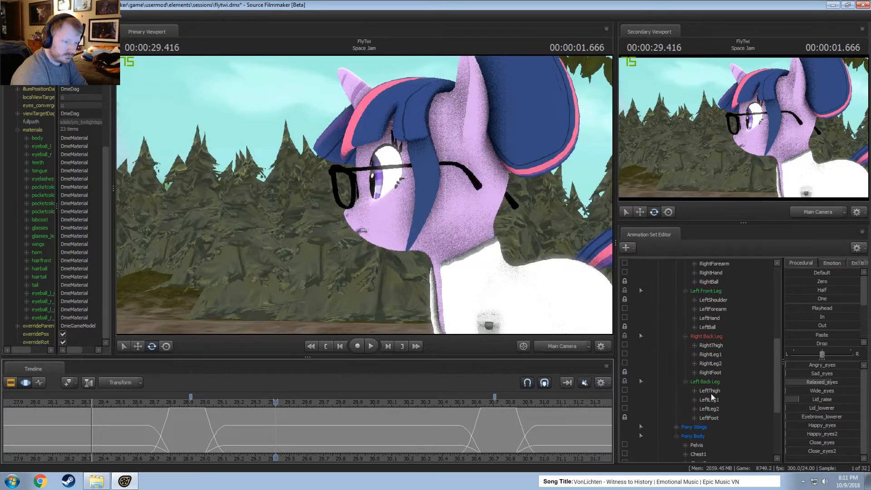
{"action": "scroll", "coordinate": [625, 298], "scroll_direction": "up", "scroll_amount": 1}
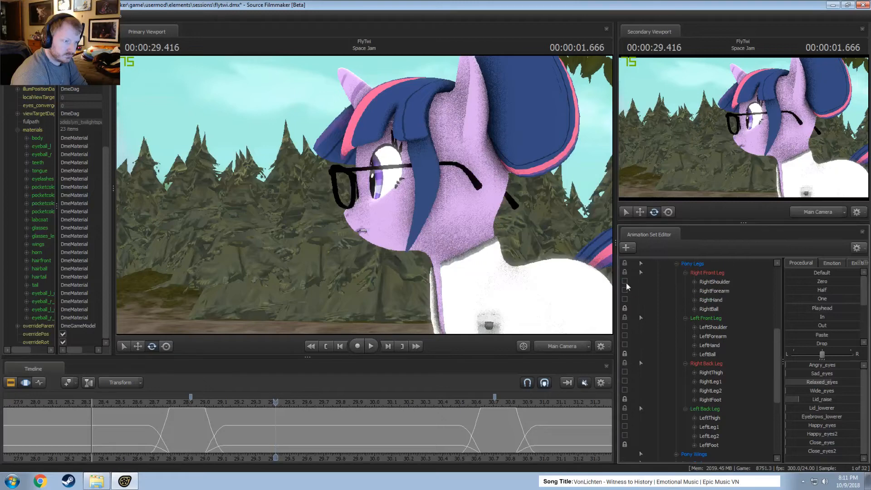
{"action": "left_click", "coordinate": [625, 372]}
{"action": "left_click", "coordinate": [625, 417]}
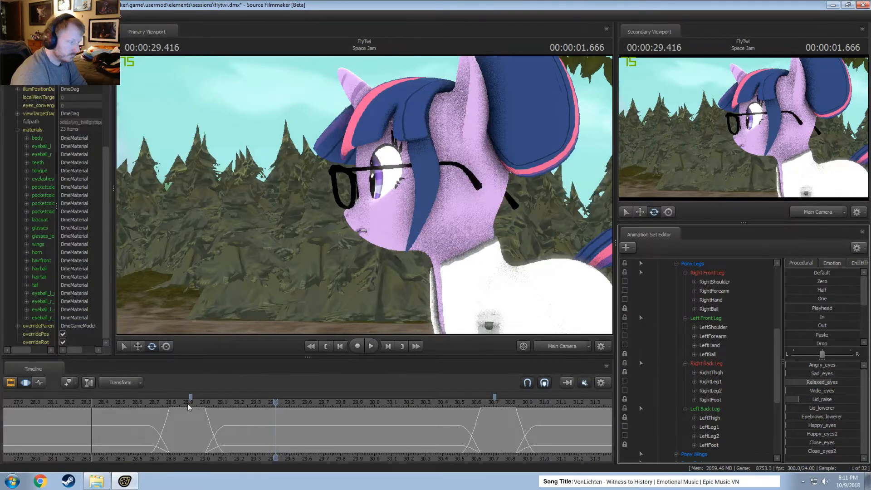
Mark about 28.6 to 29.1 seconds around the first turn and rotate Twilight's pelvis slightly in the Work Camera view.
{"action": "left_click", "coordinate": [141, 424]}
{"action": "left_click_drag", "start_coordinate": [142, 425], "coordinate": [220, 431]}
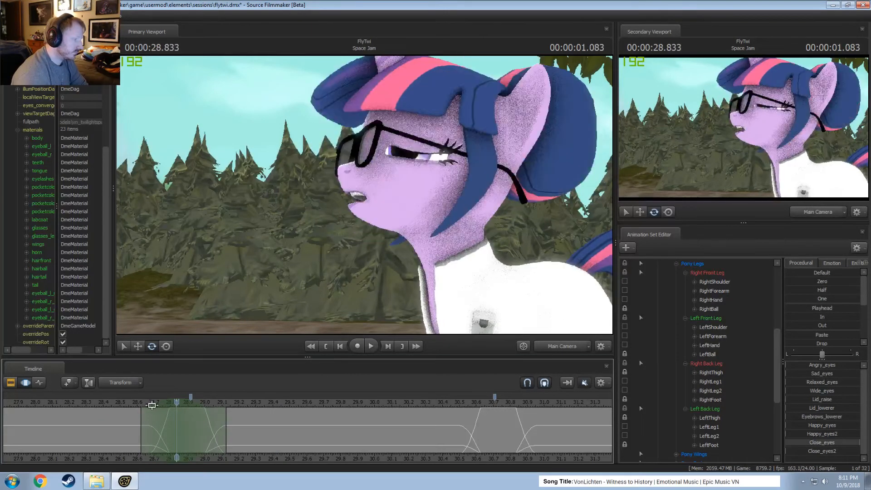
{"action": "left_click_drag", "start_coordinate": [177, 404], "coordinate": [178, 413]}
{"action": "left_click", "coordinate": [564, 351]}
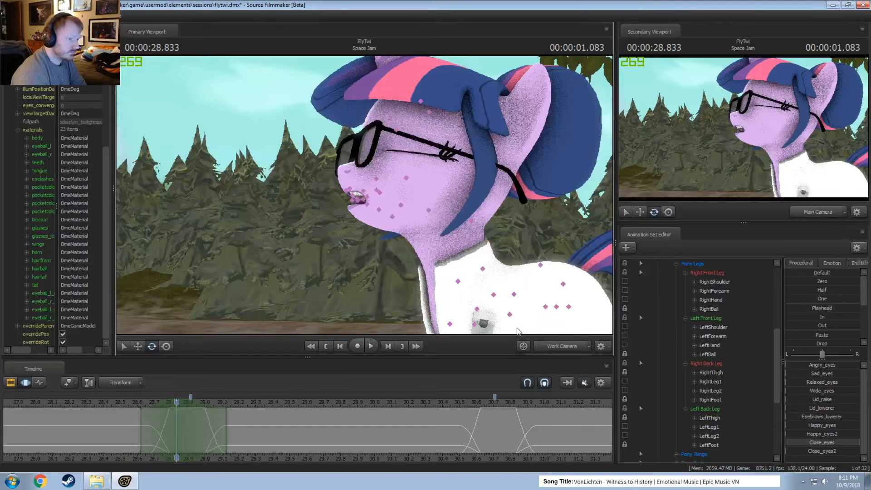
{"action": "mouse_move", "coordinate": [505, 166]}
{"action": "left_mouse_down"}
{"action": "mouse_move", "coordinate": [504, 199]}
{"action": "mouse_move", "coordinate": [490, 198]}
{"action": "mouse_move", "coordinate": [505, 166]}
{"action": "left_mouse_up"}
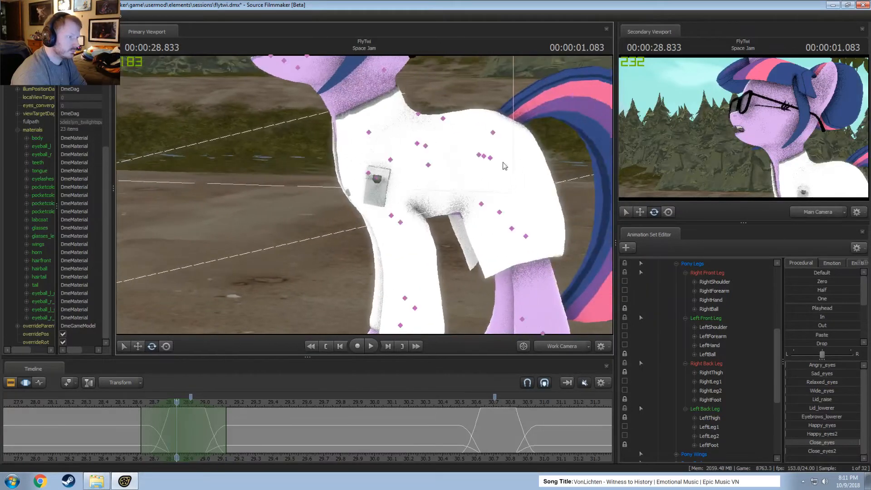
{"action": "left_click", "coordinate": [472, 157]}
{"action": "left_click_drag", "start_coordinate": [461, 143], "coordinate": [458, 145]}
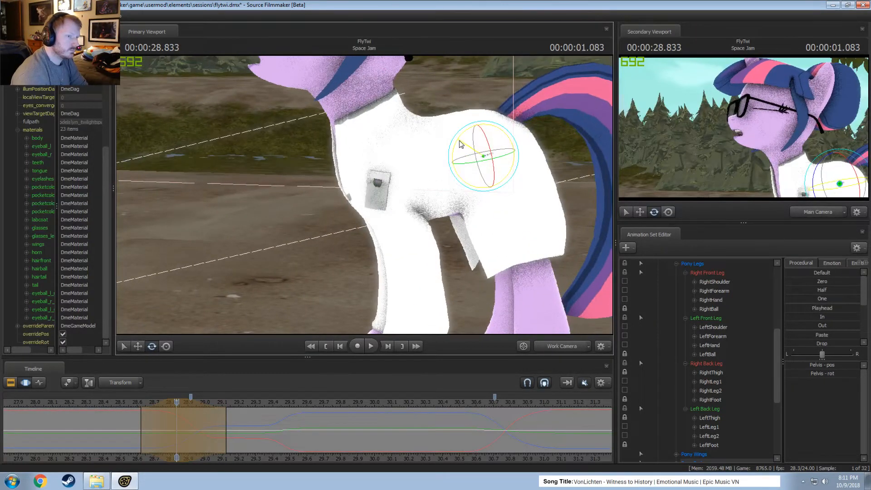
Shift the pelvis adjustment slightly later to span about 28.7 to 29.2 seconds, replaying the turn to check its timing.
{"action": "left_click", "coordinate": [122, 402]}
{"action": "key", "text": "space"}
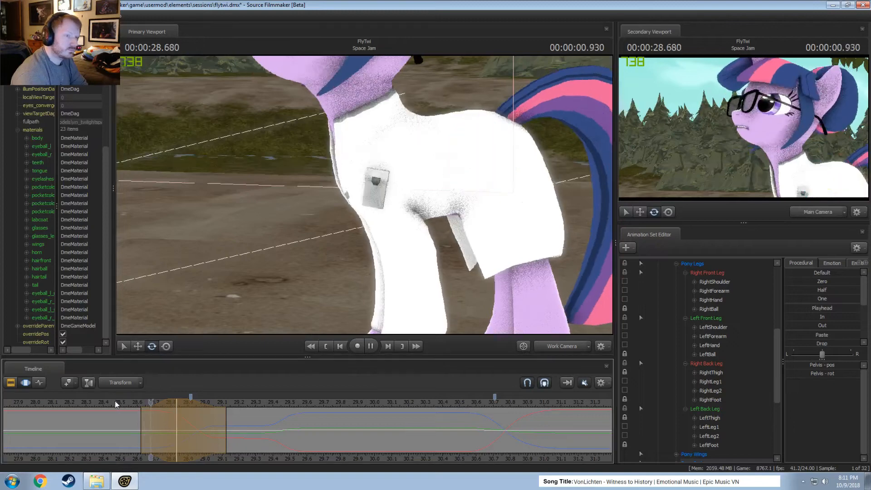
{"action": "key", "text": "space"}
{"action": "left_click", "coordinate": [123, 403]}
{"action": "mouse_move", "coordinate": [156, 404]}
{"action": "left_mouse_down"}
{"action": "mouse_move", "coordinate": [149, 403]}
{"action": "mouse_move", "coordinate": [163, 404]}
{"action": "left_mouse_up"}
{"action": "key", "text": "space"}
{"action": "left_click", "coordinate": [127, 403]}
{"action": "key", "text": "space"}
{"action": "left_click", "coordinate": [128, 404]}
{"action": "key", "text": "space"}
{"action": "key", "text": "space"}
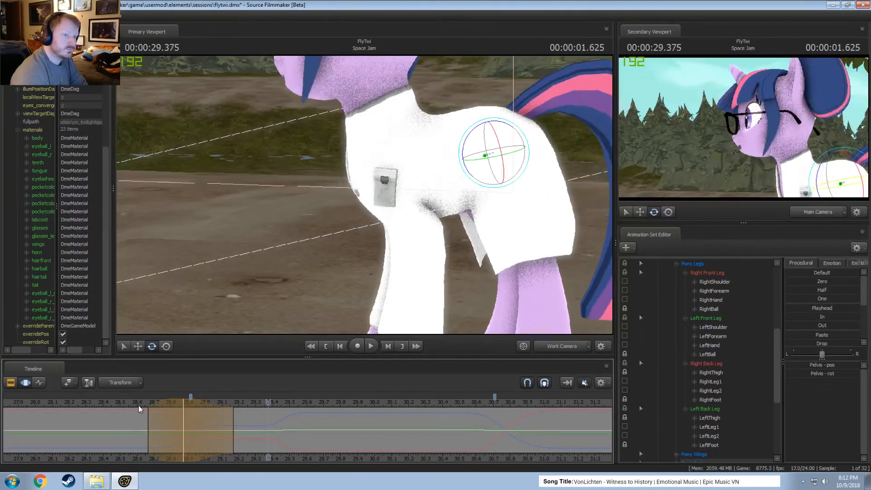
Try extending the pelvis adjustment's end to about 29.3 and 29.5 seconds with replays, and pull it back to about 29.2.
{"action": "left_click_drag", "start_coordinate": [228, 424], "coordinate": [248, 423]}
{"action": "left_click", "coordinate": [143, 404]}
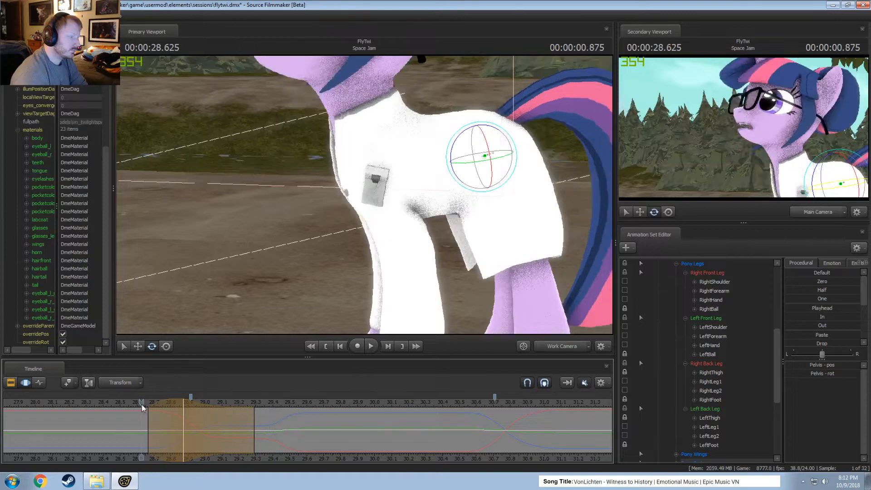
{"action": "key", "text": "space"}
{"action": "left_click", "coordinate": [127, 405]}
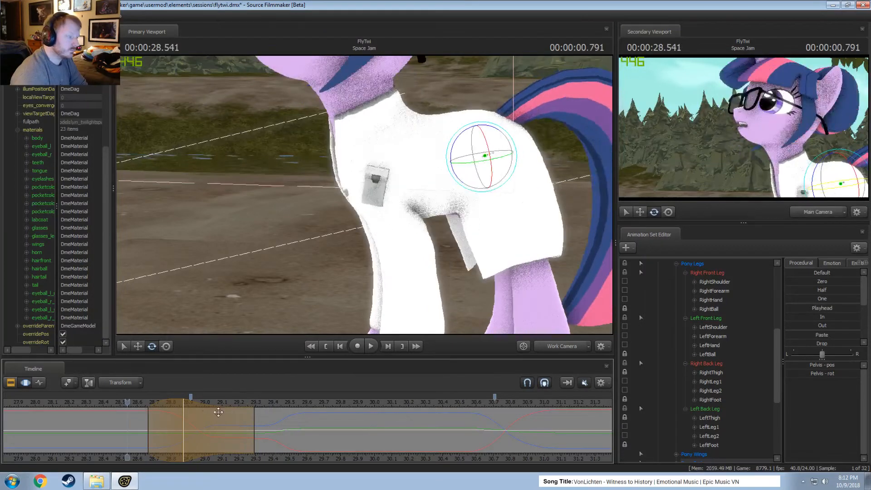
{"action": "left_click_drag", "start_coordinate": [257, 428], "coordinate": [293, 427]}
{"action": "key", "text": "space"}
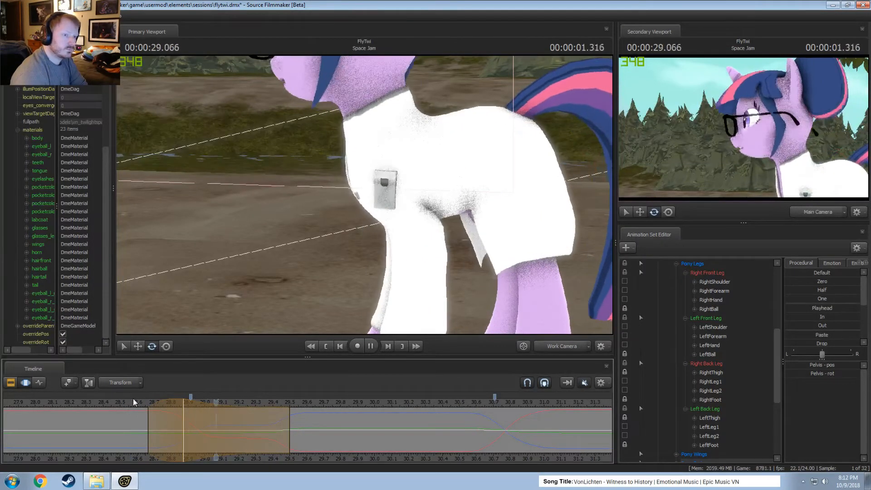
{"action": "key", "text": "space"}
{"action": "left_click_drag", "start_coordinate": [290, 418], "coordinate": [233, 417]}
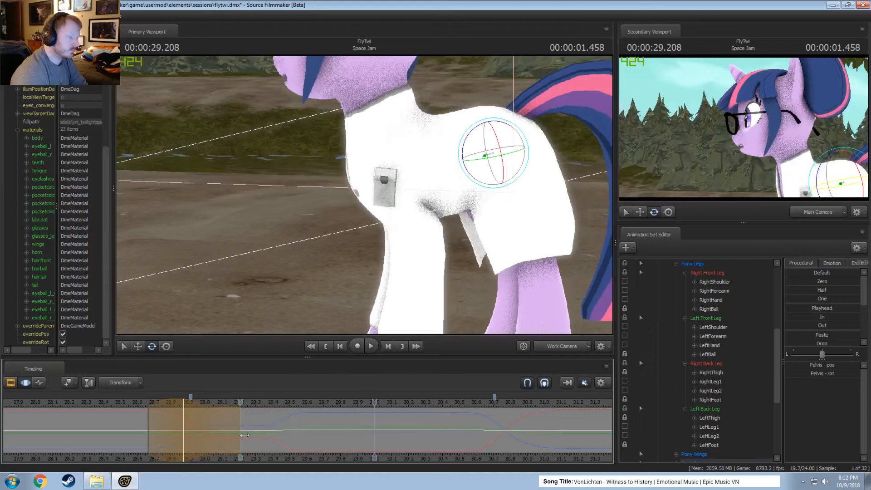
{"action": "key", "text": "space"}
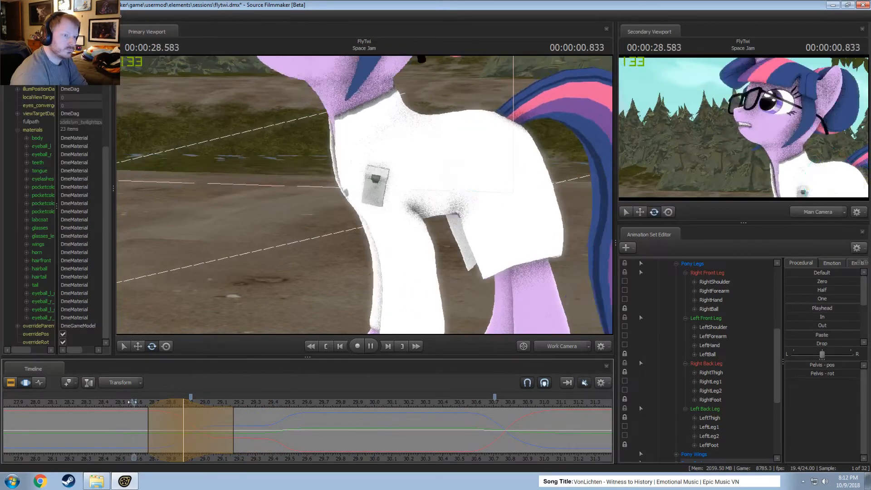
{"action": "key", "text": "space"}
Rotate RightShoulder and LeftShoulder together at about 28.88 seconds to bend Twilight's front legs during the turn.
{"action": "left_click", "coordinate": [187, 416]}
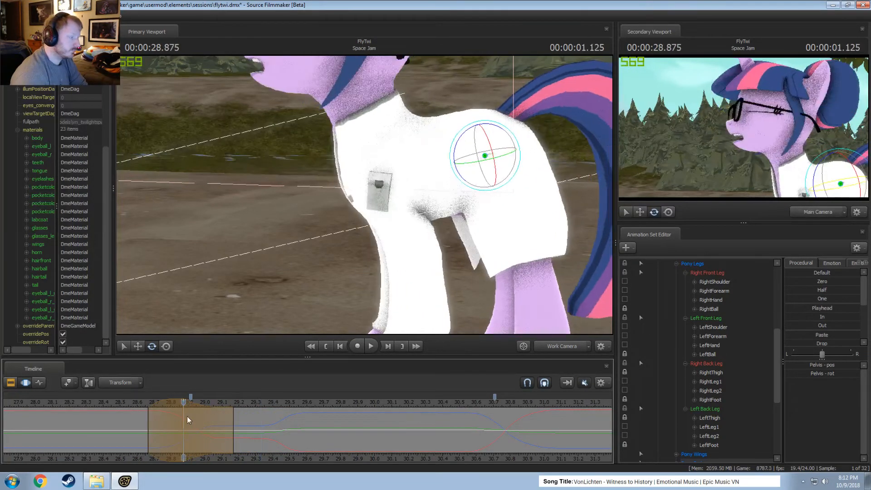
{"action": "left_click_drag", "start_coordinate": [372, 128], "coordinate": [393, 173]}
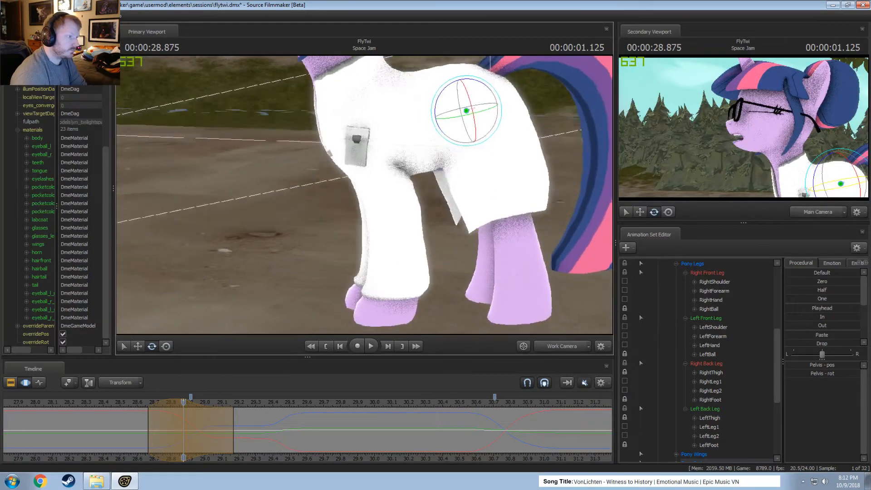
{"action": "left_click", "coordinate": [351, 135], "text": "ctrl"}
{"action": "left_click", "coordinate": [357, 137], "text": "ctrl+shift"}
{"action": "left_click_drag", "start_coordinate": [357, 140], "coordinate": [365, 192], "text": "alt"}
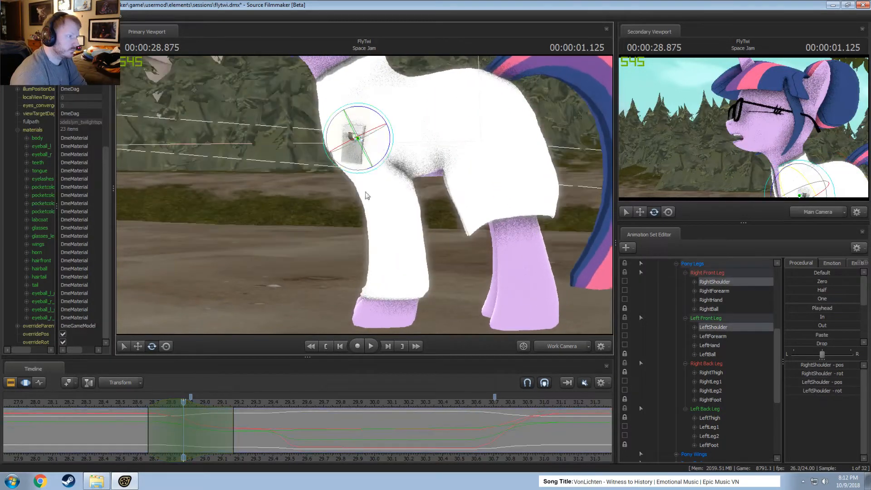
{"action": "left_click_drag", "start_coordinate": [373, 110], "coordinate": [371, 111]}
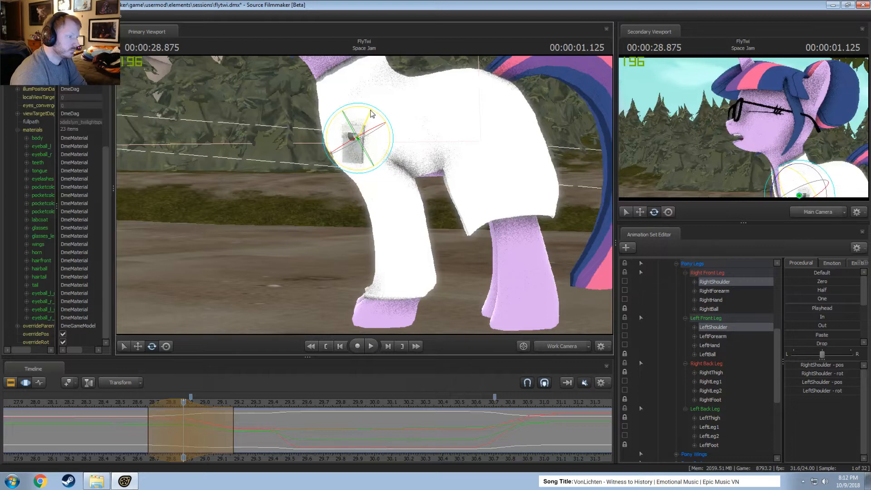
Rotate RightForearm and LeftForearm together at about 28.88 seconds to straighten the lower front legs, and replay the turn.
{"action": "left_click_drag", "start_coordinate": [380, 191], "coordinate": [393, 155], "text": "ctrl"}
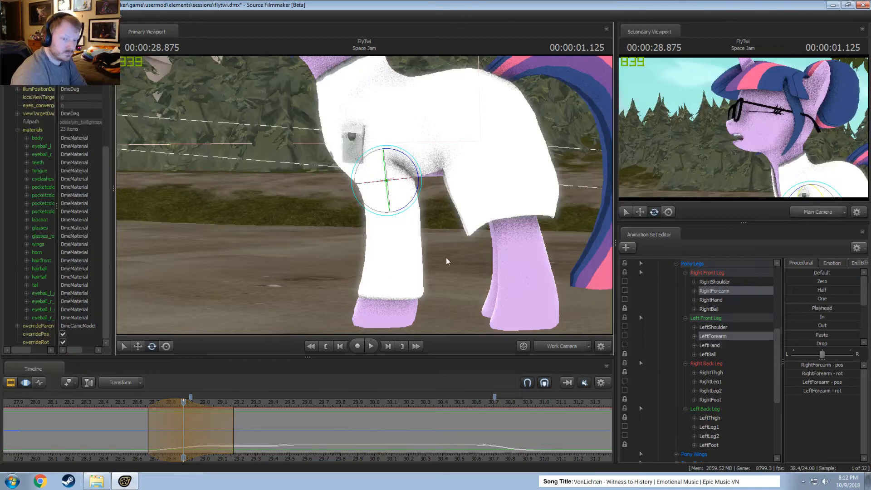
{"action": "left_click_drag", "start_coordinate": [421, 291], "coordinate": [399, 264]}
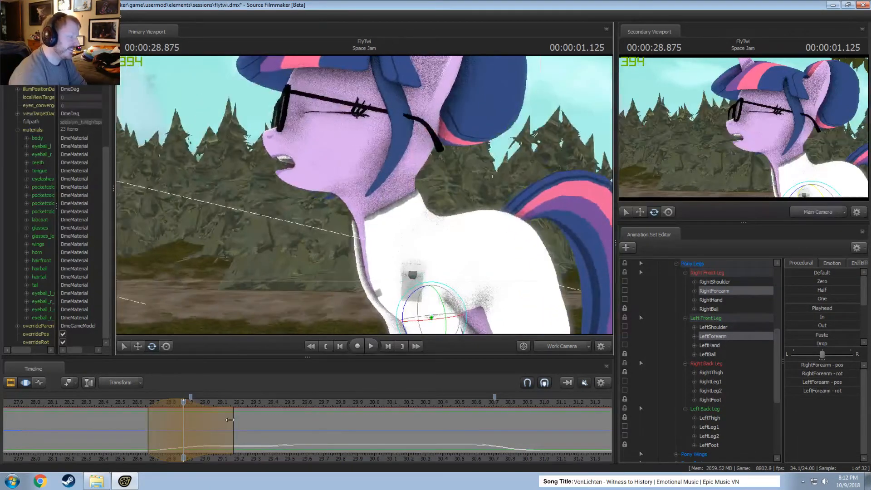
{"action": "left_click", "coordinate": [118, 405]}
{"action": "left_click_drag", "start_coordinate": [365, 196], "coordinate": [373, 199]}
{"action": "key", "text": "space"}
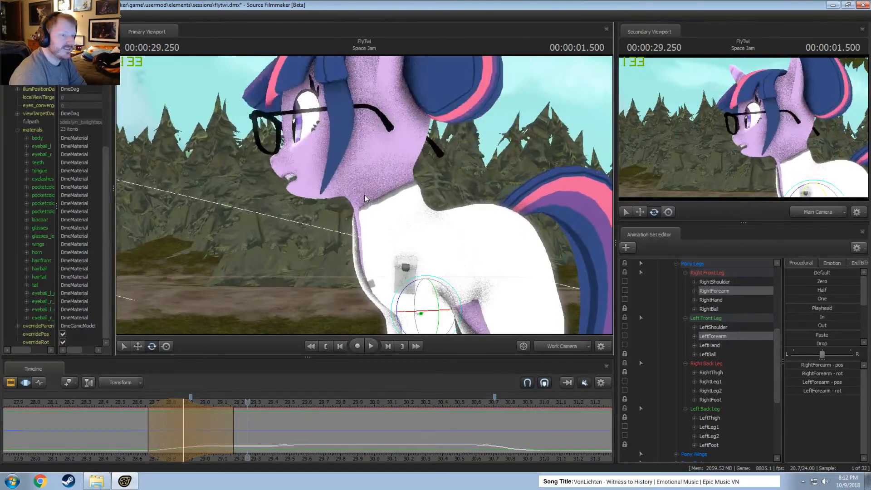
{"action": "left_click", "coordinate": [133, 403]}
{"action": "key", "text": "space"}
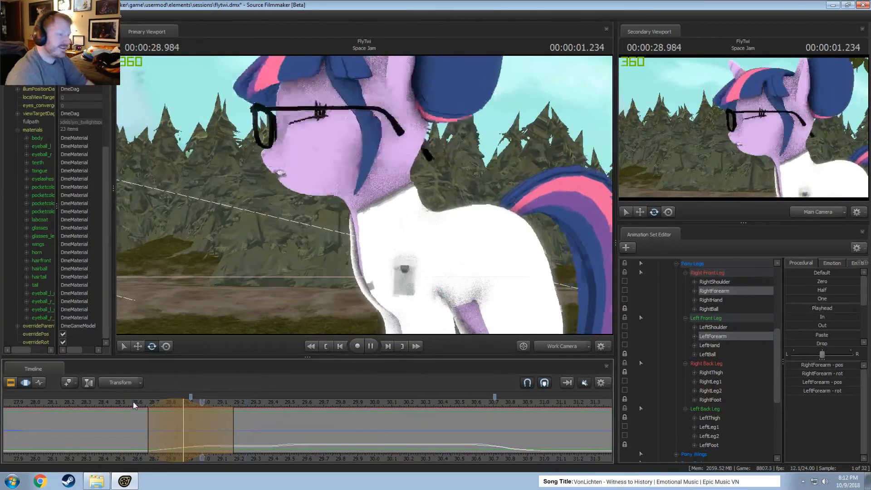
{"action": "left_click", "coordinate": [131, 402]}
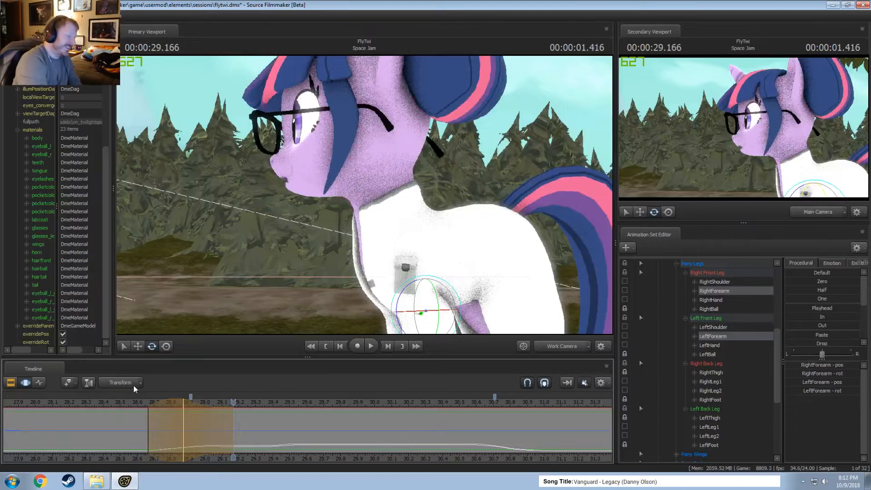
{"action": "key", "text": "space"}
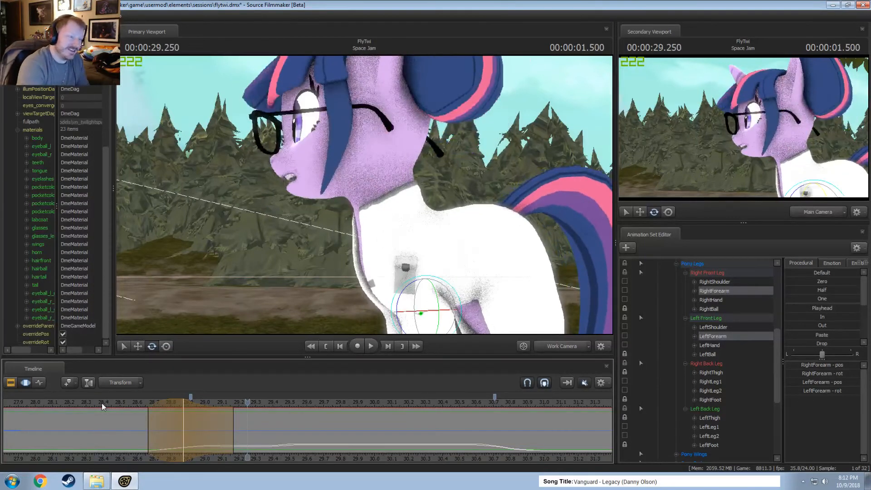
Replay the turn from about 28 and 28.3 seconds to check how the leg bend supports the head movement.
{"action": "scroll", "coordinate": [165, 428], "scroll_direction": "down", "scroll_amount": 2}
{"action": "middle_click_drag", "start_coordinate": [137, 456], "coordinate": [144, 458]}
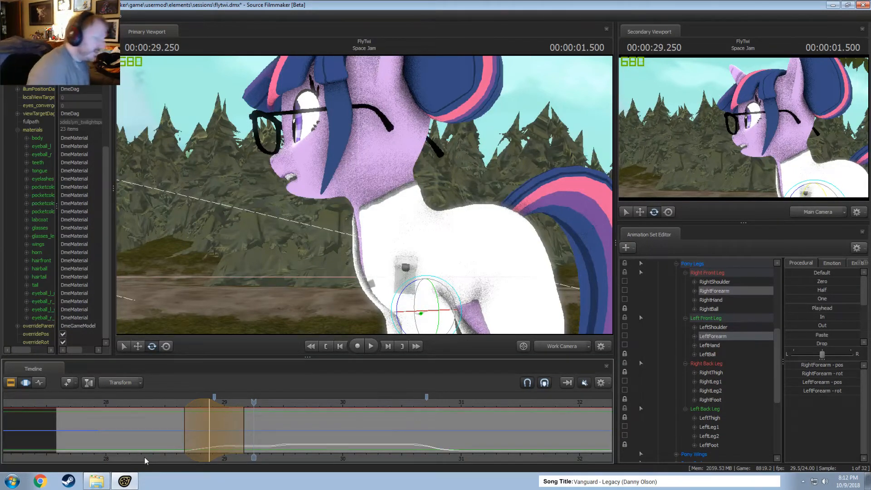
{"action": "left_click", "coordinate": [105, 401]}
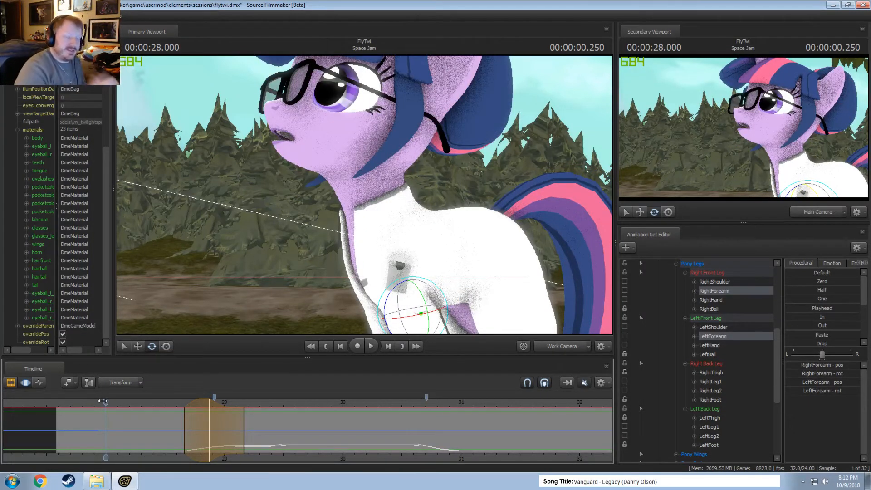
{"action": "key", "text": "space"}
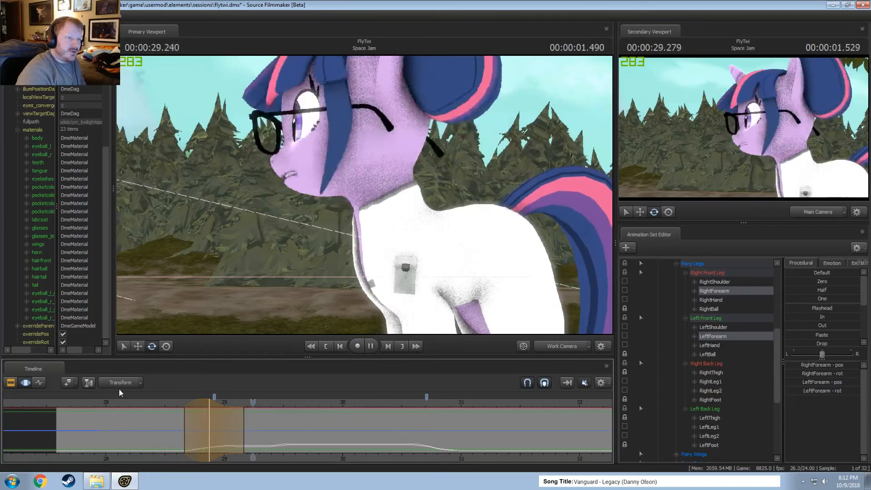
{"action": "left_click", "coordinate": [139, 404]}
{"action": "key", "text": "space"}
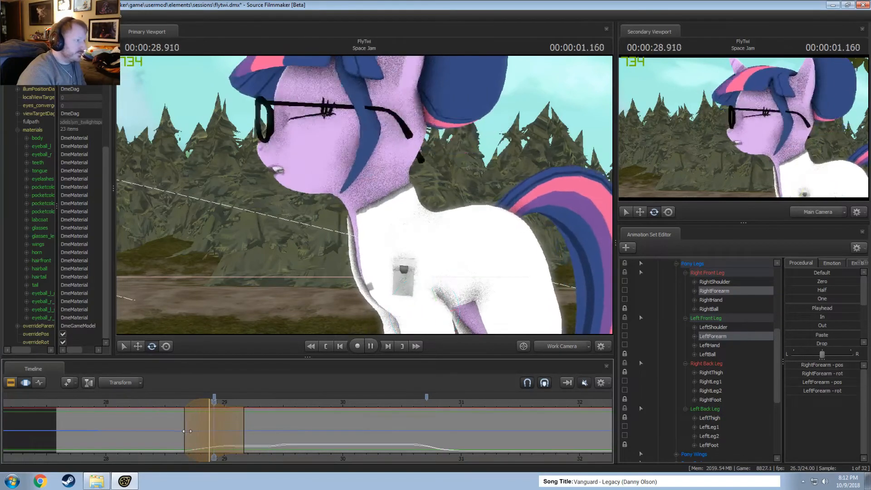
{"action": "key", "text": "space"}
Mark about 28.7 to 29.2 seconds around the turn and tilt Twilight's Head slightly downward, replaying the result.
{"action": "key", "text": "shift"}
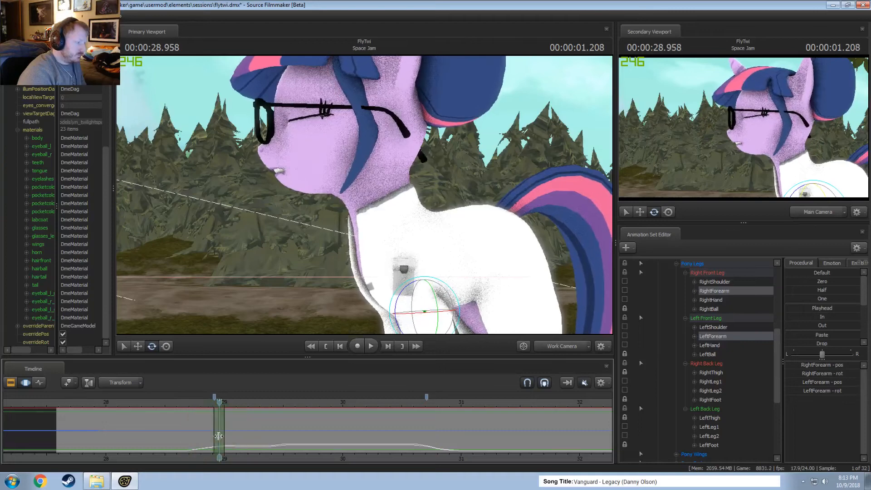
{"action": "key", "text": "ctrl"}
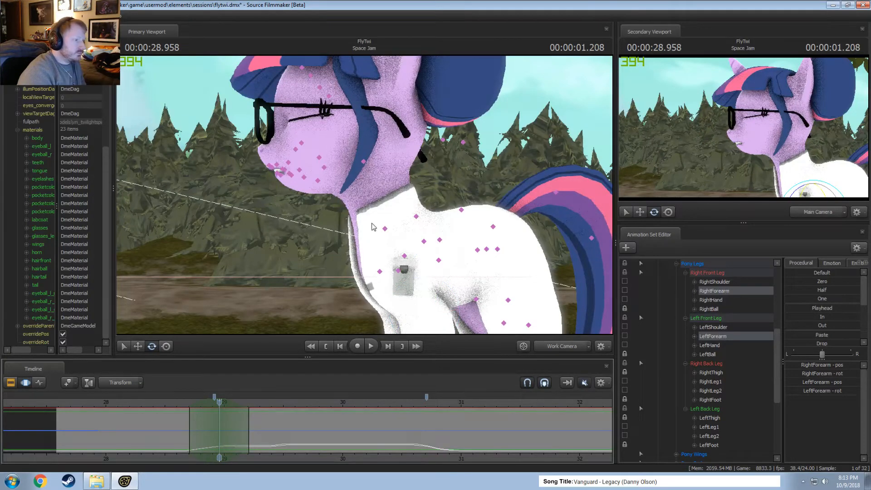
{"action": "left_click", "coordinate": [368, 194]}
{"action": "left_click", "coordinate": [385, 176]}
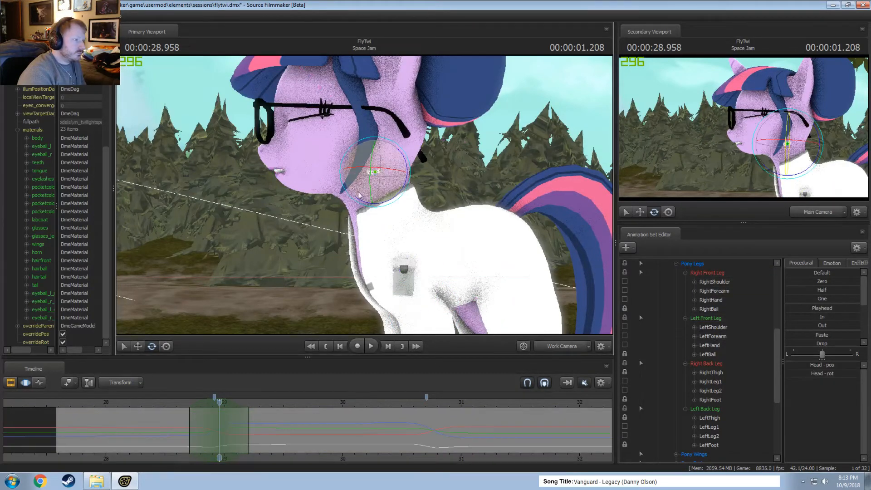
{"action": "left_click", "coordinate": [176, 405]}
{"action": "key", "text": "space"}
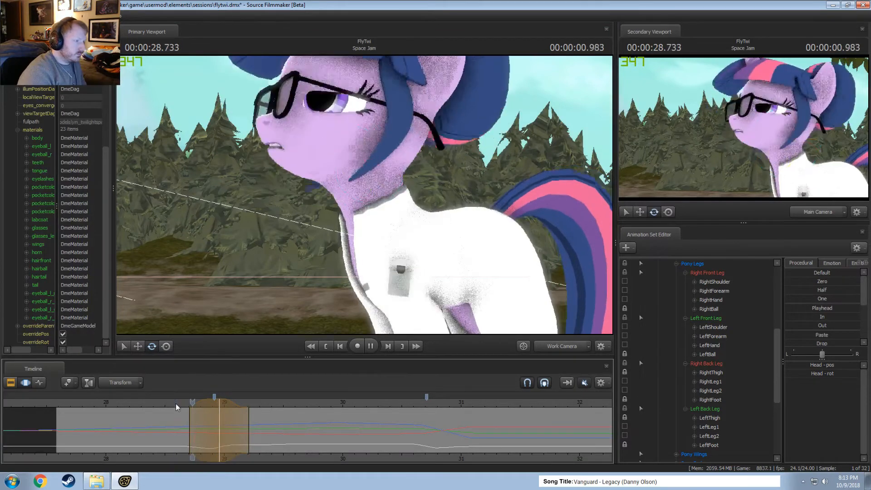
{"action": "key", "text": "space"}
Shift the Head adjustment slightly earlier to span about 28.6 to 29.1 seconds, replaying the turn to check its timing.
{"action": "left_click", "coordinate": [170, 405]}
{"action": "key", "text": "space"}
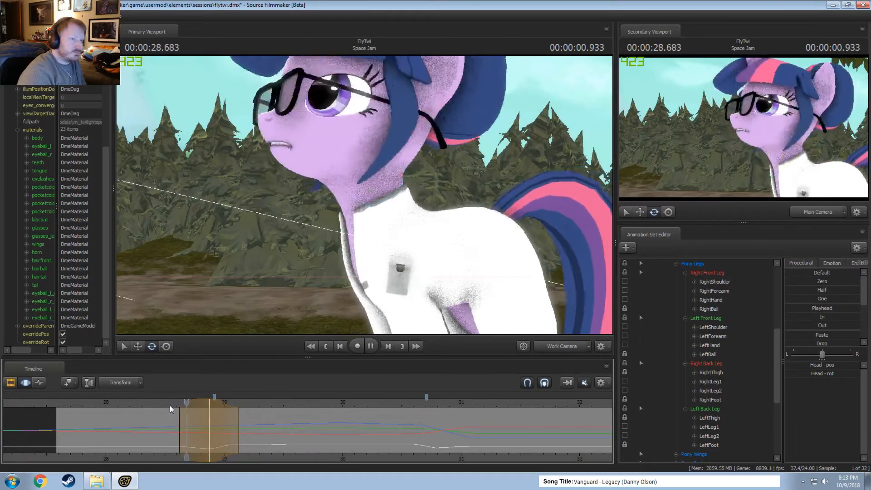
{"action": "key", "text": "space"}
{"action": "left_click", "coordinate": [168, 404]}
{"action": "key", "text": "space"}
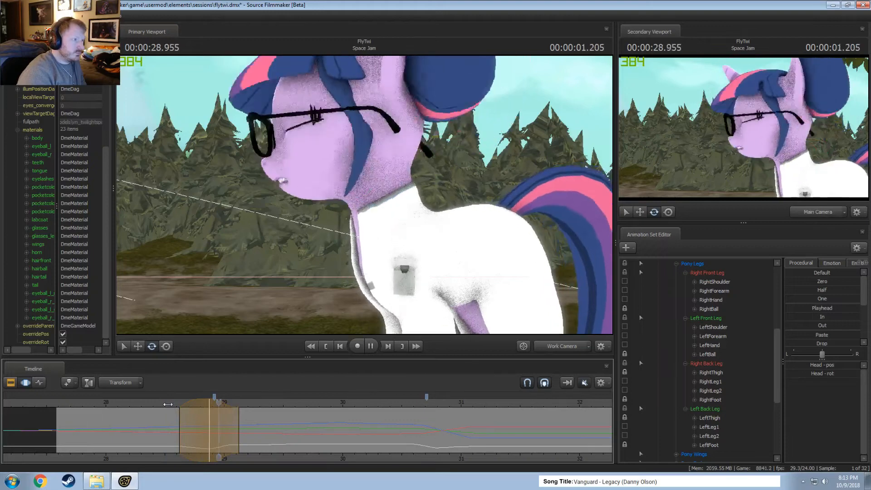
{"action": "left_click", "coordinate": [161, 407]}
{"action": "key", "text": "space"}
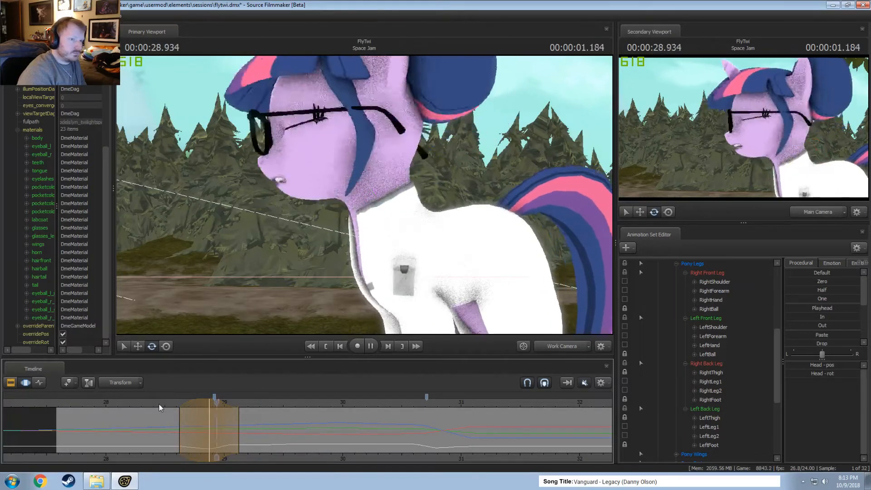
{"action": "left_click", "coordinate": [125, 401]}
{"action": "key", "text": "space"}
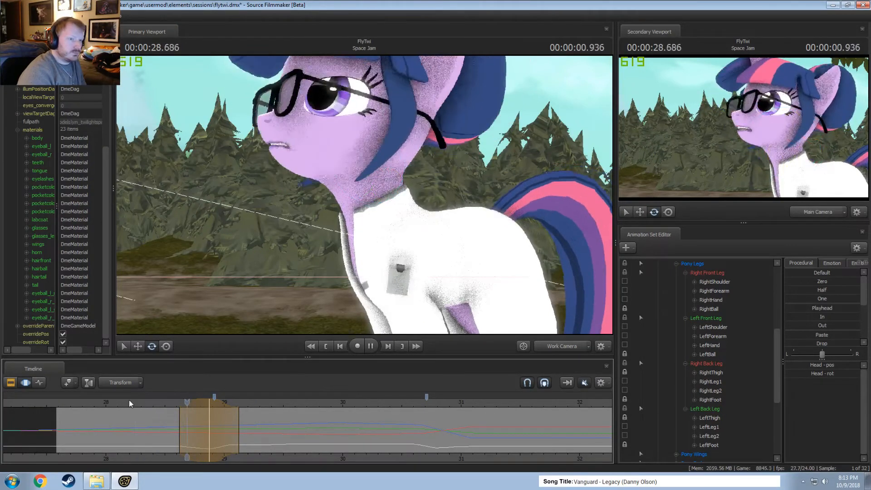
{"action": "left_click", "coordinate": [144, 399]}
{"action": "key", "text": "space"}
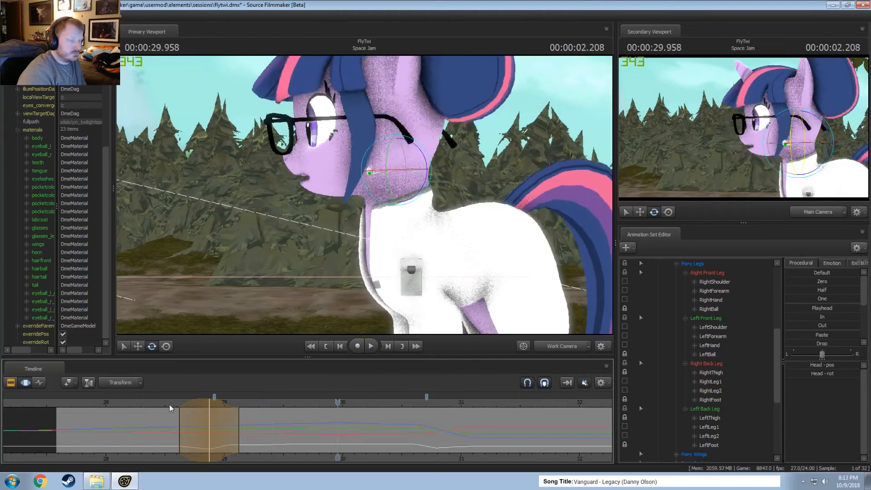
{"action": "mouse_move", "coordinate": [237, 426]}
{"action": "left_mouse_down"}
{"action": "mouse_move", "coordinate": [318, 438]}
{"action": "mouse_move", "coordinate": [242, 429]}
{"action": "left_mouse_up"}
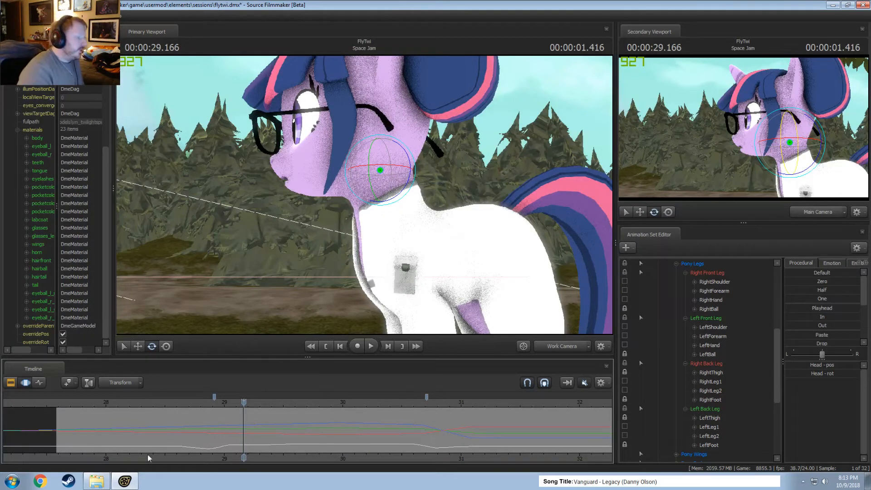
{"action": "left_click_drag", "start_coordinate": [111, 414], "coordinate": [173, 427]}
{"action": "left_click_drag", "start_coordinate": [237, 440], "coordinate": [155, 430]}
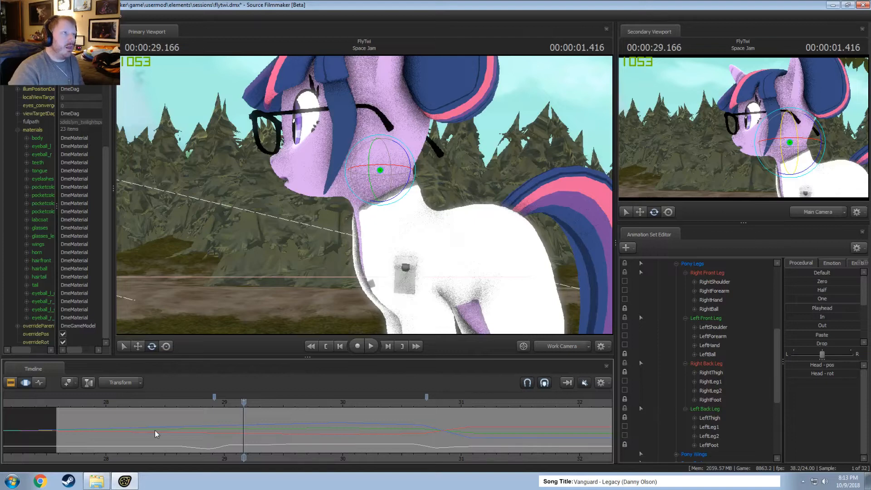
{"action": "left_click_drag", "start_coordinate": [154, 430], "coordinate": [231, 431]}
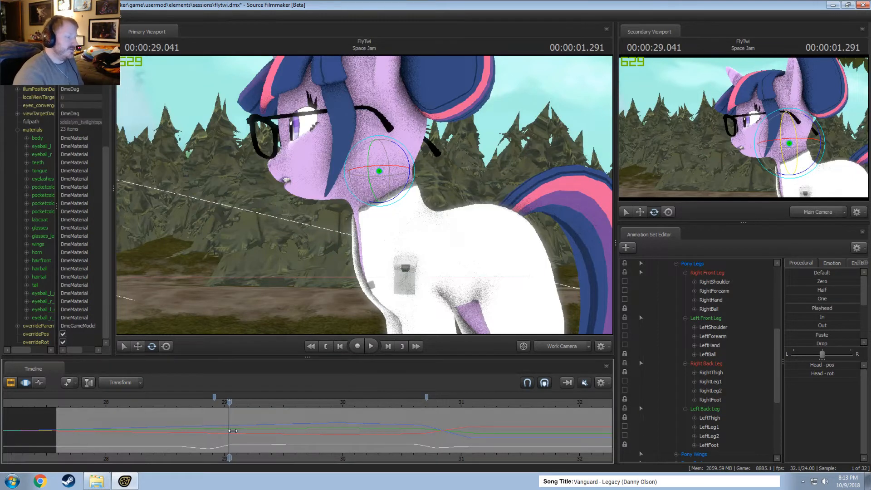
Replay Twilight's movement after the first turn up to about 30 seconds and scrub around 29.8 seconds to examine the body motion.
{"action": "left_click", "coordinate": [226, 405]}
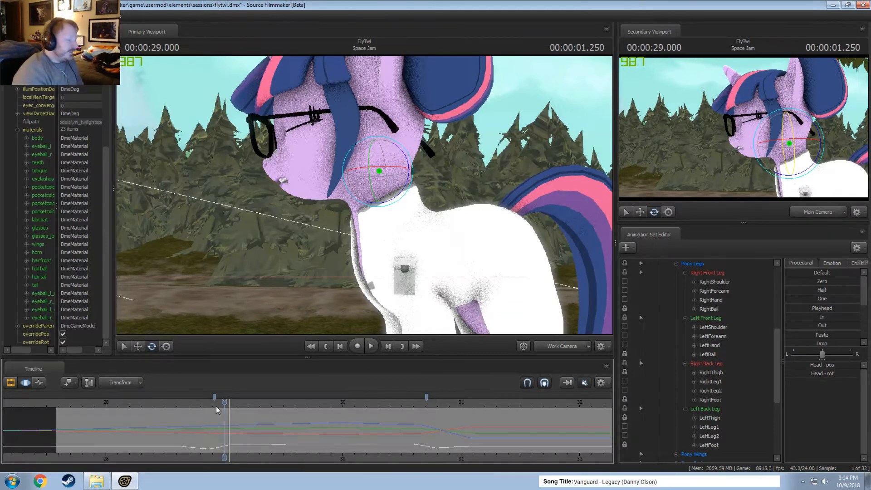
{"action": "key", "text": "space"}
{"action": "key", "text": "space"}
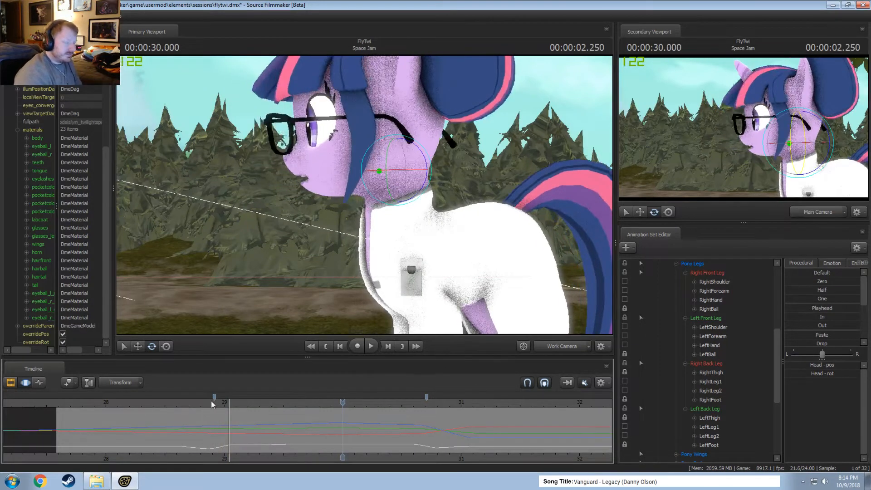
{"action": "left_click_drag", "start_coordinate": [213, 401], "coordinate": [161, 401]}
{"action": "key", "text": "space"}
{"action": "key", "text": "space"}
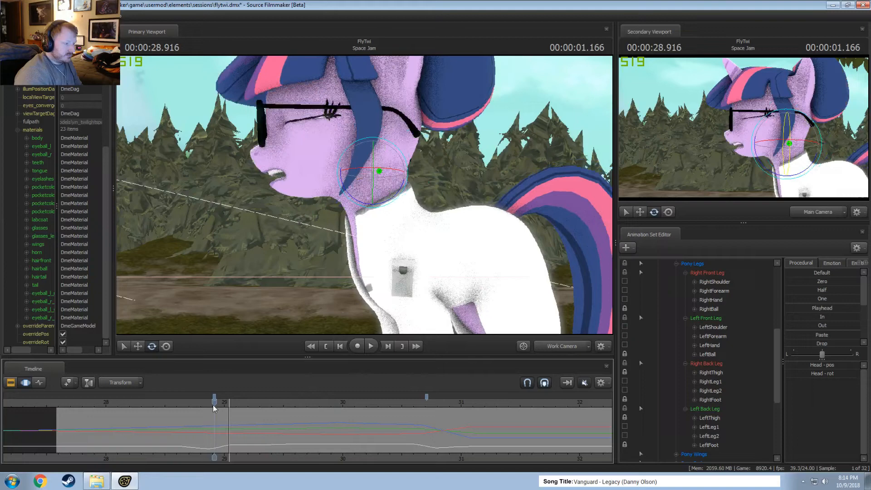
{"action": "left_click_drag", "start_coordinate": [213, 405], "coordinate": [328, 407]}
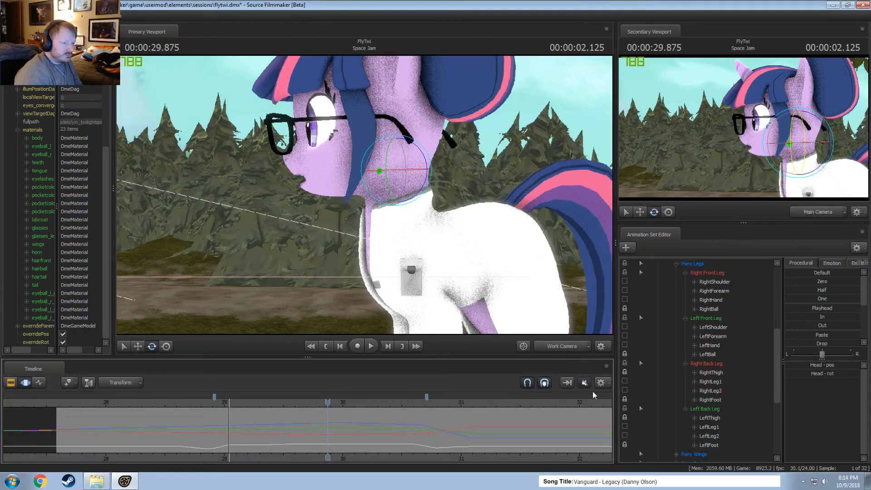
{"action": "key", "text": "space"}
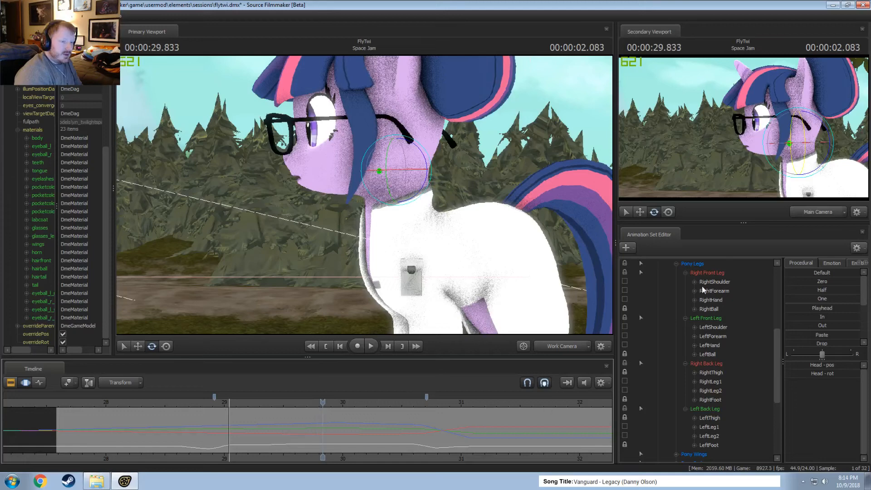
Select all of Twilight's controls except the Face group and mark about 29.3 to 29.8 seconds on the timeline.
{"action": "scroll", "coordinate": [701, 286], "scroll_direction": "up", "scroll_amount": 5}
{"action": "left_click", "coordinate": [684, 272]}
{"action": "left_click", "coordinate": [683, 265]}
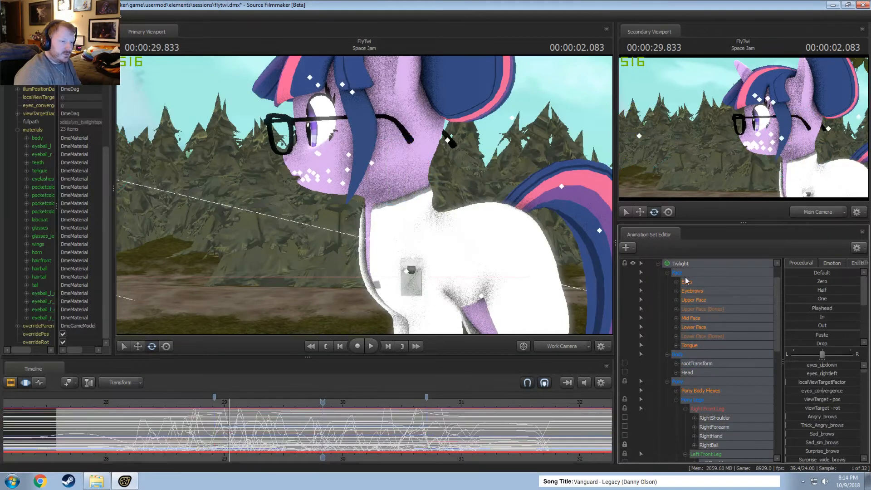
{"action": "left_click", "coordinate": [685, 274], "text": "ctrl"}
{"action": "scroll", "coordinate": [275, 444], "scroll_direction": "up", "scroll_amount": 3}
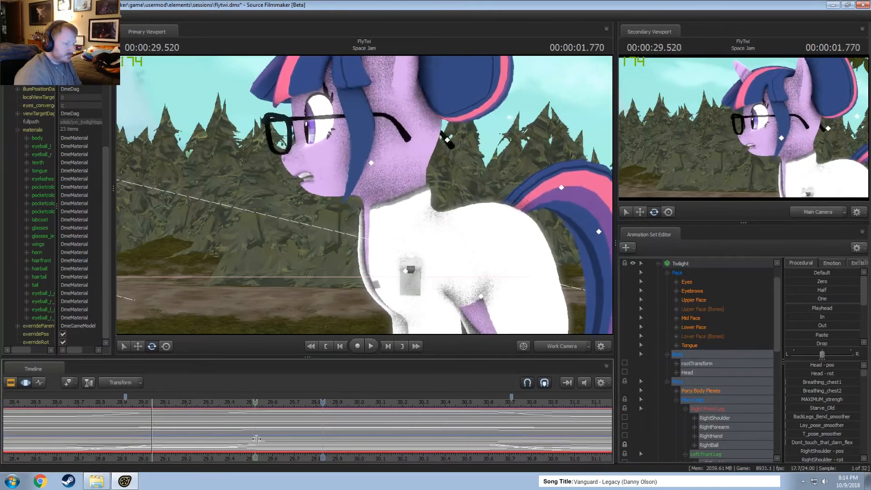
{"action": "mouse_move", "coordinate": [277, 443]}
{"action": "left_mouse_down"}
{"action": "mouse_move", "coordinate": [215, 444]}
{"action": "mouse_move", "coordinate": [314, 440]}
{"action": "mouse_move", "coordinate": [284, 440]}
{"action": "left_mouse_up"}
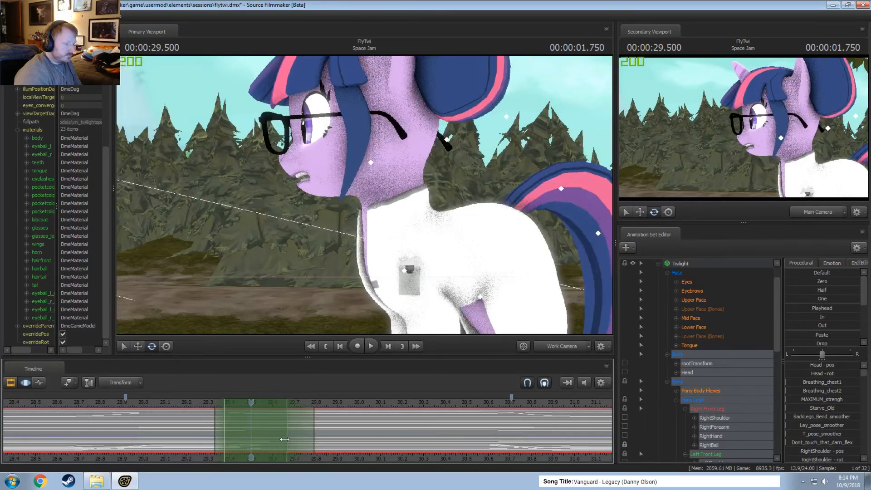
{"action": "key", "text": "space"}
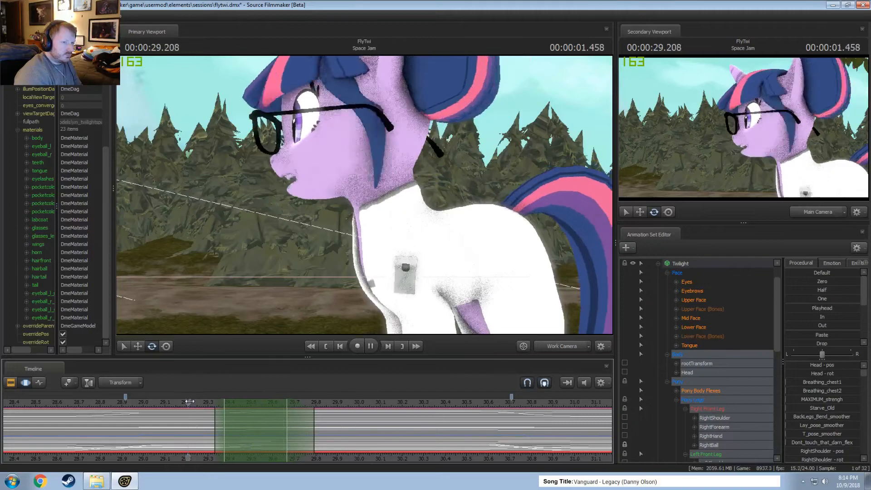
Move the time selection to about 29.5 to 30.1 seconds and apply the Round procedural preset to the selected body controls.
{"action": "left_click_drag", "start_coordinate": [252, 427], "coordinate": [278, 433]}
{"action": "left_click_drag", "start_coordinate": [277, 432], "coordinate": [305, 439], "text": "shift"}
{"action": "left_click_drag", "start_coordinate": [306, 440], "coordinate": [386, 440]}
{"action": "scroll", "coordinate": [812, 322], "scroll_direction": "down", "scroll_amount": 5}
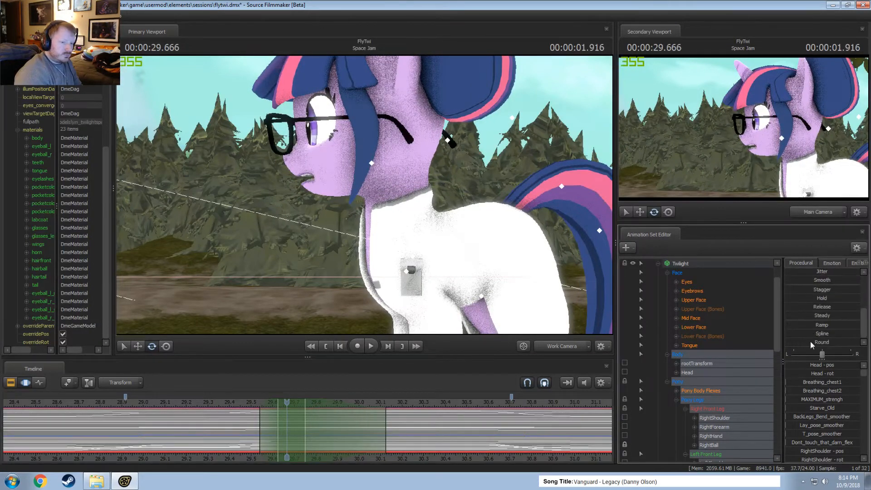
{"action": "double_click", "coordinate": [812, 344]}
Replay from about 29 seconds and shift the body adjustment slightly earlier to span about 29.5 to 30.1 seconds.
{"action": "left_click_drag", "start_coordinate": [287, 403], "coordinate": [203, 405]}
{"action": "key", "text": "space"}
{"action": "left_click", "coordinate": [170, 400]}
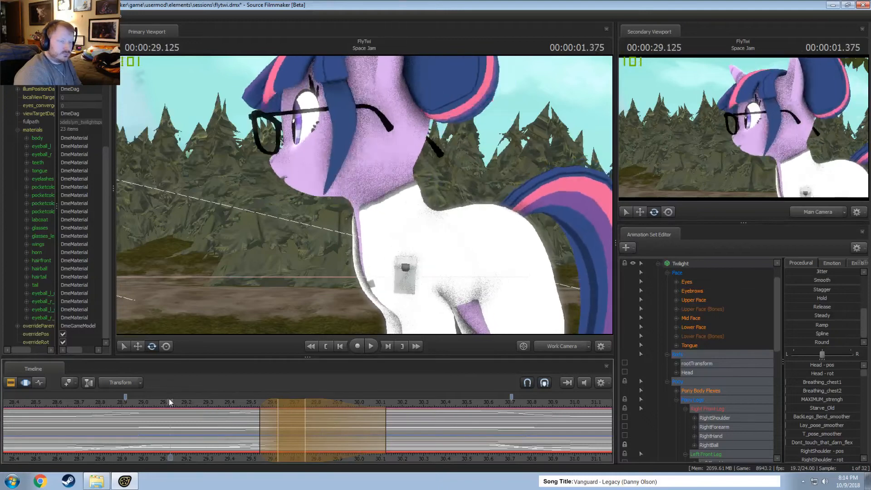
{"action": "key", "text": "space"}
{"action": "left_click", "coordinate": [144, 401]}
{"action": "key", "text": "space"}
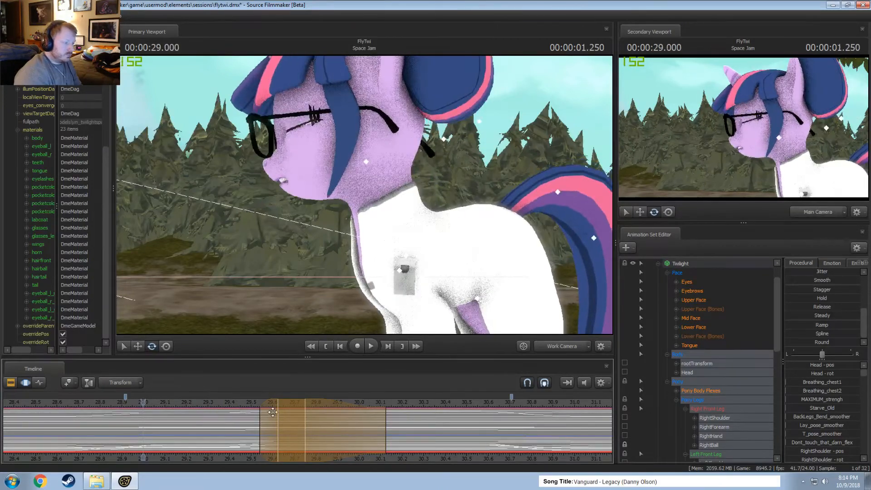
{"action": "left_click", "coordinate": [172, 403]}
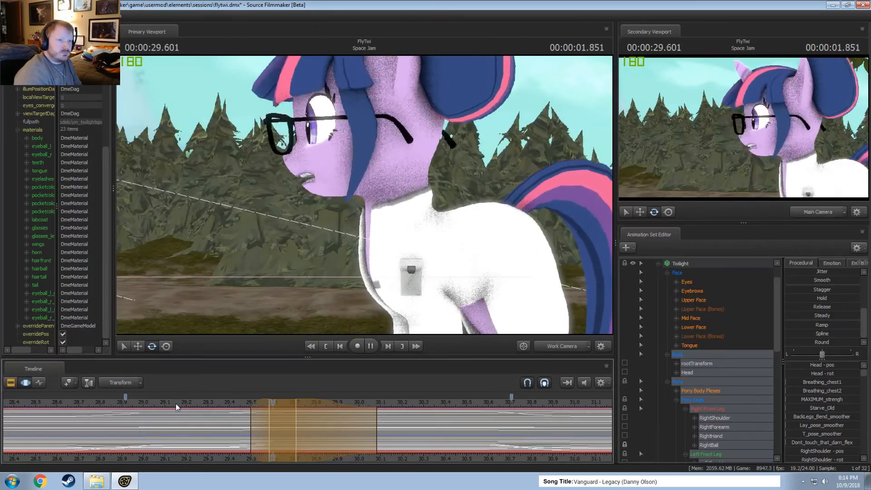
Replay Twilight's movement from just after 29 seconds to about 31 seconds to examine the shifted body adjustment.
{"action": "key", "text": "space"}
{"action": "left_click", "coordinate": [178, 403]}
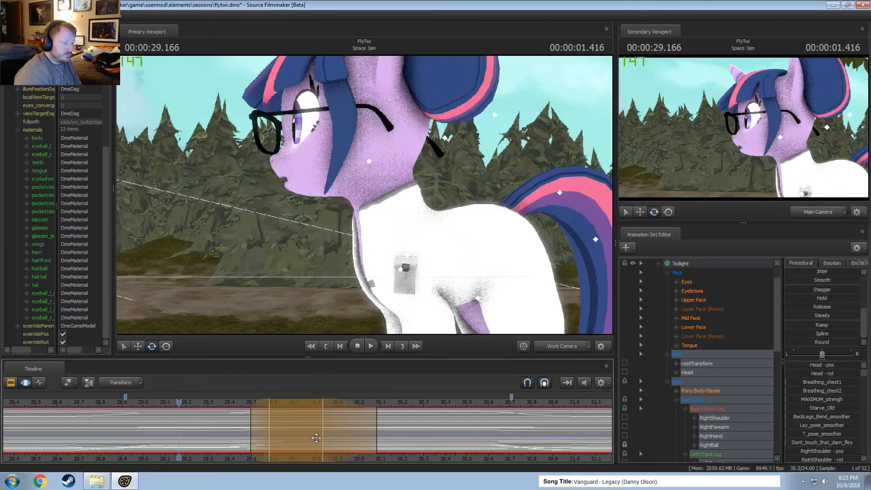
{"action": "key", "text": "space"}
{"action": "left_click", "coordinate": [161, 403]}
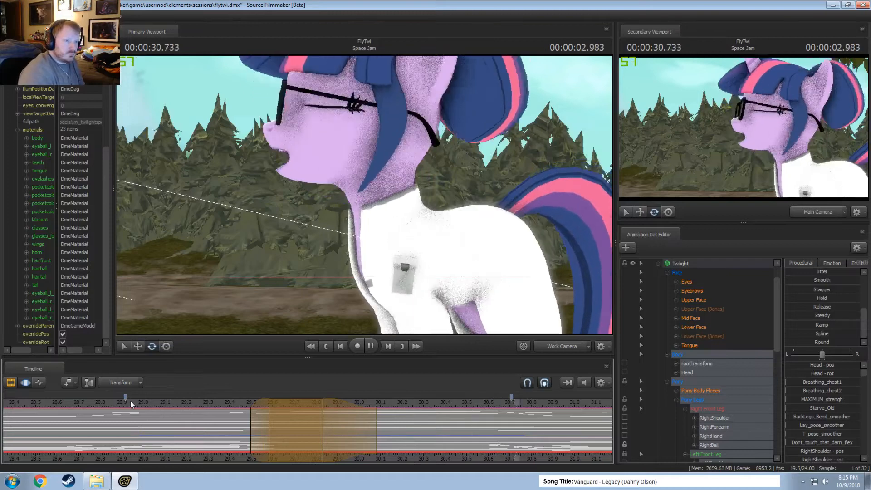
{"action": "key", "text": "space"}
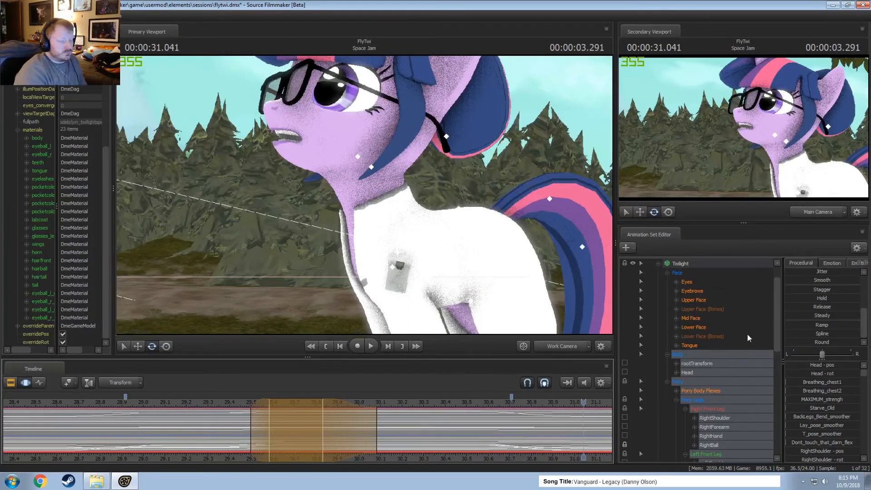
{"action": "left_click", "coordinate": [412, 403]}
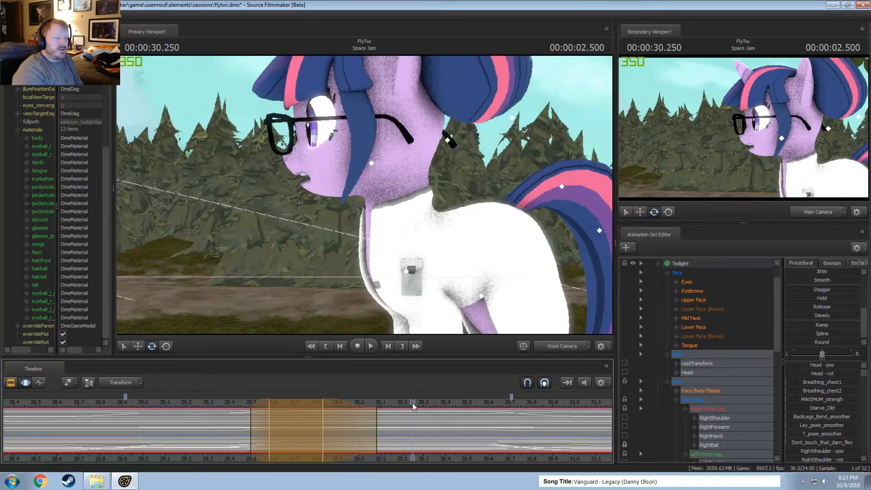
Clear the time selection down to a single point at about 30.2 seconds and collapse Twilight's Pony control group.
{"action": "left_click_drag", "start_coordinate": [413, 421], "coordinate": [402, 425]}
{"action": "key", "text": "shift"}
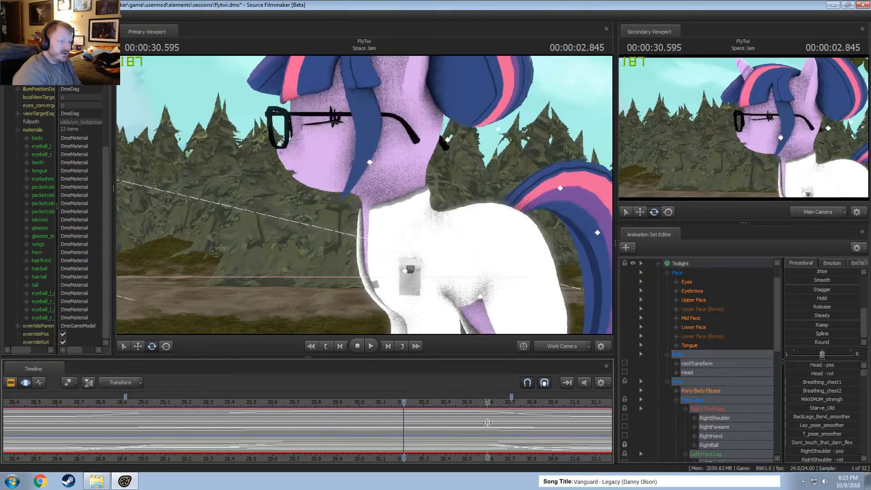
{"action": "key", "text": "F2"}
{"action": "key", "text": "F3"}
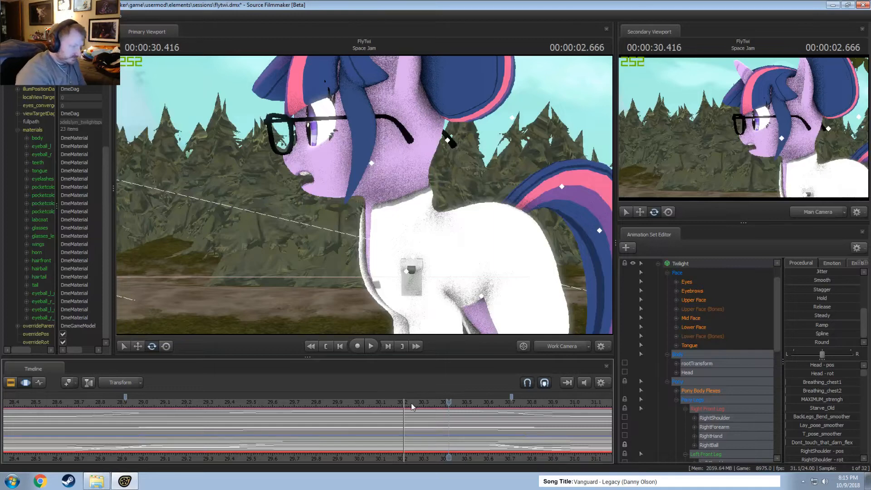
{"action": "left_click", "coordinate": [667, 381]}
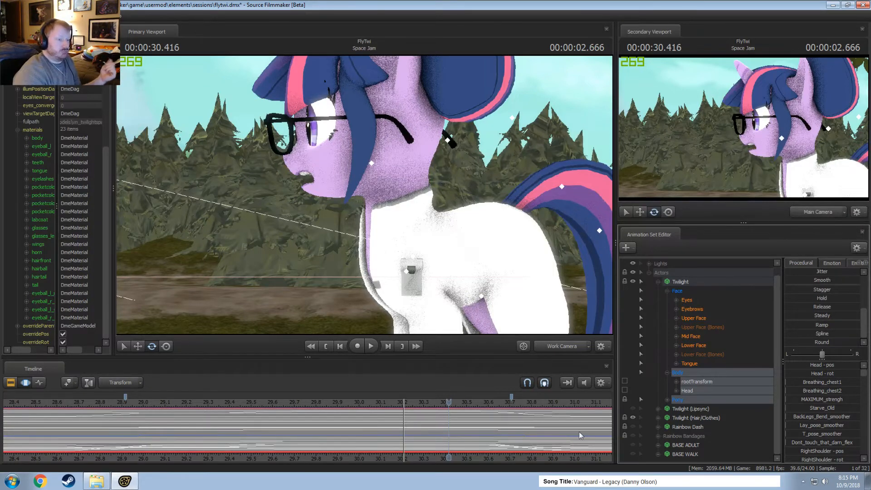
Mute the timeline audio and replay Twilight's first turn from about 28.3 seconds.
{"action": "left_click", "coordinate": [584, 382]}
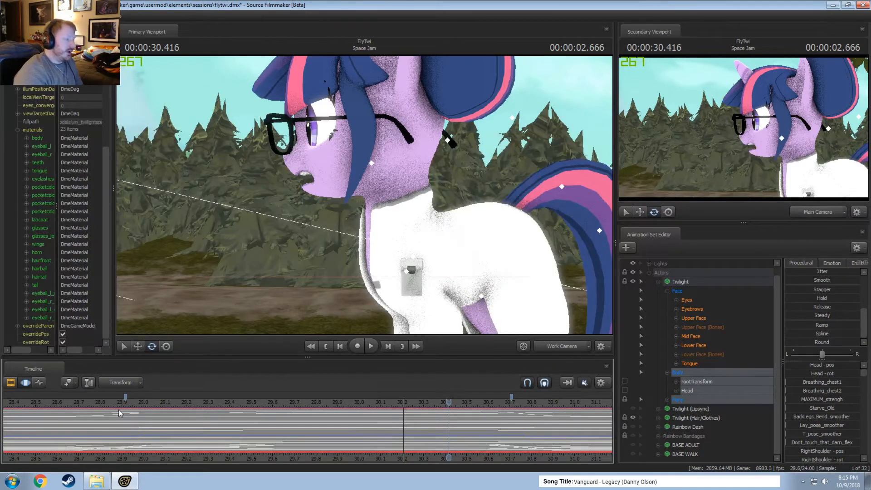
{"action": "left_click_drag", "start_coordinate": [118, 413], "coordinate": [81, 423]}
{"action": "scroll", "coordinate": [94, 427], "scroll_direction": "down", "scroll_amount": 3}
{"action": "middle_click_drag", "start_coordinate": [105, 452], "coordinate": [176, 461]}
{"action": "left_click", "coordinate": [109, 398]}
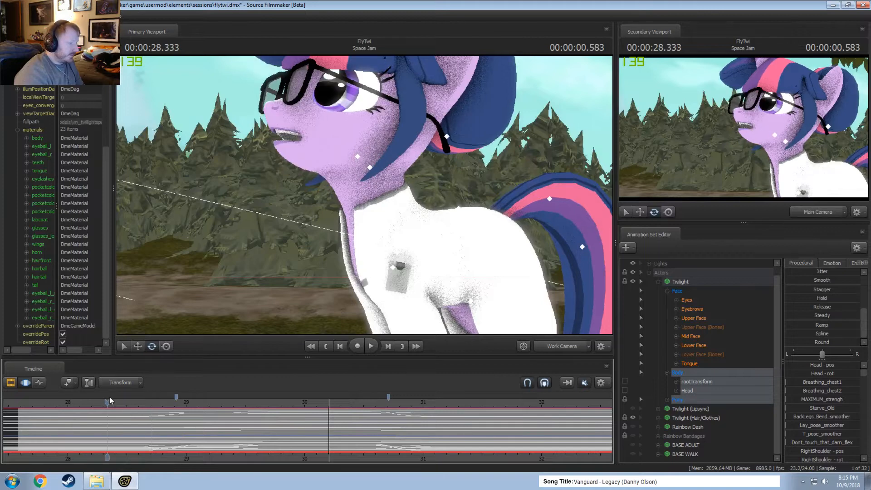
{"action": "key", "text": "space"}
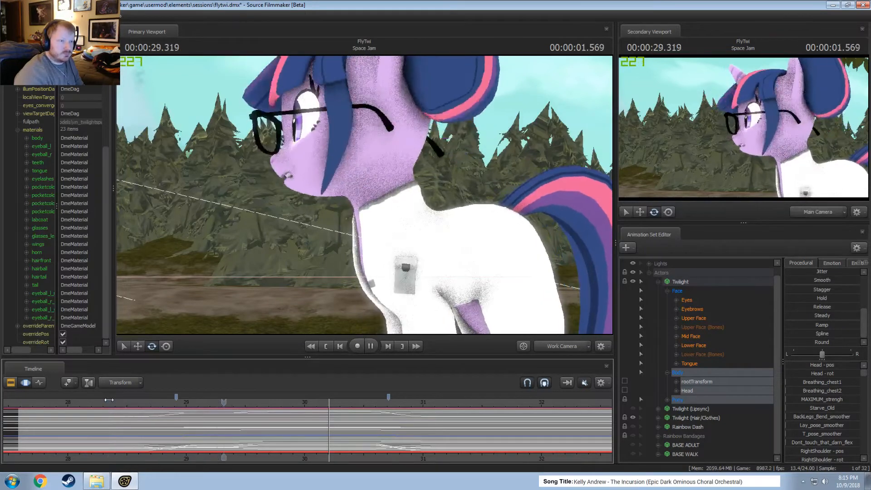
{"action": "key", "text": "space"}
{"action": "key", "text": "space"}
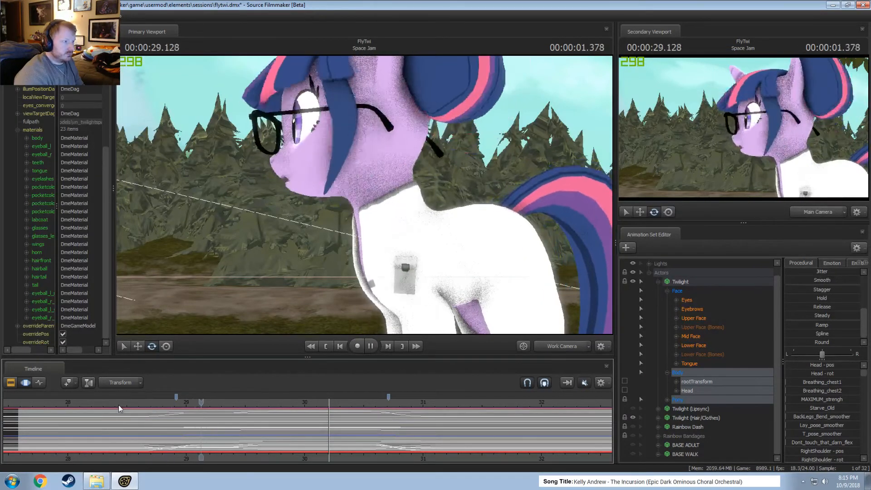
{"action": "key", "text": "space"}
{"action": "left_click", "coordinate": [211, 403]}
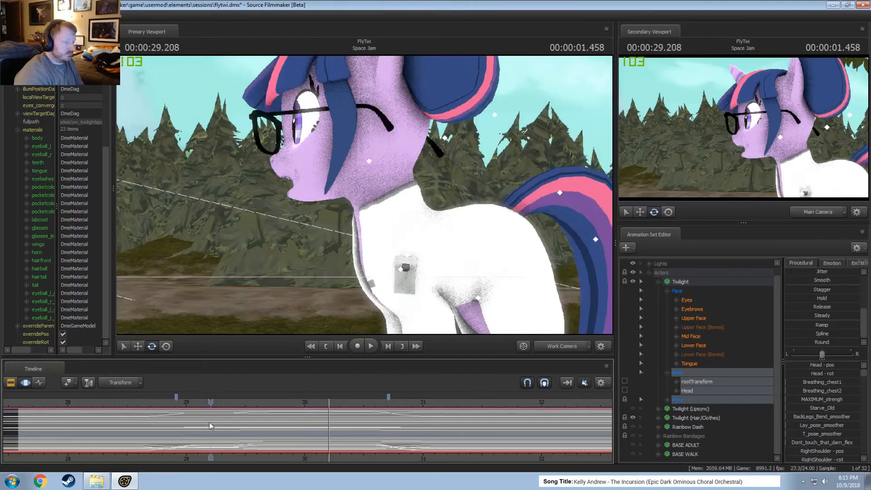
Mark about 29.4 to 29.8 seconds and rotate Twilight's pelvis slightly so her head and front body dip.
{"action": "scroll", "coordinate": [210, 424], "scroll_direction": "up", "scroll_amount": 3}
{"action": "key", "text": "shift"}
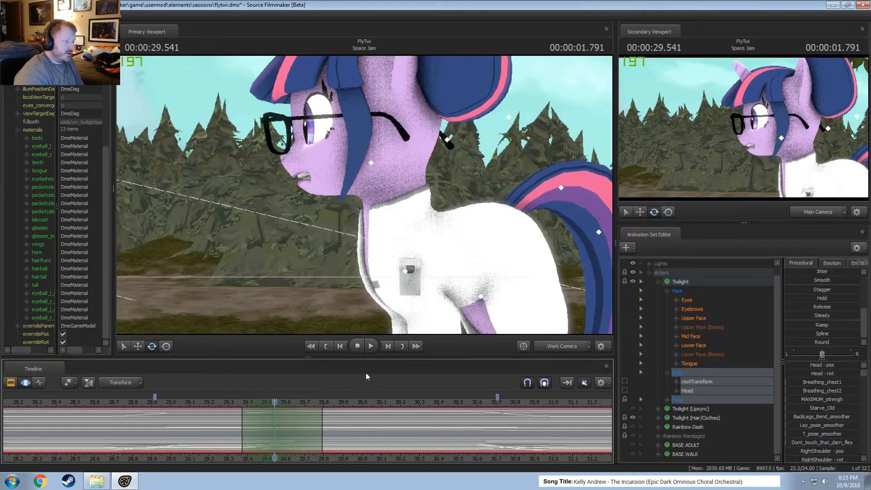
{"action": "left_click", "coordinate": [491, 244], "text": "ctrl"}
{"action": "left_click_drag", "start_coordinate": [490, 245], "coordinate": [353, 202]}
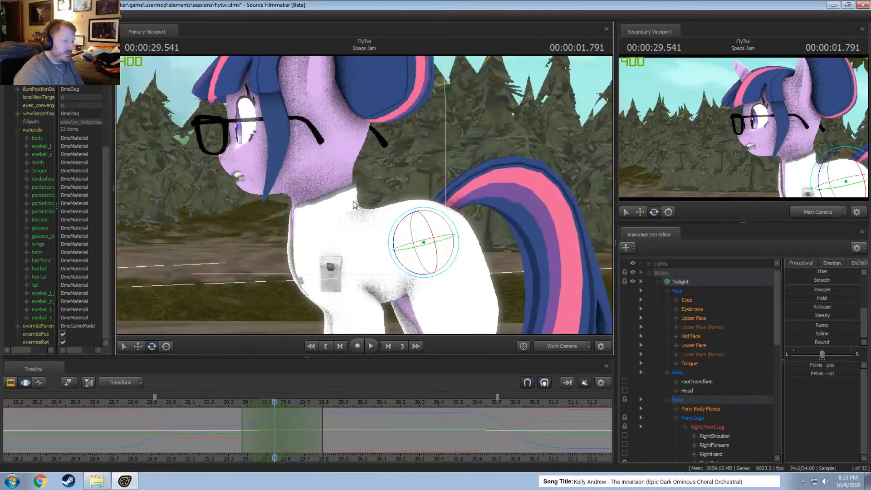
{"action": "left_click_drag", "start_coordinate": [395, 232], "coordinate": [396, 234]}
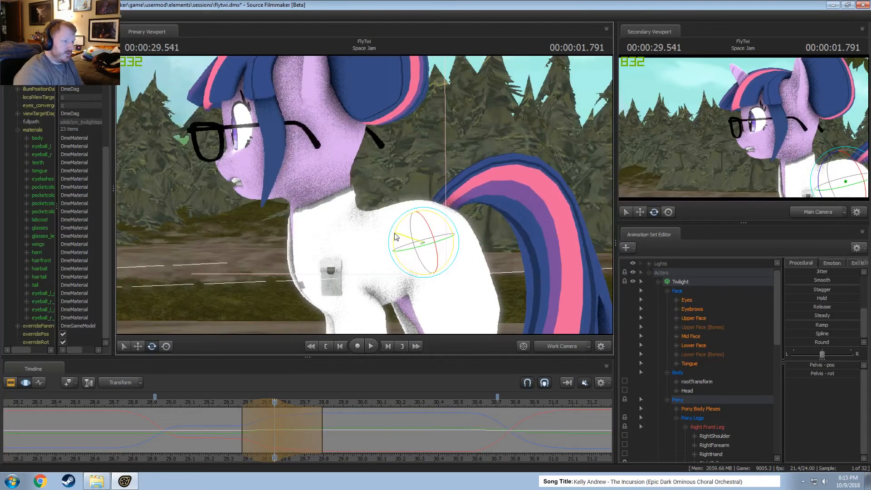
Replay the pelvis dip and shift it slightly earlier, shortening it to span about 29.3 to 29.7 seconds.
{"action": "left_click", "coordinate": [219, 404]}
{"action": "key", "text": "space"}
{"action": "key", "text": "space"}
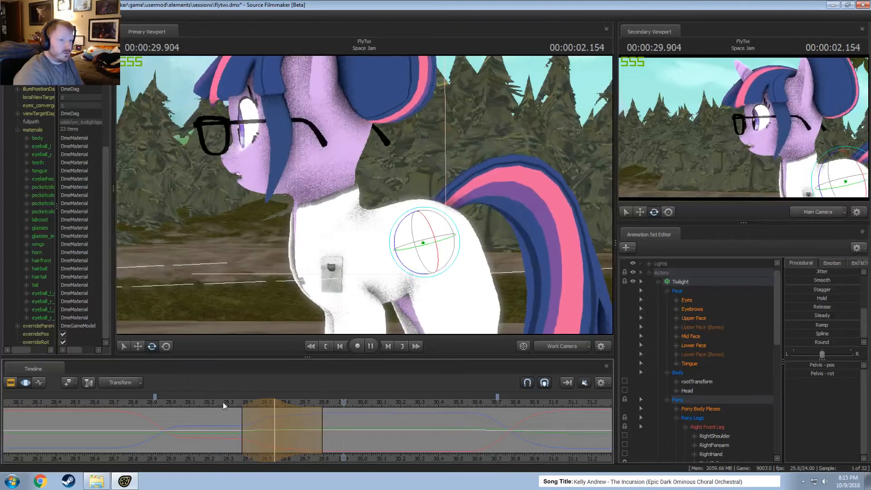
{"action": "left_click", "coordinate": [214, 404]}
{"action": "key", "text": "space"}
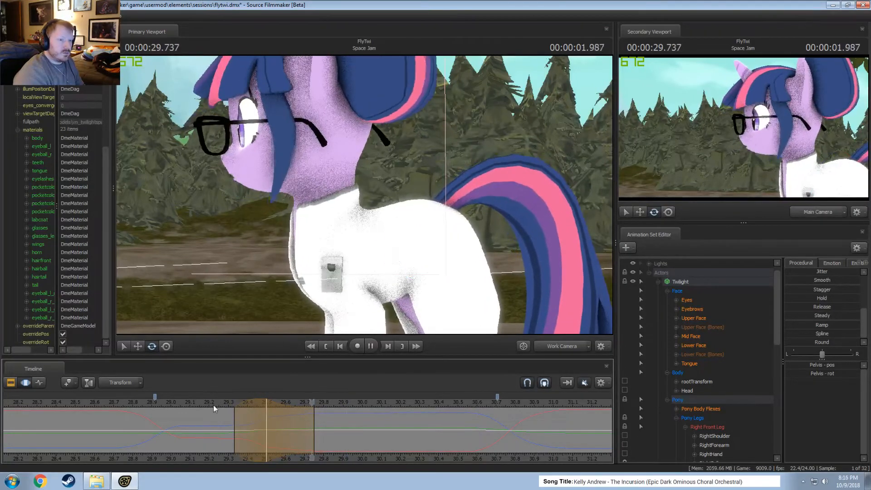
{"action": "key", "text": "space"}
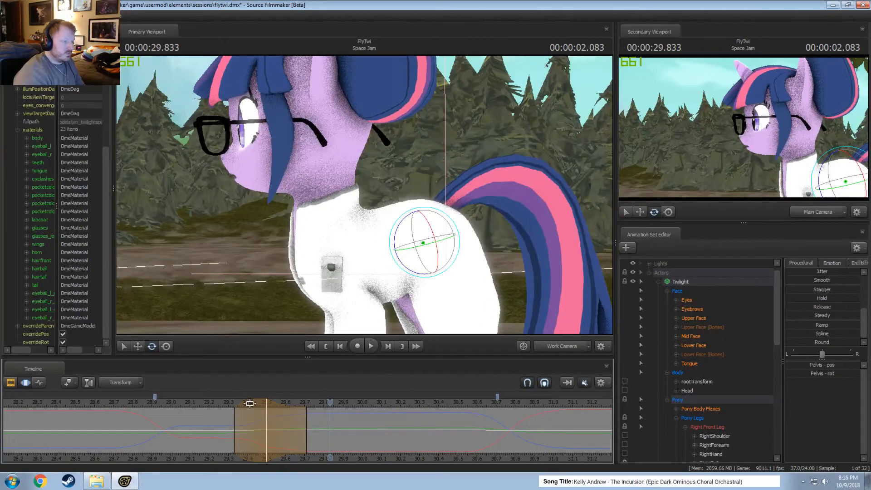
Try the pelvis dip slightly later, at about 29.4 to 29.75 seconds, and shift it back after replaying.
{"action": "left_click_drag", "start_coordinate": [247, 406], "coordinate": [255, 405]}
{"action": "left_click", "coordinate": [219, 401]}
{"action": "key", "text": "space"}
{"action": "left_click", "coordinate": [197, 399]}
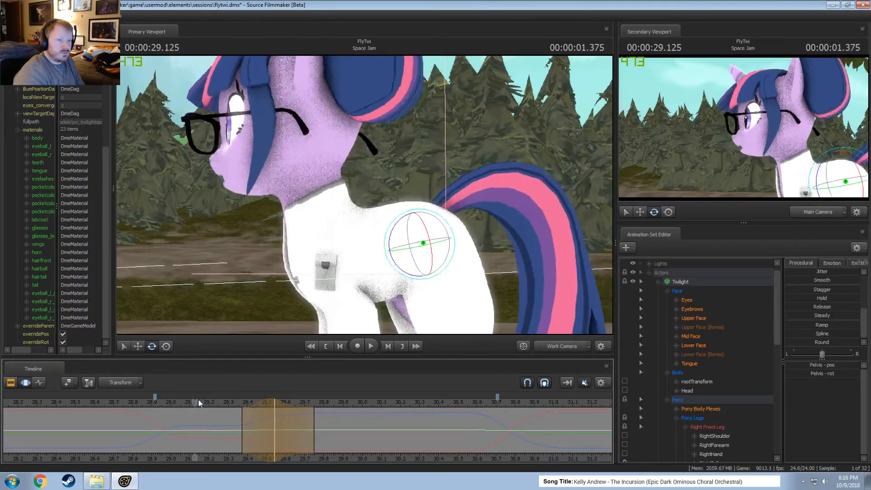
{"action": "key", "text": "space"}
{"action": "left_click_drag", "start_coordinate": [268, 403], "coordinate": [260, 403]}
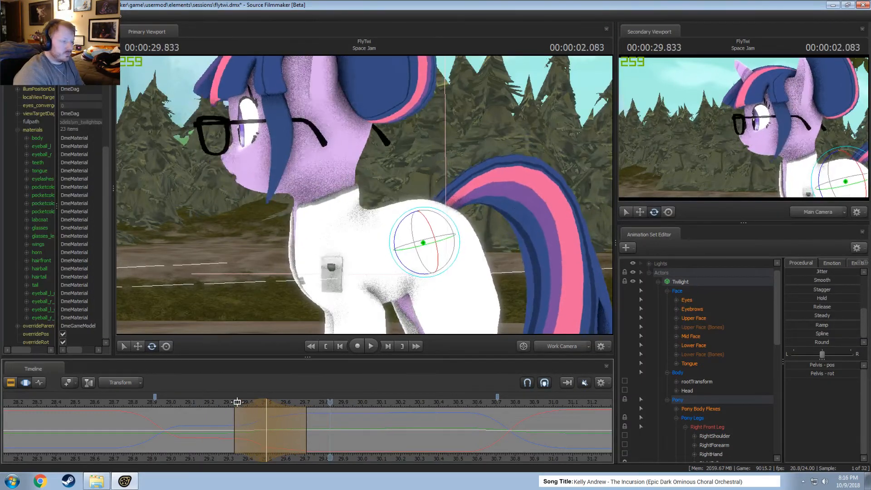
{"action": "left_click", "coordinate": [213, 404]}
{"action": "key", "text": "space"}
Try narrowing the pelvis dip from both ends to about 29.4 to 29.65 seconds and replay it.
{"action": "left_click", "coordinate": [308, 430]}
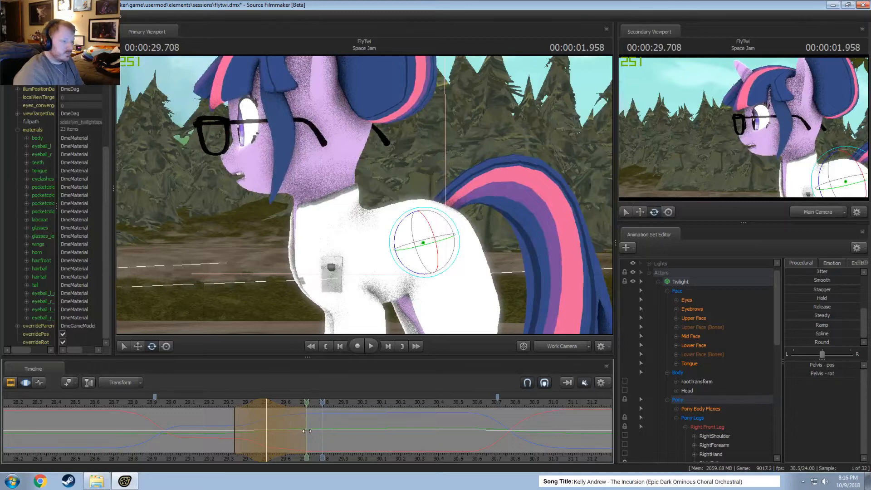
{"action": "left_click_drag", "start_coordinate": [306, 432], "coordinate": [298, 431]}
{"action": "left_click_drag", "start_coordinate": [234, 427], "coordinate": [242, 426]}
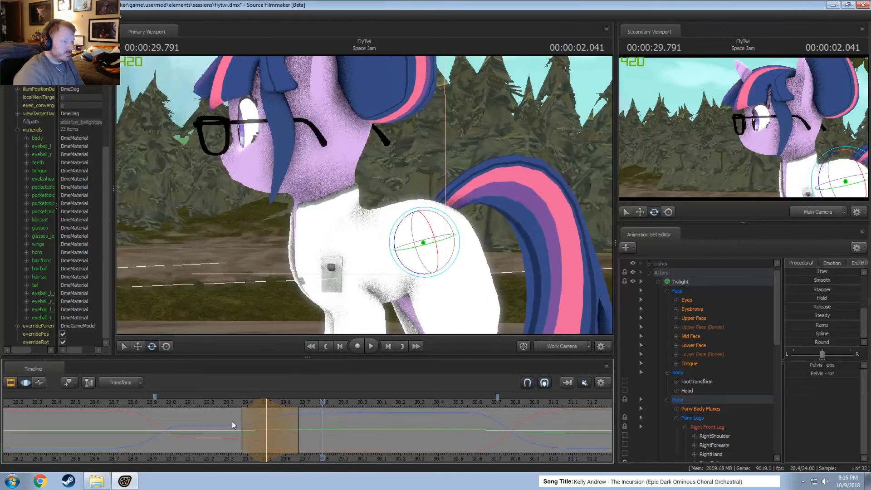
{"action": "left_click", "coordinate": [188, 403]}
{"action": "key", "text": "space"}
Extend the end of the pelvis dip to about 29.75 seconds and replay the motion from about 29 seconds.
{"action": "key", "text": "space"}
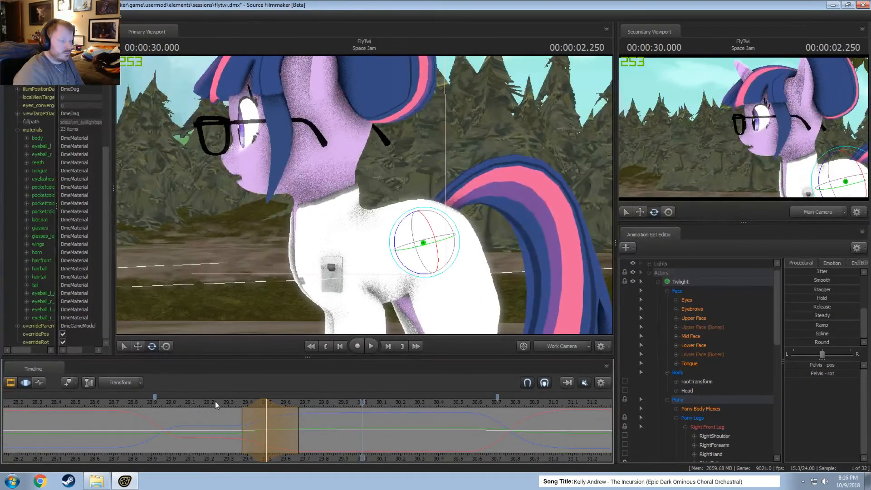
{"action": "left_click_drag", "start_coordinate": [300, 420], "coordinate": [316, 420]}
{"action": "left_click", "coordinate": [219, 402]}
{"action": "key", "text": "space"}
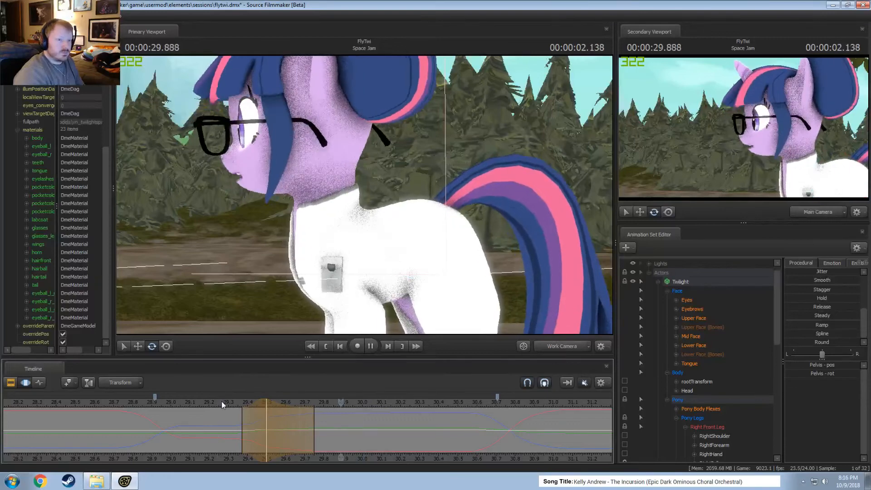
{"action": "left_click", "coordinate": [189, 400]}
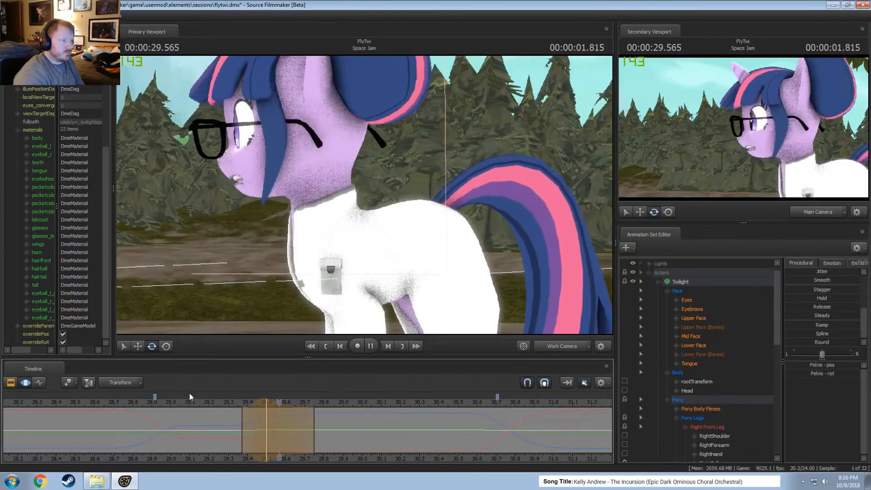
{"action": "key", "text": "space"}
{"action": "left_click_drag", "start_coordinate": [178, 401], "coordinate": [159, 401]}
{"action": "key", "text": "space"}
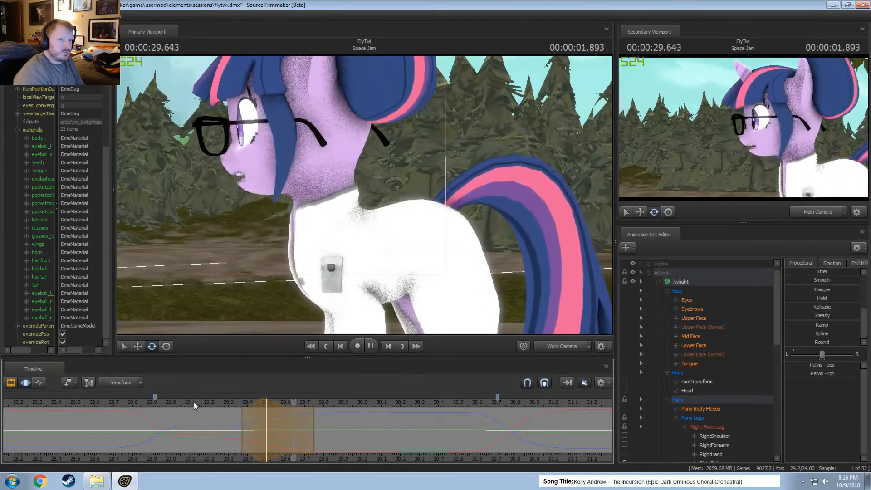
{"action": "key", "text": "space"}
Extend the start of the pelvis dip back to about 29.3 seconds and replay the motion.
{"action": "left_click_drag", "start_coordinate": [239, 415], "coordinate": [267, 403]}
{"action": "left_click", "coordinate": [211, 401]}
{"action": "key", "text": "space"}
{"action": "key", "text": "space"}
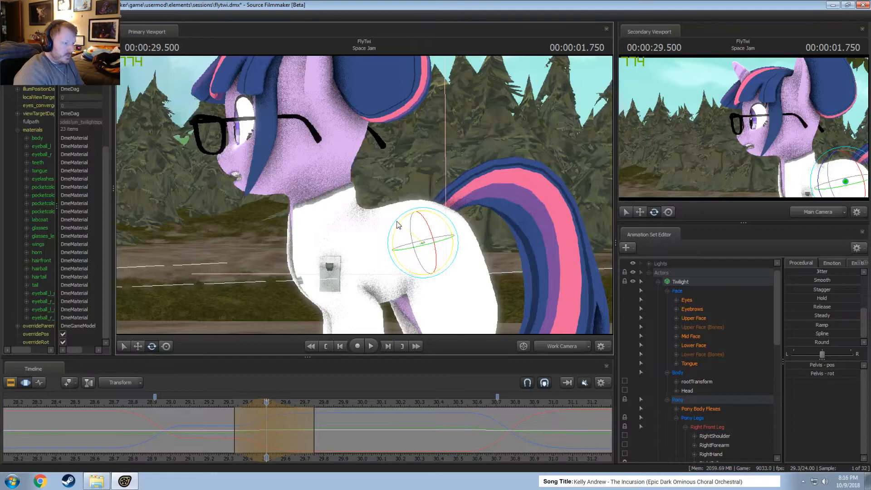
{"action": "left_click", "coordinate": [214, 403]}
{"action": "key", "text": "space"}
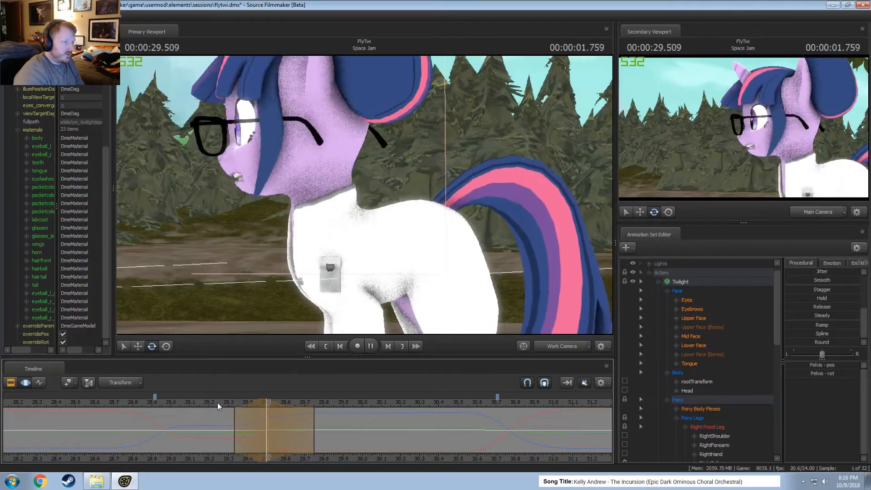
{"action": "key", "text": "space"}
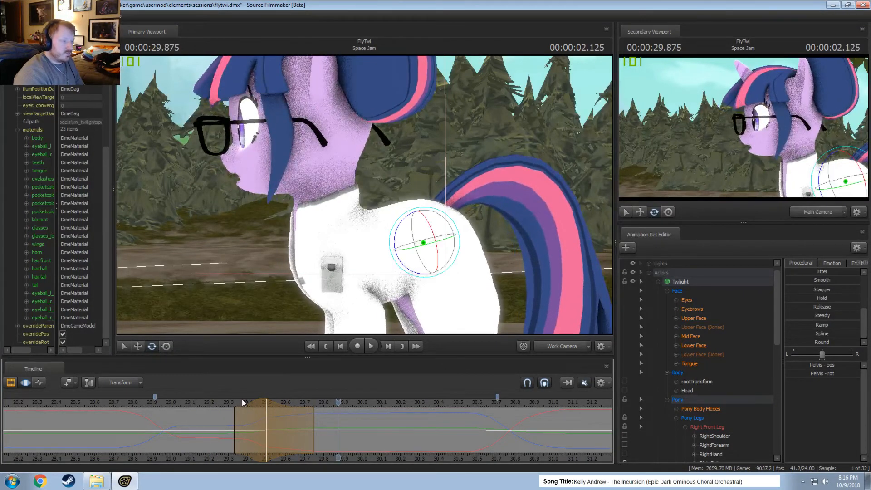
{"action": "left_click", "coordinate": [219, 402]}
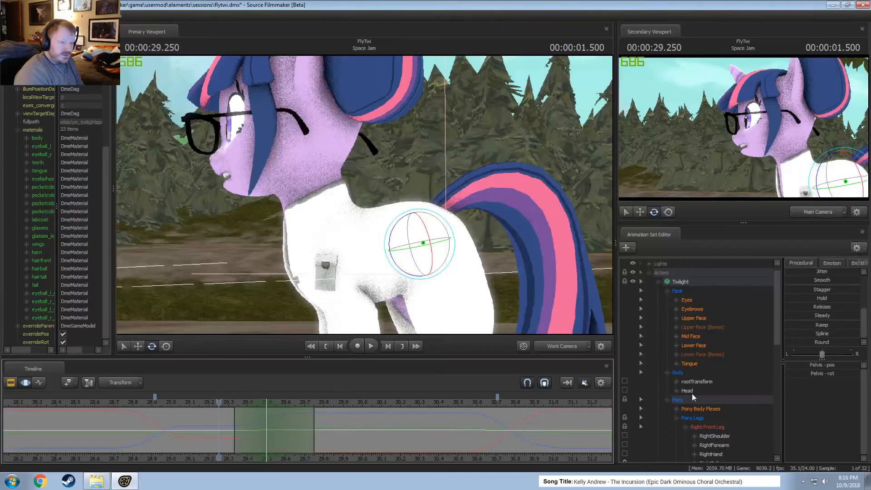
Select all of Twilight's controls except the Face group and mark about 29.3 to 29.7 seconds with a held middle section.
{"action": "left_click", "coordinate": [690, 286]}
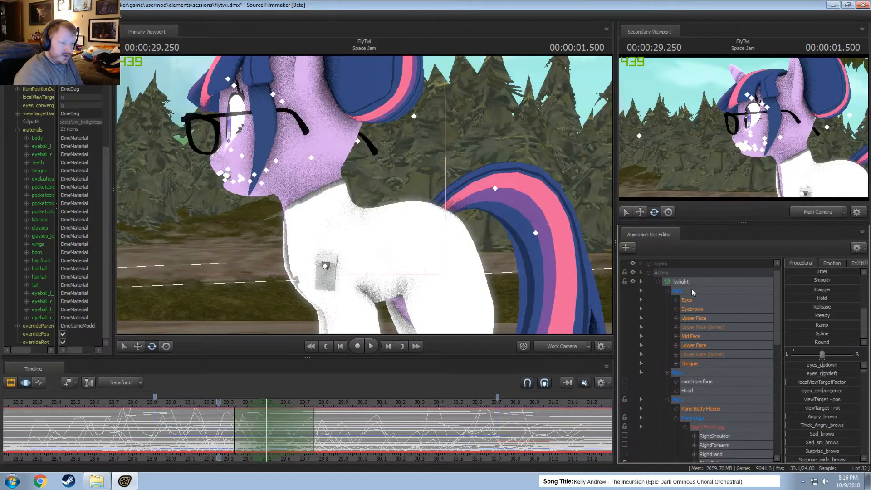
{"action": "left_click", "coordinate": [688, 285], "text": "ctrl"}
{"action": "left_click", "coordinate": [683, 282], "text": "ctrl"}
{"action": "left_click", "coordinate": [684, 289], "text": "ctrl"}
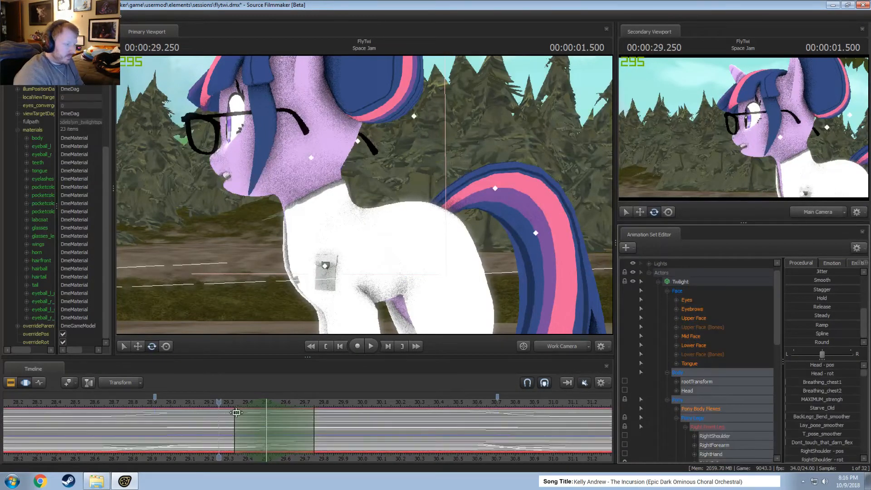
{"action": "scroll", "coordinate": [236, 413], "scroll_direction": "up", "scroll_amount": 2}
{"action": "key", "text": "shift"}
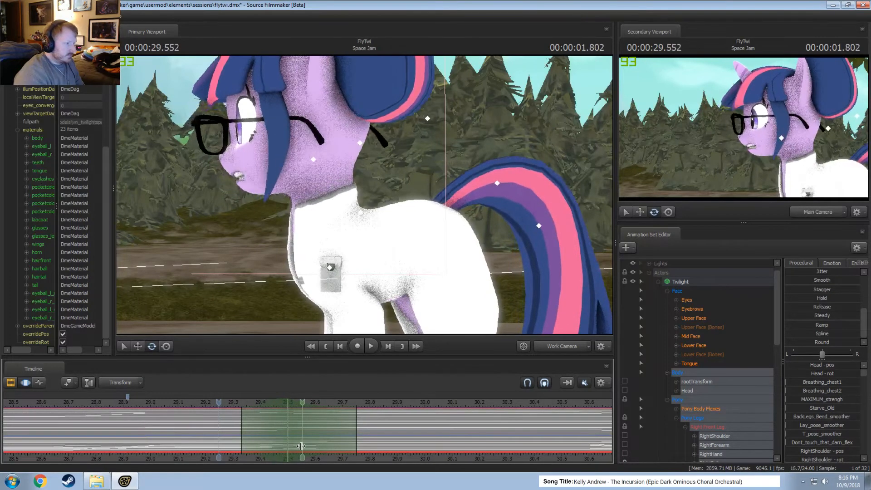
{"action": "left_click_drag", "start_coordinate": [254, 447], "coordinate": [324, 449], "text": "shift"}
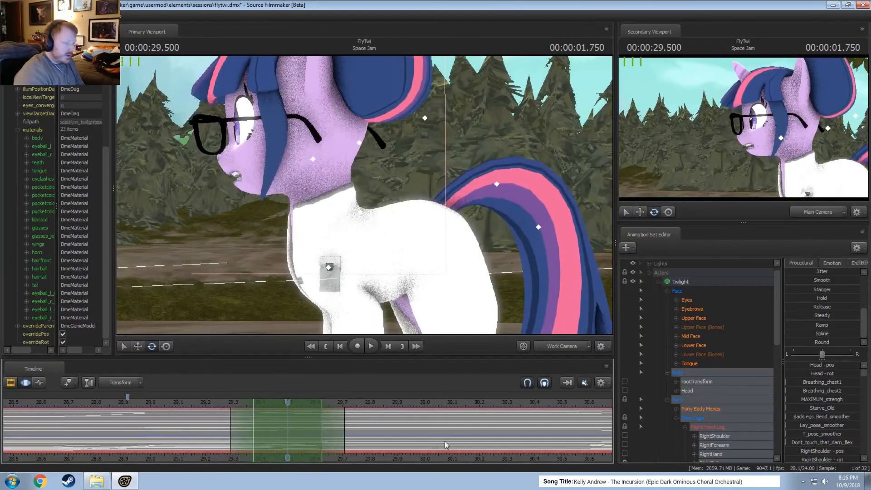
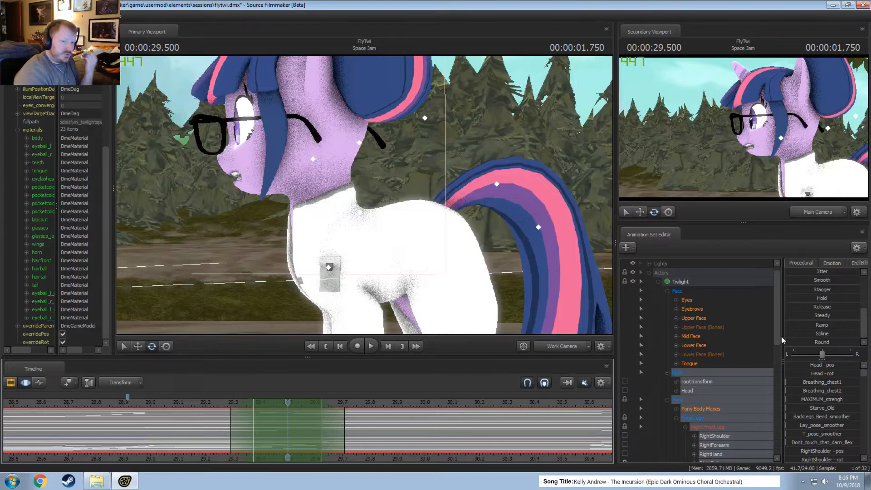
Smooth the selected Twilight controls across the time selection around 29.5 s and play back the motion.
{"action": "scroll", "coordinate": [822, 322], "scroll_direction": "up", "scroll_amount": 1}
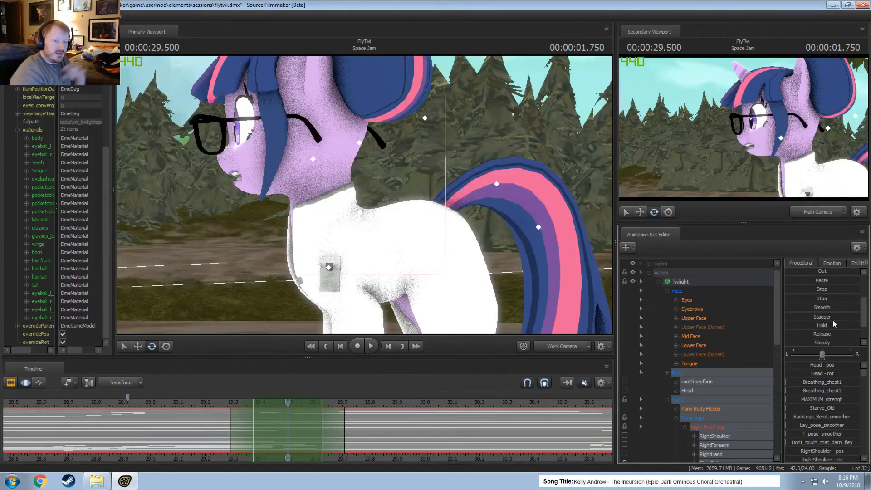
{"action": "scroll", "coordinate": [835, 320], "scroll_direction": "up", "scroll_amount": 2}
{"action": "scroll", "coordinate": [837, 322], "scroll_direction": "down", "scroll_amount": 4}
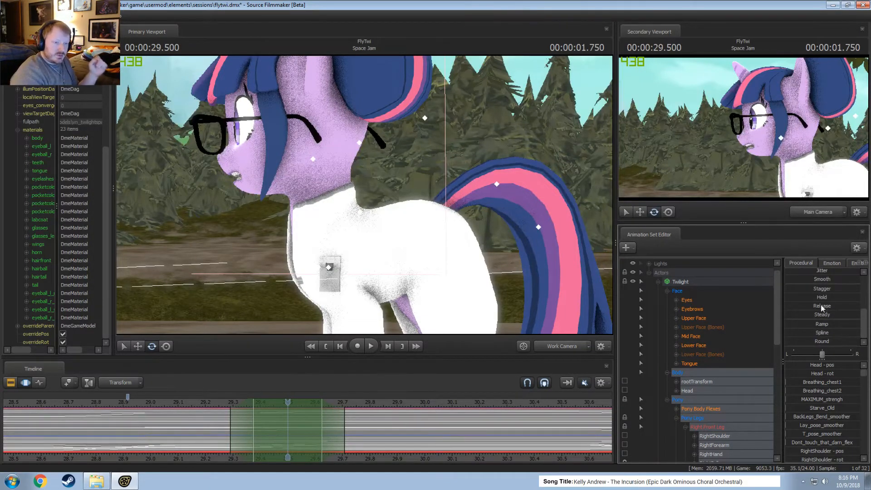
{"action": "left_click", "coordinate": [820, 280]}
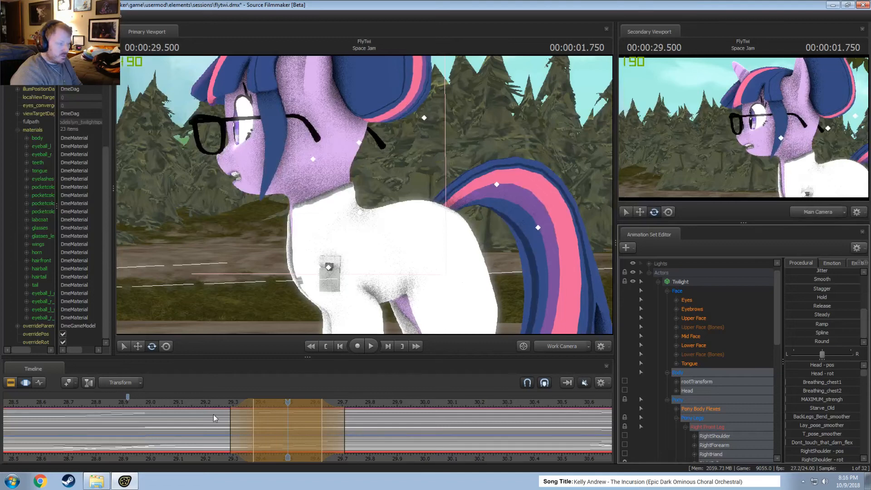
{"action": "key", "text": "space"}
{"action": "key", "text": "space"}
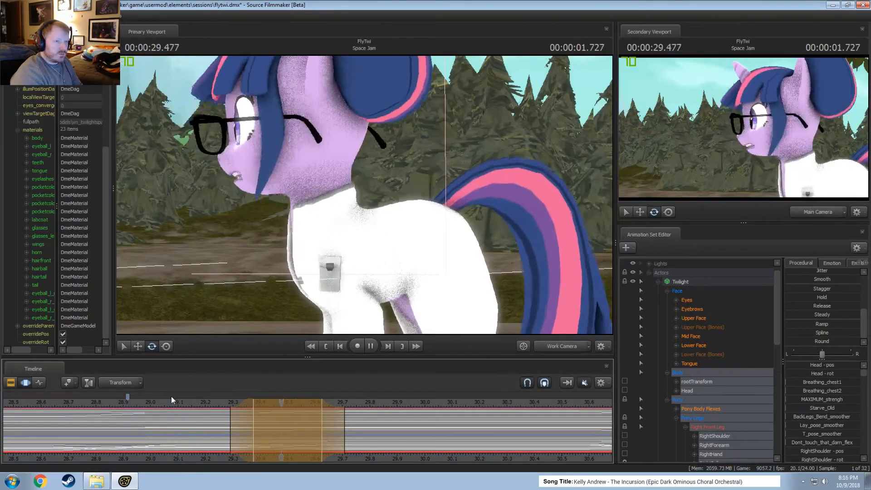
{"action": "key", "text": "space"}
Collapse the time selection's hold region to 29.5 s, with falloffs from about 29.33 s to 29.67 s.
{"action": "key", "text": "F2"}
{"action": "key", "text": "F3"}
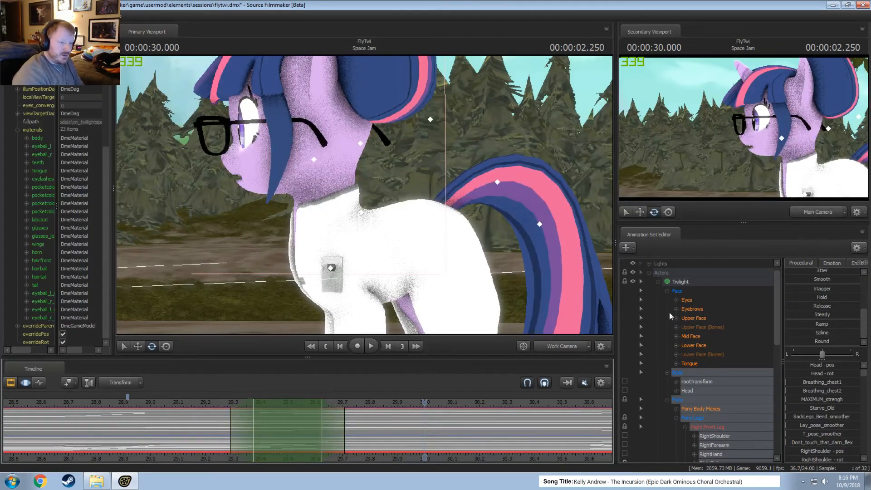
{"action": "left_click_drag", "start_coordinate": [254, 423], "coordinate": [288, 432]}
{"action": "key", "text": "Escape"}
{"action": "scroll", "coordinate": [289, 432], "scroll_direction": "up", "scroll_amount": 4, "text": "shift"}
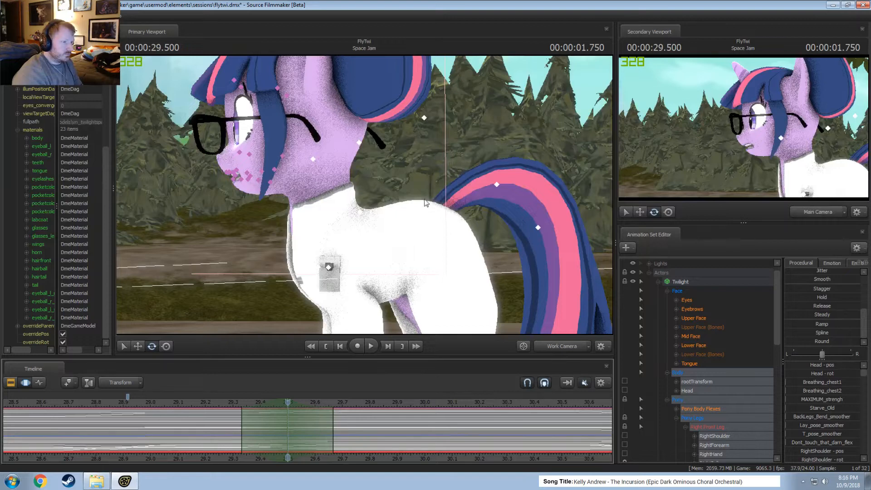
Rotate Twilight's pelvis slightly at 29.5 s and play back the surrounding motion.
{"action": "left_click", "coordinate": [422, 242]}
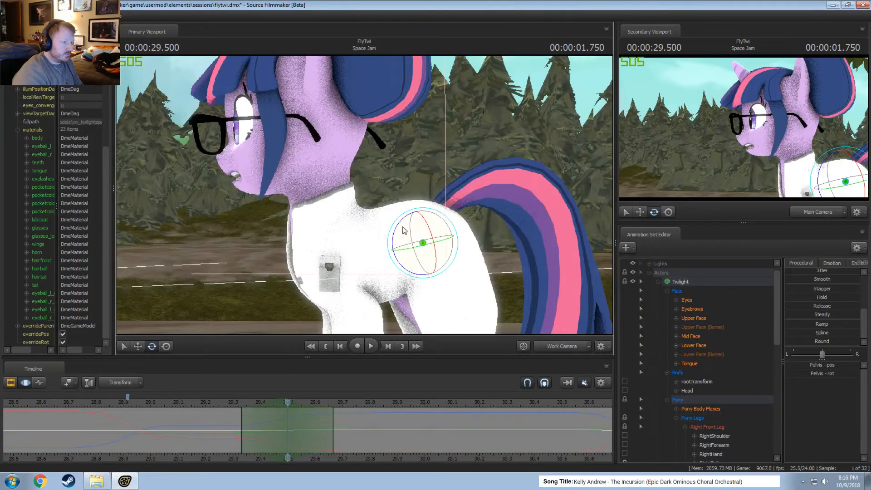
{"action": "left_click_drag", "start_coordinate": [404, 231], "coordinate": [398, 233]}
{"action": "key", "text": "space"}
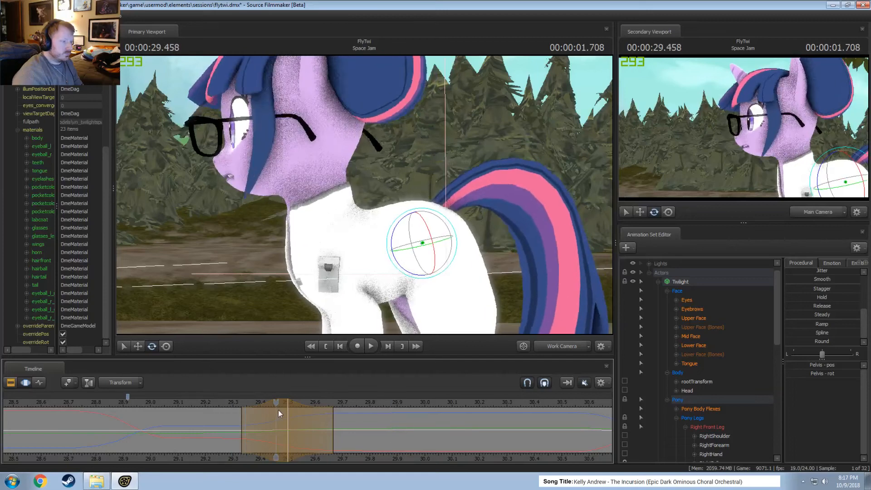
{"action": "key", "text": "space"}
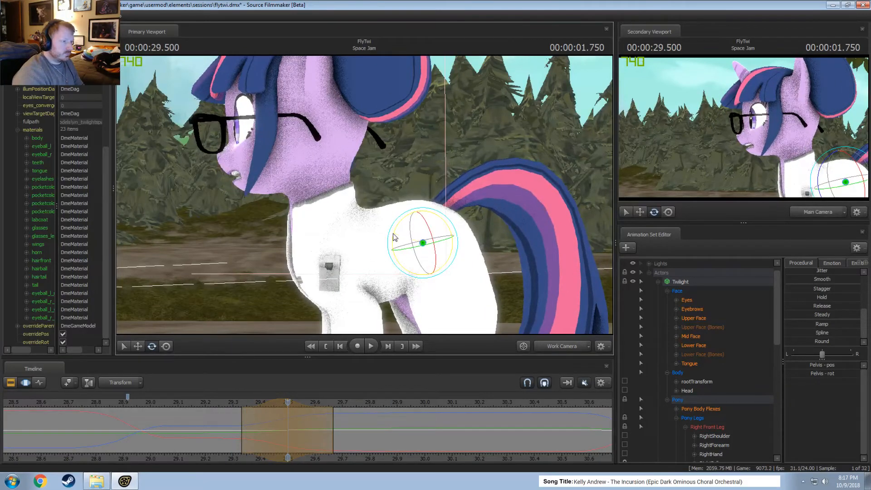
{"action": "left_click_drag", "start_coordinate": [394, 237], "coordinate": [393, 239]}
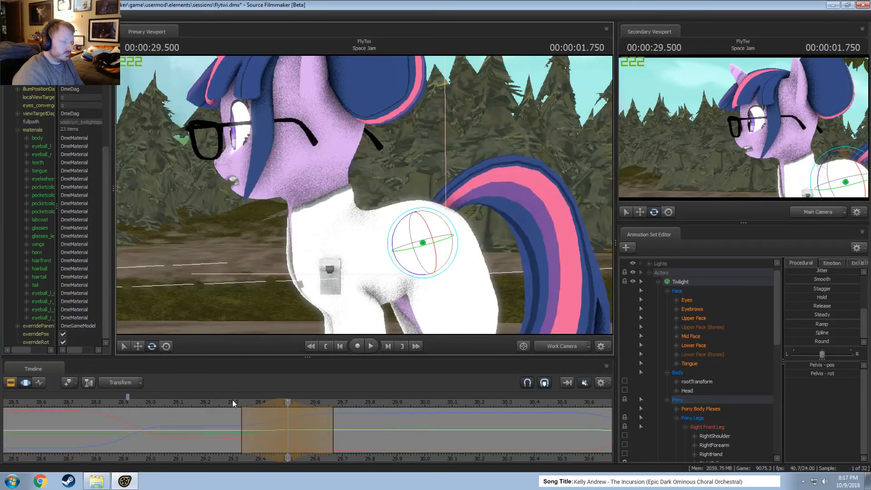
{"action": "left_click_drag", "start_coordinate": [232, 400], "coordinate": [150, 407]}
{"action": "key", "text": "space"}
{"action": "key", "text": "space"}
{"action": "key", "text": "space"}
Extend the end falloff of the pelvis time selection to about 29.83 s and replay the motion.
{"action": "key", "text": "space"}
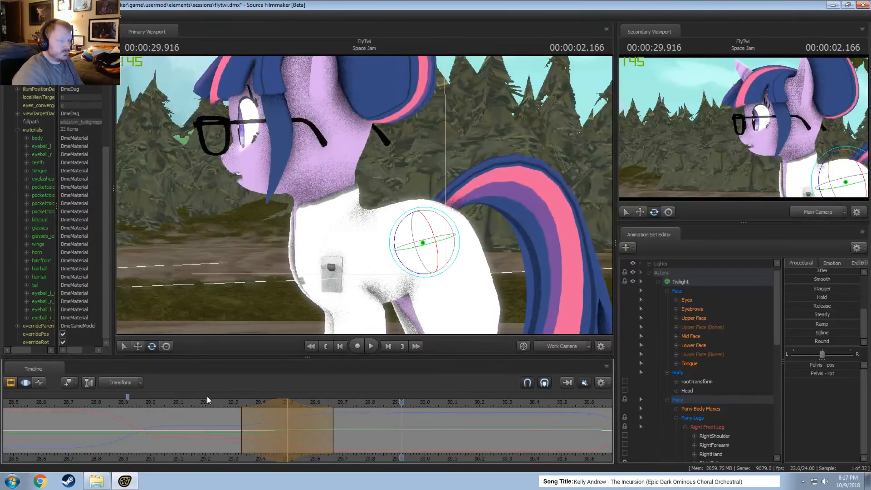
{"action": "left_click", "coordinate": [200, 403]}
{"action": "key", "text": "space"}
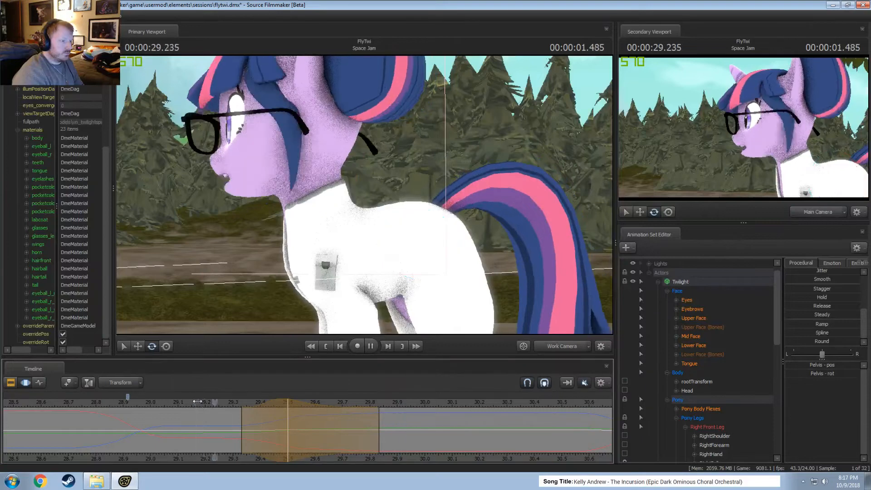
{"action": "key", "text": "space"}
{"action": "left_click_drag", "start_coordinate": [200, 402], "coordinate": [186, 403]}
{"action": "key", "text": "space"}
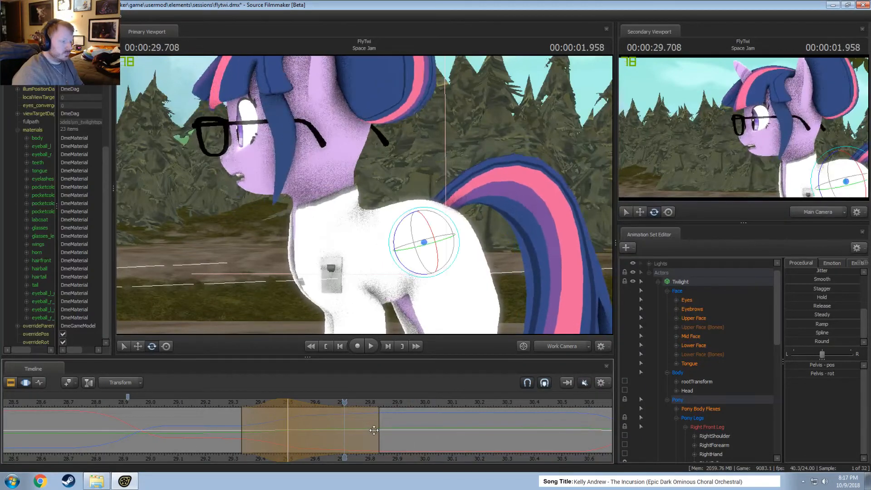
{"action": "left_click", "coordinate": [192, 403]}
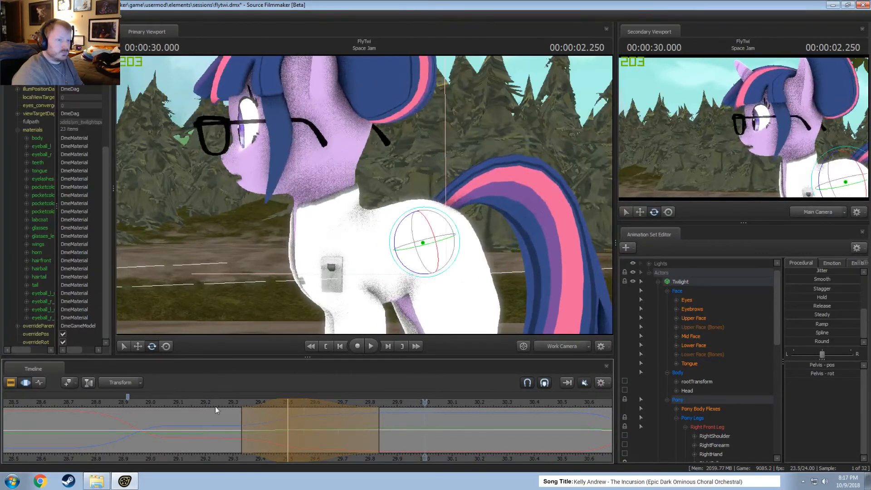
Try extending the pelvis time selection's end falloff to about 30.04 s, replay the motion, and undo the extension.
{"action": "left_click_drag", "start_coordinate": [376, 441], "coordinate": [437, 441]}
{"action": "left_click", "coordinate": [197, 403]}
{"action": "key", "text": "space"}
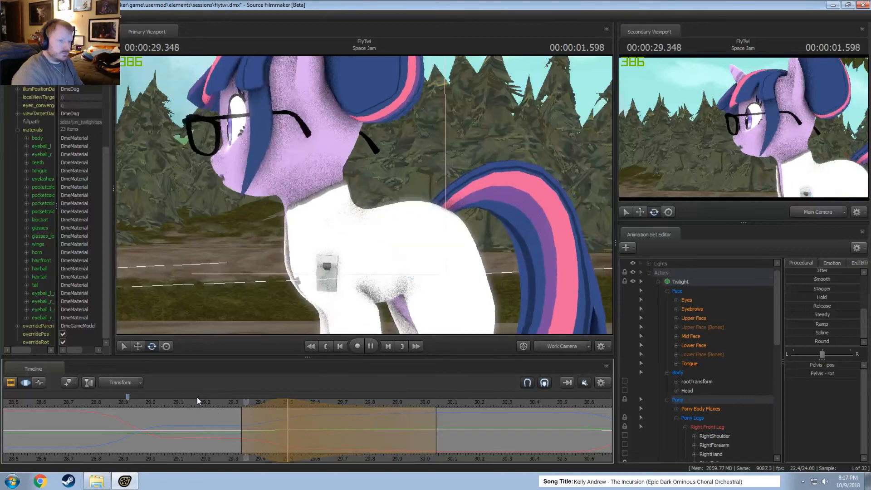
{"action": "key", "text": "space"}
{"action": "key", "text": "ctrl+z"}
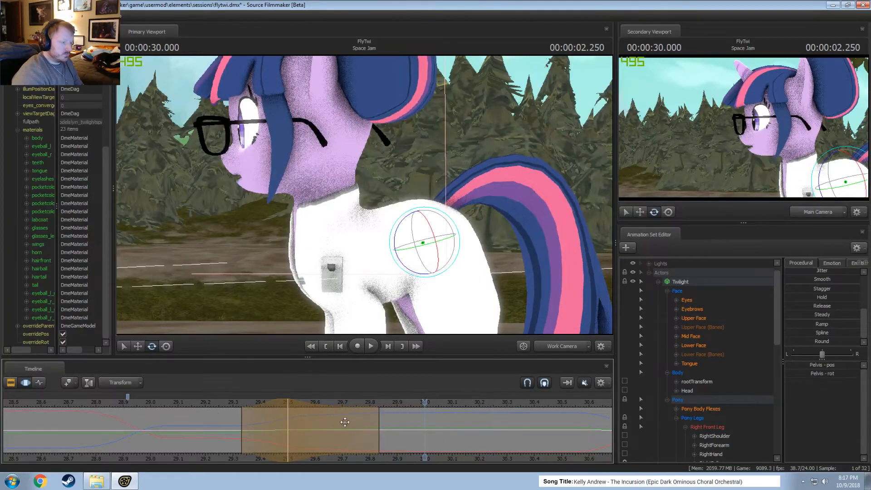
Shorten the end falloff of the pelvis time selection to about 29.75 s and play back the motion.
{"action": "left_click", "coordinate": [229, 403]}
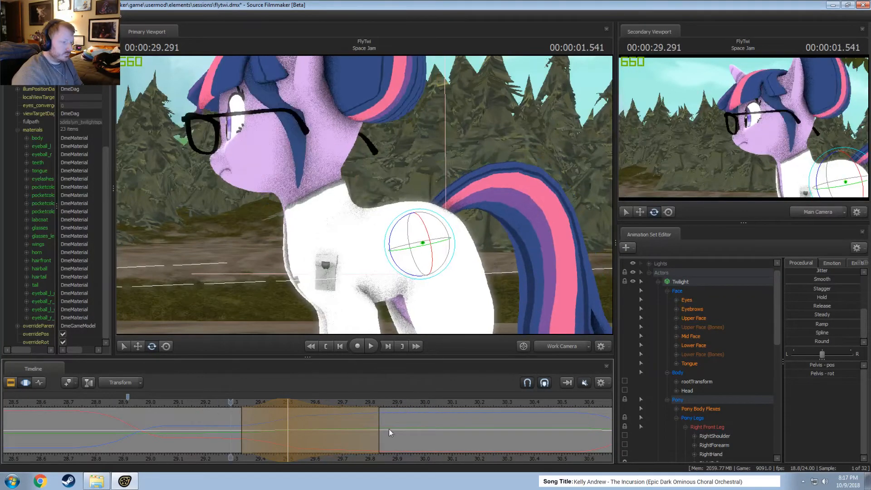
{"action": "left_click_drag", "start_coordinate": [379, 431], "coordinate": [359, 432]}
{"action": "key", "text": "space"}
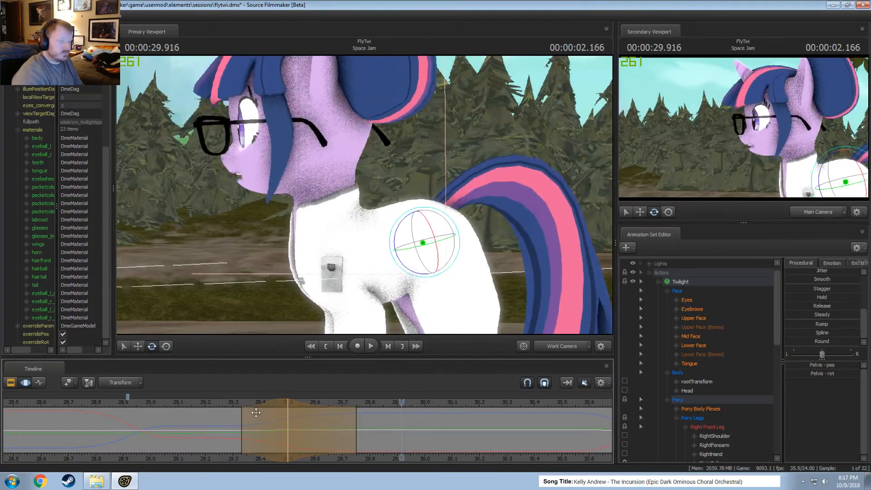
{"action": "left_click", "coordinate": [185, 403]}
{"action": "key", "text": "space"}
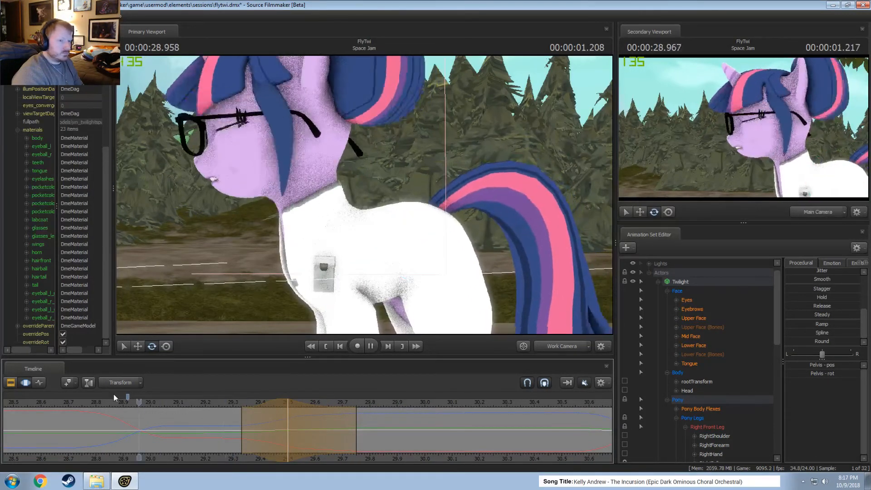
{"action": "key", "text": "space"}
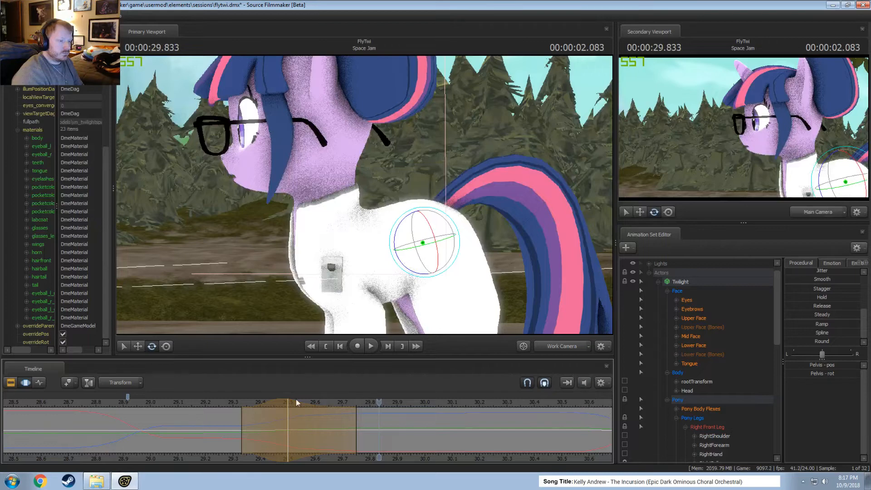
Play the section from about 28.8 s with sound, mute the timeline audio, and replay from about 29.1 s.
{"action": "left_click", "coordinate": [94, 405]}
{"action": "key", "text": "space"}
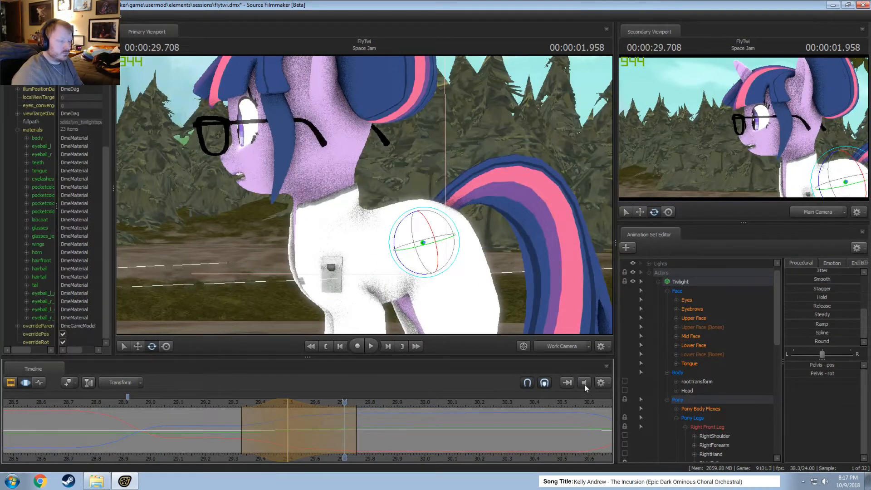
{"action": "left_click", "coordinate": [584, 384]}
{"action": "left_click", "coordinate": [179, 400]}
{"action": "key", "text": "space"}
Shift the pelvis time selection later so it peaks at about 29.54 s, and compare the motion in playback.
{"action": "key", "text": "space"}
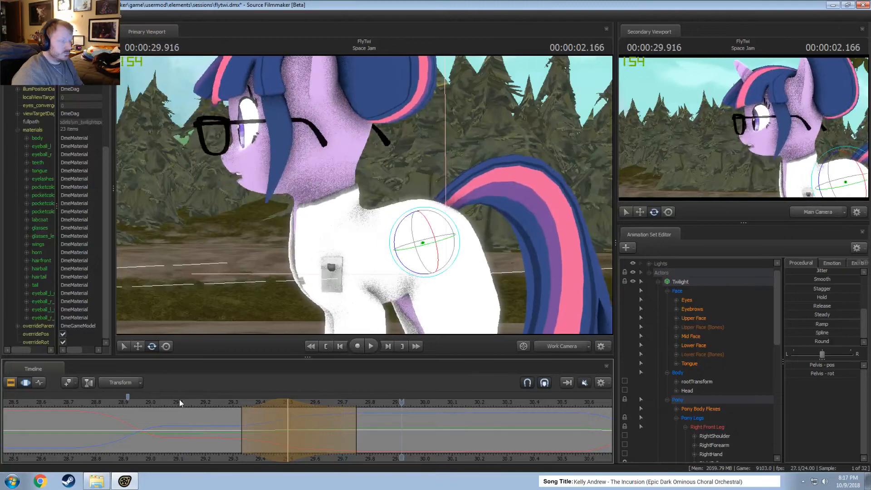
{"action": "left_click", "coordinate": [218, 403]}
{"action": "key", "text": "space"}
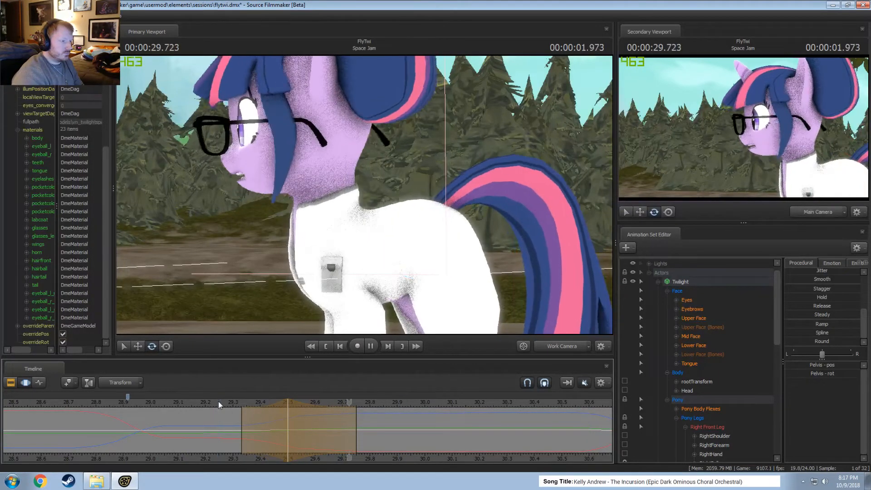
{"action": "left_click", "coordinate": [207, 402]}
{"action": "key", "text": "space"}
{"action": "key", "text": "space"}
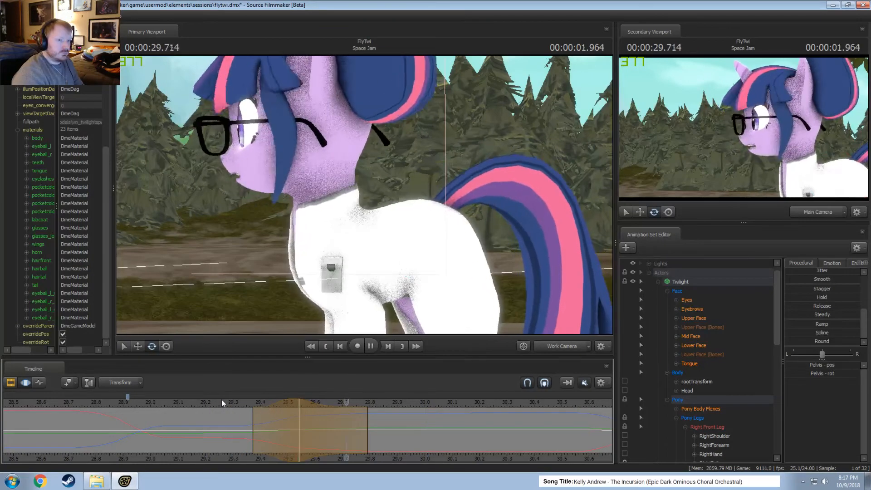
{"action": "left_click", "coordinate": [176, 399]}
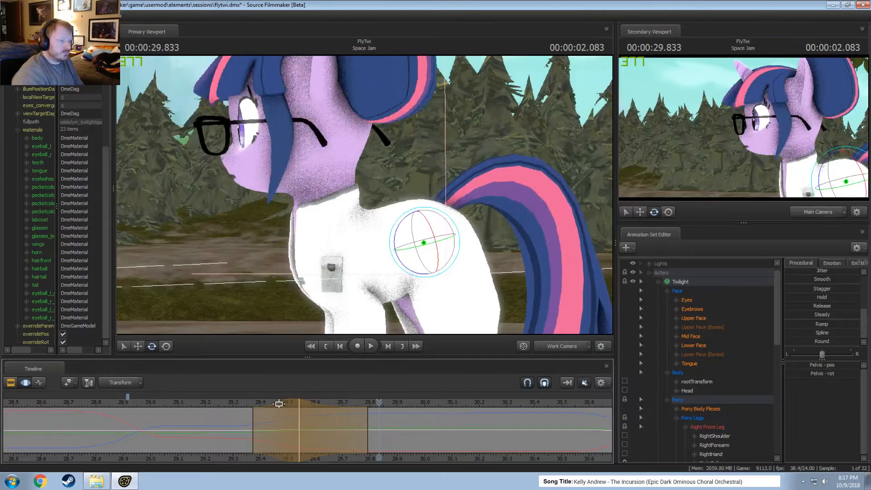
Shift the pelvis time selection earlier so it starts at about 29.29 s, and play back the motion.
{"action": "left_click_drag", "start_coordinate": [278, 403], "coordinate": [255, 402]}
{"action": "left_click", "coordinate": [207, 401]}
{"action": "key", "text": "space"}
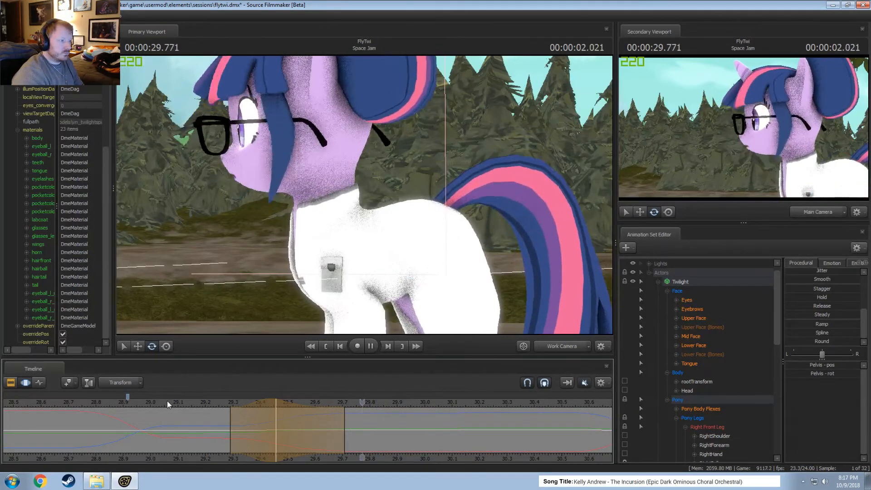
{"action": "left_click", "coordinate": [105, 402]}
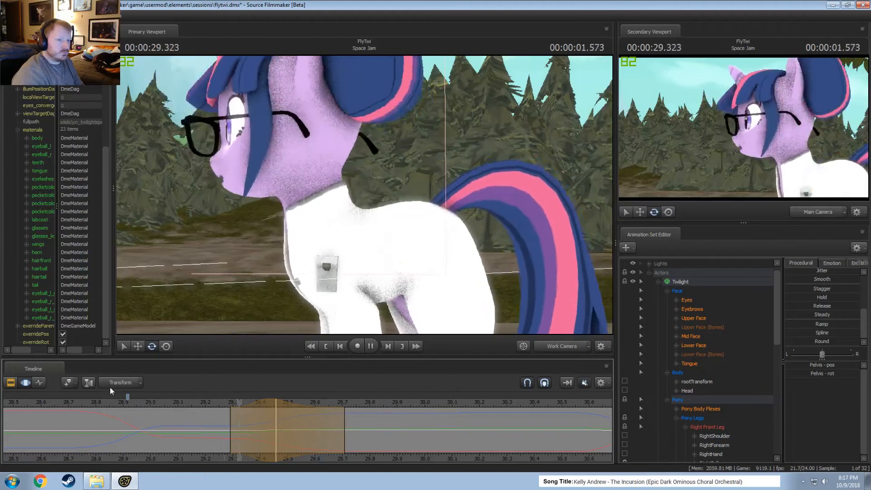
{"action": "key", "text": "space"}
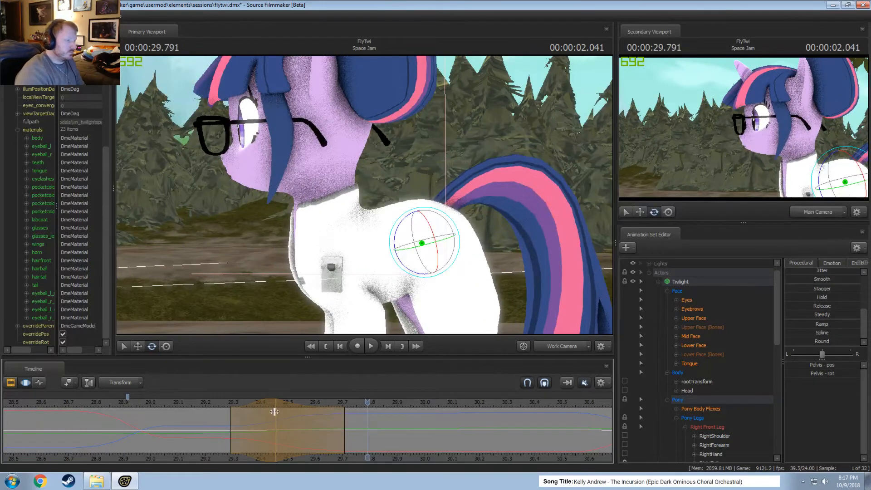
Move the time selection's peak to 29.5 s and its end to about 29.75 s, replay, and return to 29.5 s.
{"action": "left_click_drag", "start_coordinate": [296, 425], "coordinate": [306, 425]}
{"action": "left_click", "coordinate": [208, 404]}
{"action": "key", "text": "space"}
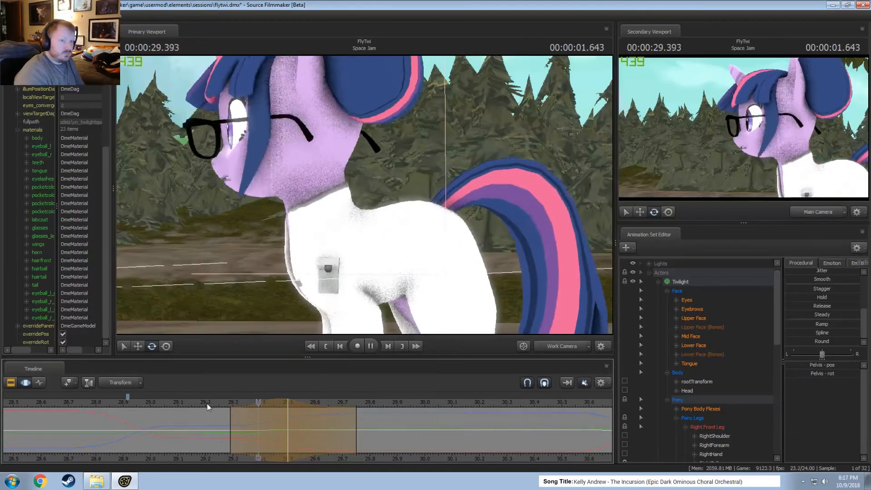
{"action": "key", "text": "space"}
{"action": "key", "text": "space"}
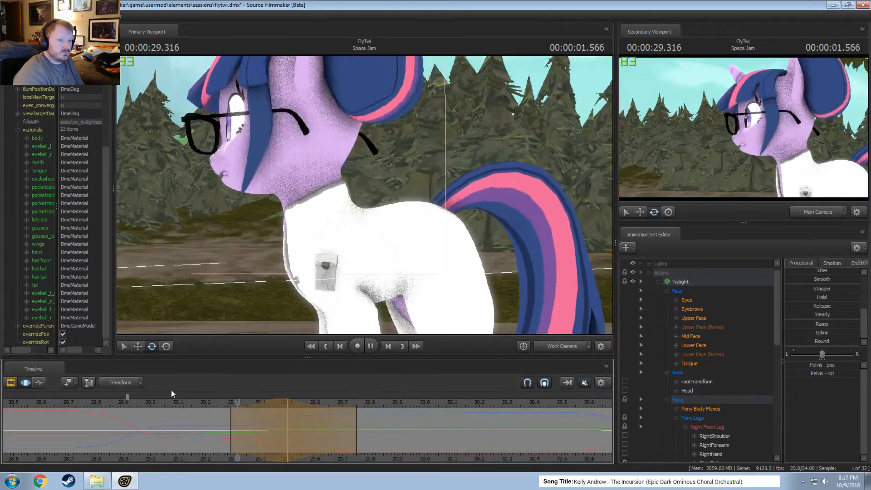
{"action": "key", "text": "space"}
{"action": "left_click_drag", "start_coordinate": [275, 405], "coordinate": [287, 412]}
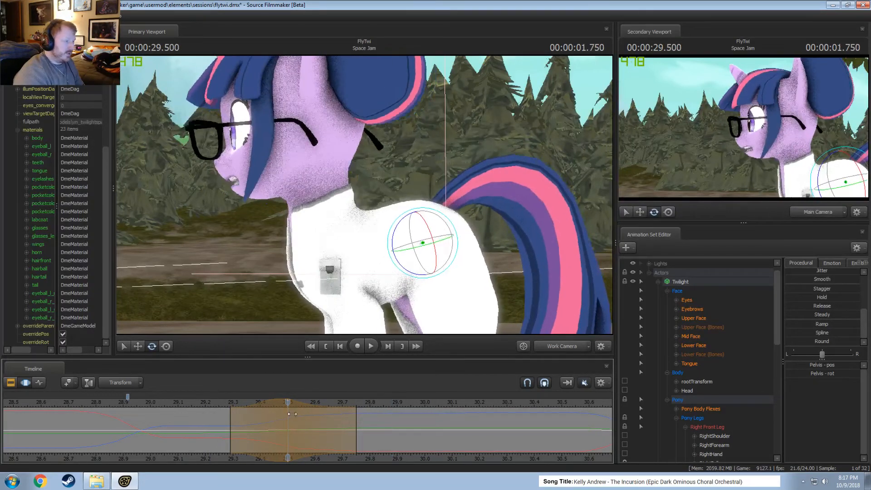
Rotate Twilight's right shoulder slightly at 29.5 s.
{"action": "left_click_drag", "start_coordinate": [363, 263], "coordinate": [362, 197]}
{"action": "left_click", "coordinate": [329, 138]}
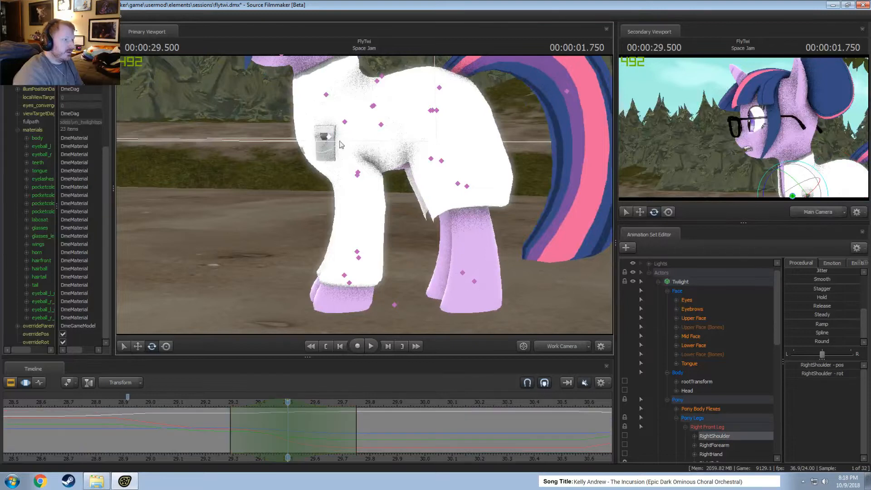
{"action": "left_click_drag", "start_coordinate": [308, 125], "coordinate": [302, 127]}
Select Twilight's right and left forearms, rotate them slightly at 29.5 s, and play back the leg motion.
{"action": "left_click", "coordinate": [375, 184], "text": "ctrl"}
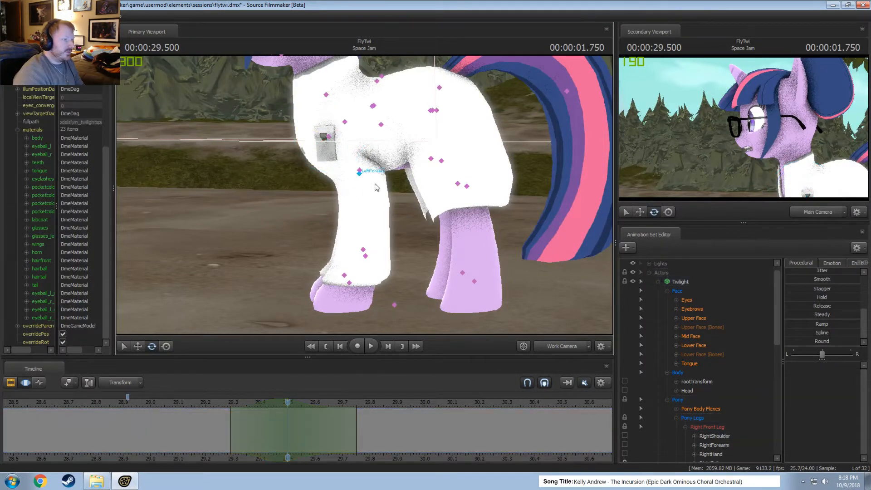
{"action": "left_click", "coordinate": [359, 172]}
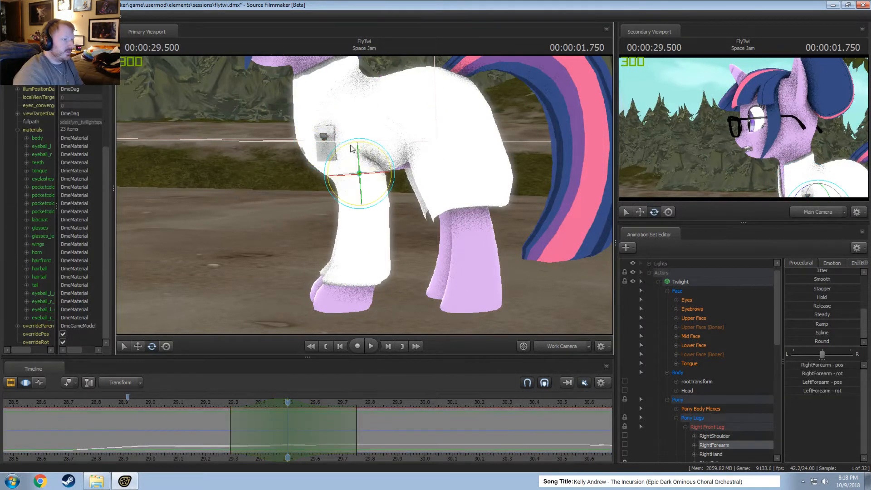
{"action": "left_click", "coordinate": [208, 402]}
{"action": "key", "text": "space"}
{"action": "key", "text": "space"}
{"action": "left_click", "coordinate": [206, 403]}
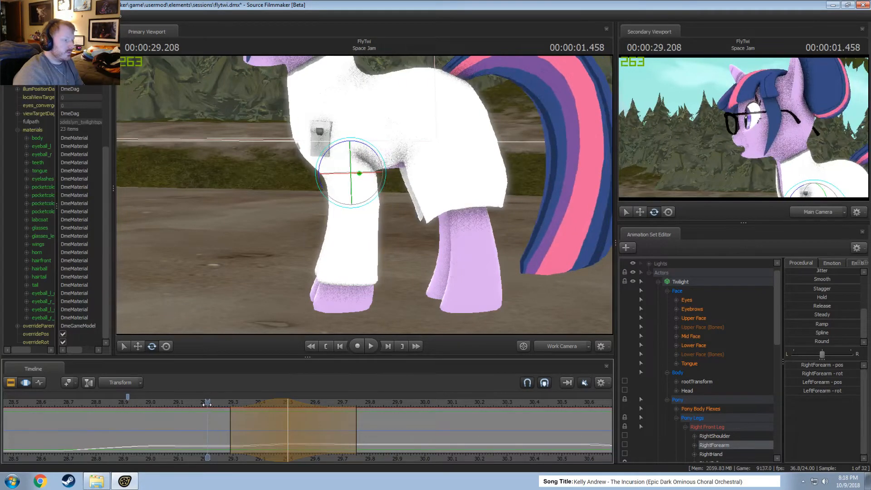
Rotate Twilight's forearms slightly further at 29.5 s and play back the leg motion.
{"action": "left_click_drag", "start_coordinate": [206, 403], "coordinate": [288, 405]}
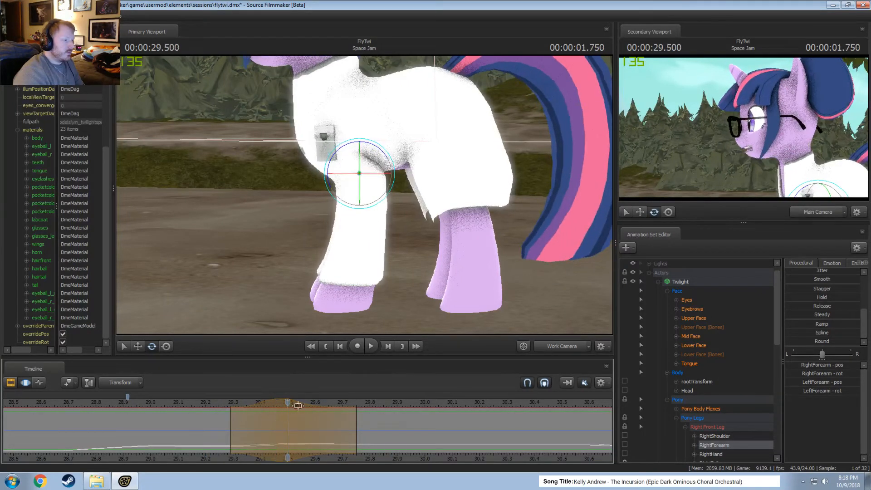
{"action": "left_click_drag", "start_coordinate": [375, 156], "coordinate": [364, 156], "text": "alt"}
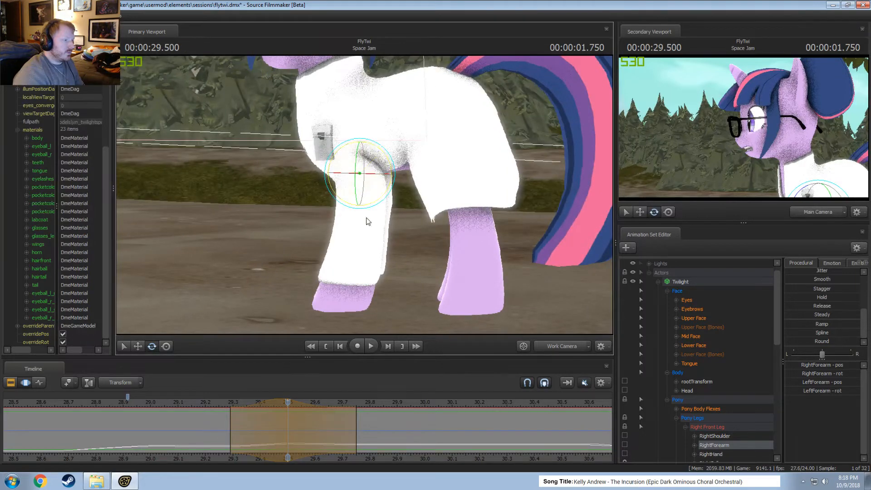
{"action": "key", "text": "space"}
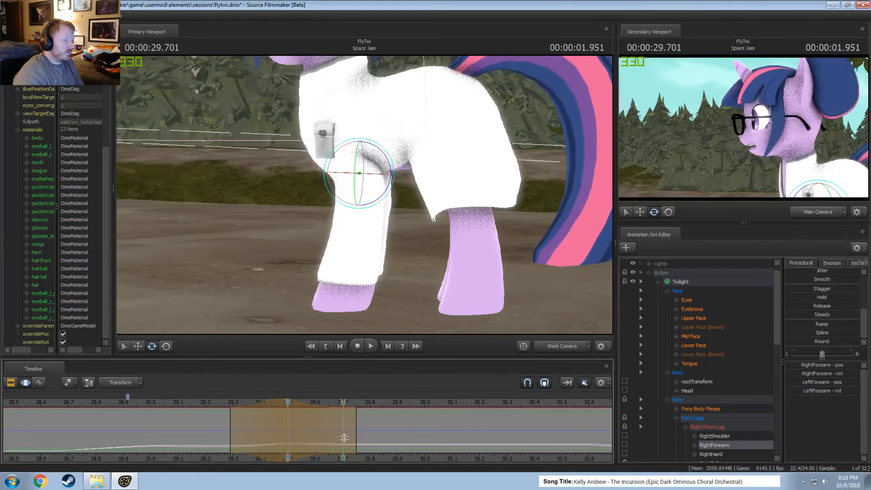
{"action": "key", "text": "space"}
{"action": "key", "text": "space"}
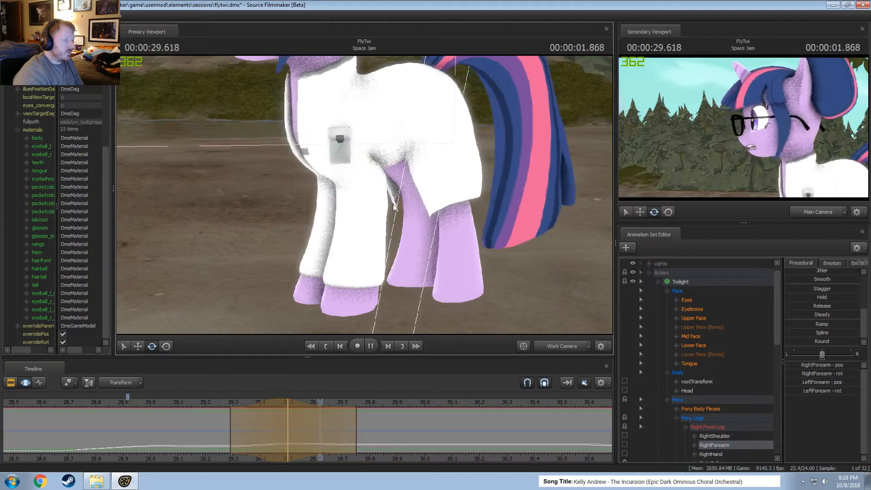
{"action": "key", "text": "space"}
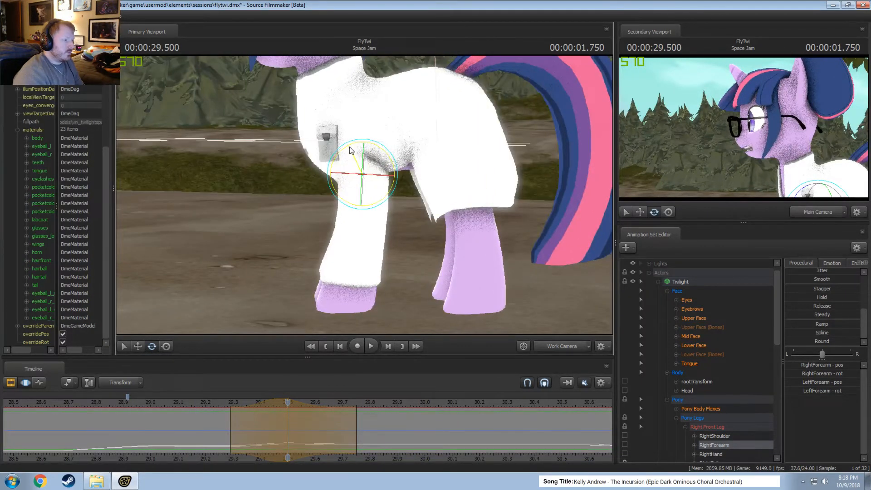
Replay the body and leg motion several times from around 28.75 to 29.1 s to judge the forearm movement.
{"action": "left_click", "coordinate": [178, 403]}
{"action": "key", "text": "space"}
{"action": "key", "text": "space"}
{"action": "left_click_drag", "start_coordinate": [178, 404], "coordinate": [126, 404]}
{"action": "key", "text": "space"}
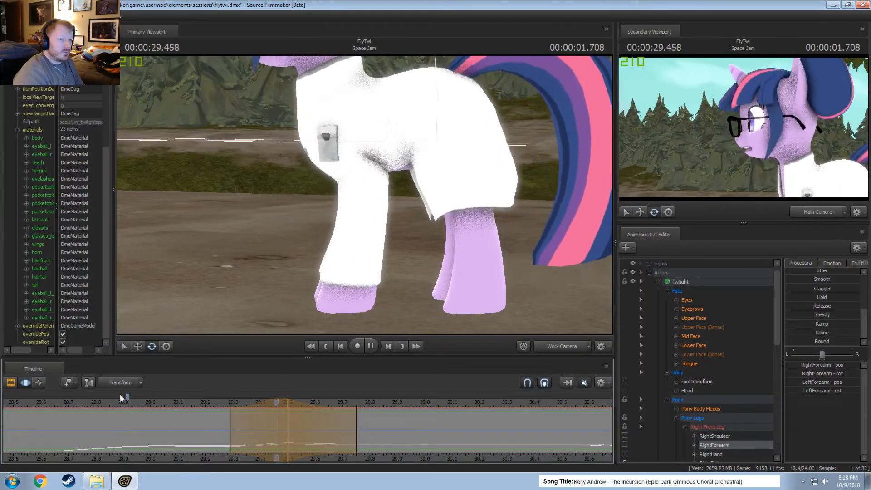
{"action": "key", "text": "space"}
{"action": "left_click", "coordinate": [82, 403]}
{"action": "left_click_drag", "start_coordinate": [366, 199], "coordinate": [367, 197]}
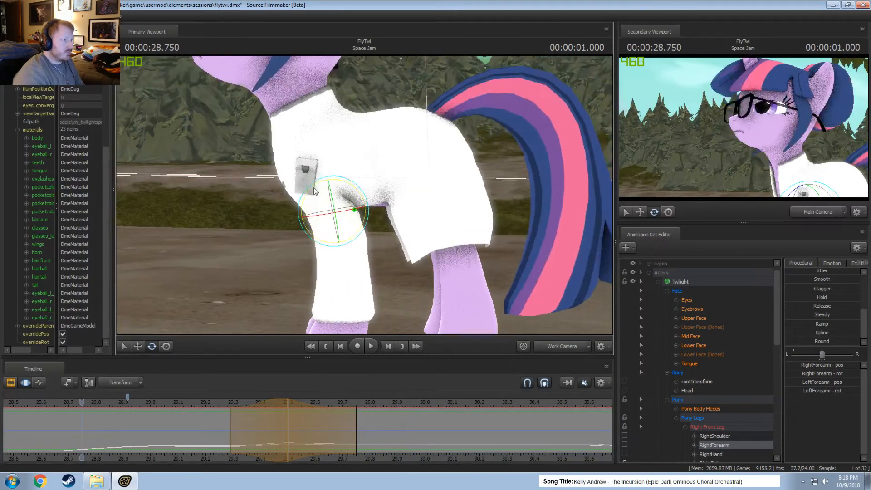
{"action": "key", "text": "space"}
{"action": "key", "text": "space"}
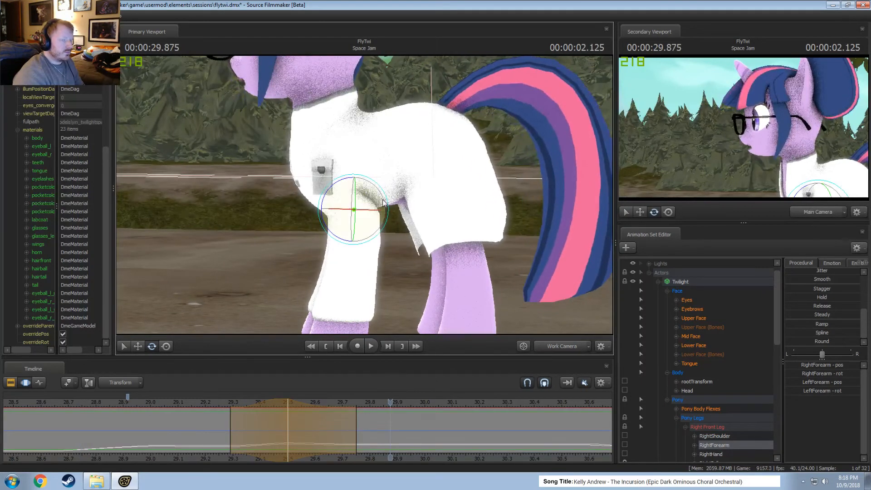
Reframe on Twilight's face, set an upper face time selection from about 29.37 to 29.71 s, and raise Close_eyes slightly at its 29.54 s peak.
{"action": "key", "text": "s"}
{"action": "left_click_drag", "start_coordinate": [175, 282], "coordinate": [364, 198]}
{"action": "key", "text": "a"}
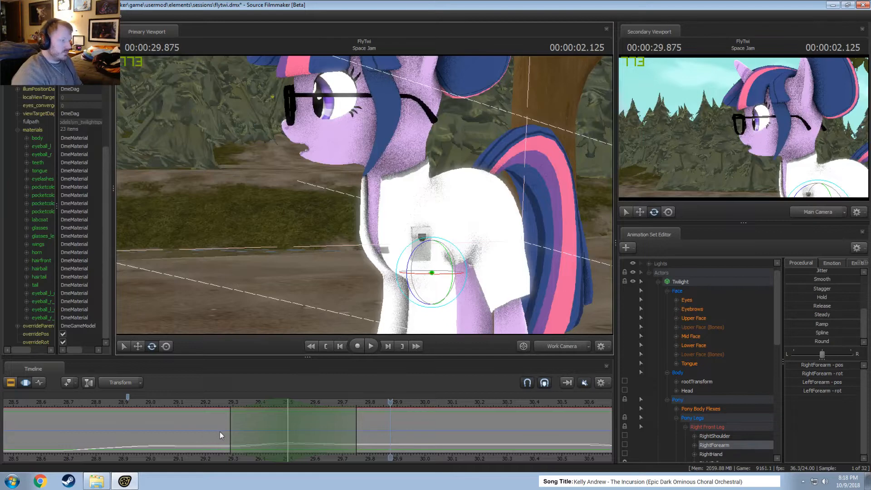
{"action": "left_click_drag", "start_coordinate": [181, 425], "coordinate": [288, 444]}
{"action": "left_click", "coordinate": [694, 319]}
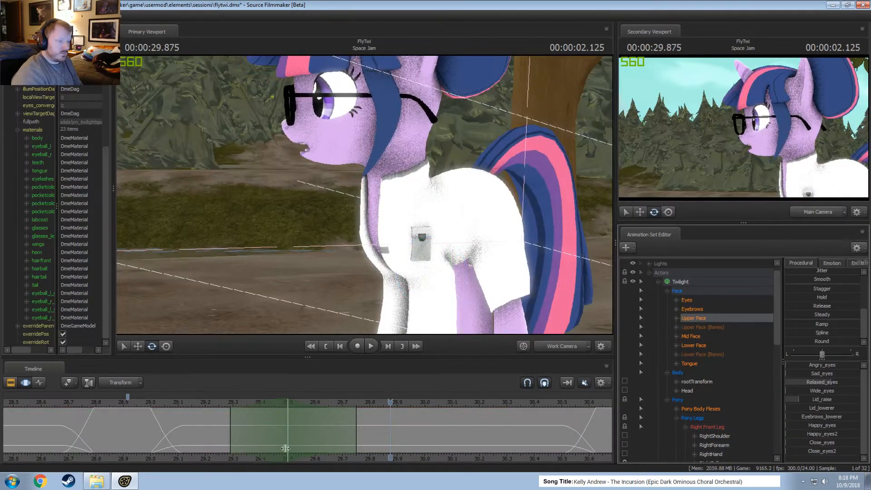
{"action": "left_click_drag", "start_coordinate": [204, 443], "coordinate": [292, 444]}
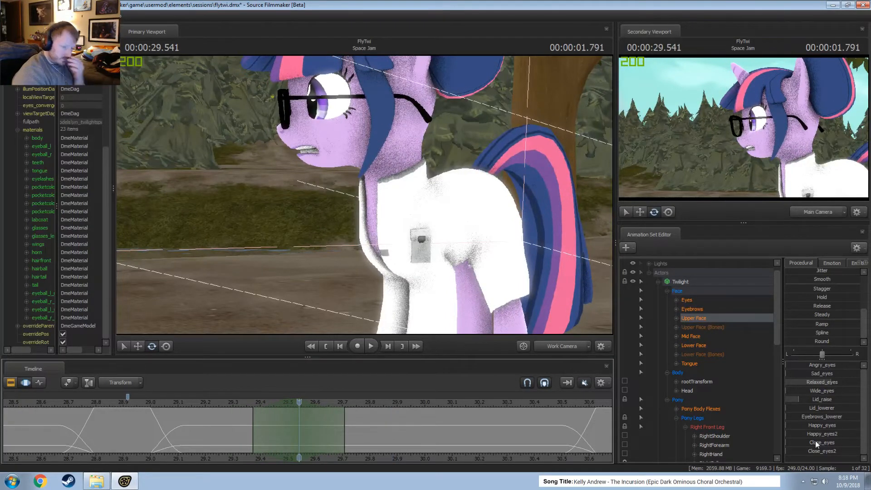
{"action": "left_click_drag", "start_coordinate": [816, 453], "coordinate": [808, 453]}
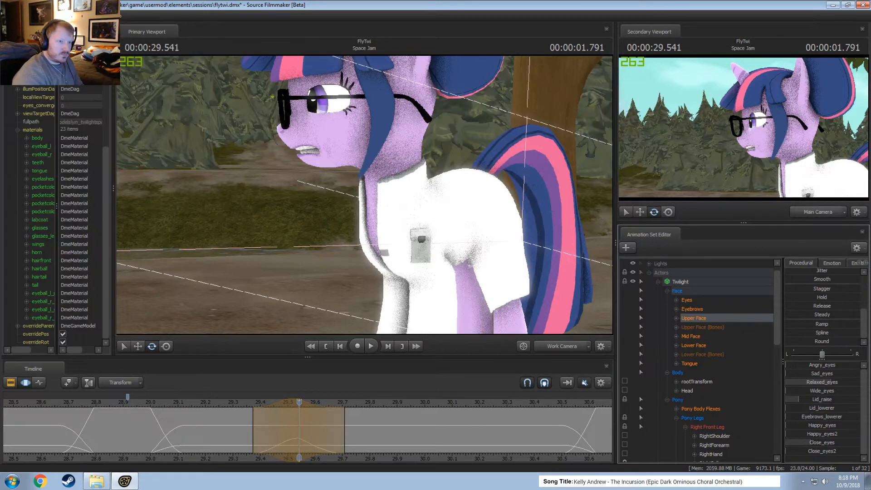
Try extending the eye edit's falloff end to about 29.83 s, replay the motion, and undo the extension.
{"action": "left_click", "coordinate": [221, 401]}
{"action": "key", "text": "space"}
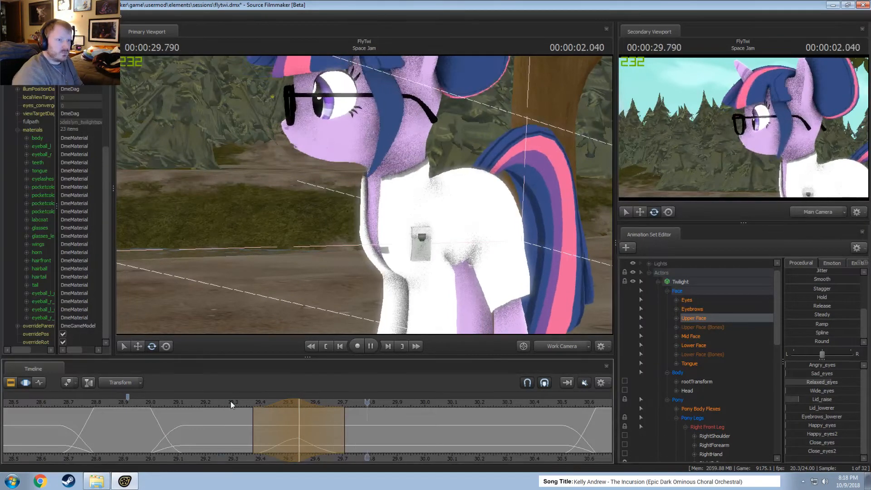
{"action": "left_click_drag", "start_coordinate": [349, 432], "coordinate": [379, 432]}
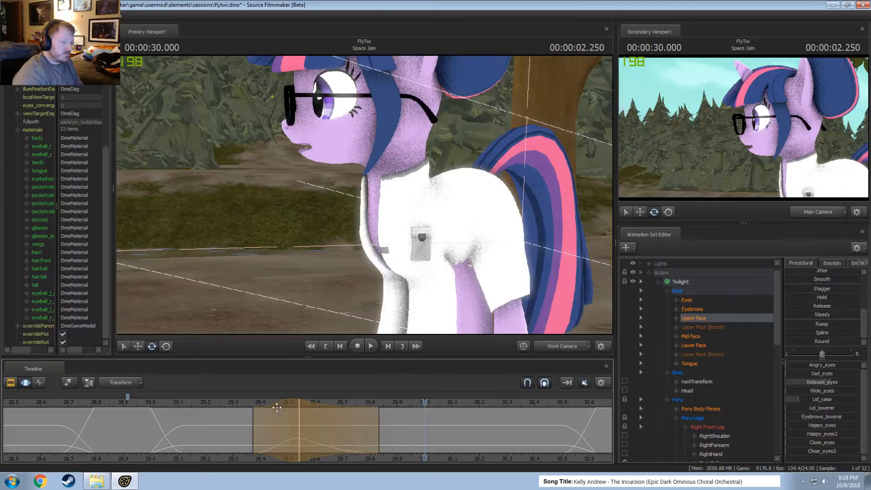
{"action": "left_click", "coordinate": [196, 402]}
{"action": "key", "text": "space"}
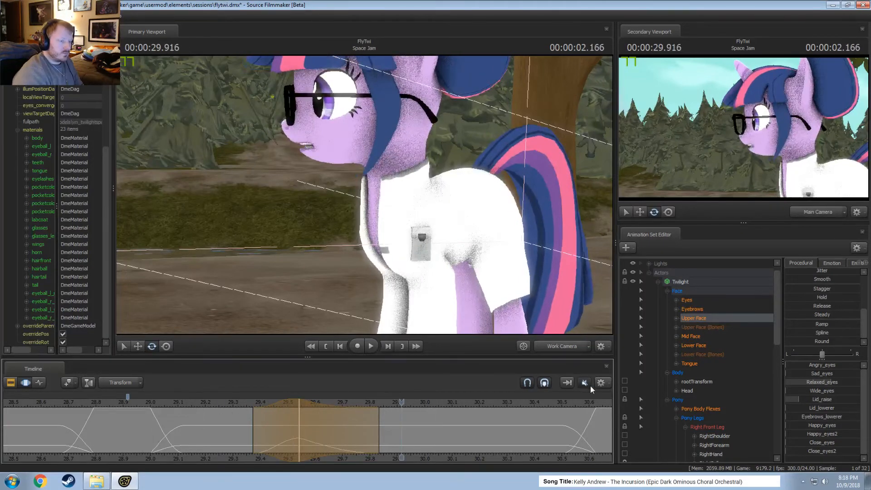
{"action": "left_click", "coordinate": [188, 402]}
{"action": "key", "text": "space"}
{"action": "key", "text": "space"}
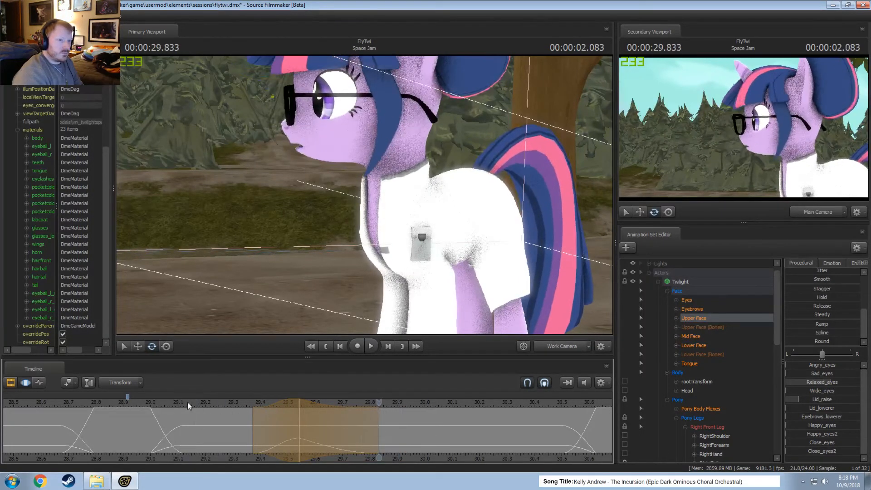
{"action": "key", "text": "ctrl+z"}
{"action": "key", "text": "ctrl+z"}
Move the eye edit's time selection earlier so it peaks at about 29.46 s, and replay the motion.
{"action": "left_click_drag", "start_coordinate": [298, 412], "coordinate": [274, 412]}
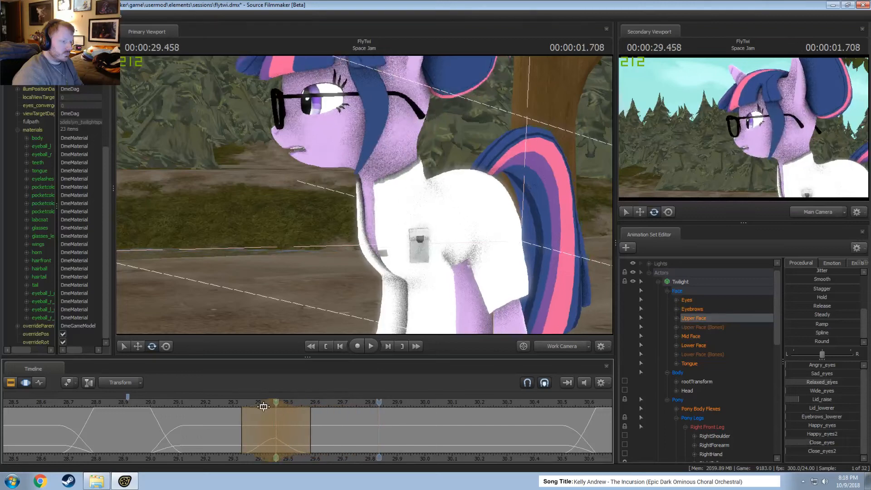
{"action": "left_click", "coordinate": [217, 402]}
{"action": "key", "text": "space"}
Extend the eye edit's falloff to start at about 29.17 s and end at about 29.62 s, replaying the motion.
{"action": "key", "text": "space"}
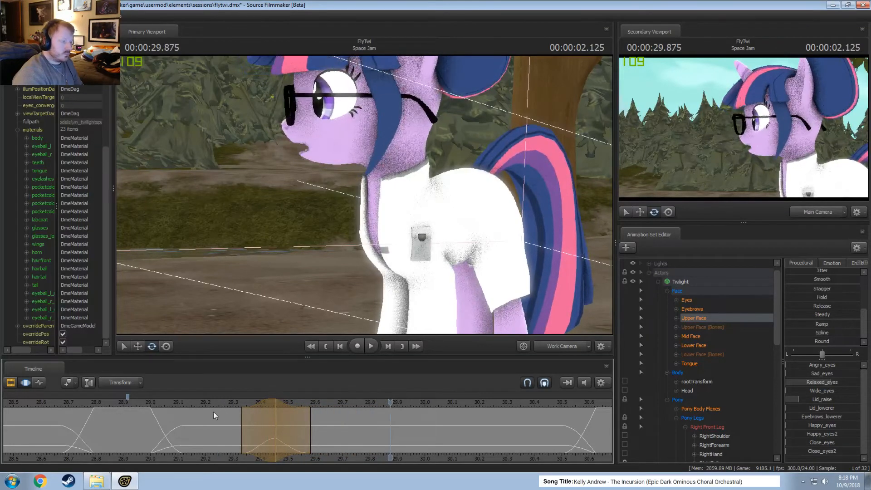
{"action": "left_click_drag", "start_coordinate": [245, 424], "coordinate": [196, 423]}
{"action": "left_click", "coordinate": [186, 402]}
{"action": "key", "text": "space"}
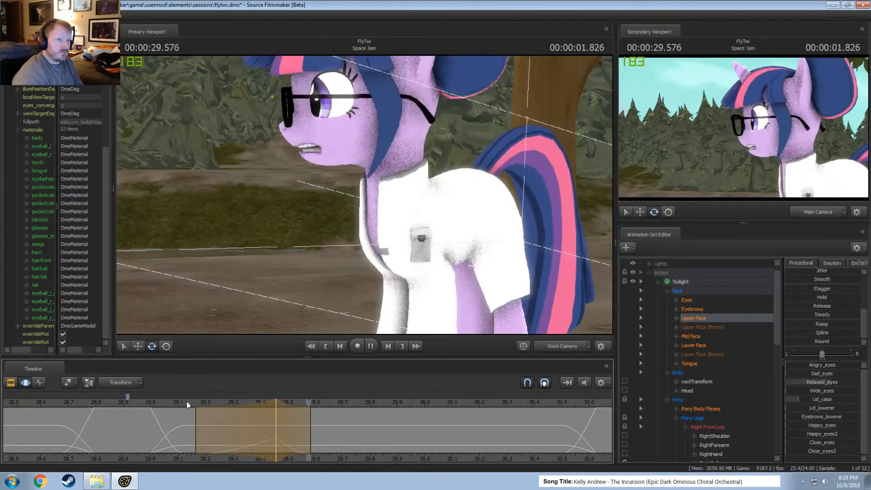
{"action": "left_click_drag", "start_coordinate": [310, 428], "coordinate": [322, 428]}
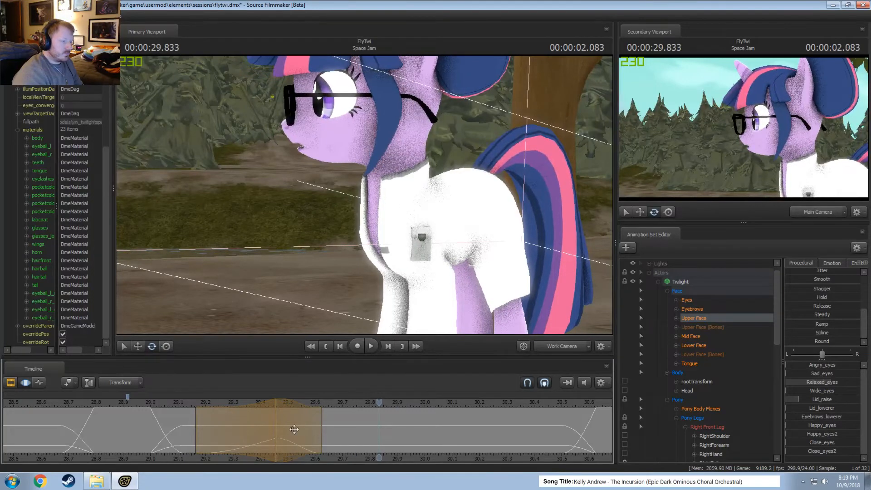
{"action": "left_click", "coordinate": [153, 401]}
{"action": "key", "text": "space"}
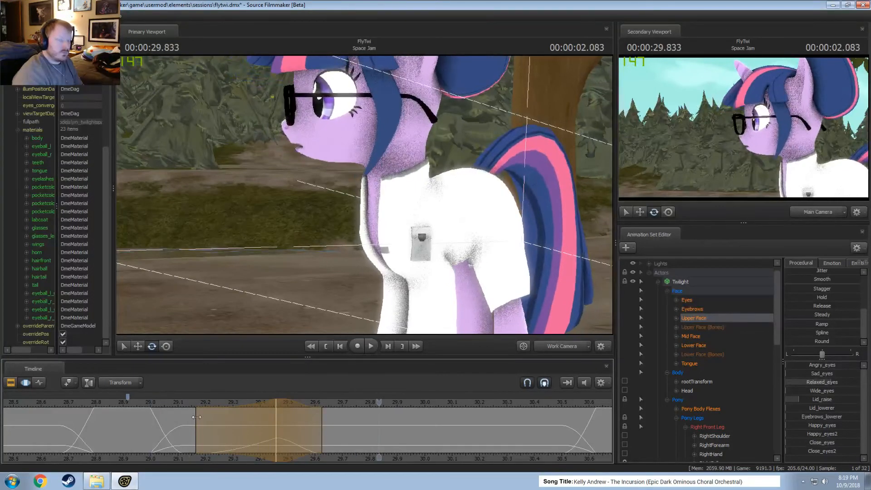
Set a time selection from about 29.42 to 30.08 s peaking at 29.58 s, and blend the upper face controls slightly toward Zero.
{"action": "left_click", "coordinate": [186, 430]}
{"action": "left_click_drag", "start_coordinate": [187, 431], "coordinate": [316, 447]}
{"action": "left_click_drag", "start_coordinate": [232, 431], "coordinate": [308, 436]}
{"action": "left_click_drag", "start_coordinate": [227, 431], "coordinate": [316, 439]}
{"action": "left_click", "coordinate": [315, 439], "text": "shift"}
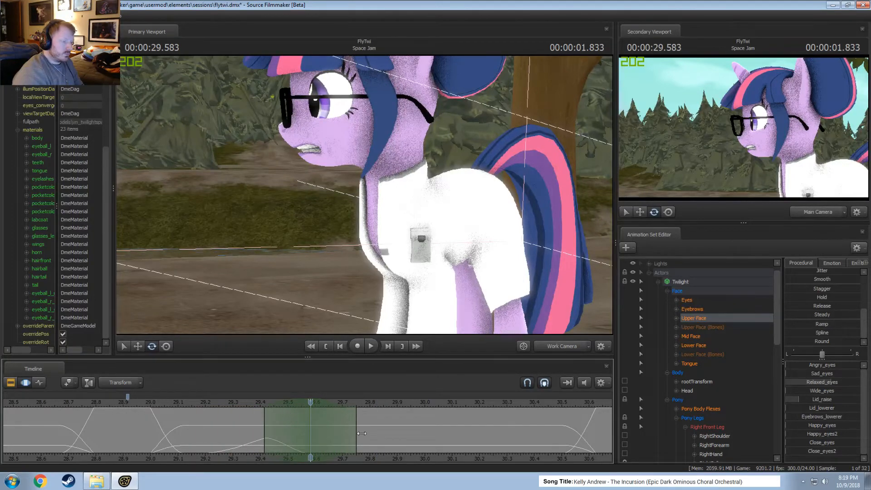
{"action": "left_click_drag", "start_coordinate": [361, 433], "coordinate": [449, 445]}
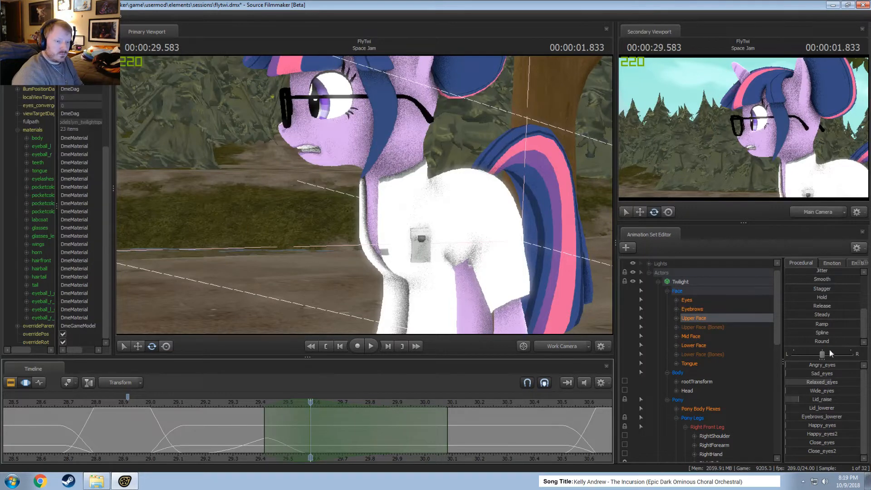
{"action": "scroll", "coordinate": [824, 286], "scroll_direction": "up", "scroll_amount": 2}
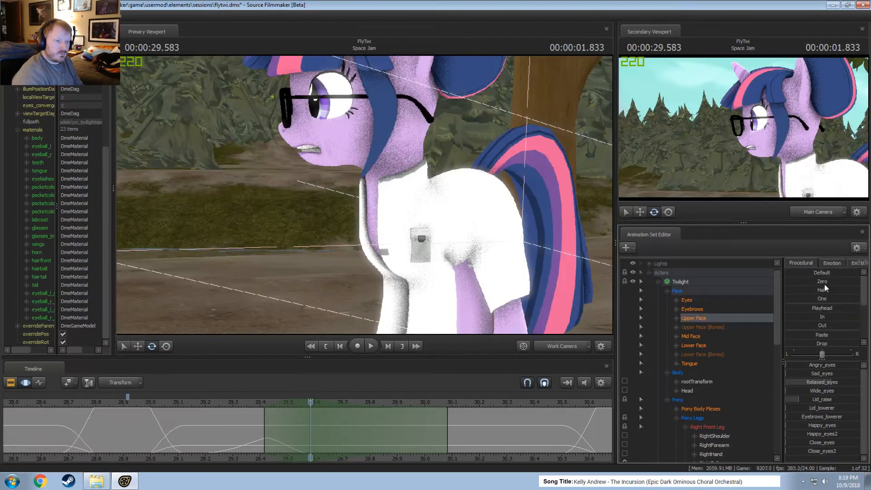
{"action": "left_click_drag", "start_coordinate": [822, 281], "coordinate": [832, 281]}
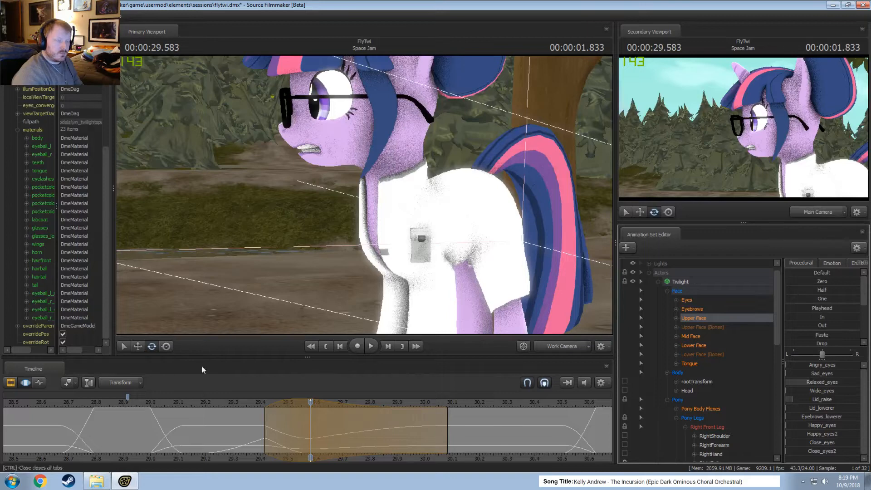
Replay the eye motion from about 28.7 to 29.04 s onward and undo the blend toward Zero.
{"action": "left_click", "coordinate": [162, 405]}
{"action": "key", "text": "space"}
{"action": "key", "text": "space"}
{"action": "left_click", "coordinate": [162, 405]}
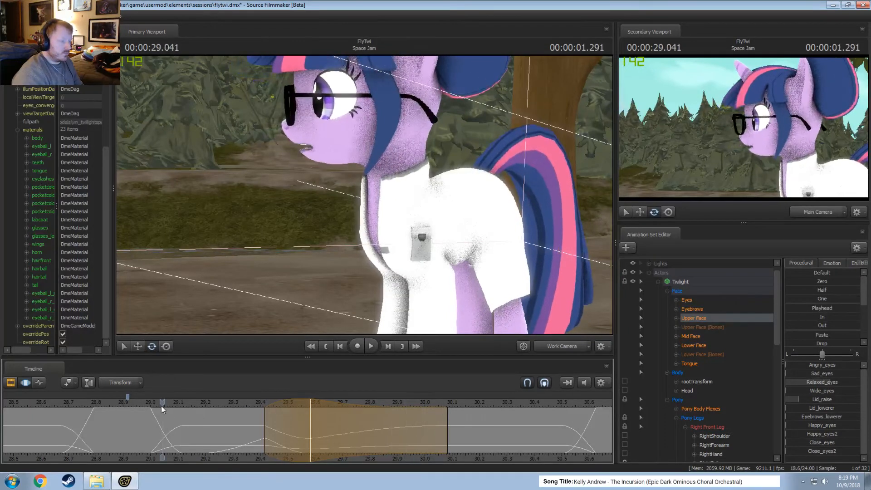
{"action": "key", "text": "space"}
{"action": "key", "text": "space"}
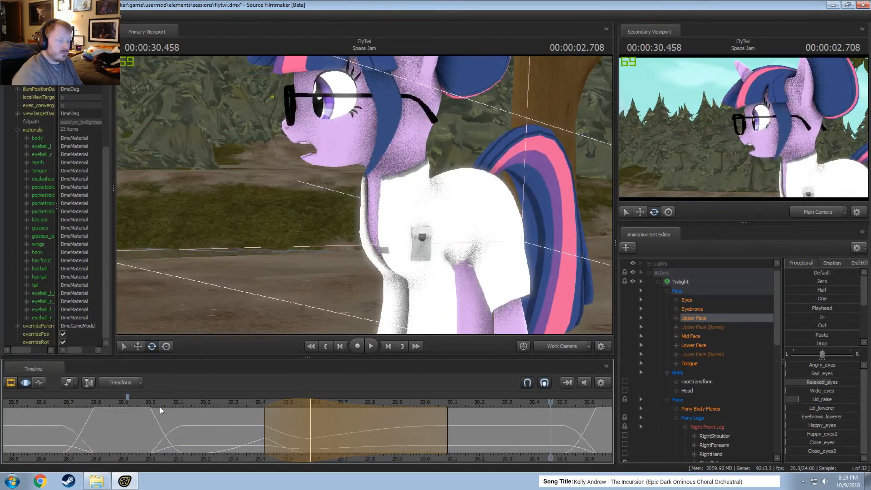
{"action": "key", "text": "space"}
{"action": "left_click", "coordinate": [74, 401]}
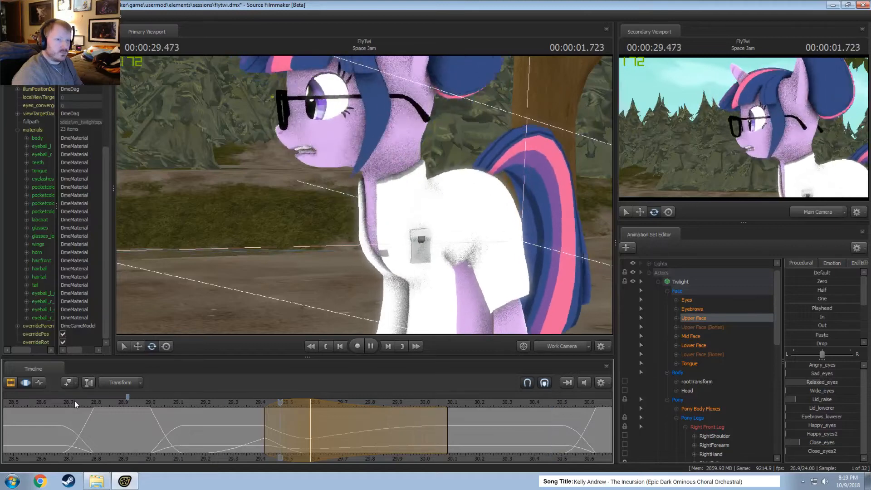
{"action": "left_click", "coordinate": [176, 404]}
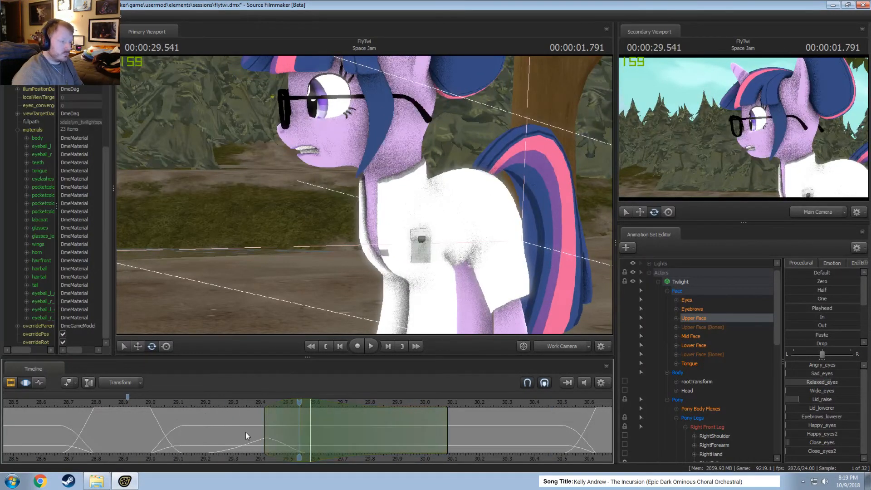
Set a time selection holding from about 29.96 to 30.5 s with falloff from 29.46 to 30.63 s, and raise Close_eyes slightly.
{"action": "left_click", "coordinate": [265, 436]}
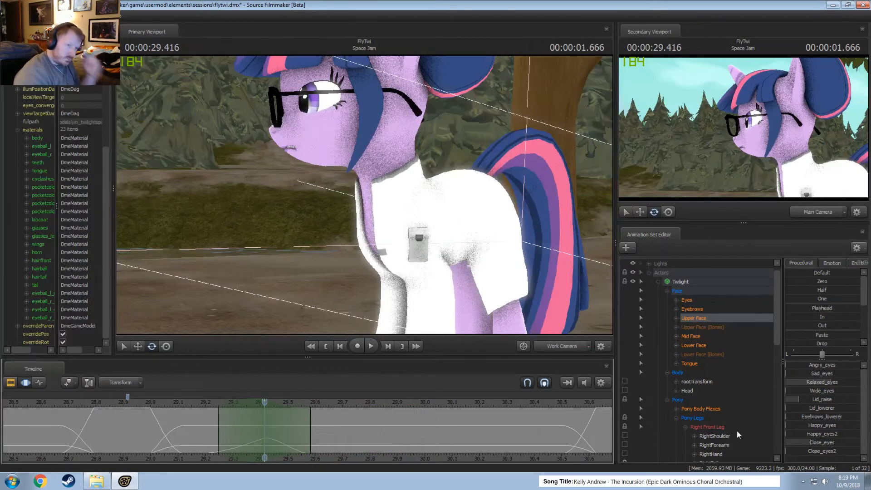
{"action": "left_click_drag", "start_coordinate": [265, 454], "coordinate": [402, 451]}
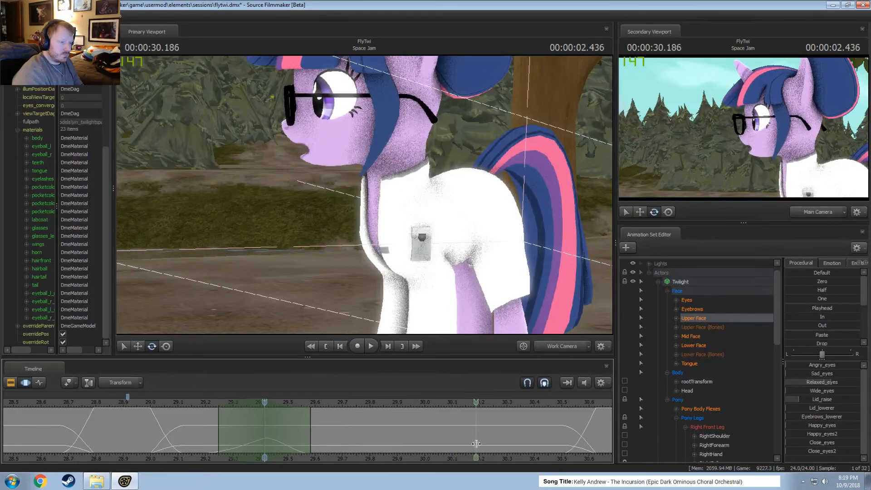
{"action": "left_click_drag", "start_coordinate": [450, 433], "coordinate": [595, 428]}
{"action": "scroll", "coordinate": [562, 439], "scroll_direction": "up", "scroll_amount": 4}
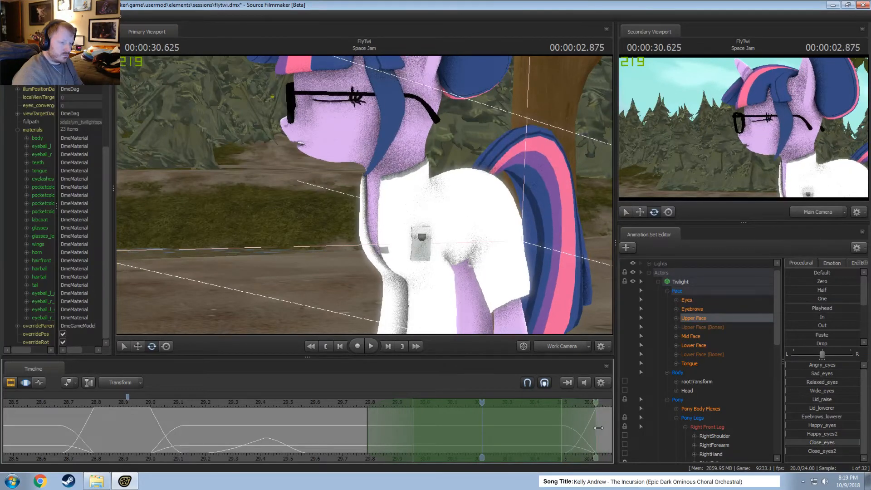
{"action": "left_click_drag", "start_coordinate": [367, 427], "coordinate": [276, 427]}
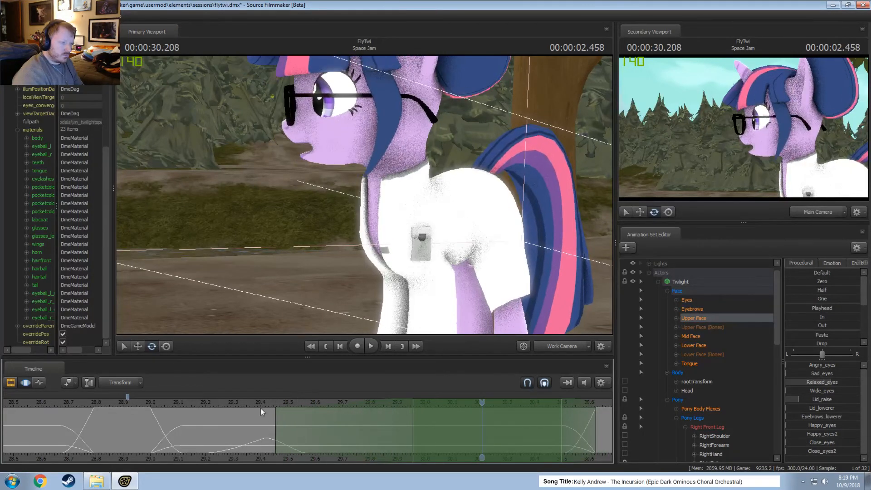
{"action": "left_click_drag", "start_coordinate": [391, 416], "coordinate": [411, 416]}
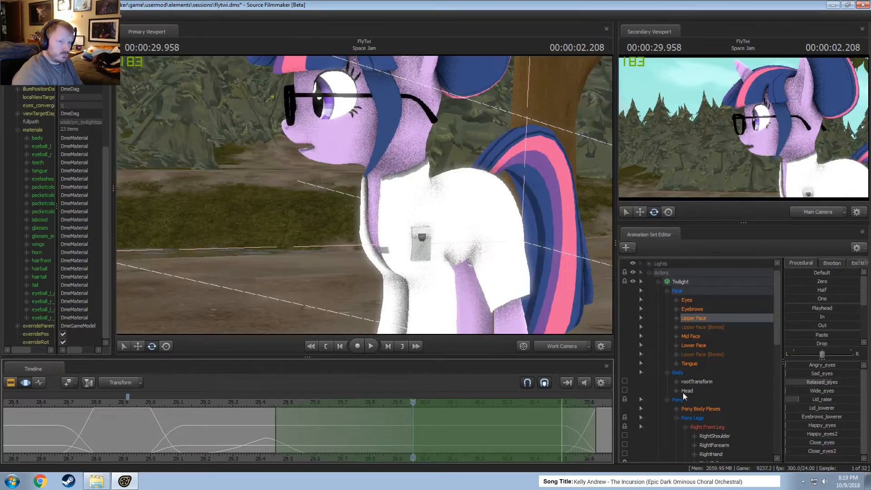
{"action": "left_click_drag", "start_coordinate": [819, 442], "coordinate": [824, 442]}
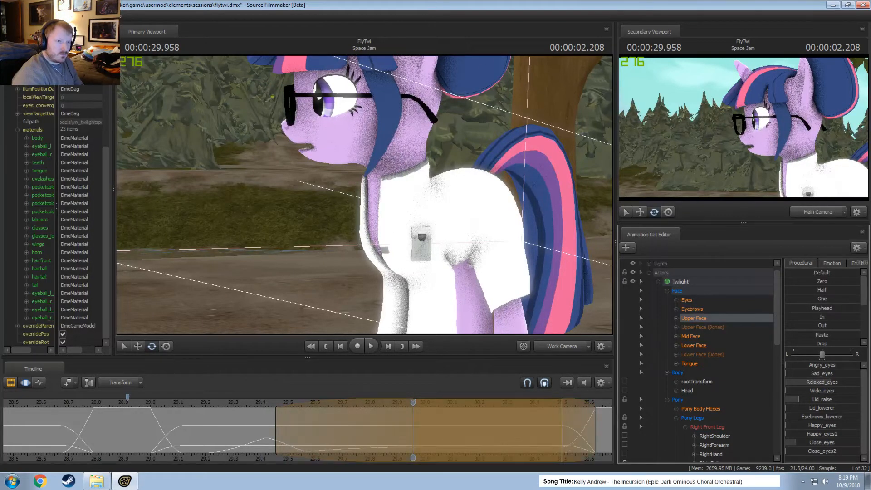
Replay Twilight's eyelid and head motion between about 28.5 and 30.7 s to review the Close_eyes edit.
{"action": "key", "text": "space"}
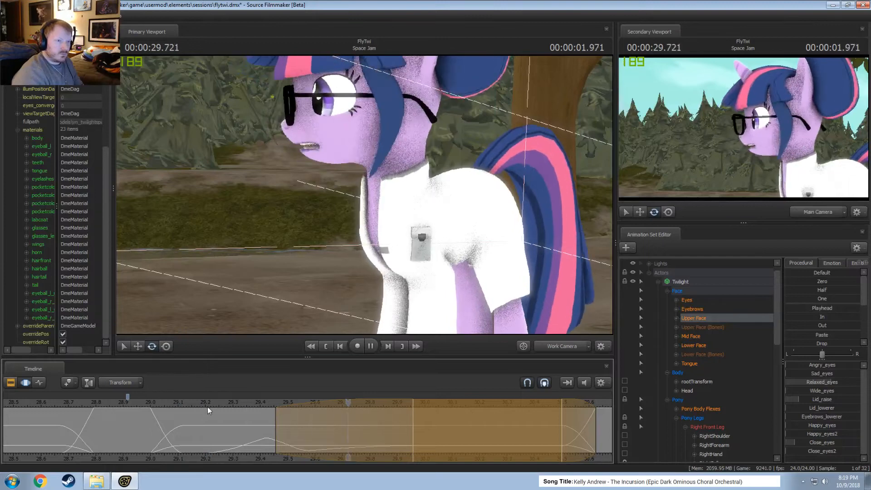
{"action": "scroll", "coordinate": [245, 405], "scroll_direction": "down", "scroll_amount": 2}
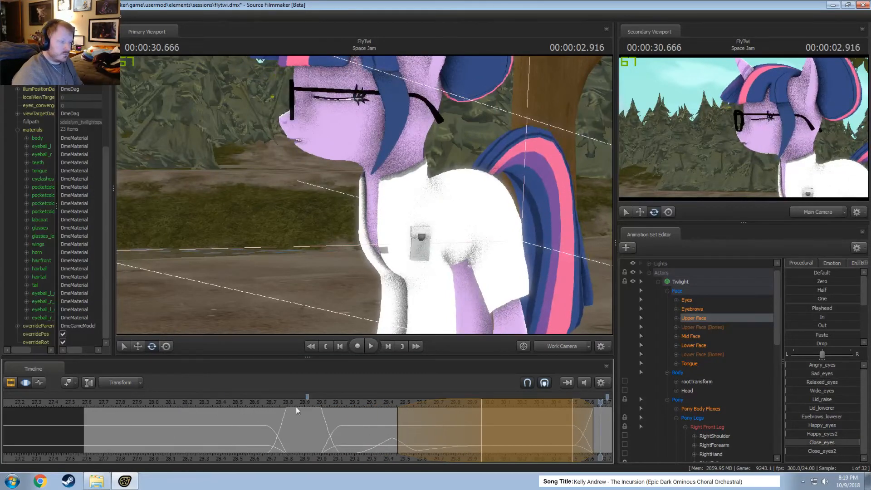
{"action": "key", "text": "space"}
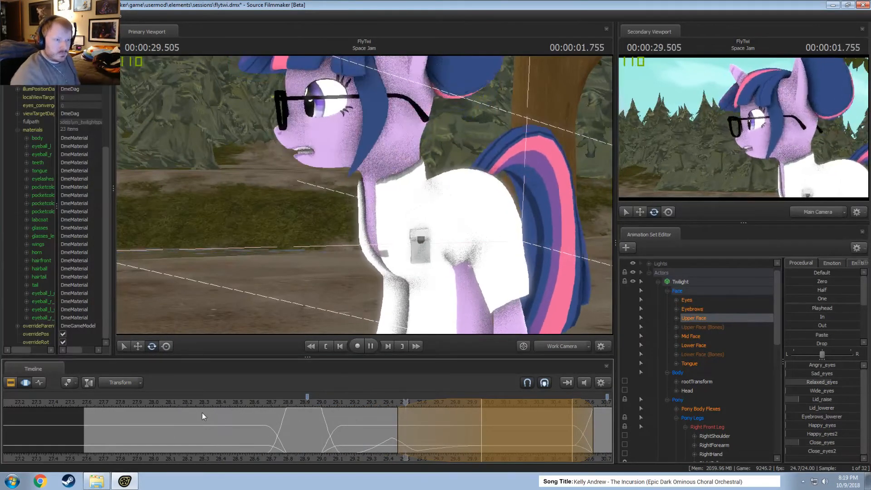
{"action": "key", "text": "space"}
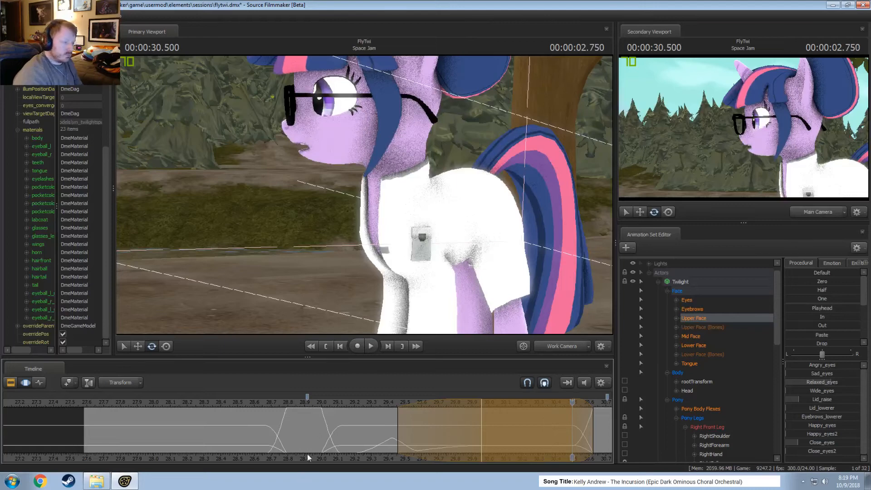
{"action": "middle_click_drag", "start_coordinate": [307, 455], "coordinate": [182, 440]}
{"action": "key", "text": "space"}
{"action": "key", "text": "space"}
{"action": "left_click", "coordinate": [89, 399]}
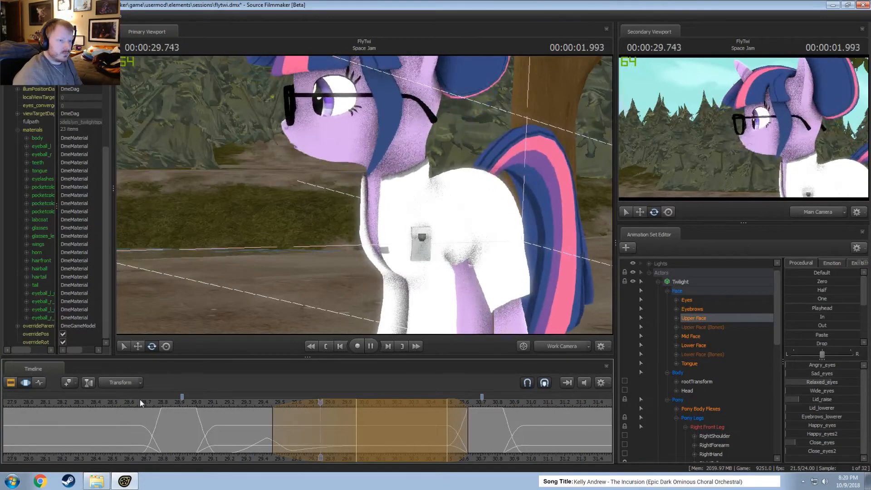
{"action": "key", "text": "space"}
Set a time selection from about 29.29 to 29.71 s peaking at 29.5 s, and select Twilight's Head control.
{"action": "scroll", "coordinate": [230, 418], "scroll_direction": "up", "scroll_amount": 1}
{"action": "scroll", "coordinate": [231, 417], "scroll_direction": "up", "scroll_amount": 3}
{"action": "key", "text": "shift"}
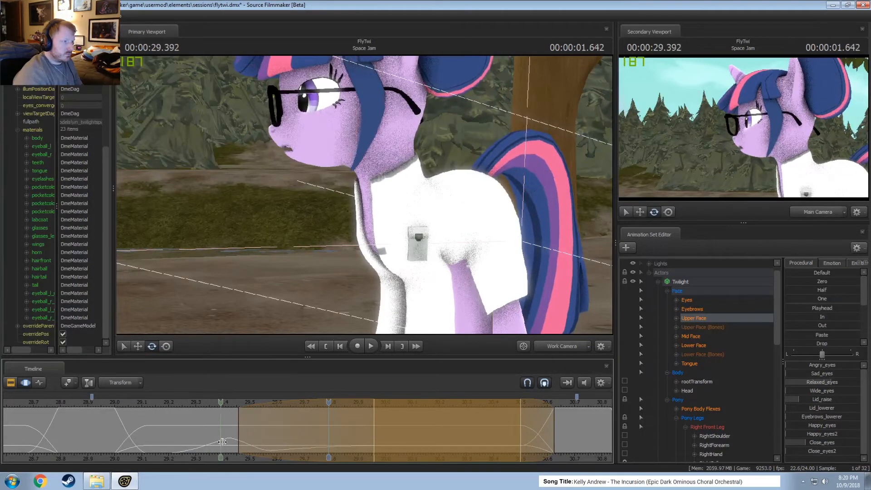
{"action": "left_click", "coordinate": [245, 446], "text": "shift"}
{"action": "scroll", "coordinate": [245, 447], "scroll_direction": "up", "scroll_amount": 6, "text": "shift"}
{"action": "scroll", "coordinate": [240, 443], "scroll_direction": "down", "scroll_amount": 1, "text": "shift"}
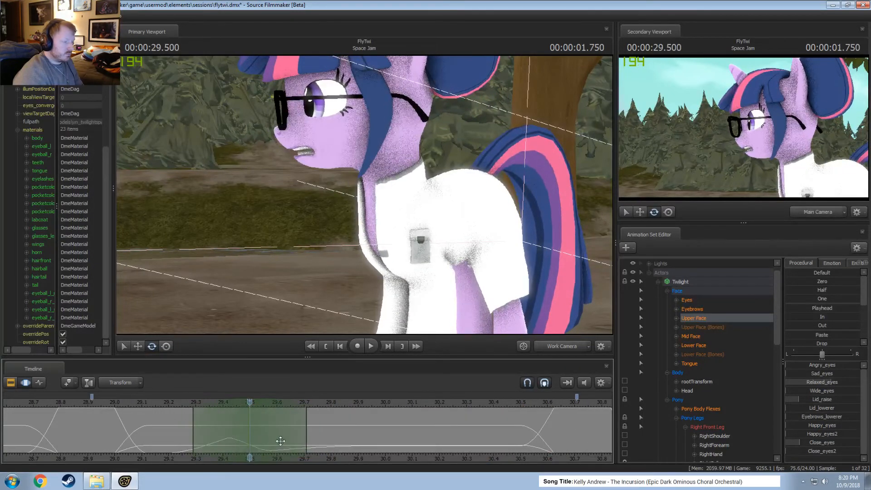
{"action": "left_click_drag", "start_coordinate": [201, 235], "coordinate": [254, 241]}
{"action": "left_click_drag", "start_coordinate": [365, 196], "coordinate": [359, 196]}
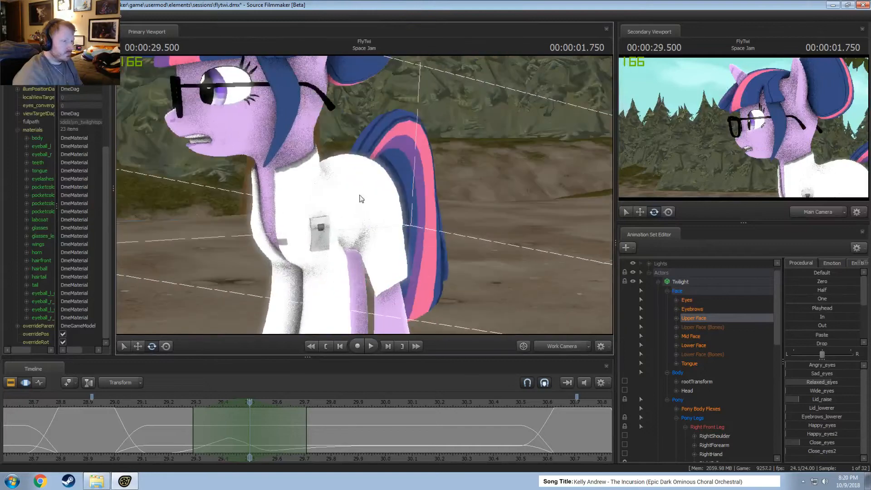
{"action": "left_click", "coordinate": [277, 154], "text": "ctrl"}
{"action": "left_click", "coordinate": [282, 164], "text": "ctrl"}
{"action": "left_click_drag", "start_coordinate": [282, 165], "coordinate": [365, 197], "text": "alt"}
Try small head rotations at 29.5 s while viewing the face from the front, replay the motion, and undo them.
{"action": "left_click_drag", "start_coordinate": [367, 156], "coordinate": [362, 181]}
{"action": "left_click", "coordinate": [151, 404]}
{"action": "key", "text": "space"}
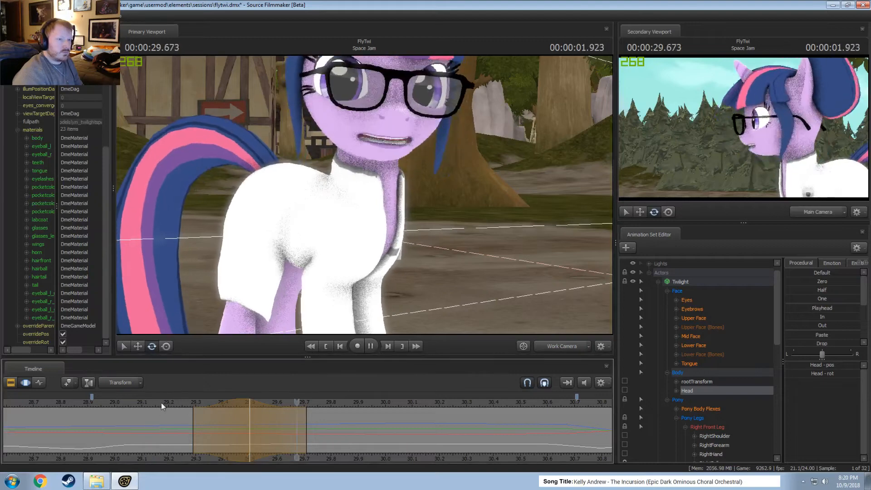
{"action": "key", "text": "space"}
{"action": "left_click_drag", "start_coordinate": [239, 410], "coordinate": [250, 412]}
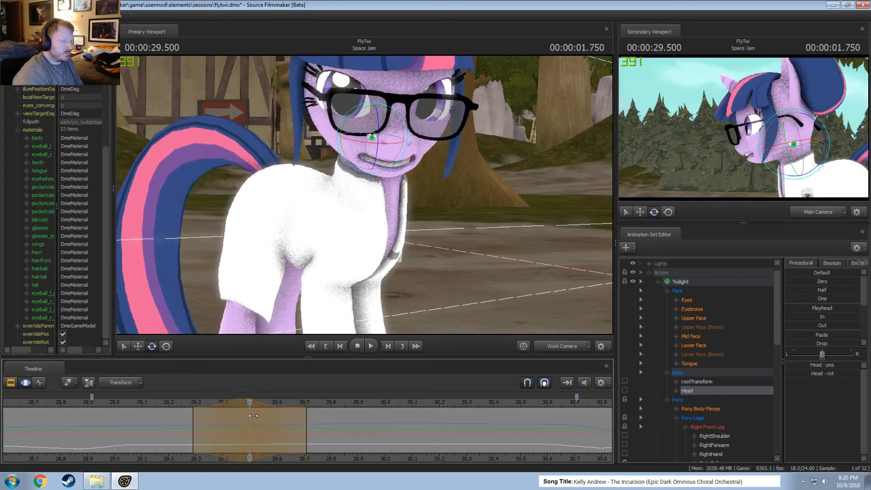
{"action": "key", "text": "ctrl+z"}
{"action": "left_click_drag", "start_coordinate": [378, 139], "coordinate": [378, 148]}
{"action": "key", "text": "ctrl+z"}
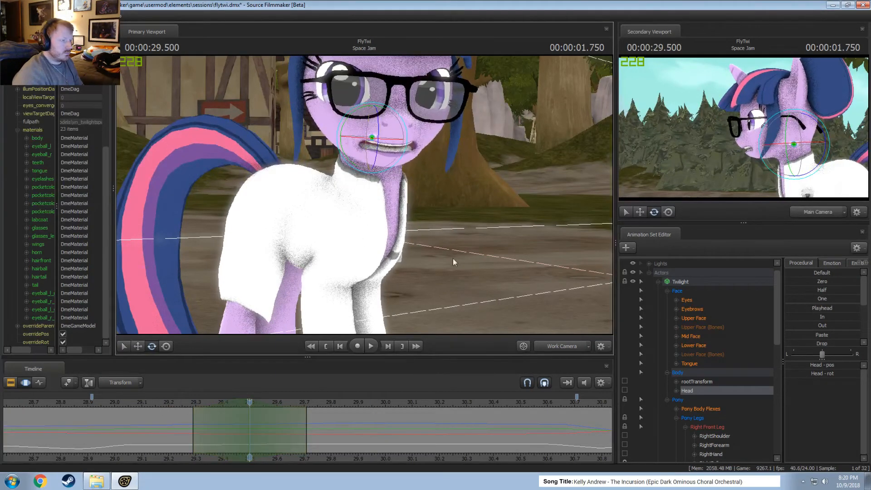
Try tilting the head slightly at 29.5 s from a side view and replay the motion.
{"action": "left_click_drag", "start_coordinate": [453, 258], "coordinate": [359, 193], "text": "alt"}
{"action": "left_click_drag", "start_coordinate": [375, 118], "coordinate": [377, 115]}
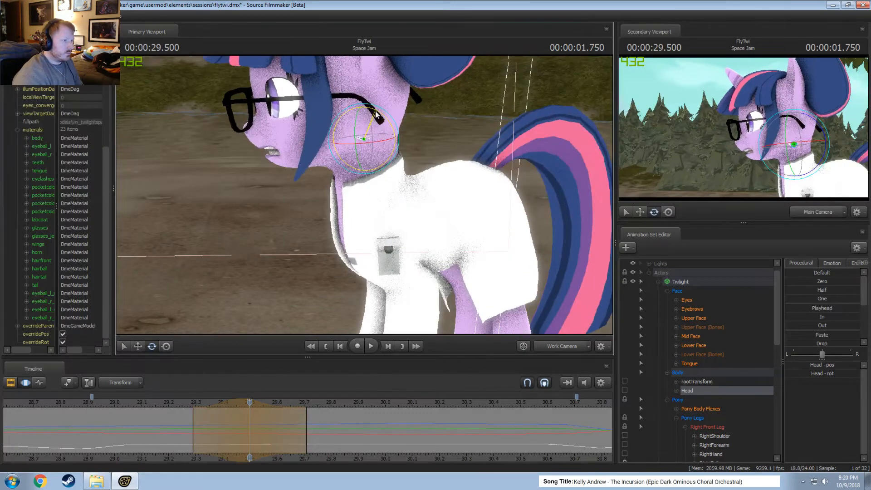
{"action": "left_click", "coordinate": [169, 401]}
{"action": "key", "text": "space"}
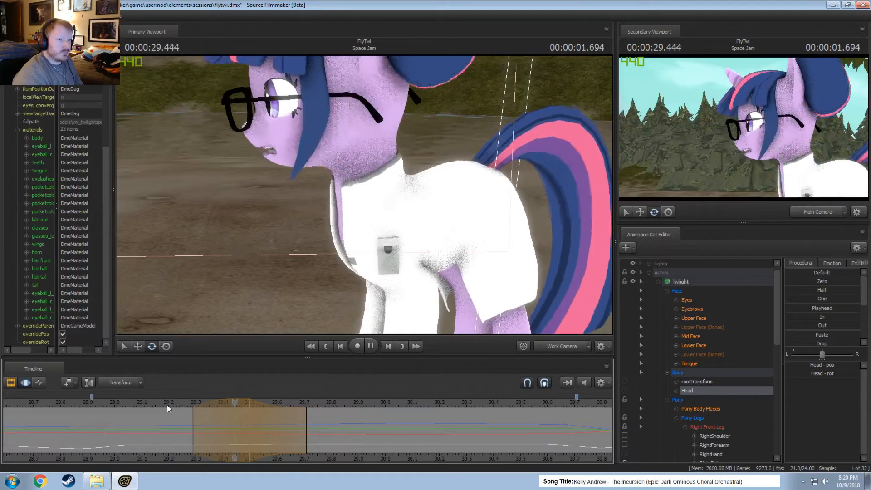
{"action": "left_click", "coordinate": [249, 418]}
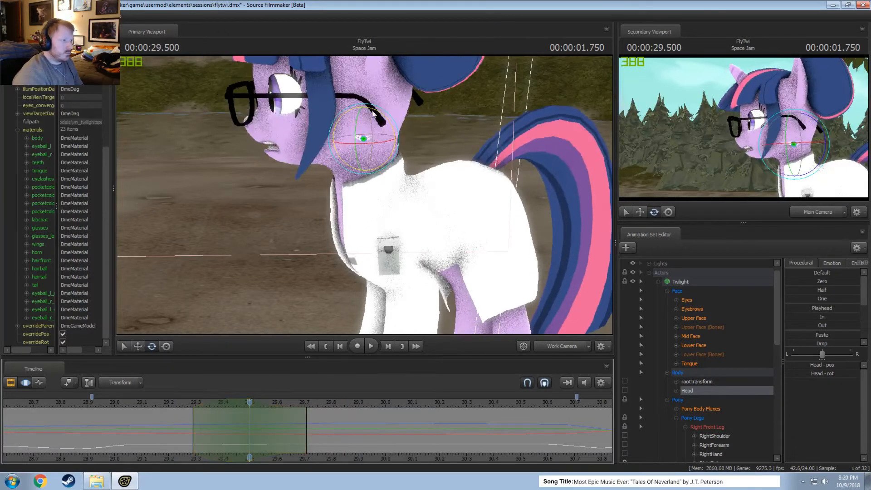
Rotate the head slightly at 29.5 s and replay the motion from about 29.1 s.
{"action": "left_click_drag", "start_coordinate": [373, 113], "coordinate": [372, 113]}
{"action": "left_click", "coordinate": [145, 407]}
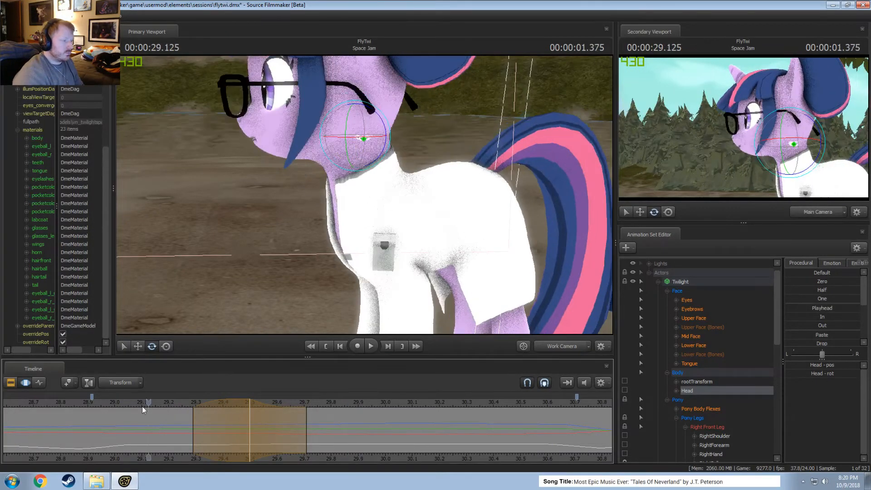
{"action": "key", "text": "space"}
Shift the head edit's time selection earlier to peak at about 29.46 s and replay the motion.
{"action": "key", "text": "space"}
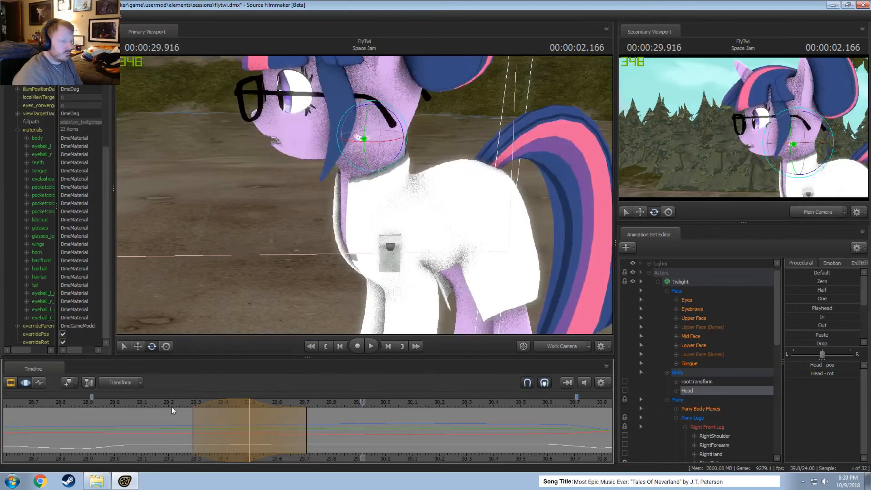
{"action": "left_click_drag", "start_coordinate": [225, 403], "coordinate": [204, 404]}
{"action": "left_click", "coordinate": [137, 404]}
{"action": "key", "text": "space"}
{"action": "key", "text": "space"}
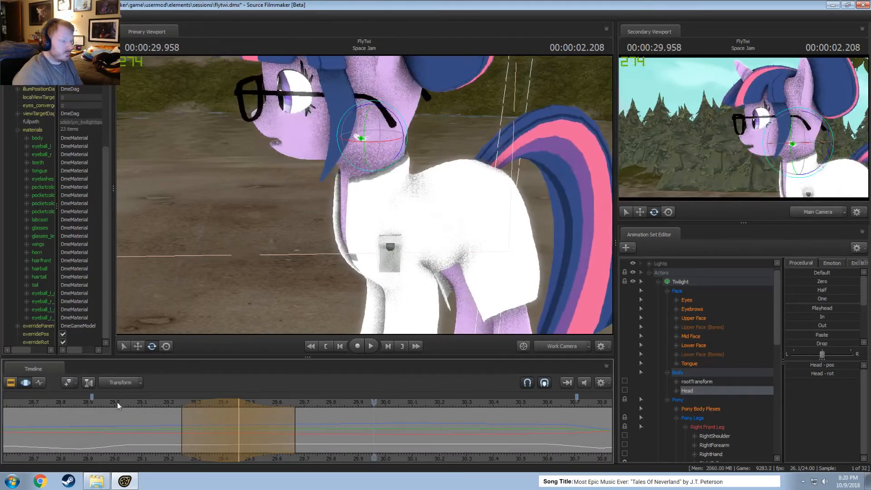
{"action": "left_click", "coordinate": [47, 406]}
{"action": "key", "text": "space"}
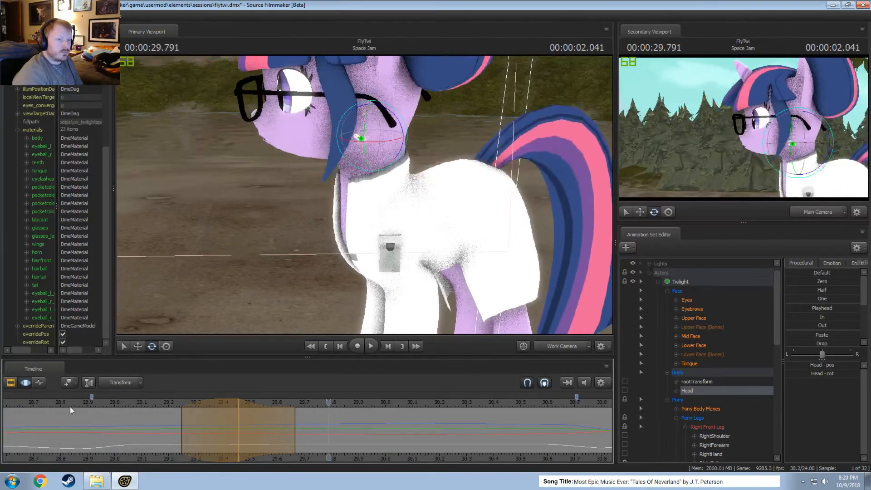
Adjust the head's rotation again at about 29.46 s and replay the result.
{"action": "left_click", "coordinate": [241, 410]}
{"action": "left_click_drag", "start_coordinate": [350, 124], "coordinate": [375, 117]}
{"action": "key", "text": "space"}
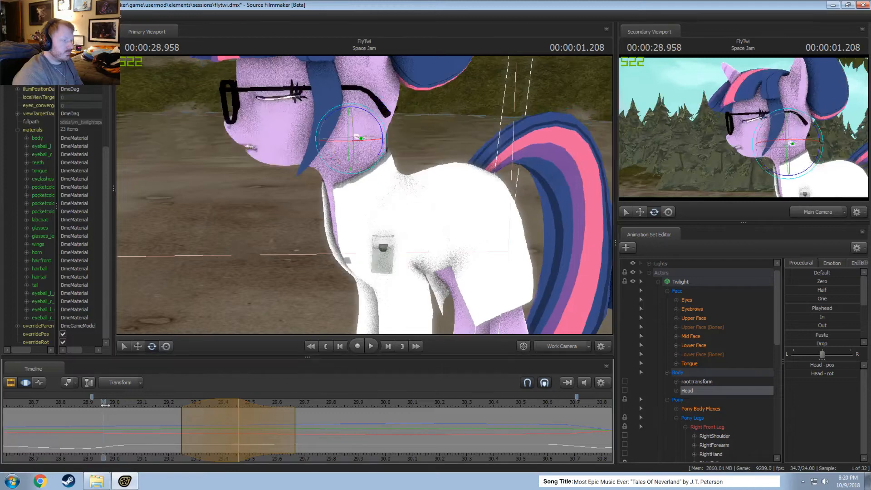
Set a time selection from about 29.46 to 30.17 s peaking at 29.63 s, and rotate the head slightly.
{"action": "left_click_drag", "start_coordinate": [158, 429], "coordinate": [284, 452]}
{"action": "left_click", "coordinate": [287, 442], "text": "shift"}
{"action": "scroll", "coordinate": [287, 441], "scroll_direction": "up", "scroll_amount": 1, "text": "shift"}
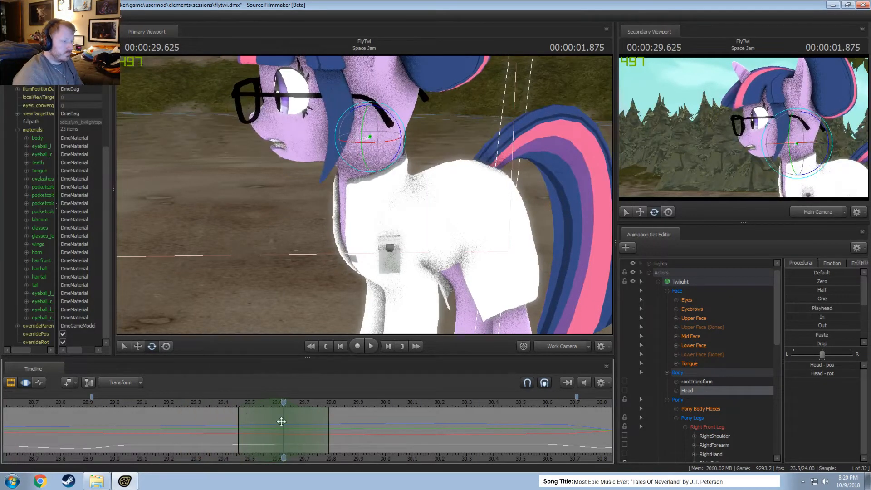
{"action": "left_click_drag", "start_coordinate": [329, 424], "coordinate": [430, 422]}
{"action": "left_click_drag", "start_coordinate": [389, 115], "coordinate": [391, 113]}
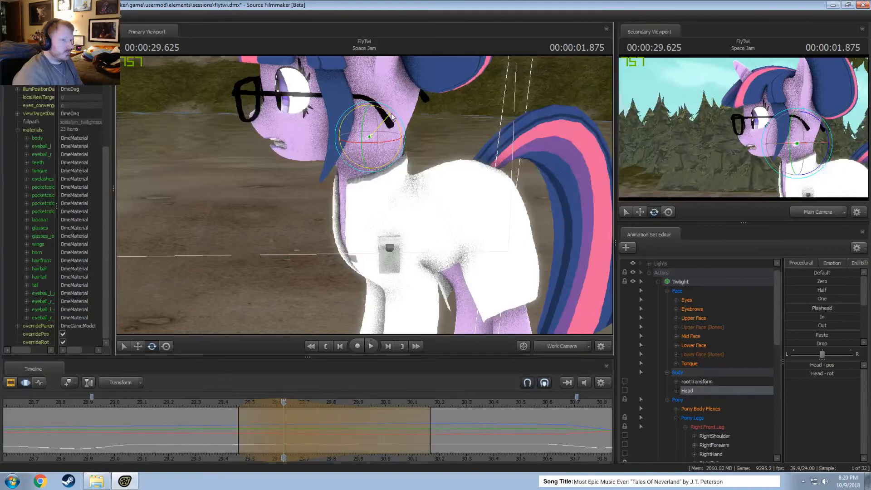
Replay the head motion repeatedly from before 28.9 s to past 30.4 s to check its timing.
{"action": "key", "text": "space"}
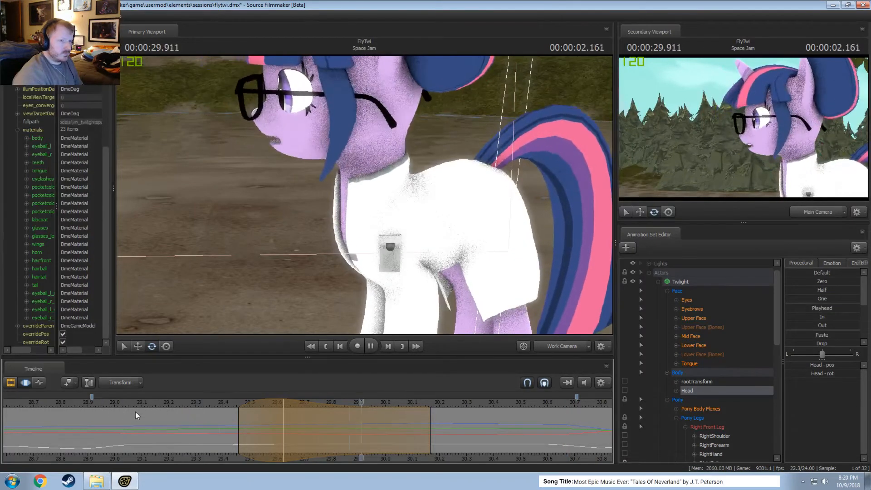
{"action": "key", "text": "space"}
{"action": "left_click", "coordinate": [91, 402]}
{"action": "key", "text": "space"}
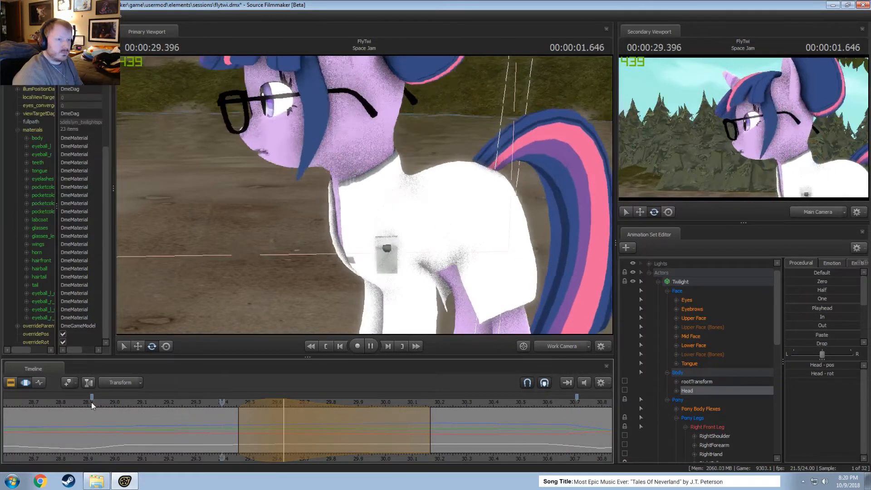
{"action": "left_click_drag", "start_coordinate": [91, 402], "coordinate": [9, 399]}
{"action": "key", "text": "space"}
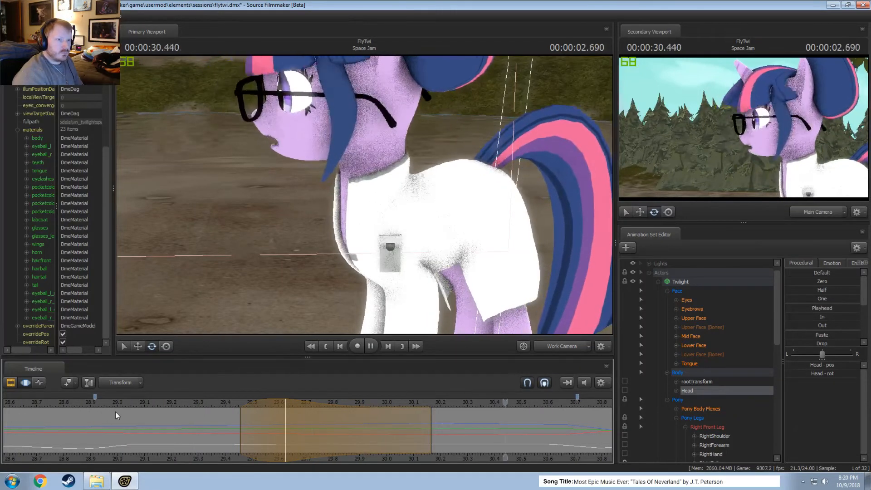
{"action": "scroll", "coordinate": [177, 430], "scroll_direction": "down", "scroll_amount": 3}
{"action": "key", "text": "space"}
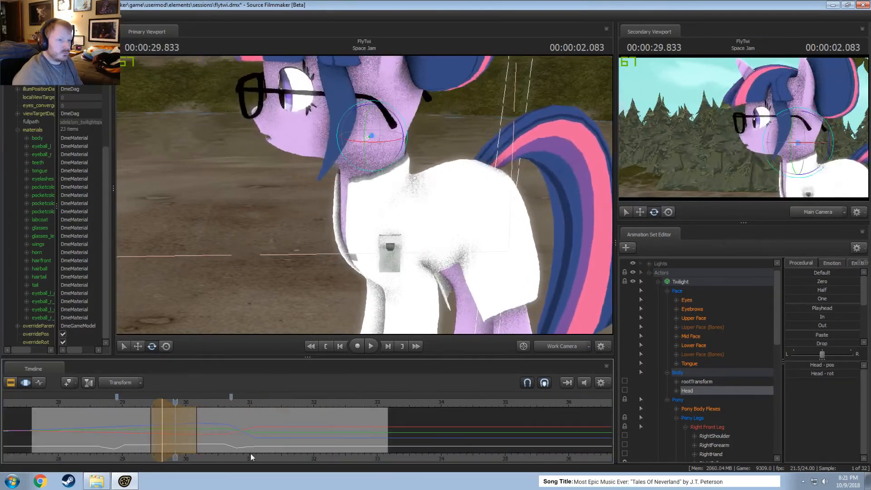
{"action": "scroll", "coordinate": [223, 446], "scroll_direction": "down", "scroll_amount": 3}
{"action": "left_click", "coordinate": [109, 399]}
{"action": "key", "text": "space"}
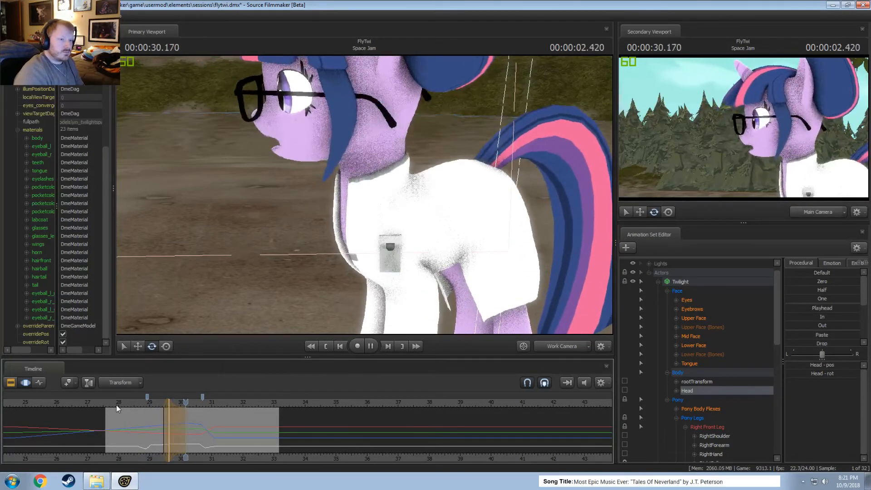
Select Twilight's controls except the Face group, and set a time selection holding from about 29.28 to 29.70 s with falloff from 29.03 to 30.04 s.
{"action": "left_click", "coordinate": [688, 282]}
{"action": "left_click", "coordinate": [681, 291], "text": "ctrl"}
{"action": "scroll", "coordinate": [153, 412], "scroll_direction": "up", "scroll_amount": 2}
{"action": "scroll", "coordinate": [100, 431], "scroll_direction": "up", "scroll_amount": 3}
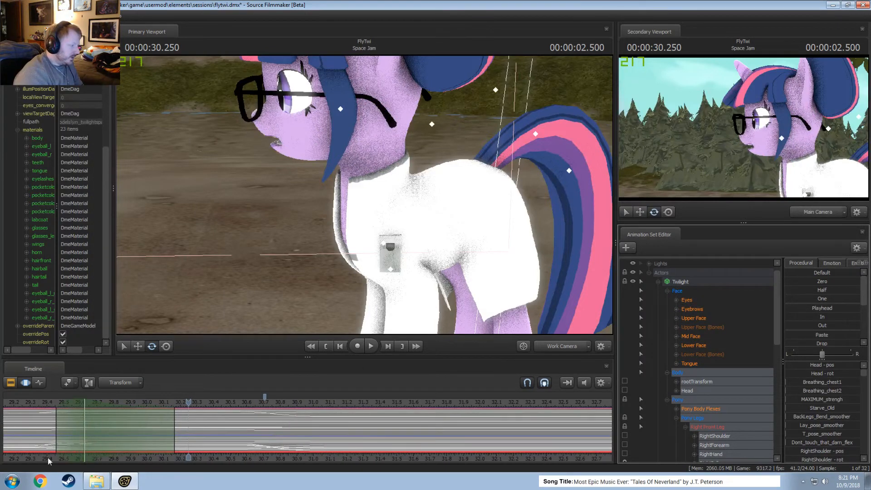
{"action": "middle_click_drag", "start_coordinate": [30, 457], "coordinate": [285, 450]}
{"action": "mouse_move", "coordinate": [334, 445]}
{"action": "left_mouse_down", "text": "shift"}
{"action": "mouse_move", "coordinate": [363, 441]}
{"action": "mouse_move", "coordinate": [331, 430]}
{"action": "left_mouse_up", "text": "shift"}
{"action": "scroll", "coordinate": [337, 445], "scroll_direction": "up", "scroll_amount": 3, "text": "shift"}
{"action": "left_click", "coordinate": [300, 435], "text": "shift"}
{"action": "scroll", "coordinate": [364, 441], "scroll_direction": "up", "scroll_amount": 5, "text": "shift"}
{"action": "left_click_drag", "start_coordinate": [247, 402], "coordinate": [171, 404]}
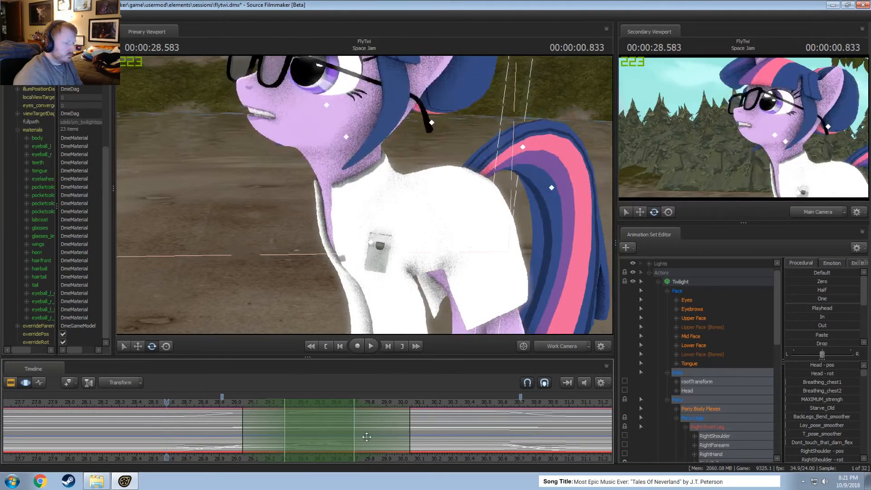
{"action": "key", "text": "ctrl+z"}
{"action": "key", "text": "ctrl+z"}
Extend the time selection's ending falloff to about 30.58 s and undo the shift of its hold region.
{"action": "left_click_drag", "start_coordinate": [410, 440], "coordinate": [500, 439]}
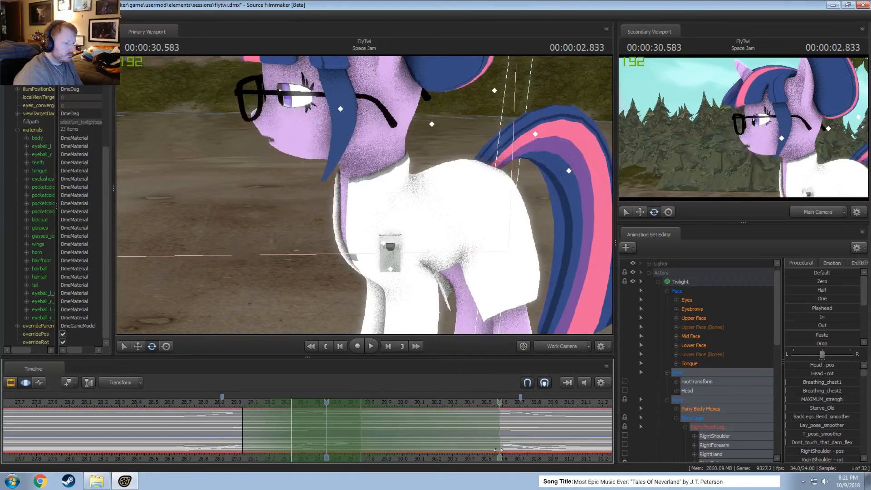
{"action": "left_click_drag", "start_coordinate": [260, 432], "coordinate": [309, 426]}
{"action": "key", "text": "ctrl+z"}
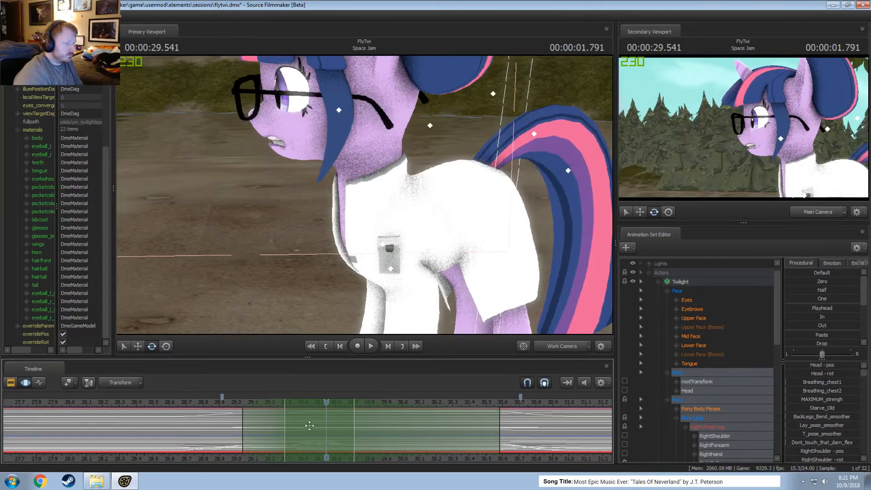
Replay Twilight's body motion from about 28.5 s several times in the Motion Editor, returning the playhead to about 28.67 s.
{"action": "left_click", "coordinate": [145, 404]}
{"action": "key", "text": "space"}
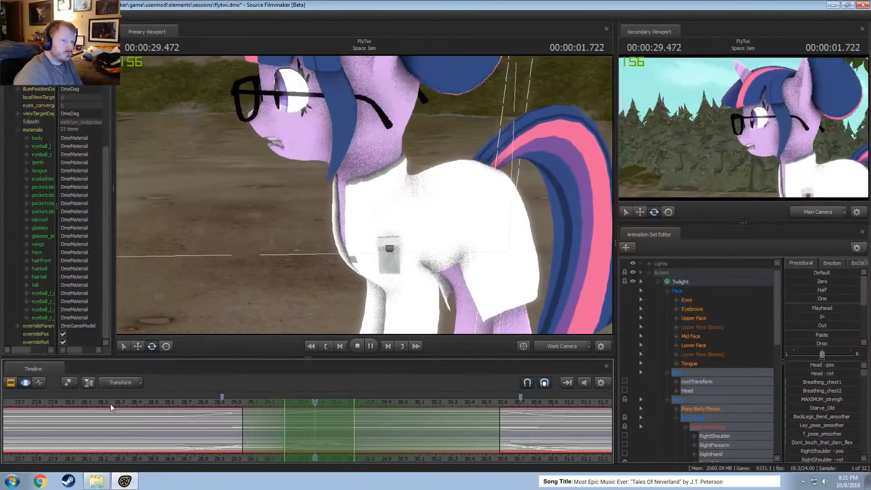
{"action": "key", "text": "space"}
{"action": "left_click", "coordinate": [152, 403]}
{"action": "key", "text": "space"}
{"action": "key", "text": "F3"}
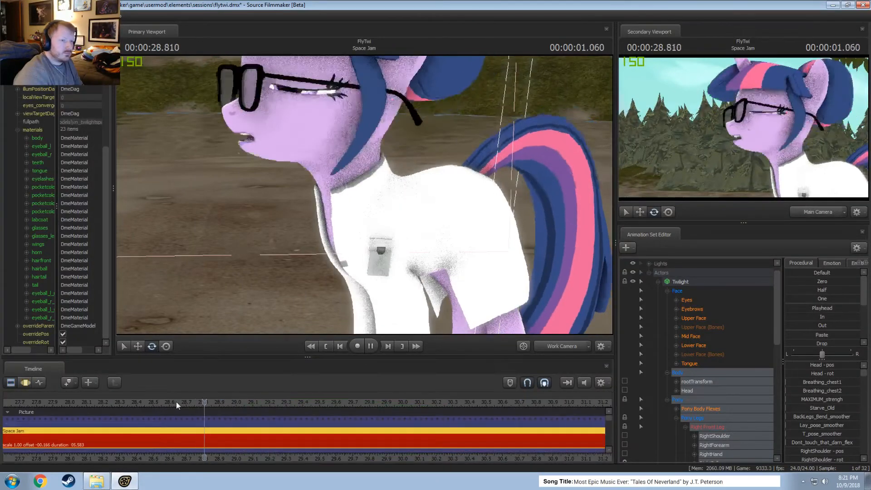
{"action": "key", "text": "F4"}
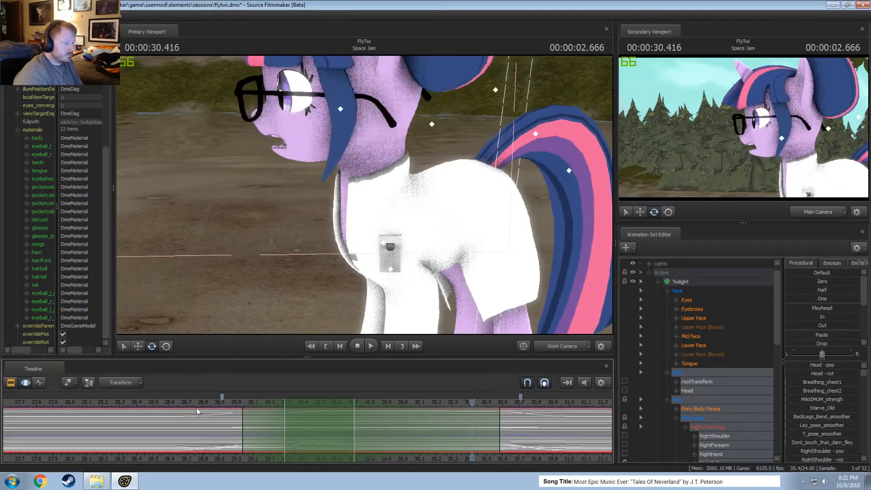
{"action": "left_click", "coordinate": [153, 404]}
{"action": "key", "text": "space"}
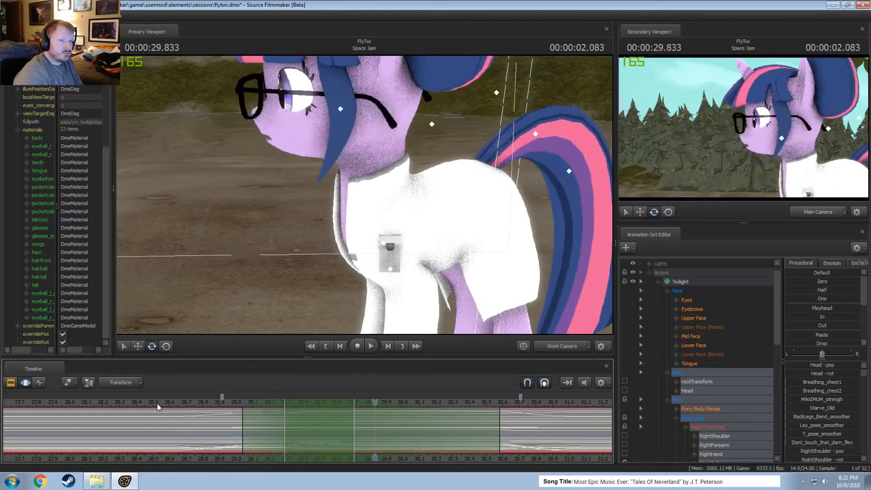
{"action": "left_click", "coordinate": [182, 410]}
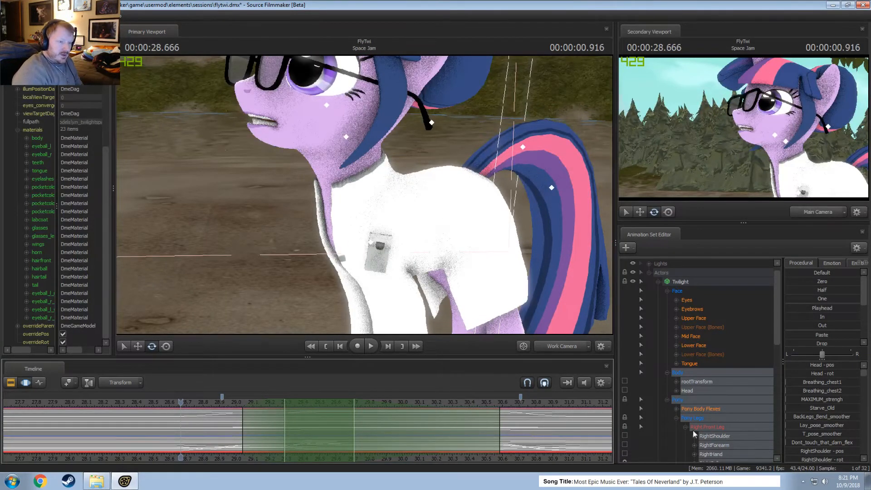
Set Twilight's time selection to hold from about 29.13 to 30.42 s, with falloff from about 29.00 to 30.54 s.
{"action": "scroll", "coordinate": [698, 402], "scroll_direction": "down", "scroll_amount": 8}
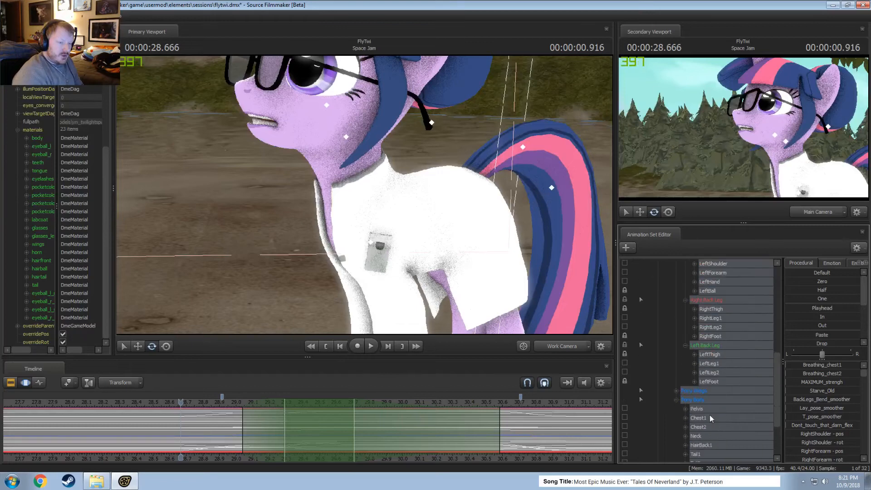
{"action": "left_click_drag", "start_coordinate": [257, 436], "coordinate": [472, 444], "text": "shift"}
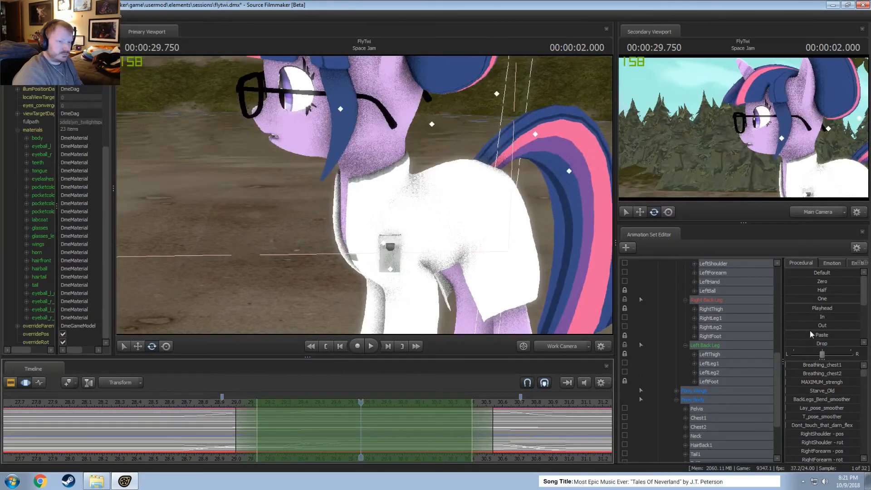
Try the Spline preset on the selected body controls and play back the resulting motion.
{"action": "scroll", "coordinate": [817, 336], "scroll_direction": "down", "scroll_amount": 2}
{"action": "scroll", "coordinate": [821, 306], "scroll_direction": "down", "scroll_amount": 1}
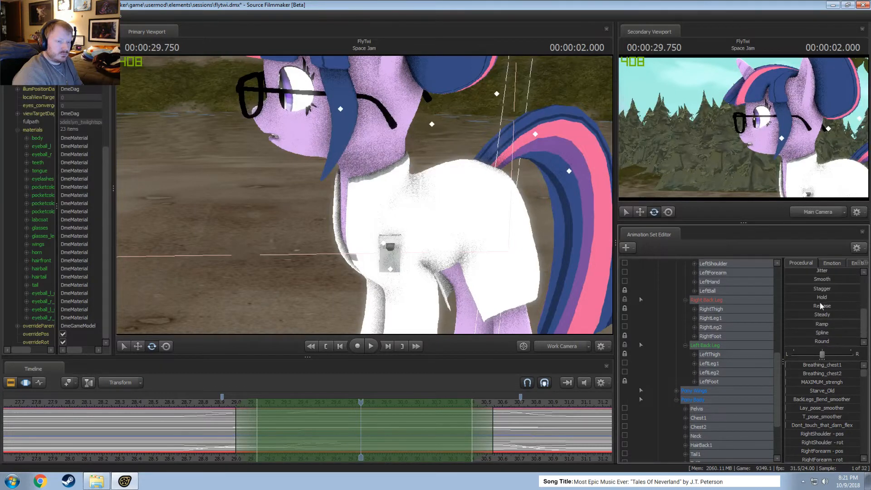
{"action": "left_click", "coordinate": [822, 333]}
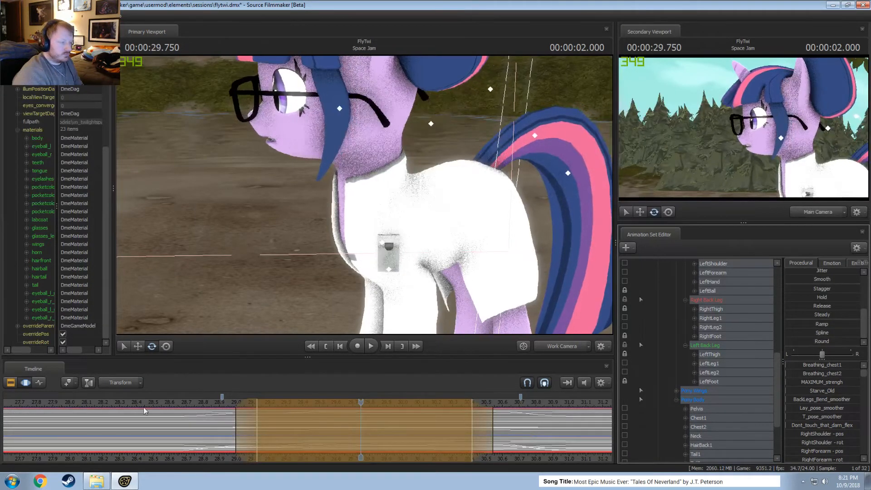
{"action": "key", "text": "space"}
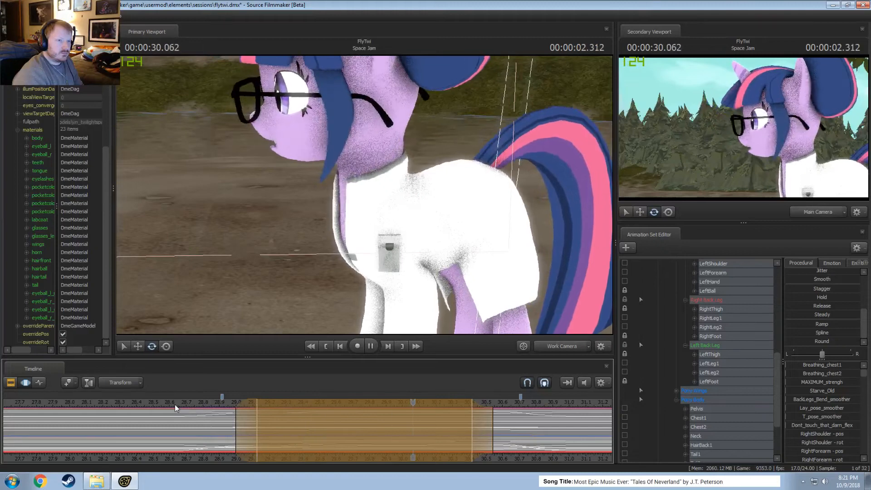
{"action": "key", "text": "space"}
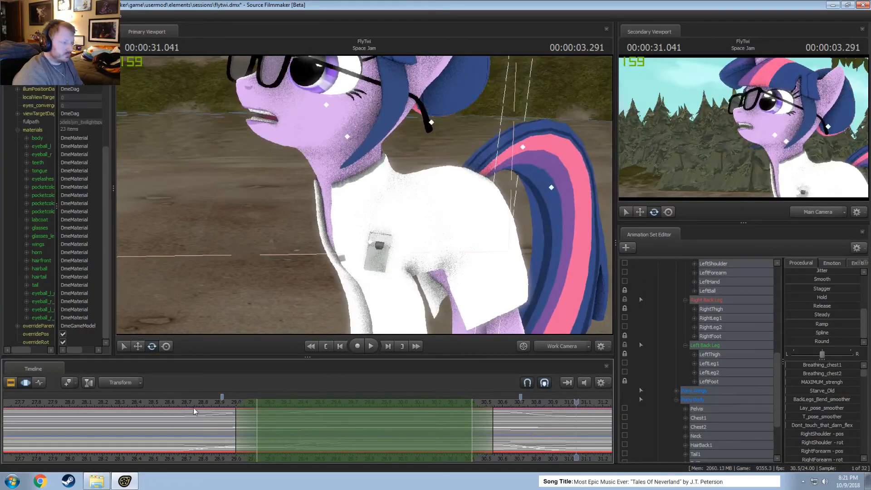
Move the playhead to about 29.92 s, apply the Playhead preset to the selected body controls, and replay the motion.
{"action": "left_click_drag", "start_coordinate": [193, 408], "coordinate": [389, 434]}
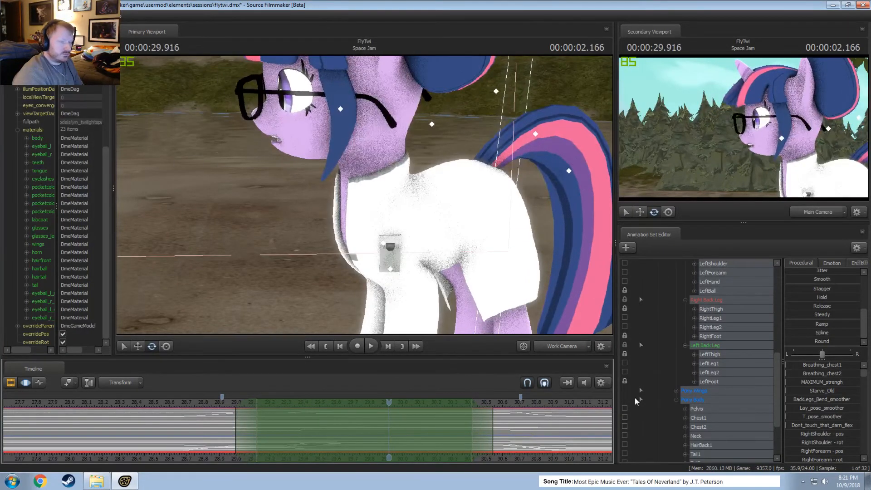
{"action": "scroll", "coordinate": [828, 295], "scroll_direction": "up", "scroll_amount": 4}
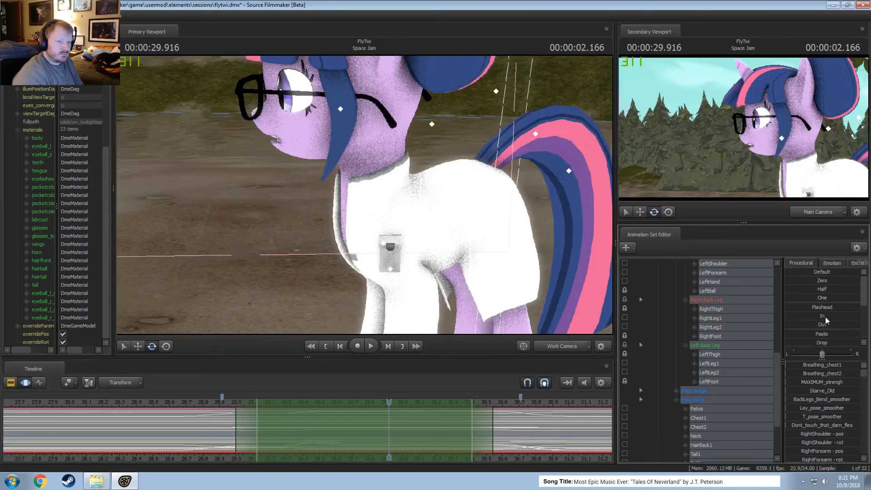
{"action": "left_click", "coordinate": [816, 309]}
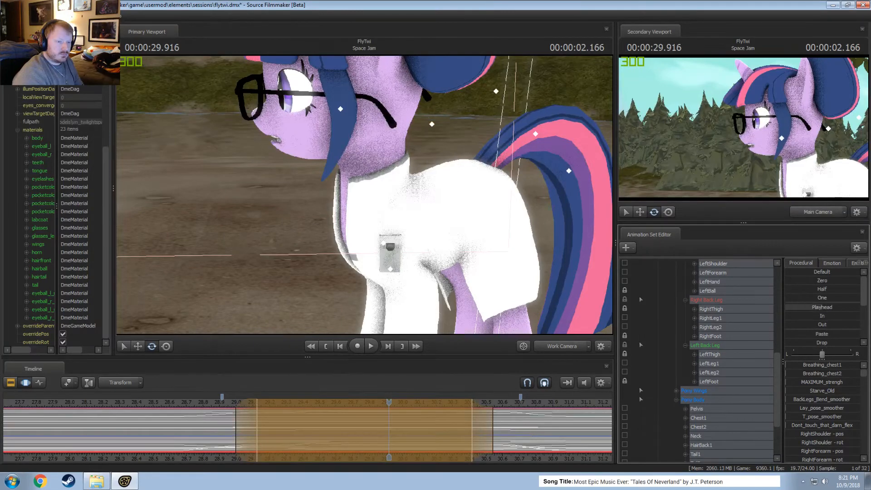
{"action": "left_click", "coordinate": [161, 401]}
{"action": "key", "text": "space"}
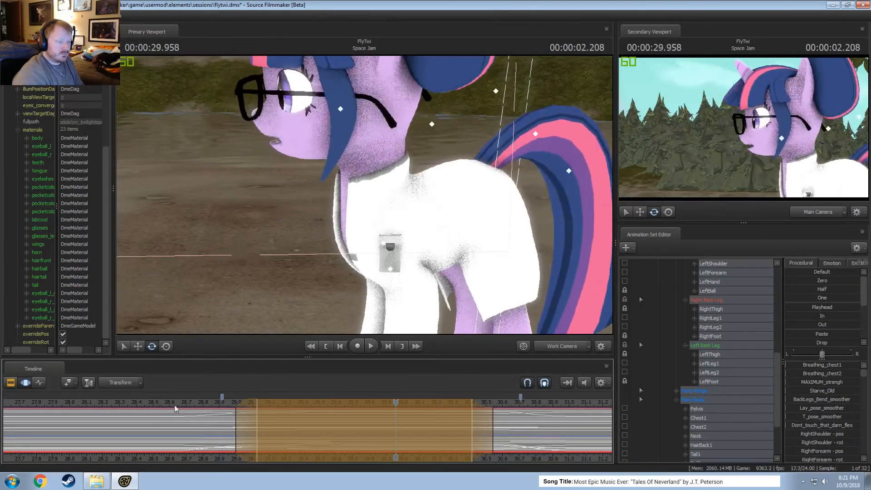
Retime the selection's start to a falloff from about 29.04 s and a hold from about 29.30 s, replaying the motion between adjustments.
{"action": "left_click_drag", "start_coordinate": [243, 428], "coordinate": [267, 428]}
{"action": "left_click_drag", "start_coordinate": [269, 428], "coordinate": [250, 425]}
{"action": "left_click", "coordinate": [180, 406]}
{"action": "key", "text": "space"}
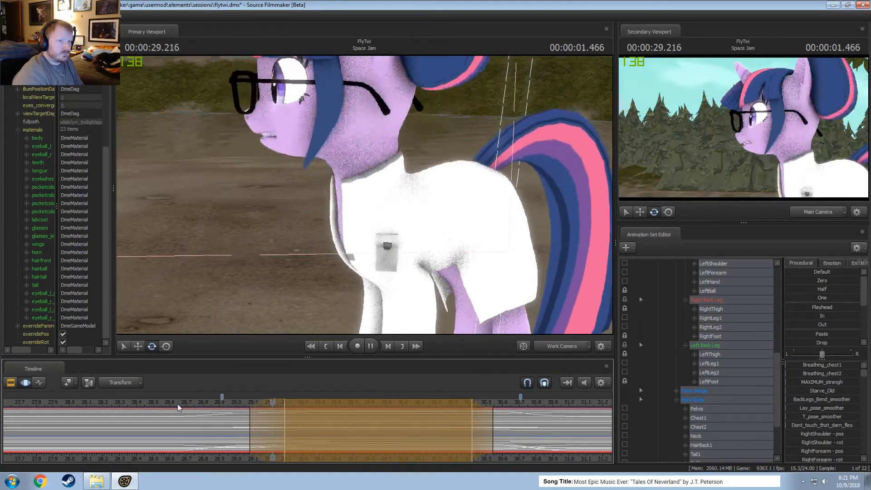
{"action": "left_click_drag", "start_coordinate": [244, 416], "coordinate": [230, 416]}
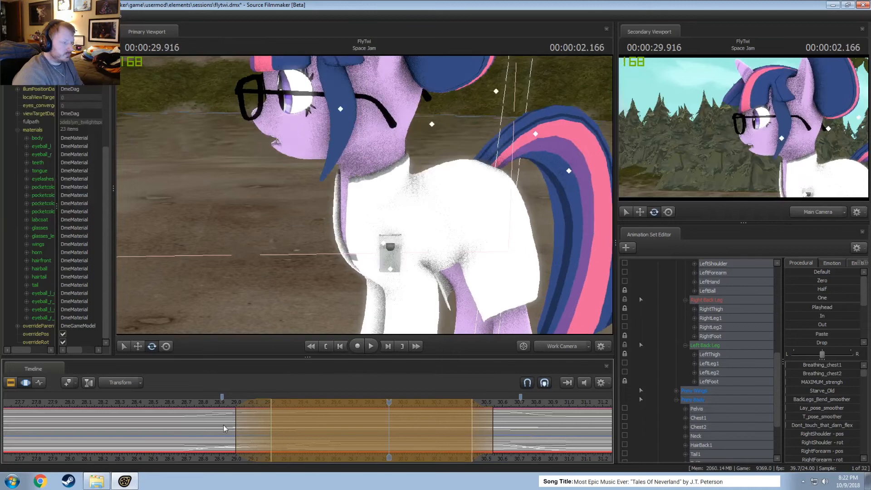
{"action": "mouse_move", "coordinate": [254, 423]}
{"action": "left_mouse_down"}
{"action": "mouse_move", "coordinate": [267, 426]}
{"action": "mouse_move", "coordinate": [237, 421]}
{"action": "left_mouse_up"}
{"action": "left_click", "coordinate": [194, 407]}
{"action": "key", "text": "space"}
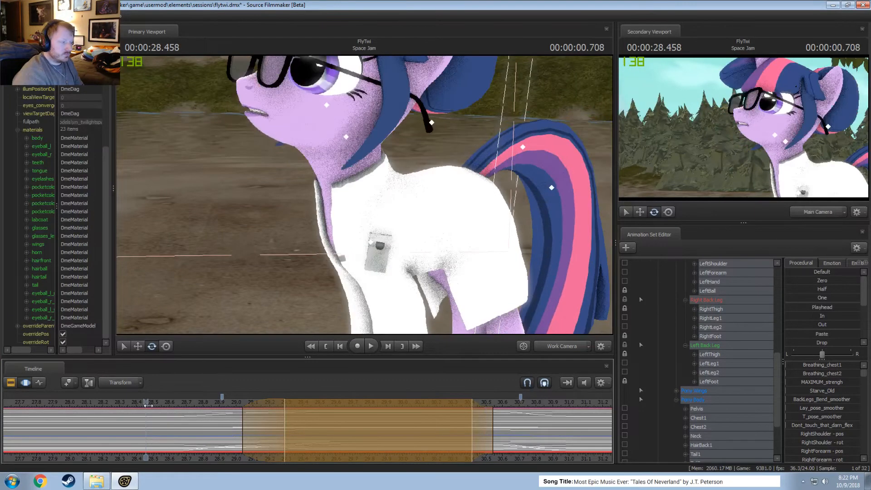
Replay Twilight's body motion from about 28.5 s and again from about 28.9 s to check the settling.
{"action": "key", "text": "space"}
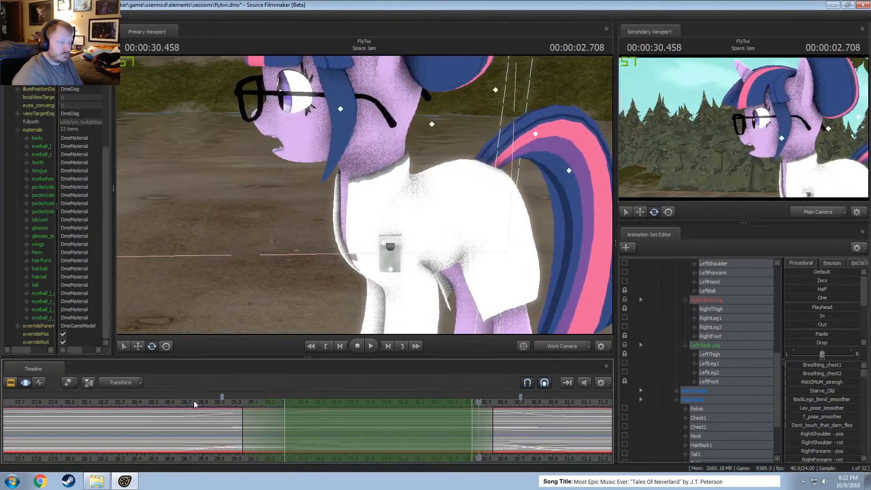
{"action": "key", "text": "space"}
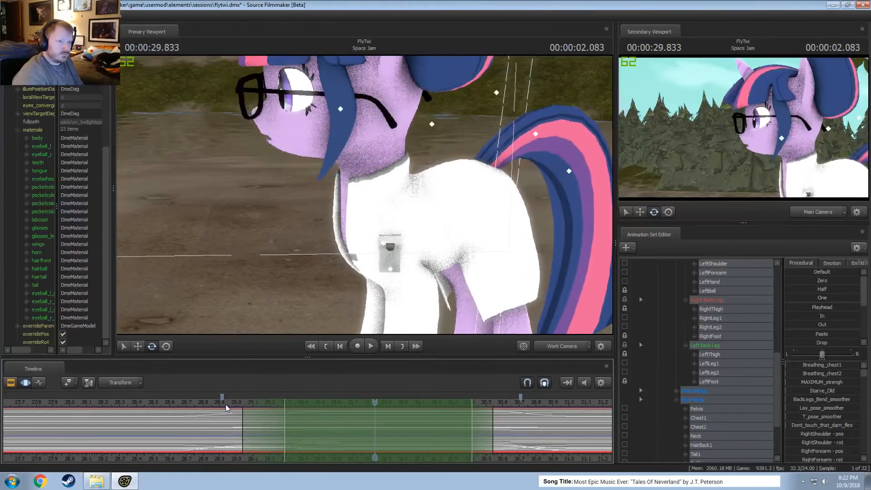
{"action": "left_click", "coordinate": [225, 404]}
{"action": "key", "text": "space"}
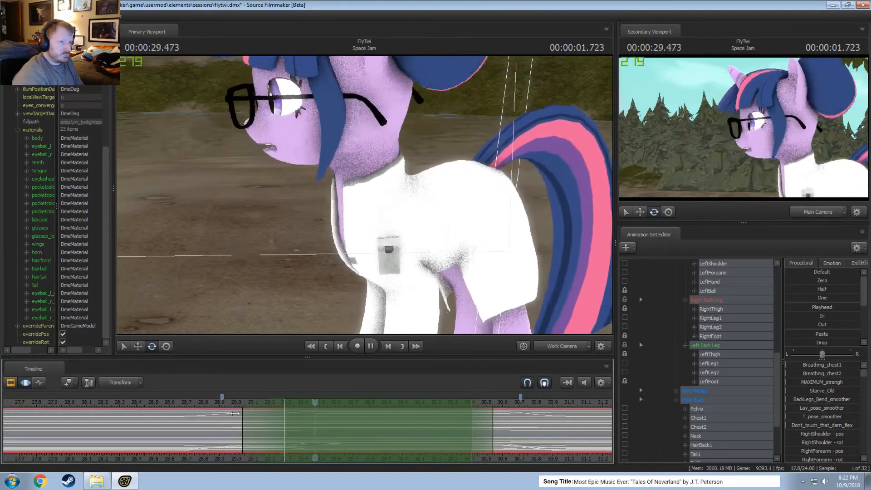
{"action": "key", "text": "space"}
Shift the time selection to hold from about 29.54 to 30.63 s, with falloff from 29.29 to 30.87 s, and park the playhead at 29.541 s.
{"action": "left_click_drag", "start_coordinate": [297, 204], "coordinate": [363, 215], "text": "alt"}
{"action": "left_click_drag", "start_coordinate": [257, 430], "coordinate": [352, 437]}
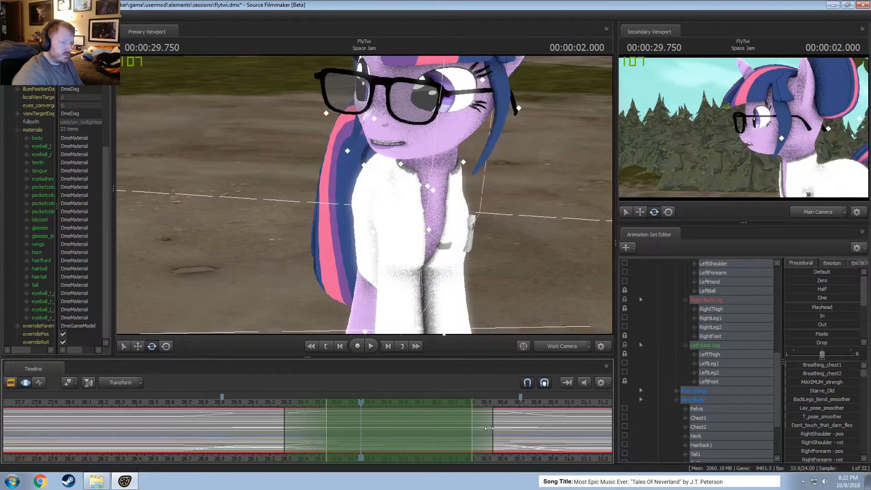
{"action": "left_click_drag", "start_coordinate": [484, 429], "coordinate": [551, 436]}
{"action": "left_click_drag", "start_coordinate": [364, 401], "coordinate": [328, 402]}
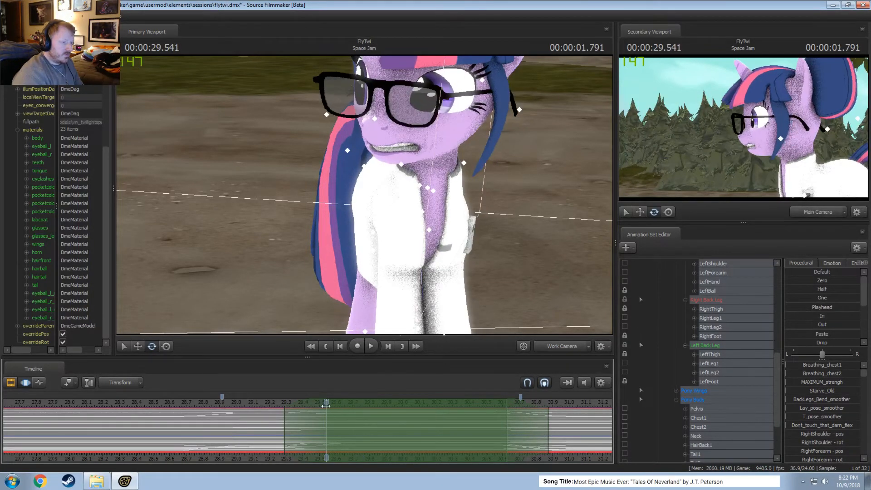
Pick the Neck and LeftWingOpenDown controls on Twilight's model from a front view to identify the wing bones.
{"action": "left_click_drag", "start_coordinate": [381, 255], "coordinate": [358, 290], "text": "alt"}
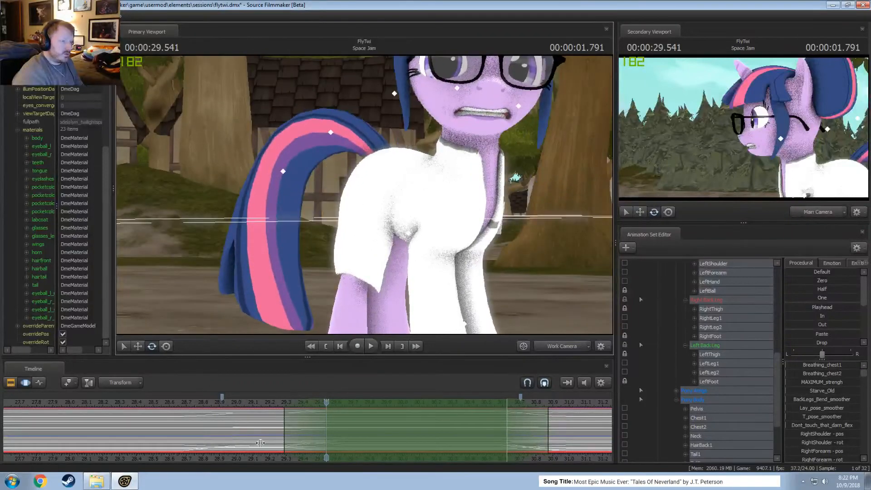
{"action": "key", "text": "shift"}
{"action": "mouse_move", "coordinate": [352, 224]}
{"action": "left_mouse_down"}
{"action": "mouse_move", "coordinate": [379, 184]}
{"action": "mouse_move", "coordinate": [347, 193]}
{"action": "mouse_move", "coordinate": [369, 170]}
{"action": "left_mouse_up"}
{"action": "left_click", "coordinate": [369, 204], "text": "ctrl"}
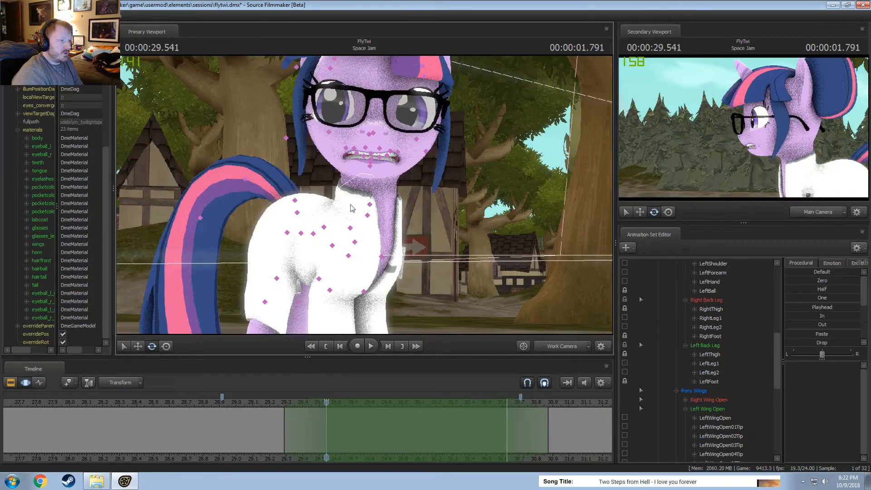
{"action": "left_click", "coordinate": [367, 216]}
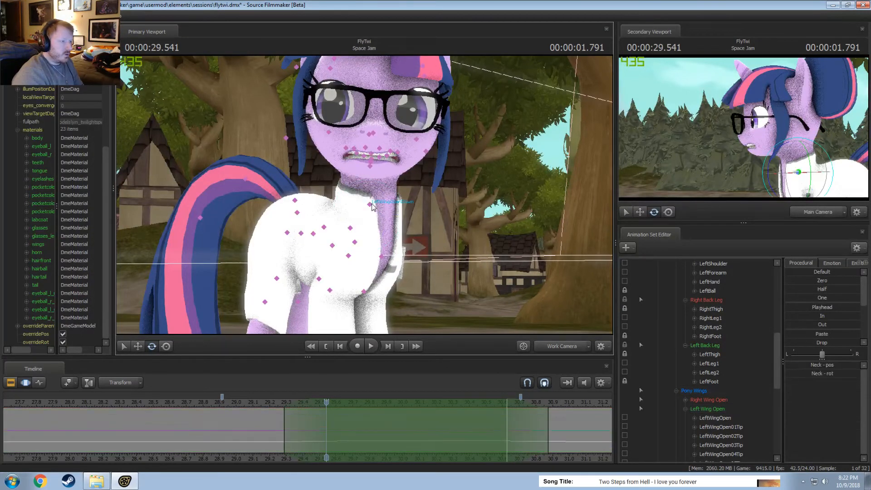
{"action": "left_click", "coordinate": [372, 204], "text": "ctrl"}
{"action": "left_click_drag", "start_coordinate": [372, 204], "coordinate": [367, 196], "text": "alt"}
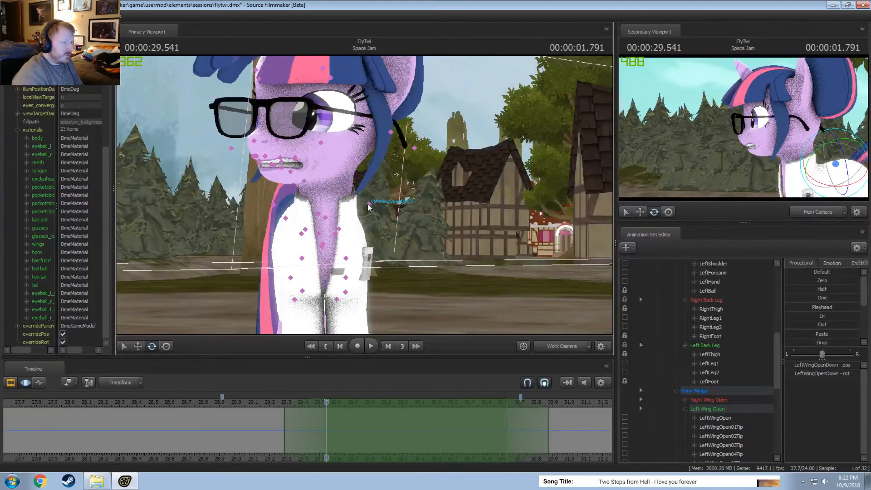
Select the Right Wing Open group to locate its bones, and inspect Twilight's right_wing body group options.
{"action": "scroll", "coordinate": [690, 383], "scroll_direction": "down", "scroll_amount": 2}
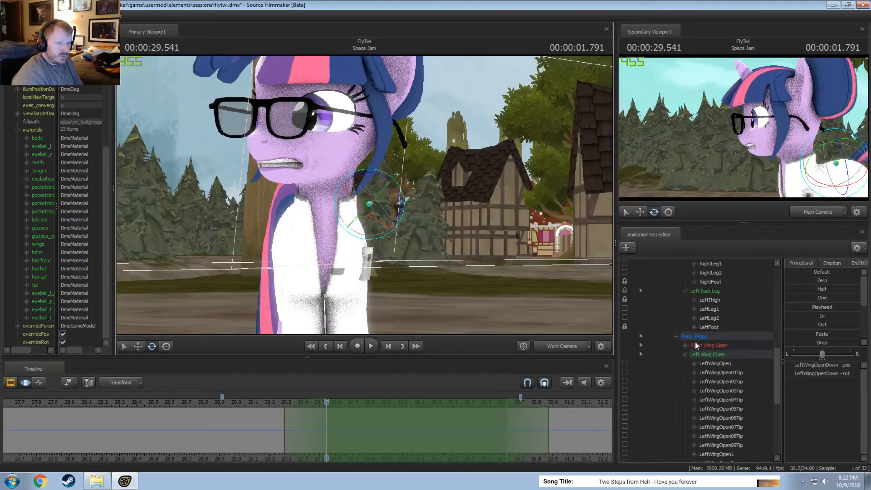
{"action": "left_click", "coordinate": [695, 342]}
{"action": "right_click", "coordinate": [695, 341]}
{"action": "left_click_drag", "start_coordinate": [492, 282], "coordinate": [569, 295], "text": "alt"}
{"action": "scroll", "coordinate": [691, 338], "scroll_direction": "up", "scroll_amount": 10}
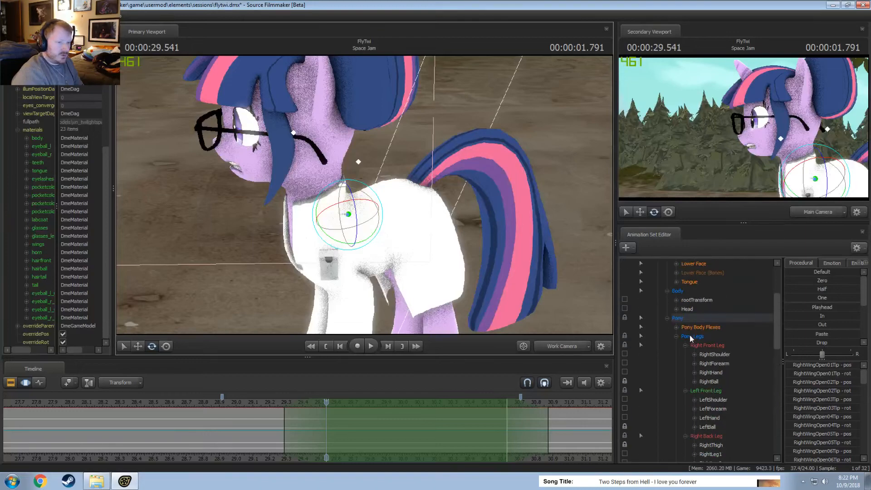
{"action": "left_click", "coordinate": [683, 292]}
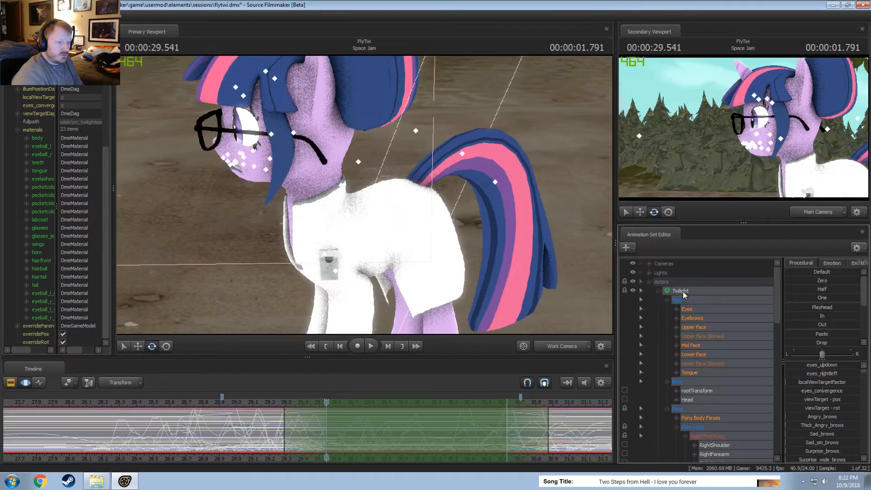
{"action": "right_click", "coordinate": [684, 293]}
{"action": "mouse_move", "coordinate": [704, 425]}
{"action": "mouse_move", "coordinate": [774, 435]}
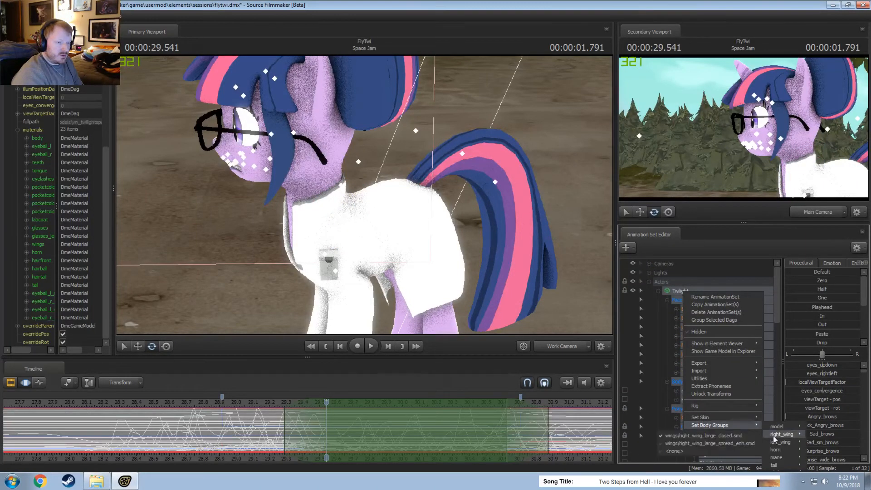
{"action": "left_click_drag", "start_coordinate": [495, 299], "coordinate": [422, 301]}
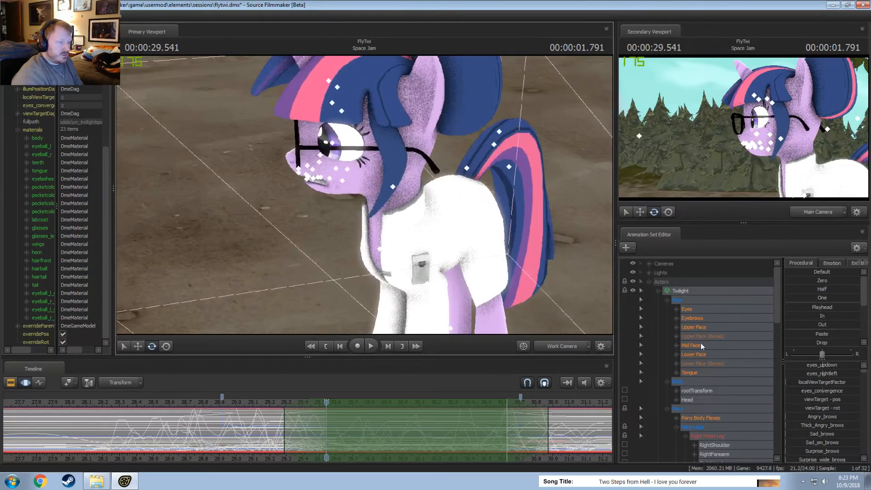
Collapse the Left Wing Open group under Pony Wings and hide both the Right Wing Open and Left Wing Open groups.
{"action": "scroll", "coordinate": [676, 347], "scroll_direction": "down", "scroll_amount": 8}
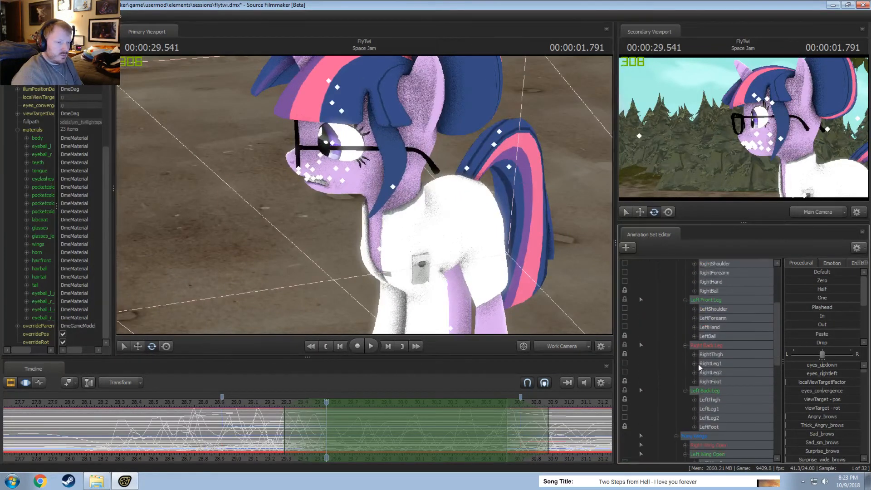
{"action": "scroll", "coordinate": [726, 363], "scroll_direction": "down", "scroll_amount": 3}
{"action": "left_click", "coordinate": [712, 348]}
{"action": "left_click", "coordinate": [712, 354]}
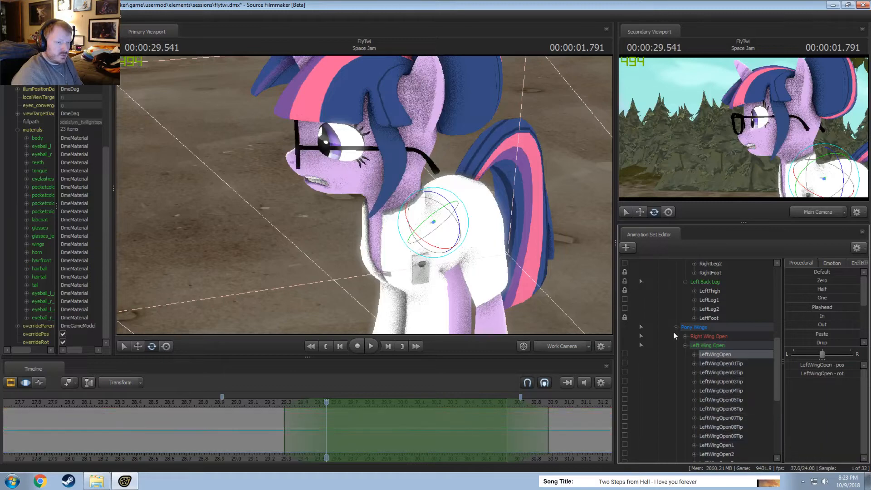
{"action": "left_click", "coordinate": [685, 345]}
{"action": "left_click", "coordinate": [707, 338], "text": "ctrl"}
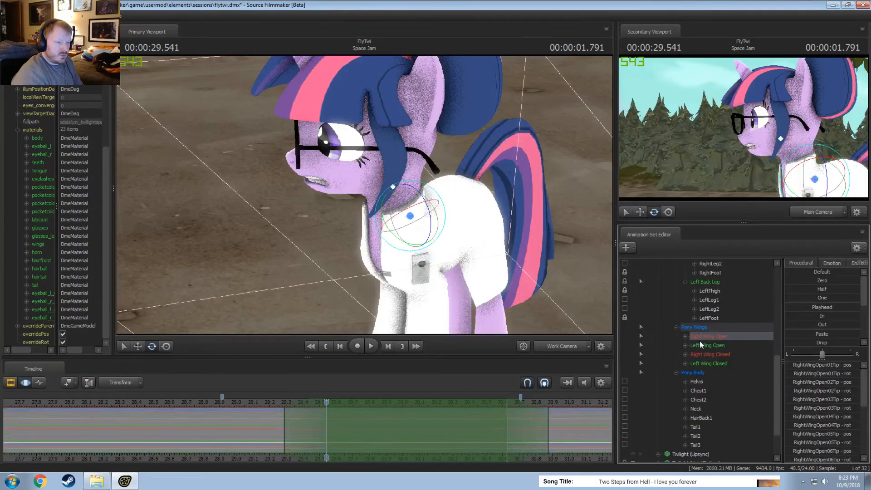
{"action": "right_click", "coordinate": [700, 342]}
{"action": "left_click", "coordinate": [714, 348]}
Expand the Left Wing Closed and Right Wing Closed groups and select the RightWingClosed control.
{"action": "left_click", "coordinate": [686, 345]}
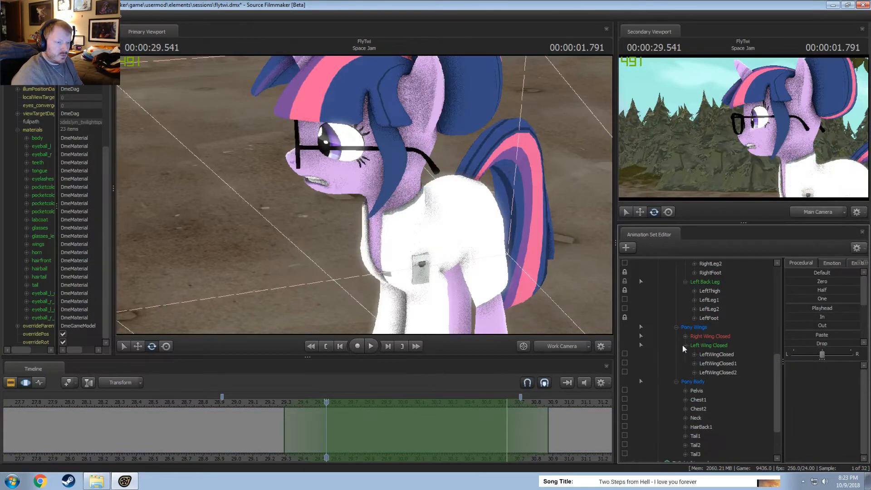
{"action": "left_click", "coordinate": [685, 337]}
{"action": "left_click", "coordinate": [715, 347]}
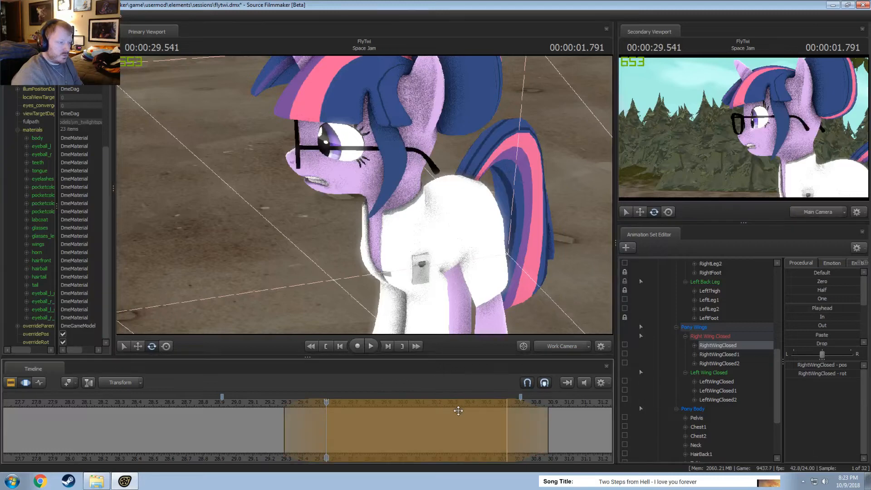
Extend the time selection over the whole timeline and check RightWingClosed1 and RightWingClosed2 through the main camera.
{"action": "left_click", "coordinate": [447, 420]}
{"action": "left_click", "coordinate": [562, 346]}
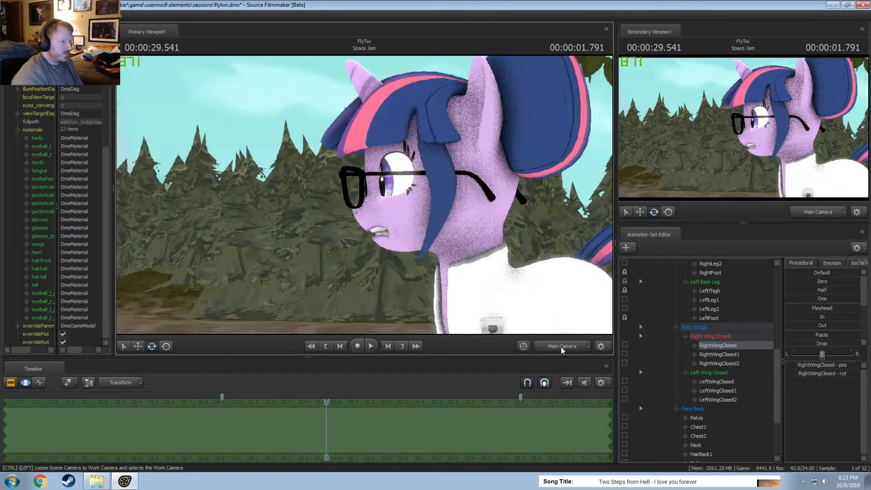
{"action": "left_click", "coordinate": [414, 232]}
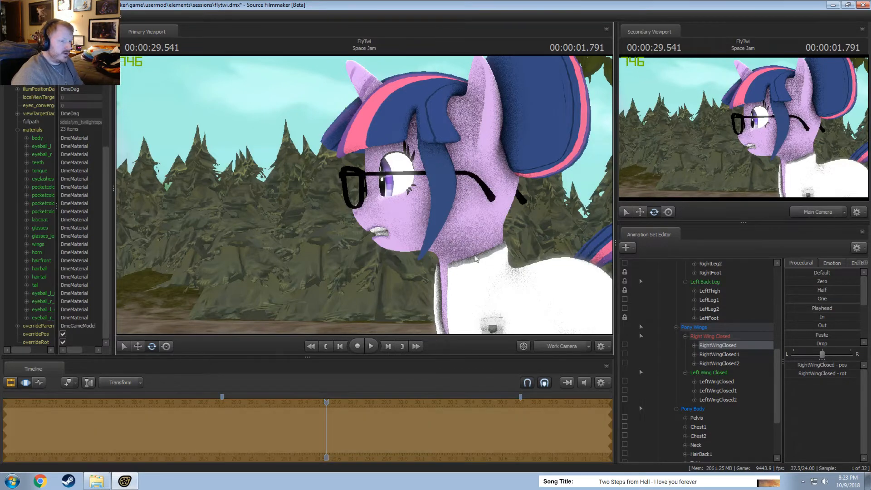
{"action": "left_click", "coordinate": [719, 355]}
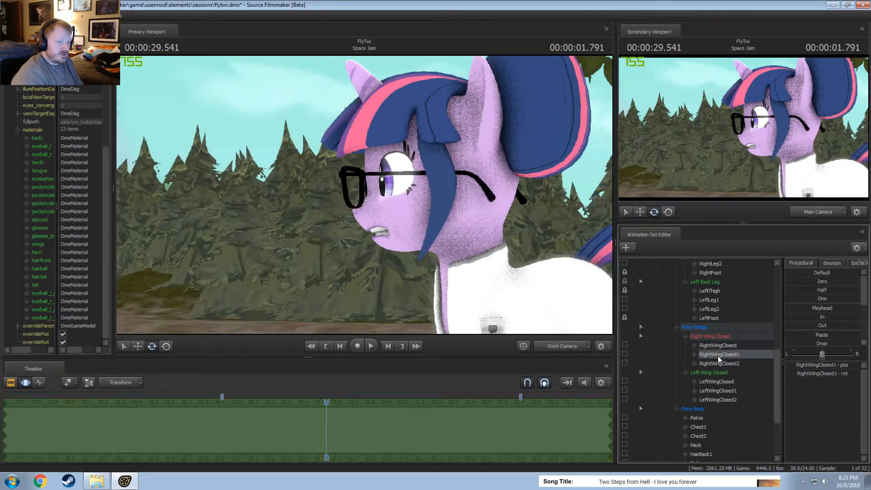
{"action": "left_click", "coordinate": [719, 363]}
{"action": "left_click", "coordinate": [461, 255]}
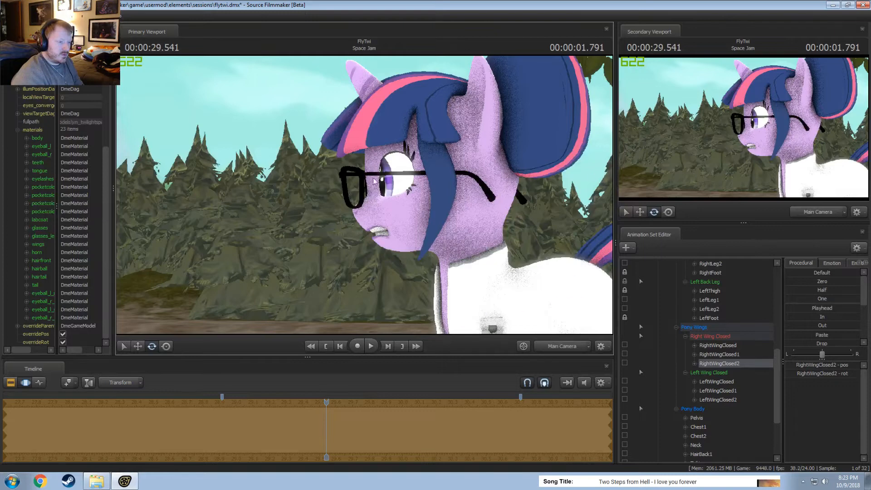
{"action": "key", "text": "ctrl+z"}
{"action": "key", "text": "ctrl+y"}
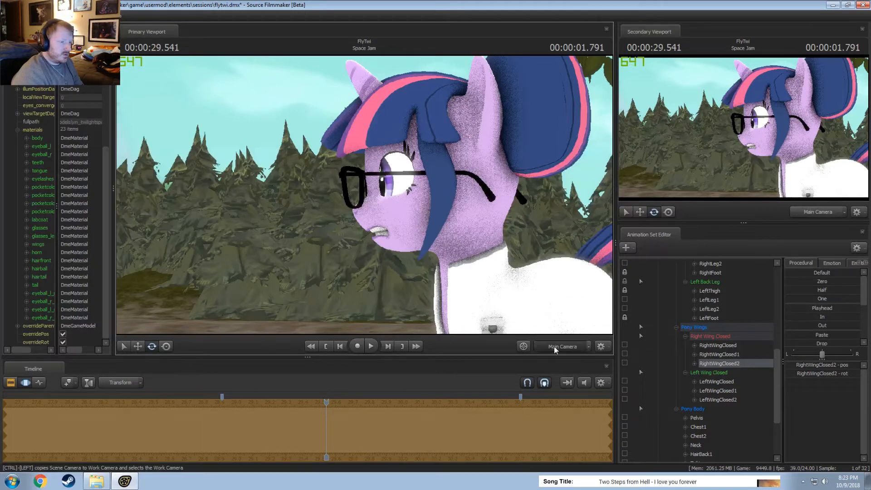
Select LeftThigh and view Twilight's torso from the side through the work camera.
{"action": "left_click", "coordinate": [706, 292]}
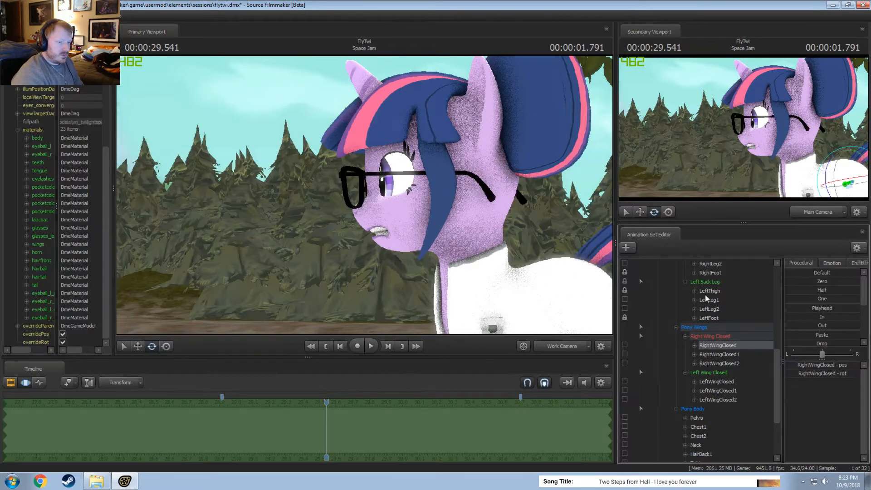
{"action": "key", "text": "f"}
{"action": "left_click_drag", "start_coordinate": [352, 203], "coordinate": [349, 227], "text": "alt"}
{"action": "left_click_drag", "start_coordinate": [365, 195], "coordinate": [338, 195], "text": "alt"}
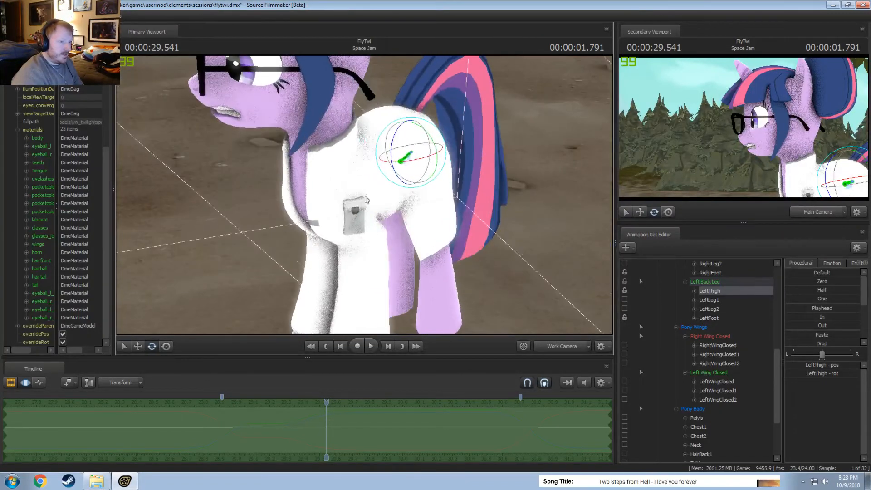
Apply the Default procedural preset to Twilight's RightWingClosed and LeftWingClosed controls.
{"action": "left_click", "coordinate": [718, 347]}
{"action": "left_click", "coordinate": [725, 375], "text": "ctrl"}
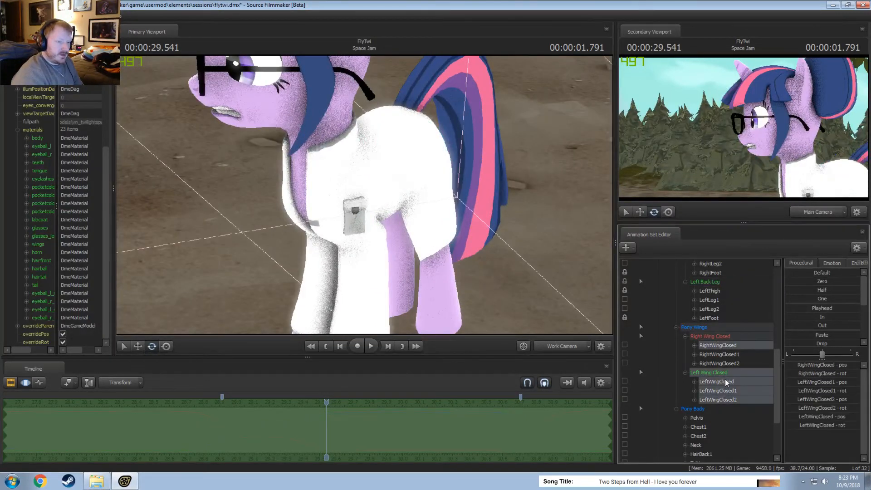
{"action": "left_click", "coordinate": [725, 381]}
{"action": "left_click", "coordinate": [725, 346], "text": "ctrl"}
{"action": "left_click_drag", "start_coordinate": [810, 273], "coordinate": [862, 273]}
Expand BASE ADULT down to Pony Wings and select its Right Wing Closed and Left Wing Closed groups for copying.
{"action": "scroll", "coordinate": [706, 372], "scroll_direction": "down", "scroll_amount": 3}
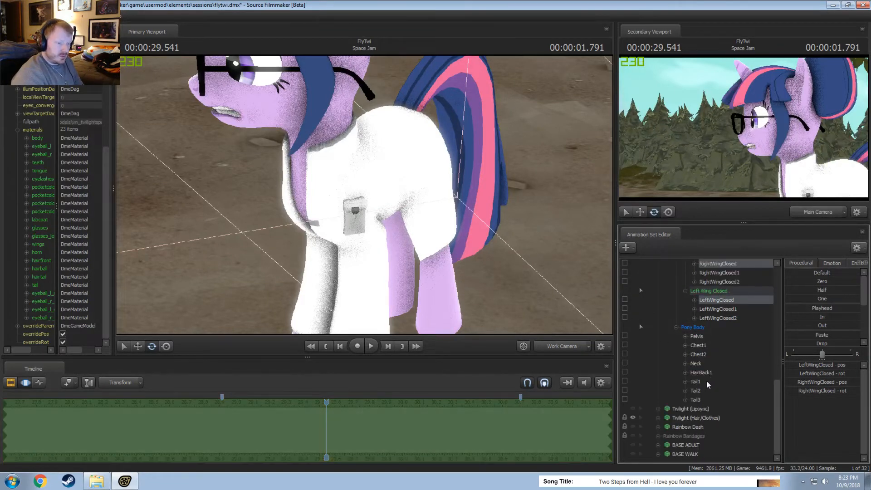
{"action": "left_click", "coordinate": [658, 445]}
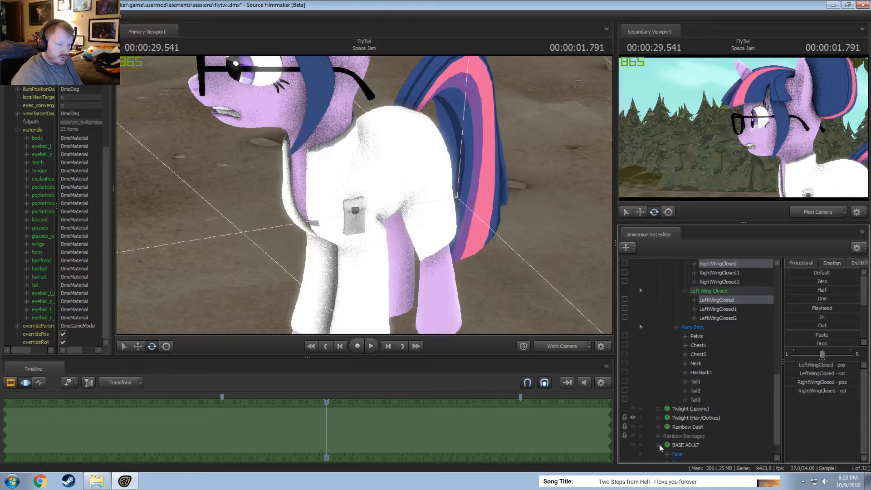
{"action": "scroll", "coordinate": [685, 452], "scroll_direction": "down", "scroll_amount": 1}
{"action": "left_click", "coordinate": [667, 445]}
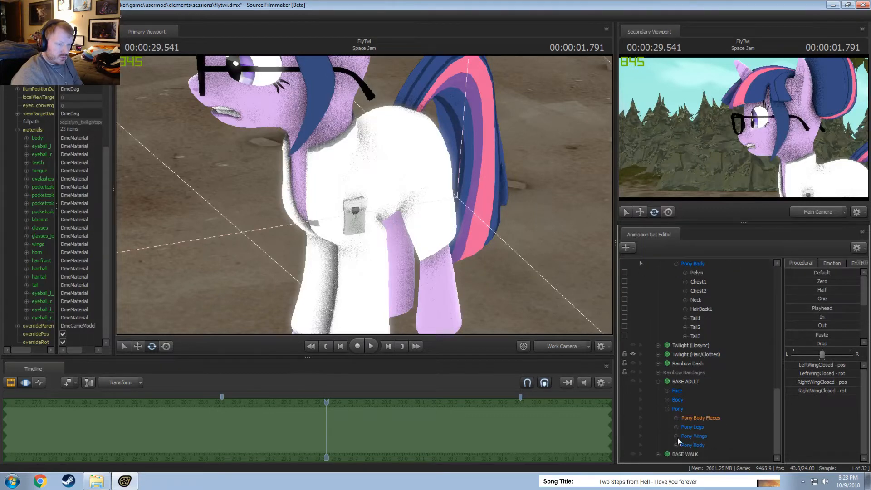
{"action": "left_click", "coordinate": [676, 436]}
{"action": "left_click", "coordinate": [705, 408]}
{"action": "left_click", "coordinate": [705, 426]}
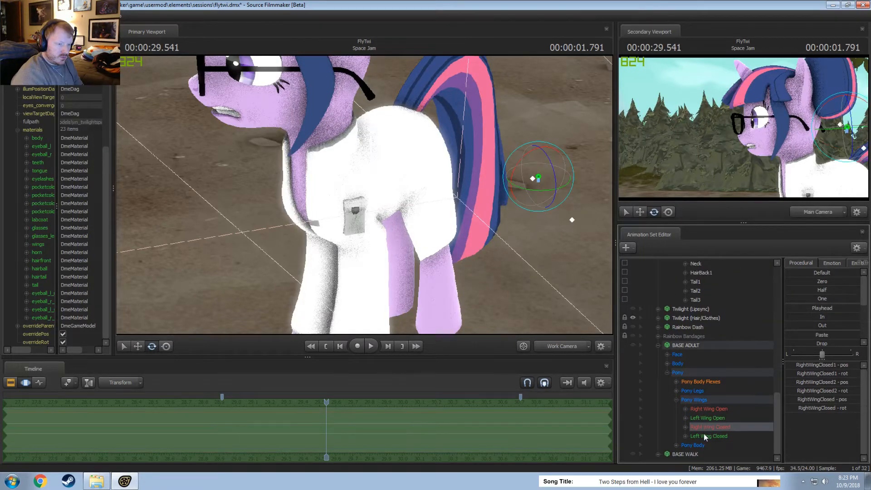
{"action": "left_click", "coordinate": [704, 435], "text": "ctrl"}
Try to paste the BASE ADULT closed-wing animation onto Twilight's Right Wing Closed and Left Wing Closed groups.
{"action": "scroll", "coordinate": [711, 397], "scroll_direction": "up", "scroll_amount": 10}
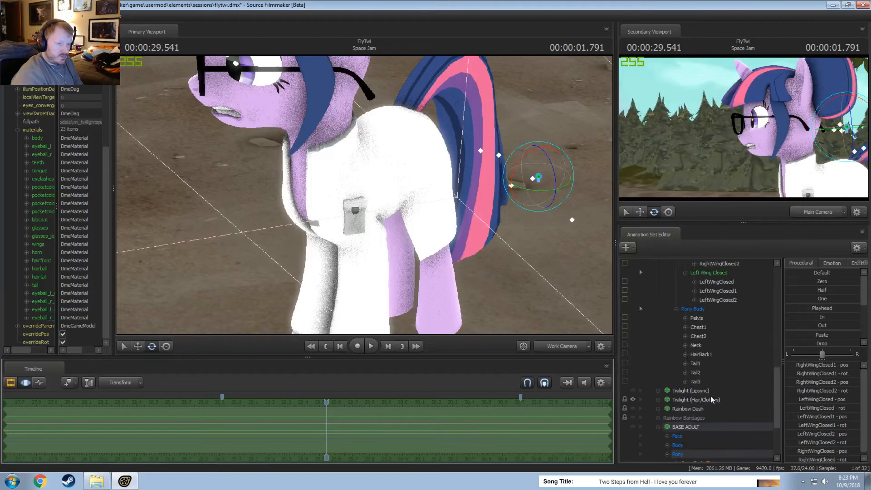
{"action": "scroll", "coordinate": [722, 429], "scroll_direction": "down", "scroll_amount": 1}
{"action": "left_click", "coordinate": [719, 399]}
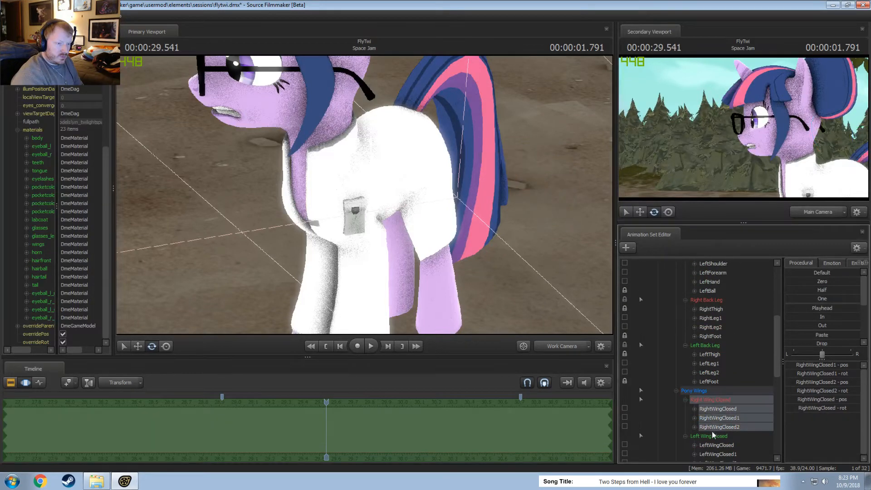
{"action": "left_click", "coordinate": [712, 434], "text": "ctrl"}
{"action": "left_click", "coordinate": [523, 413]}
{"action": "key", "text": "ctrl+v"}
Try to replace the invalid rotation value of Twilight's RightWingClosed control with 0.
{"action": "left_click", "coordinate": [718, 409]}
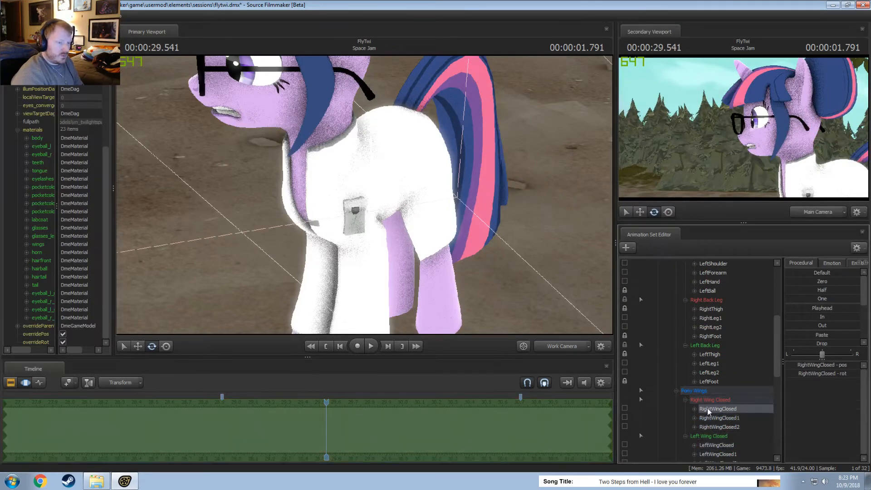
{"action": "left_click", "coordinate": [821, 366]}
Toggle the visibility of BASE ADULT and BASE WALK on and off to check both models, and collapse BASE ADULT.
{"action": "scroll", "coordinate": [713, 397], "scroll_direction": "down", "scroll_amount": 6}
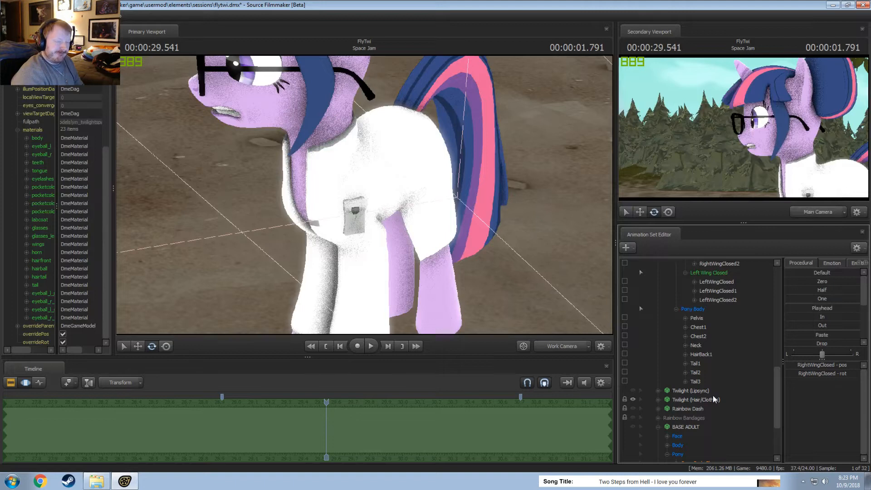
{"action": "scroll", "coordinate": [714, 399], "scroll_direction": "down", "scroll_amount": 3}
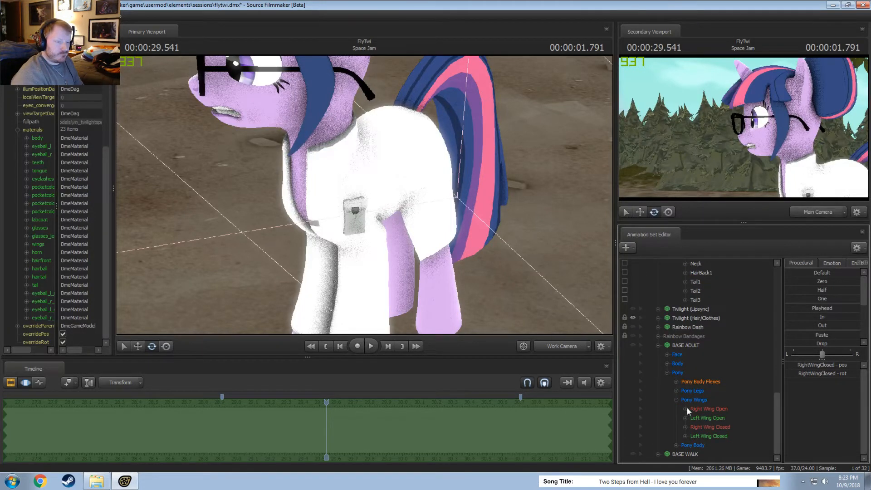
{"action": "left_click", "coordinate": [634, 345]}
{"action": "left_click", "coordinate": [633, 345]}
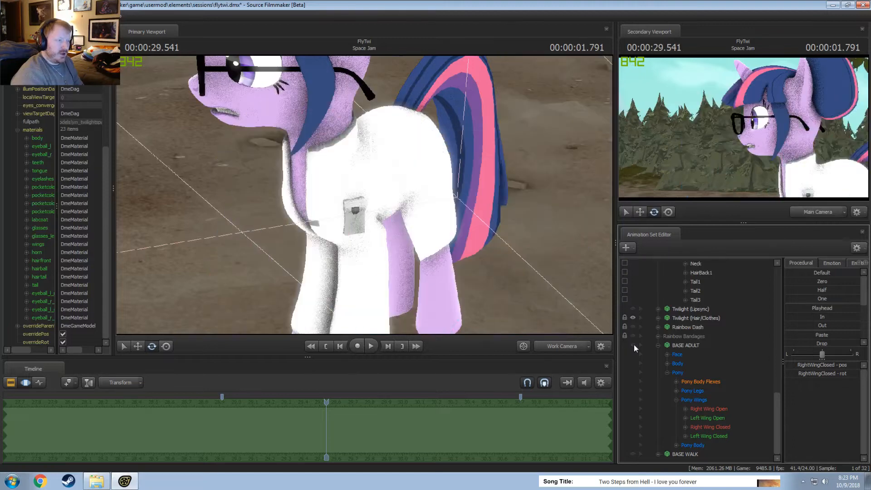
{"action": "left_click", "coordinate": [633, 345]}
{"action": "left_click", "coordinate": [634, 345]}
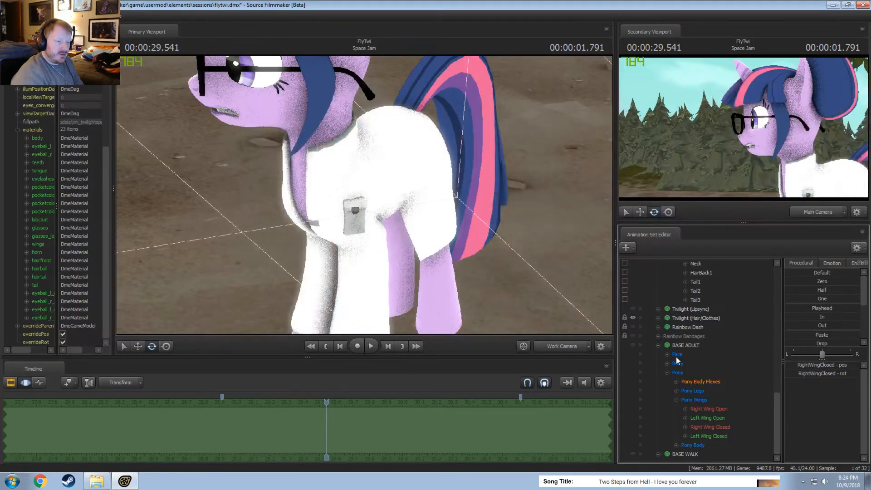
{"action": "left_click", "coordinate": [659, 346]}
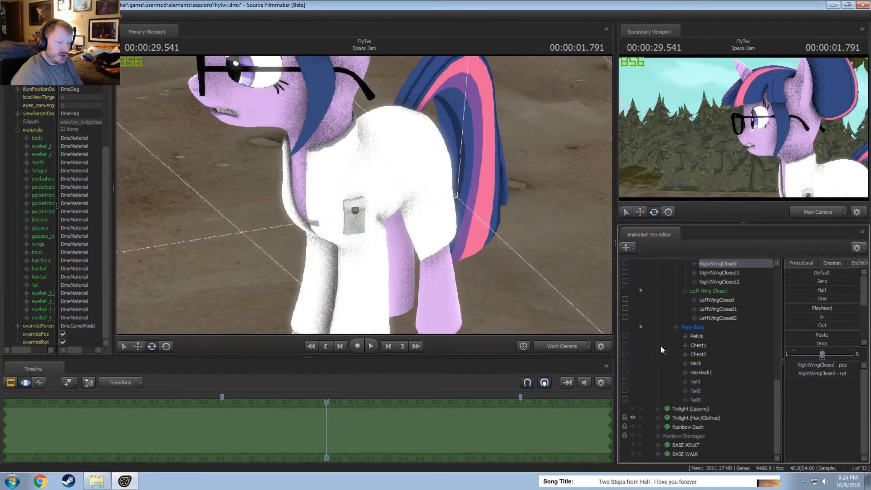
{"action": "left_click", "coordinate": [633, 454]}
{"action": "left_click", "coordinate": [633, 454]}
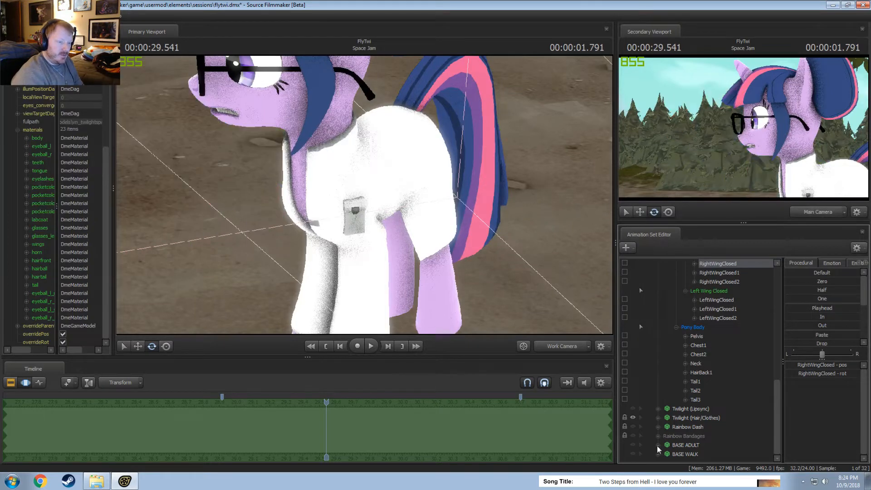
Expand Twilight (Lipsync) and its Face group, and show hidden controls in the animation set list.
{"action": "left_click", "coordinate": [658, 409]}
{"action": "left_click", "coordinate": [667, 418]}
{"action": "scroll", "coordinate": [672, 419], "scroll_direction": "down", "scroll_amount": 2}
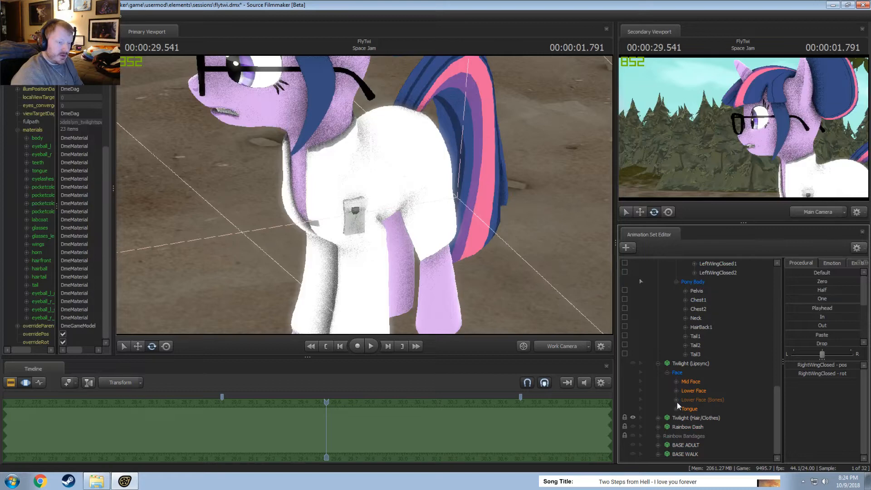
{"action": "right_click", "coordinate": [695, 458]}
{"action": "right_click", "coordinate": [687, 461]}
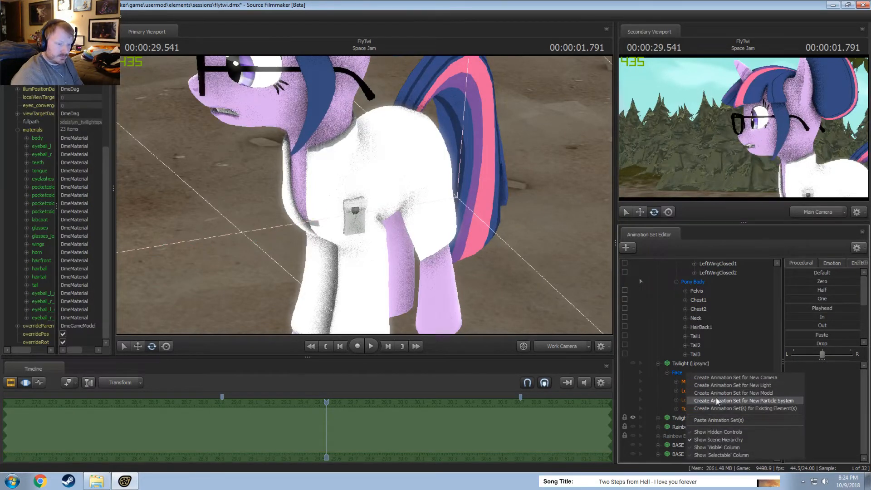
{"action": "left_click", "coordinate": [717, 432]}
Expand Pony Wings under Twilight (Lipsync) and select its Right Wing Closed and Left Wing Closed groups for copying.
{"action": "scroll", "coordinate": [694, 416], "scroll_direction": "down", "scroll_amount": 3}
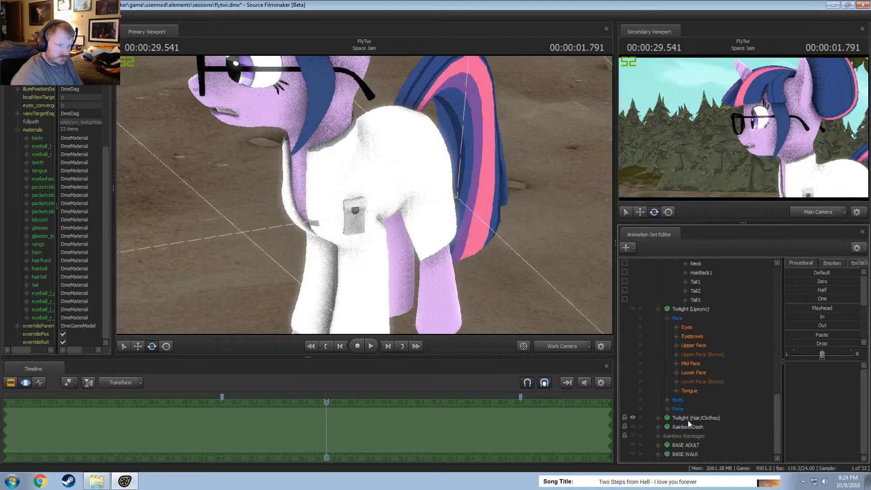
{"action": "left_click", "coordinate": [668, 408]}
{"action": "scroll", "coordinate": [676, 415], "scroll_direction": "down", "scroll_amount": 2}
{"action": "left_click", "coordinate": [676, 400]}
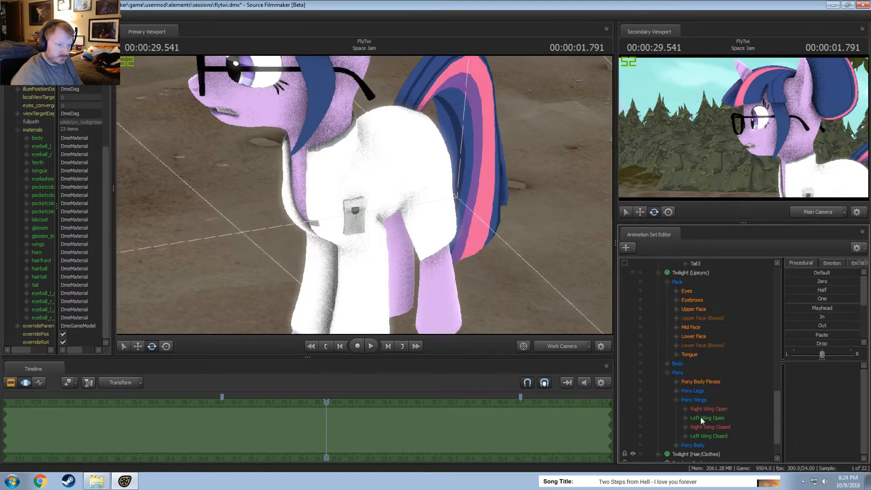
{"action": "left_click", "coordinate": [703, 427]}
{"action": "left_click", "coordinate": [705, 435], "text": "ctrl"}
Select the Right Wing Closed and Left Wing Closed groups on the main Twilight model as paste targets.
{"action": "scroll", "coordinate": [699, 414], "scroll_direction": "up", "scroll_amount": 7}
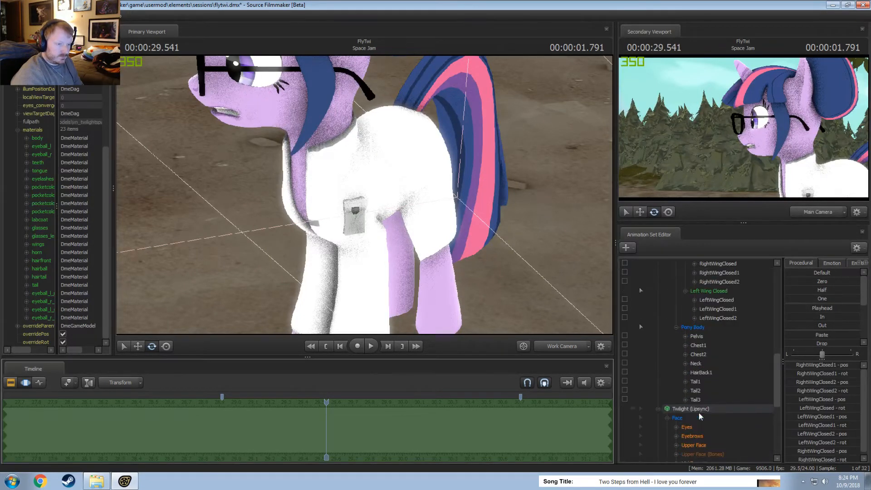
{"action": "left_click", "coordinate": [716, 317]}
{"action": "left_click", "coordinate": [719, 337], "text": "shift"}
{"action": "left_click", "coordinate": [709, 346], "text": "ctrl"}
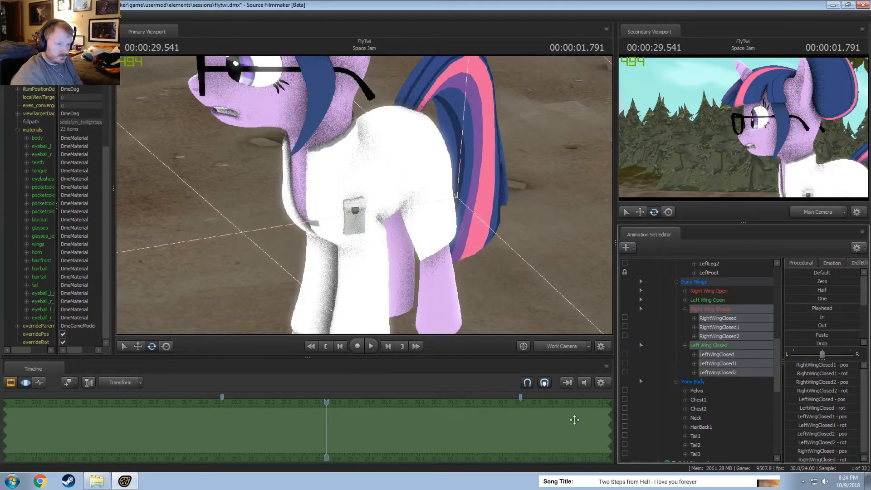
Expand Right Wing Closed under Twilight (Lipsync) and select its RightWingClosed control as the copy source.
{"action": "left_click", "coordinate": [723, 318]}
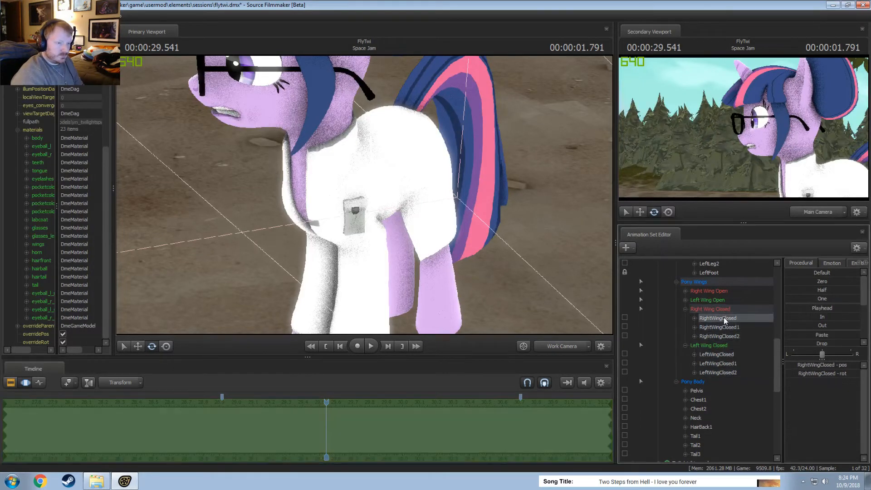
{"action": "scroll", "coordinate": [702, 394], "scroll_direction": "down", "scroll_amount": 9}
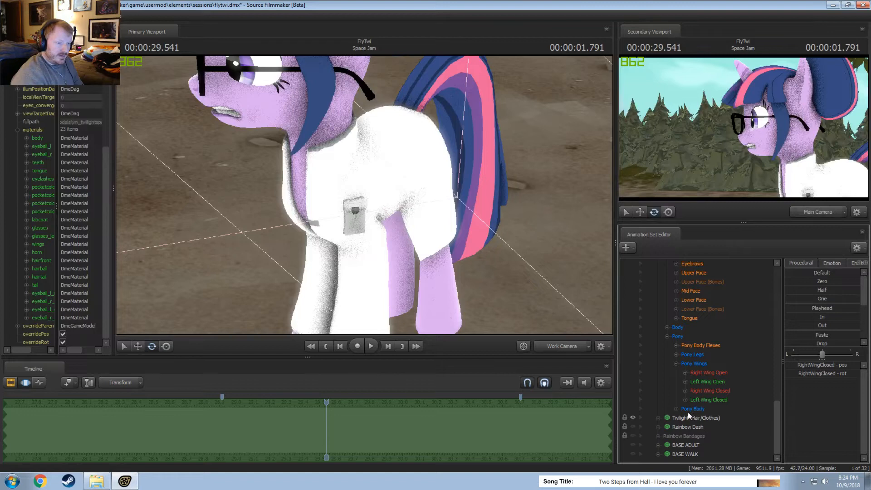
{"action": "left_click", "coordinate": [686, 373]}
{"action": "left_click", "coordinate": [715, 382]}
{"action": "left_click", "coordinate": [686, 373]}
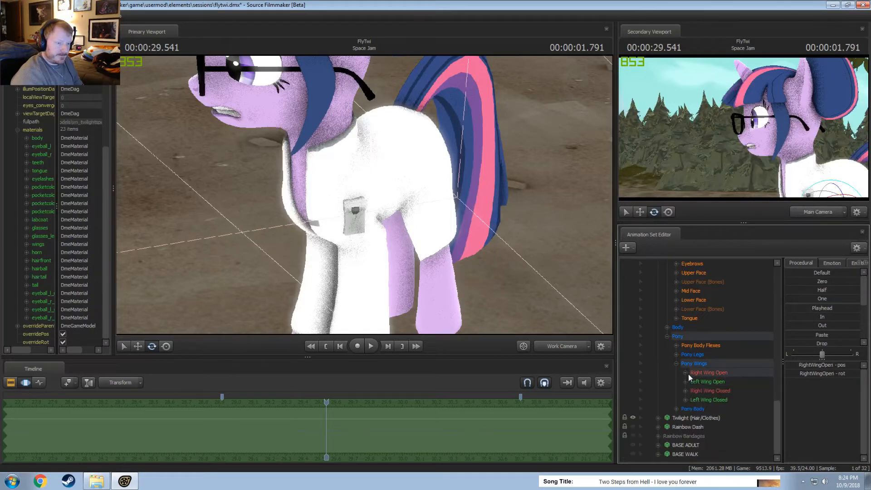
{"action": "left_click", "coordinate": [685, 392]}
{"action": "left_click", "coordinate": [717, 400]}
{"action": "left_click", "coordinate": [572, 430]}
{"action": "key", "text": "ctrl+z"}
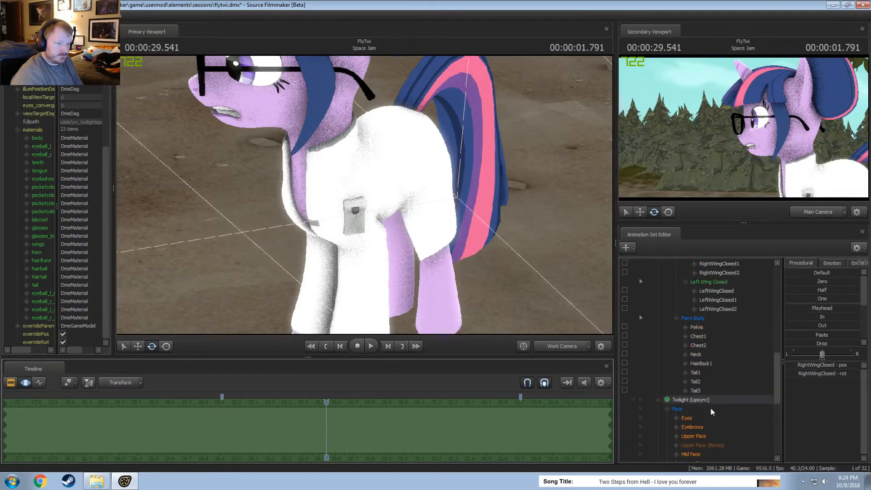
Try to transfer the Lipsync model's RightWingClosed animation to the main Twilight model's RightWingClosed control.
{"action": "scroll", "coordinate": [718, 398], "scroll_direction": "up", "scroll_amount": 3}
{"action": "left_click", "coordinate": [719, 338]}
{"action": "left_click", "coordinate": [568, 424]}
{"action": "key", "text": "ctrl+c"}
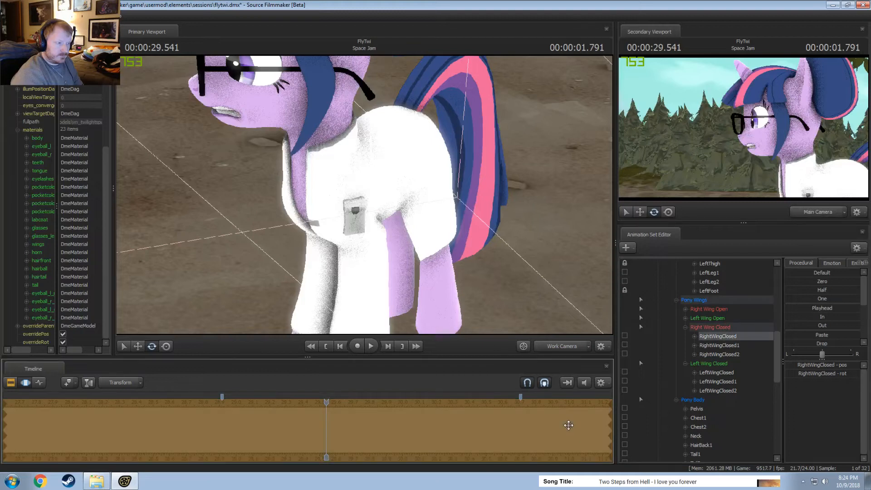
Inspect the position values and transform options of Twilight's RightWingClosed control, and look through the leg controls above.
{"action": "double_click", "coordinate": [816, 368]}
{"action": "left_click", "coordinate": [809, 384]}
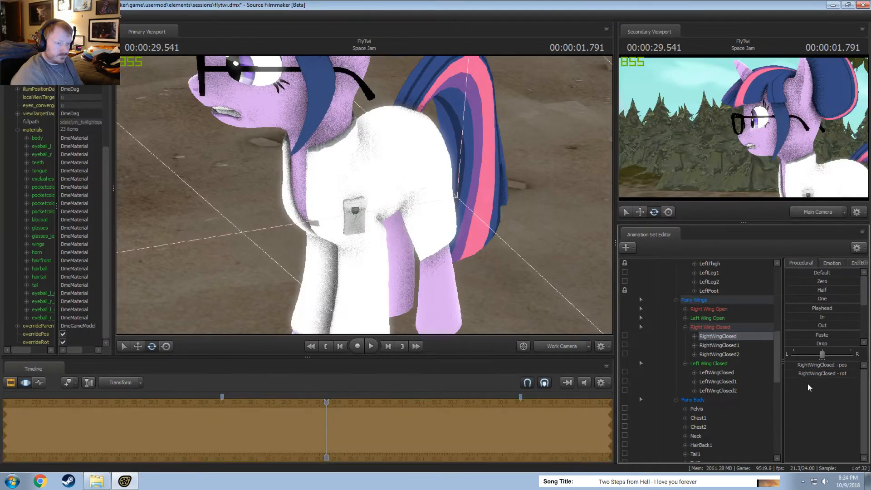
{"action": "right_click", "coordinate": [725, 337]}
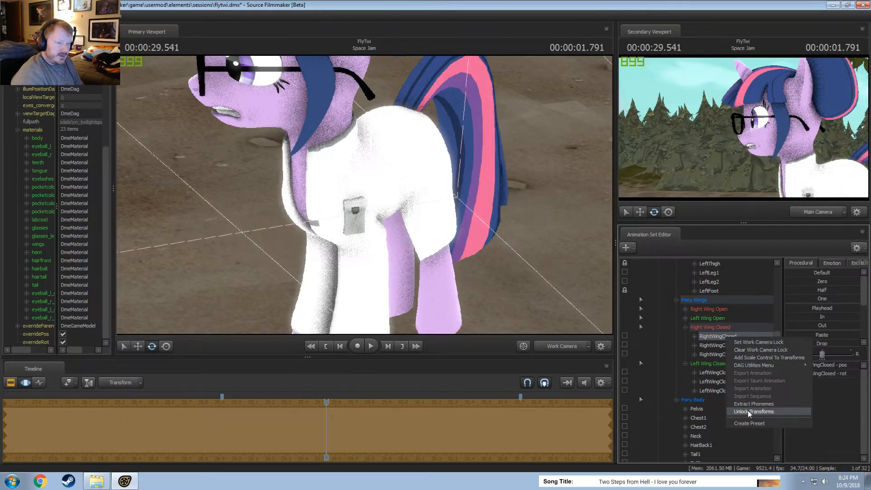
{"action": "left_click", "coordinate": [833, 399]}
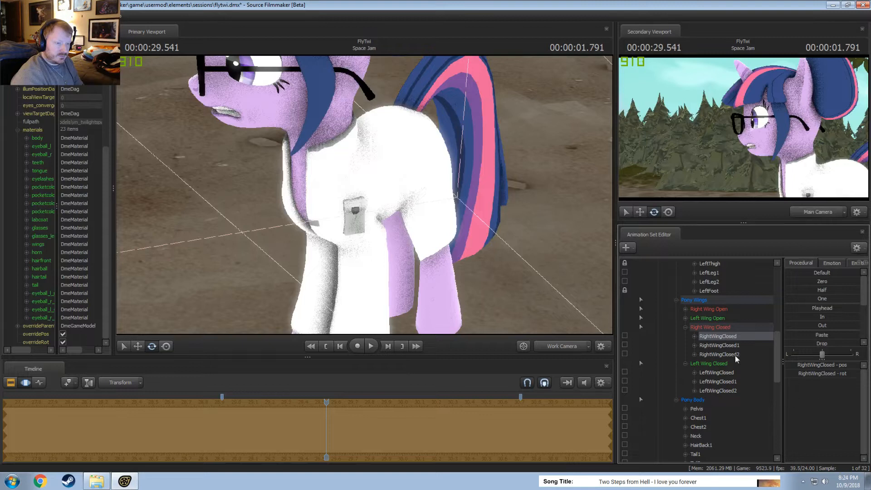
{"action": "scroll", "coordinate": [718, 344], "scroll_direction": "up", "scroll_amount": 5}
{"action": "scroll", "coordinate": [719, 346], "scroll_direction": "up", "scroll_amount": 1}
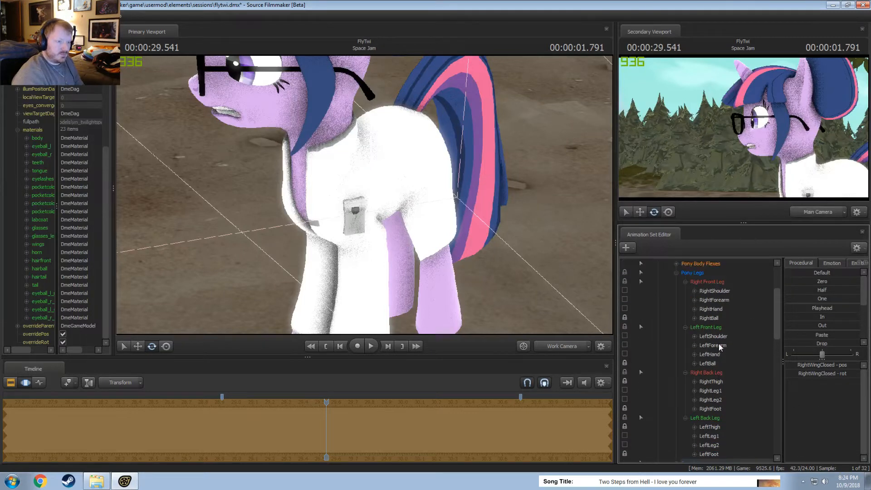
Show the main Twilight animation set's model in the element viewer.
{"action": "scroll", "coordinate": [722, 348], "scroll_direction": "down", "scroll_amount": 7}
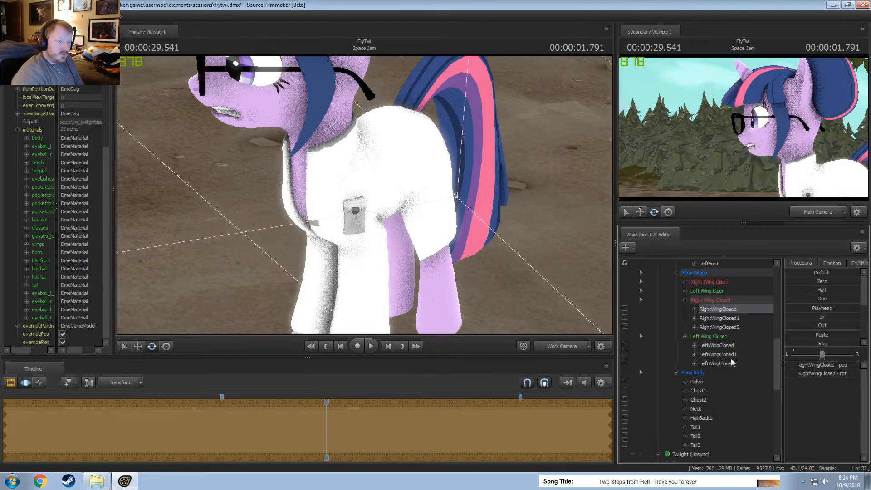
{"action": "left_click", "coordinate": [704, 308]}
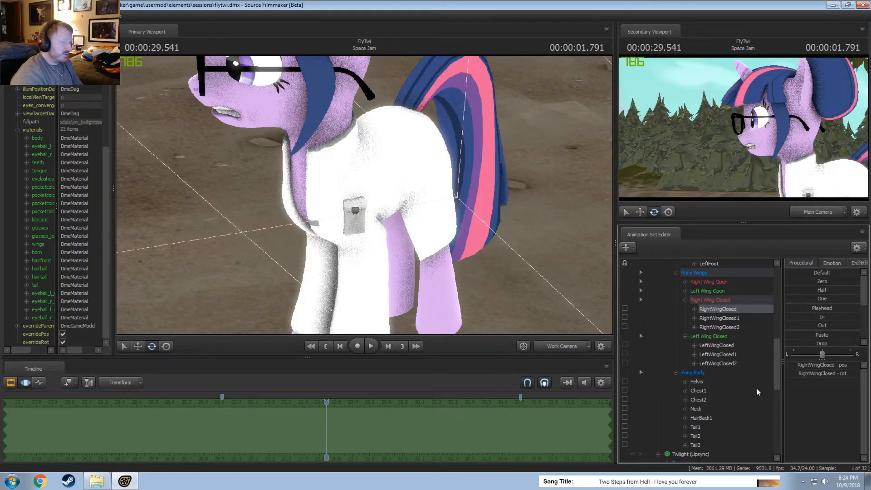
{"action": "scroll", "coordinate": [706, 329], "scroll_direction": "up", "scroll_amount": 6}
{"action": "scroll", "coordinate": [706, 331], "scroll_direction": "up", "scroll_amount": 4}
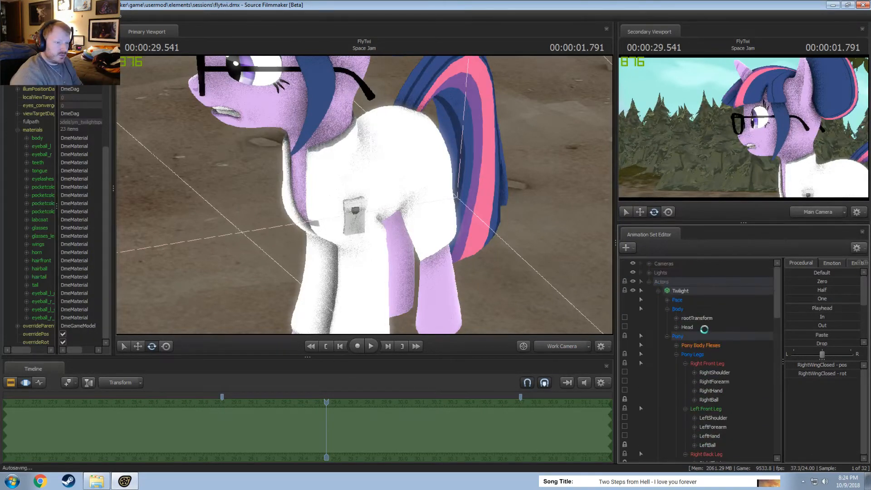
{"action": "left_click", "coordinate": [692, 291]}
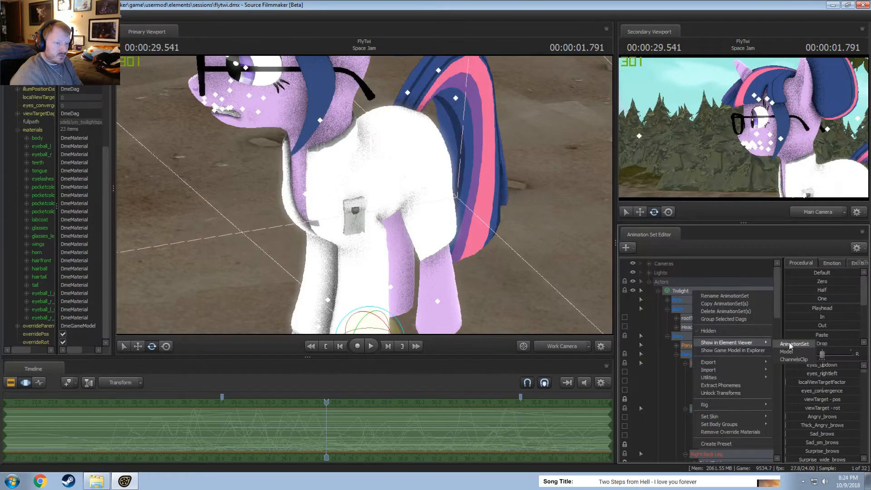
Expand the Twilight model's bones list and locate the closed-wing bones with their full names readable.
{"action": "left_click_drag", "start_coordinate": [113, 265], "coordinate": [138, 267]}
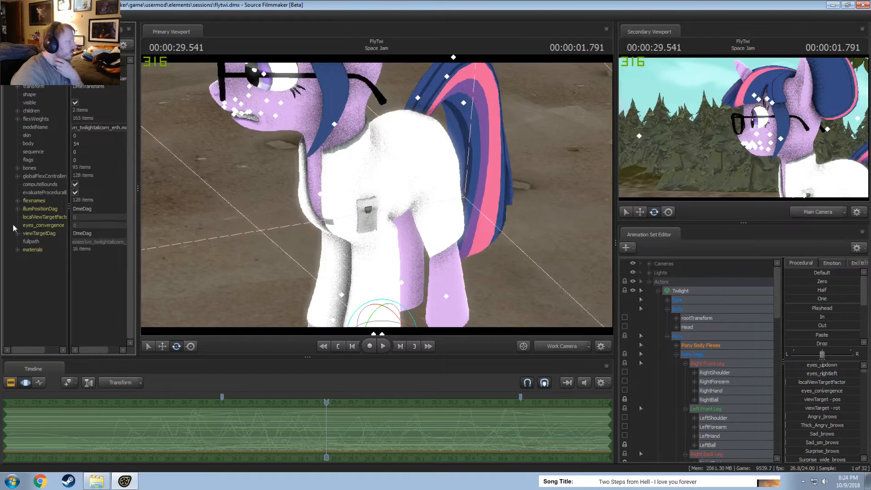
{"action": "left_click", "coordinate": [17, 167]}
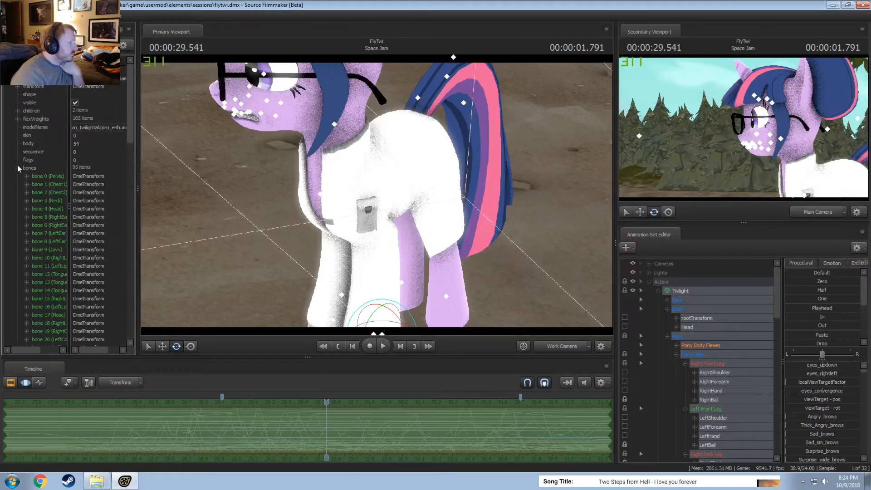
{"action": "left_click_drag", "start_coordinate": [69, 208], "coordinate": [90, 208]}
{"action": "scroll", "coordinate": [54, 263], "scroll_direction": "down", "scroll_amount": 6}
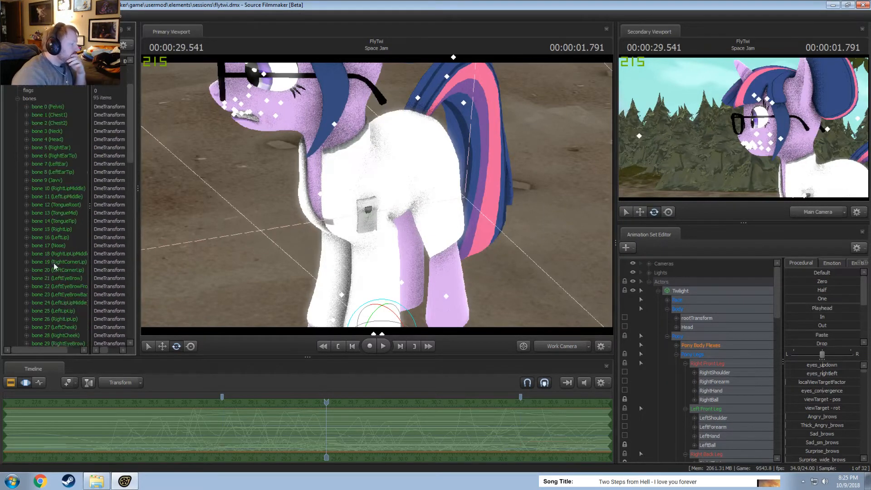
{"action": "scroll", "coordinate": [58, 263], "scroll_direction": "down", "scroll_amount": 18}
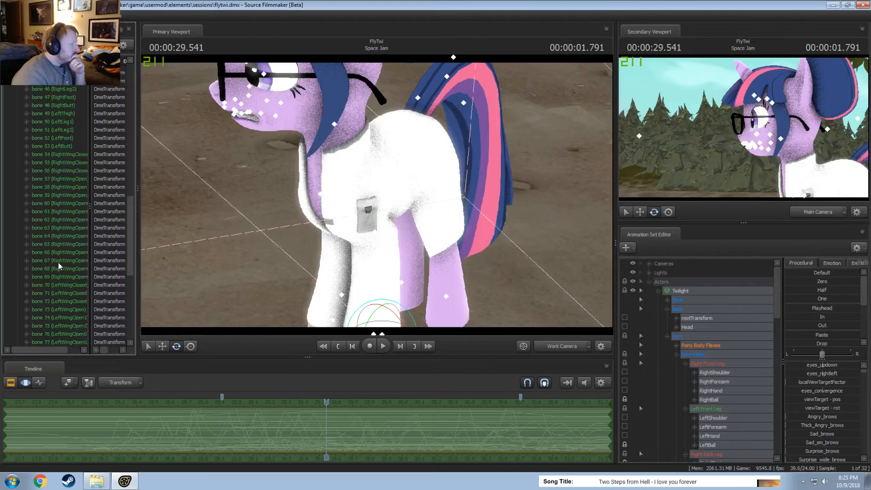
{"action": "scroll", "coordinate": [59, 262], "scroll_direction": "up", "scroll_amount": 6}
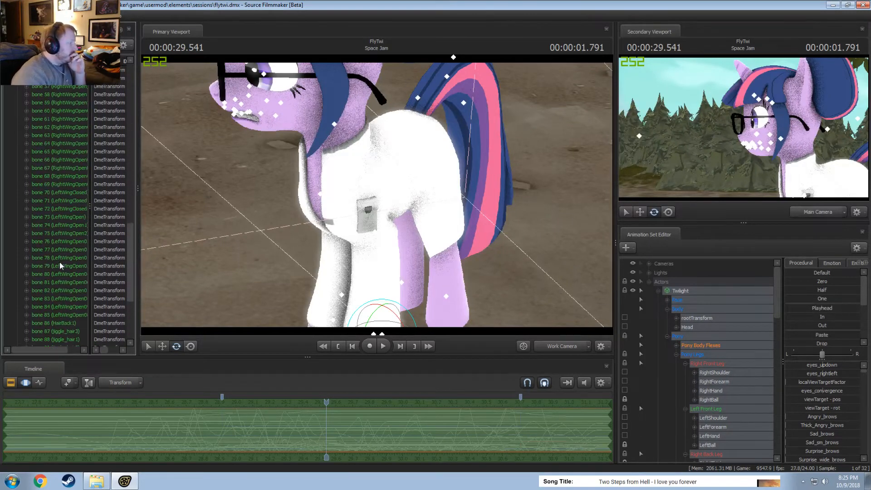
{"action": "left_click_drag", "start_coordinate": [89, 214], "coordinate": [108, 218]}
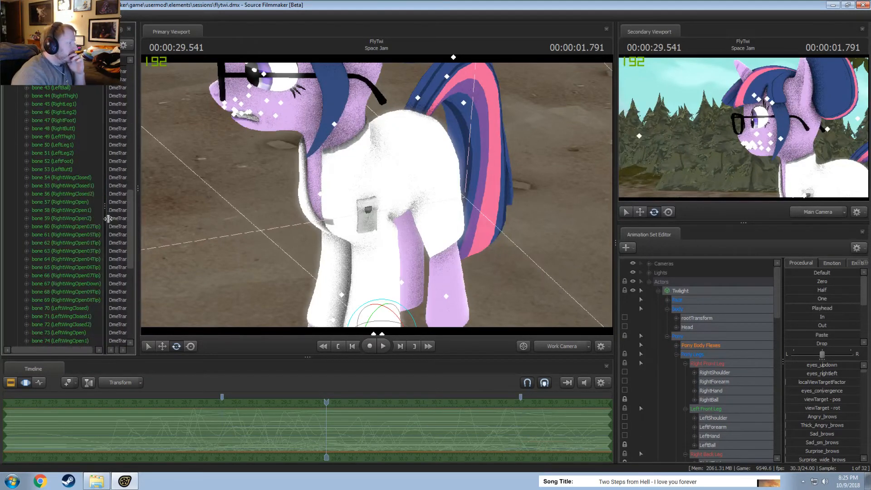
Inspect the position and orientation of Twilight's bone 55 (RightWingClosed1) and check the operations available for its position attribute.
{"action": "left_click", "coordinate": [27, 185]}
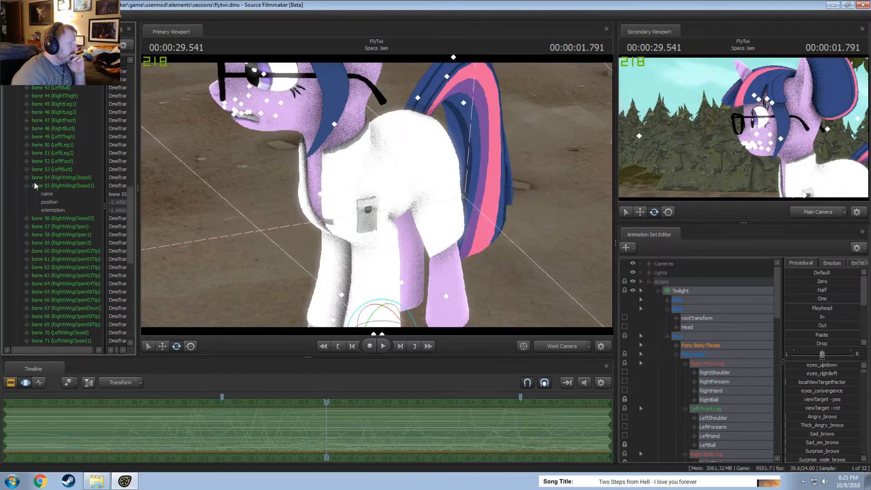
{"action": "left_click_drag", "start_coordinate": [139, 240], "coordinate": [183, 248]}
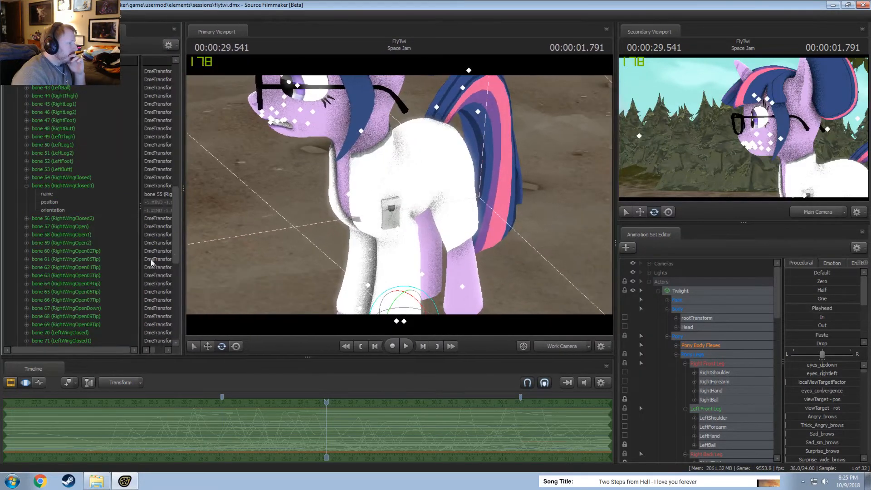
{"action": "left_click_drag", "start_coordinate": [139, 336], "coordinate": [72, 332]}
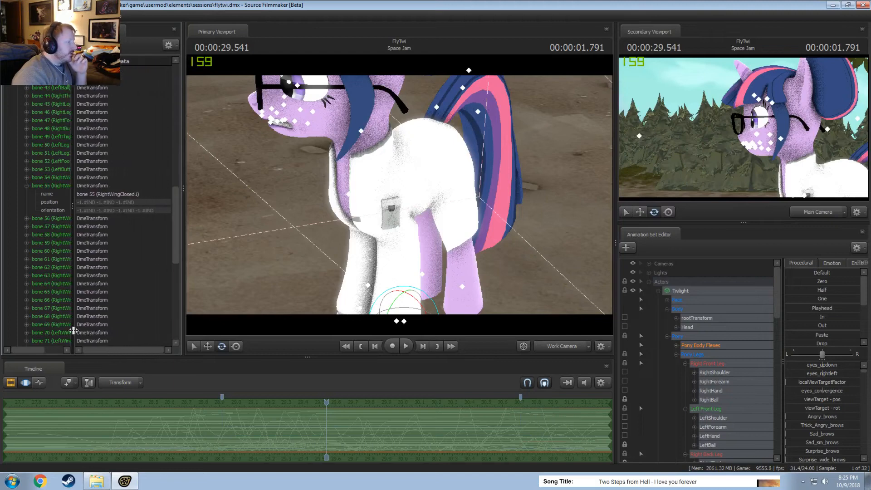
{"action": "left_click", "coordinate": [124, 203]}
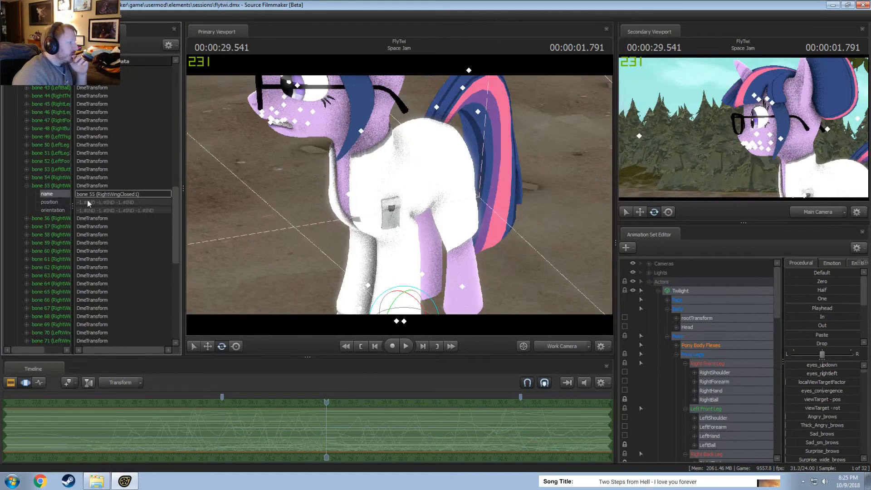
{"action": "right_click", "coordinate": [50, 203]}
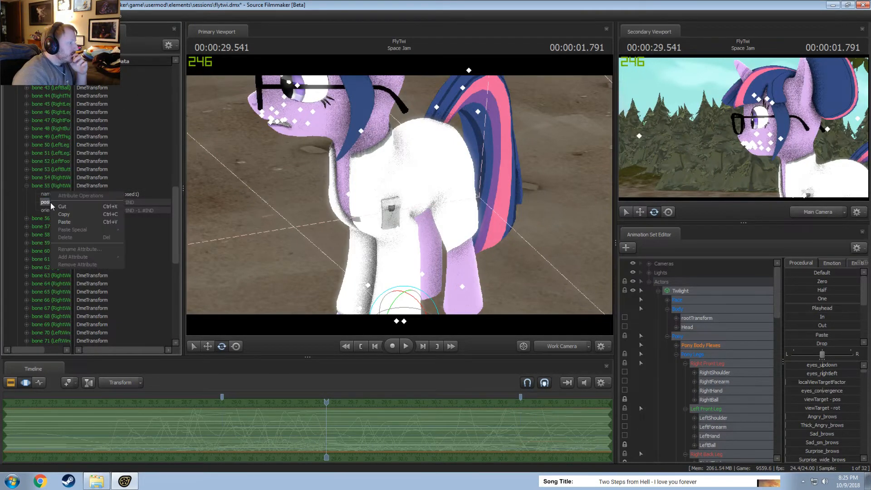
{"action": "left_click", "coordinate": [45, 202]}
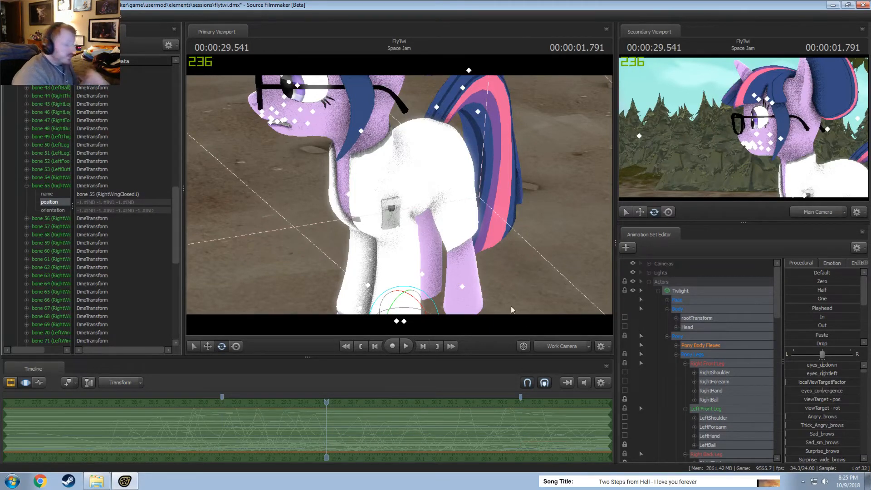
Show the Twilight (Lipsync) animation set's model in the element viewer.
{"action": "scroll", "coordinate": [669, 335], "scroll_direction": "down", "scroll_amount": 10}
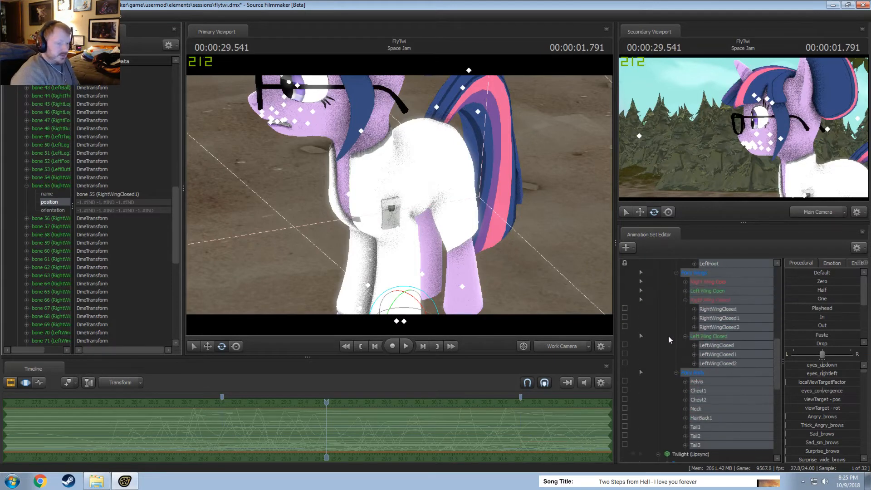
{"action": "scroll", "coordinate": [668, 336], "scroll_direction": "down", "scroll_amount": 6}
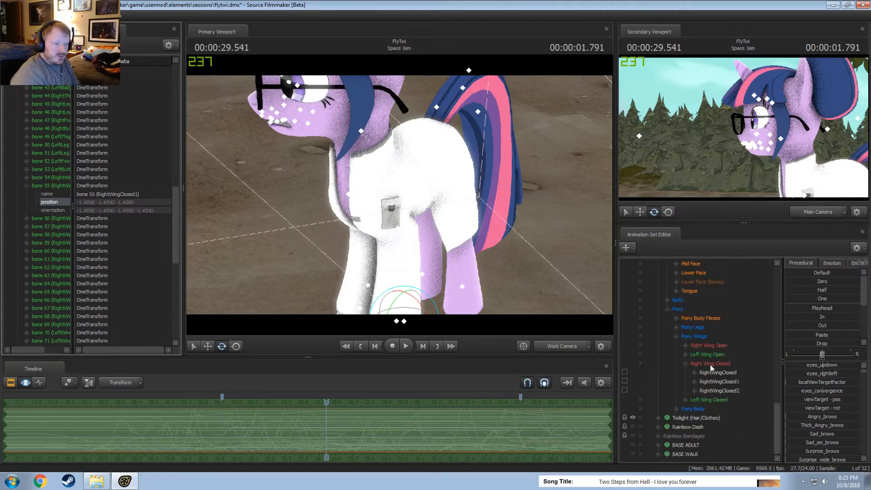
{"action": "scroll", "coordinate": [708, 361], "scroll_direction": "up", "scroll_amount": 4}
{"action": "right_click", "coordinate": [689, 320]}
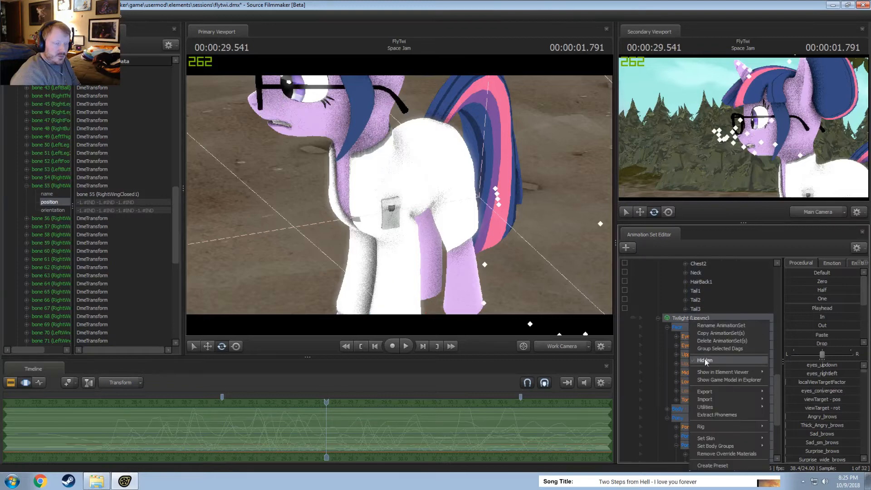
{"action": "mouse_move", "coordinate": [714, 372]}
{"action": "left_click", "coordinate": [798, 381]}
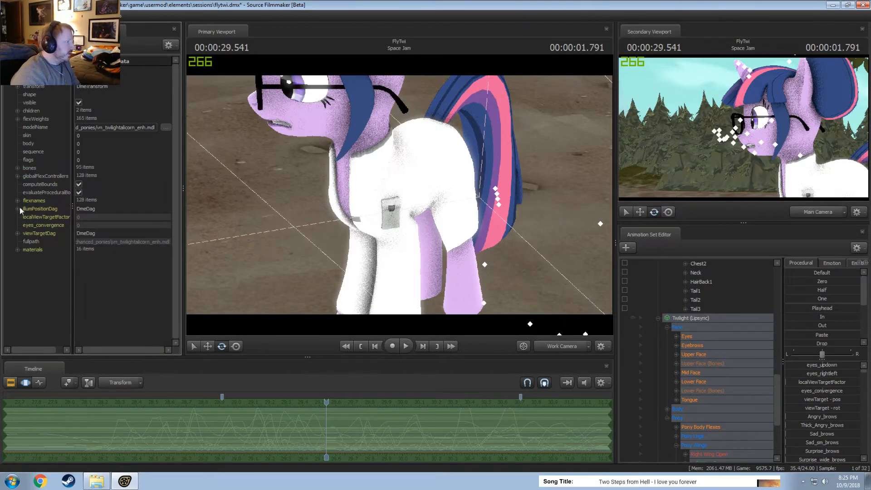
Expand the Lipsync model's bones and inspect the position and orientation of bone 54 (RightWingClosed).
{"action": "left_click", "coordinate": [18, 168]}
{"action": "scroll", "coordinate": [27, 247], "scroll_direction": "down", "scroll_amount": 4}
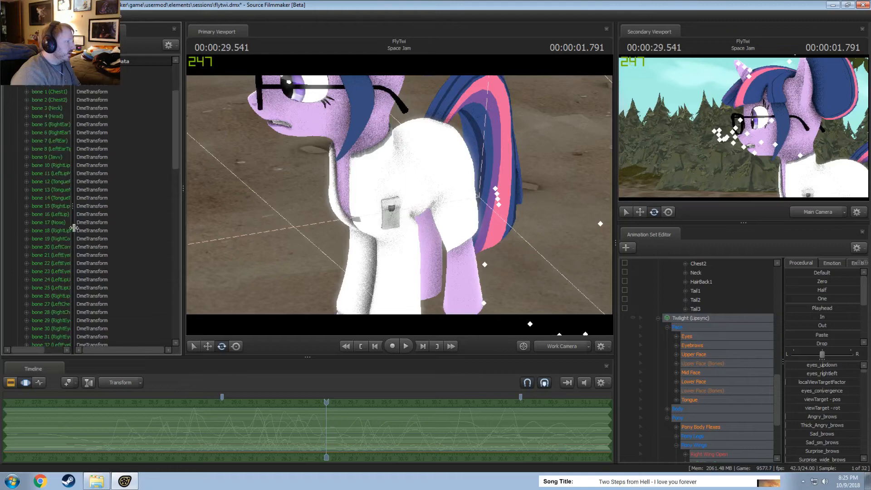
{"action": "left_click_drag", "start_coordinate": [73, 227], "coordinate": [122, 228]}
{"action": "scroll", "coordinate": [94, 294], "scroll_direction": "down", "scroll_amount": 10}
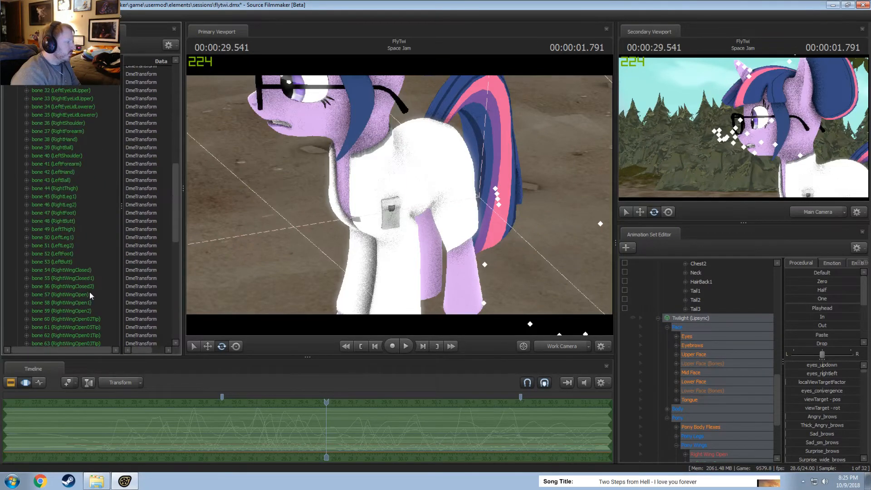
{"action": "scroll", "coordinate": [90, 286], "scroll_direction": "down", "scroll_amount": 3}
{"action": "left_click", "coordinate": [27, 202]}
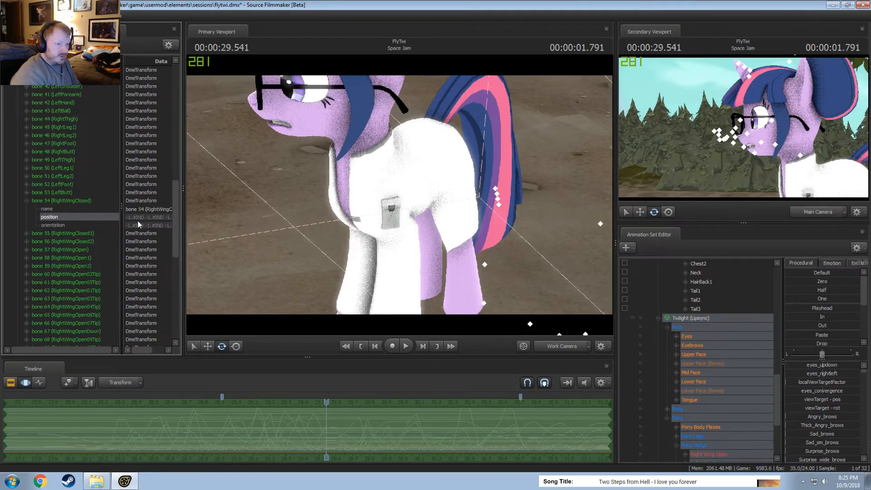
Collapse the Twilight (Lipsync) and Twilight animation sets and clear the control selection.
{"action": "left_click", "coordinate": [658, 319]}
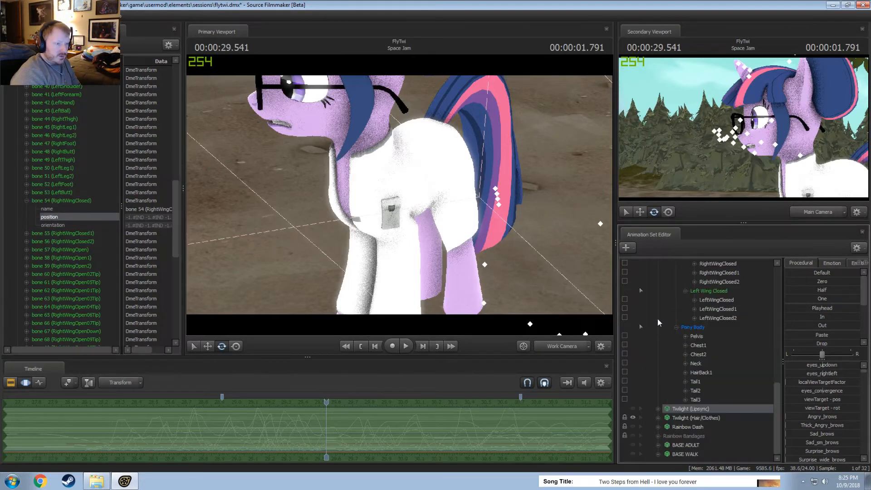
{"action": "scroll", "coordinate": [663, 362], "scroll_direction": "up", "scroll_amount": 1}
{"action": "scroll", "coordinate": [680, 436], "scroll_direction": "up", "scroll_amount": 9}
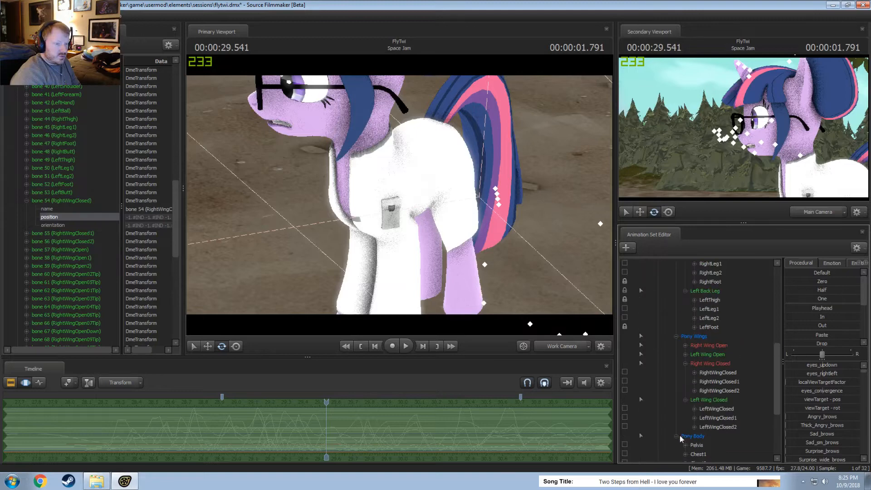
{"action": "scroll", "coordinate": [675, 342], "scroll_direction": "up", "scroll_amount": 2}
{"action": "left_click", "coordinate": [658, 290]}
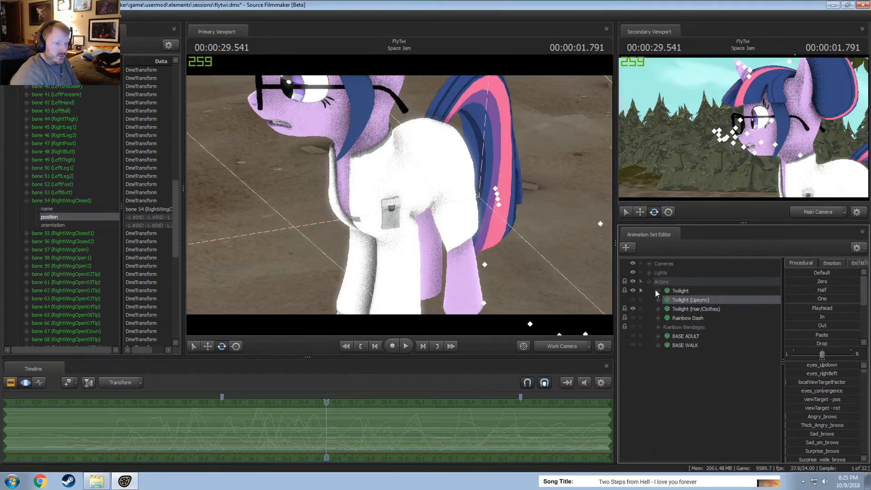
{"action": "right_click", "coordinate": [673, 401]}
{"action": "left_click", "coordinate": [660, 388]}
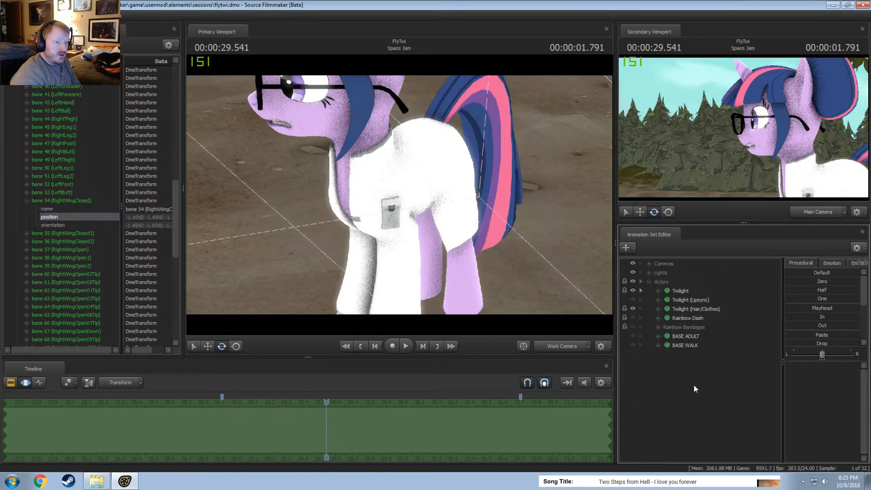
Create an animation set for a new model, filtering the models by "twilight" and loading vn_twilightalicorn_enh.mdl.
{"action": "right_click", "coordinate": [689, 385]}
{"action": "left_click", "coordinate": [734, 405]}
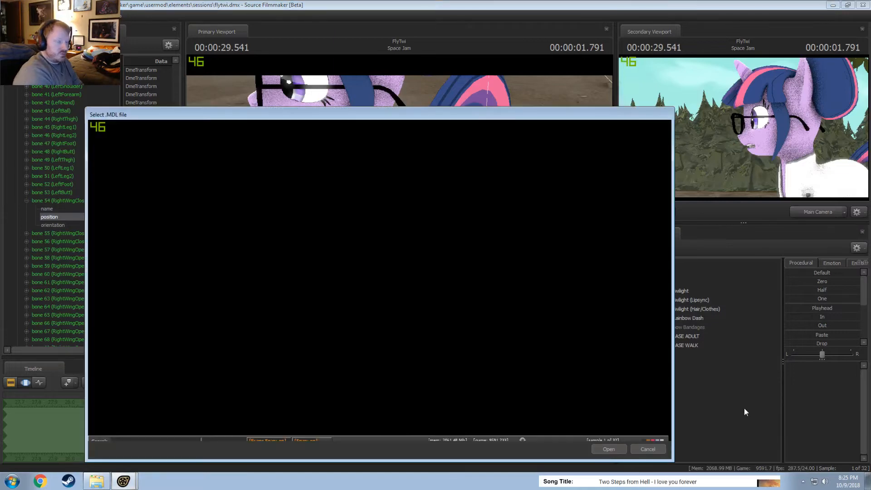
{"action": "type", "text": "tw"}
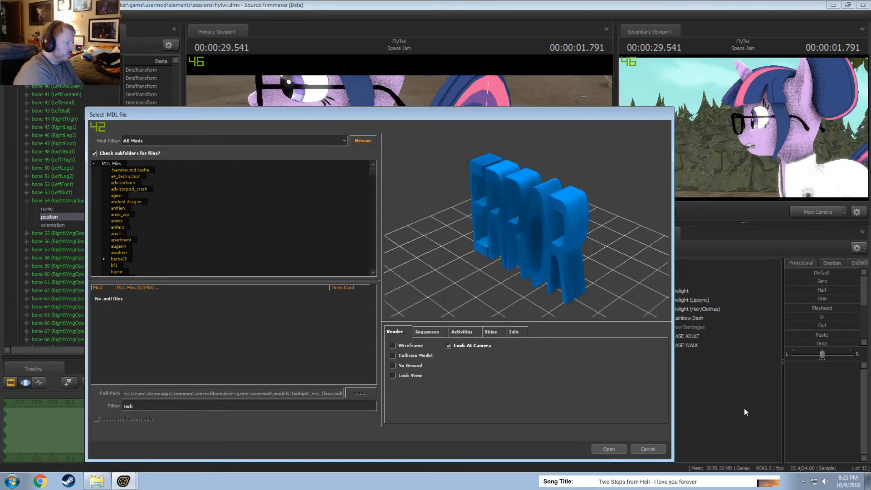
{"action": "type", "text": "ilight"}
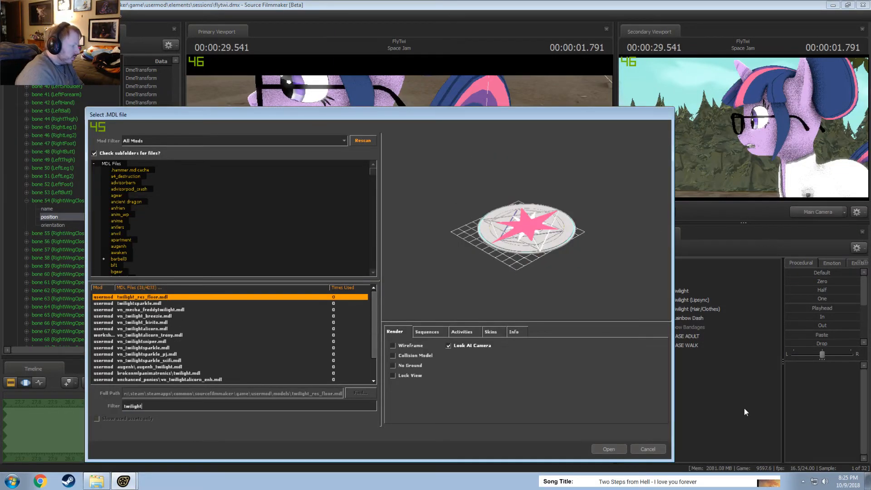
{"action": "left_click", "coordinate": [165, 380]}
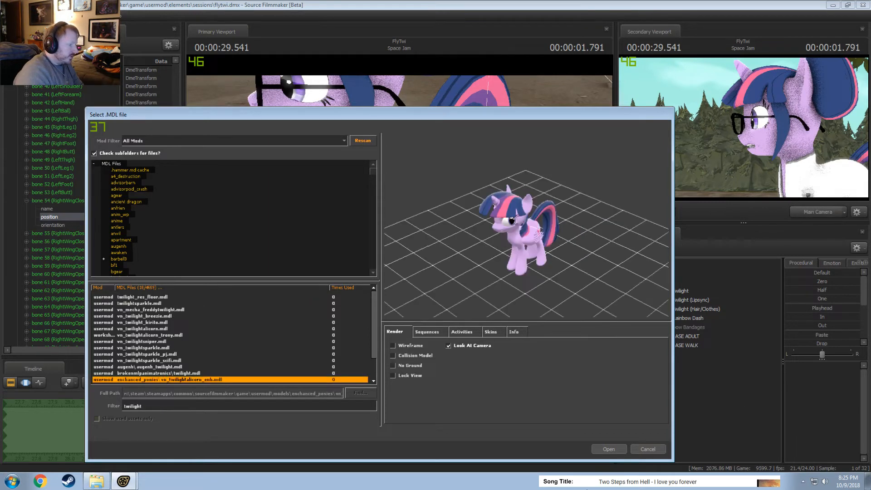
{"action": "left_click", "coordinate": [609, 450]}
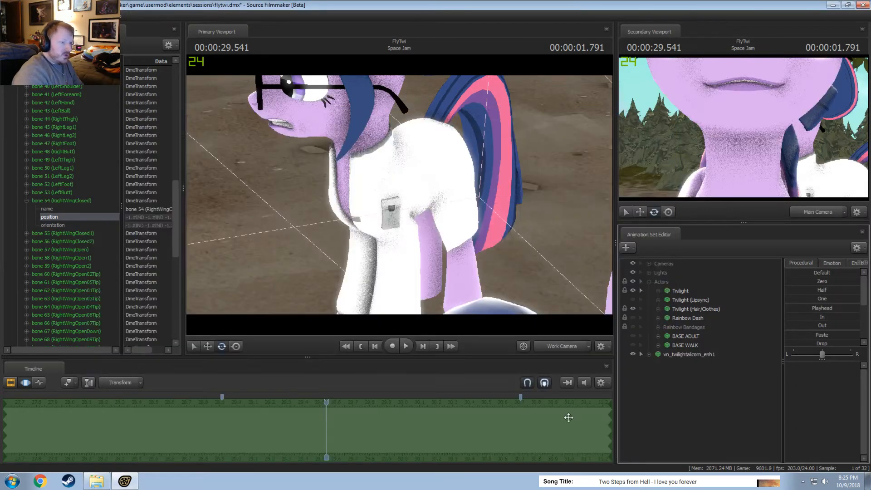
Expand the new alicorn model's Pony and Pony Wings groups and select Right Wing Closed.
{"action": "left_click_drag", "start_coordinate": [480, 223], "coordinate": [499, 261]}
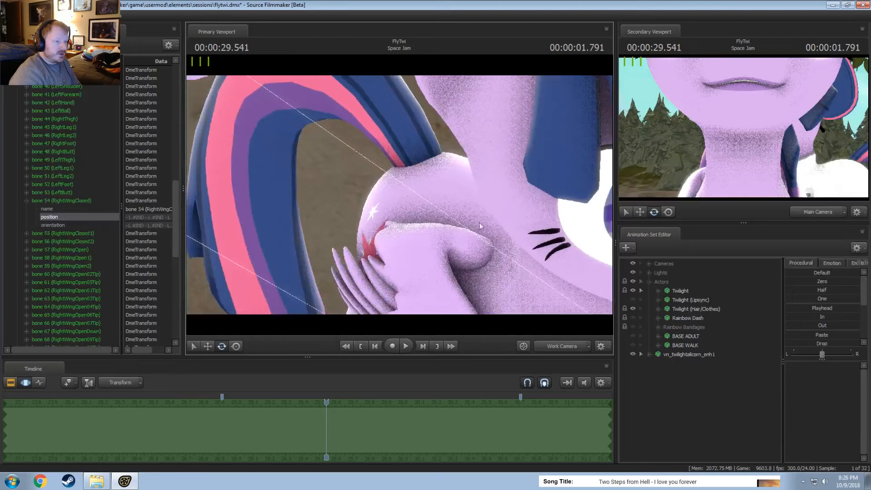
{"action": "left_click", "coordinate": [649, 354]}
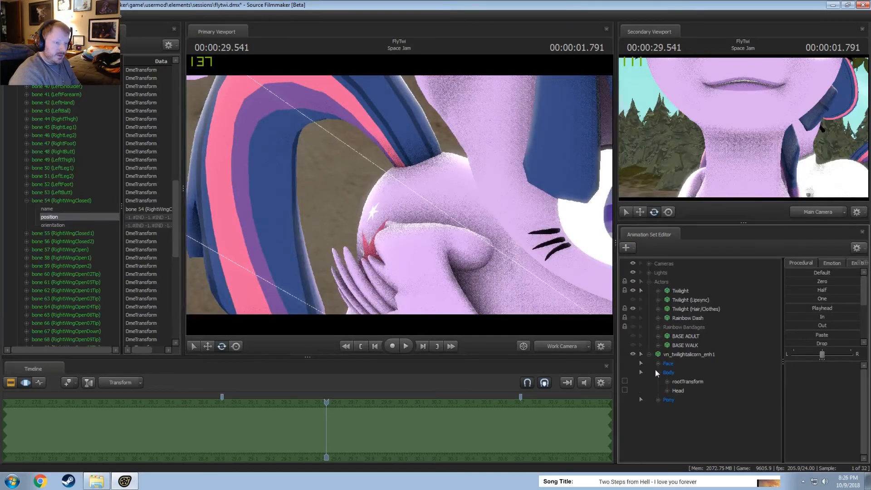
{"action": "left_click", "coordinate": [658, 381]}
{"action": "left_click", "coordinate": [668, 408]}
{"action": "left_click", "coordinate": [701, 437]}
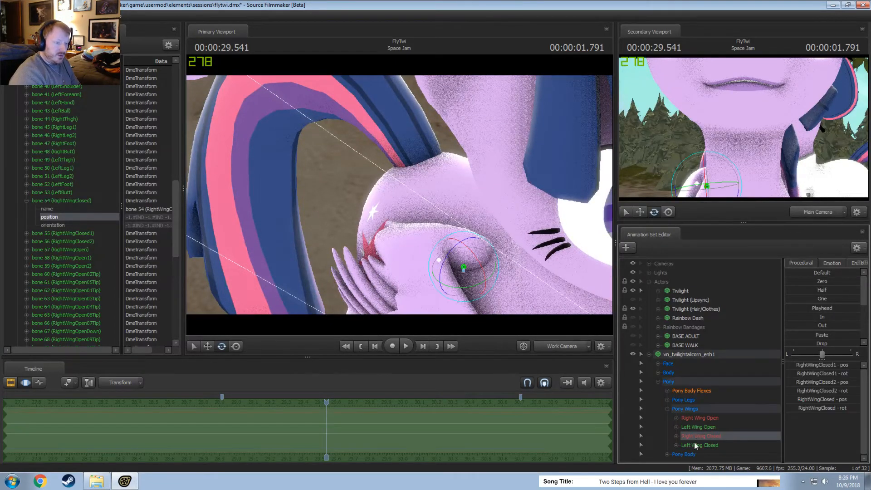
Add Left Wing Closed to the new alicorn model's selection and collapse its control groups.
{"action": "left_click", "coordinate": [699, 445], "text": "ctrl"}
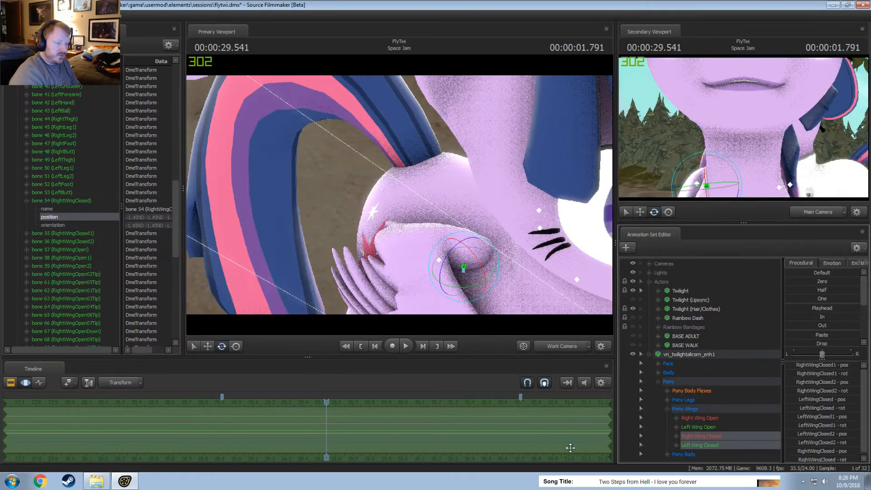
{"action": "left_click", "coordinate": [649, 355]}
{"action": "left_click_drag", "start_coordinate": [473, 238], "coordinate": [404, 158]}
{"action": "left_click_drag", "start_coordinate": [404, 159], "coordinate": [331, 91]}
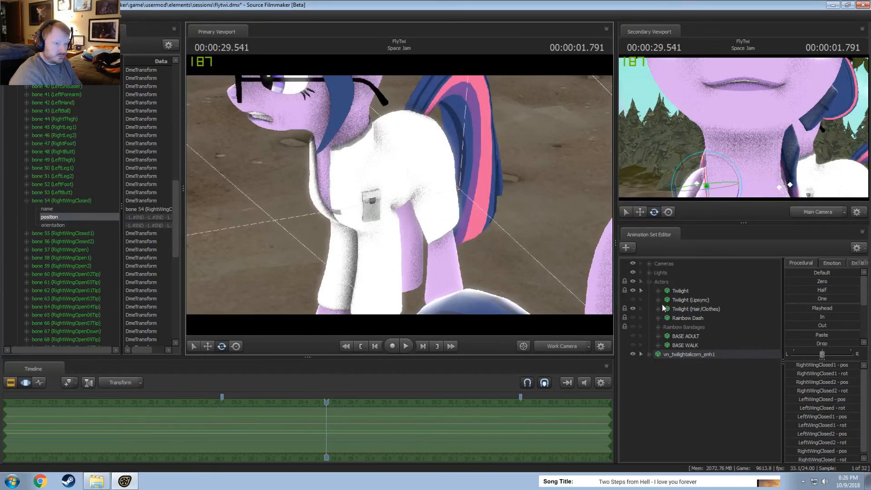
Expand Twilight's Pony Wings group, select both closed-wing groups, and single out the RightWingClosed control.
{"action": "left_click", "coordinate": [659, 291]}
{"action": "left_click", "coordinate": [667, 318]}
{"action": "left_click", "coordinate": [677, 345]}
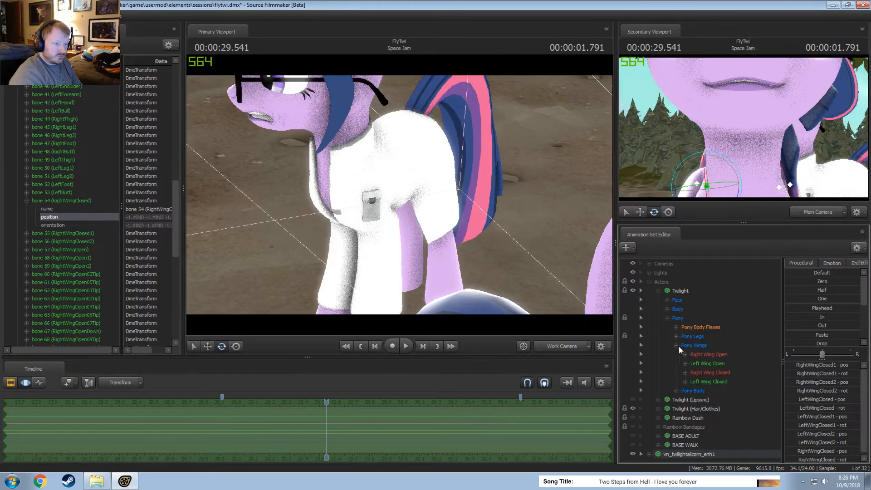
{"action": "left_click", "coordinate": [708, 373]}
{"action": "left_click", "coordinate": [708, 381], "text": "ctrl"}
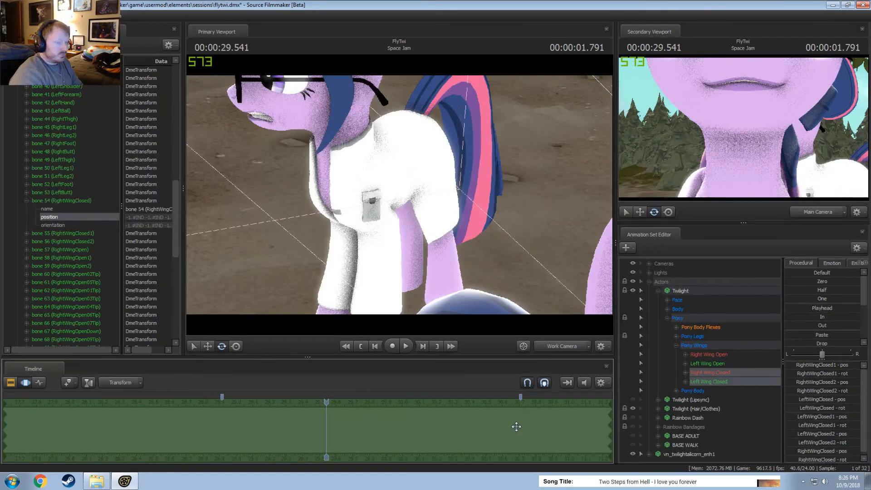
{"action": "left_click", "coordinate": [686, 373]}
{"action": "left_click", "coordinate": [708, 382]}
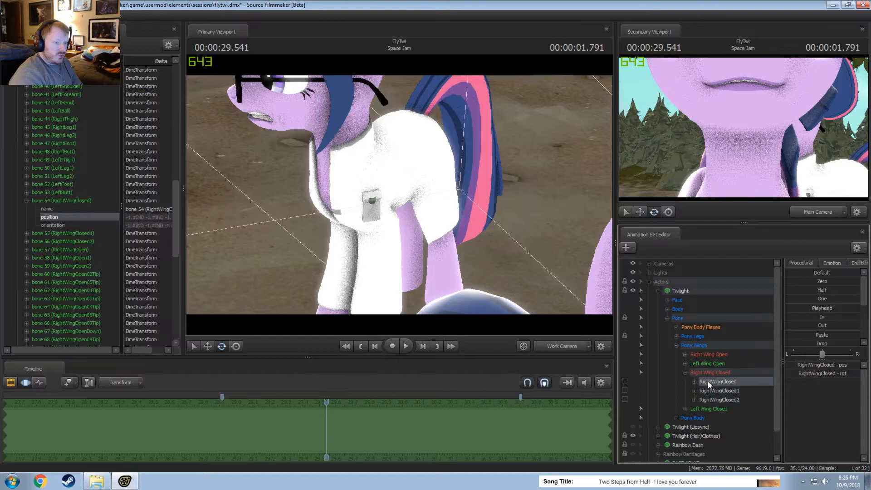
Show the game model of vn_twilightalicorn_enh1 in the Element Viewer.
{"action": "scroll", "coordinate": [698, 408], "scroll_direction": "down", "scroll_amount": 1}
{"action": "left_click", "coordinate": [686, 455]}
{"action": "left_click_drag", "start_coordinate": [575, 270], "coordinate": [583, 305]}
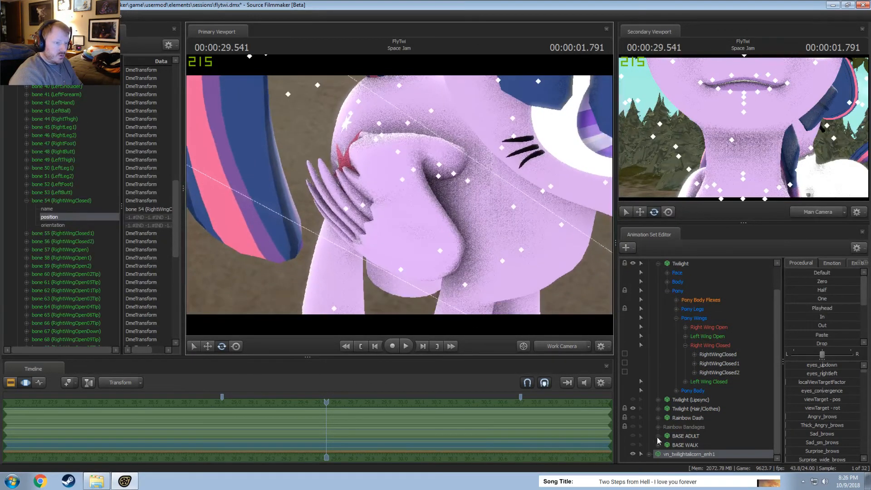
{"action": "left_click", "coordinate": [649, 454]}
{"action": "right_click", "coordinate": [670, 456]}
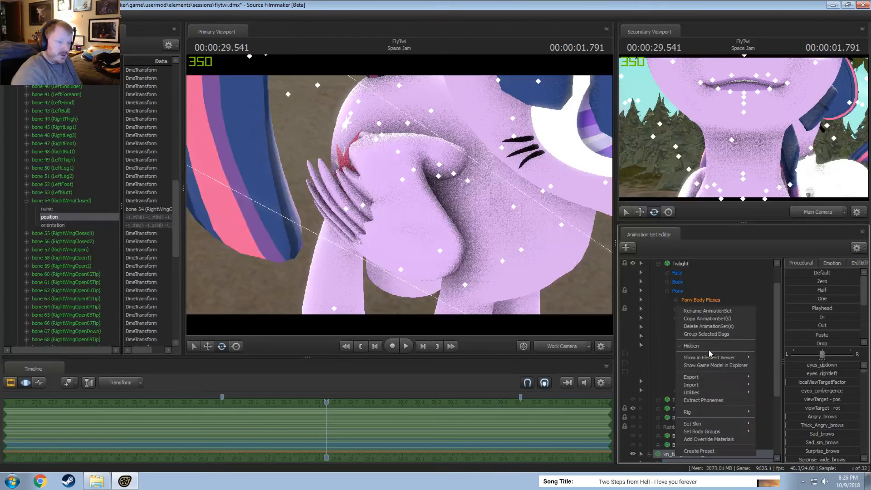
{"action": "mouse_move", "coordinate": [711, 358]}
{"action": "left_click", "coordinate": [770, 366]}
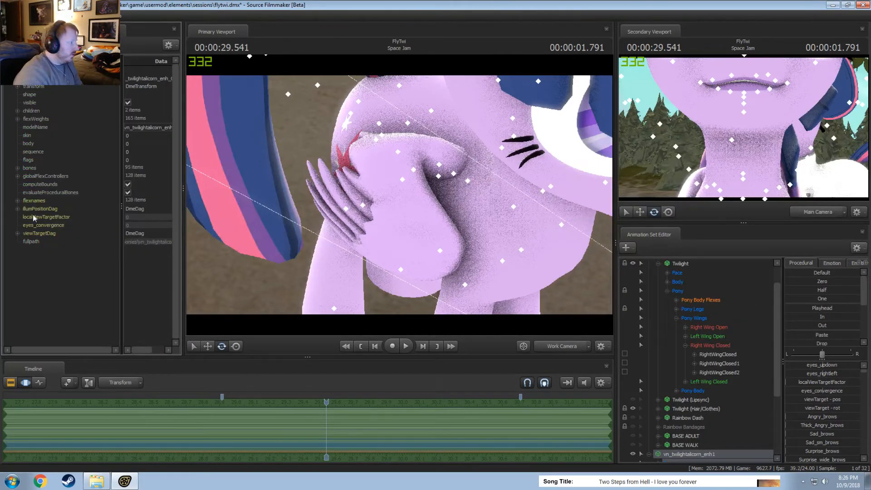
Expand bone 54 (RightWingClosed) of the new model, select its position attribute, and widen the Element Viewer.
{"action": "left_click", "coordinate": [18, 167]}
{"action": "scroll", "coordinate": [51, 236], "scroll_direction": "down", "scroll_amount": 20}
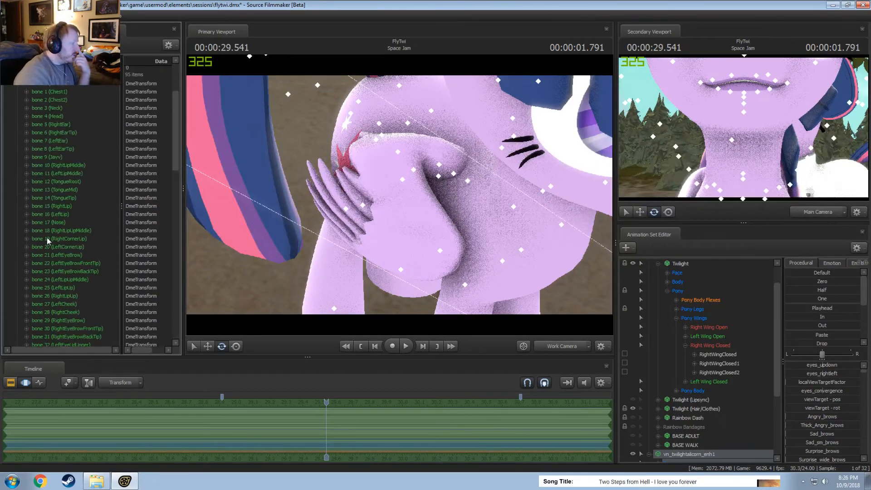
{"action": "left_click", "coordinate": [26, 131]}
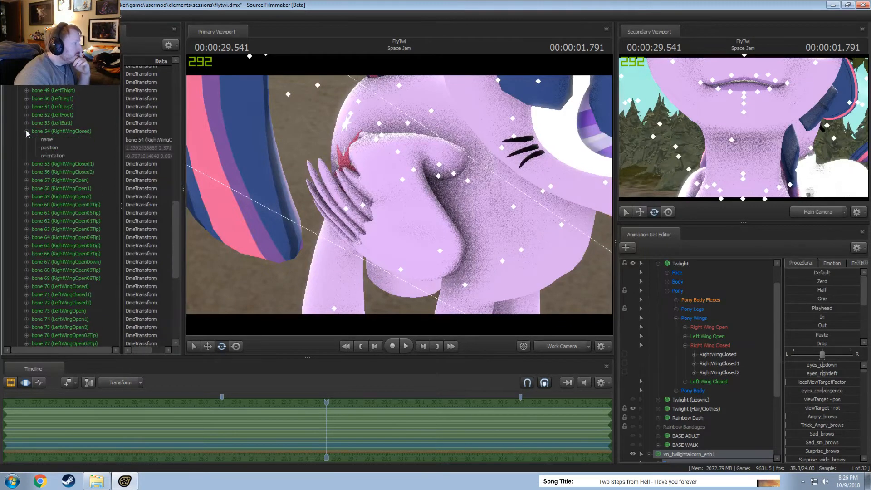
{"action": "left_click", "coordinate": [134, 148]}
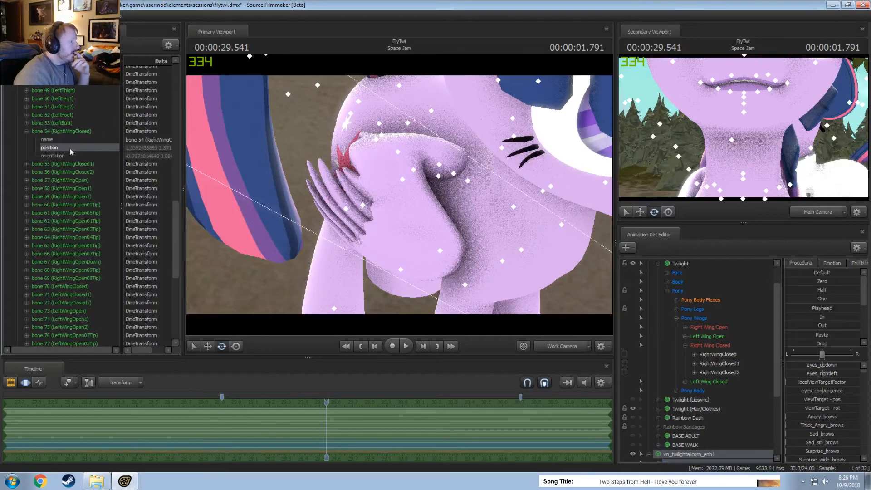
{"action": "left_click_drag", "start_coordinate": [183, 157], "coordinate": [249, 177]}
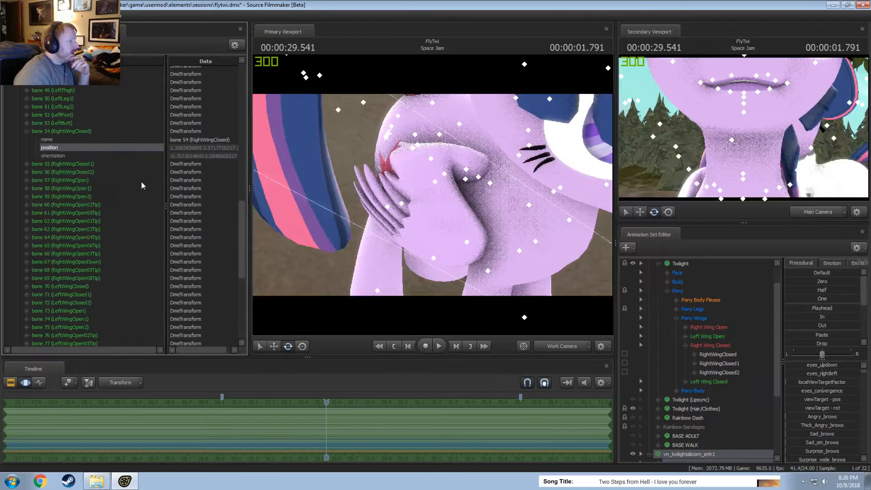
Copy the position attribute of the new model's bone 54 (RightWingClosed), both together with its orientation and on its own.
{"action": "right_click", "coordinate": [54, 151]}
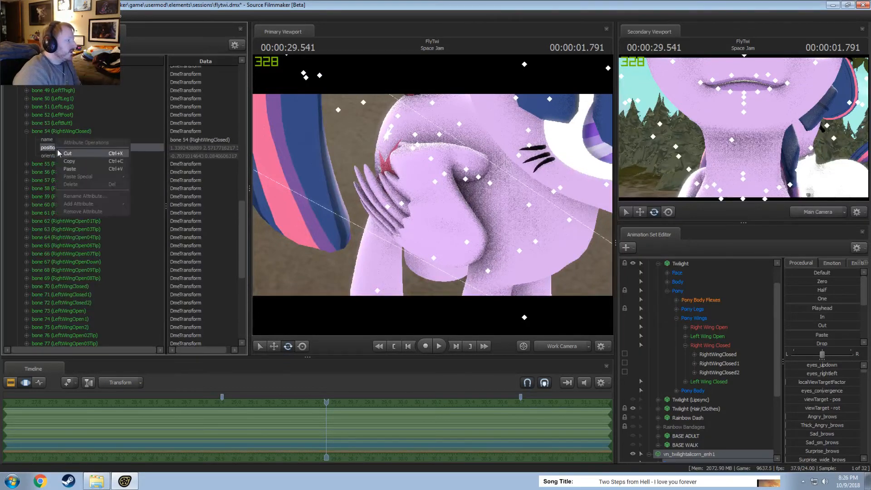
{"action": "left_click", "coordinate": [66, 165]}
{"action": "left_click", "coordinate": [55, 155], "text": "shift"}
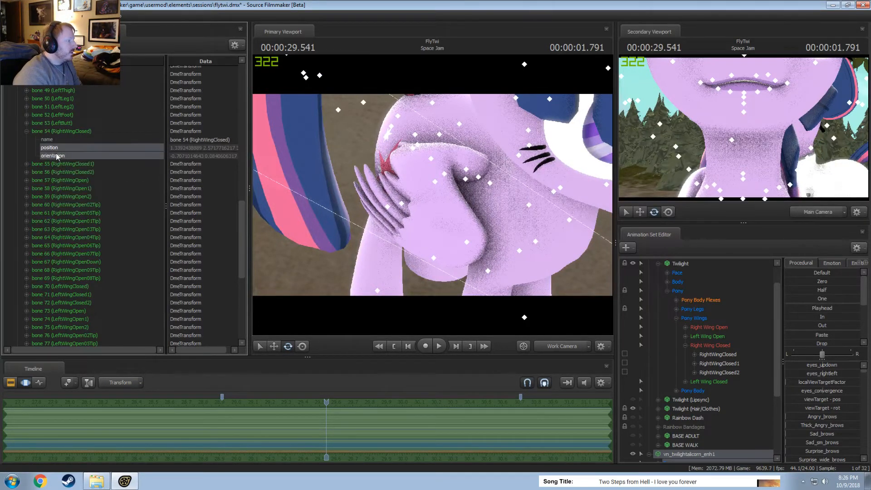
{"action": "right_click", "coordinate": [55, 156]}
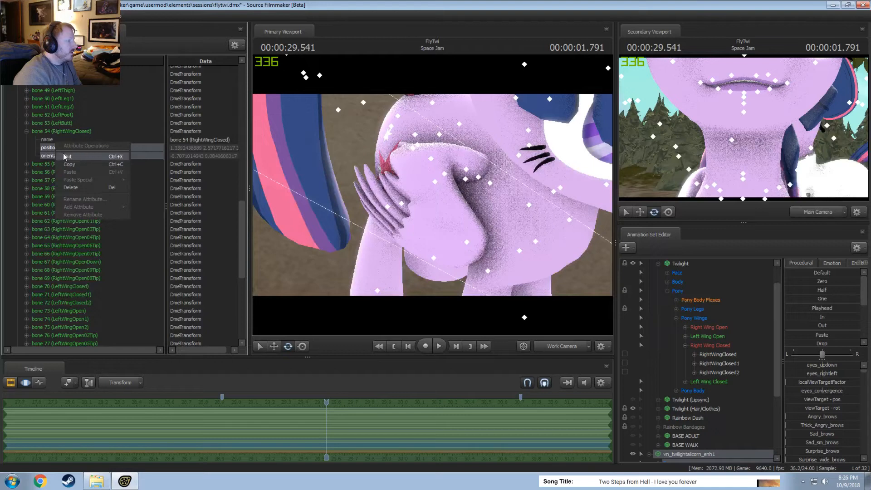
{"action": "left_click", "coordinate": [66, 164]}
{"action": "right_click", "coordinate": [54, 150]}
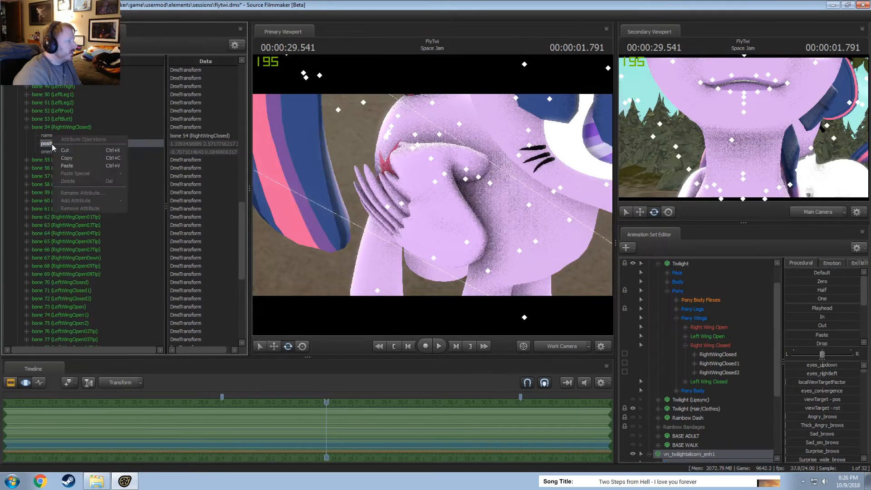
{"action": "left_click", "coordinate": [67, 166]}
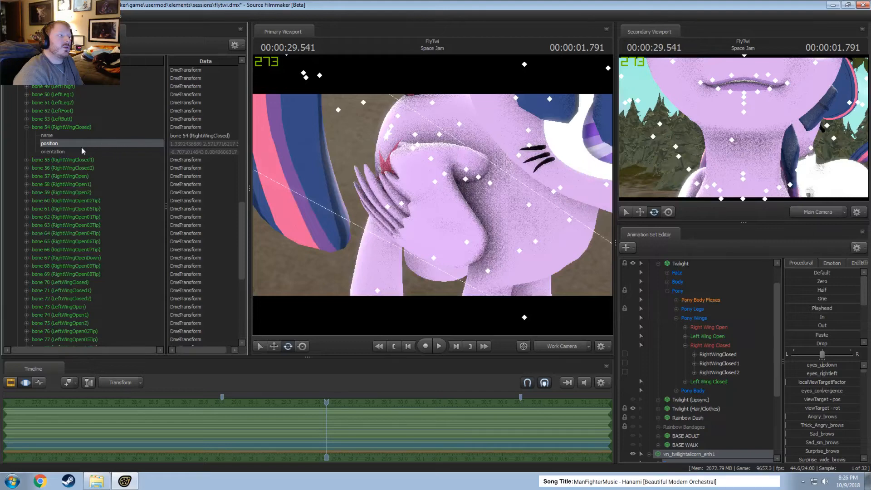
Show Twilight's game model in the Element Viewer and expand its bone 54 (RightWingClosed).
{"action": "scroll", "coordinate": [691, 303], "scroll_direction": "up", "scroll_amount": 1}
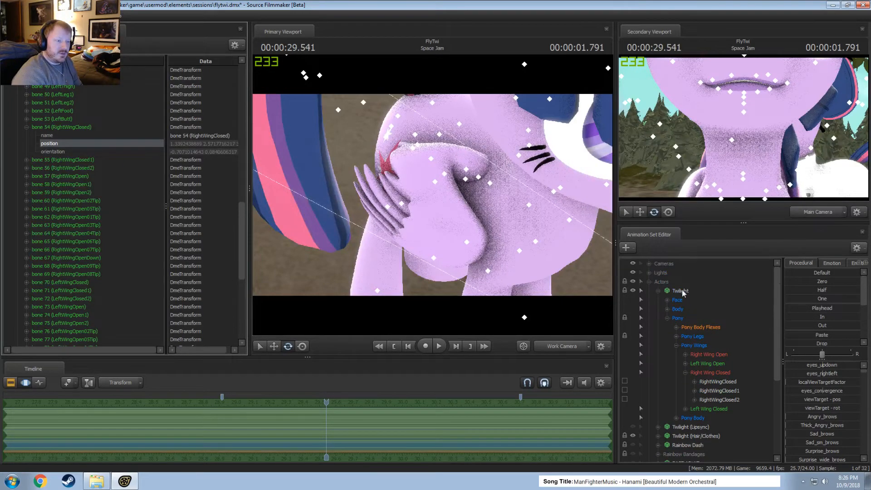
{"action": "right_click", "coordinate": [682, 289]}
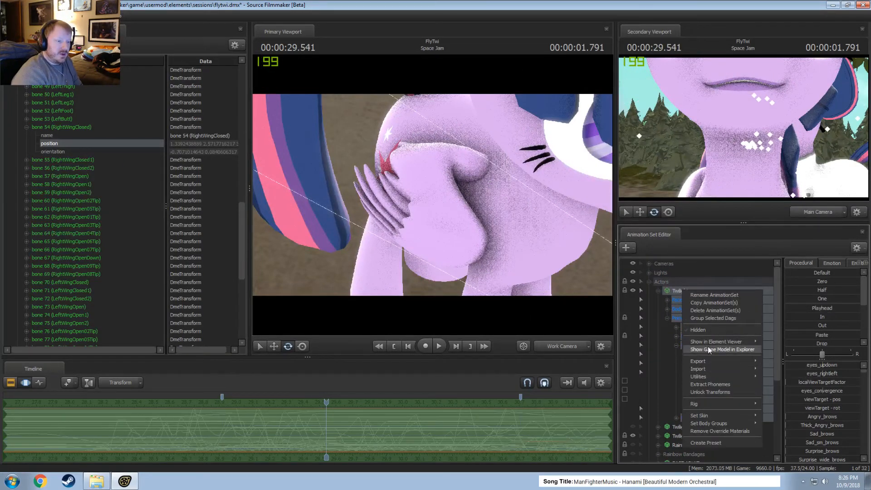
{"action": "mouse_move", "coordinate": [744, 342]}
{"action": "left_click", "coordinate": [783, 350]}
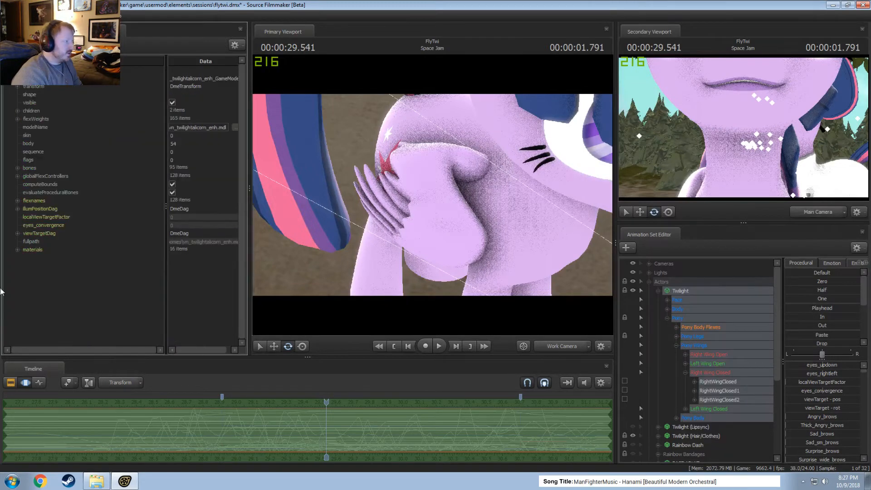
{"action": "left_click", "coordinate": [18, 168]}
{"action": "scroll", "coordinate": [48, 252], "scroll_direction": "down", "scroll_amount": 10}
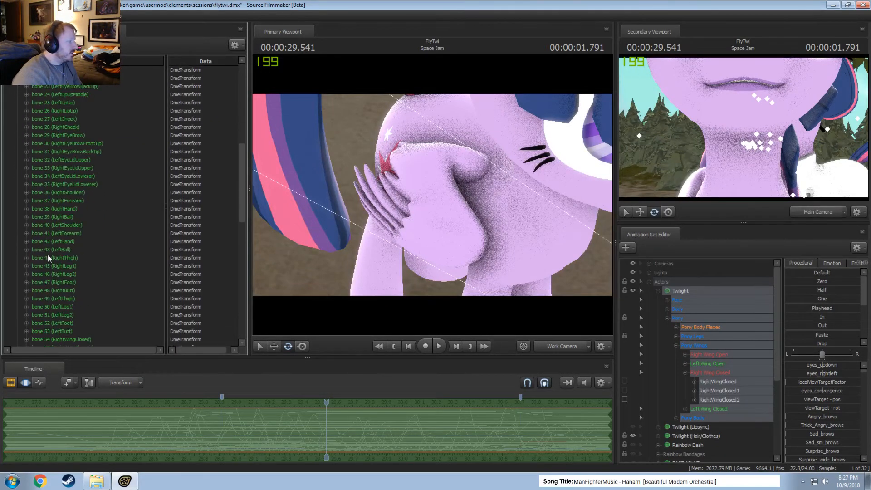
{"action": "scroll", "coordinate": [52, 255], "scroll_direction": "down", "scroll_amount": 5}
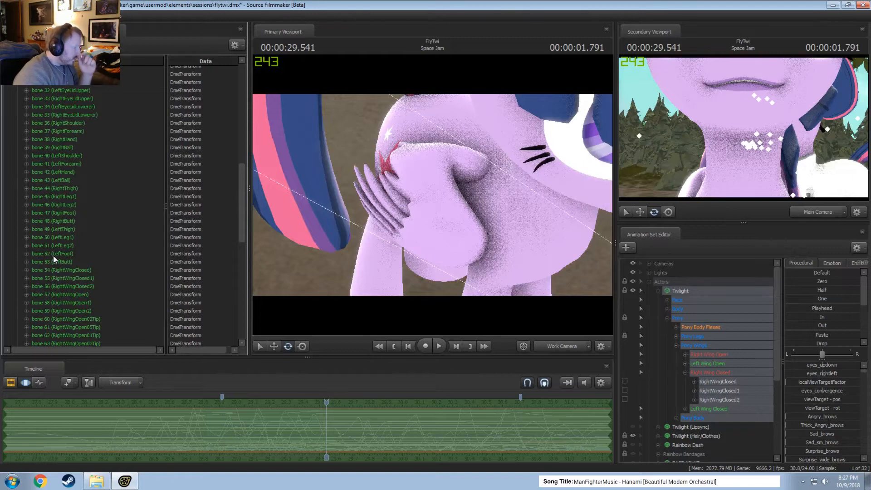
{"action": "scroll", "coordinate": [53, 255], "scroll_direction": "down", "scroll_amount": 3}
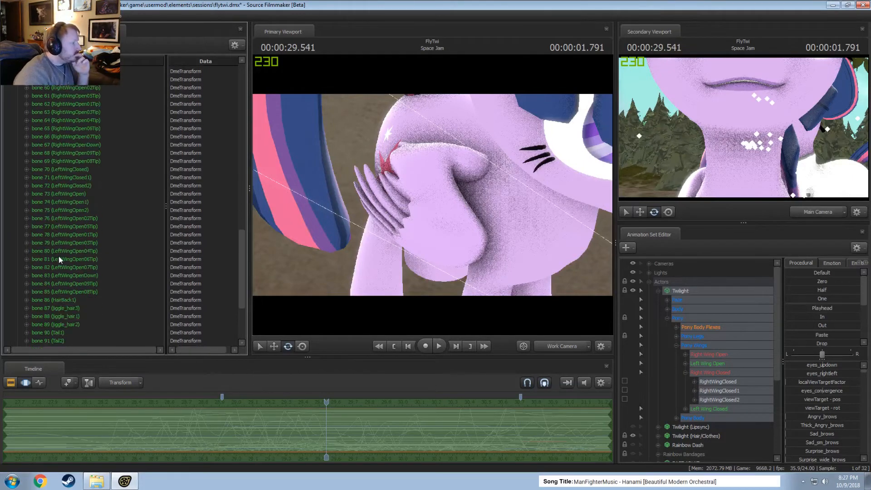
{"action": "left_click", "coordinate": [26, 154]}
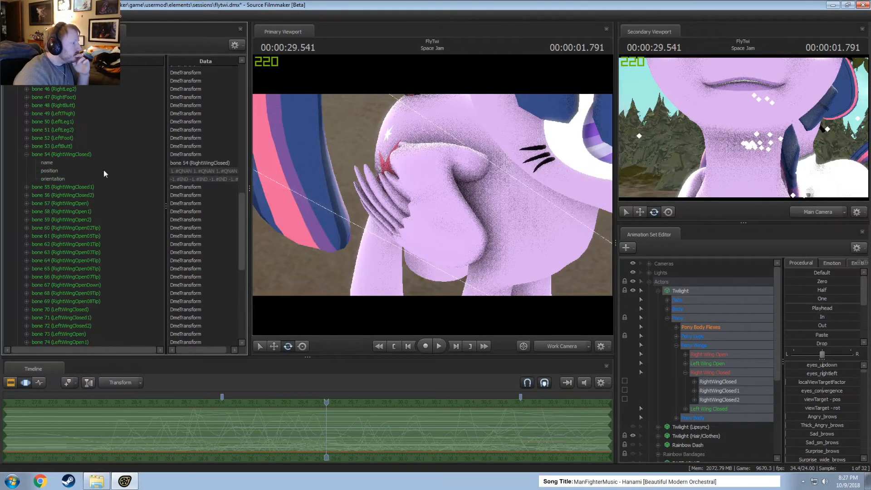
Try to paste the copied position into Twilight's bone 54 (RightWingClosed) and select its orientation attribute.
{"action": "left_click", "coordinate": [55, 169]}
{"action": "right_click", "coordinate": [56, 169]}
{"action": "left_click", "coordinate": [69, 184]}
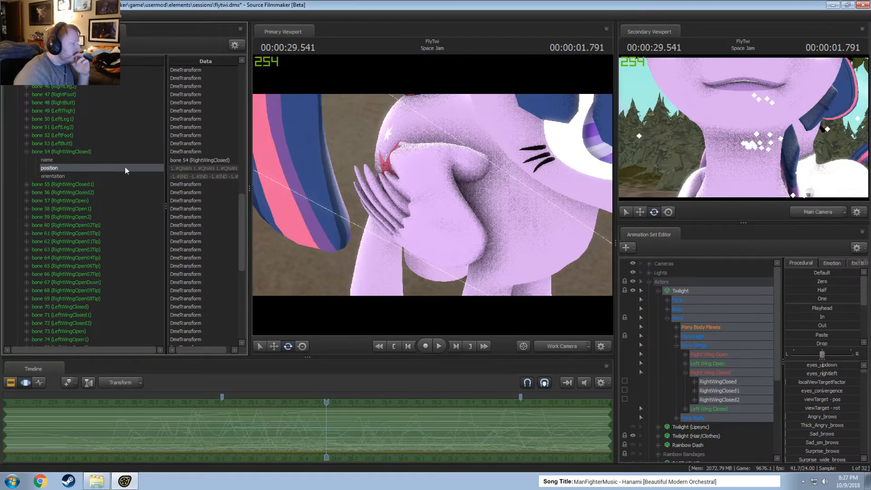
{"action": "right_click", "coordinate": [69, 168]}
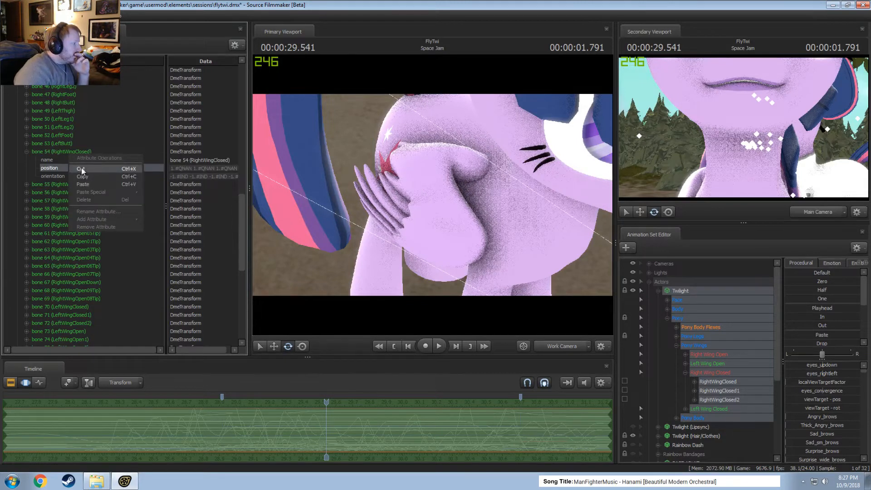
{"action": "left_click", "coordinate": [80, 170]}
{"action": "right_click", "coordinate": [59, 166]}
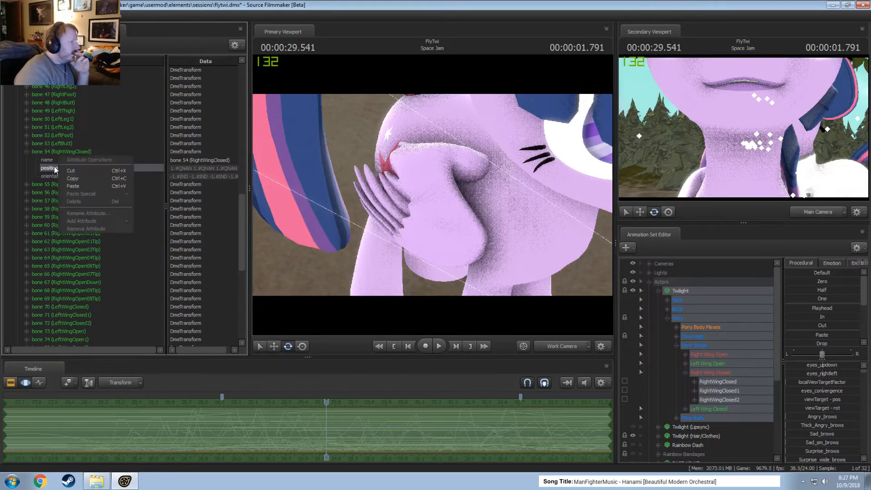
{"action": "left_click", "coordinate": [47, 167]}
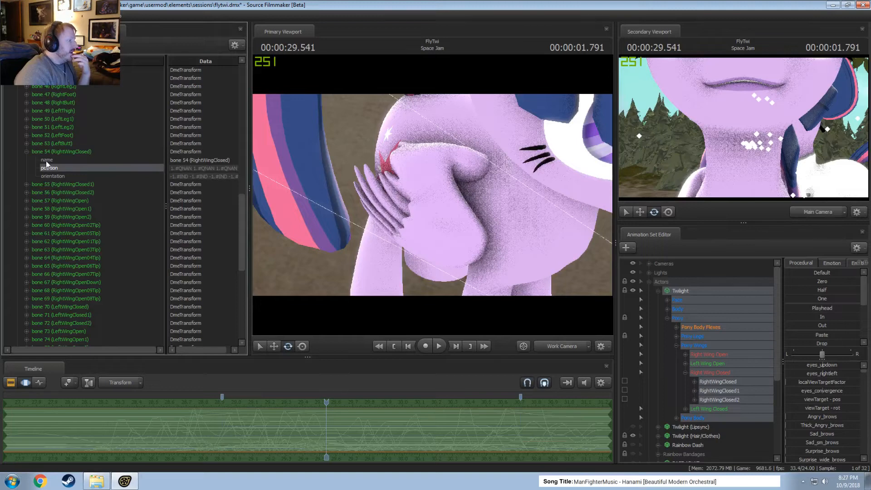
{"action": "left_click", "coordinate": [51, 176]}
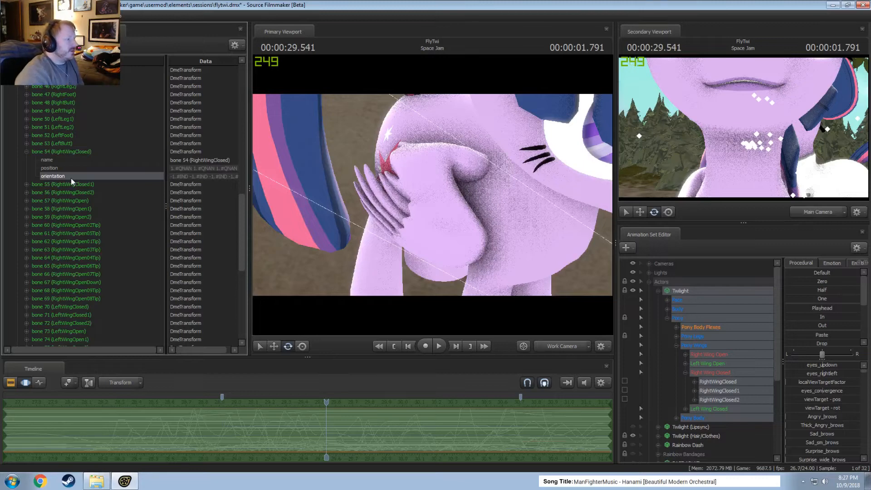
Collapse the Twilight and Actors groups and copy the position attribute of Twilight's bone 54 (RightWingClosed).
{"action": "left_click", "coordinate": [657, 291]}
{"action": "left_click", "coordinate": [649, 282]}
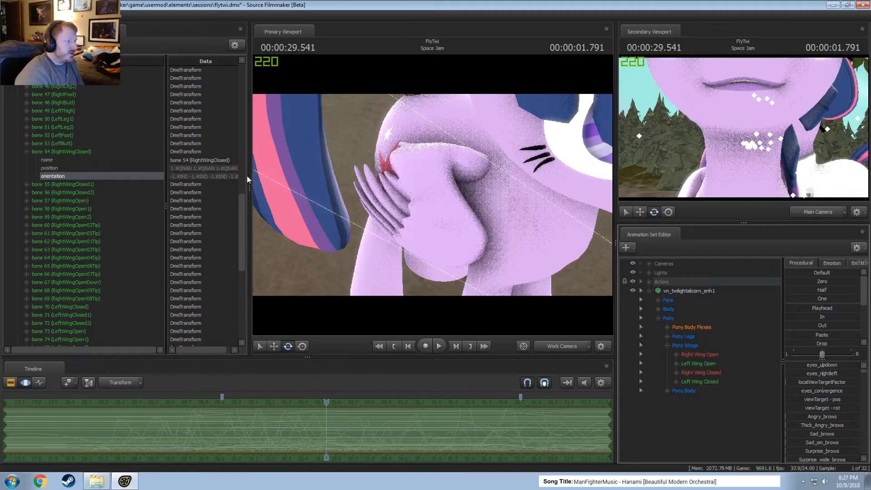
{"action": "left_click", "coordinate": [48, 169]}
{"action": "right_click", "coordinate": [48, 169]}
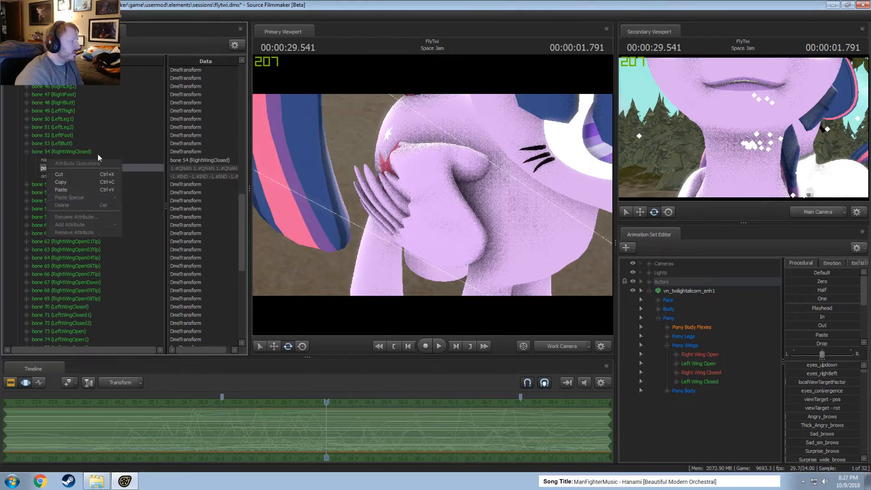
{"action": "left_click", "coordinate": [43, 168]}
{"action": "right_click", "coordinate": [43, 168]}
{"action": "left_click", "coordinate": [53, 180]}
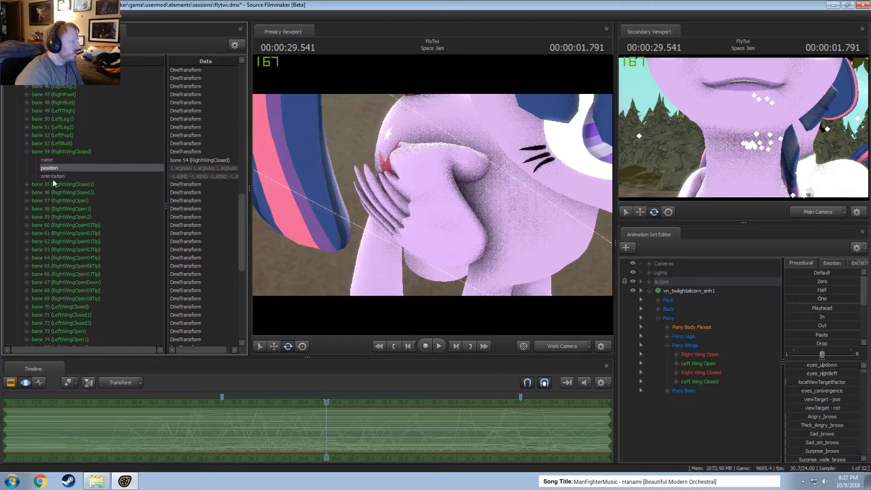
Expand Twilight's bone 55 (RightWingClosed1) and try to paste the copied position into it.
{"action": "left_click", "coordinate": [27, 185]}
{"action": "left_click", "coordinate": [48, 201]}
{"action": "right_click", "coordinate": [48, 201]}
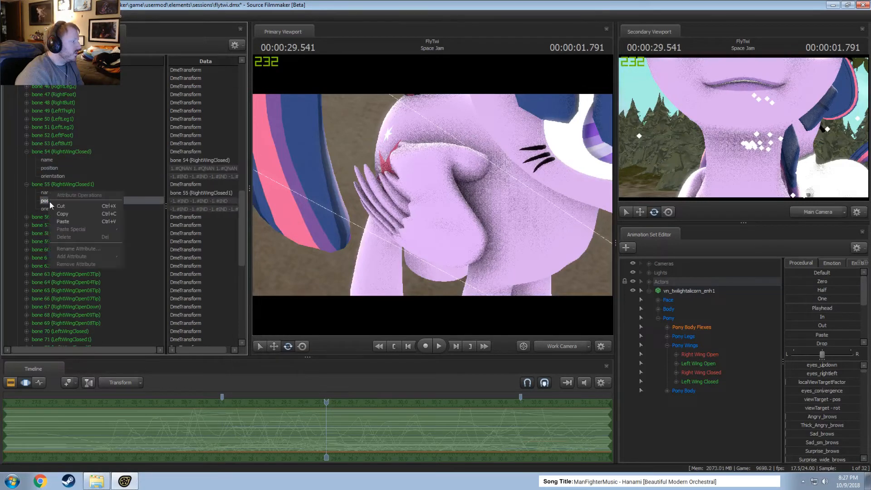
{"action": "left_click", "coordinate": [43, 206]}
{"action": "right_click", "coordinate": [43, 205]}
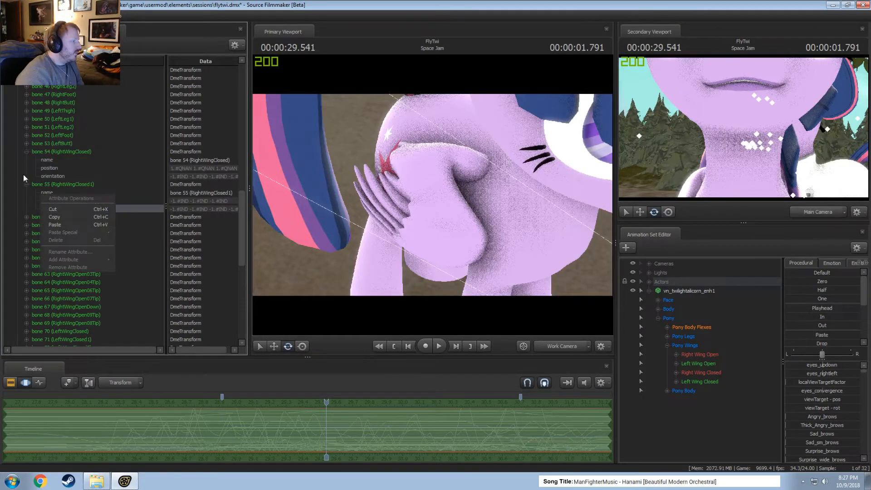
Copy the orientation attribute of bone 54 (RightWingClosed) and try to paste it into the orientation of bone 55 (RightWingClosed1).
{"action": "left_click", "coordinate": [48, 175]}
{"action": "right_click", "coordinate": [48, 176]}
{"action": "left_click", "coordinate": [62, 188]}
{"action": "left_click", "coordinate": [48, 207]}
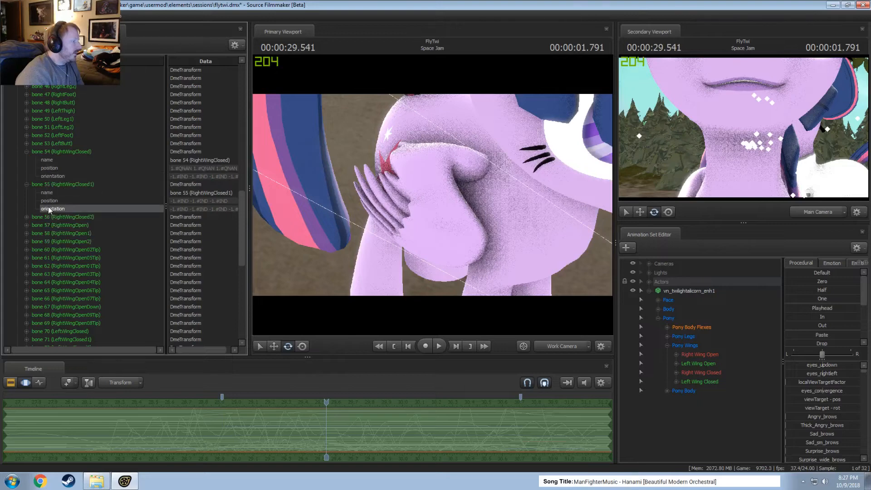
{"action": "right_click", "coordinate": [49, 206]}
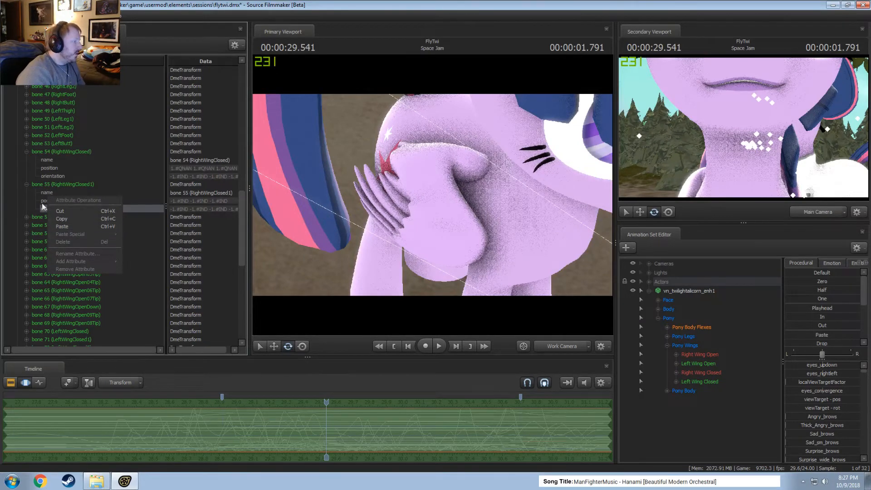
Collapse bone 55, expand bones 75 (LeftWingOpen2) and 76 (LeftWingOpen02Tip), and try to transfer the position attribute from 75 to 76.
{"action": "left_click", "coordinate": [26, 184]}
{"action": "left_click", "coordinate": [28, 234]}
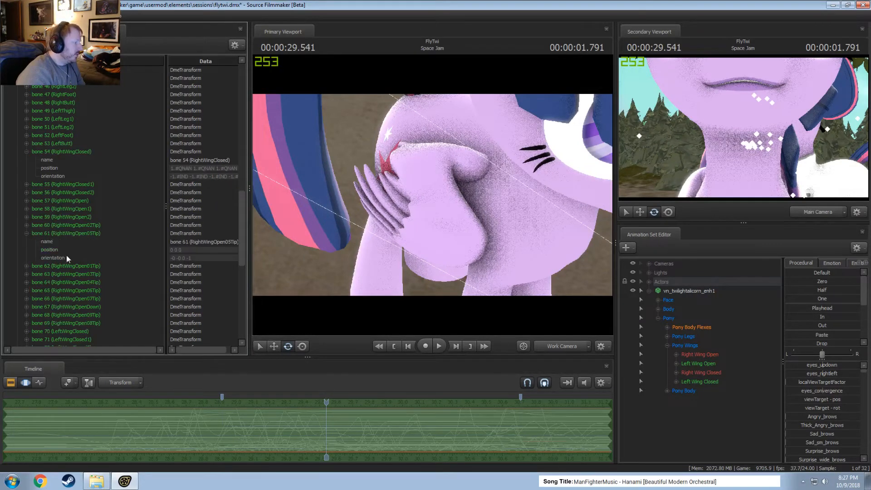
{"action": "left_click", "coordinate": [28, 234]}
{"action": "scroll", "coordinate": [28, 240], "scroll_direction": "down", "scroll_amount": 4}
{"action": "left_click", "coordinate": [27, 255]}
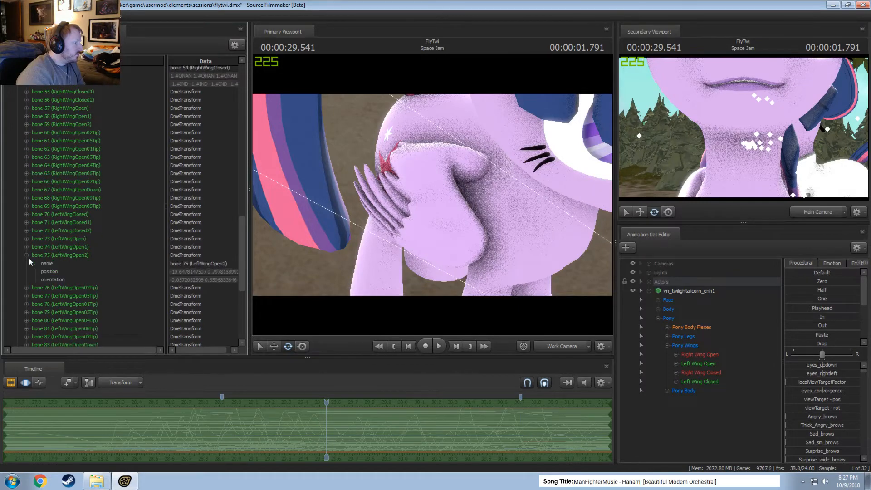
{"action": "right_click", "coordinate": [53, 271]}
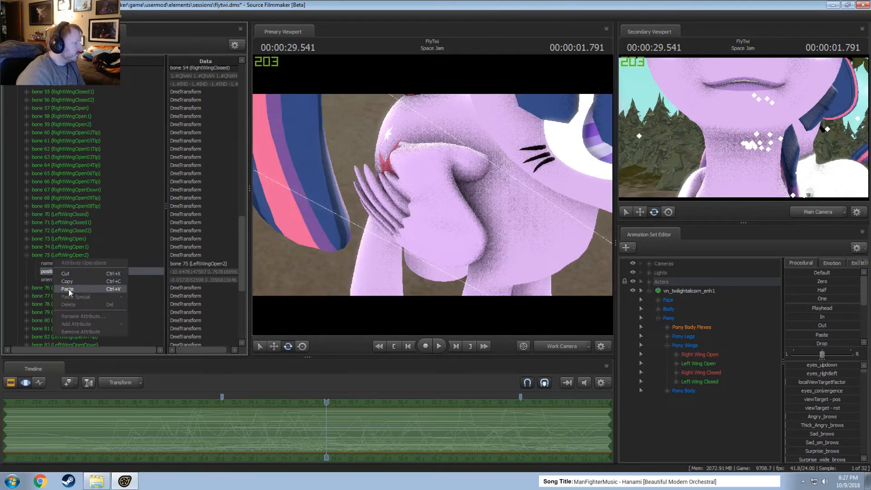
{"action": "left_click", "coordinate": [69, 290]}
{"action": "right_click", "coordinate": [50, 304]}
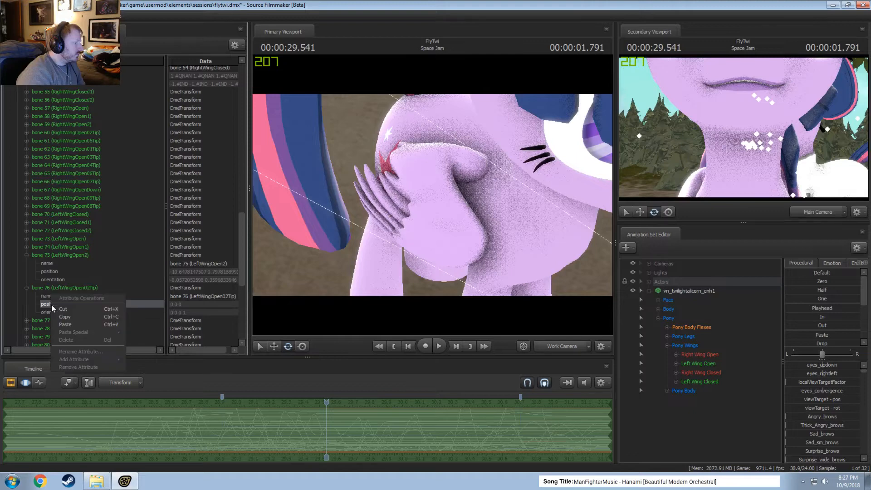
Copy the orientation of bone 75 (LeftWingOpen2) and try to paste it into the orientation of bone 76 (LeftWingOpen02Tip).
{"action": "left_click", "coordinate": [47, 280]}
{"action": "right_click", "coordinate": [47, 278]}
{"action": "left_click", "coordinate": [64, 291]}
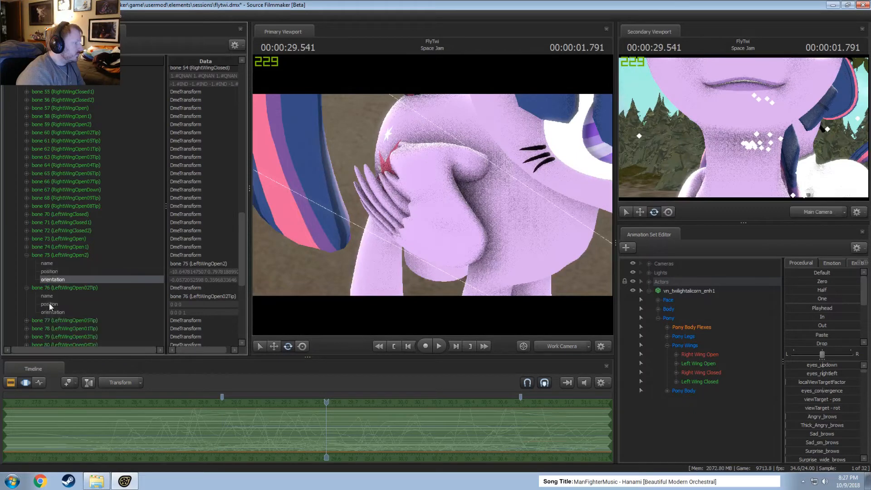
{"action": "right_click", "coordinate": [47, 311]}
Copy the whole bone 75 (LeftWingOpen2) element and check the paste options for bone 76 (LeftWingOpen02Tip).
{"action": "right_click", "coordinate": [49, 257]}
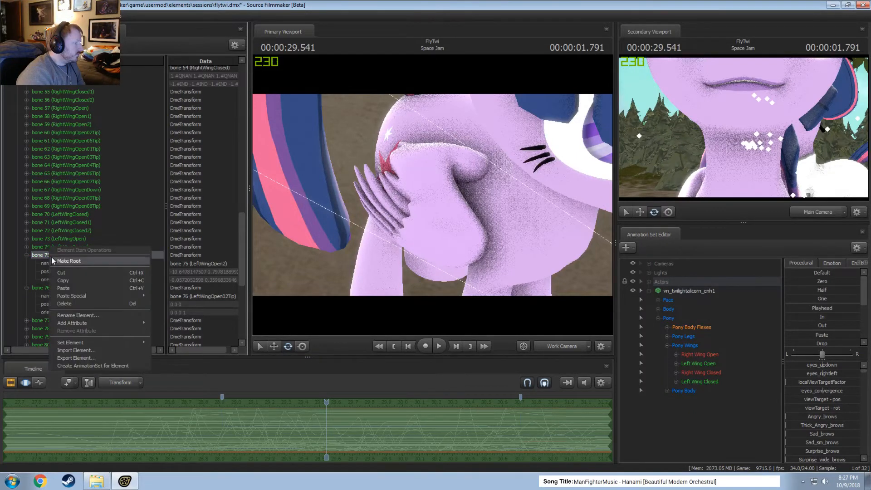
{"action": "left_click", "coordinate": [65, 282]}
{"action": "right_click", "coordinate": [50, 285]}
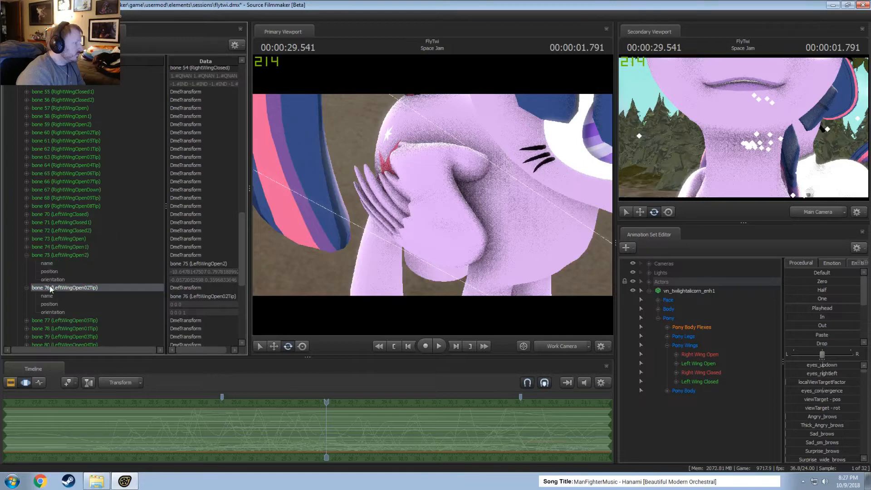
{"action": "mouse_move", "coordinate": [73, 325]}
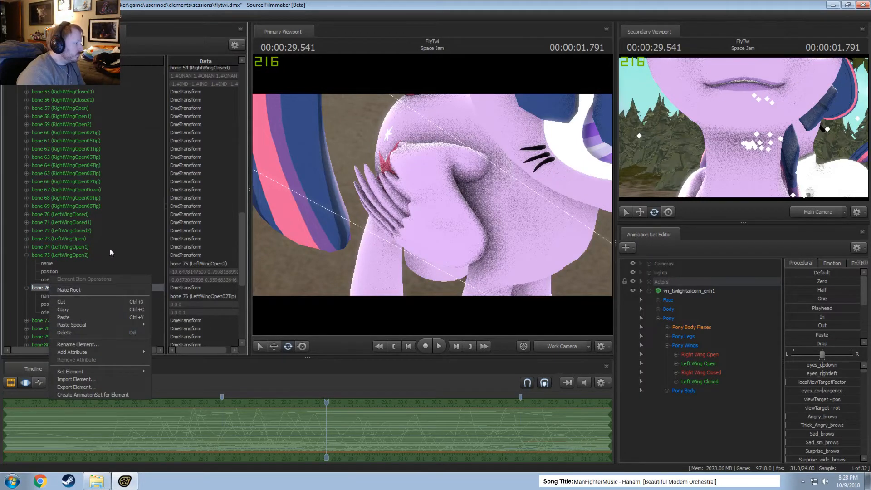
{"action": "left_click", "coordinate": [74, 255]}
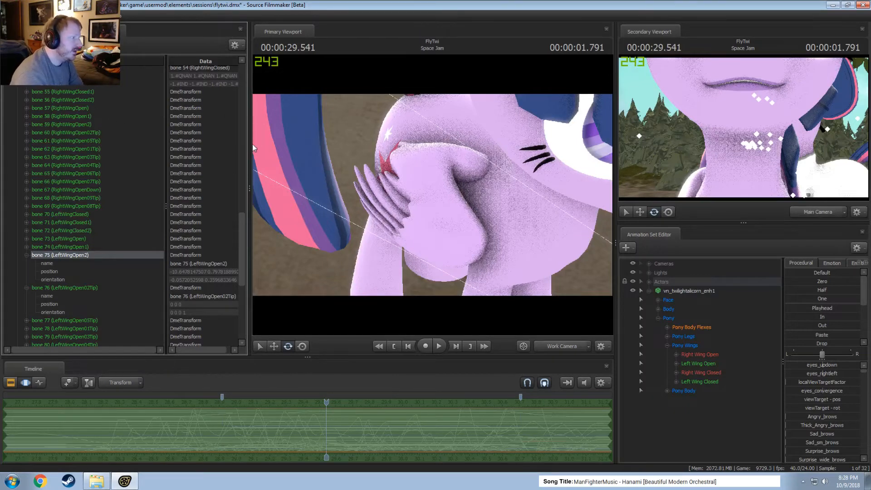
Narrow the Element Viewer to enlarge the primary viewport and duplicate the vn_twilightalicorn_enh1 animation set.
{"action": "left_click_drag", "start_coordinate": [249, 142], "coordinate": [163, 152]}
{"action": "mouse_move", "coordinate": [408, 199]}
{"action": "left_mouse_down"}
{"action": "mouse_move", "coordinate": [399, 177]}
{"action": "mouse_move", "coordinate": [390, 190]}
{"action": "mouse_move", "coordinate": [363, 182]}
{"action": "mouse_move", "coordinate": [413, 207]}
{"action": "mouse_move", "coordinate": [416, 222]}
{"action": "mouse_move", "coordinate": [417, 207]}
{"action": "left_mouse_up"}
{"action": "key", "text": "s"}
{"action": "key", "text": "w"}
{"action": "key", "text": "s"}
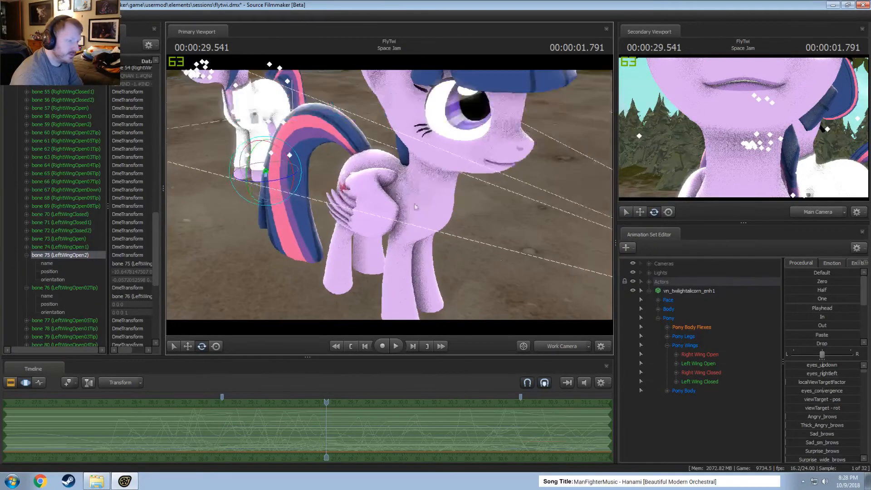
{"action": "left_click", "coordinate": [679, 288]}
{"action": "left_click", "coordinate": [649, 291]}
{"action": "right_click", "coordinate": [672, 295]}
{"action": "right_click", "coordinate": [672, 331]}
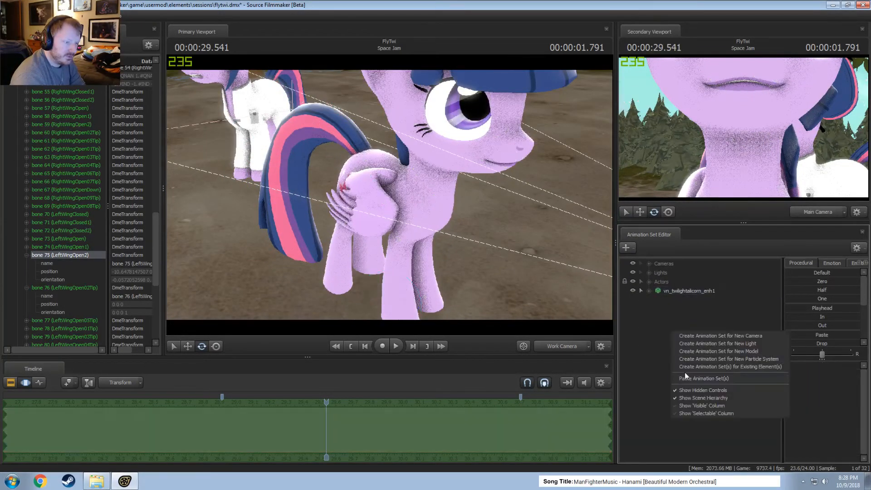
{"action": "left_click", "coordinate": [693, 378]}
Move the duplicated vn_twilightalicorn_enh2 sideways so it stands beside the original model.
{"action": "left_click", "coordinate": [671, 300]}
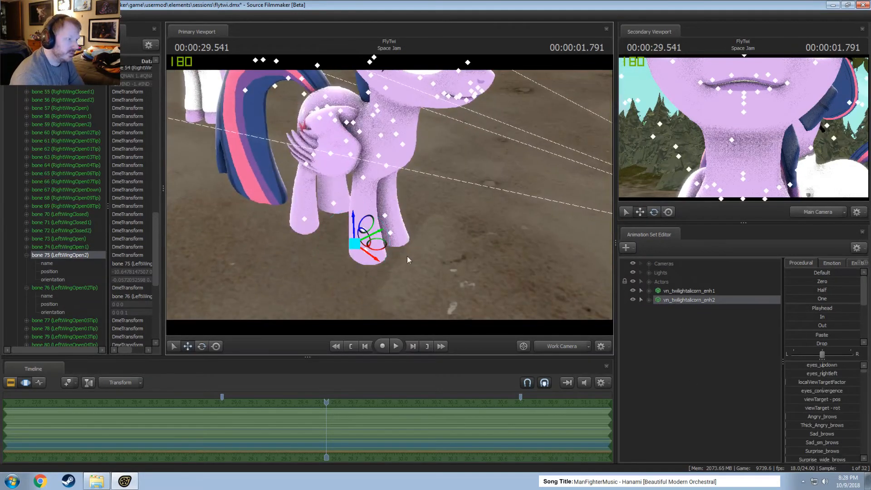
{"action": "left_click_drag", "start_coordinate": [378, 246], "coordinate": [481, 195]}
{"action": "key", "text": "d"}
{"action": "left_click_drag", "start_coordinate": [390, 196], "coordinate": [394, 214]}
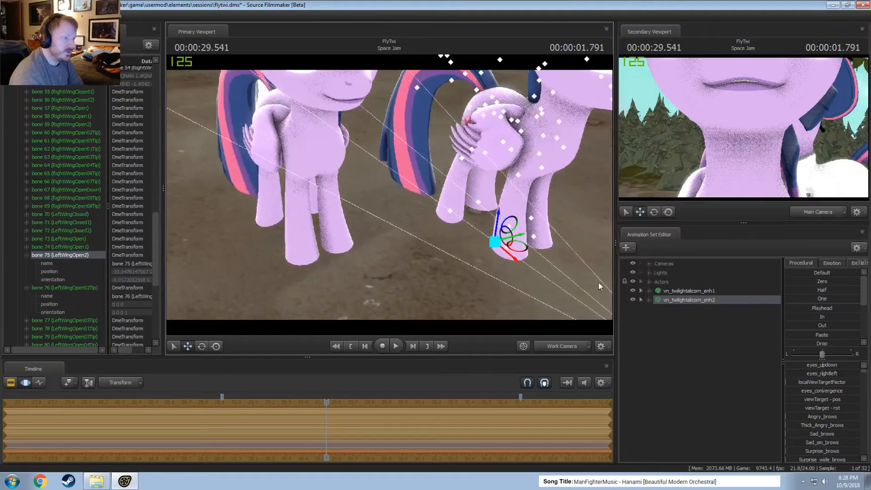
Show the model of vn_twilightalicorn_enh1 in the Element Viewer and copy its bone 3 (Neck) element from the bones list.
{"action": "left_click", "coordinate": [677, 291]}
{"action": "right_click", "coordinate": [677, 291]}
{"action": "mouse_move", "coordinate": [717, 345]}
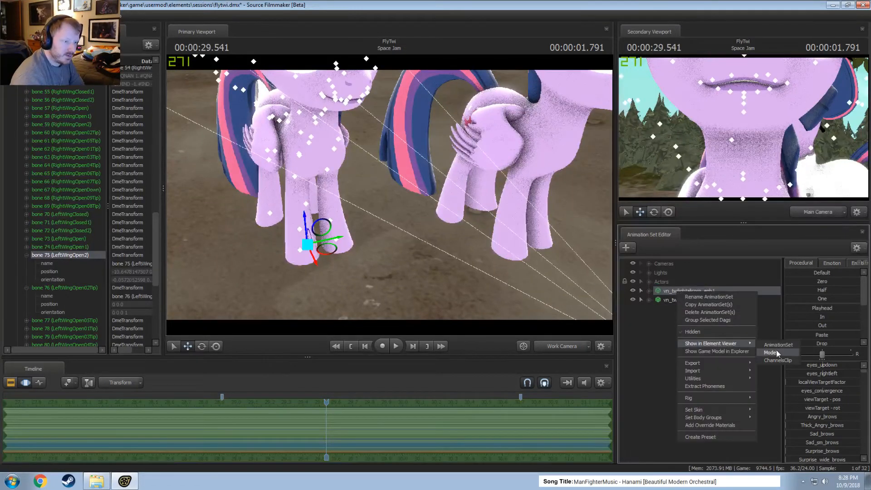
{"action": "left_click", "coordinate": [778, 354]}
{"action": "left_click", "coordinate": [18, 168]}
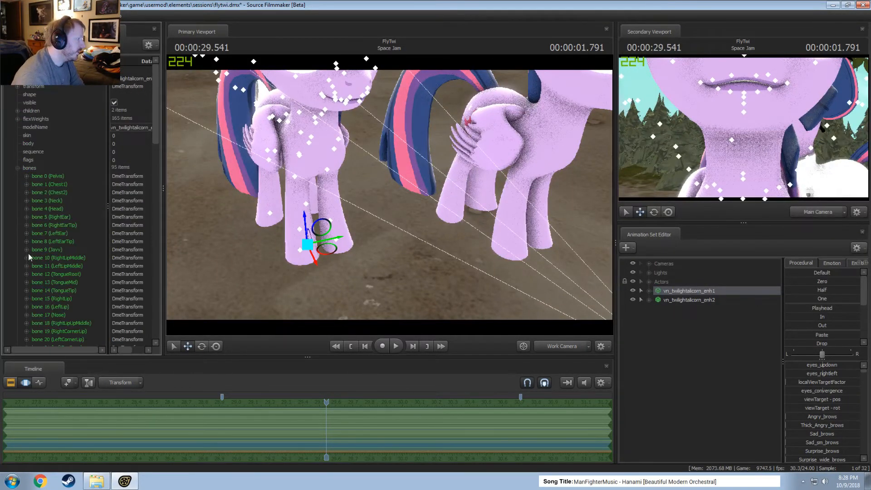
{"action": "double_click", "coordinate": [33, 203]}
{"action": "right_click", "coordinate": [42, 202]}
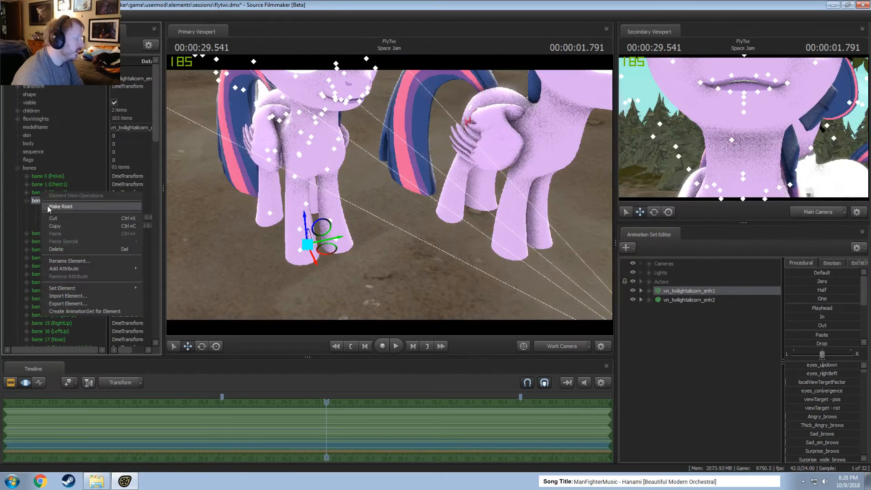
{"action": "left_click", "coordinate": [58, 227]}
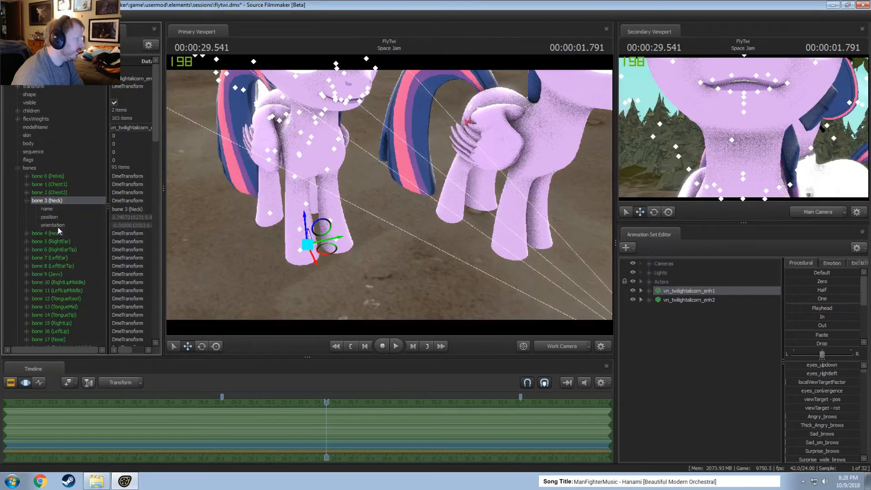
Show the model of vn_twilightalicorn_enh2 in the Element Viewer and paste the copied neck element as a reference onto its bone 3 (Neck).
{"action": "right_click", "coordinate": [703, 301]}
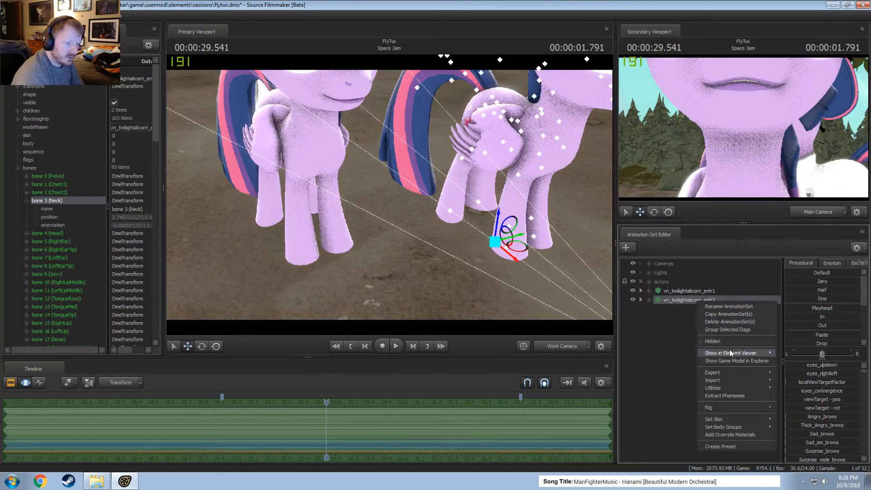
{"action": "mouse_move", "coordinate": [729, 353]}
{"action": "left_click", "coordinate": [807, 353]}
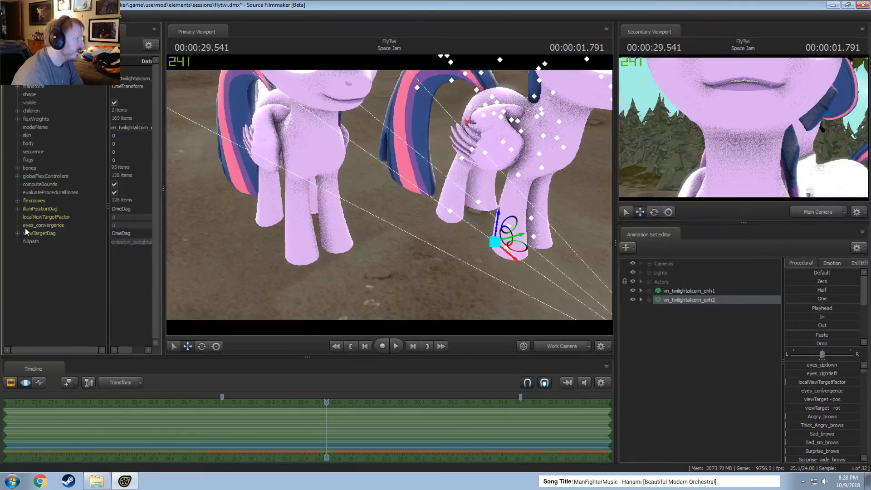
{"action": "left_click", "coordinate": [17, 168]}
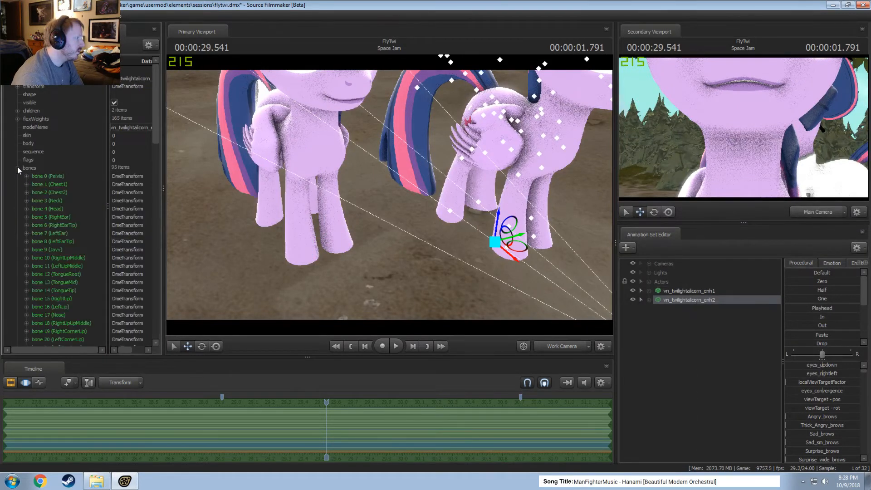
{"action": "left_click", "coordinate": [26, 201]}
{"action": "right_click", "coordinate": [45, 200]}
{"action": "mouse_move", "coordinate": [72, 240]}
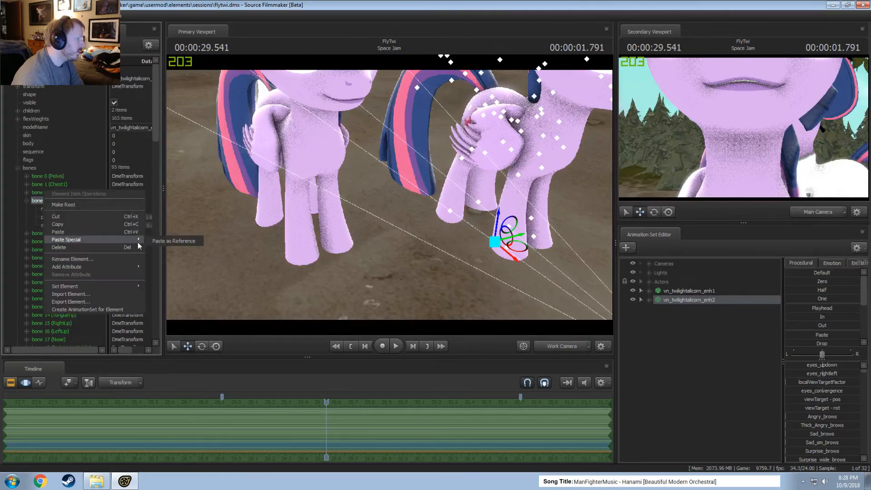
{"action": "left_click", "coordinate": [176, 243]}
Select the Neck in the Pony Body group of vn_twilightalicorn_enh1, rotate it to test the shared bone, and undo the test rotations.
{"action": "key", "text": "s"}
{"action": "left_click_drag", "start_coordinate": [585, 291], "coordinate": [591, 274]}
{"action": "key", "text": "ctrl"}
{"action": "left_click", "coordinate": [649, 291]}
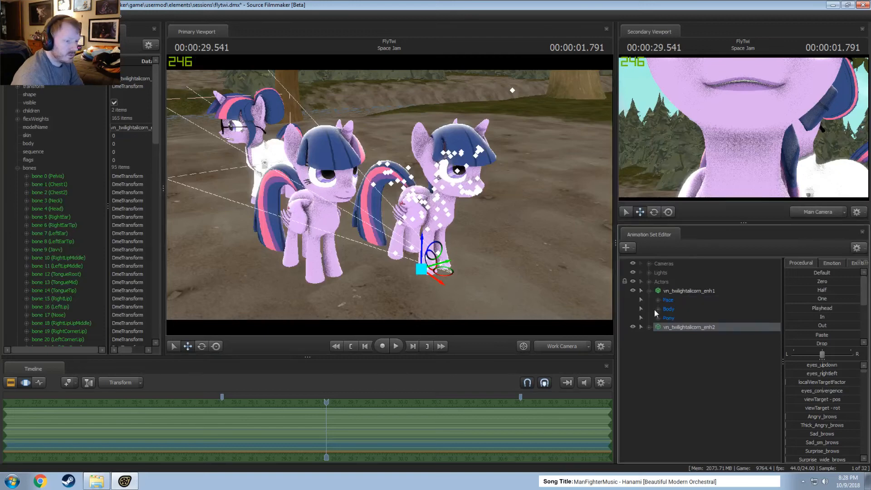
{"action": "left_click", "coordinate": [658, 318]}
{"action": "left_click", "coordinate": [667, 354]}
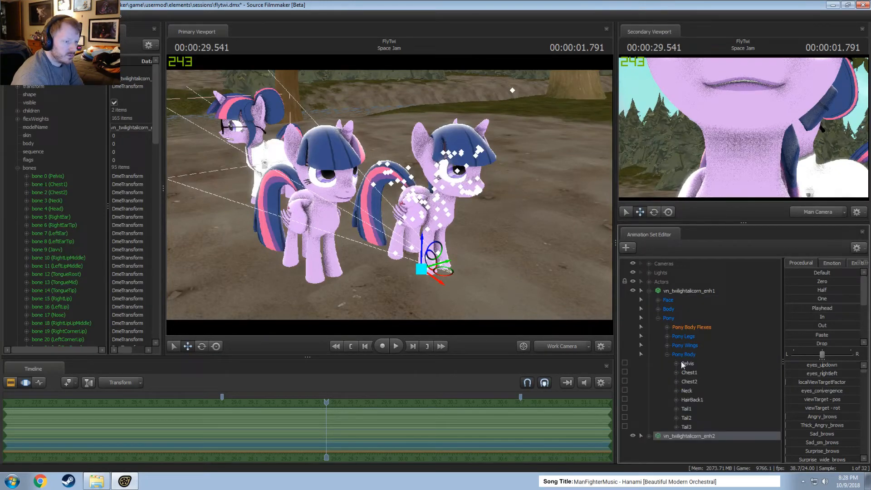
{"action": "left_click", "coordinate": [688, 391]}
{"action": "key", "text": "e"}
{"action": "left_click_drag", "start_coordinate": [363, 214], "coordinate": [336, 194], "text": "alt"}
{"action": "left_click_drag", "start_coordinate": [338, 198], "coordinate": [457, 214], "text": "alt"}
{"action": "key", "text": "ctrl+z"}
{"action": "left_click_drag", "start_coordinate": [392, 194], "coordinate": [379, 210]}
{"action": "key", "text": "ctrl+z"}
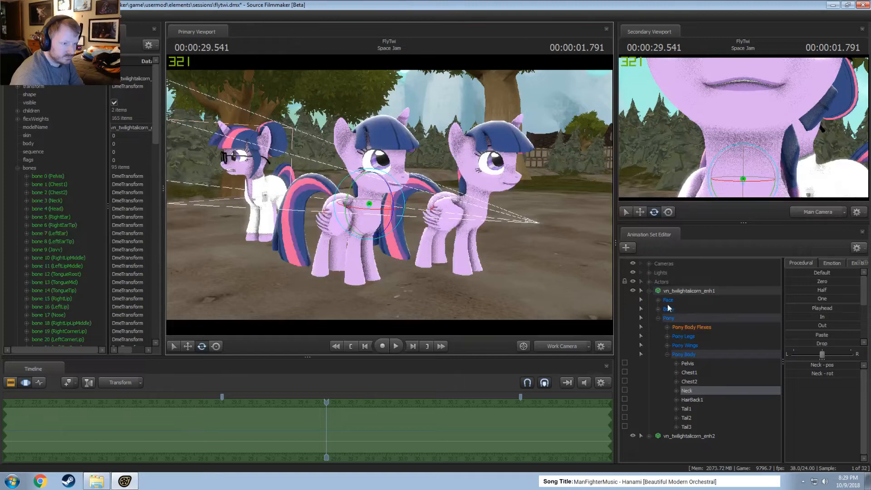
Turn vn_twilightalicorn_enh2 toward the camera and move it farther away from the original model.
{"action": "left_click", "coordinate": [674, 437]}
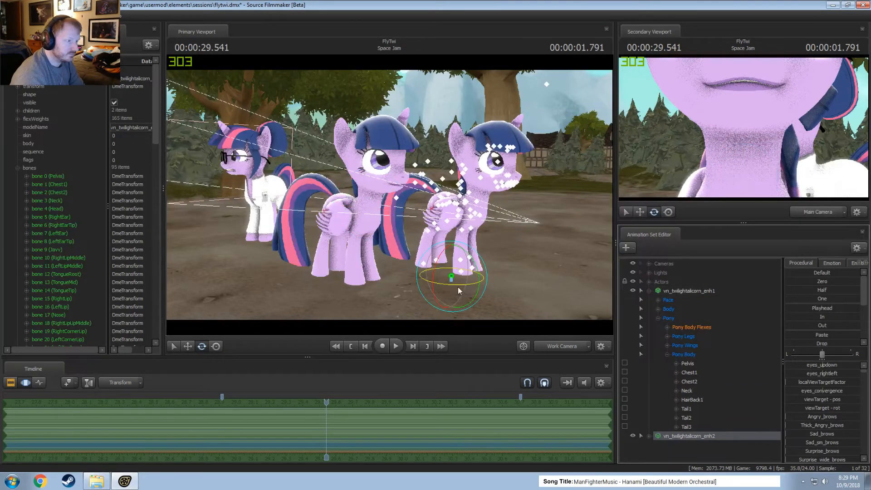
{"action": "right_click", "coordinate": [460, 267]}
{"action": "mouse_move", "coordinate": [481, 287]}
{"action": "left_click", "coordinate": [548, 285]}
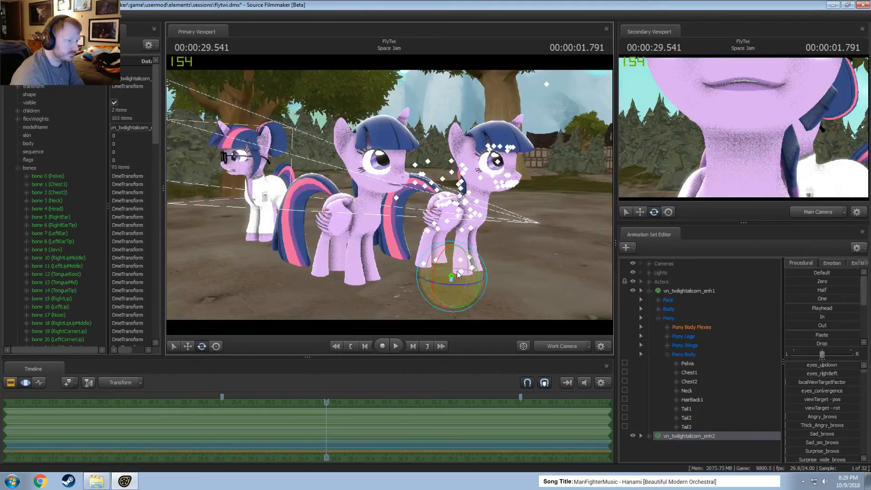
{"action": "left_click_drag", "start_coordinate": [450, 285], "coordinate": [536, 278]}
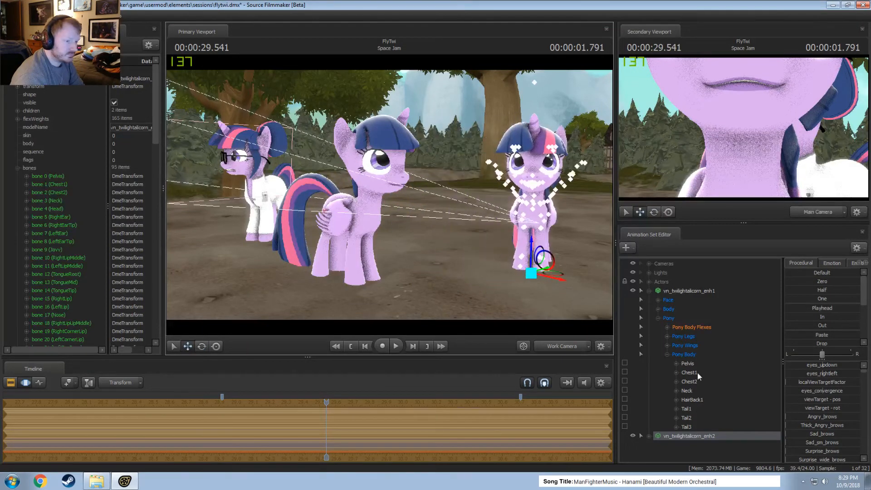
Rotate the Neck of vn_twilightalicorn_enh1 again with the two models apart, and undo the changes.
{"action": "left_click", "coordinate": [687, 389]}
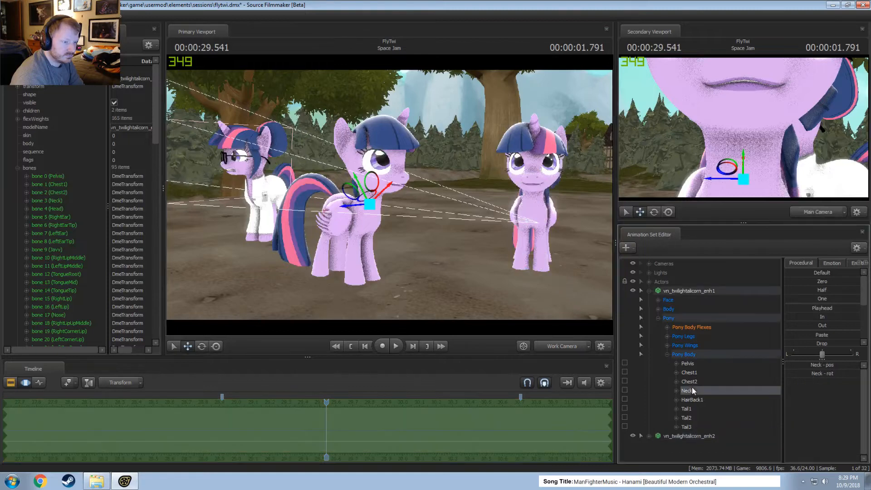
{"action": "left_click_drag", "start_coordinate": [365, 179], "coordinate": [401, 199]}
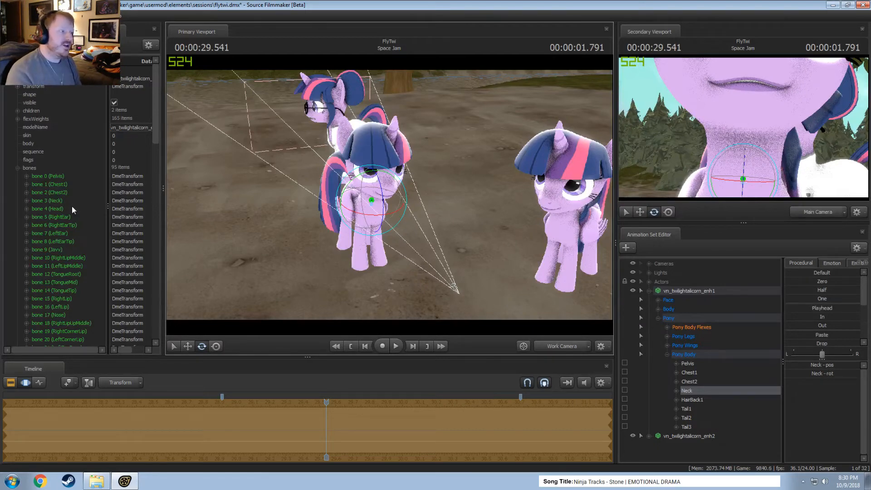
{"action": "left_click_drag", "start_coordinate": [389, 260], "coordinate": [390, 197]}
{"action": "key", "text": "ctrl+z"}
{"action": "key", "text": "ctrl+z"}
Expand the Pony Body group of vn_twilightalicorn_enh2, select its Neck, and try rotating it.
{"action": "left_click", "coordinate": [649, 436]}
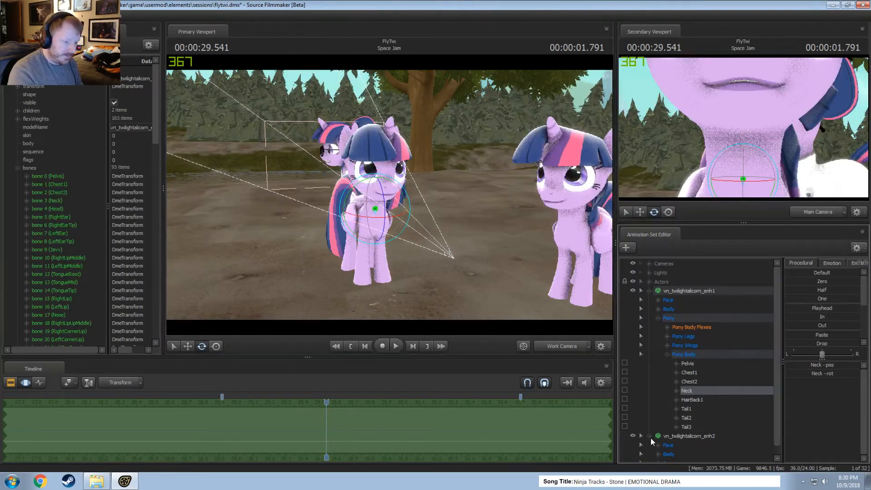
{"action": "scroll", "coordinate": [654, 440], "scroll_direction": "down", "scroll_amount": 1}
{"action": "left_click", "coordinate": [659, 453]}
{"action": "scroll", "coordinate": [667, 445], "scroll_direction": "down", "scroll_amount": 2}
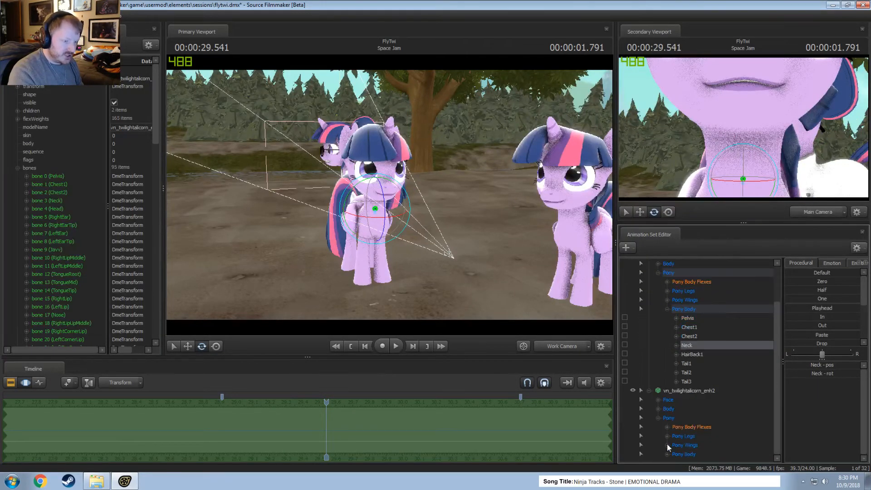
{"action": "left_click", "coordinate": [667, 454]}
{"action": "scroll", "coordinate": [670, 452], "scroll_direction": "down", "scroll_amount": 3}
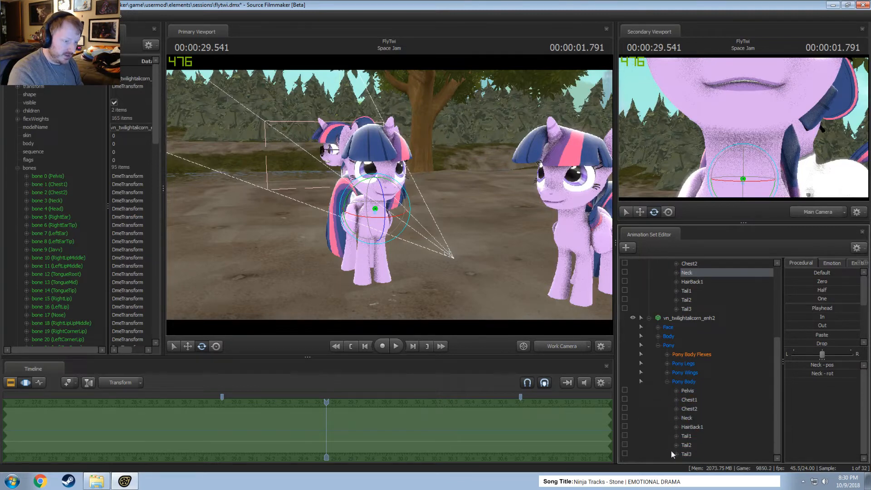
{"action": "left_click", "coordinate": [688, 417]}
{"action": "mouse_move", "coordinate": [586, 238]}
{"action": "left_mouse_down"}
{"action": "mouse_move", "coordinate": [590, 210]}
{"action": "mouse_move", "coordinate": [558, 174]}
{"action": "mouse_move", "coordinate": [568, 235]}
{"action": "left_mouse_up"}
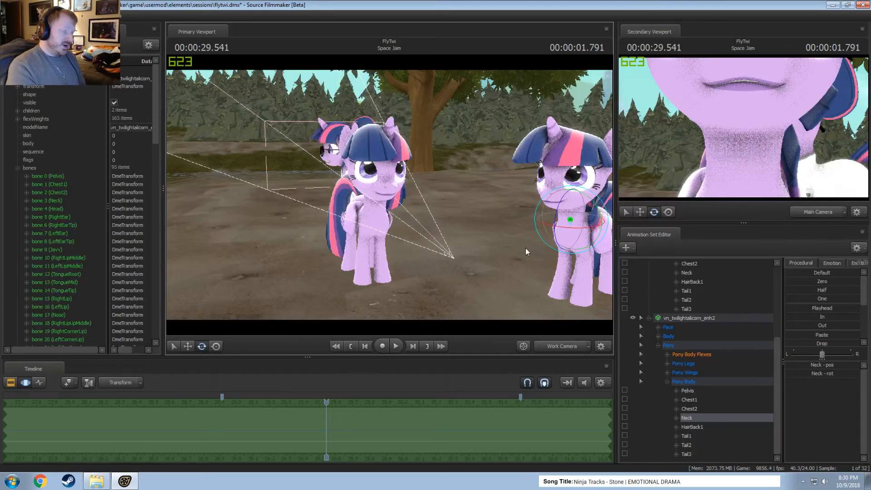
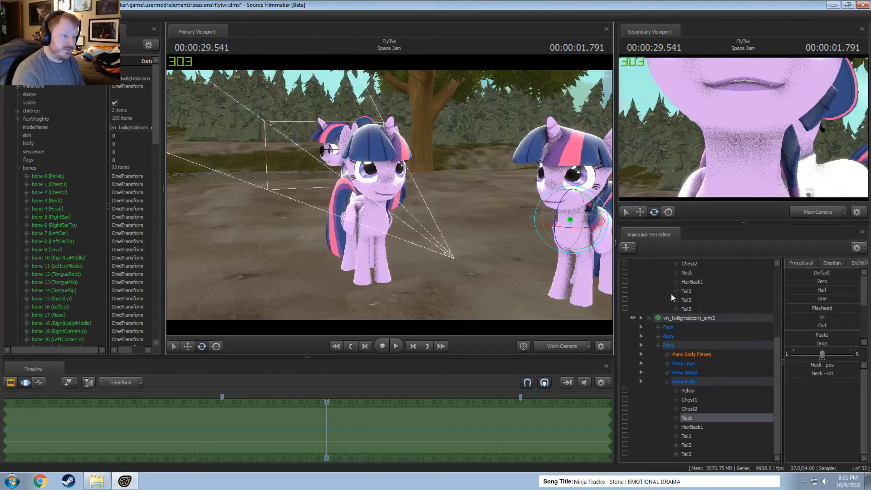
Delete both Twilight models, vn_twilightalicorn_enh1 and vn_twilightalicorn_enh2, from the session.
{"action": "left_click", "coordinate": [686, 317]}
{"action": "scroll", "coordinate": [686, 320], "scroll_direction": "up", "scroll_amount": 4}
{"action": "left_click", "coordinate": [686, 289], "text": "ctrl"}
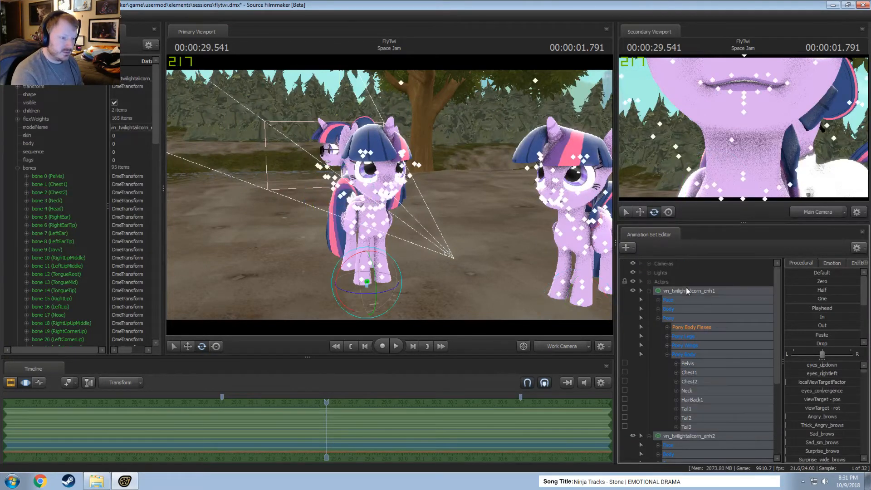
{"action": "right_click", "coordinate": [683, 290]}
{"action": "left_click", "coordinate": [686, 312]}
Create an animation set for a new light, look through it, and aim it at the base of the tree.
{"action": "right_click", "coordinate": [667, 310]}
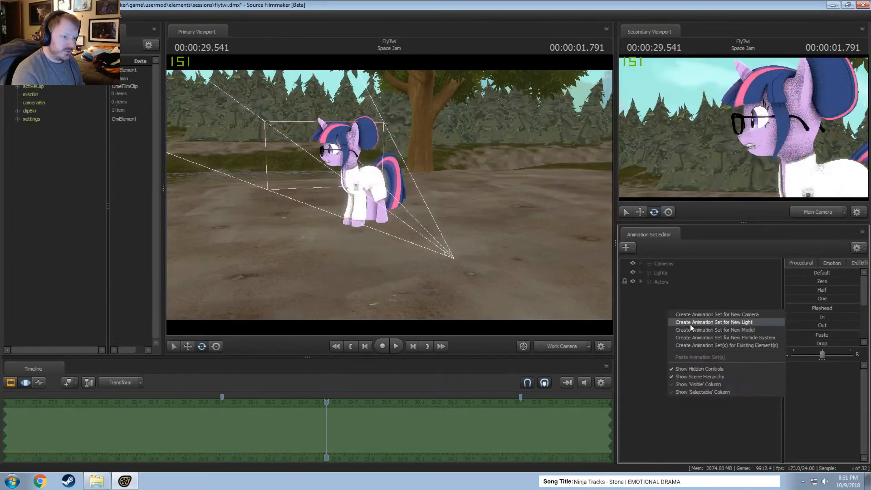
{"action": "left_click", "coordinate": [699, 323]}
{"action": "right_click", "coordinate": [574, 244]}
{"action": "left_click", "coordinate": [591, 268]}
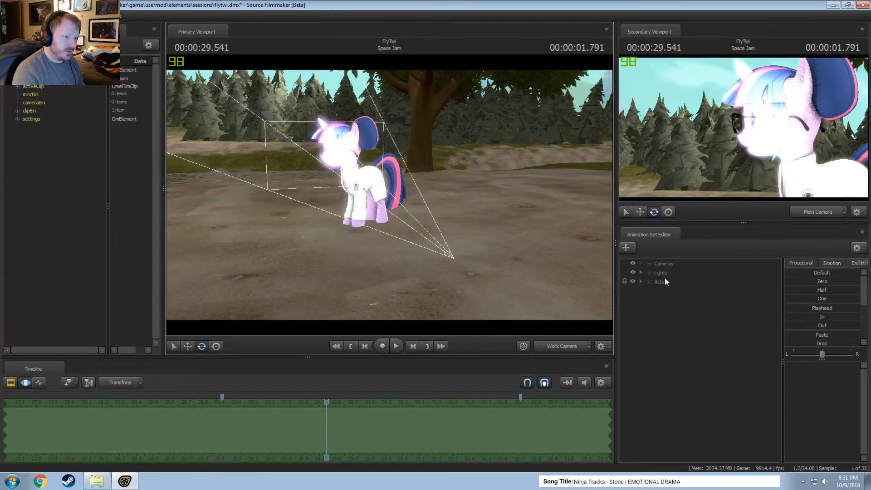
{"action": "double_click", "coordinate": [680, 318]}
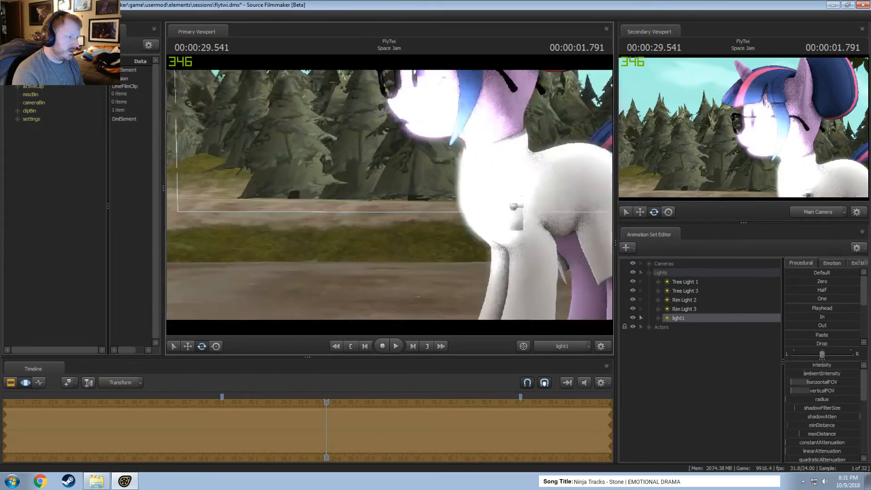
{"action": "mouse_move", "coordinate": [389, 195]}
{"action": "left_mouse_down"}
{"action": "mouse_move", "coordinate": [363, 194]}
{"action": "mouse_move", "coordinate": [369, 200]}
{"action": "mouse_move", "coordinate": [372, 177]}
{"action": "mouse_move", "coordinate": [354, 136]}
{"action": "mouse_move", "coordinate": [418, 218]}
{"action": "mouse_move", "coordinate": [531, 195]}
{"action": "mouse_move", "coordinate": [381, 213]}
{"action": "mouse_move", "coordinate": [384, 277]}
{"action": "mouse_move", "coordinate": [386, 179]}
{"action": "mouse_move", "coordinate": [391, 195]}
{"action": "left_mouse_up"}
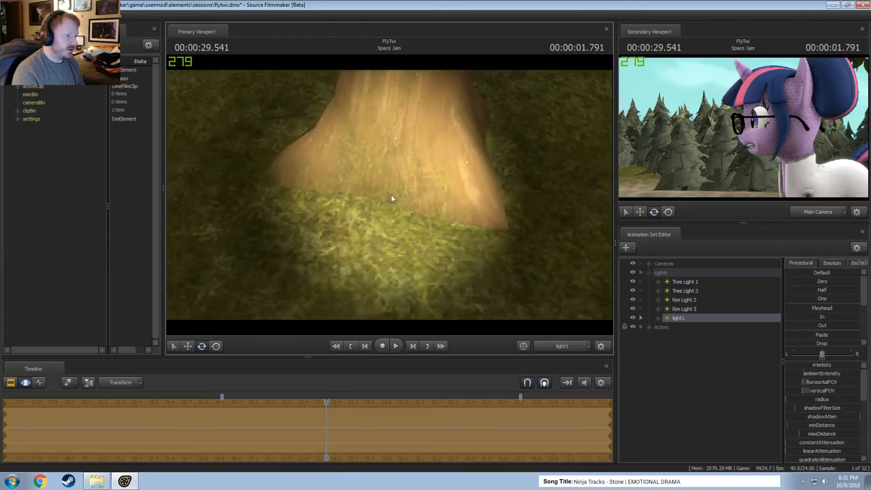
Duplicate light1 by copying and pasting its animation set, and aim the copy at the tree base from another angle.
{"action": "right_click", "coordinate": [684, 317]}
{"action": "left_click", "coordinate": [689, 328]}
{"action": "right_click", "coordinate": [643, 359]}
{"action": "left_click", "coordinate": [685, 406]}
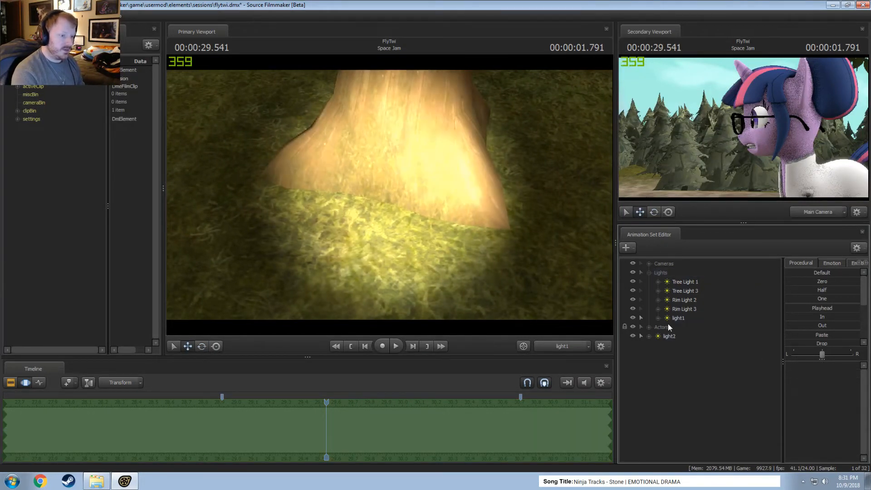
{"action": "left_click", "coordinate": [669, 336]}
{"action": "mouse_move", "coordinate": [389, 196]}
{"action": "left_mouse_down"}
{"action": "mouse_move", "coordinate": [369, 191]}
{"action": "mouse_move", "coordinate": [377, 180]}
{"action": "mouse_move", "coordinate": [379, 186]}
{"action": "left_mouse_up"}
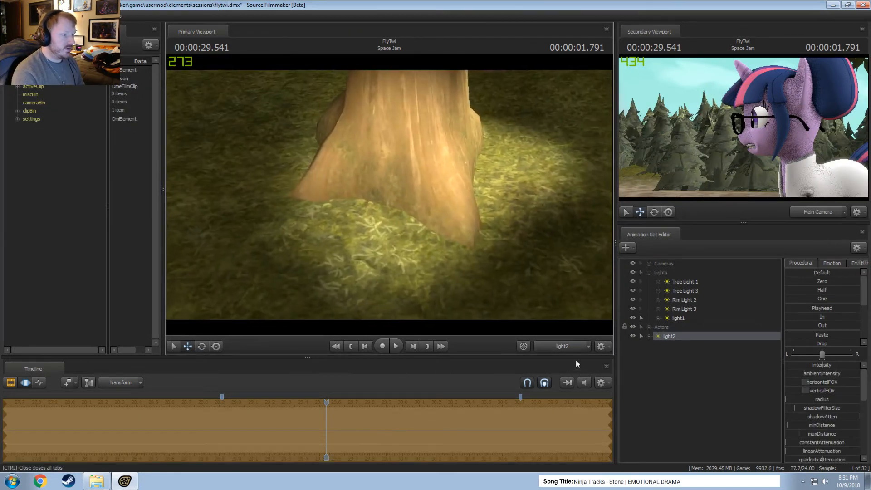
View the lit tree through the work camera, show light1's Light element in the Element Viewer, and copy its intensity attribute.
{"action": "left_click", "coordinate": [568, 347]}
{"action": "mouse_move", "coordinate": [501, 217]}
{"action": "left_mouse_down"}
{"action": "mouse_move", "coordinate": [475, 202]}
{"action": "mouse_move", "coordinate": [501, 223]}
{"action": "left_mouse_up"}
{"action": "key", "text": "Escape"}
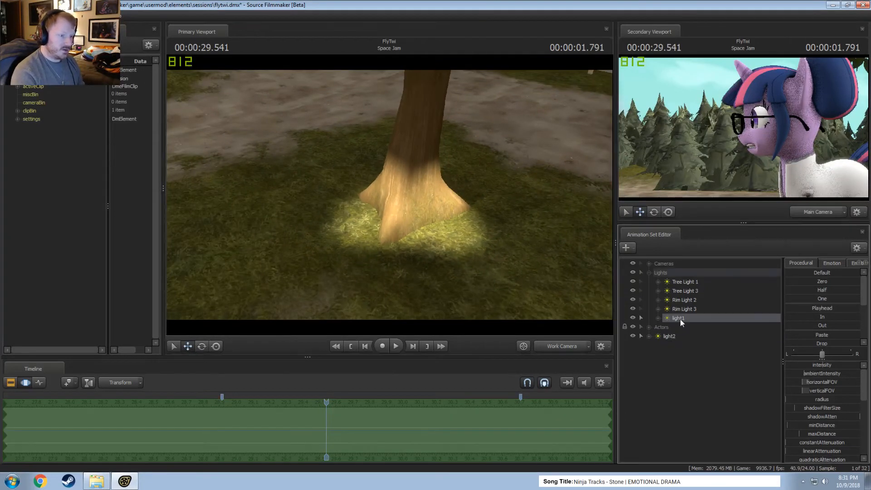
{"action": "right_click", "coordinate": [680, 319]}
{"action": "mouse_move", "coordinate": [782, 368]}
{"action": "left_click", "coordinate": [806, 379]}
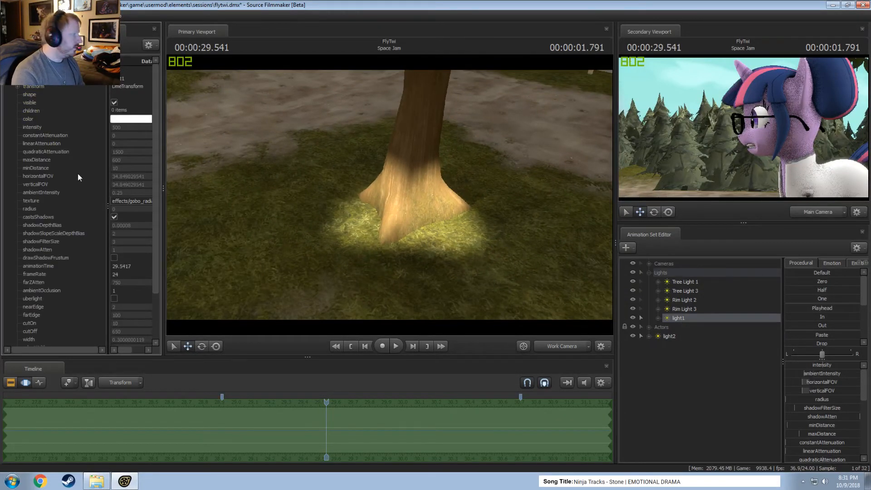
{"action": "scroll", "coordinate": [77, 232], "scroll_direction": "down", "scroll_amount": 1}
{"action": "scroll", "coordinate": [77, 217], "scroll_direction": "up", "scroll_amount": 1}
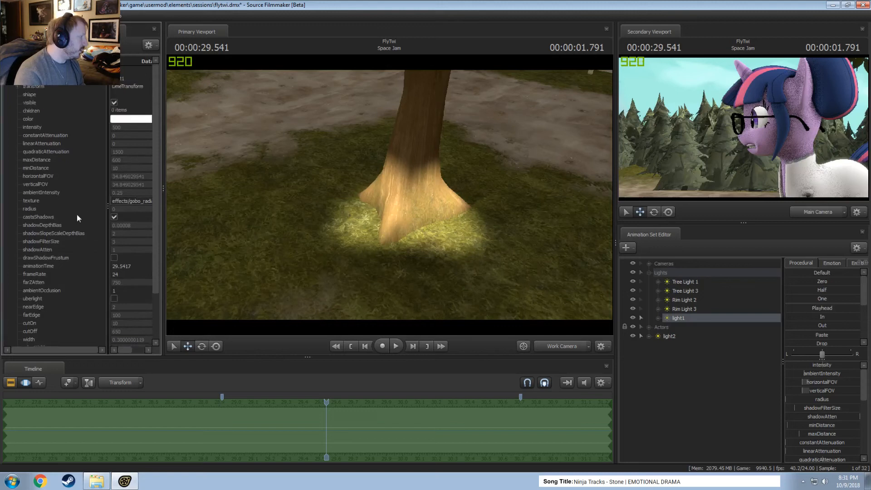
{"action": "right_click", "coordinate": [42, 126]}
{"action": "left_click", "coordinate": [54, 137]}
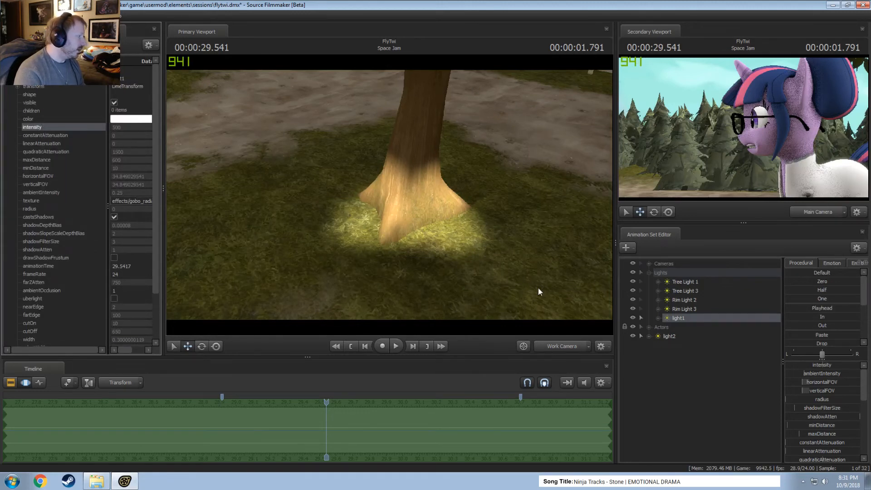
Show light2's Light element in the Element Viewer and paste the copied attribute onto its intensity.
{"action": "right_click", "coordinate": [678, 337]}
{"action": "mouse_move", "coordinate": [750, 392]}
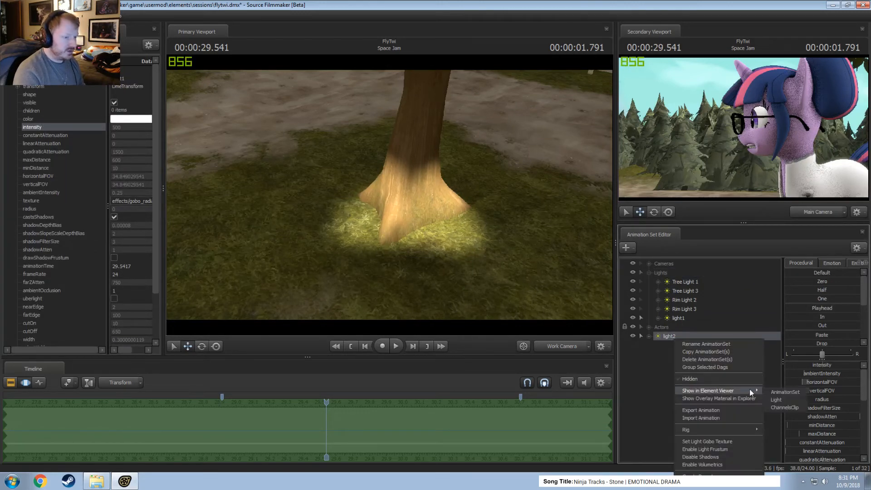
{"action": "left_click", "coordinate": [783, 399]}
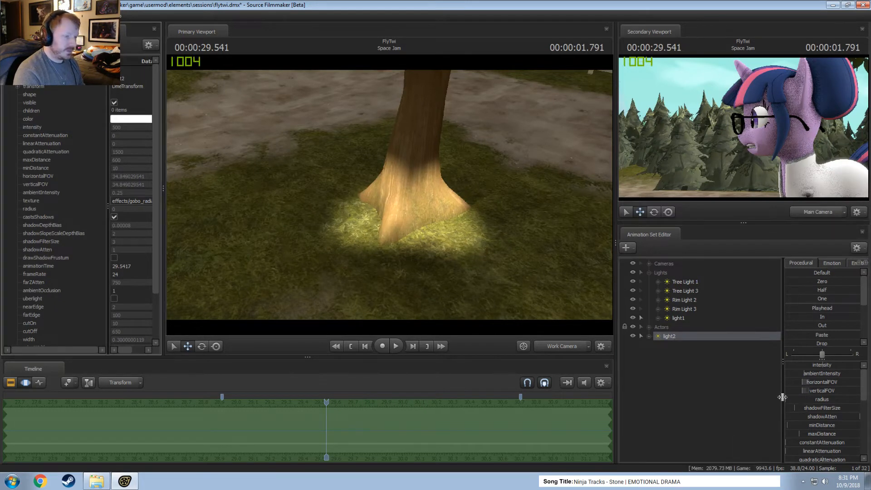
{"action": "right_click", "coordinate": [28, 127]}
{"action": "left_click", "coordinate": [51, 148]}
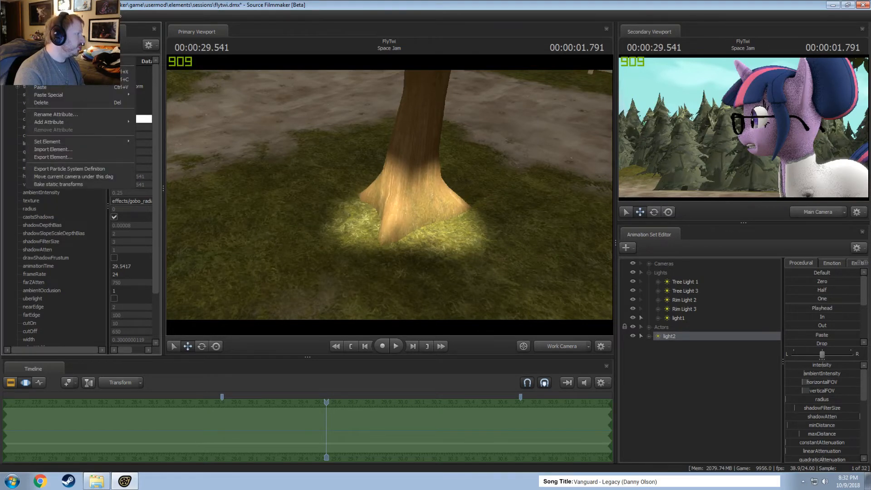
Show light1's Light element in the Element Viewer again and check the editing options of its root element.
{"action": "right_click", "coordinate": [678, 319]}
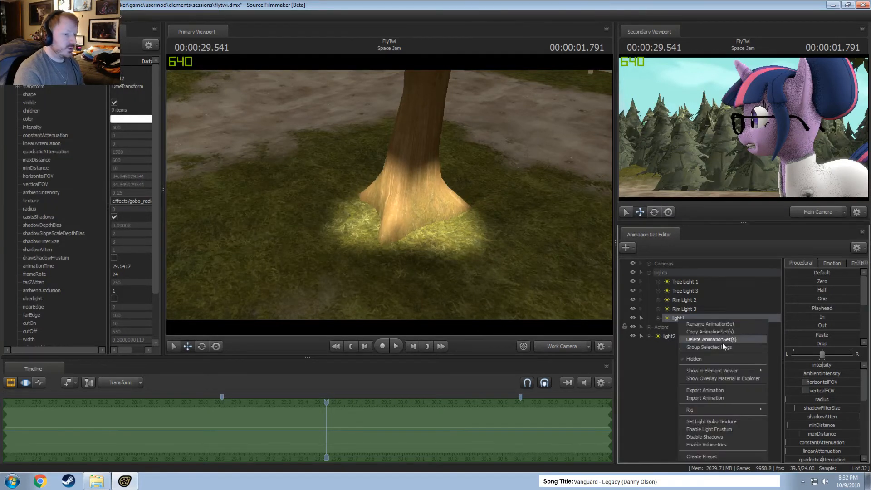
{"action": "mouse_move", "coordinate": [723, 370]}
{"action": "left_click", "coordinate": [781, 380]}
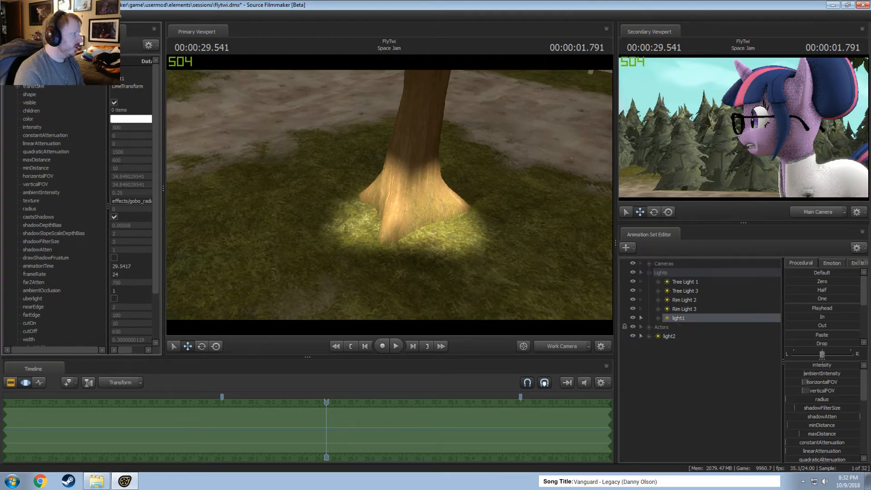
{"action": "right_click", "coordinate": [32, 88]}
{"action": "key", "text": "Escape"}
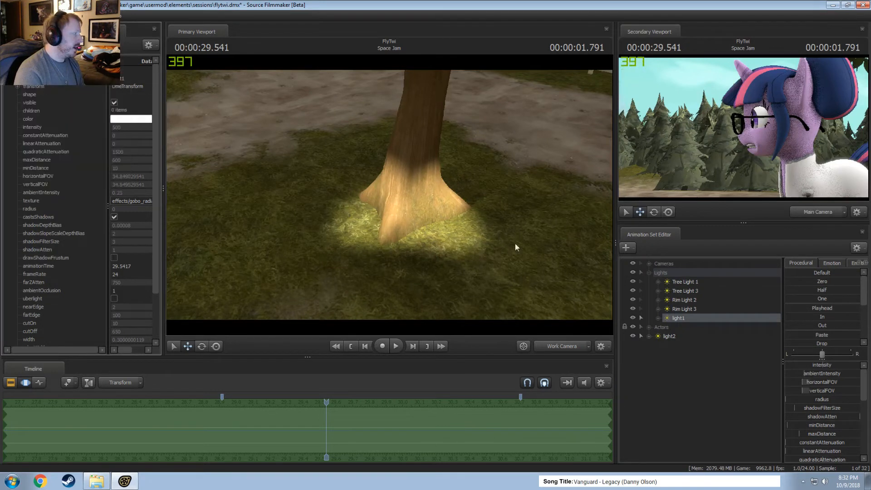
Show light2's Light element in the Element Viewer, check its root editing options, and look through its attributes.
{"action": "left_click", "coordinate": [669, 336]}
{"action": "right_click", "coordinate": [672, 337]}
{"action": "mouse_move", "coordinate": [735, 389]}
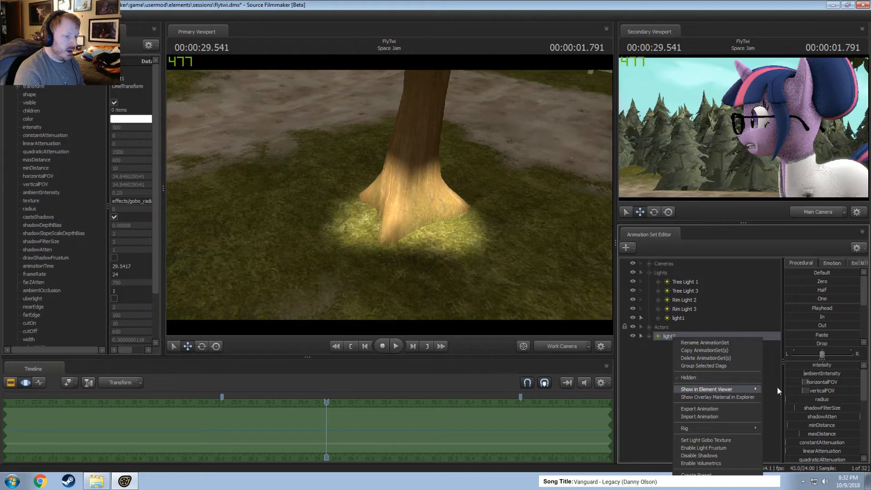
{"action": "left_click", "coordinate": [778, 397]}
{"action": "right_click", "coordinate": [31, 63]}
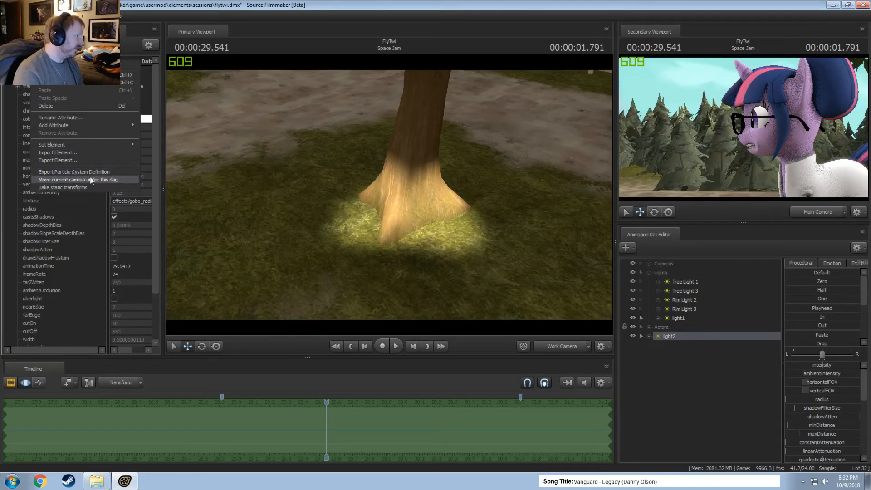
{"action": "left_click", "coordinate": [53, 244]}
{"action": "scroll", "coordinate": [58, 247], "scroll_direction": "down", "scroll_amount": 3}
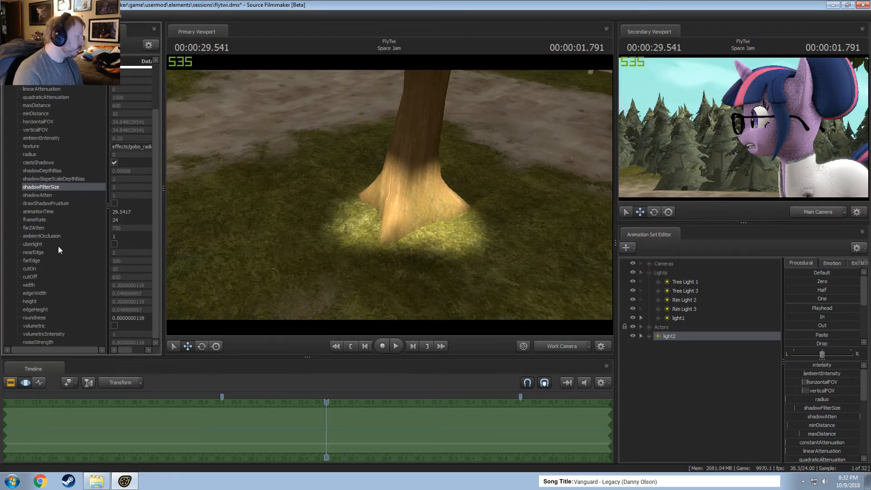
{"action": "scroll", "coordinate": [58, 246], "scroll_direction": "up", "scroll_amount": 2}
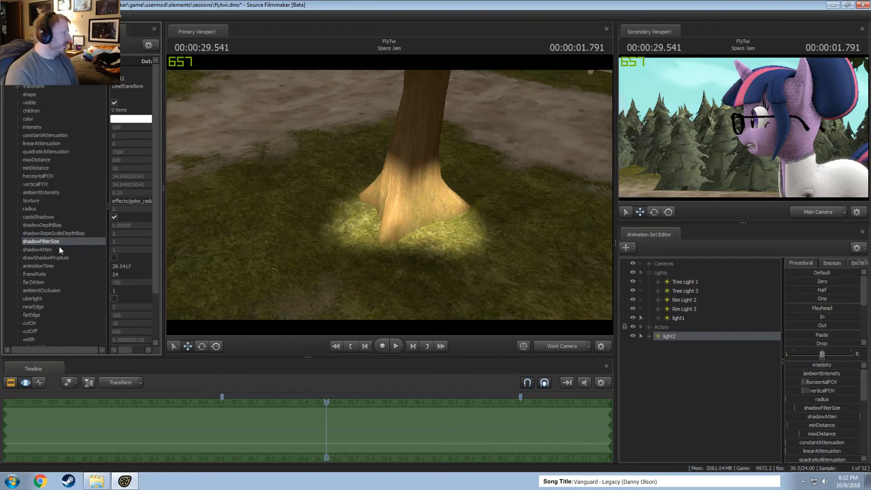
Expand the transform of light2's Light element and copy the transform.
{"action": "left_click", "coordinate": [16, 87]}
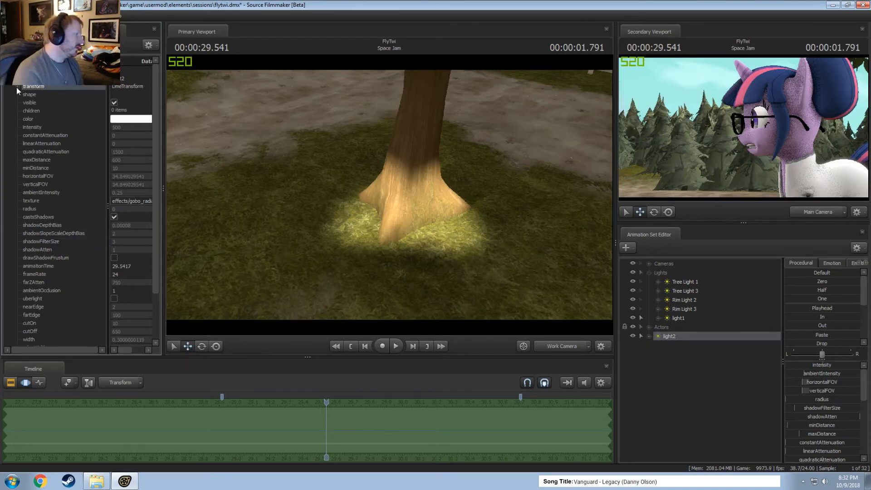
{"action": "left_click", "coordinate": [16, 87]}
{"action": "right_click", "coordinate": [59, 86]}
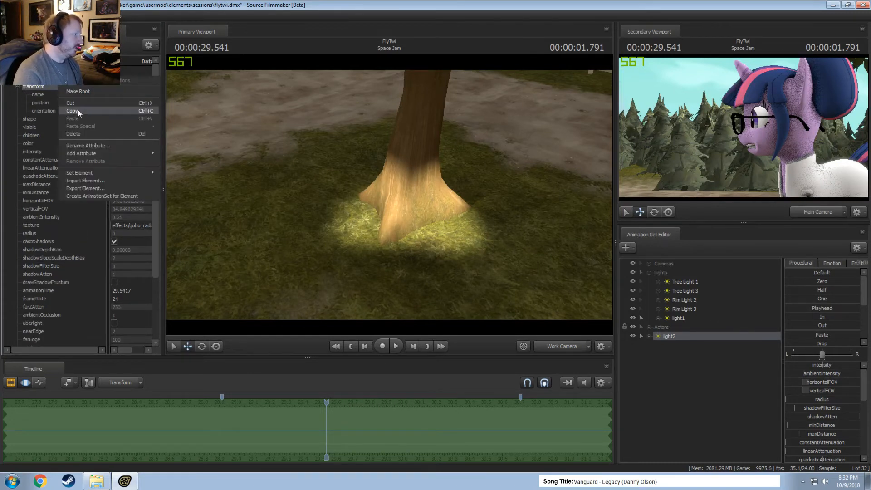
{"action": "left_click", "coordinate": [77, 111]}
Show light1's Light element and check the Paste as Reference option for its transform.
{"action": "right_click", "coordinate": [674, 319]}
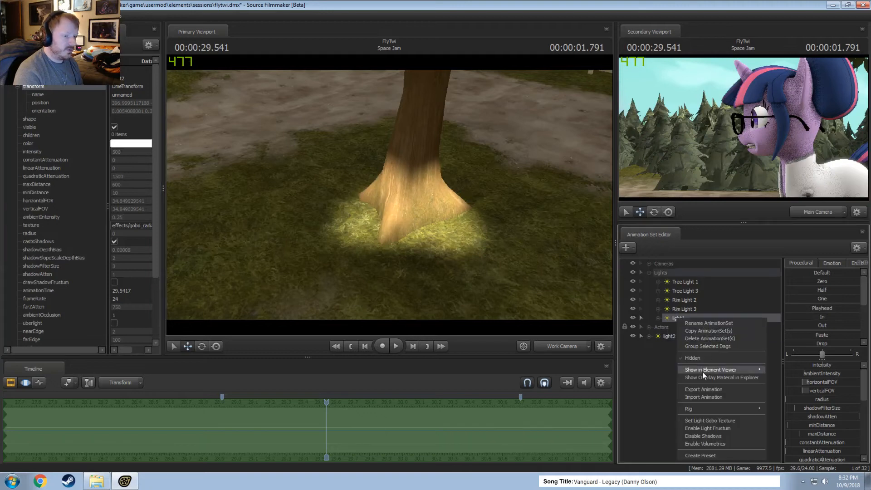
{"action": "left_click", "coordinate": [785, 371]}
{"action": "right_click", "coordinate": [35, 86]}
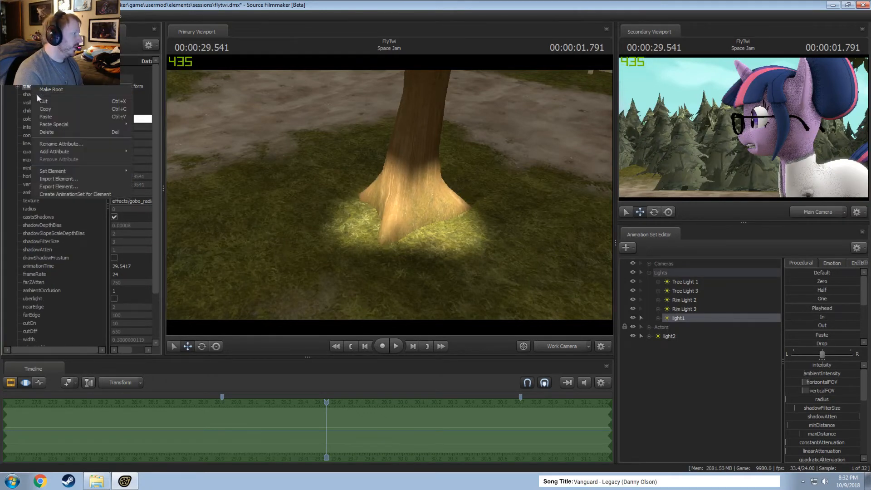
{"action": "mouse_move", "coordinate": [78, 125]}
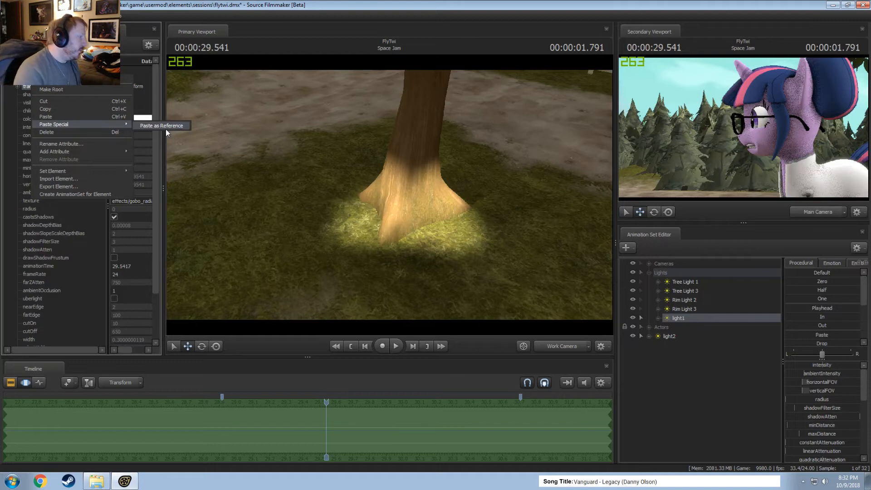
{"action": "left_click", "coordinate": [389, 195]}
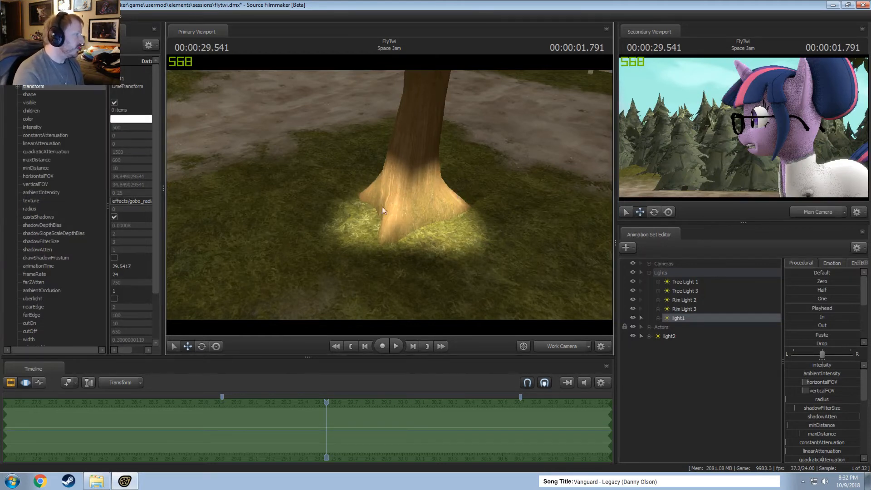
{"action": "left_click", "coordinate": [113, 103]}
{"action": "left_click", "coordinate": [113, 102]}
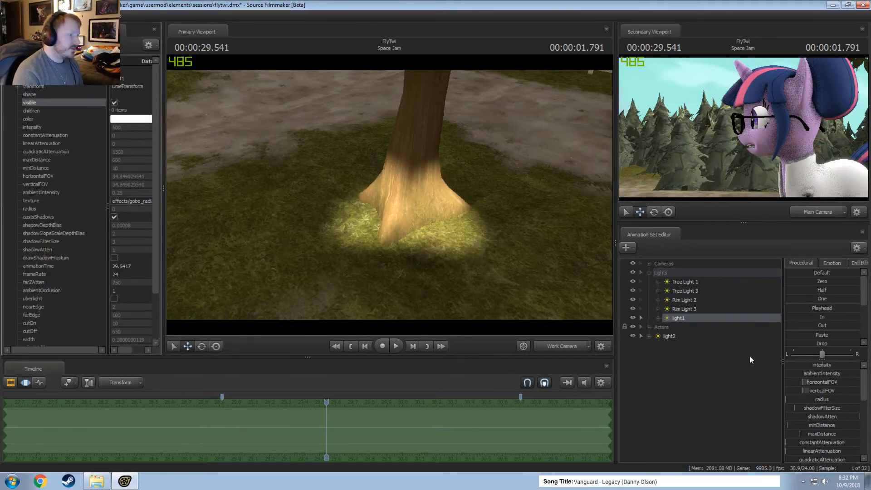
Delete light1 and light2 together, and return the primary viewport to a work camera view of the pony in the lab coat.
{"action": "right_click", "coordinate": [685, 318]}
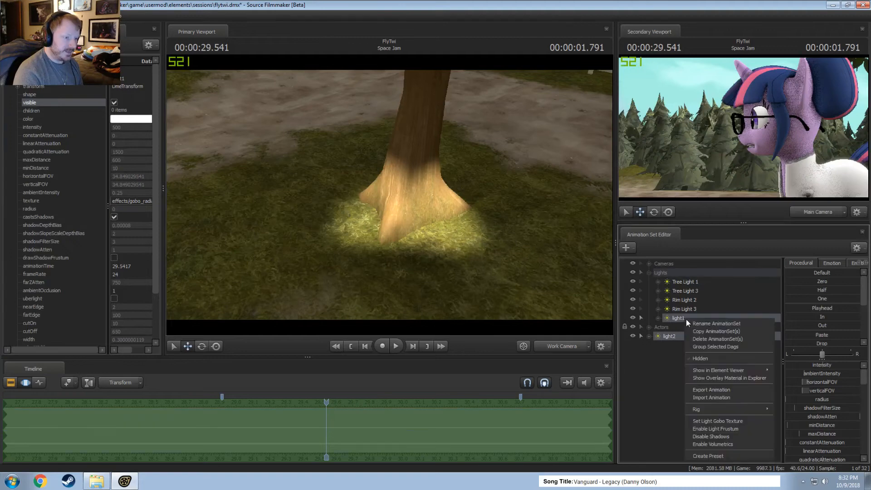
{"action": "left_click", "coordinate": [703, 339]}
{"action": "left_click", "coordinate": [567, 345]}
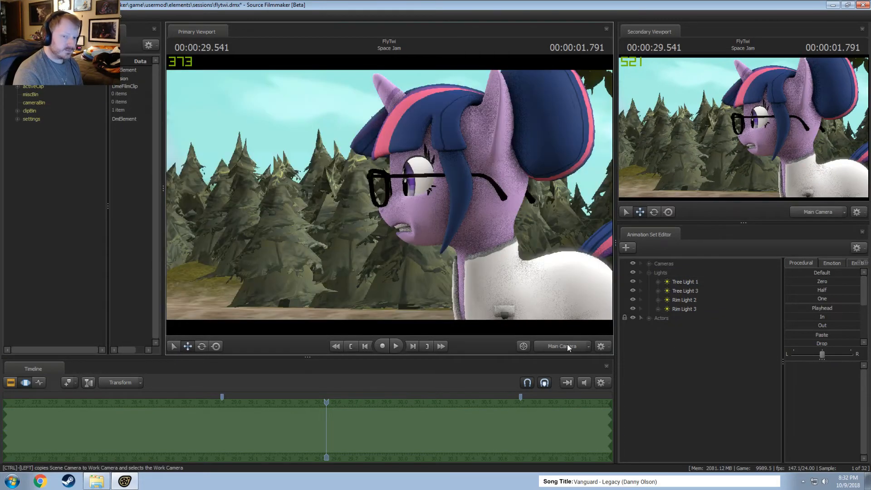
{"action": "left_click", "coordinate": [567, 345], "text": "ctrl"}
{"action": "key", "text": "s"}
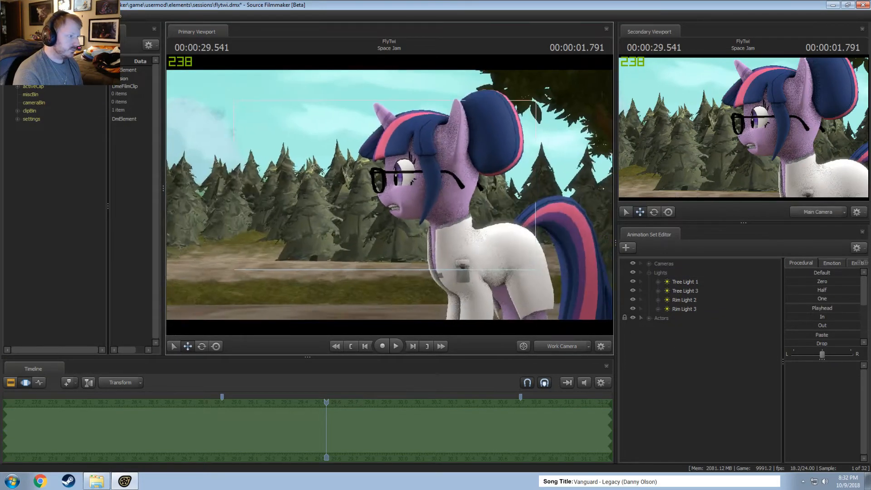
Create an animation set for a new model using enhanced_ponies/vn_twilightalicorn_enh.mdl.
{"action": "right_click", "coordinate": [664, 348]}
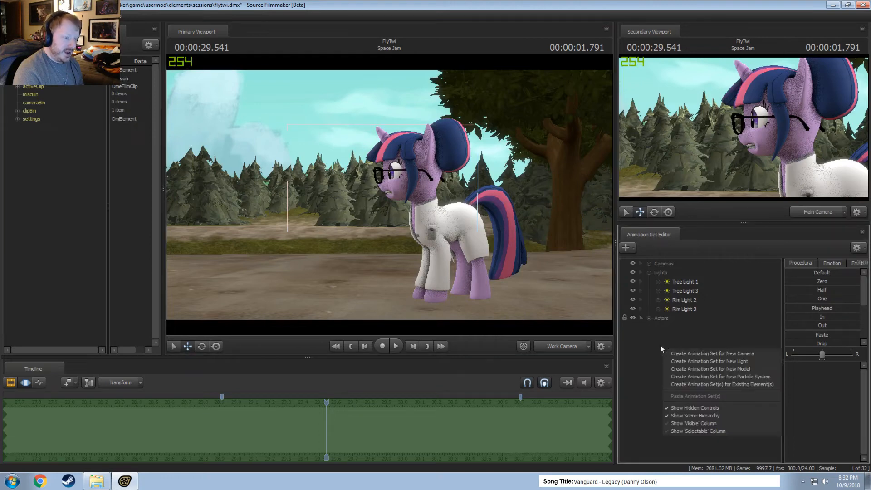
{"action": "left_click", "coordinate": [715, 368]}
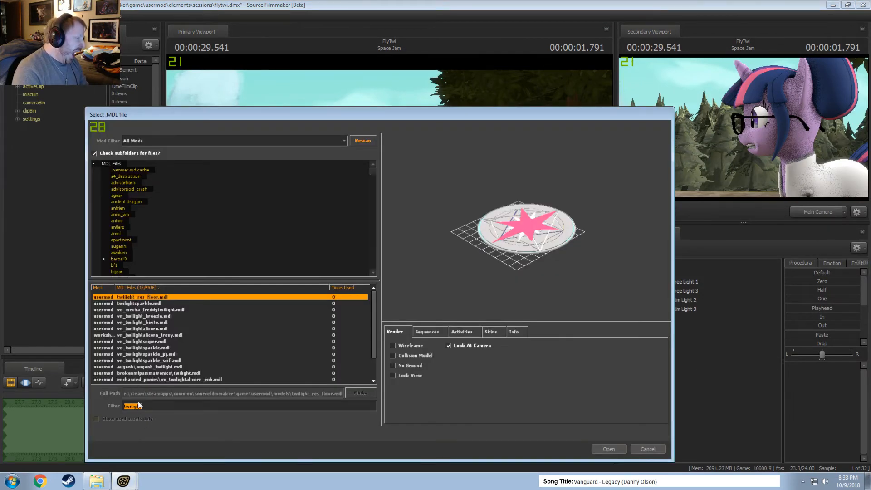
{"action": "double_click", "coordinate": [144, 379]}
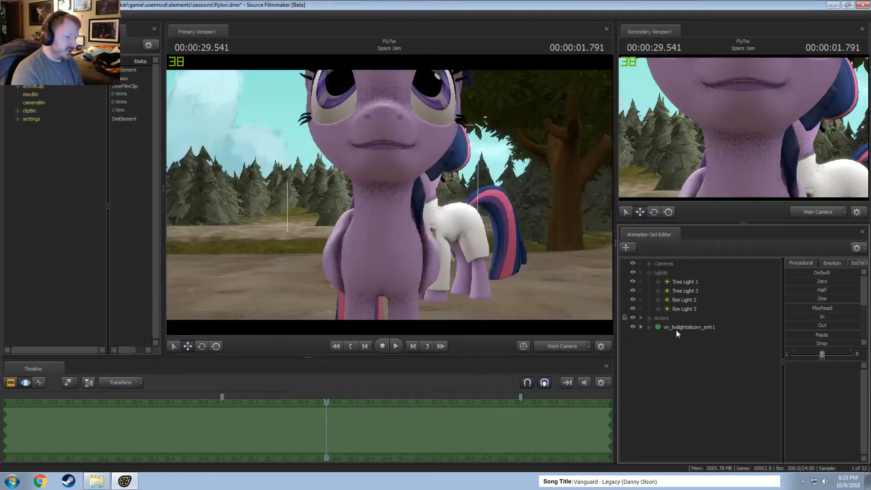
Copy the vn_twilightalicorn_enh1 animation set and paste it as a duplicate.
{"action": "left_click", "coordinate": [676, 330]}
{"action": "right_click", "coordinate": [677, 328]}
{"action": "left_click", "coordinate": [703, 342]}
{"action": "right_click", "coordinate": [697, 352]}
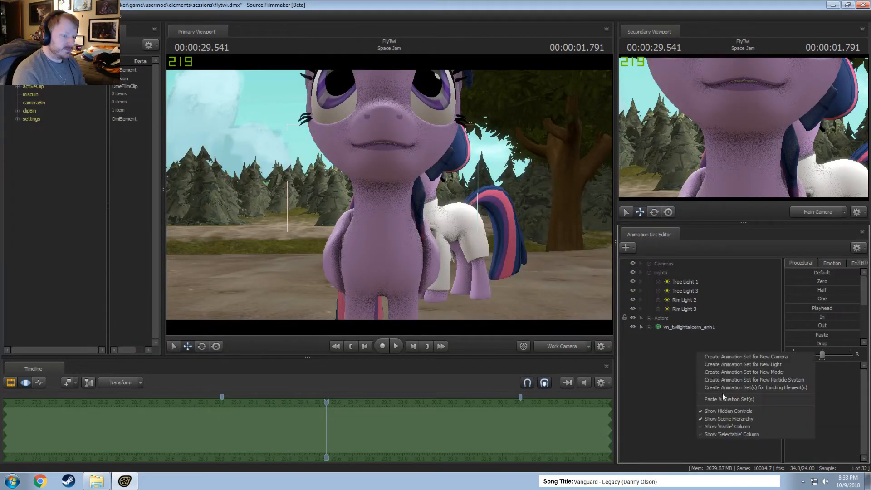
{"action": "left_click", "coordinate": [724, 398]}
Move the duplicate vn_twilightalicorn_enh2 sideways so both ponies stand next to each other.
{"action": "left_click", "coordinate": [690, 336]}
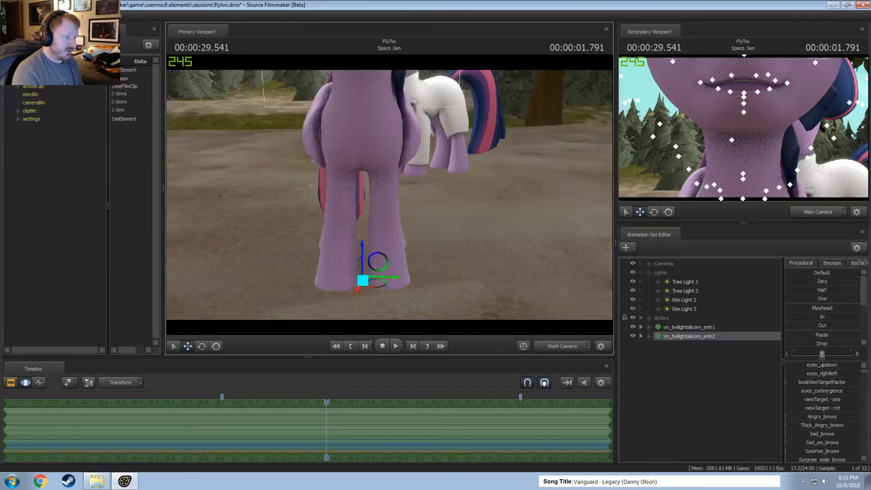
{"action": "key", "text": "w"}
{"action": "left_click_drag", "start_coordinate": [381, 217], "coordinate": [327, 234]}
{"action": "left_click_drag", "start_coordinate": [316, 187], "coordinate": [316, 186]}
{"action": "key", "text": "w"}
Select the Neck bones of both ponies together and set the rotation mode to Local.
{"action": "left_click", "coordinate": [308, 187]}
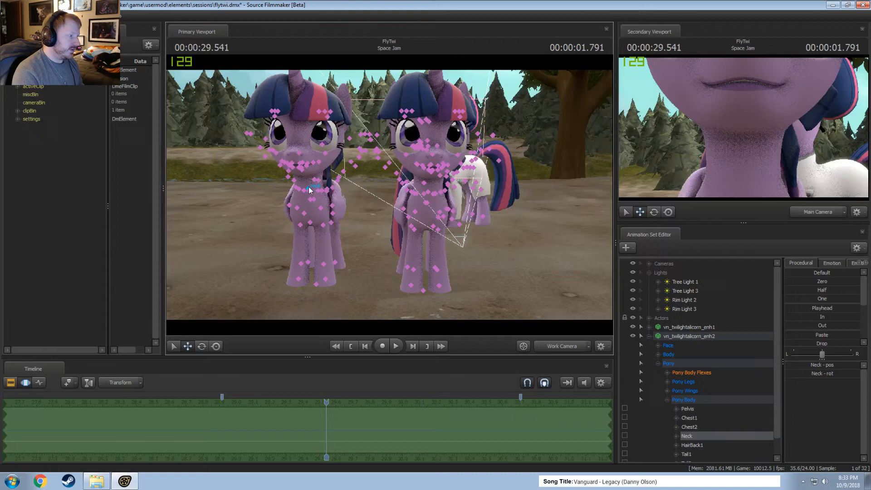
{"action": "left_click", "coordinate": [428, 192]}
{"action": "right_click", "coordinate": [416, 186]}
{"action": "mouse_move", "coordinate": [472, 208]}
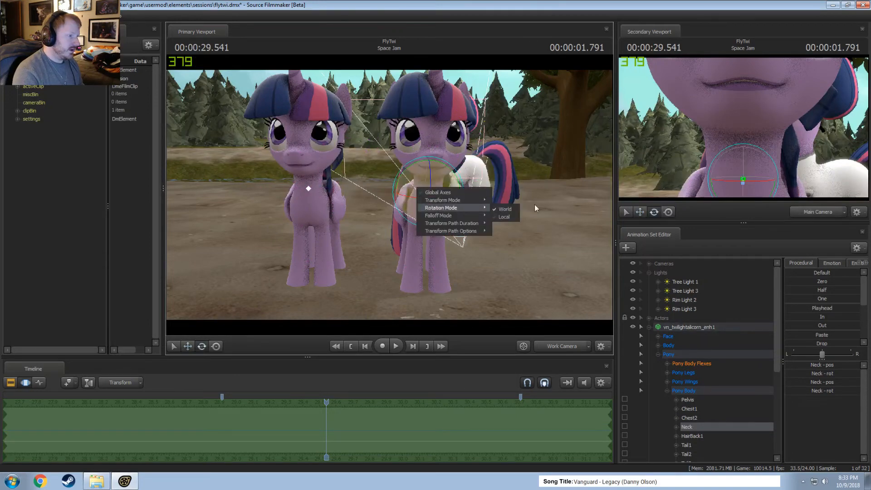
{"action": "left_click", "coordinate": [509, 217]}
Try rotating both necks at once and the whole vn_twilightalicorn_enh1 model, undoing each rotation.
{"action": "left_click_drag", "start_coordinate": [421, 178], "coordinate": [414, 177]}
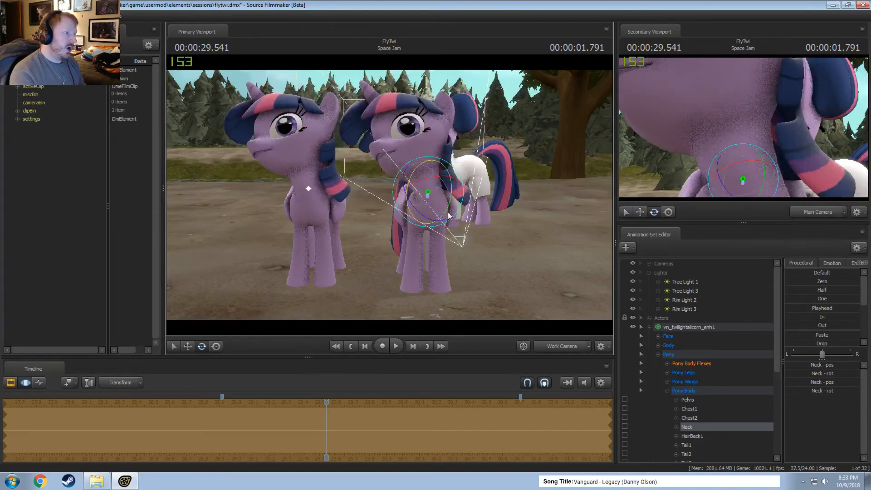
{"action": "key", "text": "ctrl+z"}
{"action": "left_click", "coordinate": [688, 327]}
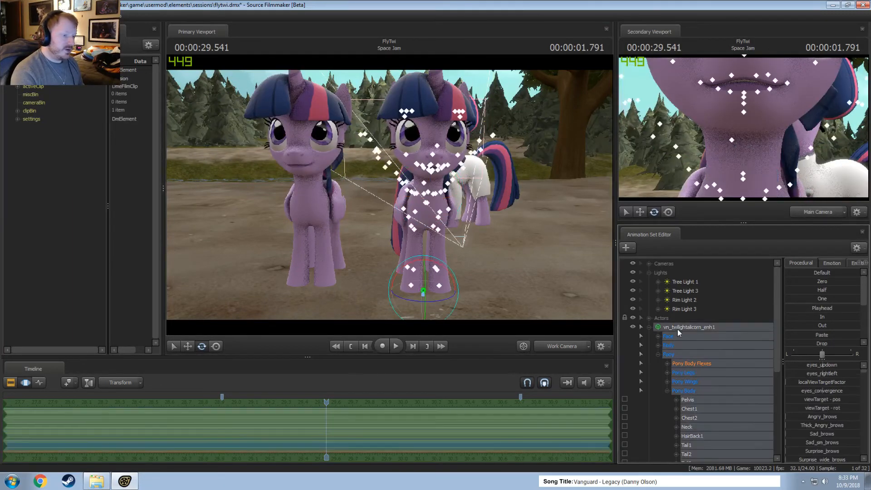
{"action": "left_click_drag", "start_coordinate": [412, 290], "coordinate": [426, 306]}
{"action": "key", "text": "ctrl+z"}
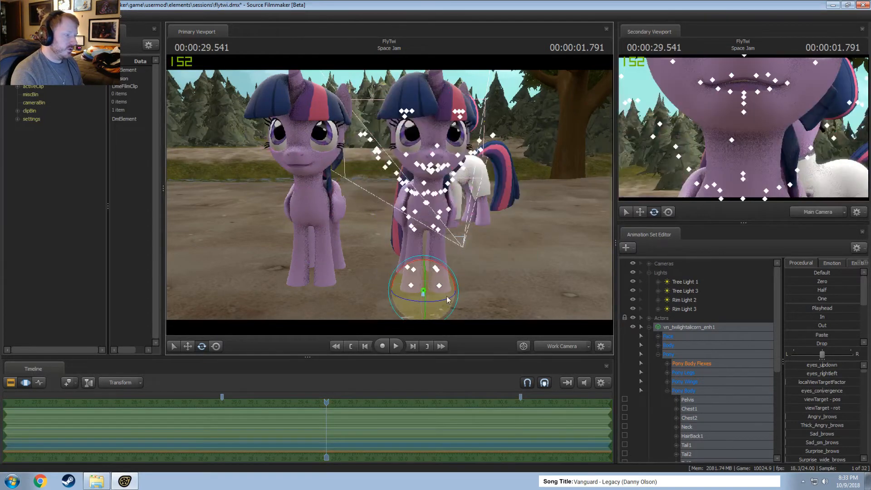
Using its rootTransform, move vn_twilightalicorn_enh1 past the duplicate and turn it to face sideways.
{"action": "left_click", "coordinate": [681, 364]}
{"action": "left_click", "coordinate": [658, 345]}
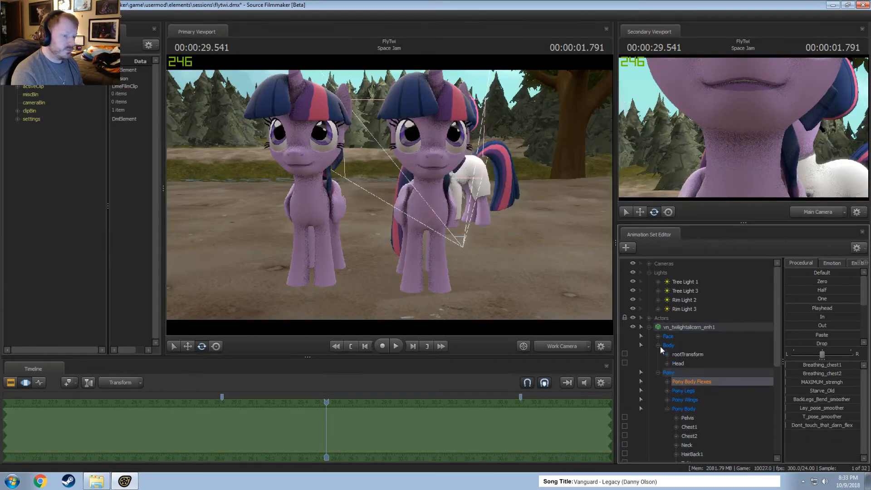
{"action": "left_click", "coordinate": [687, 354]}
{"action": "left_click_drag", "start_coordinate": [436, 296], "coordinate": [383, 197]}
{"action": "key", "text": "e"}
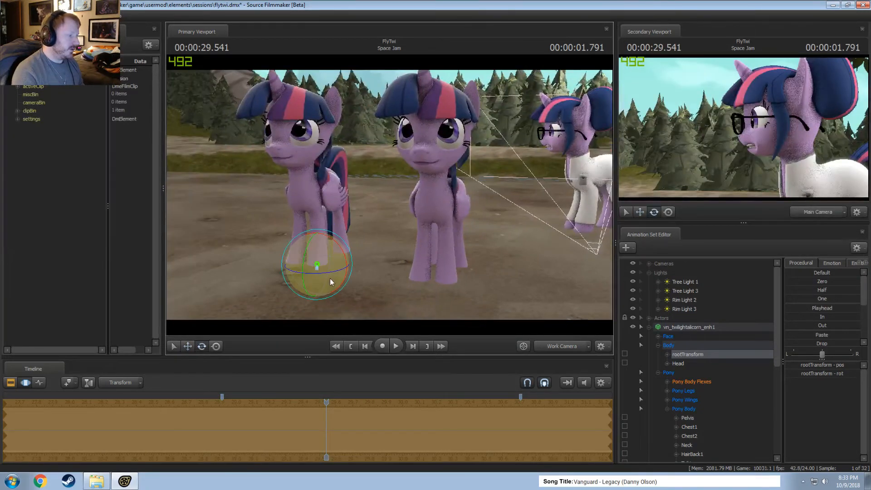
{"action": "left_click_drag", "start_coordinate": [333, 274], "coordinate": [373, 262]}
Try rotating the Neck bones of the two differently facing ponies together in local mode, undoing each attempt.
{"action": "key", "text": "q"}
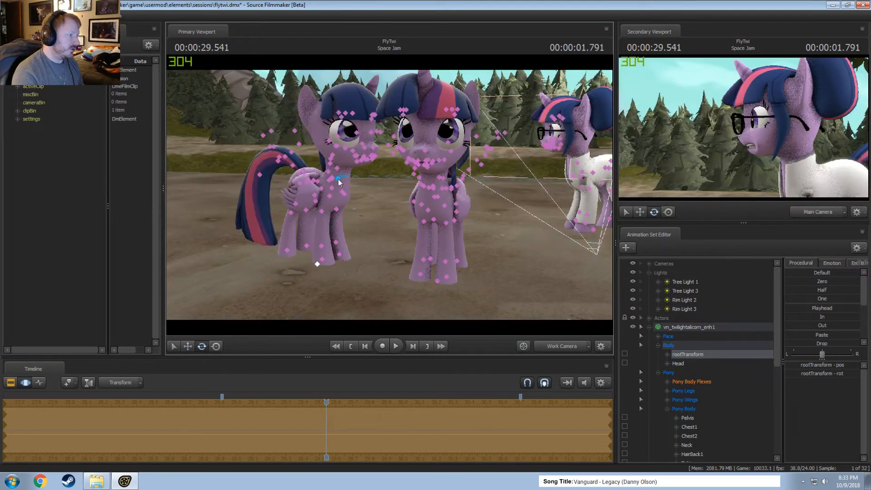
{"action": "left_click", "coordinate": [418, 184]}
{"action": "key", "text": "e"}
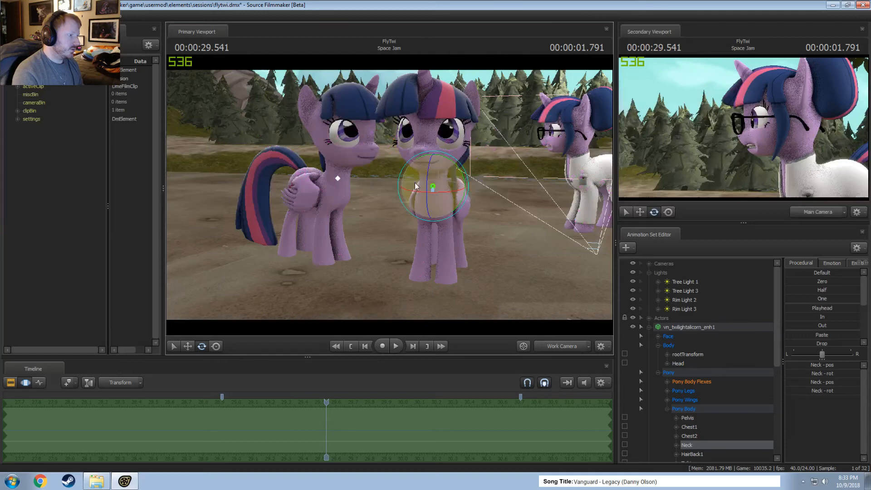
{"action": "left_click_drag", "start_coordinate": [430, 171], "coordinate": [428, 190]}
{"action": "left_click_drag", "start_coordinate": [375, 214], "coordinate": [387, 195]}
{"action": "key", "text": "ctrl+z"}
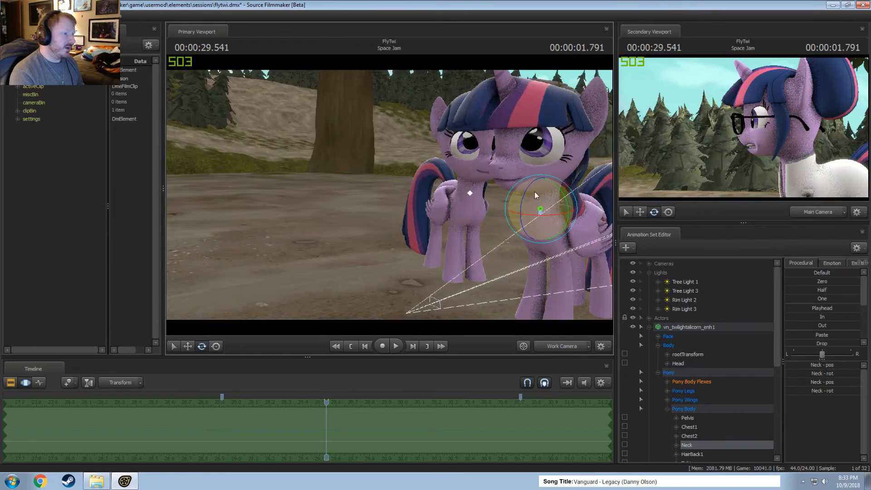
{"action": "left_click_drag", "start_coordinate": [534, 192], "coordinate": [458, 228]}
{"action": "left_click_drag", "start_coordinate": [386, 191], "coordinate": [345, 179]}
{"action": "key", "text": "ctrl+z"}
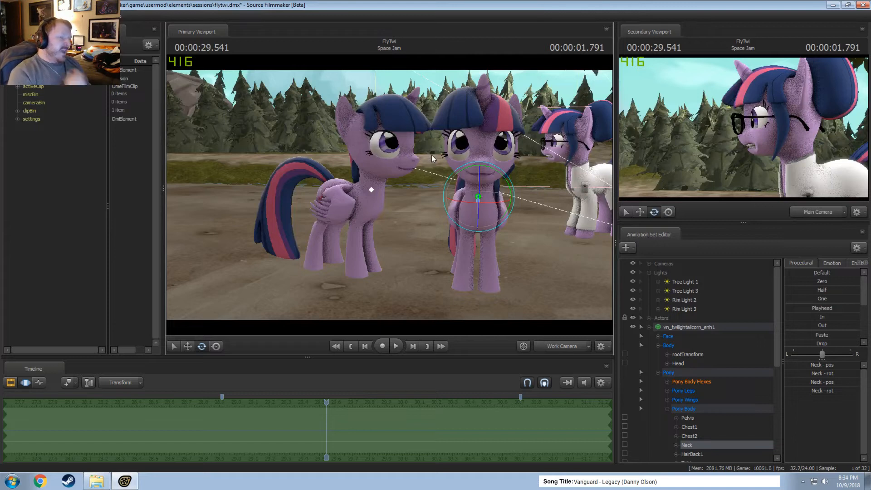
Collapse vn_twilightalicorn_enh1 and vn_twilightalicorn_enh2 and delete both animation sets.
{"action": "left_click", "coordinate": [649, 328]}
{"action": "left_click", "coordinate": [650, 337]}
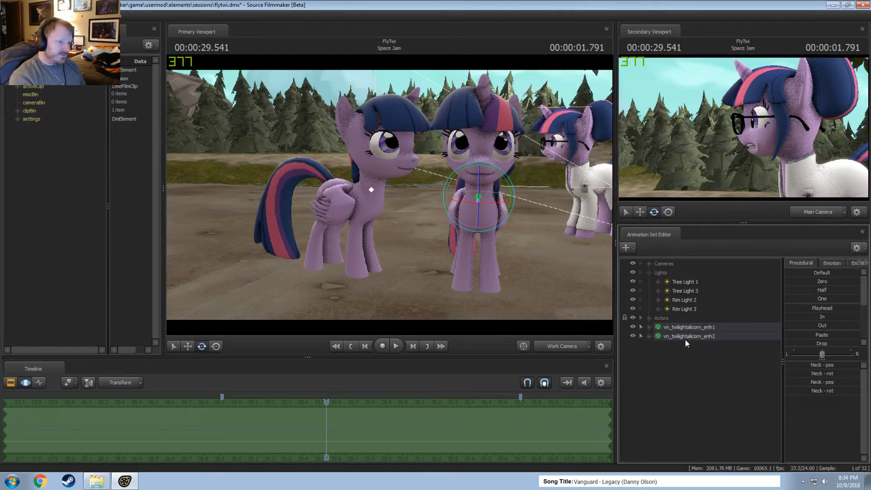
{"action": "left_click", "coordinate": [686, 337]}
{"action": "left_click", "coordinate": [688, 328], "text": "ctrl"}
{"action": "right_click", "coordinate": [688, 328]}
{"action": "left_click", "coordinate": [709, 347]}
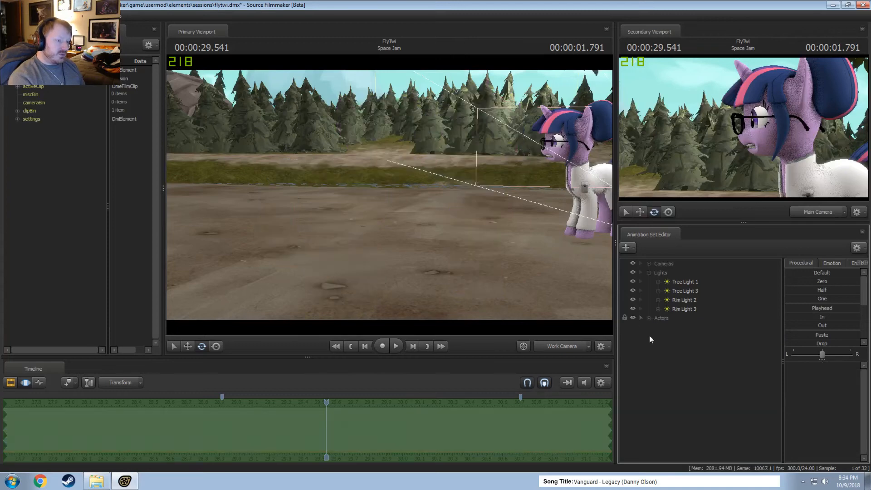
Show the Main Camera in the primary viewport and play back the Space Jam shot around 30 to 31 s.
{"action": "left_click_drag", "start_coordinate": [389, 200], "coordinate": [385, 203]}
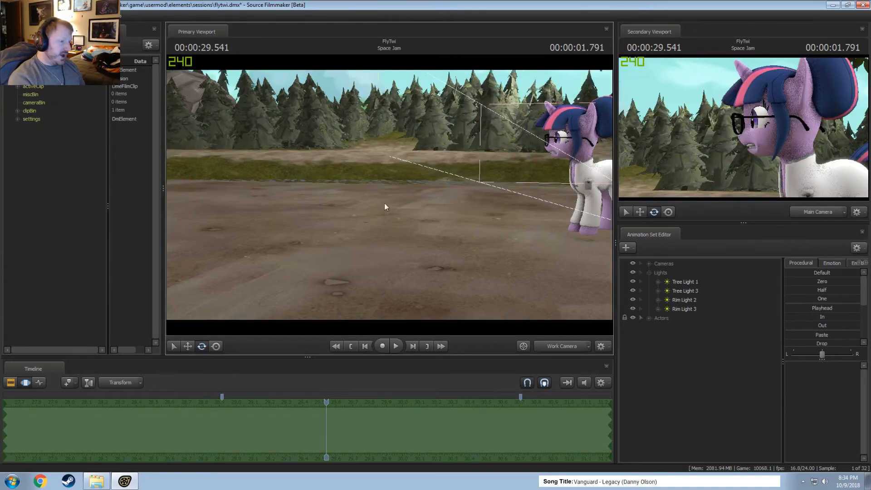
{"action": "left_click", "coordinate": [563, 347]}
{"action": "key", "text": "F2"}
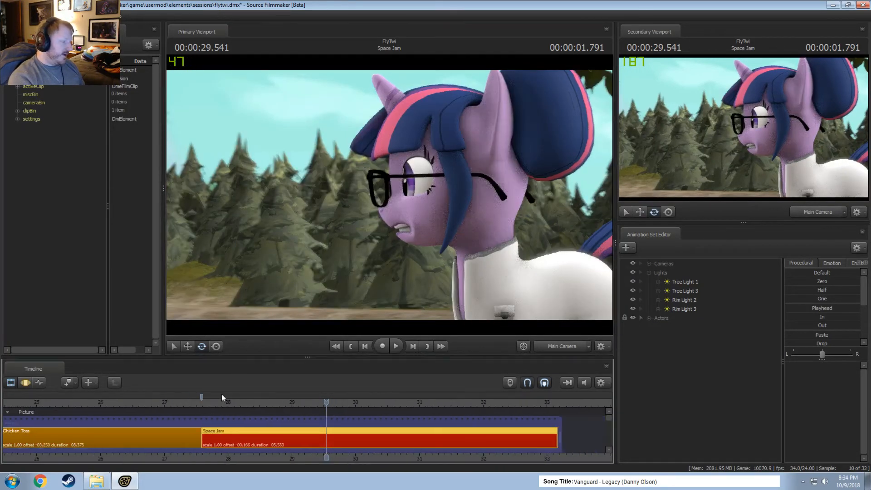
{"action": "key", "text": "space"}
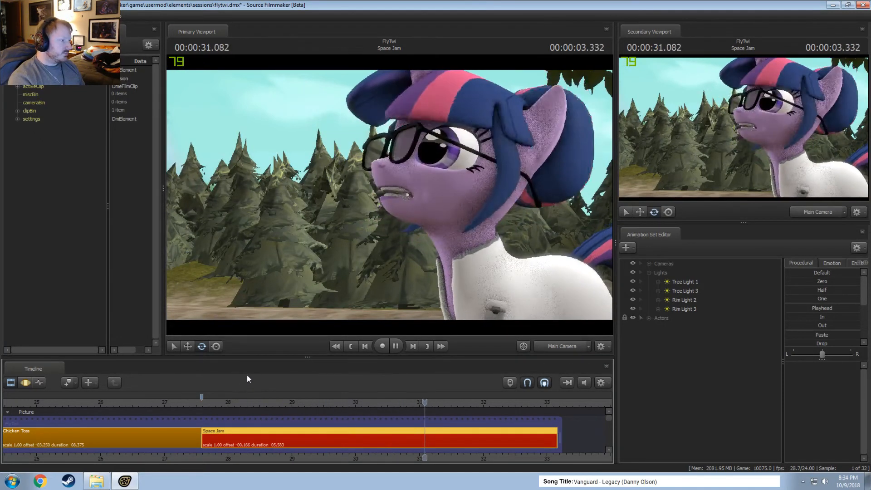
{"action": "key", "text": "space"}
{"action": "left_click", "coordinate": [391, 405]}
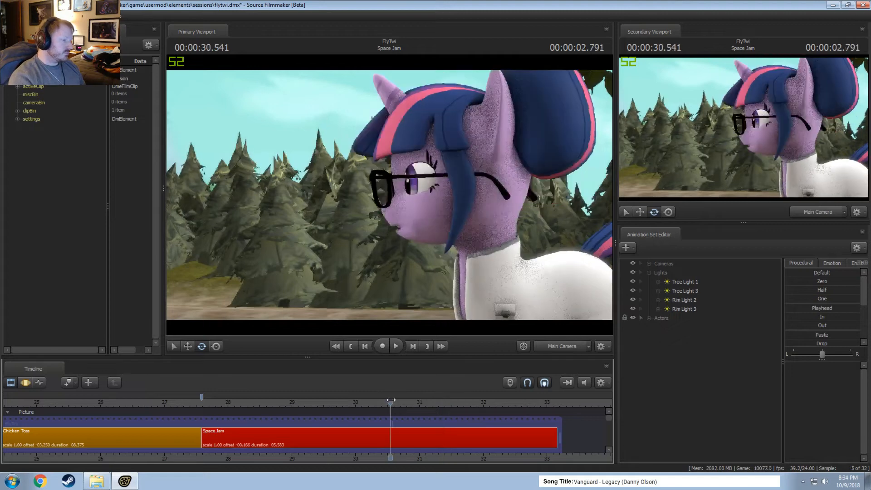
{"action": "key", "text": "F3"}
{"action": "key", "text": "space"}
{"action": "key", "text": "space"}
{"action": "key", "text": "F2"}
{"action": "scroll", "coordinate": [423, 439], "scroll_direction": "up", "scroll_amount": 6}
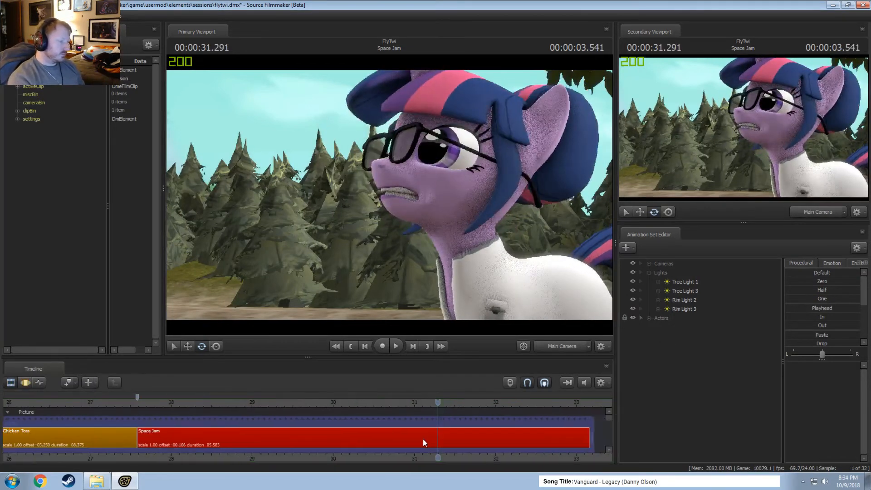
Expand the Twilight actor and make a motion editor time selection from about 30.6 to 31.3 s.
{"action": "key", "text": "F3"}
{"action": "left_click_drag", "start_coordinate": [379, 422], "coordinate": [444, 430]}
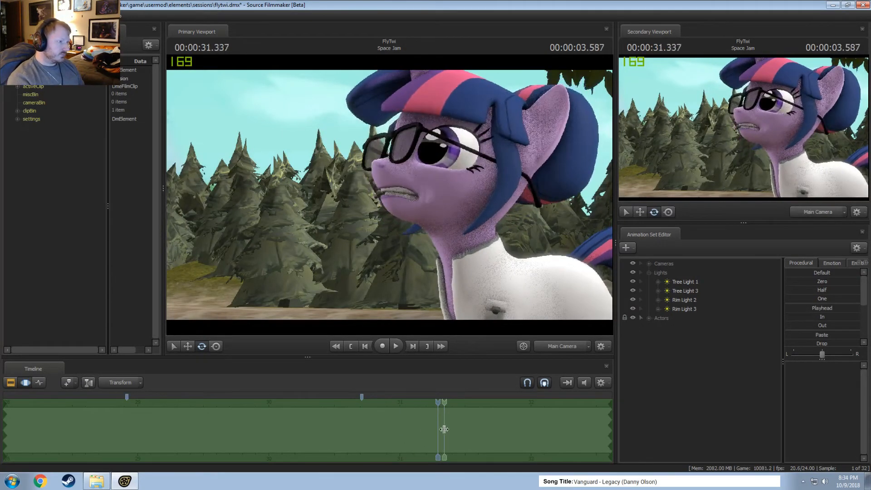
{"action": "left_click_drag", "start_coordinate": [372, 420], "coordinate": [438, 431]}
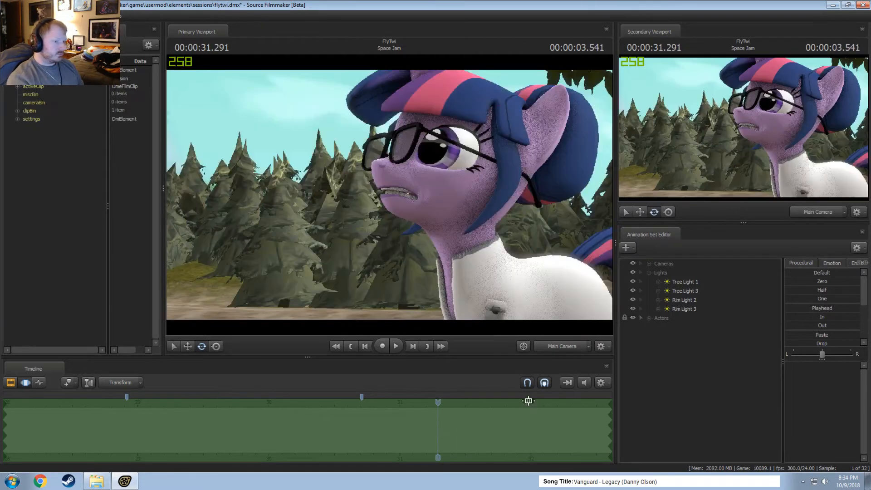
{"action": "left_click", "coordinate": [649, 318]}
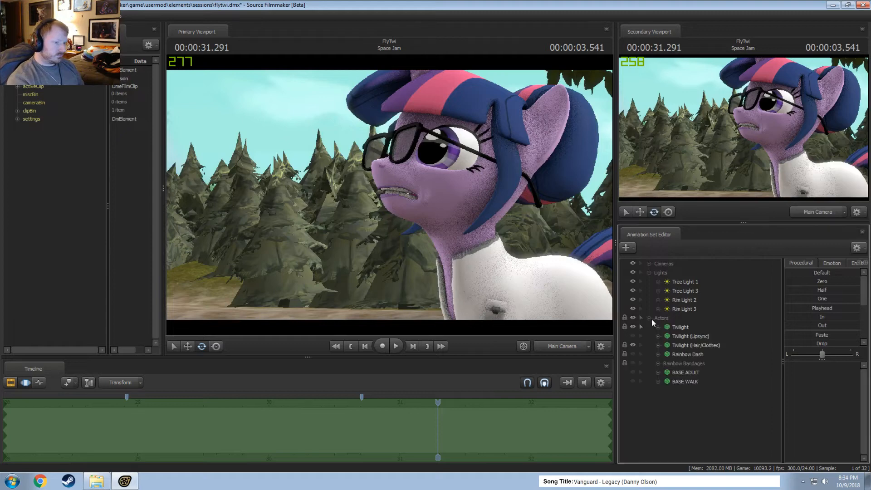
{"action": "left_click", "coordinate": [658, 327]}
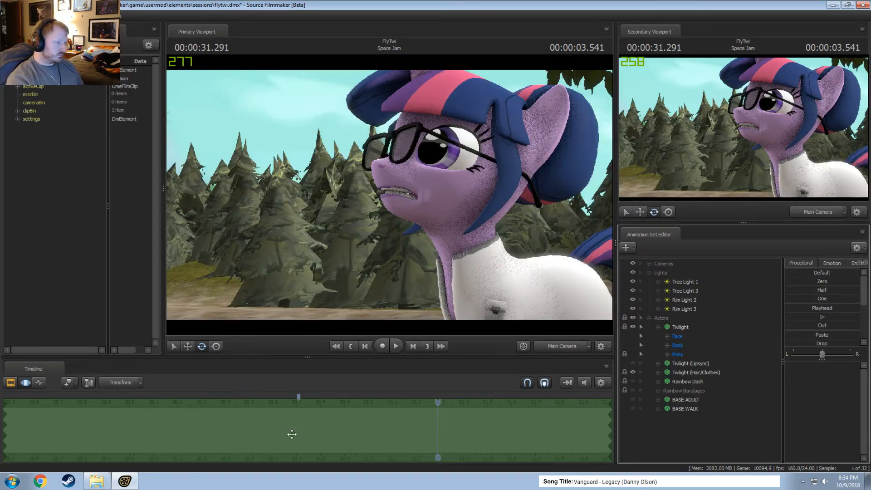
{"action": "left_click_drag", "start_coordinate": [291, 435], "coordinate": [356, 440]}
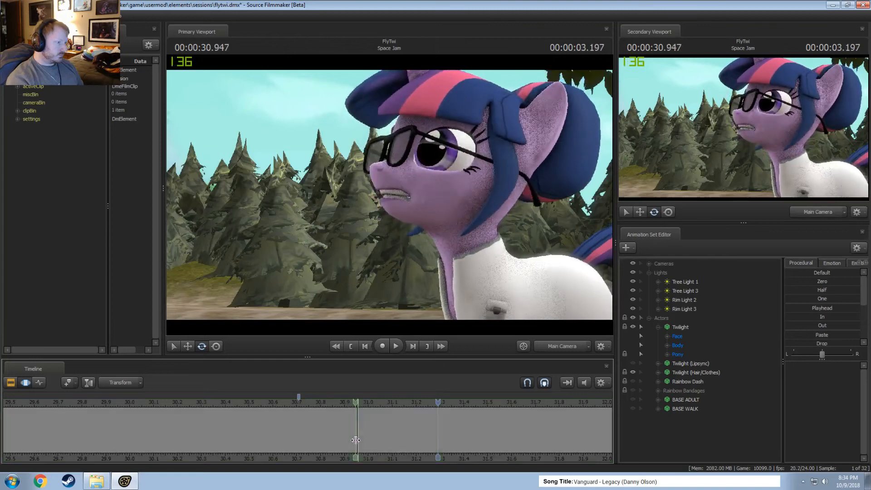
{"action": "left_click", "coordinate": [356, 440], "text": "shift"}
{"action": "scroll", "coordinate": [355, 440], "scroll_direction": "up", "scroll_amount": 8}
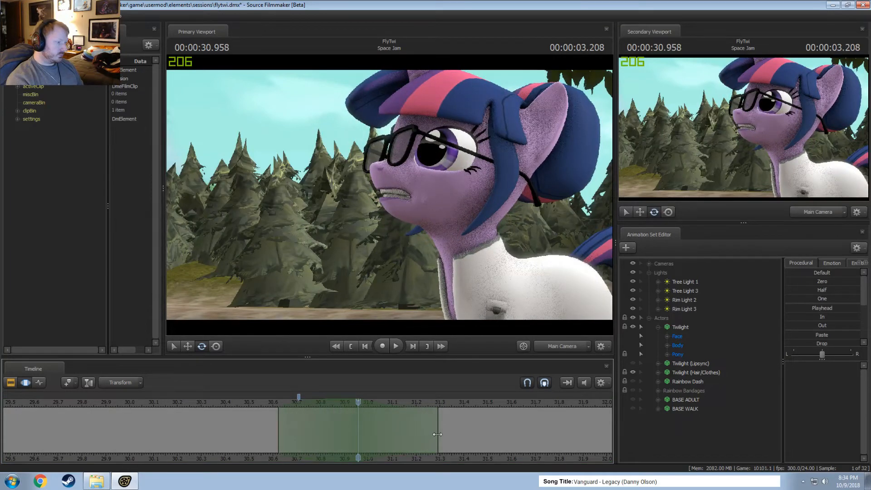
{"action": "left_click_drag", "start_coordinate": [438, 434], "coordinate": [448, 434]}
Rotate Twilight's Pelvis slightly over the time selection and play back the motion.
{"action": "left_click", "coordinate": [562, 295]}
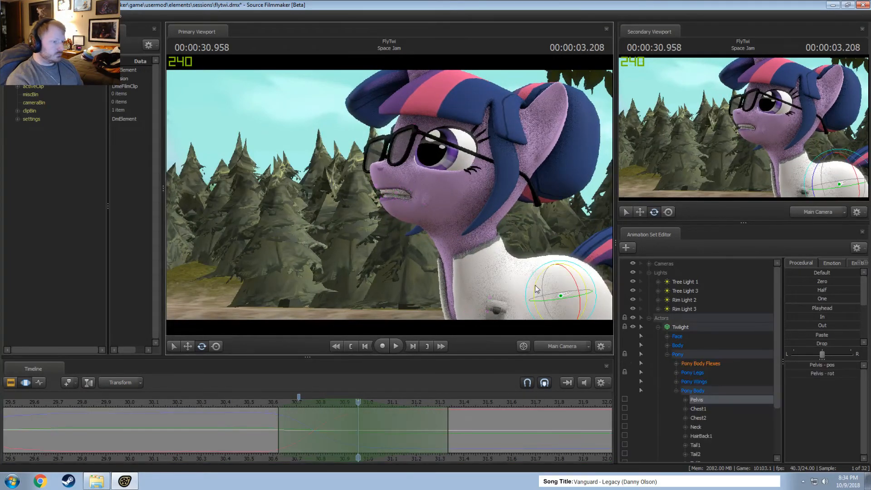
{"action": "left_click_drag", "start_coordinate": [536, 288], "coordinate": [537, 289]}
{"action": "left_click", "coordinate": [241, 403]}
{"action": "key", "text": "space"}
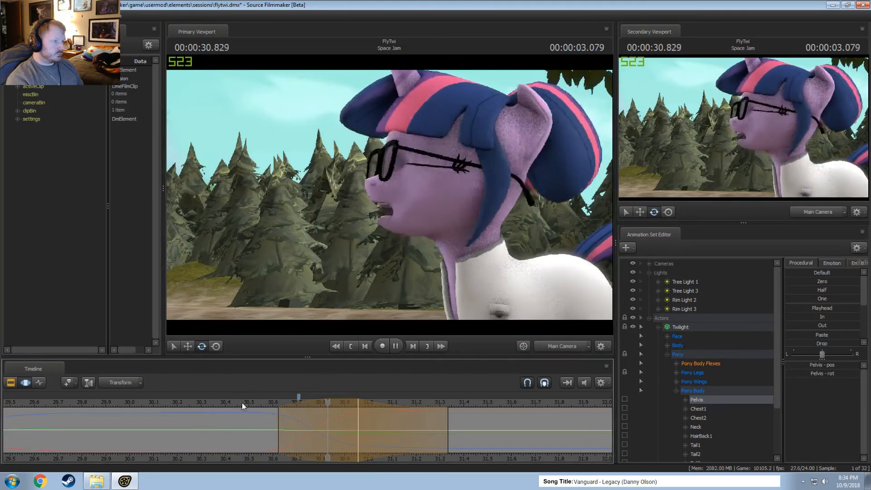
{"action": "key", "text": "space"}
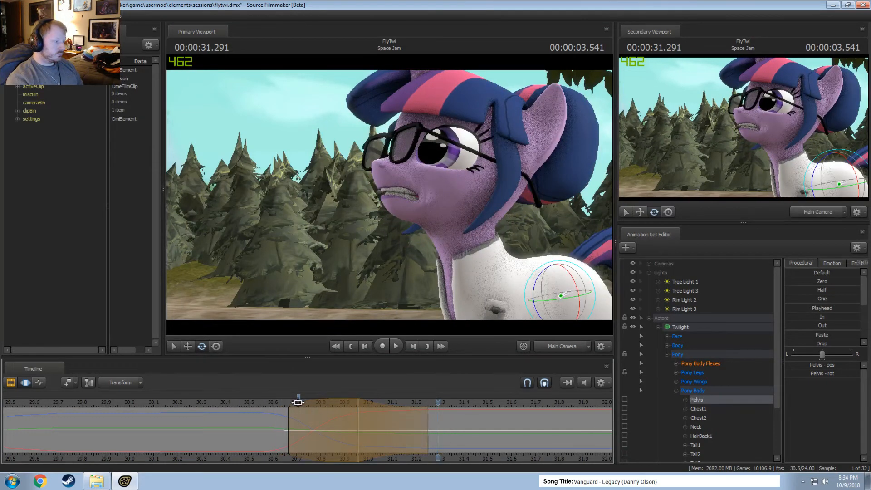
Shift the Pelvis edit's time selection earlier to about 30.5–31.1 s and play back the timing.
{"action": "left_click_drag", "start_coordinate": [316, 403], "coordinate": [276, 403]}
{"action": "left_click", "coordinate": [229, 403]}
{"action": "key", "text": "space"}
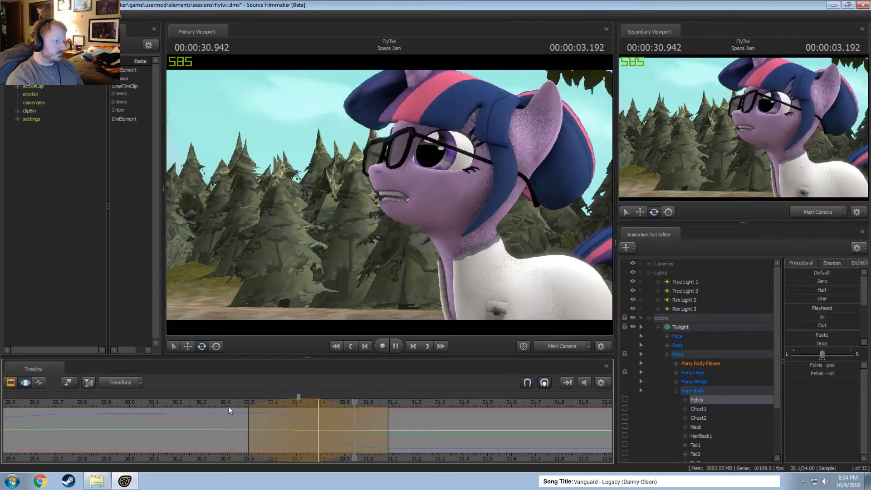
{"action": "key", "text": "space"}
{"action": "scroll", "coordinate": [231, 407], "scroll_direction": "down", "scroll_amount": 2}
{"action": "left_click", "coordinate": [263, 400]}
{"action": "key", "text": "space"}
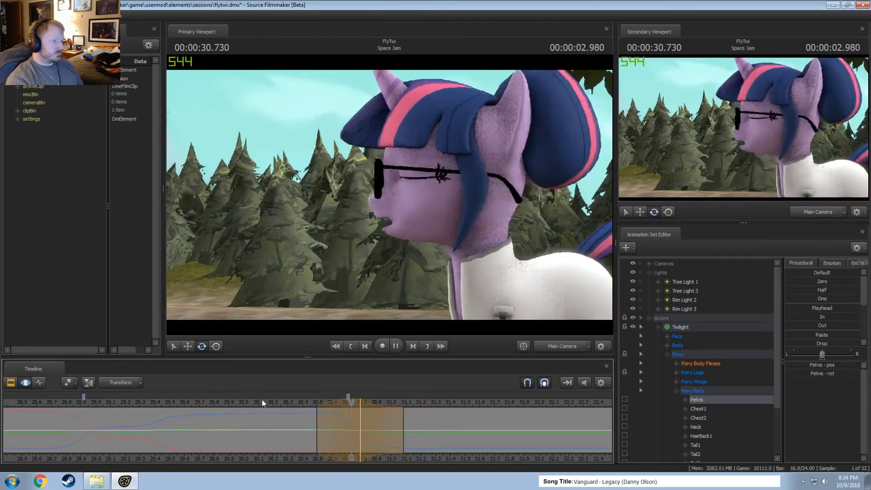
{"action": "key", "text": "space"}
Shorten the end of the Pelvis edit's time selection slightly and replay the movement.
{"action": "left_click_drag", "start_coordinate": [403, 434], "coordinate": [397, 434]}
{"action": "key", "text": "space"}
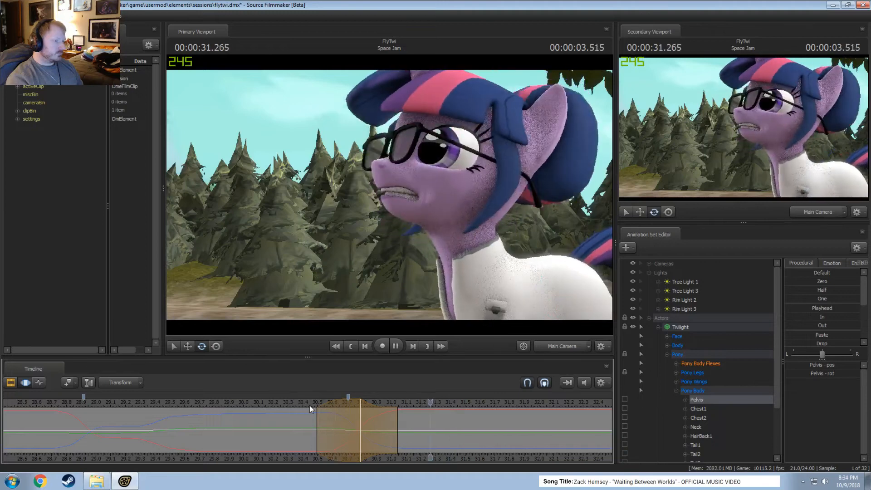
{"action": "key", "text": "space"}
{"action": "left_click", "coordinate": [254, 405]}
{"action": "key", "text": "space"}
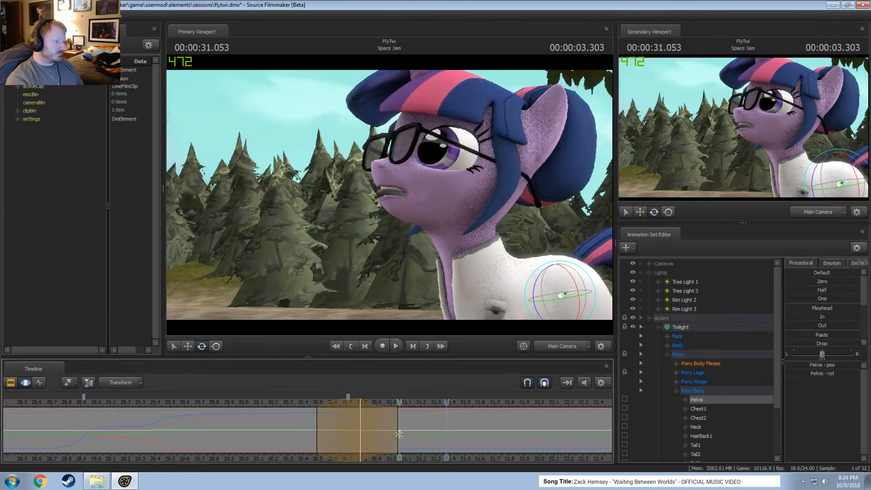
{"action": "key", "text": "space"}
Switch to the work camera, slightly rotate Twilight's shoulders and forearms at 30.791 s, and play back the front-leg motion.
{"action": "left_click", "coordinate": [360, 418]}
{"action": "left_click", "coordinate": [564, 347]}
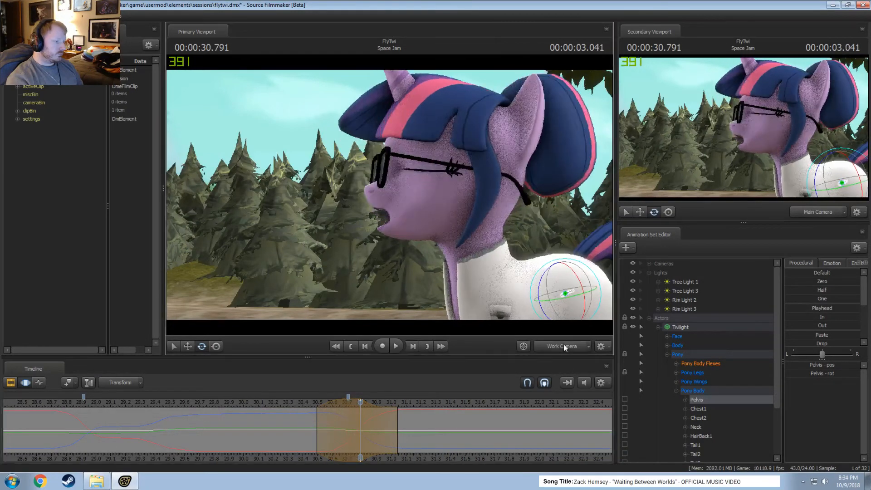
{"action": "left_click_drag", "start_coordinate": [364, 186], "coordinate": [381, 196]}
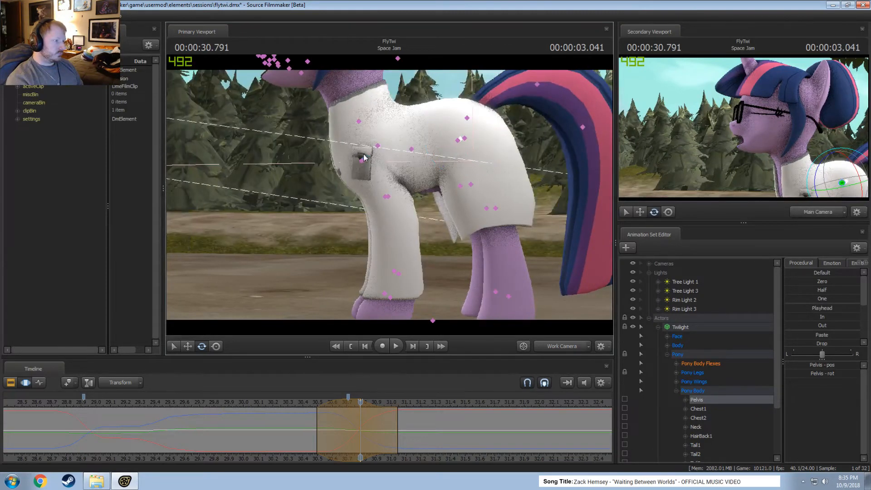
{"action": "left_click", "coordinate": [363, 159], "text": "ctrl"}
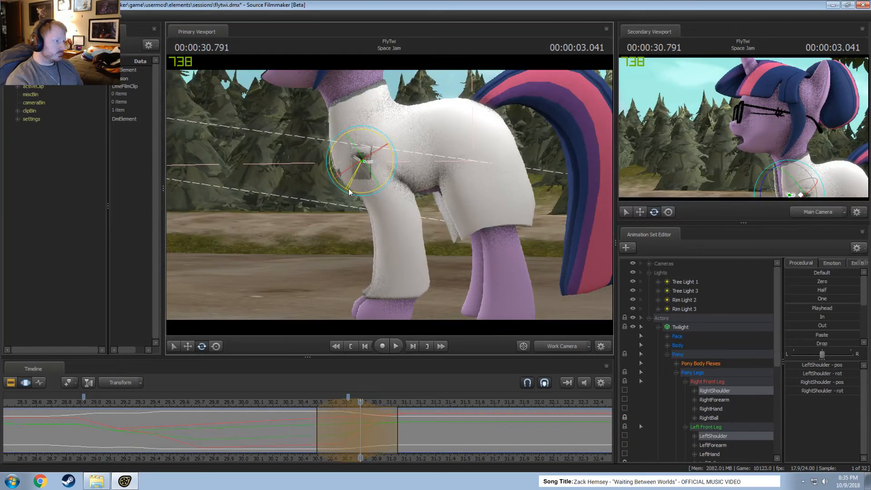
{"action": "left_click", "coordinate": [375, 217], "text": "ctrl"}
{"action": "left_click_drag", "start_coordinate": [373, 220], "coordinate": [372, 219]}
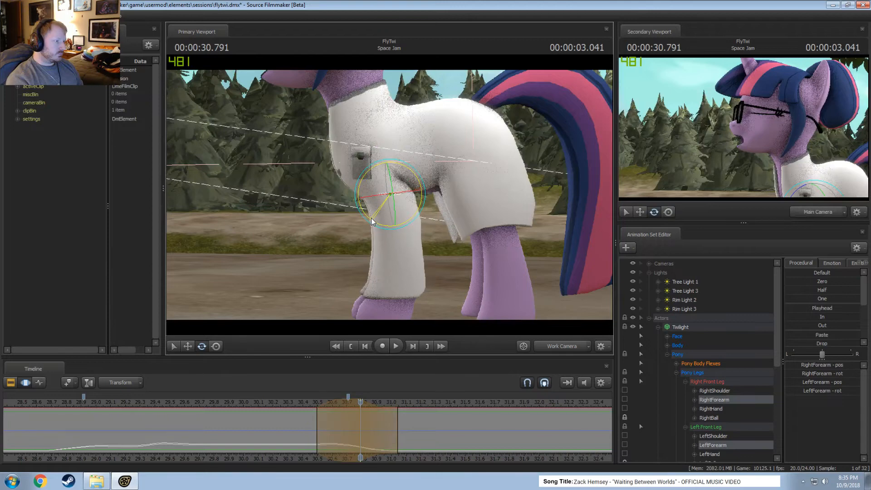
{"action": "left_click", "coordinate": [297, 403]}
{"action": "key", "text": "space"}
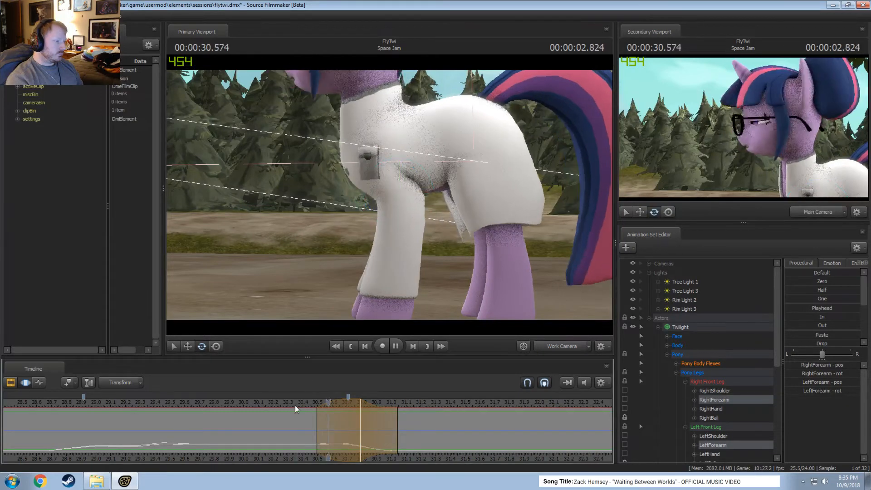
{"action": "key", "text": "space"}
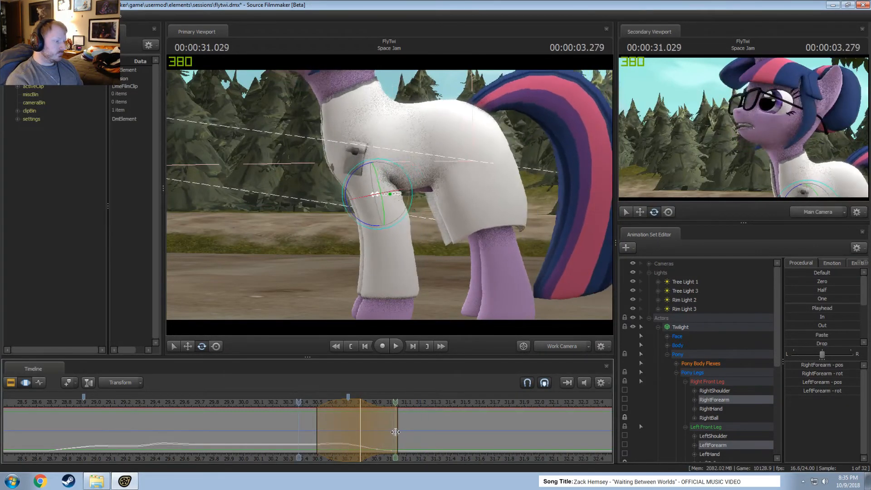
Make a time selection of about 30.7–31.3 s centred on 31.0 s, rotate Twilight's Pelvis slightly, and play it back.
{"action": "left_click", "coordinate": [393, 431], "text": "shift"}
{"action": "scroll", "coordinate": [393, 431], "scroll_direction": "up", "scroll_amount": 6, "text": "shift"}
{"action": "left_click_drag", "start_coordinate": [430, 432], "coordinate": [442, 431]}
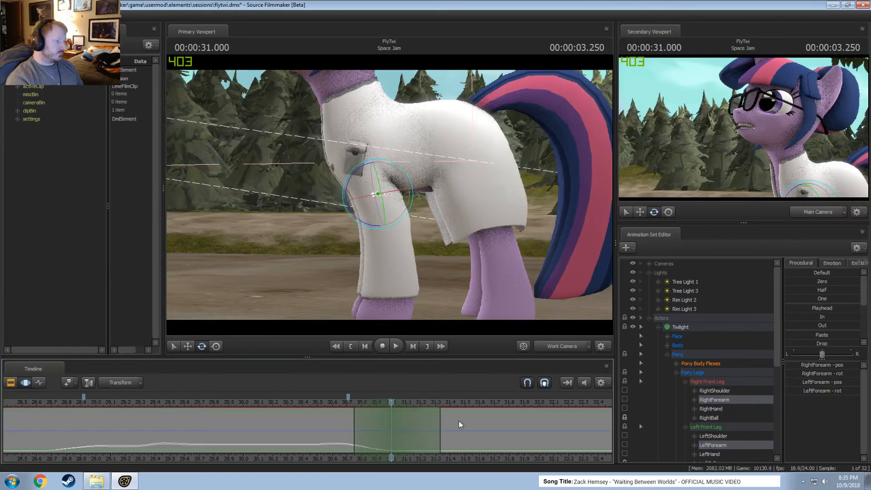
{"action": "left_click_drag", "start_coordinate": [455, 254], "coordinate": [473, 167]}
{"action": "left_click", "coordinate": [418, 223]}
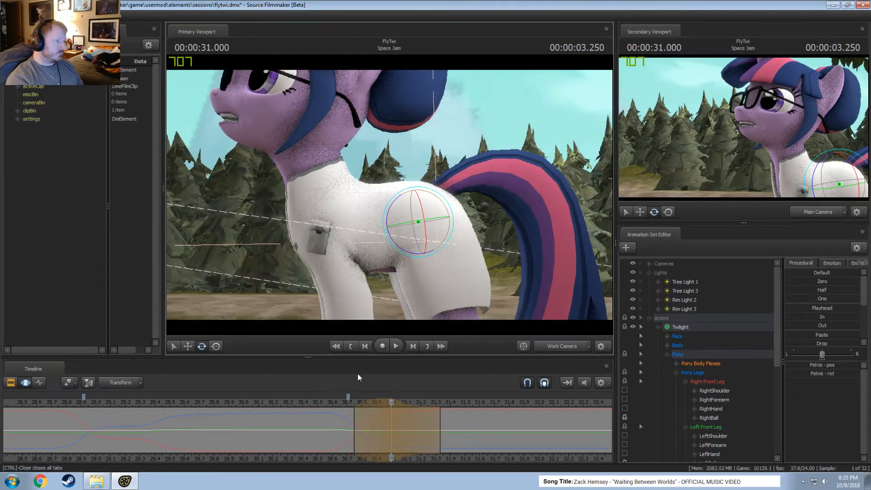
{"action": "left_click", "coordinate": [330, 403]}
{"action": "key", "text": "space"}
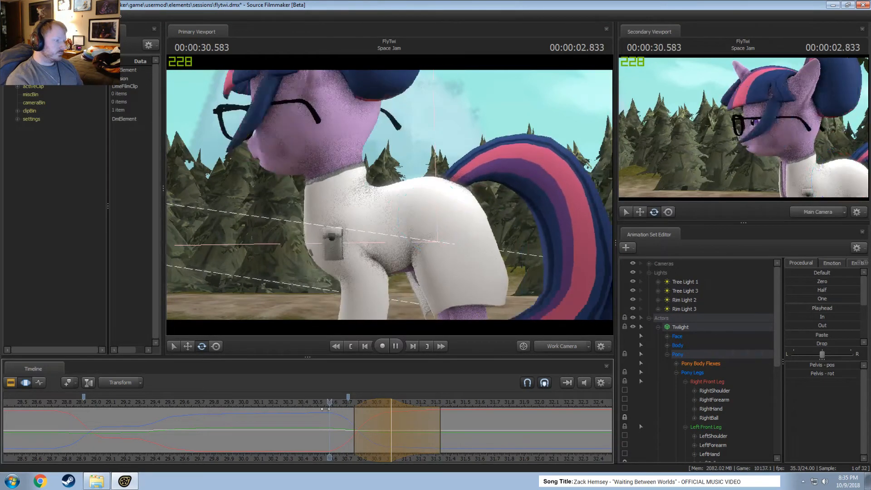
{"action": "key", "text": "space"}
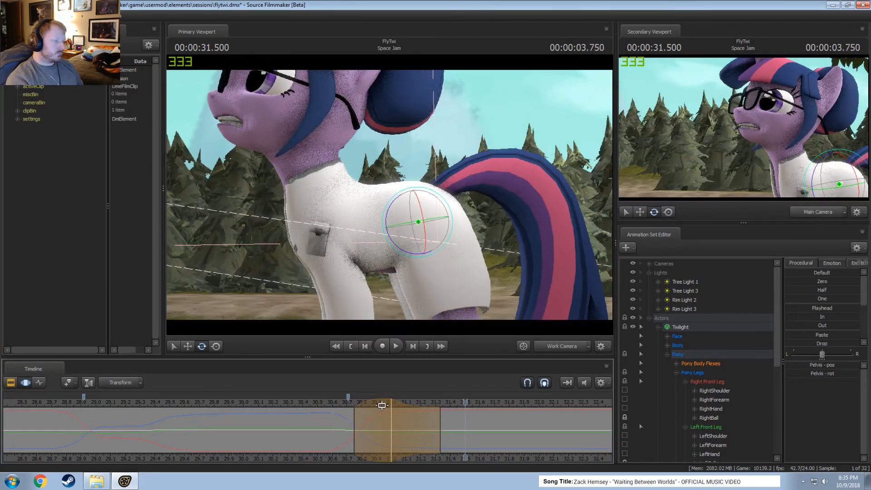
Shift the Pelvis edit's time selection slightly earlier to about 30.65–31.25 s and replay the timing.
{"action": "left_click_drag", "start_coordinate": [385, 403], "coordinate": [372, 406]}
{"action": "scroll", "coordinate": [373, 410], "scroll_direction": "down", "scroll_amount": 1}
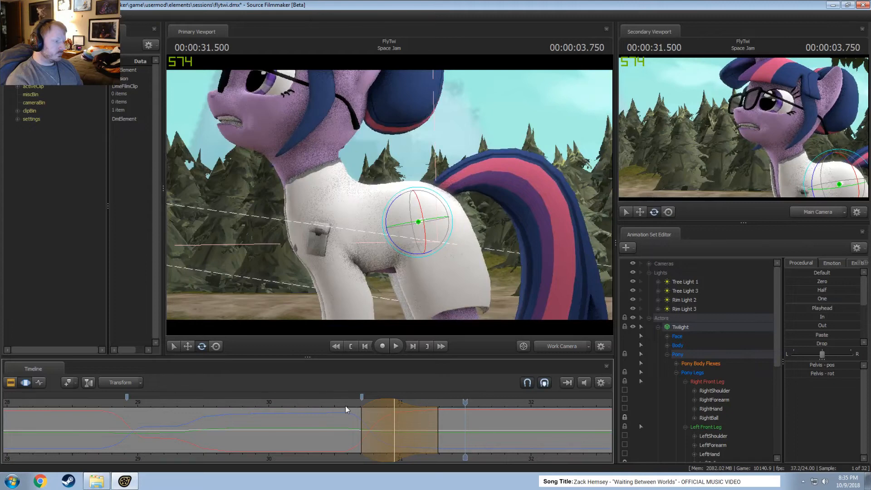
{"action": "key", "text": "space"}
{"action": "key", "text": "space"}
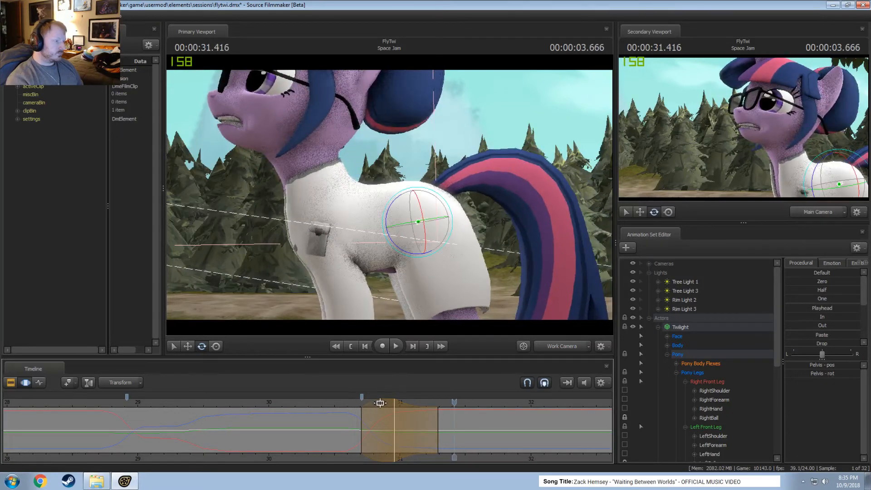
{"action": "left_click_drag", "start_coordinate": [380, 403], "coordinate": [372, 403]}
{"action": "left_click", "coordinate": [342, 406]}
{"action": "key", "text": "space"}
{"action": "left_click", "coordinate": [345, 407]}
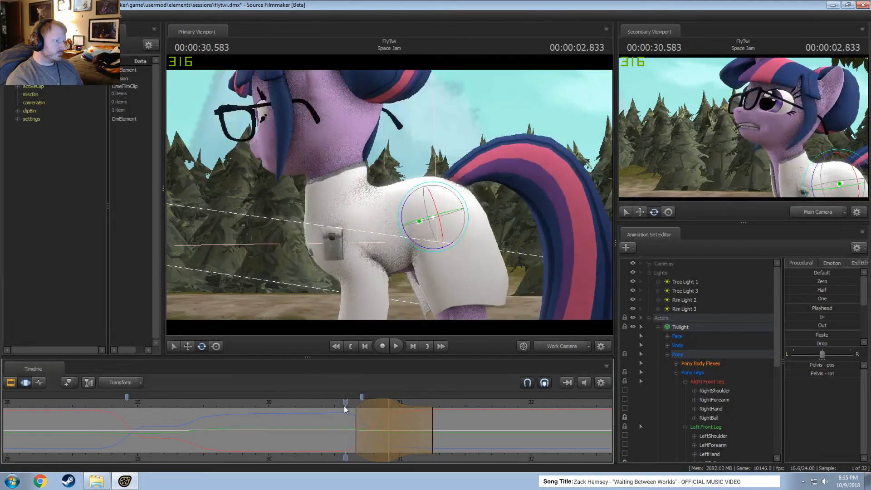
{"action": "left_click", "coordinate": [432, 423]}
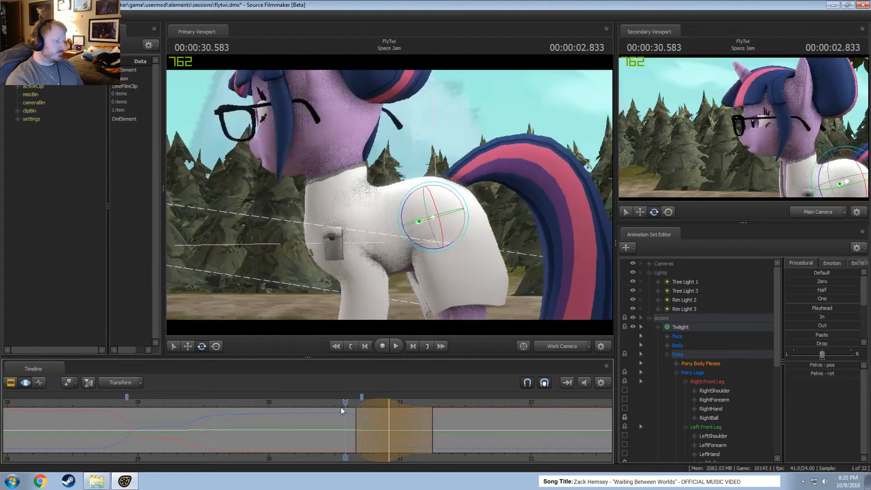
Adjust the Pelvis rotation slightly at 30.916 s and replay the body movement.
{"action": "left_click_drag", "start_coordinate": [344, 410], "coordinate": [391, 412]}
{"action": "left_click_drag", "start_coordinate": [397, 200], "coordinate": [397, 200]}
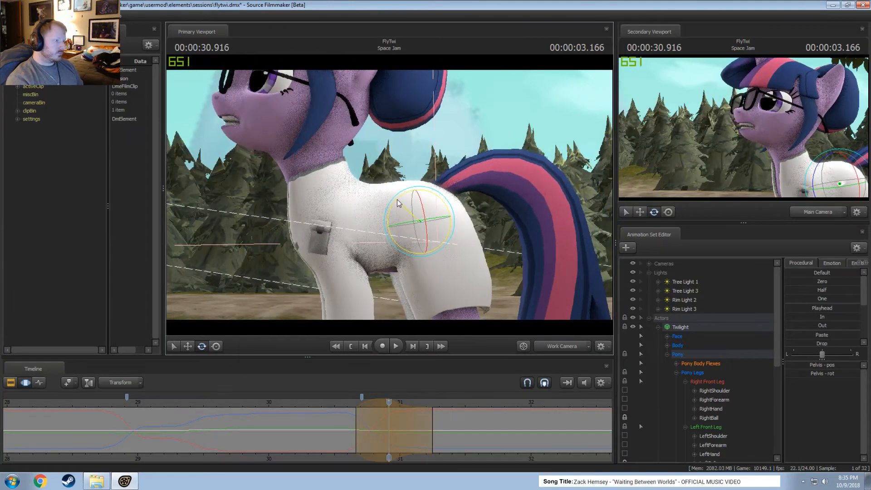
{"action": "left_click", "coordinate": [332, 402]}
{"action": "key", "text": "space"}
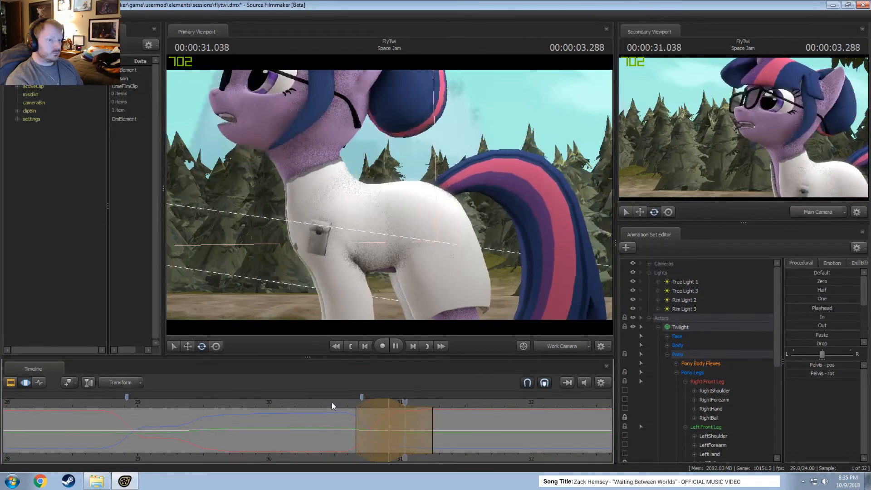
{"action": "key", "text": "space"}
{"action": "key", "text": "space"}
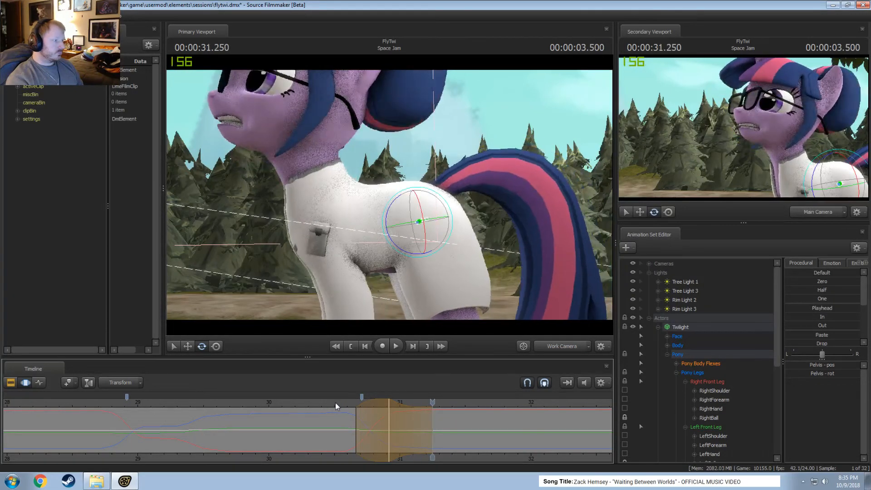
Fine-tune the Pelvis edit's time selection to about 30.7–31.25 s and replay from around 30.2 s.
{"action": "left_click_drag", "start_coordinate": [408, 417], "coordinate": [404, 420]}
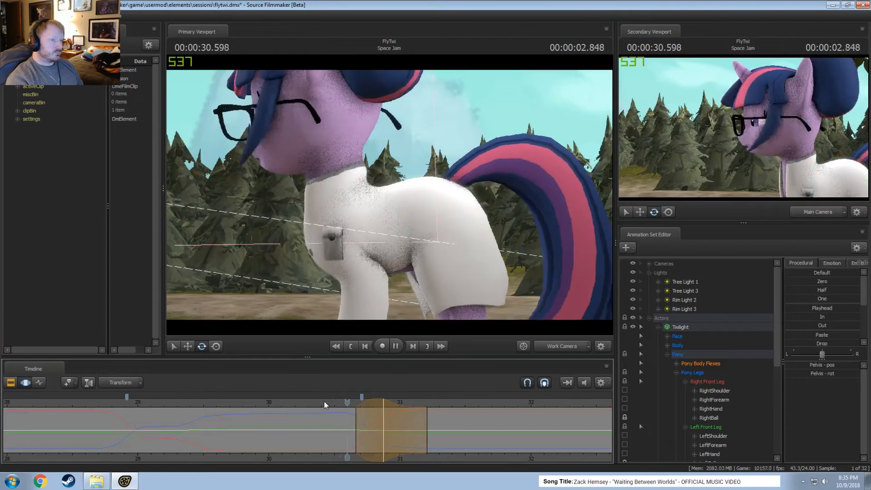
{"action": "key", "text": "Right"}
{"action": "key", "text": "Right"}
{"action": "key", "text": "Right"}
{"action": "key", "text": "Right"}
{"action": "key", "text": "Right"}
{"action": "key", "text": "space"}
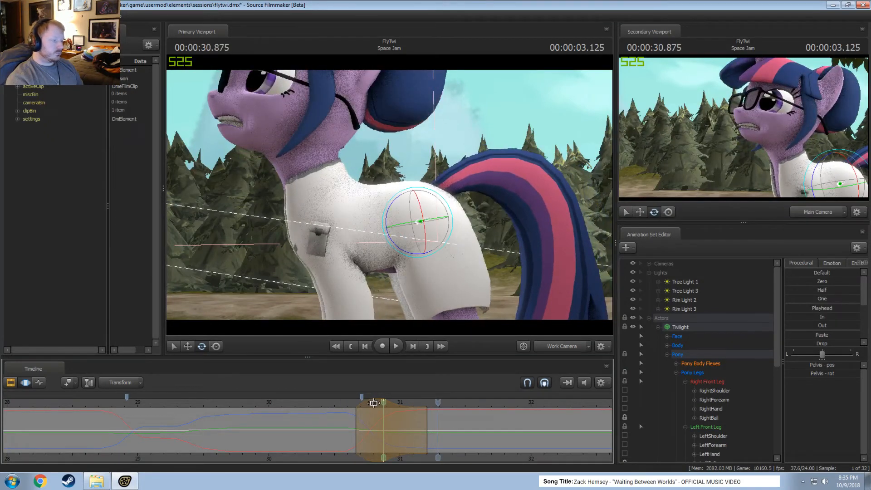
{"action": "left_click_drag", "start_coordinate": [374, 403], "coordinate": [379, 403]}
{"action": "left_click_drag", "start_coordinate": [336, 402], "coordinate": [289, 400]}
{"action": "key", "text": "space"}
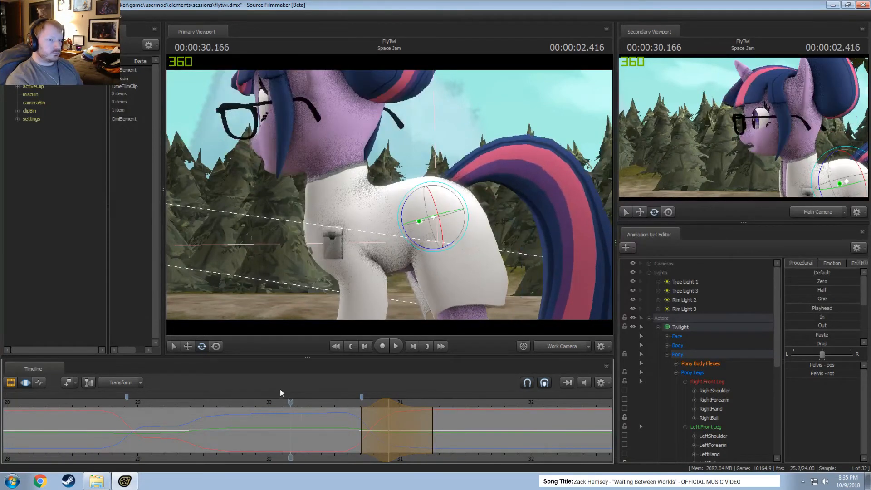
{"action": "key", "text": "space"}
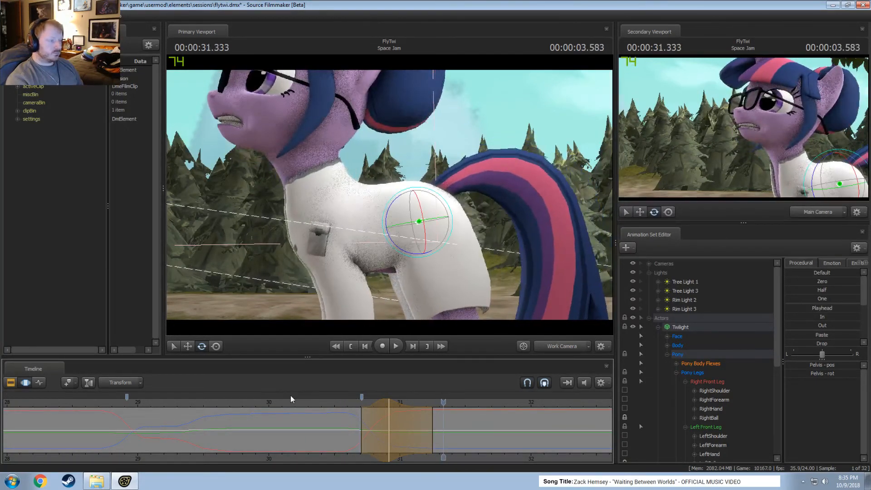
Rotate the Pelvis a little further at 30.916 s within the retimed selection and play back the result.
{"action": "left_click_drag", "start_coordinate": [375, 412], "coordinate": [389, 413]}
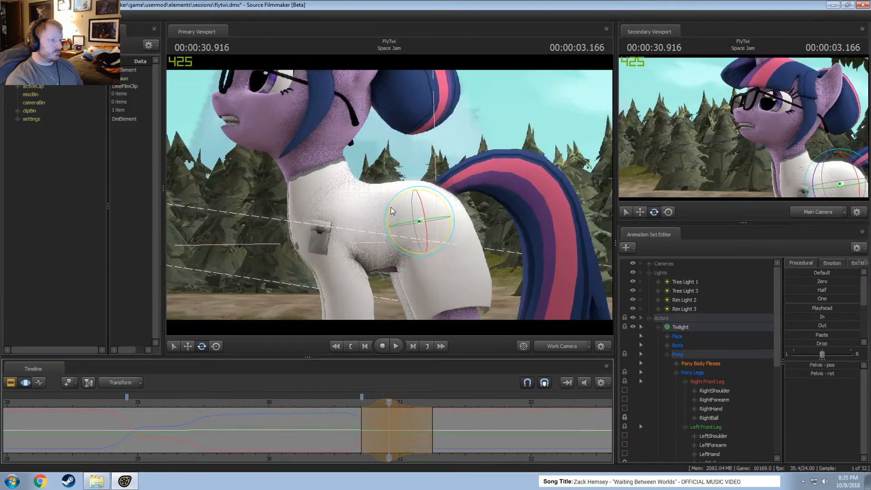
{"action": "left_click_drag", "start_coordinate": [392, 211], "coordinate": [394, 209]}
{"action": "key", "text": "space"}
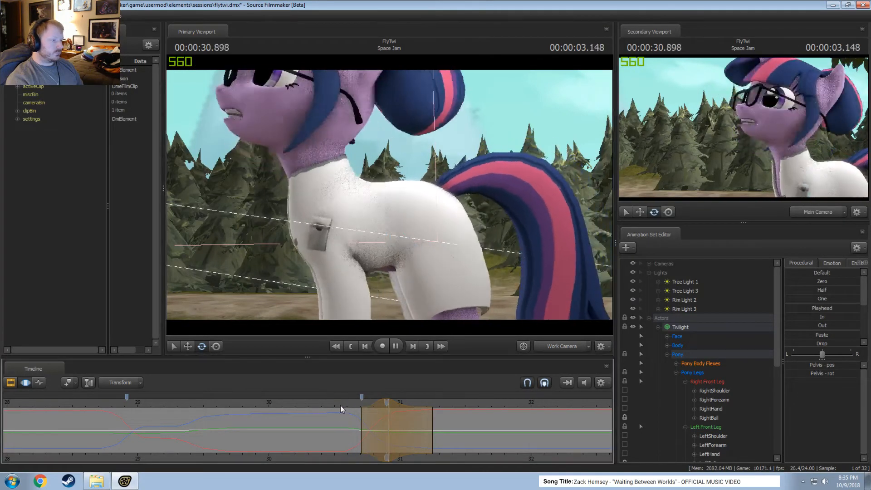
{"action": "key", "text": "space"}
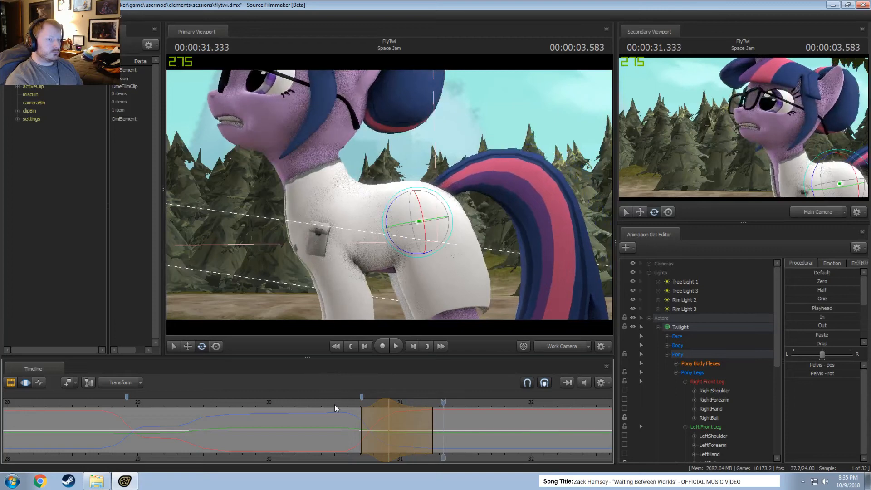
Extend the end of the Pelvis edit's time selection to about 31.4 s, replay the movement, and commit the edit.
{"action": "key", "text": "space"}
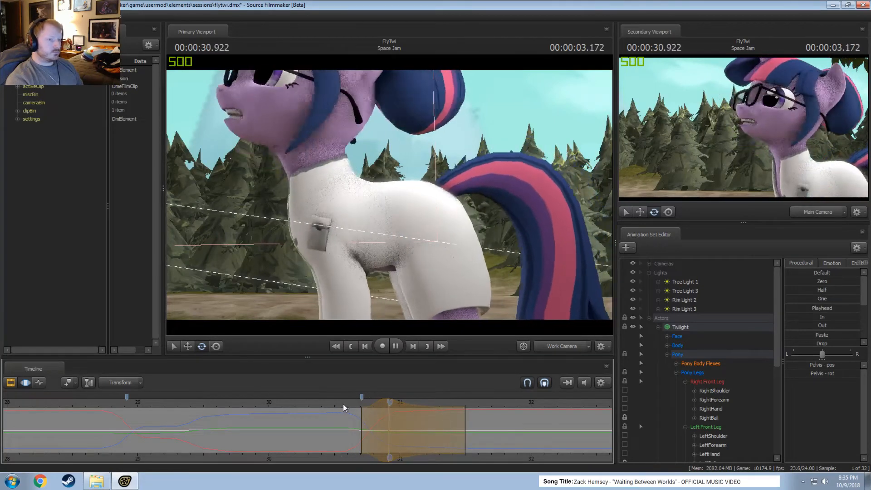
{"action": "key", "text": "space"}
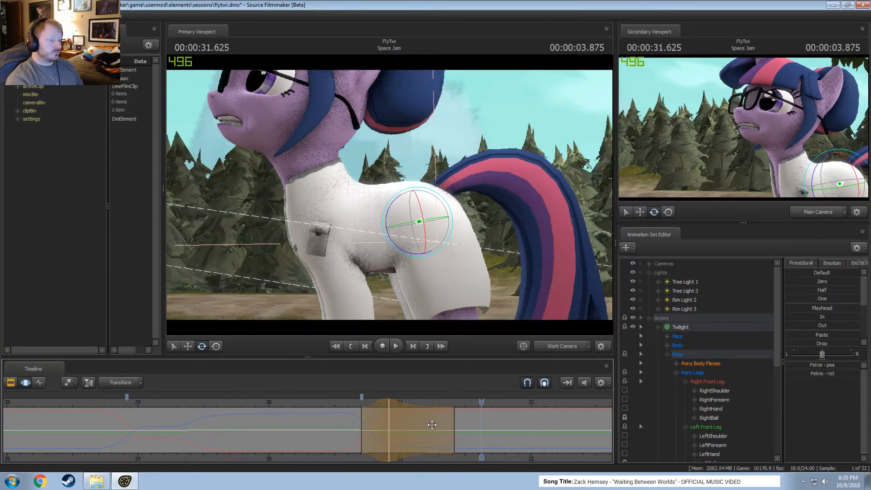
{"action": "key", "text": "space"}
{"action": "key", "text": "space"}
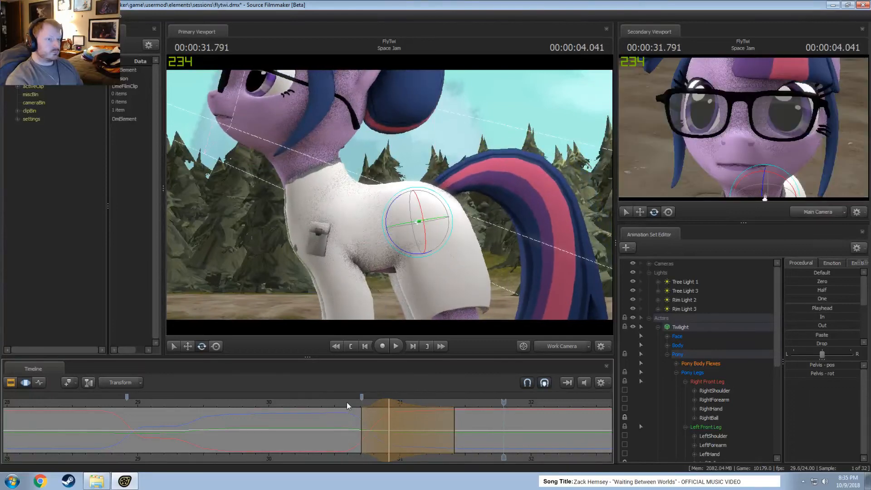
{"action": "key", "text": "space"}
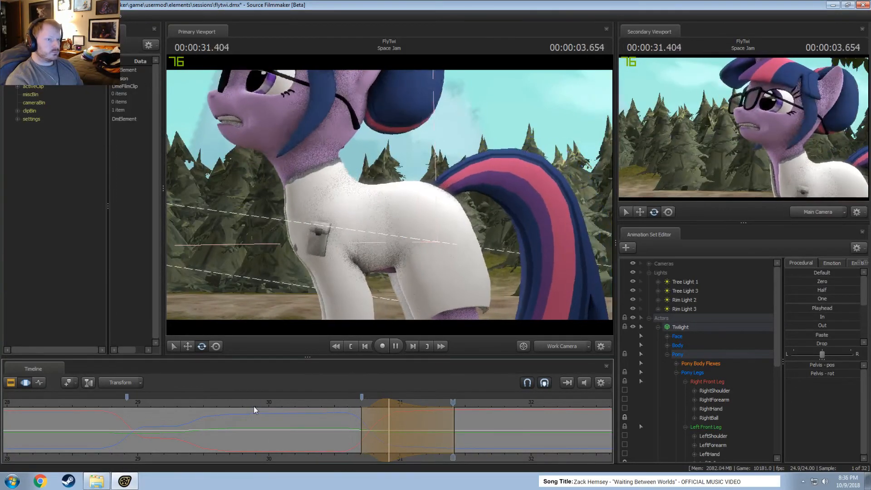
{"action": "key", "text": "space"}
{"action": "key", "text": "space"}
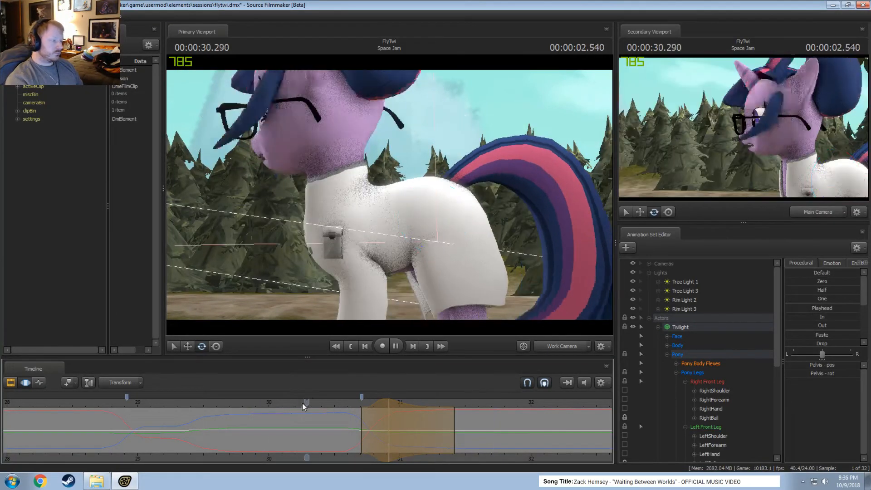
{"action": "key", "text": "space"}
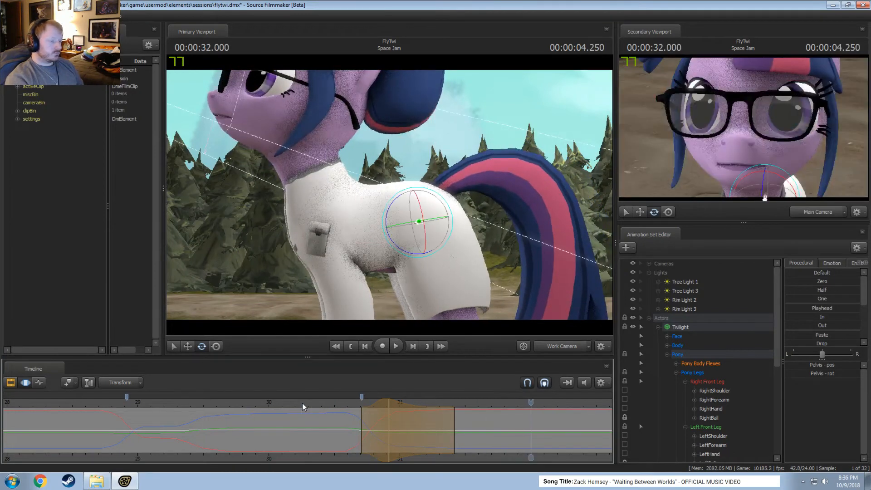
{"action": "key", "text": "Return"}
Rotate both of Twilight's forearms slightly at 30.916 s and play back the leg movement with the hooves in view.
{"action": "left_click", "coordinate": [385, 410]}
{"action": "left_click_drag", "start_coordinate": [387, 410], "coordinate": [389, 410]}
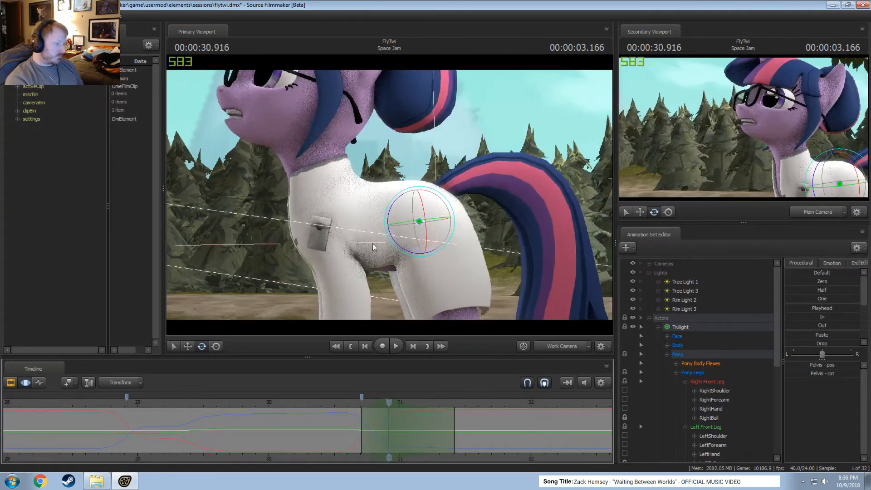
{"action": "left_click_drag", "start_coordinate": [372, 243], "coordinate": [388, 199]}
{"action": "left_click_drag", "start_coordinate": [374, 145], "coordinate": [392, 167], "text": "ctrl"}
{"action": "left_click_drag", "start_coordinate": [392, 167], "coordinate": [431, 216], "text": "alt"}
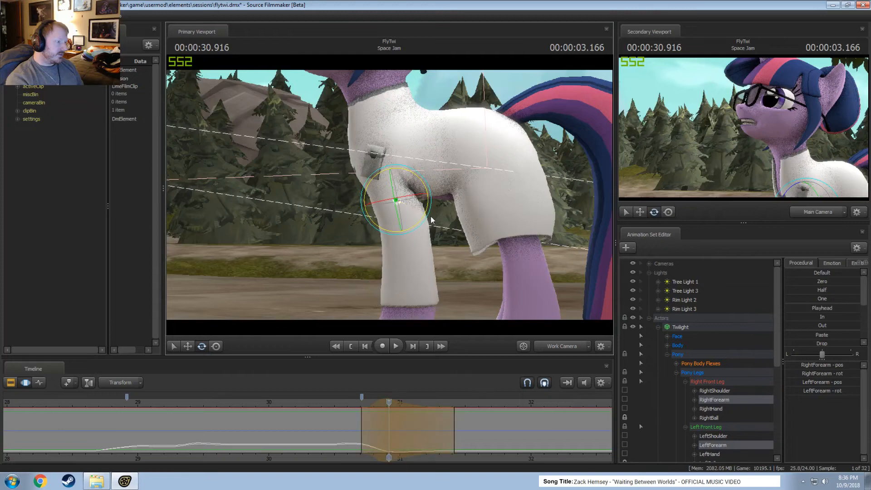
{"action": "left_click", "coordinate": [339, 405]}
{"action": "key", "text": "space"}
{"action": "key", "text": "space"}
{"action": "left_click_drag", "start_coordinate": [342, 405], "coordinate": [291, 410]}
{"action": "left_click_drag", "start_coordinate": [317, 272], "coordinate": [320, 291]}
{"action": "key", "text": "space"}
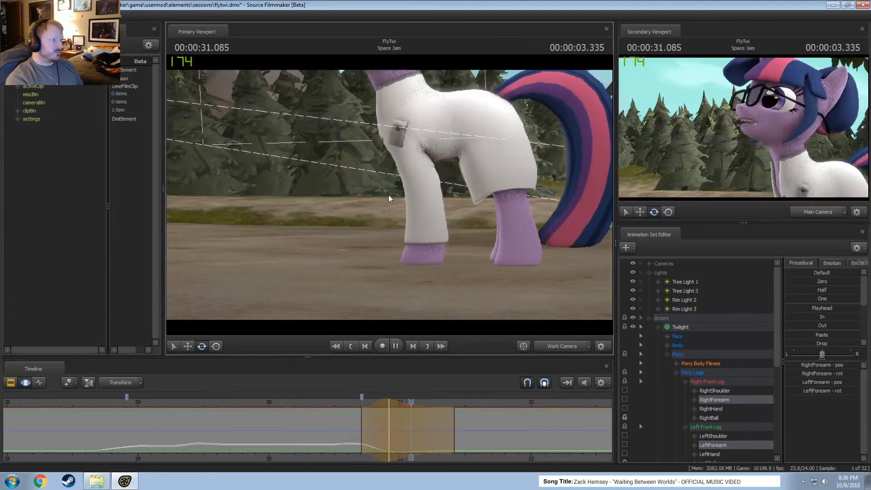
{"action": "key", "text": "space"}
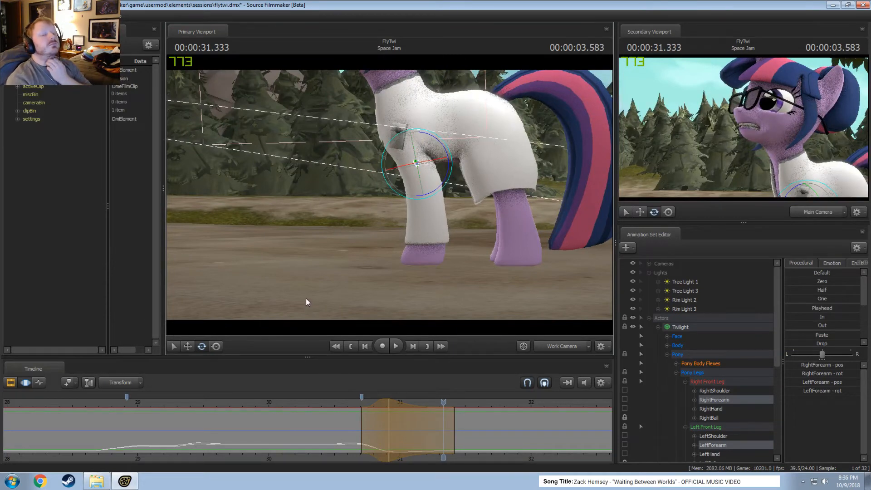
Replay the forearm movement with a wider stretch of the timeline in view, starting from about 28.8 s and again from about 29.1 s.
{"action": "scroll", "coordinate": [187, 408], "scroll_direction": "down", "scroll_amount": 1}
{"action": "left_click", "coordinate": [186, 399]}
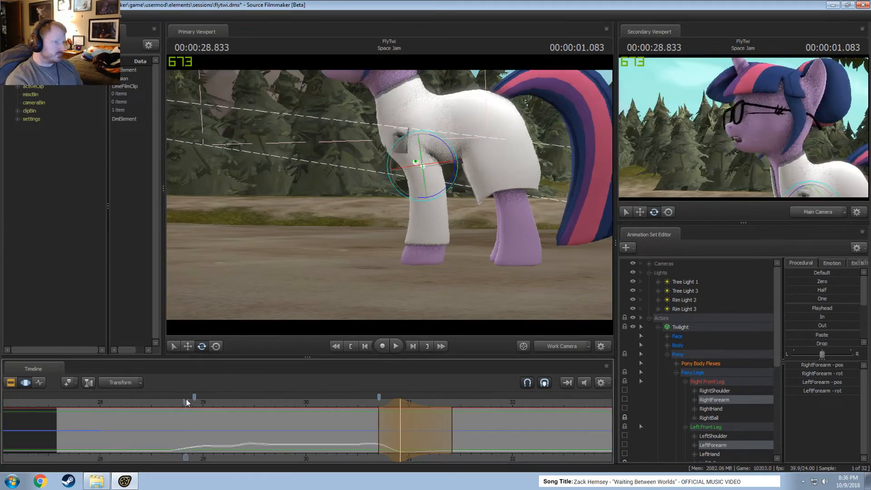
{"action": "key", "text": "space"}
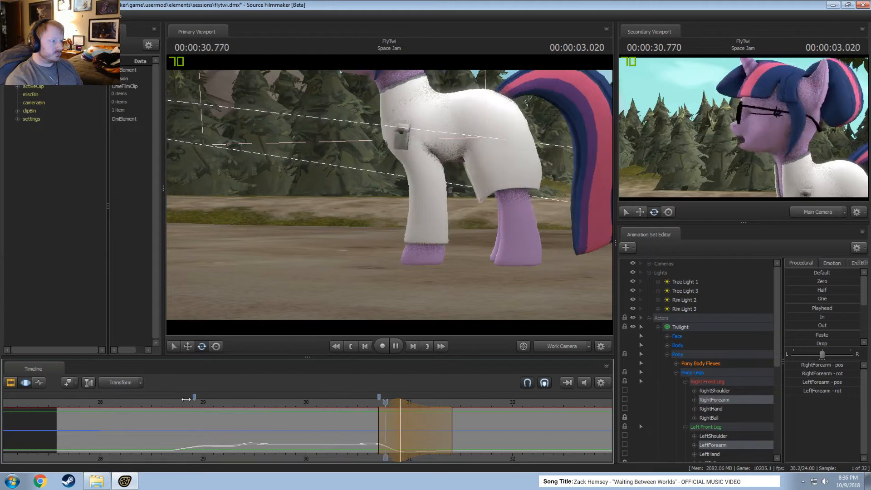
{"action": "key", "text": "space"}
{"action": "left_click", "coordinate": [218, 404]}
{"action": "key", "text": "space"}
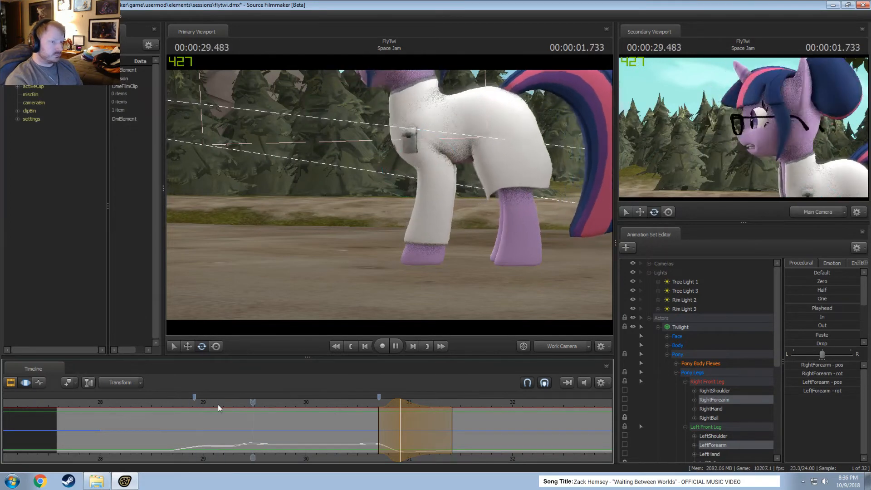
{"action": "key", "text": "space"}
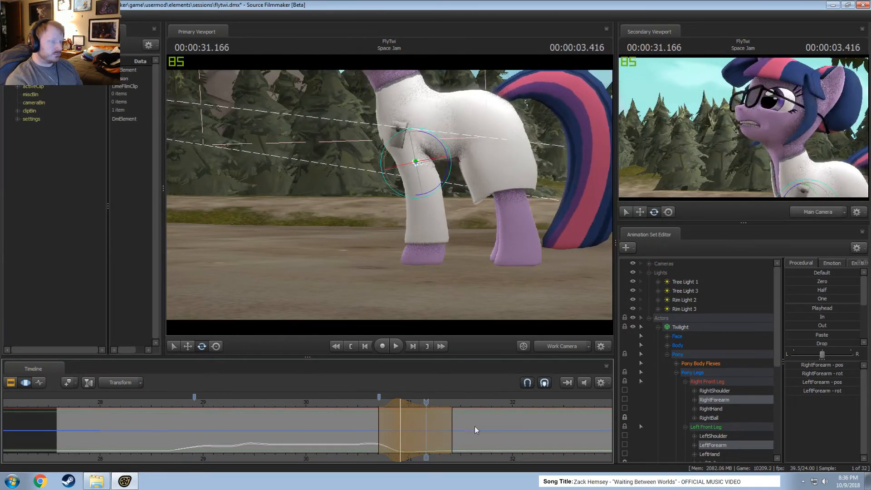
Check the shot through the Main Camera, commit the forearm edit, and set a time selection of about 30.45–31.04 s centred on 30.75 s.
{"action": "left_click", "coordinate": [559, 348]}
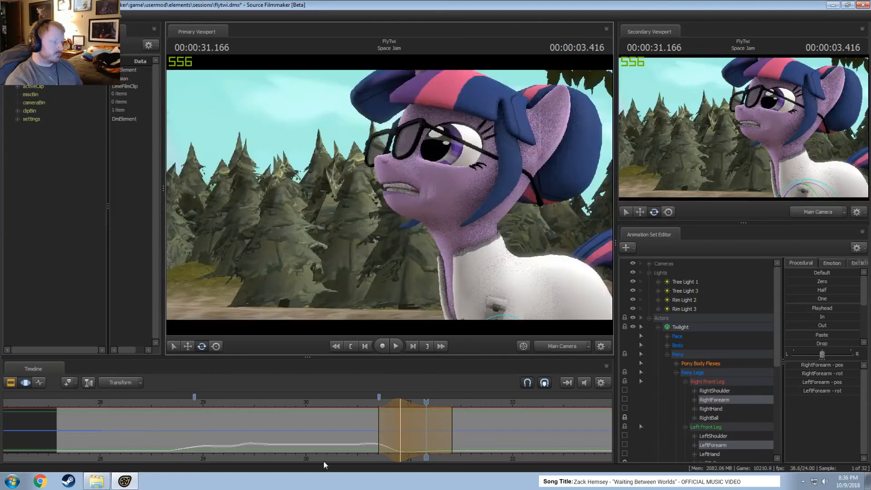
{"action": "left_click_drag", "start_coordinate": [354, 445], "coordinate": [383, 441]}
{"action": "key", "text": "Escape"}
{"action": "left_click", "coordinate": [383, 441], "text": "shift"}
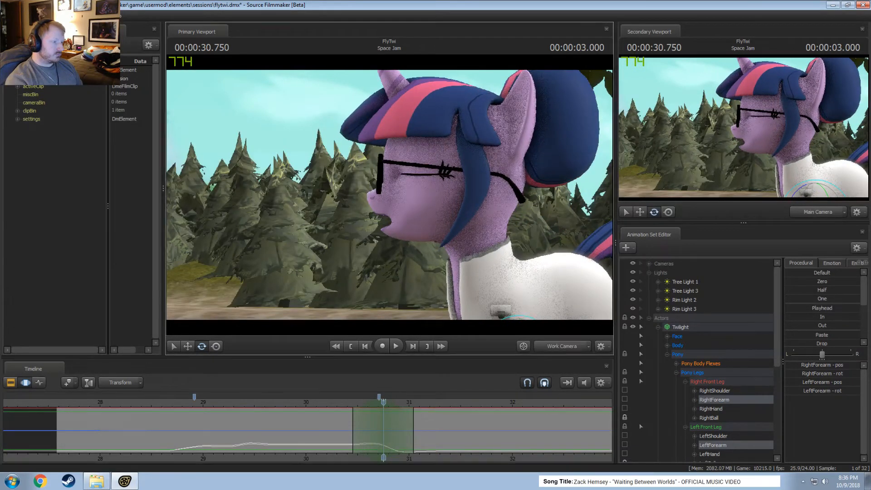
Rotate Twilight's Chest2 slightly at 30.75 s from the opposite side in the Work Camera and play back the result.
{"action": "left_click", "coordinate": [559, 347]}
{"action": "left_click_drag", "start_coordinate": [390, 195], "coordinate": [404, 170]}
{"action": "left_click", "coordinate": [371, 152], "text": "ctrl"}
{"action": "key", "text": "space"}
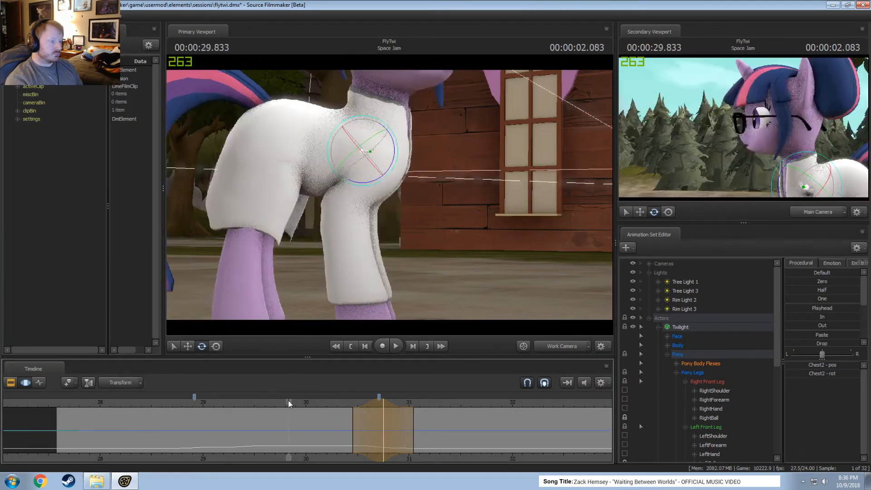
Rotate Chest2 a little further and nudge its position at 30.75 s, and replay the chest movement.
{"action": "left_click_drag", "start_coordinate": [298, 399], "coordinate": [383, 402]}
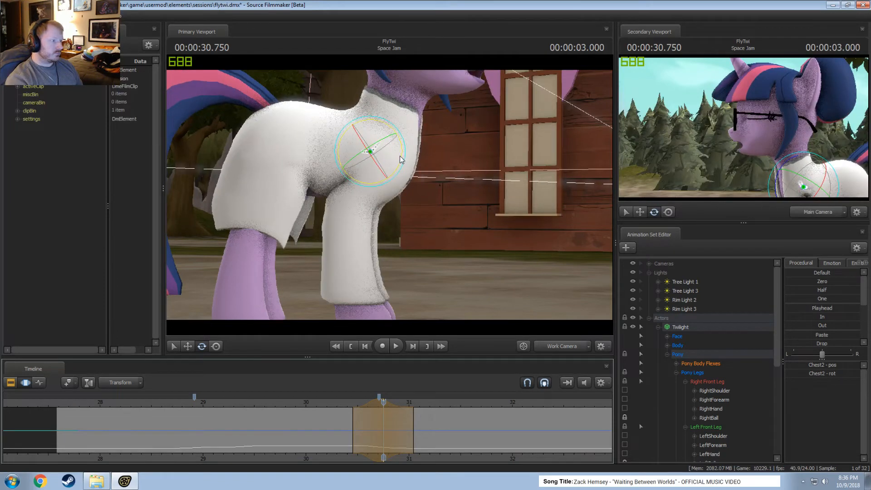
{"action": "left_click_drag", "start_coordinate": [400, 159], "coordinate": [402, 160]}
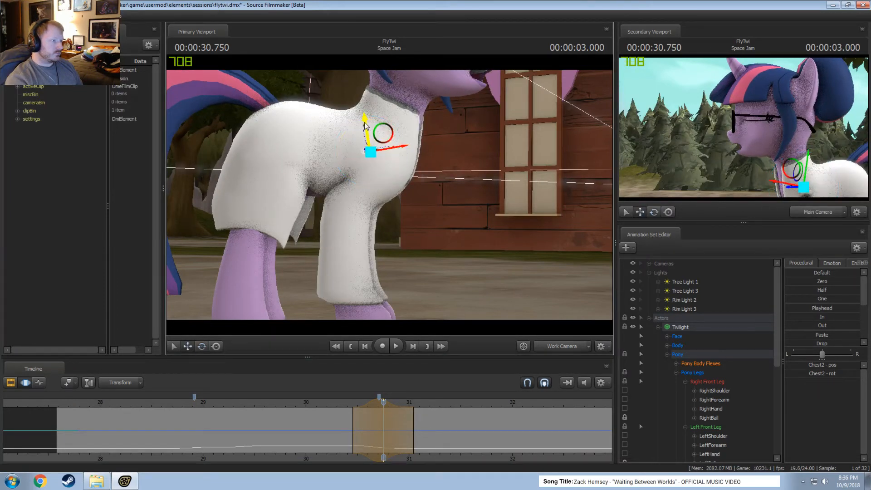
{"action": "left_click_drag", "start_coordinate": [310, 404], "coordinate": [280, 400]}
{"action": "key", "text": "space"}
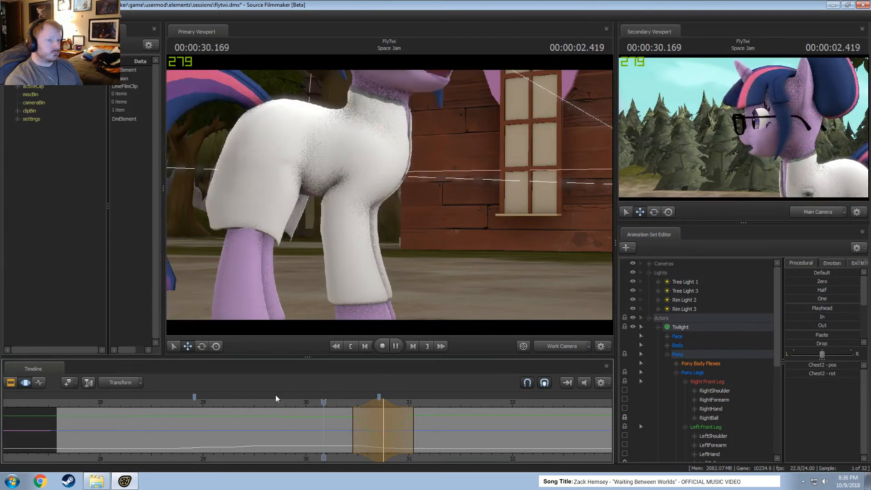
Shift the Chest2 edit's time selection earlier so it centres on 30.708 s, and replay the movement.
{"action": "left_click_drag", "start_coordinate": [366, 400], "coordinate": [363, 401]}
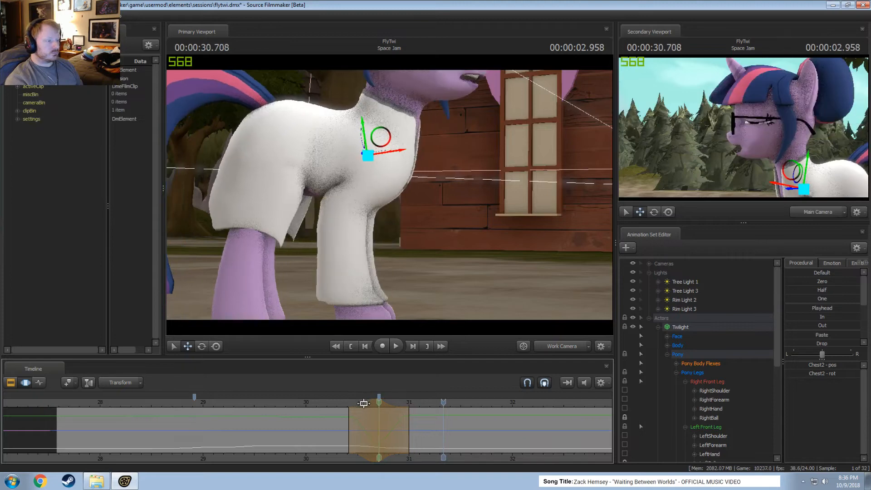
{"action": "left_click", "coordinate": [327, 403]}
{"action": "key", "text": "space"}
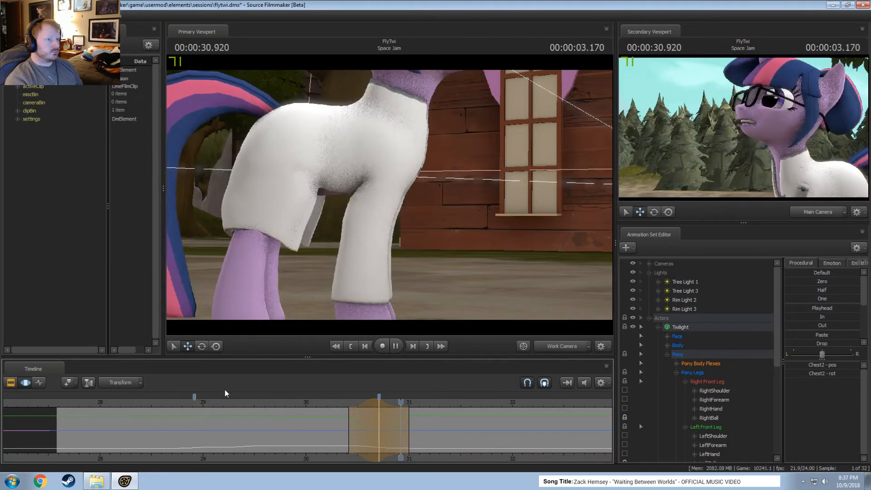
{"action": "key", "text": "space"}
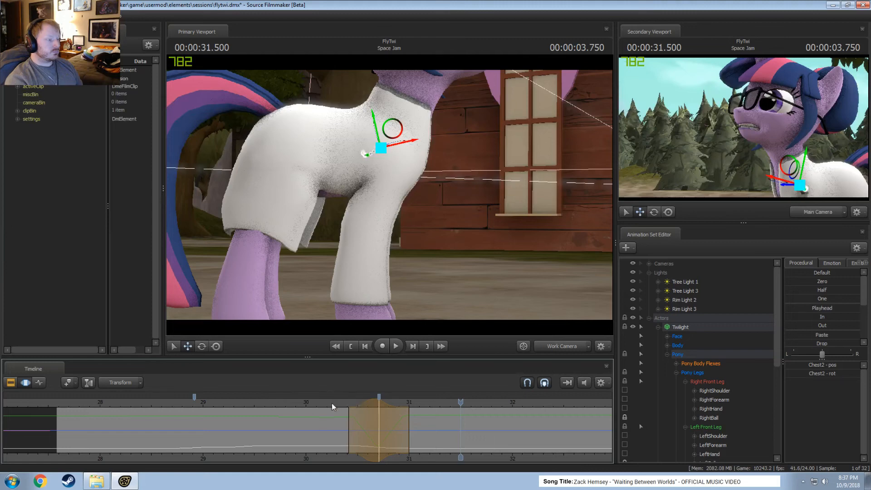
{"action": "key", "text": "space"}
{"action": "key", "text": "space"}
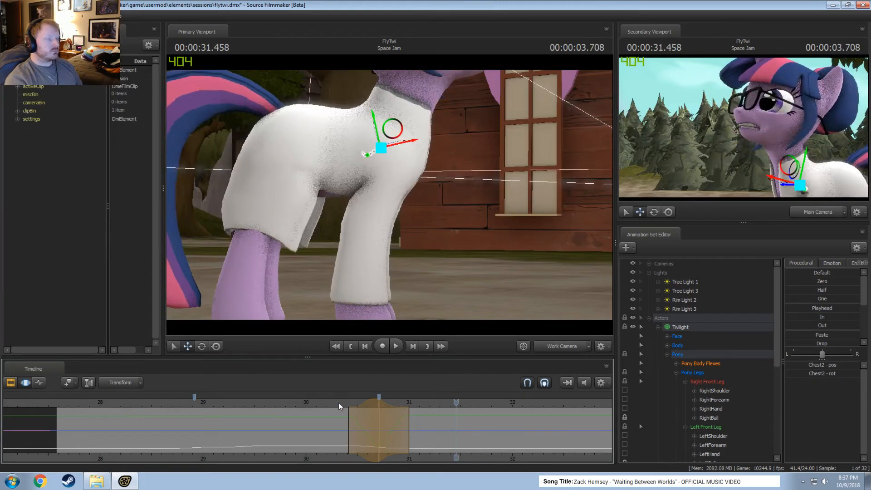
Rotate both of Twilight's front shoulders slightly at 30.708 s.
{"action": "left_click_drag", "start_coordinate": [343, 399], "coordinate": [376, 415]}
{"action": "key", "text": "ctrl"}
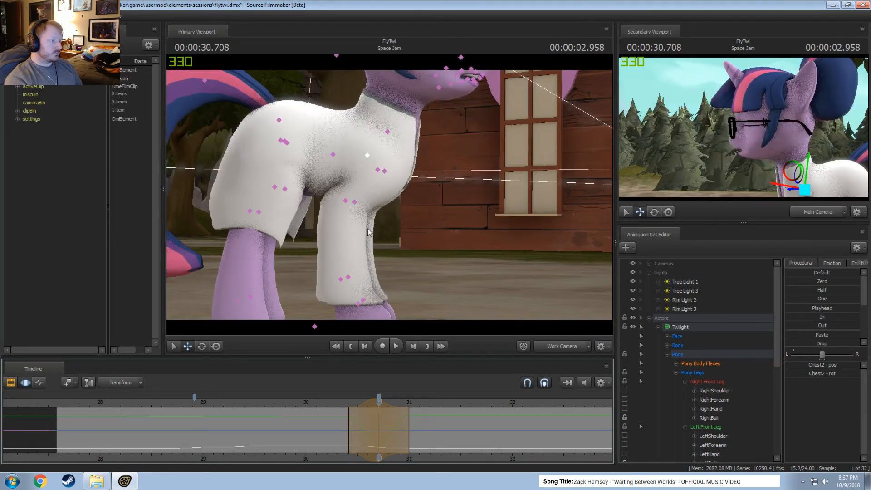
{"action": "left_click", "coordinate": [378, 170], "text": "ctrl"}
{"action": "key", "text": "e"}
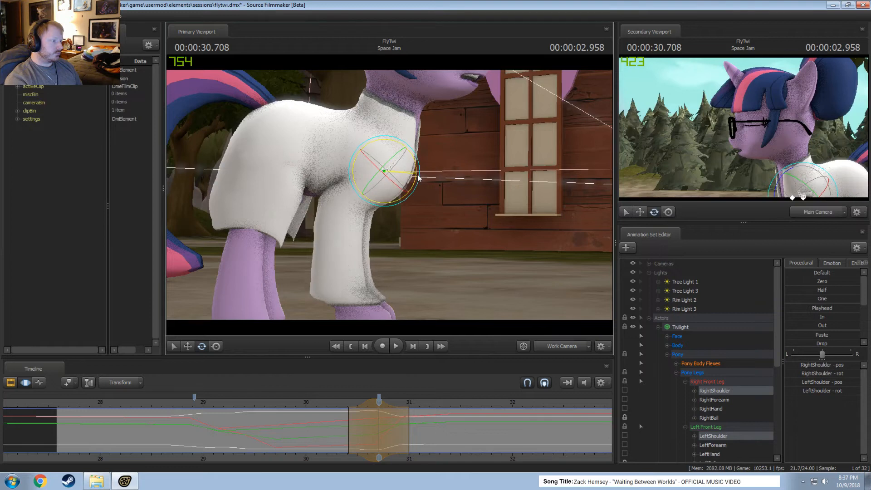
Rotate both forearms at 30.708 s to straighten the front legs and play back the leg movement.
{"action": "left_click", "coordinate": [352, 200], "text": "ctrl"}
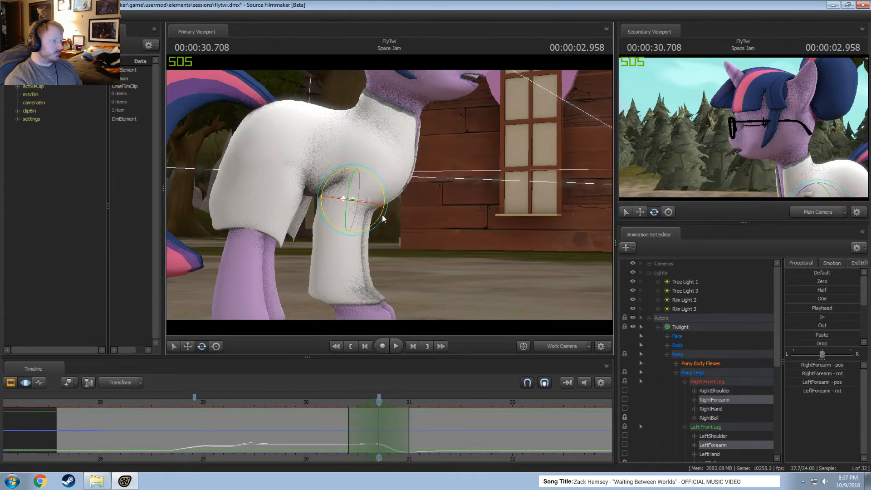
{"action": "left_click_drag", "start_coordinate": [386, 214], "coordinate": [389, 216]}
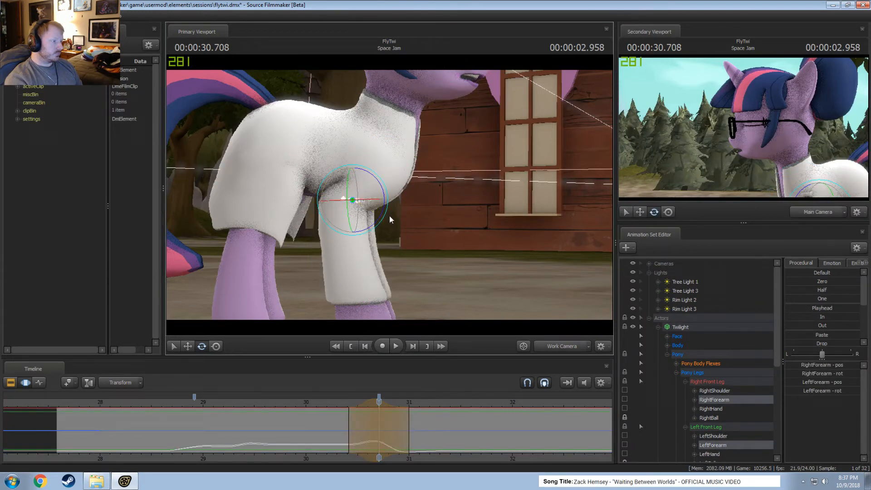
{"action": "left_click", "coordinate": [317, 404]}
{"action": "key", "text": "space"}
{"action": "key", "text": "space"}
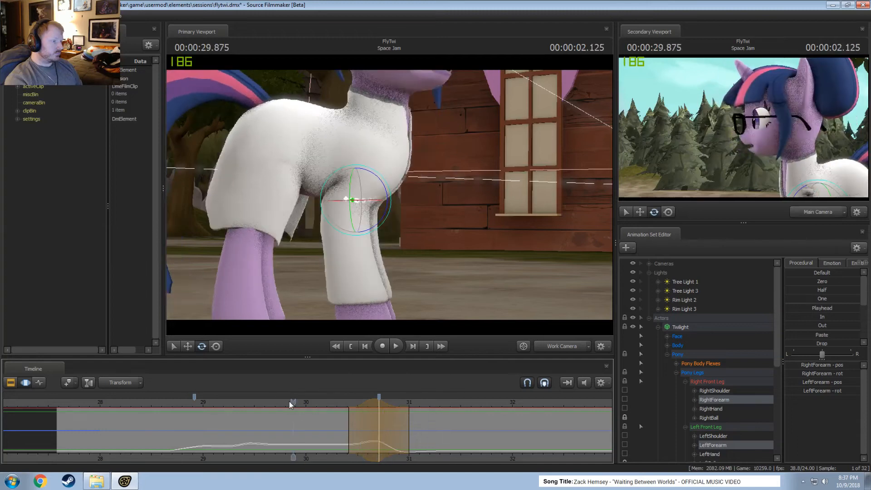
{"action": "key", "text": "space"}
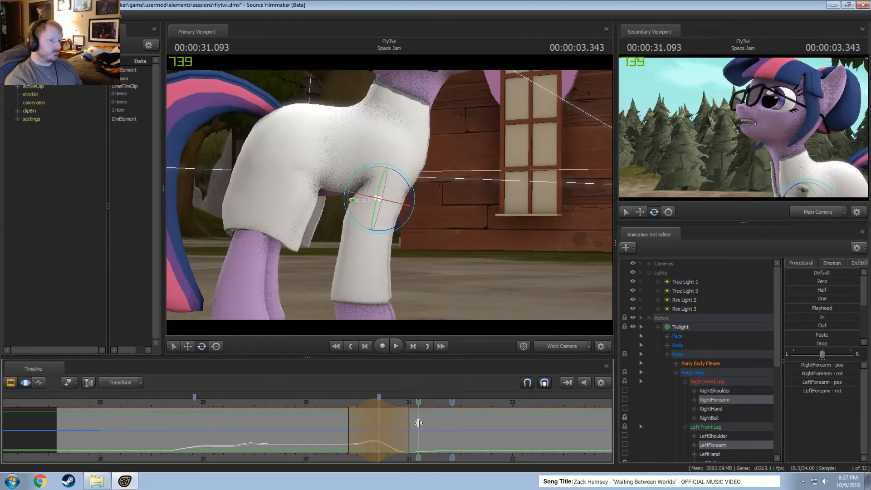
Commit the forearm edit and set an open-ended time selection starting at about 31.04 s, with the playhead at 31.541 s.
{"action": "mouse_move", "coordinate": [414, 422]}
{"action": "left_mouse_down", "text": "shift"}
{"action": "mouse_move", "coordinate": [478, 425]}
{"action": "mouse_move", "coordinate": [387, 427]}
{"action": "mouse_move", "coordinate": [685, 426]}
{"action": "left_mouse_up", "text": "shift"}
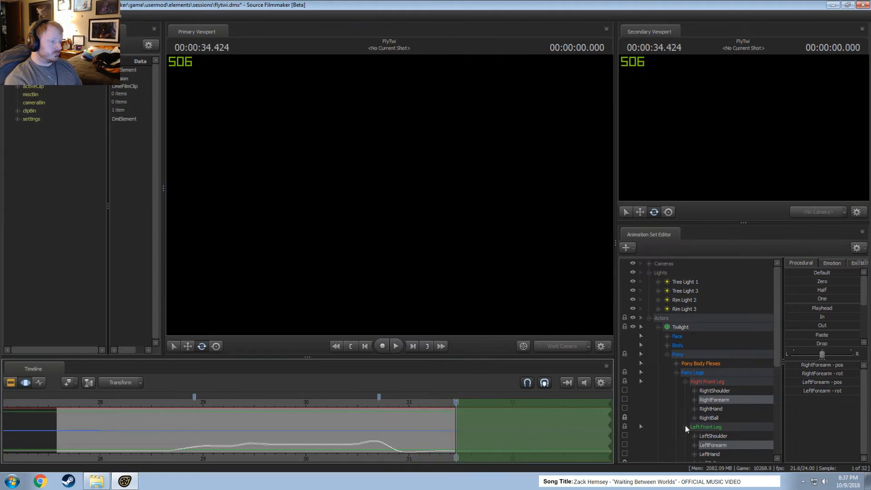
{"action": "scroll", "coordinate": [484, 439], "scroll_direction": "up", "scroll_amount": 3, "text": "shift"}
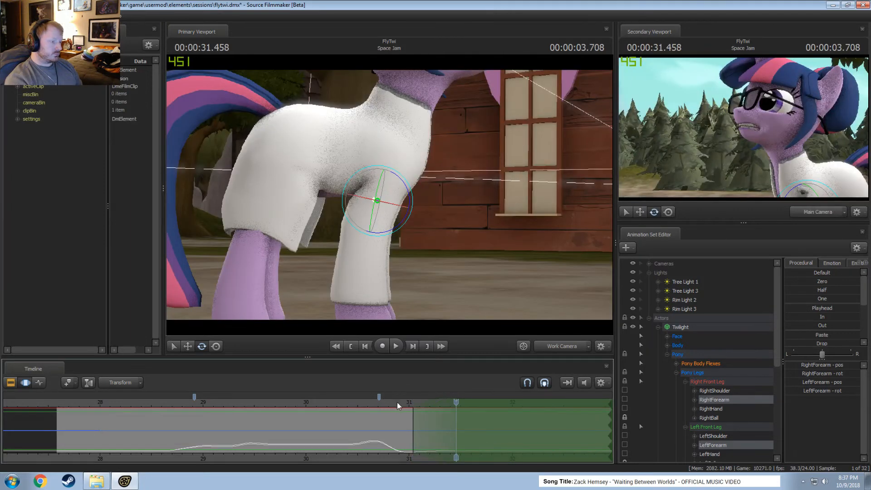
{"action": "left_click_drag", "start_coordinate": [398, 403], "coordinate": [471, 410]}
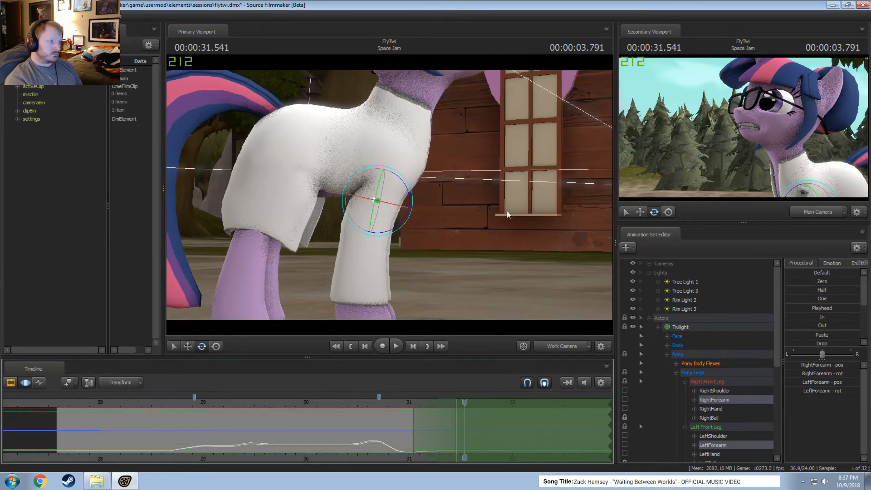
Isolate Twilight's Head control in the Body group and rotate the head slightly upward at 31.541 s.
{"action": "left_click_drag", "start_coordinate": [507, 214], "coordinate": [389, 202]}
{"action": "left_click", "coordinate": [400, 148], "text": "ctrl"}
{"action": "left_click", "coordinate": [384, 164], "text": "ctrl"}
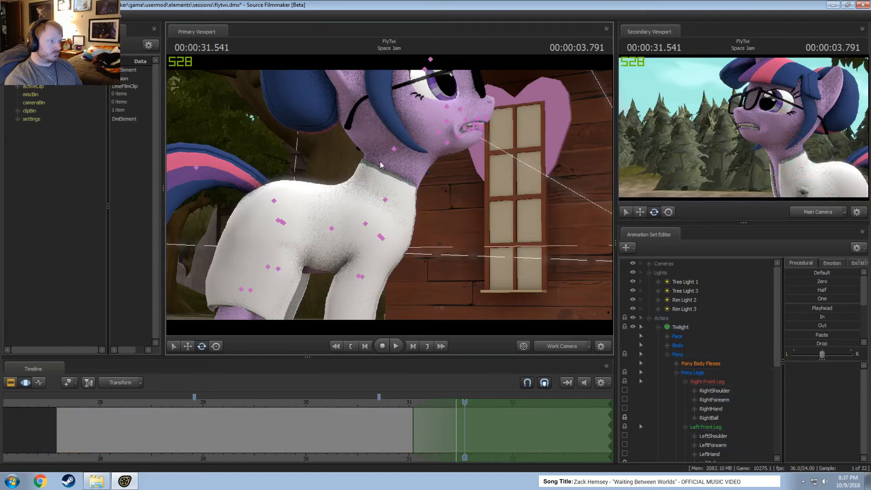
{"action": "left_click", "coordinate": [394, 149], "text": "ctrl"}
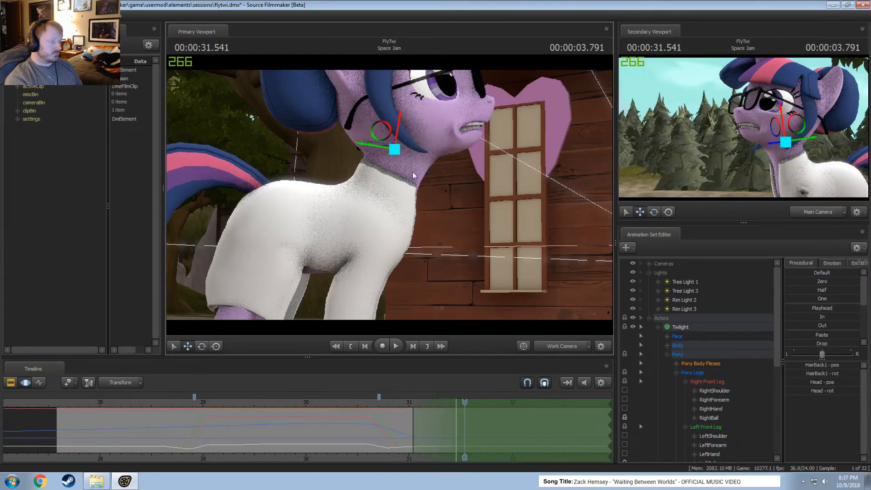
{"action": "left_click", "coordinate": [668, 345]}
{"action": "left_click", "coordinate": [697, 364]}
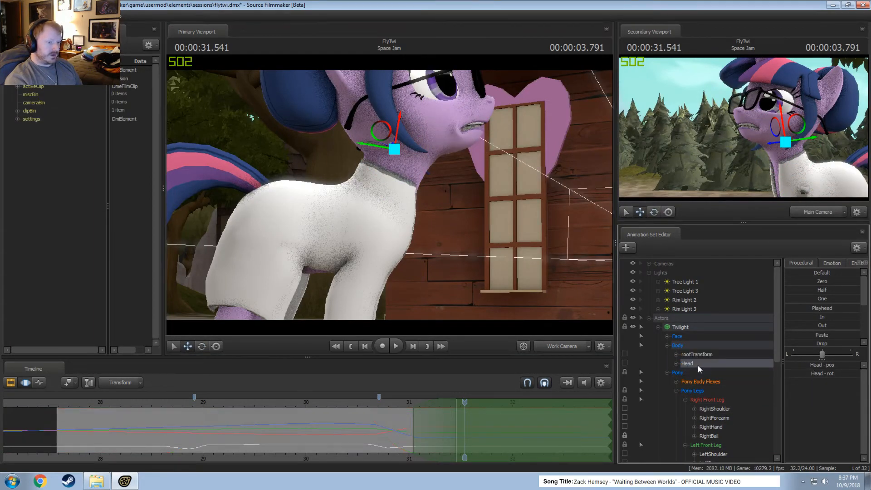
{"action": "key", "text": "e"}
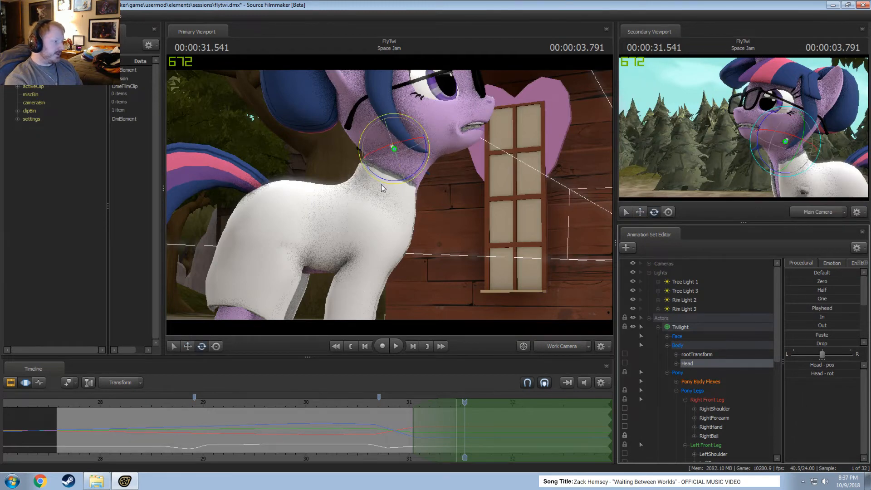
{"action": "left_click_drag", "start_coordinate": [381, 189], "coordinate": [385, 183]}
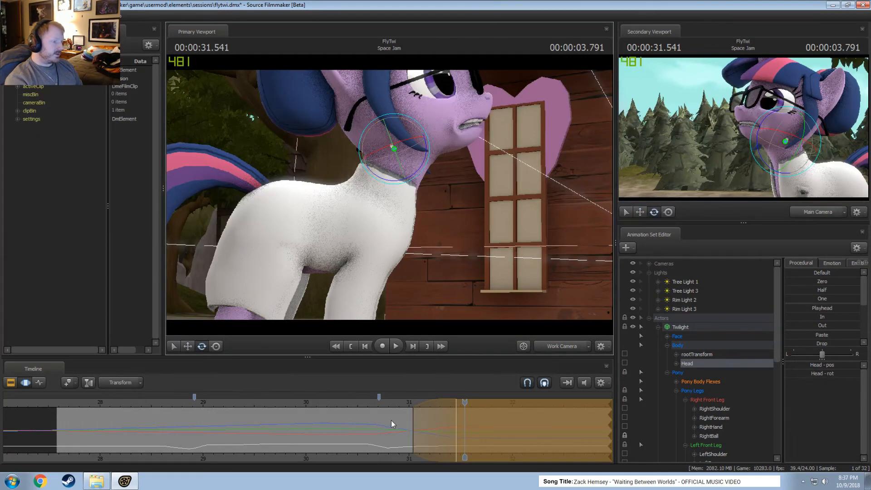
Tilt the Head a little further up at 31.541 s and play back the head turn from about 29.8 s.
{"action": "key", "text": "shift"}
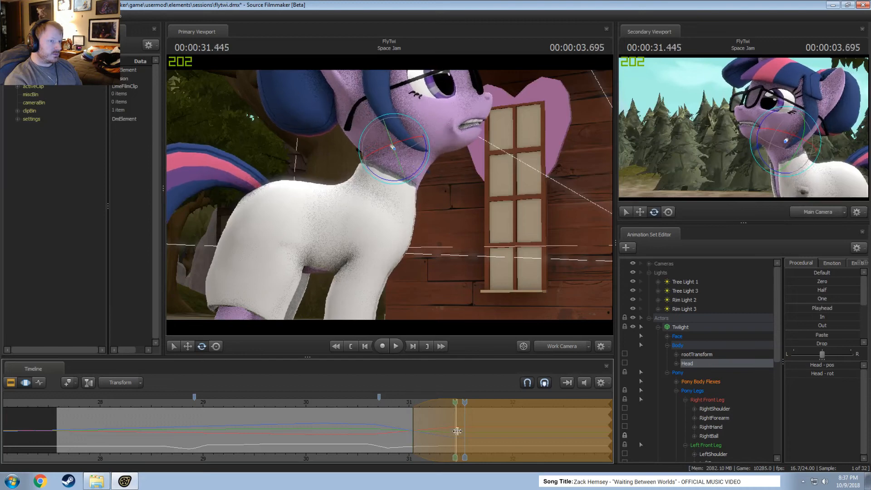
{"action": "left_click_drag", "start_coordinate": [388, 182], "coordinate": [388, 184]}
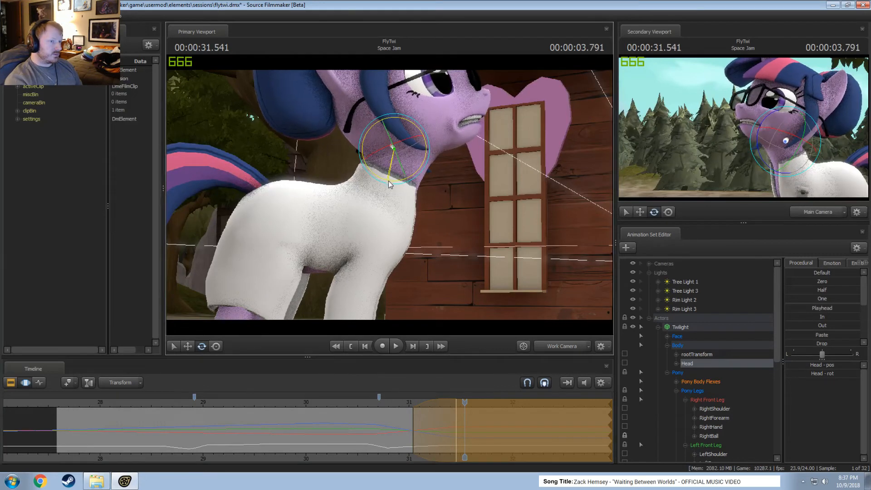
{"action": "key", "text": "shift"}
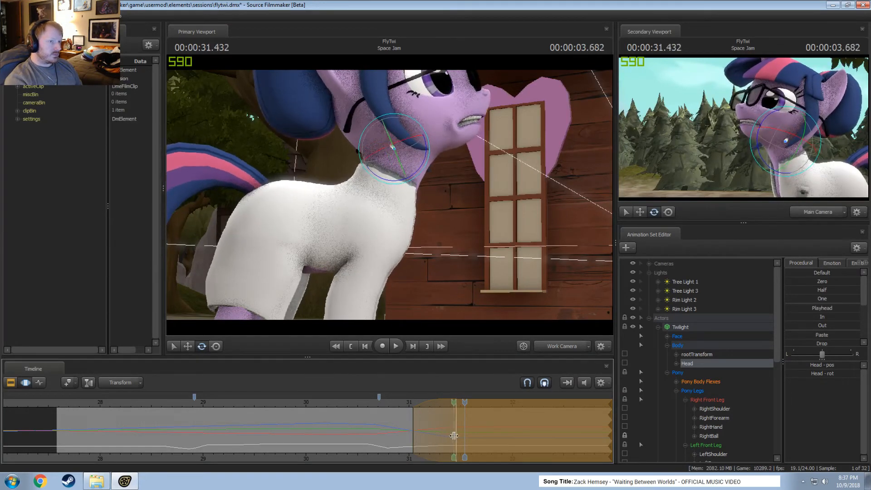
{"action": "left_click", "coordinate": [281, 405]}
{"action": "key", "text": "space"}
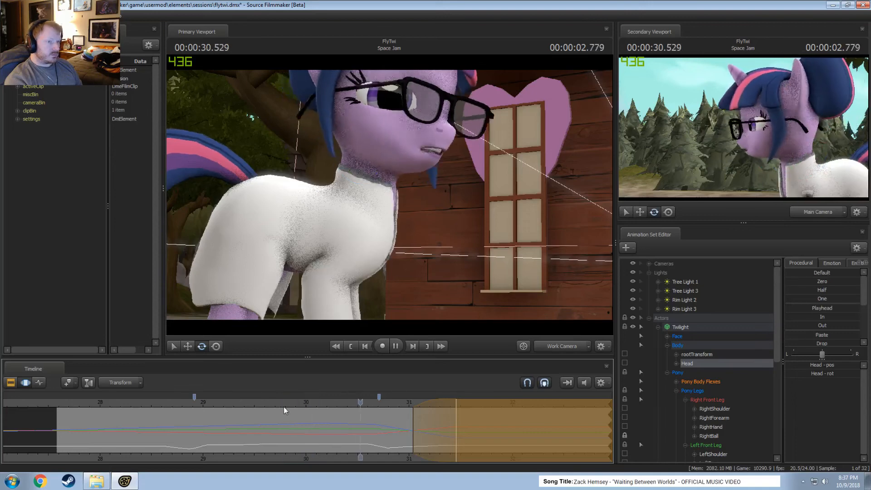
{"action": "left_click", "coordinate": [354, 402]}
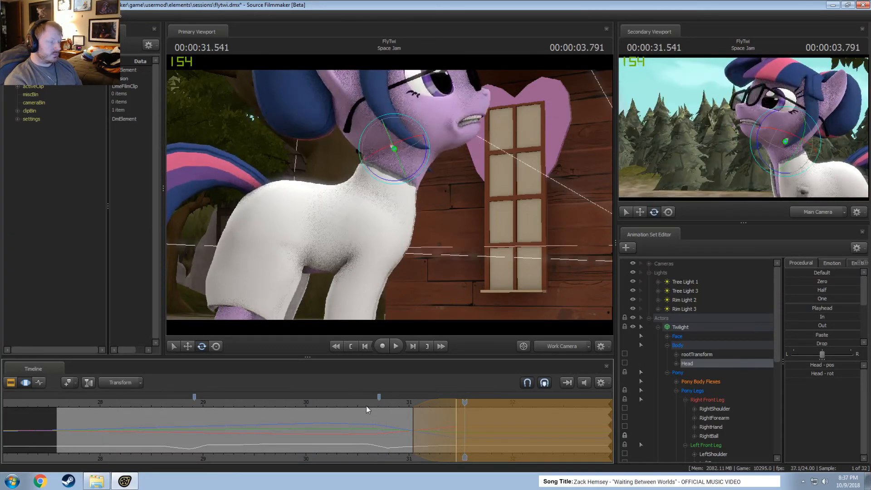
End the current Head edit and set a time selection of about 30.75–31.75 s centred on 31.25 s.
{"action": "key", "text": "shift"}
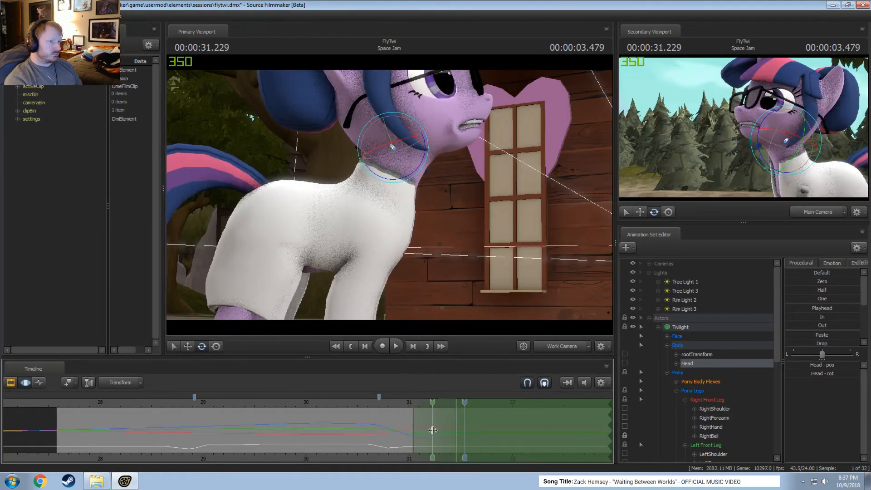
{"action": "left_click", "coordinate": [433, 430], "text": "shift"}
{"action": "scroll", "coordinate": [431, 431], "scroll_direction": "up", "scroll_amount": 12}
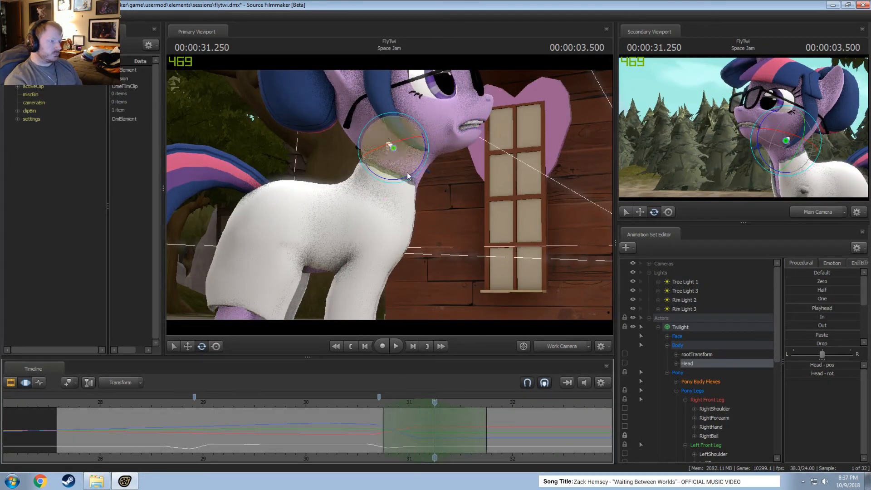
Rotate the Head slightly at 31.25 s, shift the time selection to about 30.6–31.6 s and play back the turn.
{"action": "left_click_drag", "start_coordinate": [407, 183], "coordinate": [409, 181]}
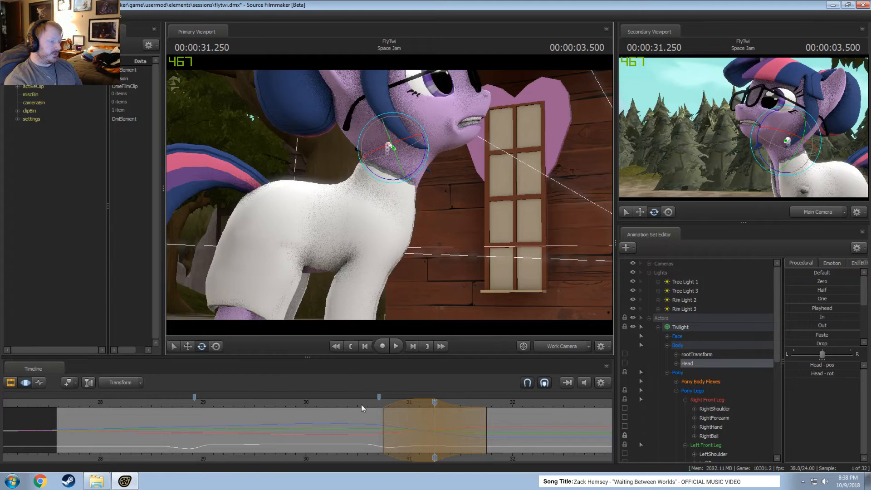
{"action": "key", "text": "space"}
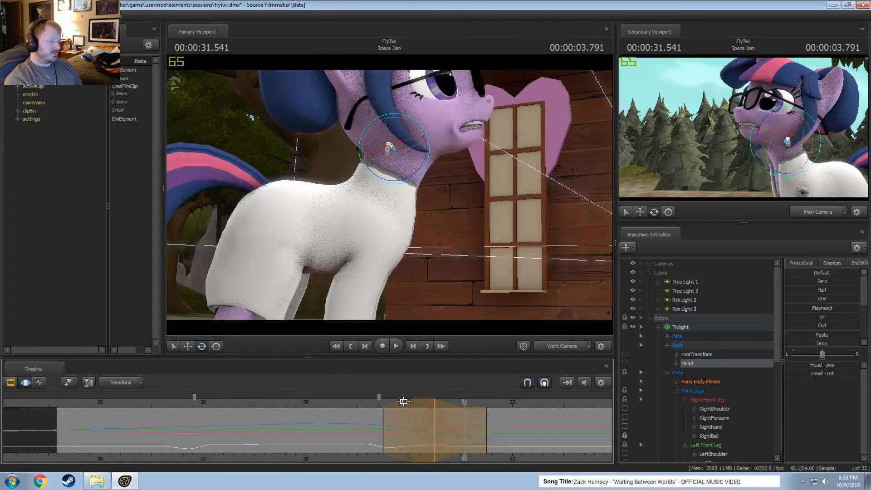
{"action": "left_click_drag", "start_coordinate": [403, 402], "coordinate": [391, 401]}
{"action": "left_click", "coordinate": [352, 407]}
{"action": "key", "text": "space"}
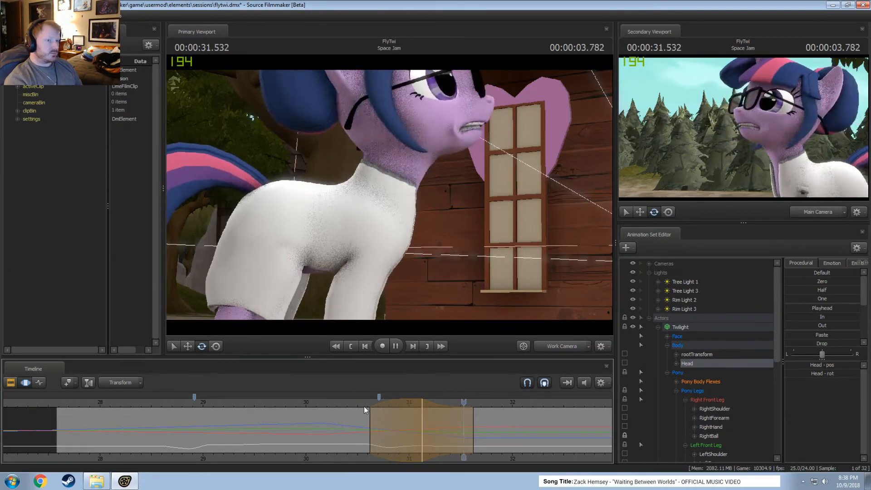
Shorten the time selection's end to about 31.46 s and review the head turn through the Main Camera.
{"action": "key", "text": "space"}
{"action": "key", "text": "space"}
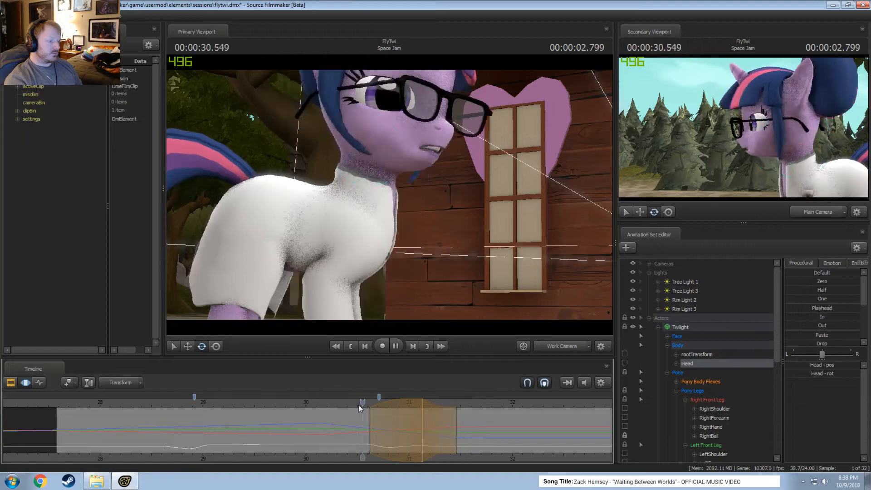
{"action": "key", "text": "space"}
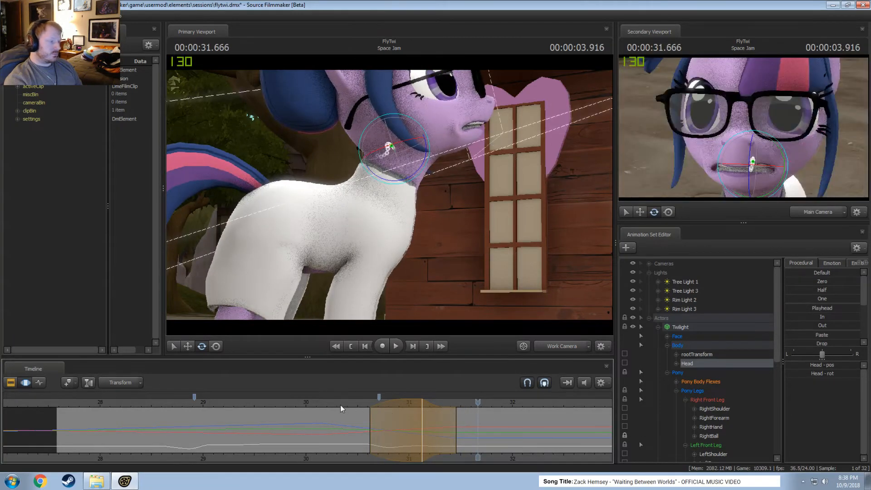
{"action": "key", "text": "space"}
{"action": "left_click", "coordinate": [565, 348]}
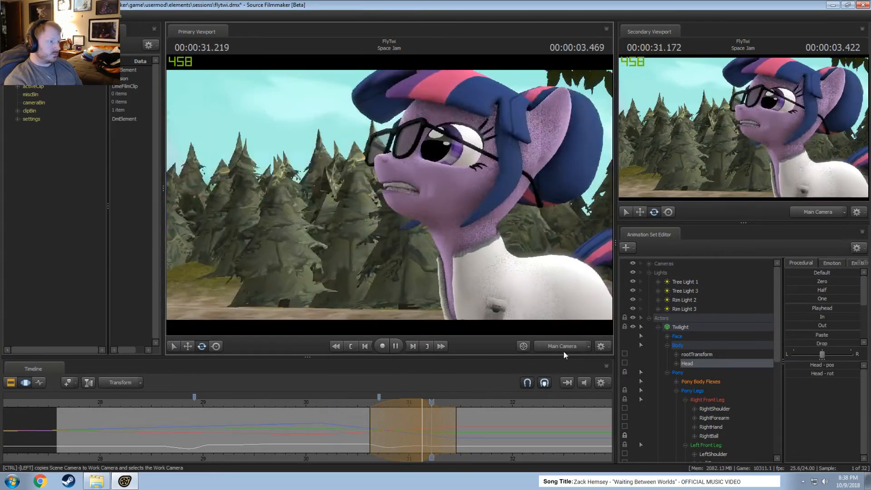
{"action": "key", "text": "space"}
End the current edit, set a time selection of about 30.45–31.2 s around 30.833 s and adjust the Head's rotation there.
{"action": "left_click_drag", "start_coordinate": [377, 429], "coordinate": [391, 431]}
{"action": "key", "text": "Escape"}
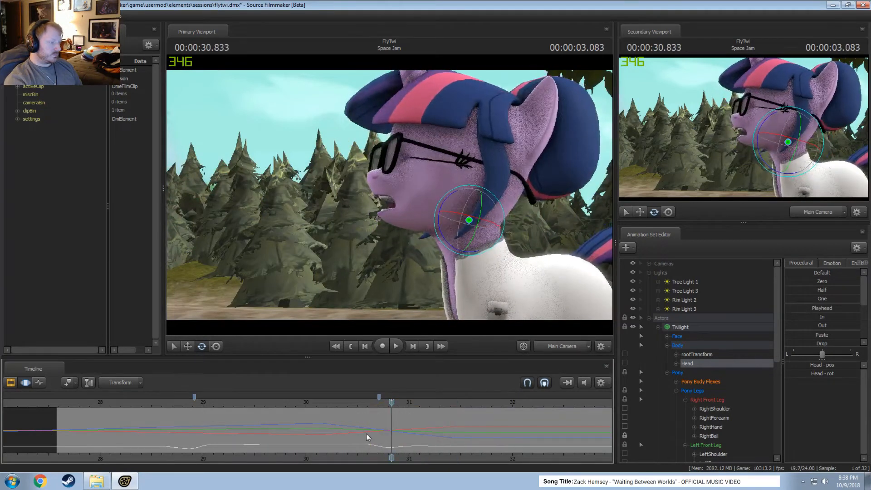
{"action": "left_click", "coordinate": [392, 437], "text": "shift"}
{"action": "scroll", "coordinate": [393, 436], "scroll_direction": "up", "scroll_amount": 8, "text": "shift"}
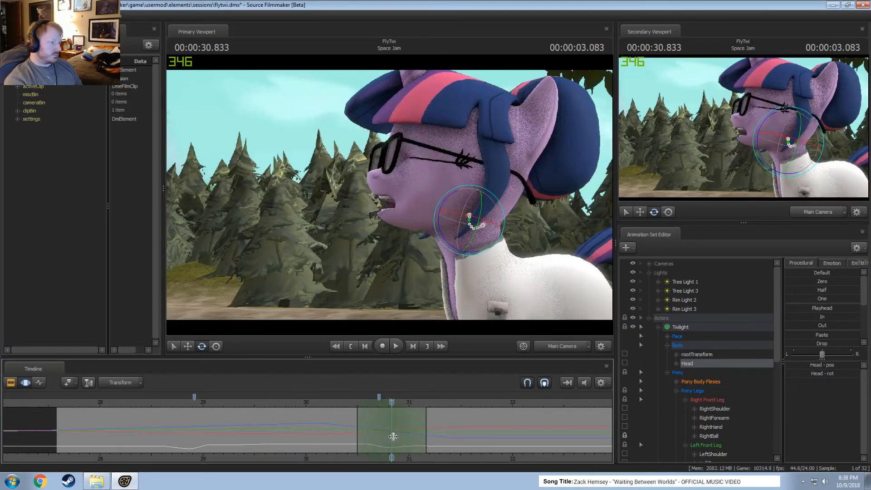
{"action": "left_click", "coordinate": [460, 222], "text": "ctrl"}
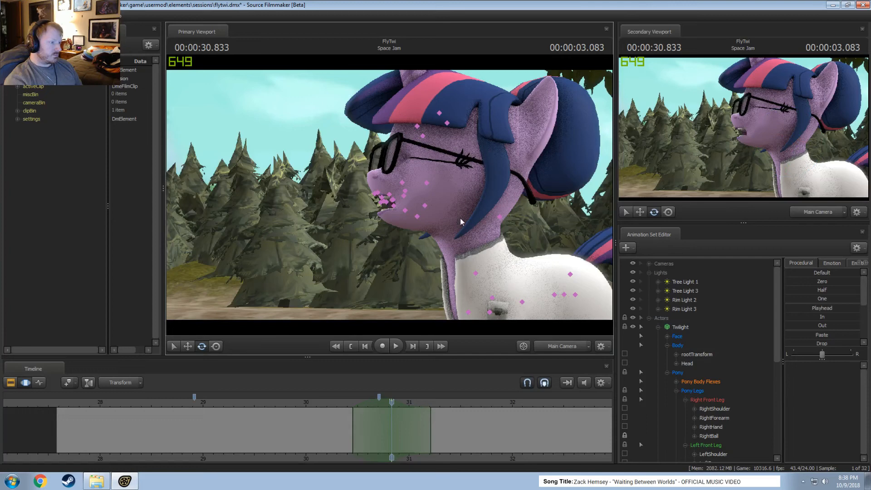
{"action": "left_click", "coordinate": [482, 241]}
Play back the adjusted head turn repeatedly from about 30 s.
{"action": "left_click", "coordinate": [336, 404]}
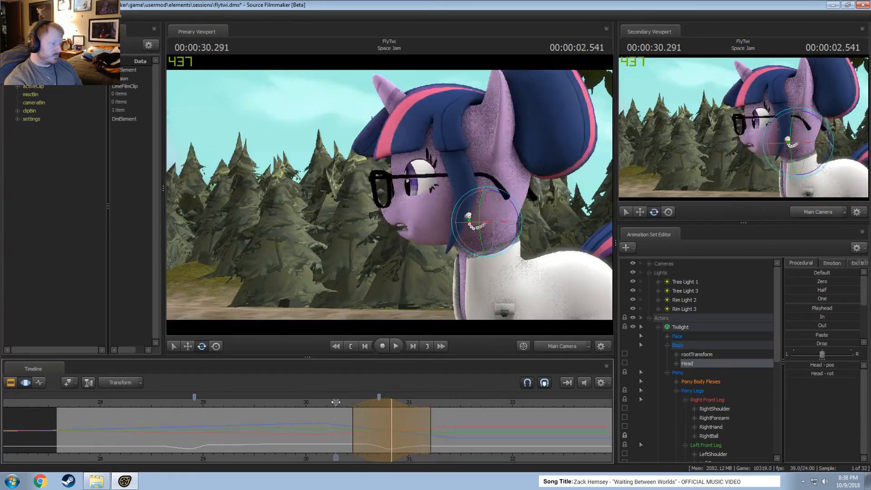
{"action": "key", "text": "space"}
{"action": "left_click", "coordinate": [311, 402]}
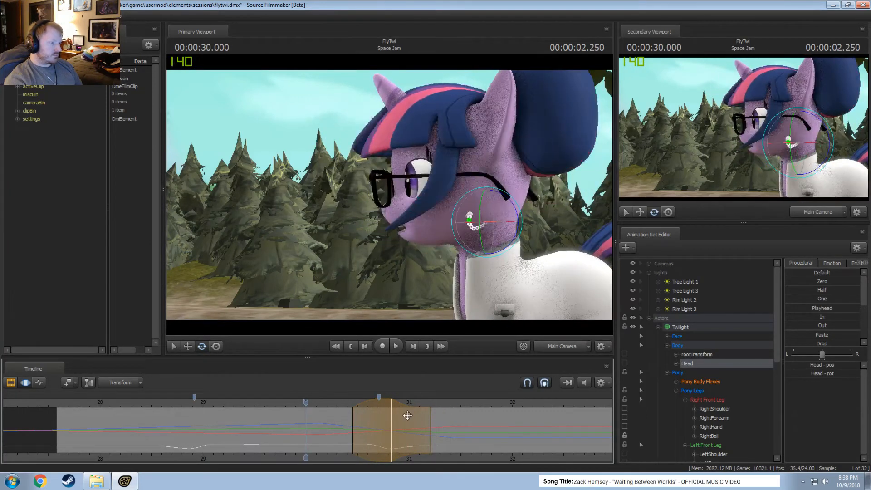
{"action": "key", "text": "space"}
{"action": "key", "text": "space"}
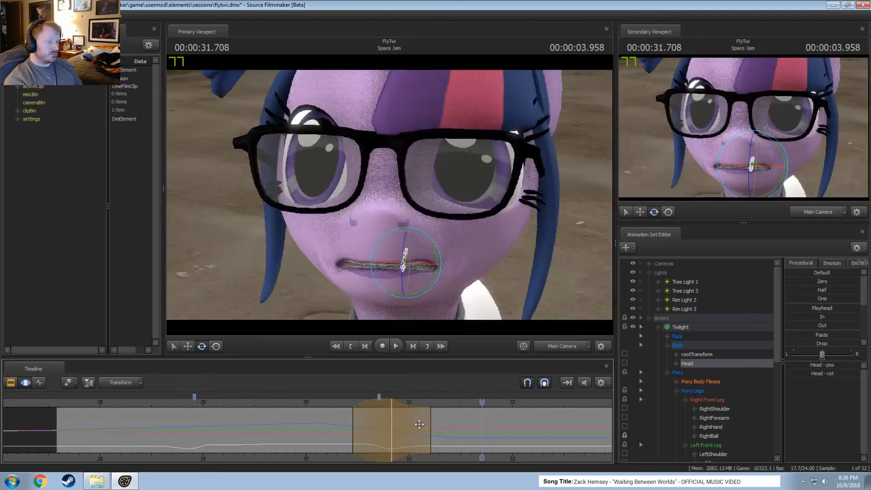
{"action": "left_click", "coordinate": [326, 413]}
{"action": "key", "text": "space"}
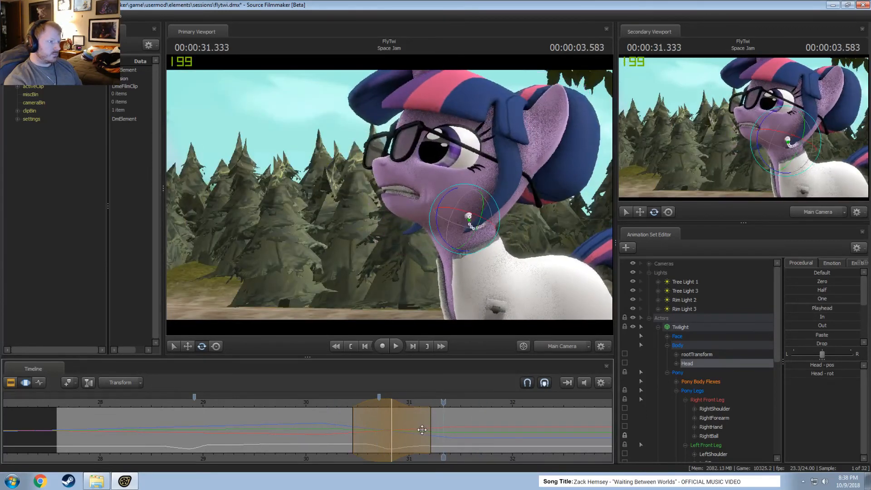
Narrow the Head edit's time selection to about 30.54–31.12 s while replaying the turn.
{"action": "left_click", "coordinate": [338, 403]}
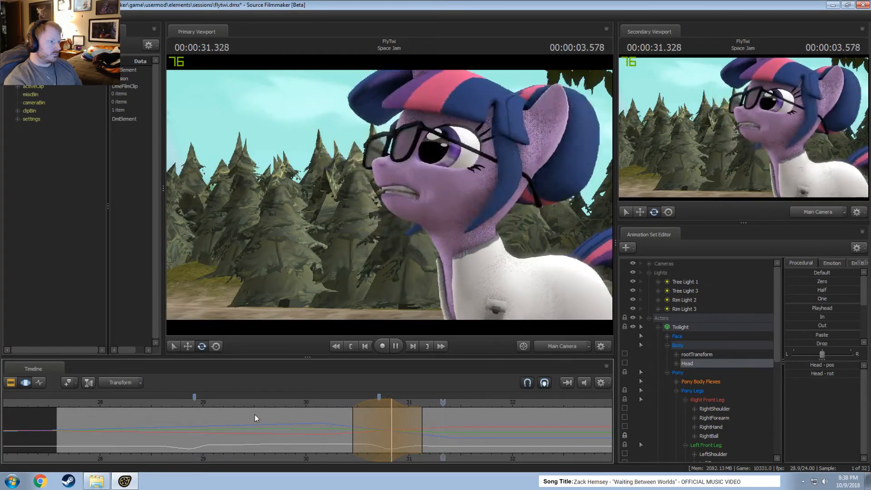
{"action": "key", "text": "space"}
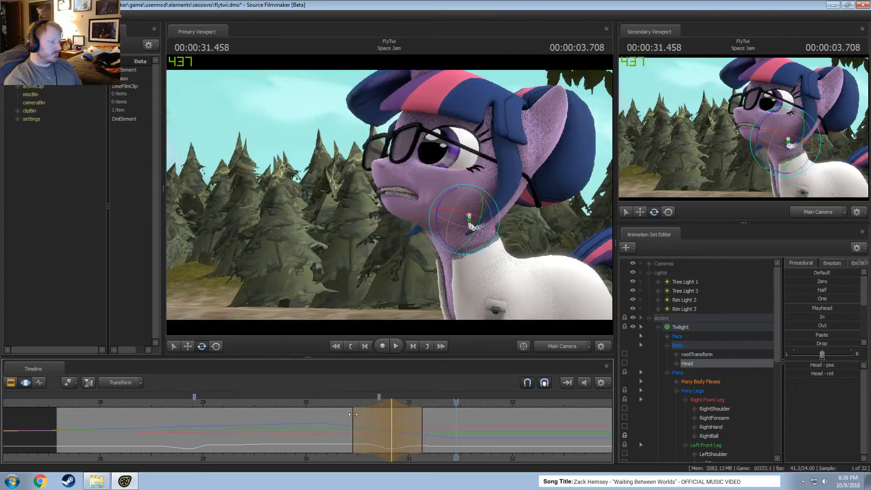
{"action": "left_click_drag", "start_coordinate": [354, 414], "coordinate": [358, 415]}
{"action": "key", "text": "space"}
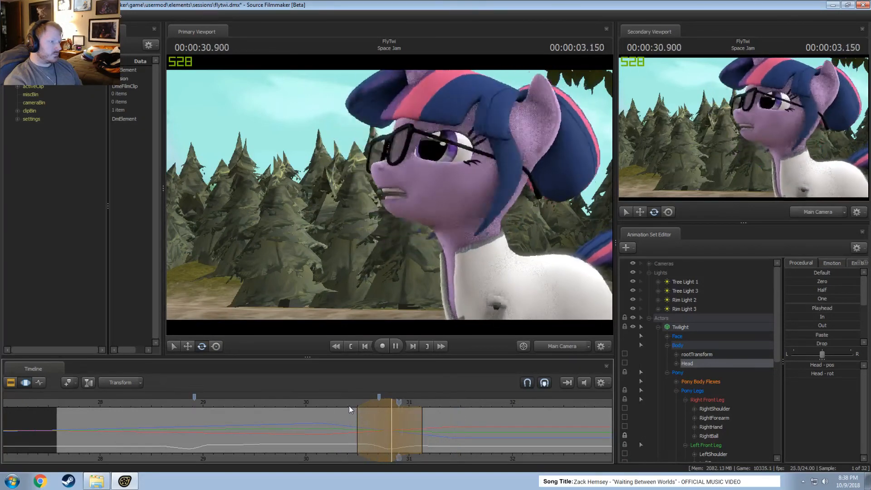
{"action": "key", "text": "space"}
{"action": "left_click_drag", "start_coordinate": [358, 410], "coordinate": [361, 410]}
{"action": "left_click", "coordinate": [348, 405]}
{"action": "key", "text": "space"}
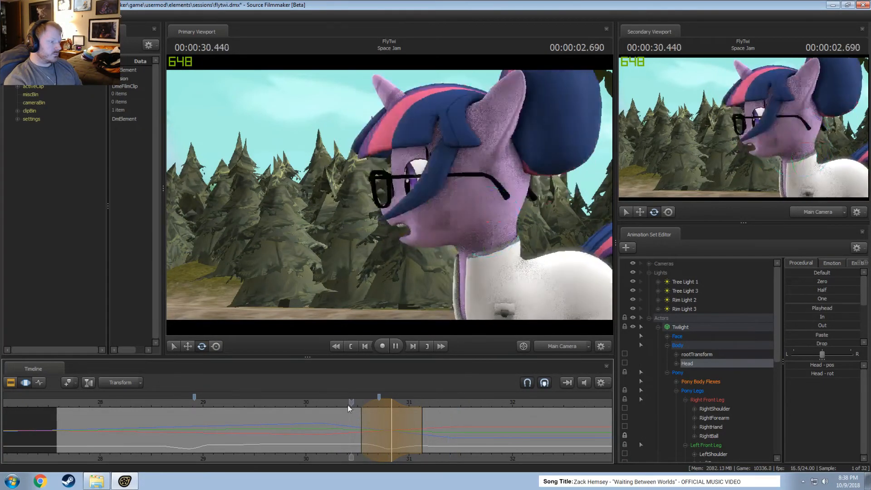
{"action": "left_click", "coordinate": [252, 405]}
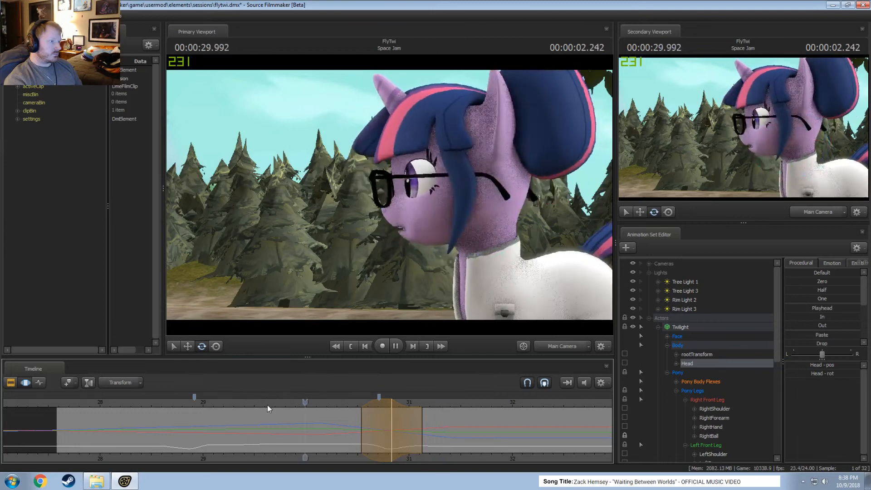
{"action": "key", "text": "space"}
End the Head edit, set a time selection of about 30.4–31.0 s around 30.708 s and select Twilight's Neck.
{"action": "left_click_drag", "start_coordinate": [373, 420], "coordinate": [371, 421]}
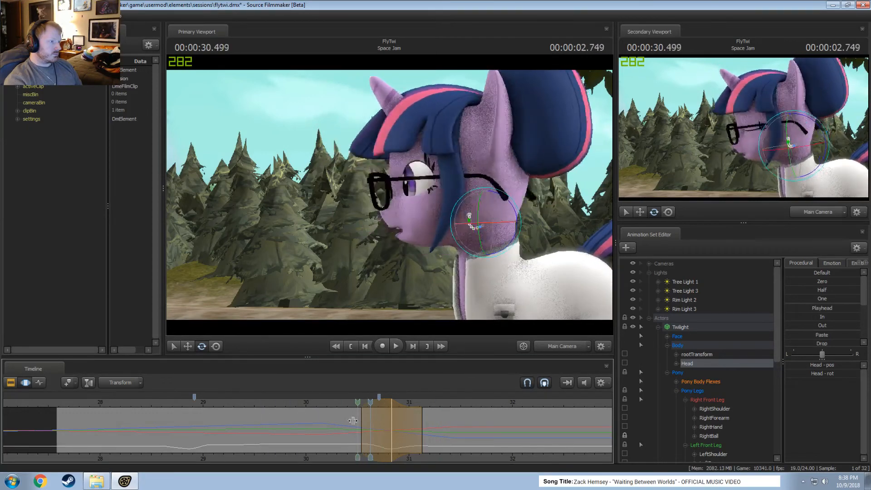
{"action": "key", "text": "Escape"}
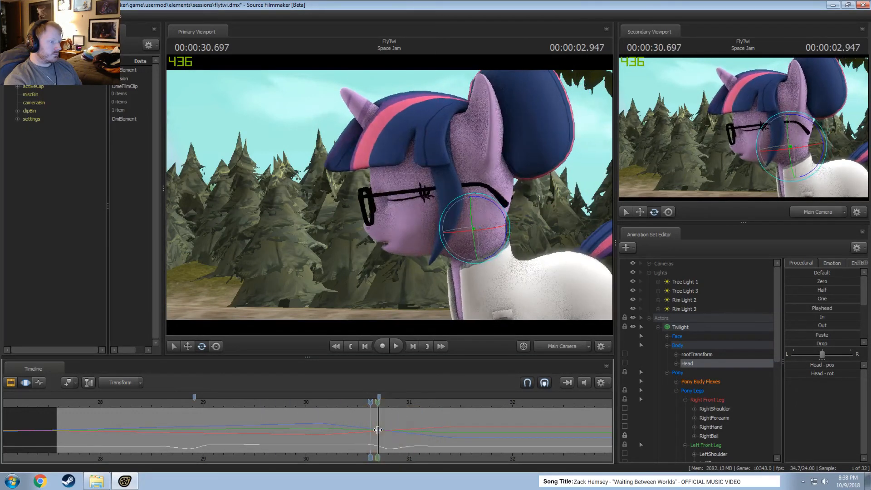
{"action": "left_click", "coordinate": [378, 430], "text": "shift"}
{"action": "scroll", "coordinate": [379, 430], "scroll_direction": "up", "scroll_amount": 8, "text": "shift"}
{"action": "left_click", "coordinate": [482, 281]}
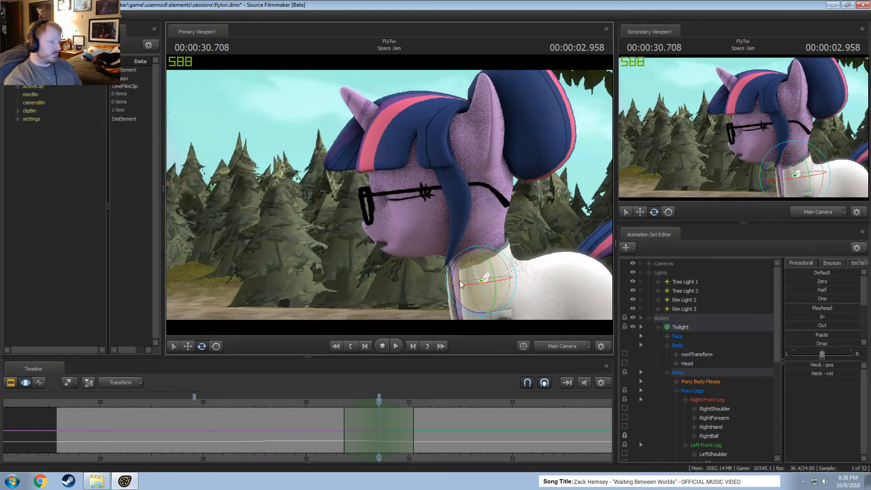
Try rotating the Neck slightly back at 30.708 s, play back the movement and undo the rotation.
{"action": "left_click_drag", "start_coordinate": [456, 297], "coordinate": [455, 294]}
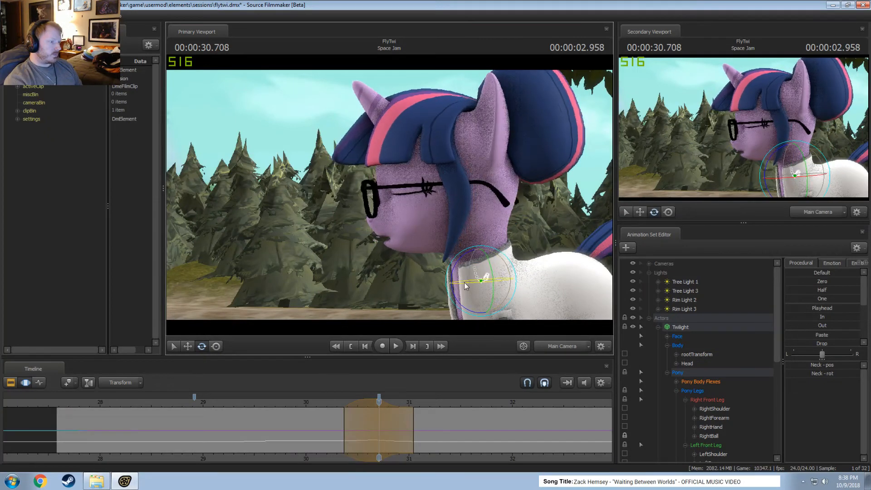
{"action": "key", "text": "space"}
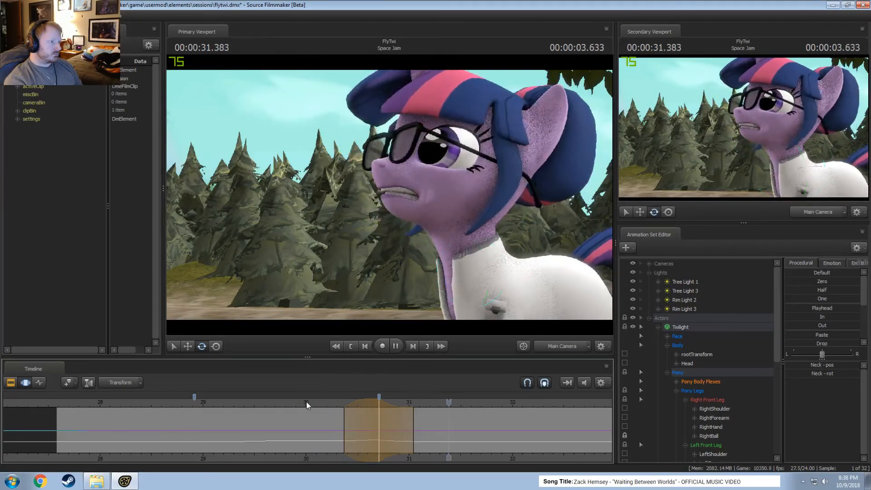
{"action": "left_click", "coordinate": [275, 403]}
{"action": "key", "text": "space"}
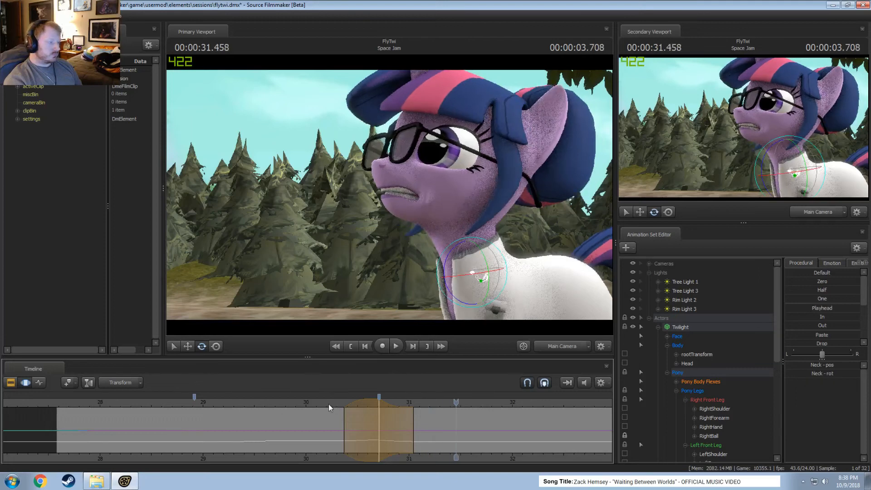
{"action": "left_click_drag", "start_coordinate": [389, 412], "coordinate": [380, 413]}
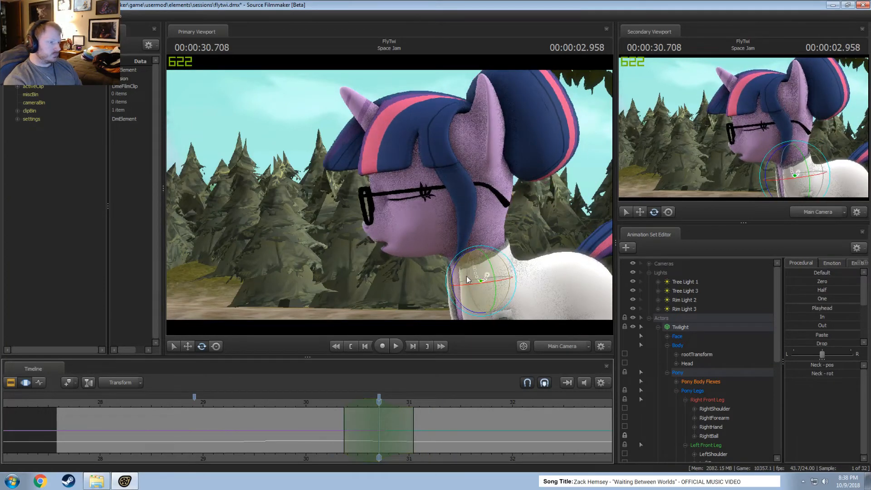
Rotate the Neck slightly forward and down at 30.708 s and play back the dip.
{"action": "left_click_drag", "start_coordinate": [469, 275], "coordinate": [470, 274]}
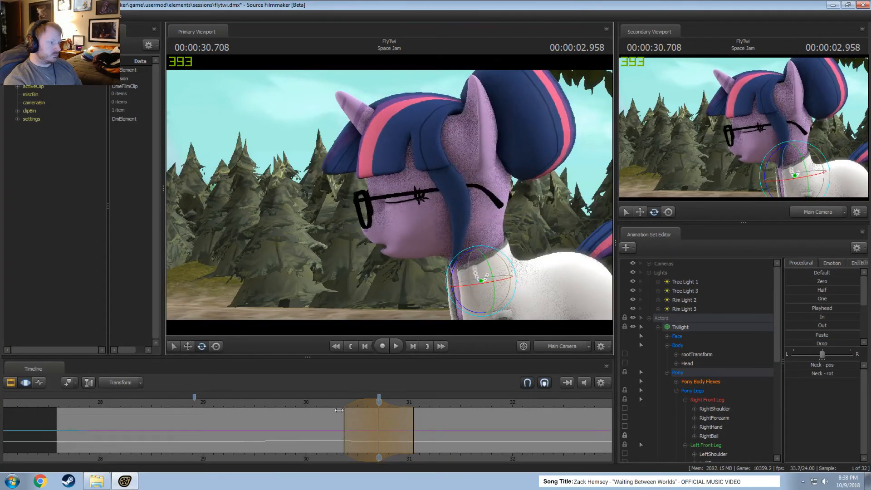
{"action": "key", "text": "space"}
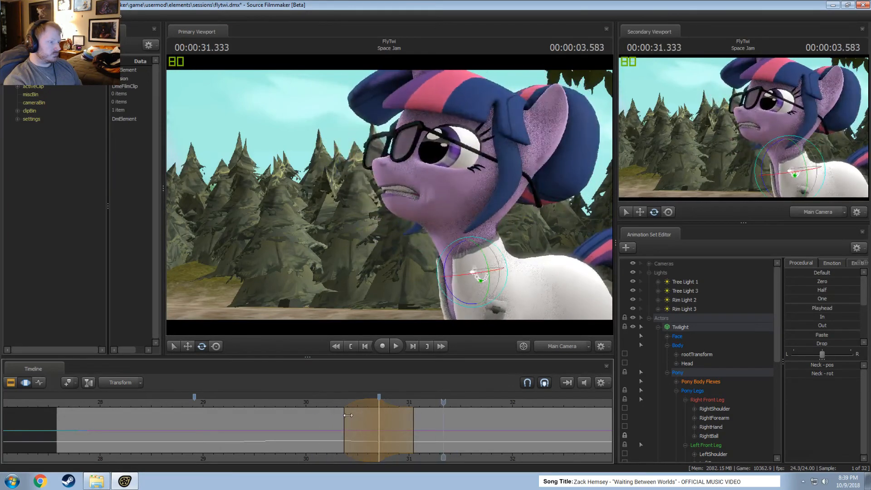
{"action": "left_click", "coordinate": [325, 422]}
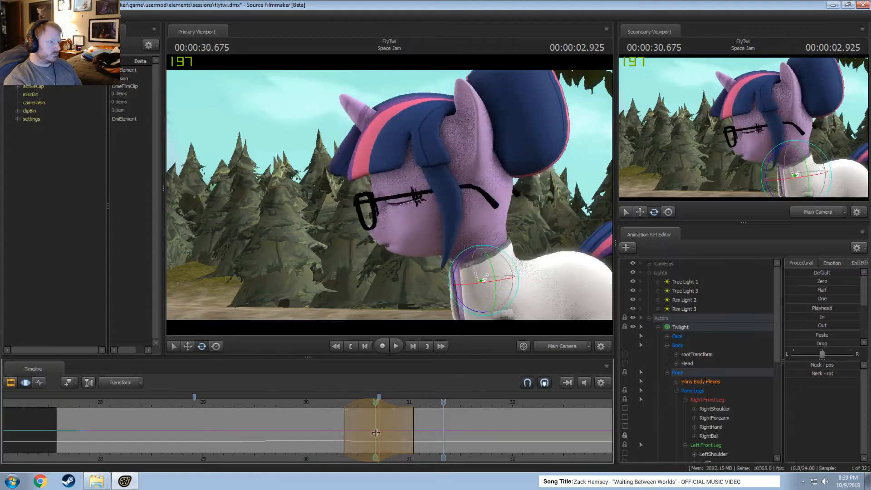
Set a new time selection of about 30.4–31.0 s around 30.708 s and move the Chest2 control slightly down.
{"action": "left_click", "coordinate": [381, 432]}
{"action": "scroll", "coordinate": [381, 433], "scroll_direction": "up", "scroll_amount": 7}
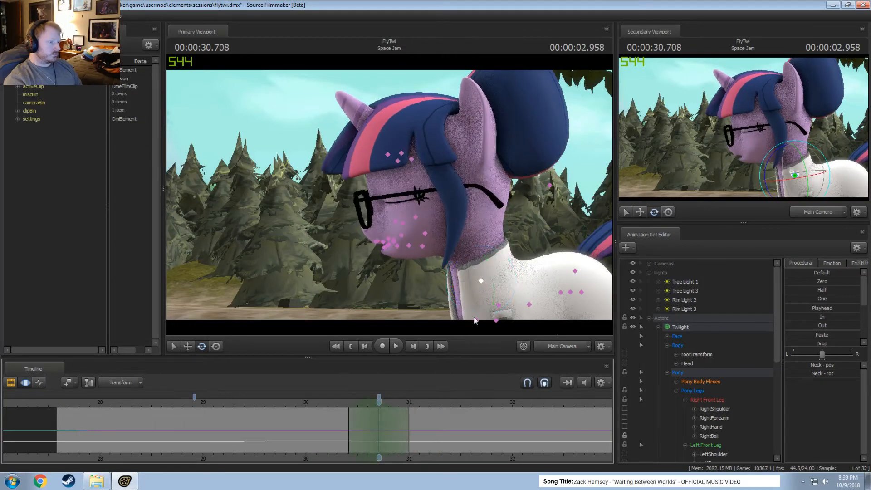
{"action": "left_click", "coordinate": [497, 306]}
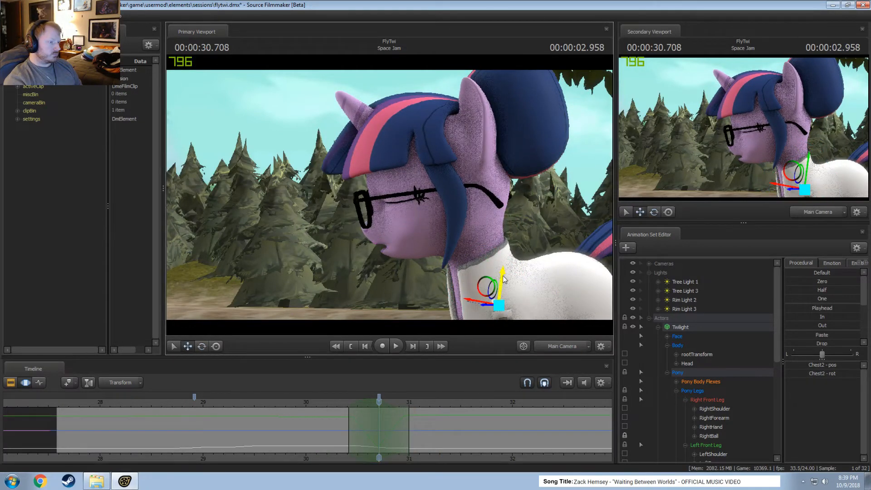
{"action": "left_click_drag", "start_coordinate": [505, 278], "coordinate": [480, 300]}
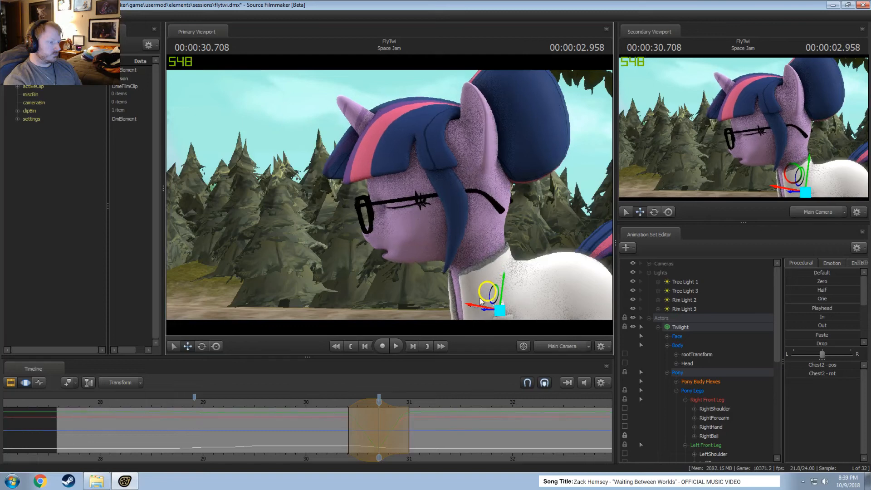
Play back the chest and neck dip repeatedly from between about 30 and 30.25 s.
{"action": "left_click", "coordinate": [333, 402]}
{"action": "key", "text": "space"}
{"action": "key", "text": "space"}
{"action": "left_click", "coordinate": [333, 402]}
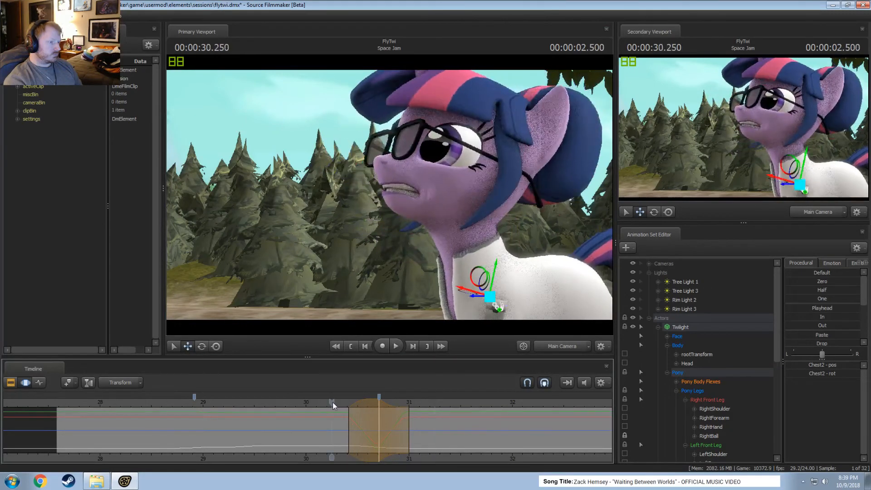
{"action": "key", "text": "space"}
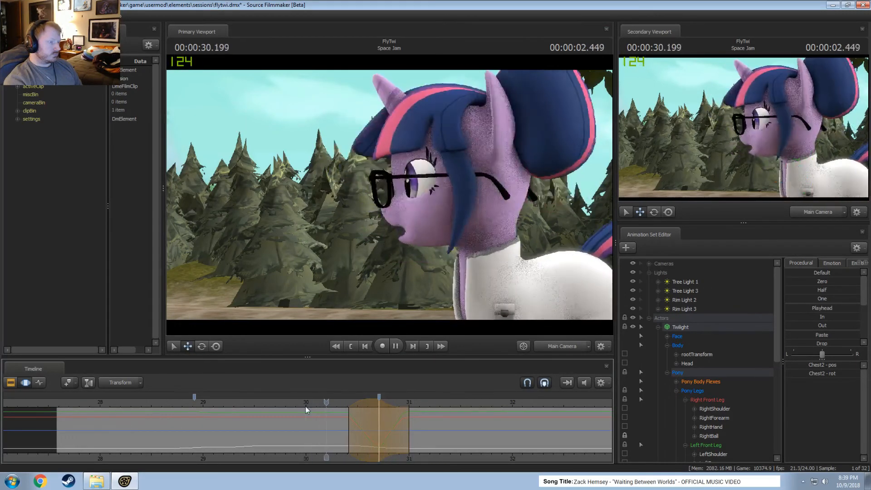
{"action": "key", "text": "space"}
{"action": "left_click", "coordinate": [306, 406]}
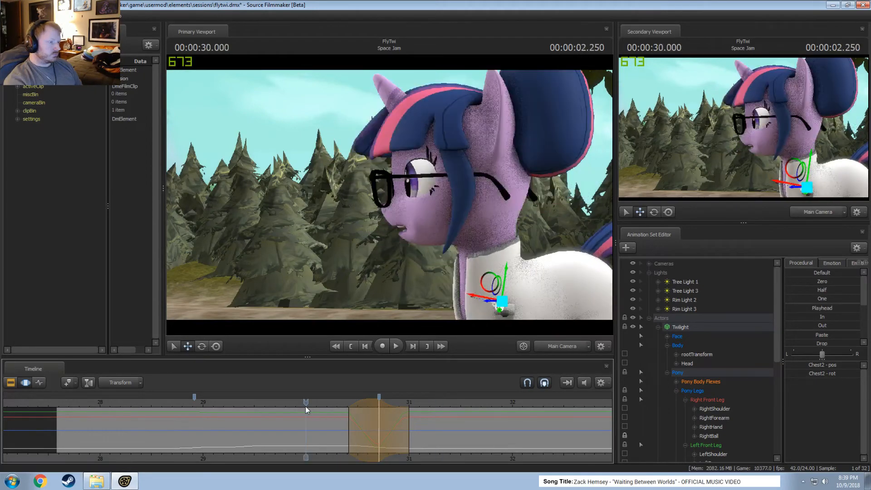
{"action": "key", "text": "space"}
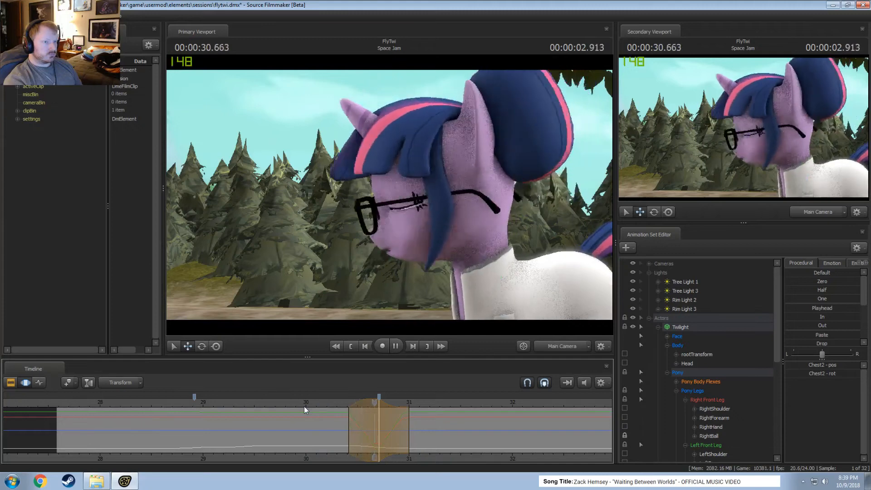
At 30.708 s, rotate Twilight's two front shoulders and forearms slightly in the Work Camera view to match the chest dip.
{"action": "key", "text": "space"}
{"action": "left_click_drag", "start_coordinate": [375, 414], "coordinate": [380, 415]}
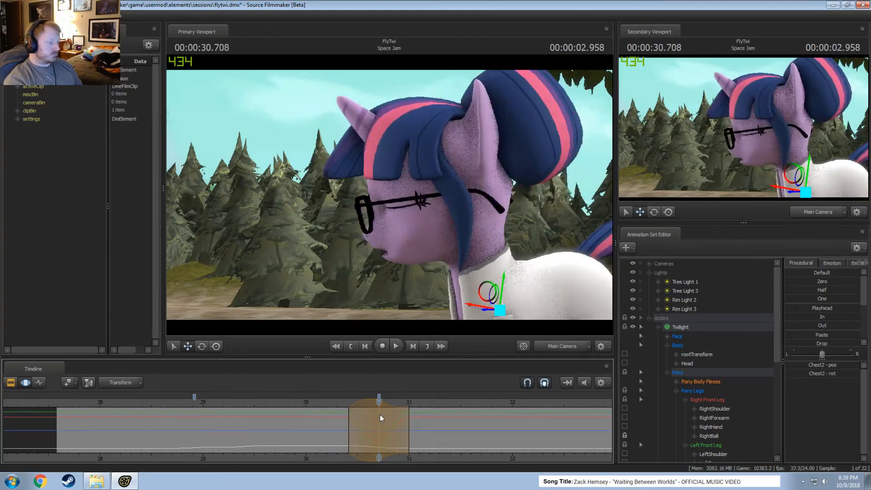
{"action": "left_click", "coordinate": [589, 346], "text": "ctrl"}
{"action": "mouse_move", "coordinate": [397, 149]}
{"action": "left_mouse_down"}
{"action": "mouse_move", "coordinate": [422, 186]}
{"action": "mouse_move", "coordinate": [397, 149]}
{"action": "left_mouse_up"}
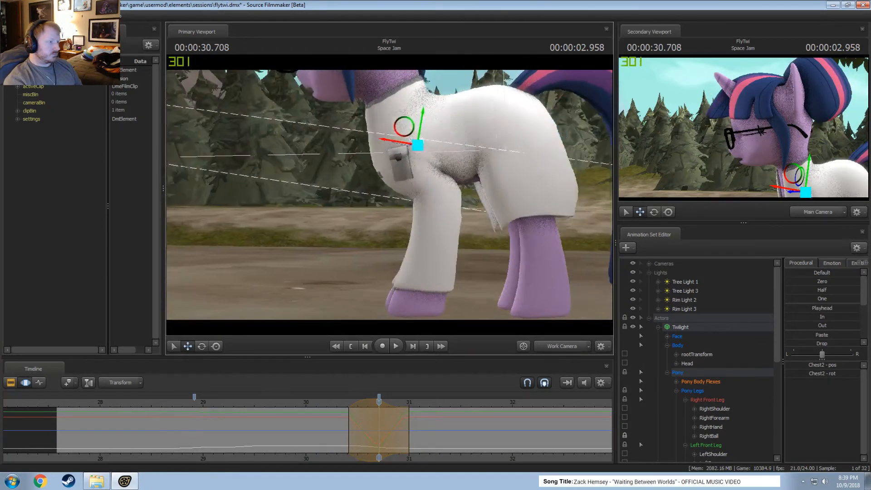
{"action": "left_click", "coordinate": [398, 154]}
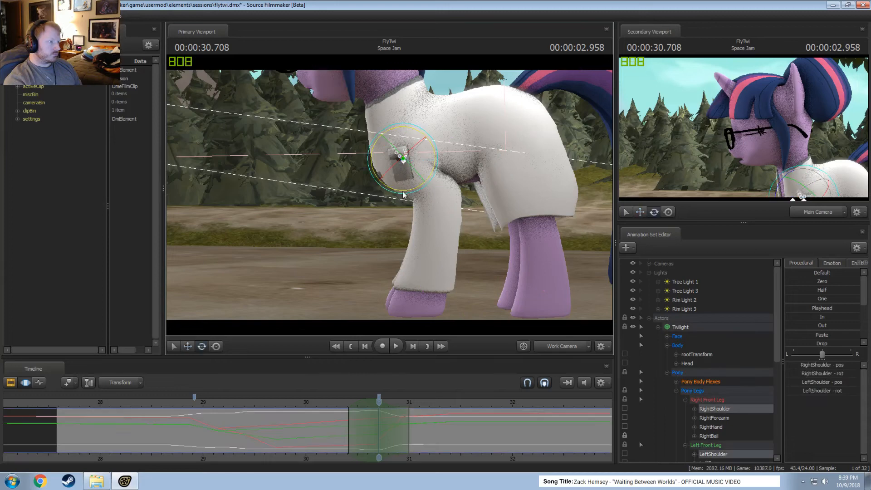
{"action": "left_click_drag", "start_coordinate": [403, 194], "coordinate": [426, 217]}
{"action": "left_click", "coordinate": [439, 187]}
Play back the front-leg adjustment from about 30.15 s in the Work Camera and from about 29.9 s in the Main Camera.
{"action": "left_click", "coordinate": [321, 409]}
{"action": "key", "text": "space"}
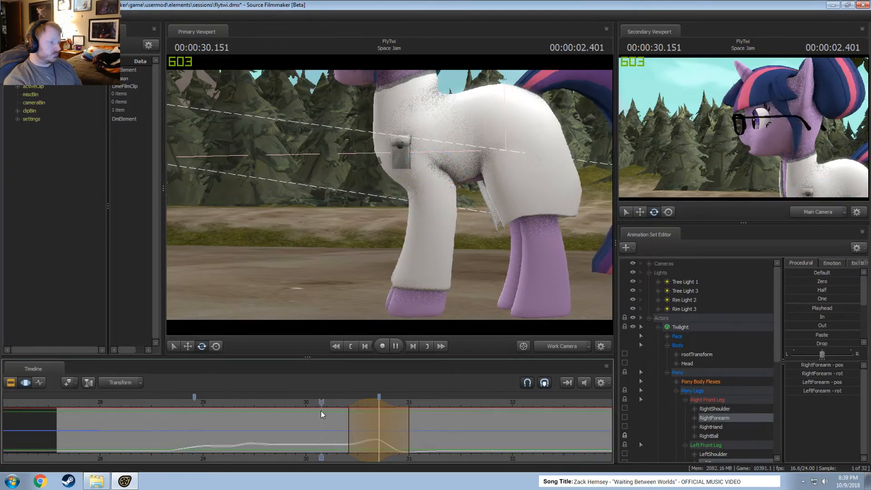
{"action": "key", "text": "space"}
{"action": "left_click", "coordinate": [557, 349]}
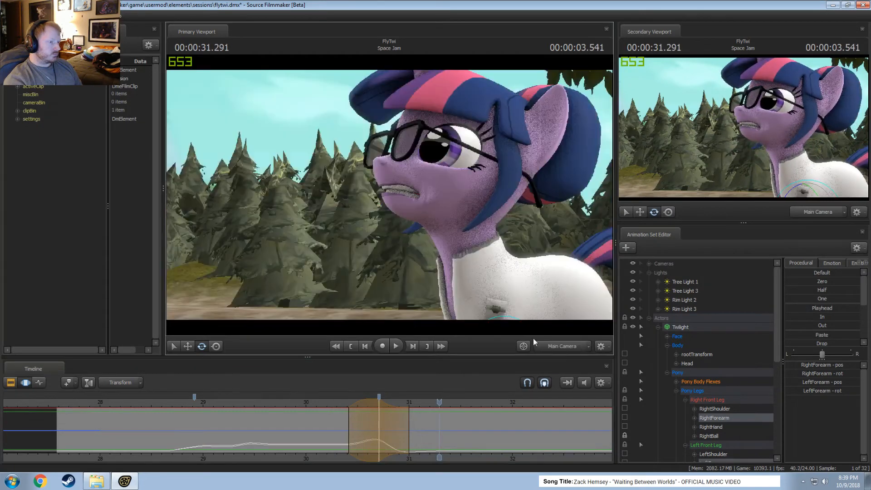
{"action": "left_click", "coordinate": [296, 399]}
{"action": "key", "text": "space"}
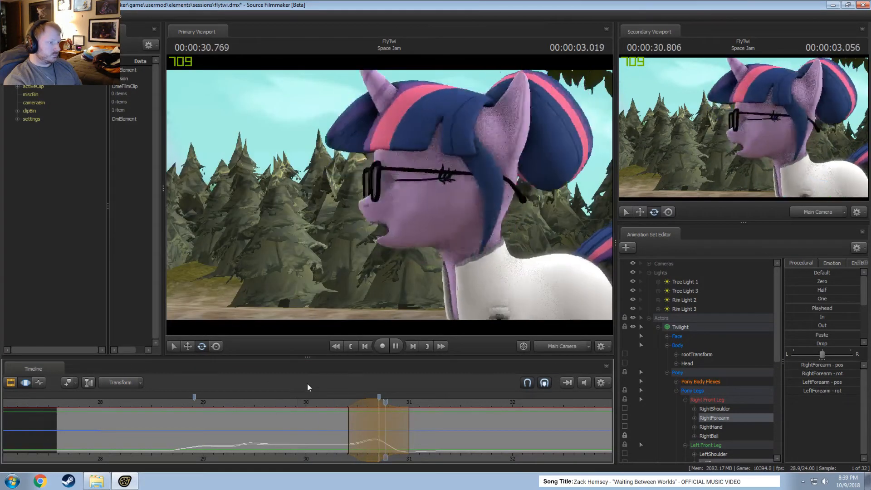
{"action": "key", "text": "space"}
Set a time selection of about 30.3–30.95 s around 30.625 s, rotate the Head slightly and play back the movement.
{"action": "left_click_drag", "start_coordinate": [286, 420], "coordinate": [370, 440]}
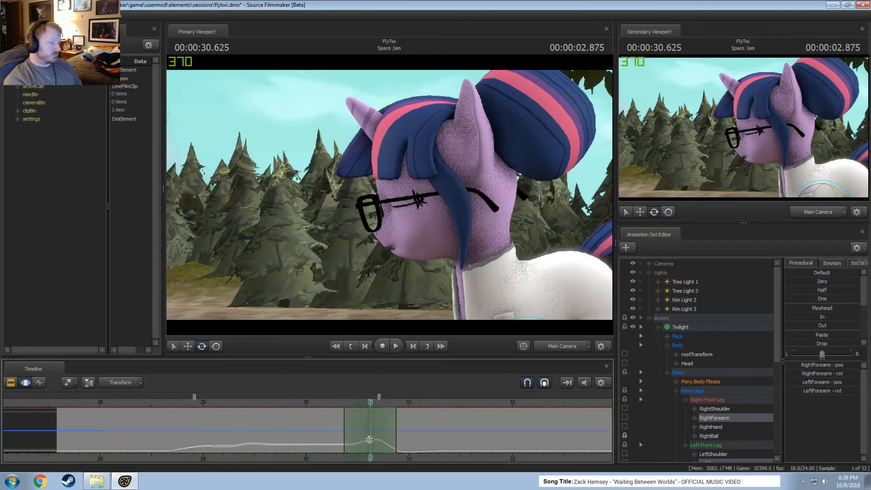
{"action": "left_click", "coordinate": [477, 248]}
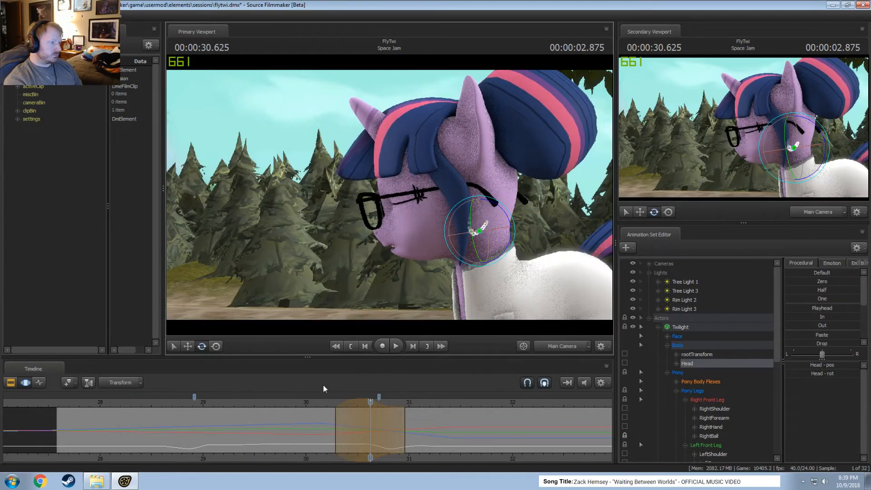
{"action": "left_click", "coordinate": [315, 401]}
{"action": "key", "text": "space"}
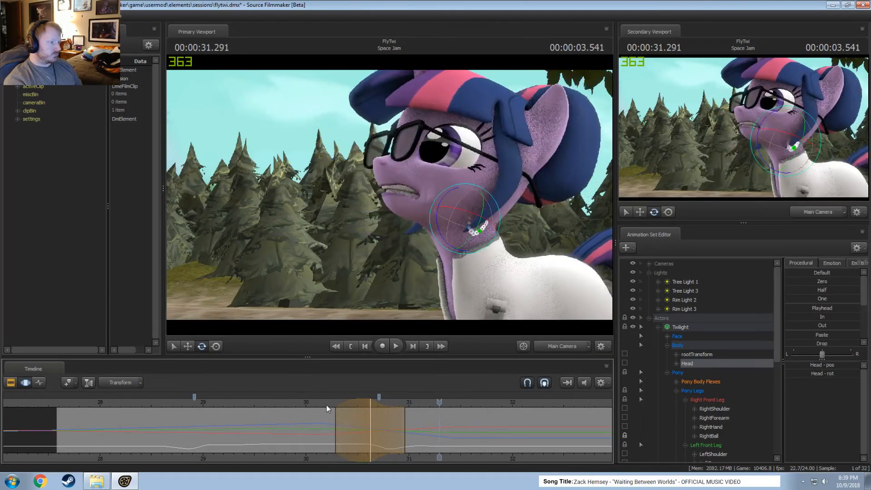
Set a time selection of about 30.45–31.4 s around 30.916 s and rotate the Head slightly.
{"action": "left_click_drag", "start_coordinate": [364, 441], "coordinate": [401, 442]}
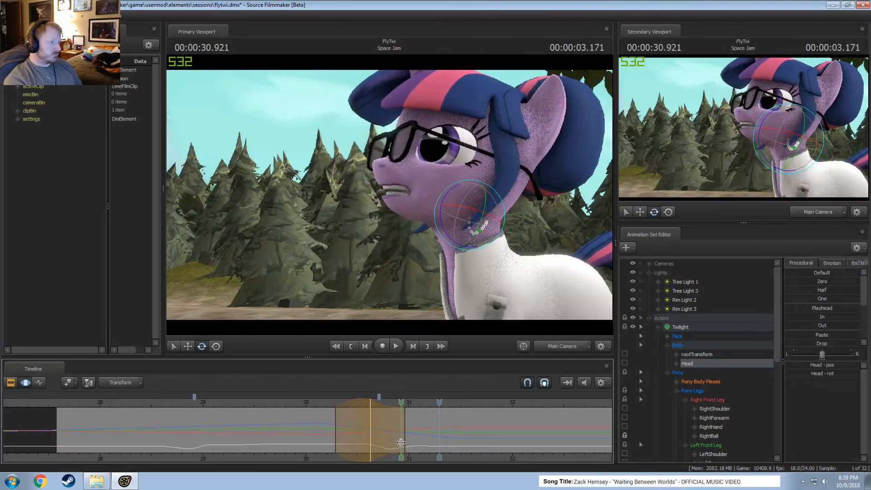
{"action": "left_click", "coordinate": [400, 442], "text": "shift"}
{"action": "scroll", "coordinate": [401, 442], "scroll_direction": "up", "scroll_amount": 3, "text": "shift"}
{"action": "scroll", "coordinate": [401, 442], "scroll_direction": "up", "scroll_amount": 3, "text": "shift"}
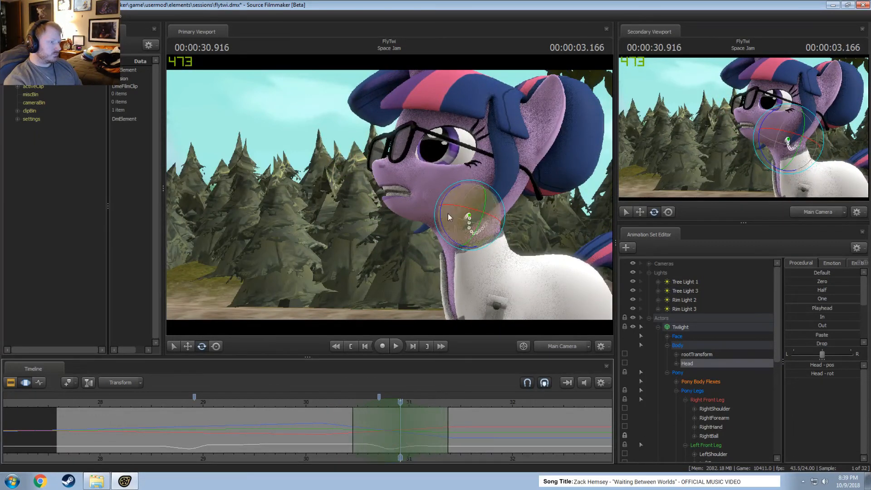
{"action": "left_click_drag", "start_coordinate": [448, 217], "coordinate": [472, 243]}
Play back the adjusted head movement repeatedly from about 30 s to past 31 s.
{"action": "key", "text": "space"}
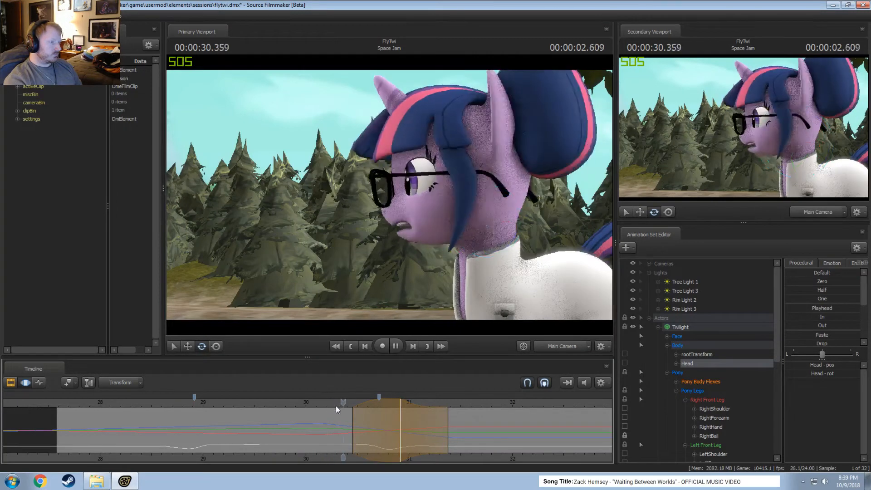
{"action": "left_click", "coordinate": [303, 403]}
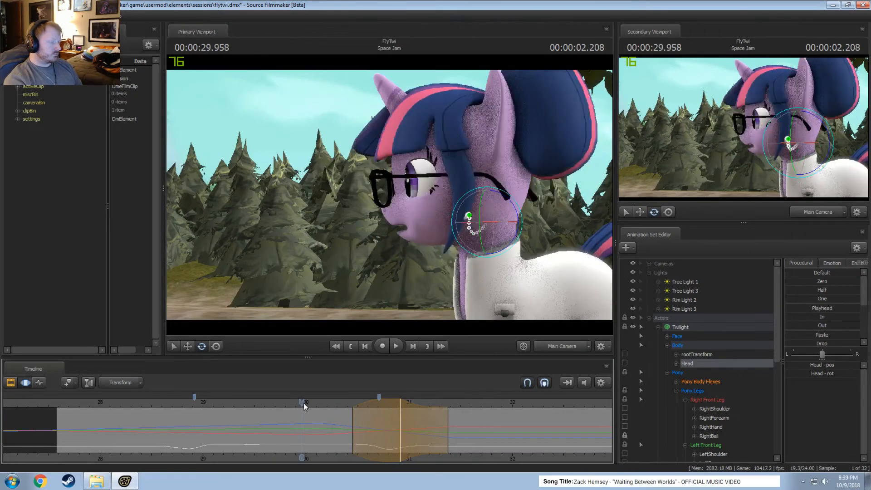
{"action": "key", "text": "space"}
{"action": "key", "text": "space"}
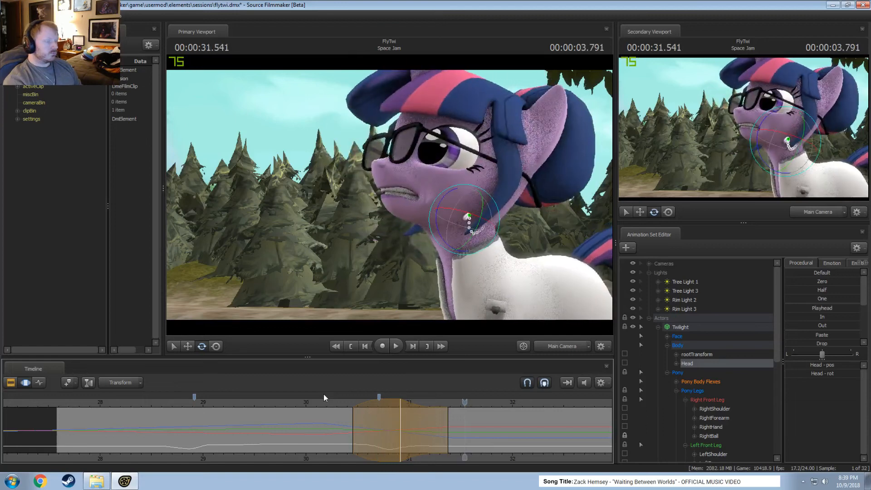
{"action": "key", "text": "space"}
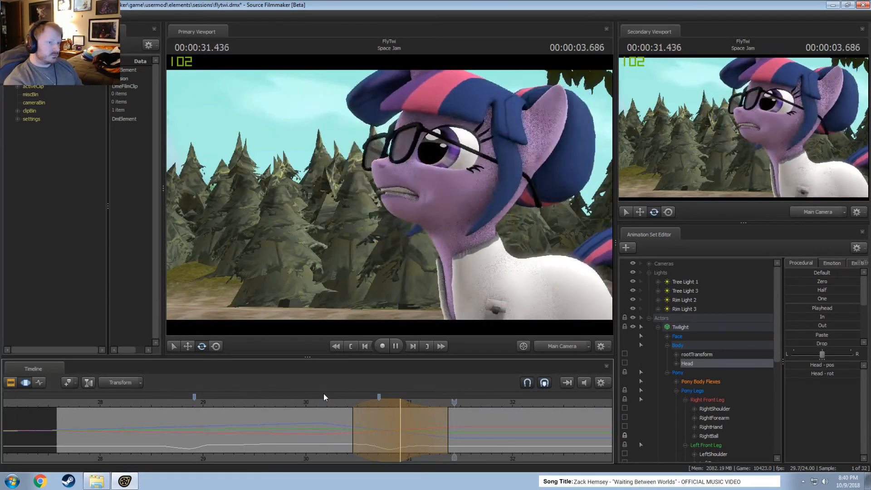
{"action": "key", "text": "space"}
{"action": "key", "text": "space"}
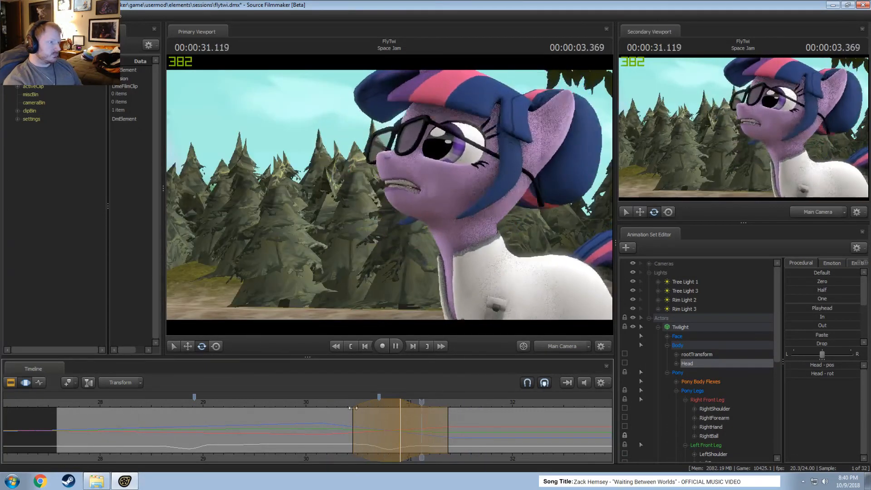
{"action": "key", "text": "space"}
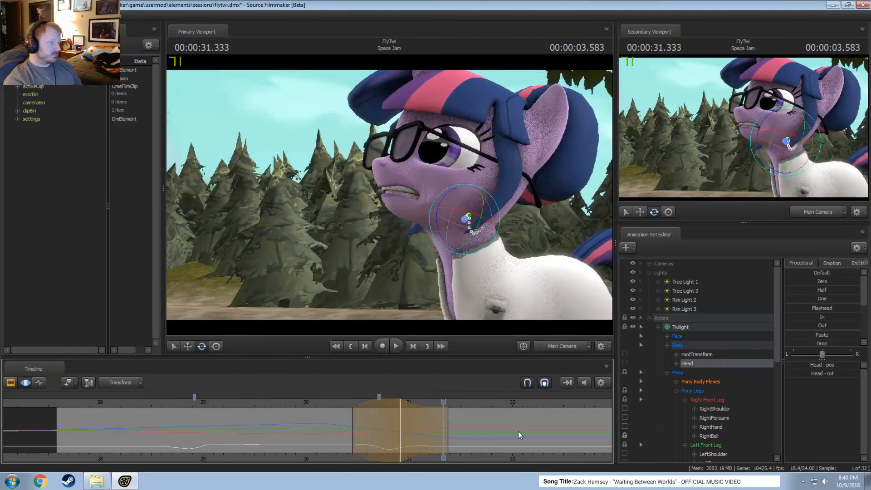
Blend the Upper Face controls slightly towards Zero over about 30.83–31.5 s around 30.958 s and play back the result.
{"action": "left_click", "coordinate": [668, 337]}
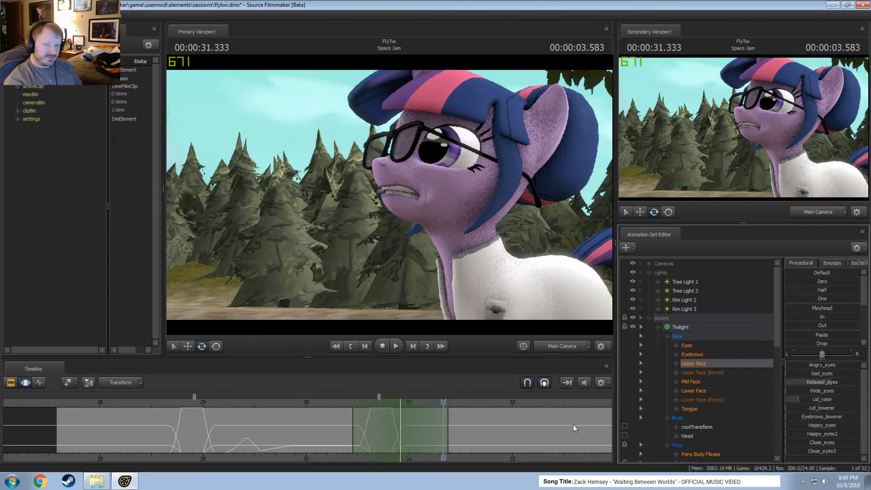
{"action": "scroll", "coordinate": [422, 441], "scroll_direction": "up", "scroll_amount": 3}
{"action": "key", "text": "shift"}
{"action": "left_click", "coordinate": [364, 438], "text": "shift"}
{"action": "scroll", "coordinate": [364, 439], "scroll_direction": "up", "scroll_amount": 4, "text": "shift"}
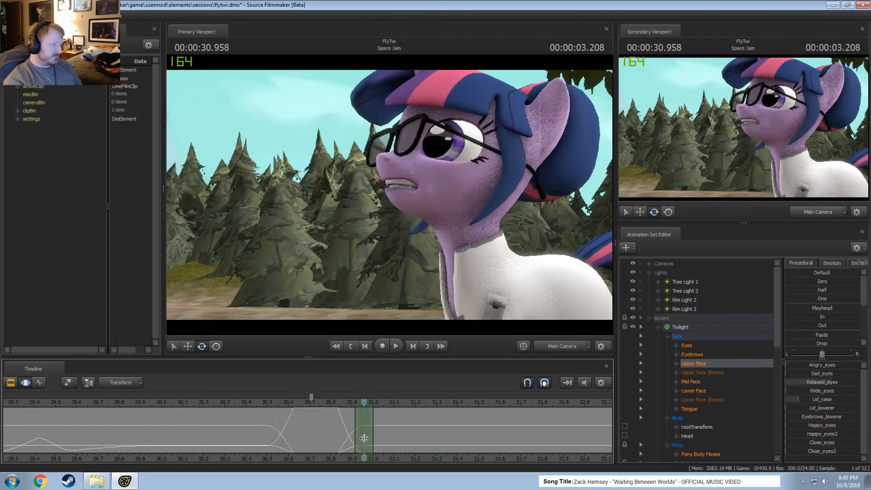
{"action": "scroll", "coordinate": [363, 439], "scroll_direction": "down", "scroll_amount": 1, "text": "shift"}
{"action": "left_click_drag", "start_coordinate": [392, 426], "coordinate": [479, 426]}
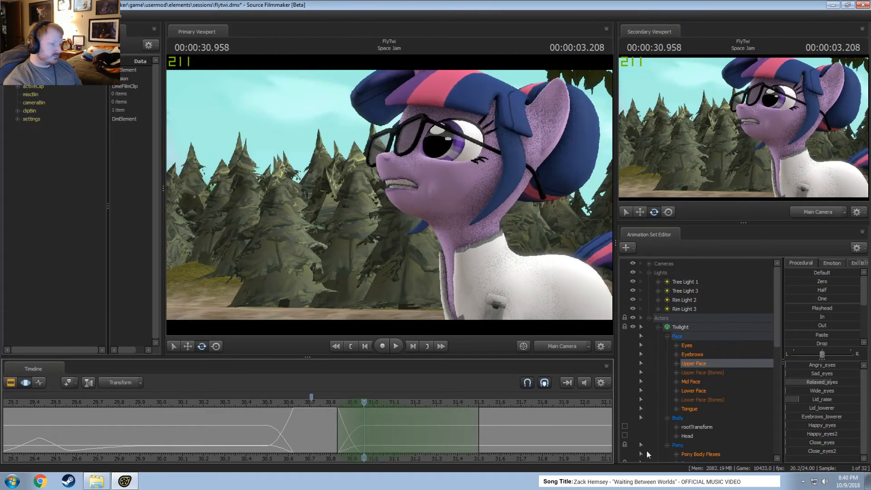
{"action": "left_click", "coordinate": [830, 281]}
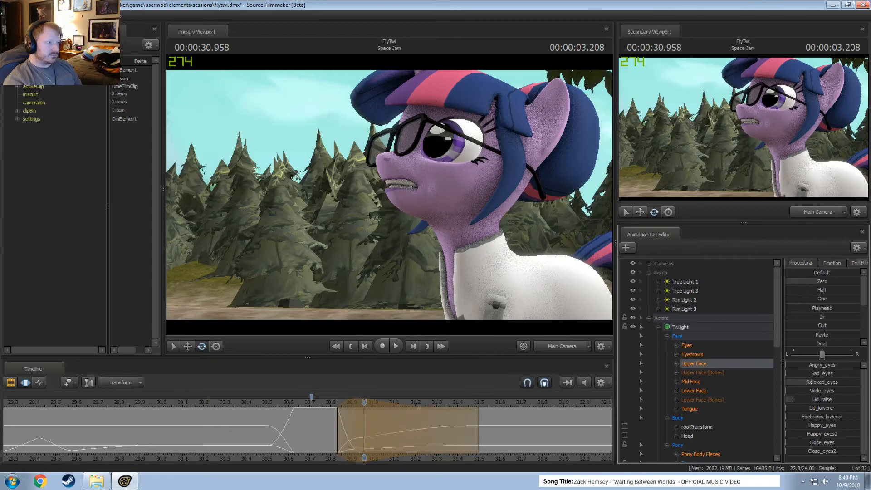
{"action": "key", "text": "space"}
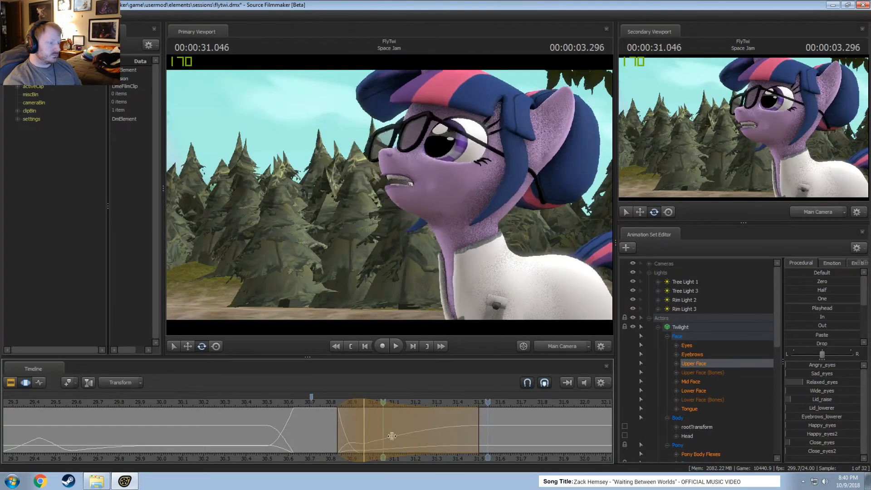
Set a new time selection of about 30.95–32.7 s around 31.375 s for the Upper Face controls.
{"action": "left_click", "coordinate": [455, 440]}
{"action": "scroll", "coordinate": [455, 440], "scroll_direction": "up", "scroll_amount": 7}
{"action": "scroll", "coordinate": [454, 439], "scroll_direction": "up", "scroll_amount": 3}
{"action": "right_click_drag", "start_coordinate": [565, 460], "coordinate": [393, 437]}
{"action": "left_click_drag", "start_coordinate": [342, 427], "coordinate": [457, 426]}
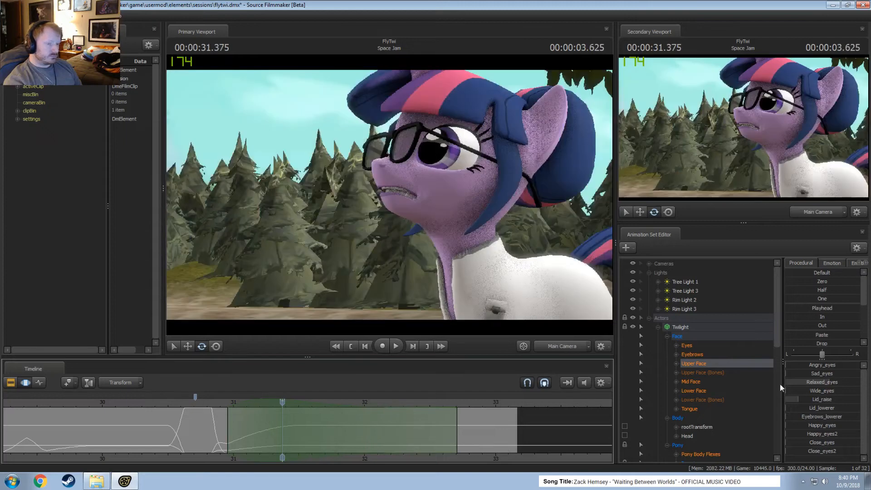
Try slightly changing the Close_eyes and Relaxed_eyes values at 31.375 s and undo the changes.
{"action": "left_click_drag", "start_coordinate": [818, 443], "coordinate": [824, 443]}
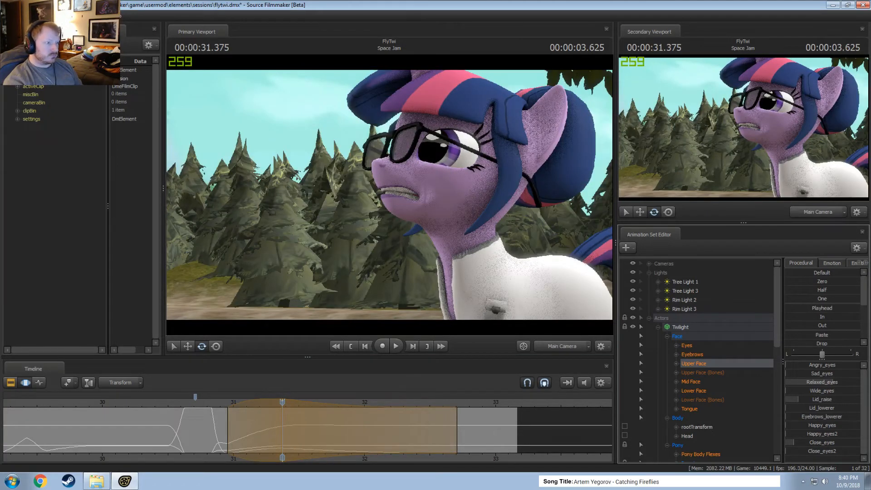
{"action": "left_click_drag", "start_coordinate": [834, 383], "coordinate": [841, 383]}
{"action": "key", "text": "ctrl+z"}
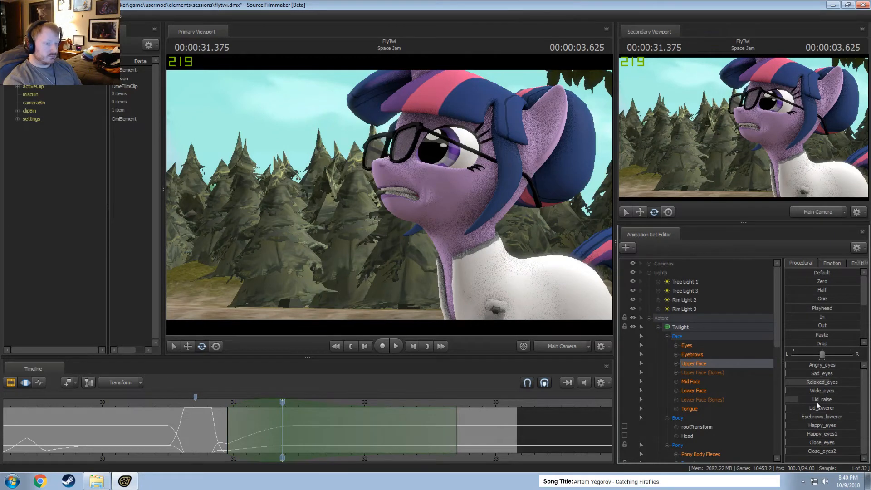
Raise the Lid_raise and Relaxed_eyes values slightly at 31.375 s and play back the eye movement from about 30.6 s.
{"action": "left_click_drag", "start_coordinate": [816, 400], "coordinate": [845, 385]}
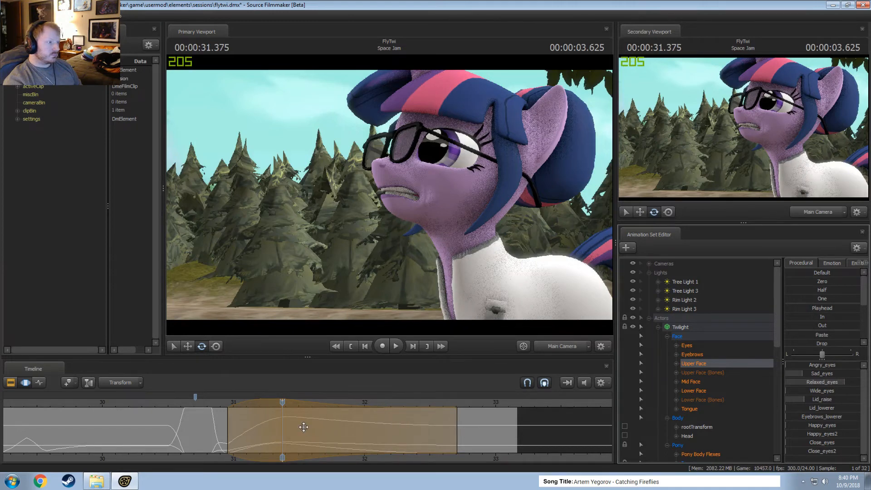
{"action": "left_click_drag", "start_coordinate": [238, 404], "coordinate": [219, 402]}
{"action": "left_click", "coordinate": [182, 404]}
{"action": "key", "text": "space"}
{"action": "key", "text": "space"}
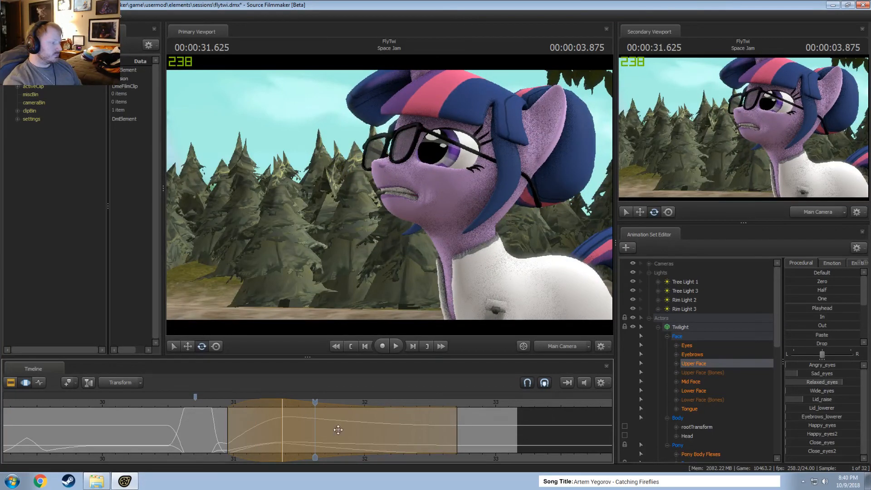
Extend the time selection past the clip's end so the eye change fades out at about 34.5 s, playing back the results.
{"action": "left_click_drag", "start_coordinate": [286, 426], "coordinate": [354, 434]}
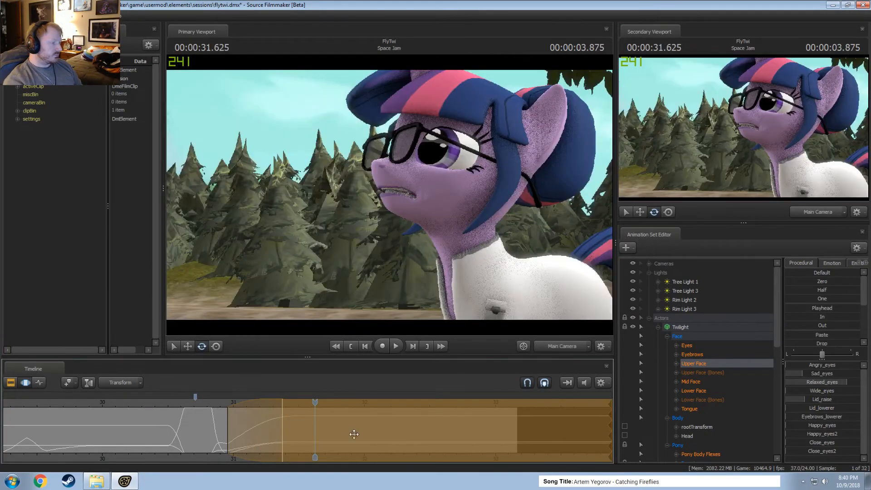
{"action": "left_click", "coordinate": [206, 404]}
{"action": "key", "text": "space"}
{"action": "key", "text": "space"}
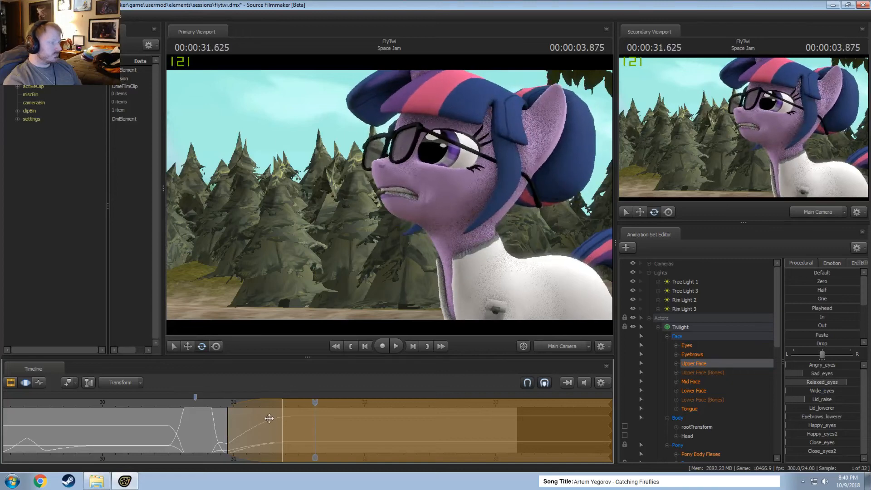
{"action": "mouse_move", "coordinate": [607, 430]}
{"action": "left_mouse_down"}
{"action": "mouse_move", "coordinate": [285, 433]}
{"action": "mouse_move", "coordinate": [611, 432]}
{"action": "left_mouse_up"}
{"action": "left_click", "coordinate": [216, 402]}
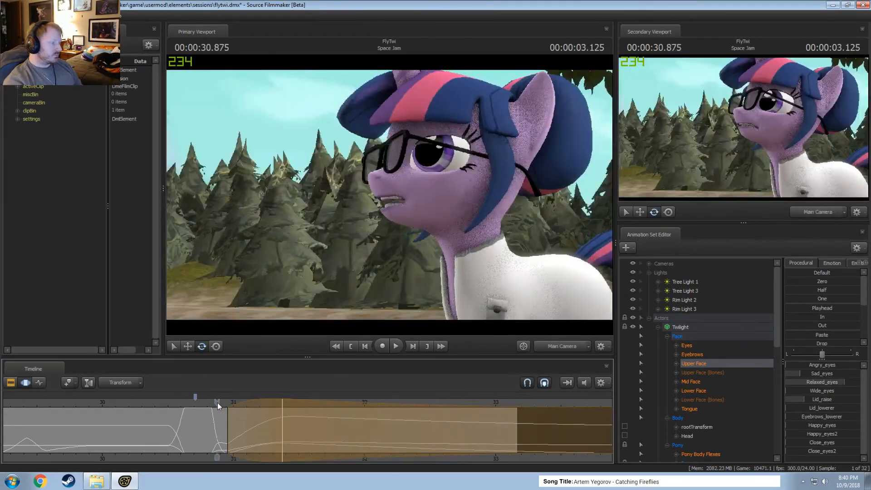
{"action": "key", "text": "space"}
Play back the dip and eye movement again from about 30.2 s.
{"action": "key", "text": "space"}
{"action": "scroll", "coordinate": [380, 442], "scroll_direction": "down", "scroll_amount": 5}
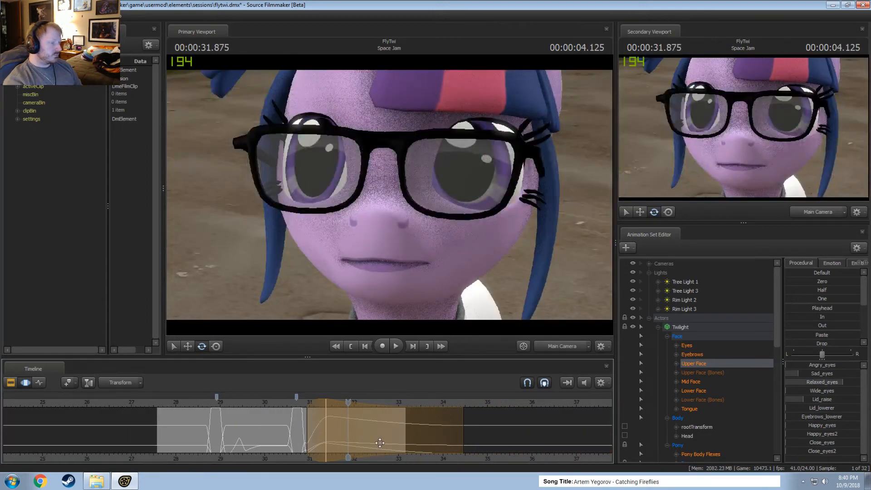
{"action": "left_click", "coordinate": [275, 403]}
{"action": "key", "text": "space"}
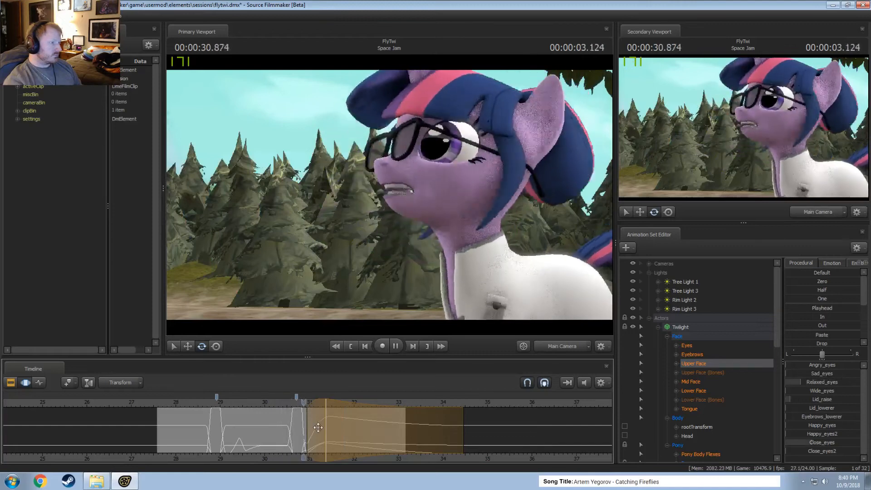
{"action": "key", "text": "space"}
Shift the start of the eye change's time selection to about 31.0 s with its peak at 31.416 s and play it back.
{"action": "scroll", "coordinate": [319, 432], "scroll_direction": "up", "scroll_amount": 4}
{"action": "key", "text": "shift"}
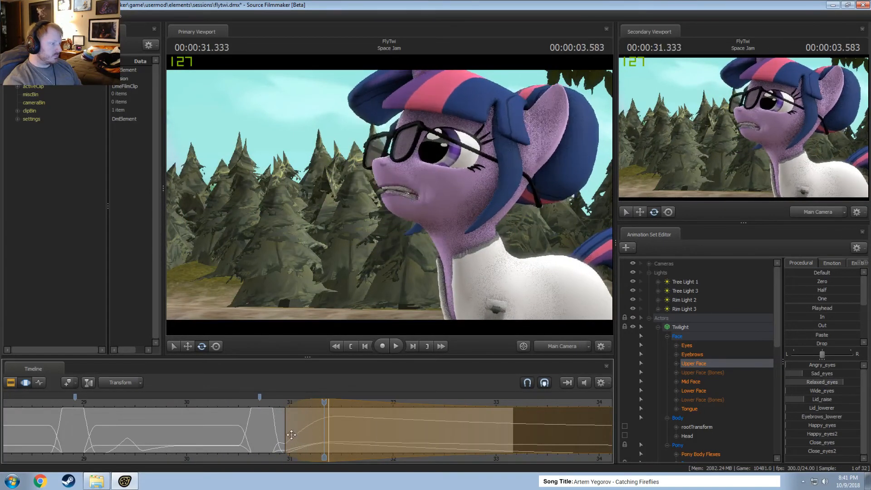
{"action": "left_click_drag", "start_coordinate": [310, 403], "coordinate": [315, 403]}
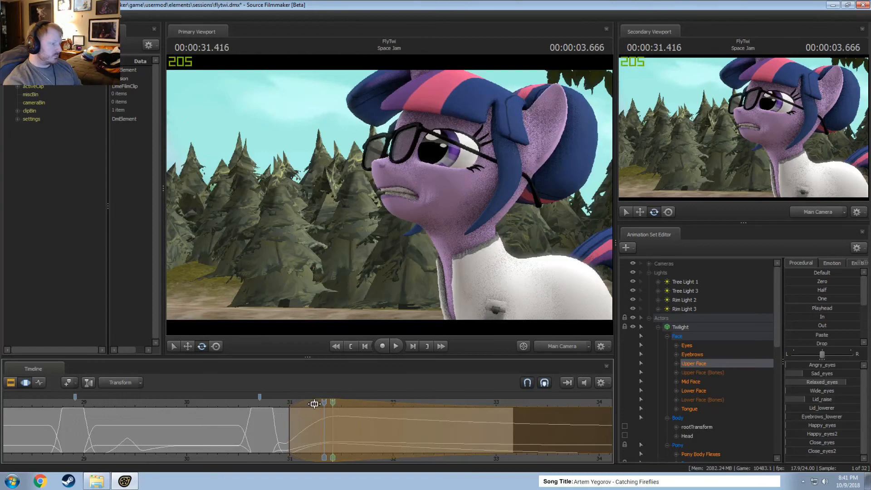
{"action": "left_click", "coordinate": [277, 403]}
{"action": "key", "text": "space"}
{"action": "key", "text": "space"}
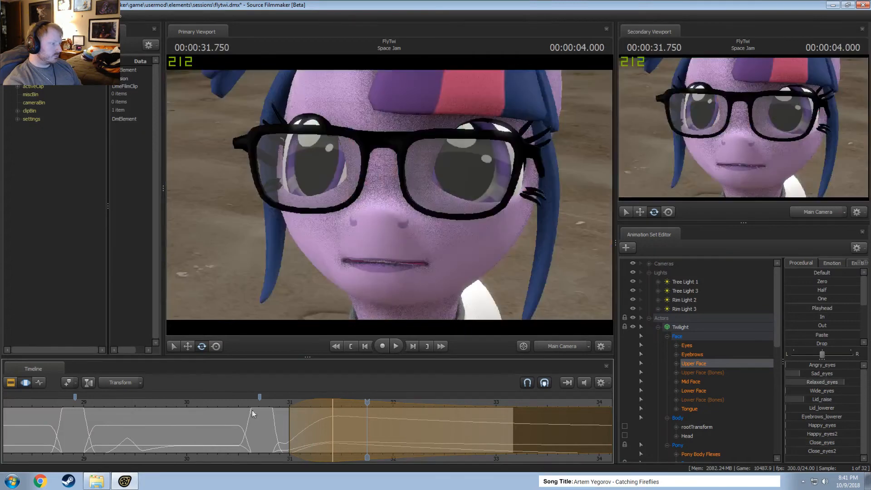
Play back Twilight's eye movement again from about 30.6 s.
{"action": "left_click", "coordinate": [252, 404]}
{"action": "key", "text": "space"}
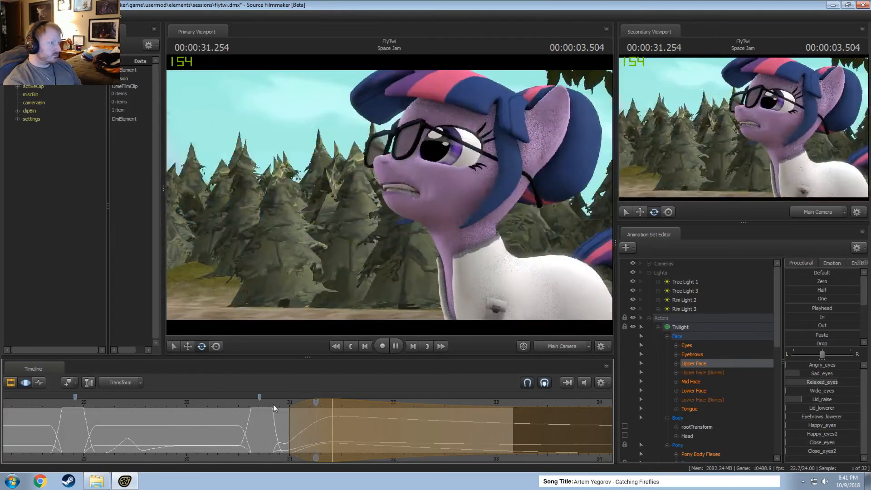
{"action": "key", "text": "space"}
Rotate Twilight's head slightly at 31.333 s with the change fading in from about 30.8 s and out by about 31.9 s.
{"action": "left_click_drag", "start_coordinate": [323, 419], "coordinate": [384, 435], "text": "shift"}
{"action": "left_click_drag", "start_coordinate": [442, 217], "coordinate": [470, 163], "text": "ctrl+shift"}
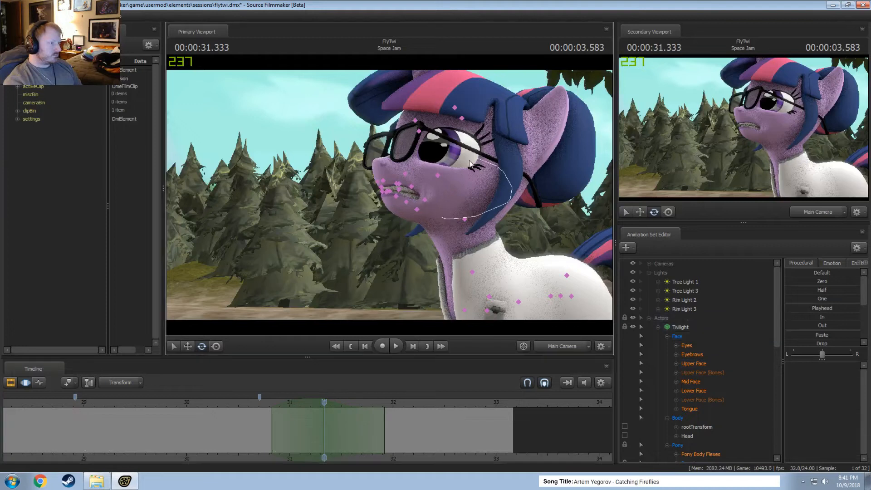
{"action": "left_click_drag", "start_coordinate": [478, 205], "coordinate": [472, 214], "text": "ctrl+shift"}
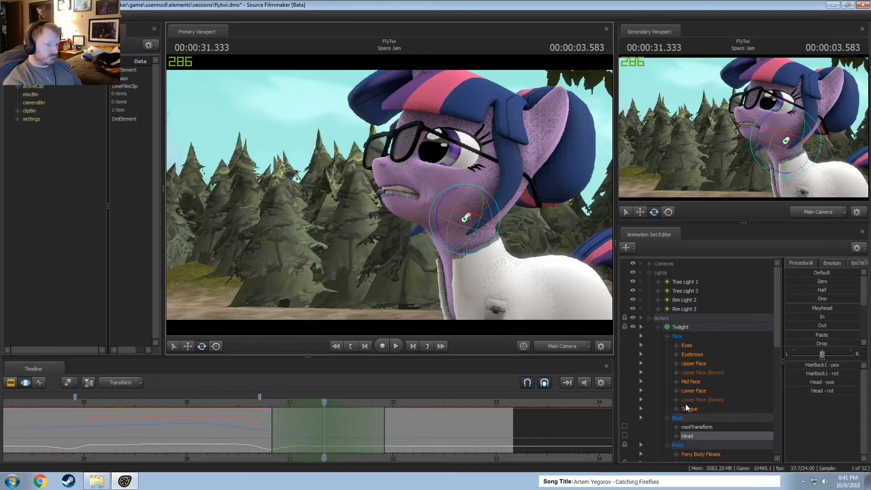
{"action": "scroll", "coordinate": [685, 404], "scroll_direction": "down", "scroll_amount": 2}
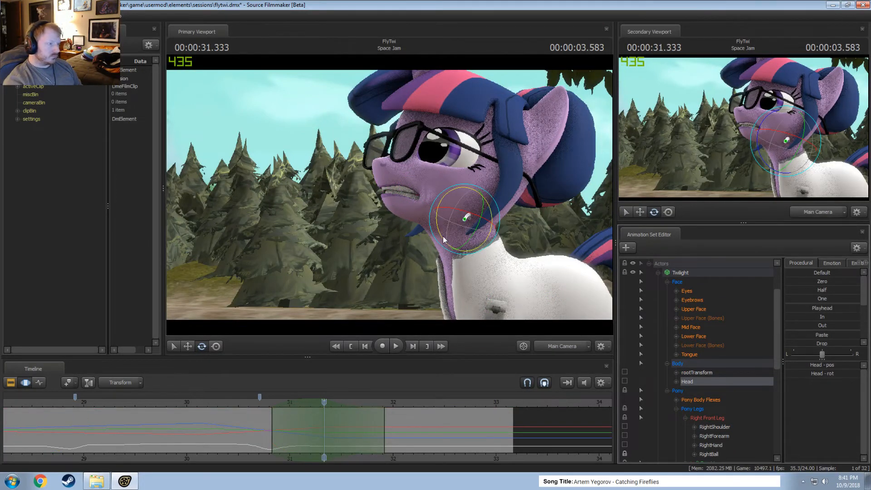
{"action": "left_click_drag", "start_coordinate": [443, 236], "coordinate": [445, 240]}
{"action": "key", "text": "space"}
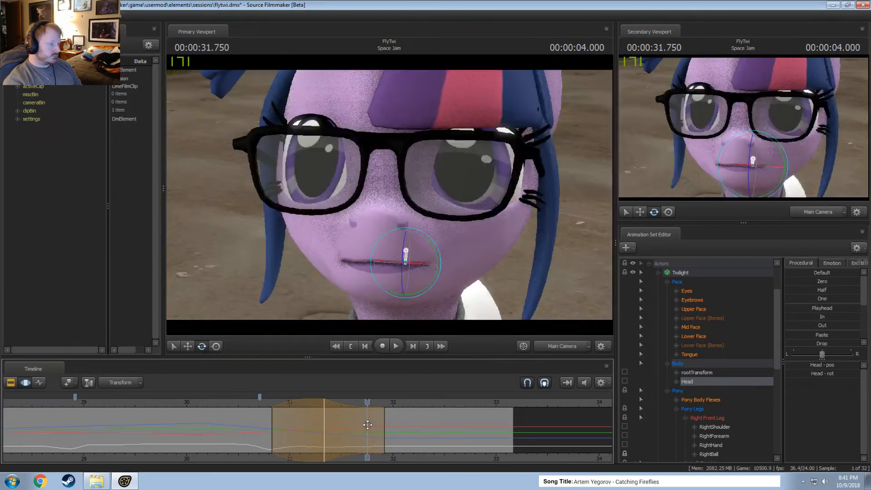
Extend the head rotation's time selection so it fades out at about 32.9 s, and play back the head movement.
{"action": "left_click_drag", "start_coordinate": [368, 424], "coordinate": [467, 425]}
{"action": "left_click", "coordinate": [257, 403]}
{"action": "key", "text": "space"}
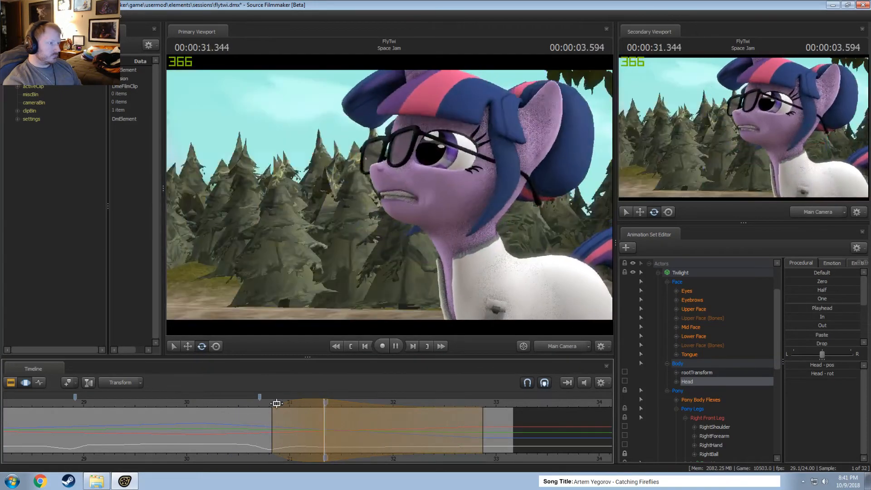
{"action": "key", "text": "space"}
{"action": "left_click_drag", "start_coordinate": [273, 403], "coordinate": [209, 412]}
{"action": "key", "text": "space"}
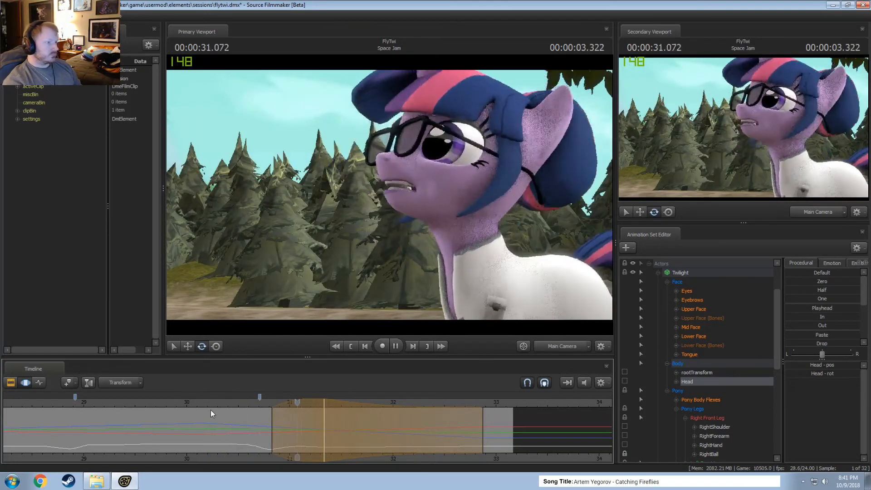
{"action": "key", "text": "space"}
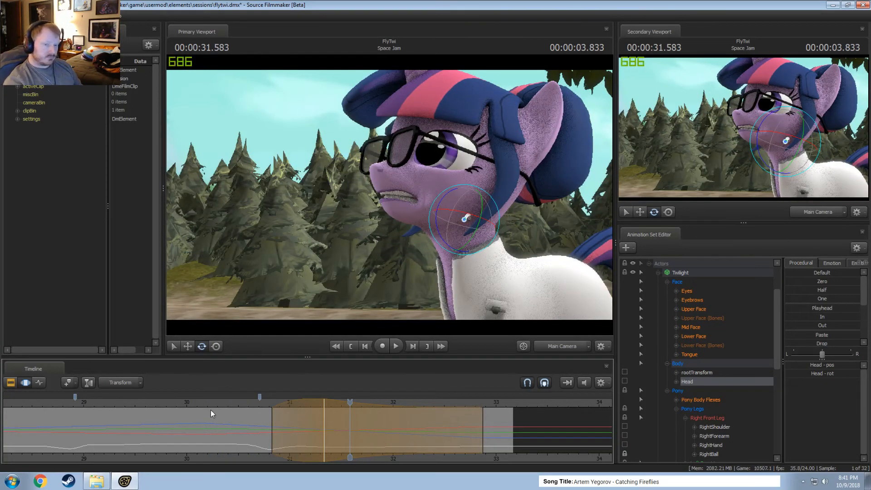
{"action": "scroll", "coordinate": [230, 427], "scroll_direction": "up", "scroll_amount": 1}
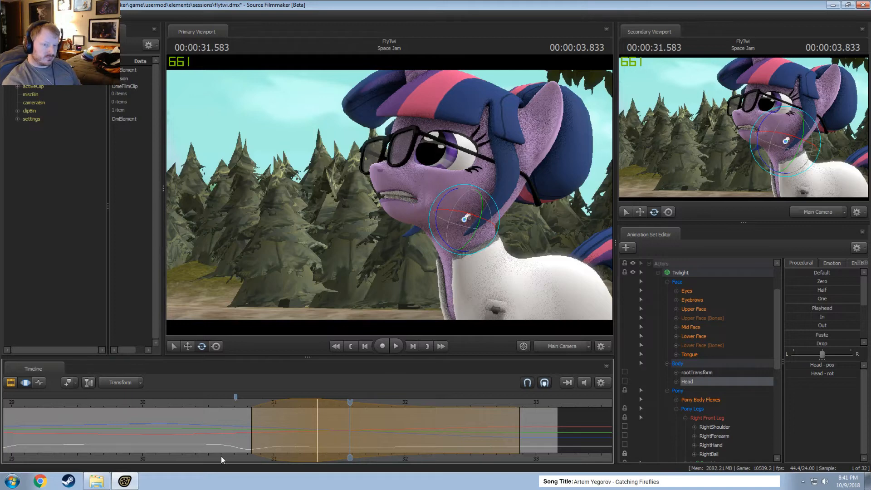
{"action": "scroll", "coordinate": [232, 442], "scroll_direction": "down", "scroll_amount": 2}
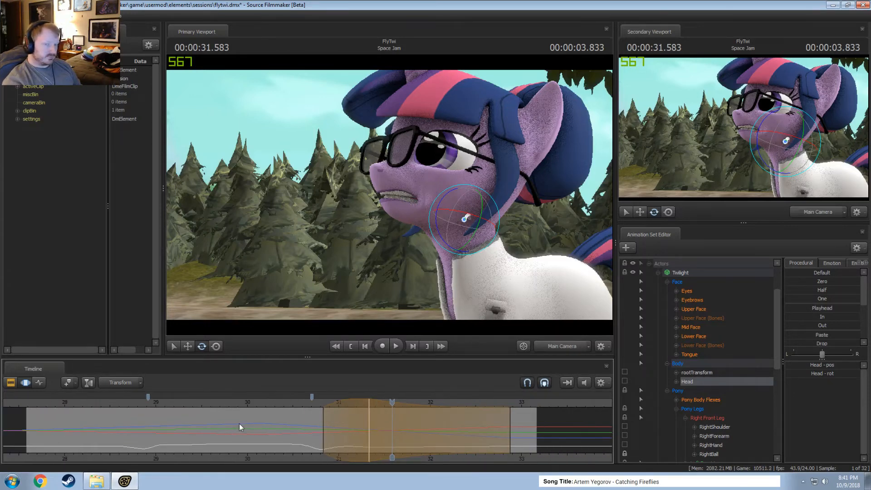
{"action": "key", "text": "space"}
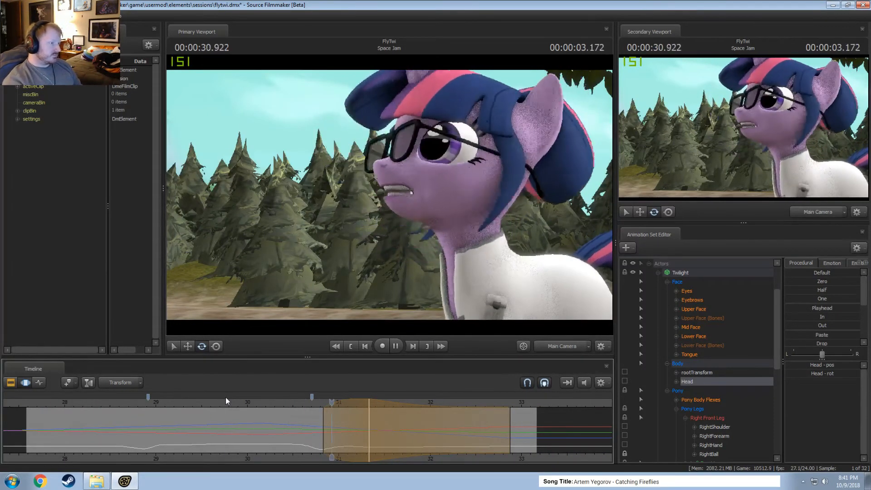
{"action": "key", "text": "space"}
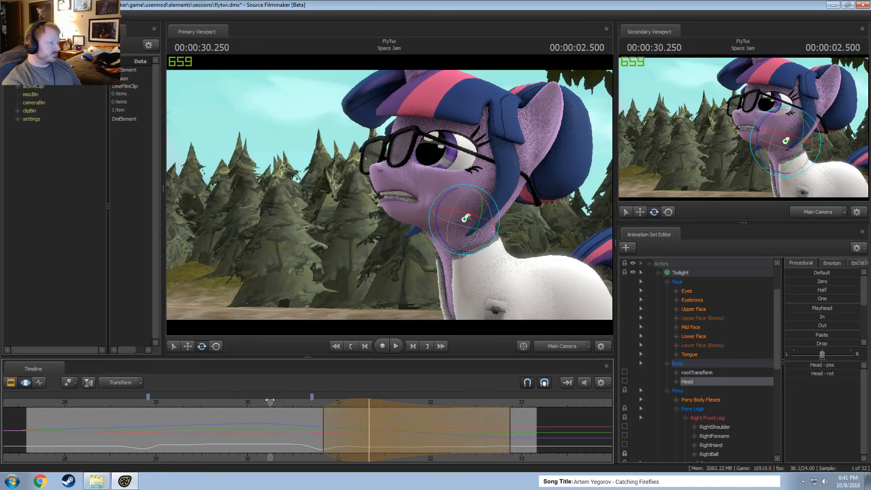
Select the first blink in the Upper Face curves, holding from about 28.8 to 29.0 s with falloff from about 28.6 to 29.2 s.
{"action": "left_click_drag", "start_coordinate": [270, 400], "coordinate": [266, 401]}
{"action": "left_click", "coordinate": [689, 290]}
{"action": "left_click", "coordinate": [694, 310]}
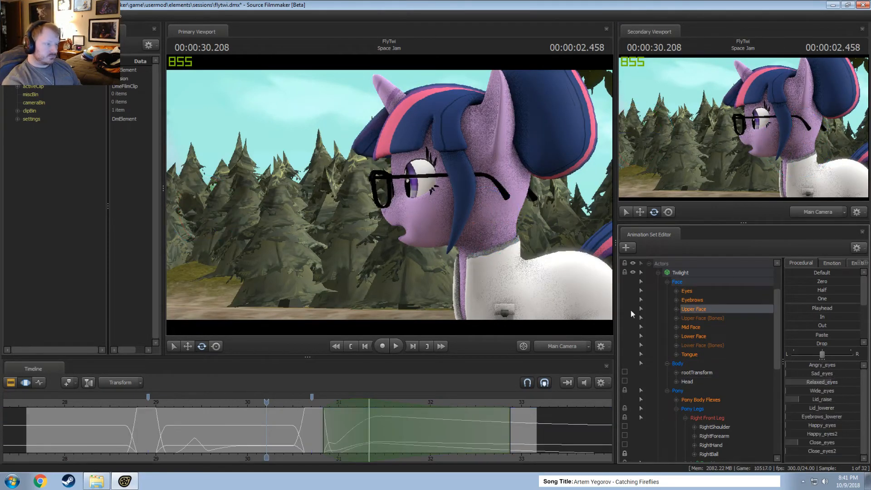
{"action": "left_click", "coordinate": [117, 430]}
{"action": "scroll", "coordinate": [119, 429], "scroll_direction": "up", "scroll_amount": 3}
{"action": "scroll", "coordinate": [121, 430], "scroll_direction": "up", "scroll_amount": 2}
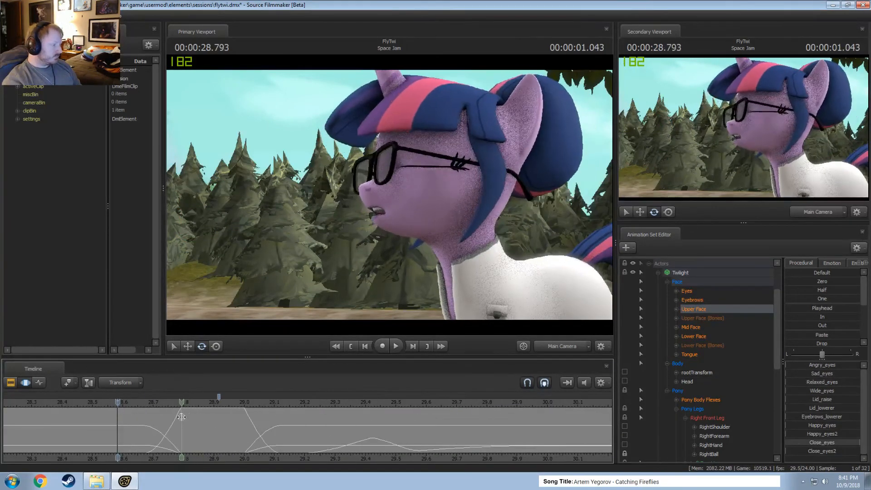
{"action": "left_click_drag", "start_coordinate": [182, 413], "coordinate": [241, 426], "text": "shift"}
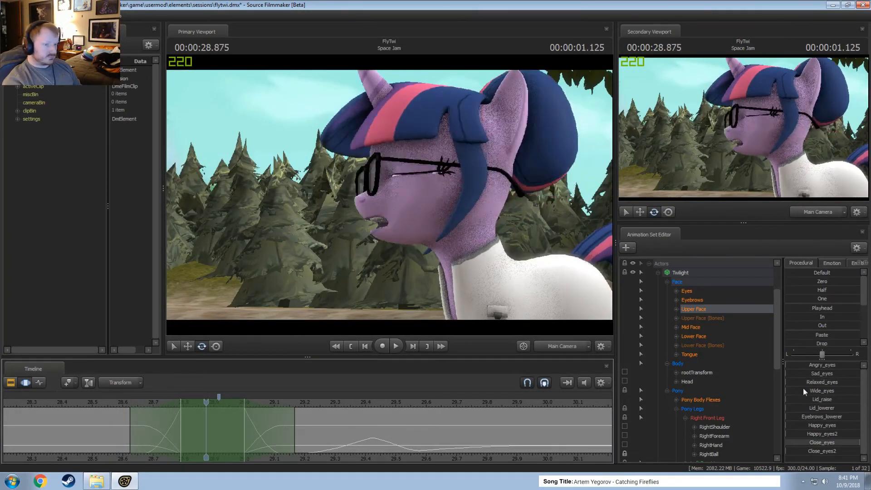
Raise Twilight's eyes_updown value slightly during the first blink at 28.875 s and play back the result.
{"action": "left_click", "coordinate": [687, 291]}
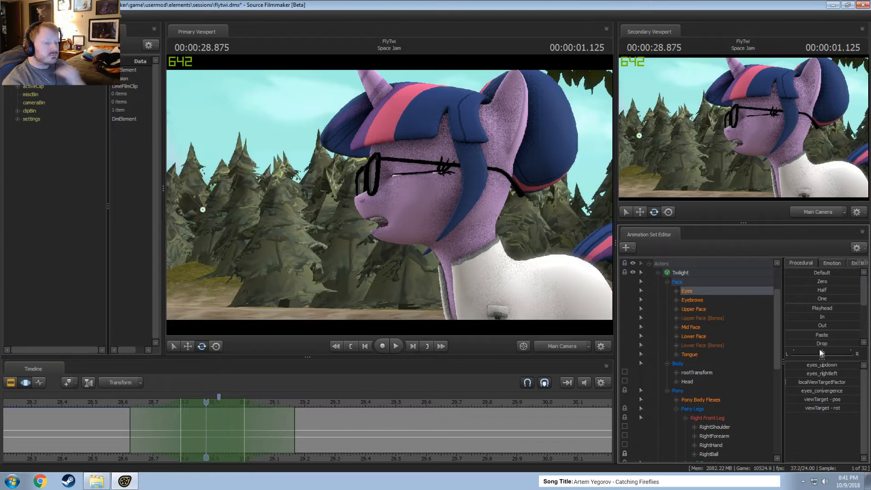
{"action": "left_click_drag", "start_coordinate": [824, 367], "coordinate": [828, 367]}
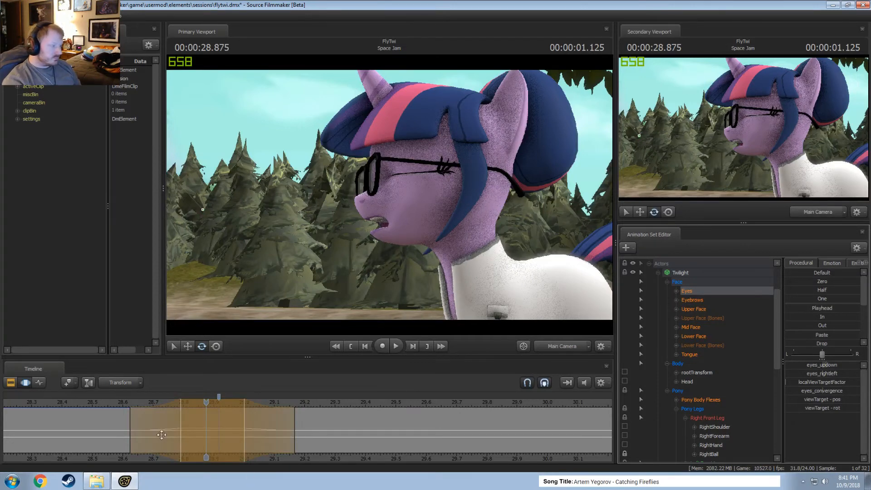
{"action": "key", "text": "shift"}
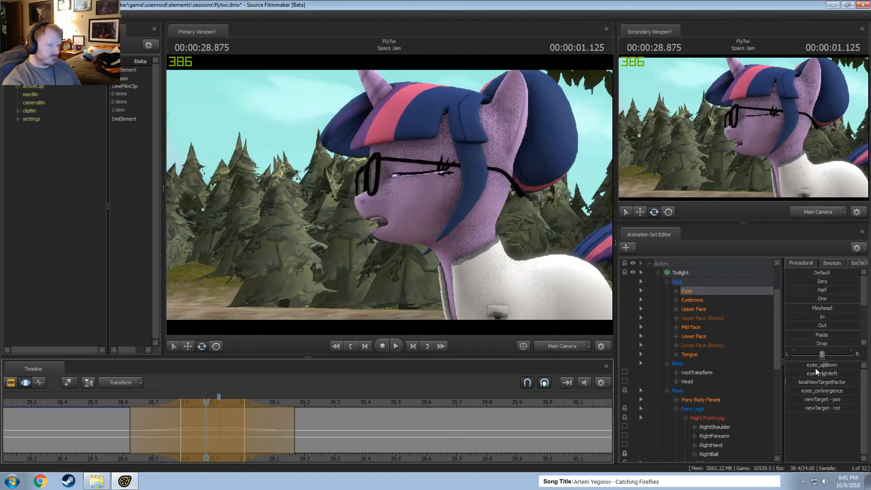
{"action": "left_click_drag", "start_coordinate": [816, 366], "coordinate": [821, 367]}
{"action": "key", "text": "shift"}
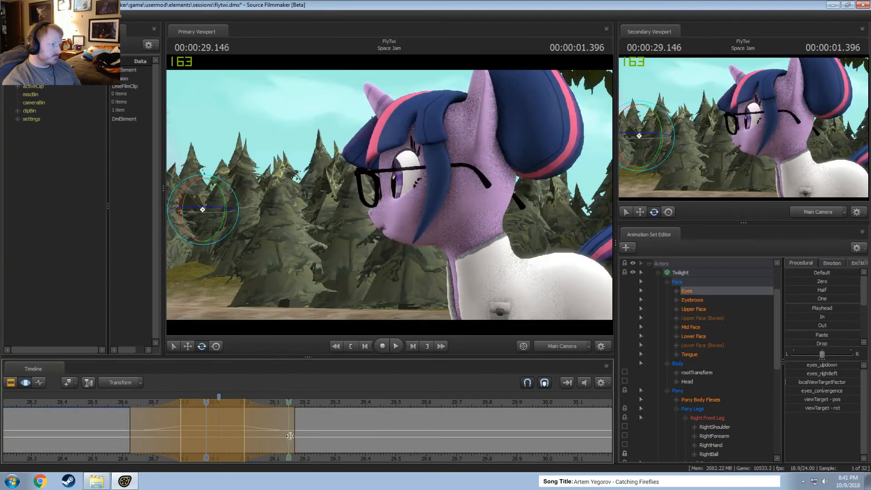
{"action": "key", "text": "space"}
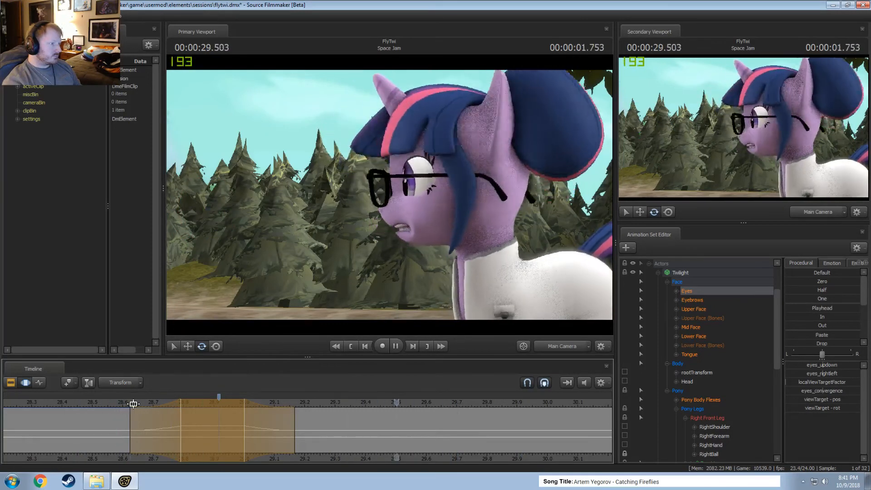
{"action": "key", "text": "space"}
{"action": "left_click_drag", "start_coordinate": [128, 421], "coordinate": [228, 445]}
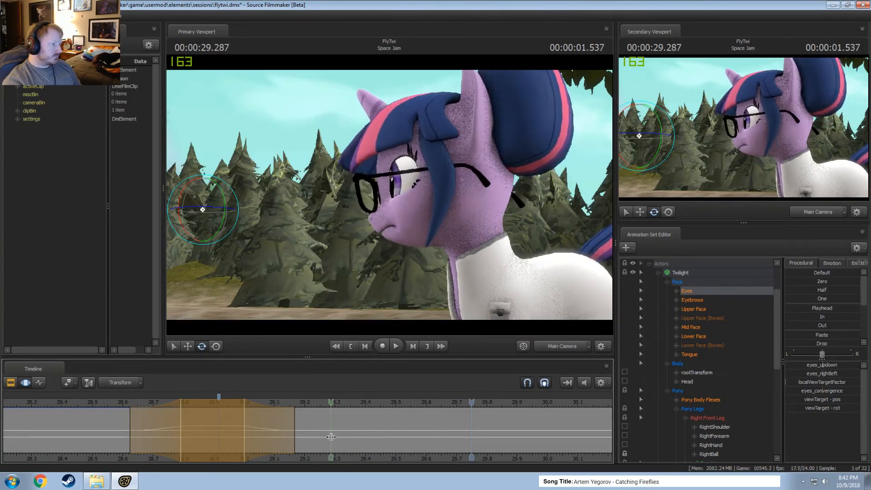
Shift Twilight's gaze slightly at 29.375 s with falloff from about 29.25 to 29.54 s, and review the motion.
{"action": "left_click", "coordinate": [357, 438]}
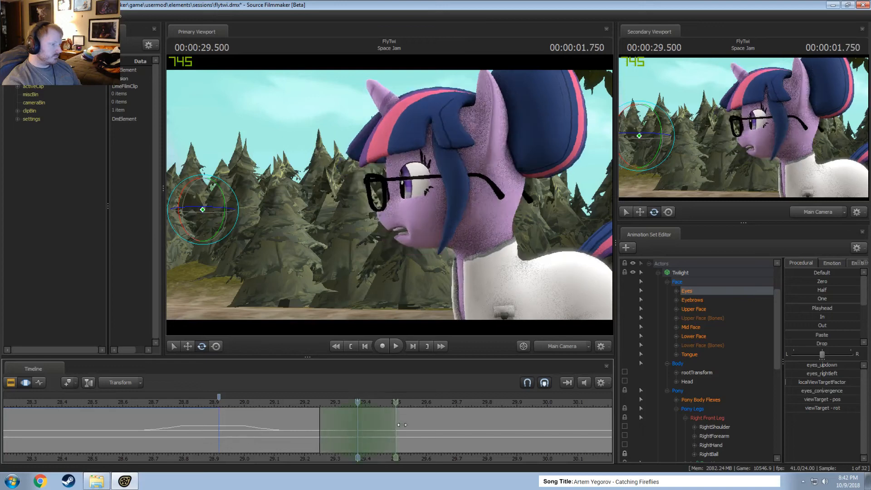
{"action": "left_click_drag", "start_coordinate": [403, 425], "coordinate": [408, 425]}
{"action": "left_click_drag", "start_coordinate": [821, 374], "coordinate": [822, 373]}
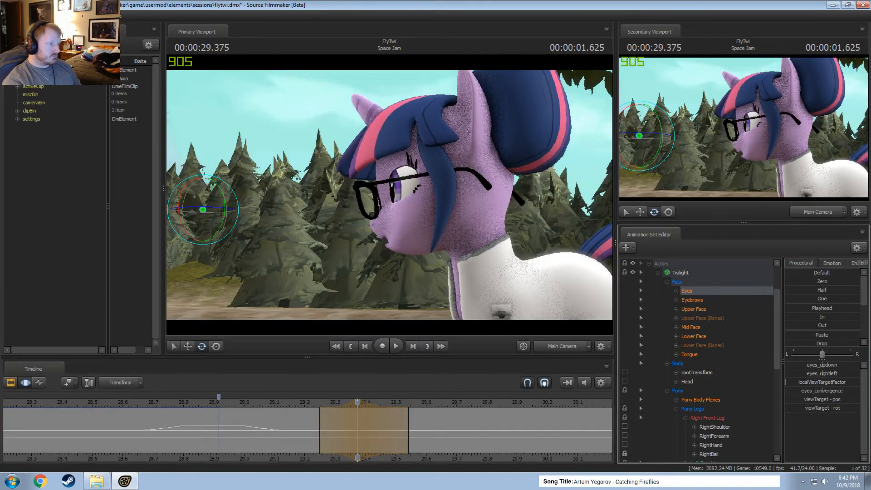
{"action": "left_click_drag", "start_coordinate": [335, 423], "coordinate": [345, 429]}
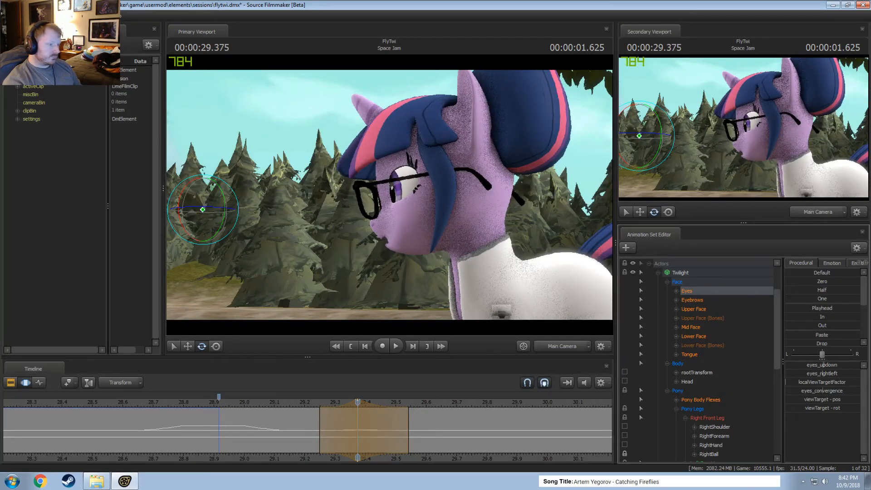
{"action": "left_click_drag", "start_coordinate": [424, 421], "coordinate": [314, 418]}
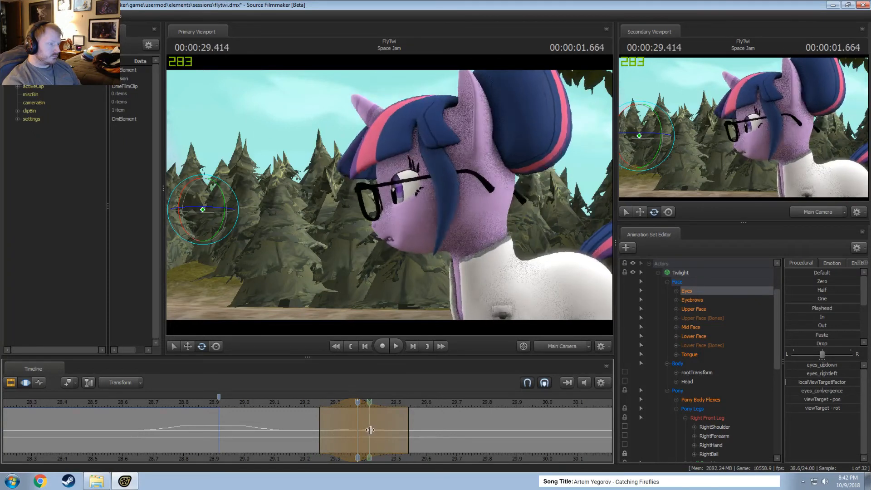
Move the gaze change's time selection to about 29.29–29.58 s with its peak at about 29.42 s, and play it back.
{"action": "left_click_drag", "start_coordinate": [380, 430], "coordinate": [394, 433]}
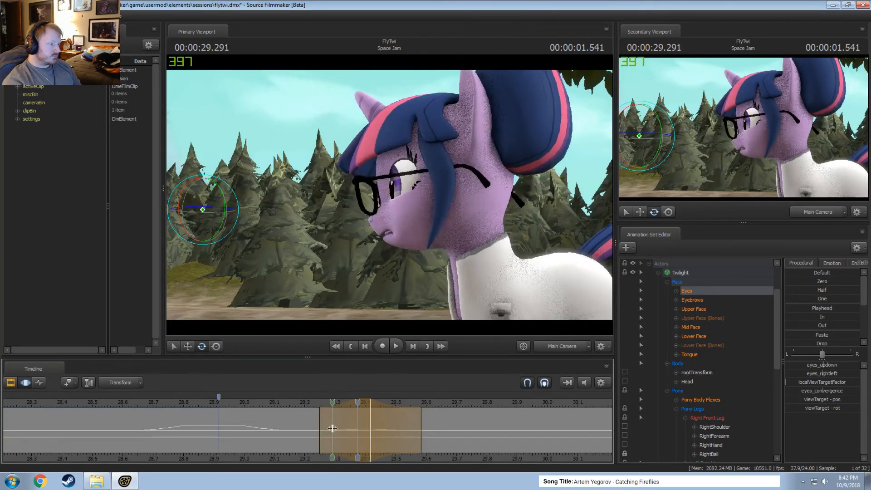
{"action": "left_click_drag", "start_coordinate": [320, 429], "coordinate": [332, 429]}
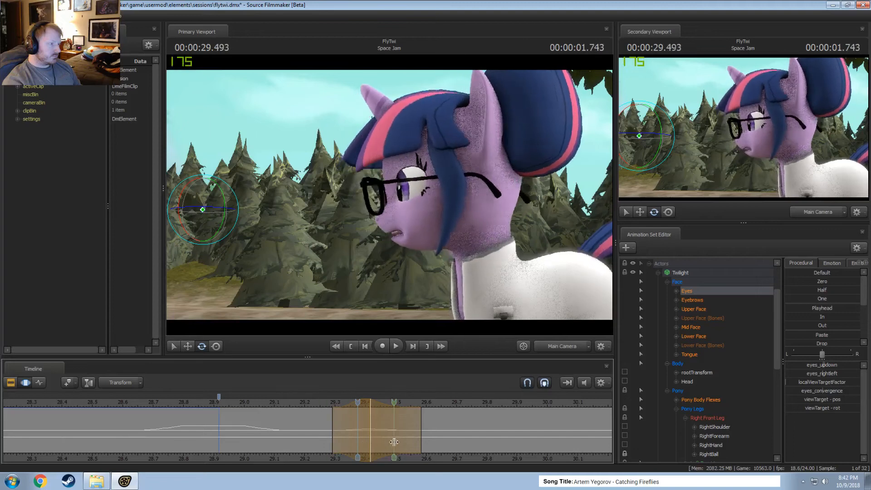
{"action": "left_click_drag", "start_coordinate": [395, 442], "coordinate": [423, 440]}
{"action": "key", "text": "space"}
Play back the blinks and eye movements through to about 31.3 s.
{"action": "key", "text": "space"}
{"action": "scroll", "coordinate": [309, 413], "scroll_direction": "down", "scroll_amount": 3}
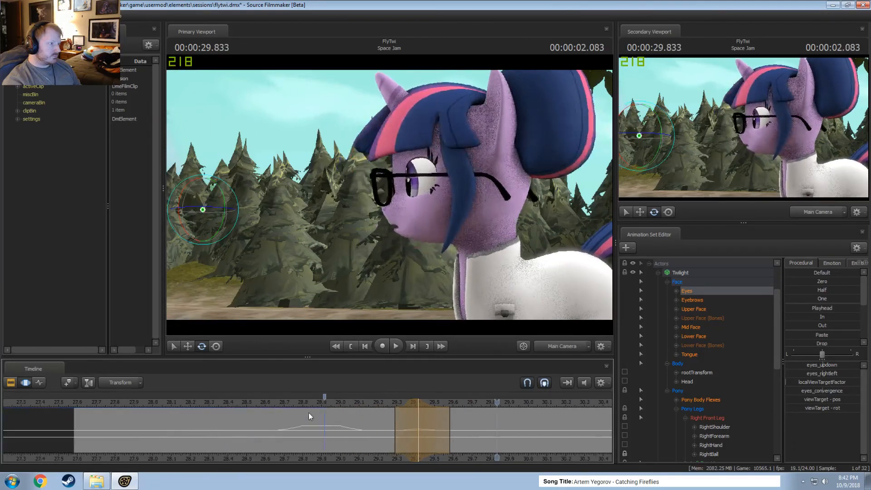
{"action": "scroll", "coordinate": [312, 410], "scroll_direction": "down", "scroll_amount": 2}
{"action": "left_click", "coordinate": [338, 403]}
{"action": "middle_click_drag", "start_coordinate": [490, 458], "coordinate": [214, 440]}
{"action": "key", "text": "space"}
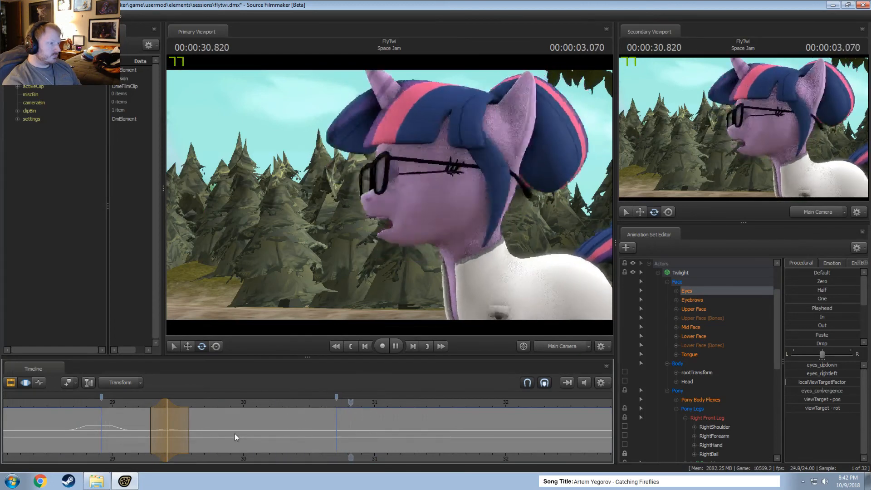
{"action": "key", "text": "space"}
Select the second blink in the Upper Face curves, holding from about 30.6 to 30.8 s with falloff from about 30.5 to 30.96 s.
{"action": "left_click", "coordinate": [689, 310]}
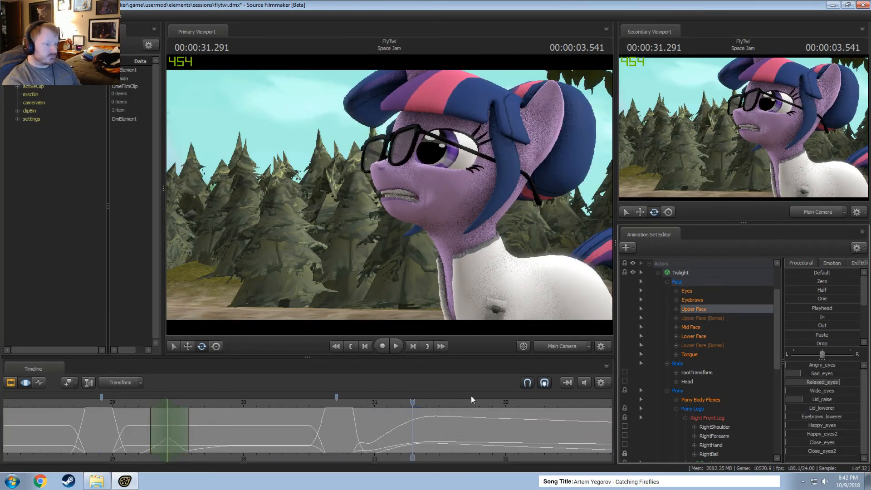
{"action": "scroll", "coordinate": [390, 408], "scroll_direction": "up", "scroll_amount": 2}
{"action": "left_click_drag", "start_coordinate": [302, 416], "coordinate": [336, 421], "text": "shift"}
{"action": "scroll", "coordinate": [336, 421], "scroll_direction": "up", "scroll_amount": 3, "text": "shift"}
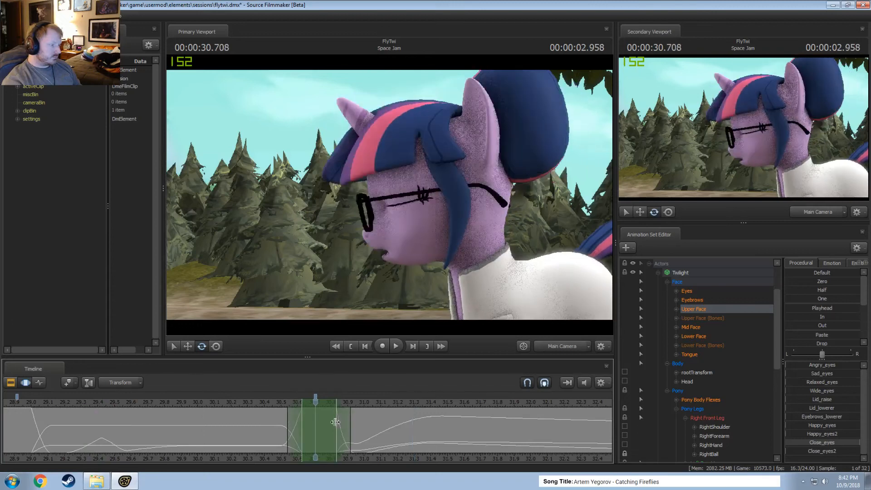
{"action": "left_click", "coordinate": [286, 405]}
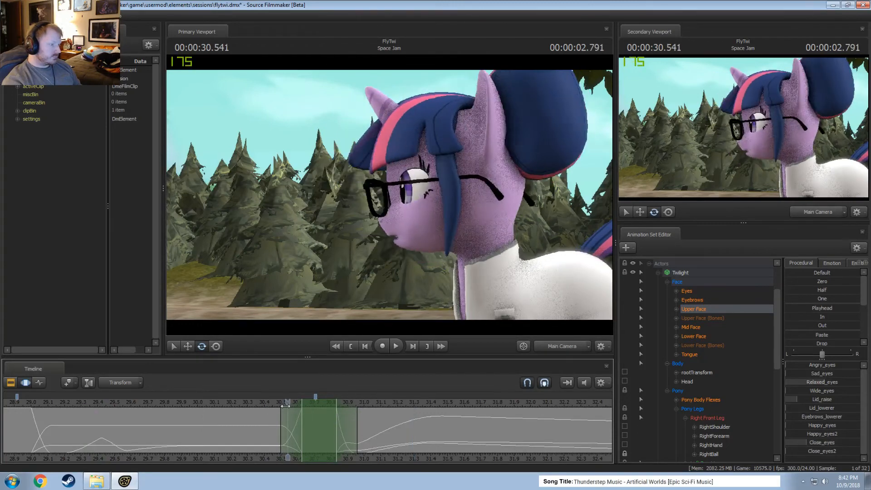
Raise Twilight's eyes_updown value slightly during the second blink and play back the result.
{"action": "left_click", "coordinate": [747, 292]}
{"action": "left_click_drag", "start_coordinate": [824, 365], "coordinate": [826, 366]}
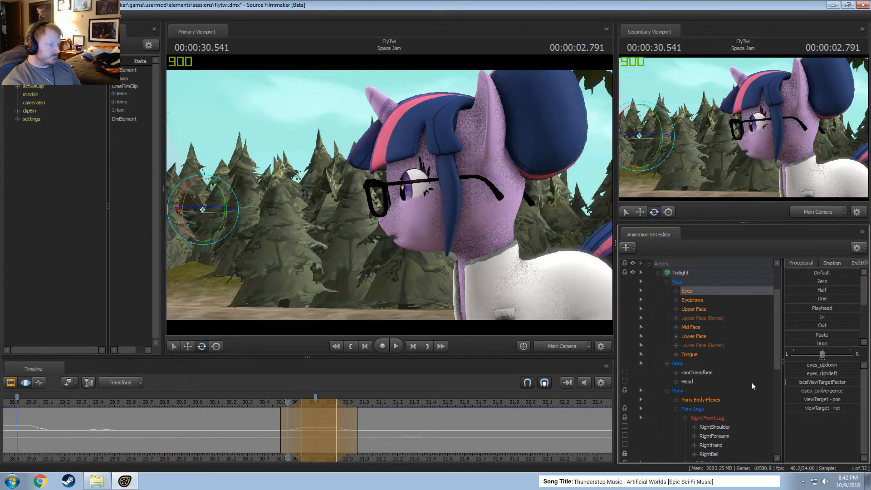
{"action": "left_click", "coordinate": [282, 418]}
{"action": "left_click_drag", "start_coordinate": [283, 415], "coordinate": [415, 443]}
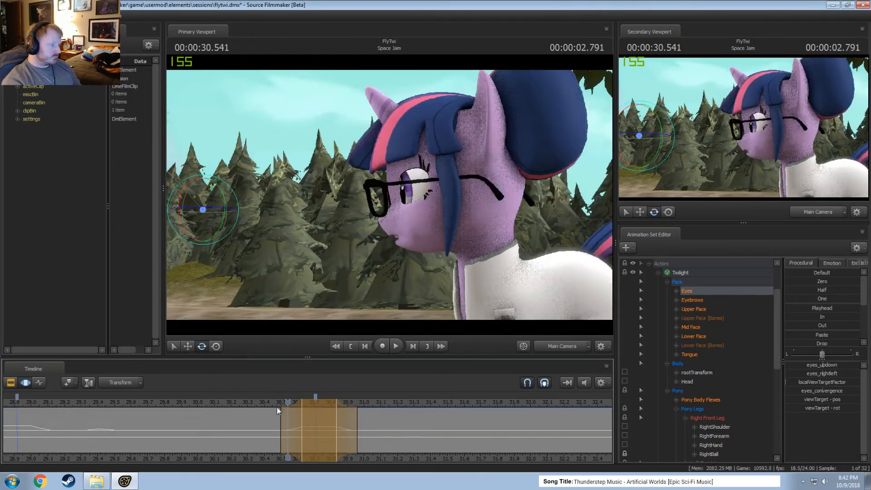
{"action": "left_click_drag", "start_coordinate": [289, 403], "coordinate": [316, 421]}
{"action": "key", "text": "space"}
{"action": "key", "text": "space"}
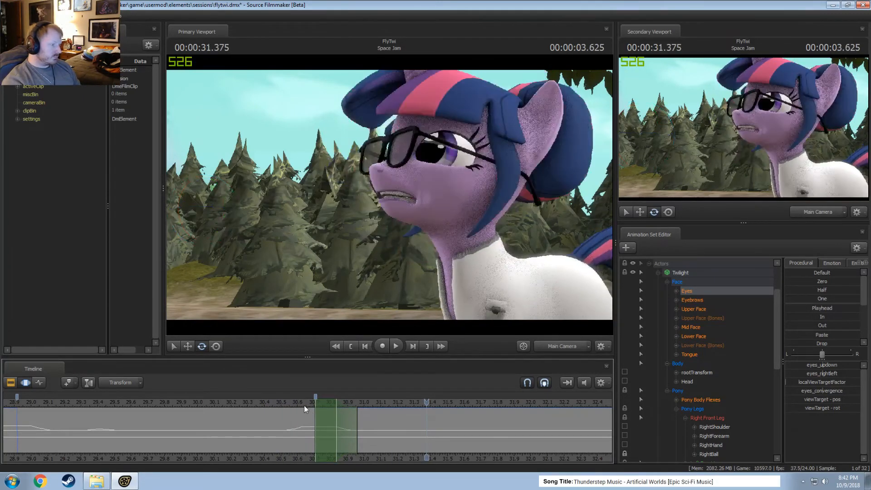
Adjust Twilight's eyes_updown value slightly as the second blink opens, with the time selection holding about 30.7–30.83 s and falling off to about 30.96 s.
{"action": "left_click", "coordinate": [336, 411]}
{"action": "key", "text": "Right"}
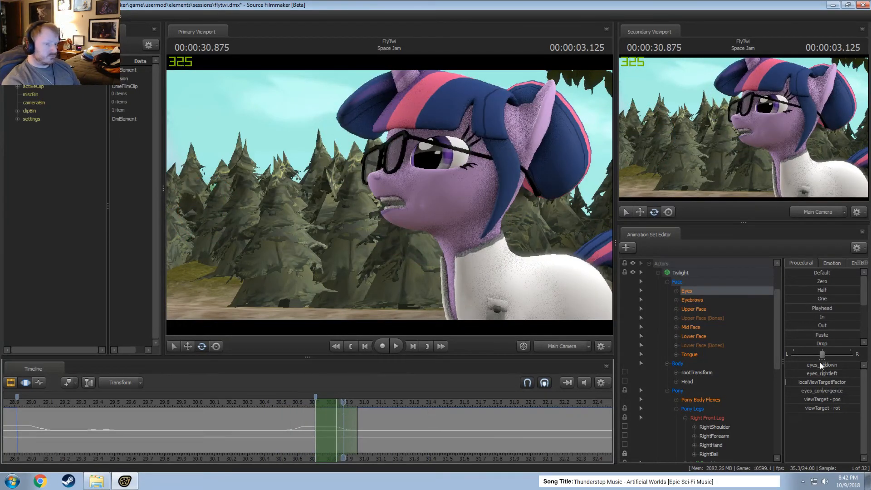
{"action": "left_click_drag", "start_coordinate": [820, 364], "coordinate": [822, 363]}
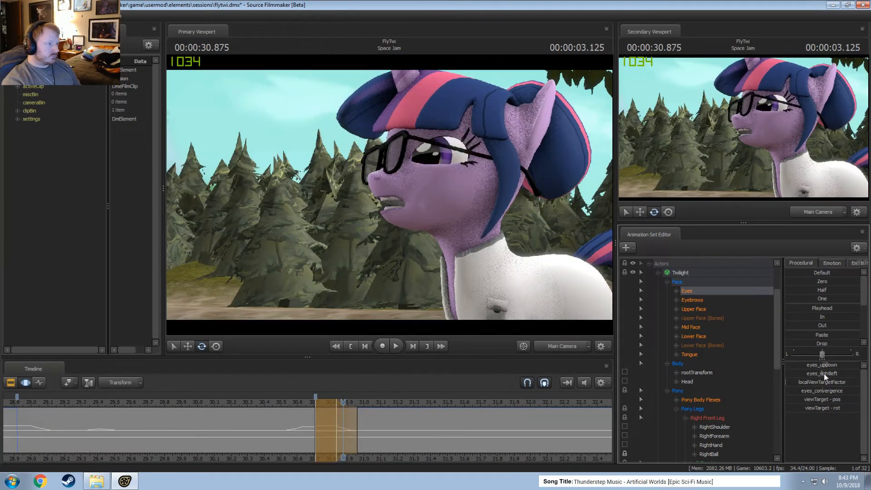
{"action": "key", "text": "shift"}
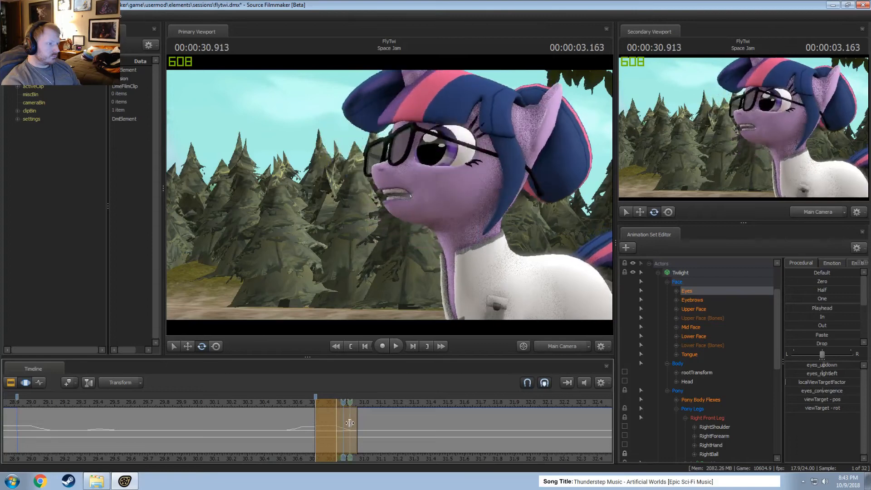
Select about 30.83–31.45 s with the peak at about 31.08 s and adjust Twilight's eyes_updown value slightly.
{"action": "left_click", "coordinate": [374, 423]}
{"action": "scroll", "coordinate": [375, 424], "scroll_direction": "up", "scroll_amount": 6}
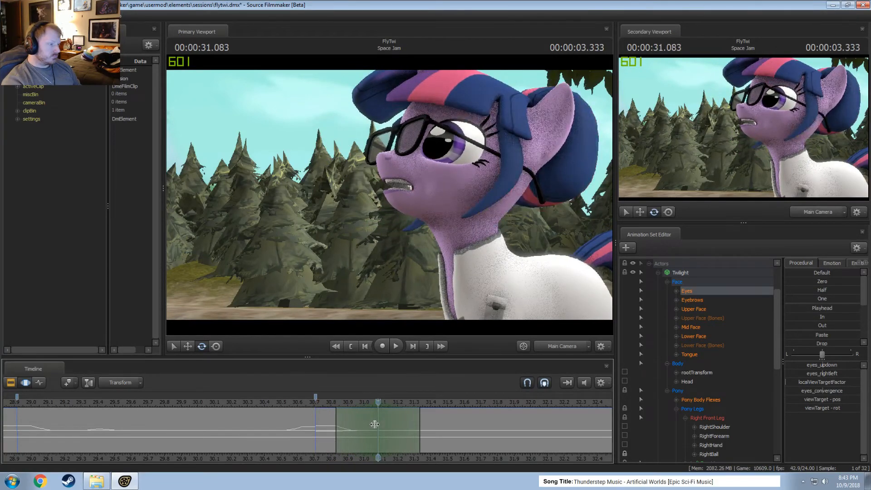
{"action": "left_click_drag", "start_coordinate": [421, 434], "coordinate": [440, 434]}
{"action": "left_click_drag", "start_coordinate": [822, 365], "coordinate": [822, 365]}
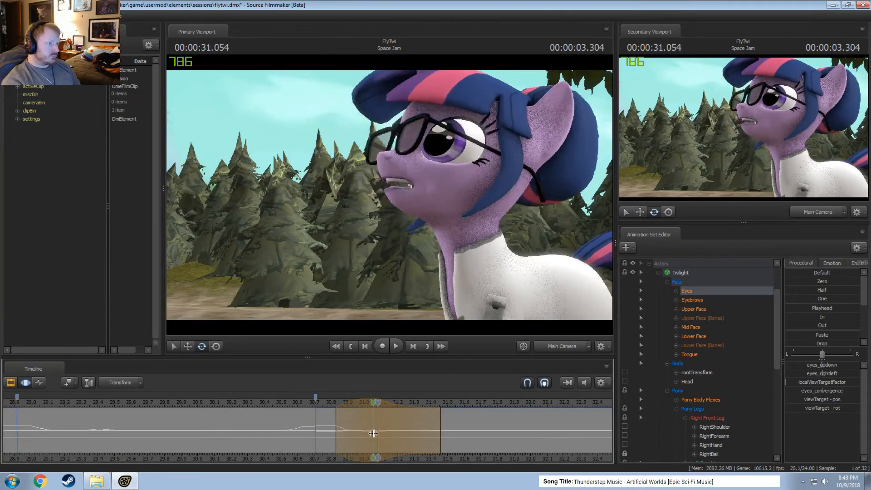
Select about 31.08–31.9 s centred on 31.5 s, adjust Twilight's eyes_updown value slightly, and play it back.
{"action": "left_click", "coordinate": [450, 439]}
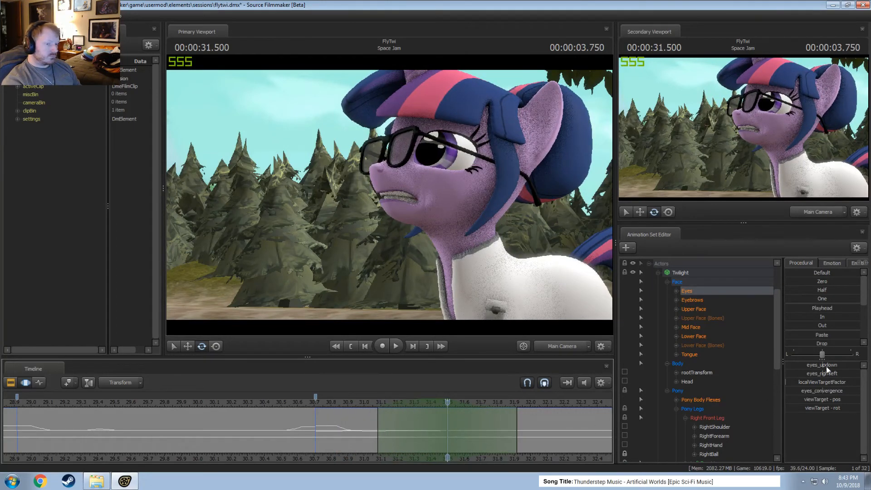
{"action": "left_click_drag", "start_coordinate": [826, 366], "coordinate": [827, 366]}
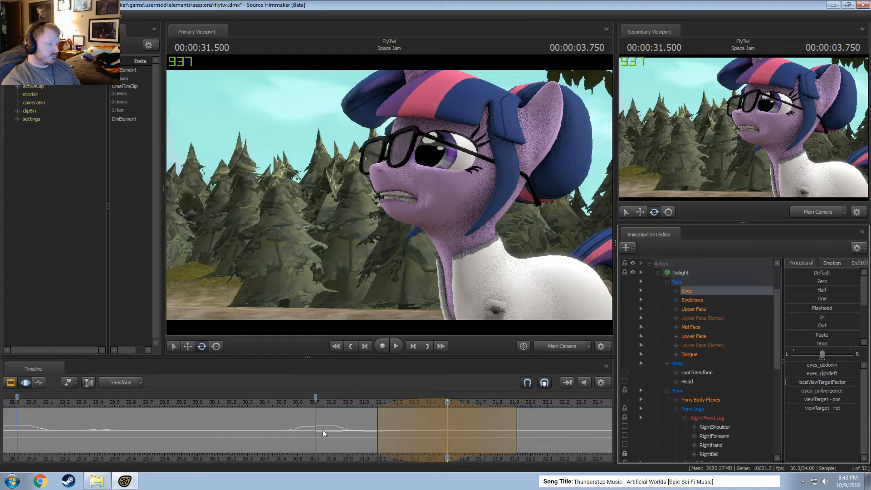
{"action": "key", "text": "space"}
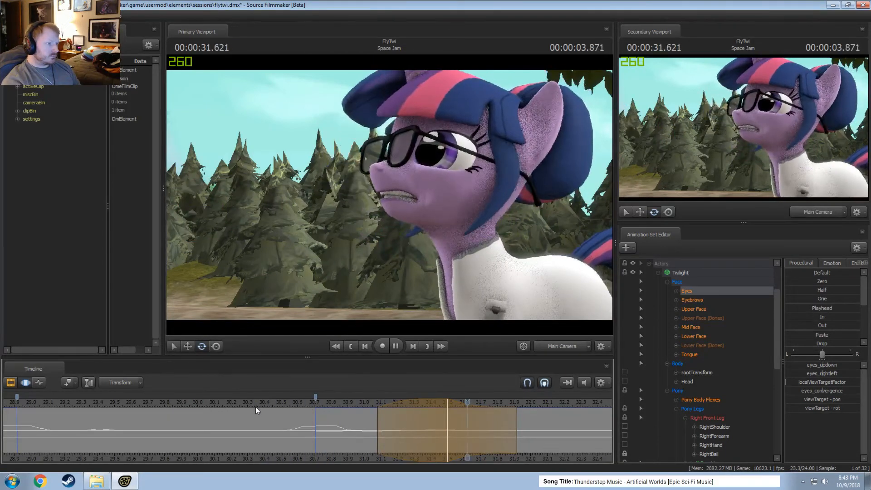
{"action": "key", "text": "space"}
Extend the gaze adjustment's falloff to about 32.83 s and play back the eye movement.
{"action": "scroll", "coordinate": [500, 431], "scroll_direction": "down", "scroll_amount": 3}
{"action": "left_click_drag", "start_coordinate": [515, 433], "coordinate": [608, 436]}
{"action": "left_click", "coordinate": [415, 398]}
{"action": "key", "text": "space"}
{"action": "key", "text": "space"}
{"action": "scroll", "coordinate": [426, 398], "scroll_direction": "down", "scroll_amount": 2}
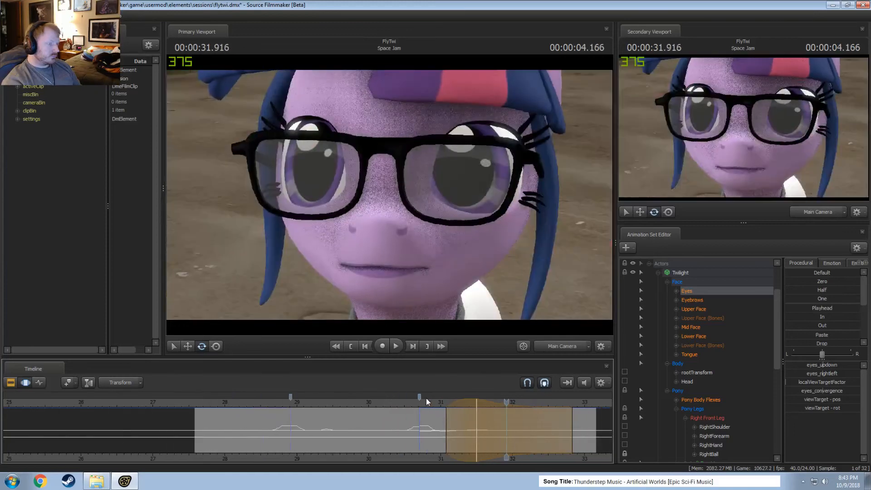
{"action": "left_click", "coordinate": [416, 400]}
{"action": "key", "text": "space"}
Pull the end of the gaze adjustment's falloff in to about 32.29 s and play it back.
{"action": "key", "text": "space"}
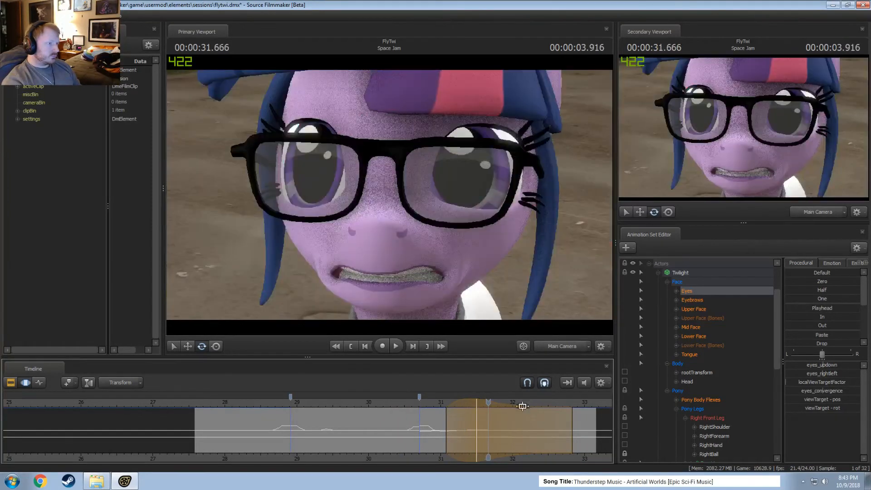
{"action": "left_click_drag", "start_coordinate": [573, 427], "coordinate": [533, 424]}
{"action": "left_click", "coordinate": [440, 405]}
{"action": "key", "text": "space"}
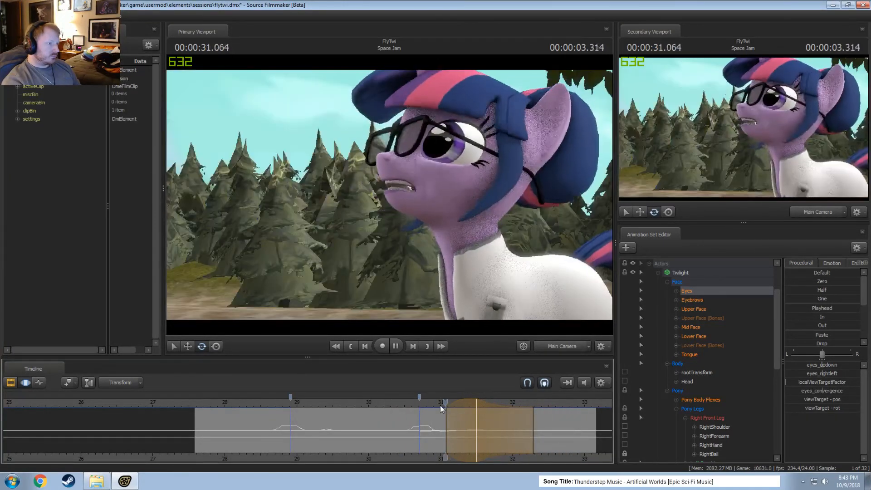
{"action": "key", "text": "space"}
{"action": "left_click_drag", "start_coordinate": [254, 409], "coordinate": [221, 410]}
{"action": "key", "text": "space"}
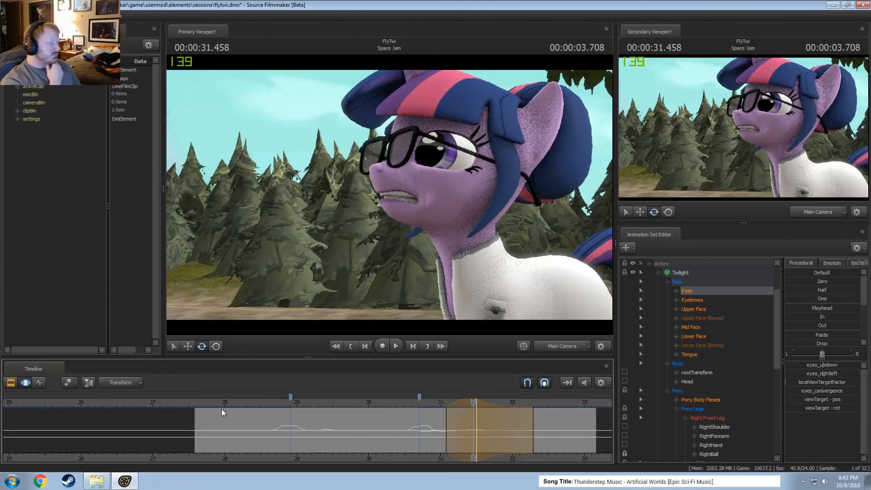
Play back both blinks and the gaze shifts between about 28.9 and 31.7 s.
{"action": "left_click", "coordinate": [292, 403]}
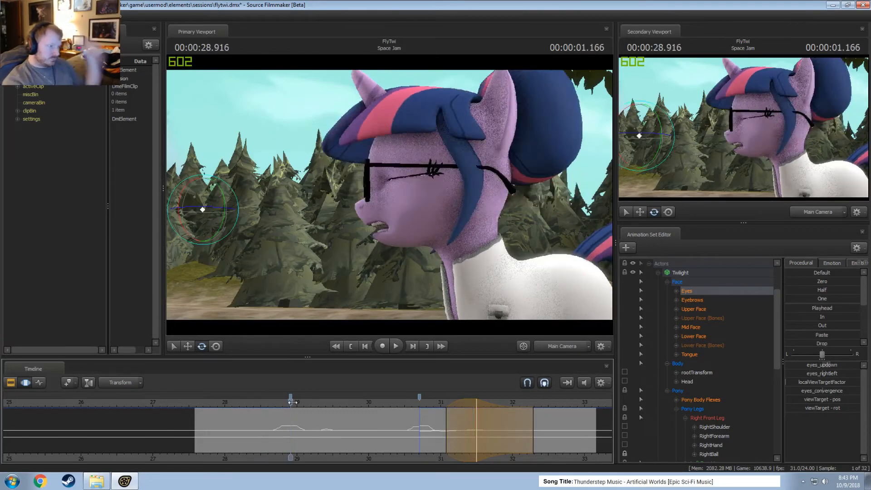
{"action": "key", "text": "space"}
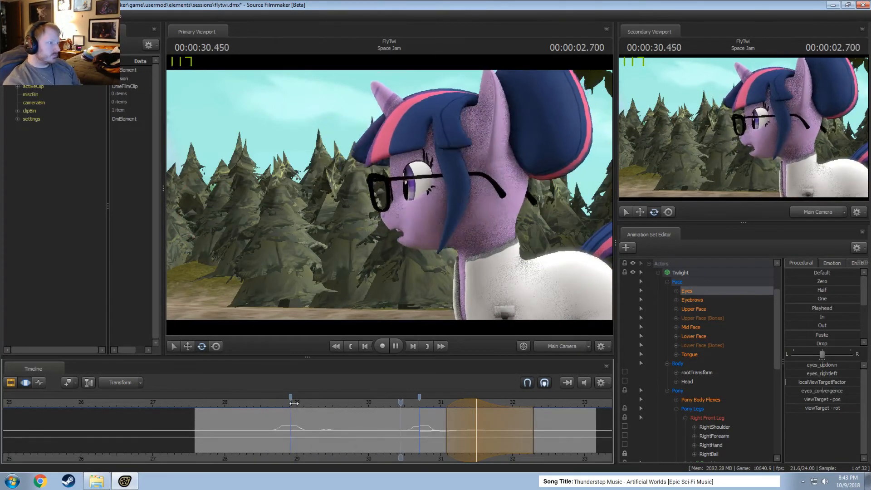
{"action": "left_click", "coordinate": [404, 400]}
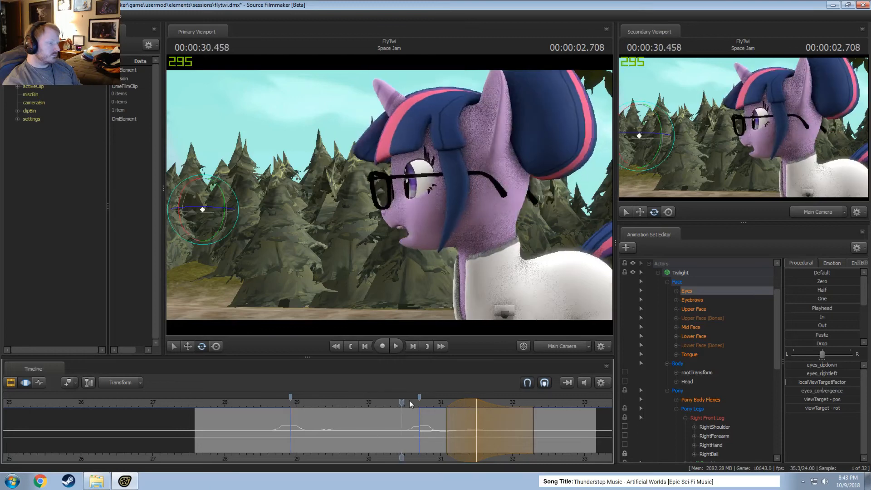
{"action": "key", "text": "space"}
{"action": "key", "text": "space"}
{"action": "key", "text": "space"}
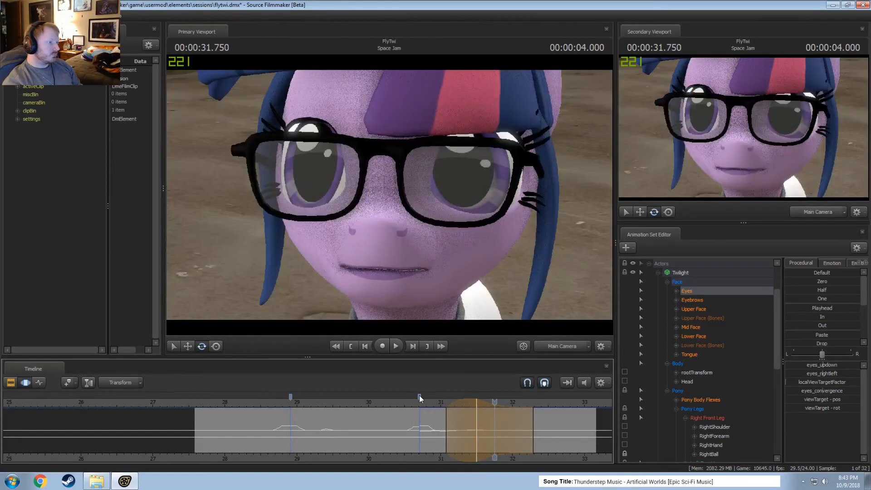
{"action": "left_click", "coordinate": [391, 399]}
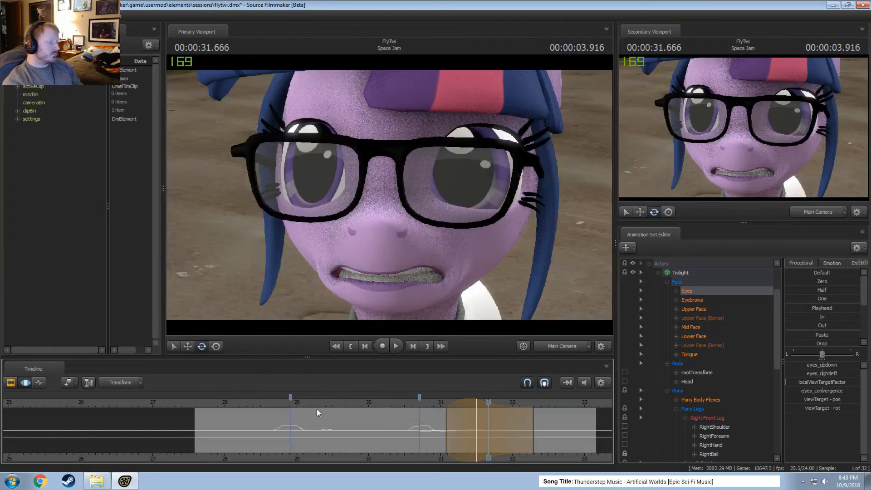
Play back Twilight's animation from the start of the Space Jam shot.
{"action": "left_click", "coordinate": [194, 402]}
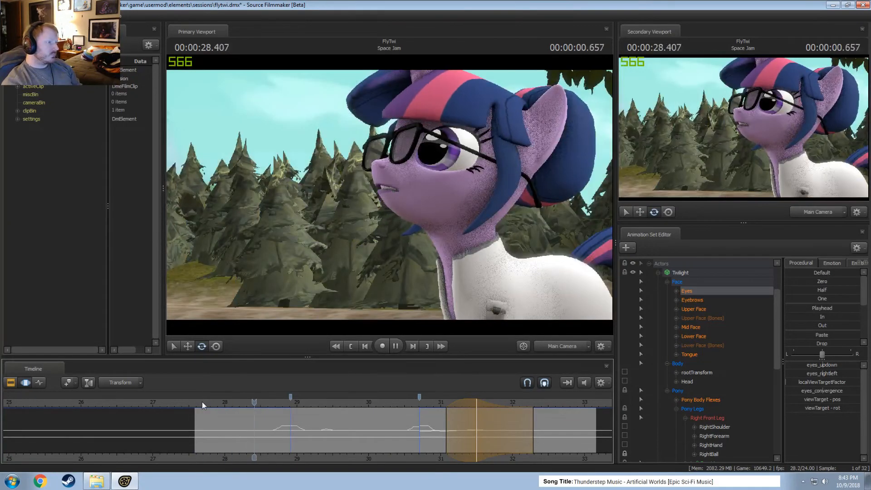
{"action": "key", "text": "space"}
{"action": "key", "text": "space"}
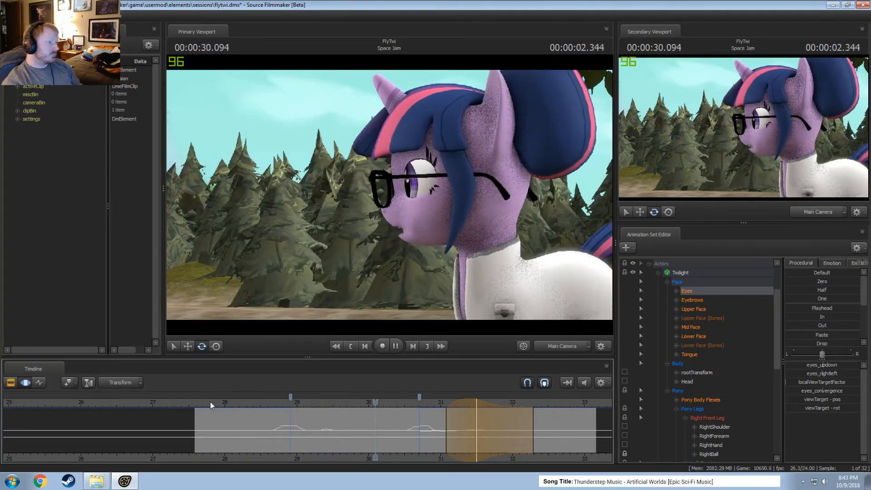
{"action": "key", "text": "space"}
{"action": "left_click", "coordinate": [223, 400]}
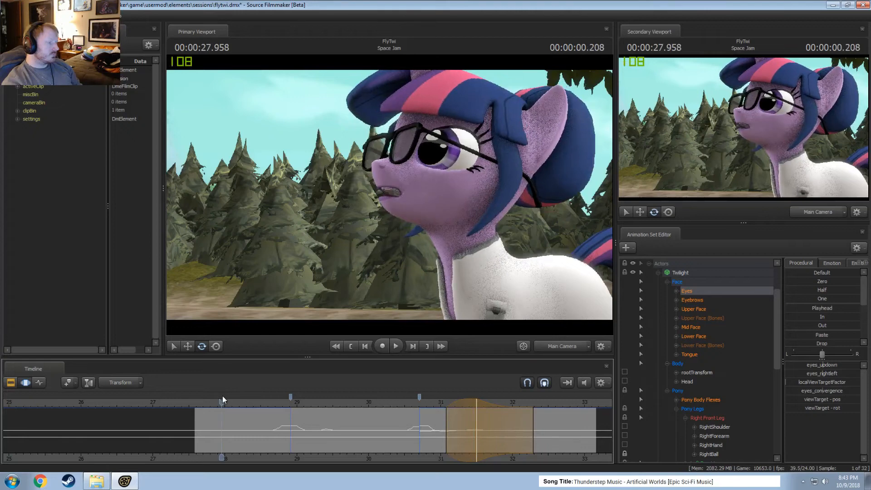
Make Rainbow Dash visible and play back the shot with both ponies.
{"action": "scroll", "coordinate": [647, 287], "scroll_direction": "down", "scroll_amount": 8}
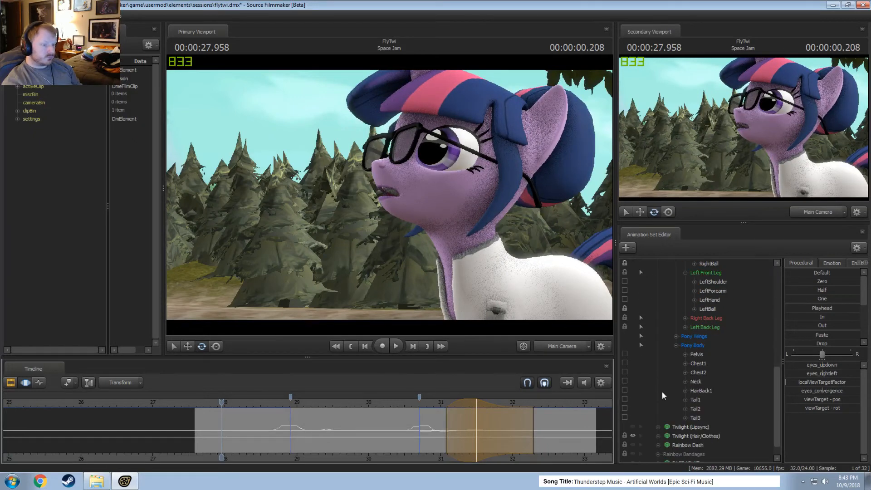
{"action": "left_click", "coordinate": [633, 426]}
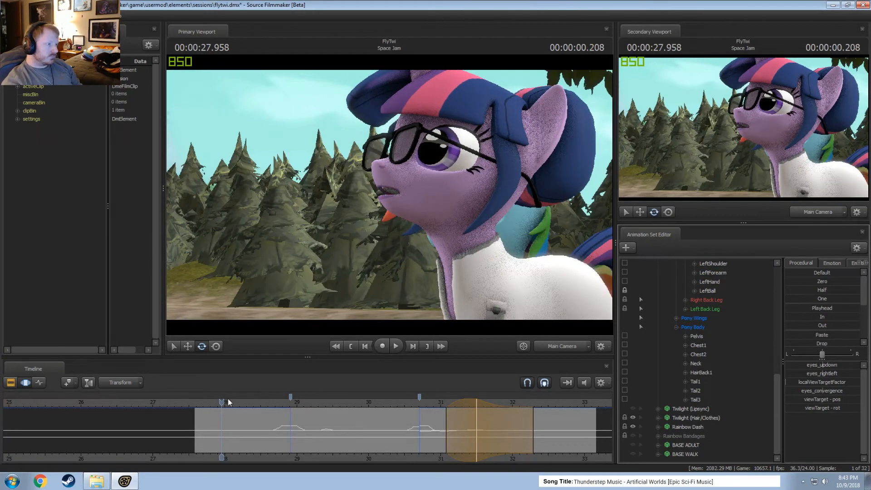
{"action": "left_click", "coordinate": [192, 403]}
{"action": "key", "text": "space"}
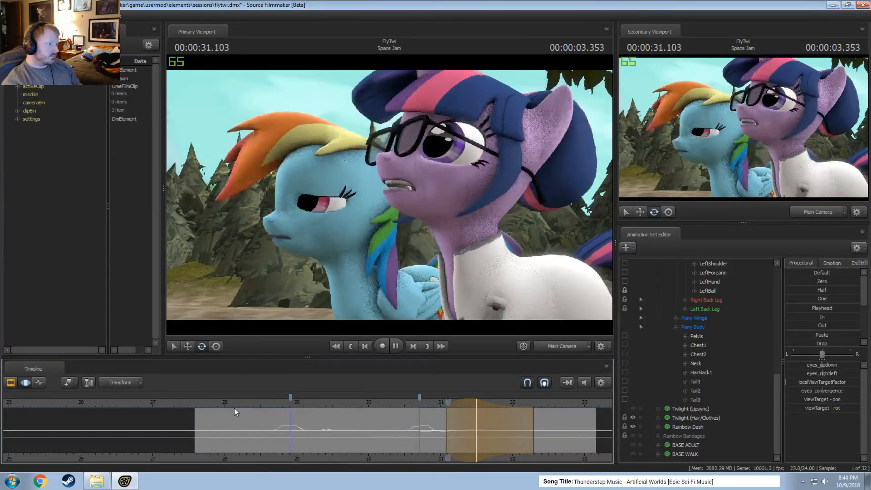
{"action": "key", "text": "space"}
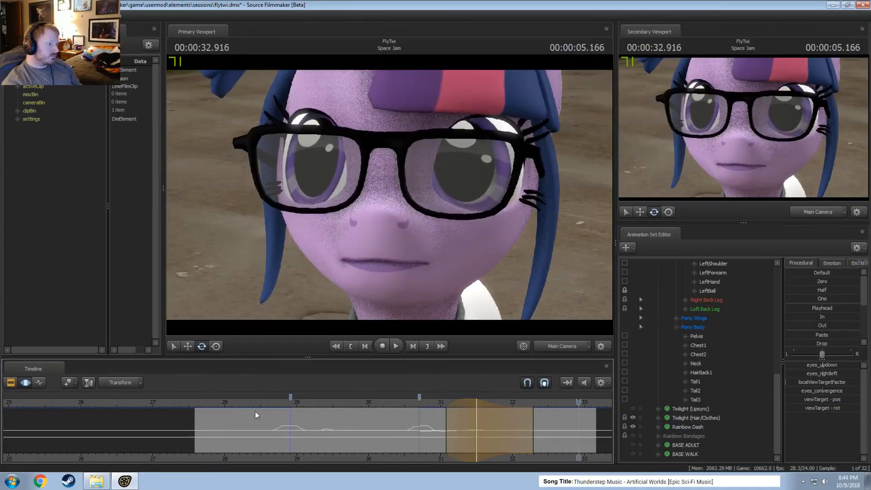
{"action": "left_click", "coordinate": [290, 403]}
{"action": "key", "text": "space"}
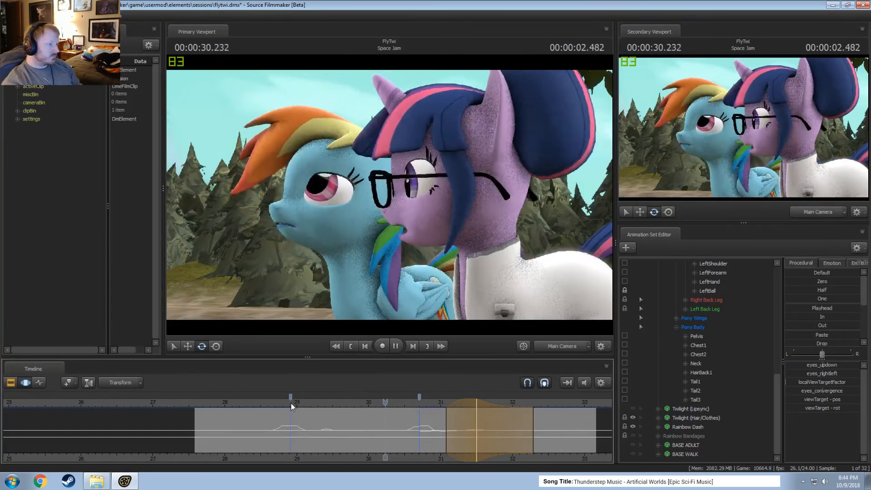
{"action": "key", "text": "space"}
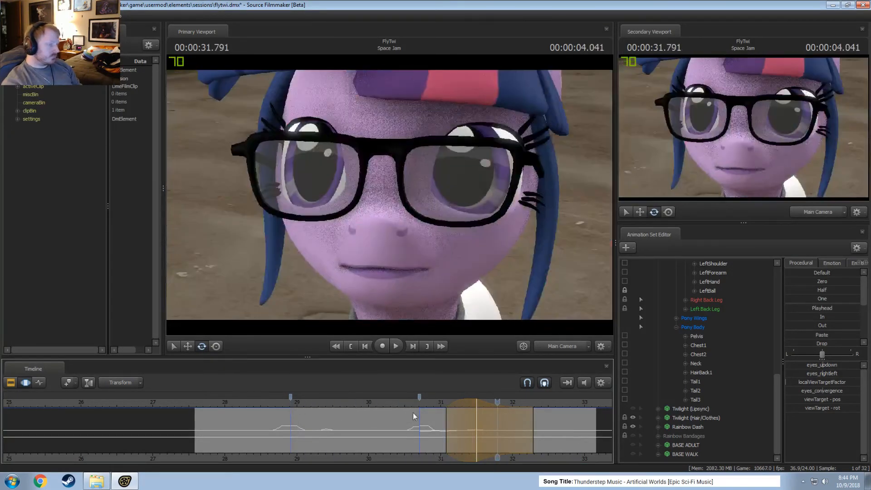
Make the Rainbow Bandages model visible and play back the shot from about 28.3 s.
{"action": "left_click", "coordinate": [635, 447]}
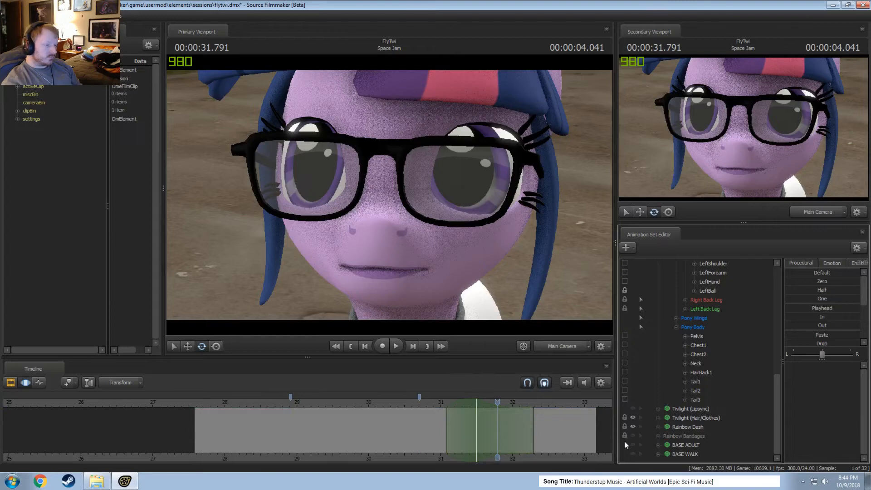
{"action": "left_click", "coordinate": [247, 401]}
{"action": "key", "text": "space"}
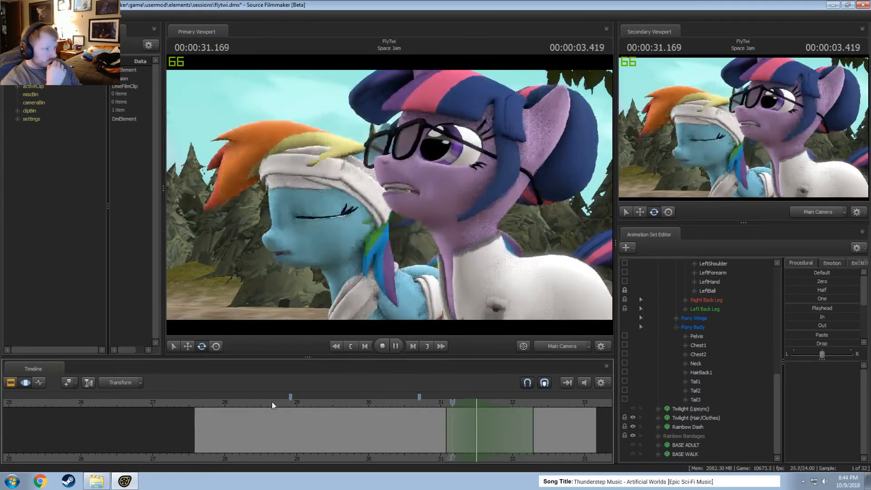
{"action": "key", "text": "space"}
Switch the timeline to the Clip Editor and play back both ponies from about 28.9 s.
{"action": "key", "text": "F3"}
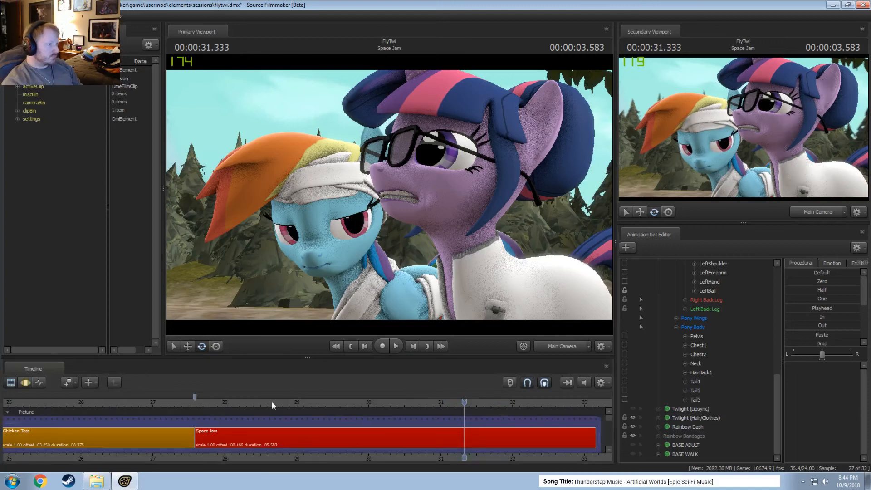
{"action": "left_click", "coordinate": [291, 397]}
{"action": "key", "text": "space"}
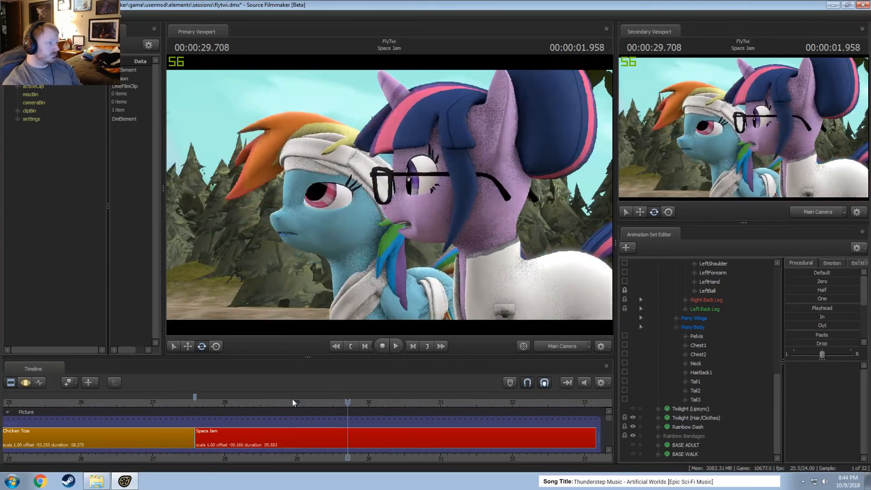
{"action": "key", "text": "space"}
{"action": "key", "text": "space"}
{"action": "left_click", "coordinate": [320, 402]}
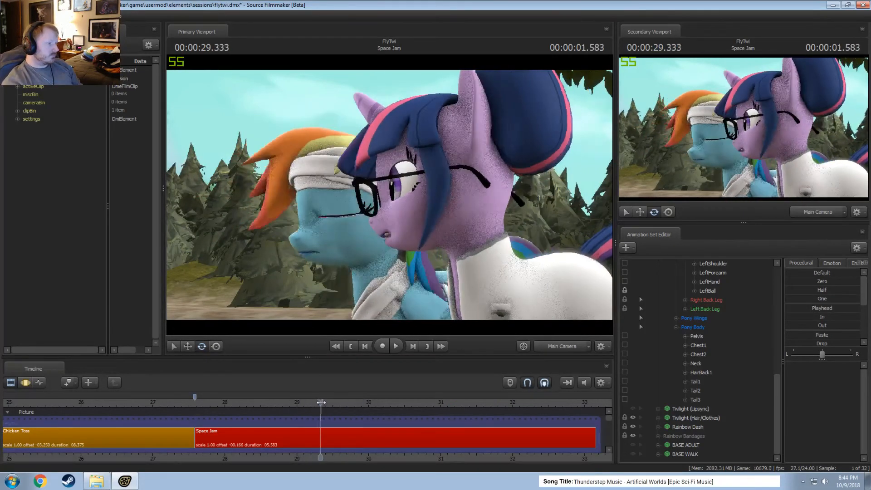
Scrub and replay about 29.2–29.75 s to examine Rainbow Dash's blink beside Twilight's head turn.
{"action": "left_click_drag", "start_coordinate": [321, 402], "coordinate": [342, 407]}
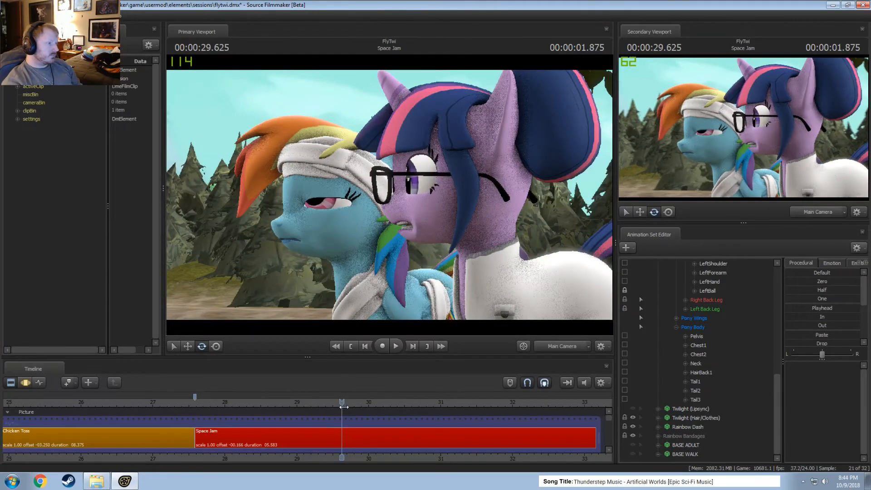
{"action": "key", "text": "F3"}
{"action": "key", "text": "F2"}
{"action": "right_click", "coordinate": [478, 289]}
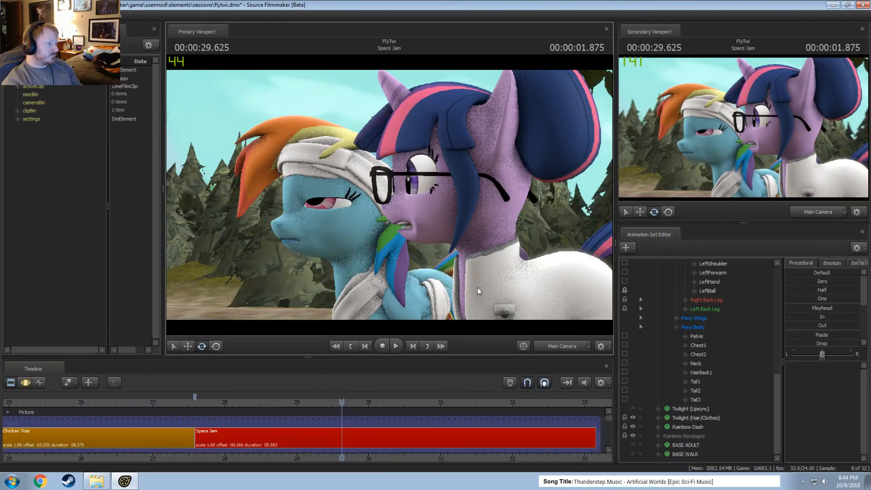
{"action": "left_click_drag", "start_coordinate": [409, 396], "coordinate": [348, 400]}
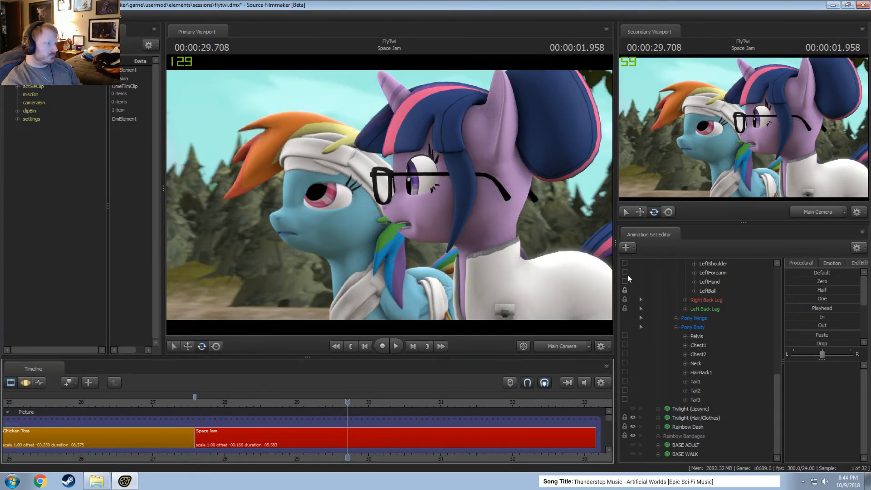
{"action": "left_click_drag", "start_coordinate": [348, 401], "coordinate": [312, 401]}
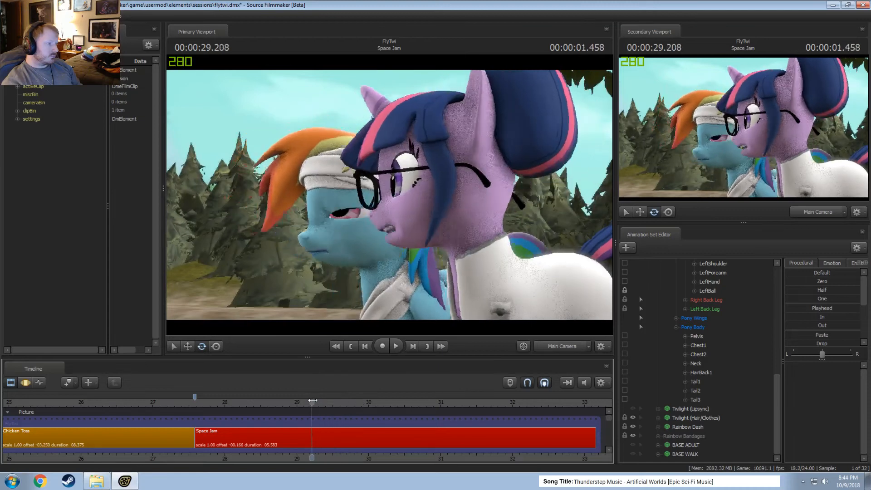
{"action": "key", "text": "space"}
{"action": "key", "text": "space"}
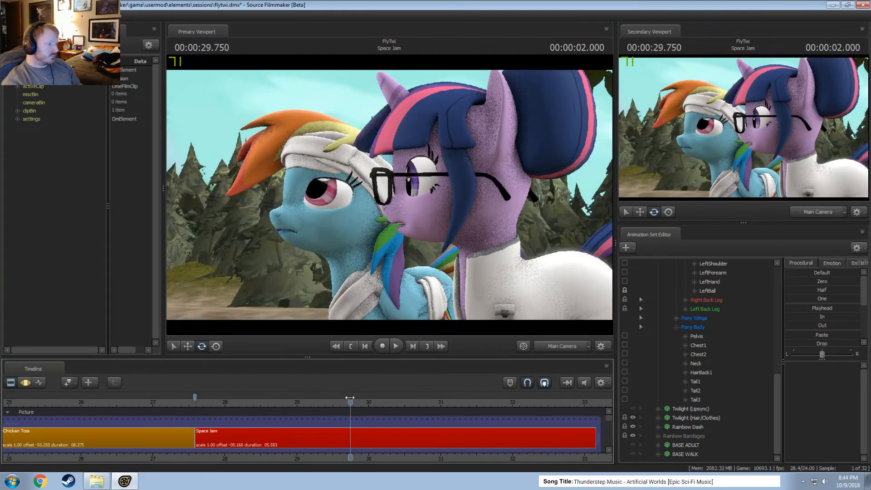
{"action": "left_click_drag", "start_coordinate": [350, 401], "coordinate": [345, 401]}
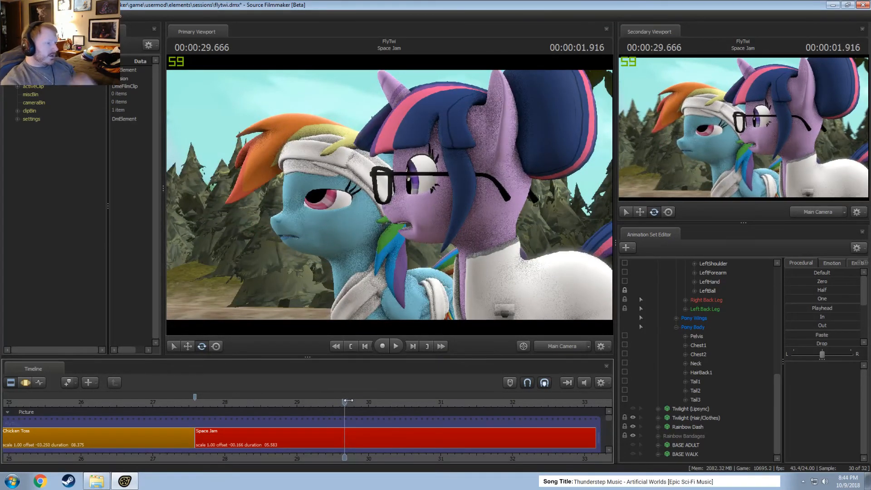
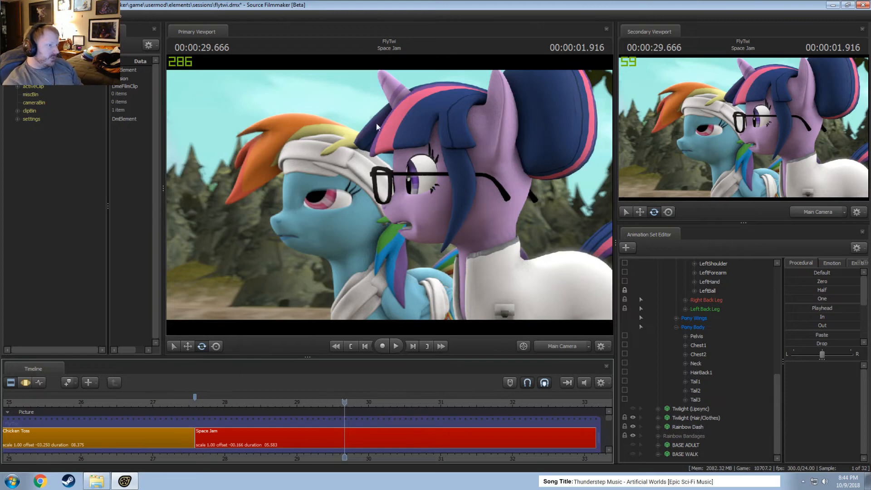
Play back and scrub both ponies between about 28.3 s and 31.6 s to examine where Rainbow Dash and Twilight overlap.
{"action": "left_click", "coordinate": [249, 402]}
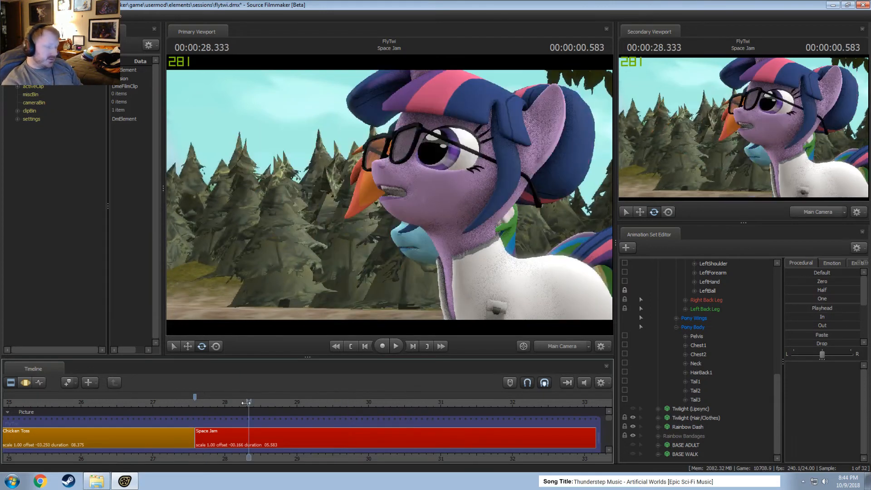
{"action": "key", "text": "space"}
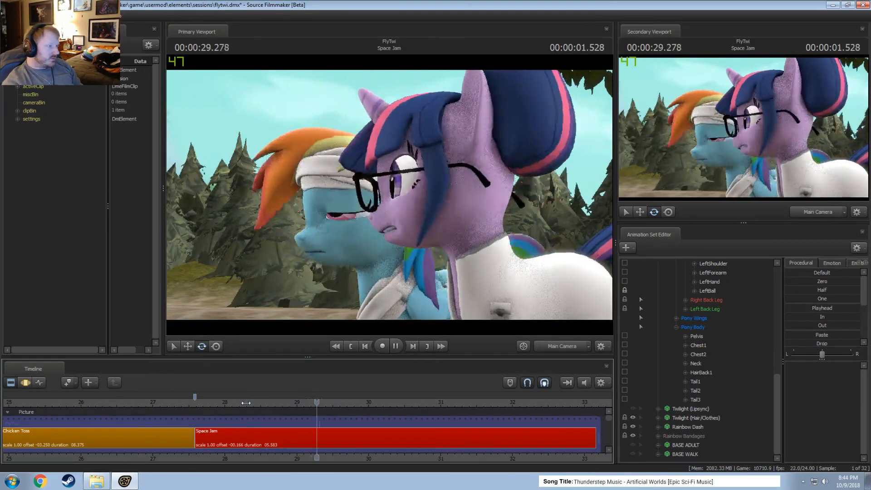
{"action": "key", "text": "space"}
{"action": "key", "text": "space"}
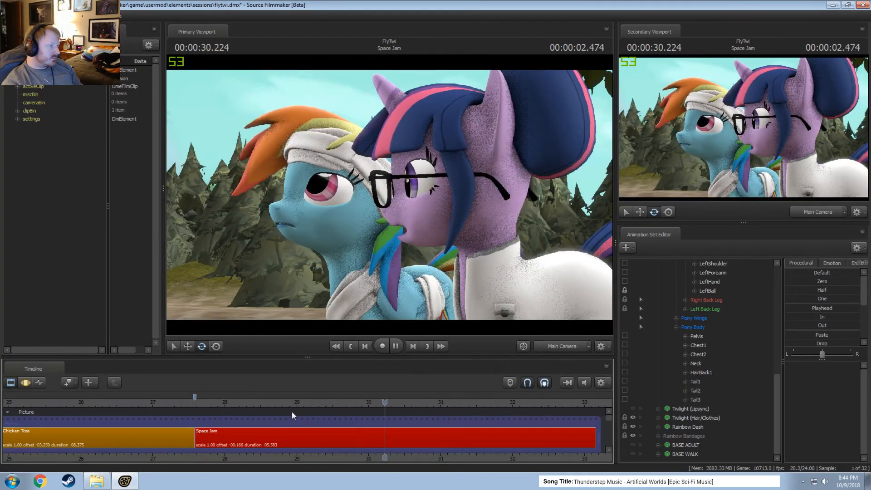
{"action": "key", "text": "space"}
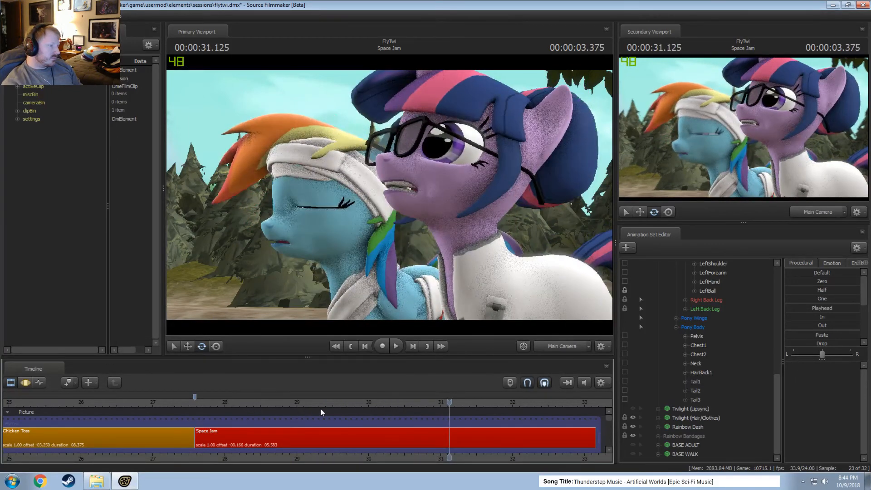
{"action": "left_click_drag", "start_coordinate": [322, 403], "coordinate": [481, 403]}
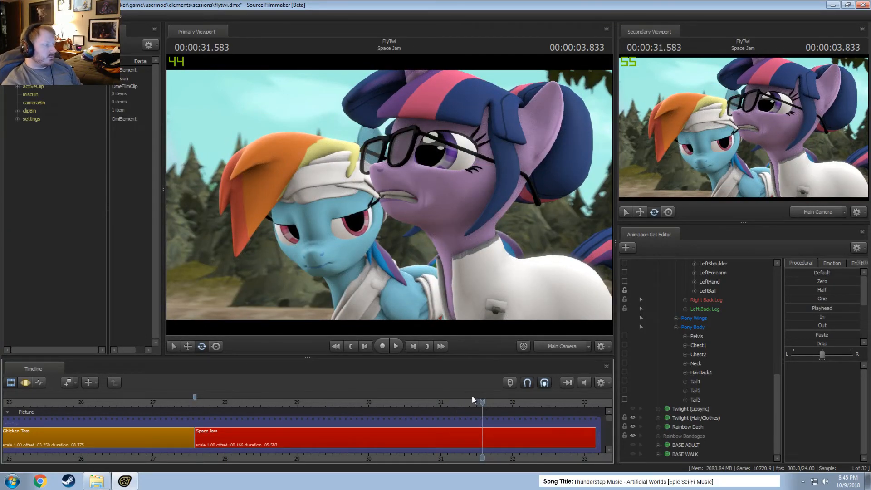
{"action": "left_click", "coordinate": [233, 407]}
{"action": "key", "text": "space"}
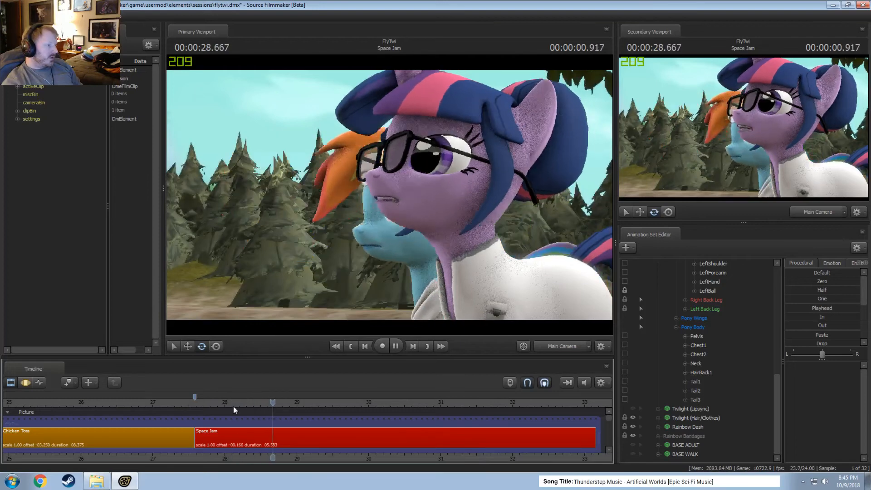
{"action": "key", "text": "space"}
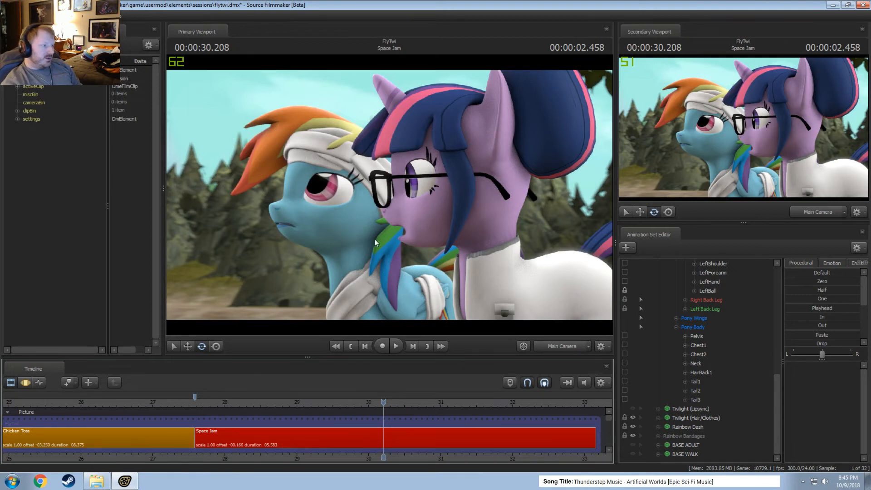
Move Rainbow Dash's rootTransform across the whole shot so she stands clear of Twilight in the Main Camera framing.
{"action": "scroll", "coordinate": [736, 400], "scroll_direction": "up", "scroll_amount": 10}
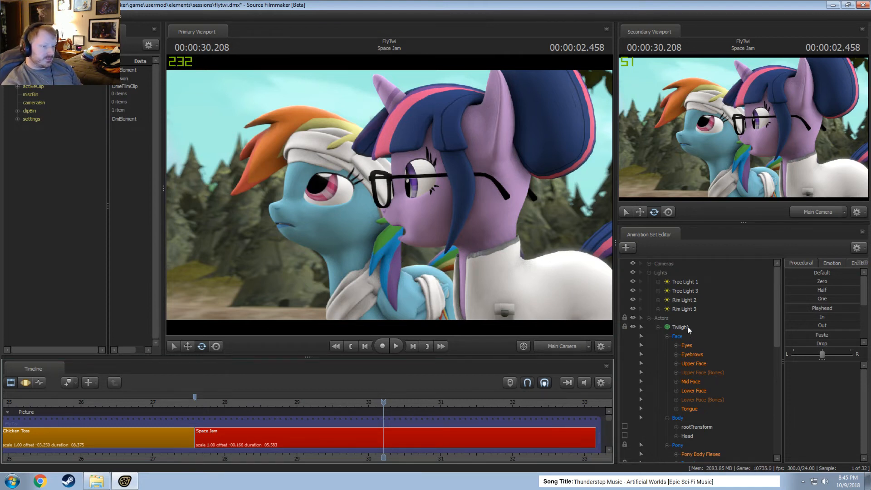
{"action": "scroll", "coordinate": [702, 371], "scroll_direction": "down", "scroll_amount": 10}
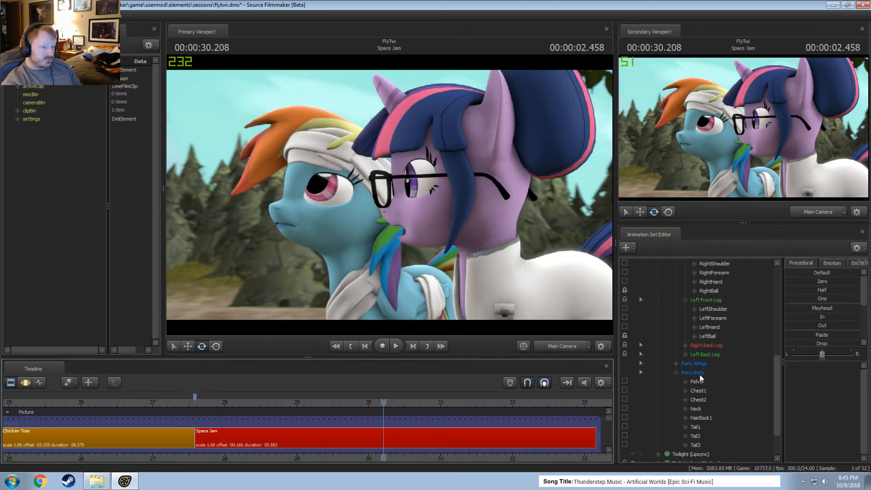
{"action": "scroll", "coordinate": [699, 373], "scroll_direction": "down", "scroll_amount": 2}
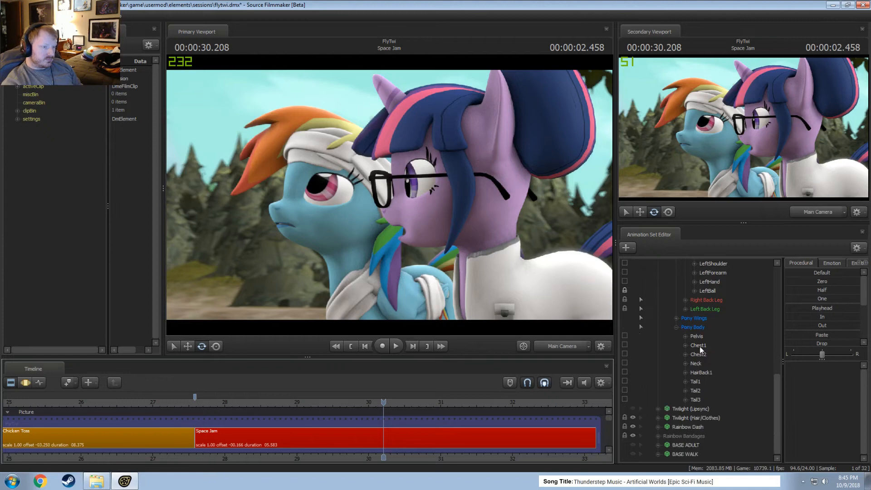
{"action": "left_click", "coordinate": [686, 428]}
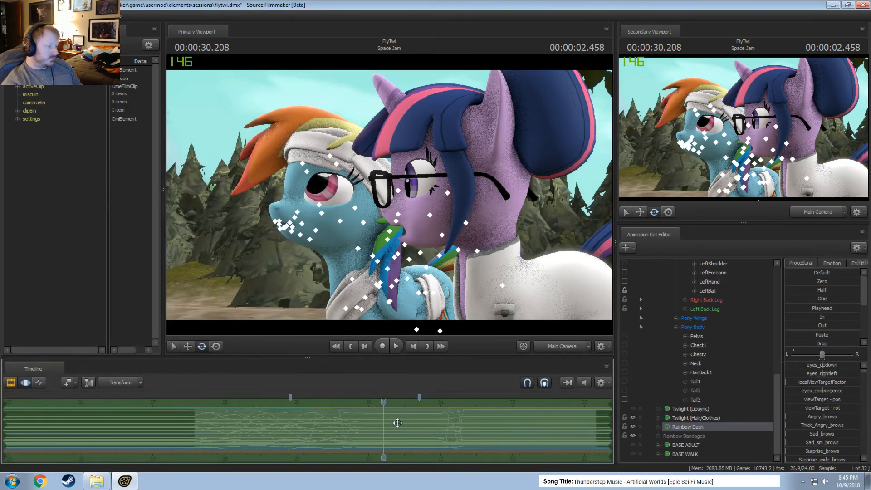
{"action": "left_click", "coordinate": [659, 427]}
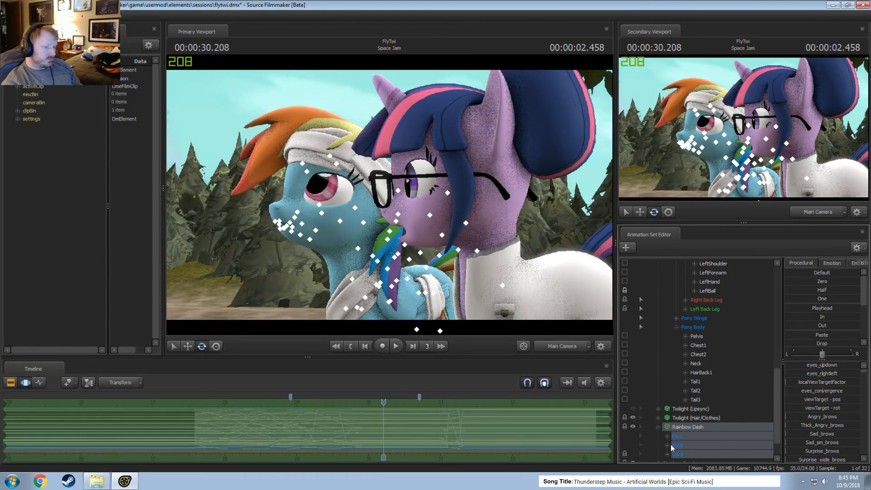
{"action": "left_click", "coordinate": [668, 445]}
{"action": "left_click", "coordinate": [692, 455]}
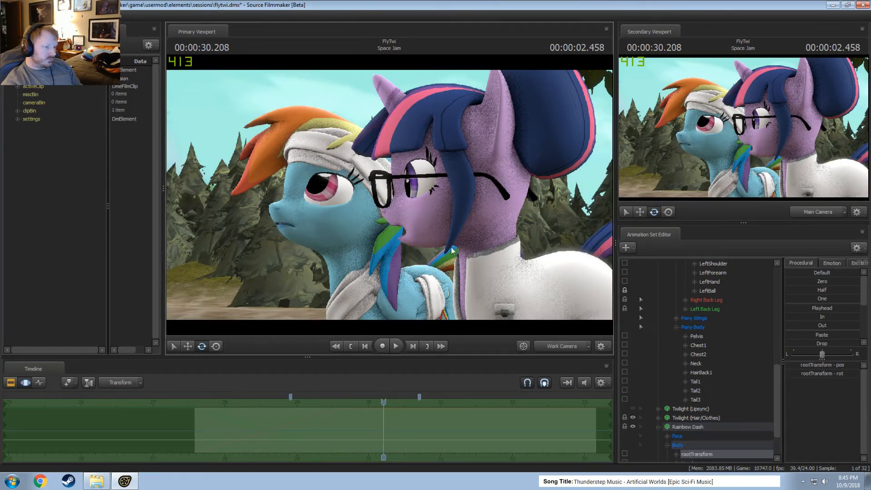
{"action": "key", "text": "f"}
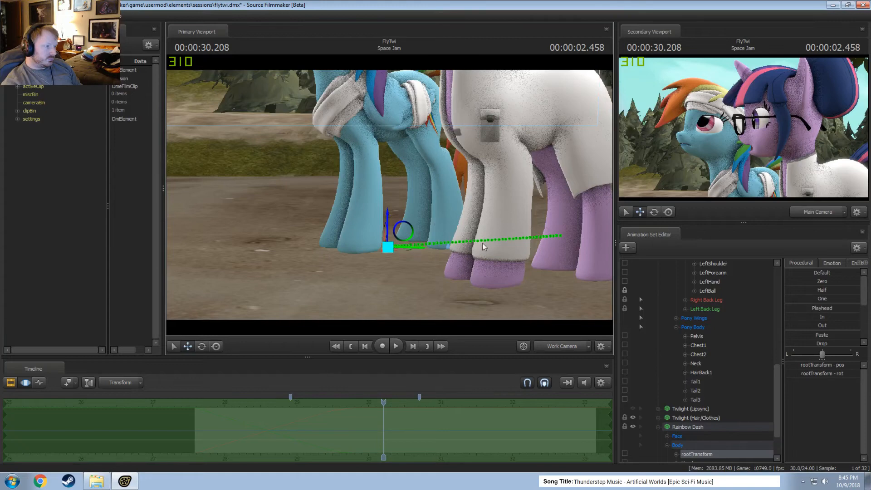
{"action": "left_click_drag", "start_coordinate": [482, 244], "coordinate": [386, 248], "text": "alt"}
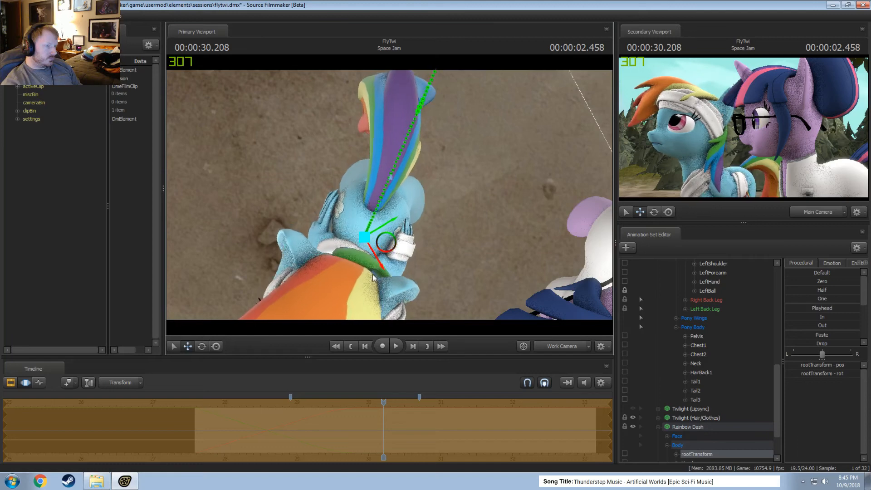
Replay the Space Jam shot in the Clip Editor to check Rainbow Dash's new position, returning to 30.208 s.
{"action": "key", "text": "F2"}
{"action": "left_click", "coordinate": [198, 405]}
{"action": "key", "text": "space"}
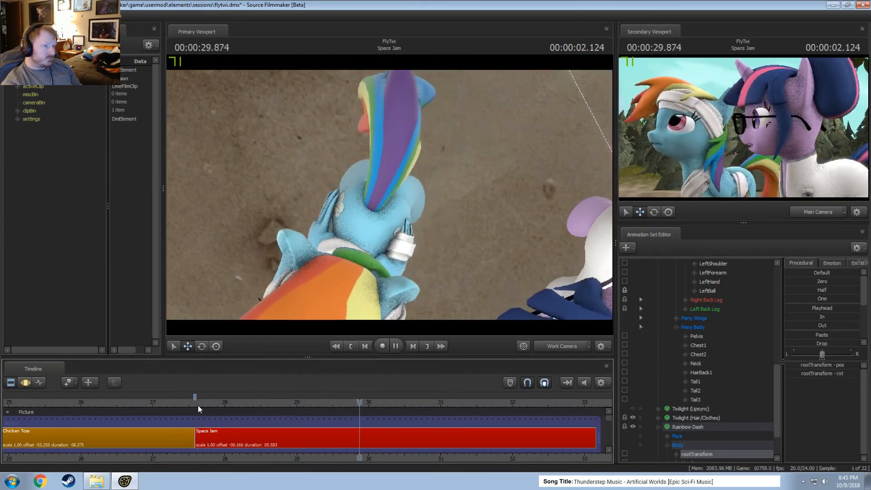
{"action": "key", "text": "space"}
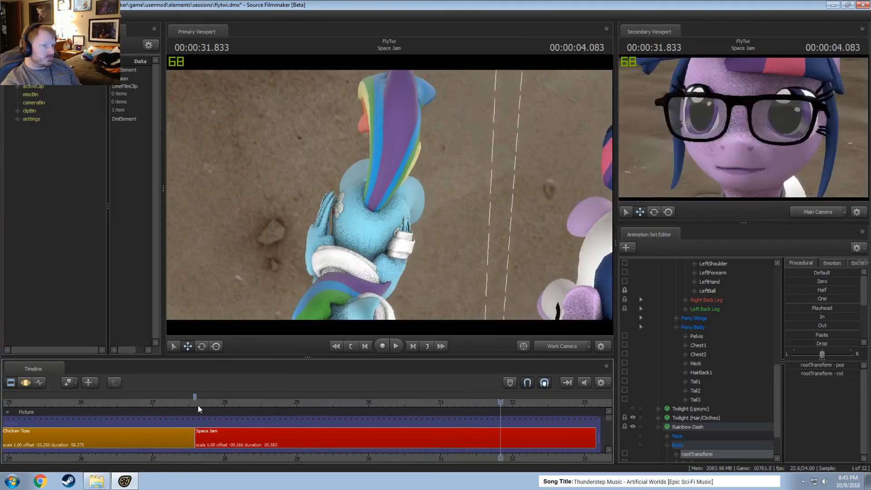
{"action": "left_click", "coordinate": [206, 406]}
{"action": "key", "text": "space"}
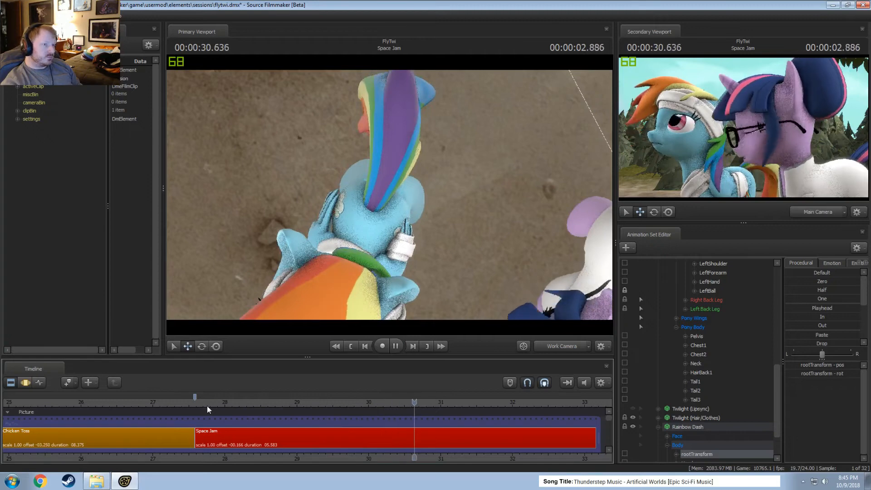
{"action": "key", "text": "space"}
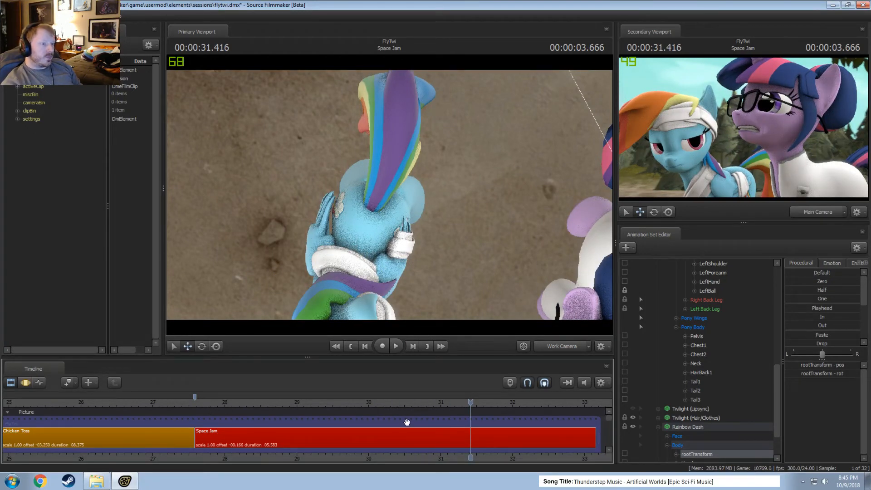
{"action": "left_click", "coordinate": [384, 402]}
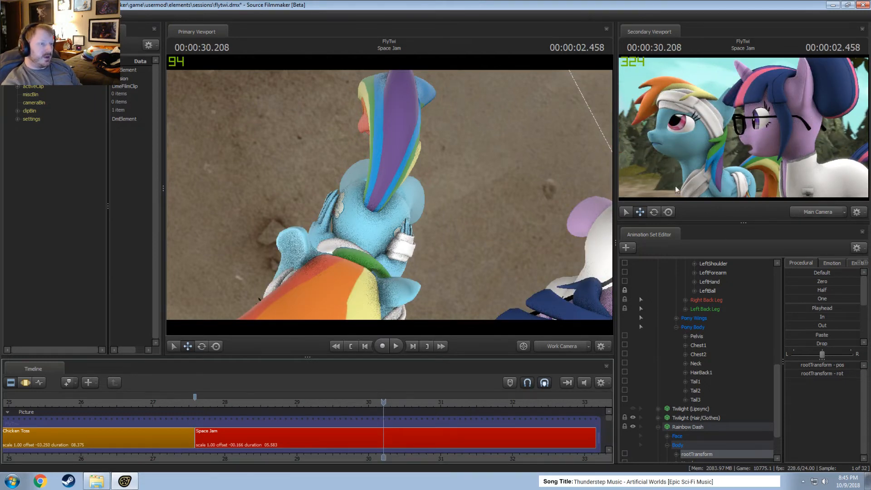
Restore the Main Camera view and adjust that camera's aperture for all time before the cut at 31.666 s.
{"action": "left_click", "coordinate": [558, 347]}
{"action": "key", "text": "F3"}
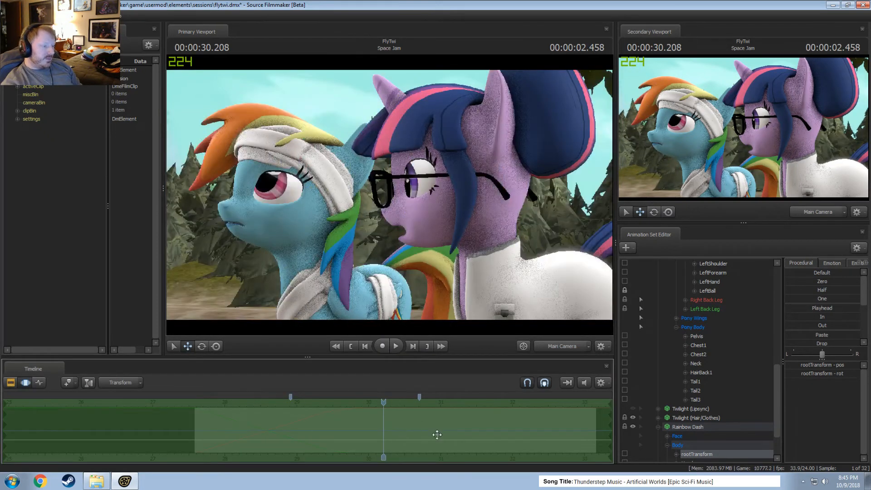
{"action": "scroll", "coordinate": [699, 320], "scroll_direction": "up", "scroll_amount": 1}
{"action": "scroll", "coordinate": [696, 318], "scroll_direction": "up", "scroll_amount": 15}
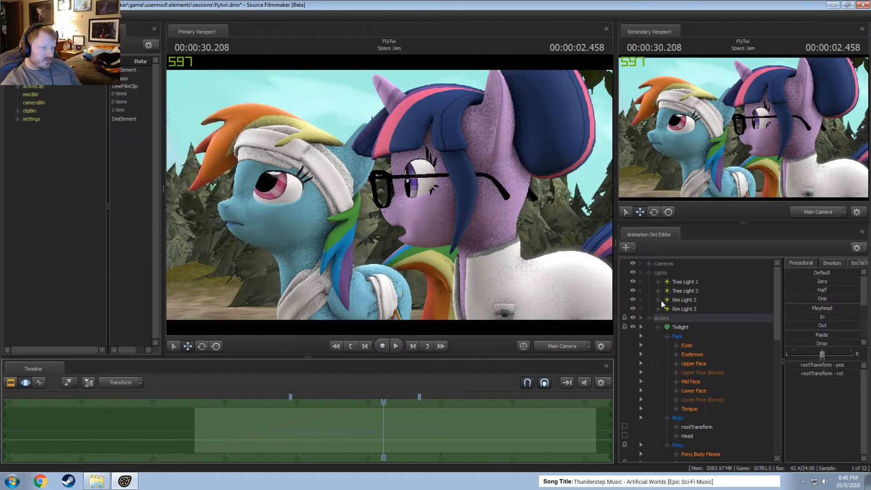
{"action": "left_click", "coordinate": [649, 264]}
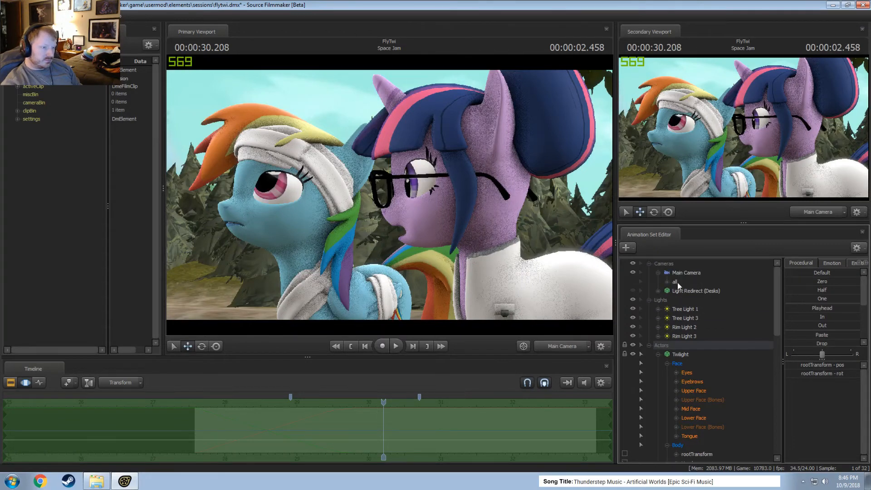
{"action": "left_click", "coordinate": [658, 272]}
{"action": "left_click", "coordinate": [667, 282]}
{"action": "left_click", "coordinate": [692, 310]}
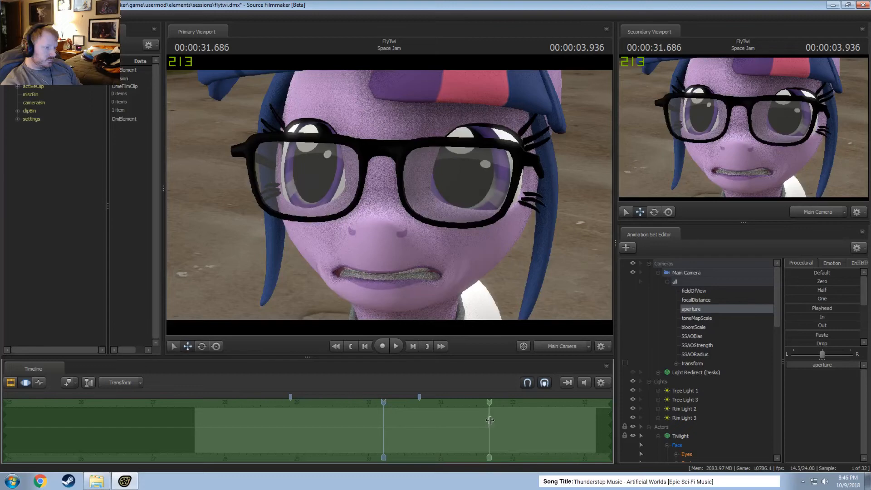
{"action": "left_click_drag", "start_coordinate": [489, 420], "coordinate": [4, 422], "text": "shift"}
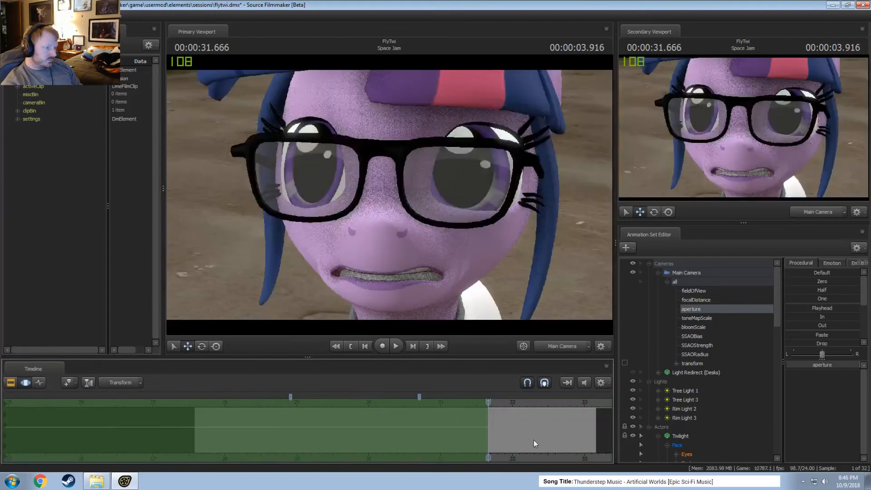
{"action": "left_click_drag", "start_coordinate": [470, 400], "coordinate": [351, 399]}
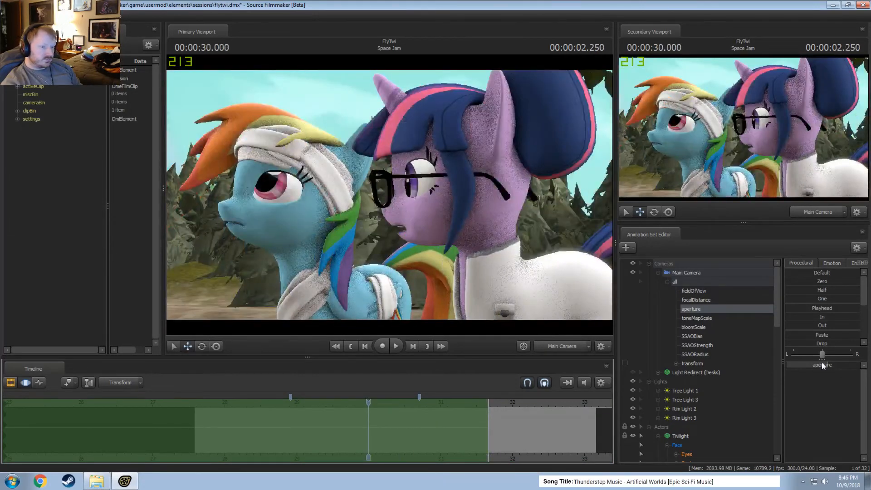
Play back from 30.000 s and scrub to 31.541 s to check the background blur behind both ponies.
{"action": "key", "text": "F2"}
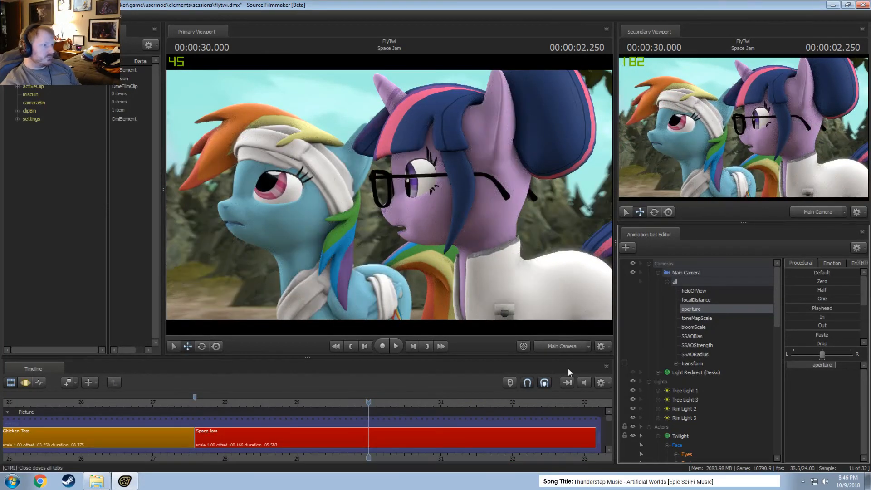
{"action": "key", "text": "space"}
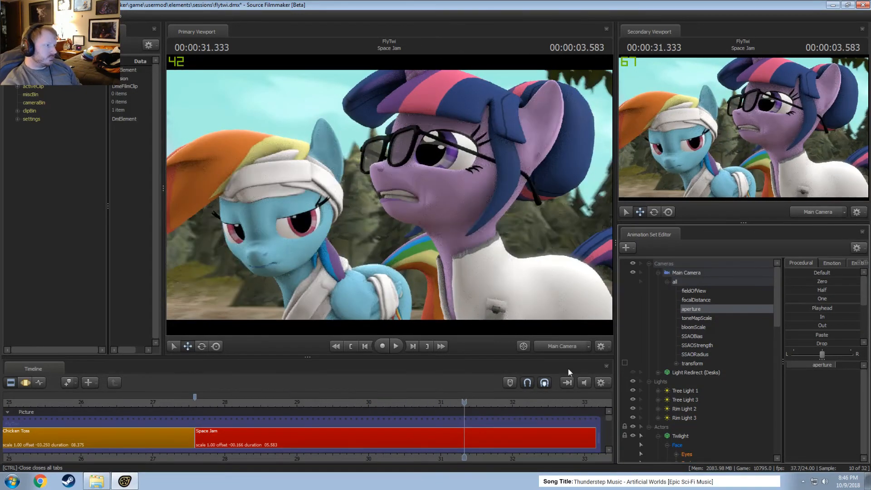
{"action": "key", "text": "F3"}
{"action": "left_click_drag", "start_coordinate": [464, 403], "coordinate": [479, 407]}
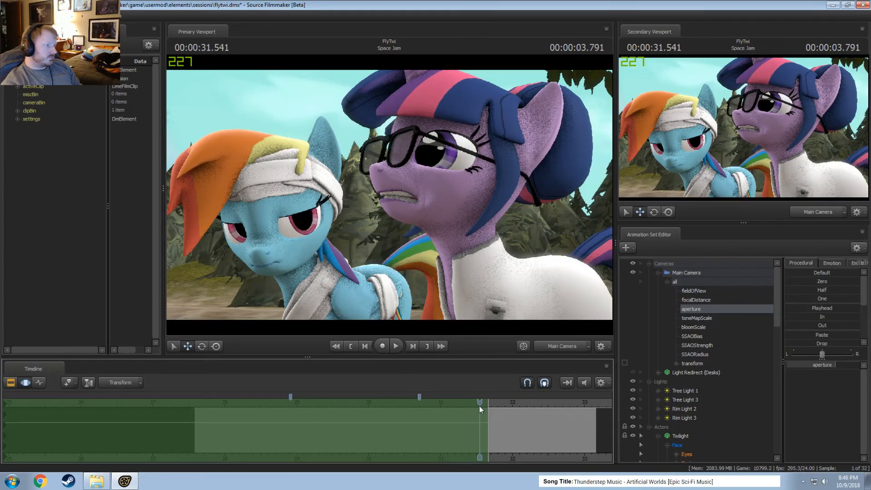
{"action": "key", "text": "F2"}
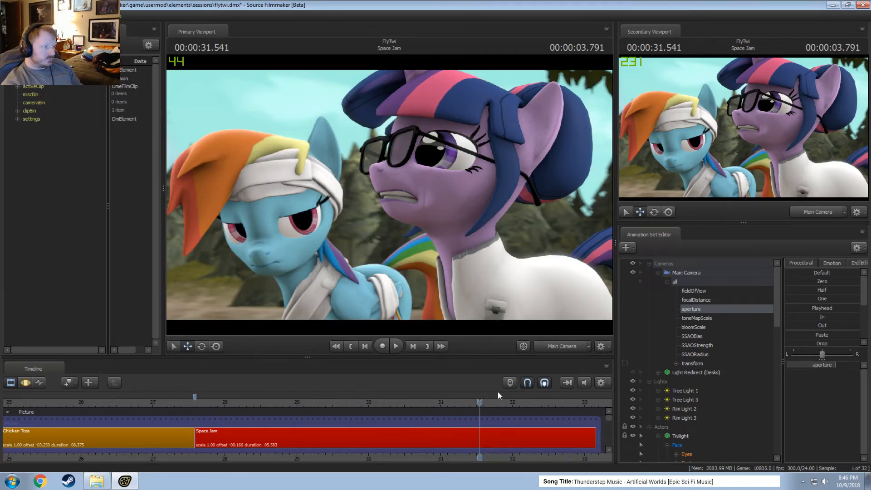
Collapse the Main Camera and Twilight controls, select Rainbow Dash, and reframe her with the Work Camera at 31.541 s.
{"action": "key", "text": "F3"}
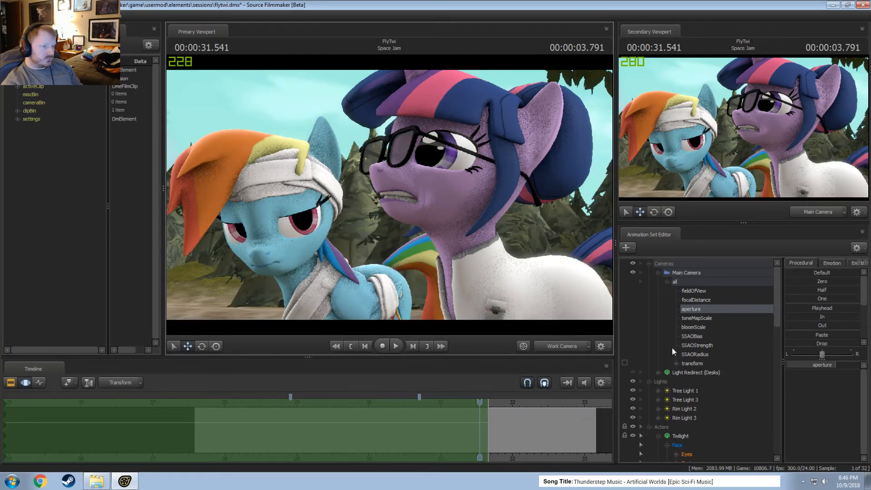
{"action": "left_click", "coordinate": [659, 273]}
{"action": "scroll", "coordinate": [672, 353], "scroll_direction": "down", "scroll_amount": 2}
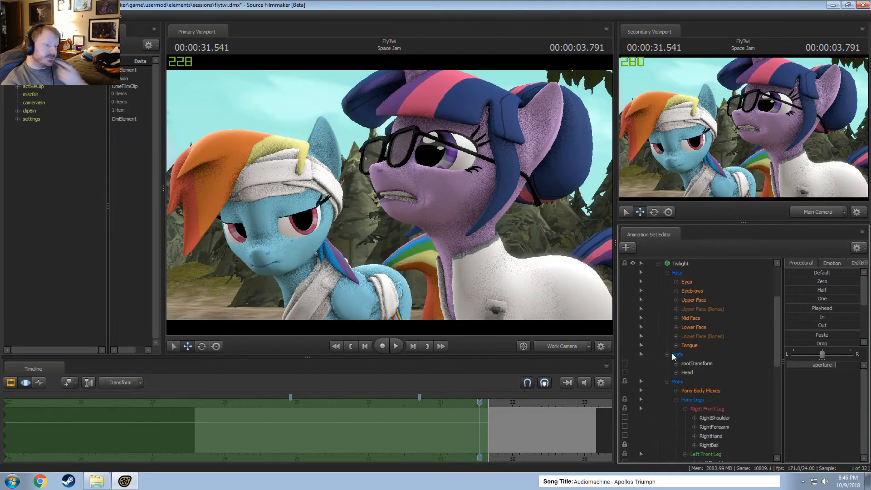
{"action": "scroll", "coordinate": [661, 335], "scroll_direction": "up", "scroll_amount": 2}
{"action": "left_click", "coordinate": [658, 345]}
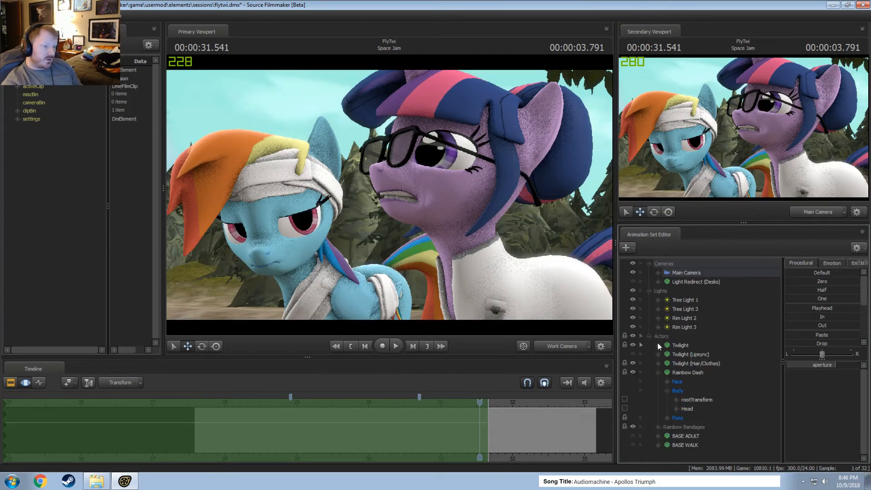
{"action": "left_click", "coordinate": [661, 371]}
{"action": "left_click", "coordinate": [554, 347]}
{"action": "key", "text": "s"}
{"action": "left_click_drag", "start_coordinate": [513, 273], "coordinate": [481, 283]}
{"action": "key", "text": "w"}
{"action": "left_click_drag", "start_coordinate": [389, 195], "coordinate": [391, 201]}
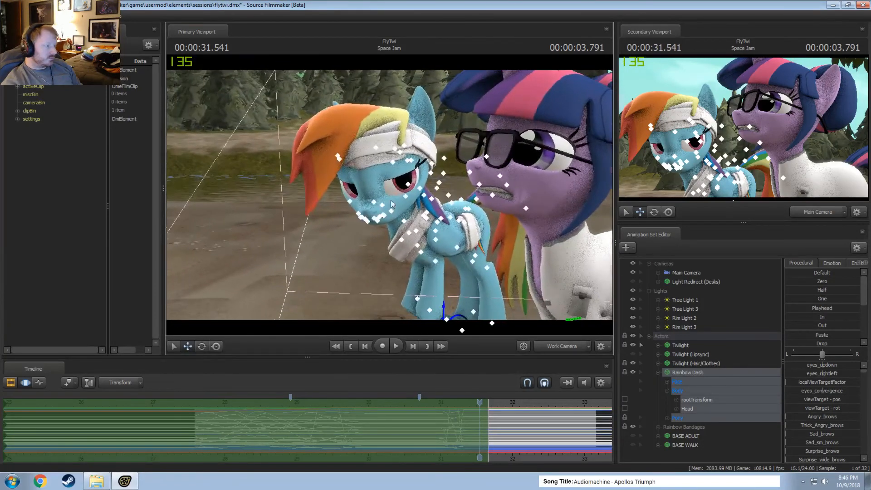
Start the time selection at 31.291 s with a falloff from about 31.04 s, and reframe Rainbow Dash at 31.541 s.
{"action": "scroll", "coordinate": [464, 431], "scroll_direction": "up", "scroll_amount": 3}
{"action": "left_click_drag", "start_coordinate": [427, 434], "coordinate": [393, 433], "text": "shift"}
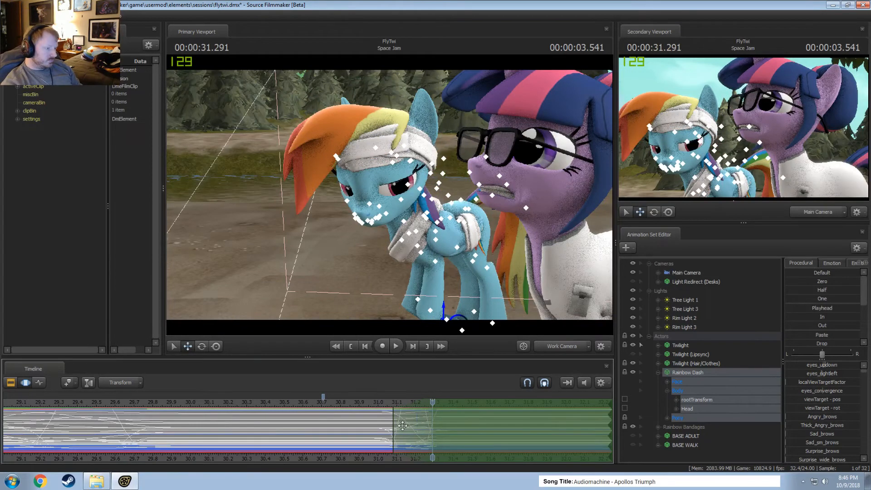
{"action": "left_click_drag", "start_coordinate": [405, 426], "coordinate": [440, 403]}
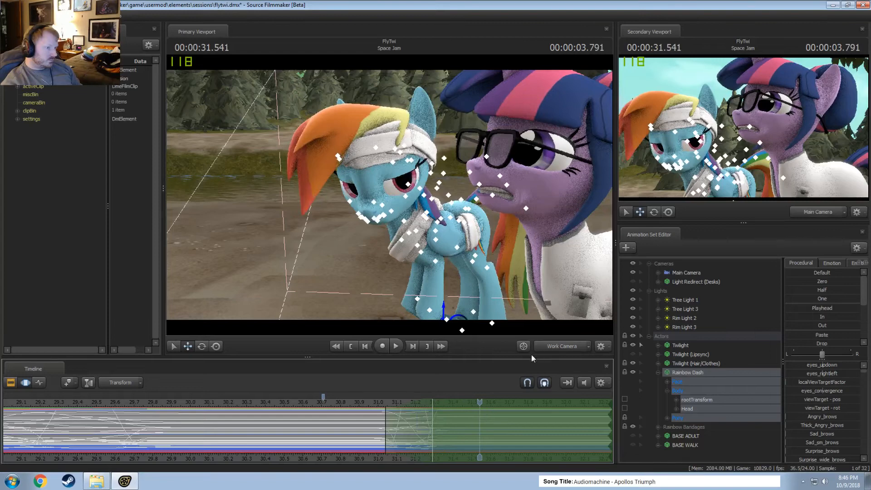
{"action": "left_click", "coordinate": [562, 344], "text": "ctrl"}
{"action": "left_click_drag", "start_coordinate": [502, 178], "coordinate": [419, 210]}
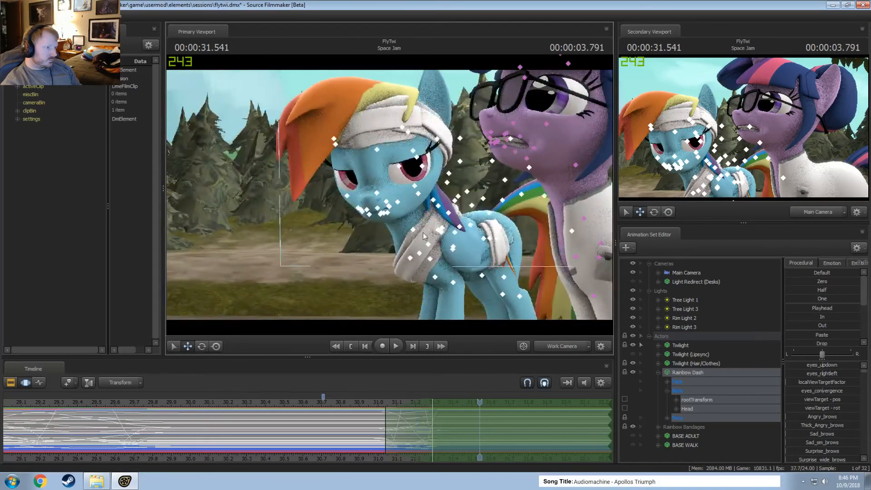
Rotate Rainbow Dash's neck and head slightly to turn her face toward the camera at 31.541 s.
{"action": "left_click", "coordinate": [414, 230]}
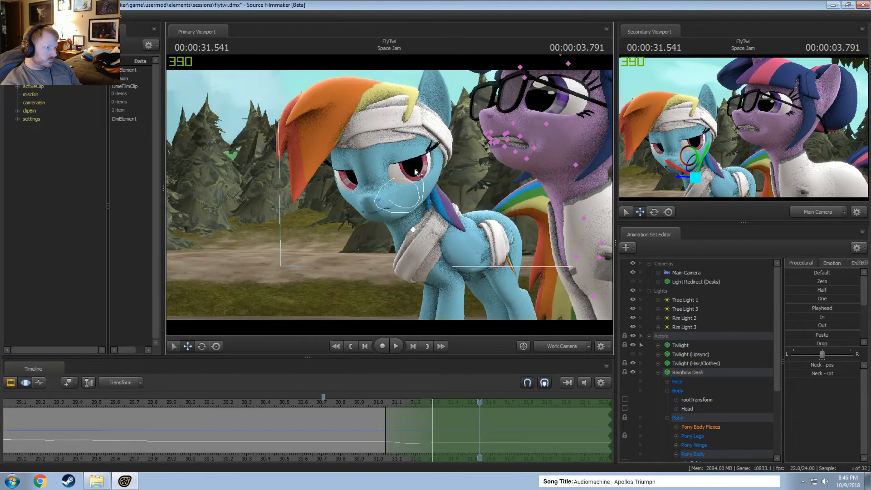
{"action": "left_click", "coordinate": [413, 229]}
{"action": "scroll", "coordinate": [727, 370], "scroll_direction": "down", "scroll_amount": 4}
{"action": "left_click", "coordinate": [683, 309]}
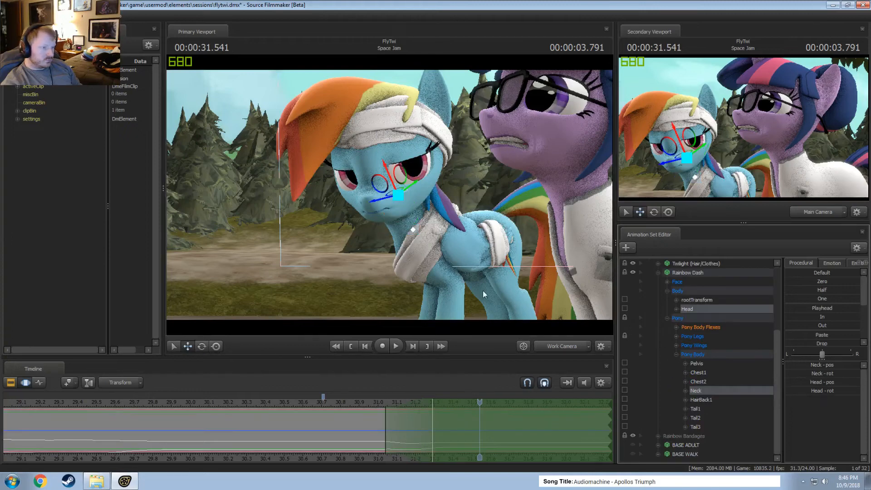
{"action": "key", "text": "e"}
{"action": "mouse_move", "coordinate": [407, 205]}
{"action": "left_mouse_down"}
{"action": "mouse_move", "coordinate": [421, 224]}
{"action": "mouse_move", "coordinate": [402, 208]}
{"action": "left_mouse_up"}
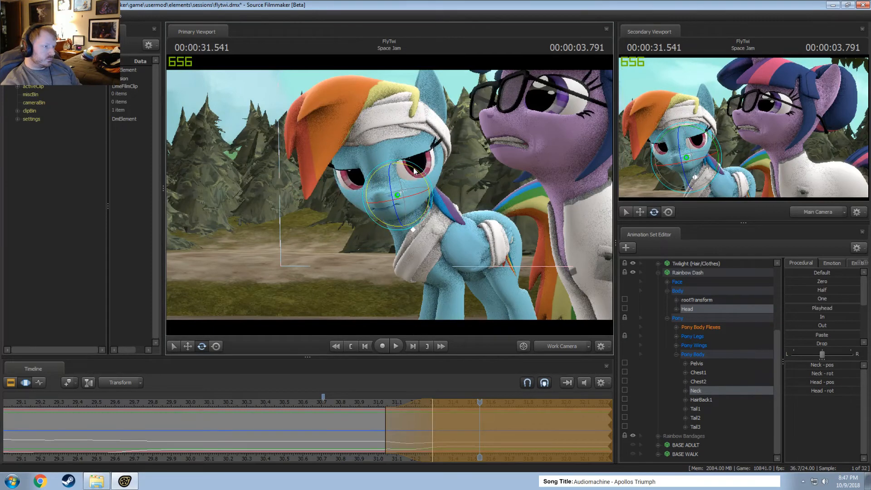
{"action": "left_click_drag", "start_coordinate": [414, 171], "coordinate": [417, 172]}
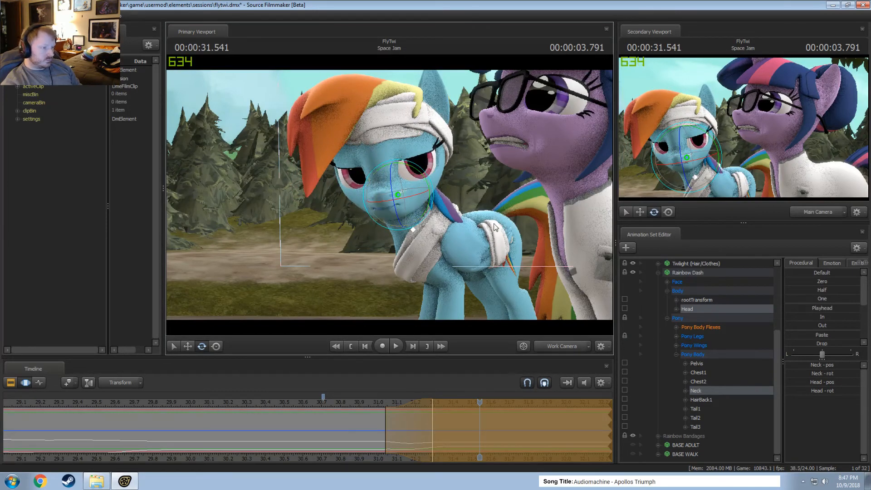
{"action": "left_click_drag", "start_coordinate": [409, 209], "coordinate": [414, 213]}
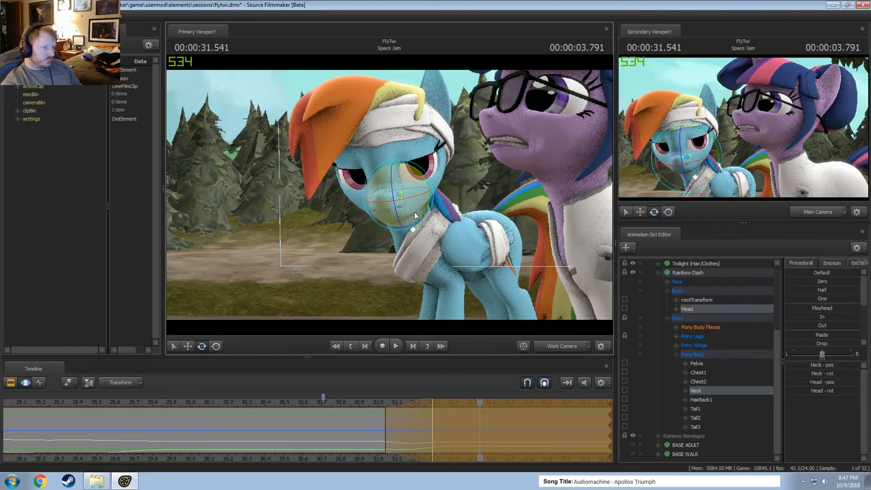
Move the view target of Rainbow Dash's eyes over to Twilight's cheek to redirect her gaze.
{"action": "scroll", "coordinate": [704, 353], "scroll_direction": "up", "scroll_amount": 2}
{"action": "left_click", "coordinate": [668, 337]}
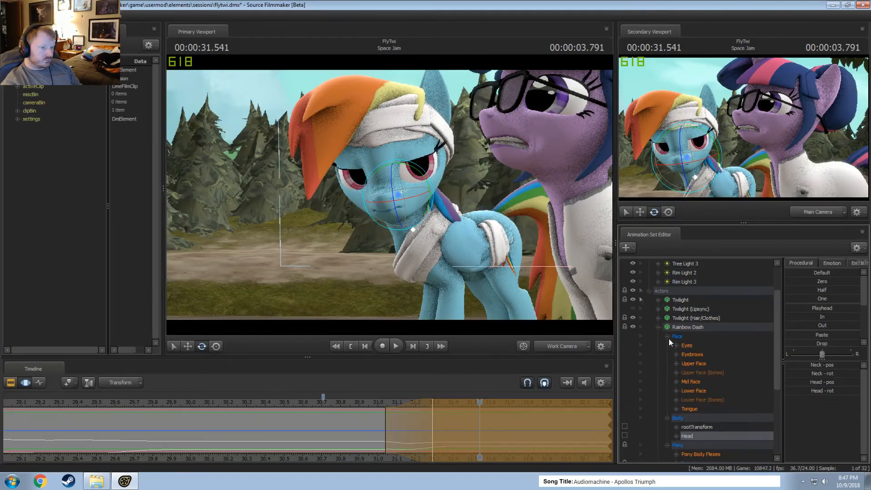
{"action": "left_click", "coordinate": [687, 346]}
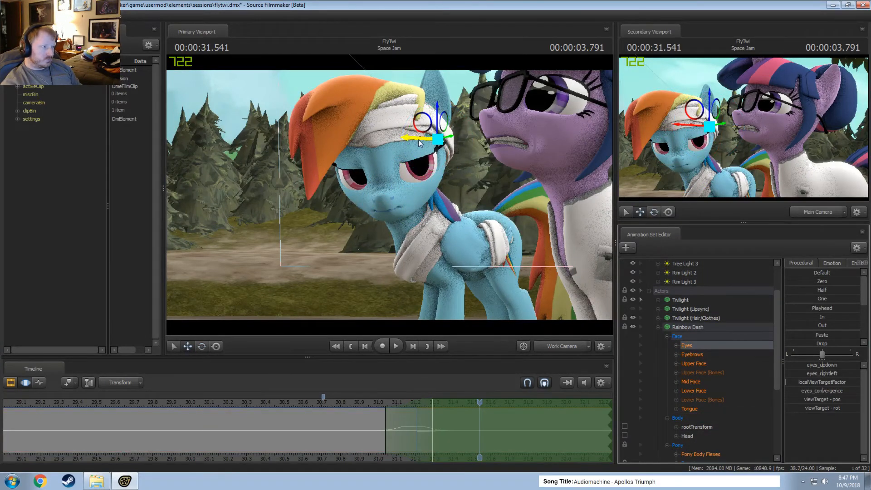
{"action": "left_click_drag", "start_coordinate": [420, 144], "coordinate": [567, 173]}
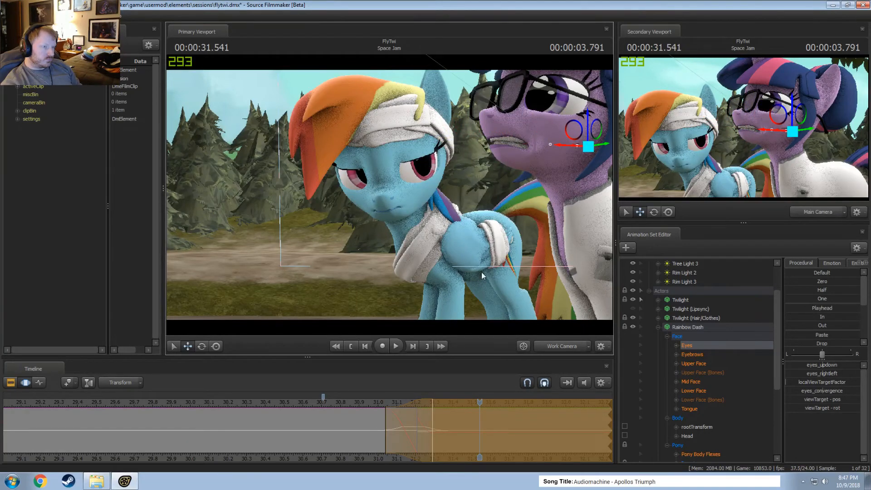
Replay and scrub the Space Jam shot in the Clip Editor to check Rainbow Dash's new head turn and gaze, stopping at 31.291 s.
{"action": "key", "text": "space"}
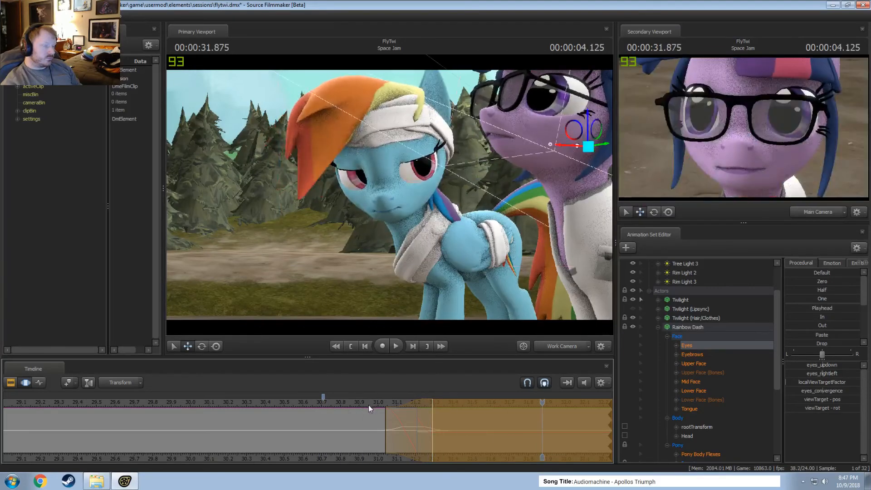
{"action": "key", "text": "F2"}
{"action": "left_click", "coordinate": [368, 404]}
{"action": "key", "text": "space"}
{"action": "middle_click_drag", "start_coordinate": [454, 455], "coordinate": [243, 415]}
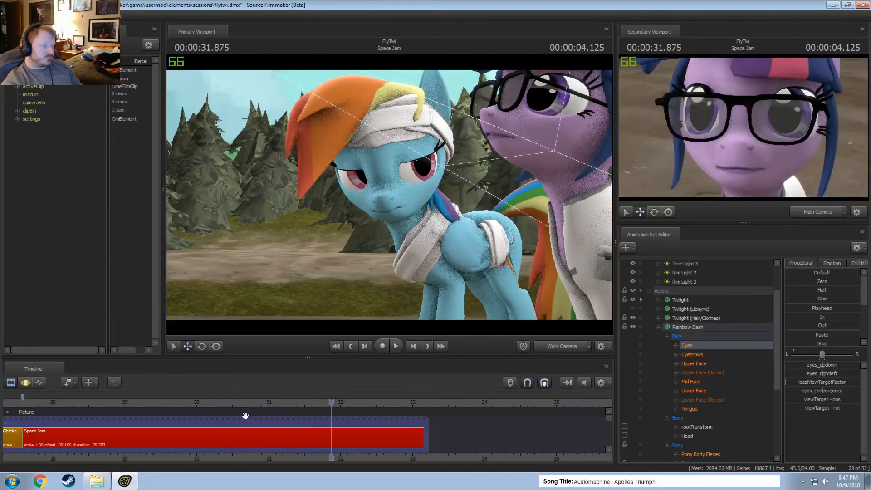
{"action": "left_click", "coordinate": [254, 400]}
{"action": "key", "text": "space"}
{"action": "key", "text": "space"}
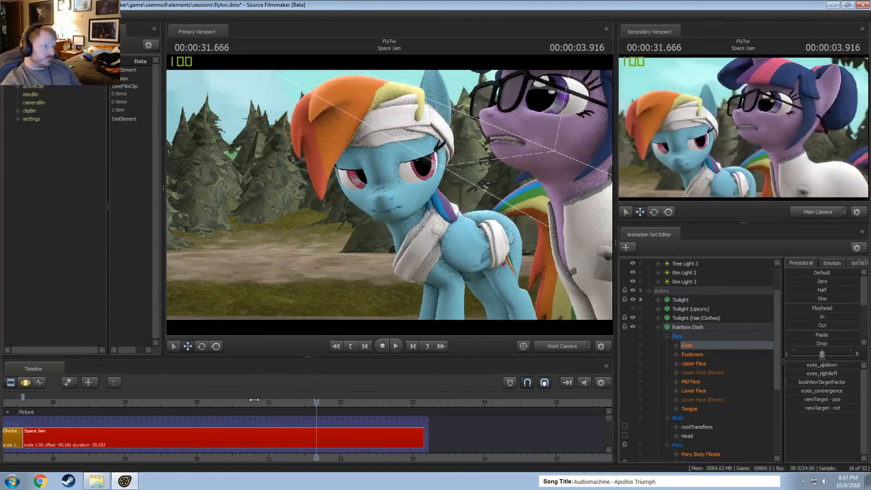
{"action": "left_click_drag", "start_coordinate": [254, 401], "coordinate": [312, 401]}
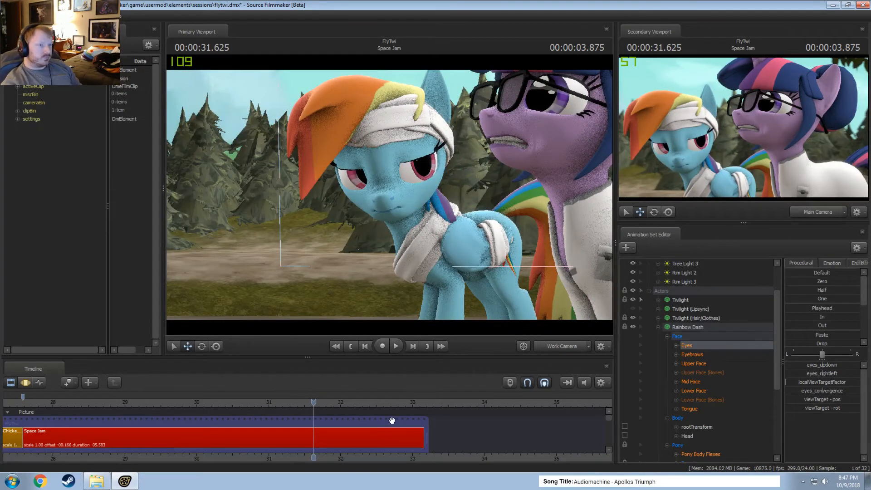
{"action": "left_click", "coordinate": [176, 396]}
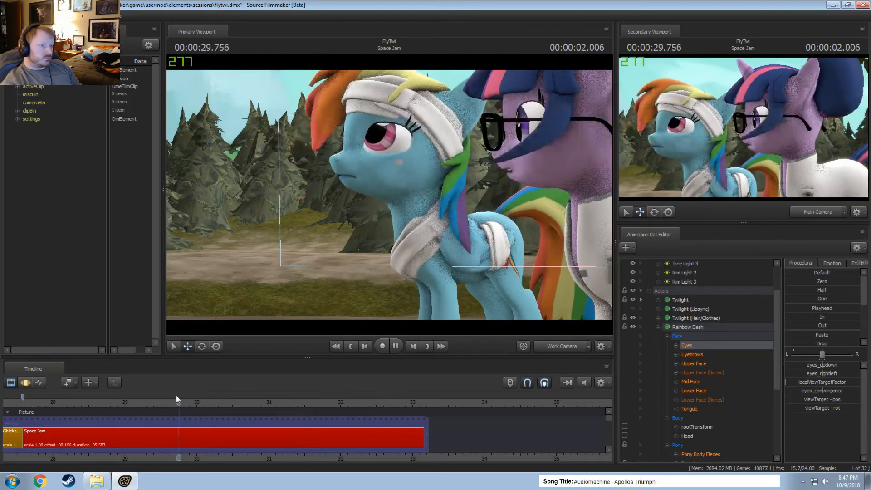
{"action": "key", "text": "space"}
{"action": "key", "text": "space"}
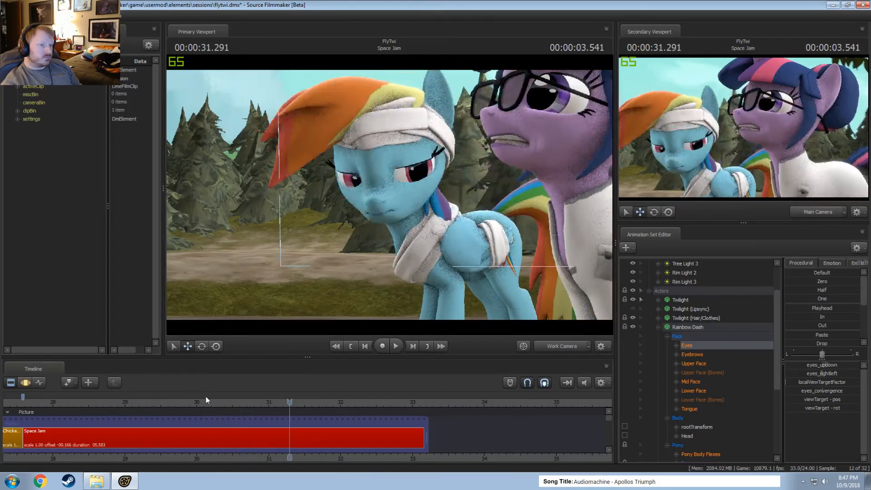
Collapse the actors group, copy Rim Light 2, and paste the duplicate into the shot's animation sets.
{"action": "left_click", "coordinate": [649, 291]}
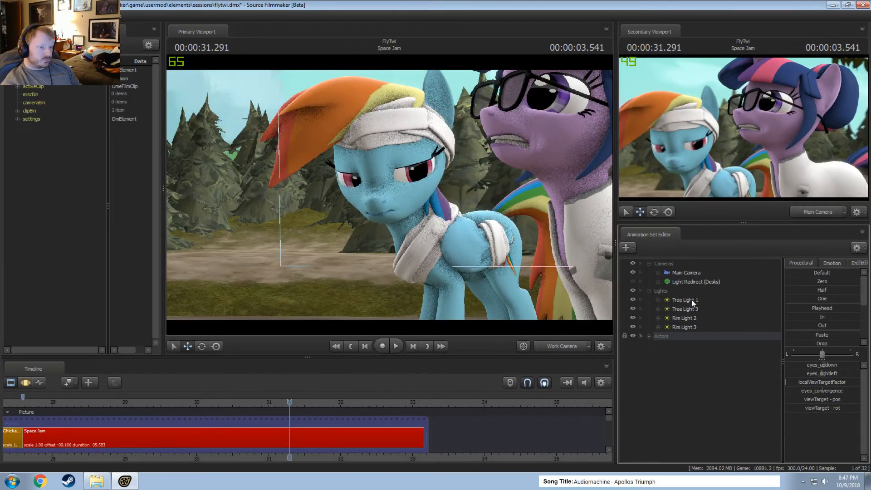
{"action": "left_click", "coordinate": [684, 315]}
{"action": "right_click", "coordinate": [683, 315]}
{"action": "left_click", "coordinate": [688, 330]}
{"action": "left_click", "coordinate": [692, 390]}
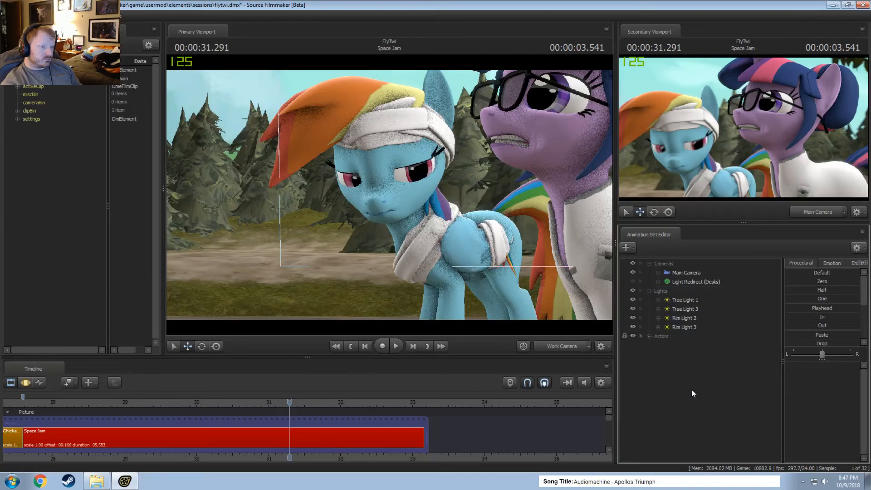
{"action": "right_click", "coordinate": [692, 390]}
{"action": "left_click", "coordinate": [703, 422]}
Rename the duplicated light as Fill Light.
{"action": "left_click", "coordinate": [680, 344]}
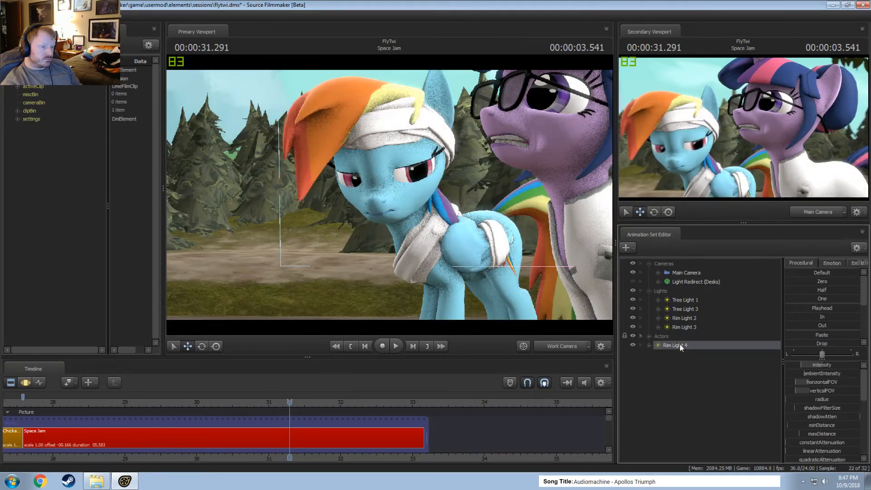
{"action": "right_click", "coordinate": [679, 344]}
{"action": "left_click", "coordinate": [691, 349]}
{"action": "type", "text": "Fill L"}
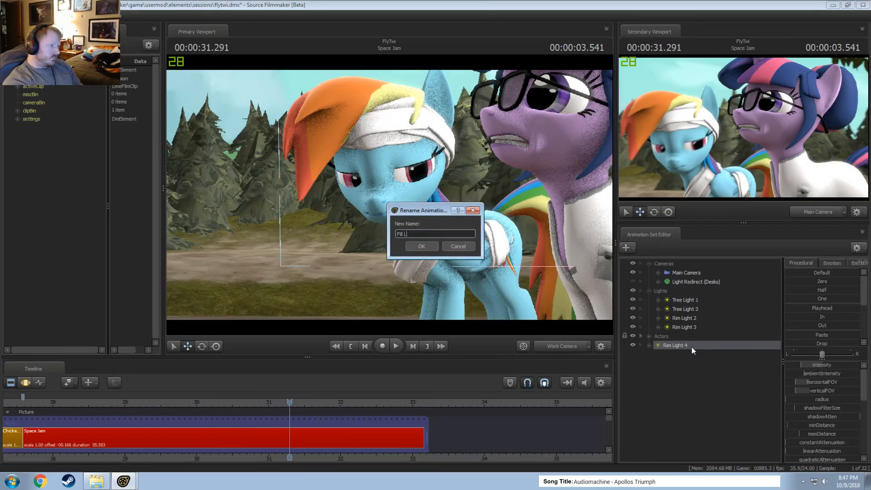
{"action": "type", "text": "ight"}
{"action": "key", "text": "Return"}
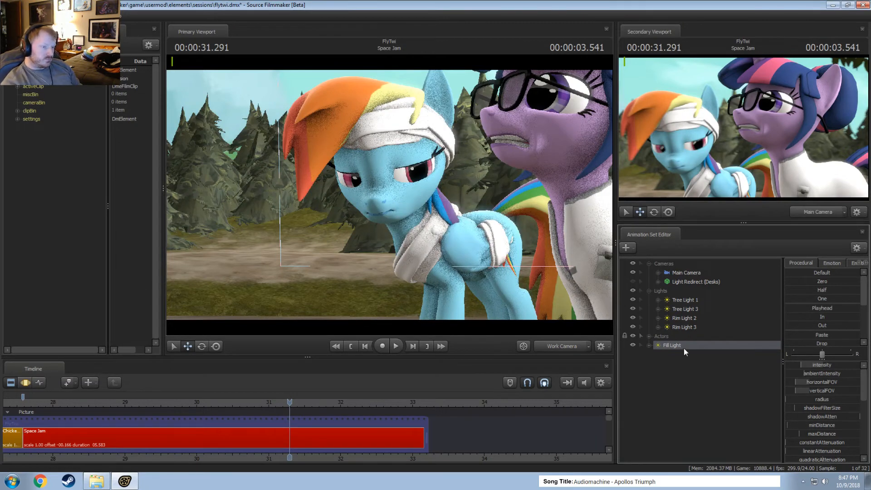
Look through the Fill Light, select all time in the Motion Editor, and aim it at both ponies from above and in front.
{"action": "right_click", "coordinate": [685, 345]}
{"action": "left_click", "coordinate": [679, 369]}
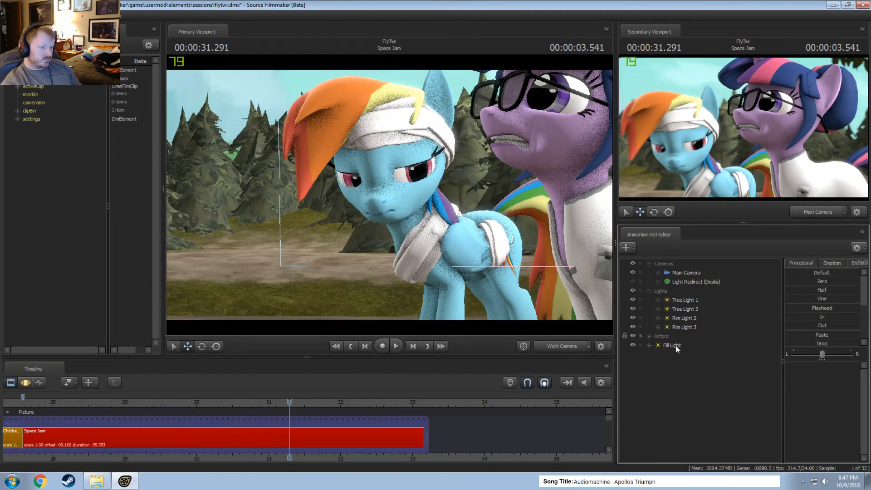
{"action": "double_click", "coordinate": [676, 346]}
{"action": "left_click", "coordinate": [347, 409]}
{"action": "key", "text": "ctrl+a"}
{"action": "left_click_drag", "start_coordinate": [389, 204], "coordinate": [261, 183]}
{"action": "key", "text": "s"}
{"action": "key", "text": "d"}
{"action": "key", "text": "z"}
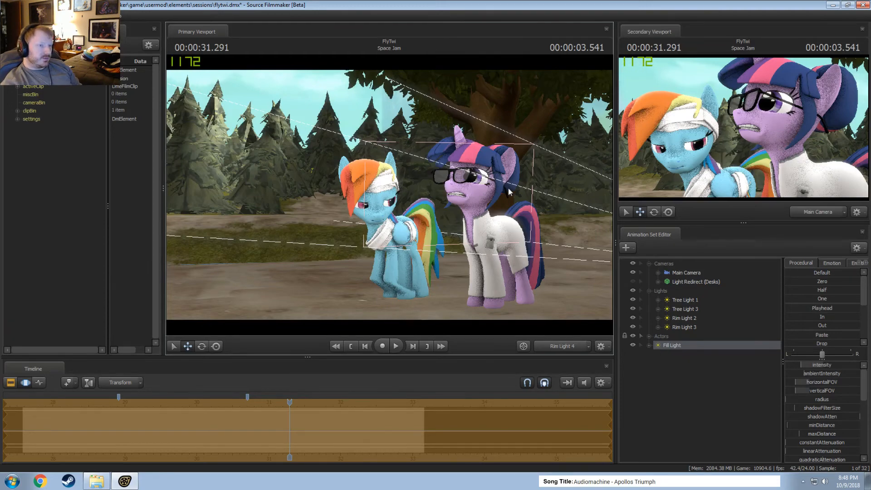
{"action": "key", "text": "d"}
{"action": "left_click_drag", "start_coordinate": [509, 188], "coordinate": [456, 235]}
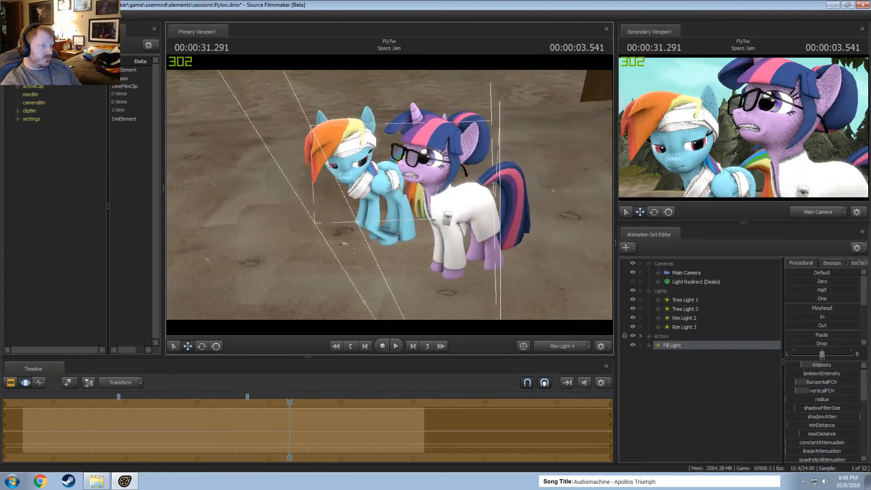
Lower the Fill Light's intensity and play the shot from 31.291 s to 31.625 s to check the lighting.
{"action": "left_click_drag", "start_coordinate": [801, 365], "coordinate": [786, 365]}
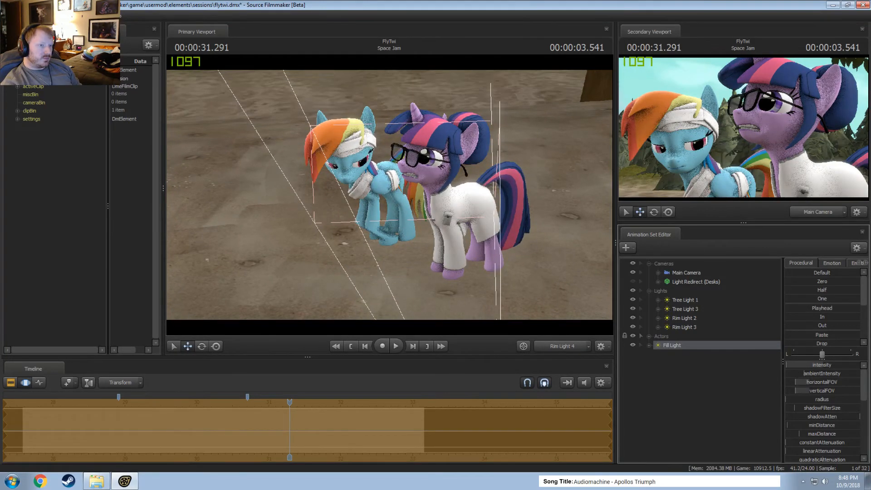
{"action": "key", "text": "F2"}
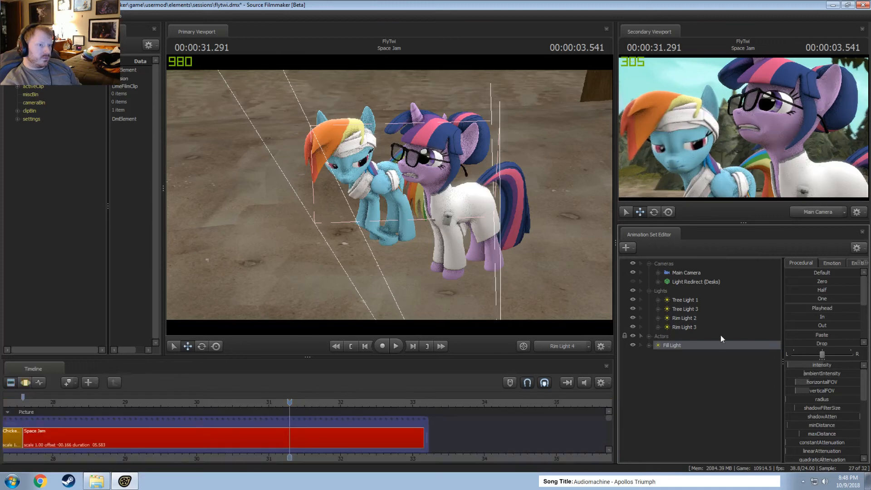
{"action": "key", "text": "space"}
{"action": "key", "text": "space"}
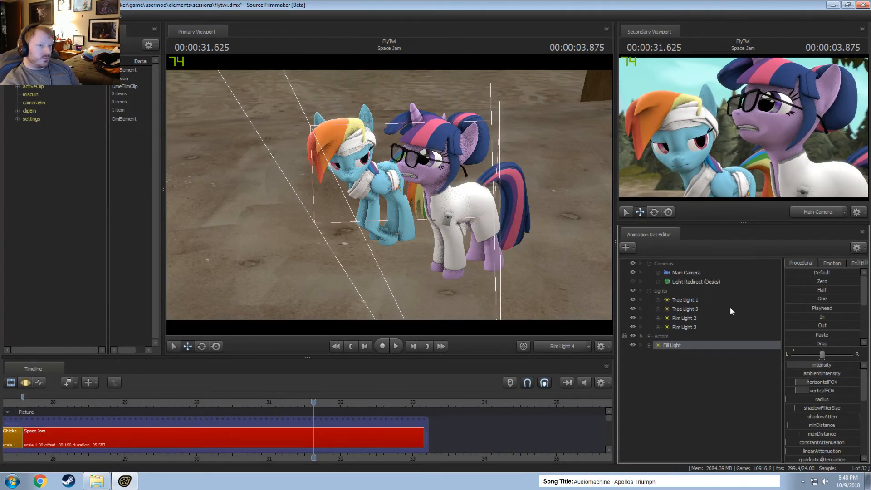
Tighten the Fill Light around both ponies for all time, working in the Motion Editor at 31.625 s.
{"action": "key", "text": "F3"}
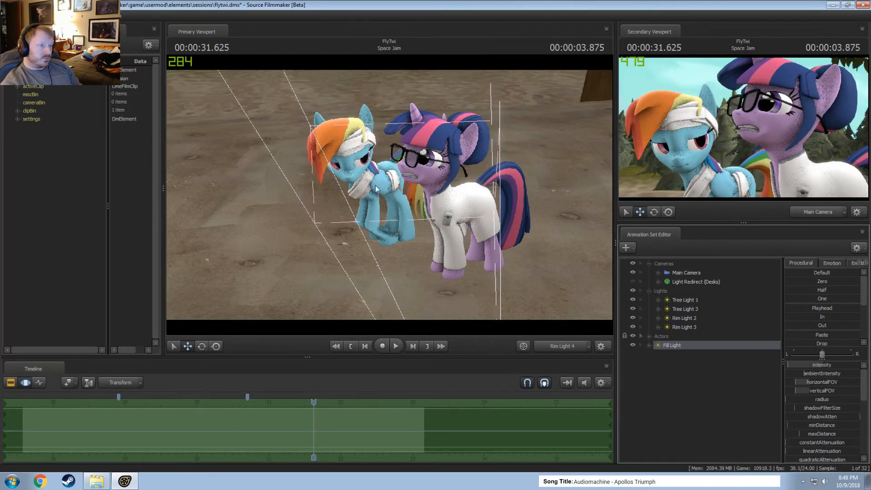
{"action": "key", "text": "w"}
{"action": "mouse_move", "coordinate": [389, 194]}
{"action": "left_mouse_down"}
{"action": "mouse_move", "coordinate": [386, 209]}
{"action": "mouse_move", "coordinate": [363, 189]}
{"action": "mouse_move", "coordinate": [390, 194]}
{"action": "left_mouse_up"}
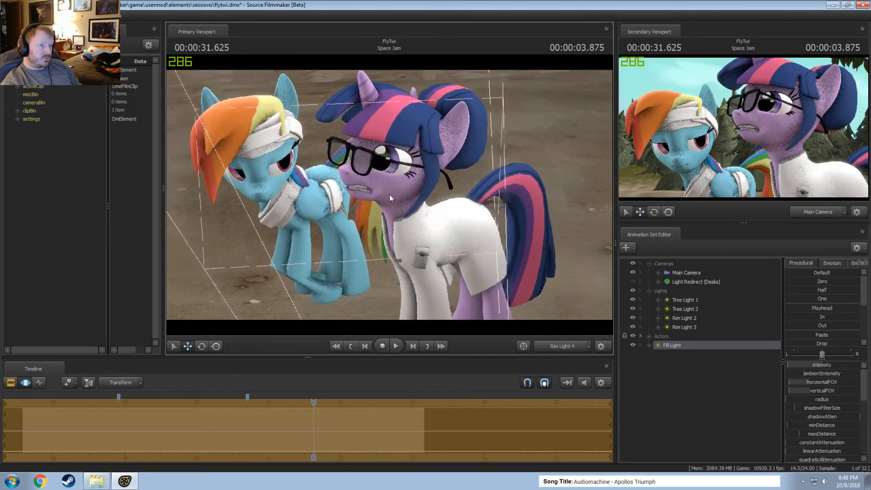
Scrub to 30.916 s and re-aim the Fill Light with wider coverage of both ponies in the Motion Editor.
{"action": "key", "text": "F2"}
{"action": "left_click_drag", "start_coordinate": [313, 401], "coordinate": [262, 398]}
{"action": "left_click", "coordinate": [337, 196]}
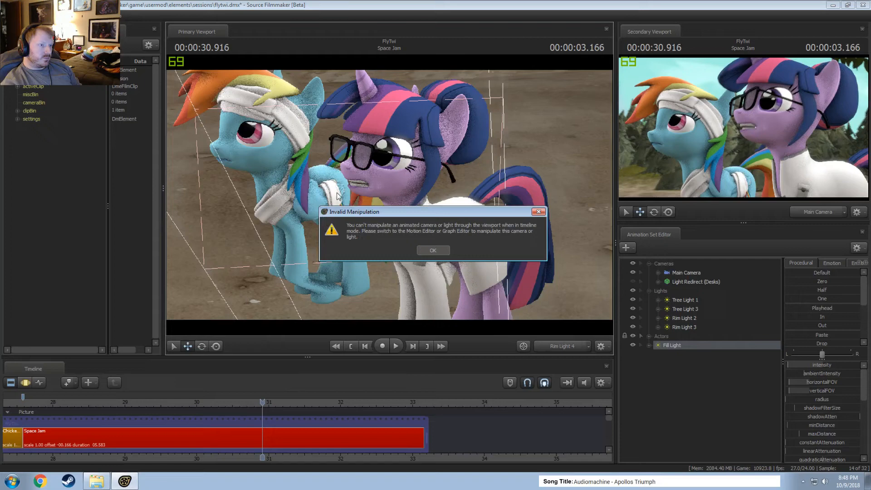
{"action": "left_click", "coordinate": [435, 250]}
{"action": "key", "text": "F3"}
{"action": "left_click_drag", "start_coordinate": [462, 246], "coordinate": [441, 217]}
{"action": "scroll", "coordinate": [443, 218], "scroll_direction": "down", "scroll_amount": 3}
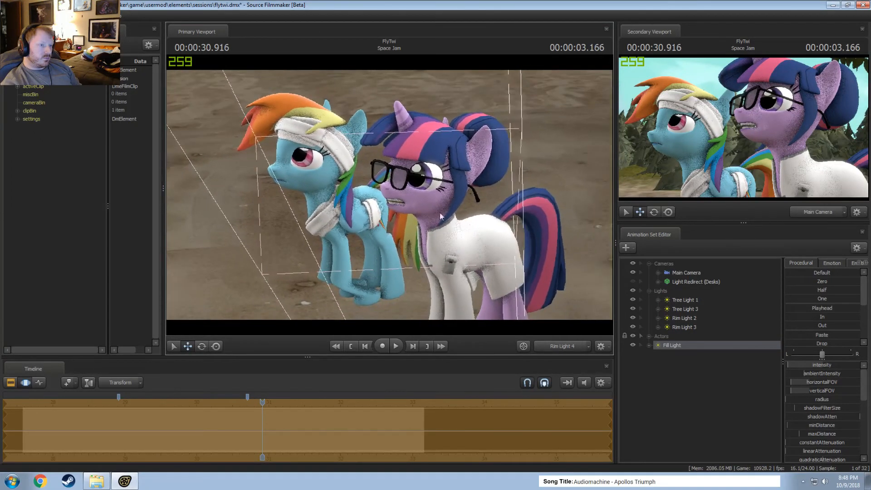
Set the Fill Light's intensity range to a maximum of 20 and a default of 10, and readjust its intensity.
{"action": "right_click", "coordinate": [802, 365]}
{"action": "left_click", "coordinate": [812, 377]}
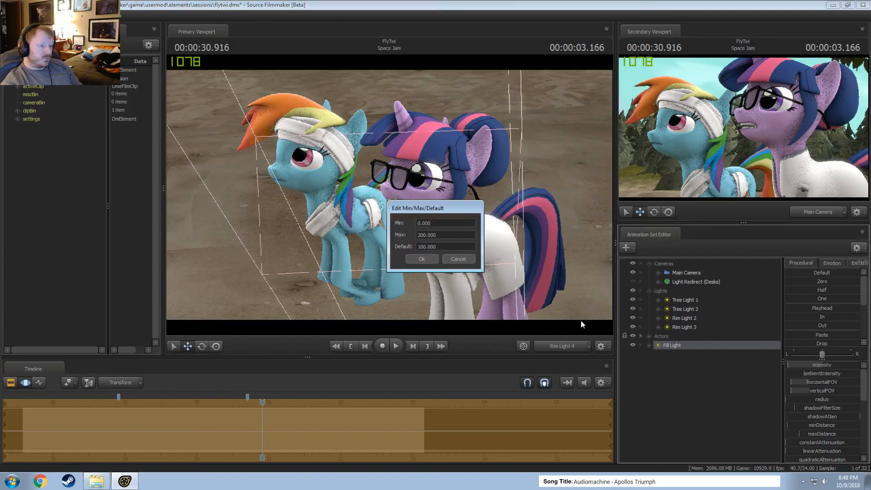
{"action": "left_click", "coordinate": [423, 234]}
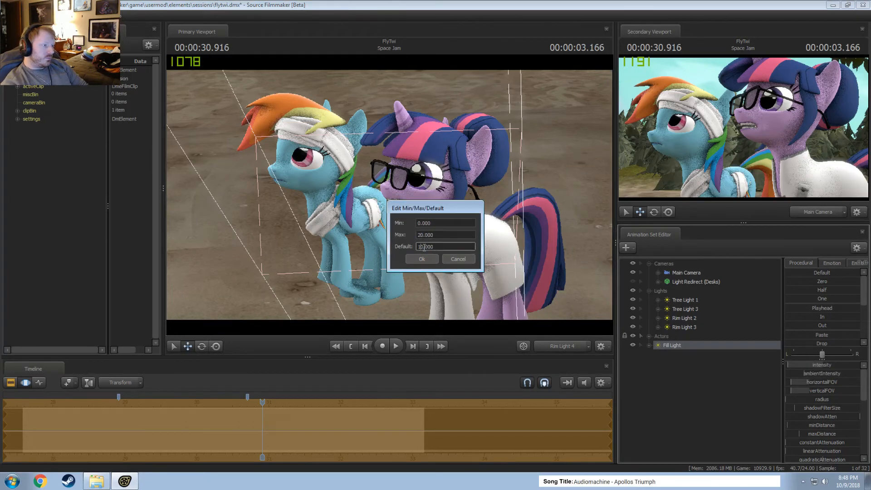
{"action": "key", "text": "Return"}
{"action": "left_click_drag", "start_coordinate": [813, 365], "coordinate": [835, 368]}
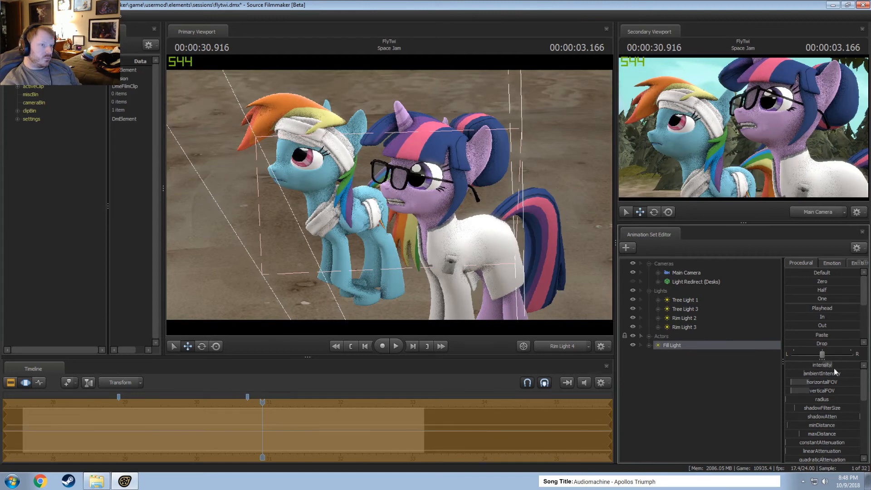
Play the end of the side view up to 31.333 s to check the Fill Light on both ponies.
{"action": "key", "text": "F2"}
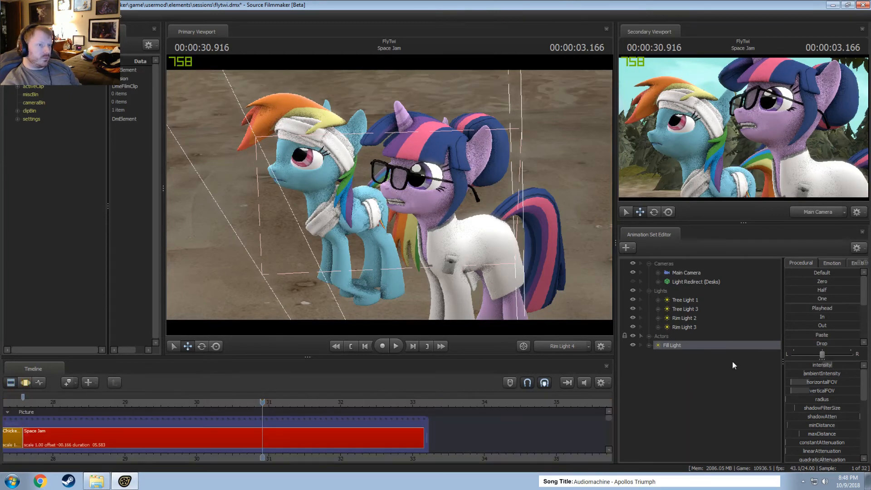
{"action": "left_click", "coordinate": [172, 402]}
{"action": "key", "text": "space"}
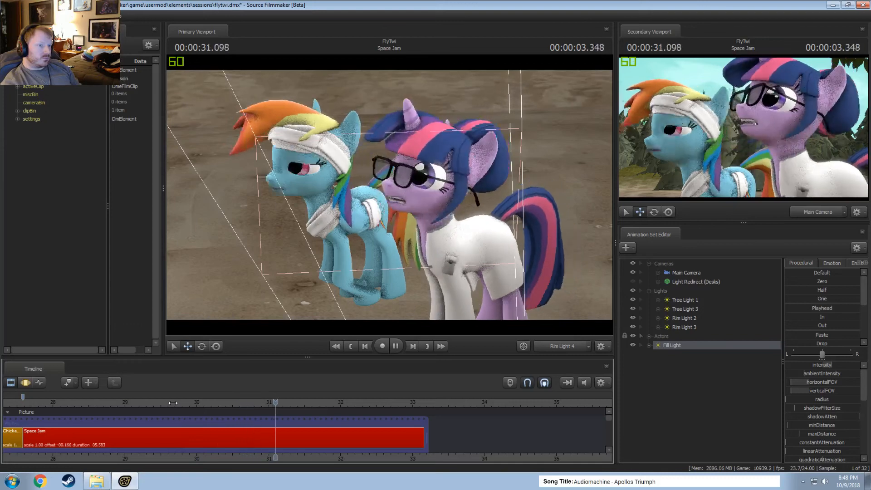
{"action": "key", "text": "space"}
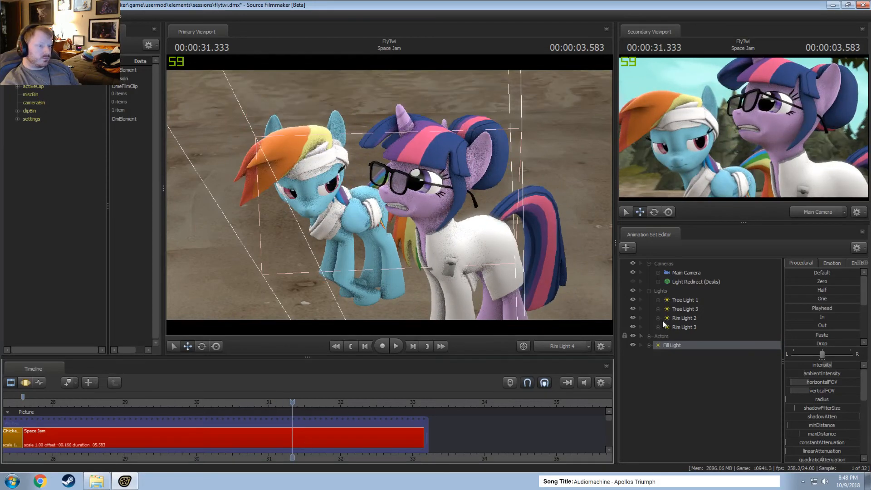
Toggle Rim Light 2 off and on to compare its effect and slightly raise its intensity in the Motion Editor.
{"action": "left_click", "coordinate": [686, 318]}
{"action": "left_click", "coordinate": [633, 318]}
{"action": "left_click", "coordinate": [633, 318]}
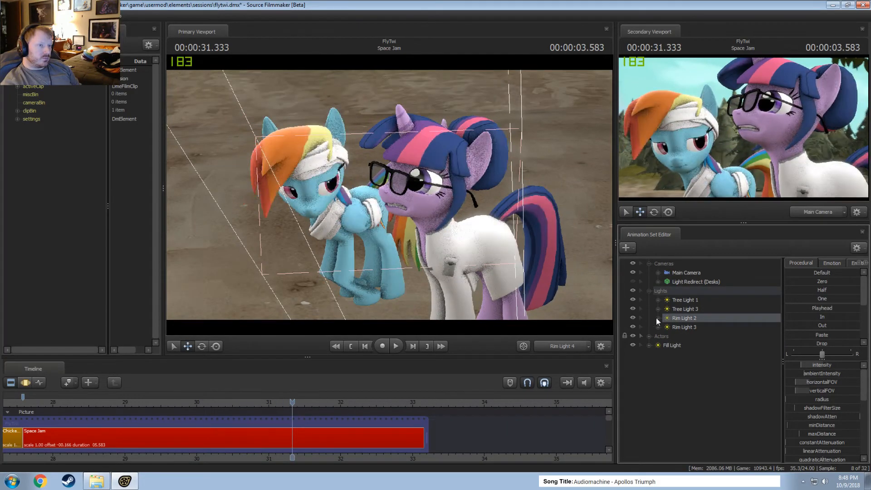
{"action": "key", "text": "F3"}
{"action": "left_click_drag", "start_coordinate": [804, 365], "coordinate": [810, 365]}
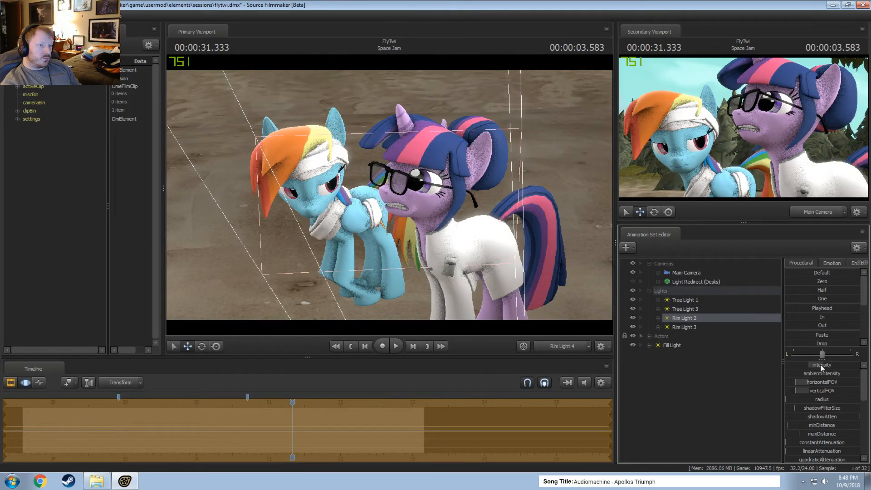
Play the shot several times up to 32.875 s to examine Rim Light 2 across the cut to Twilight's close-up.
{"action": "key", "text": "F2"}
{"action": "key", "text": "space"}
{"action": "key", "text": "space"}
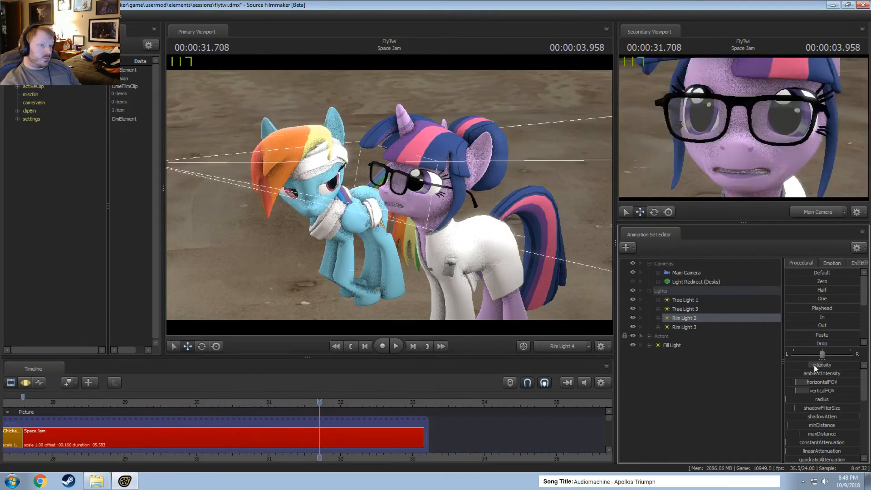
{"action": "left_click", "coordinate": [121, 401]}
{"action": "key", "text": "space"}
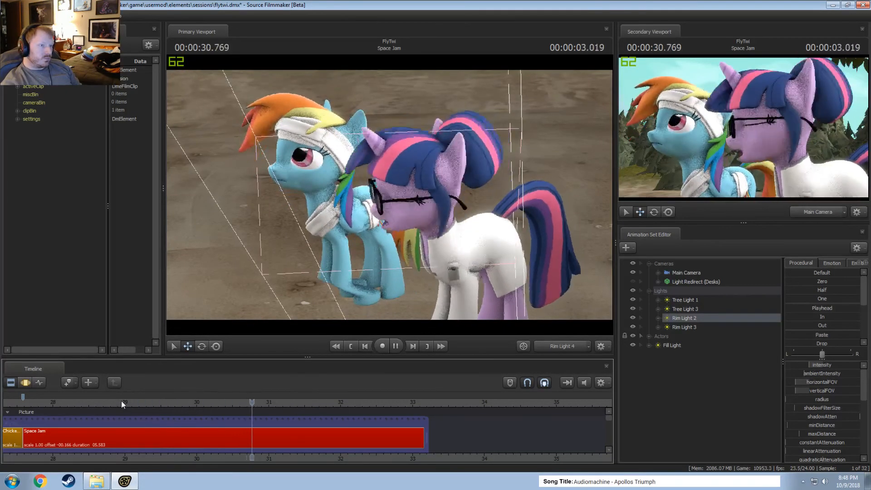
{"action": "key", "text": "space"}
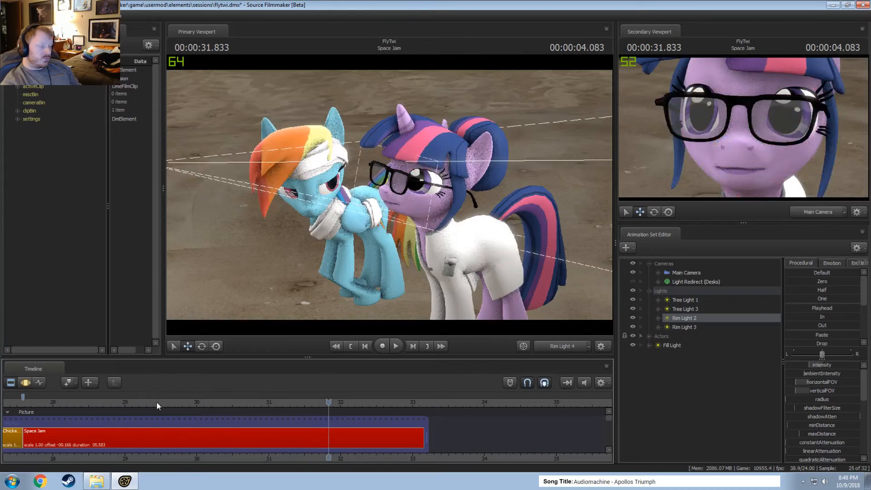
{"action": "left_click", "coordinate": [32, 402]}
{"action": "key", "text": "space"}
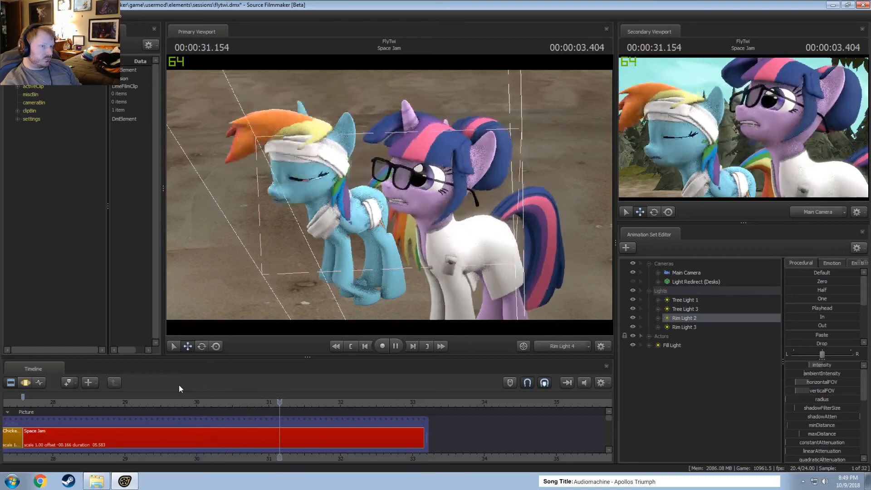
{"action": "key", "text": "space"}
{"action": "left_click", "coordinate": [239, 402]}
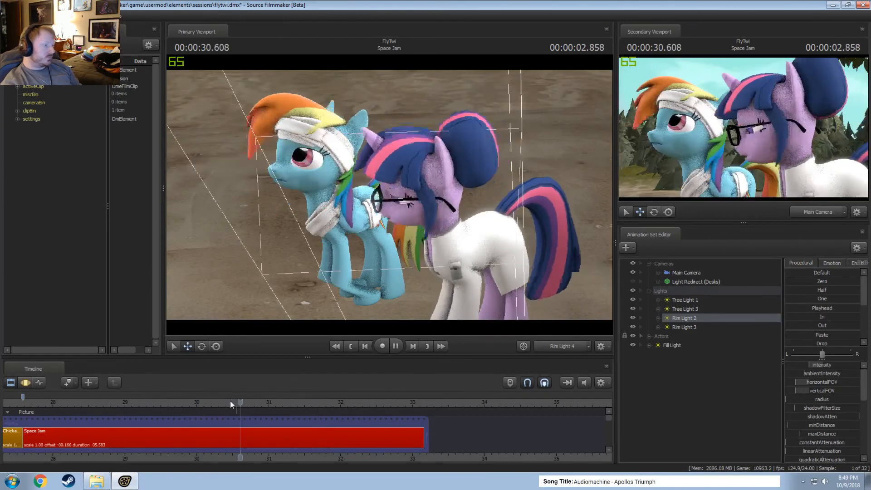
{"action": "key", "text": "space"}
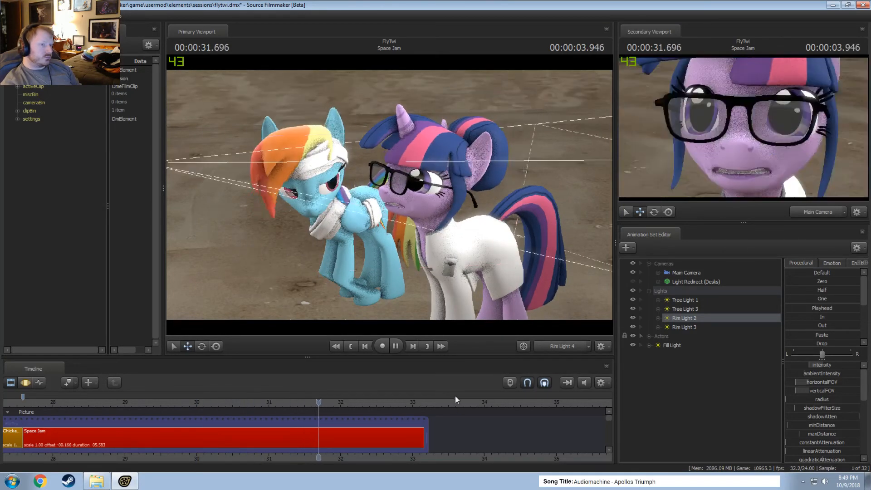
{"action": "key", "text": "space"}
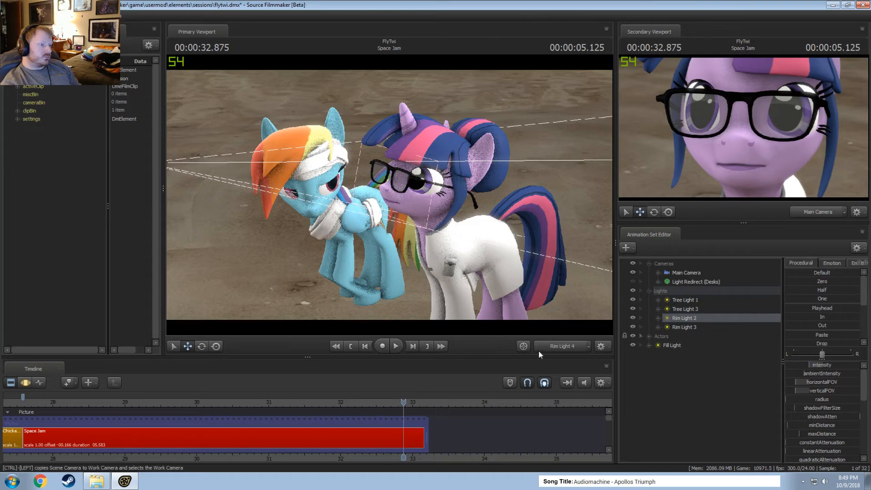
Switch the primary viewport to the Main Camera and return the playhead to 28.166 s, near the start of Space Jam.
{"action": "left_click", "coordinate": [557, 347]}
{"action": "left_click", "coordinate": [557, 347]}
{"action": "key", "text": "F3"}
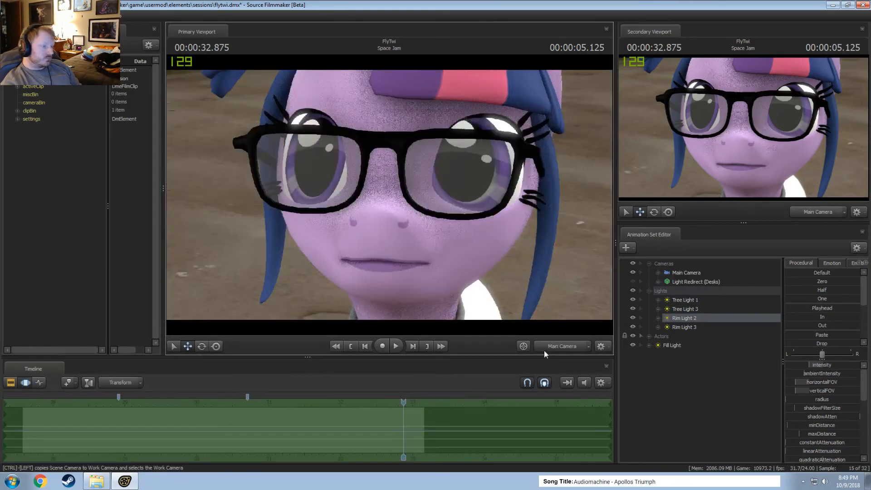
{"action": "key", "text": "F2"}
{"action": "key", "text": "space"}
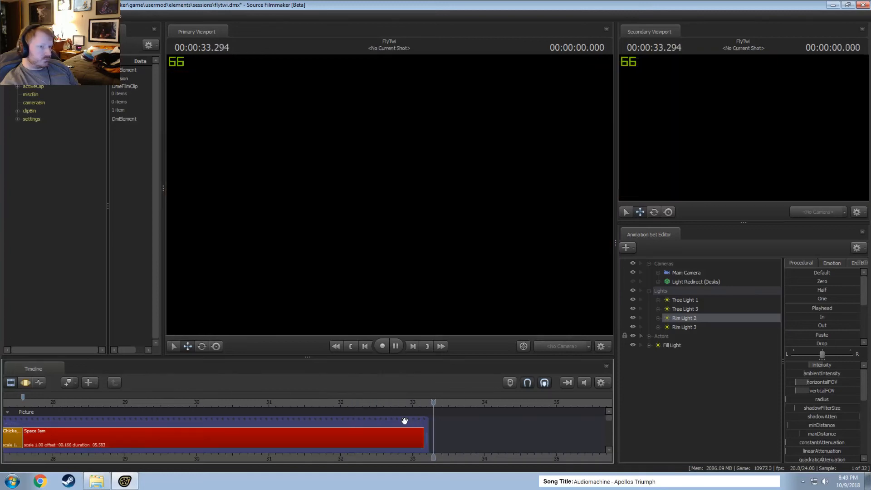
{"action": "key", "text": "space"}
{"action": "left_click_drag", "start_coordinate": [200, 404], "coordinate": [64, 403]}
{"action": "middle_click_drag", "start_coordinate": [208, 456], "coordinate": [293, 445]}
{"action": "scroll", "coordinate": [291, 444], "scroll_direction": "down", "scroll_amount": 3}
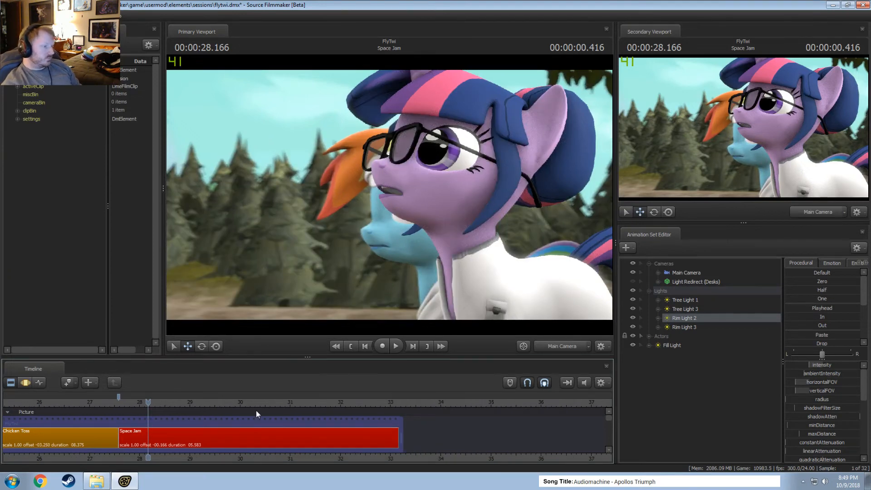
Replay Space Jam through the Main Camera, checking the lighting on Rainbow Dash's head turn and Twilight's close-up.
{"action": "key", "text": "space"}
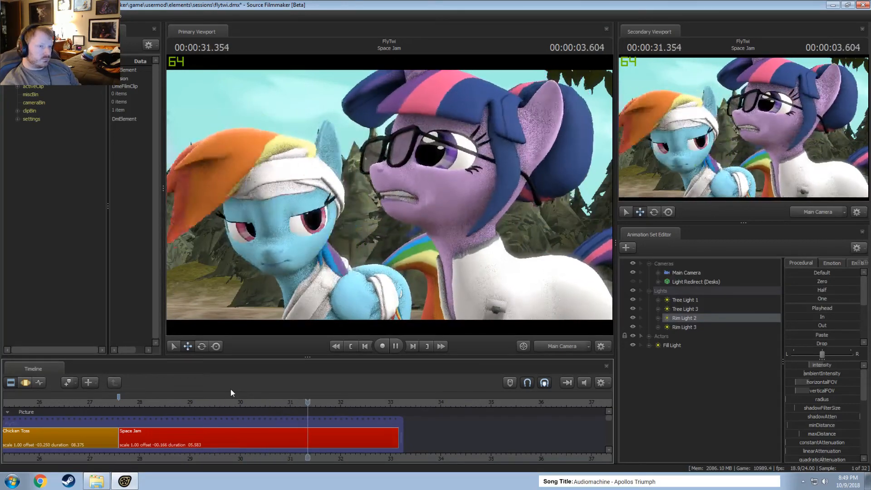
{"action": "key", "text": "space"}
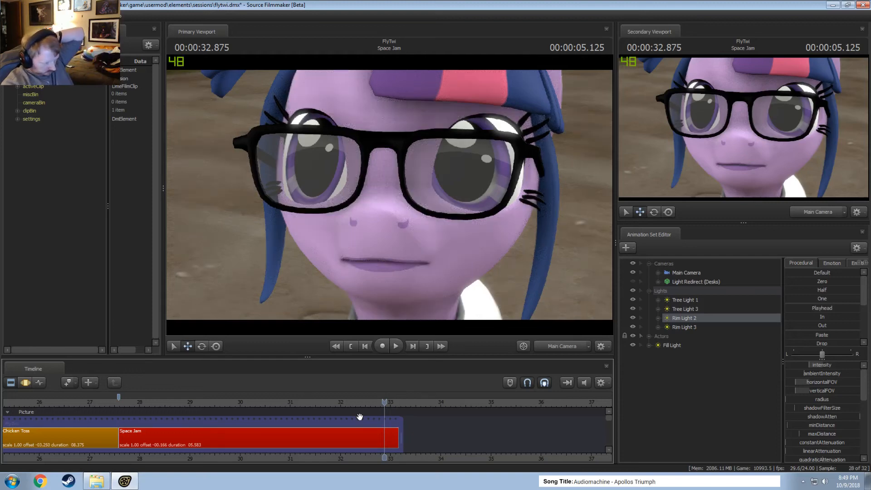
{"action": "left_click", "coordinate": [200, 404]}
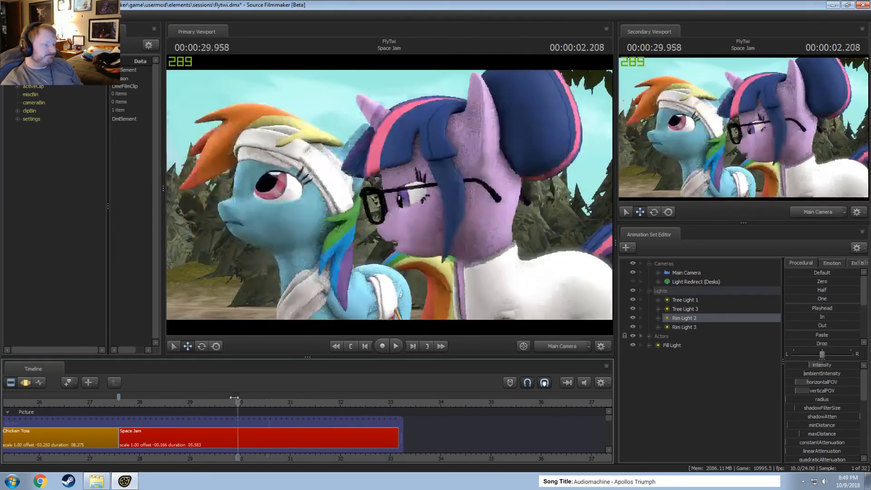
{"action": "key", "text": "space"}
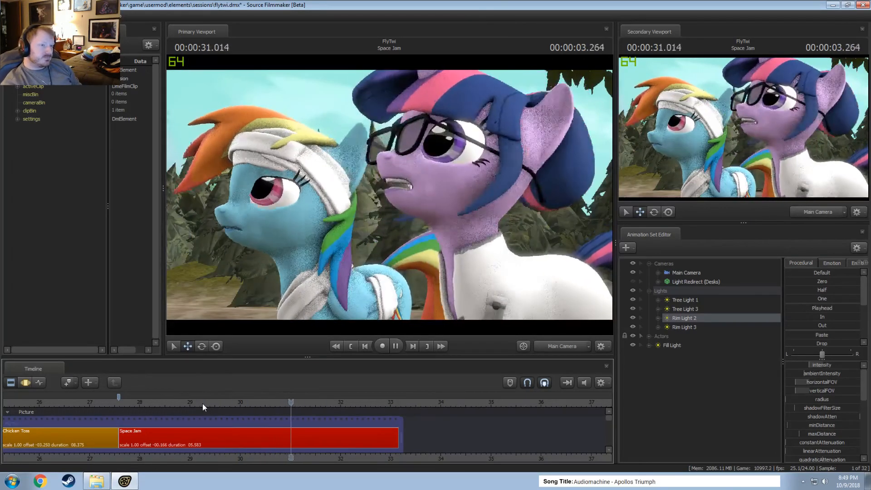
{"action": "key", "text": "space"}
{"action": "left_click", "coordinate": [247, 403]}
{"action": "key", "text": "space"}
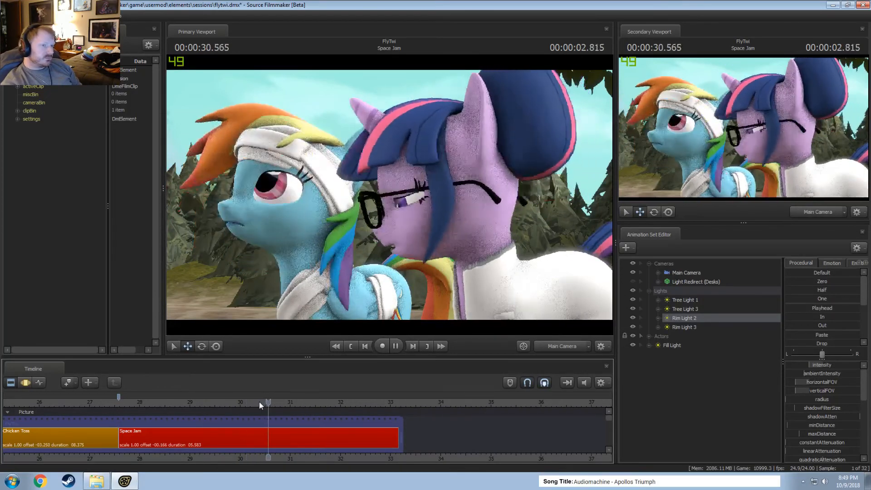
{"action": "key", "text": "space"}
{"action": "key", "text": "space"}
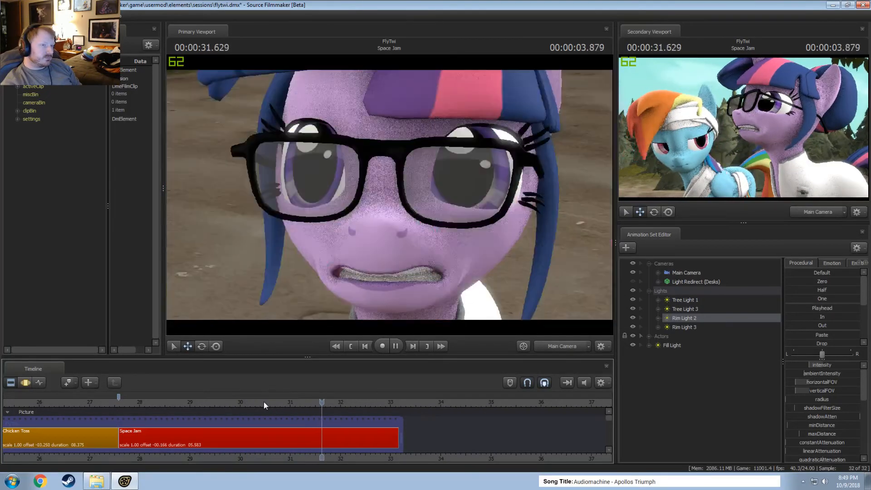
{"action": "key", "text": "space"}
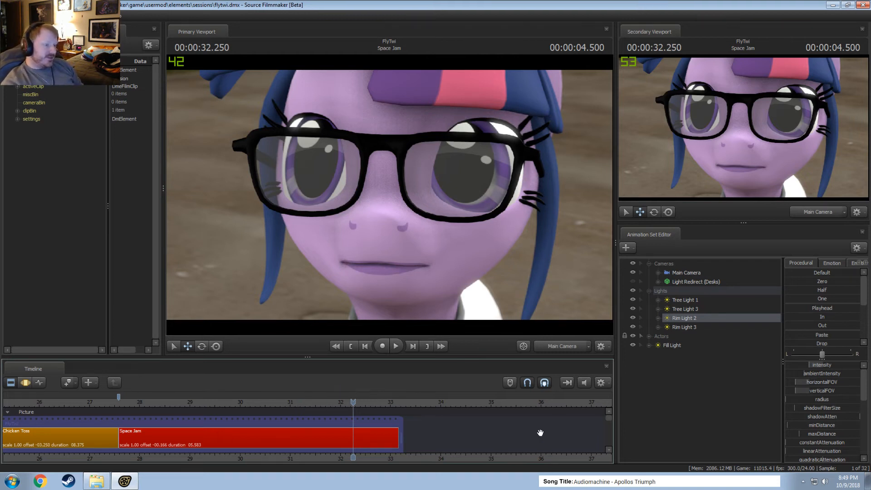
Create an animation set for a new model using the augenh_twilight pony at 32.250 s.
{"action": "right_click", "coordinate": [641, 398]}
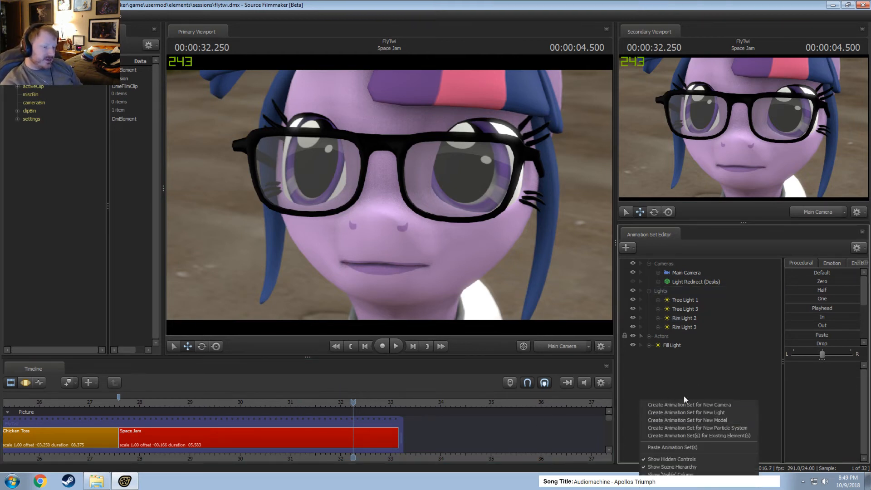
{"action": "left_click", "coordinate": [690, 377]}
{"action": "right_click", "coordinate": [690, 381]}
{"action": "left_click", "coordinate": [715, 407]}
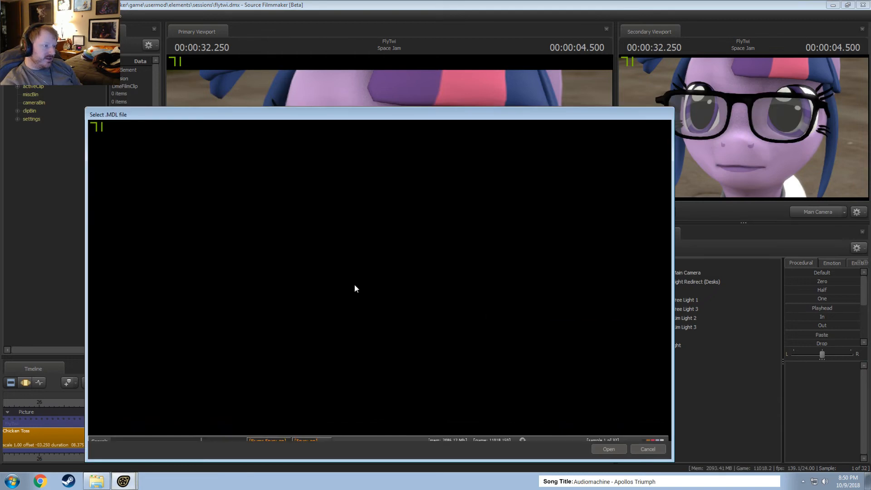
{"action": "scroll", "coordinate": [163, 365], "scroll_direction": "down", "scroll_amount": 2}
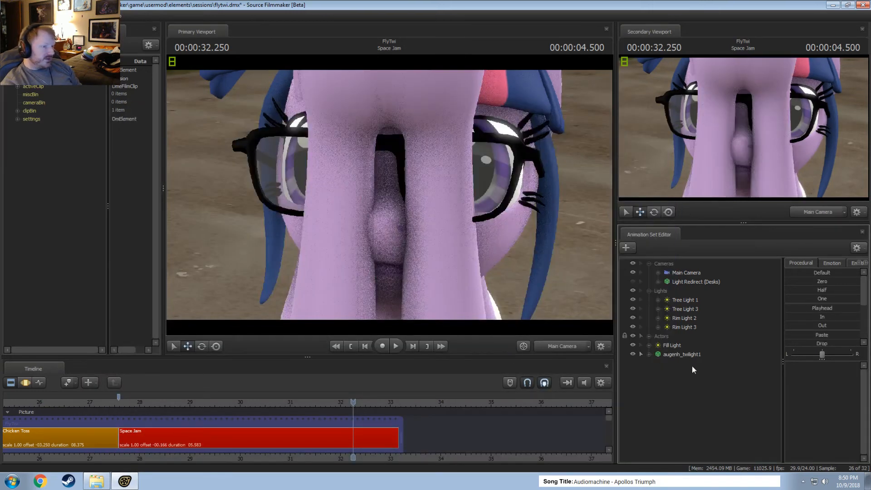
Switch the primary viewport to the Work Camera and move the new winged Twilight model clear of the Twilight with glasses.
{"action": "left_click", "coordinate": [692, 355]}
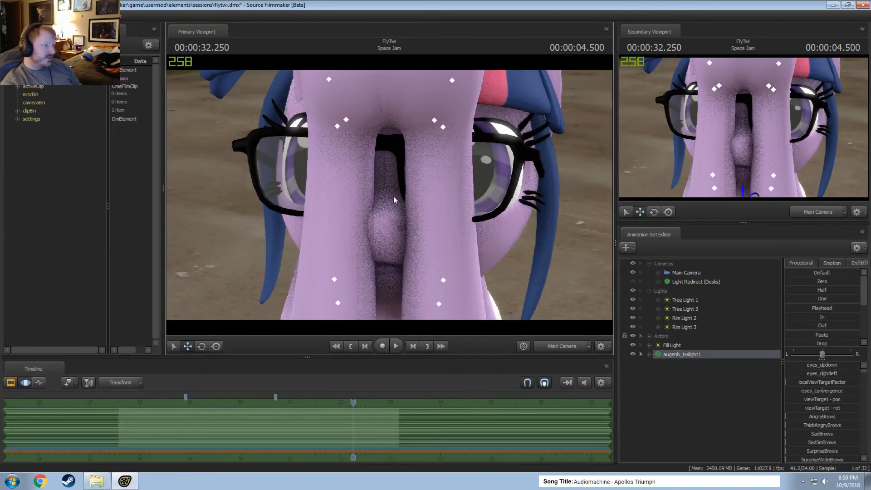
{"action": "left_click", "coordinate": [565, 346]}
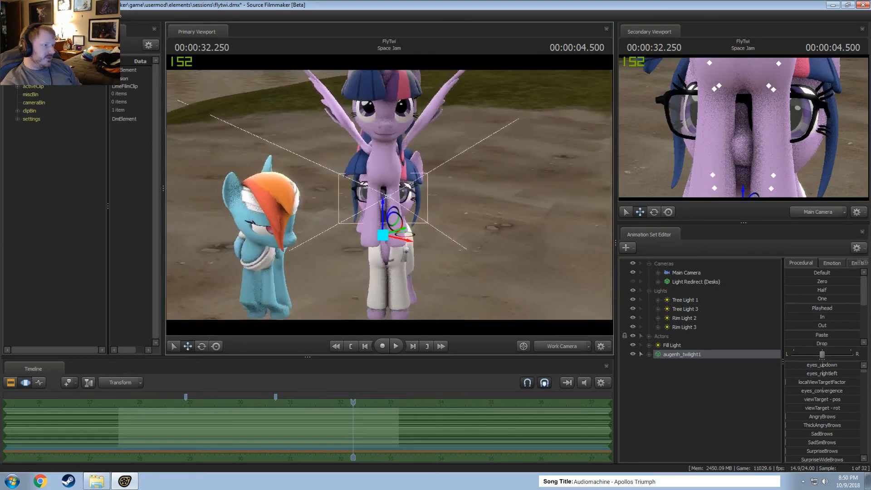
{"action": "left_click", "coordinate": [686, 357]}
{"action": "key", "text": "r"}
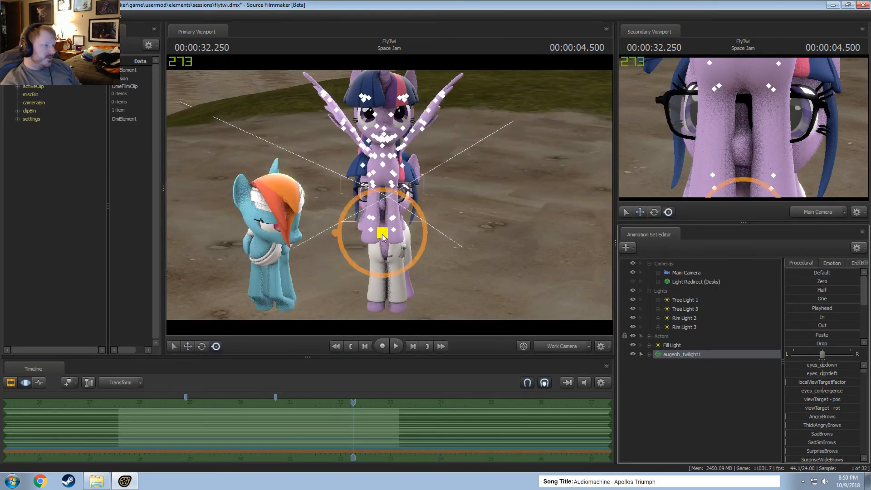
{"action": "left_click_drag", "start_coordinate": [382, 234], "coordinate": [535, 279]}
{"action": "key", "text": "w"}
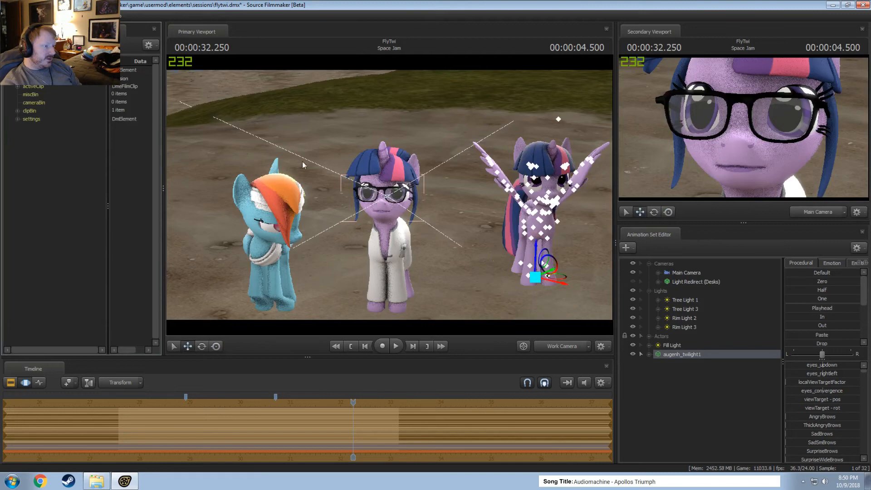
Try alternate skins on the winged Twilight, including one with small irises, while viewing its face up close.
{"action": "left_click_drag", "start_coordinate": [304, 165], "coordinate": [384, 132]}
{"action": "key", "text": "w"}
{"action": "key", "text": "w"}
{"action": "key", "text": "w"}
{"action": "right_click", "coordinate": [685, 354]}
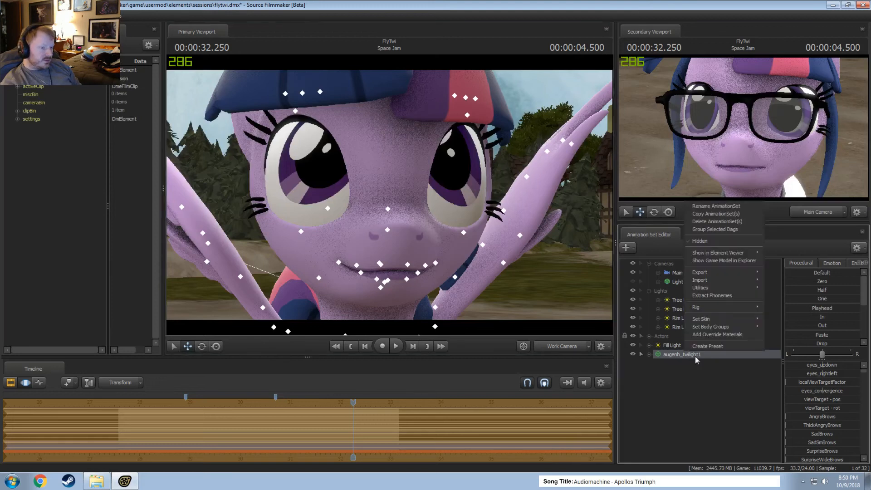
{"action": "left_click", "coordinate": [772, 327]}
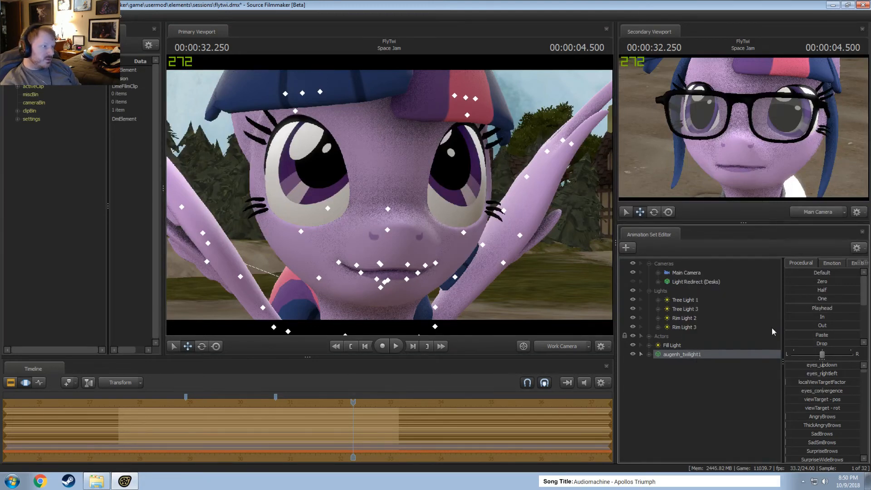
{"action": "key", "text": "F2"}
{"action": "key", "text": "F3"}
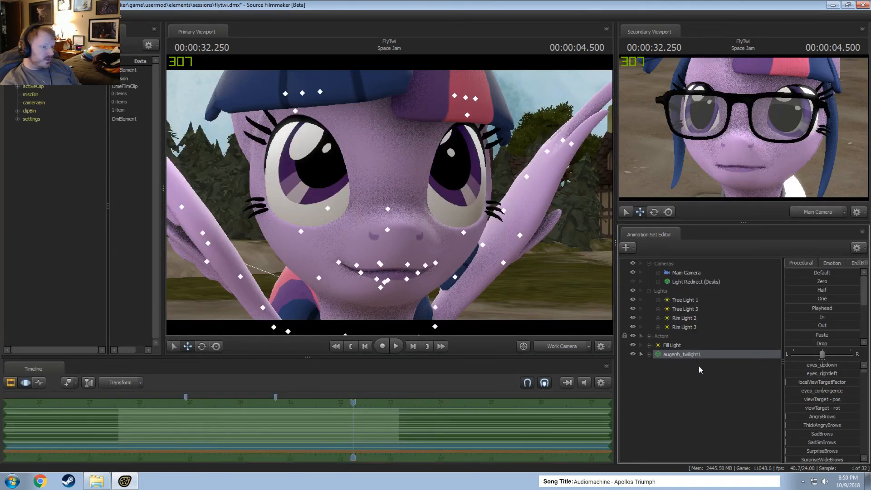
{"action": "right_click", "coordinate": [681, 354]}
{"action": "mouse_move", "coordinate": [745, 322]}
{"action": "left_click", "coordinate": [769, 340]}
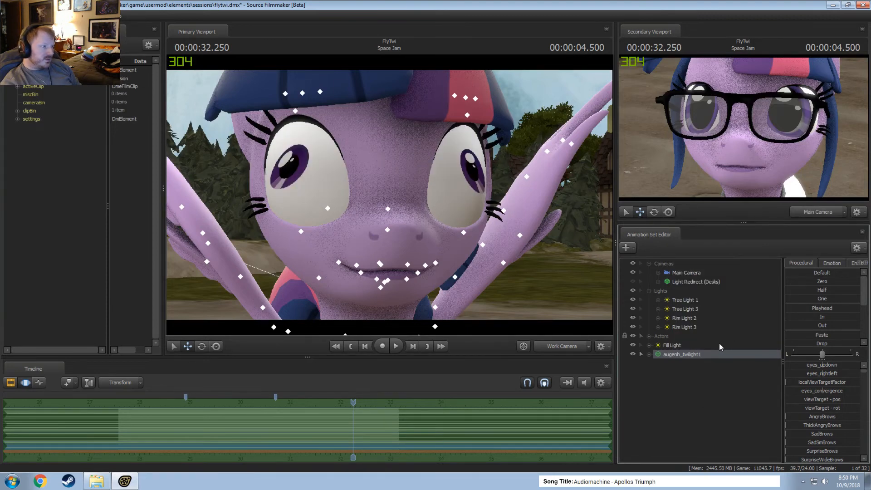
Set the winged Twilight's skin to one with large irises and view the eyes from the front.
{"action": "right_click", "coordinate": [673, 357]}
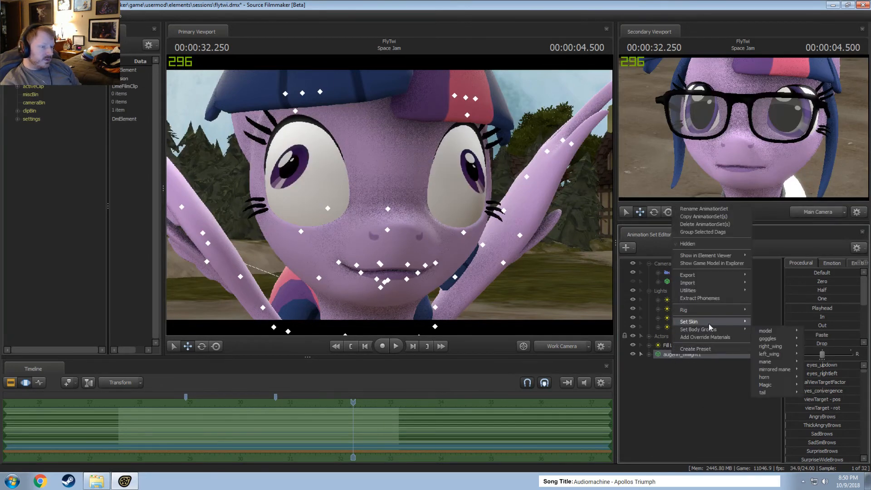
{"action": "mouse_move", "coordinate": [739, 321]}
{"action": "left_click", "coordinate": [763, 348]}
{"action": "mouse_move", "coordinate": [449, 221]}
{"action": "left_mouse_down"}
{"action": "mouse_move", "coordinate": [427, 232]}
{"action": "mouse_move", "coordinate": [449, 221]}
{"action": "left_mouse_up"}
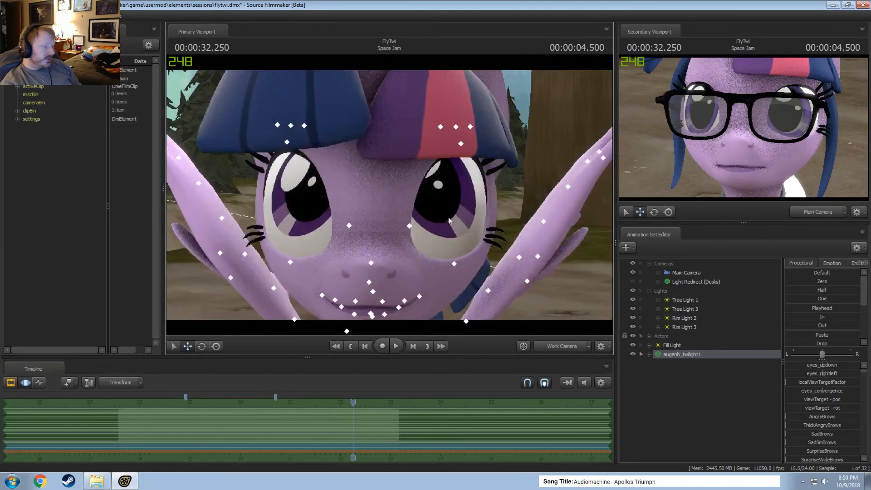
Look through the body group and skin options of the augenh_twilight1 model.
{"action": "right_click", "coordinate": [681, 354]}
{"action": "mouse_move", "coordinate": [706, 332]}
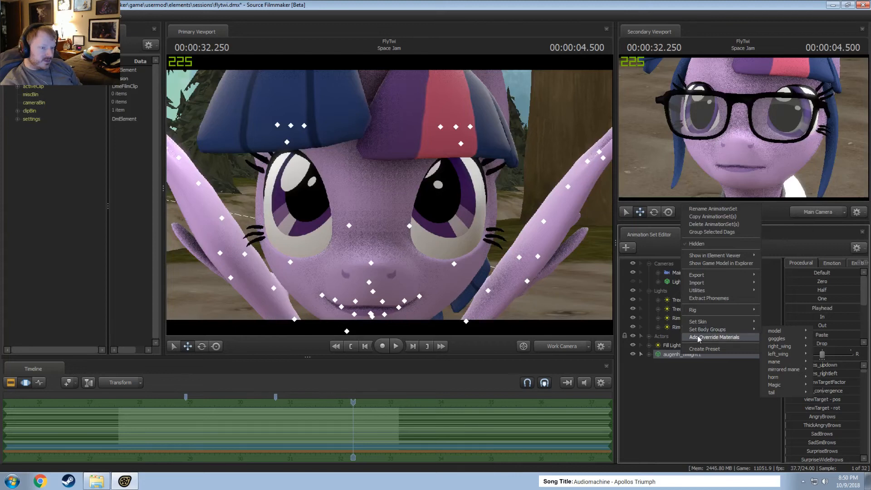
{"action": "mouse_move", "coordinate": [739, 321]}
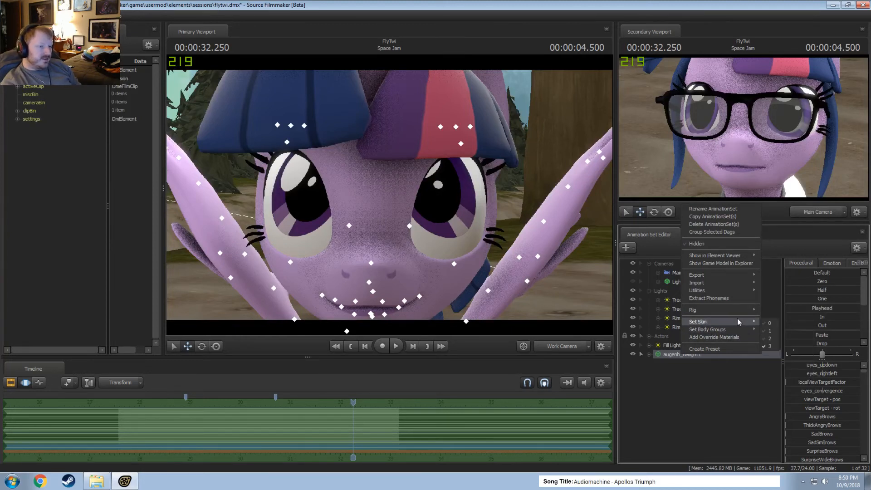
{"action": "left_click", "coordinate": [767, 323]}
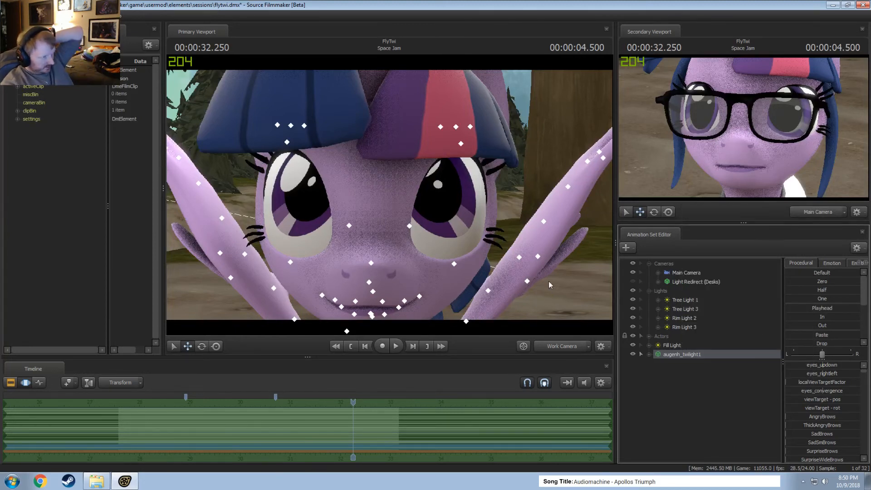
Delete the augenh_twilight1 animation set and return the primary viewport to the Main Camera.
{"action": "right_click", "coordinate": [709, 355]}
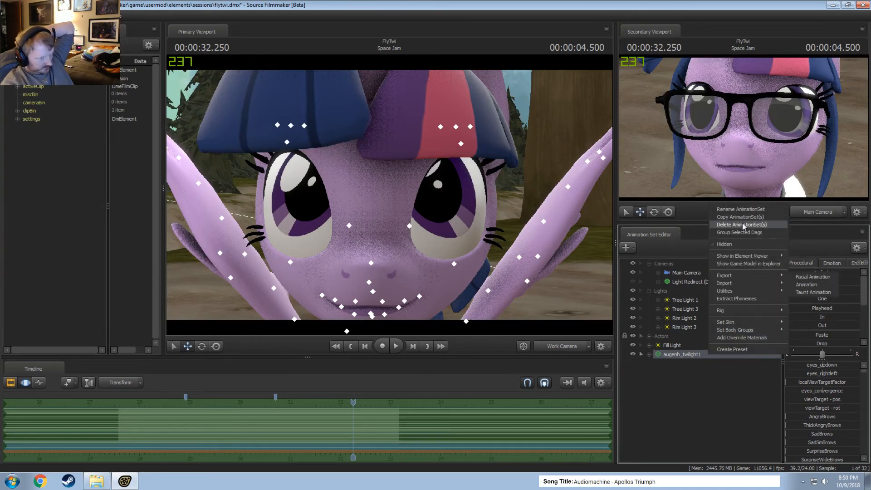
{"action": "left_click", "coordinate": [740, 225]}
{"action": "left_click_drag", "start_coordinate": [457, 248], "coordinate": [376, 190]}
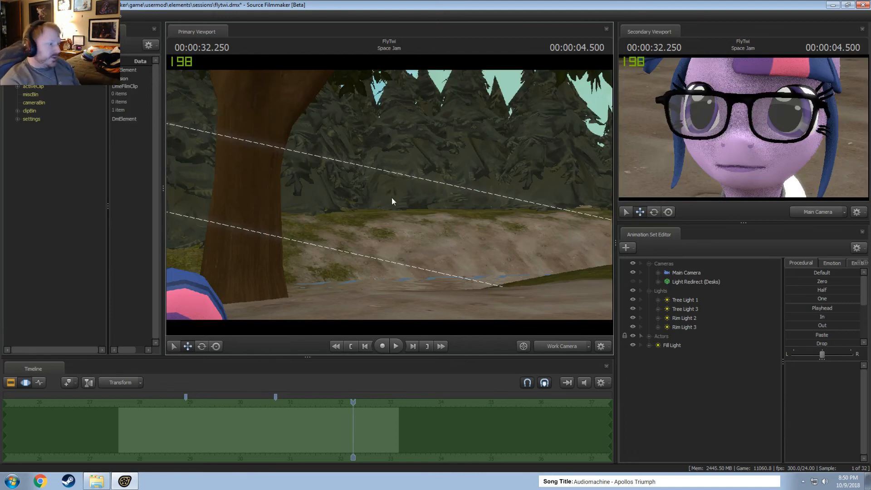
{"action": "left_click", "coordinate": [562, 345]}
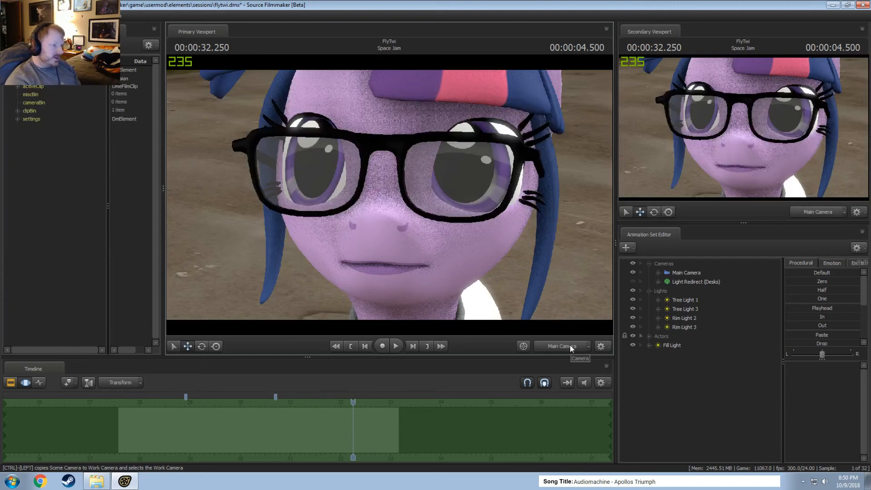
Play back the Space Jam shot in the clip editor to review Twilight's closing close-up through the glasses.
{"action": "key", "text": "F1"}
{"action": "left_click", "coordinate": [196, 399]}
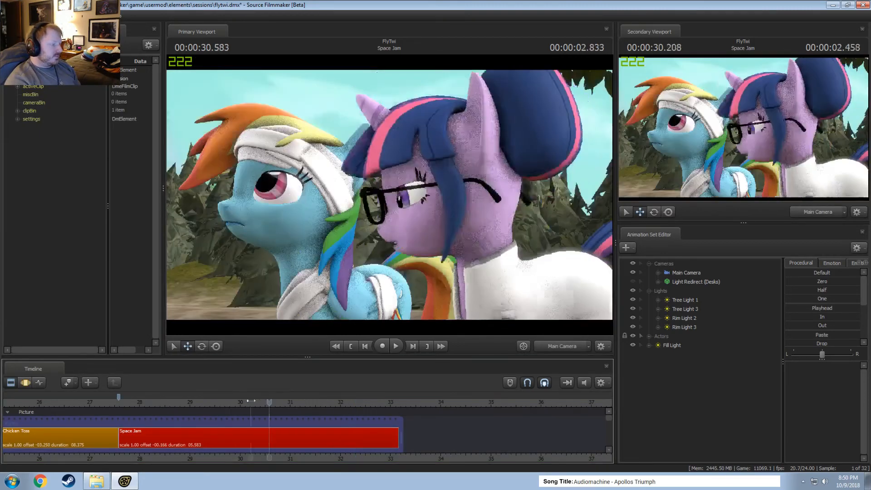
{"action": "key", "text": "space"}
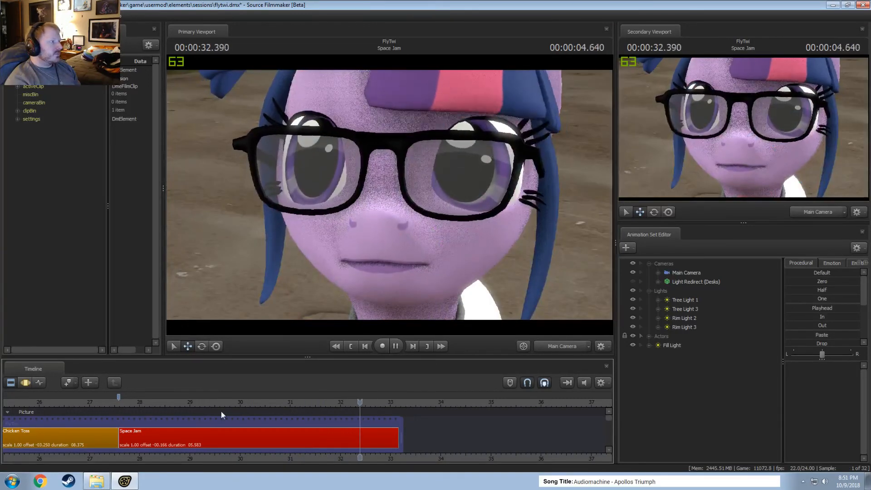
{"action": "key", "text": "space"}
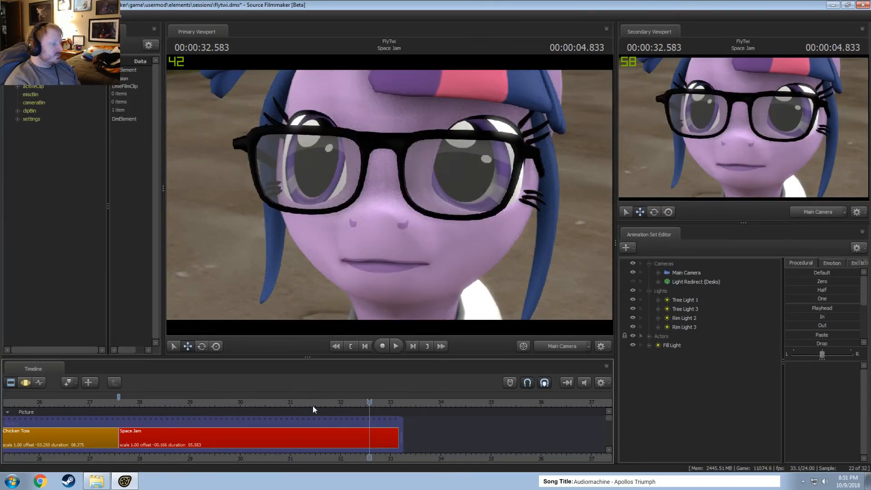
{"action": "left_click", "coordinate": [312, 403]}
{"action": "key", "text": "space"}
{"action": "key", "text": "space"}
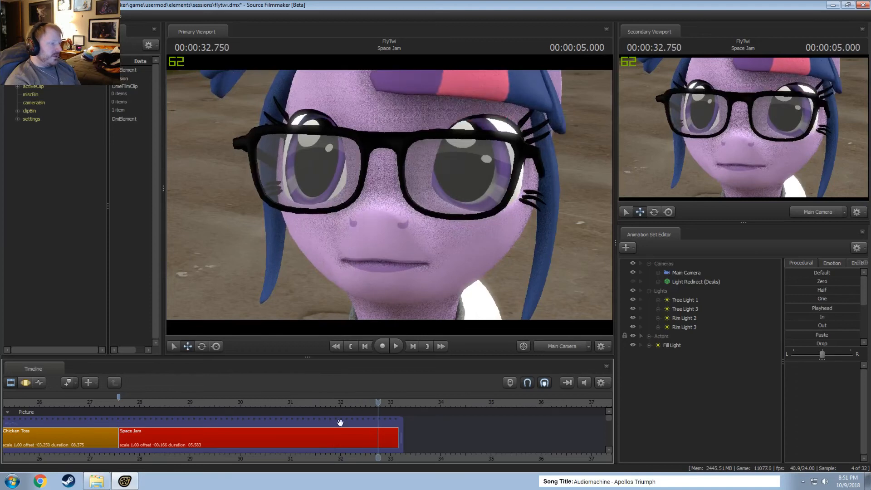
Blend Twilight's Upper Face controls toward Zero at the end of the shot, with a gradual falloff from about 31.7 s to 33.1 s.
{"action": "left_click", "coordinate": [649, 291]}
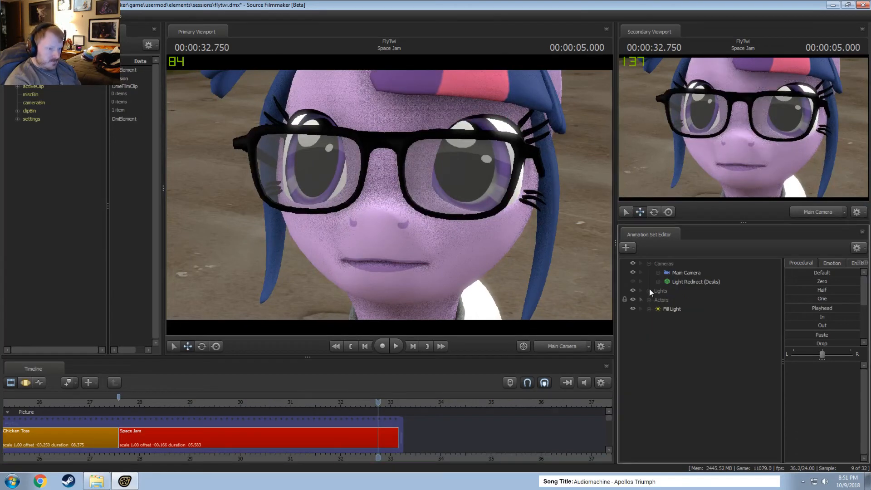
{"action": "left_click", "coordinate": [650, 300]}
{"action": "left_click", "coordinate": [663, 310]}
{"action": "left_click", "coordinate": [659, 309]}
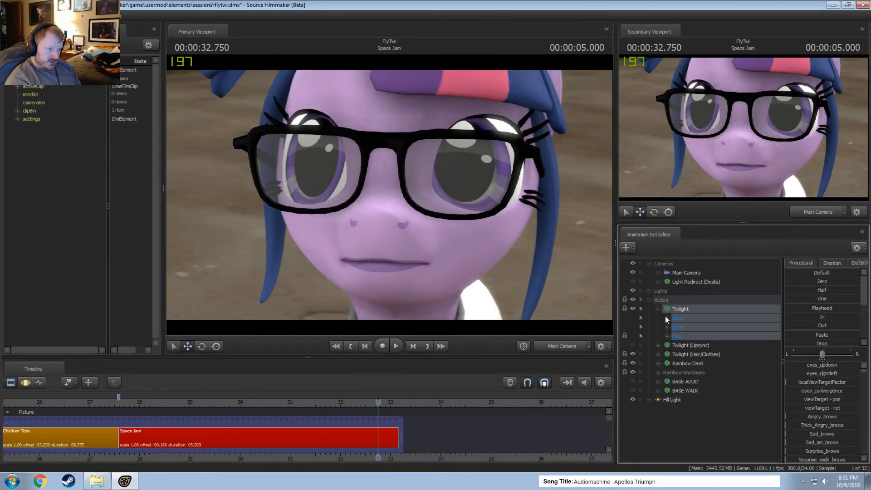
{"action": "left_click", "coordinate": [667, 318]}
{"action": "left_click", "coordinate": [695, 346]}
{"action": "key", "text": "F3"}
{"action": "scroll", "coordinate": [363, 458], "scroll_direction": "up", "scroll_amount": 3}
{"action": "key", "text": "shift"}
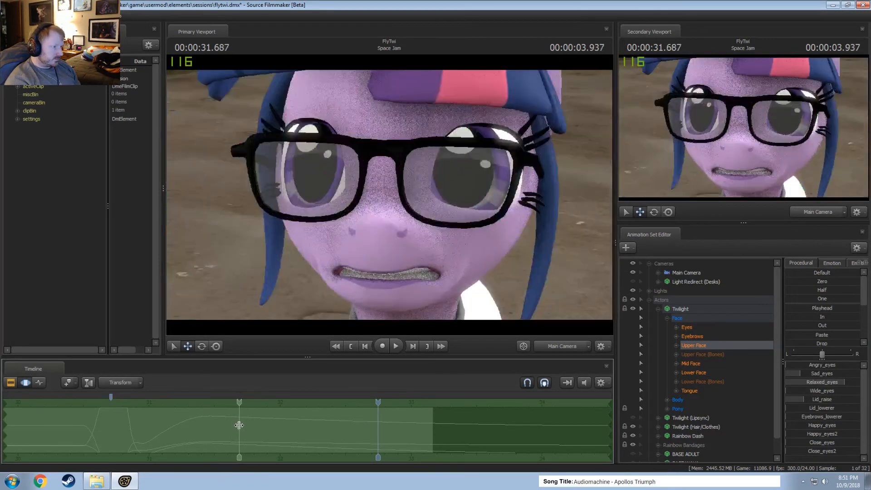
{"action": "left_click_drag", "start_coordinate": [239, 425], "coordinate": [590, 435]}
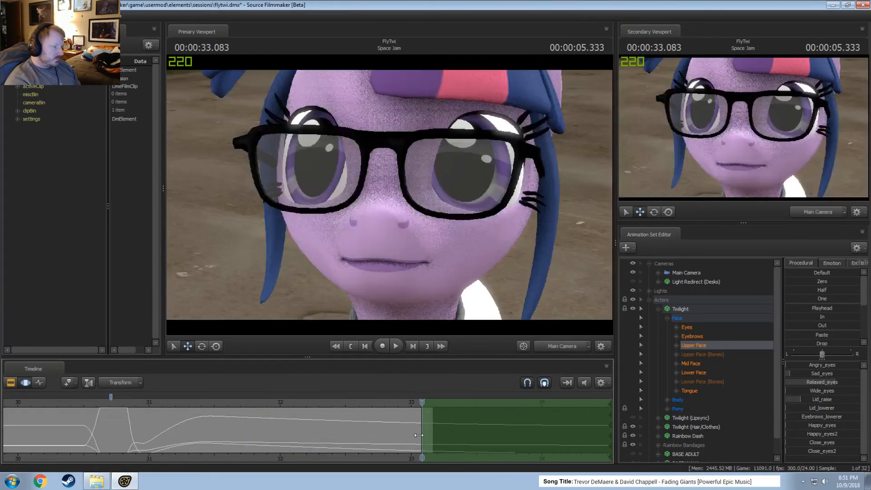
{"action": "left_click_drag", "start_coordinate": [418, 435], "coordinate": [237, 437]}
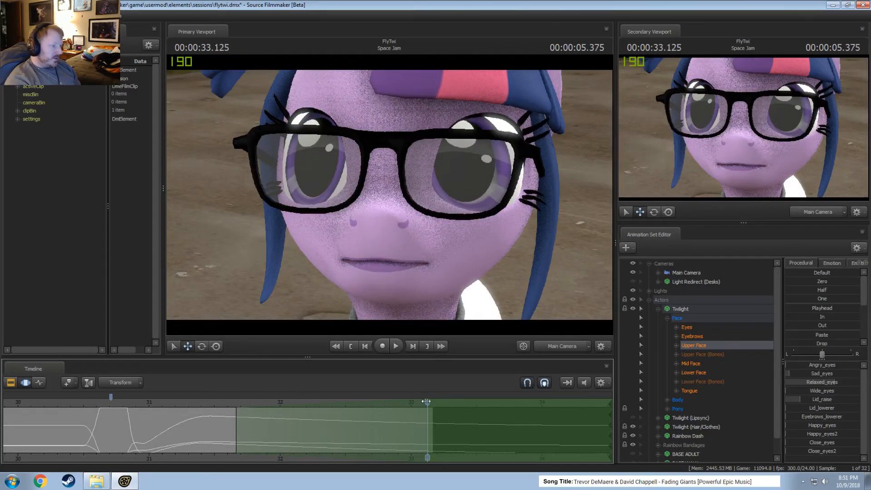
{"action": "left_click_drag", "start_coordinate": [826, 281], "coordinate": [848, 281]}
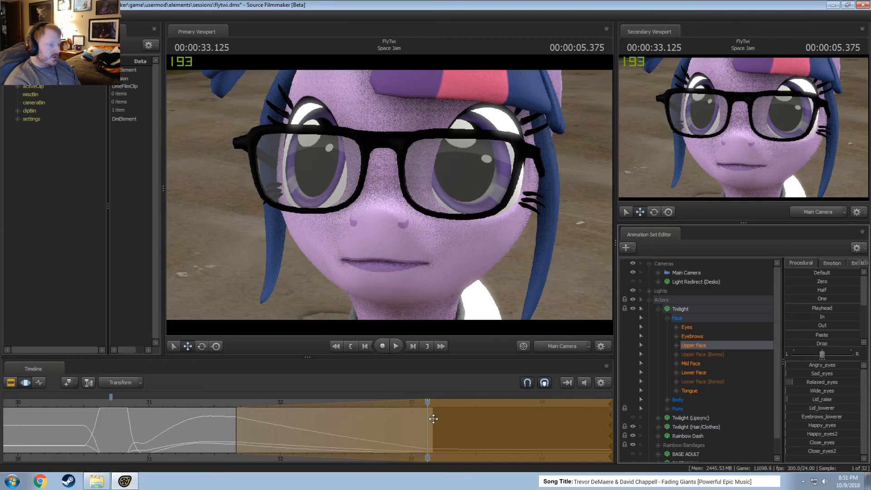
Replay the change in Twilight's upper face from about 31.5 s, trying a slightly later edge for the time selection.
{"action": "left_click", "coordinate": [205, 407]}
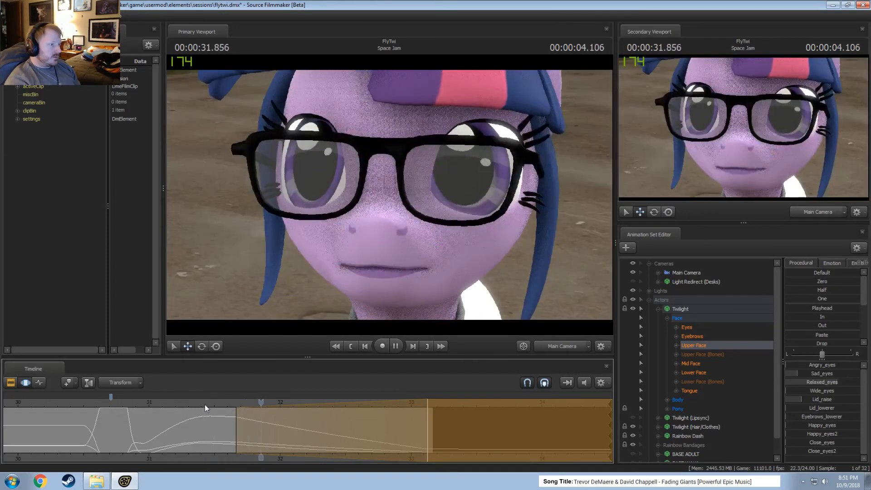
{"action": "key", "text": "space"}
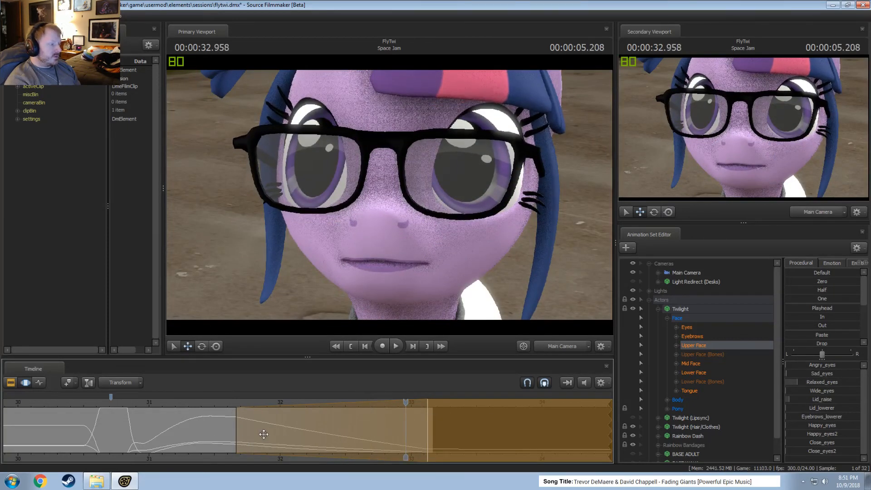
{"action": "left_click_drag", "start_coordinate": [429, 426], "coordinate": [239, 407]}
{"action": "key", "text": "space"}
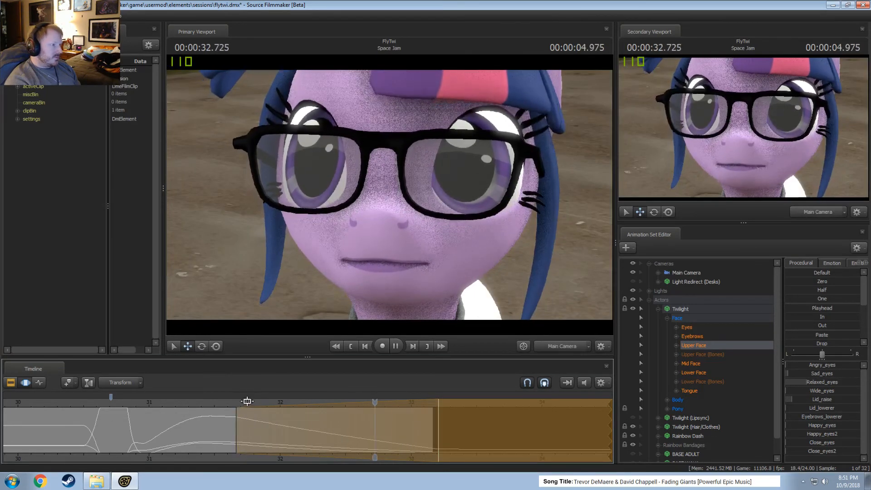
{"action": "key", "text": "space"}
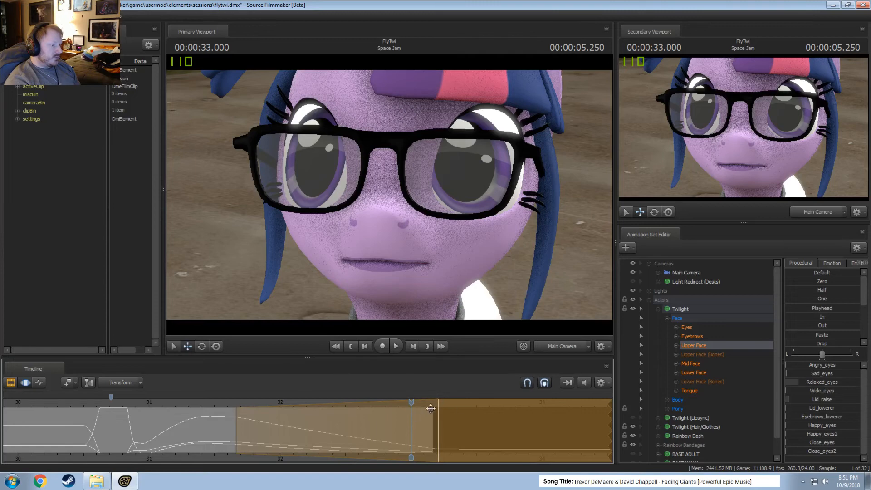
Return the time selection edge to about 33.125 s and slightly rotate a Pony Body bone near Twilight's neck, working in the Work Camera.
{"action": "left_click", "coordinate": [556, 344]}
{"action": "left_click_drag", "start_coordinate": [535, 291], "coordinate": [585, 313]}
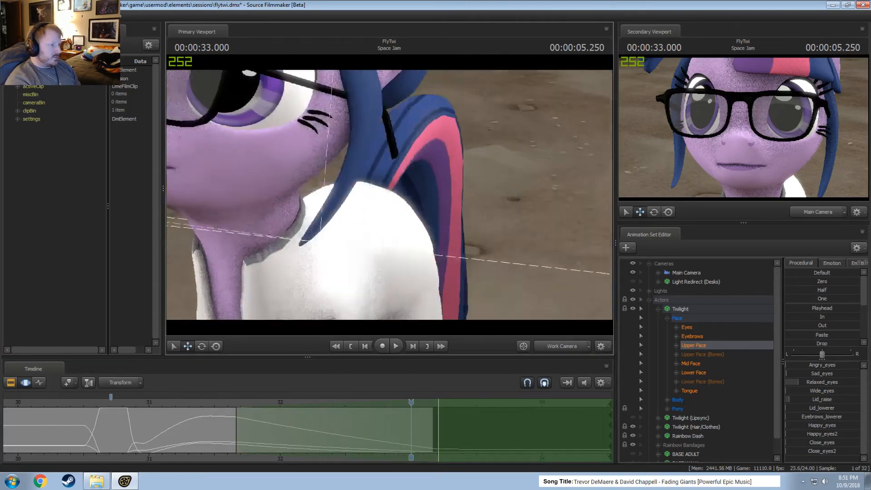
{"action": "left_click_drag", "start_coordinate": [389, 195], "coordinate": [307, 202]}
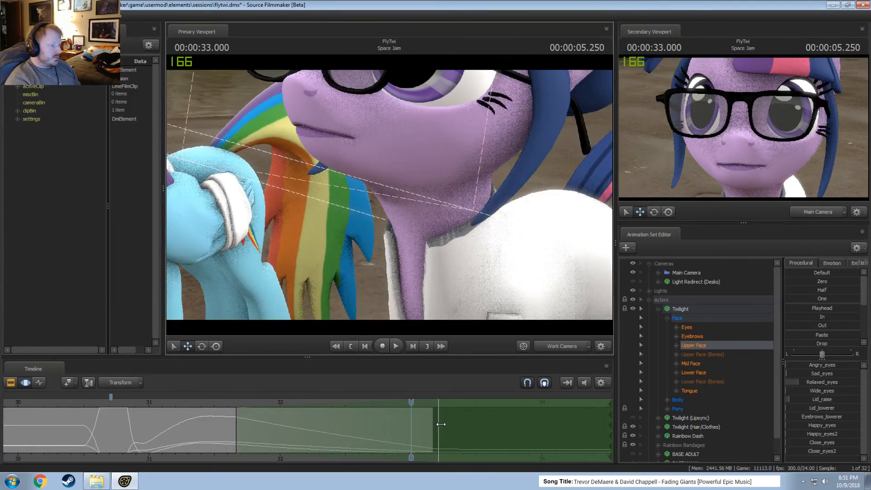
{"action": "left_click_drag", "start_coordinate": [440, 424], "coordinate": [429, 407]}
{"action": "left_click_drag", "start_coordinate": [403, 281], "coordinate": [385, 205]}
{"action": "left_click", "coordinate": [321, 213], "text": "ctrl"}
{"action": "key", "text": "e"}
{"action": "left_click_drag", "start_coordinate": [314, 188], "coordinate": [312, 189]}
{"action": "left_click", "coordinate": [300, 173]}
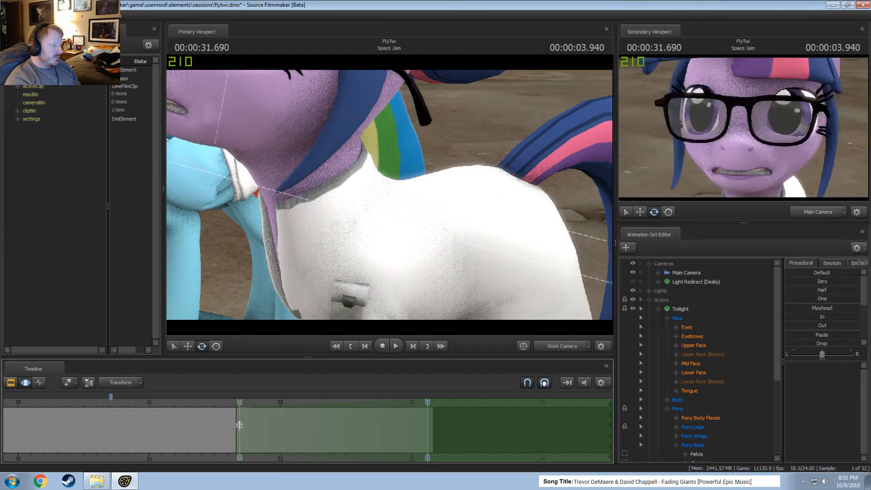
{"action": "left_click_drag", "start_coordinate": [369, 193], "coordinate": [388, 194]}
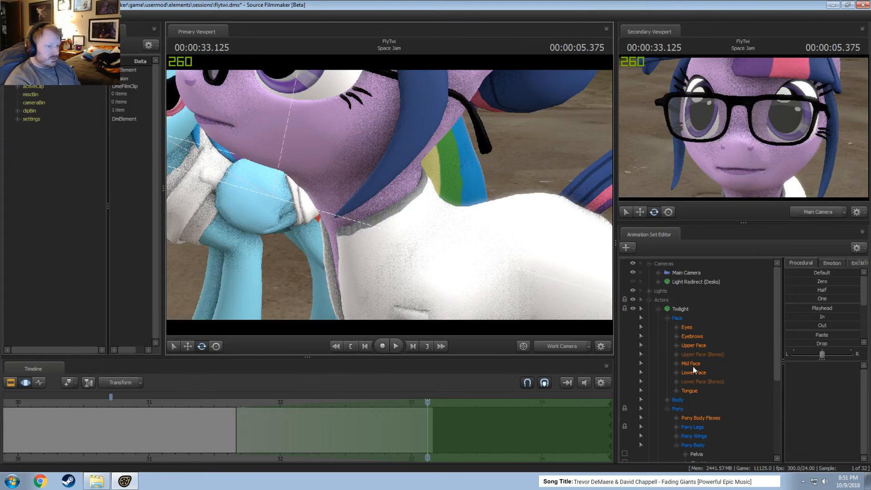
Rotate Twilight's Head control slightly upward at 33.125 s in small adjustments, checking the movement in playback between them.
{"action": "scroll", "coordinate": [693, 367], "scroll_direction": "down", "scroll_amount": 3}
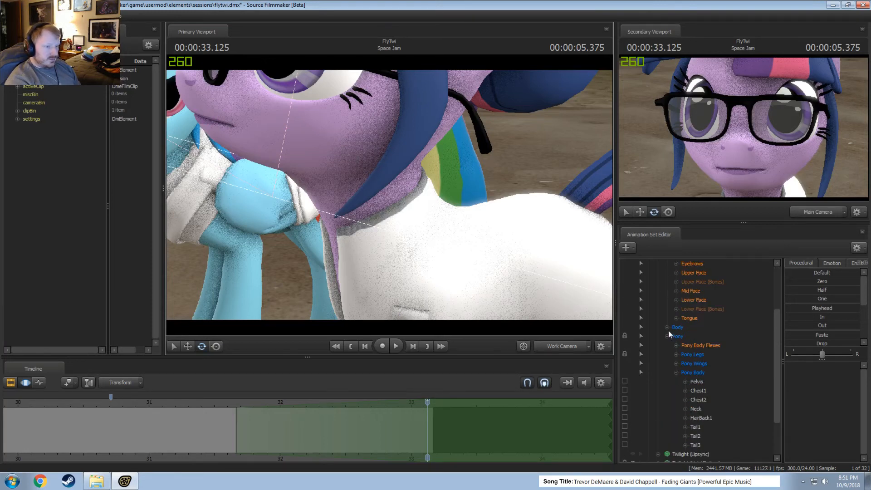
{"action": "left_click", "coordinate": [668, 327]}
{"action": "left_click", "coordinate": [688, 344]}
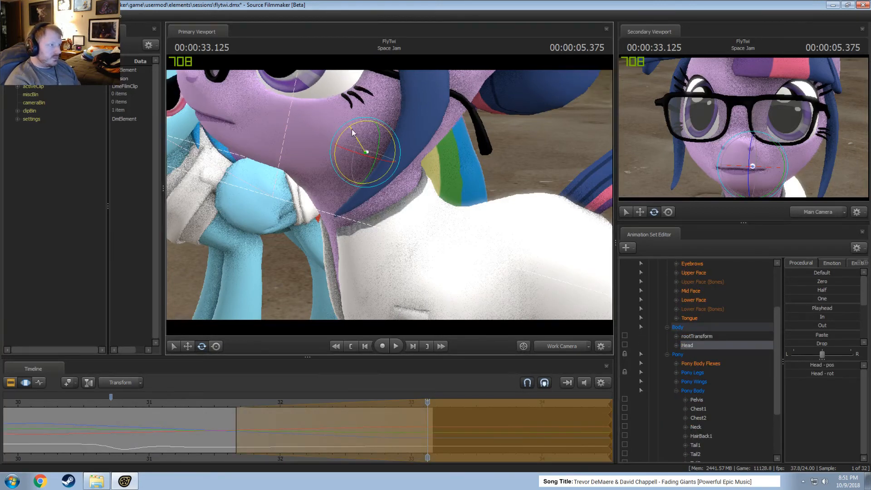
{"action": "left_click", "coordinate": [230, 401]}
{"action": "key", "text": "space"}
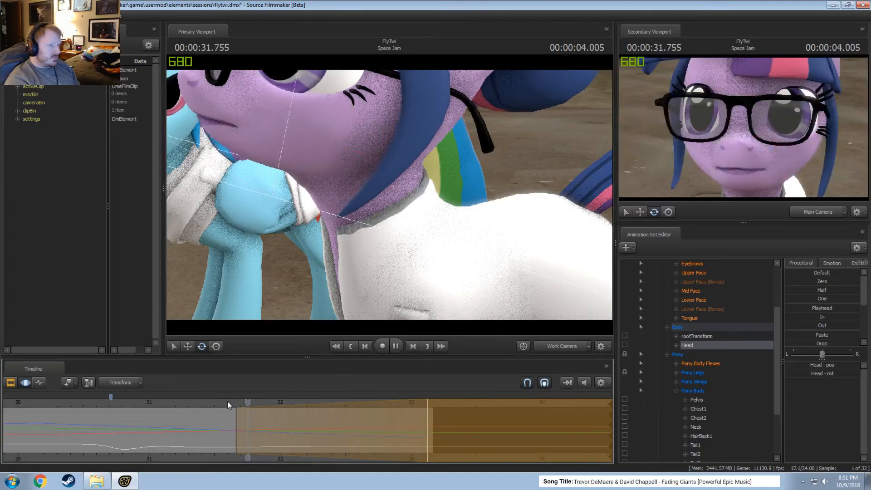
{"action": "key", "text": "space"}
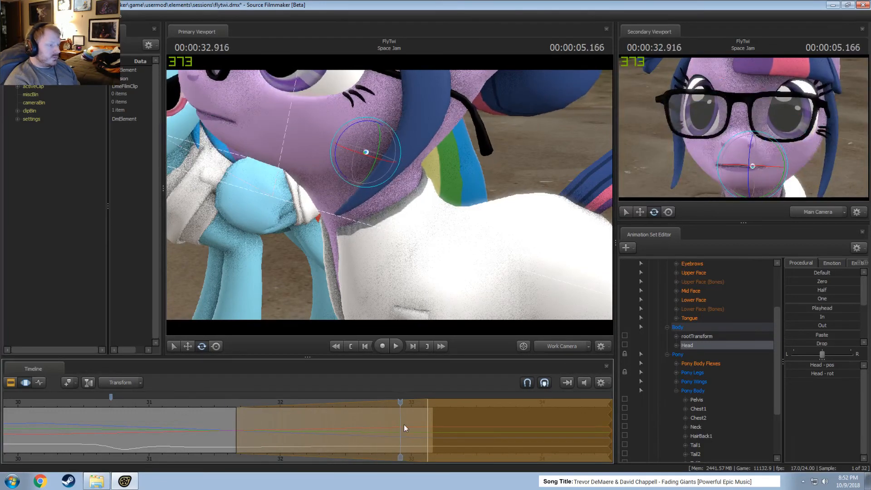
{"action": "left_click_drag", "start_coordinate": [404, 425], "coordinate": [427, 426]}
{"action": "left_click_drag", "start_coordinate": [334, 158], "coordinate": [335, 157]}
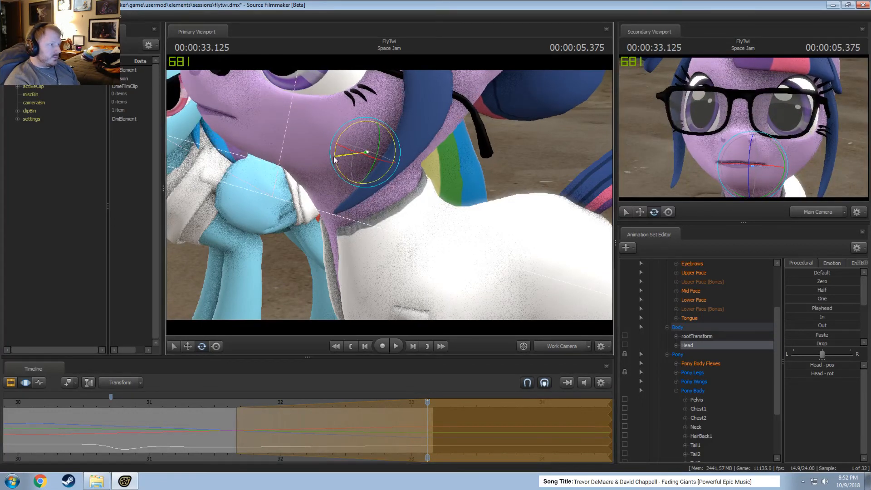
Play back Twilight's adjusted head movement from about 31.5 s to the end of the shot.
{"action": "left_click", "coordinate": [214, 401]}
{"action": "key", "text": "space"}
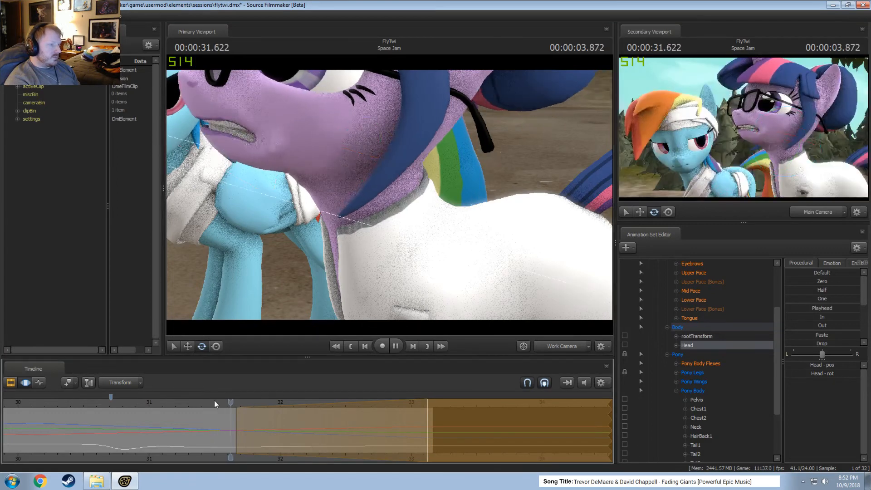
{"action": "key", "text": "space"}
{"action": "key", "text": "space"}
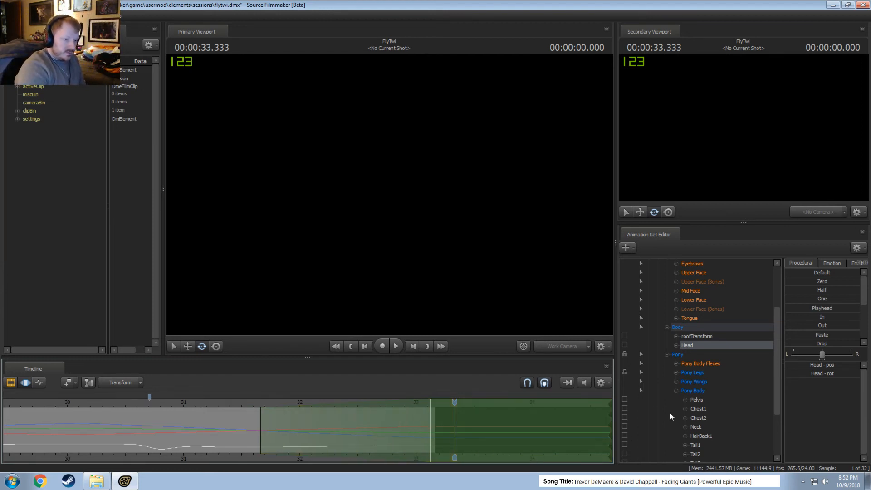
Add the Neck bone to the Head selection and play back Twilight's motion from about 30.4 s to 32.875 s.
{"action": "left_click", "coordinate": [696, 427]}
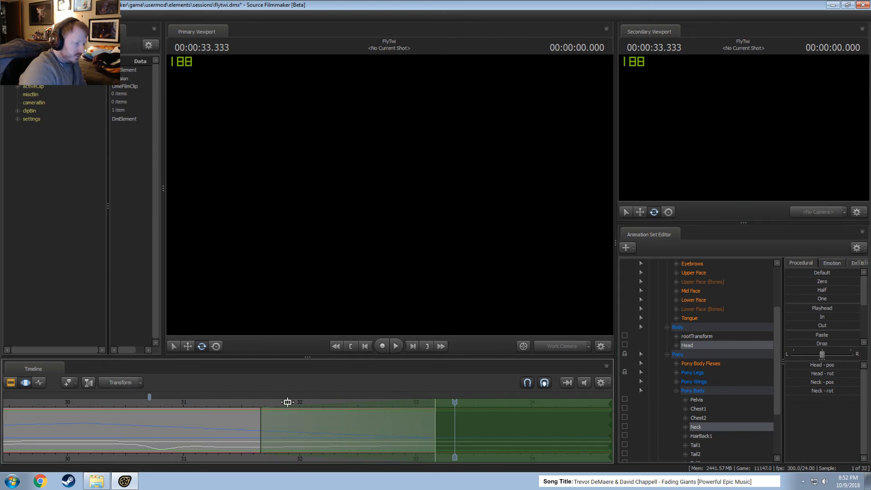
{"action": "scroll", "coordinate": [287, 402], "scroll_direction": "down", "scroll_amount": 4}
{"action": "left_click_drag", "start_coordinate": [282, 400], "coordinate": [240, 399]}
{"action": "key", "text": "space"}
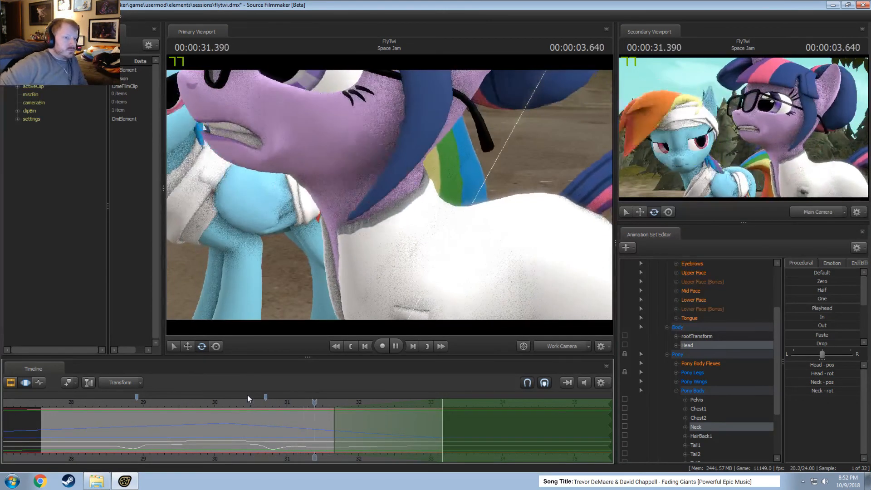
{"action": "key", "text": "space"}
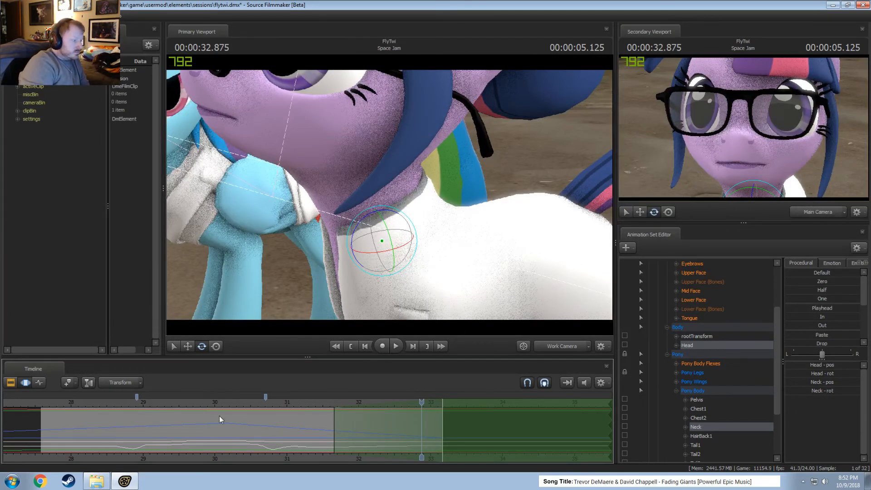
Scrub through Twilight's dialogue from about 28.3 s to 31.8 s and extend the time selection across all time.
{"action": "left_click", "coordinate": [95, 404]}
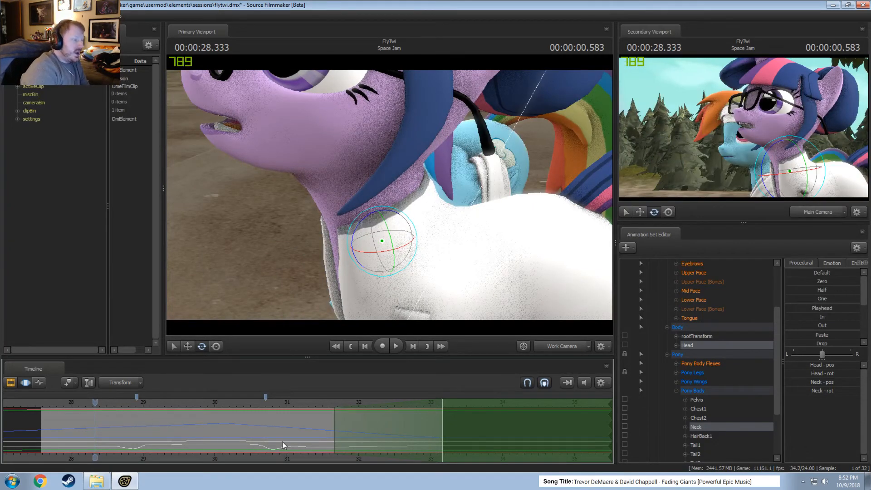
{"action": "left_click_drag", "start_coordinate": [115, 407], "coordinate": [340, 421]}
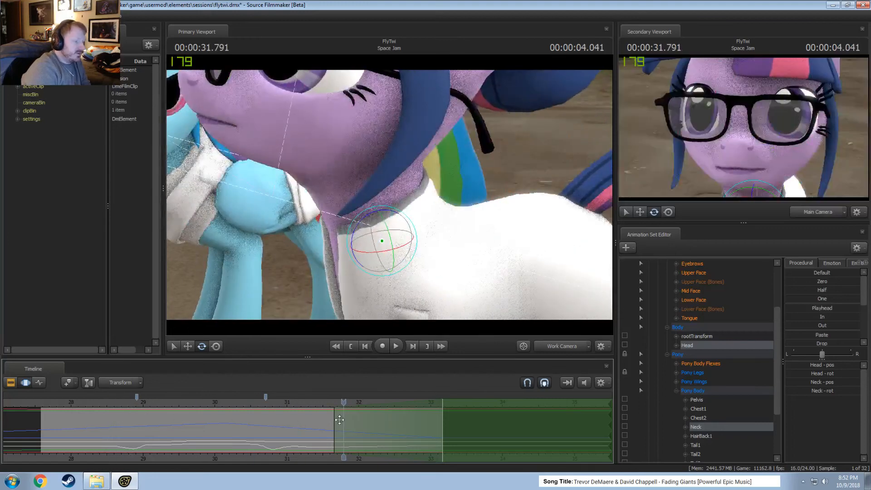
{"action": "left_click", "coordinate": [116, 403]}
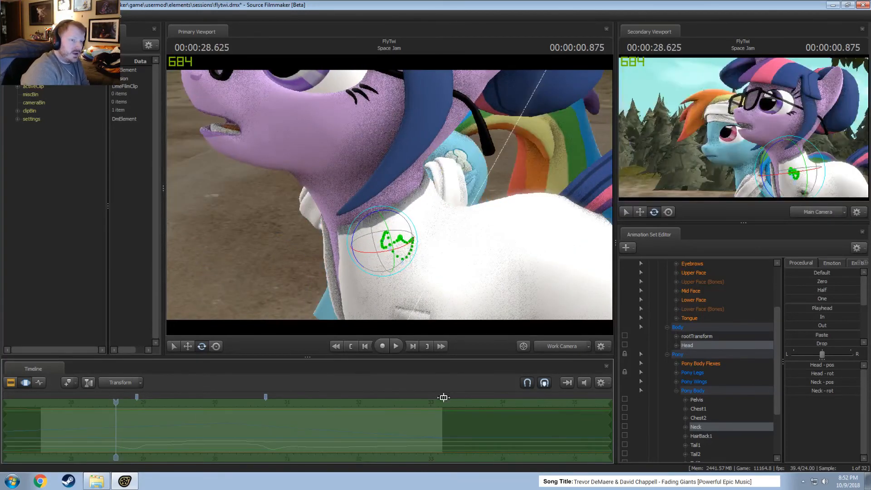
Expand Twilight's Lower Face group and look through its mouth controls.
{"action": "scroll", "coordinate": [686, 388], "scroll_direction": "up", "scroll_amount": 4}
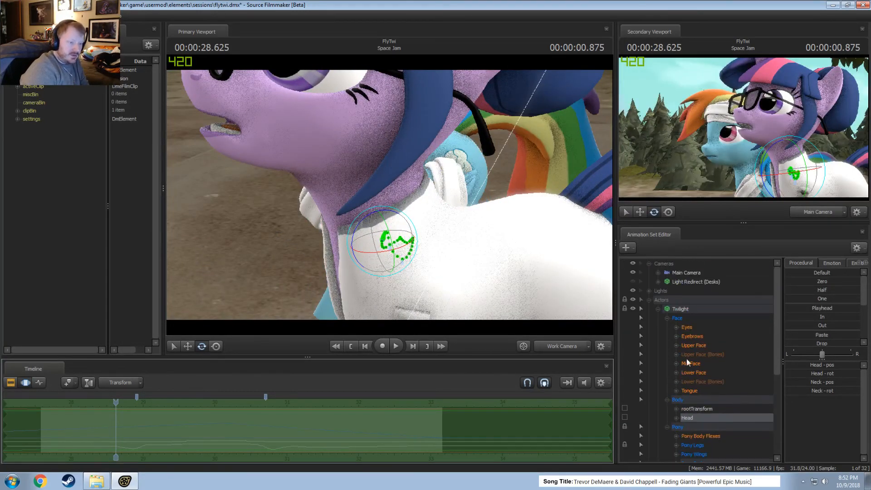
{"action": "left_click", "coordinate": [677, 372]}
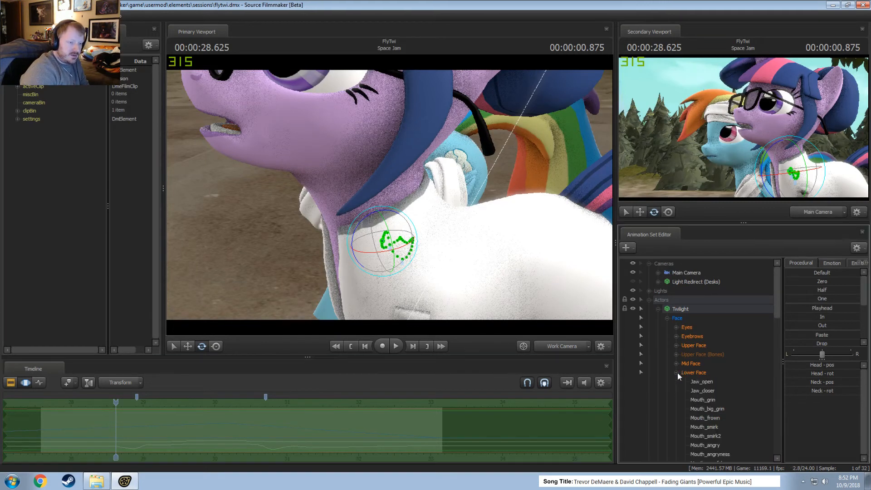
{"action": "scroll", "coordinate": [716, 390], "scroll_direction": "down", "scroll_amount": 15}
{"action": "scroll", "coordinate": [714, 390], "scroll_direction": "up", "scroll_amount": 4}
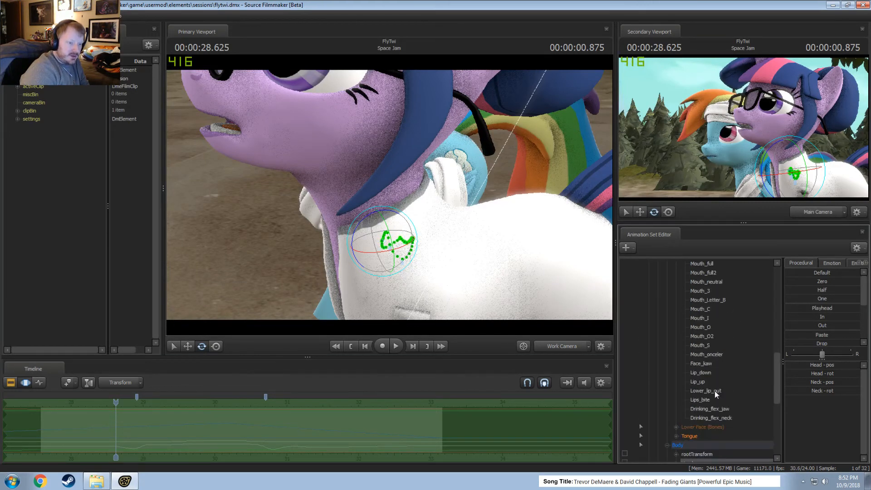
Try a high Mouth_onceler value on Twilight across the whole time selection and play it back in the Main Camera.
{"action": "left_click", "coordinate": [718, 354]}
{"action": "left_click_drag", "start_coordinate": [812, 365], "coordinate": [847, 364]}
{"action": "left_click", "coordinate": [564, 349]}
{"action": "key", "text": "space"}
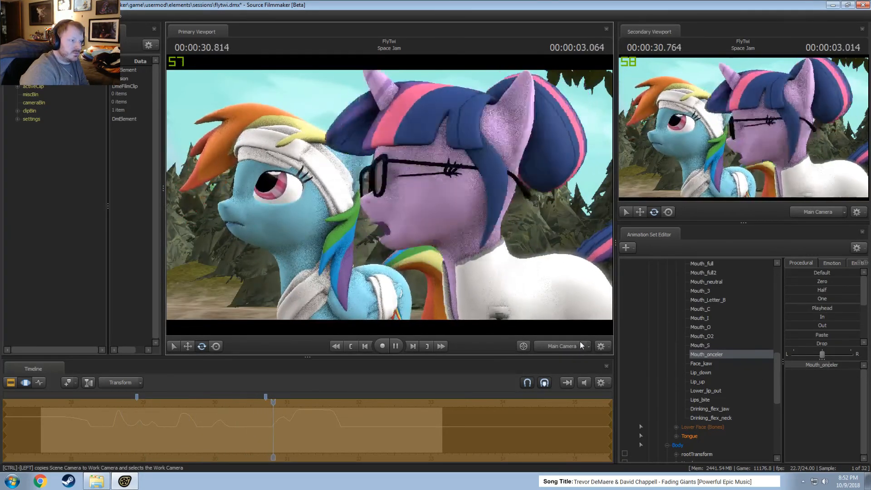
{"action": "key", "text": "space"}
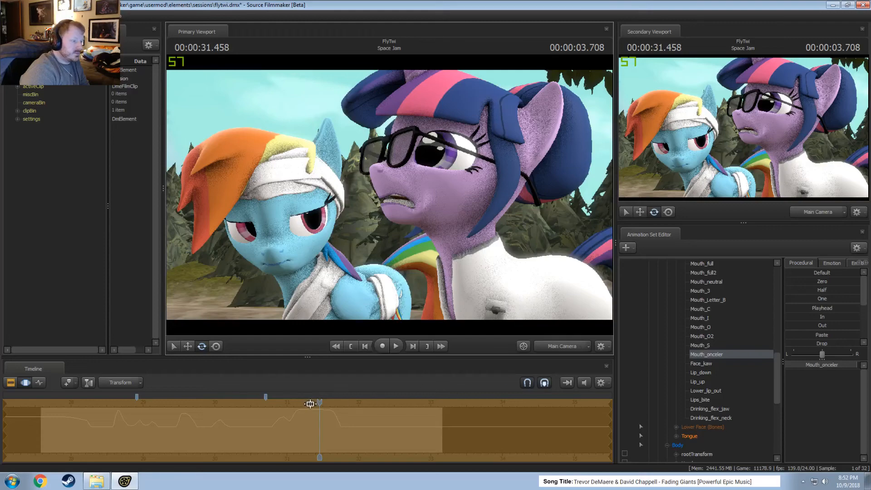
Replay the Mouth_onceler change from about 28 s through Twilight's dialogue, then undo it.
{"action": "left_click_drag", "start_coordinate": [311, 404], "coordinate": [70, 404]}
{"action": "key", "text": "space"}
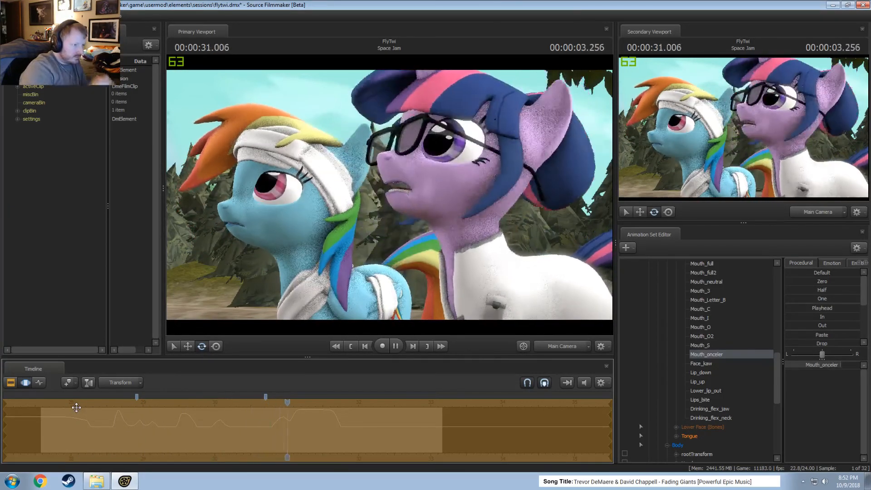
{"action": "key", "text": "space"}
{"action": "key", "text": "space"}
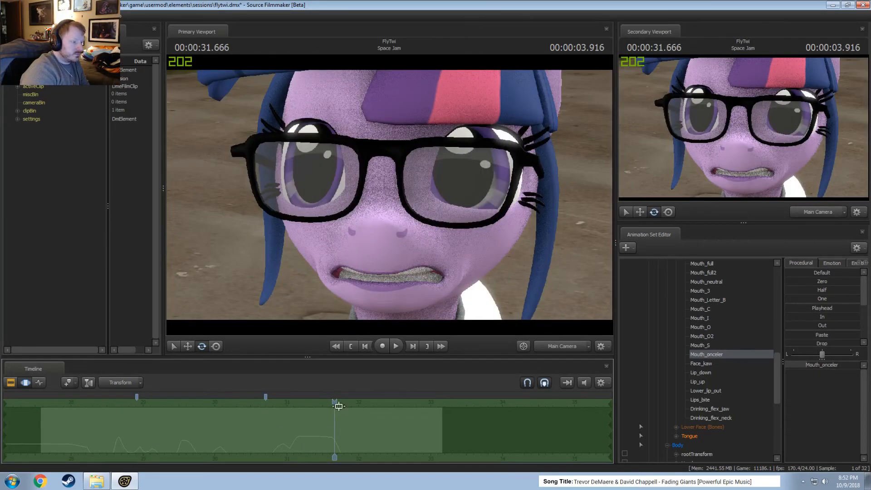
Raise Mouth_onceler again, play the dialogue from 27.875 s to about 31.5 s, and undo the change.
{"action": "left_click_drag", "start_coordinate": [339, 406], "coordinate": [63, 406]}
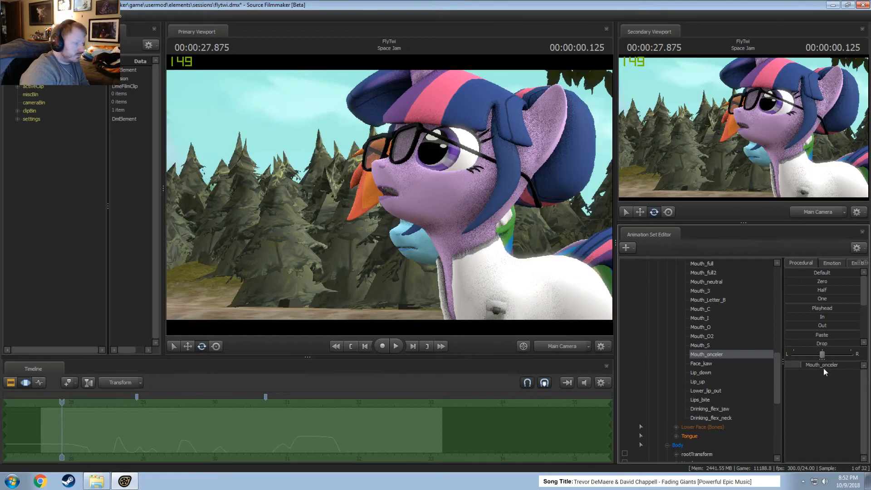
{"action": "key", "text": "space"}
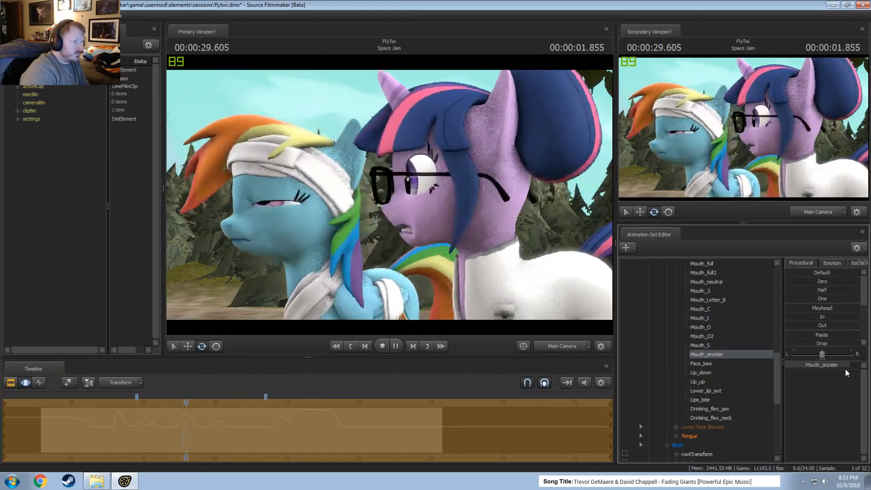
{"action": "key", "text": "space"}
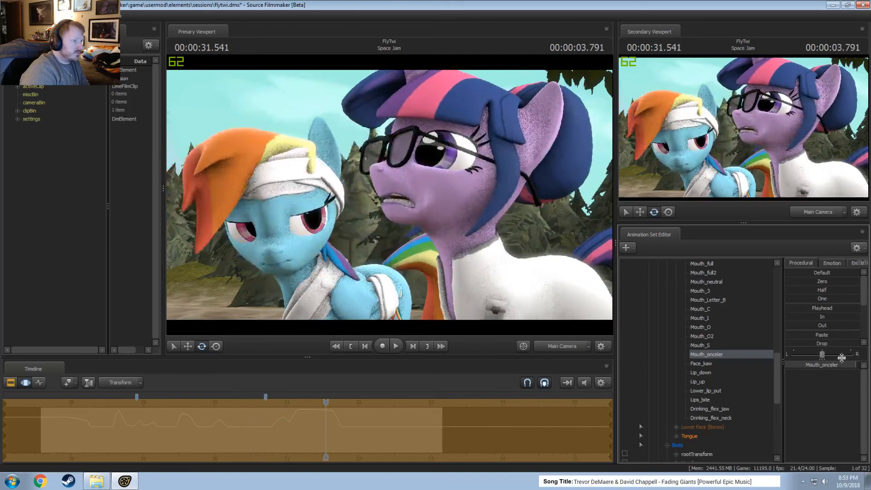
Try a high Mouth_worry value across the whole time selection, play it back from about 28 s, and undo it.
{"action": "scroll", "coordinate": [696, 399], "scroll_direction": "up", "scroll_amount": 5}
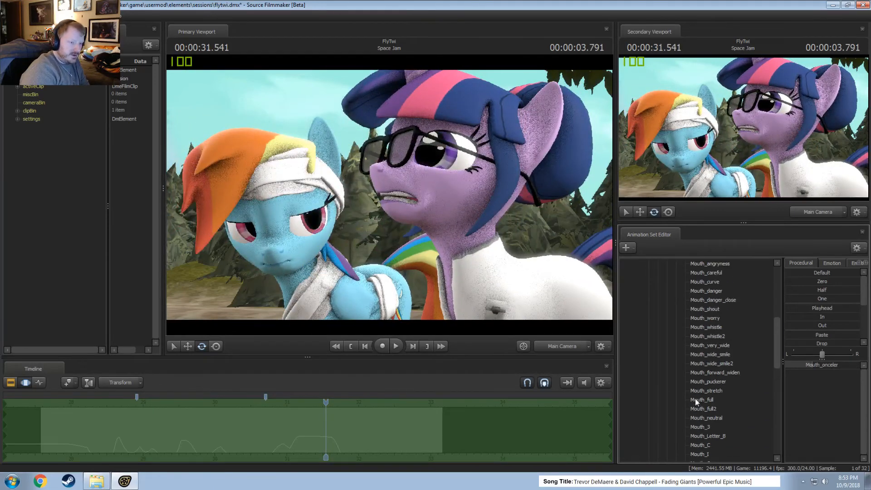
{"action": "left_click", "coordinate": [717, 318]}
{"action": "left_click_drag", "start_coordinate": [812, 368], "coordinate": [822, 368]}
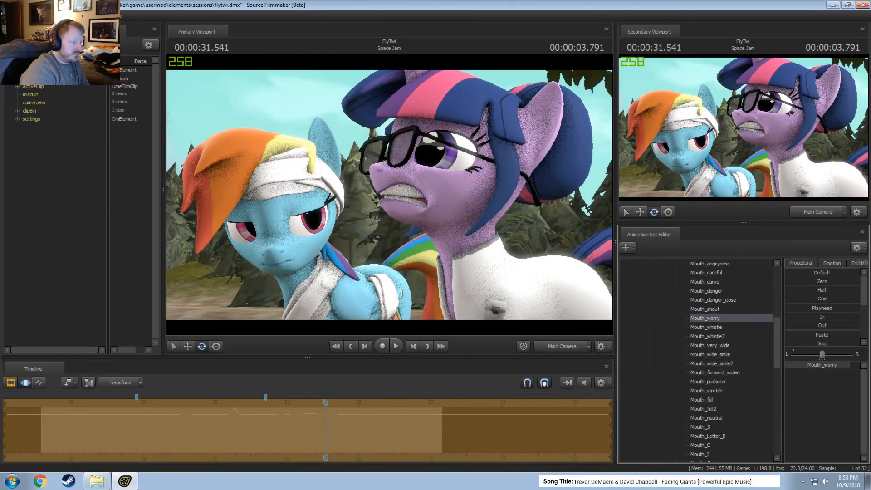
{"action": "left_click_drag", "start_coordinate": [334, 405], "coordinate": [69, 409]}
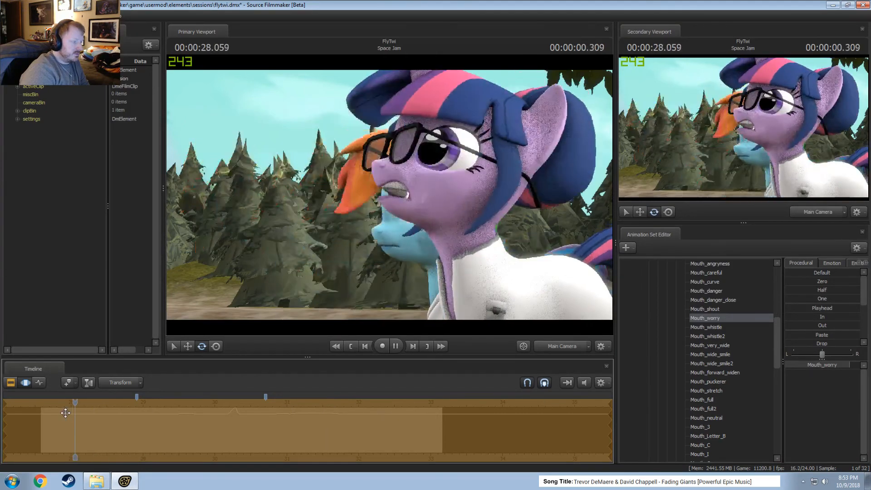
{"action": "key", "text": "space"}
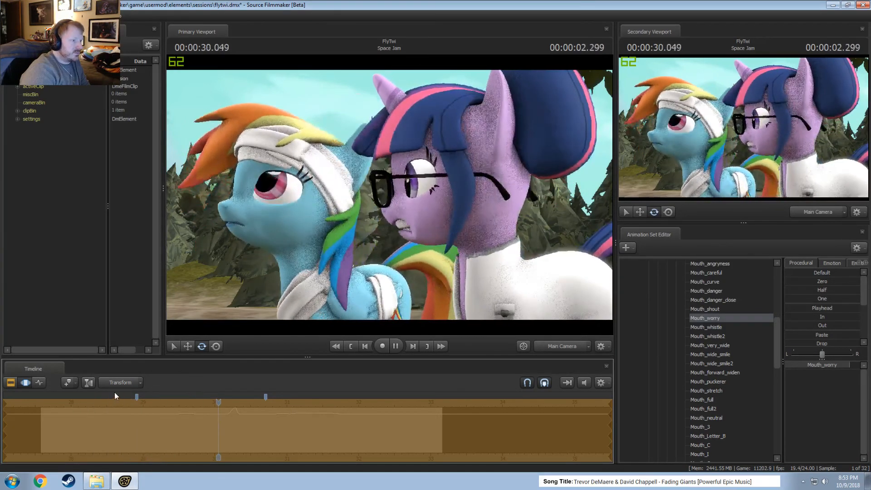
{"action": "key", "text": "space"}
{"action": "key", "text": "ctrl+z"}
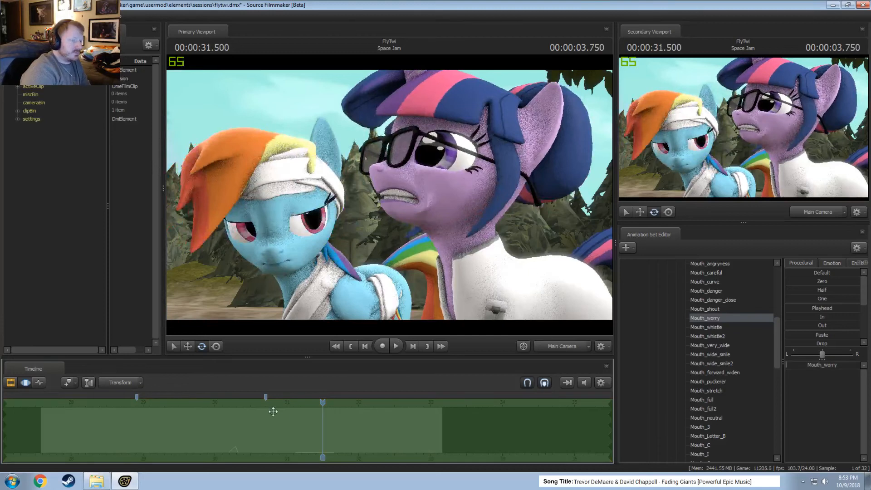
Try a high Mouth_forward_widen value on Twilight, play the dialogue back up to 31.5 s, and undo it.
{"action": "left_click", "coordinate": [724, 373]}
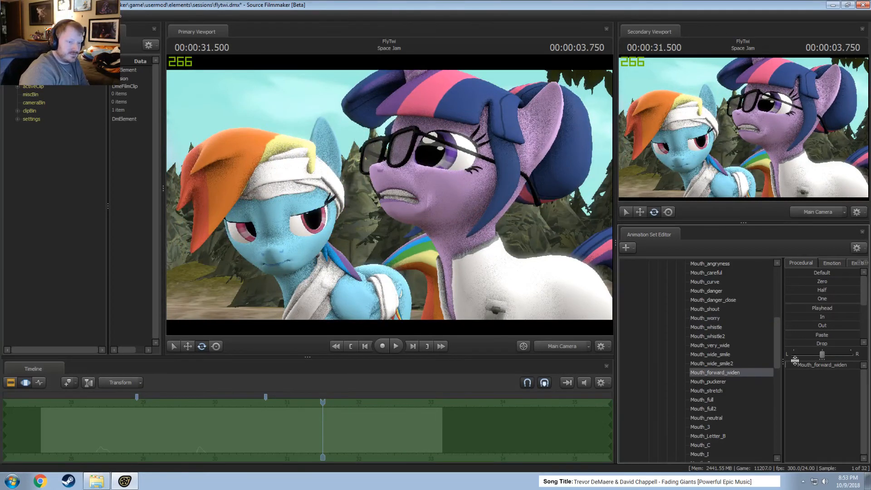
{"action": "left_click_drag", "start_coordinate": [796, 365], "coordinate": [848, 365]}
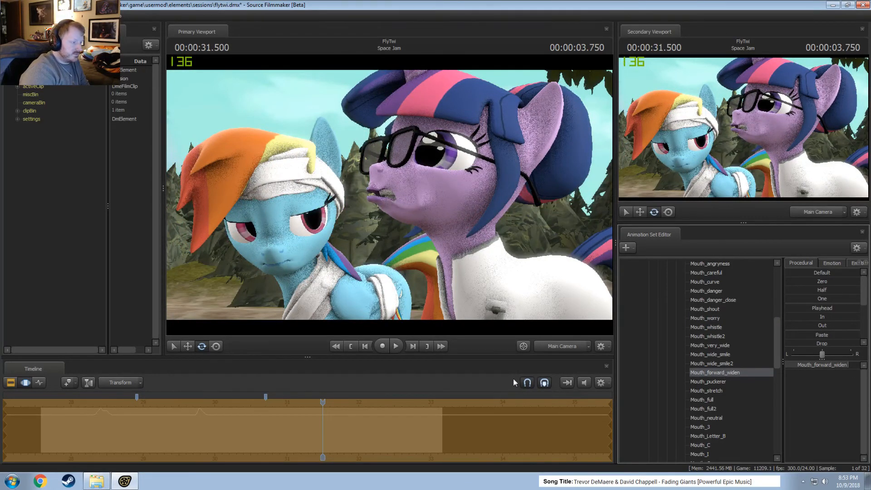
{"action": "left_click_drag", "start_coordinate": [316, 404], "coordinate": [46, 422]}
{"action": "key", "text": "space"}
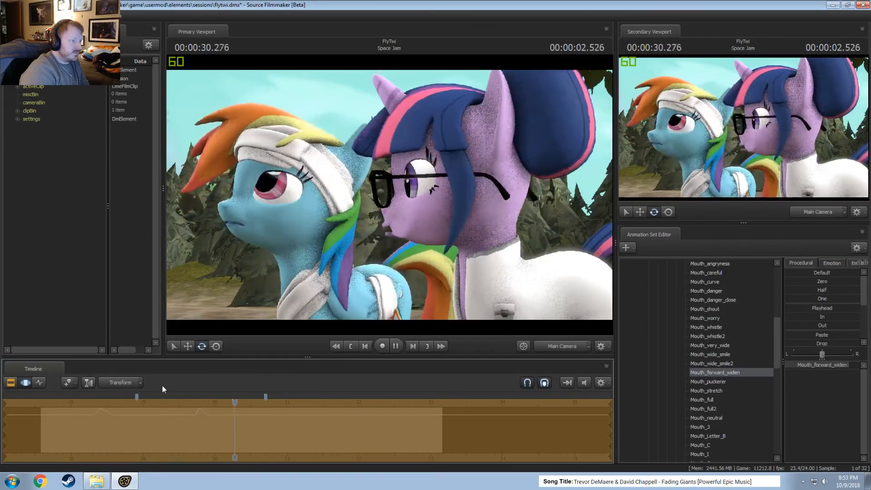
{"action": "key", "text": "space"}
{"action": "key", "text": "ctrl+z"}
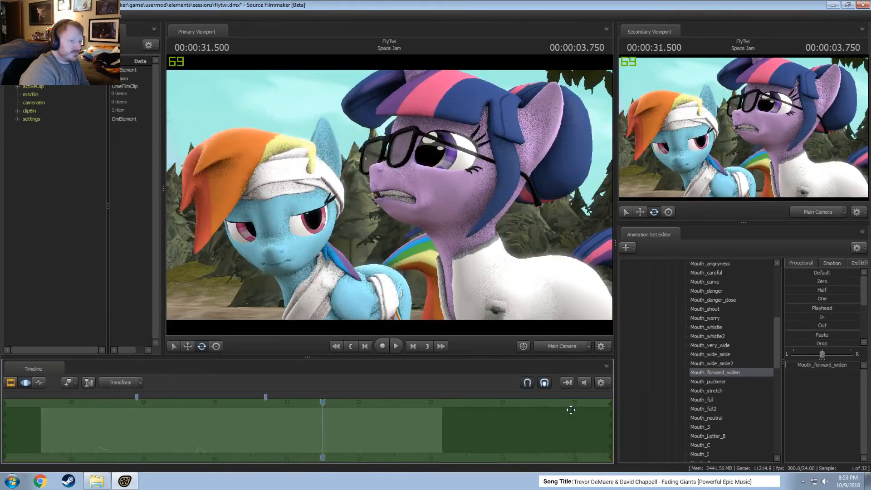
Try puffing out Twilight's cheeks with a high Mouth_full2 value and play back the shot up to 31.5 s.
{"action": "left_click", "coordinate": [730, 407]}
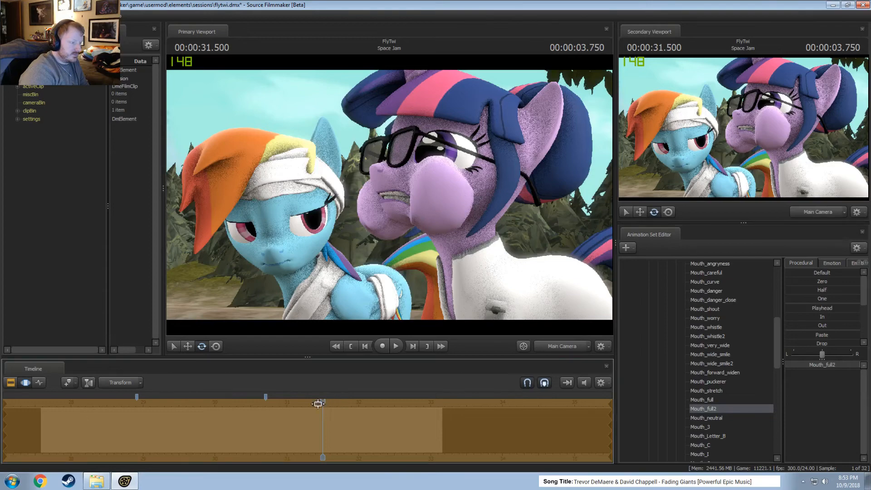
{"action": "left_click_drag", "start_coordinate": [319, 402], "coordinate": [29, 415]}
{"action": "key", "text": "space"}
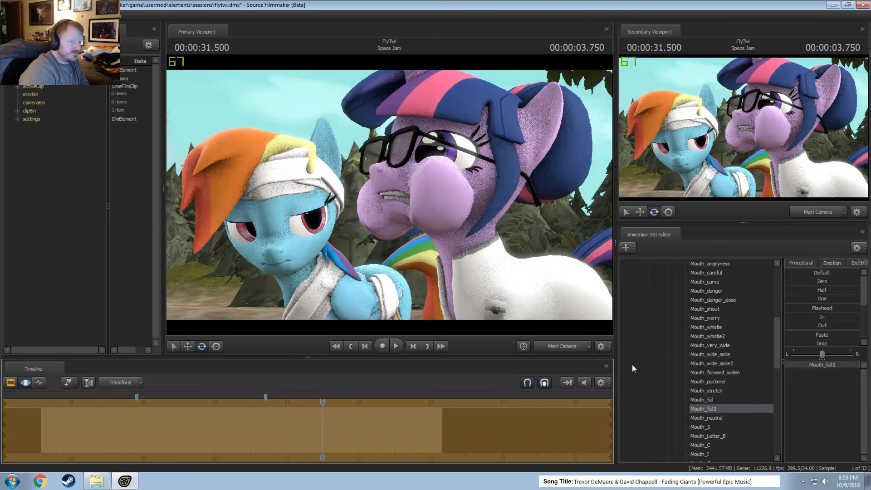
Try raising Twilight's Drinking_flex_jaw control at 31.5 s.
{"action": "scroll", "coordinate": [727, 385], "scroll_direction": "down", "scroll_amount": 4}
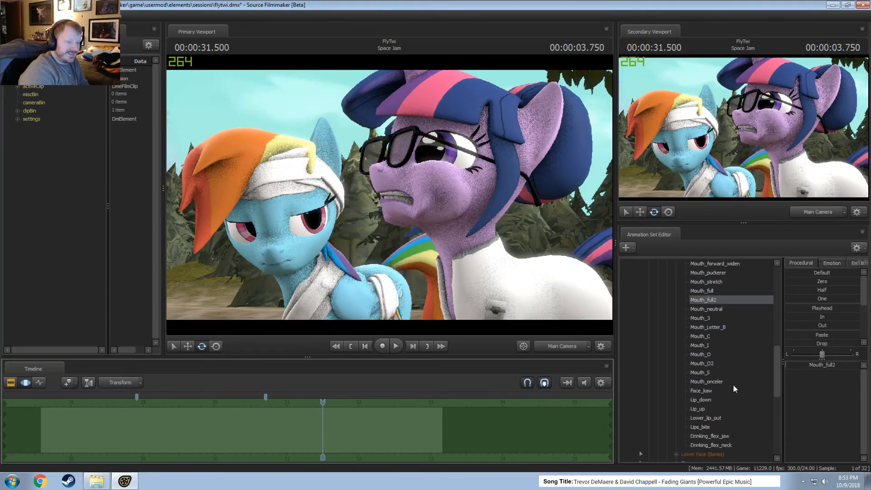
{"action": "left_click", "coordinate": [724, 435]}
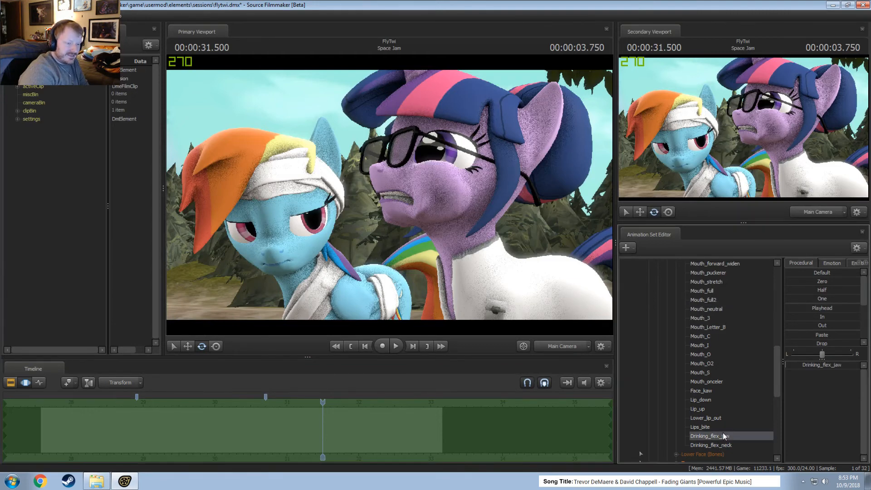
{"action": "left_click_drag", "start_coordinate": [819, 368], "coordinate": [852, 367]}
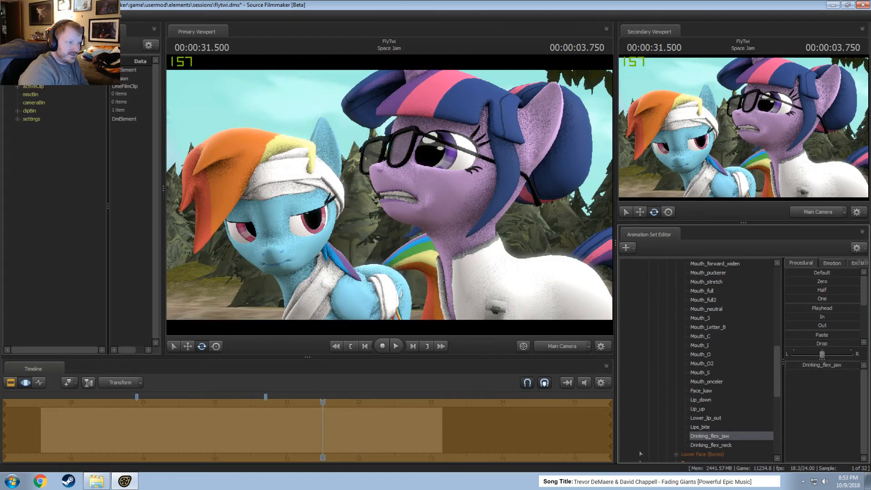
Try a constant Mouth_Letter_B value on Twilight, play it back from about 29 s to 31.375 s, and undo it.
{"action": "left_click", "coordinate": [722, 328]}
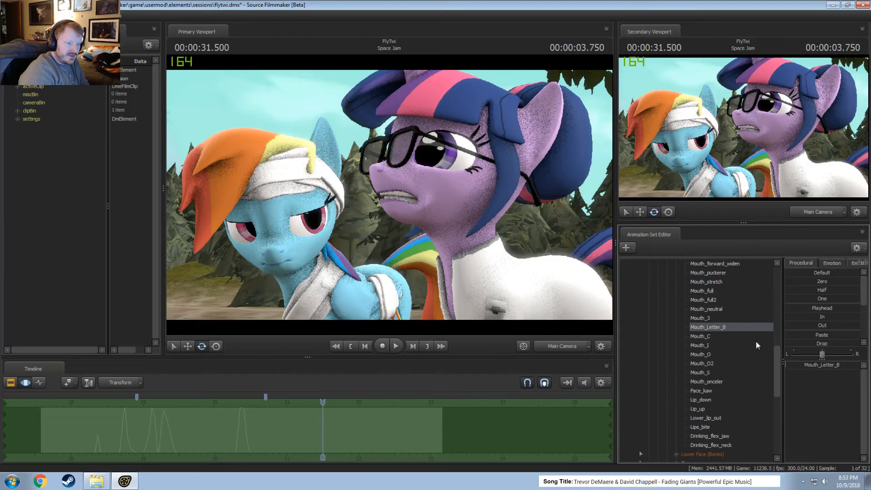
{"action": "left_click", "coordinate": [808, 368]}
{"action": "left_click_drag", "start_coordinate": [323, 403], "coordinate": [149, 411]}
{"action": "key", "text": "space"}
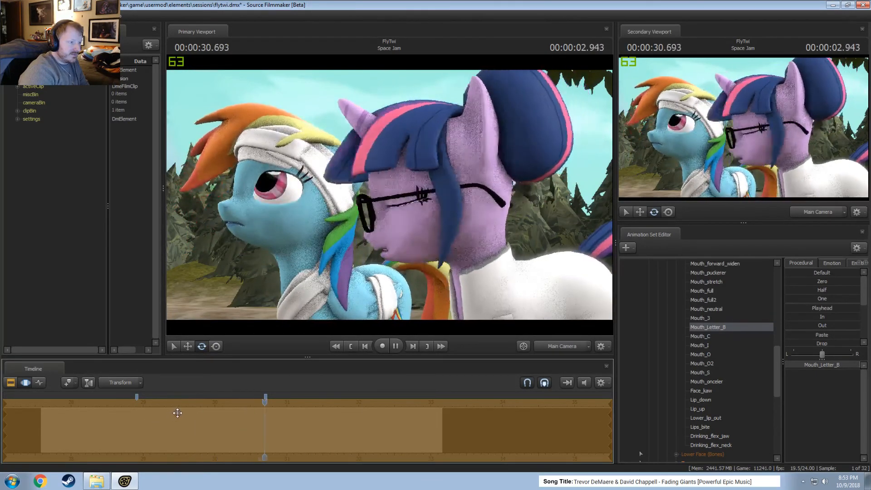
{"action": "key", "text": "space"}
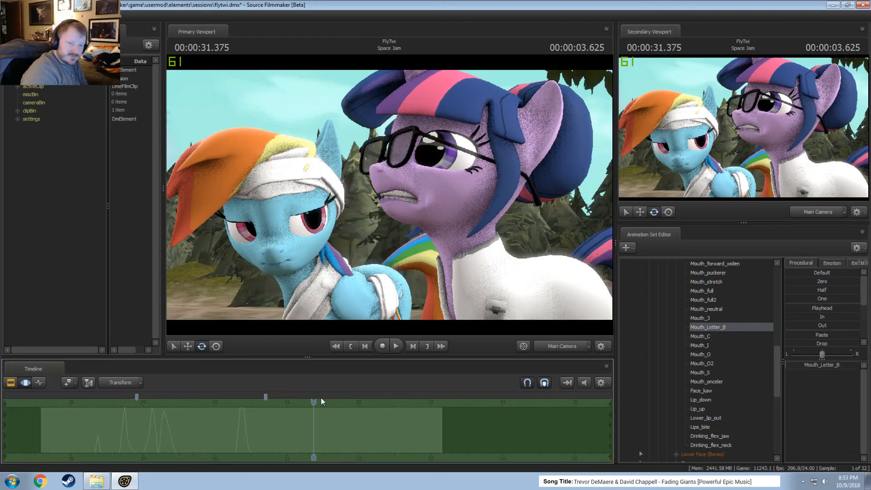
Try a very high constant Mouth_angryness value on Twilight and play the dialogue back up to about 31.4 s.
{"action": "scroll", "coordinate": [689, 306], "scroll_direction": "up", "scroll_amount": 6}
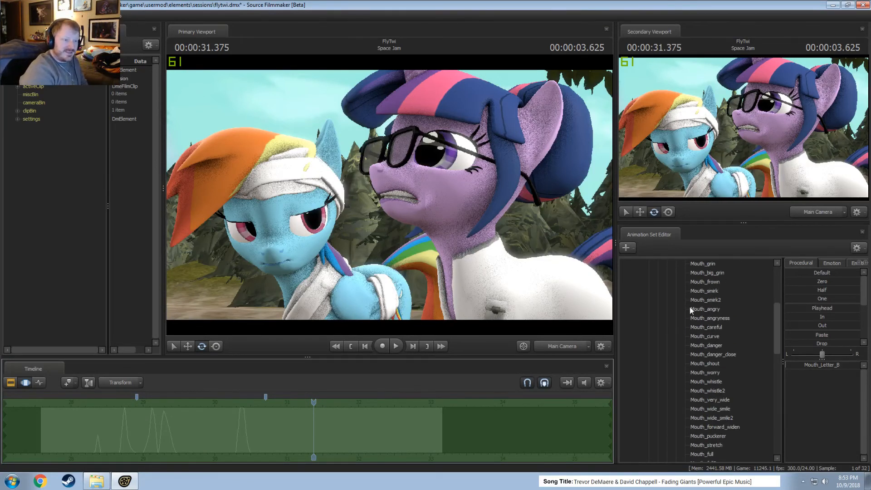
{"action": "scroll", "coordinate": [727, 300], "scroll_direction": "up", "scroll_amount": 1}
{"action": "left_click", "coordinate": [713, 354]}
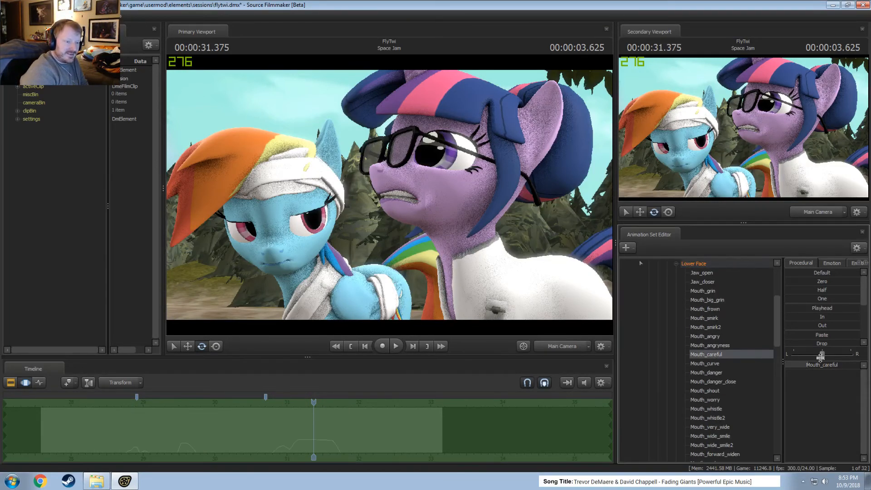
{"action": "left_click", "coordinate": [717, 346]}
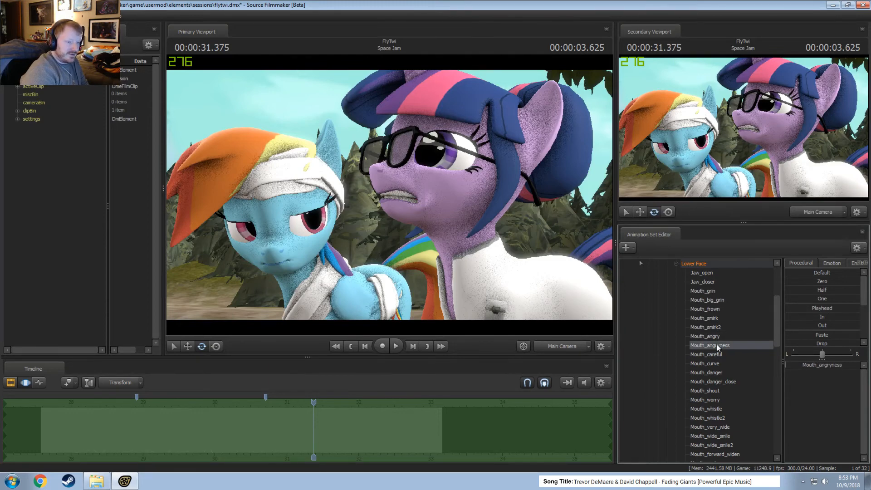
{"action": "left_click_drag", "start_coordinate": [796, 365], "coordinate": [821, 365]}
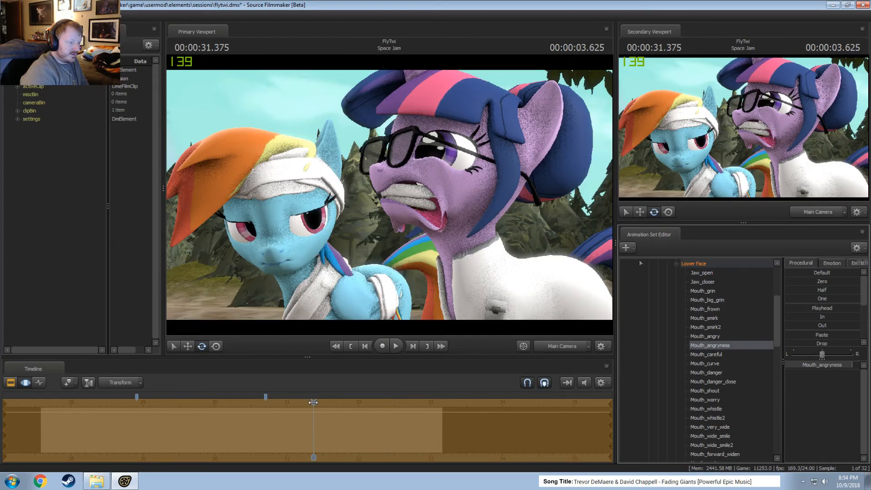
{"action": "left_click_drag", "start_coordinate": [313, 403], "coordinate": [80, 410]}
{"action": "key", "text": "space"}
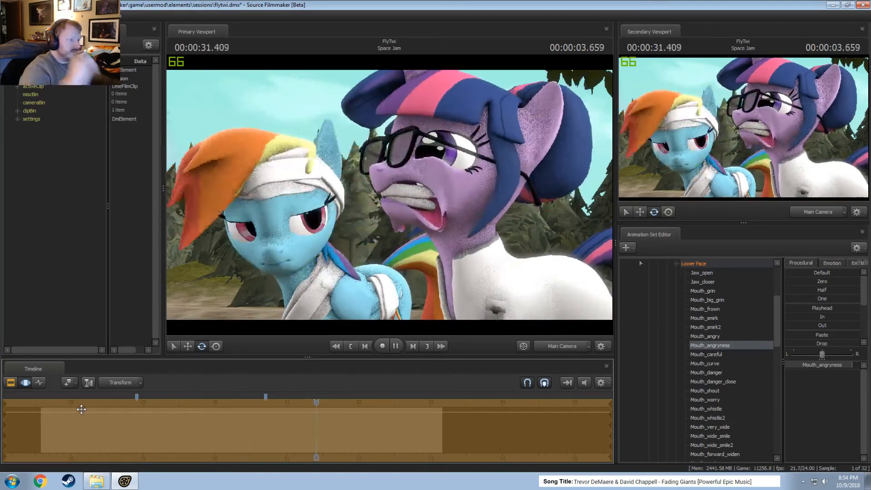
{"action": "key", "text": "space"}
Try a lower Mouth_angryness value on Twilight, replay from about 29.5 s to 31.5 s, and undo it.
{"action": "left_click_drag", "start_coordinate": [798, 366], "coordinate": [828, 369]}
{"action": "left_click_drag", "start_coordinate": [323, 403], "coordinate": [180, 405]}
{"action": "key", "text": "space"}
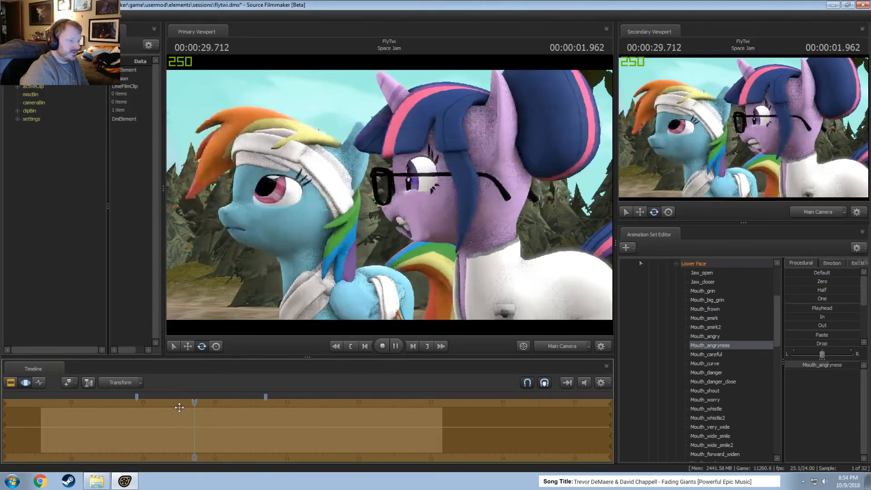
{"action": "key", "text": "space"}
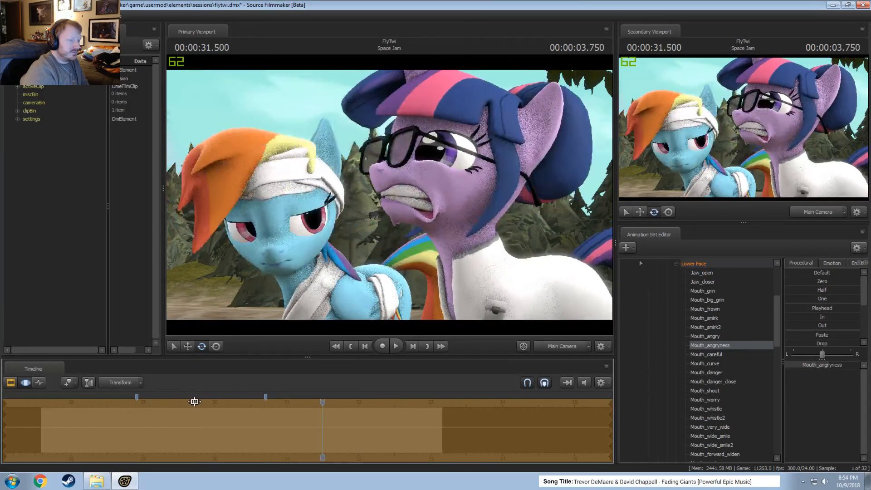
{"action": "key", "text": "ctrl+z"}
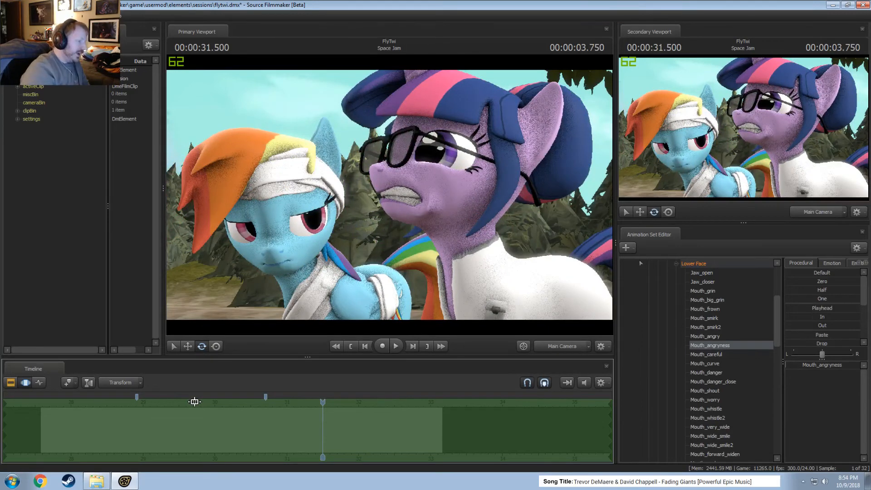
Play back Twilight's dialogue without the angry mouth flex, collapse her Lower Face group, and replay the shot's ending.
{"action": "left_click_drag", "start_coordinate": [325, 402], "coordinate": [214, 409]}
{"action": "key", "text": "space"}
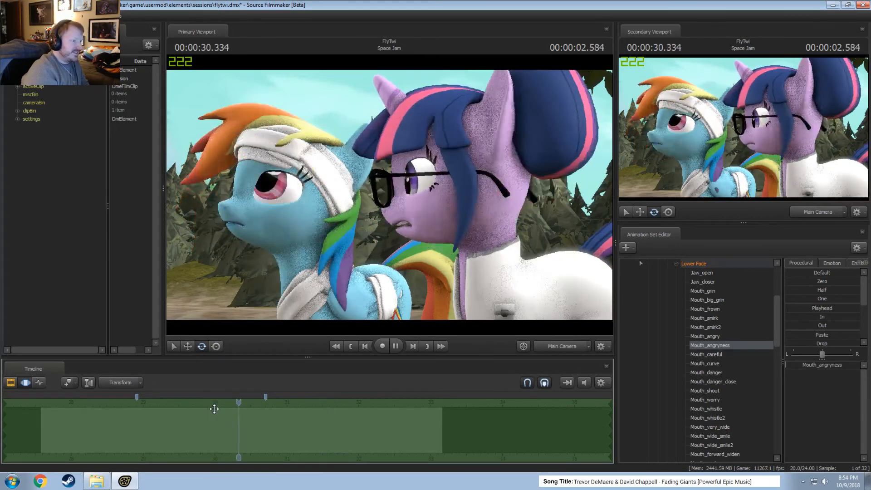
{"action": "scroll", "coordinate": [686, 402], "scroll_direction": "up", "scroll_amount": 4}
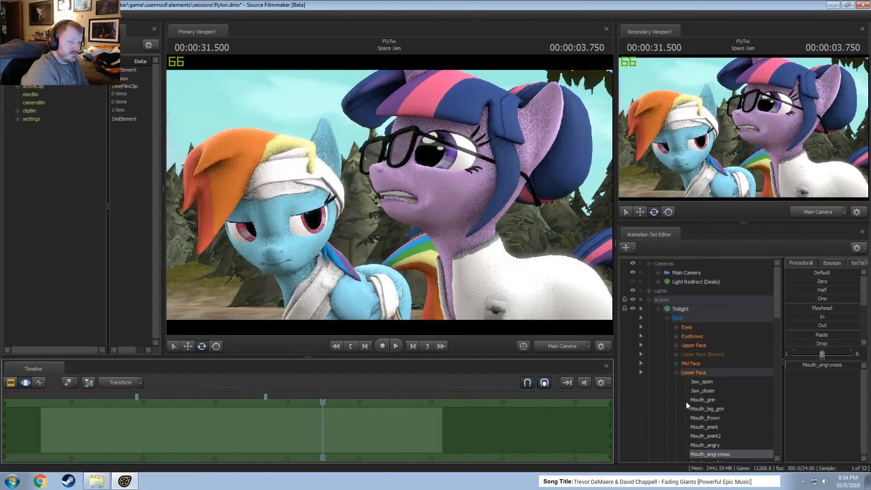
{"action": "left_click", "coordinate": [676, 373]}
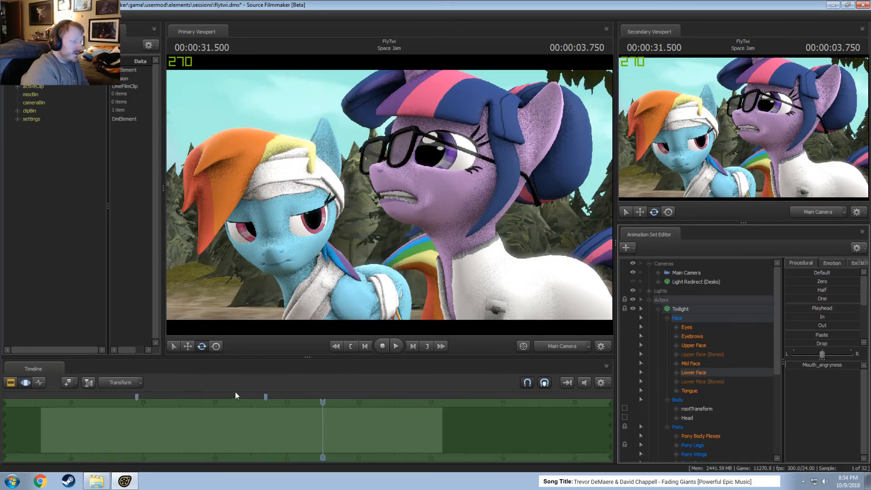
{"action": "left_click", "coordinate": [235, 395]}
{"action": "key", "text": "space"}
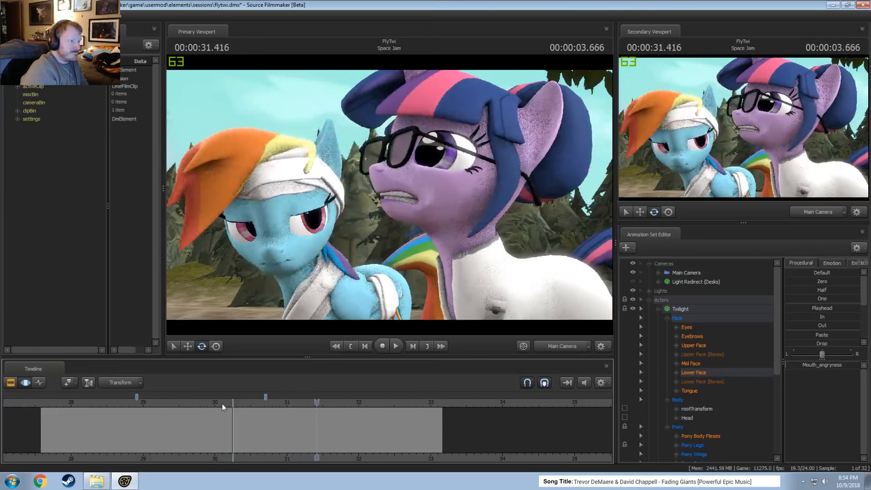
{"action": "left_click", "coordinate": [197, 396]}
{"action": "key", "text": "space"}
{"action": "key", "text": "space"}
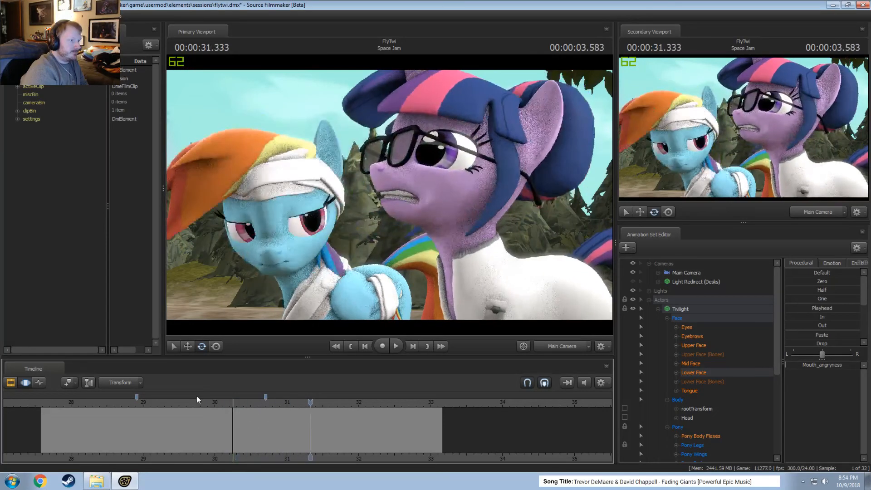
Show the shots in the Clip Editor, play the Space Jam shot on, and return to its beginning at 27.708 s.
{"action": "key", "text": "F2"}
{"action": "key", "text": "F3"}
{"action": "key", "text": "F2"}
{"action": "left_click", "coordinate": [260, 438]}
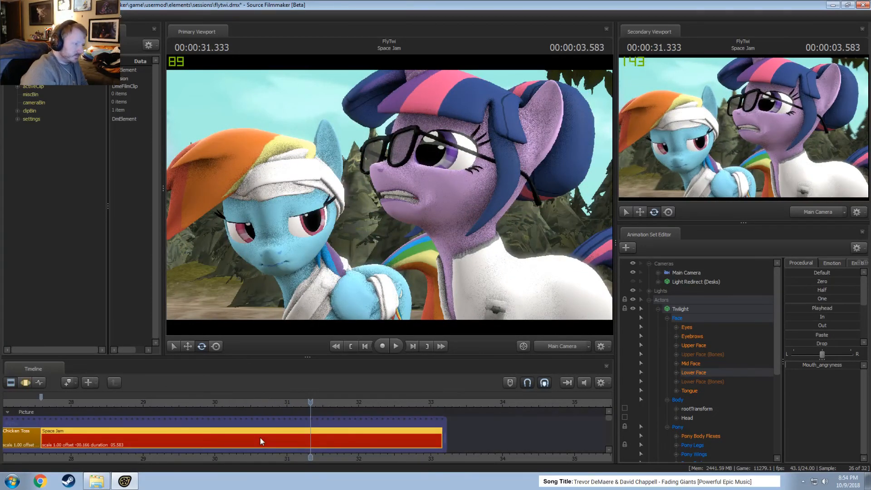
{"action": "key", "text": "space"}
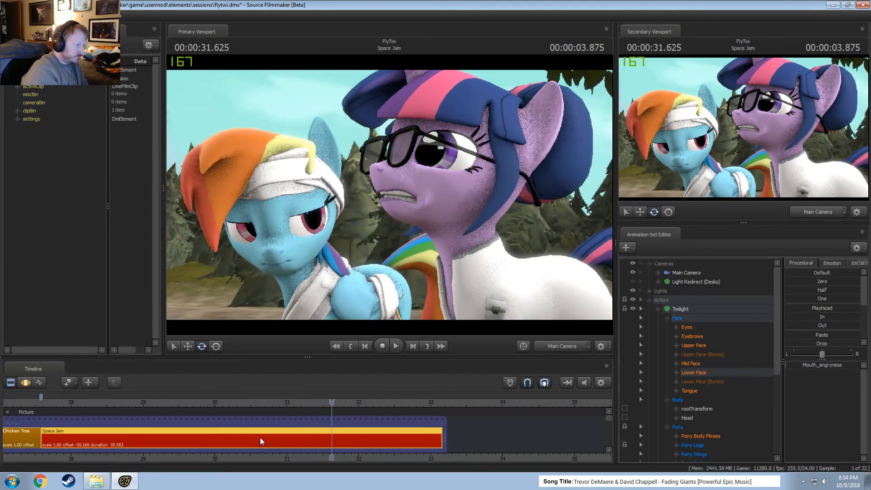
{"action": "left_click", "coordinate": [55, 402]}
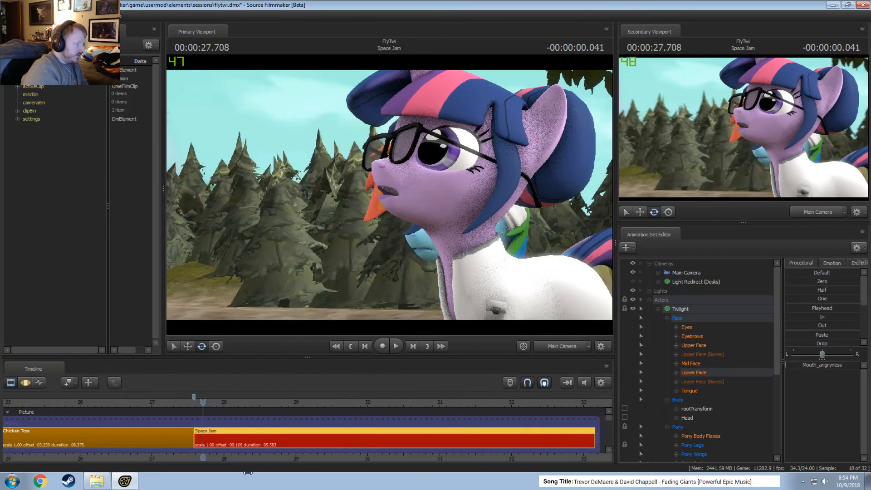
Collapse Twilight's control tree and select Rainbow Dash's animation set in the Motion Editor.
{"action": "key", "text": "F3"}
{"action": "scroll", "coordinate": [752, 370], "scroll_direction": "down", "scroll_amount": 1}
{"action": "left_click", "coordinate": [664, 291]}
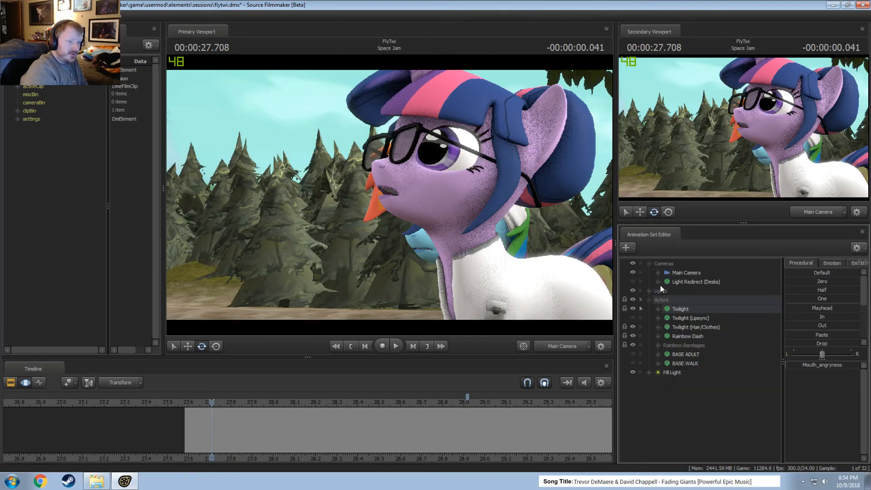
{"action": "left_click", "coordinate": [686, 336]}
Play the opening of the Space Jam shot repeatedly from about 27.7 s to 30 s to review Rainbow Dash's movement.
{"action": "key", "text": "F2"}
{"action": "key", "text": "space"}
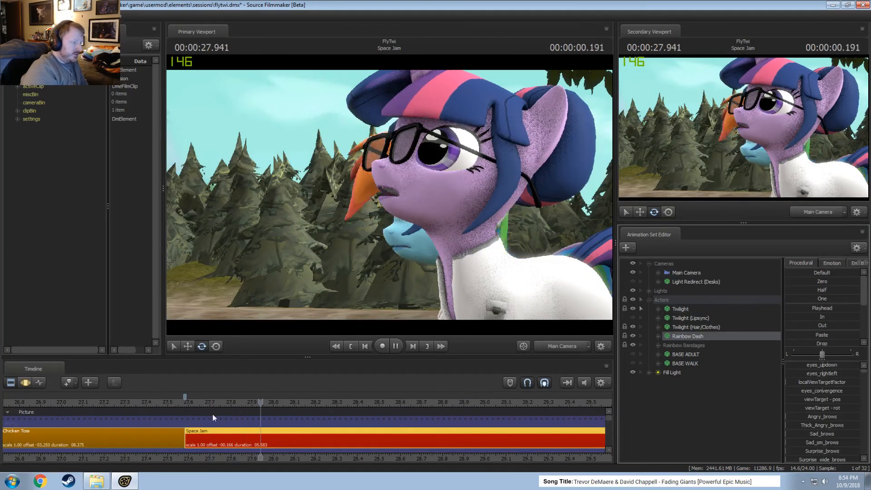
{"action": "middle_click_drag", "start_coordinate": [249, 457], "coordinate": [161, 451]}
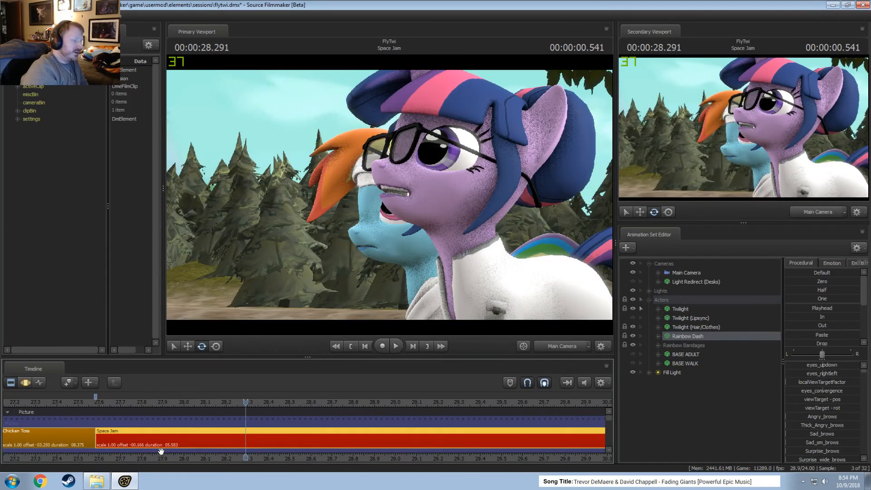
{"action": "left_click", "coordinate": [107, 402]}
{"action": "key", "text": "space"}
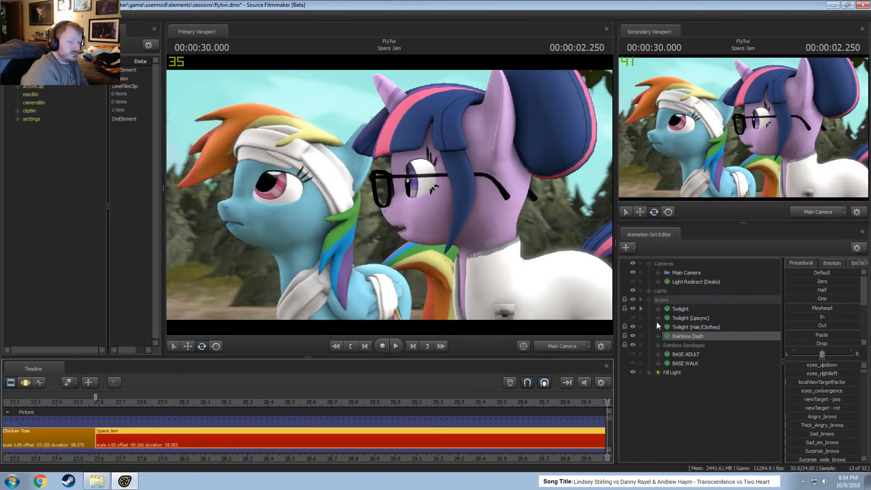
{"action": "key", "text": "F4"}
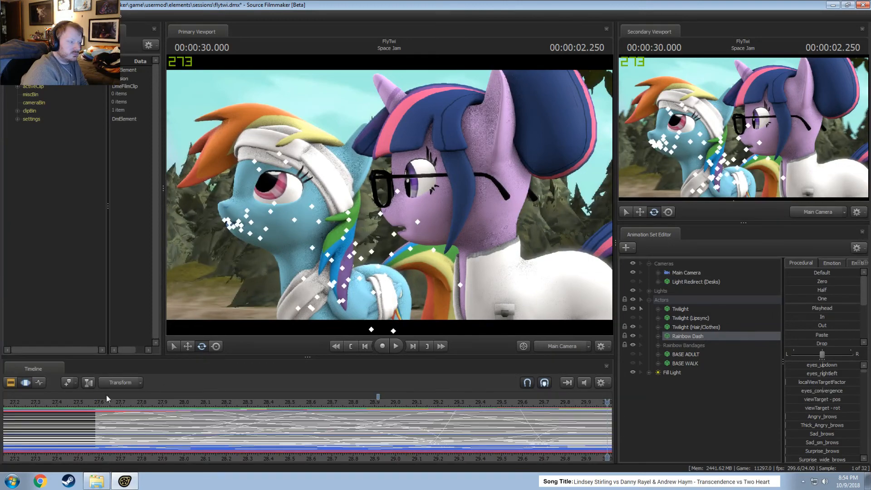
{"action": "left_click", "coordinate": [109, 403]}
{"action": "key", "text": "space"}
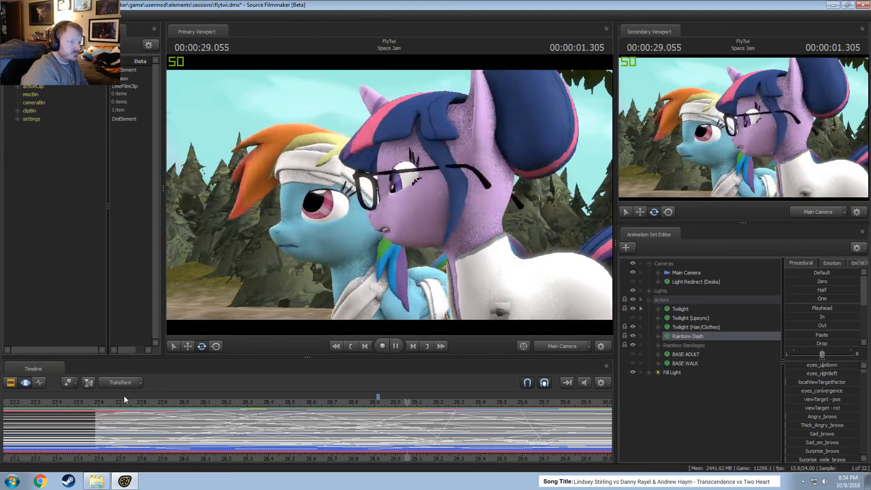
{"action": "key", "text": "space"}
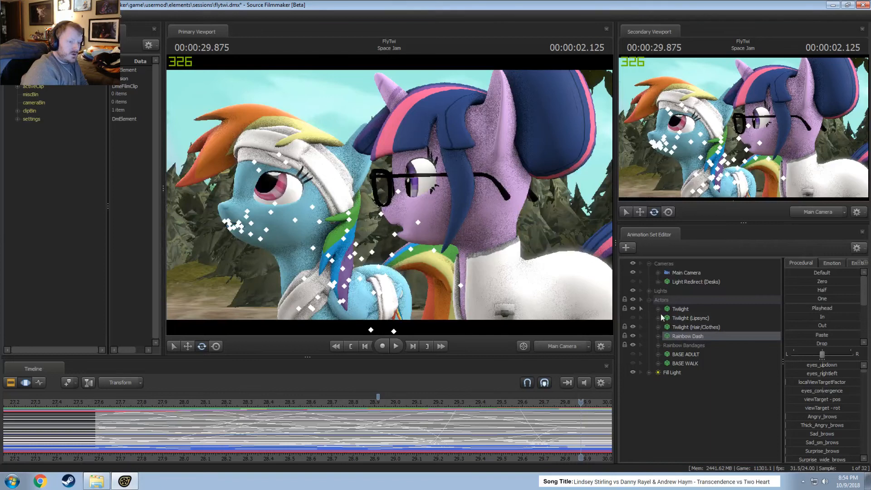
Expand Rainbow Dash's control groups and make a time selection on her animation from about 27.75 s to 28.4 s.
{"action": "left_click", "coordinate": [658, 336]}
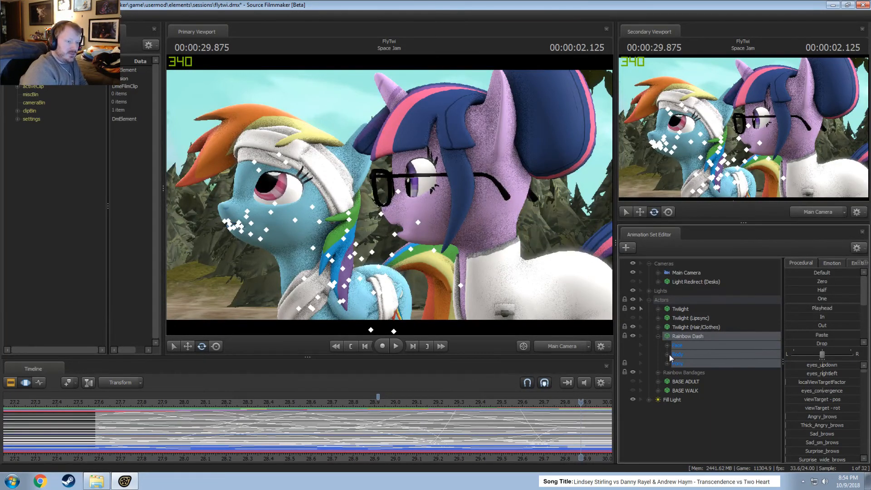
{"action": "key", "text": "F2"}
{"action": "key", "text": "F3"}
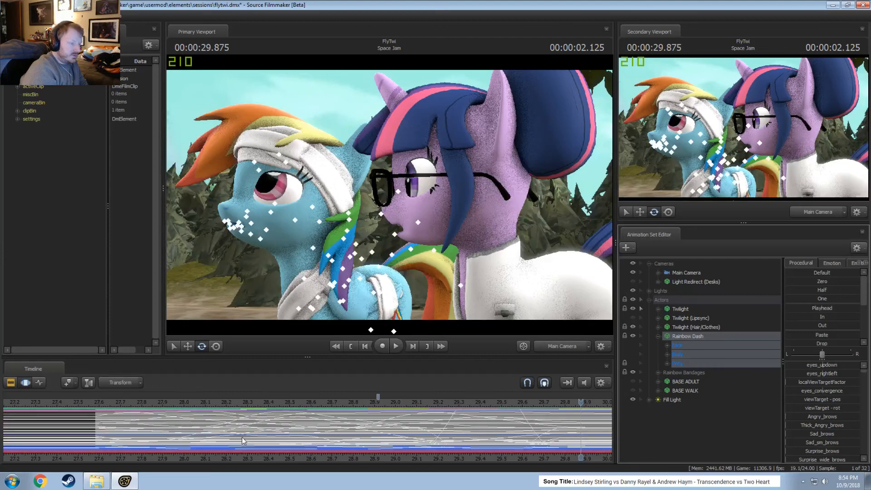
{"action": "scroll", "coordinate": [244, 440], "scroll_direction": "down", "scroll_amount": 3}
{"action": "middle_click_drag", "start_coordinate": [435, 457], "coordinate": [188, 432]}
{"action": "key", "text": "shift"}
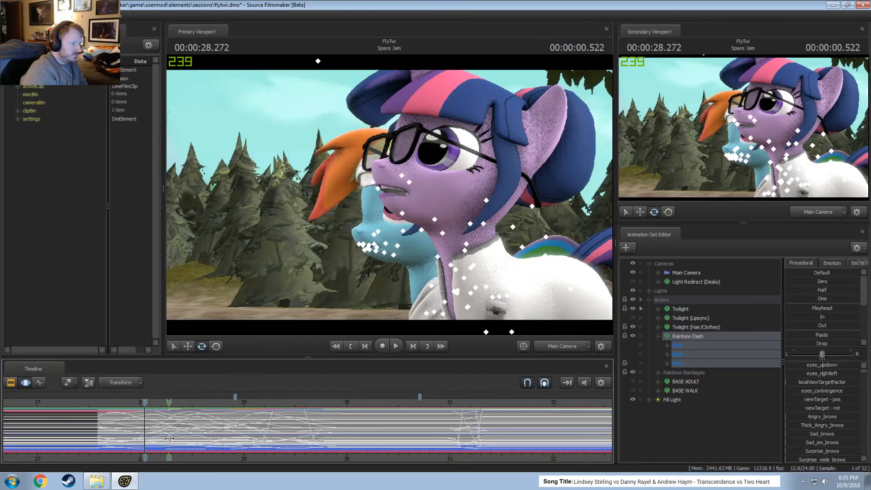
{"action": "left_click_drag", "start_coordinate": [137, 438], "coordinate": [183, 438], "text": "shift"}
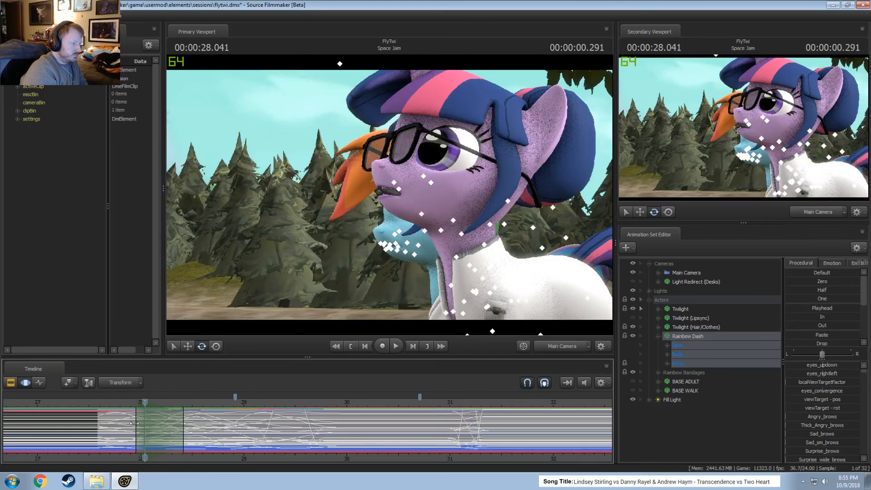
{"action": "mouse_move", "coordinate": [134, 424]}
{"action": "left_mouse_down"}
{"action": "mouse_move", "coordinate": [113, 429]}
{"action": "mouse_move", "coordinate": [131, 427]}
{"action": "left_mouse_up"}
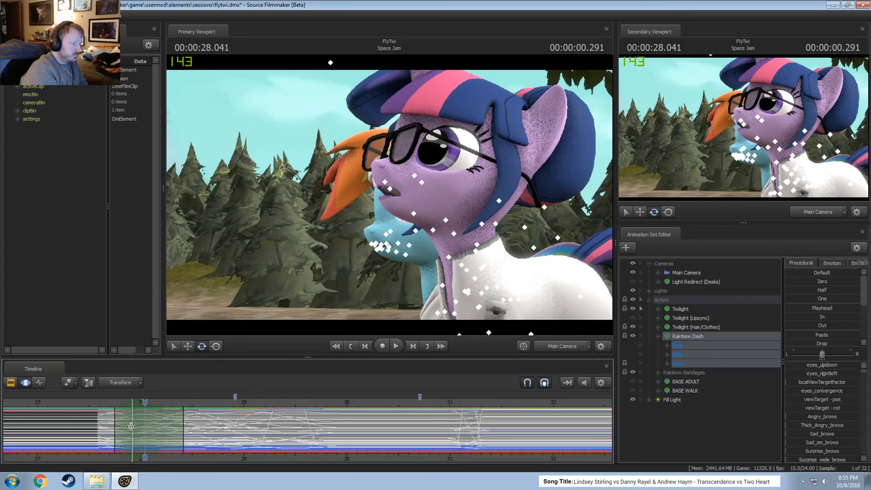
Switch the primary viewport to the Work Camera aimed at Rainbow Dash and play back her movement from 27.666 s.
{"action": "left_click", "coordinate": [106, 408]}
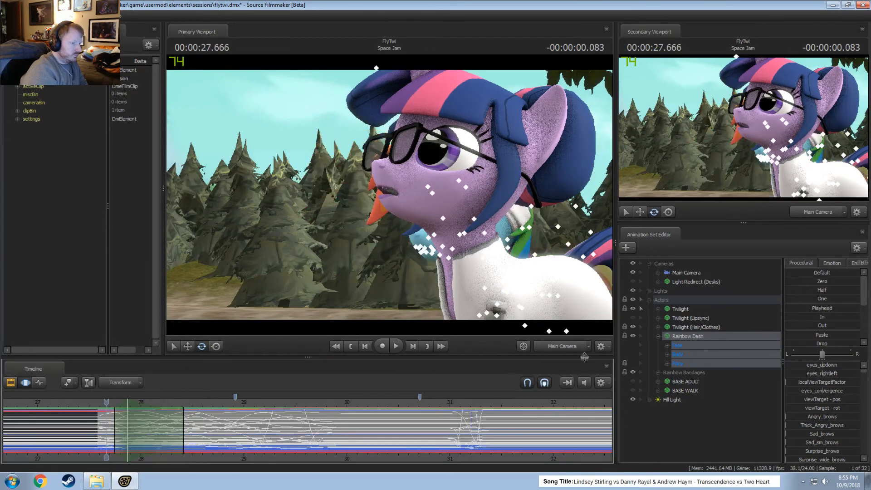
{"action": "left_click", "coordinate": [564, 346]}
{"action": "left_click_drag", "start_coordinate": [400, 200], "coordinate": [391, 202]}
{"action": "key", "text": "space"}
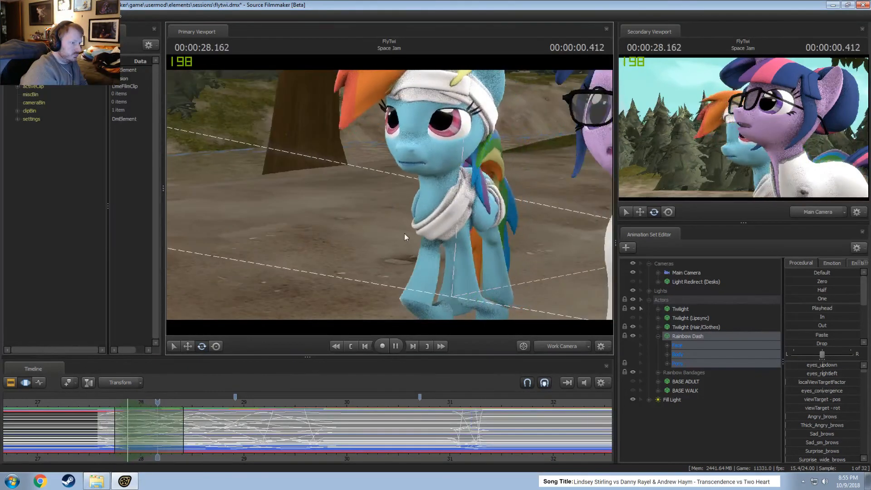
{"action": "key", "text": "space"}
Select Rainbow Dash's animation from about 28.5 s to 29.2 s and try retiming the start of the selection to about 28.7 s.
{"action": "left_click", "coordinate": [144, 435]}
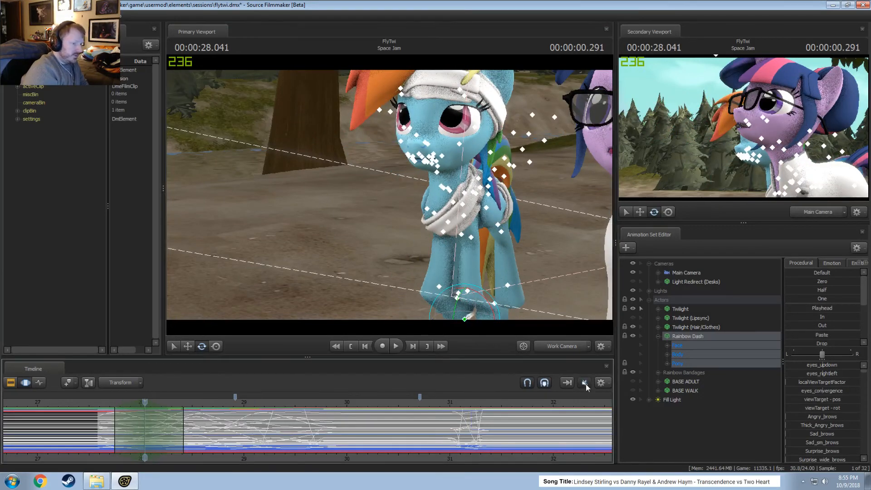
{"action": "key", "text": "shift"}
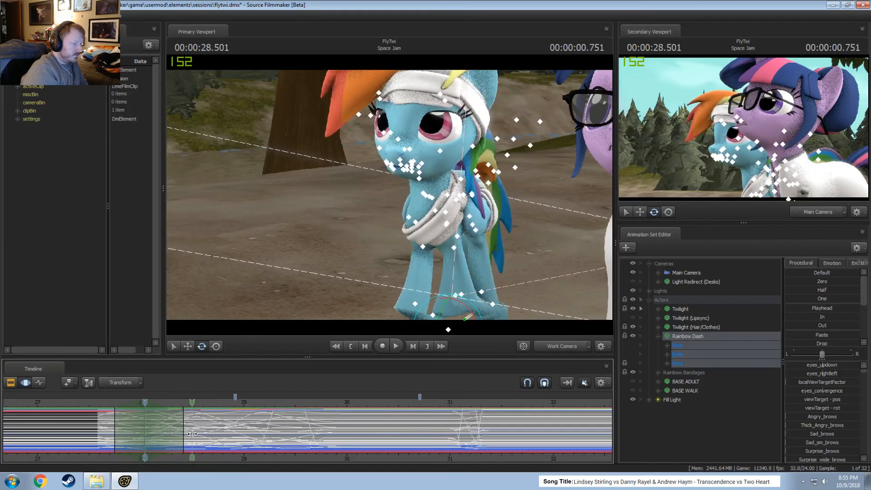
{"action": "left_click", "coordinate": [193, 434]}
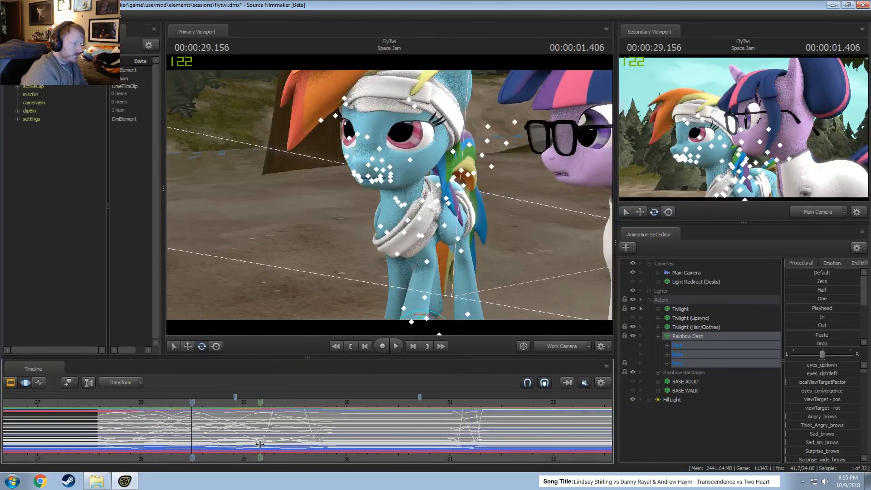
{"action": "left_click_drag", "start_coordinate": [258, 444], "coordinate": [194, 436]}
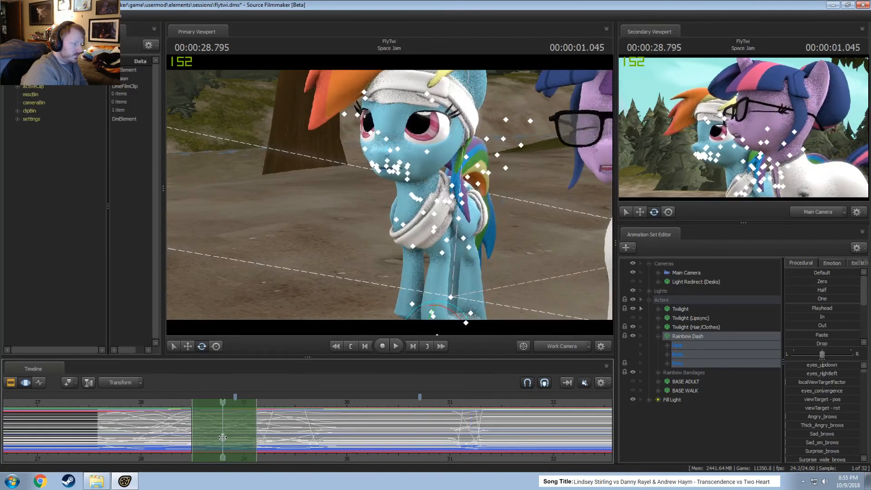
{"action": "left_click", "coordinate": [194, 433]}
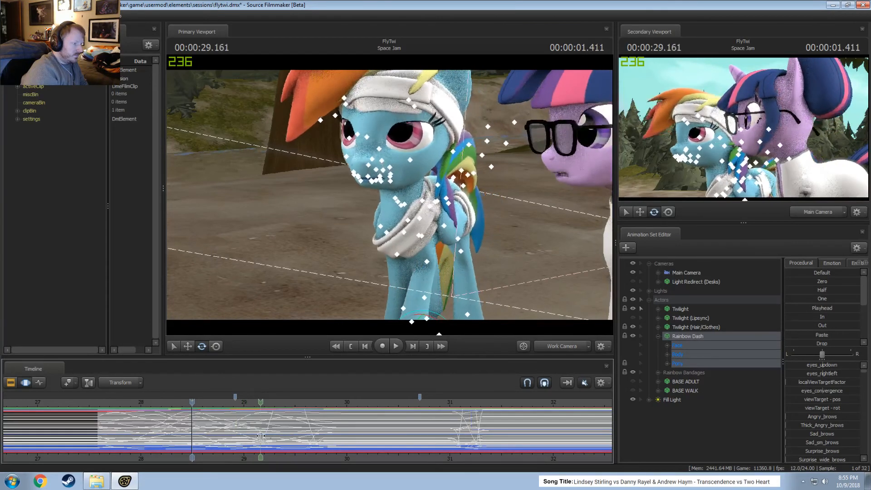
{"action": "left_click", "coordinate": [263, 436]}
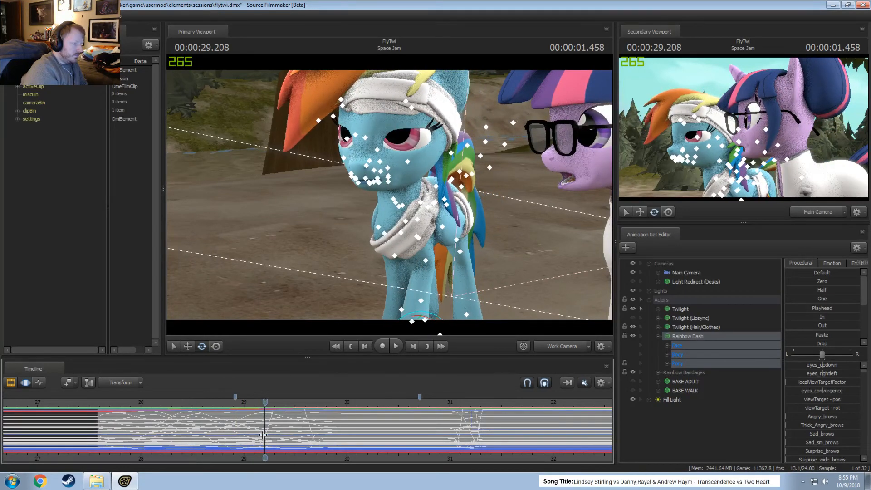
{"action": "left_click_drag", "start_coordinate": [264, 433], "coordinate": [213, 429]}
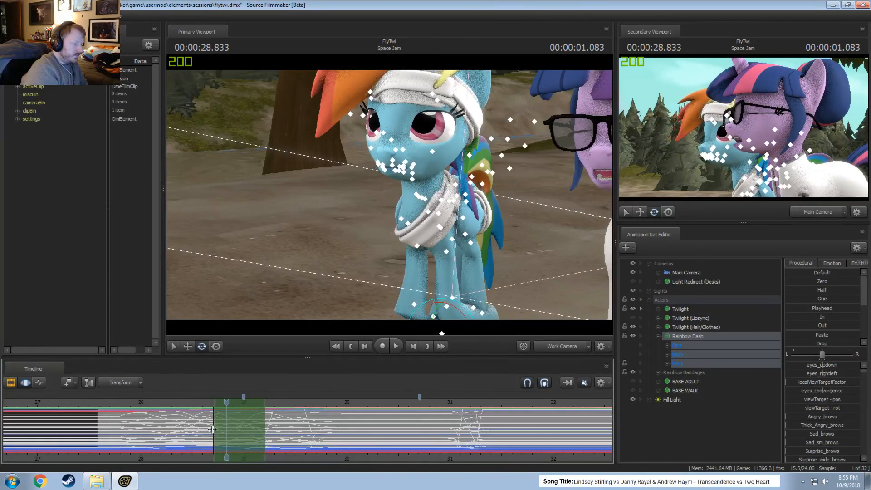
Play back Rainbow Dash's retimed movement from about 28.3 s and reframe the Work Camera on her legs.
{"action": "left_click", "coordinate": [174, 404]}
{"action": "key", "text": "space"}
{"action": "key", "text": "space"}
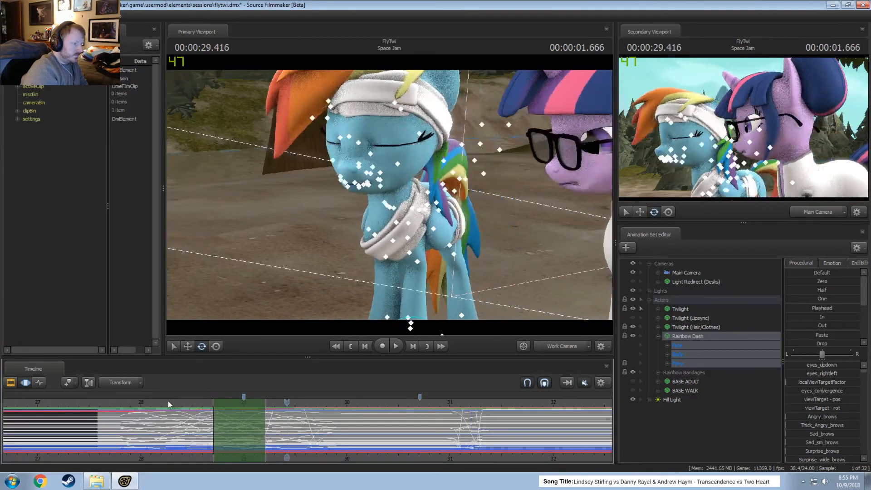
{"action": "left_click", "coordinate": [168, 403]}
{"action": "key", "text": "space"}
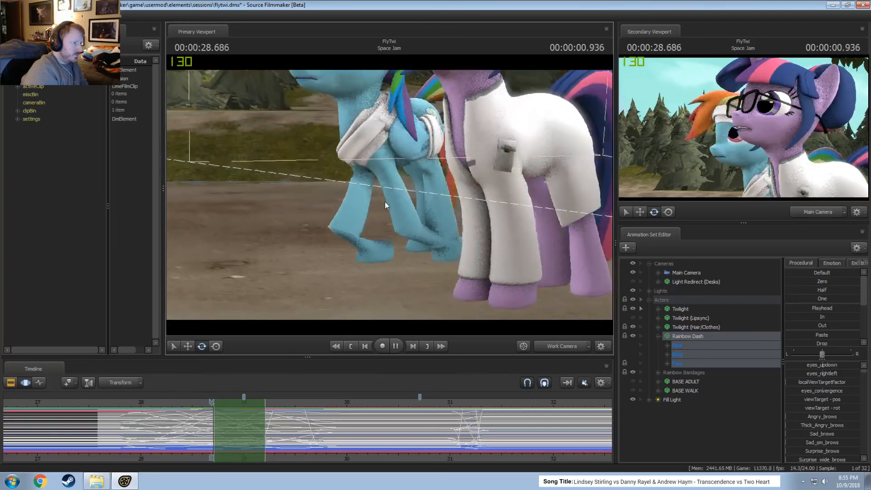
{"action": "key", "text": "space"}
Try retiming the start of Rainbow Dash's selection to about 28.8 s and replay the movement from about 28 s.
{"action": "left_click_drag", "start_coordinate": [217, 420], "coordinate": [222, 422]}
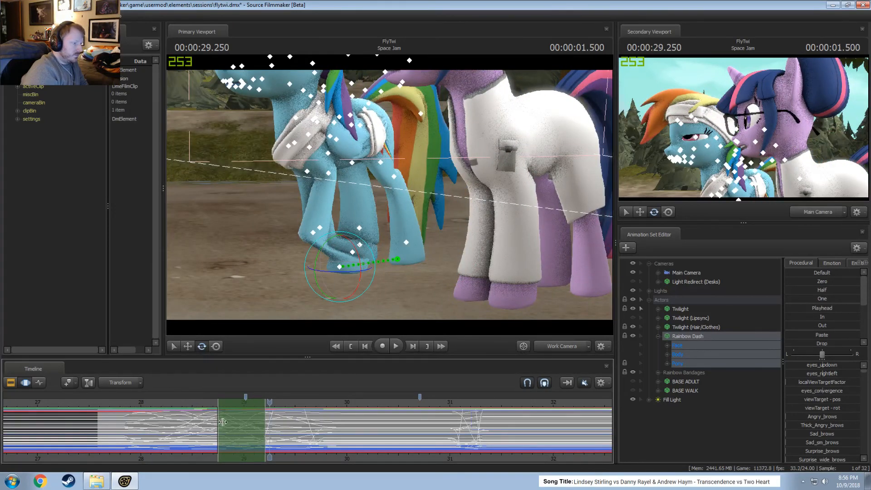
{"action": "left_click", "coordinate": [175, 402]}
{"action": "key", "text": "space"}
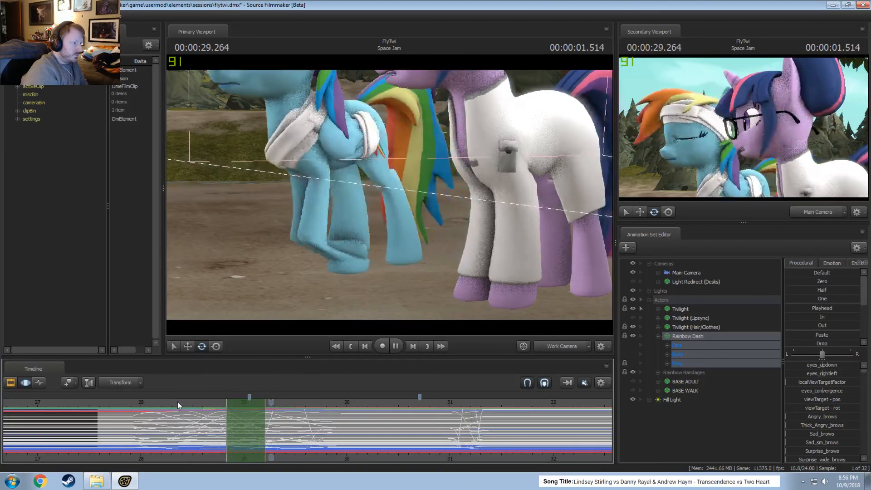
{"action": "left_click", "coordinate": [142, 402]}
{"action": "key", "text": "space"}
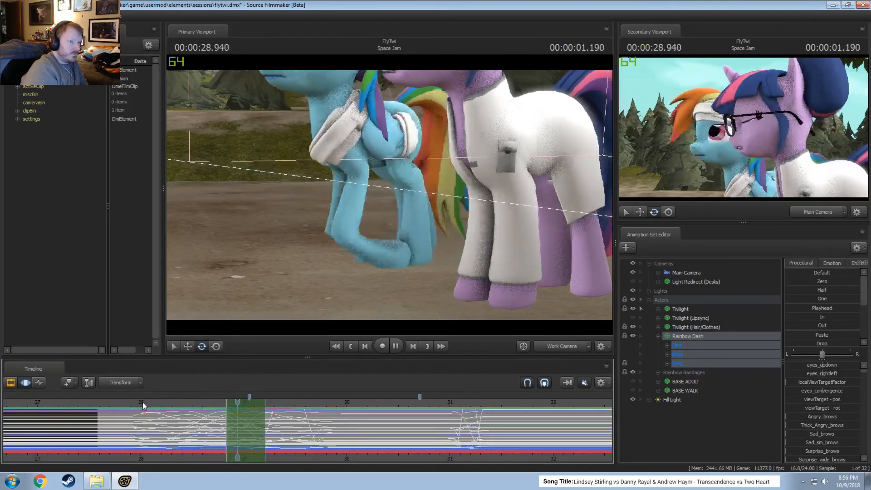
{"action": "left_click", "coordinate": [135, 402]}
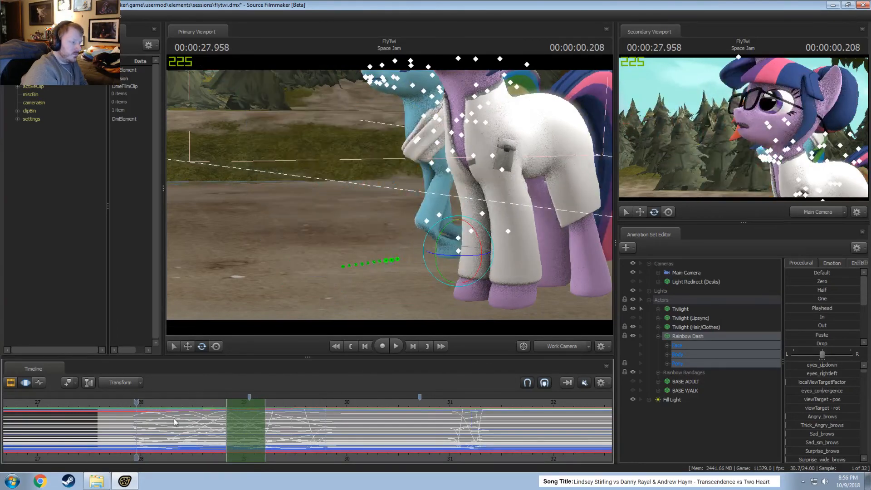
Undo the retiming edits on Rainbow Dash's animation.
{"action": "key", "text": "ctrl+z"}
{"action": "key", "text": "ctrl+z"}
{"action": "key", "text": "ctrl+z"}
{"action": "key", "text": "ctrl+z"}
{"action": "key", "text": "ctrl+z"}
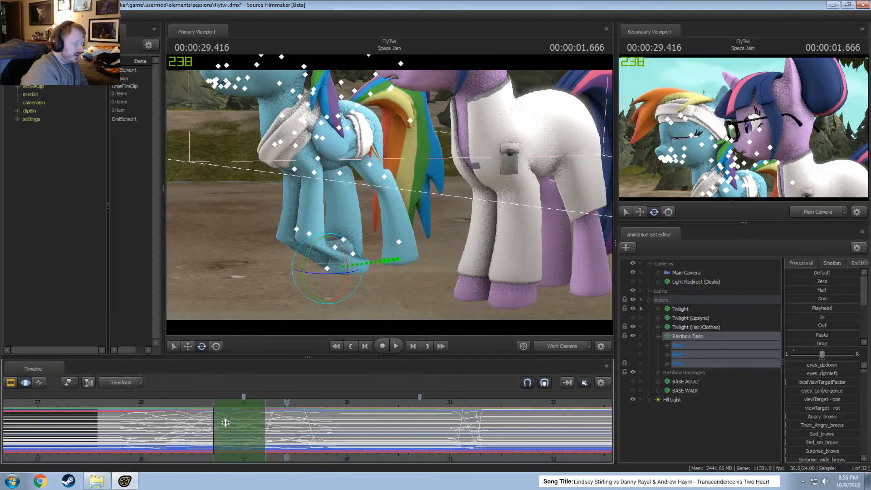
{"action": "key", "text": "ctrl+z"}
{"action": "key", "text": "ctrl+z"}
{"action": "key", "text": "shift"}
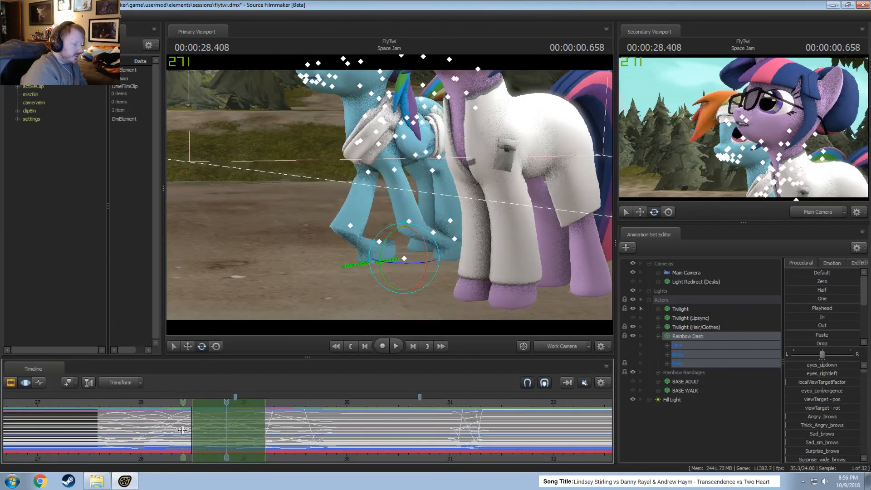
Copy Rainbow Dash's animation between about 27.78 s and 29.2 s and try pasting it ahead of 27.75 s.
{"action": "left_click_drag", "start_coordinate": [264, 430], "coordinate": [118, 438], "text": "shift"}
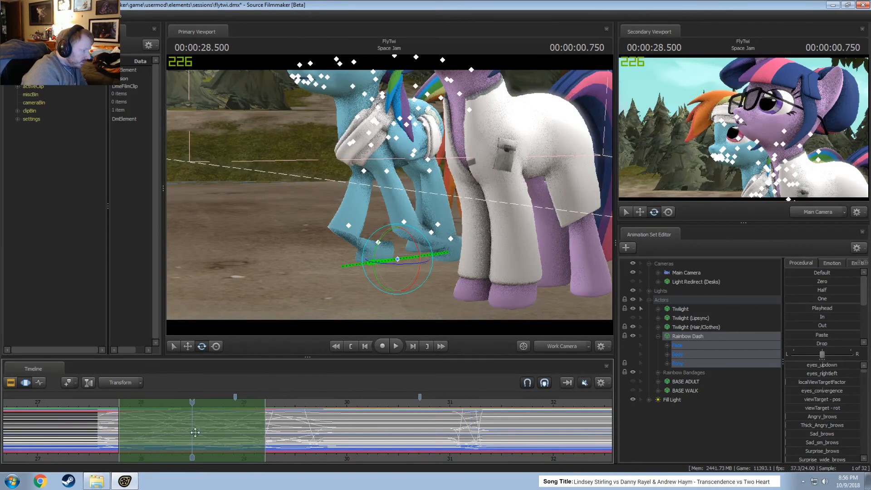
{"action": "mouse_move", "coordinate": [196, 433]}
{"action": "left_mouse_down"}
{"action": "mouse_move", "coordinate": [79, 448]}
{"action": "mouse_move", "coordinate": [86, 442]}
{"action": "left_mouse_up"}
{"action": "key", "text": "ctrl+v"}
{"action": "key", "text": "ctrl+z"}
{"action": "key", "text": "ctrl+v"}
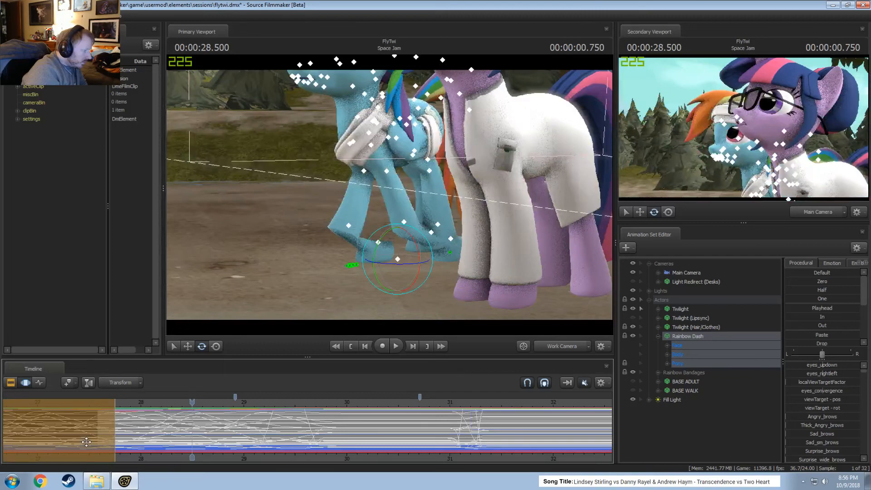
{"action": "key", "text": "shift"}
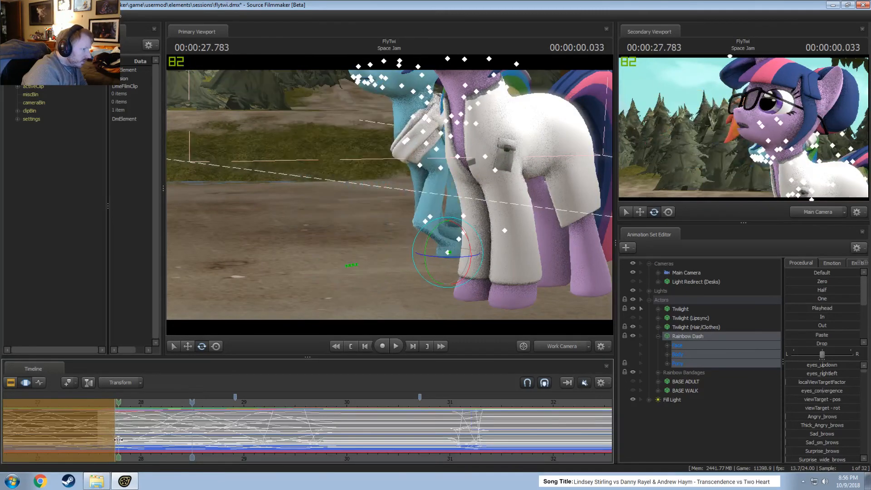
{"action": "key", "text": "ctrl+z"}
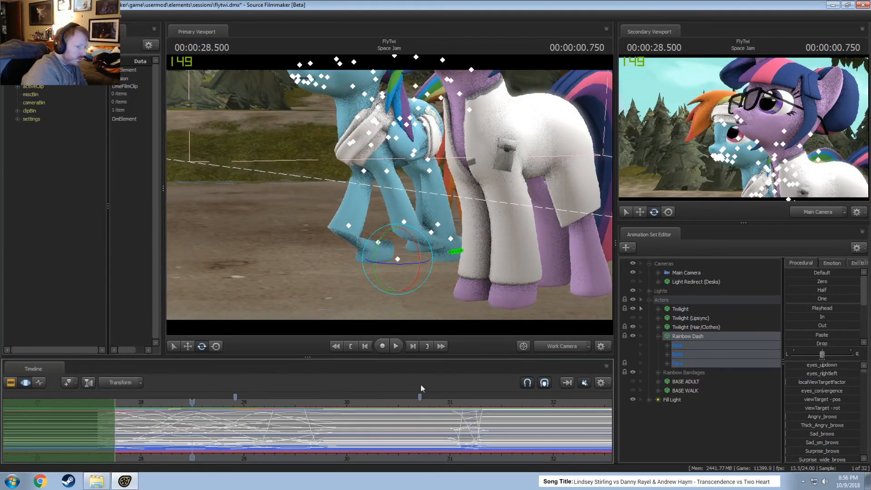
Expand Rainbow Dash's Body group and exclude rootTransform from her selected controls.
{"action": "left_click", "coordinate": [666, 354]}
{"action": "left_click", "coordinate": [690, 337], "text": "ctrl"}
{"action": "left_click", "coordinate": [690, 336], "text": "ctrl"}
{"action": "left_click", "coordinate": [689, 363], "text": "ctrl"}
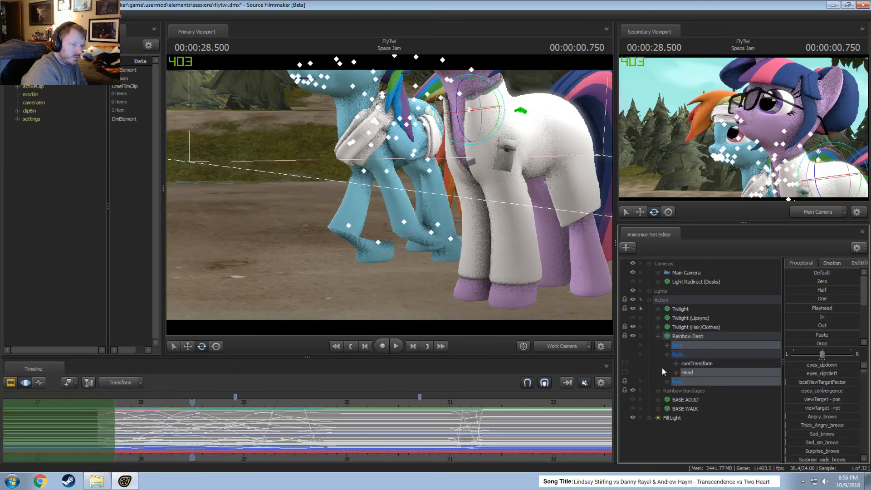
Paste the copied animation without rootTransform ahead of the shot, covering about 26.17 s to 27.58 s.
{"action": "key", "text": "shift"}
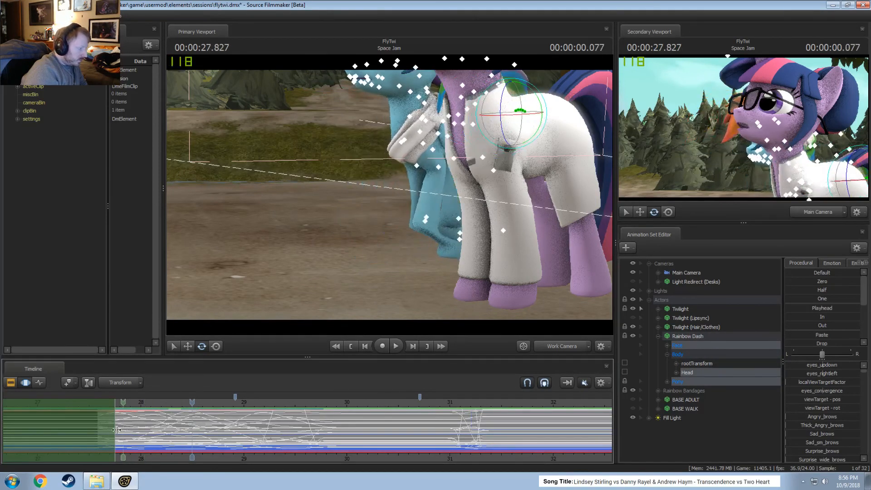
{"action": "left_click_drag", "start_coordinate": [101, 433], "coordinate": [80, 429], "text": "shift"}
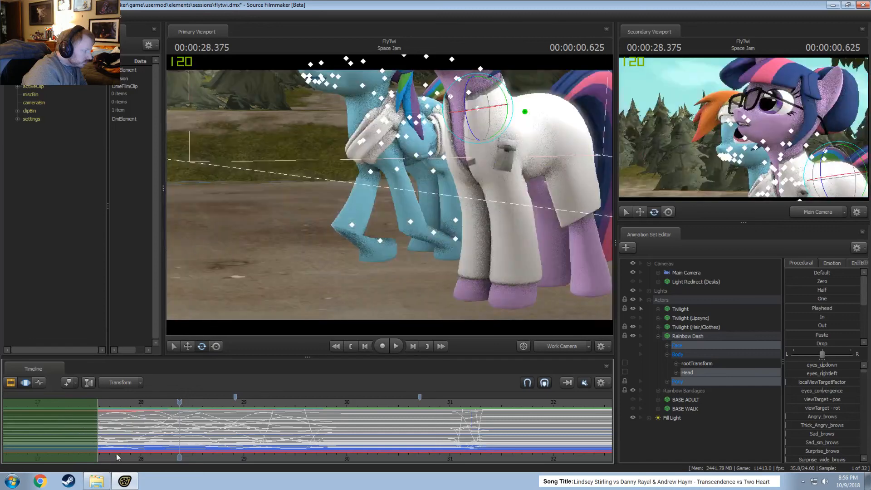
{"action": "left_click_drag", "start_coordinate": [116, 457], "coordinate": [243, 468]}
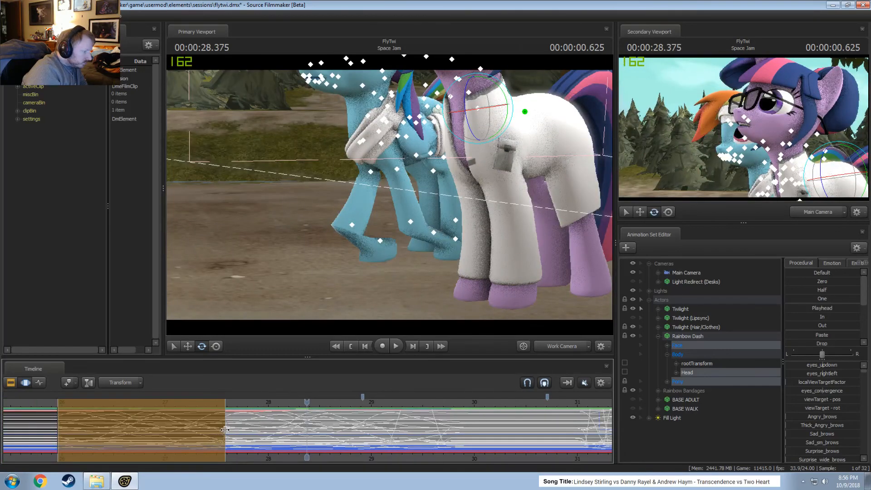
{"action": "left_click_drag", "start_coordinate": [221, 424], "coordinate": [204, 426]}
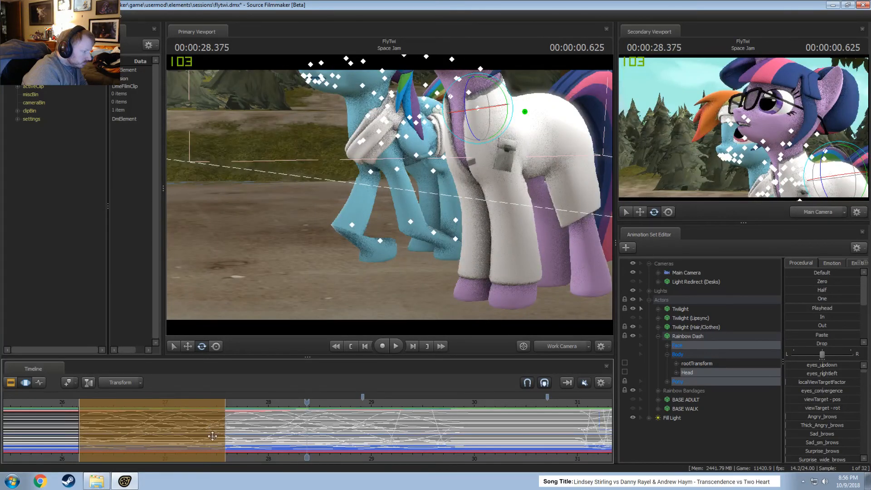
{"action": "scroll", "coordinate": [212, 436], "scroll_direction": "up", "scroll_amount": 5}
{"action": "key", "text": "shift"}
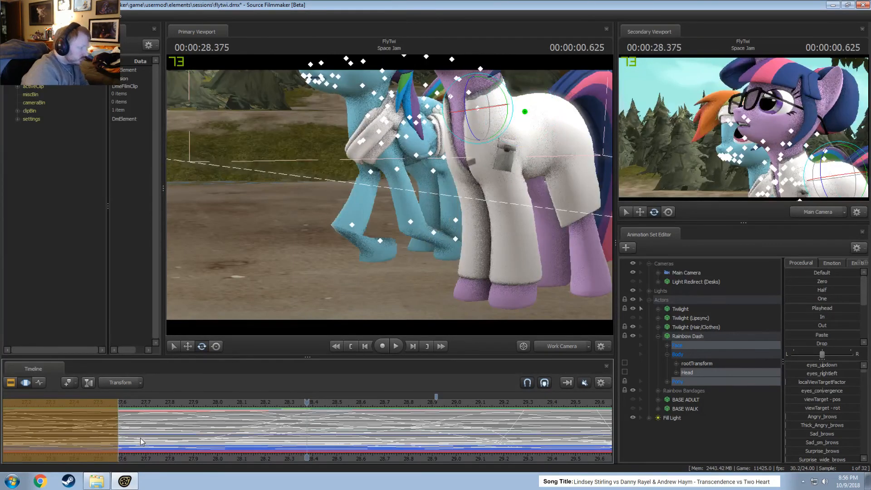
{"action": "scroll", "coordinate": [145, 435], "scroll_direction": "down", "scroll_amount": 5}
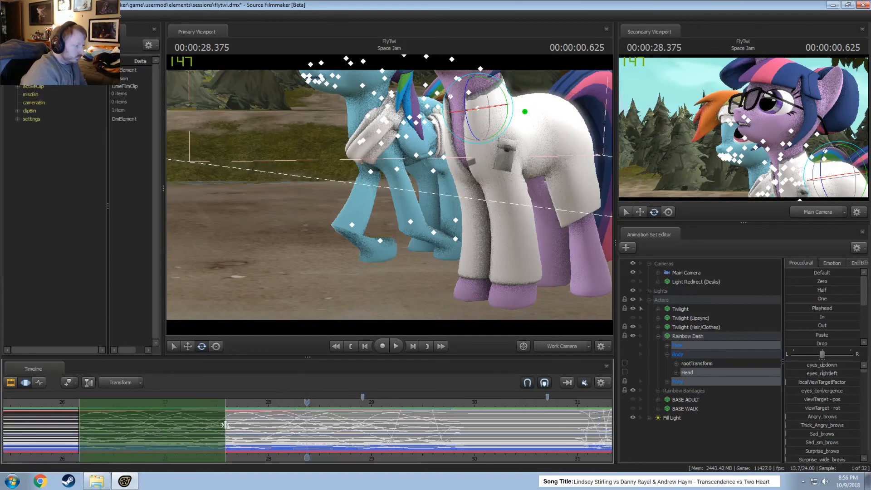
Select the entire timeline, shift Rainbow Dash's animation without rootTransform about 0.2 s later, and clear the time selection.
{"action": "key", "text": "ctrl+z"}
{"action": "key", "text": "ctrl+z"}
{"action": "key", "text": "shift"}
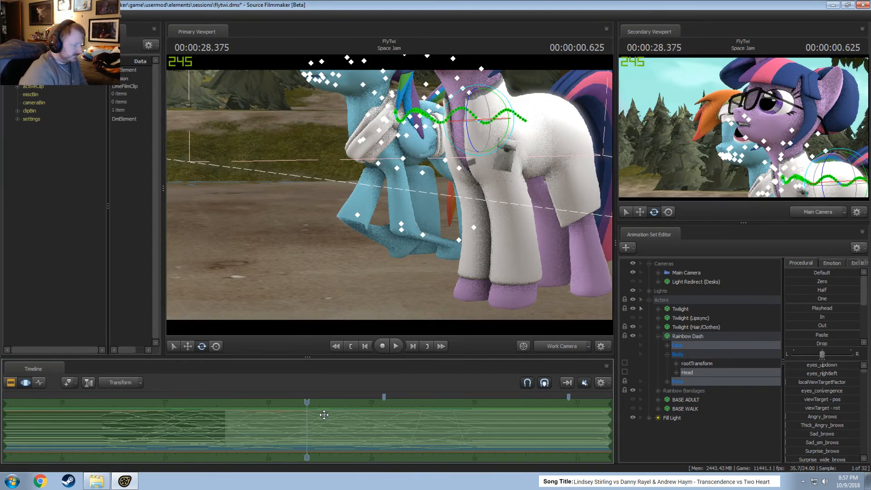
{"action": "scroll", "coordinate": [323, 420], "scroll_direction": "down", "scroll_amount": 3}
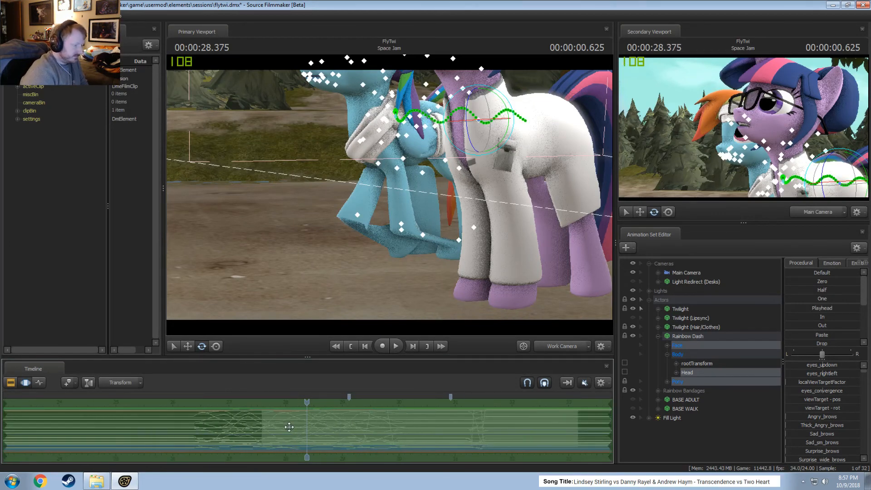
{"action": "left_click", "coordinate": [337, 434]}
{"action": "scroll", "coordinate": [337, 434], "scroll_direction": "up", "scroll_amount": 4}
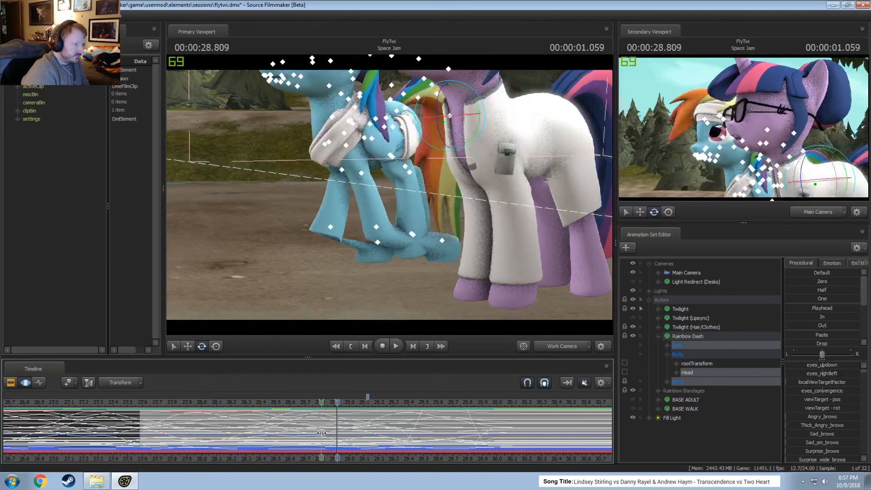
Reselect the whole Rainbow Dash animation set and inspect the rootTransform curves separately.
{"action": "left_click", "coordinate": [700, 338]}
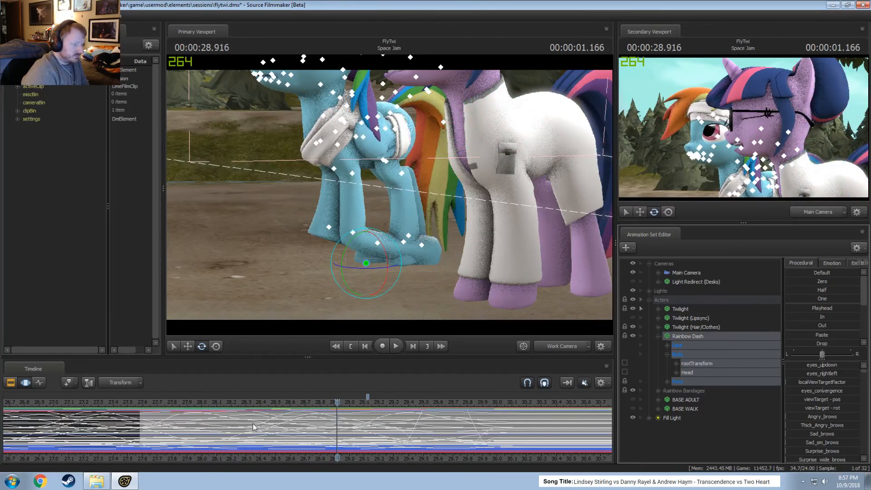
{"action": "scroll", "coordinate": [249, 428], "scroll_direction": "down", "scroll_amount": 4}
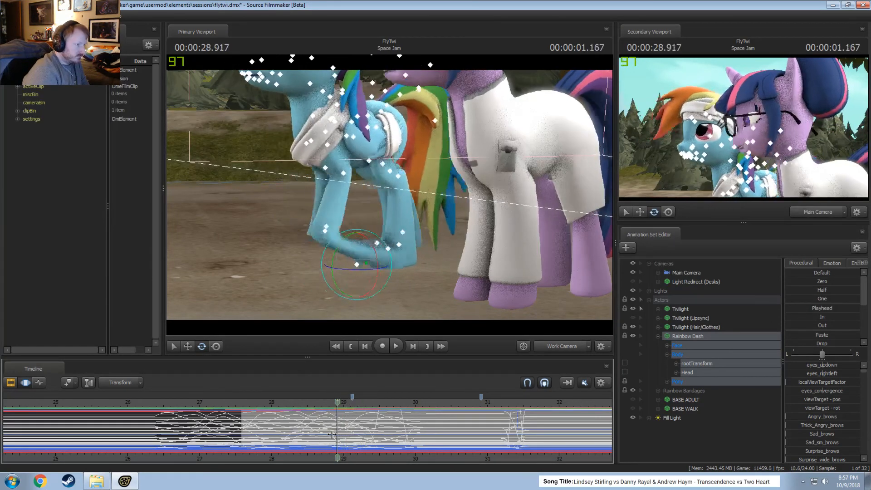
{"action": "left_click", "coordinate": [708, 366]}
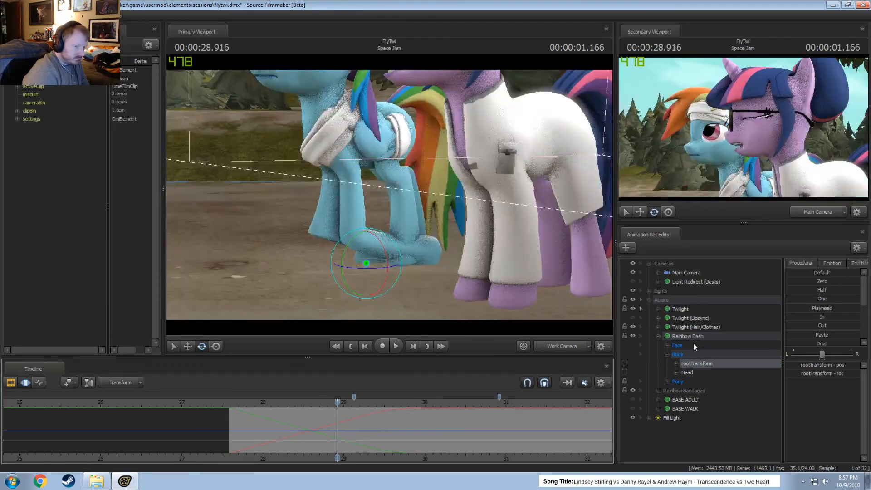
{"action": "left_click", "coordinate": [688, 336]}
Make an open-ended time selection before about 26.37 s with a falloff to 27.58 s and move Rainbow Dash's rootTransform.
{"action": "left_click_drag", "start_coordinate": [131, 426], "coordinate": [60, 426]}
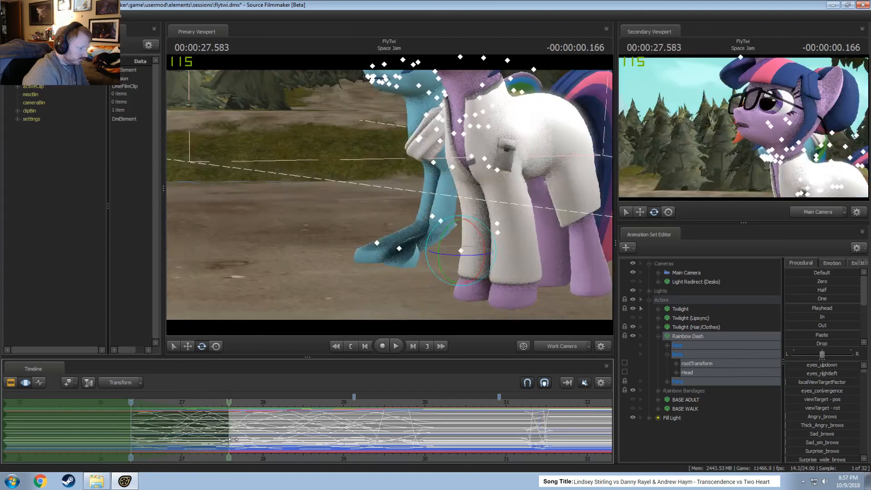
{"action": "left_click", "coordinate": [716, 364]}
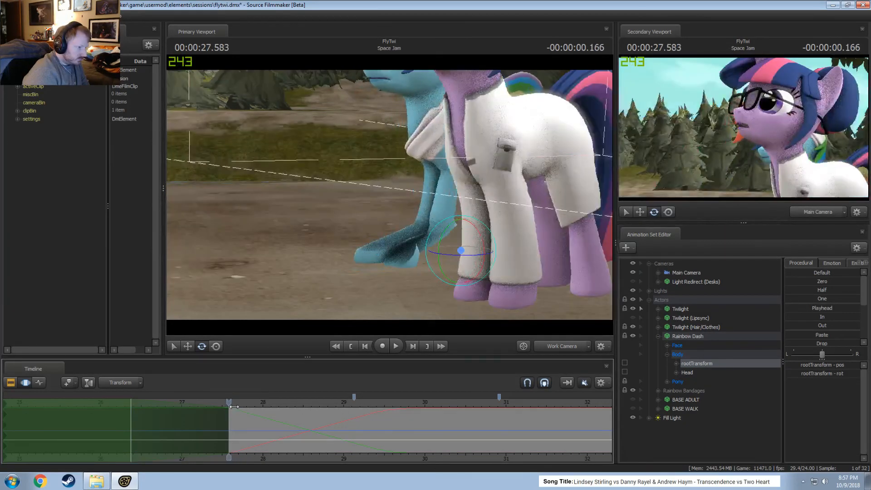
{"action": "key", "text": "w"}
{"action": "left_click_drag", "start_coordinate": [485, 251], "coordinate": [389, 197], "text": "alt"}
{"action": "left_click_drag", "start_coordinate": [473, 185], "coordinate": [472, 182]}
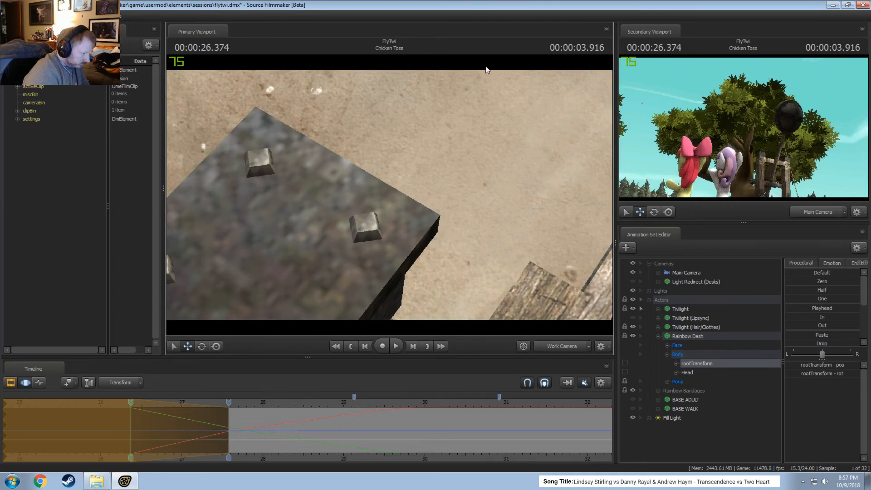
Undo the last move of Rainbow Dash's rootTransform and enlarge the timeline to show its curves in more detail.
{"action": "left_click_drag", "start_coordinate": [505, 72], "coordinate": [504, 72]}
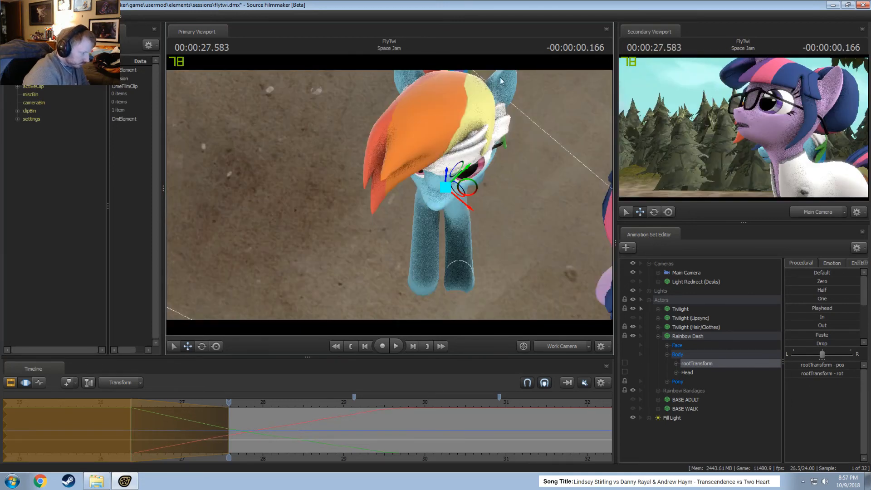
{"action": "key", "text": "ctrl+z"}
{"action": "left_click_drag", "start_coordinate": [302, 355], "coordinate": [337, 180]}
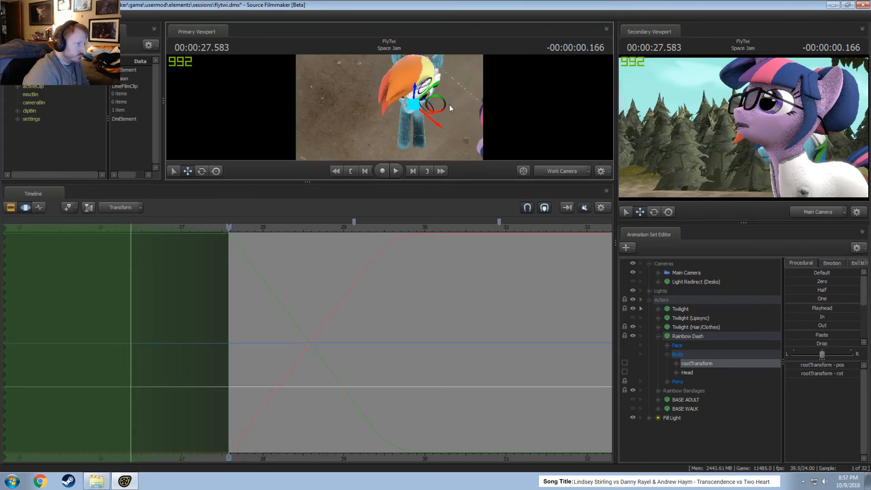
Move Rainbow Dash's rootTransform again before about 26.37 s so its position curves slope steadily into the shot's start at 27.58 s.
{"action": "left_click_drag", "start_coordinate": [458, 101], "coordinate": [434, 129]}
{"action": "key", "text": "s"}
{"action": "key", "text": "ctrl+z"}
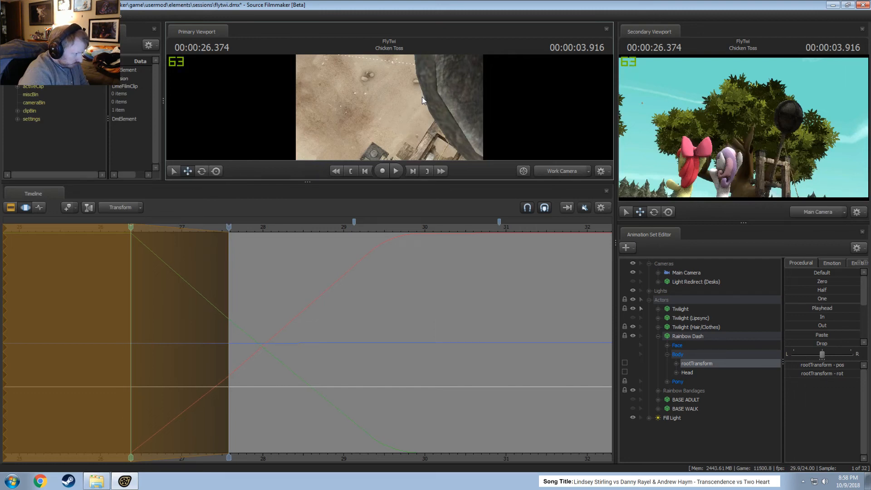
{"action": "left_click_drag", "start_coordinate": [422, 97], "coordinate": [421, 97]}
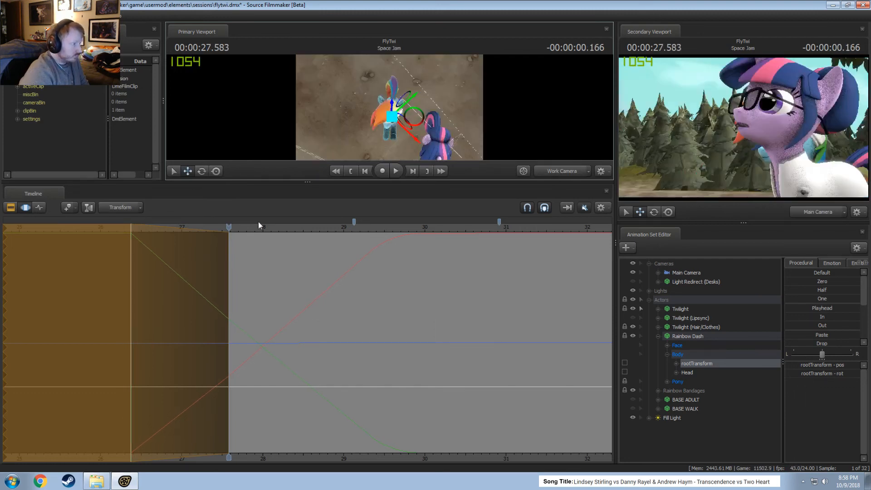
{"action": "scroll", "coordinate": [244, 304], "scroll_direction": "down", "scroll_amount": 6}
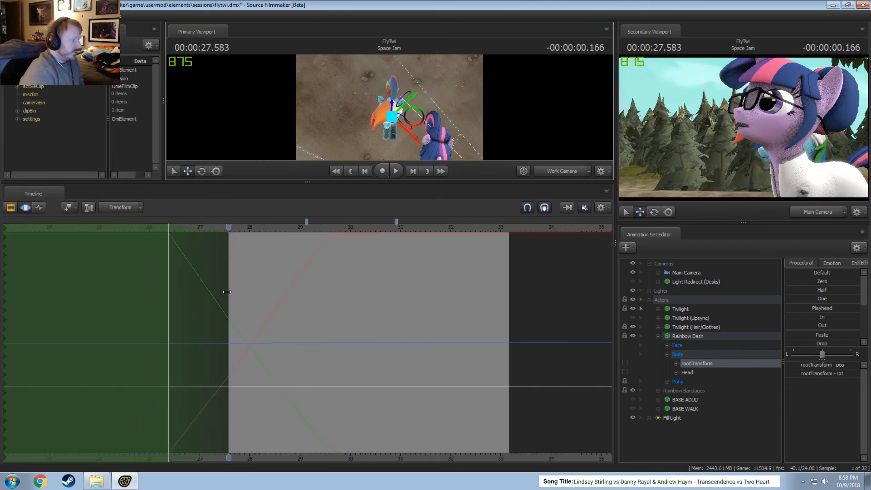
{"action": "scroll", "coordinate": [254, 342], "scroll_direction": "up", "scroll_amount": 6}
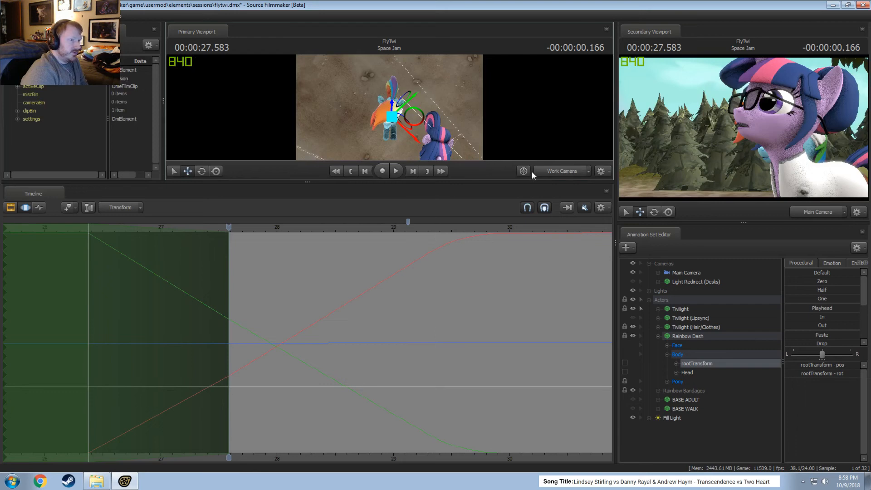
Switch the primary viewport to the Main Camera, enlarge it, and review Rainbow Dash's entrance from 27.58 s.
{"action": "left_click", "coordinate": [546, 174]}
{"action": "left_click_drag", "start_coordinate": [494, 182], "coordinate": [461, 325]}
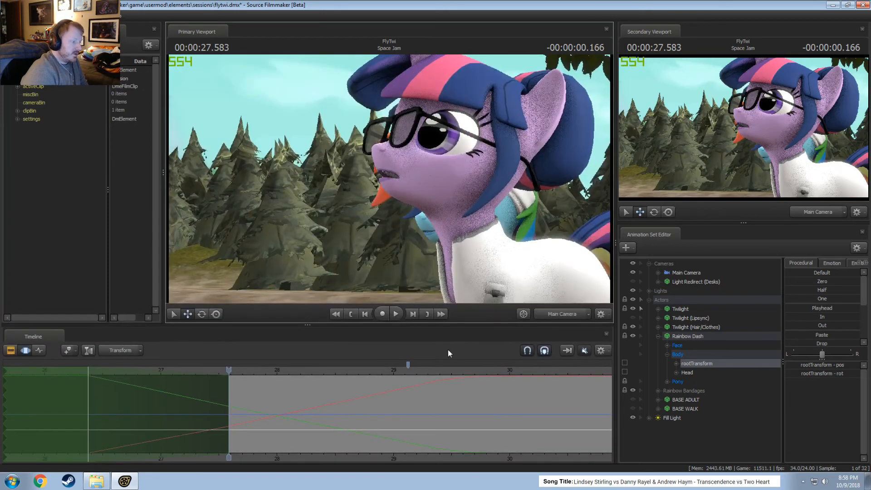
{"action": "key", "text": "space"}
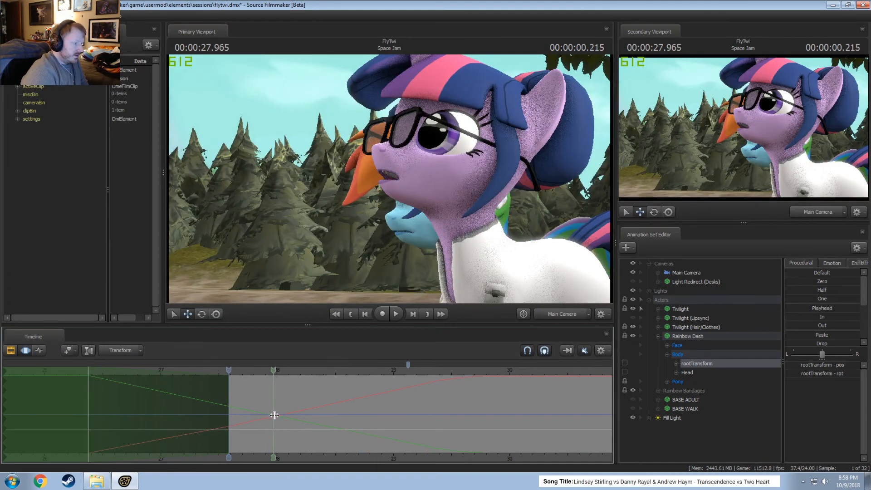
Select the whole Rainbow Dash animation set and examine her leg movement through the Work Camera between about 28.3 s and 28.7 s.
{"action": "left_click", "coordinate": [696, 339]}
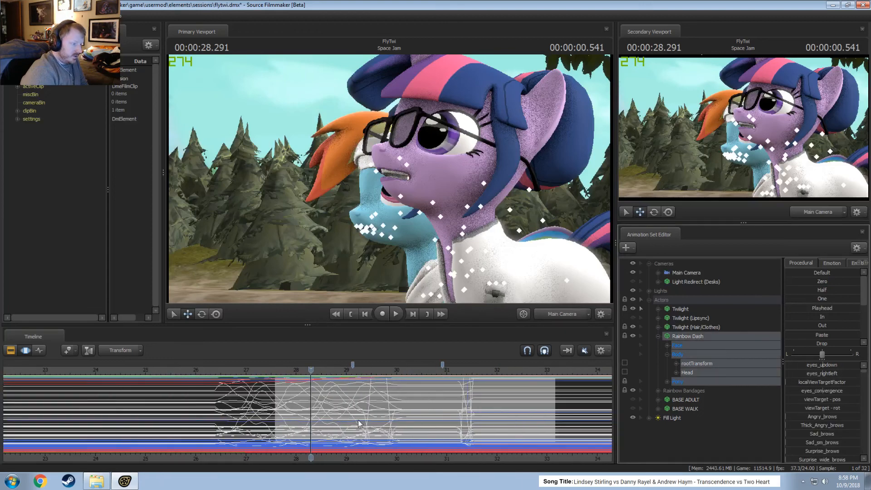
{"action": "scroll", "coordinate": [355, 440], "scroll_direction": "up", "scroll_amount": 3}
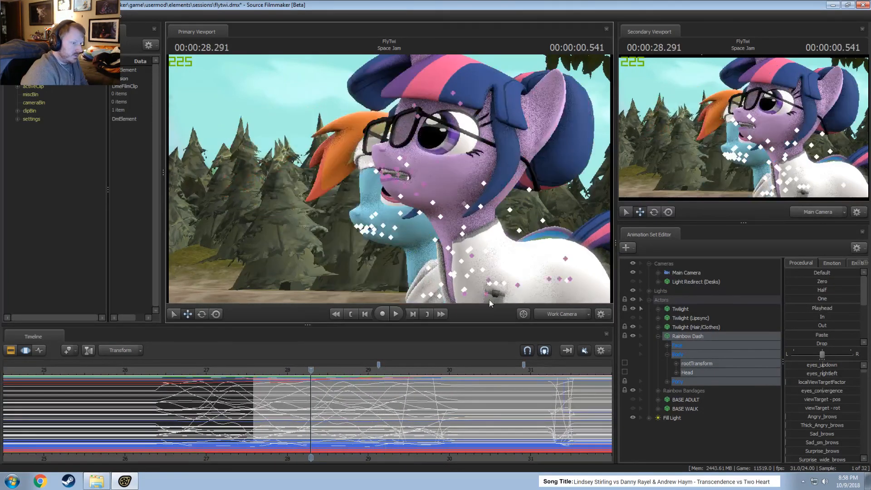
{"action": "left_click_drag", "start_coordinate": [386, 204], "coordinate": [386, 203]}
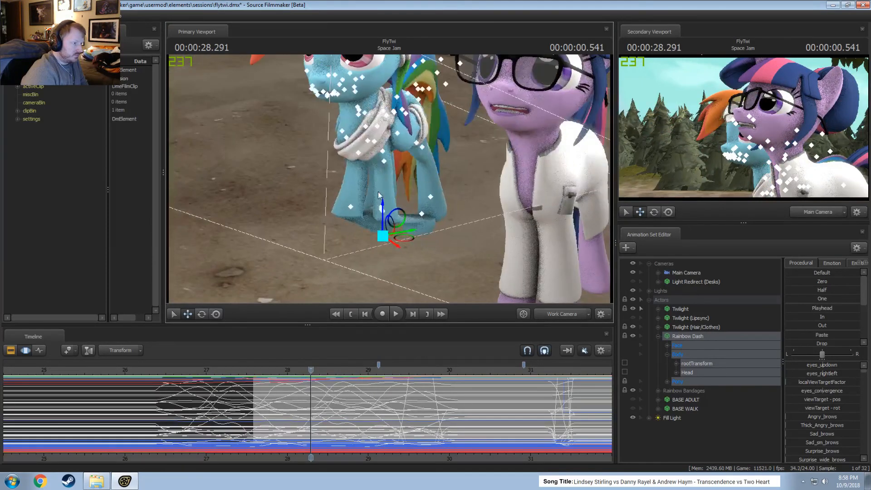
{"action": "key", "text": "shift"}
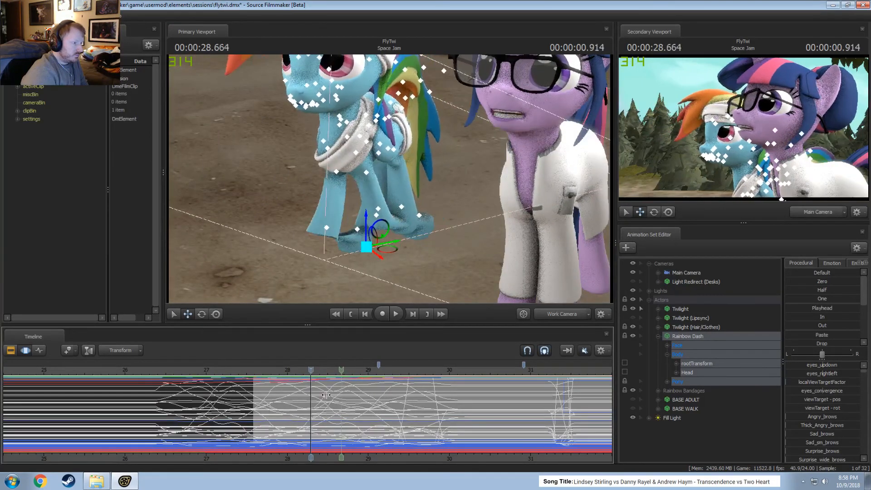
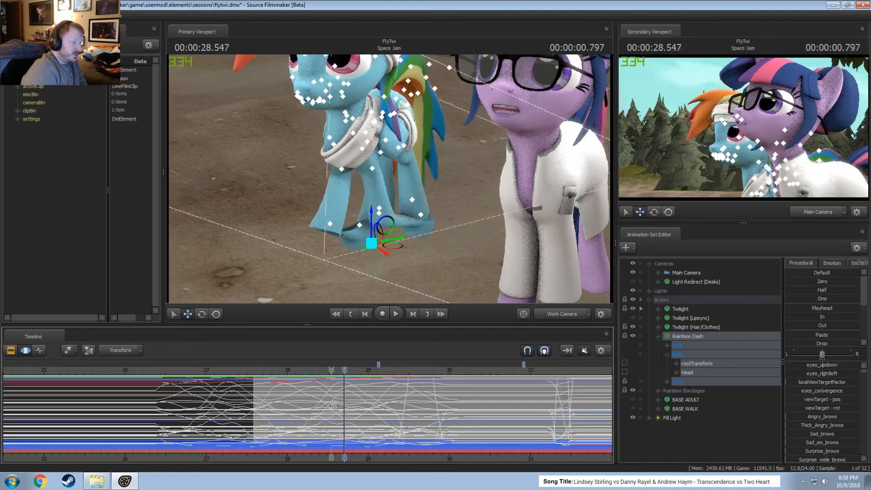
Compress Rainbow Dash's motion from the 28.7–29.4 second range into about 29.0–29.4 seconds, shifting the preceding motion along with it.
{"action": "left_click_drag", "start_coordinate": [348, 406], "coordinate": [419, 415]}
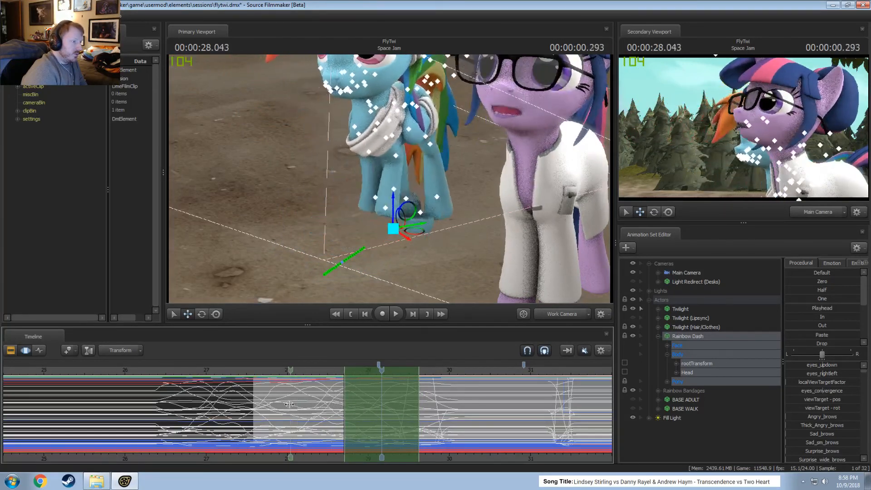
{"action": "left_click", "coordinate": [344, 410]}
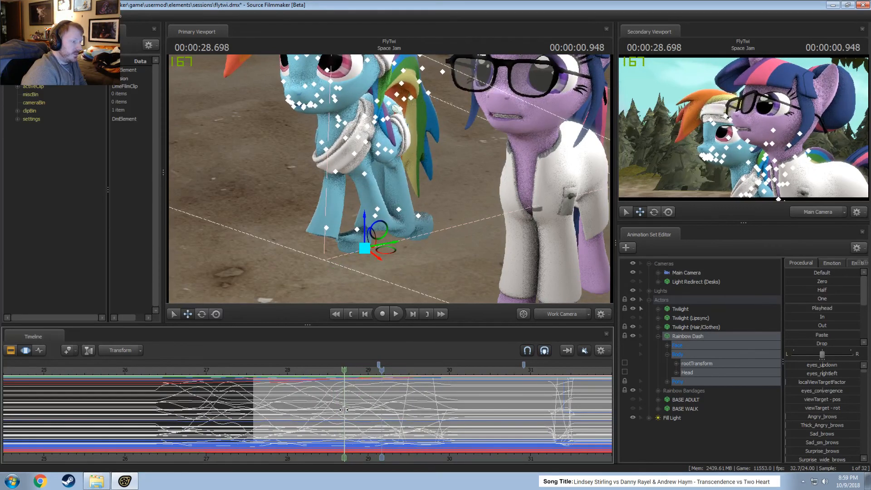
{"action": "left_click_drag", "start_coordinate": [344, 410], "coordinate": [340, 409]}
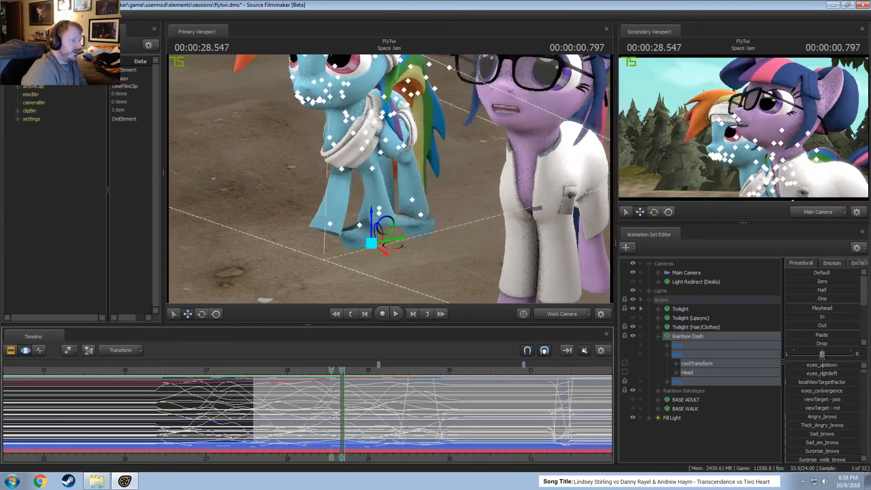
{"action": "left_click", "coordinate": [399, 425]}
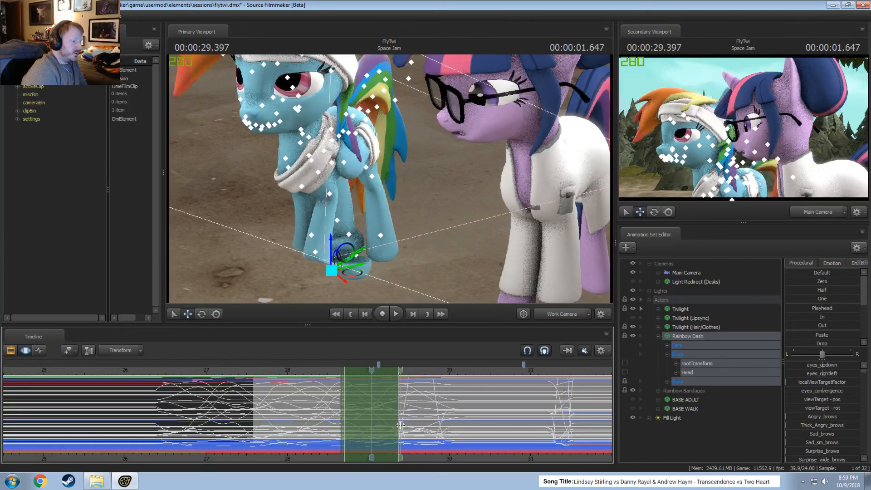
{"action": "left_click_drag", "start_coordinate": [399, 426], "coordinate": [366, 413], "text": "shift"}
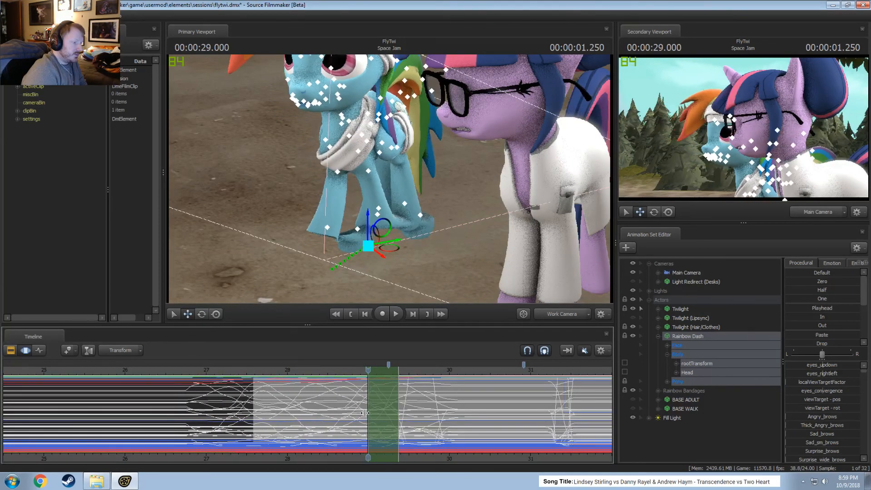
Stretch the compressed segment's start back to about 28.9 seconds and play back Rainbow Dash's walk to check the timing.
{"action": "left_click_drag", "start_coordinate": [364, 372], "coordinate": [319, 371]}
{"action": "key", "text": "space"}
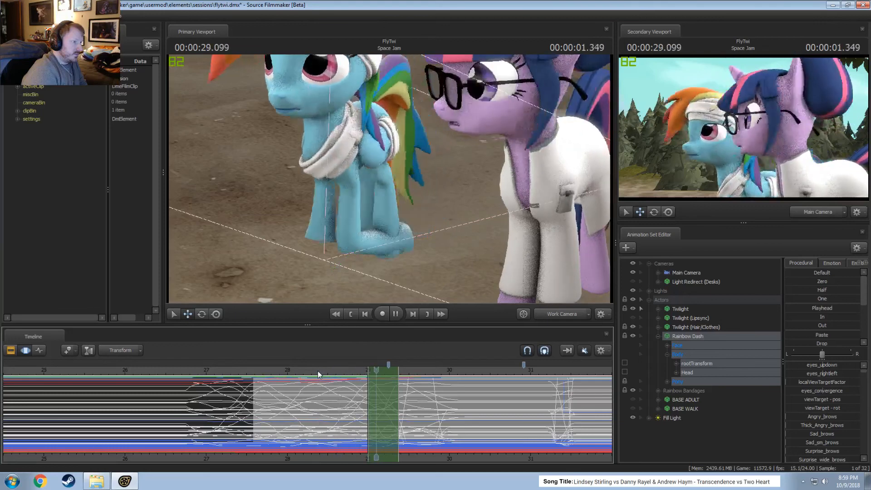
{"action": "key", "text": "space"}
{"action": "key", "text": "space"}
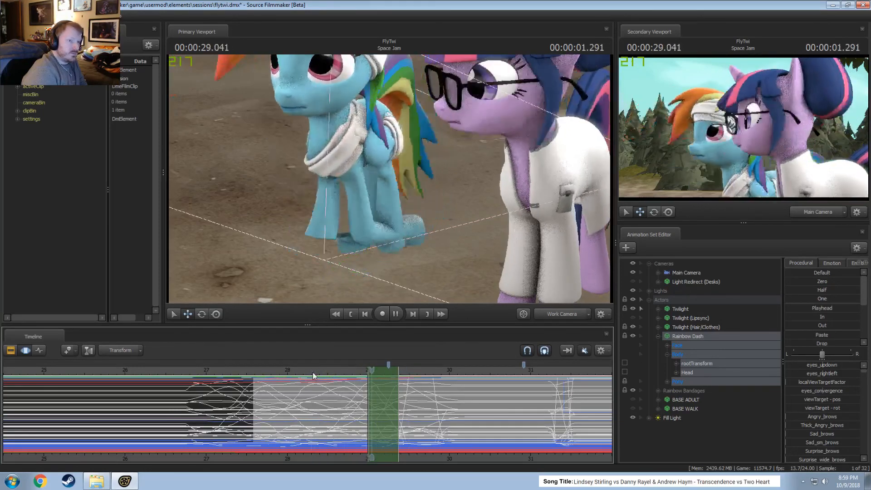
{"action": "key", "text": "space"}
{"action": "left_click_drag", "start_coordinate": [368, 401], "coordinate": [363, 402]}
{"action": "key", "text": "space"}
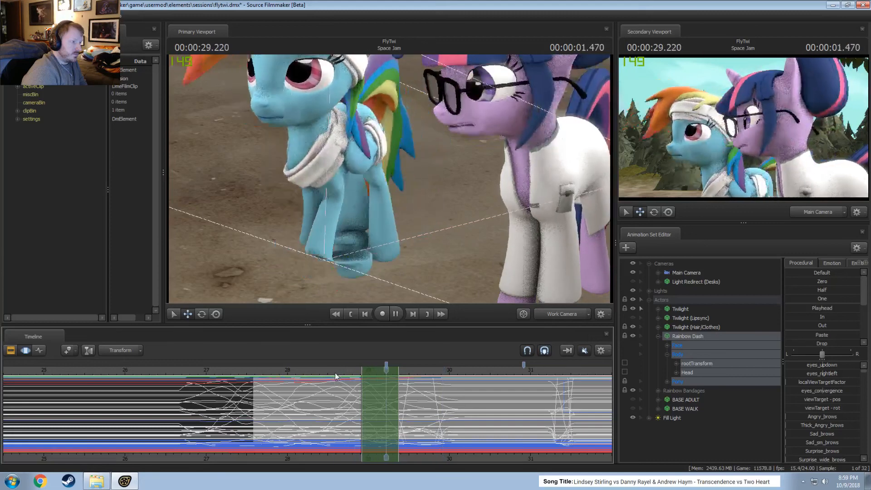
{"action": "left_click", "coordinate": [282, 372]}
{"action": "left_click", "coordinate": [348, 371]}
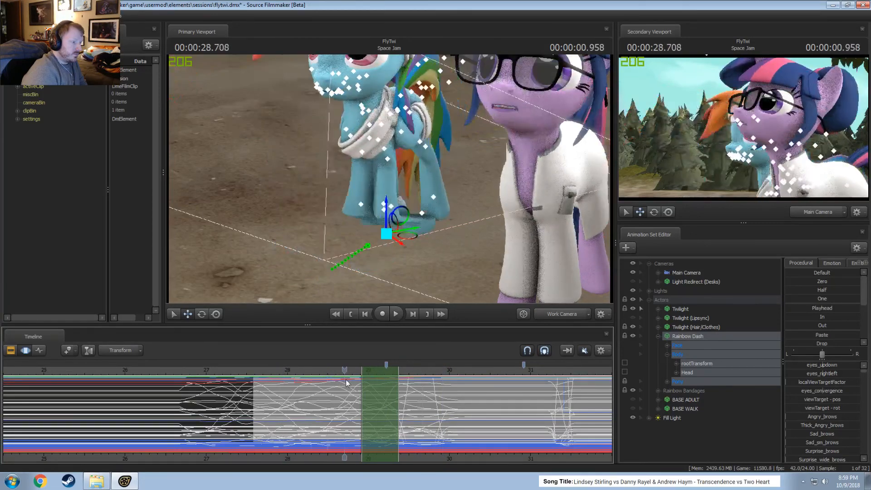
Compress Rainbow Dash's motion from about 27.5–28.2 seconds into 27.8–28.2 seconds and play back the walk.
{"action": "left_click_drag", "start_coordinate": [362, 402], "coordinate": [303, 407]}
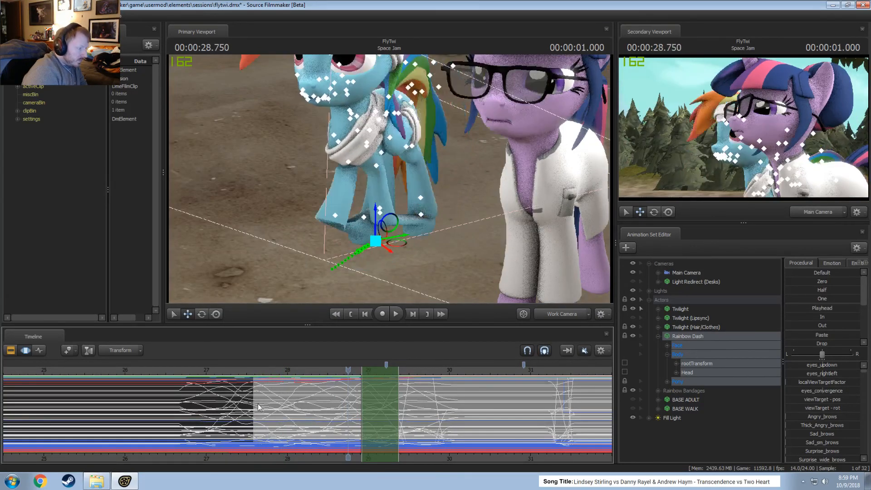
{"action": "key", "text": "shift"}
{"action": "key", "text": "shift"}
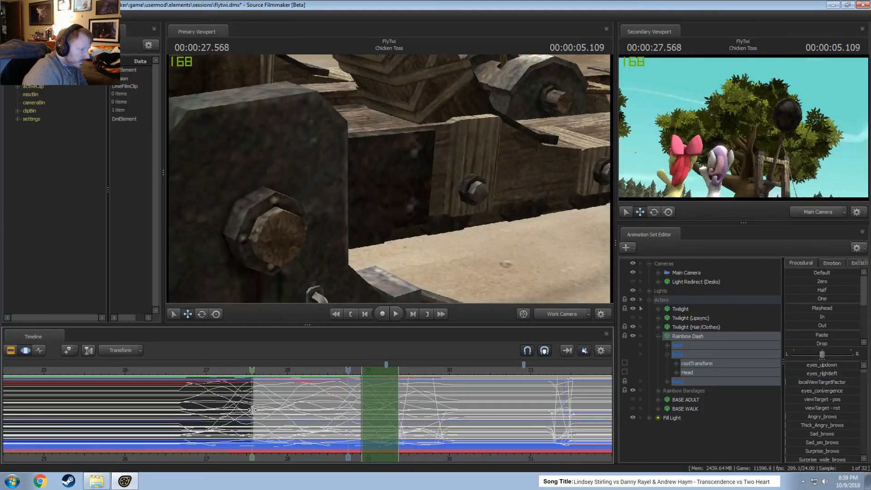
{"action": "left_click_drag", "start_coordinate": [250, 411], "coordinate": [308, 418], "text": "shift"}
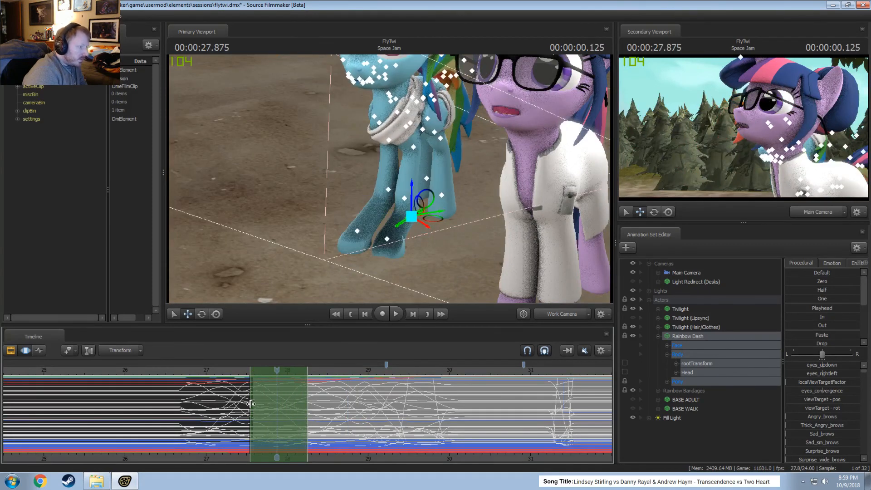
{"action": "left_click_drag", "start_coordinate": [250, 404], "coordinate": [268, 392]}
{"action": "key", "text": "space"}
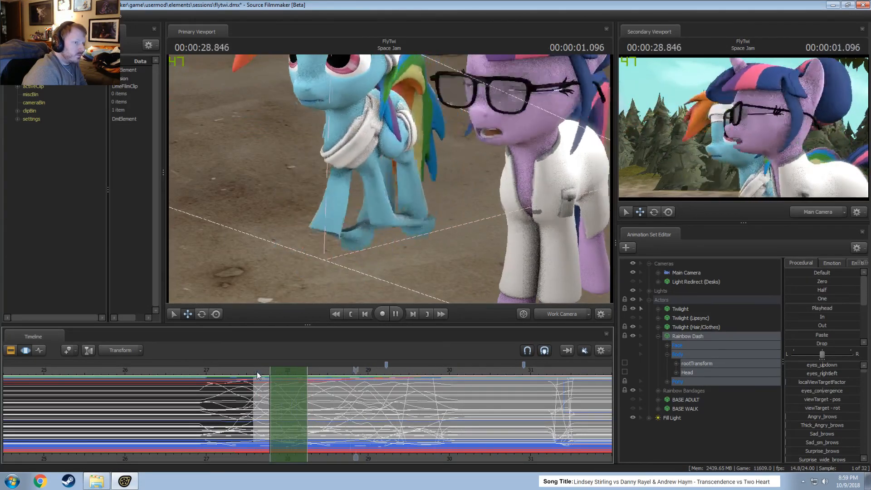
{"action": "key", "text": "space"}
{"action": "key", "text": "space"}
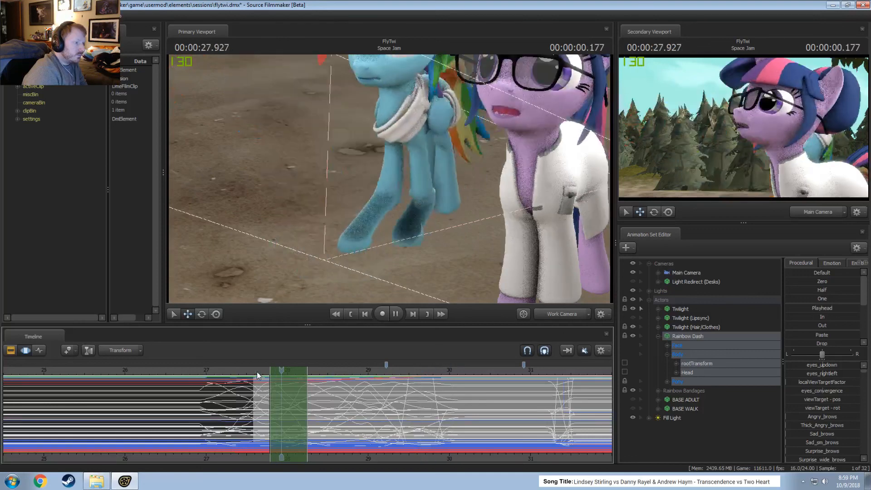
{"action": "key", "text": "space"}
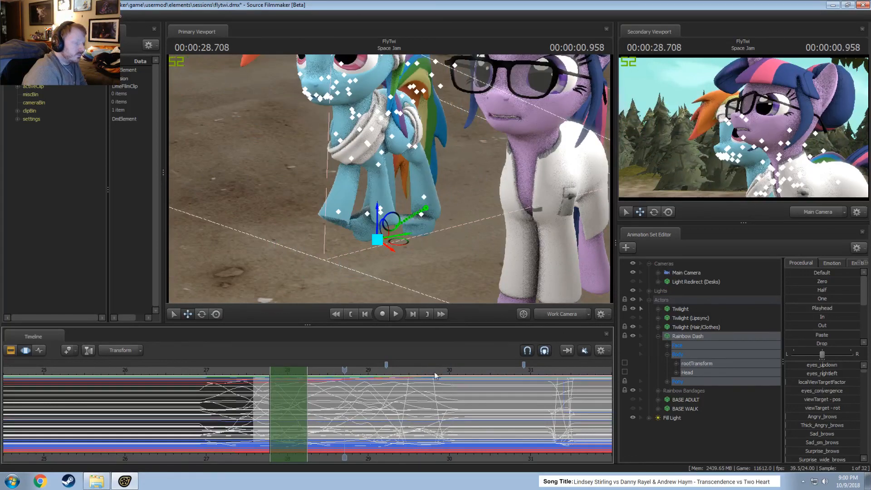
Make a time selection with falloff from about 28.9 to 29.4 seconds, centred near 29.2 seconds.
{"action": "left_click", "coordinate": [564, 317], "text": "ctrl"}
{"action": "left_click_drag", "start_coordinate": [512, 254], "coordinate": [504, 290]}
{"action": "left_click_drag", "start_coordinate": [373, 216], "coordinate": [391, 215]}
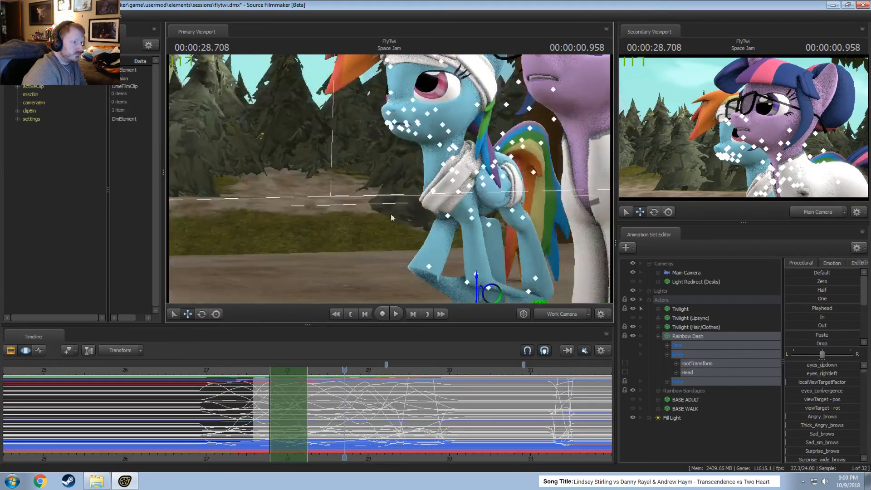
{"action": "left_click_drag", "start_coordinate": [343, 419], "coordinate": [394, 427]}
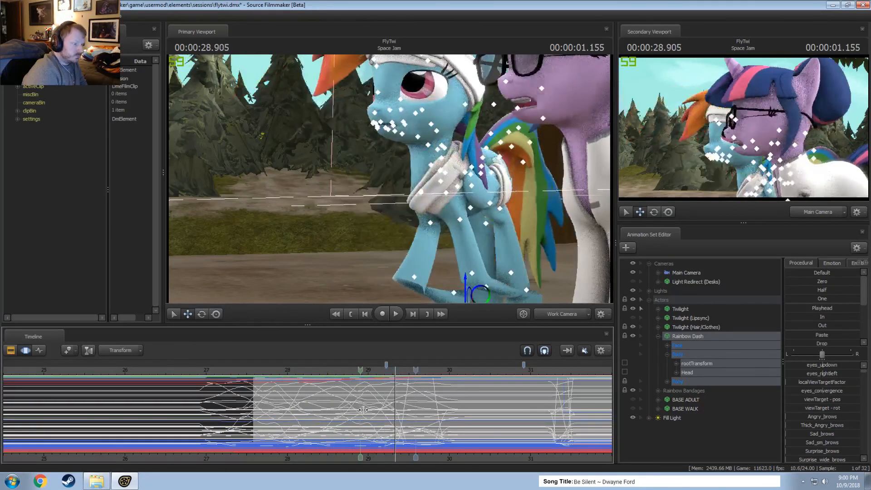
{"action": "left_click_drag", "start_coordinate": [365, 411], "coordinate": [399, 413], "text": "shift"}
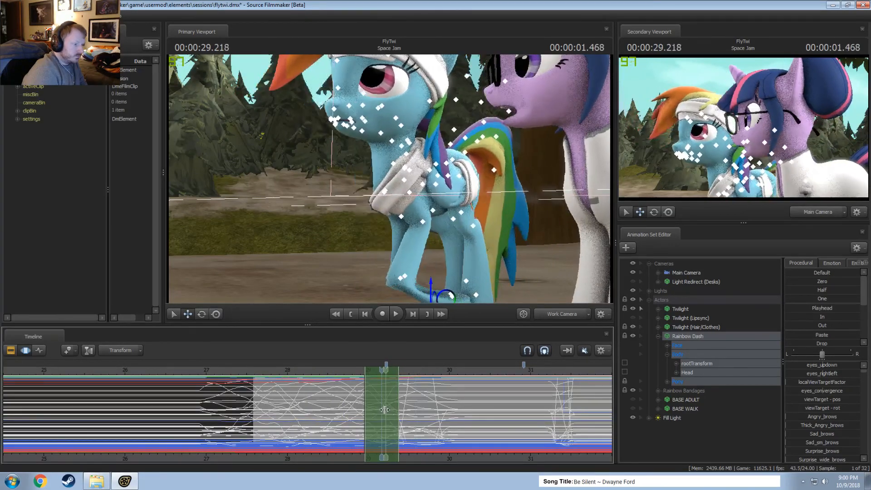
{"action": "left_click", "coordinate": [382, 411], "text": "shift"}
{"action": "scroll", "coordinate": [383, 410], "scroll_direction": "up", "scroll_amount": 4, "text": "shift"}
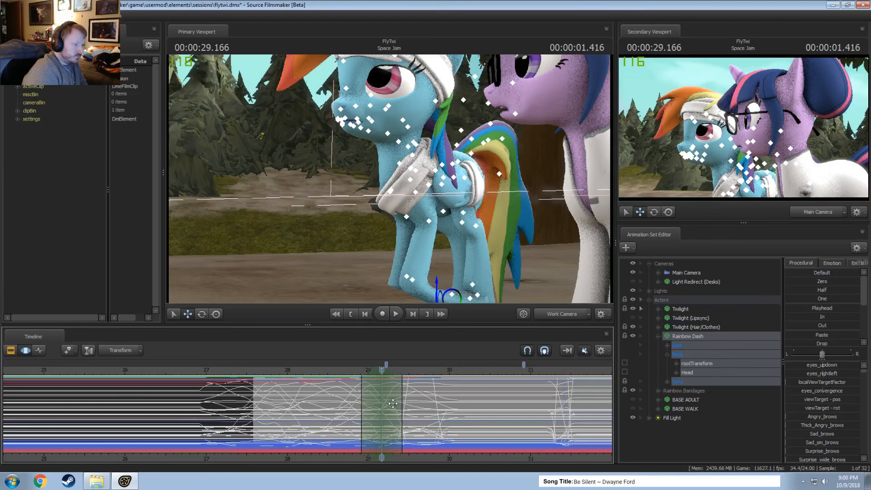
Try to rotate Rainbow Dash's Pelvis at 29.166 seconds and compare it with the surrounding frames.
{"action": "left_click_drag", "start_coordinate": [363, 252], "coordinate": [396, 251], "text": "alt"}
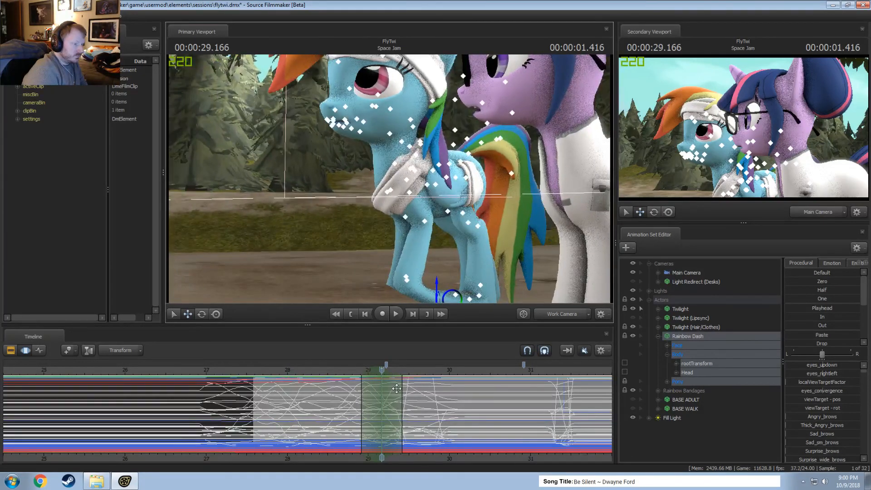
{"action": "left_click_drag", "start_coordinate": [381, 293], "coordinate": [393, 291], "text": "alt"}
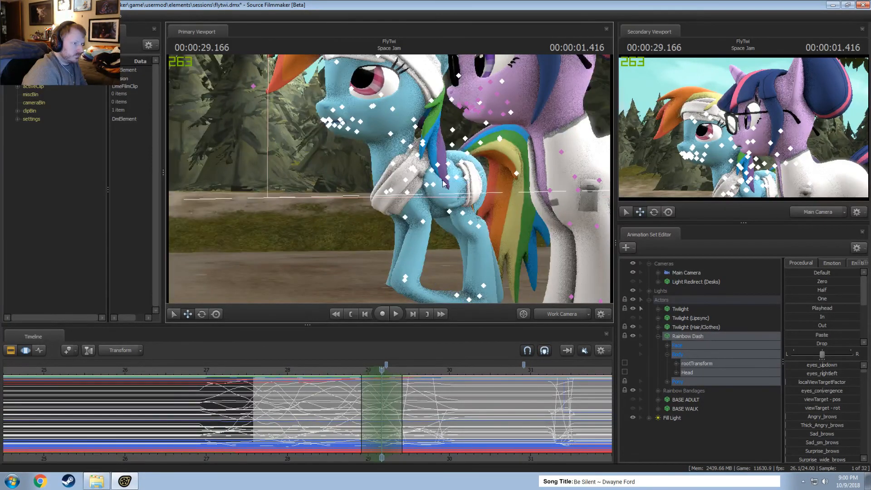
{"action": "left_click", "coordinate": [457, 180]}
{"action": "left_click_drag", "start_coordinate": [457, 181], "coordinate": [393, 287], "text": "alt"}
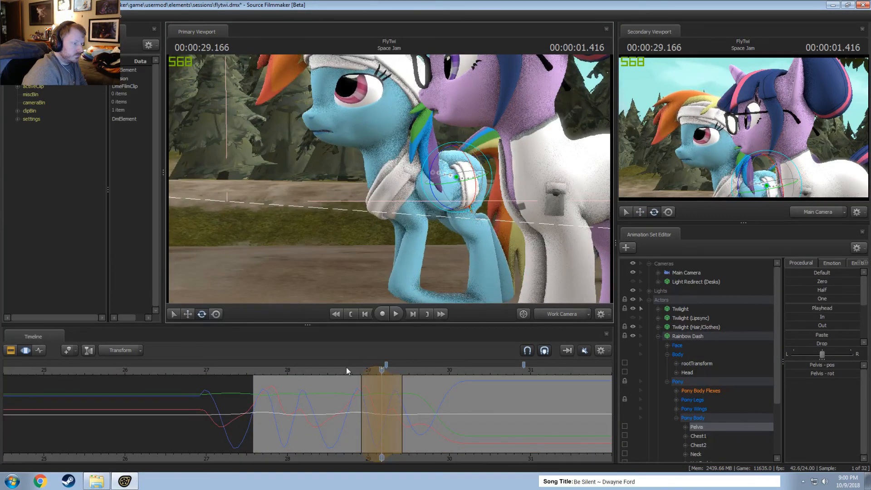
{"action": "left_click", "coordinate": [347, 370]}
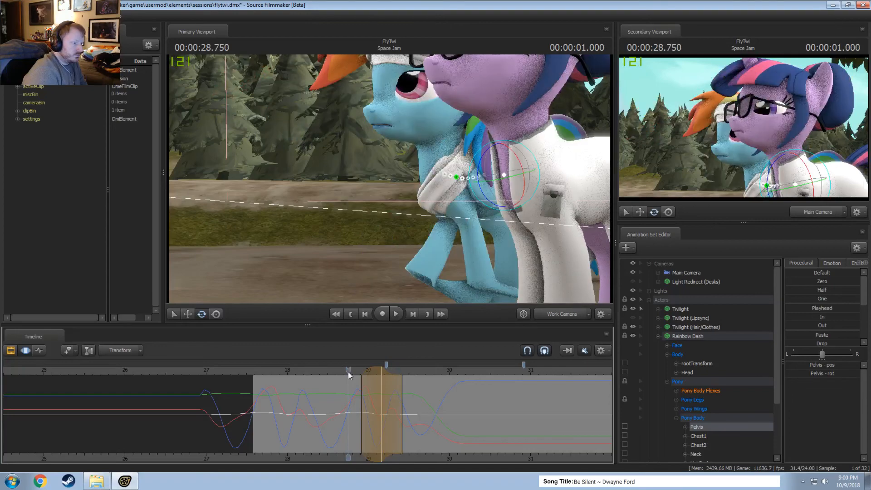
{"action": "left_click_drag", "start_coordinate": [348, 373], "coordinate": [383, 376]}
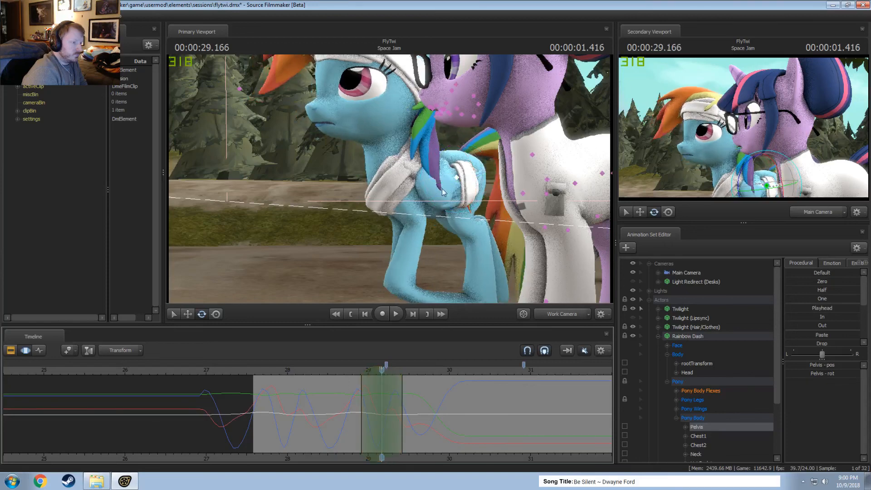
Rotate Rainbow Dash's Chest1 control at 29.166 seconds within the time selection and play back the motion.
{"action": "scroll", "coordinate": [694, 386], "scroll_direction": "down", "scroll_amount": 3}
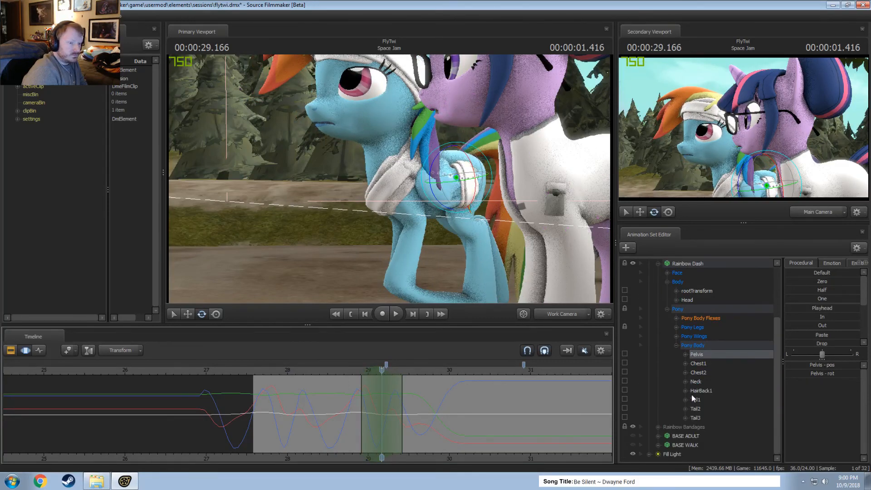
{"action": "left_click", "coordinate": [699, 364]}
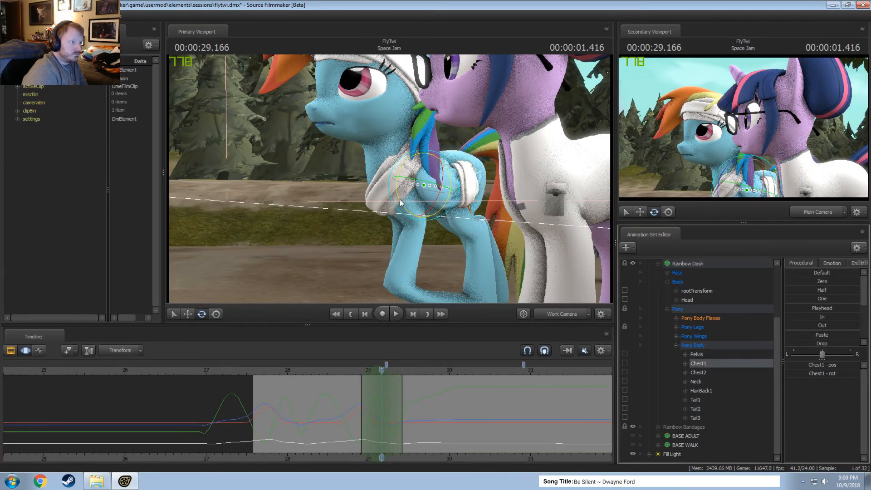
{"action": "left_click_drag", "start_coordinate": [400, 202], "coordinate": [403, 220]}
{"action": "key", "text": "space"}
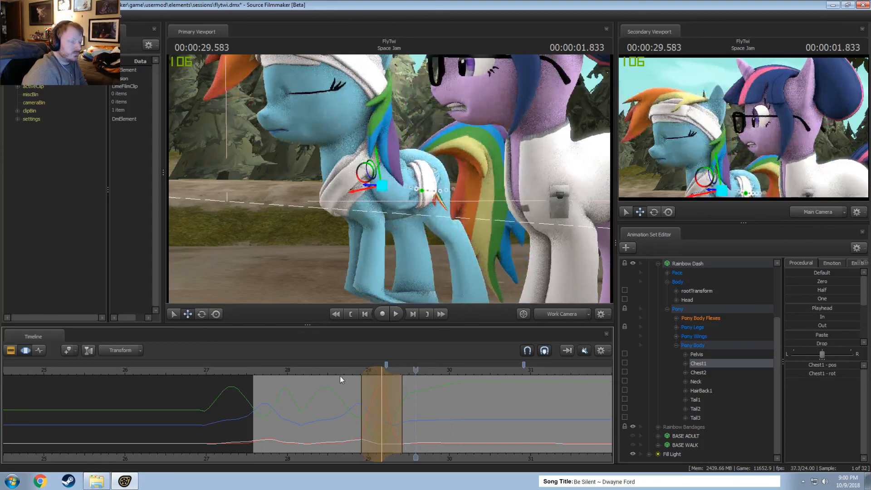
{"action": "left_click", "coordinate": [270, 370]}
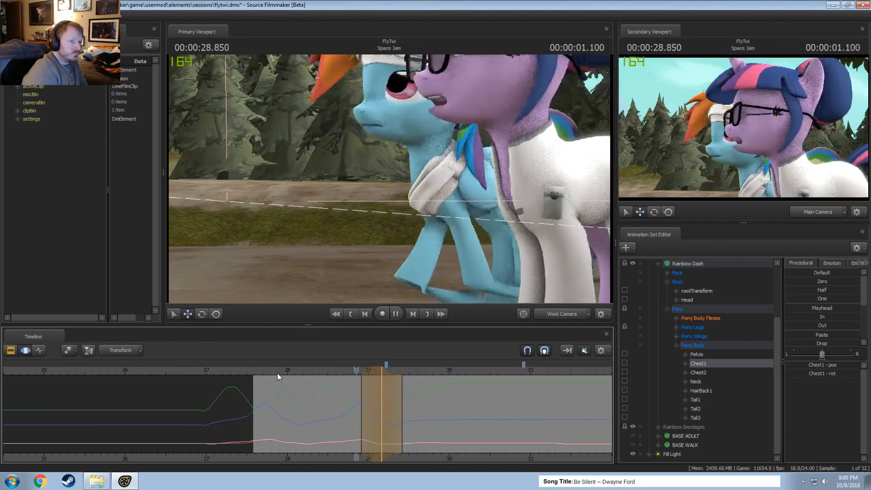
{"action": "key", "text": "space"}
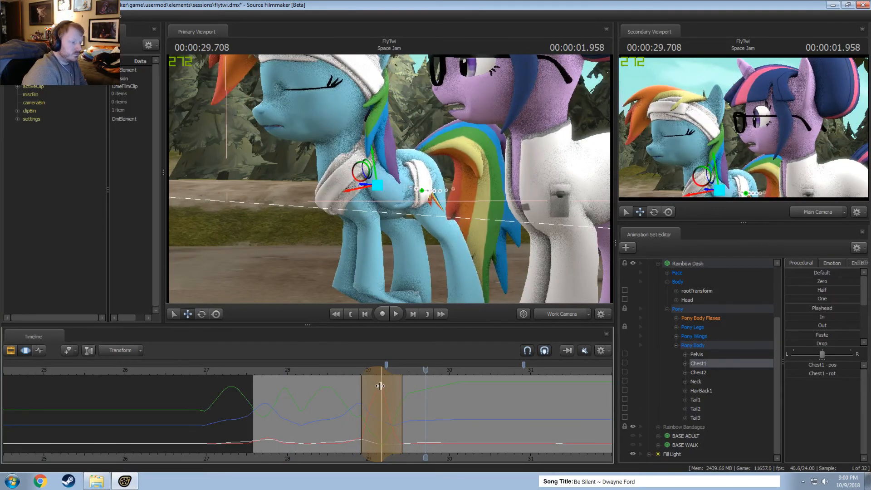
Reshape the Chest1 edit's time selection to hold around 29.1–29.2 seconds and fall off until about 29.6 seconds, checking the playback.
{"action": "mouse_move", "coordinate": [378, 387]}
{"action": "left_mouse_down"}
{"action": "mouse_move", "coordinate": [370, 388]}
{"action": "mouse_move", "coordinate": [393, 389]}
{"action": "left_mouse_up"}
{"action": "left_click", "coordinate": [345, 371]}
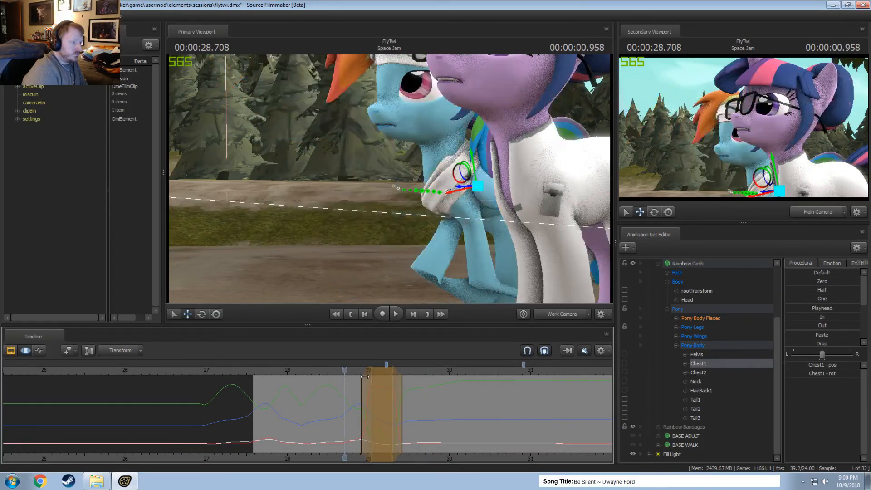
{"action": "key", "text": "space"}
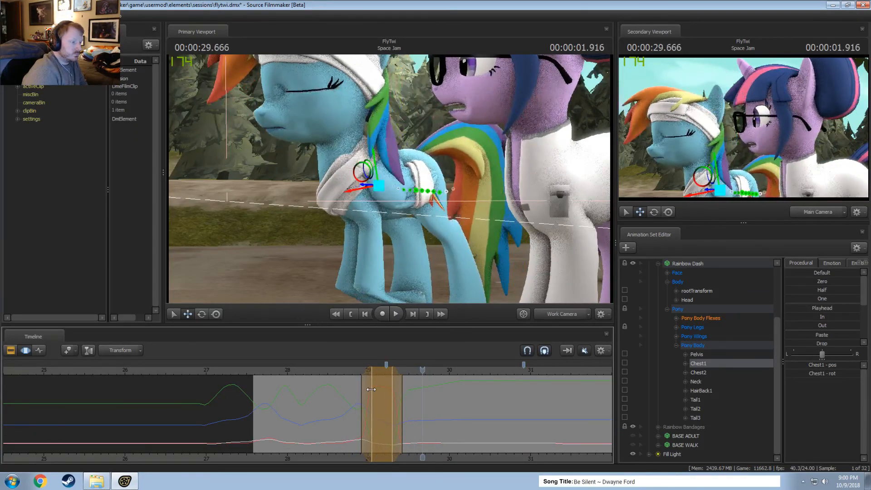
{"action": "left_click_drag", "start_coordinate": [371, 389], "coordinate": [385, 389]}
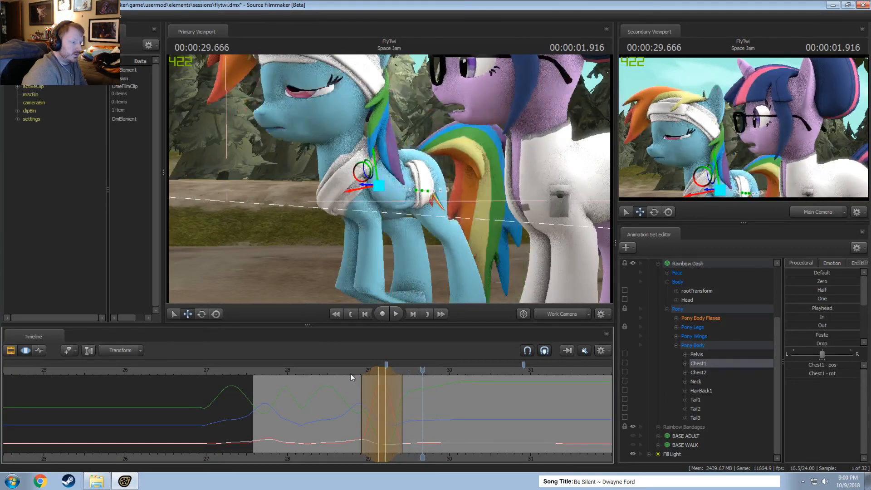
{"action": "key", "text": "space"}
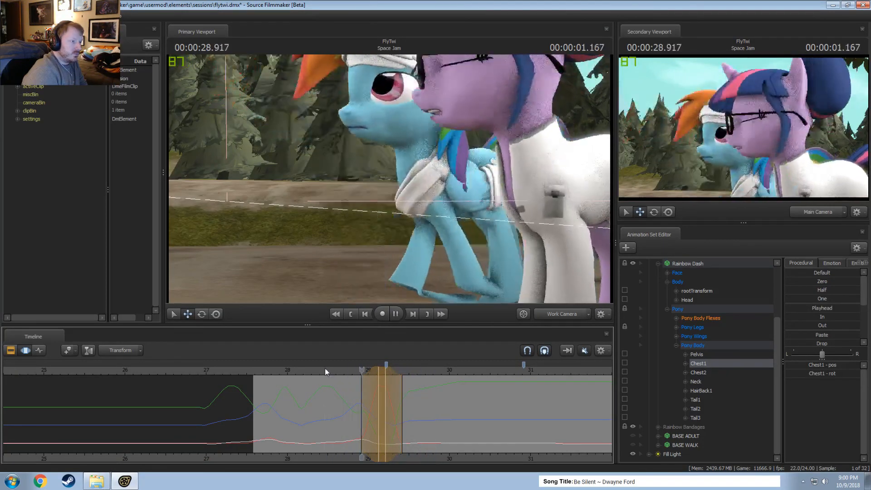
{"action": "key", "text": "space"}
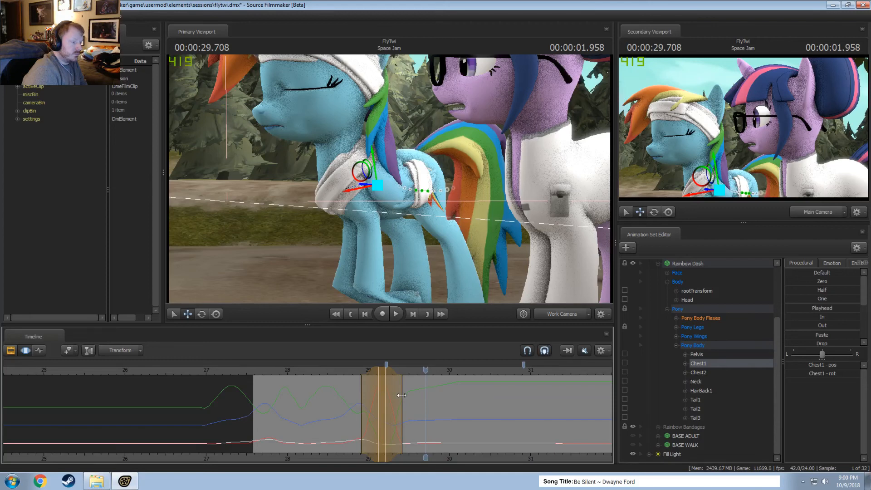
{"action": "left_click_drag", "start_coordinate": [401, 395], "coordinate": [425, 399]}
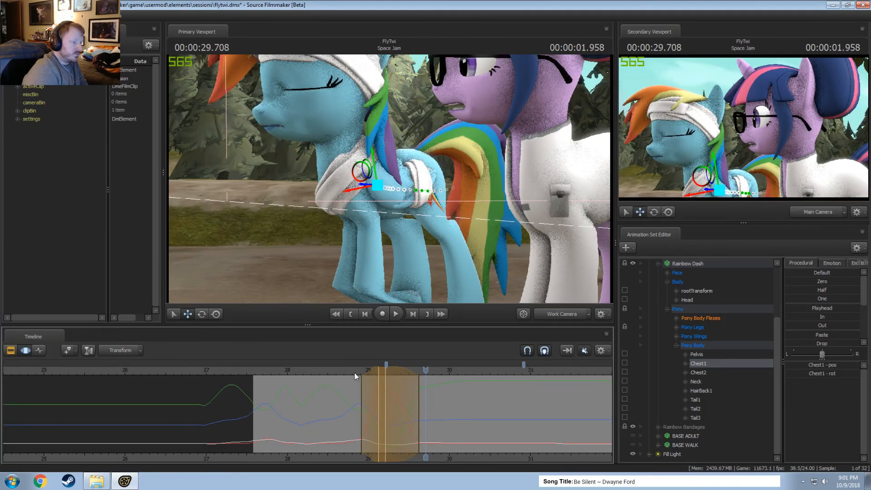
Play back Rainbow Dash's walk to a stop from about 28.4 to 29.9 seconds to check the Chest1 motion.
{"action": "key", "text": "space"}
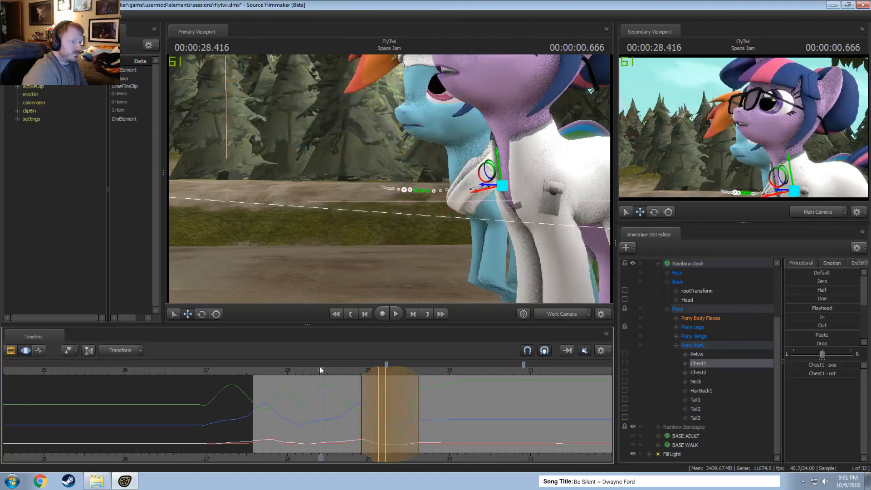
{"action": "key", "text": "space"}
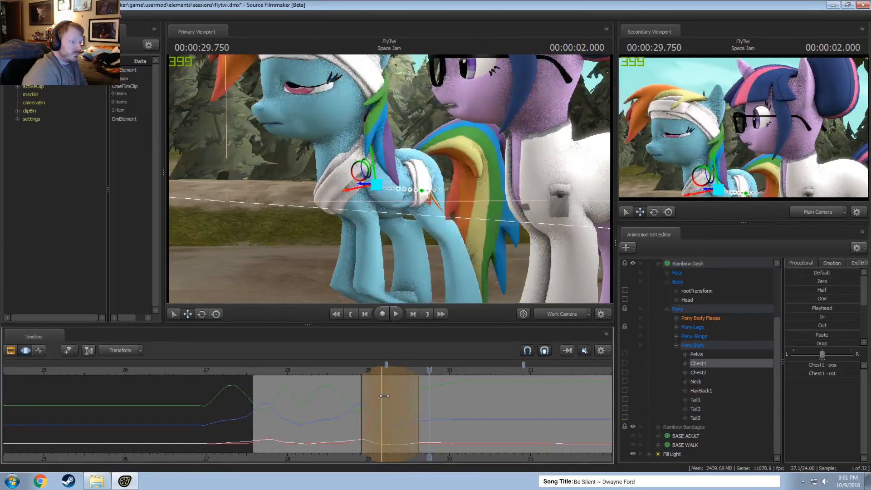
{"action": "key", "text": "space"}
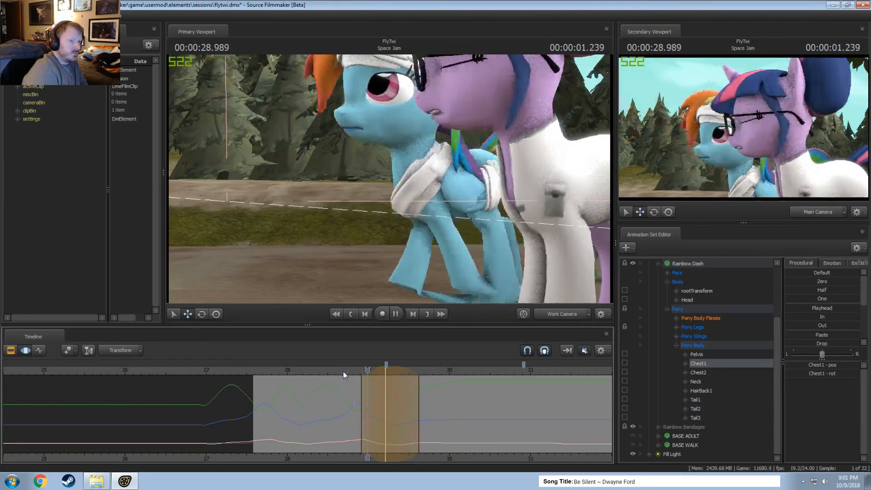
{"action": "key", "text": "space"}
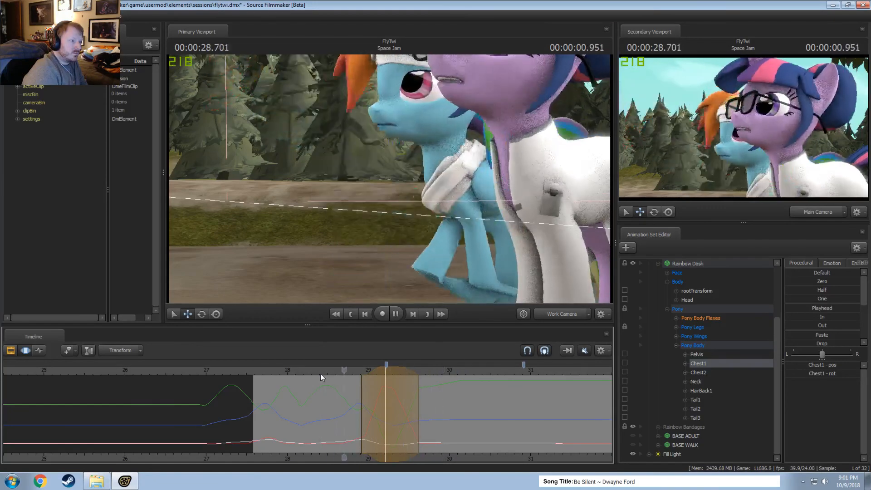
{"action": "key", "text": "space"}
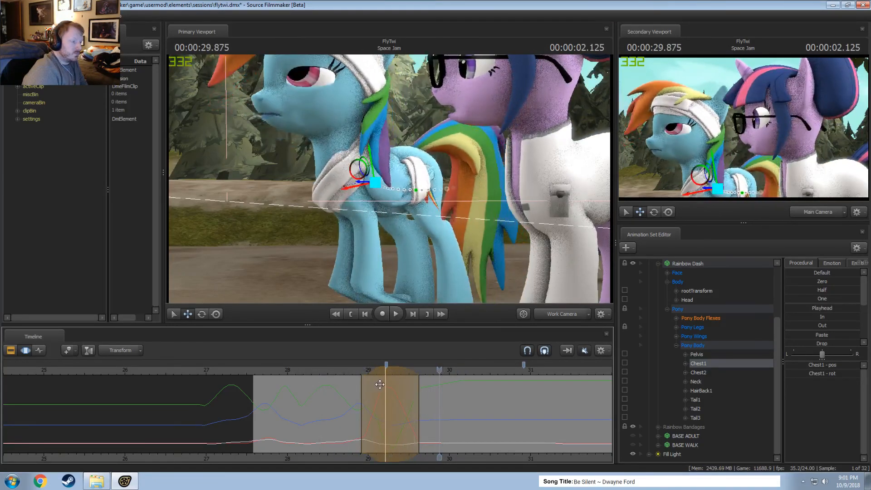
Move the time selection to the shot's start, with falloff from about 27.7 to 28.4 seconds around a peak at 27.958 seconds.
{"action": "left_click_drag", "start_coordinate": [380, 370], "coordinate": [267, 399]}
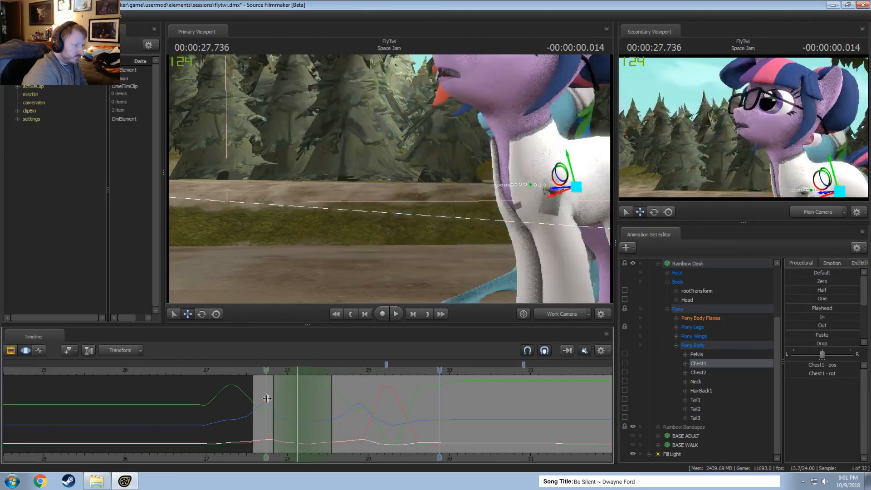
{"action": "key", "text": "space"}
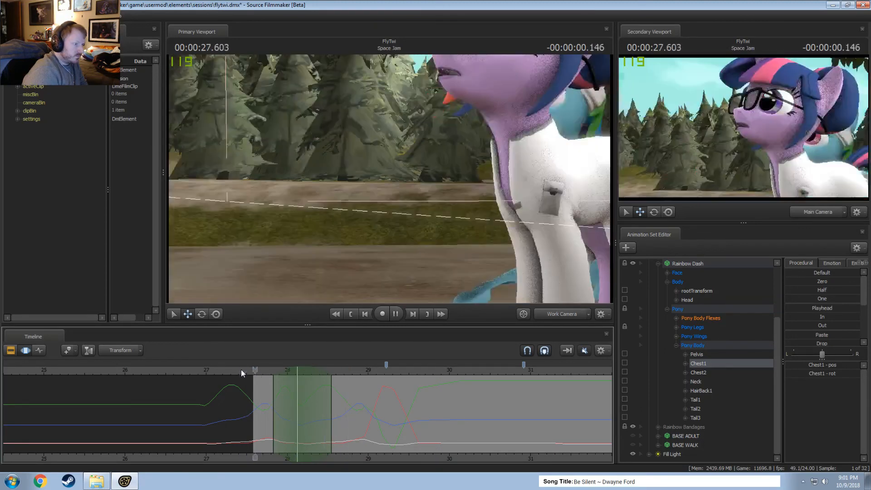
{"action": "key", "text": "space"}
{"action": "left_click", "coordinate": [259, 400]}
{"action": "mouse_move", "coordinate": [277, 405]}
{"action": "left_mouse_down"}
{"action": "mouse_move", "coordinate": [254, 403]}
{"action": "mouse_move", "coordinate": [271, 402]}
{"action": "left_mouse_up"}
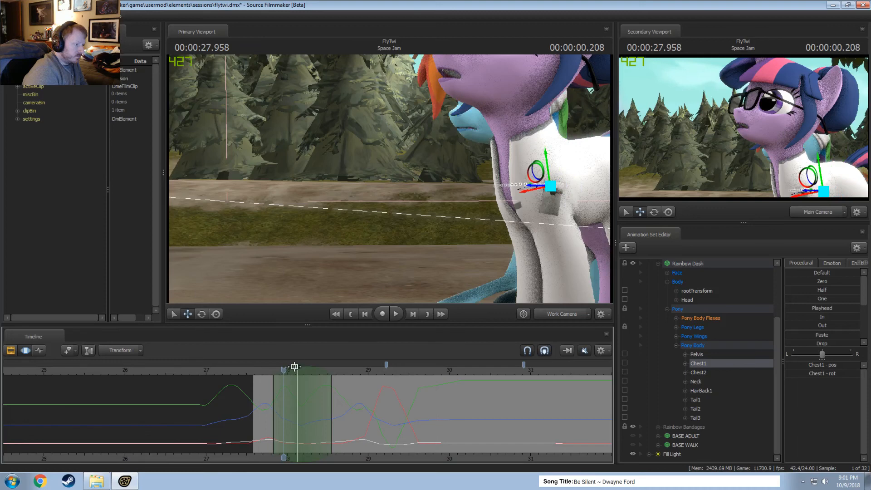
{"action": "left_click_drag", "start_coordinate": [294, 367], "coordinate": [283, 370]}
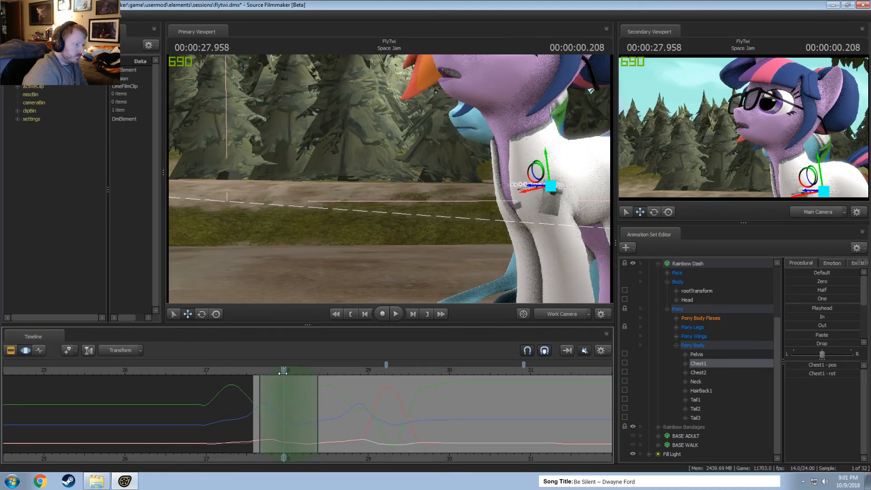
Rotate Rainbow Dash's Chest1 control at 27.958 seconds within the time selection and play back the motion.
{"action": "left_click_drag", "start_coordinate": [406, 190], "coordinate": [334, 154]}
{"action": "key", "text": "e"}
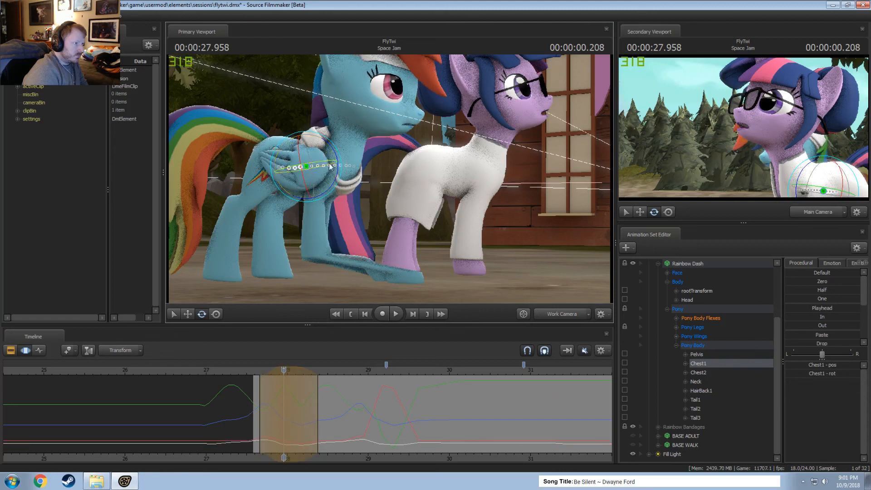
{"action": "key", "text": "ctrl+z"}
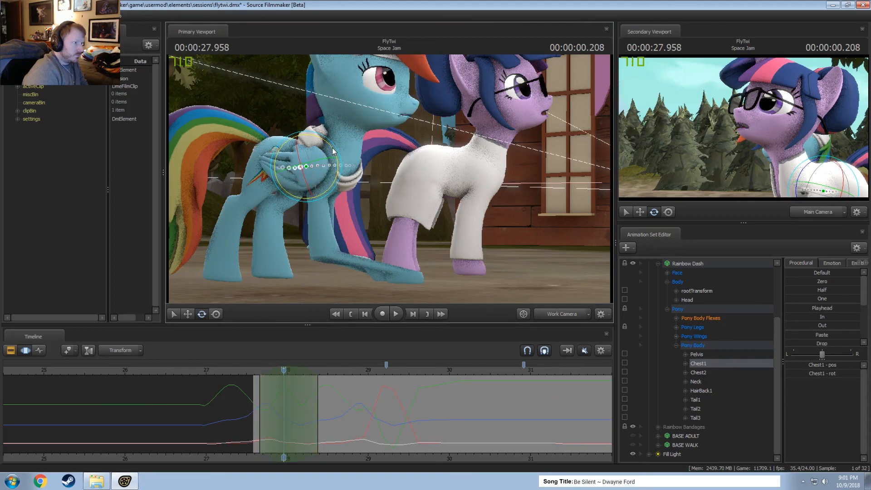
{"action": "left_click_drag", "start_coordinate": [332, 148], "coordinate": [334, 148]}
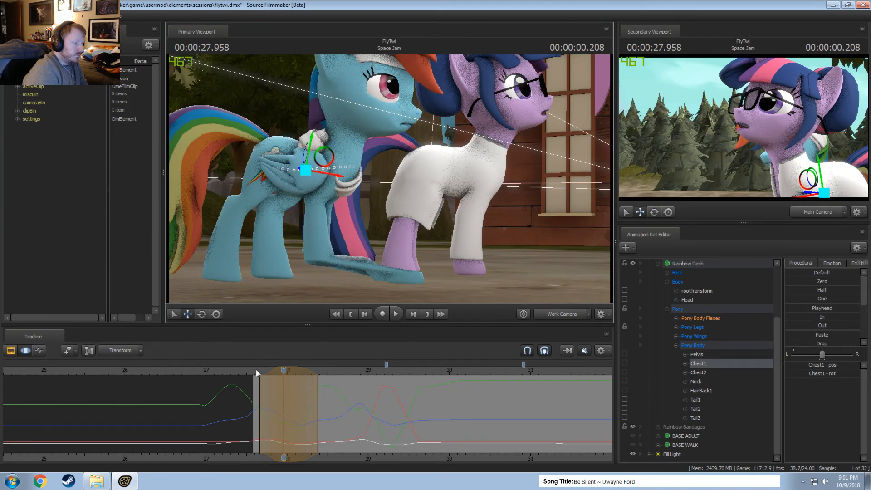
{"action": "key", "text": "space"}
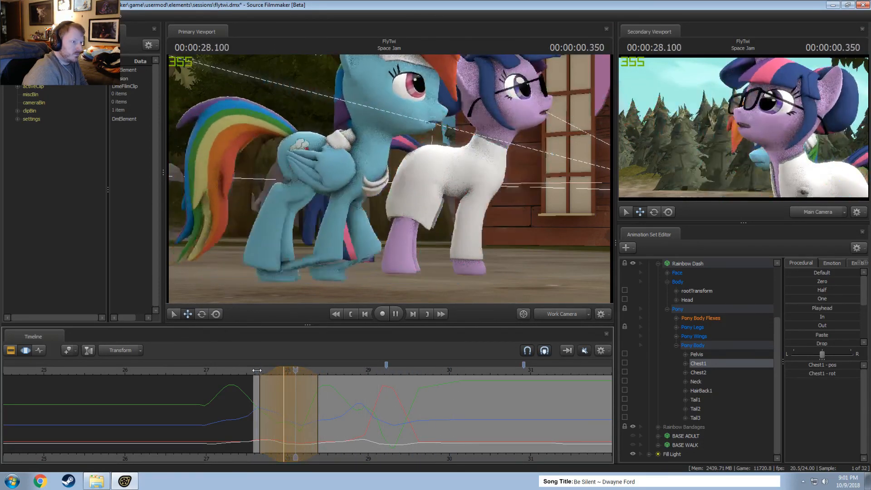
{"action": "left_click", "coordinate": [257, 370]}
{"action": "key", "text": "space"}
{"action": "key", "text": "space"}
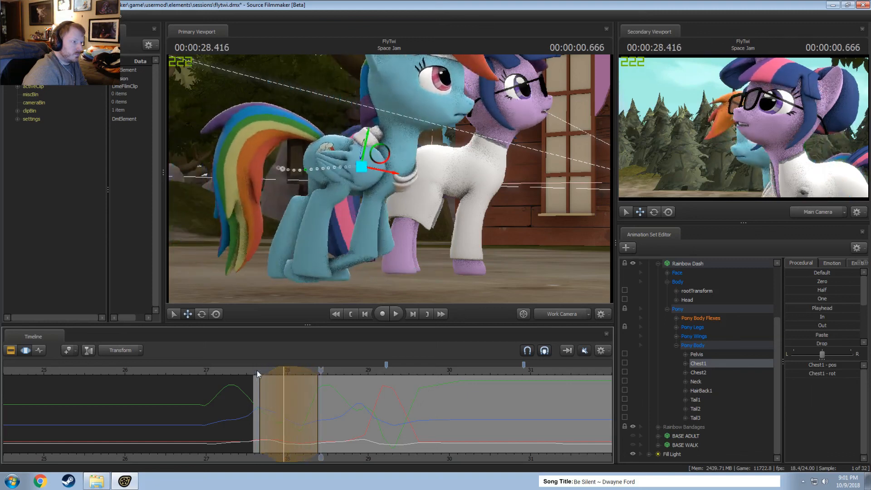
Reshape the time selection to hold from about 27.7 to 28.2 seconds, with falloff reaching about 27.4 and 28.5 seconds.
{"action": "key", "text": "shift"}
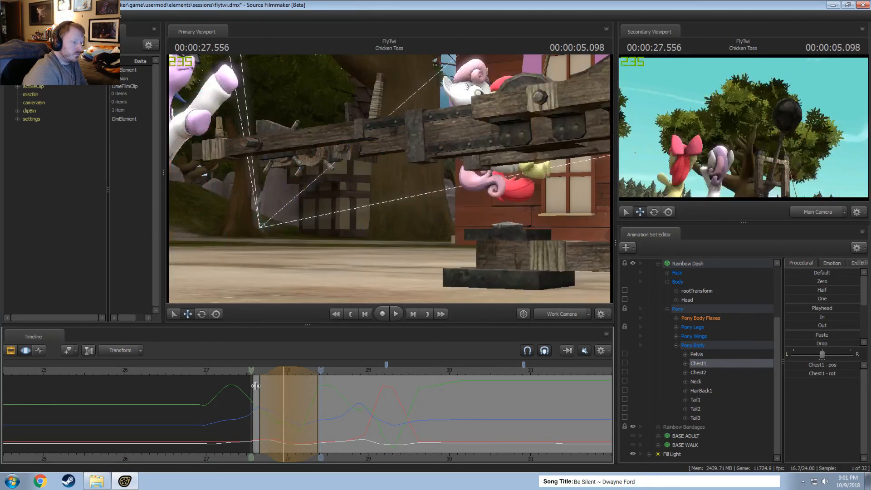
{"action": "left_click_drag", "start_coordinate": [263, 385], "coordinate": [308, 391], "text": "shift"}
{"action": "scroll", "coordinate": [309, 391], "scroll_direction": "up", "scroll_amount": 3}
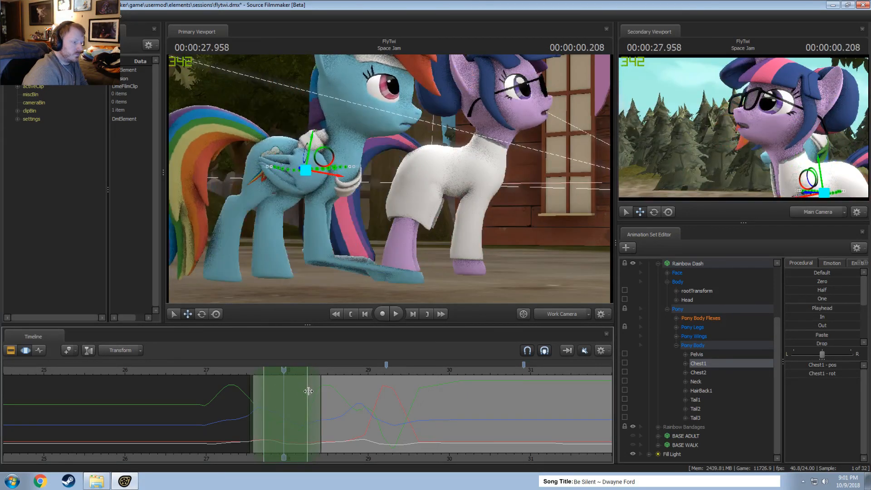
Try to tilt Rainbow Dash's Head down at 27.958 seconds within the time selection and play back the motion.
{"action": "left_click_drag", "start_coordinate": [371, 191], "coordinate": [380, 173]}
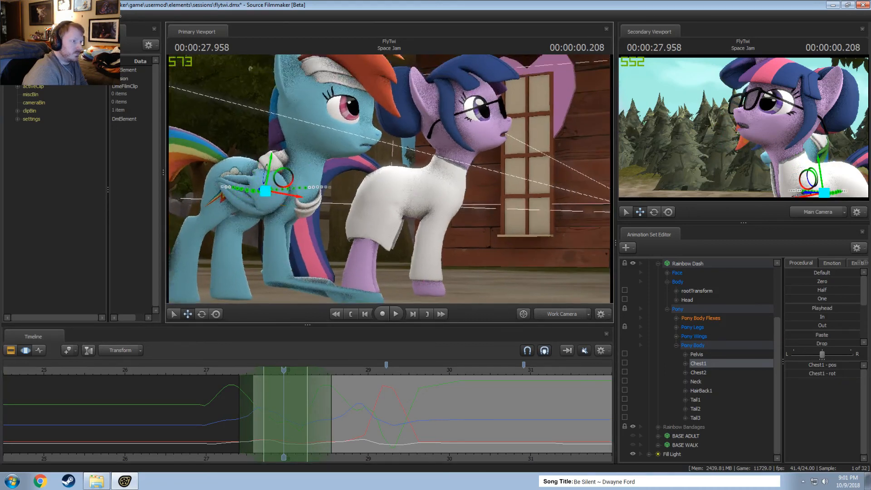
{"action": "mouse_move", "coordinate": [317, 136]}
{"action": "left_mouse_down", "text": "alt"}
{"action": "mouse_move", "coordinate": [335, 146]}
{"action": "mouse_move", "coordinate": [312, 132]}
{"action": "left_mouse_up", "text": "alt"}
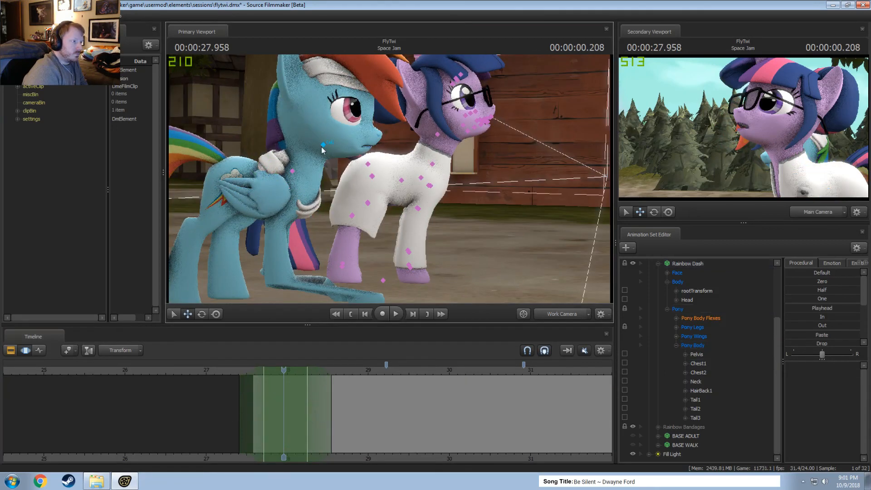
{"action": "left_click", "coordinate": [687, 300]}
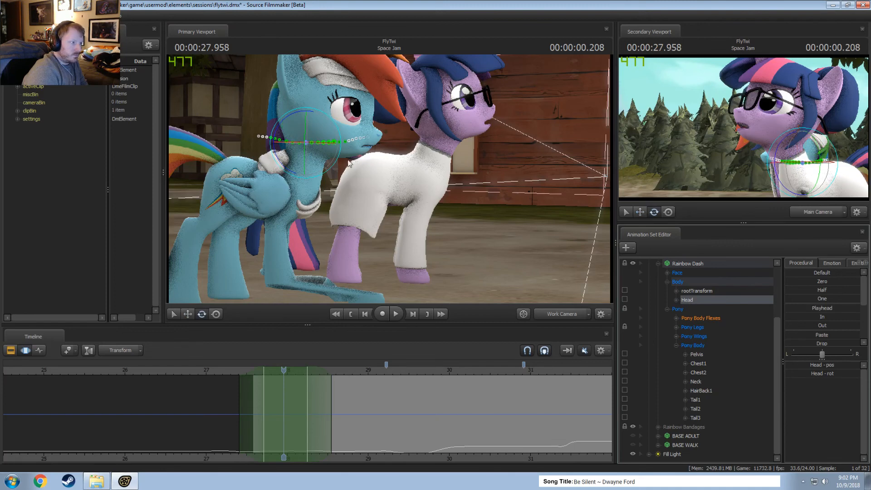
{"action": "left_click_drag", "start_coordinate": [296, 174], "coordinate": [289, 176]}
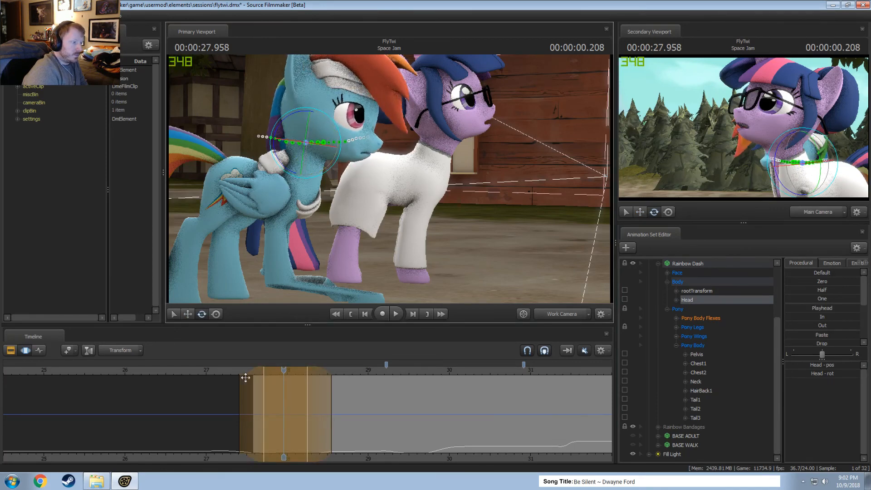
{"action": "key", "text": "space"}
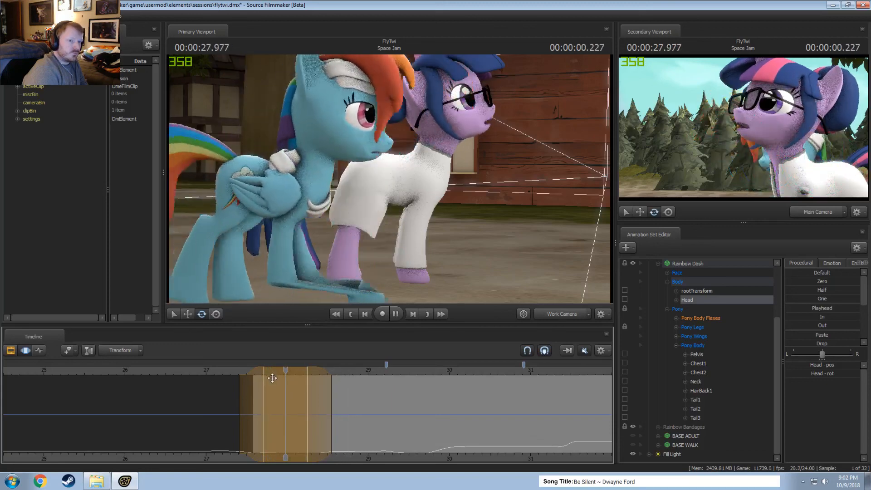
{"action": "key", "text": "space"}
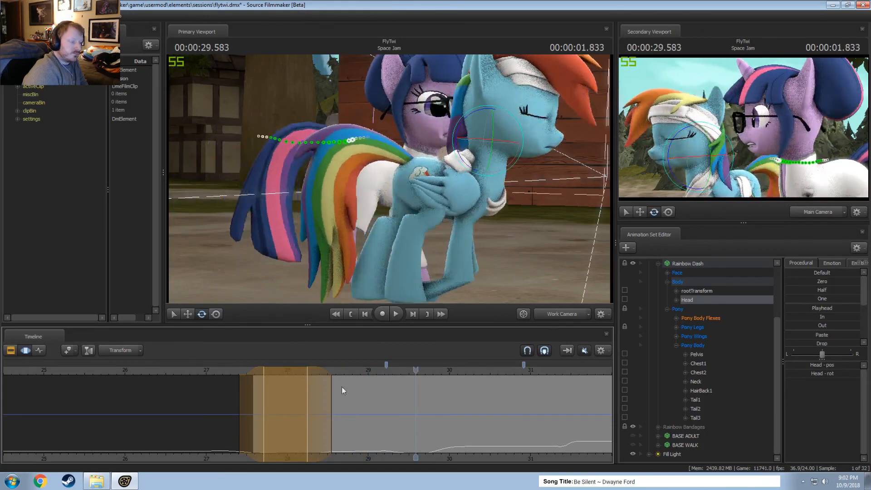
Switch viewport control picking from Twilight to Rainbow Dash and rotate Rainbow Dash's Neck backward at 27.916 seconds.
{"action": "left_click_drag", "start_coordinate": [327, 378], "coordinate": [283, 384]}
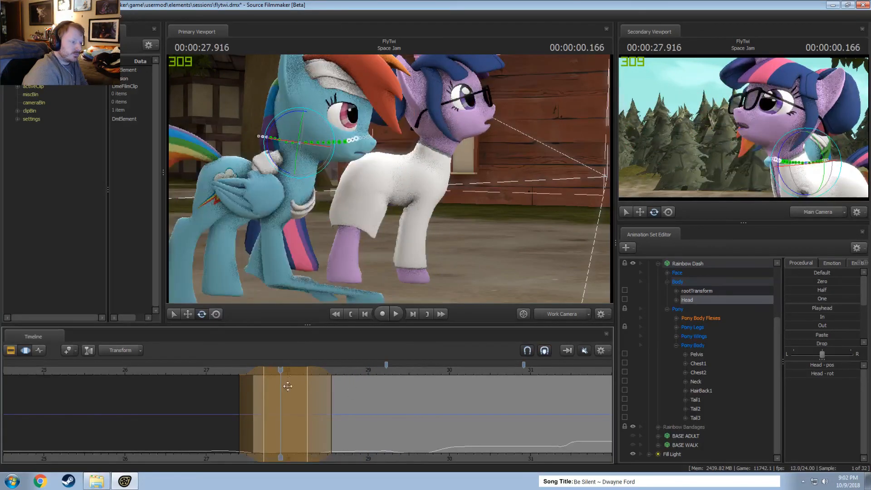
{"action": "left_click", "coordinate": [294, 172]}
{"action": "scroll", "coordinate": [704, 405], "scroll_direction": "up", "scroll_amount": 4}
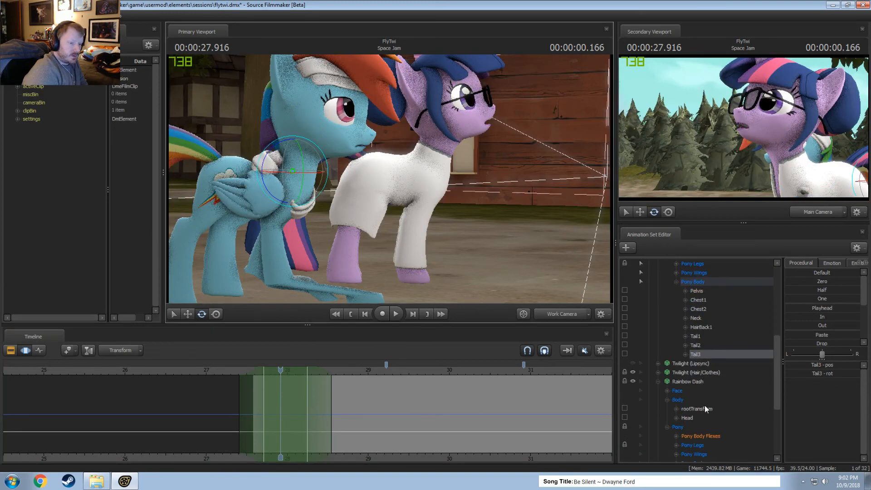
{"action": "left_click", "coordinate": [699, 319]}
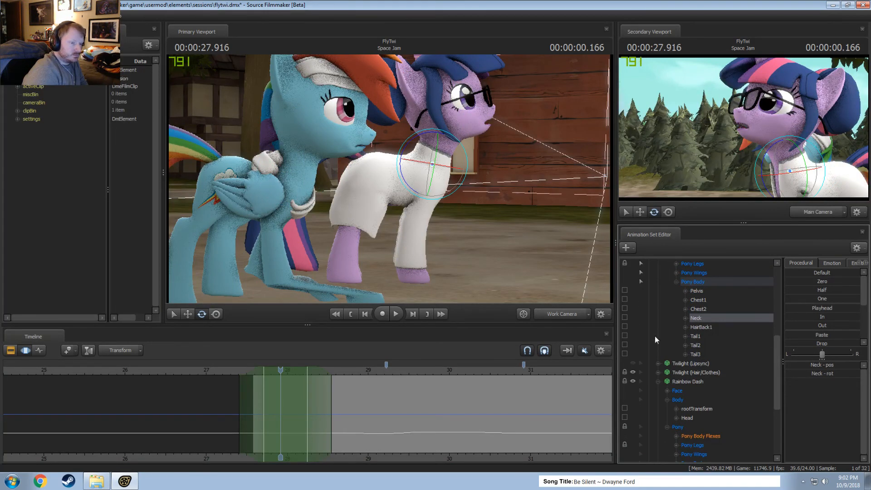
{"action": "scroll", "coordinate": [680, 327], "scroll_direction": "up", "scroll_amount": 7}
{"action": "left_click", "coordinate": [659, 309]}
{"action": "left_click", "coordinate": [642, 308]}
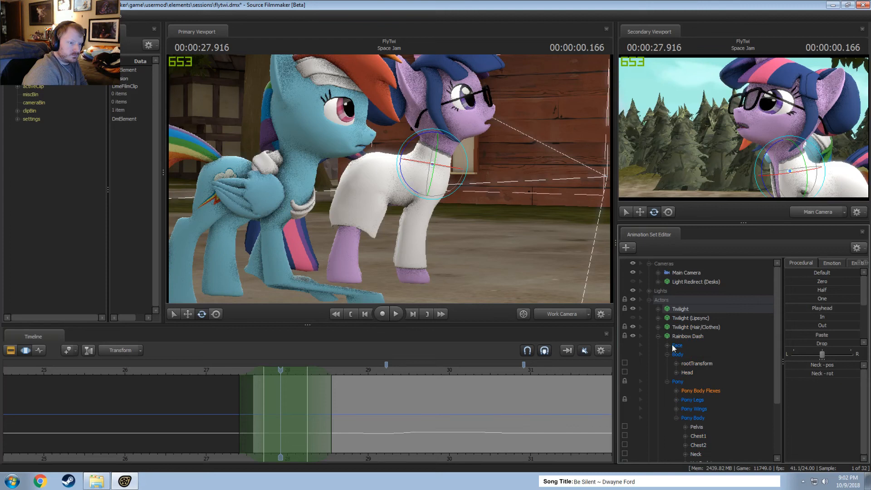
{"action": "left_click", "coordinate": [296, 175]}
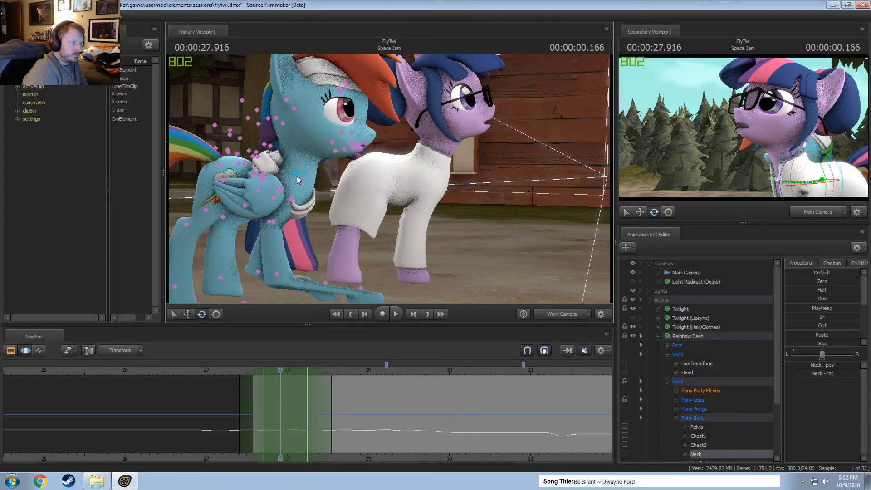
{"action": "left_click_drag", "start_coordinate": [272, 201], "coordinate": [277, 201]}
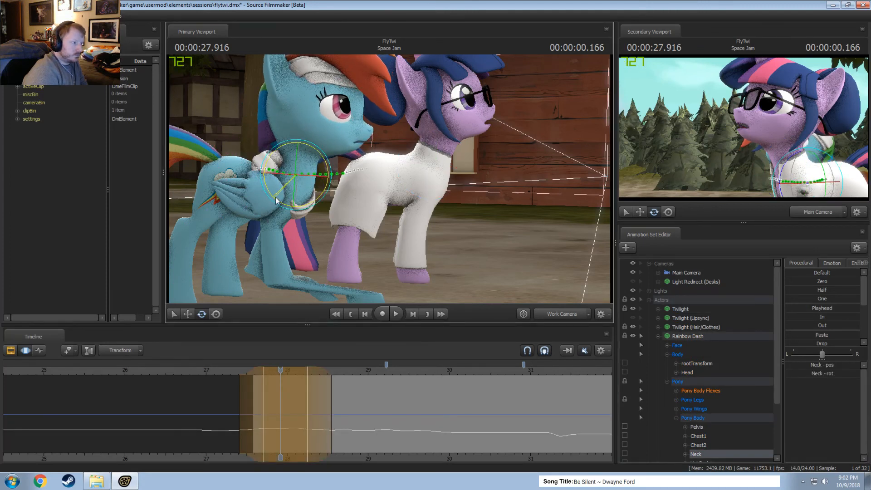
Try to tilt Rainbow Dash's Head down at 27.916 seconds, extend the ending falloff to about 28.7 seconds and play it back.
{"action": "left_click", "coordinate": [298, 153]}
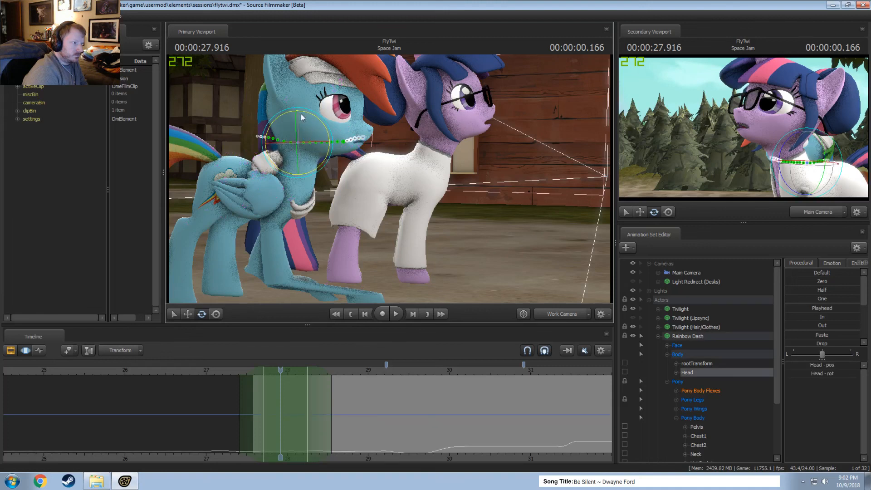
{"action": "left_click_drag", "start_coordinate": [300, 114], "coordinate": [331, 298]}
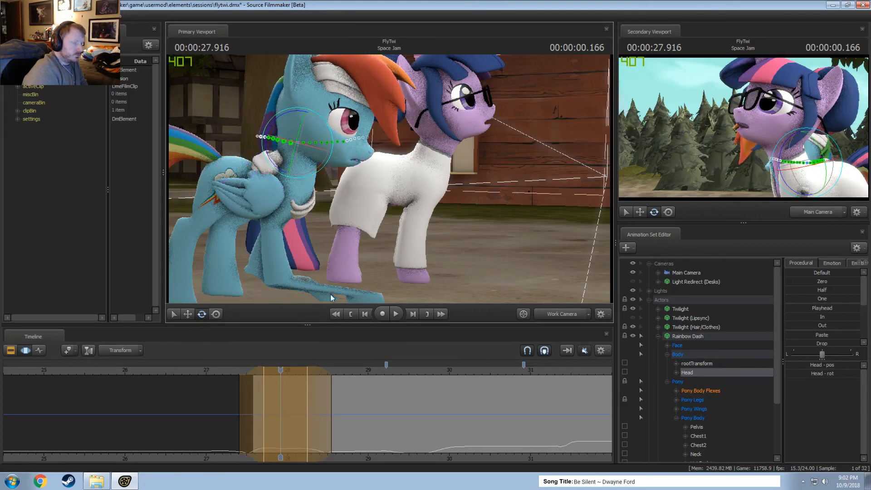
{"action": "key", "text": "space"}
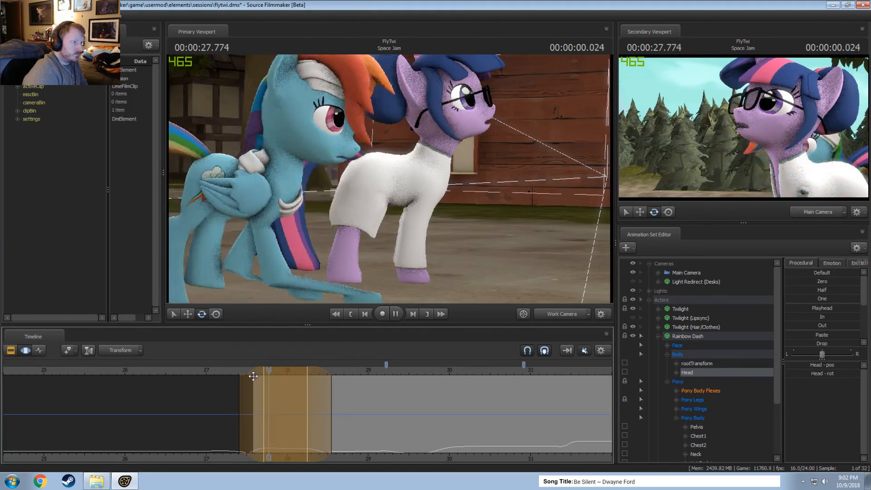
{"action": "key", "text": "space"}
{"action": "left_click_drag", "start_coordinate": [323, 403], "coordinate": [335, 404]}
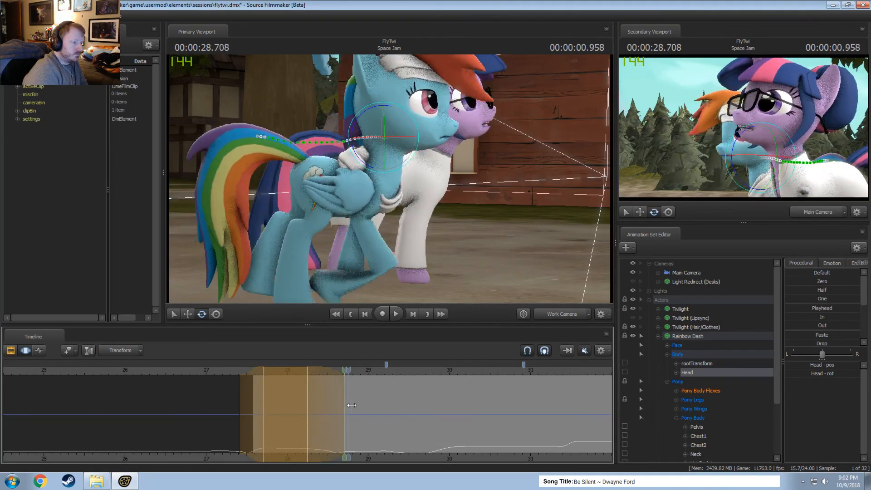
{"action": "left_click_drag", "start_coordinate": [344, 370], "coordinate": [261, 374]}
{"action": "key", "text": "space"}
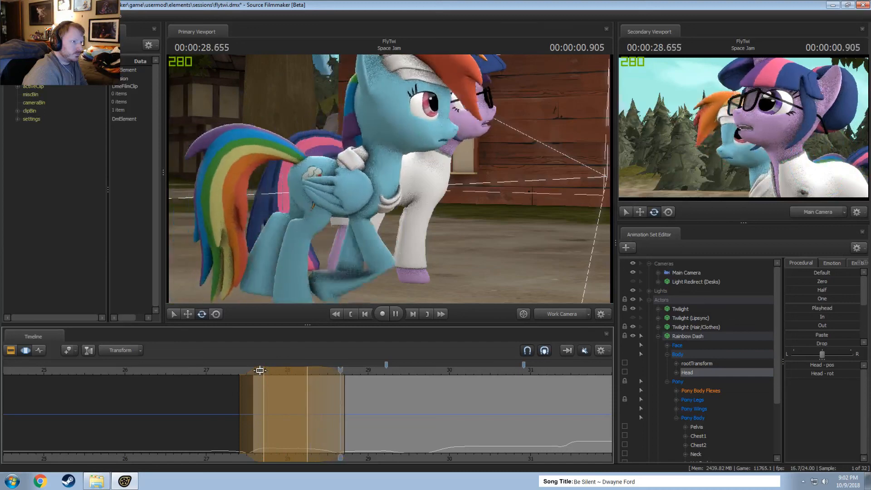
{"action": "key", "text": "space"}
Undo the Head tilt and falloff change, and extend the time selection's ending falloff to about 28.7 seconds.
{"action": "key", "text": "ctrl+z"}
{"action": "key", "text": "ctrl+z"}
{"action": "key", "text": "ctrl+z"}
{"action": "key", "text": "ctrl+z"}
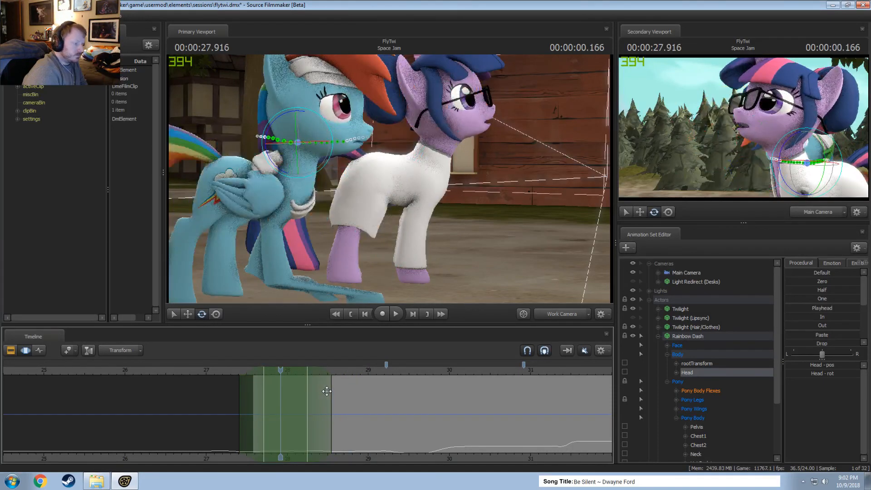
{"action": "left_click_drag", "start_coordinate": [330, 400], "coordinate": [345, 404]}
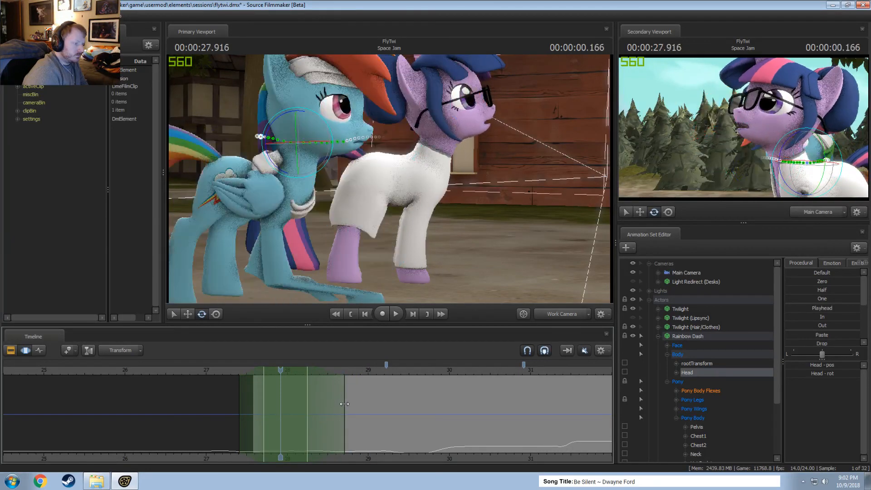
Try to rotate Rainbow Dash's Head at 27.916 seconds within the extended time selection and play back the motion.
{"action": "left_click_drag", "start_coordinate": [290, 175], "coordinate": [276, 170]}
{"action": "left_click_drag", "start_coordinate": [358, 372], "coordinate": [264, 372]}
{"action": "key", "text": "space"}
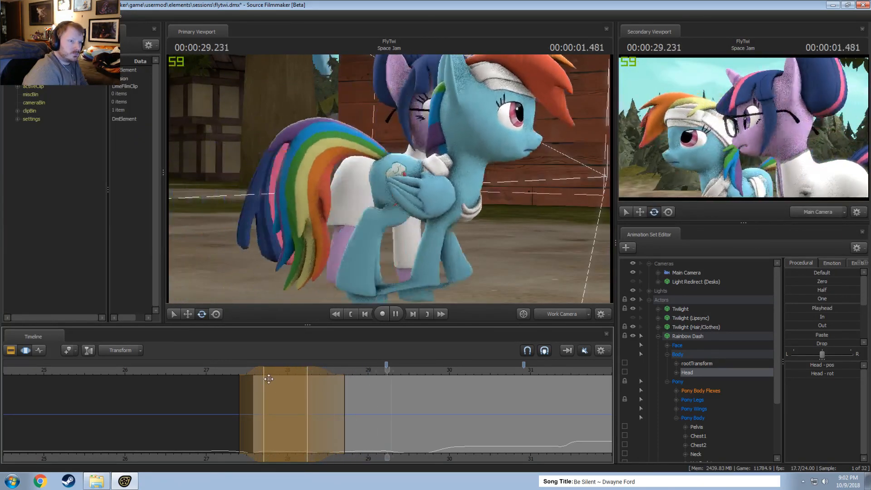
{"action": "key", "text": "space"}
Try a shorter time selection centred at 27.833 seconds, tilt Rainbow Dash's Head slightly in it and play it back.
{"action": "key", "text": "shift"}
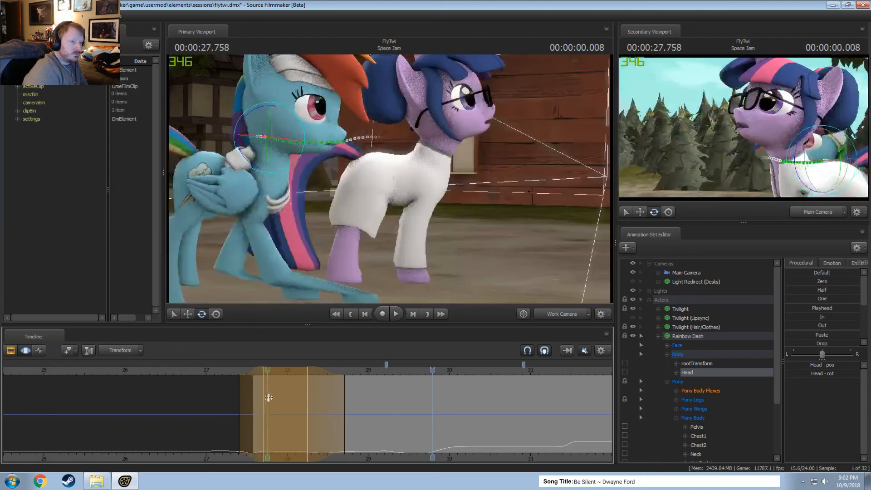
{"action": "key", "text": "Escape"}
{"action": "key", "text": "shift"}
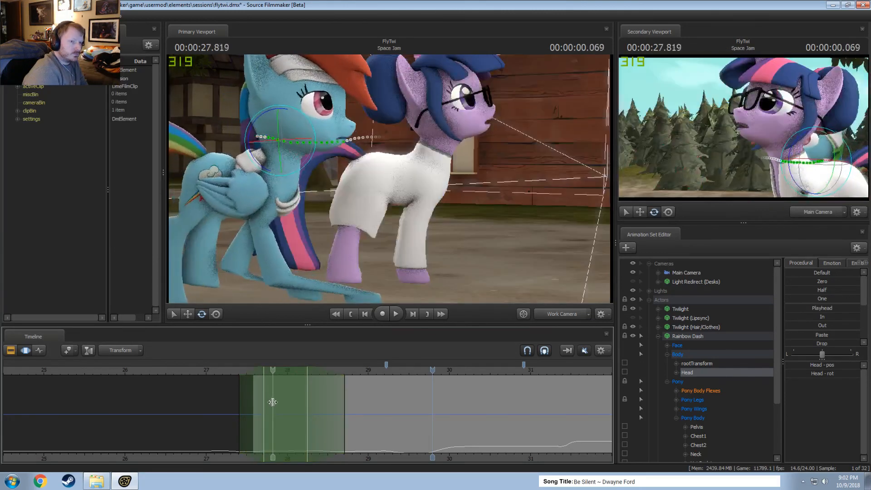
{"action": "left_click", "coordinate": [273, 403], "text": "shift"}
{"action": "scroll", "coordinate": [273, 403], "scroll_direction": "up", "scroll_amount": 5, "text": "shift"}
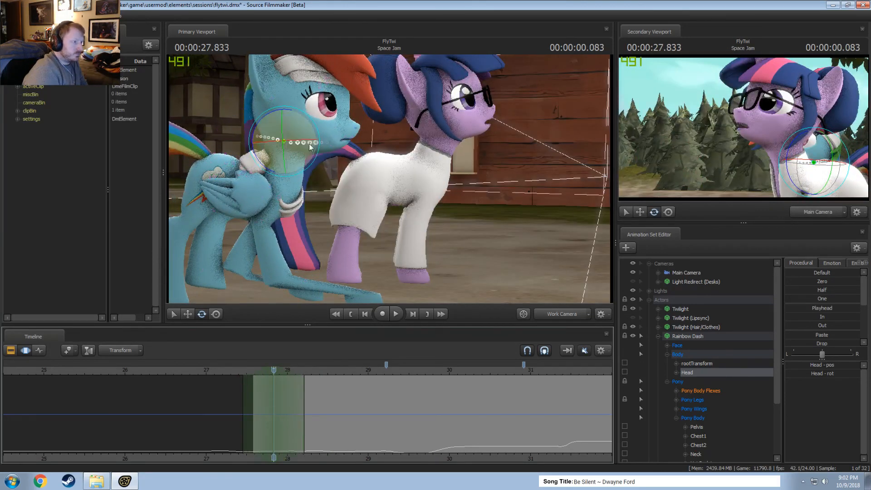
{"action": "left_click_drag", "start_coordinate": [271, 171], "coordinate": [274, 173]}
{"action": "key", "text": "space"}
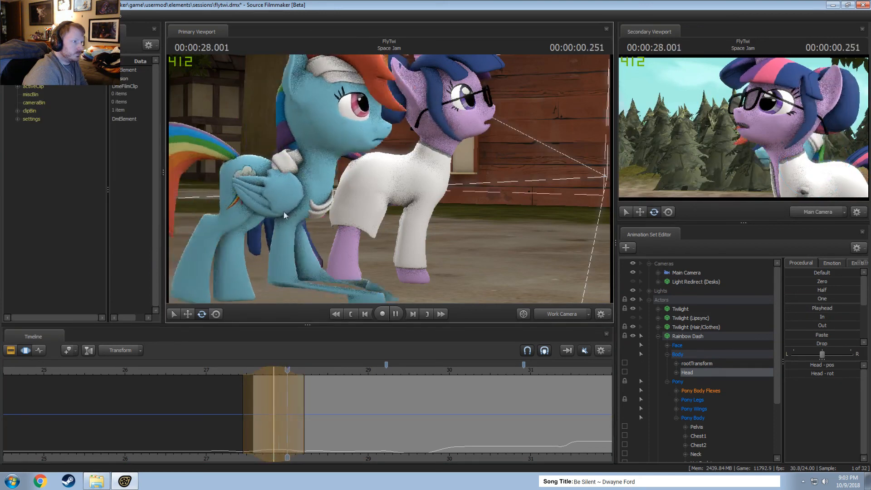
{"action": "key", "text": "space"}
Replay the walk from about 27.6 seconds several times to judge the new Head tilt.
{"action": "left_click_drag", "start_coordinate": [323, 371], "coordinate": [256, 378]}
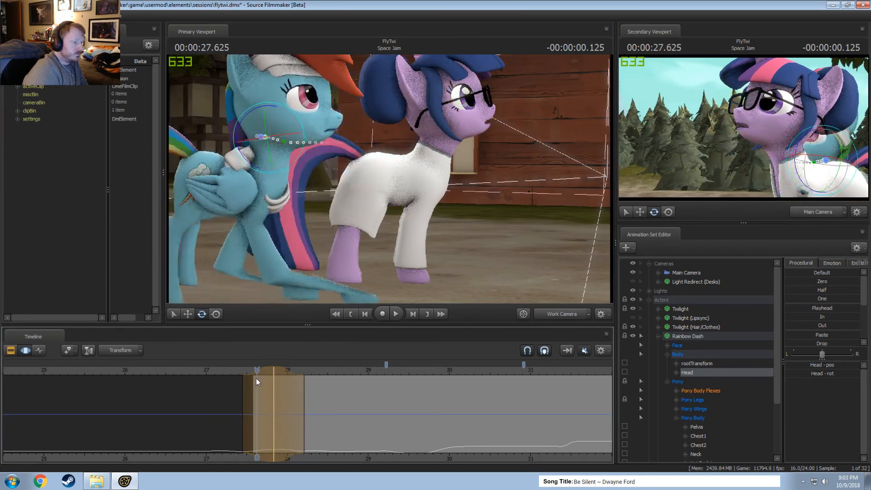
{"action": "key", "text": "space"}
{"action": "key", "text": "space"}
{"action": "left_click_drag", "start_coordinate": [311, 389], "coordinate": [263, 378]}
{"action": "key", "text": "space"}
{"action": "key", "text": "space"}
{"action": "key", "text": "space"}
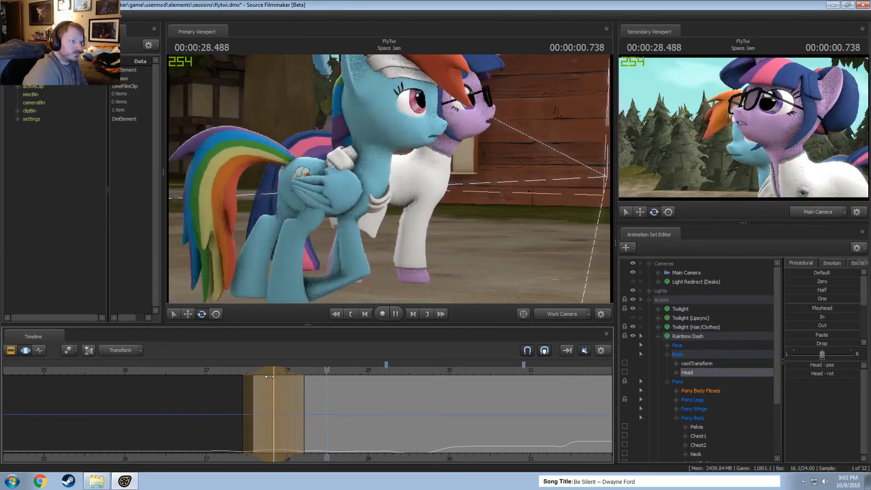
{"action": "key", "text": "space"}
Undo the recent Head rotations and time selection changes, including the extension of the ending falloff to about 28.7 seconds.
{"action": "key", "text": "ctrl+z"}
{"action": "key", "text": "ctrl+z"}
{"action": "key", "text": "ctrl+z"}
{"action": "key", "text": "ctrl+z"}
{"action": "key", "text": "ctrl+z"}
{"action": "key", "text": "ctrl+z"}
{"action": "key", "text": "ctrl+z"}
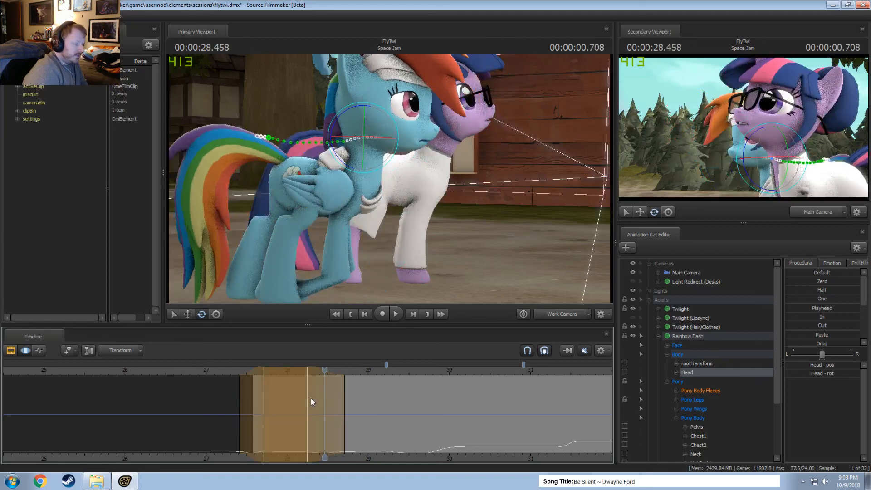
{"action": "key", "text": "ctrl+z"}
{"action": "key", "text": "ctrl+z"}
{"action": "key", "text": "ctrl+z"}
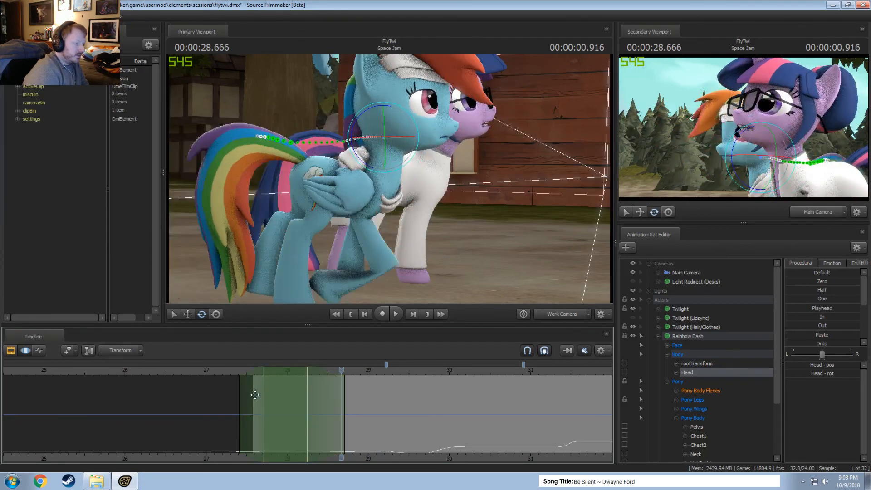
{"action": "left_click_drag", "start_coordinate": [255, 395], "coordinate": [334, 407]}
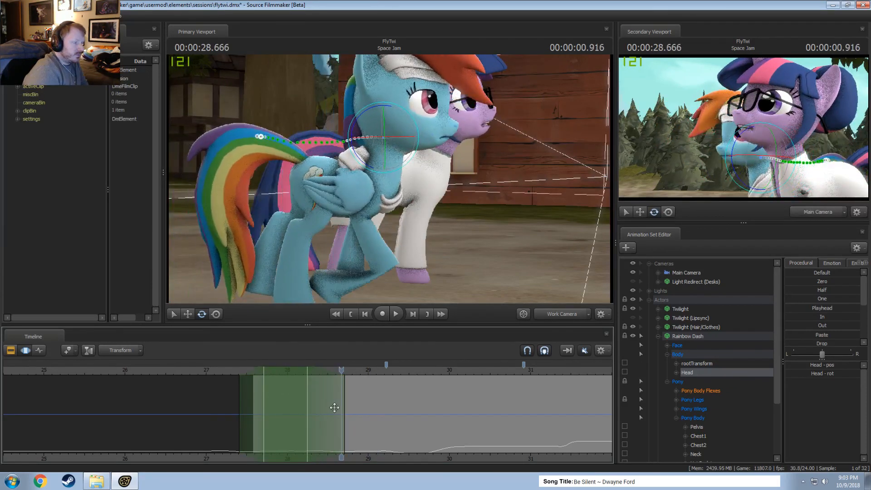
{"action": "key", "text": "ctrl+z"}
{"action": "key", "text": "ctrl+z"}
{"action": "key", "text": "ctrl+z"}
{"action": "key", "text": "ctrl+z"}
{"action": "key", "text": "ctrl+z"}
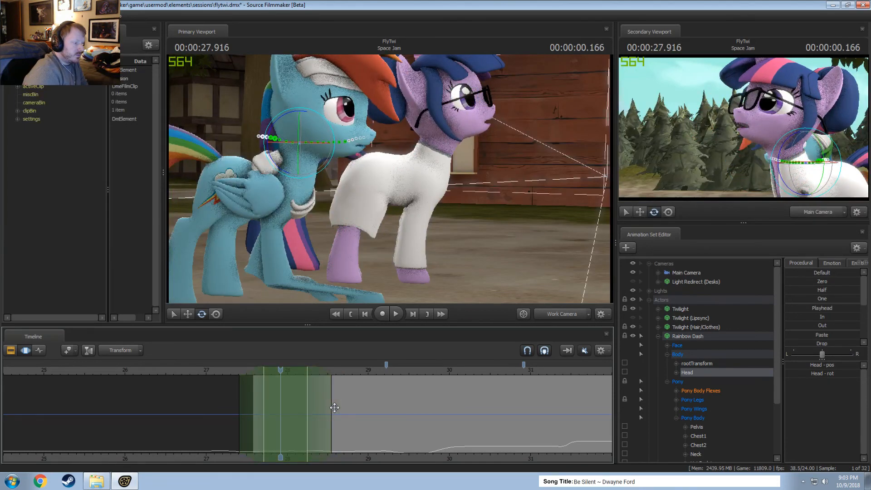
Centre a new time selection at 27.833 seconds with falloff to about 28.15 seconds, tilt Rainbow Dash's Head slightly and play it back.
{"action": "left_click_drag", "start_coordinate": [281, 370], "coordinate": [275, 400]}
{"action": "key", "text": "space"}
{"action": "key", "text": "space"}
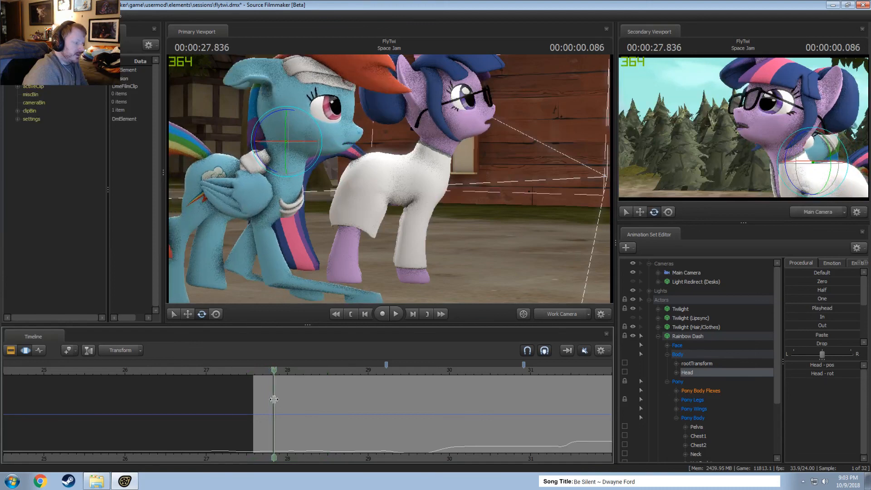
{"action": "scroll", "coordinate": [275, 401], "scroll_direction": "up", "scroll_amount": 3}
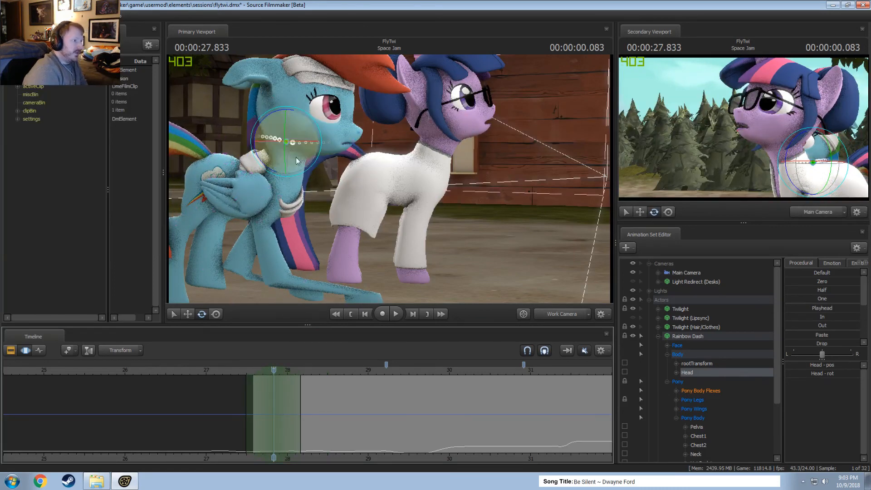
{"action": "left_click_drag", "start_coordinate": [271, 173], "coordinate": [273, 174]}
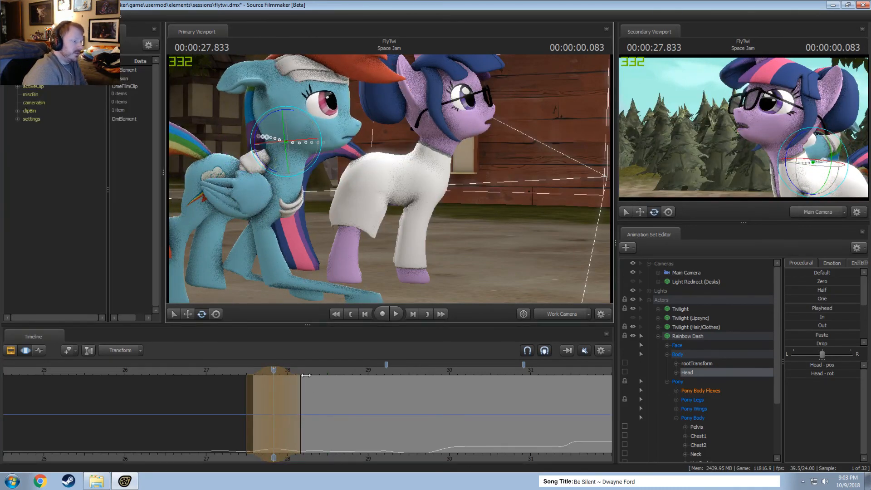
{"action": "key", "text": "space"}
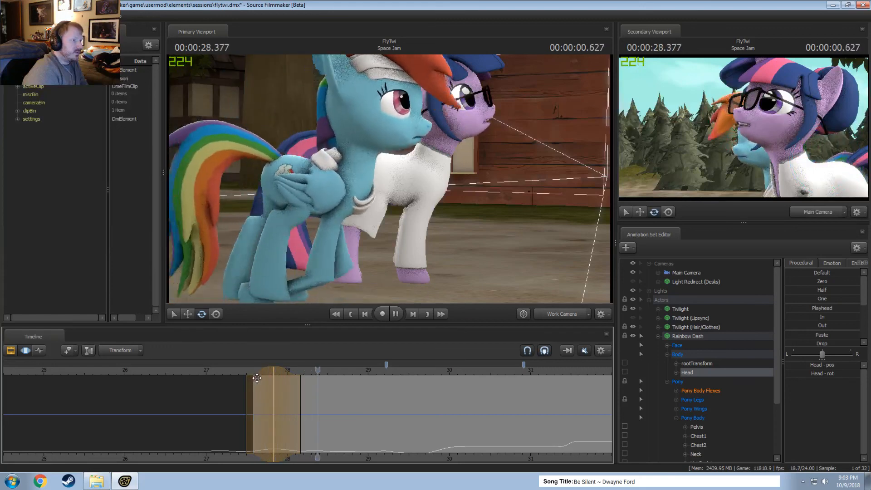
Centre a time selection at 28.166 seconds with falloff from about 27.8 to 28.8 seconds, rotate Rainbow Dash's Head slightly and play it back.
{"action": "left_click", "coordinate": [298, 398]}
{"action": "left_click", "coordinate": [299, 397], "text": "shift"}
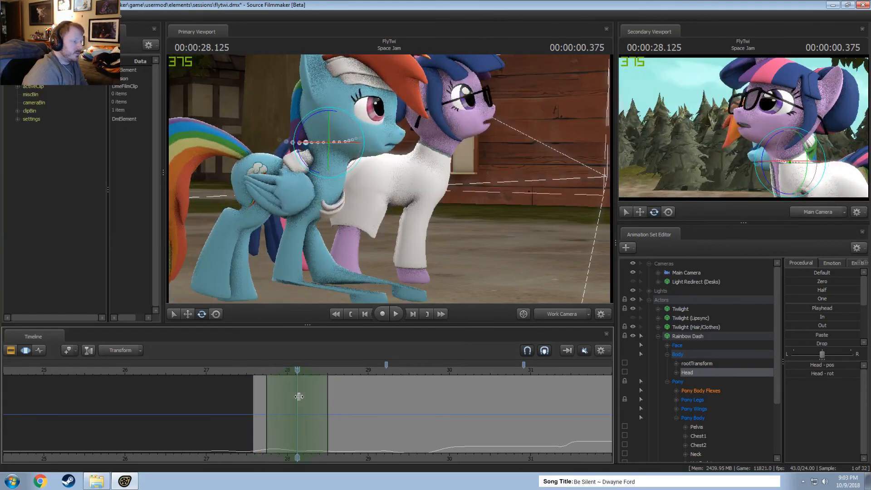
{"action": "key", "text": "Escape"}
{"action": "left_click", "coordinate": [301, 398], "text": "shift"}
{"action": "scroll", "coordinate": [300, 399], "scroll_direction": "up", "scroll_amount": 8, "text": "shift"}
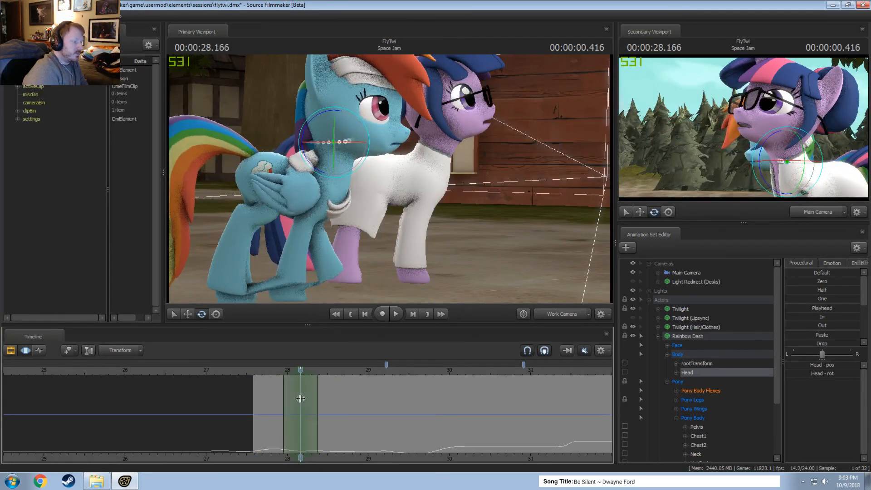
{"action": "left_click_drag", "start_coordinate": [332, 405], "coordinate": [355, 405]}
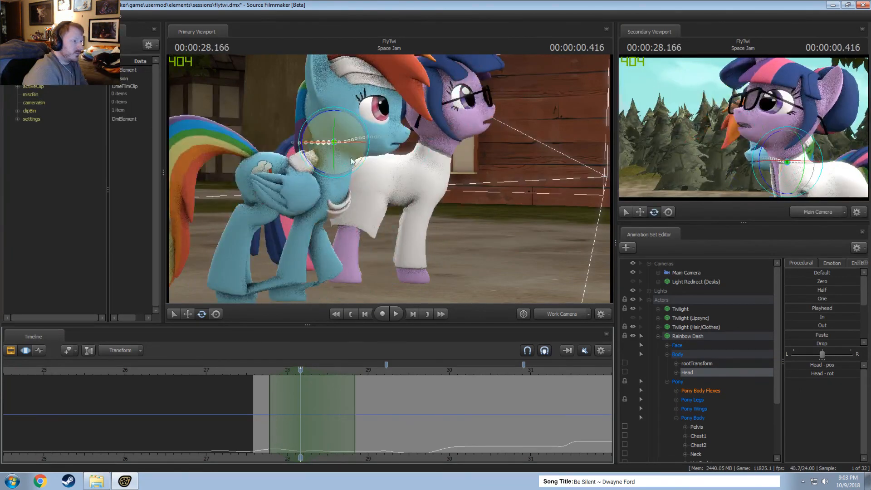
{"action": "left_click_drag", "start_coordinate": [312, 167], "coordinate": [311, 167]}
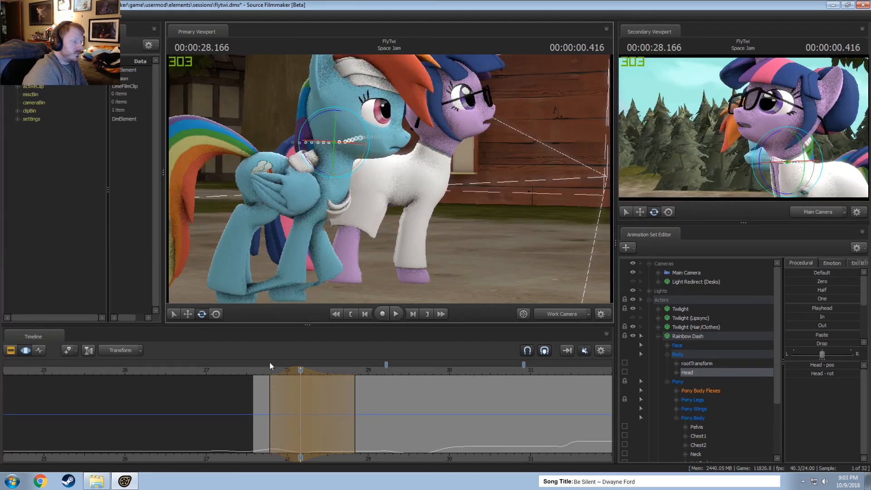
{"action": "key", "text": "space"}
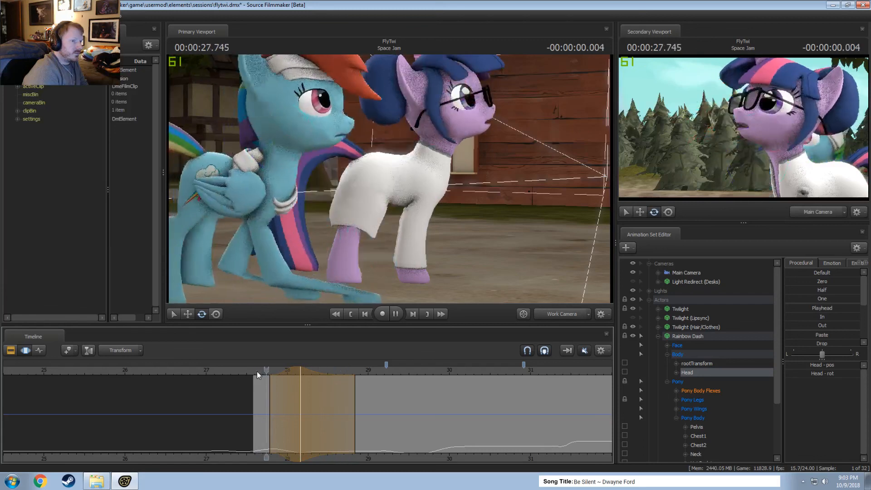
{"action": "key", "text": "space"}
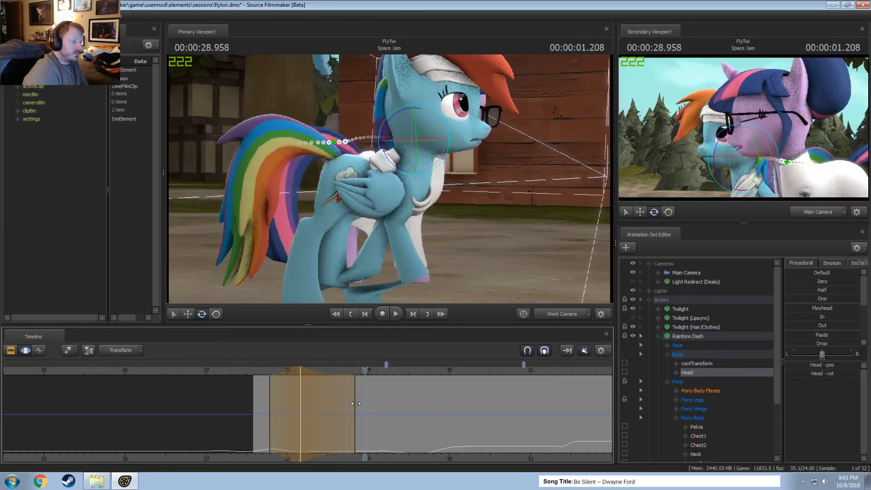
Shorten the time selection's ending falloff to about 28.75 seconds and replay the Head motion.
{"action": "key", "text": "space"}
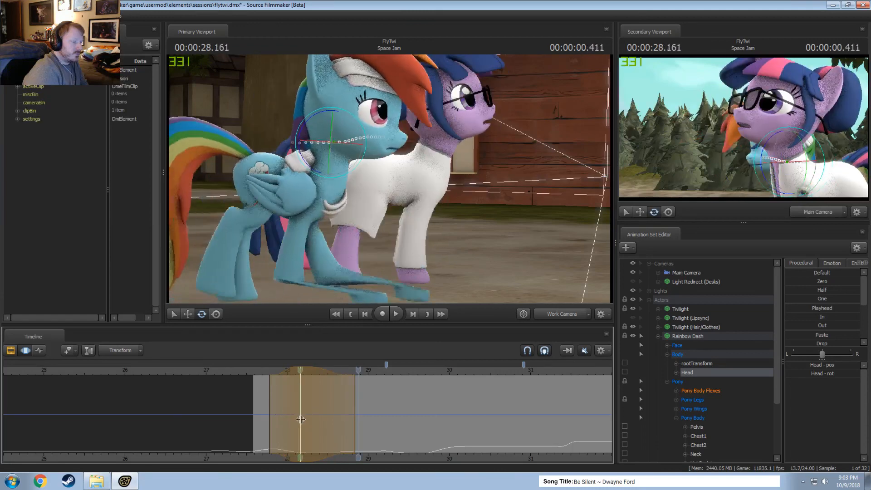
{"action": "key", "text": "space"}
{"action": "left_click_drag", "start_coordinate": [320, 425], "coordinate": [349, 429]}
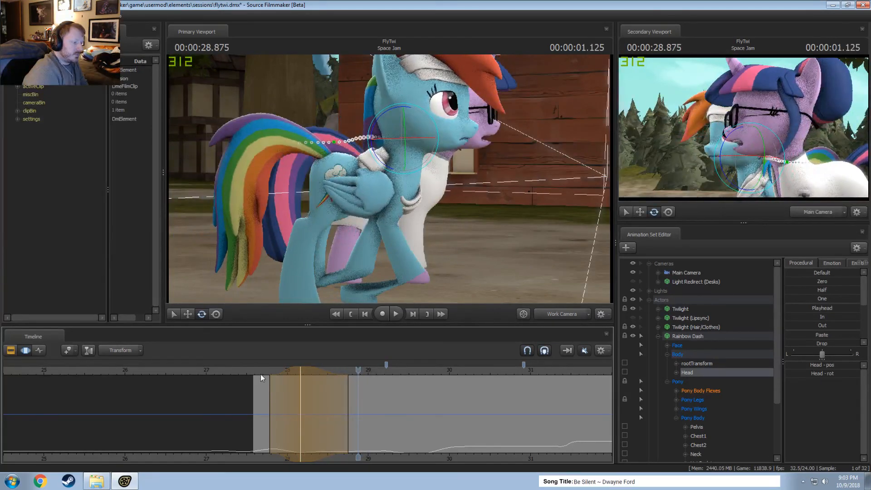
{"action": "key", "text": "space"}
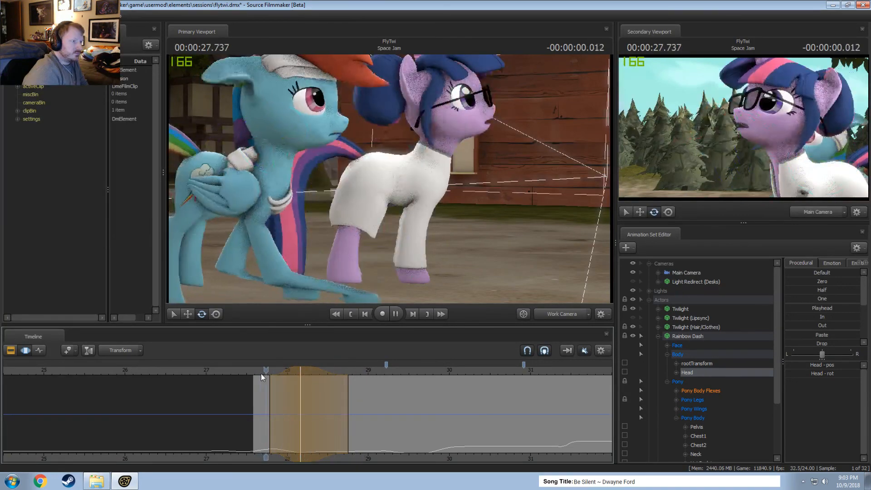
Centre a time selection at 29.041 seconds with falloff from about 28.75 to 29.33 seconds, rotate Rainbow Dash's Head and play it back.
{"action": "left_click_drag", "start_coordinate": [358, 416], "coordinate": [377, 430]}
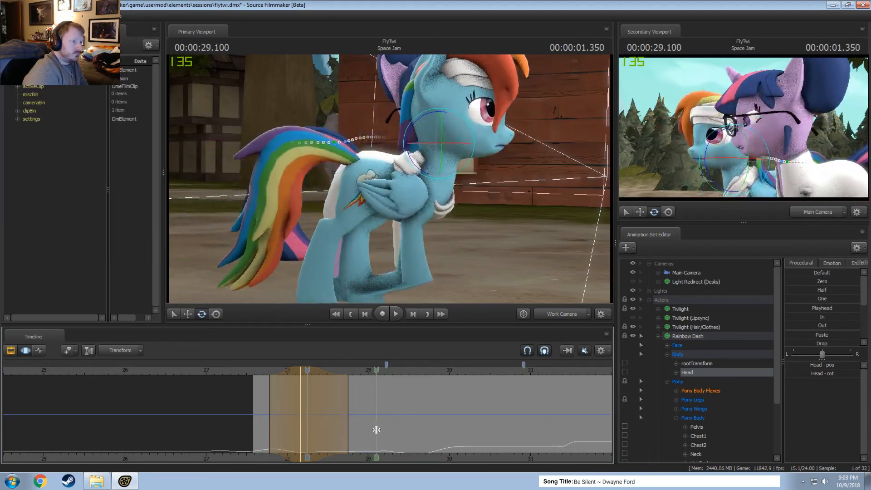
{"action": "left_click", "coordinate": [372, 433]}
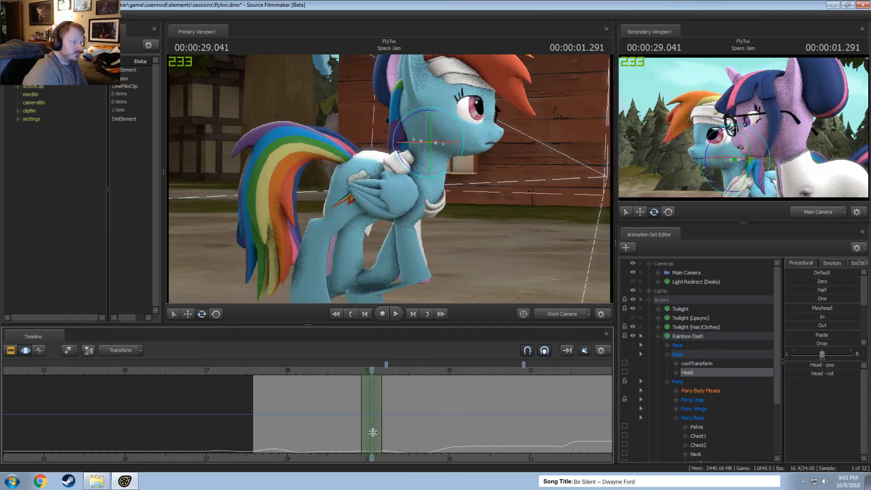
{"action": "scroll", "coordinate": [373, 433], "scroll_direction": "up", "scroll_amount": 4, "text": "shift"}
{"action": "left_click_drag", "start_coordinate": [412, 117], "coordinate": [380, 325]}
{"action": "key", "text": "space"}
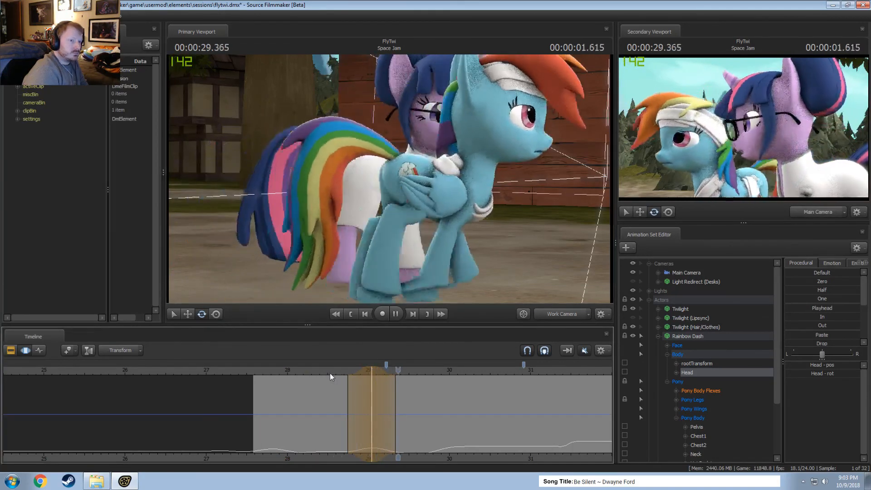
Replay the walk repeatedly from about 27.7 seconds to check the timing and flow of Rainbow Dash's Head motion.
{"action": "left_click", "coordinate": [277, 376]}
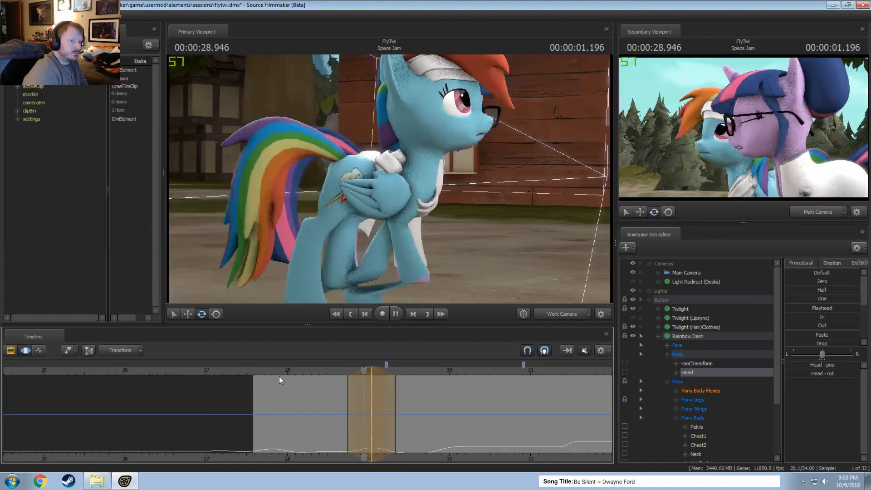
{"action": "key", "text": "space"}
{"action": "key", "text": "space"}
{"action": "left_click", "coordinate": [269, 374]}
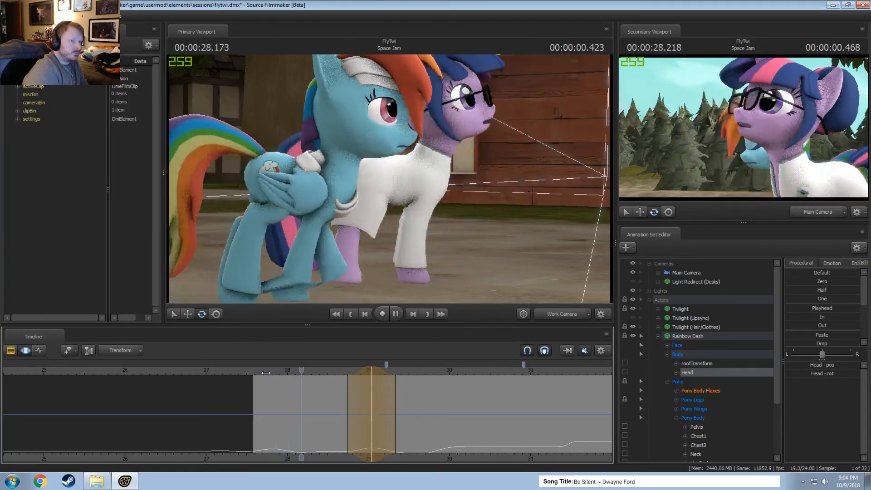
{"action": "key", "text": "space"}
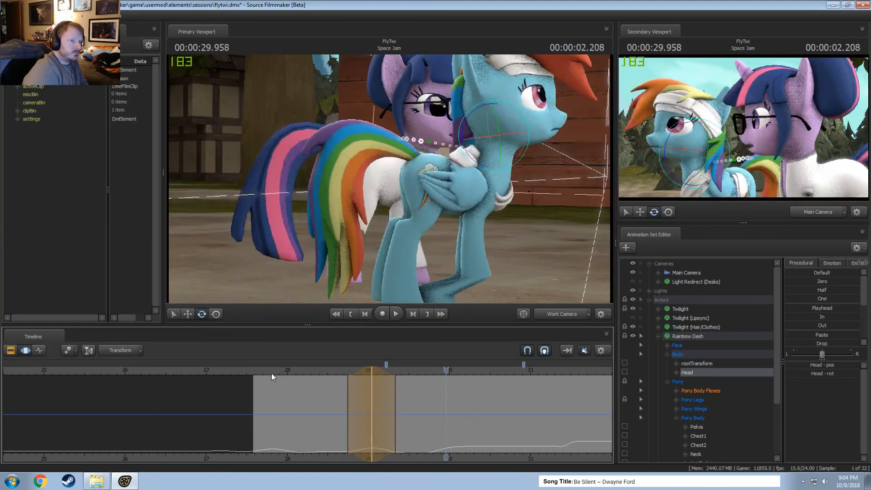
{"action": "left_click", "coordinate": [264, 372]}
{"action": "key", "text": "space"}
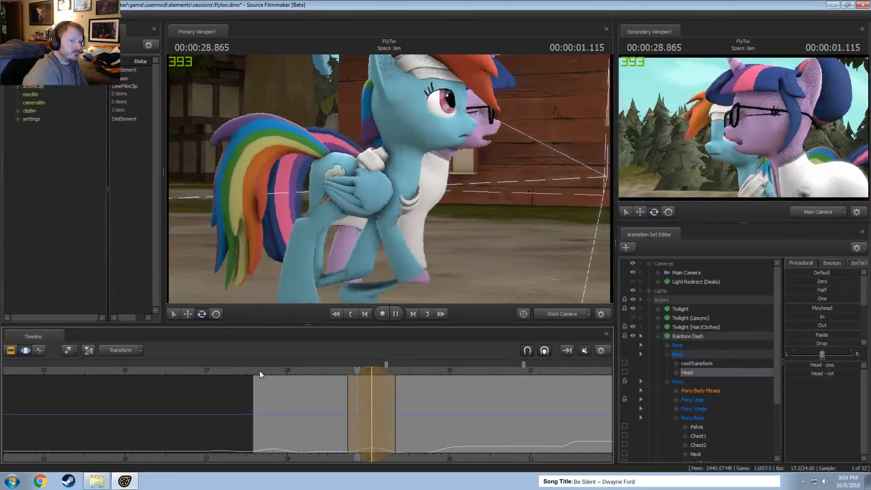
{"action": "left_click", "coordinate": [278, 371]}
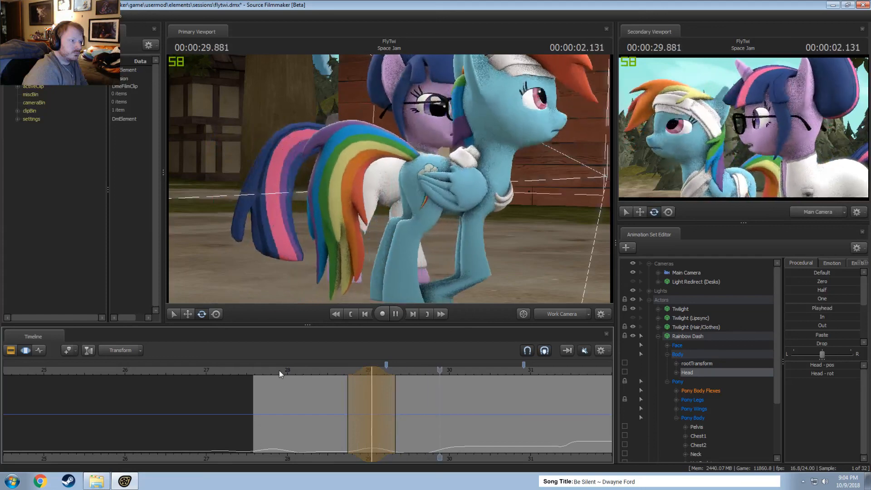
{"action": "left_click", "coordinate": [280, 371]}
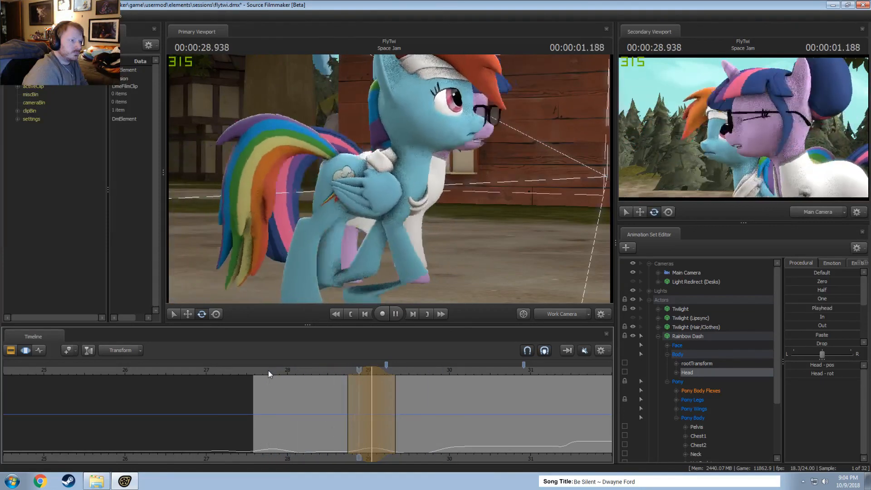
{"action": "key", "text": "space"}
{"action": "left_click_drag", "start_coordinate": [296, 371], "coordinate": [311, 372]}
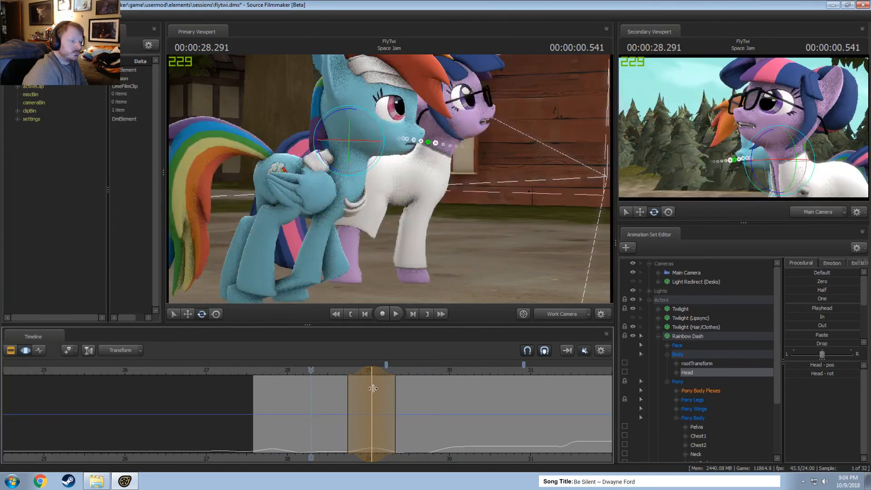
Centre a time selection at 29.291 seconds with falloff from about 29.0 to 29.67 seconds, rotate Rainbow Dash's Head slightly and play it back.
{"action": "left_click", "coordinate": [392, 389], "text": "shift"}
{"action": "scroll", "coordinate": [393, 388], "scroll_direction": "up", "scroll_amount": 3, "text": "shift"}
{"action": "scroll", "coordinate": [393, 389], "scroll_direction": "up", "scroll_amount": 2, "text": "shift"}
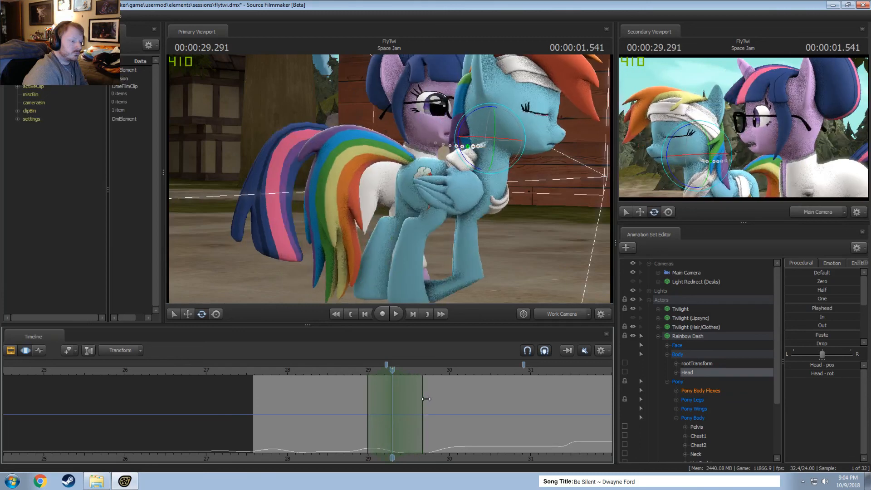
{"action": "left_click_drag", "start_coordinate": [466, 115], "coordinate": [473, 119]}
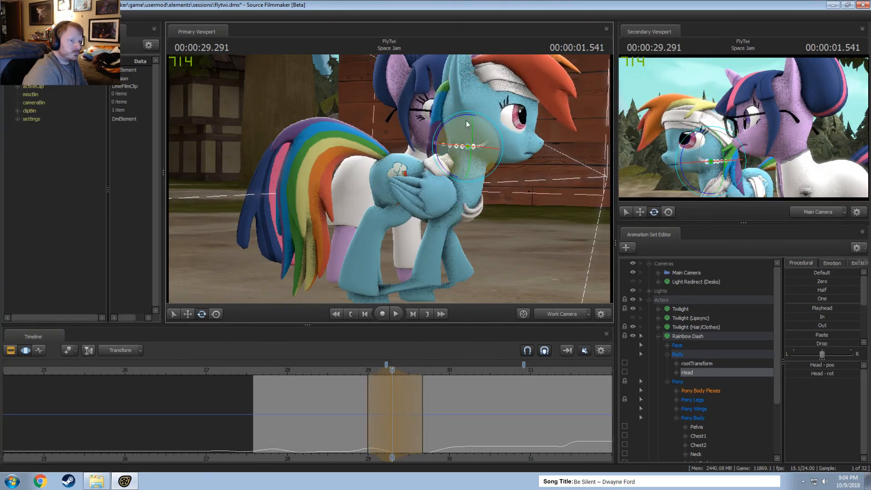
{"action": "left_click", "coordinate": [344, 370]}
{"action": "key", "text": "space"}
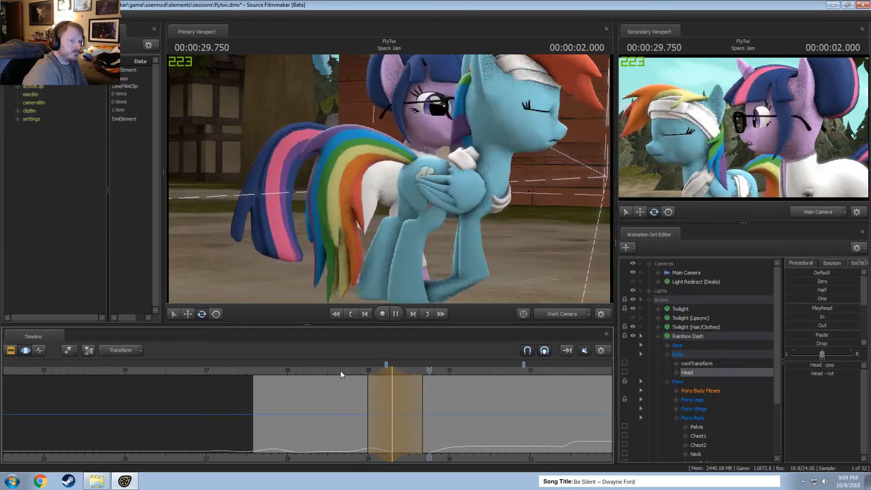
{"action": "key", "text": "space"}
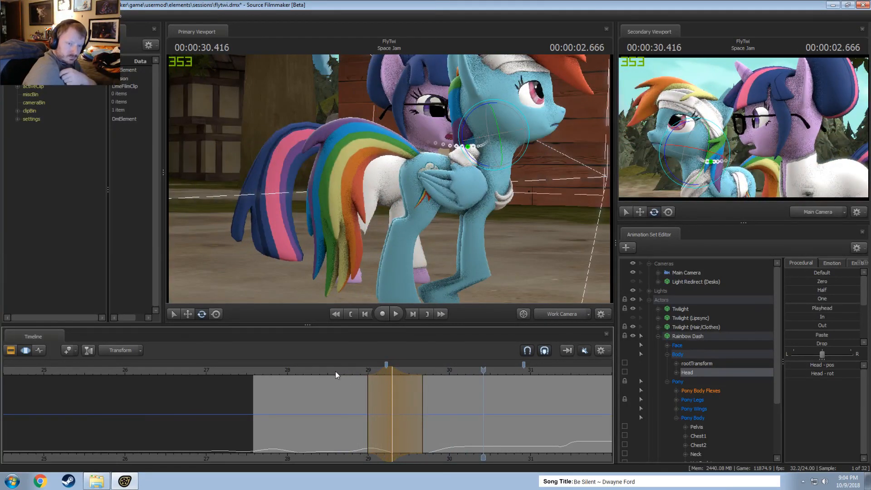
{"action": "left_click", "coordinate": [266, 371]}
{"action": "key", "text": "space"}
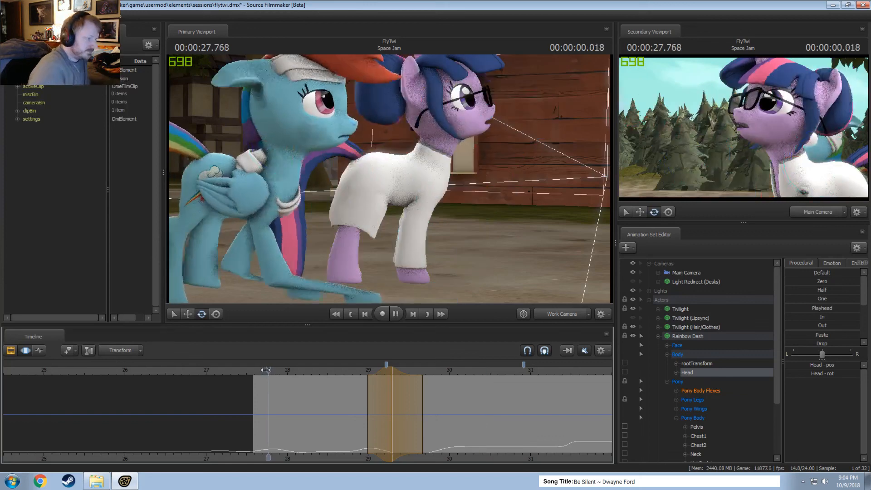
{"action": "key", "text": "space"}
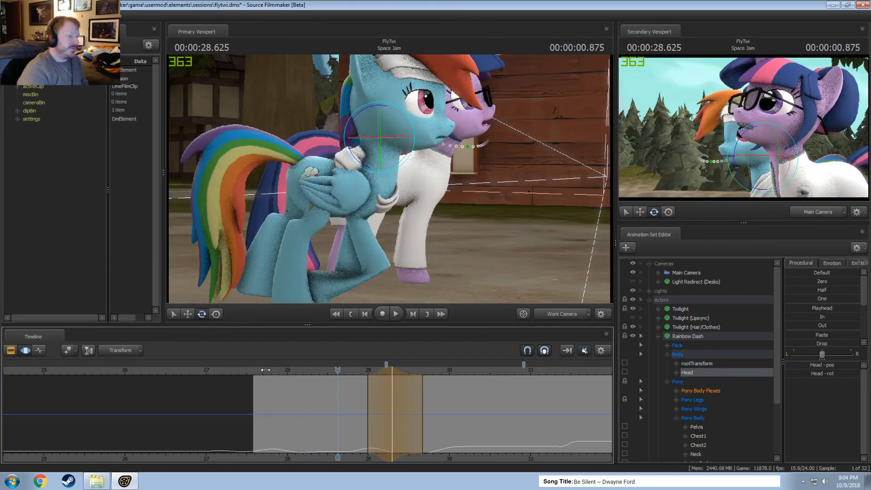
Play the walk through the Main Camera several times from about 27.6 seconds to check the Head motion.
{"action": "left_click", "coordinate": [556, 316]}
{"action": "key", "text": "space"}
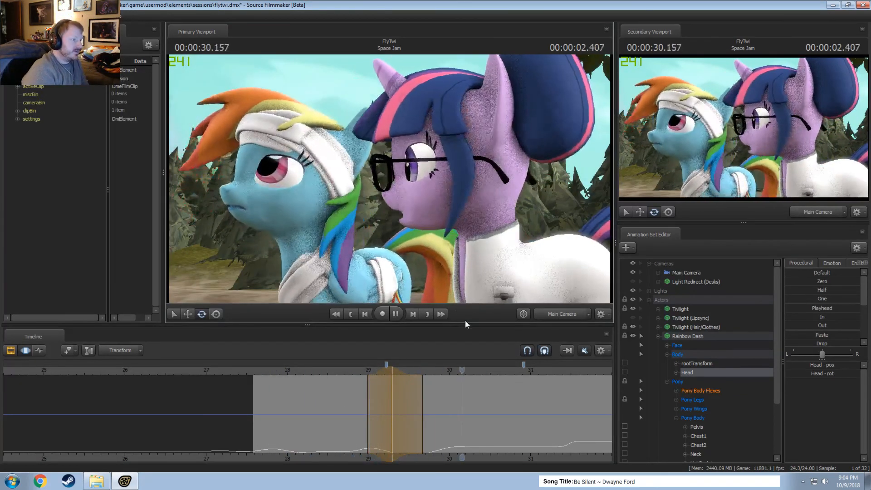
{"action": "key", "text": "space"}
{"action": "left_click", "coordinate": [257, 370]}
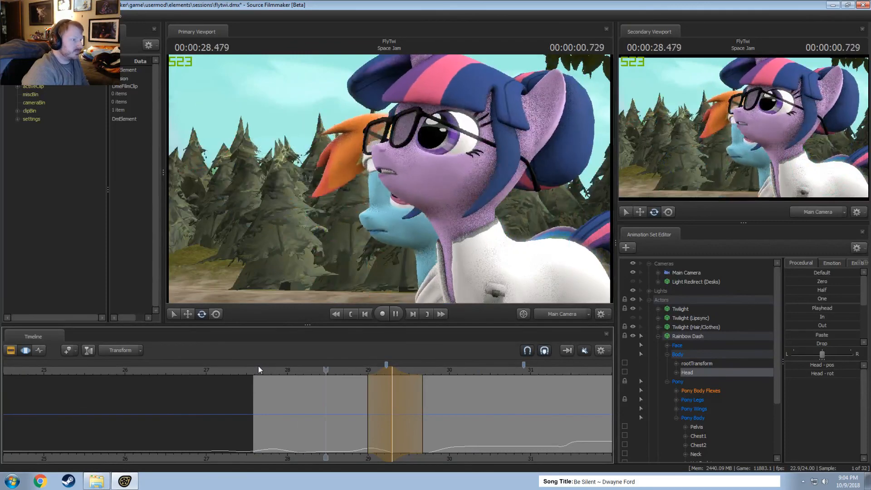
{"action": "key", "text": "space"}
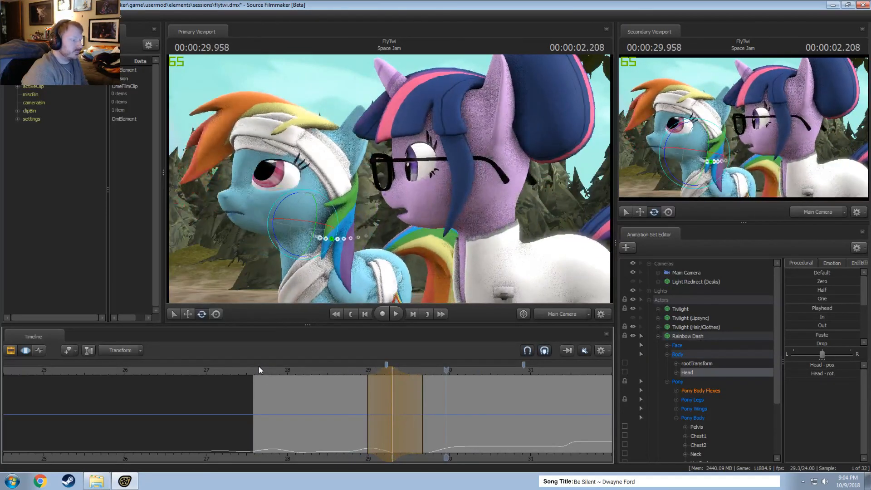
{"action": "left_click", "coordinate": [258, 369]}
{"action": "key", "text": "space"}
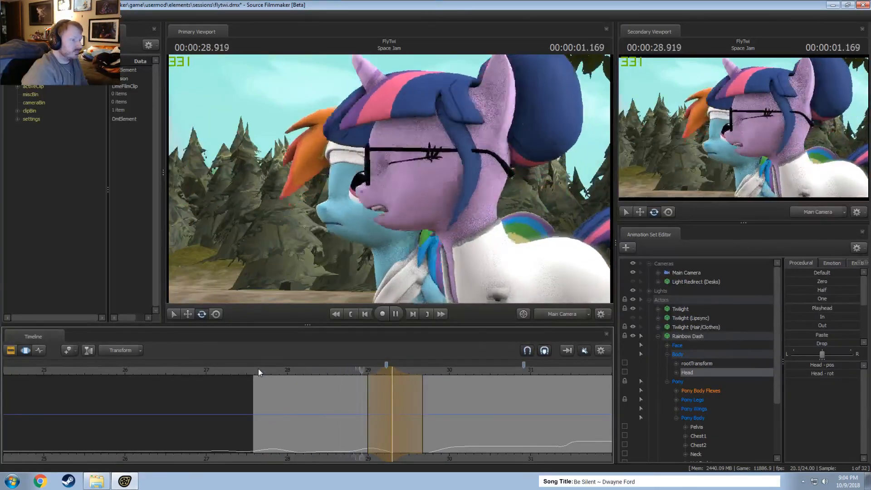
{"action": "key", "text": "space"}
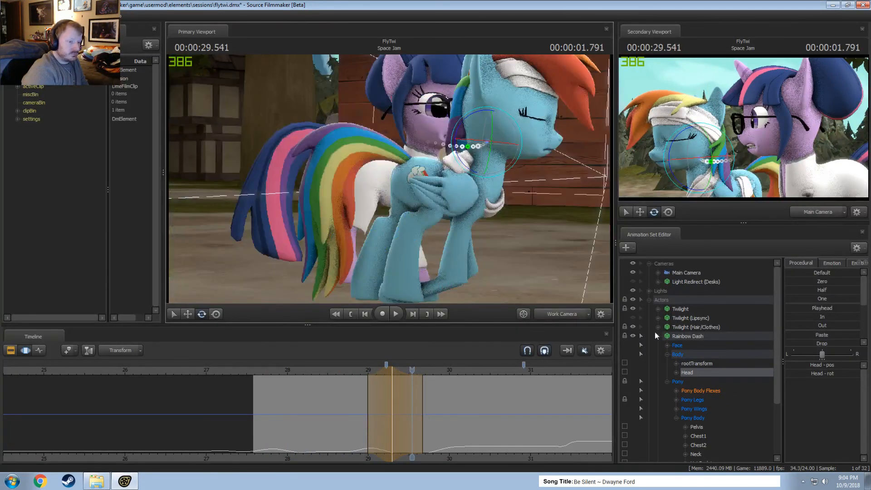
Retime Rainbow Dash's whole animation by stretching a time selection ending near 28.95 seconds so it starts at about 28.1 seconds, and play it back.
{"action": "left_click", "coordinate": [688, 336]}
{"action": "left_click", "coordinate": [285, 413]}
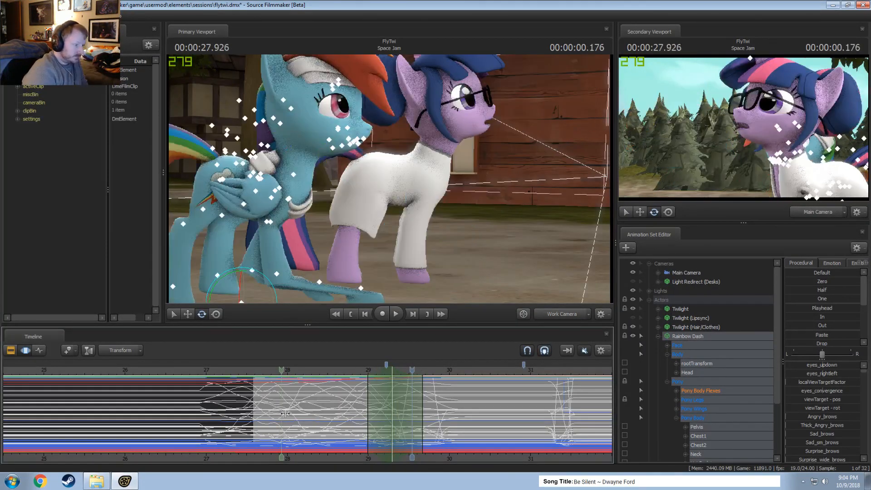
{"action": "left_click_drag", "start_coordinate": [285, 413], "coordinate": [270, 380]}
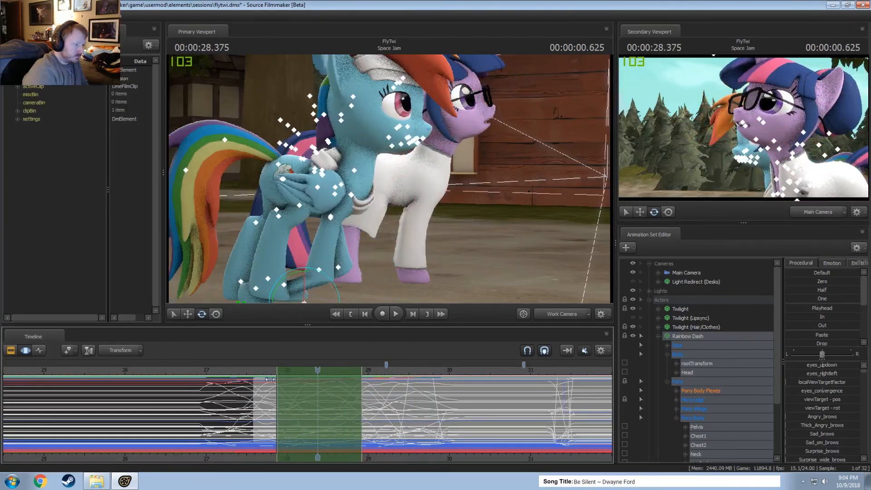
{"action": "key", "text": "space"}
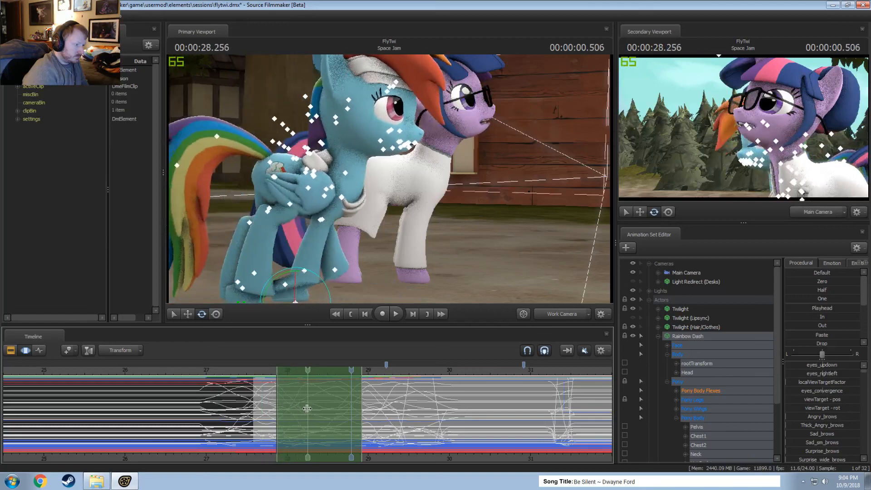
{"action": "left_click_drag", "start_coordinate": [307, 408], "coordinate": [365, 417]}
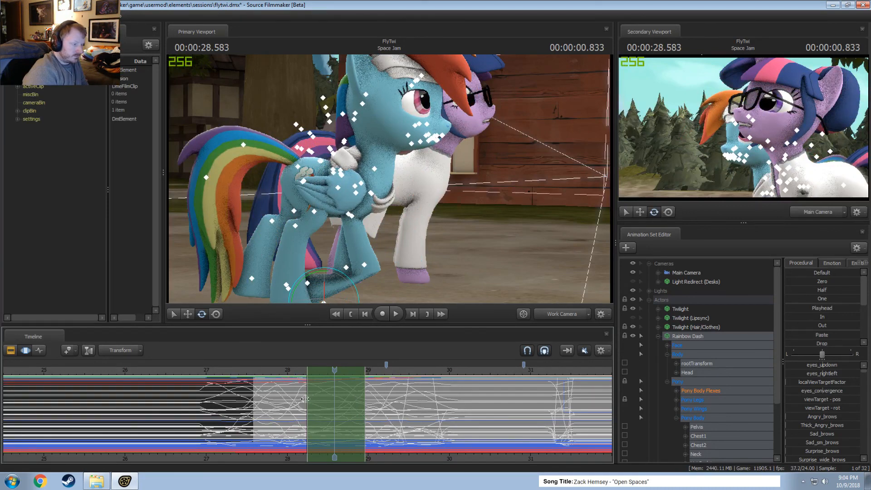
{"action": "left_click_drag", "start_coordinate": [305, 398], "coordinate": [296, 400]}
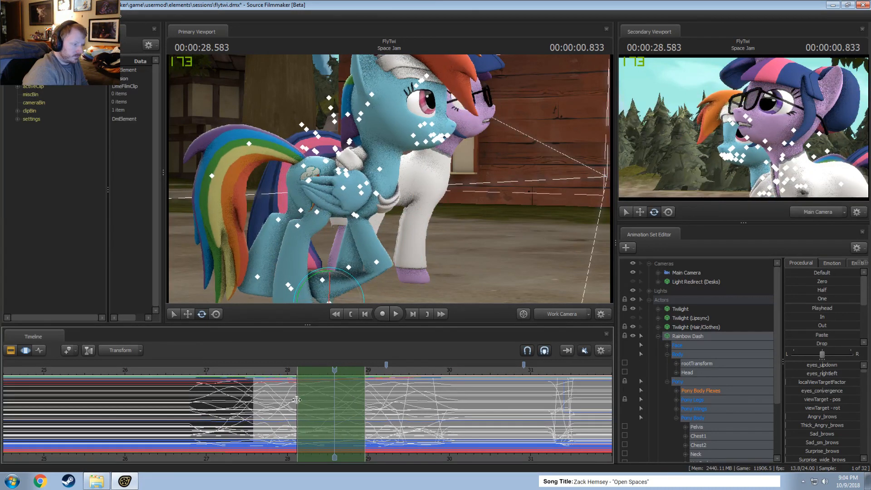
{"action": "left_click", "coordinate": [256, 371]}
{"action": "key", "text": "space"}
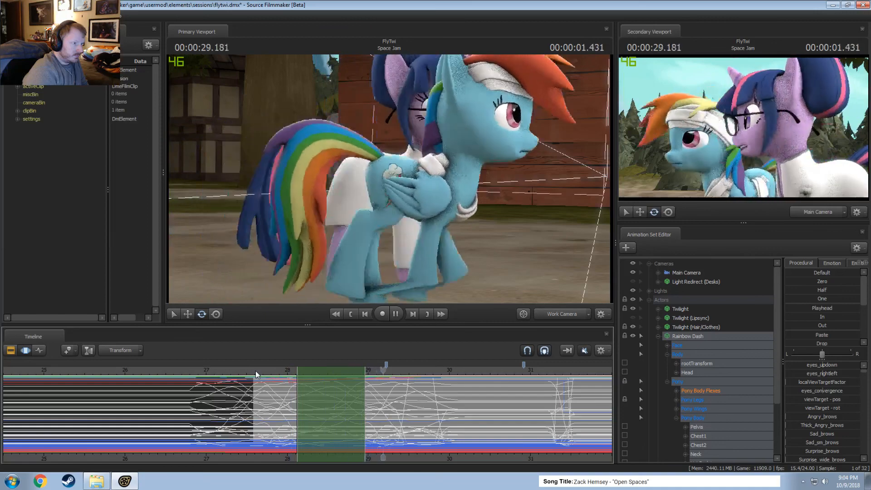
{"action": "key", "text": "space"}
Replay the retimed walk through the Main Camera, pausing between about 29.4 and 30.4 seconds to check Rainbow Dash's stop and blink.
{"action": "left_click", "coordinate": [561, 314]}
{"action": "left_click", "coordinate": [258, 370]}
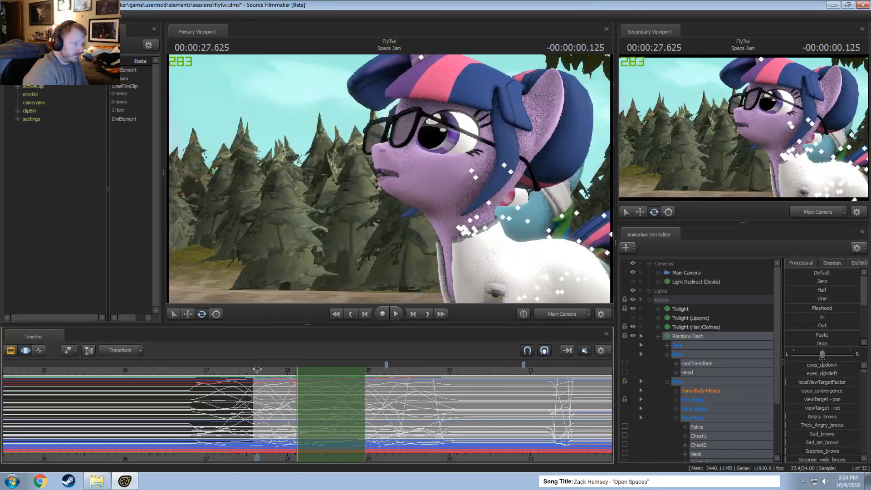
{"action": "key", "text": "space"}
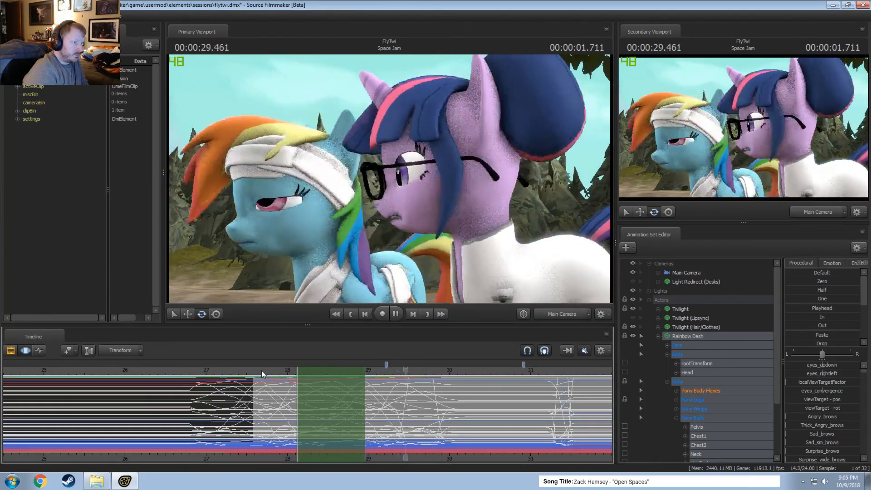
{"action": "left_click", "coordinate": [271, 372]}
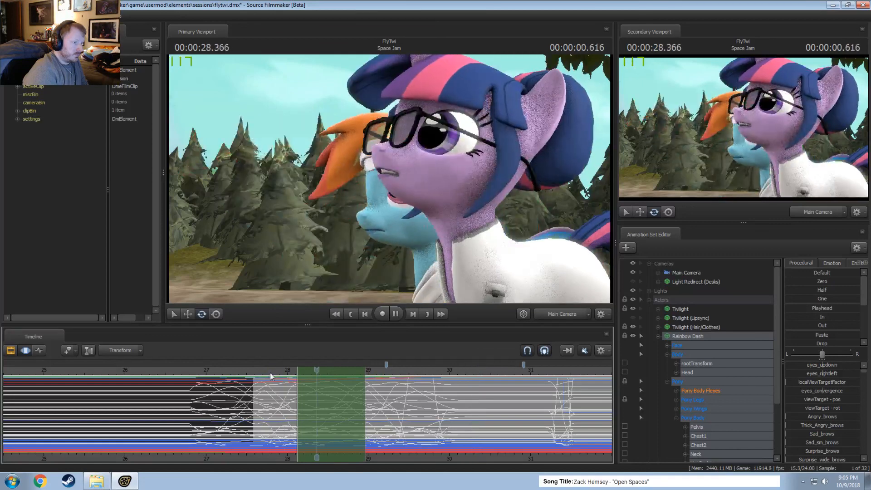
{"action": "key", "text": "space"}
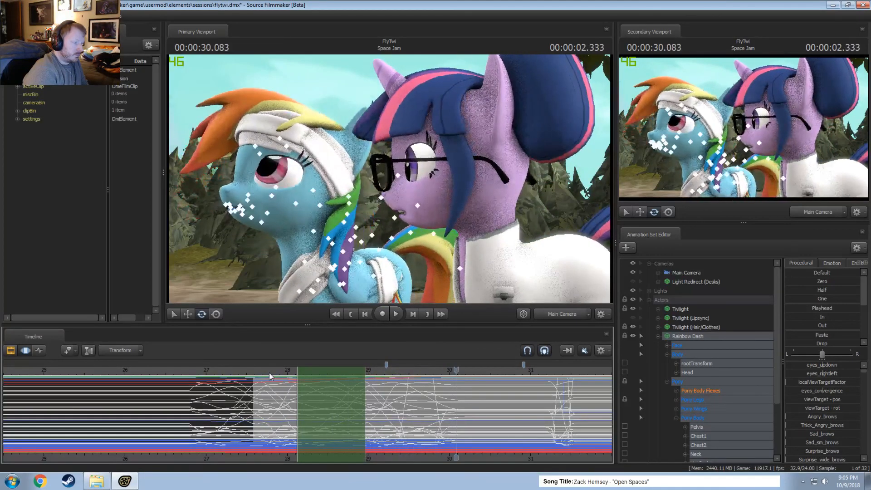
{"action": "key", "text": "space"}
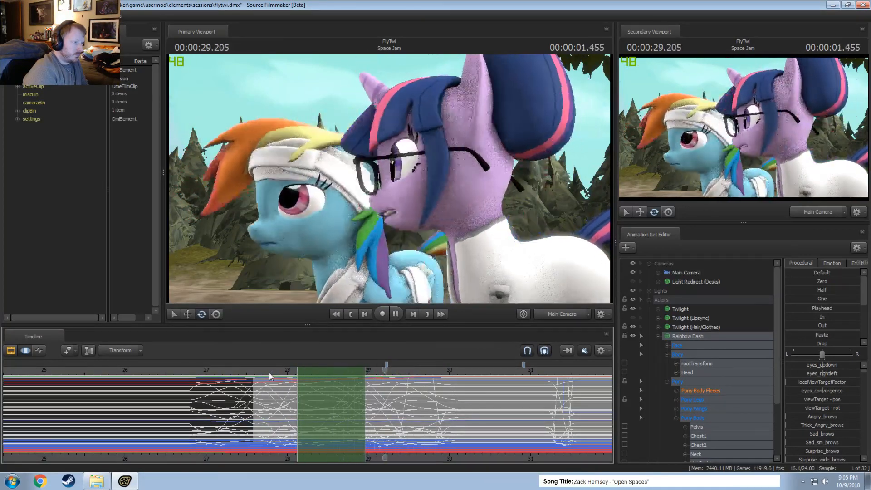
{"action": "key", "text": "space"}
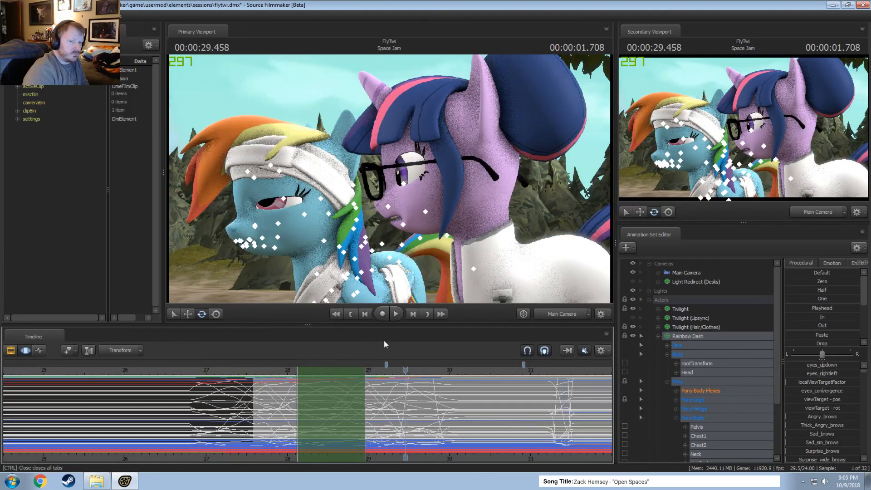
{"action": "key", "text": "space"}
{"action": "key", "text": "space"}
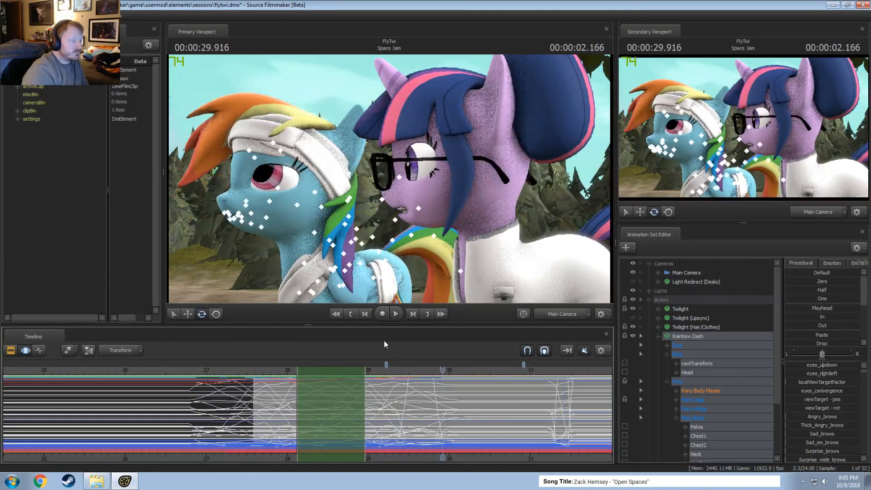
{"action": "key", "text": "space"}
{"action": "key", "text": "space"}
Show Rainbow Dash's Upper Face curves and time-select the blink, holding about 29.5 to 29.8 seconds with falloff from 29.33 to 30.0 seconds.
{"action": "left_click", "coordinate": [672, 346]}
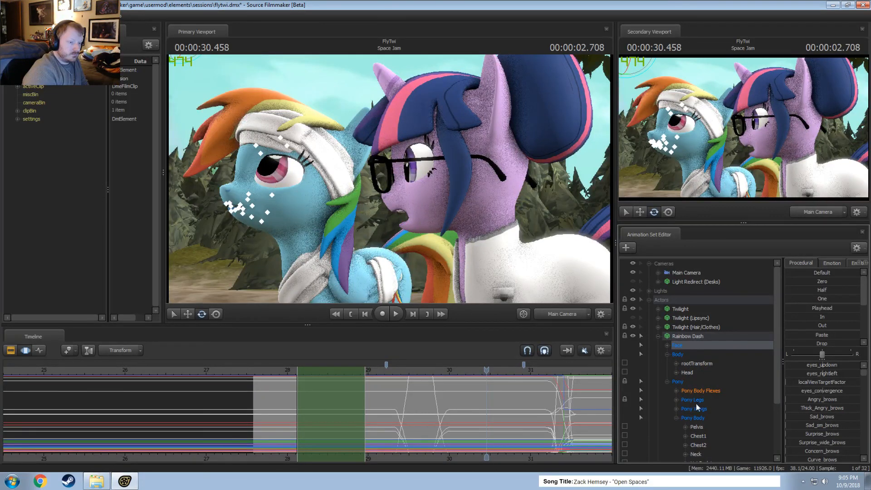
{"action": "left_click", "coordinate": [668, 346]}
{"action": "left_click", "coordinate": [694, 371]}
{"action": "scroll", "coordinate": [479, 402], "scroll_direction": "up", "scroll_amount": 4}
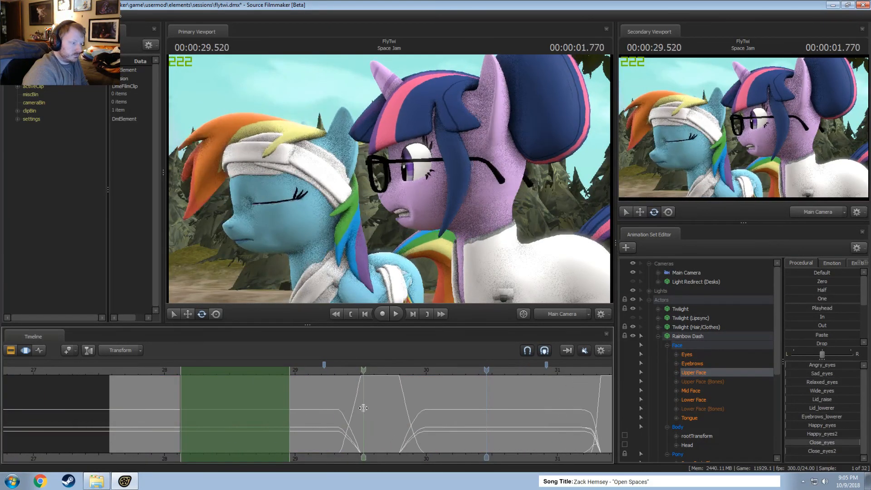
{"action": "left_click_drag", "start_coordinate": [363, 410], "coordinate": [426, 424], "text": "shift"}
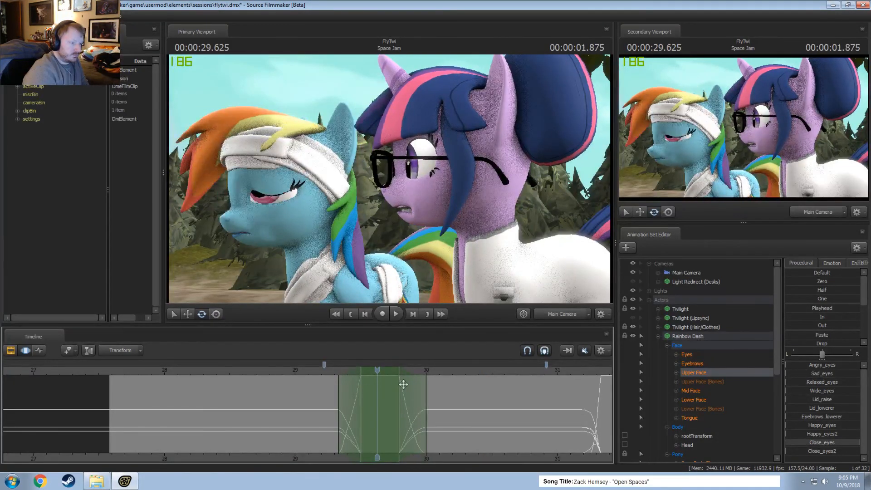
Adjust the eyes_updown control of Rainbow Dash's Eyes slightly over the blink and play it back.
{"action": "left_click", "coordinate": [685, 353]}
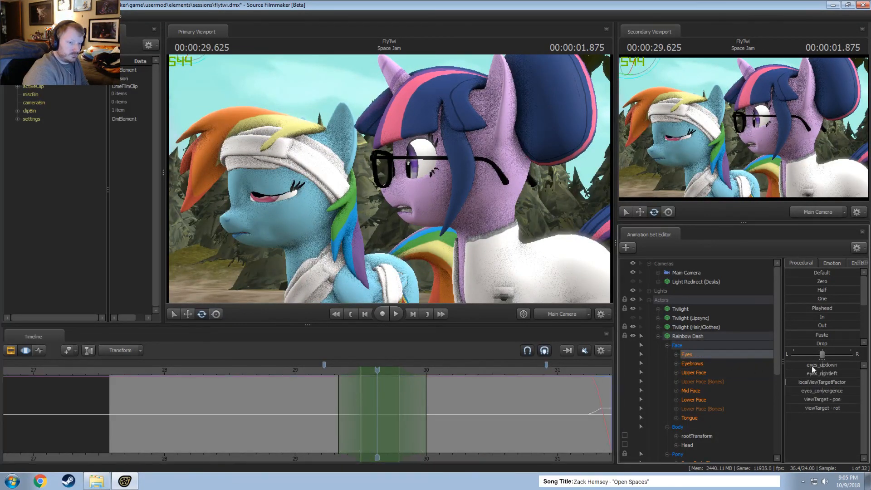
{"action": "left_click_drag", "start_coordinate": [812, 367], "coordinate": [815, 366]}
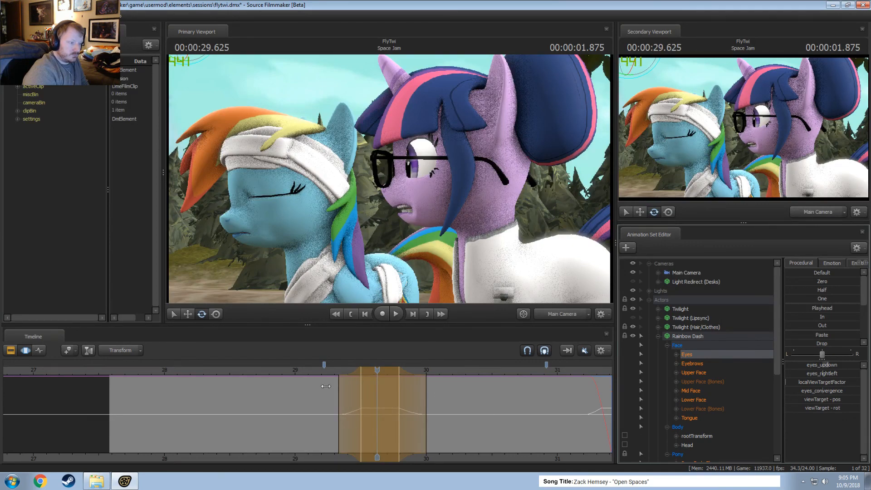
{"action": "left_click", "coordinate": [311, 369]}
{"action": "key", "text": "space"}
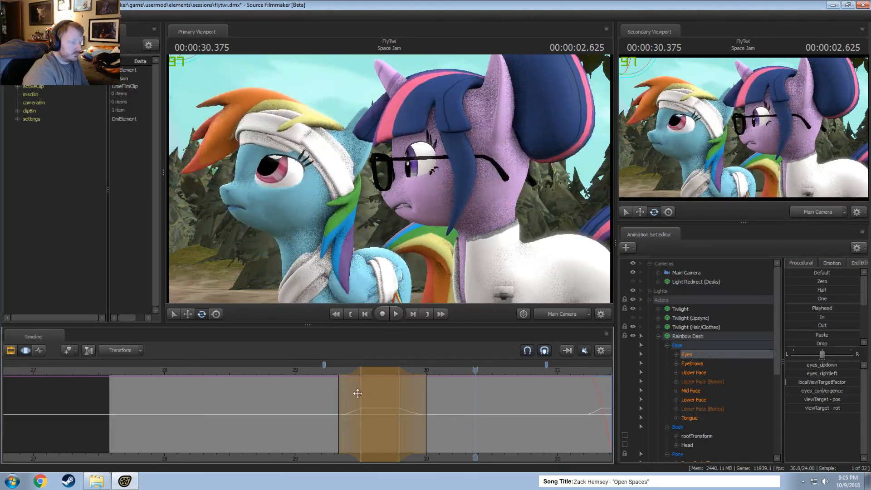
Widen the eye movement's falloff to run from about 29.29 to 30.04 seconds and replay the blink.
{"action": "left_click_drag", "start_coordinate": [358, 393], "coordinate": [366, 397]}
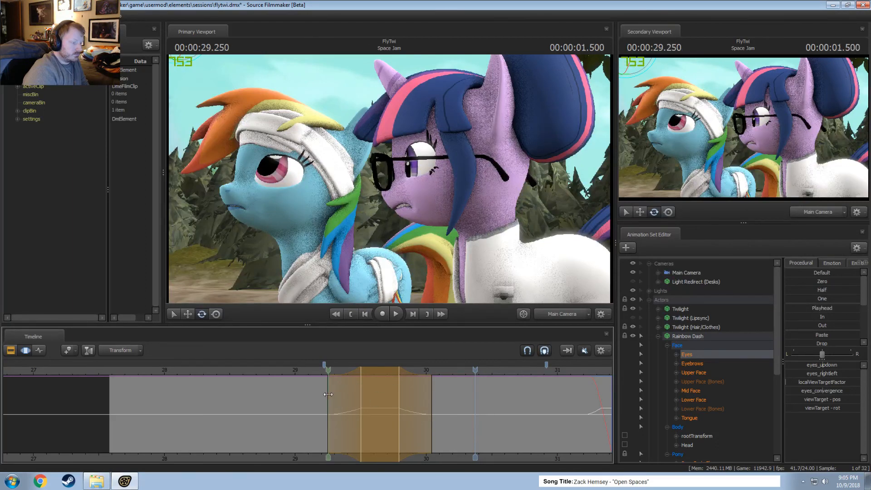
{"action": "left_click_drag", "start_coordinate": [327, 395], "coordinate": [333, 394]}
{"action": "left_click", "coordinate": [317, 374]}
{"action": "key", "text": "space"}
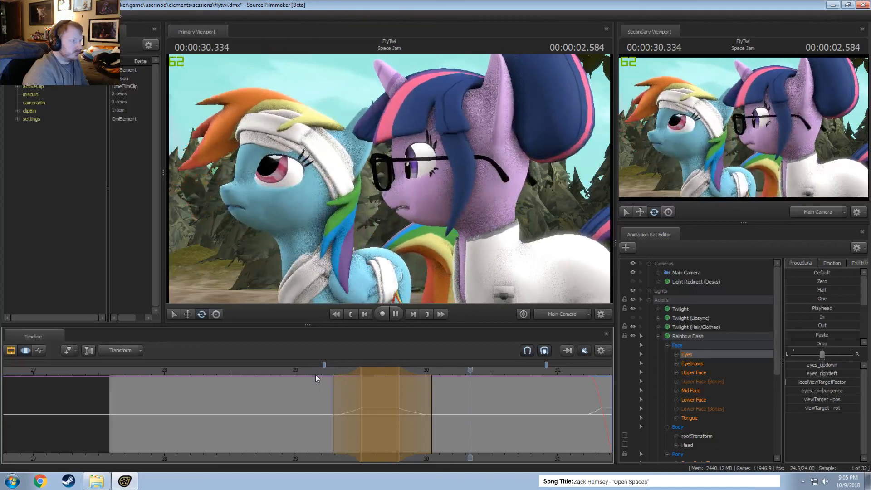
{"action": "key", "text": "space"}
{"action": "left_click", "coordinate": [339, 397]}
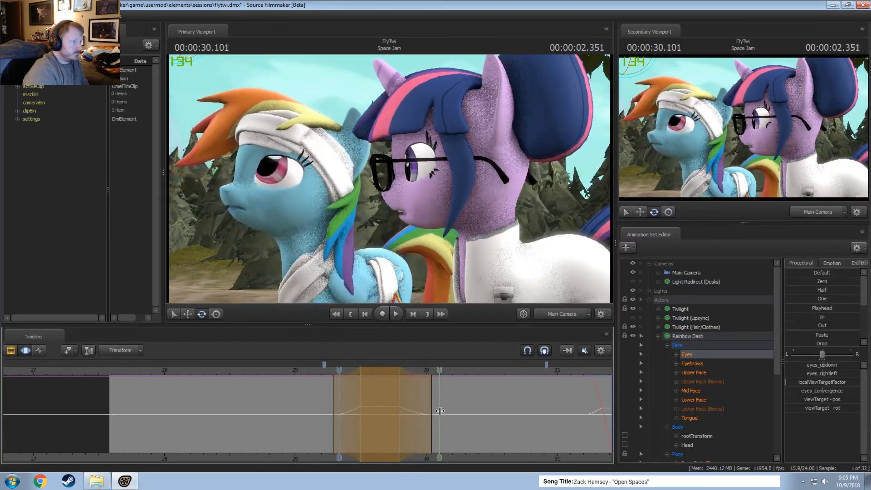
Switch the timeline to the Clip Editor and play through the Space Jam shot.
{"action": "key", "text": "F2"}
{"action": "key", "text": "space"}
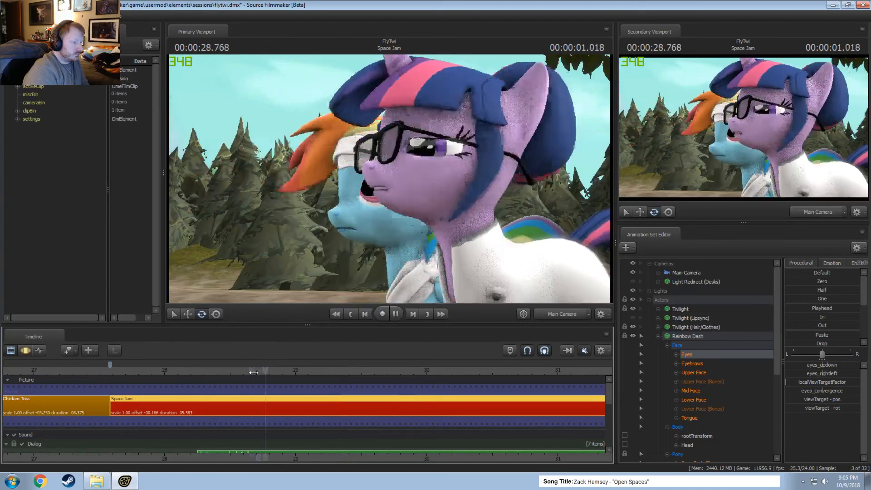
{"action": "key", "text": "space"}
{"action": "scroll", "coordinate": [461, 453], "scroll_direction": "down", "scroll_amount": 5}
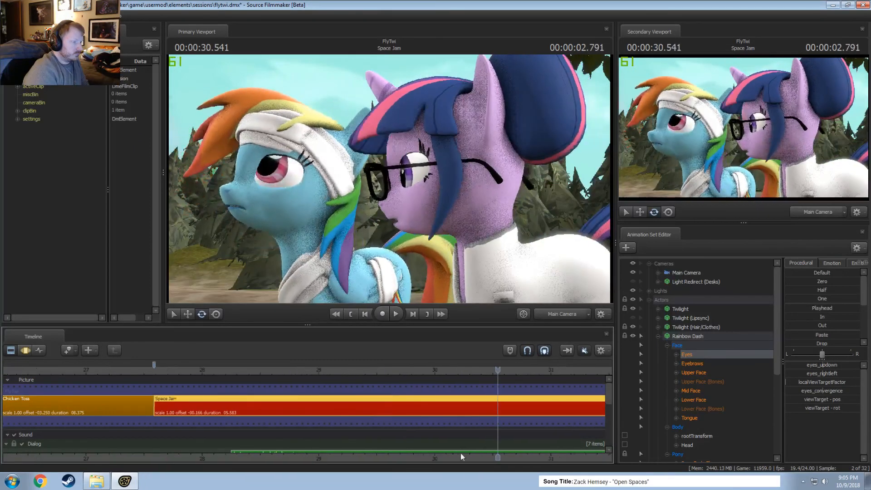
Fit the whole Space Jam shot in the timeline and replay it several times from its start to check the blink.
{"action": "middle_click_drag", "start_coordinate": [379, 462], "coordinate": [178, 382]}
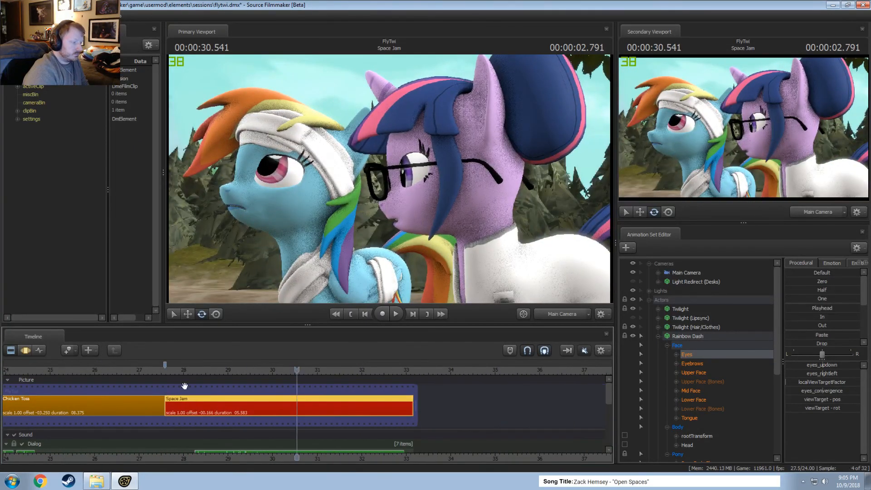
{"action": "left_click", "coordinate": [171, 371]}
{"action": "key", "text": "space"}
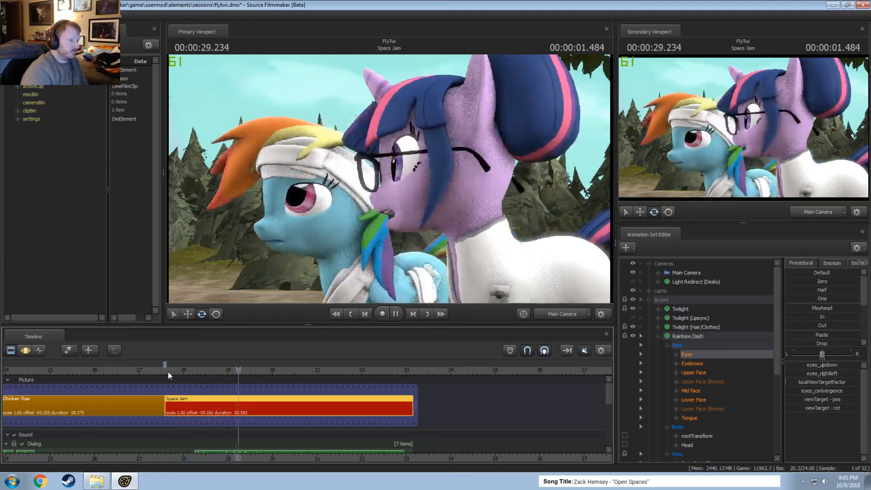
{"action": "key", "text": "space"}
{"action": "key", "text": "space"}
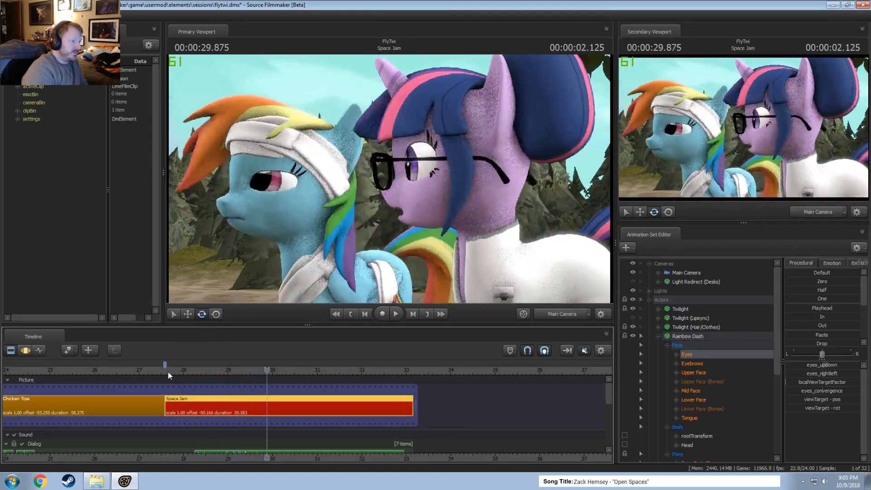
{"action": "left_click", "coordinate": [168, 371]}
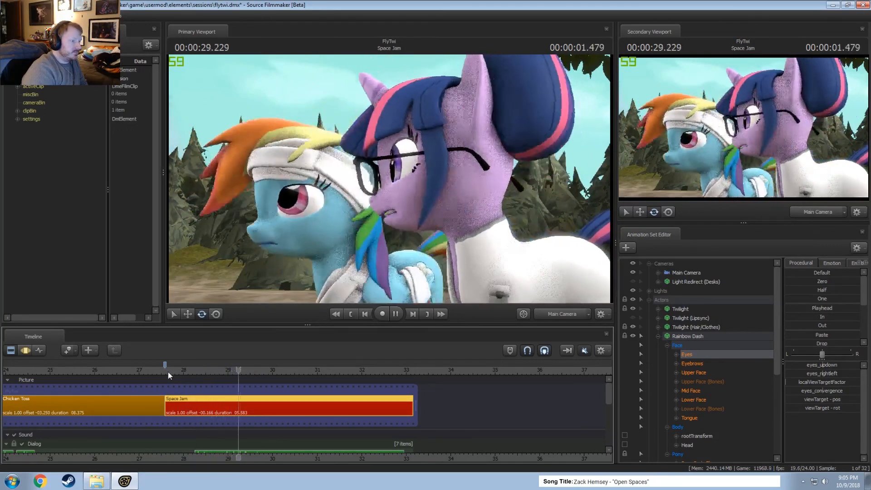
{"action": "left_click", "coordinate": [168, 372]}
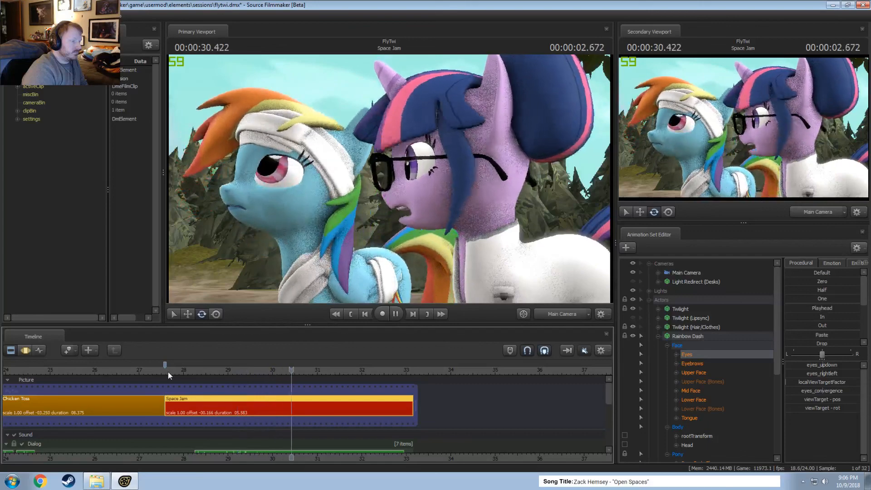
{"action": "left_click", "coordinate": [168, 372]}
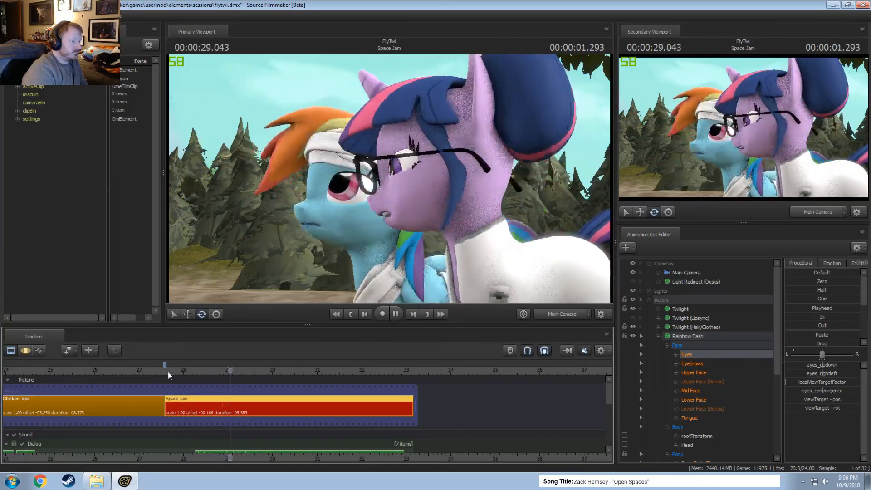
{"action": "key", "text": "space"}
Save the flytwi.dmx session and play the Space Jam shot once more from its start through the blink.
{"action": "left_click", "coordinate": [168, 372]}
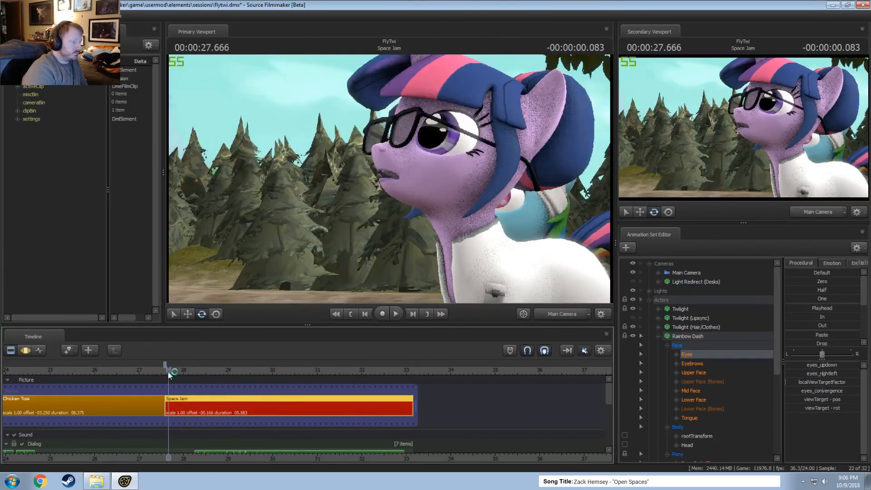
{"action": "key", "text": "space"}
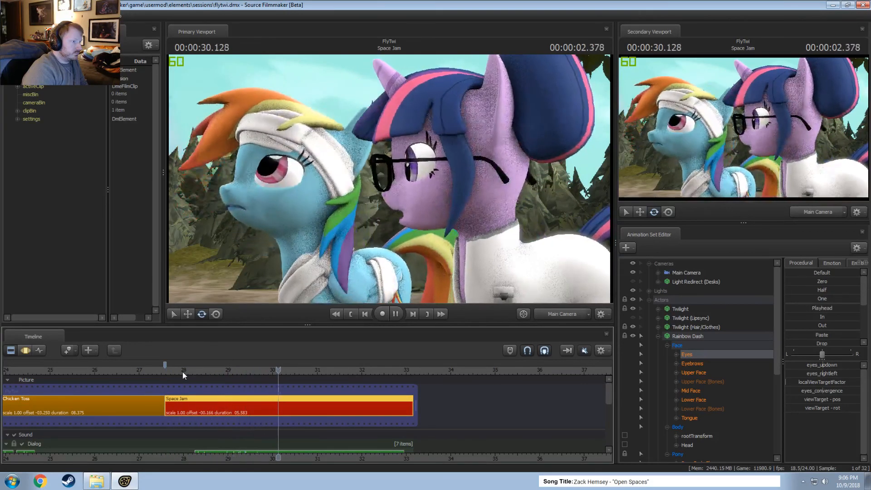
{"action": "key", "text": "space"}
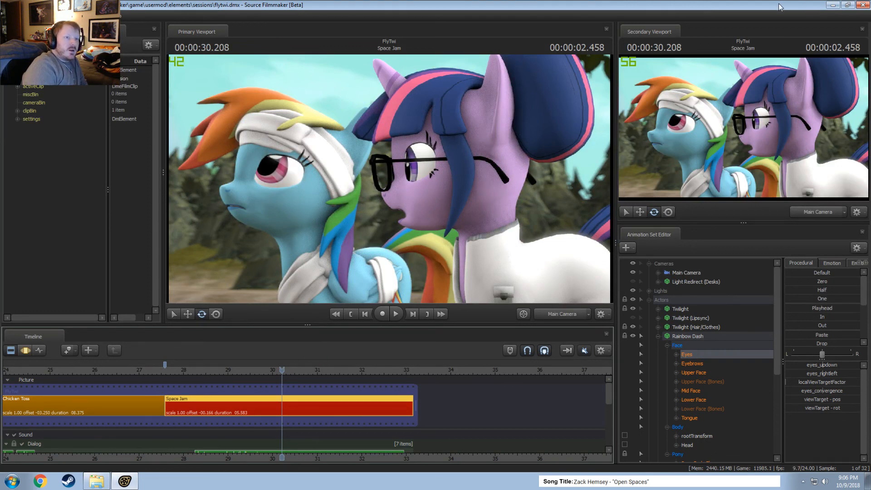
Close Source Filmmaker and the file browser window showing the SourceFilmmaker game folder.
{"action": "left_click", "coordinate": [864, 4]}
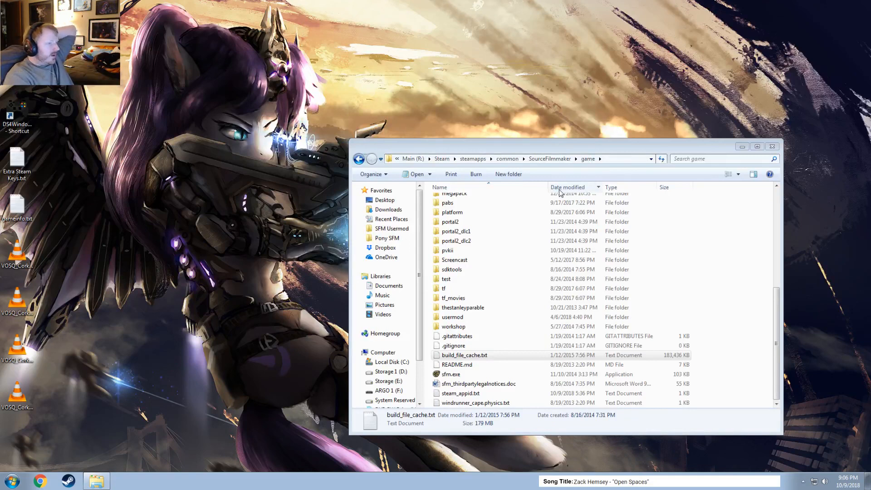
{"action": "left_click", "coordinate": [595, 151]}
{"action": "left_click", "coordinate": [773, 147]}
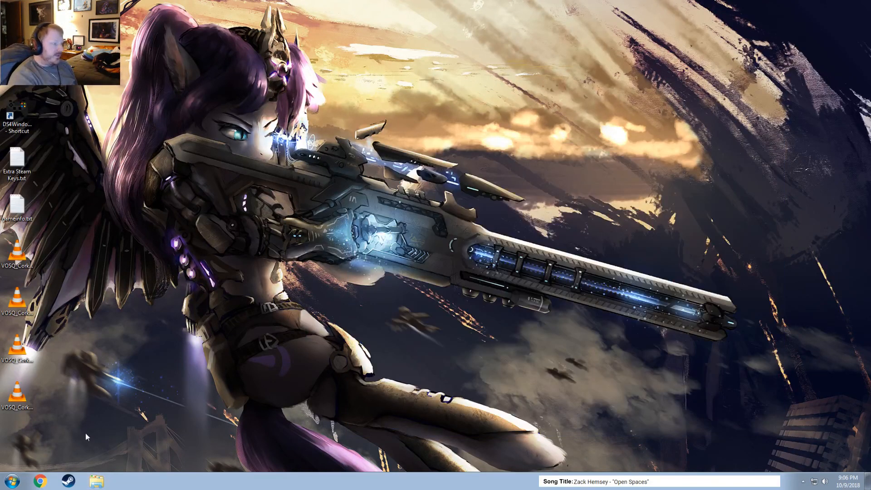